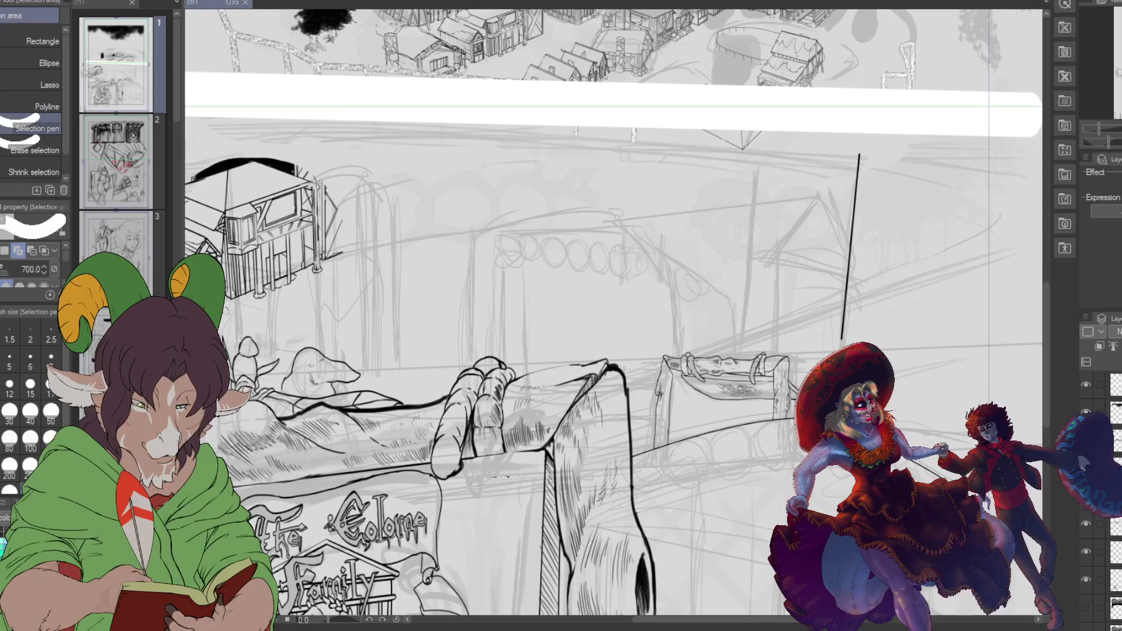
left_click(739, 361)
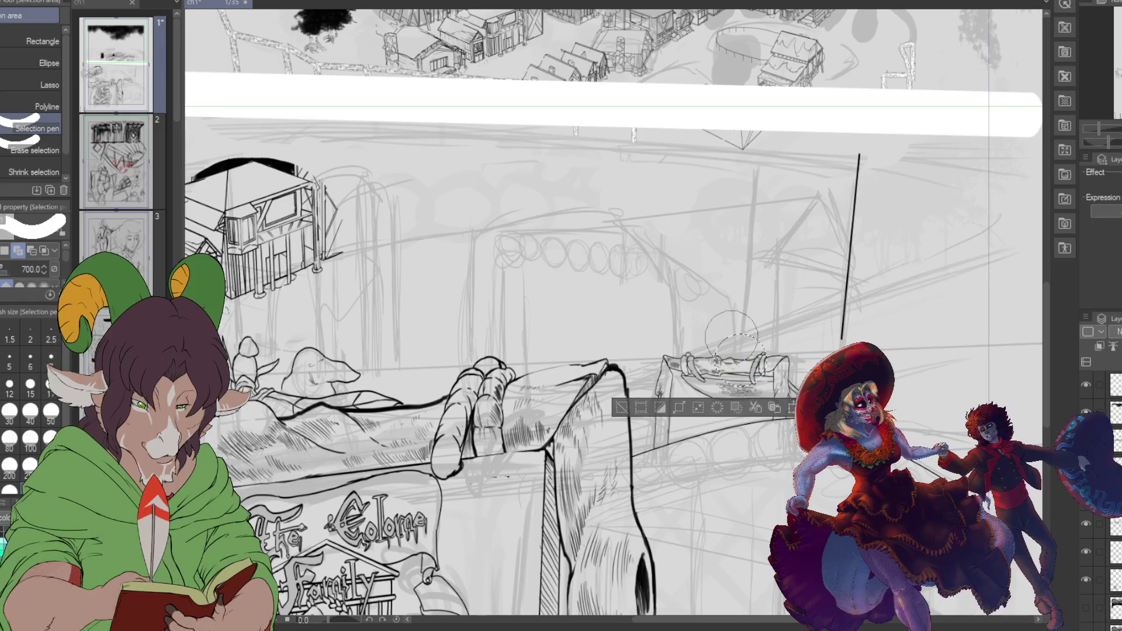
key("ctrl+d")
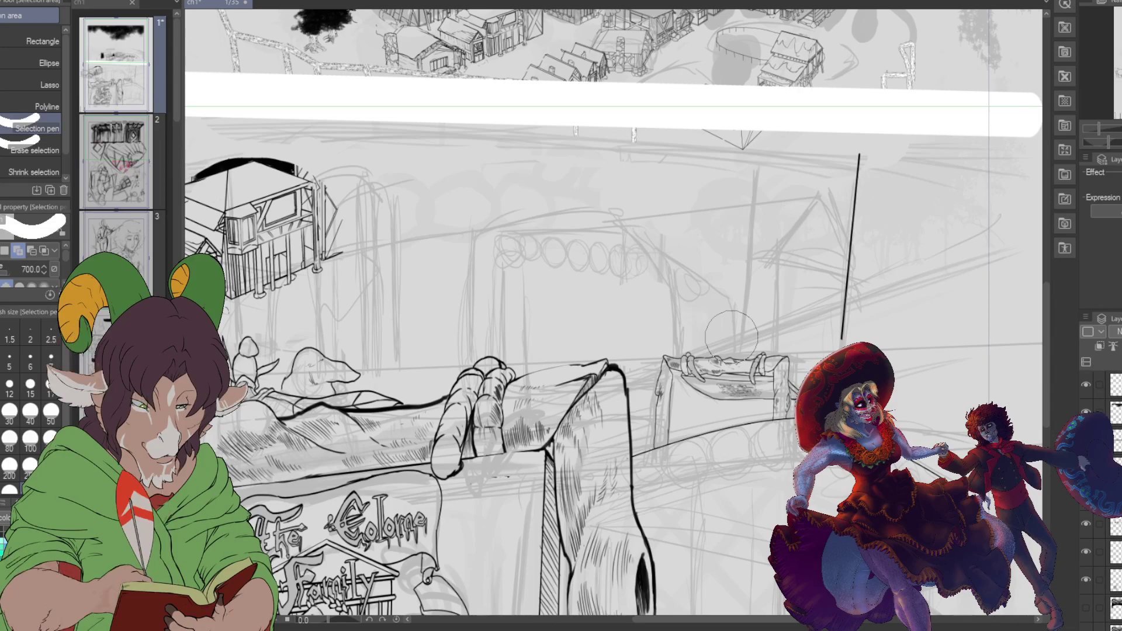
scroll(731, 338, "up", 3)
scroll(735, 342, "up", 1)
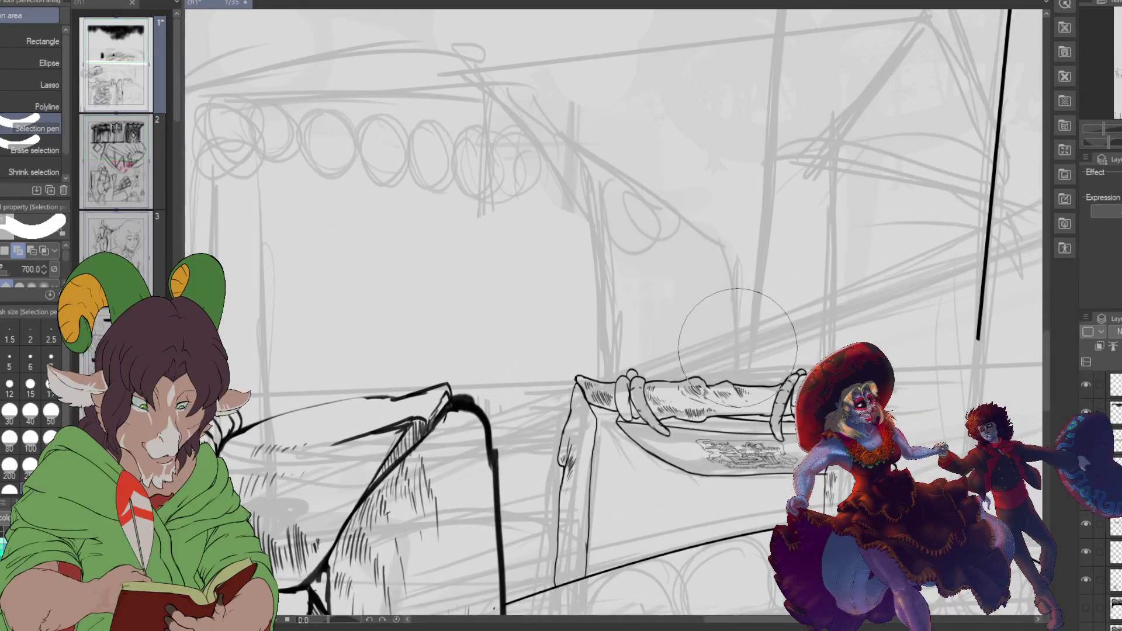
Step: Try inking a low, lumpy mound with inner fold lines behind the rolled bundle on the small crate, using the K Hard 2 brush
key("b")
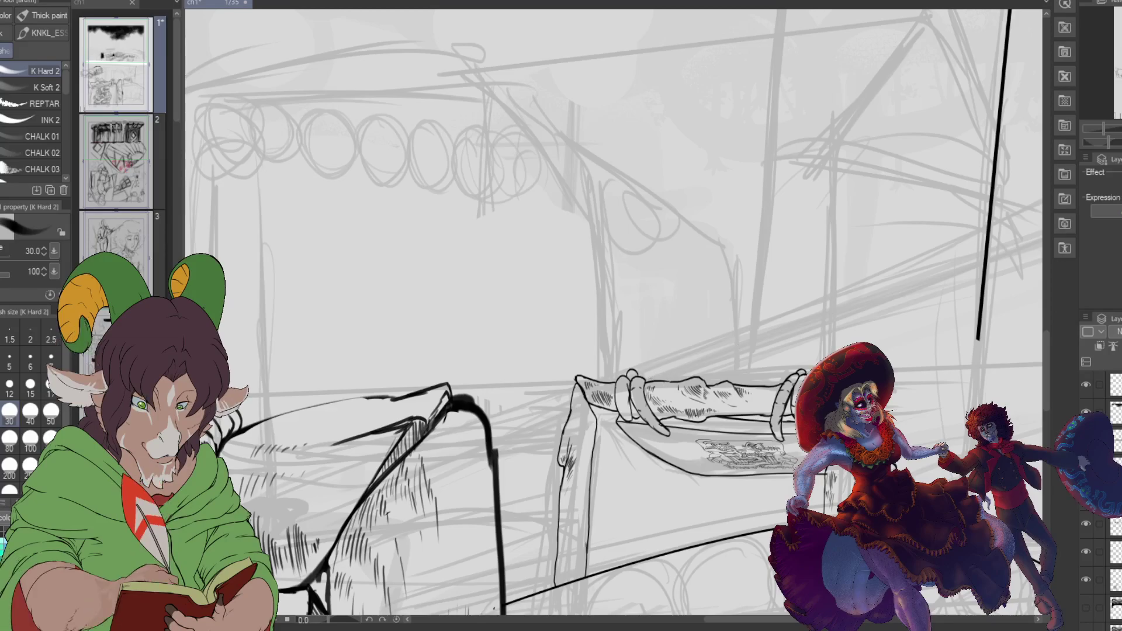
key("Delete")
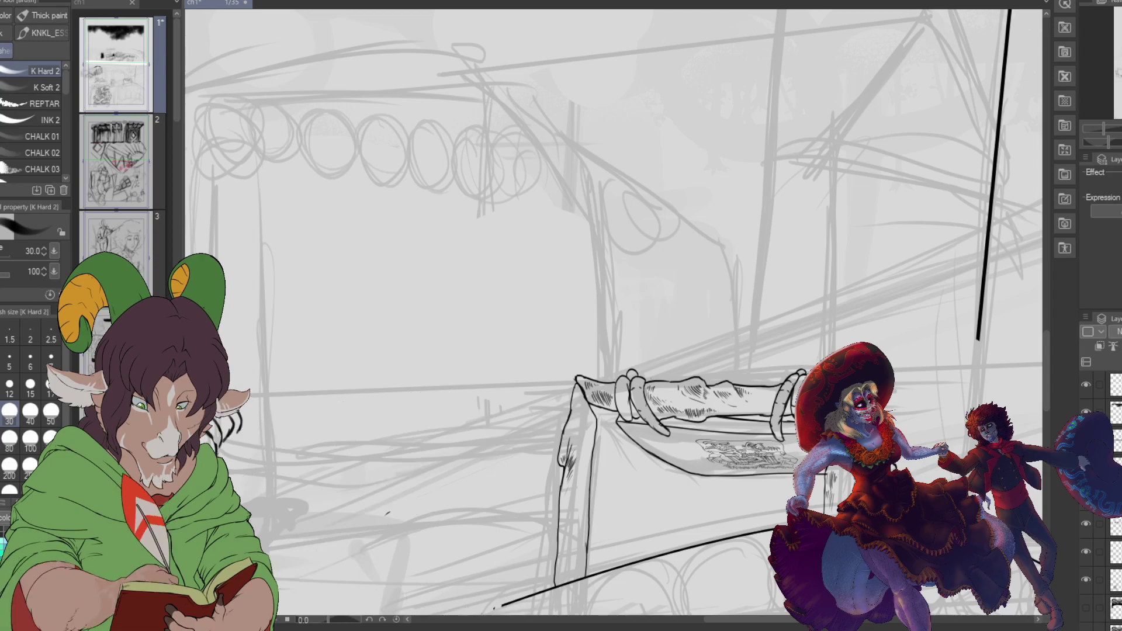
key("ctrl+z")
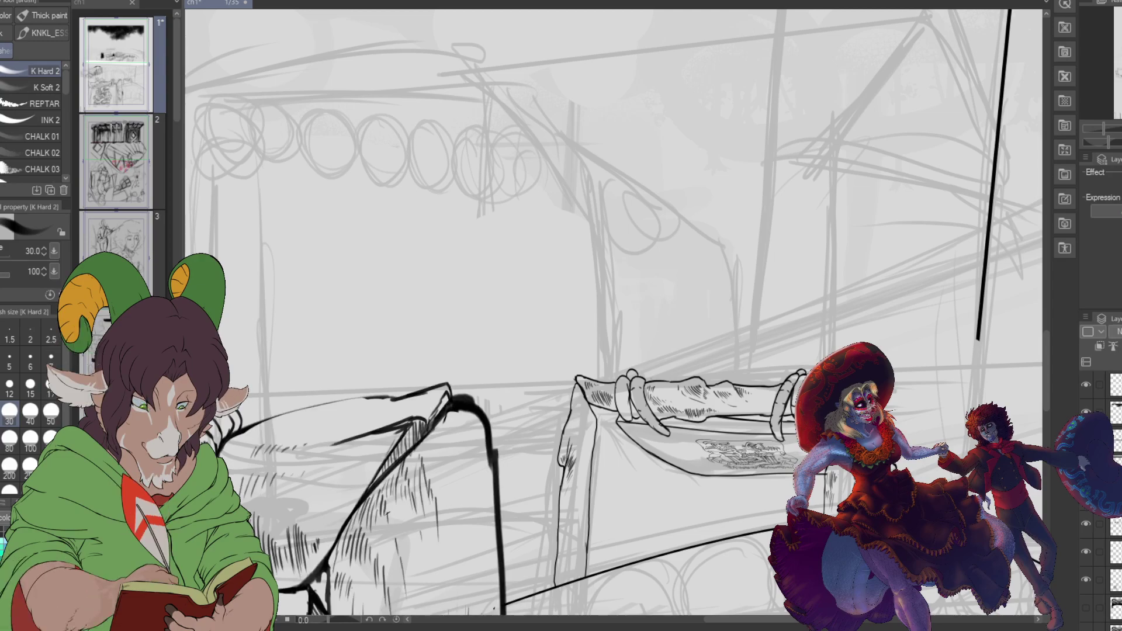
left_click(1085, 520)
left_click(1085, 523)
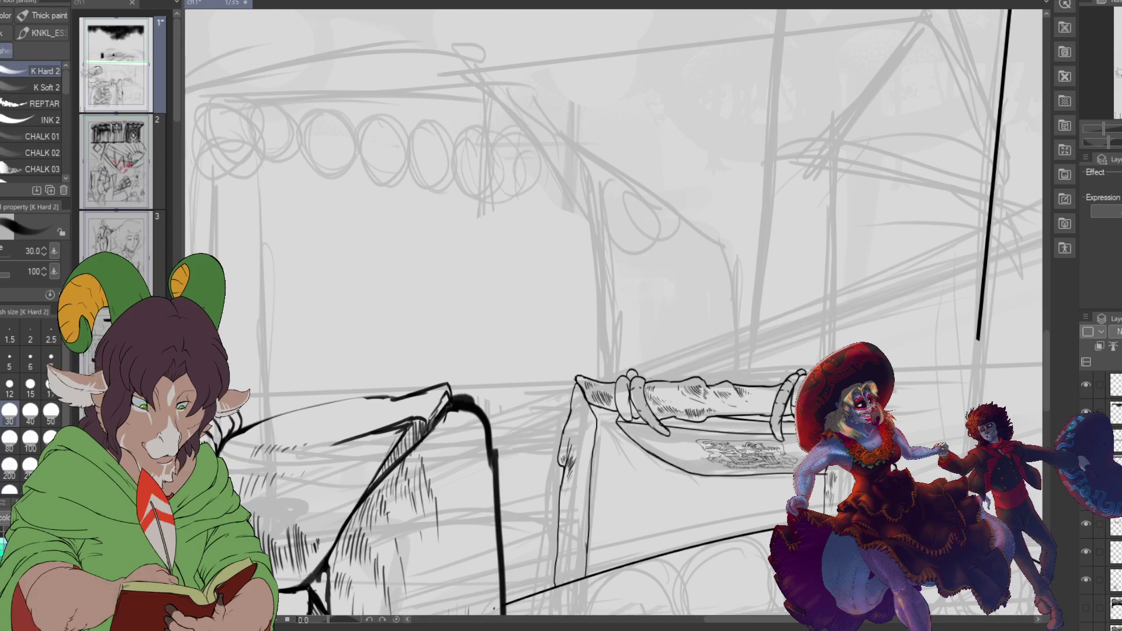
left_click(1085, 523)
left_click(1086, 522)
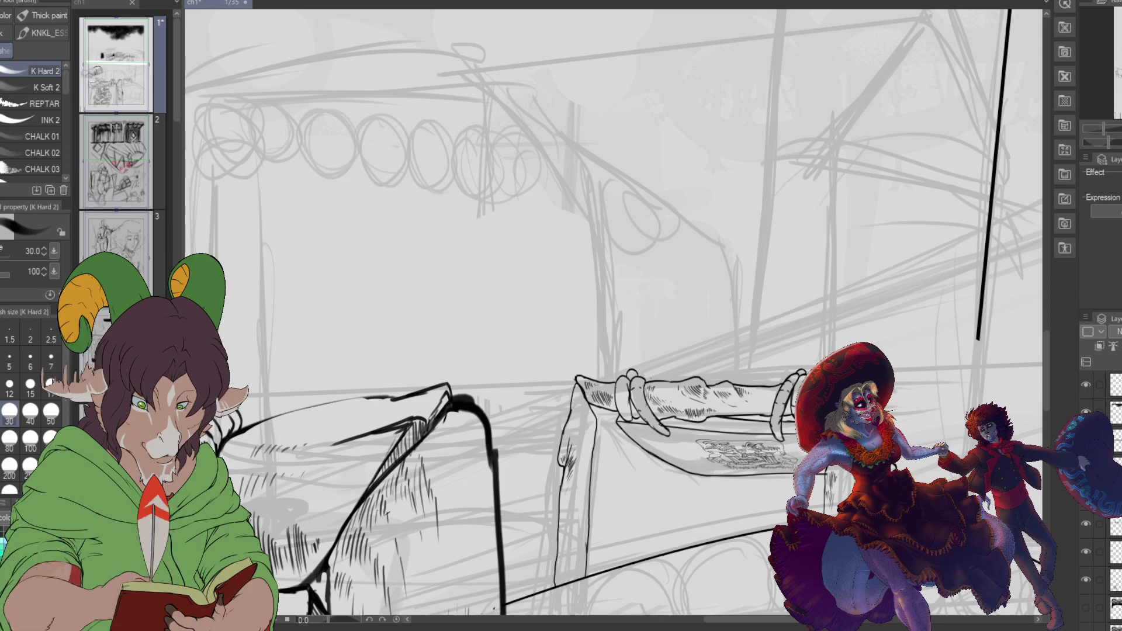
mouse_move(652, 377)
left_mouse_down()
mouse_move(739, 359)
mouse_move(770, 384)
left_mouse_up()
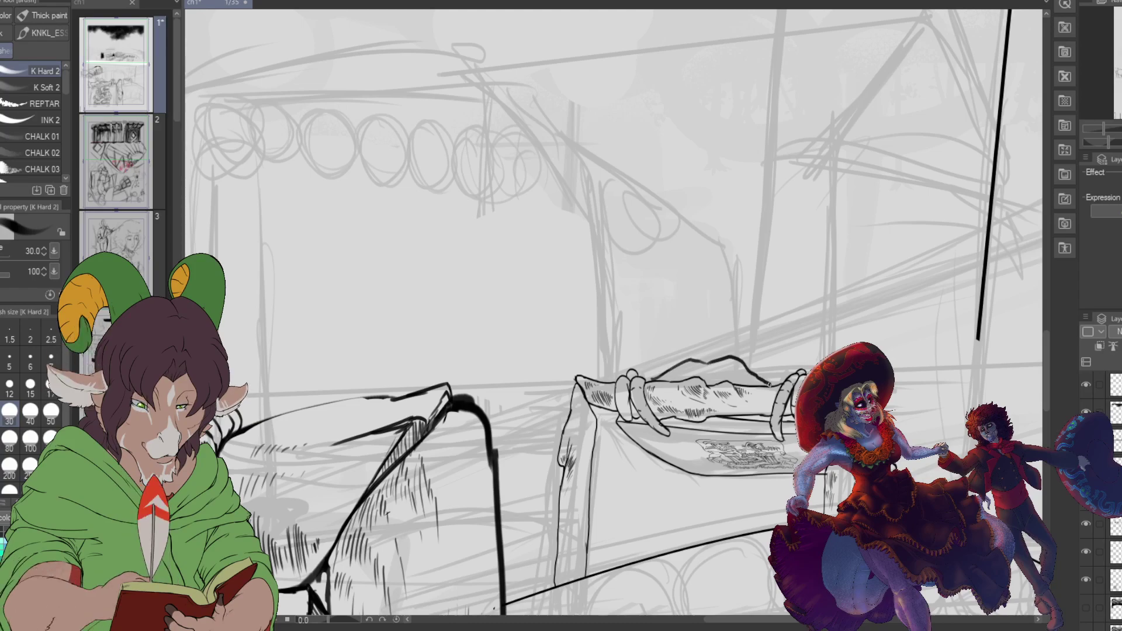
left_click_drag(652, 391, 689, 387)
left_click_drag(685, 396, 774, 383)
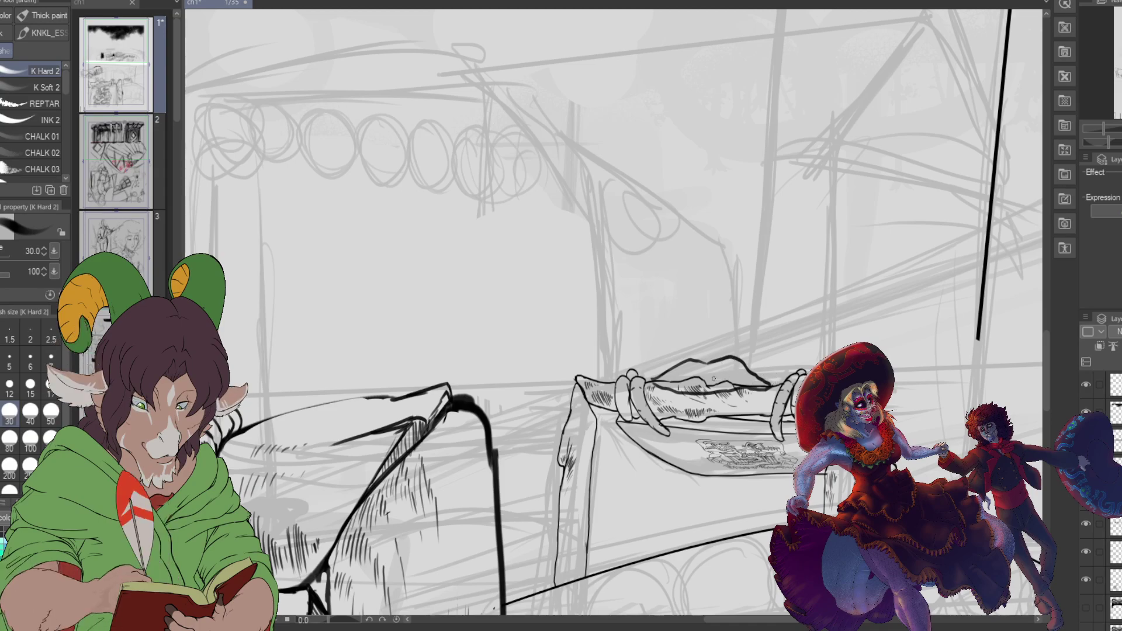
Step: Ink a large, floppy draped outline over the strapped right end of the rolled bundle on the front crate
scroll(713, 378, "down", 4)
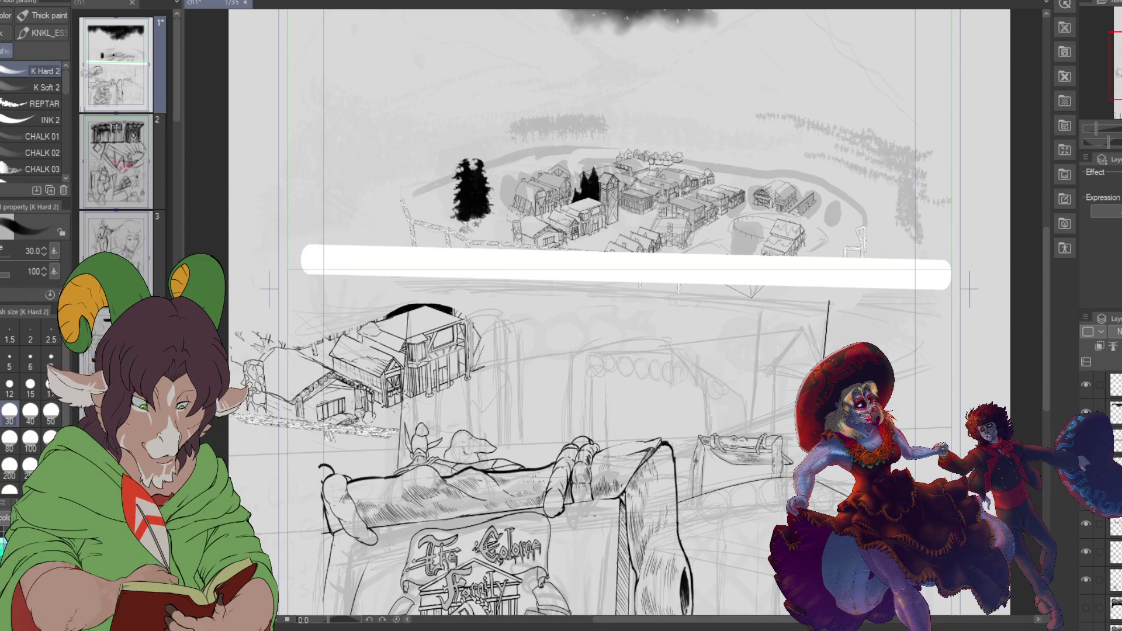
scroll(591, 413, "up", 2)
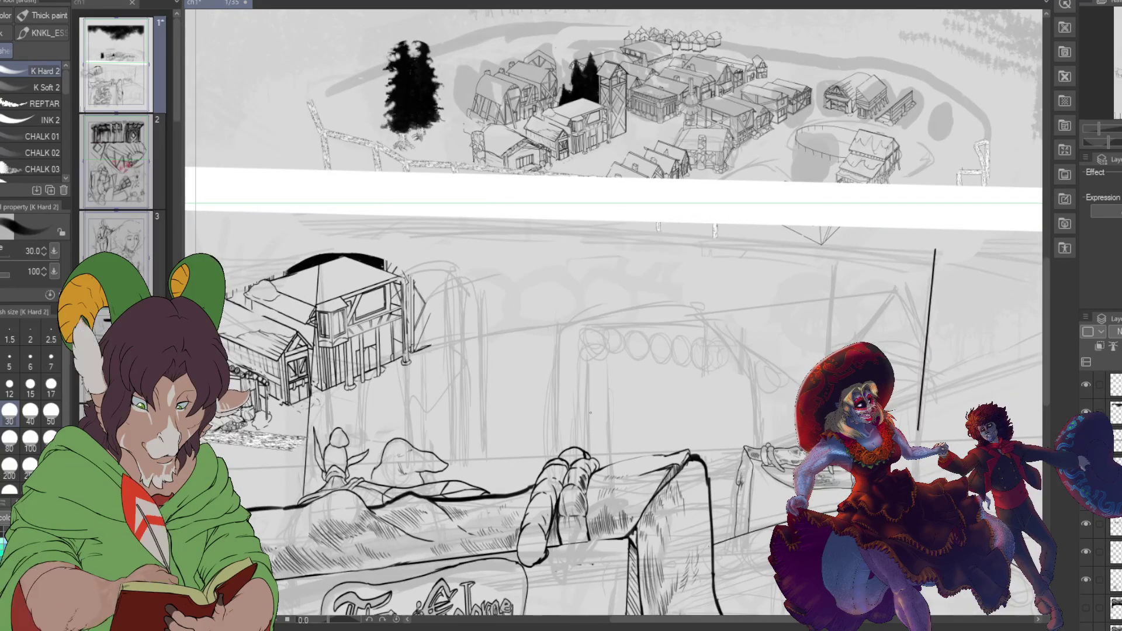
mouse_move(498, 489)
left_mouse_down()
mouse_move(547, 436)
mouse_move(619, 435)
mouse_move(630, 457)
mouse_move(611, 480)
mouse_move(629, 483)
left_mouse_up()
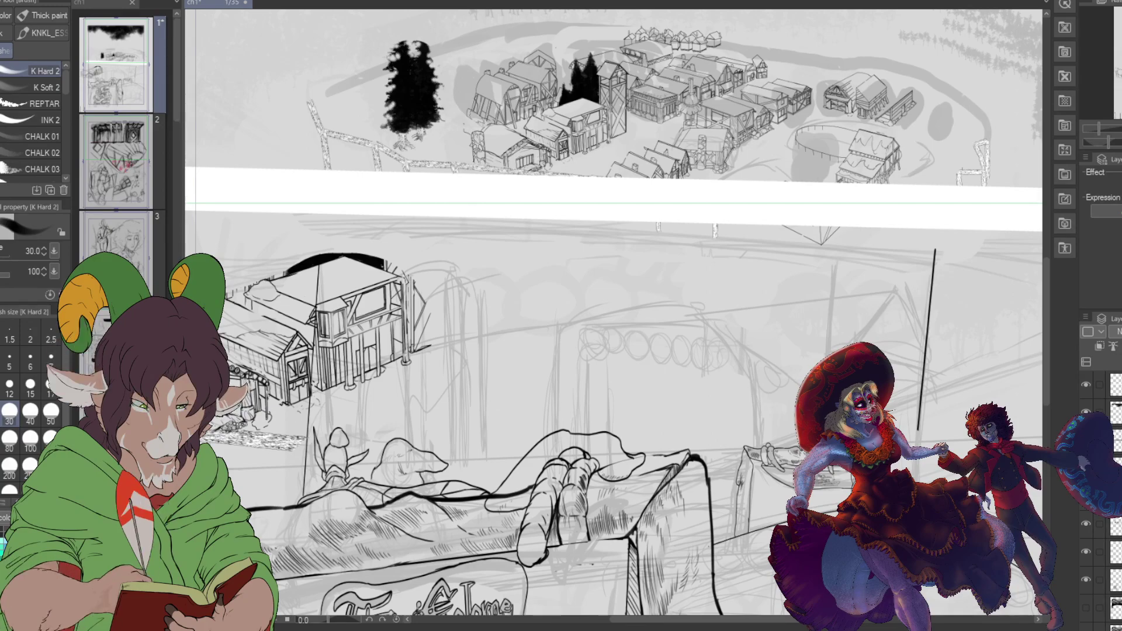
key("ctrl+z")
key("ctrl+y")
key("ctrl+z")
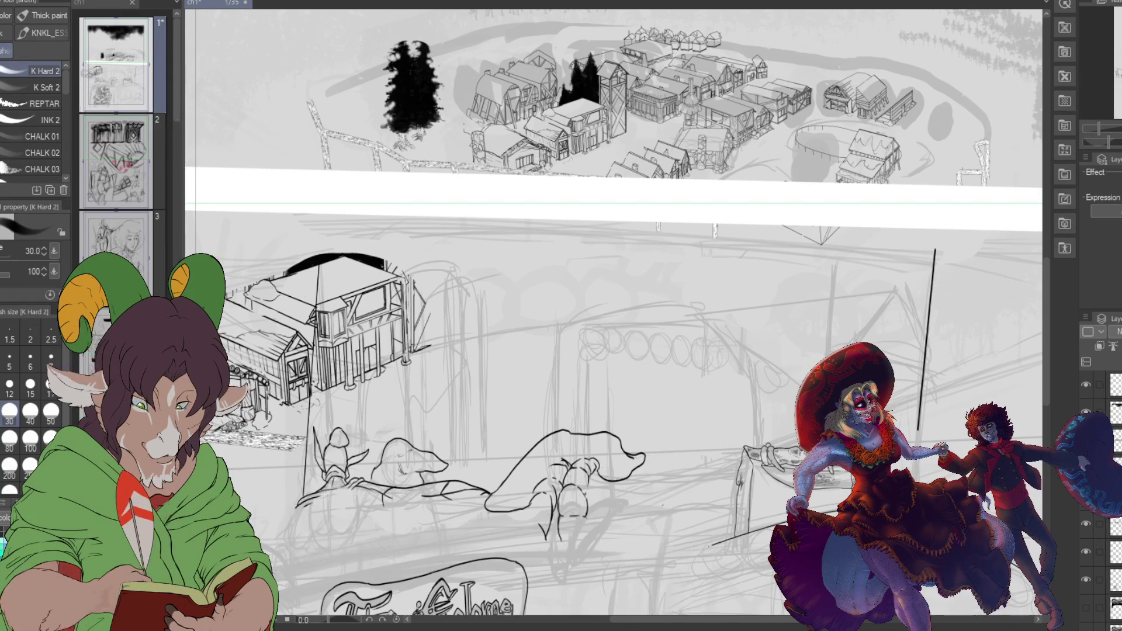
key("ctrl+y")
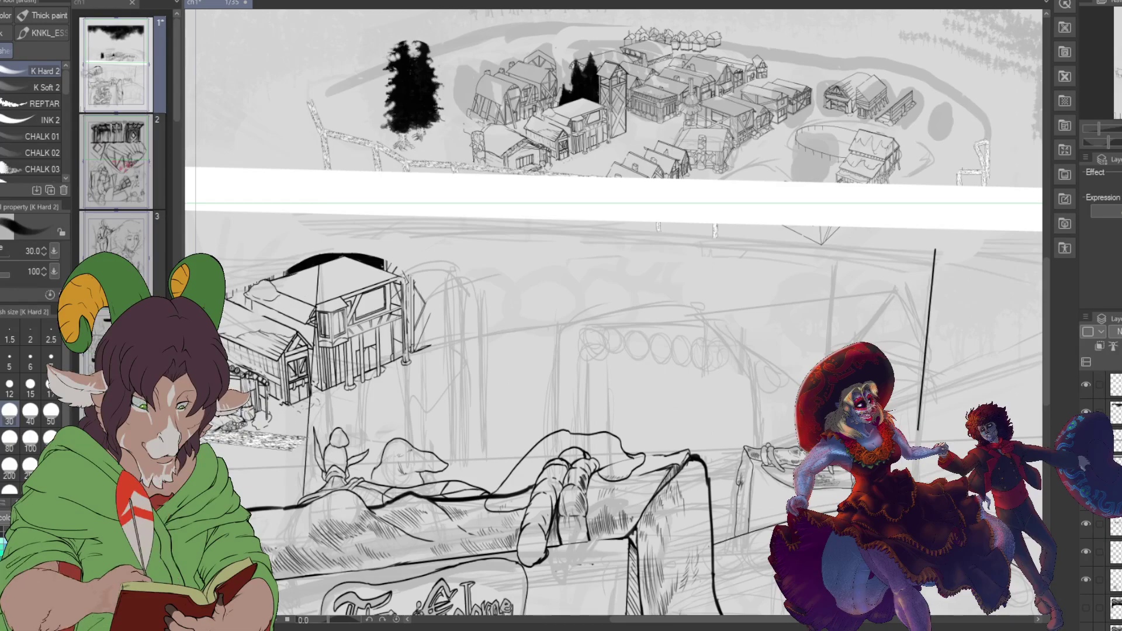
Step: Erase the bundle and strap lines that overlap the inside of the draped shape, using the Hard eraser on their layer
key("e")
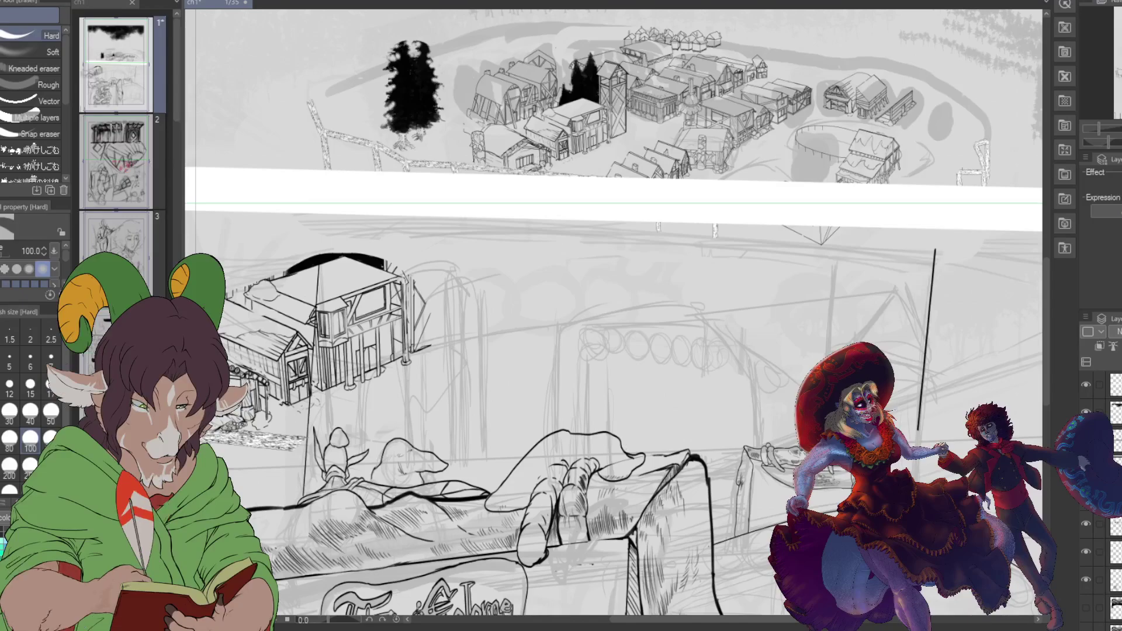
left_click(1099, 551)
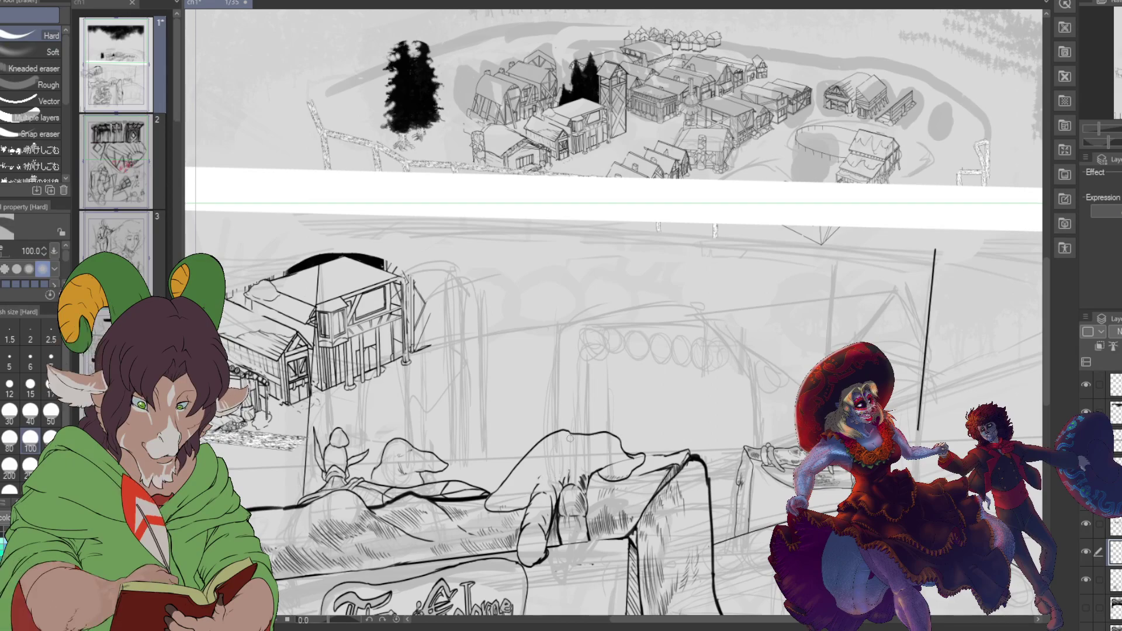
scroll(655, 454, "up", 1)
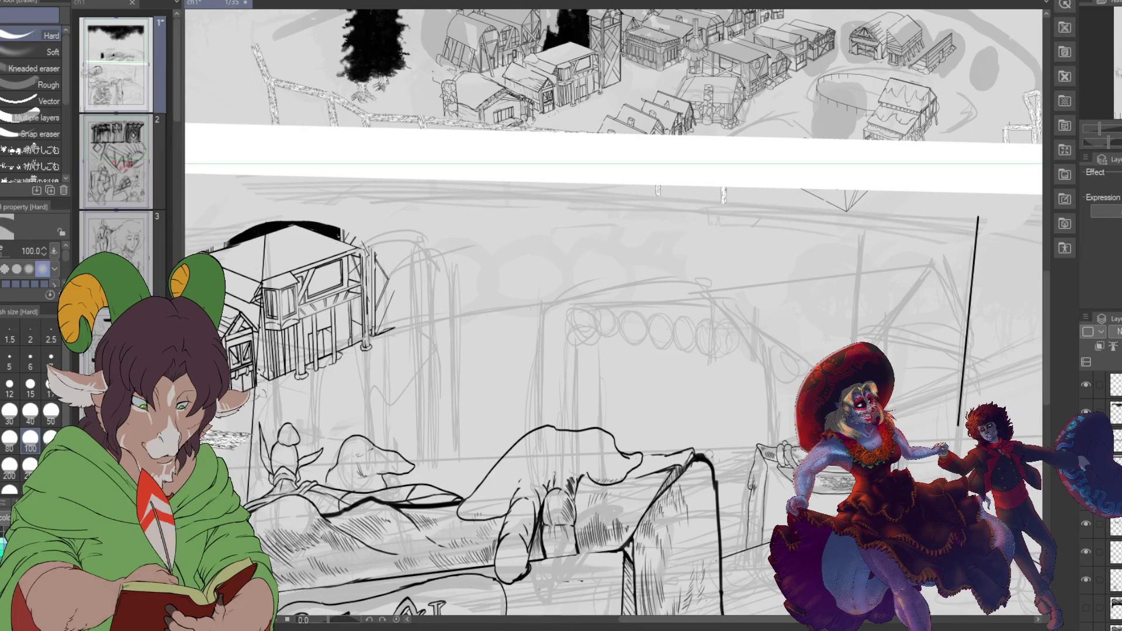
scroll(739, 433, "down", 3)
scroll(739, 433, "up", 4)
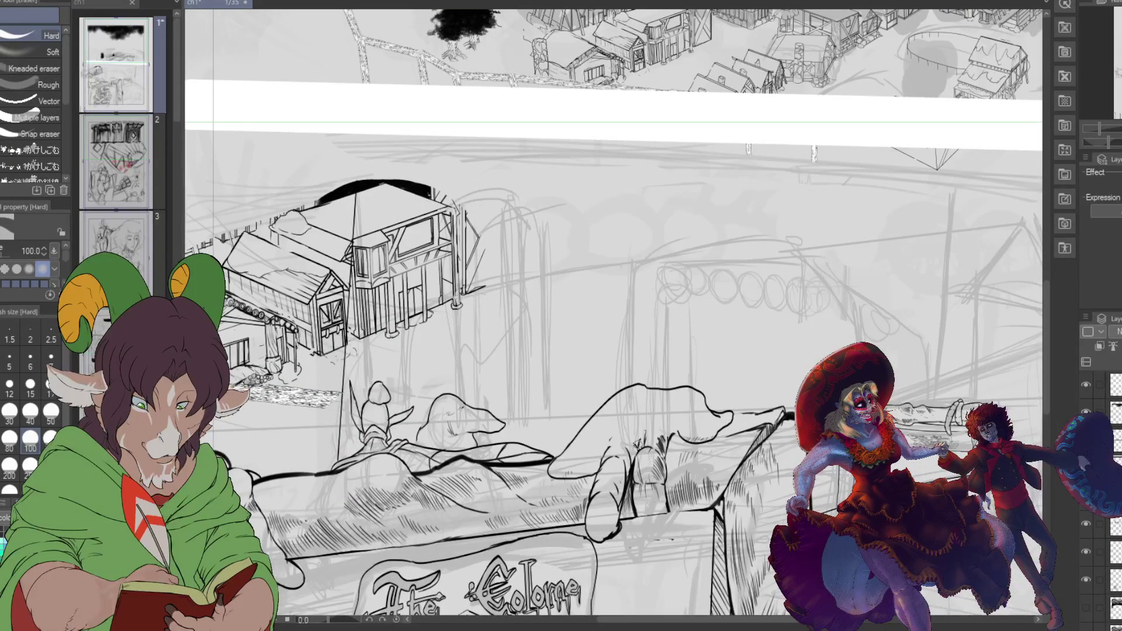
Step: Redraw the rounded tops of the straps where they meet the draped shape, using the K Hard 2 brush
key("b")
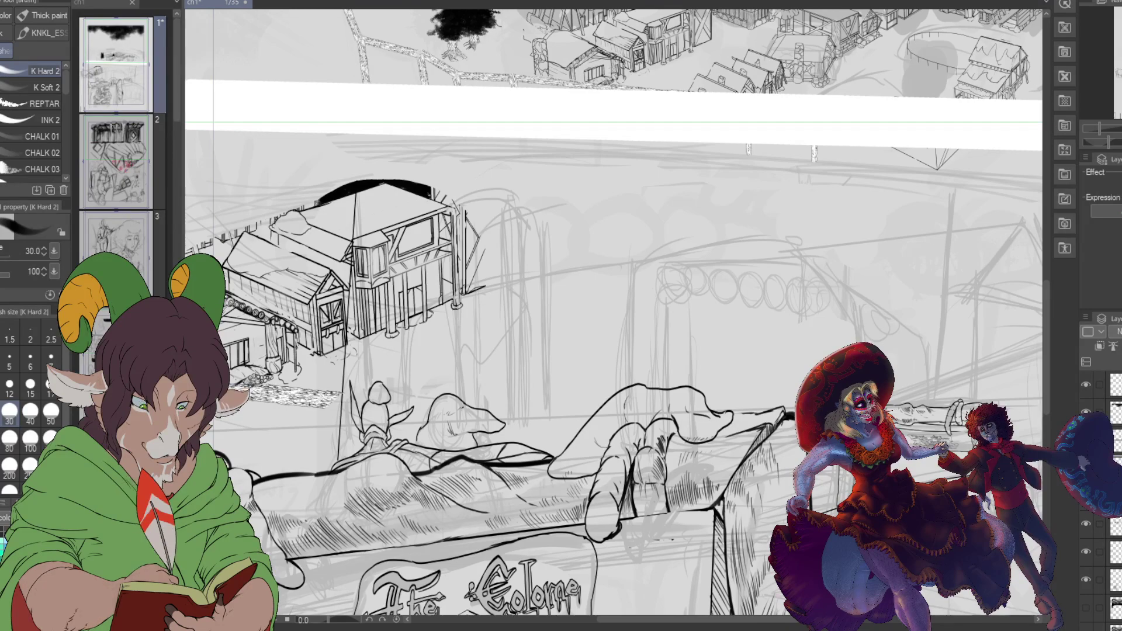
scroll(471, 322, "down", 3)
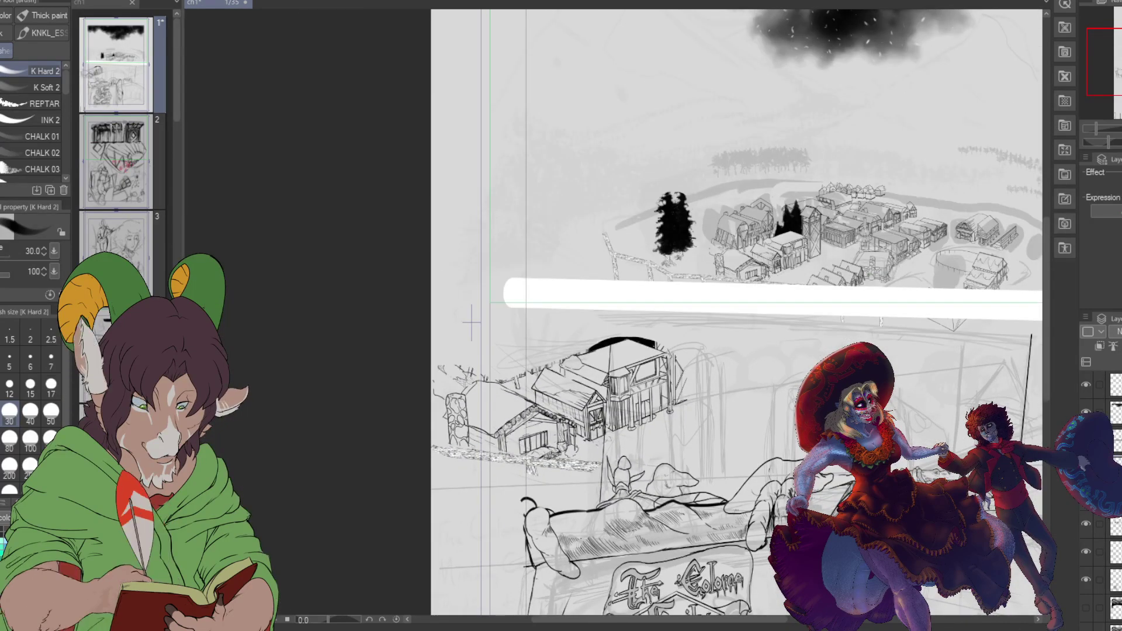
key("ctrl+z")
key("ctrl+y")
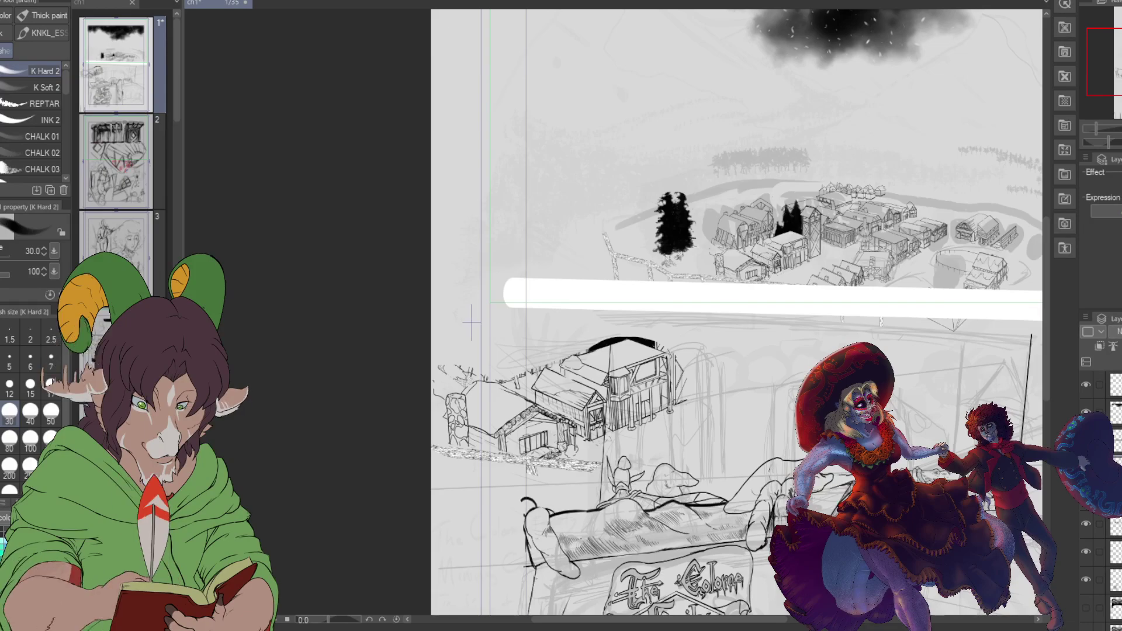
scroll(306, 244, "up", 2)
scroll(306, 244, "up", 1)
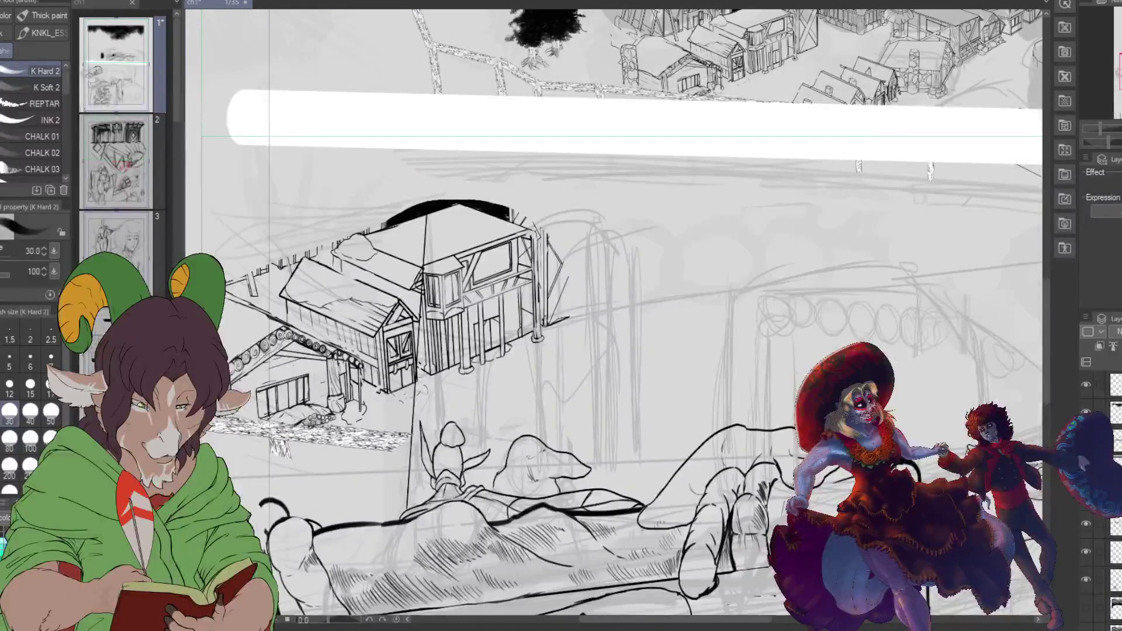
Step: Ink a sloping curve behind the left end of the rolled bundle with the K Hard 2 brush
key("e")
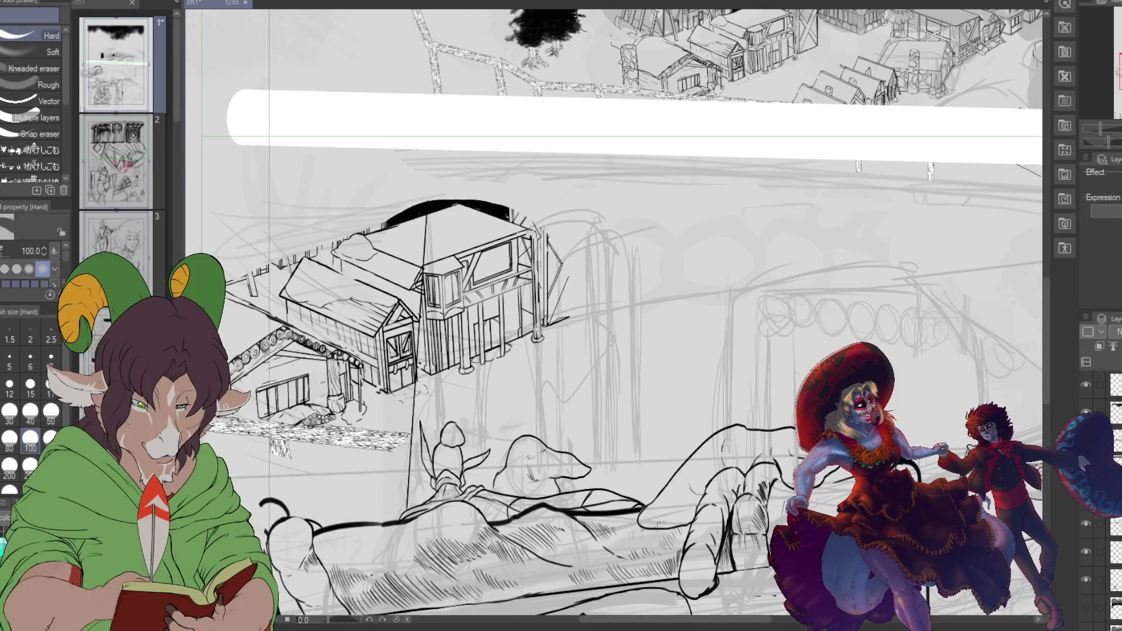
scroll(473, 305, "down", 5)
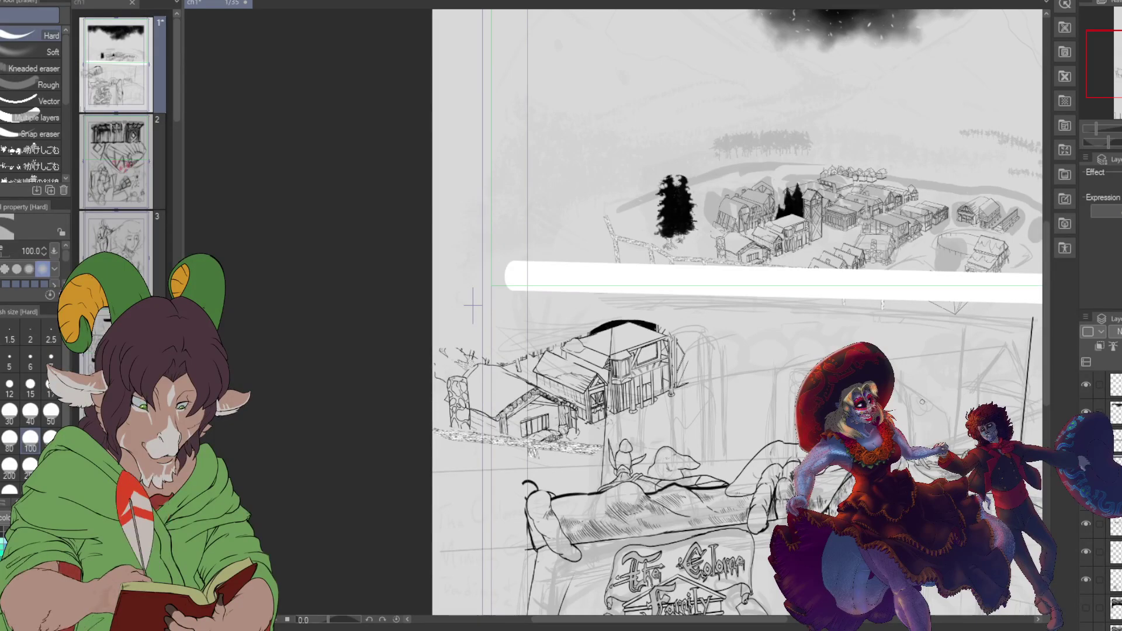
scroll(561, 478, "up", 3)
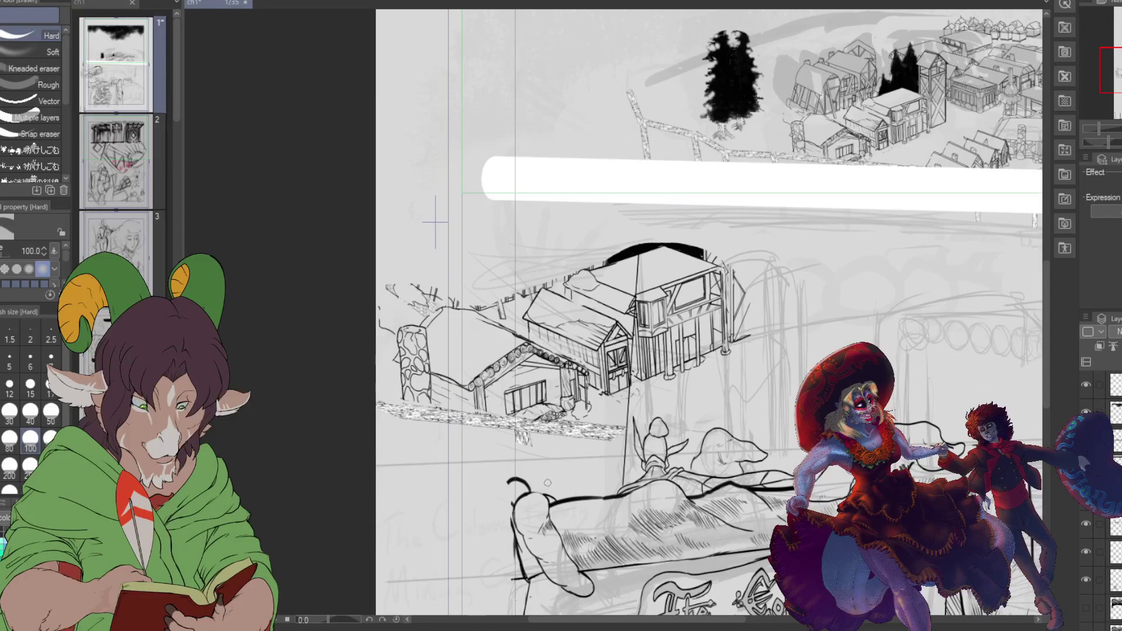
key("b")
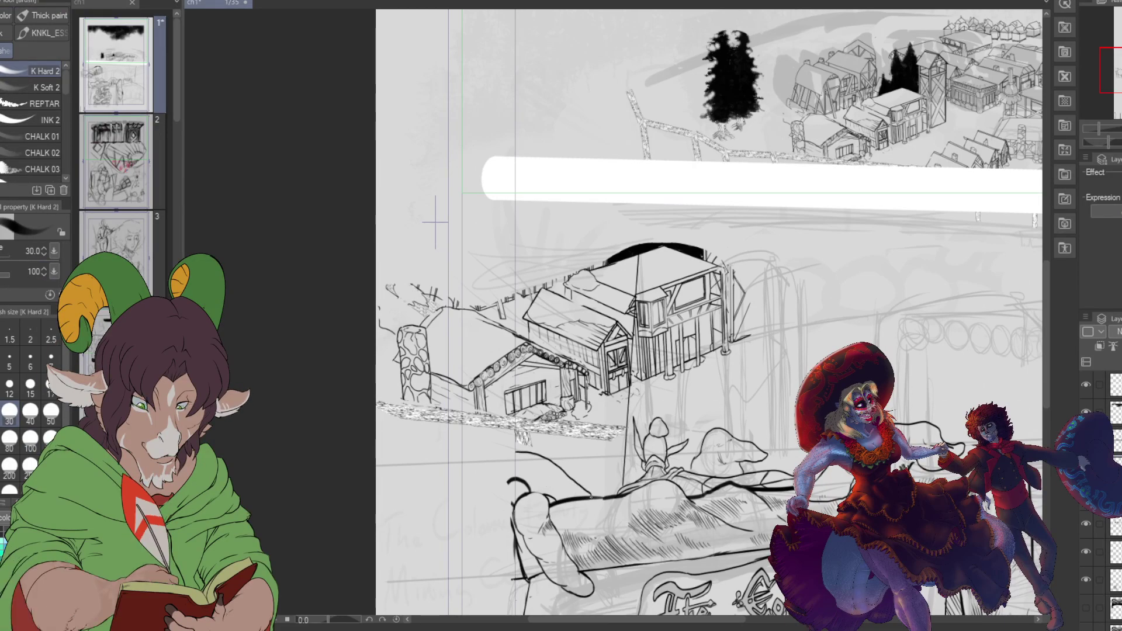
Step: Check the page in a mirrored view and select three adjacent layers together in the layer list
key("h")
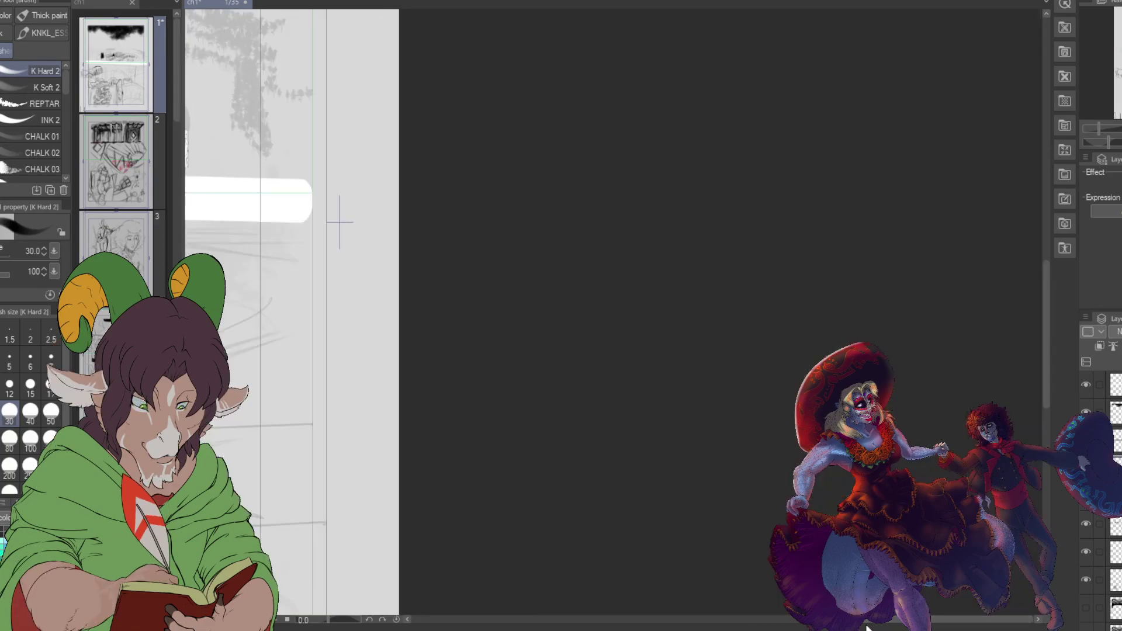
key("h")
left_click_drag(1117, 117, 1118, 98)
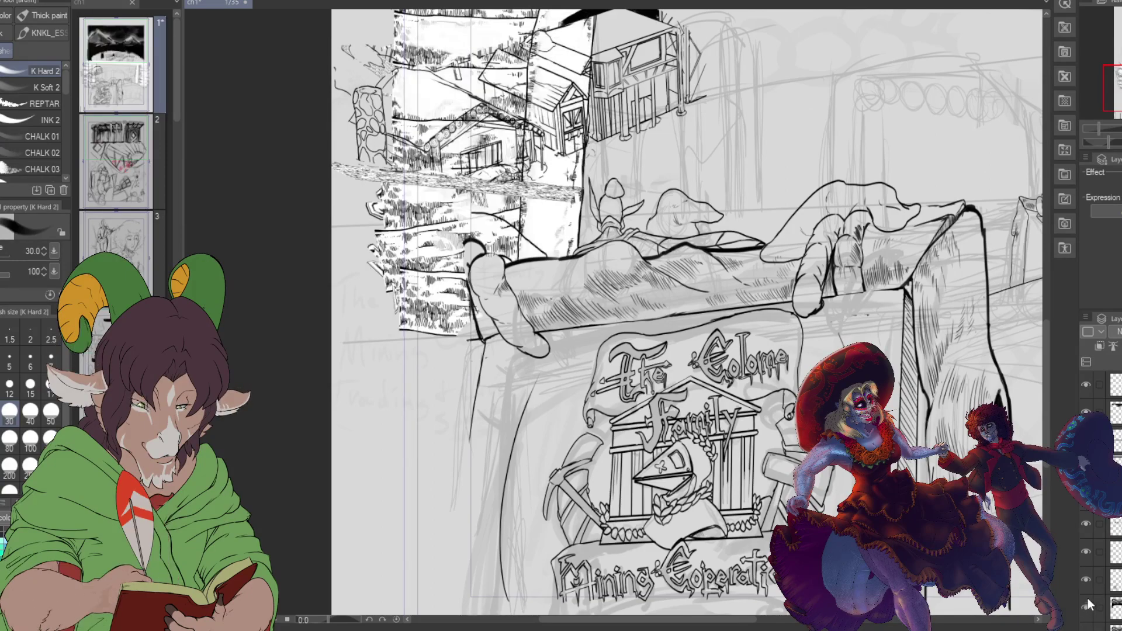
left_click(1112, 579)
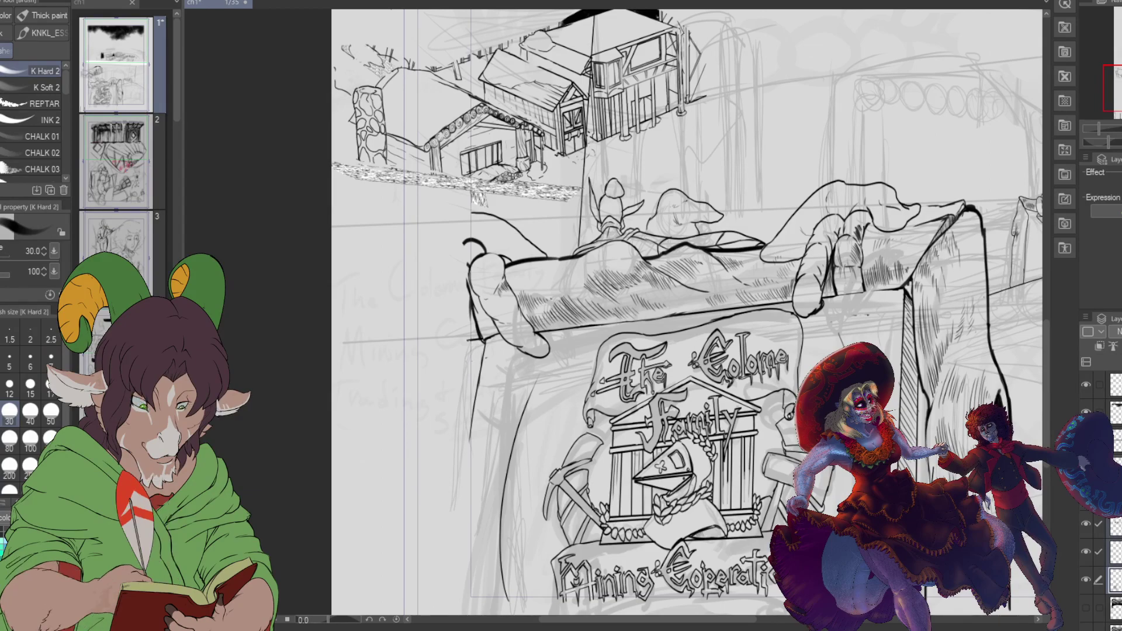
scroll(1111, 555, "down", 1)
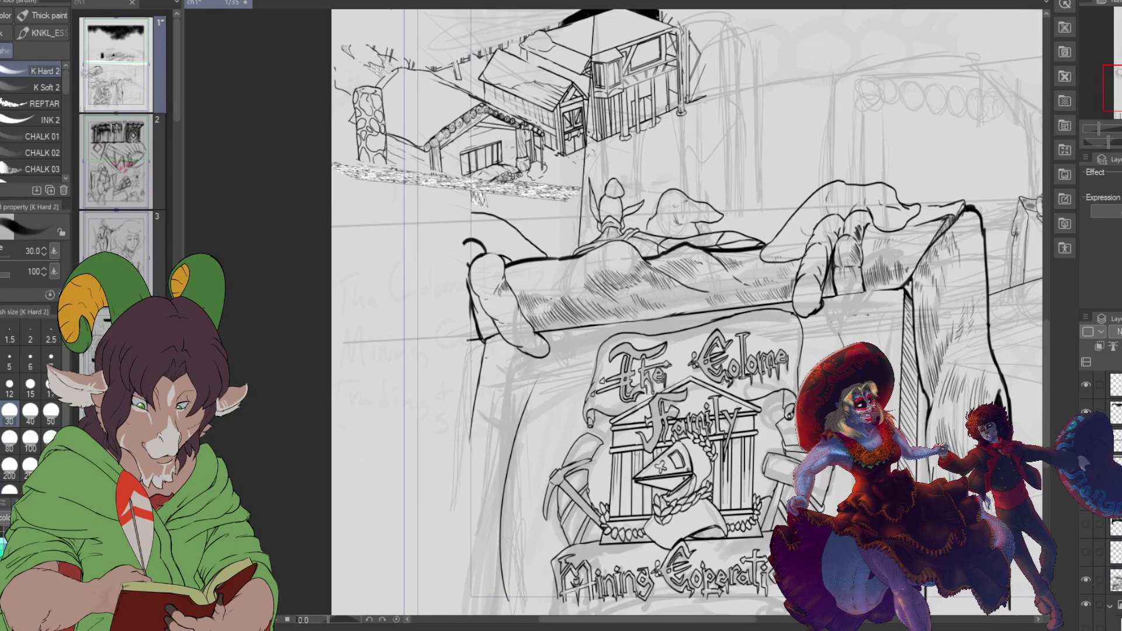
Step: Ink a small rounded mound behind the right end of the small sign's rolled bundle with the K Hard 2 brush
scroll(613, 315, "up", 5)
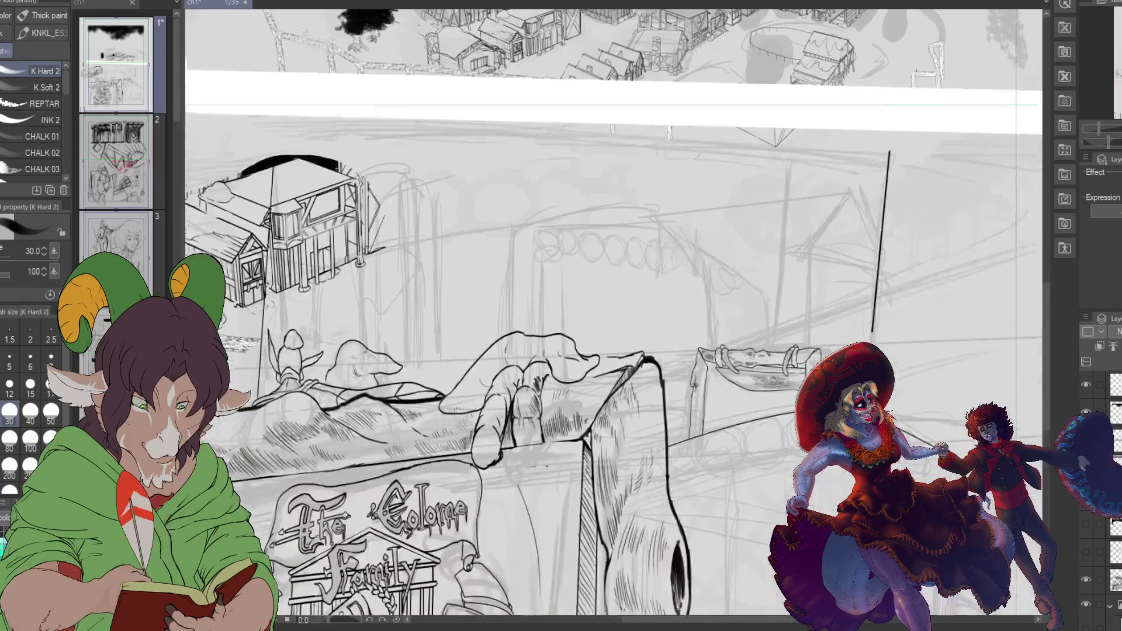
scroll(745, 339, "up", 3)
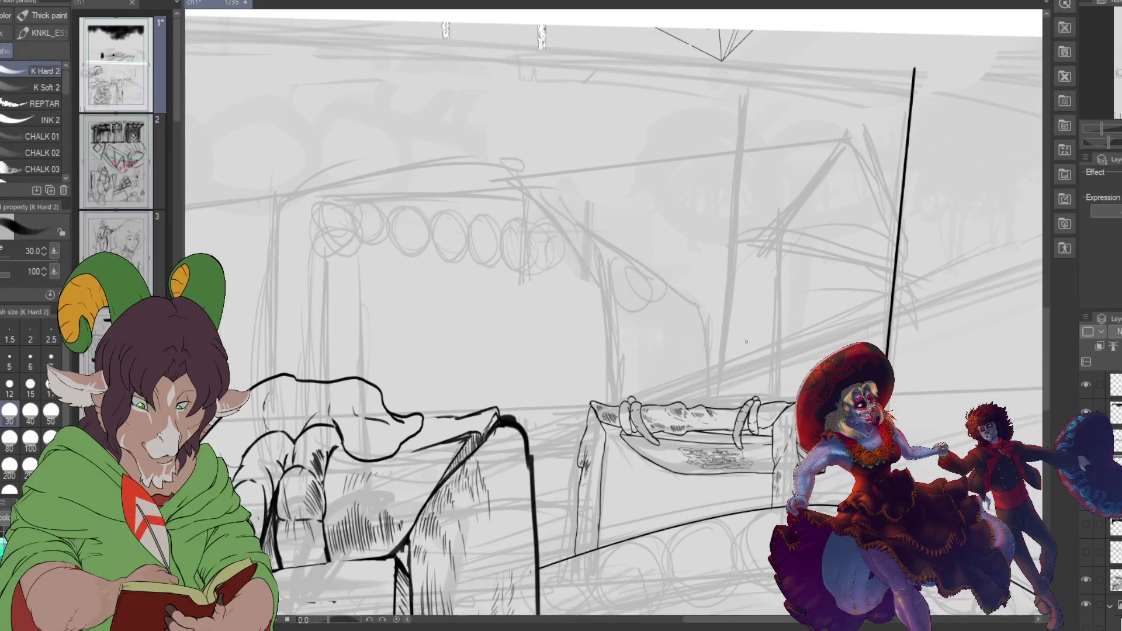
key("b")
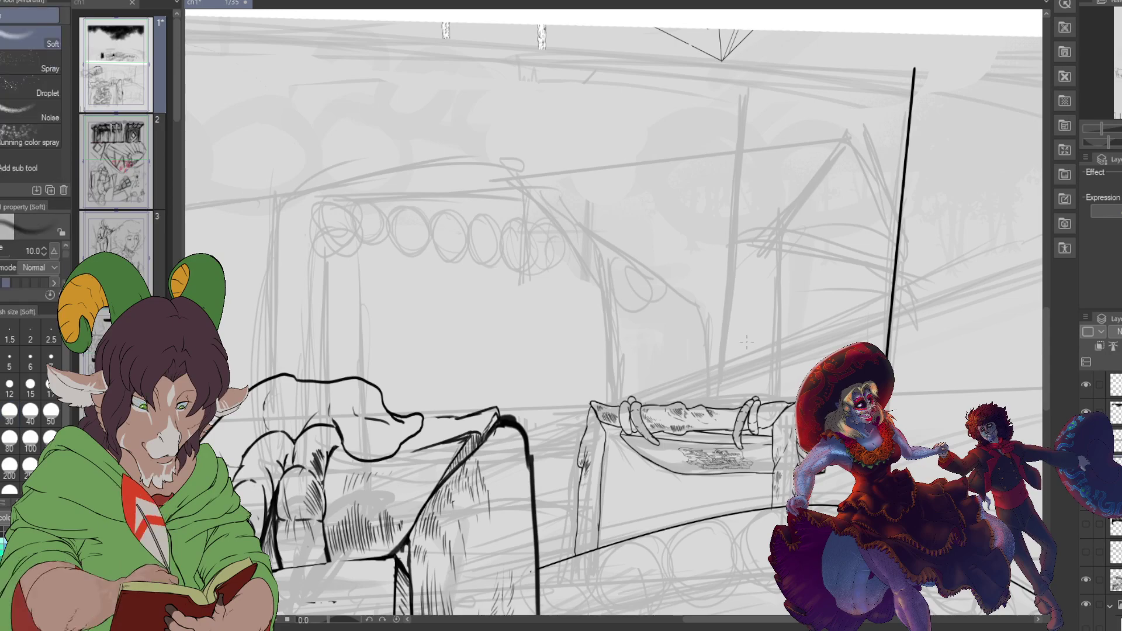
key("b")
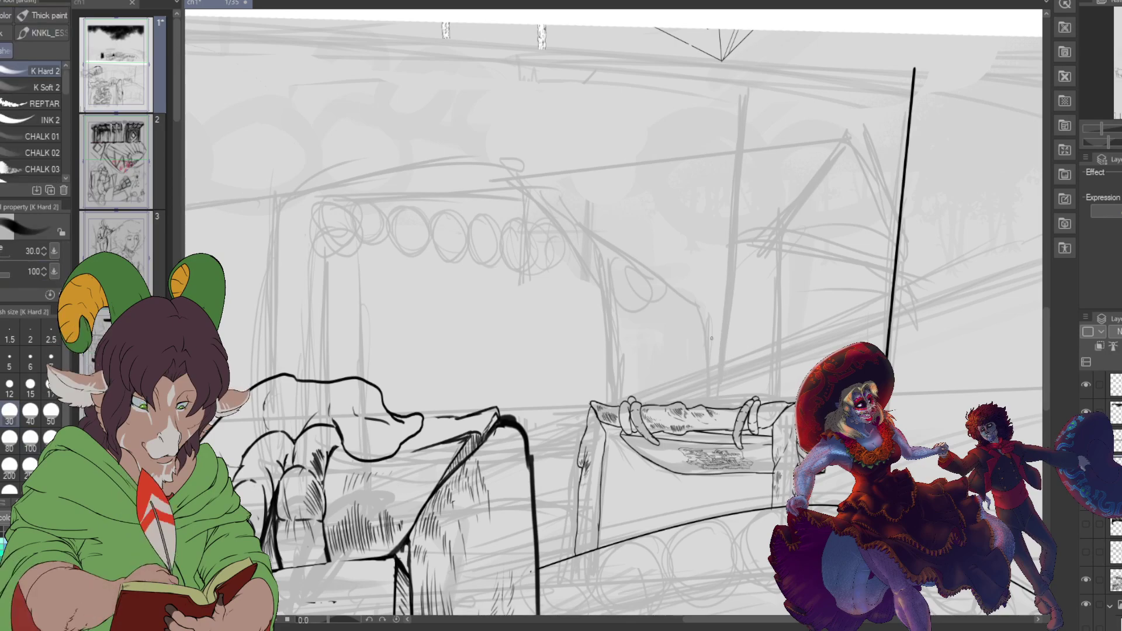
left_click_drag(730, 407, 760, 385)
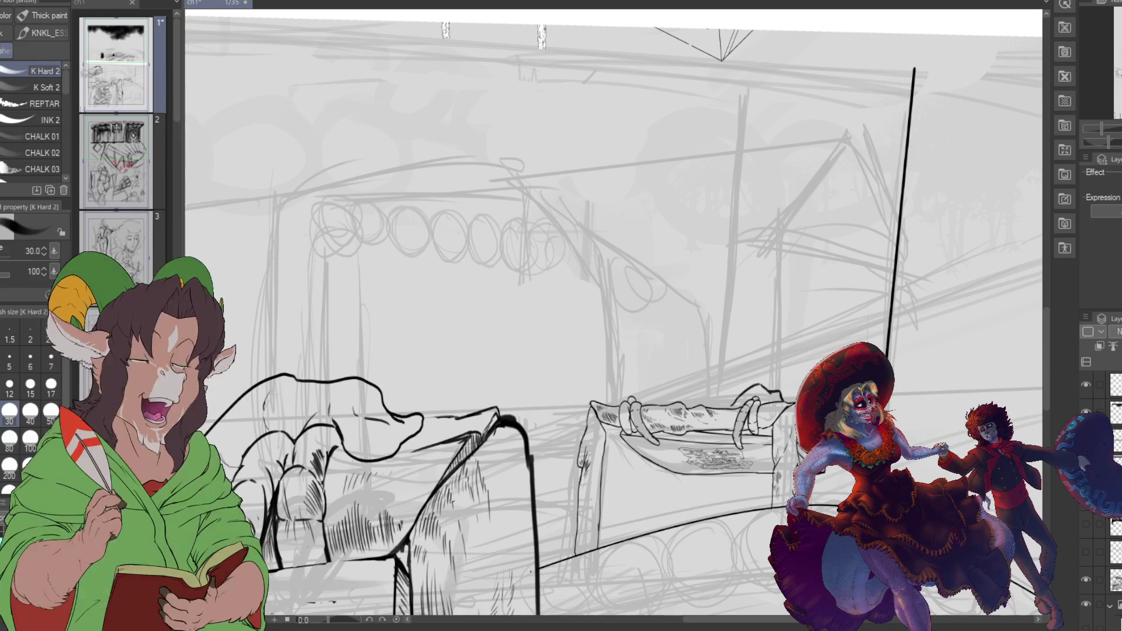
Step: Clean up the mound's outline with the Hard eraser at size 40 and detail it with K Hard 2 at size 12
scroll(664, 373, "up", 5)
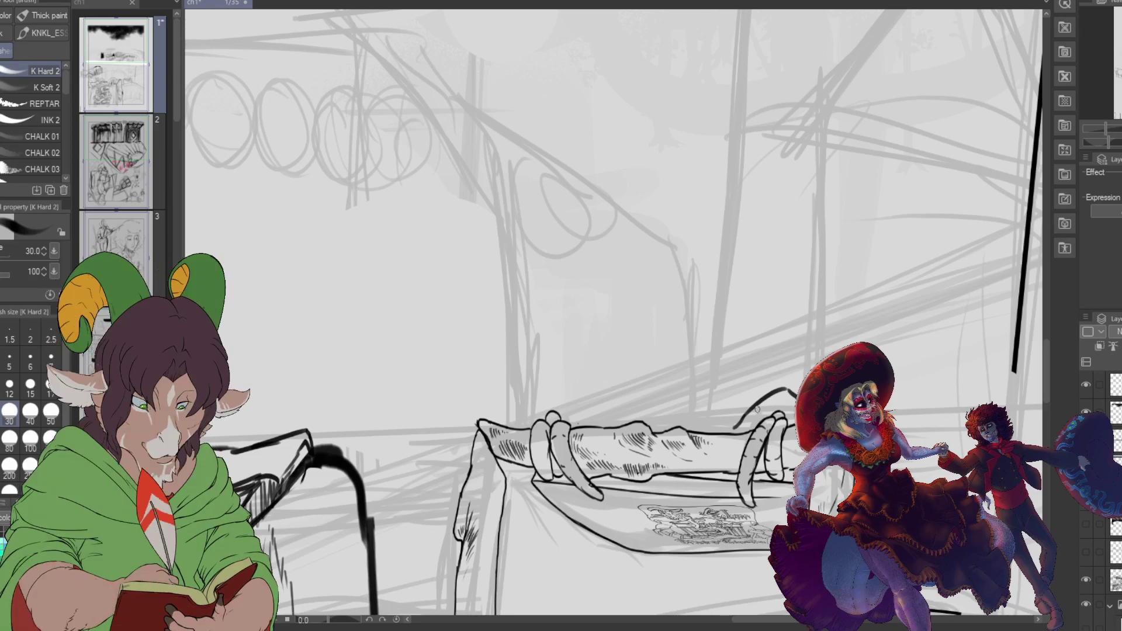
key("e")
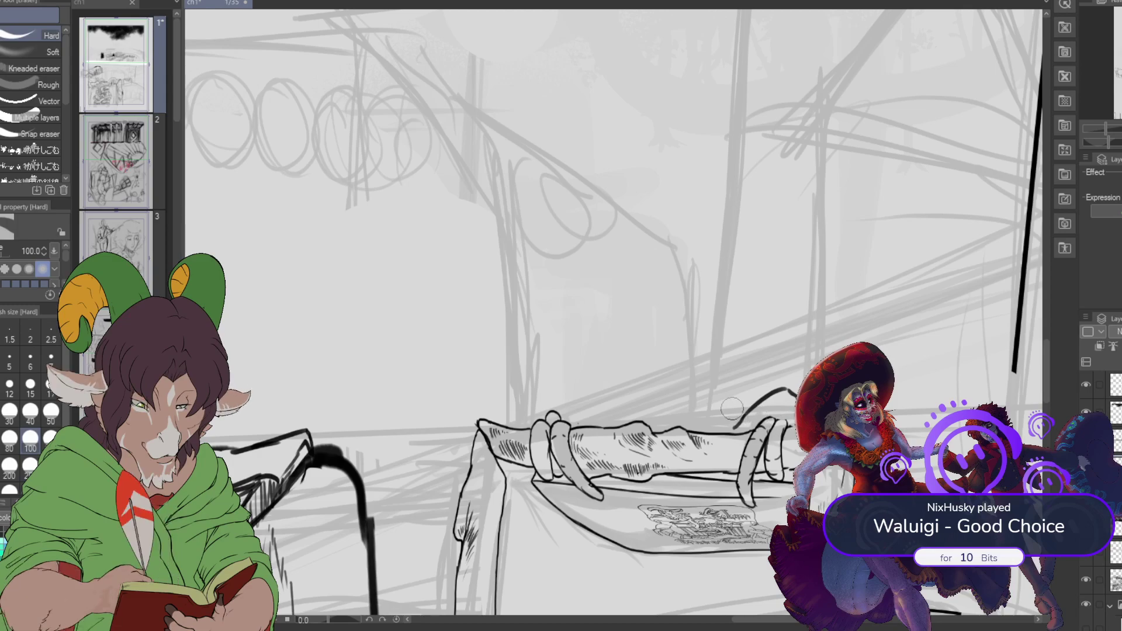
left_click(30, 413)
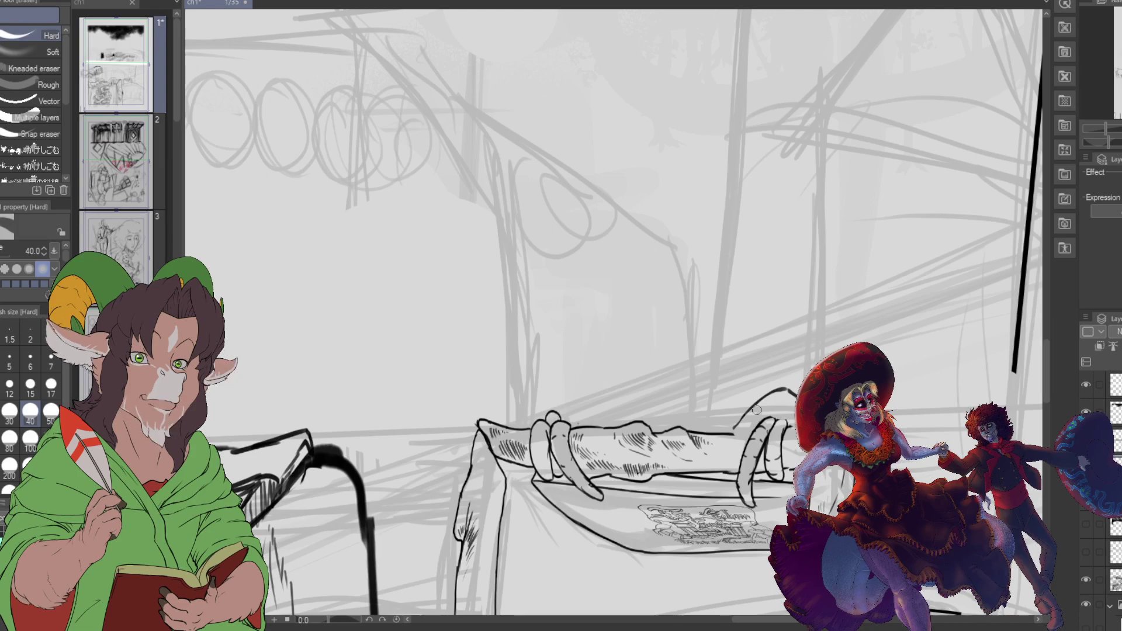
key("b")
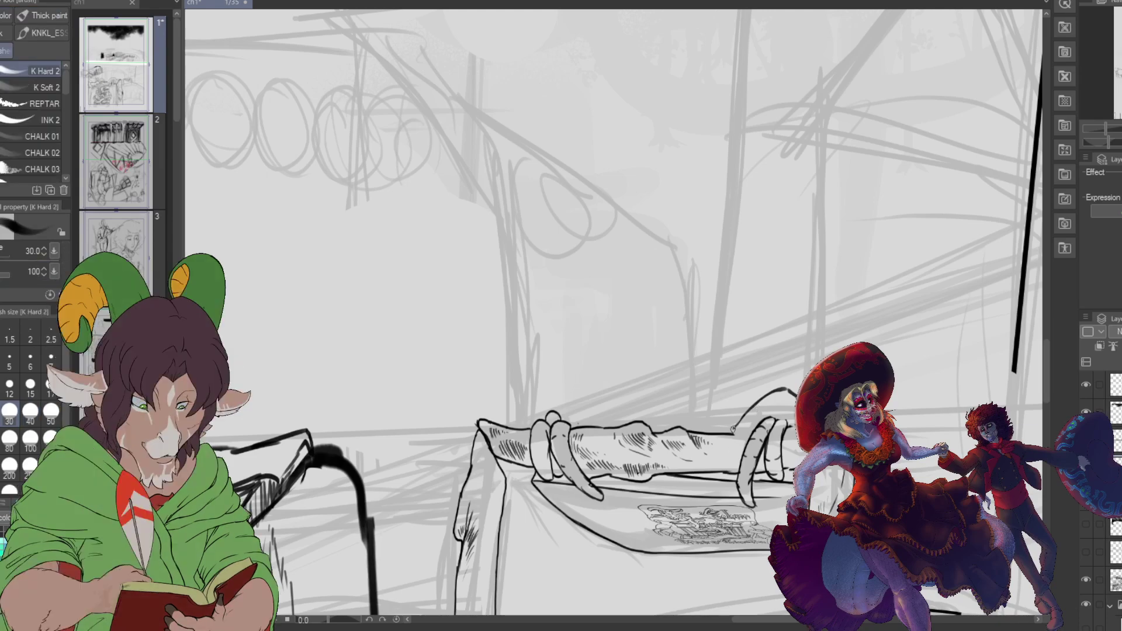
left_click(20, 392)
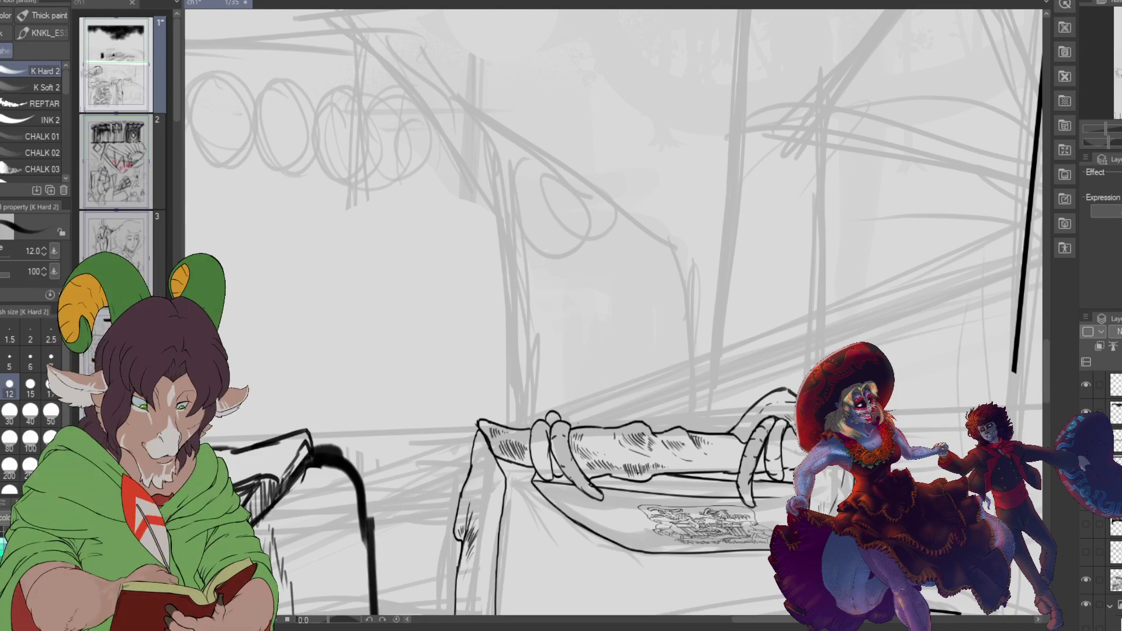
Step: Trim the top of the left strap, then ink a mound behind it and pointed drips hanging below the small bundle's left end
key("e")
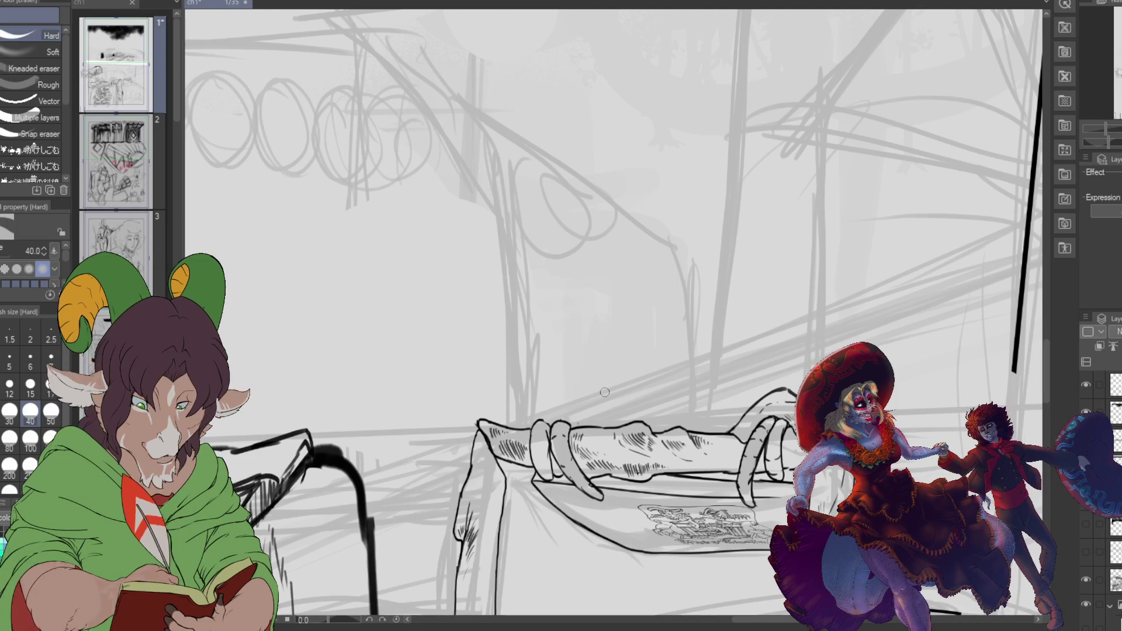
key("b")
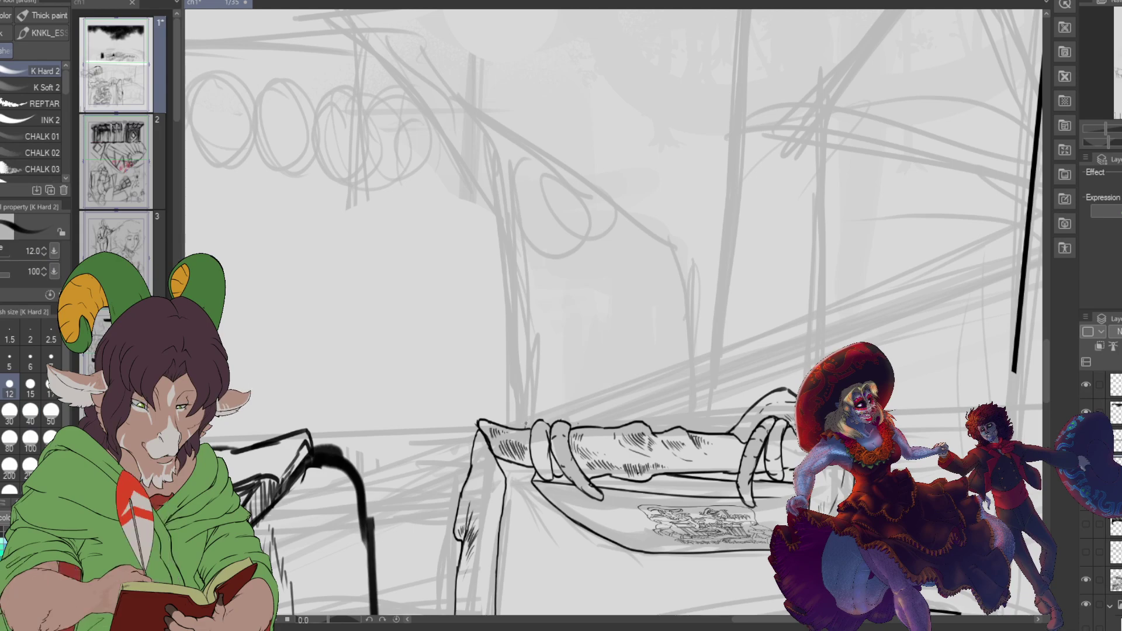
left_click_drag(529, 414, 552, 398)
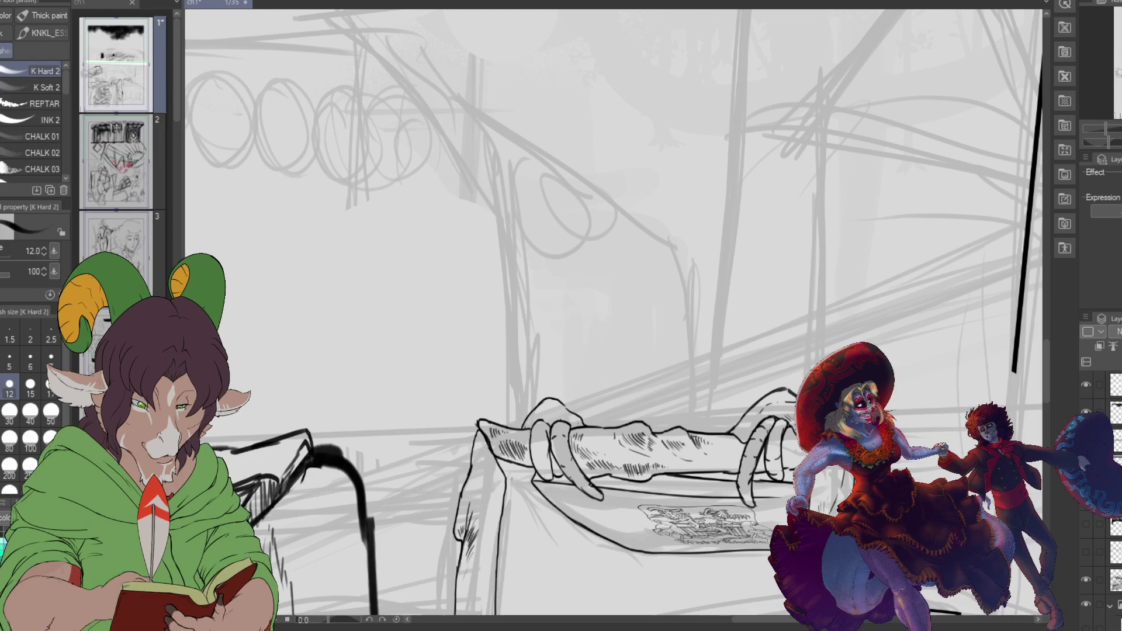
left_click_drag(508, 462, 523, 490)
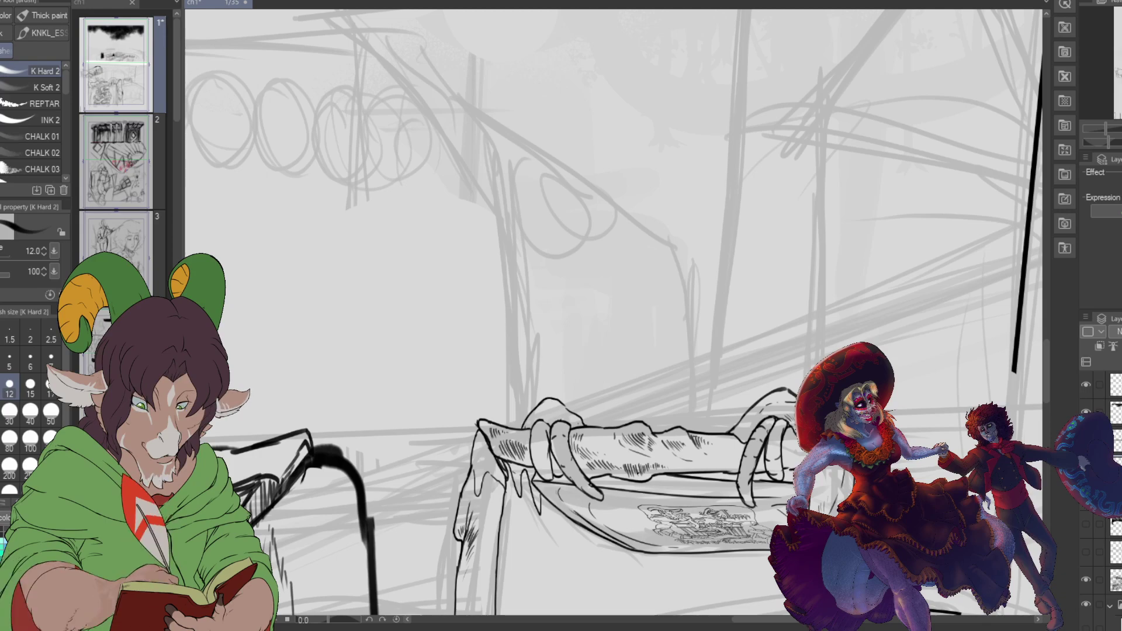
Step: Ink a sloping line joining the small bundle's left corner to the mound and tidy it with the Hard eraser
key("e")
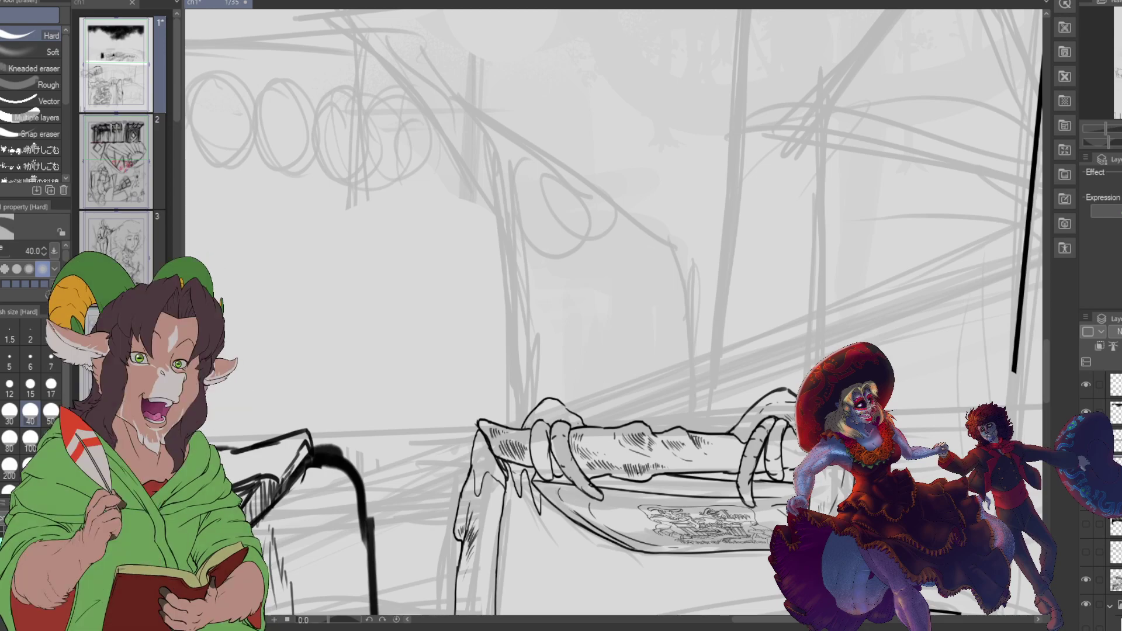
key("b")
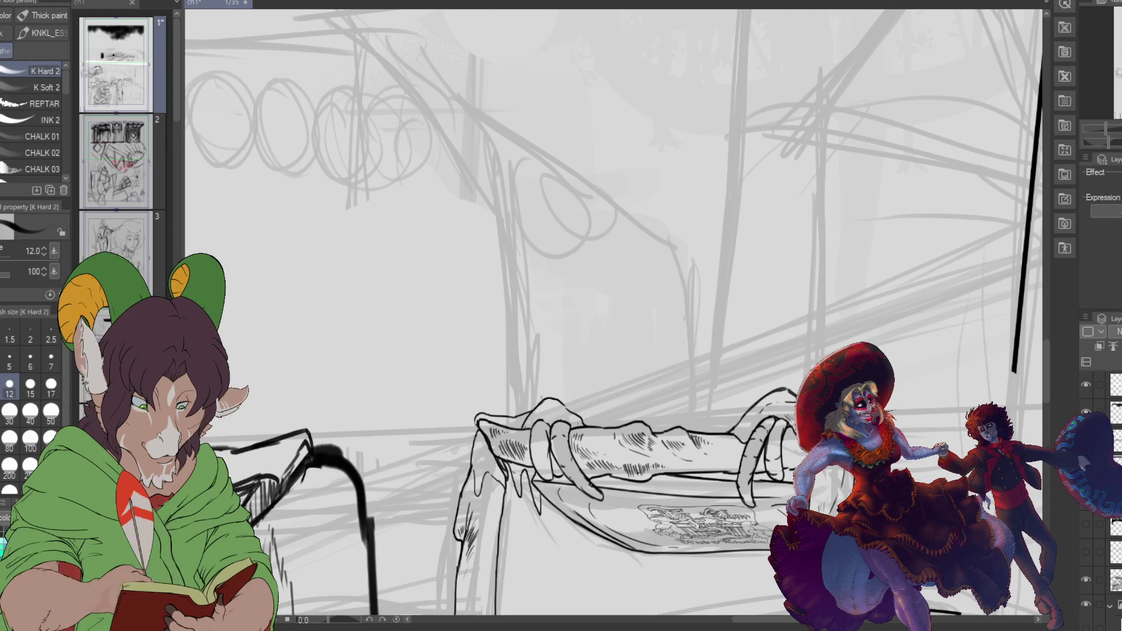
key("e")
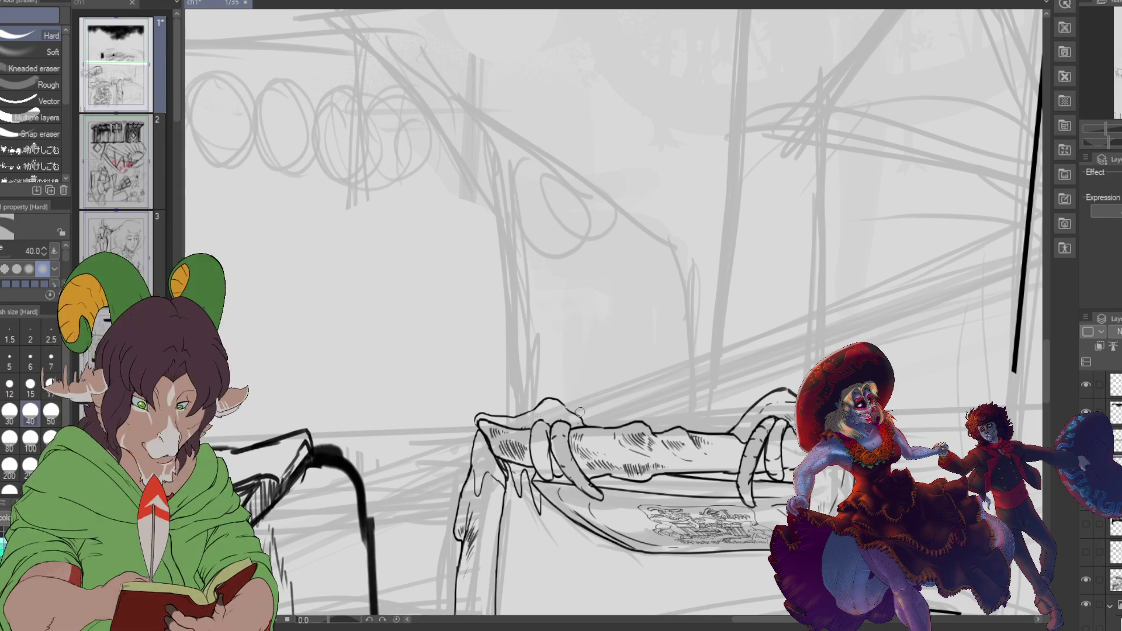
Step: Erase the large sign's thick right corner outline and the tip of the draped shape with the Hard eraser at size 80
scroll(580, 412, "down", 5)
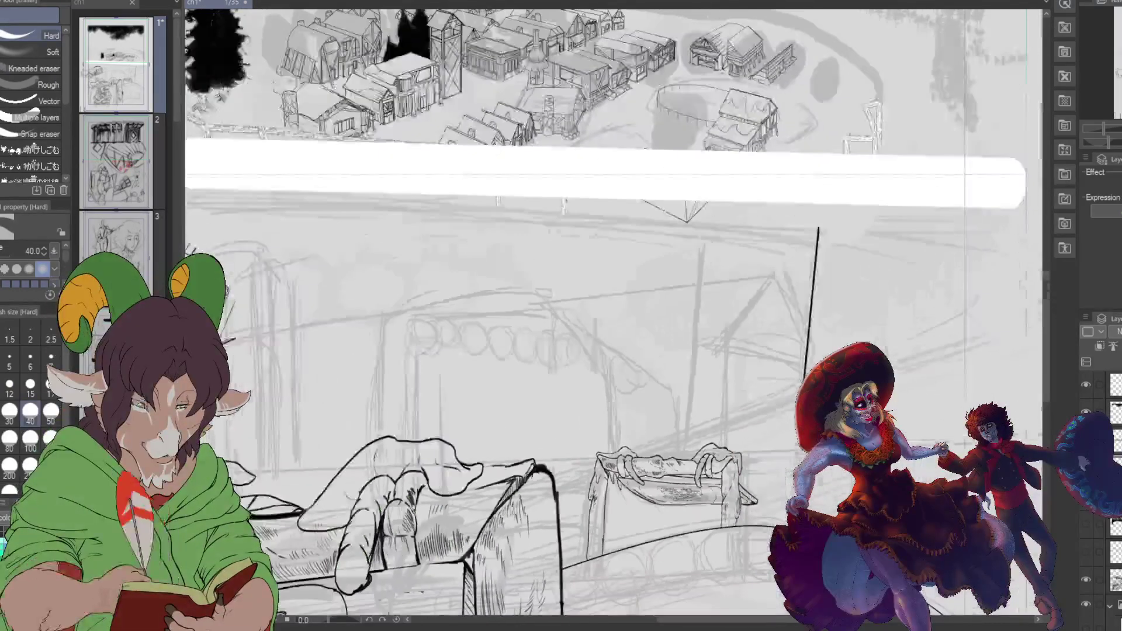
scroll(848, 509, "up", 1)
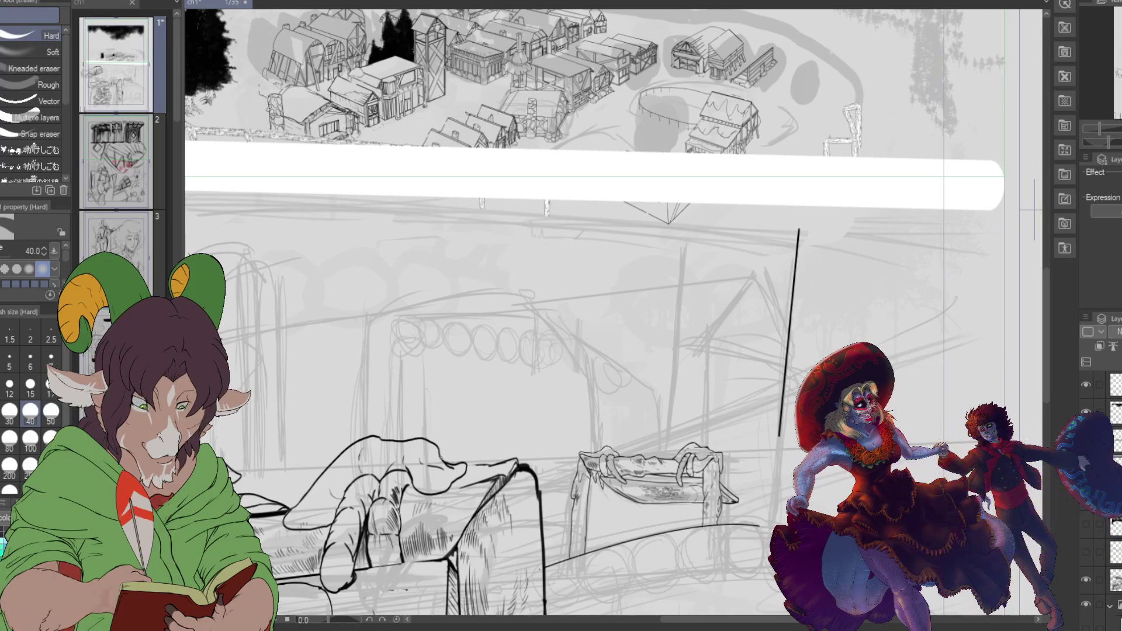
left_click(10, 438)
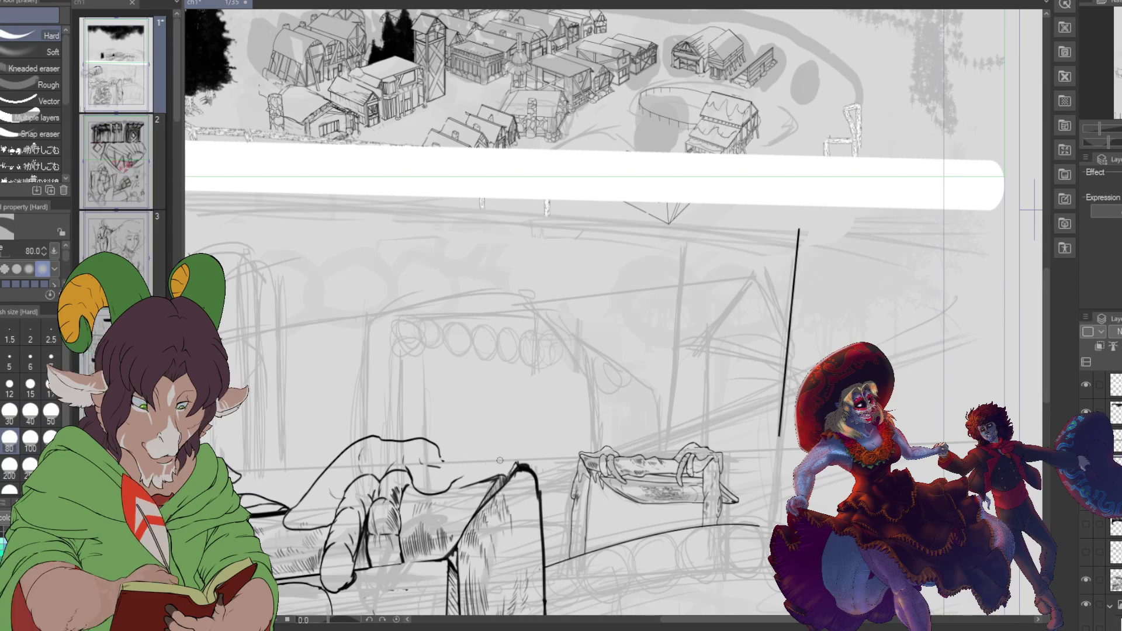
left_click_drag(529, 465, 543, 545)
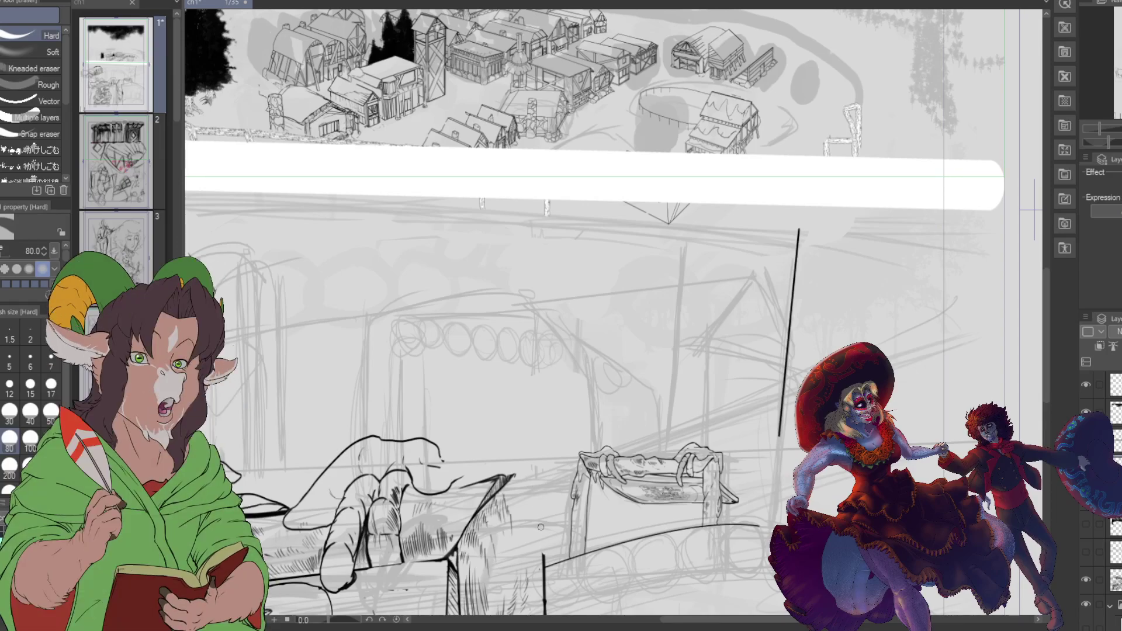
Step: Redraw the draped shape's end and extend a rounded outline over the large sign's right corner with K Hard 2 at size 50
key("b")
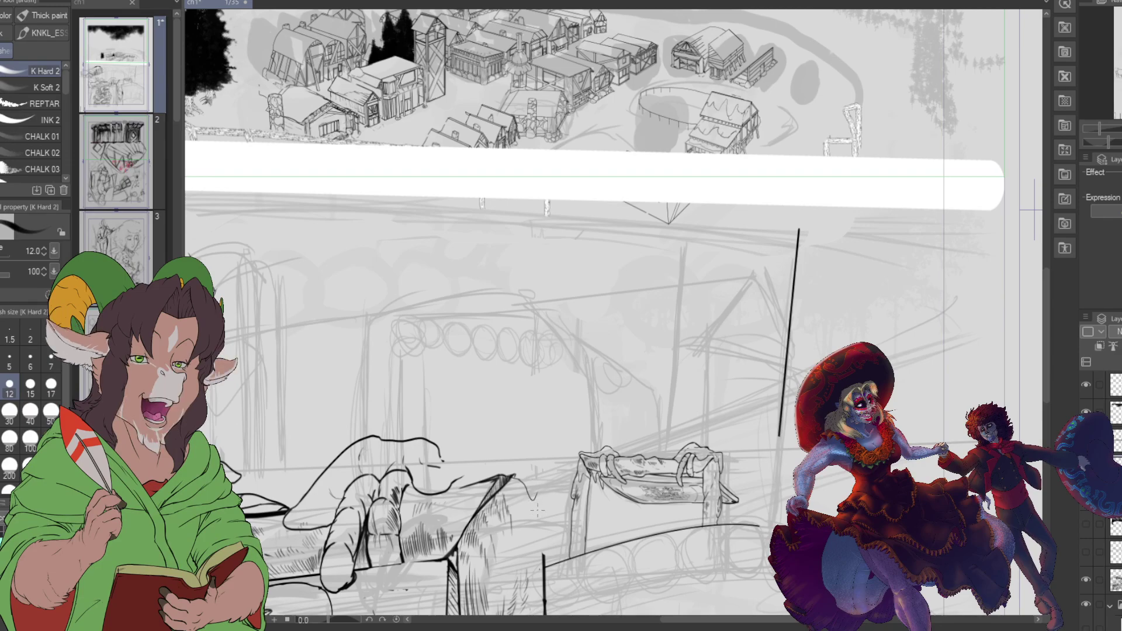
key("bracketright")
key("bracketright")
key("bracketright")
key("bracketright")
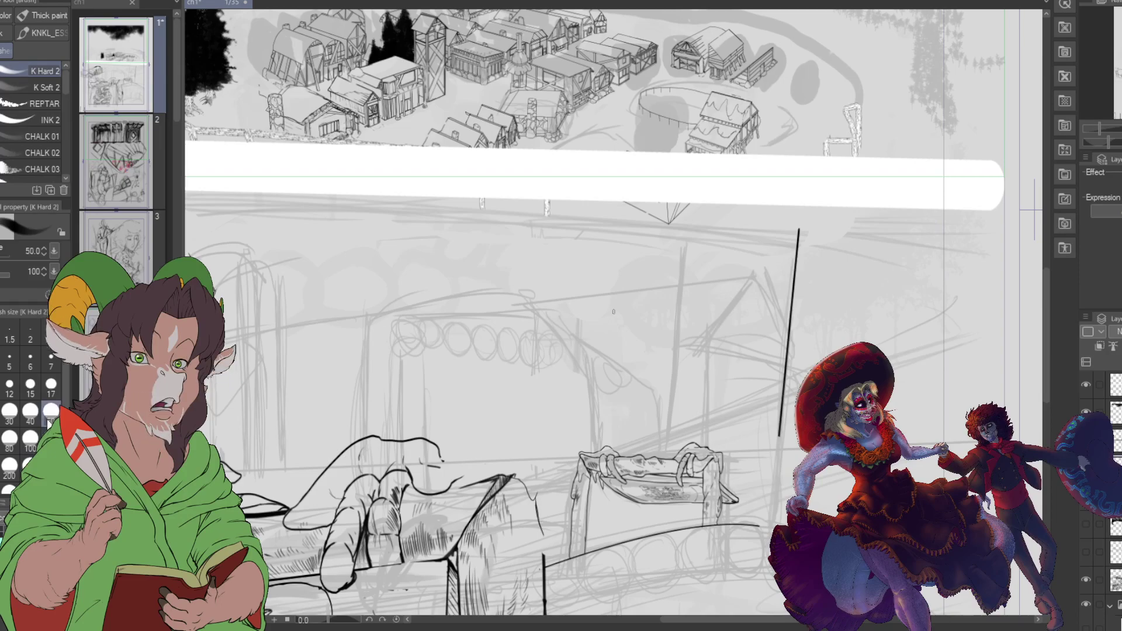
key("bracketright")
key("bracketright")
key("bracketright")
mouse_move(534, 499)
left_mouse_down()
mouse_move(553, 565)
mouse_move(552, 551)
left_mouse_up()
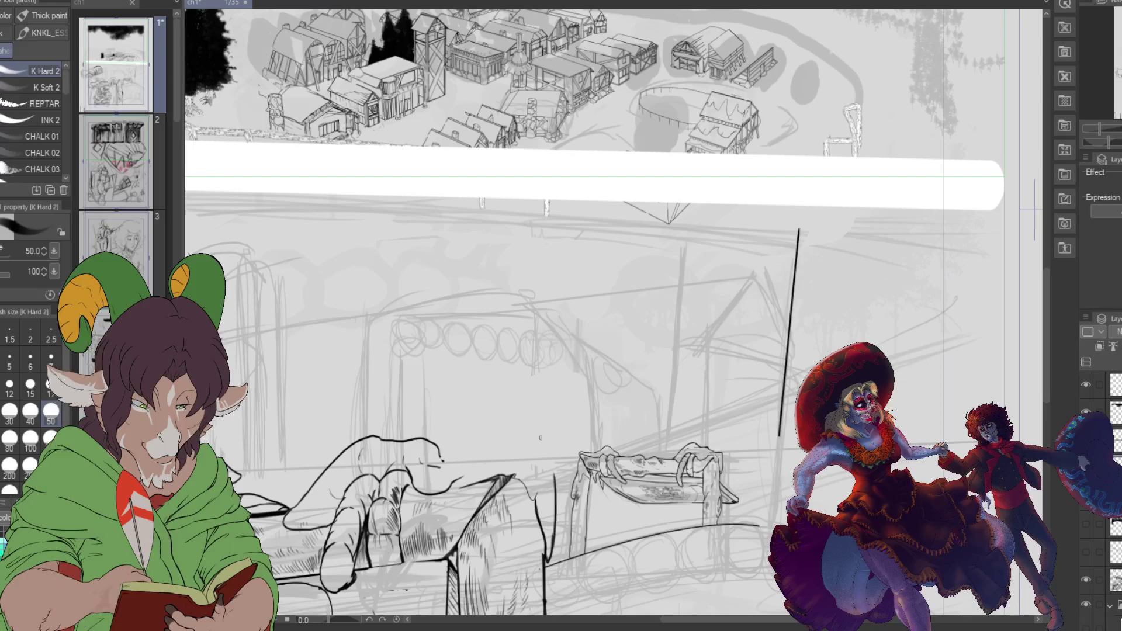
mouse_move(438, 457)
left_mouse_down()
mouse_move(549, 460)
mouse_move(517, 494)
mouse_move(500, 450)
mouse_move(496, 478)
mouse_move(460, 488)
left_mouse_up()
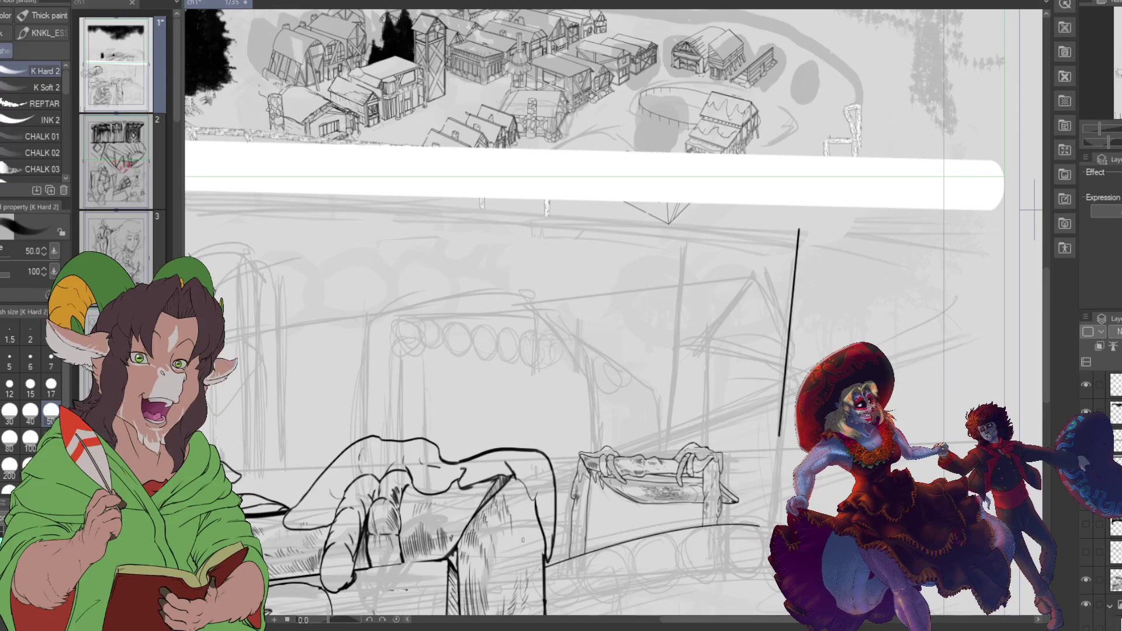
Step: Check the large sign's redrawn corner against the rest of the page at several zoom levels
scroll(522, 540, "up", 2)
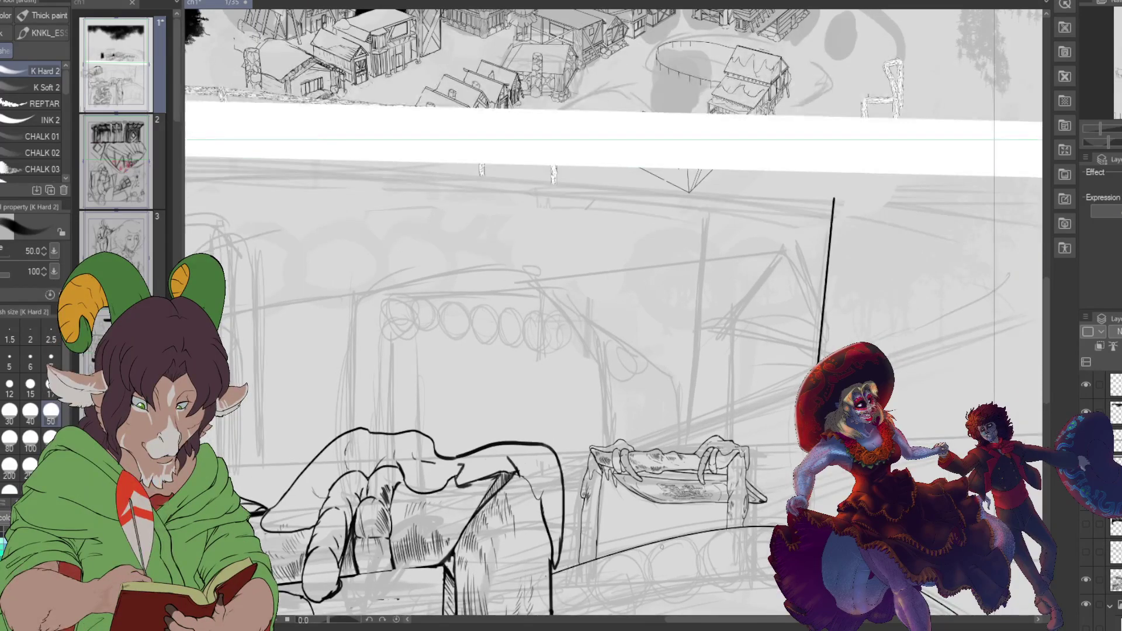
scroll(981, 243, "down", 3)
scroll(980, 243, "up", 2)
scroll(980, 243, "down", 2)
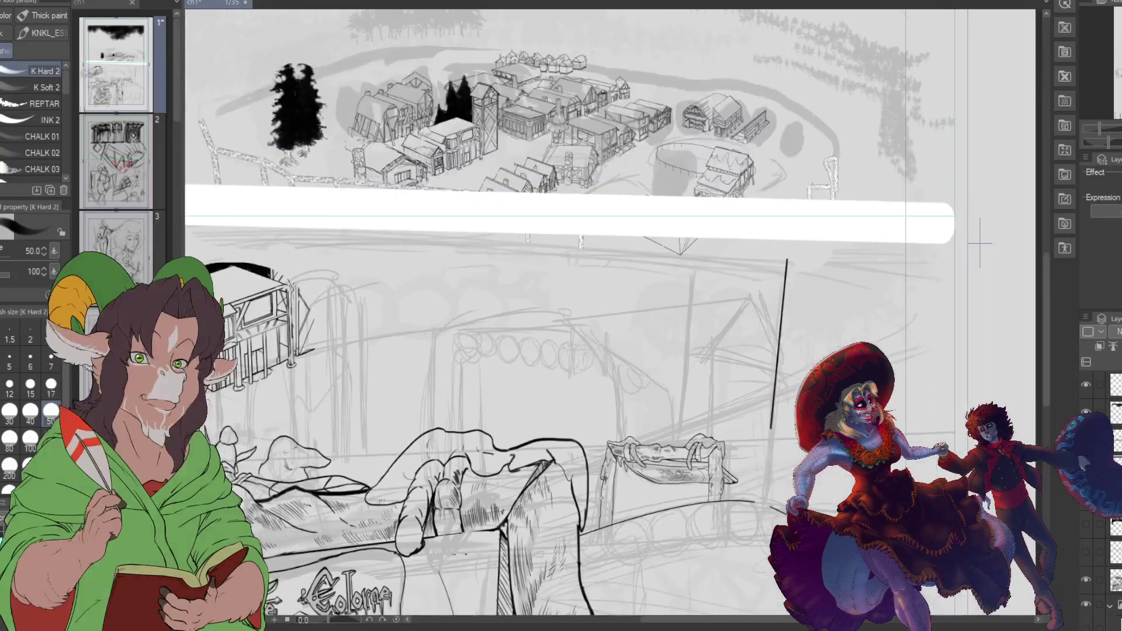
scroll(485, 561, "down", 3)
scroll(482, 509, "up", 3)
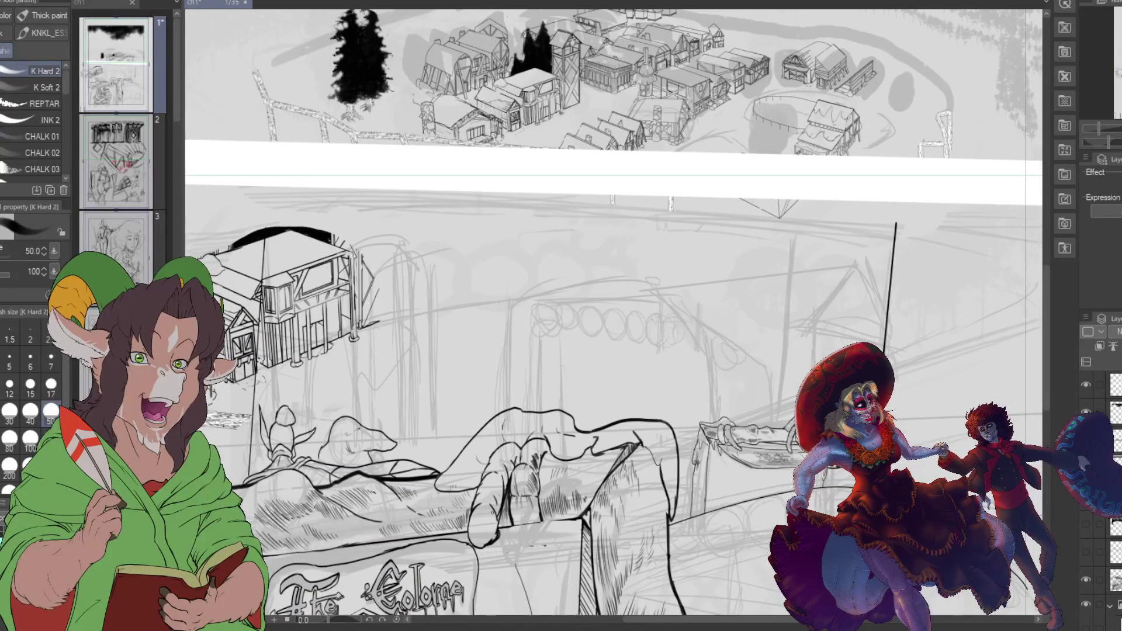
scroll(488, 523, "down", 3)
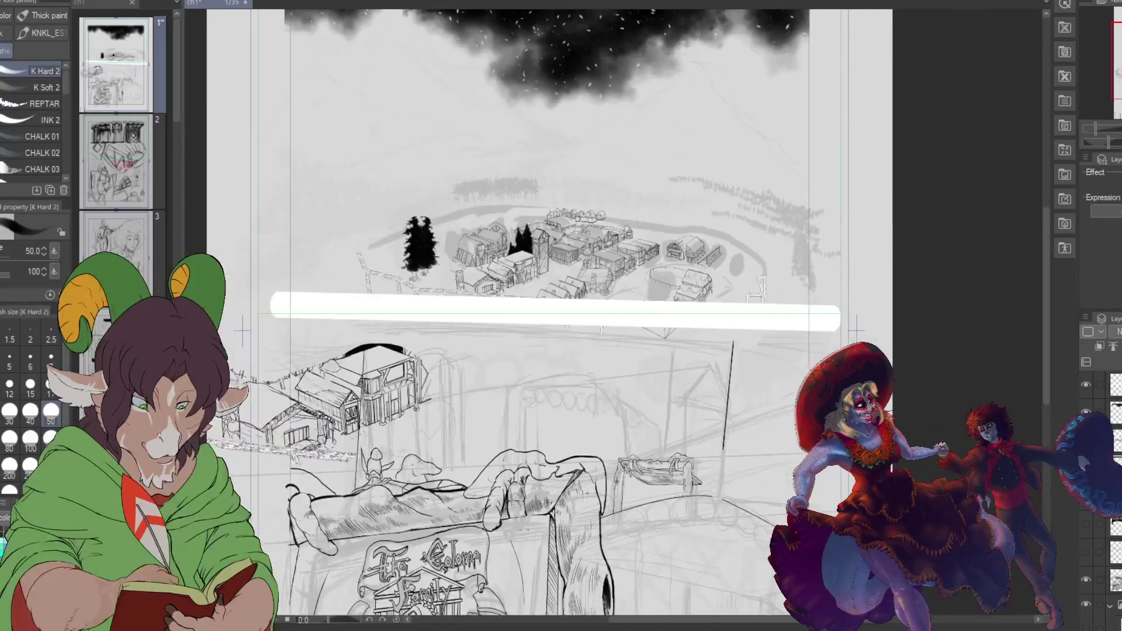
scroll(512, 561, "up", 1)
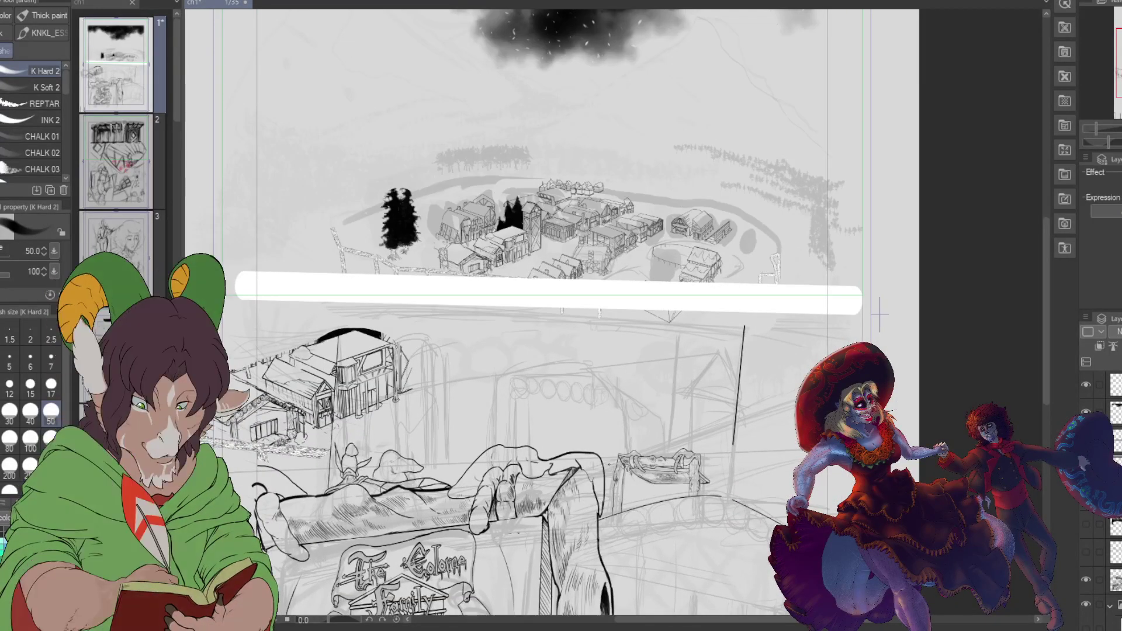
Step: Erase the thick curve above the large bundle's left end with the Hard eraser at size 80 and check the area
scroll(268, 505, "up", 2)
scroll(268, 501, "up", 2)
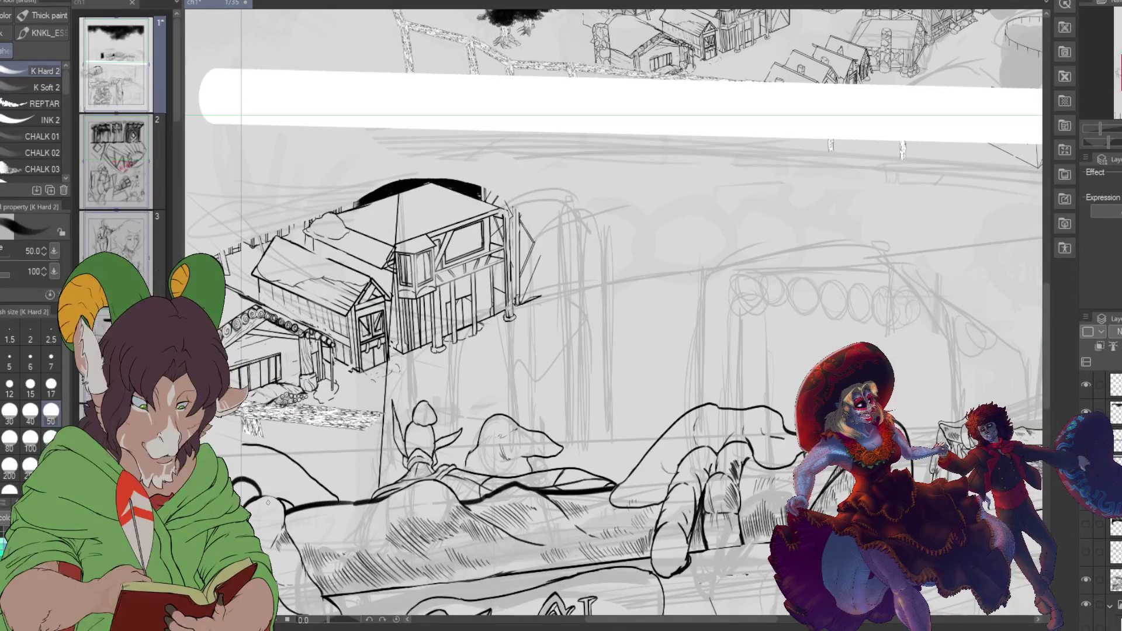
key("e")
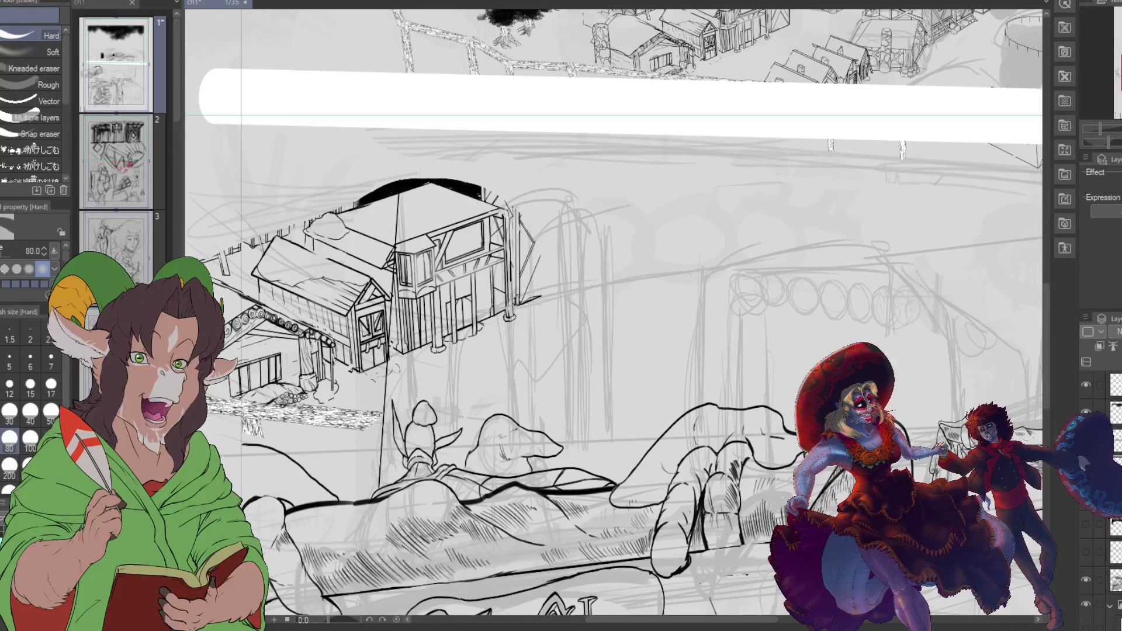
key("b")
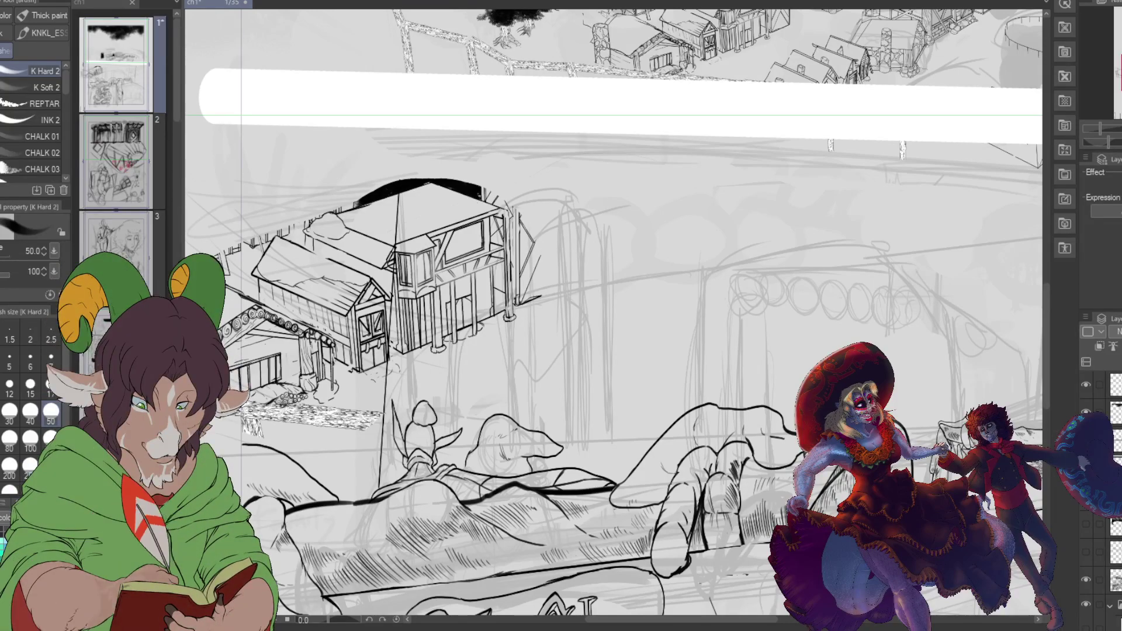
scroll(298, 231, "down", 2)
scroll(298, 231, "down", 2)
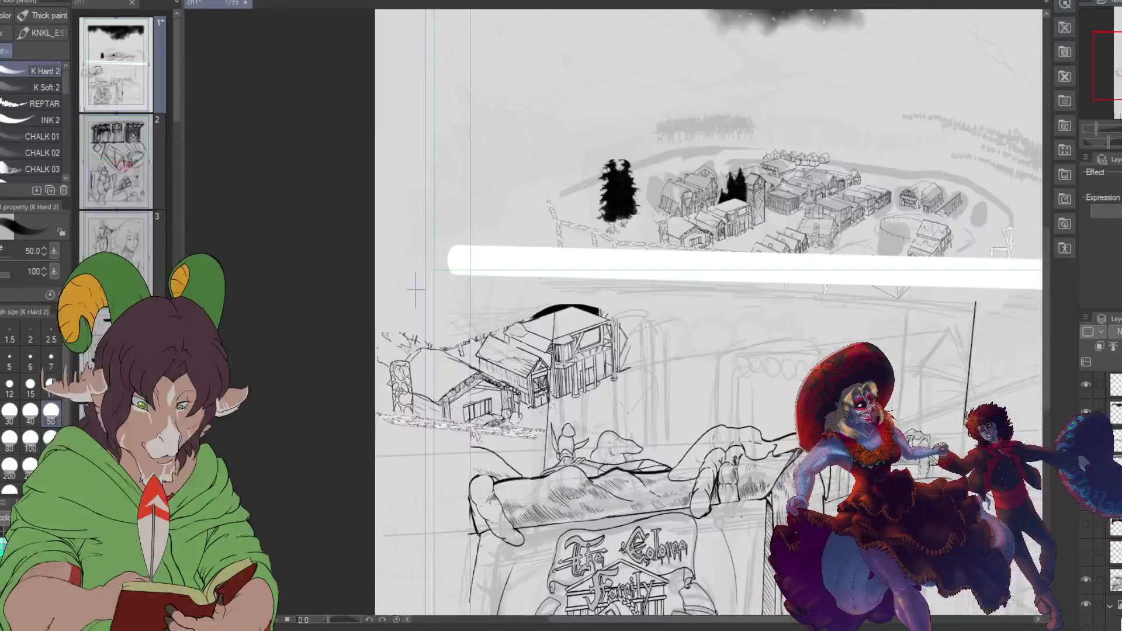
scroll(298, 231, "up", 4)
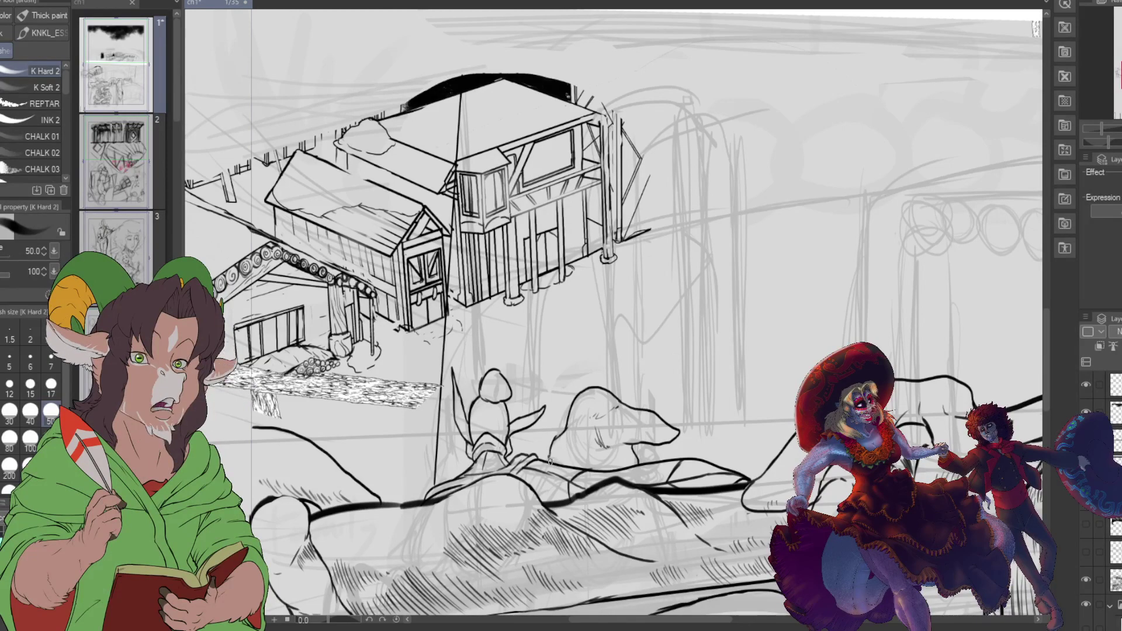
Step: Add fine contour and hatching strokes to the knot and the cap-shaped mound with K Hard 2 at sizes 15 to 25
left_click(33, 388)
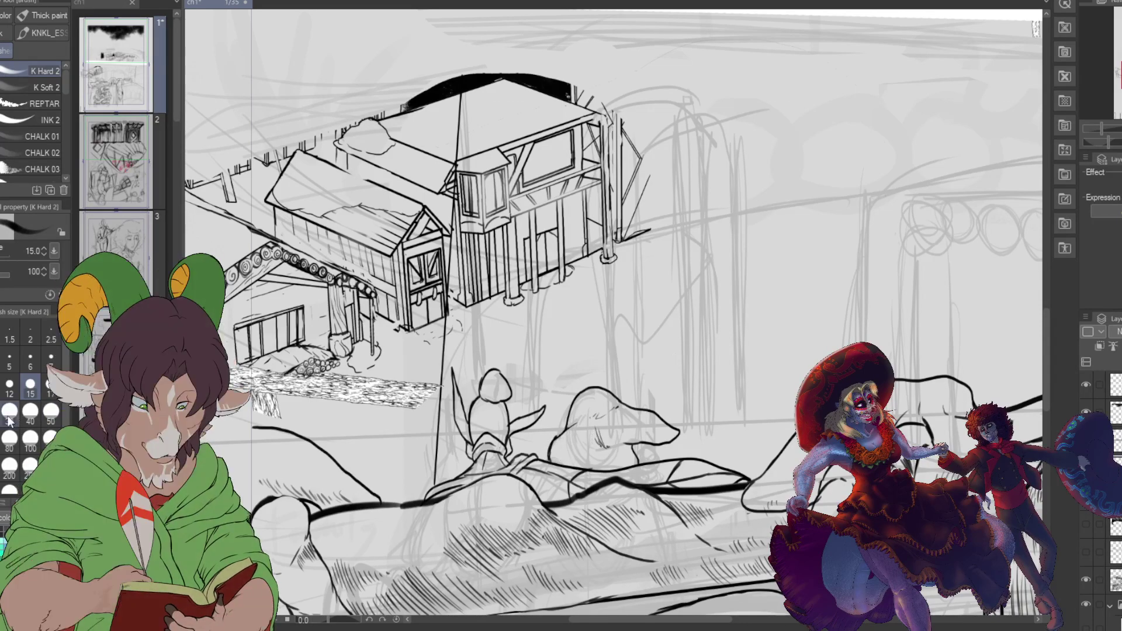
key("bracketright")
key("bracketright")
key("bracketright")
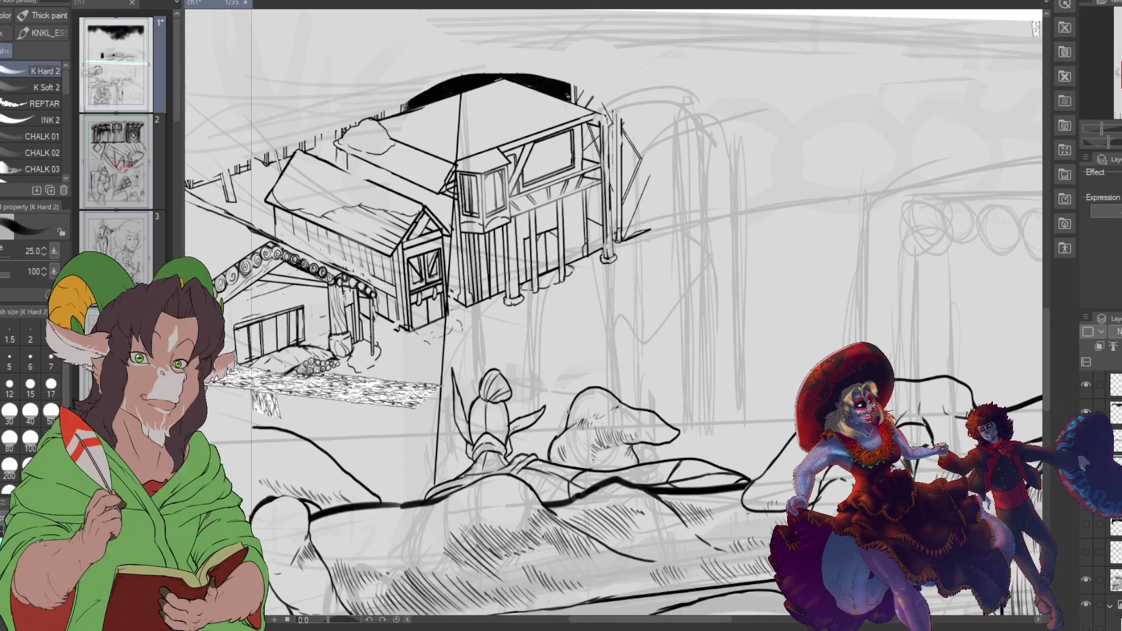
Step: Compare the lower panel's buildings and rough sketch with the village panel above at several zoom levels
scroll(614, 322, "up", 3)
scroll(321, 195, "down", 3)
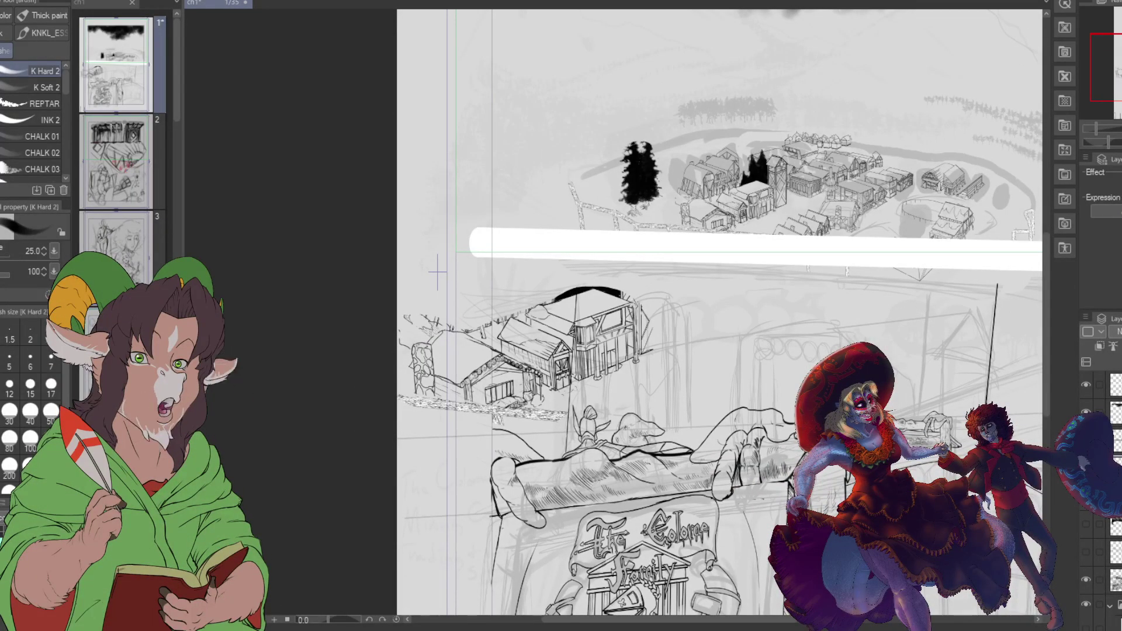
scroll(438, 271, "up", 2)
scroll(430, 269, "down", 2)
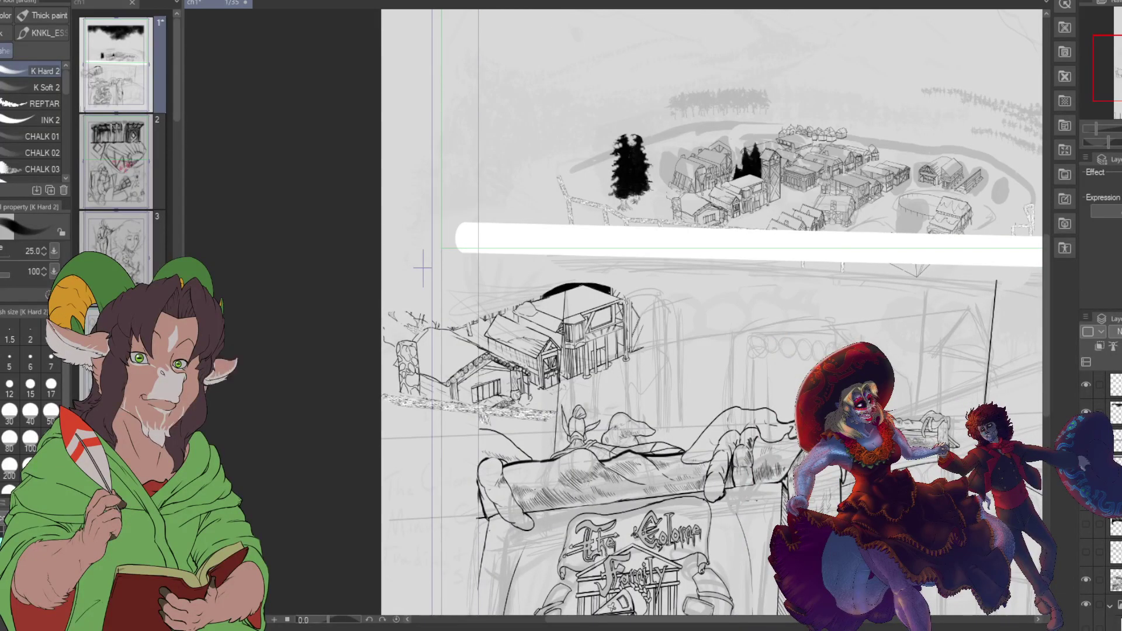
scroll(711, 316, "down", 1)
scroll(711, 316, "right", 3)
scroll(711, 315, "down", 2)
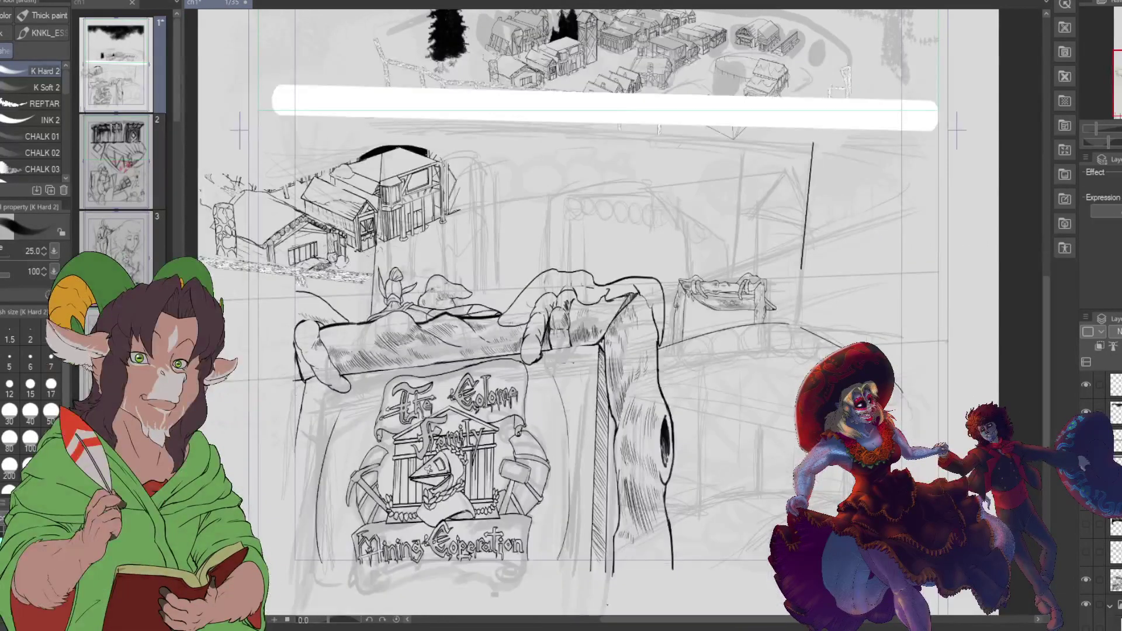
scroll(620, 316, "up", 4)
scroll(619, 316, "left", 2)
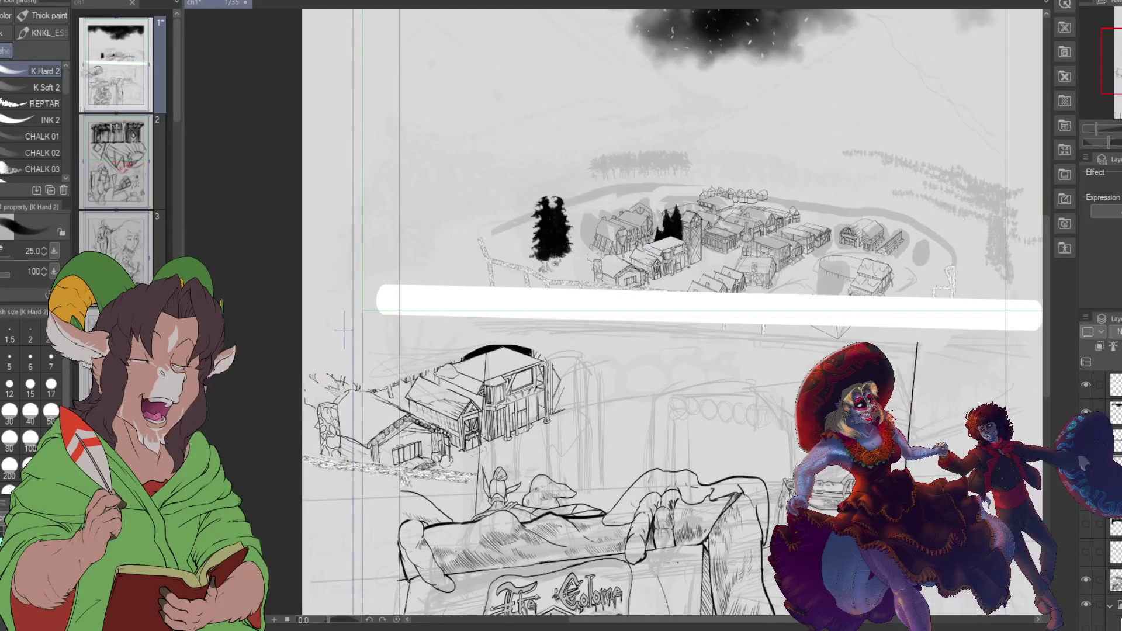
scroll(344, 330, "up", 1)
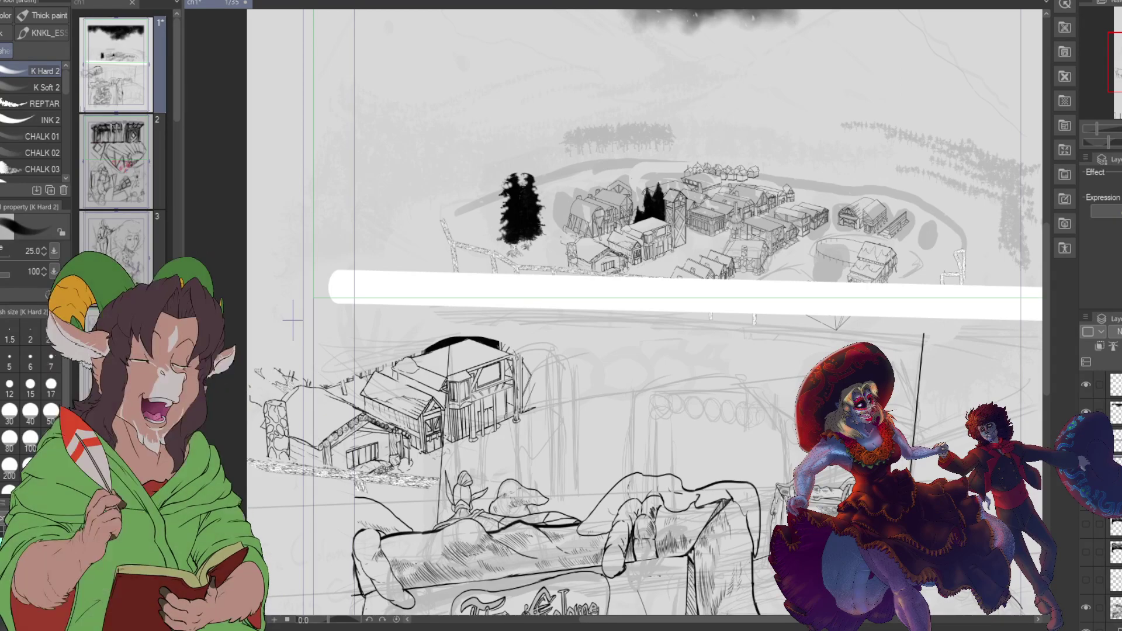
scroll(744, 412, "down", 3)
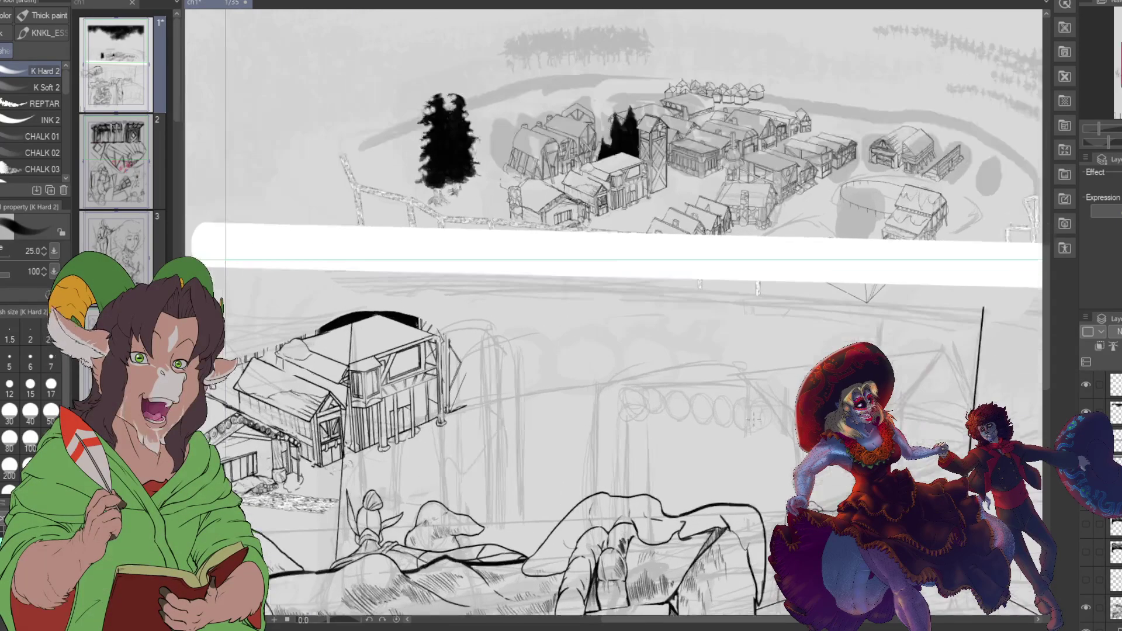
scroll(742, 421, "up", 2)
scroll(741, 433, "down", 4)
scroll(738, 446, "up", 4)
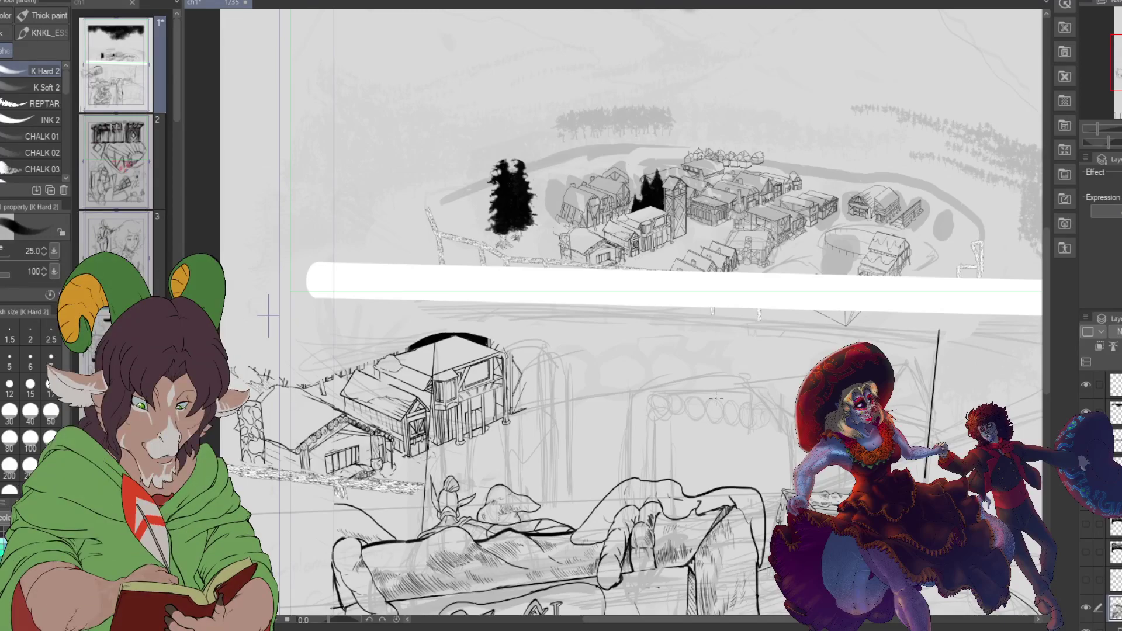
Step: Erase the rough row of circles and post lines right of the large building with the Hard eraser at size 200
key("e")
key("bracketright")
key("bracketright")
key("bracketright")
key("bracketright")
key("bracketright")
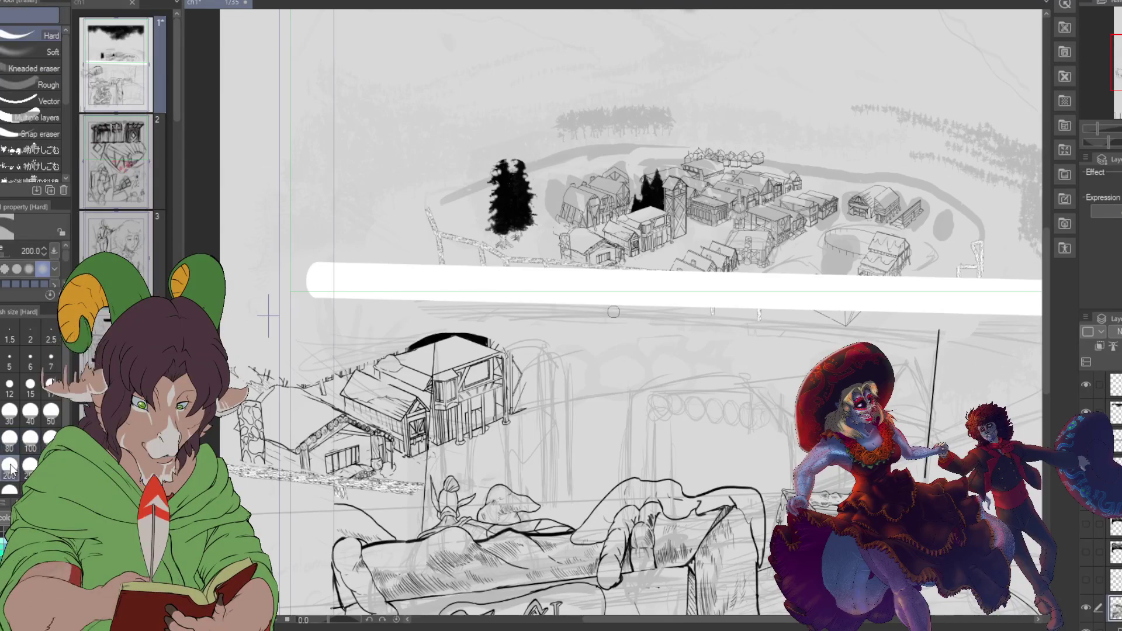
mouse_move(702, 403)
left_mouse_down()
mouse_move(663, 400)
mouse_move(730, 401)
mouse_move(742, 425)
mouse_move(739, 398)
left_mouse_up()
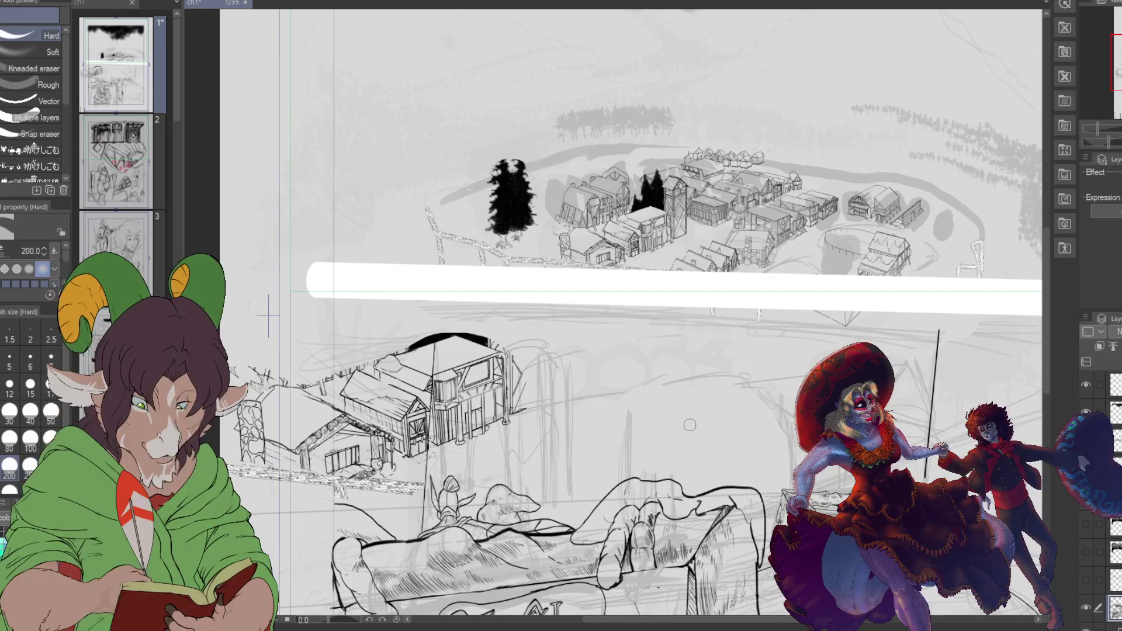
Step: Sketch a gateway with an arched row of circles and supporting posts above the draped shape with K Hard 2 at size 25
key("b")
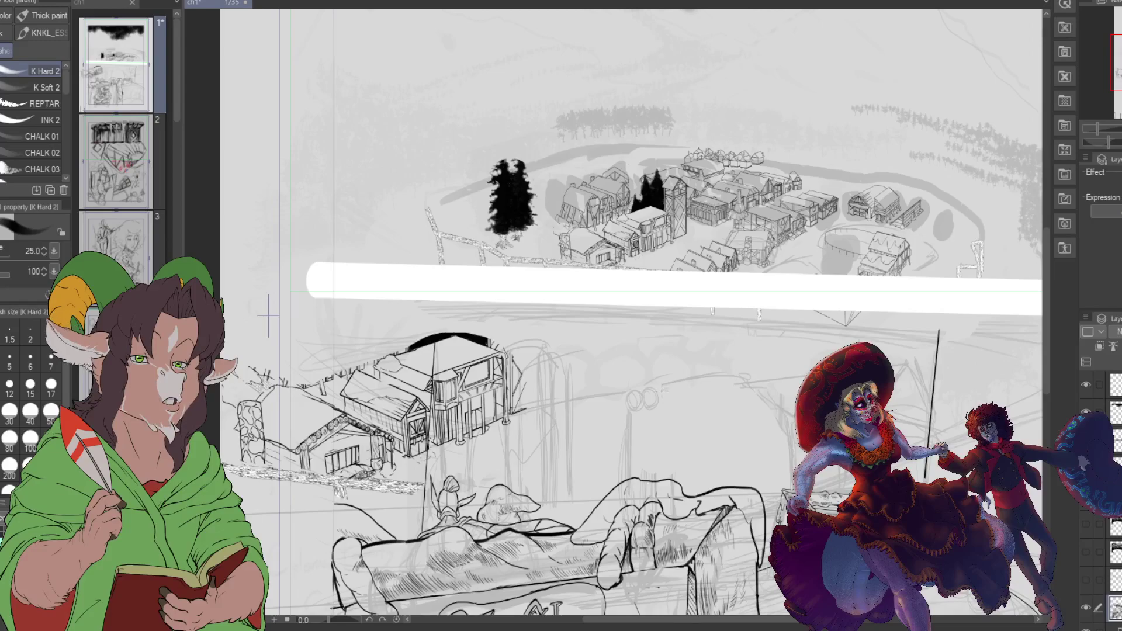
left_click_drag(680, 389, 679, 390)
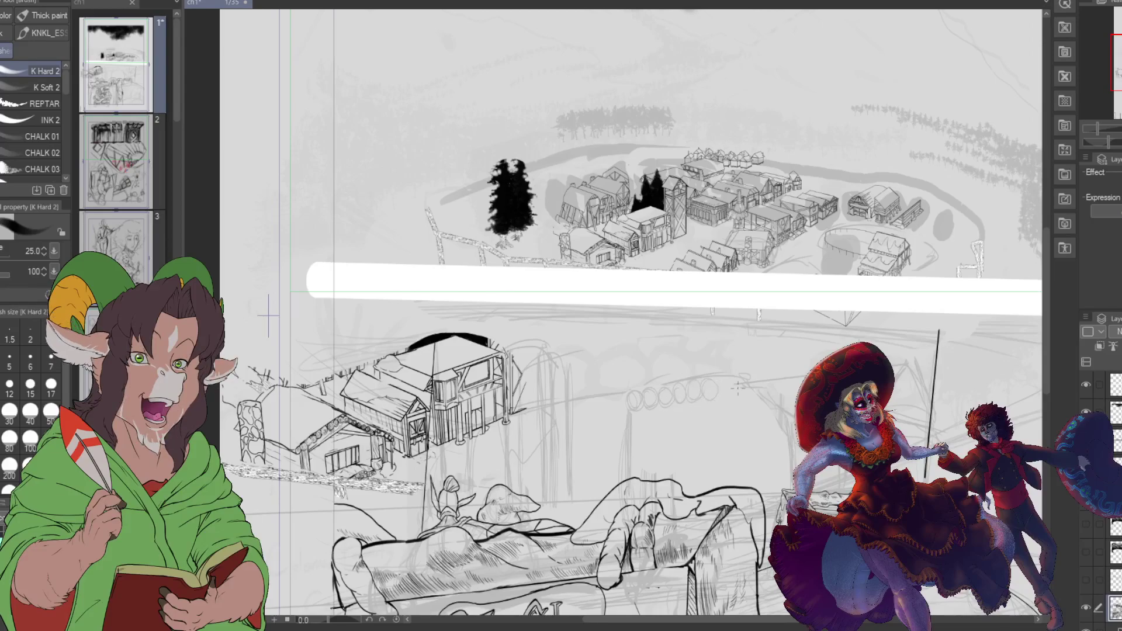
left_click_drag(727, 391, 744, 395)
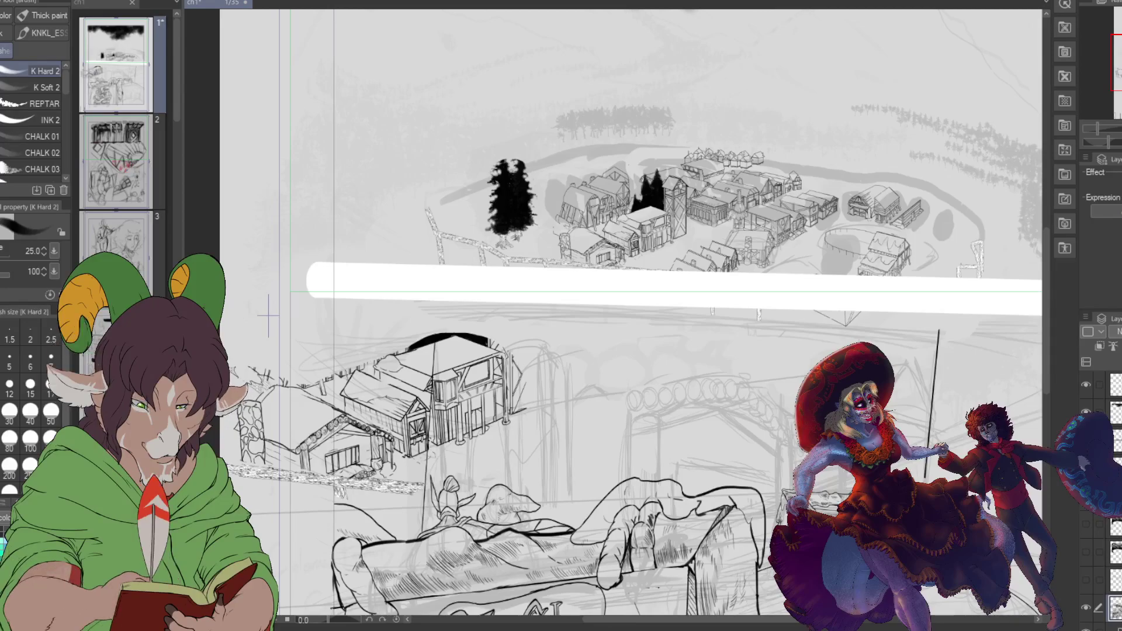
Step: Select the rough sketch area right of the gateway with the Selection pen at size 700 and move it downward
key("m")
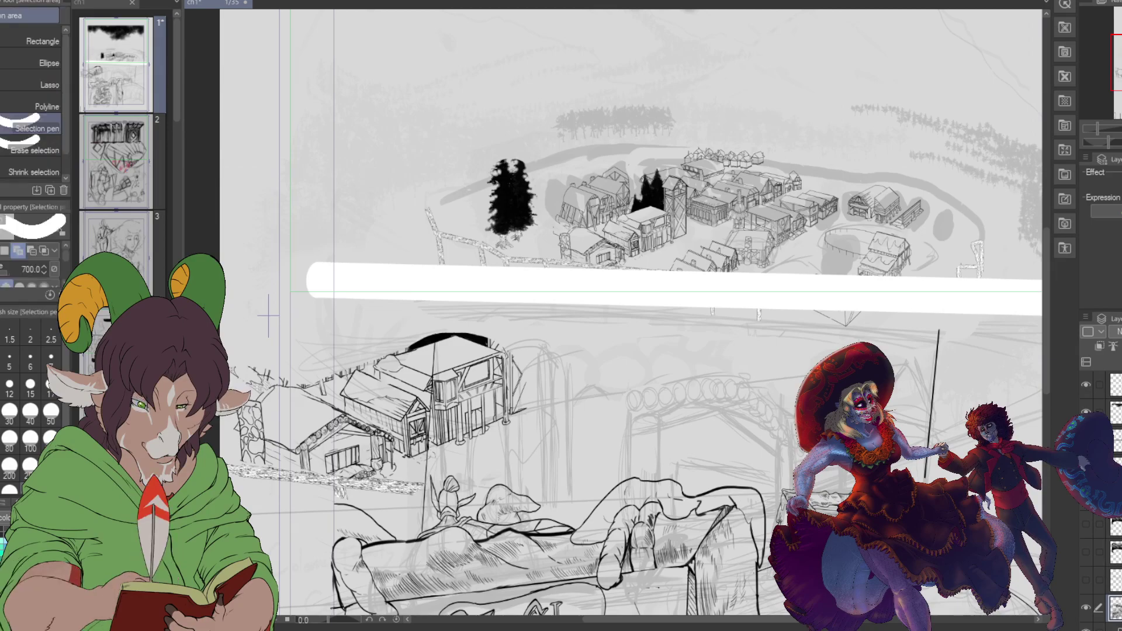
mouse_move(760, 368)
left_mouse_down()
mouse_move(922, 430)
mouse_move(941, 386)
mouse_move(880, 348)
left_mouse_up()
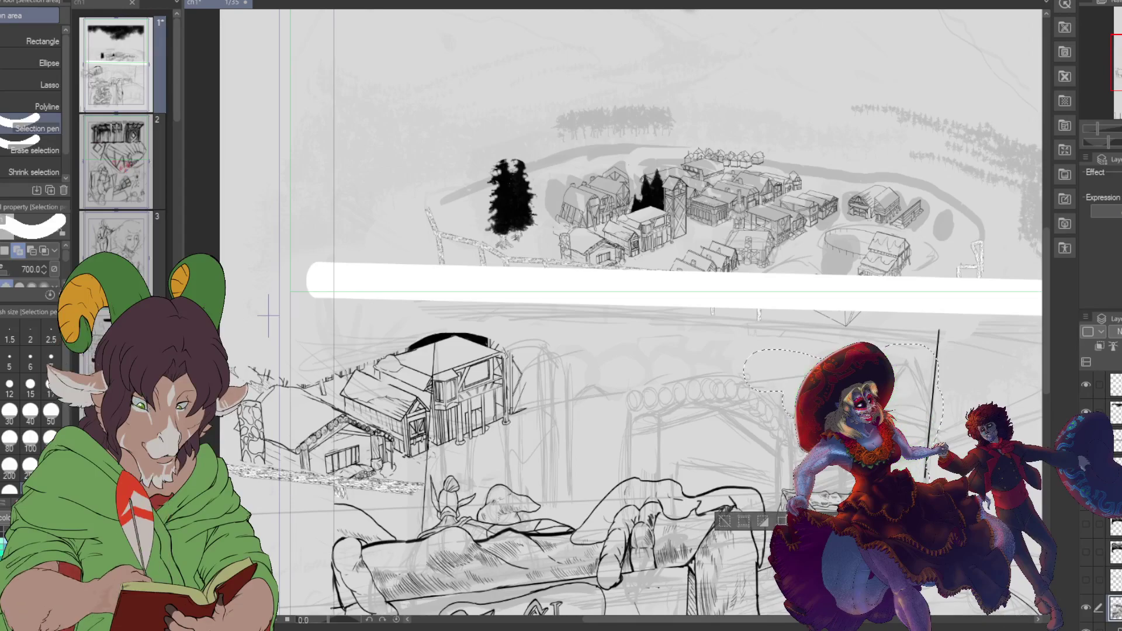
key("ctrl+t")
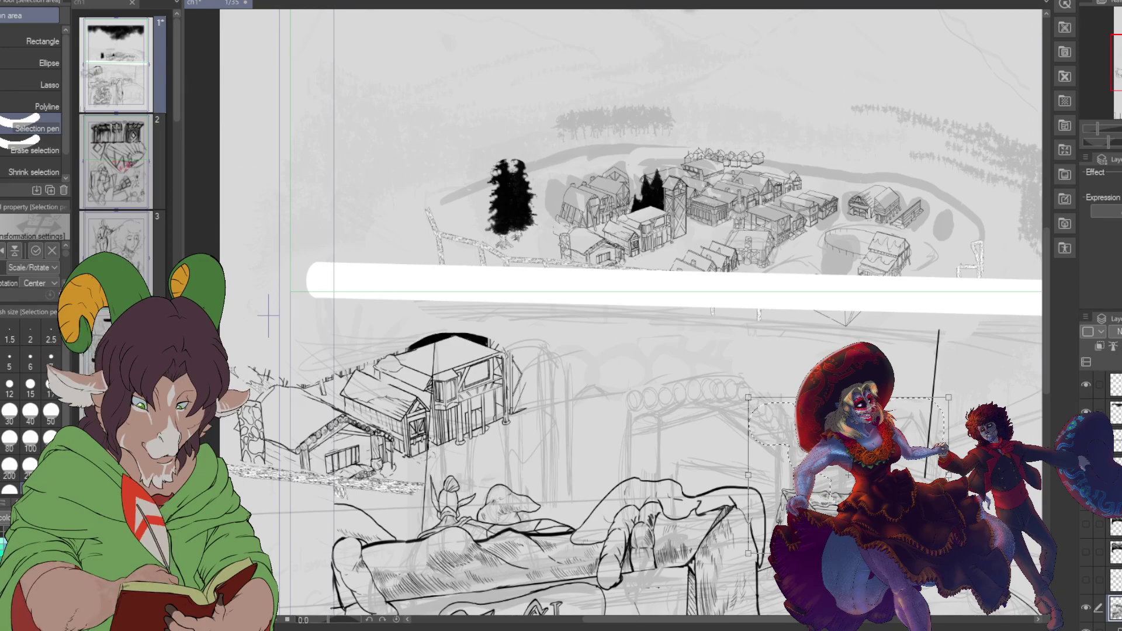
key("Return")
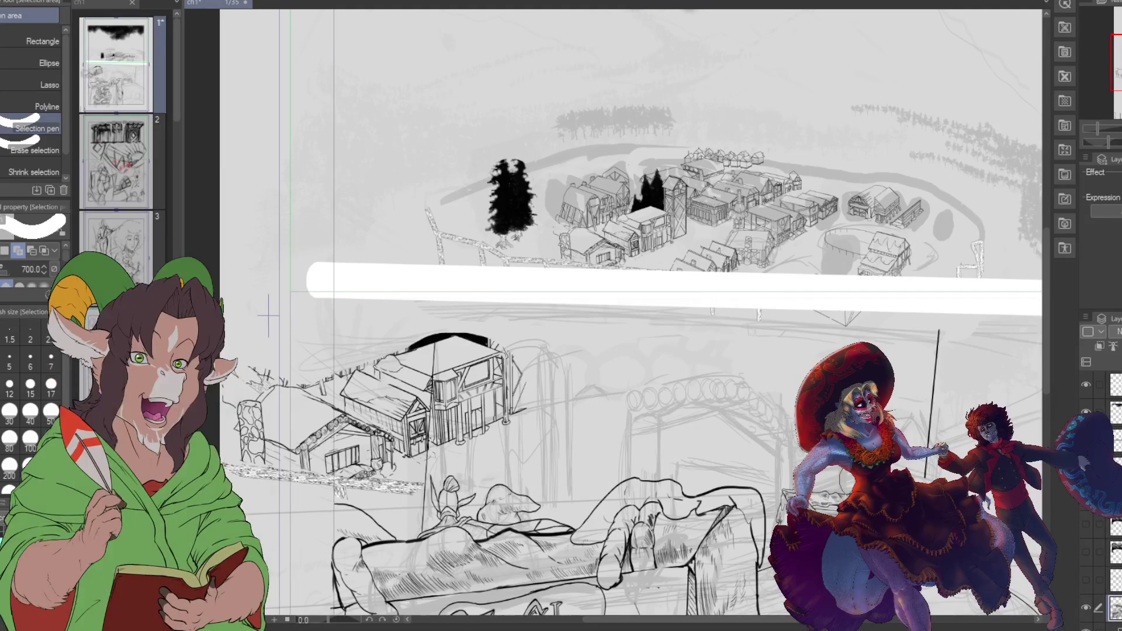
key("b")
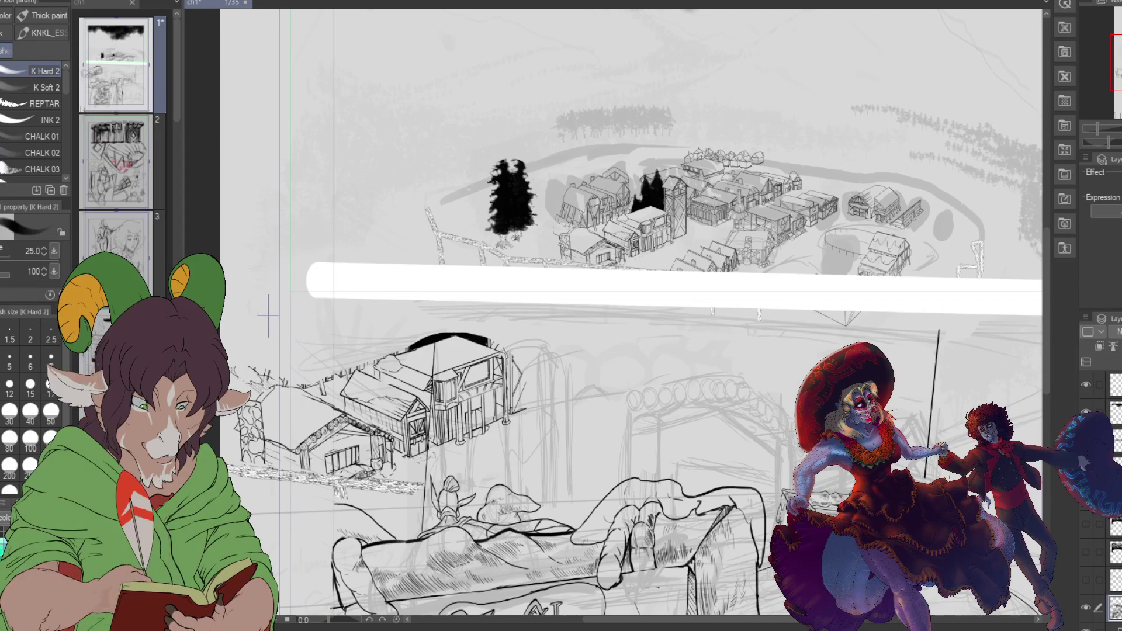
Step: Select the rough vertical sketch beside the large building with the Selection pen, move it left against the building and clear the selection
scroll(635, 315, "down", 5)
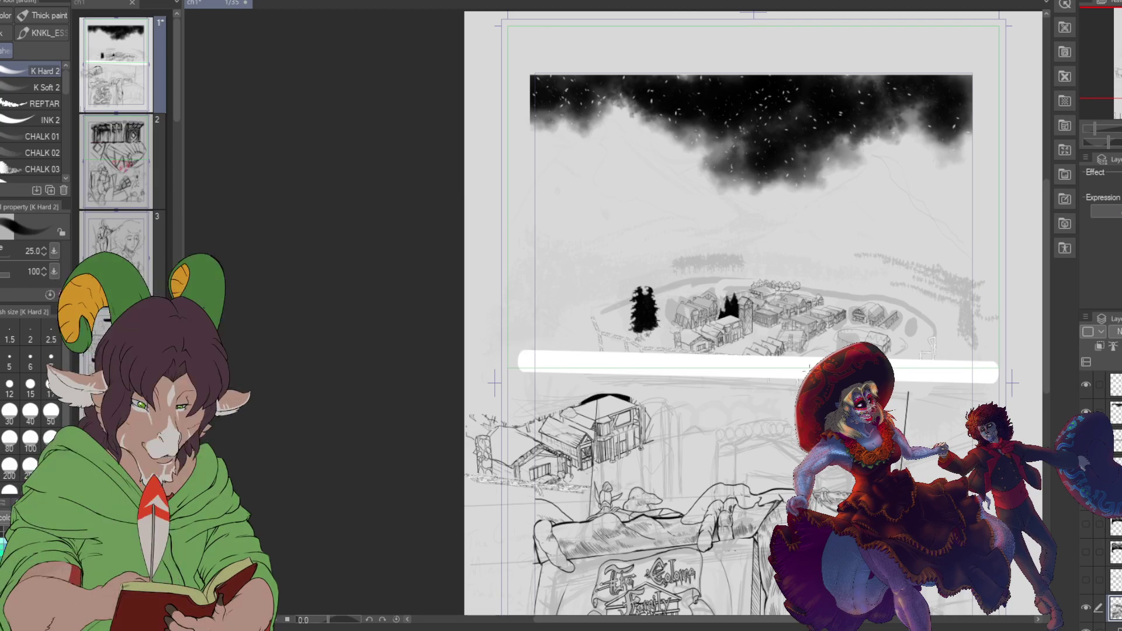
scroll(715, 431, "up", 2)
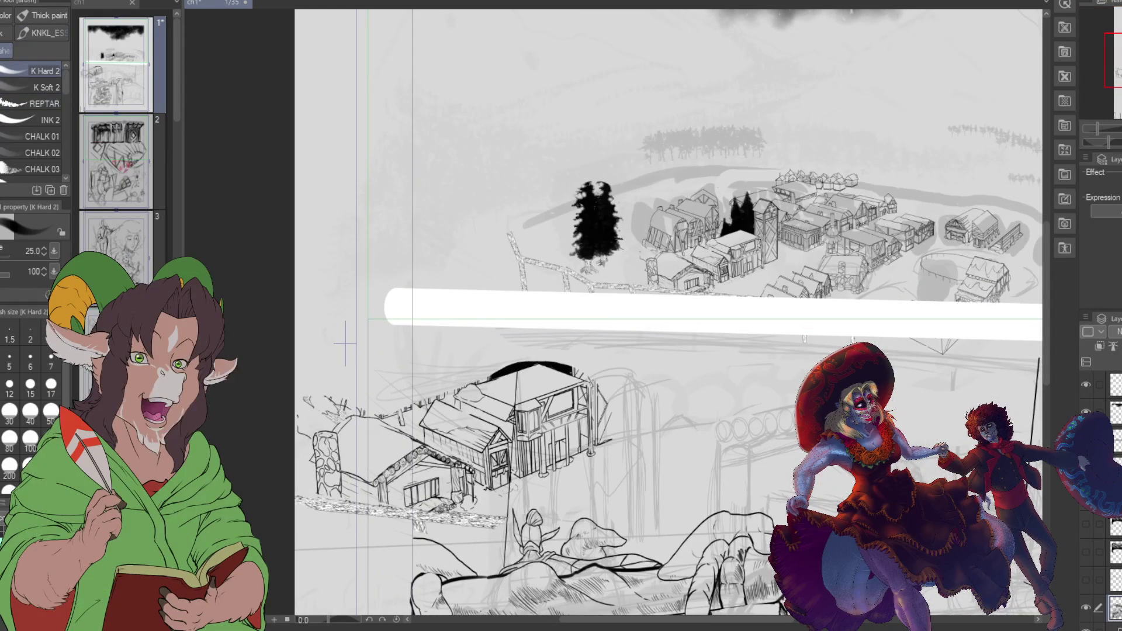
key("m")
mouse_move(584, 365)
left_mouse_down()
mouse_move(596, 532)
mouse_move(634, 510)
mouse_move(661, 514)
mouse_move(638, 470)
mouse_move(645, 412)
mouse_move(620, 387)
mouse_move(614, 433)
mouse_move(623, 379)
left_mouse_up()
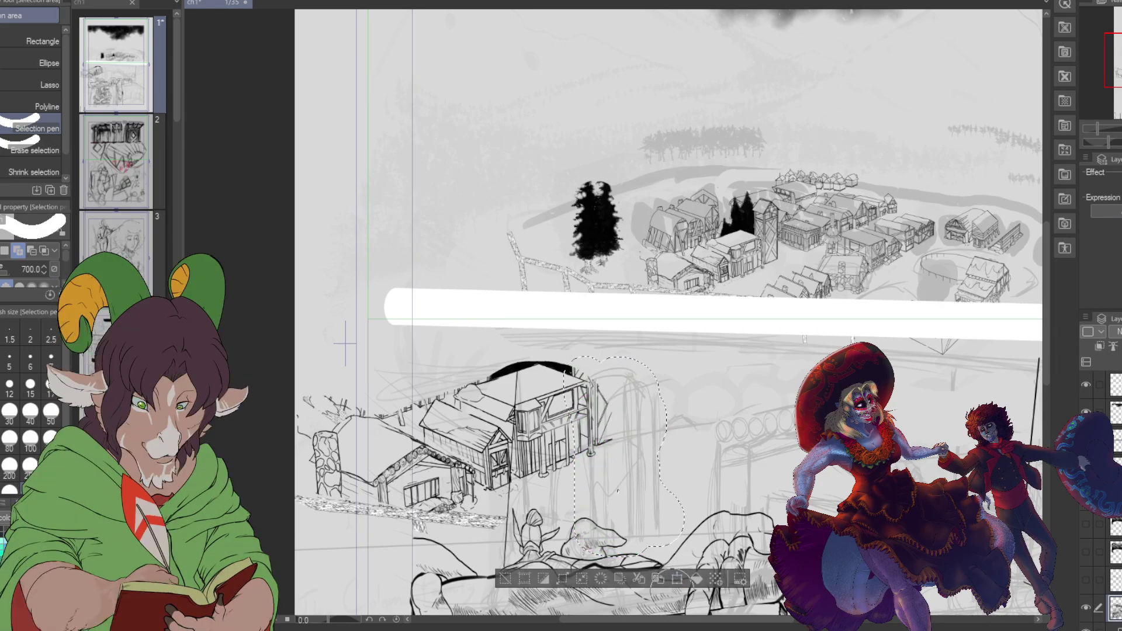
left_click(677, 579)
left_click_drag(622, 526, 600, 530)
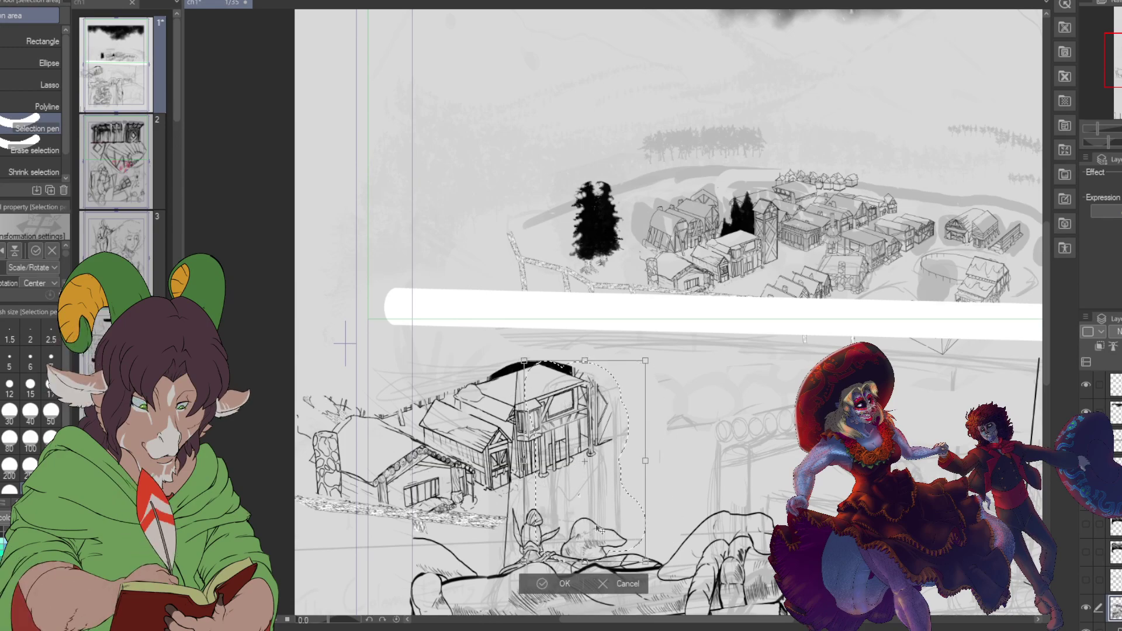
left_click(565, 583)
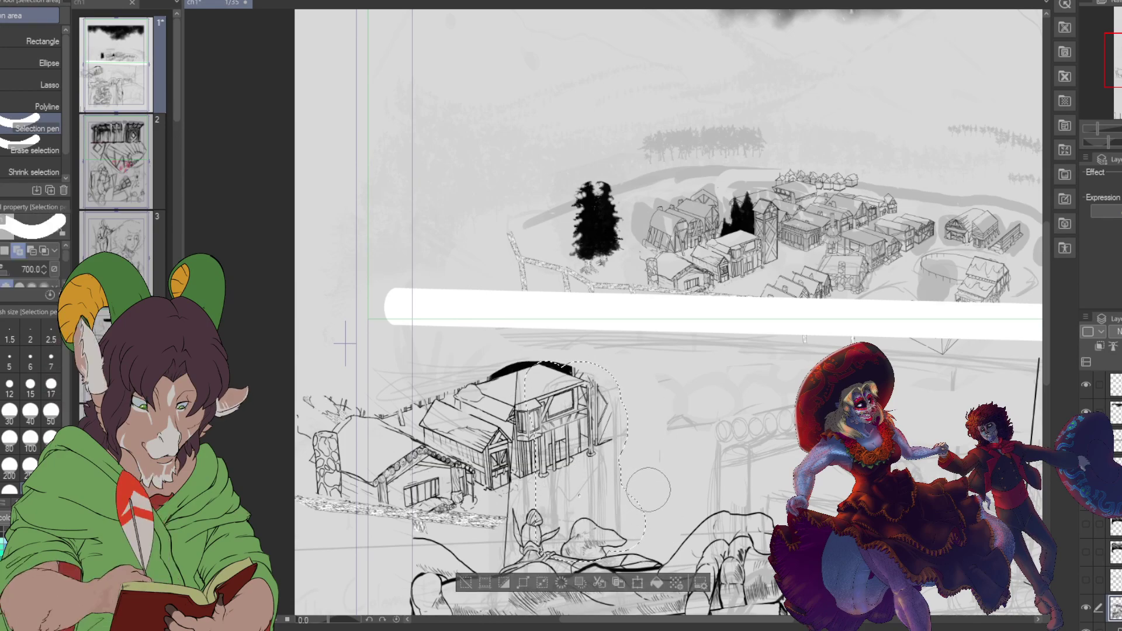
key("ctrl+d")
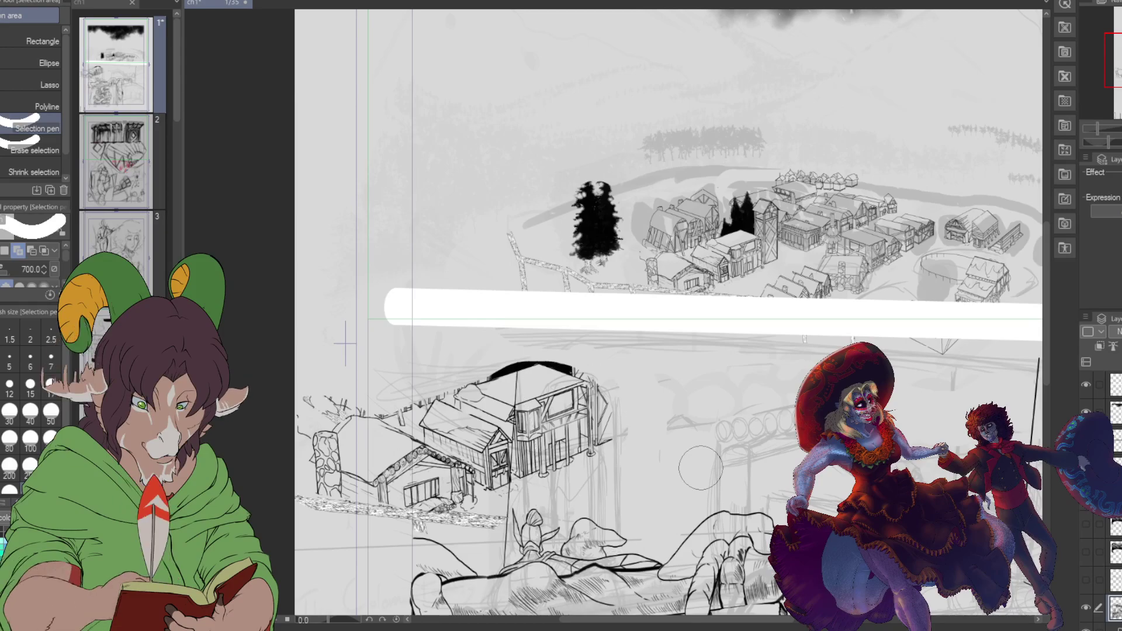
Step: Sketch horizontal plank lines between the large building and the gateway with K Hard 2 at size 25, undoing the last stroke
scroll(878, 498, "down", 3)
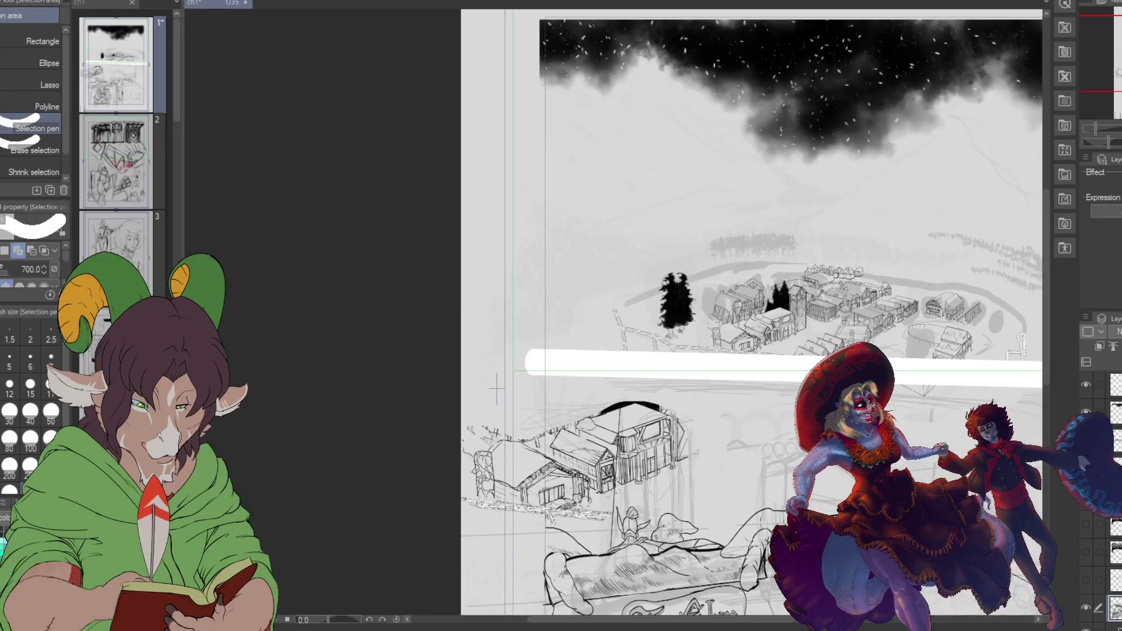
scroll(751, 484, "up", 3)
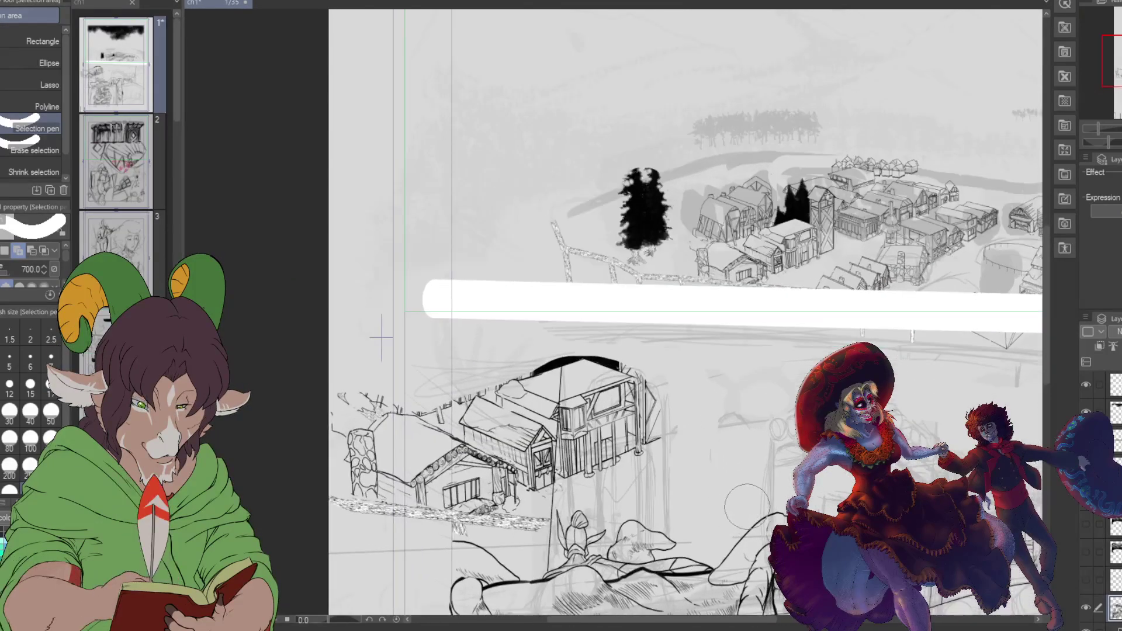
key("b")
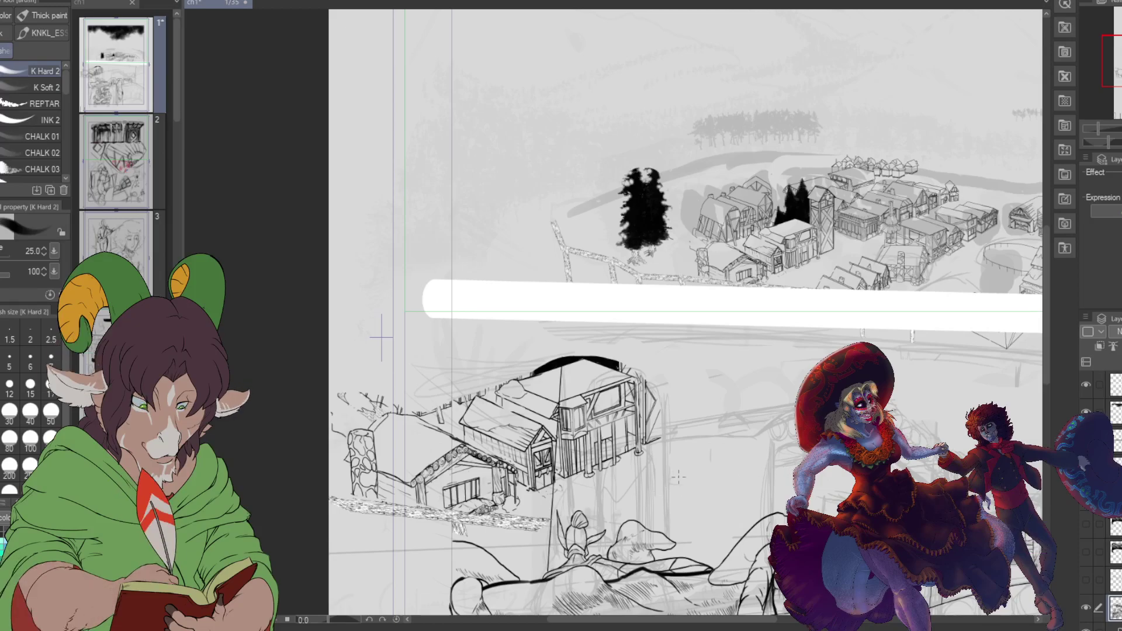
left_click_drag(692, 474, 789, 461)
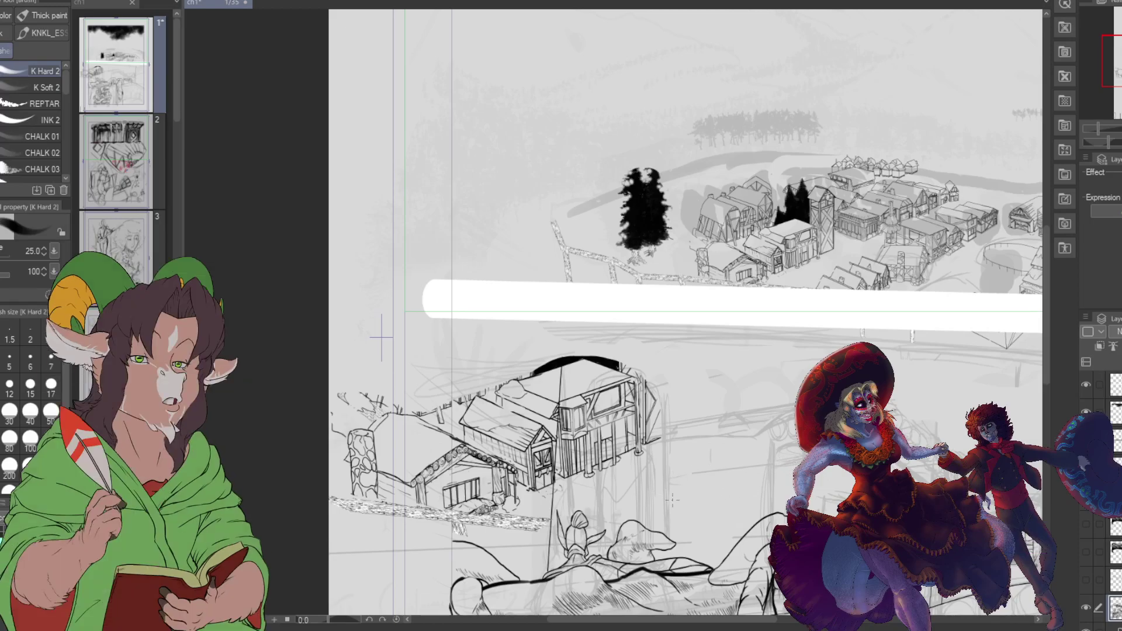
left_click_drag(671, 498, 772, 488)
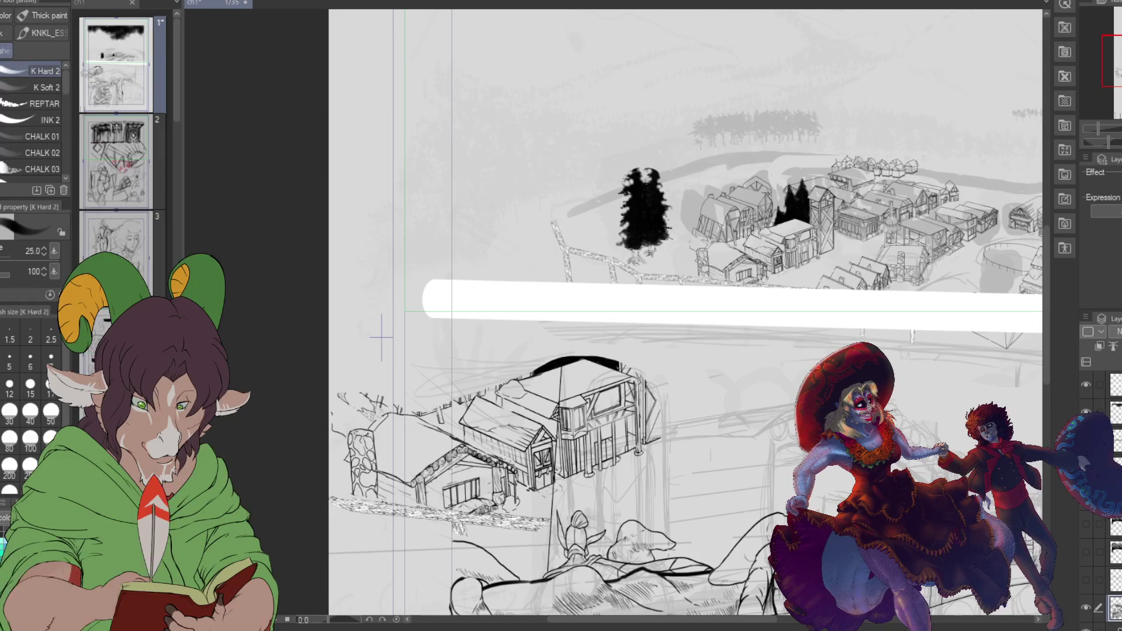
key("ctrl+z")
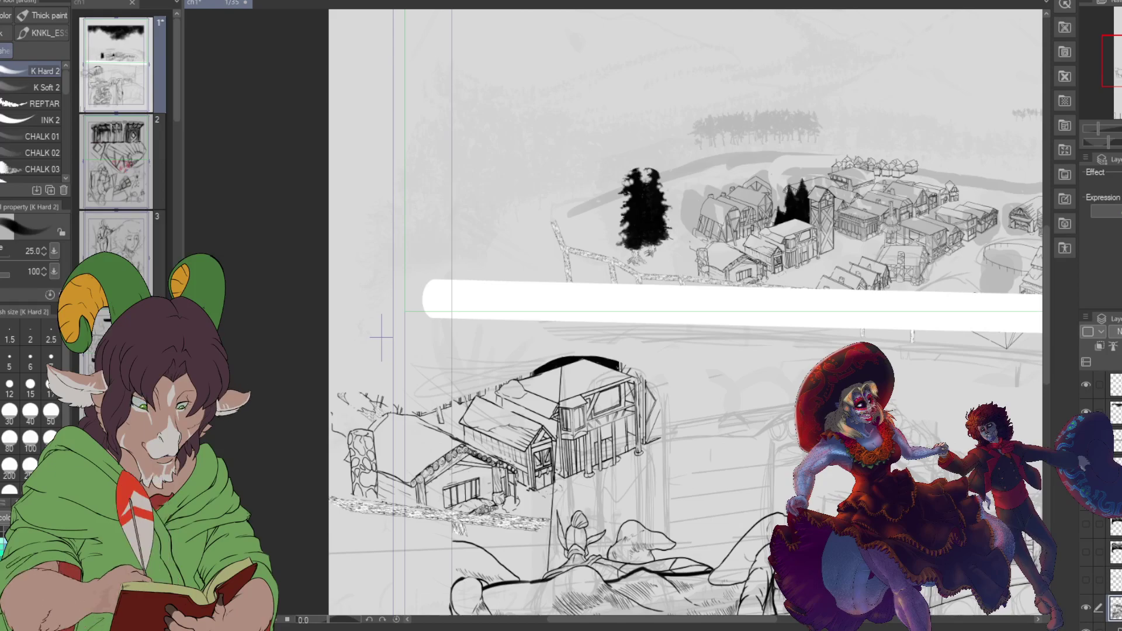
Step: Check the sketched gateway and plank lines against the large building and the village panel above
scroll(753, 624, "right", 1)
scroll(753, 624, "right", 5)
scroll(614, 316, "down", 3)
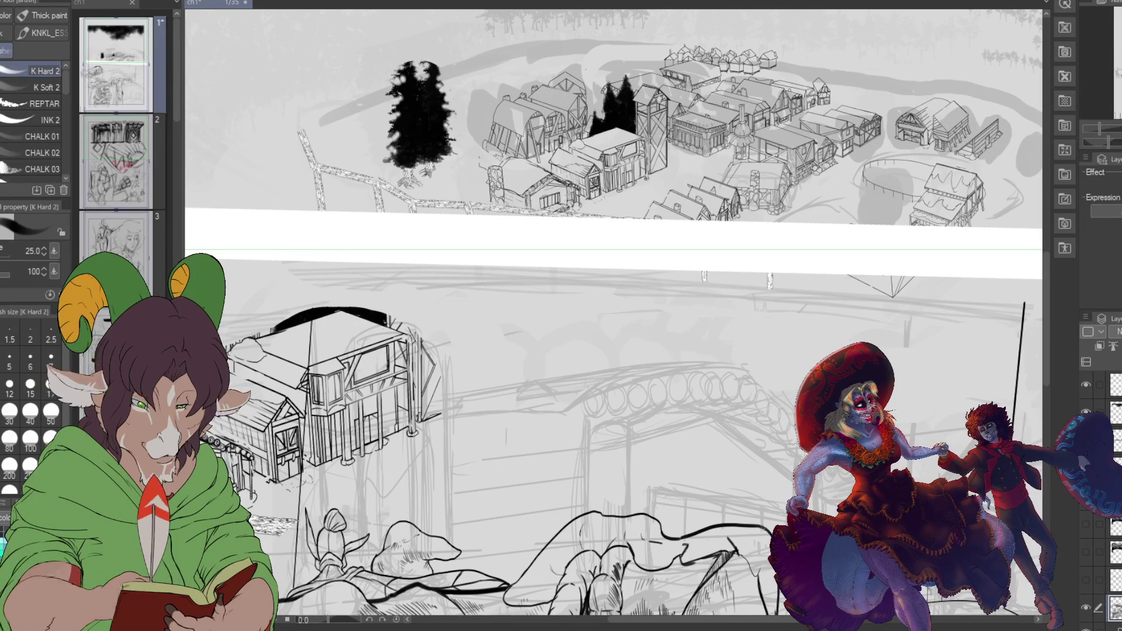
scroll(335, 276, "up", 3)
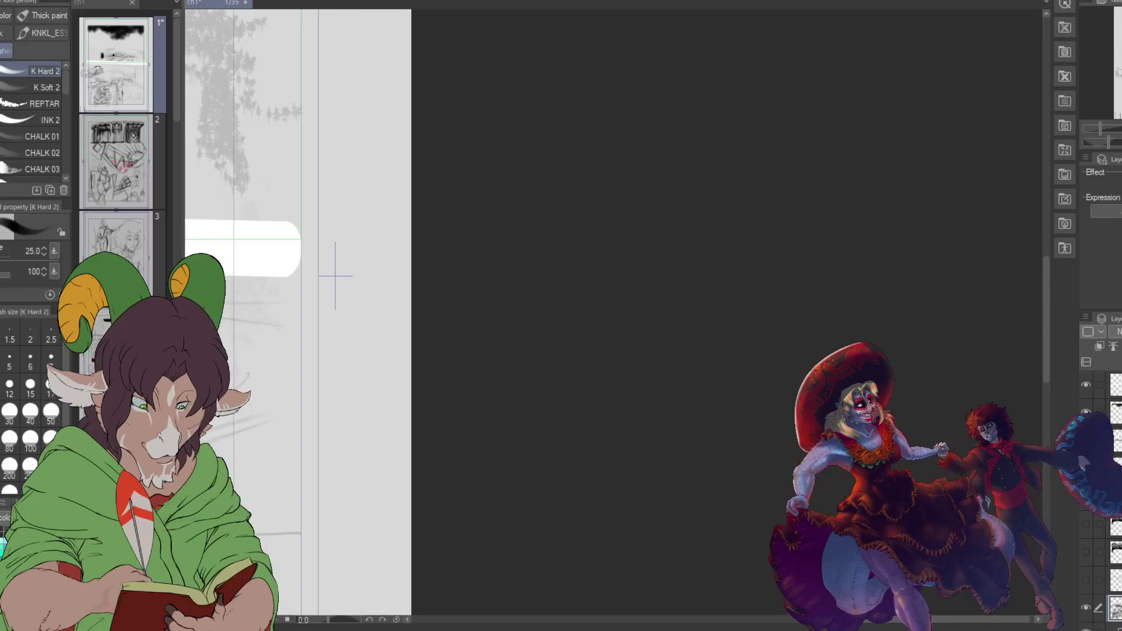
scroll(719, 263, "down", 5)
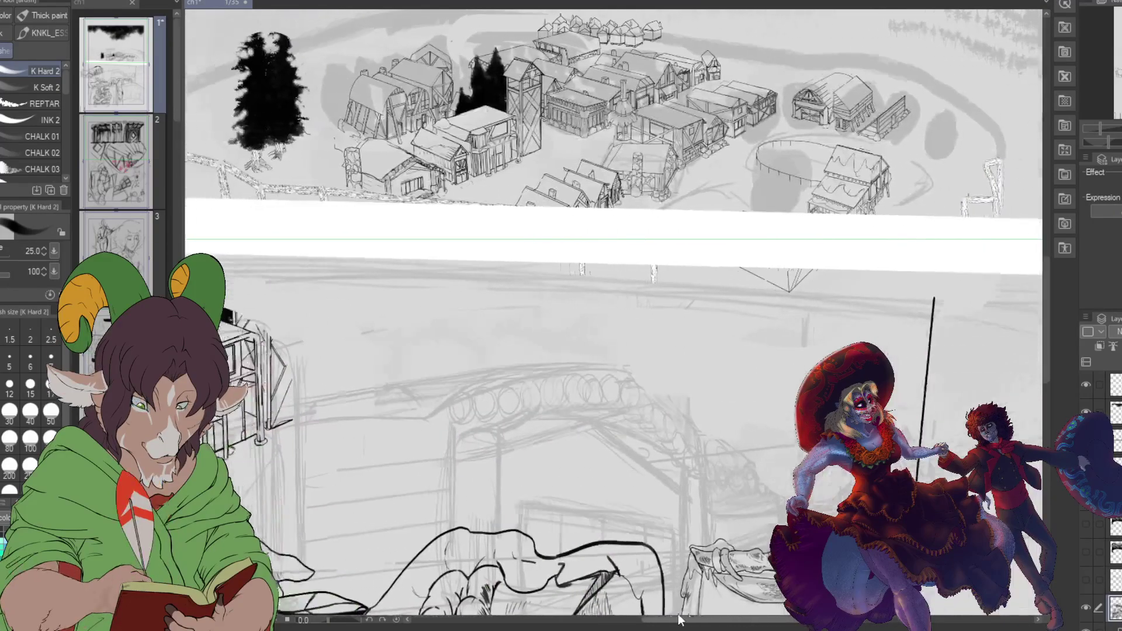
scroll(680, 619, "left", 5)
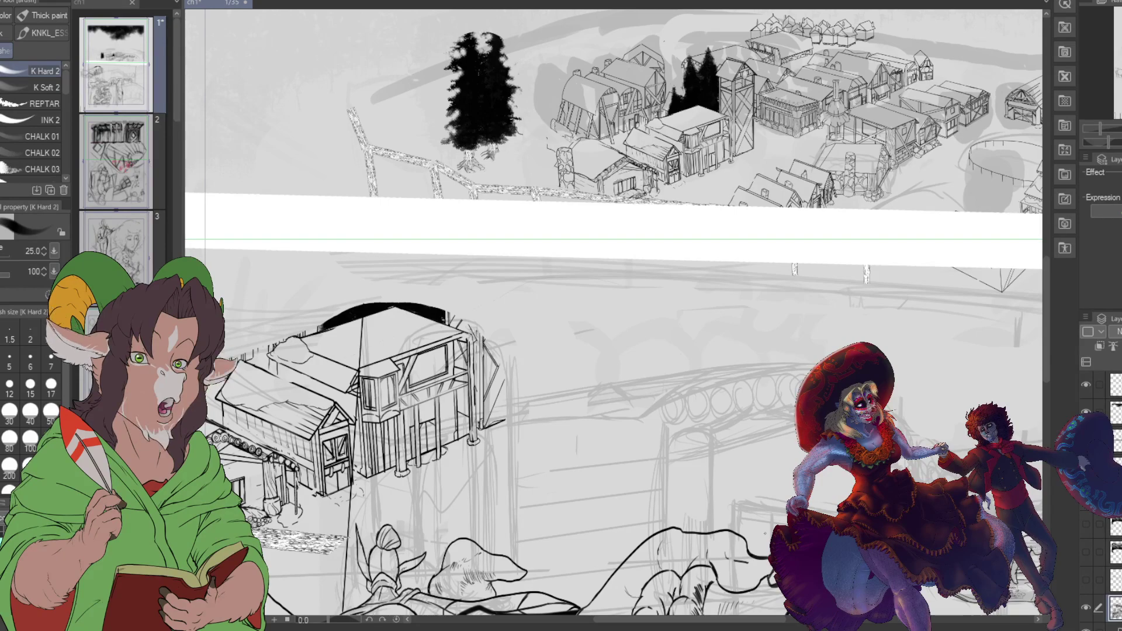
Step: Show the hidden layers with the night mountain scene, its dark shading and the birch log posts framing the lower panel
key("e")
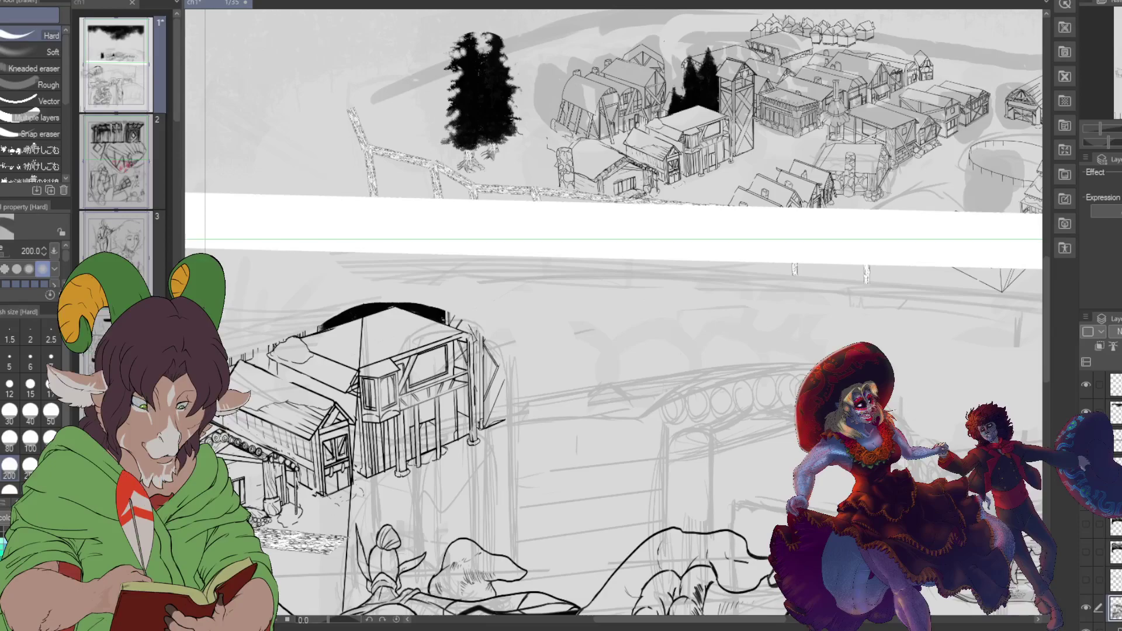
key("b")
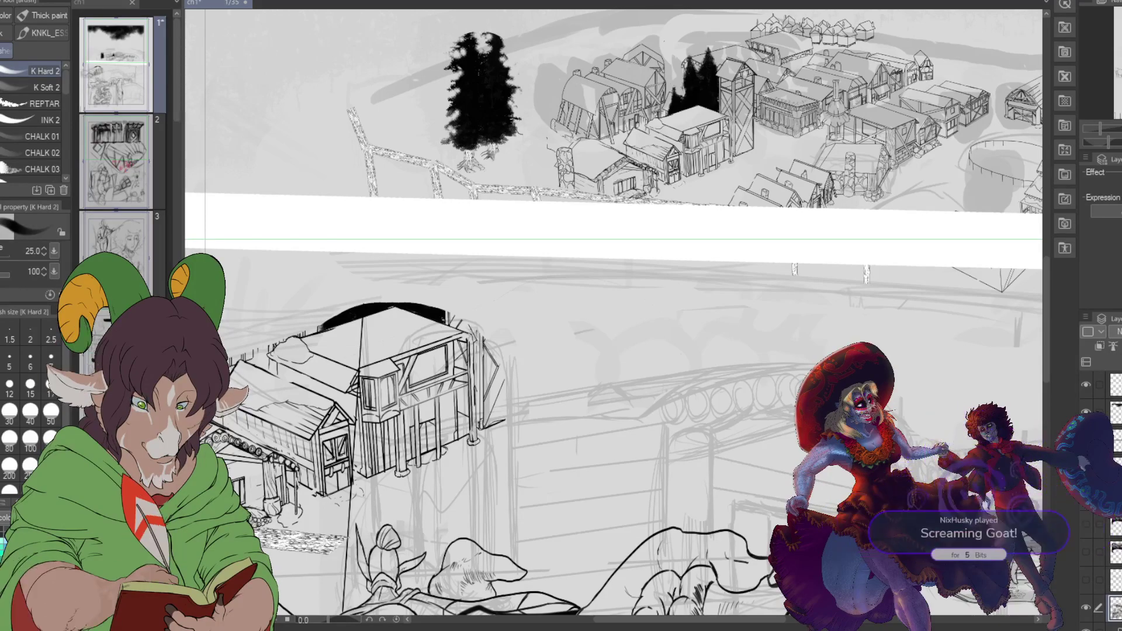
scroll(396, 386, "down", 3)
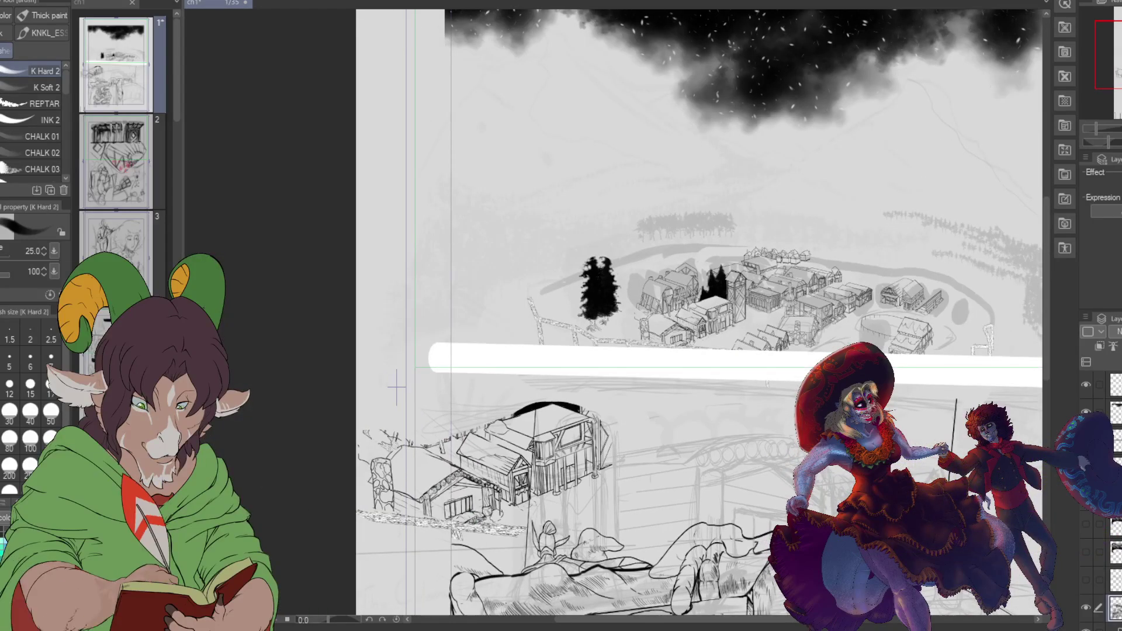
scroll(396, 386, "down", 2)
scroll(408, 390, "up", 2)
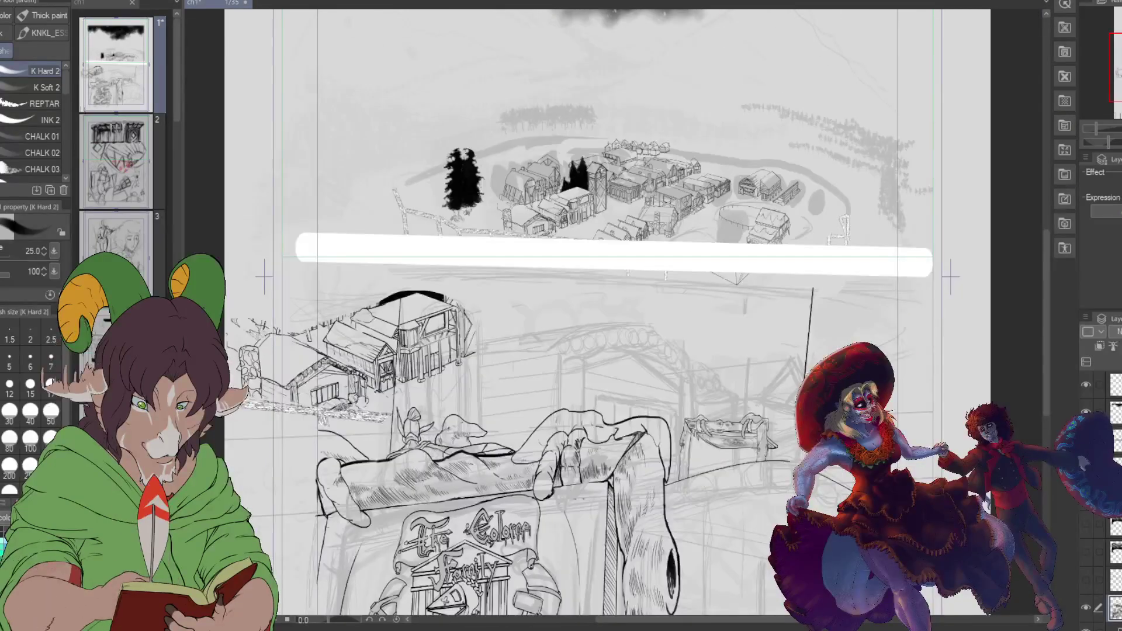
left_click(1086, 522)
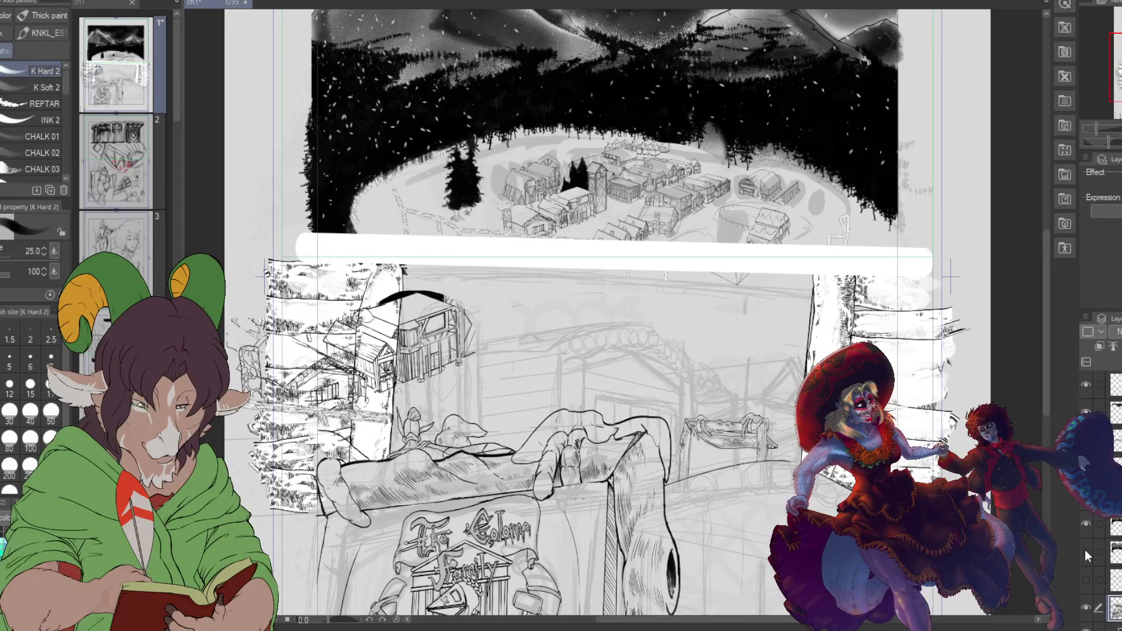
left_click(1085, 553)
scroll(871, 296, "down", 4)
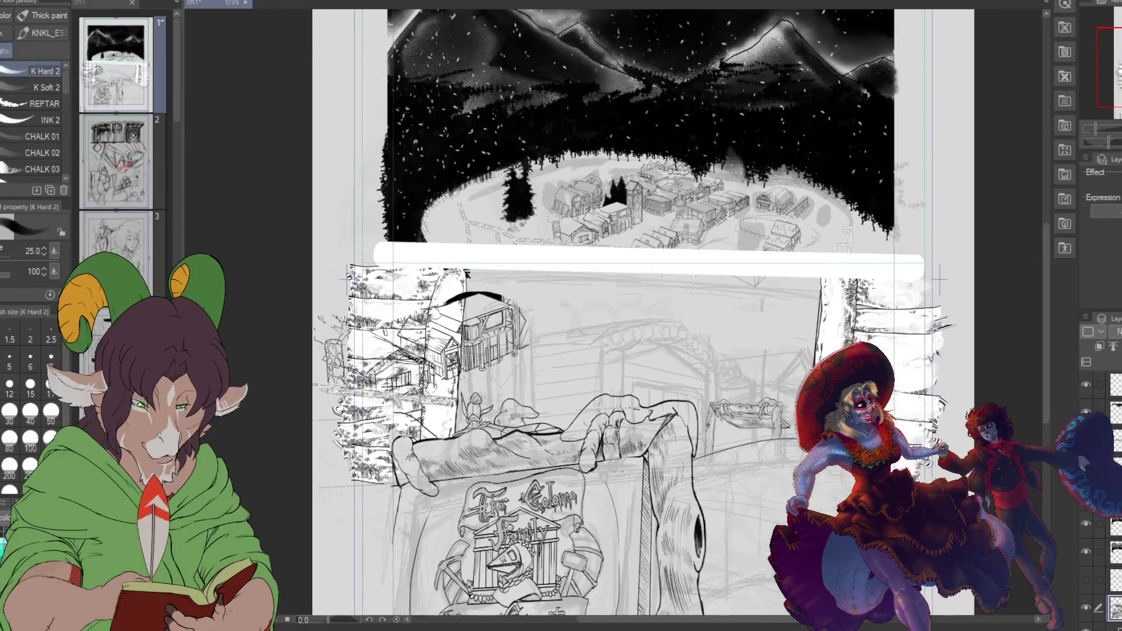
left_click_drag(930, 227, 946, 278)
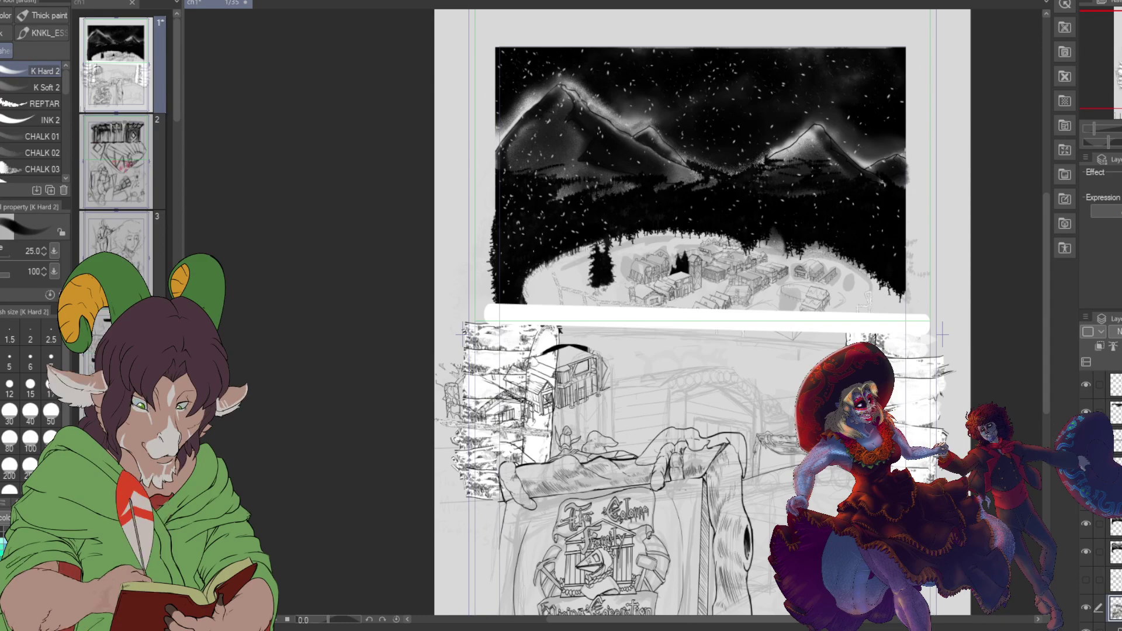
scroll(623, 434, "up", 1)
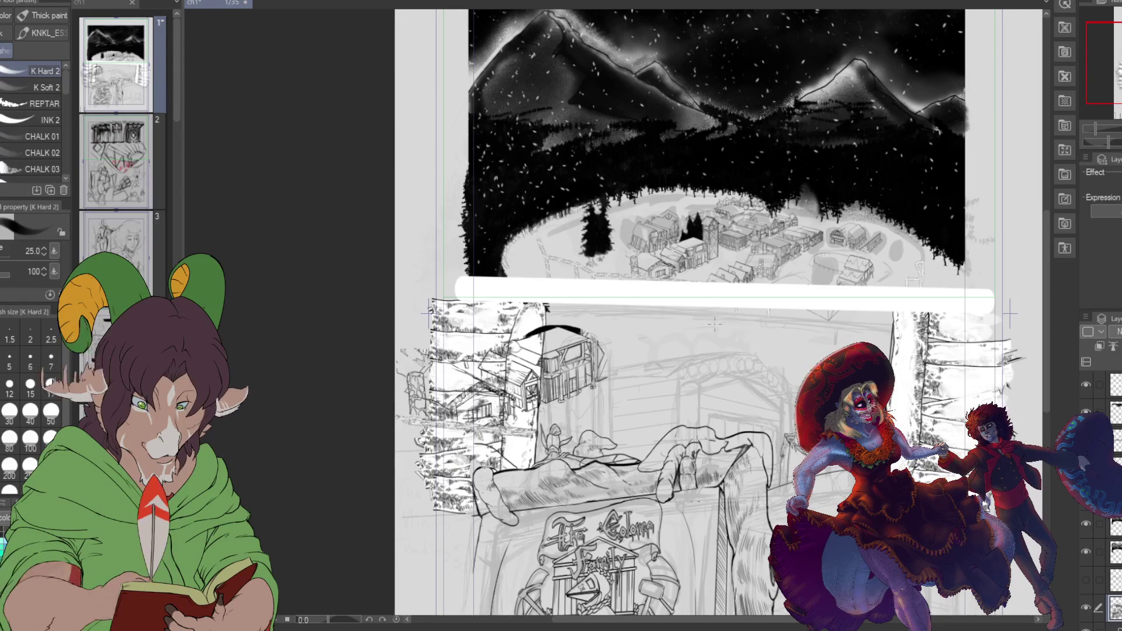
Step: Check the layers' visibility, make the birch log post layer active and hide the dark shading layer over the mountains
left_click(1085, 556)
left_click(1085, 555)
left_click(1085, 526)
left_click(1085, 526)
left_click(1113, 526)
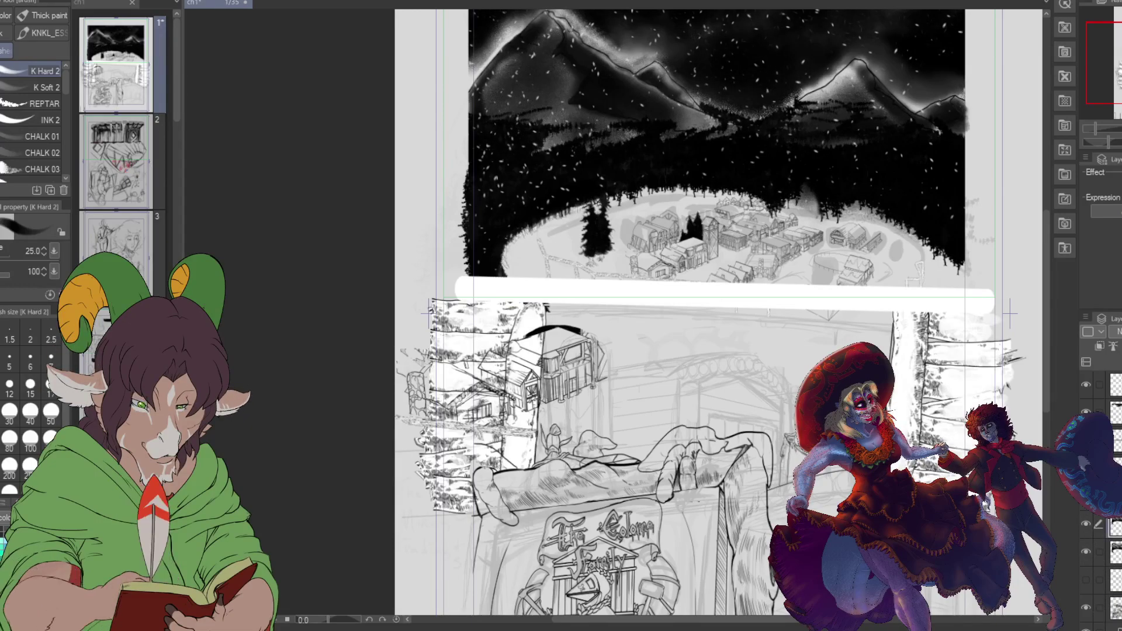
left_click(1085, 551)
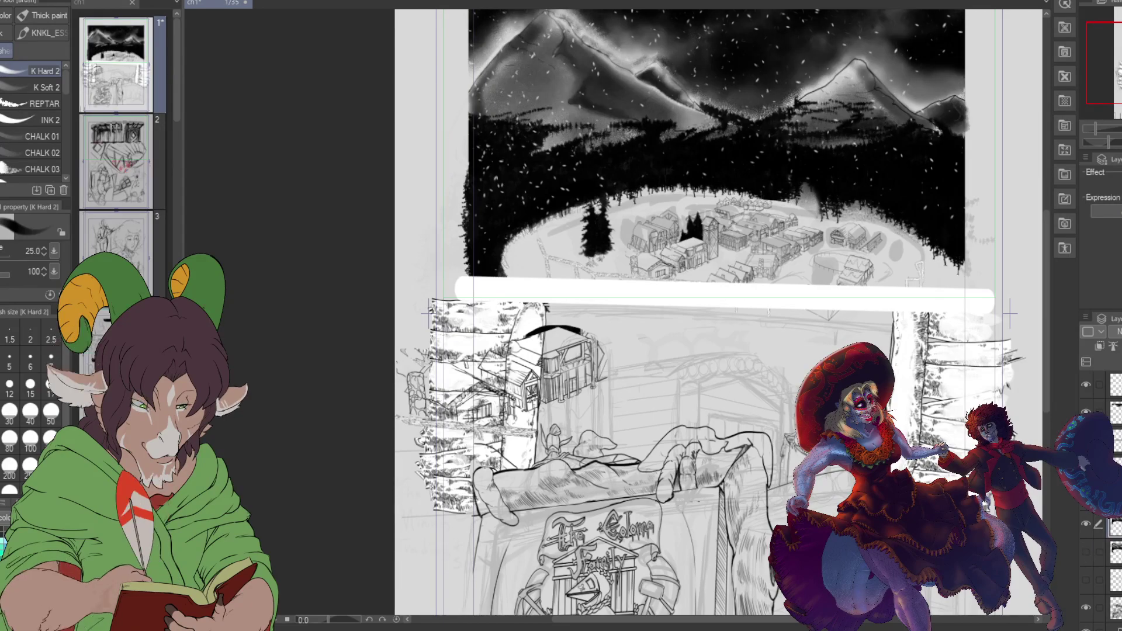
Step: Erase the part of the left birch post overlapping the shape behind the rolled sign with the Hard eraser at size 200
scroll(477, 465, "up", 4)
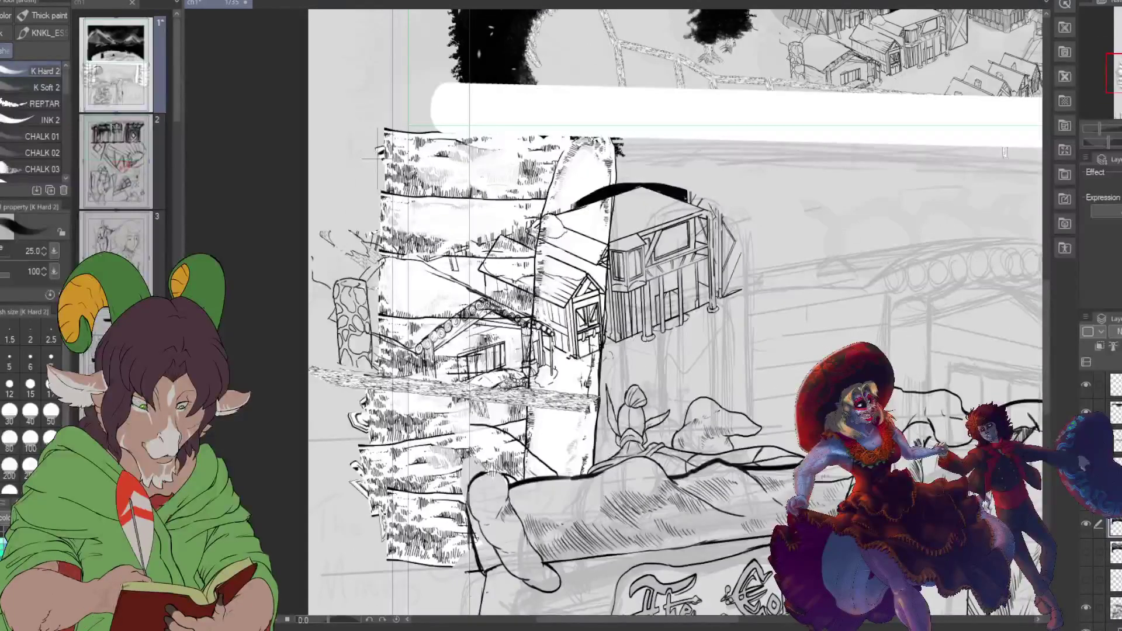
key("e")
mouse_move(491, 442)
left_mouse_down()
mouse_move(493, 478)
mouse_move(469, 444)
mouse_move(504, 459)
mouse_move(480, 437)
mouse_move(546, 473)
mouse_move(475, 431)
mouse_move(480, 477)
mouse_move(470, 440)
left_mouse_up()
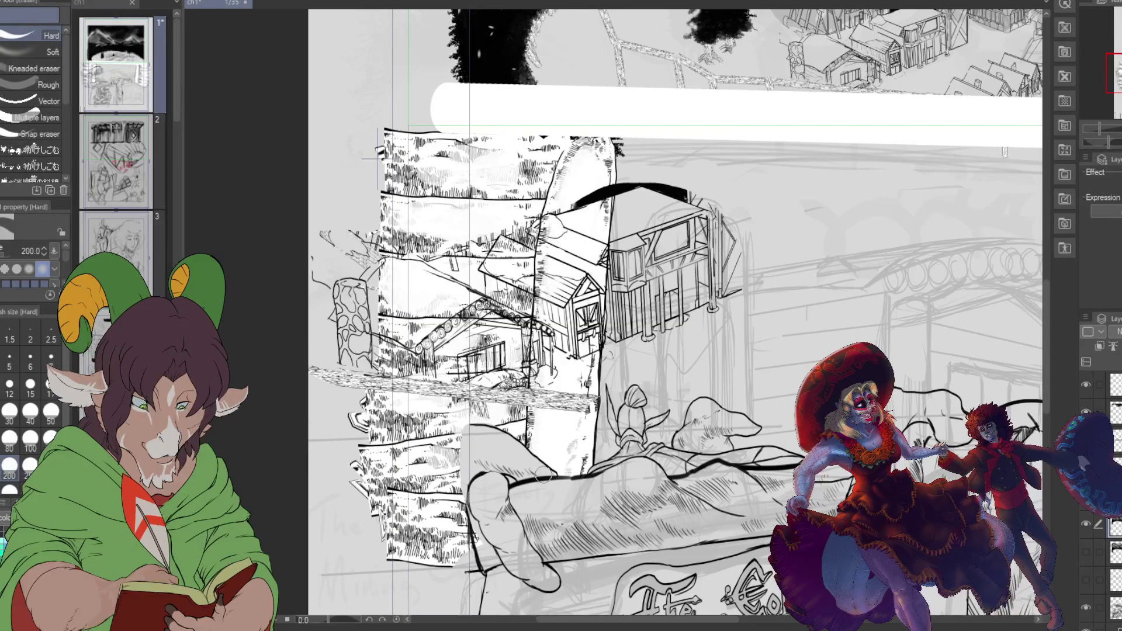
scroll(542, 474, "down", 4)
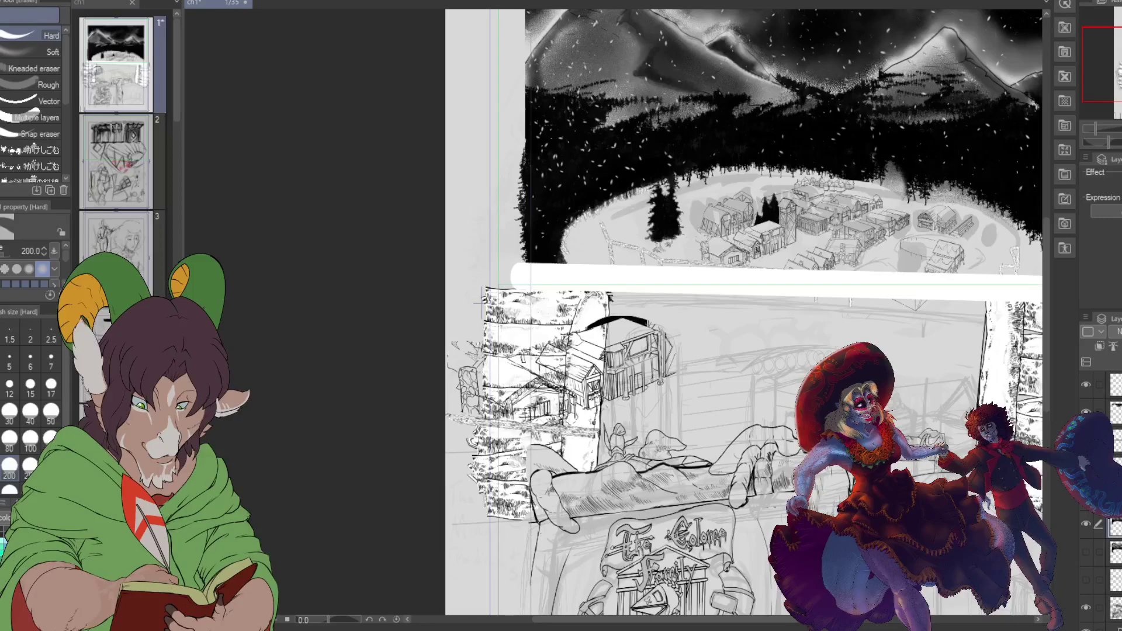
scroll(542, 474, "up", 2)
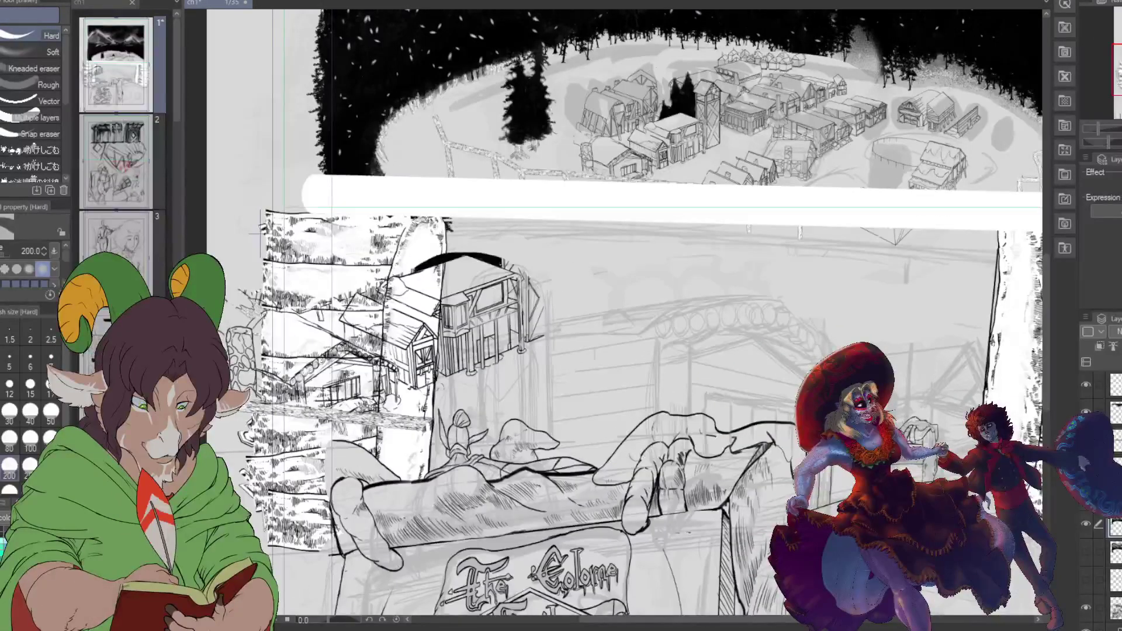
Step: Toggle individual layers' visibility to identify which ones hold the birch posts, village and building line art
left_click(1086, 385)
left_click(1087, 385)
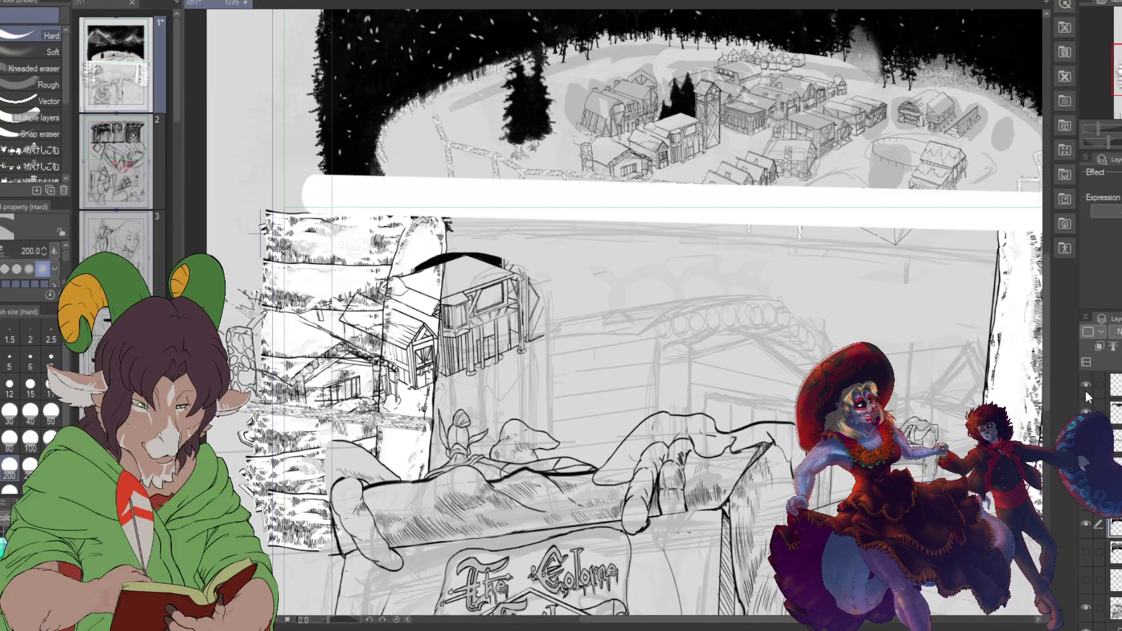
left_click(1086, 412)
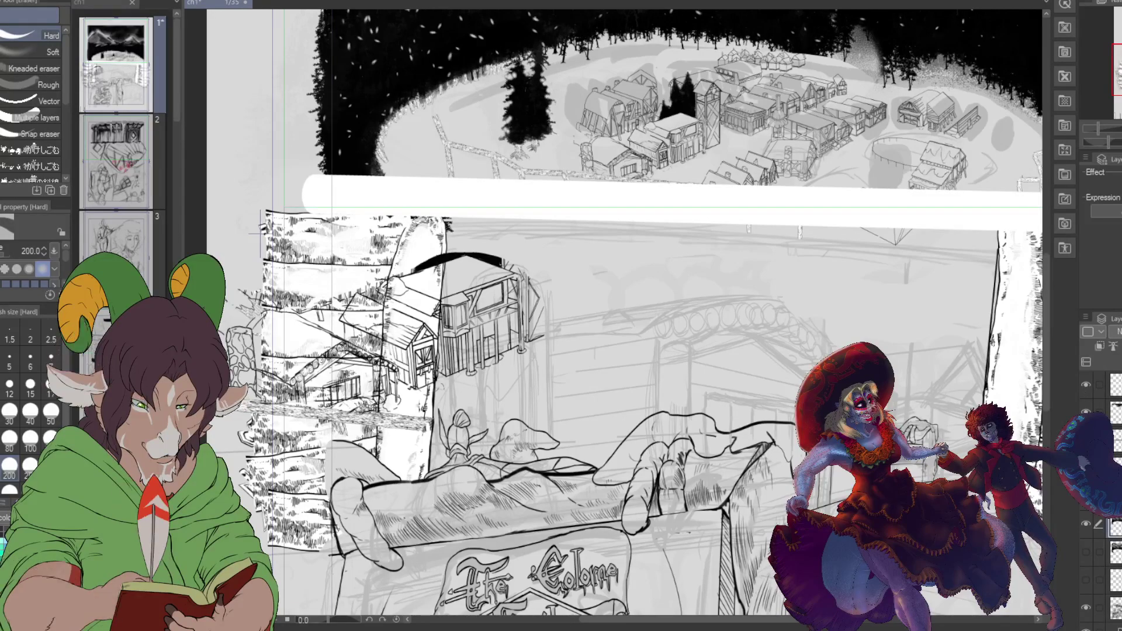
left_click(1114, 386)
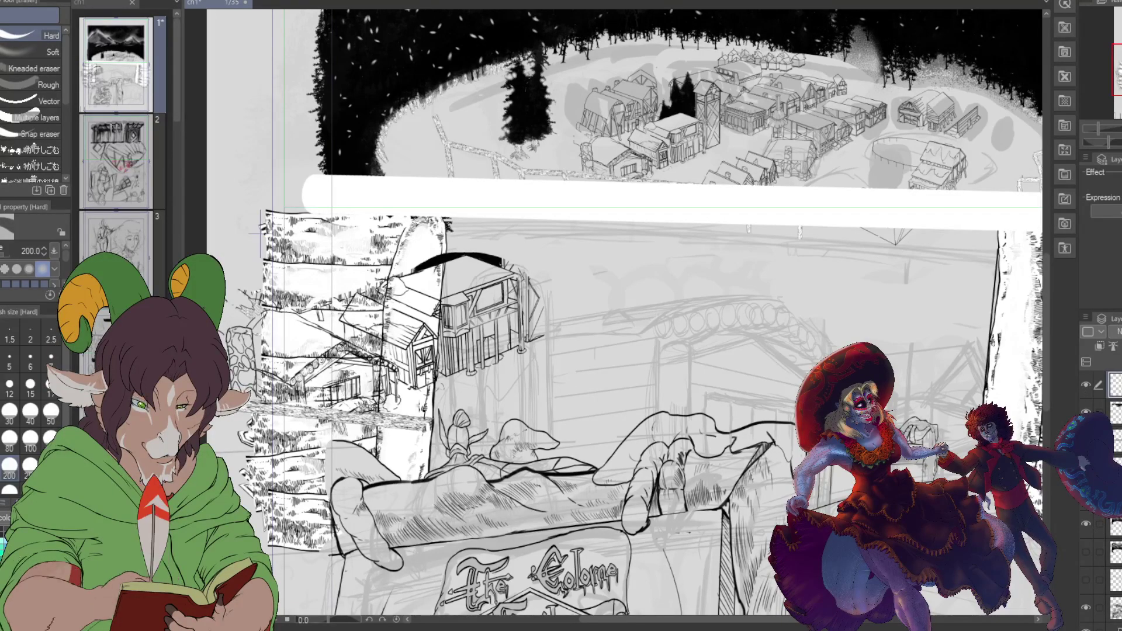
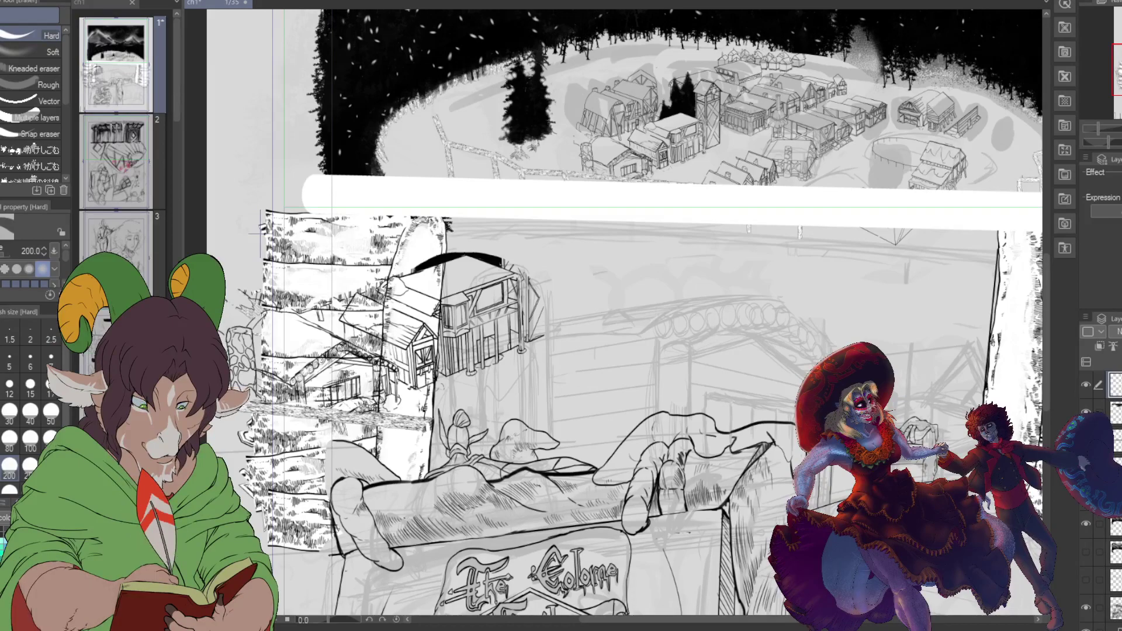
scroll(785, 350, "down", 3)
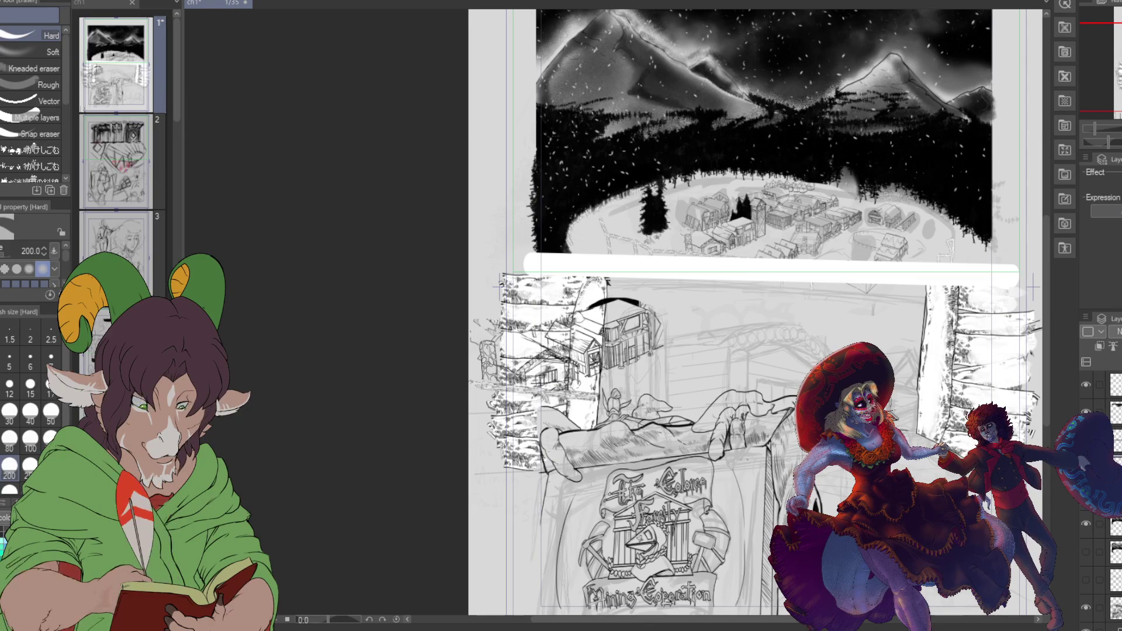
left_click(1087, 526)
left_click(1086, 526)
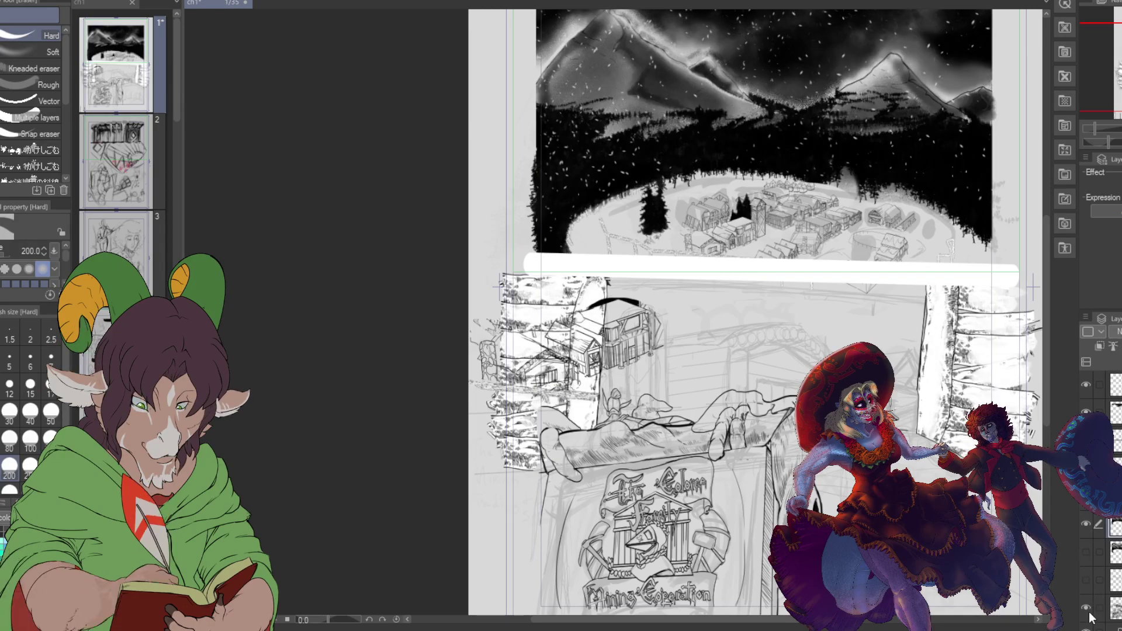
left_click(1089, 611)
left_click(1088, 611)
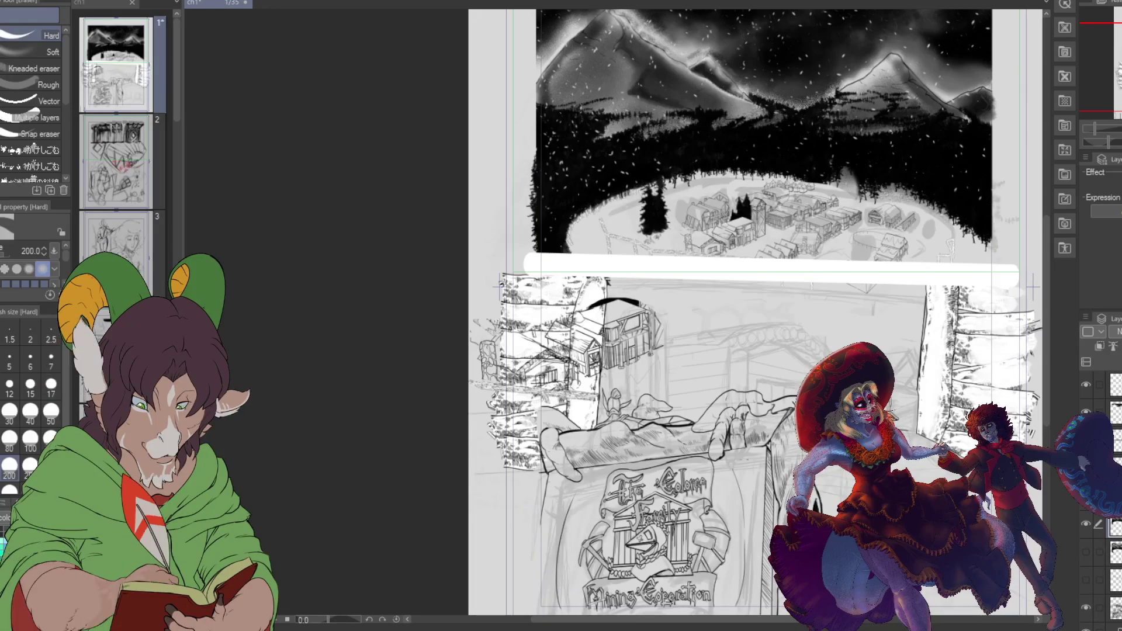
left_click(1086, 552)
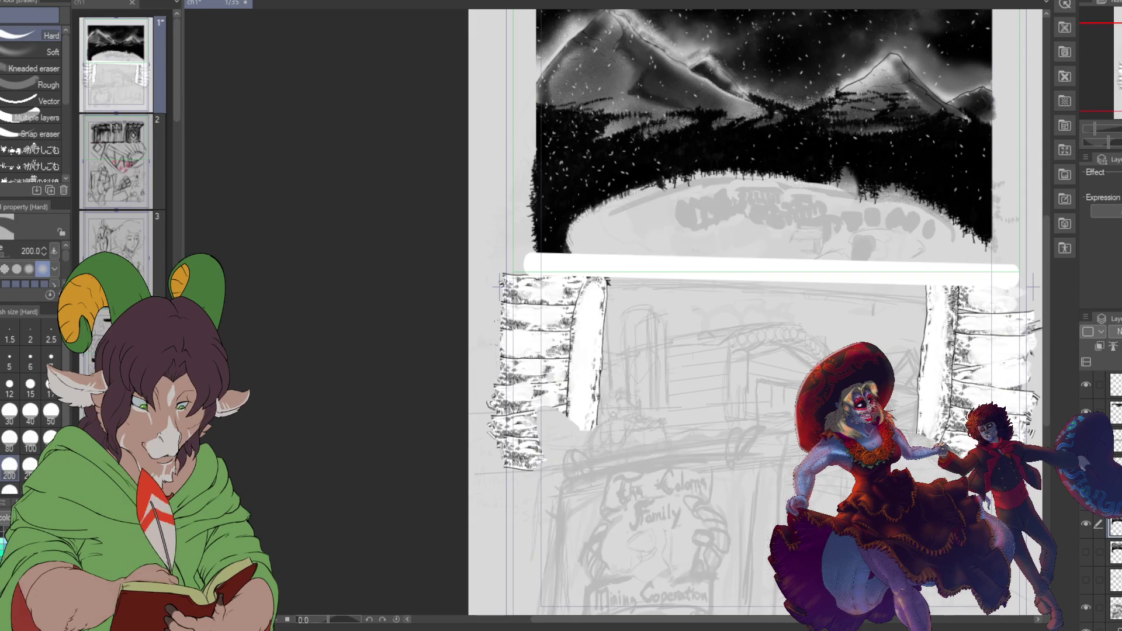
left_click(1087, 553)
left_click(1086, 552)
left_click(1086, 553)
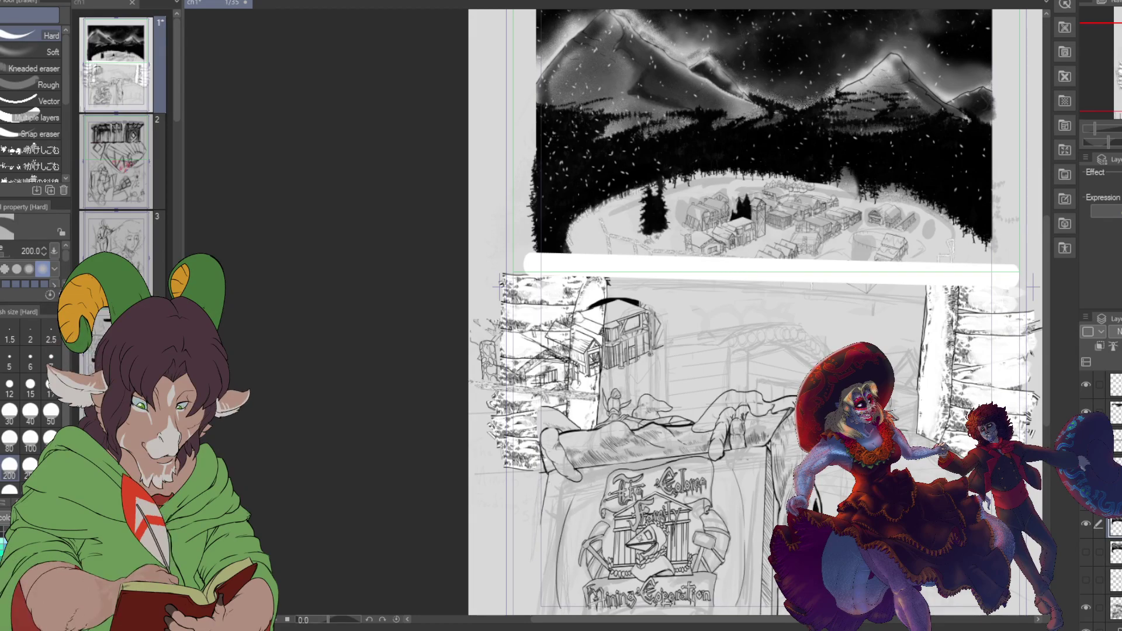
scroll(566, 283, "up", 2)
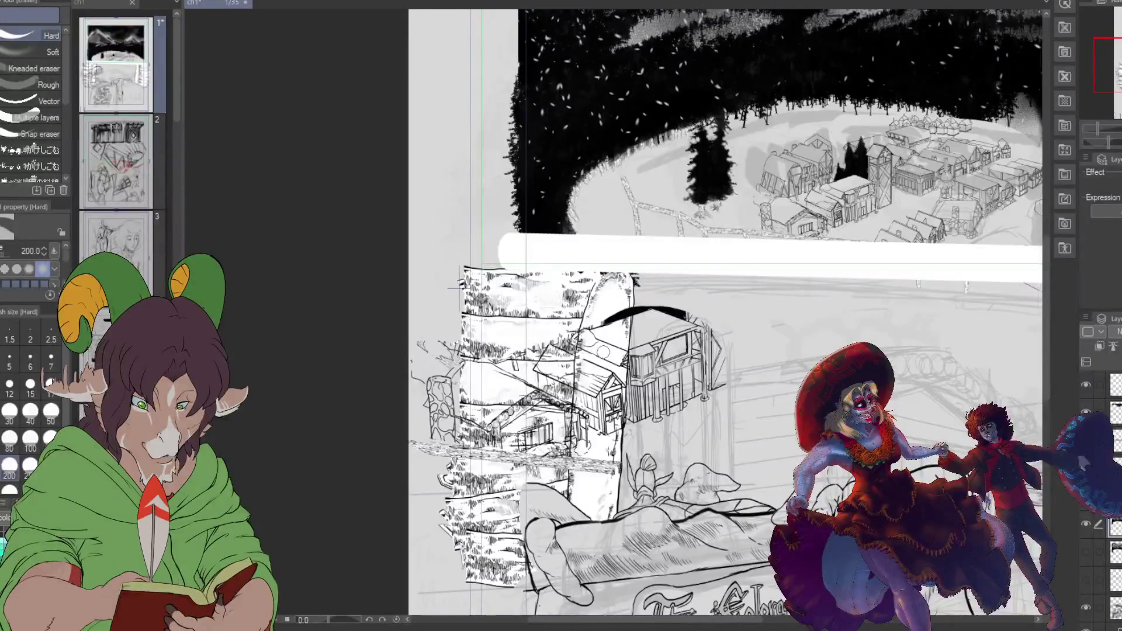
scroll(607, 353, "down", 3)
scroll(608, 354, "up", 2)
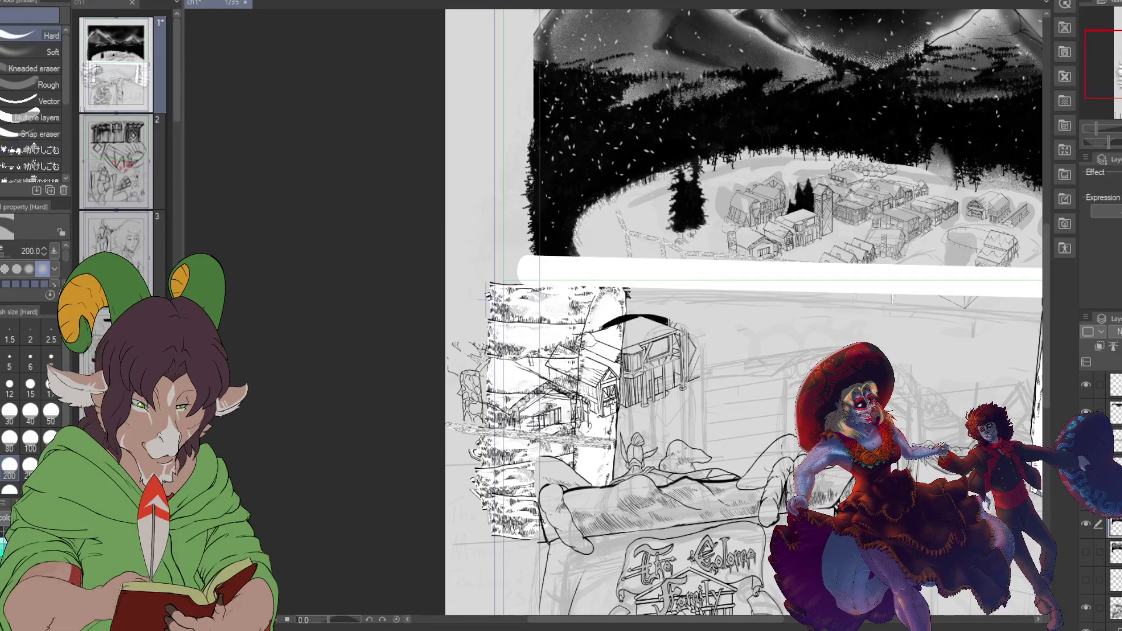
Step: Select the left building group with the Selection pen at size 700, then trim the selection near the small foreground figure with Erase selection at size 100
key("m")
mouse_move(497, 400)
left_mouse_down()
mouse_move(475, 384)
mouse_move(462, 391)
mouse_move(459, 423)
mouse_move(463, 352)
mouse_move(460, 397)
mouse_move(487, 423)
mouse_move(508, 372)
mouse_move(482, 375)
left_mouse_up()
mouse_move(503, 435)
left_mouse_down()
mouse_move(608, 441)
mouse_move(707, 344)
mouse_move(596, 345)
mouse_move(652, 345)
mouse_move(616, 345)
mouse_move(654, 412)
mouse_move(556, 397)
mouse_move(558, 430)
left_mouse_up()
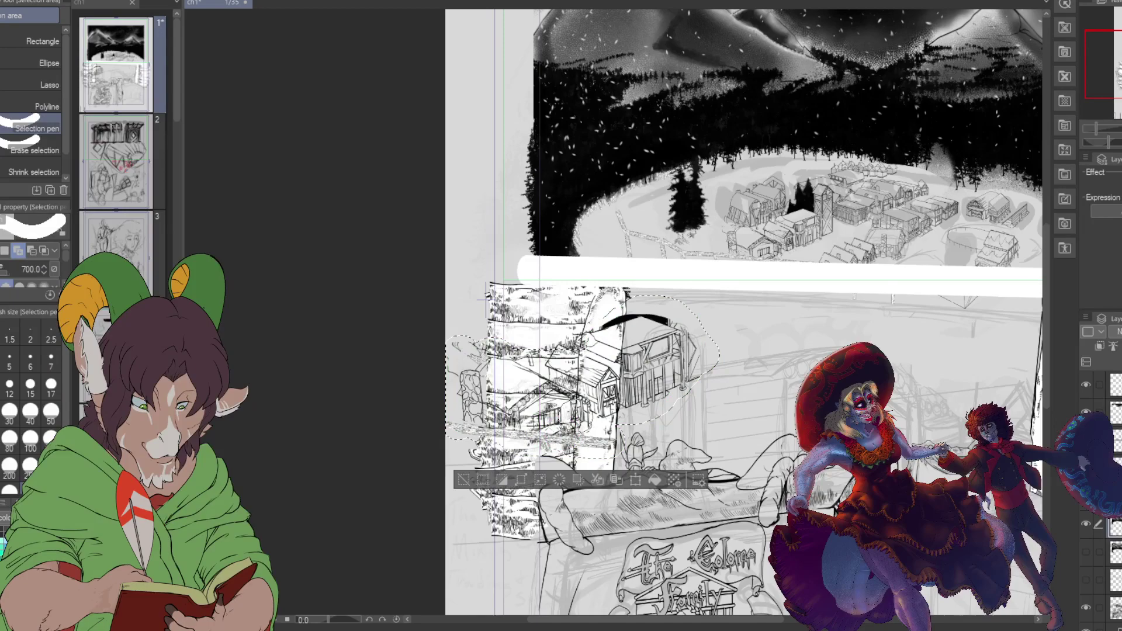
left_click(49, 148)
scroll(678, 513, "up", 3)
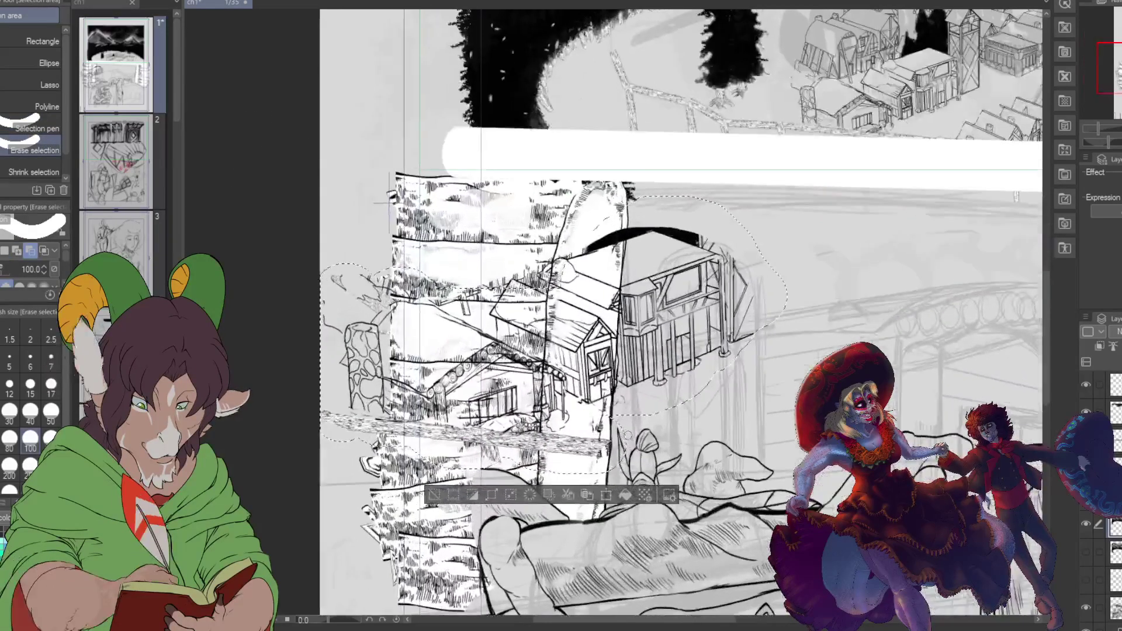
left_click_drag(619, 436, 621, 465)
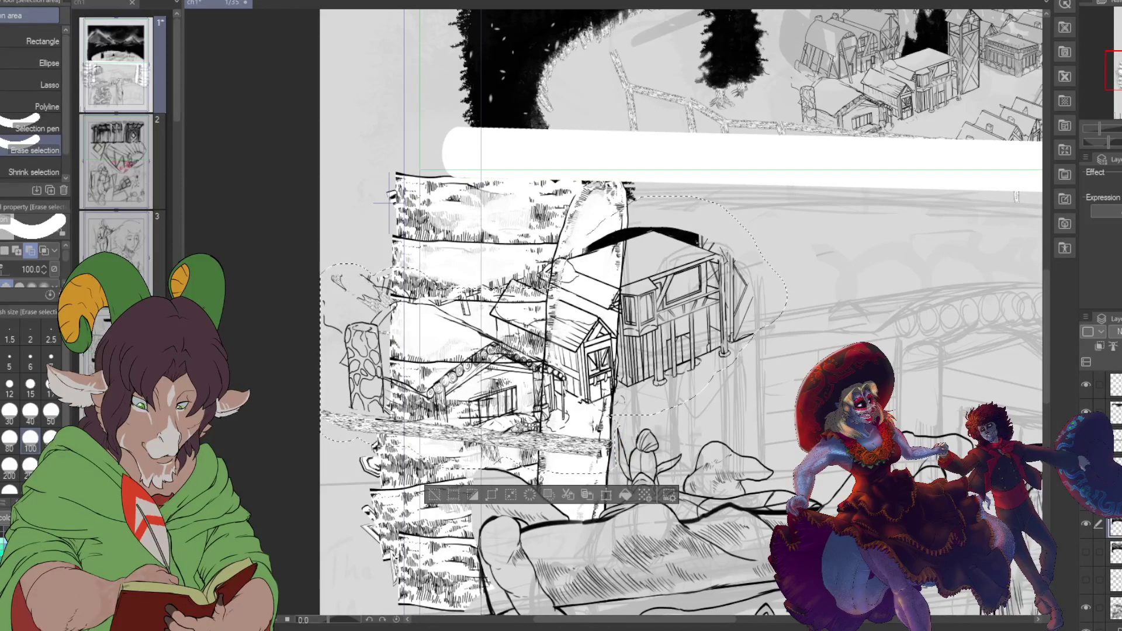
scroll(637, 521, "down", 3)
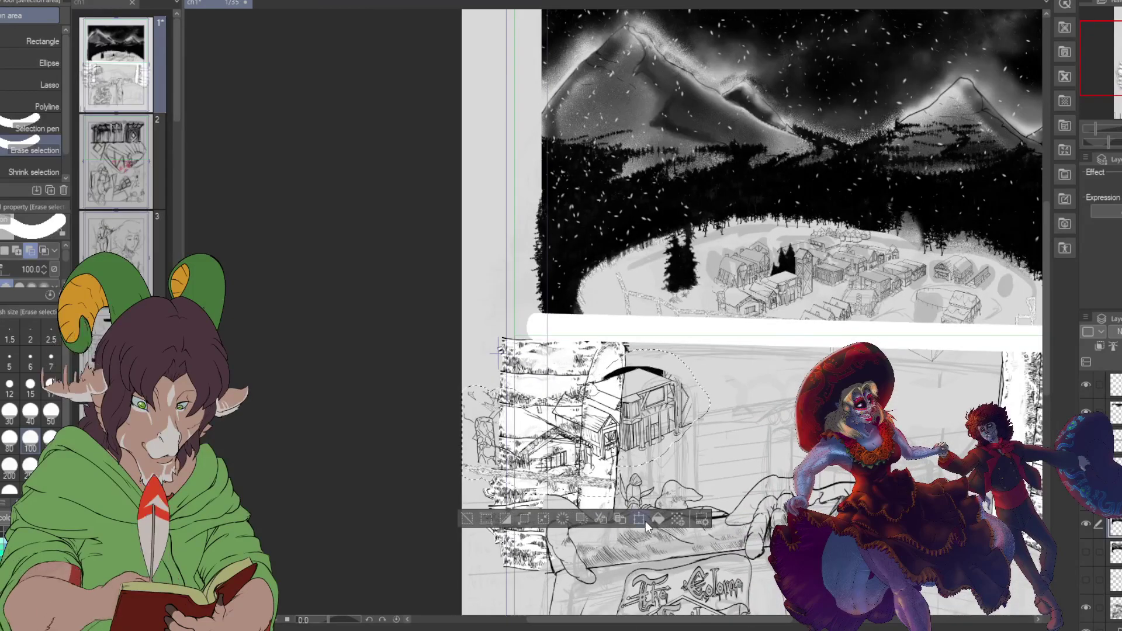
left_click(637, 518)
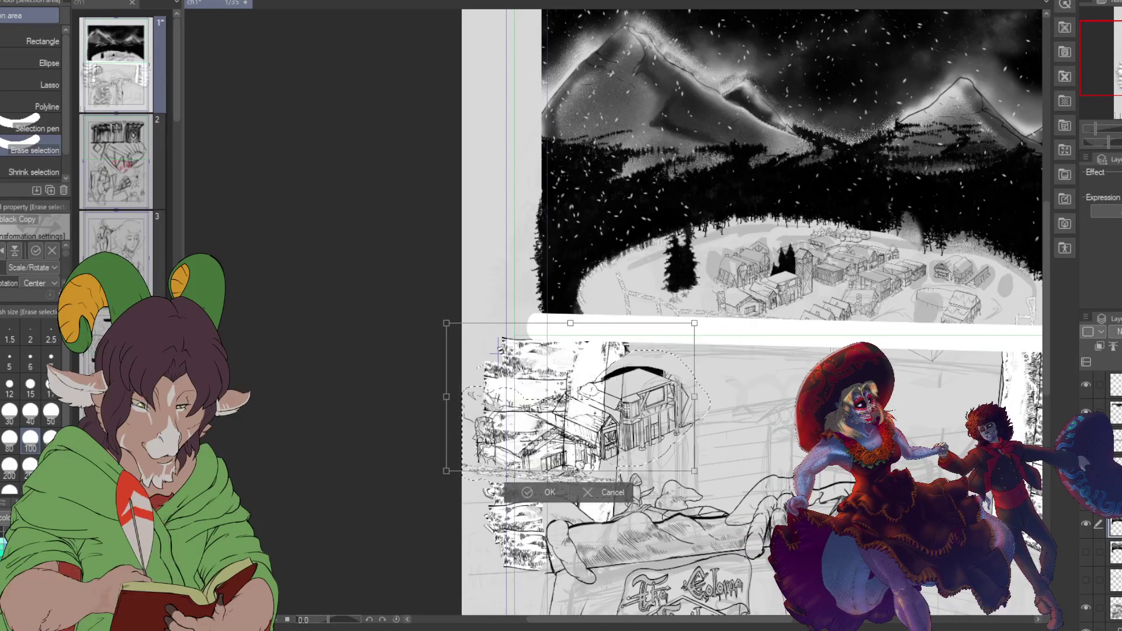
left_click_drag(624, 408, 599, 389)
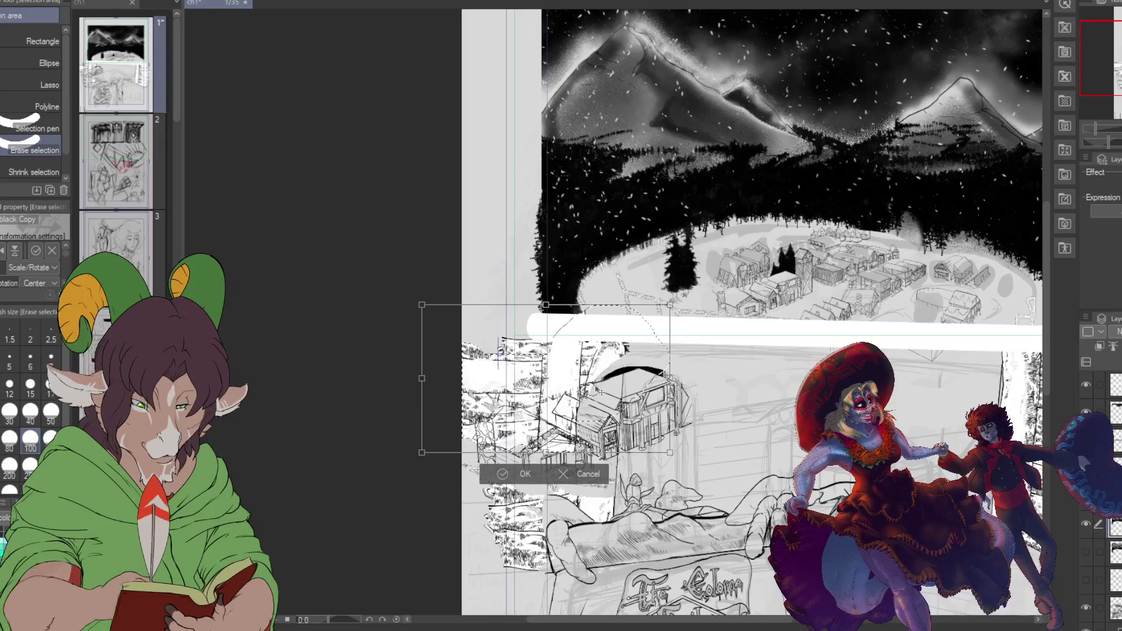
key("Return")
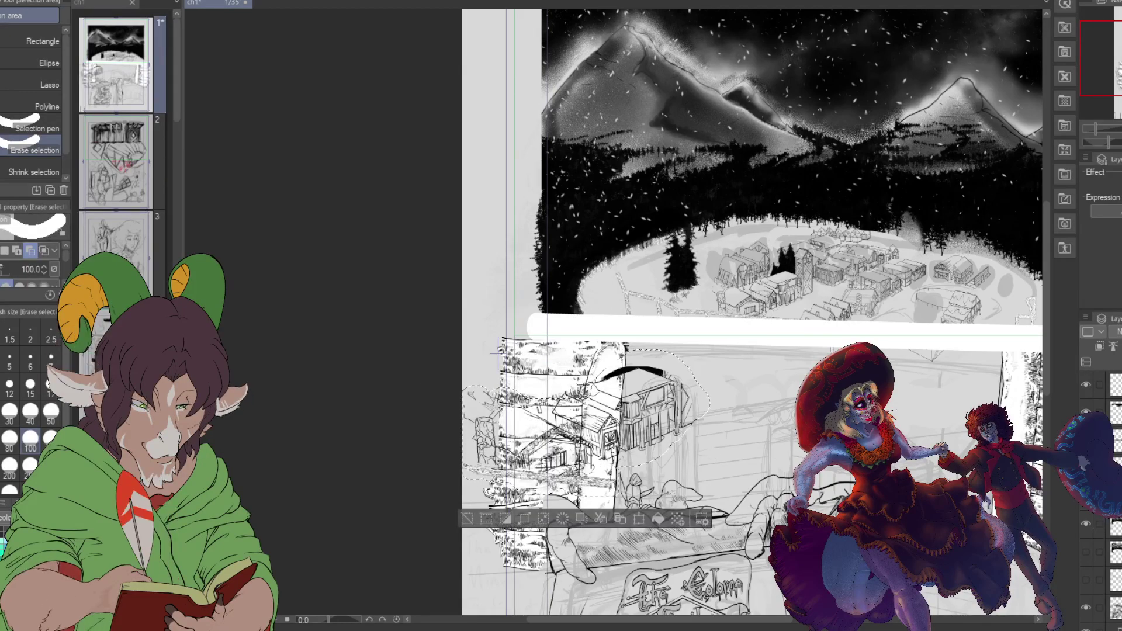
Step: Move the selected building group into the open space between the two birch posts, keeping its size
left_click(637, 518)
mouse_move(584, 427)
left_mouse_down()
mouse_move(552, 410)
mouse_move(530, 374)
mouse_move(567, 421)
mouse_move(601, 423)
left_mouse_up()
mouse_move(673, 414)
left_mouse_down()
mouse_move(825, 415)
mouse_move(829, 396)
left_mouse_up()
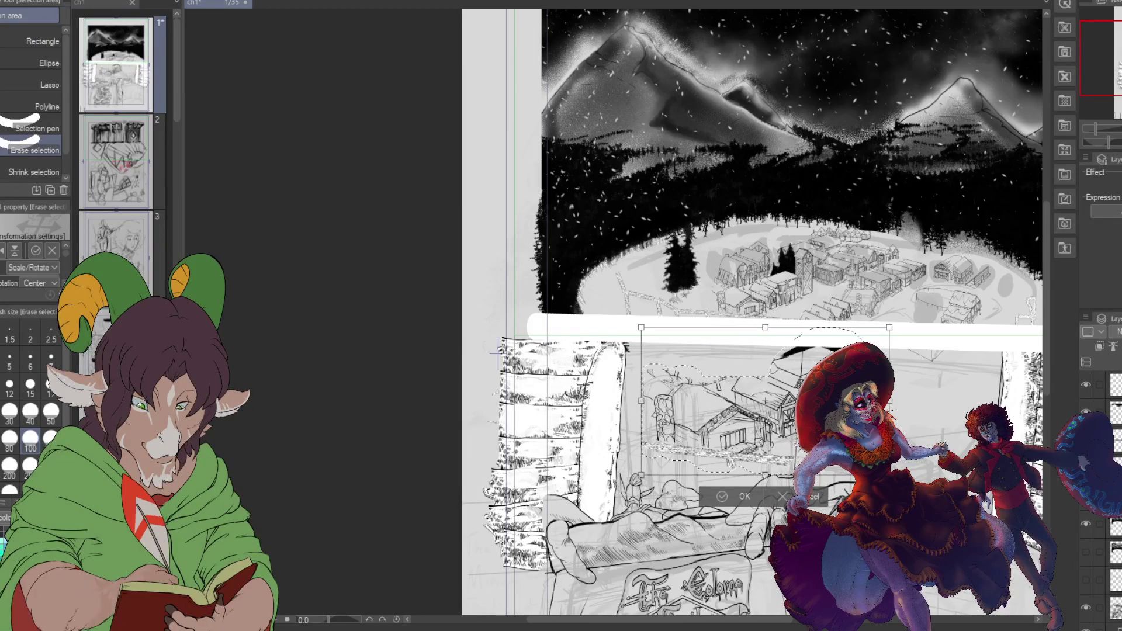
scroll(734, 456, "up", 2)
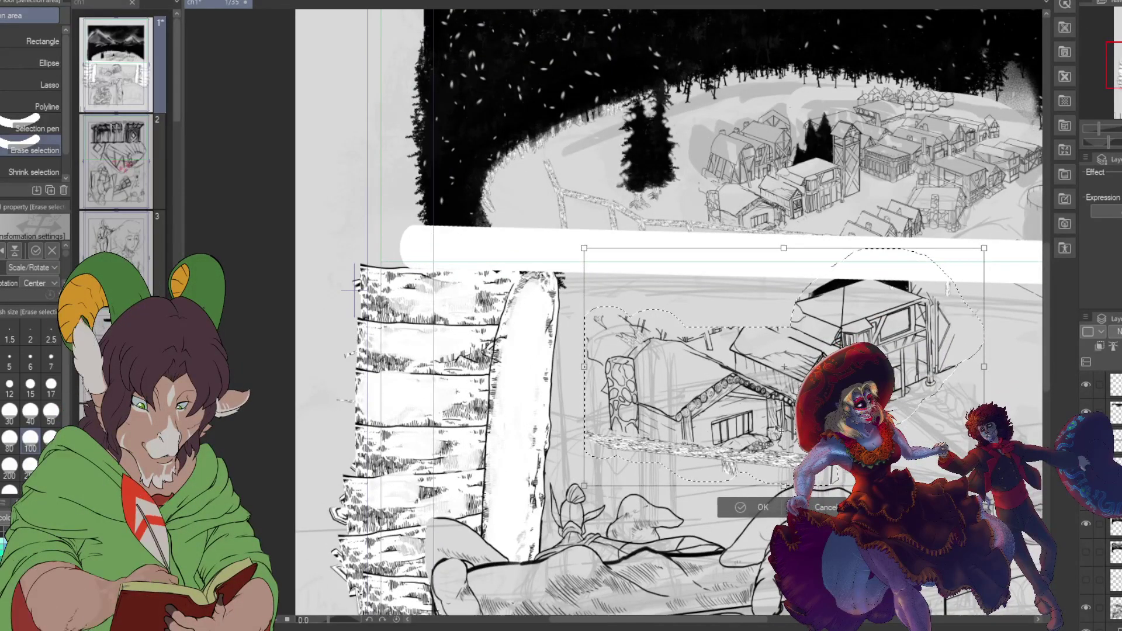
scroll(780, 429, "up", 1)
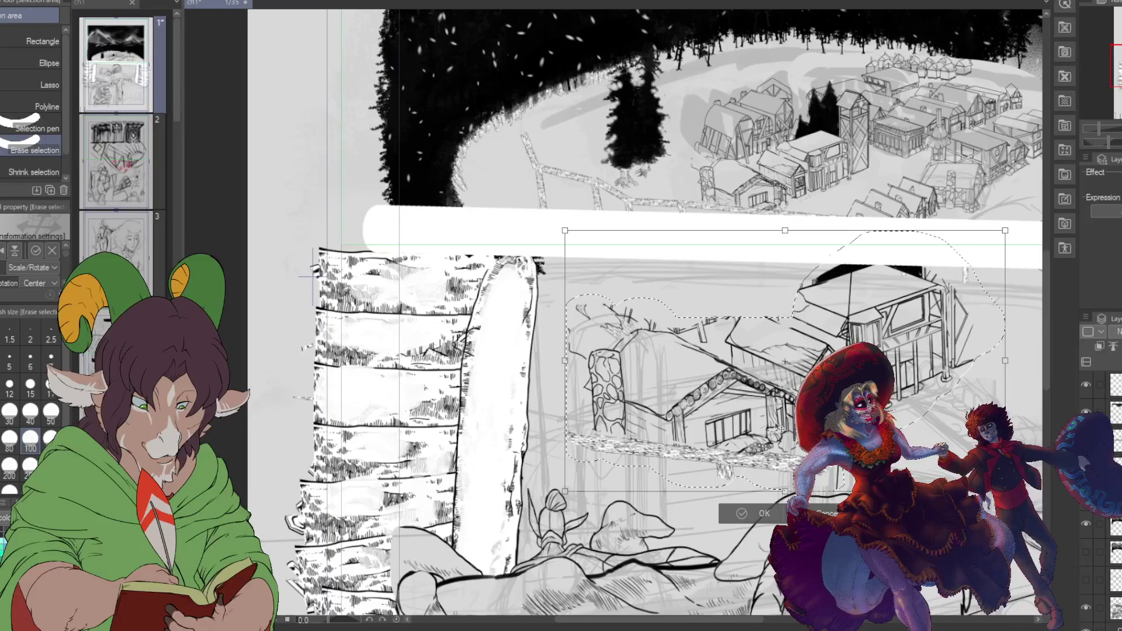
scroll(781, 429, "down", 2)
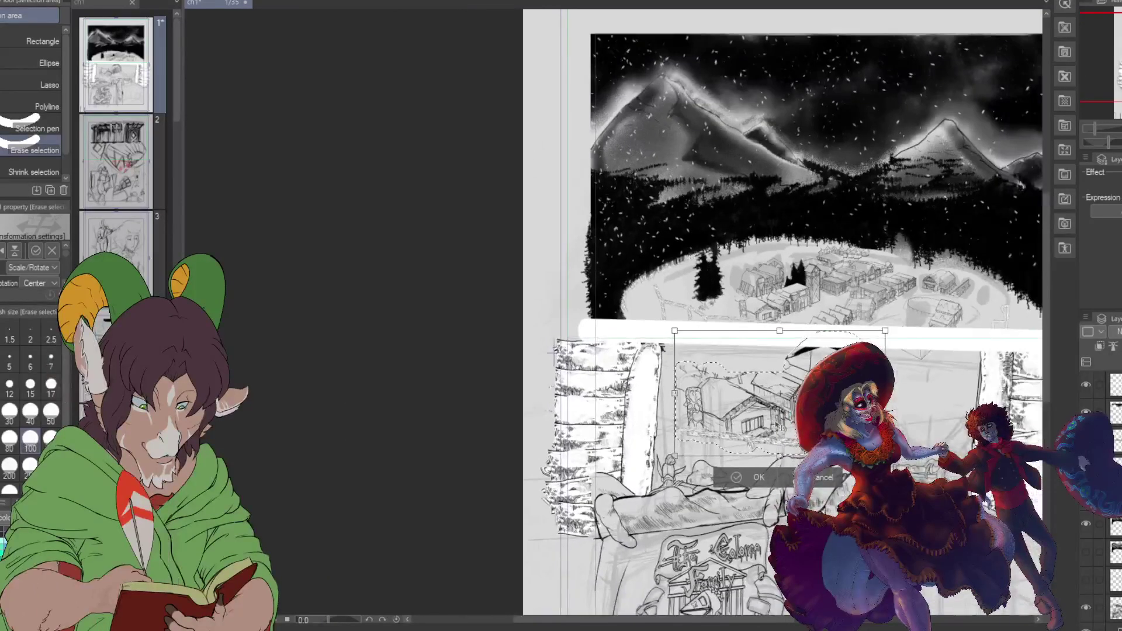
left_click(764, 475)
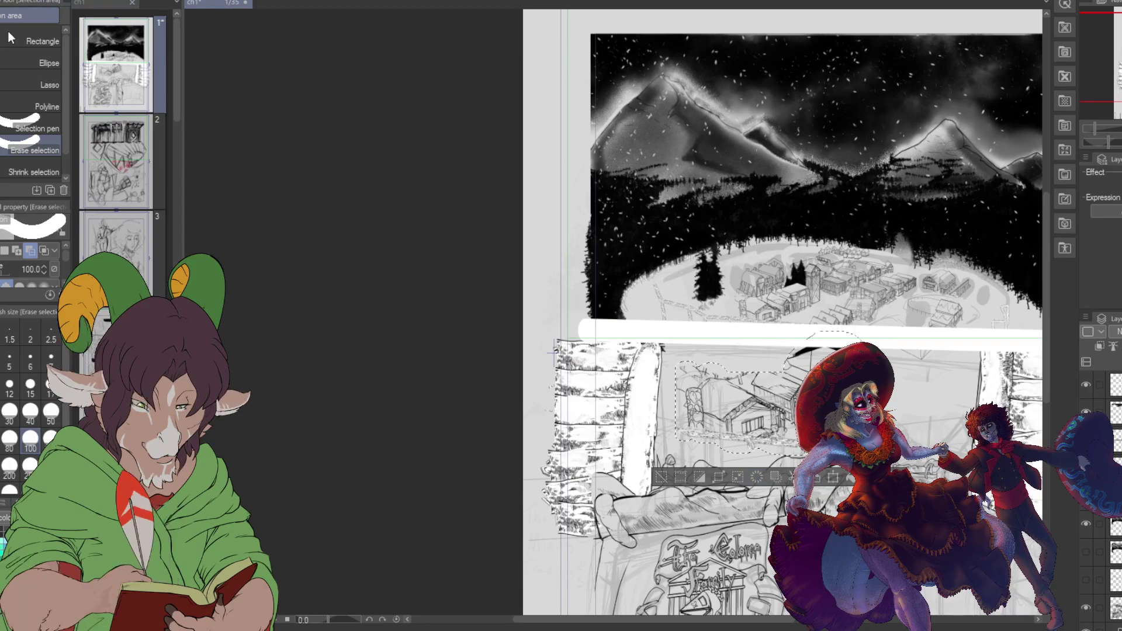
Step: Cut the selected buildings, paste them onto a separate layer and place them back over the left birch post
key("Delete")
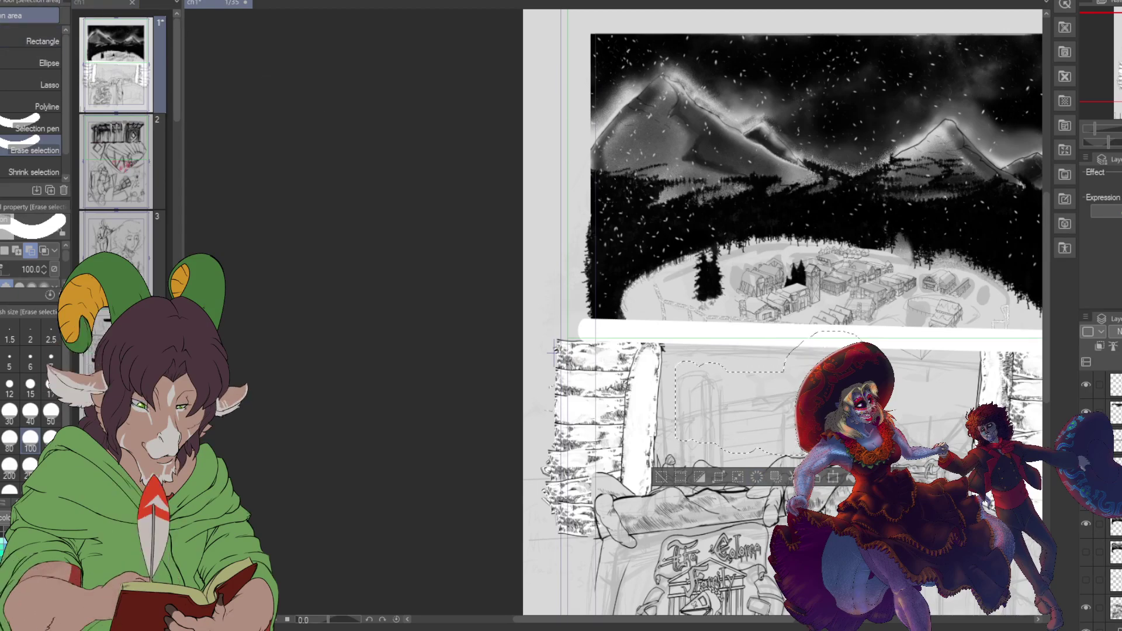
key("ctrl+d")
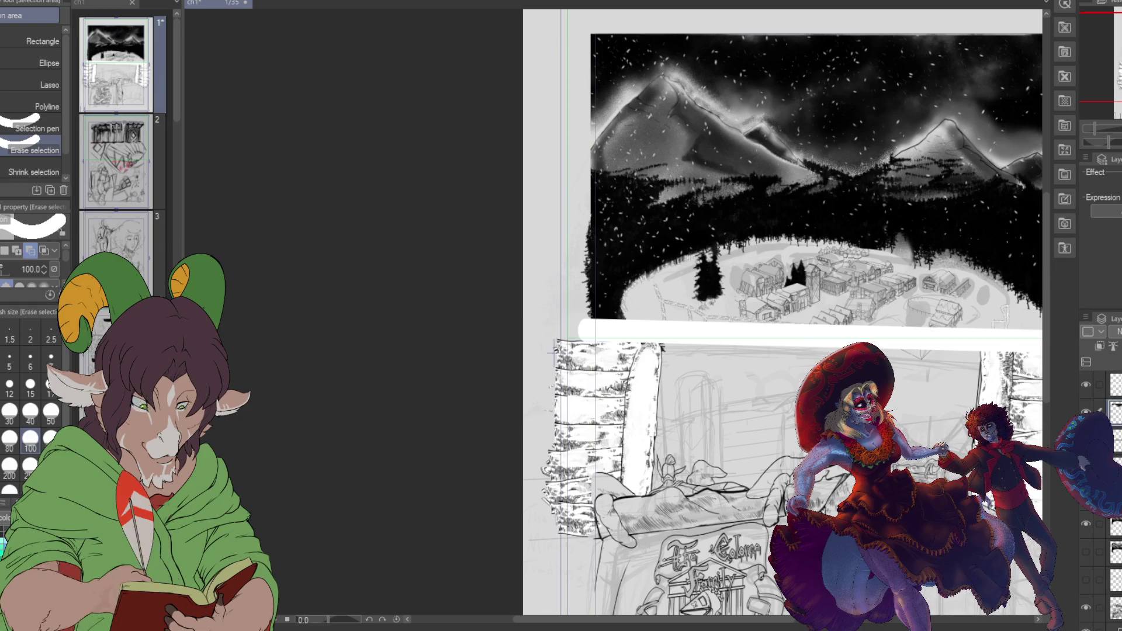
key("ctrl+v")
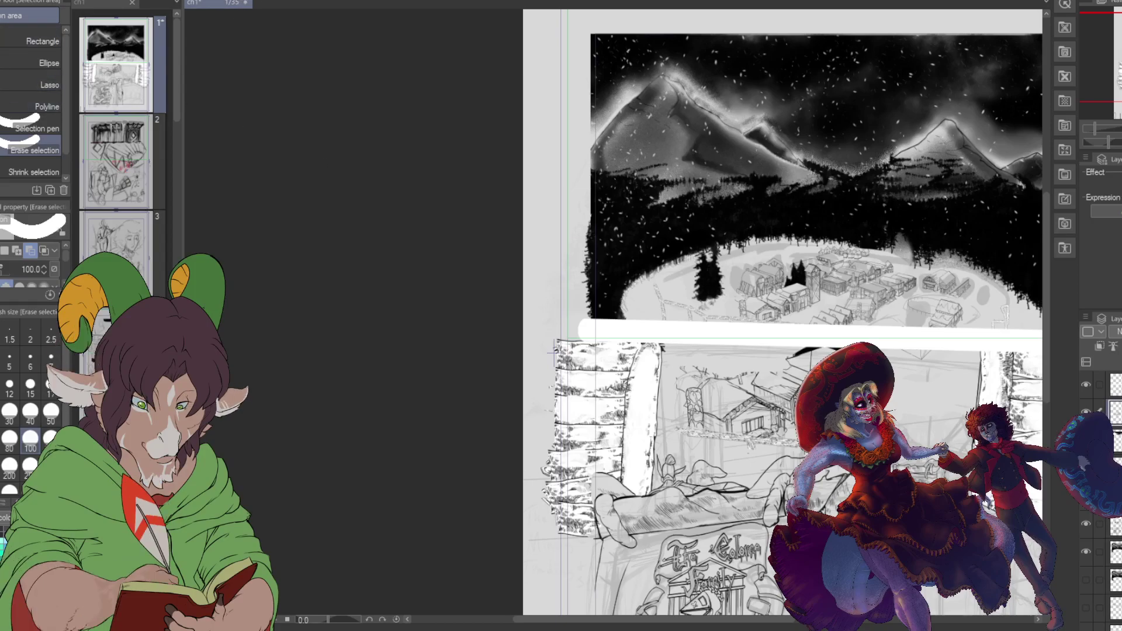
key("ctrl+t")
mouse_move(821, 408)
left_mouse_down()
mouse_move(756, 402)
mouse_move(668, 442)
mouse_move(639, 384)
mouse_move(674, 378)
mouse_move(678, 307)
mouse_move(702, 290)
mouse_move(686, 421)
mouse_move(672, 447)
left_mouse_up()
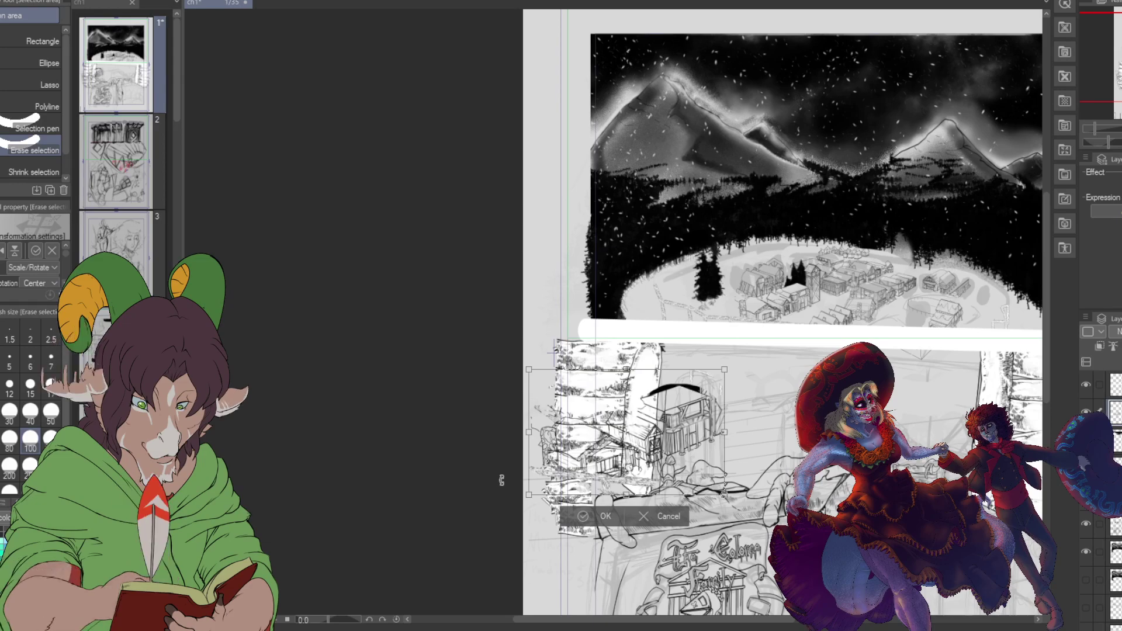
left_click(579, 517)
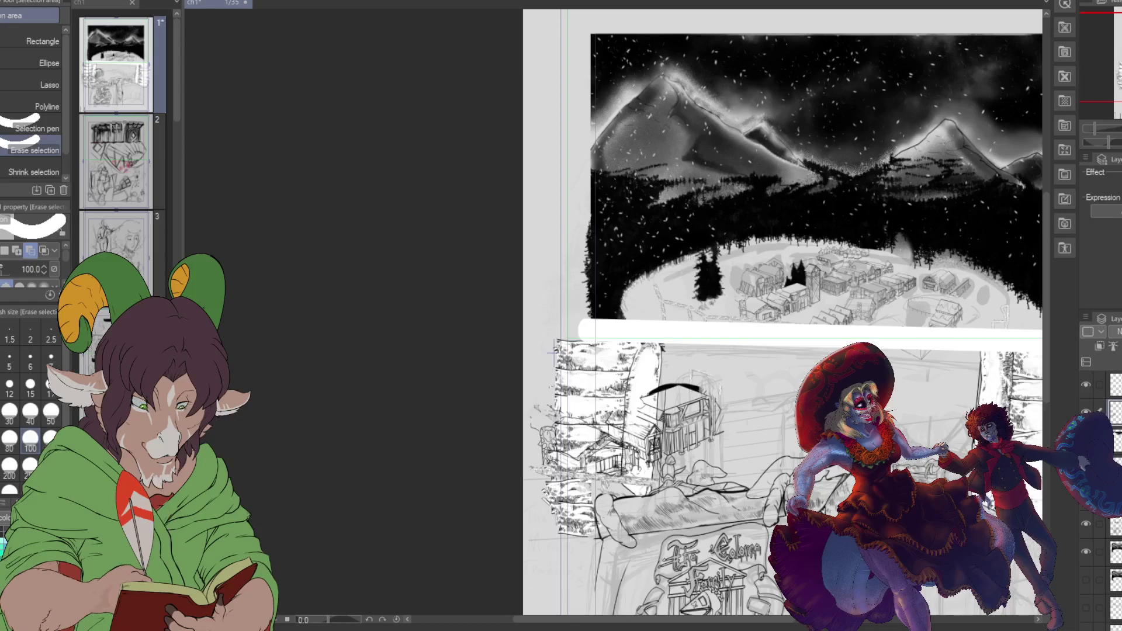
Step: Ink the two vertical edges of the sketched gateway's left pillar with the K Hard 2 brush at size 25
scroll(846, 455, "up", 5)
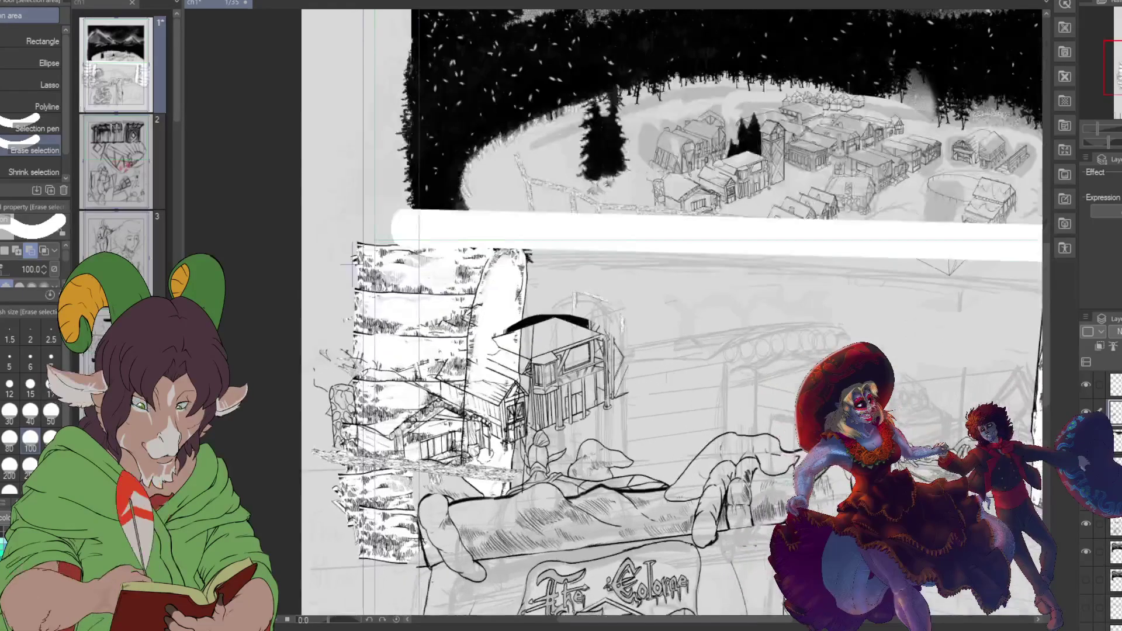
scroll(836, 392, "up", 1)
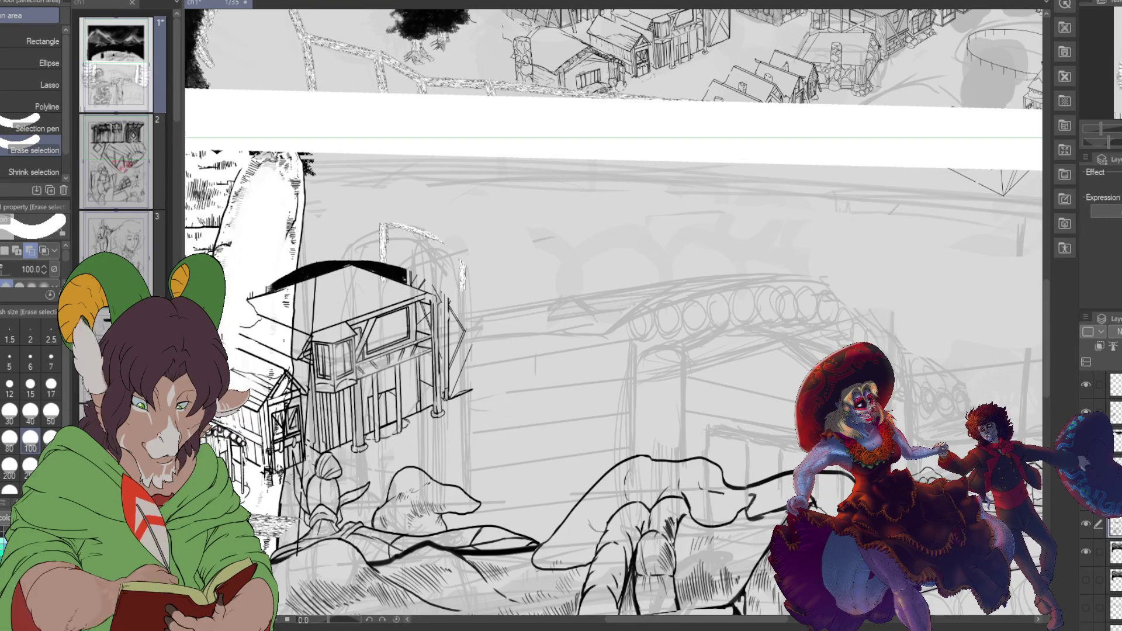
scroll(748, 338, "up", 1)
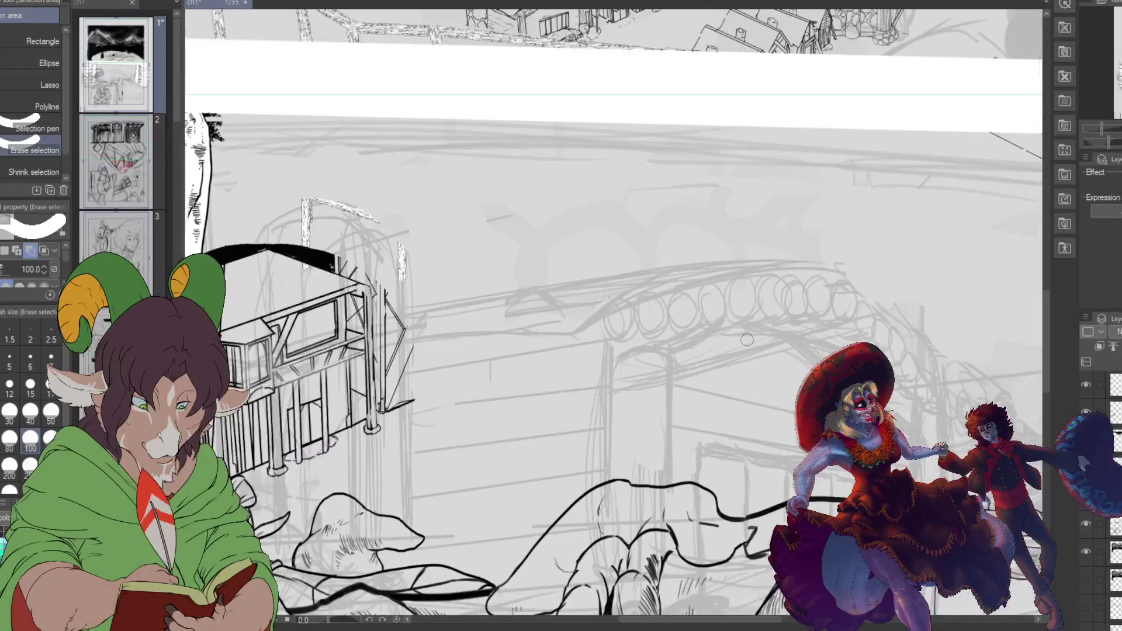
key("b")
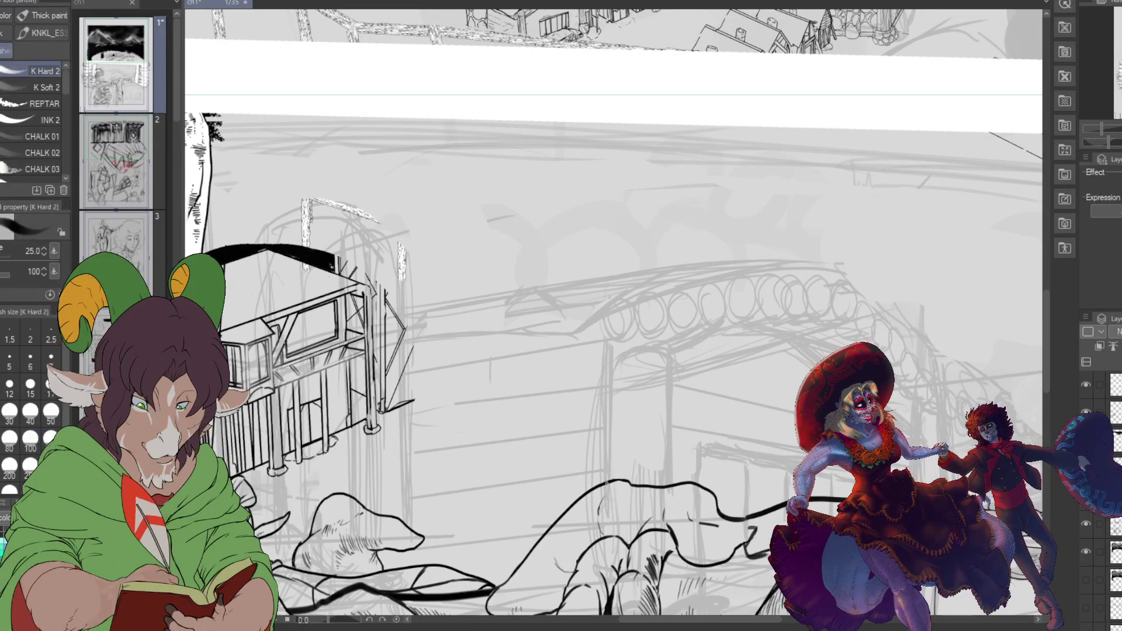
left_click_drag(611, 346, 608, 482)
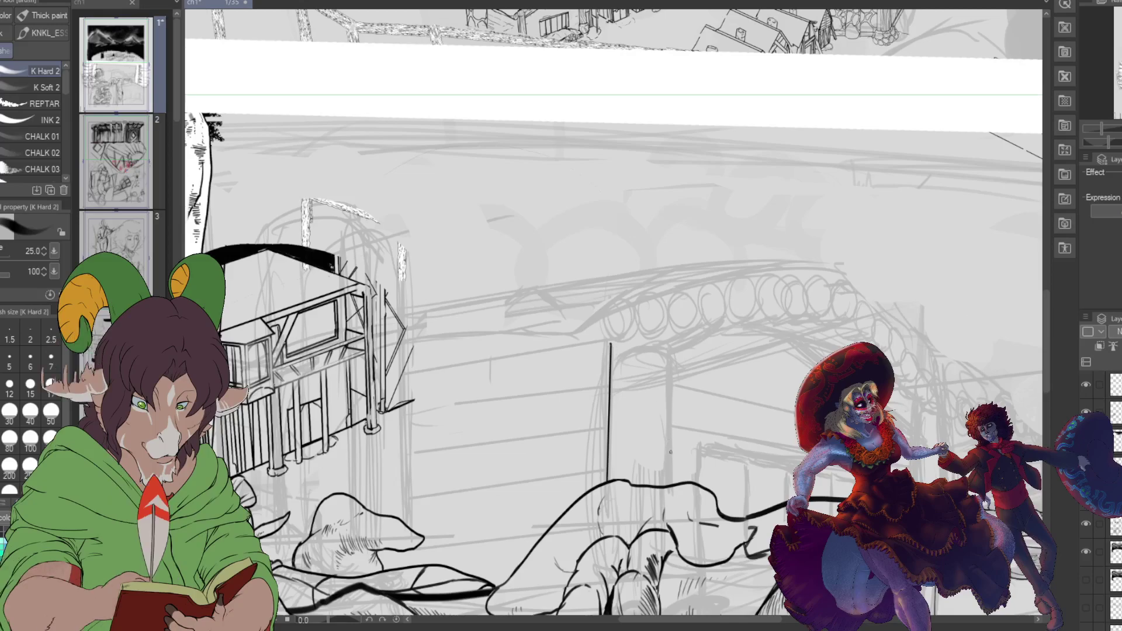
left_click_drag(673, 344, 672, 487)
key("ctrl+z")
left_click_drag(672, 342, 672, 487)
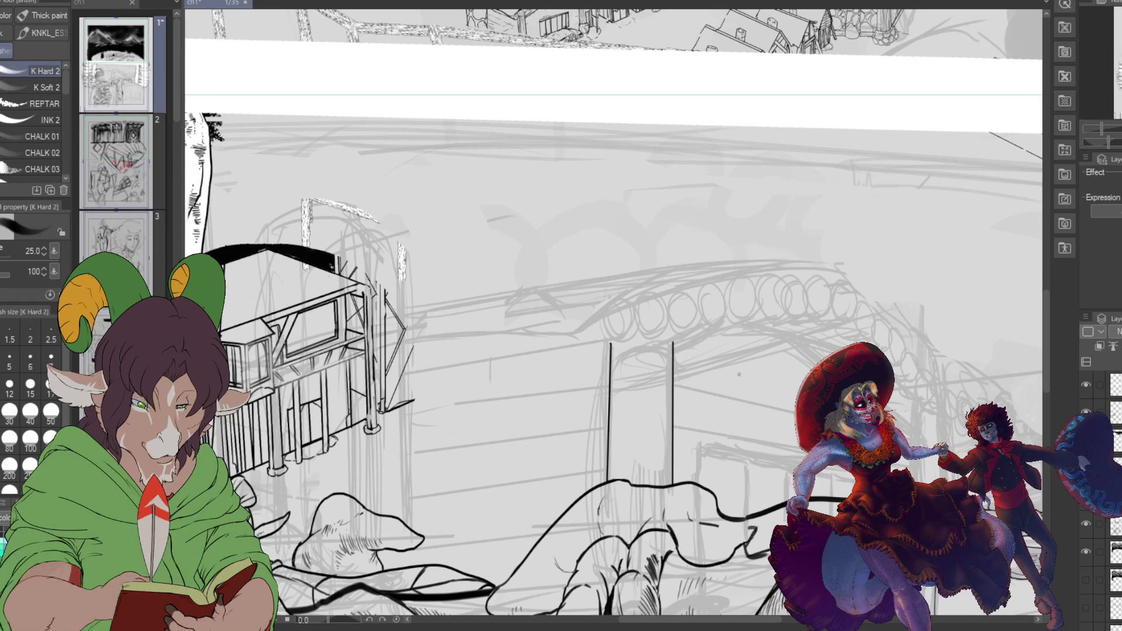
Step: Ink the slanted window row beside the gateway pillar, with its side edge, doubled sloping top rail and vertical dividers
left_click_drag(701, 447, 701, 491)
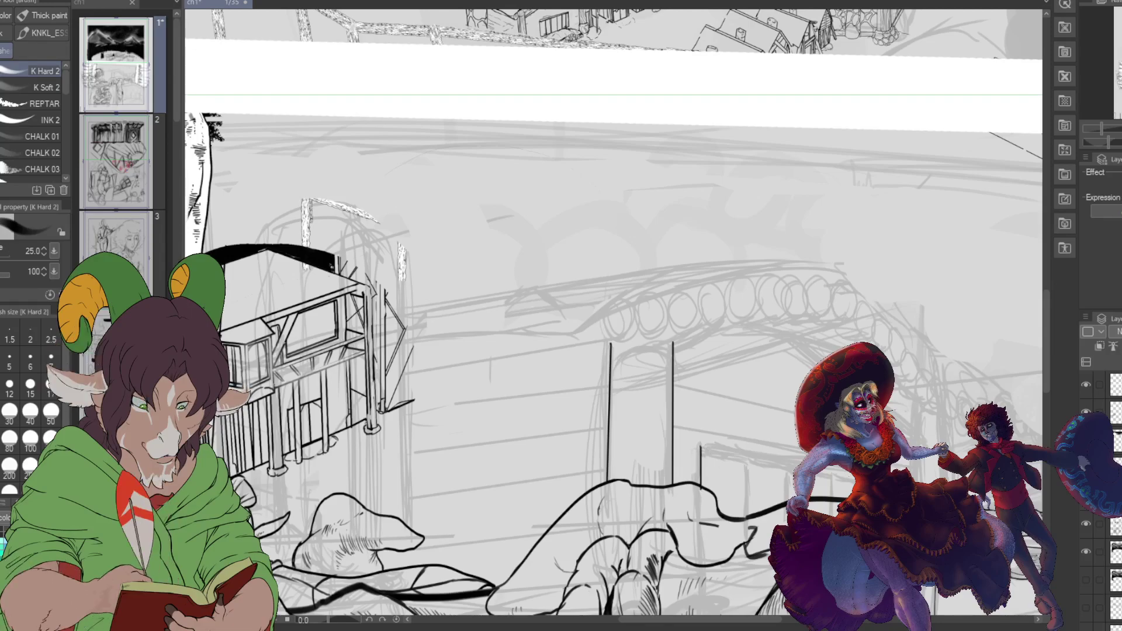
left_click_drag(702, 448, 853, 483)
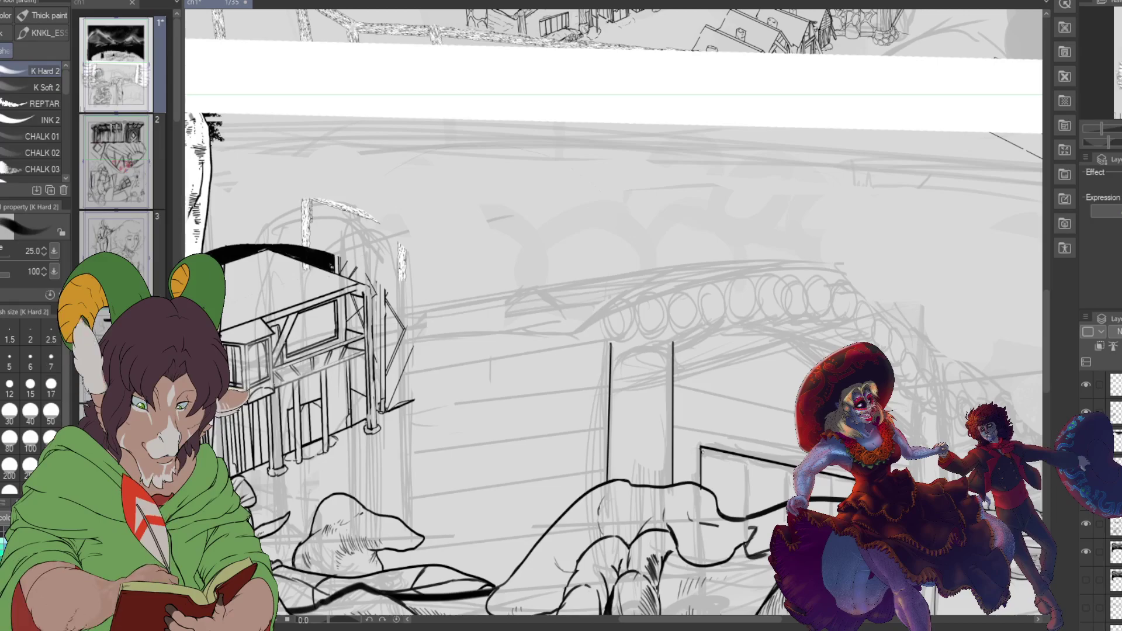
mouse_move(702, 450)
left_mouse_down()
mouse_move(749, 462)
mouse_move(746, 517)
left_mouse_up()
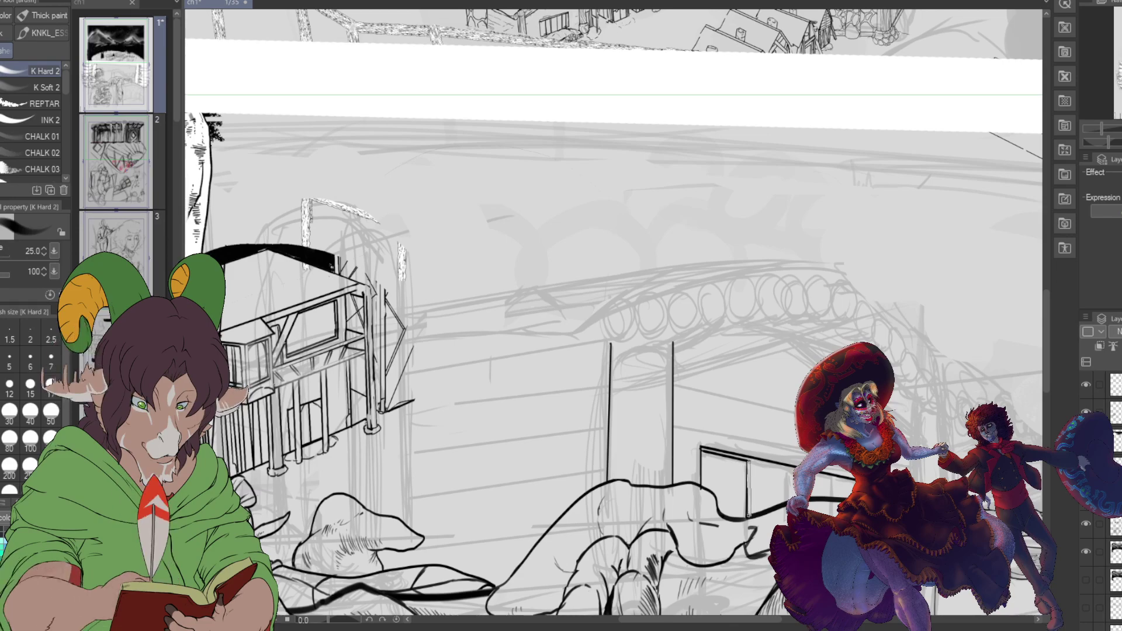
left_click_drag(748, 460, 748, 517)
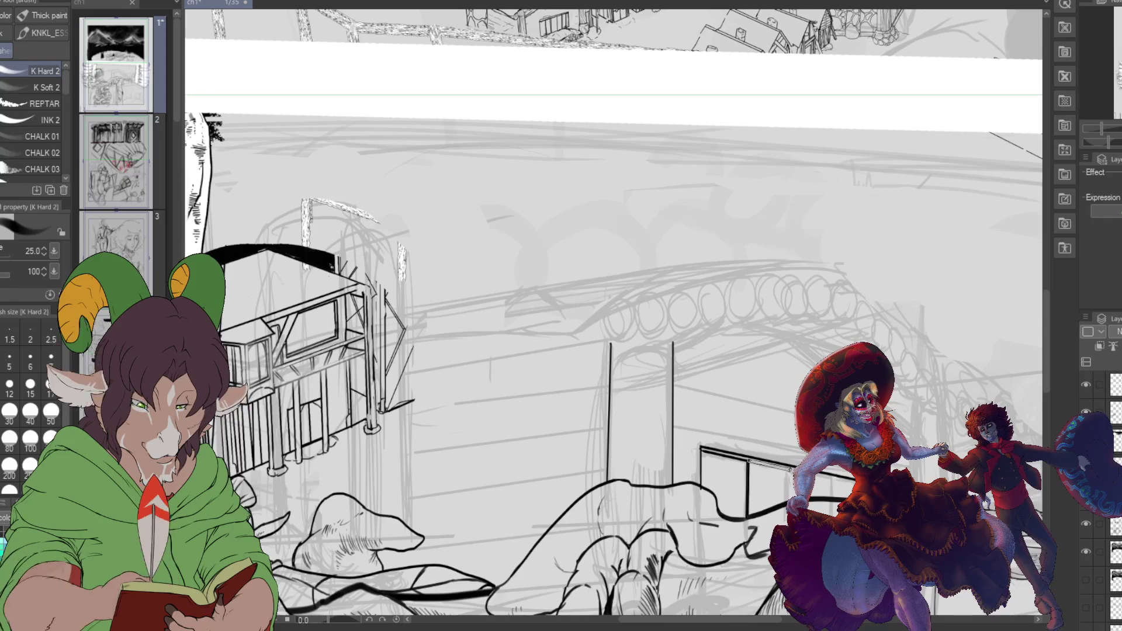
left_click_drag(789, 468, 789, 500)
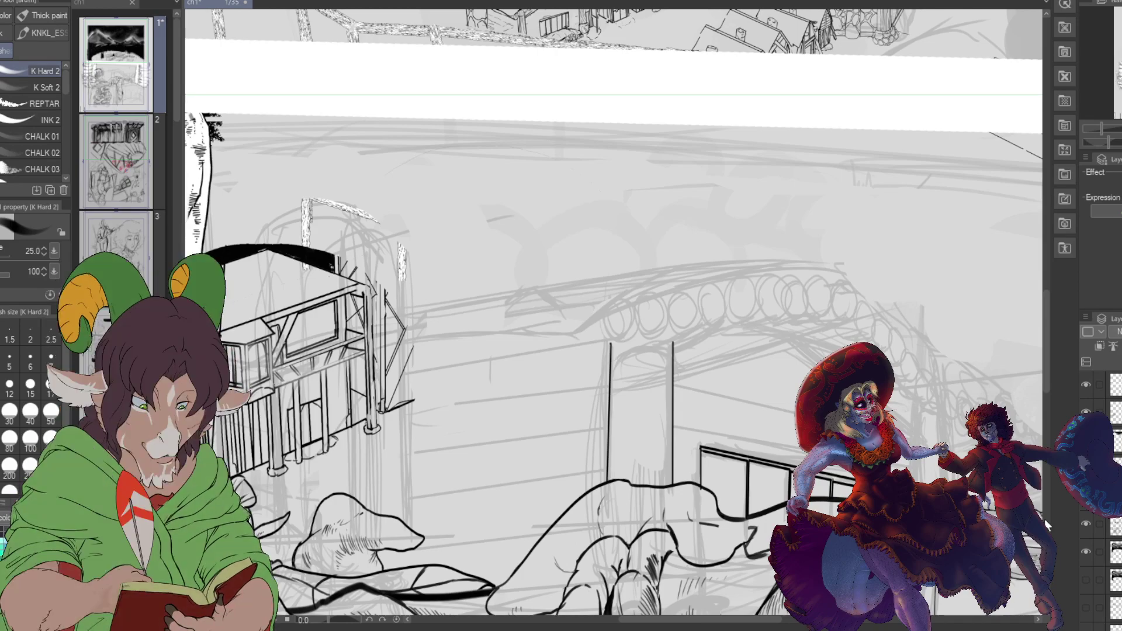
scroll(969, 517, "up", 3)
scroll(959, 514, "up", 2)
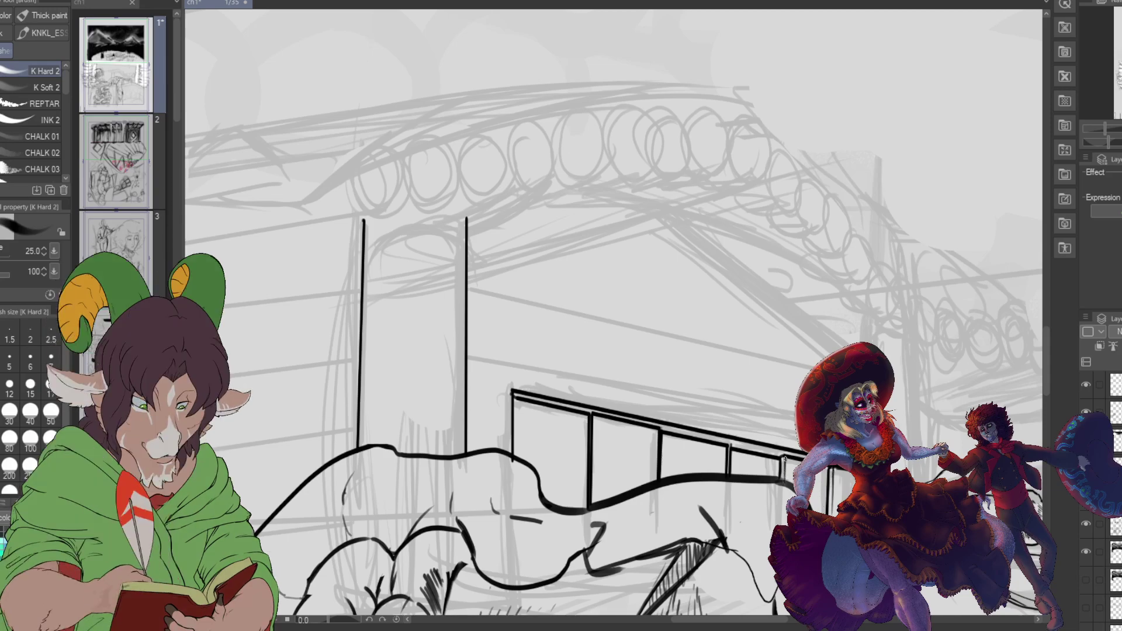
Step: Ink the short round post behind the small distant rolled sign and give its top a curved cap rim
scroll(784, 510, "down", 5)
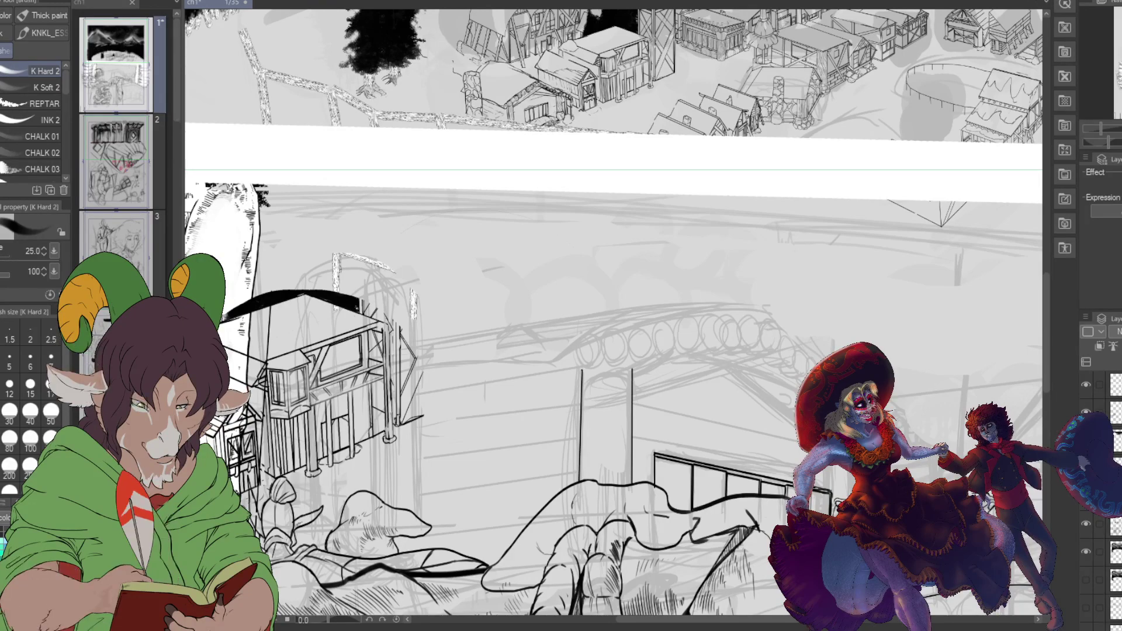
scroll(614, 313, "down", 5)
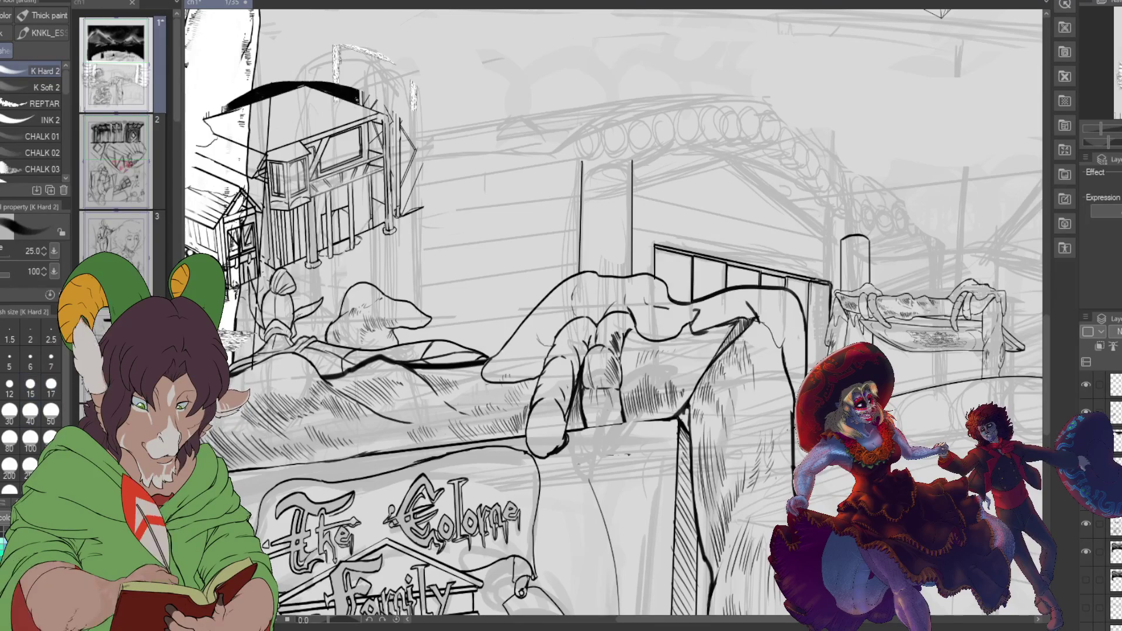
mouse_move(731, 624)
left_mouse_down()
mouse_move(696, 625)
mouse_move(740, 625)
left_mouse_up()
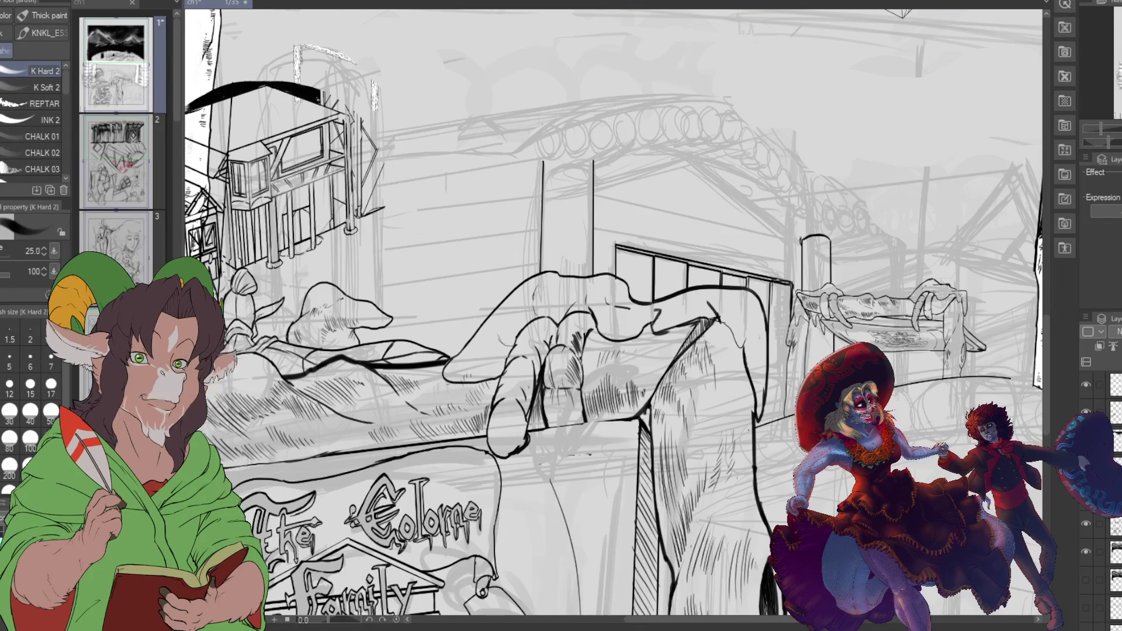
left_click_drag(802, 236, 837, 241)
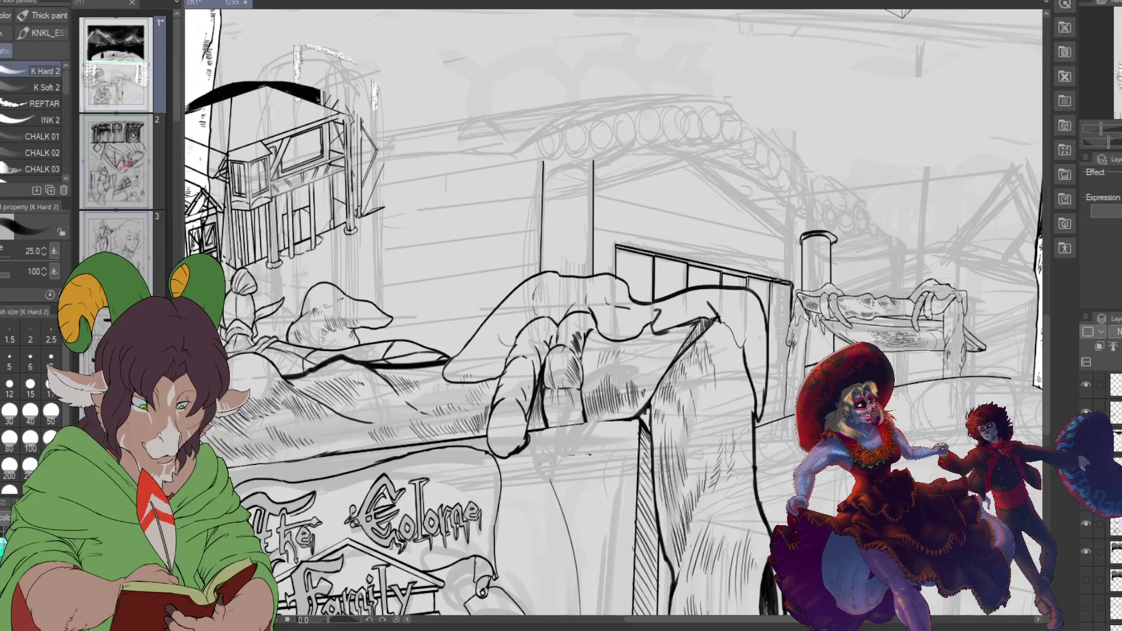
key("e")
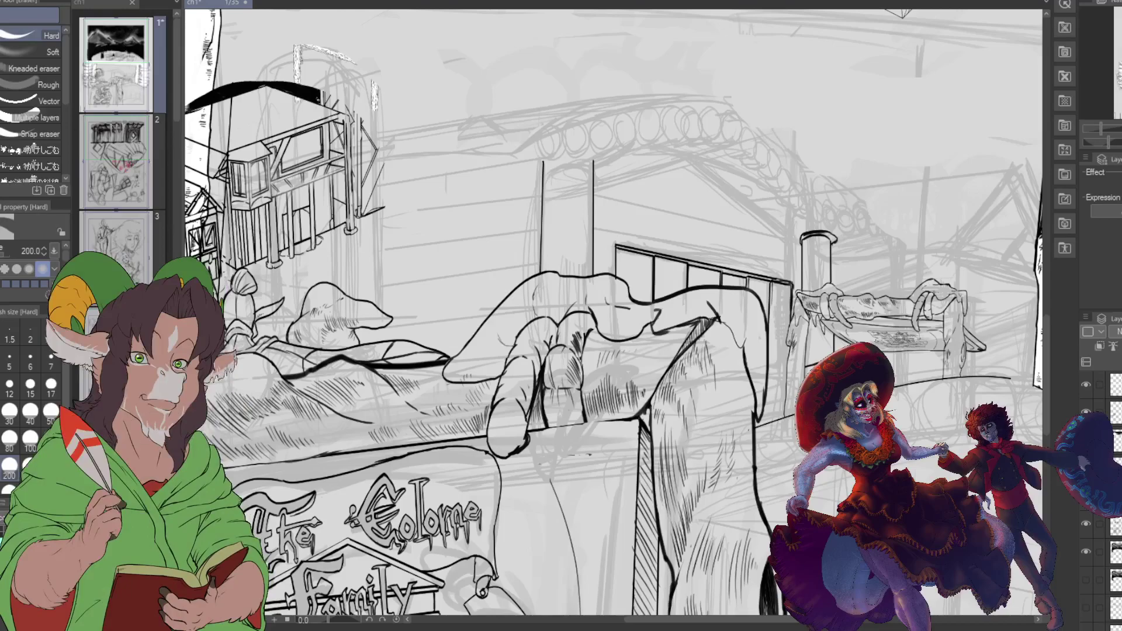
key("b")
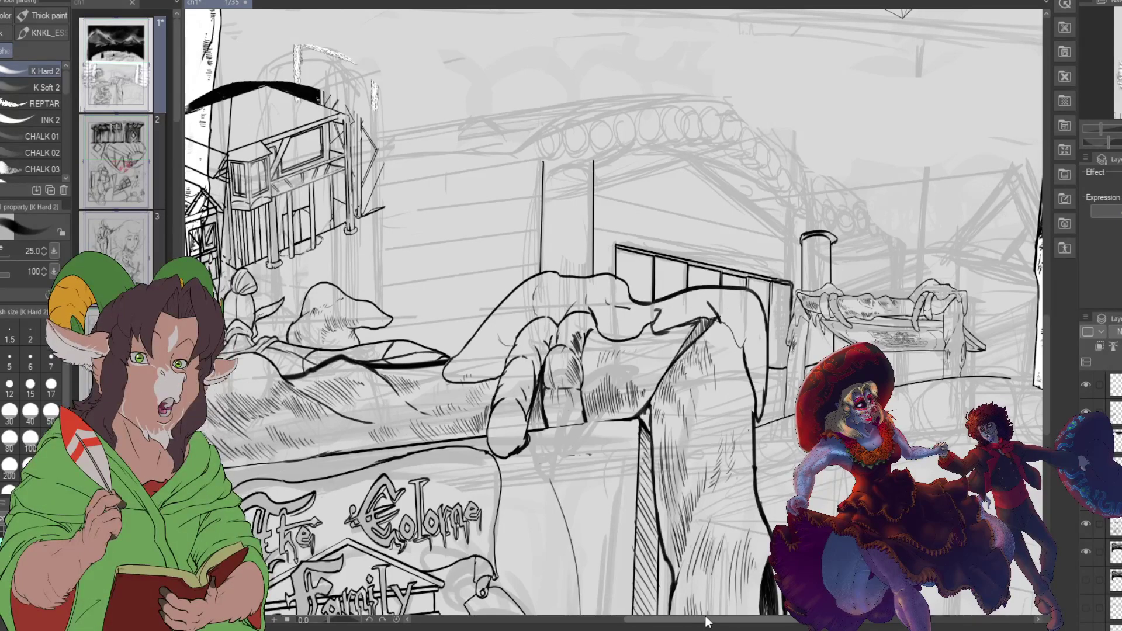
Step: Select the inked window row beside the gateway pillar with the Selection pen at size 80, scale it down slightly and deselect
left_click_drag(685, 623, 632, 617)
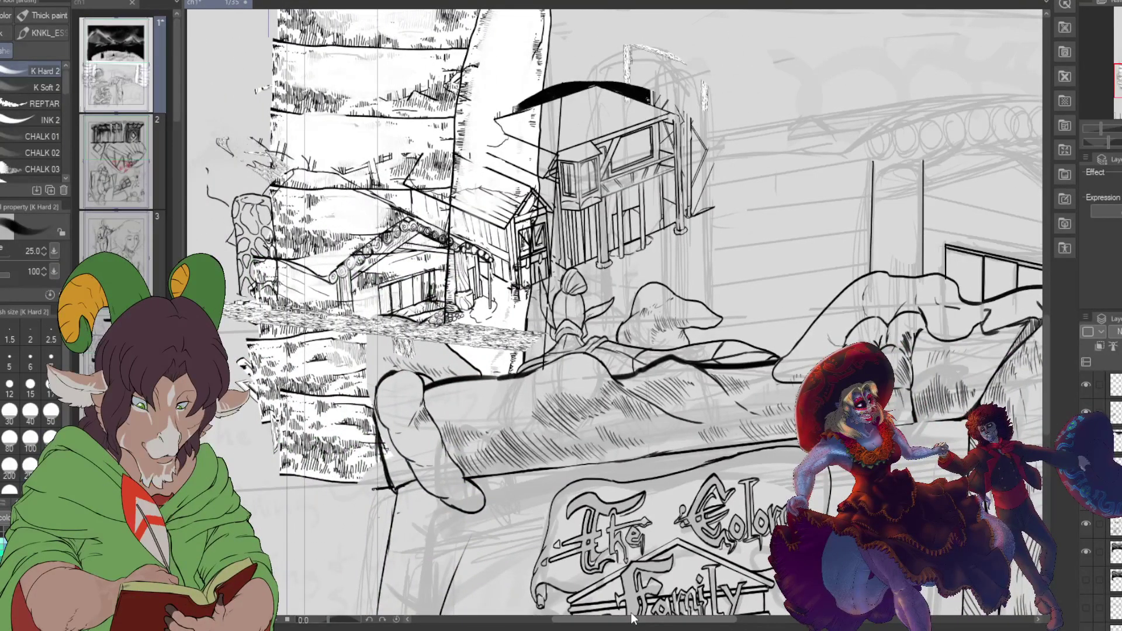
mouse_move(631, 614)
left_mouse_down()
mouse_move(707, 613)
mouse_move(641, 615)
mouse_move(675, 617)
left_mouse_up()
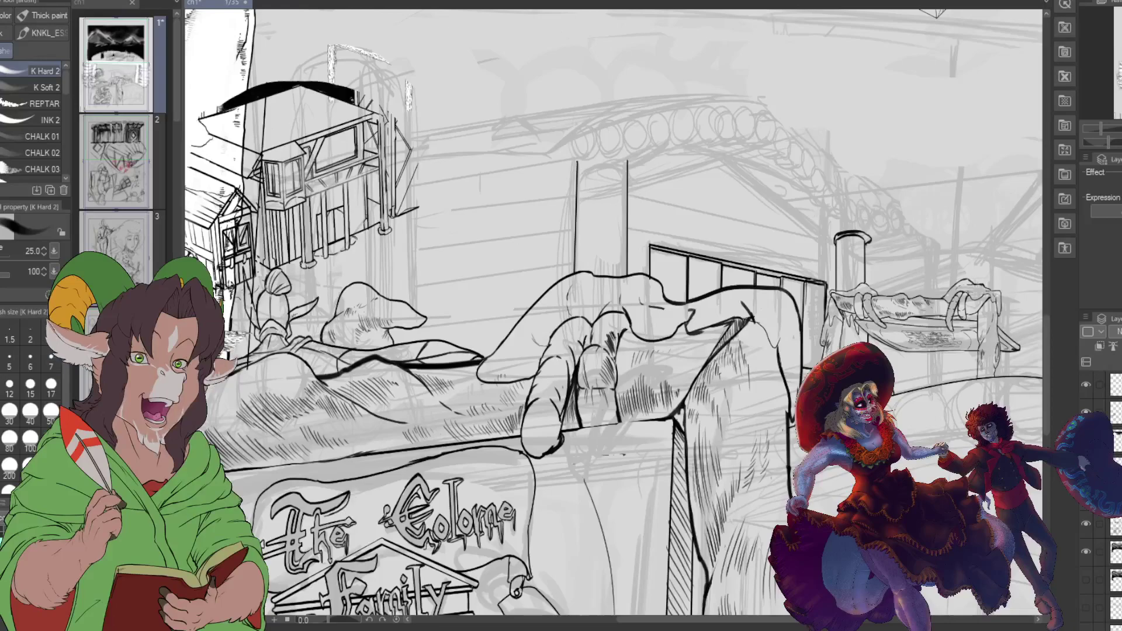
key("m")
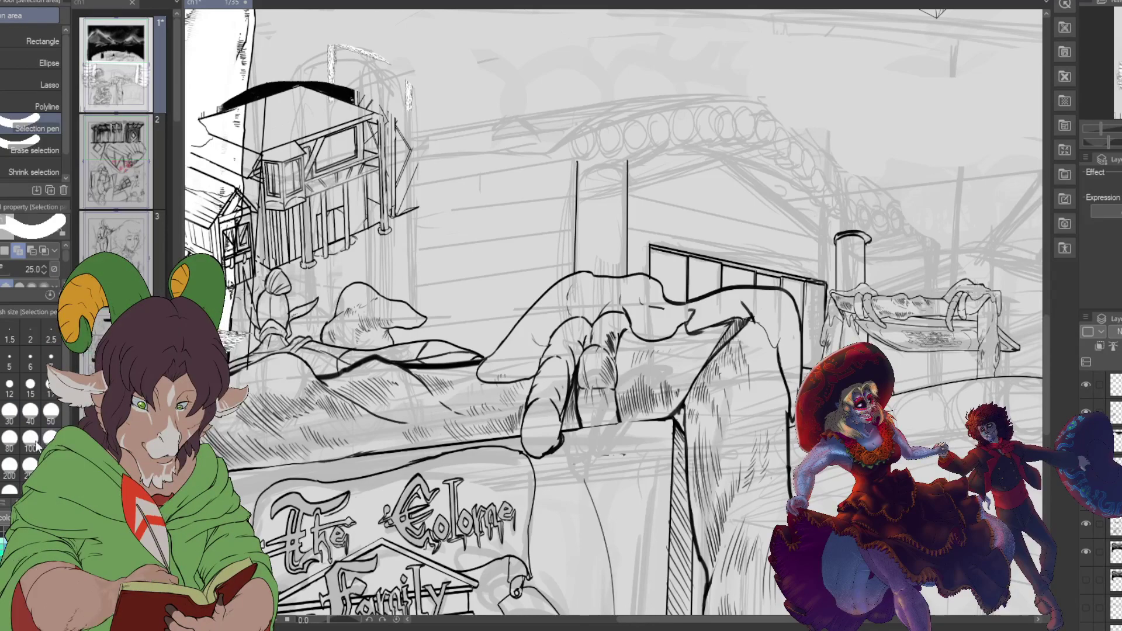
left_click(9, 439)
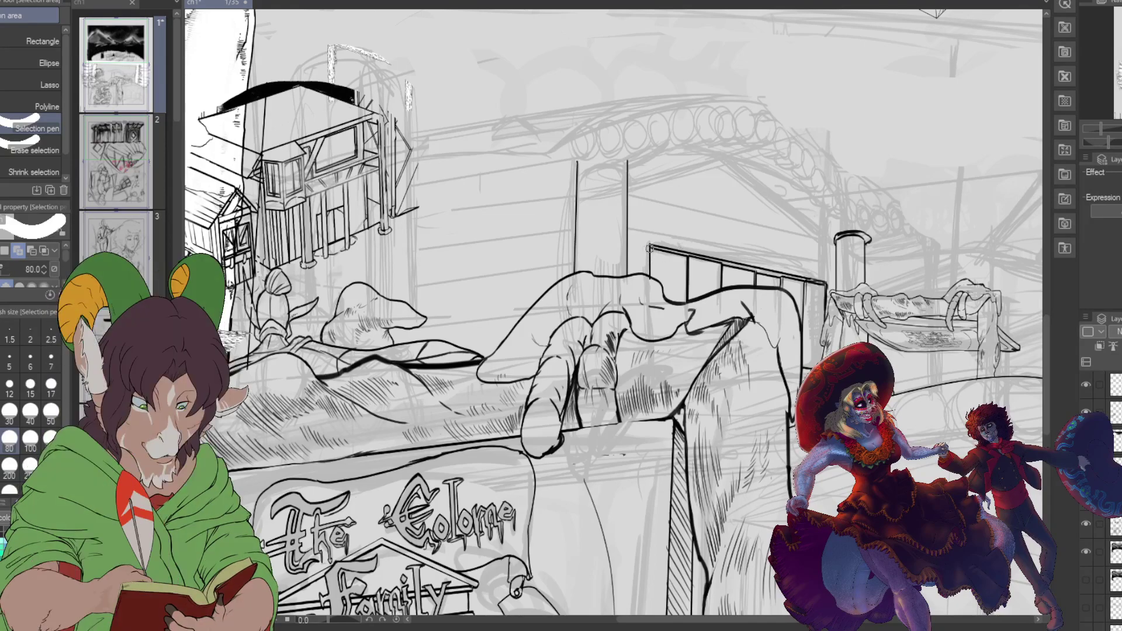
mouse_move(652, 257)
left_mouse_down()
mouse_move(685, 264)
mouse_move(688, 295)
mouse_move(735, 261)
mouse_move(727, 272)
mouse_move(764, 259)
left_mouse_up()
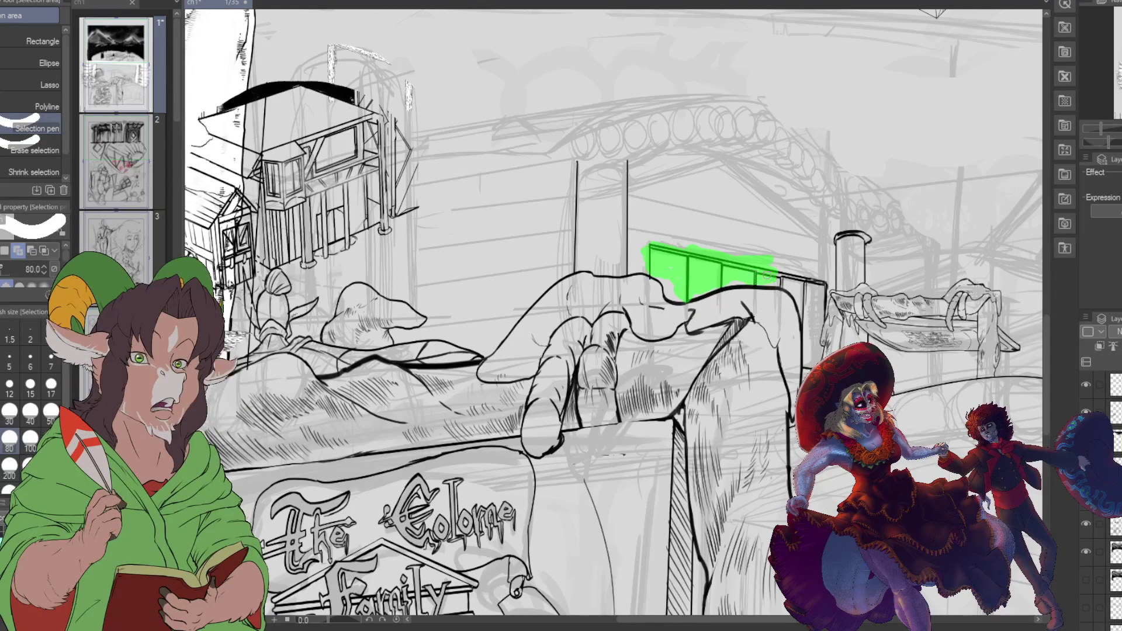
left_click_drag(783, 282, 819, 290)
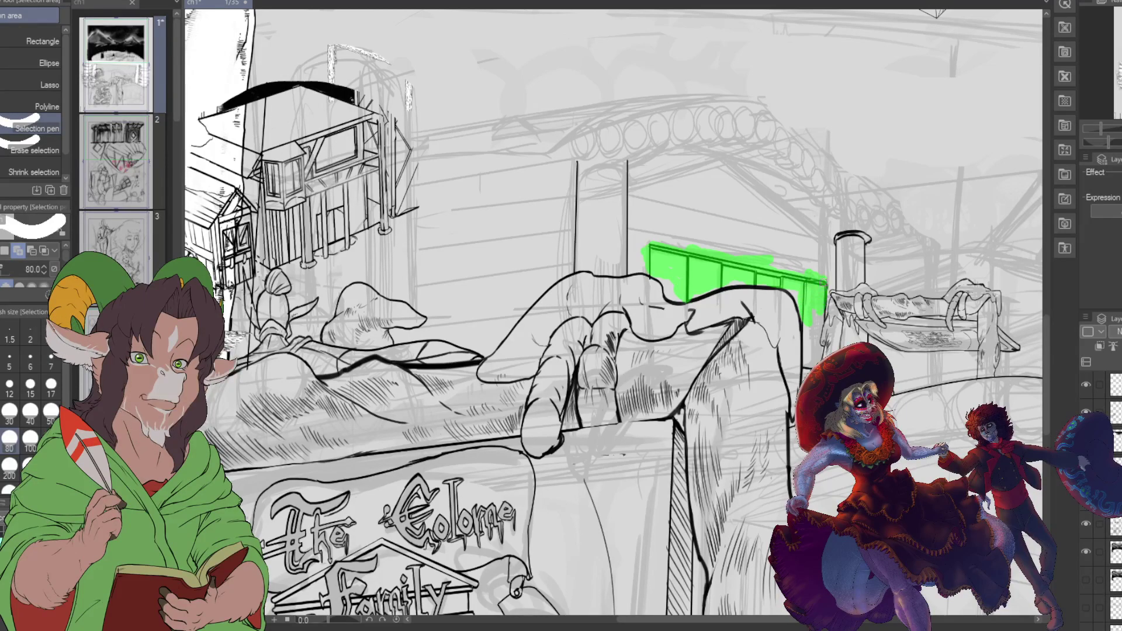
left_click(821, 290)
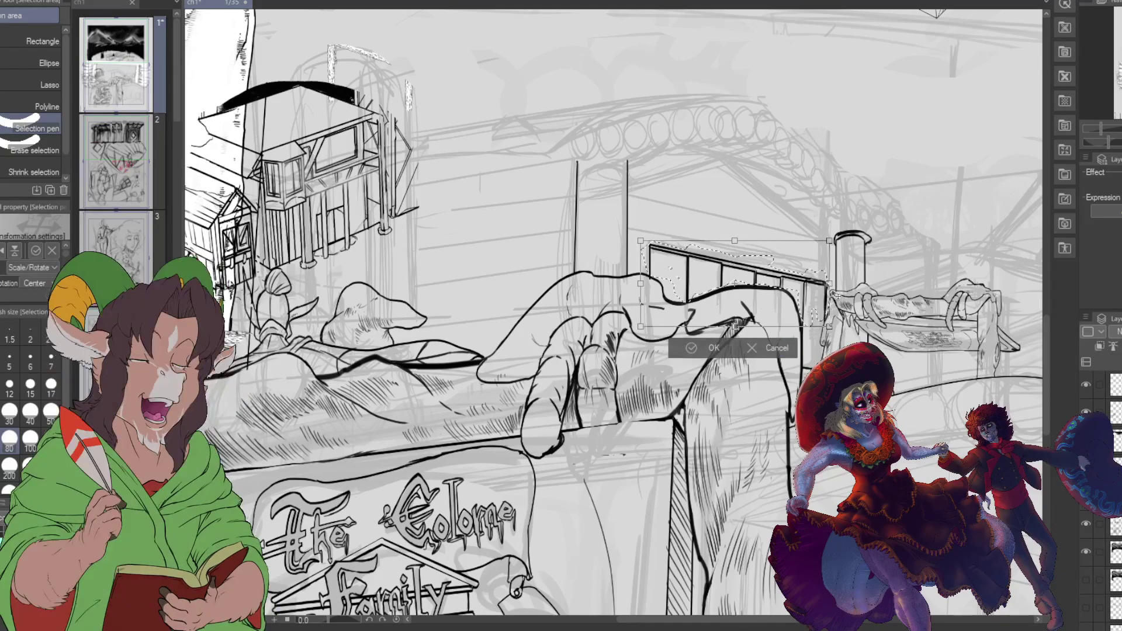
left_click(789, 348)
left_click_drag(809, 283, 808, 303)
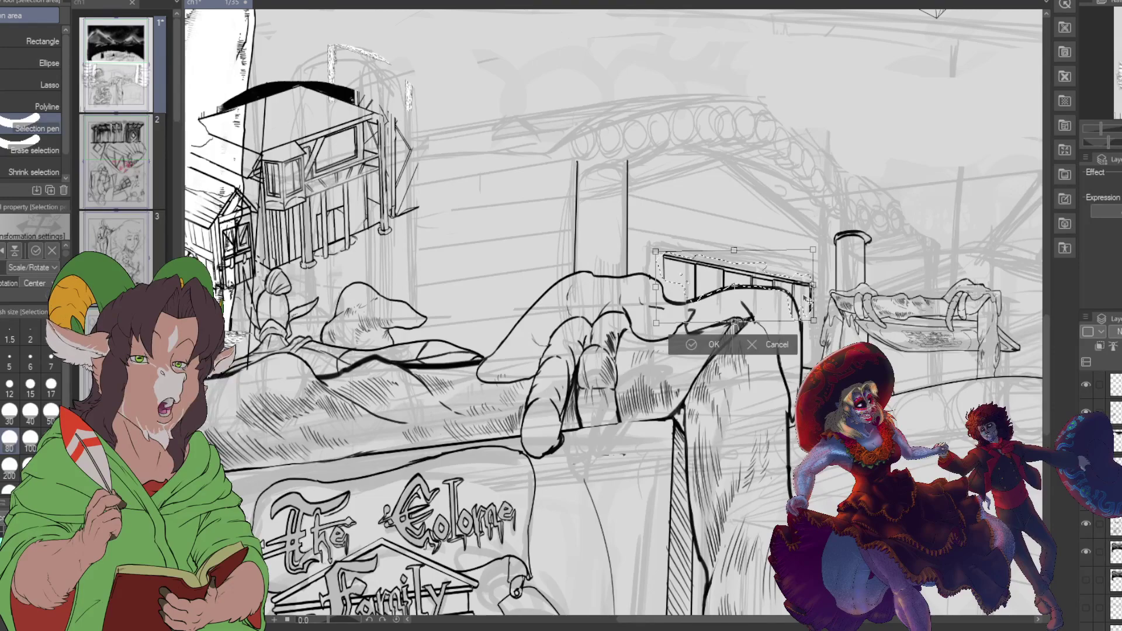
left_click(711, 346)
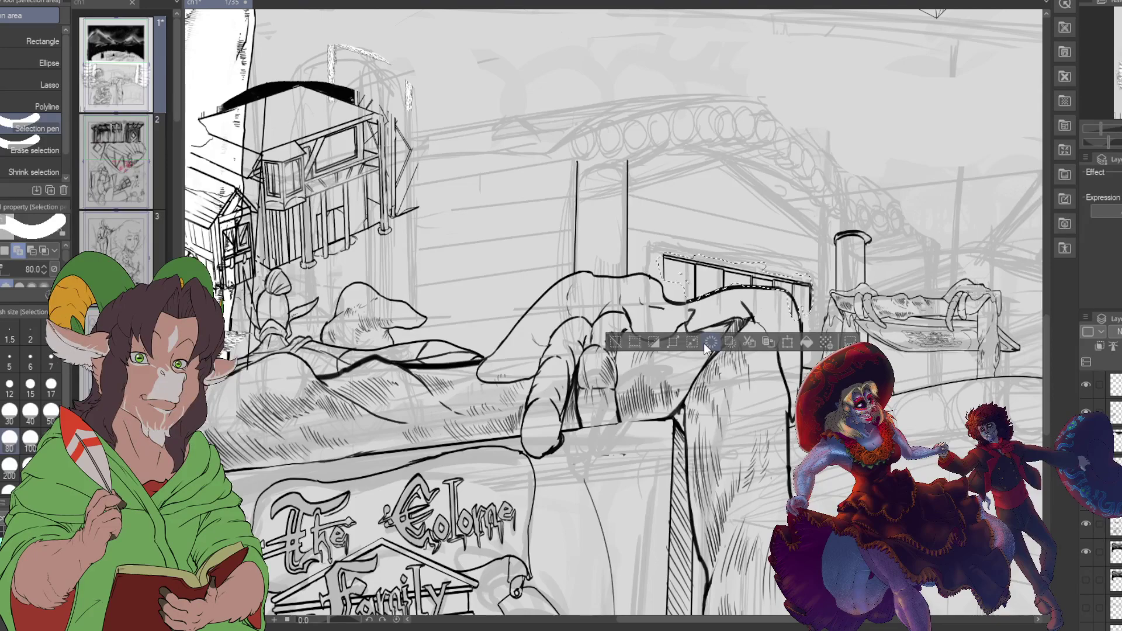
key("ctrl+d")
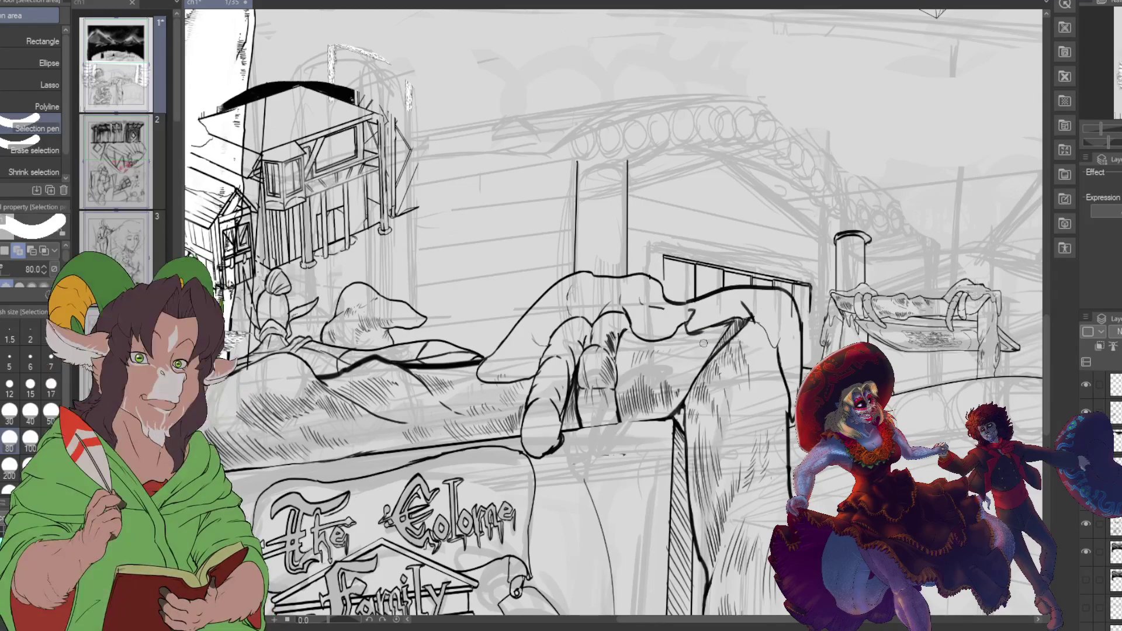
Step: Erase the overlapping line at the drape's fold and ink the window row's outer side edge as a longer, doubled post
key("e")
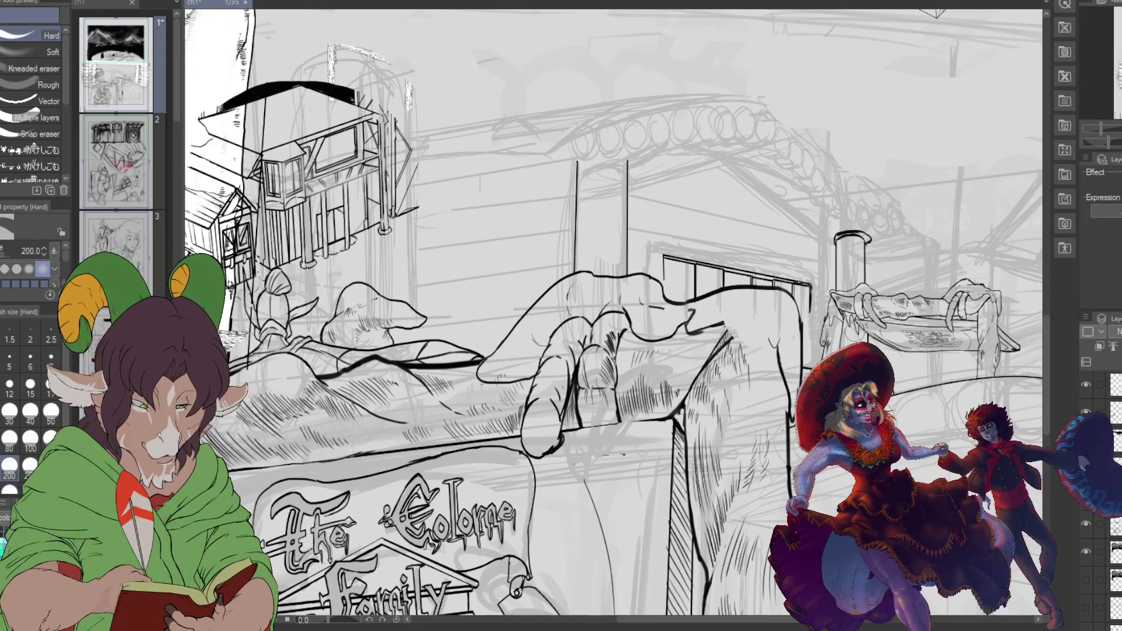
scroll(814, 336, "up", 2)
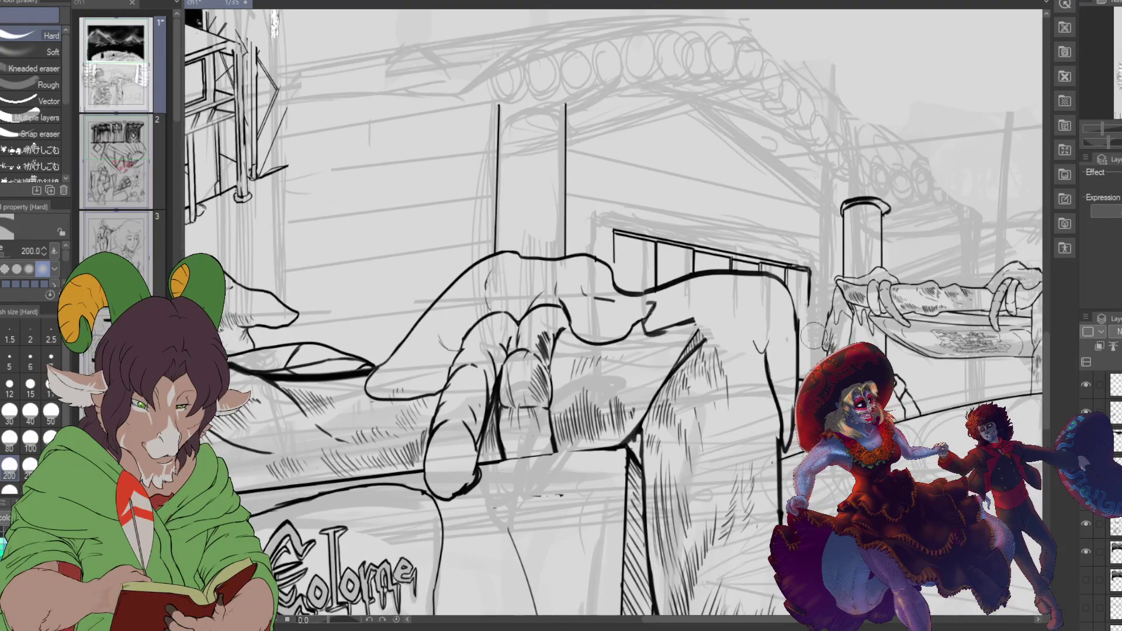
key("b")
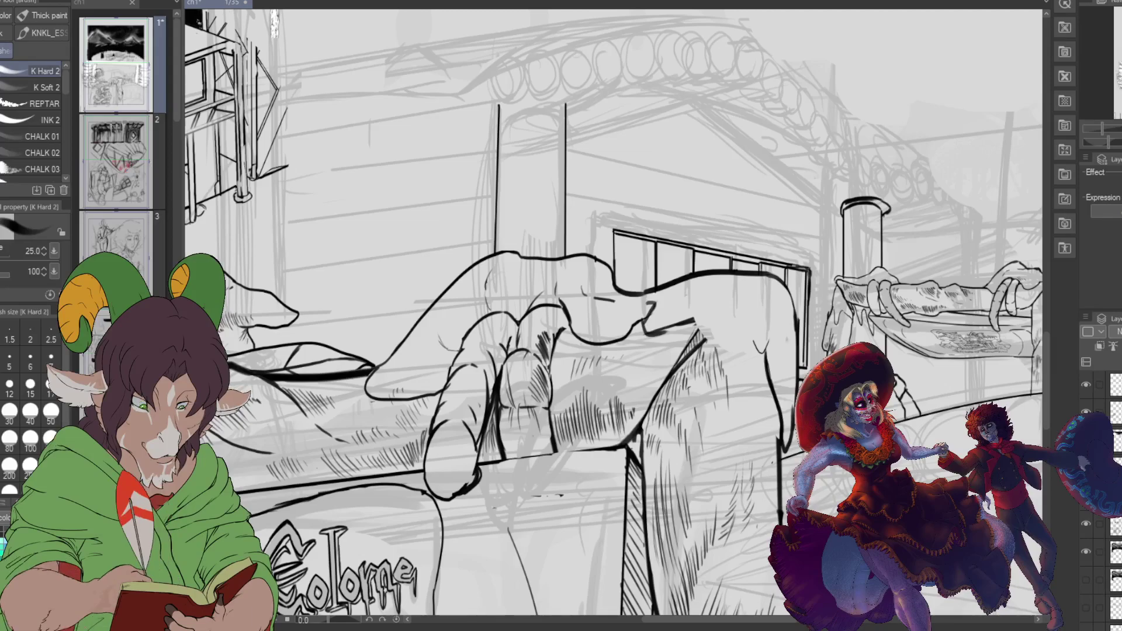
Step: Toggle the ink layers' visibility to identify which one holds the background buildings over the left birch post
key("ctrl+minus")
key("ctrl+minus")
key("ctrl+minus")
key("ctrl+minus")
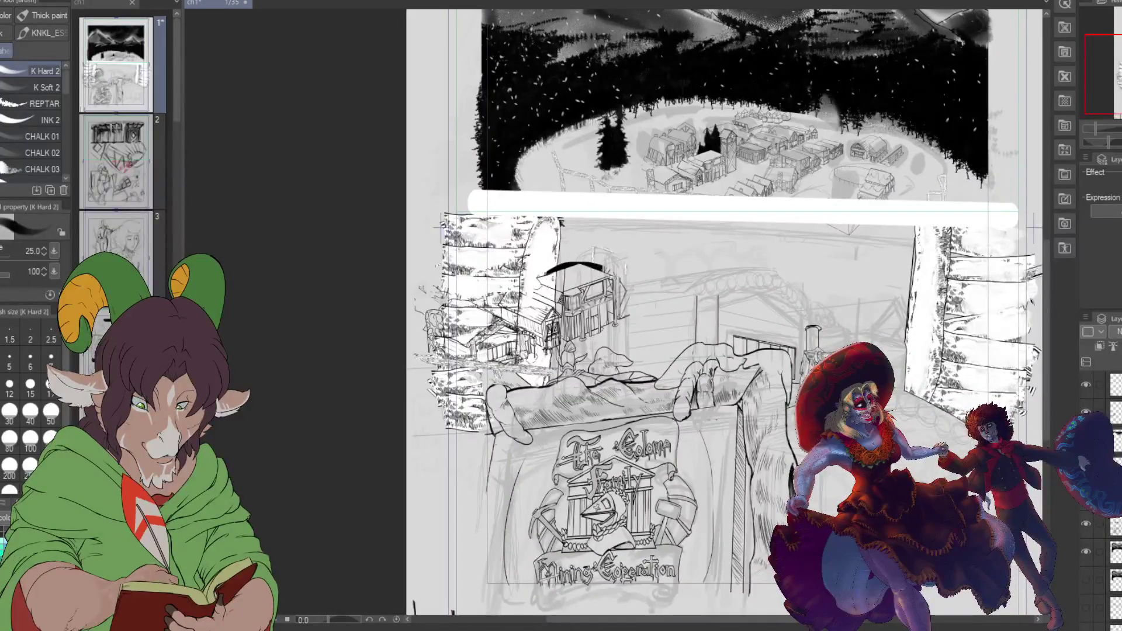
key("ctrl+plus")
key("ctrl+plus")
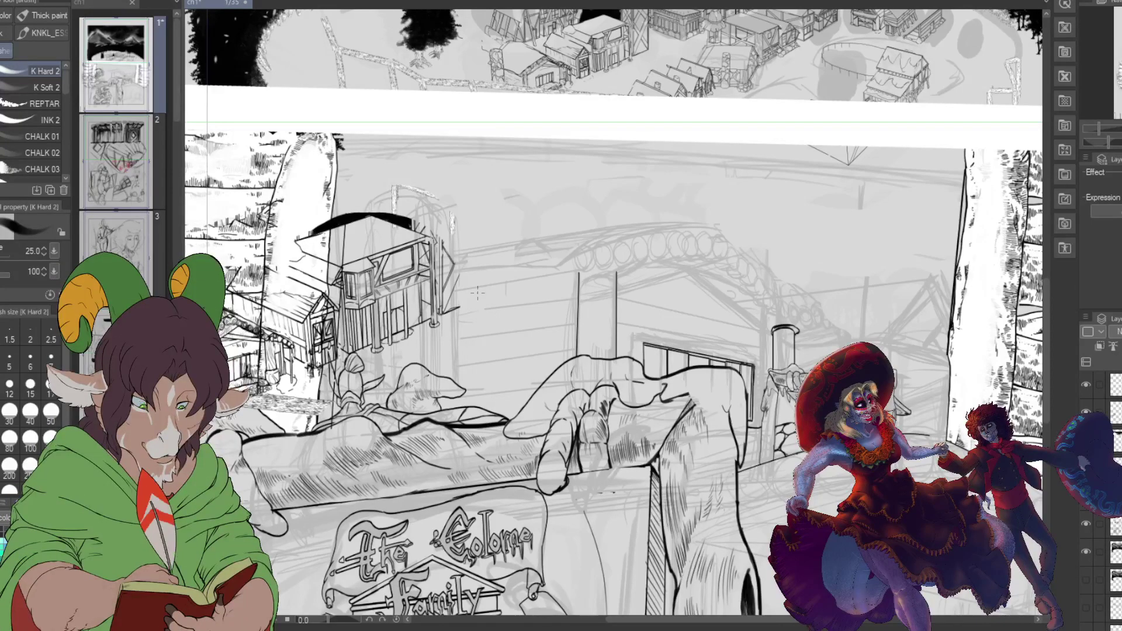
scroll(477, 292, "down", 1)
scroll(457, 234, "up", 1)
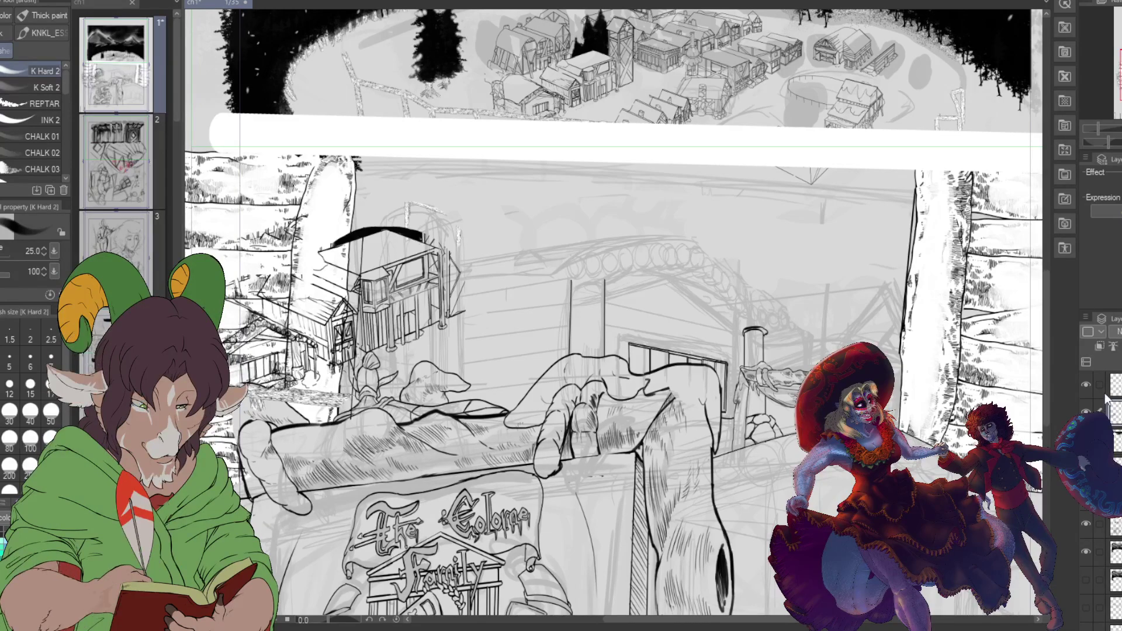
left_click(1085, 386)
left_click(1085, 386)
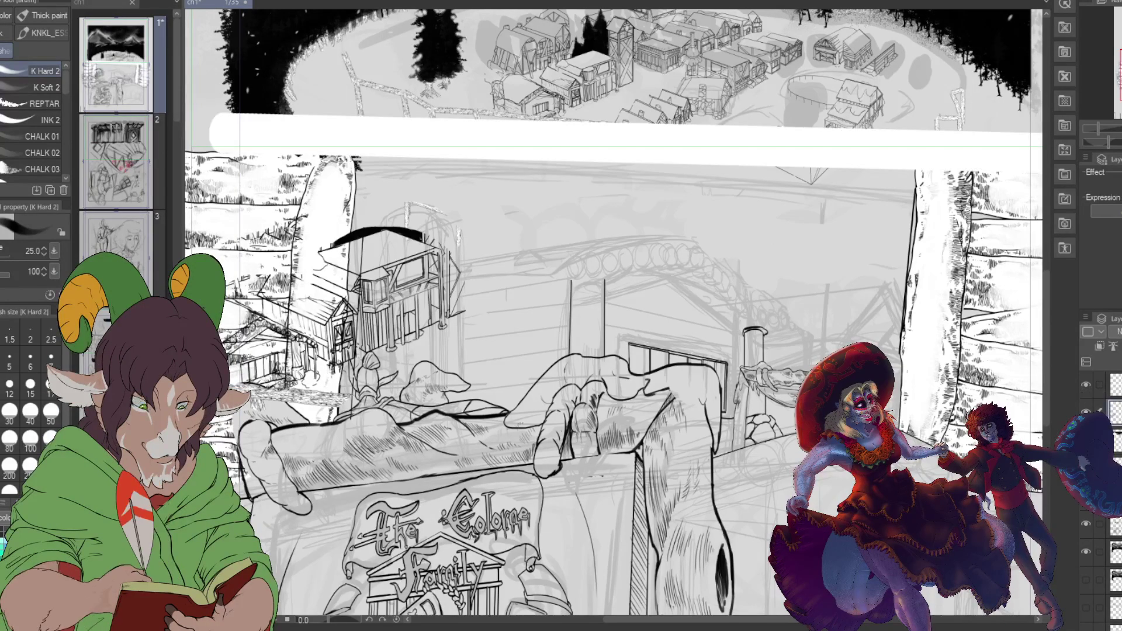
left_click(1086, 412)
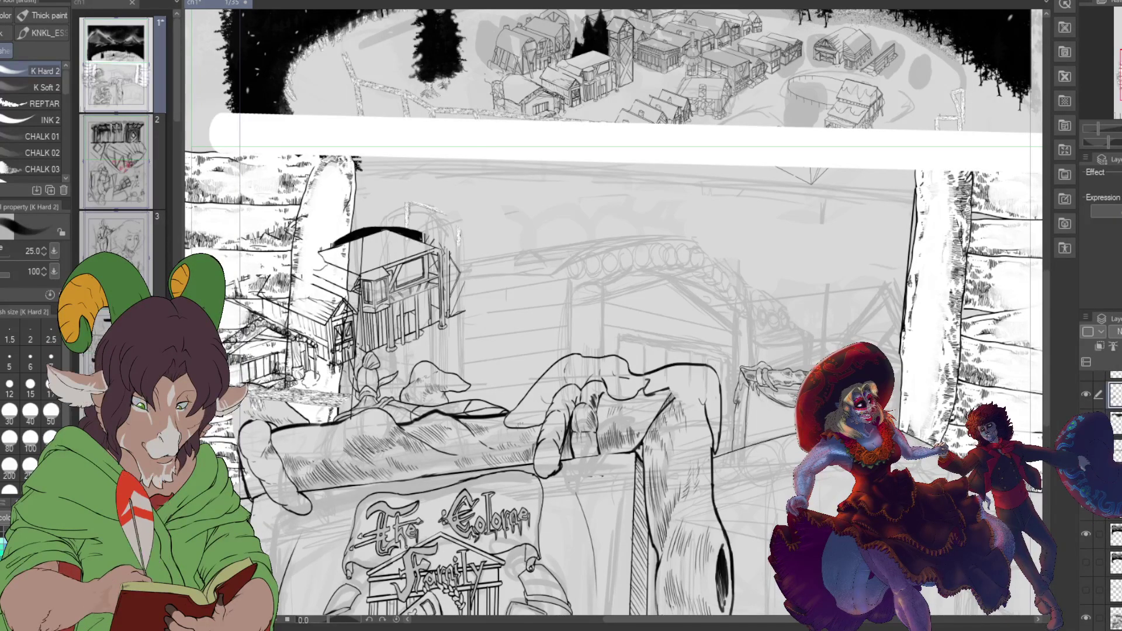
left_click(1086, 412)
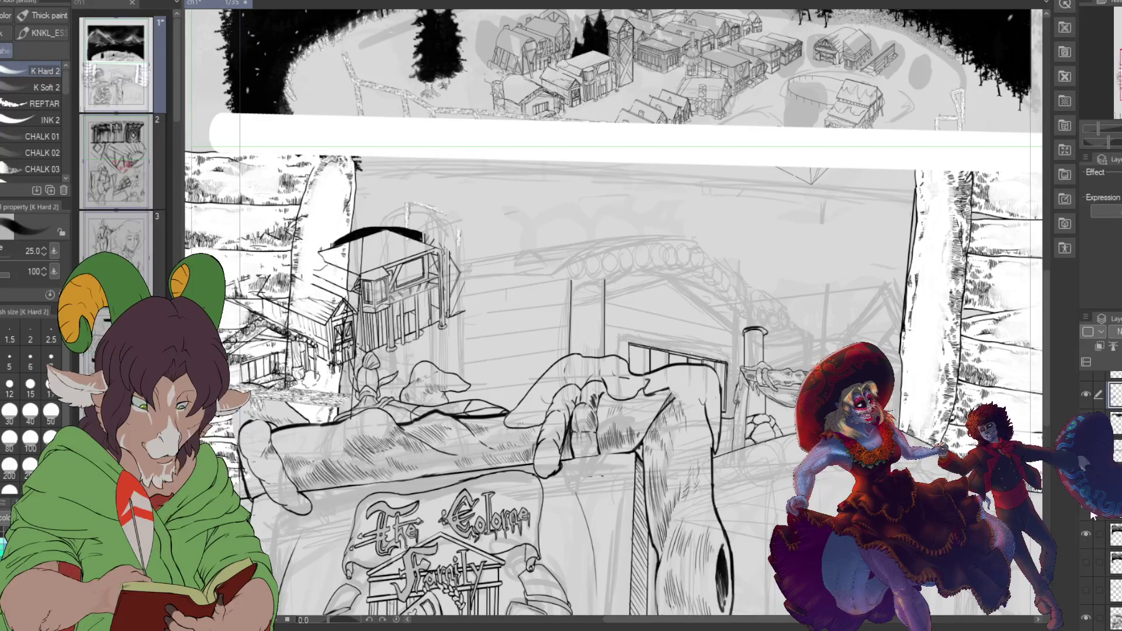
left_click(1087, 396)
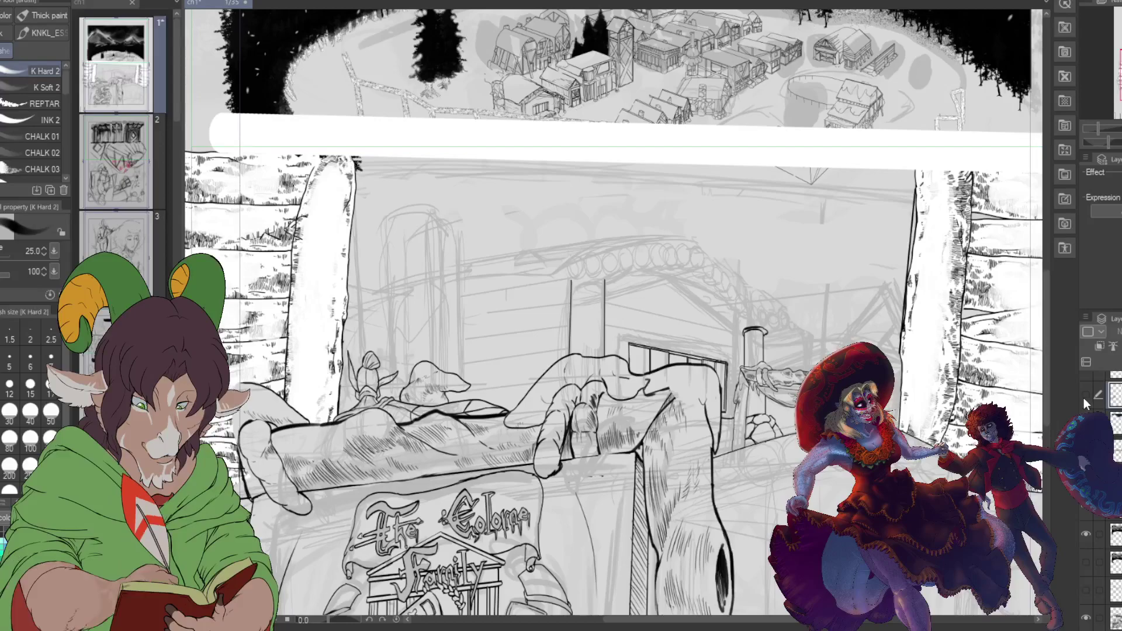
left_click(1085, 396)
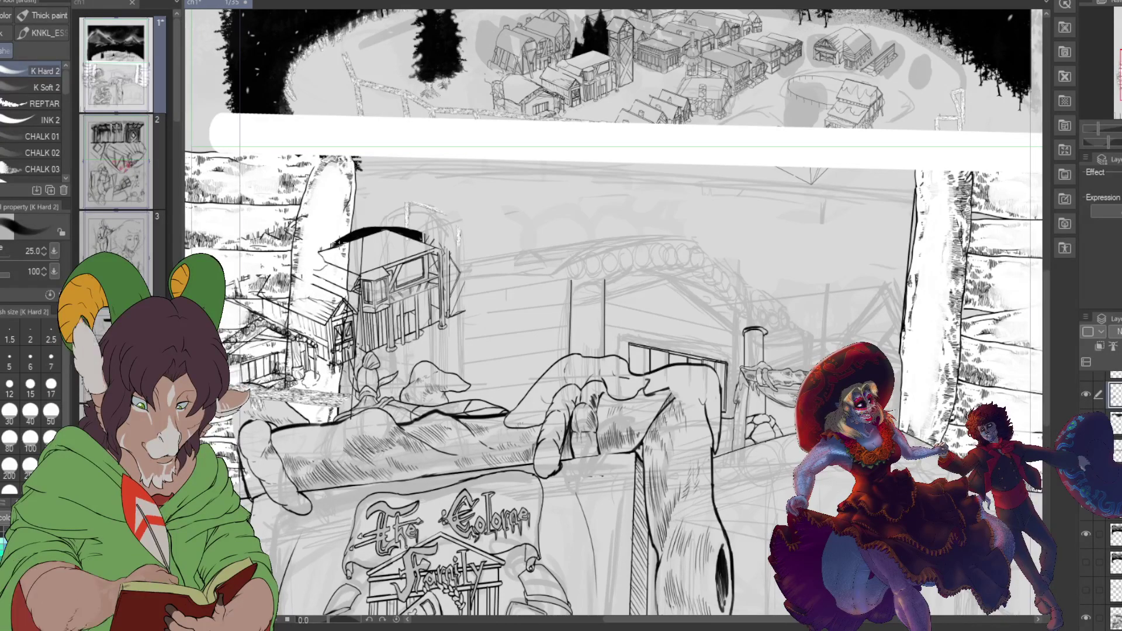
Step: Erase the tall two-storey building beside the left birch post with the Hard eraser at size 200
key("e")
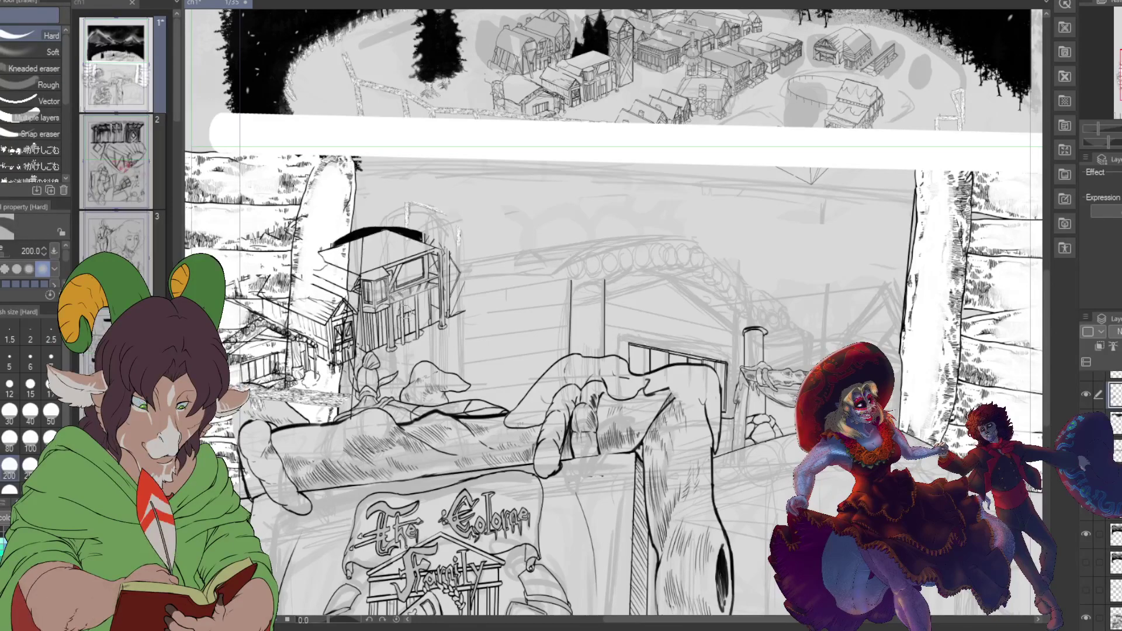
mouse_move(318, 267)
left_mouse_down()
mouse_move(368, 284)
mouse_move(313, 243)
left_mouse_up()
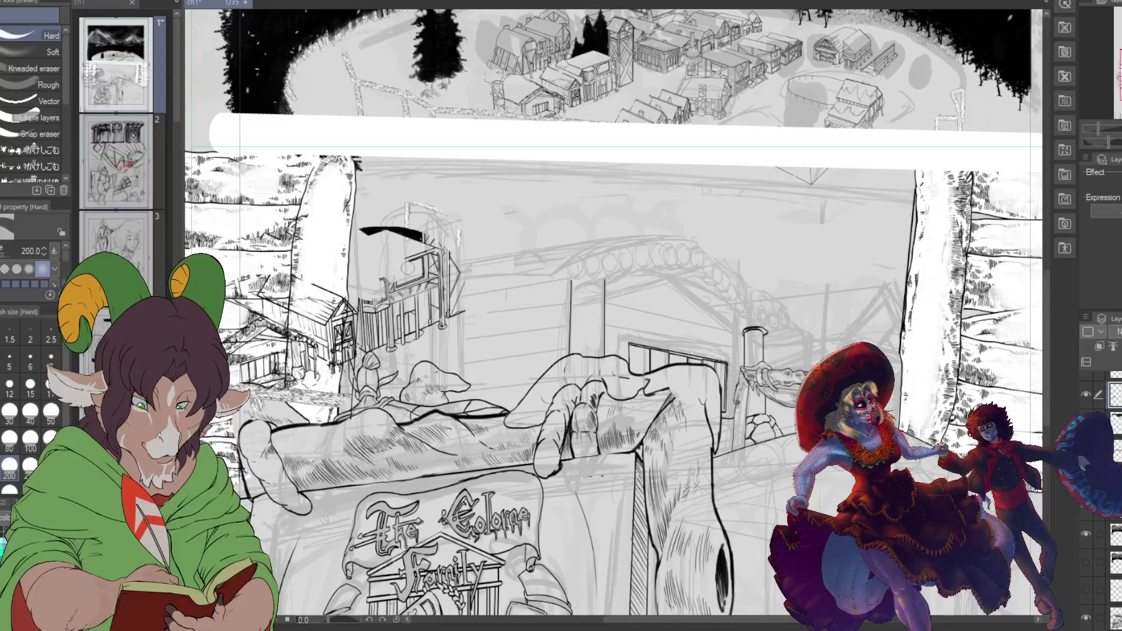
mouse_move(458, 261)
left_mouse_down()
mouse_move(394, 199)
mouse_move(418, 199)
mouse_move(480, 242)
mouse_move(453, 295)
left_mouse_up()
left_click_drag(461, 256, 435, 281)
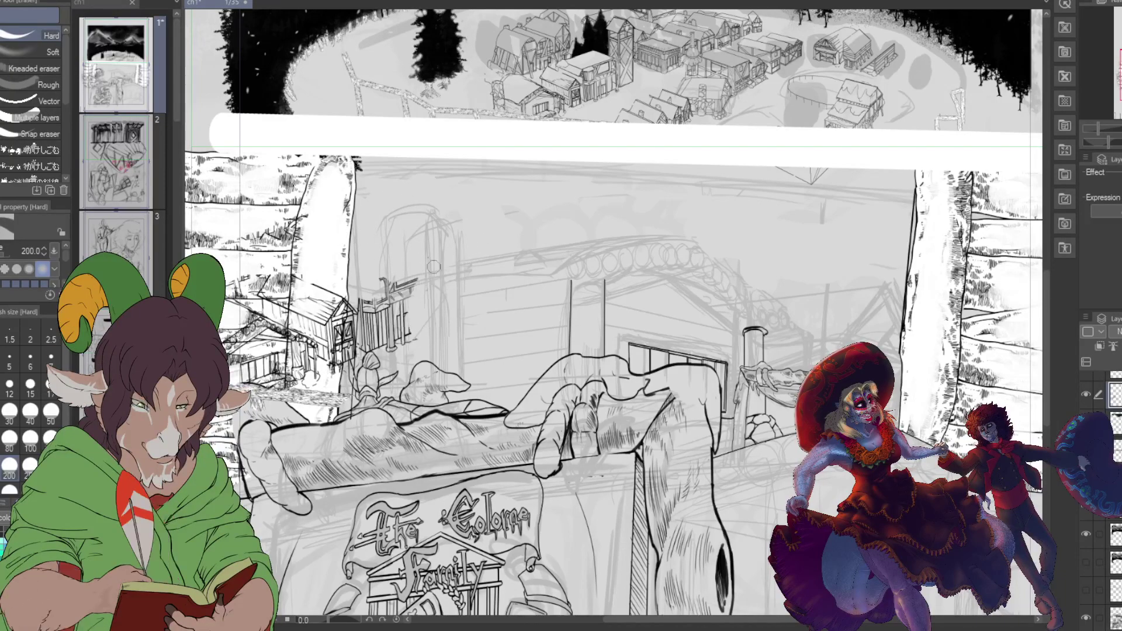
mouse_move(401, 314)
left_mouse_down()
mouse_move(377, 292)
mouse_move(377, 334)
left_mouse_up()
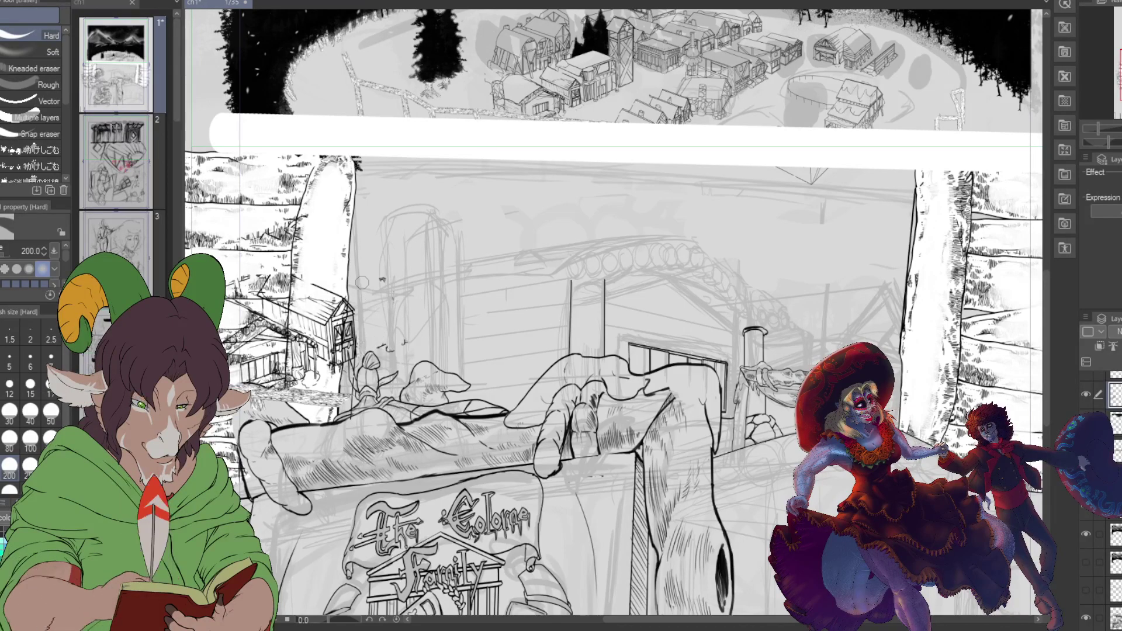
mouse_move(395, 316)
left_mouse_down()
mouse_move(387, 266)
mouse_move(397, 350)
mouse_move(423, 320)
left_mouse_up()
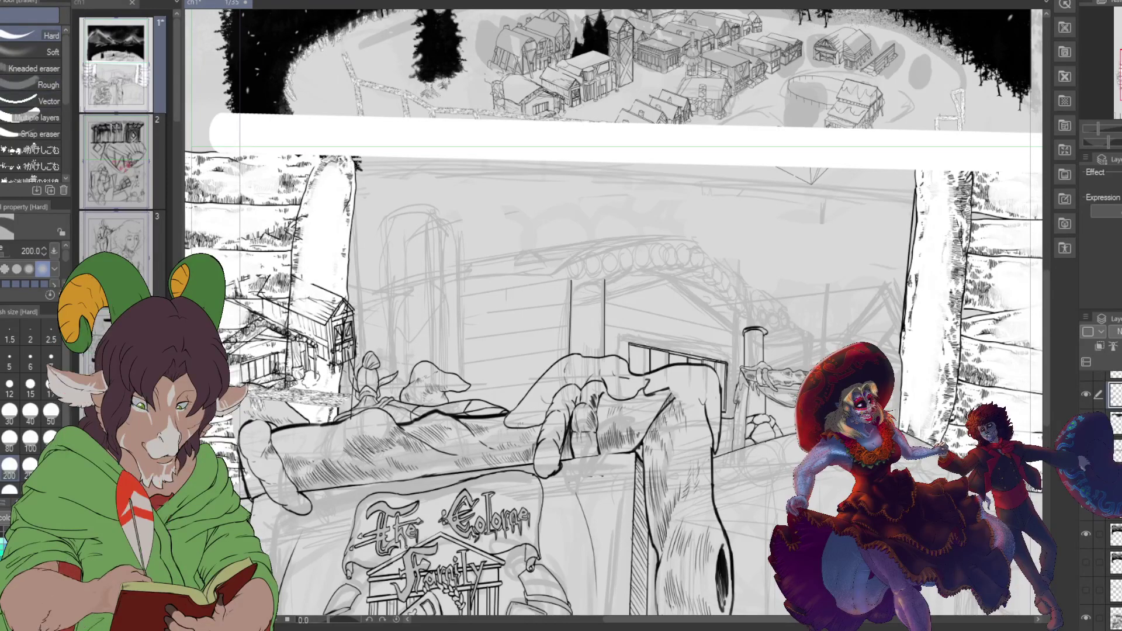
Step: Transform the remaining cabins and place them in the middle of the panel, above the draped cloth
key("ctrl+v")
key("ctrl+t")
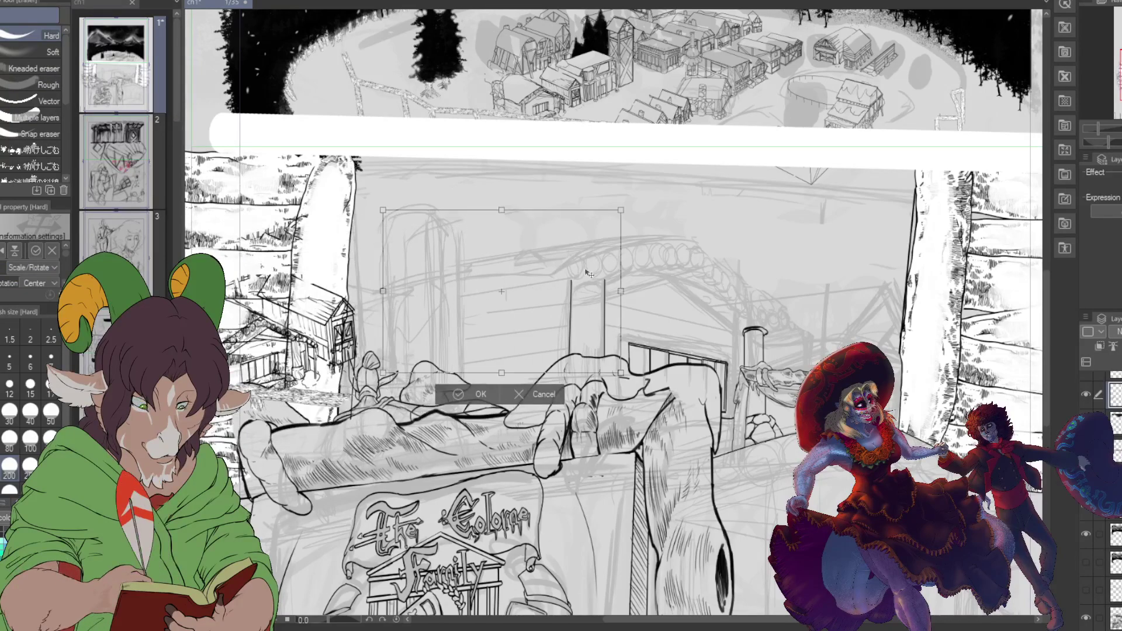
left_click_drag(587, 272, 665, 298)
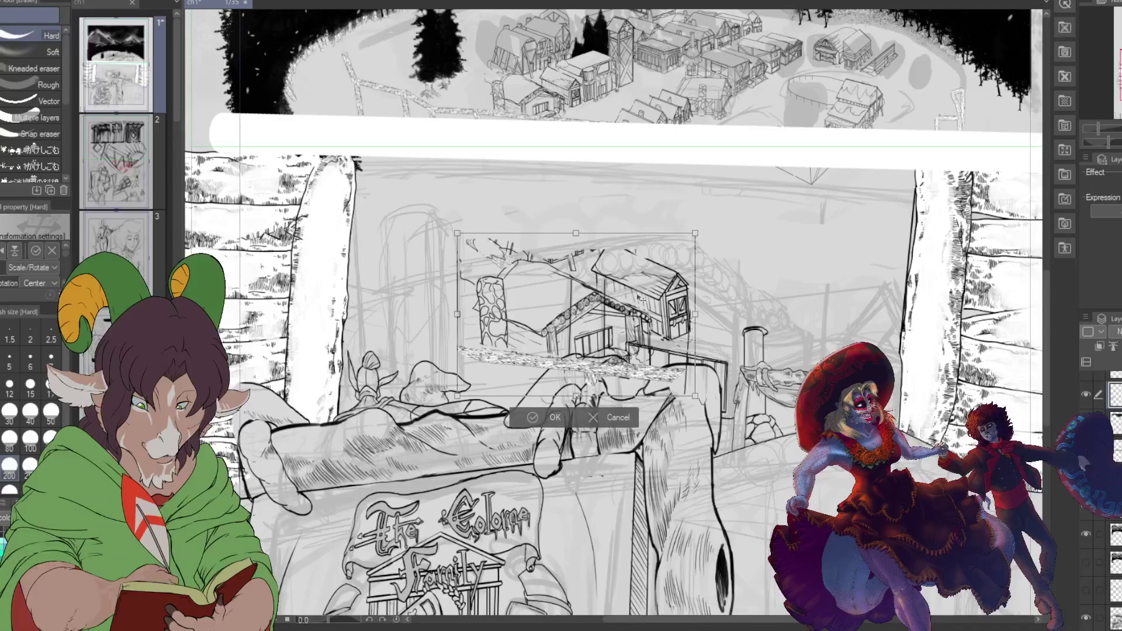
left_click(547, 416)
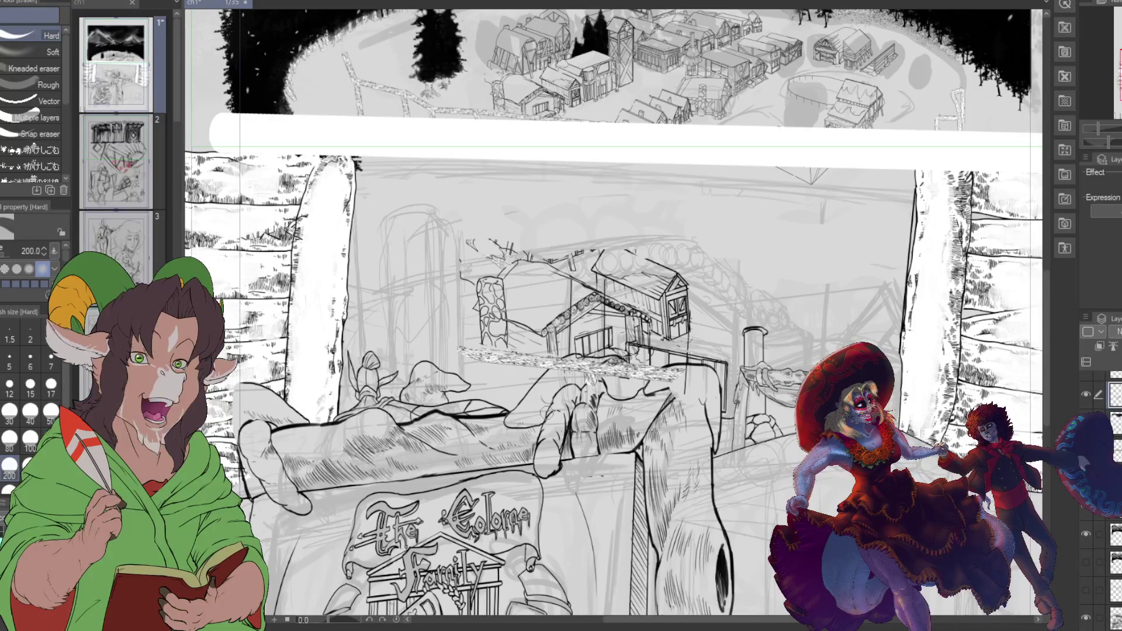
Step: Ink the rounded stones of the sketched tower's upper half beside the left birch post with the K Hard 2 brush at size 25
scroll(413, 289, "up", 2)
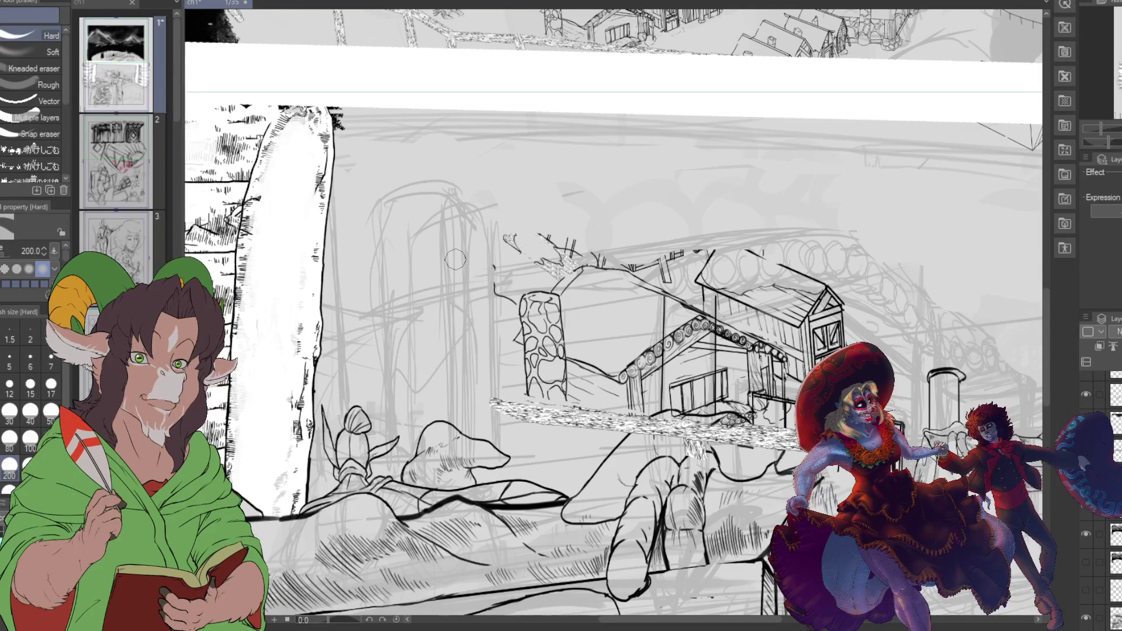
key("b")
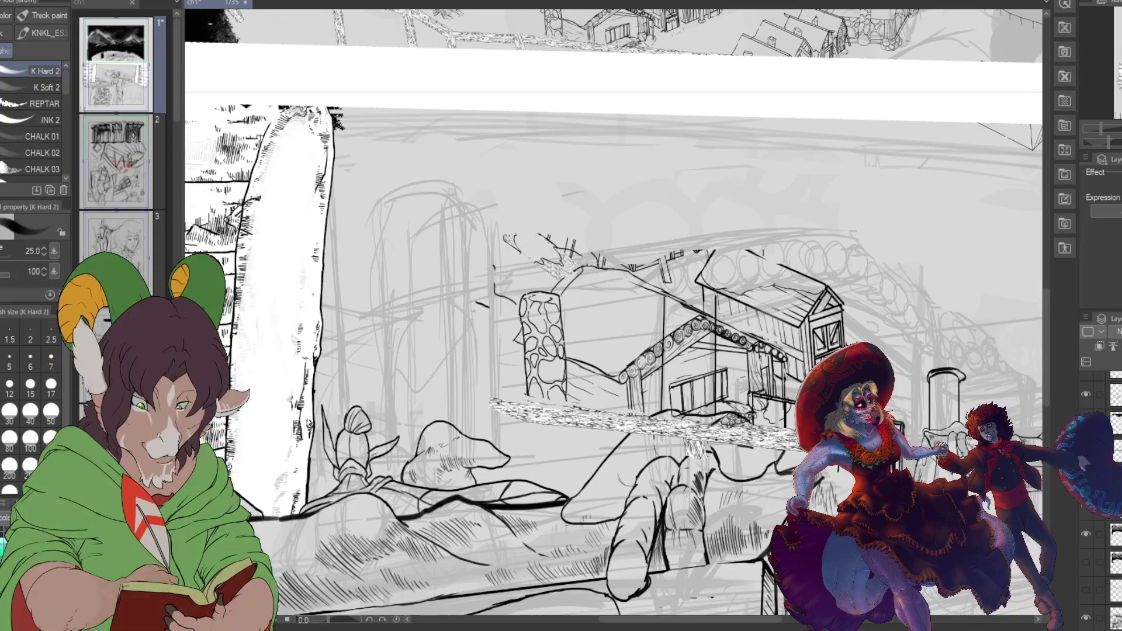
mouse_move(475, 302)
left_mouse_down()
mouse_move(439, 313)
mouse_move(418, 340)
mouse_move(447, 366)
mouse_move(479, 343)
mouse_move(449, 363)
mouse_move(473, 358)
left_mouse_up()
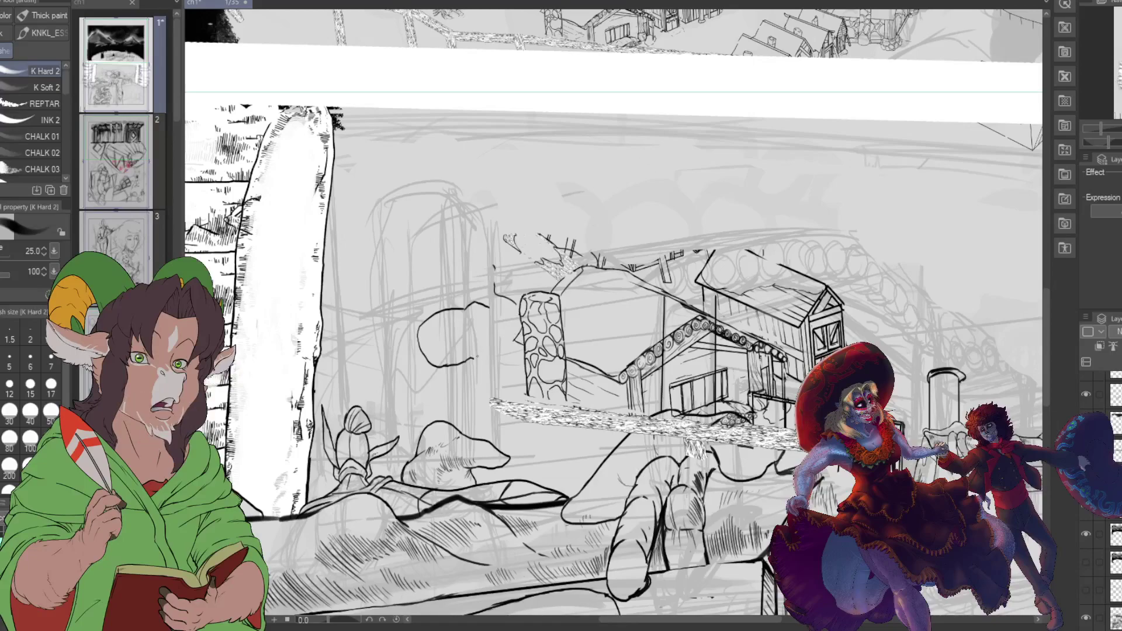
left_click_drag(473, 358, 488, 308)
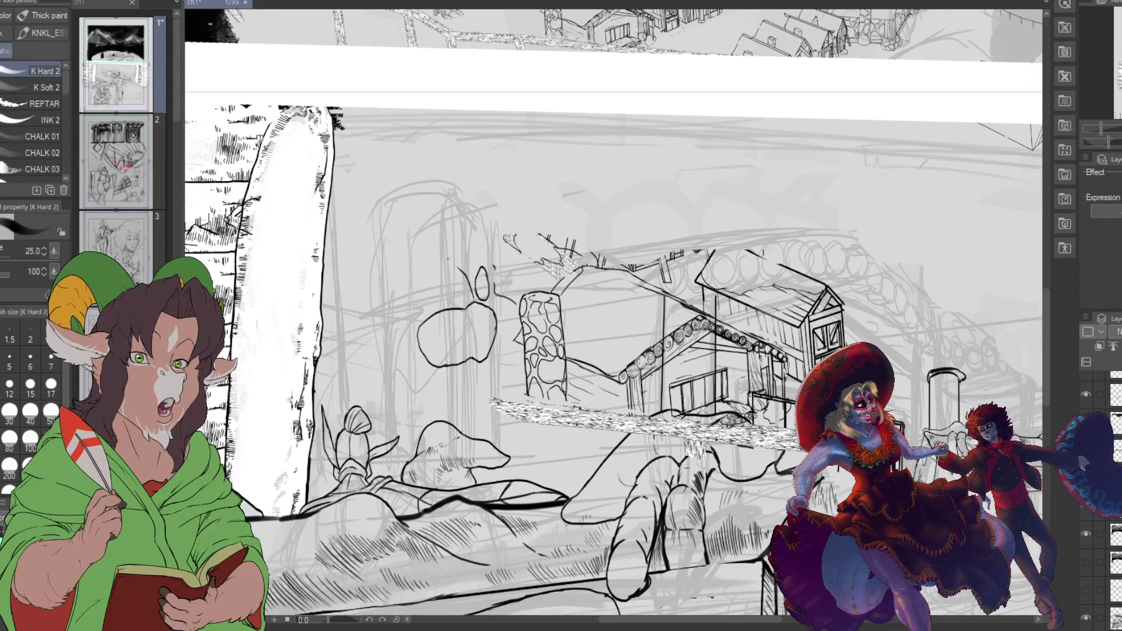
mouse_move(442, 253)
left_mouse_down()
mouse_move(426, 276)
mouse_move(467, 293)
left_mouse_up()
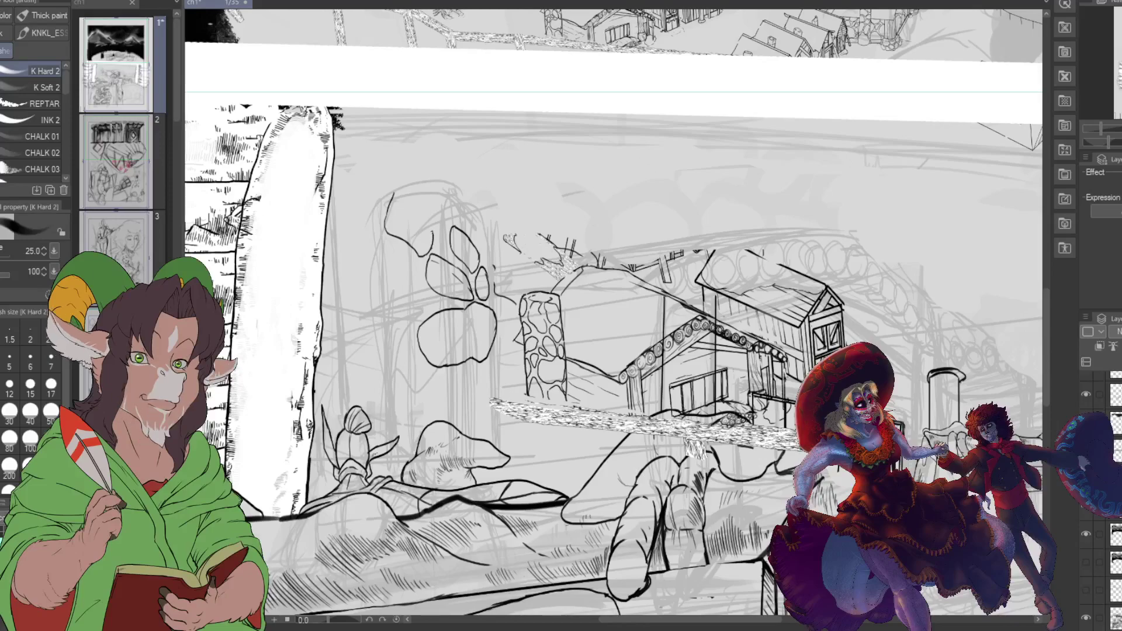
left_click_drag(412, 202, 415, 215)
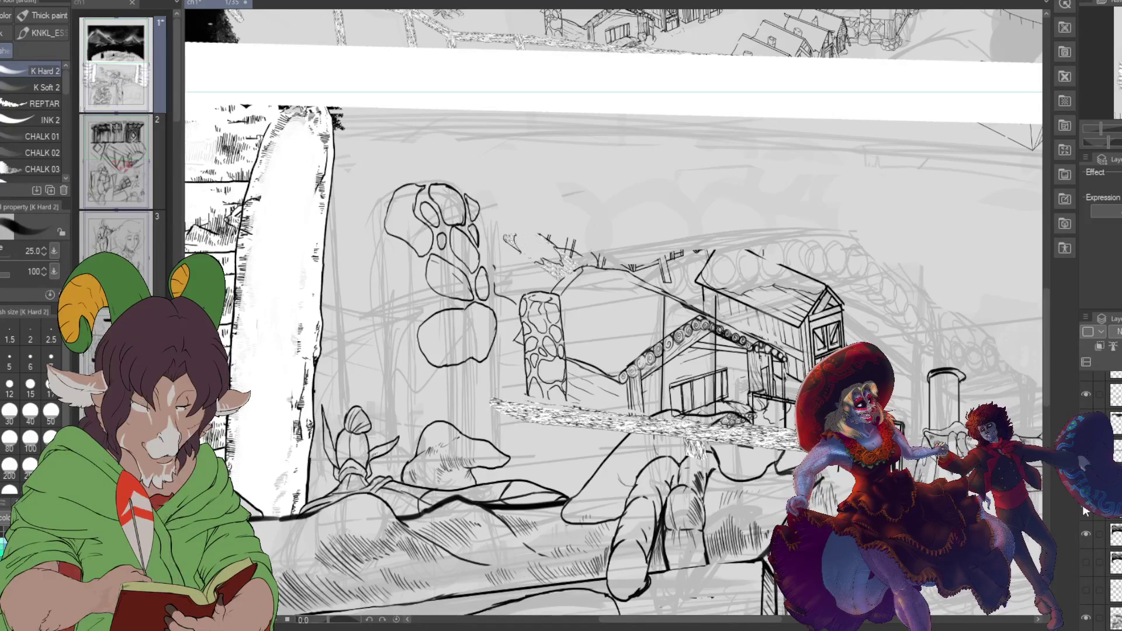
Step: Hide the layer with the background cabins and ink the stones along the tower's left edge
left_click(1086, 395)
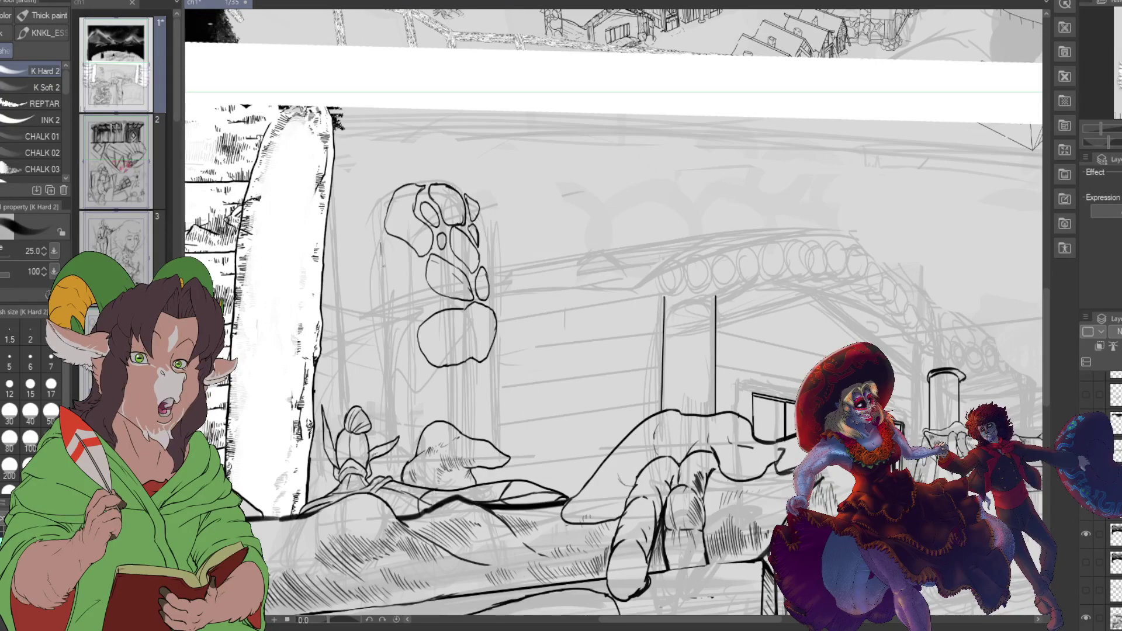
left_click_drag(396, 295, 419, 283)
mouse_move(384, 236)
left_mouse_down()
mouse_move(383, 248)
mouse_move(404, 240)
left_mouse_up()
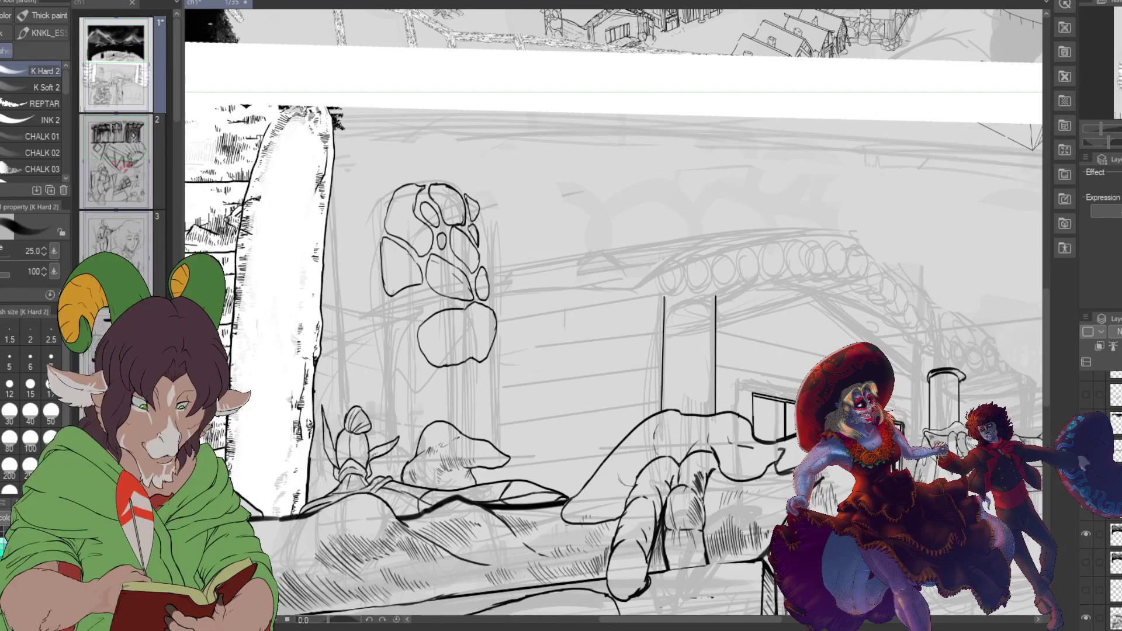
mouse_move(381, 226)
left_mouse_down()
mouse_move(383, 238)
mouse_move(390, 194)
left_mouse_up()
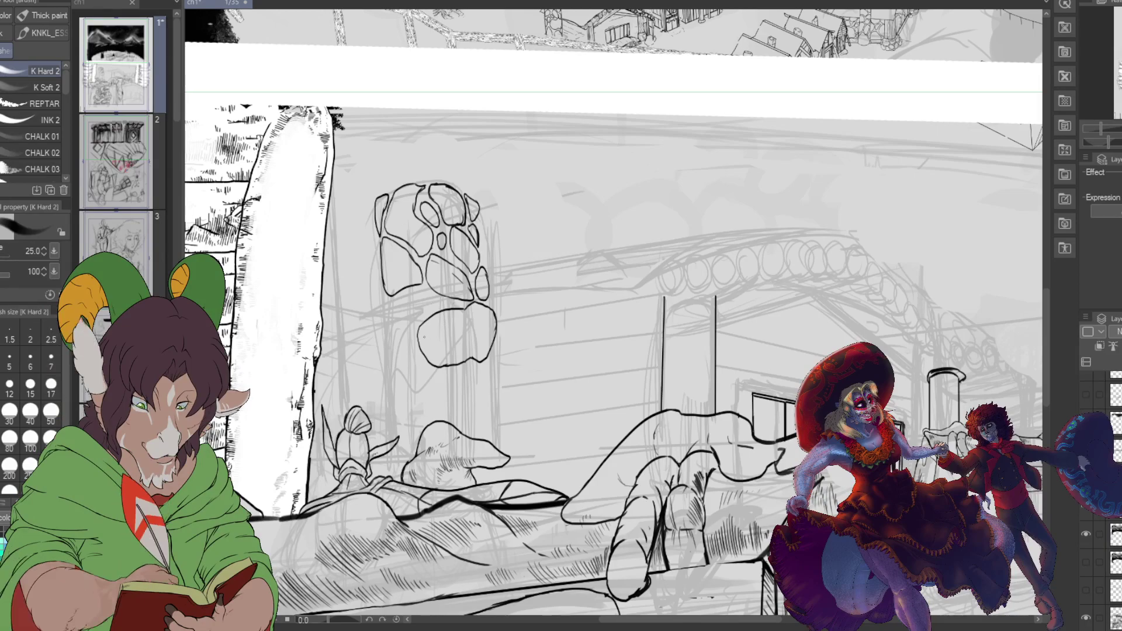
mouse_move(388, 301)
left_mouse_down()
mouse_move(393, 334)
mouse_move(408, 297)
left_mouse_up()
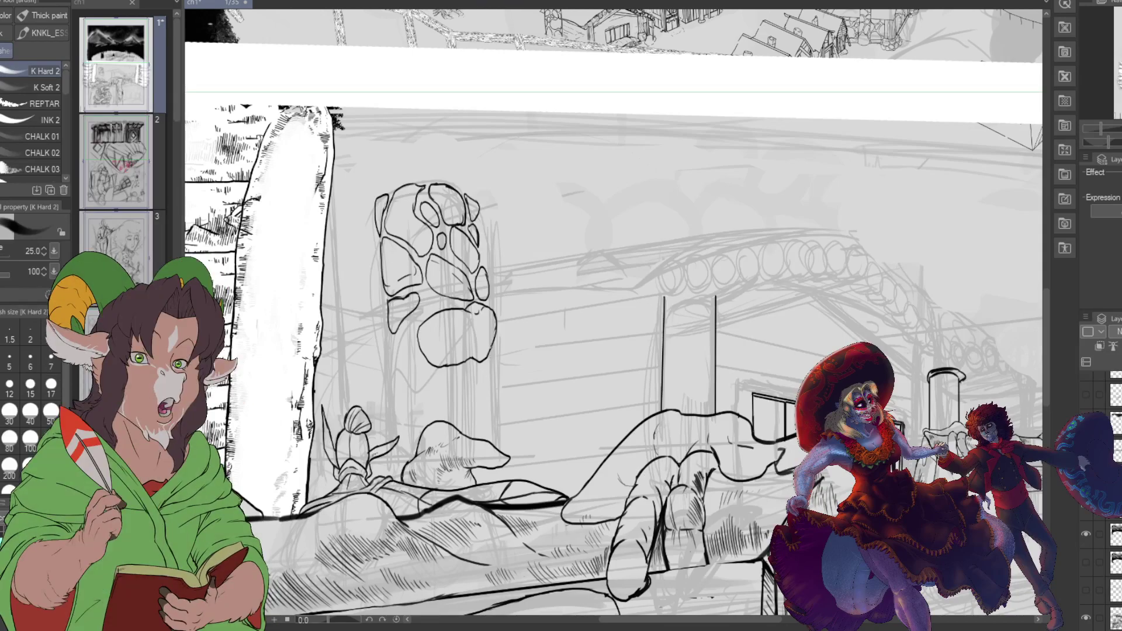
Step: Ink the tower's lower stones down to the mushroom-shaped rock and fill the gaps between stones with smaller ones
left_click_drag(491, 358, 499, 410)
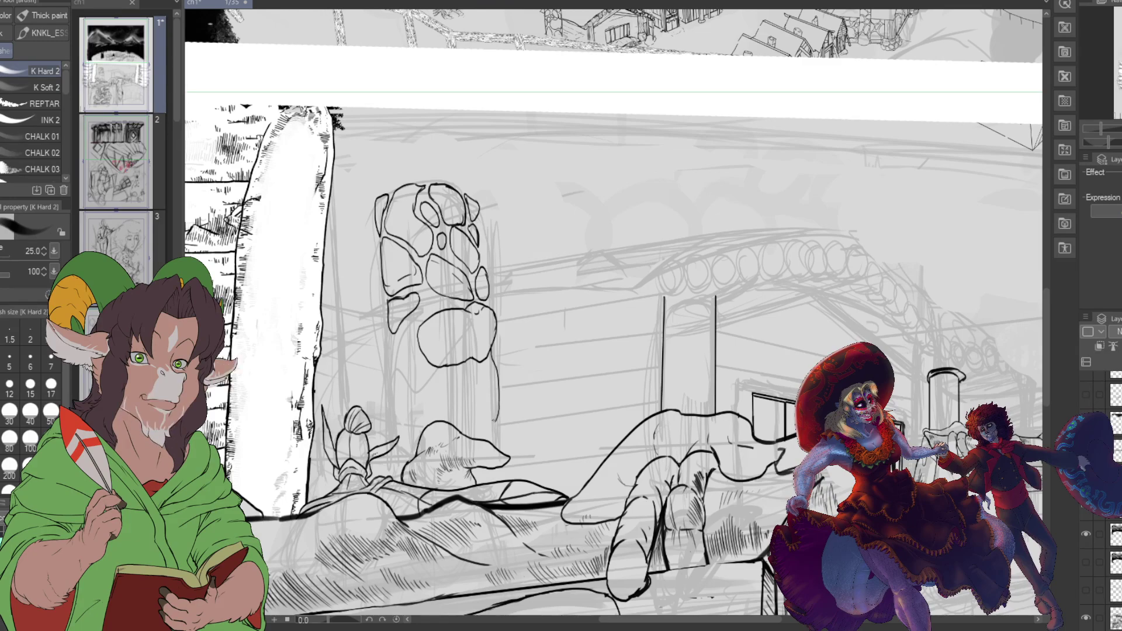
left_click_drag(468, 371, 481, 367)
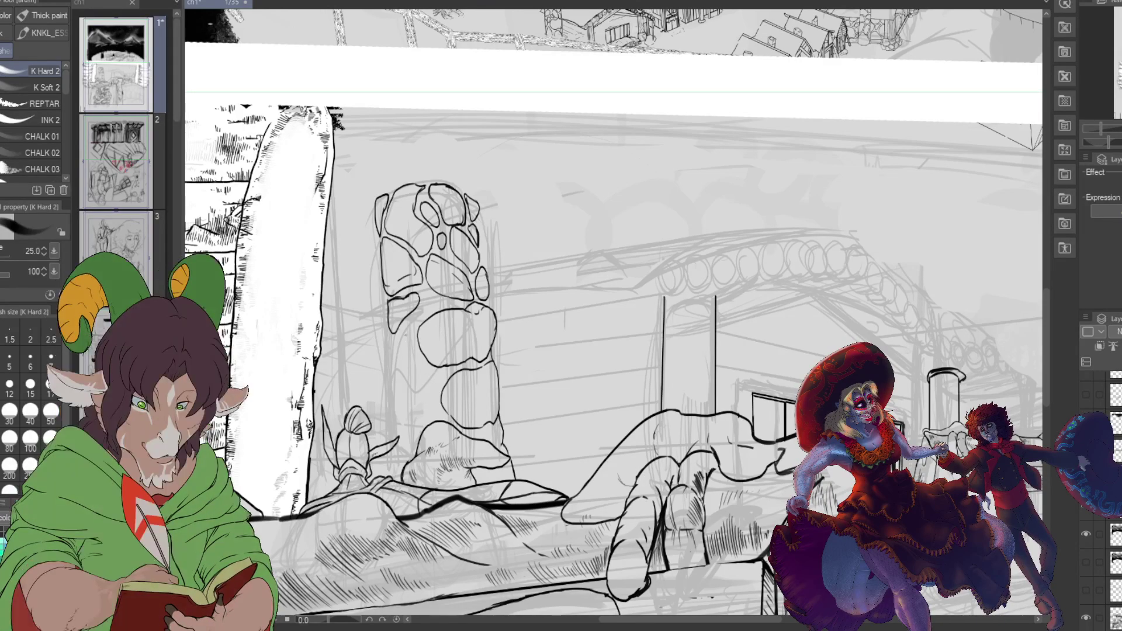
left_click_drag(439, 393, 435, 423)
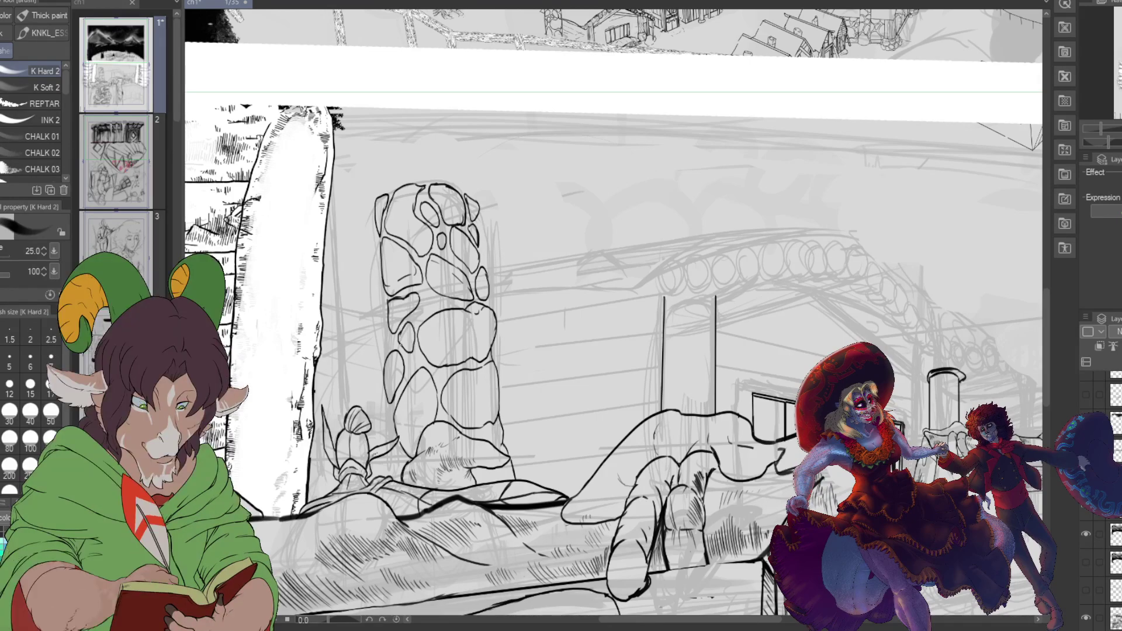
left_click_drag(413, 325, 422, 310)
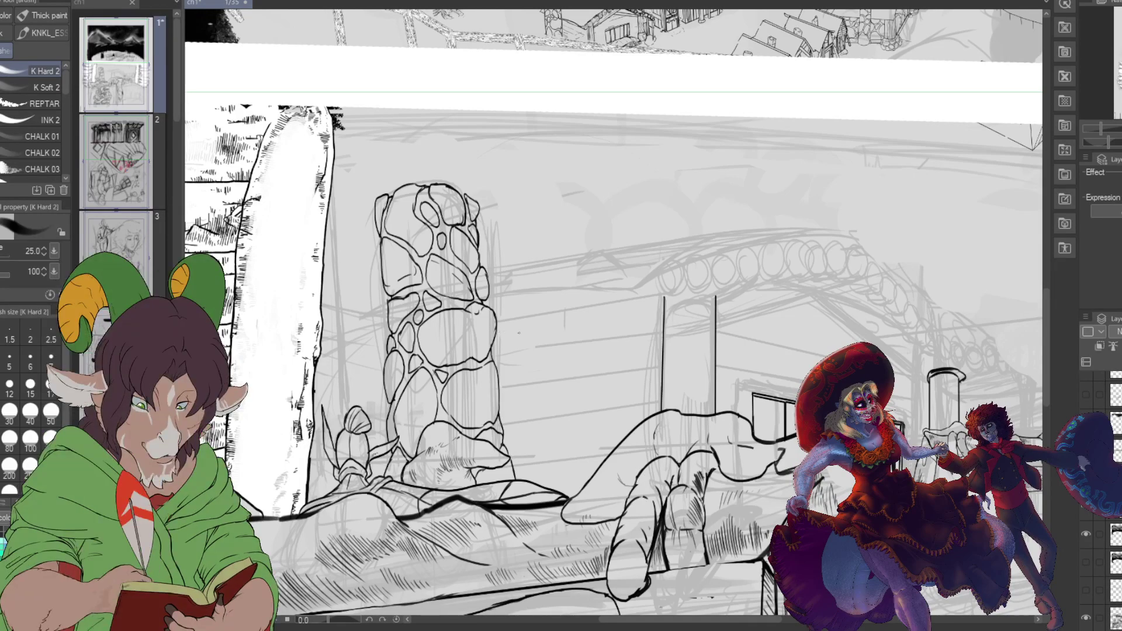
Step: Select the stone tower with the Selection pen at size 250, move it left against the birch post, and deselect it
scroll(614, 327, "down", 1)
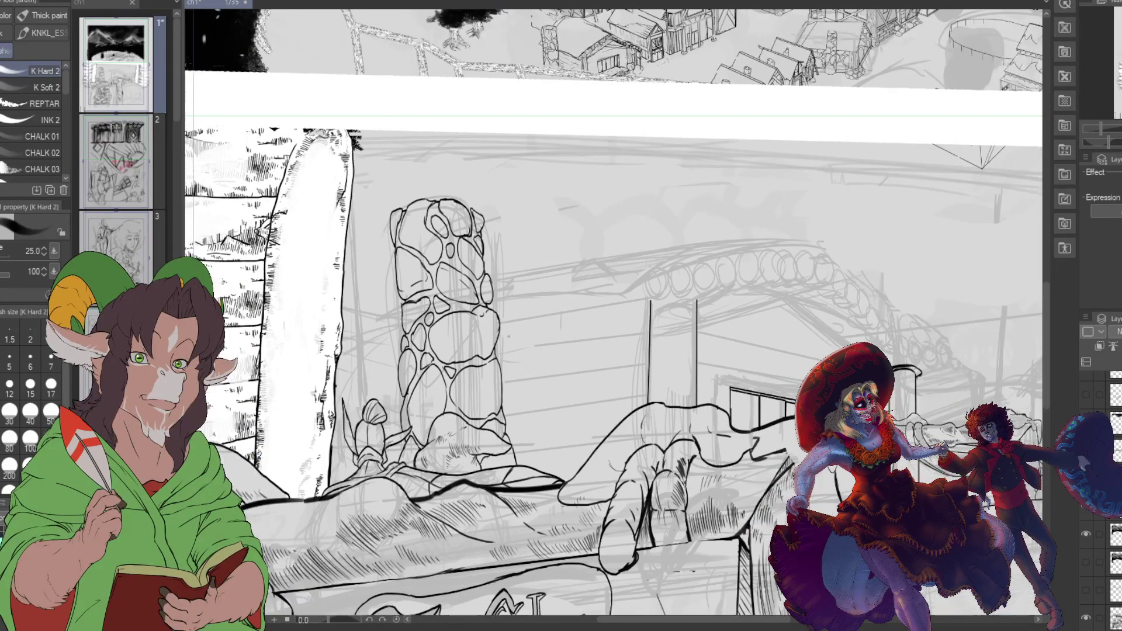
scroll(510, 337, "down", 2)
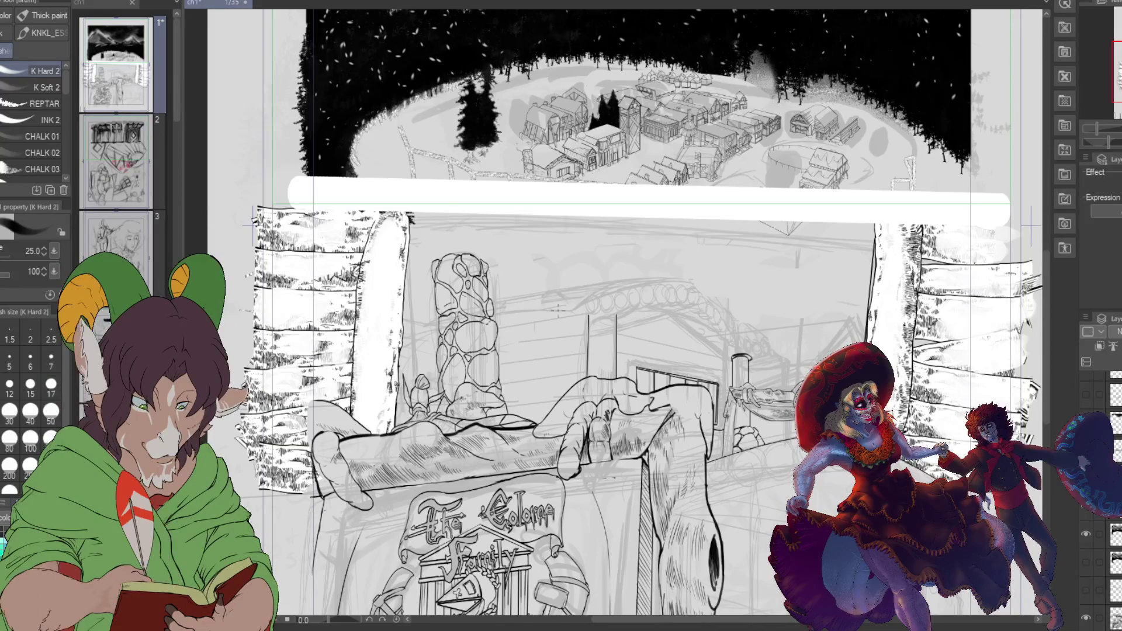
scroll(555, 267, "up", 4)
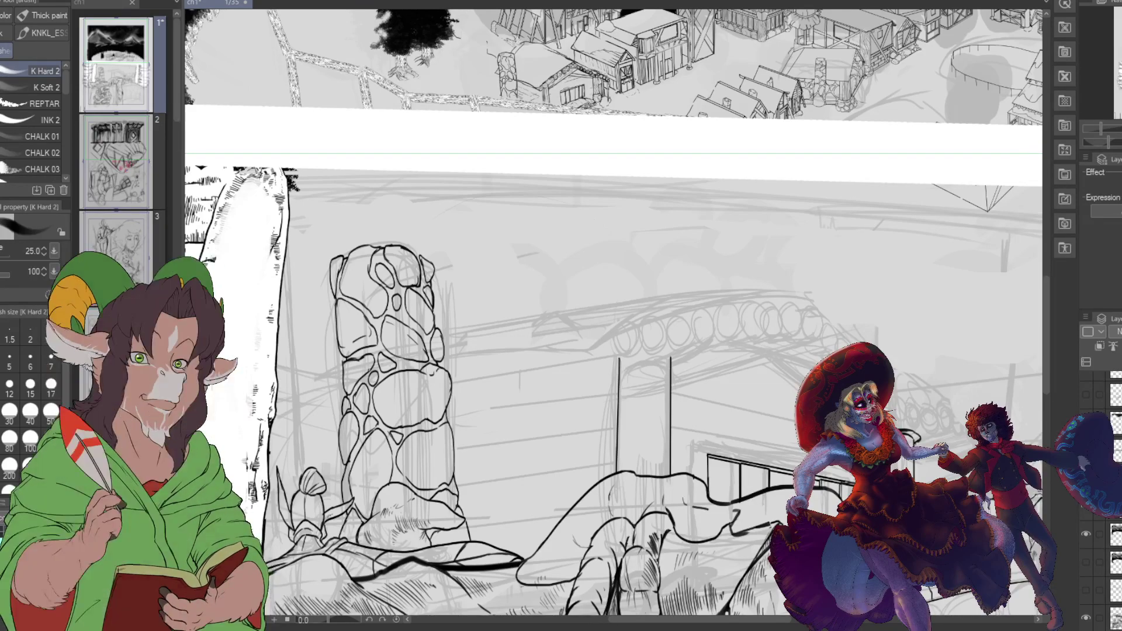
scroll(352, 396, "down", 4)
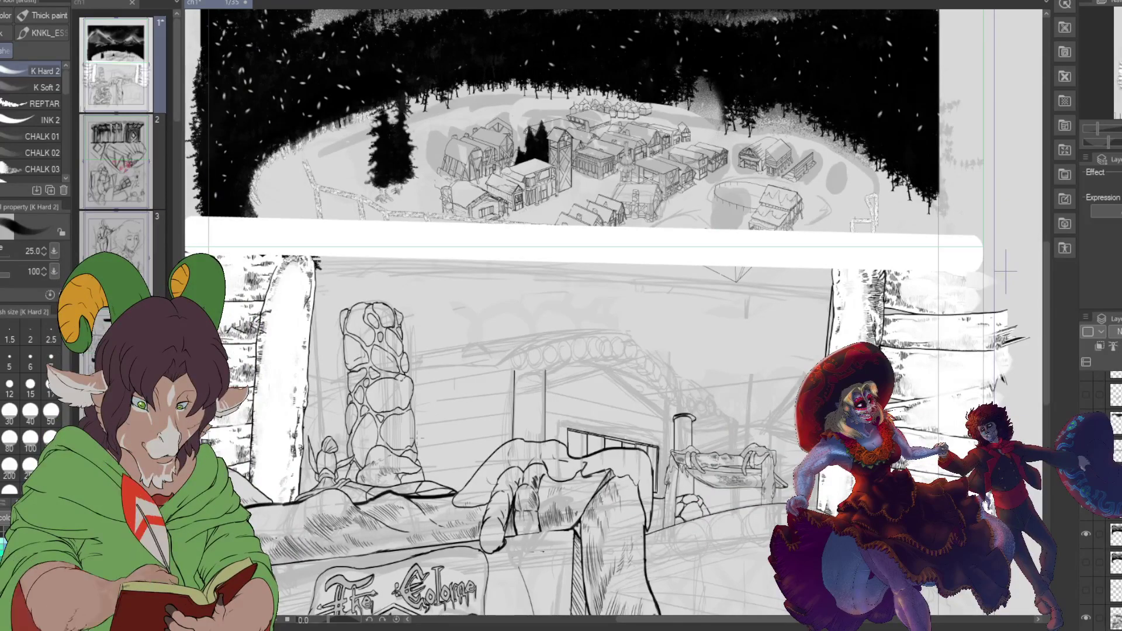
scroll(353, 403, "up", 1)
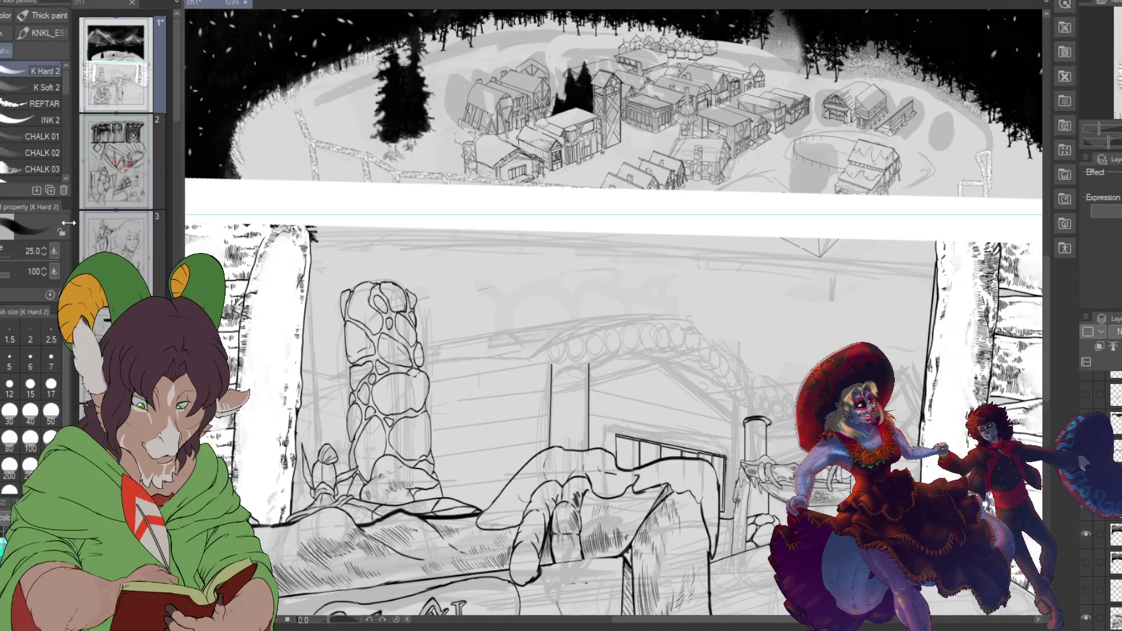
key("m")
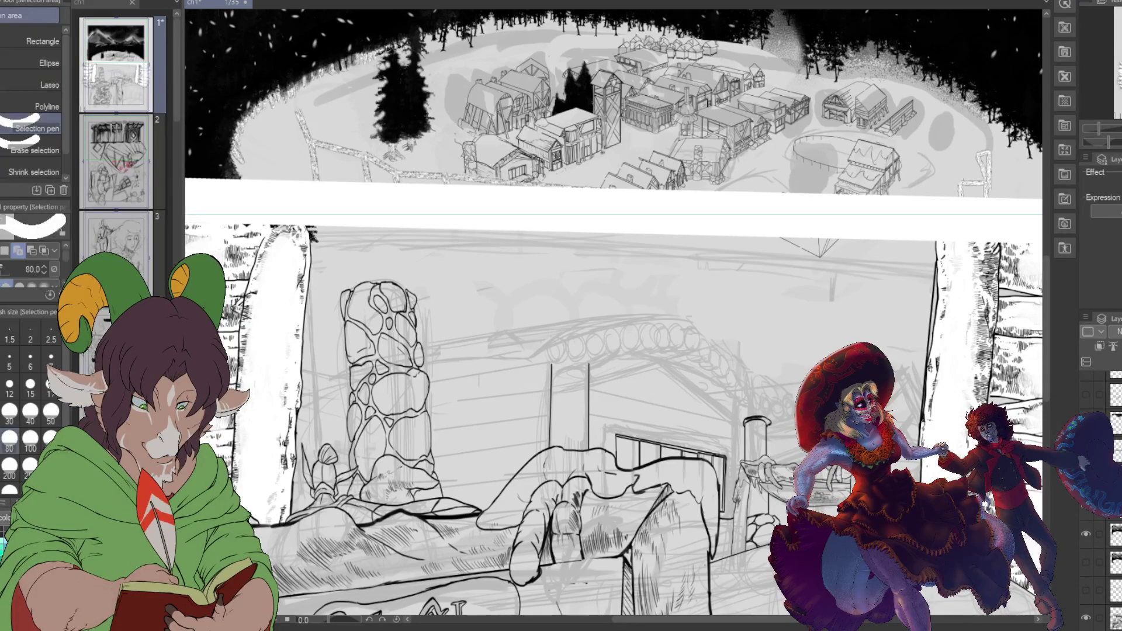
key("bracketright")
key("bracketright")
key("bracketright")
key("bracketright")
key("bracketright")
key("bracketright")
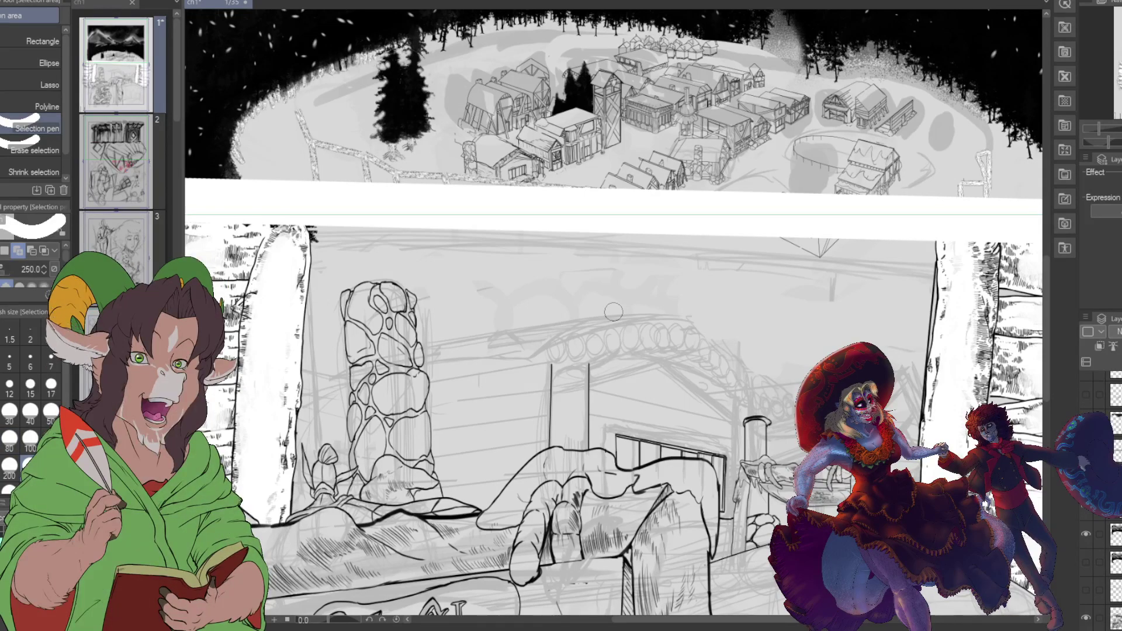
mouse_move(358, 330)
left_mouse_down()
mouse_move(357, 491)
mouse_move(361, 436)
mouse_move(386, 470)
mouse_move(401, 422)
mouse_move(444, 497)
mouse_move(425, 459)
mouse_move(431, 431)
mouse_move(452, 497)
mouse_move(413, 425)
mouse_move(425, 412)
mouse_move(430, 460)
mouse_move(415, 500)
mouse_move(420, 332)
mouse_move(407, 319)
mouse_move(411, 409)
mouse_move(395, 342)
mouse_move(408, 282)
mouse_move(390, 393)
mouse_move(342, 298)
mouse_move(342, 313)
mouse_move(359, 291)
mouse_move(400, 296)
mouse_move(377, 286)
left_mouse_up()
key("ctrl+t")
left_click_drag(430, 492, 387, 498)
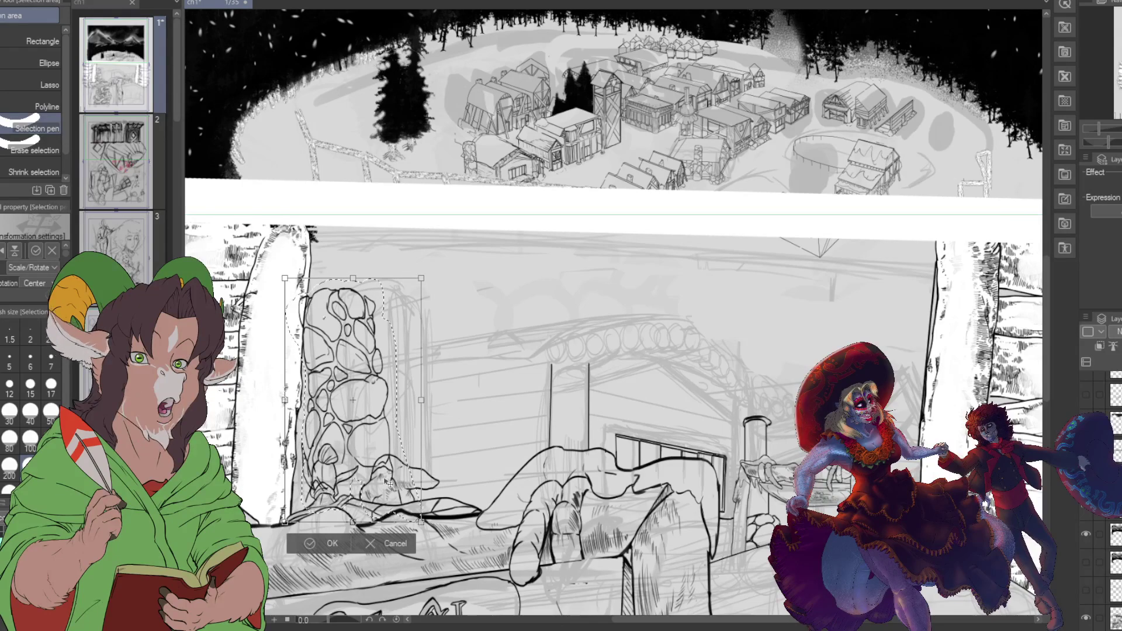
left_click(335, 544)
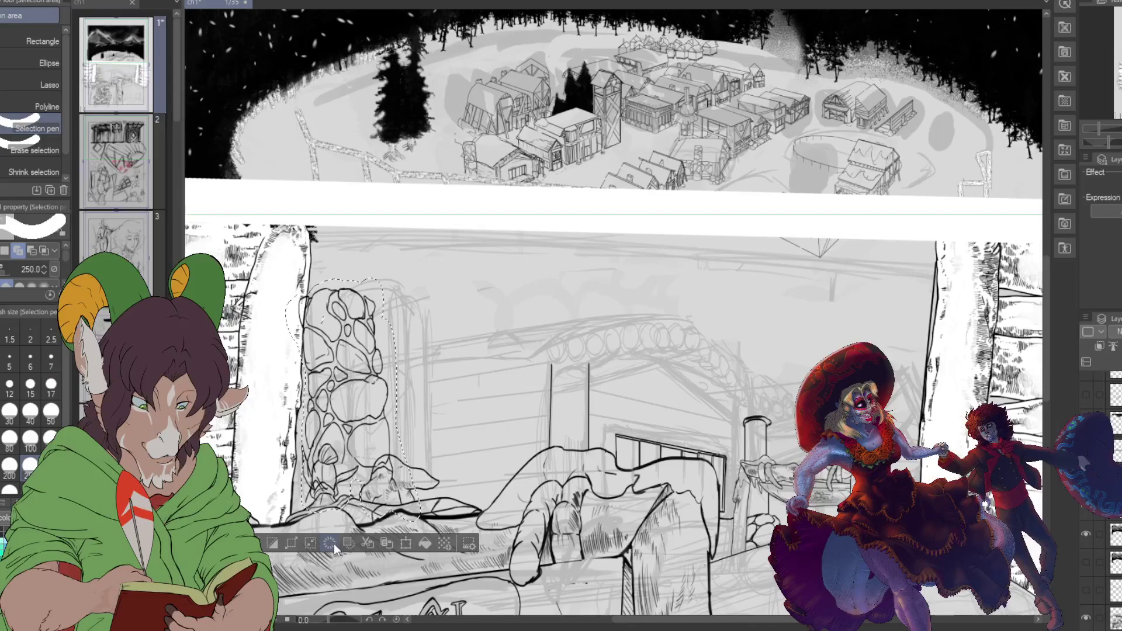
left_click(334, 543)
Step: Erase the tower lines that overlap the birch post, the plant and the mushroom-shaped rock with the Hard eraser at size 200
scroll(614, 316, "down", 2)
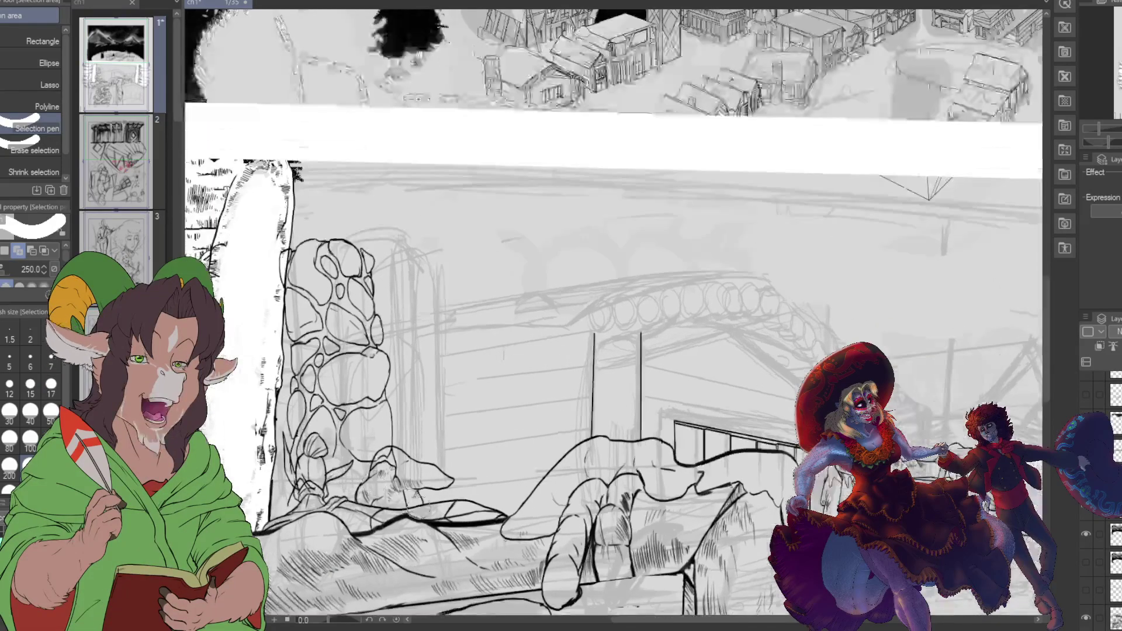
scroll(614, 316, "up", 2)
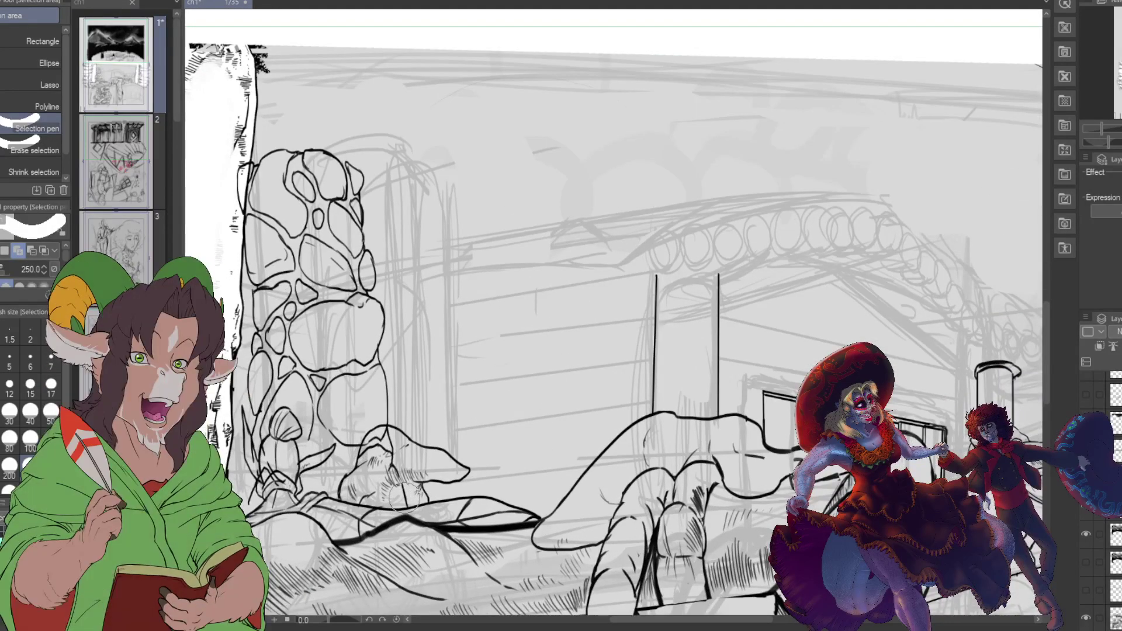
key("e")
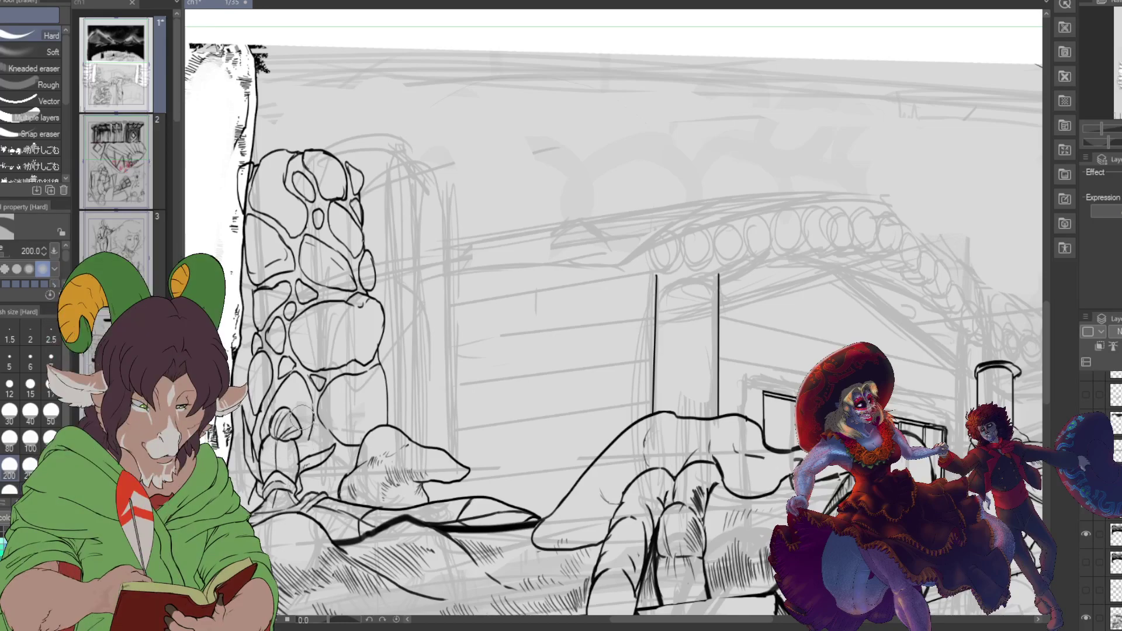
left_click_drag(245, 149, 240, 207)
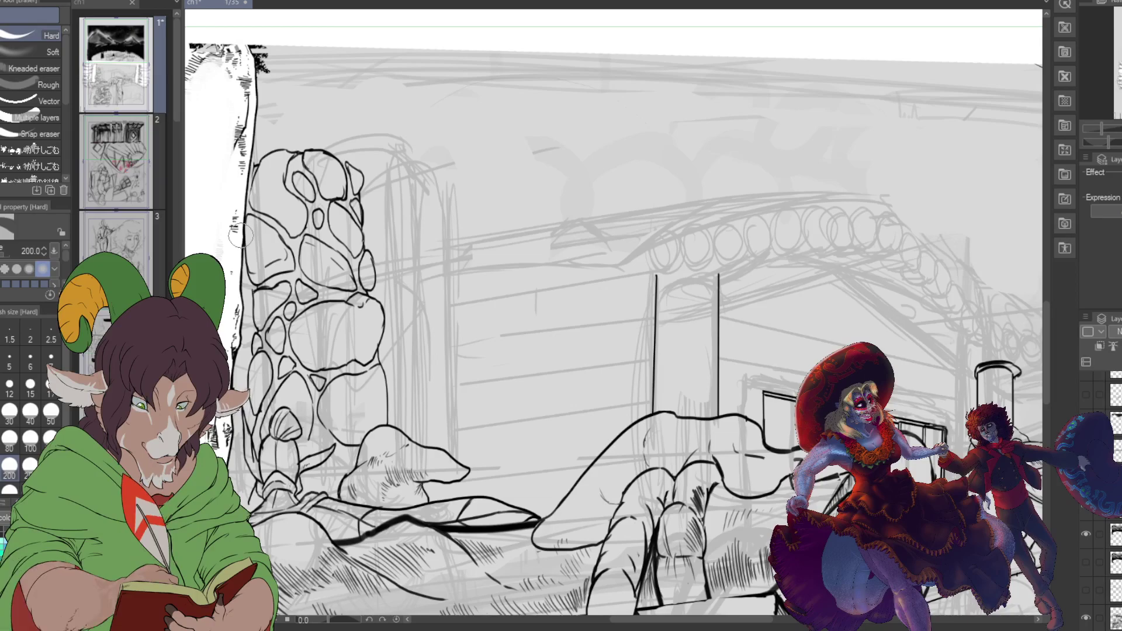
Step: Ink a straight eave line from the stone tower to the building's post with the K Hard 2 brush at size 25
key("b")
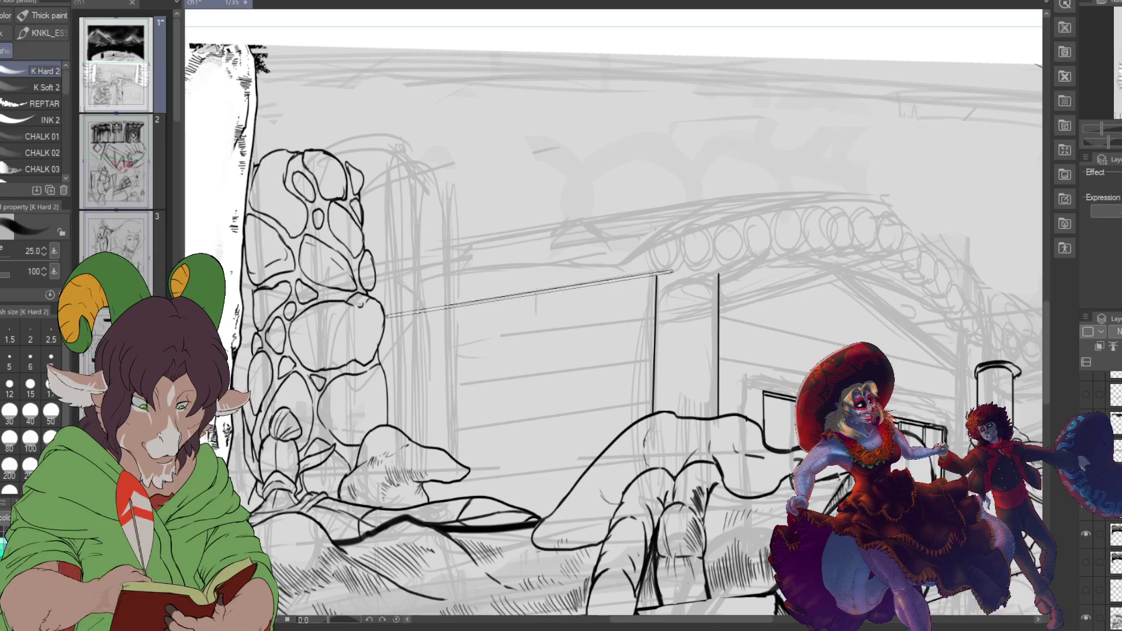
left_click_drag(386, 316, 668, 272)
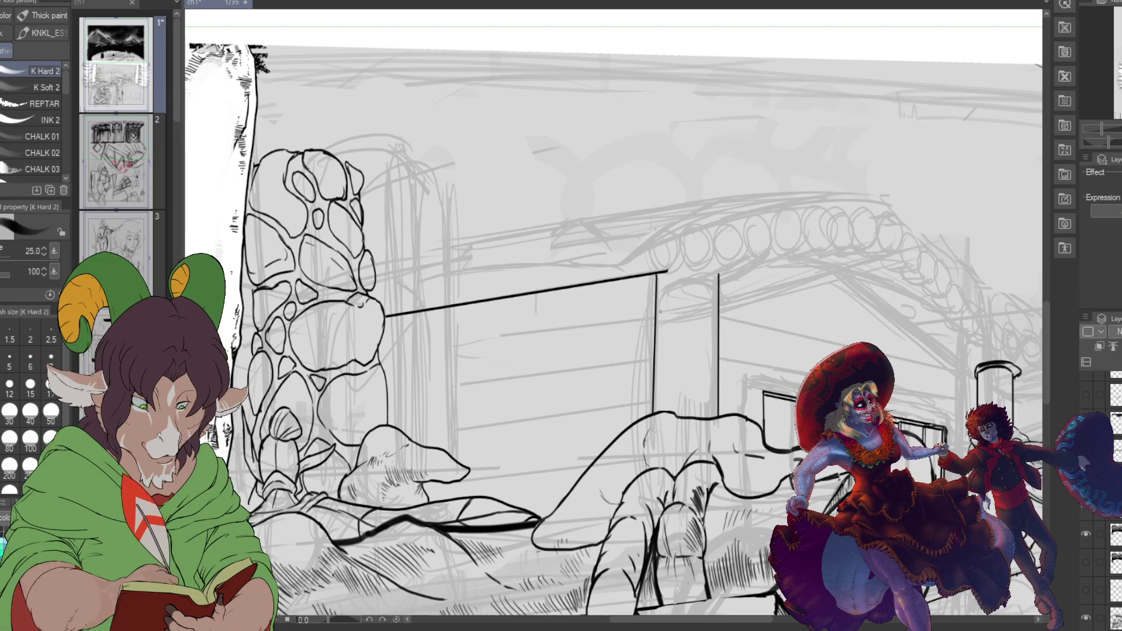
scroll(614, 315, "up", 5)
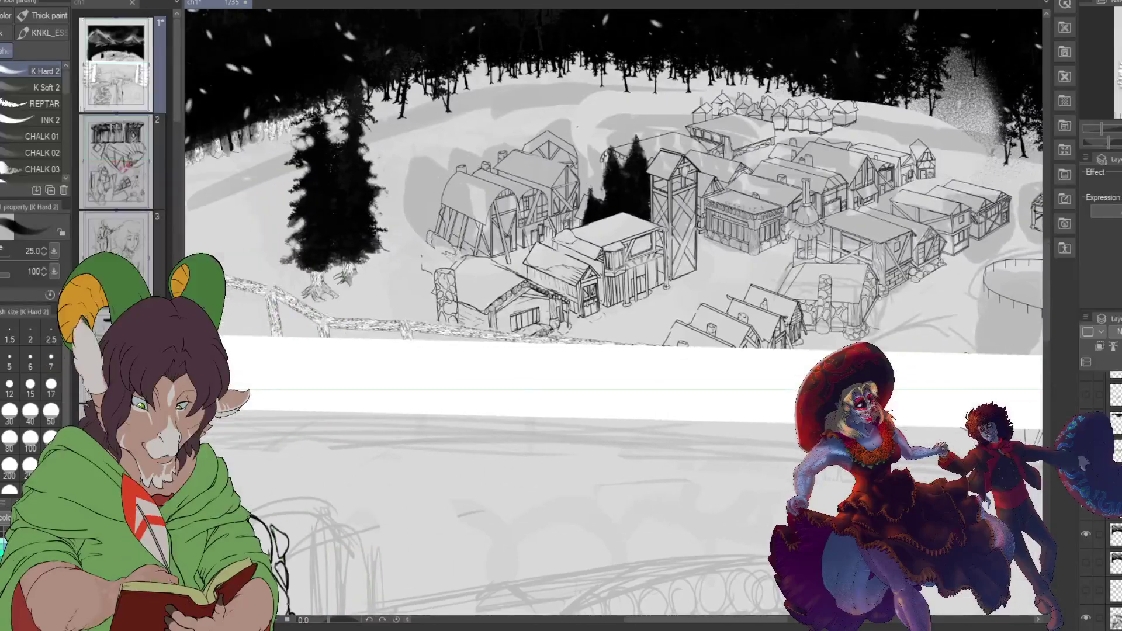
scroll(613, 315, "down", 4)
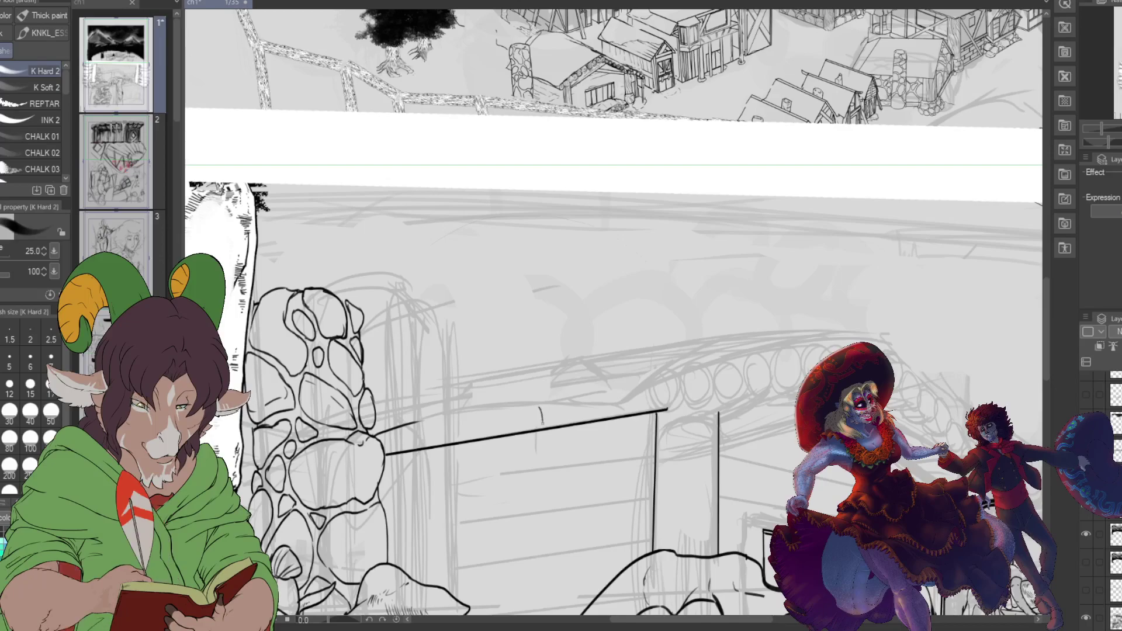
Step: Ink three icicles of different lengths hanging from the eave line beside the post, and curve the last one up toward the roof logs
left_click_drag(549, 483, 561, 420)
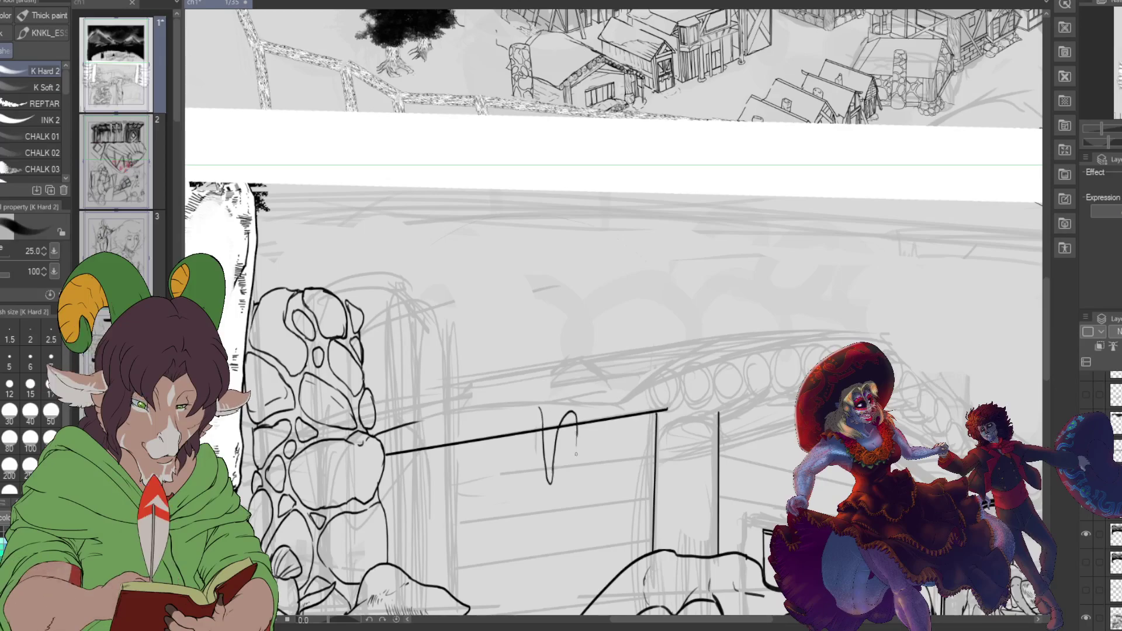
mouse_move(577, 432)
left_mouse_down()
mouse_move(582, 468)
mouse_move(602, 413)
left_mouse_up()
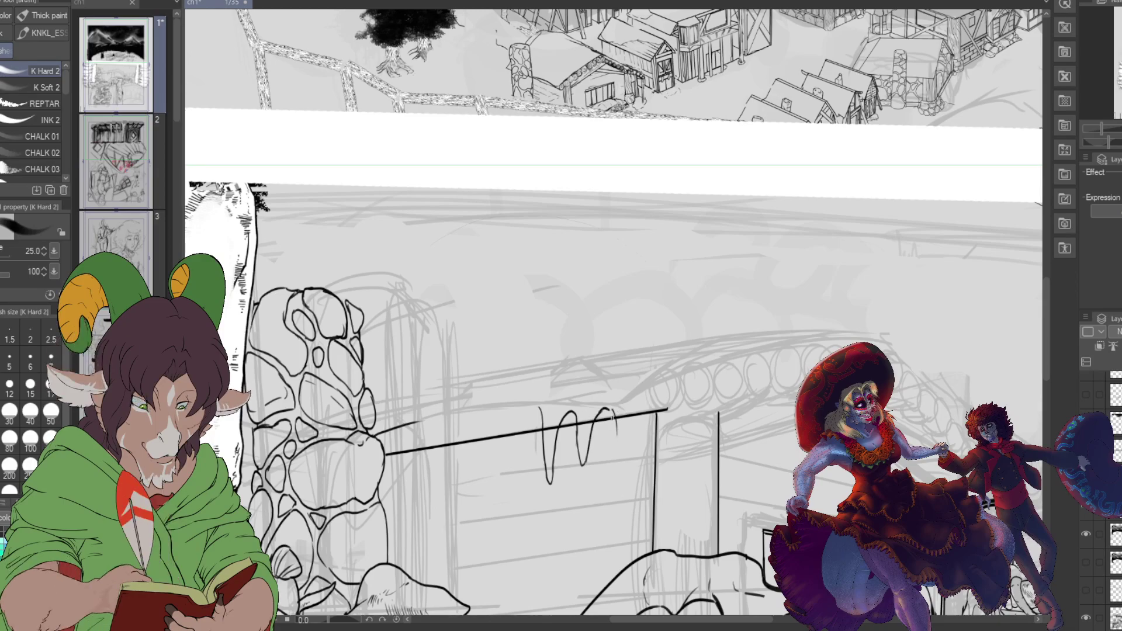
left_click_drag(613, 414, 620, 494)
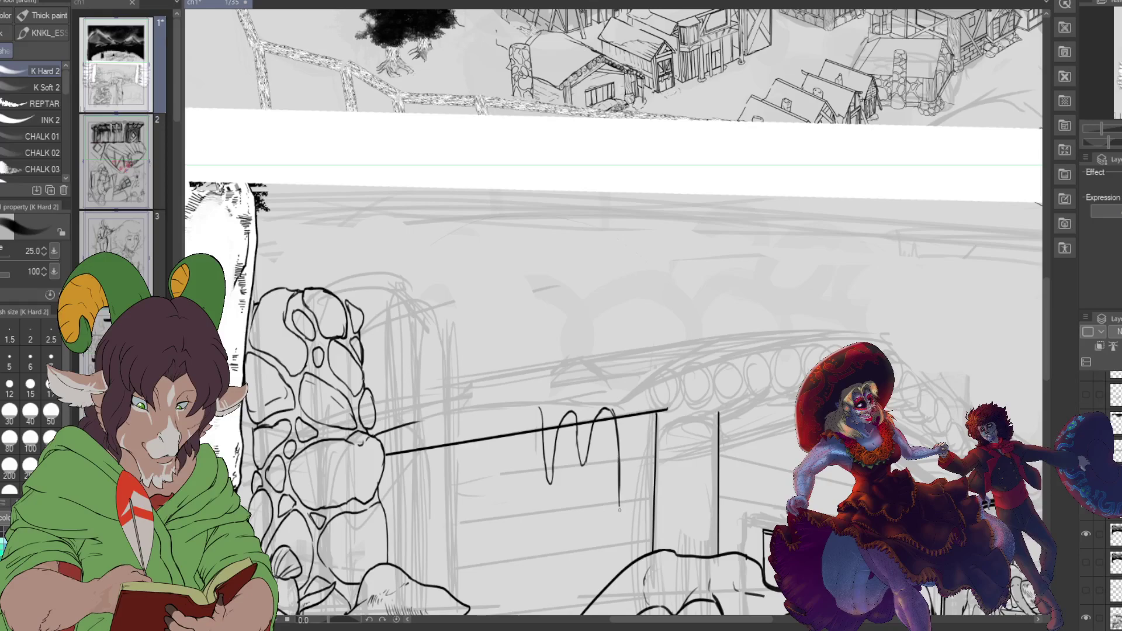
left_click_drag(627, 543, 639, 403)
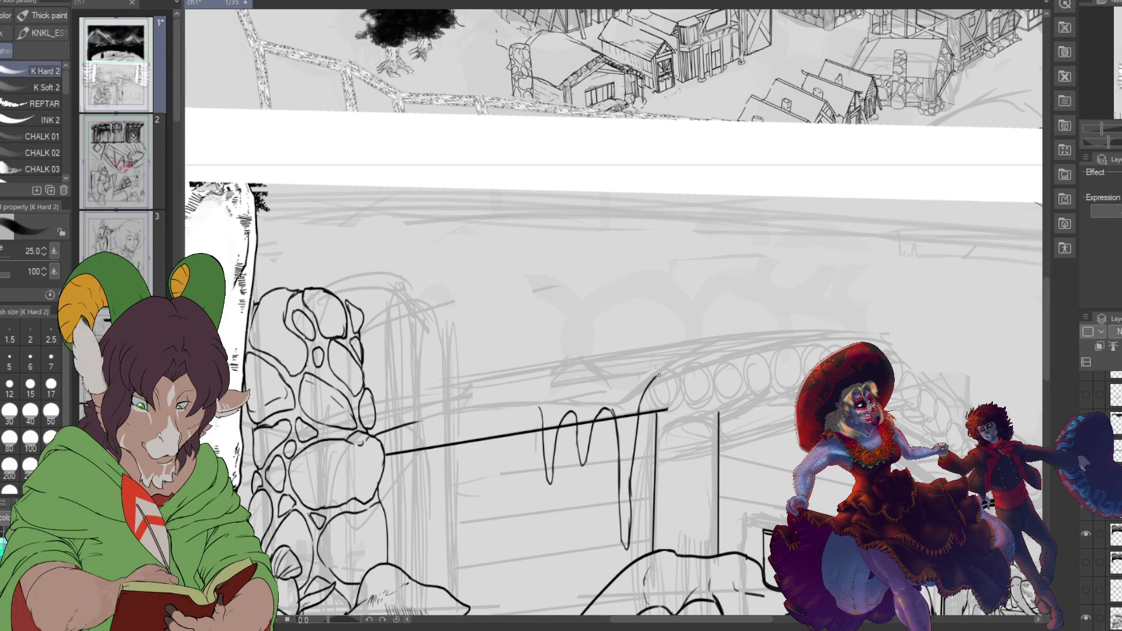
Step: Erase the eave line where it crosses the icicles with the Hard eraser at size 70
key("e")
left_click(32, 389)
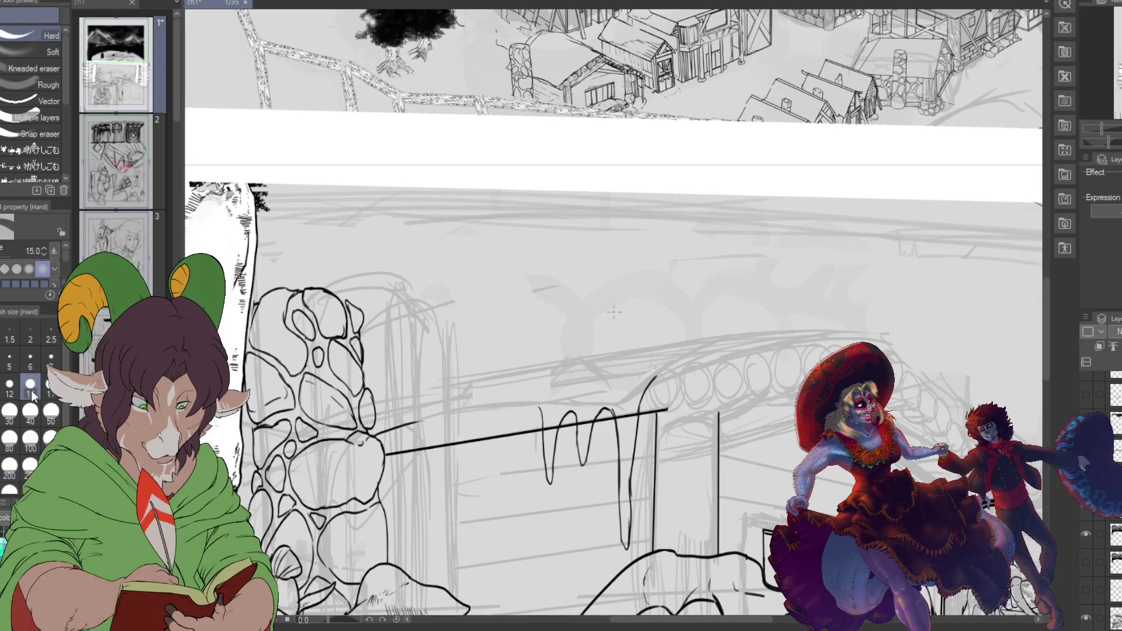
key("bracketright")
key("bracketright")
key("bracketright")
key("bracketright")
key("bracketright")
key("bracketright")
key("bracketright")
key("bracketright")
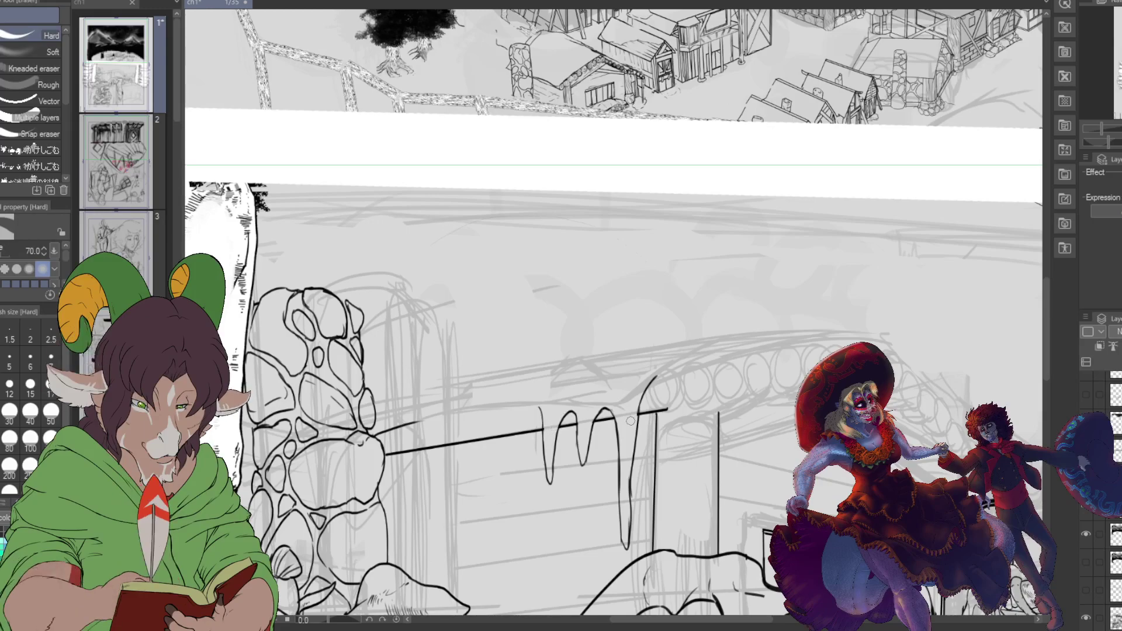
Step: Ink the first round log end with the snow edge above it, and extend the roof edge with two Curve tool lines at size 15
key("b")
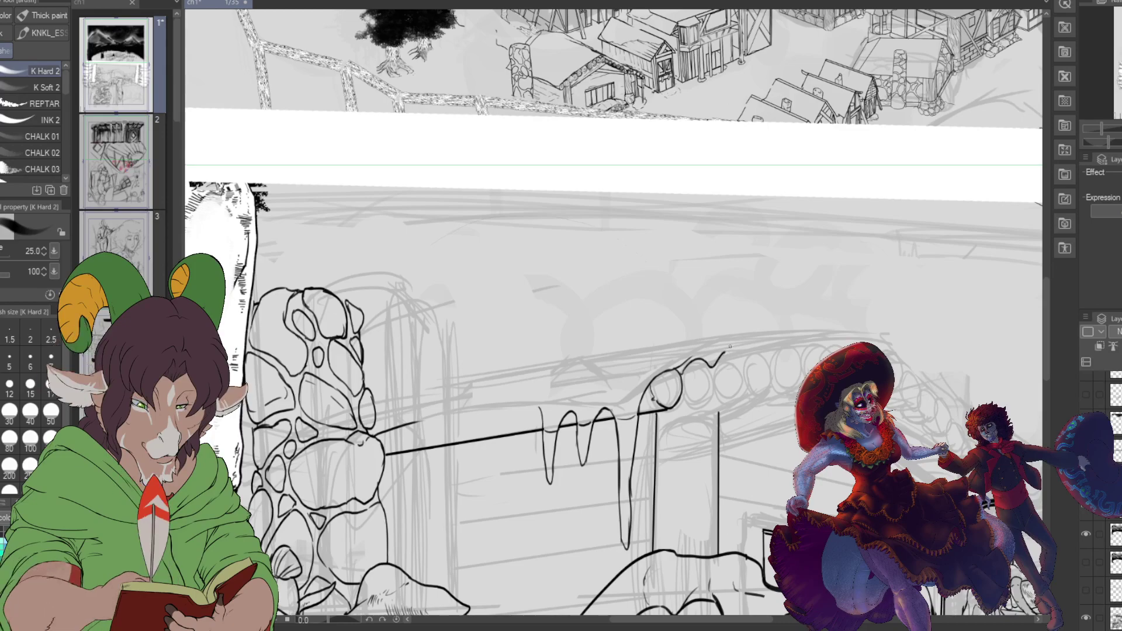
left_click_drag(738, 344, 759, 339)
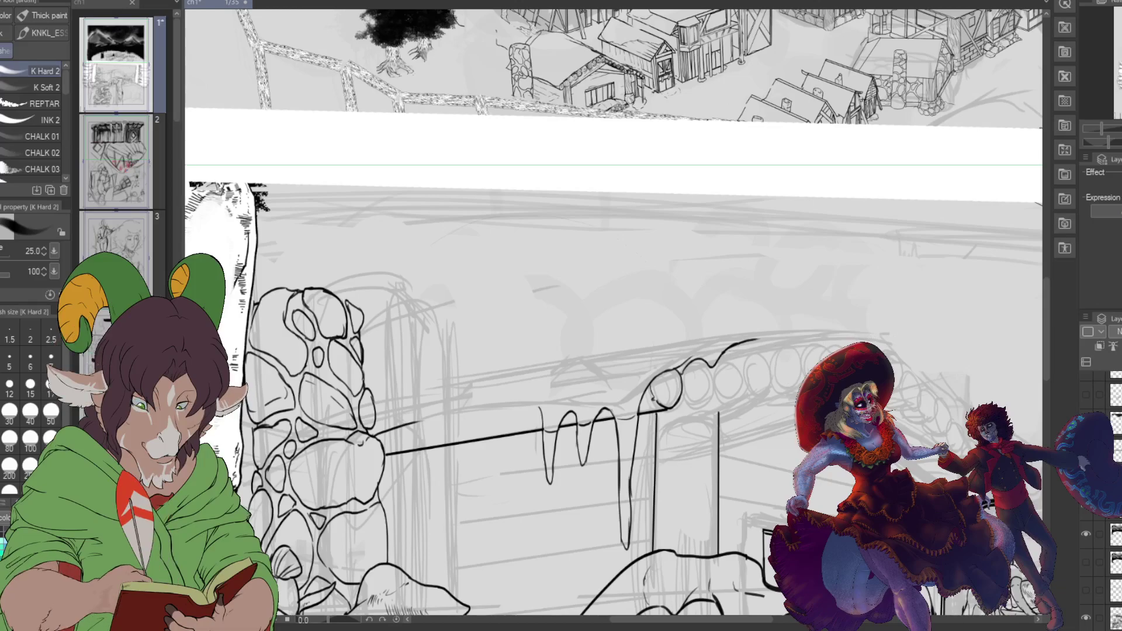
key("u")
left_click_drag(722, 356, 885, 341)
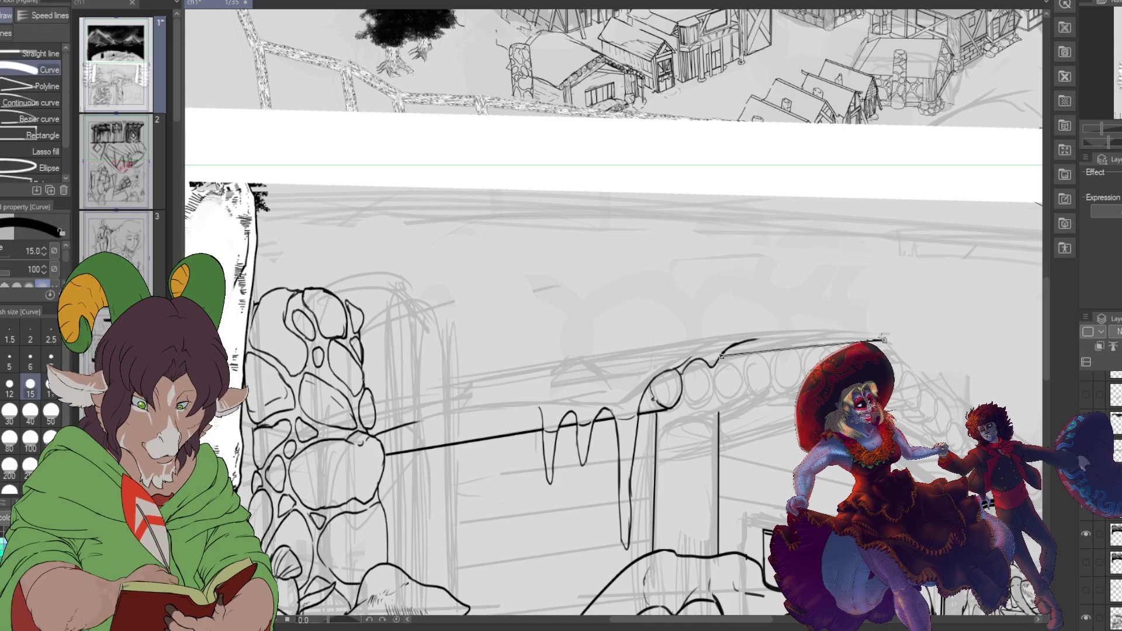
left_click(754, 339)
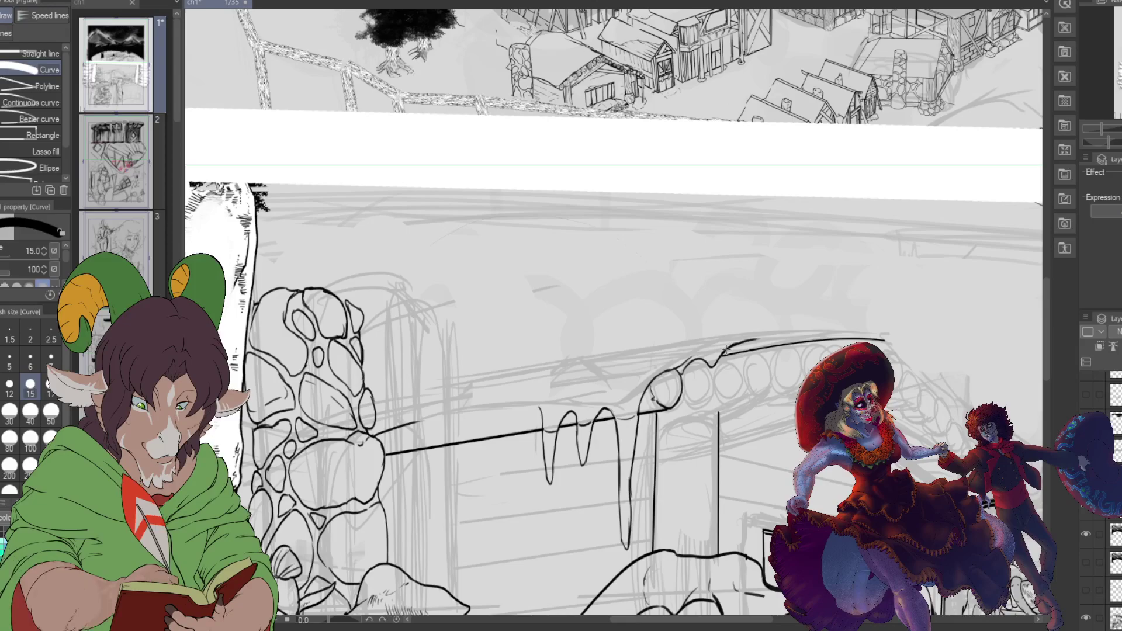
left_click_drag(731, 350, 875, 334)
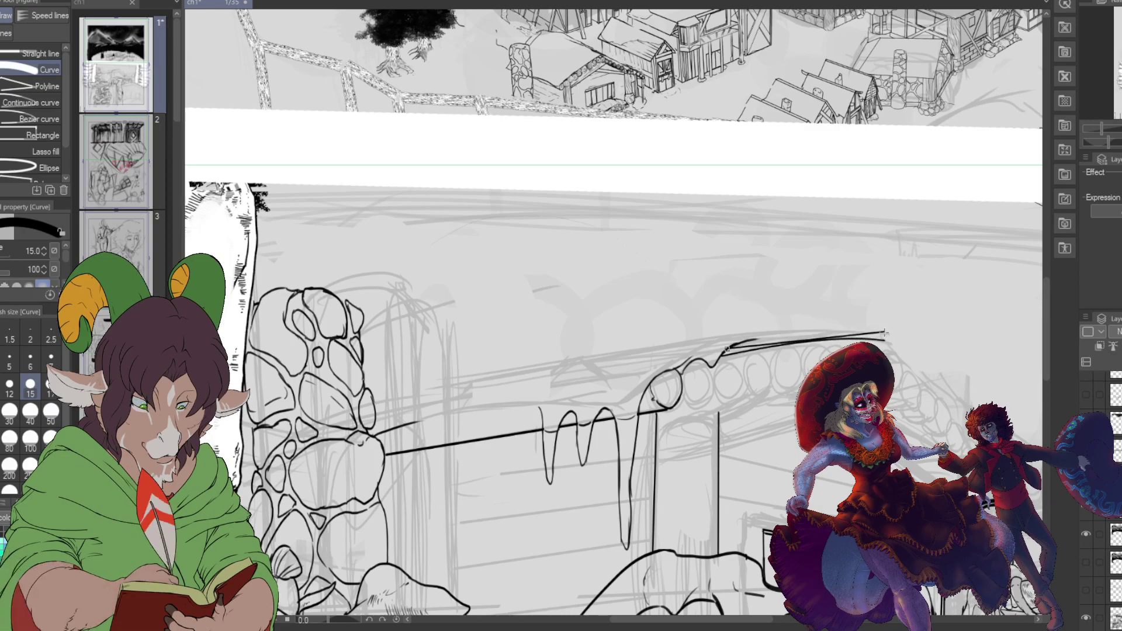
left_click(858, 325)
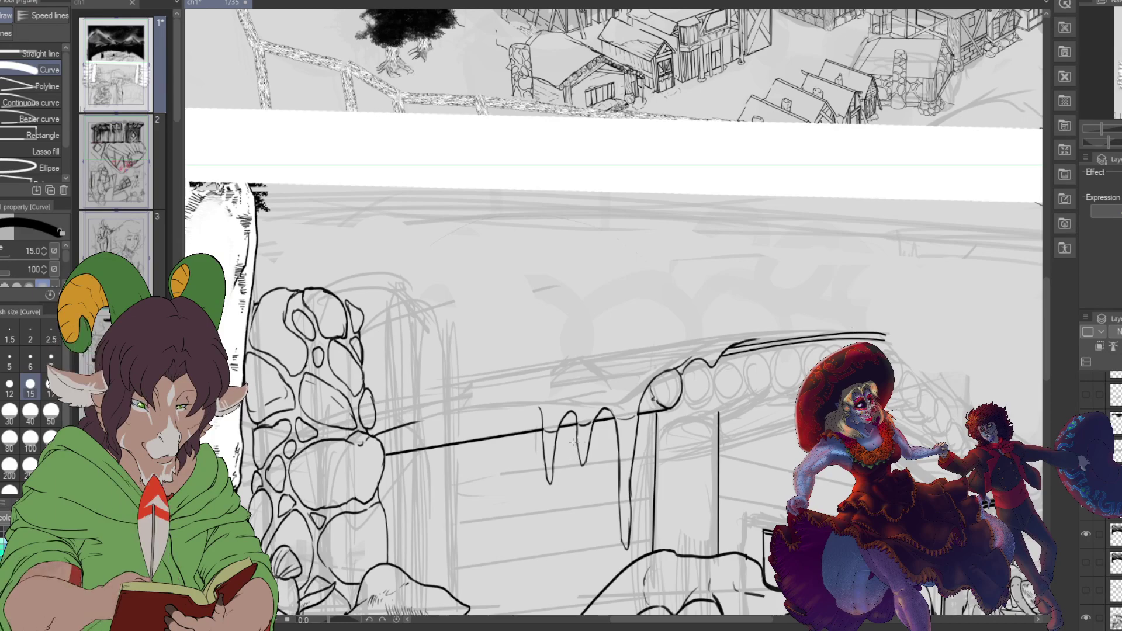
Step: Detail the icicles and ink the dripping snow edge along the eave, plus the upper snow line beside the stone tower, with K Hard 2
key("b")
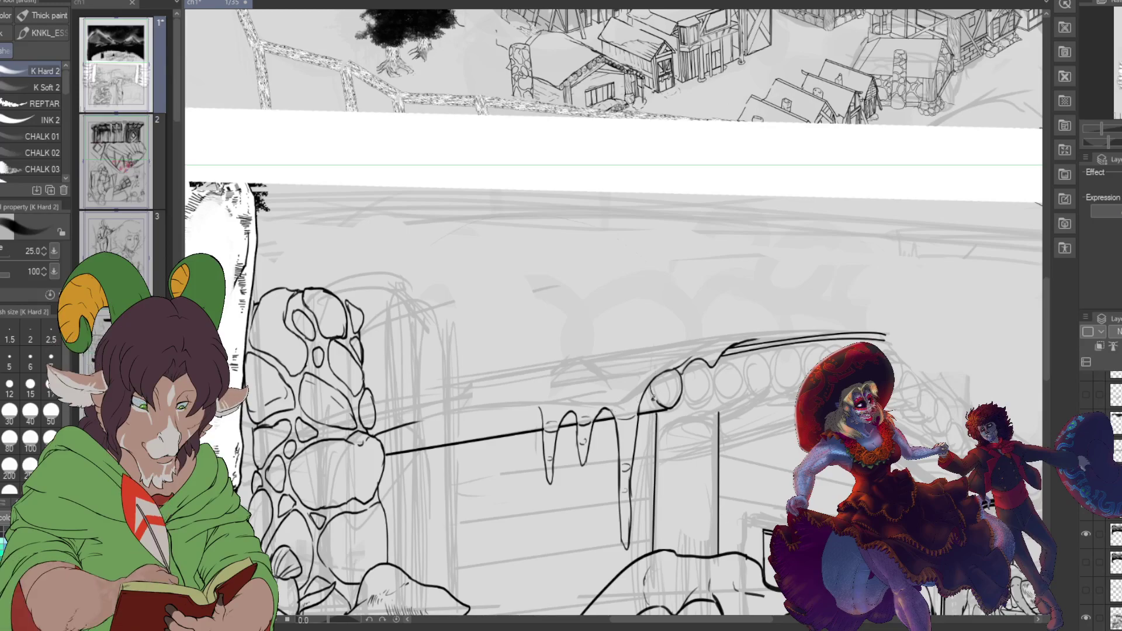
mouse_move(416, 422)
left_mouse_down()
mouse_move(442, 438)
mouse_move(473, 412)
mouse_move(529, 409)
left_mouse_up()
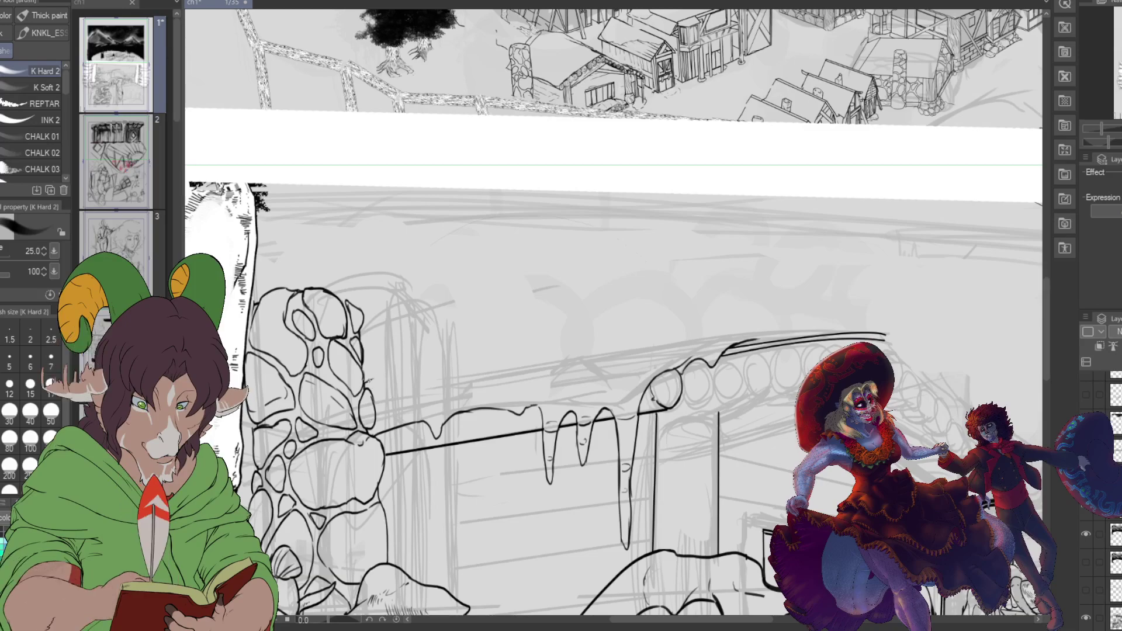
mouse_move(367, 381)
left_mouse_down()
mouse_move(404, 372)
mouse_move(457, 383)
left_mouse_up()
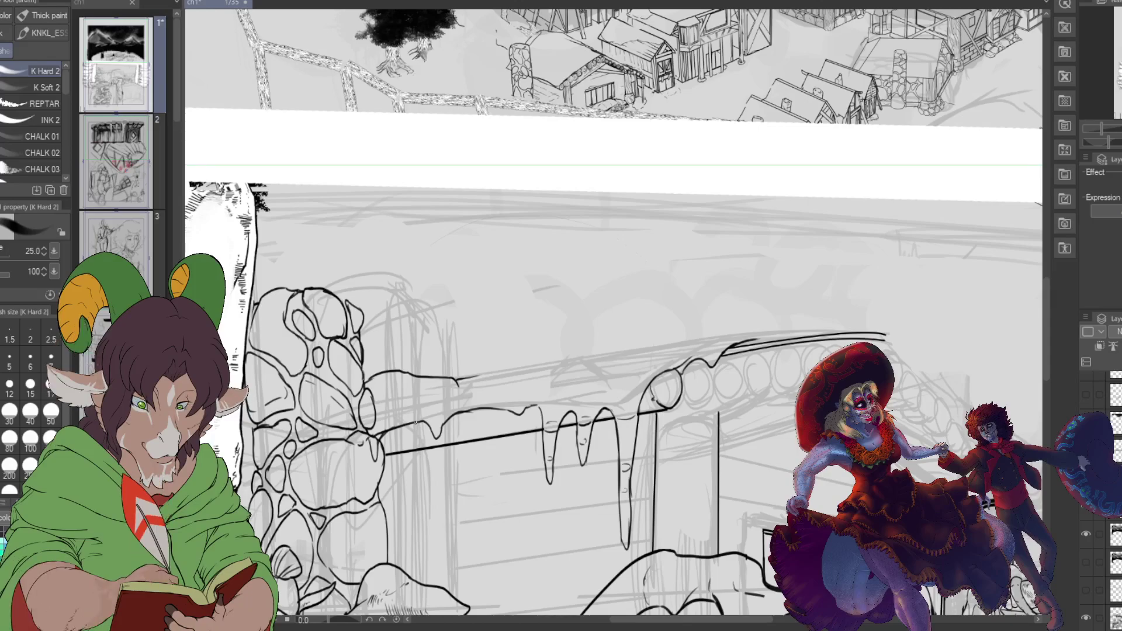
key("e")
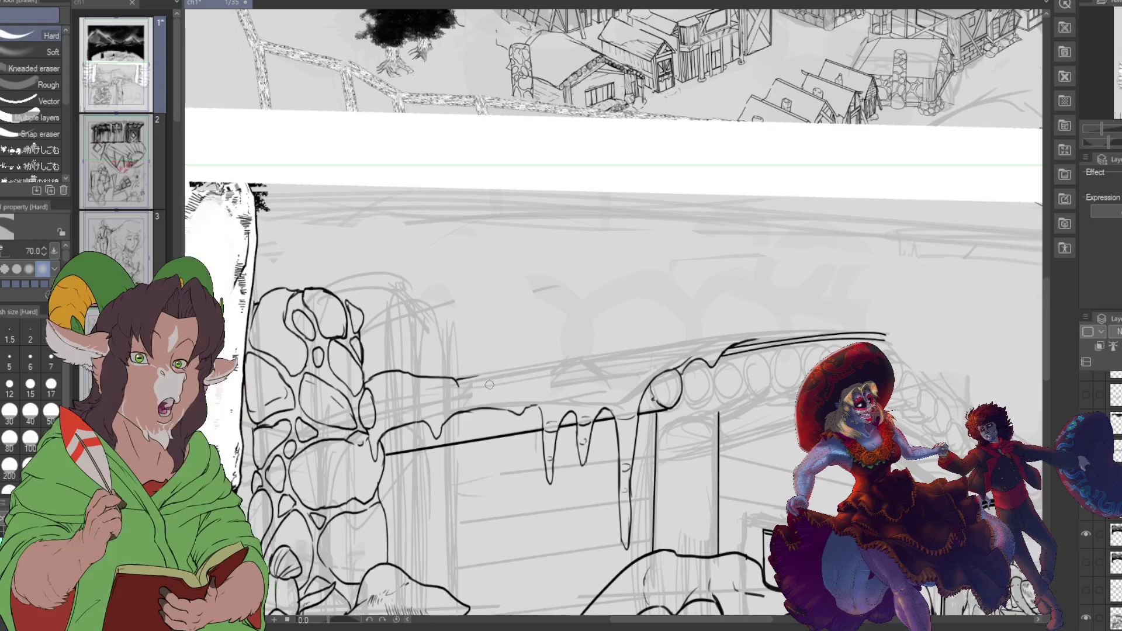
key("b")
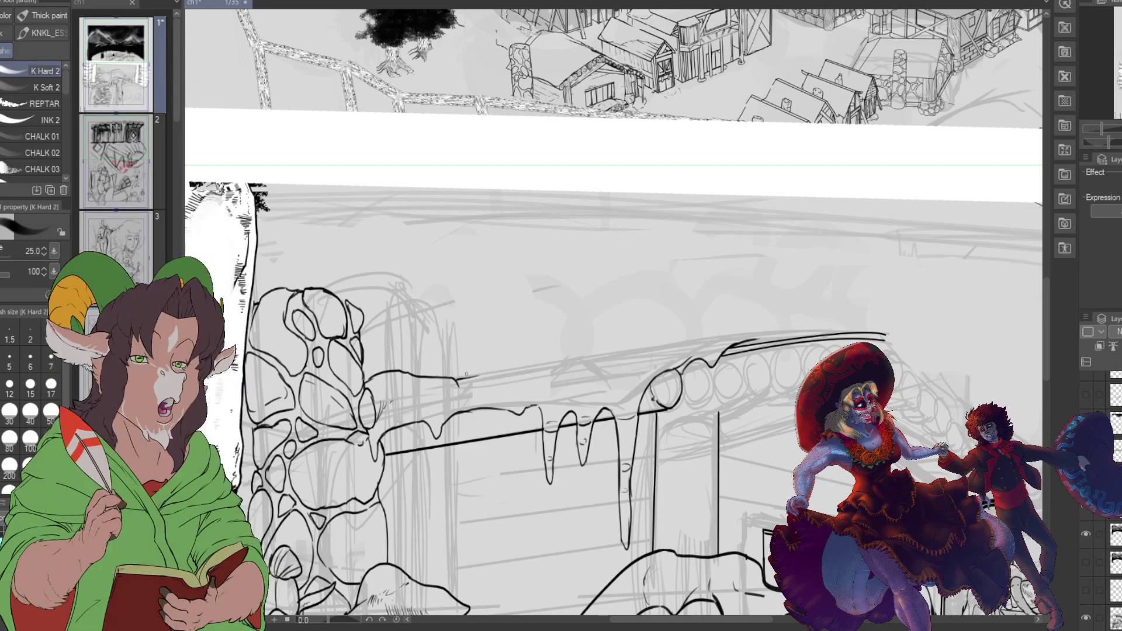
Step: Ink the bumpy snow mound on top of the roof and join its outline to the snow line beside the stone tower
scroll(419, 392, "down", 2)
scroll(314, 294, "right", 5)
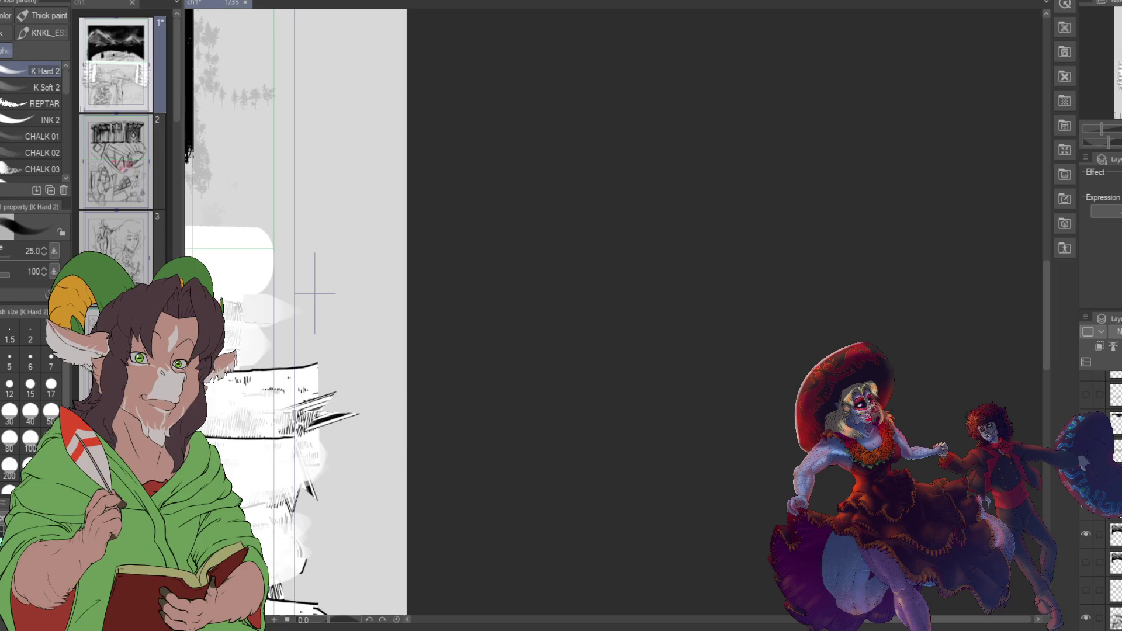
scroll(315, 293, "left", 5)
scroll(314, 293, "up", 2)
scroll(492, 388, "down", 3)
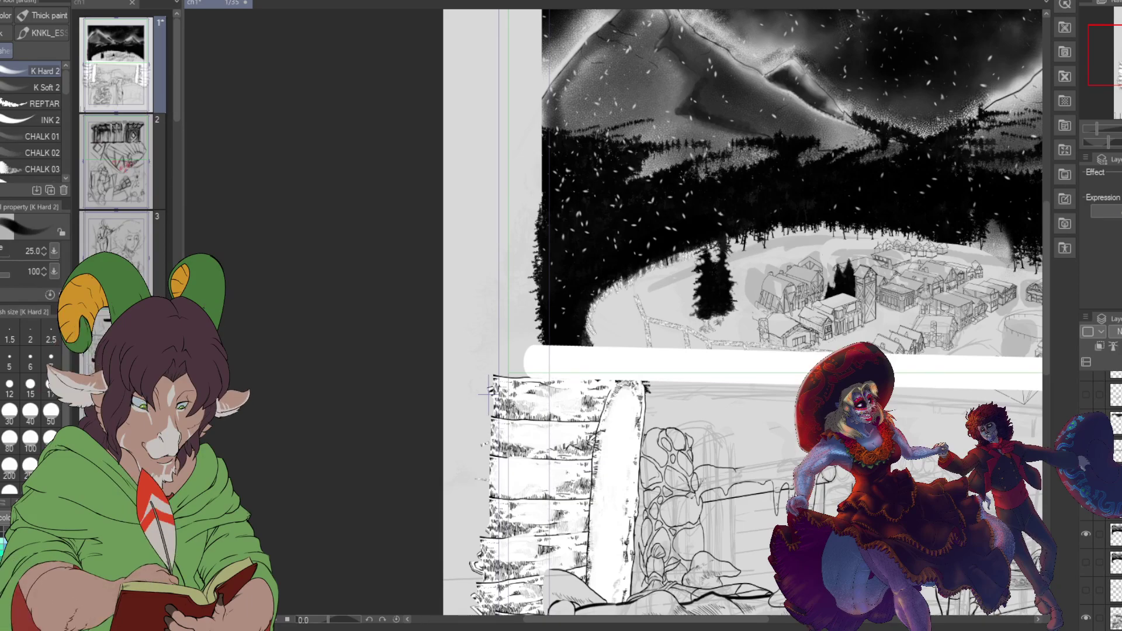
scroll(488, 394, "up", 2)
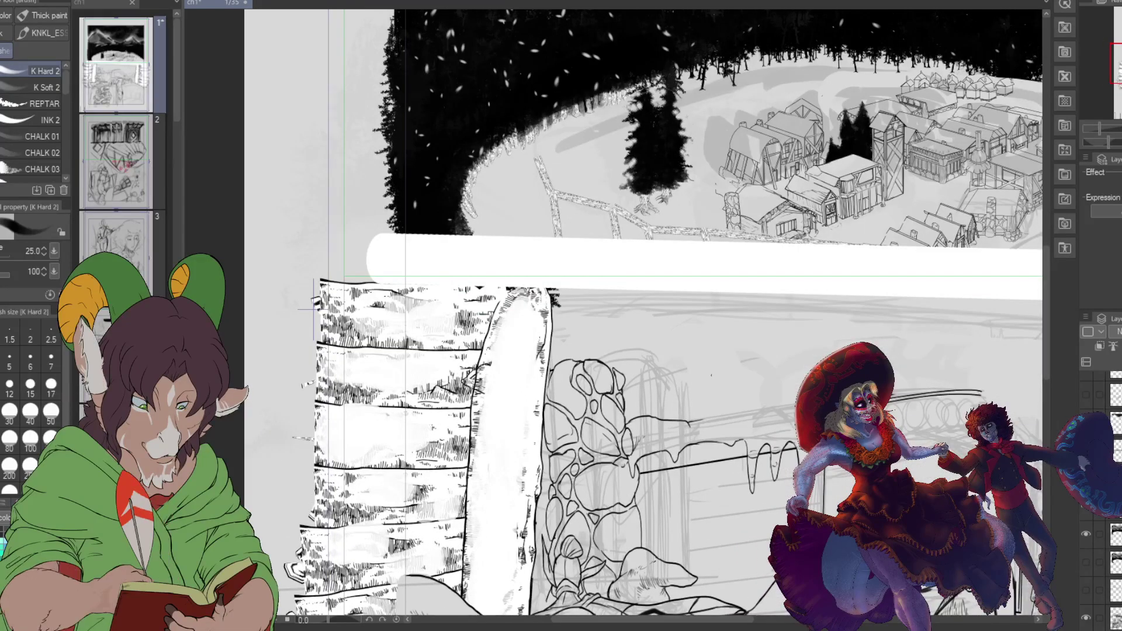
scroll(979, 368, "up", 3)
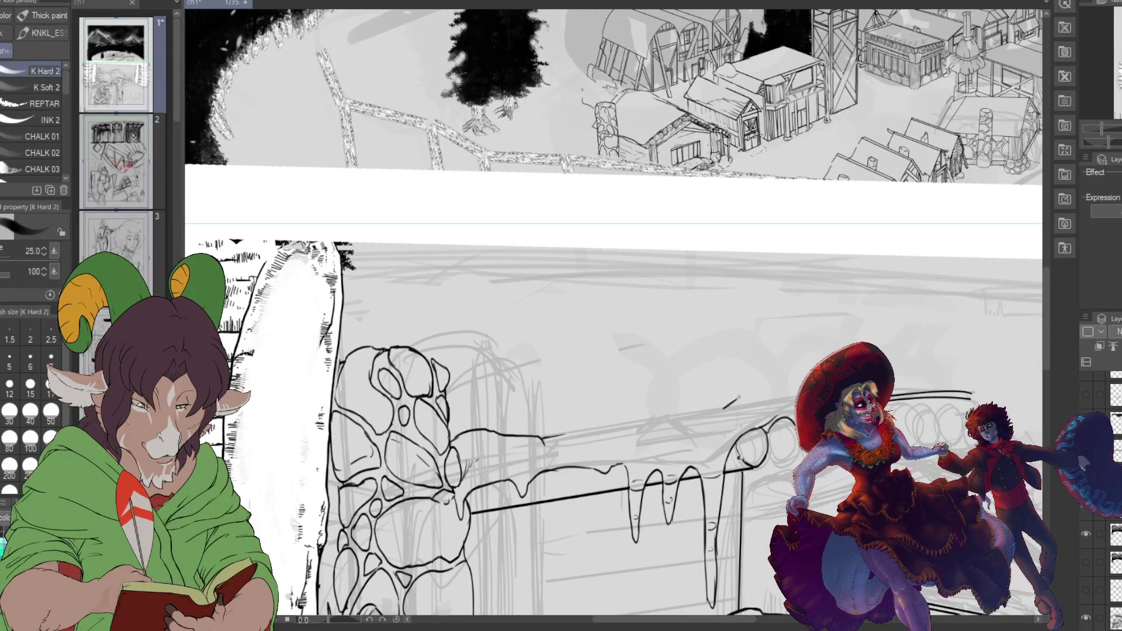
left_click_drag(753, 397, 797, 386)
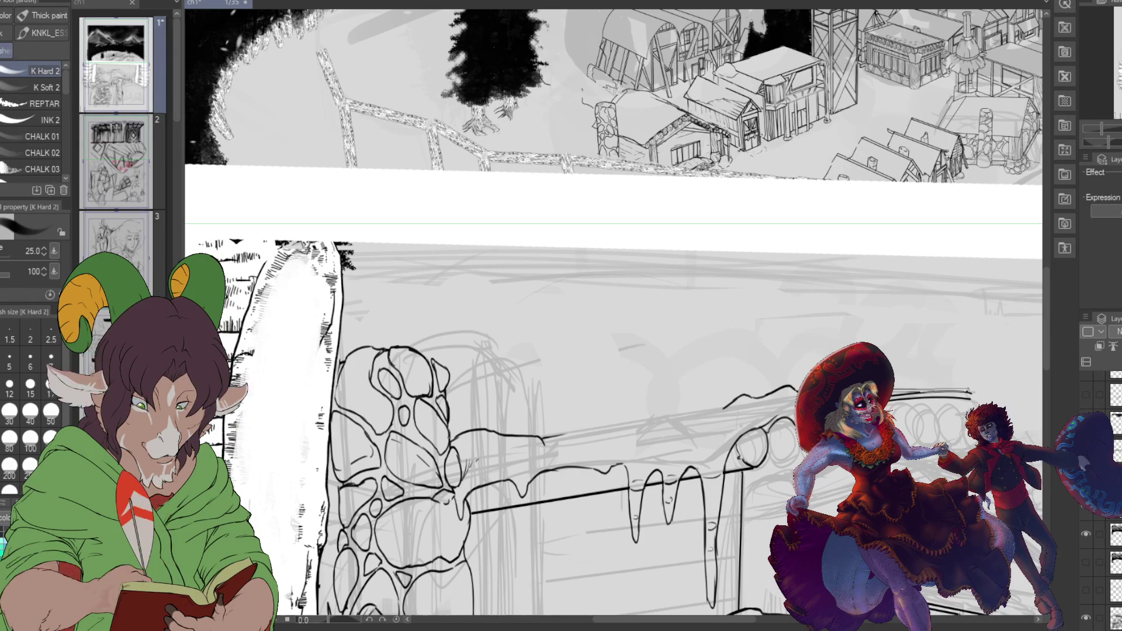
left_click_drag(894, 391, 968, 391)
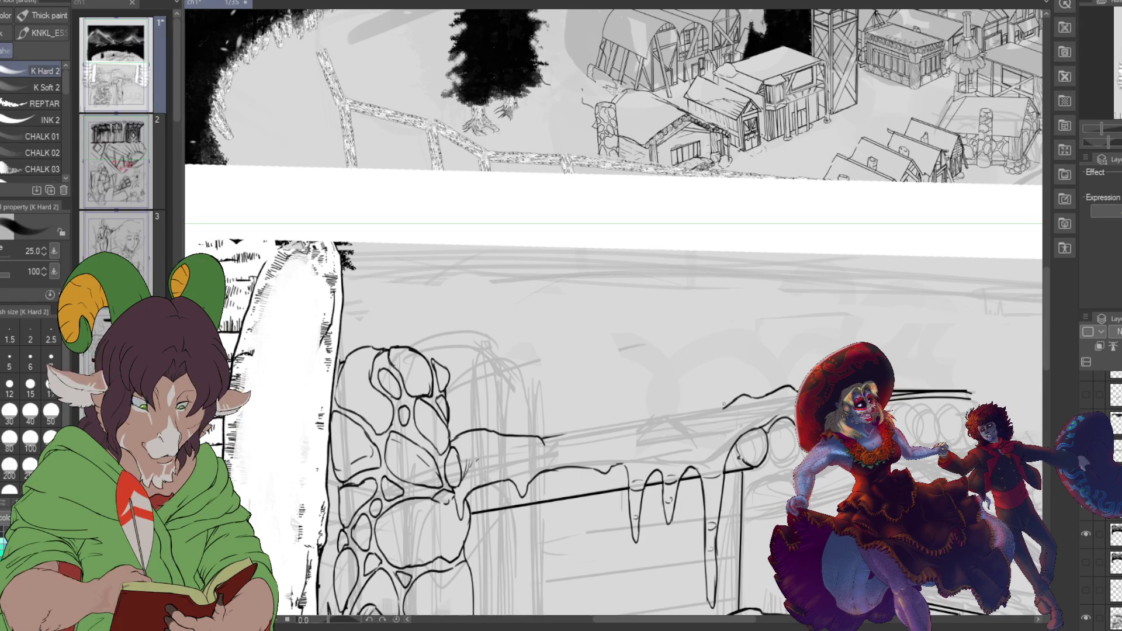
mouse_move(723, 405)
left_mouse_down()
mouse_move(694, 400)
mouse_move(650, 422)
left_mouse_up()
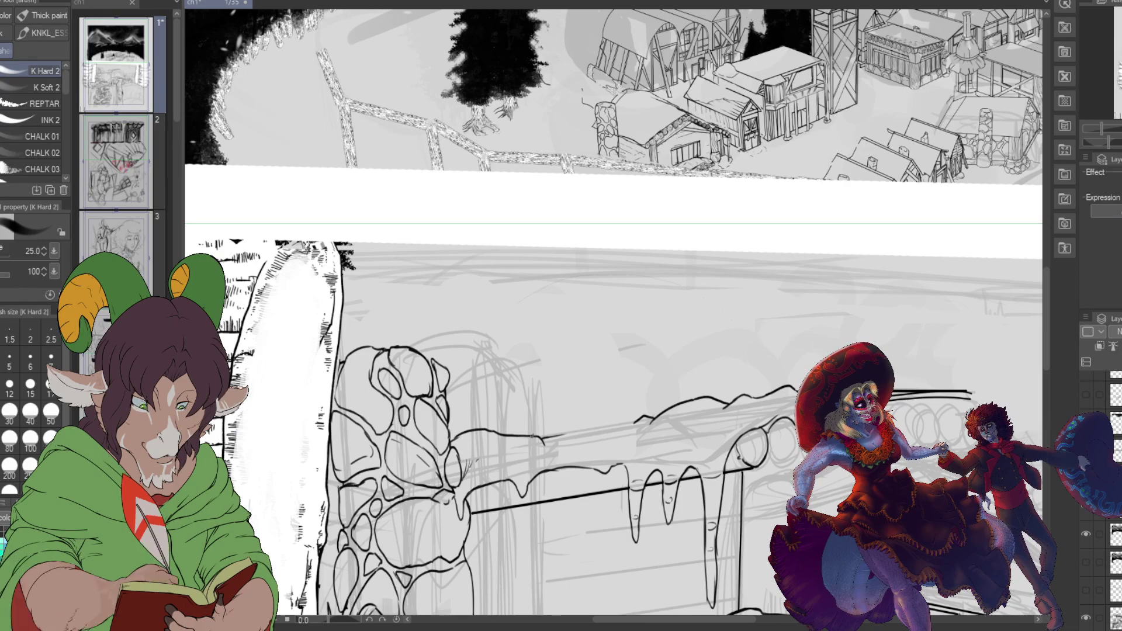
left_click_drag(635, 420, 535, 437)
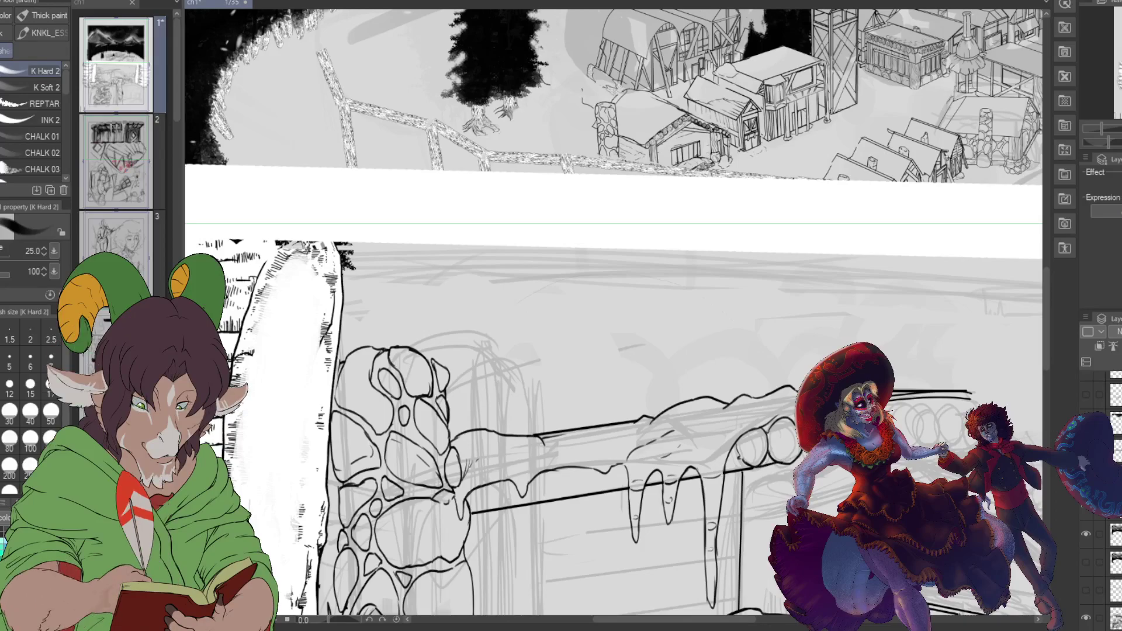
Step: Ink growth rings in the first two round log ends and add two more ringed log ends beside them under the roof edge
mouse_move(781, 443)
left_mouse_down()
mouse_move(790, 454)
mouse_move(791, 430)
left_mouse_up()
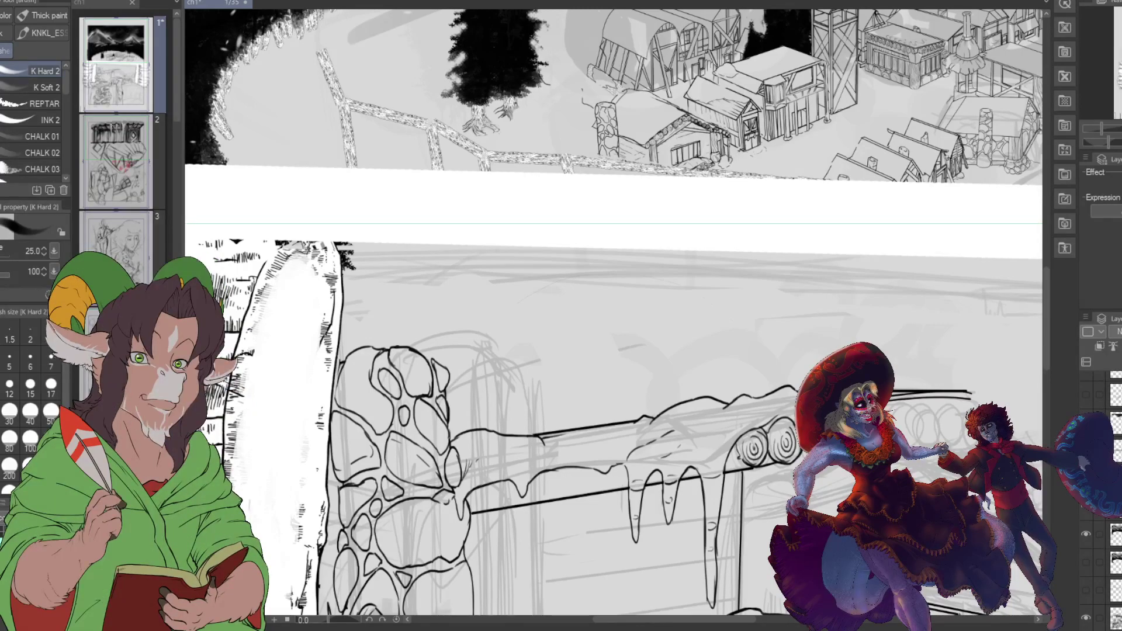
left_click_drag(734, 619, 760, 620)
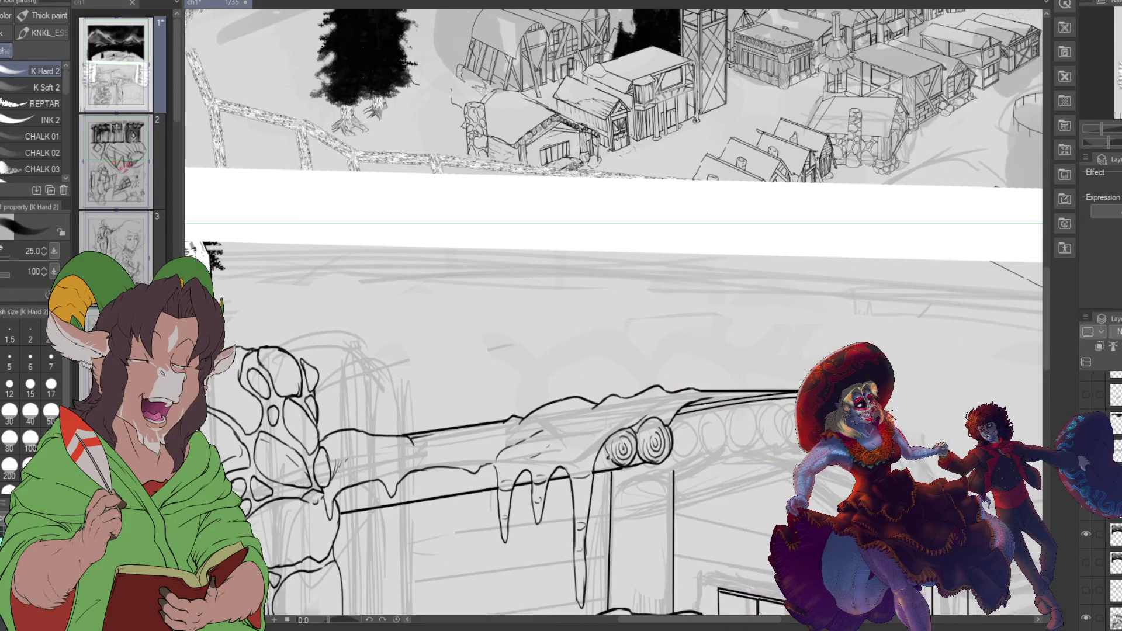
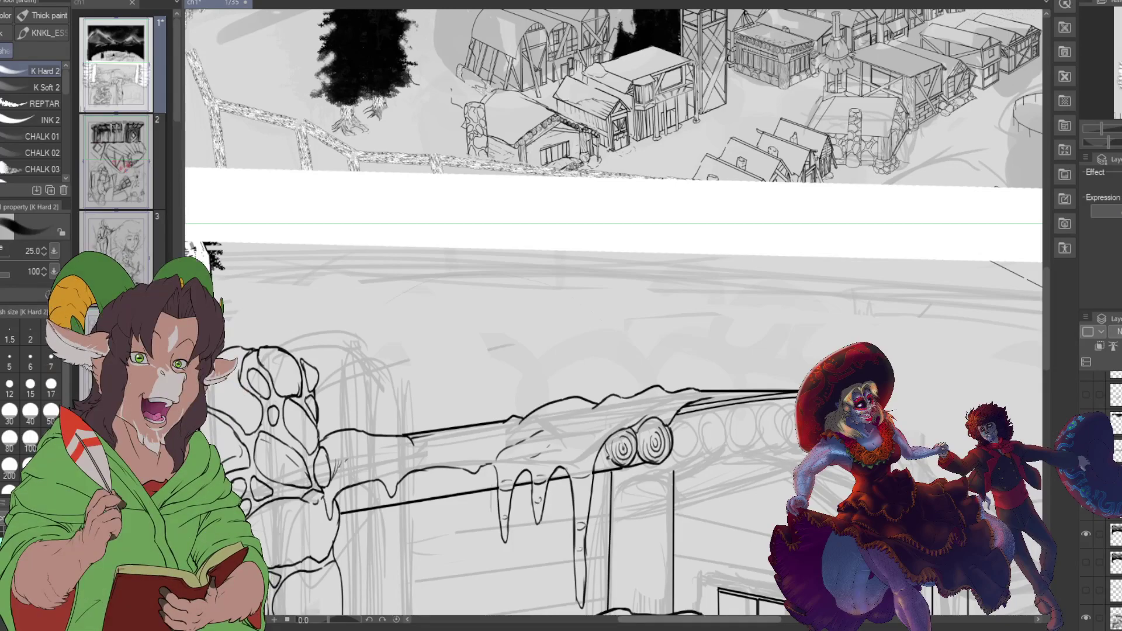
scroll(710, 624, "right", 3)
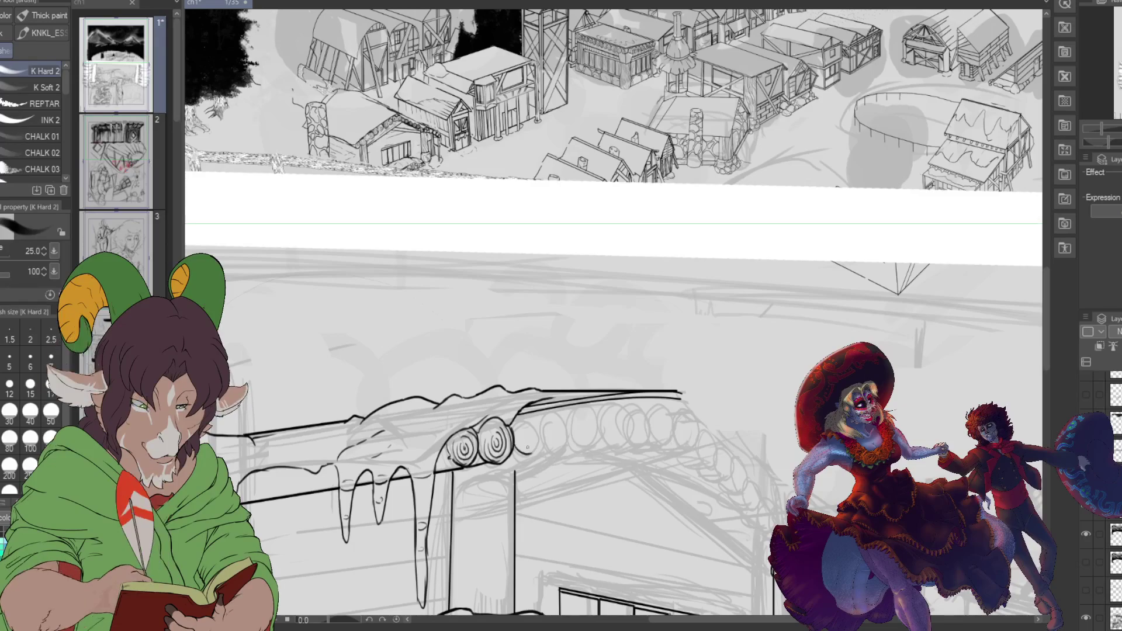
left_click_drag(530, 439, 534, 454)
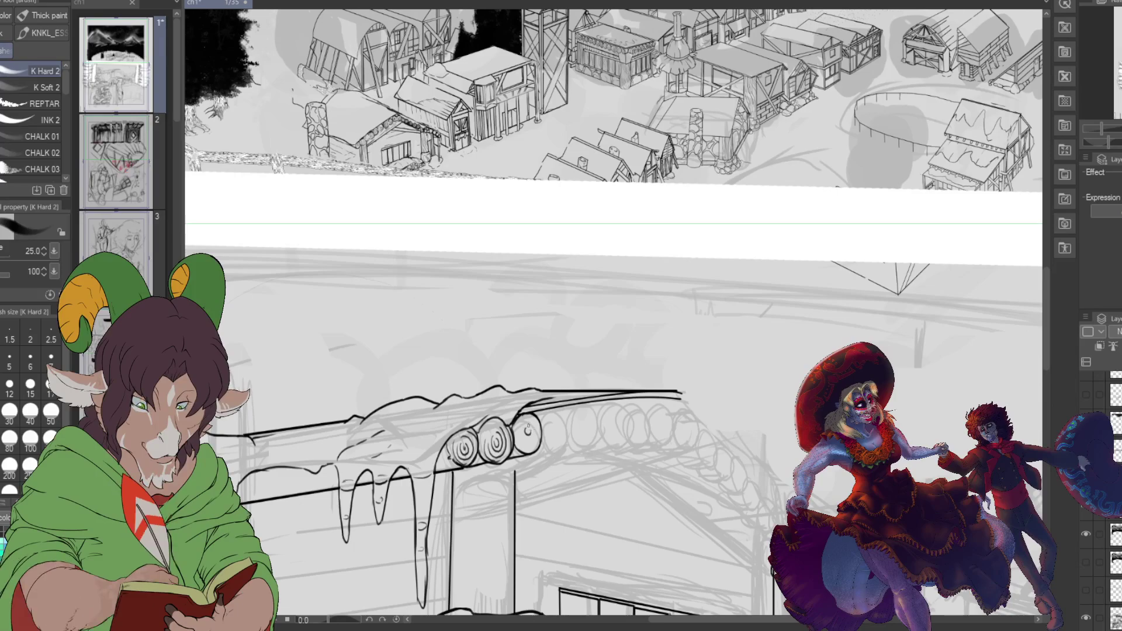
mouse_move(522, 437)
left_mouse_down()
mouse_move(539, 433)
mouse_move(539, 417)
left_mouse_up()
left_click_drag(554, 450, 566, 447)
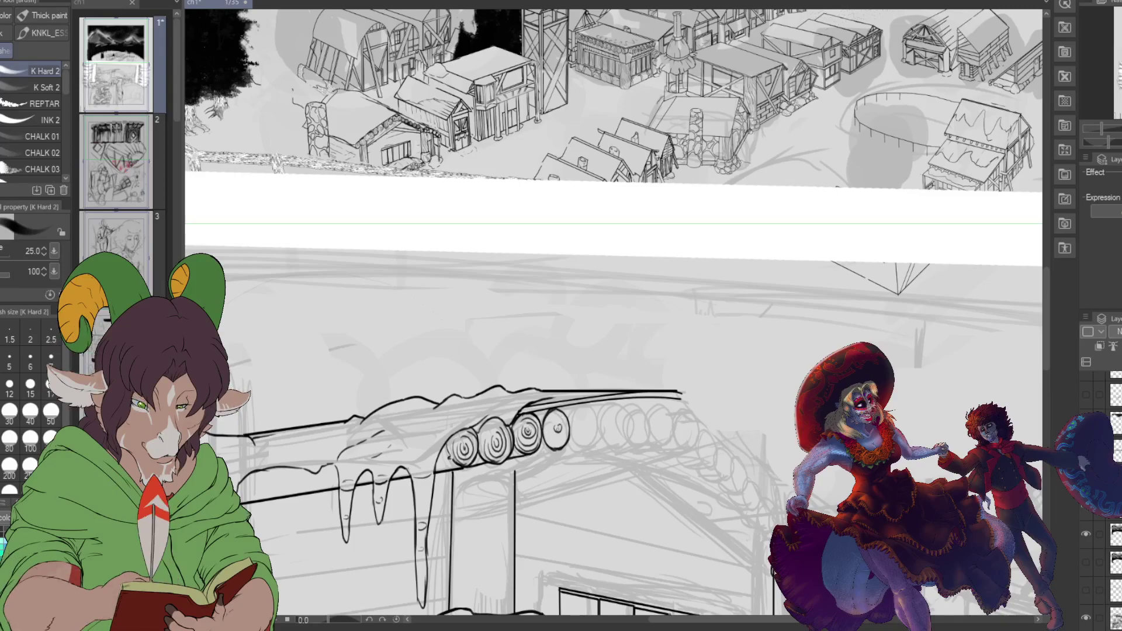
mouse_move(553, 420)
left_mouse_down()
mouse_move(552, 437)
mouse_move(565, 421)
mouse_move(555, 419)
left_mouse_up()
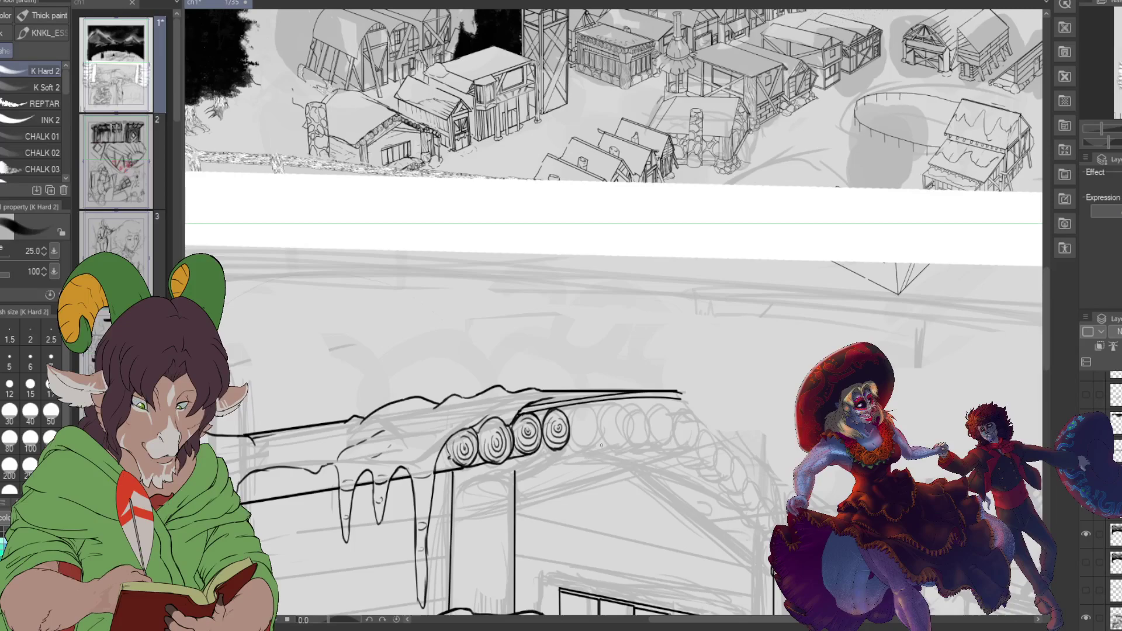
Step: Ink short texture strokes along the snowy eave between the stone tower and the icicles with K Hard 2 at size 25
scroll(601, 445, "down", 3)
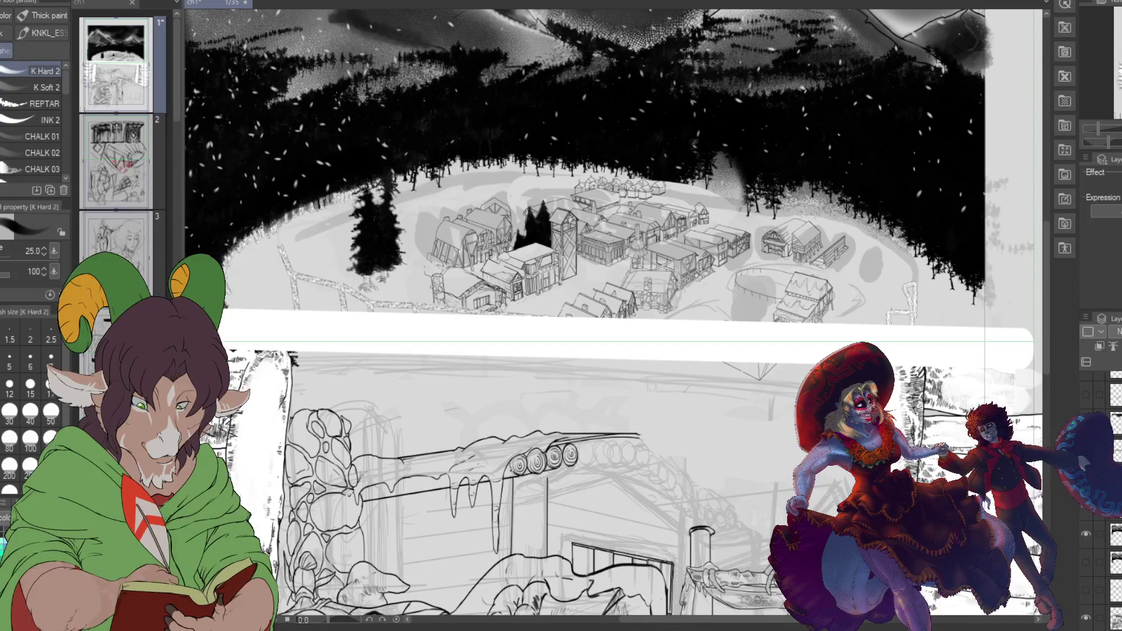
scroll(398, 485, "up", 2)
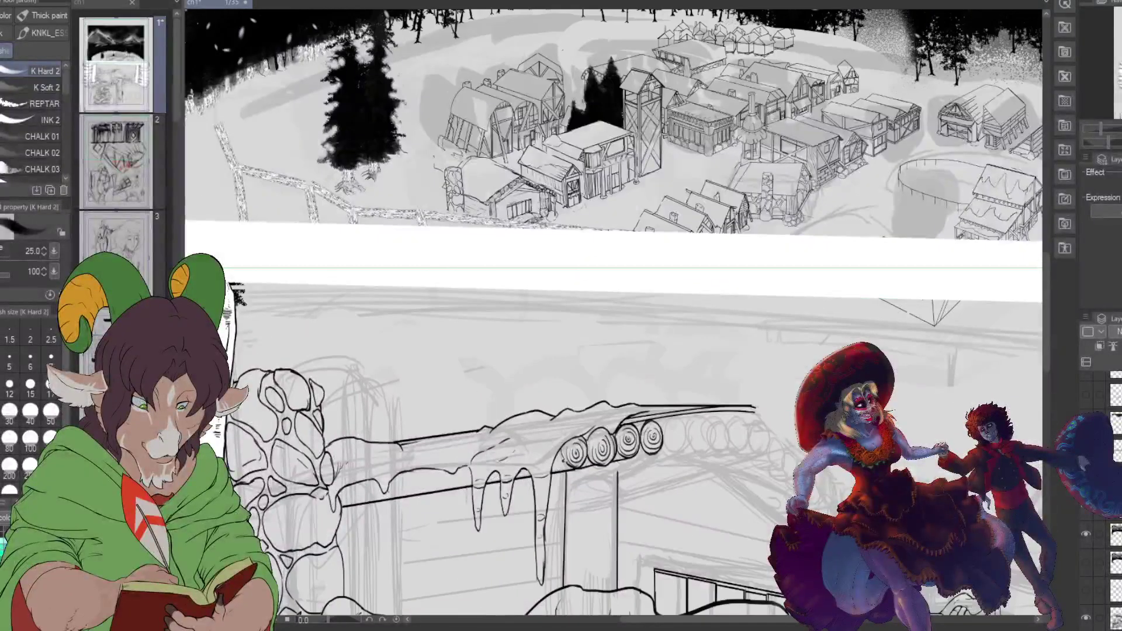
scroll(396, 489, "up", 1)
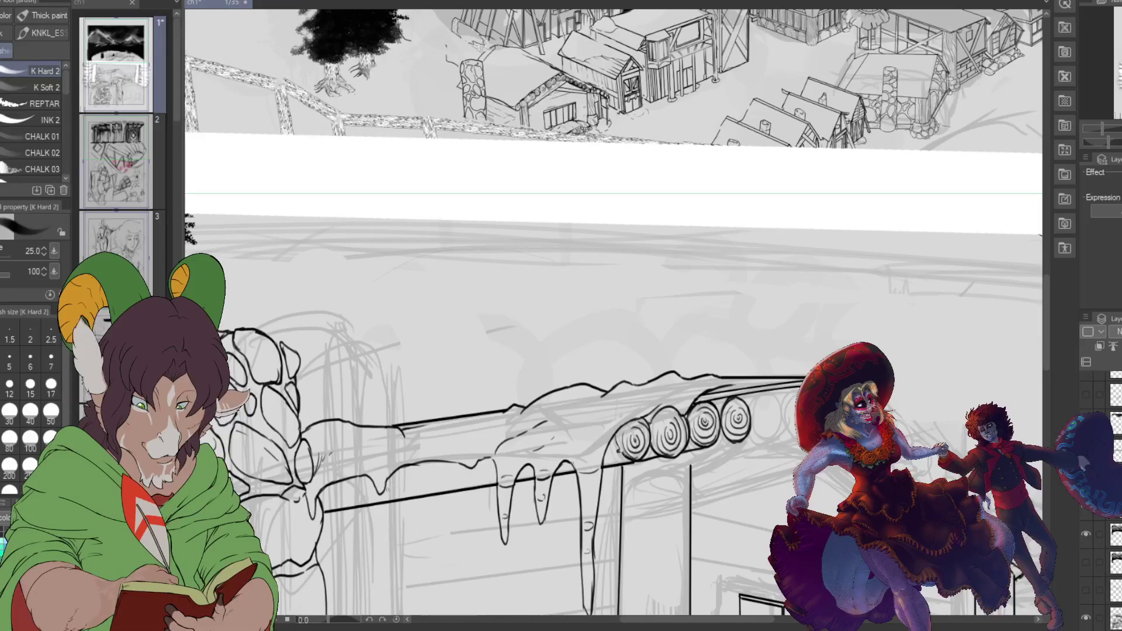
left_click_drag(390, 487, 413, 482)
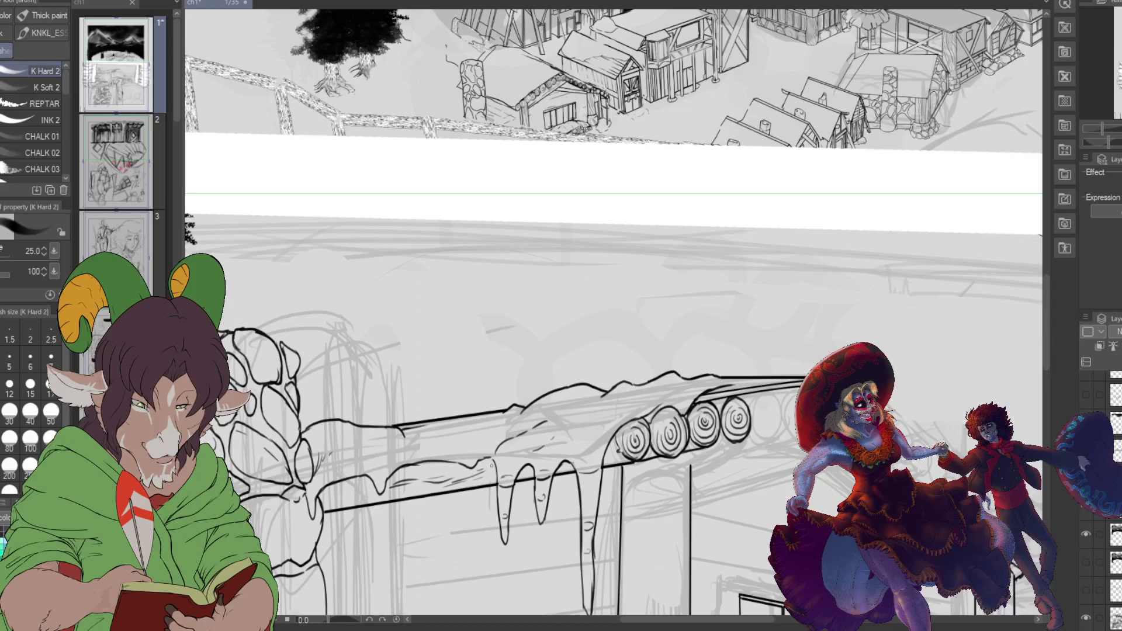
Step: Ink the gable of the log building with straight sloping roof lines, a doubled edge beam and short plank ends along the far slope
scroll(494, 461, "down", 3)
scroll(570, 484, "up", 2)
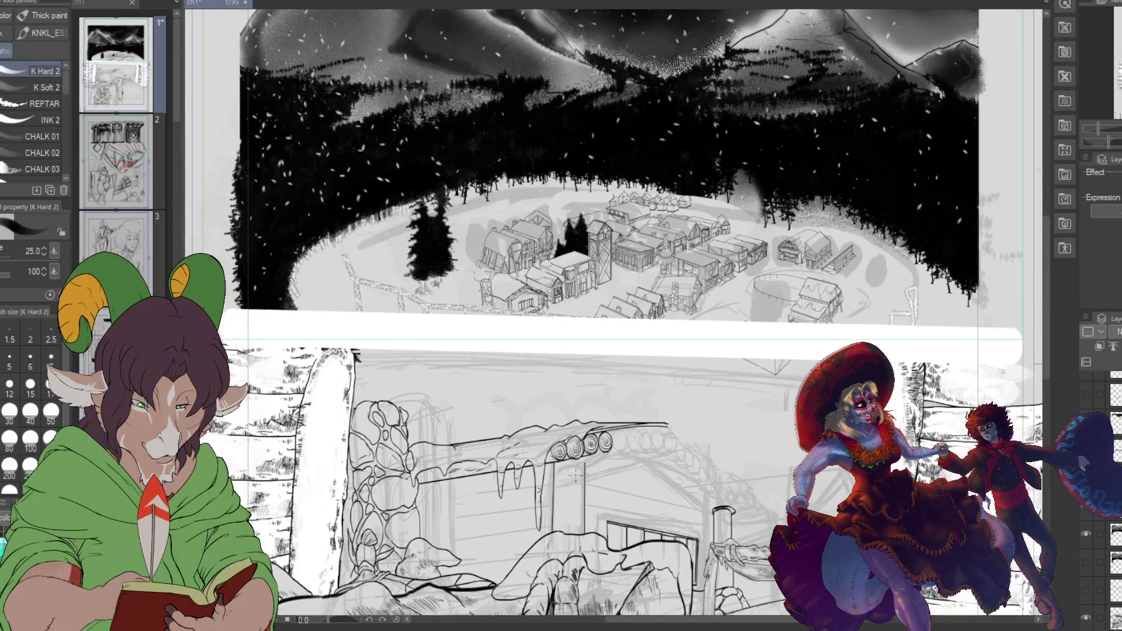
scroll(570, 484, "up", 2)
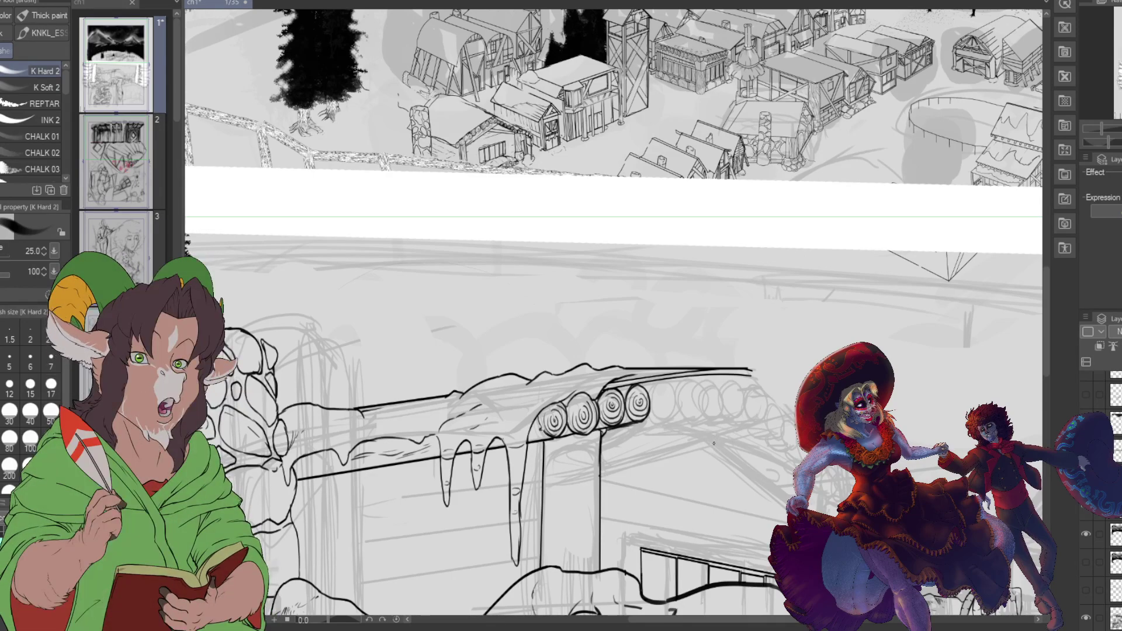
left_click_drag(602, 475, 722, 437)
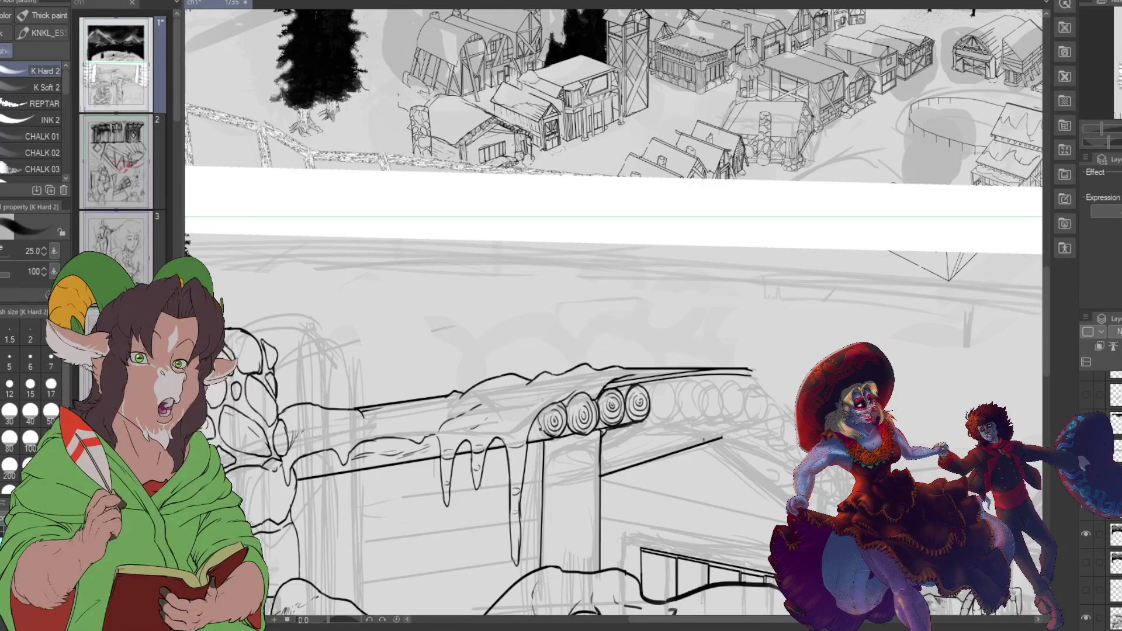
left_click_drag(718, 440, 789, 501)
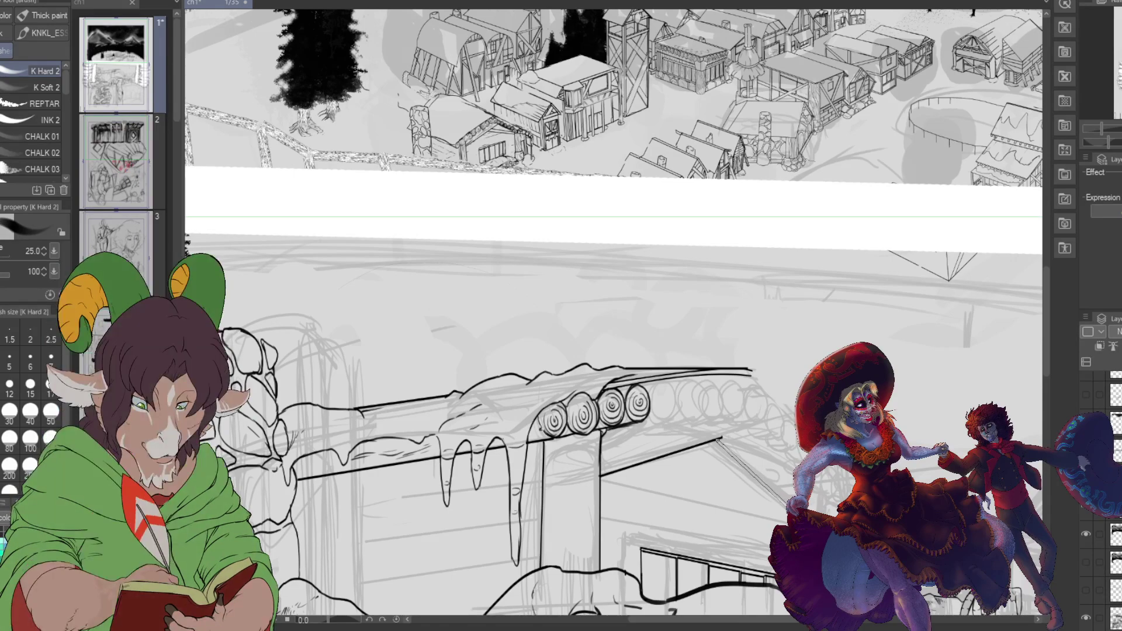
left_click_drag(718, 439, 789, 502)
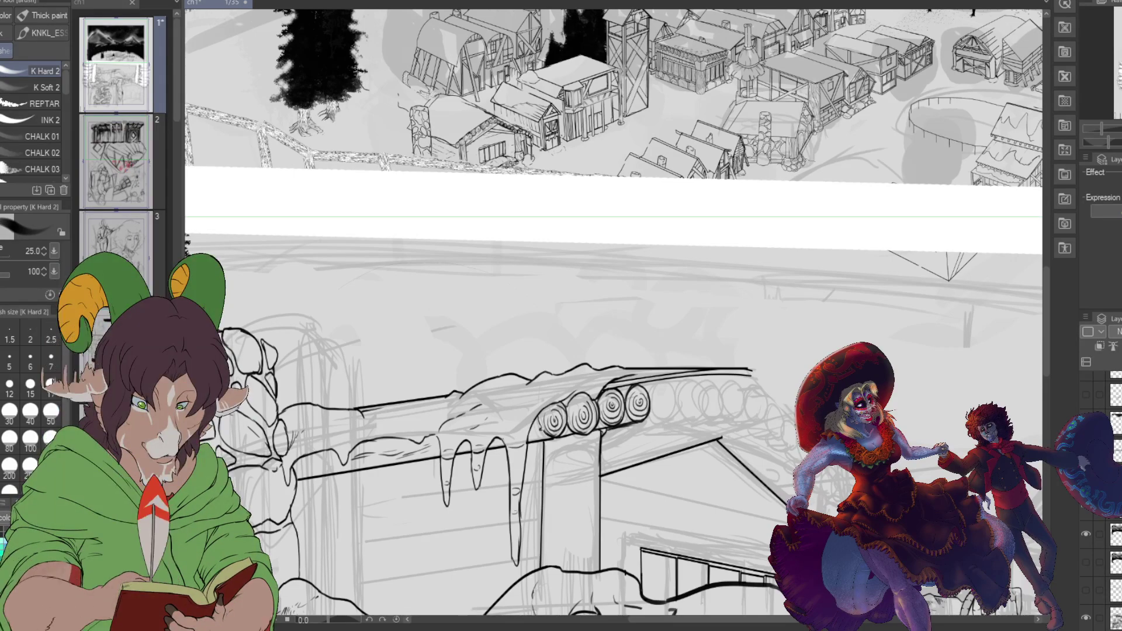
left_click_drag(710, 442, 787, 515)
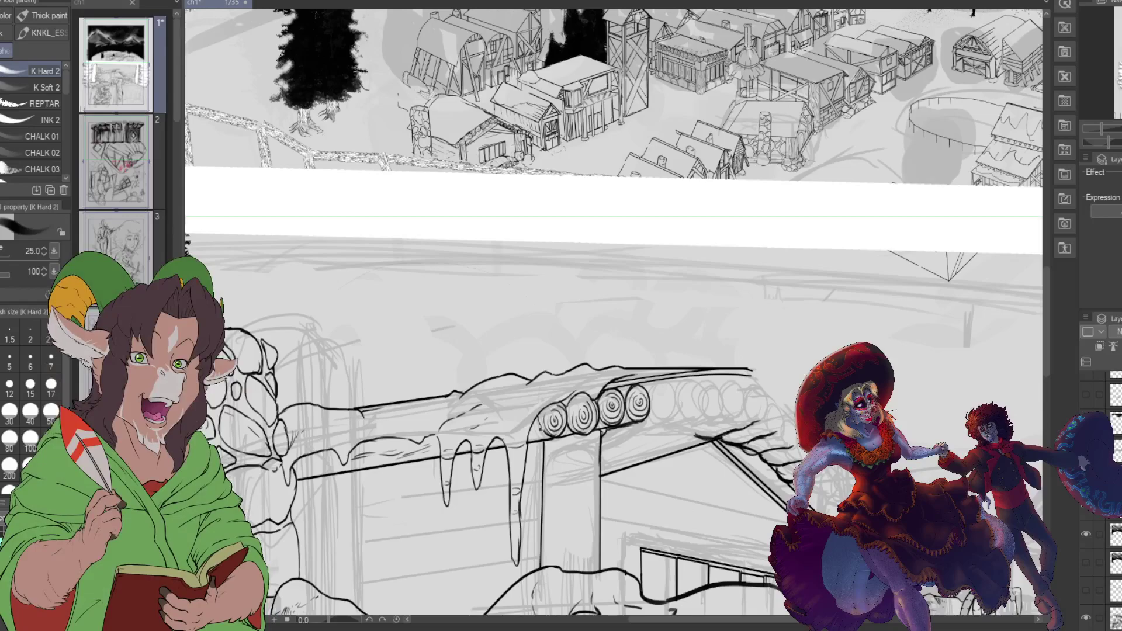
key("e")
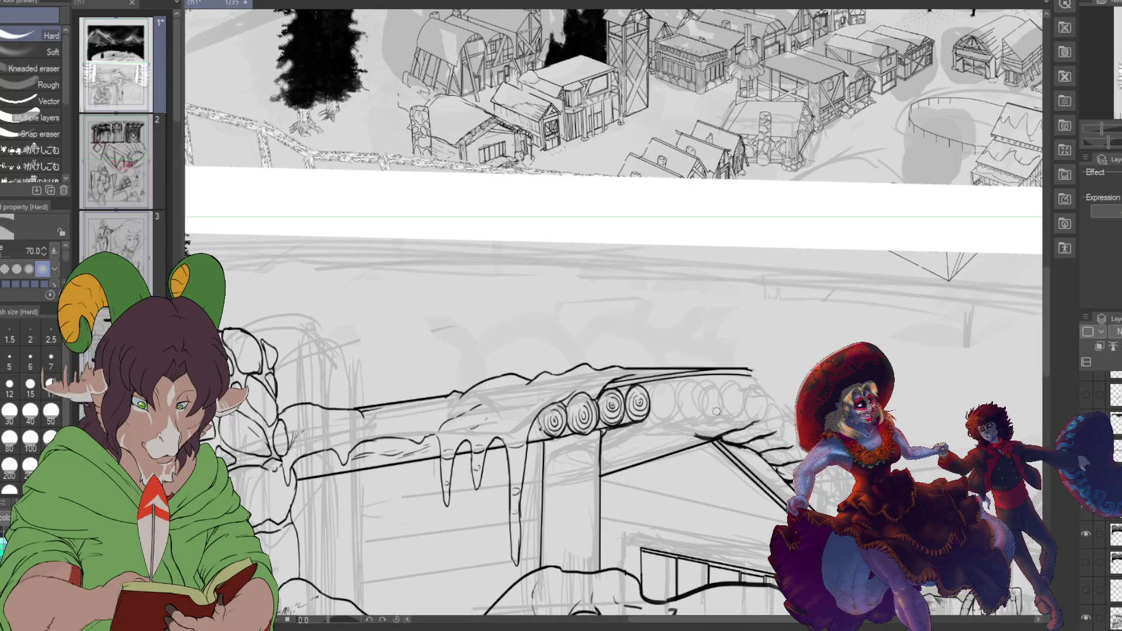
key("b")
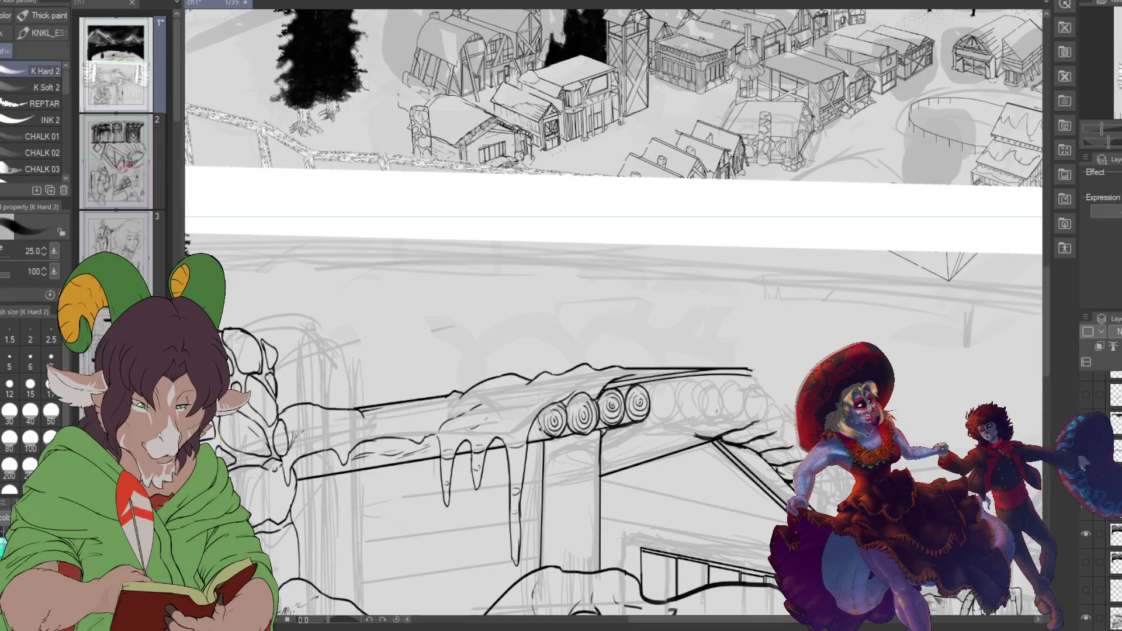
Step: Ink the slanted siding boards on the gable wall above the window with K Hard 2
scroll(717, 411, "down", 4)
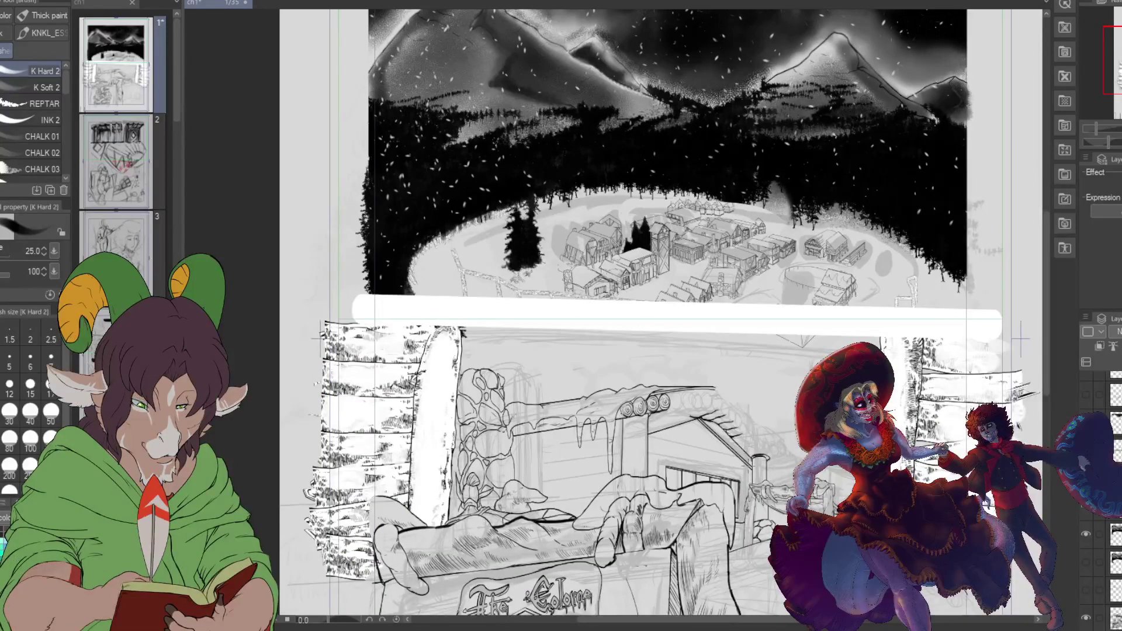
scroll(1020, 338, "up", 3)
scroll(1020, 338, "up", 1)
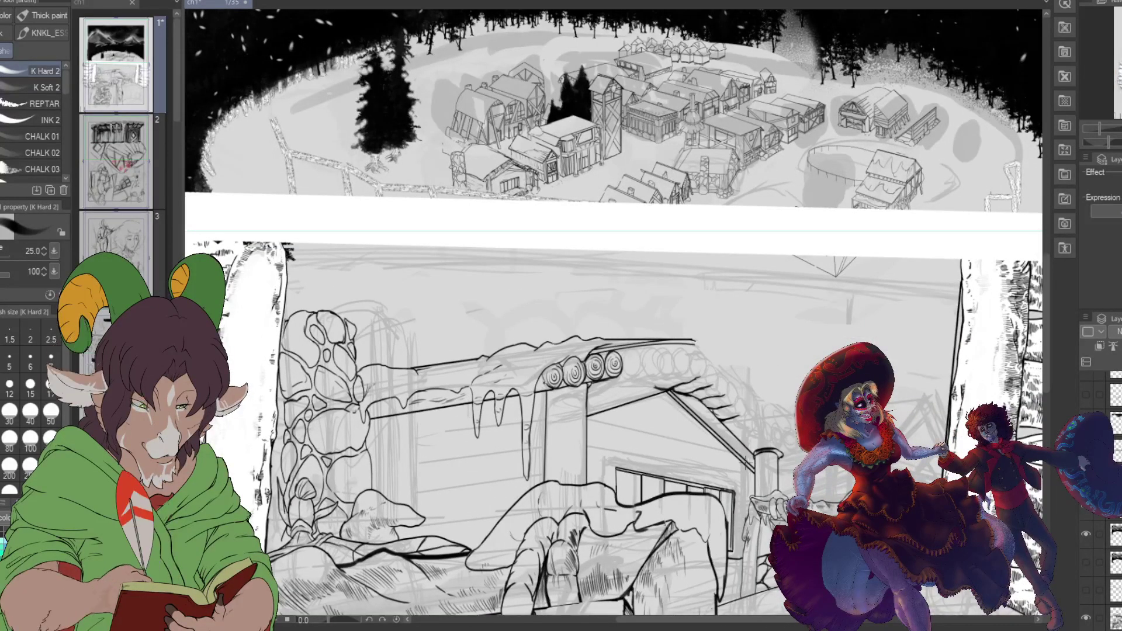
scroll(1020, 338, "down", 3)
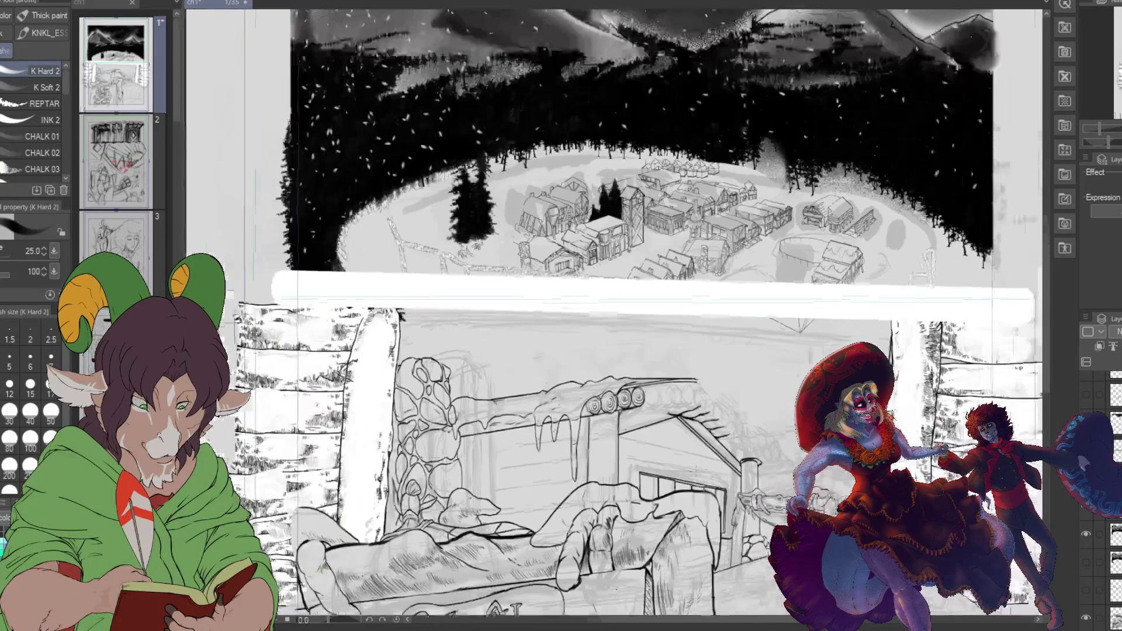
scroll(1020, 338, "up", 4)
scroll(1020, 338, "up", 1)
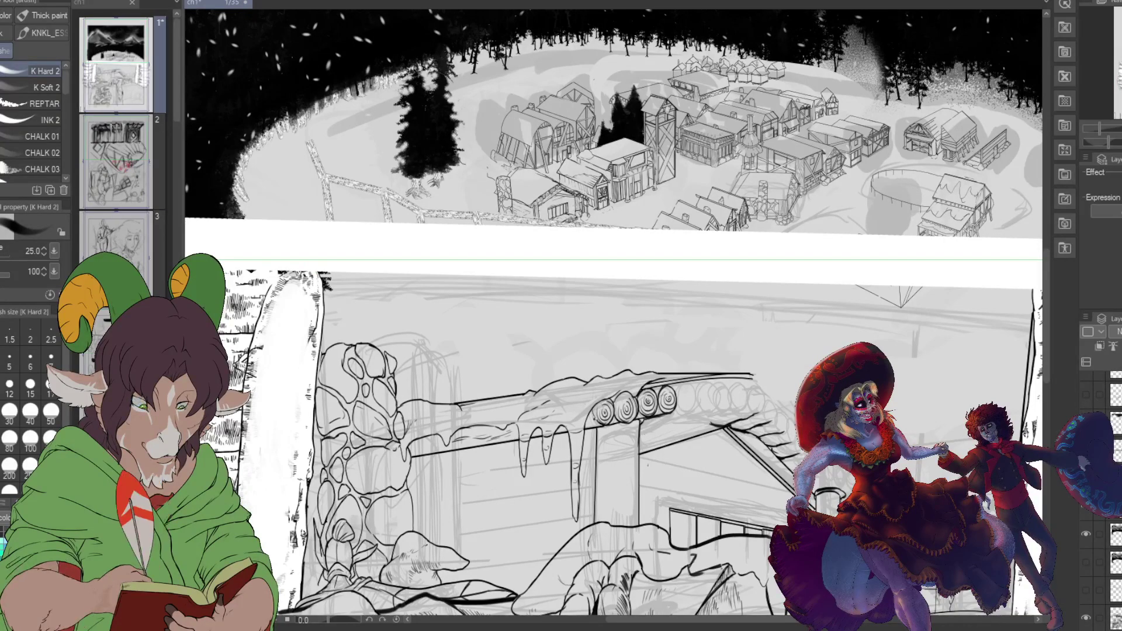
left_click_drag(639, 454, 773, 487)
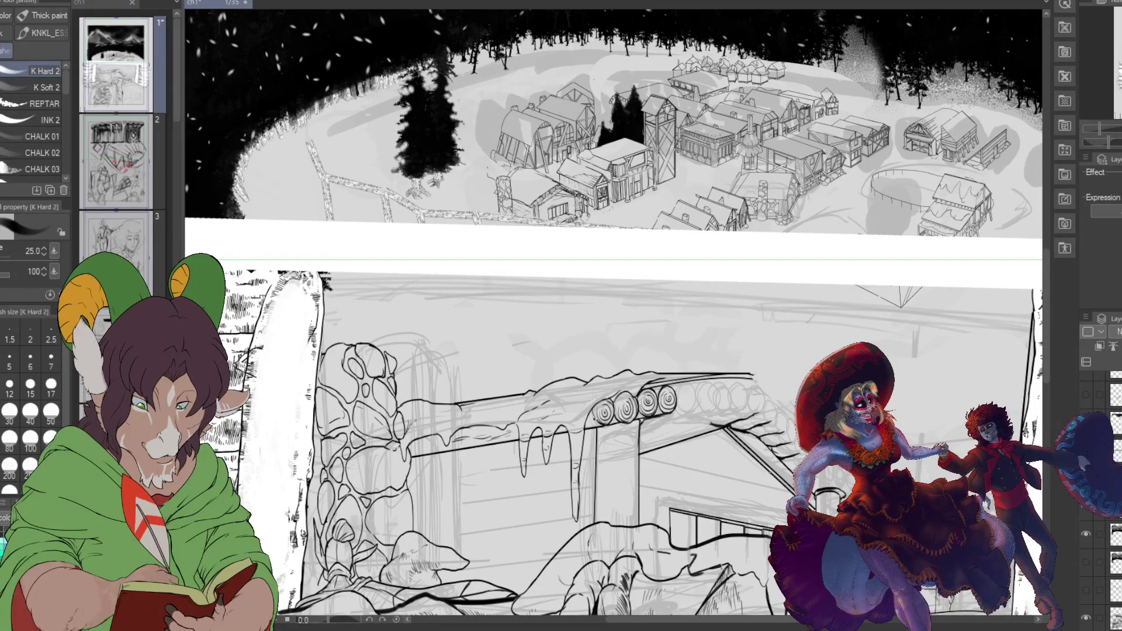
left_click_drag(680, 449, 770, 474)
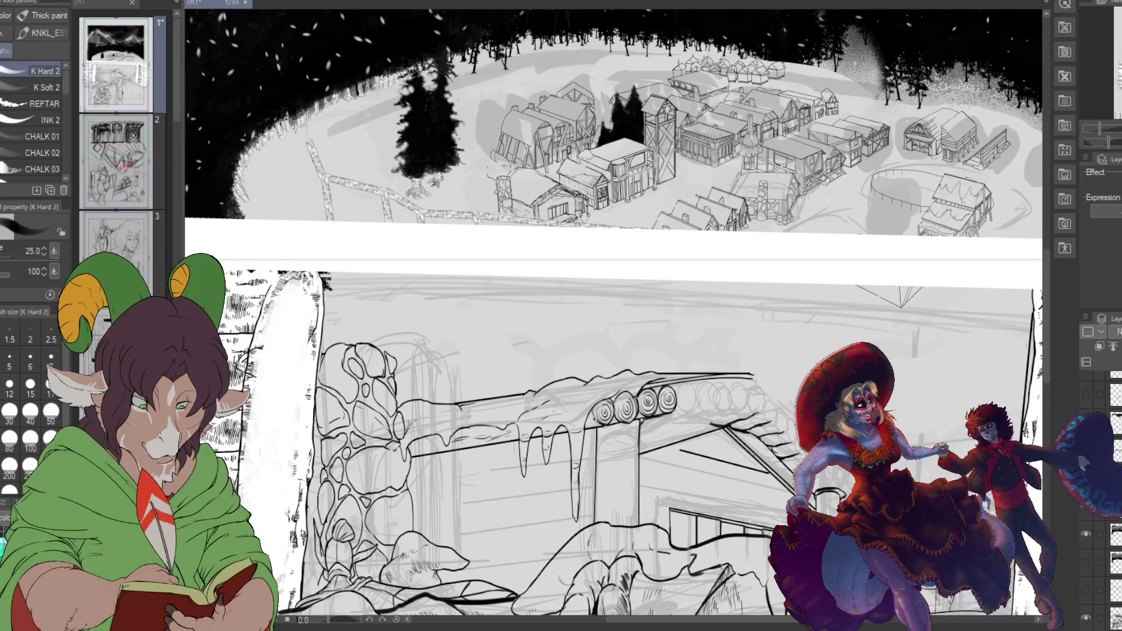
left_click_drag(691, 439, 755, 461)
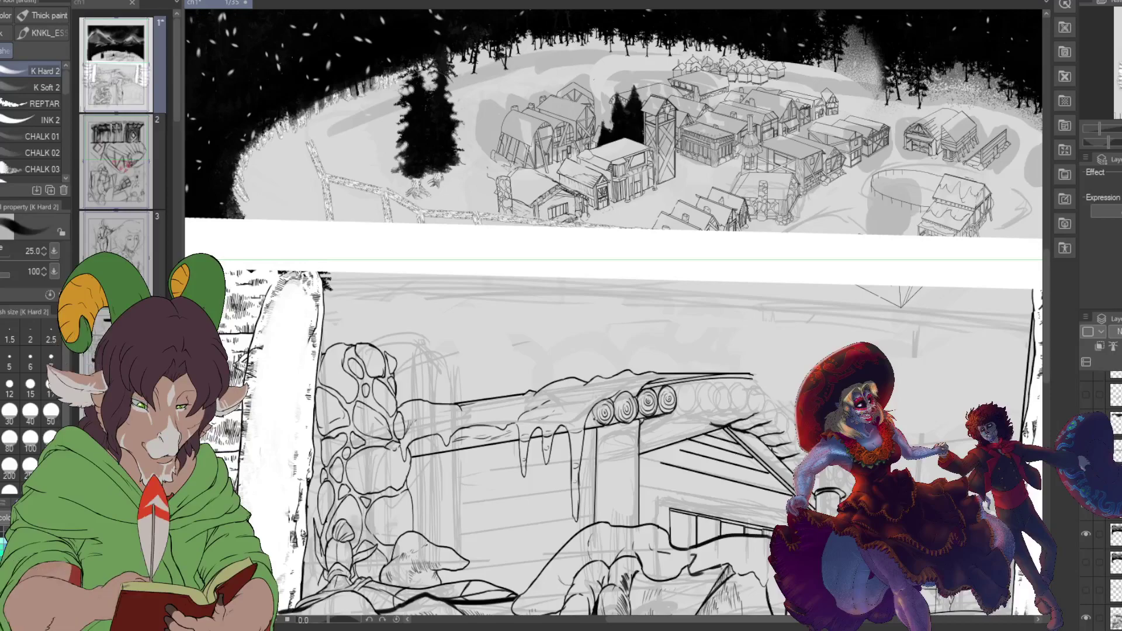
left_click_drag(689, 480, 787, 512)
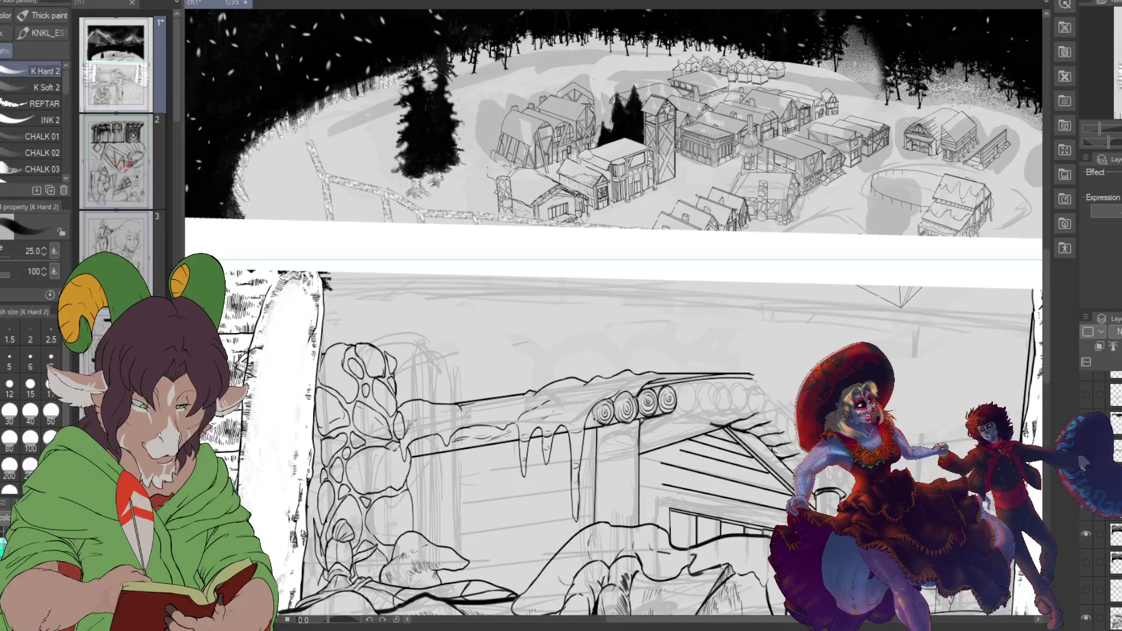
Step: Hide the rough sketch layer and check the clean line art of the log building and the rest of the panel
scroll(614, 316, "down", 3)
scroll(613, 316, "up", 4)
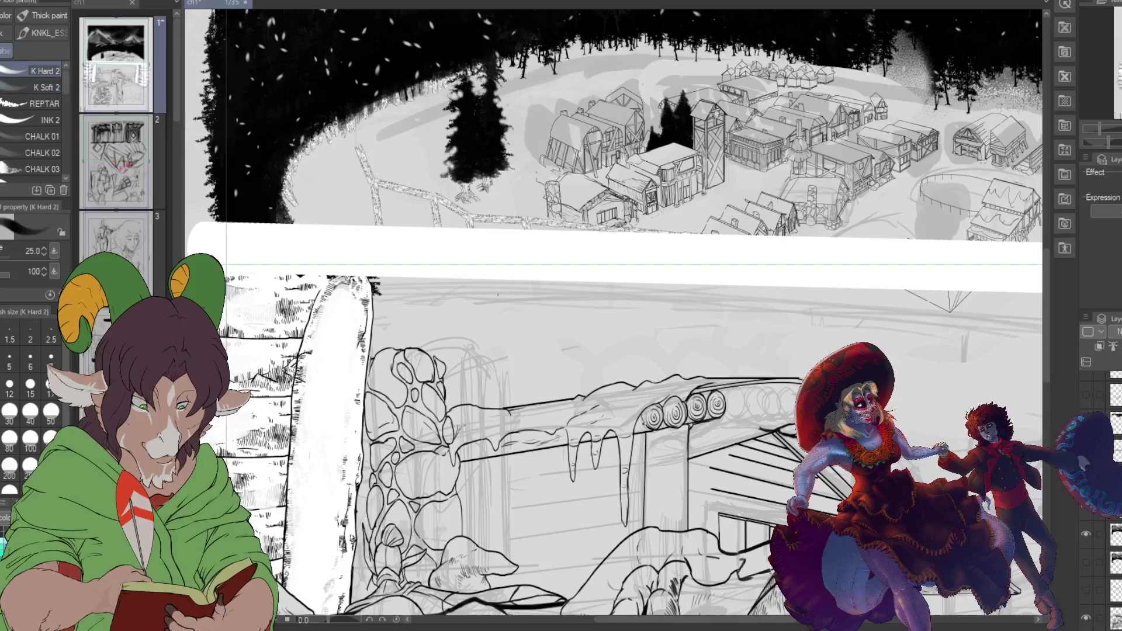
key("e")
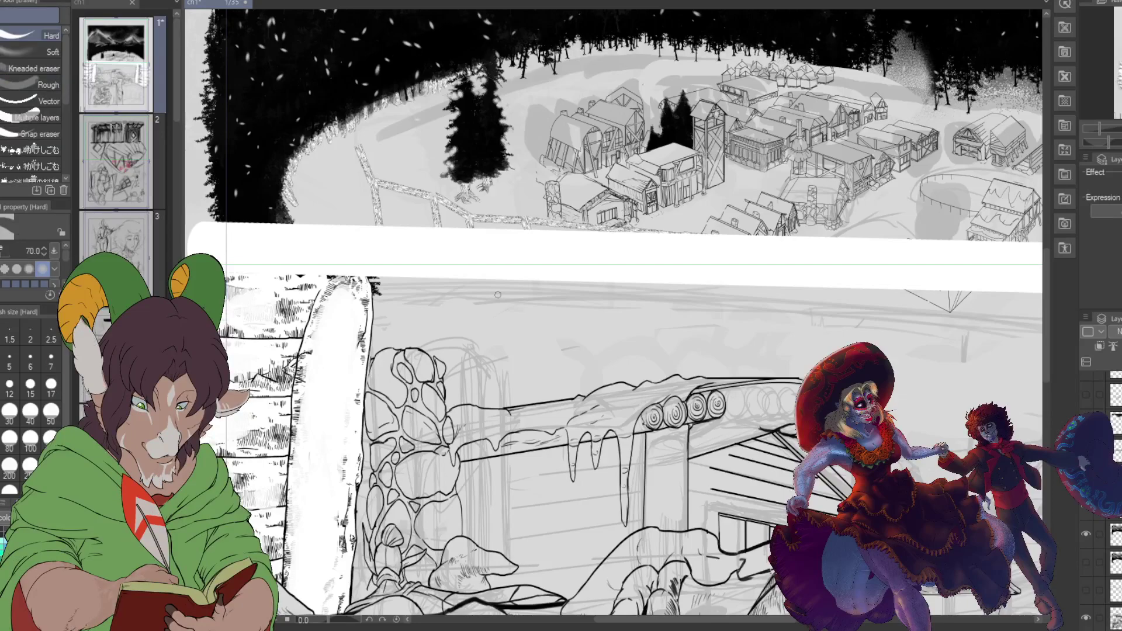
left_click(30, 55)
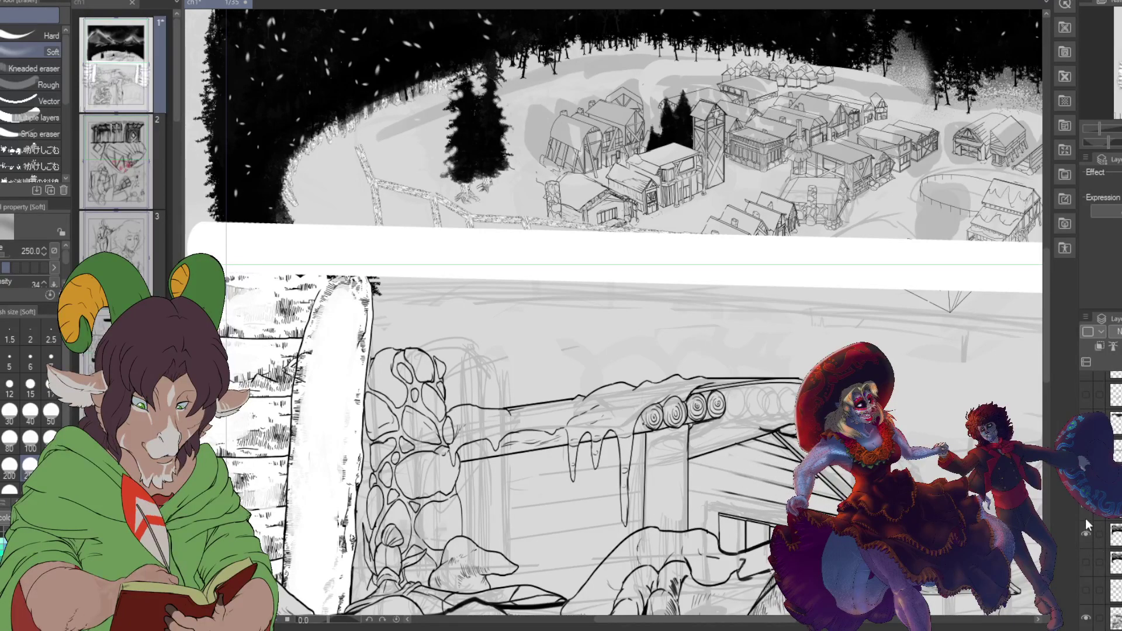
left_click(1085, 620)
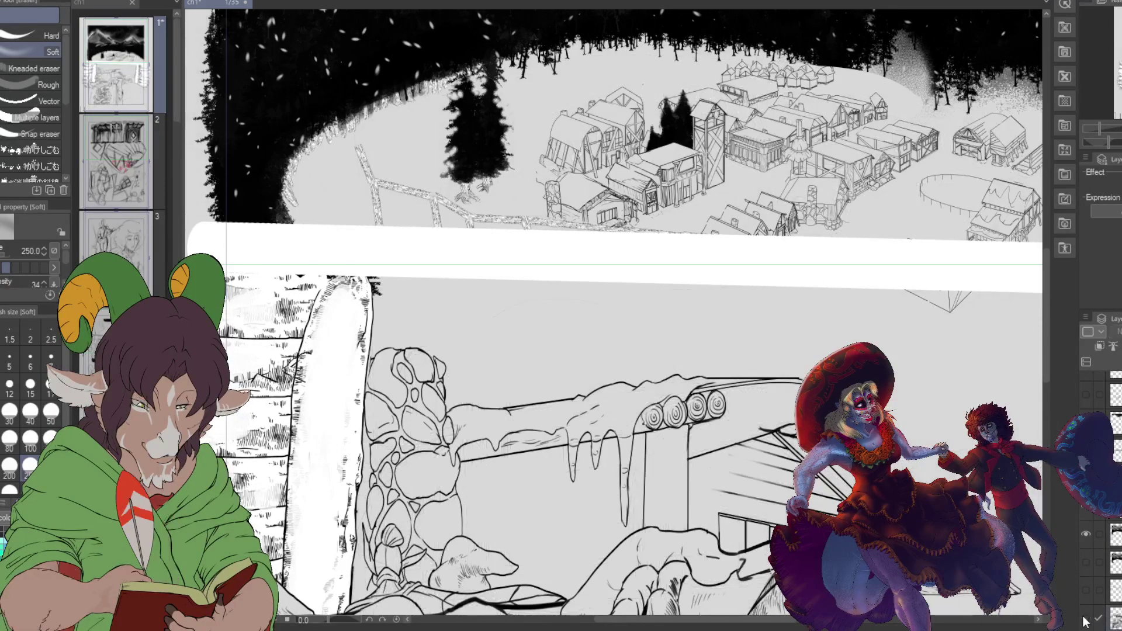
scroll(911, 374, "down", 4)
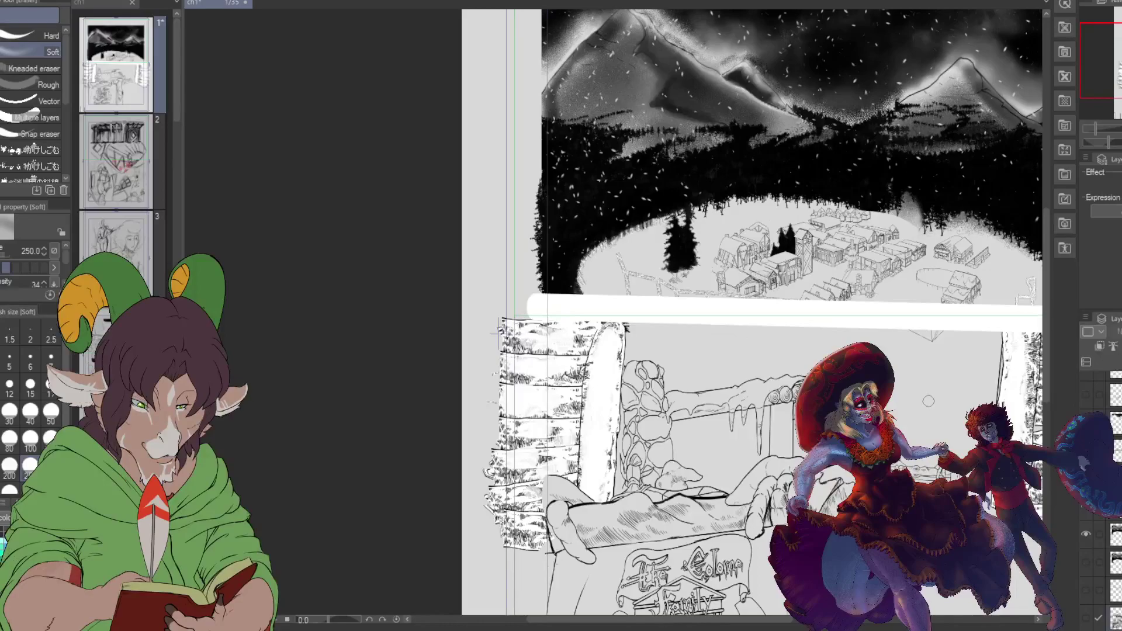
left_click_drag(1035, 167, 854, 136)
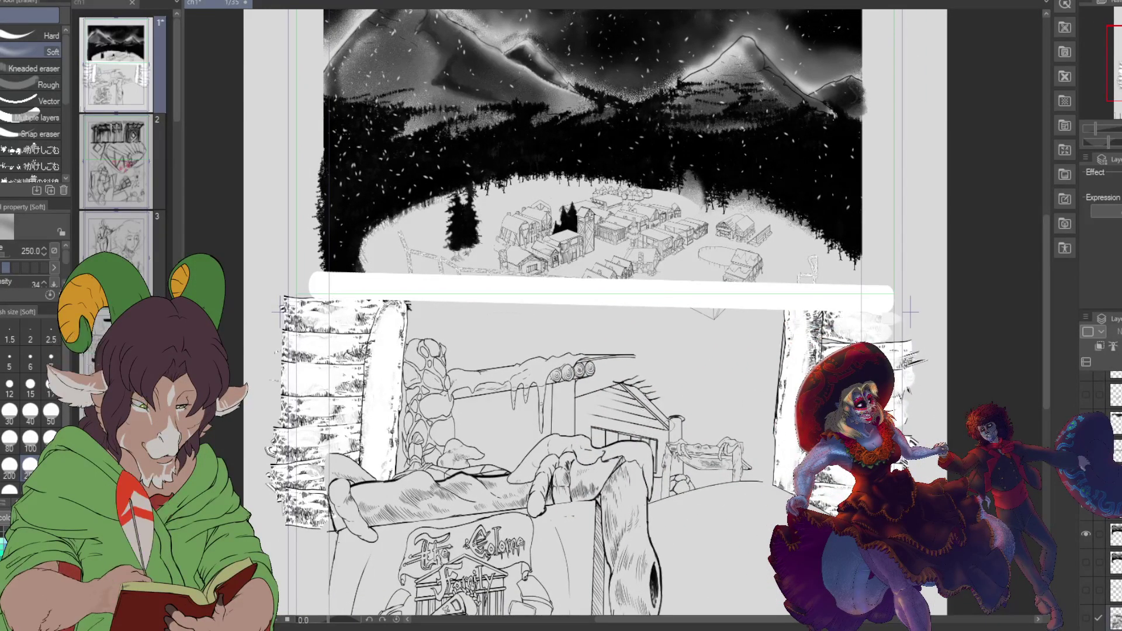
scroll(695, 441, "up", 2)
scroll(686, 417, "up", 1)
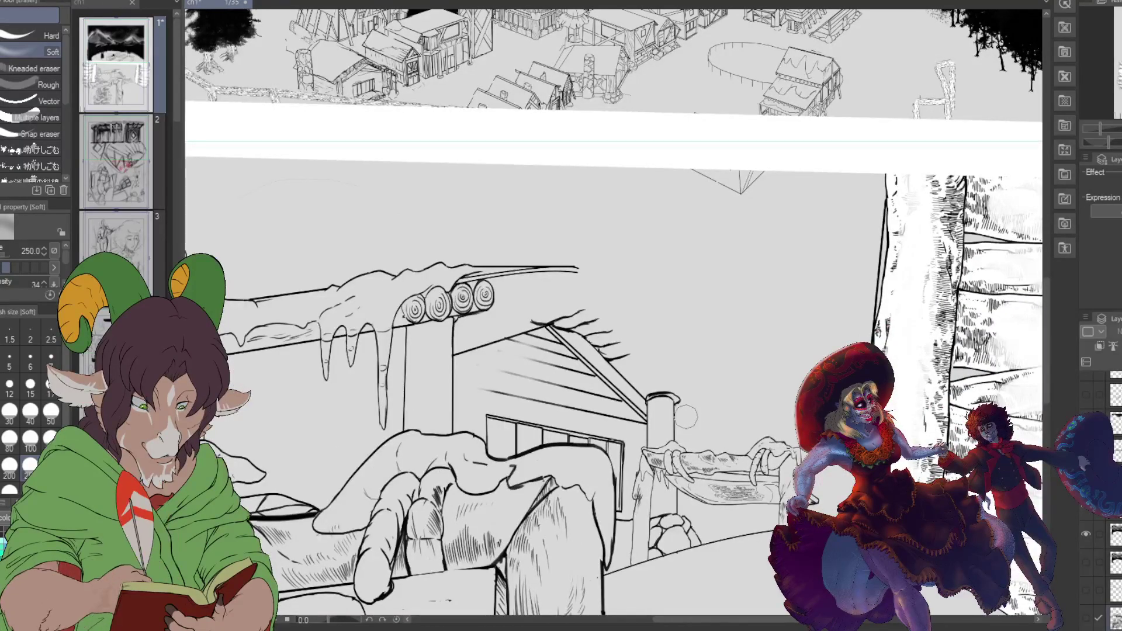
key("b")
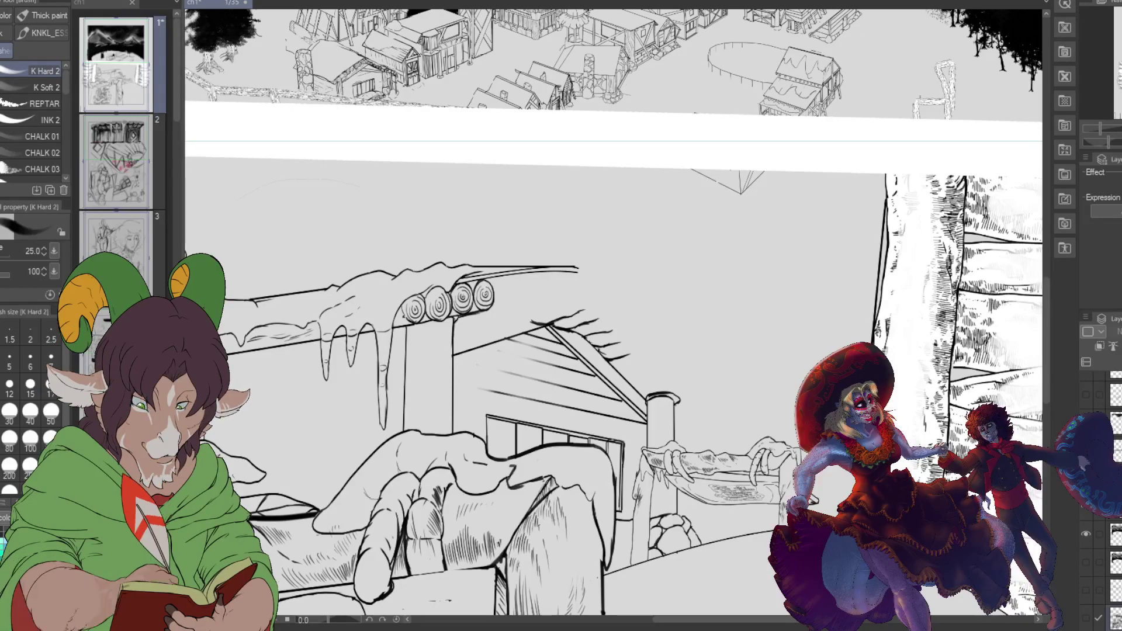
left_click(1086, 412)
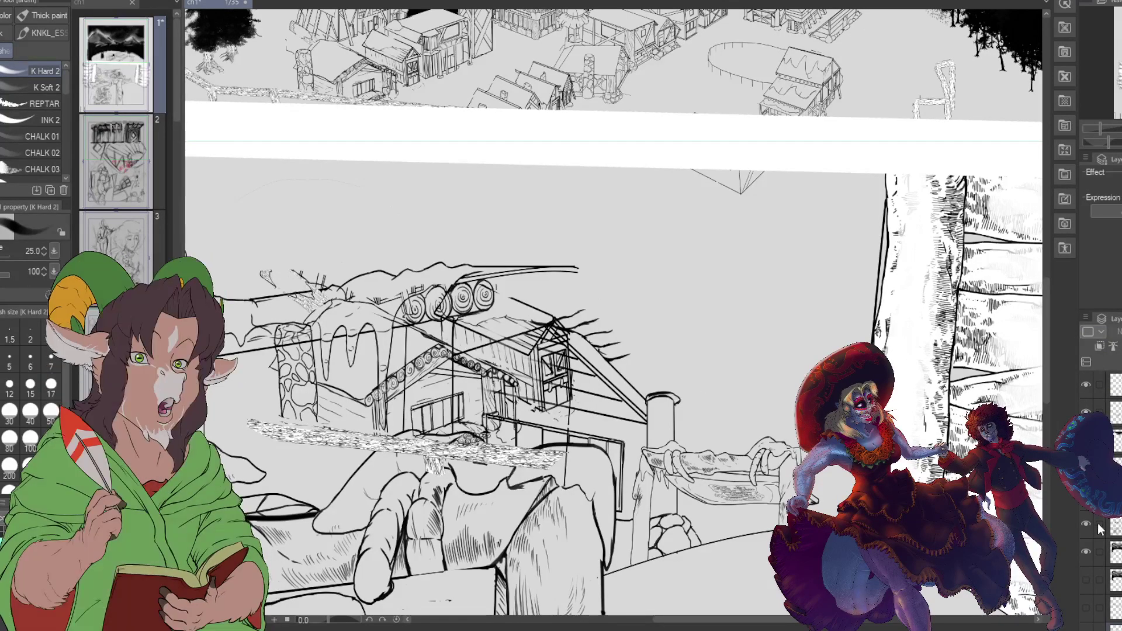
left_click(1075, 503)
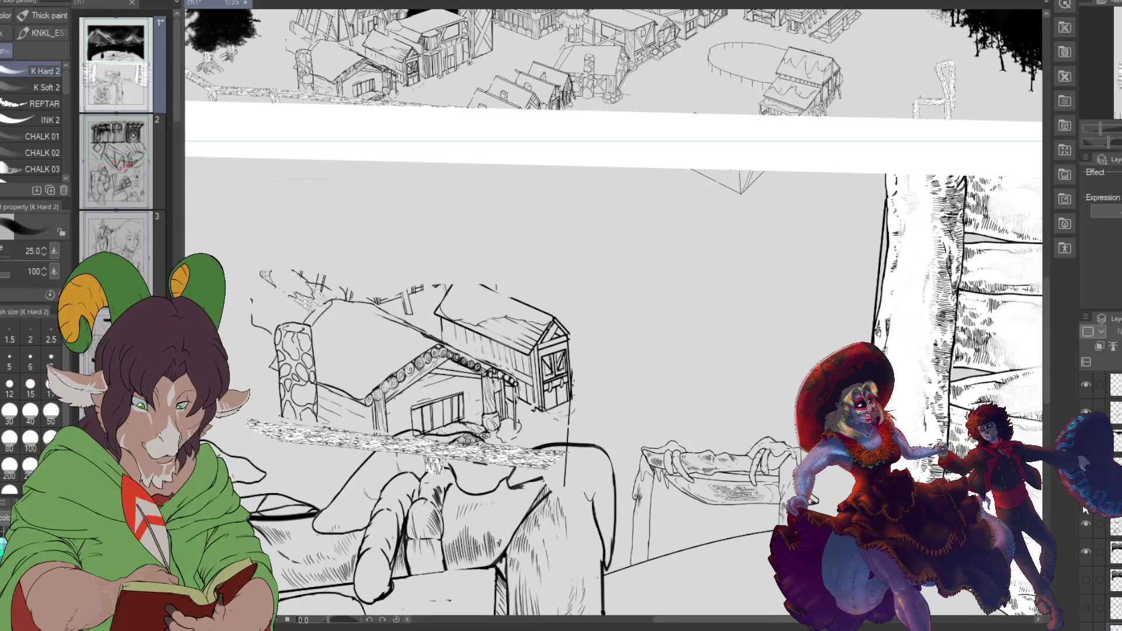
left_click(1076, 383)
left_click(1086, 411)
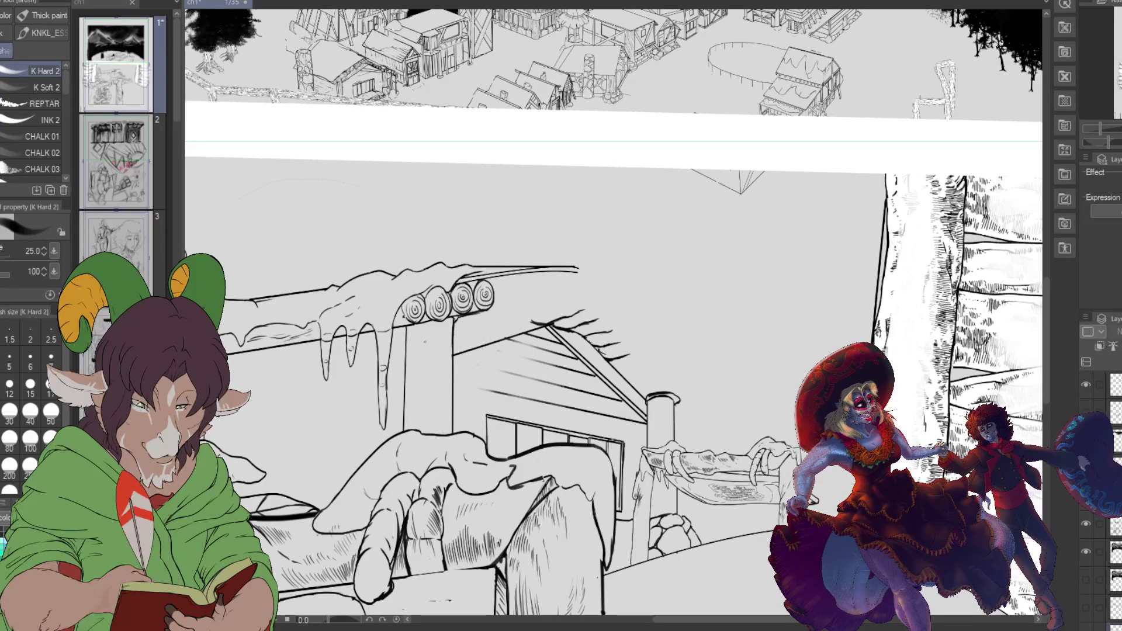
Step: Ink vertical wood grain on the corner post below the log ends with K Hard 2 and show the rough sketch layer again
left_click_drag(427, 341, 450, 438)
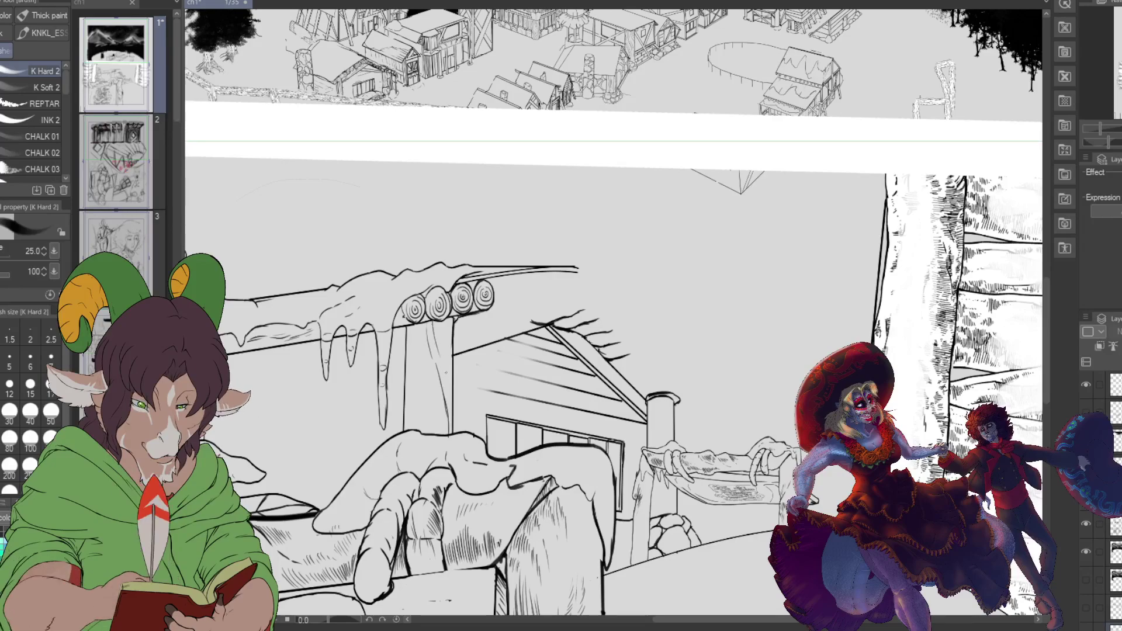
mouse_move(414, 325)
left_mouse_down()
mouse_move(416, 368)
mouse_move(431, 437)
left_mouse_up()
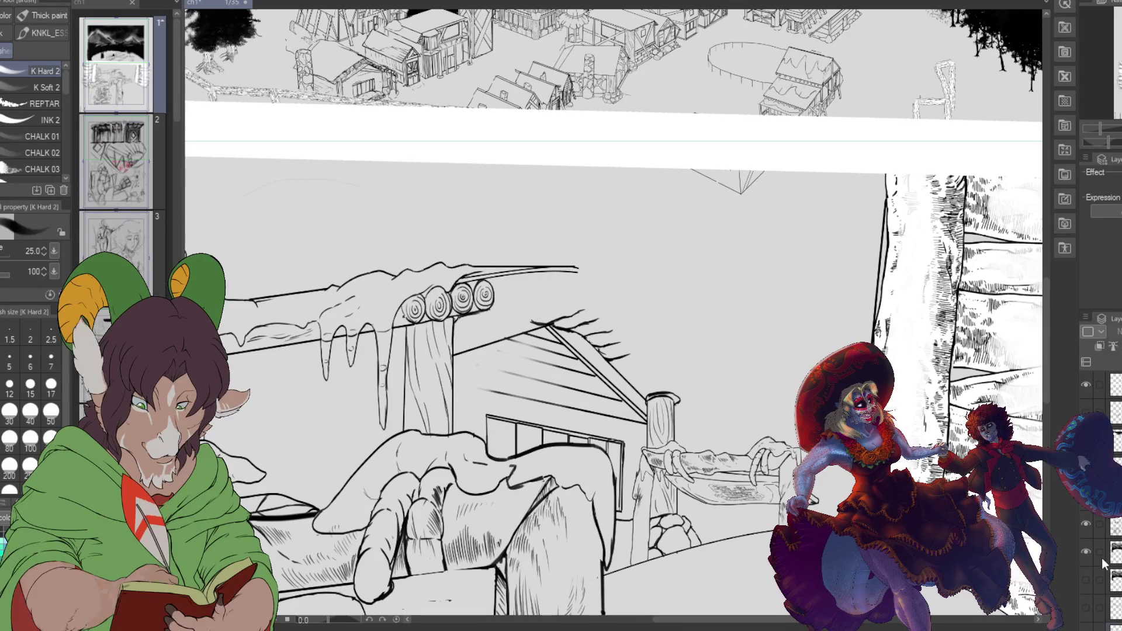
left_click(1086, 608)
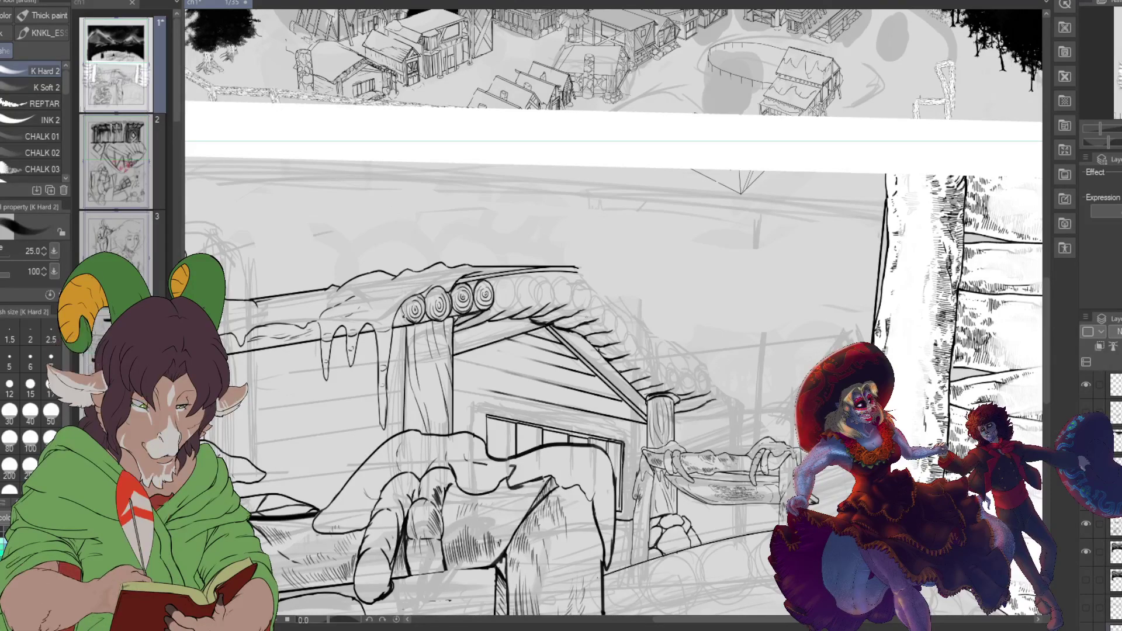
Step: Examine the inked log building, stone tower and surrounding panel against the rough sketch at several zoom levels
scroll(733, 237, "down", 3)
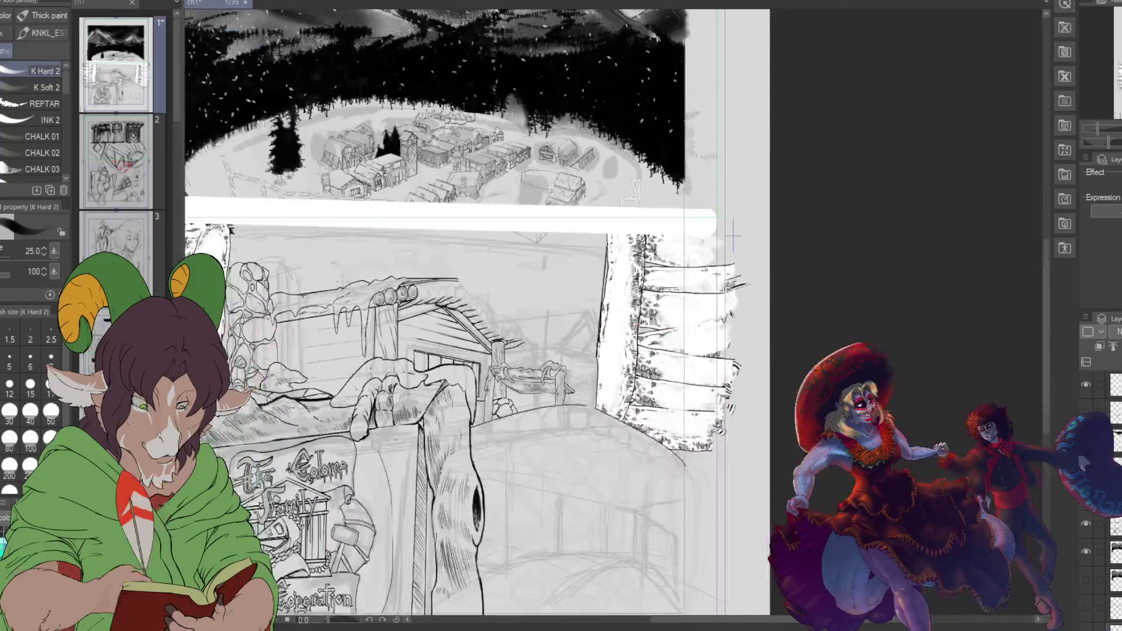
scroll(284, 256, "up", 1)
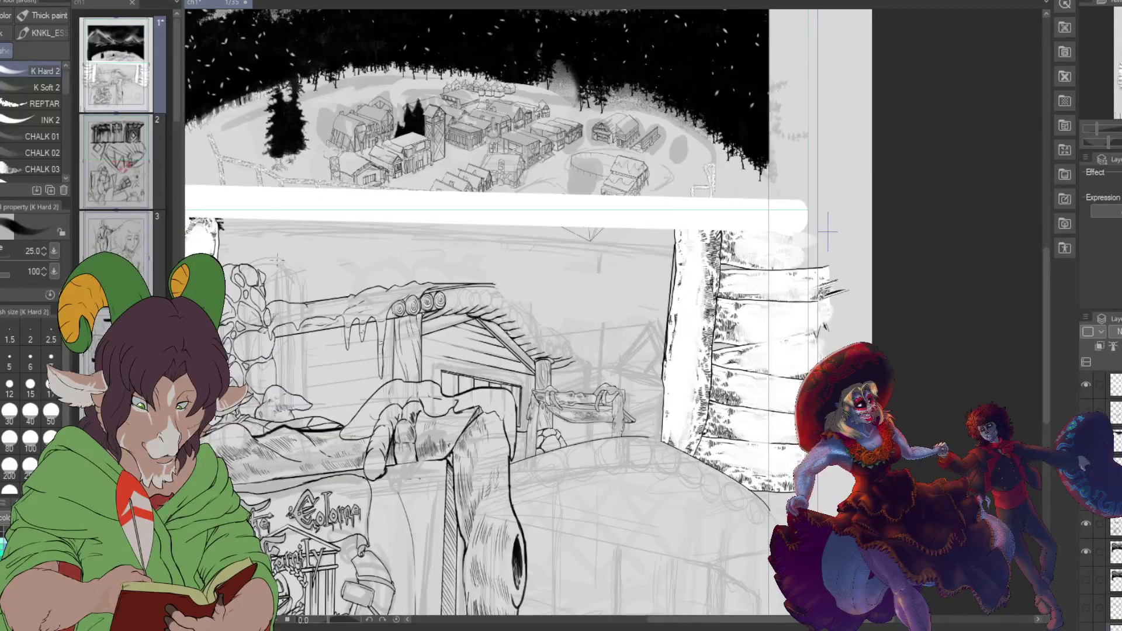
scroll(276, 260, "up", 1)
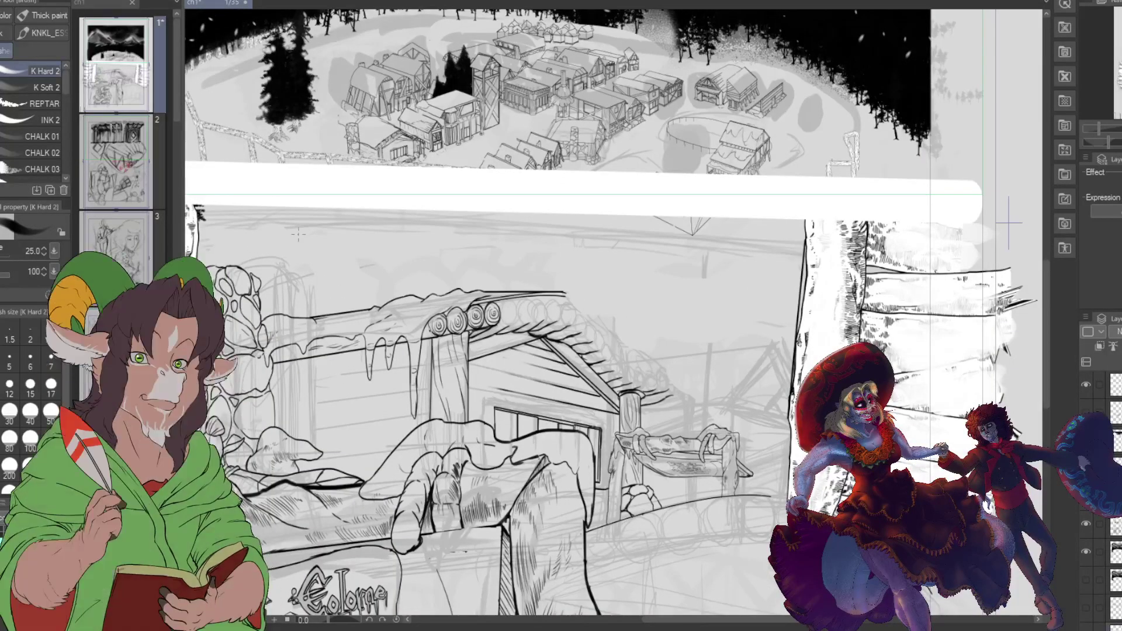
scroll(298, 234, "up", 1)
scroll(298, 234, "down", 2)
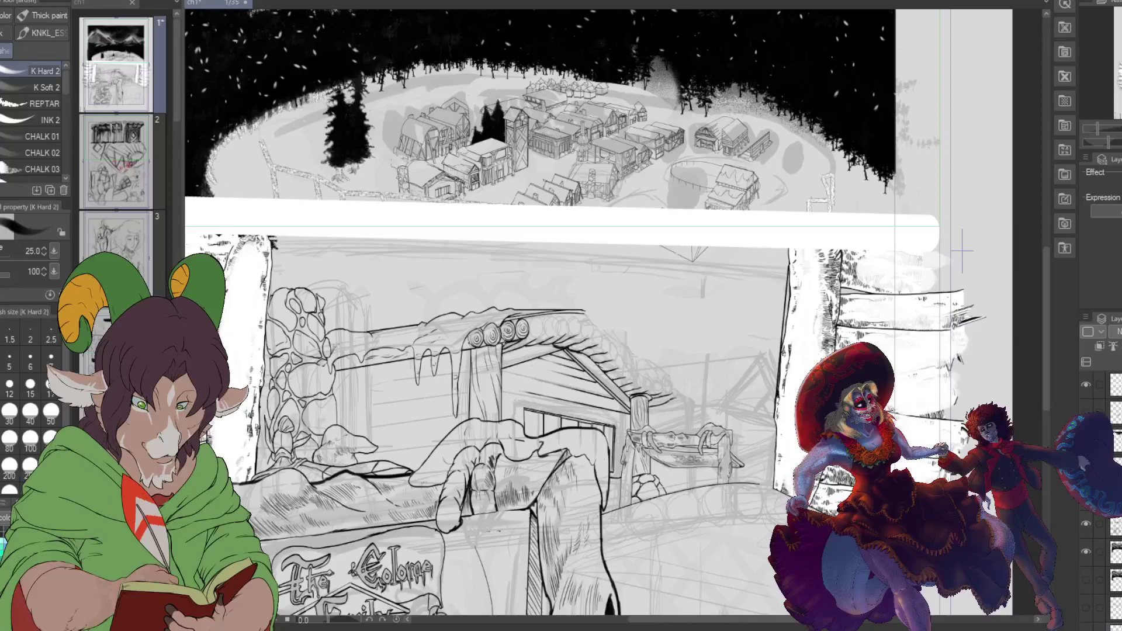
scroll(420, 380, "up", 1)
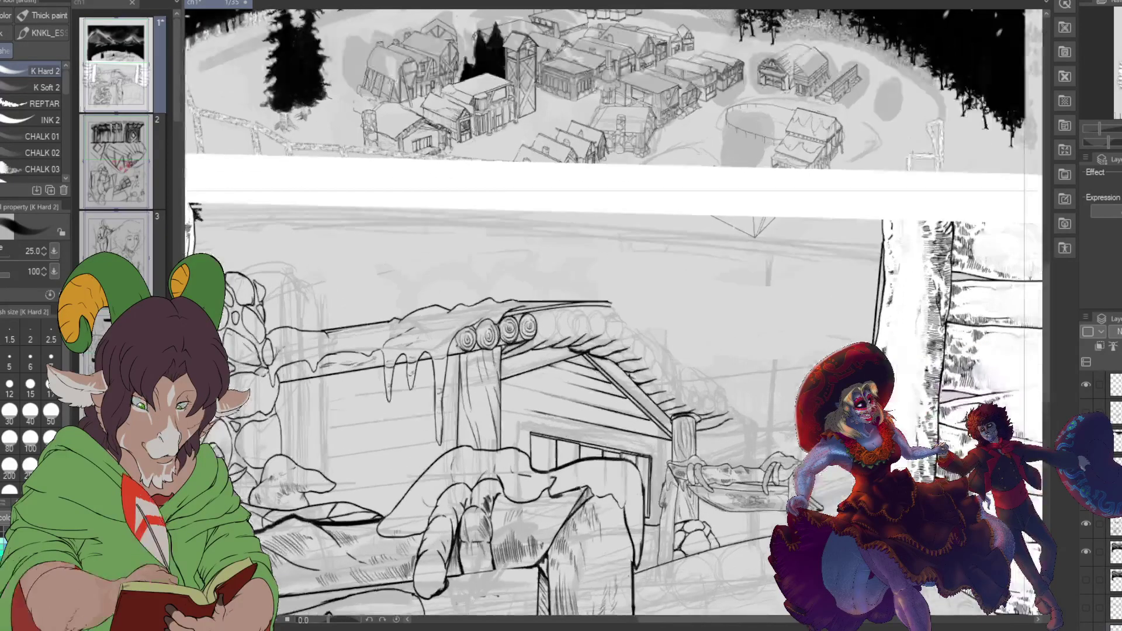
scroll(421, 380, "up", 1)
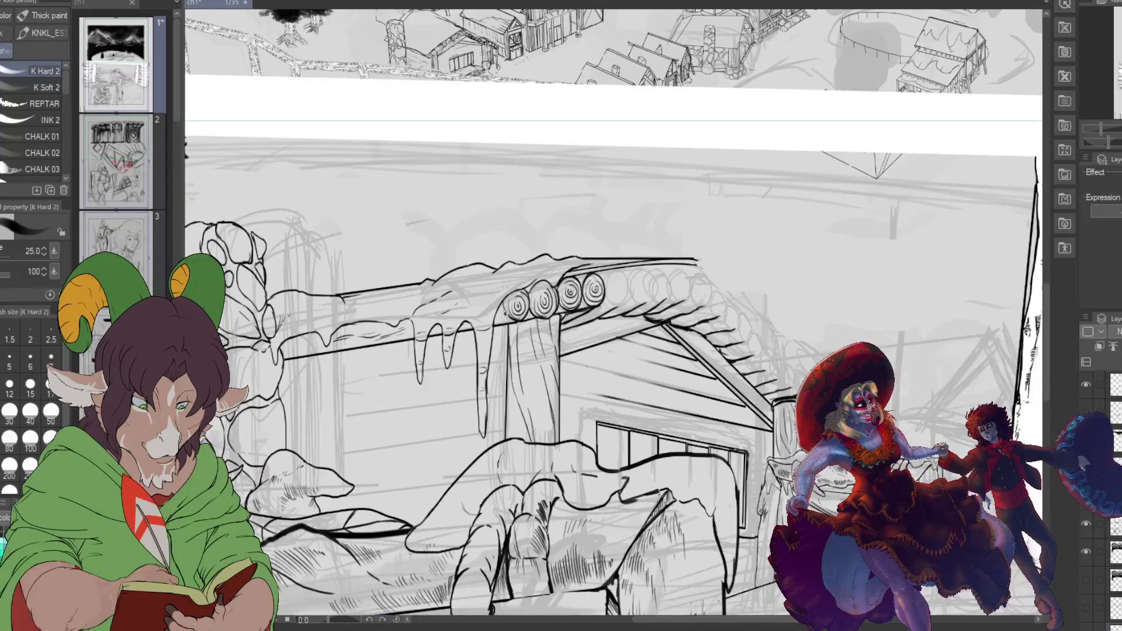
scroll(614, 316, "left", 5)
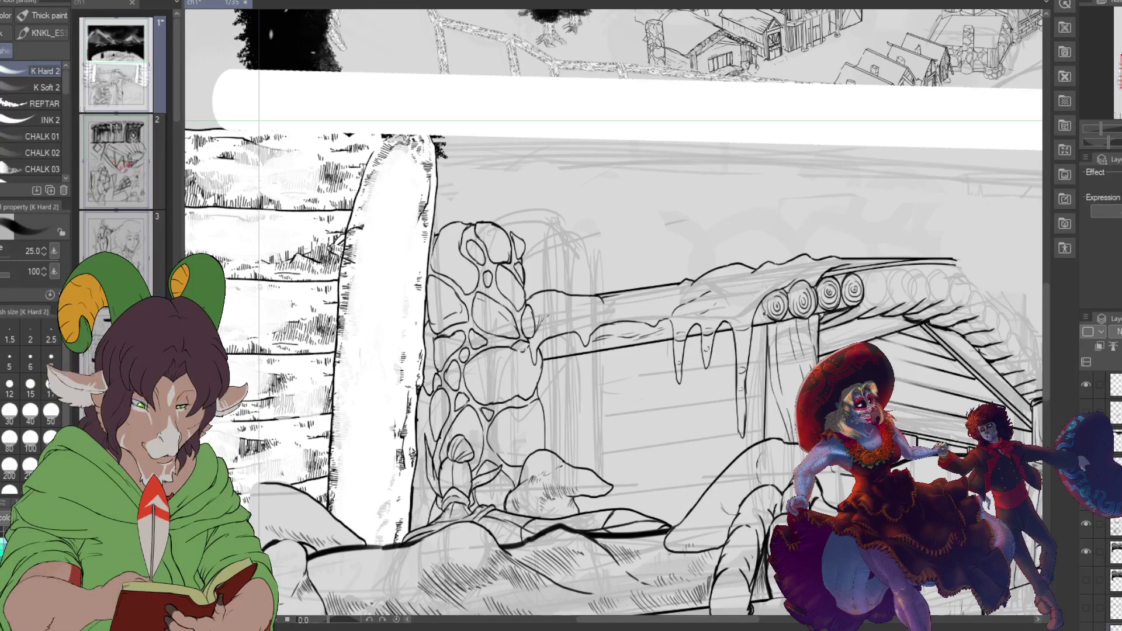
scroll(614, 316, "down", 4)
scroll(613, 315, "up", 3)
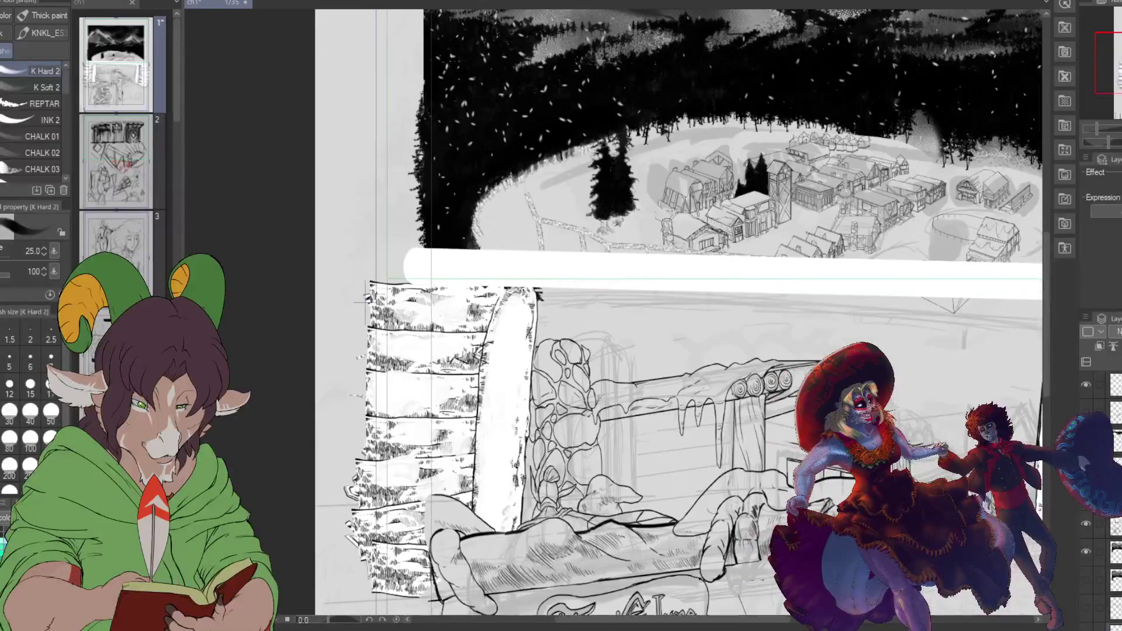
scroll(935, 409, "up", 3)
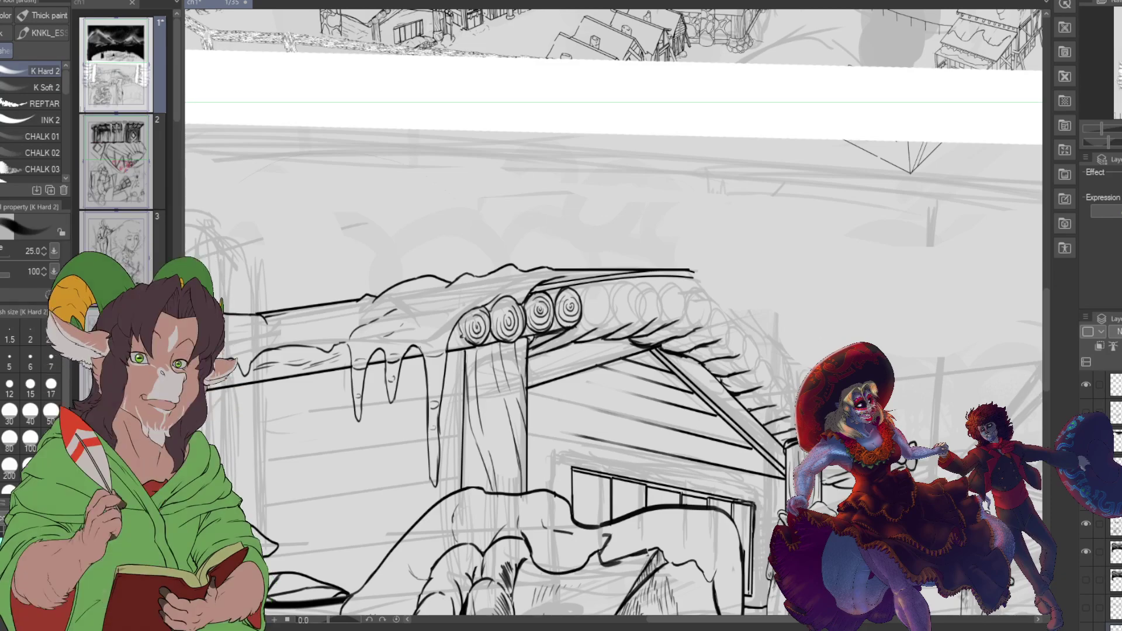
scroll(614, 315, "down", 5)
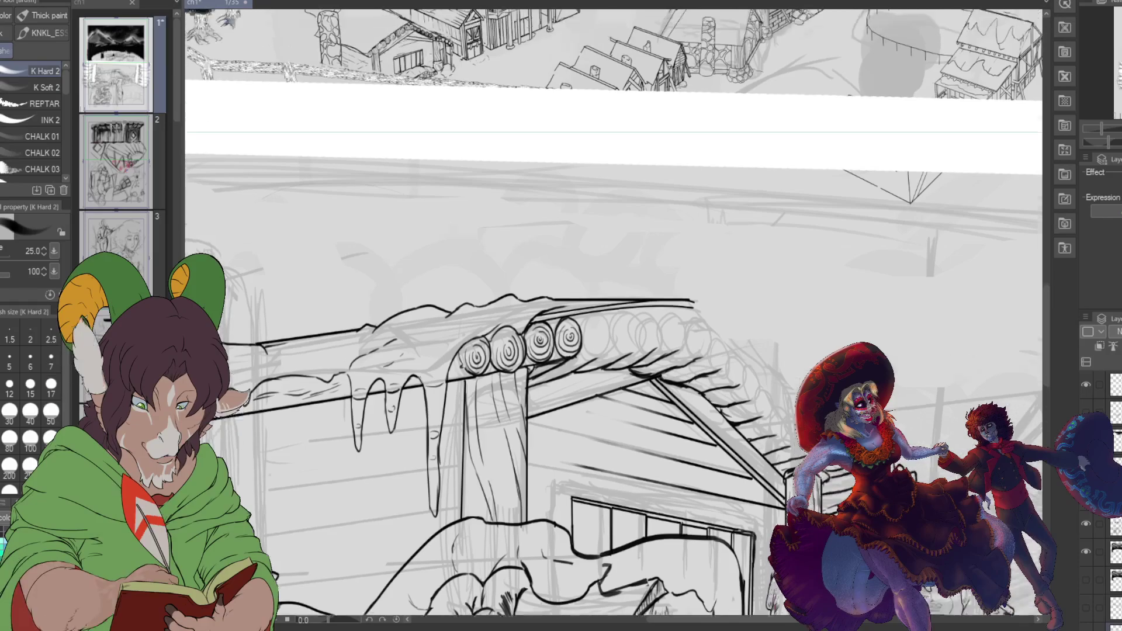
Step: Ink the straight, double-lined porch posts under the far log roof down to the snowy ground with K Hard 2 at size 25
scroll(613, 315, "right", 2)
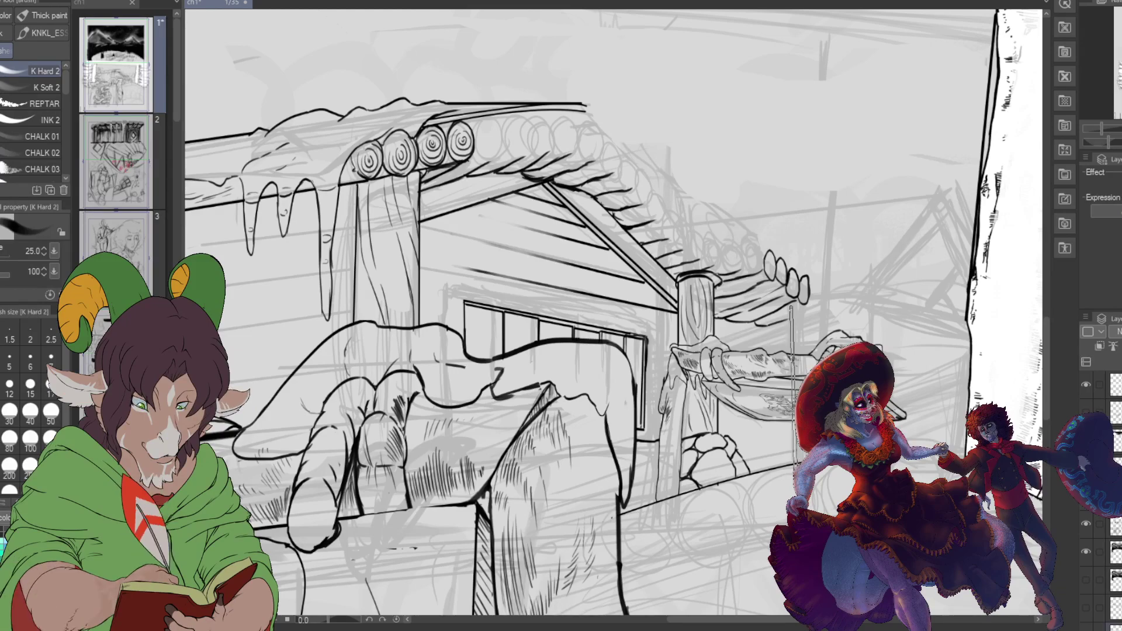
left_click_drag(791, 306, 792, 308)
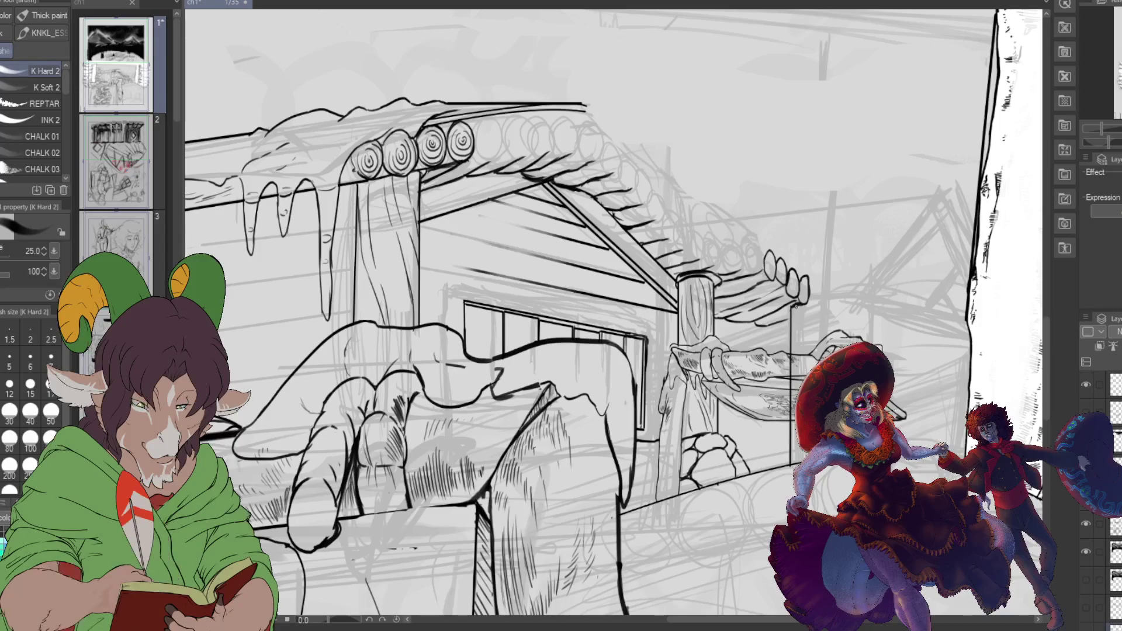
left_click_drag(799, 307, 801, 459)
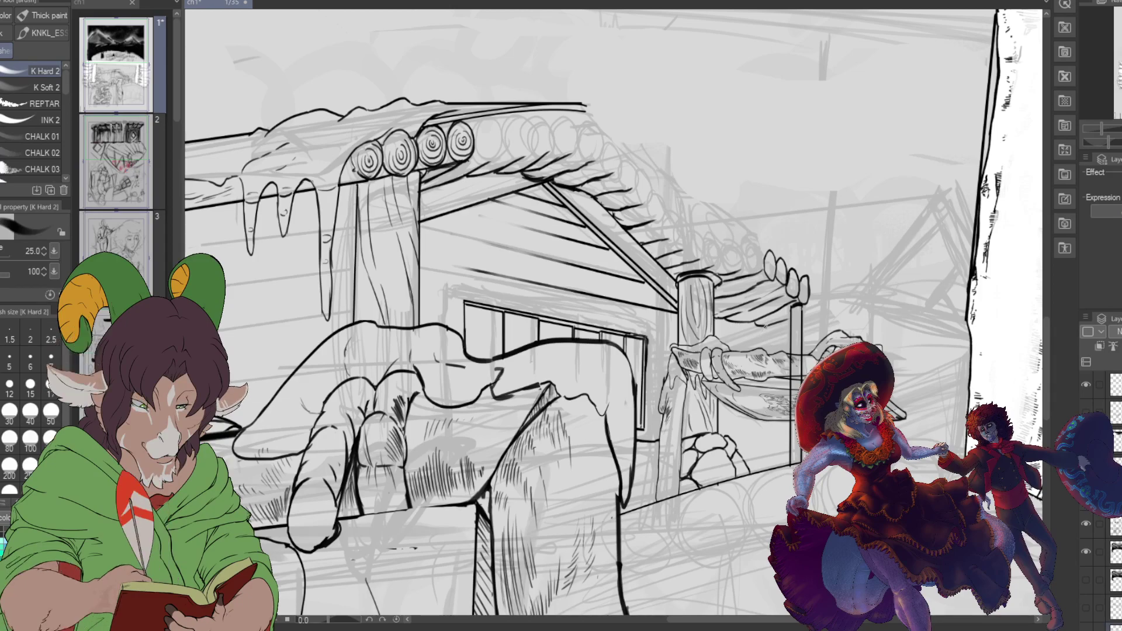
left_click_drag(766, 325, 767, 453)
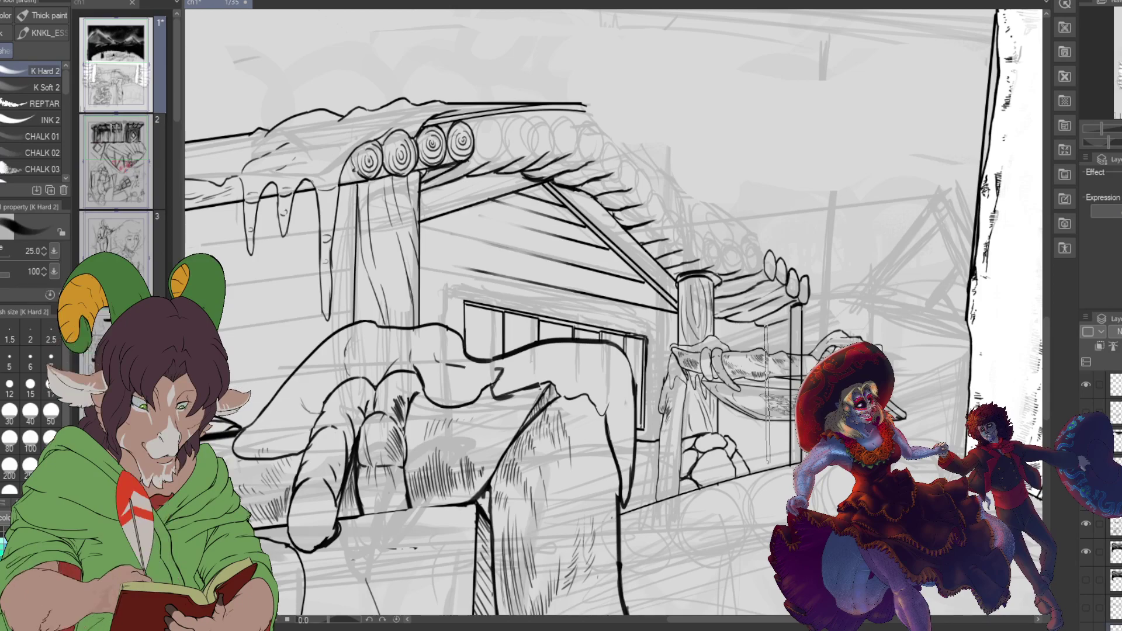
left_click_drag(765, 325, 768, 469)
scroll(614, 315, "up", 10)
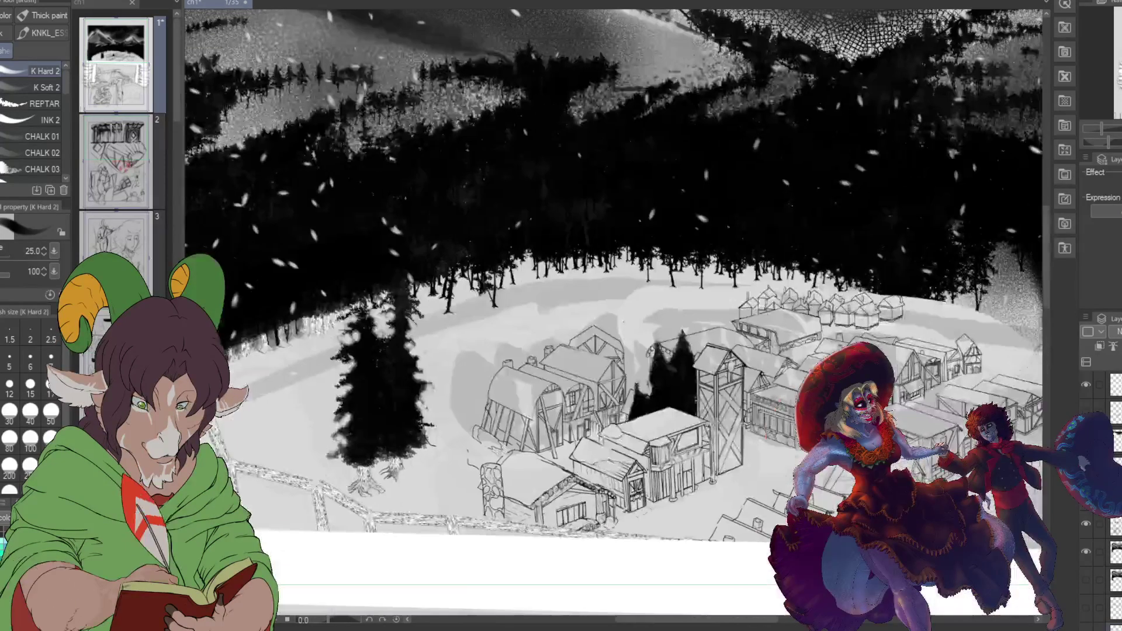
scroll(614, 315, "down", 3)
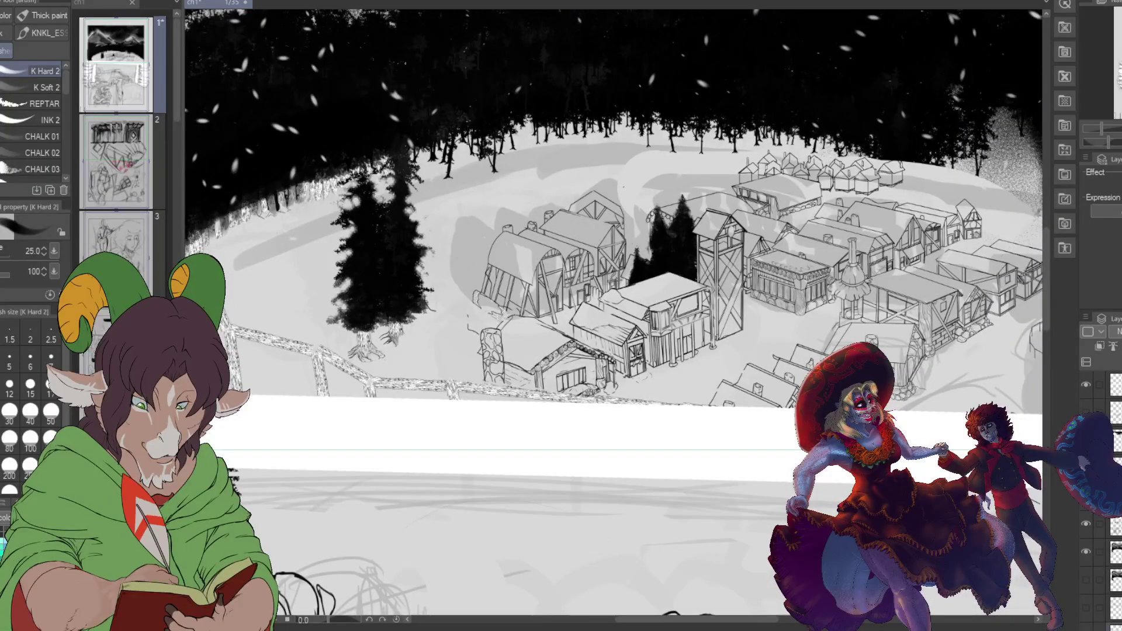
scroll(613, 315, "down", 5)
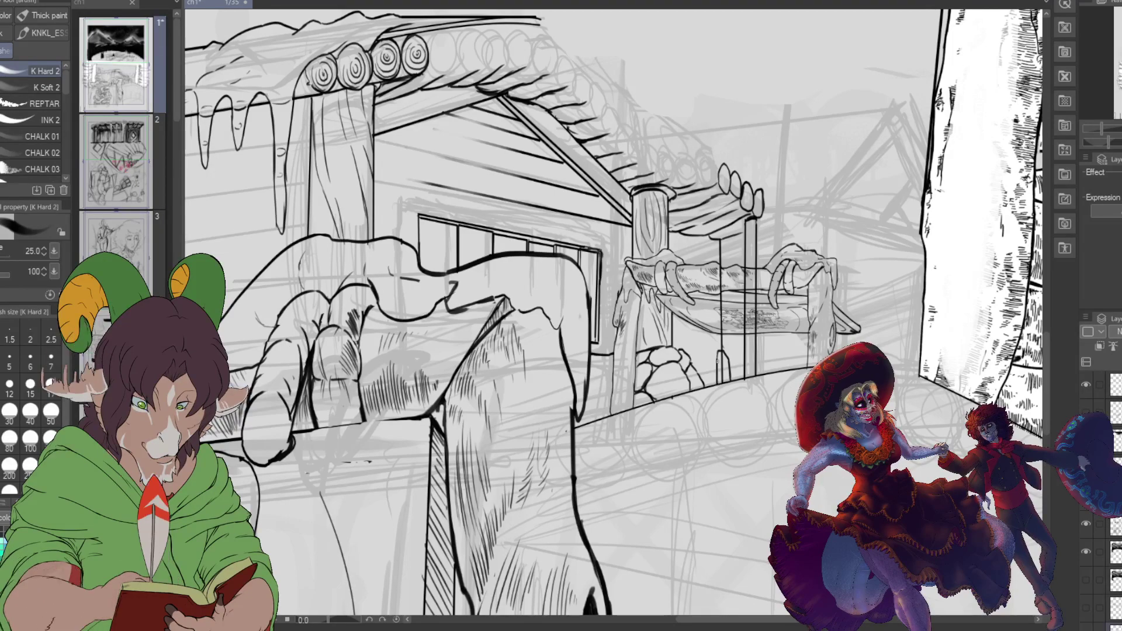
left_click_drag(716, 236, 717, 349)
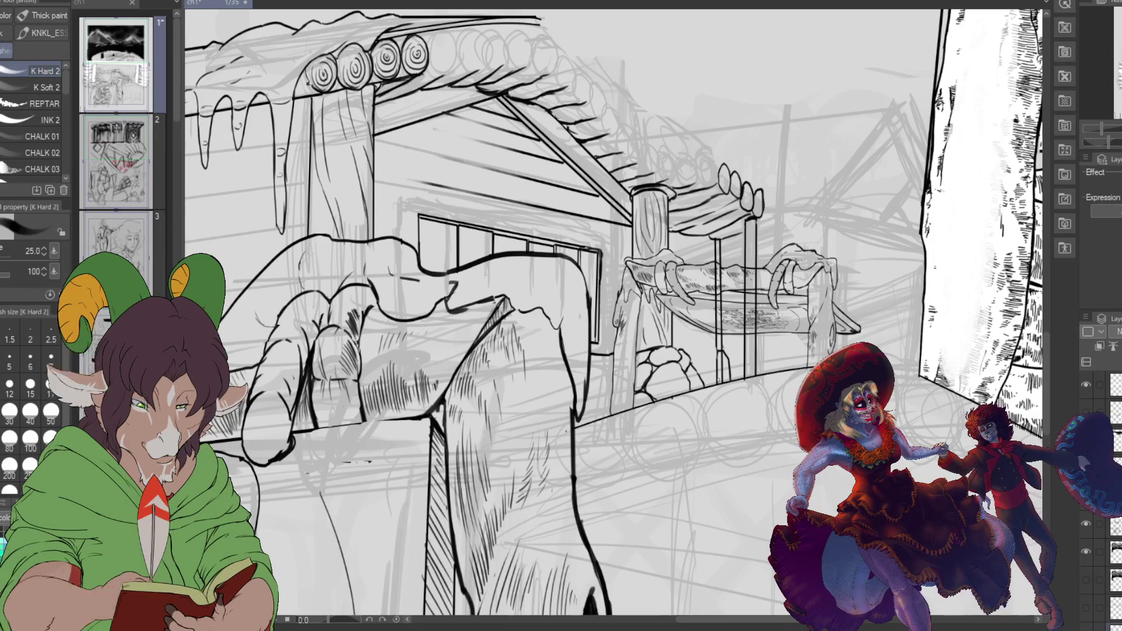
Step: Erase the rear porch post's lines where they cross the snow-covered crossbeam, using the Hard eraser at size 70
key("e")
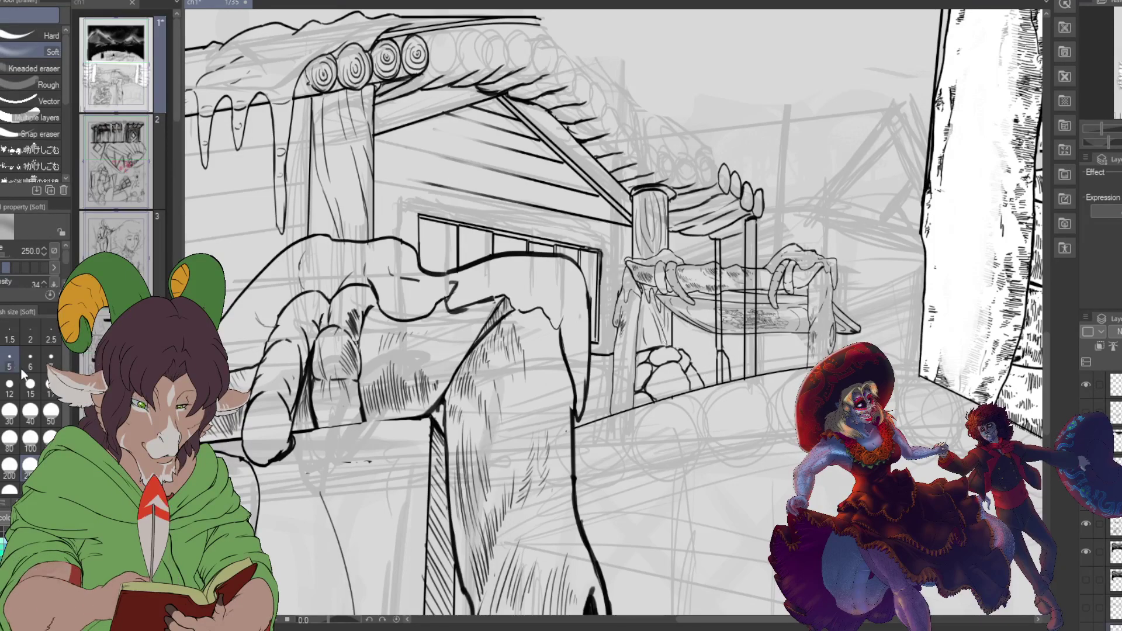
left_click(10, 412)
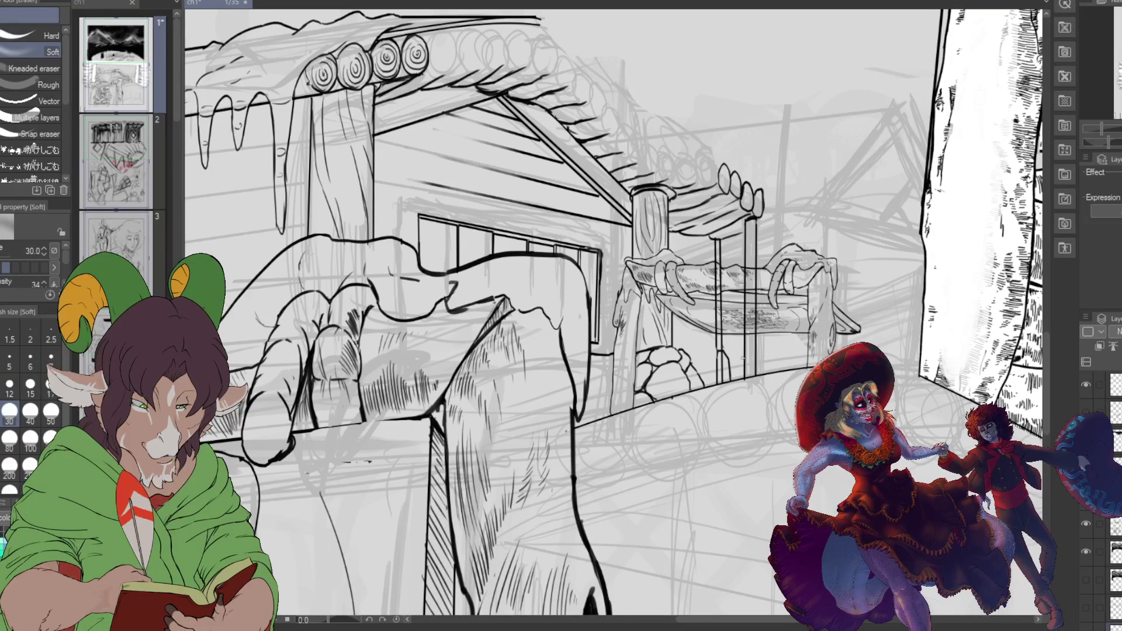
key("comma")
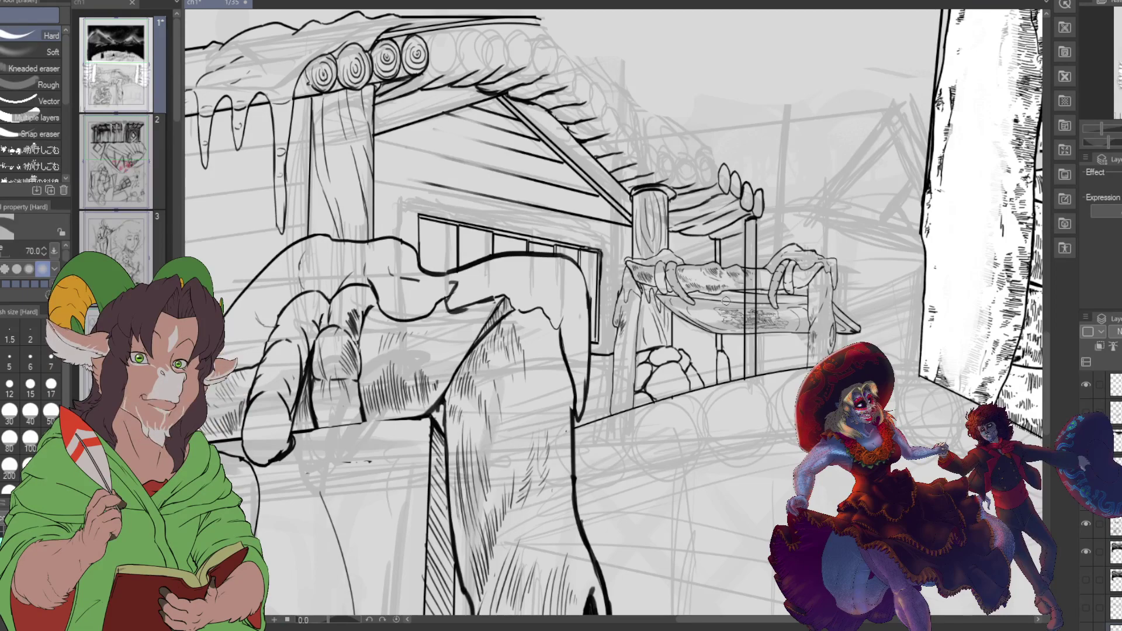
Step: Ink a short top edge and a vertical frame line behind the snowy crossbeam, beside the stone pile, with K Hard 2
key("b")
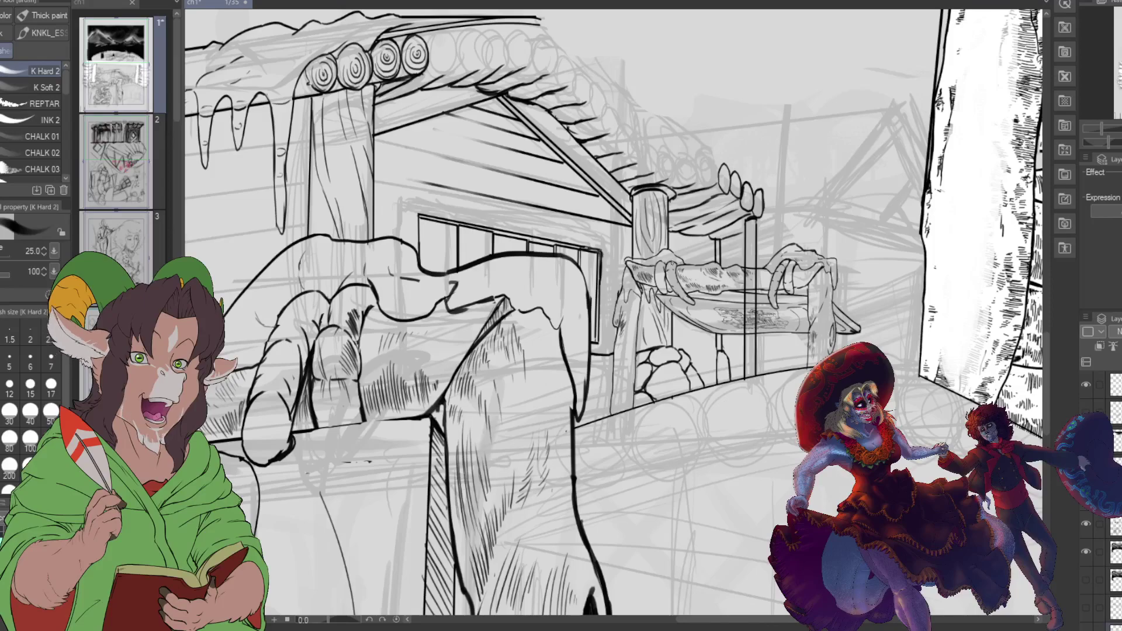
left_click_drag(673, 275, 709, 264)
left_click_drag(706, 319, 707, 392)
left_click_drag(708, 269, 706, 391)
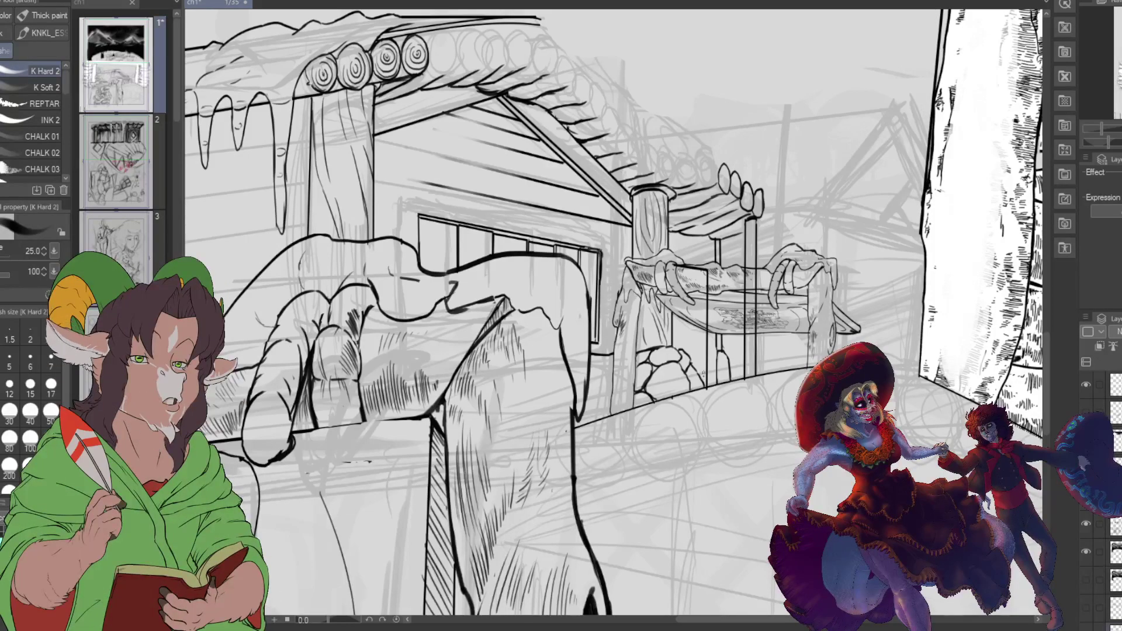
left_click_drag(704, 272, 704, 379)
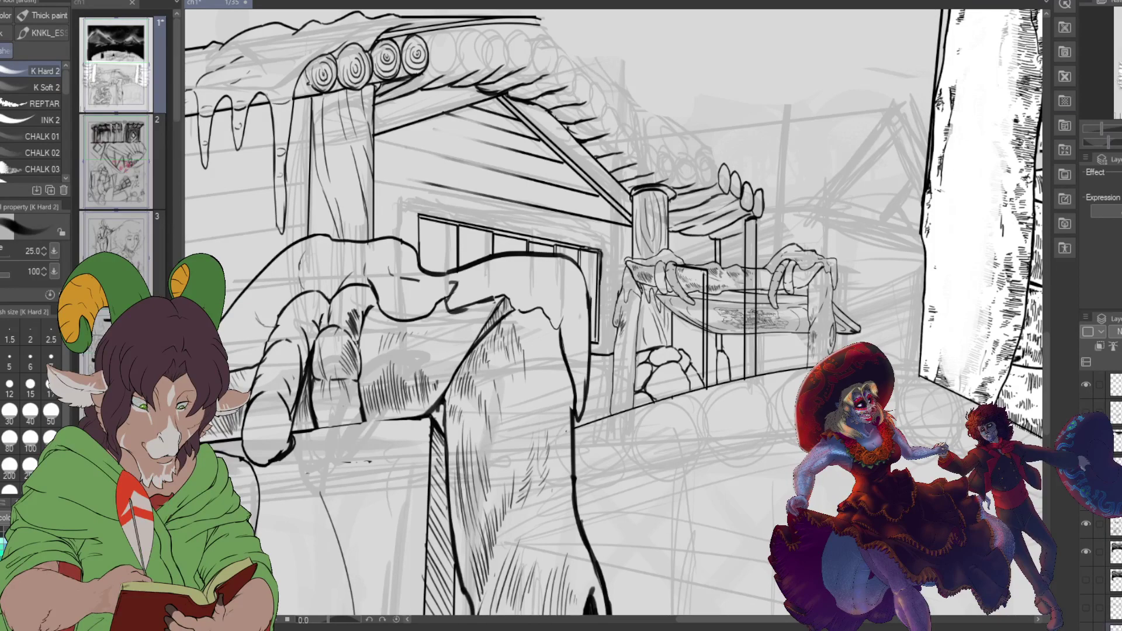
Step: Erase the frame and front porch post lines overlapping the icy crossbeam and its hanging plank with the Hard eraser at size 70
scroll(614, 315, "up", 10)
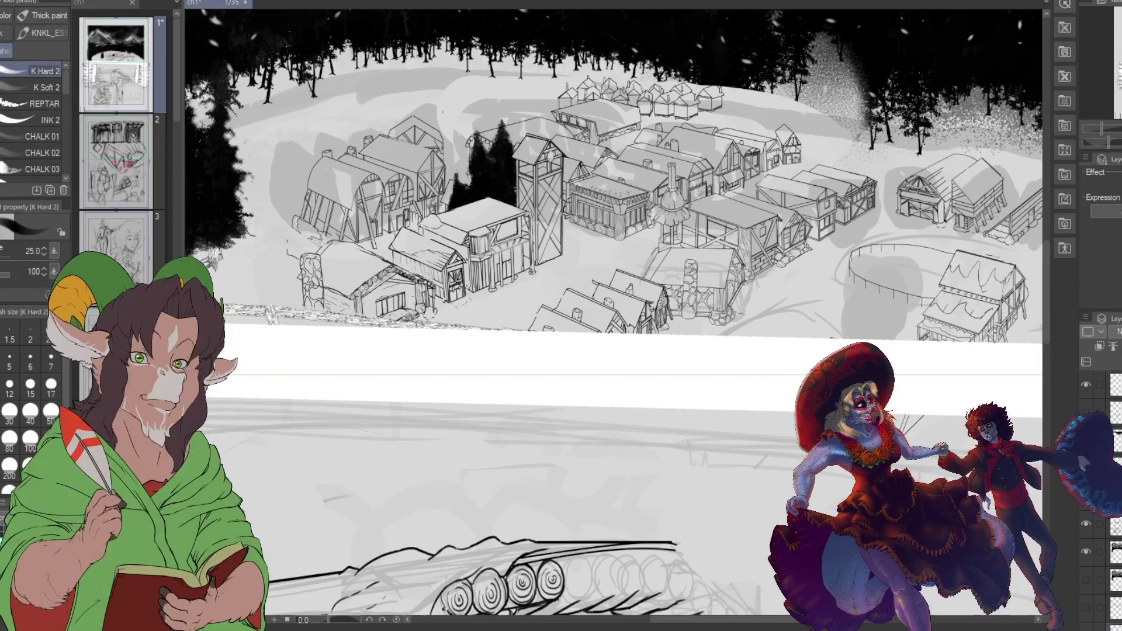
scroll(614, 316, "down", 8)
scroll(613, 315, "right", 2)
scroll(613, 315, "down", 6)
scroll(613, 316, "right", 4)
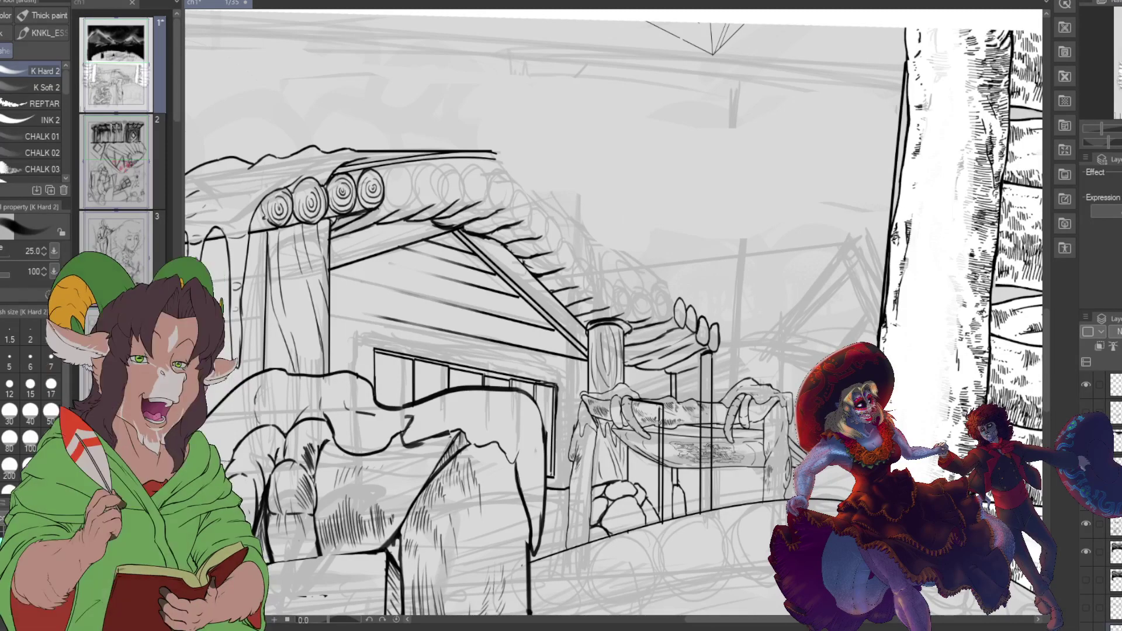
key("e")
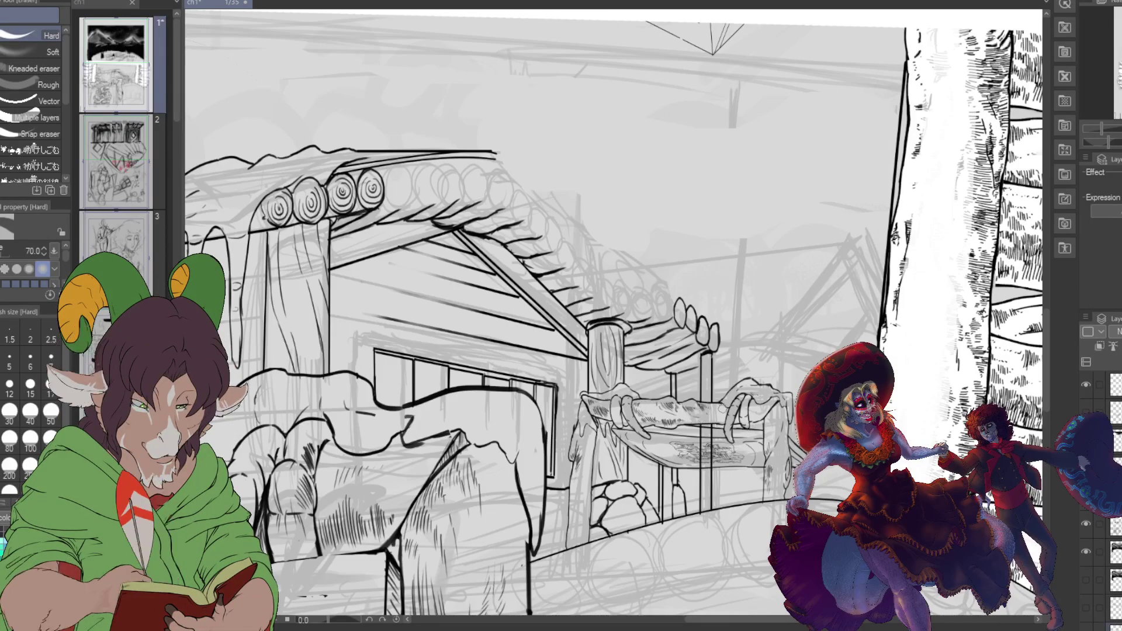
left_click_drag(706, 444, 719, 459)
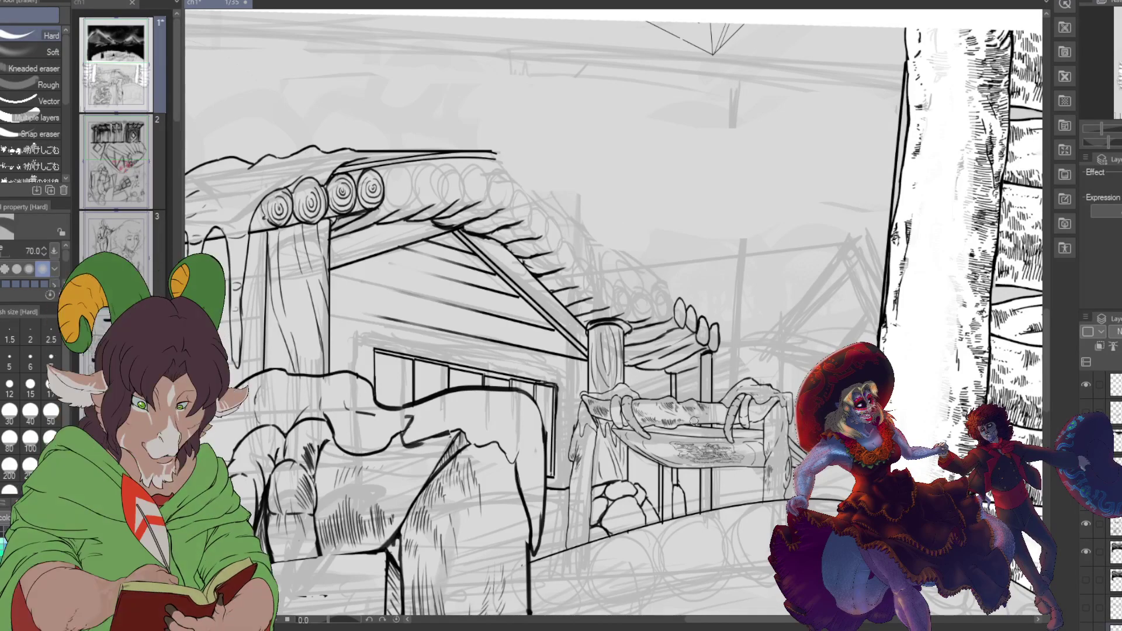
key("b")
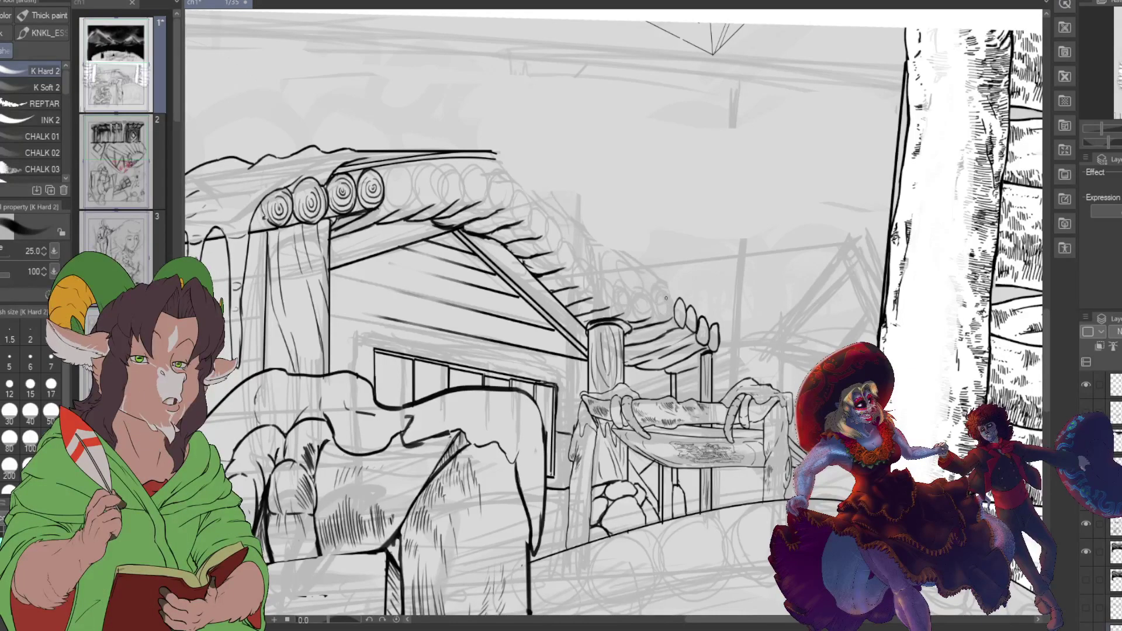
Step: Ink the remaining round log ends along the far porch roof and add growth rings to the outermost ones with K Hard 2
mouse_move(667, 290)
left_mouse_down()
mouse_move(634, 291)
mouse_move(649, 289)
mouse_move(635, 302)
mouse_move(647, 321)
mouse_move(619, 288)
mouse_move(617, 307)
mouse_move(629, 289)
mouse_move(615, 305)
mouse_move(620, 283)
mouse_move(600, 287)
mouse_move(615, 300)
mouse_move(608, 276)
mouse_move(602, 301)
left_mouse_up()
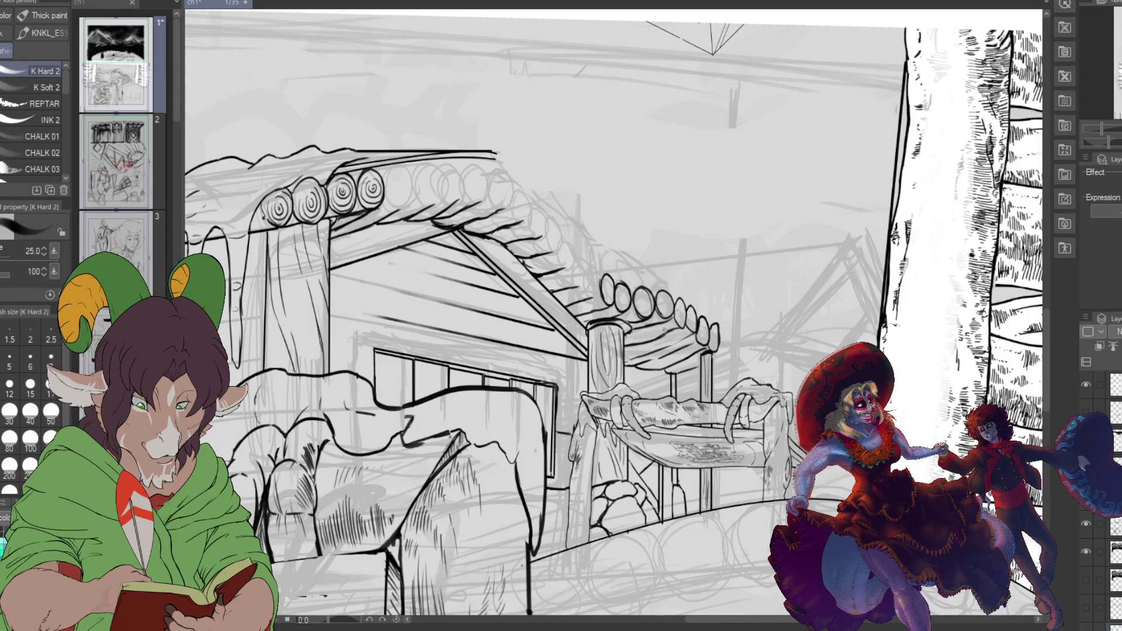
key("e")
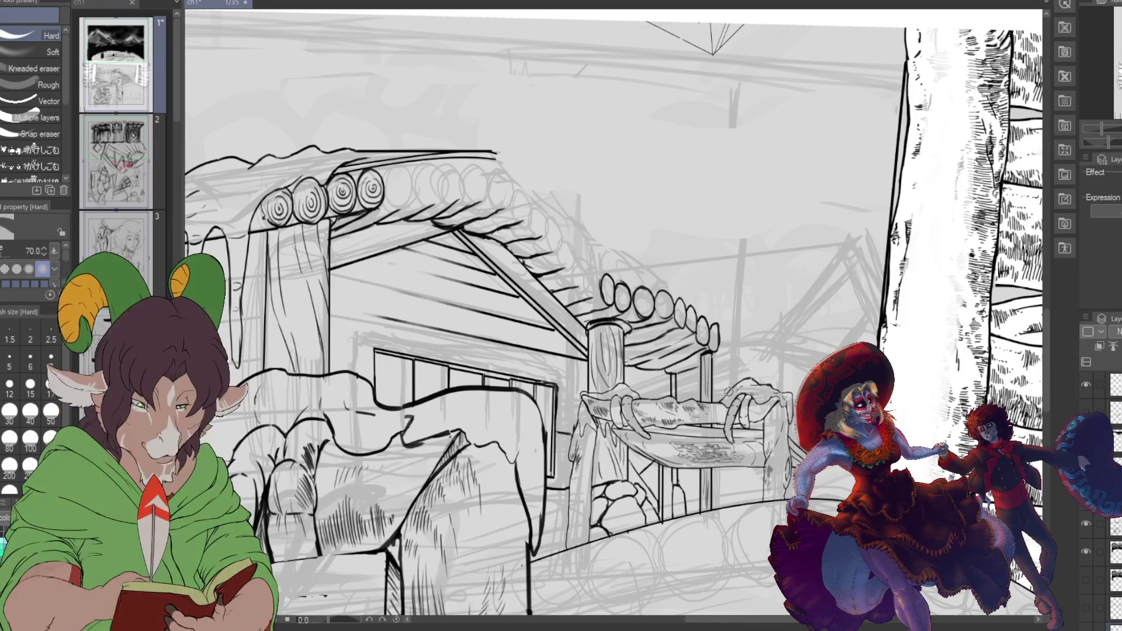
key("b")
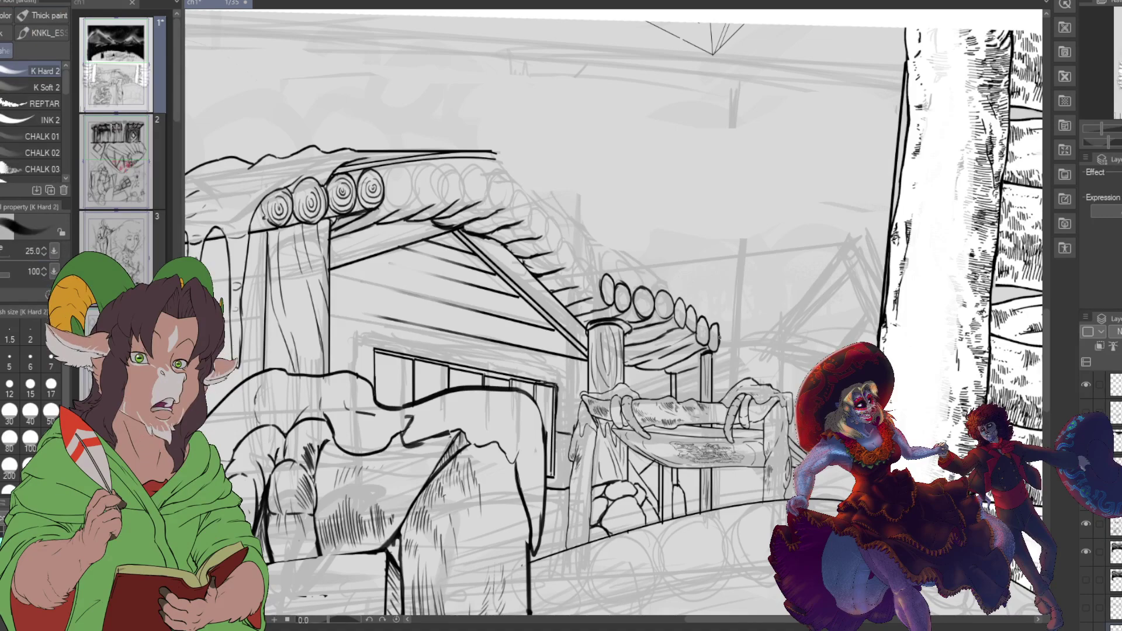
left_click_drag(724, 332, 725, 352)
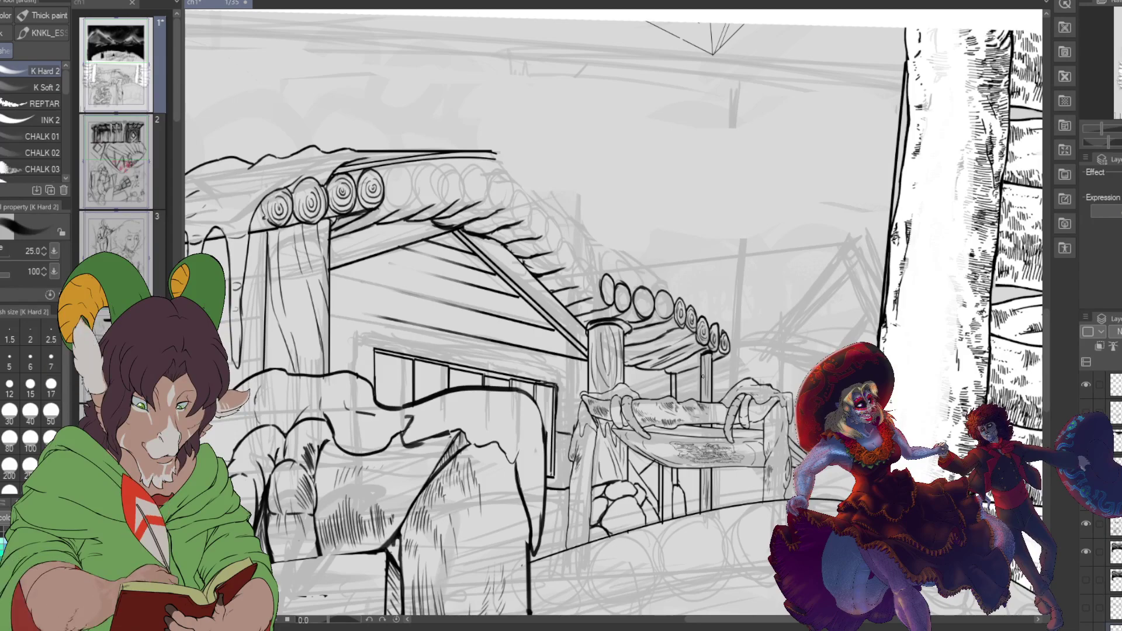
Step: Reinforce the rear porch post's edge with K Hard 2, above and below the icy crossbeam
scroll(702, 376, "down", 3)
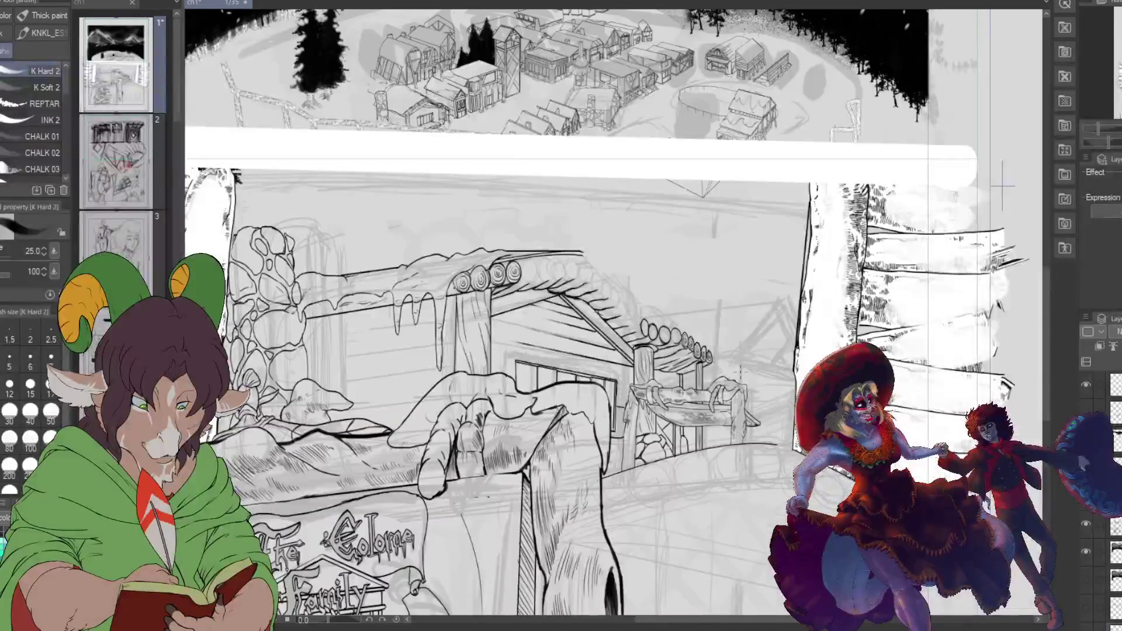
scroll(672, 386, "down", 2)
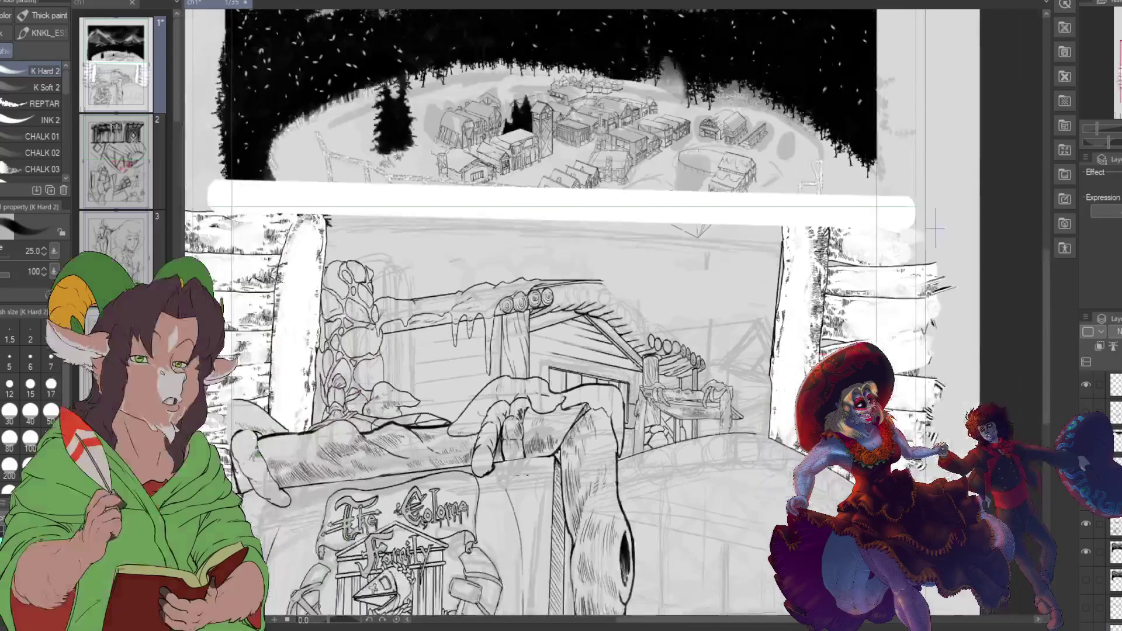
scroll(655, 379, "up", 5)
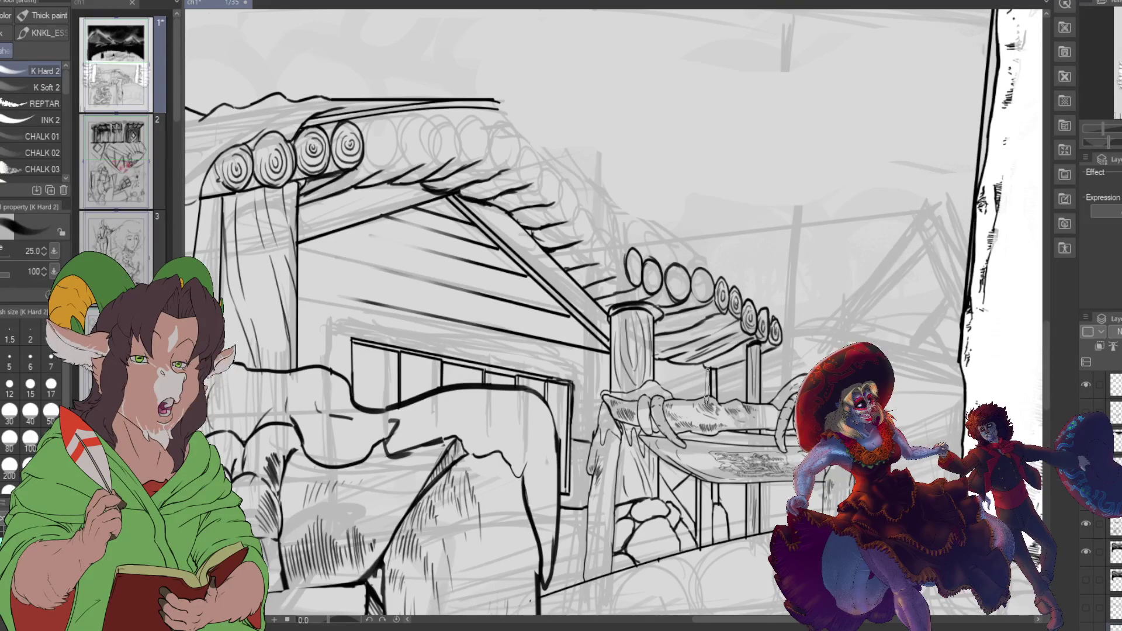
left_click_drag(706, 368, 708, 398)
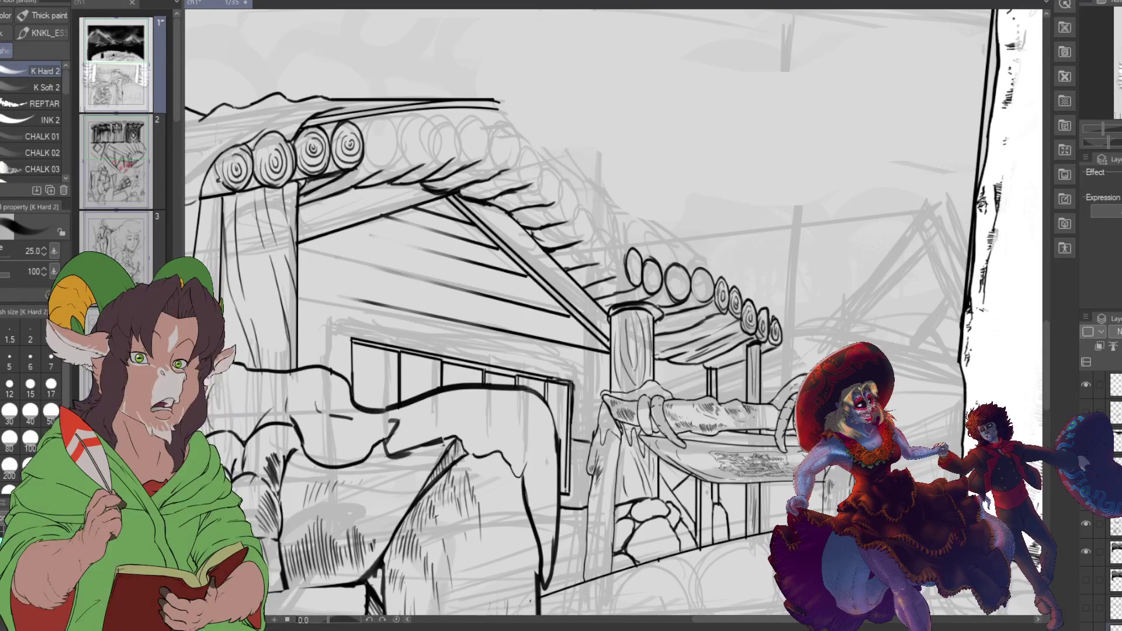
left_click_drag(708, 497, 709, 546)
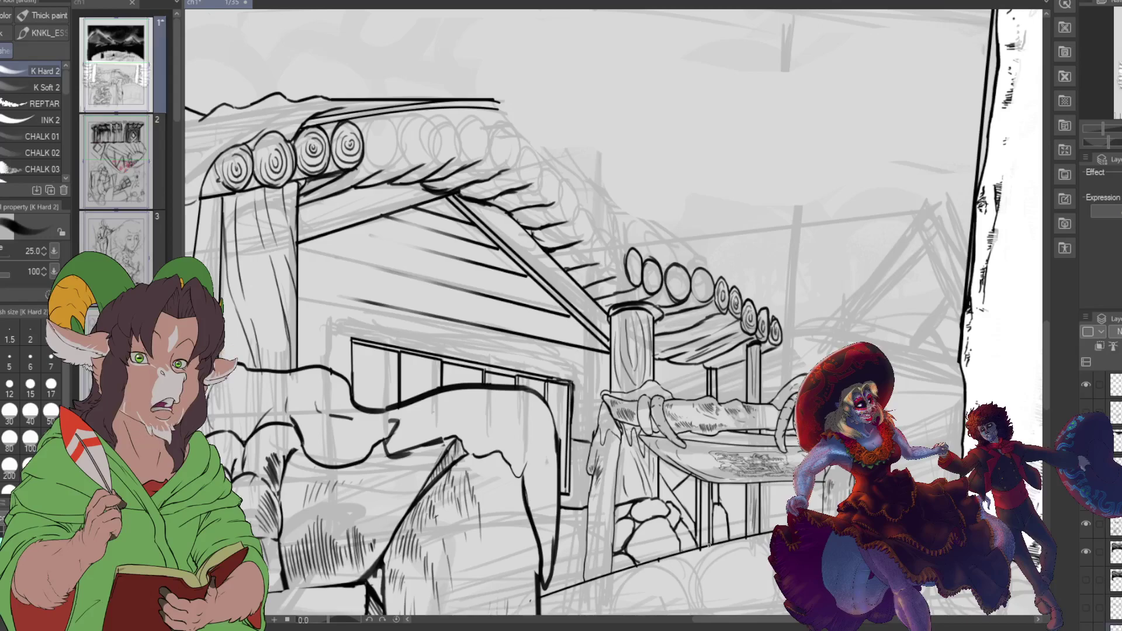
Step: Ink small dripping icicles along the siding boards of the log building's gable wall and add wood grain to its sloping beam
scroll(615, 506, "down", 3)
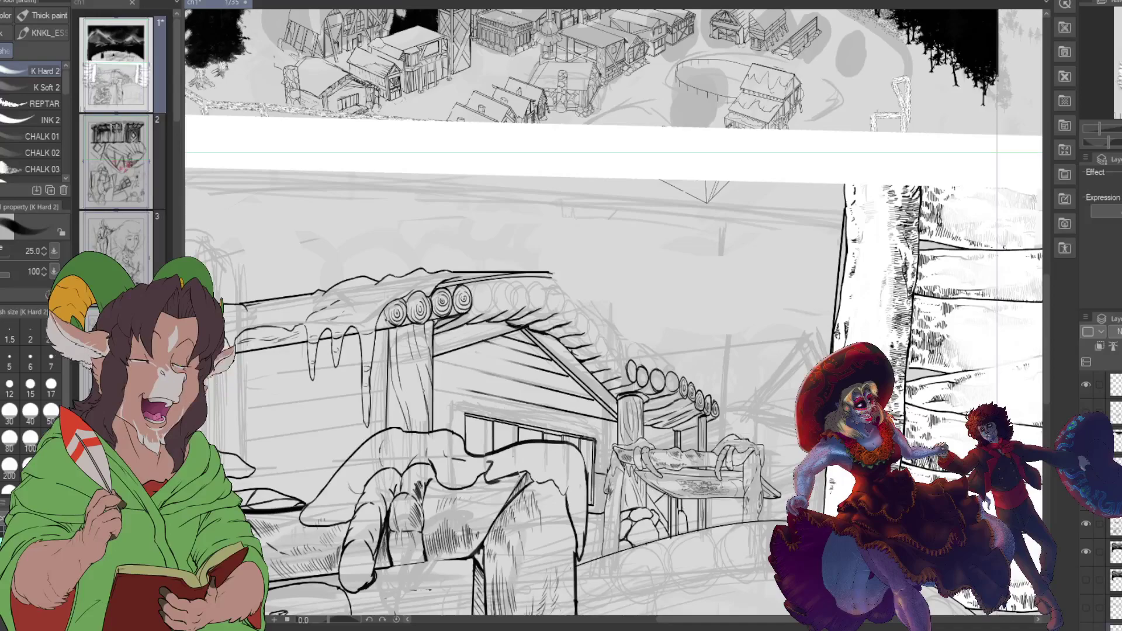
scroll(485, 380, "up", 2)
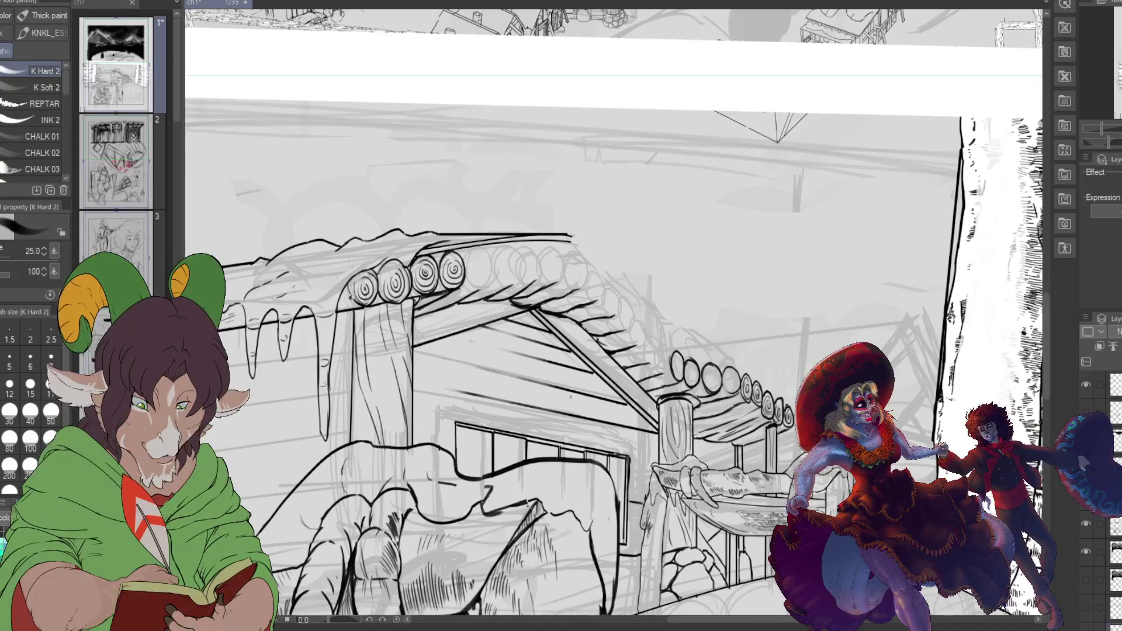
mouse_move(586, 398)
left_mouse_down()
mouse_move(584, 409)
mouse_move(629, 412)
left_mouse_up()
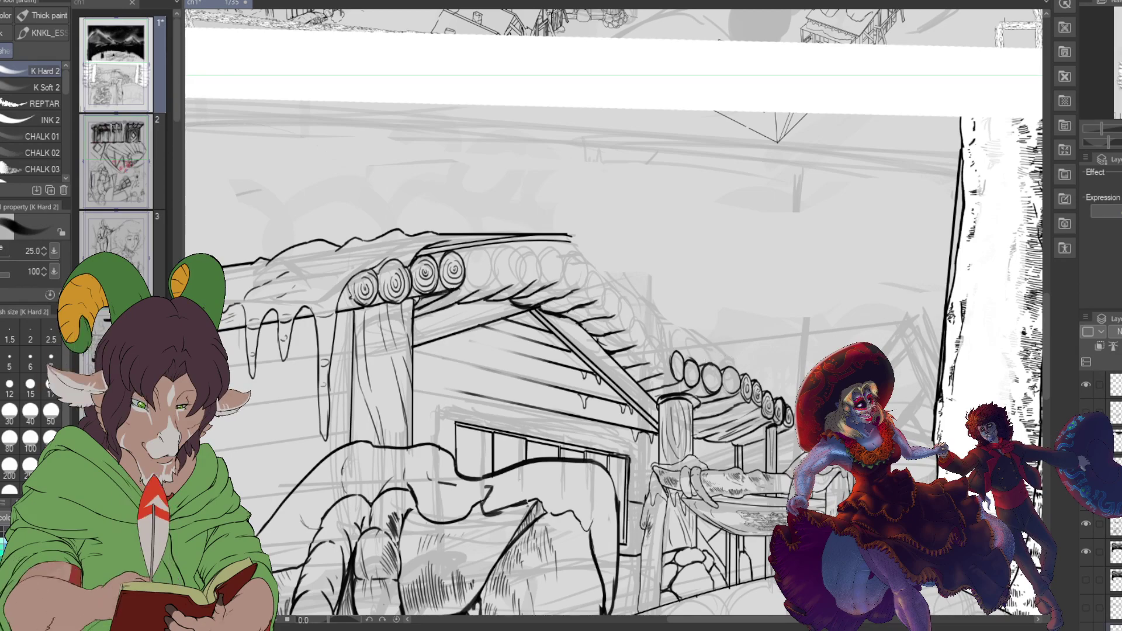
scroll(614, 316, "down", 4)
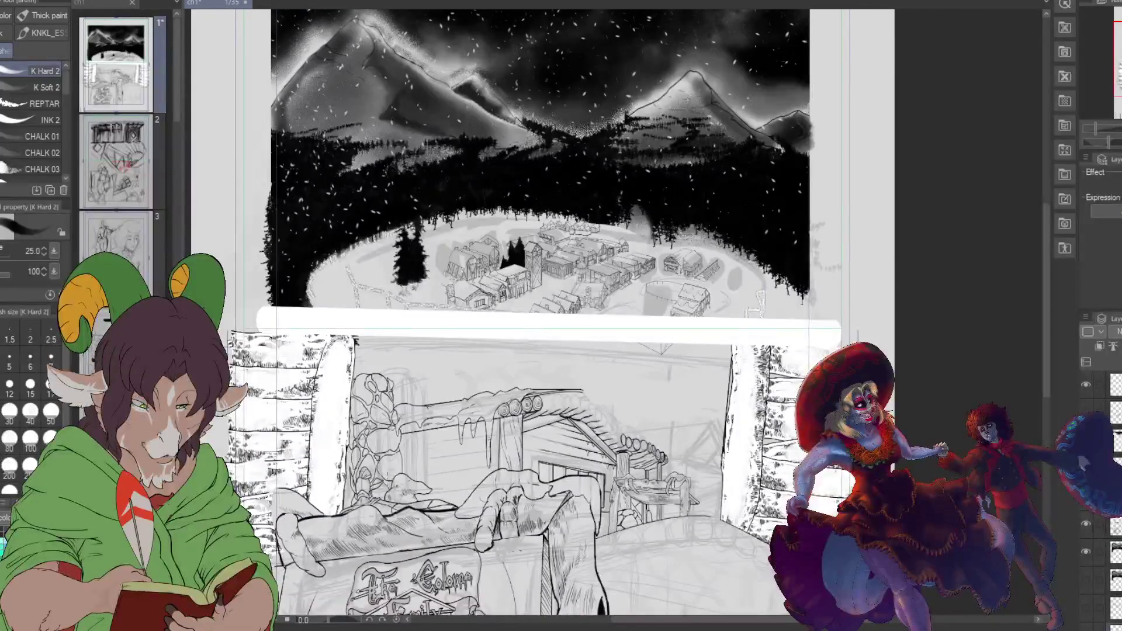
scroll(910, 326, "up", 1)
scroll(635, 420, "down", 2)
scroll(636, 420, "up", 2)
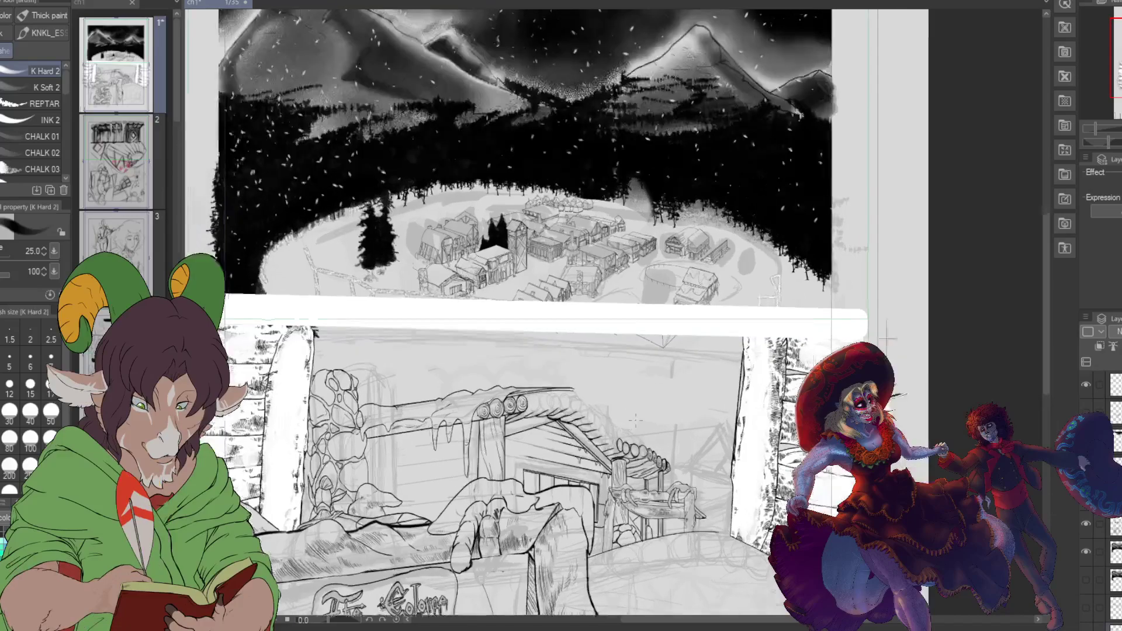
scroll(635, 420, "up", 3)
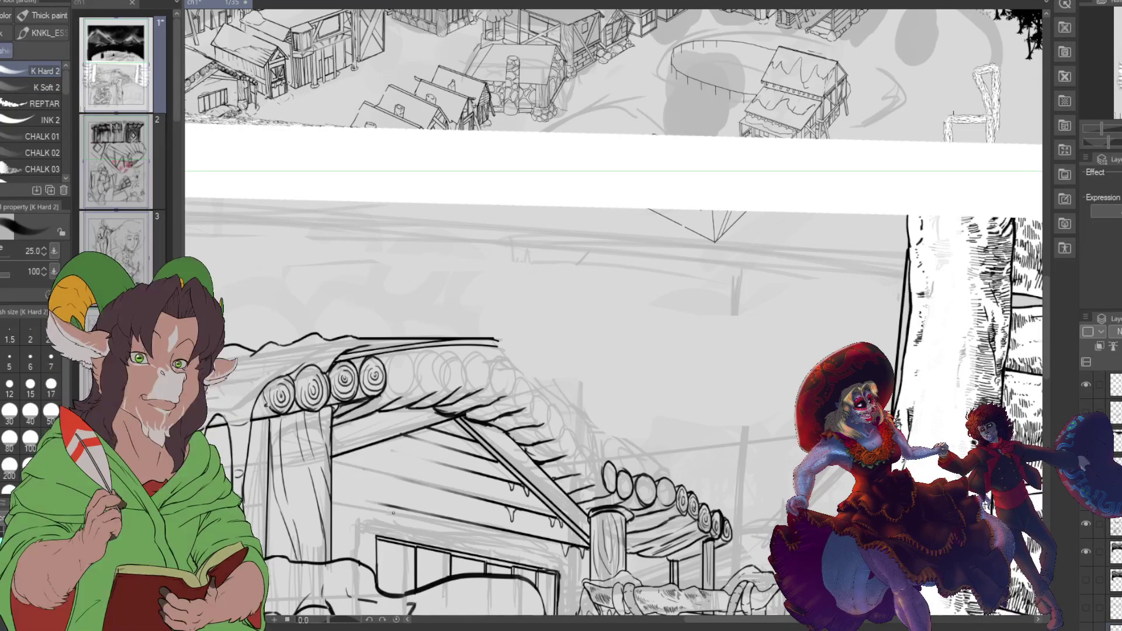
left_click_drag(402, 513, 493, 541)
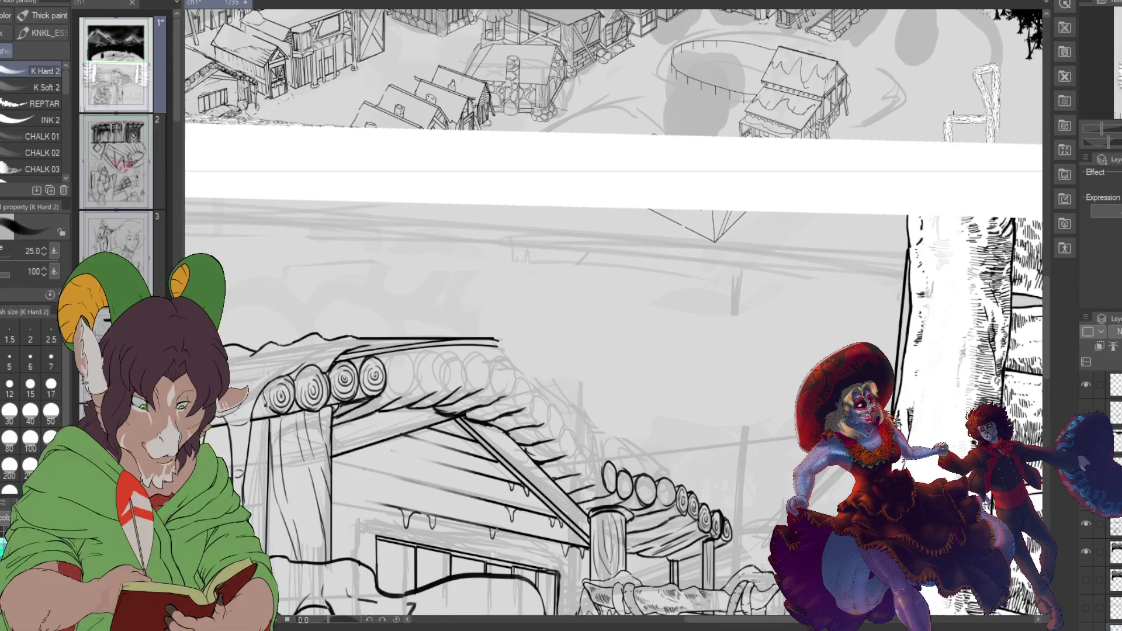
left_click_drag(454, 467, 457, 477)
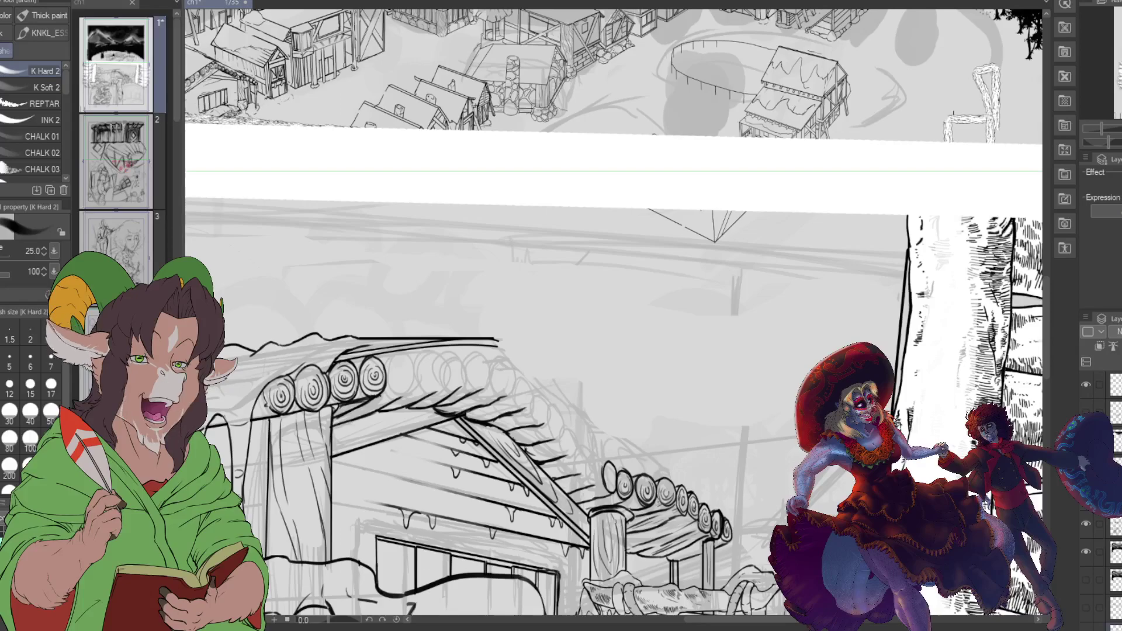
Step: Hide the grey rough sketch and examine the bare line art across both panels and around the log building's roof
scroll(592, 545, "down", 2)
scroll(993, 332, "down", 2)
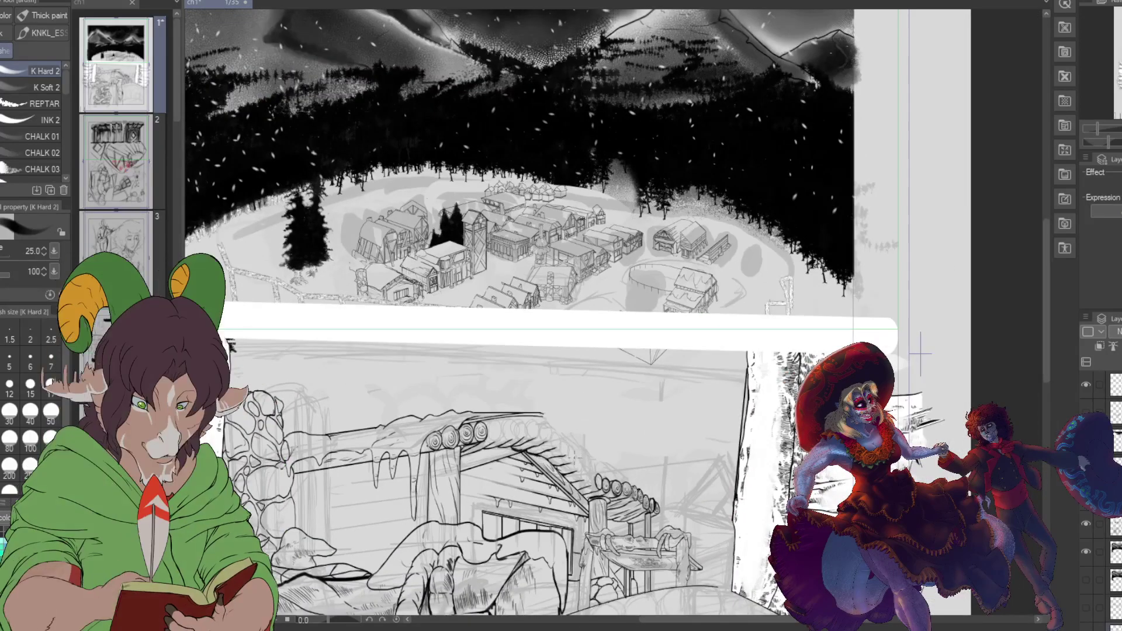
scroll(993, 332, "up", 2)
scroll(546, 448, "down", 2)
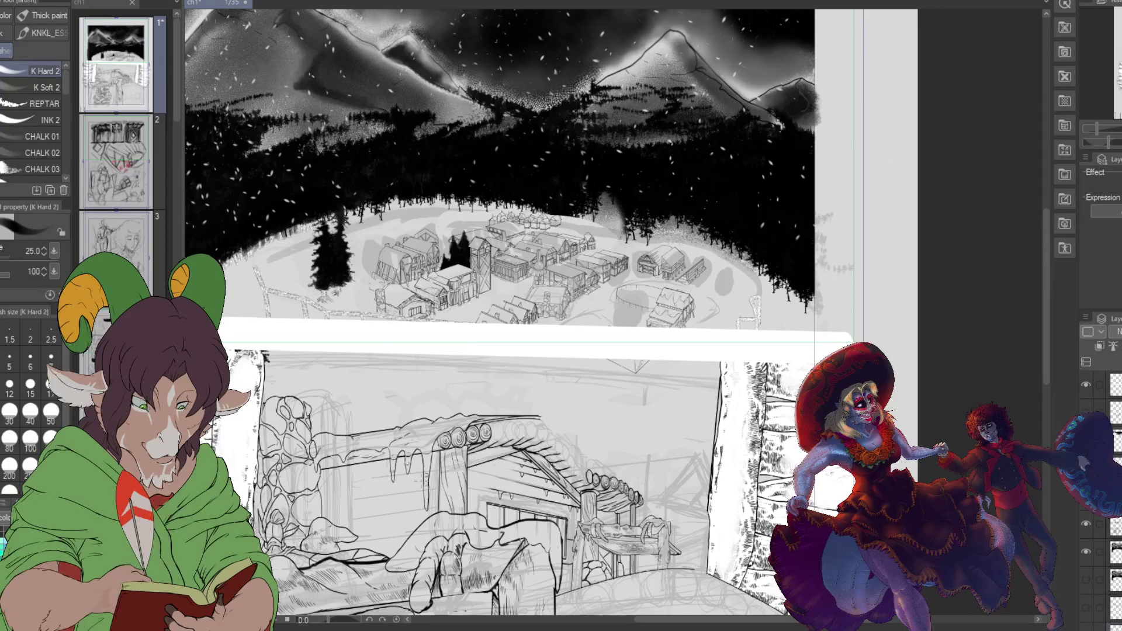
key("ctrl+minus")
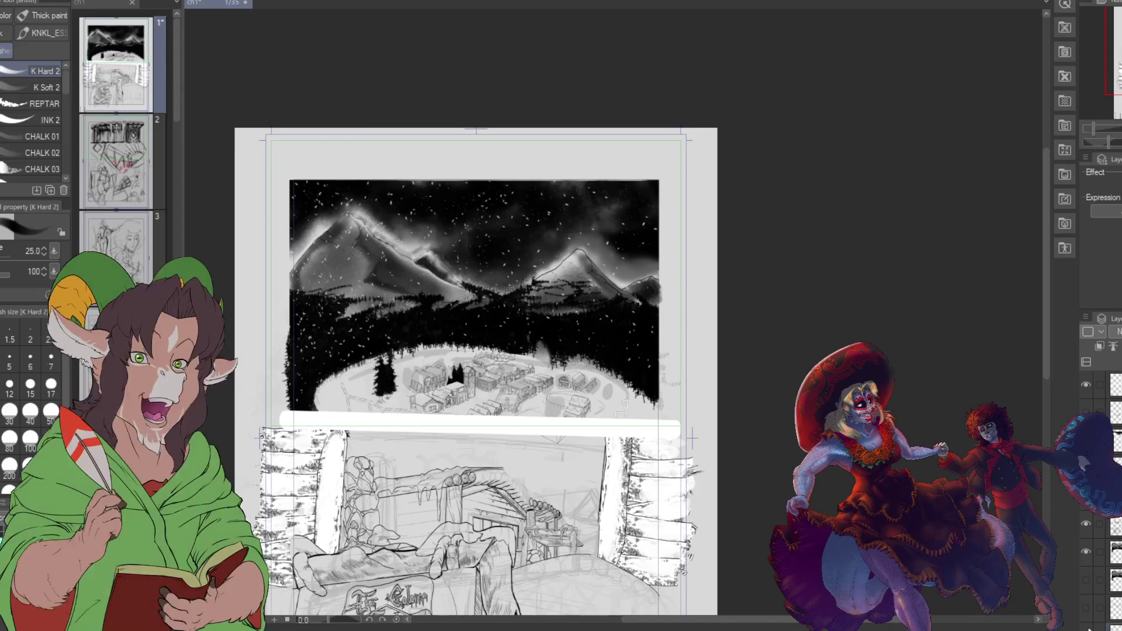
left_click_drag(786, 621, 515, 619)
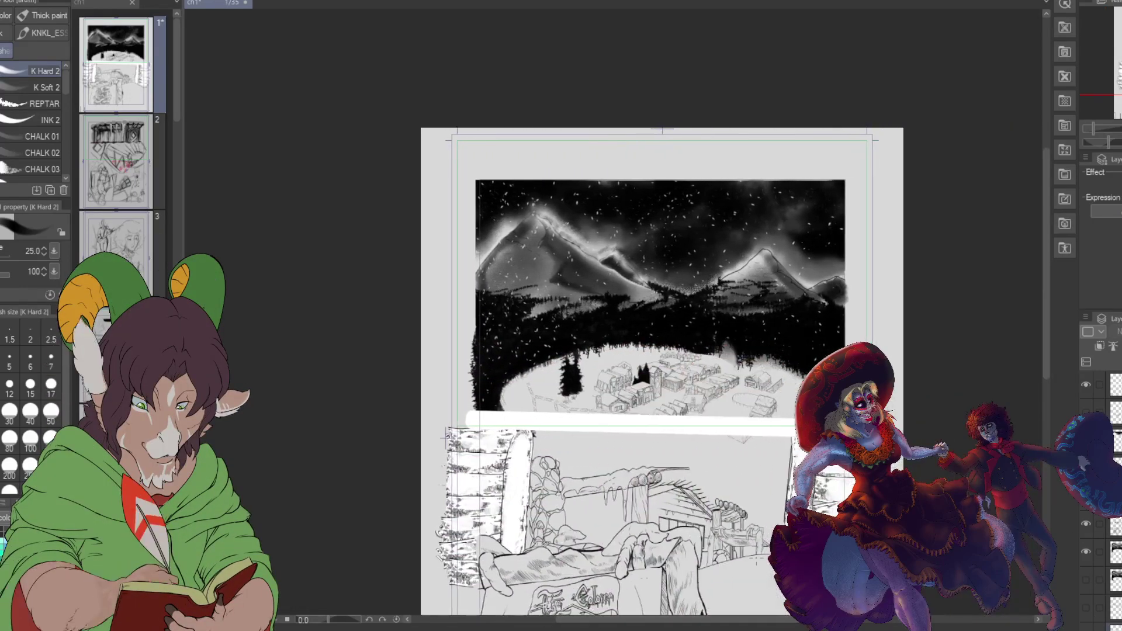
scroll(643, 328, "up", 2)
scroll(763, 573, "up", 1)
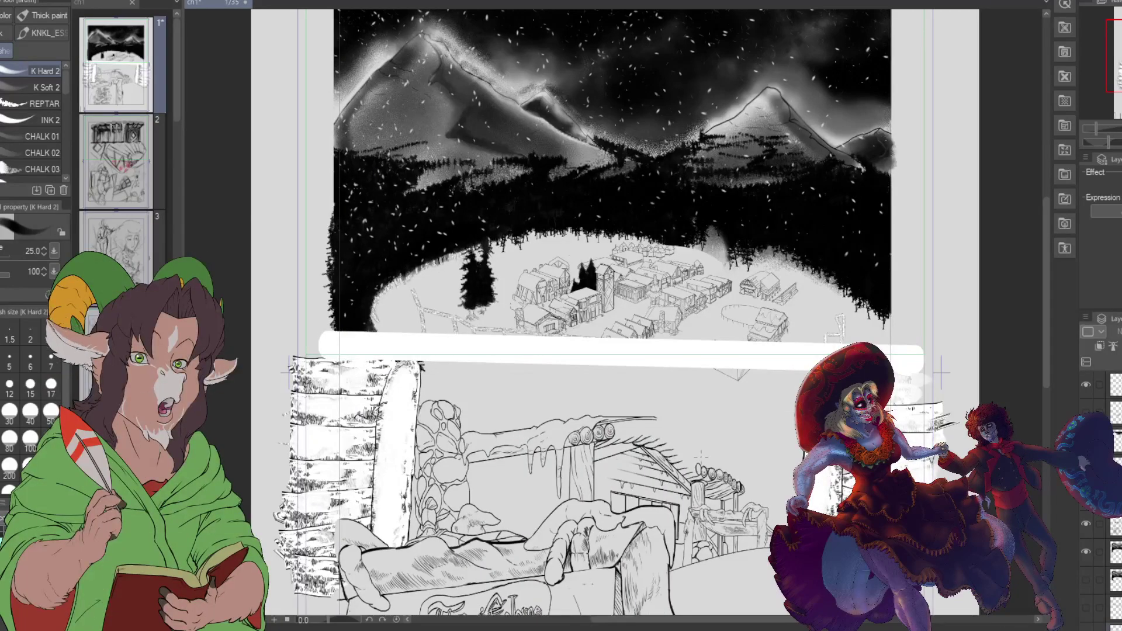
scroll(762, 573, "up", 1)
scroll(683, 482, "up", 3)
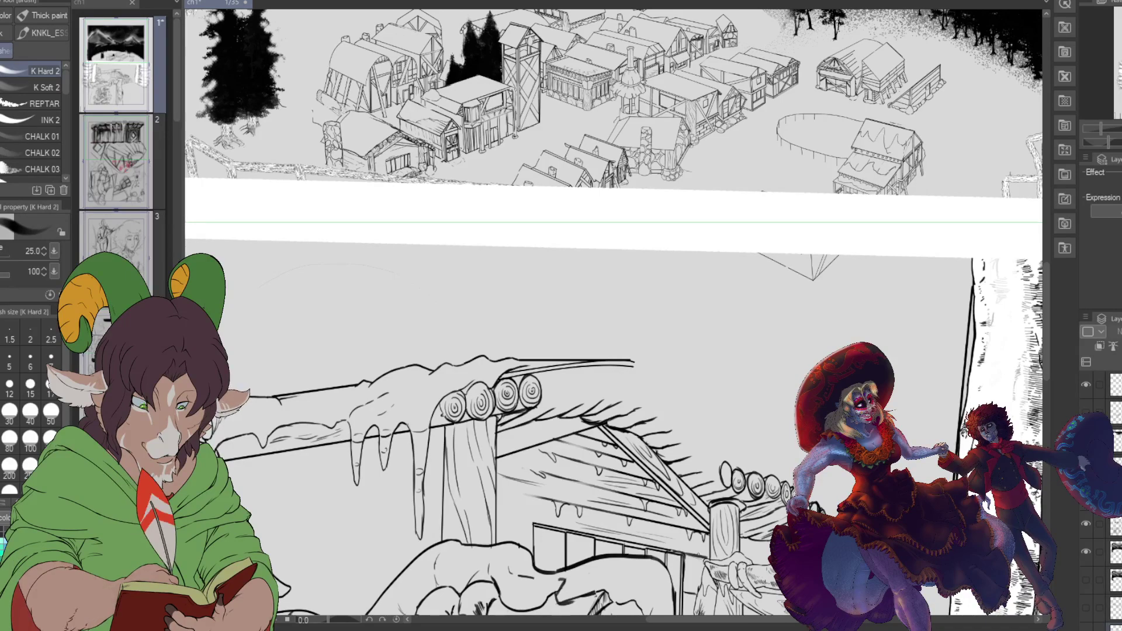
scroll(997, 395, "down", 4)
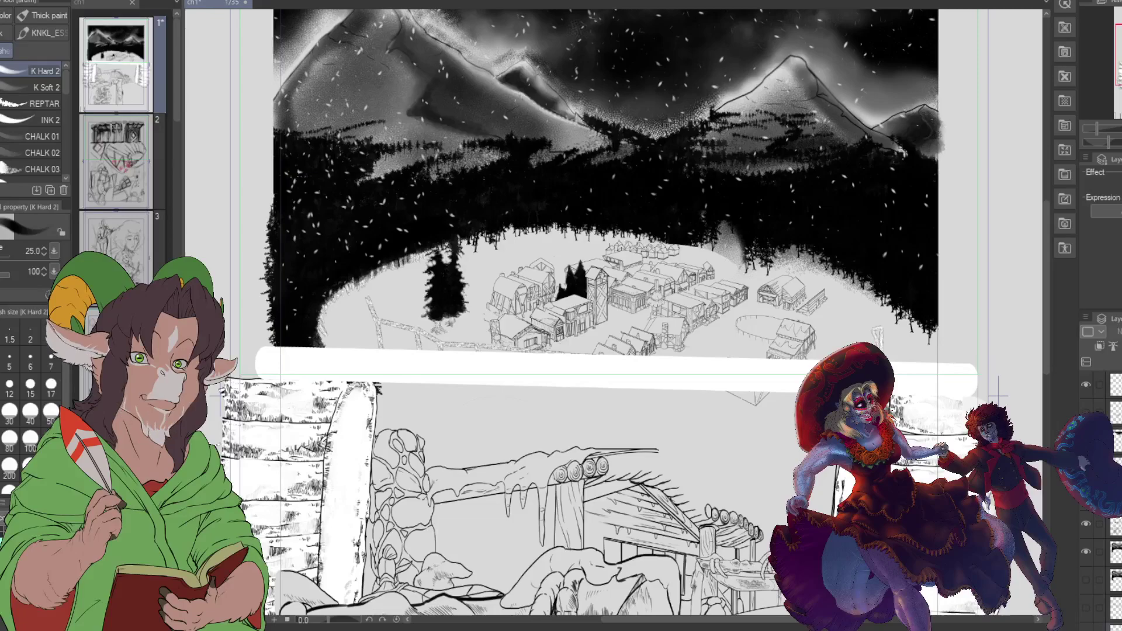
scroll(714, 493, "up", 4)
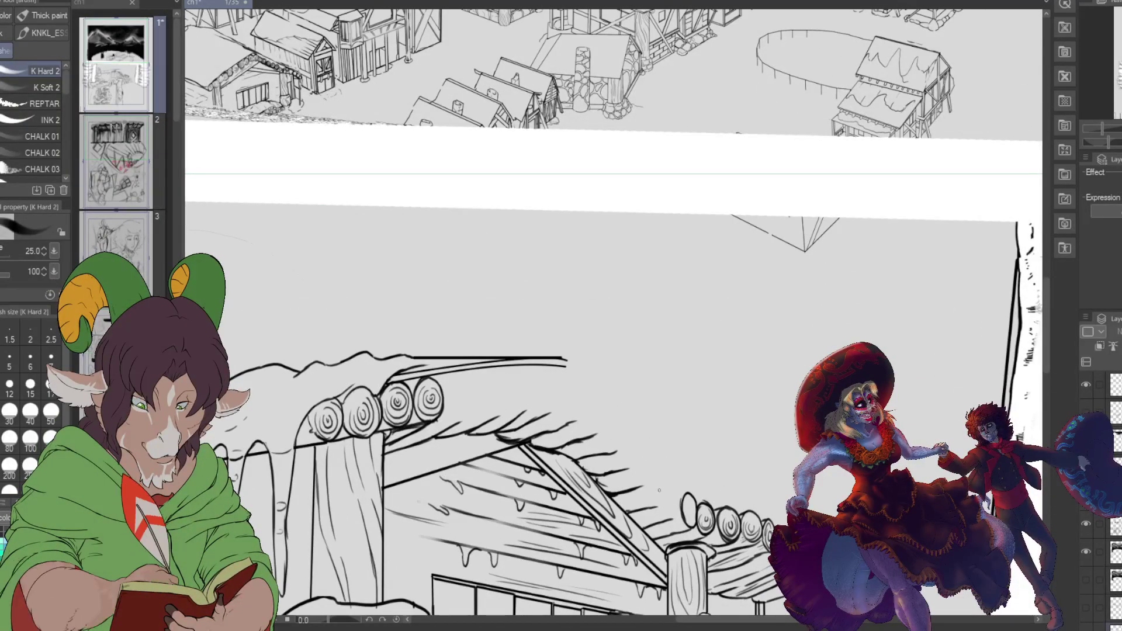
mouse_move(661, 488)
left_mouse_down()
mouse_move(676, 513)
mouse_move(684, 483)
mouse_move(659, 501)
left_mouse_up()
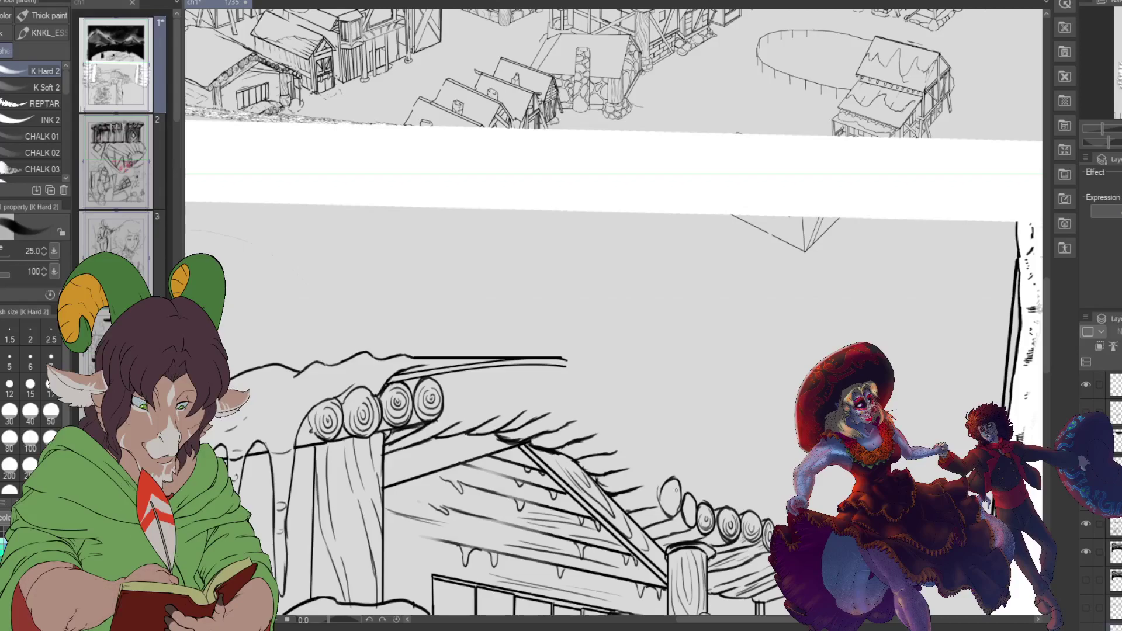
key("ctrl+z")
key("ctrl+z")
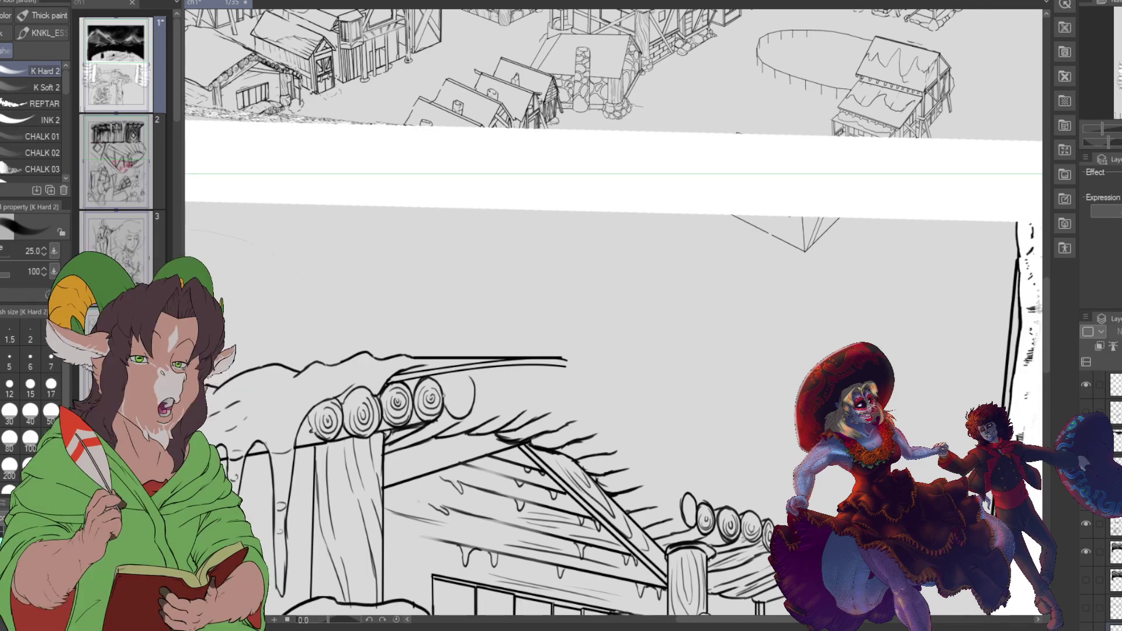
Step: Ink round log ends along the log building's curved gable roof edge, from the peak down to the far porch roof, with K Hard 2
mouse_move(466, 415)
left_mouse_down()
mouse_move(475, 379)
mouse_move(492, 414)
mouse_move(493, 373)
mouse_move(505, 368)
mouse_move(524, 411)
mouse_move(542, 389)
mouse_move(515, 375)
left_mouse_up()
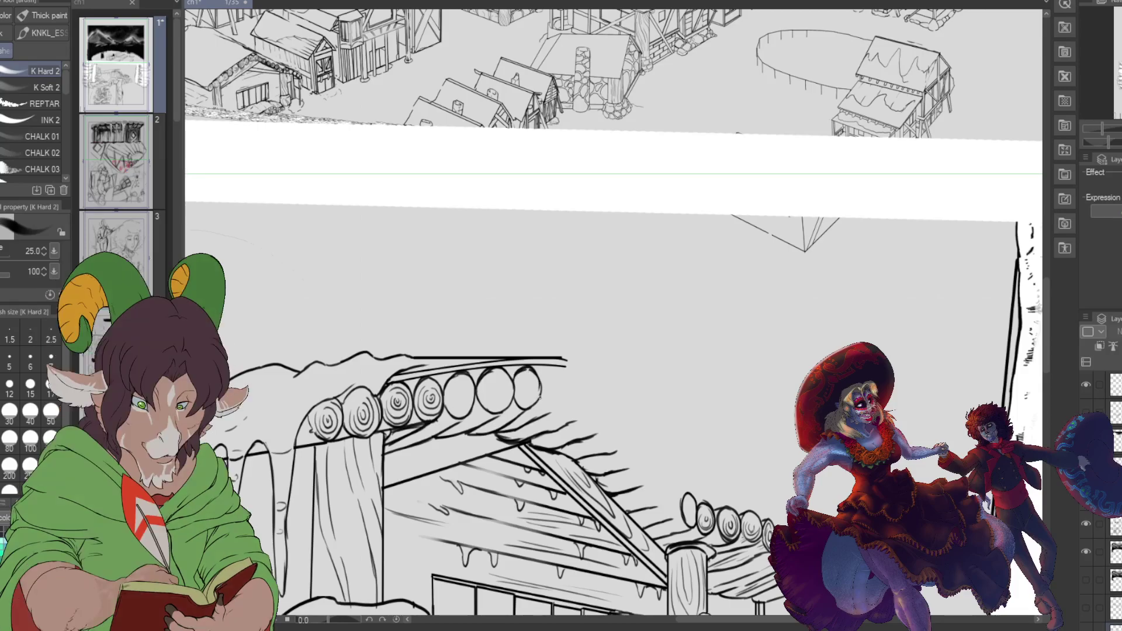
mouse_move(553, 411)
left_mouse_down()
mouse_move(546, 377)
mouse_move(565, 380)
mouse_move(559, 409)
mouse_move(568, 398)
mouse_move(572, 409)
mouse_move(582, 367)
mouse_move(583, 412)
left_mouse_up()
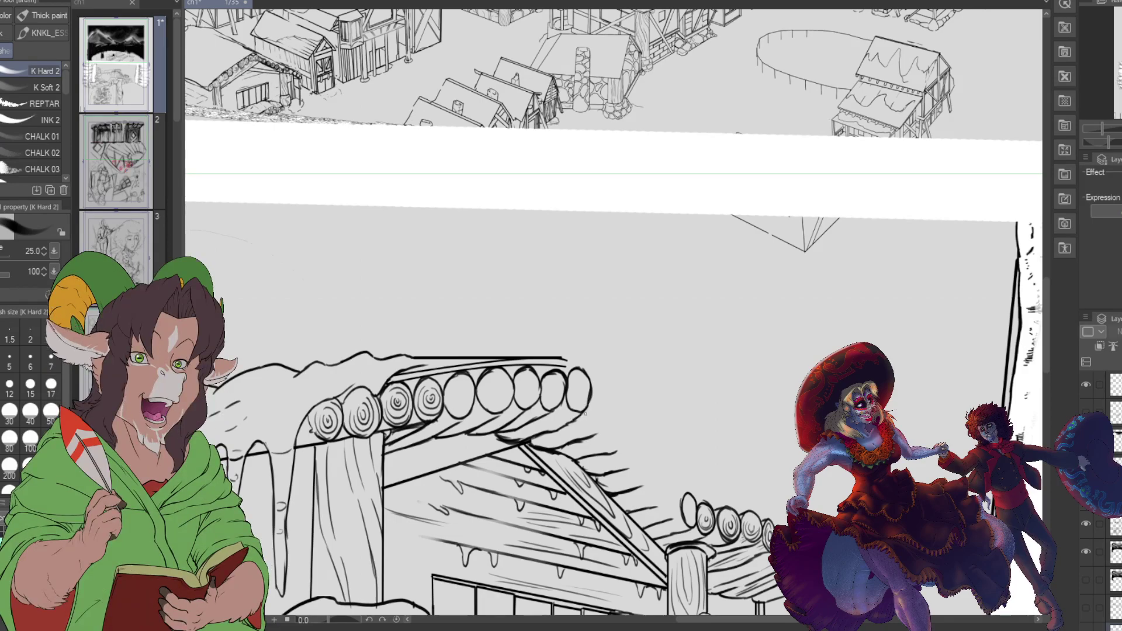
mouse_move(589, 414)
left_mouse_down()
mouse_move(613, 426)
mouse_move(608, 387)
mouse_move(615, 425)
left_mouse_up()
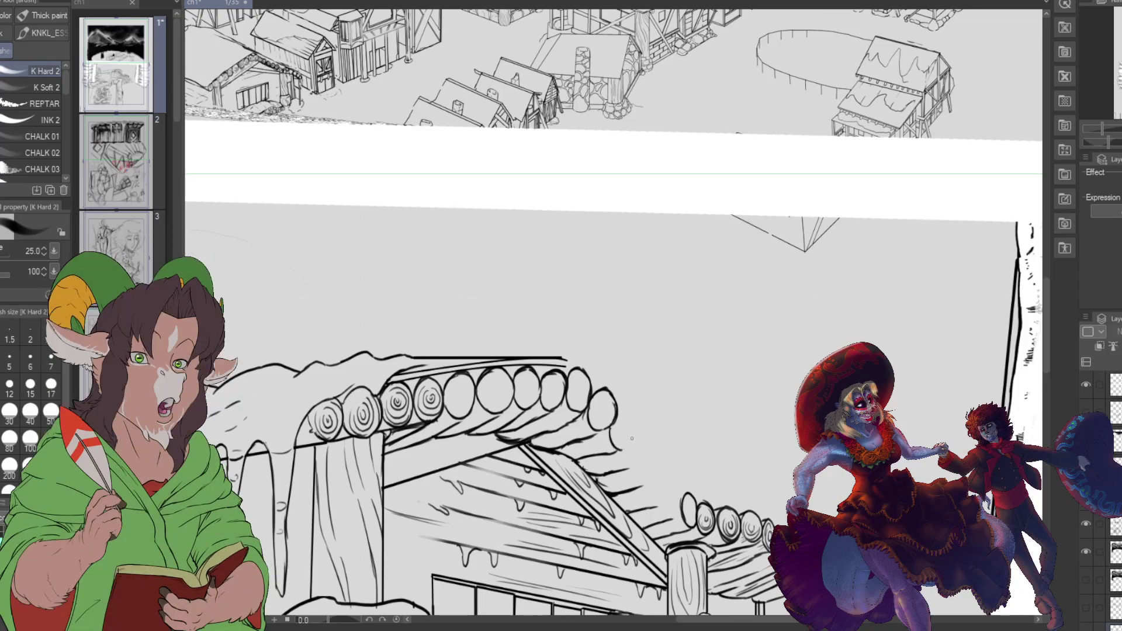
mouse_move(620, 450)
left_mouse_down()
mouse_move(631, 413)
mouse_move(617, 408)
mouse_move(635, 434)
mouse_move(628, 446)
left_mouse_up()
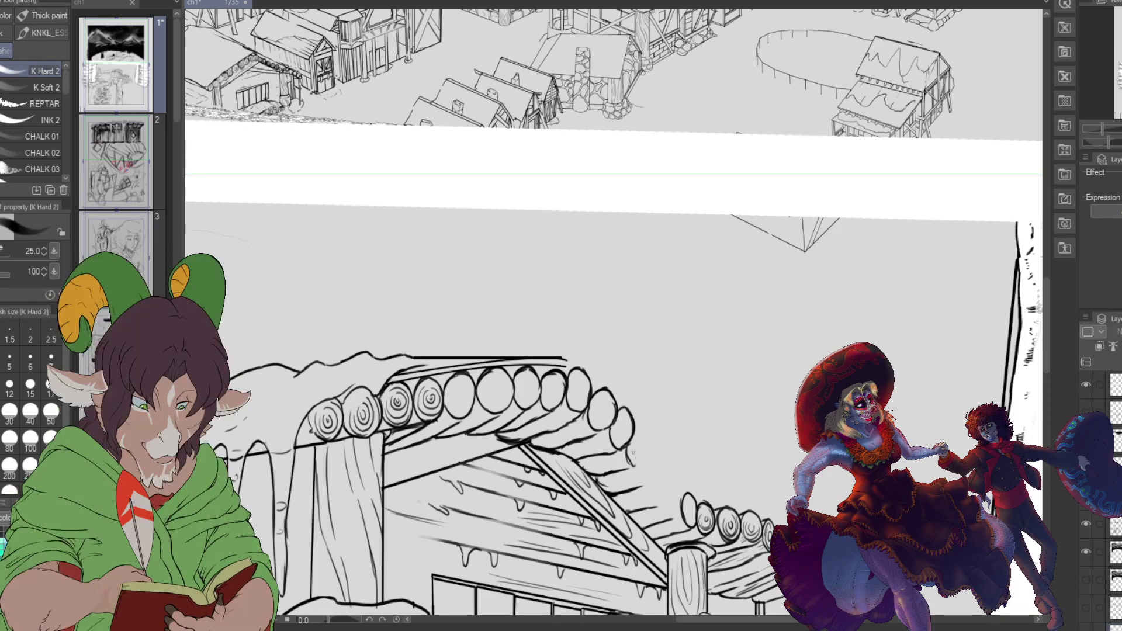
mouse_move(631, 465)
left_mouse_down()
mouse_move(647, 436)
mouse_move(643, 456)
mouse_move(636, 433)
mouse_move(649, 444)
mouse_move(637, 482)
mouse_move(659, 459)
mouse_move(648, 479)
mouse_move(656, 502)
mouse_move(670, 502)
left_mouse_up()
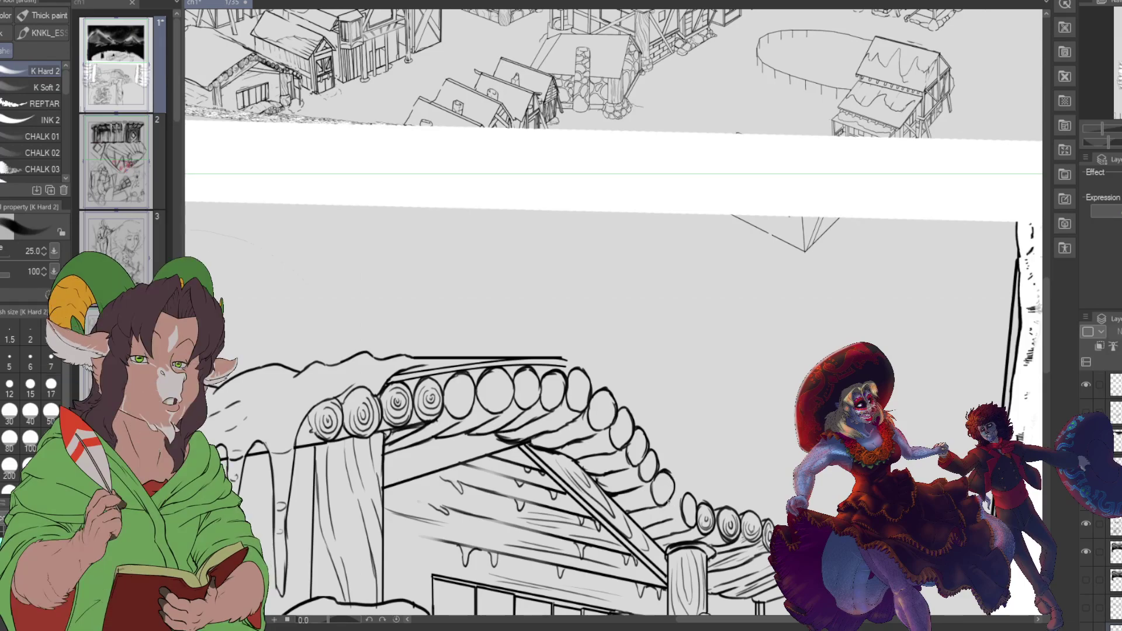
left_click_drag(676, 512, 679, 483)
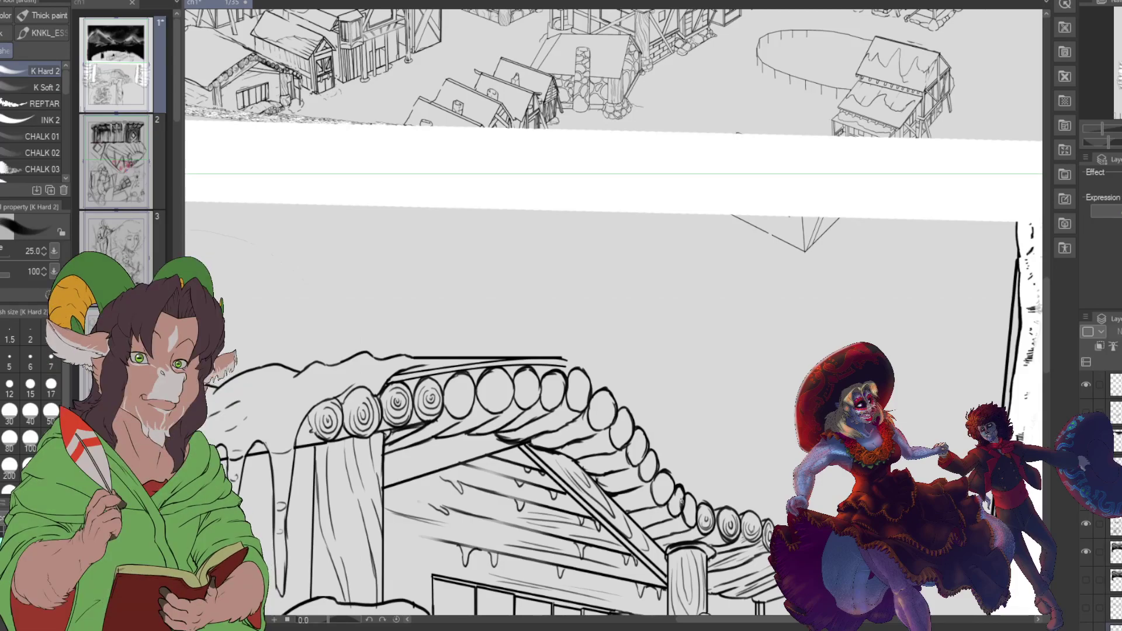
key("e")
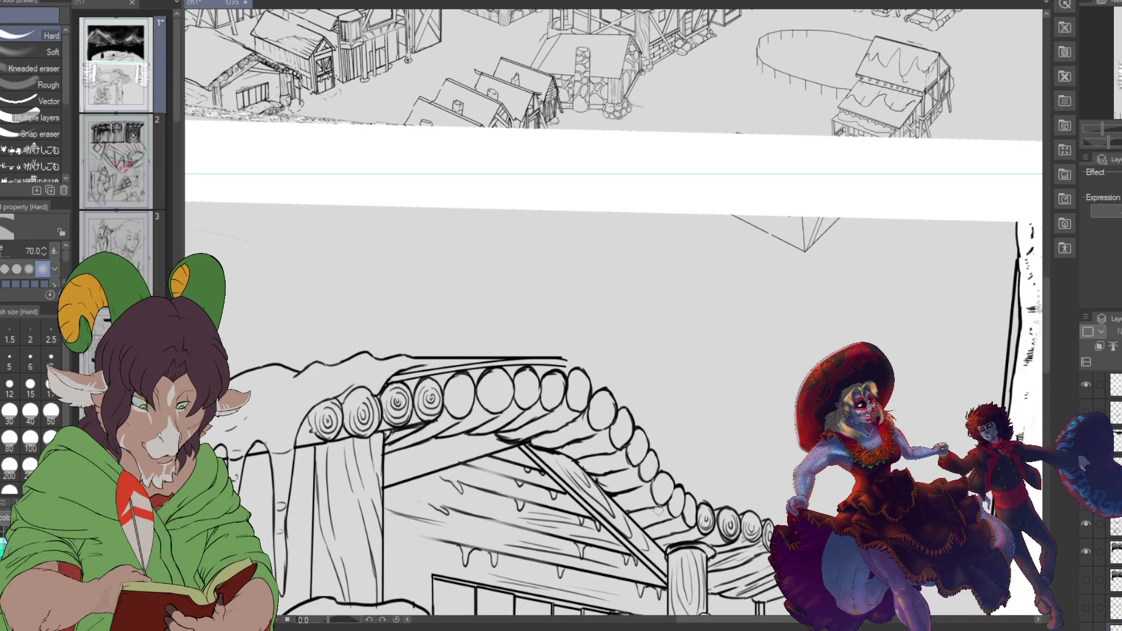
Step: Ink a small snow clump over the log building's roof peak and erase the roof and log lines inside it
key("b")
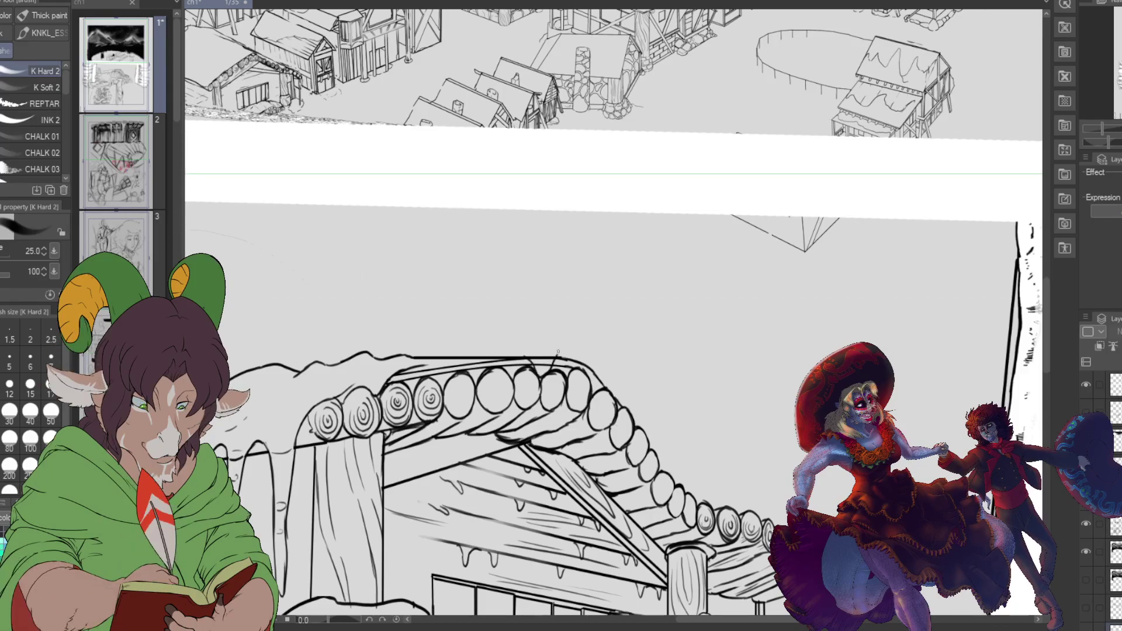
left_click_drag(516, 354, 544, 345)
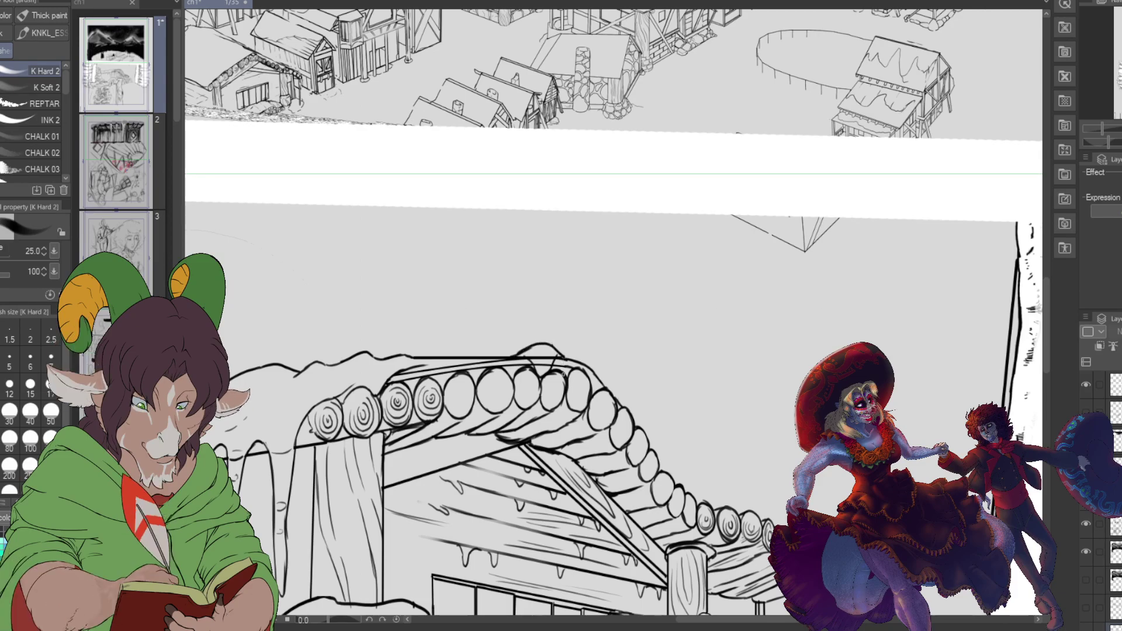
key("e")
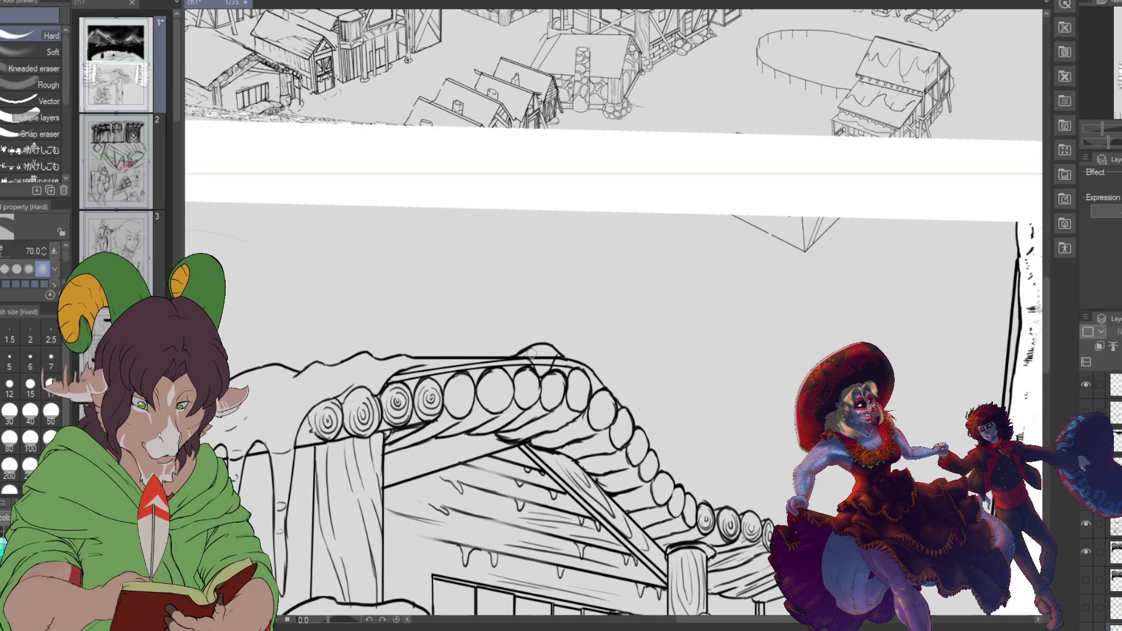
mouse_move(530, 354)
left_mouse_down()
mouse_move(553, 351)
mouse_move(545, 362)
mouse_move(552, 353)
mouse_move(525, 351)
mouse_move(545, 347)
mouse_move(500, 352)
mouse_move(509, 333)
mouse_move(563, 346)
left_mouse_up()
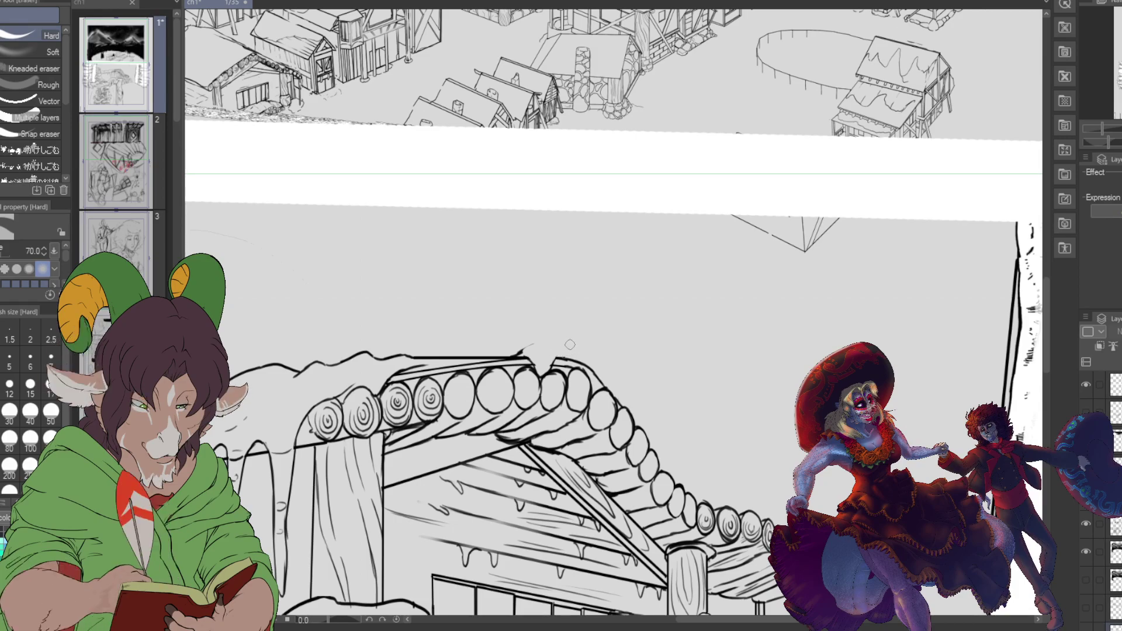
key("b")
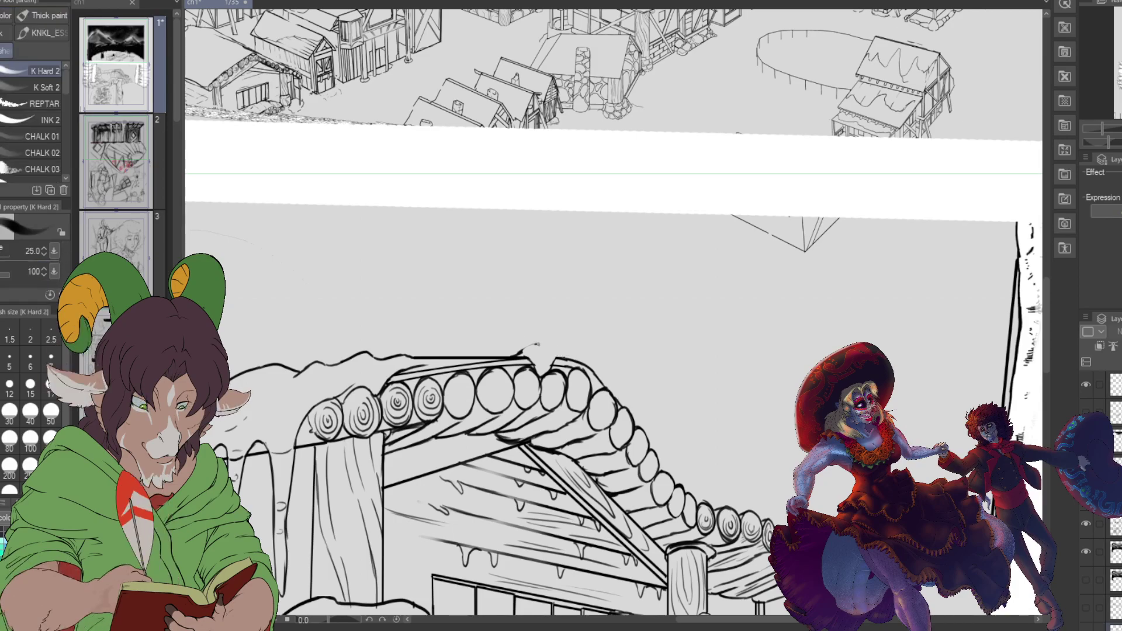
left_click_drag(550, 351, 571, 355)
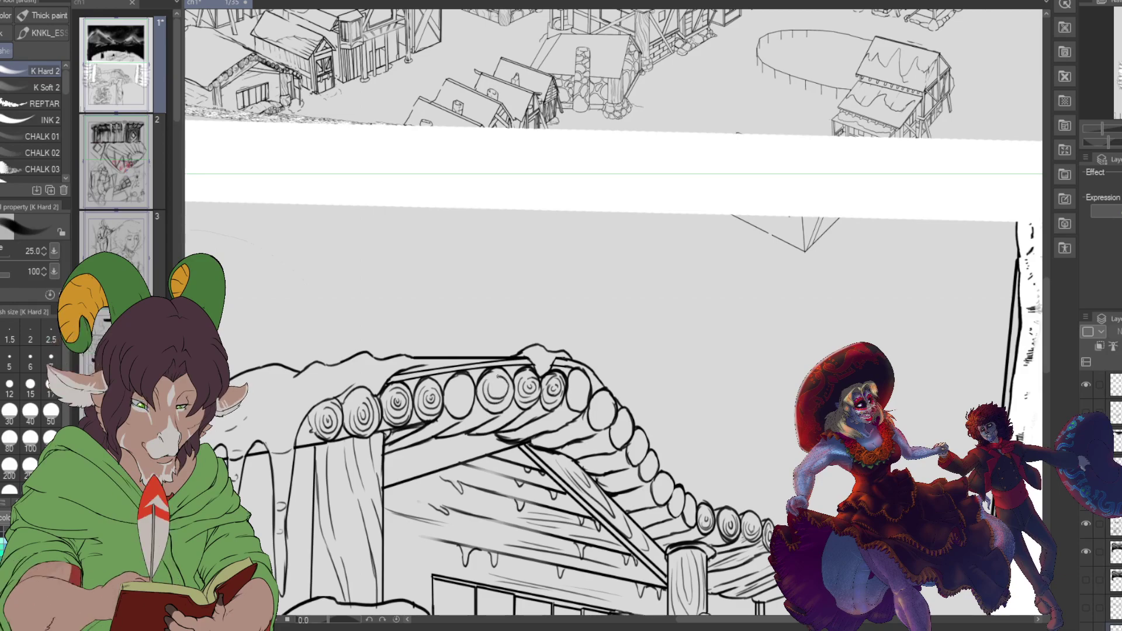
Step: Add growth rings to the blank log ends around the roof peak and down the gable slope with K Hard 2
left_click_drag(497, 383, 497, 410)
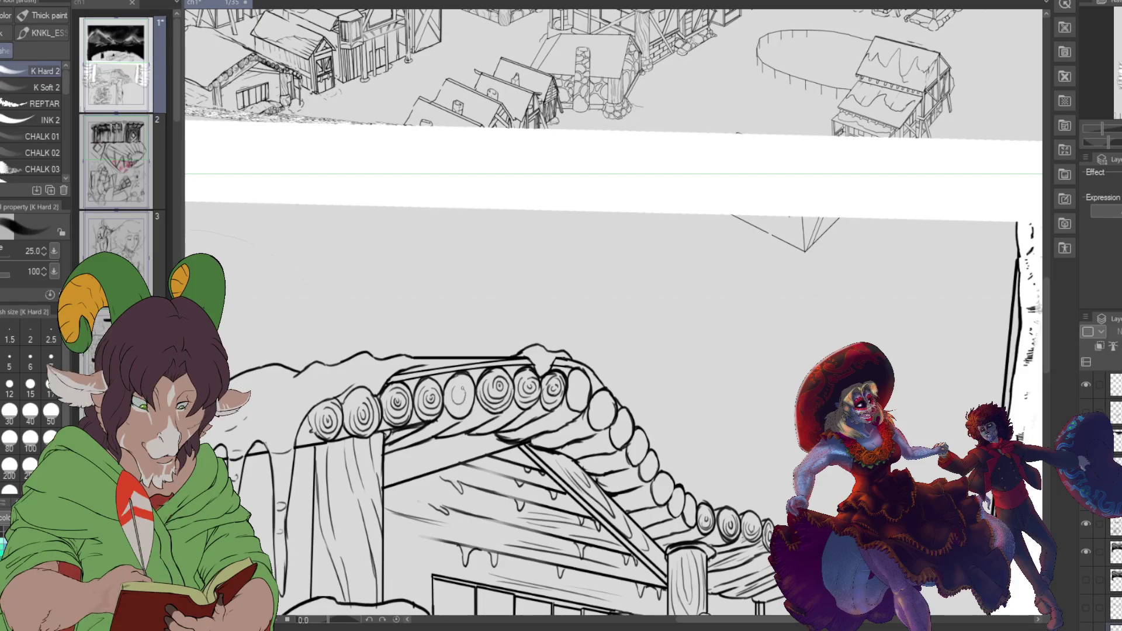
left_click_drag(455, 390, 470, 412)
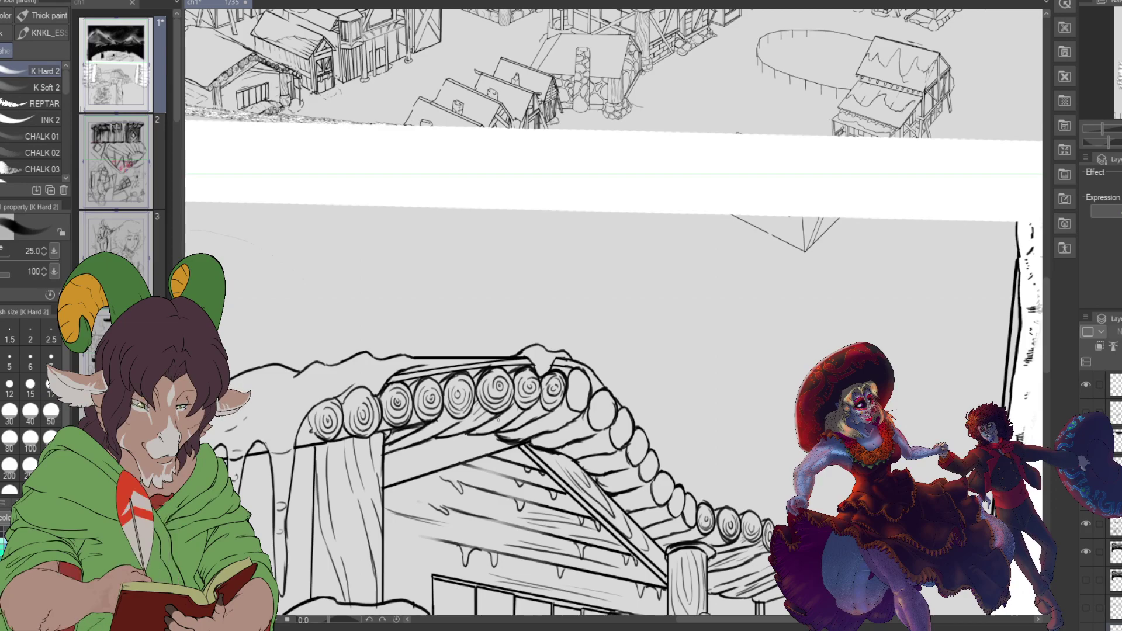
key("e")
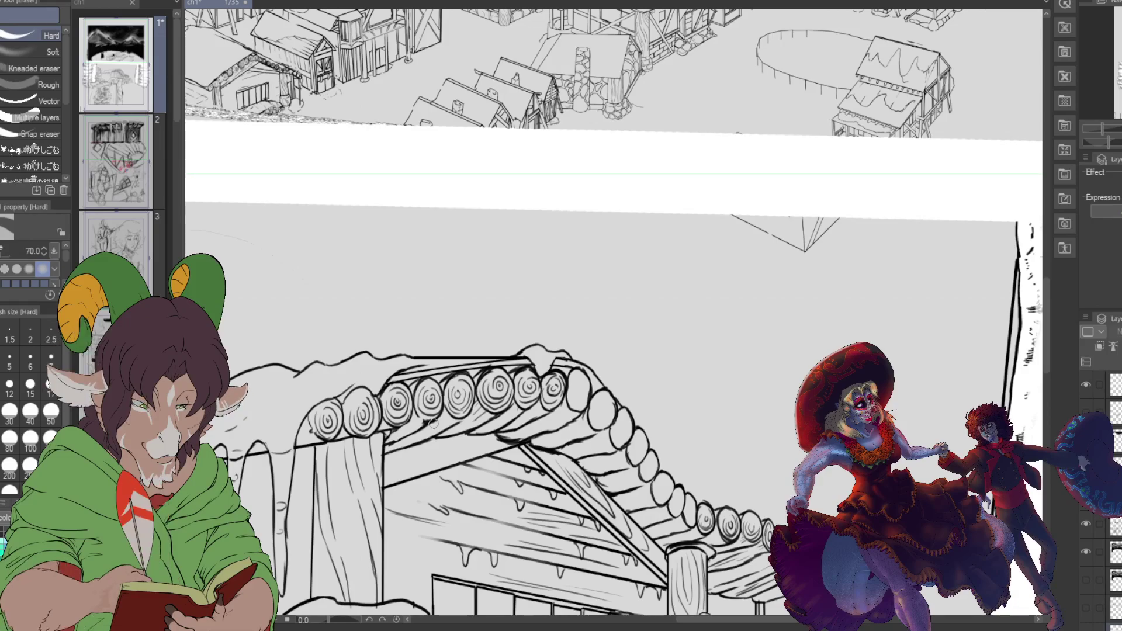
scroll(467, 424, "down", 2)
scroll(467, 421, "down", 2)
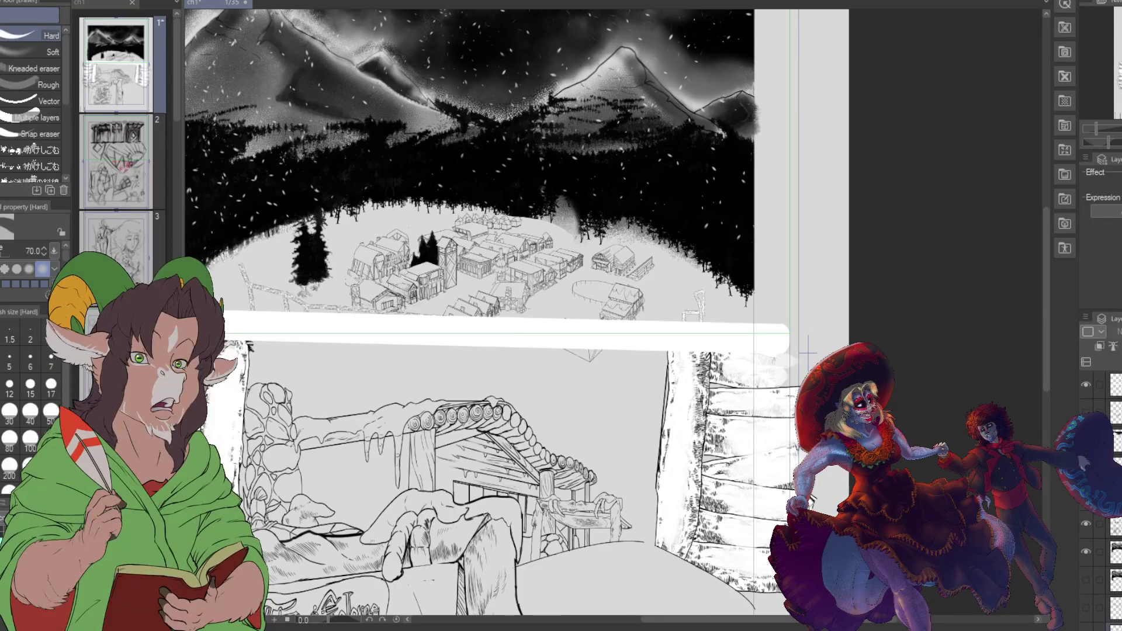
scroll(469, 376, "up", 1)
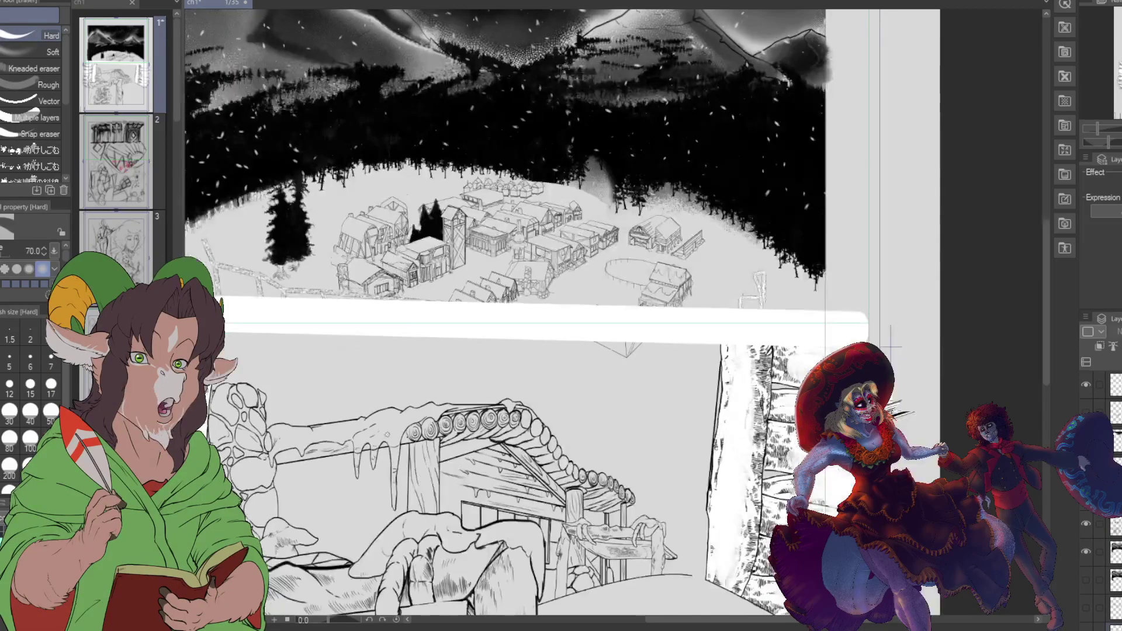
scroll(517, 419, "up", 3)
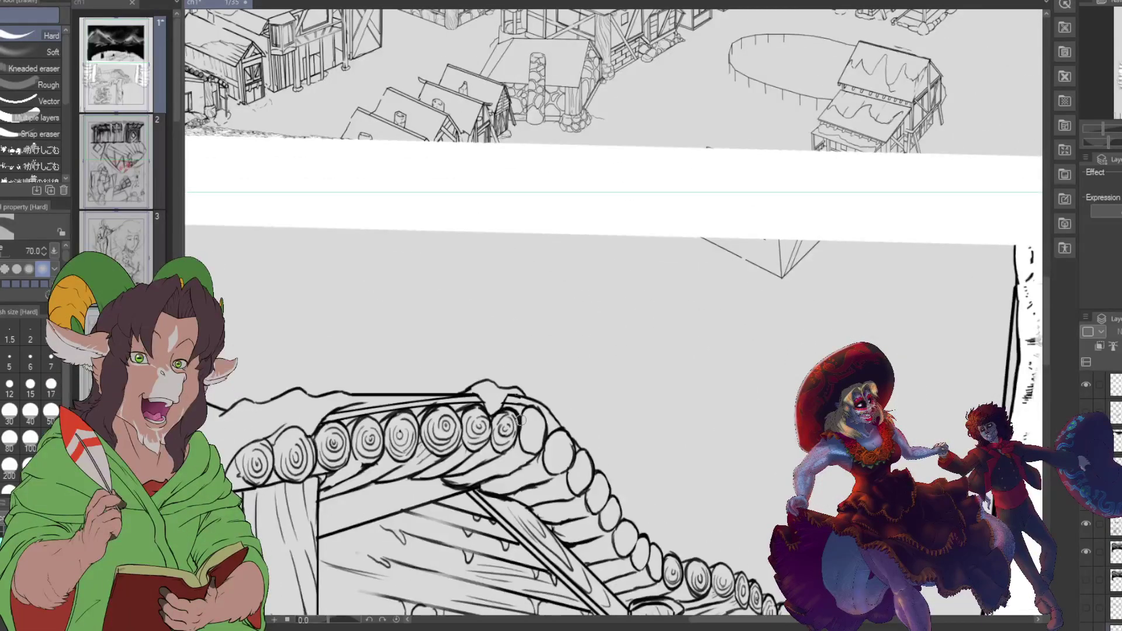
key("b")
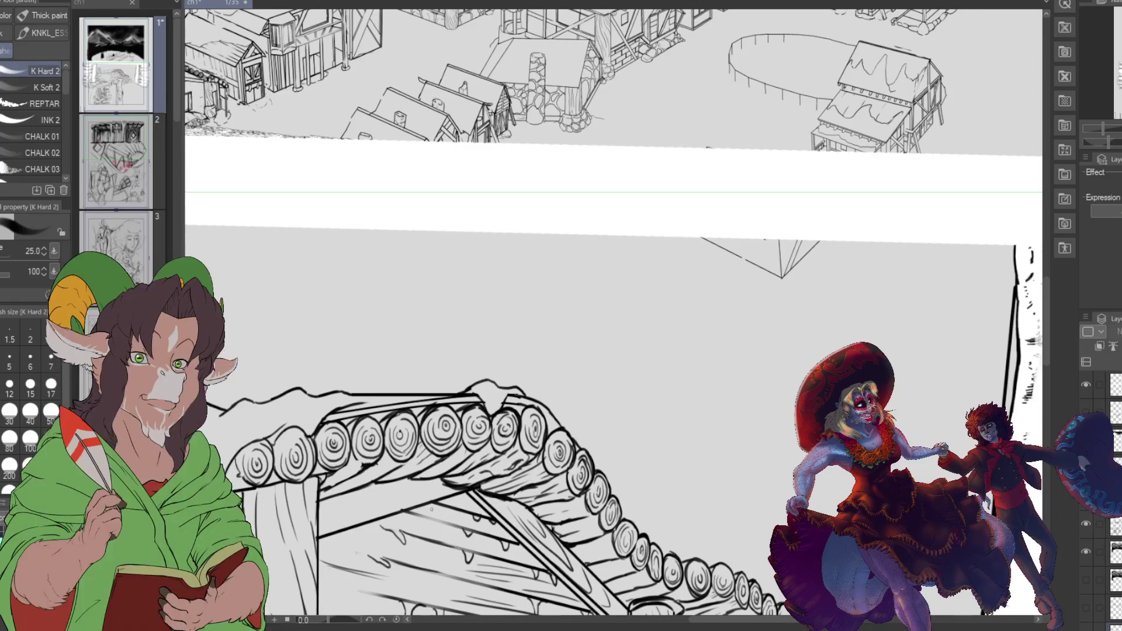
Step: Examine the inked log building's roof up close and against both panels of the whole page
scroll(432, 510, "down", 3)
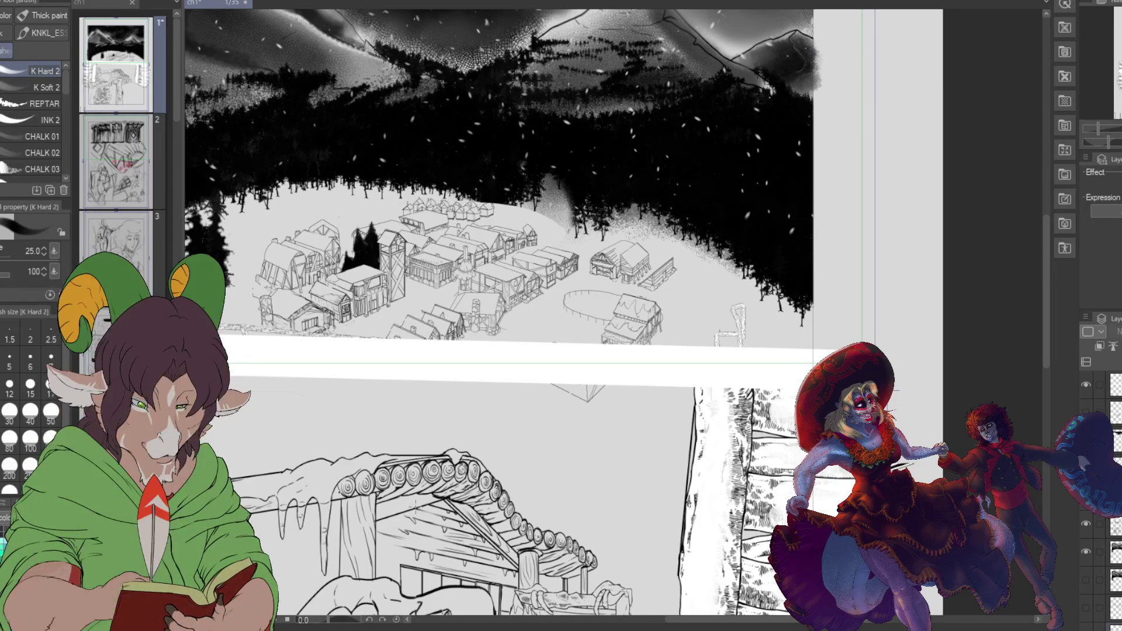
key("ctrl+minus")
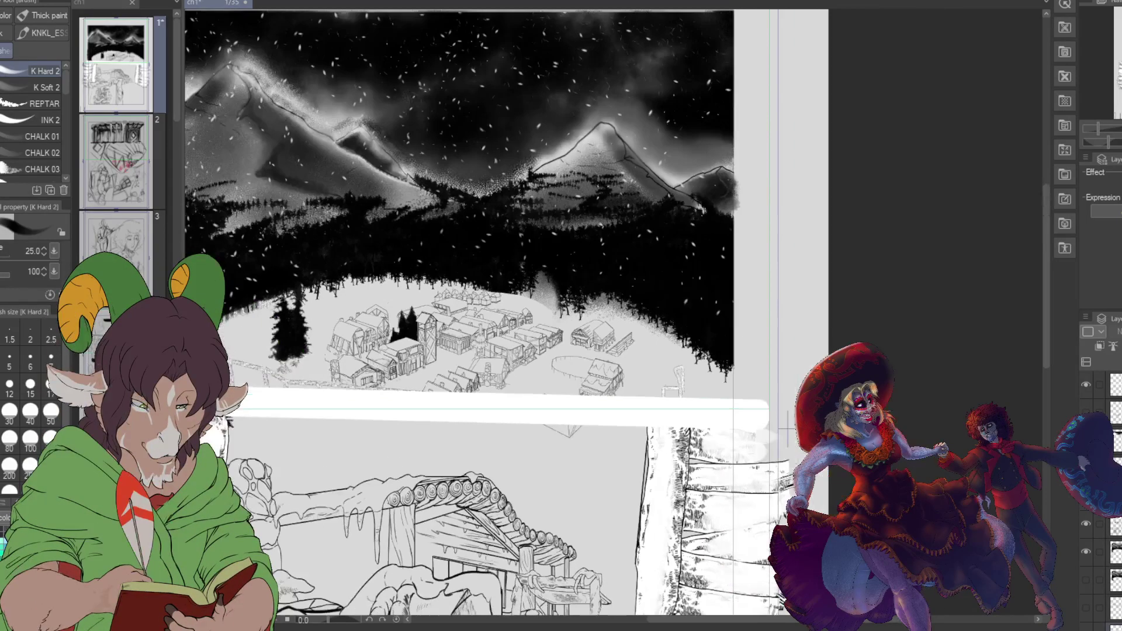
key("ctrl+plus")
key("ctrl+plus")
key("ctrl+plus")
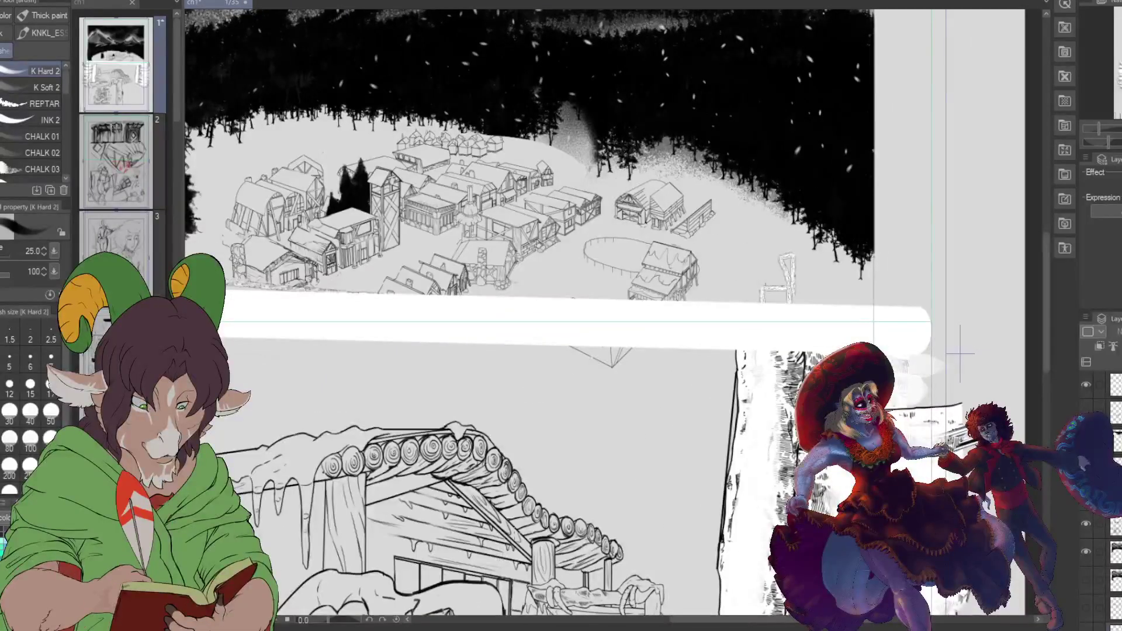
key("ctrl+minus")
key("ctrl+minus")
key("ctrl+minus")
key("ctrl+minus")
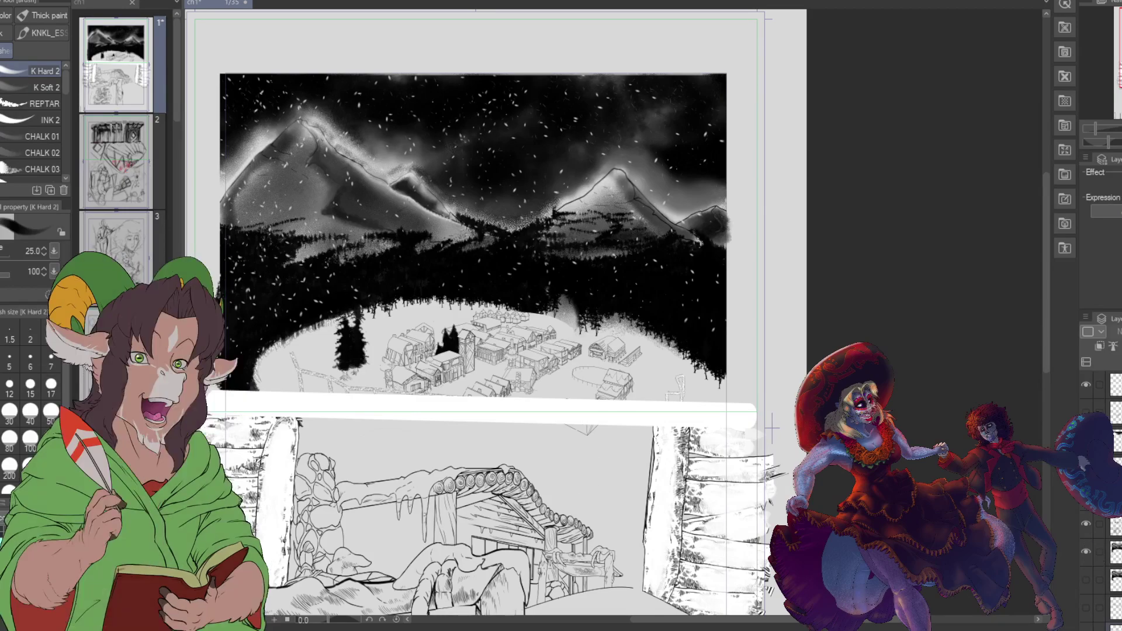
scroll(547, 571, "up", 1)
scroll(549, 549, "down", 1)
scroll(550, 549, "up", 4)
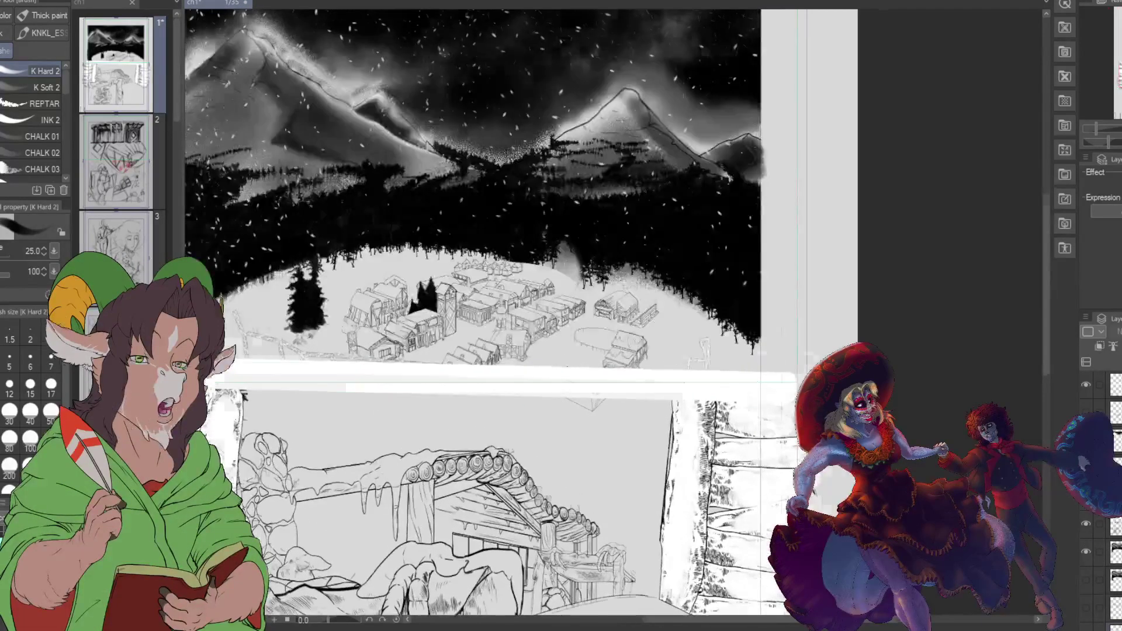
scroll(613, 316, "up", 2)
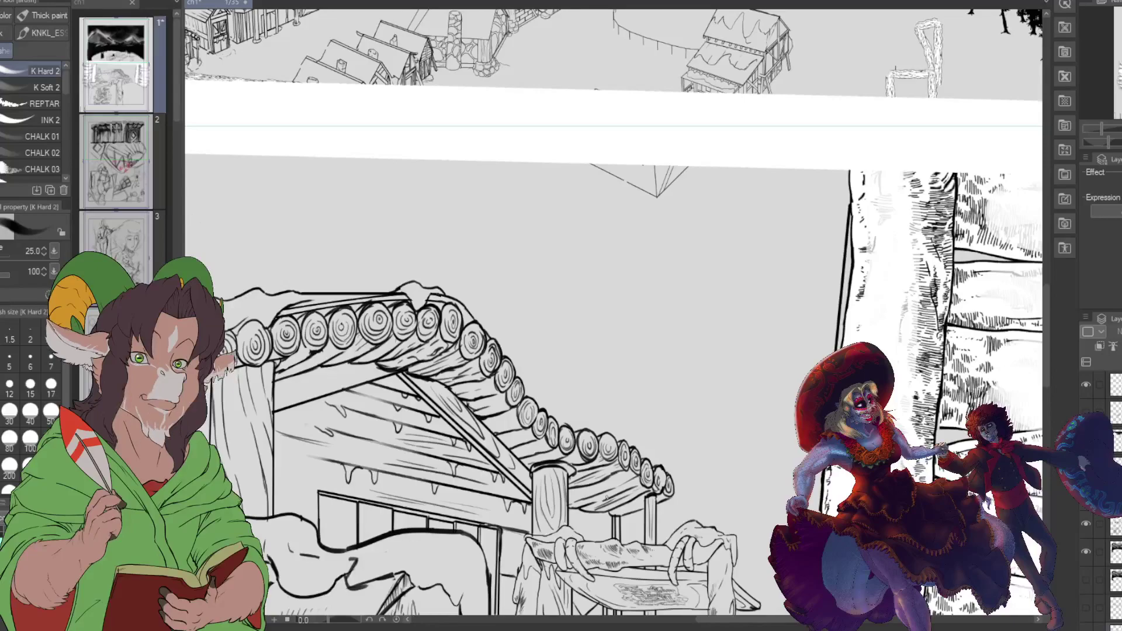
key("b")
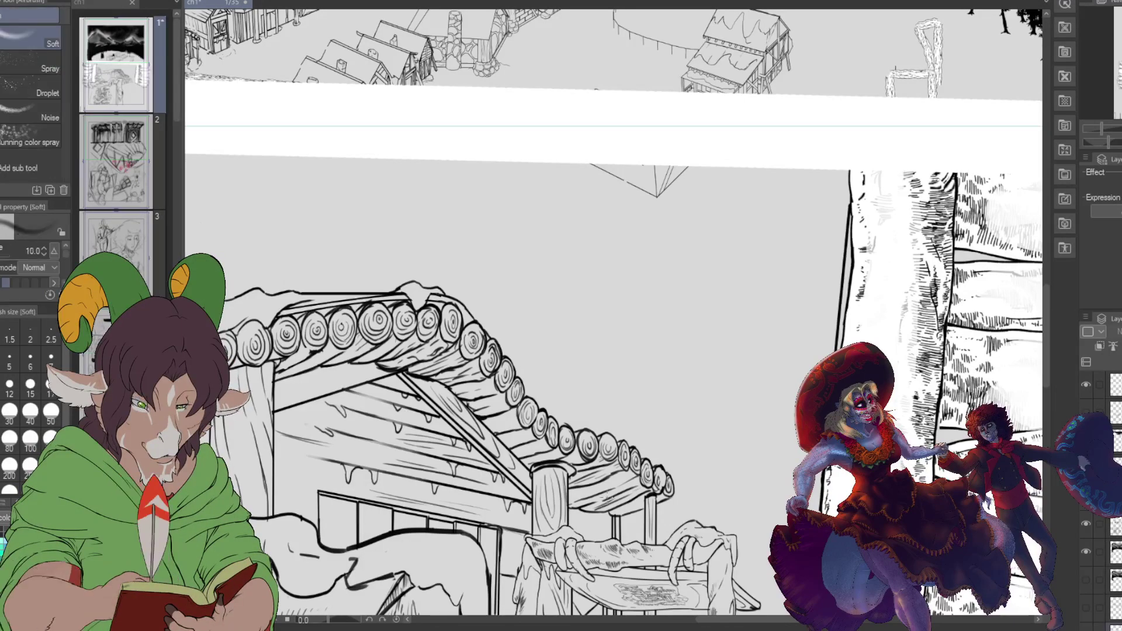
key("b")
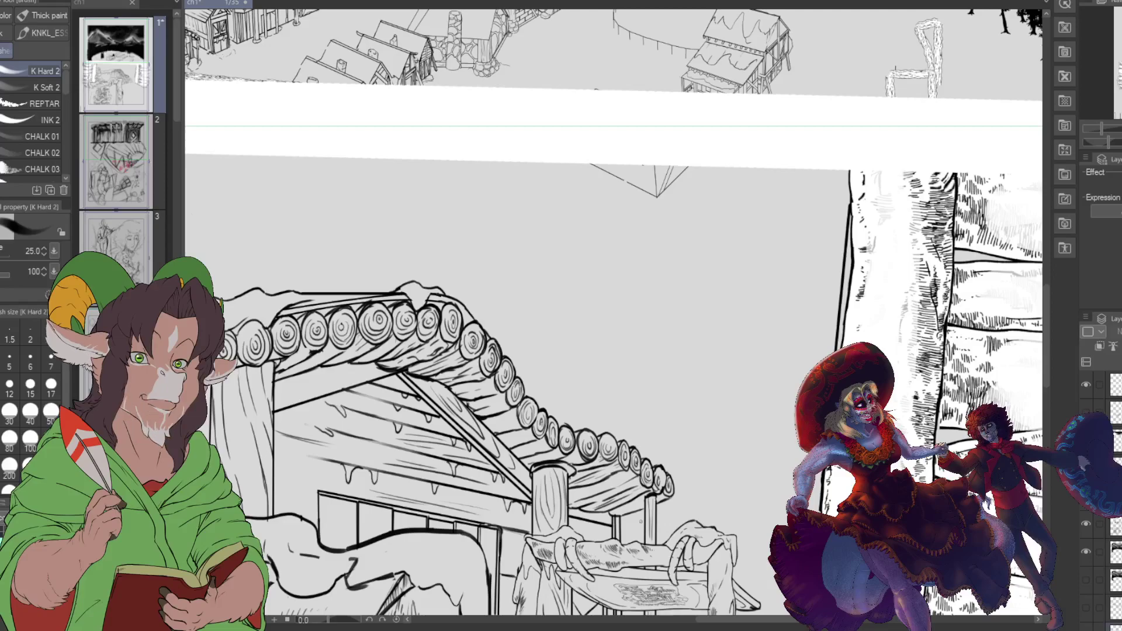
key("ctrl+minus")
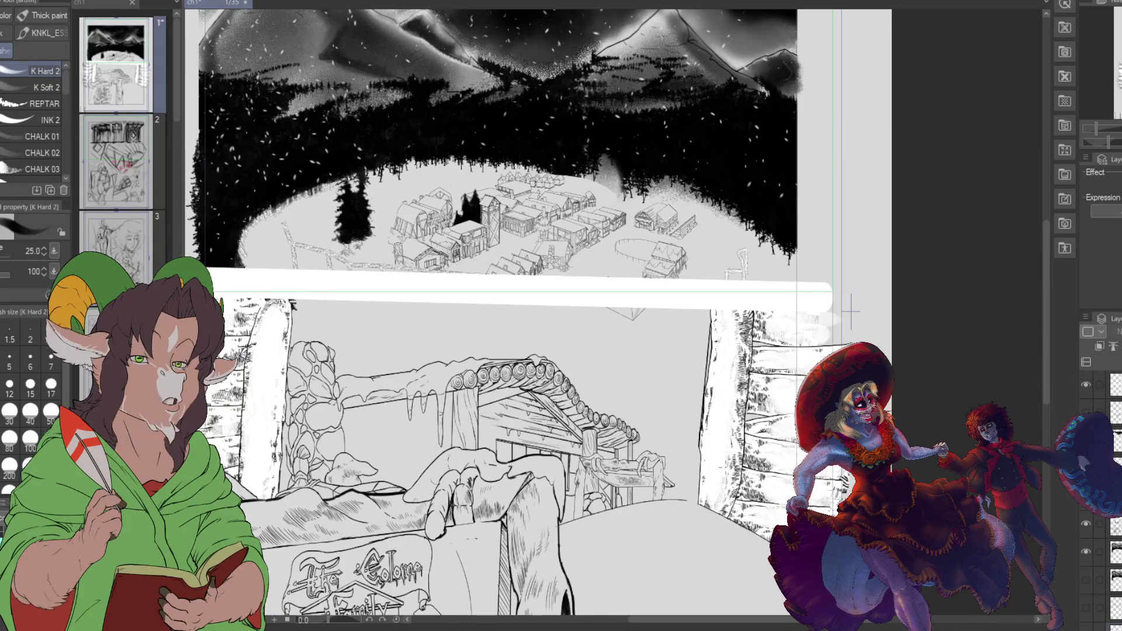
scroll(750, 548, "up", 1)
scroll(531, 472, "up", 2)
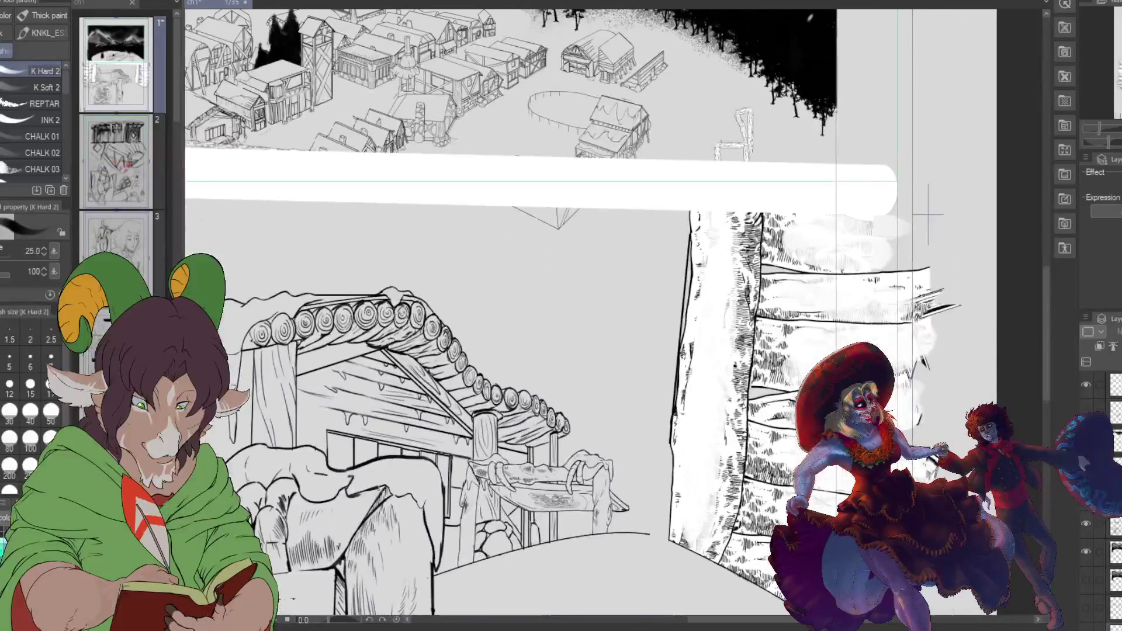
scroll(531, 472, "down", 3)
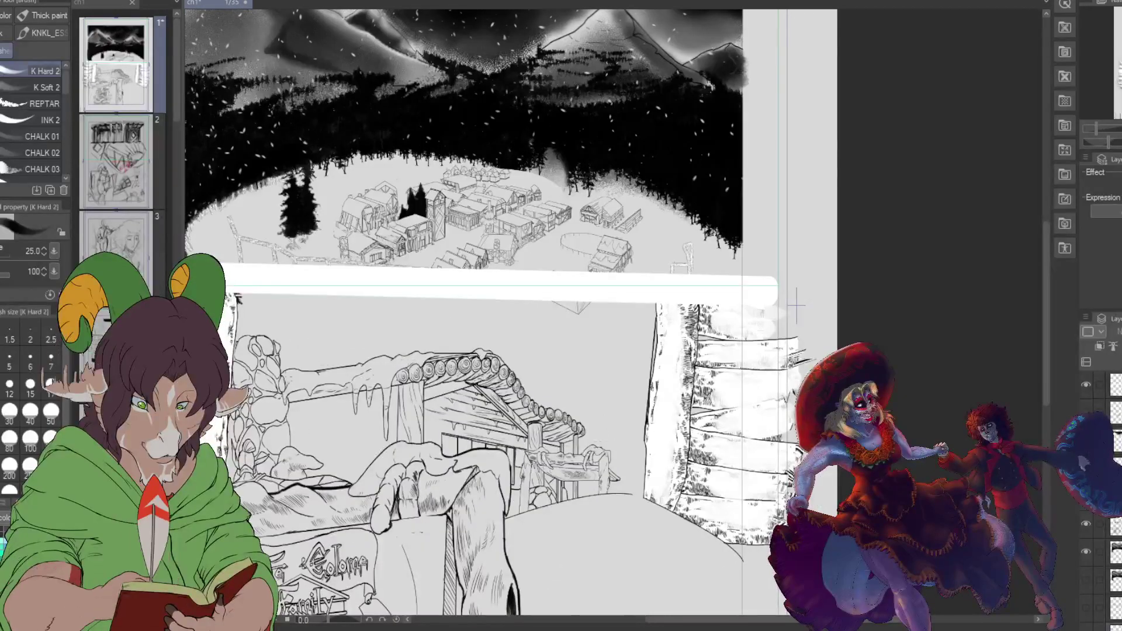
Step: Ink two long siding lines across the log building's side wall, from the stone chimney to the corner post, with small icicles along them
scroll(306, 432, "up", 2)
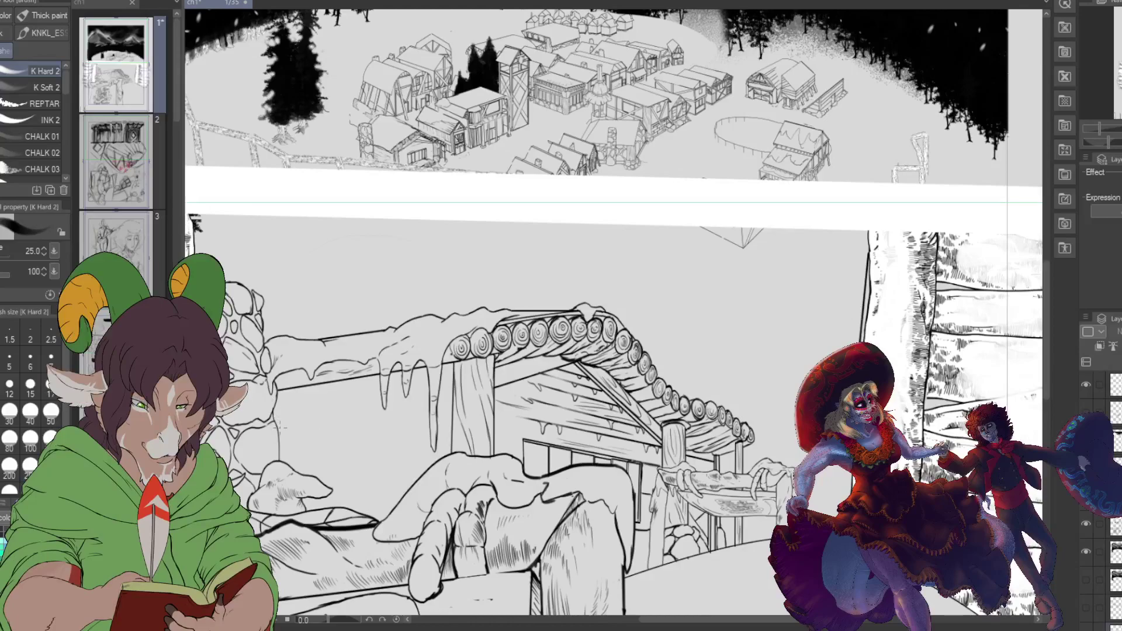
left_click_drag(277, 428, 449, 403)
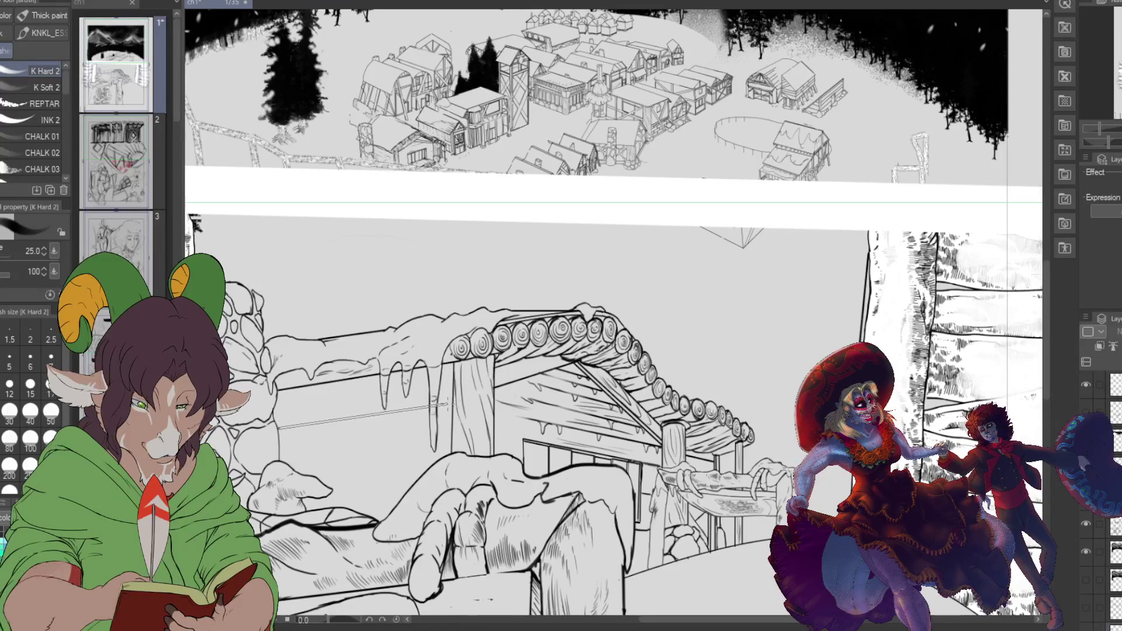
left_click_drag(277, 430, 458, 396)
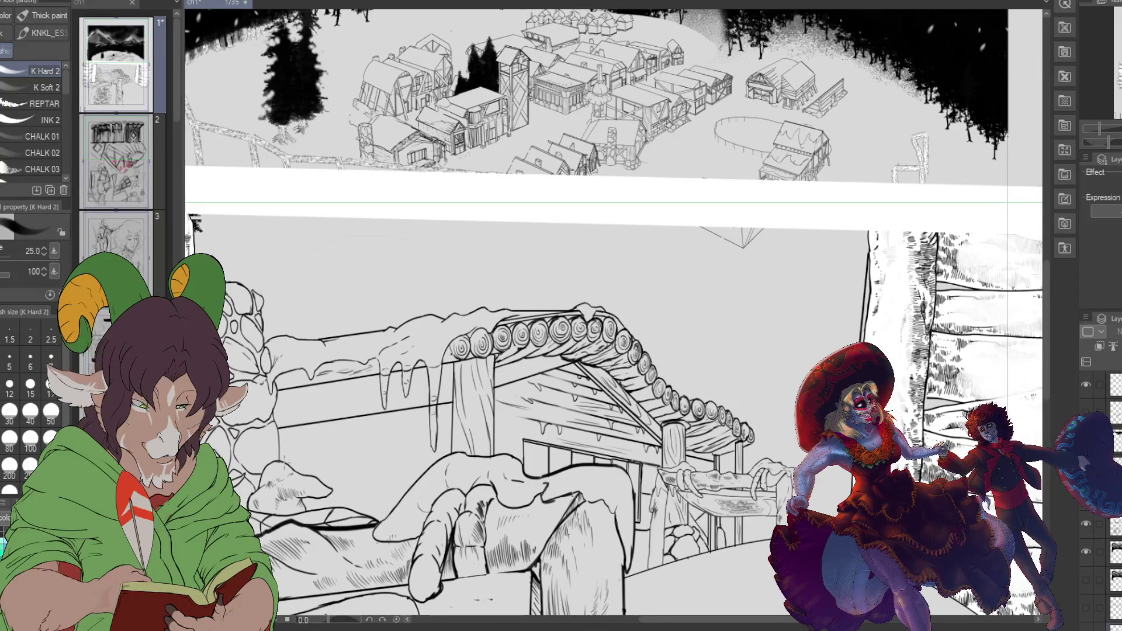
left_click_drag(290, 469, 465, 445)
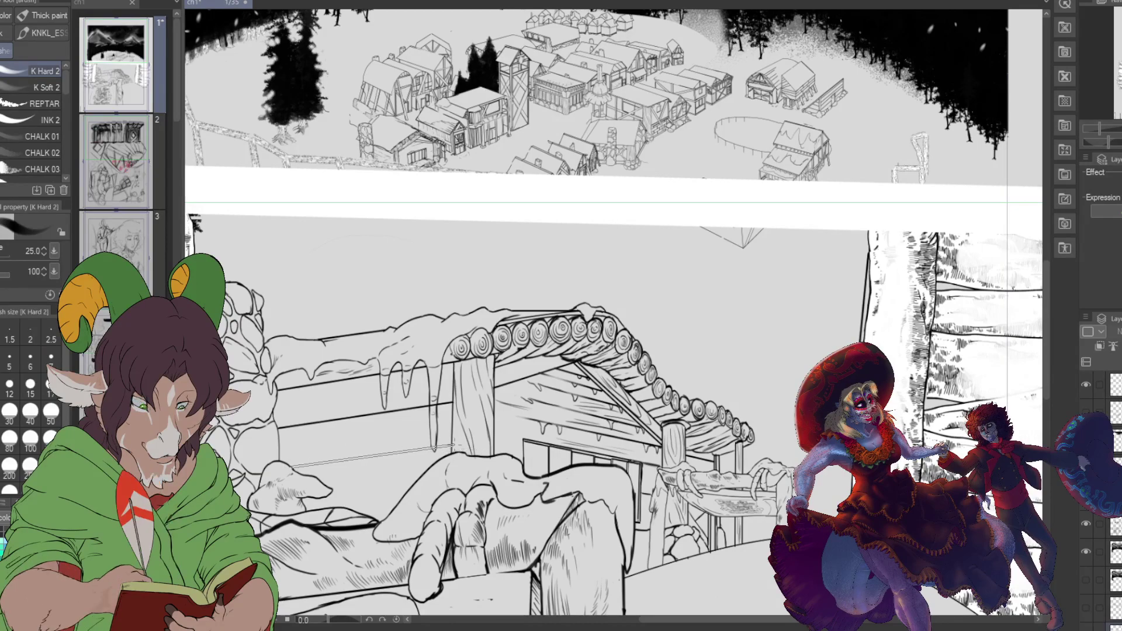
left_click_drag(289, 470, 454, 443)
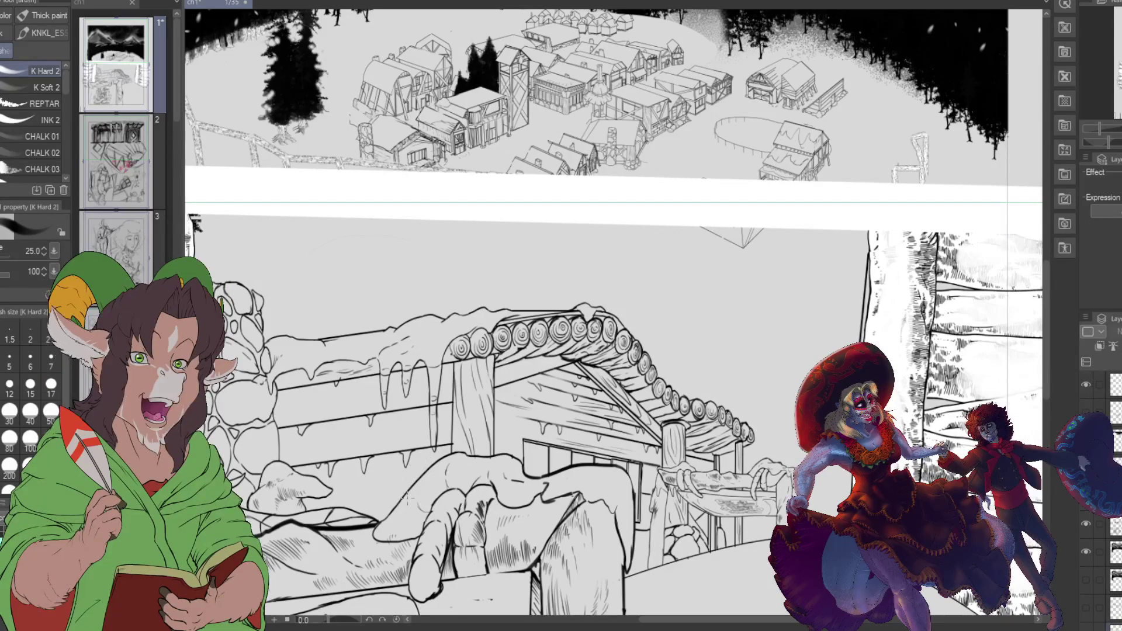
scroll(438, 485, "down", 2)
scroll(908, 305, "down", 2)
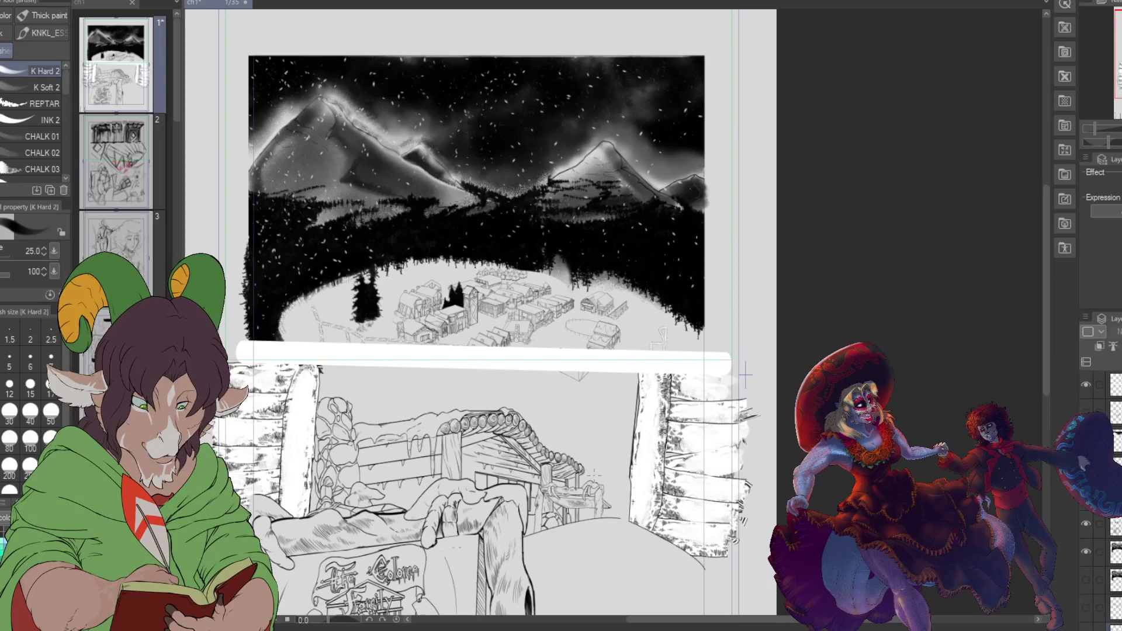
scroll(745, 374, "up", 3)
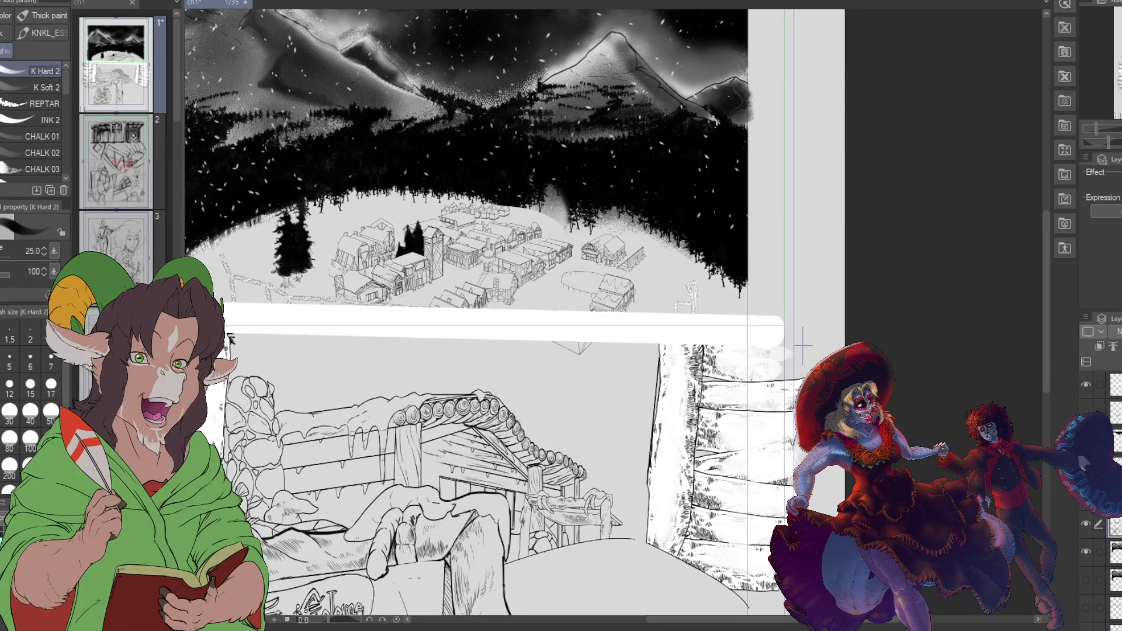
left_click(1114, 552)
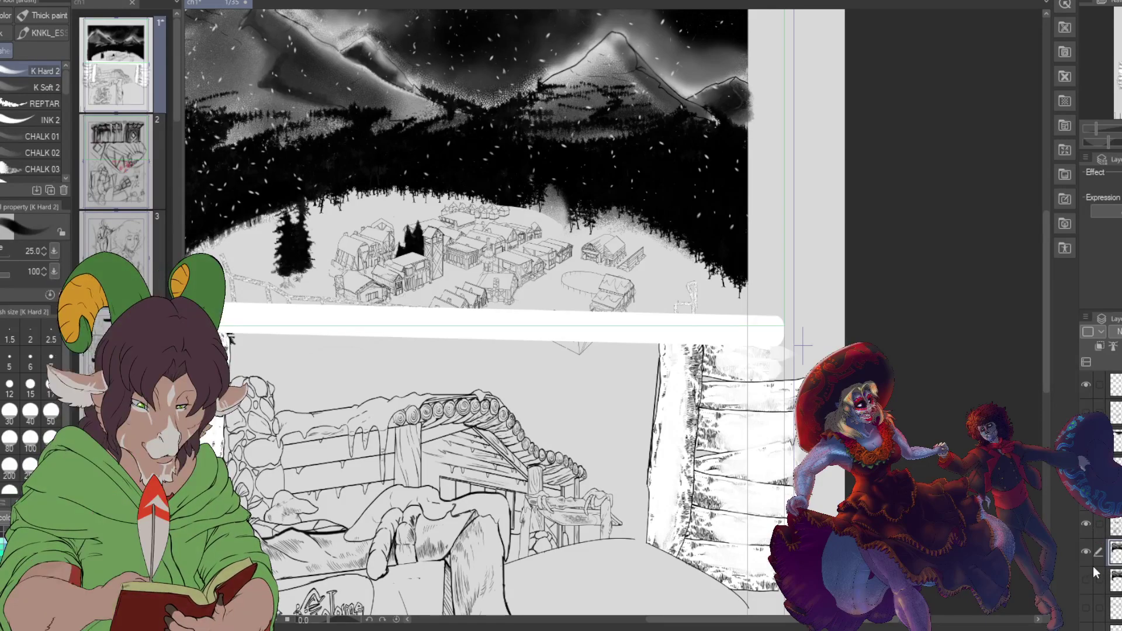
left_click(1114, 524)
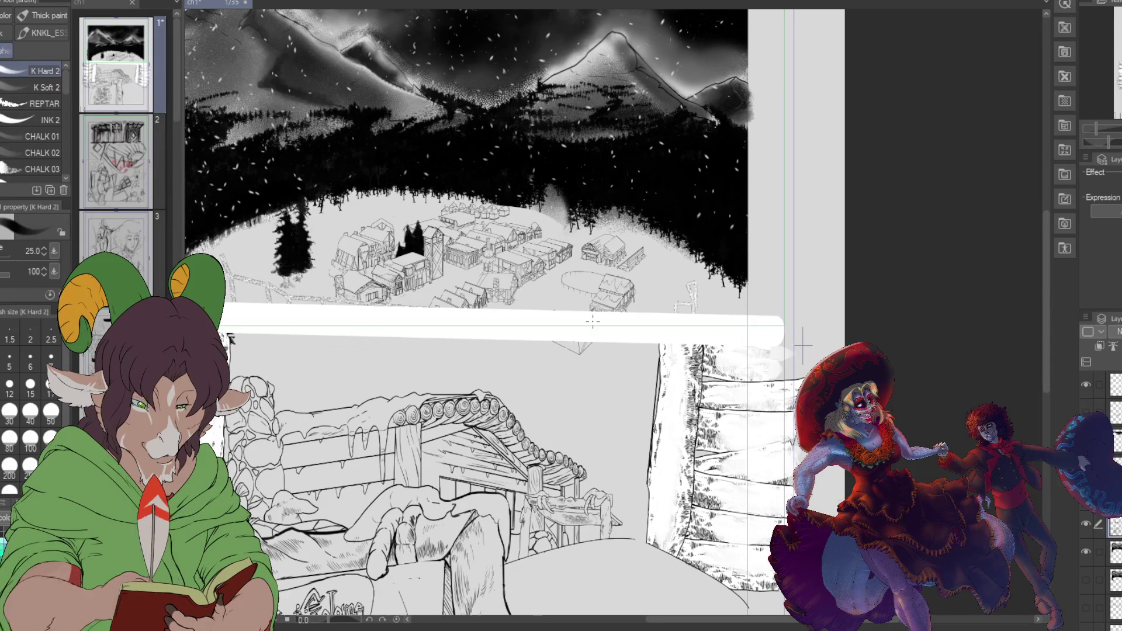
scroll(546, 346, "up", 1)
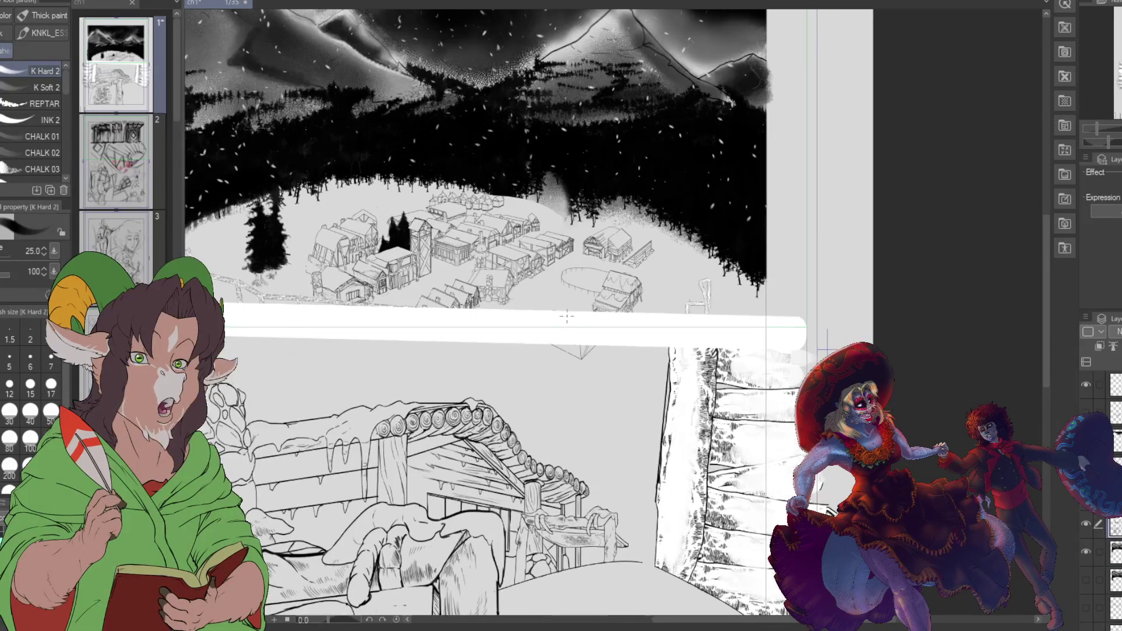
key("e")
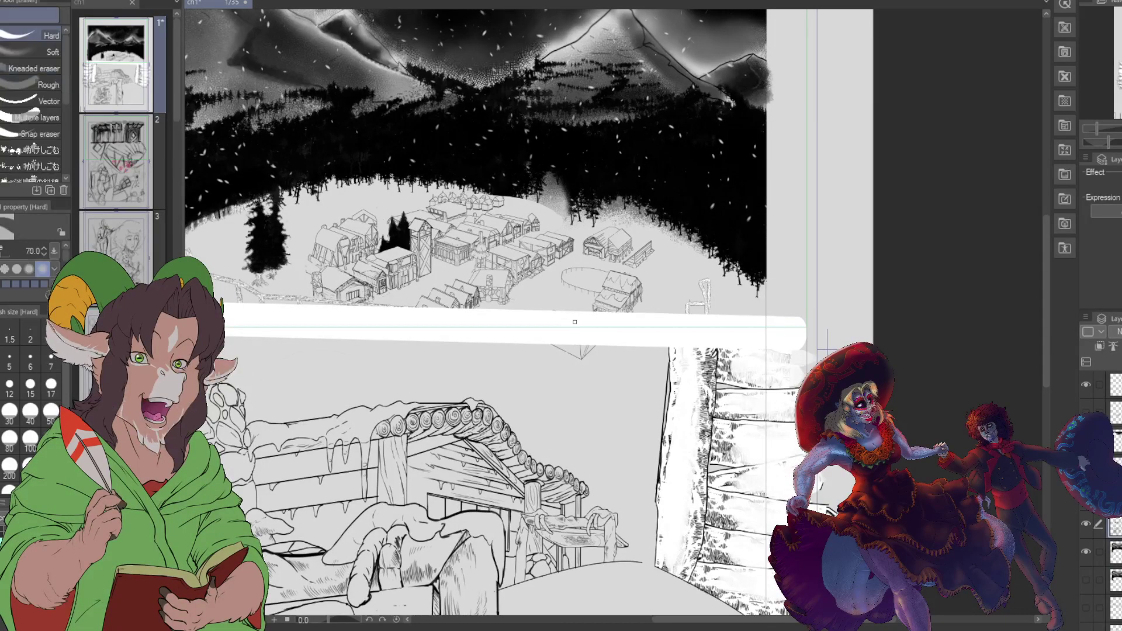
left_click(28, 445)
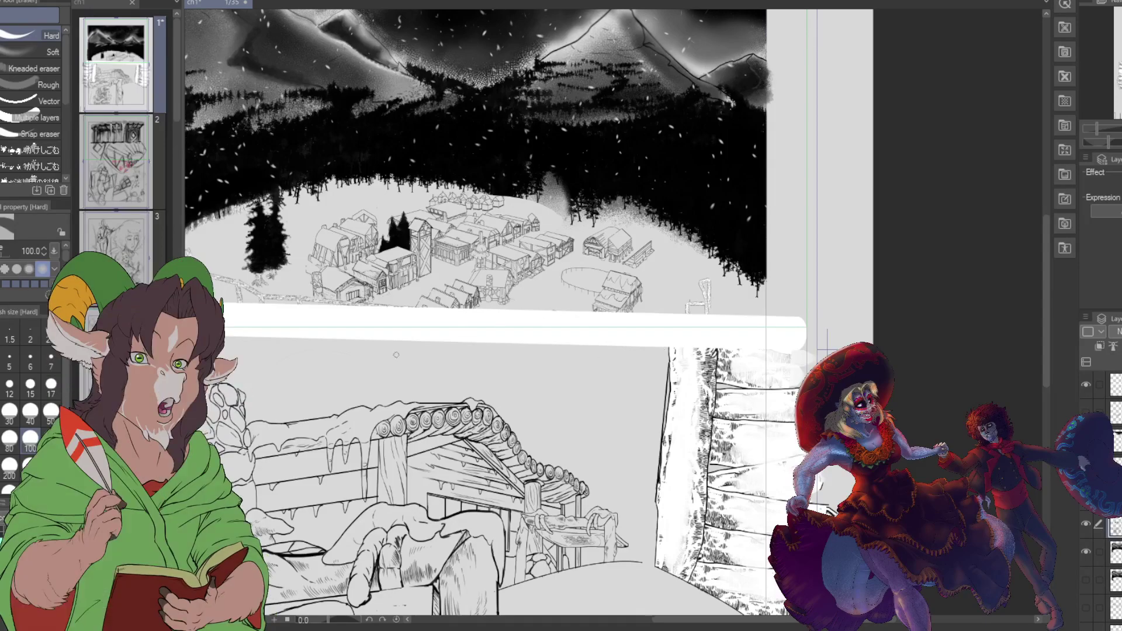
scroll(827, 339, "down", 3)
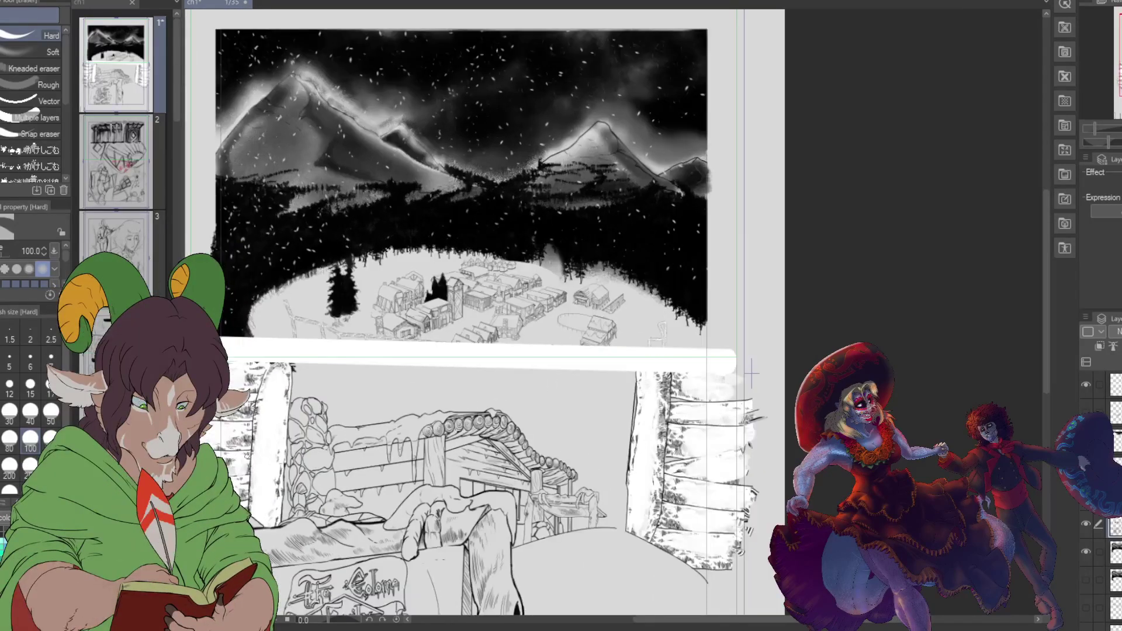
Step: Ink additional siding lines between and below the existing ones on the building's side wall with K Hard 2
scroll(271, 468, "up", 1)
scroll(271, 467, "up", 1)
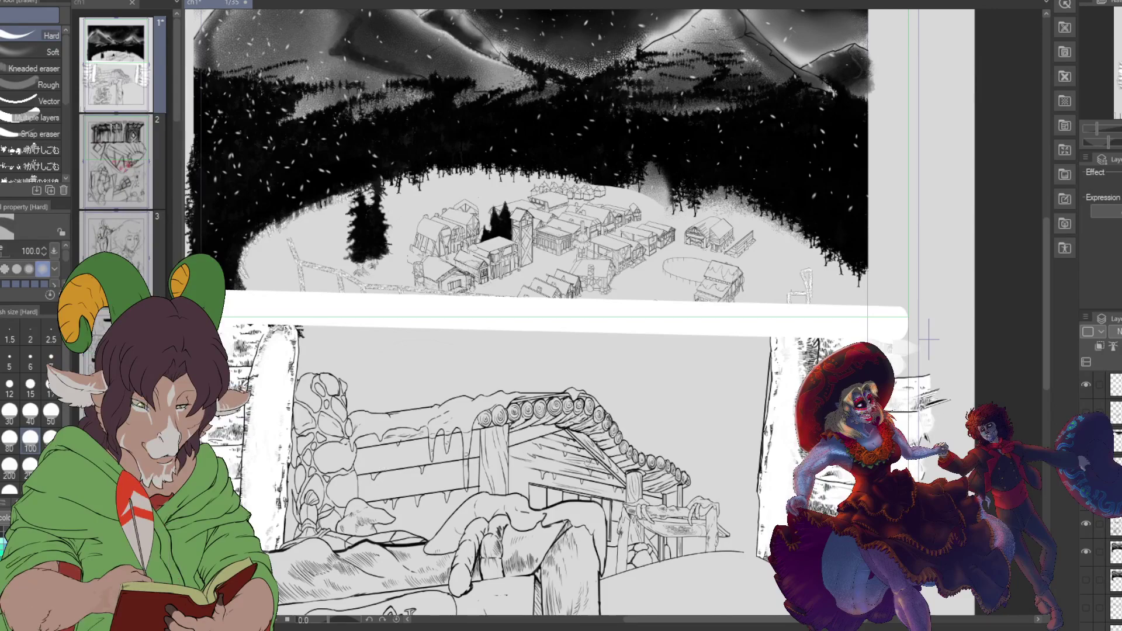
key("b")
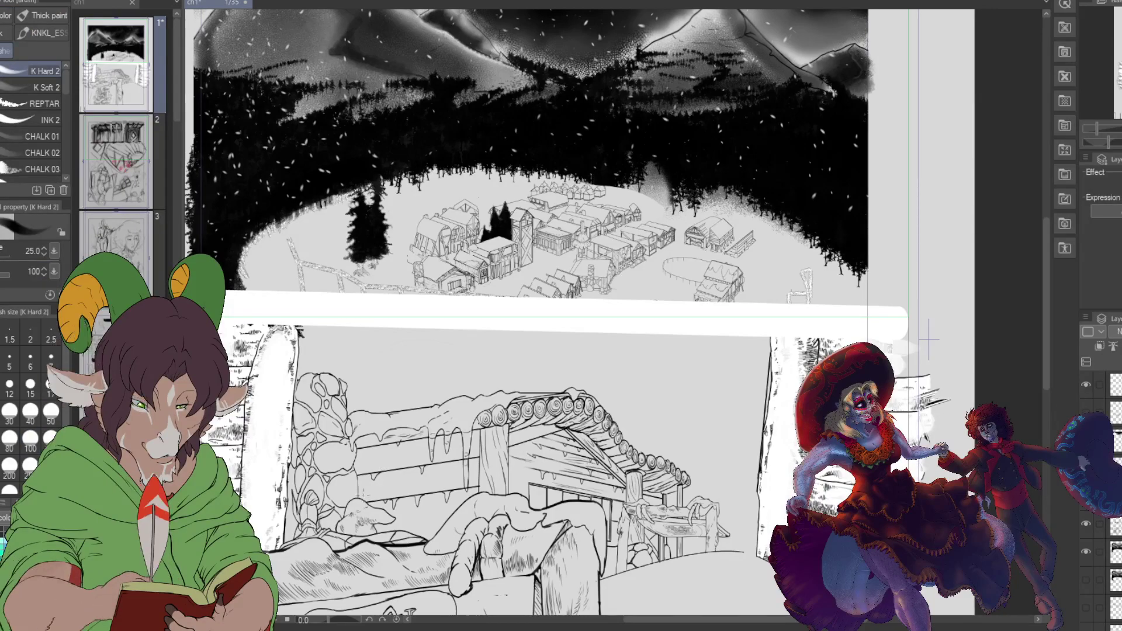
left_click_drag(358, 491, 477, 466)
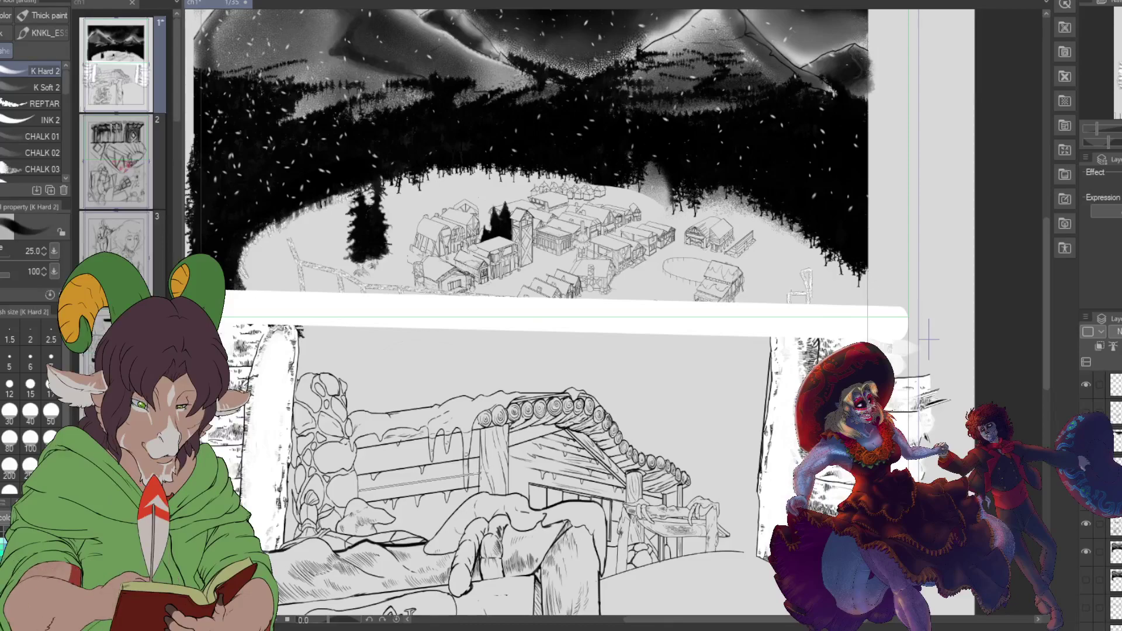
left_click_drag(354, 463, 482, 442)
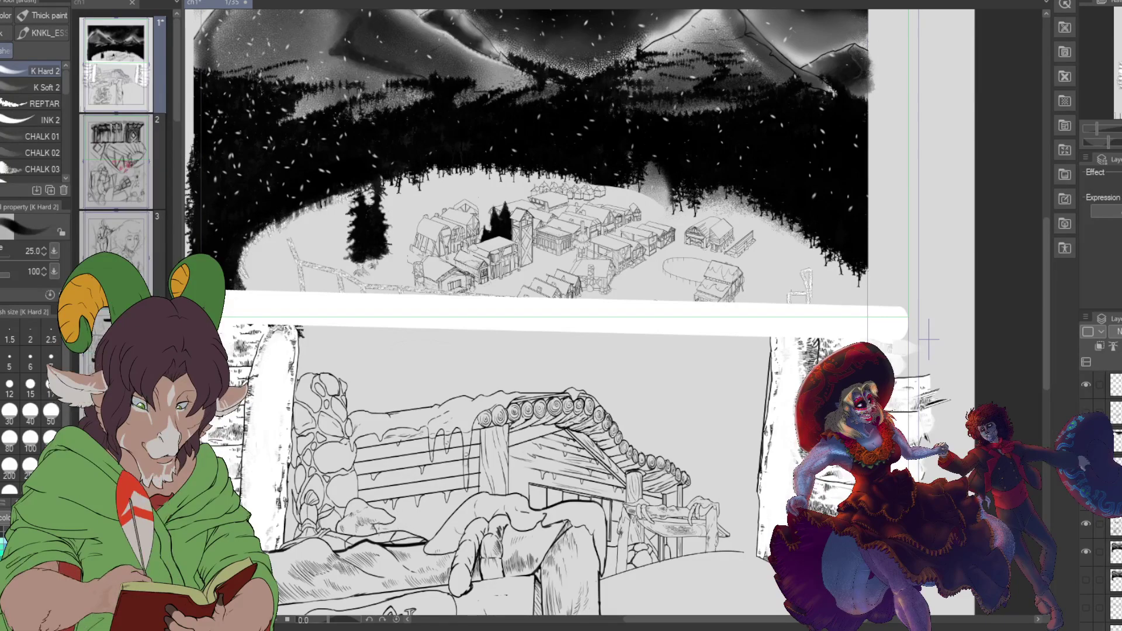
mouse_move(390, 516)
left_mouse_down()
mouse_move(466, 500)
mouse_move(457, 506)
left_mouse_up()
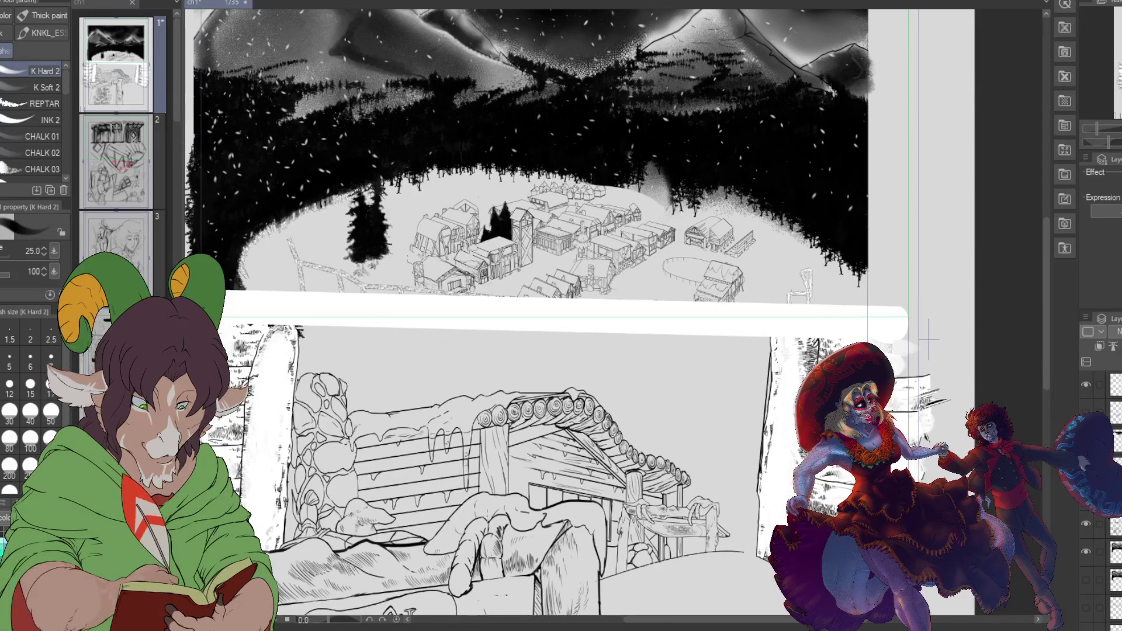
Step: Fade the middle stretches of the side wall's siding lines using the Soft eraser at size 200
key("e")
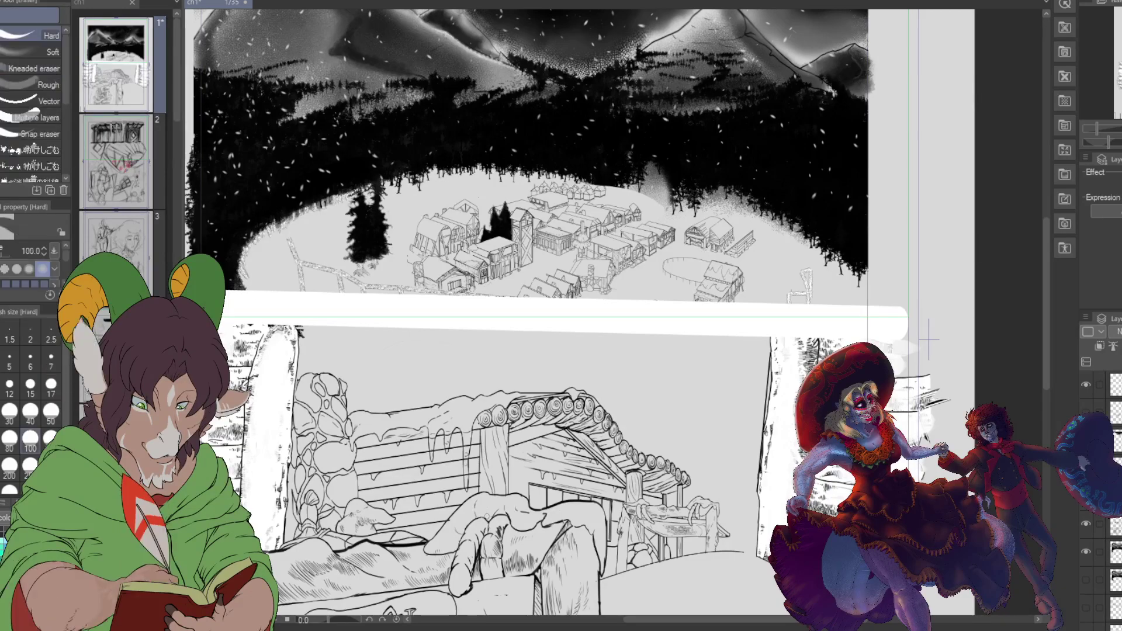
left_click(51, 52)
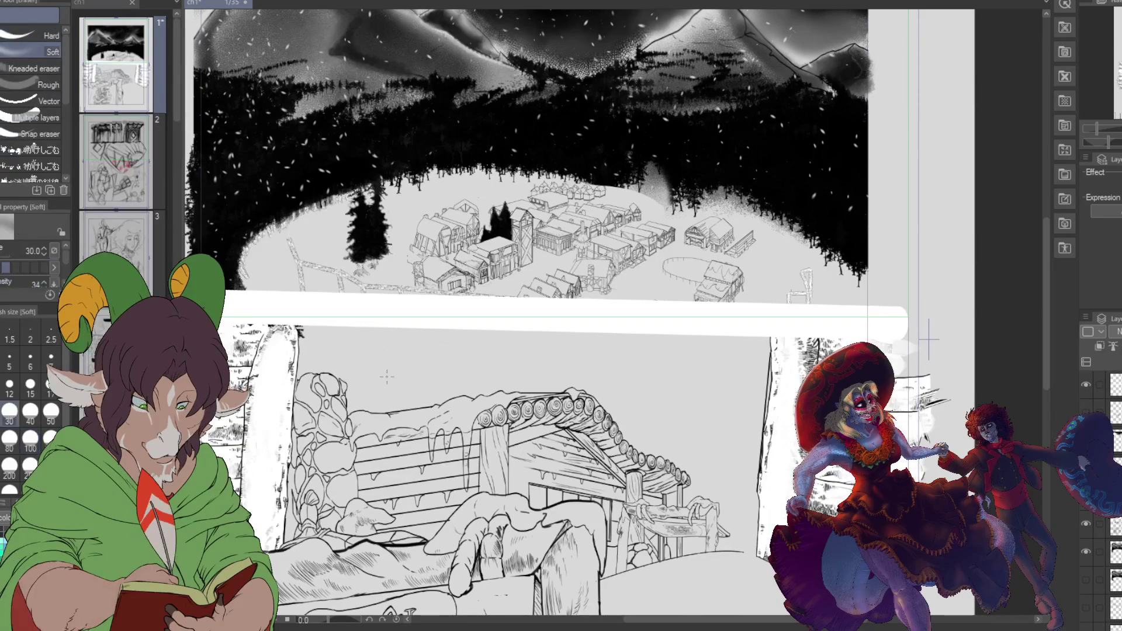
left_click(9, 466)
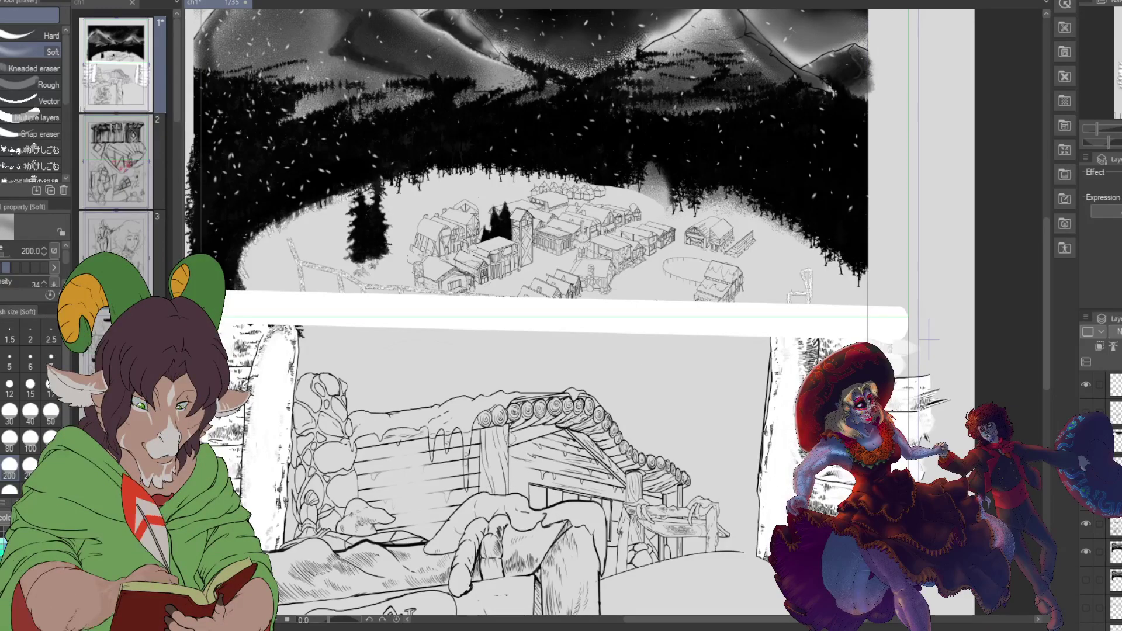
scroll(494, 502, "up", 3)
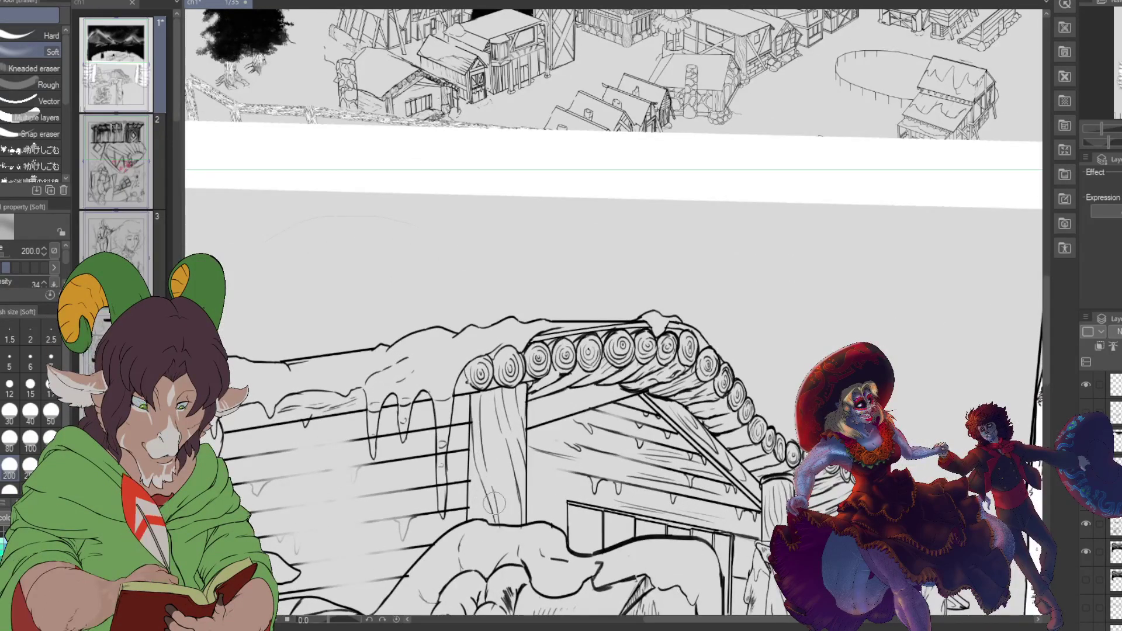
Step: Erase the plank lines showing through the large cabin's hanging icicles with the Hard eraser at size 40
left_click(40, 34)
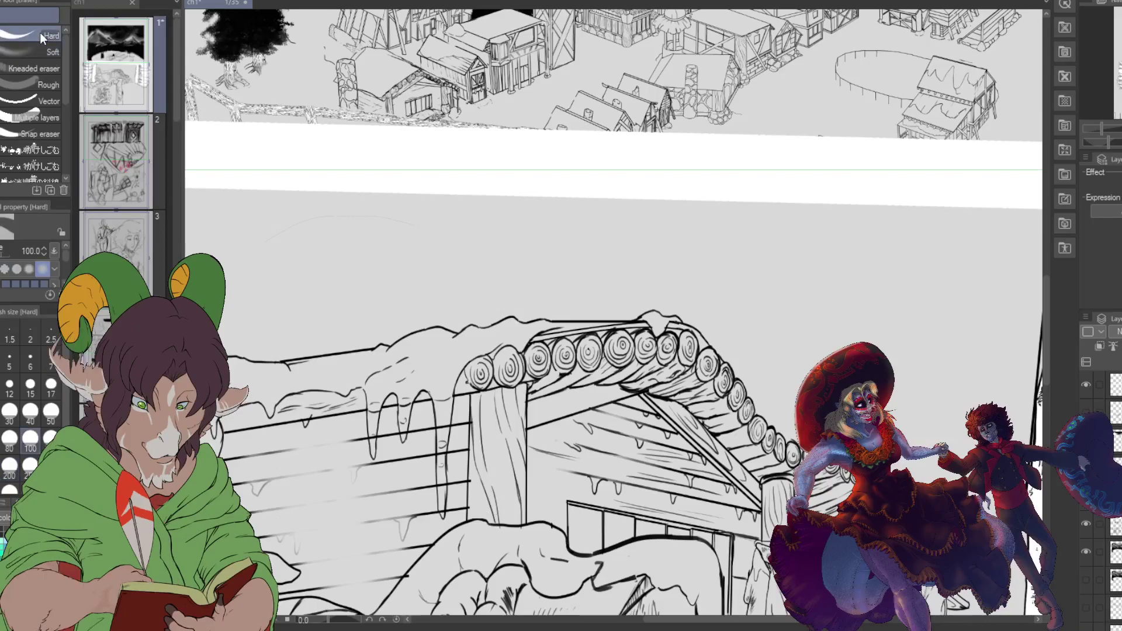
left_click(30, 412)
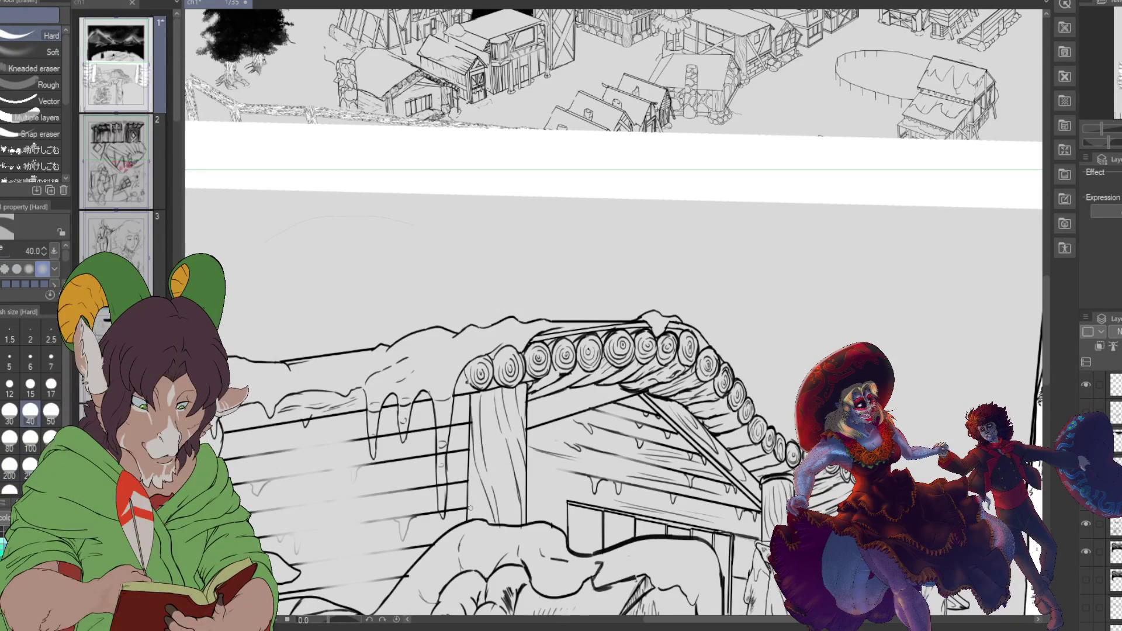
left_click_drag(441, 482, 442, 498)
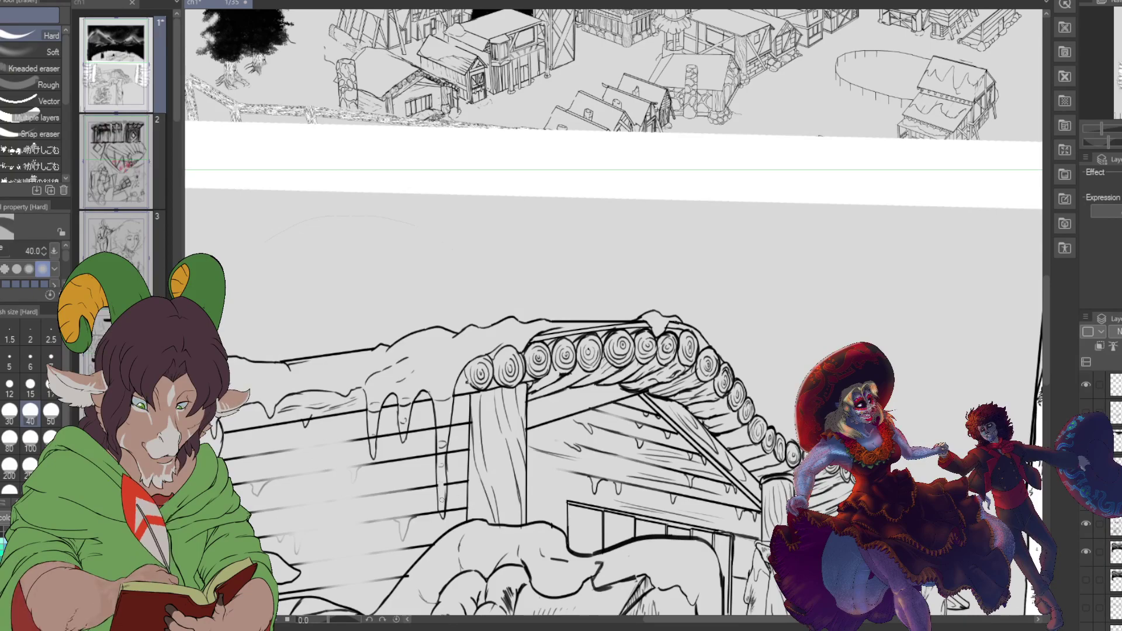
mouse_move(440, 421)
left_mouse_down()
mouse_move(443, 432)
mouse_move(446, 424)
left_mouse_up()
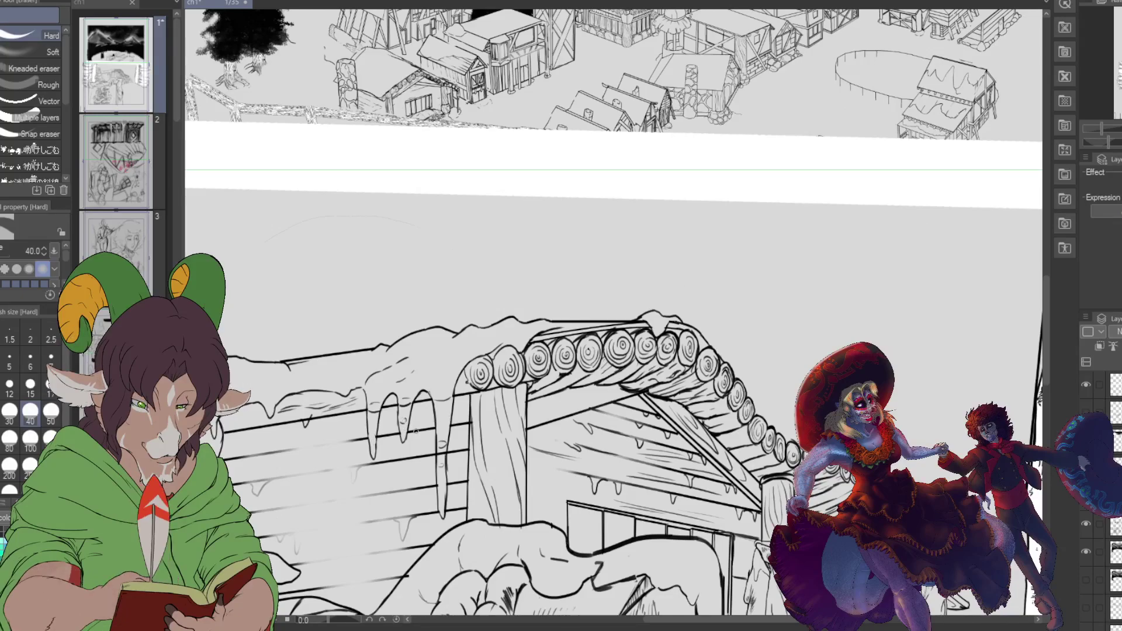
Step: Ink a rounded snow mound behind the log ends on the large cabin's right roof slope with the K Hard 2 brush at size 25
scroll(416, 432, "down", 4)
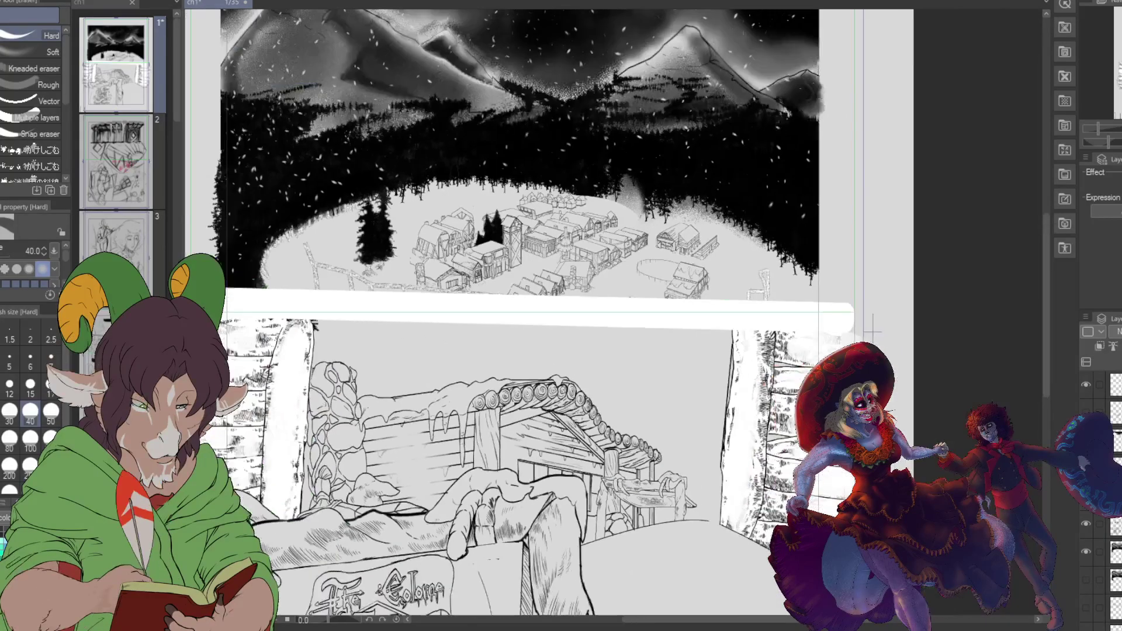
scroll(537, 432, "up", 3)
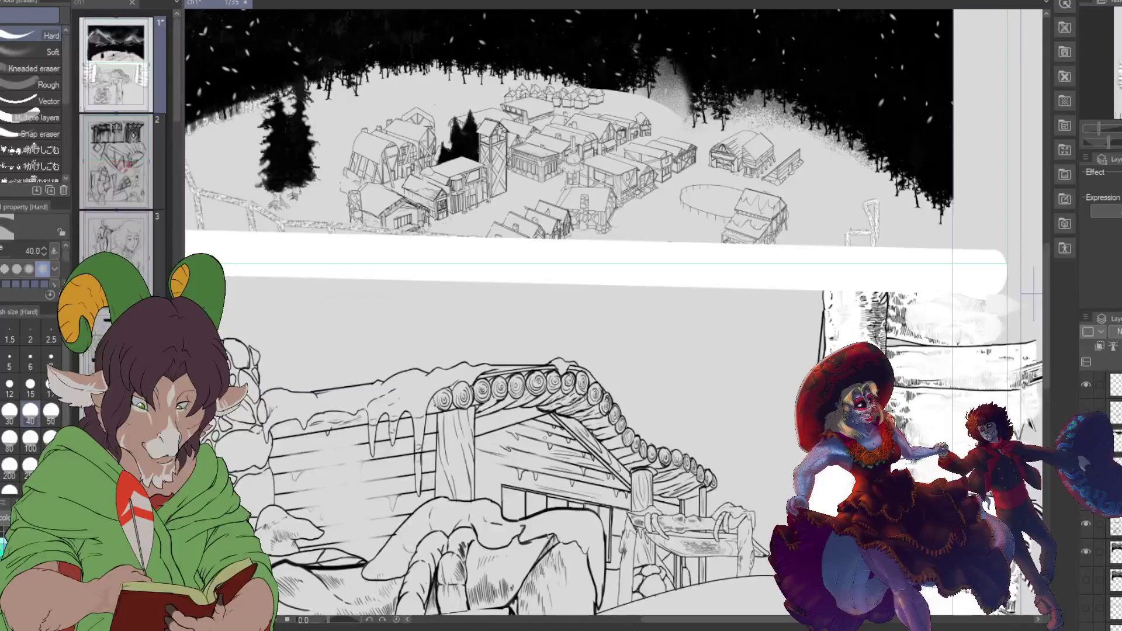
key("b")
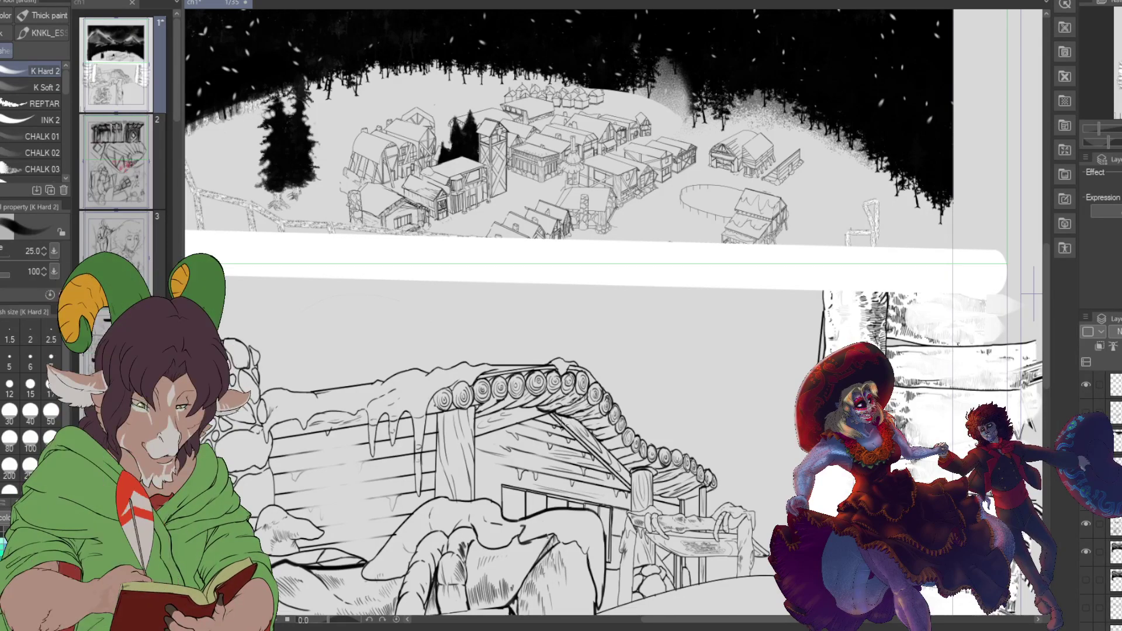
scroll(605, 551, "down", 5)
scroll(606, 551, "up", 2)
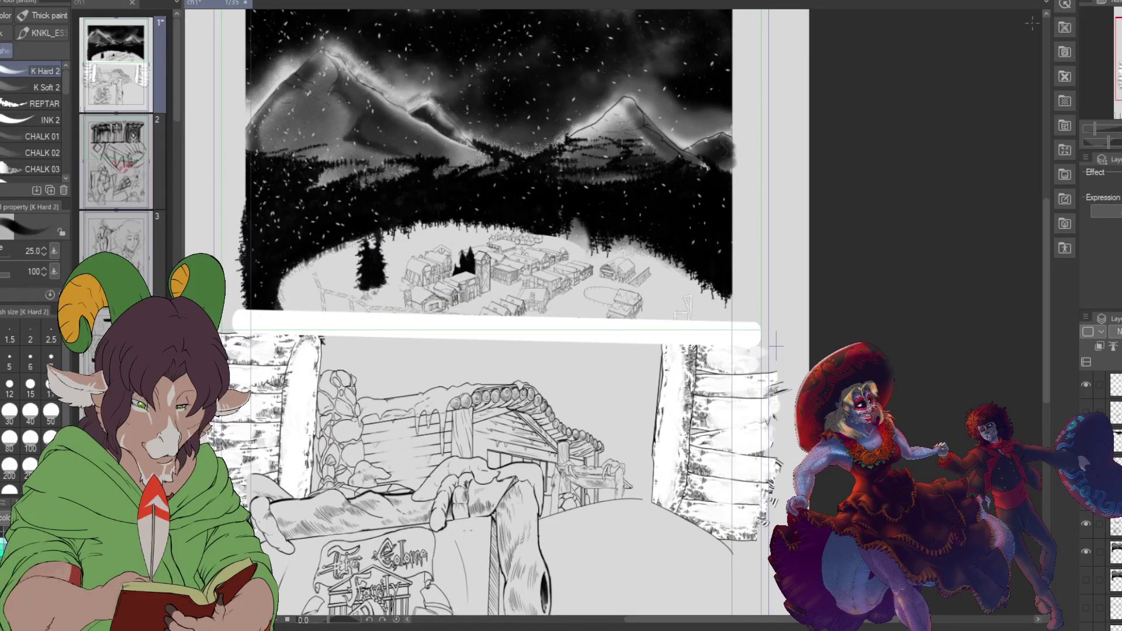
scroll(497, 316, "down", 5)
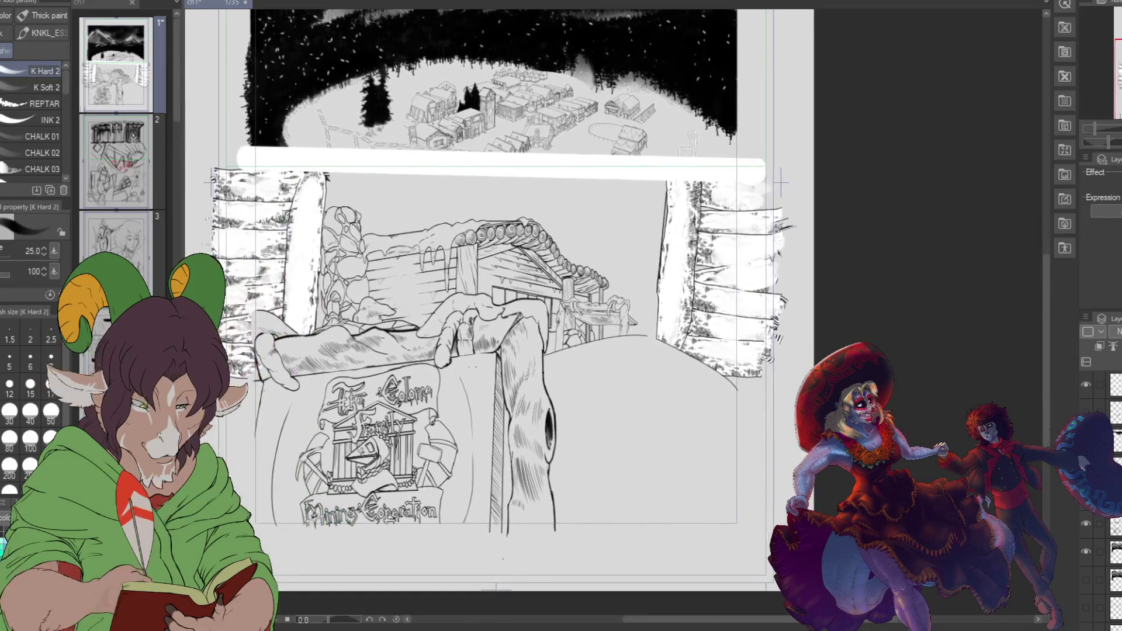
scroll(497, 316, "down", 3)
scroll(497, 315, "up", 5)
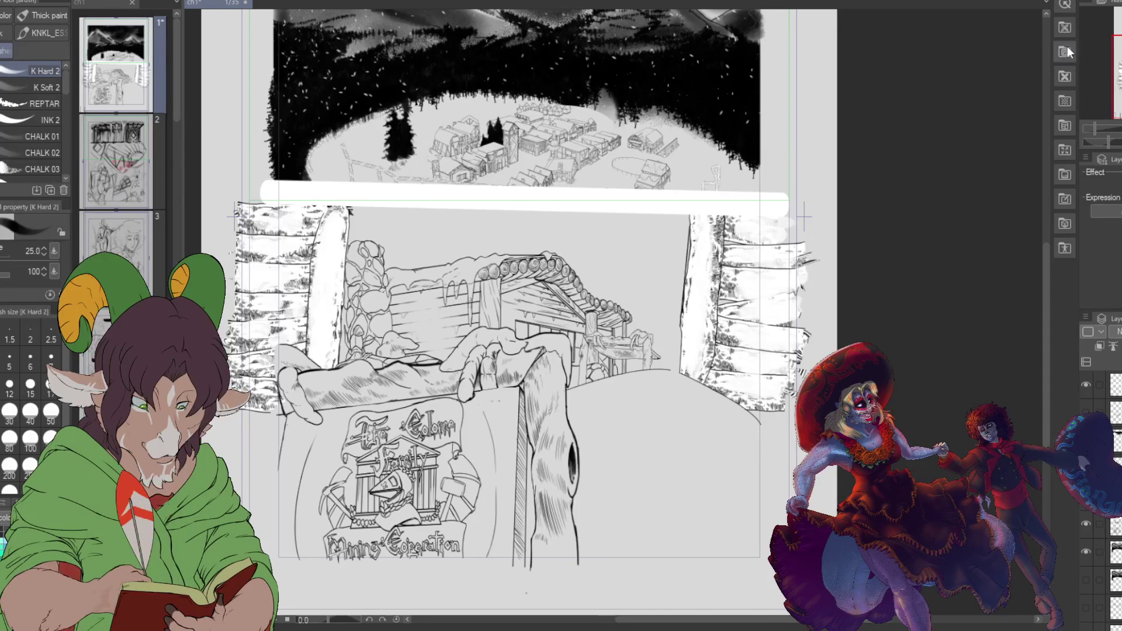
scroll(605, 289, "up", 5)
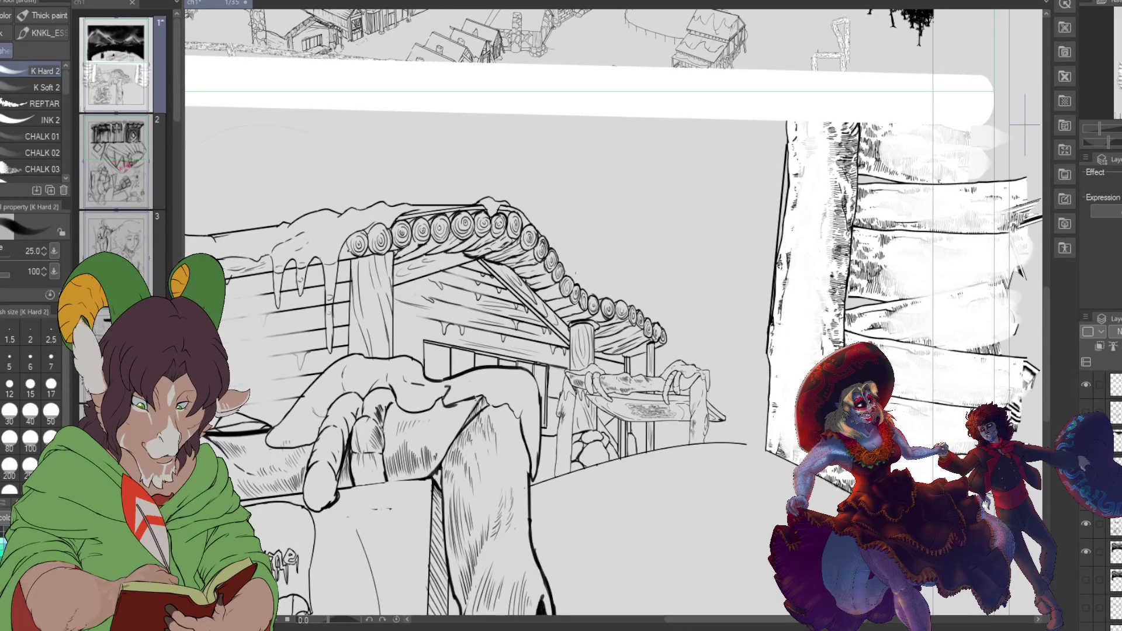
left_click_drag(570, 258, 582, 267)
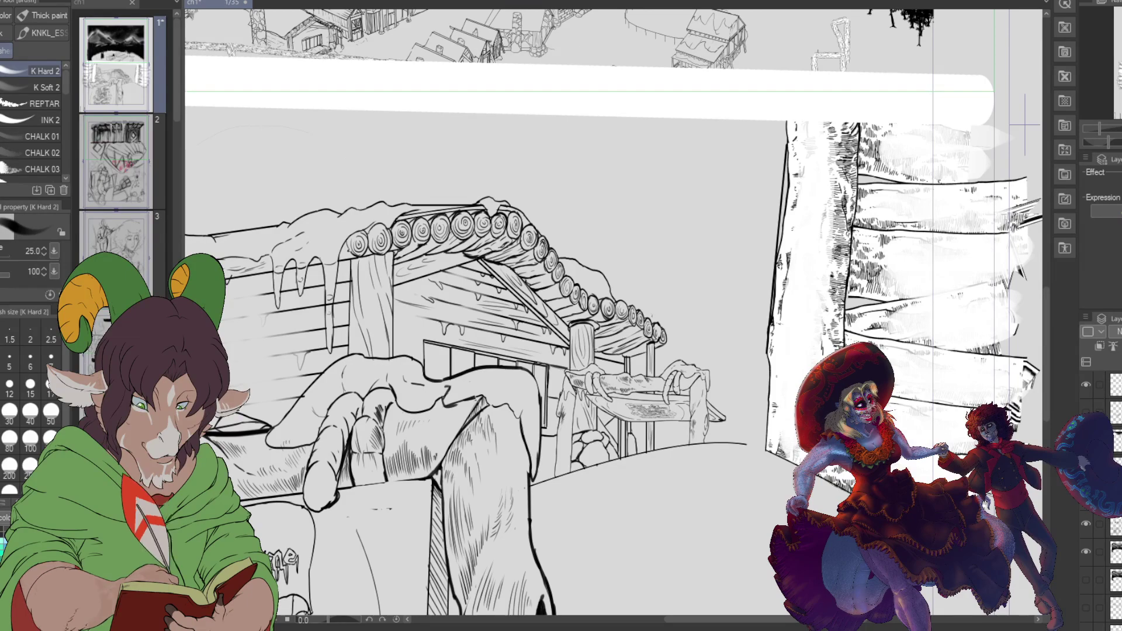
Step: Undo the last stroke around the small village cabin with the stone chimney and reduce the K Hard 2 brush to size 20
scroll(1024, 124, "up", 6)
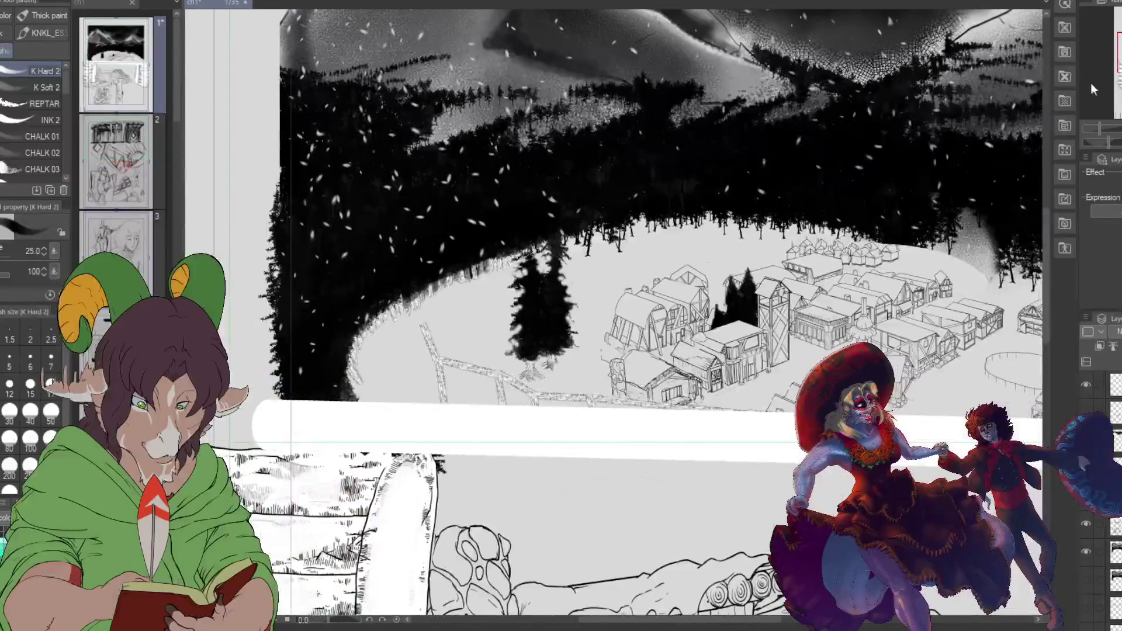
scroll(694, 377, "up", 3)
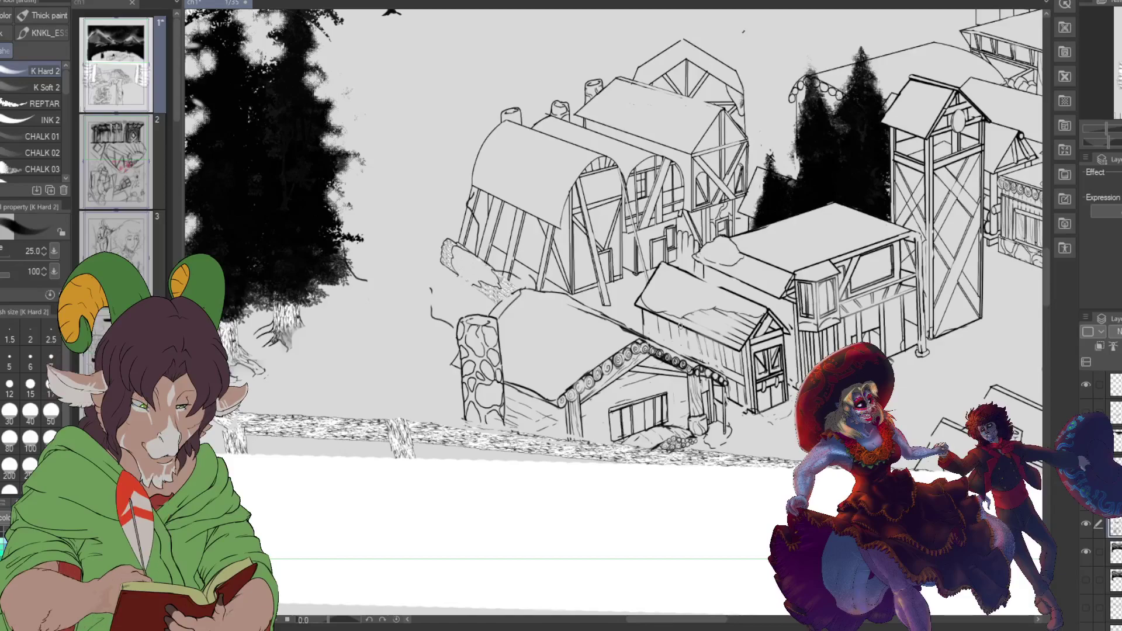
key("b")
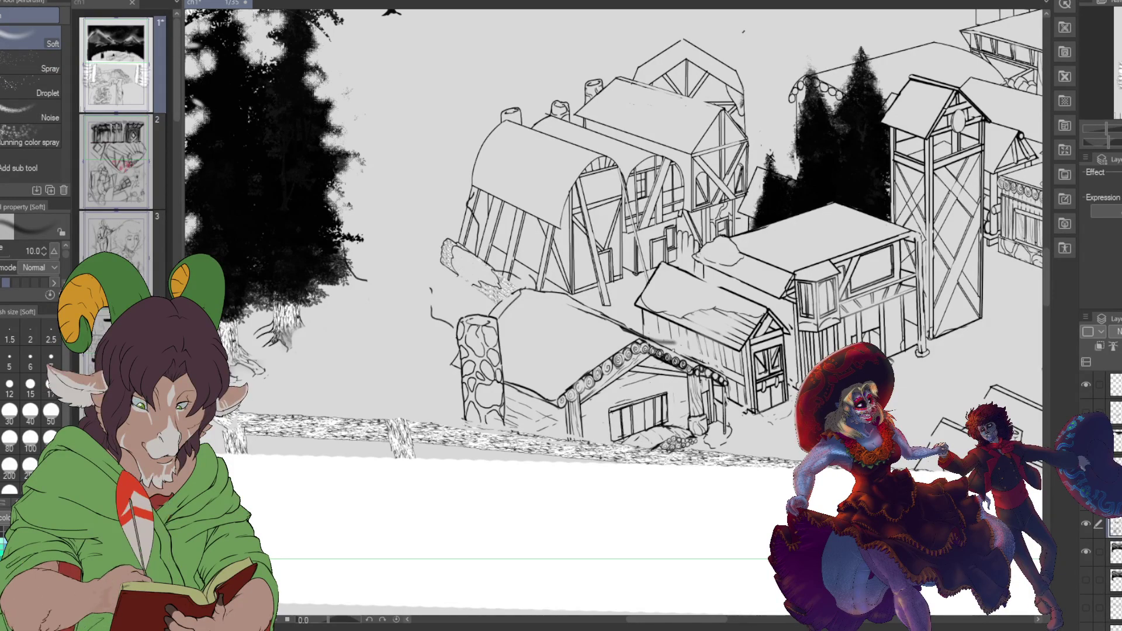
key("b")
key("ctrl+z")
key("bracketleft")
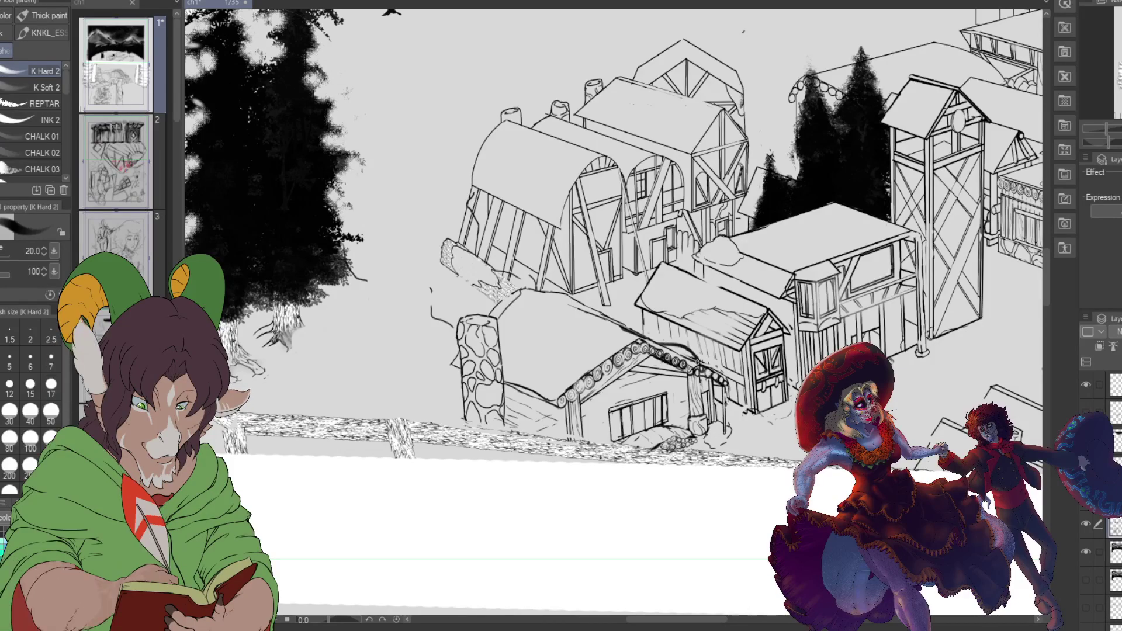
Step: Compare the small village cabin's roof with the snowy roof of the large log cabin in the lower panel
key("e")
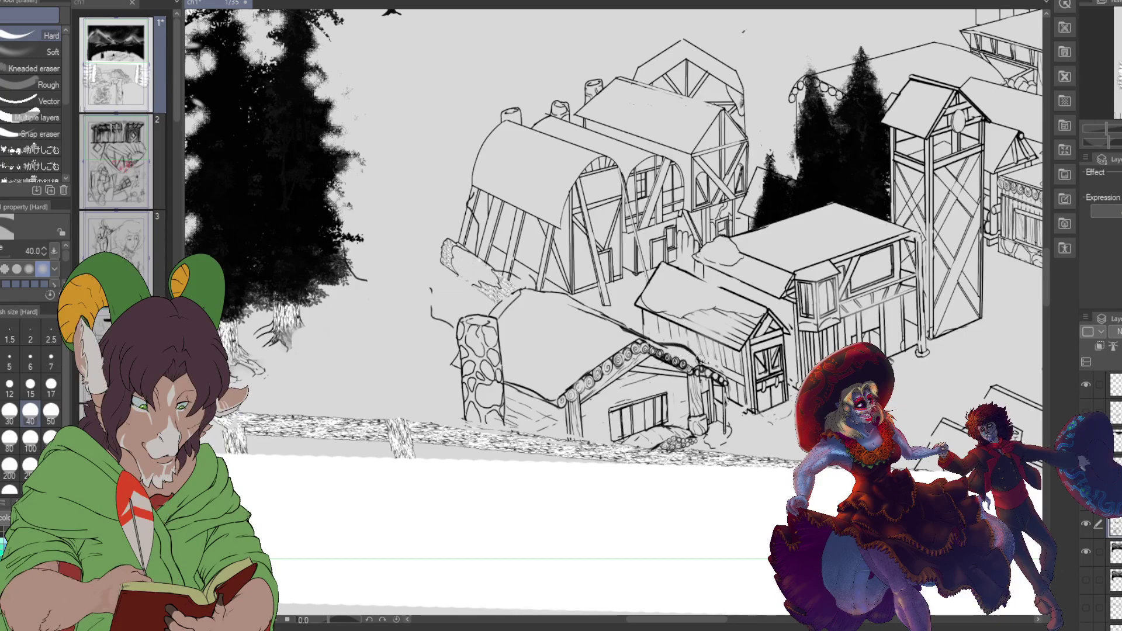
scroll(701, 345, "down", 5)
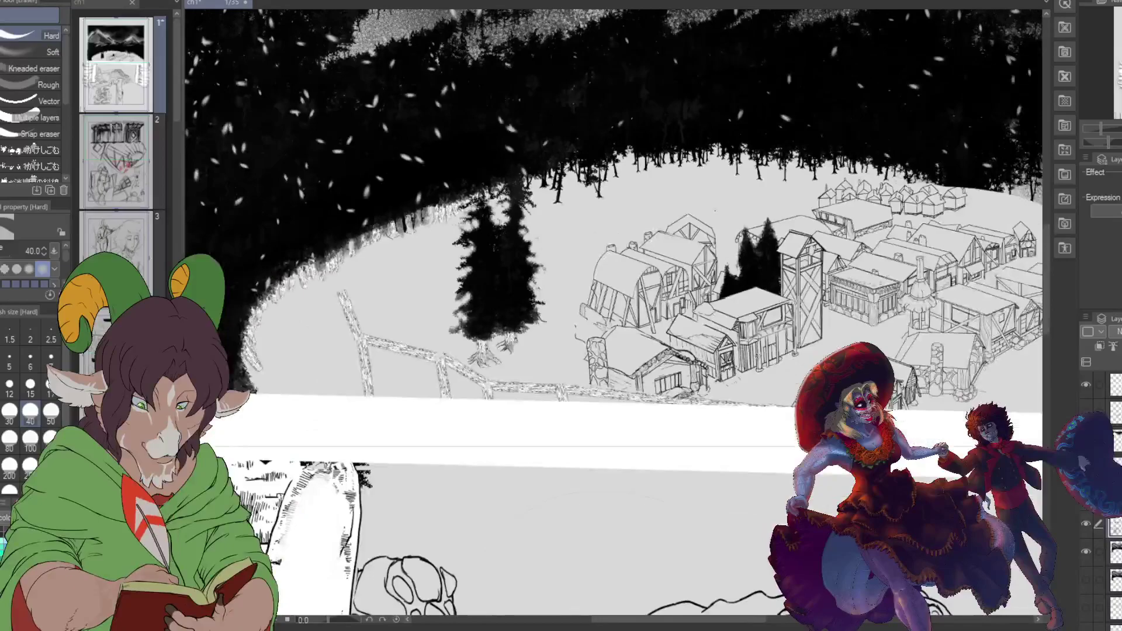
scroll(614, 315, "down", 10)
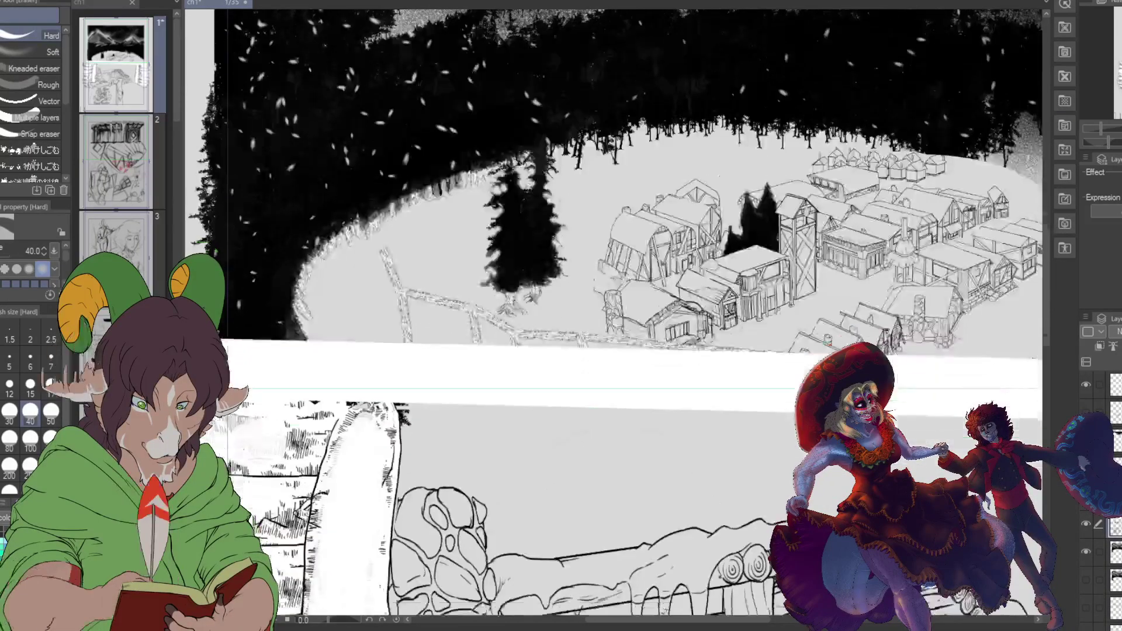
scroll(613, 316, "up", 8)
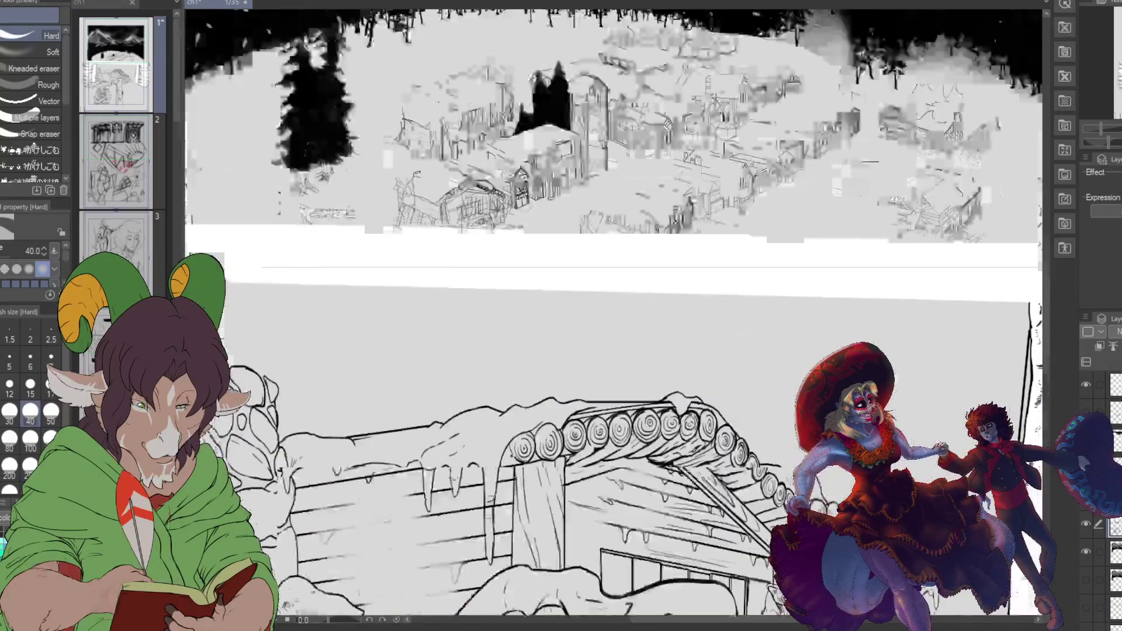
scroll(613, 315, "down", 3)
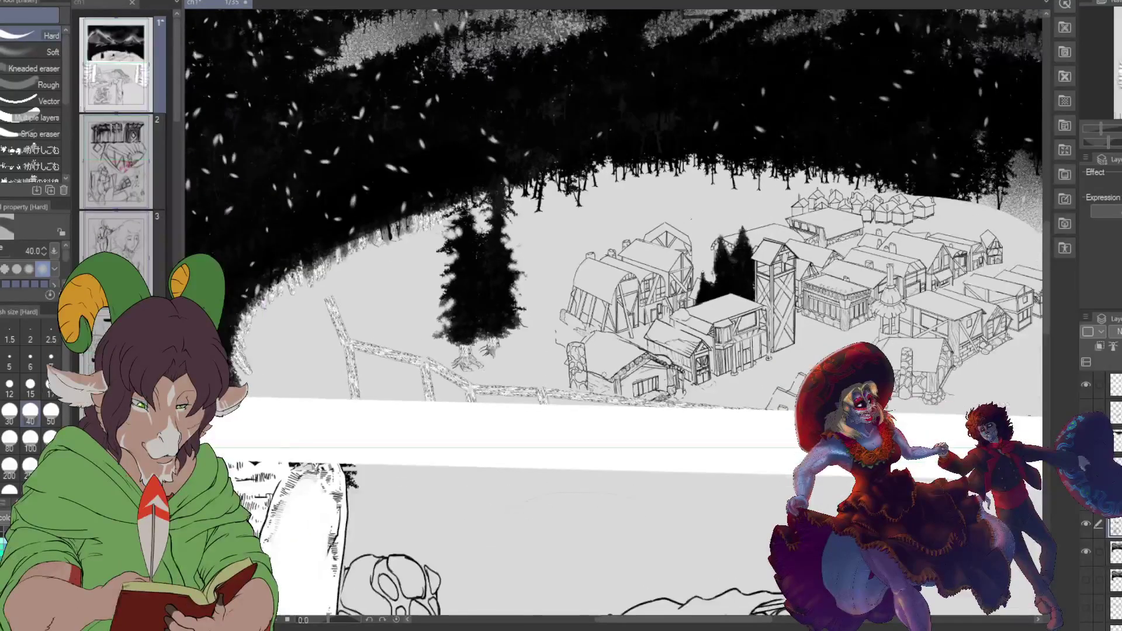
scroll(614, 316, "up", 2)
scroll(614, 315, "up", 4)
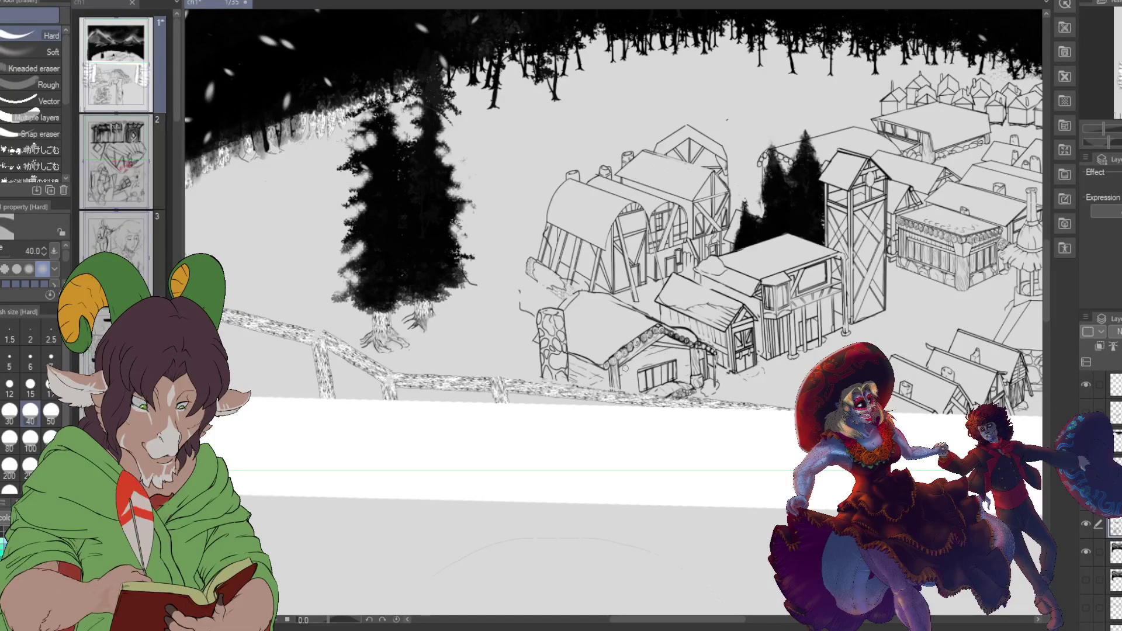
Step: Ink snow edges and small icicles along the roof of the stone-chimney village cabin with the K Hard 2 brush at size 15
key("b")
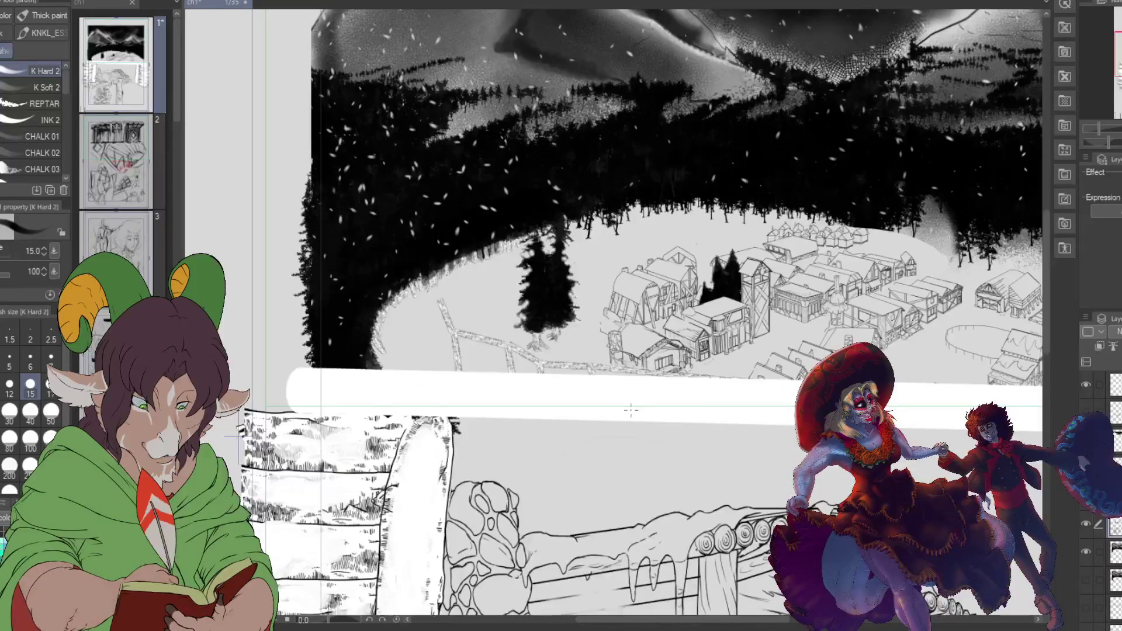
scroll(704, 432, "up", 2)
scroll(703, 432, "down", 2)
scroll(703, 433, "up", 3)
scroll(703, 433, "up", 1)
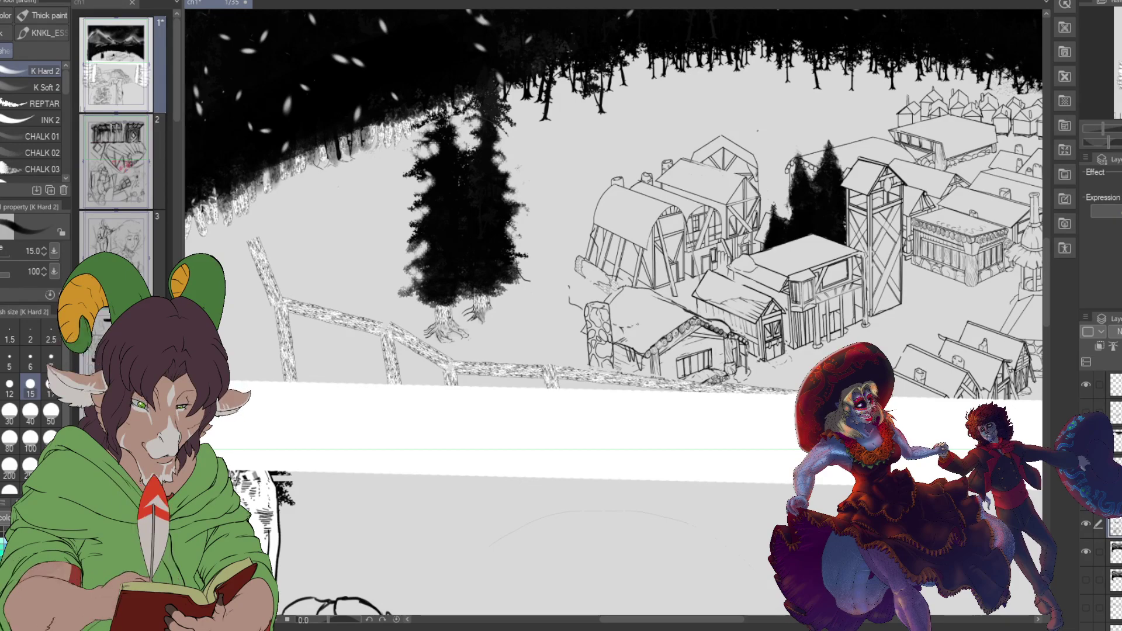
scroll(548, 351, "down", 2)
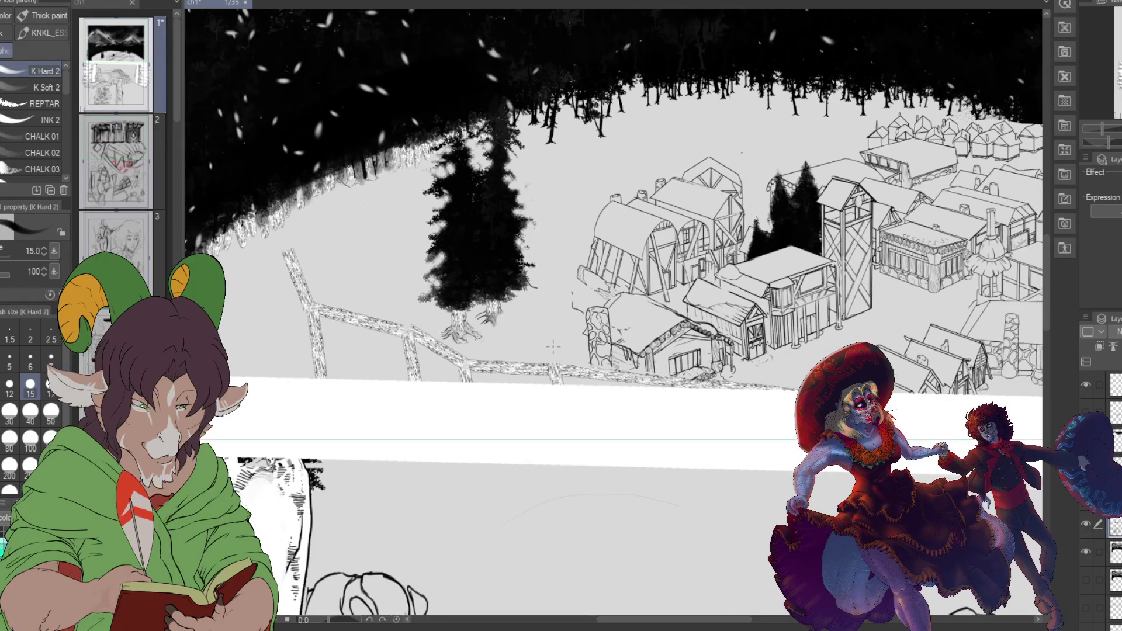
scroll(548, 350, "down", 1)
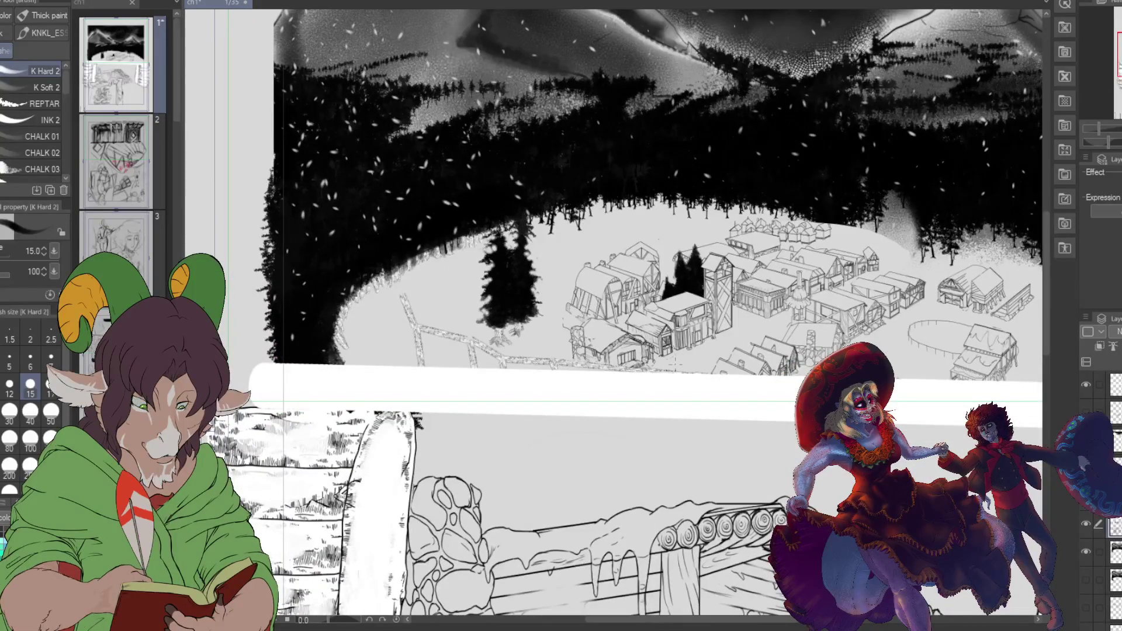
scroll(666, 371, "down", 1)
scroll(667, 371, "up", 4)
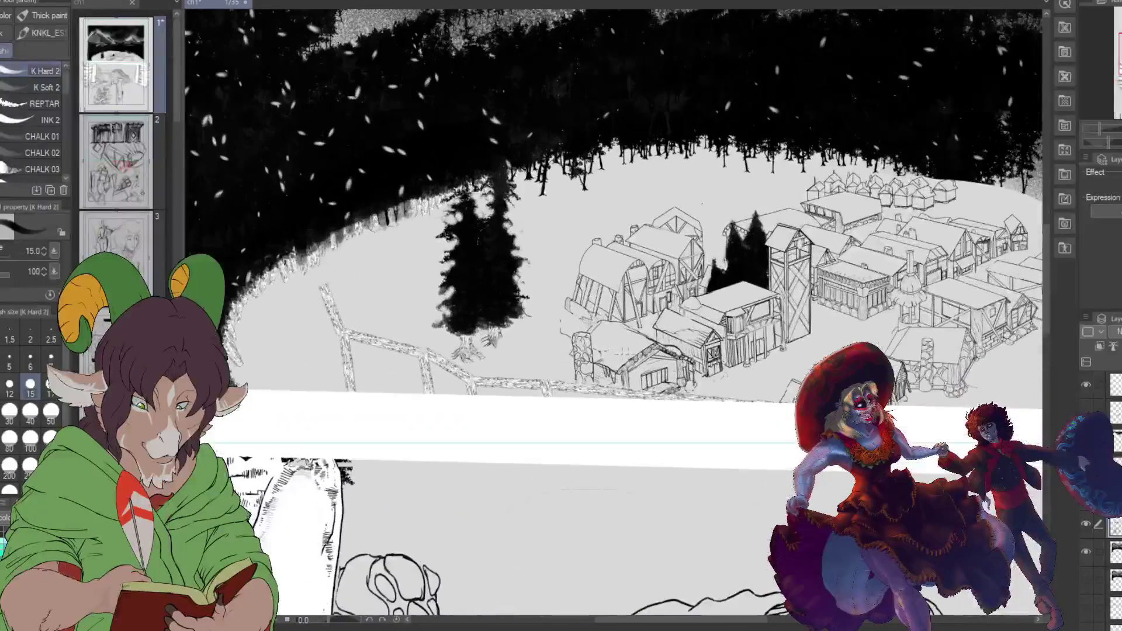
scroll(667, 371, "down", 2)
scroll(666, 371, "up", 4)
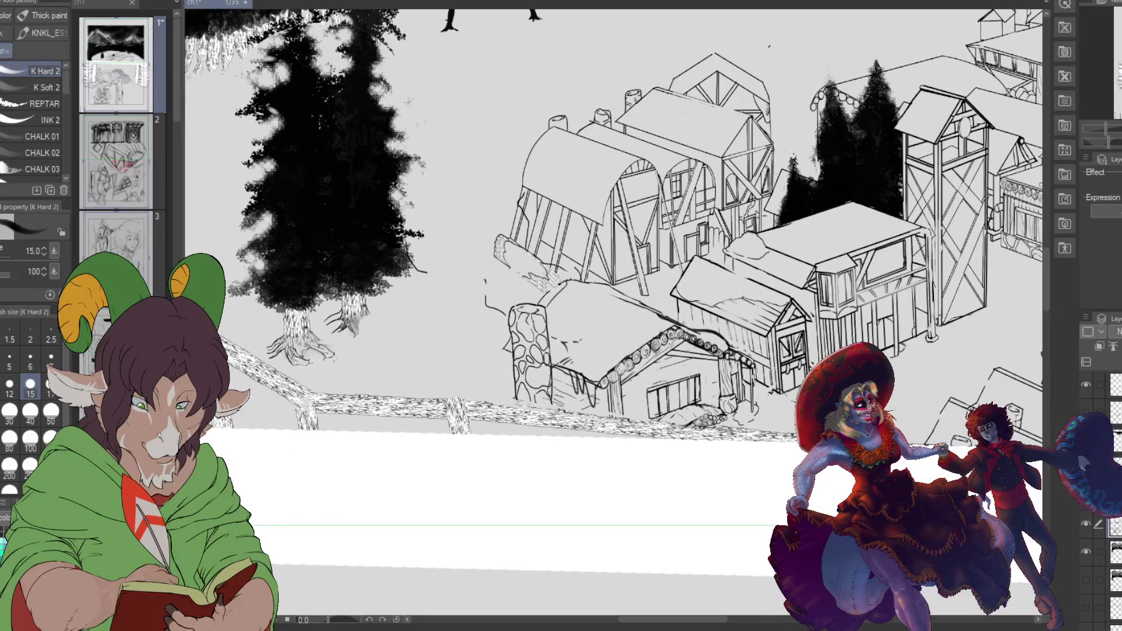
Step: Review the village panel, the large cabin with its sign, and the overall page composition
key("e")
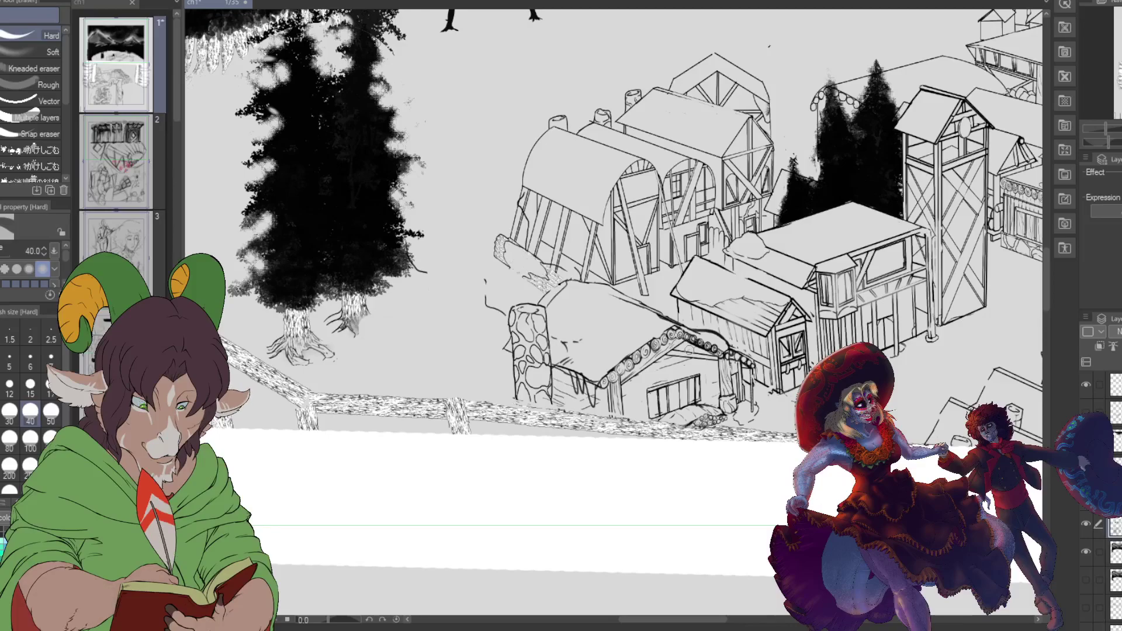
scroll(608, 409, "down", 5)
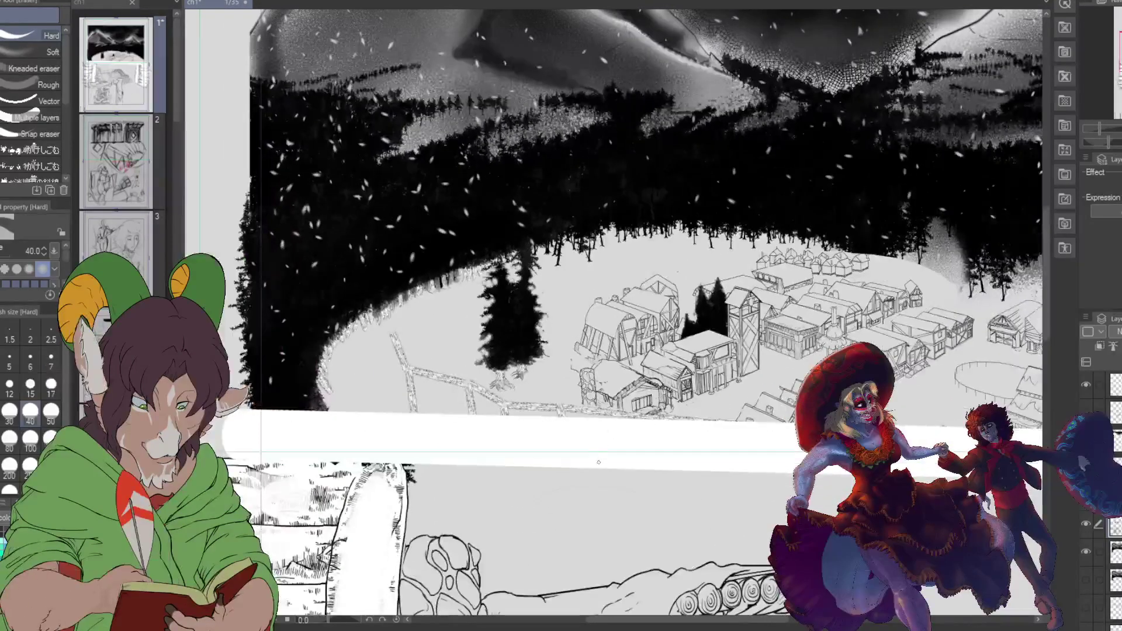
scroll(614, 316, "down", 5)
scroll(614, 315, "up", 5)
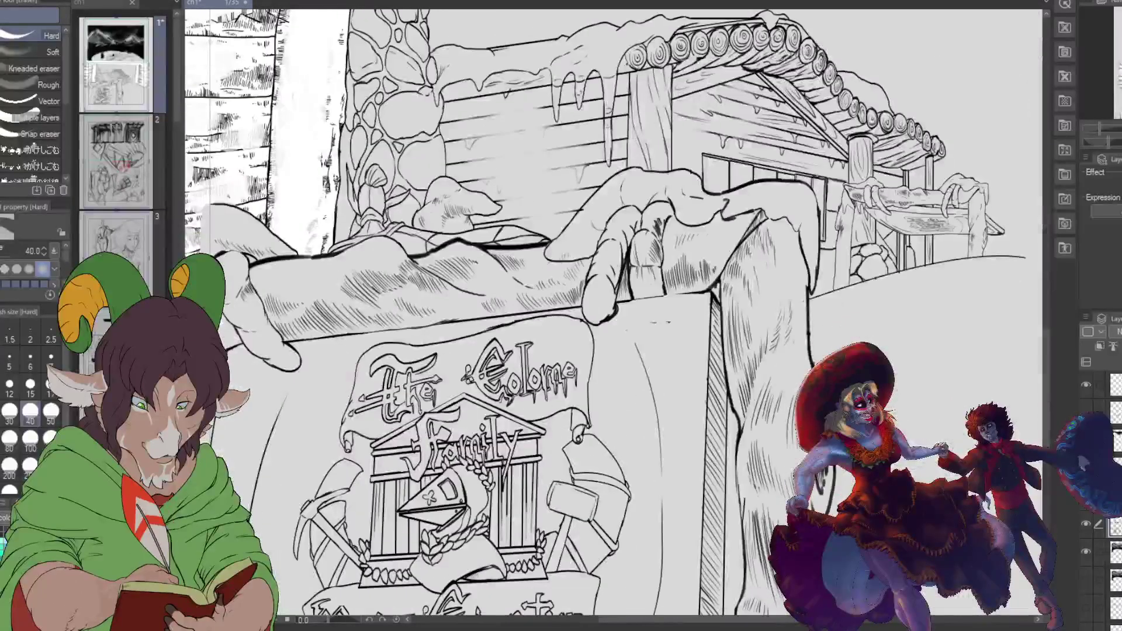
scroll(613, 315, "down", 3)
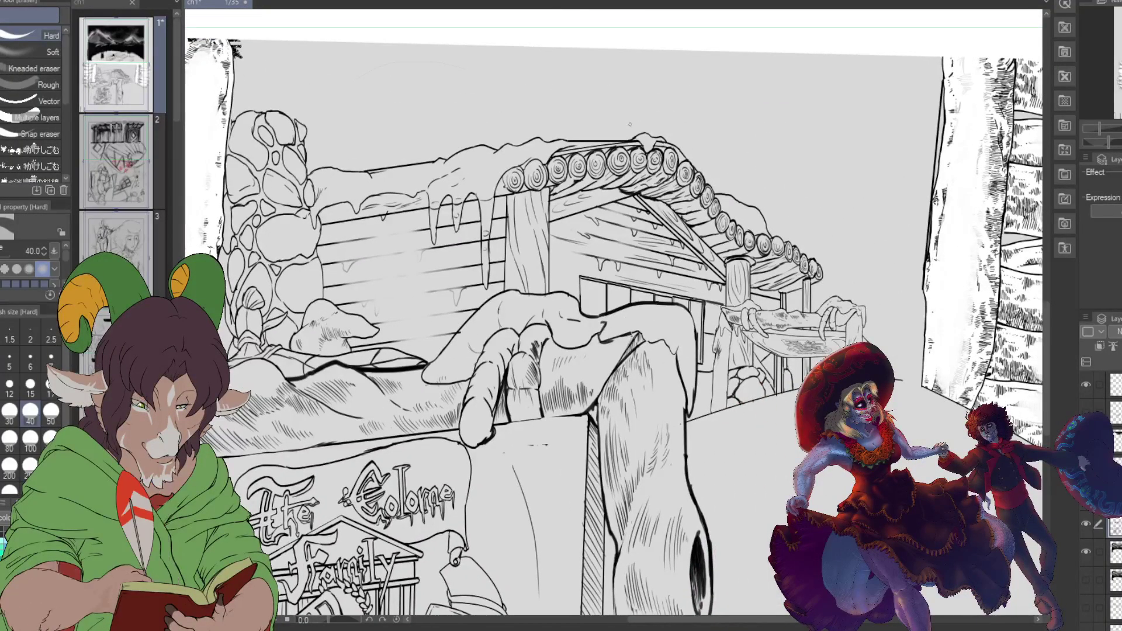
scroll(613, 316, "down", 4)
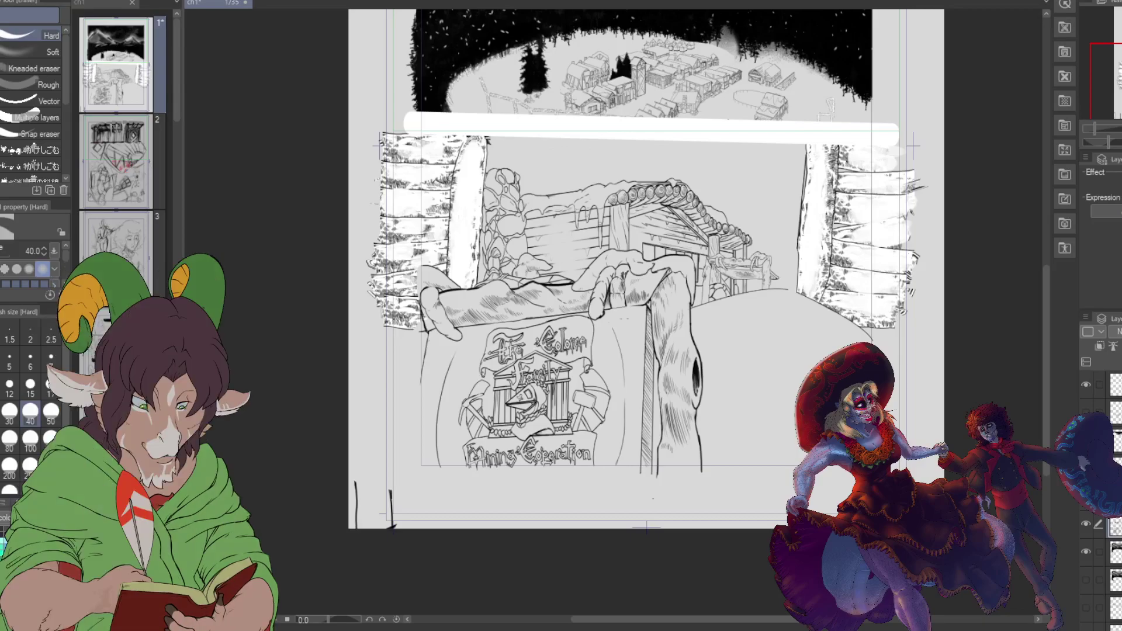
scroll(676, 164, "up", 2)
scroll(642, 299, "right", 2)
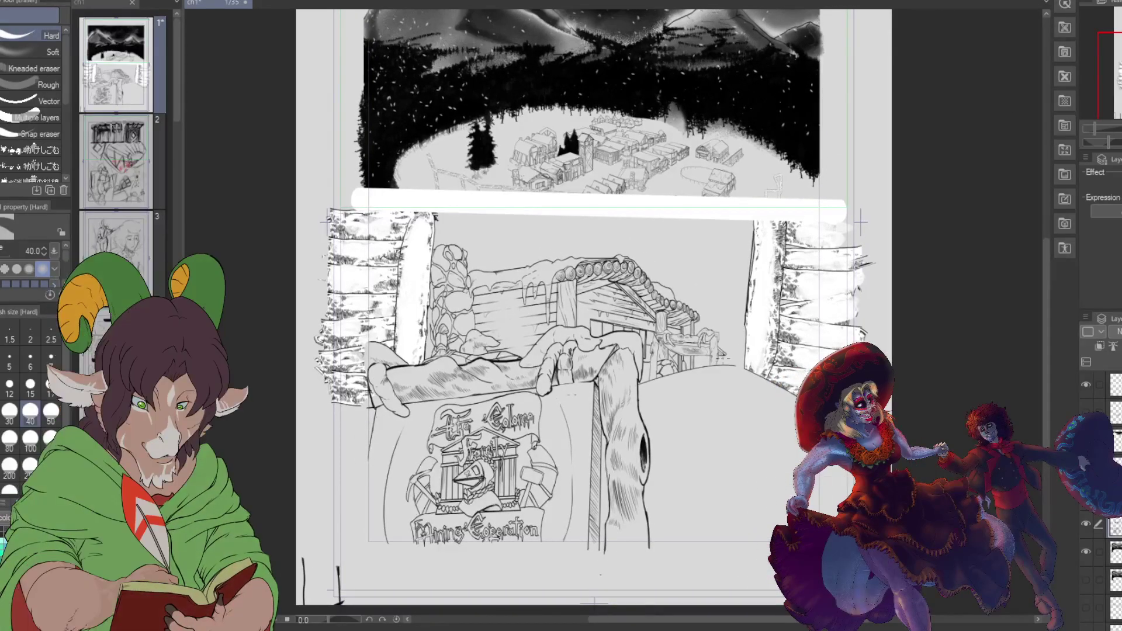
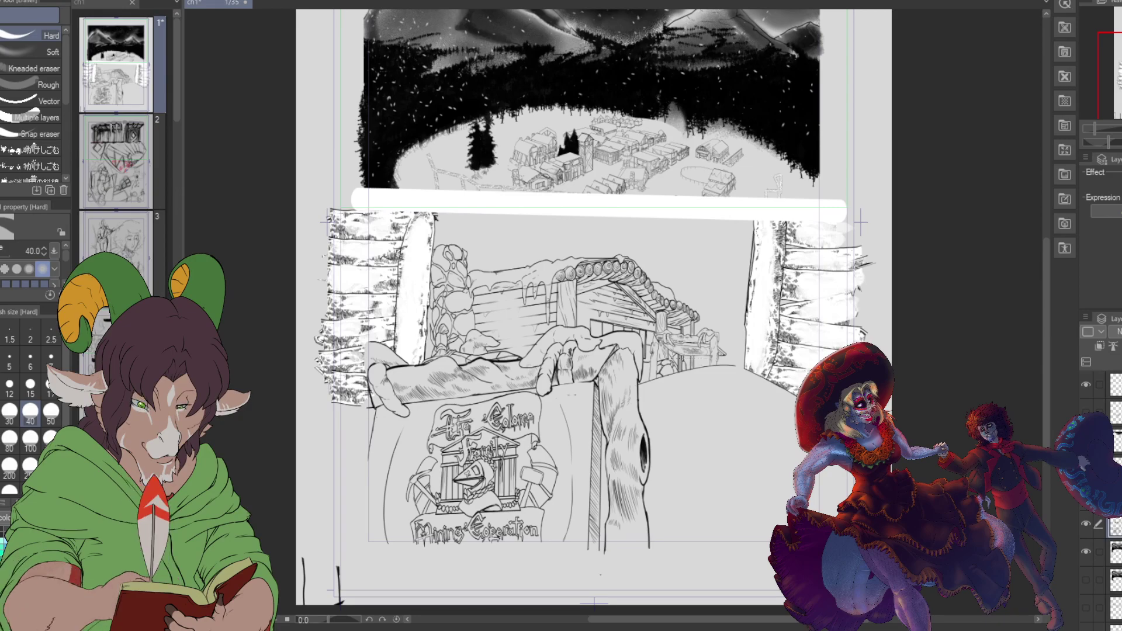
Step: Ink and clean up the stonework between the large signpost and the small hanging sign's near post
scroll(670, 364, "up", 1)
scroll(668, 381, "up", 5)
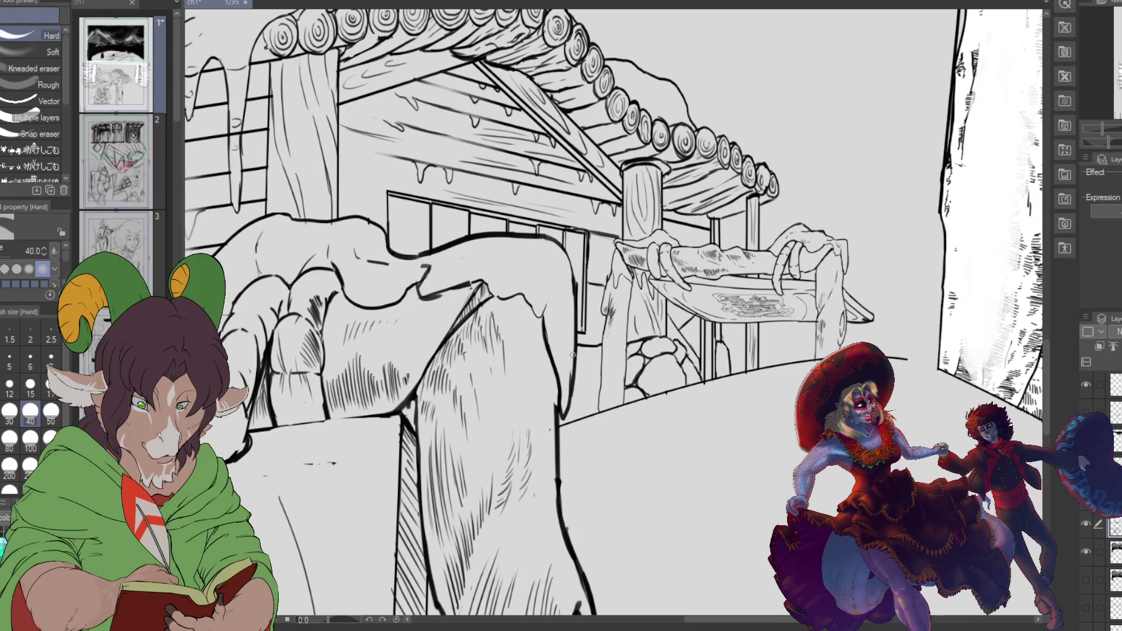
key("b")
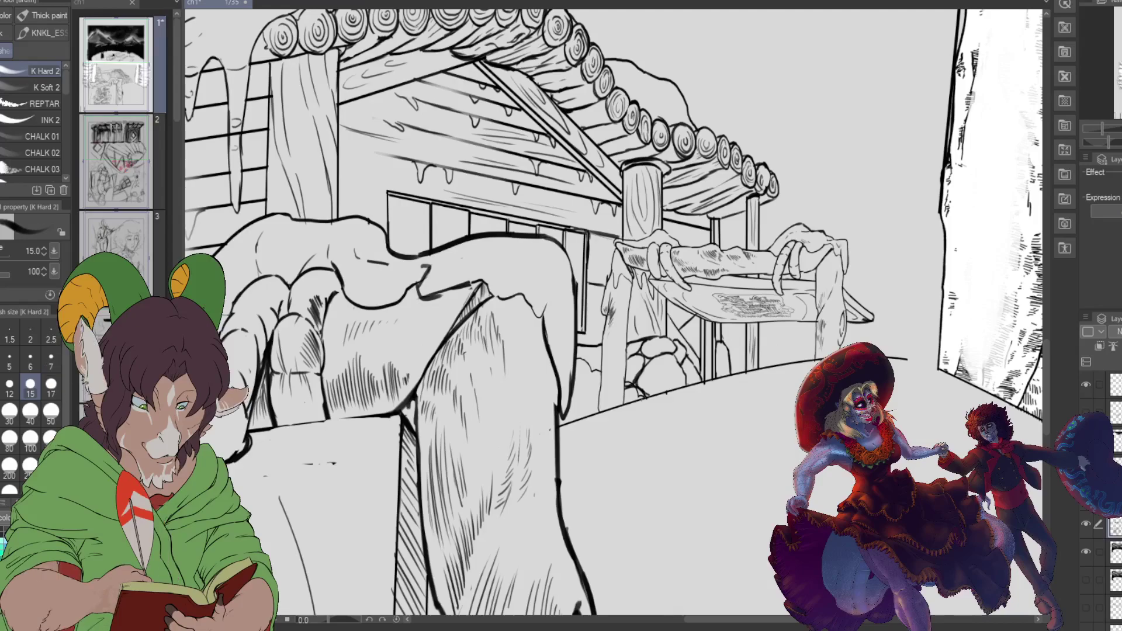
key("e")
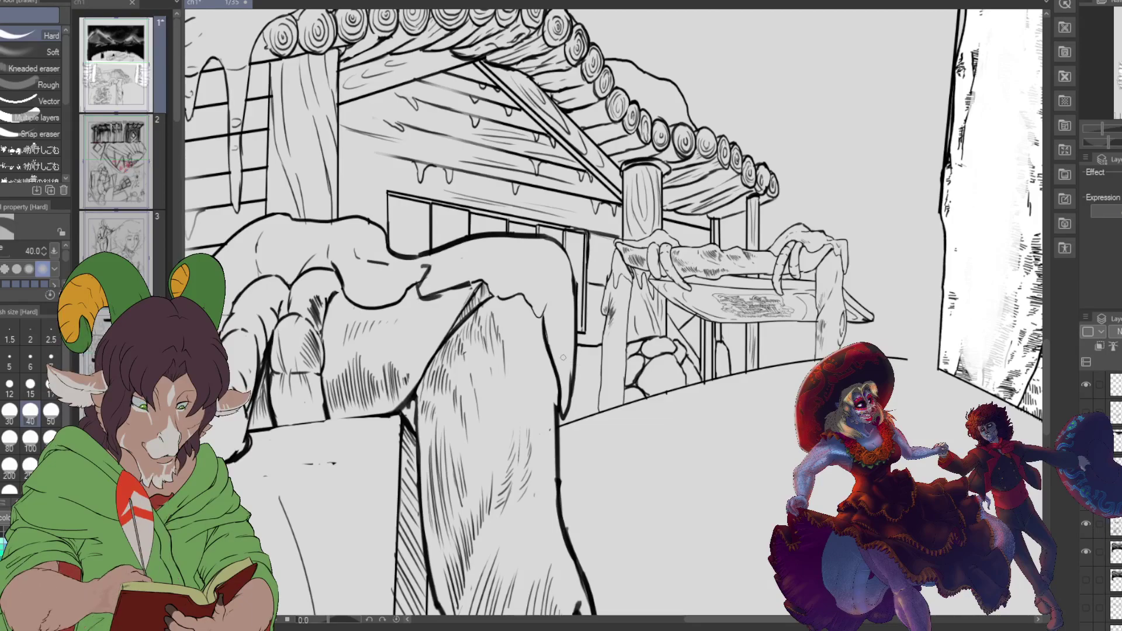
key("b")
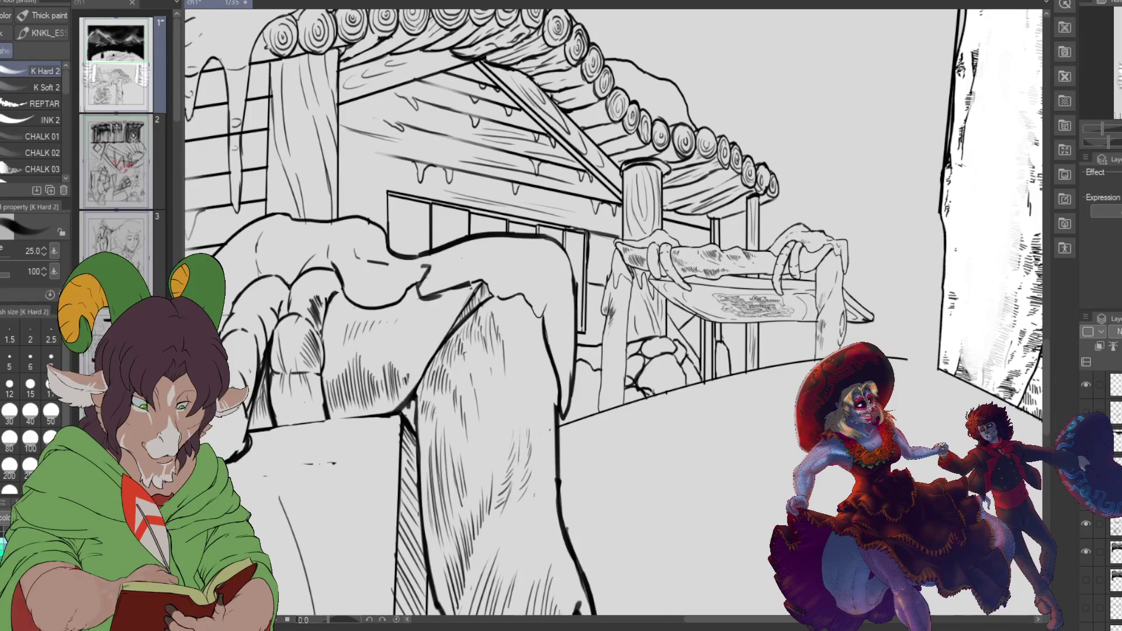
Step: Ink the log end beside the large signpost and add bark texture to the small sign's posts with K Hard 2 at size 25
key("e")
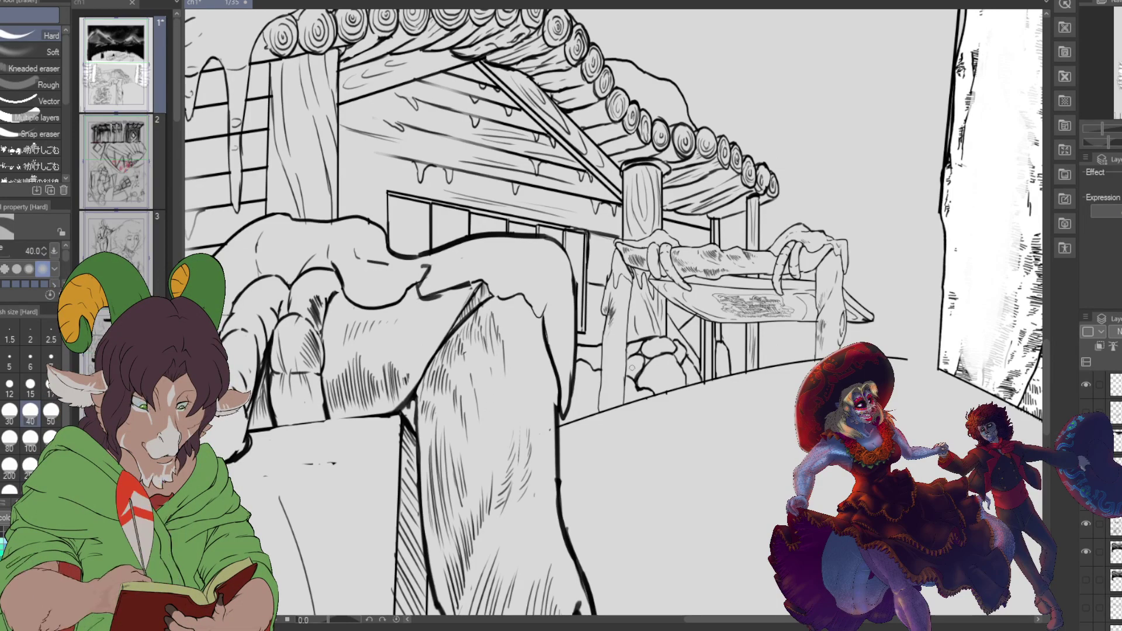
scroll(632, 368, "down", 5)
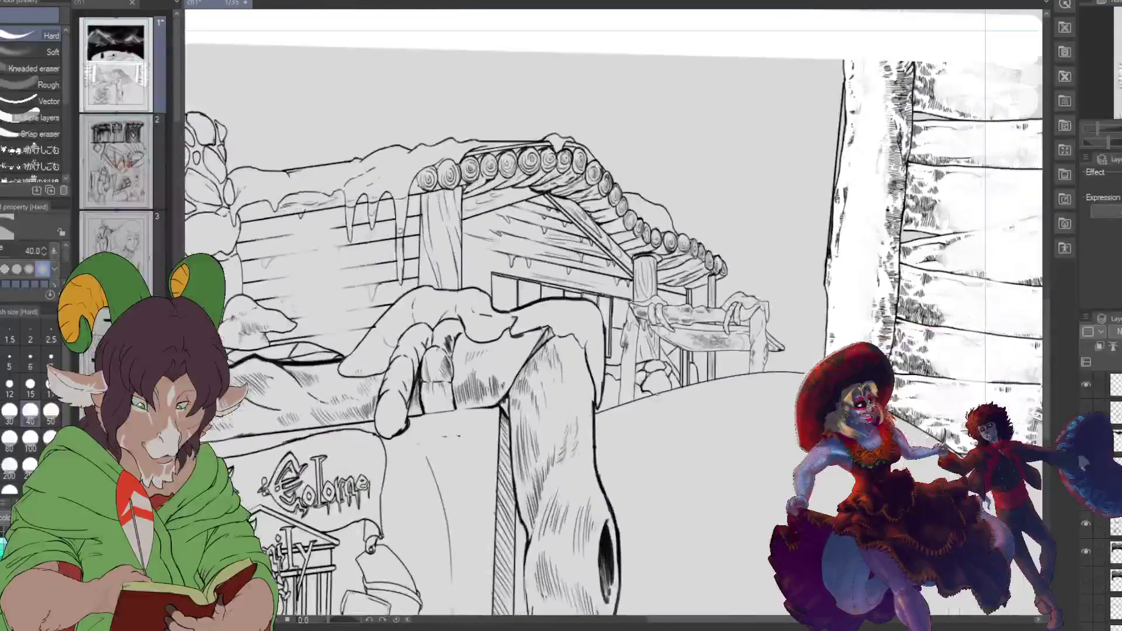
scroll(656, 393, "up", 5)
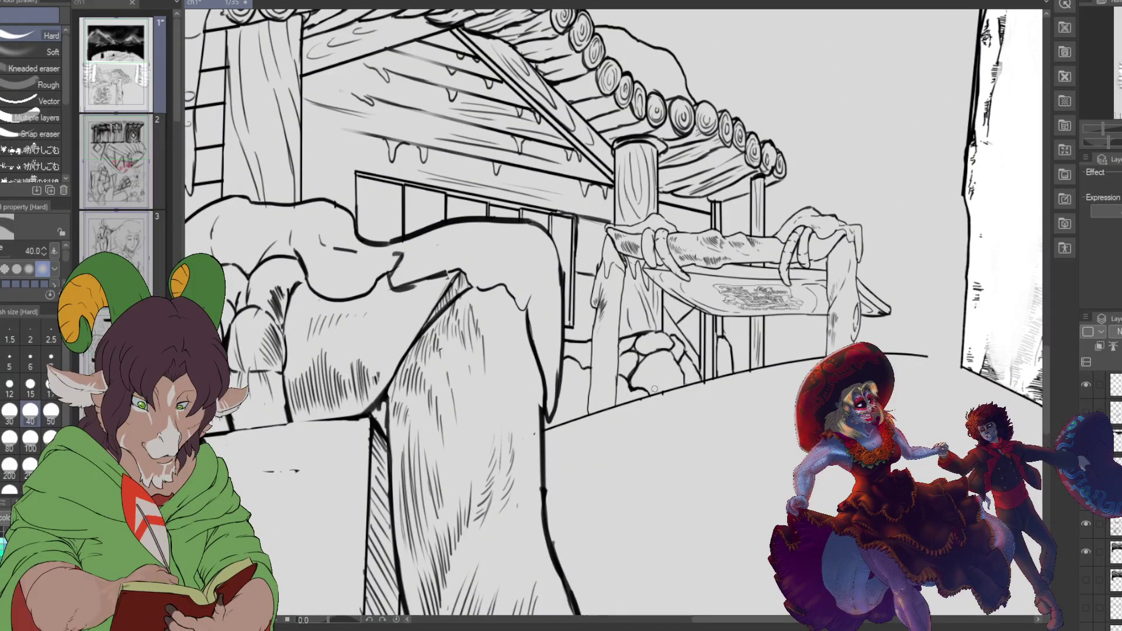
key("b")
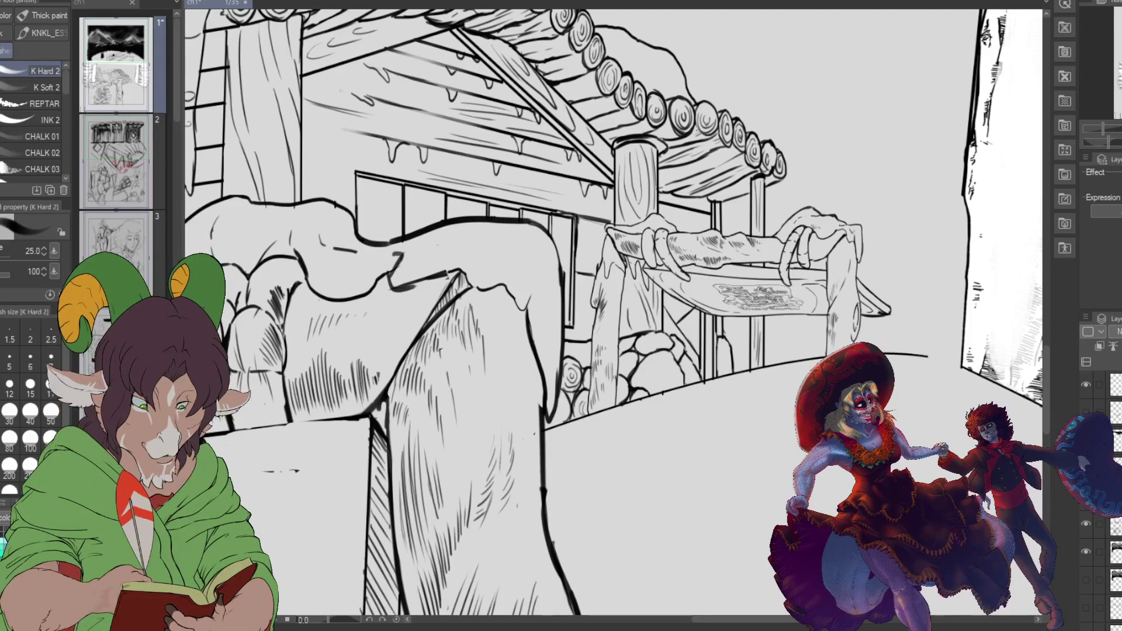
left_click_drag(616, 359, 612, 385)
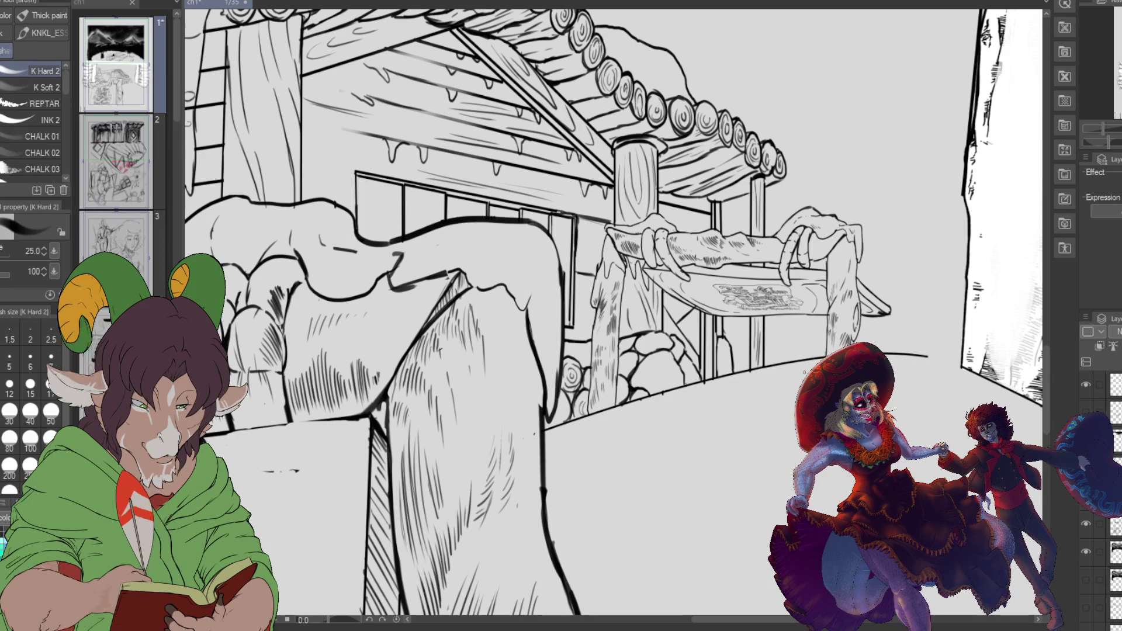
Step: Review the inked cabin, signs and framing log walls of the lower panel against the village panel above
scroll(538, 313, "up", 1)
scroll(986, 175, "down", 3)
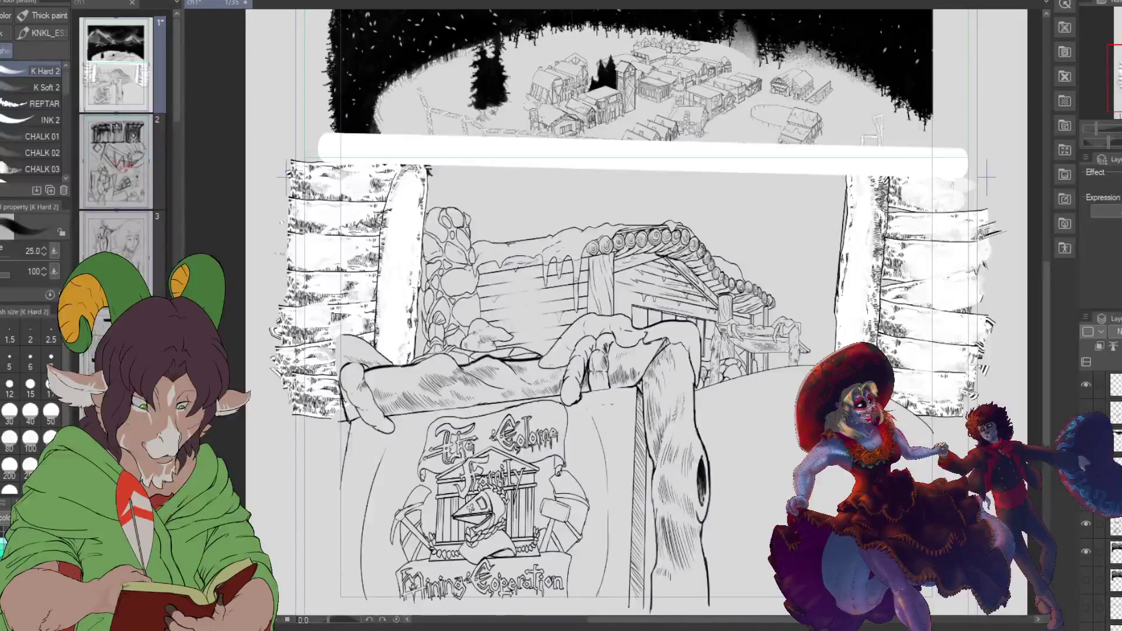
scroll(754, 365, "up", 1)
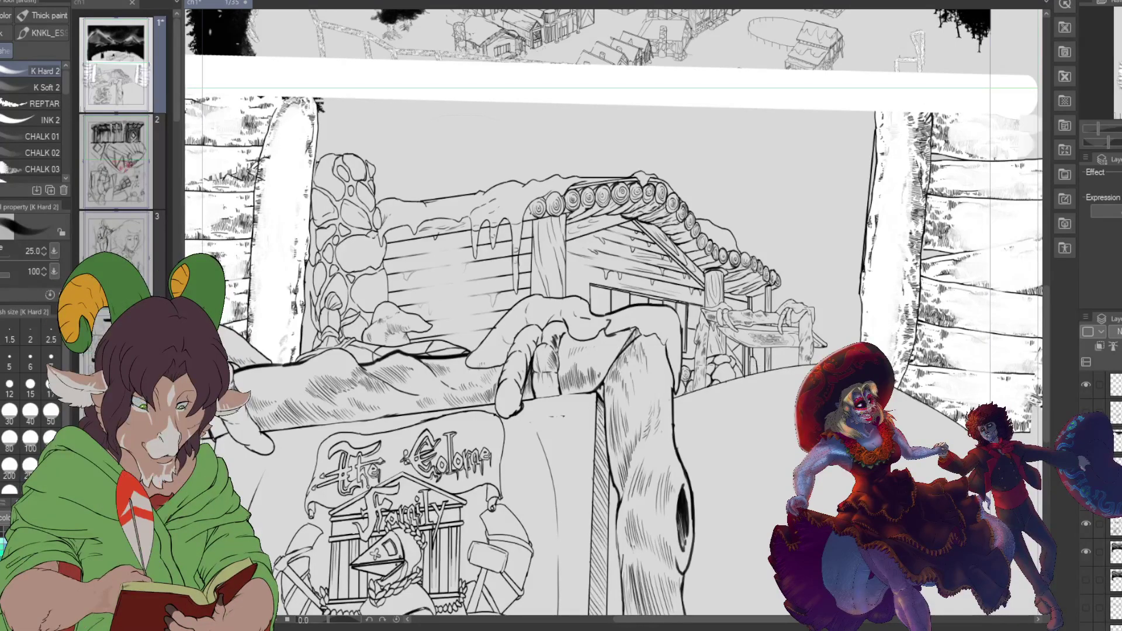
scroll(996, 184, "up", 1)
scroll(996, 184, "down", 2)
scroll(995, 184, "up", 1)
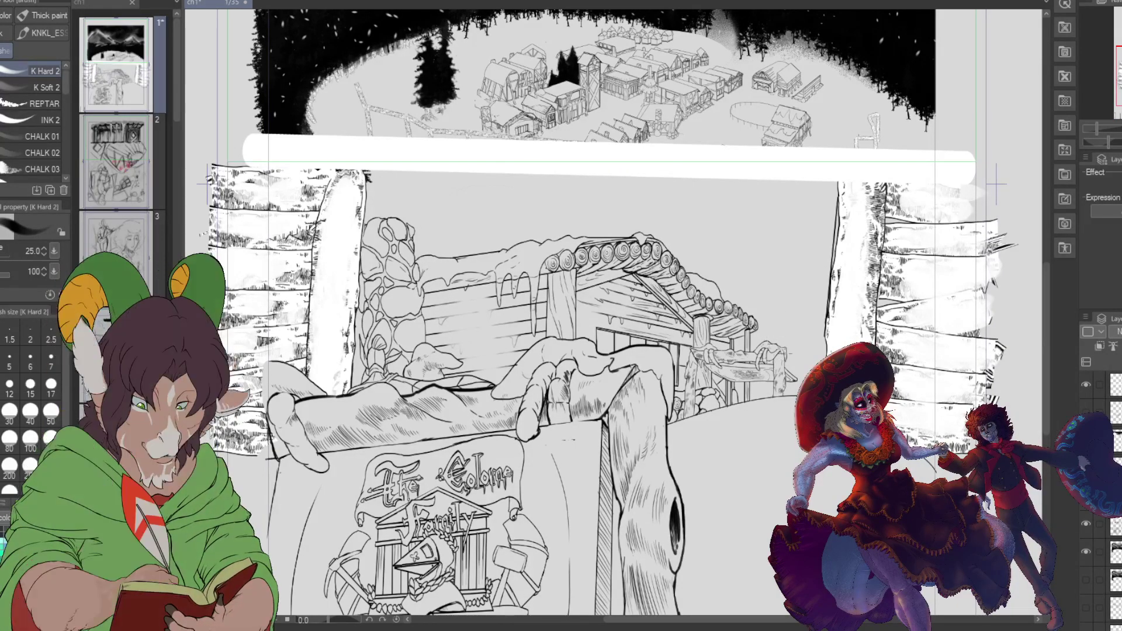
key("ctrl+plus")
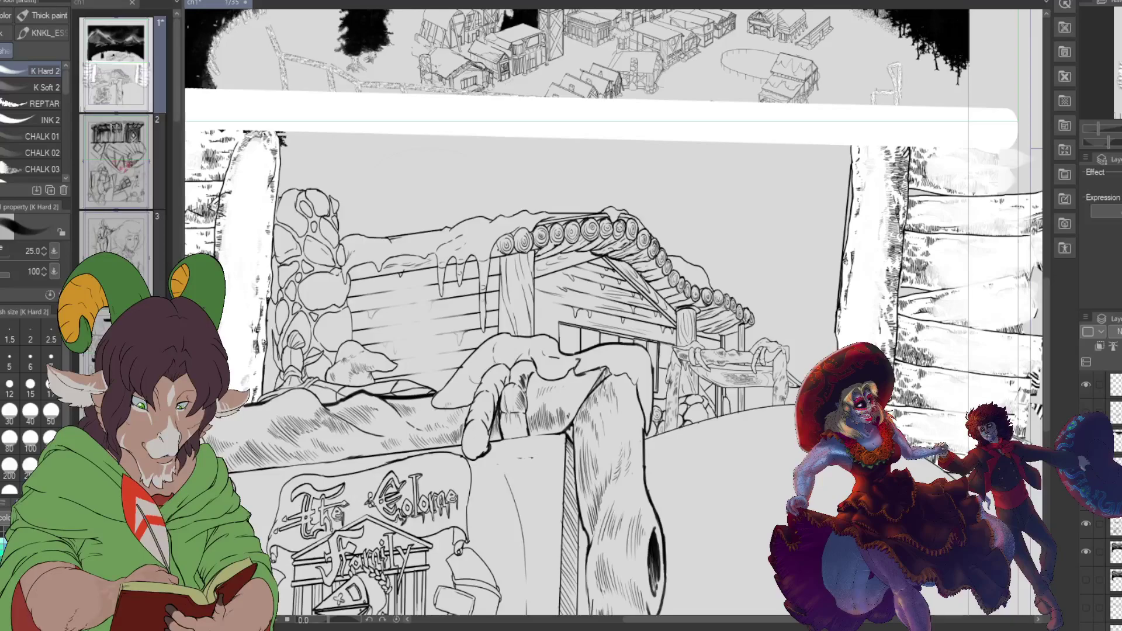
Step: Reveal the rough sketch beneath the inks and check the unfinished building between the cabin and the far log wall
key("ctrl+z")
scroll(873, 217, "up", 4)
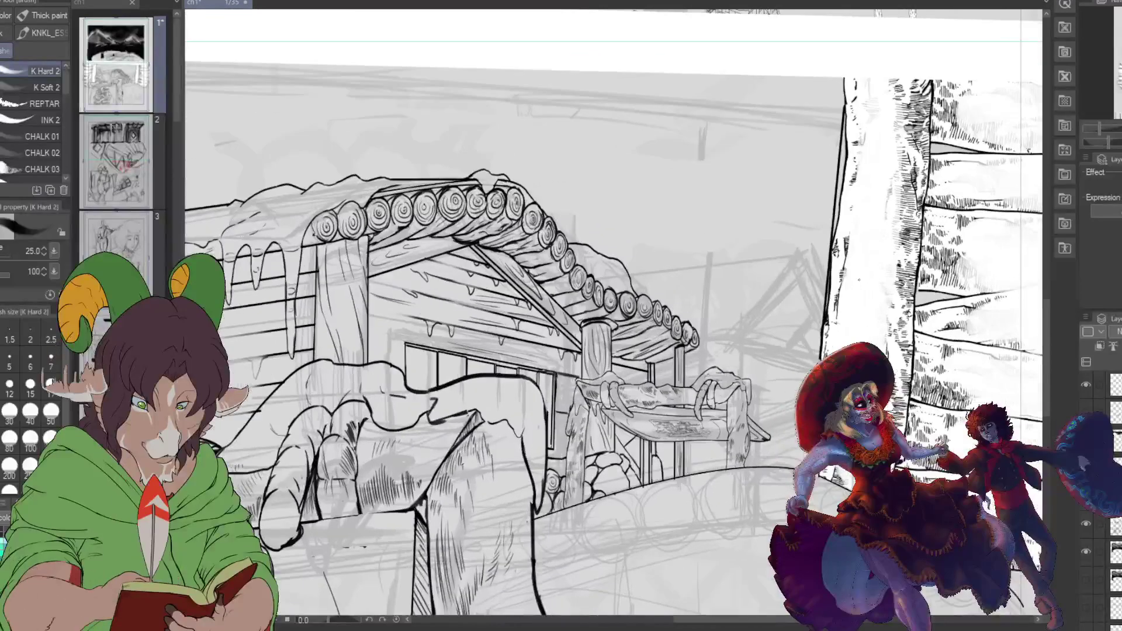
scroll(873, 218, "down", 4)
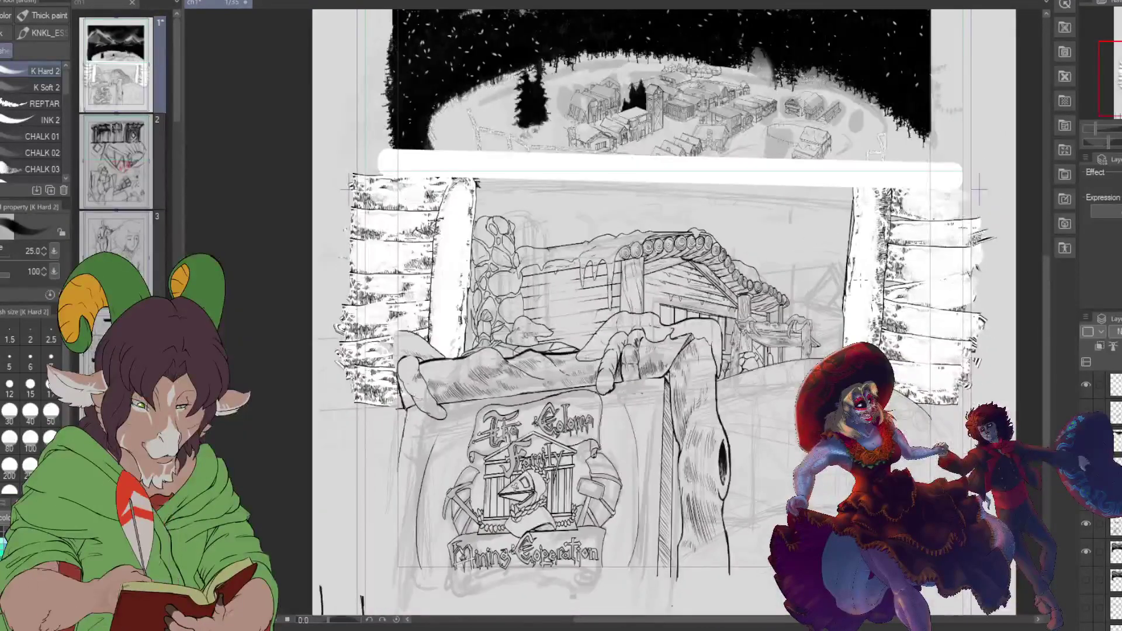
scroll(868, 275, "up", 2)
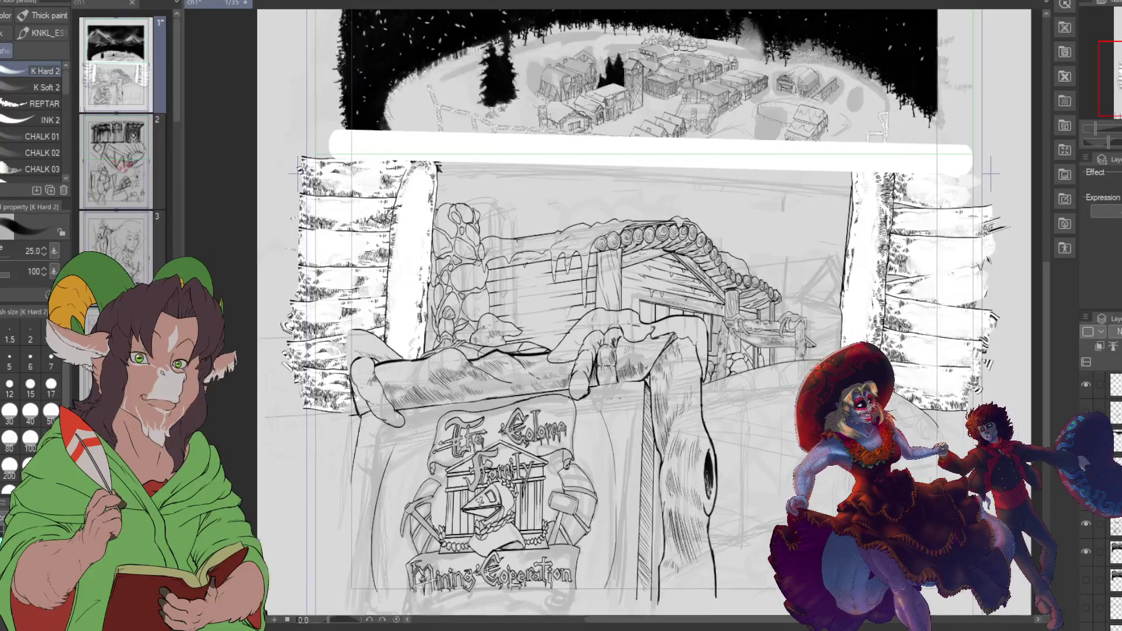
scroll(868, 274, "up", 1)
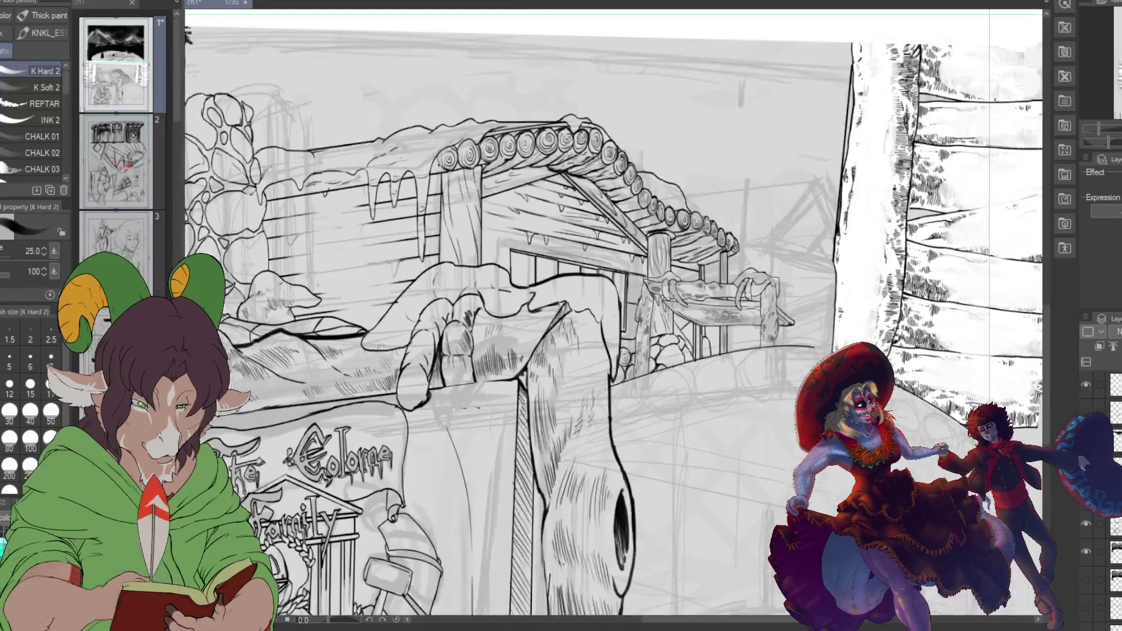
scroll(867, 275, "down", 2)
scroll(868, 274, "down", 1)
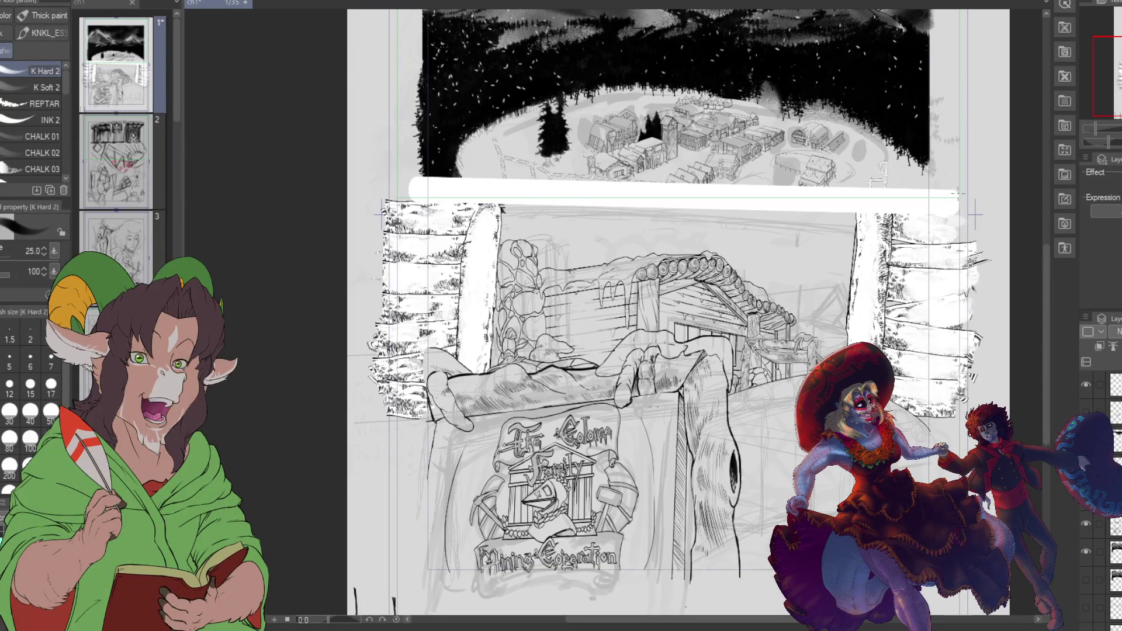
Step: Compare the sketched building beside the log cabin with the building layout in the snowy village panel
scroll(965, 211, "up", 3)
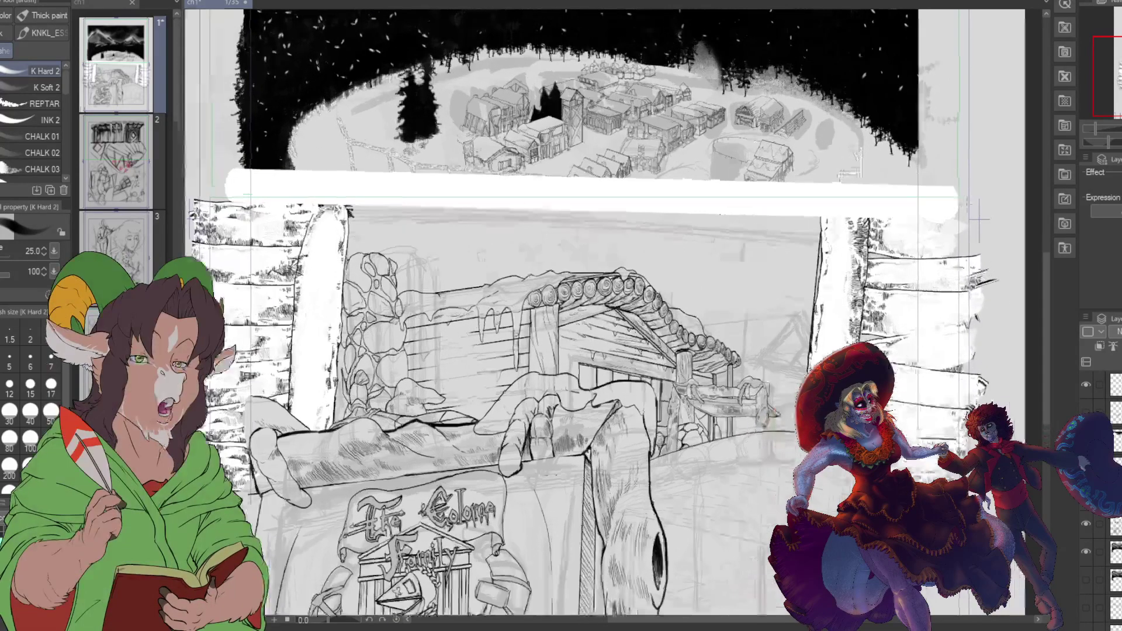
scroll(780, 340, "up", 3)
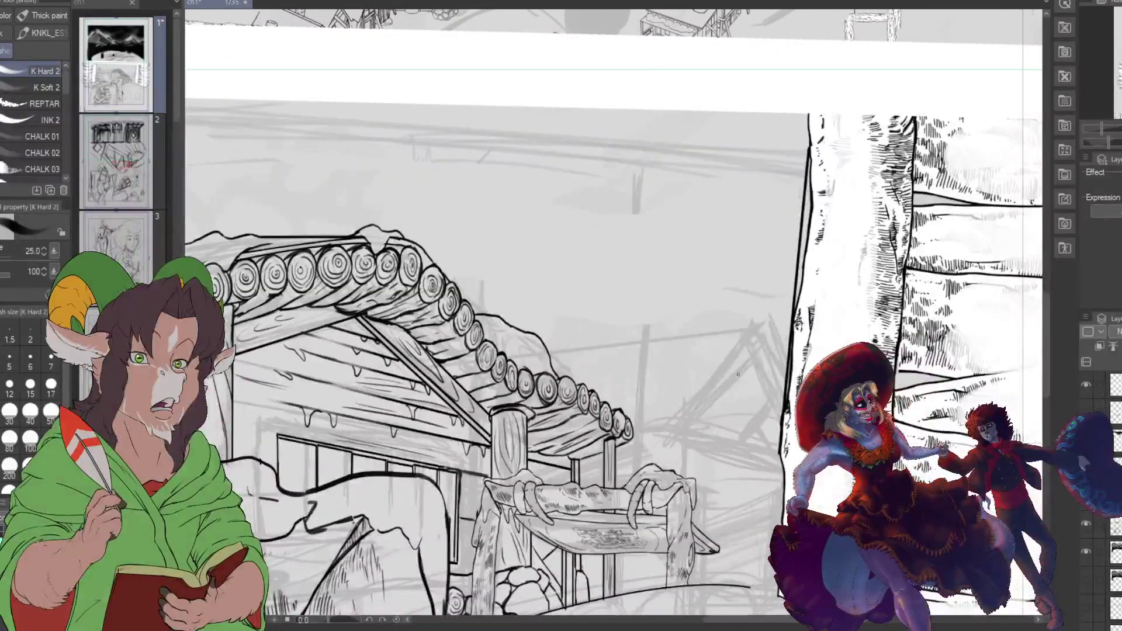
scroll(724, 377, "up", 2)
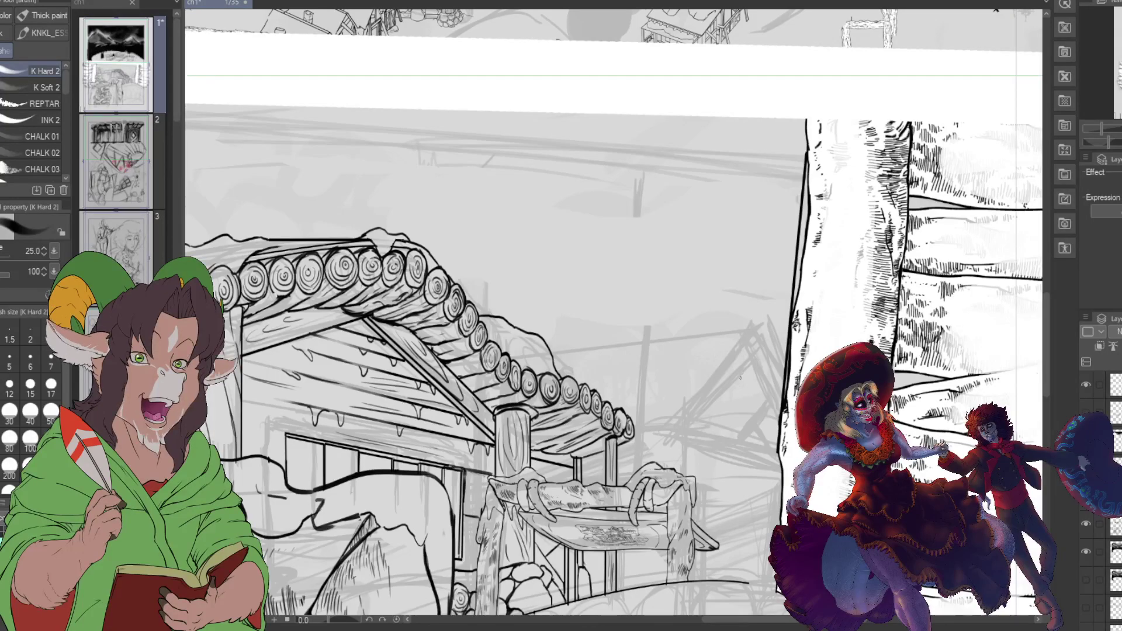
scroll(613, 315, "down", 3)
scroll(614, 234, "up", 4)
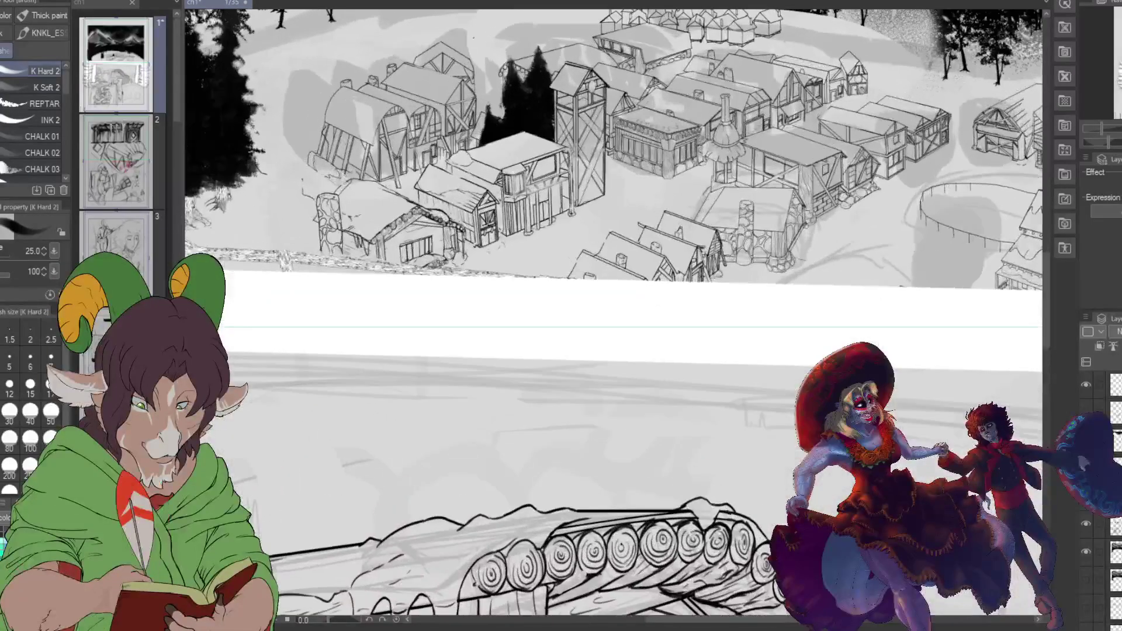
scroll(613, 316, "down", 3)
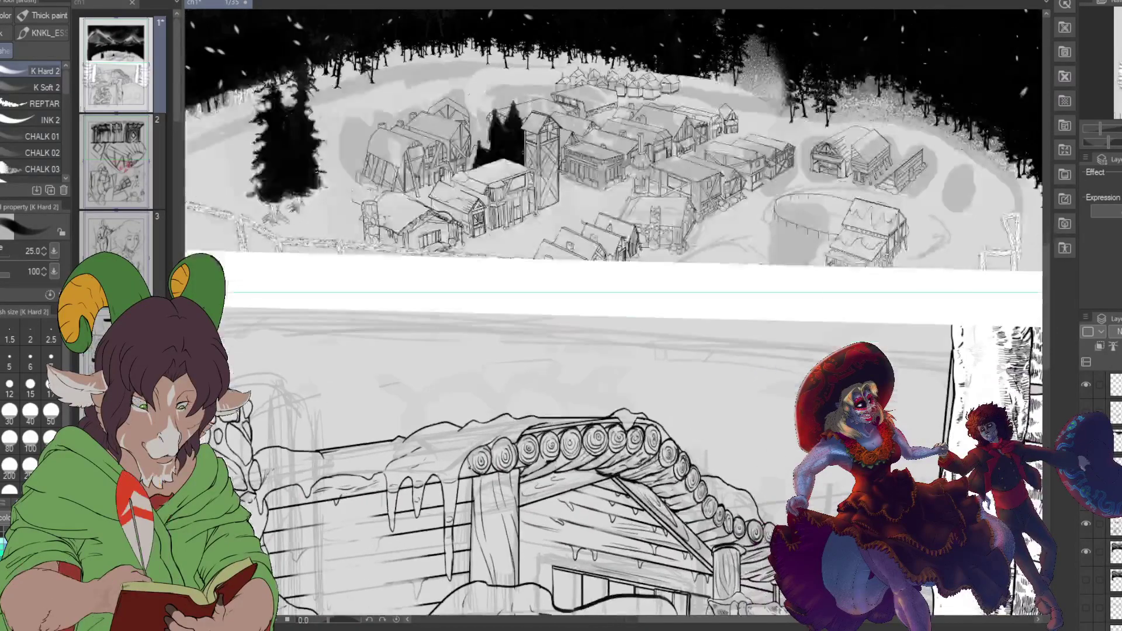
scroll(614, 315, "down", 2)
scroll(614, 316, "up", 3)
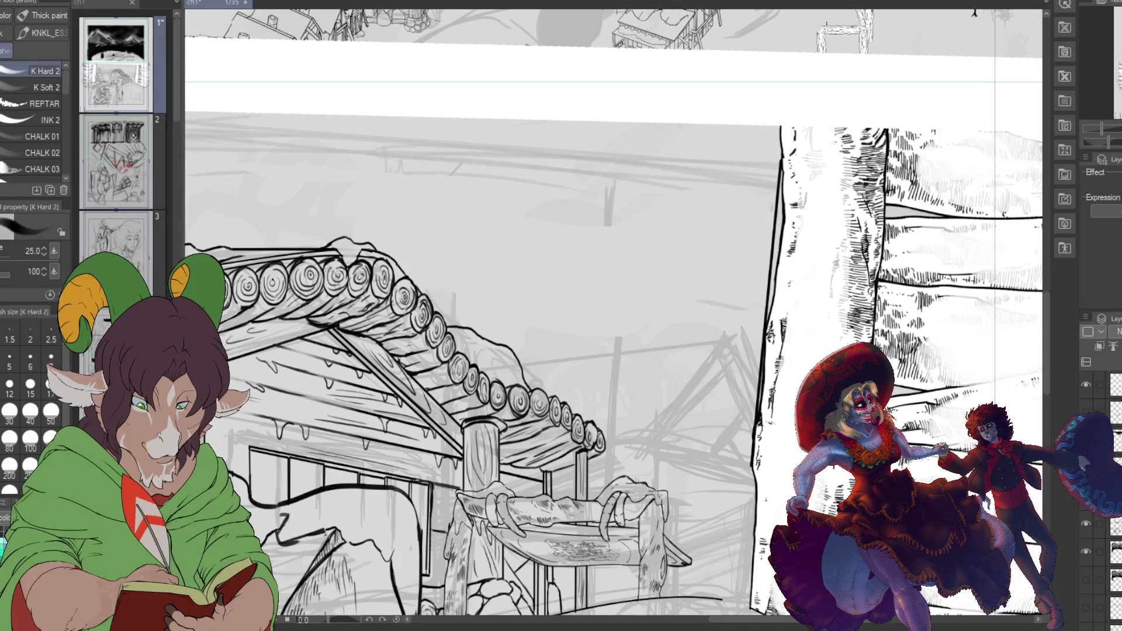
Step: Ink the near gable slope of the sketched building beside the cabin and compare it with the village panel's buildings
left_click_drag(655, 446, 745, 332)
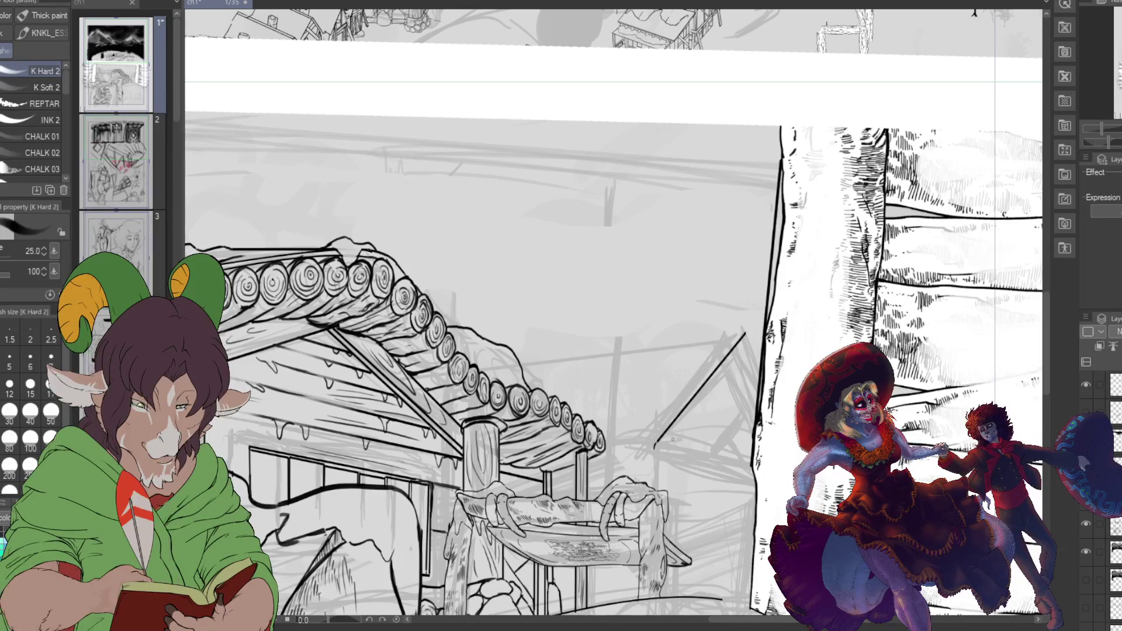
mouse_move(660, 451)
left_mouse_down()
mouse_move(1011, 128)
mouse_move(1015, 10)
left_mouse_up()
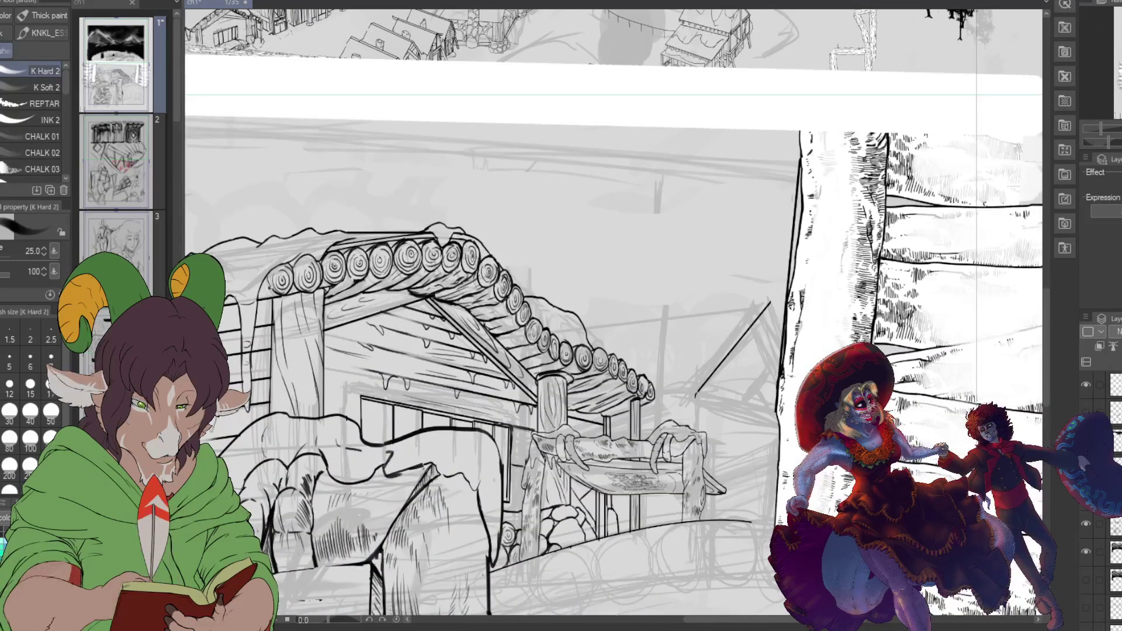
scroll(614, 313, "up", 5)
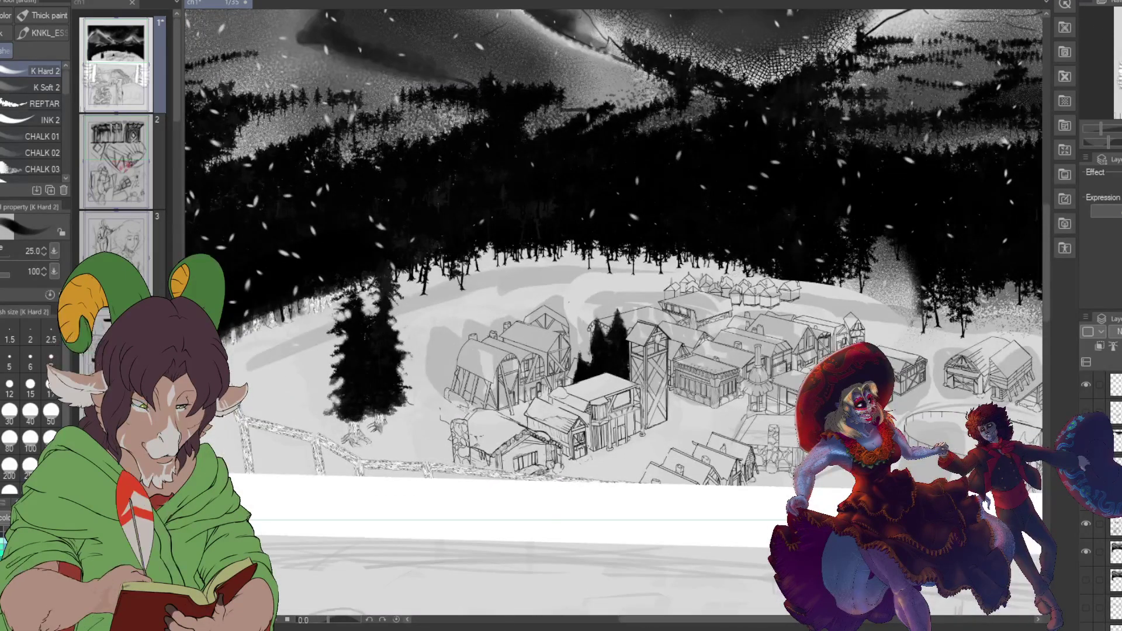
scroll(614, 313, "up", 1)
scroll(567, 433, "up", 2)
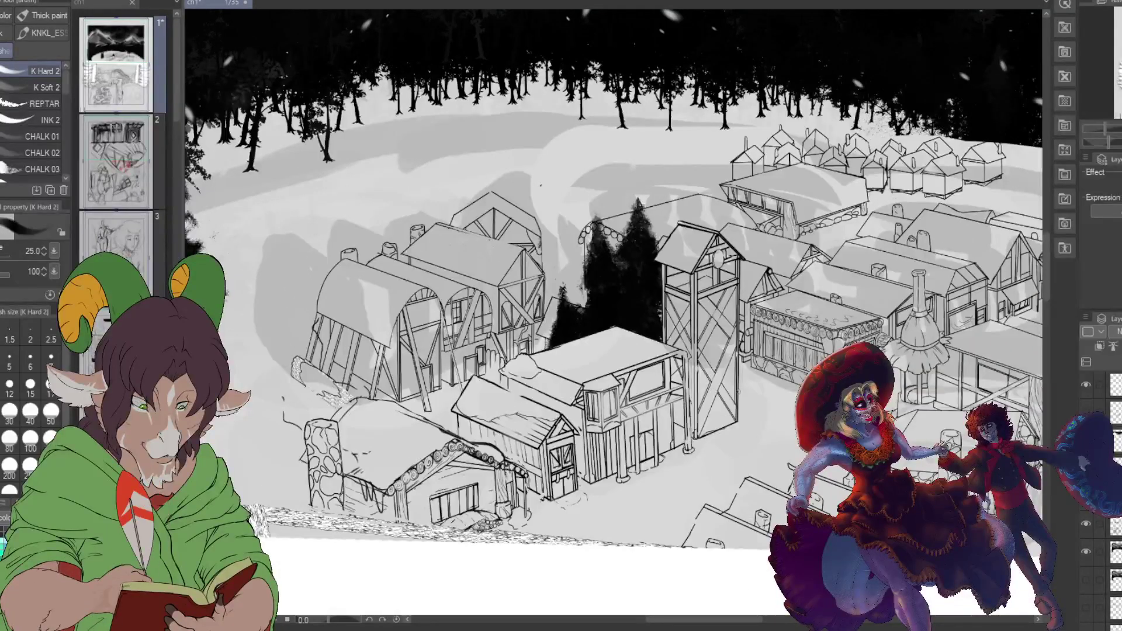
scroll(614, 280, "down", 3)
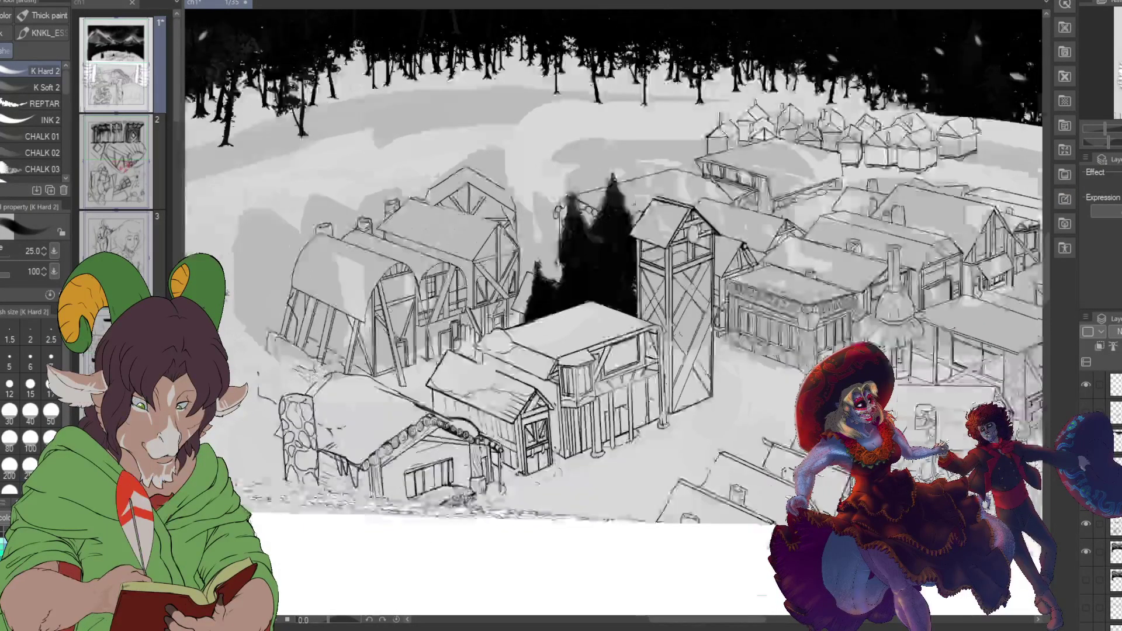
scroll(613, 313, "down", 10)
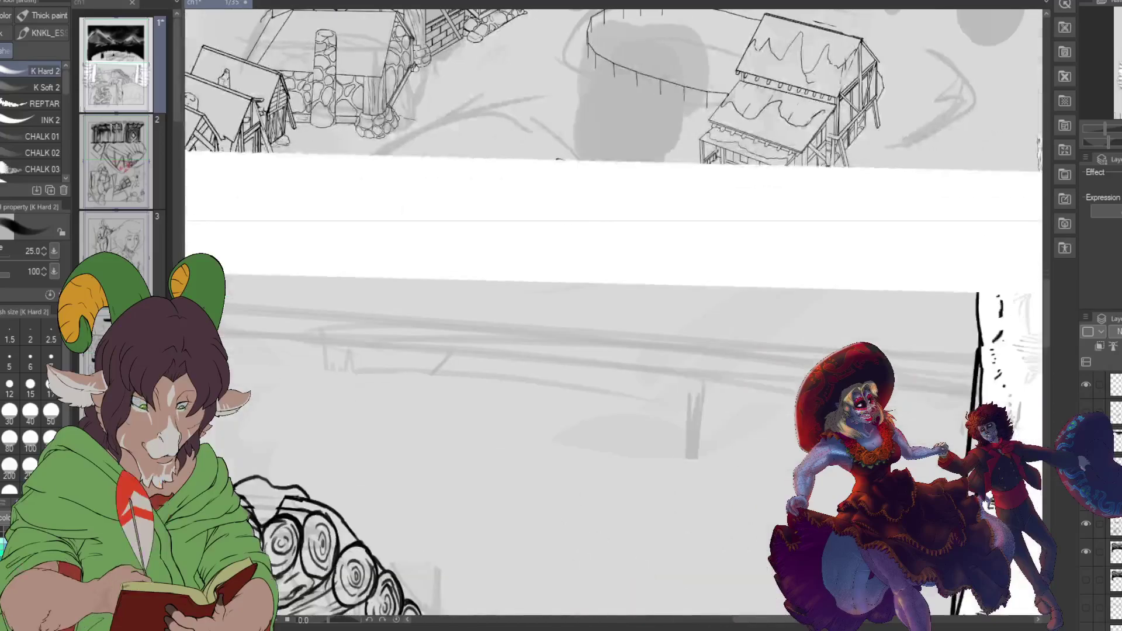
Step: Ink the background building's straight roof ridge, far gable slope and parallel inner gable edges with K Hard 2 at size 25
scroll(614, 313, "up", 5)
scroll(614, 313, "right", 3)
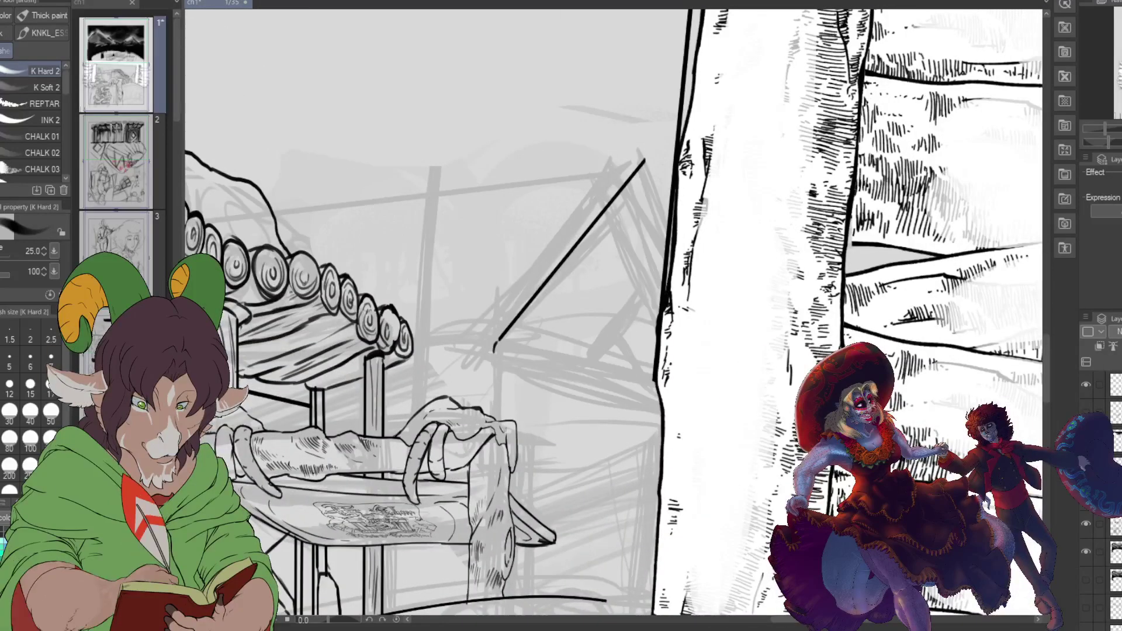
scroll(614, 312, "left", 4)
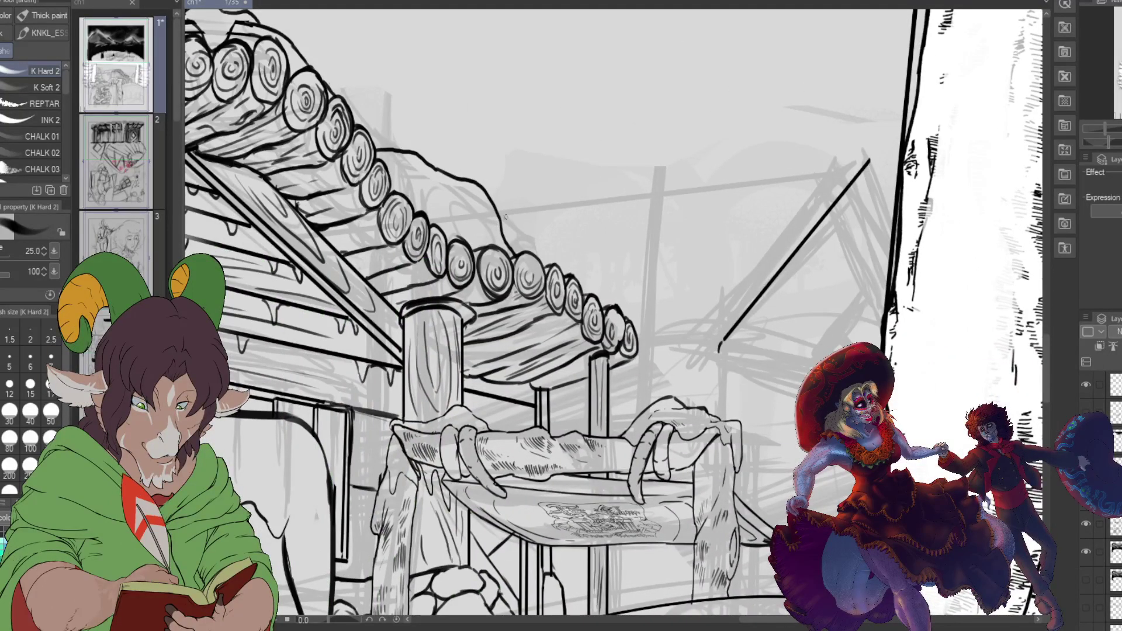
mouse_move(495, 208)
left_mouse_down()
mouse_move(869, 156)
mouse_move(894, 225)
left_mouse_up()
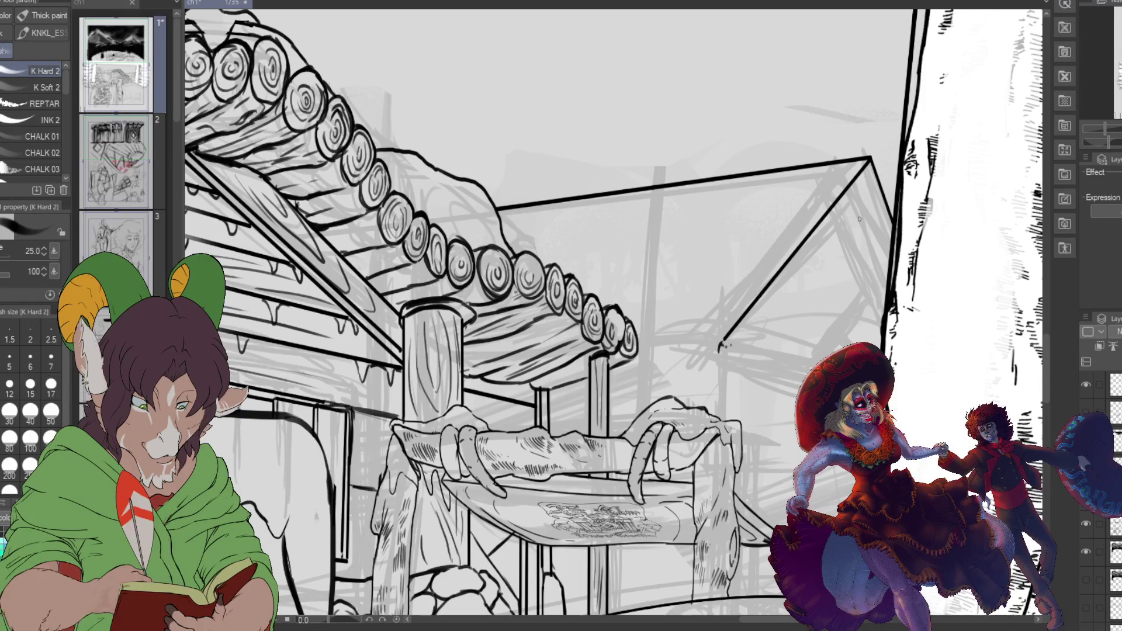
left_click(730, 344, "shift")
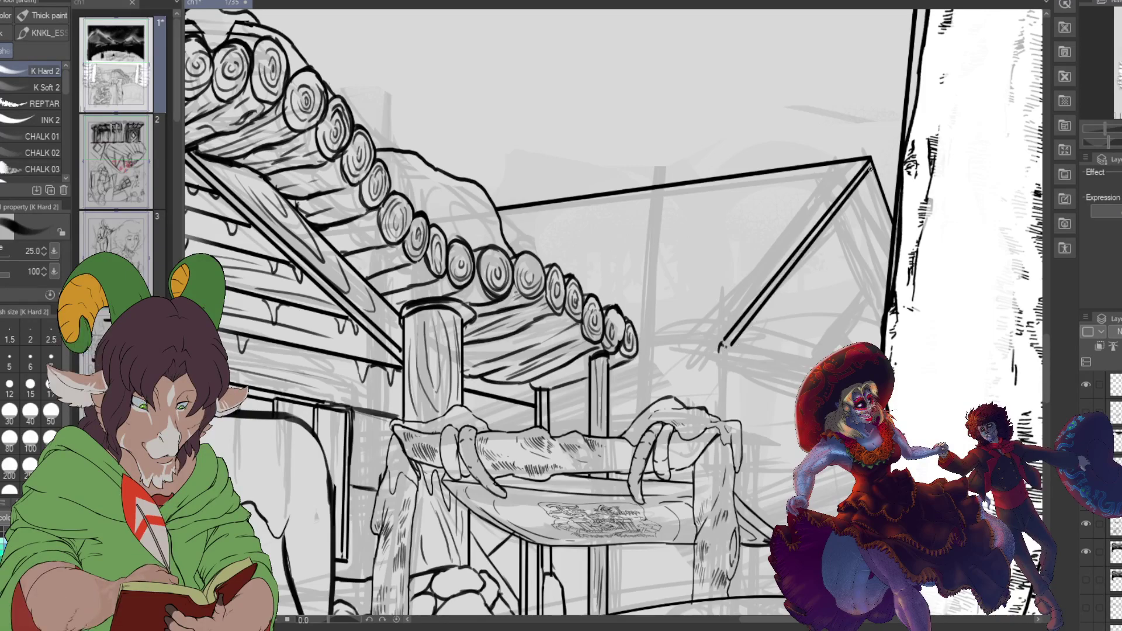
left_click(893, 233, "shift")
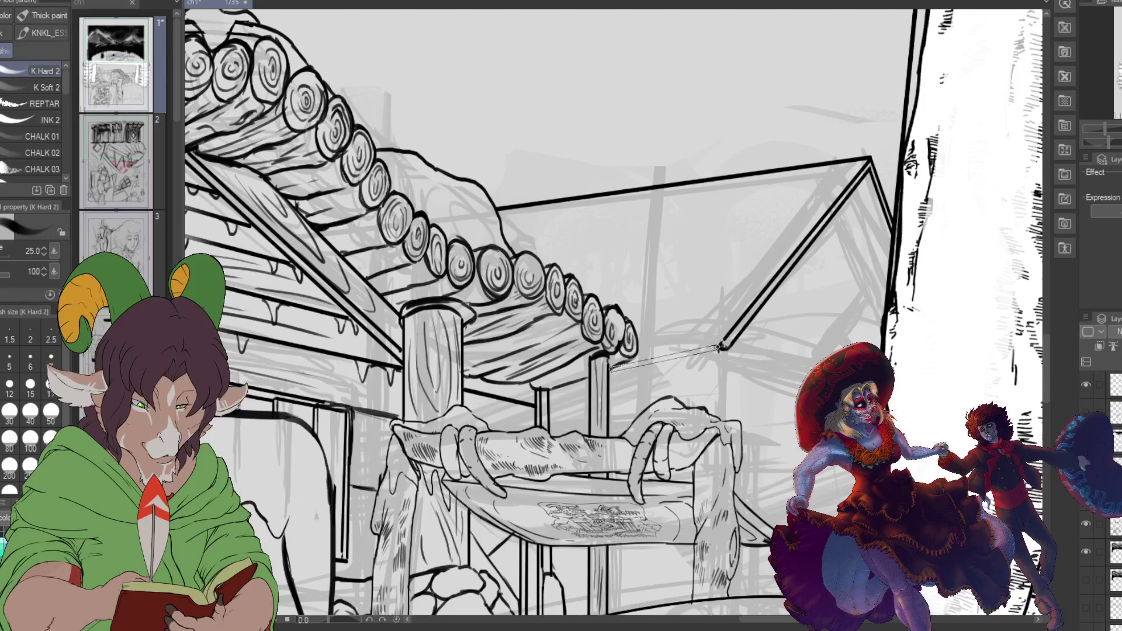
Step: Ink the background building's eave line, the vertical wall corner beneath it and the base line of its gable
left_click(656, 353)
left_click(608, 369, "shift")
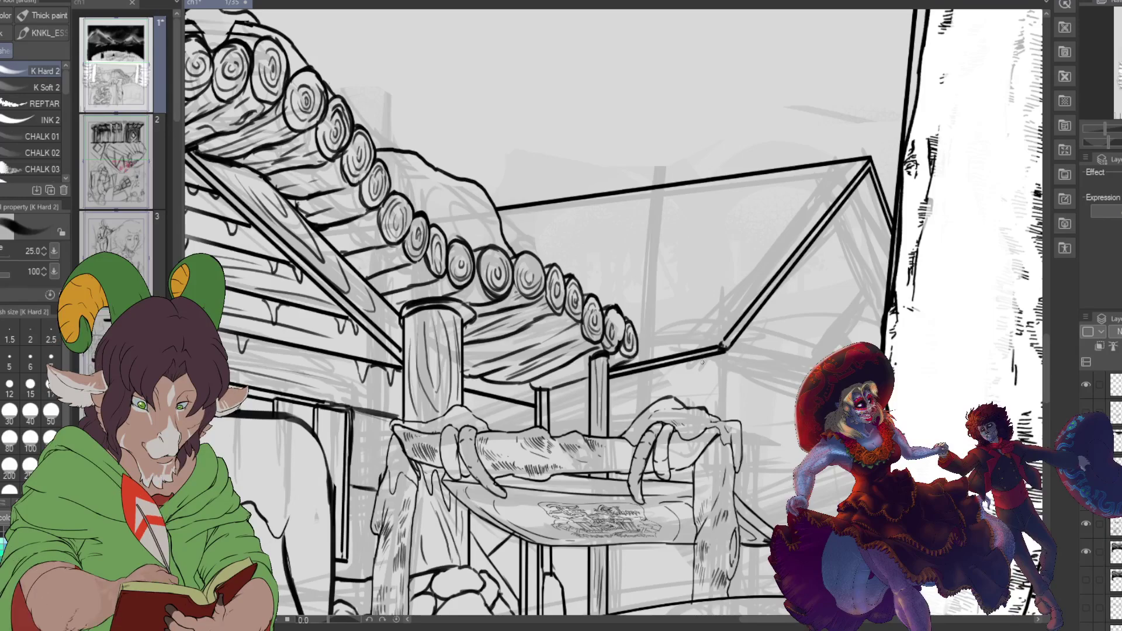
mouse_move(709, 585)
left_mouse_down()
mouse_move(704, 357)
mouse_move(704, 602)
left_mouse_up()
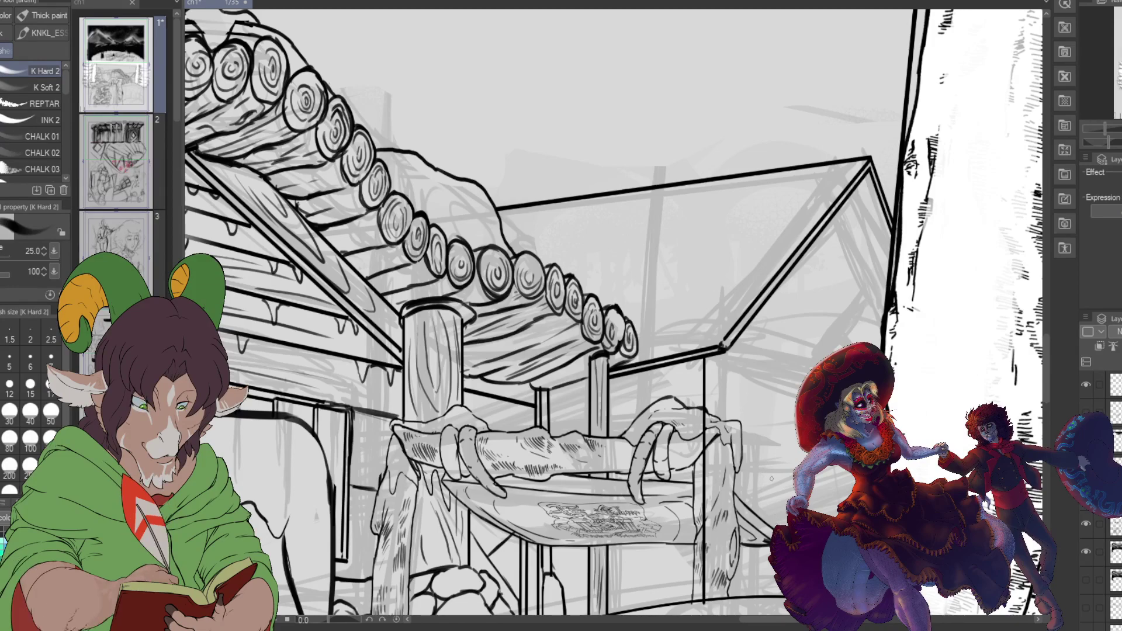
left_click_drag(725, 345, 824, 360)
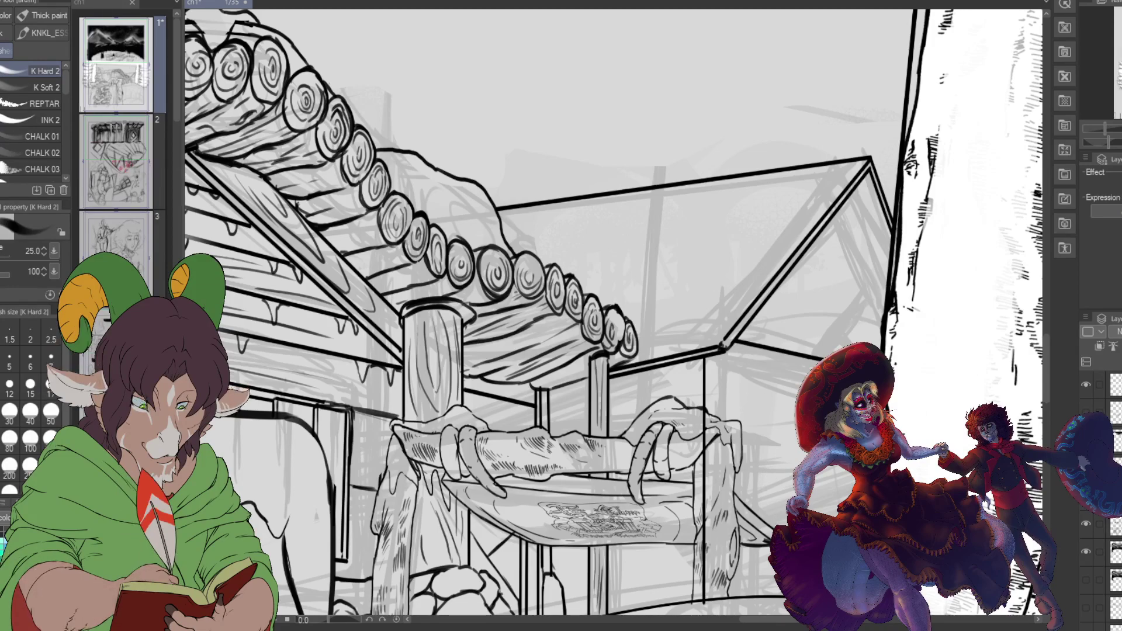
Step: Compare the background building with the timber-framed houses in the village panel and ink diagonal braces inside its gable
scroll(614, 315, "down", 4)
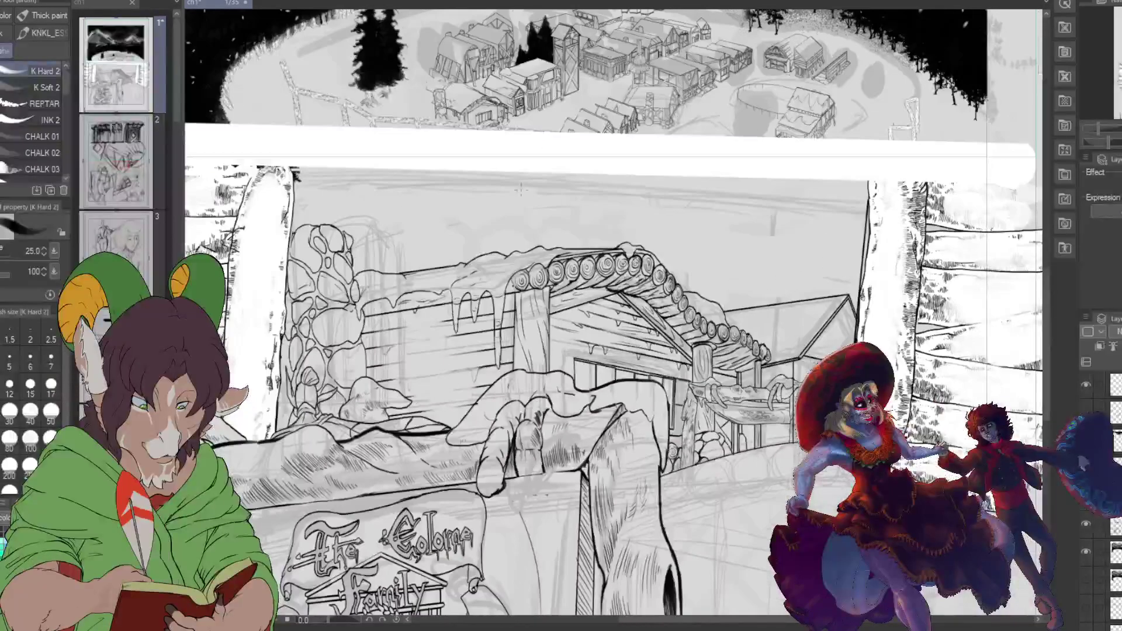
scroll(459, 119, "up", 4)
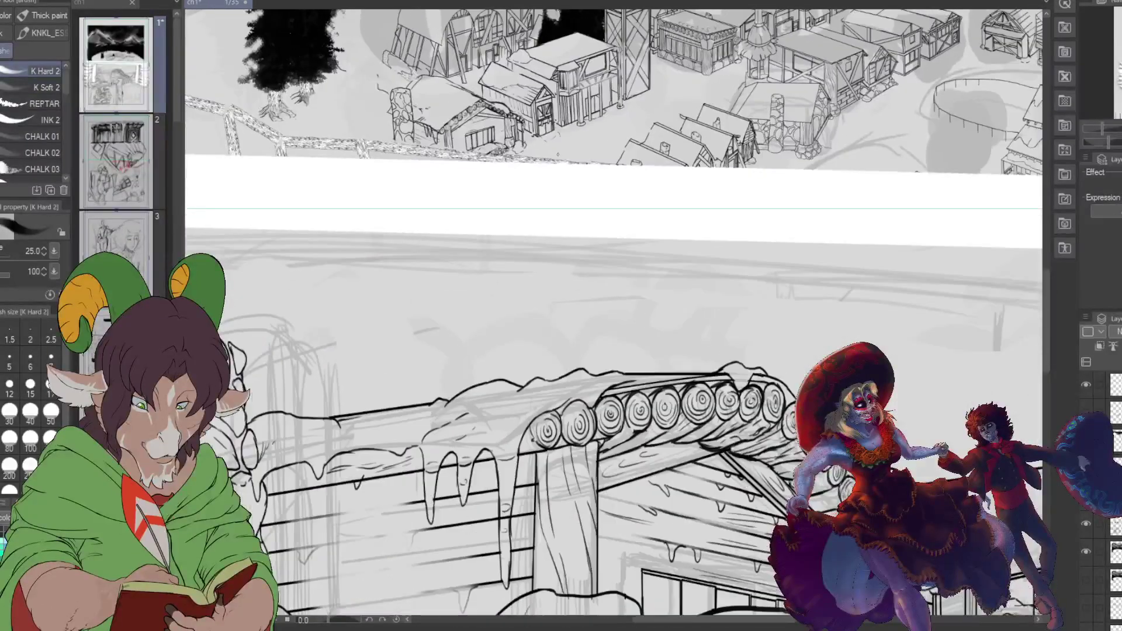
scroll(614, 315, "down", 3)
scroll(614, 315, "up", 5)
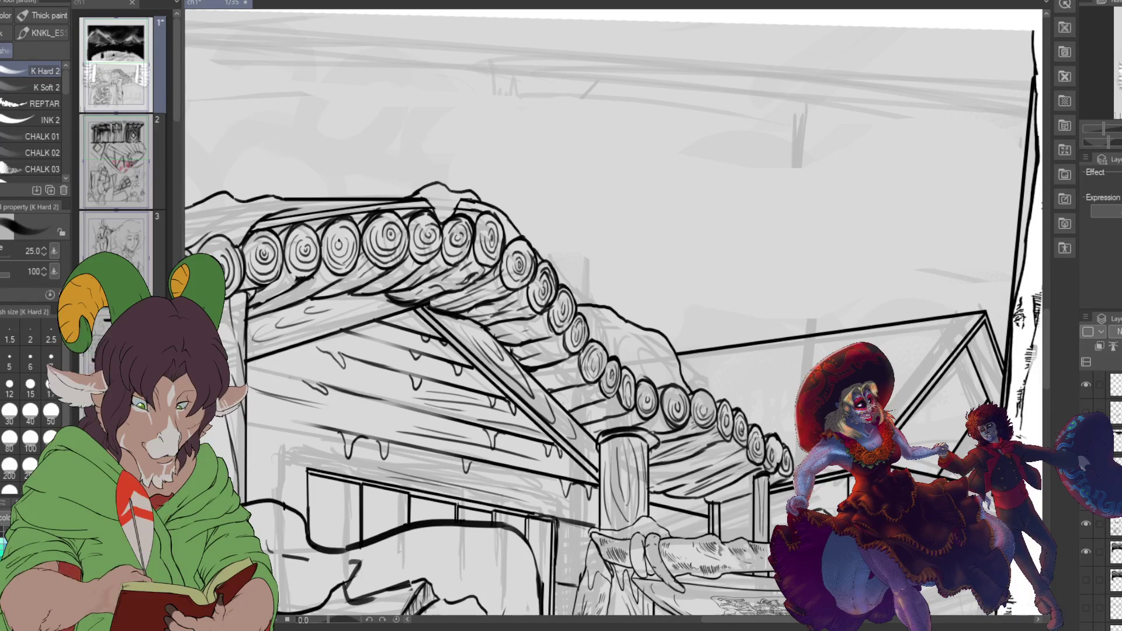
scroll(614, 316, "down", 3)
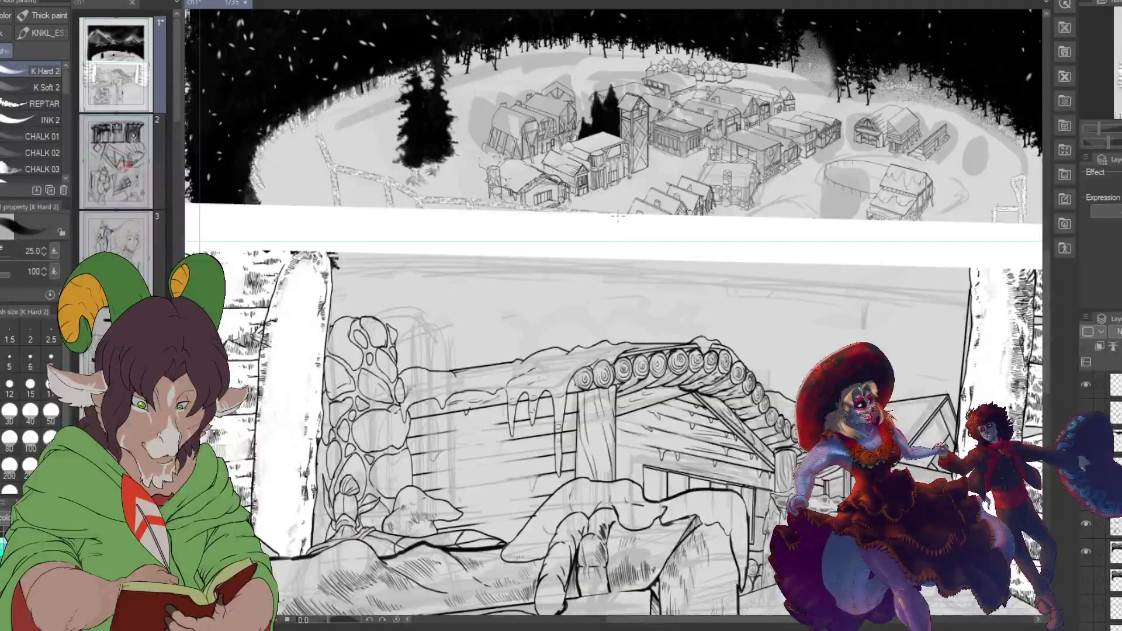
scroll(620, 221, "up", 3)
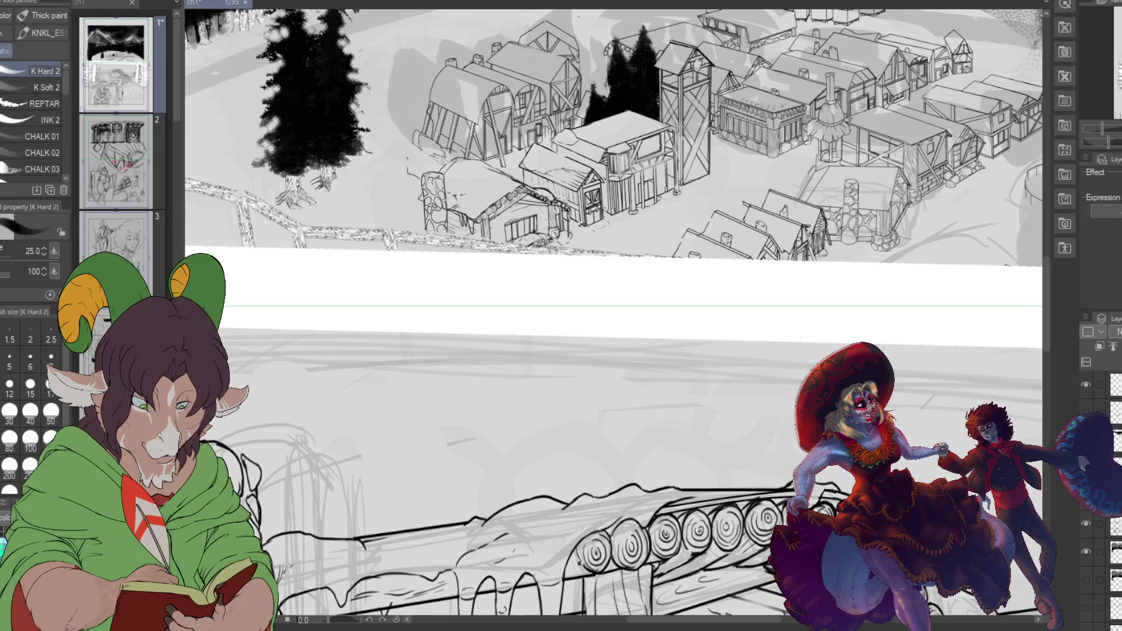
scroll(613, 316, "up", 5)
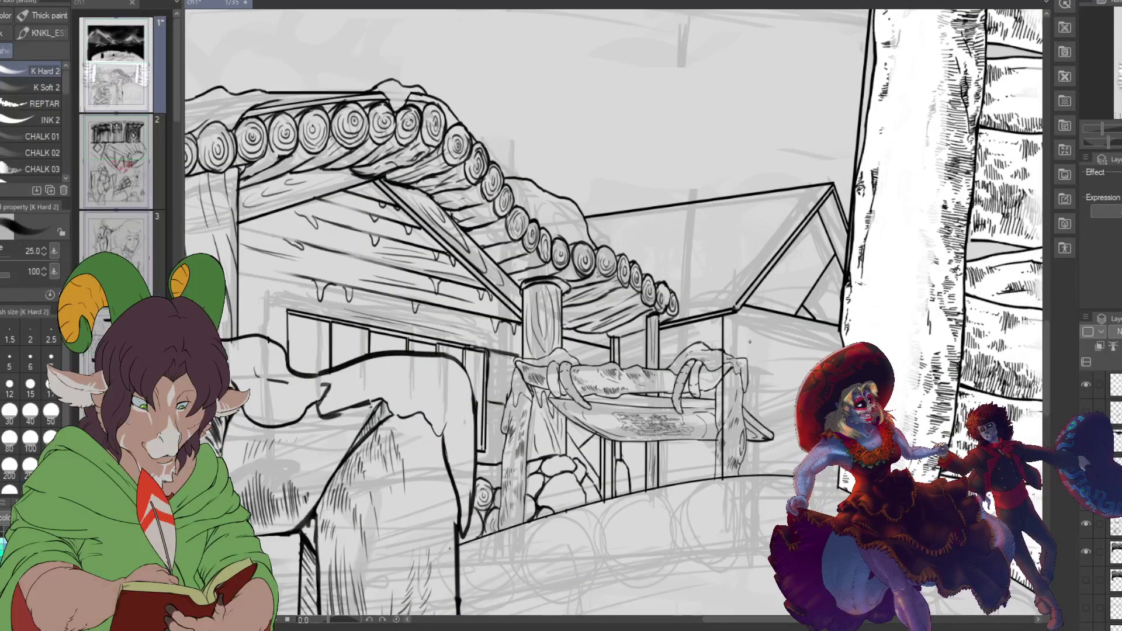
Step: Try a doorway outline on the building's front wall and compare it with the buildings in the village panel
left_click_drag(751, 341, 746, 475)
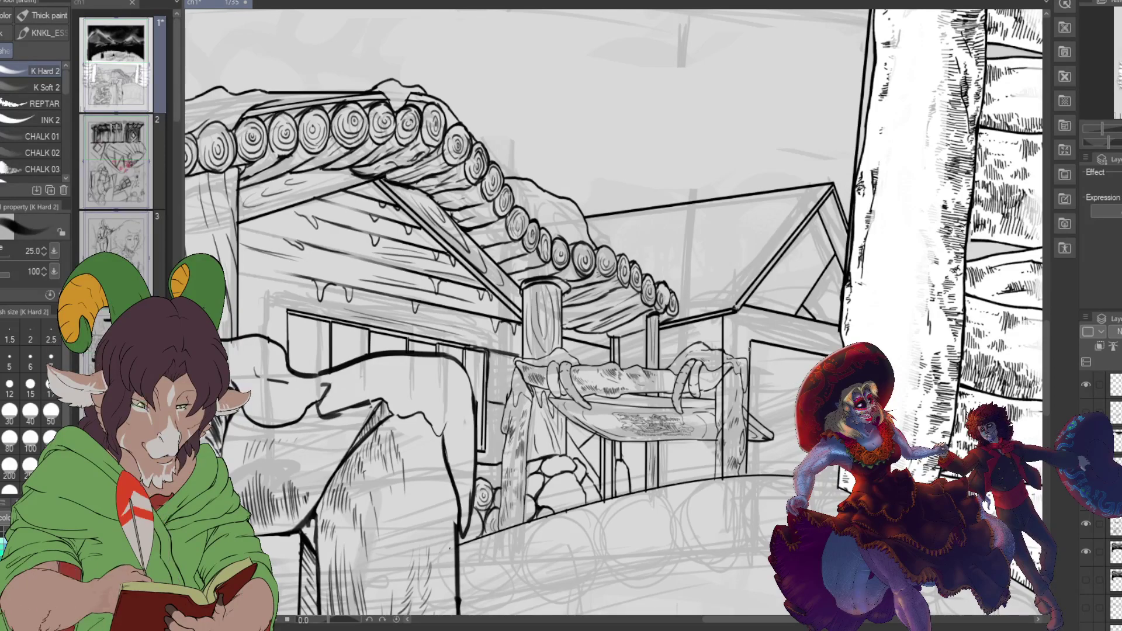
scroll(674, 205, "down", 3)
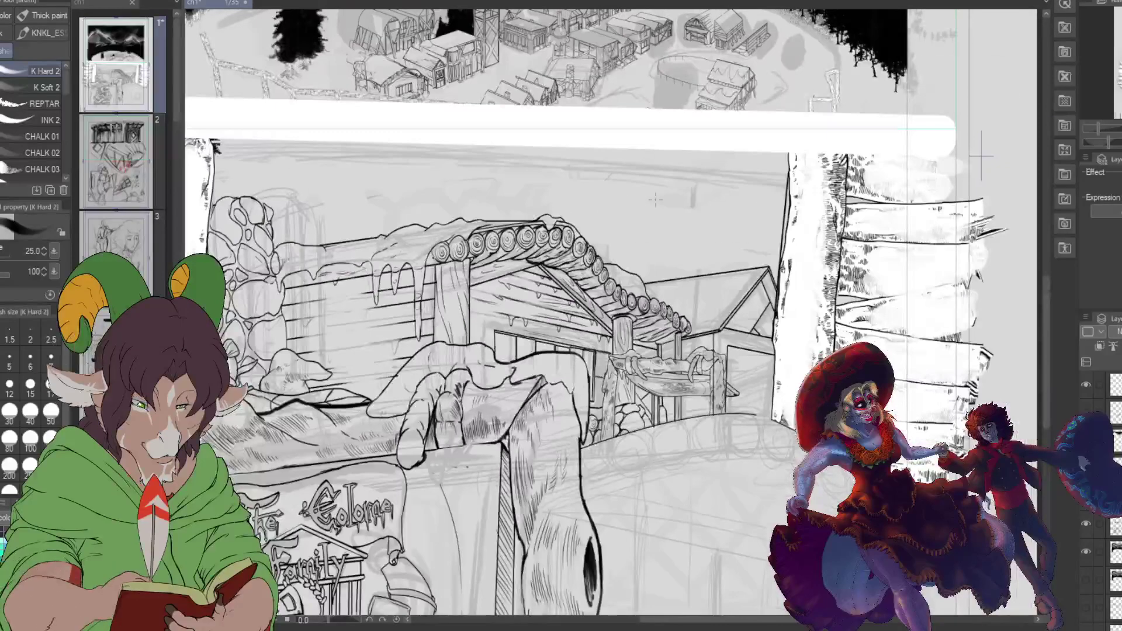
scroll(1094, 56, "up", 2)
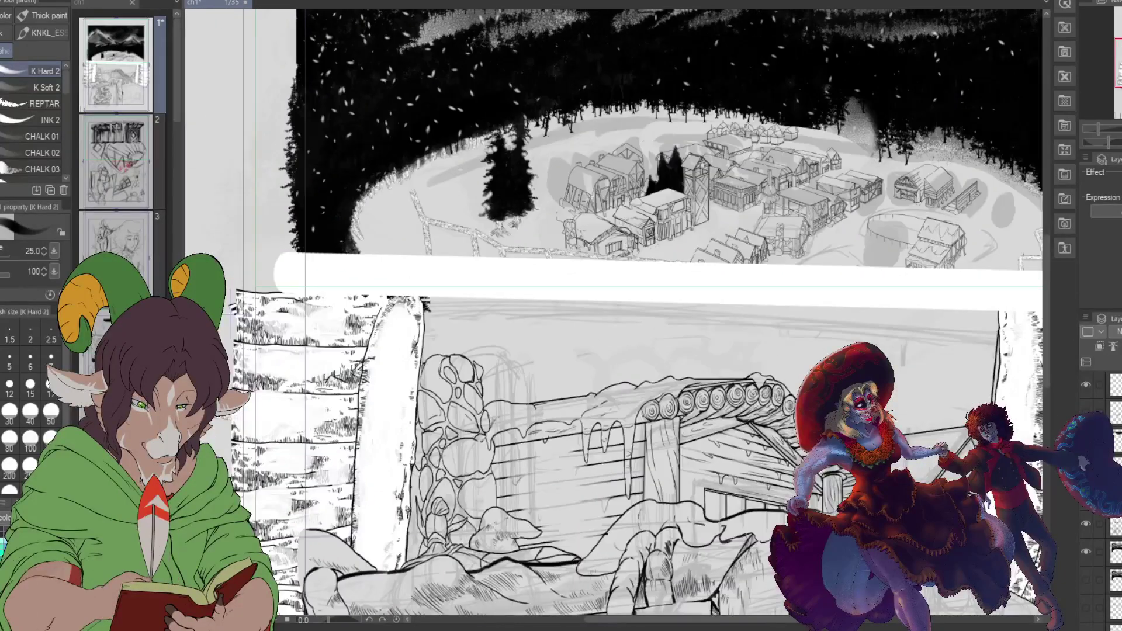
scroll(614, 233, "up", 4)
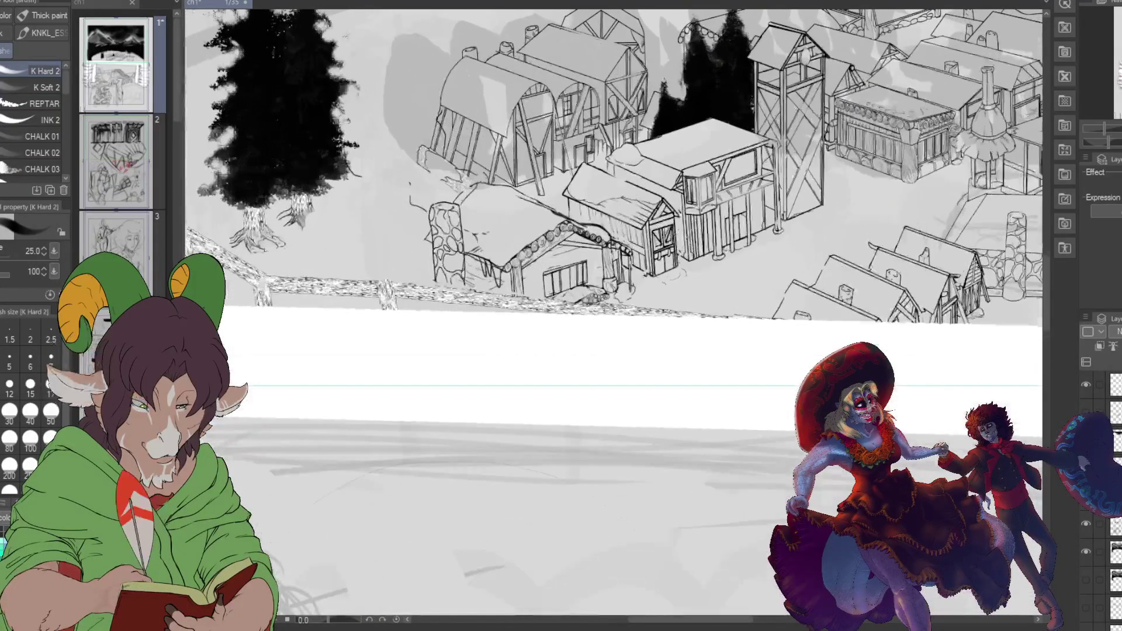
scroll(561, 258, "up", 6)
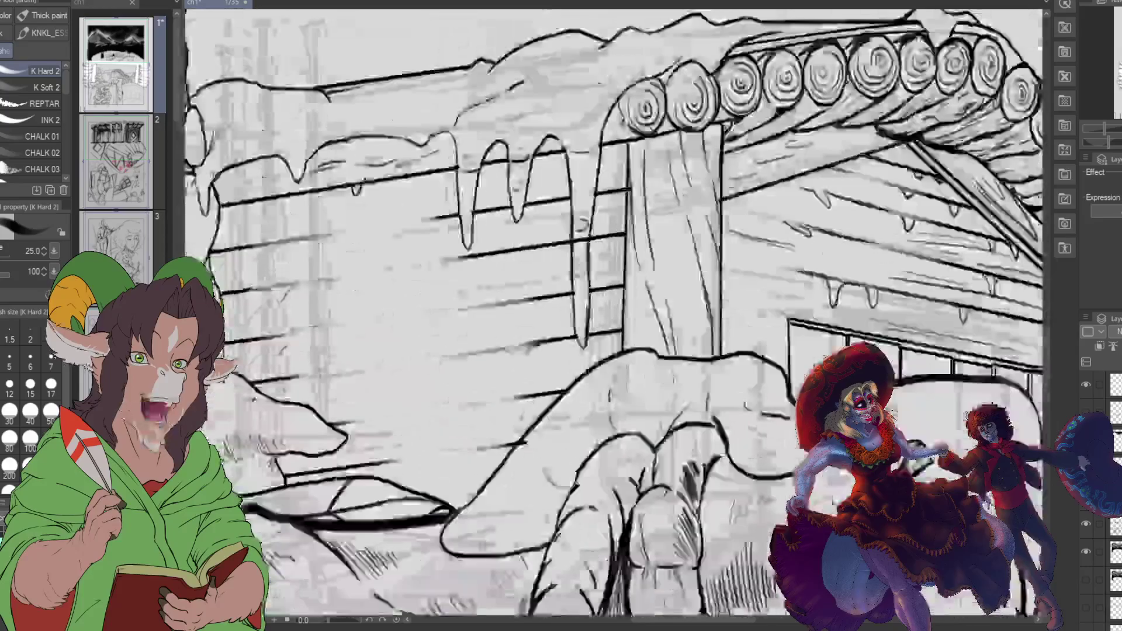
scroll(614, 315, "down", 6)
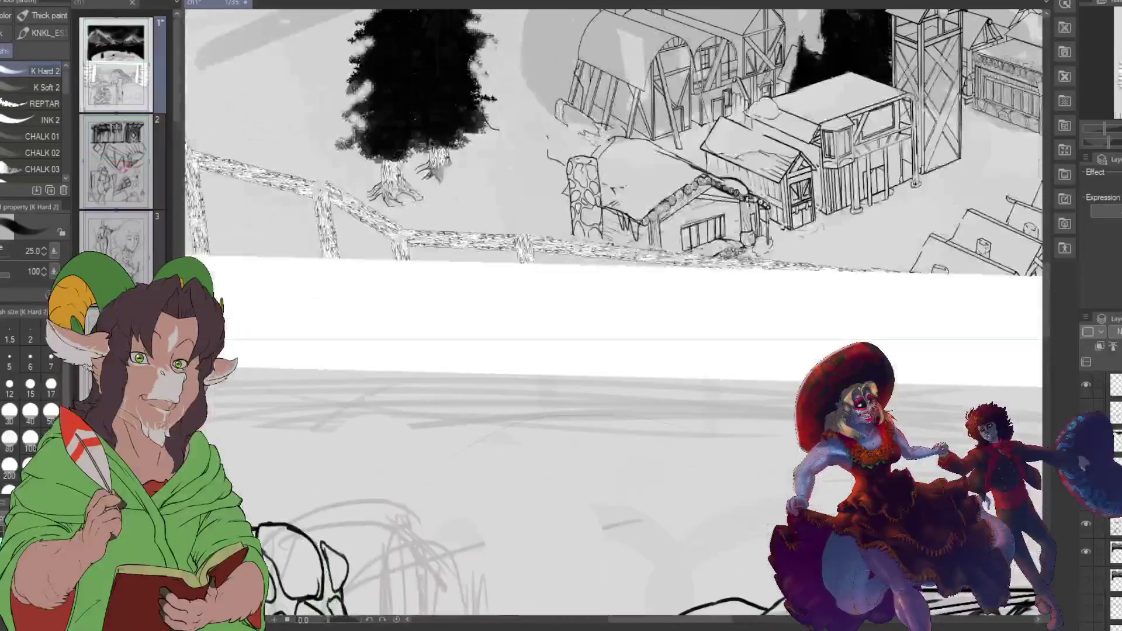
scroll(515, 187, "up", 6)
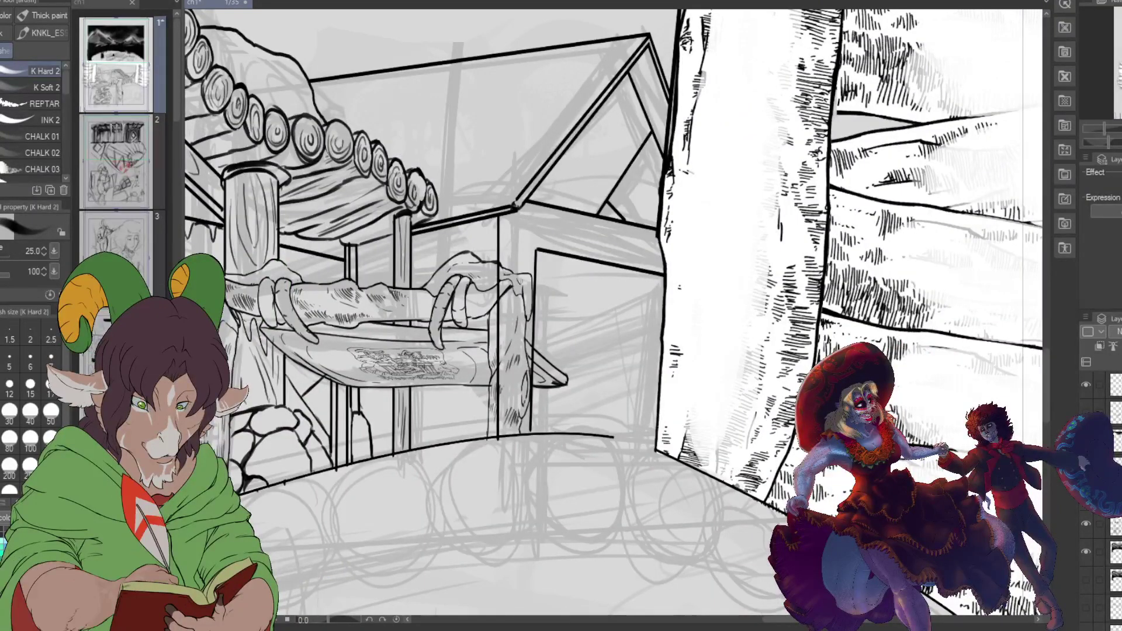
Step: Erase the doorway's vertical edge and top line from the front wall with the Hard eraser, raising its size to 80
key("e")
mouse_move(535, 298)
left_mouse_down()
mouse_move(535, 280)
mouse_move(534, 328)
left_mouse_up()
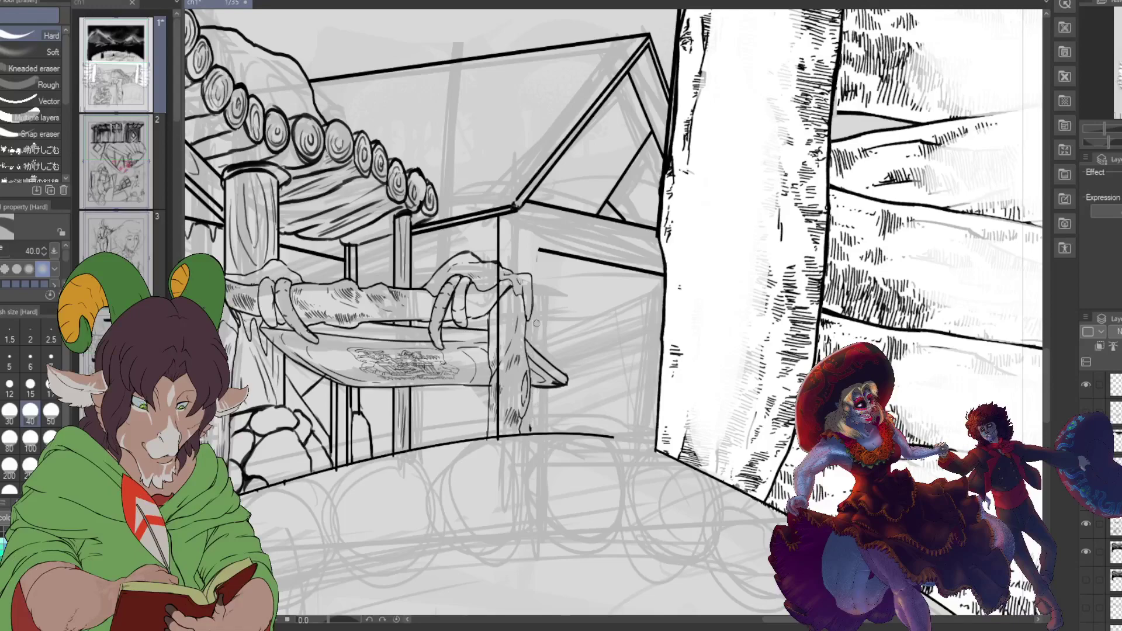
mouse_move(539, 251)
left_mouse_down()
mouse_move(604, 262)
mouse_move(565, 238)
mouse_move(584, 256)
mouse_move(660, 275)
left_mouse_up()
left_click(10, 439)
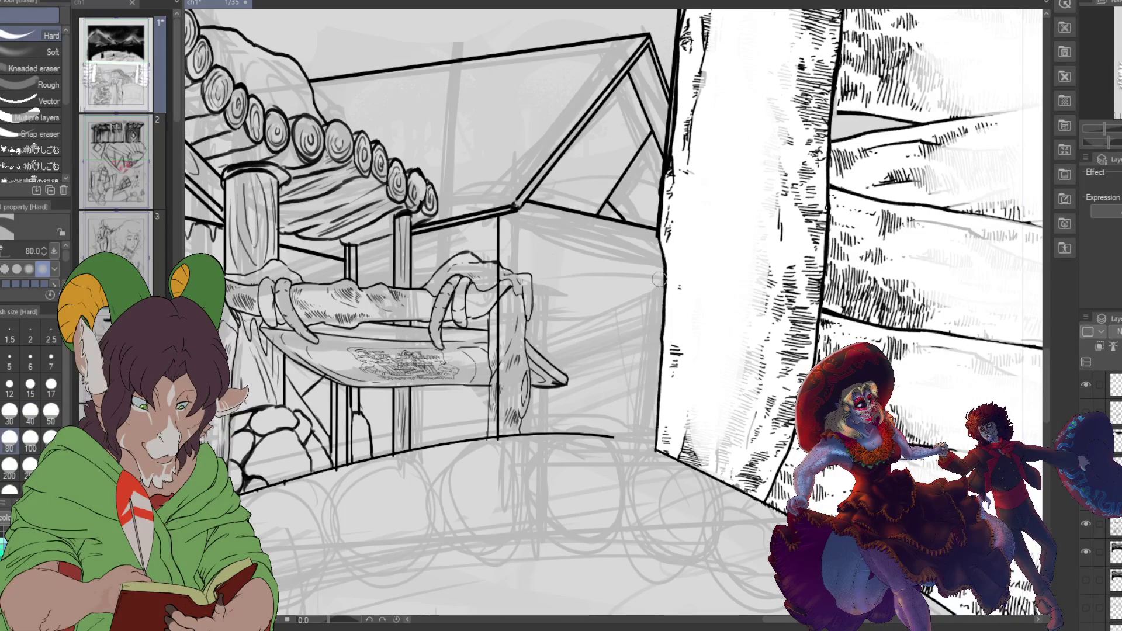
Step: Ink a straight beam line across the front wall and a doorway below it with a double lintel and two vertical edges, using K Hard 2
key("b")
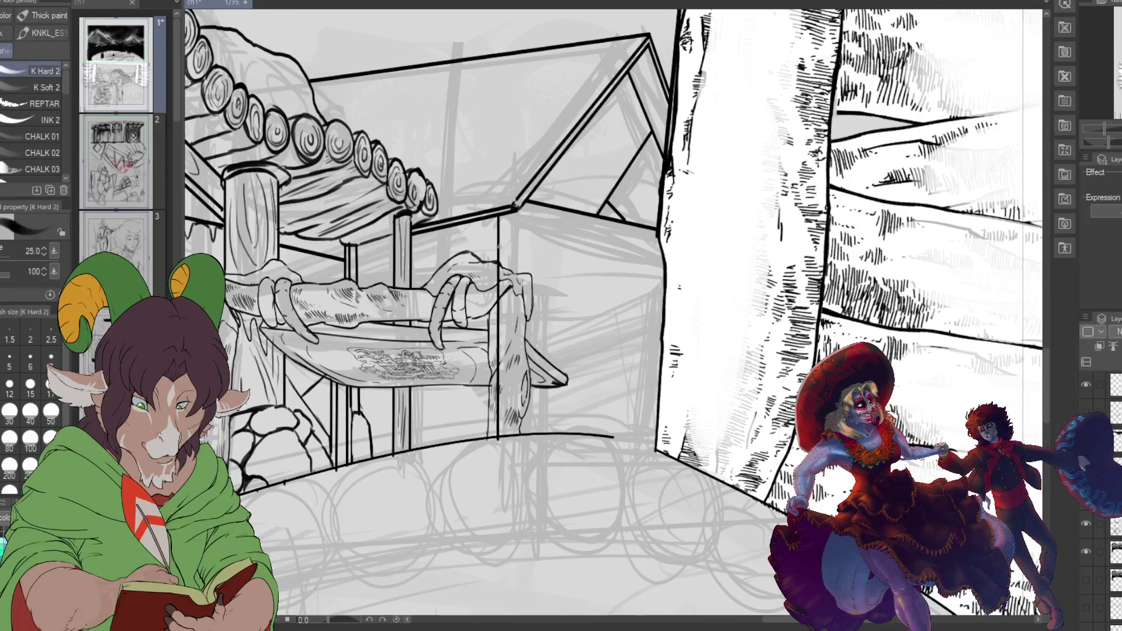
left_click_drag(498, 247, 667, 271)
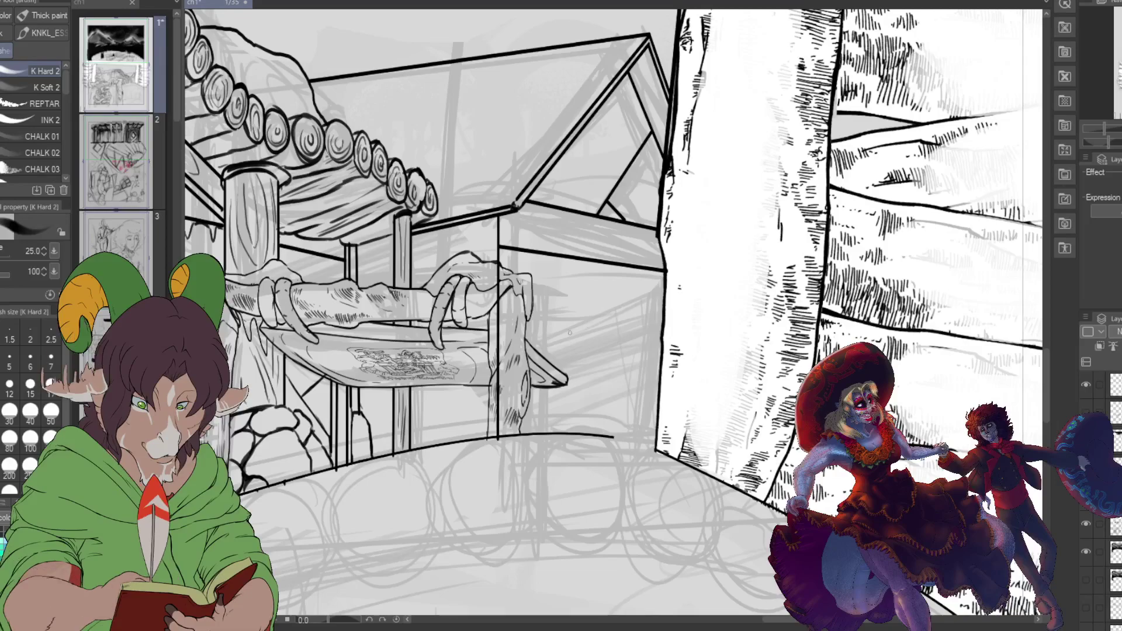
left_click_drag(555, 294, 544, 435)
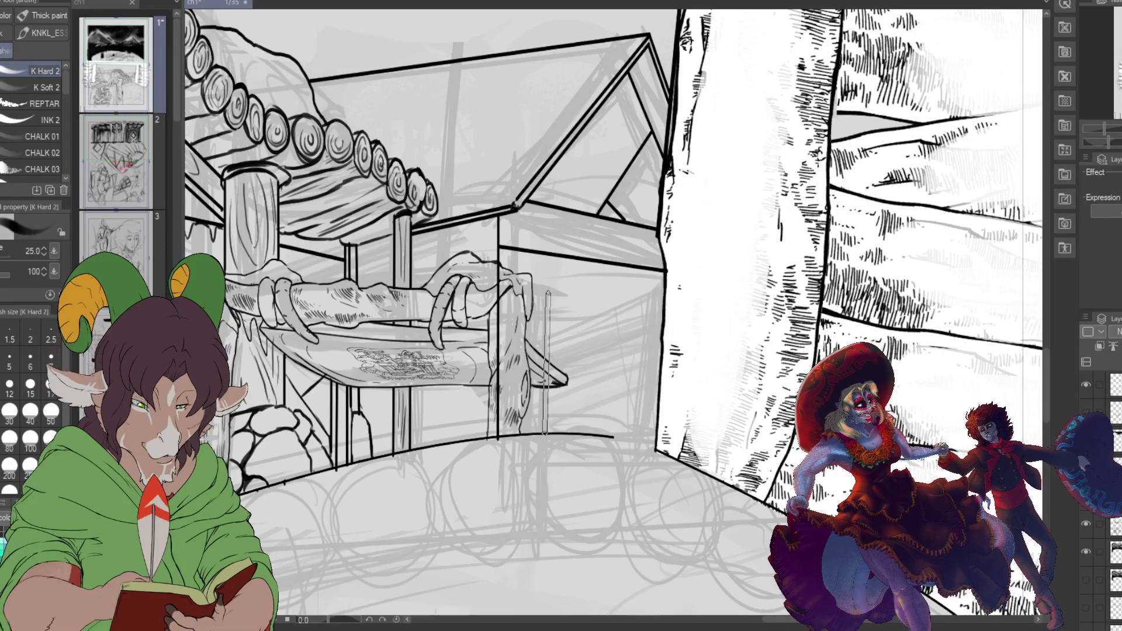
left_click(548, 292, "shift")
left_click(663, 307, "shift")
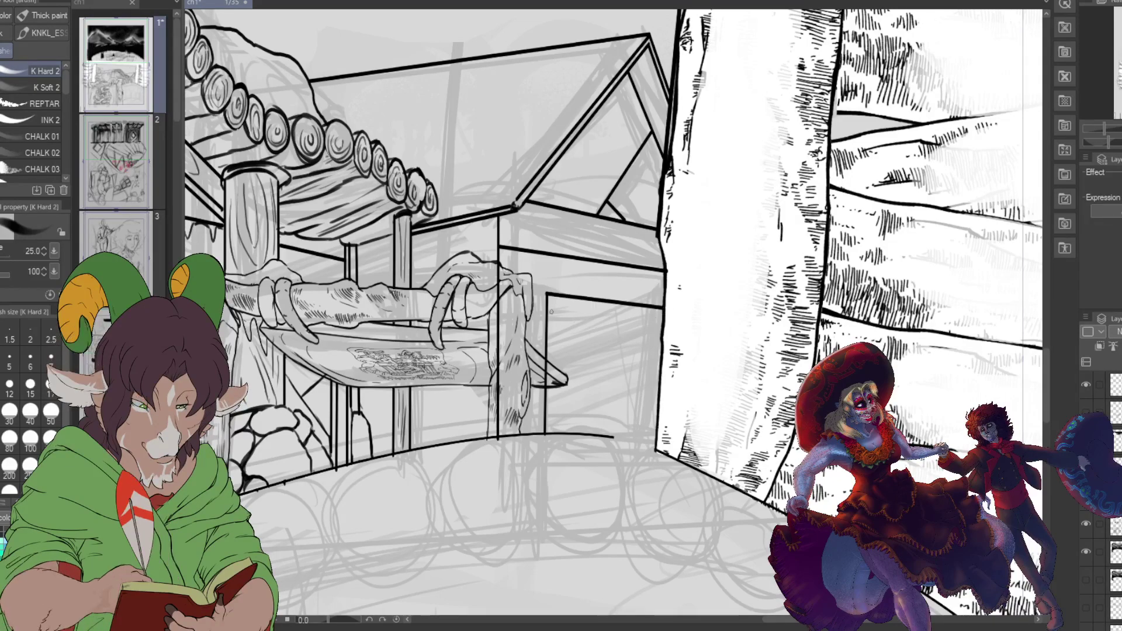
left_click_drag(548, 303, 663, 317)
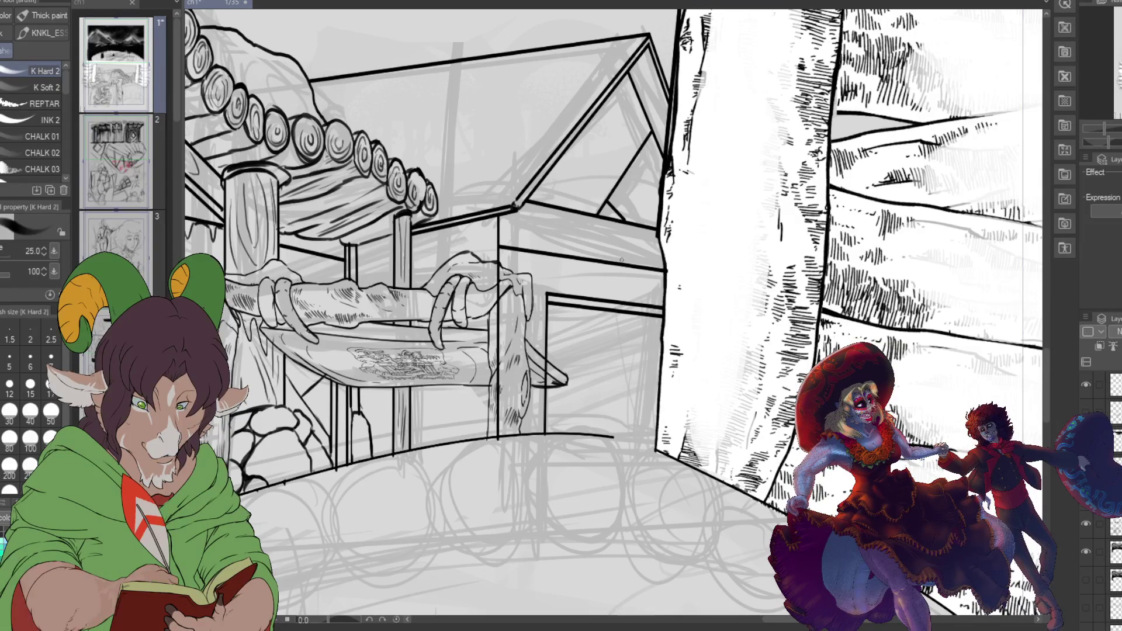
left_click_drag(616, 313, 615, 436)
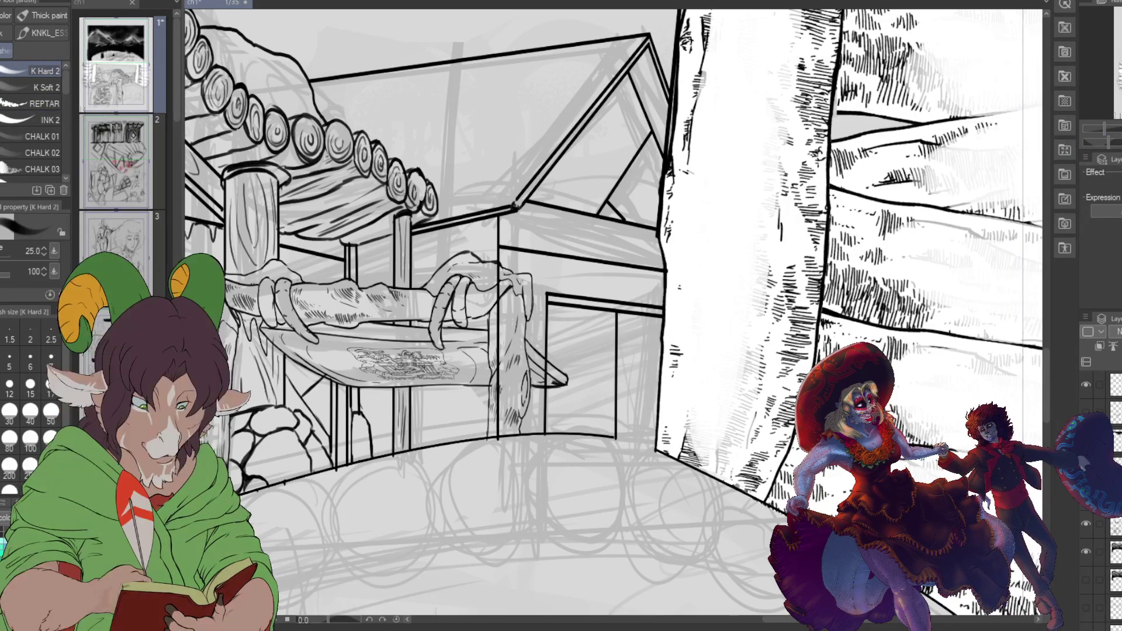
Step: Check the village panel's buildings and ink a double-lined inset panel frame inside the door nearest the sign post
scroll(613, 292, "up", 10)
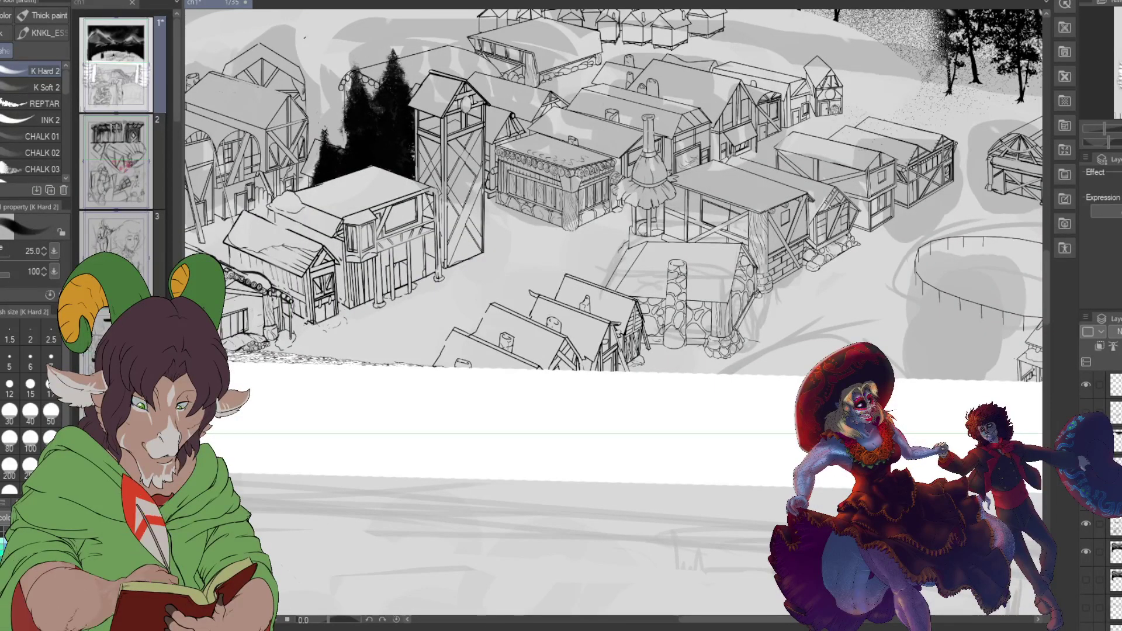
scroll(613, 293, "down", 3)
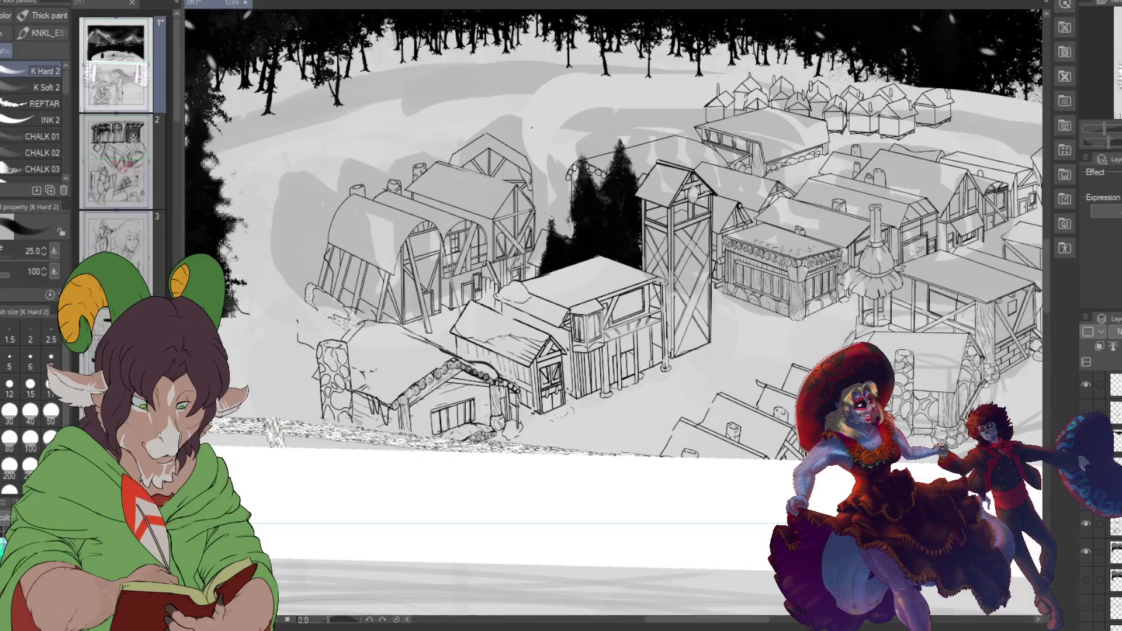
scroll(614, 293, "up", 3)
scroll(614, 292, "down", 10)
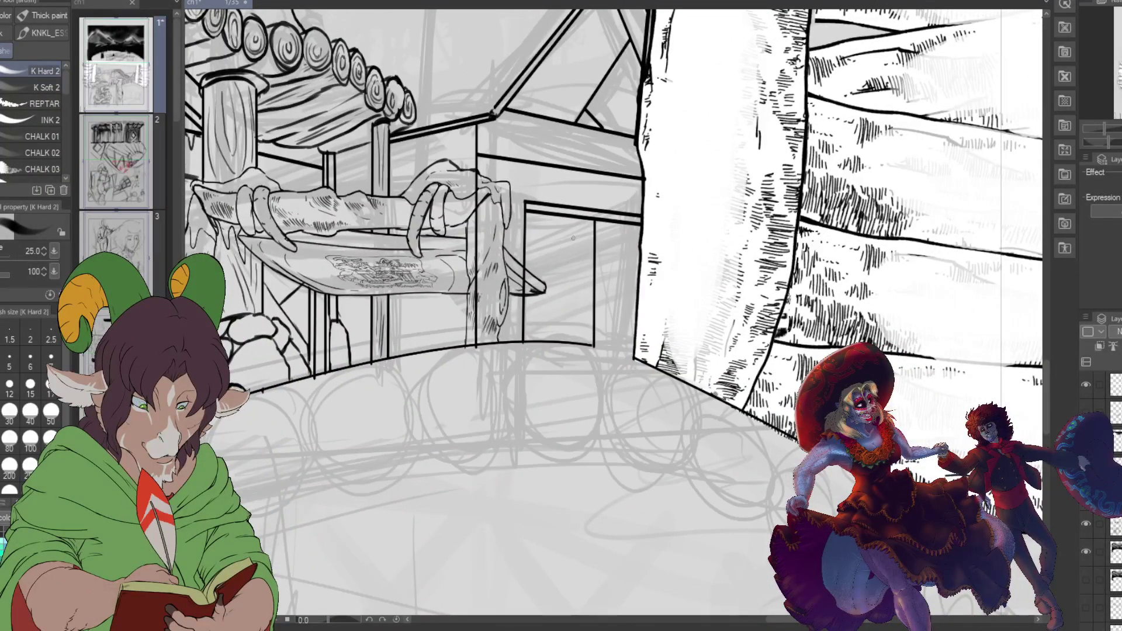
mouse_move(525, 223)
left_mouse_down()
mouse_move(584, 229)
mouse_move(582, 313)
left_mouse_up()
left_click_drag(583, 230, 583, 333)
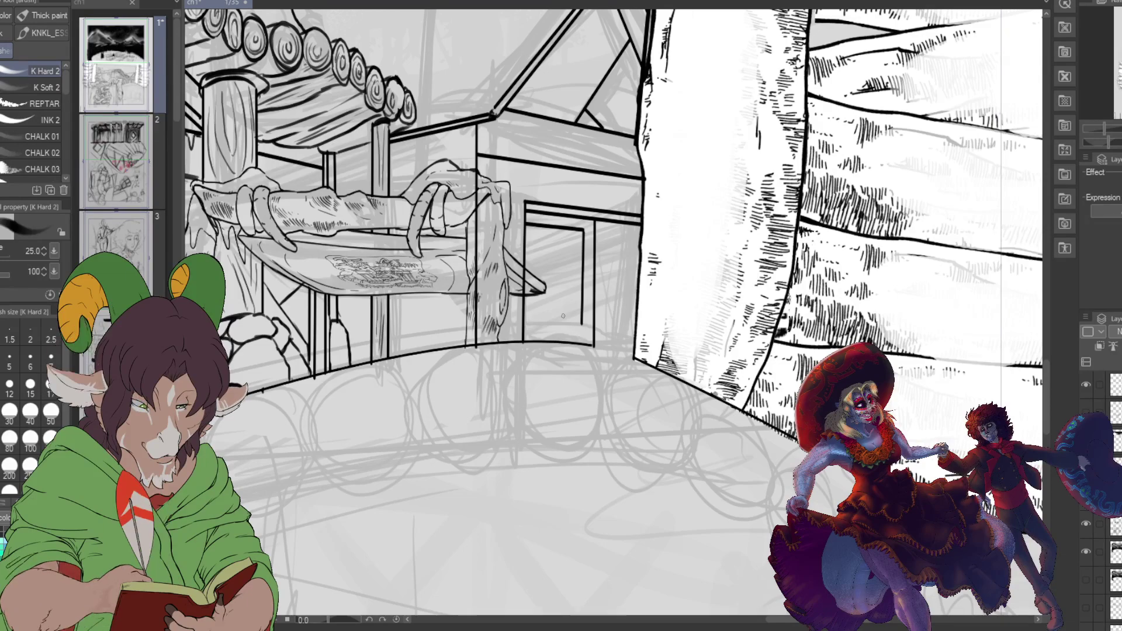
left_click_drag(523, 331, 584, 332)
left_click_drag(580, 332, 578, 233)
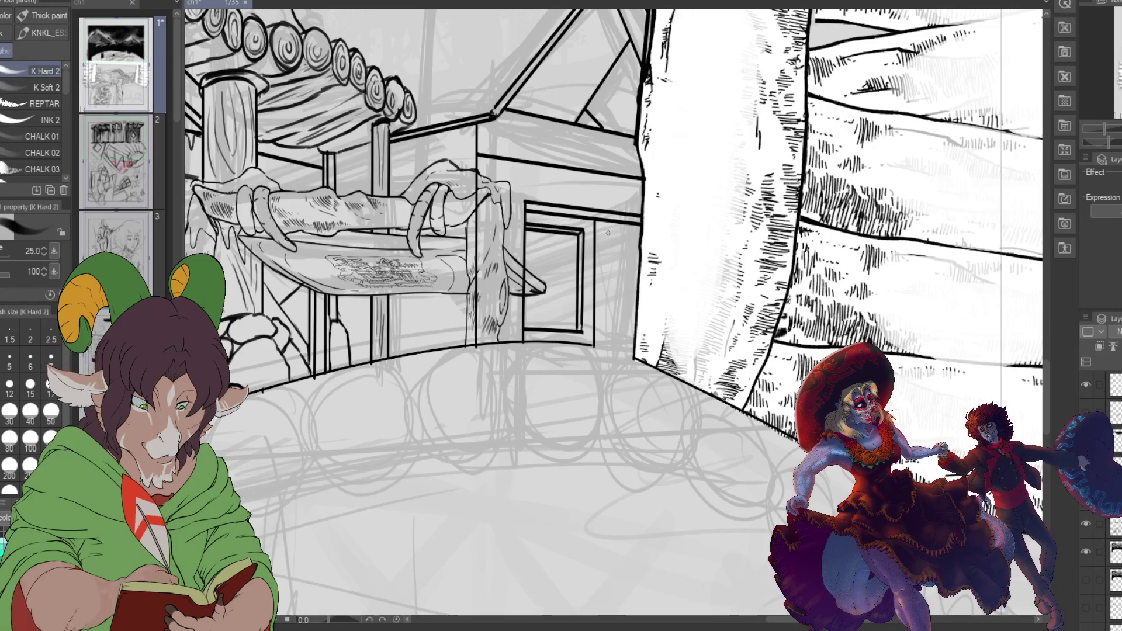
Step: Ink the matching inset panel of the second door beside the large log post, doubling its top line
left_click_drag(608, 233, 609, 235)
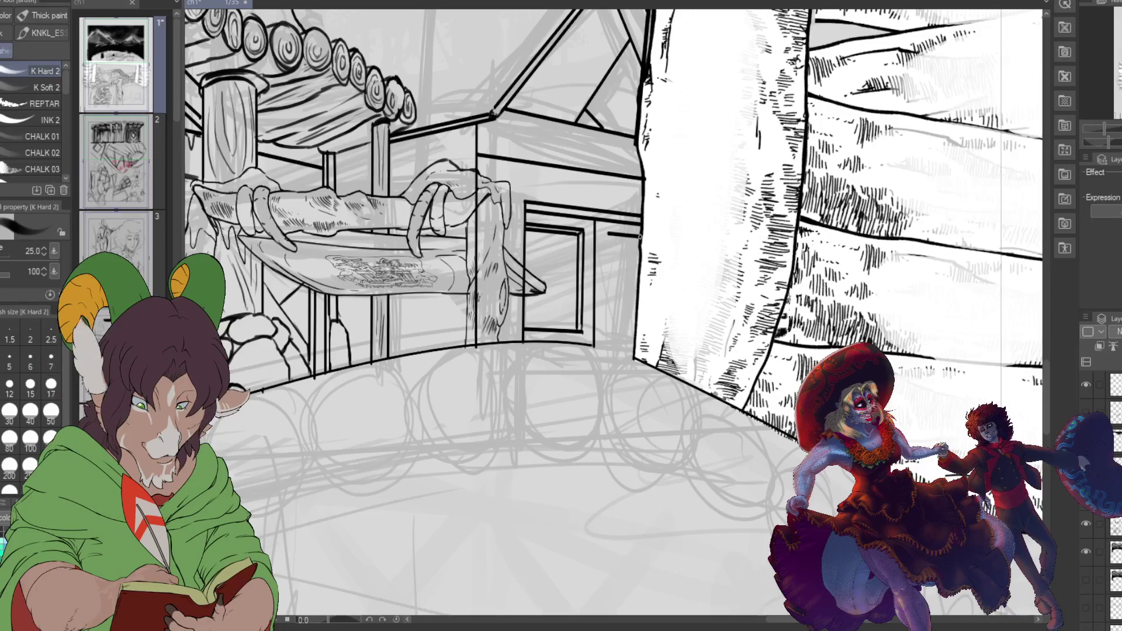
left_click(607, 331, "shift")
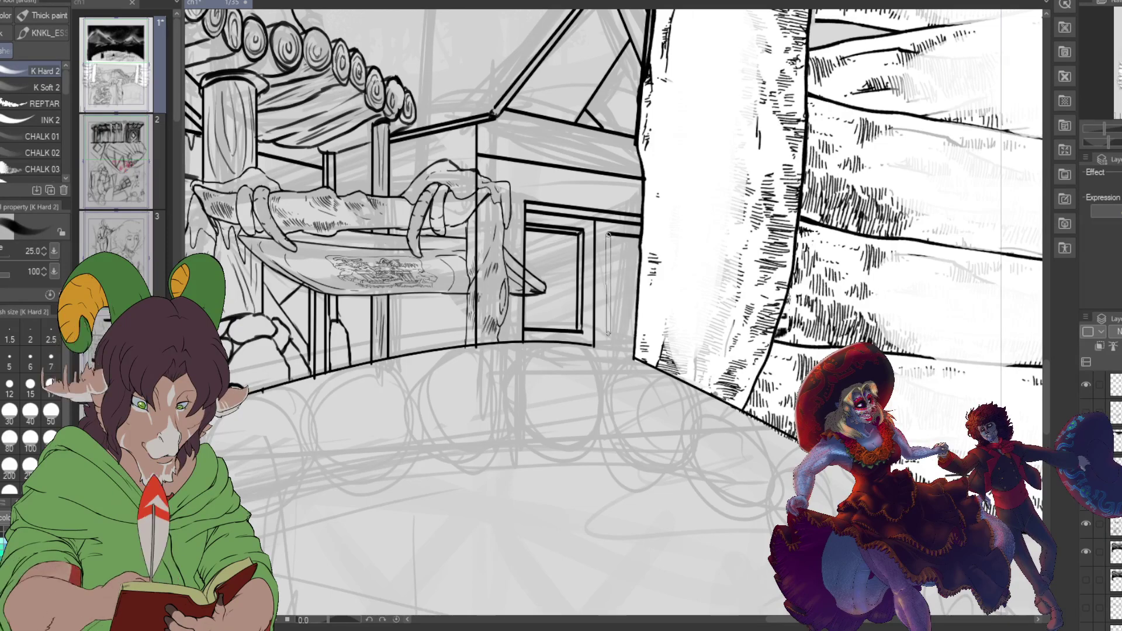
mouse_move(607, 234)
left_mouse_down()
mouse_move(608, 334)
mouse_move(636, 337)
left_mouse_up()
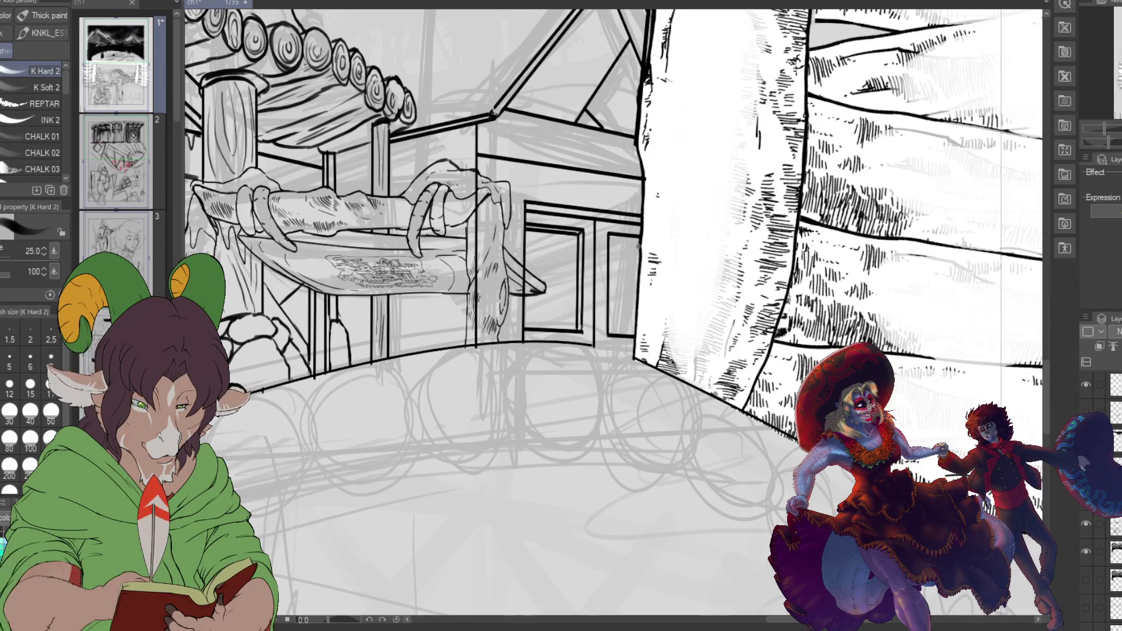
left_click_drag(609, 238, 640, 240)
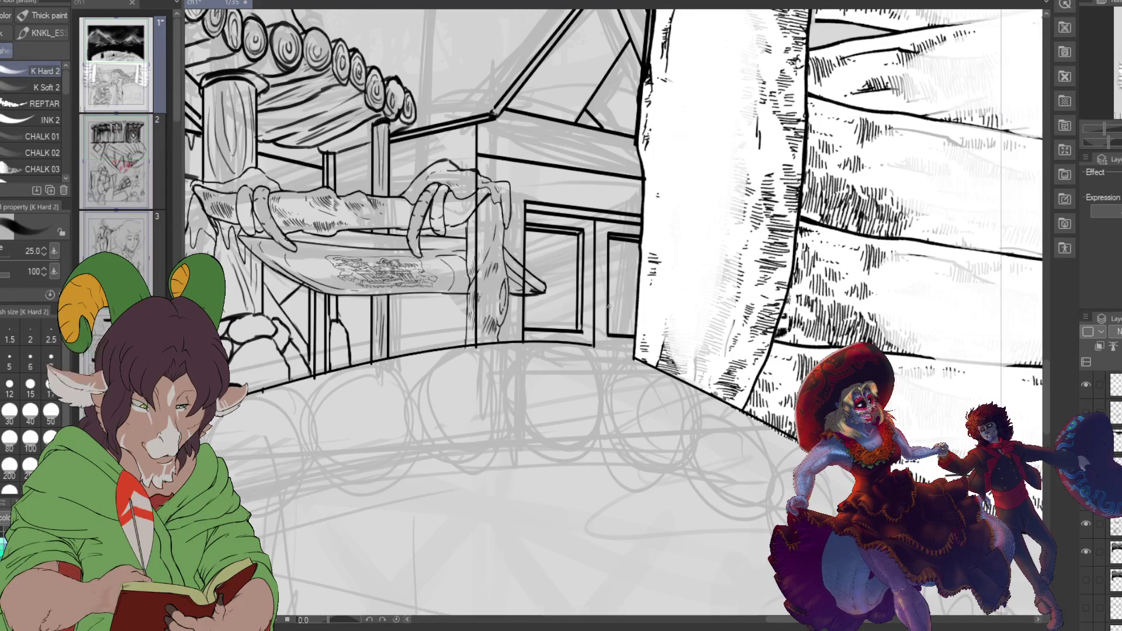
Step: Ink a diagonal brace inside each of the two door panels, mirroring their slopes, and switch to the Hard eraser
left_click_drag(607, 304, 637, 266)
key("ctrl+z")
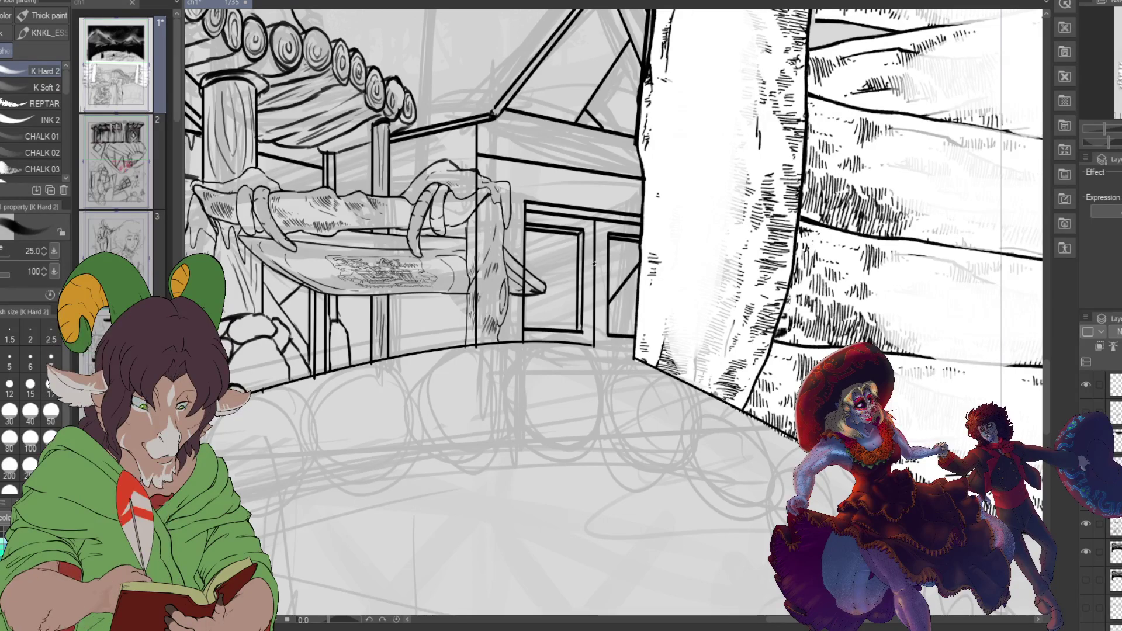
left_click_drag(580, 299, 525, 228)
key("e")
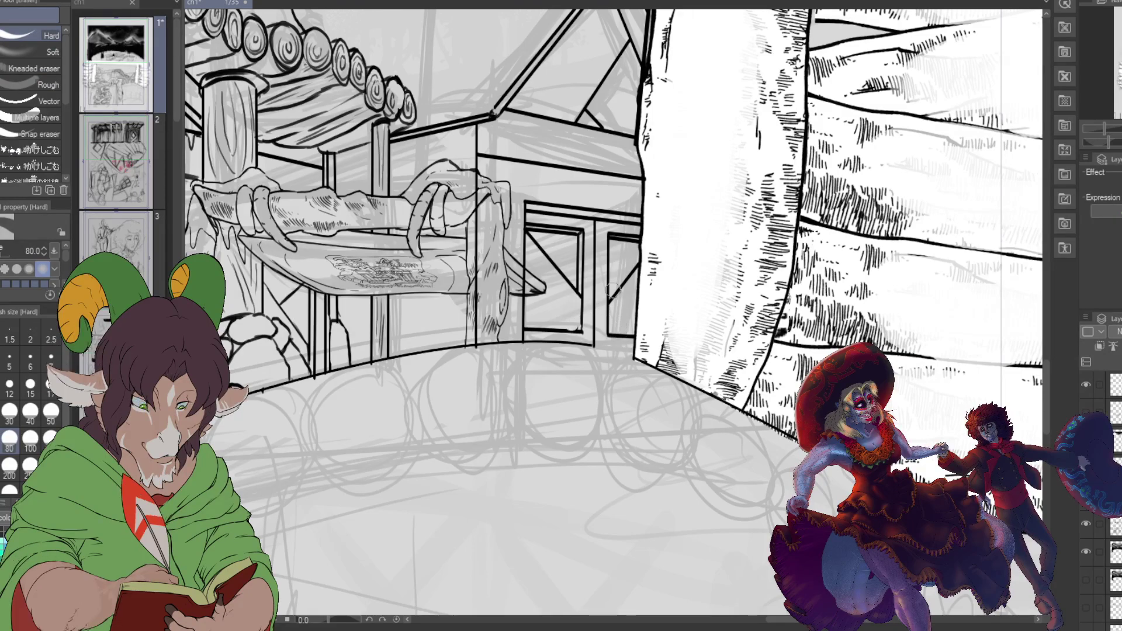
Step: Compare the background building beside the cabin with the village panel's buildings, and switch to the K Hard 2 brush
scroll(619, 330, "down", 5)
scroll(428, 160, "down", 2)
scroll(428, 160, "up", 3)
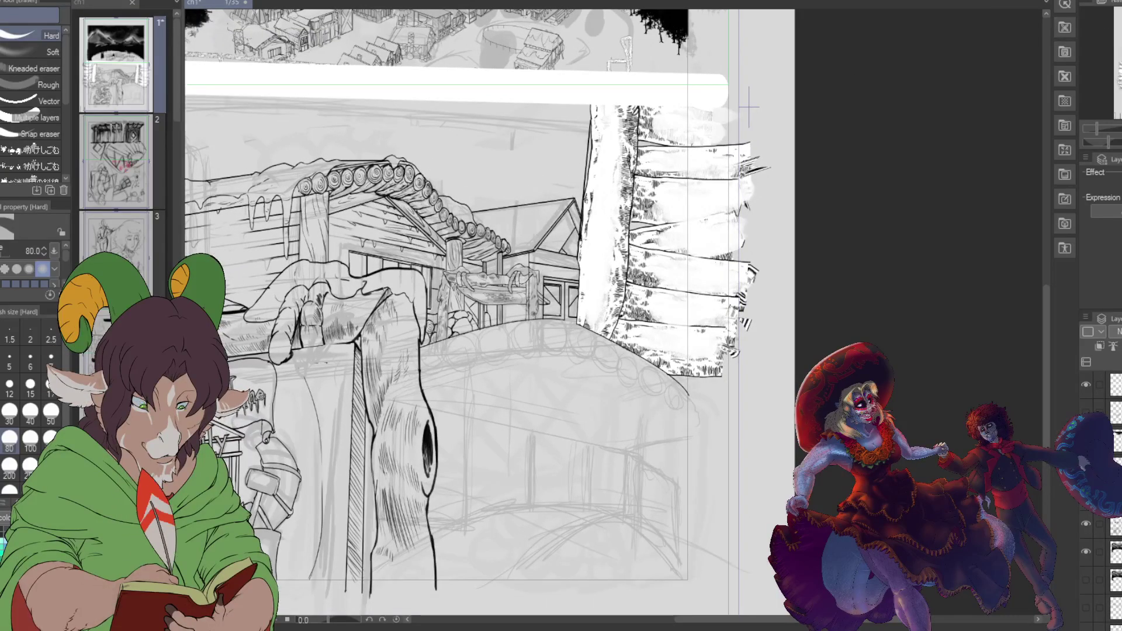
scroll(749, 107, "up", 5)
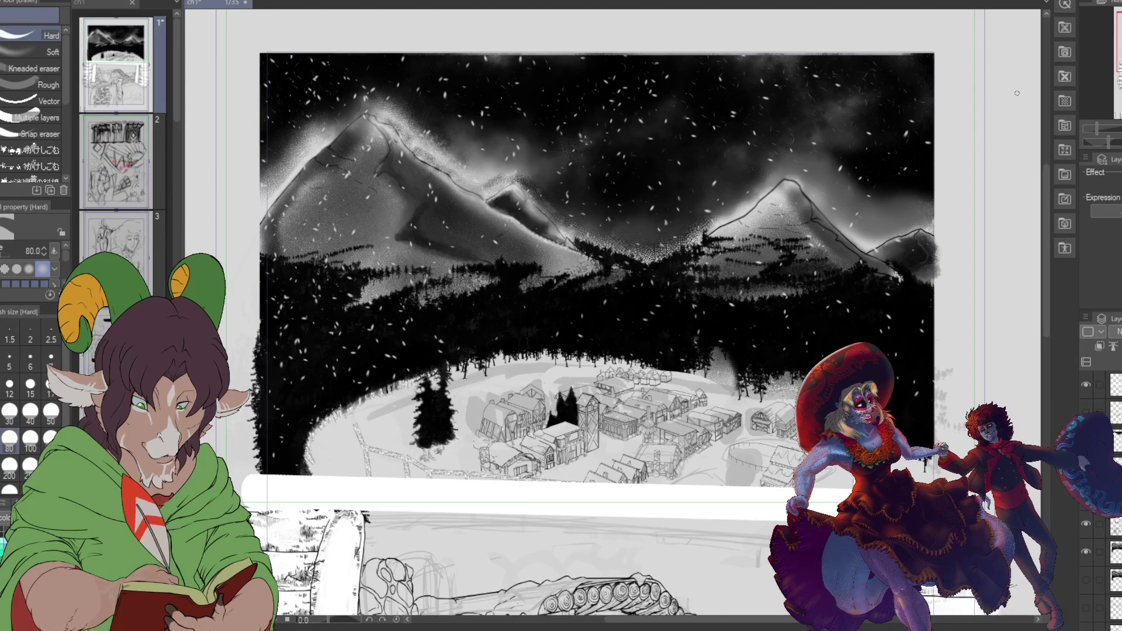
scroll(872, 176, "down", 5)
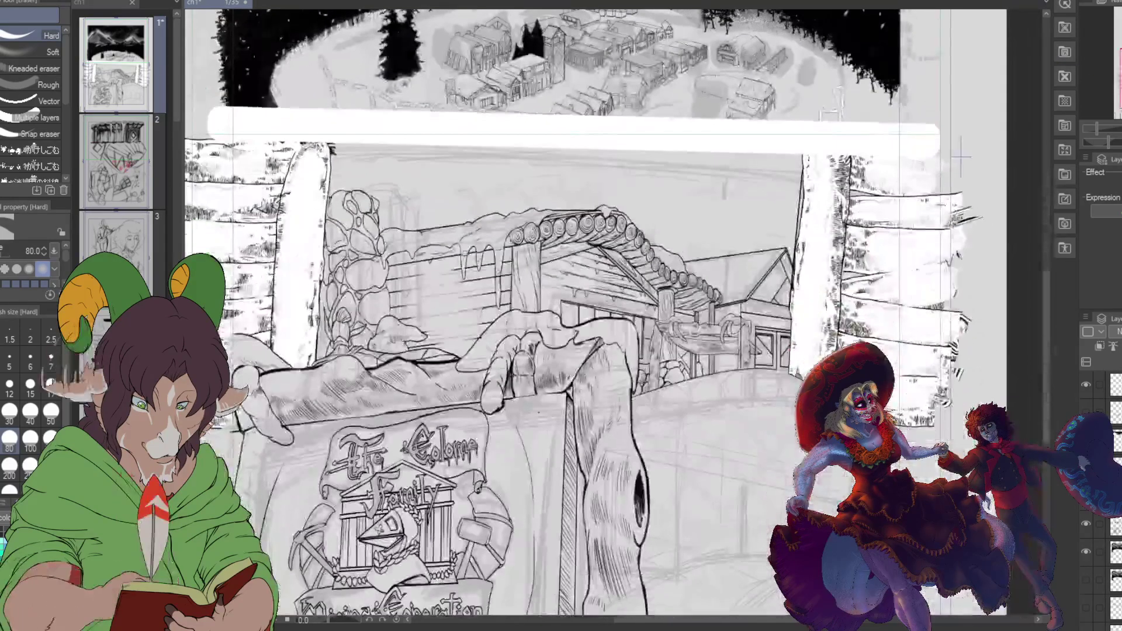
scroll(620, 276, "up", 3)
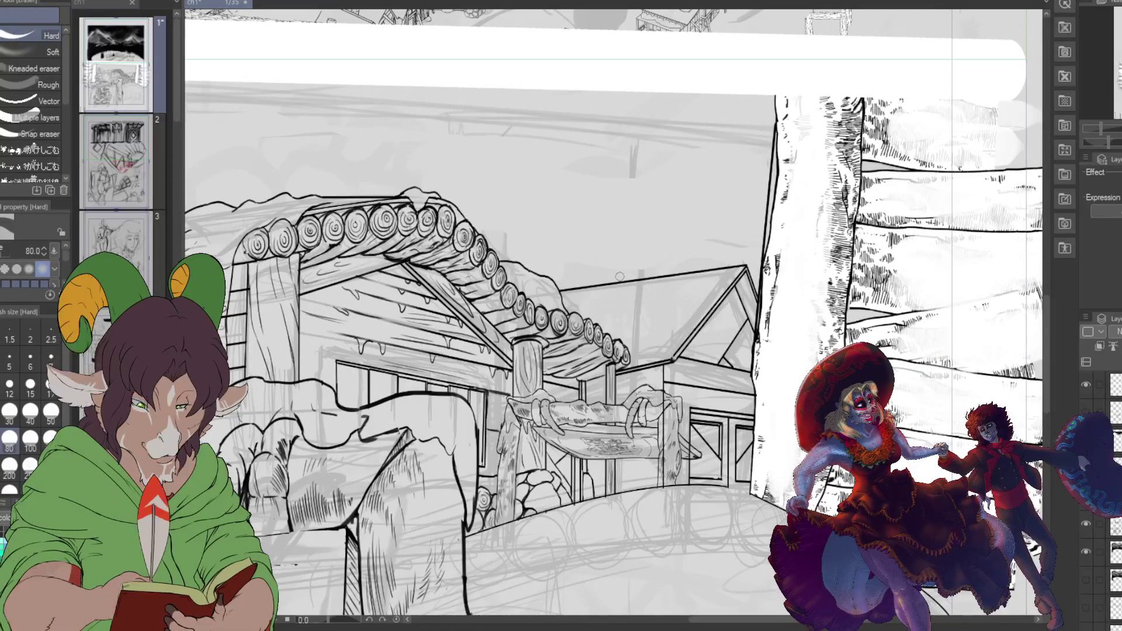
key("b")
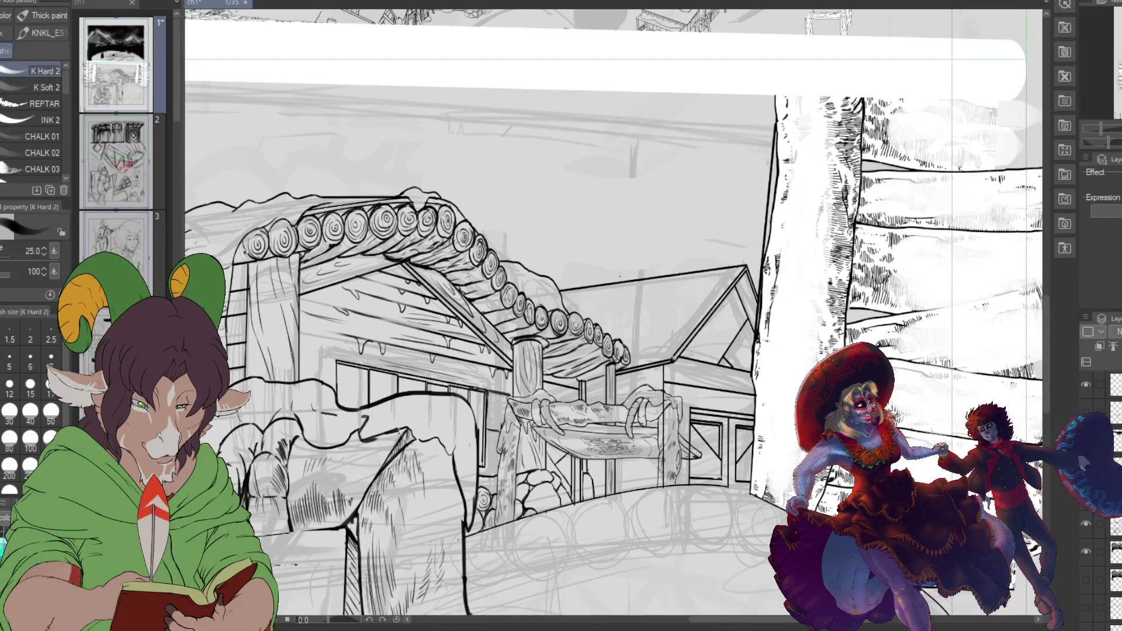
scroll(620, 276, "down", 3)
scroll(1012, 257, "up", 1)
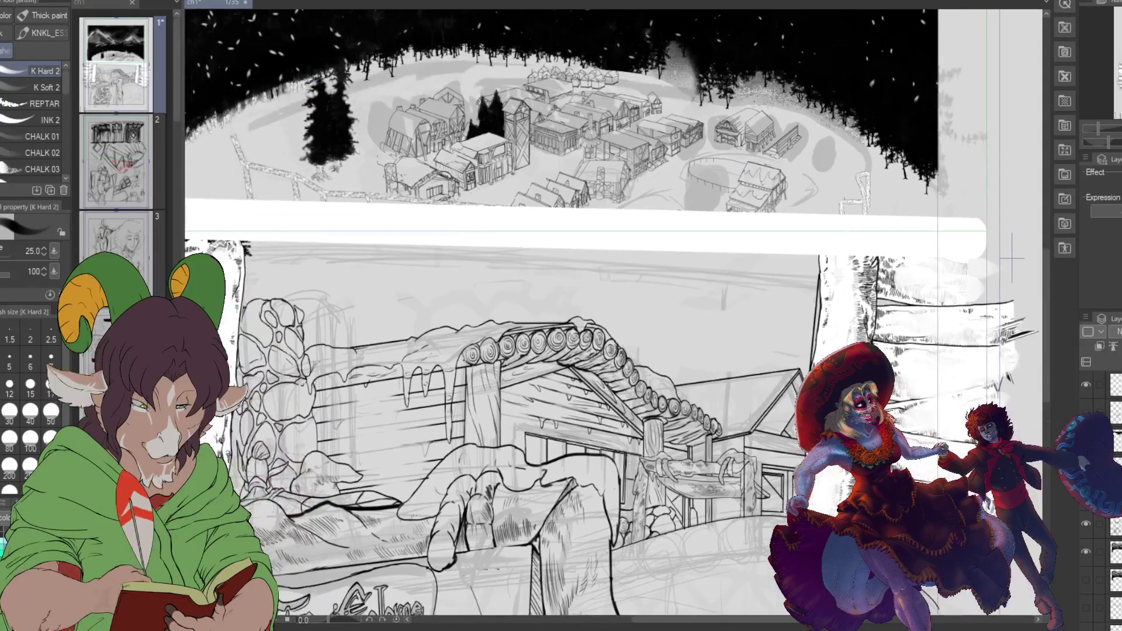
scroll(1012, 258, "up", 4)
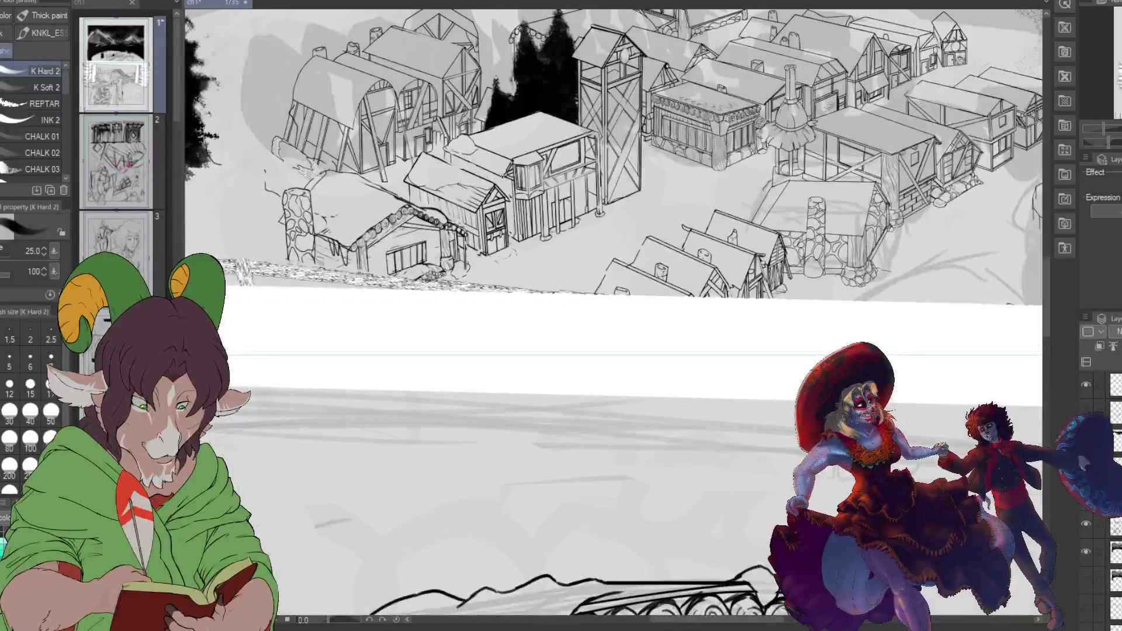
scroll(617, 165, "down", 5)
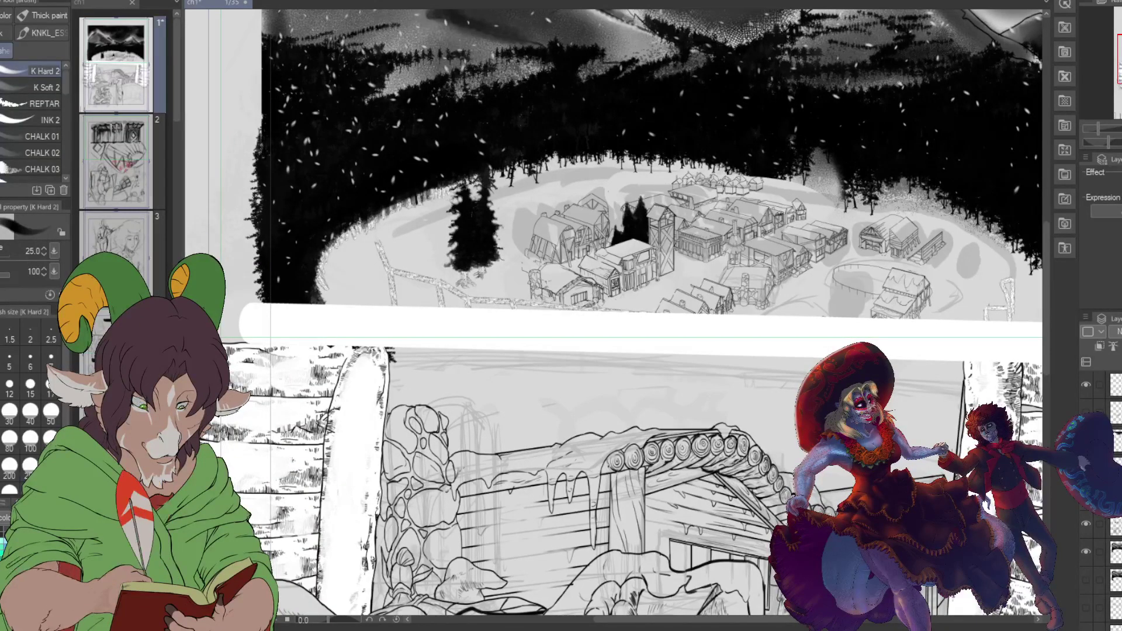
scroll(936, 473, "up", 3)
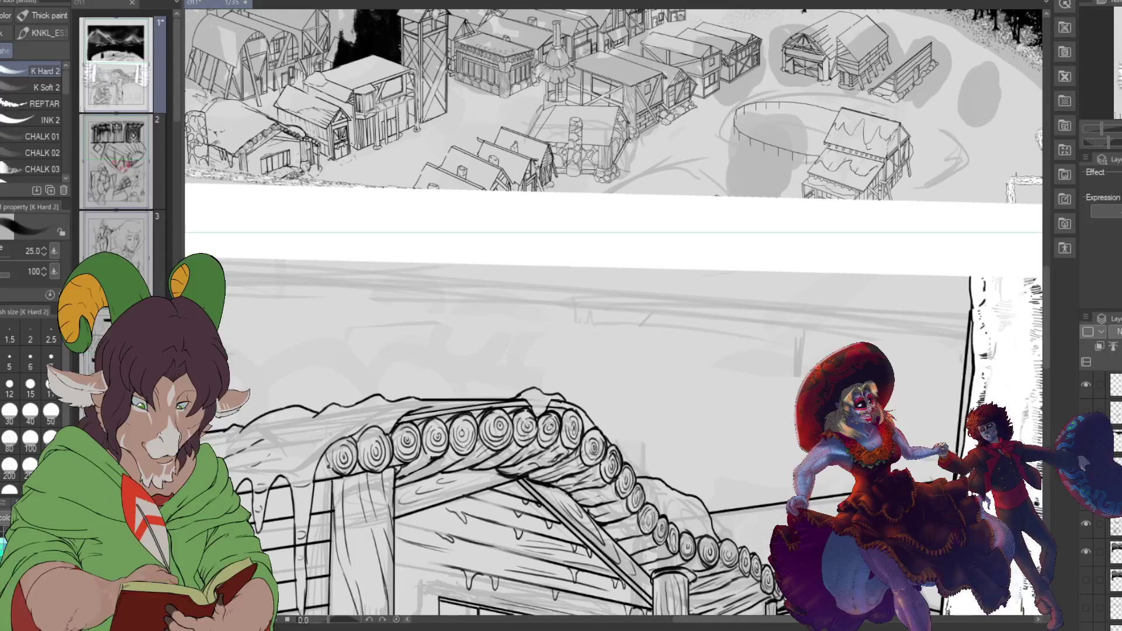
Step: Ink a double sloping beam above the background building's roof line and pairs of short vertical posts between beam and roof
left_click_drag(798, 472, 666, 487)
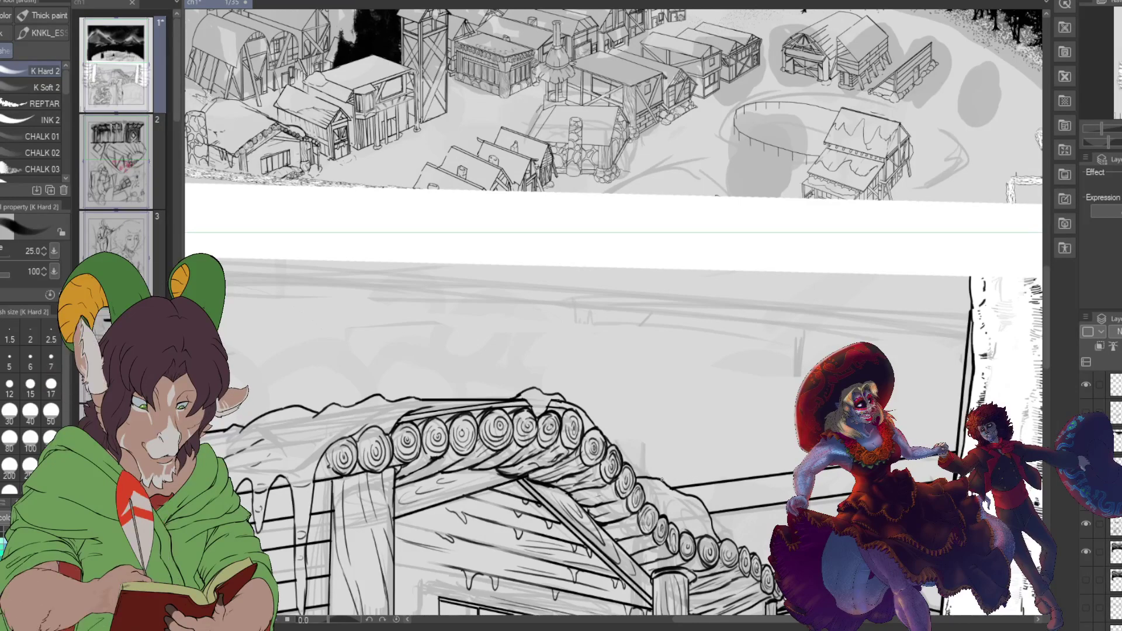
left_click_drag(962, 431, 661, 479)
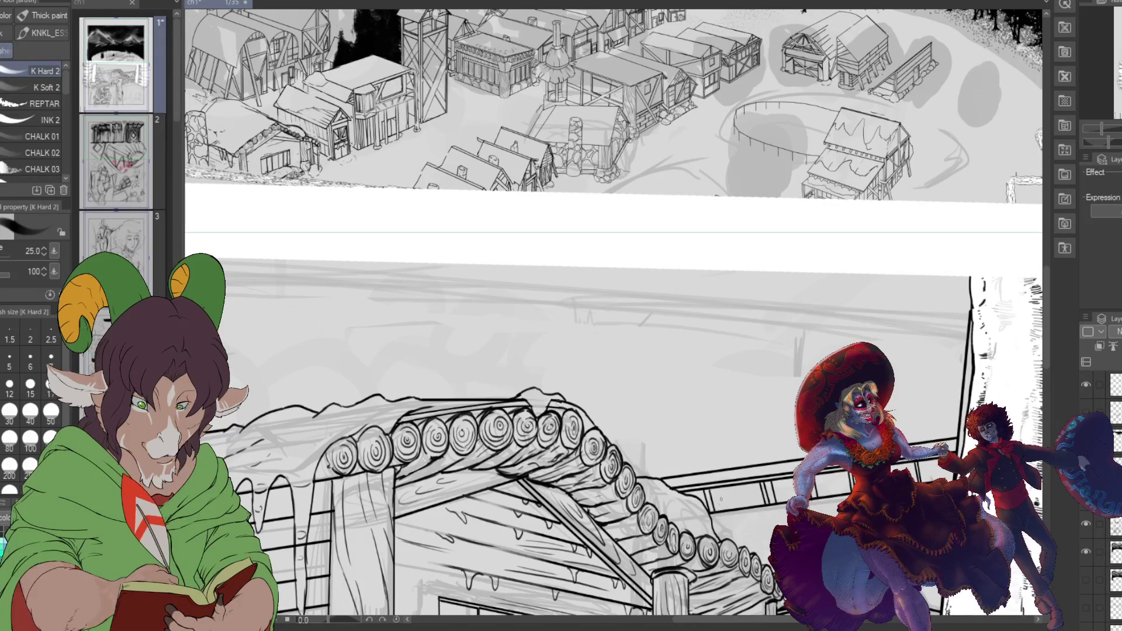
left_click_drag(720, 488, 723, 514)
Step: Check the new beam and posts against the whole page and the village panel's buildings
key("ctrl+minus")
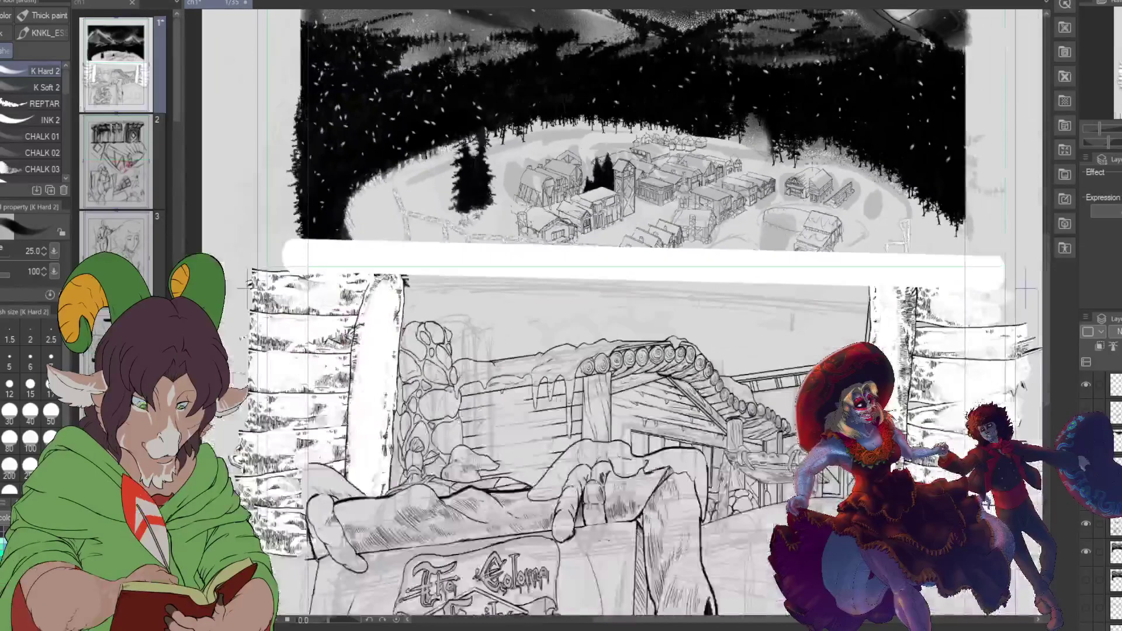
key("ctrl+minus")
key("ctrl+plus")
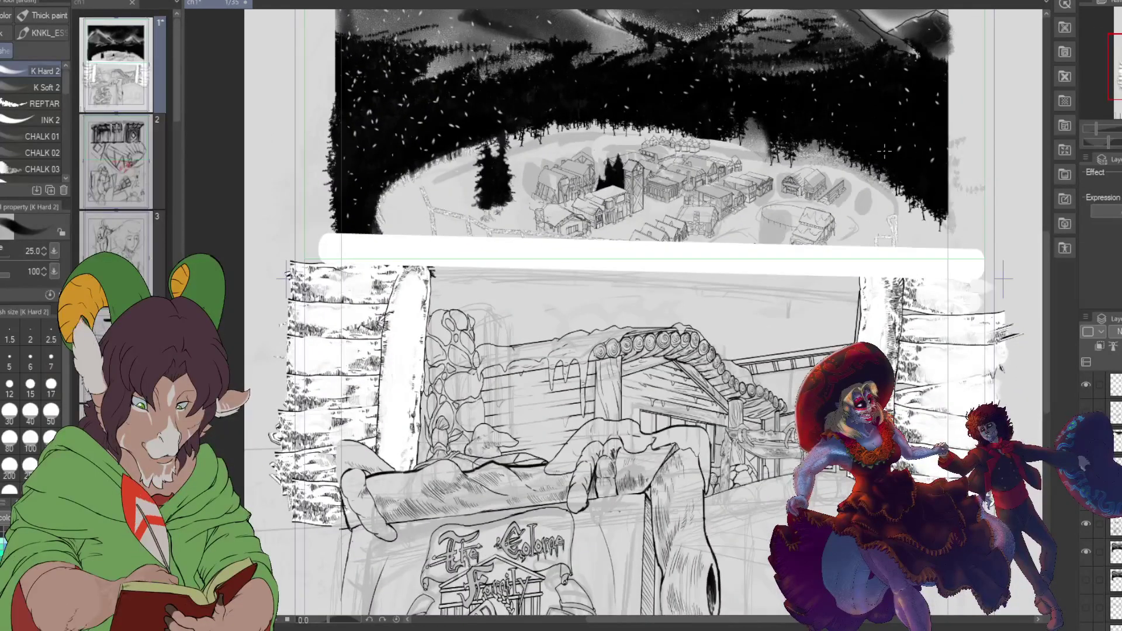
key("ctrl+minus")
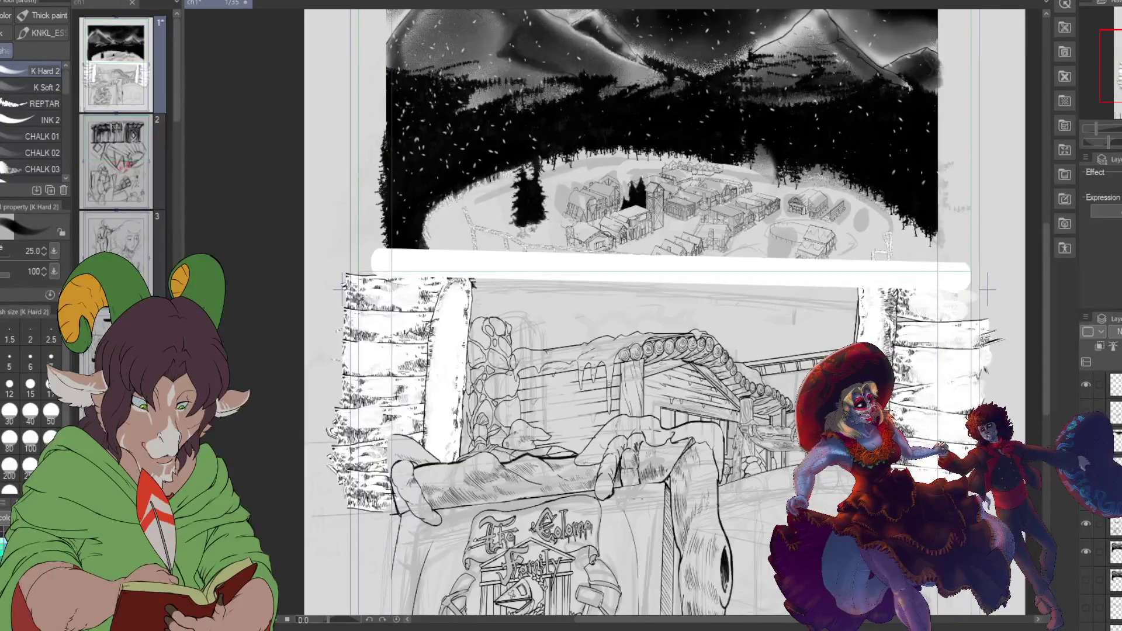
key("ctrl+plus")
key("ctrl+plus")
key("ctrl+plus")
key("ctrl+plus")
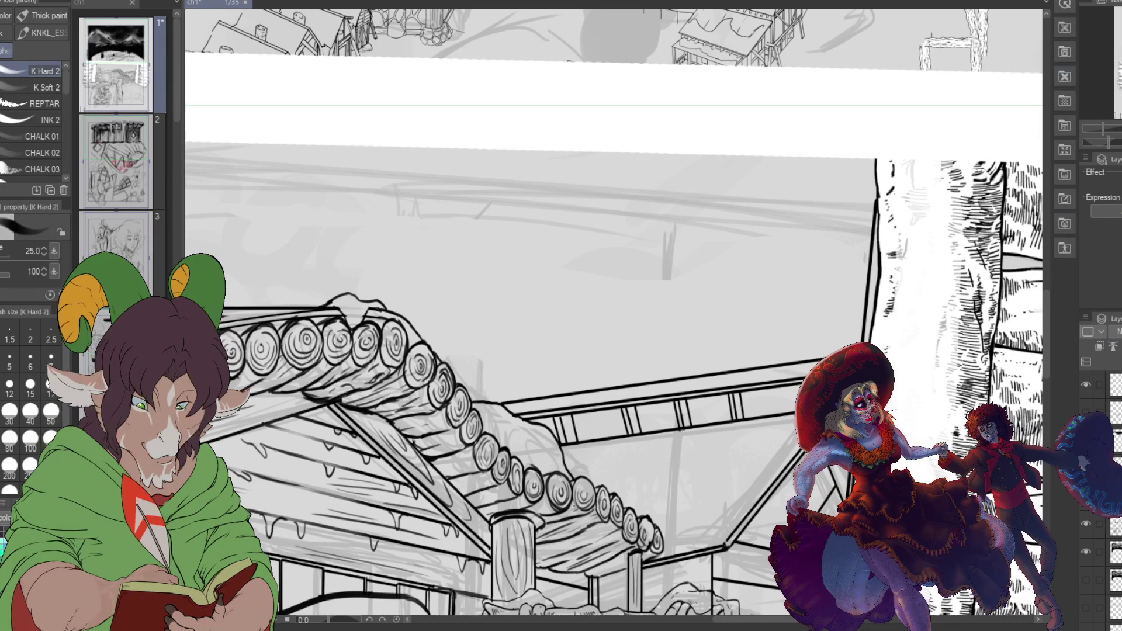
scroll(614, 315, "up", 10)
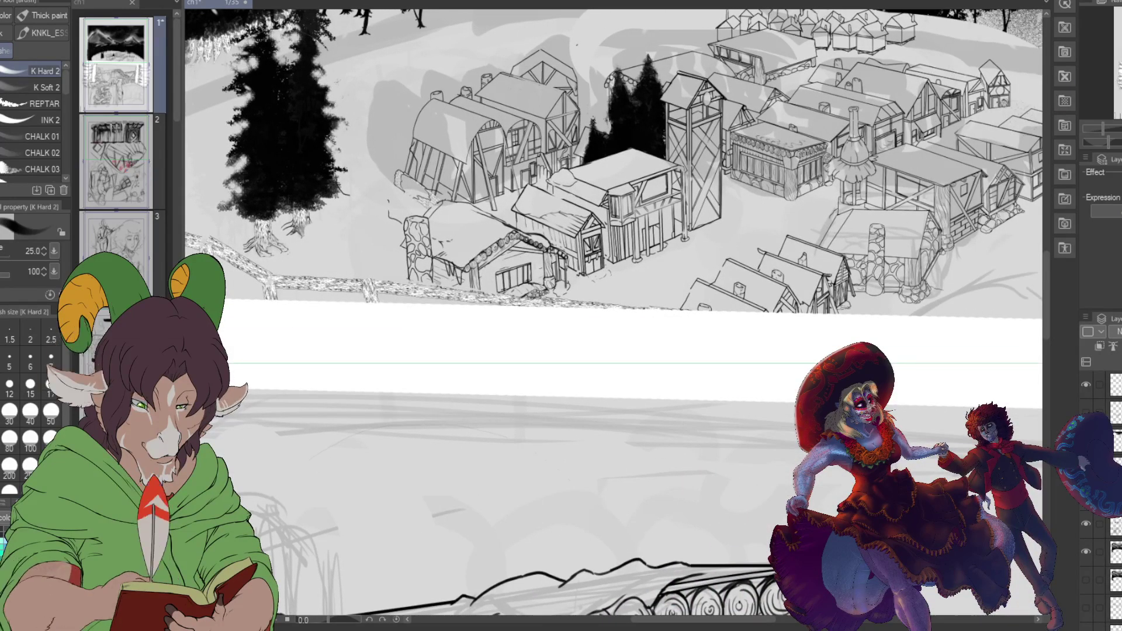
scroll(514, 251, "up", 8)
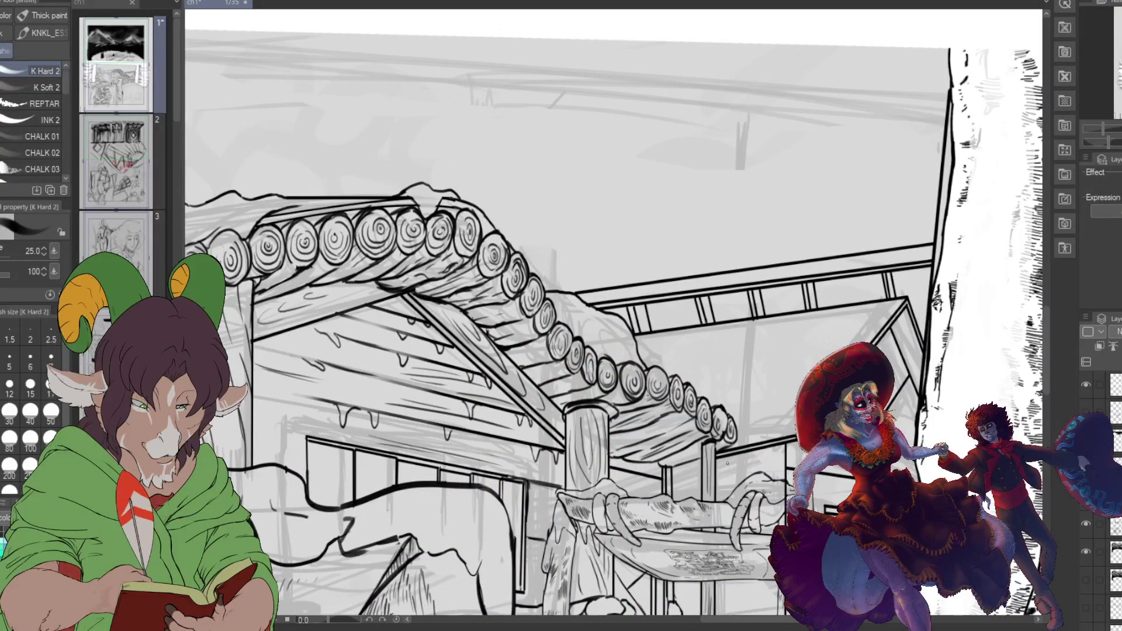
scroll(728, 456, "down", 3)
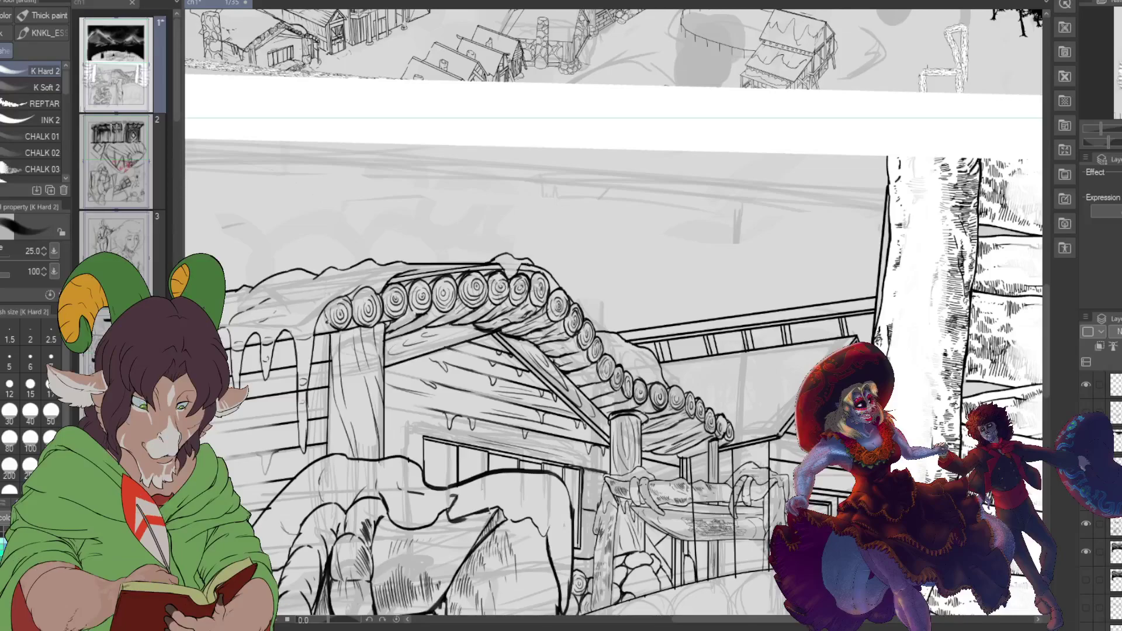
scroll(614, 312, "up", 5)
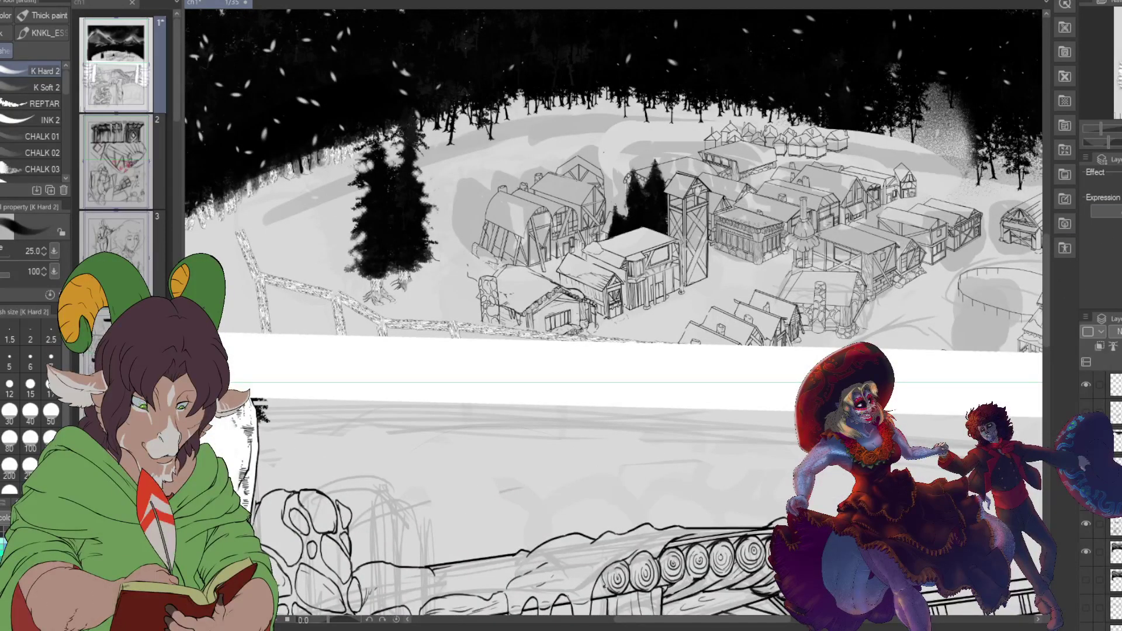
scroll(614, 313, "down", 5)
scroll(614, 313, "right", 2)
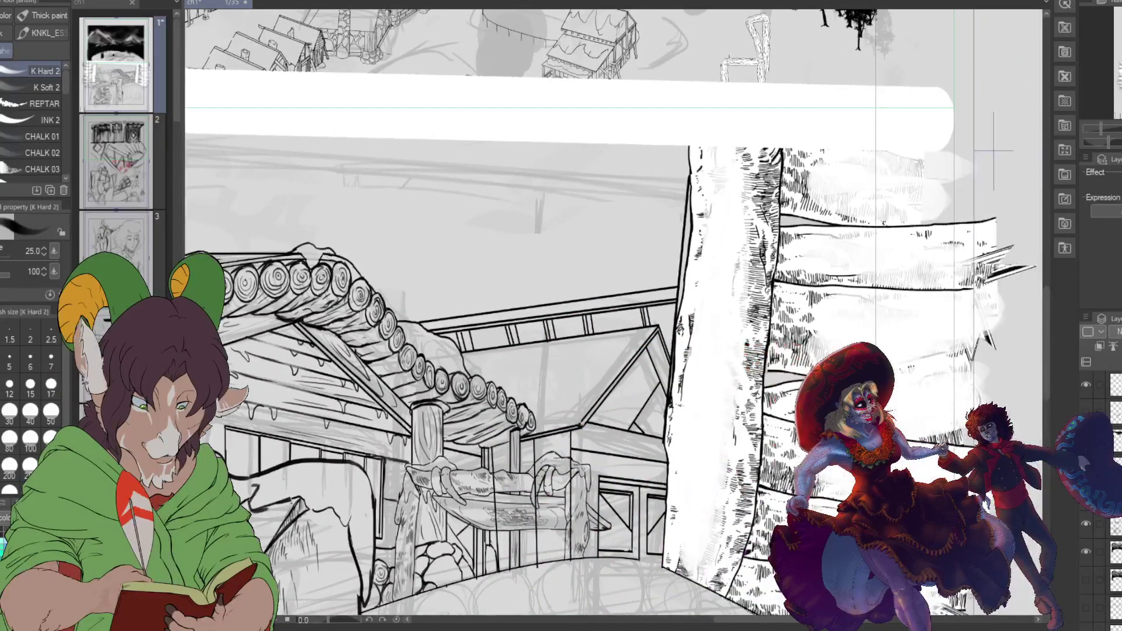
scroll(622, 160, "up", 3)
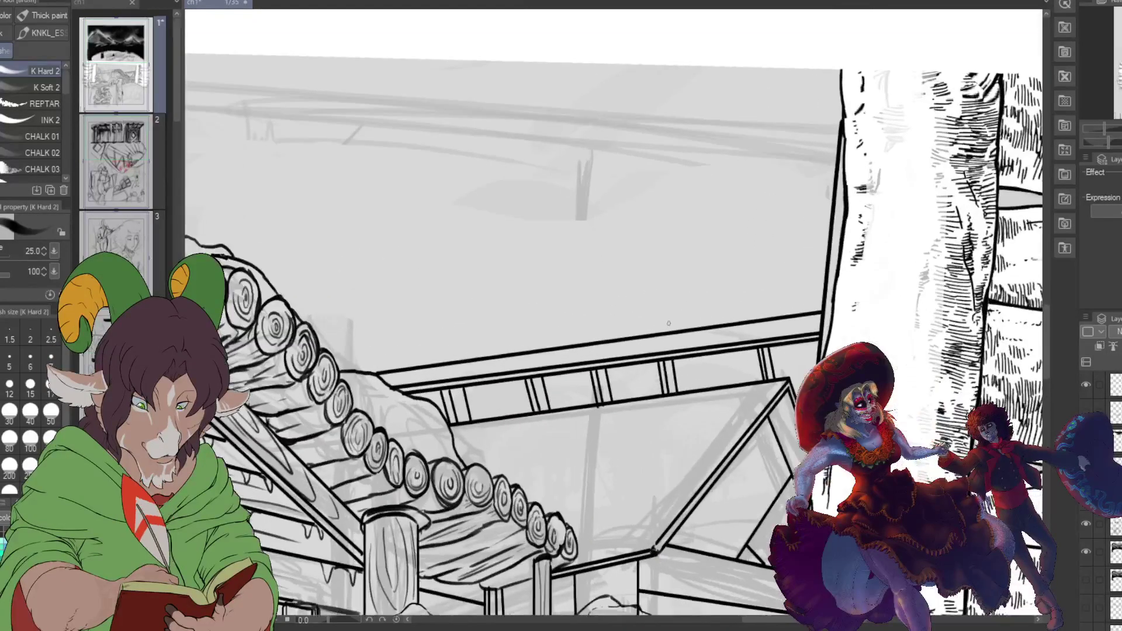
Step: Ink a slanted brace and an angled outer edge beside each of the four post pairs nearest the cabin roof
left_click_drag(673, 360, 694, 390)
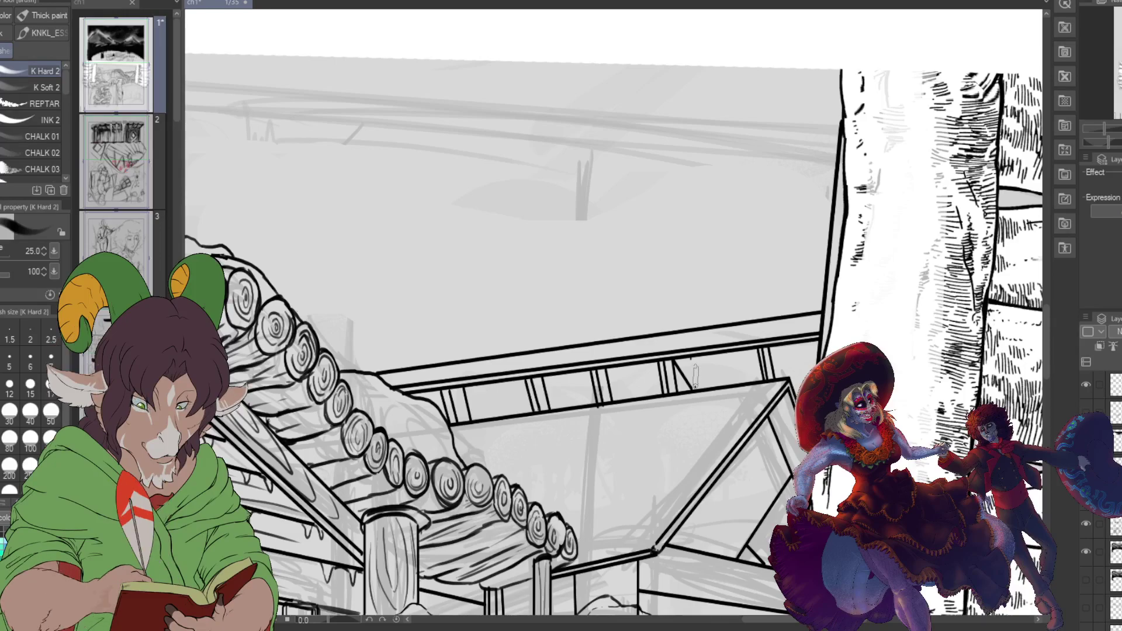
left_click_drag(694, 387, 695, 365)
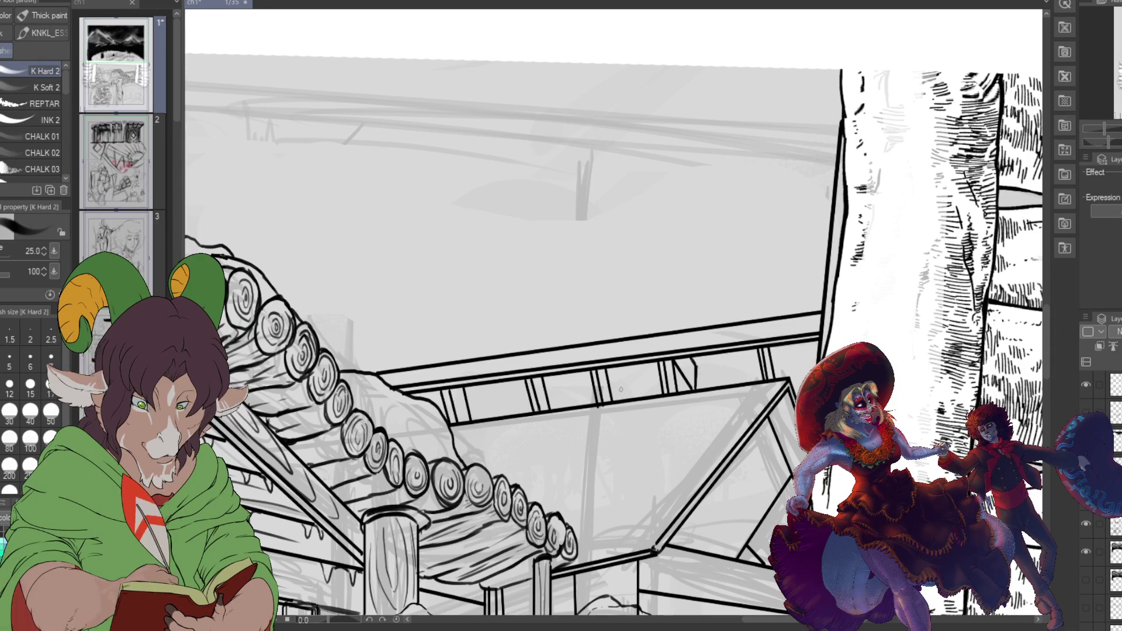
left_click_drag(608, 371, 624, 397)
left_click_drag(629, 398, 629, 368)
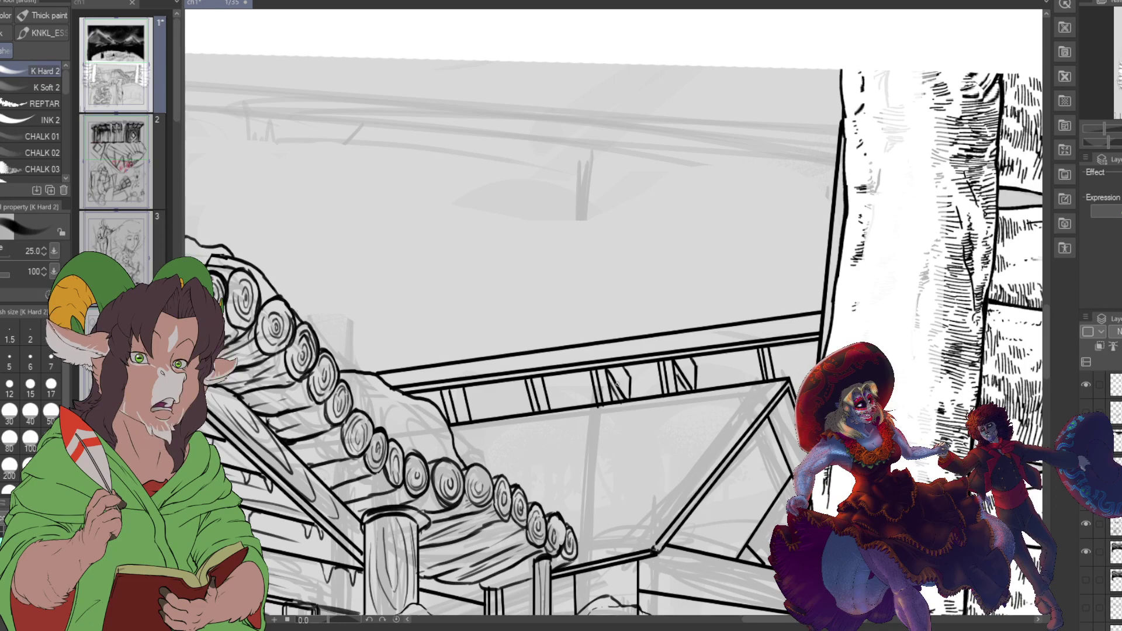
mouse_move(543, 379)
left_mouse_down()
mouse_move(563, 408)
mouse_move(568, 387)
left_mouse_up()
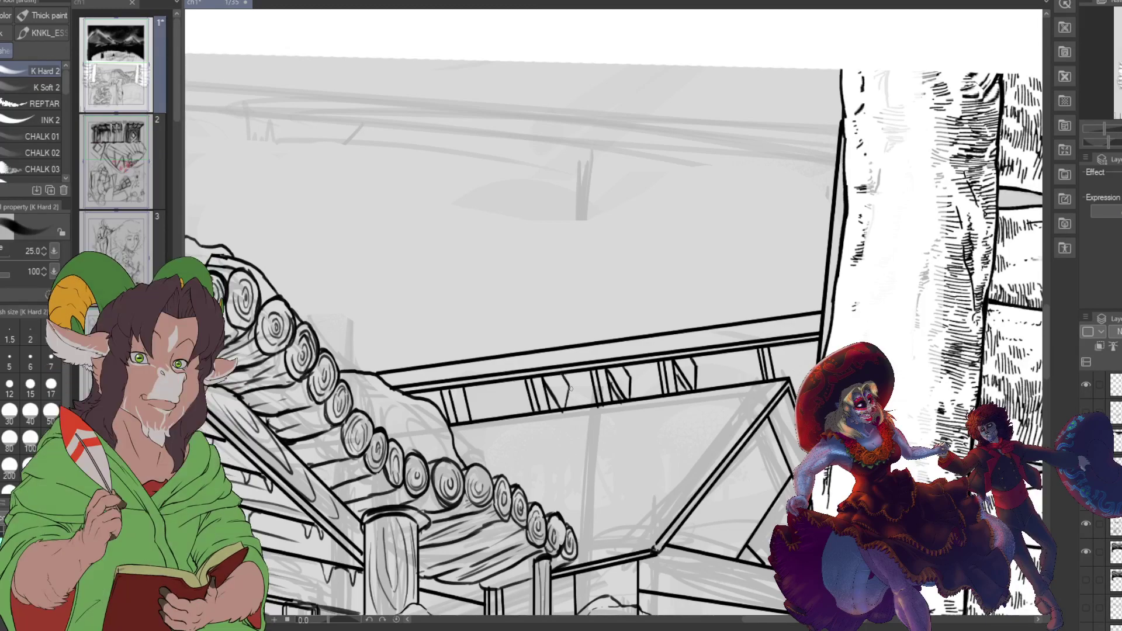
mouse_move(465, 388)
left_mouse_down()
mouse_move(480, 410)
mouse_move(490, 405)
mouse_move(489, 418)
mouse_move(491, 388)
left_mouse_up()
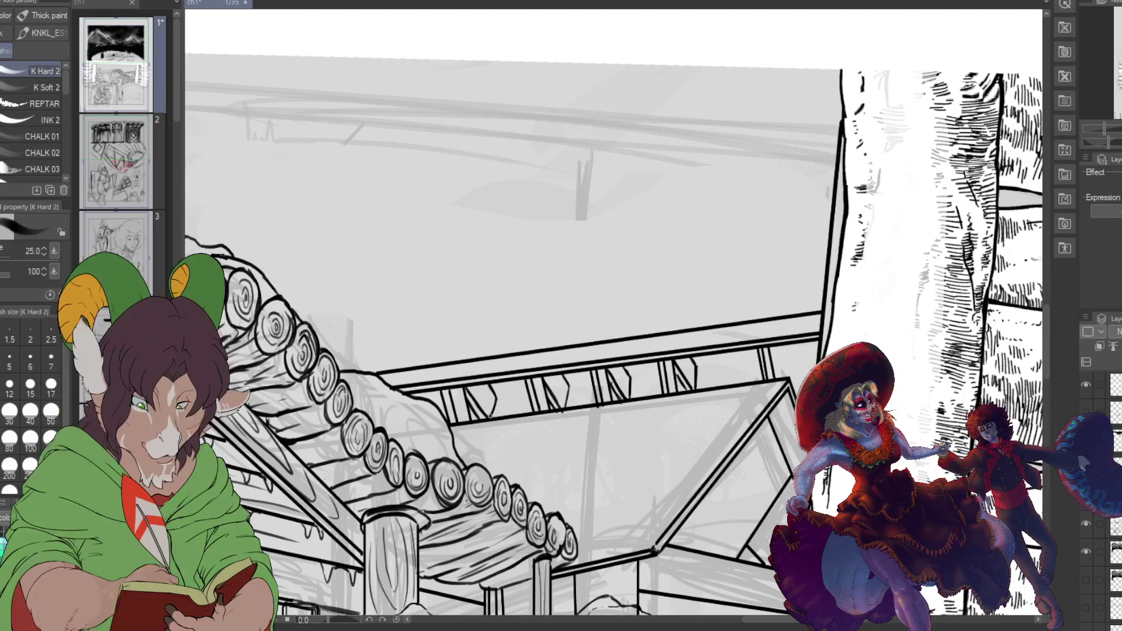
Step: Erase the vertical post lines that cross the hanging log sign, using the Hard eraser at size 80
scroll(466, 399, "down", 3)
scroll(1002, 218, "down", 3)
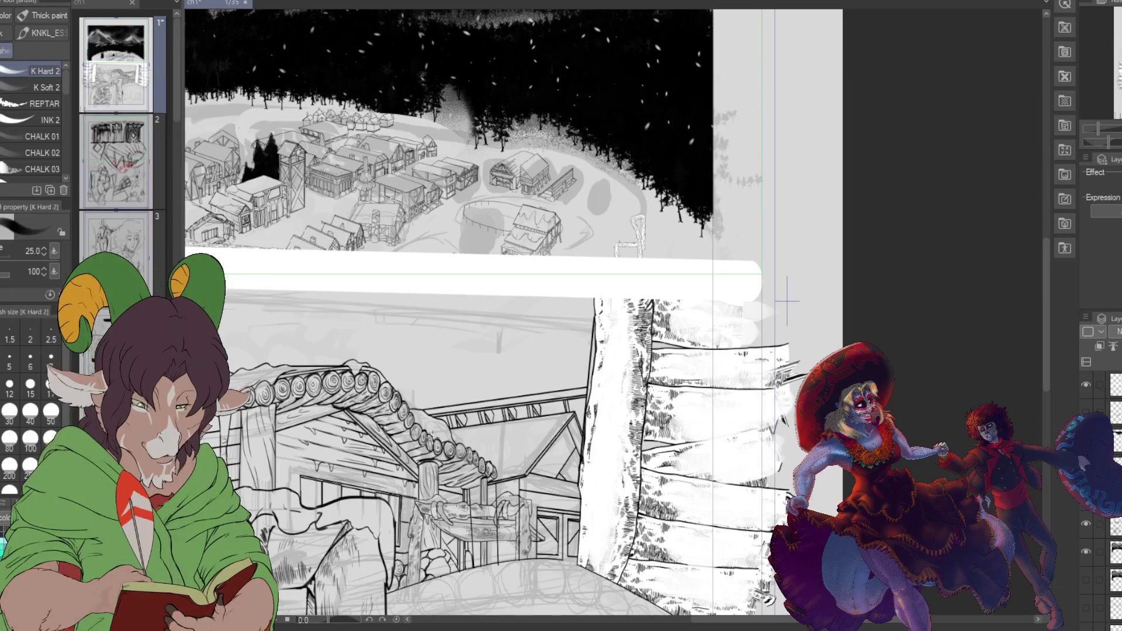
scroll(787, 301, "up", 1)
scroll(818, 279, "up", 2)
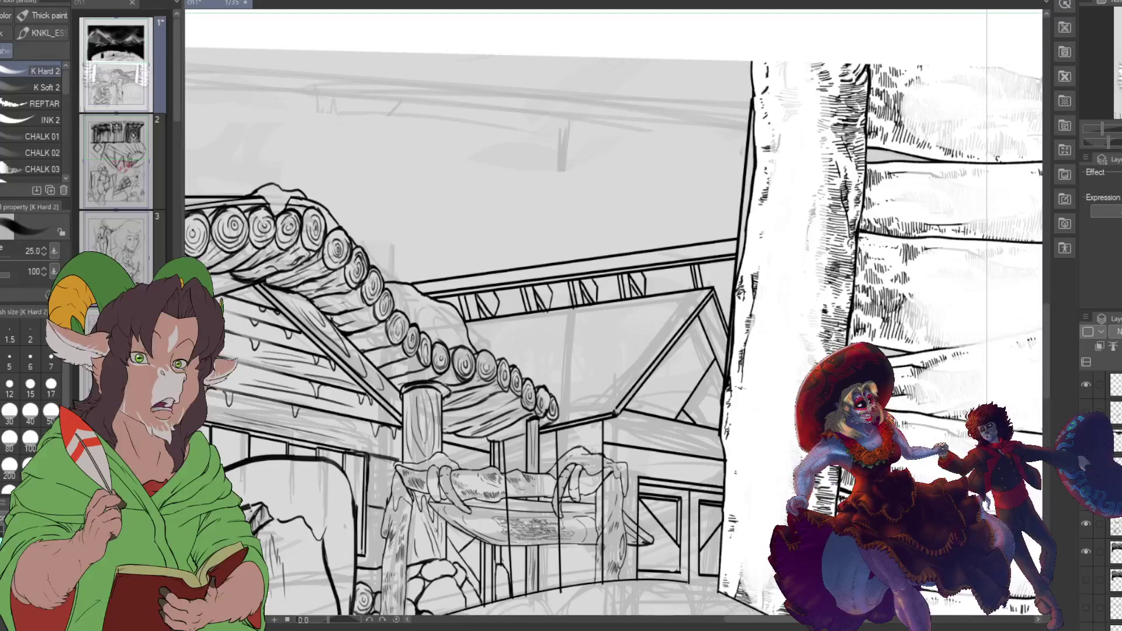
key("e")
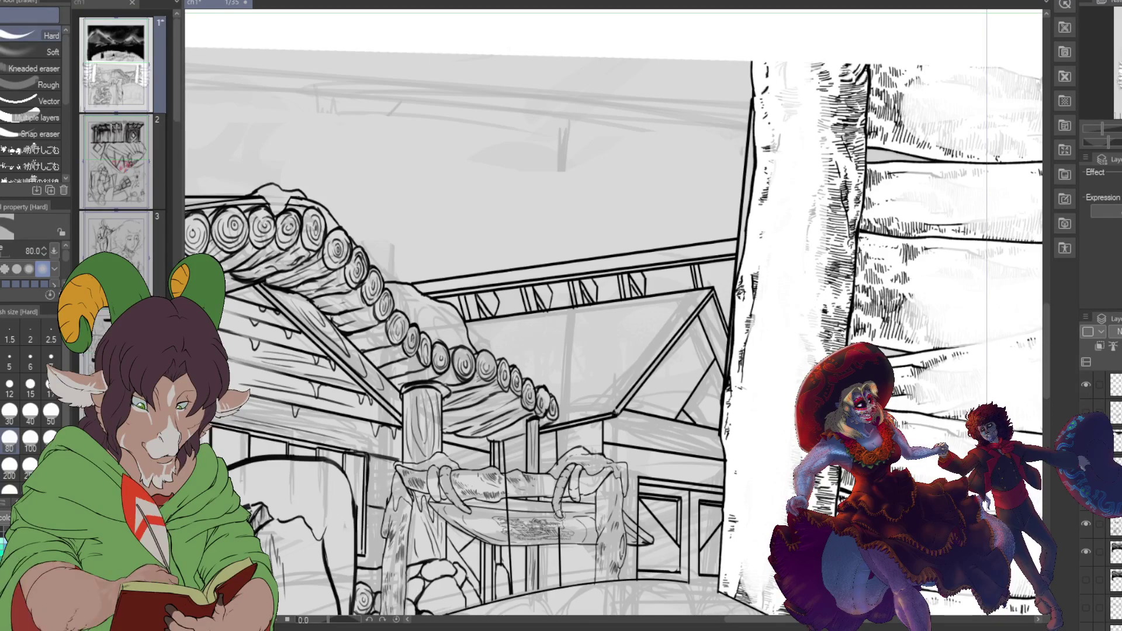
mouse_move(512, 512)
left_mouse_down()
mouse_move(510, 539)
mouse_move(504, 508)
left_mouse_up()
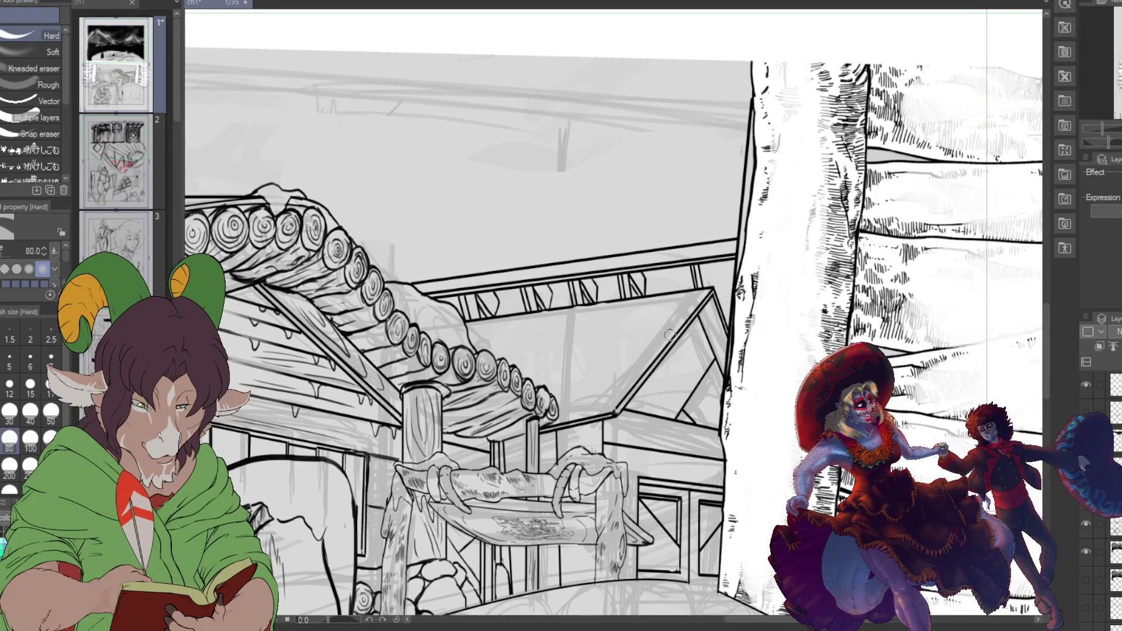
scroll(670, 334, "down", 5)
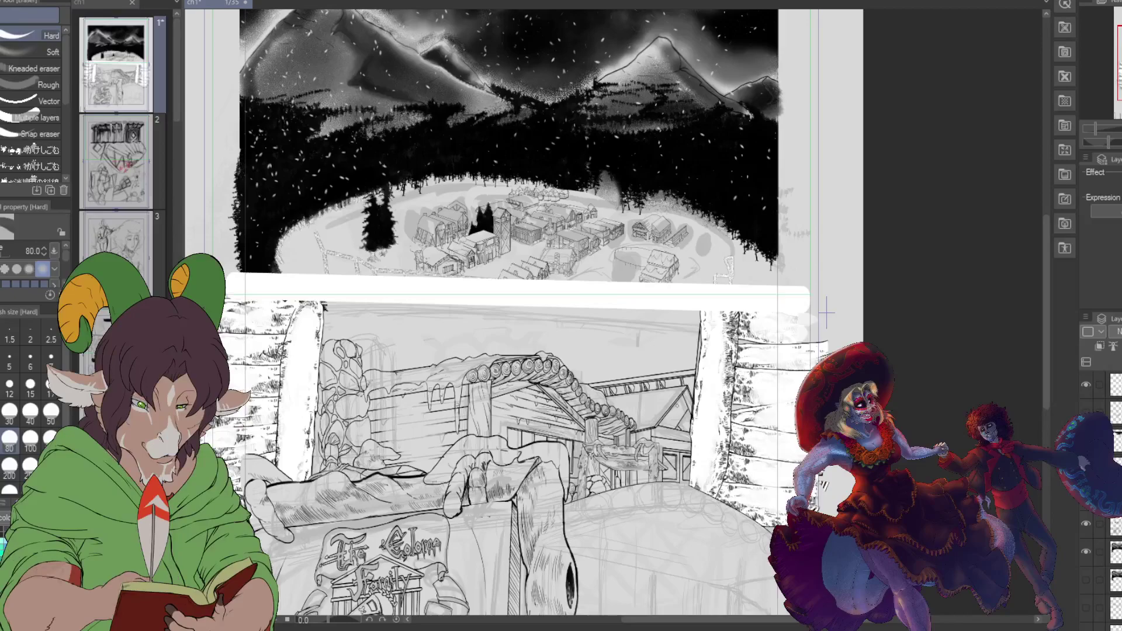
scroll(826, 314, "up", 1)
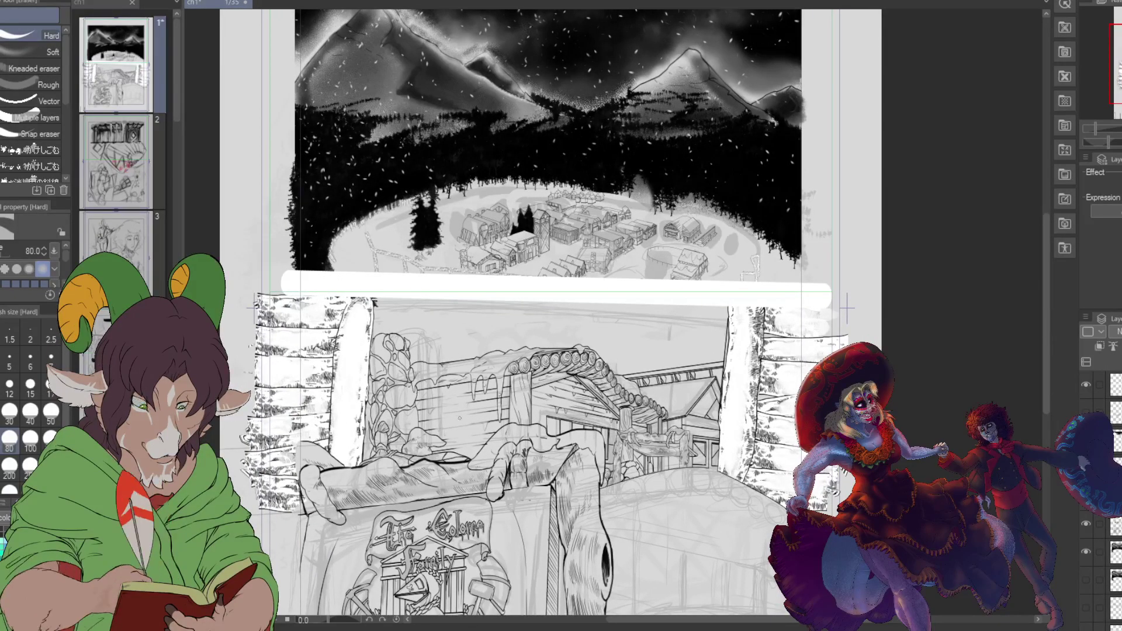
scroll(846, 307, "up", 4)
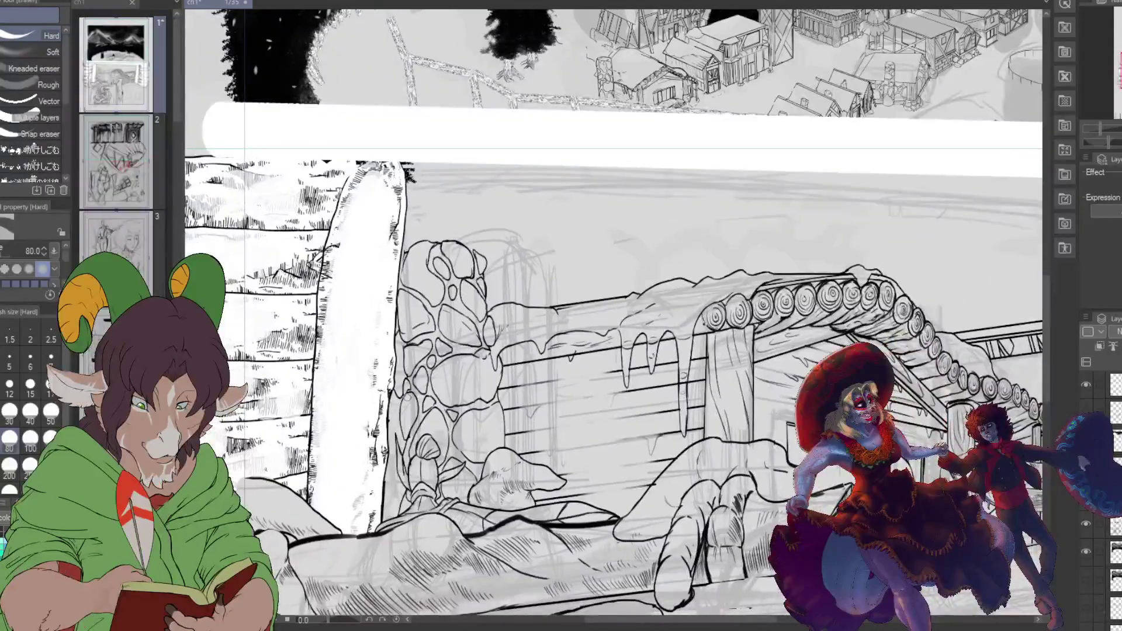
key("b")
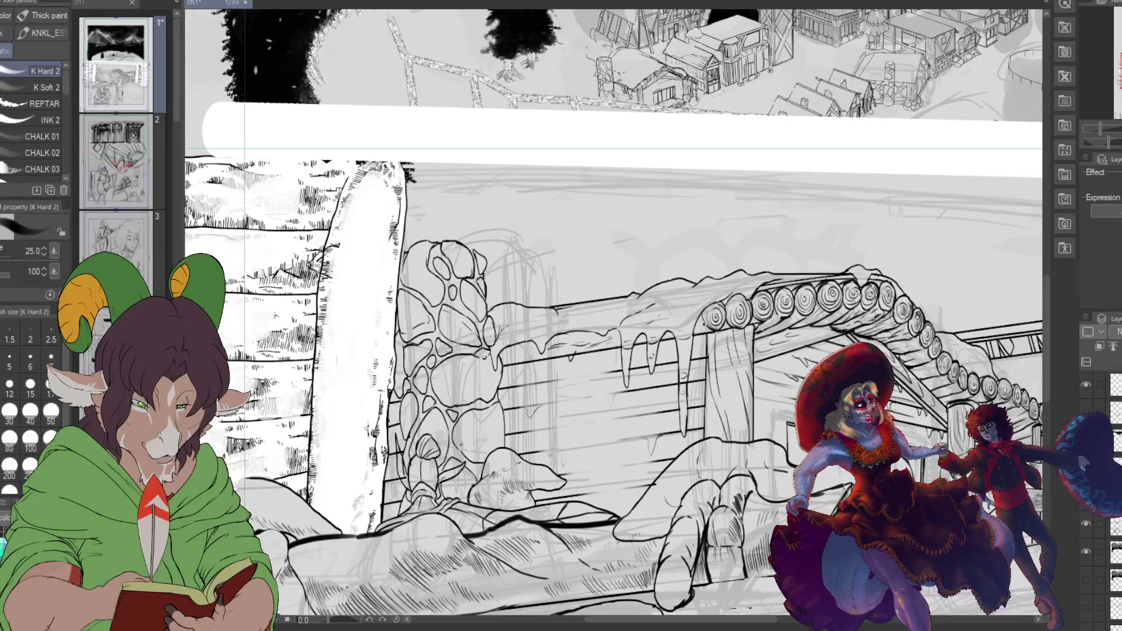
key("e")
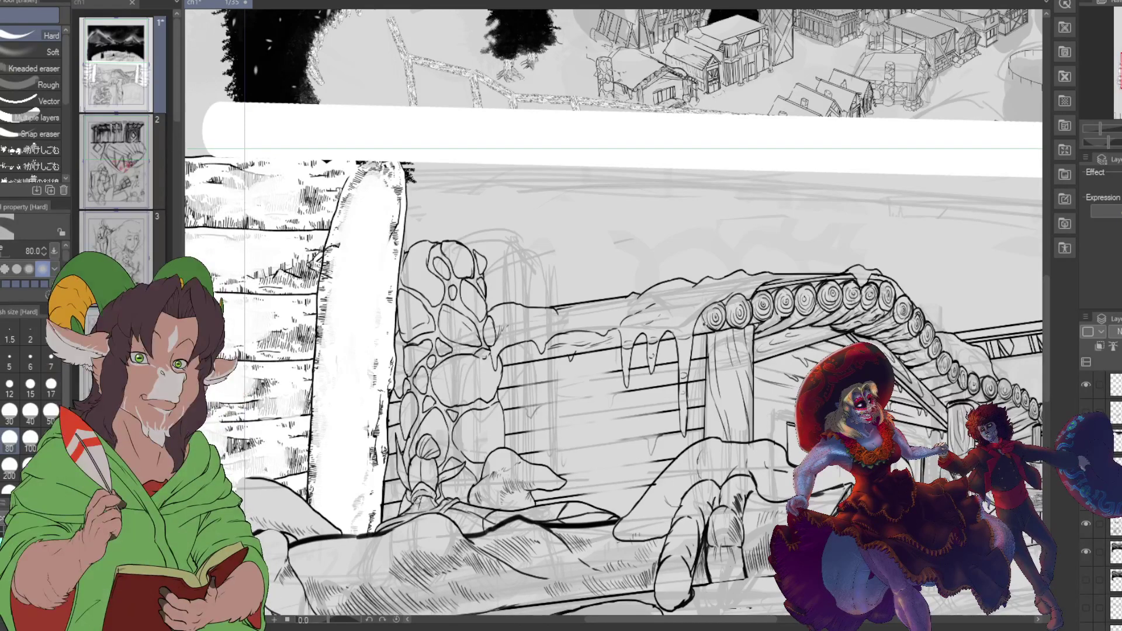
Step: Ink small icicles and wood grain along the planks of the cabin's side wall using the K Hard 2 brush at size 25
scroll(339, 458, "down", 2)
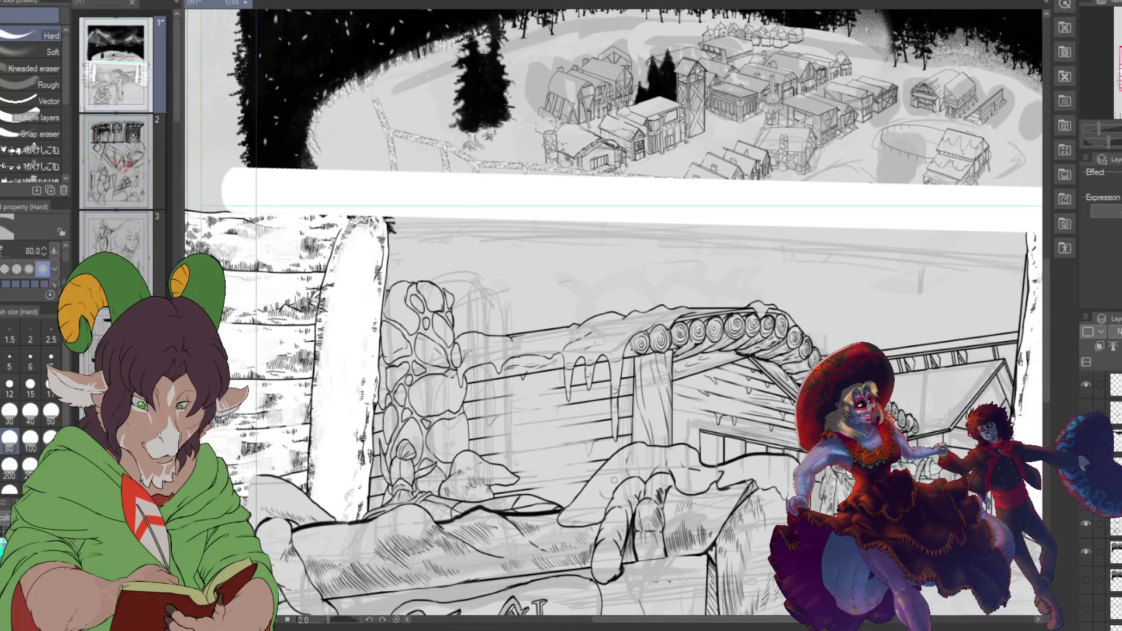
scroll(615, 480, "down", 3)
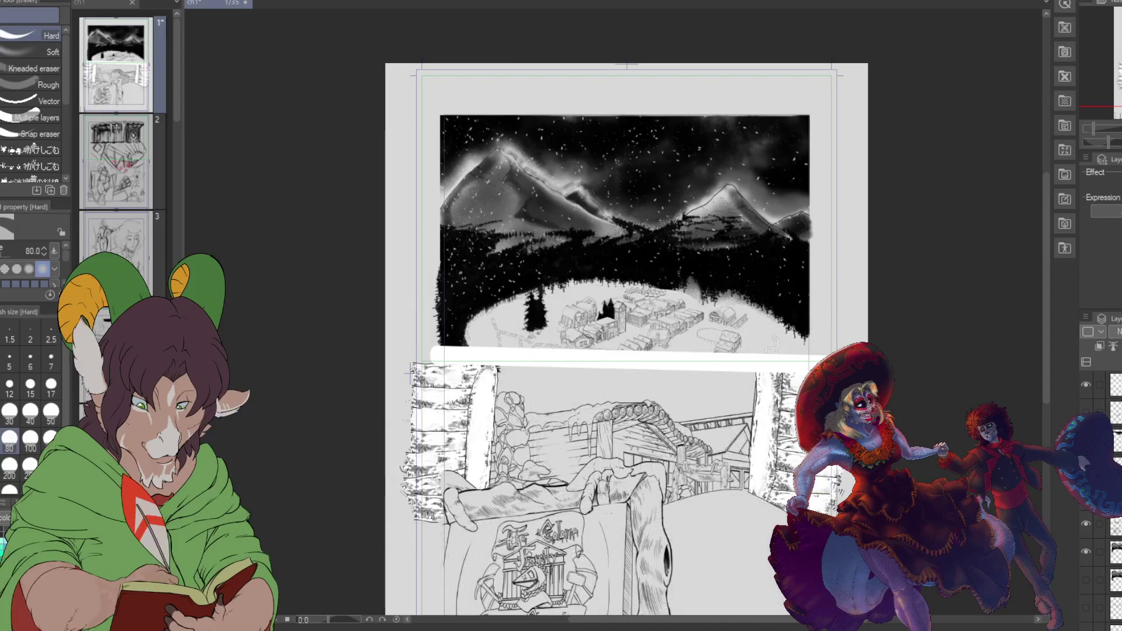
scroll(678, 474, "up", 2)
scroll(677, 468, "down", 2)
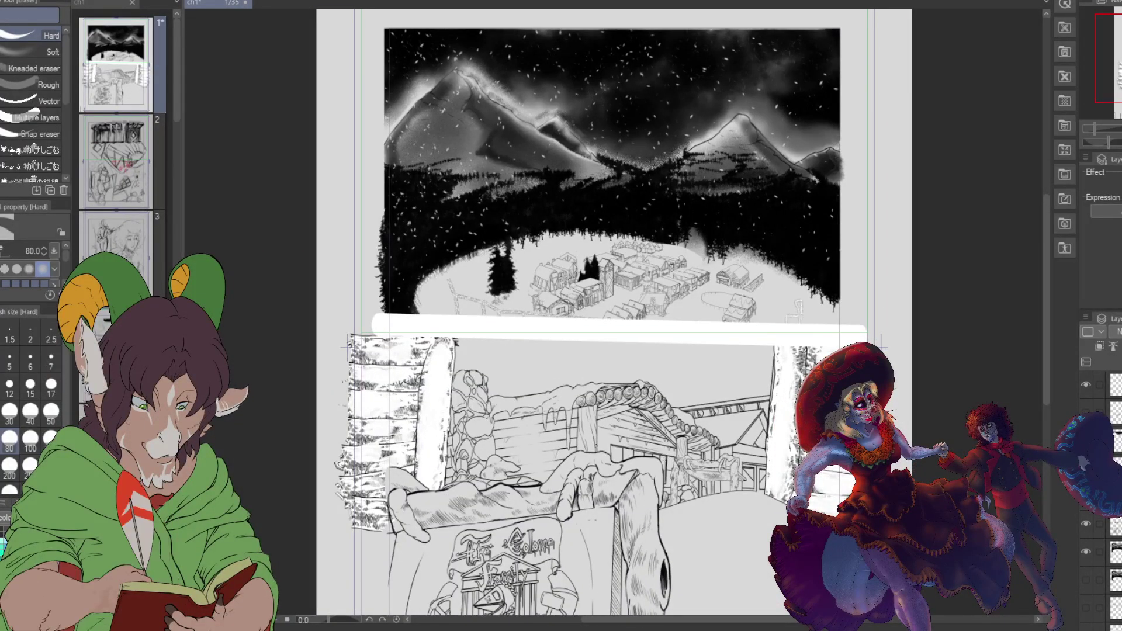
scroll(518, 459, "up", 3)
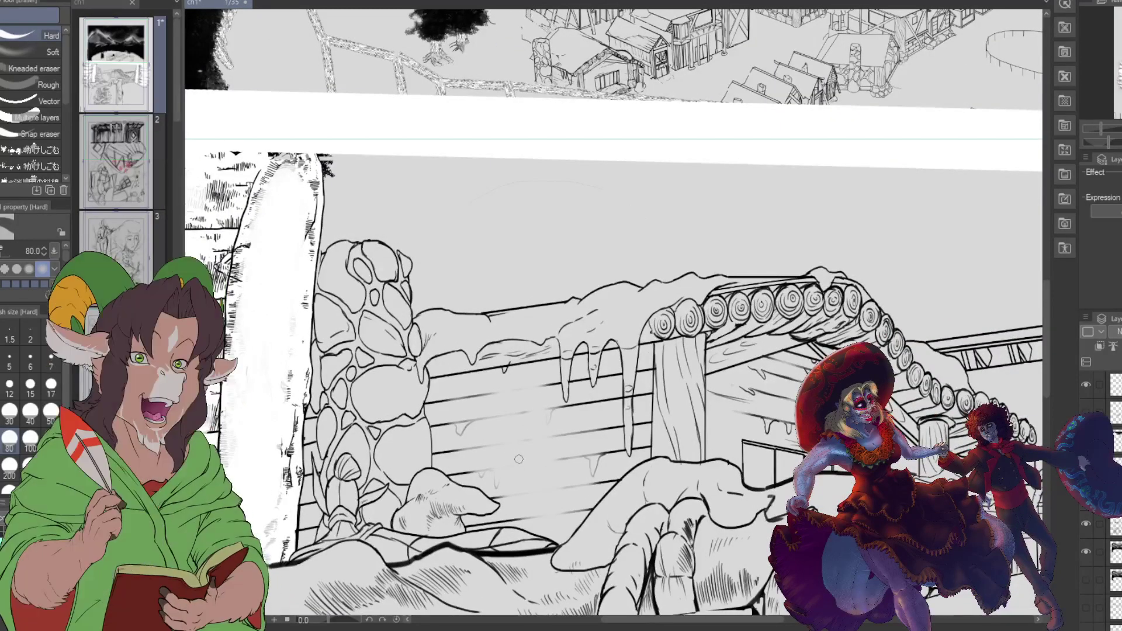
key("b")
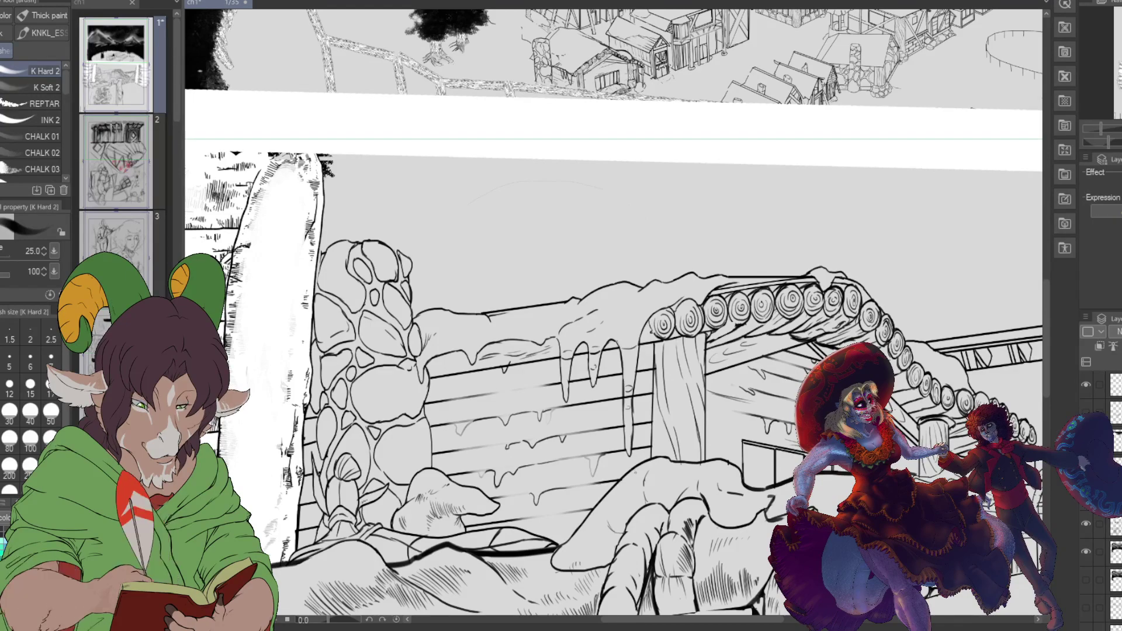
key("e")
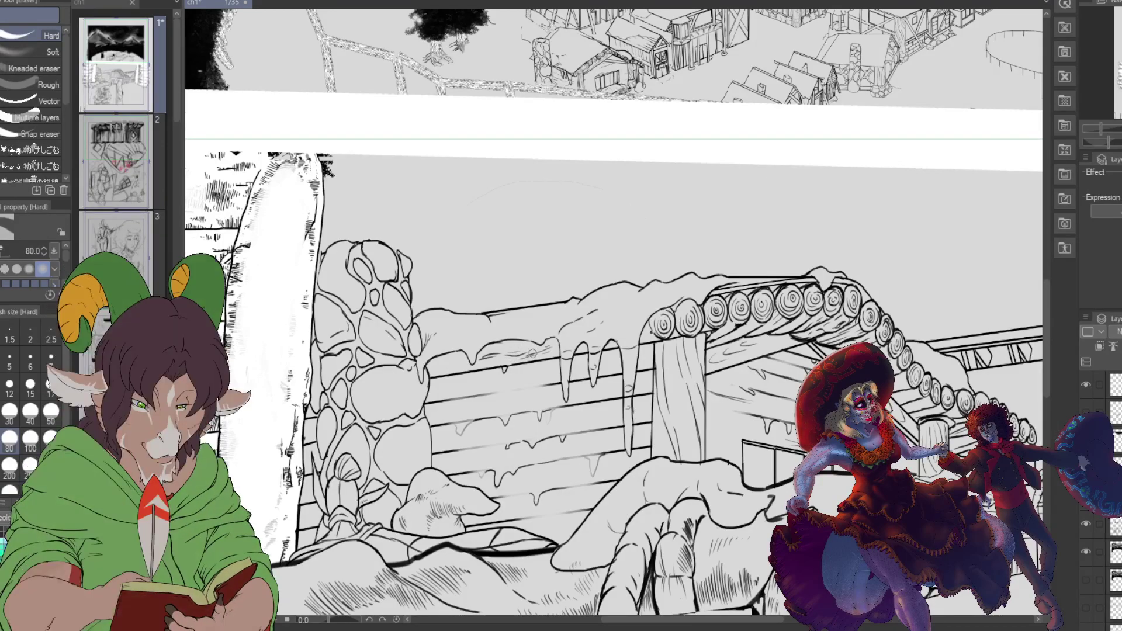
key("b")
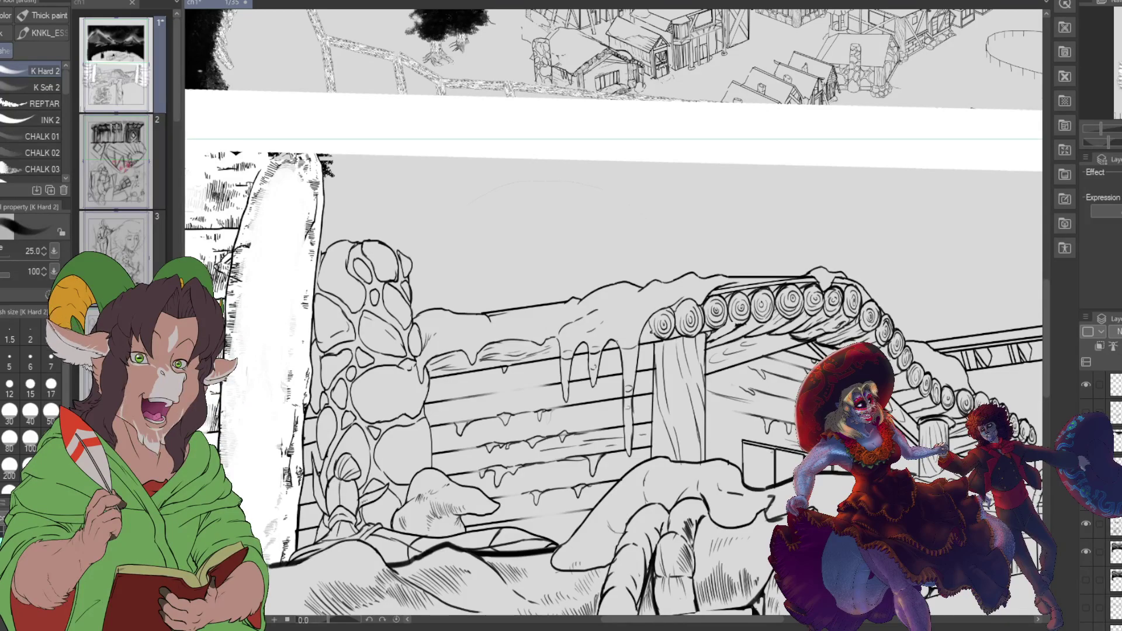
Step: Examine the inked cabin, hanging sign and background building up close and against the whole page
scroll(614, 316, "down", 3)
scroll(614, 316, "left", 2)
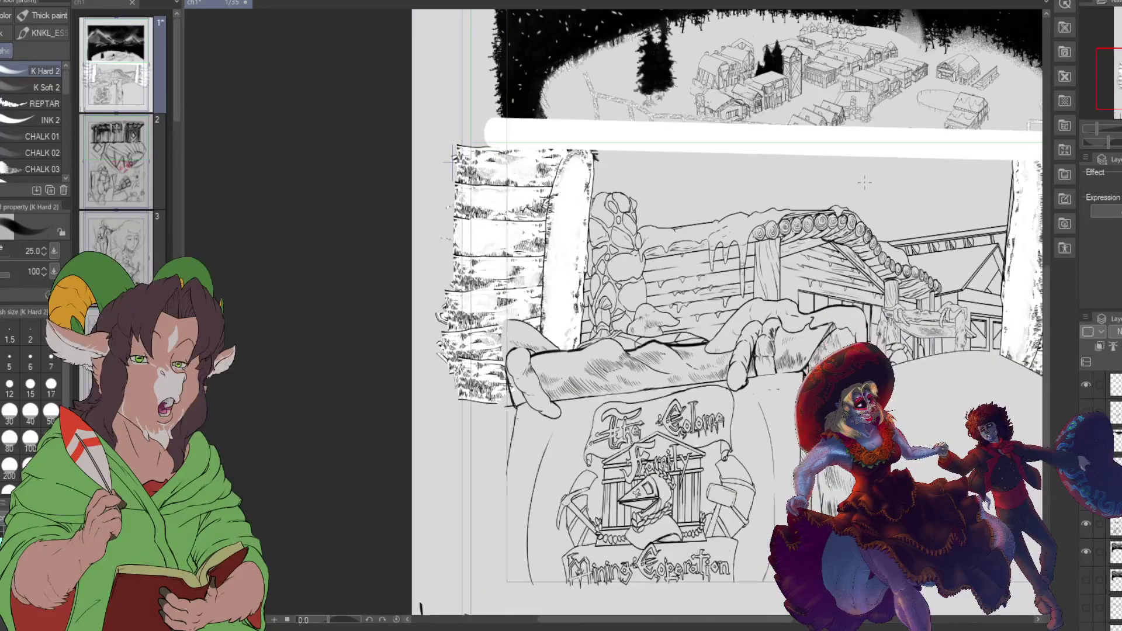
scroll(661, 316, "right", 3)
scroll(620, 316, "right", 2)
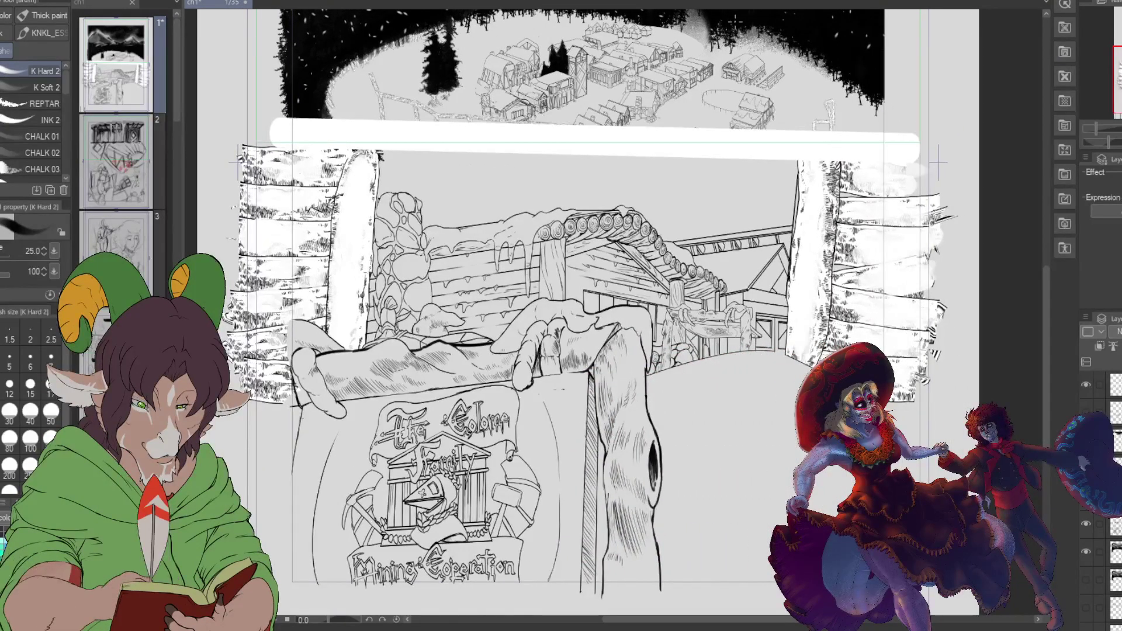
scroll(648, 181, "right", 2)
scroll(648, 182, "down", 2)
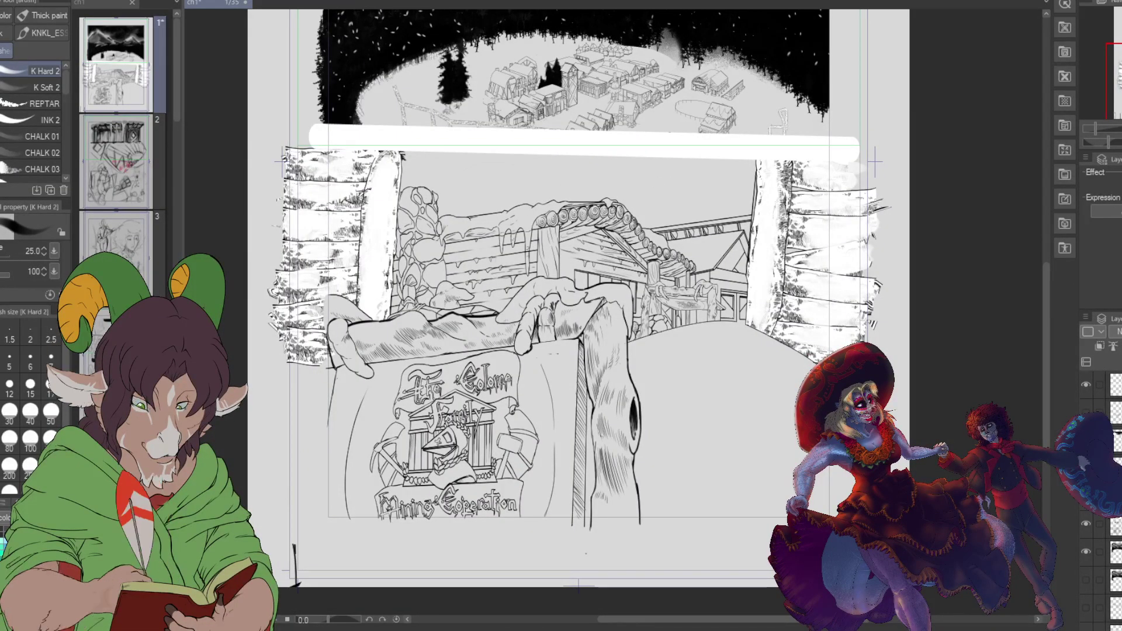
scroll(353, 297, "up", 1)
scroll(358, 344, "up", 4)
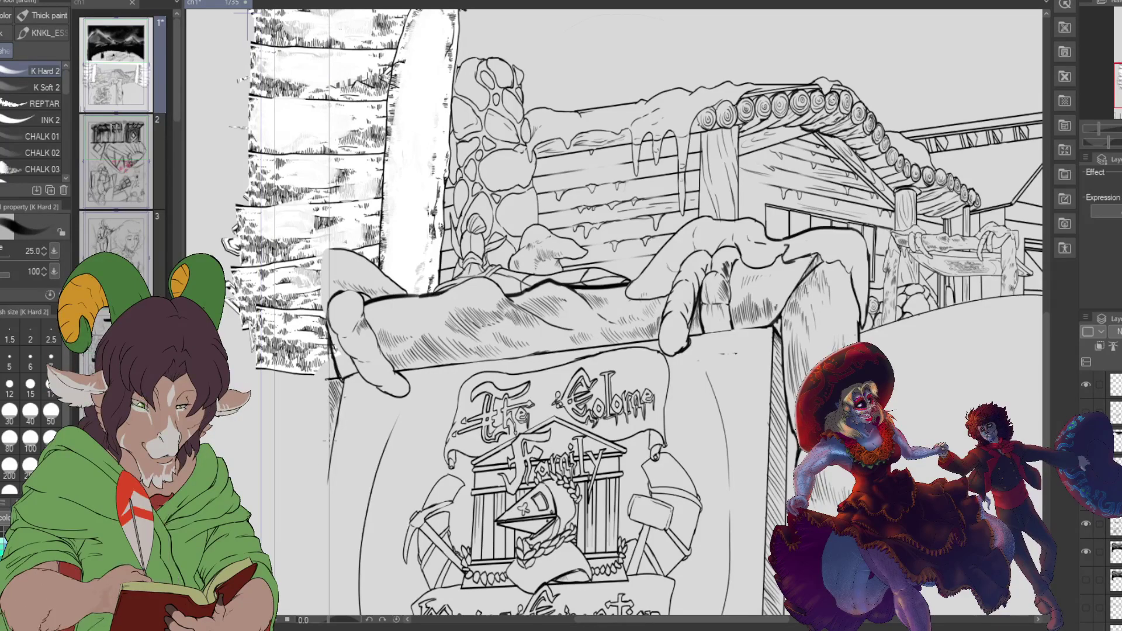
scroll(619, 435, "down", 3)
scroll(619, 435, "up", 1)
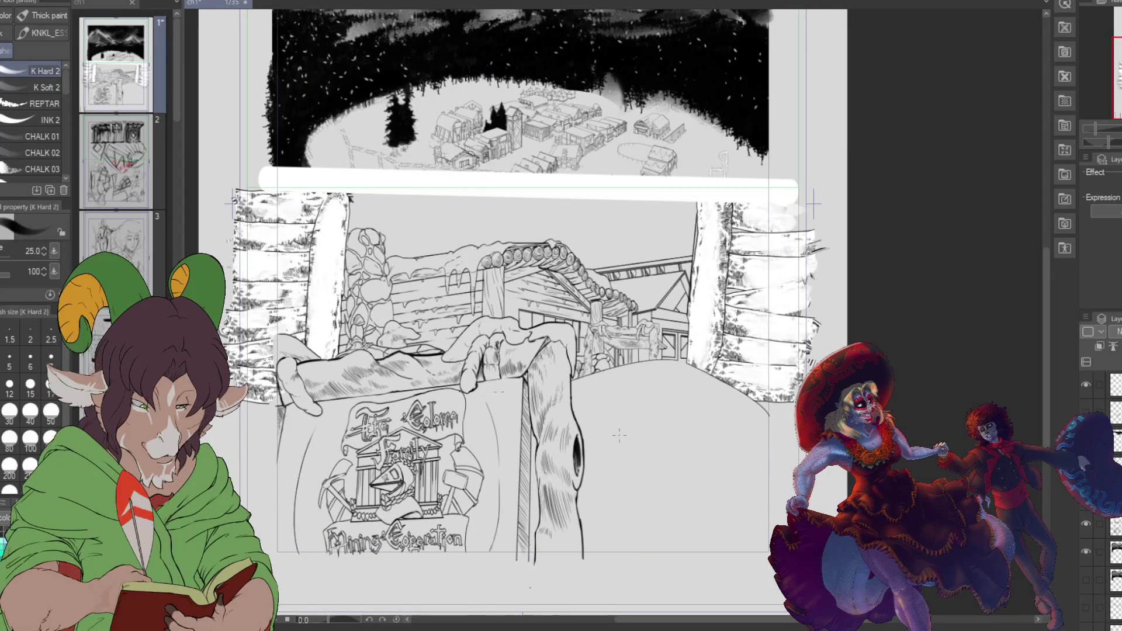
scroll(491, 211, "up", 2)
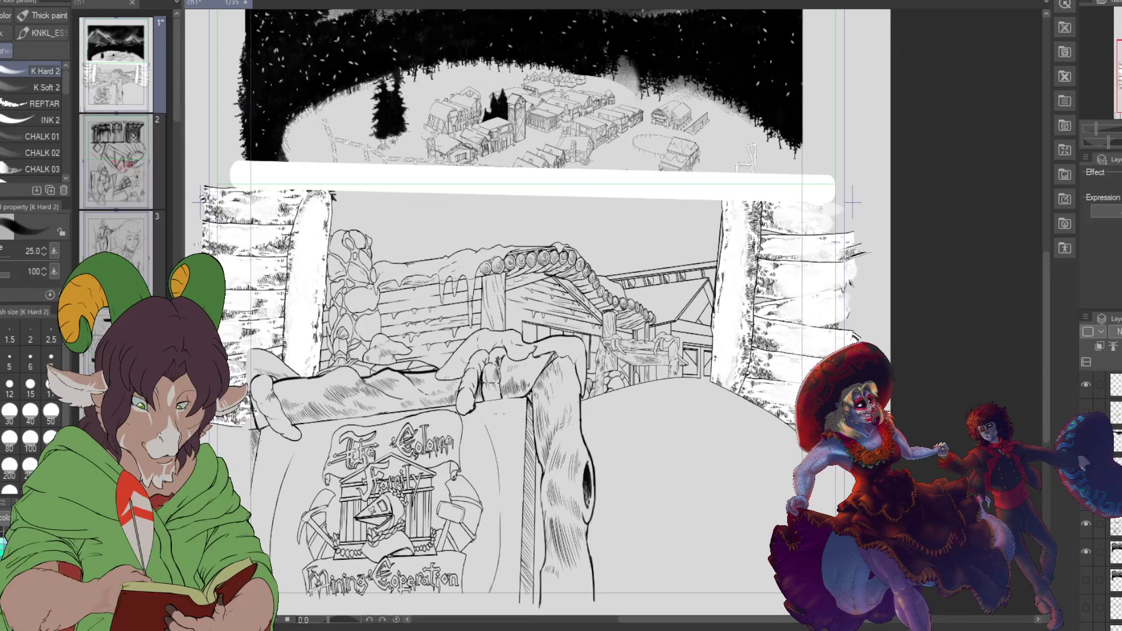
scroll(673, 295, "up", 4)
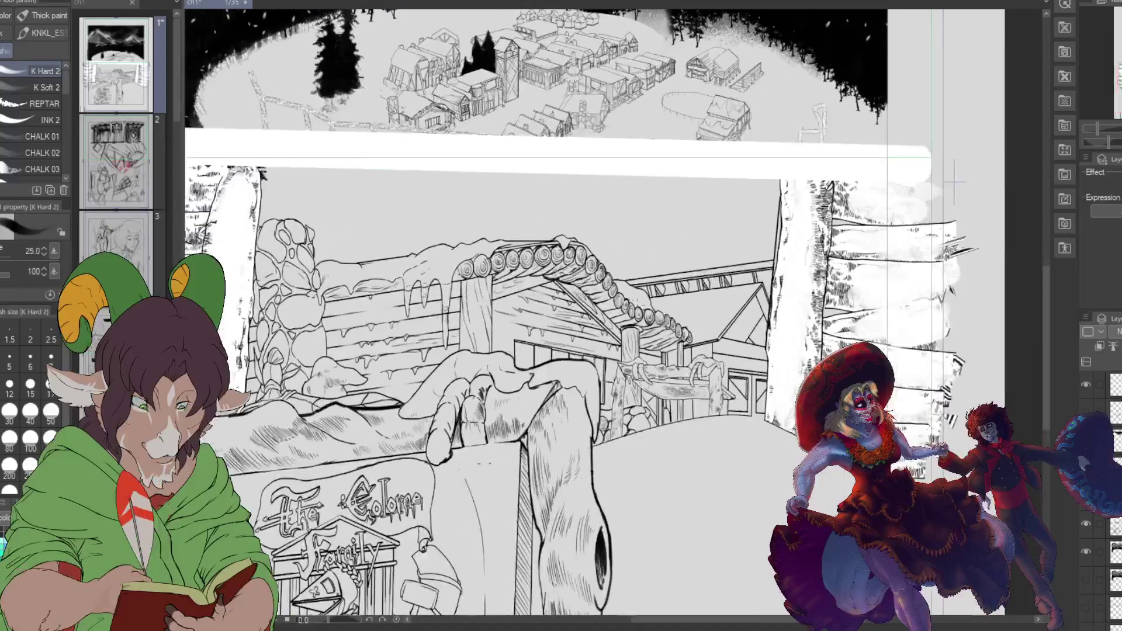
scroll(812, 298, "up", 1)
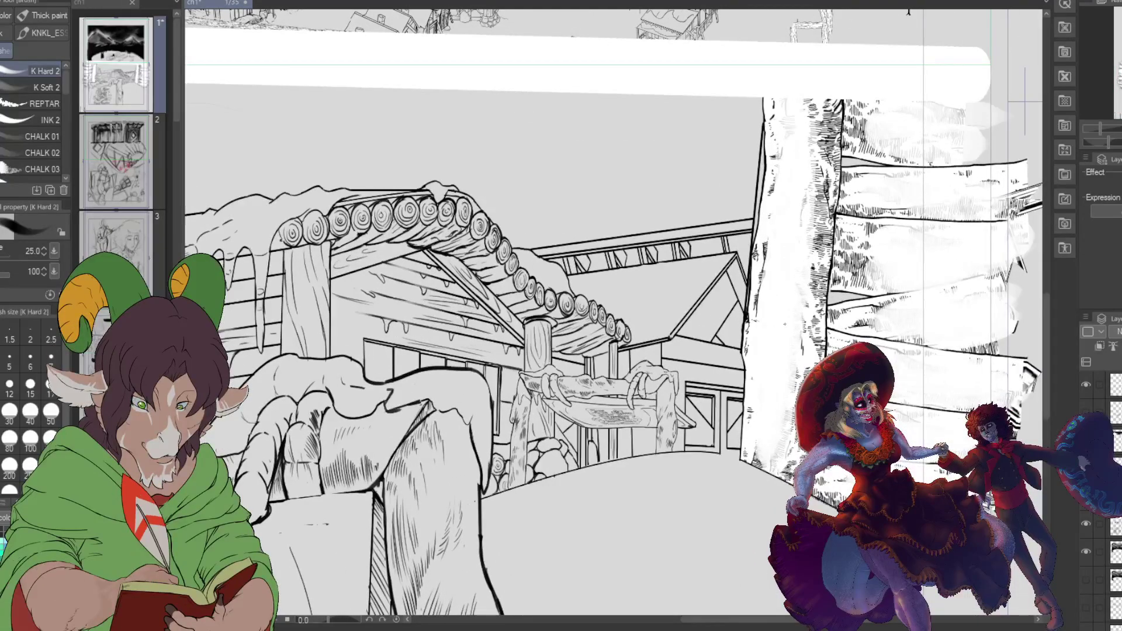
scroll(785, 324, "down", 1)
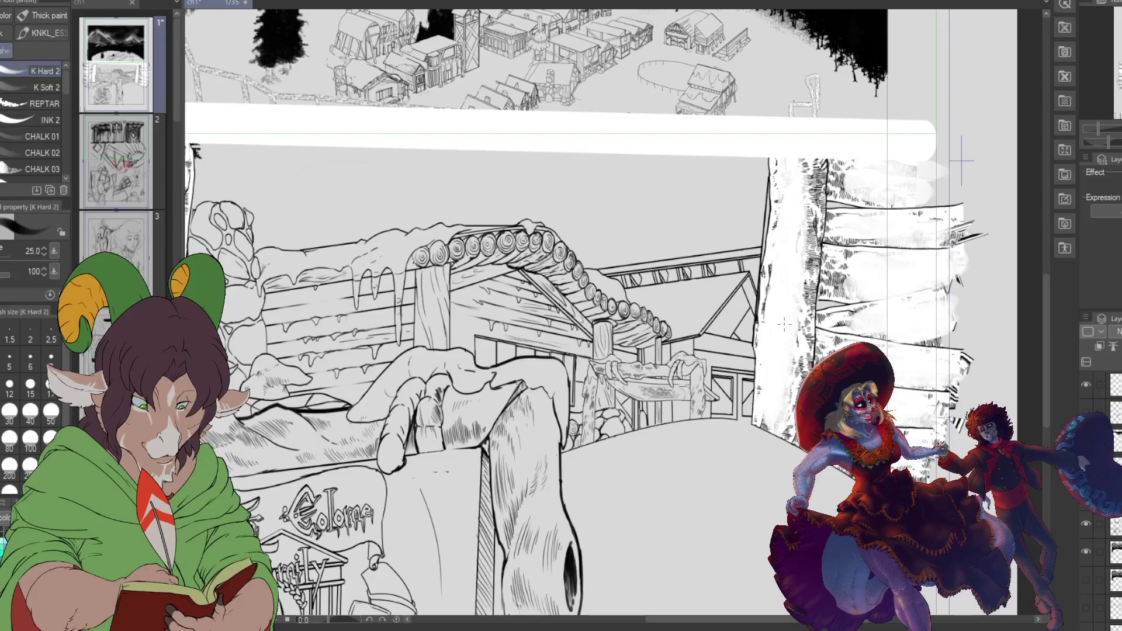
scroll(778, 319, "down", 1)
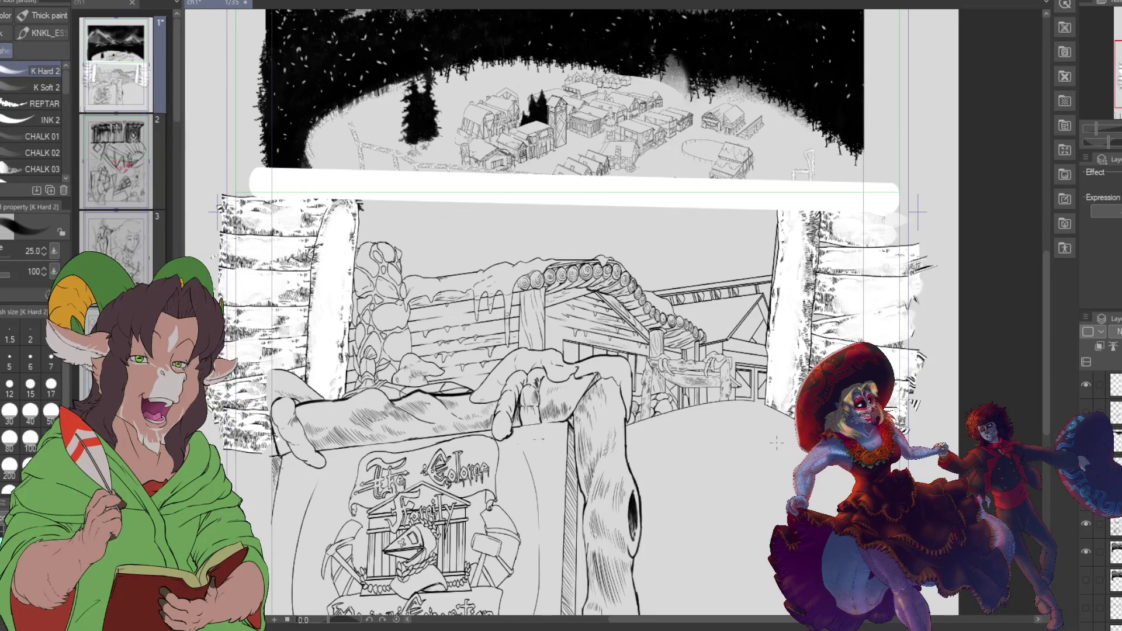
Step: Ink the brace and angled edge beside the background building's last post pair, and thin double rails linking the post pairs
scroll(732, 457, "up", 2)
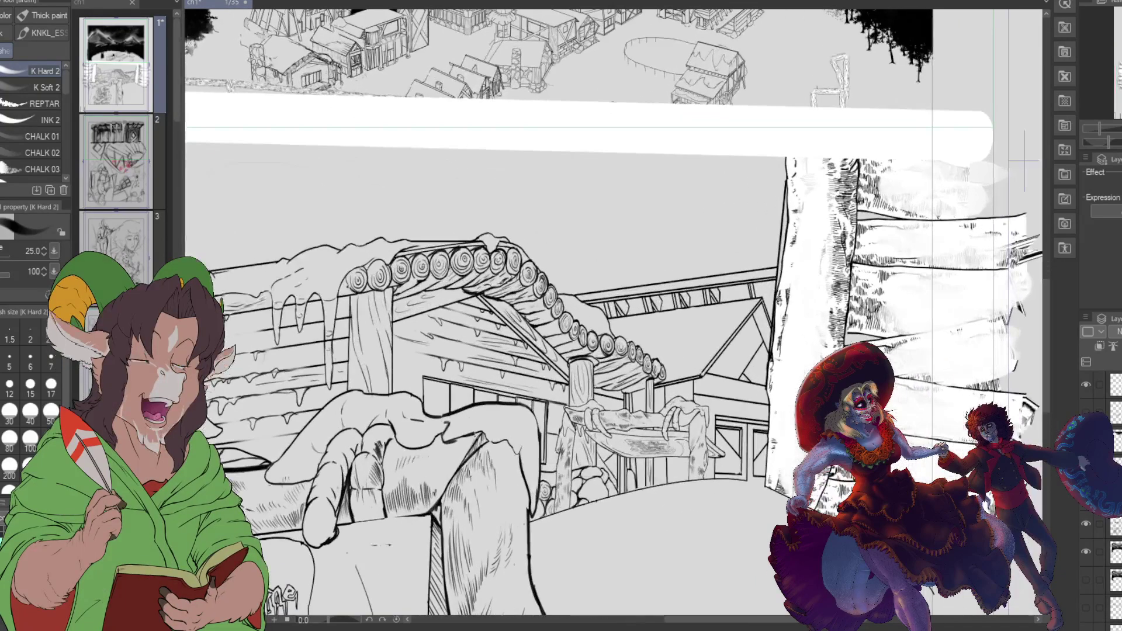
scroll(734, 322, "up", 3)
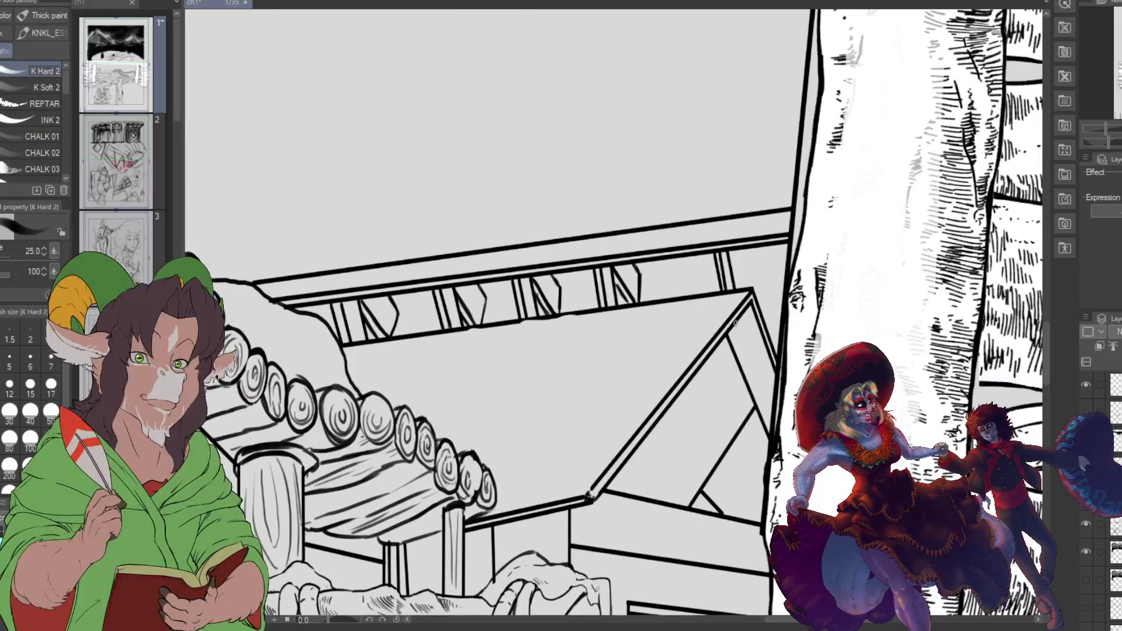
key("b")
key("e")
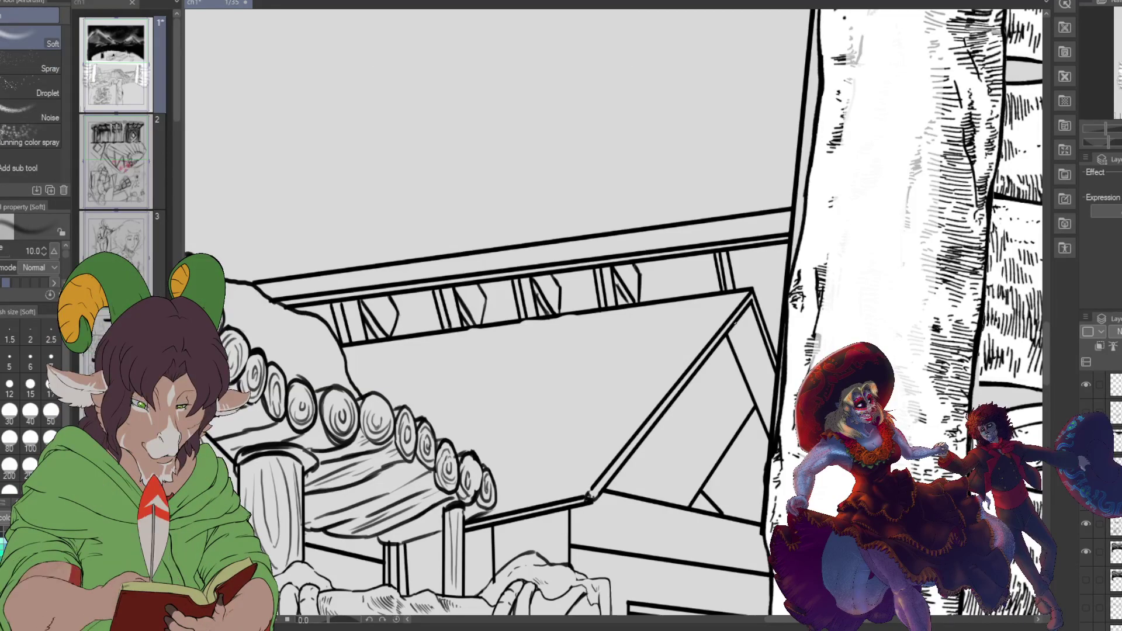
key("b")
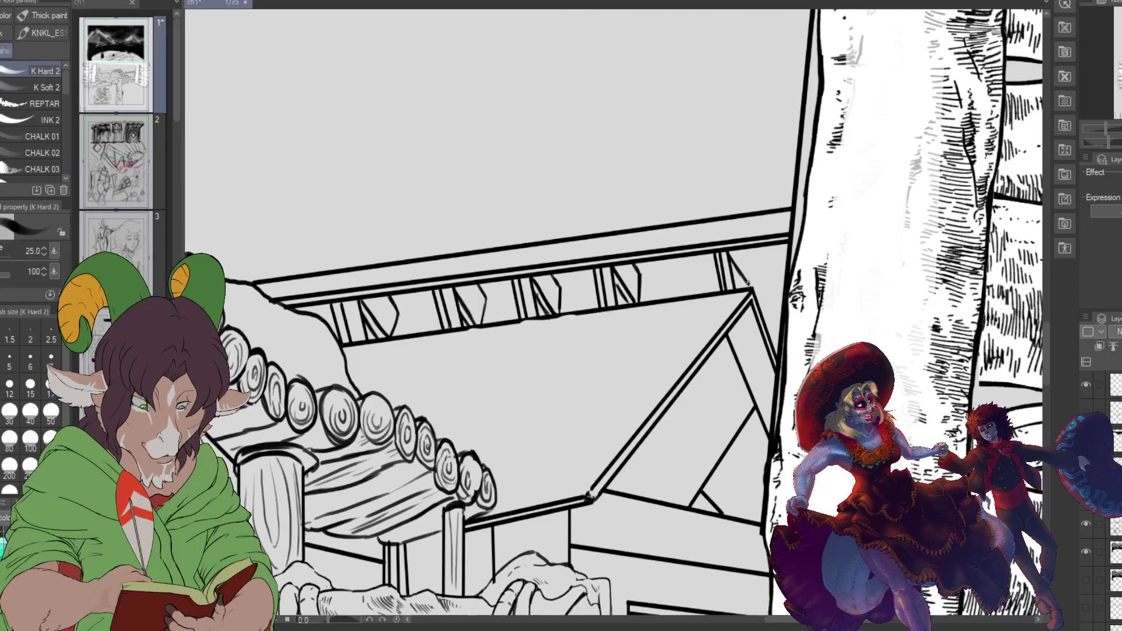
left_click_drag(751, 284, 763, 258)
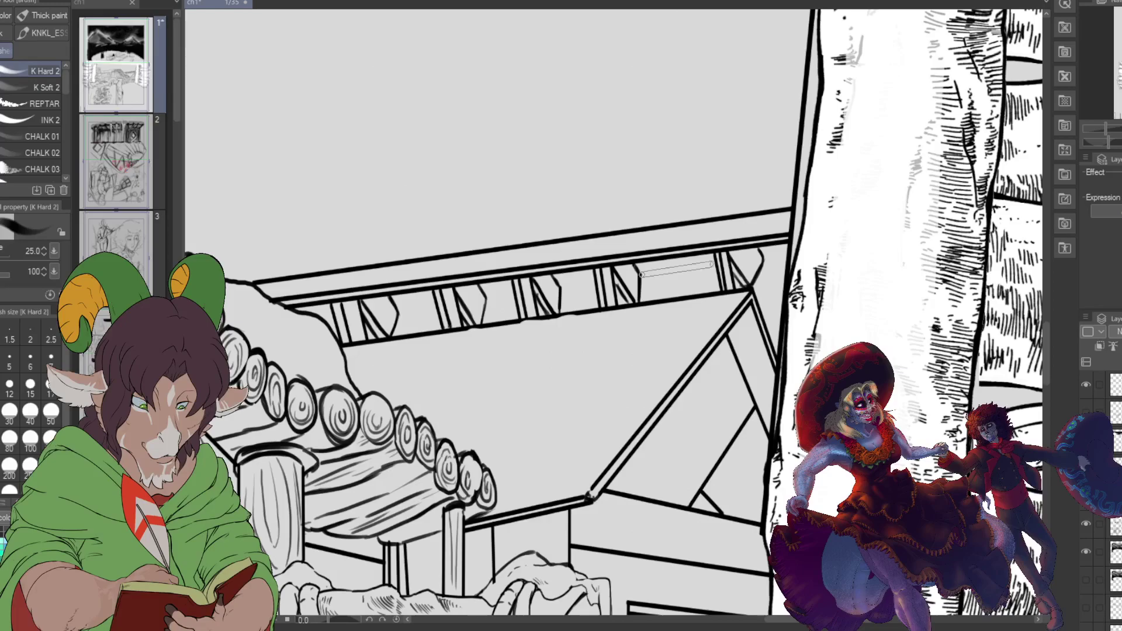
left_click_drag(560, 288, 596, 283)
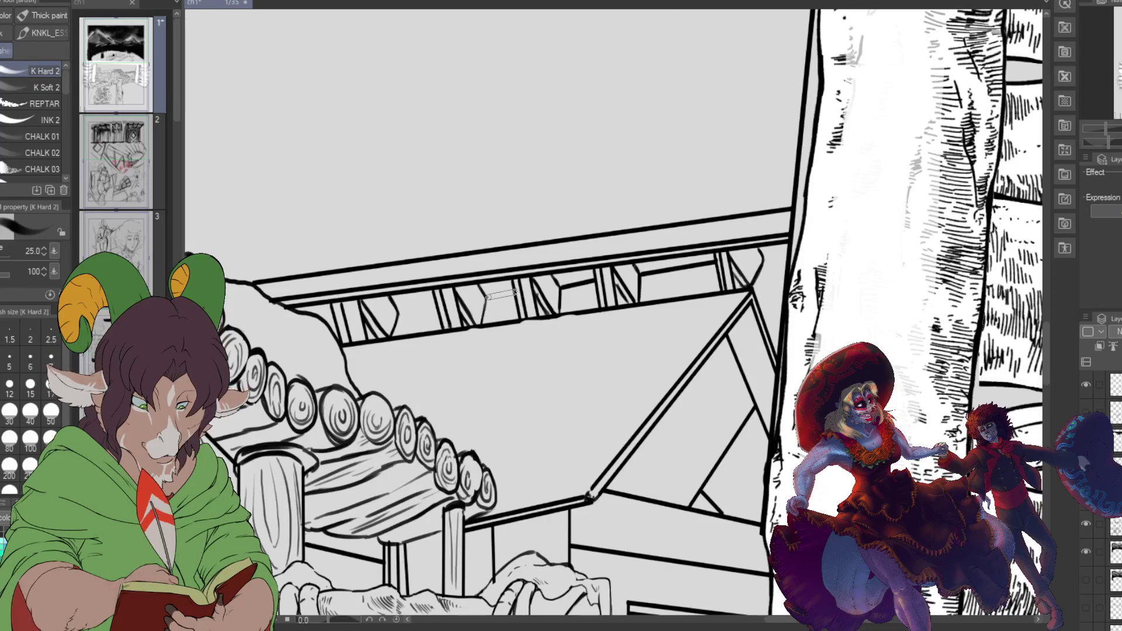
left_click_drag(435, 304, 397, 311)
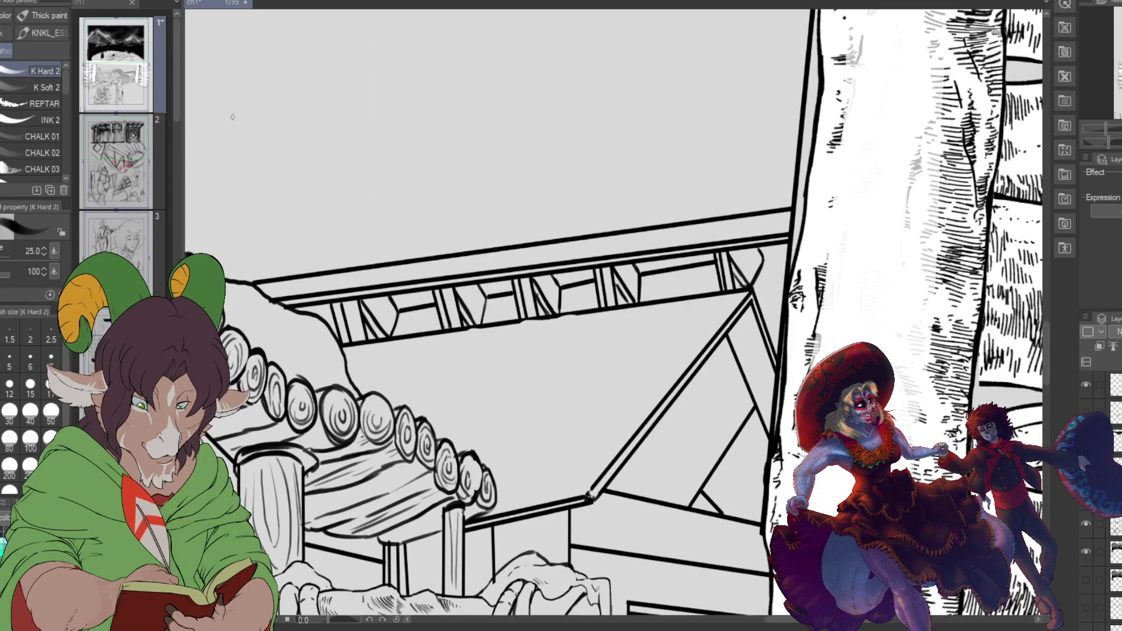
Step: Toggle the visibility of the layer holding the sign and village linework to compare the panel with and without it
scroll(232, 117, "down", 3)
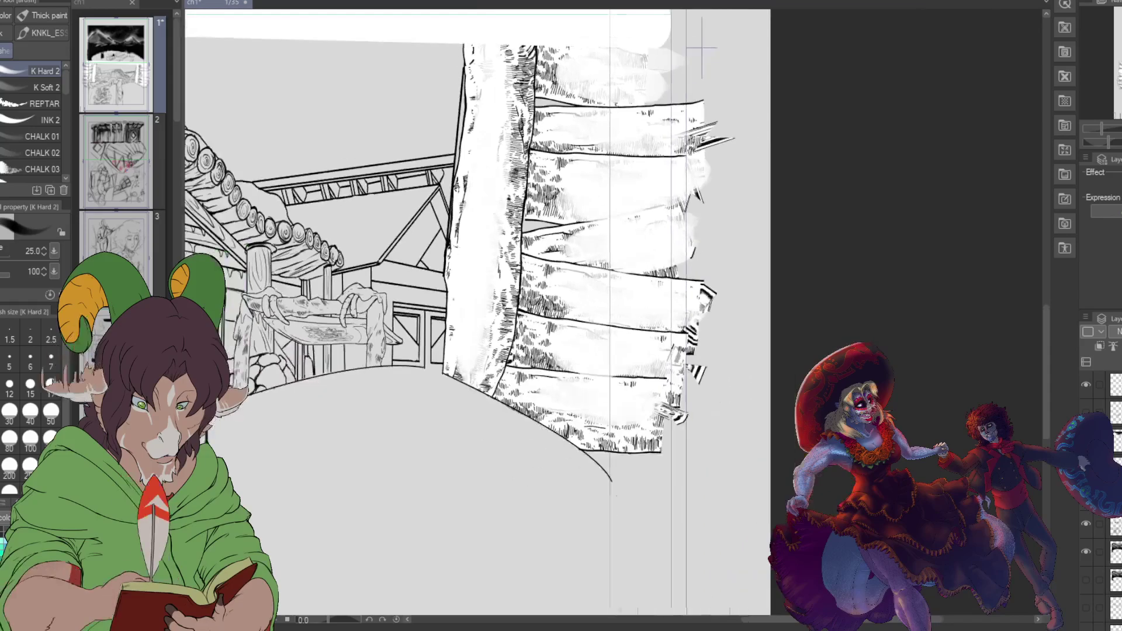
scroll(464, 188, "down", 3)
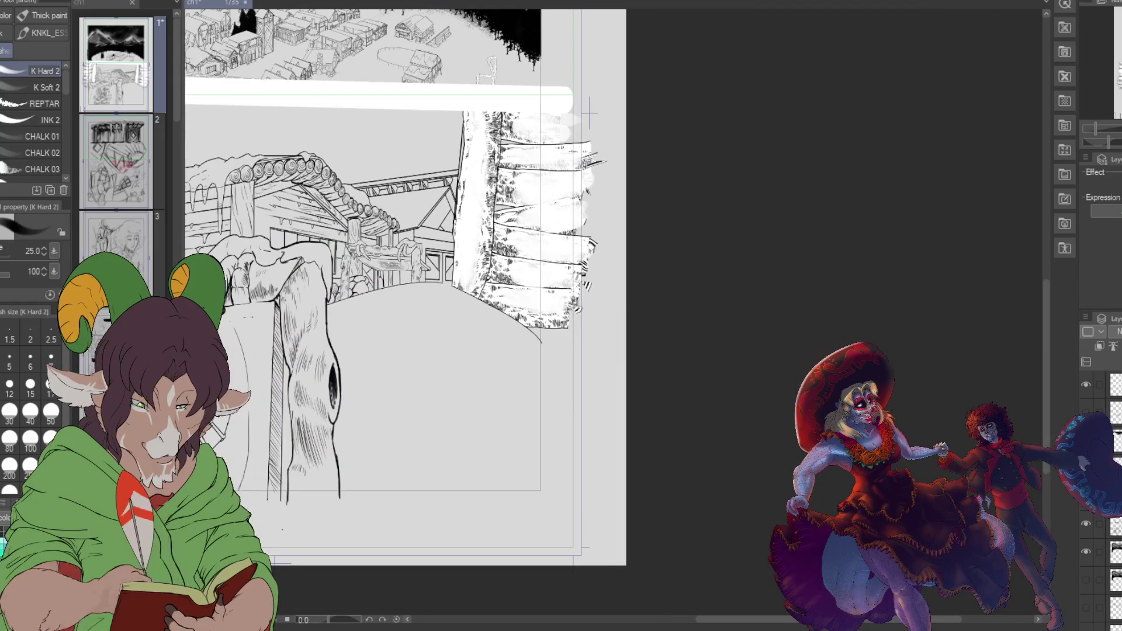
scroll(544, 280, "left", 5)
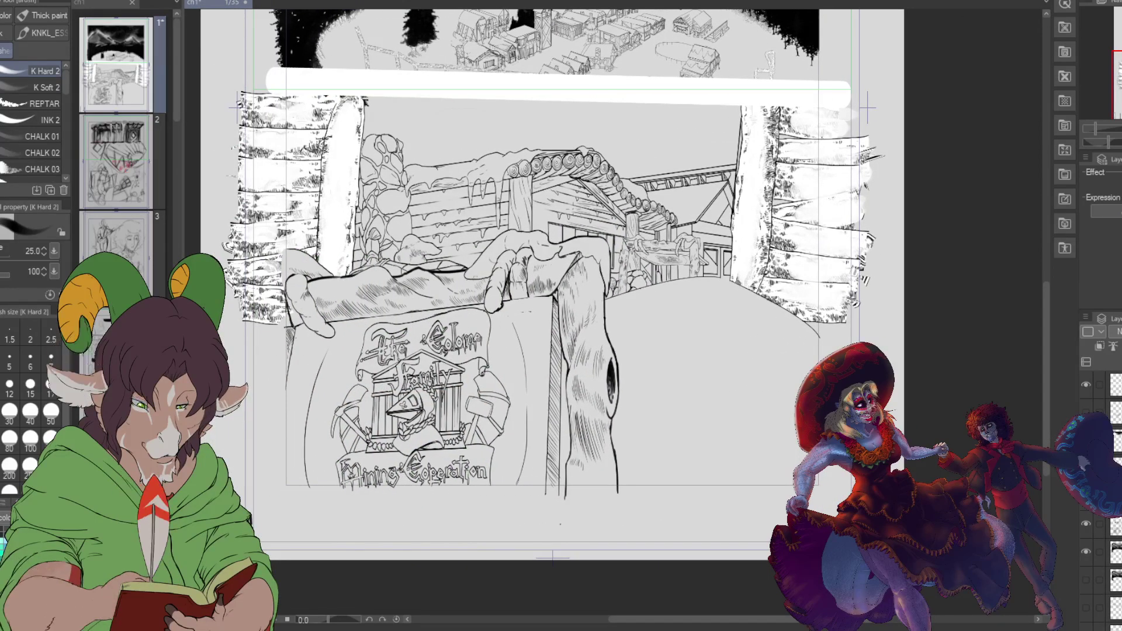
scroll(556, 261, "up", 2)
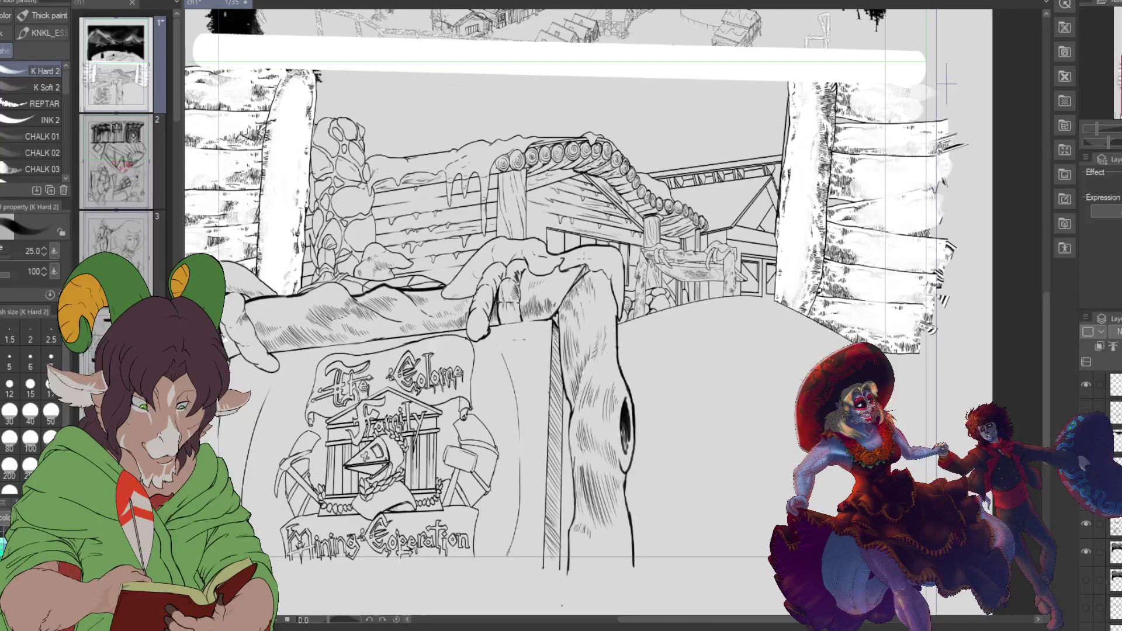
left_click(1086, 523)
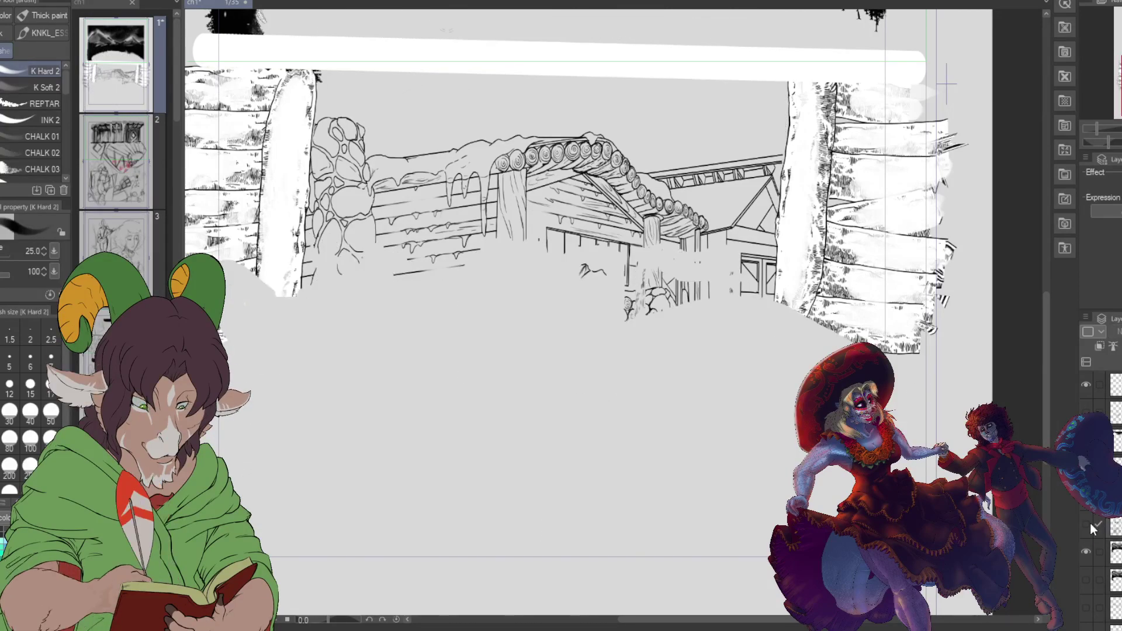
left_click(1089, 523)
left_click(1089, 524)
left_click(1088, 524)
left_click(1089, 523)
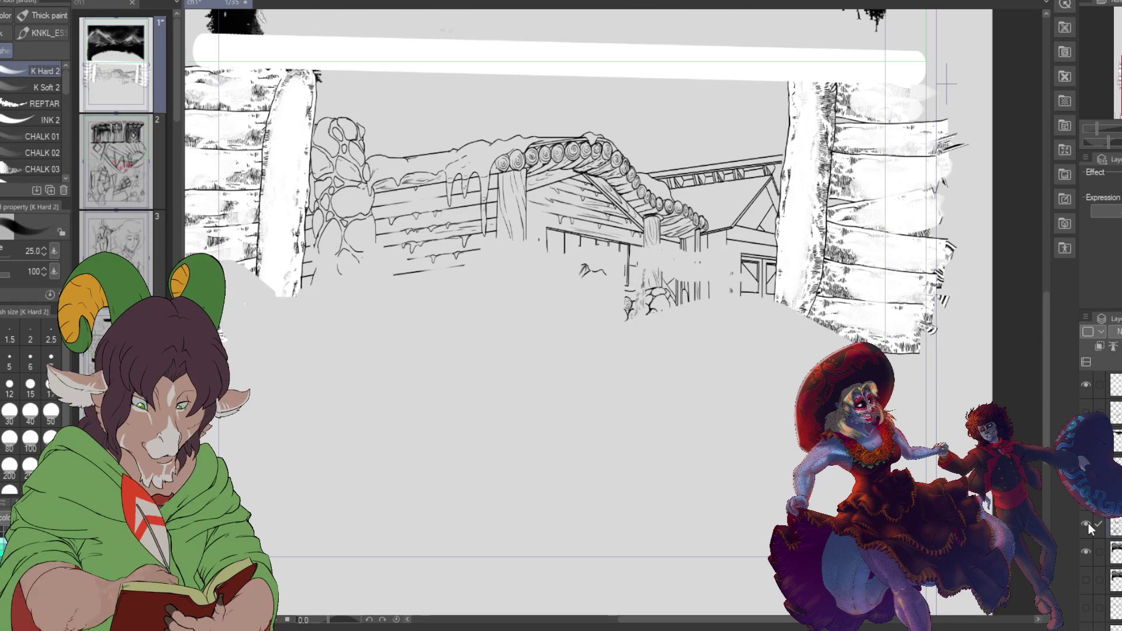
left_click(1089, 523)
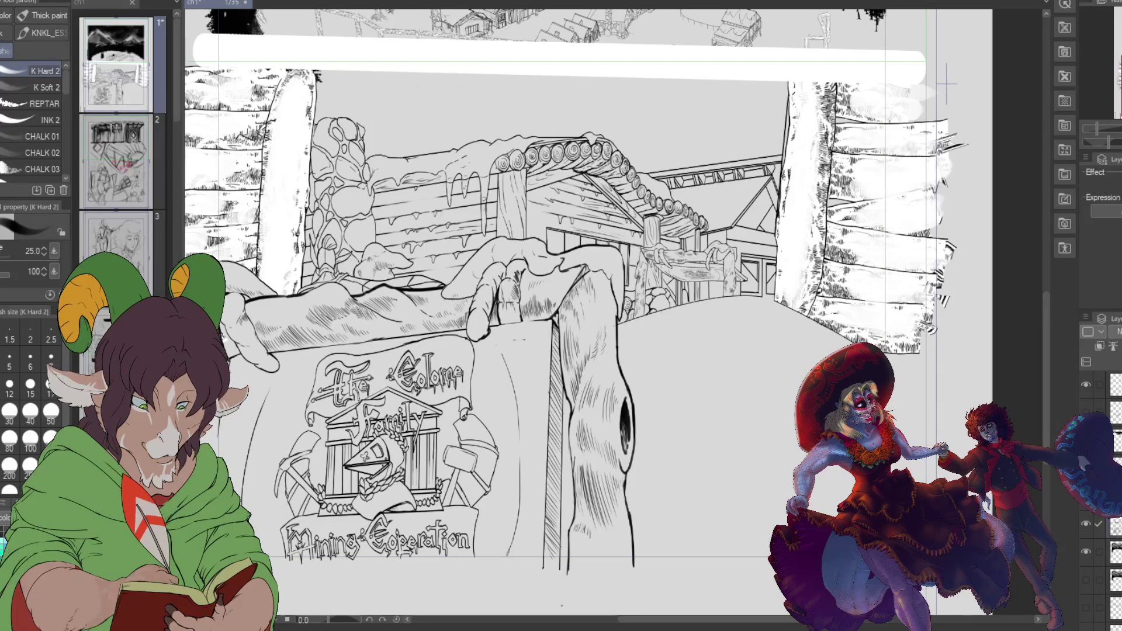
key("m")
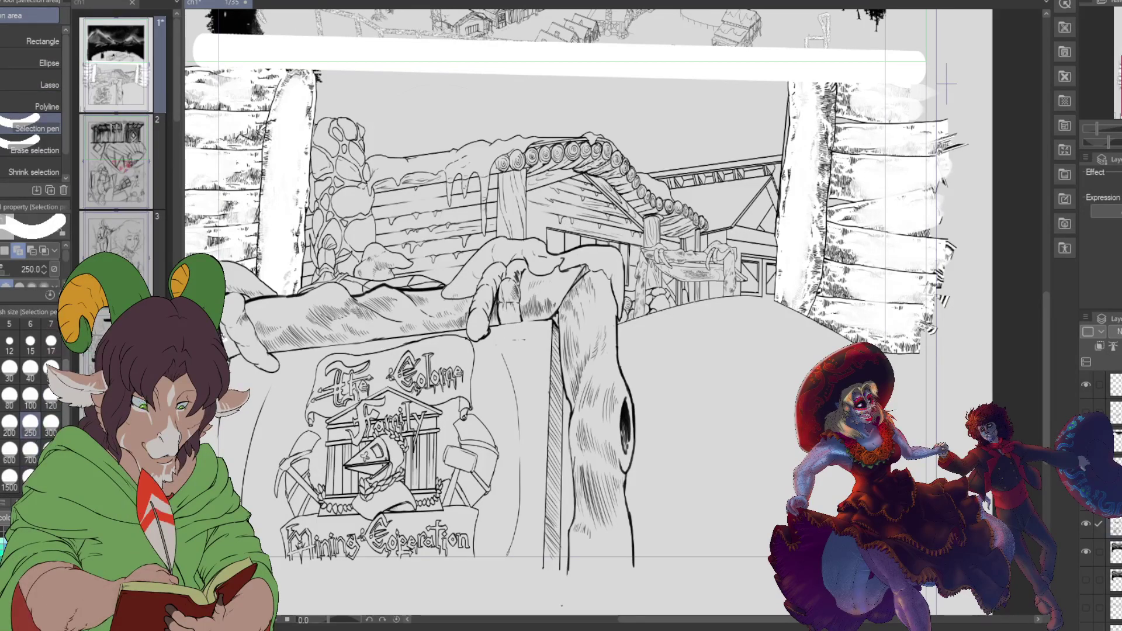
scroll(29, 409, "down", 1)
left_click(10, 450)
mouse_move(526, 166)
left_mouse_down()
mouse_move(529, 202)
mouse_move(485, 199)
mouse_move(524, 141)
mouse_move(558, 229)
mouse_move(567, 225)
mouse_move(551, 199)
mouse_move(566, 179)
mouse_move(608, 231)
mouse_move(585, 146)
mouse_move(643, 211)
mouse_move(614, 161)
mouse_move(657, 207)
mouse_move(652, 246)
mouse_move(631, 228)
mouse_move(647, 272)
mouse_move(640, 301)
mouse_move(674, 301)
mouse_move(673, 234)
mouse_move(684, 249)
mouse_move(690, 219)
mouse_move(652, 193)
mouse_move(668, 206)
mouse_move(659, 222)
mouse_move(693, 292)
left_mouse_up()
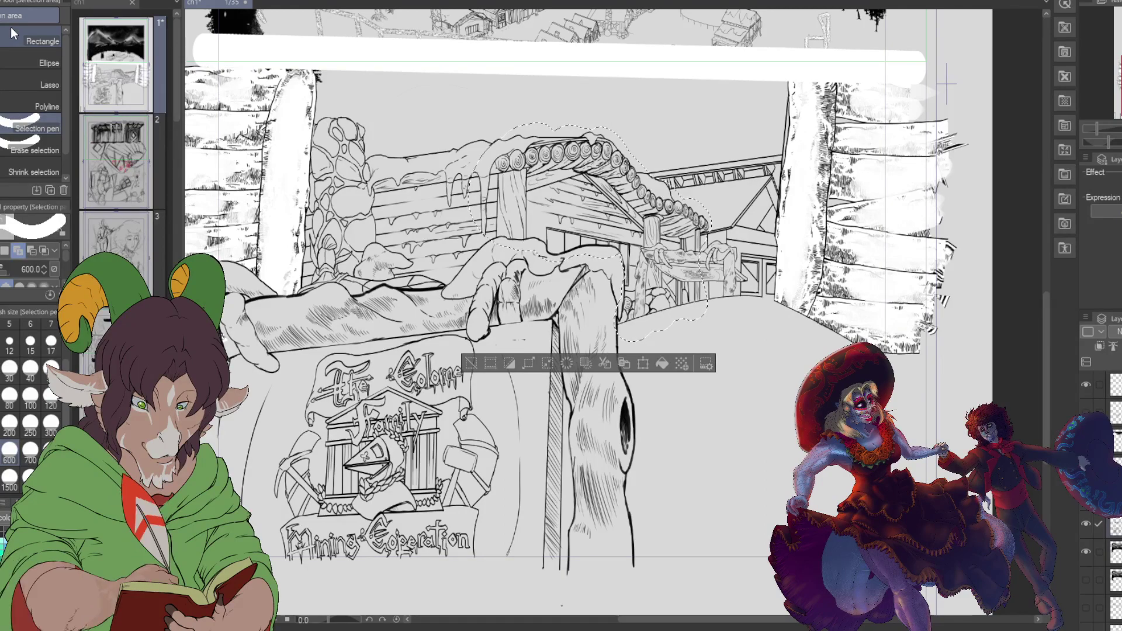
key("ctrl+d")
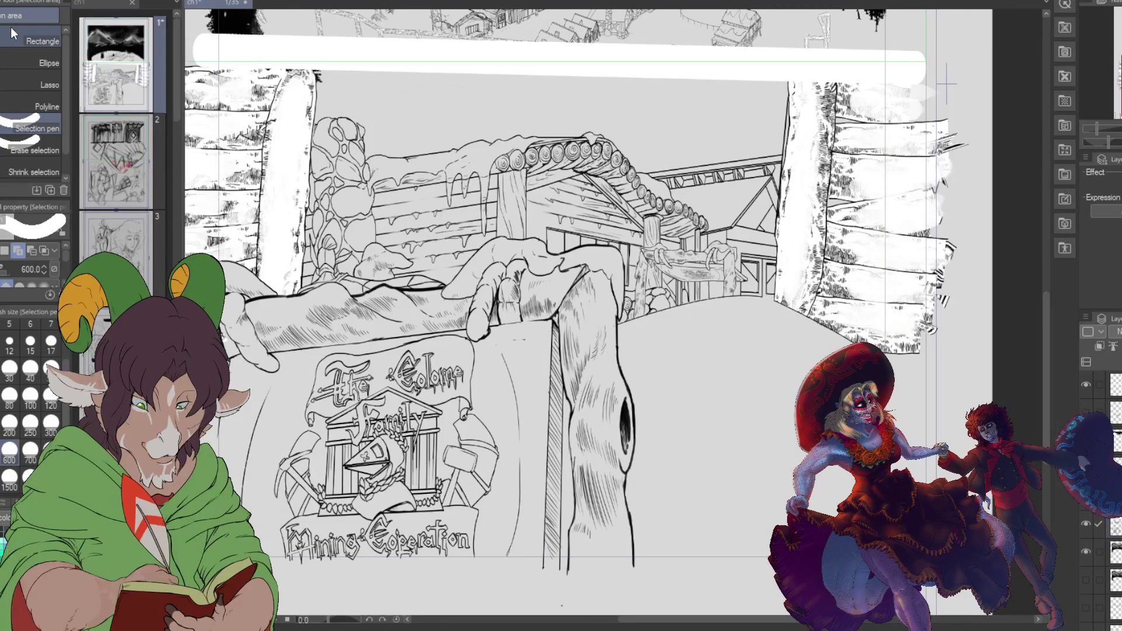
key("ctrl+e")
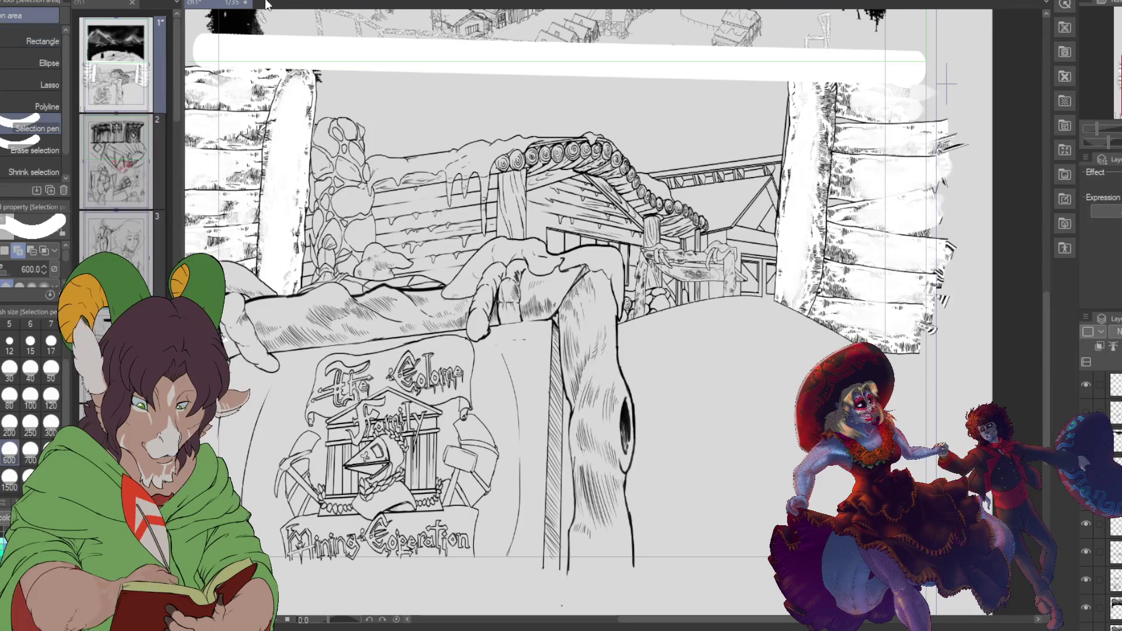
Step: Enlarge the copied cabin linework and position it in the panel's foreground, overlapping the sign's right post
key("ctrl+t")
left_click_drag(592, 232, 776, 512)
left_click_drag(655, 418, 453, 217)
left_click_drag(762, 423, 856, 466)
left_click_drag(768, 477, 759, 482)
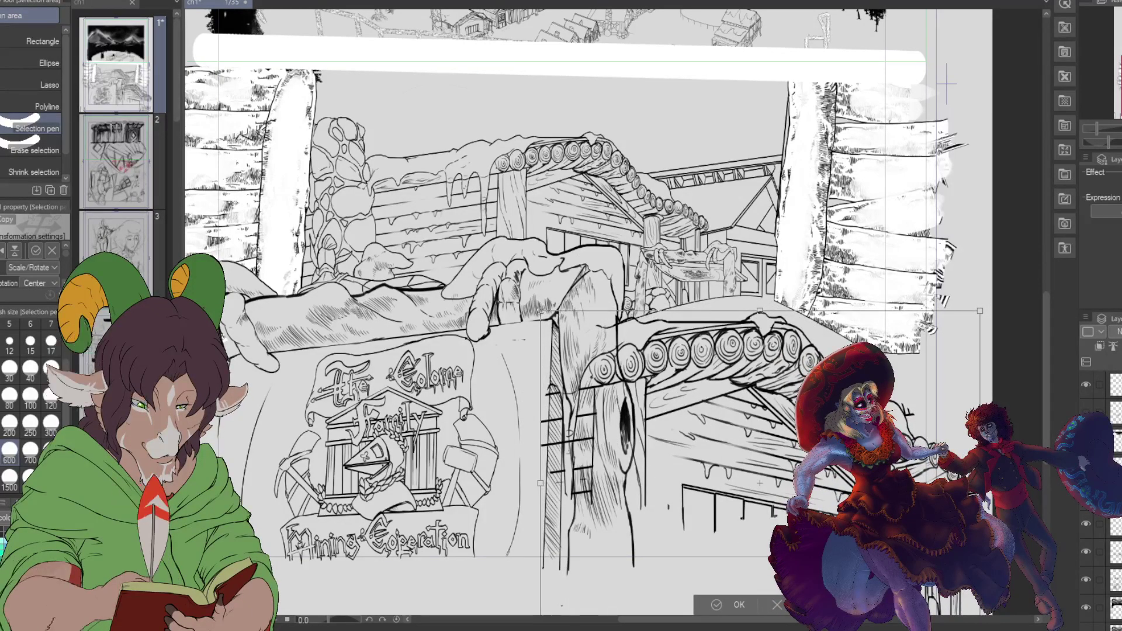
left_click_drag(760, 484, 758, 474)
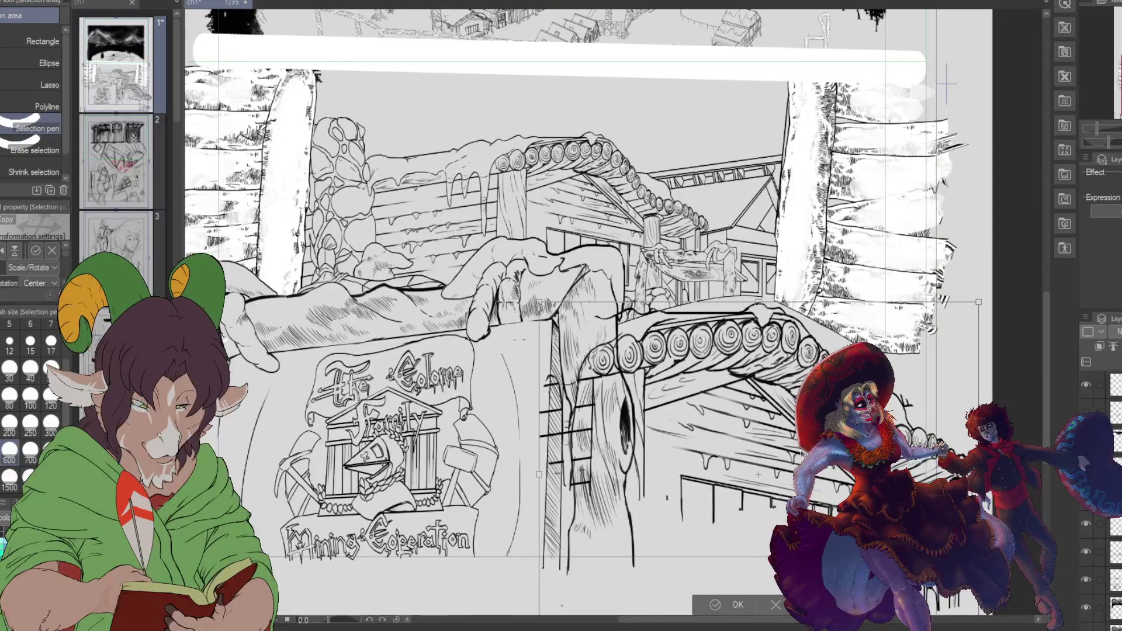
scroll(620, 315, "down", 3)
scroll(620, 315, "up", 2)
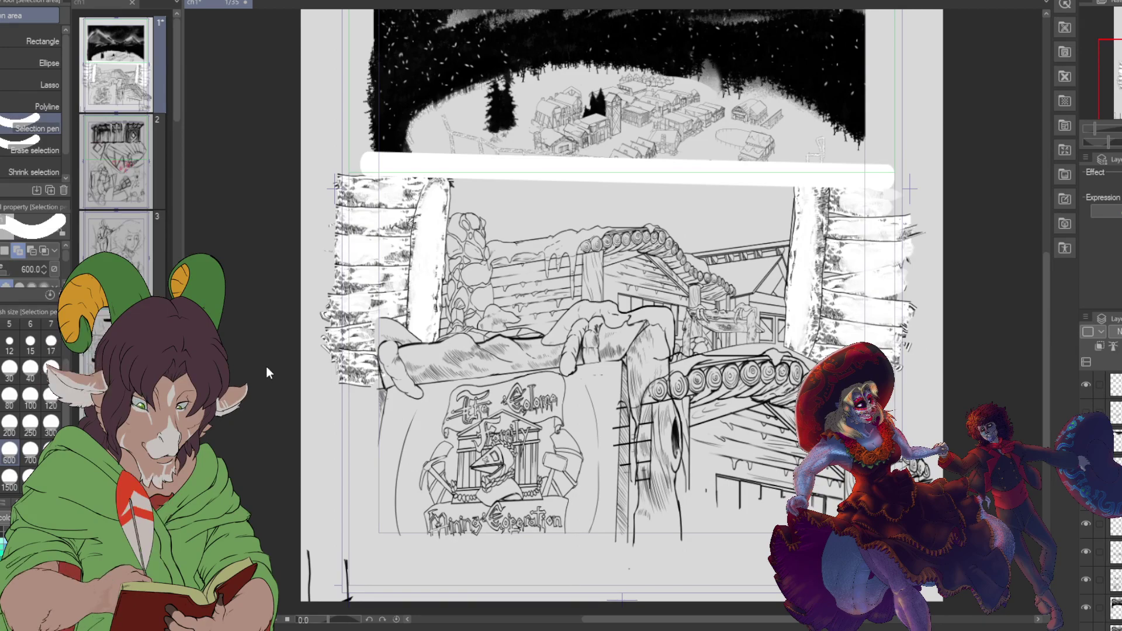
Step: Distort the enlarged cabin with Free Transform, pulling its corners outward to widen it and tilt its roofline behind the sign post
key("ctrl+t")
left_click_drag(771, 349, 759, 336)
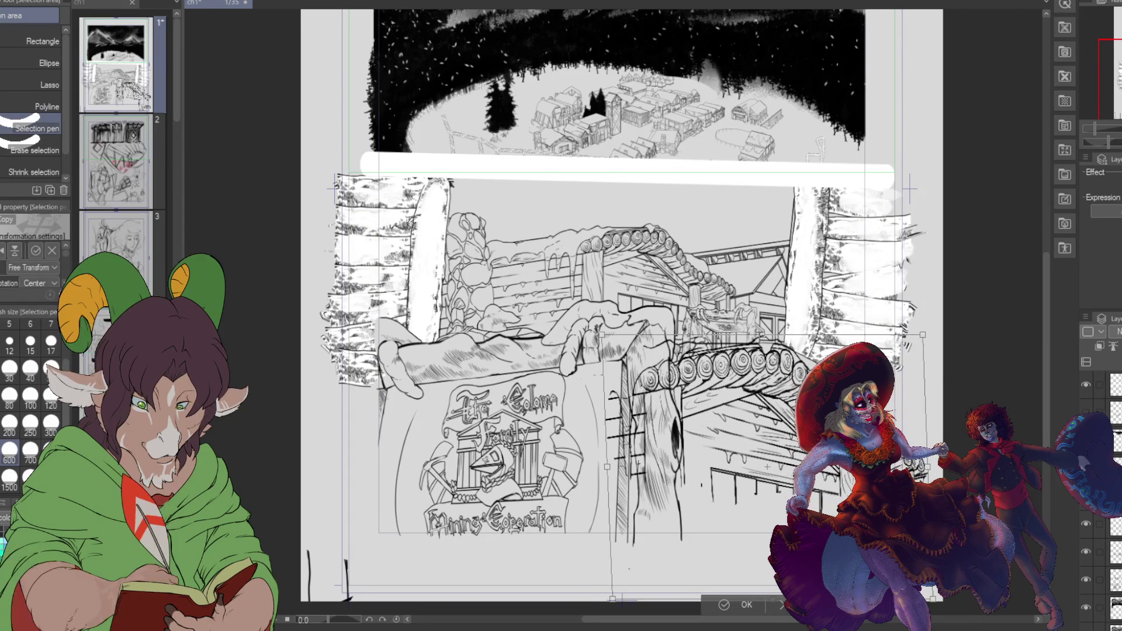
left_click_drag(923, 334, 976, 334)
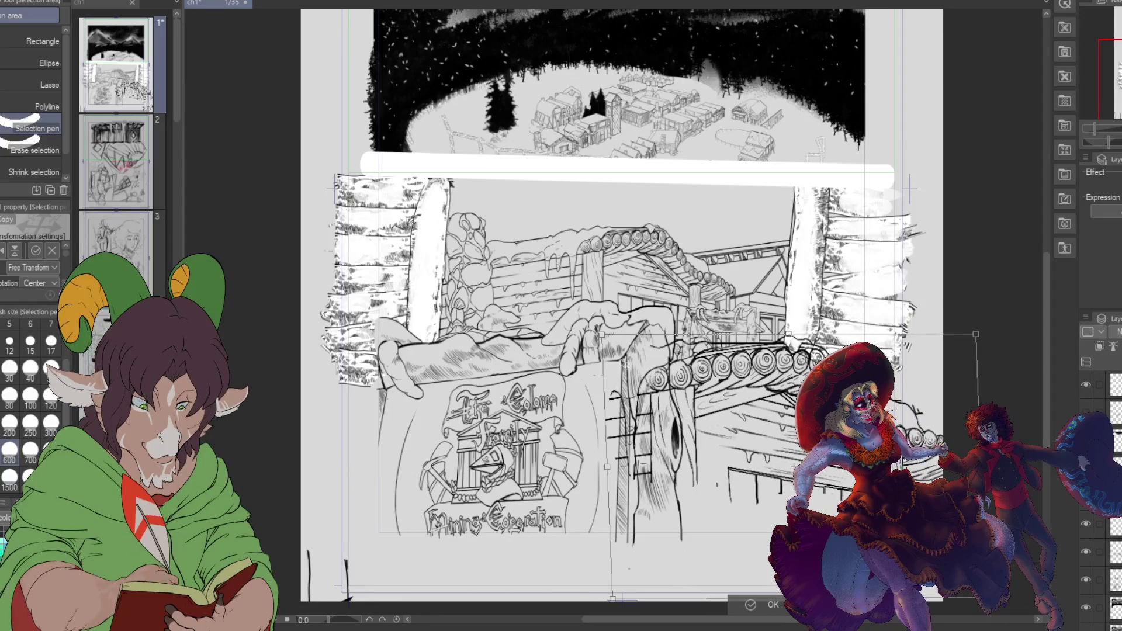
left_click_drag(604, 339, 554, 336)
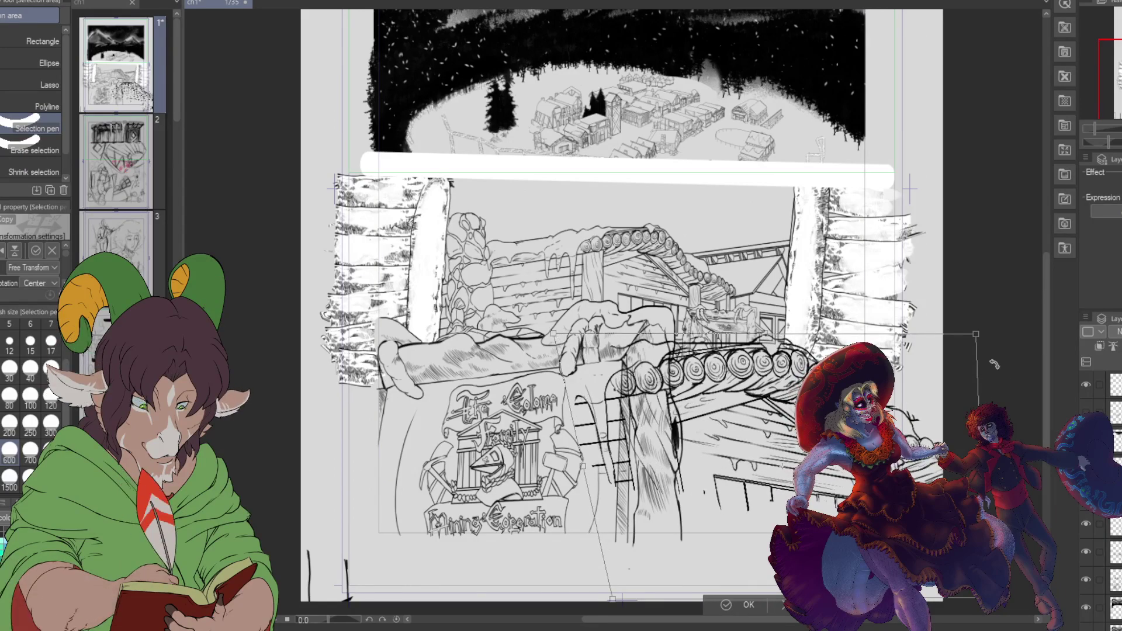
left_click_drag(977, 336, 1011, 308)
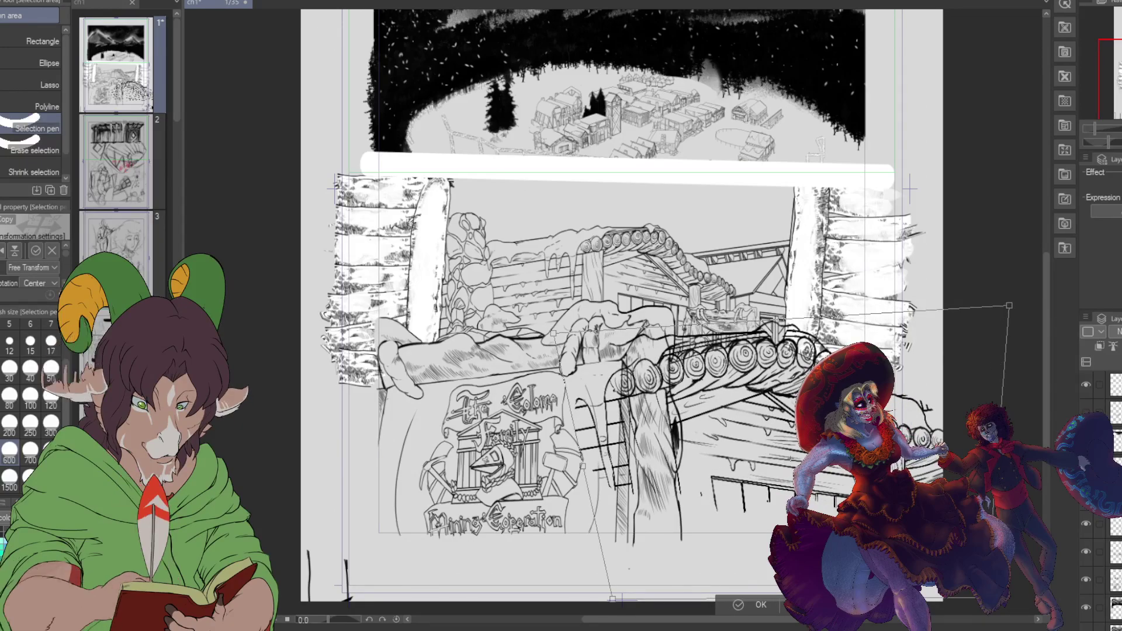
mouse_move(1017, 605)
left_mouse_down()
mouse_move(1029, 616)
mouse_move(1015, 612)
left_mouse_up()
left_click_drag(610, 602, 589, 599)
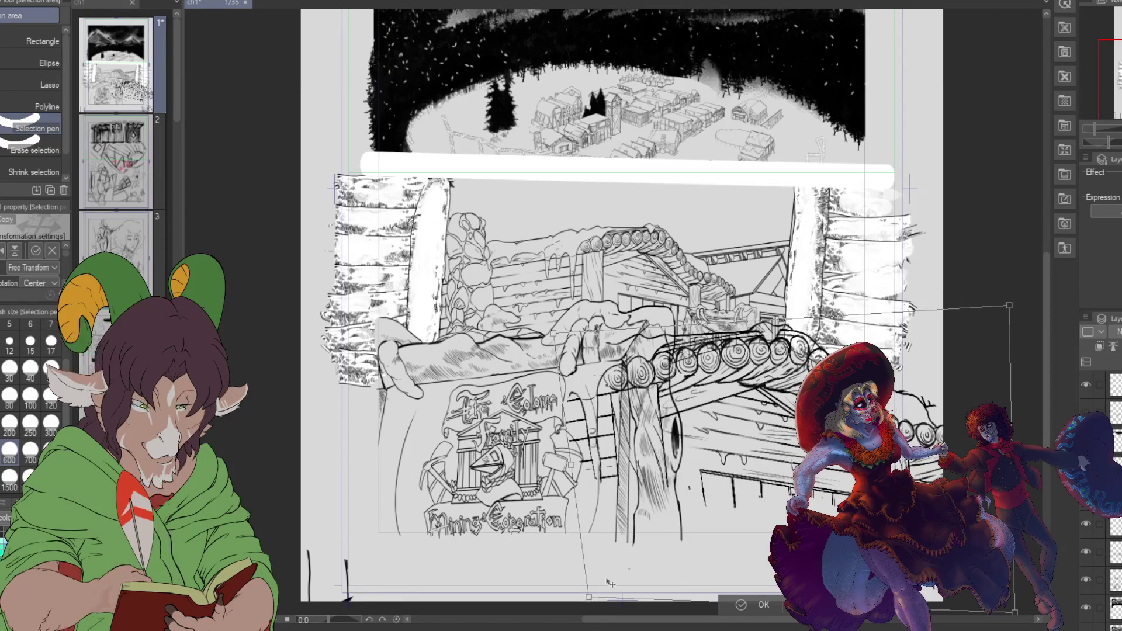
left_click_drag(597, 600, 567, 599)
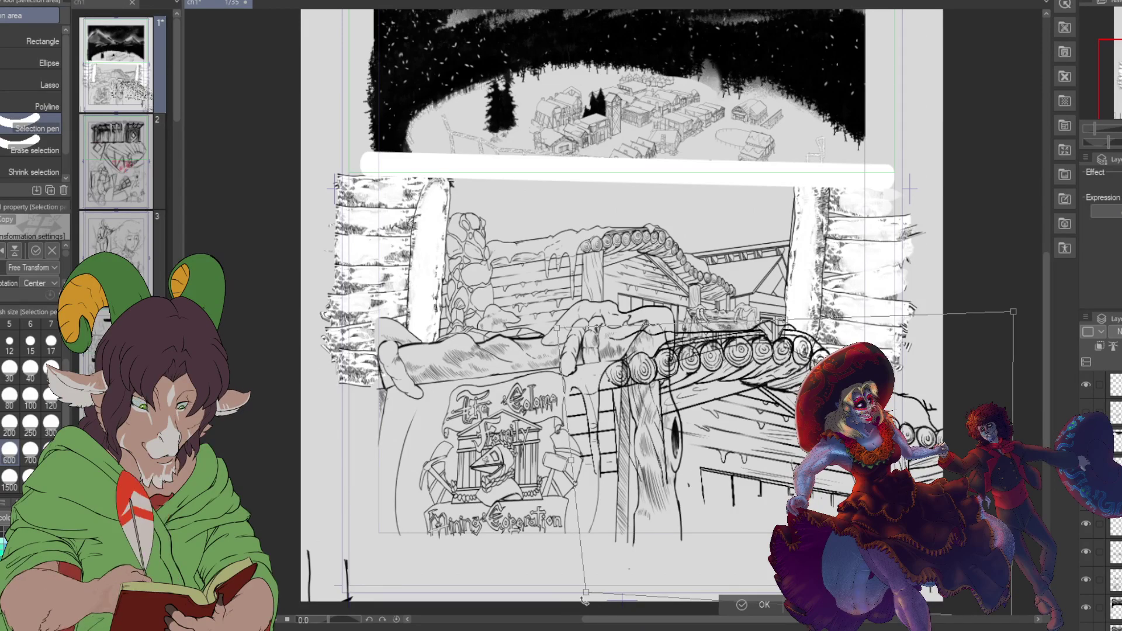
left_click_drag(585, 599, 555, 595)
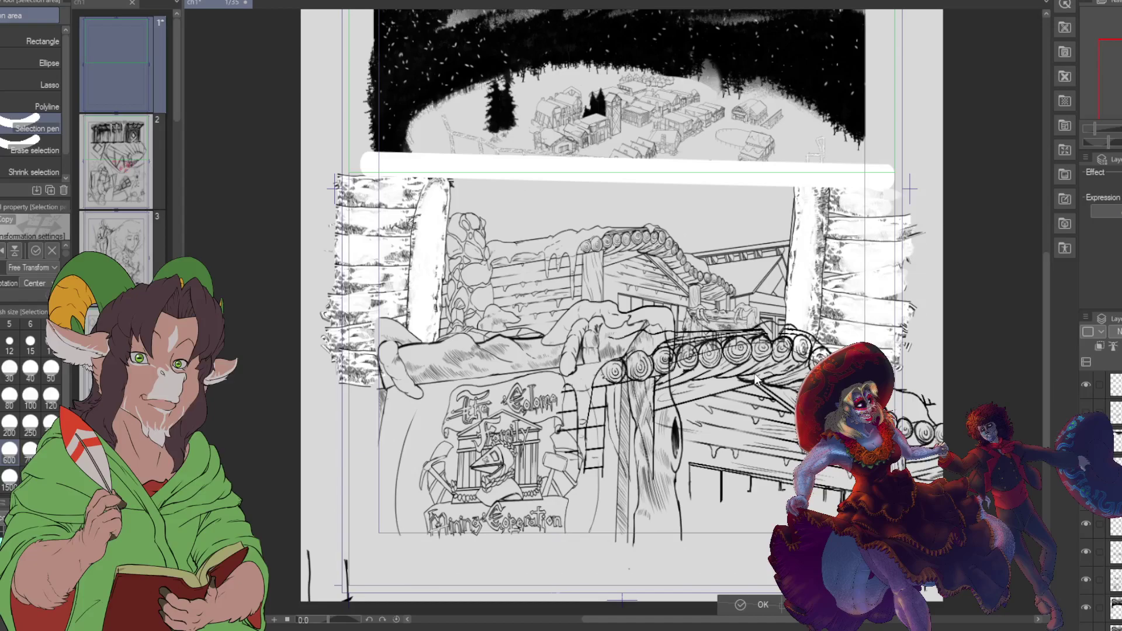
key("Return")
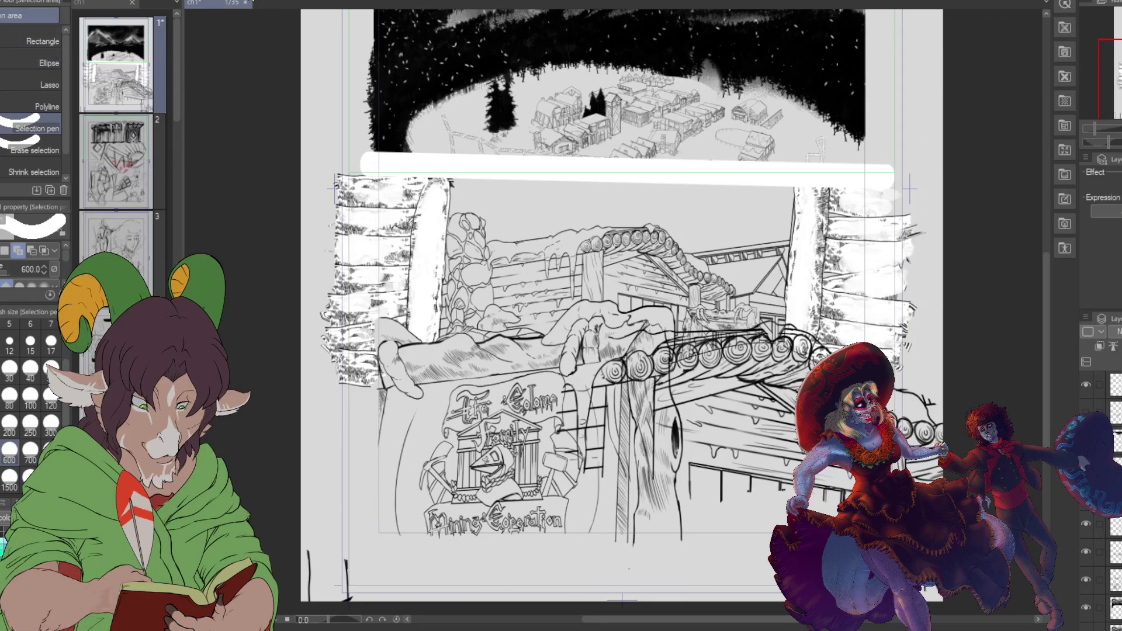
Step: Shift the distorted foreground cabin slightly downward in the panel and apply the transformation
key("ctrl+t")
left_click_drag(701, 363, 701, 370)
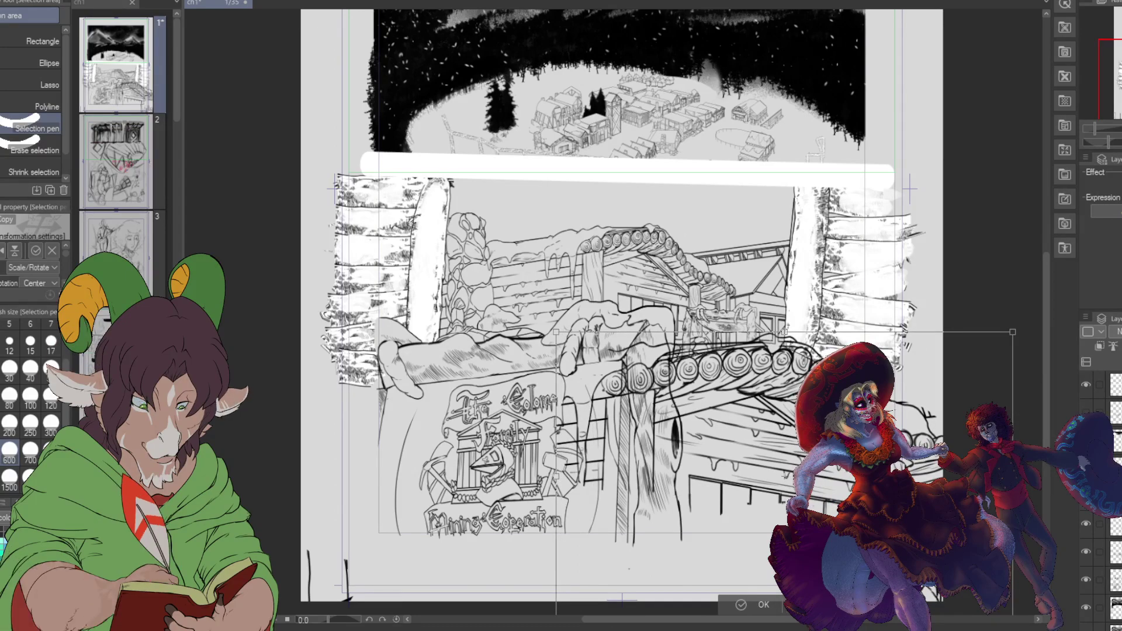
left_click(764, 607)
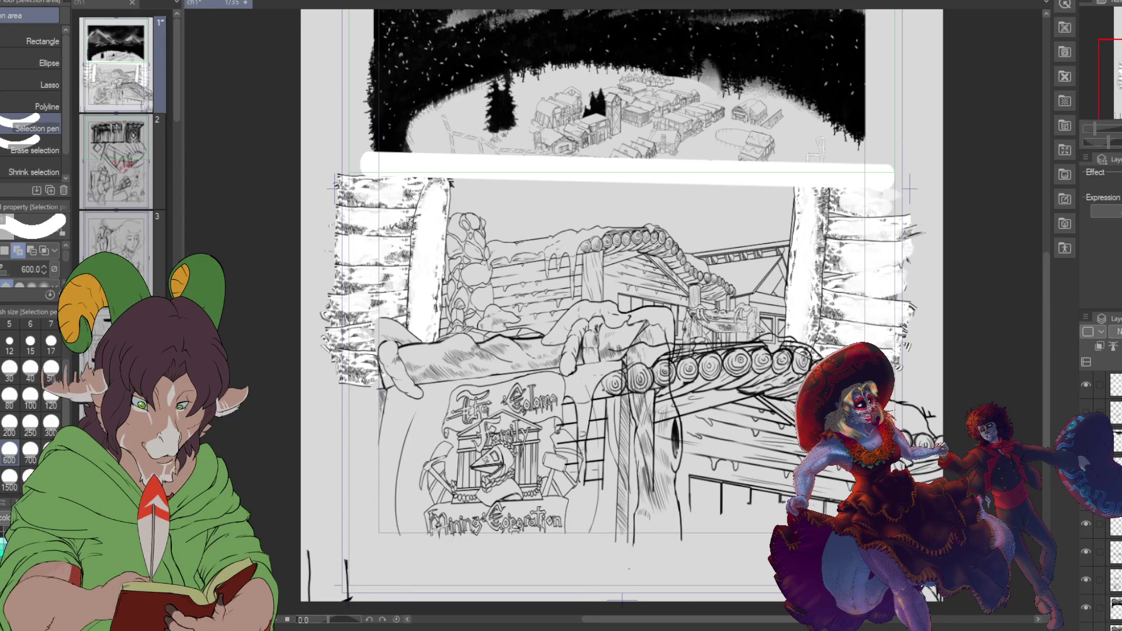
Step: Toggle the visibility of several linework layers one by one to identify their contents, then select the layer above the sign linework
left_click(1085, 524)
left_click(1083, 529)
left_click(1087, 551)
left_click(1088, 550)
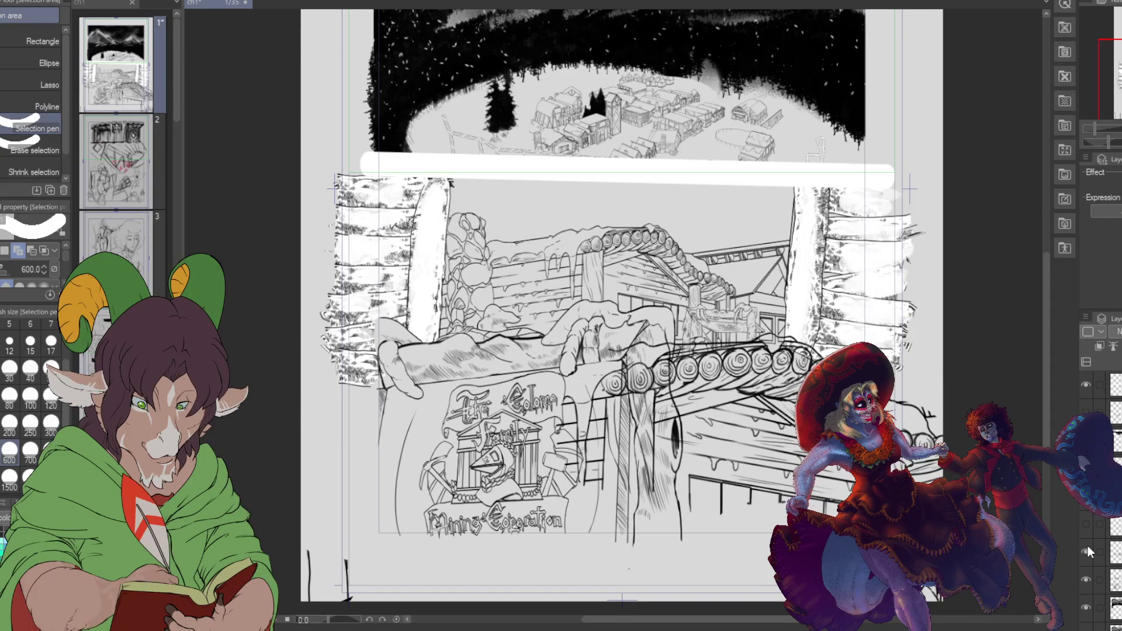
left_click(1087, 548)
left_click(1088, 550)
left_click(1084, 578)
left_click(1084, 578)
left_click(1088, 521)
left_click(1089, 522)
left_click(1089, 521)
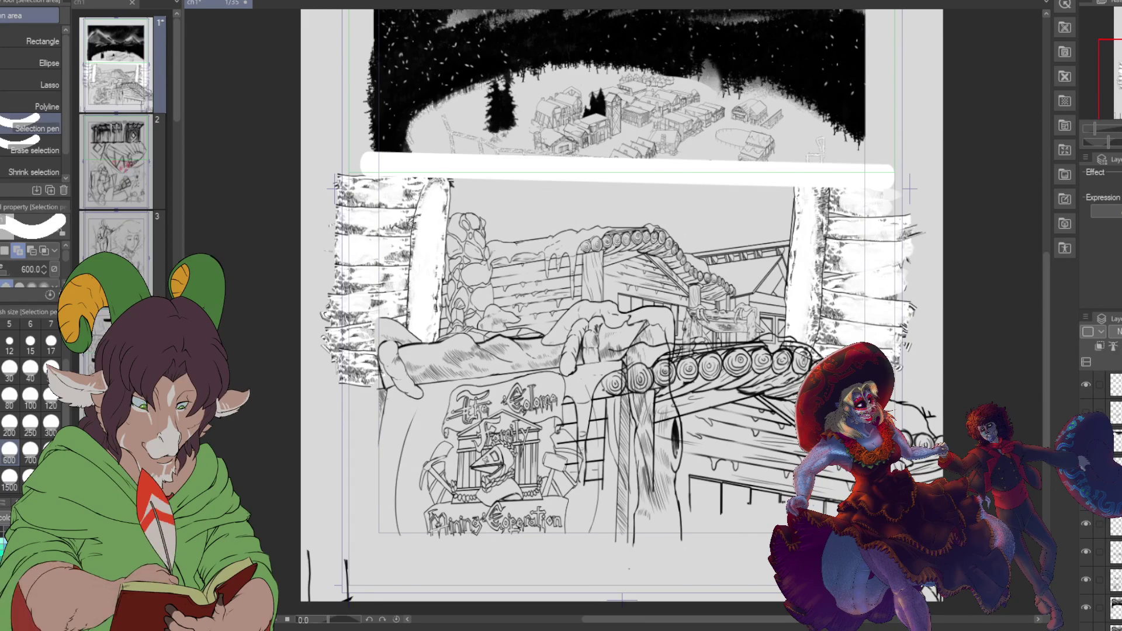
left_click(1113, 525)
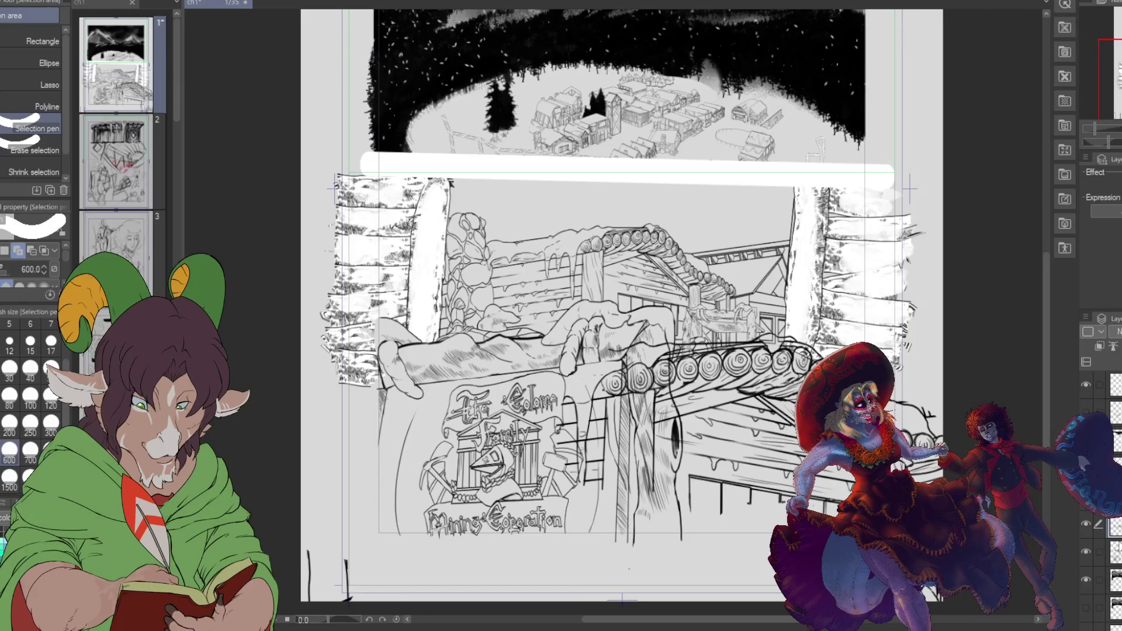
Step: Hide and show the sign and village linework layer to compare it with the enlarged cabin alone
left_click(1087, 556)
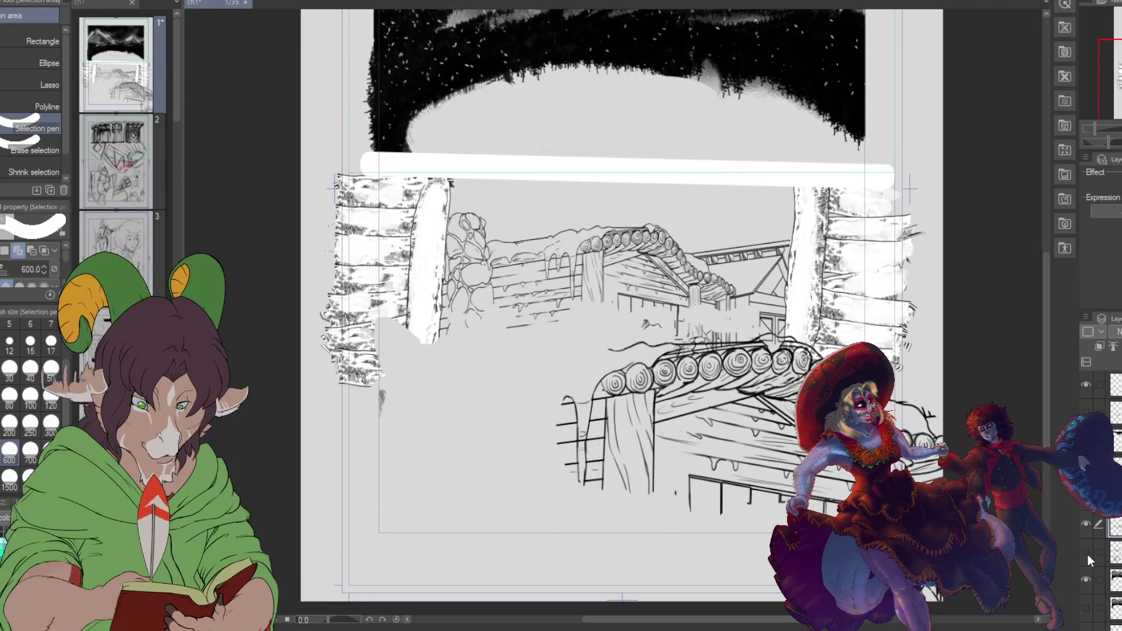
left_click(1088, 556)
left_click(1087, 553)
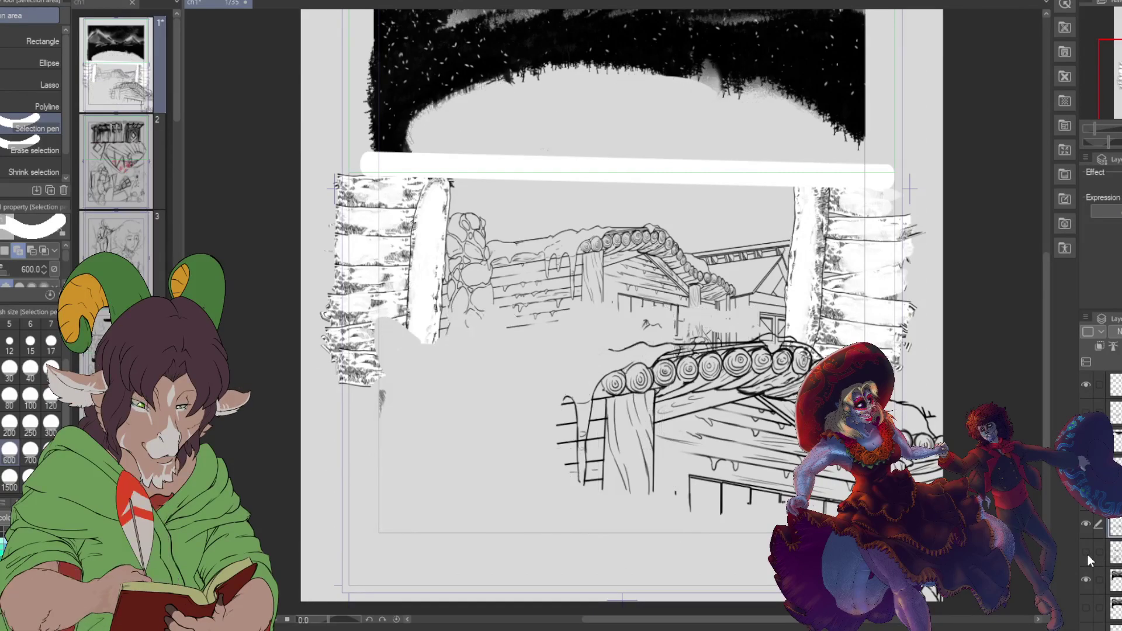
left_click(1087, 554)
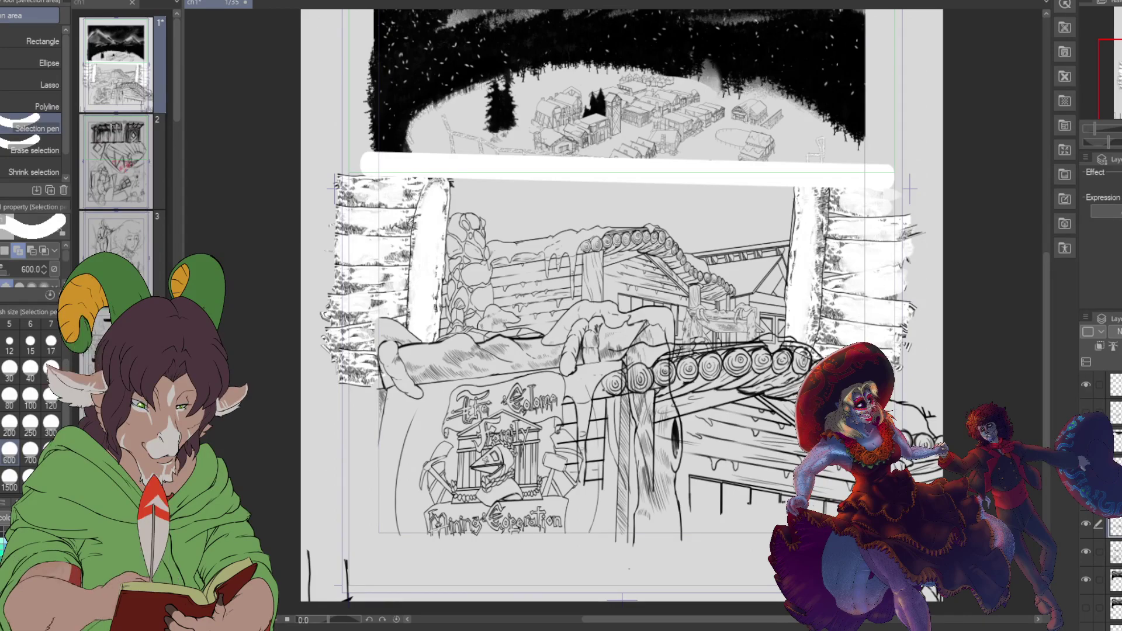
Step: Erase the enlarged cabin's roof logs and post where they overlap the sign's right post, using the Hard eraser at size 250
scroll(711, 316, "up", 3)
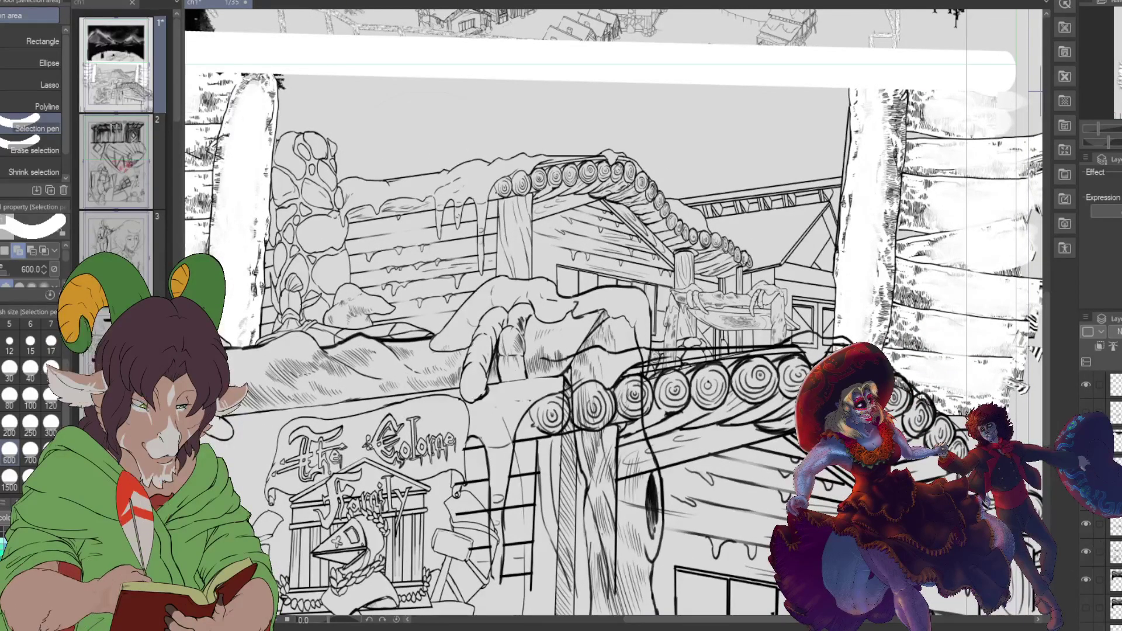
left_click(1113, 524)
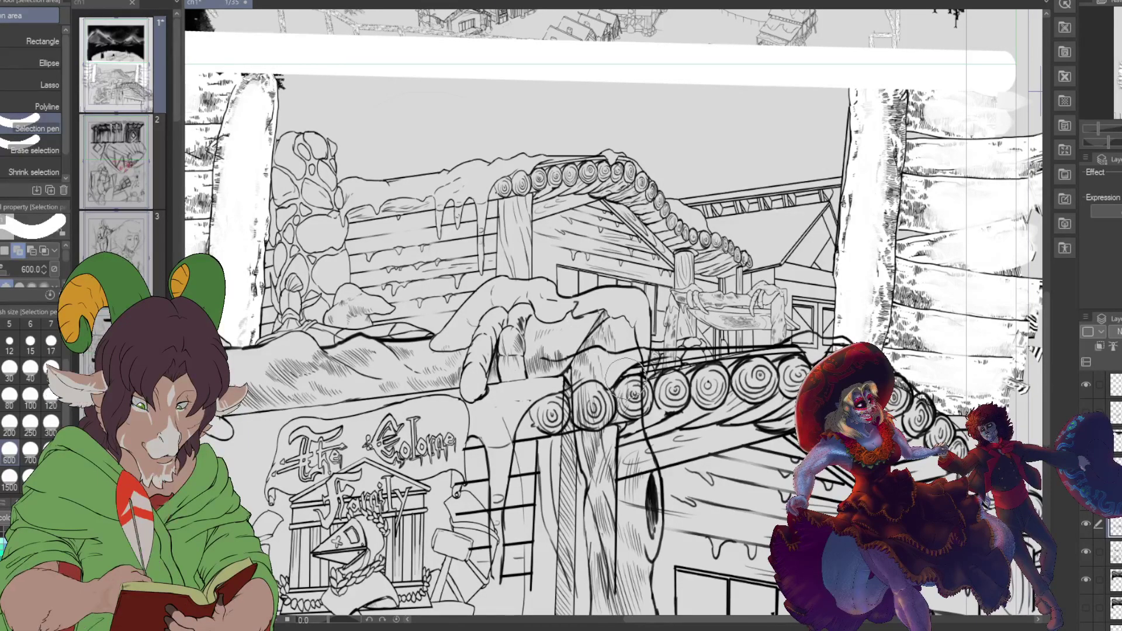
key("e")
left_click(31, 422)
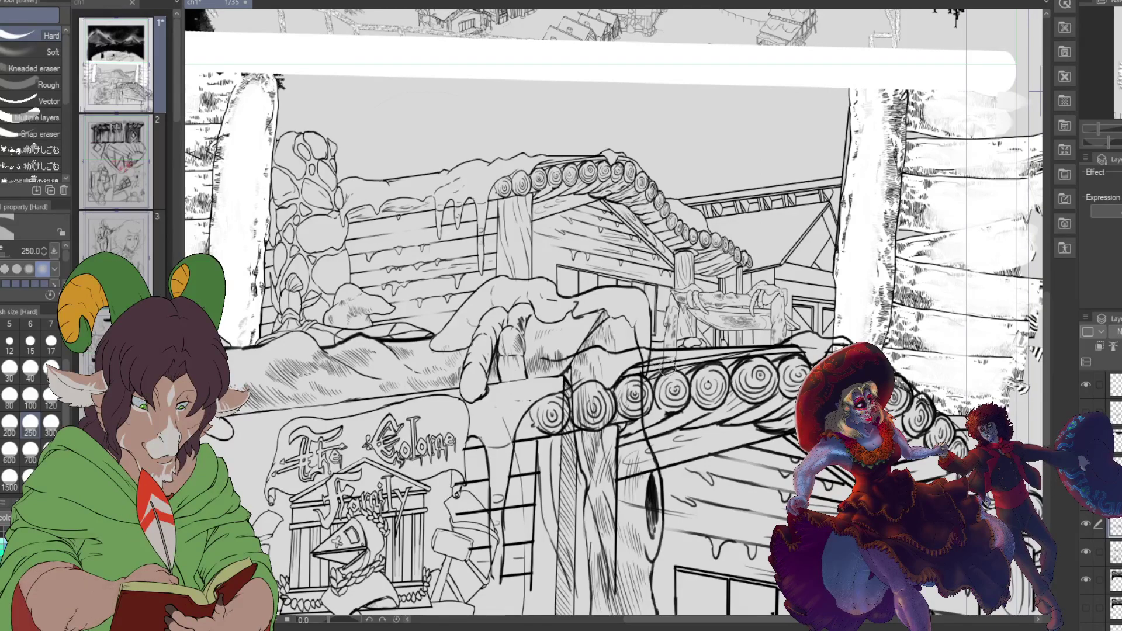
left_click(1115, 552)
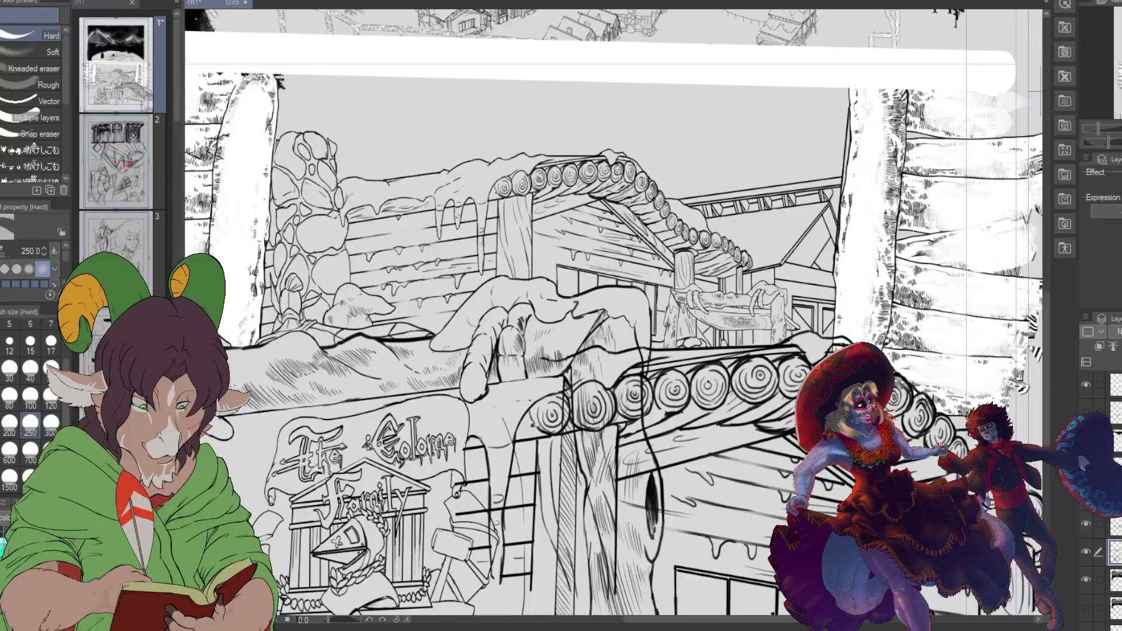
key("ctrl+z")
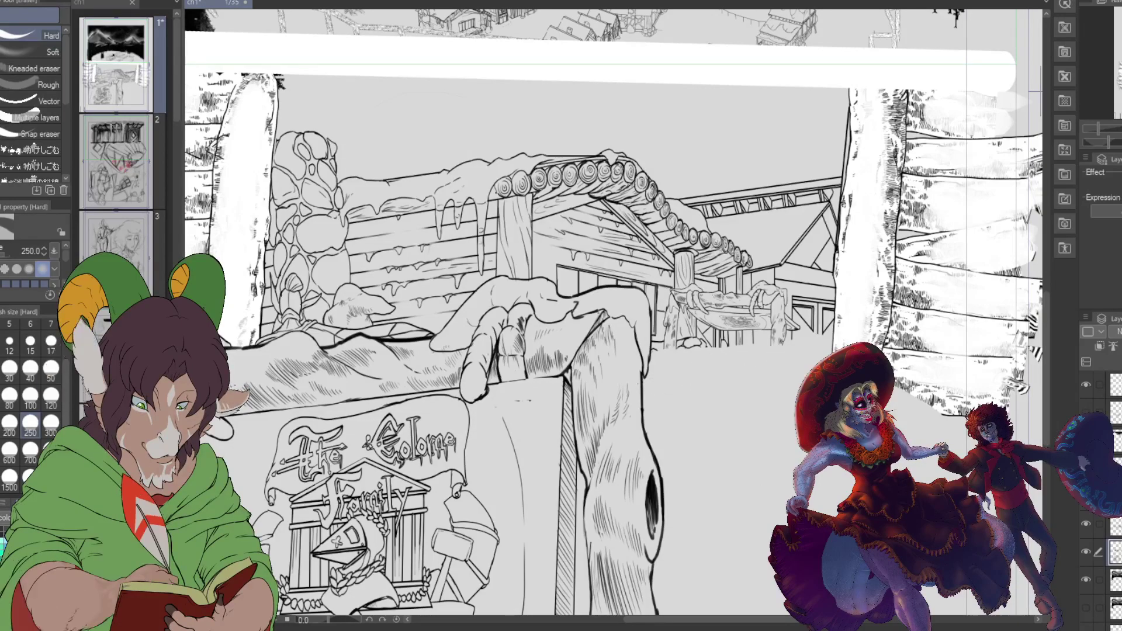
key("ctrl+v")
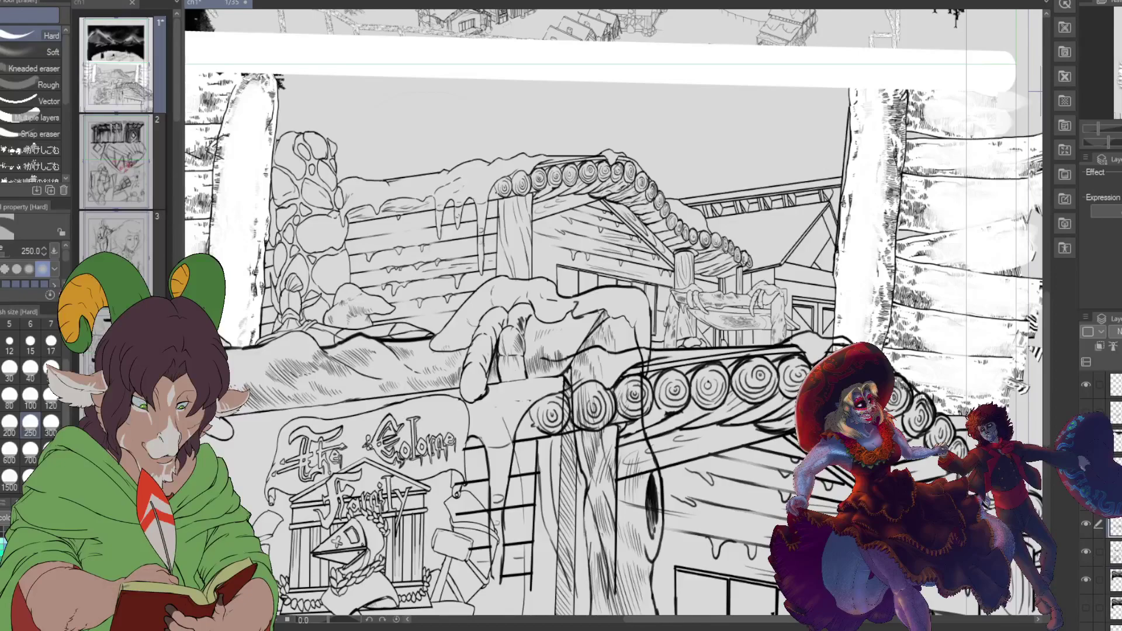
key("ctrl+z")
key("ctrl+y")
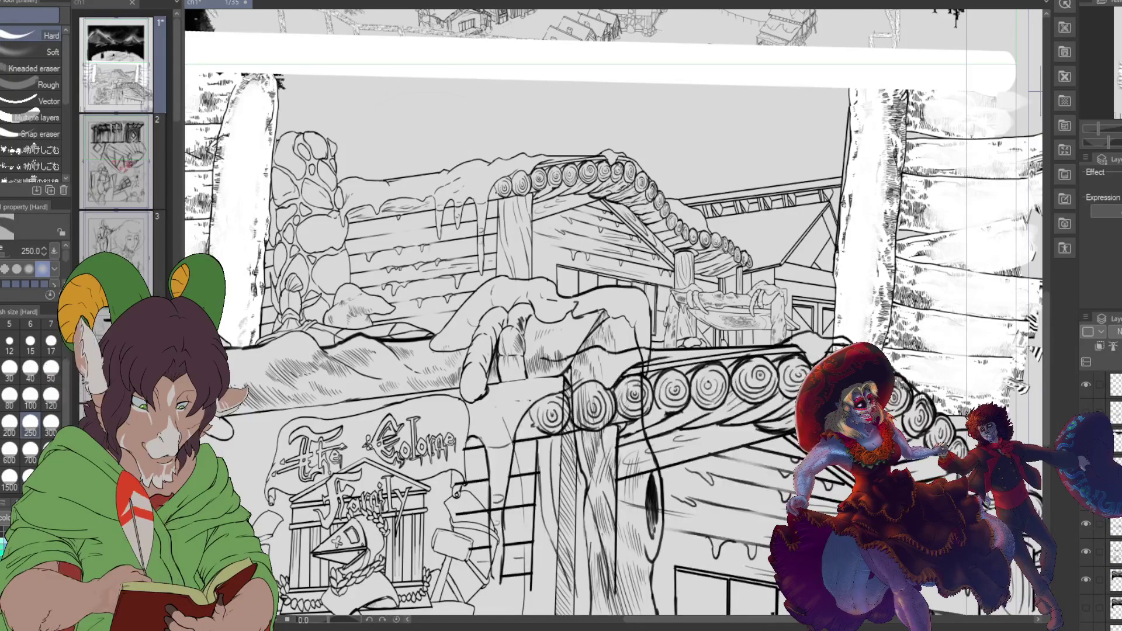
mouse_move(585, 433)
left_mouse_down()
mouse_move(588, 359)
mouse_move(537, 414)
mouse_move(590, 427)
mouse_move(608, 449)
mouse_move(601, 370)
mouse_move(631, 492)
mouse_move(614, 375)
mouse_move(639, 486)
mouse_move(626, 355)
mouse_move(631, 443)
mouse_move(640, 343)
left_mouse_up()
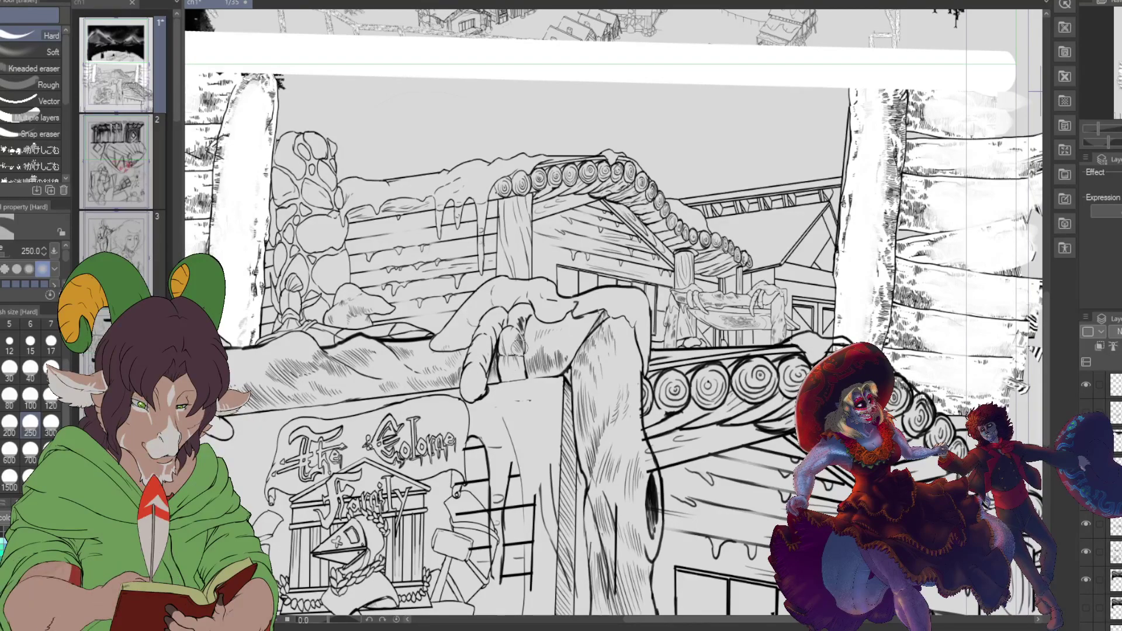
Step: Thin the thick ends of the foreground cabin's short window bars and remove stray specks with the Hard eraser at size 100
scroll(478, 372, "down", 1)
scroll(479, 372, "down", 1)
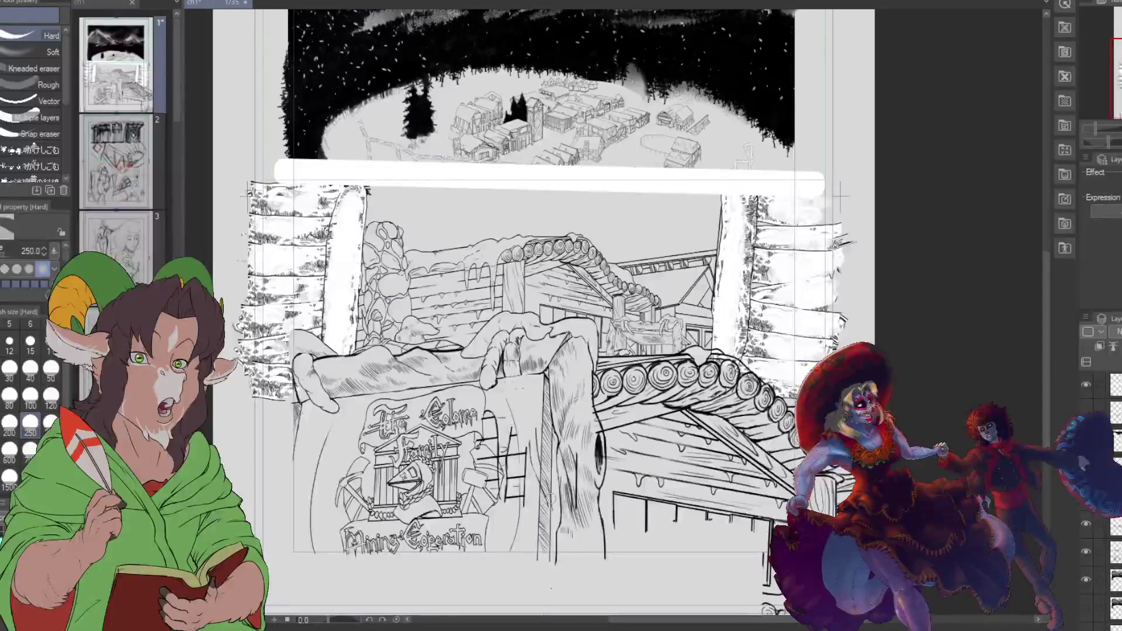
scroll(478, 351, "up", 1)
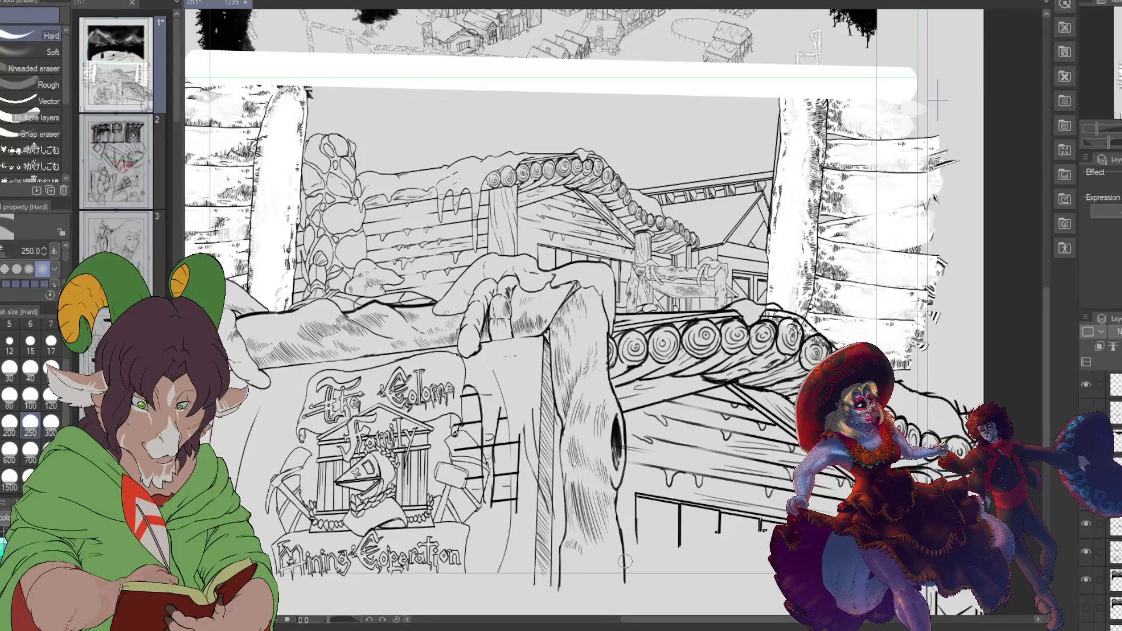
scroll(625, 561, "down", 3)
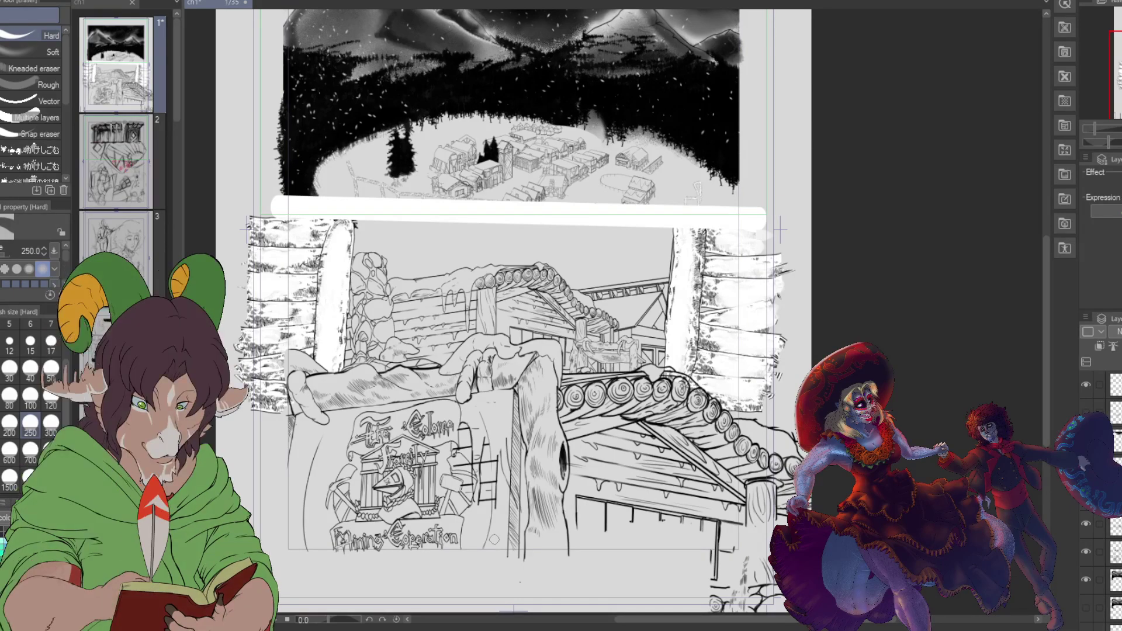
left_click(1113, 580)
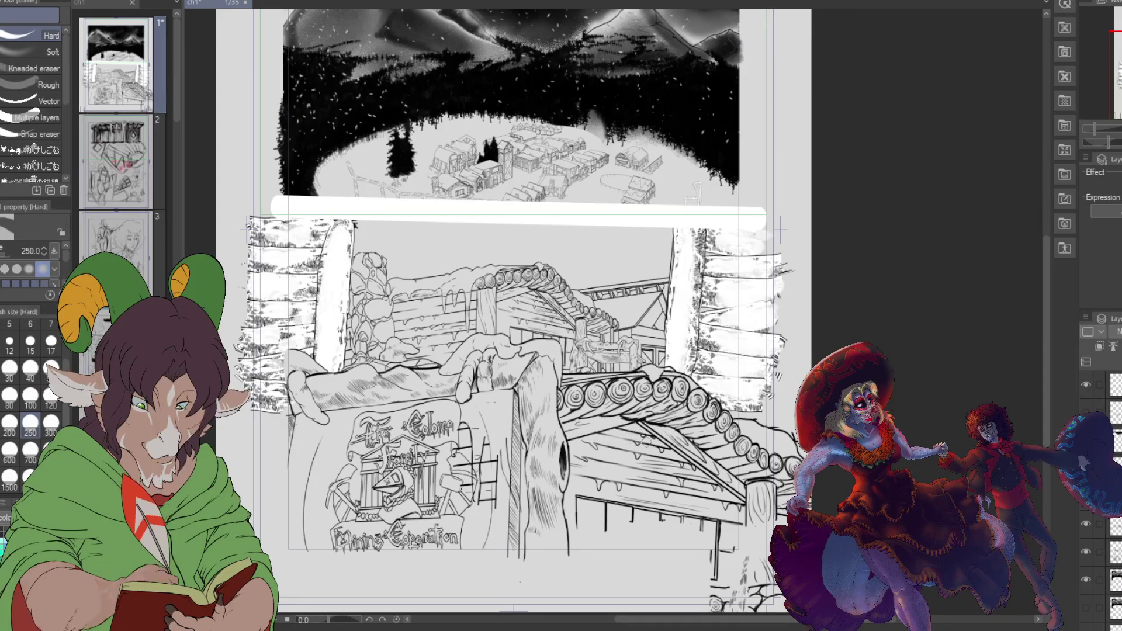
scroll(643, 444, "down", 3)
scroll(615, 521, "up", 3)
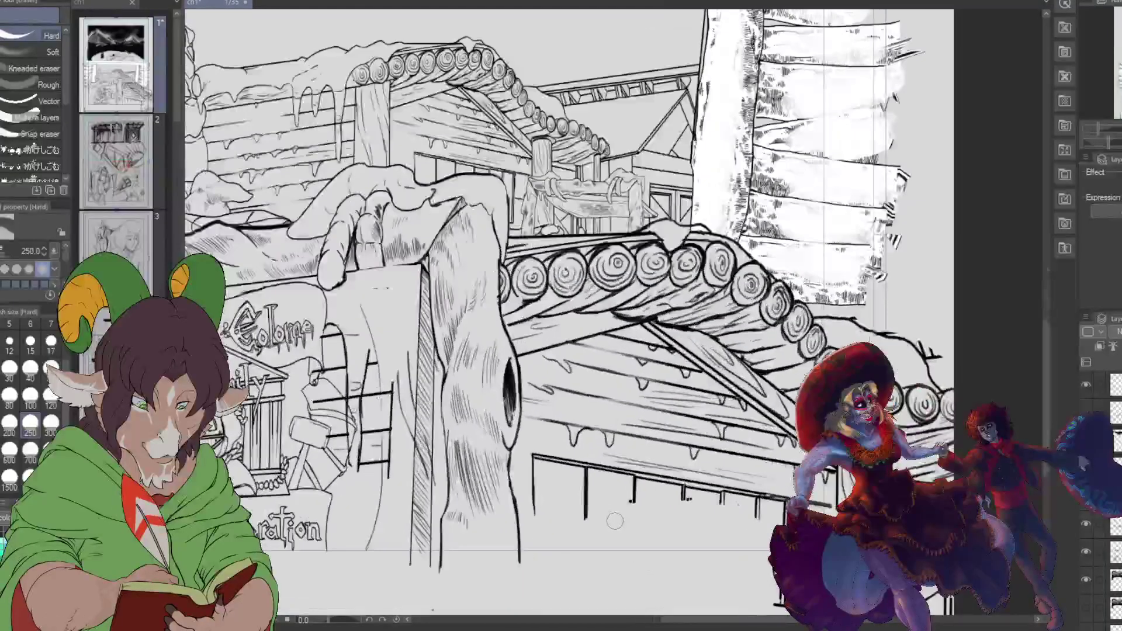
key("b")
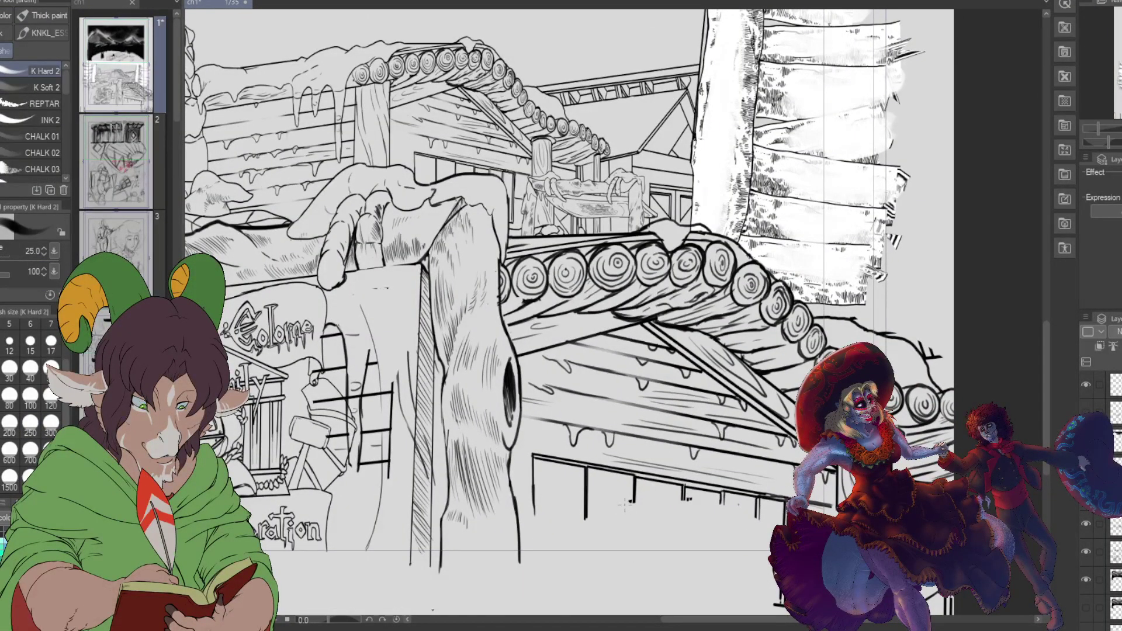
key("e")
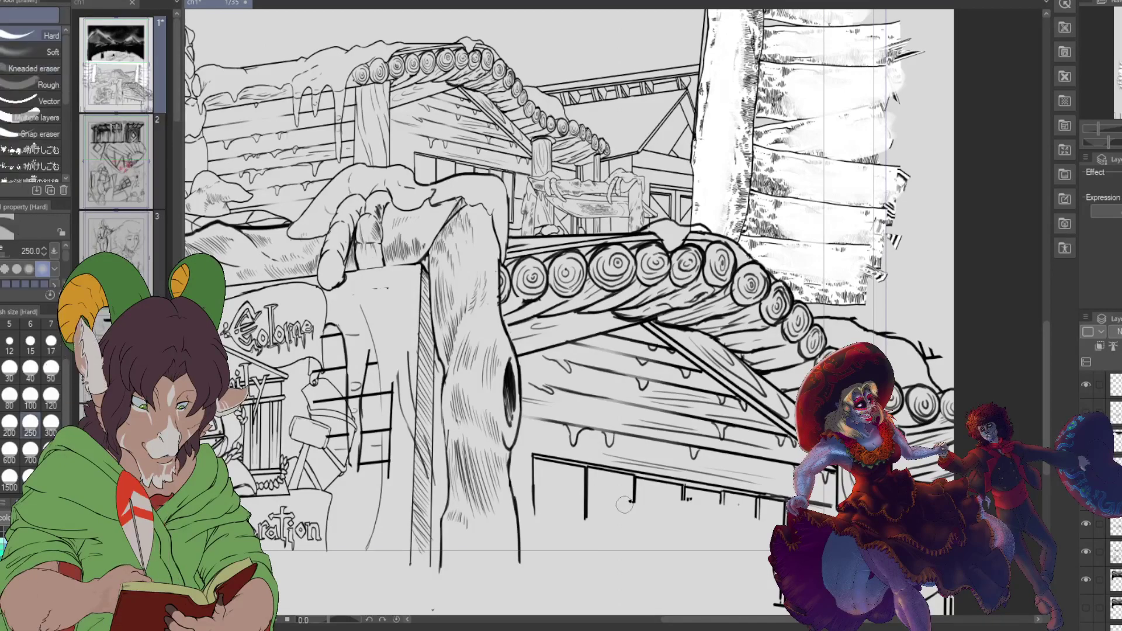
left_click(31, 399)
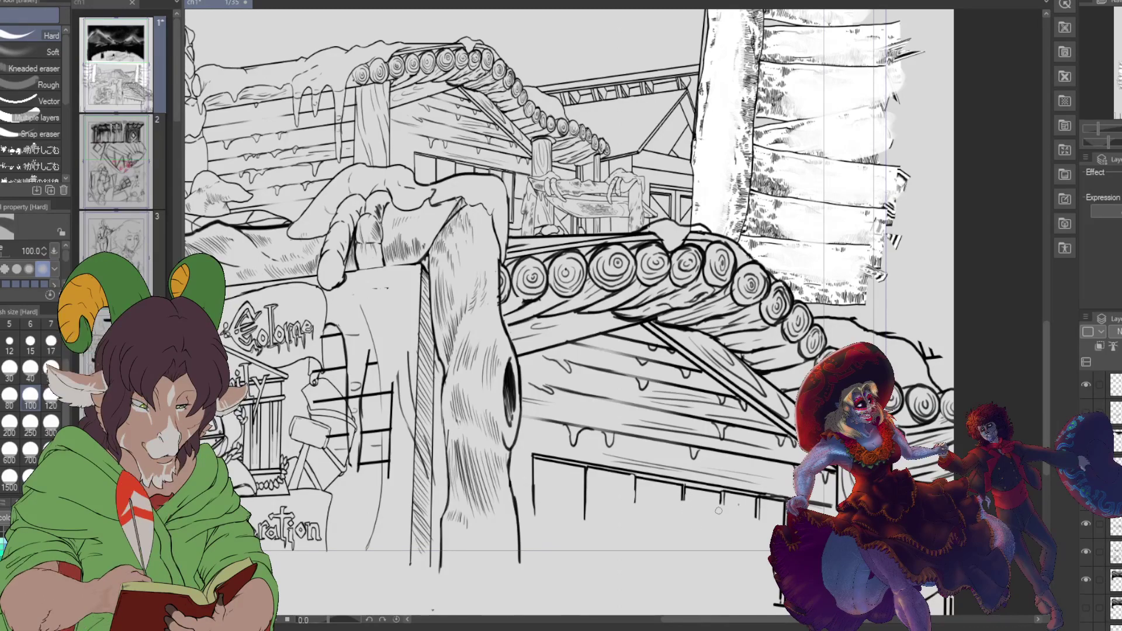
Step: Extend the foreground cabin's vertical window bars down past the panel's lower edge using the K Hard 2 brush at size 40
key("b")
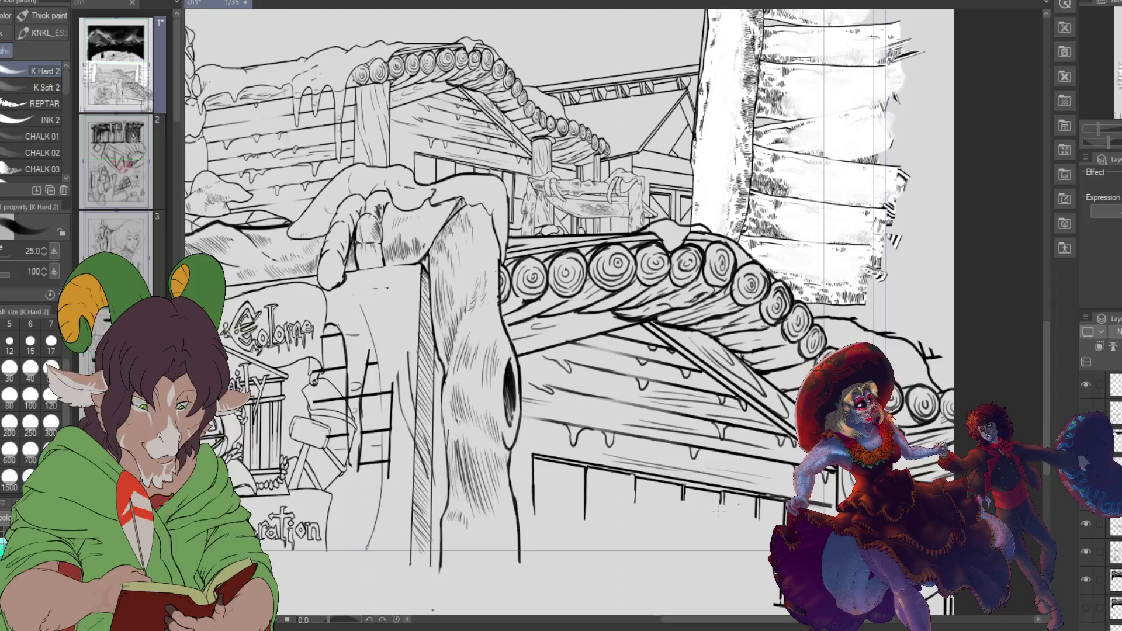
key("bracketright")
key("bracketright")
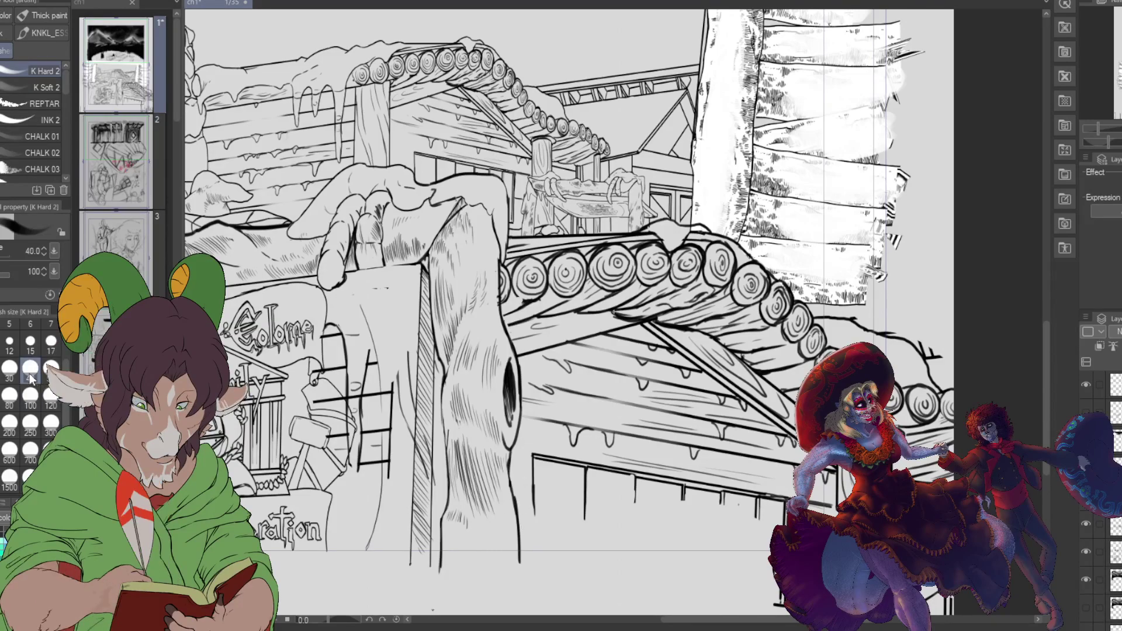
left_click_drag(533, 487, 533, 554)
left_click_drag(584, 503, 584, 555)
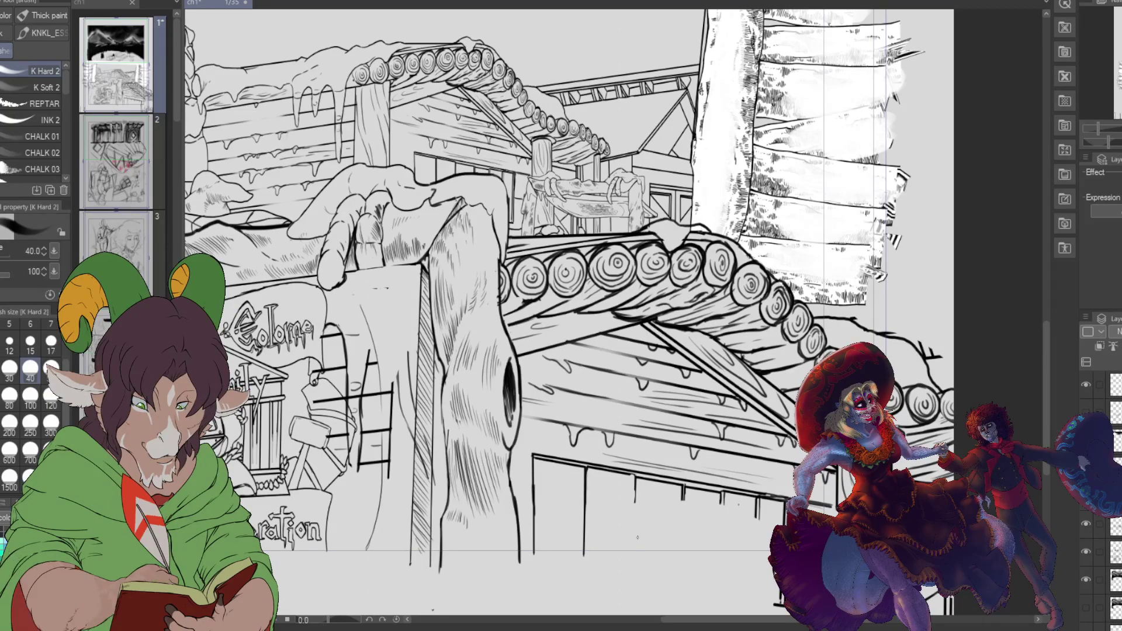
left_click_drag(634, 488, 632, 576)
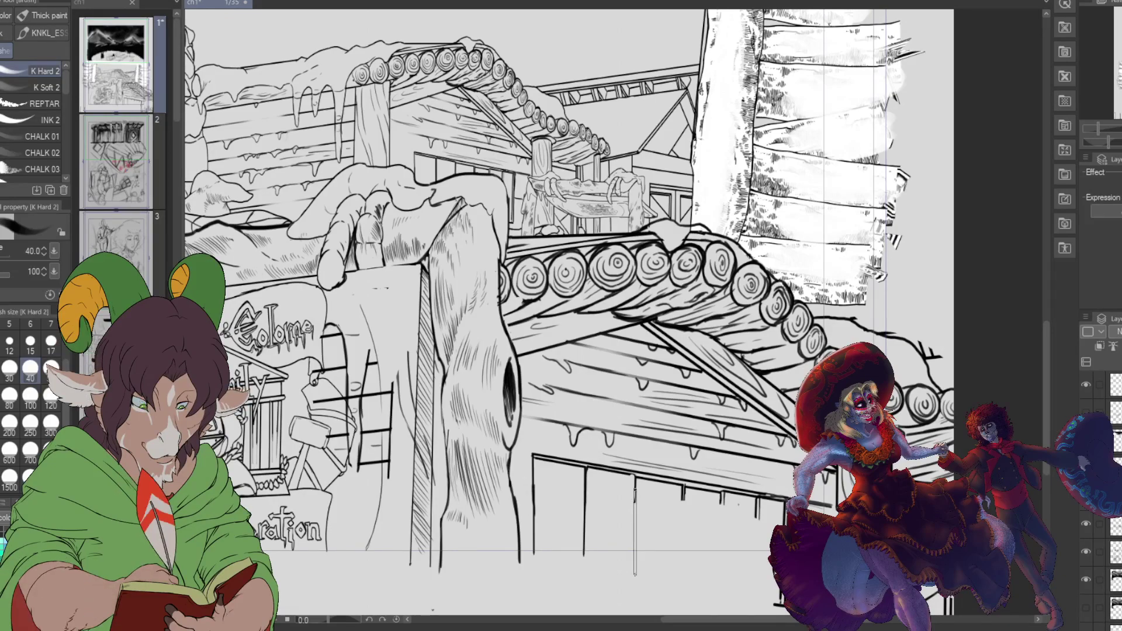
left_click_drag(635, 489, 635, 576)
left_click_drag(682, 496, 682, 576)
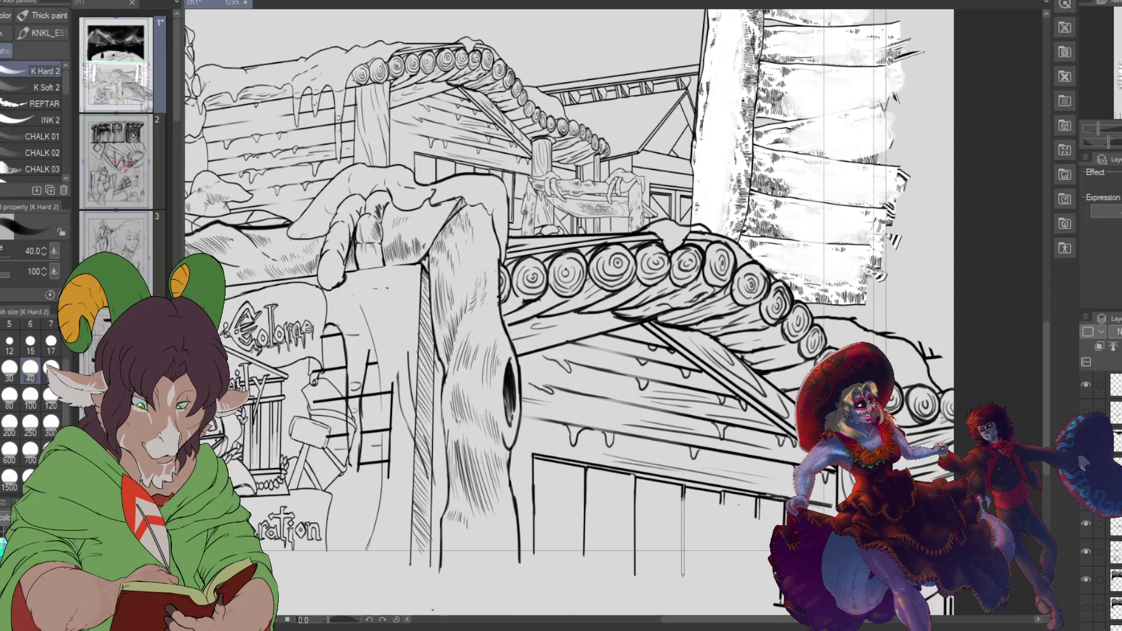
left_click_drag(685, 498, 686, 565)
left_click_drag(685, 498, 685, 577)
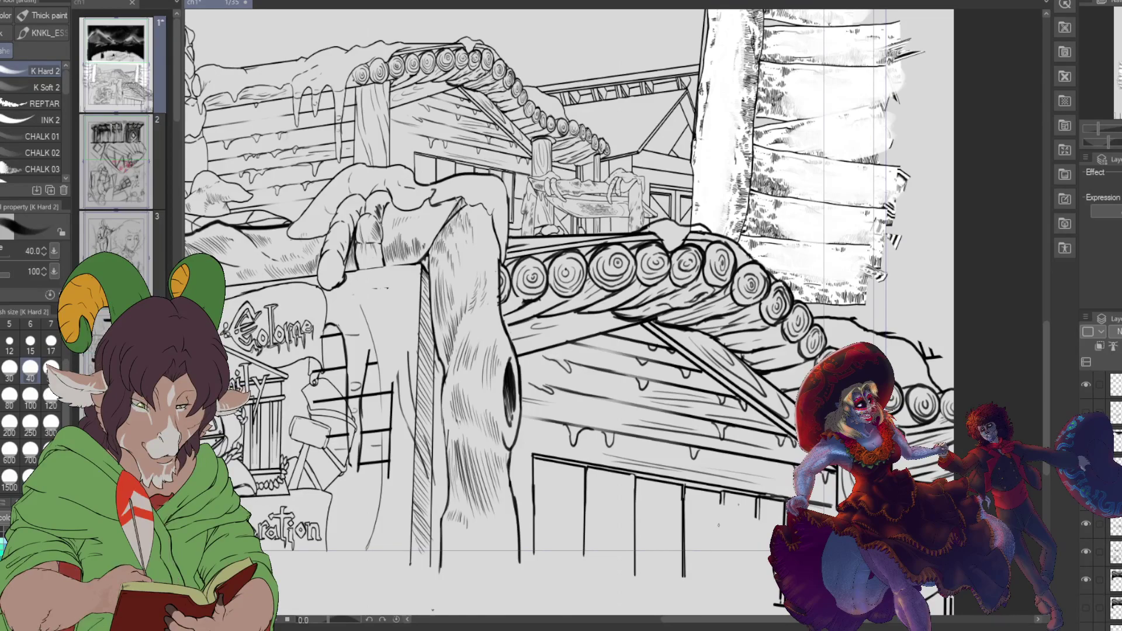
left_click_drag(718, 503, 721, 582)
left_click_drag(721, 512, 720, 584)
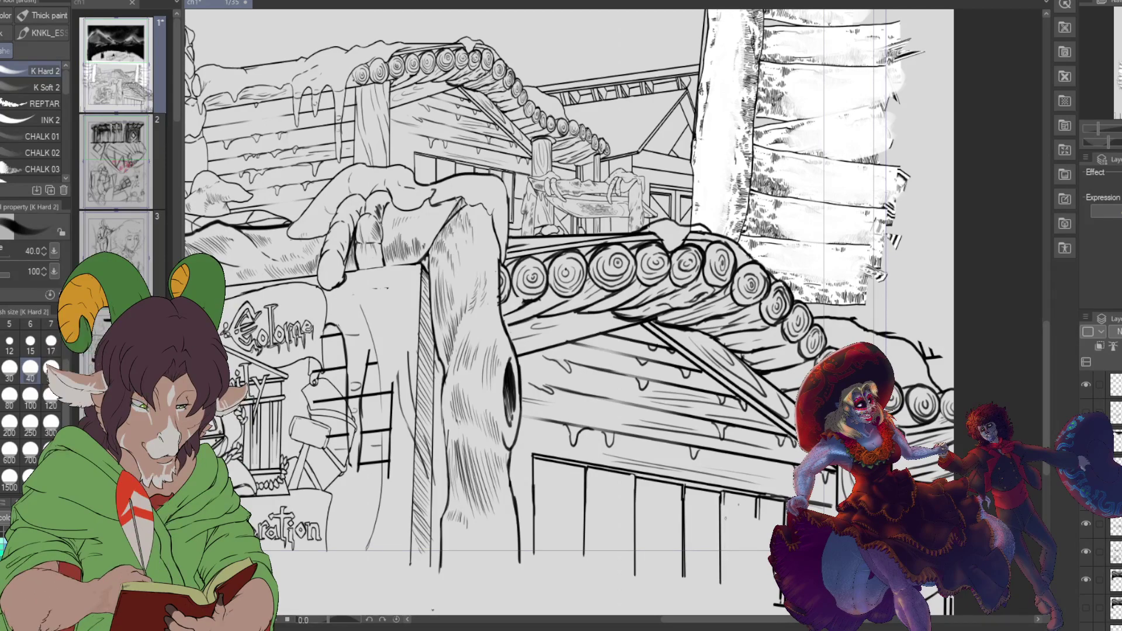
left_click_drag(723, 492, 724, 585)
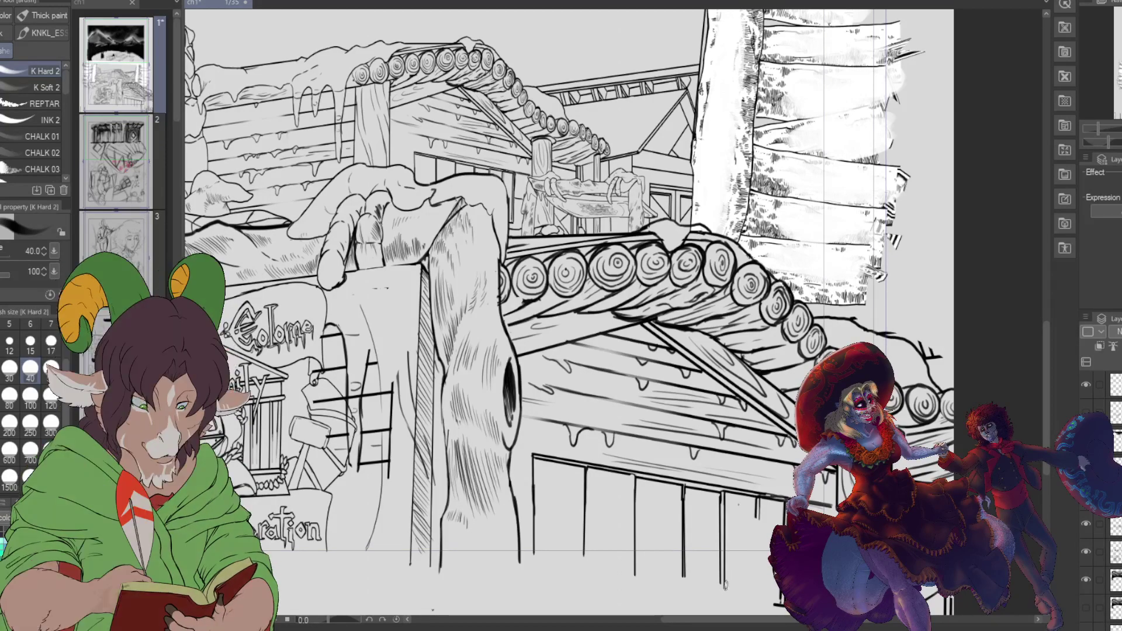
left_click_drag(758, 504, 761, 602)
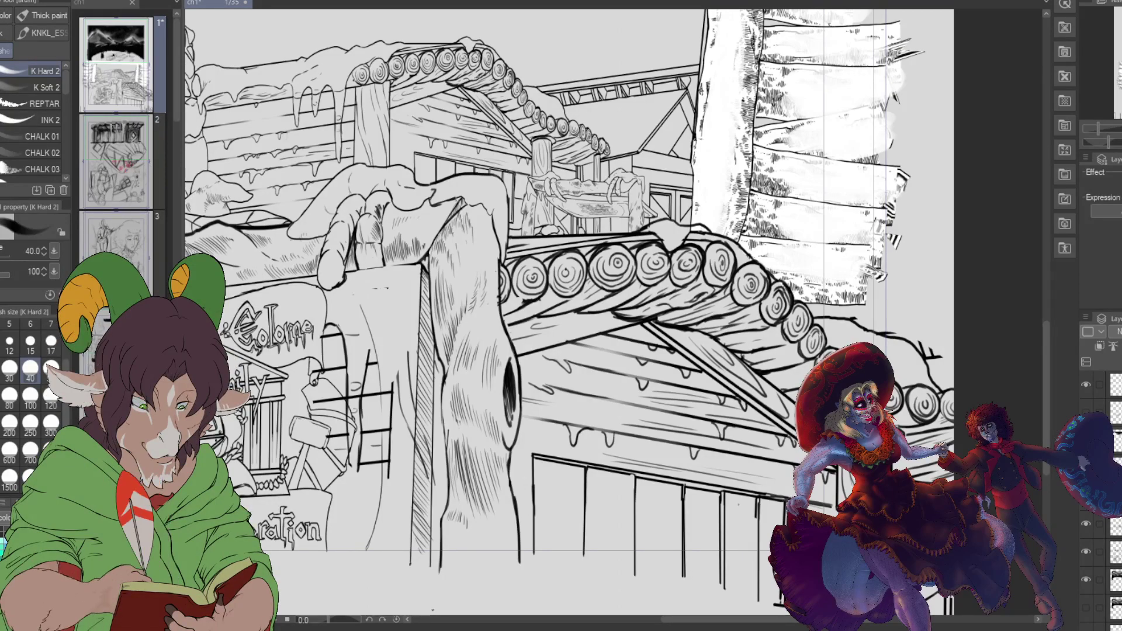
Step: Erase the foreground cabin's linework beyond the panel's lower and right borders with the Hard eraser at size 600
key("ctrl+0")
scroll(788, 598, "up", 1)
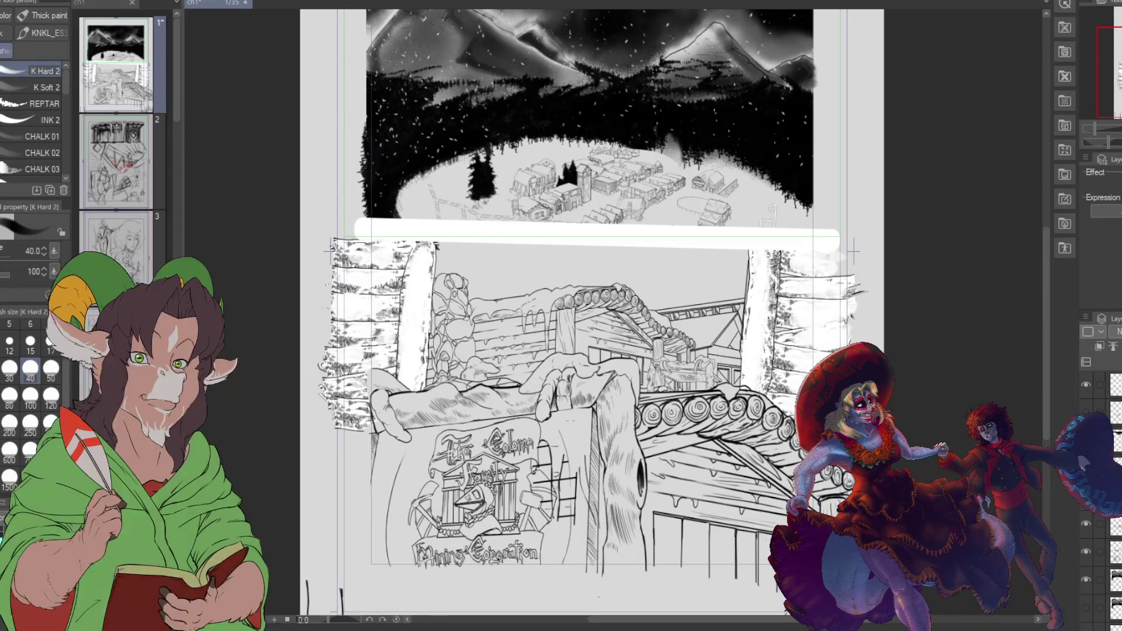
scroll(590, 567, "down", 1)
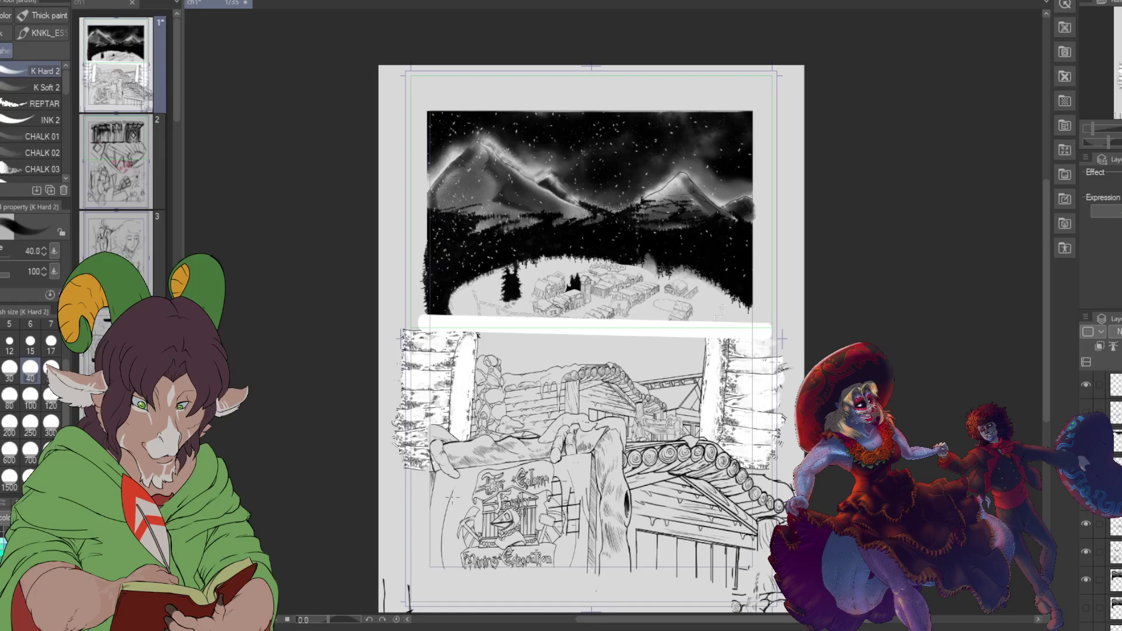
key("e")
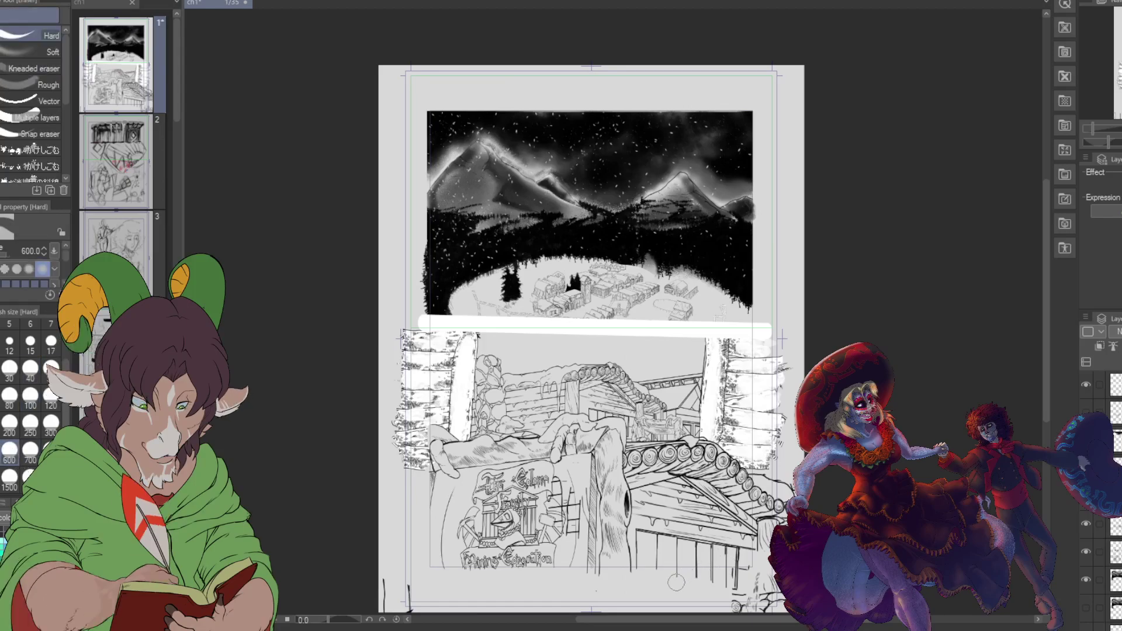
mouse_move(732, 577)
left_mouse_down()
mouse_move(758, 581)
mouse_move(735, 610)
mouse_move(759, 605)
left_mouse_up()
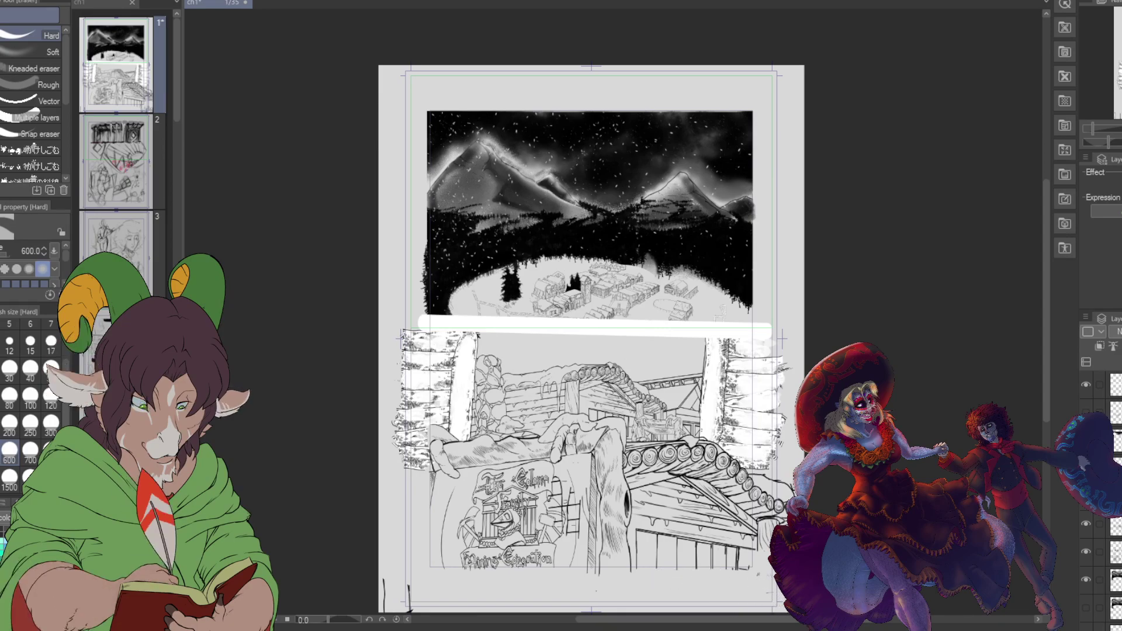
mouse_move(782, 472)
left_mouse_down()
mouse_move(780, 511)
mouse_move(787, 486)
left_mouse_up()
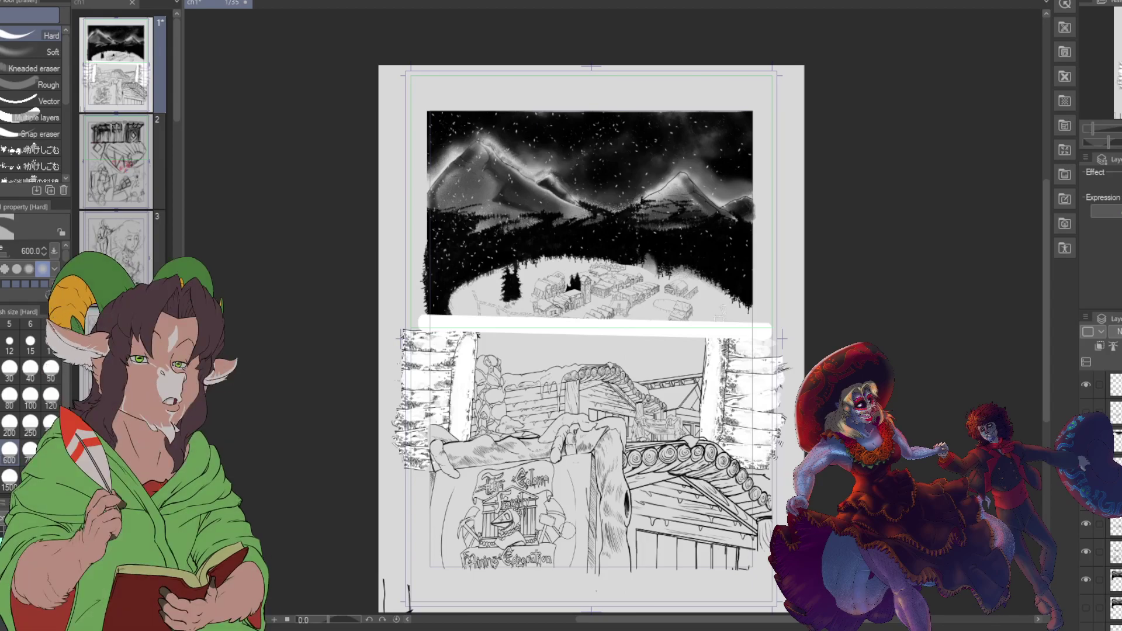
Step: Select the next layer down and erase the stray vertical lines in the page's lower-left corner
scroll(737, 547, "up", 2)
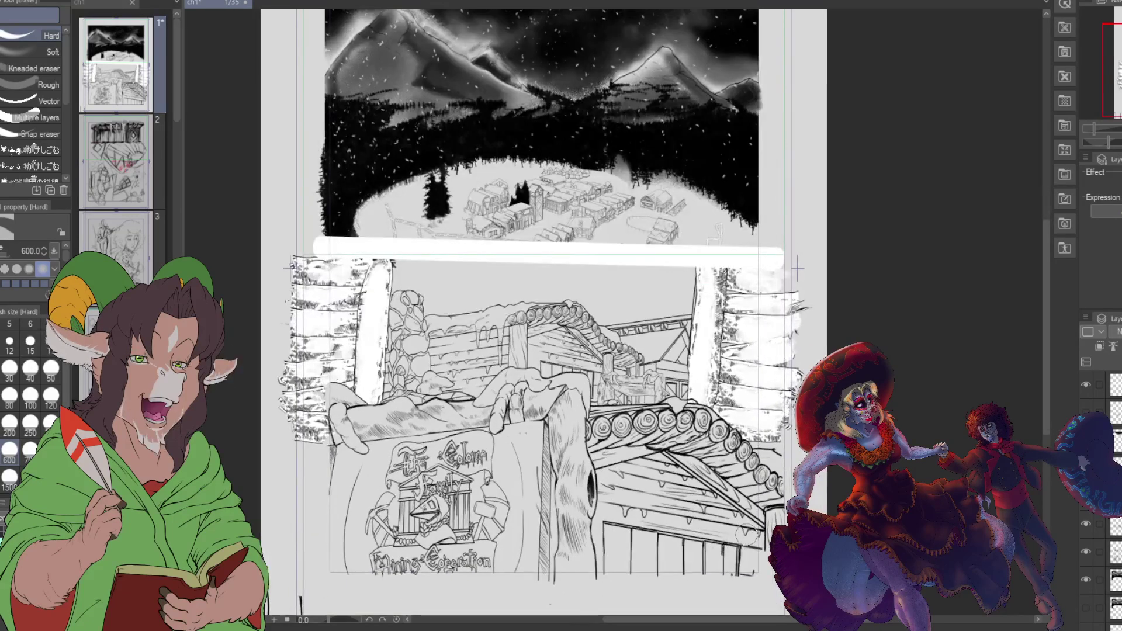
scroll(731, 444, "down", 3)
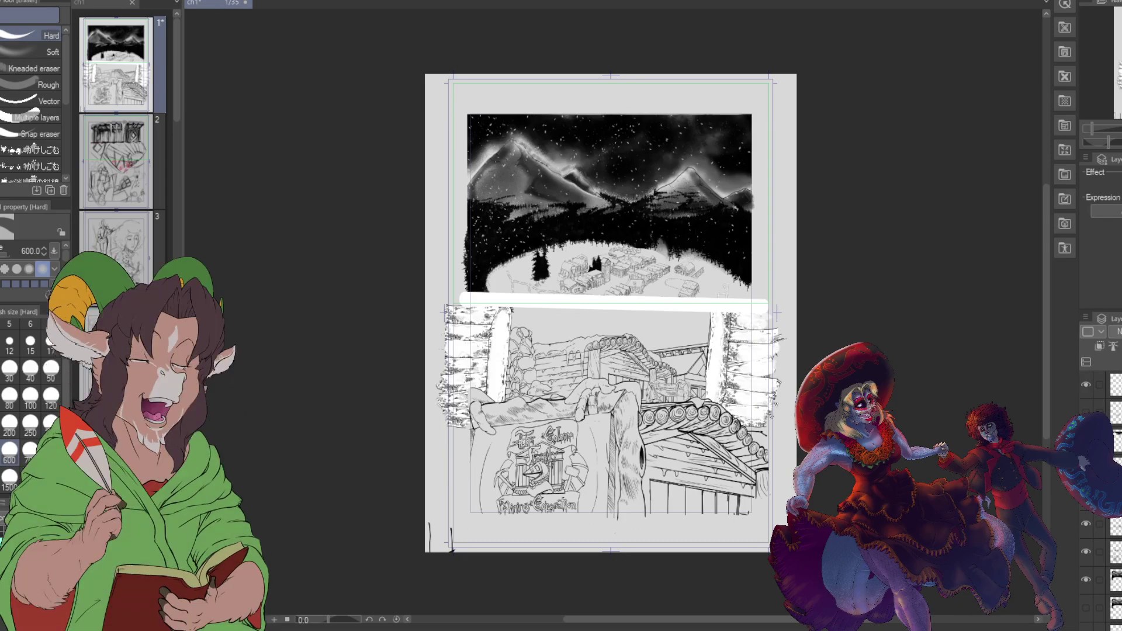
scroll(793, 514, "up", 1)
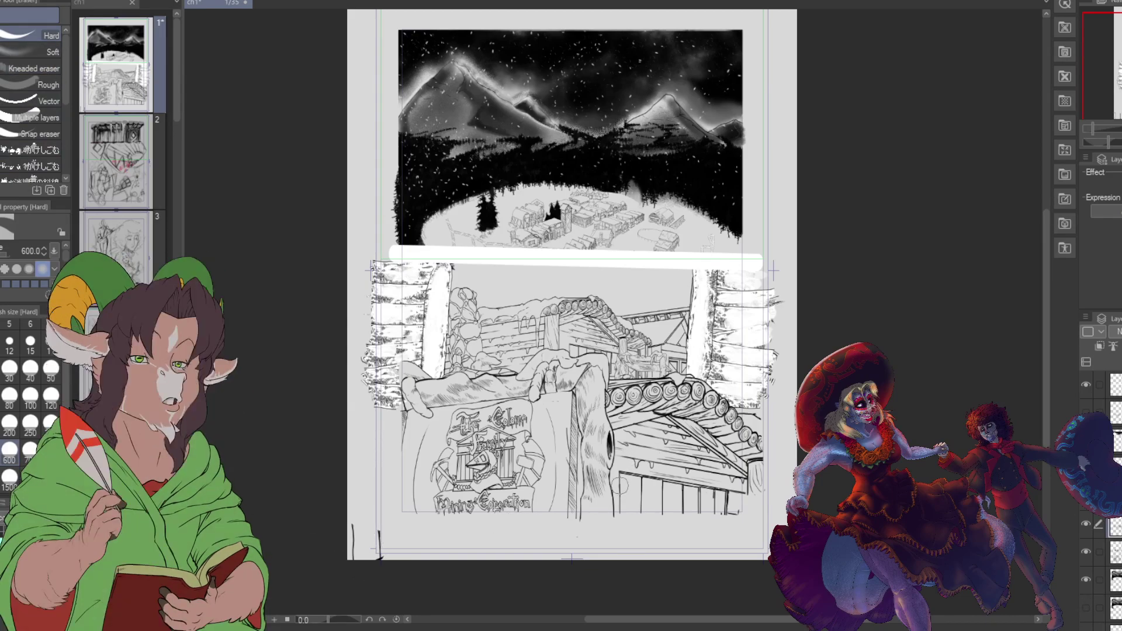
key("alt+bracketleft")
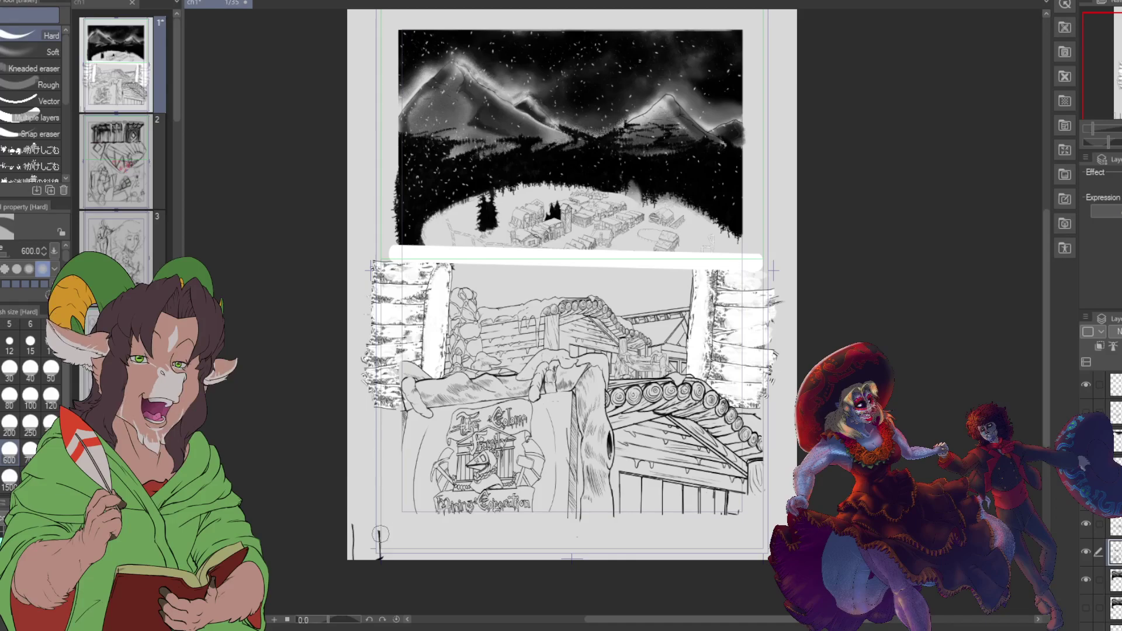
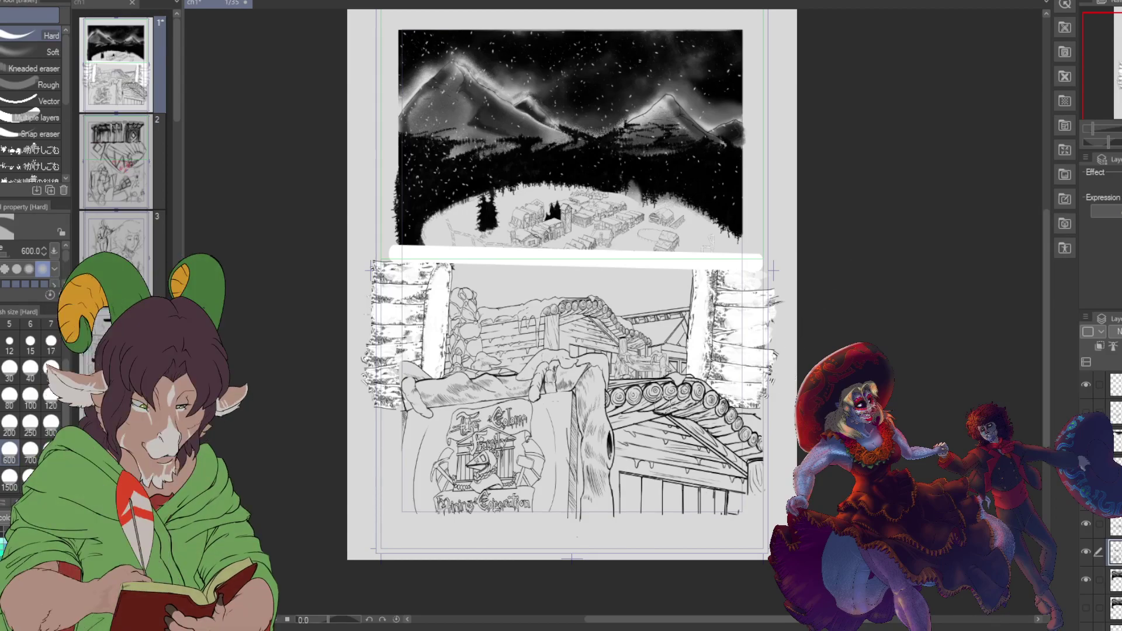
Step: Review the whole first page and save the comic chapter
scroll(702, 318, "down", 2)
scroll(702, 318, "up", 1)
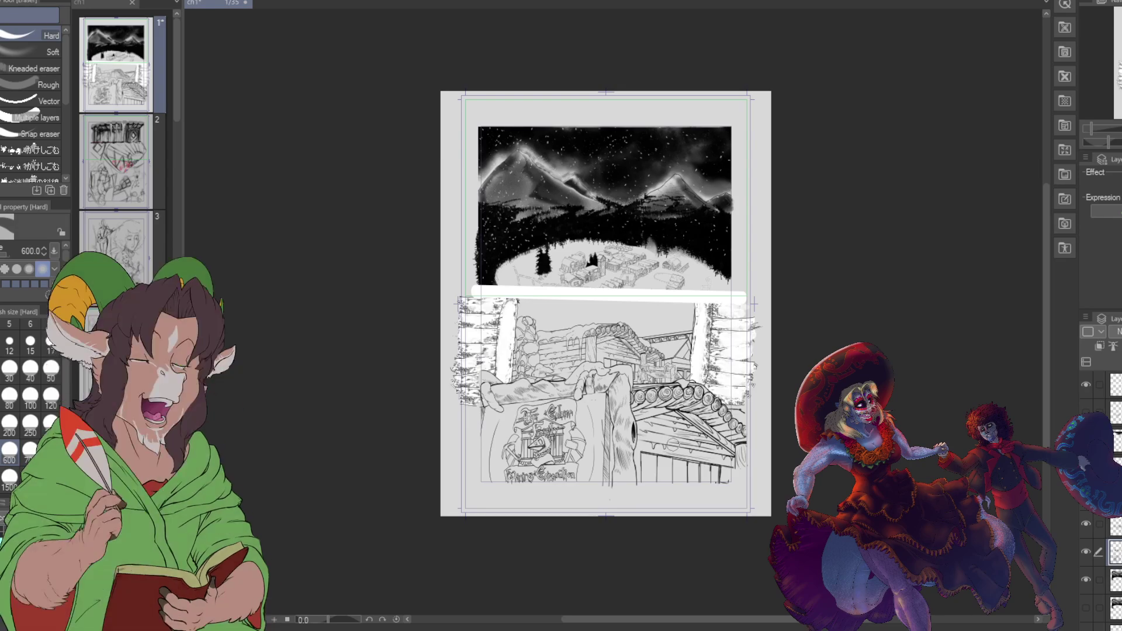
scroll(678, 446, "up", 5)
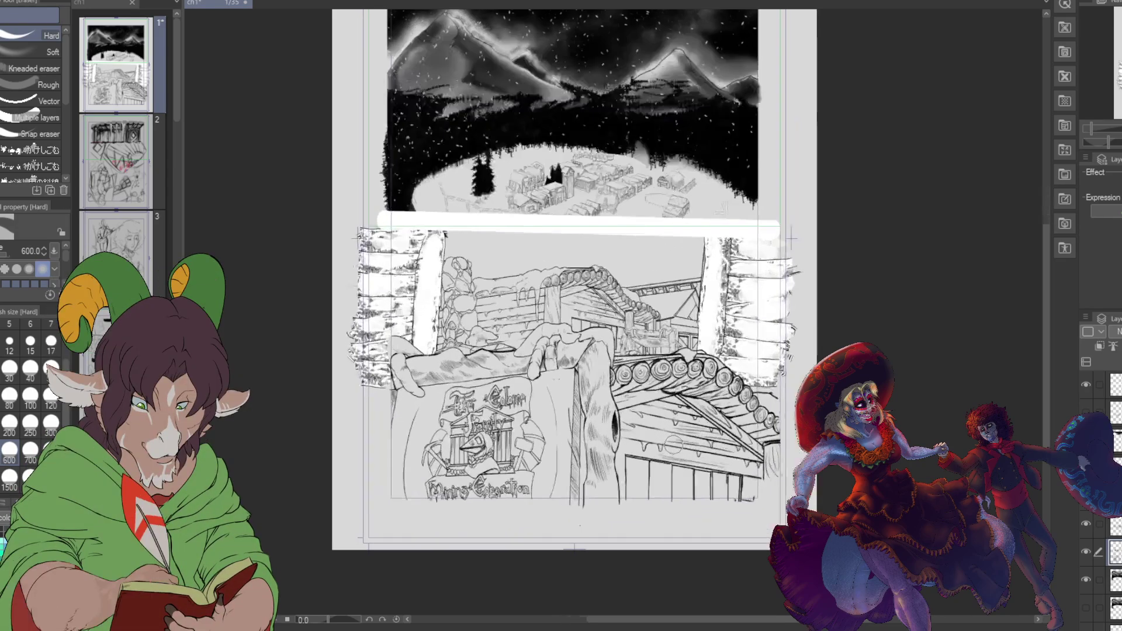
scroll(686, 450, "down", 5)
scroll(686, 450, "up", 4)
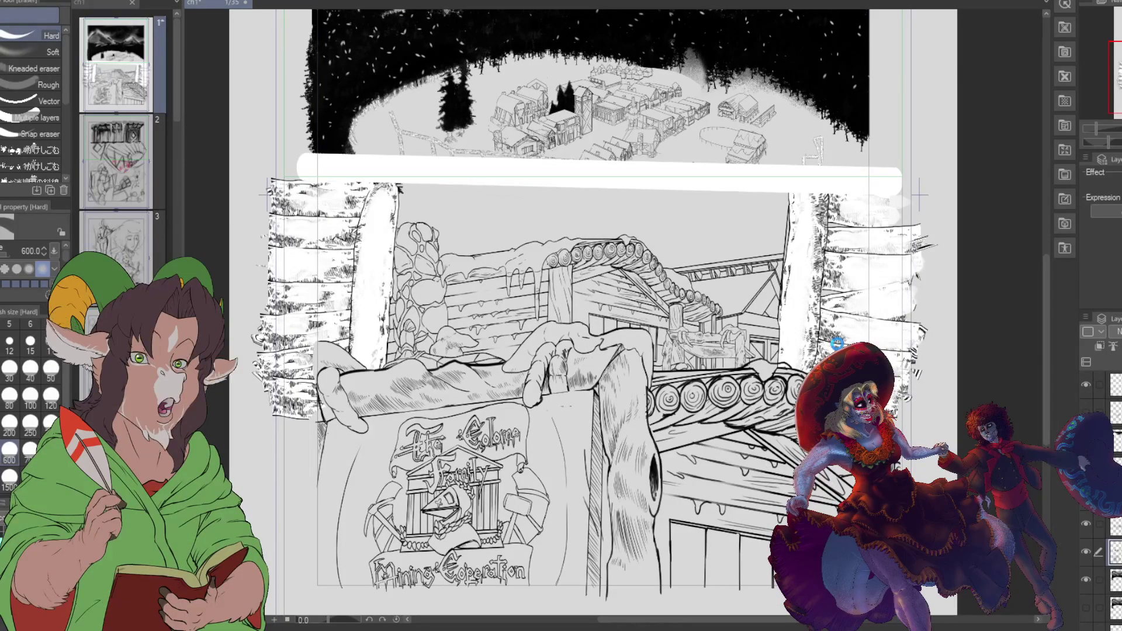
key("ctrl+s")
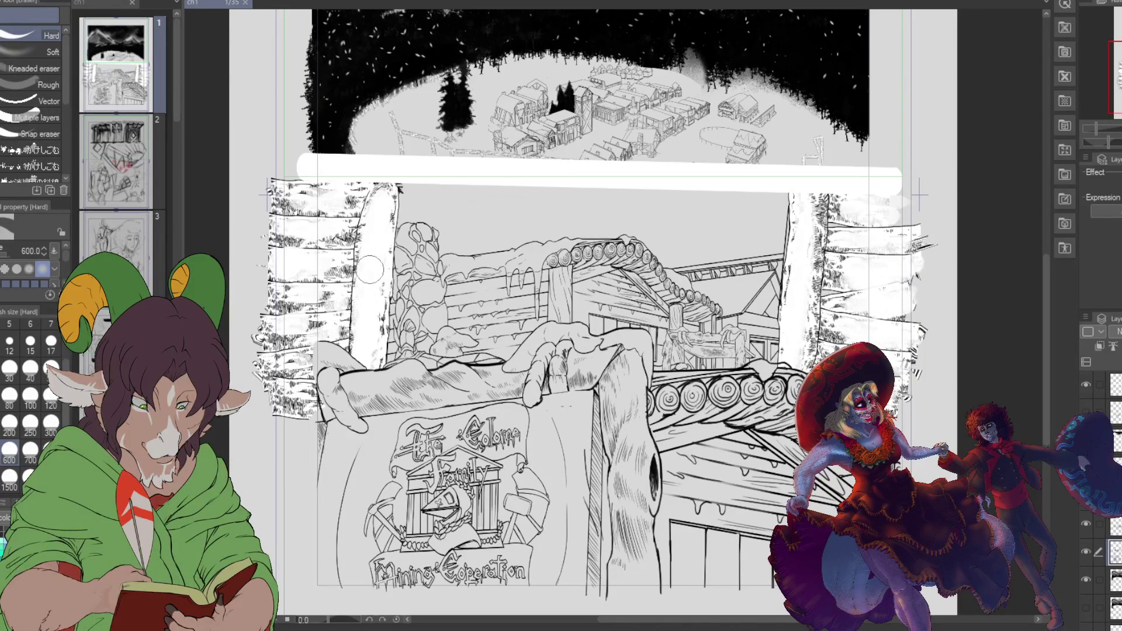
Step: Open the chapter's pages 2 and 3, and return to the page 2 sketch with the icicle-hung cabin porch
double_click(116, 161)
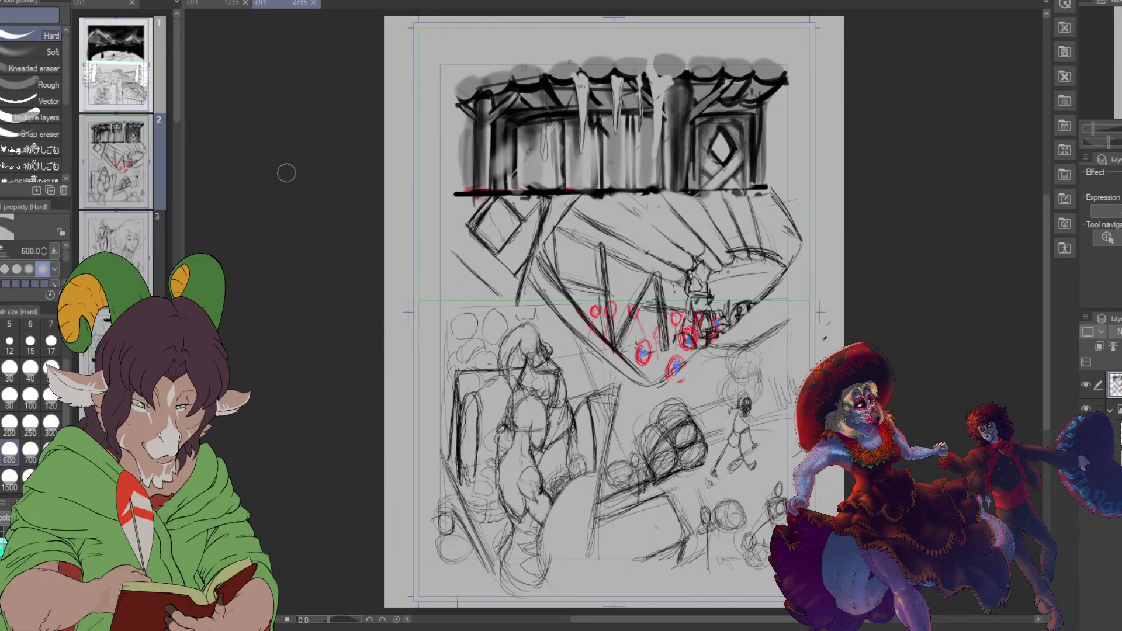
double_click(131, 236)
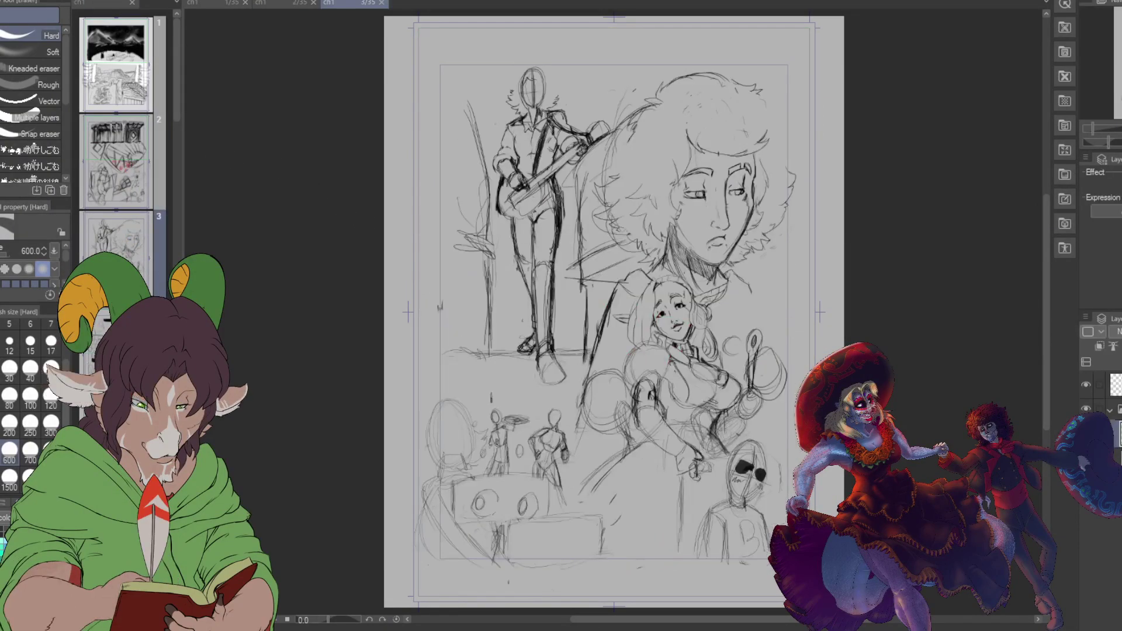
left_click(129, 187)
double_click(129, 185)
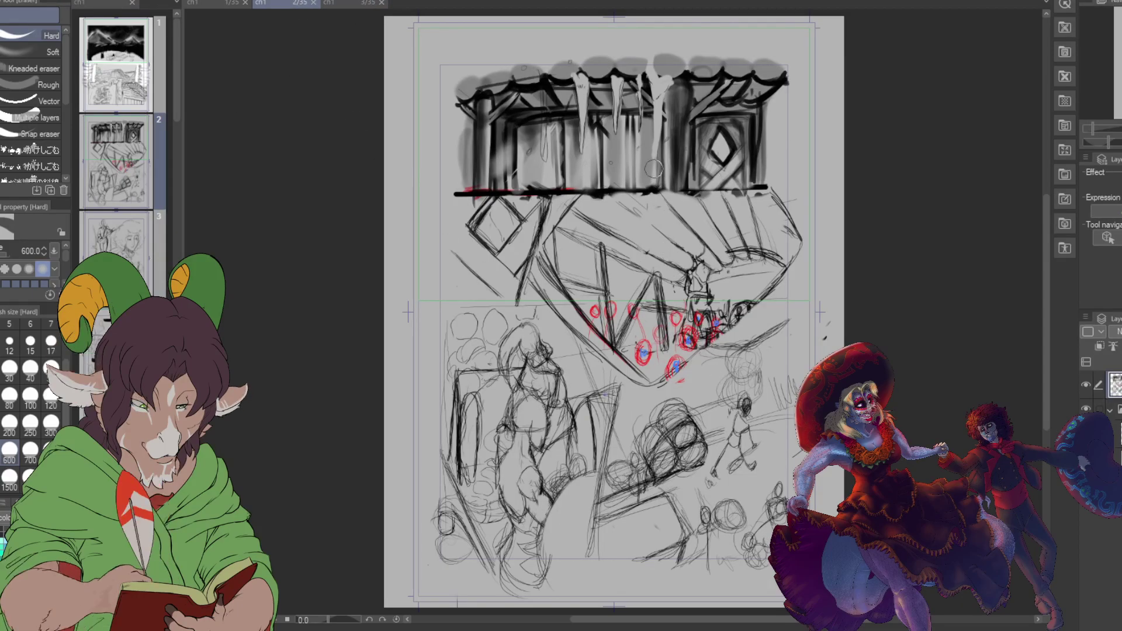
scroll(618, 133, "up", 1)
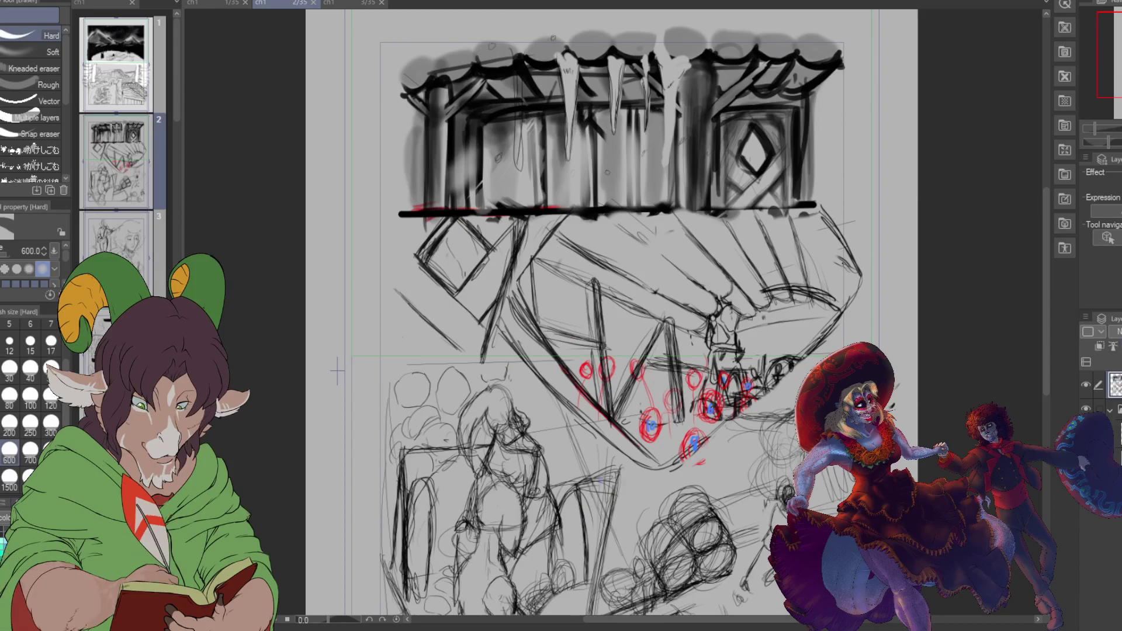
Step: Add a new layer and lower the page 2 sketch's opacity until it is a faint guide for inking
key("ctrl+shift+n")
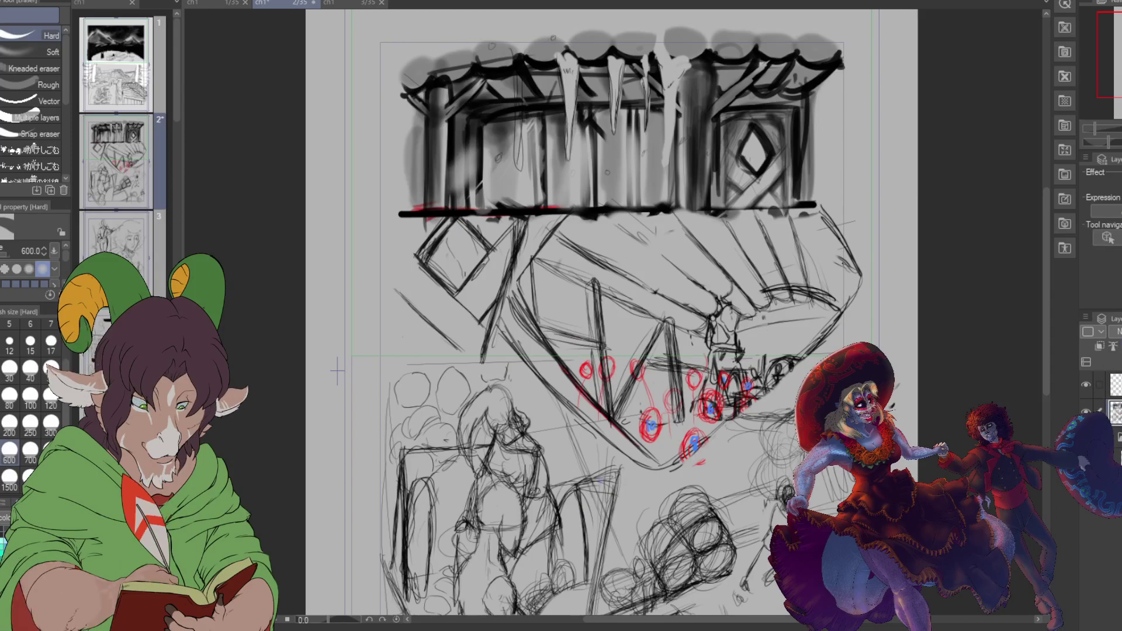
key("ctrl+Down")
key("ctrl+Down")
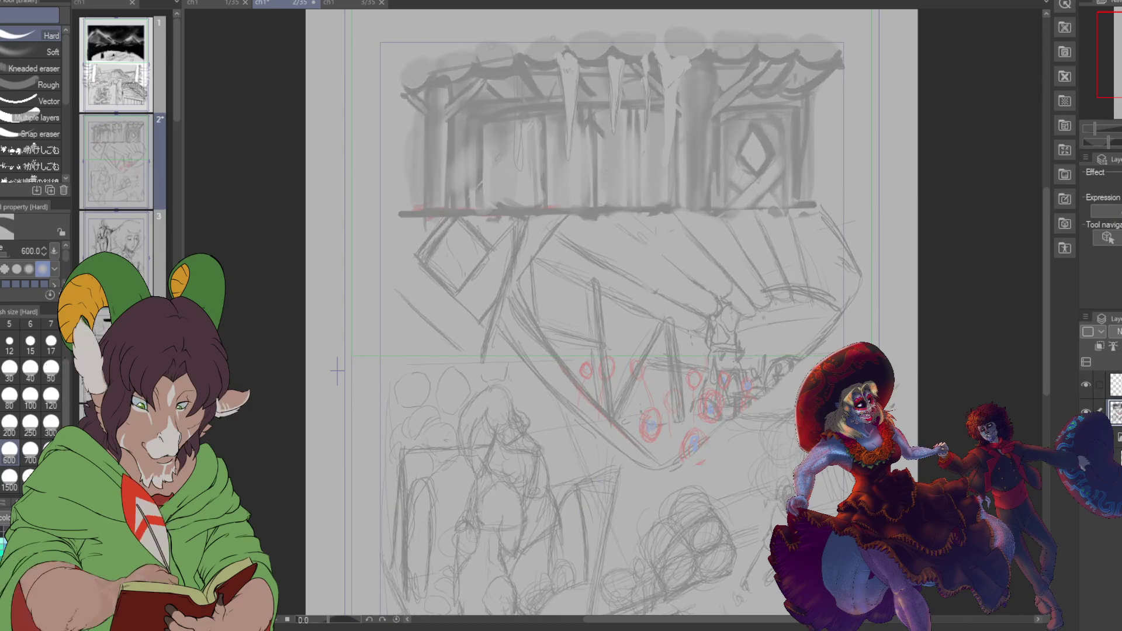
key("ctrl+Down")
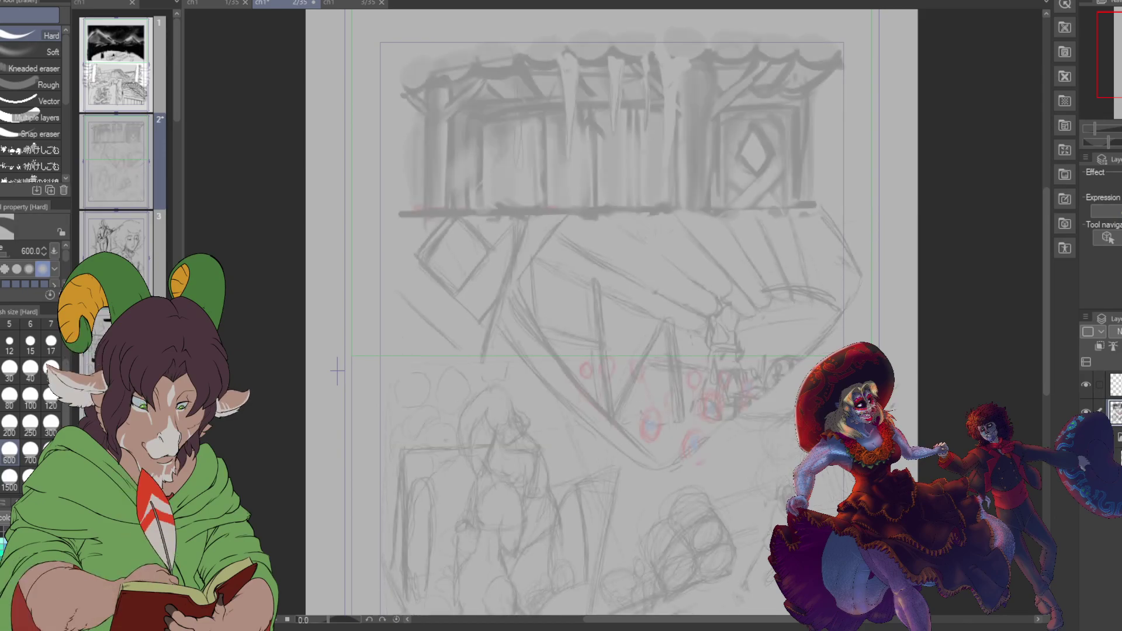
left_click_drag(338, 372, 308, 443)
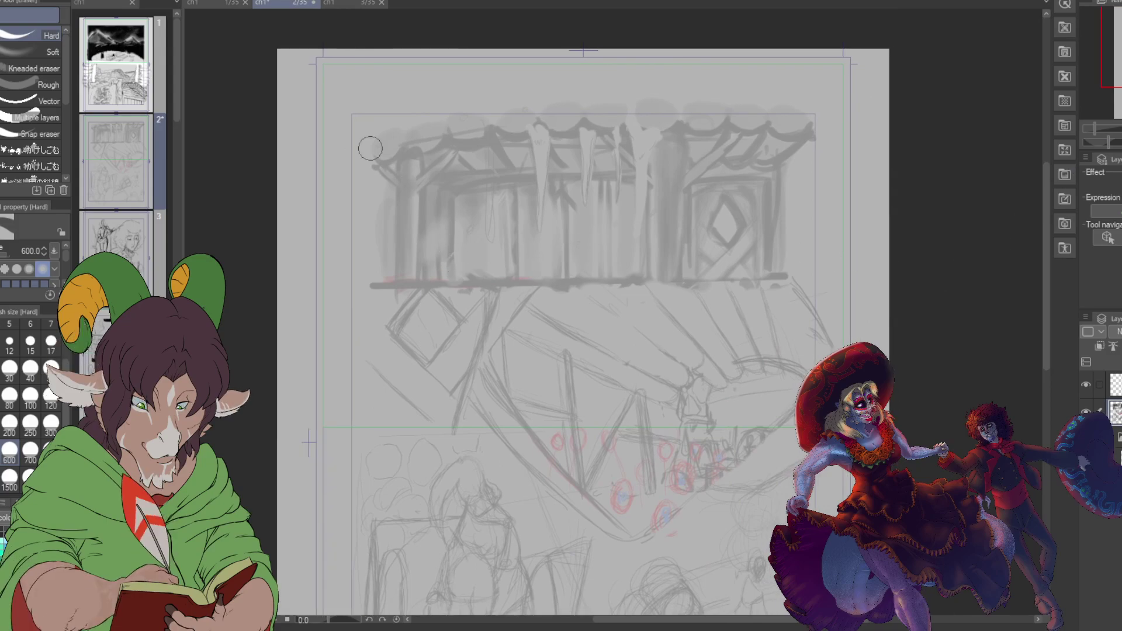
Step: Copy the inked log cabin from page 1 into page 2 and place it across the left margin below the porch panel
left_click(201, 2)
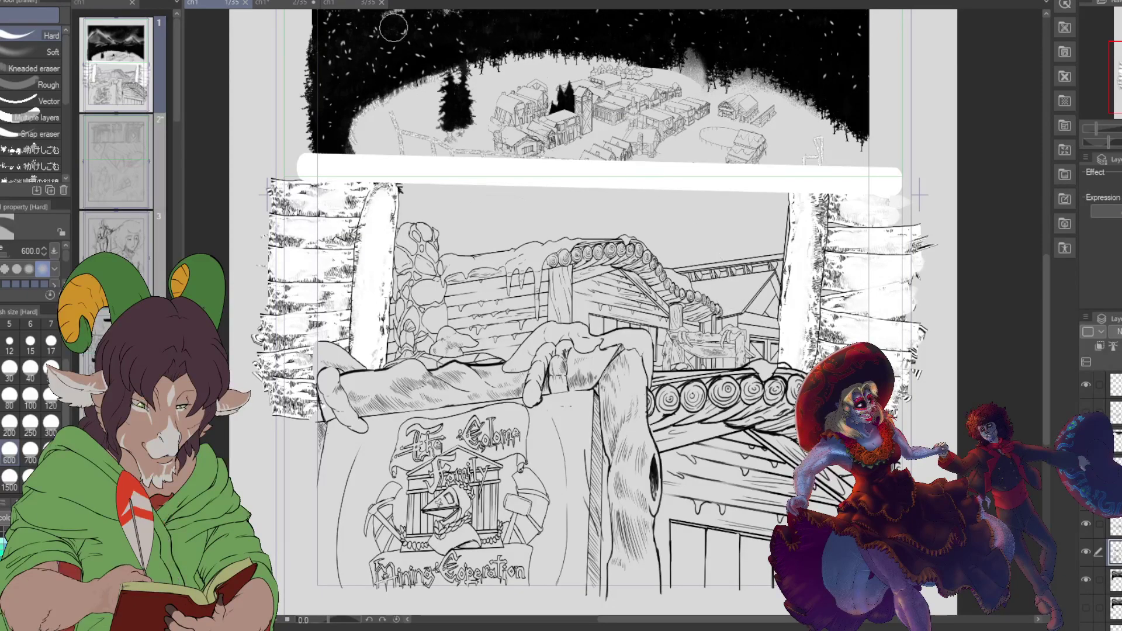
left_click(271, 4)
left_click(348, 2)
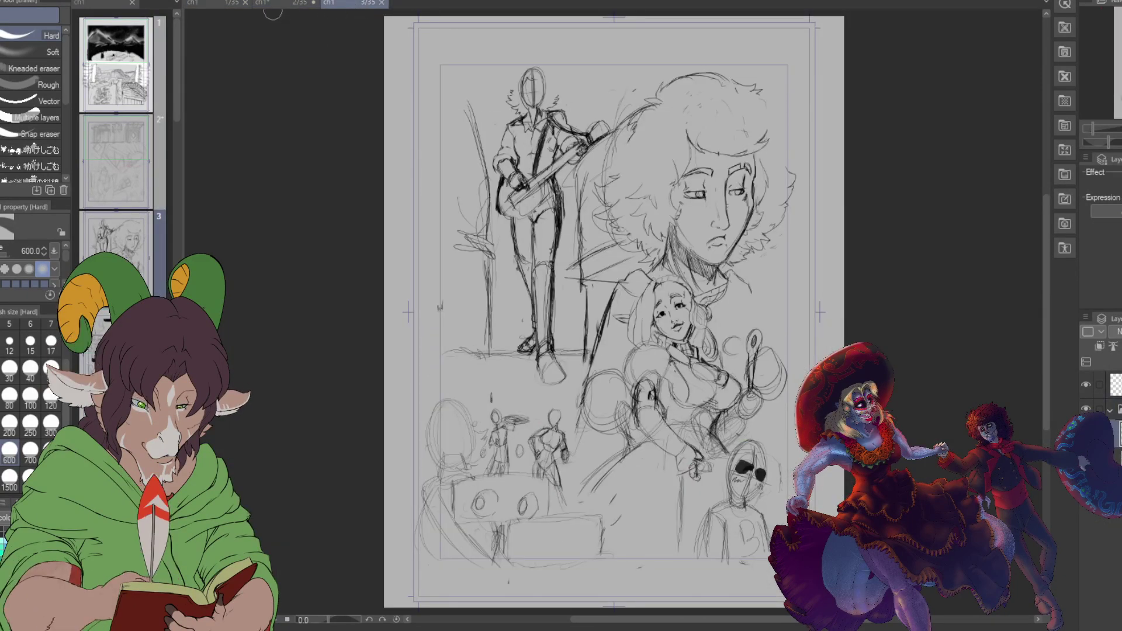
left_click(272, 5)
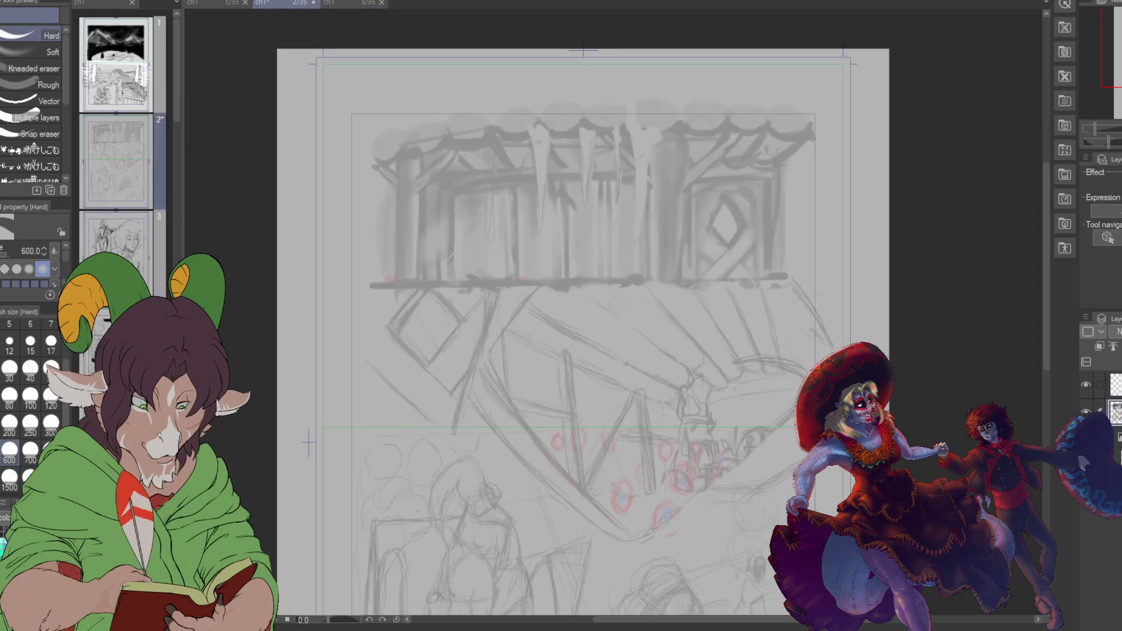
left_click(229, 3)
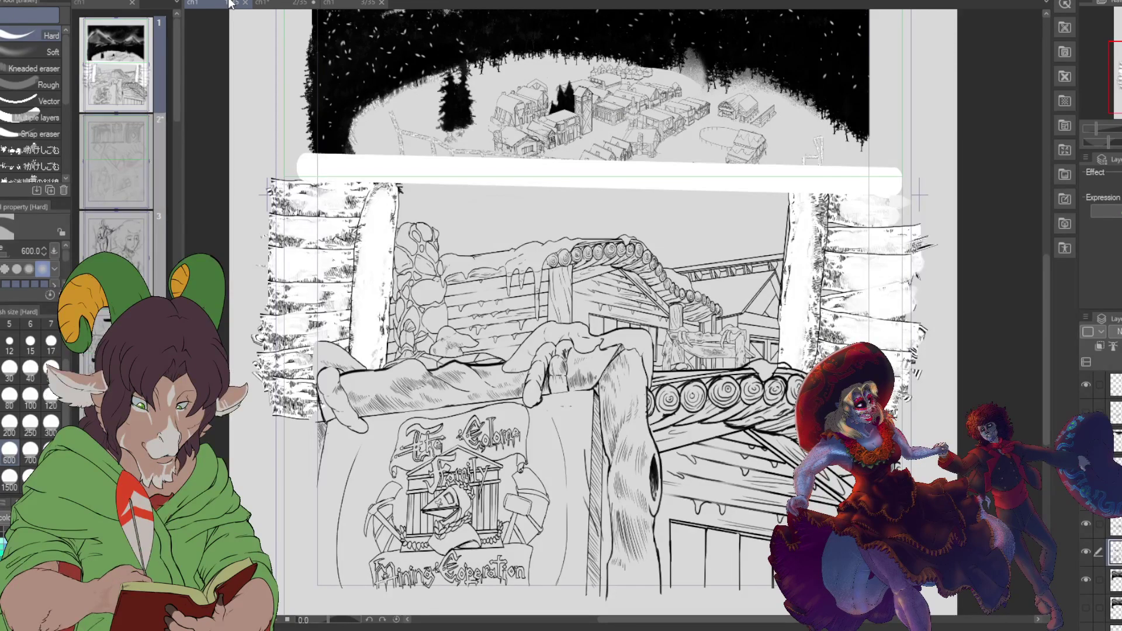
left_click(292, 3)
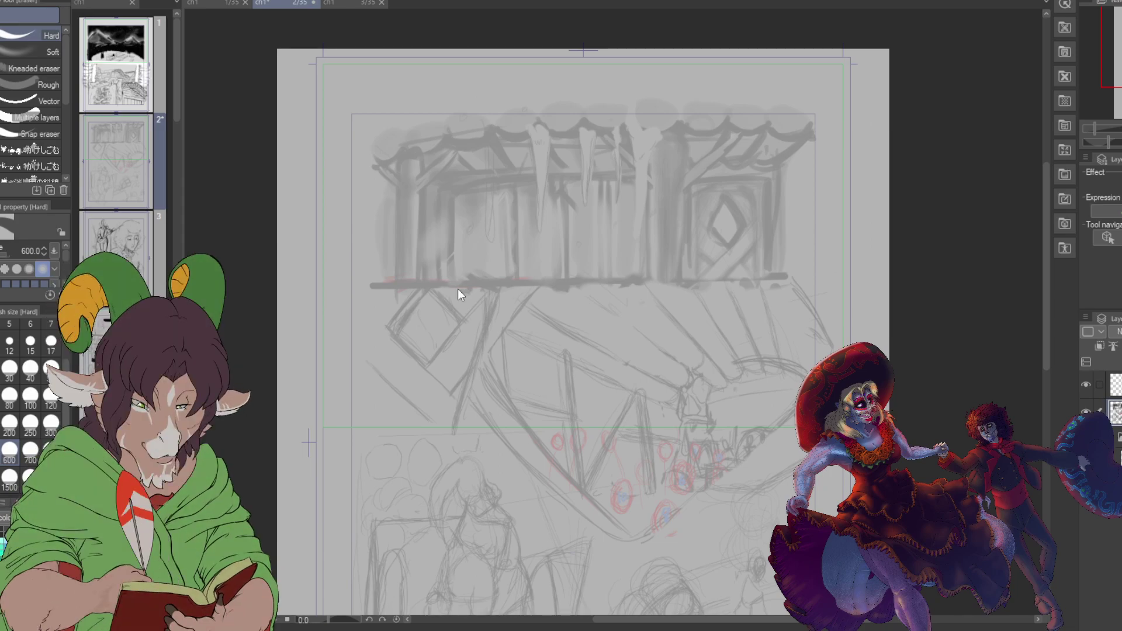
key("ctrl+v")
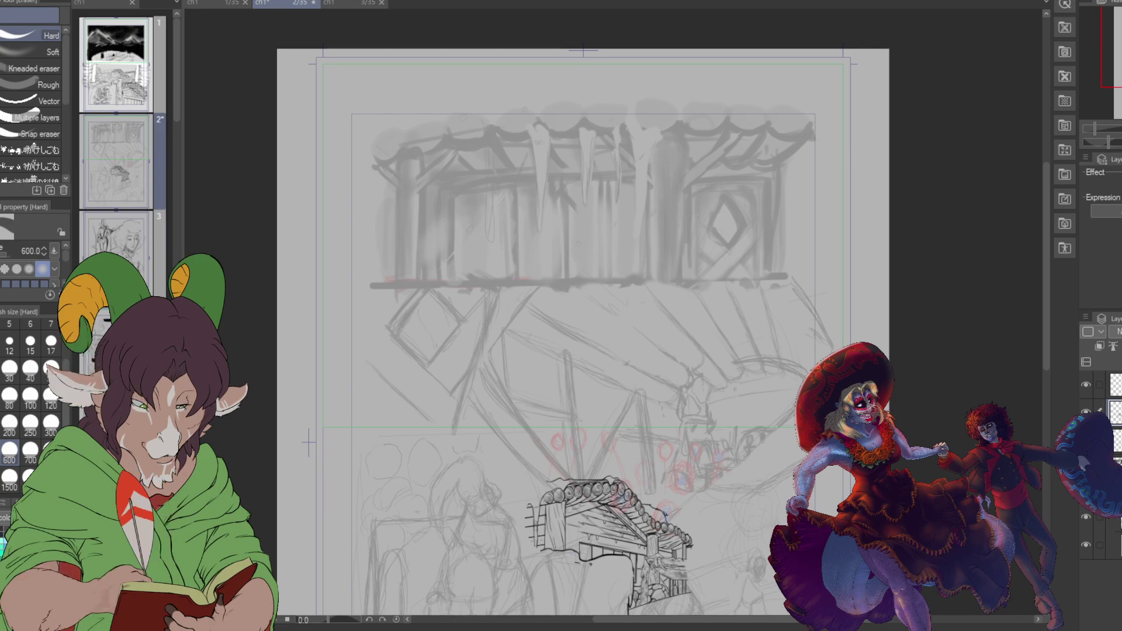
key("ctrl+t")
mouse_move(664, 531)
left_mouse_down()
mouse_move(454, 208)
mouse_move(439, 228)
mouse_move(432, 310)
mouse_move(423, 298)
mouse_move(435, 299)
mouse_move(417, 321)
left_mouse_up()
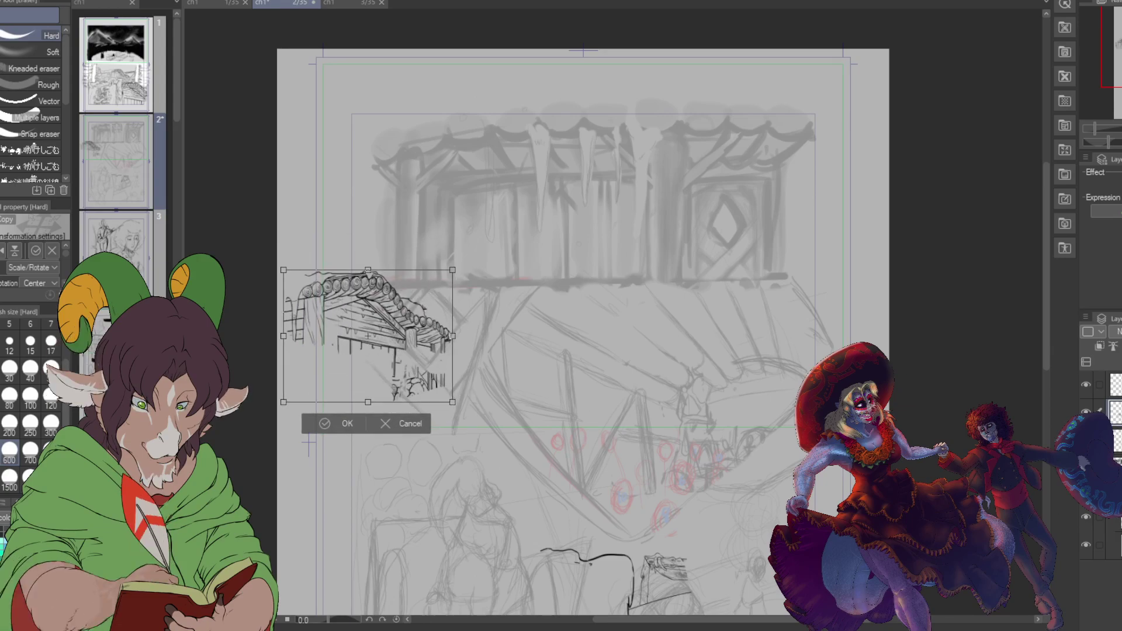
key("Return")
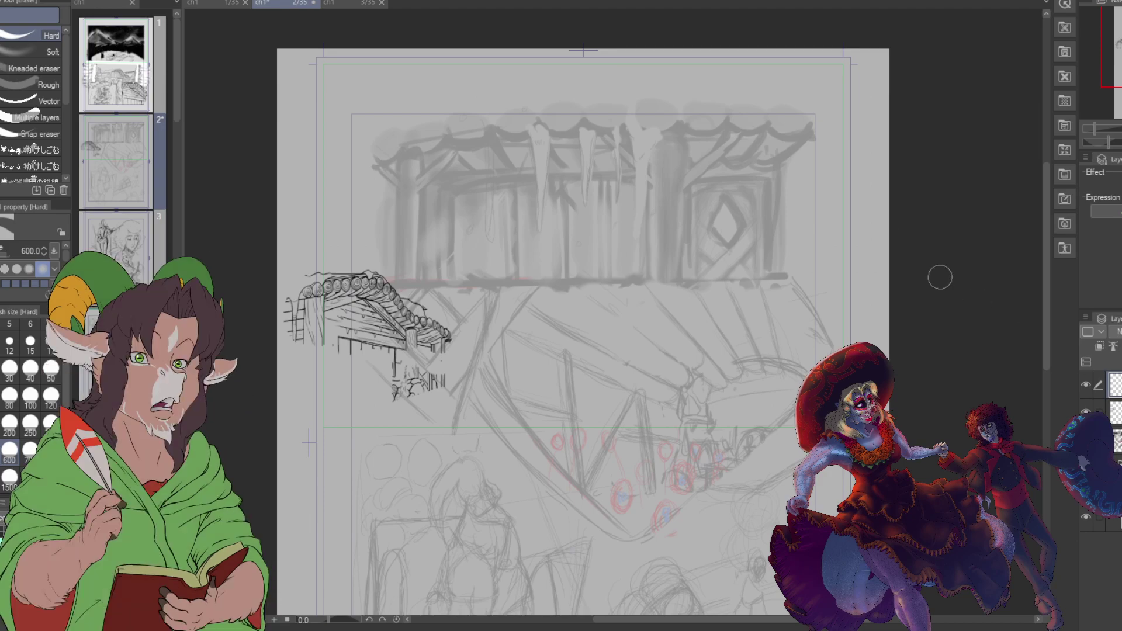
Step: Ink the thick porch post's two vertical sides and the panel's right vertical edge with the K Hard 2 brush at size 40
scroll(558, 240, "up", 3)
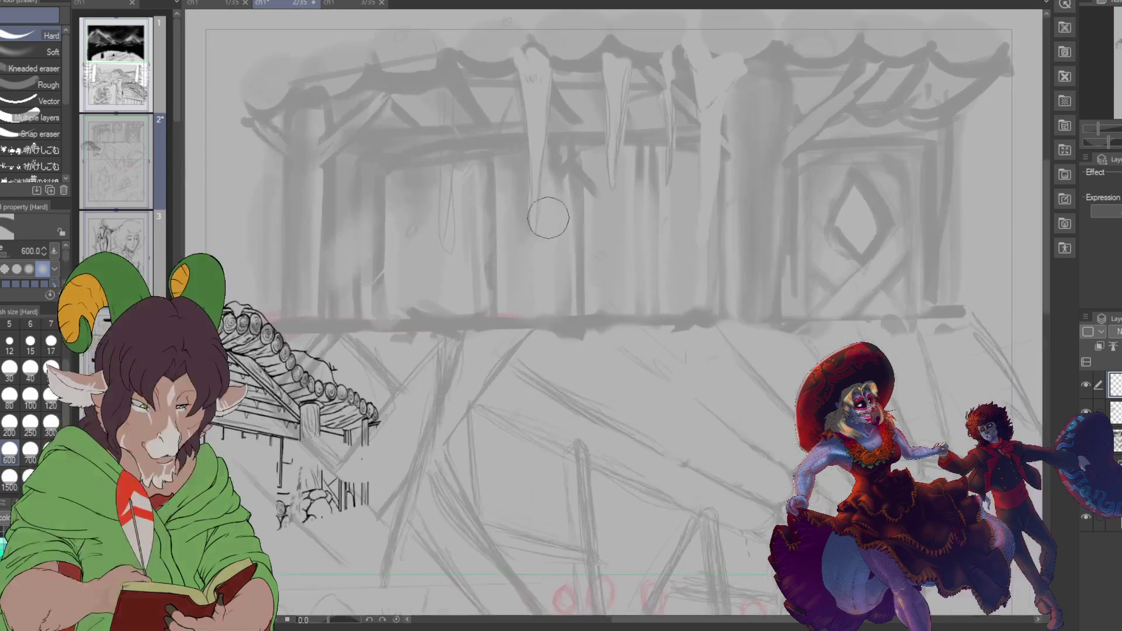
scroll(483, 170, "up", 1)
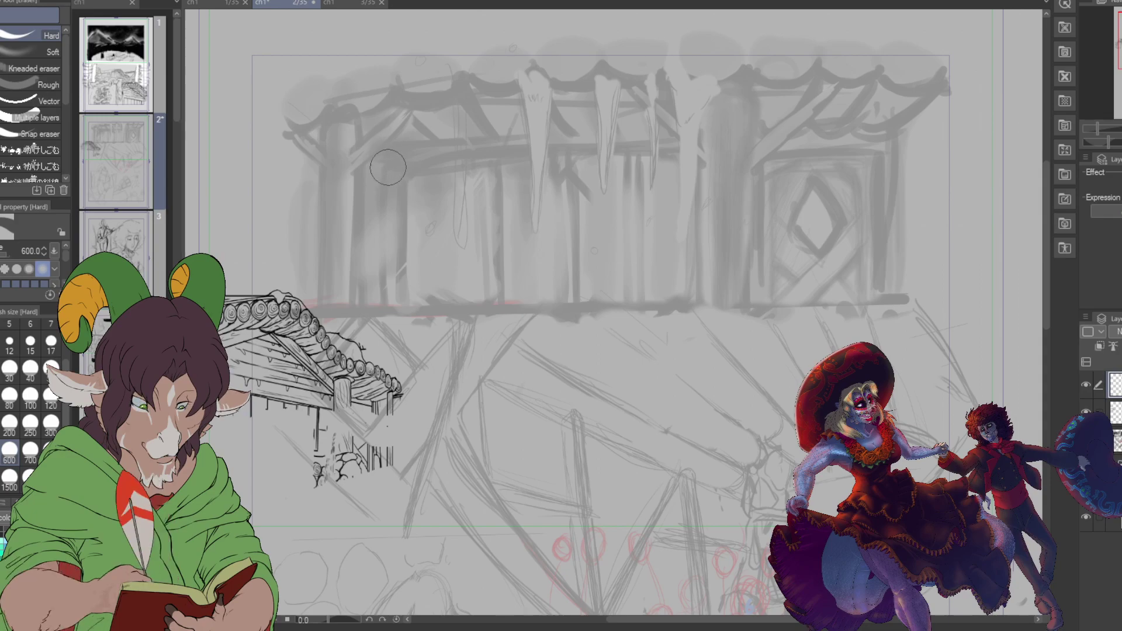
mouse_move(704, 96)
left_mouse_down()
mouse_move(704, 105)
mouse_move(687, 61)
left_mouse_up()
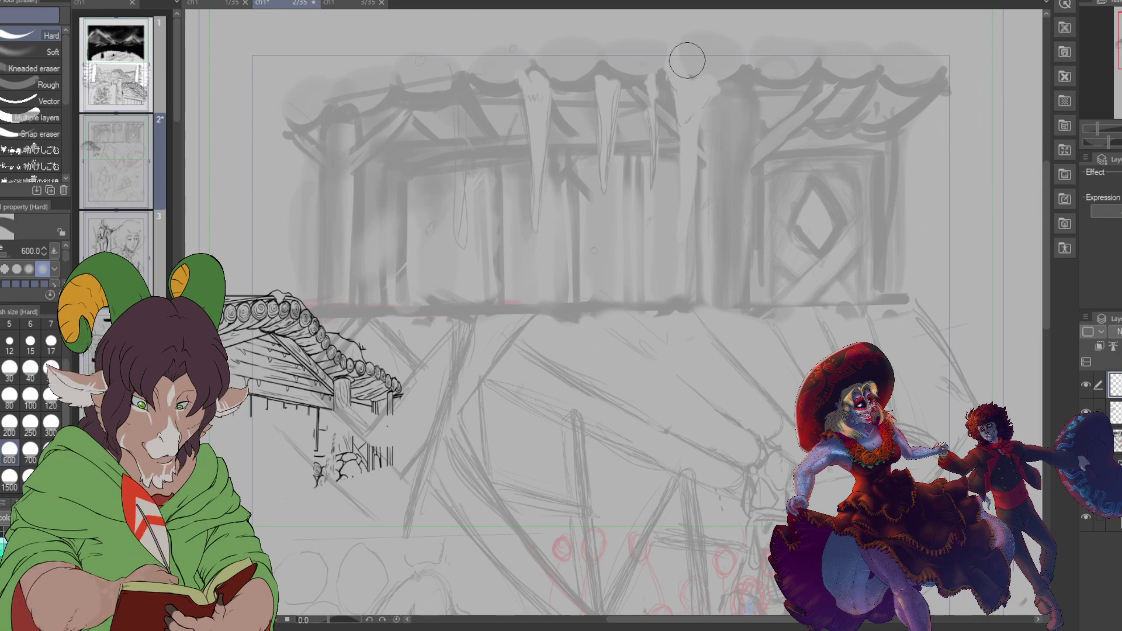
key("b")
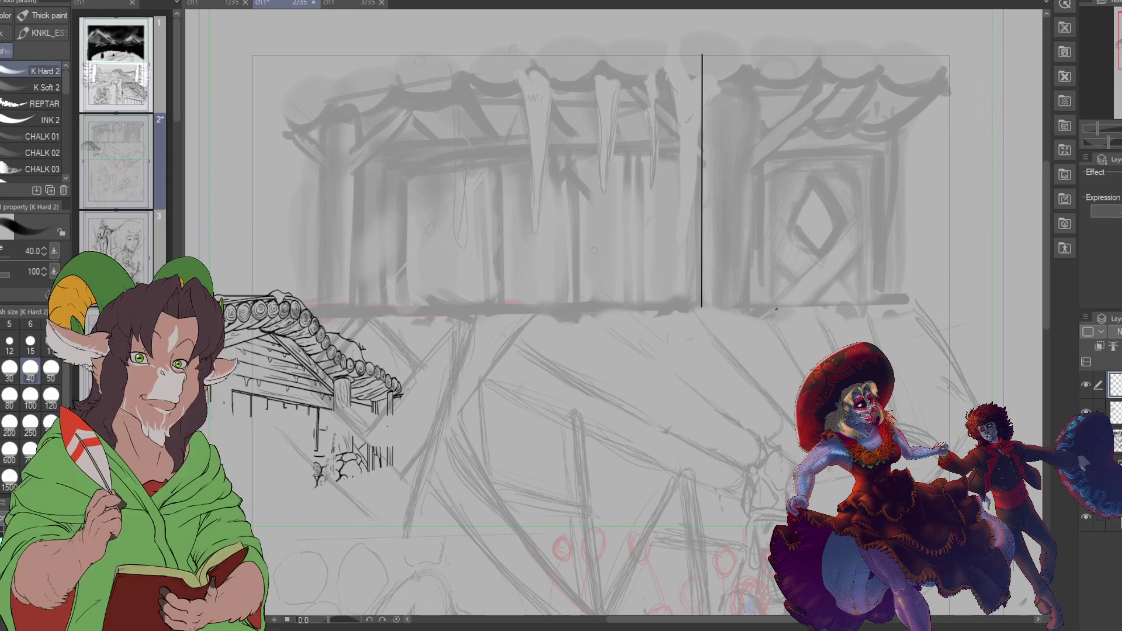
left_click_drag(765, 55, 777, 309)
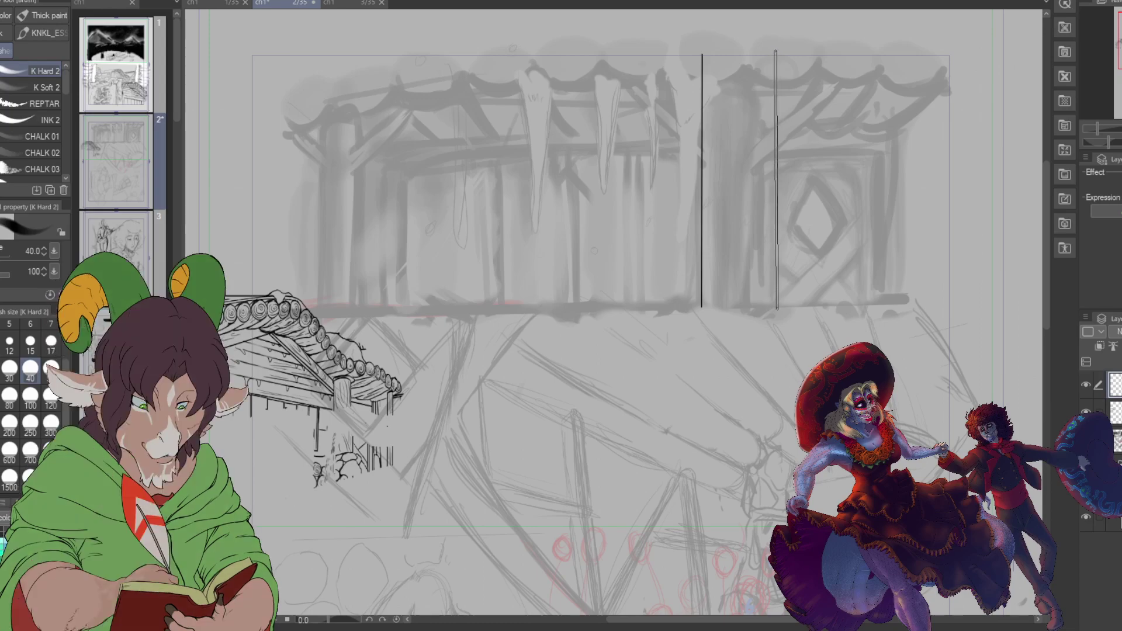
mouse_move(776, 51)
left_mouse_down()
mouse_move(778, 309)
mouse_move(777, 52)
left_mouse_up()
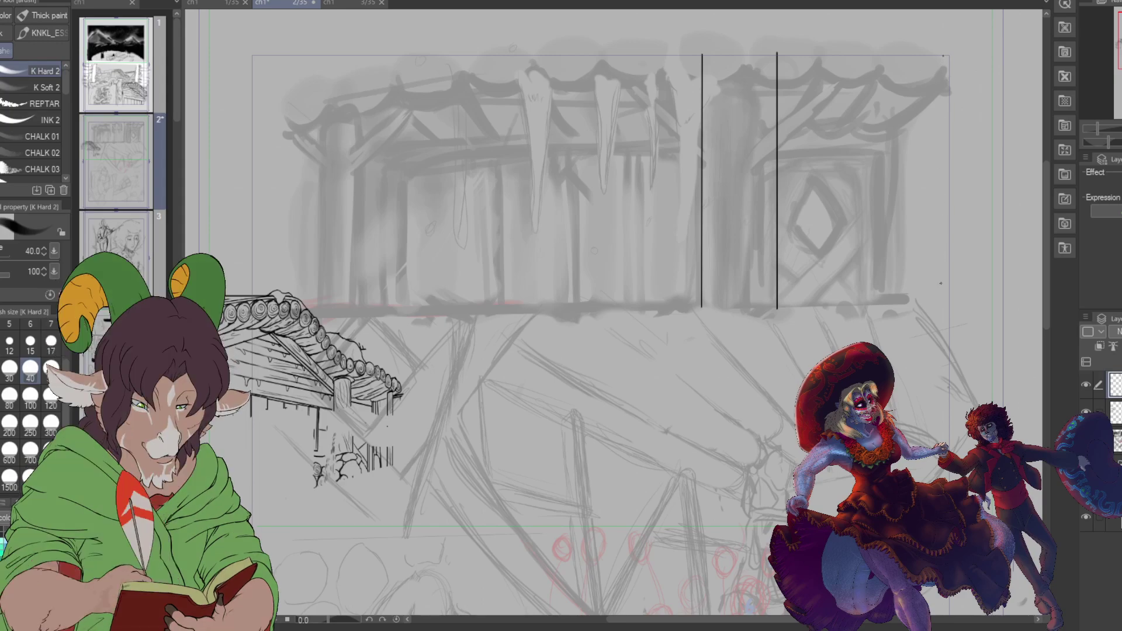
left_click_drag(943, 56, 941, 295)
key("ctrl+z")
left_click_drag(942, 56, 944, 319)
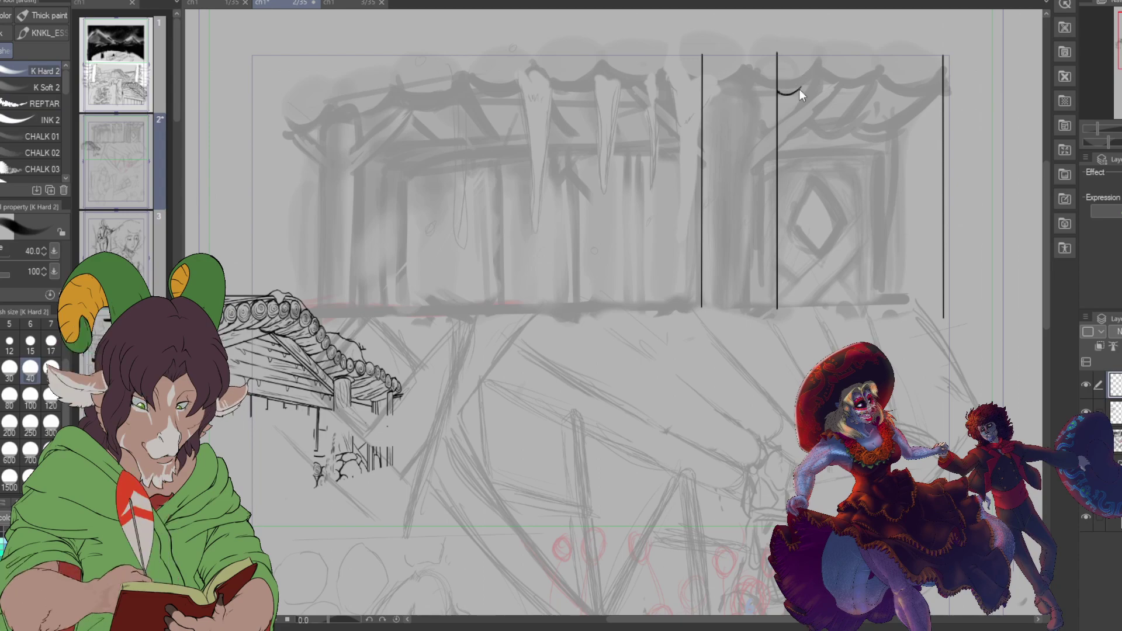
Step: Draw the scalloped roof edge between the thick post and the panel's right edge with the Curve tool, setting its size to 25
key("u")
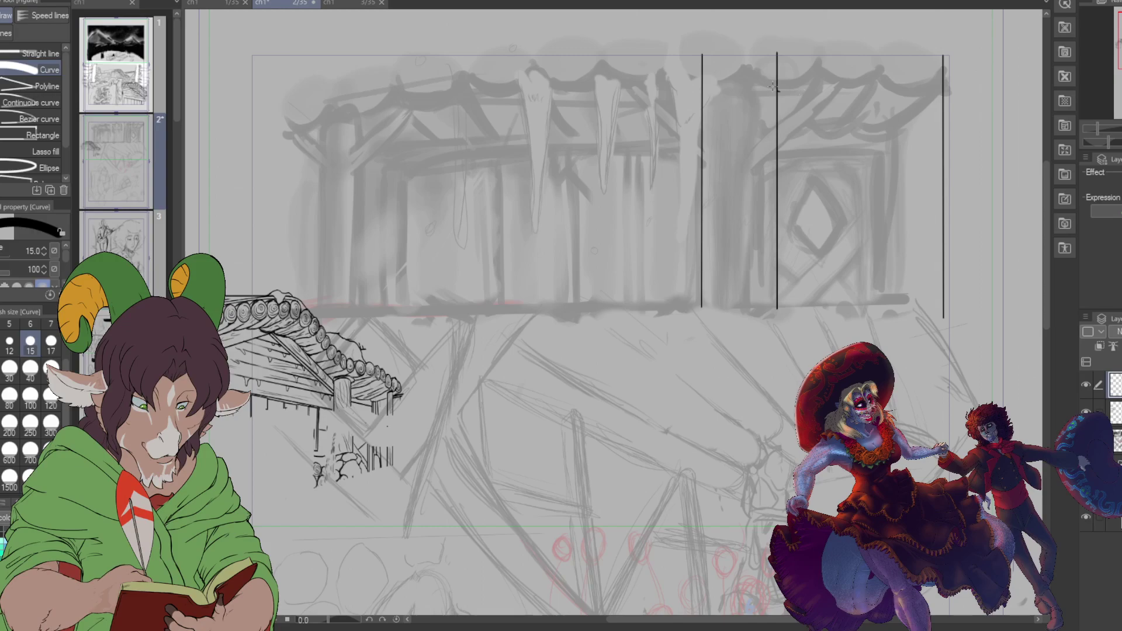
left_click_drag(777, 90, 826, 83)
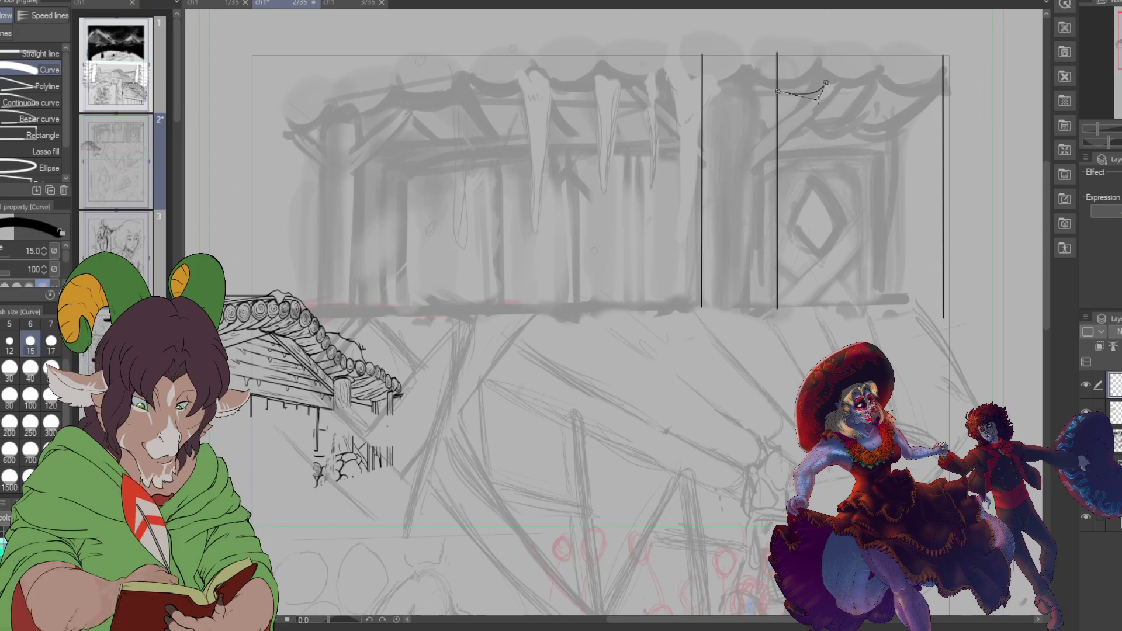
left_click(821, 97)
key("bracketright")
key("bracketright")
key("bracketright")
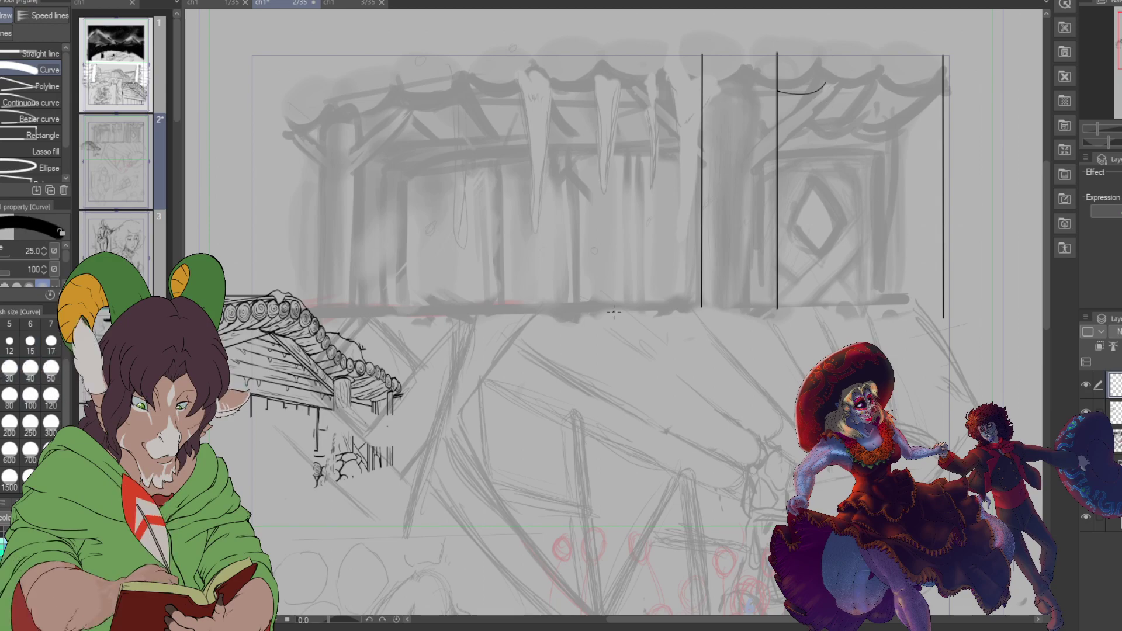
left_click_drag(826, 84, 943, 88)
left_click(879, 86)
left_click(903, 103)
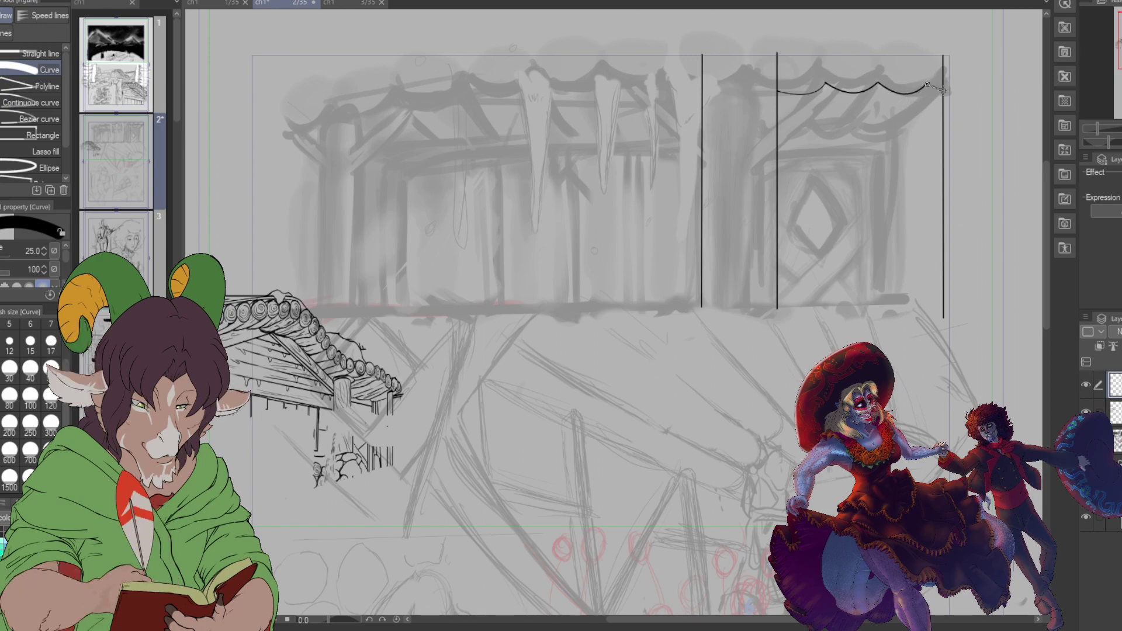
left_click(936, 93)
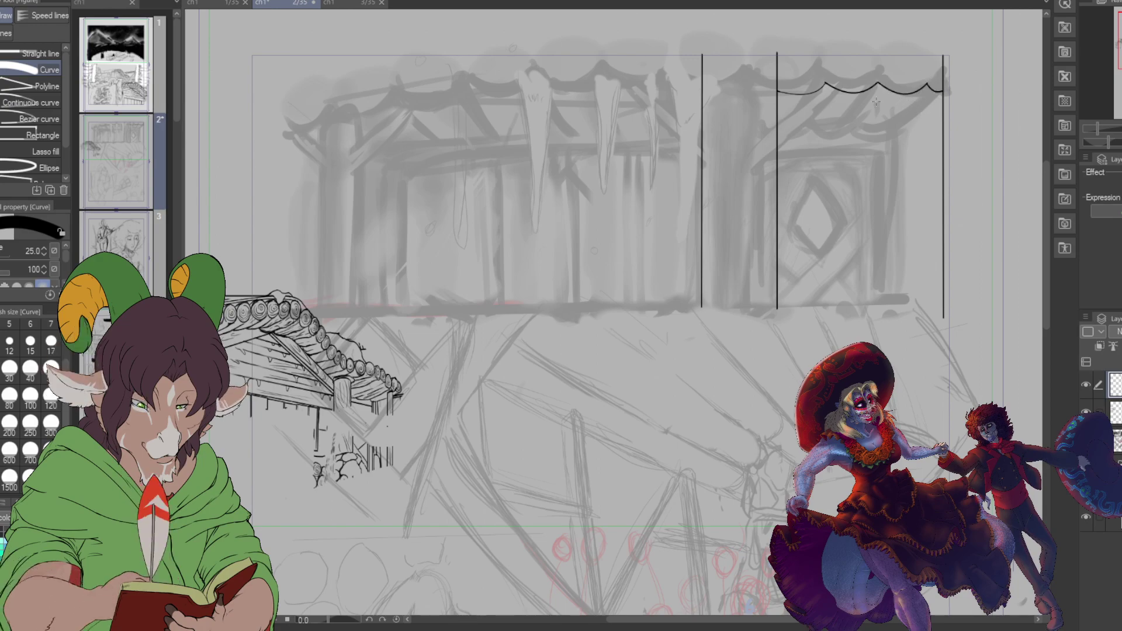
Step: Draw three short slanted seam lines rising from the scallop peaks to the panel's upper border
left_click_drag(824, 85, 825, 61)
left_click(826, 54)
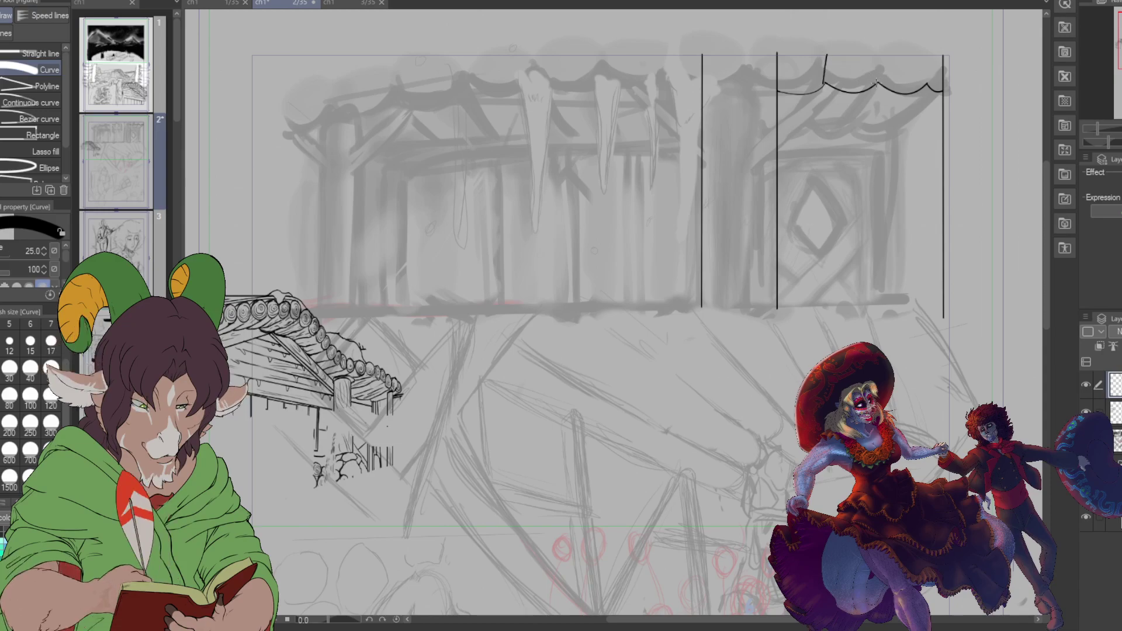
left_click_drag(877, 80, 887, 49)
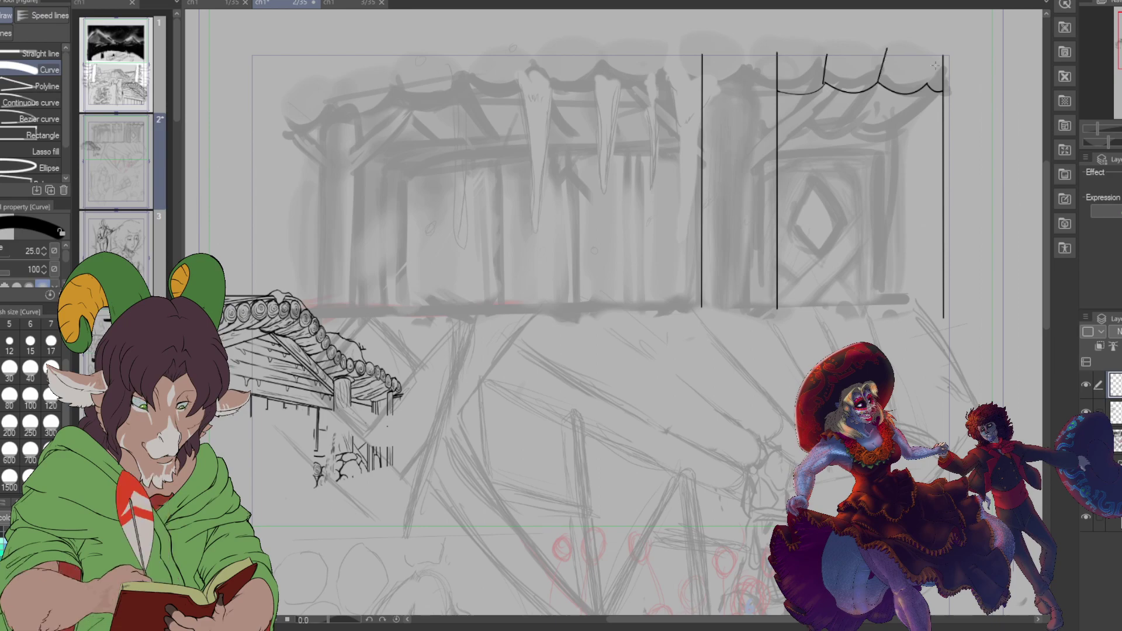
left_click_drag(927, 86, 943, 52)
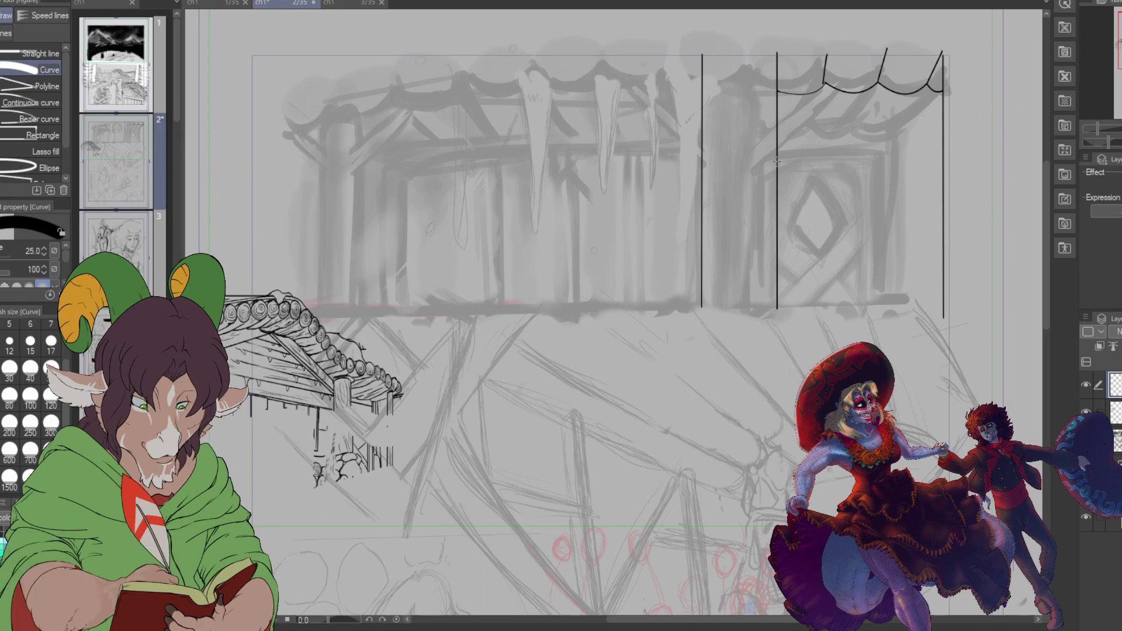
Step: Ink the door frame's top and right side and the long floor line across the panel with K Hard 2 at size 40
key("b")
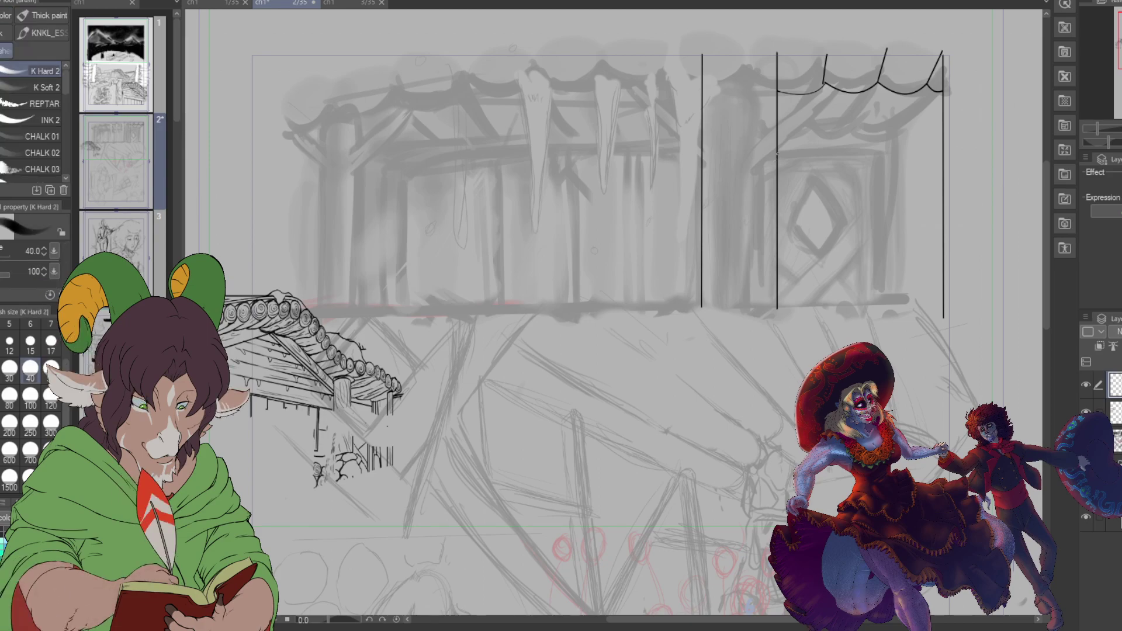
left_click_drag(777, 152, 882, 150)
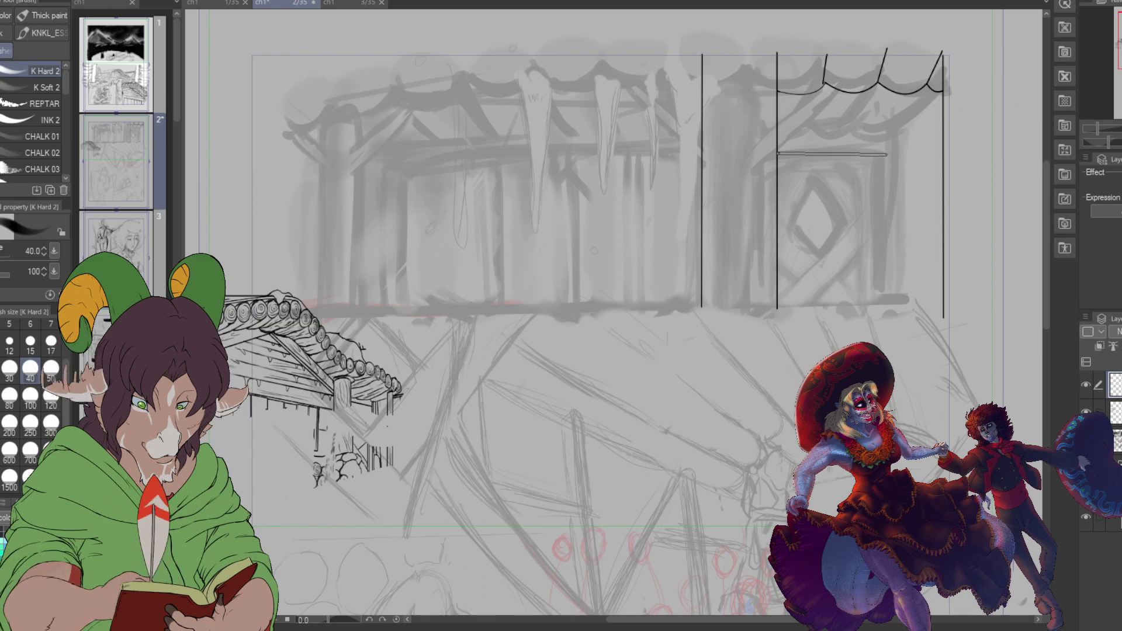
mouse_move(777, 153)
left_mouse_down()
mouse_move(886, 153)
mouse_move(887, 303)
left_mouse_up()
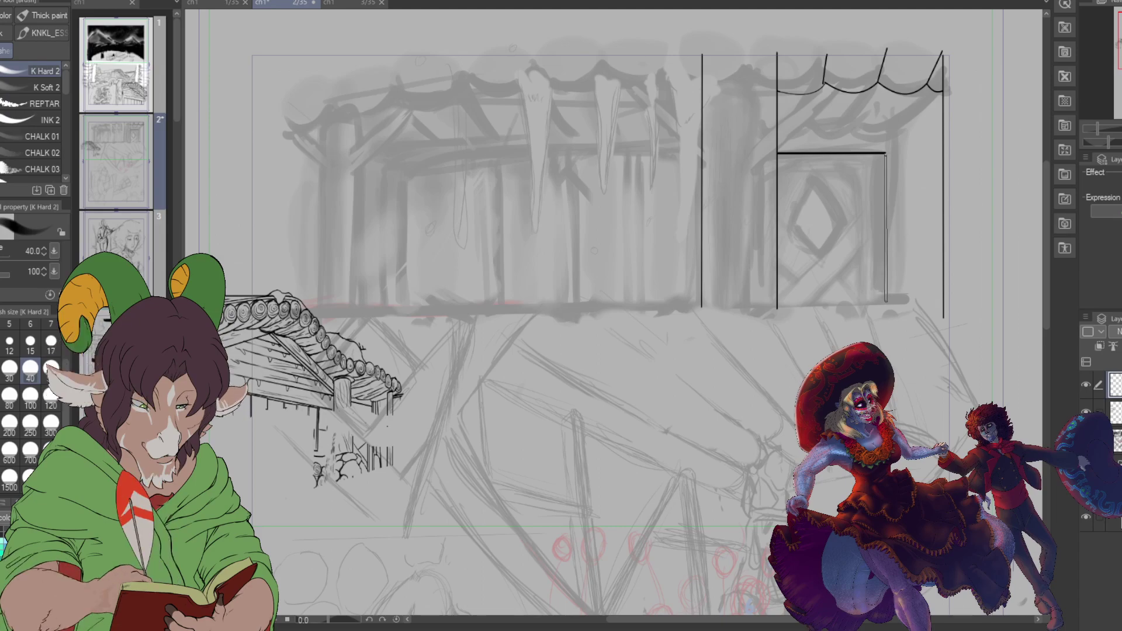
left_click_drag(886, 153, 887, 303)
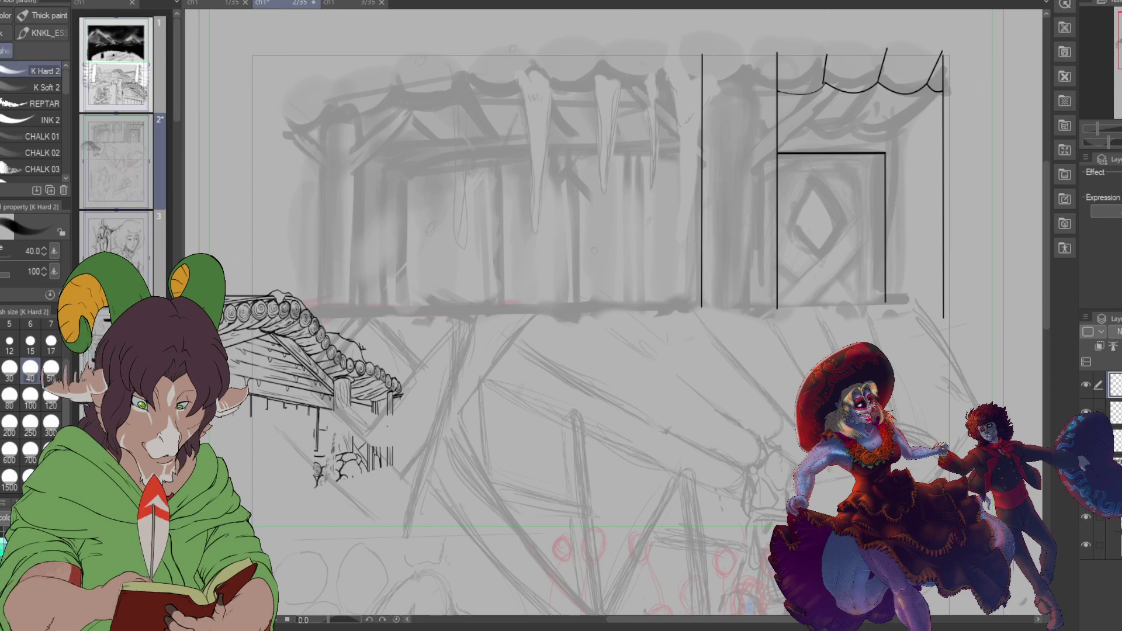
mouse_move(226, 308)
left_mouse_down()
mouse_move(952, 320)
mouse_move(953, 303)
left_mouse_up()
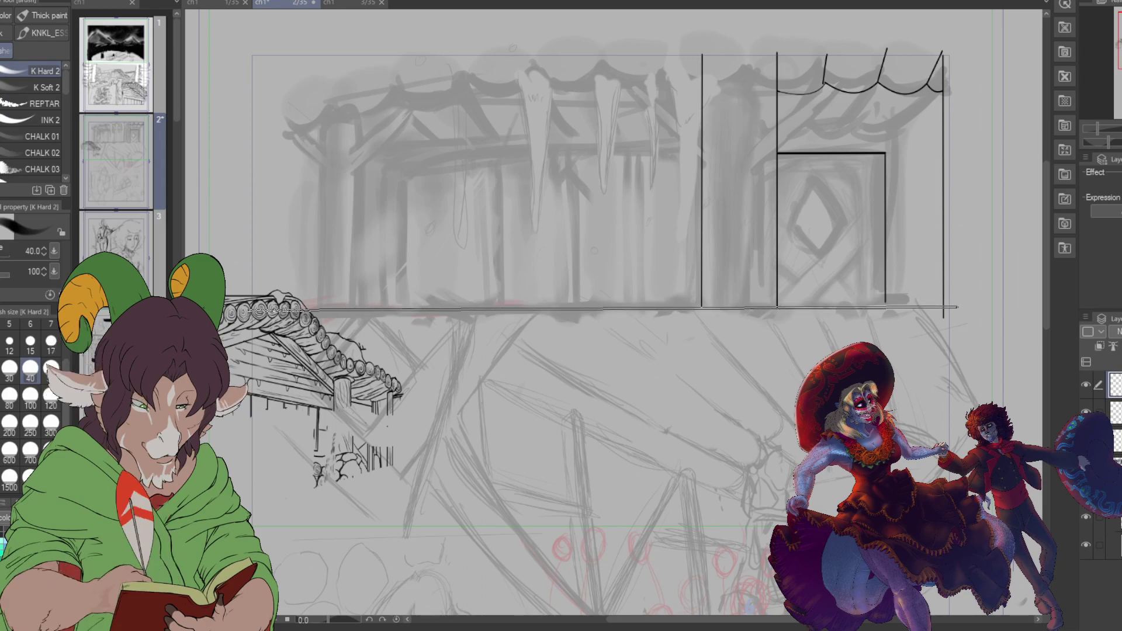
left_click_drag(957, 305, 957, 306)
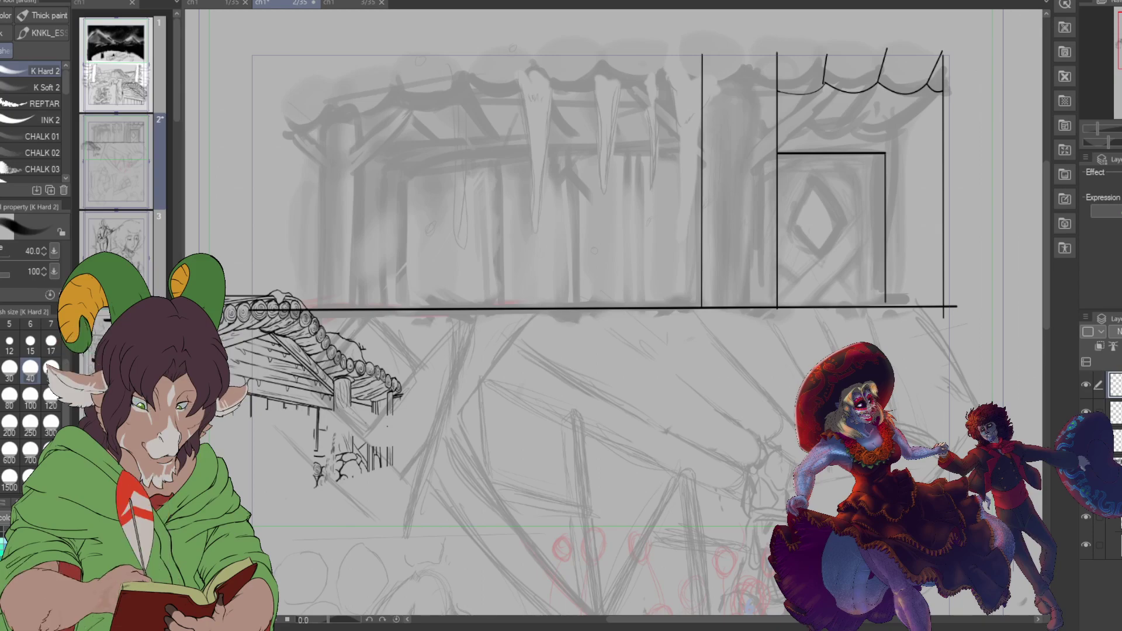
Step: Look over the sketched panels below the cabin porch on page 2
left_click(1113, 412)
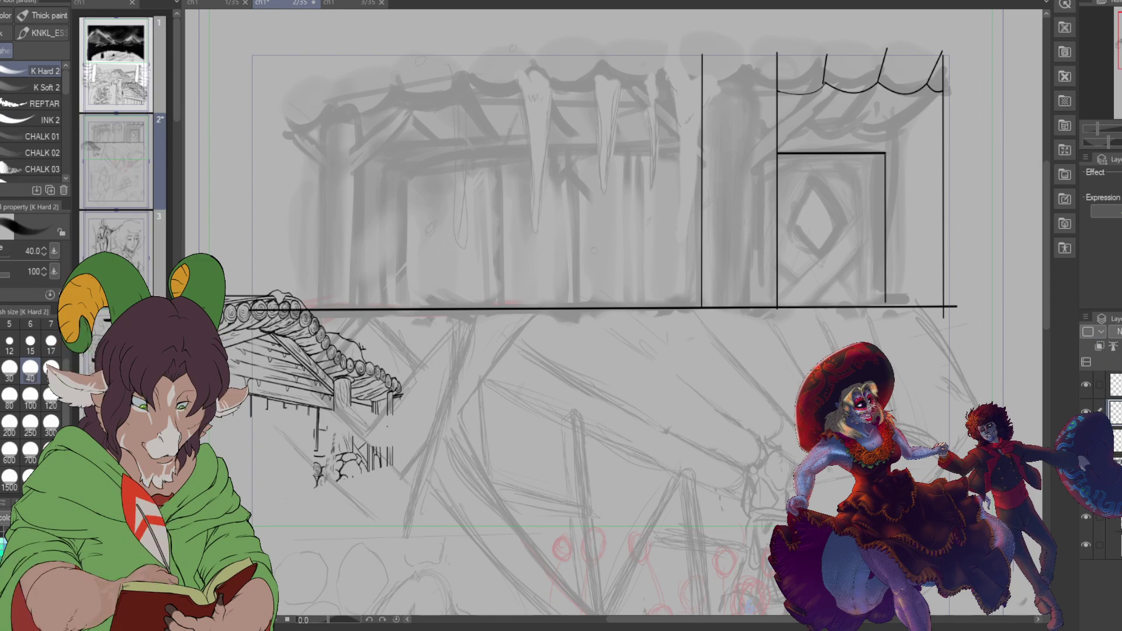
scroll(277, 253, "down", 5)
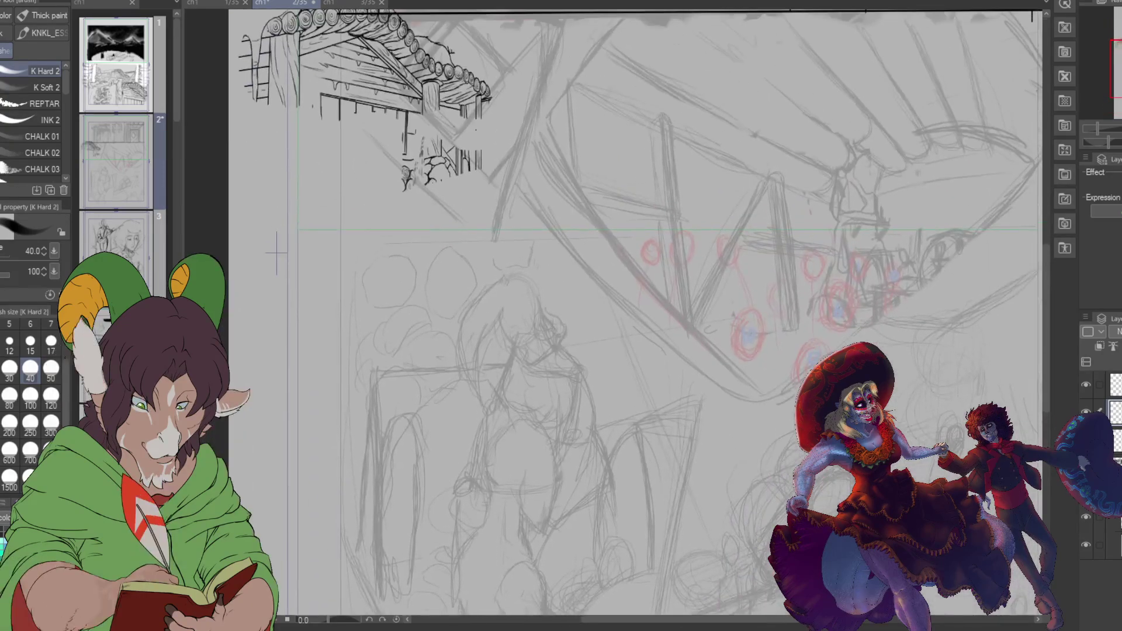
scroll(639, 313, "down", 5)
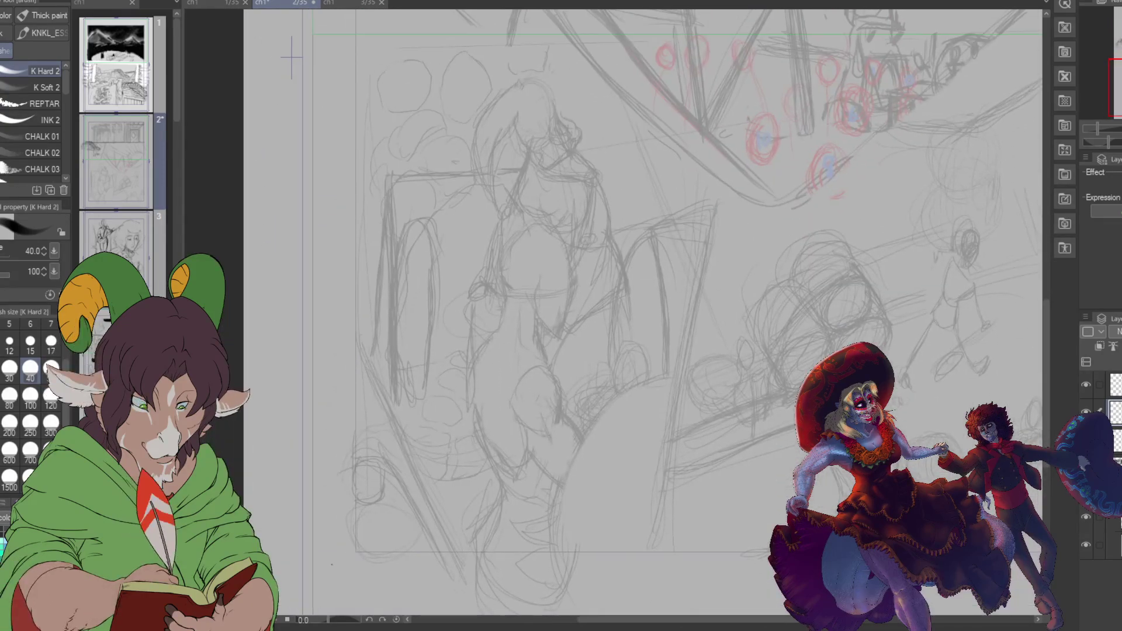
scroll(281, 70, "up", 5)
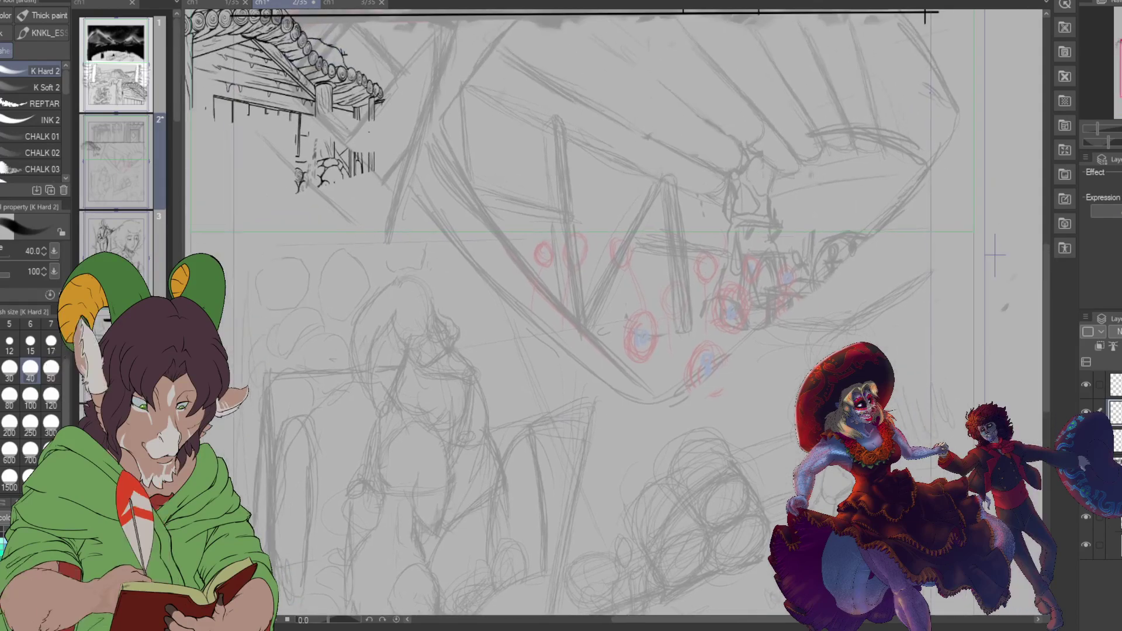
scroll(995, 254, "up", 4)
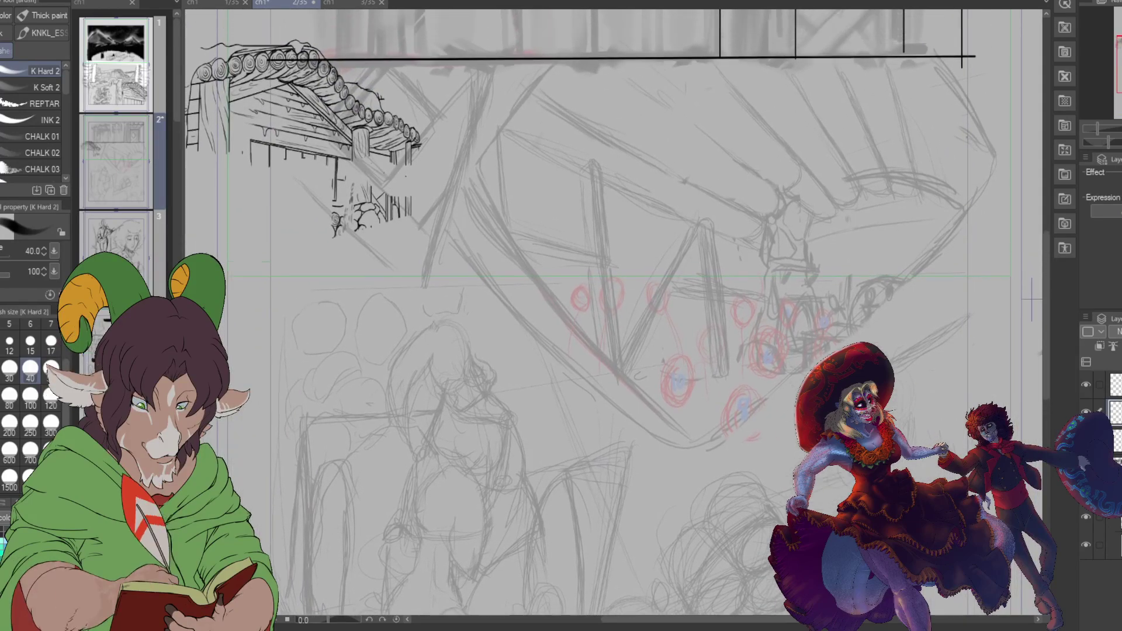
scroll(614, 316, "up", 4)
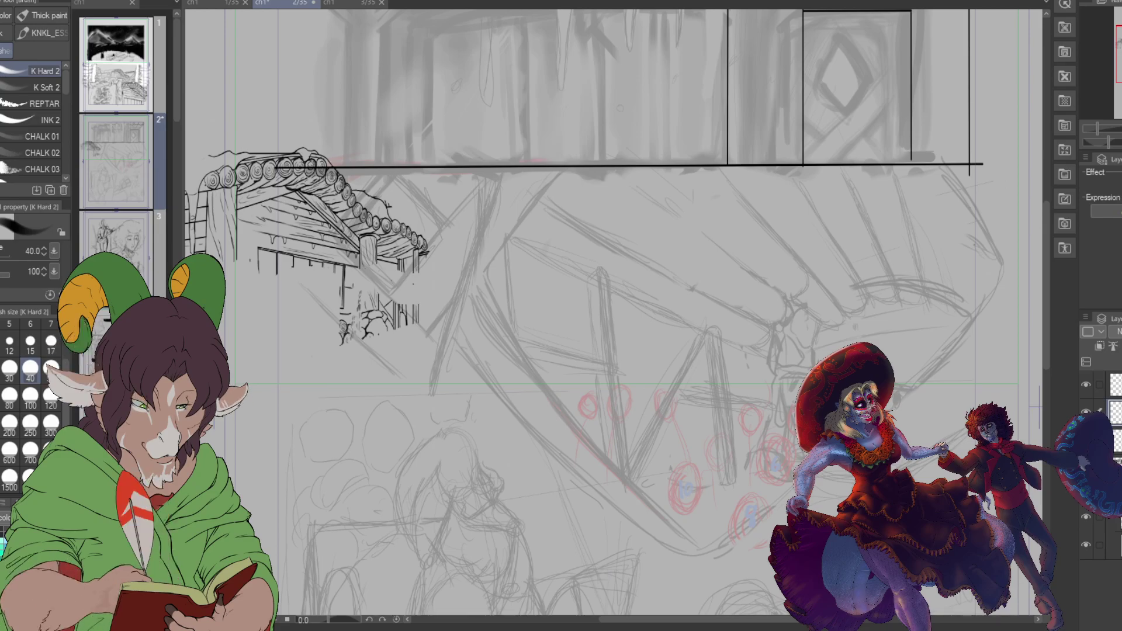
left_click(1113, 386)
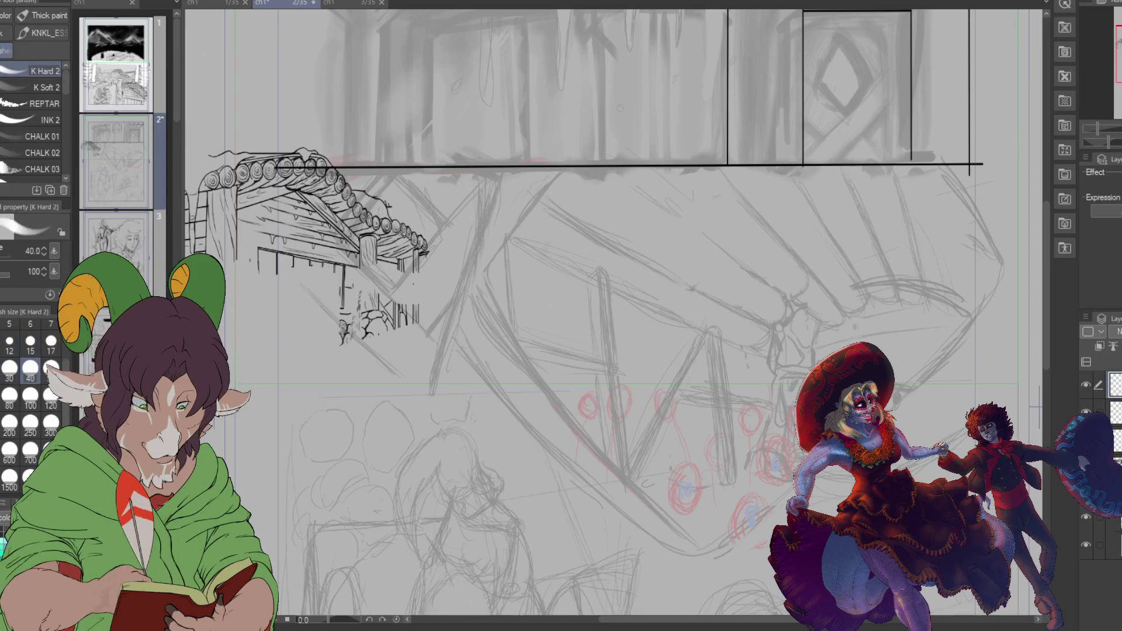
left_click(9, 451)
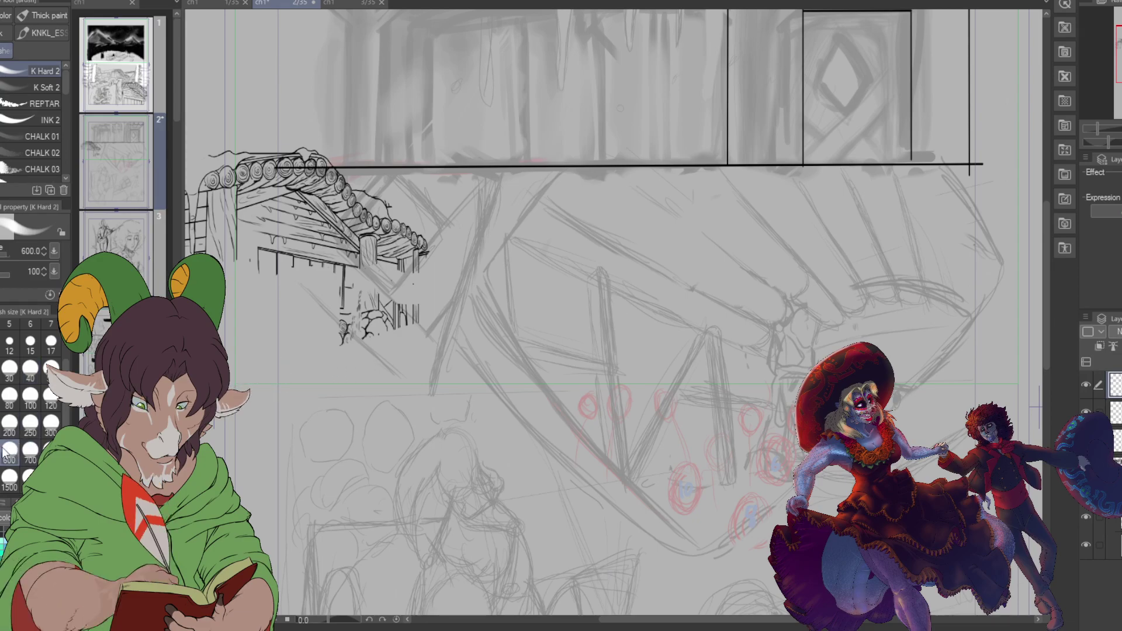
key("[")
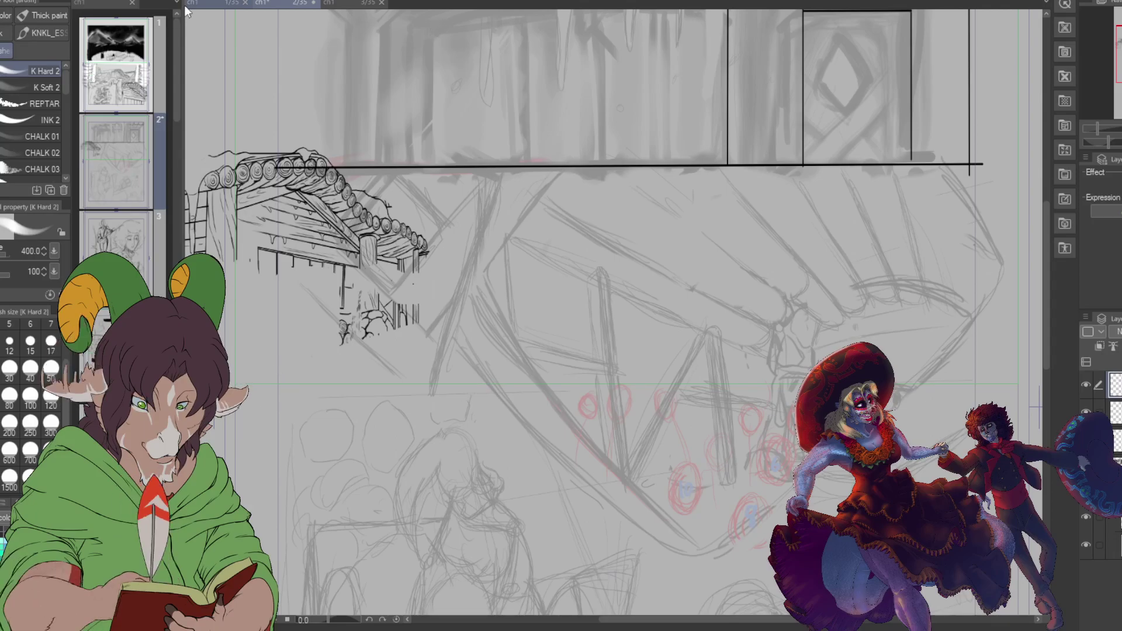
Step: Examine page 1's inked village and cabin panels for reference, and return to page 2's porch panel
left_click(206, 2)
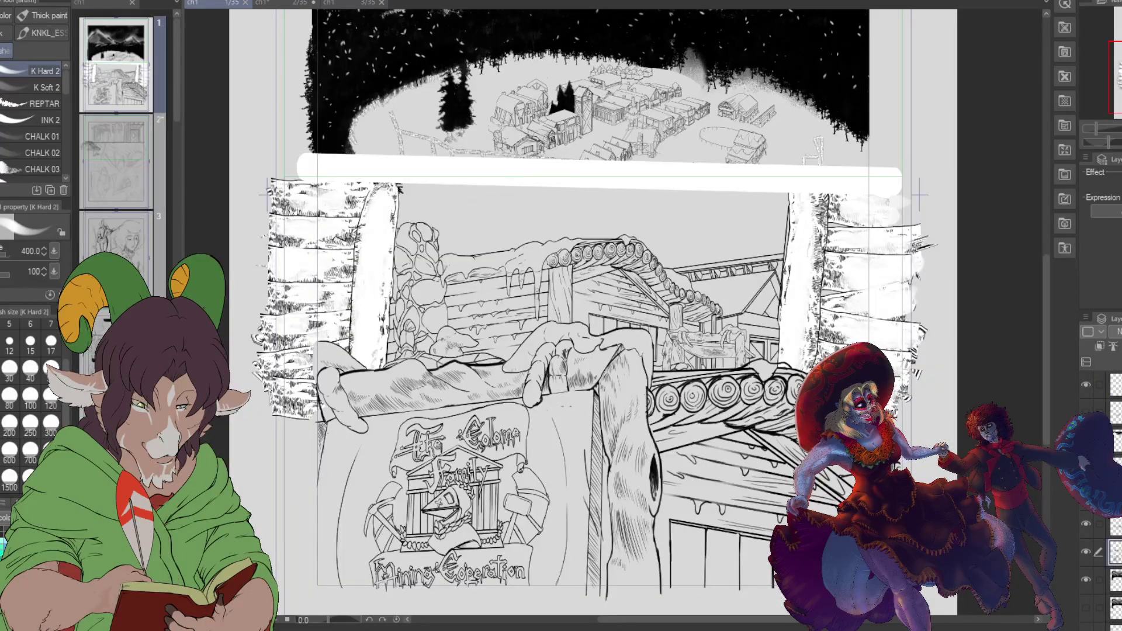
scroll(593, 313, "up", 5)
scroll(593, 313, "down", 3)
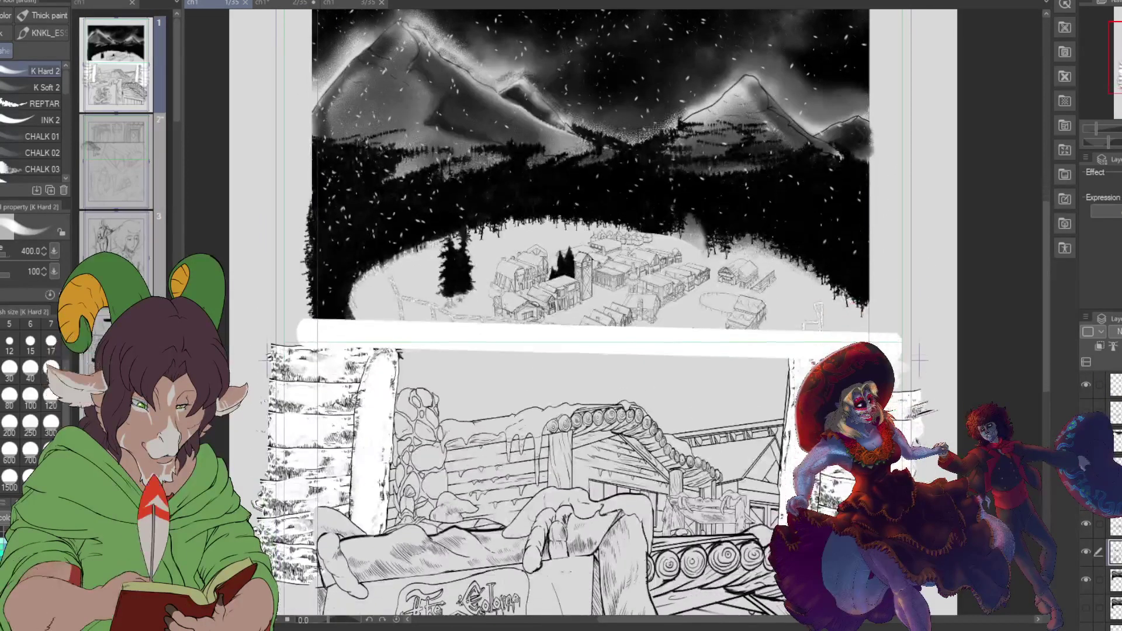
scroll(593, 313, "up", 1)
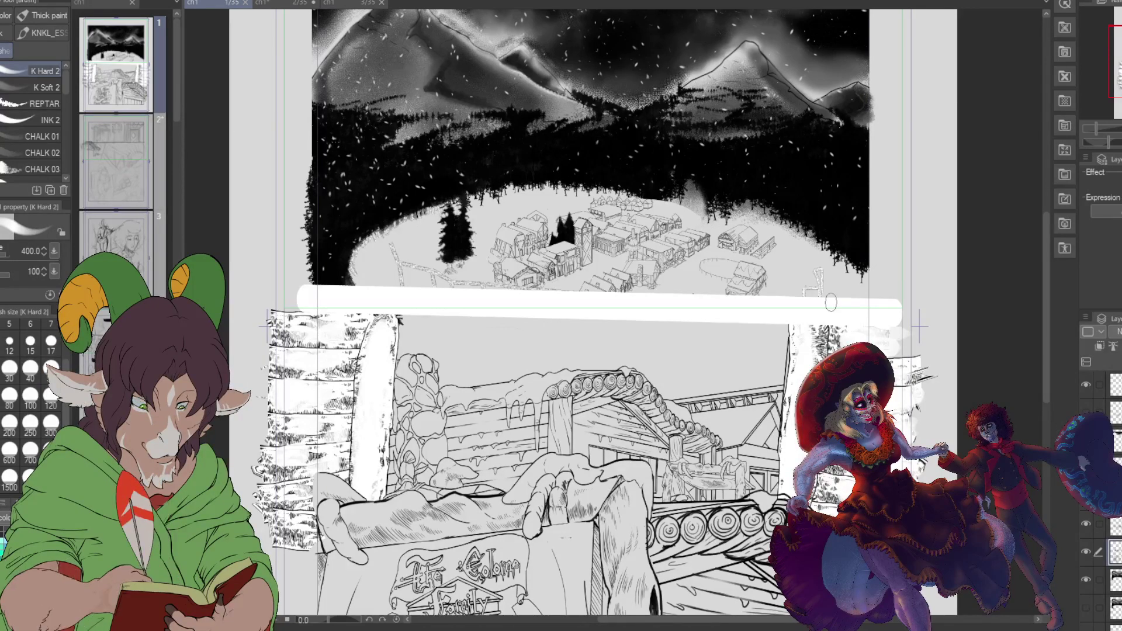
left_click(291, 3)
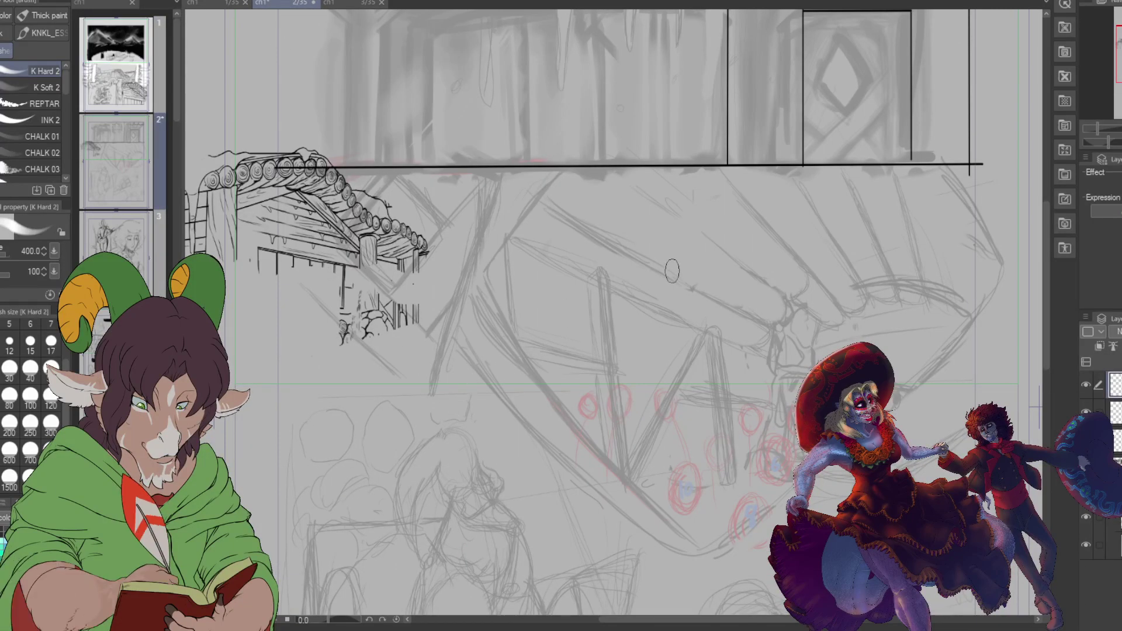
scroll(672, 270, "down", 1)
scroll(672, 270, "down", 2)
scroll(673, 271, "up", 3)
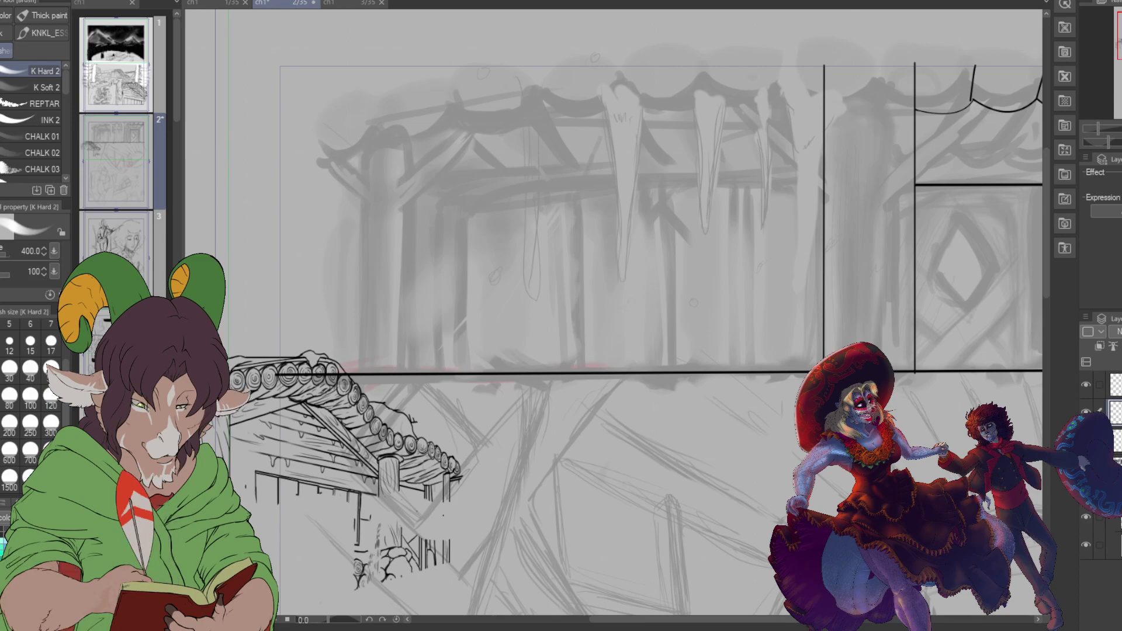
key("ctrl+minus")
key("ctrl+minus")
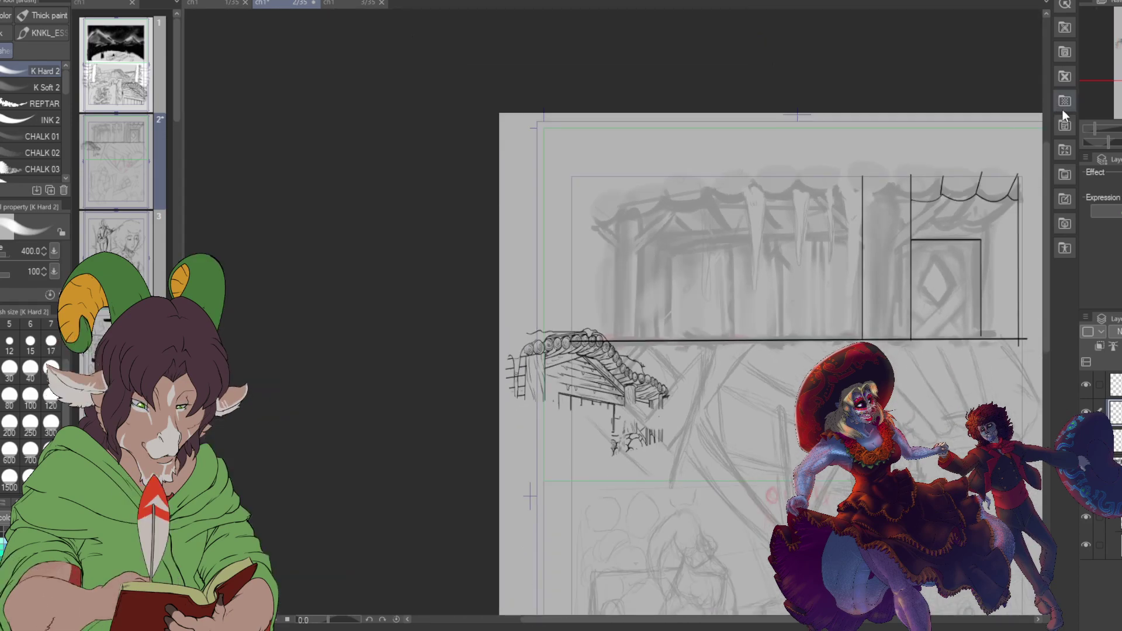
left_click_drag(760, 351, 647, 318)
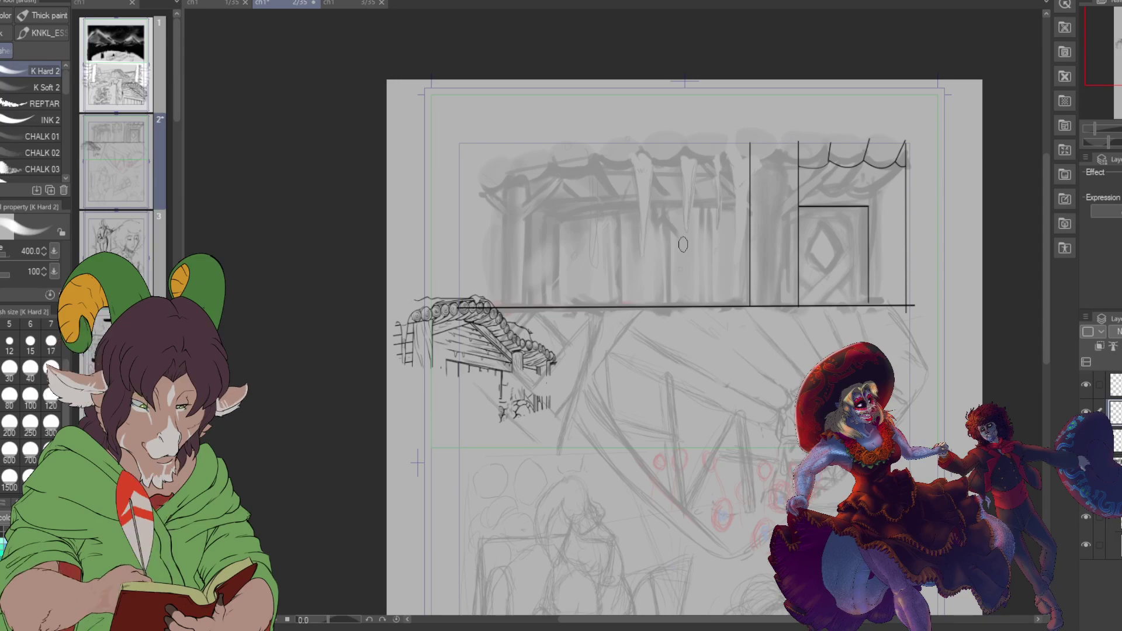
scroll(664, 193, "up", 1)
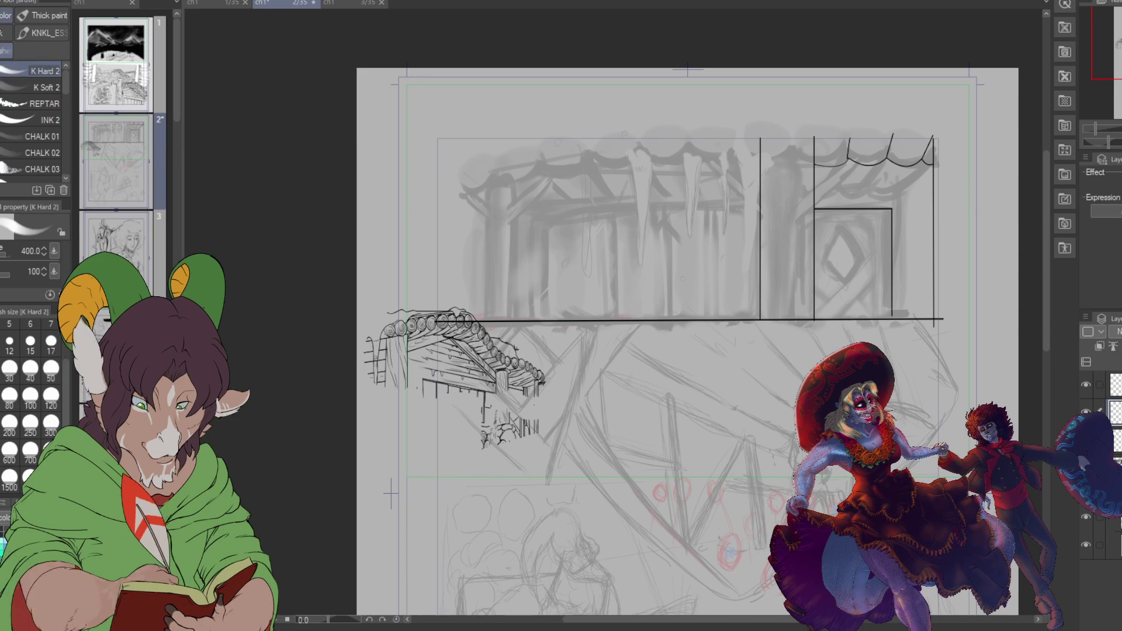
key("ctrl+t")
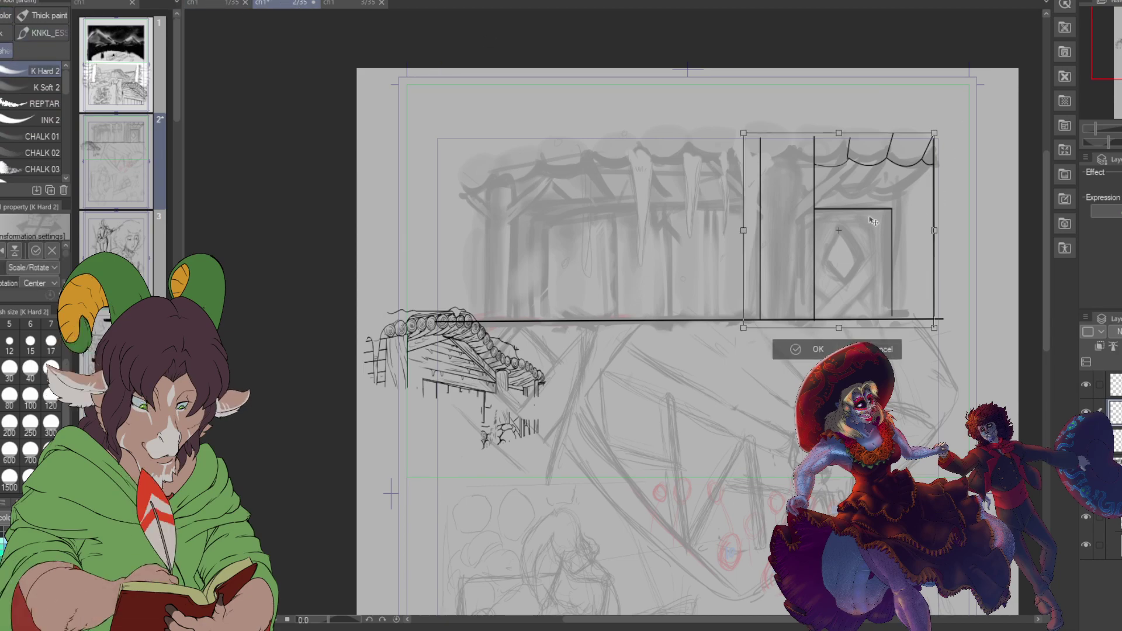
mouse_move(886, 280)
left_mouse_down()
mouse_move(796, 270)
mouse_move(892, 280)
left_mouse_up()
left_click(887, 350)
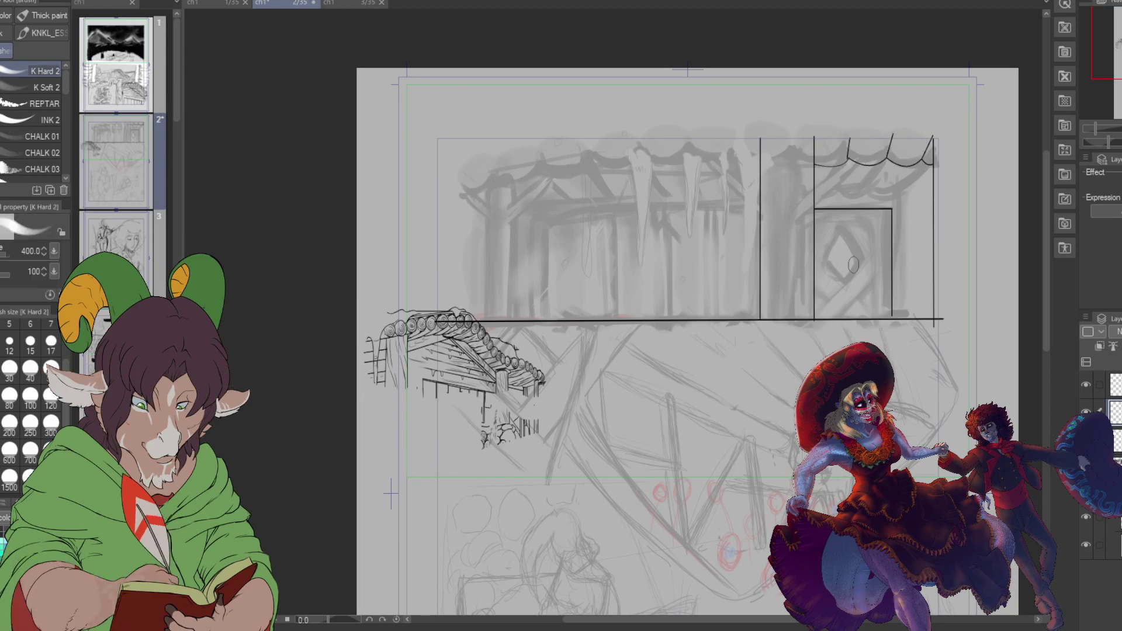
Step: Undo the thin diagonal line across the door's lower corner
scroll(865, 237, "up", 5)
scroll(868, 232, "down", 4)
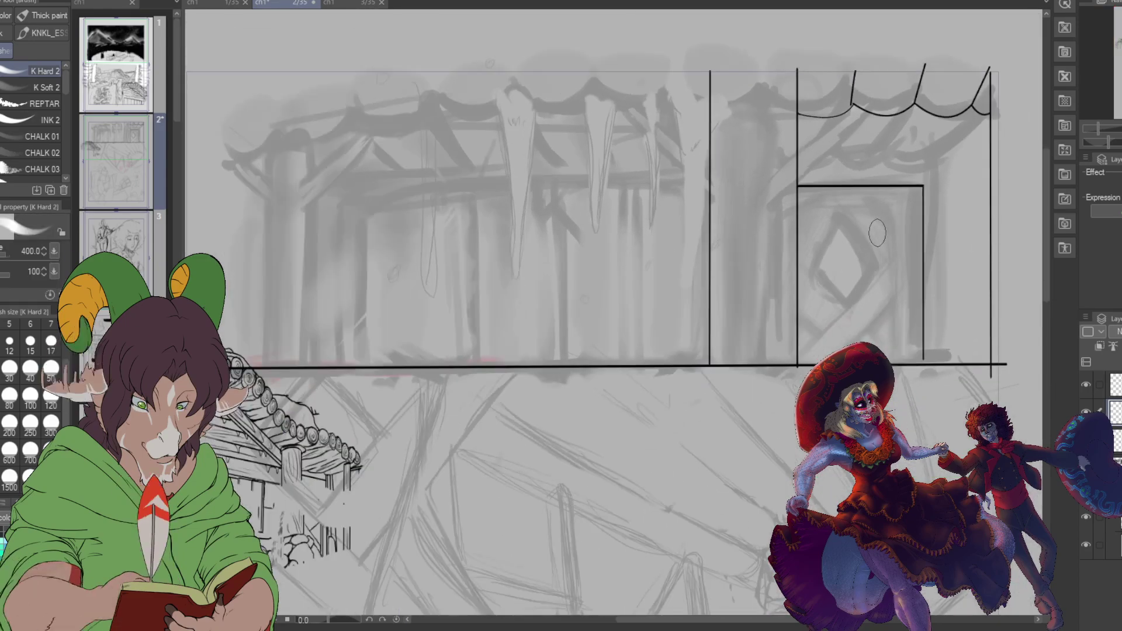
scroll(880, 240, "up", 2)
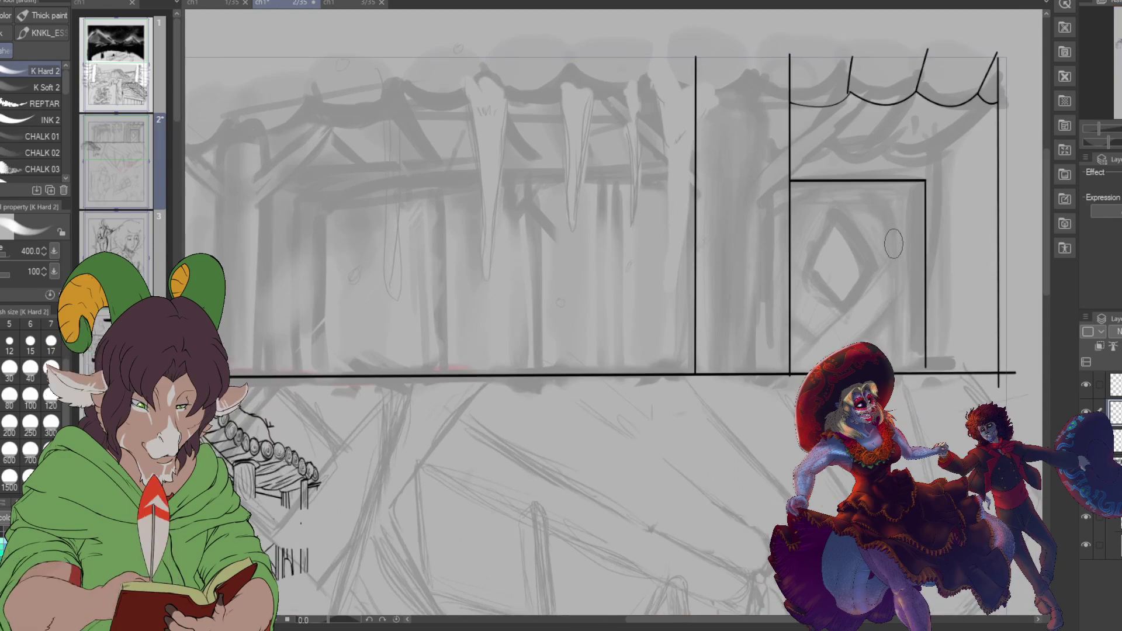
key("b")
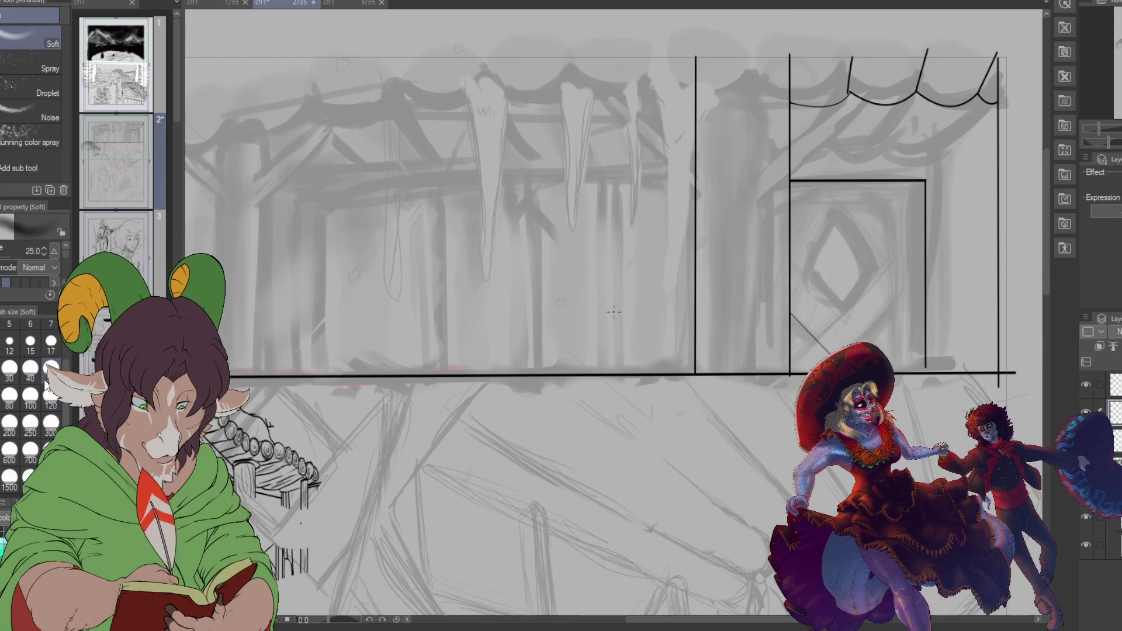
left_click(10, 369)
key("b")
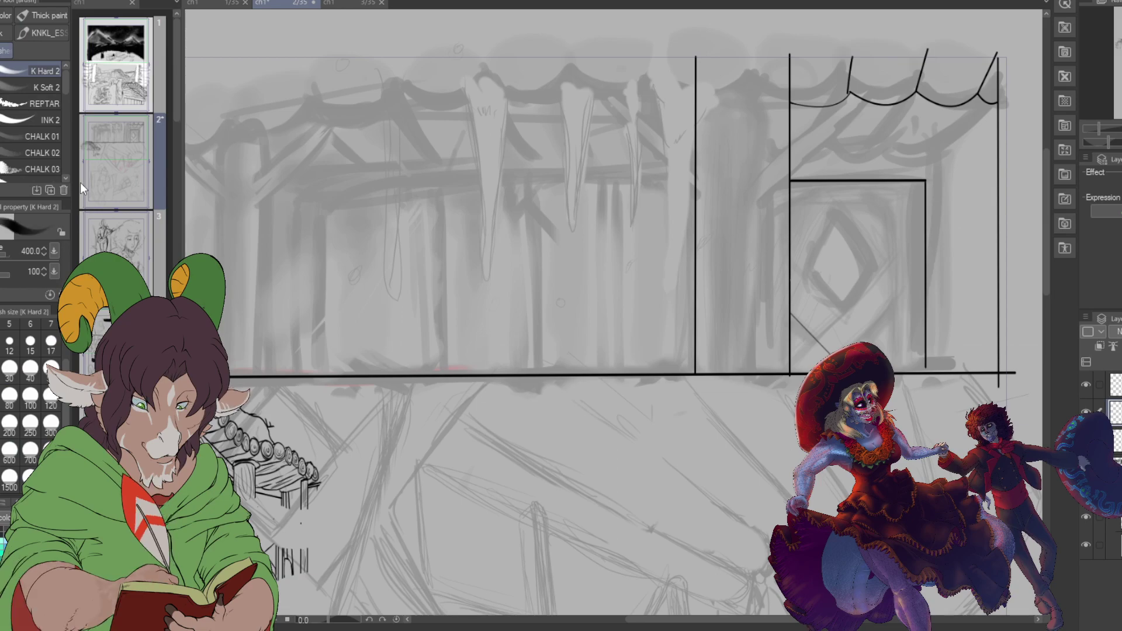
left_click(23, 404)
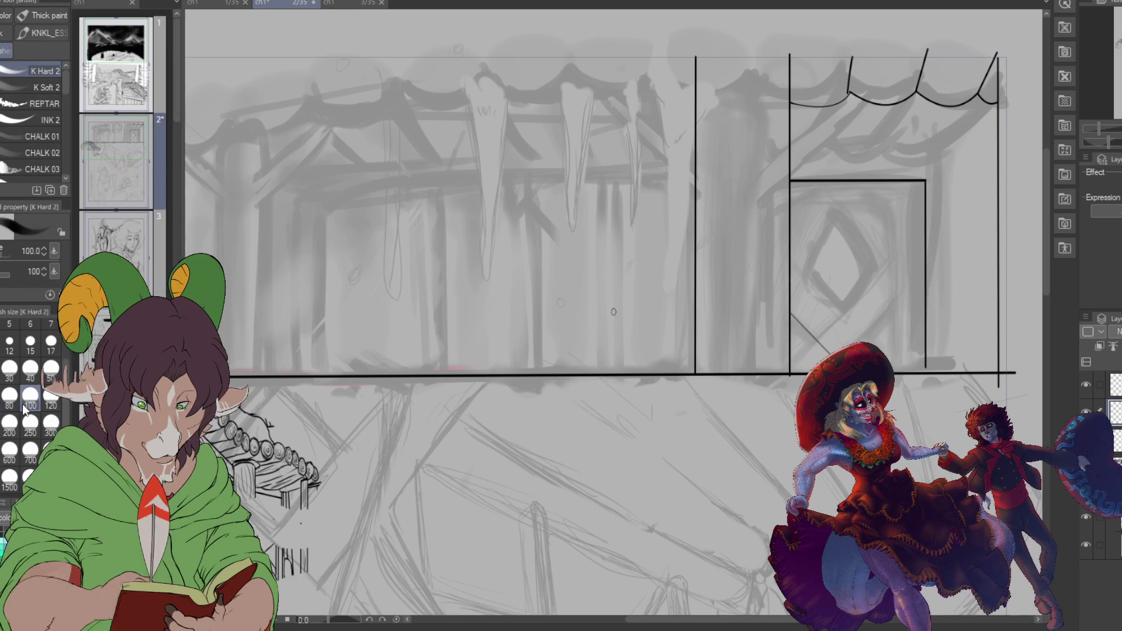
key("ctrl+z")
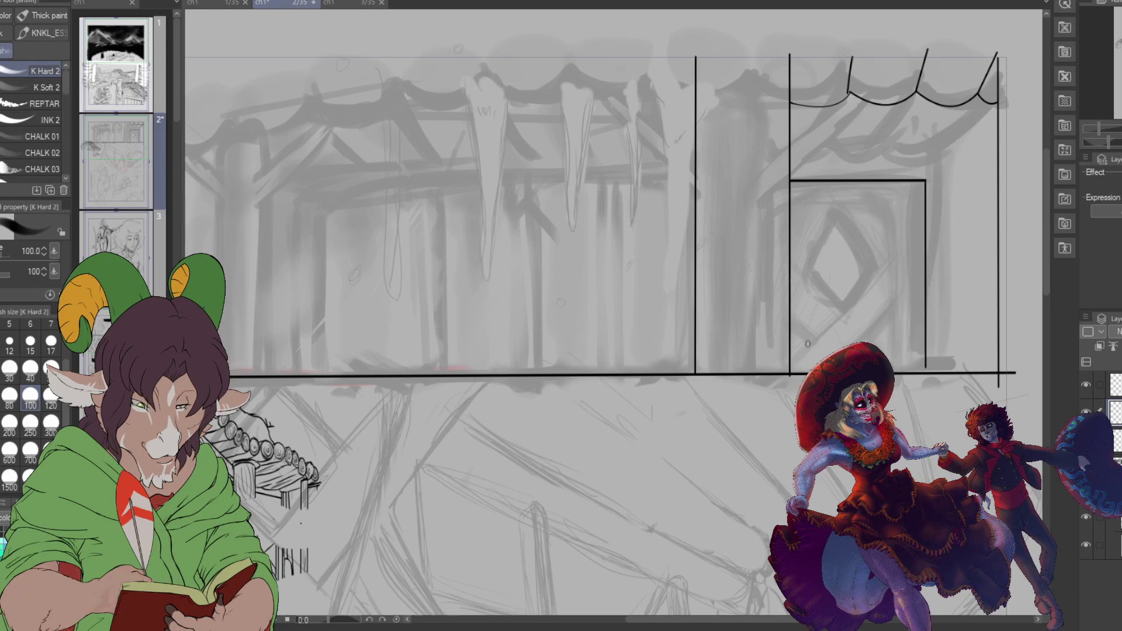
Step: Ink the door's lower diagonal brace lines and the inner edge of its frame with K Hard 2 at size 30
left_click(9, 367)
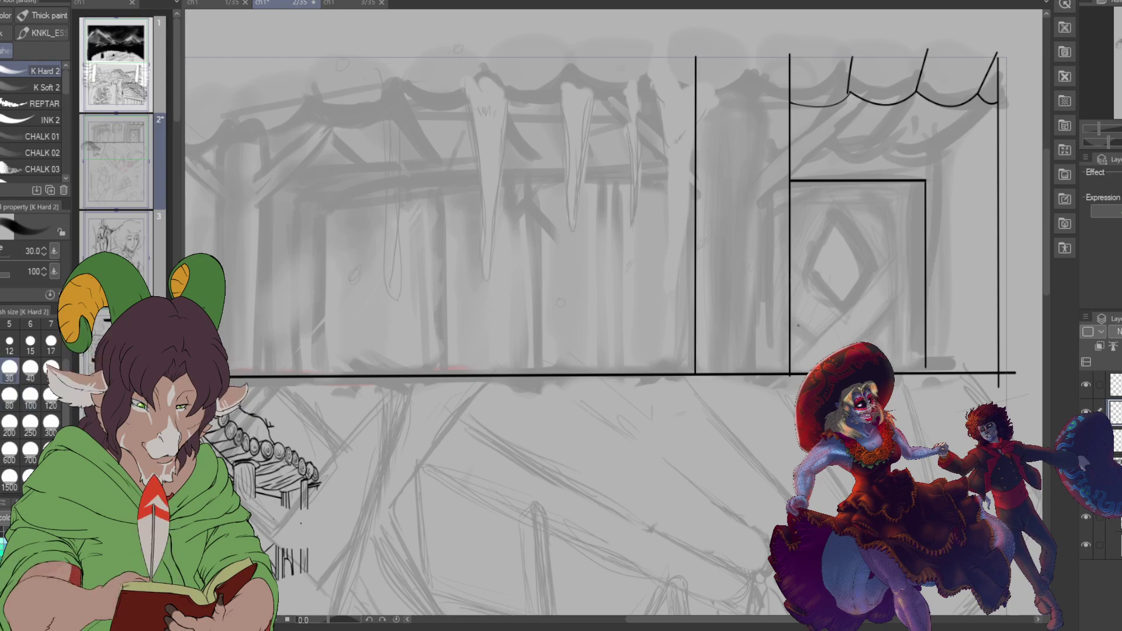
left_click_drag(789, 320, 827, 356)
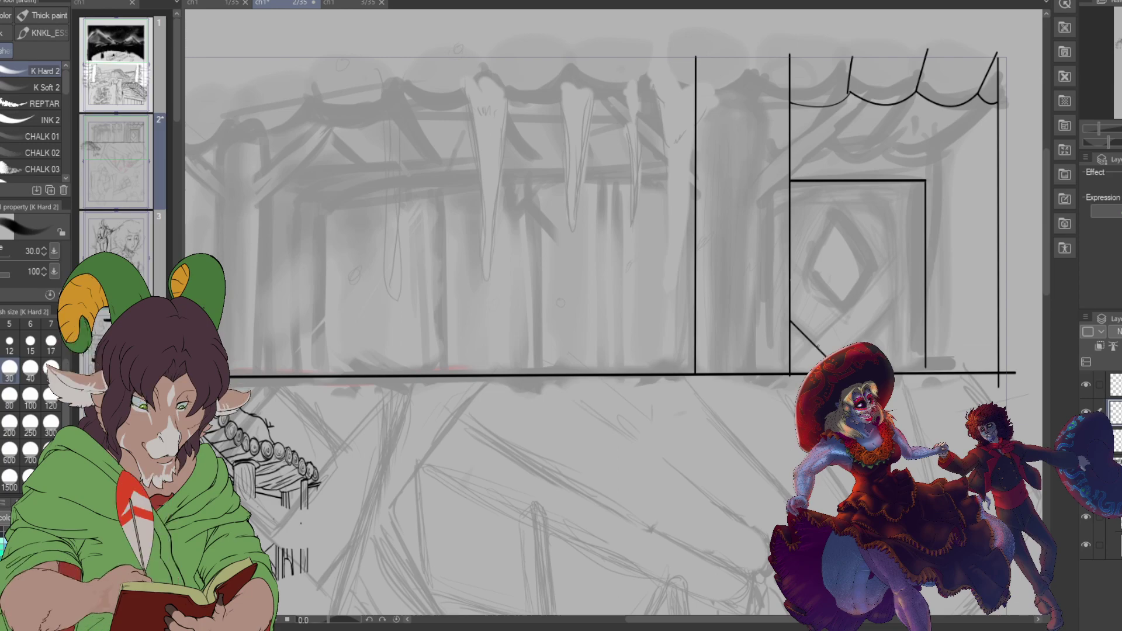
mouse_move(817, 347)
left_mouse_down()
mouse_move(920, 261)
mouse_move(918, 372)
left_mouse_up()
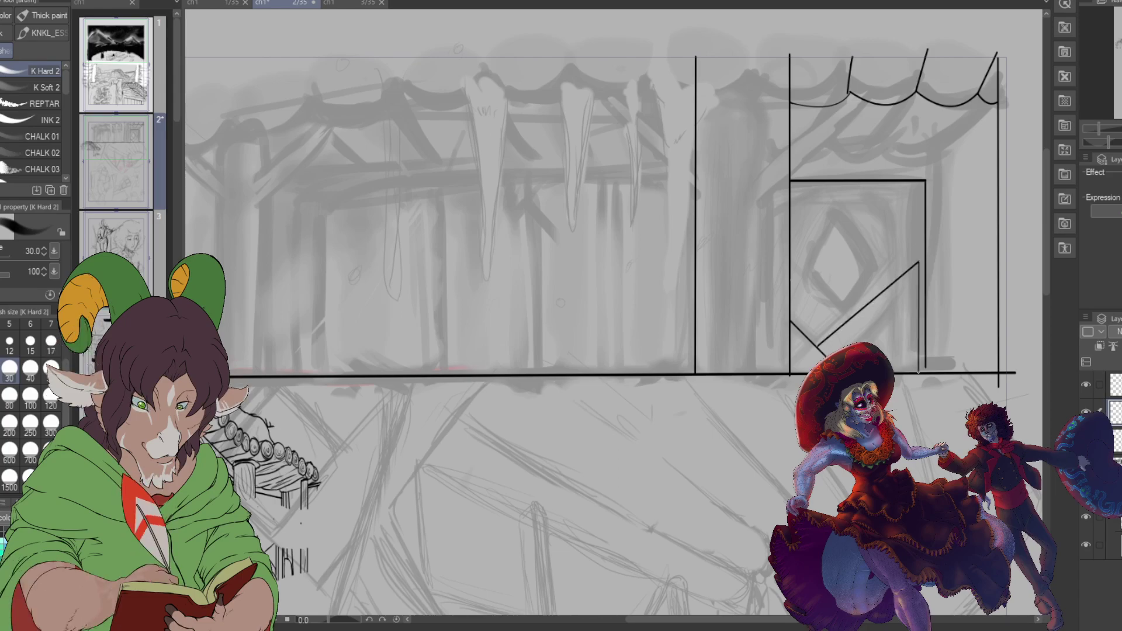
left_click_drag(917, 188, 917, 263)
left_click_drag(790, 195, 917, 192)
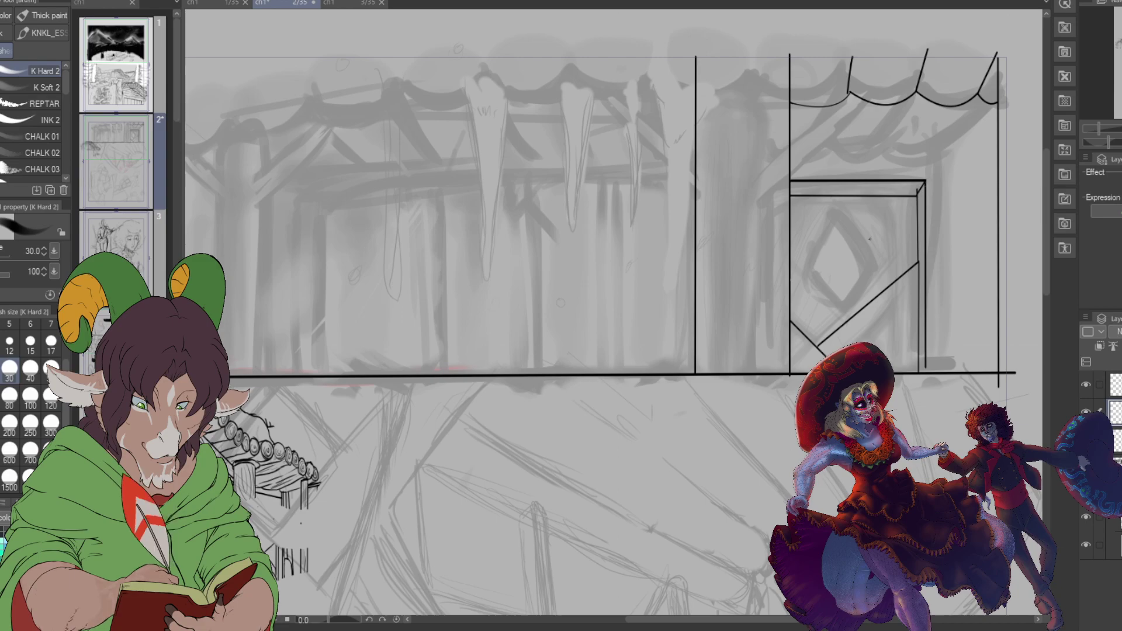
Step: Clean up the door frame's upper corner with the Hard eraser at size 15
key("e")
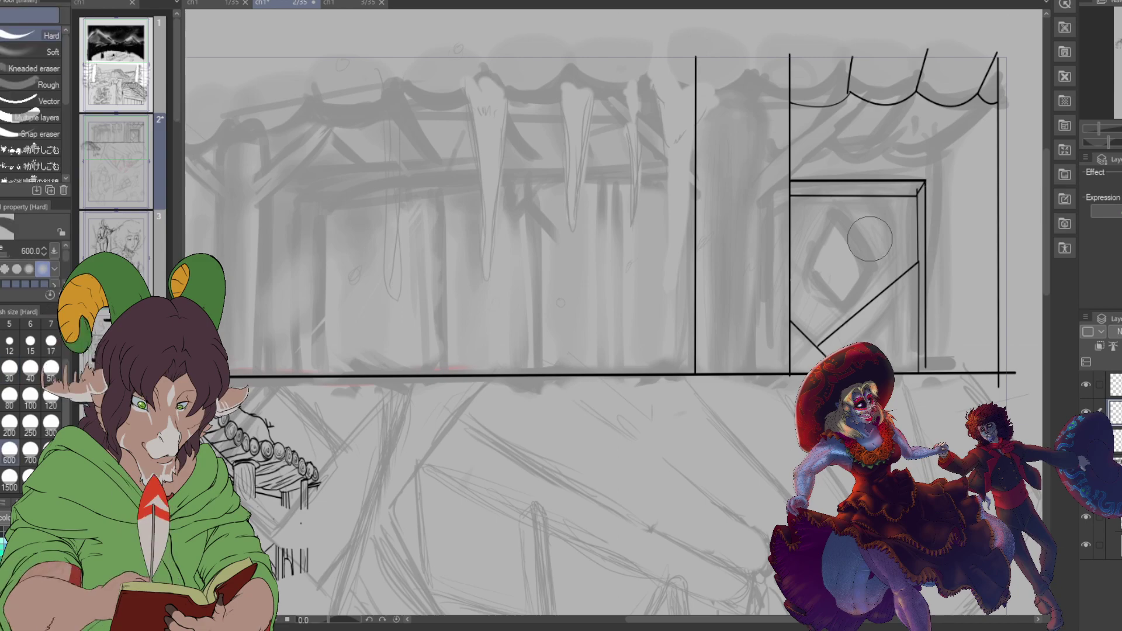
left_click(30, 347)
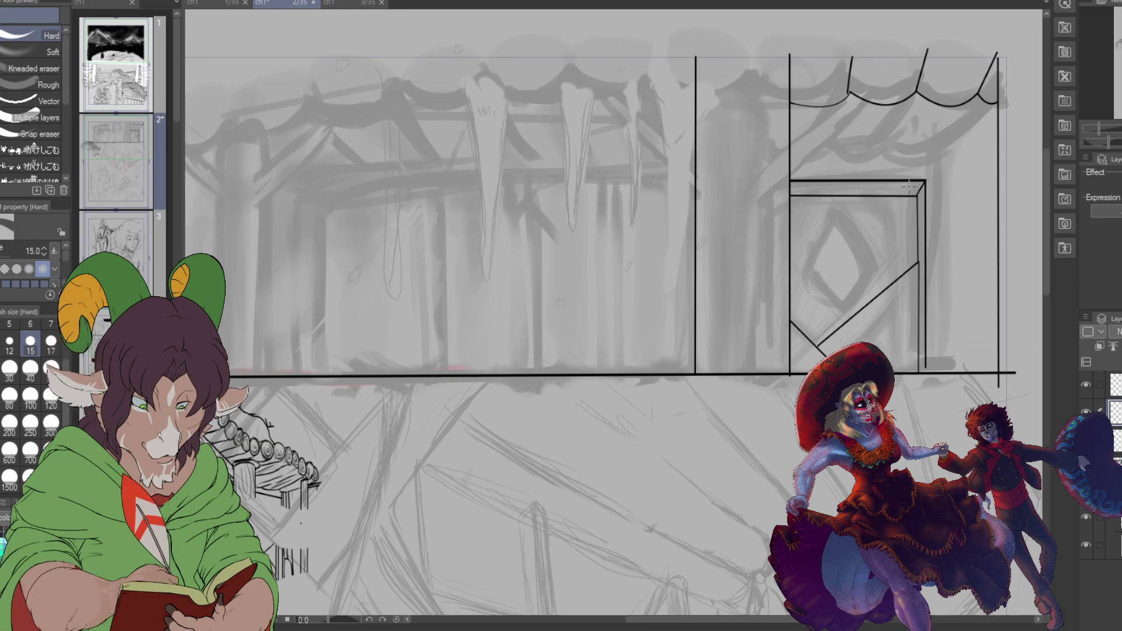
key("b")
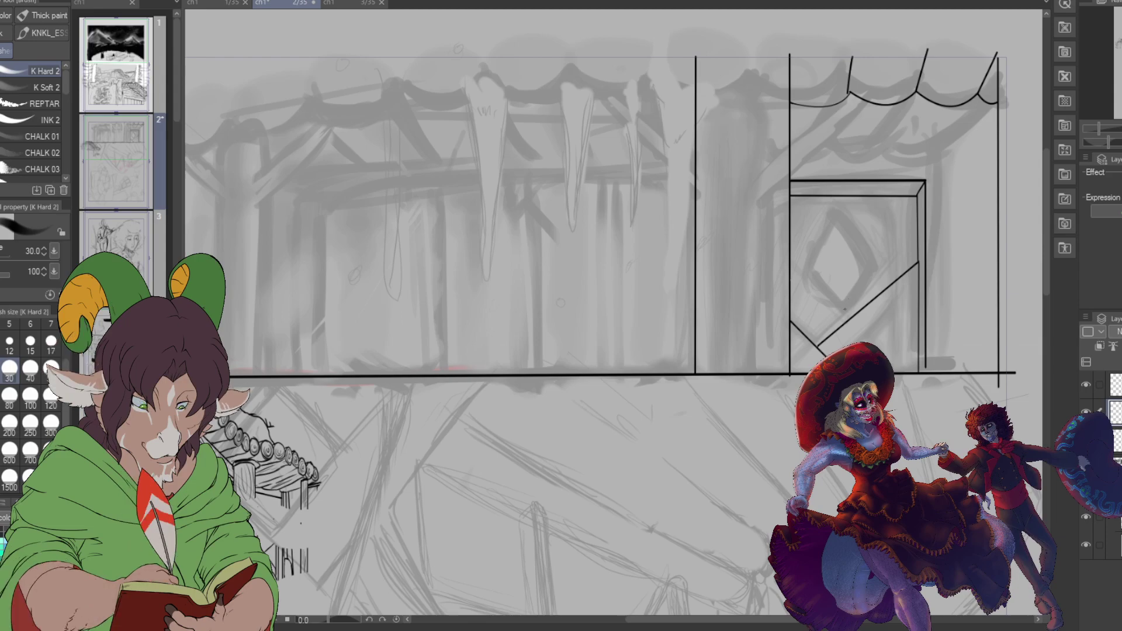
Step: Ink the door's diamond window and the diagonal braces around it with K Hard 2 at size 30
left_click_drag(844, 310, 917, 217)
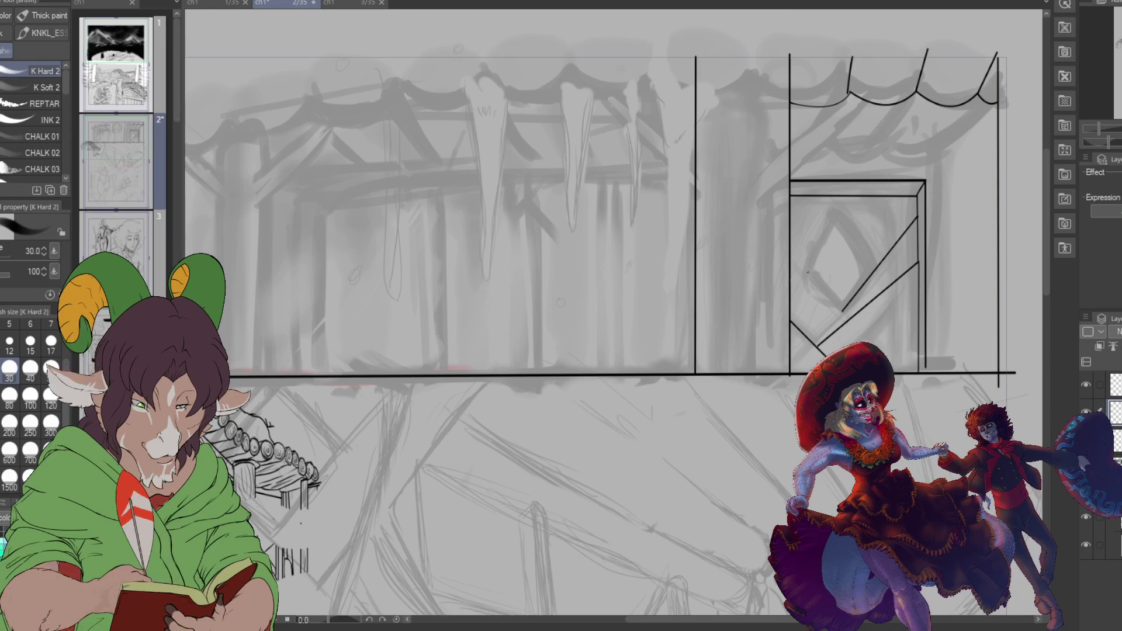
left_click(791, 254, "shift")
left_click_drag(840, 209, 807, 271)
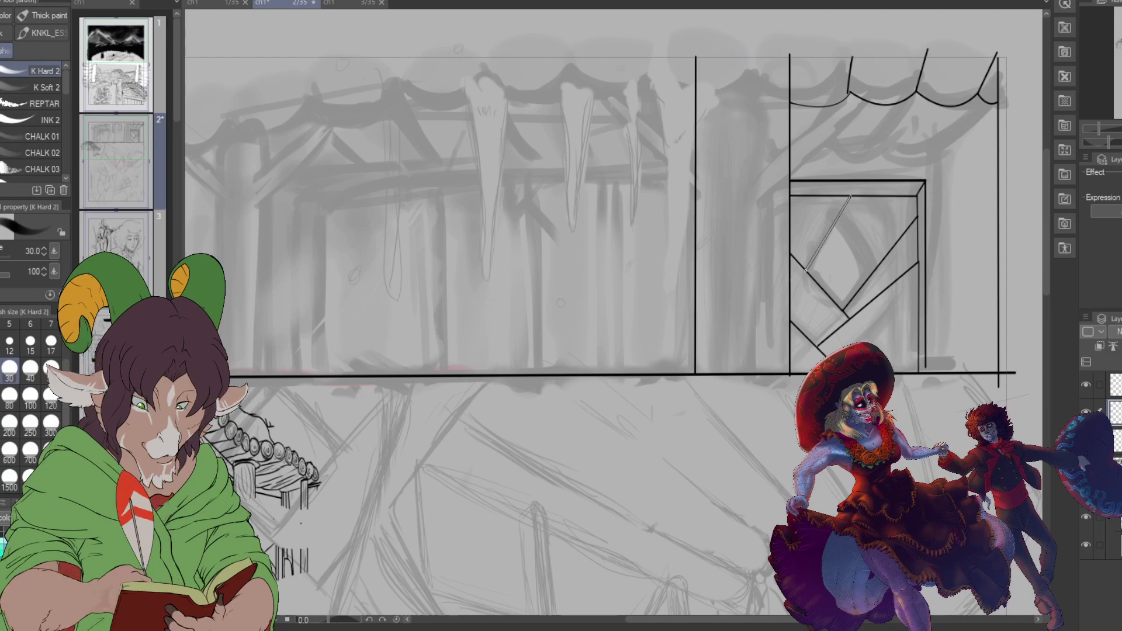
key("ctrl+z")
left_click_drag(837, 215, 806, 270)
left_click_drag(826, 199, 880, 264)
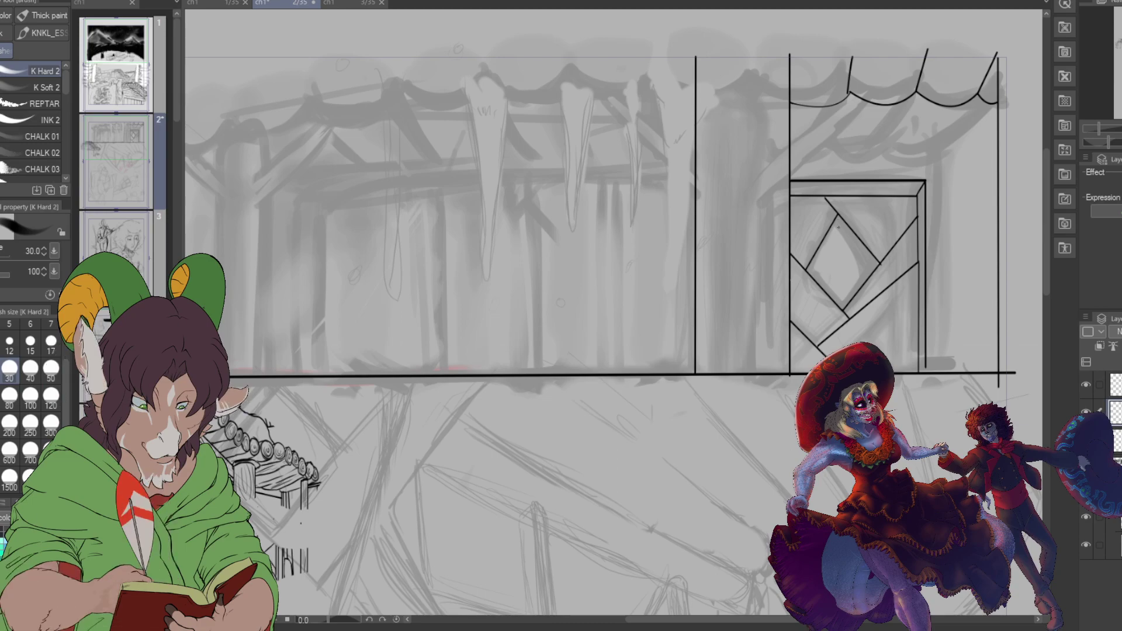
Step: Ink the outline of the porch's long wall section and divide it with three vertical lines down to the floor
scroll(713, 237, "down", 4)
scroll(713, 237, "up", 2)
scroll(713, 237, "up", 1)
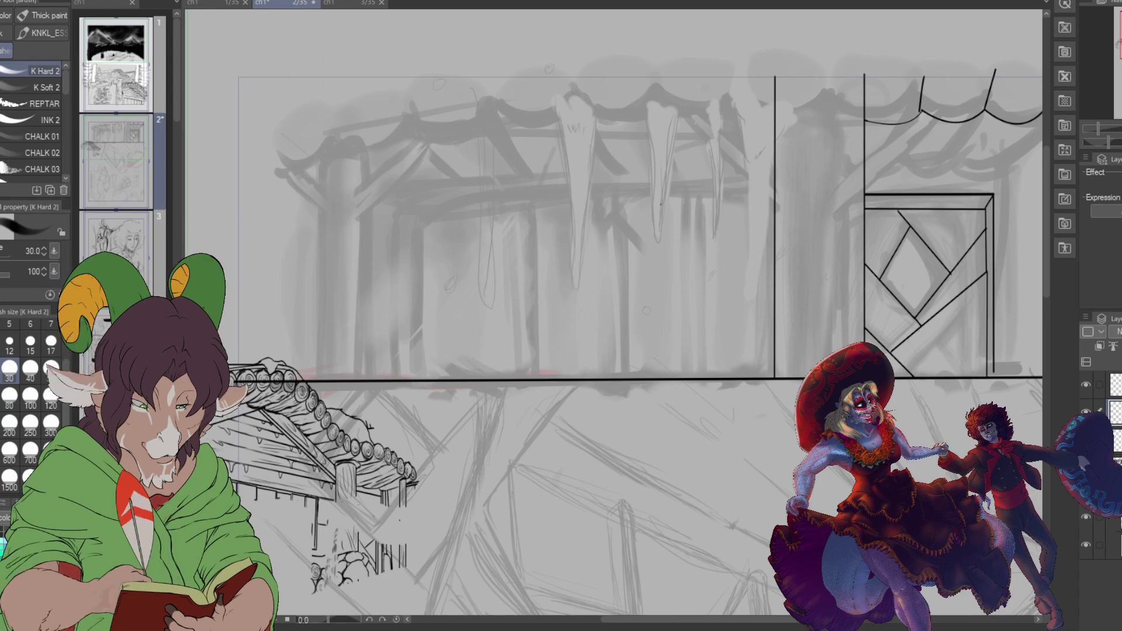
left_click_drag(668, 202, 669, 379)
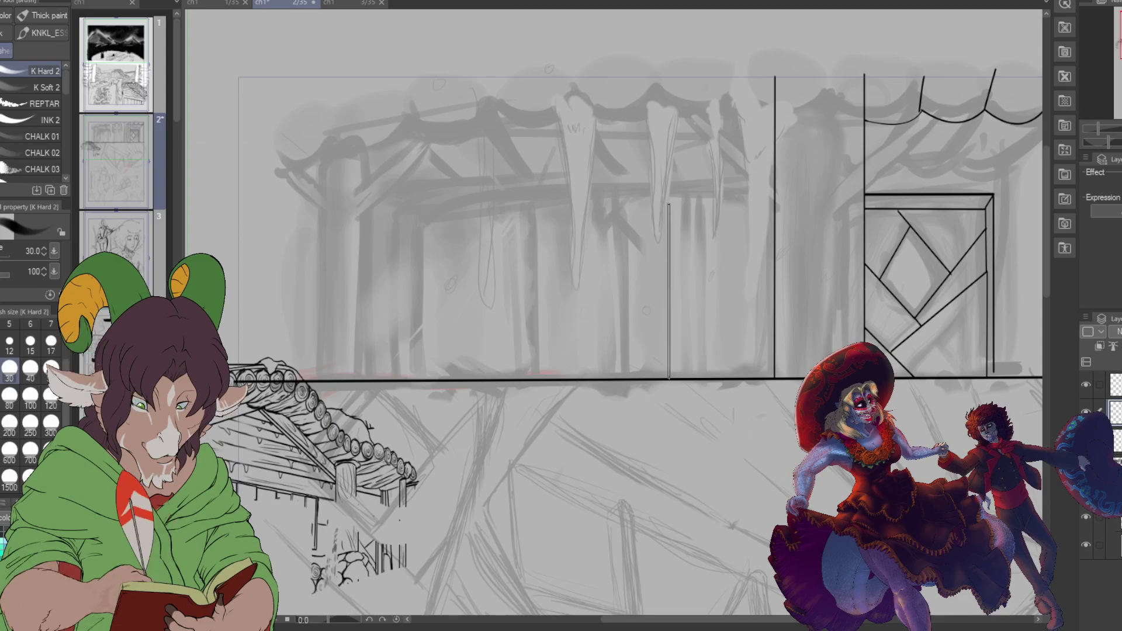
left_click_drag(669, 204, 241, 223)
left_click_drag(238, 219, 240, 204)
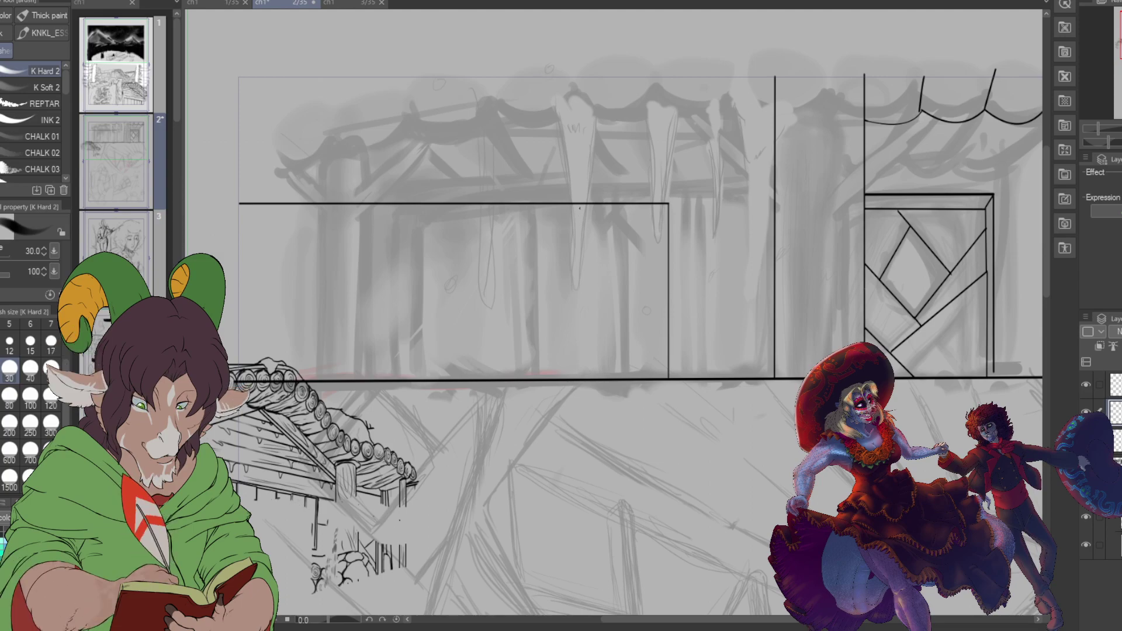
left_click_drag(580, 205, 580, 378)
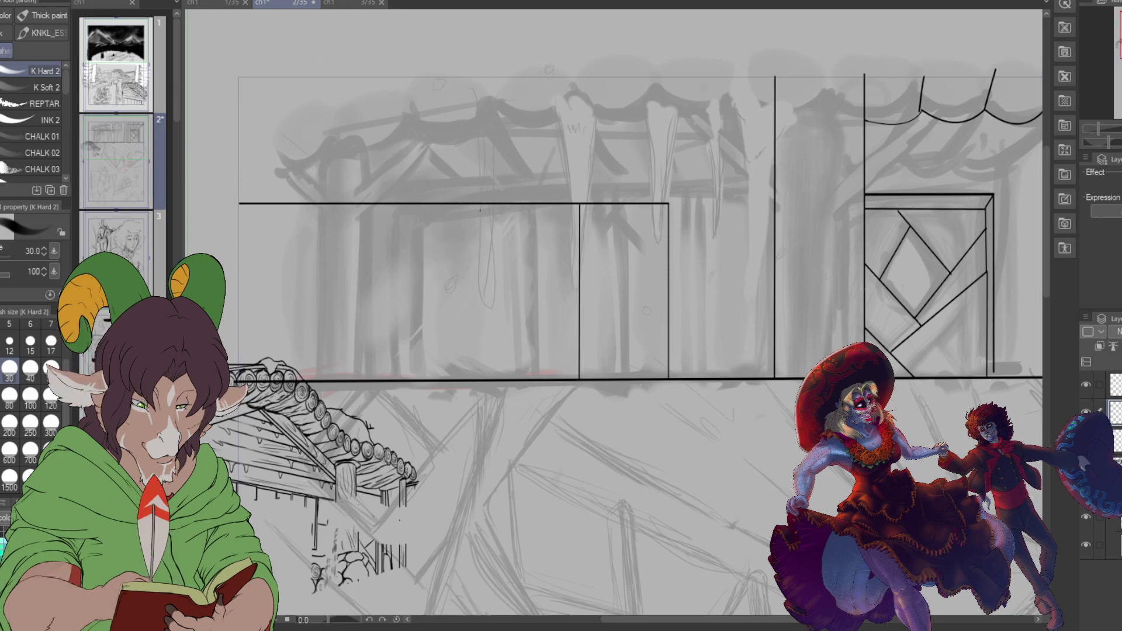
left_click_drag(482, 206, 482, 372)
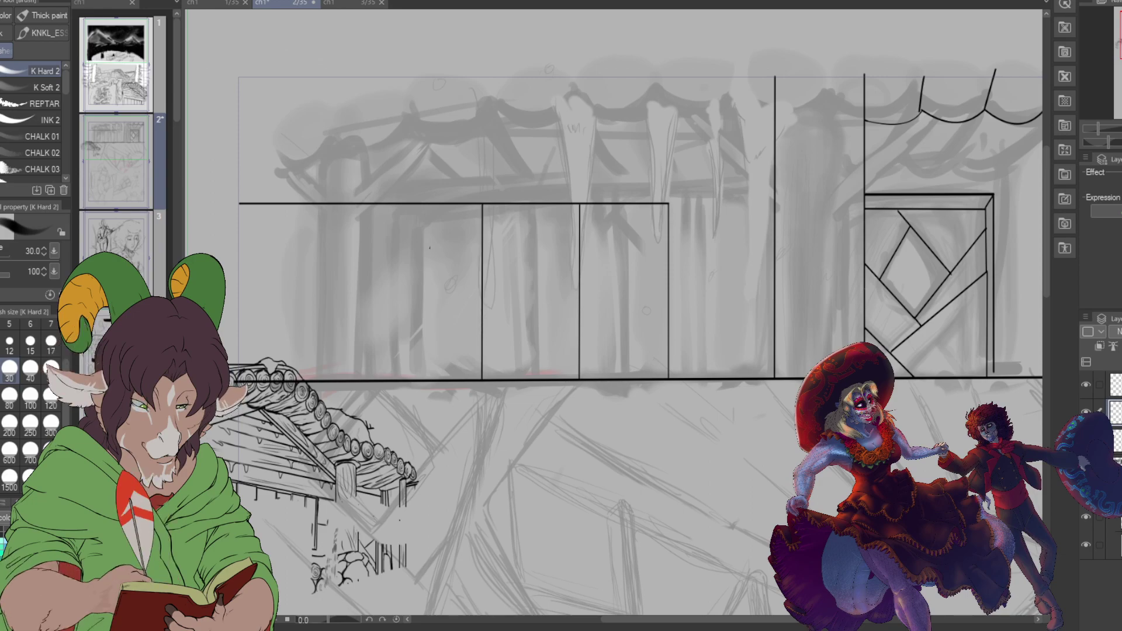
left_click_drag(391, 206, 392, 380)
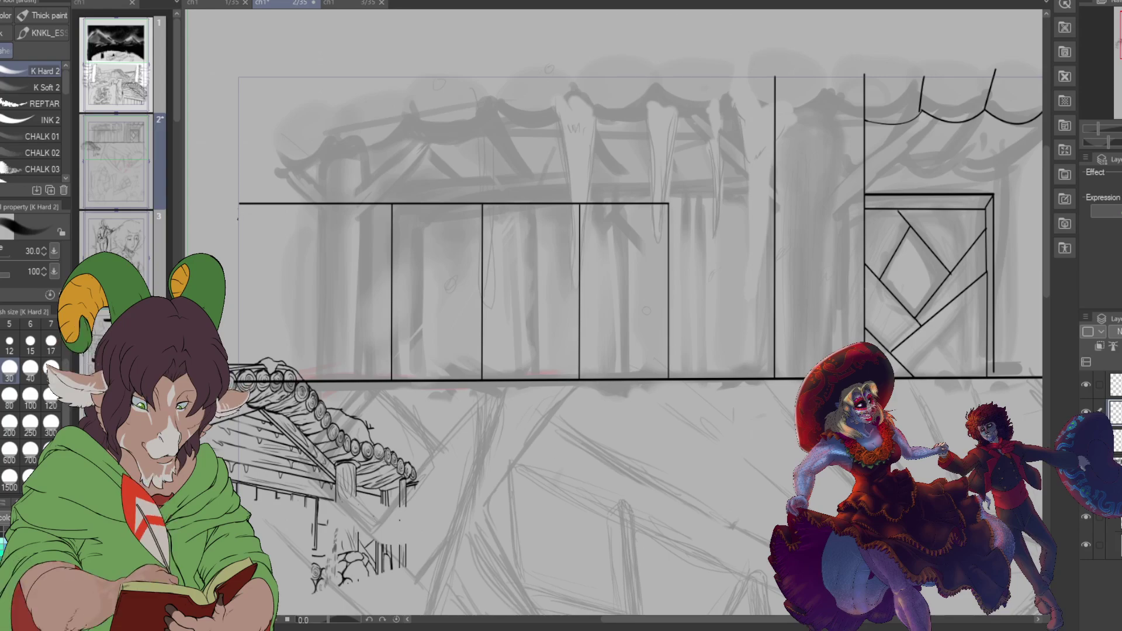
Step: Ink parallel inner lines beneath the wall section's upper edge and along its side nearest the post, adding narrow slat details there
left_click_drag(238, 219, 654, 220)
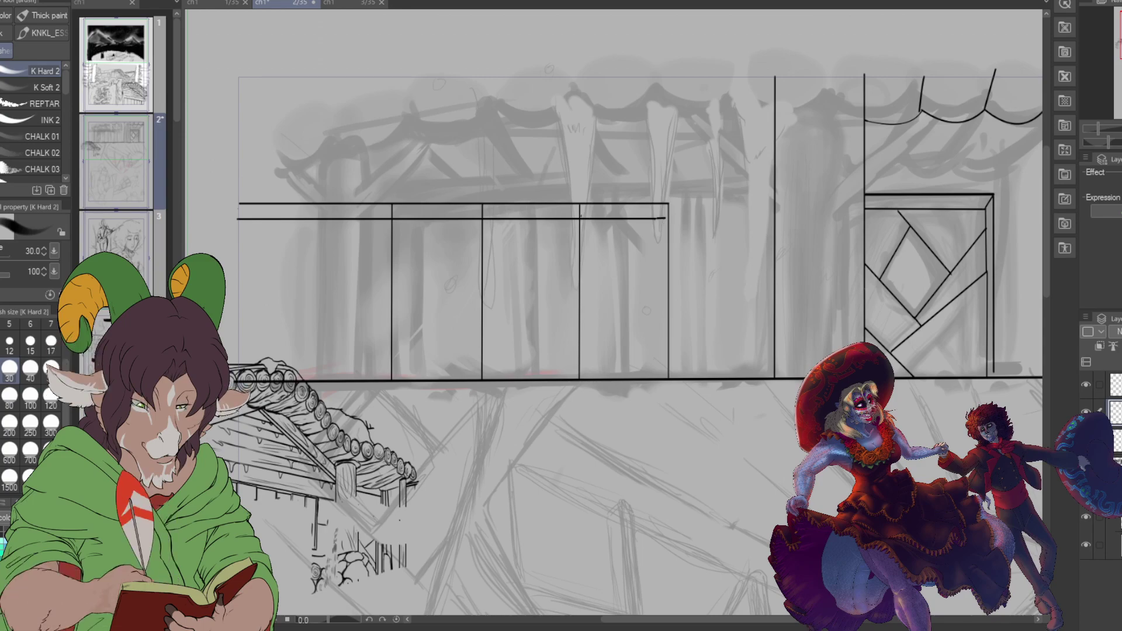
left_click_drag(580, 208, 666, 208)
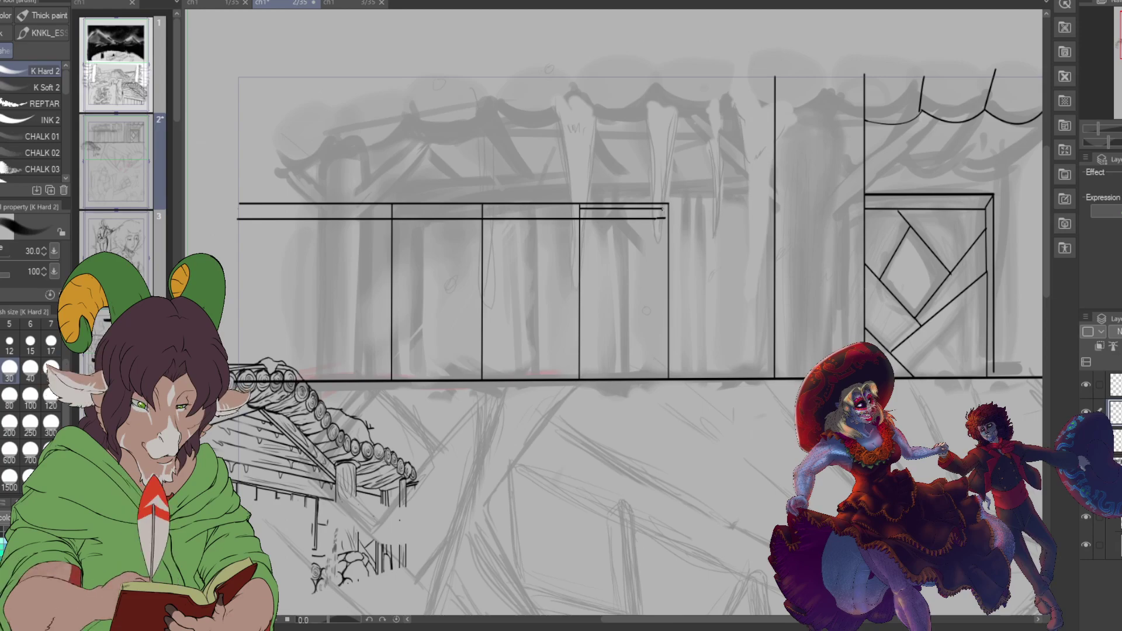
left_click_drag(579, 208, 233, 207)
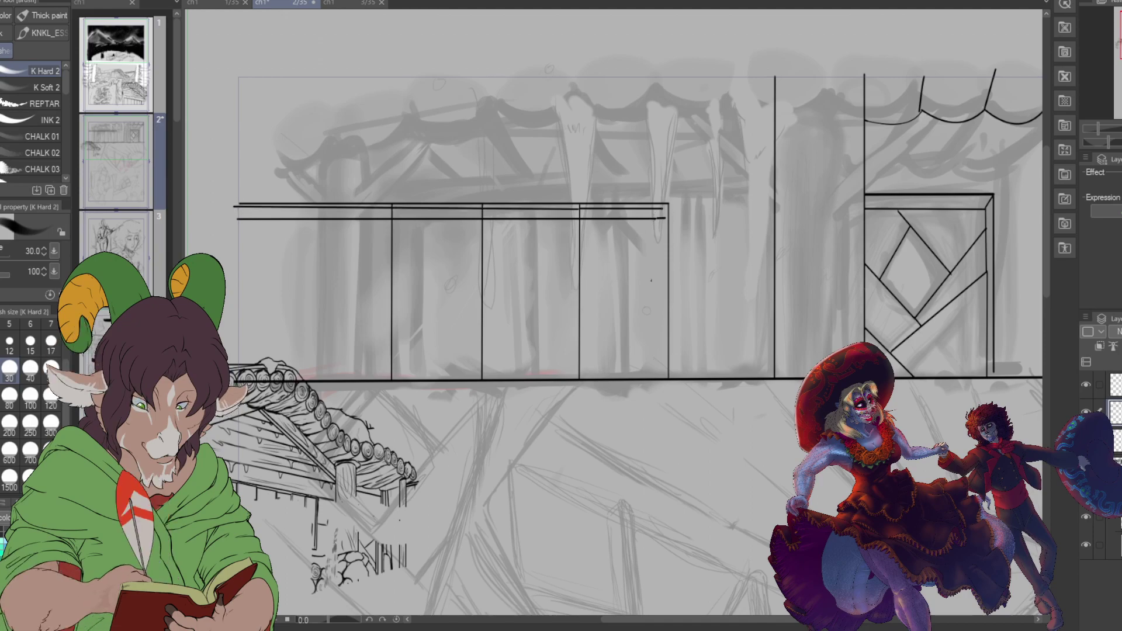
left_click_drag(662, 208, 660, 379)
left_click_drag(663, 251, 662, 378)
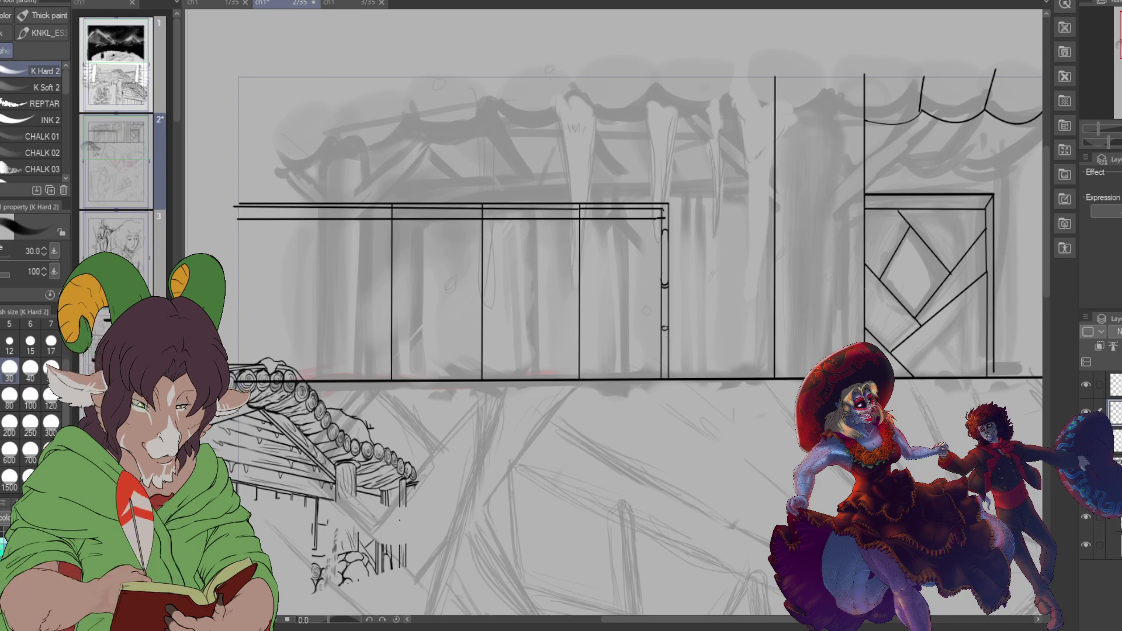
left_click_drag(665, 217, 664, 372)
left_click_drag(666, 300, 666, 377)
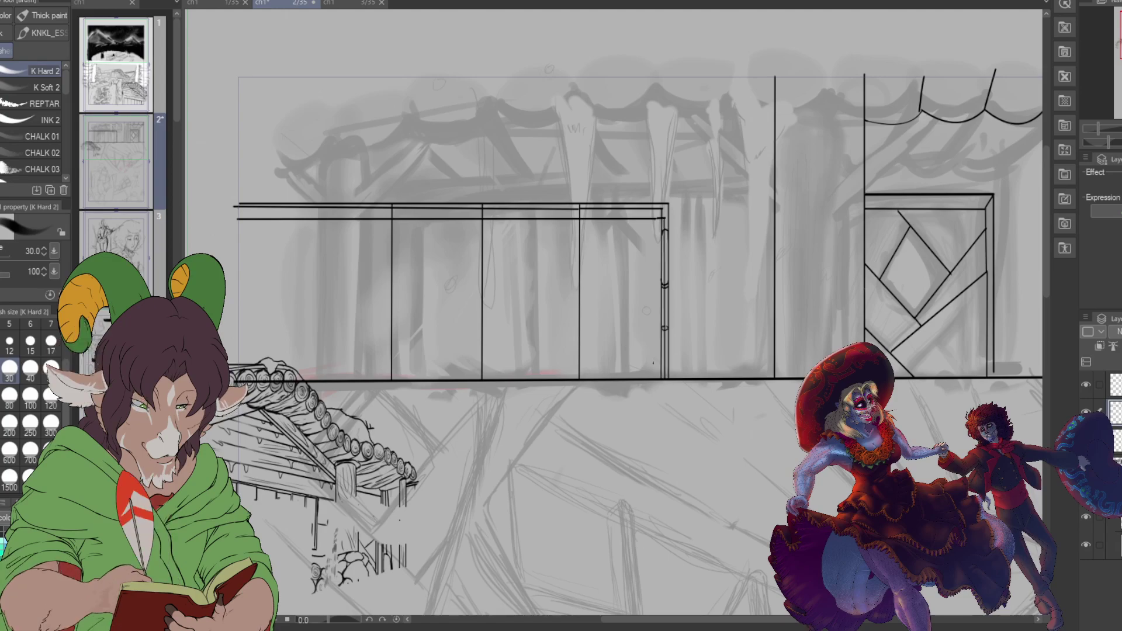
Step: Erase the lower of the wall section's parallel horizontal lines with the Hard eraser at size 80
key("e")
left_click(10, 367)
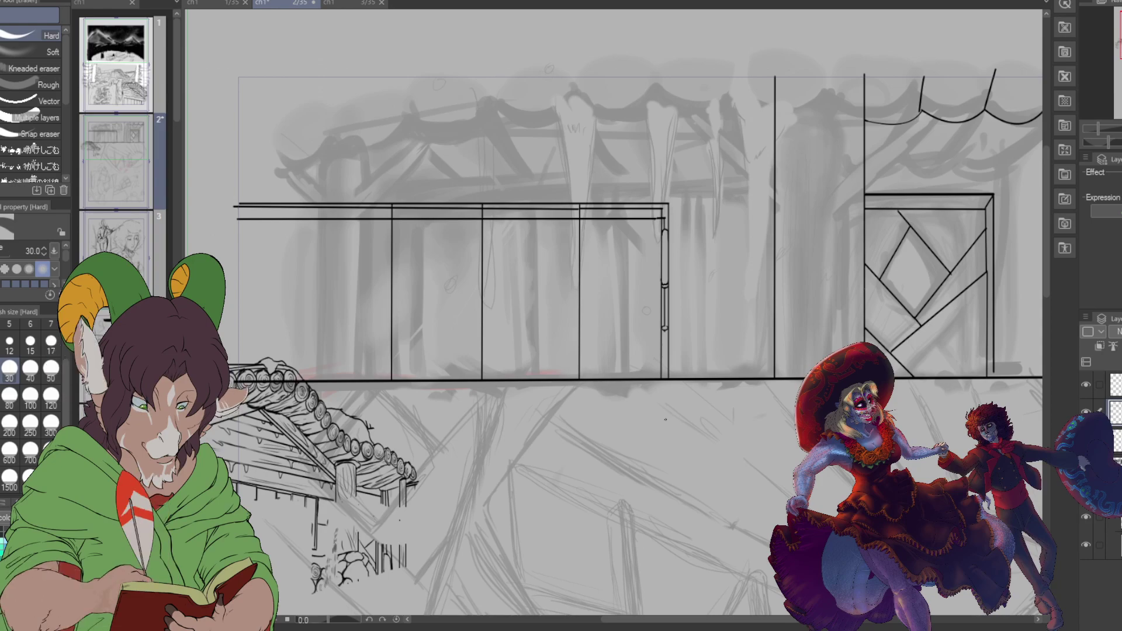
left_click(9, 397)
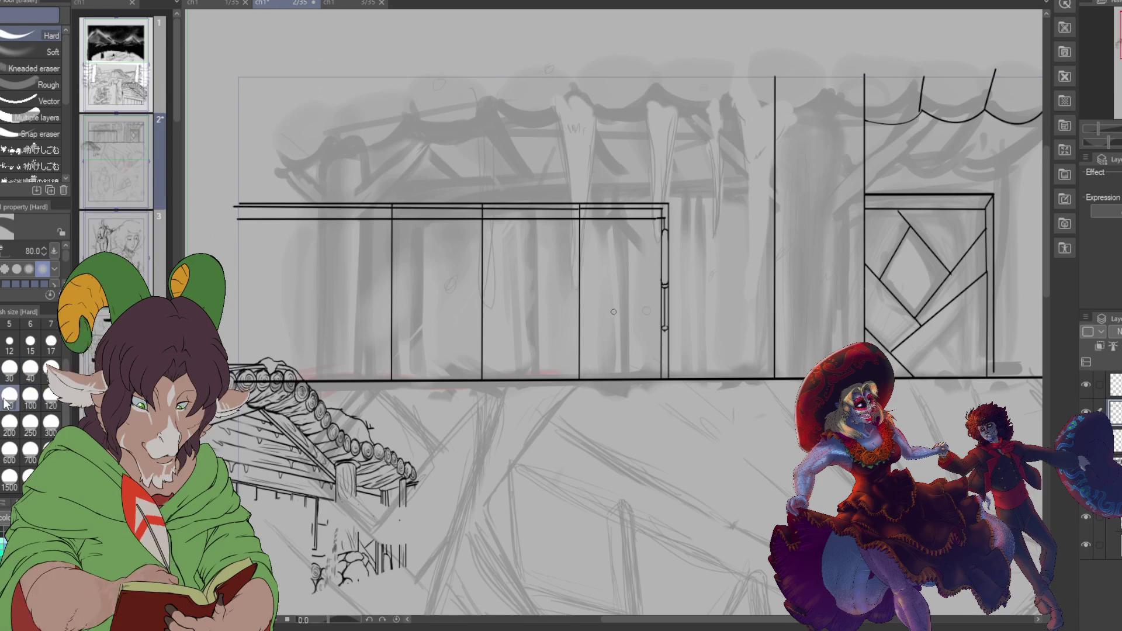
left_click_drag(239, 220, 375, 221)
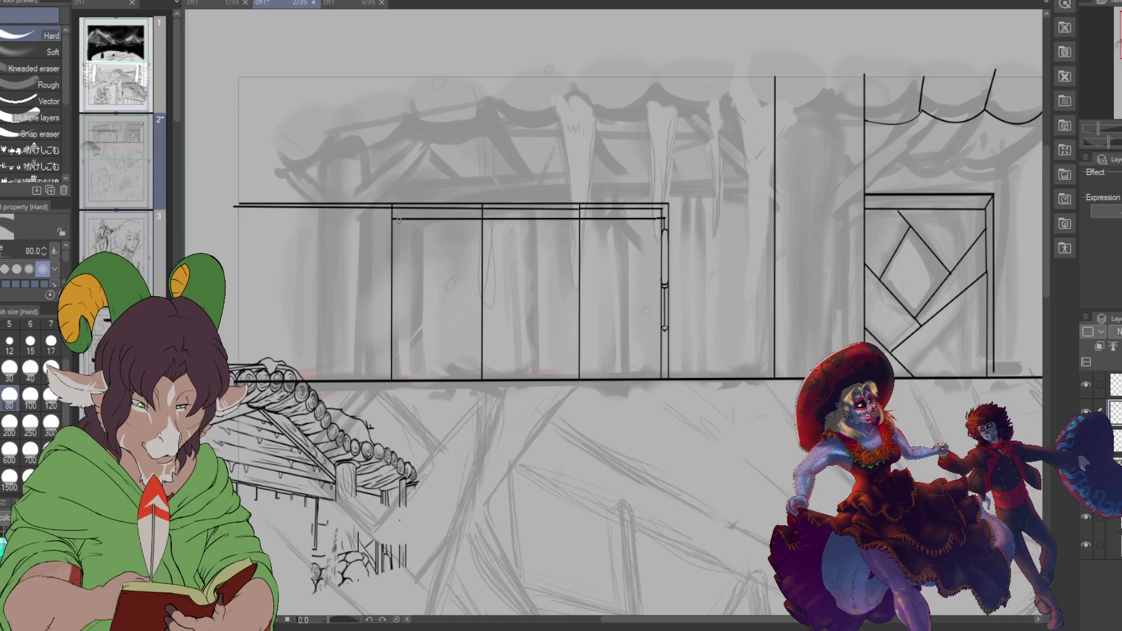
mouse_move(394, 220)
left_mouse_down()
mouse_move(498, 210)
mouse_move(476, 219)
mouse_move(633, 219)
left_mouse_up()
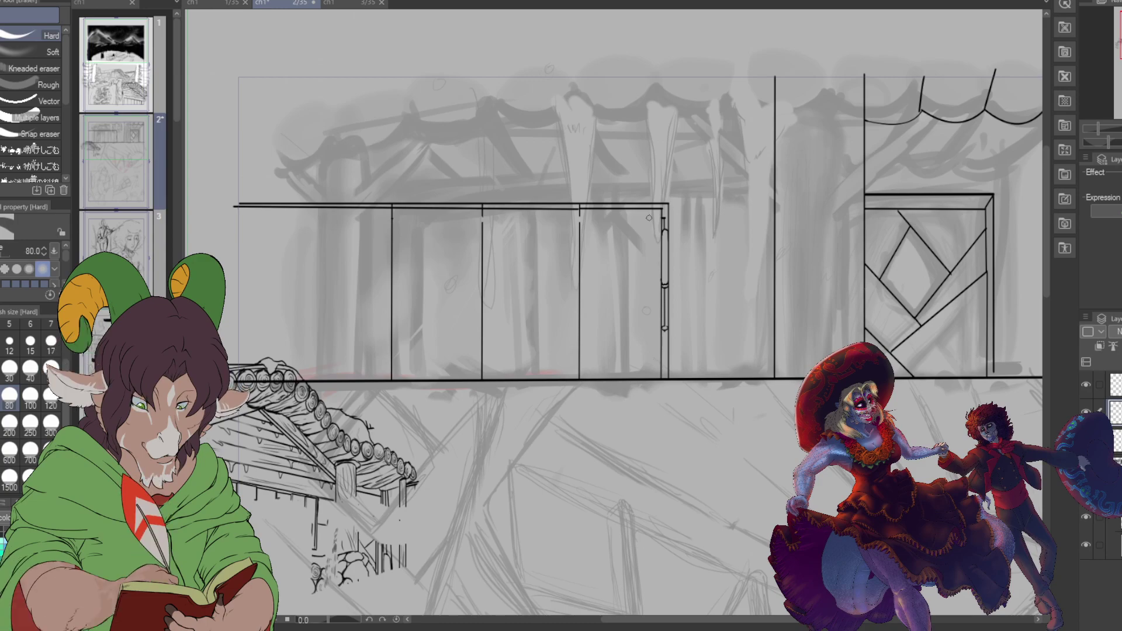
Step: Ink the horizontal beam line under the roof on both sides of the thick post, and erase its overhang past the panel's edge
key("b")
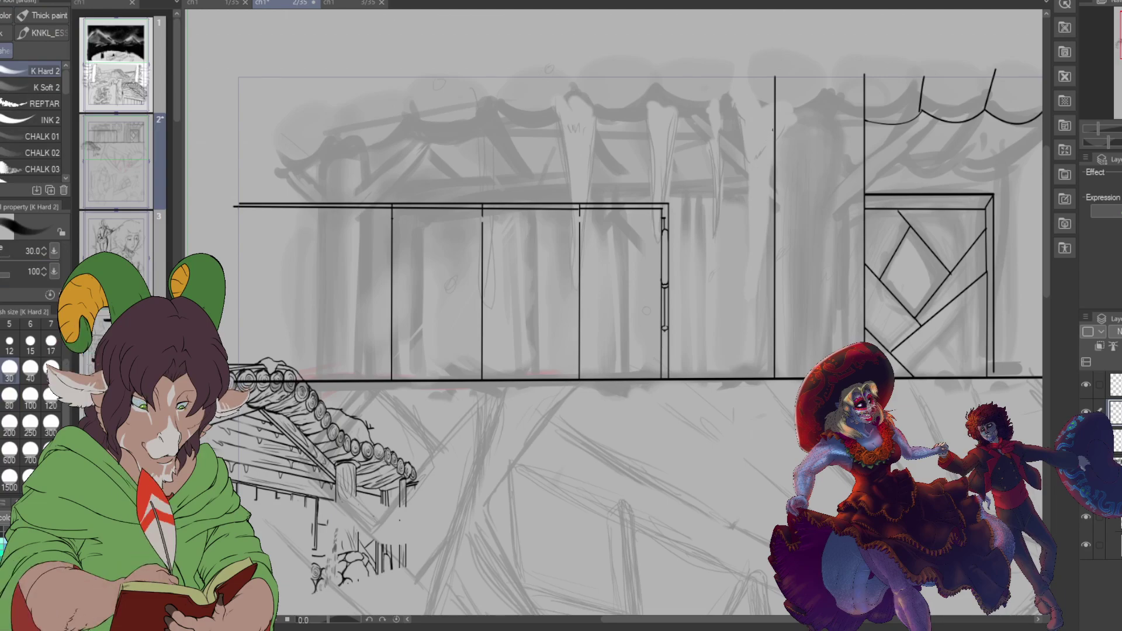
left_click_drag(777, 132, 217, 132)
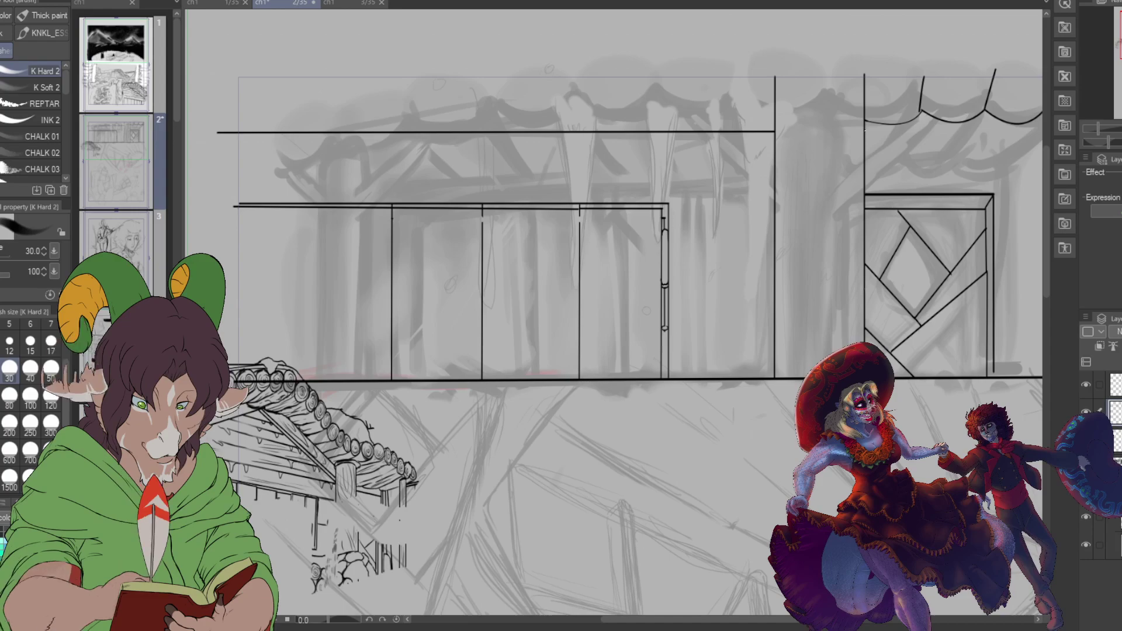
left_click_drag(865, 132, 1065, 131)
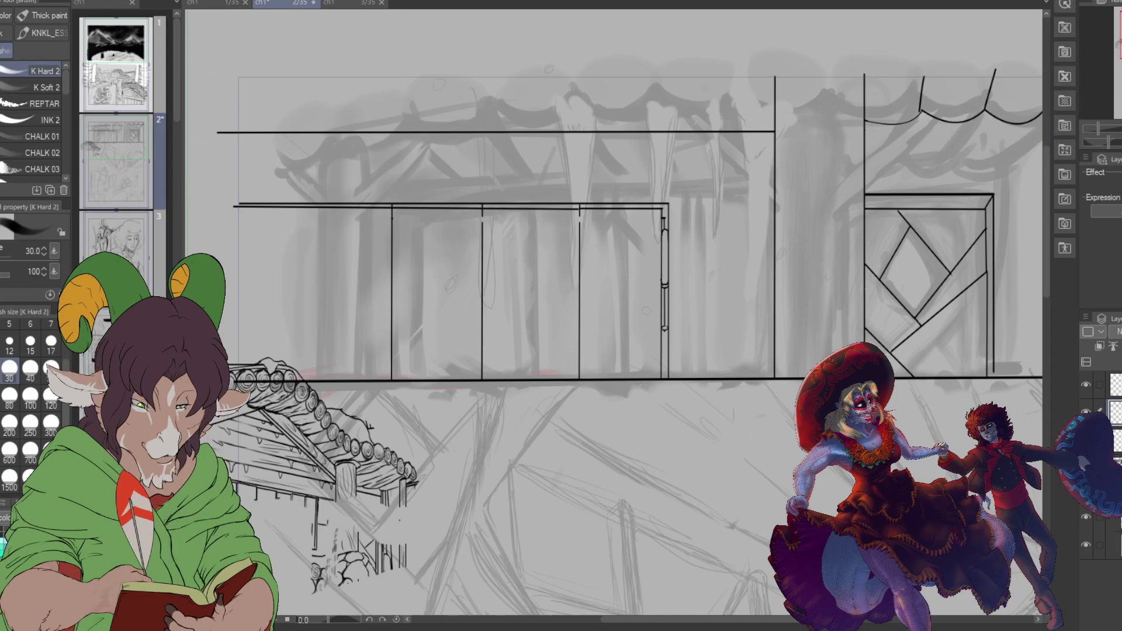
scroll(613, 316, "right", 5)
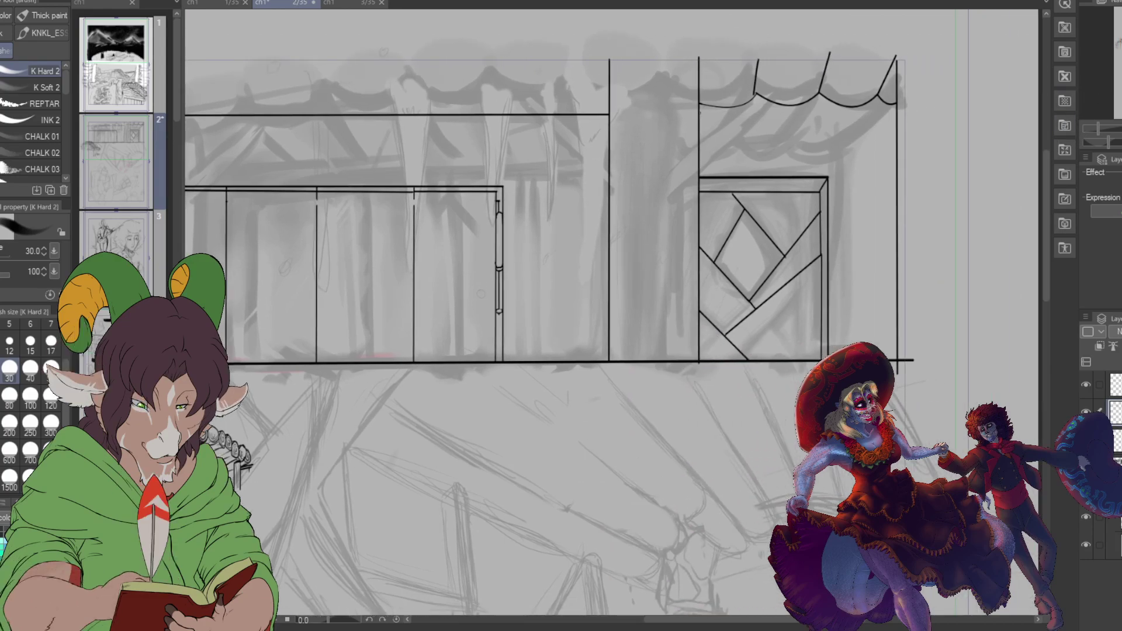
left_click_drag(699, 111, 918, 112)
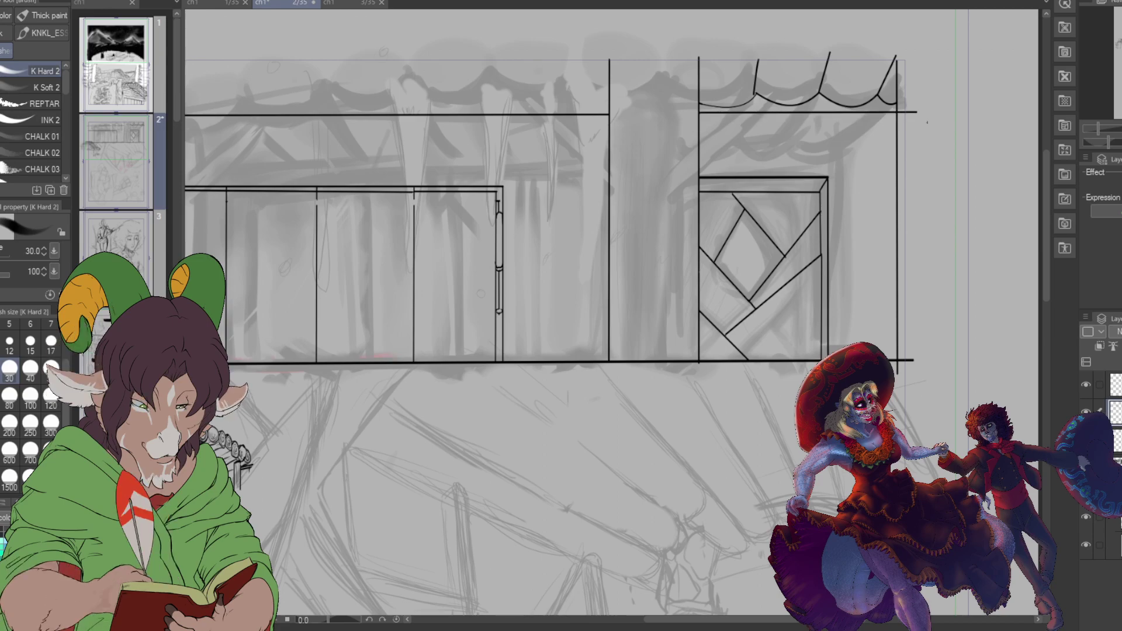
key("e")
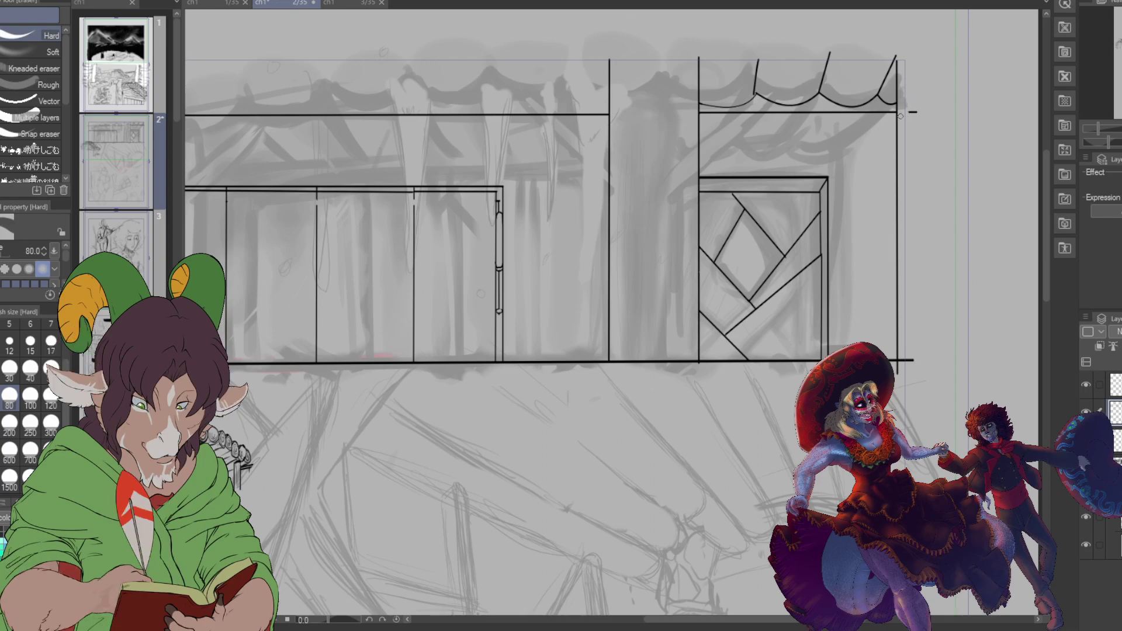
left_click_drag(901, 116, 917, 112)
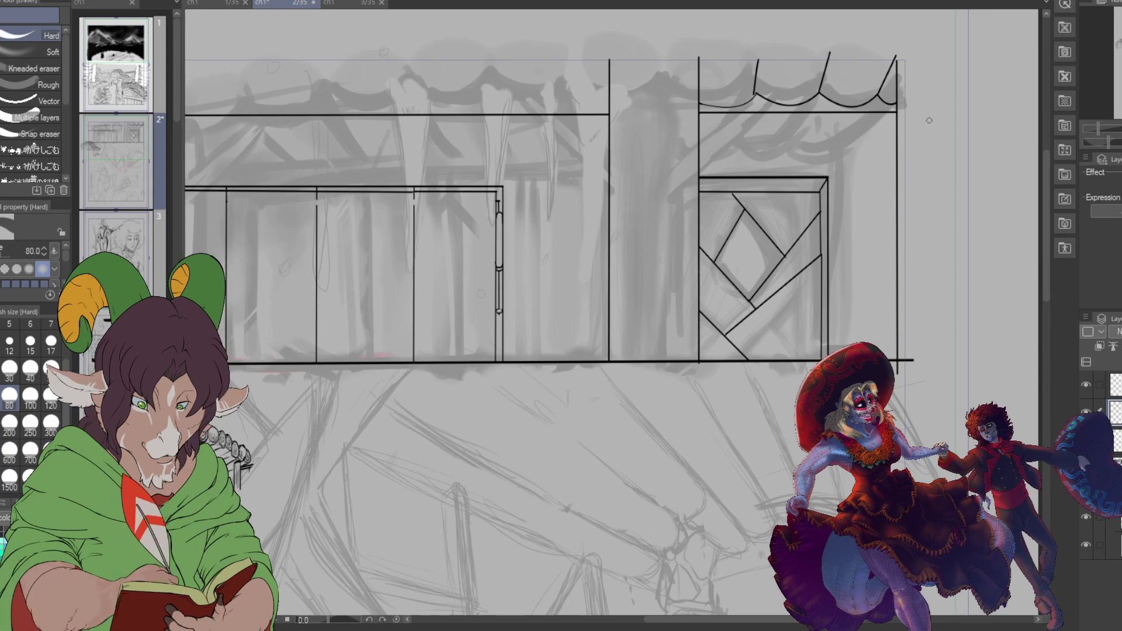
Step: Ink thin vertical grain strokes on the scalloped roof tiles above the door with K Hard 2 at size 30
key("b")
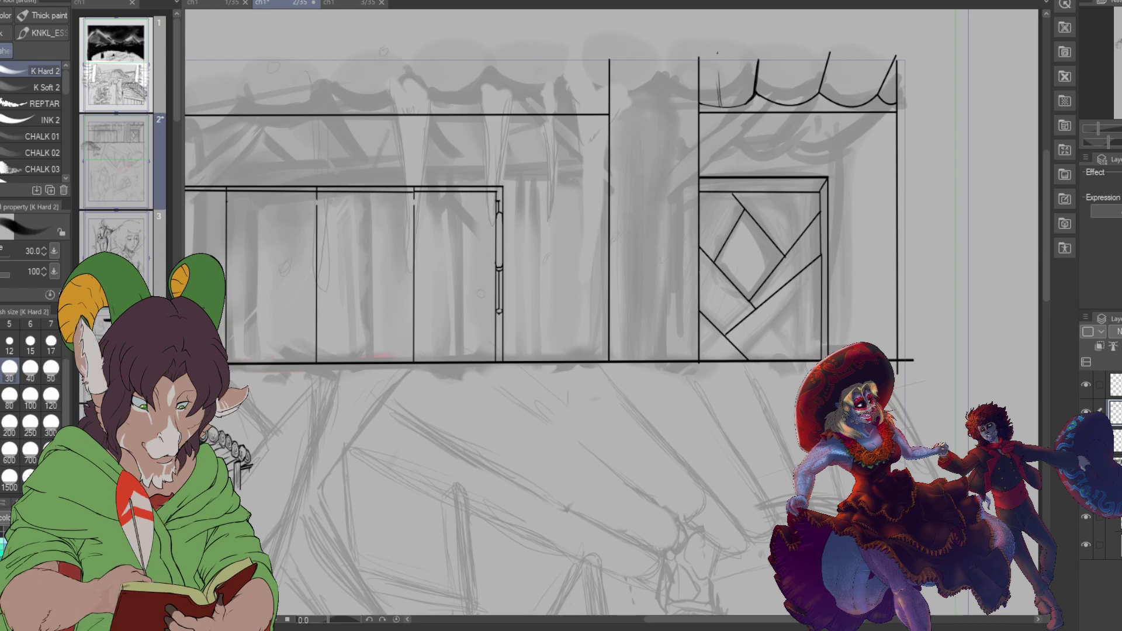
left_click_drag(734, 68, 733, 101)
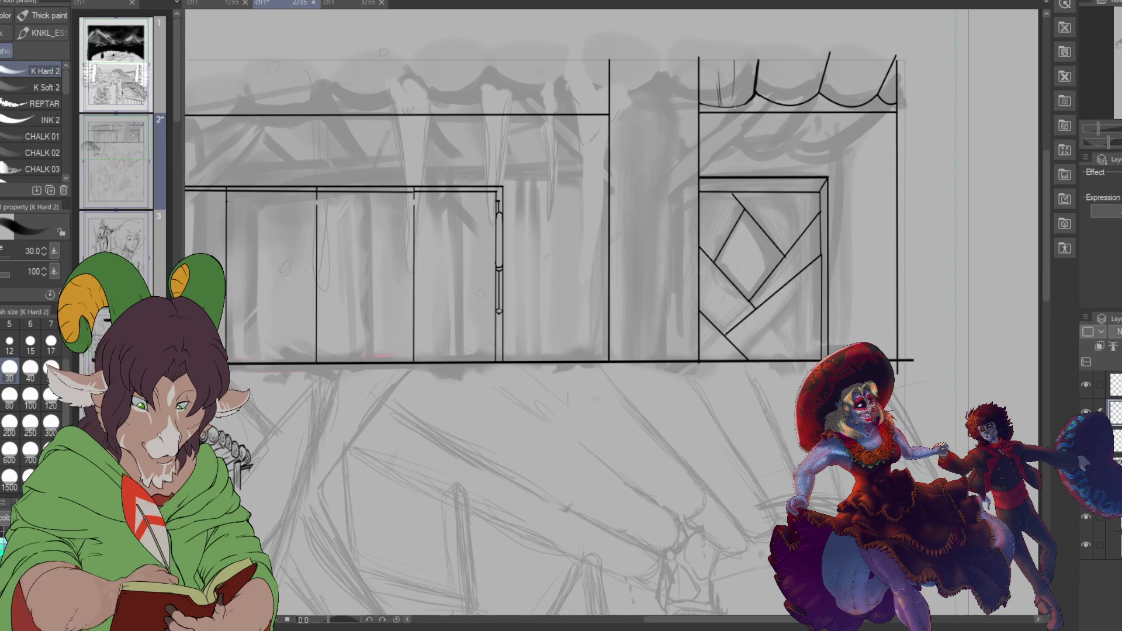
left_click_drag(743, 45, 737, 109)
left_click_drag(770, 40, 769, 99)
left_click_drag(776, 53, 773, 98)
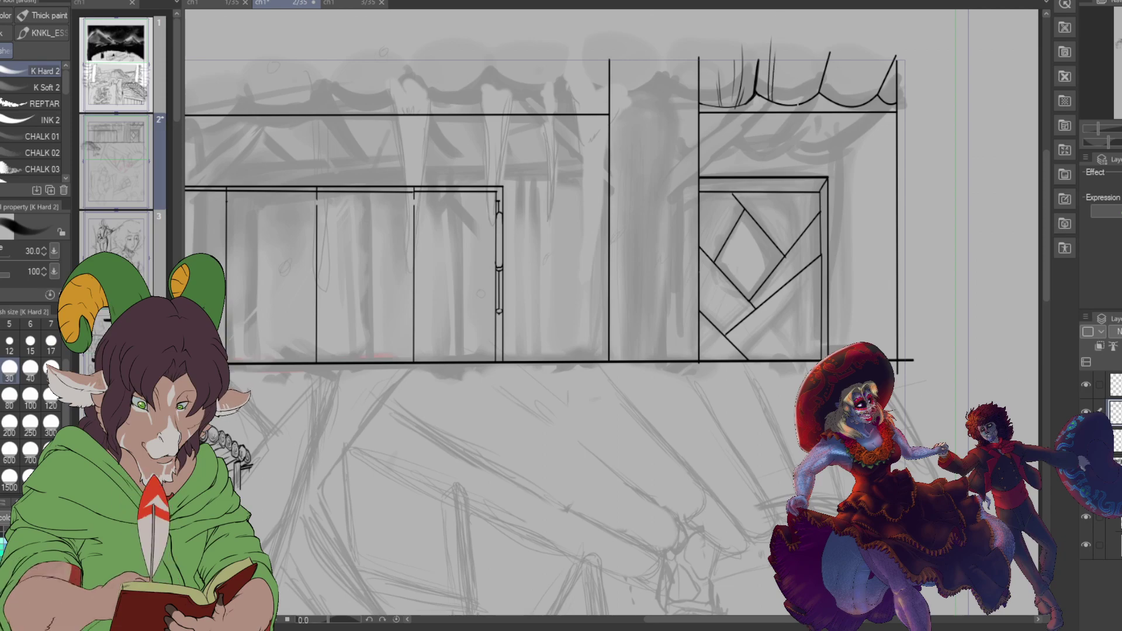
left_click_drag(814, 38, 804, 102)
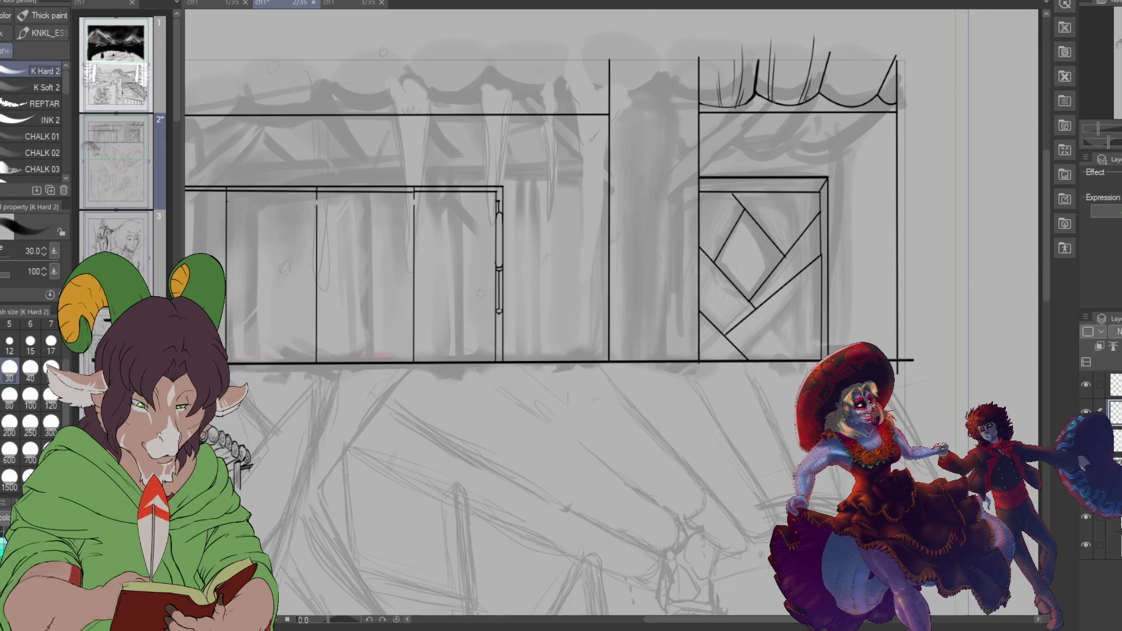
mouse_move(838, 56)
left_mouse_down()
mouse_move(829, 102)
mouse_move(863, 50)
left_mouse_up()
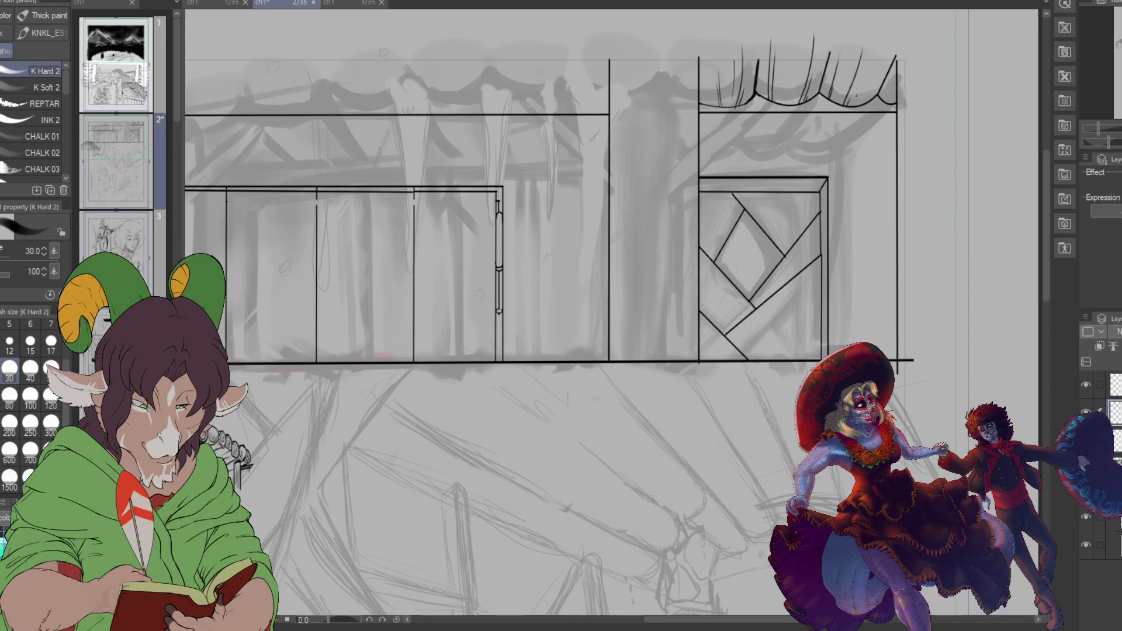
left_click_drag(851, 108, 859, 88)
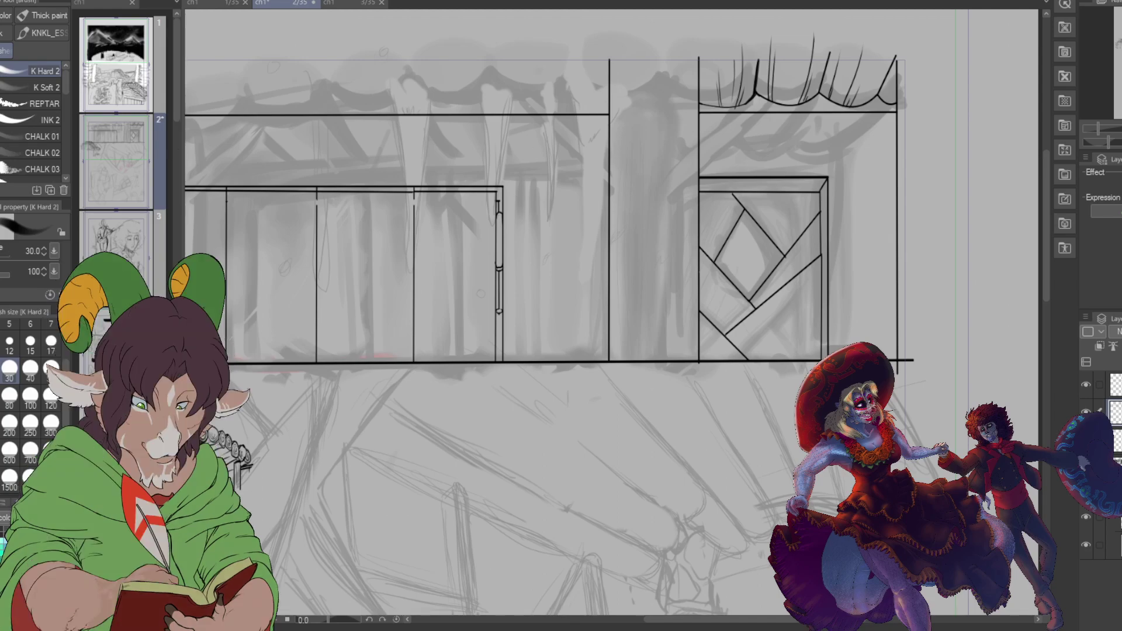
Step: Ink nested U-shaped wood grain curves and long vertical grain lines down the thick post with K Hard 2 at size 30
scroll(614, 315, "left", 5)
scroll(614, 316, "right", 2)
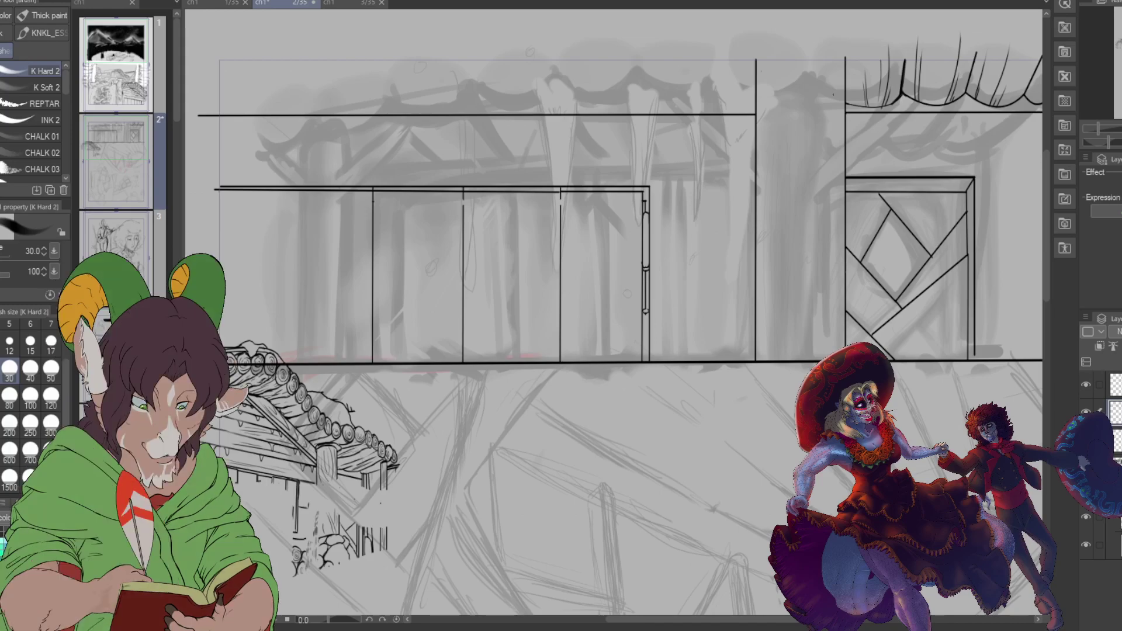
mouse_move(761, 70)
left_mouse_down()
mouse_move(771, 153)
mouse_move(782, 96)
mouse_move(775, 202)
mouse_move(799, 151)
left_mouse_up()
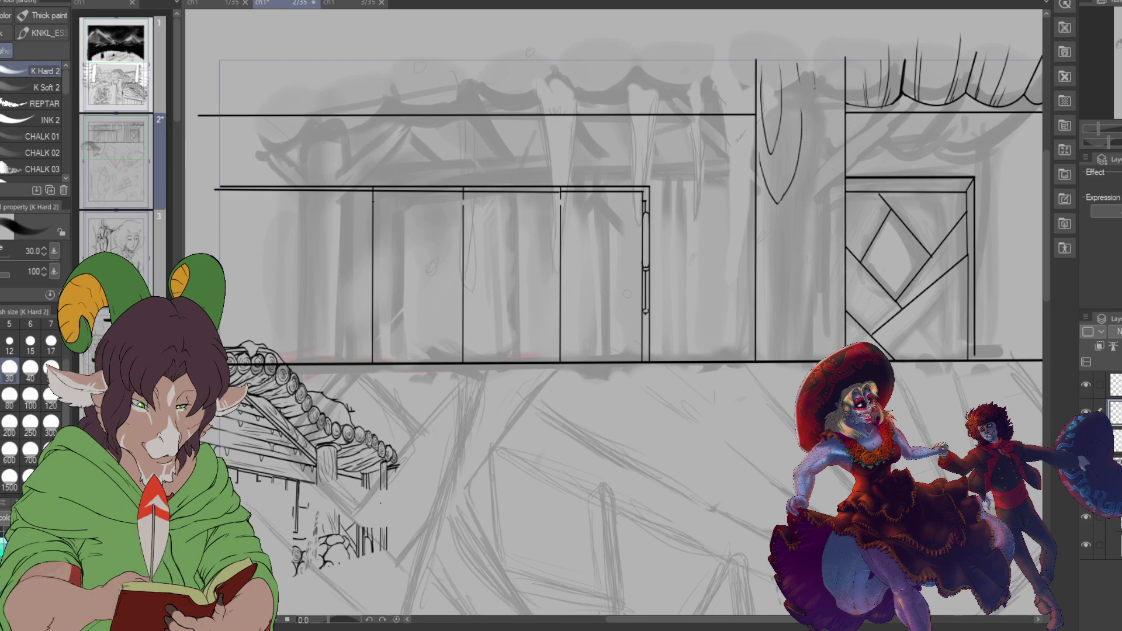
left_click_drag(811, 65, 816, 203)
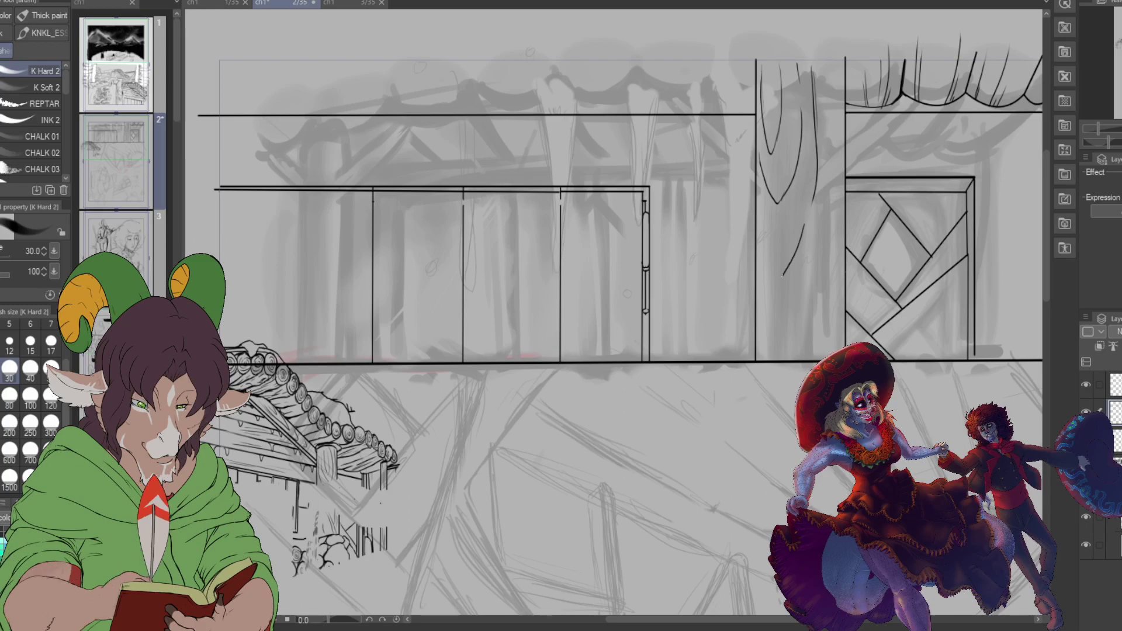
mouse_move(763, 233)
left_mouse_down()
mouse_move(788, 266)
mouse_move(772, 288)
mouse_move(782, 291)
mouse_move(814, 235)
mouse_move(813, 262)
left_mouse_up()
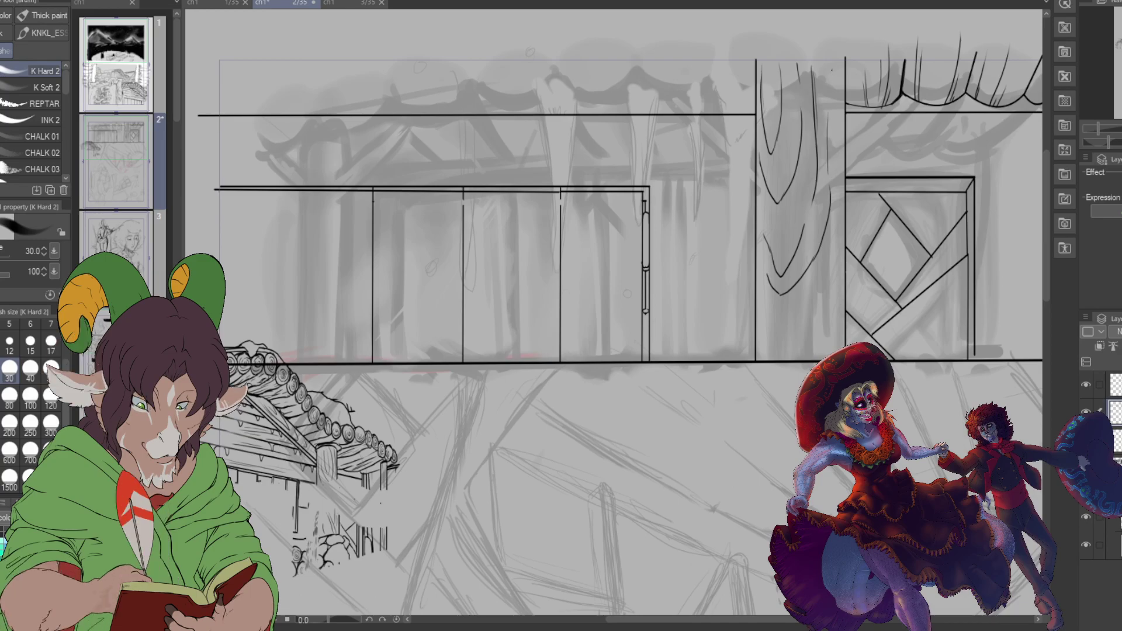
left_click_drag(830, 72, 829, 103)
mouse_move(842, 156)
left_mouse_down()
mouse_move(843, 214)
mouse_move(799, 348)
left_mouse_up()
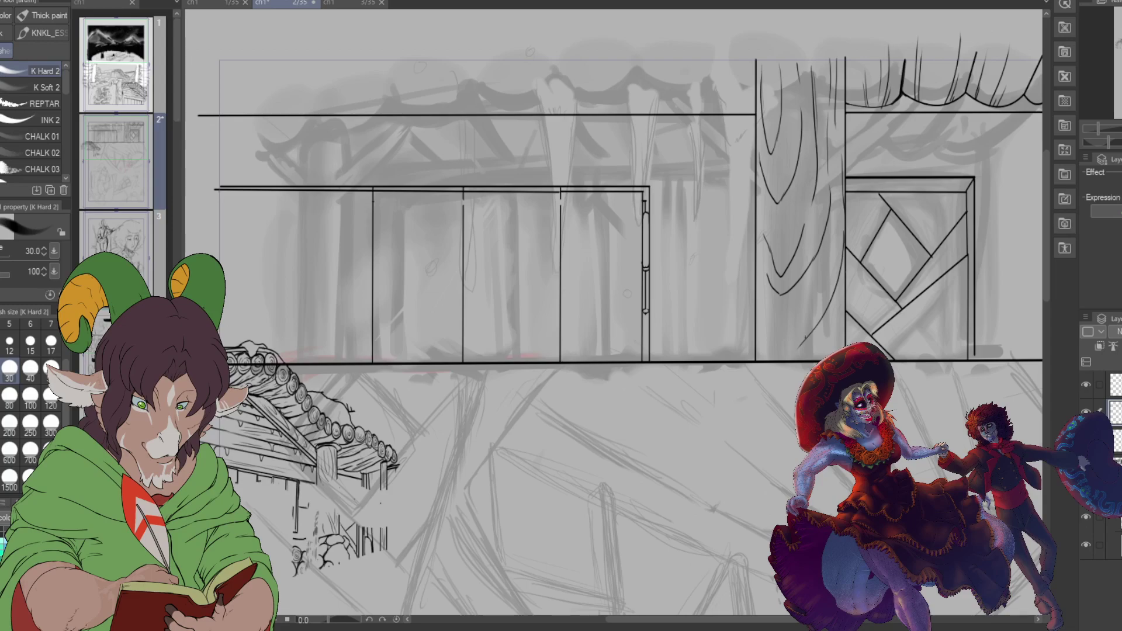
left_click_drag(760, 304, 790, 348)
left_click_drag(767, 231, 781, 250)
left_click_drag(797, 186, 795, 209)
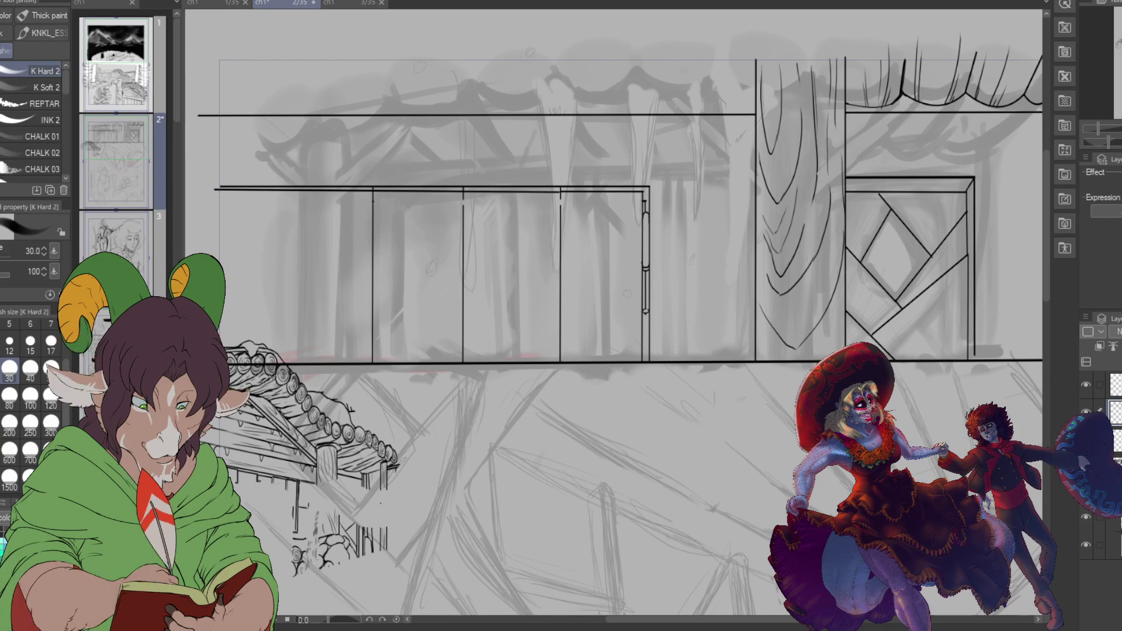
Step: Thin the doubled horizontal line along the wall section's upper edge with the Hard eraser at size 40
scroll(593, 104, "down", 1)
scroll(617, 178, "up", 2)
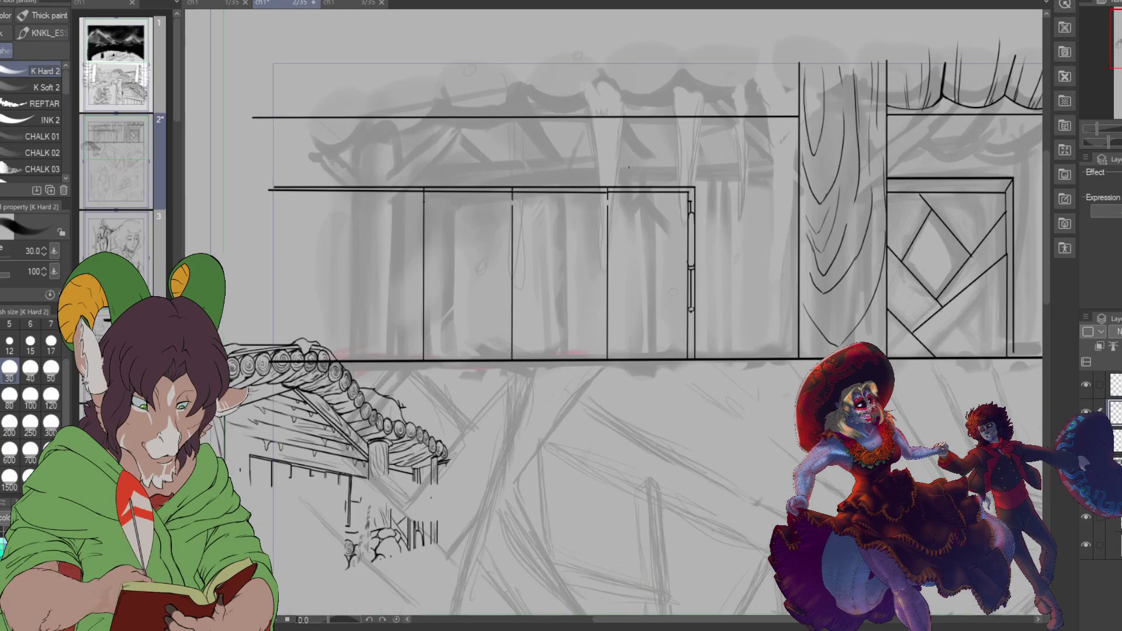
key("e")
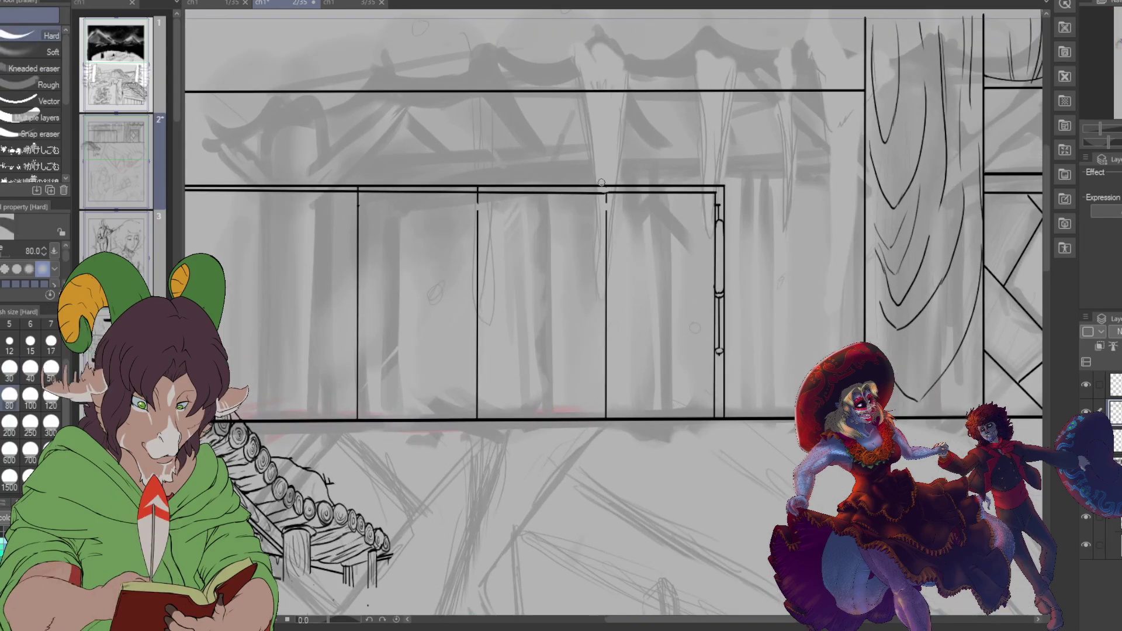
left_click(30, 370)
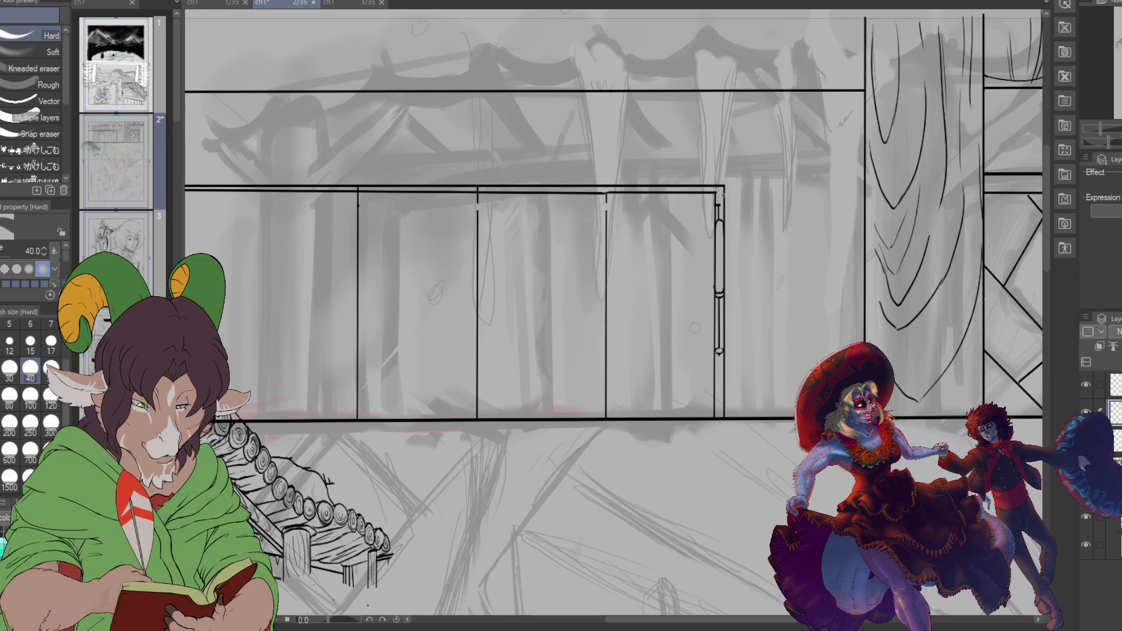
mouse_move(544, 184)
left_mouse_down()
mouse_move(304, 189)
mouse_move(661, 190)
mouse_move(277, 189)
left_mouse_up()
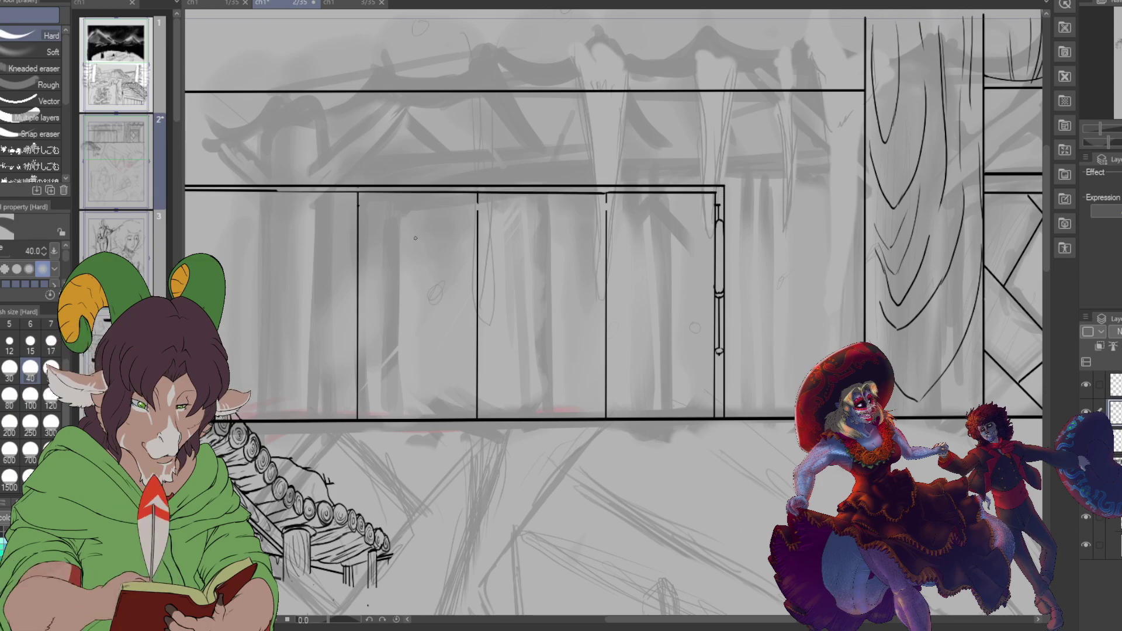
Step: Ink a straight diagonal roof line rising from the beam's end at the thick post to beyond the panel's upper edge
scroll(398, 257, "down", 3)
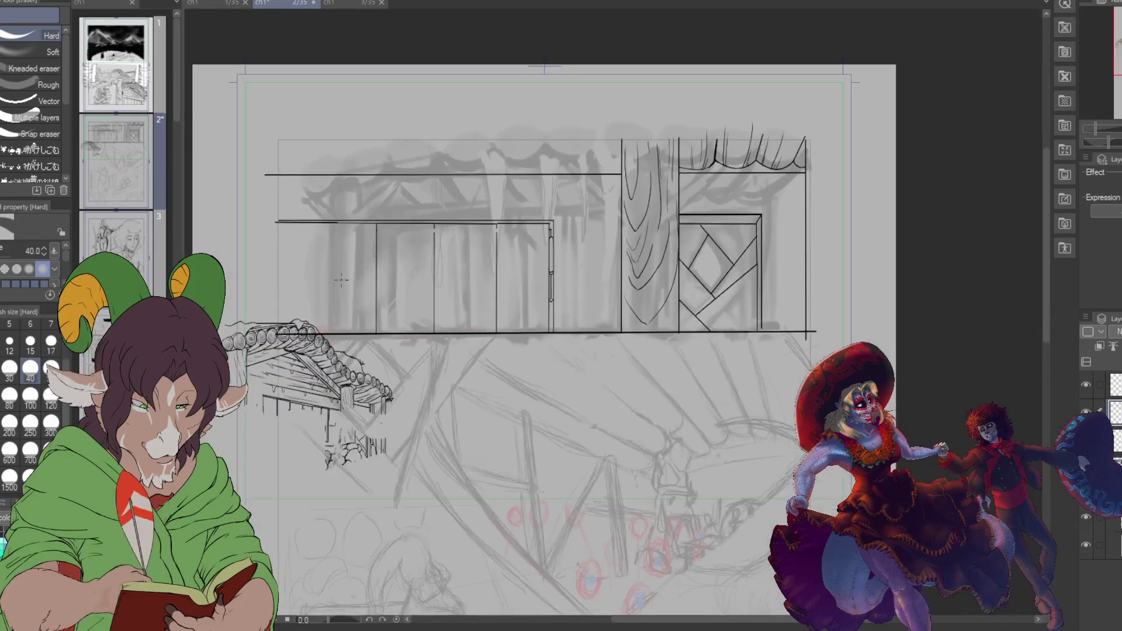
scroll(421, 168, "up", 1)
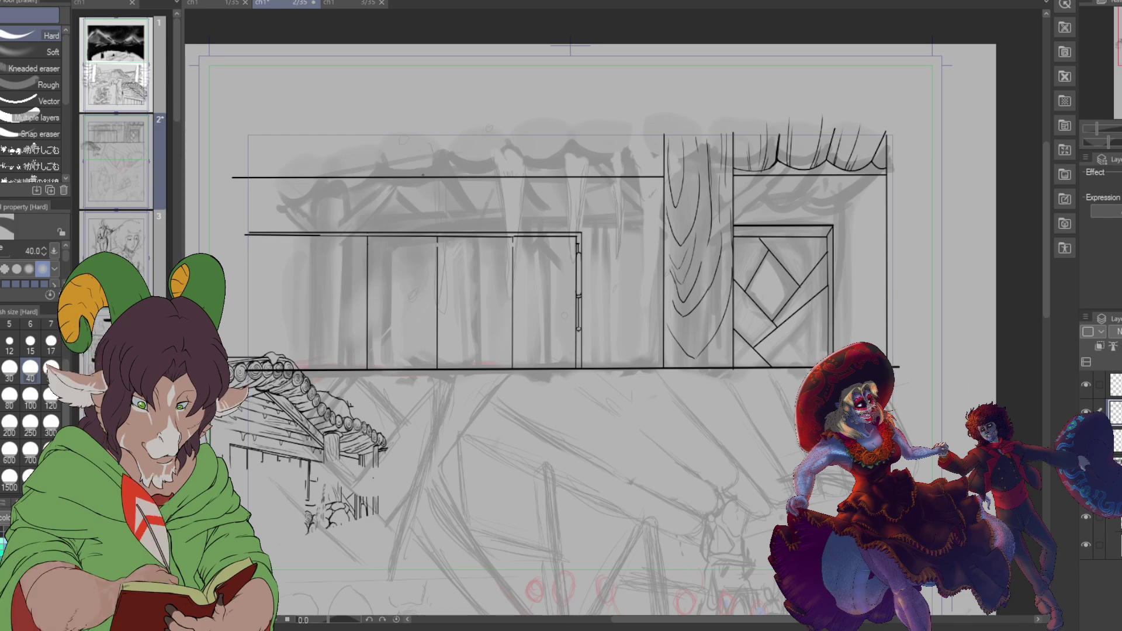
key("b")
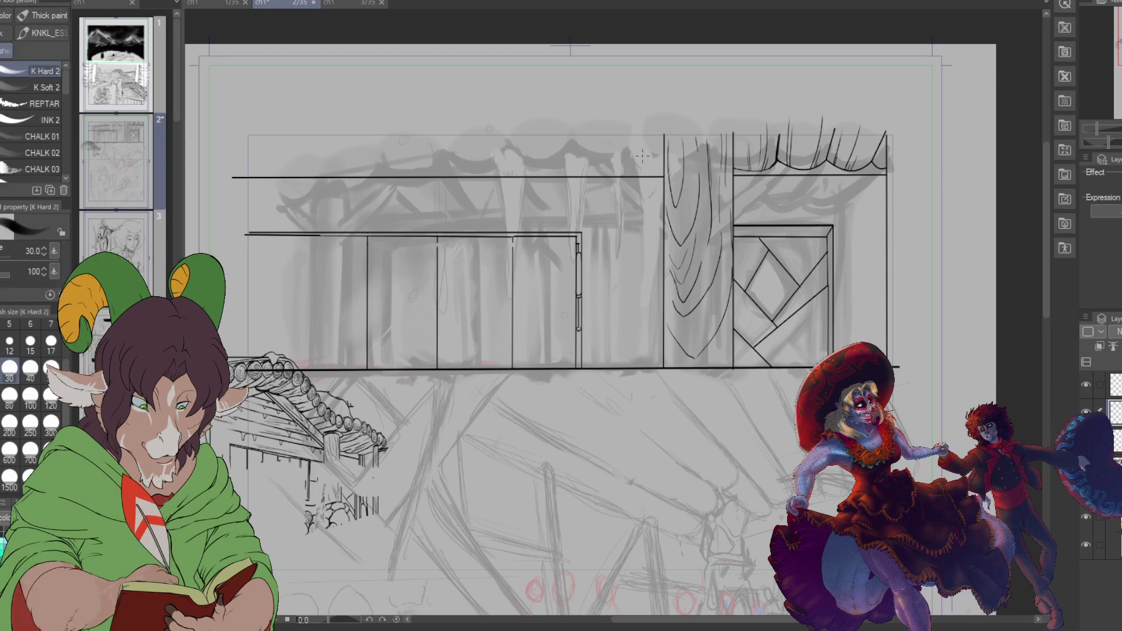
left_click_drag(665, 174, 411, 76)
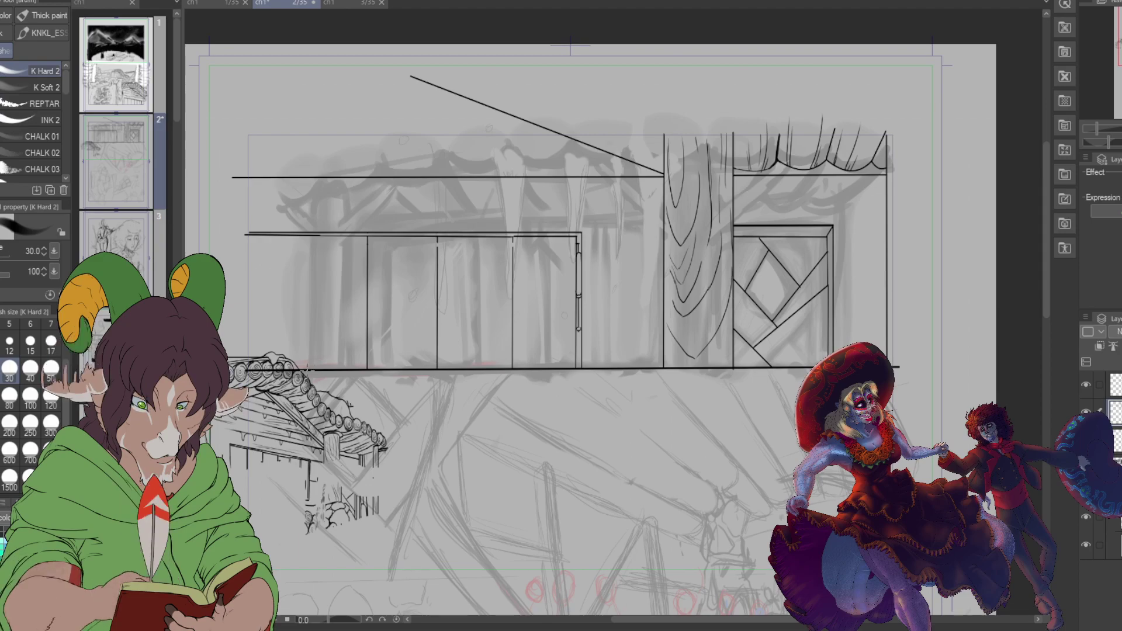
left_click_drag(307, 234, 307, 369)
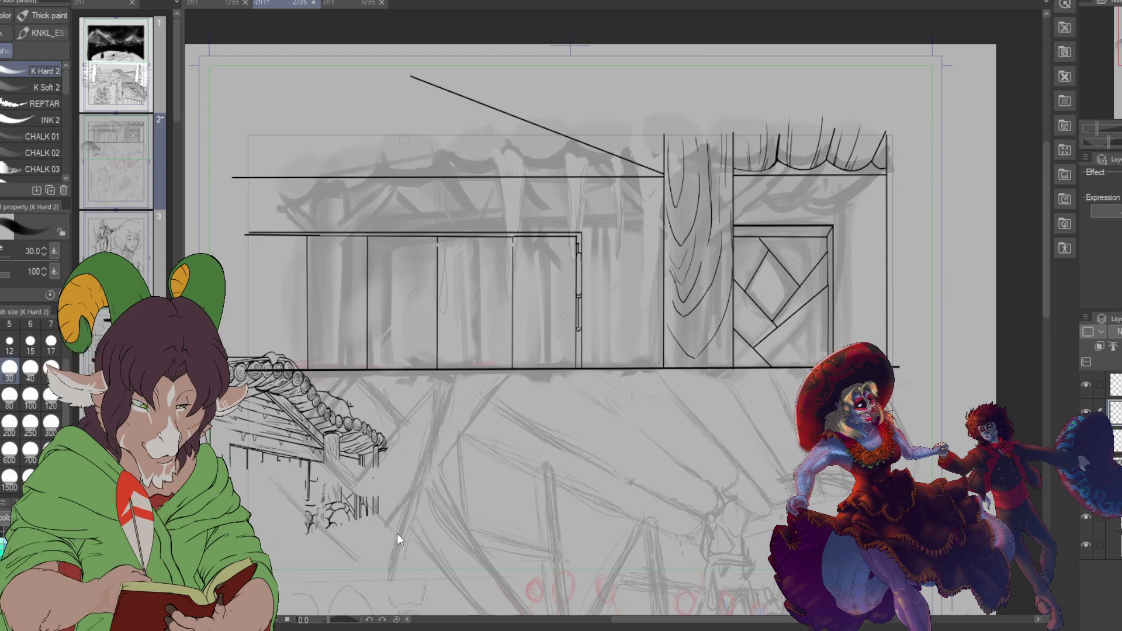
key("ctrl+z")
left_click_drag(298, 235, 299, 369)
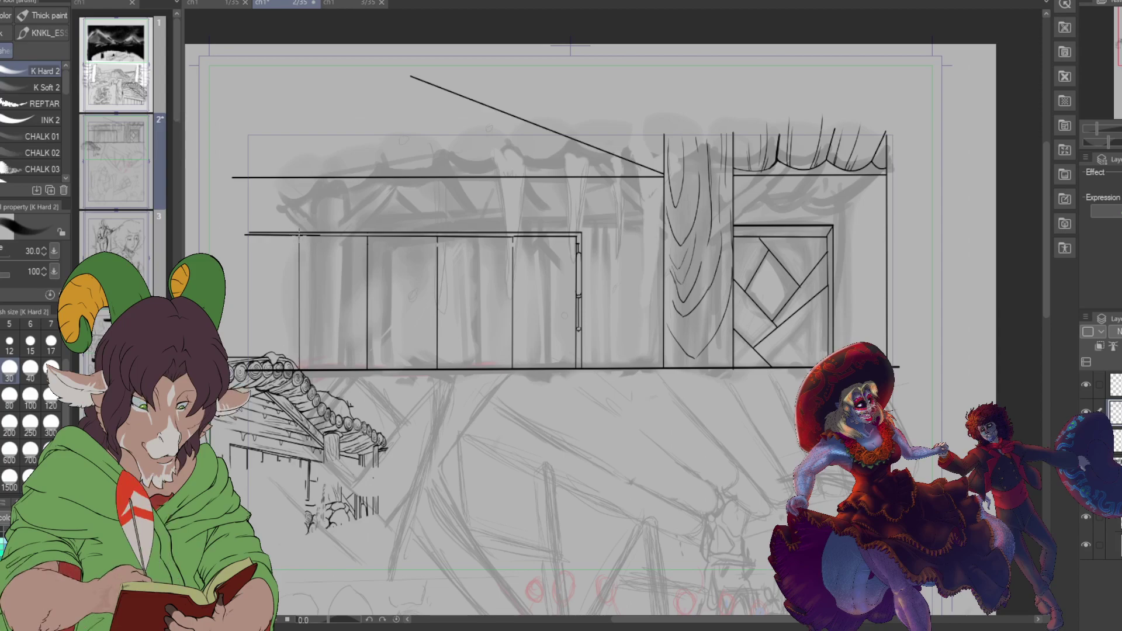
key("bracketright")
key("bracketright")
key("bracketright")
key("bracketright")
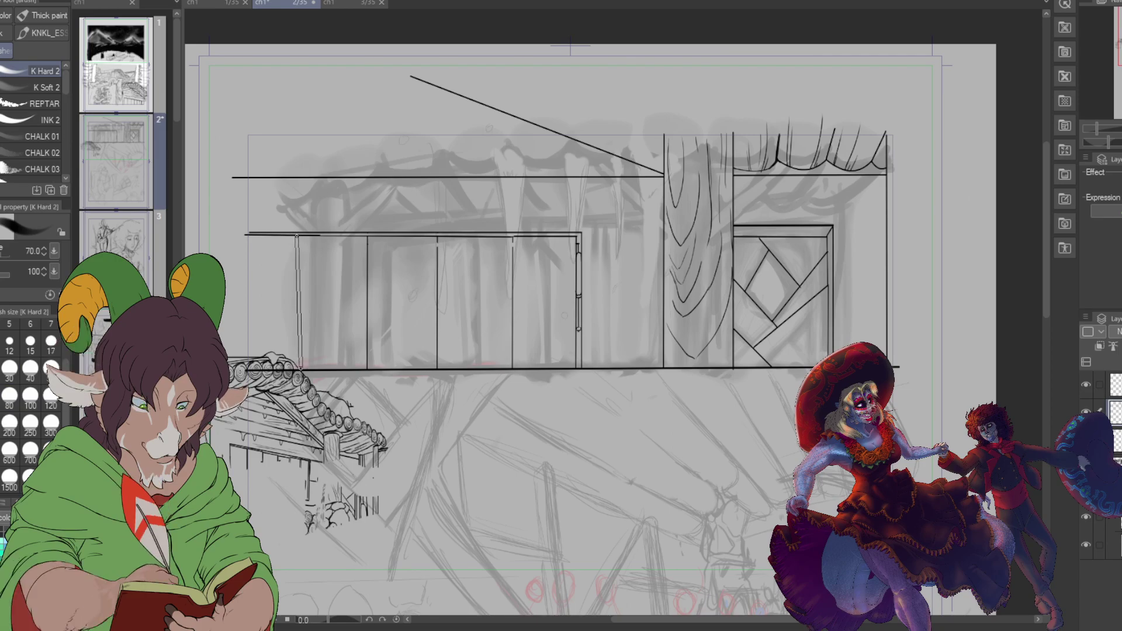
left_click_drag(300, 235, 299, 369)
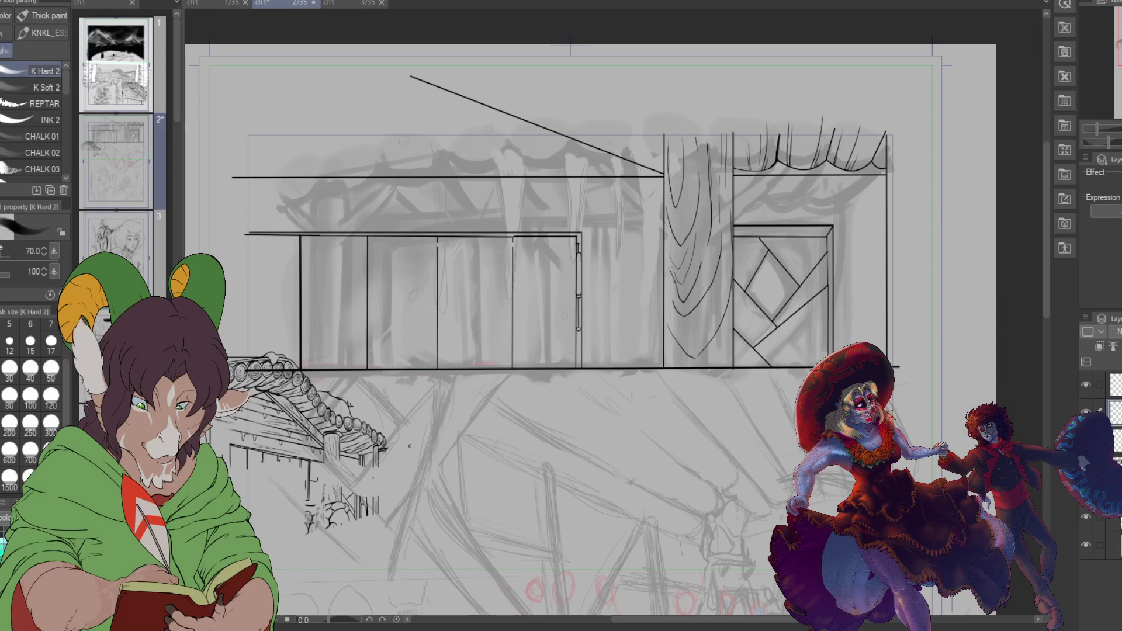
key("ctrl+z")
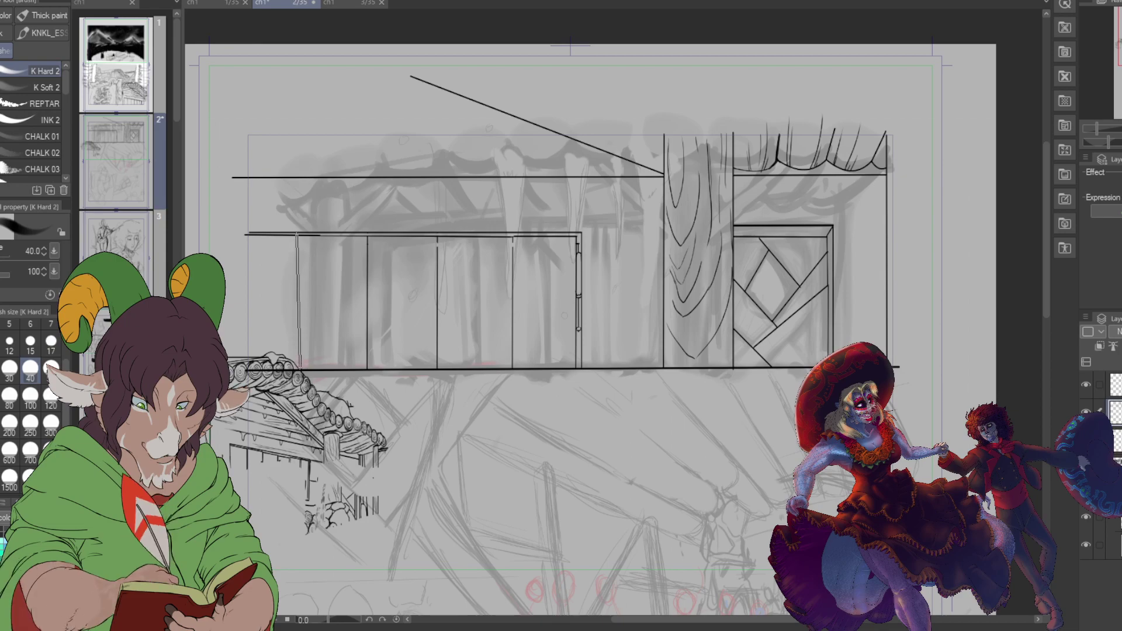
Step: Ink a vertical divider at the wall section's far end and double the dividers with parallel lines using K Hard 2 at size 40
left_click_drag(299, 235, 300, 370)
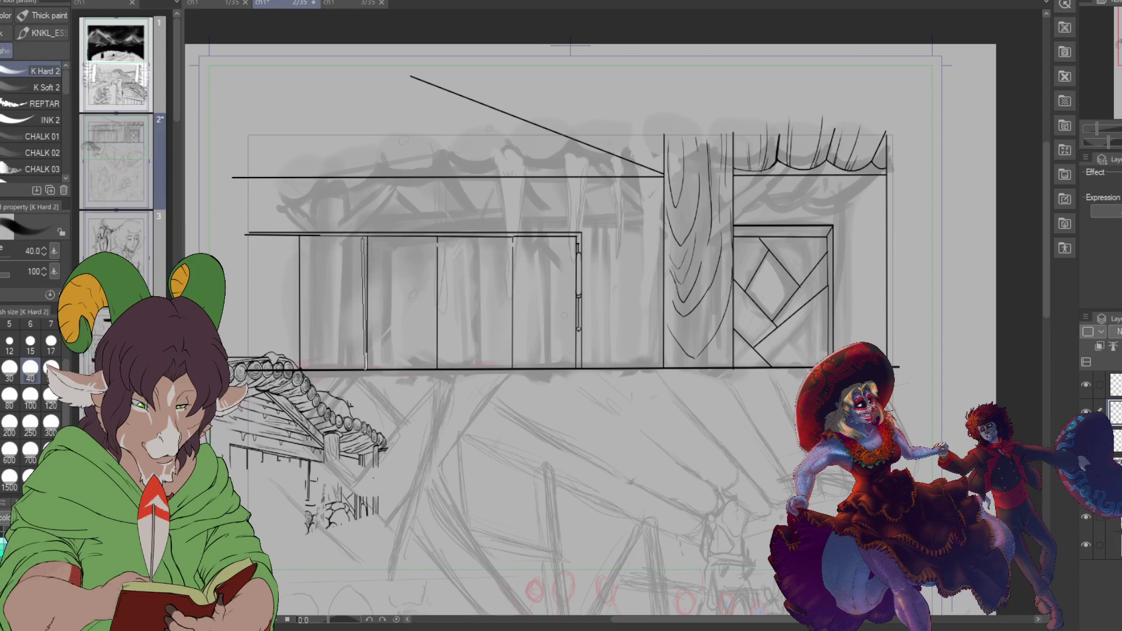
left_click_drag(367, 235, 367, 370)
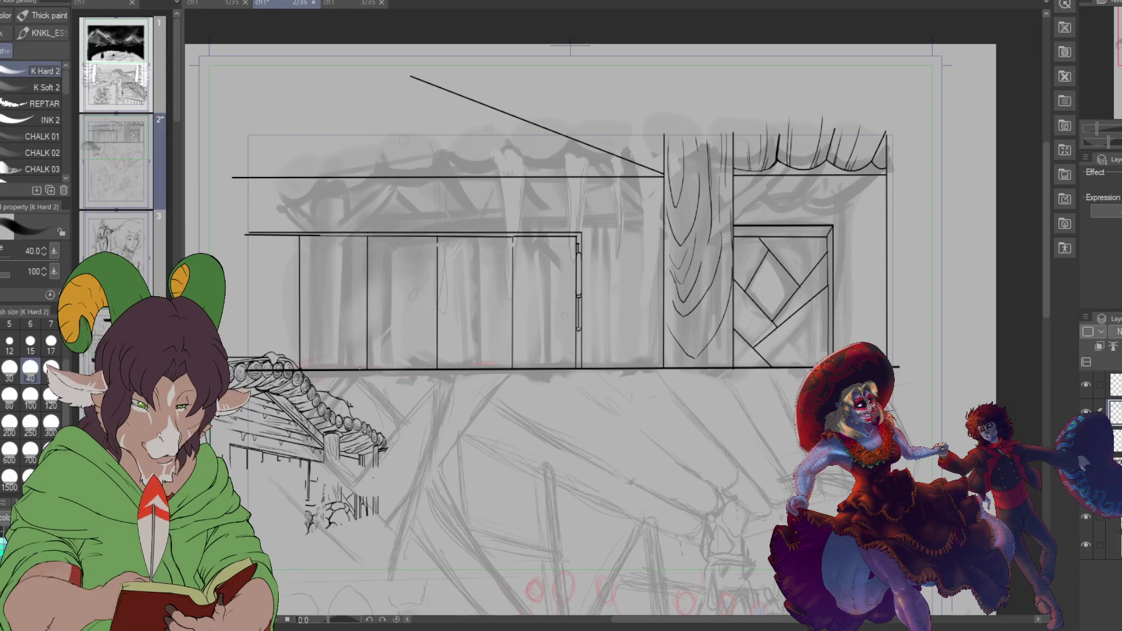
left_click_drag(361, 235, 362, 369)
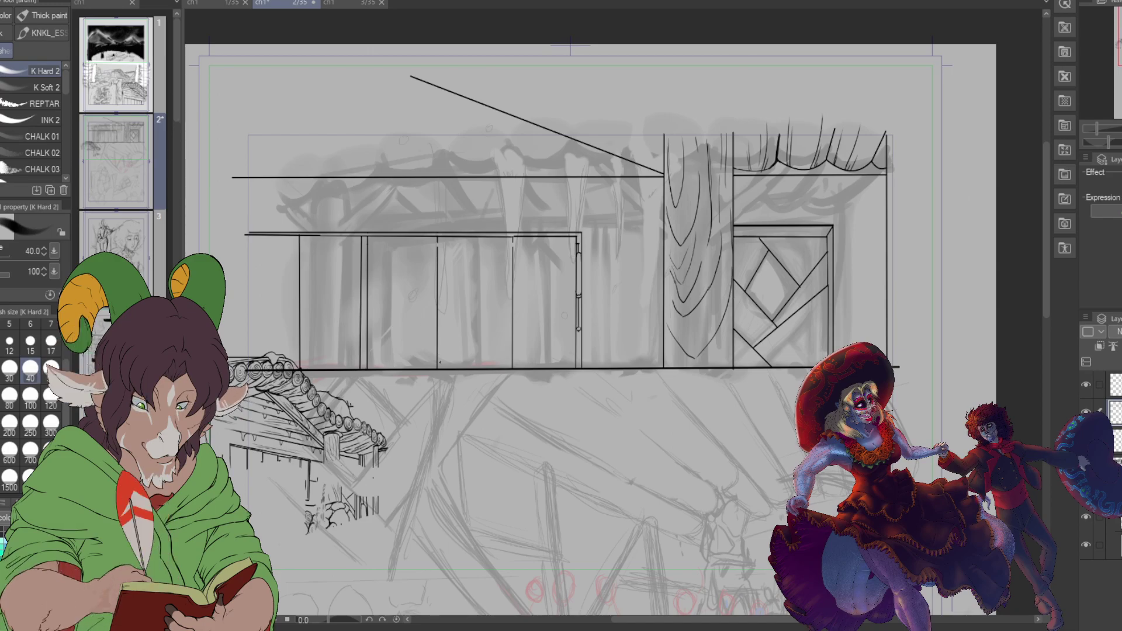
left_click_drag(441, 235, 441, 369)
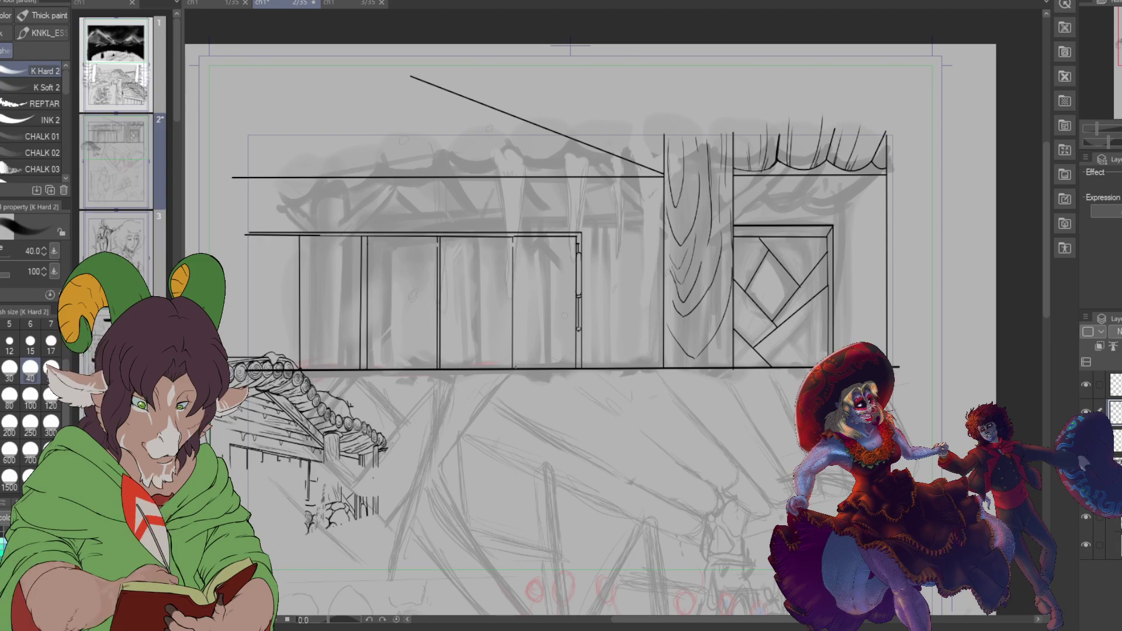
left_click_drag(515, 237, 514, 370)
left_click_drag(297, 235, 297, 369)
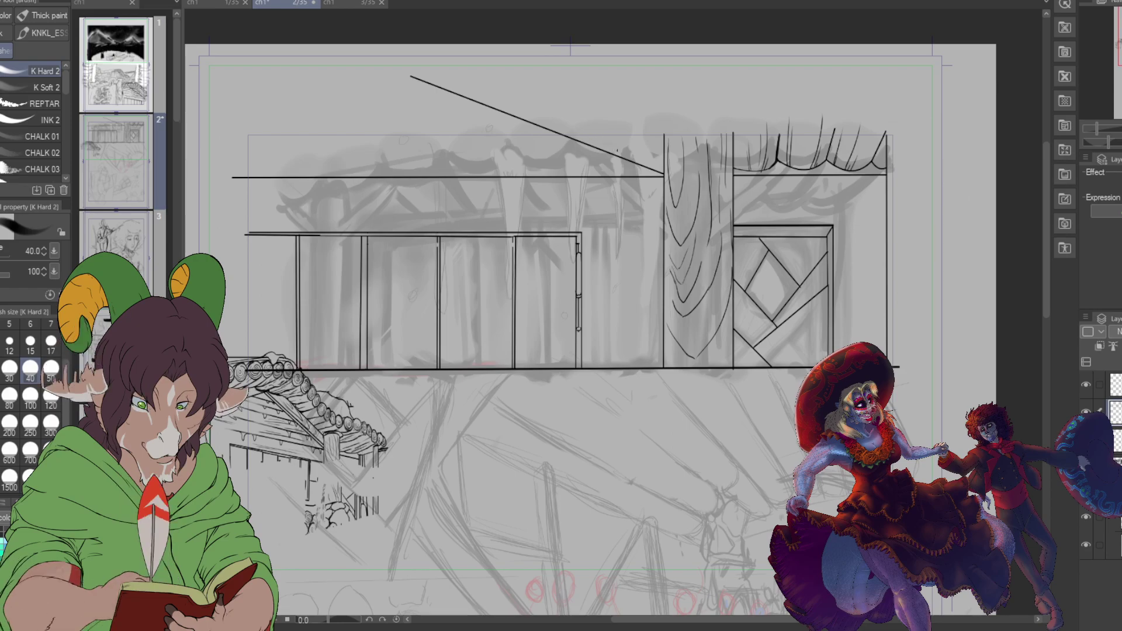
Step: Ink short slanted grain strokes along the upper side of the diagonal roof line near the thick post
left_click_drag(583, 136, 639, 159)
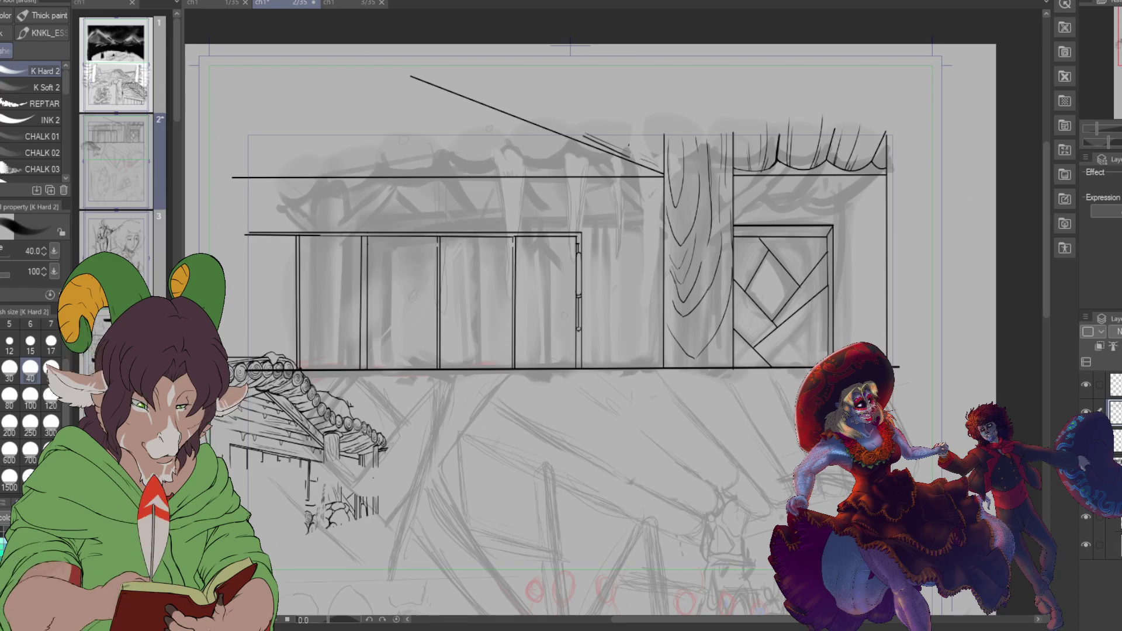
left_click_drag(605, 137, 640, 152)
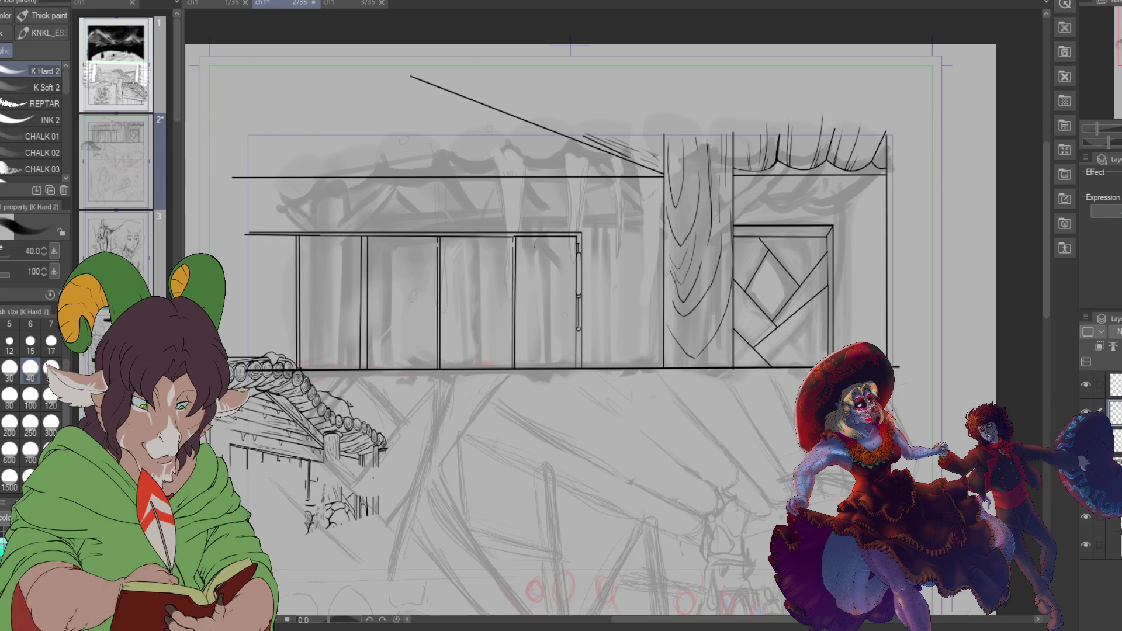
Step: Erase the lower horizontal edge line between each pair of doubled wall dividers with the Hard eraser at size 40
scroll(379, 236, "up", 5)
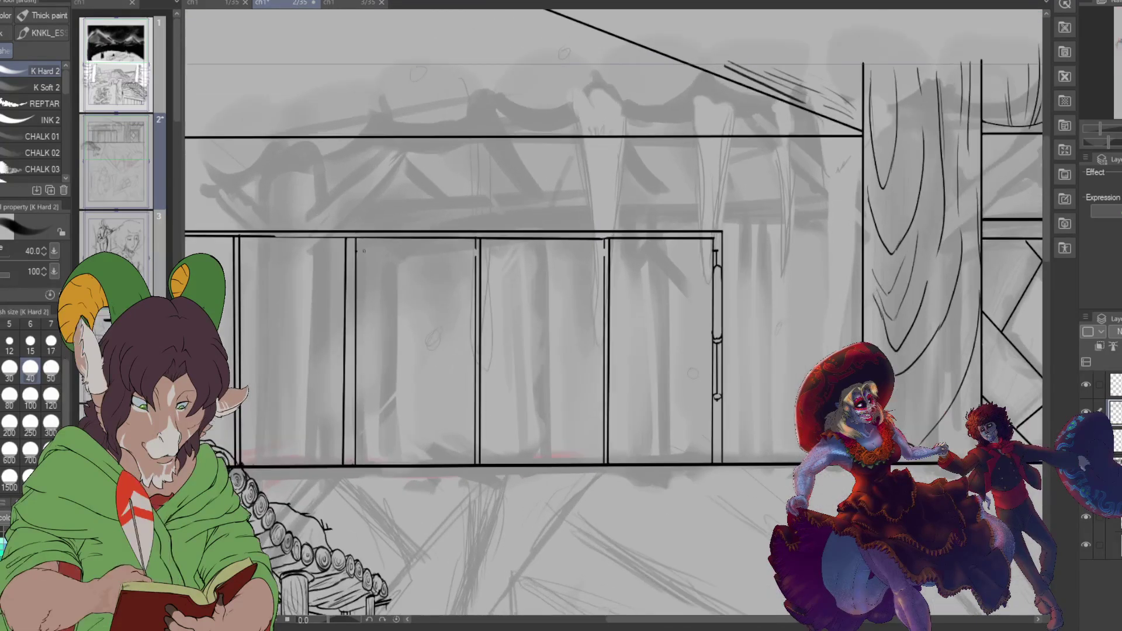
key("e")
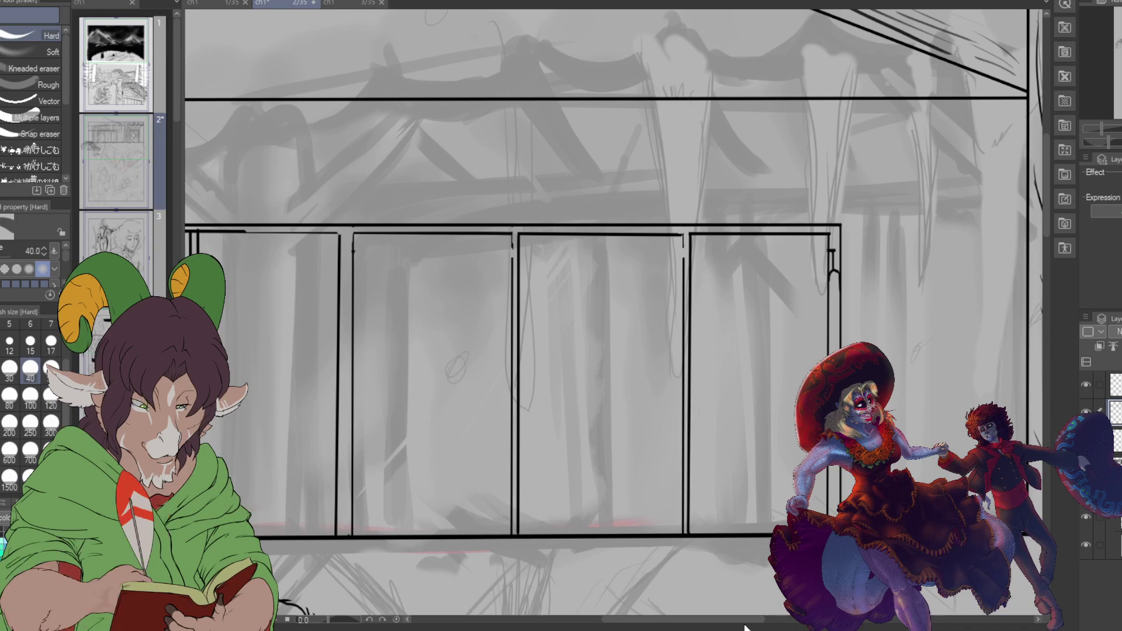
left_click_drag(750, 621, 709, 621)
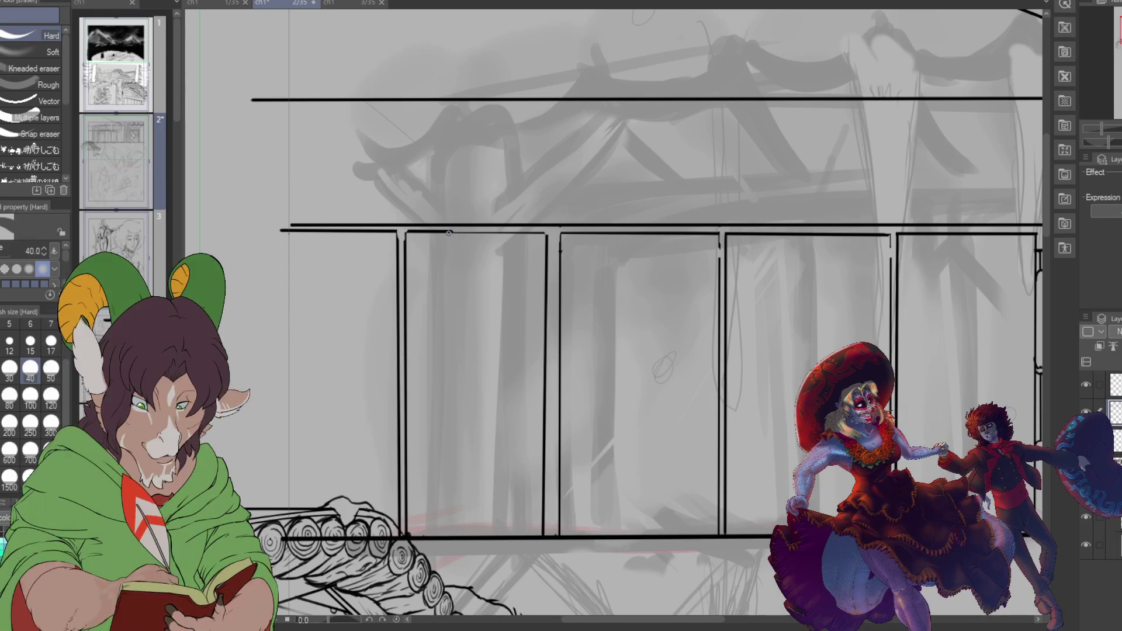
Step: Thicken both lines of the second wall divider and ink small hinge joints inside the other doubled dividers
key("b")
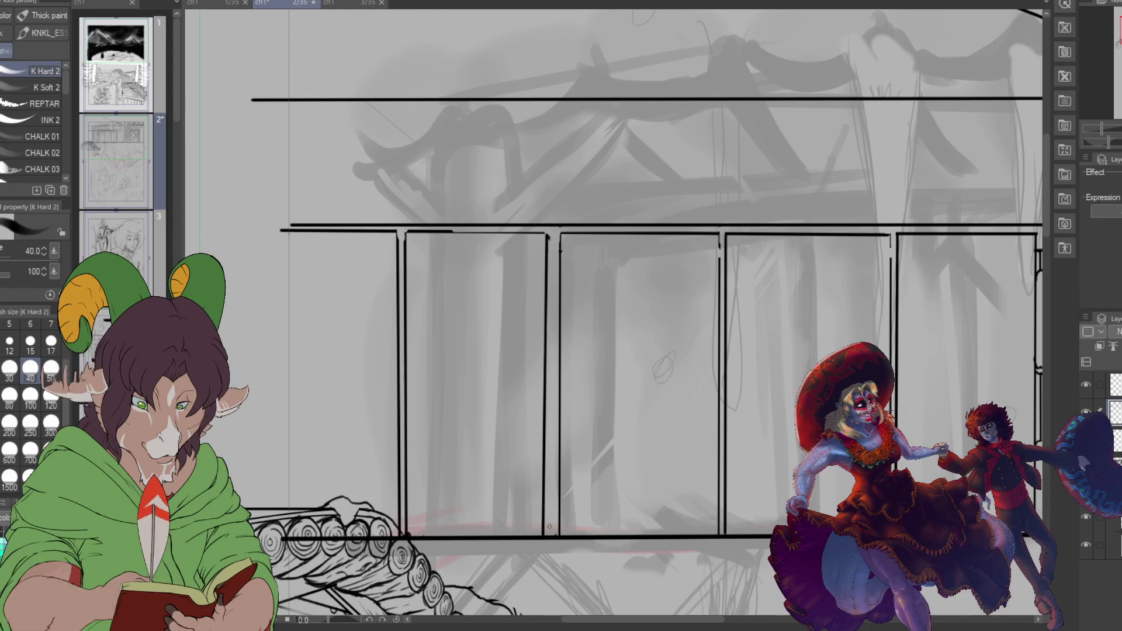
left_click_drag(549, 238, 546, 536)
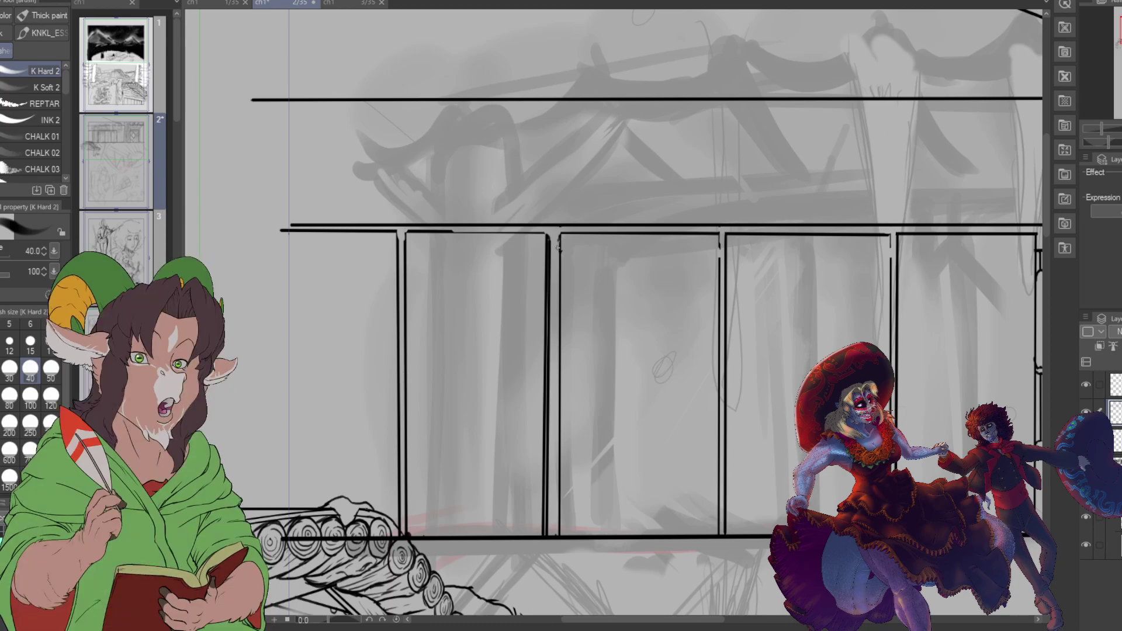
left_click_drag(558, 240, 565, 485)
left_click_drag(557, 240, 557, 538)
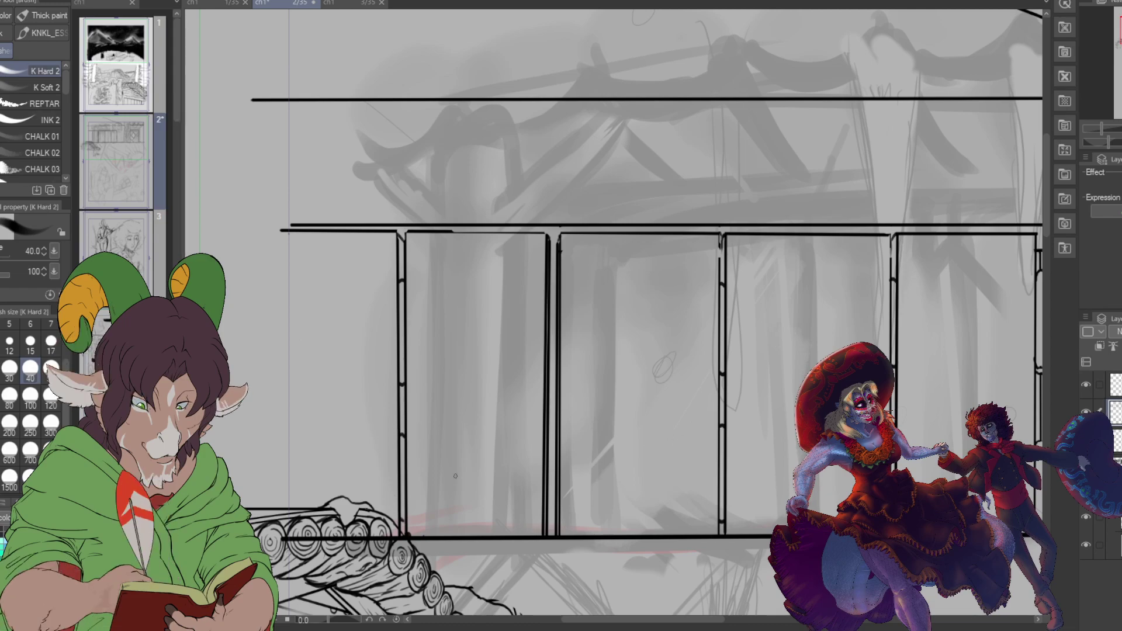
scroll(319, 265, "down", 5)
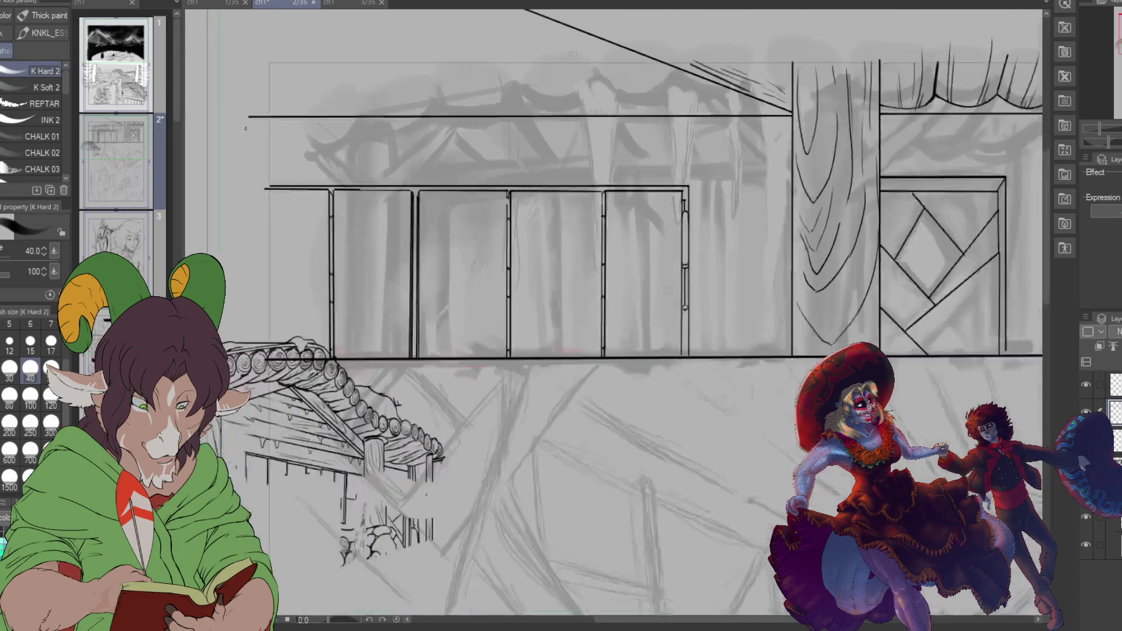
scroll(512, 124, "up", 2)
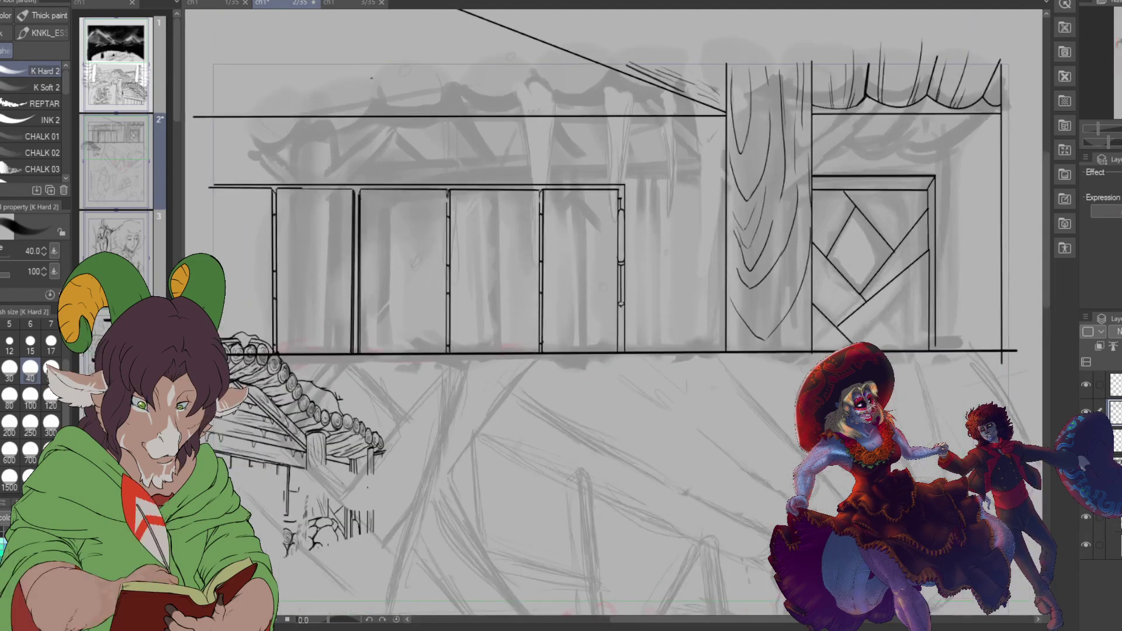
scroll(393, 93, "up", 2)
scroll(393, 93, "up", 2)
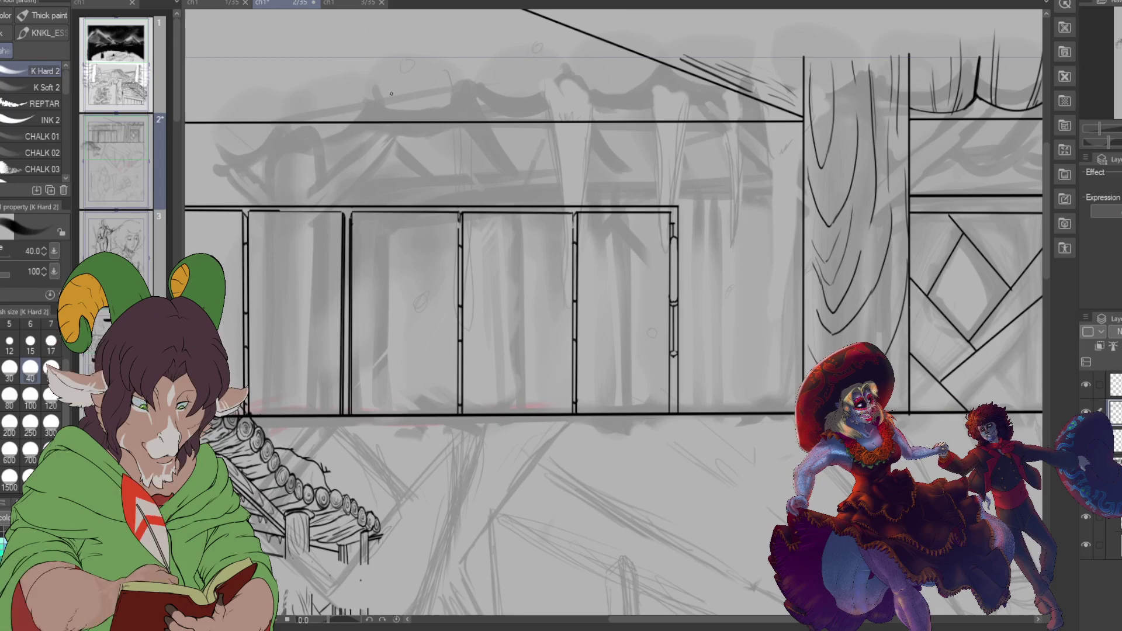
Step: Ink a small wedge-shaped piece on the horizontal eave line and a cluster of dripping icicles under it near the thick post
mouse_move(373, 125)
left_mouse_down()
mouse_move(393, 150)
mouse_move(423, 124)
mouse_move(385, 118)
mouse_move(416, 117)
left_mouse_up()
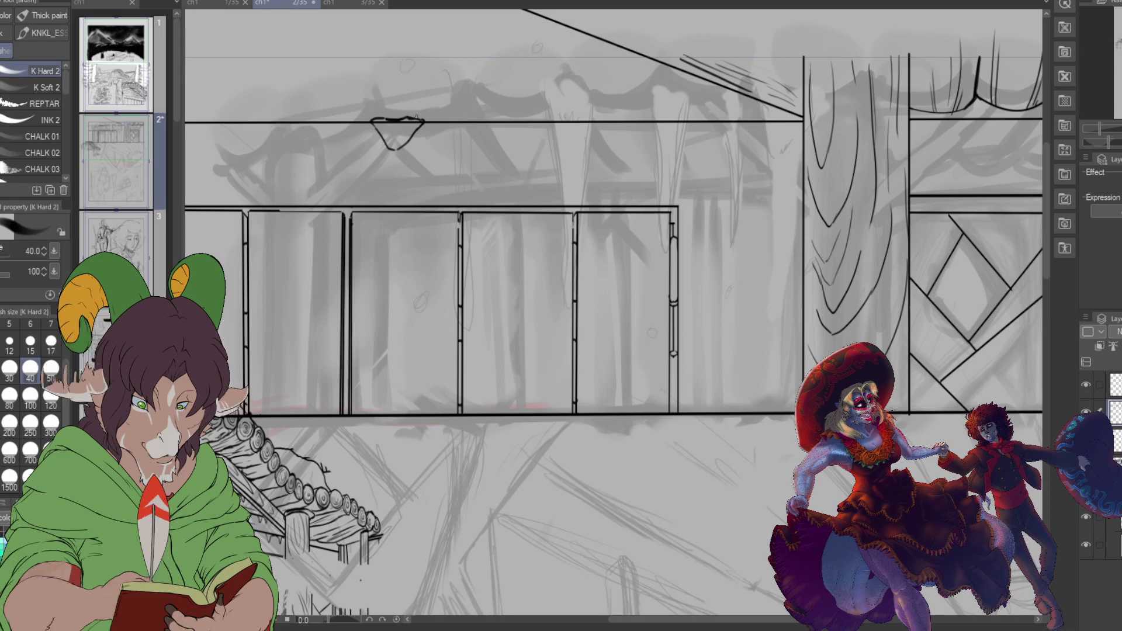
key("e")
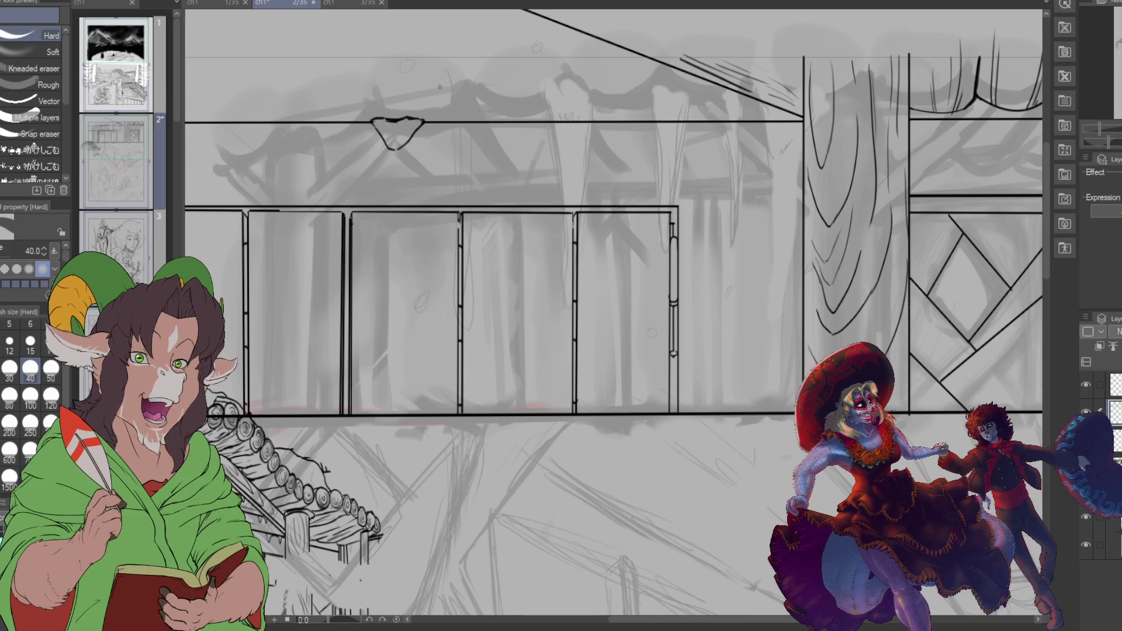
key("b")
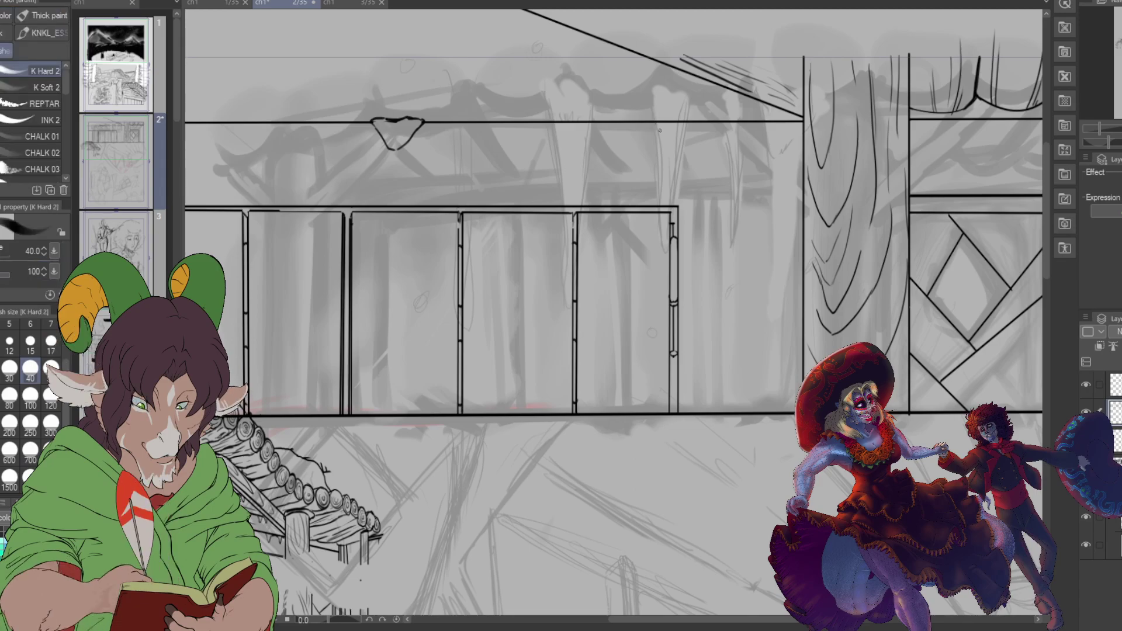
mouse_move(718, 122)
left_mouse_down()
mouse_move(729, 166)
mouse_move(740, 132)
mouse_move(760, 120)
mouse_move(744, 126)
mouse_move(764, 135)
mouse_move(758, 127)
mouse_move(769, 154)
mouse_move(771, 130)
left_mouse_up()
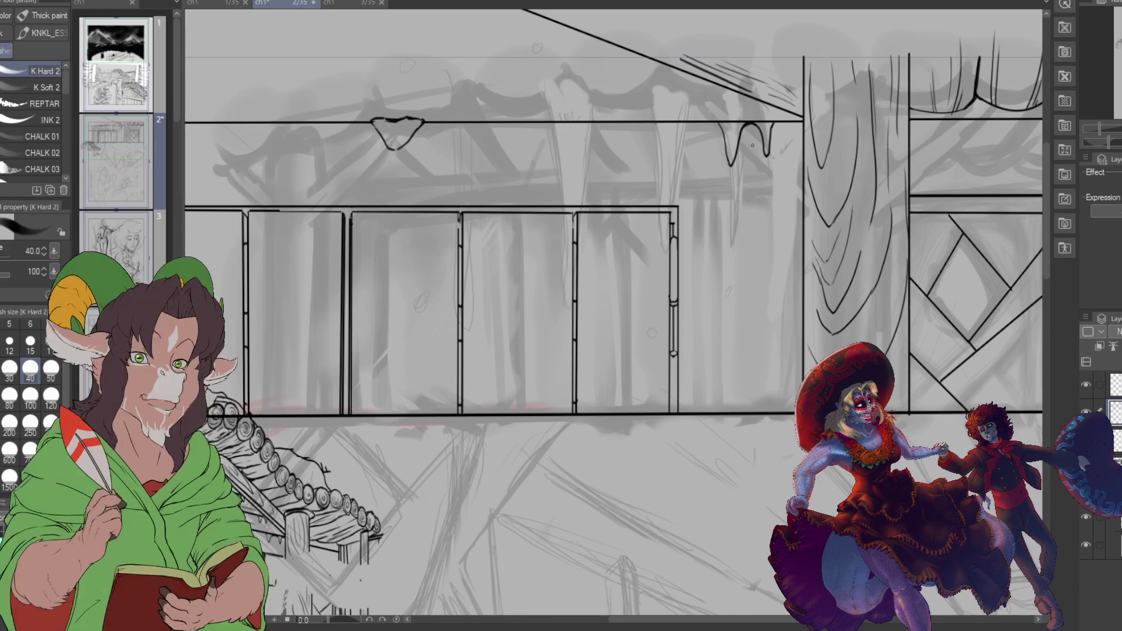
scroll(825, 113, "down", 2)
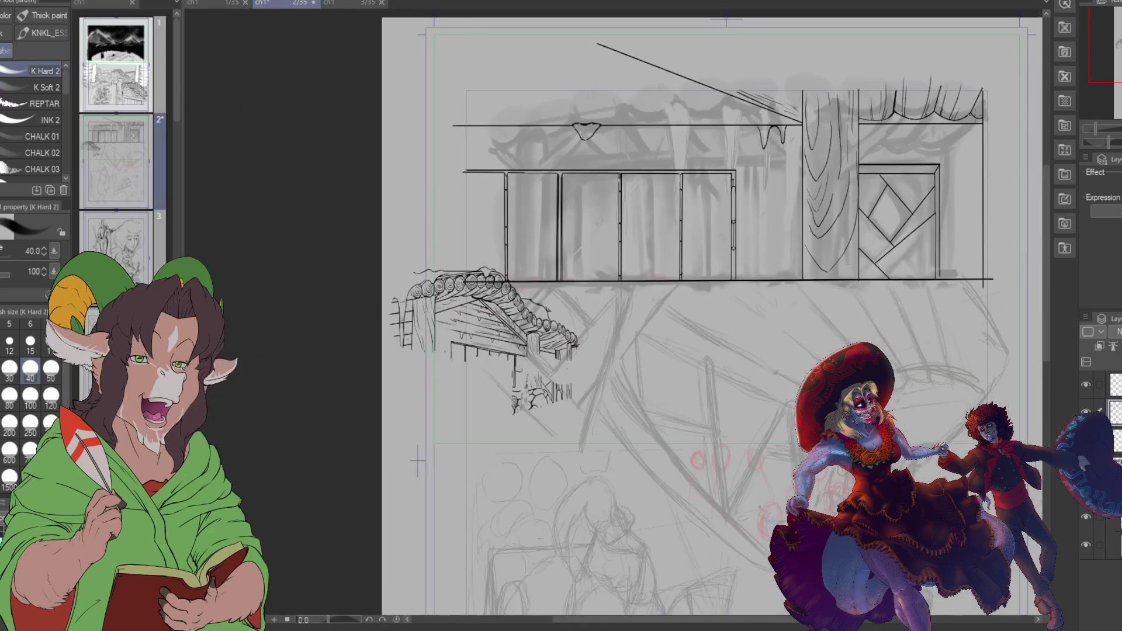
scroll(975, 112, "up", 3)
scroll(978, 117, "down", 2)
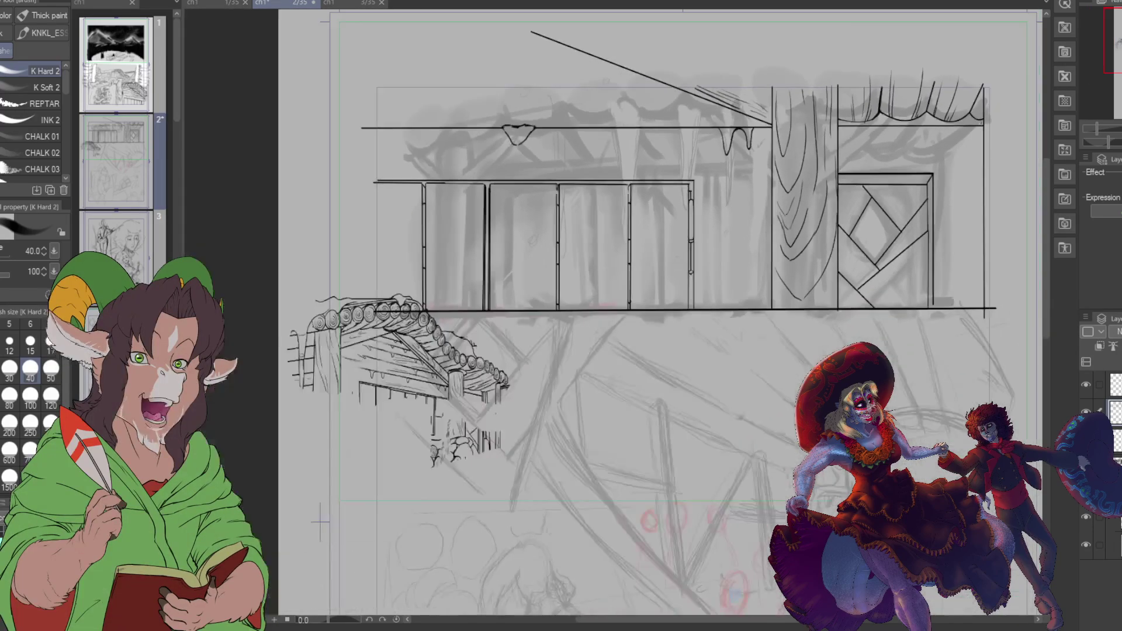
scroll(934, 150, "up", 1)
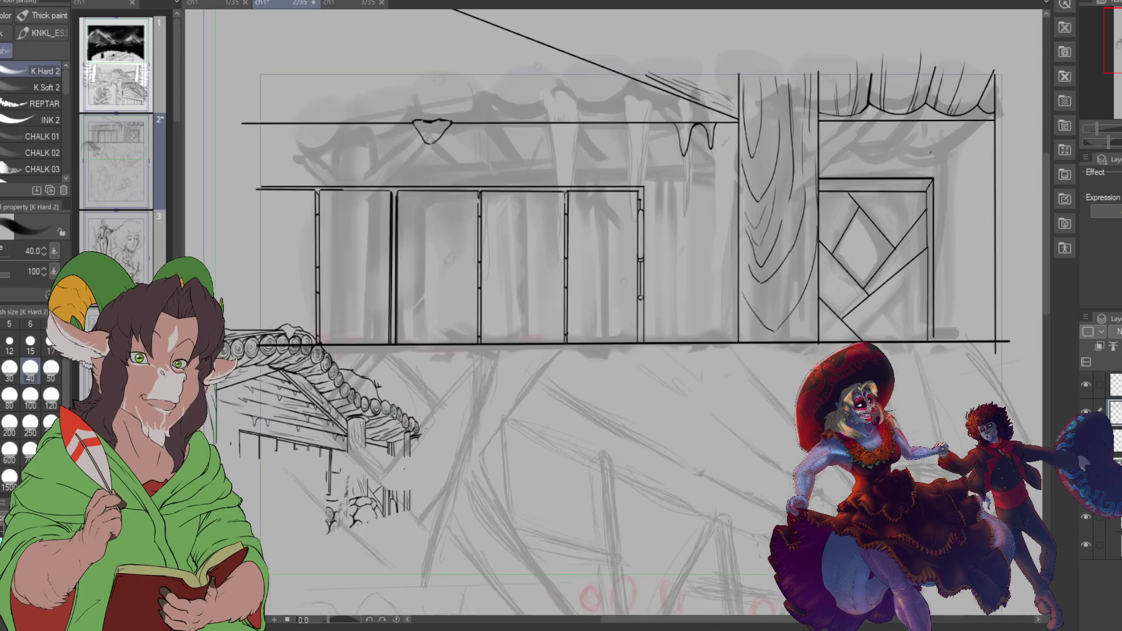
scroll(967, 314, "down", 2)
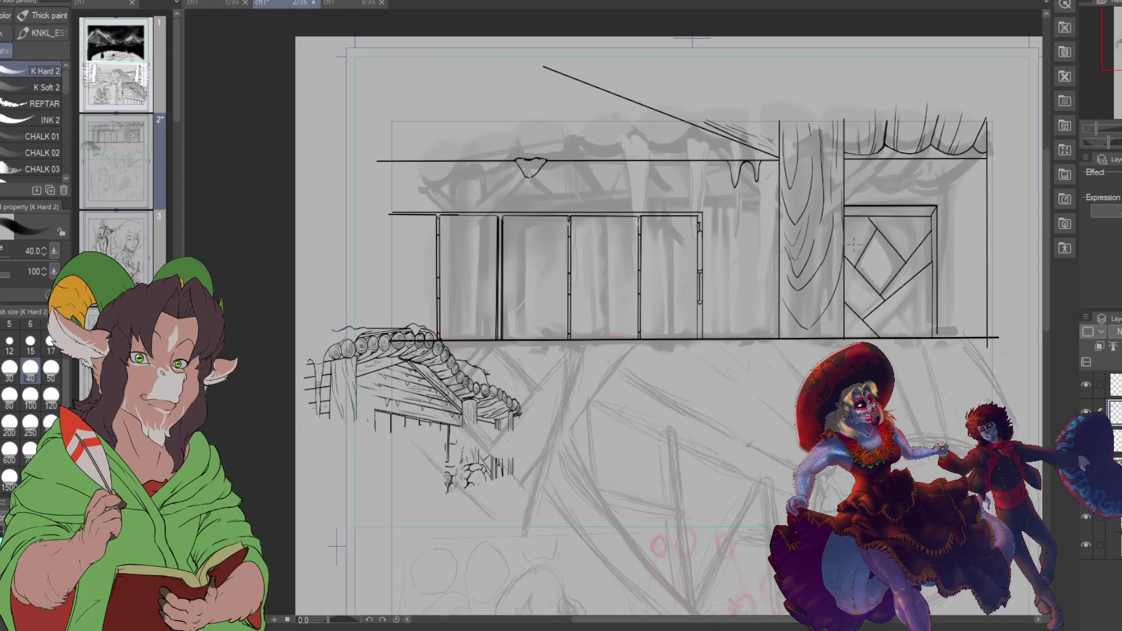
scroll(744, 221, "up", 1)
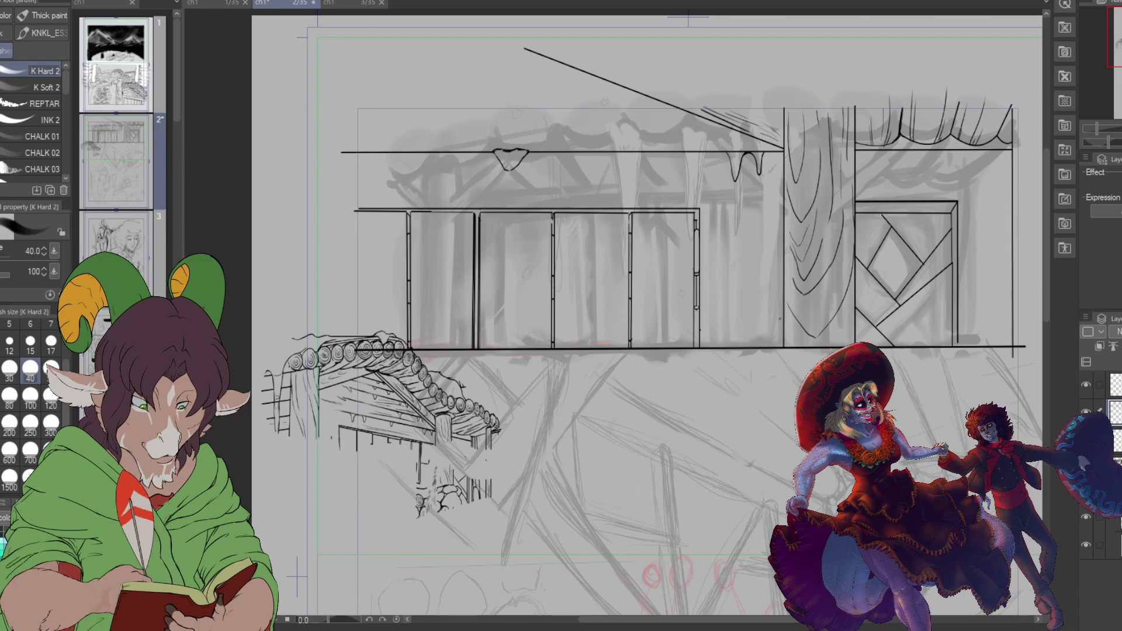
left_click_drag(782, 320, 701, 330)
key("ctrl+z")
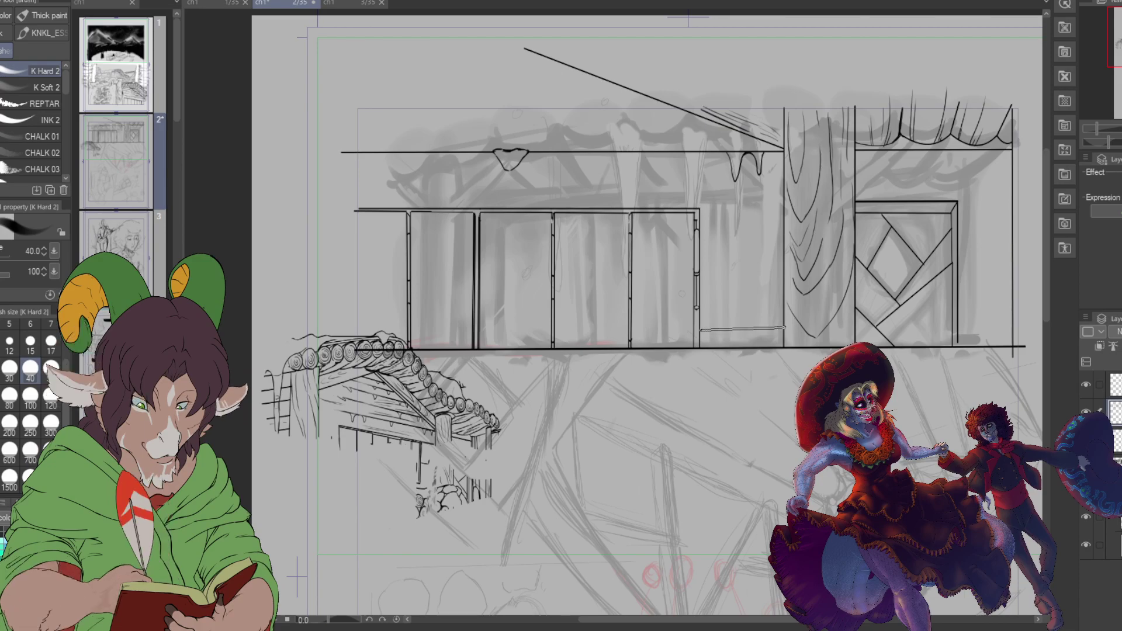
left_click_drag(783, 330, 702, 330)
left_click_drag(784, 331, 784, 331)
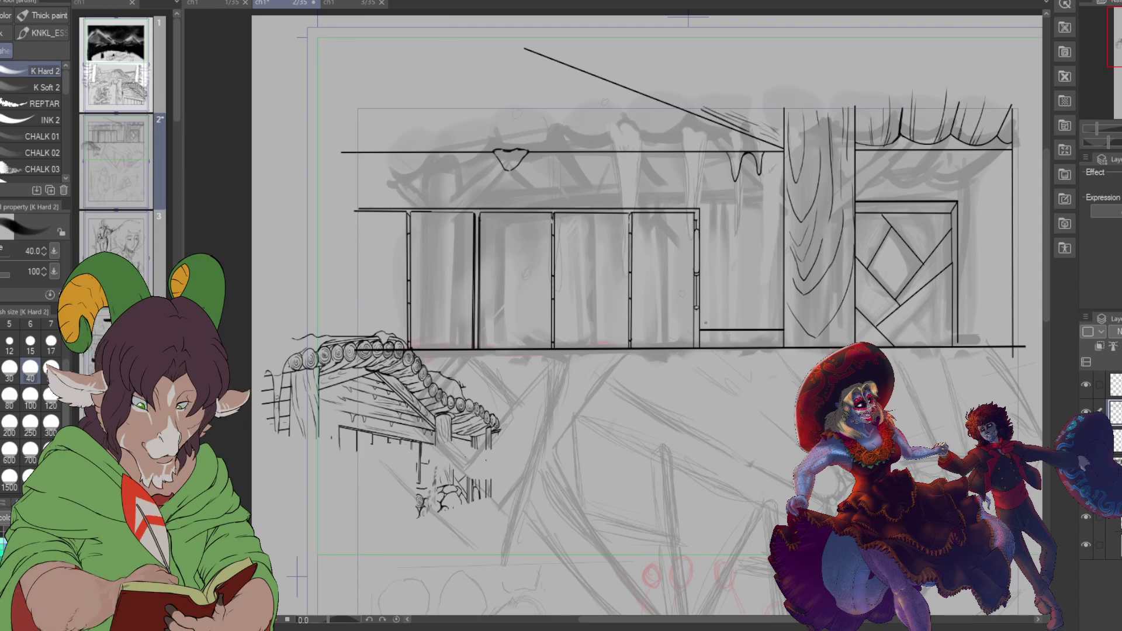
key("ctrl+z")
Step: Ink two horizontal lines between the last wall divider and the thick post at brush size 25, with a small drip under the upper one
key("bracketleft")
key("bracketleft")
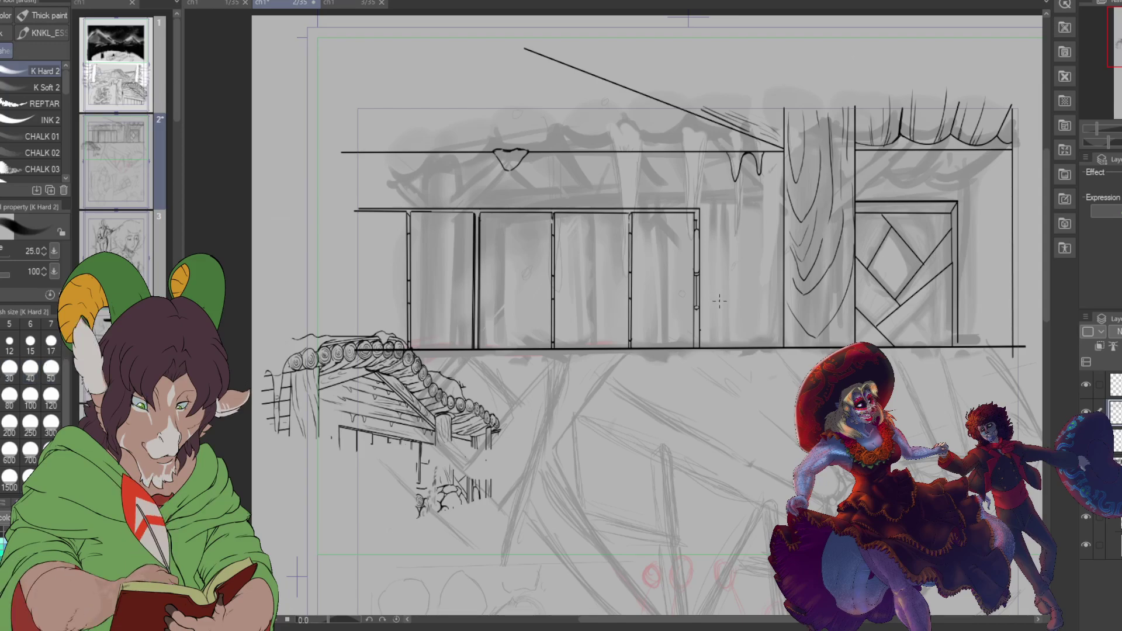
left_click_drag(700, 331, 783, 330)
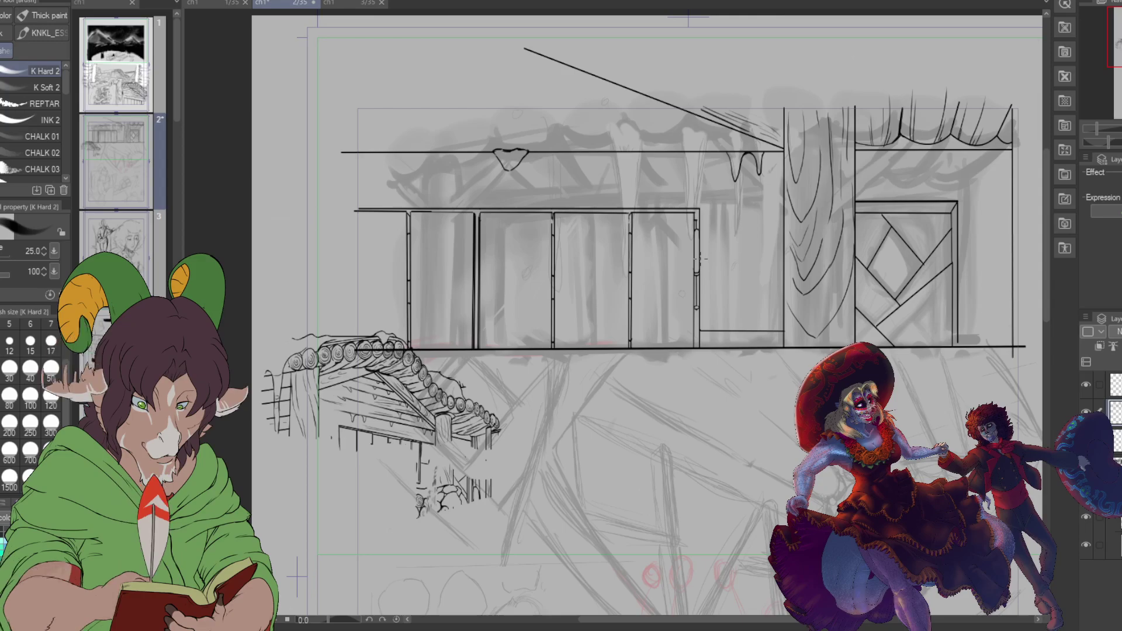
left_click_drag(700, 258, 783, 259)
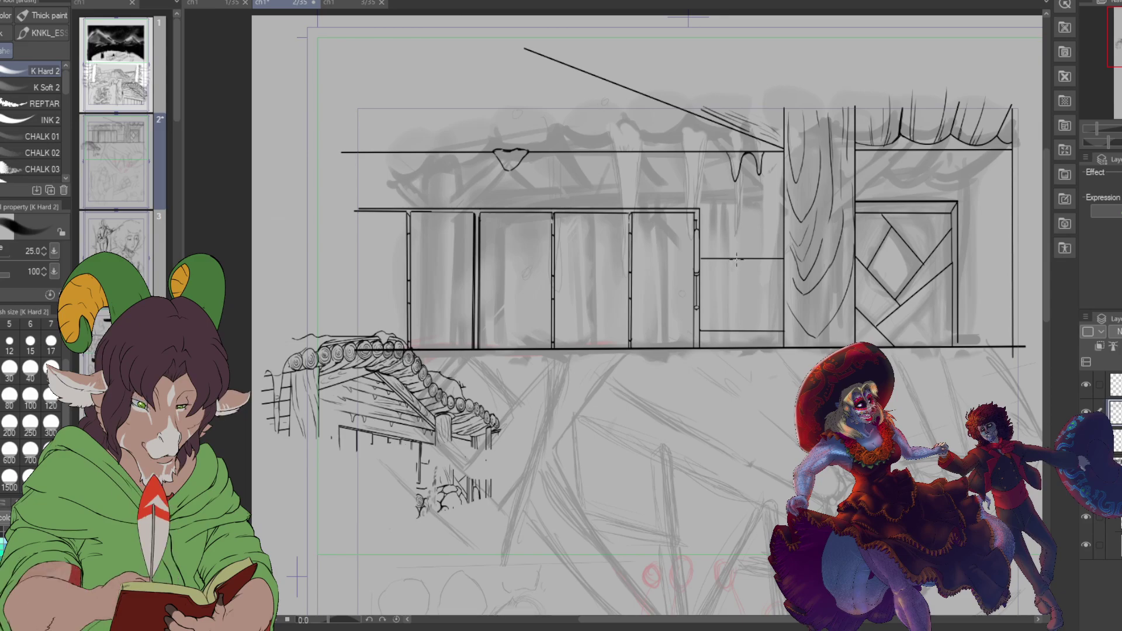
left_click_drag(738, 259, 747, 260)
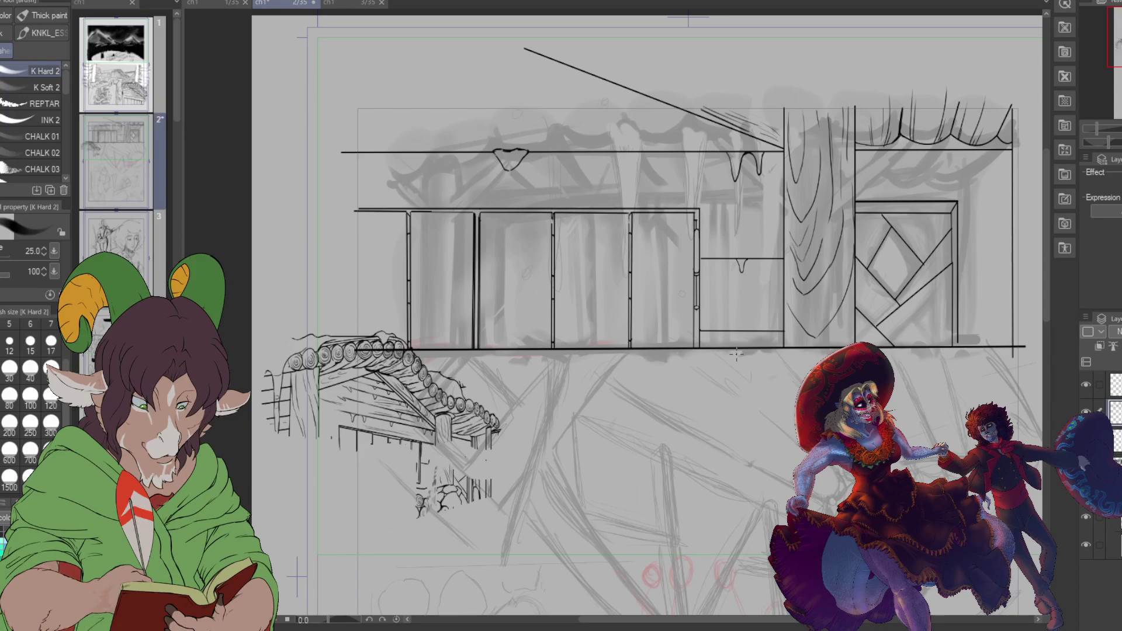
Step: Ink two horizontal wall lines, one mid-height and one low, between the diamond-patterned door's frame and the outer vertical line
scroll(680, 335, "down", 3)
scroll(835, 318, "up", 2)
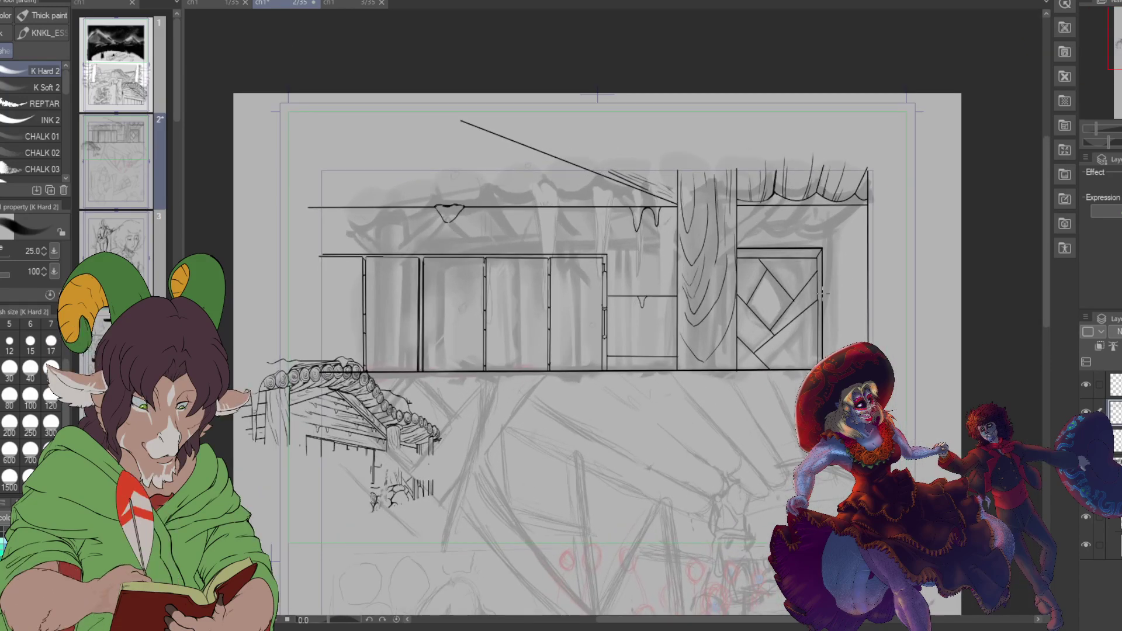
left_click_drag(822, 291, 869, 289)
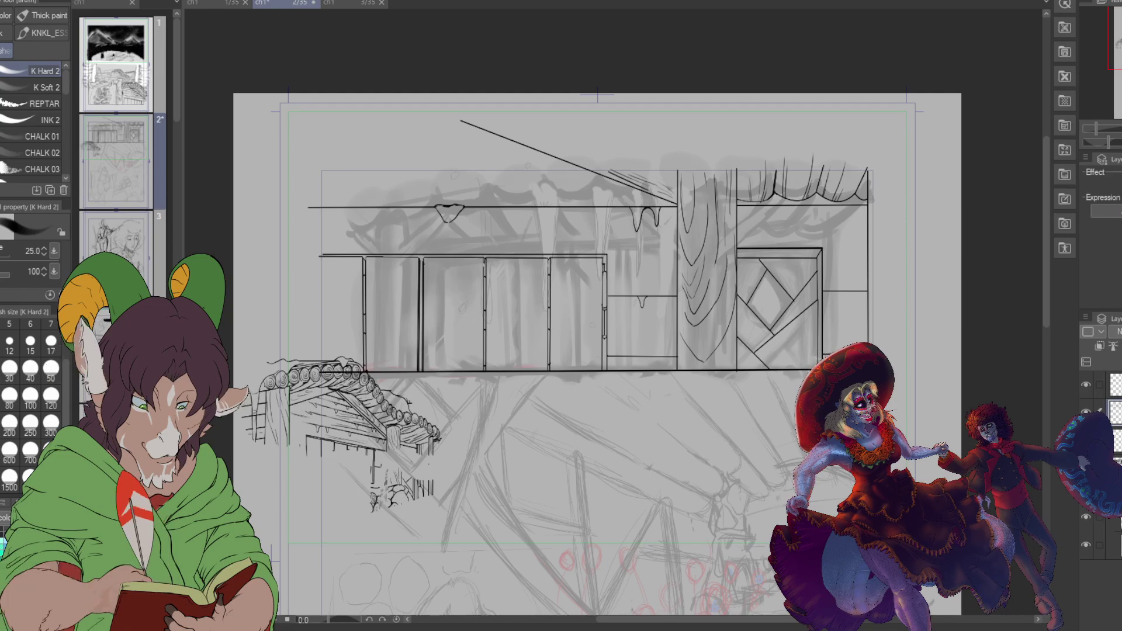
Step: Ink a small lever-like handle with its rounded mount in the lower corner of the diamond-patterned door, against the frame
scroll(828, 373, "up", 5)
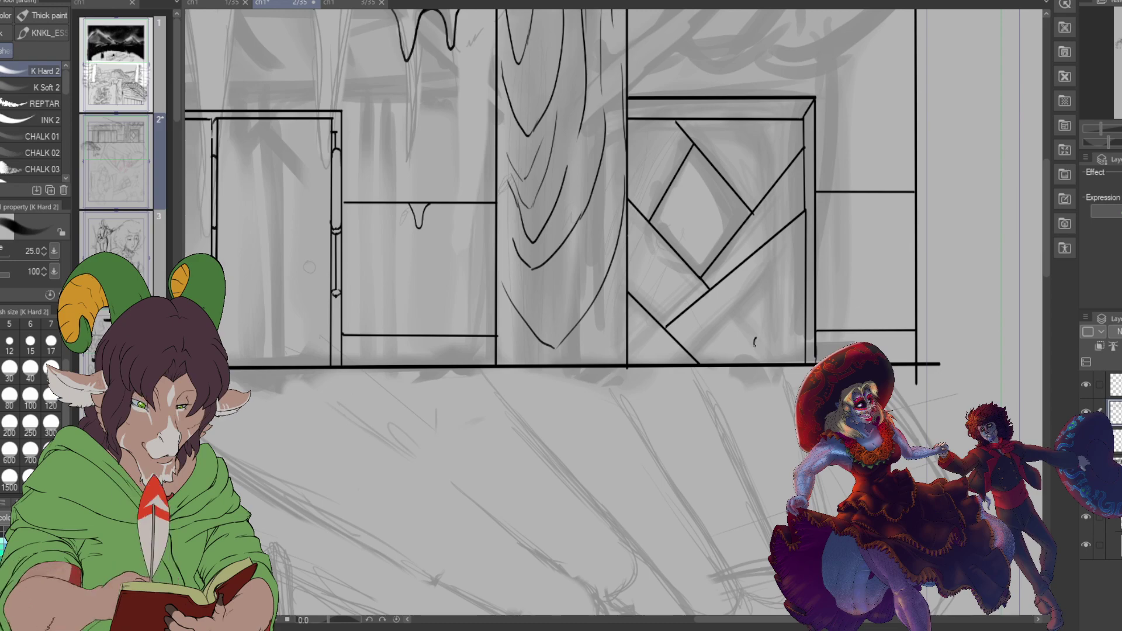
left_click_drag(755, 344, 796, 335)
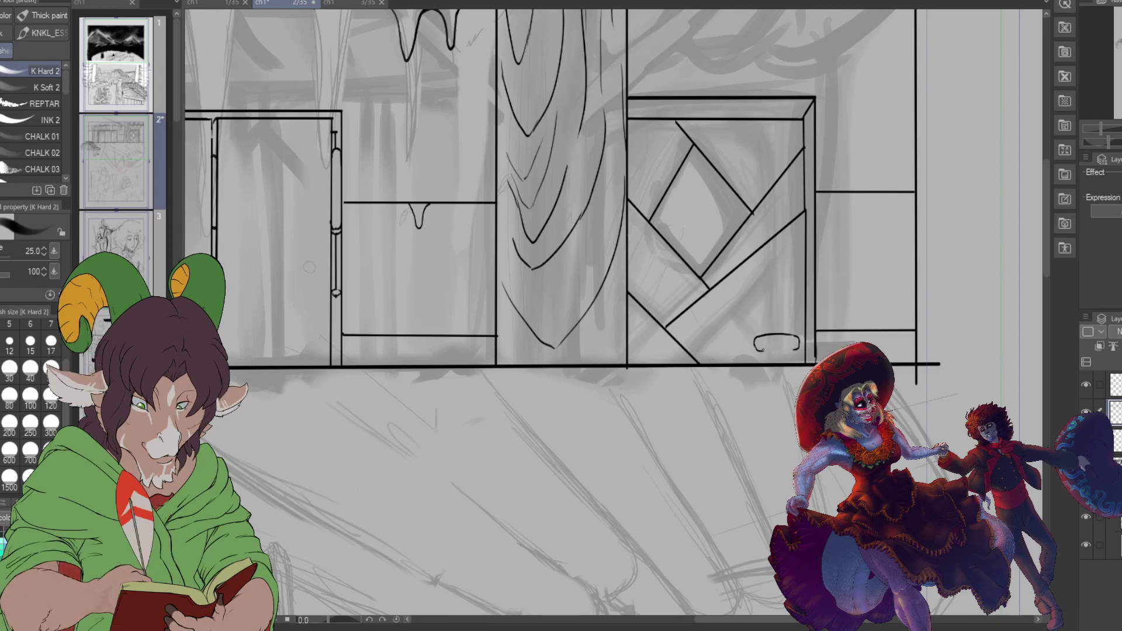
left_click_drag(766, 348, 786, 346)
left_click_drag(780, 347, 790, 346)
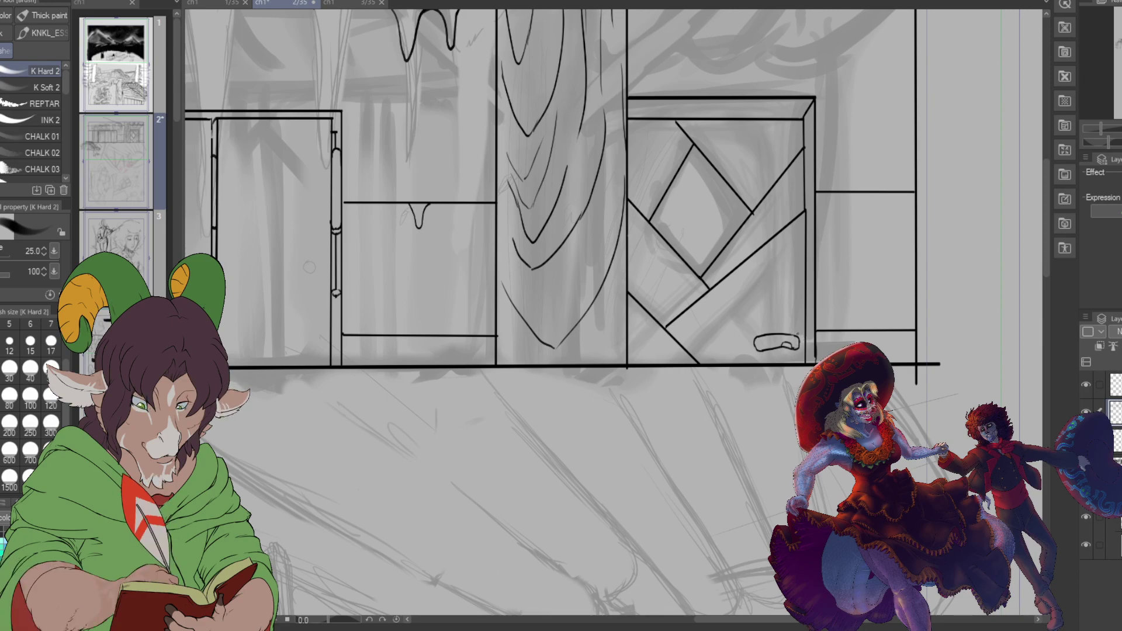
left_click_drag(797, 331, 804, 320)
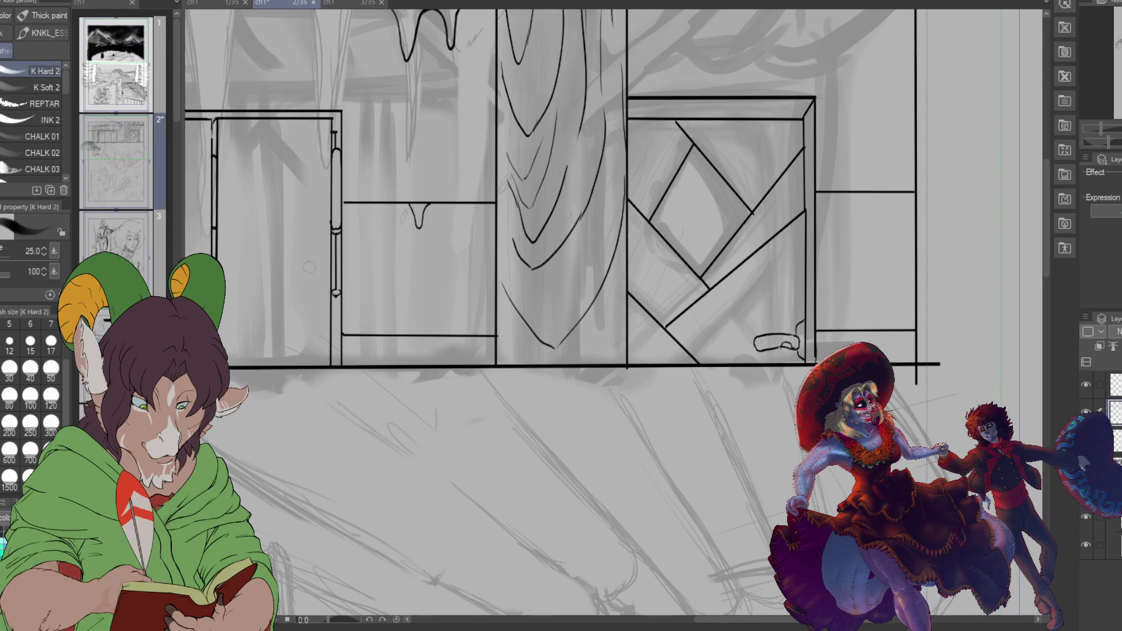
mouse_move(784, 353)
left_mouse_down()
mouse_move(801, 356)
mouse_move(790, 330)
left_mouse_up()
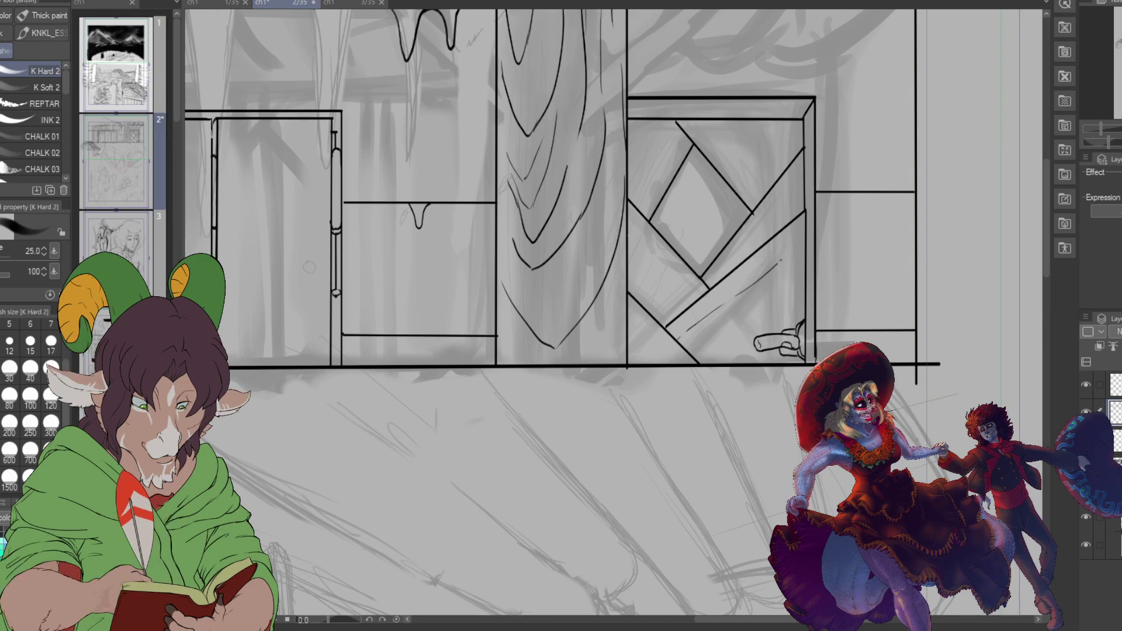
Step: Ink slanted wood-grain strokes along the diagonal planks in the lower part of the diamond-patterned door
left_click_drag(699, 313, 733, 287)
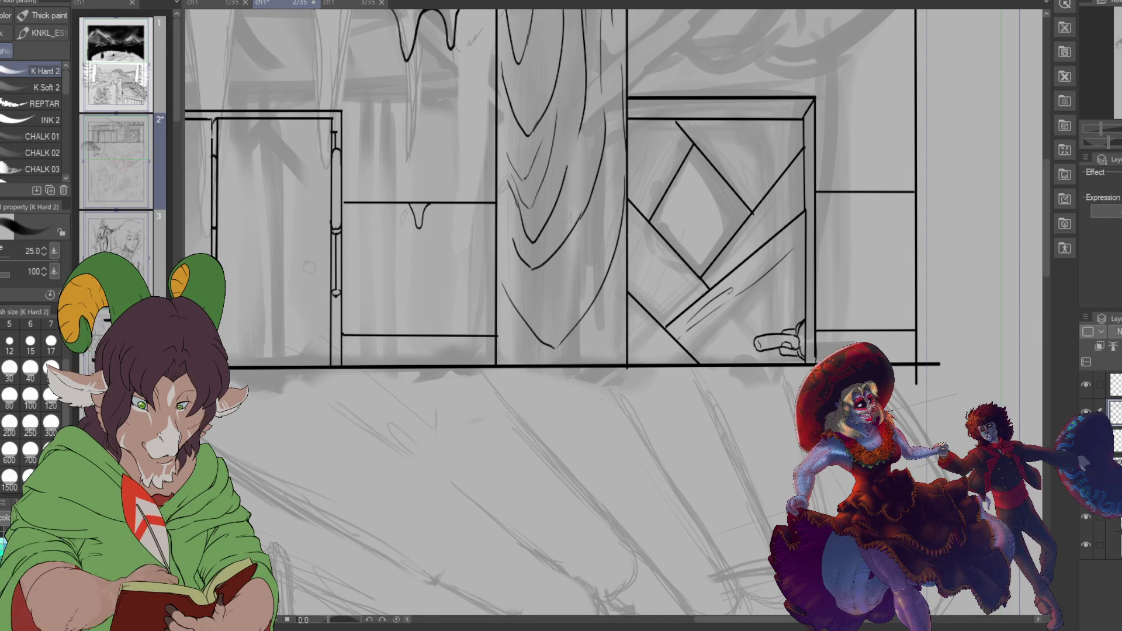
left_click_drag(716, 327, 788, 274)
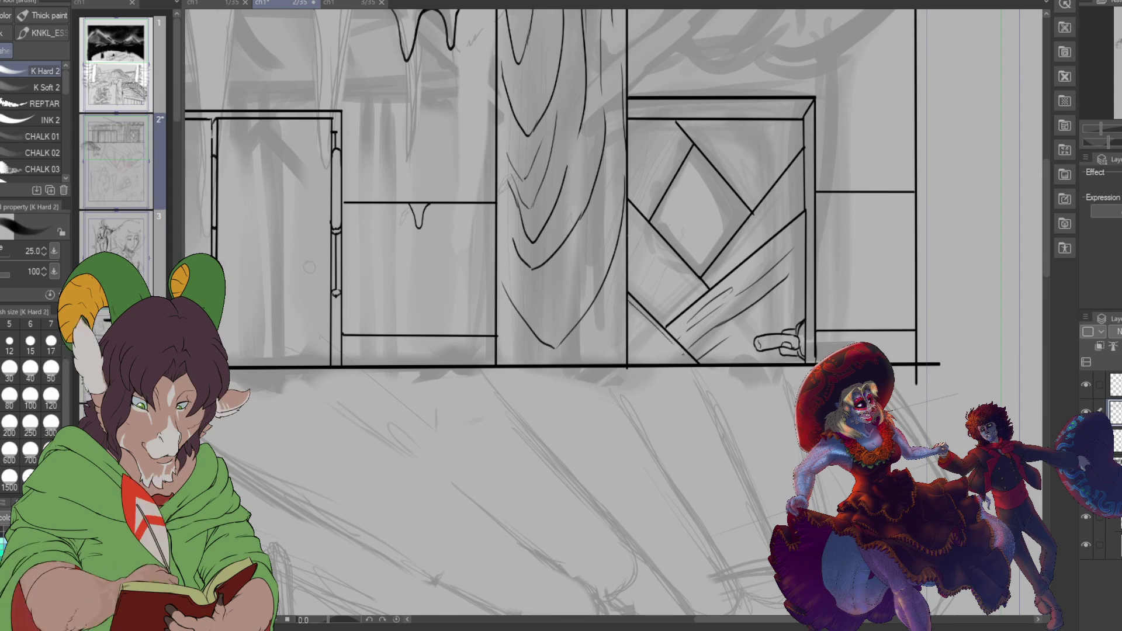
left_click_drag(628, 316, 641, 329)
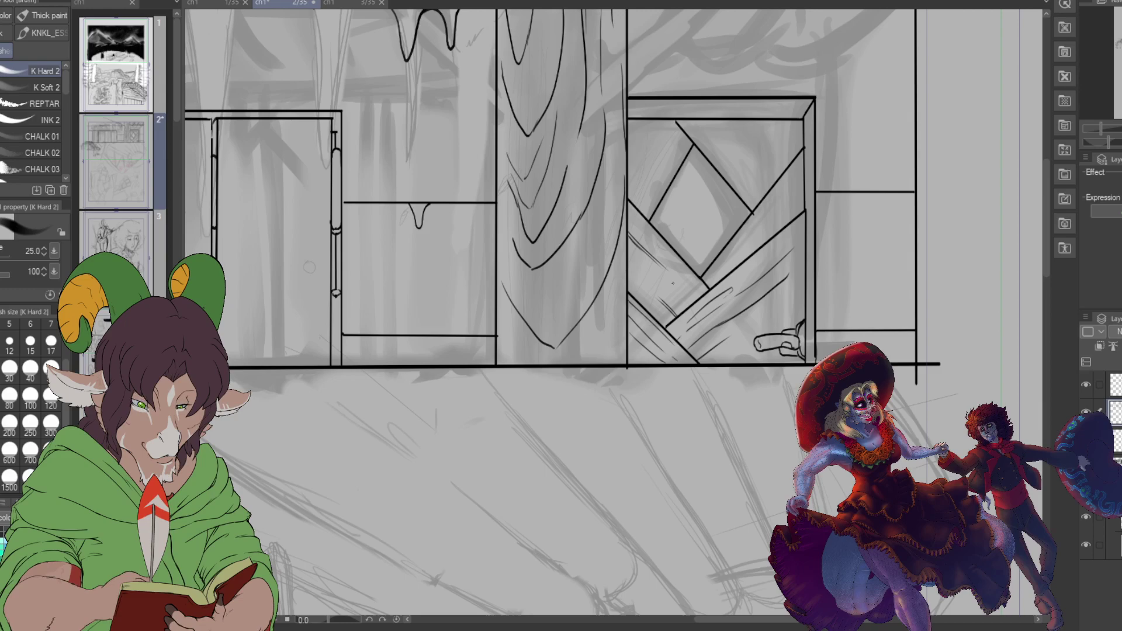
Step: Touch up the door's diamond with the Hard eraser and double its upper-right edge with a parallel inner line using K Hard 2
key("e")
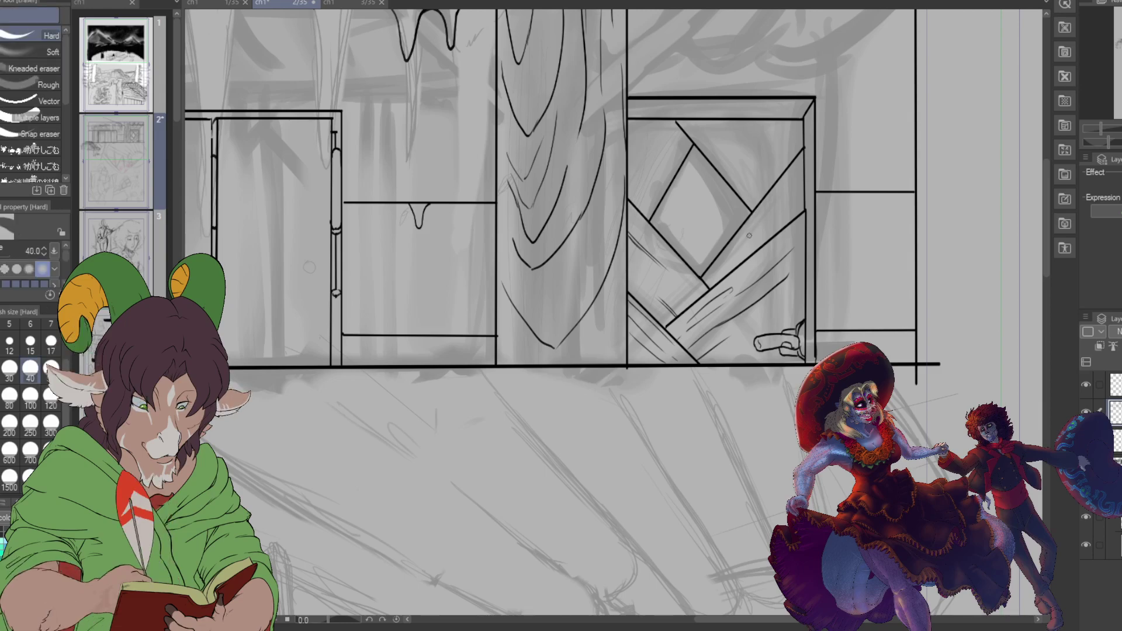
key("b")
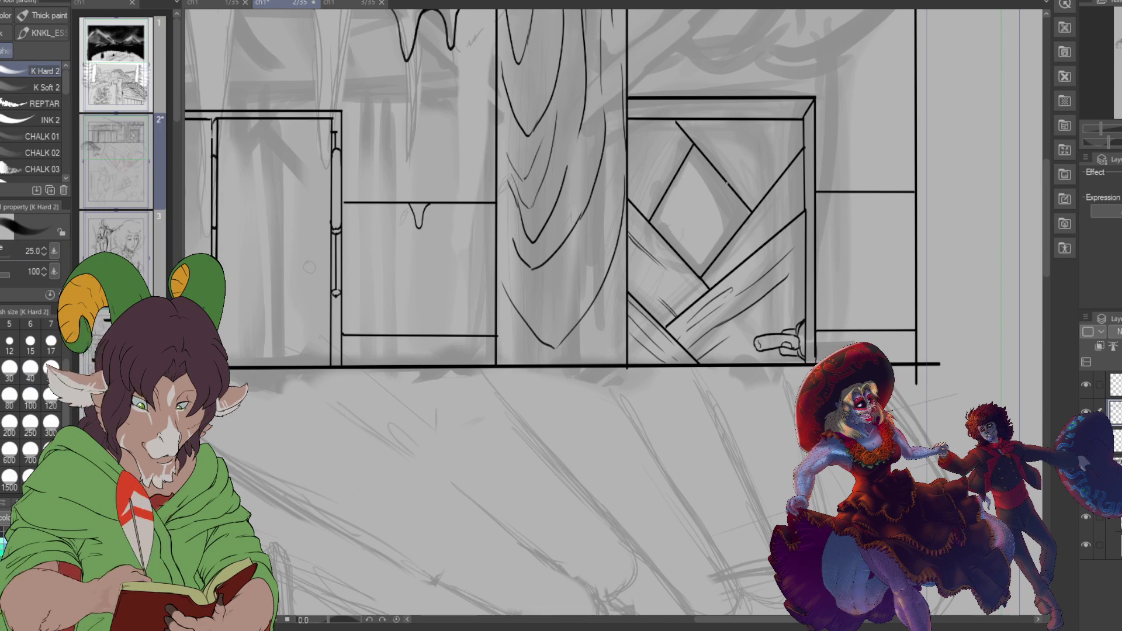
left_click_drag(691, 149, 750, 215)
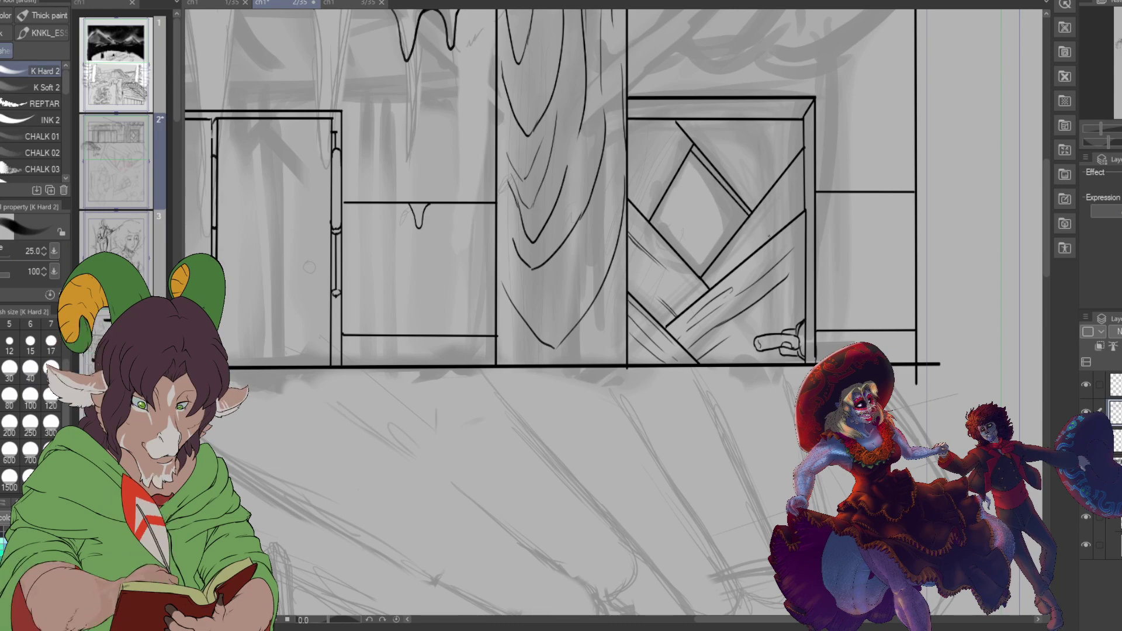
Step: Undo the last frame line, redraw the diamond window's upper inner edges, and ink short grain marks on the door planks
key("ctrl+z")
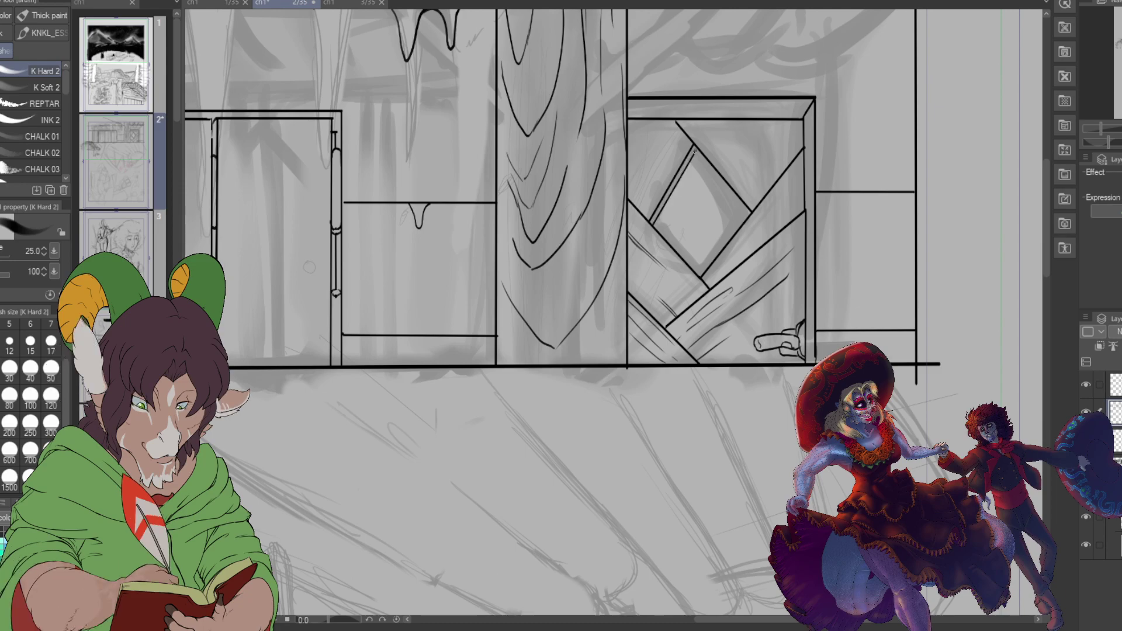
left_click_drag(694, 151, 748, 216)
left_click_drag(695, 150, 748, 216)
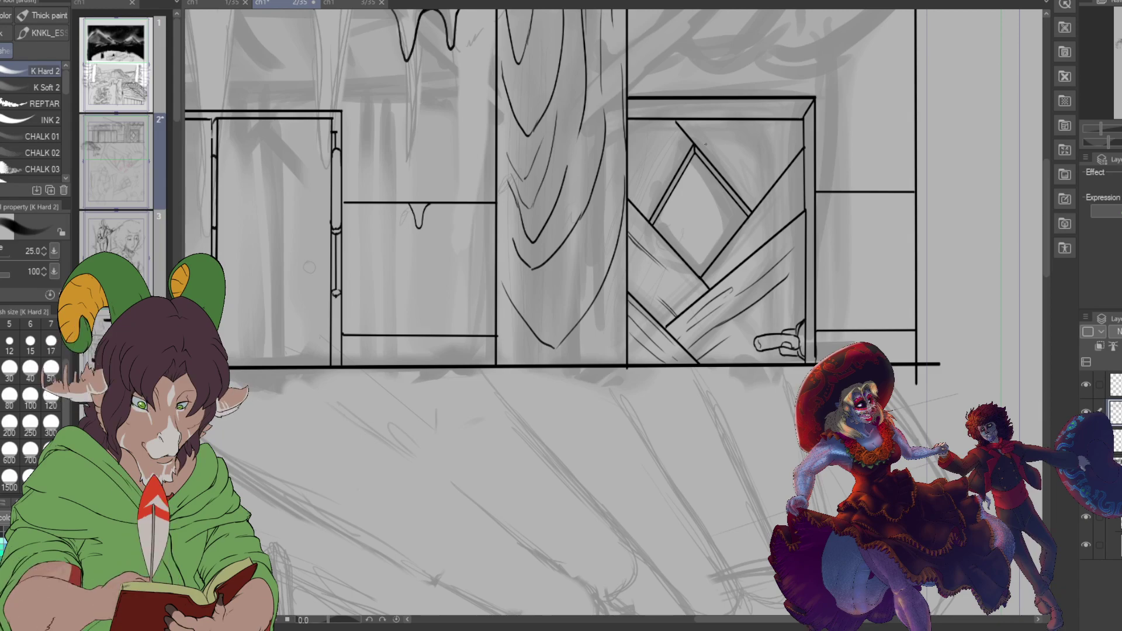
mouse_move(667, 185)
left_mouse_down()
mouse_move(628, 152)
mouse_move(663, 178)
left_mouse_up()
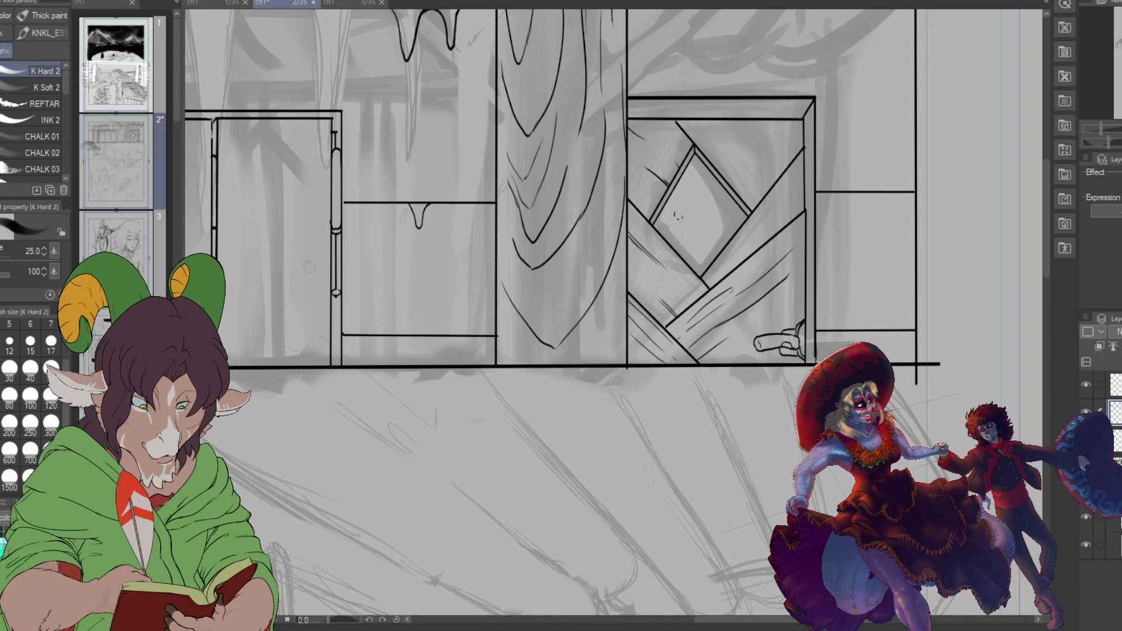
Step: Double the diamond window's two upper edges with extra ink lines and add thin curved strokes inside the pane
left_click_drag(694, 147, 650, 223)
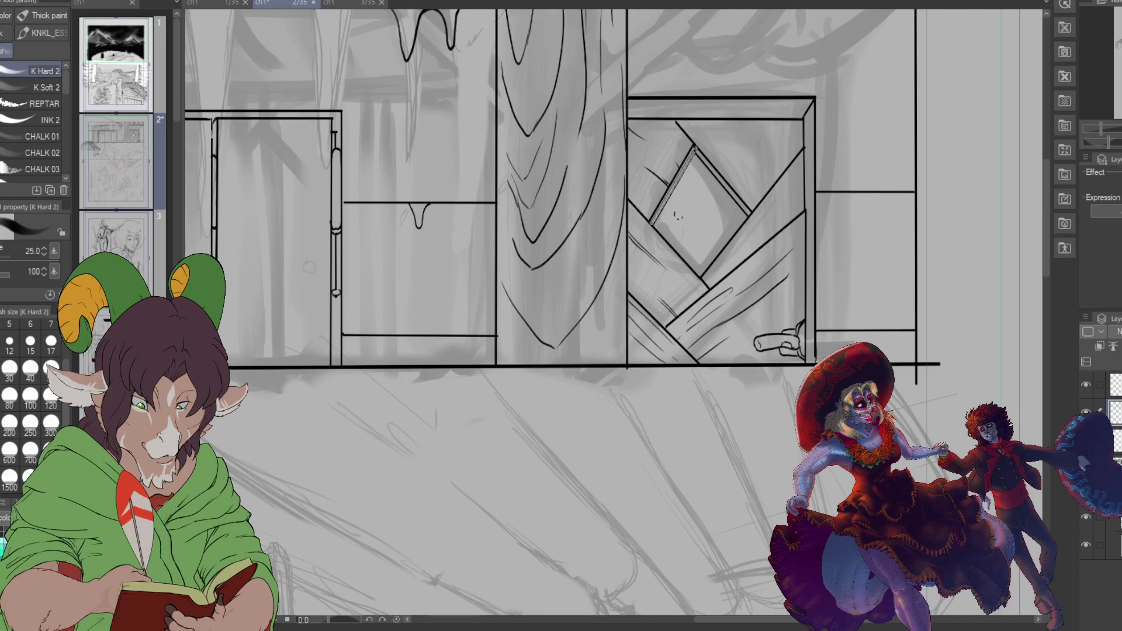
left_click_drag(694, 148, 750, 216)
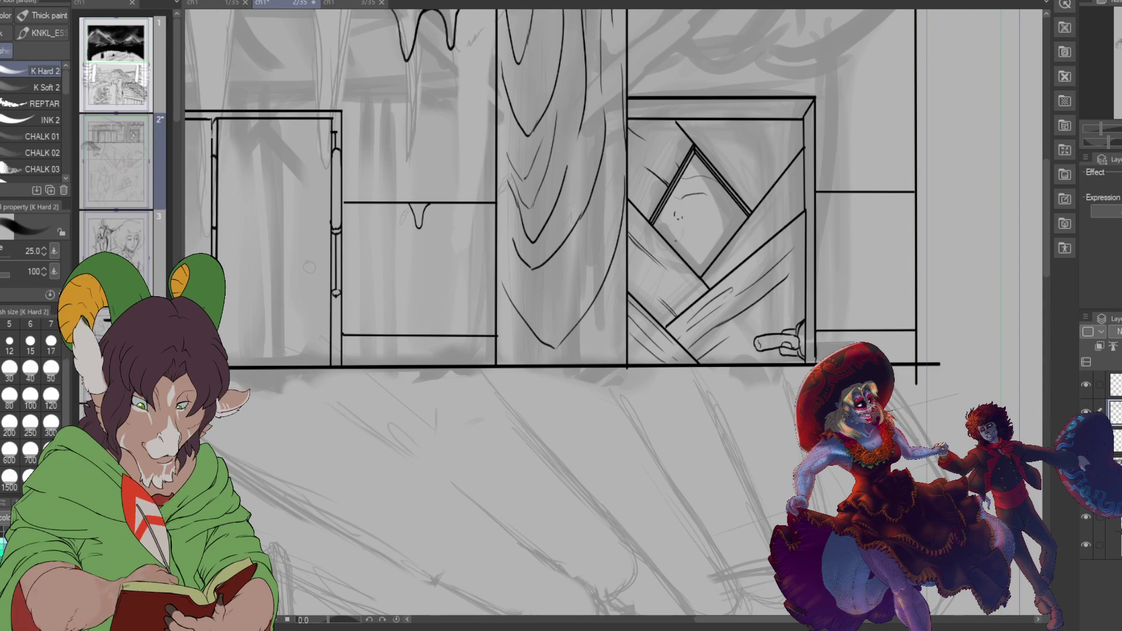
left_click_drag(693, 231, 721, 242)
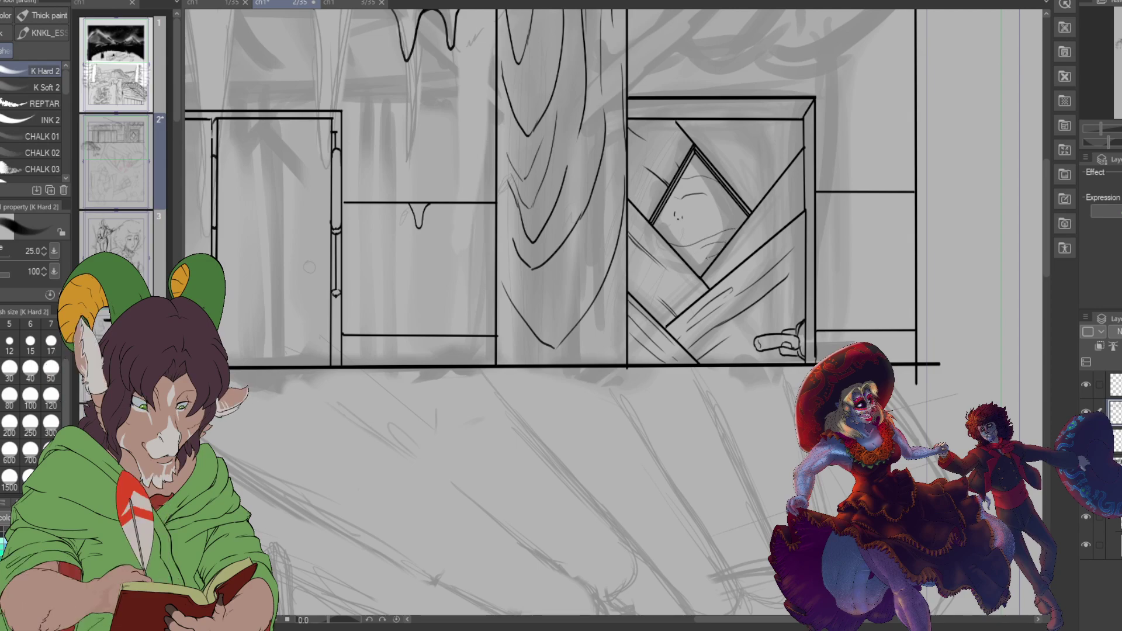
left_click_drag(695, 233, 748, 216)
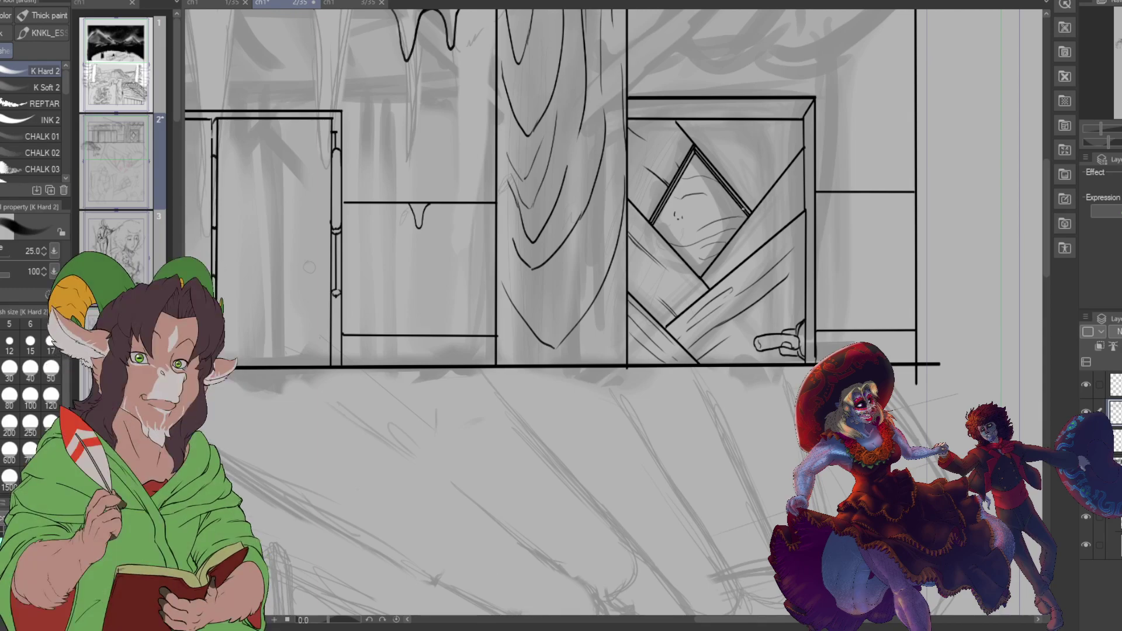
Step: Hide the layer holding the small reference drawing of the log-roofed building
scroll(743, 210, "down", 5)
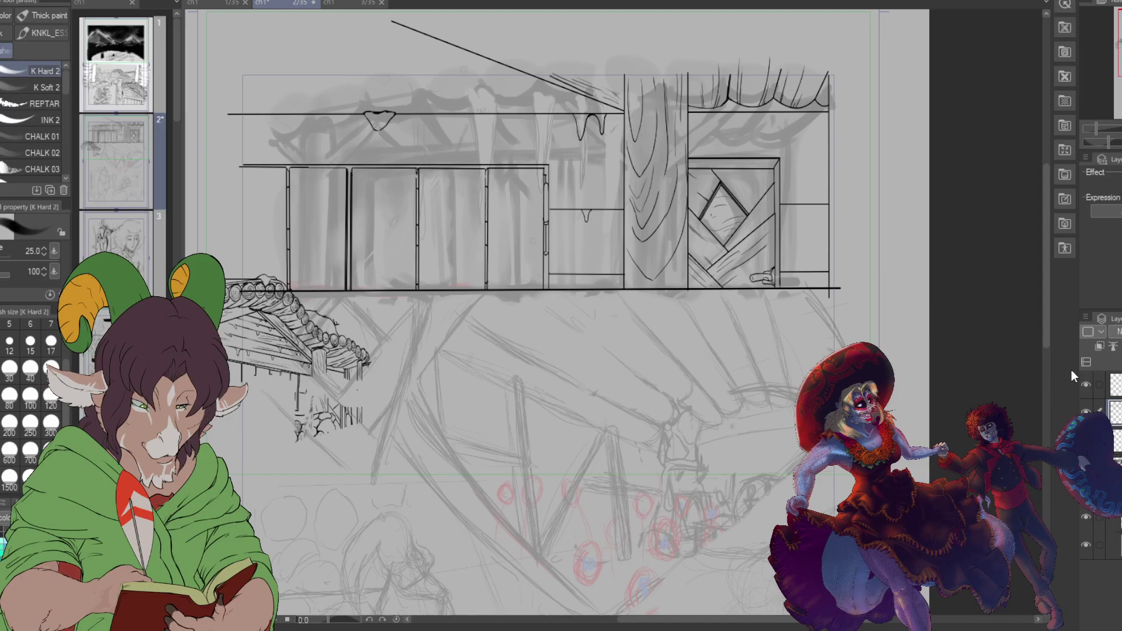
left_click(1087, 390)
left_click(1087, 391)
left_click(1086, 412)
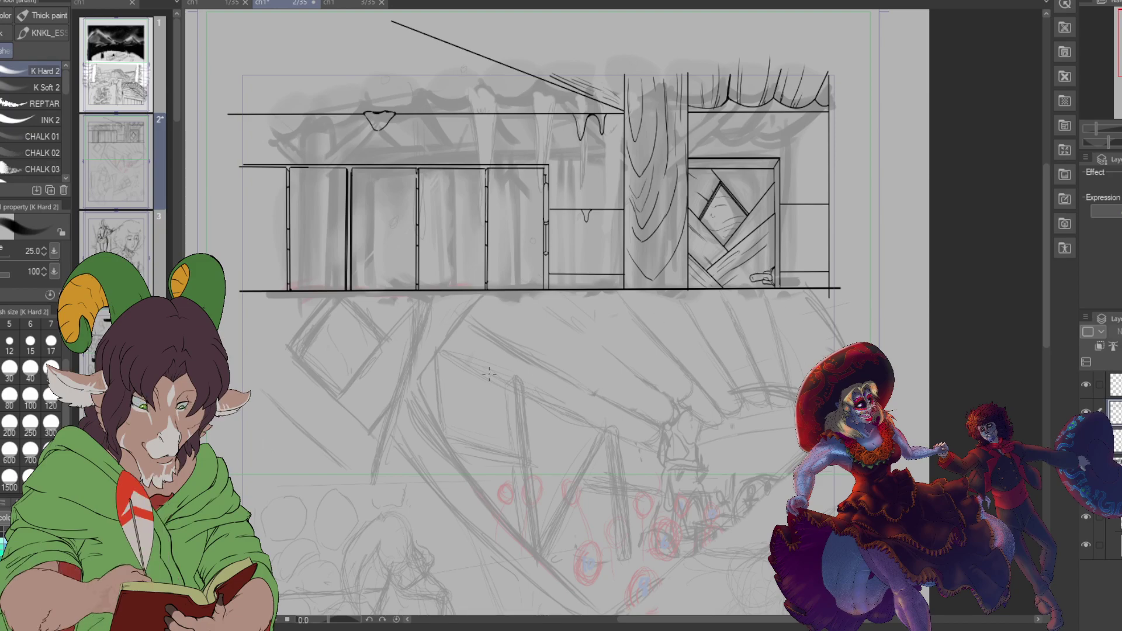
scroll(494, 379, "down", 4)
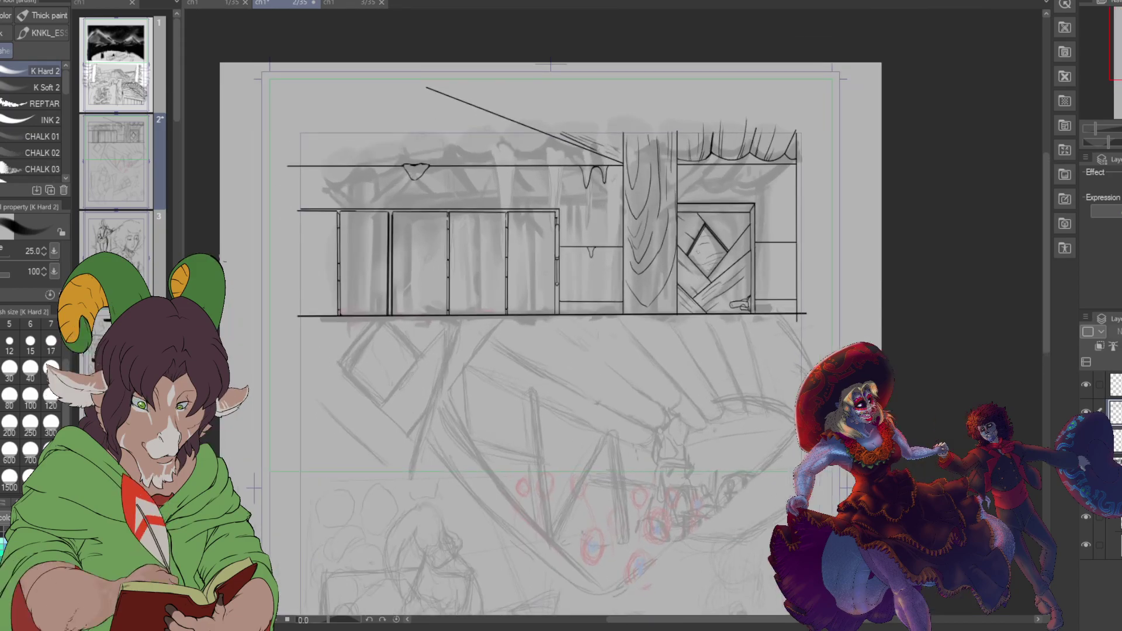
scroll(257, 261, "up", 2)
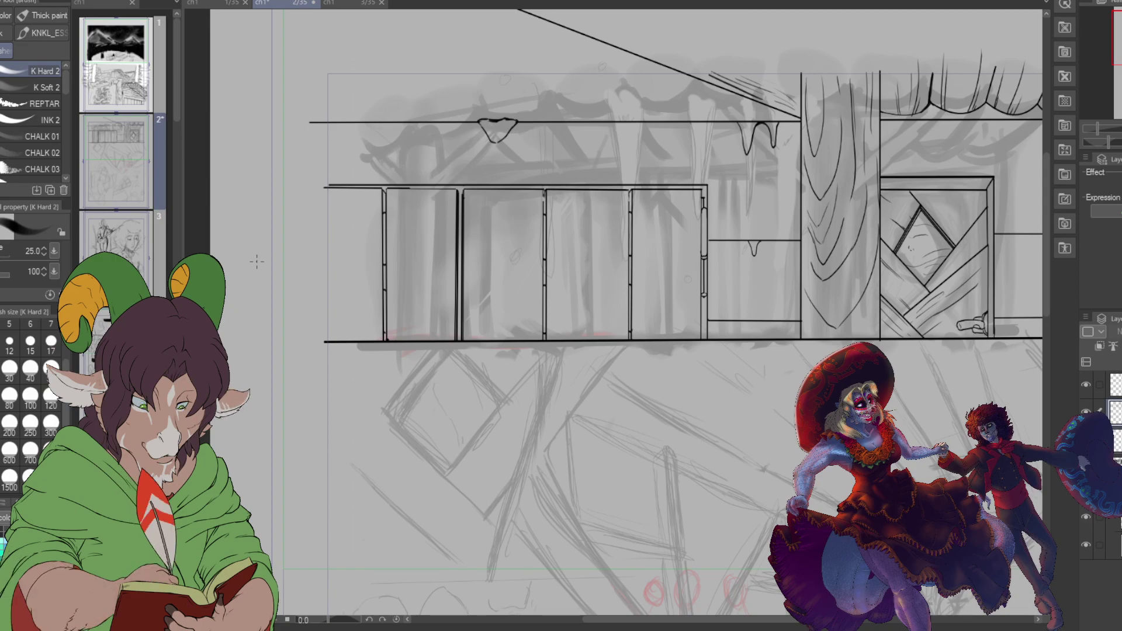
Step: Ink a straight line along the inside of the door frame's top edge with the K Hard 2 brush
key("b")
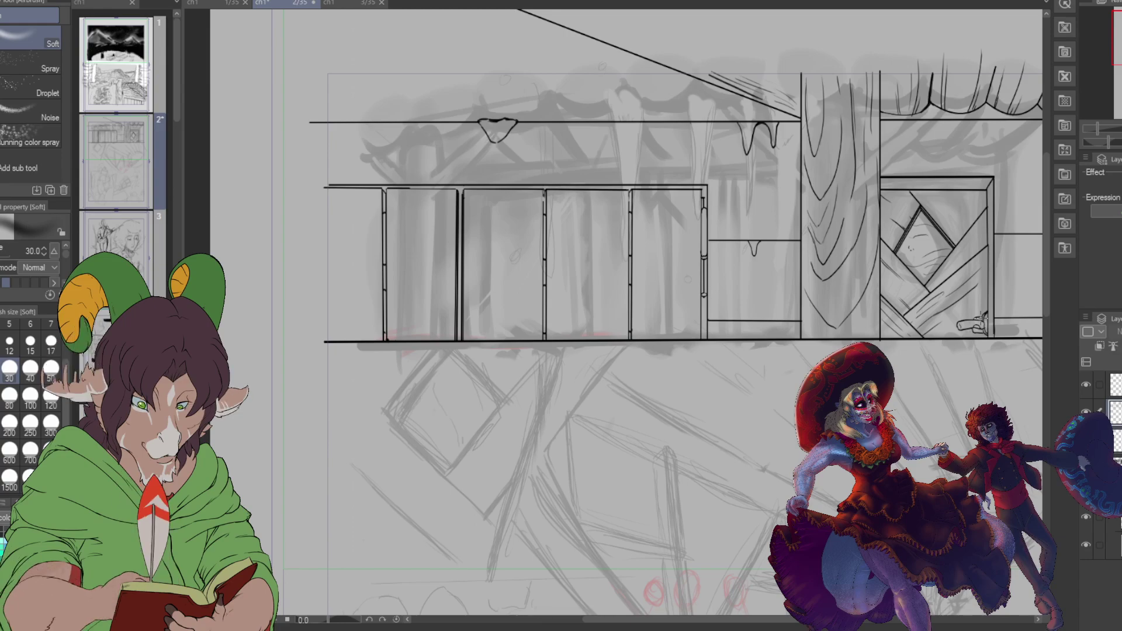
key("b")
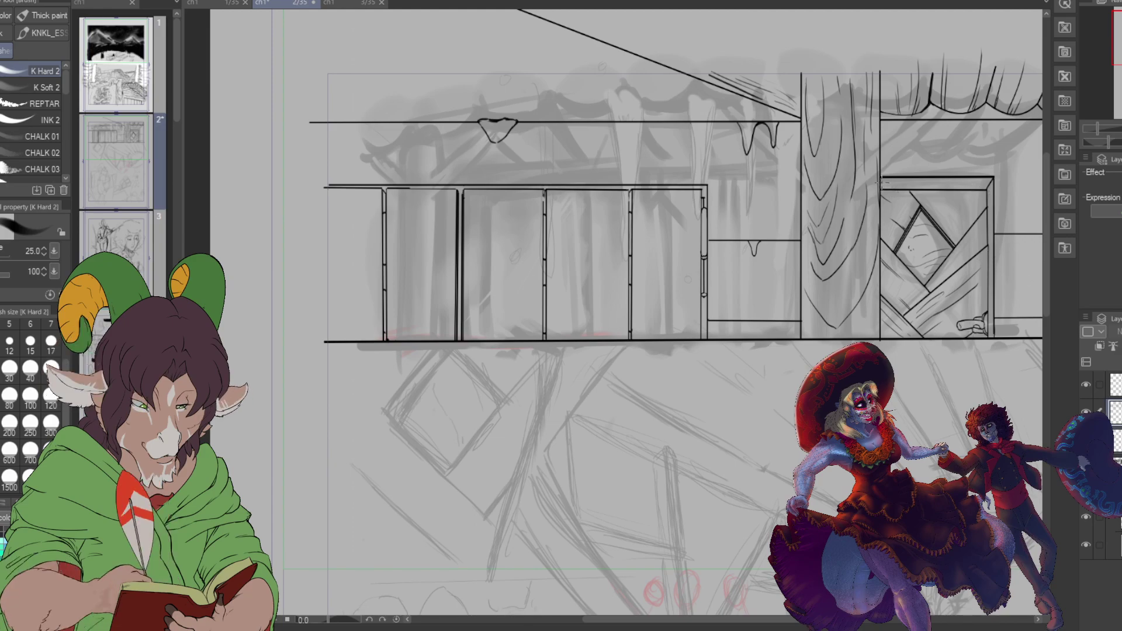
left_click_drag(881, 183, 988, 183)
left_click_drag(881, 183, 989, 182)
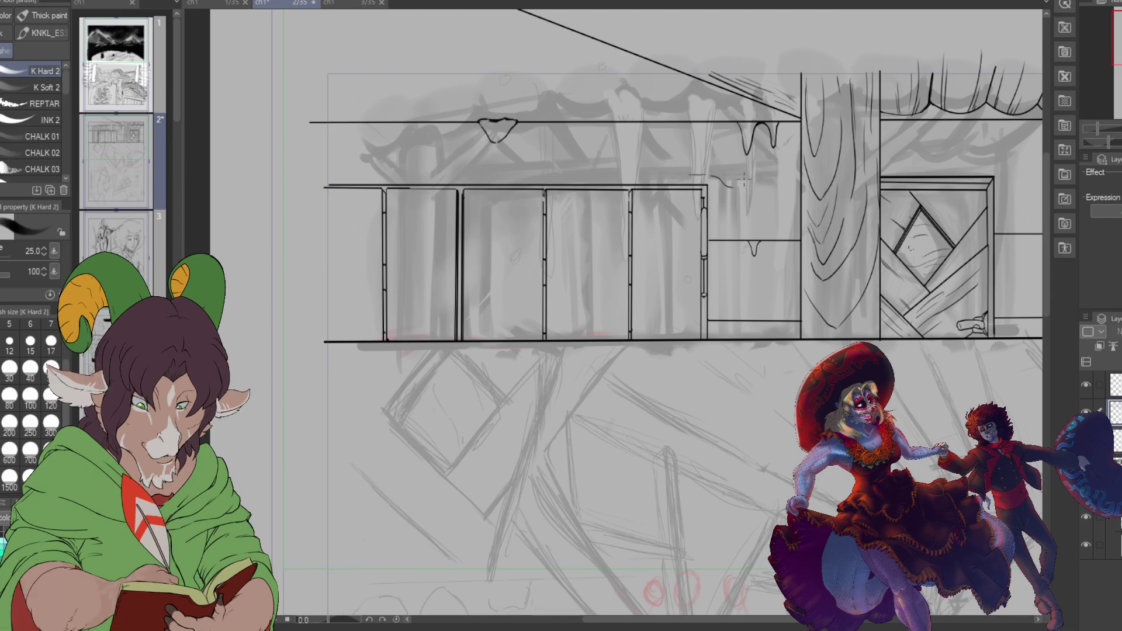
Step: Ink loose, slightly slanted streaks across the wall beneath the icicles beside the wooden pillar
left_click_drag(723, 177, 683, 157)
left_click_drag(750, 163, 663, 146)
left_click_drag(761, 173, 733, 165)
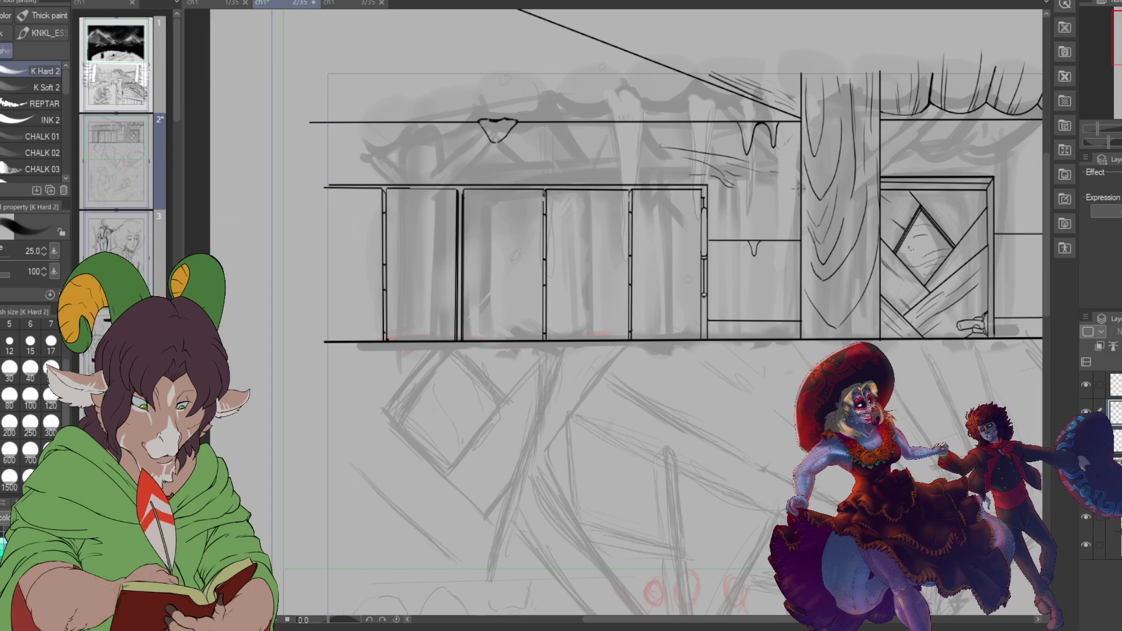
scroll(792, 187, "down", 4)
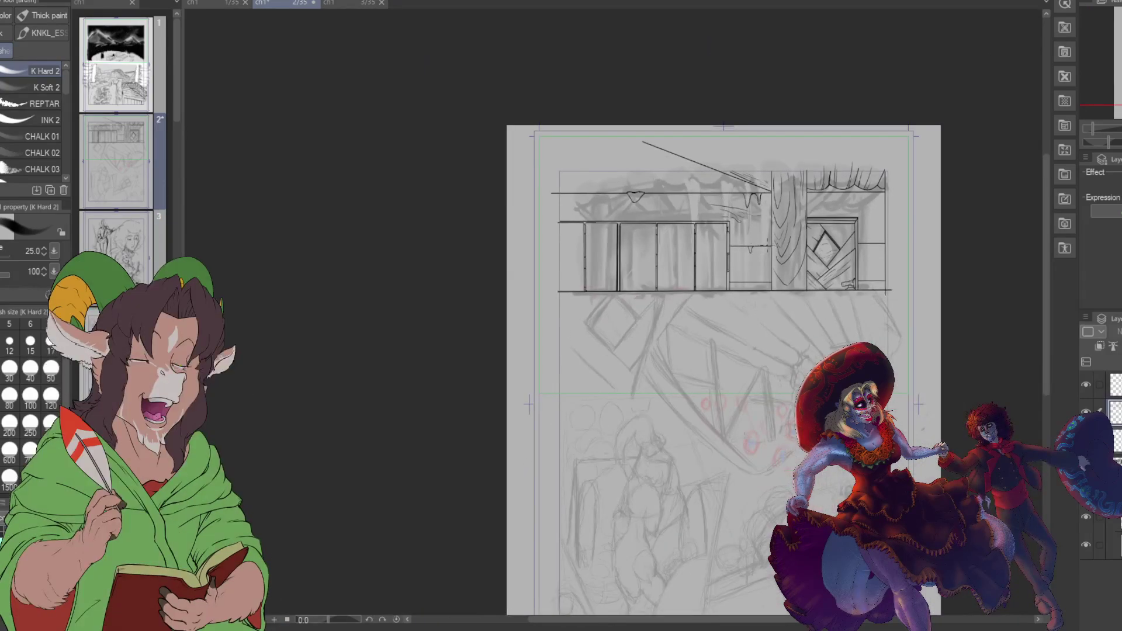
scroll(766, 176, "up", 1)
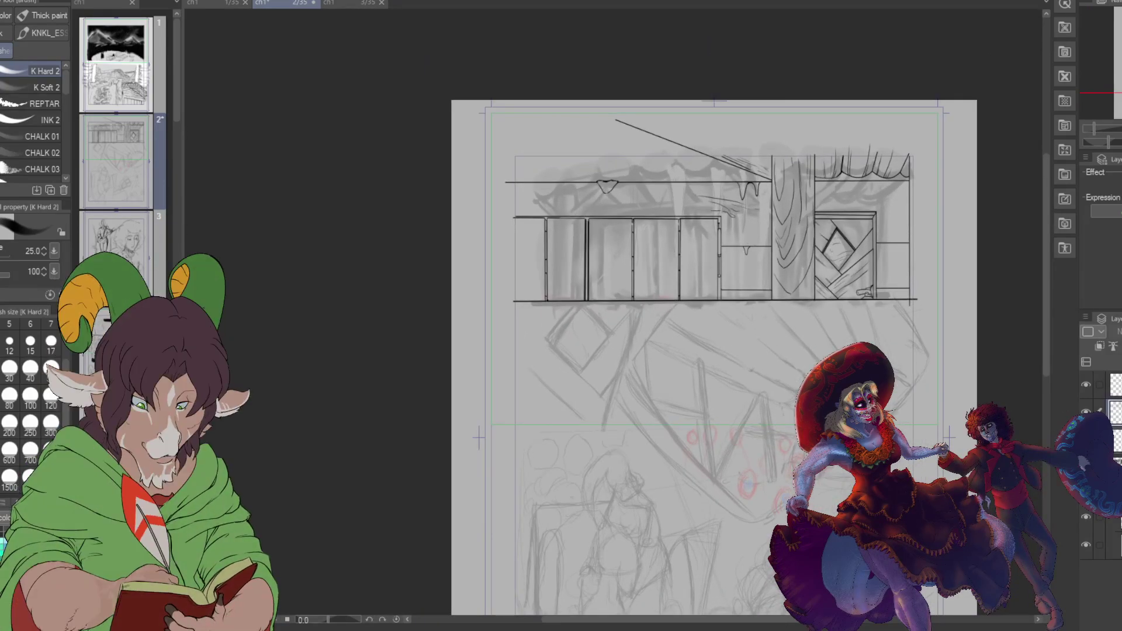
key("Delete")
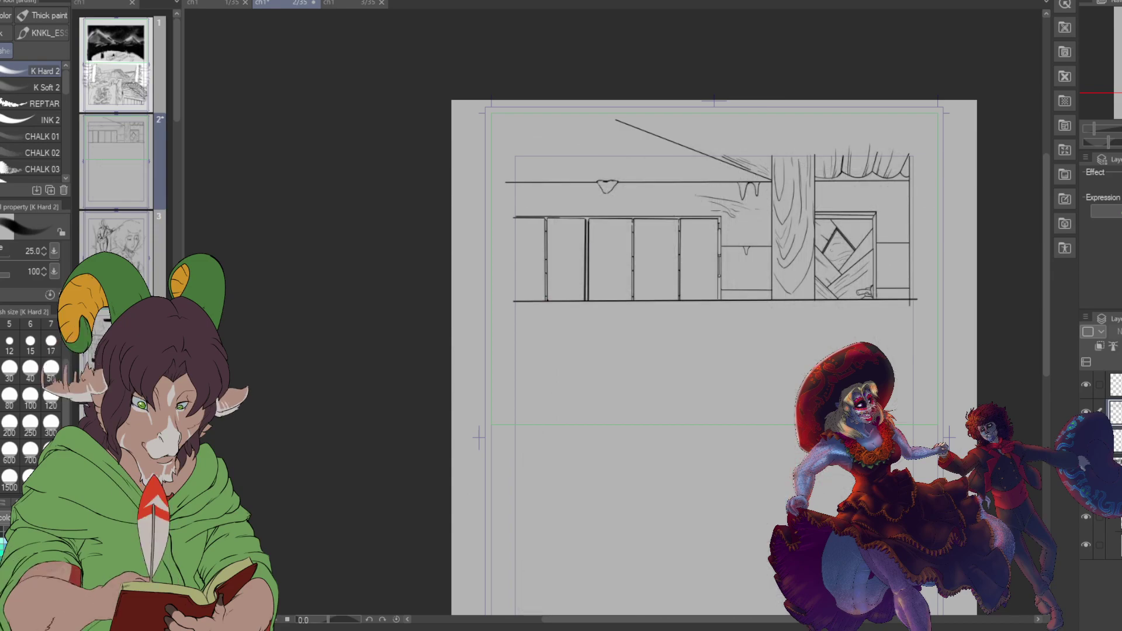
scroll(828, 241, "down", 2)
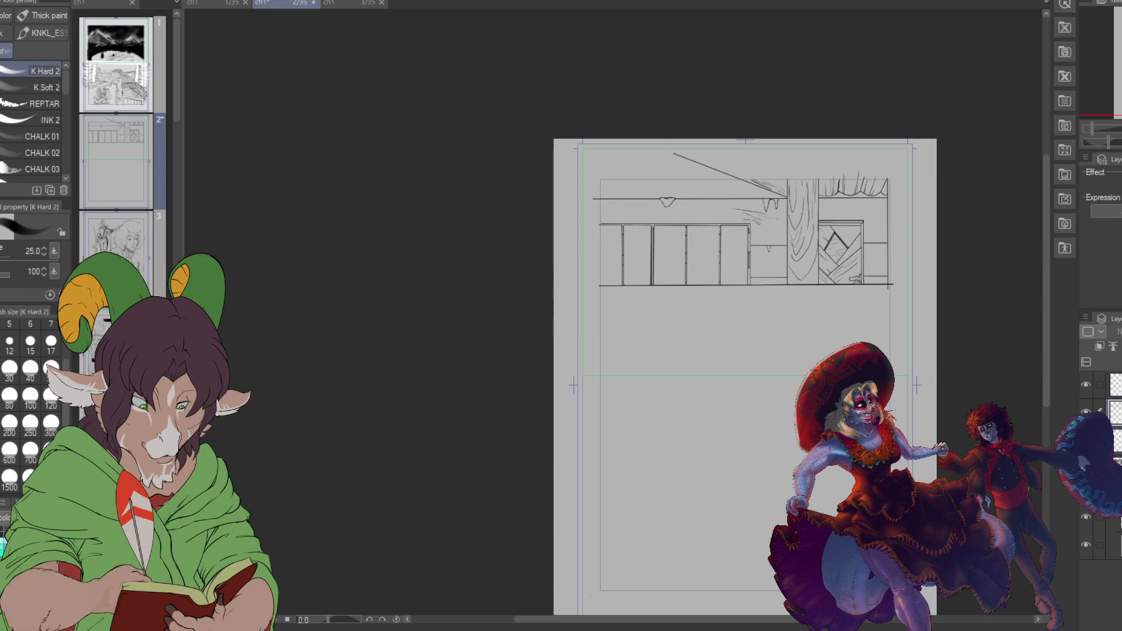
key("ctrl+z")
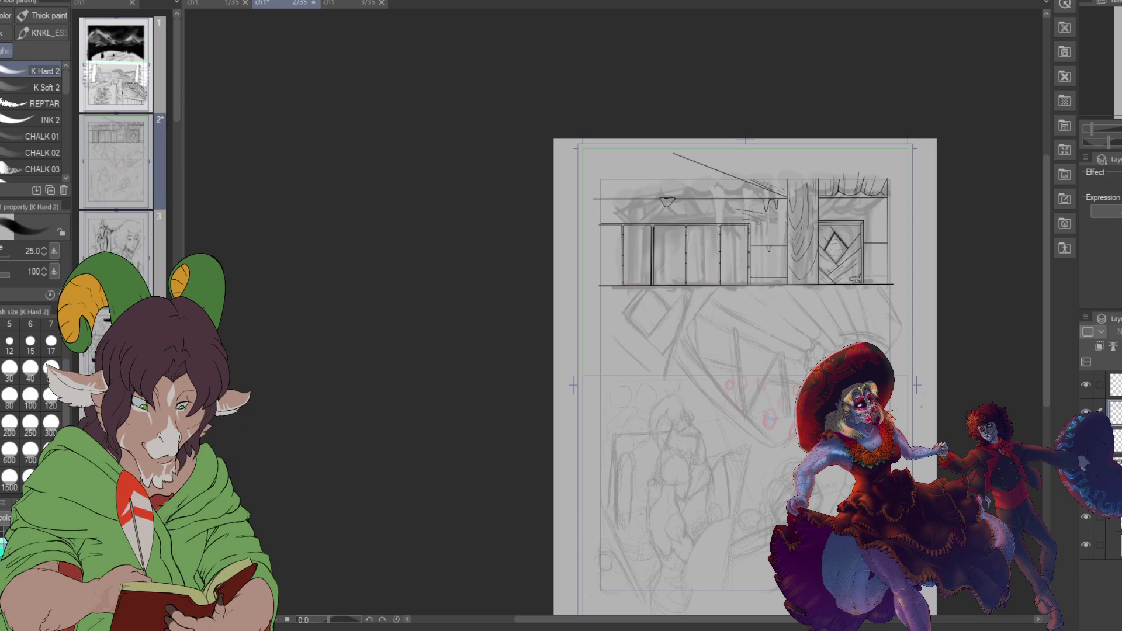
key("ctrl+y")
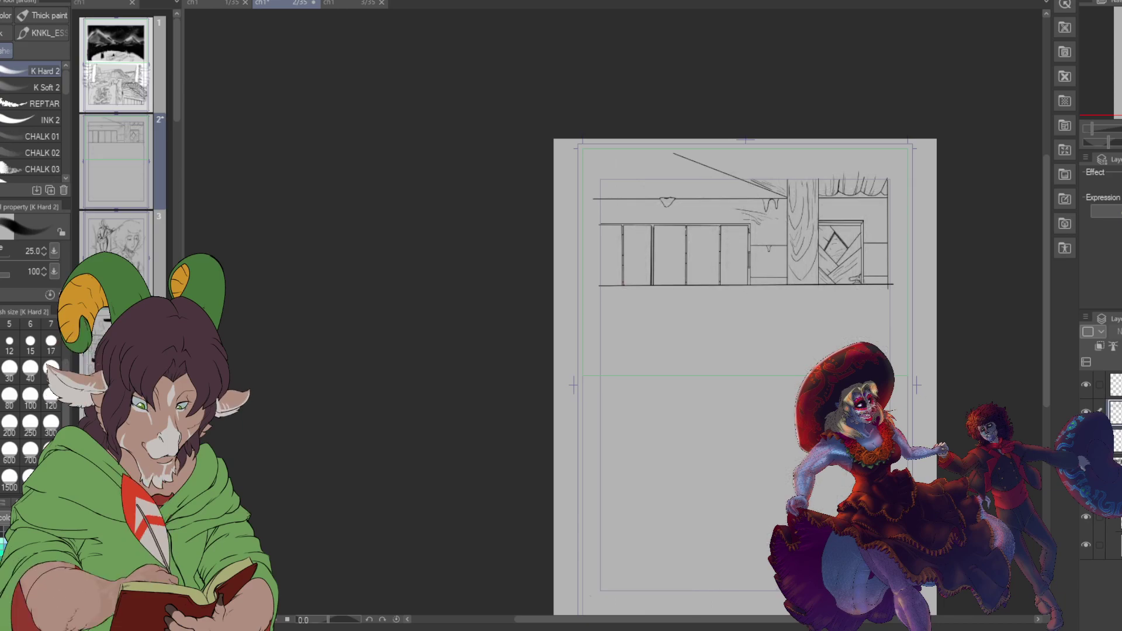
key("ctrl+z")
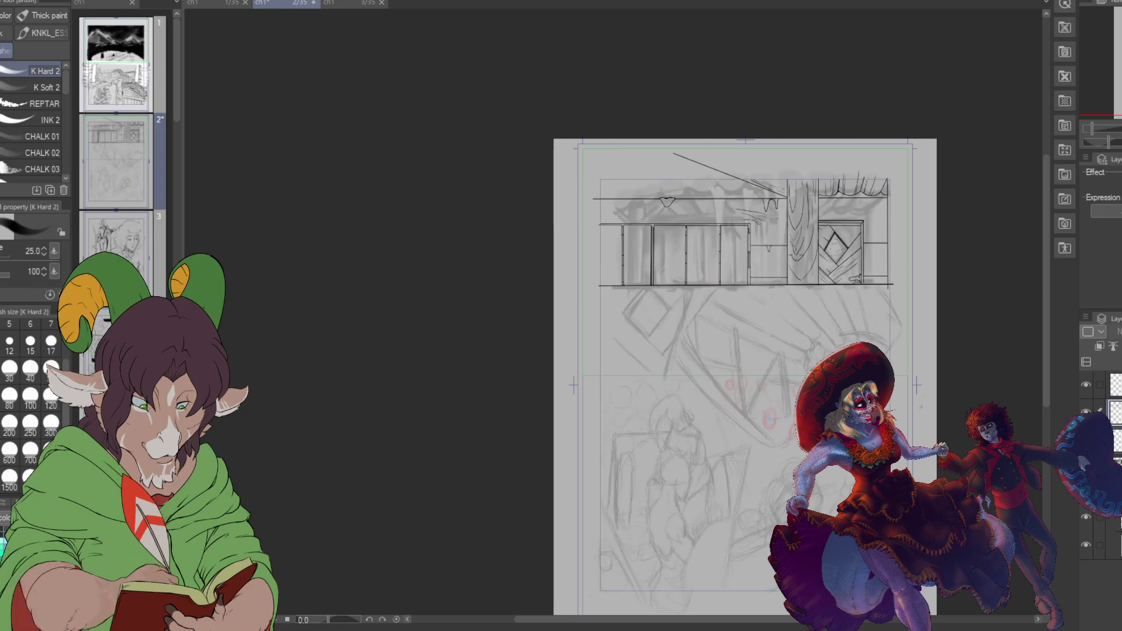
Step: Select the fan-shaped second-panel sketch with the Selection pen, enlarging it to 1700, and try to delete the selected area
scroll(711, 345, "up", 3)
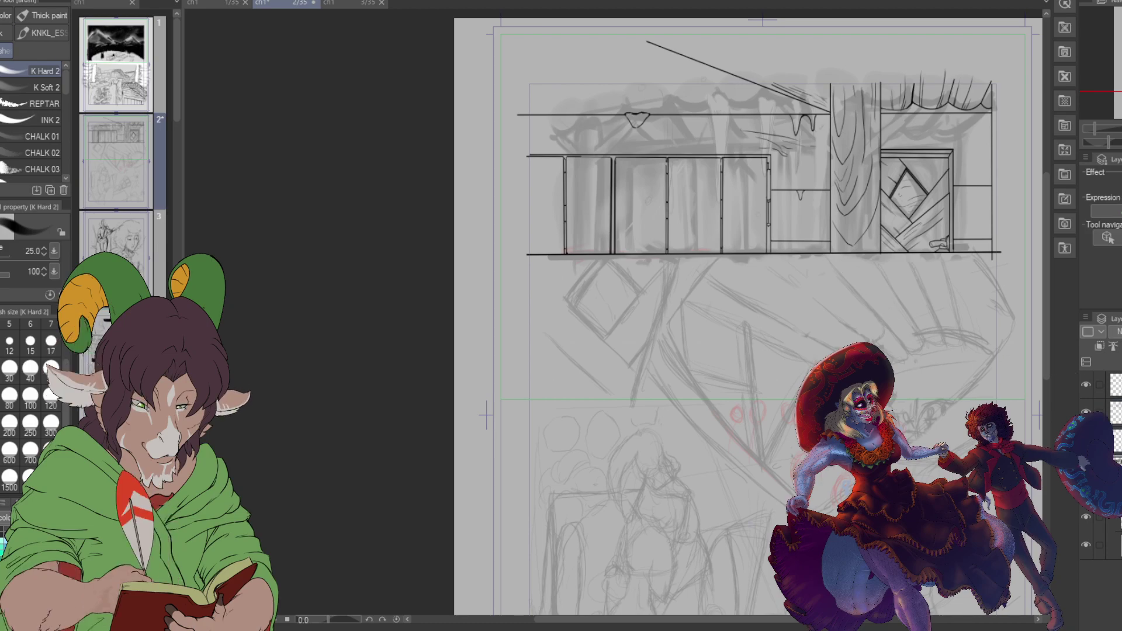
key("m")
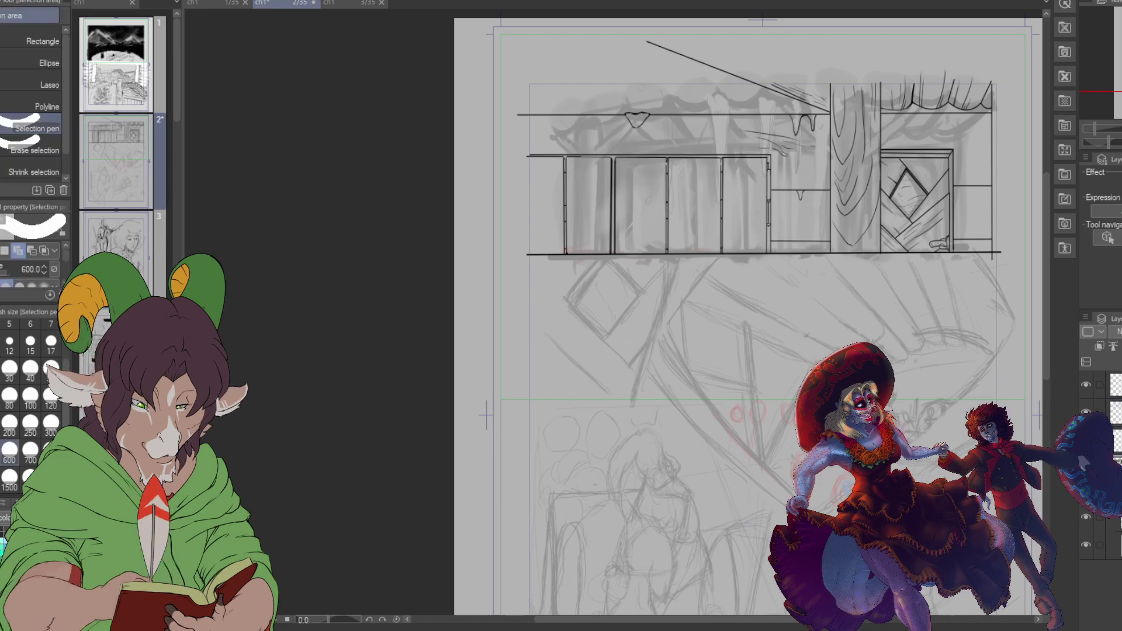
mouse_move(706, 274)
left_mouse_down()
mouse_move(644, 374)
mouse_move(675, 400)
mouse_move(687, 439)
left_mouse_up()
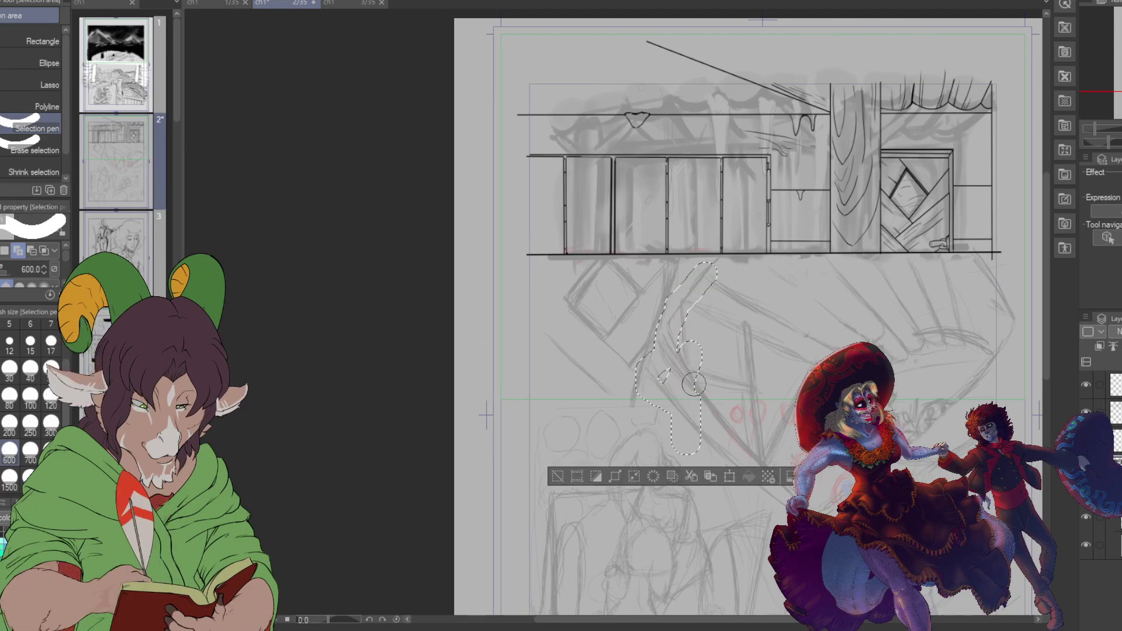
key("bracketright")
key("bracketright")
key("bracketright")
key("bracketright")
mouse_move(709, 316)
left_mouse_down()
mouse_move(736, 430)
mouse_move(810, 479)
left_mouse_up()
mouse_move(809, 409)
left_mouse_down()
mouse_move(964, 363)
mouse_move(953, 328)
mouse_move(877, 368)
mouse_move(716, 274)
mouse_move(789, 266)
mouse_move(883, 287)
mouse_move(818, 278)
mouse_move(970, 280)
mouse_move(1011, 299)
left_mouse_up()
key("Delete")
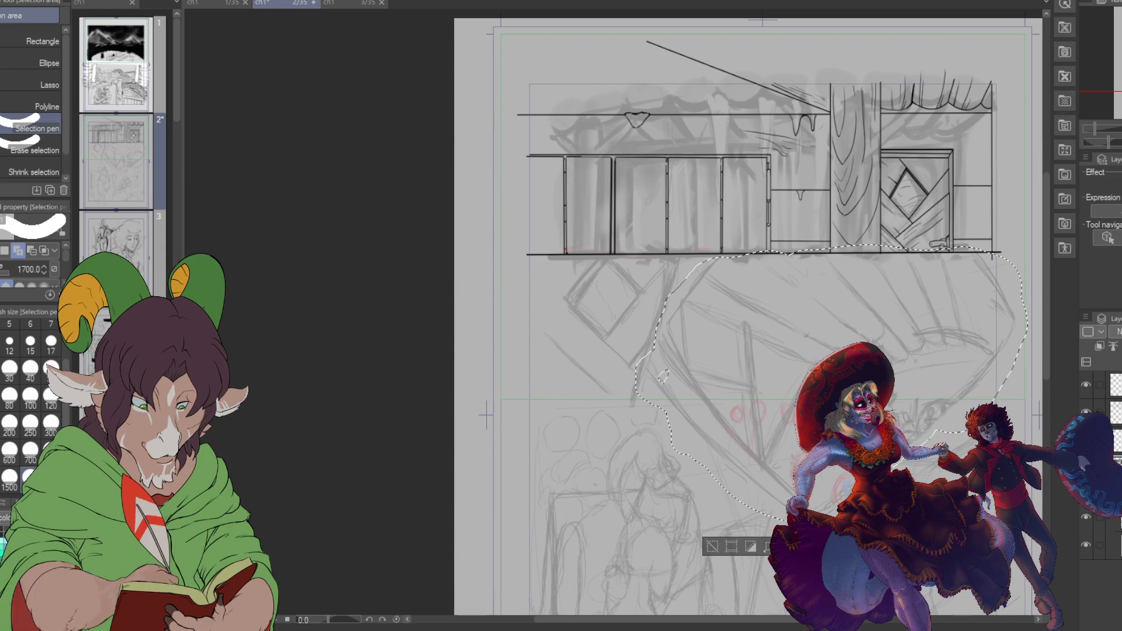
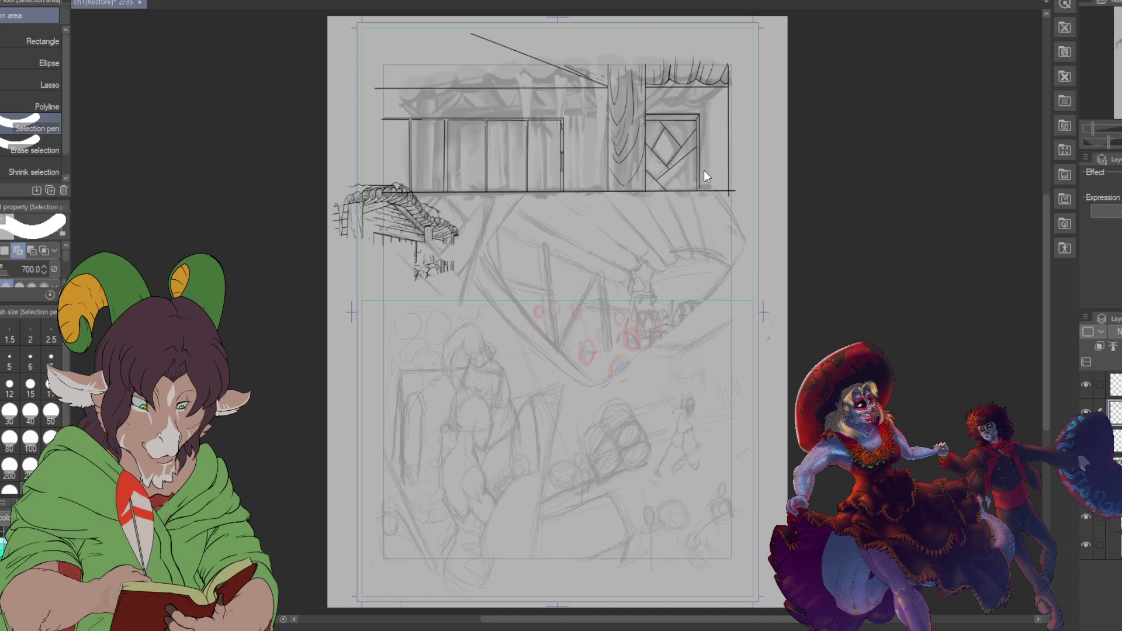
Step: Open the ch1 page overview, dock it beside the restored page 2, and narrow it to a single column of thumbnails
key("ctrl+shift+p")
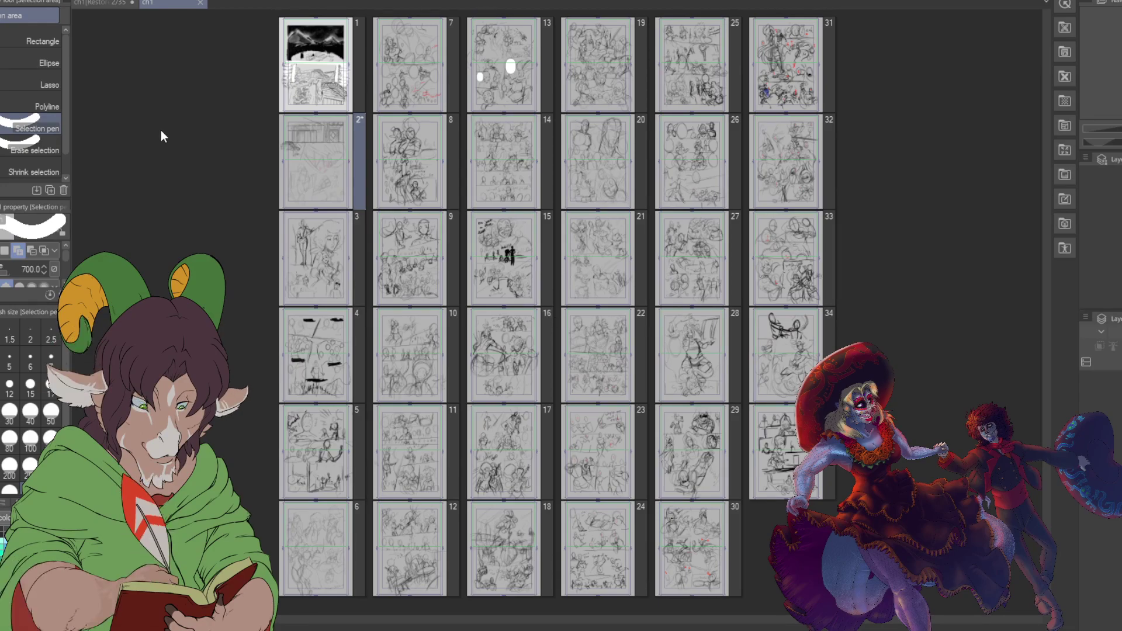
left_click(111, 2)
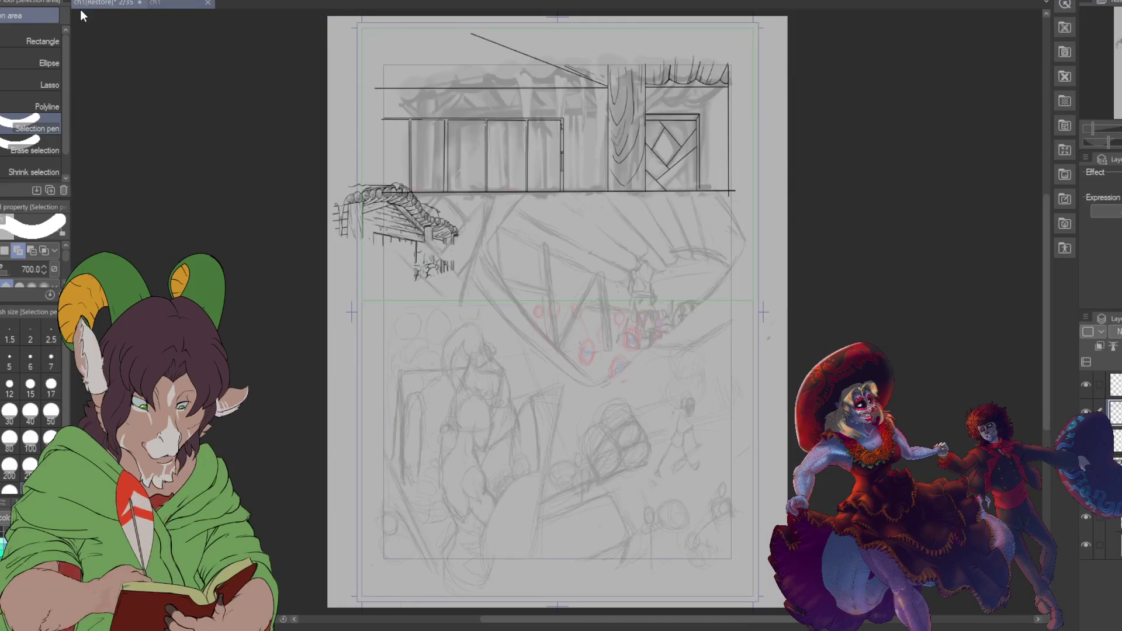
left_click_drag(155, 3, 113, 13)
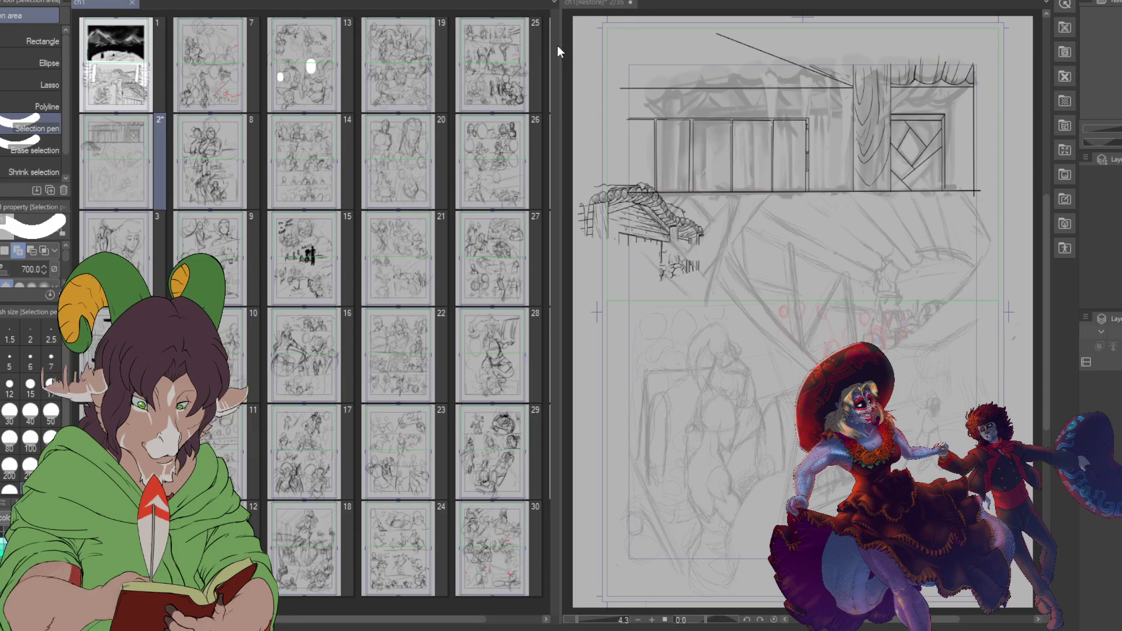
left_click(584, 2)
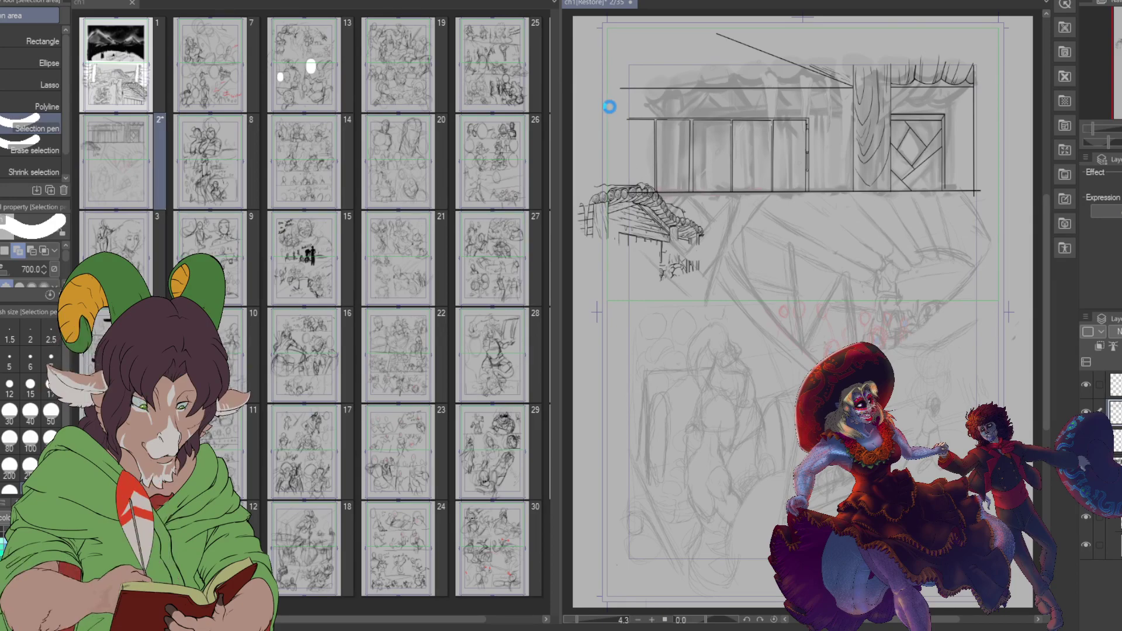
left_click_drag(560, 41, 176, 82)
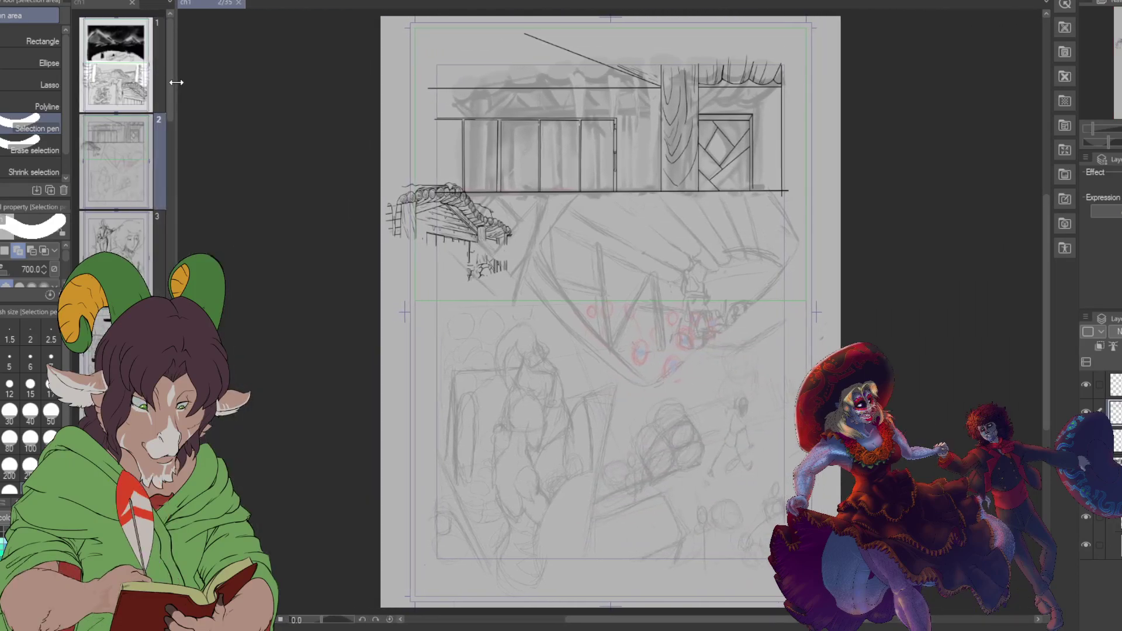
Step: Hide the layer with the small reference building on page 2
scroll(494, 205, "up", 2)
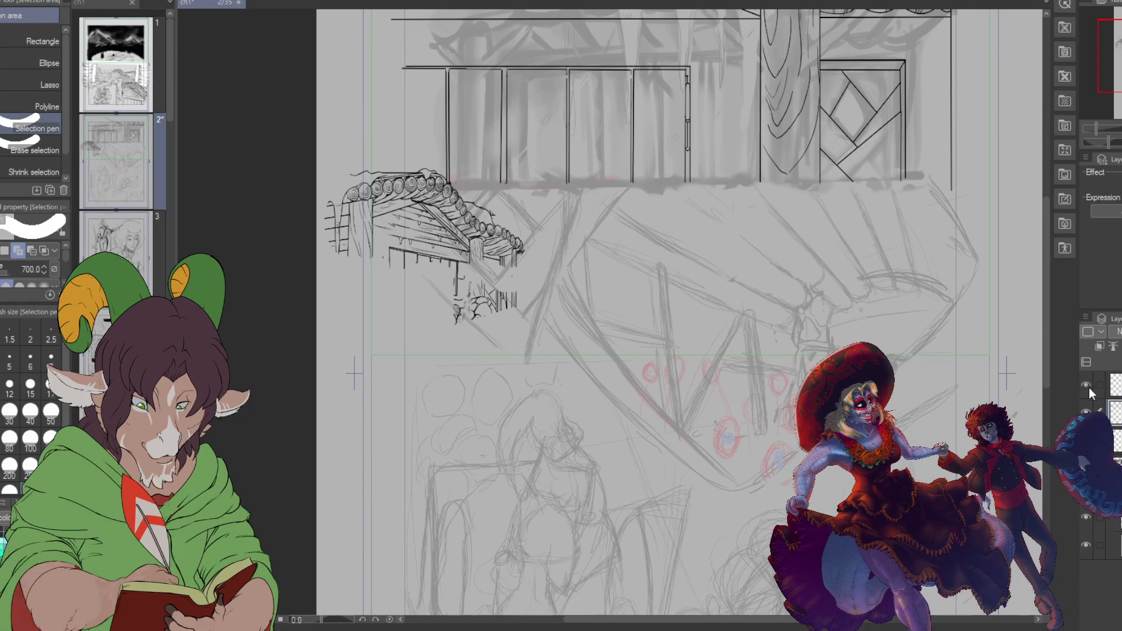
left_click(1087, 386)
scroll(711, 200, "up", 1)
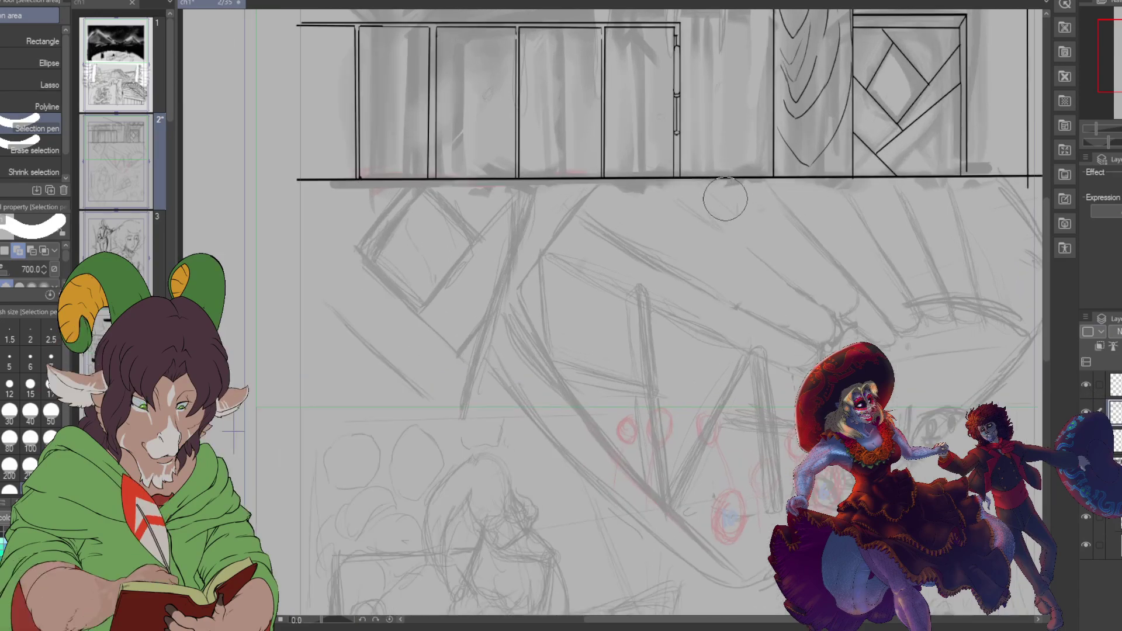
left_click_drag(711, 200, 677, 311)
scroll(957, 336, "up", 2)
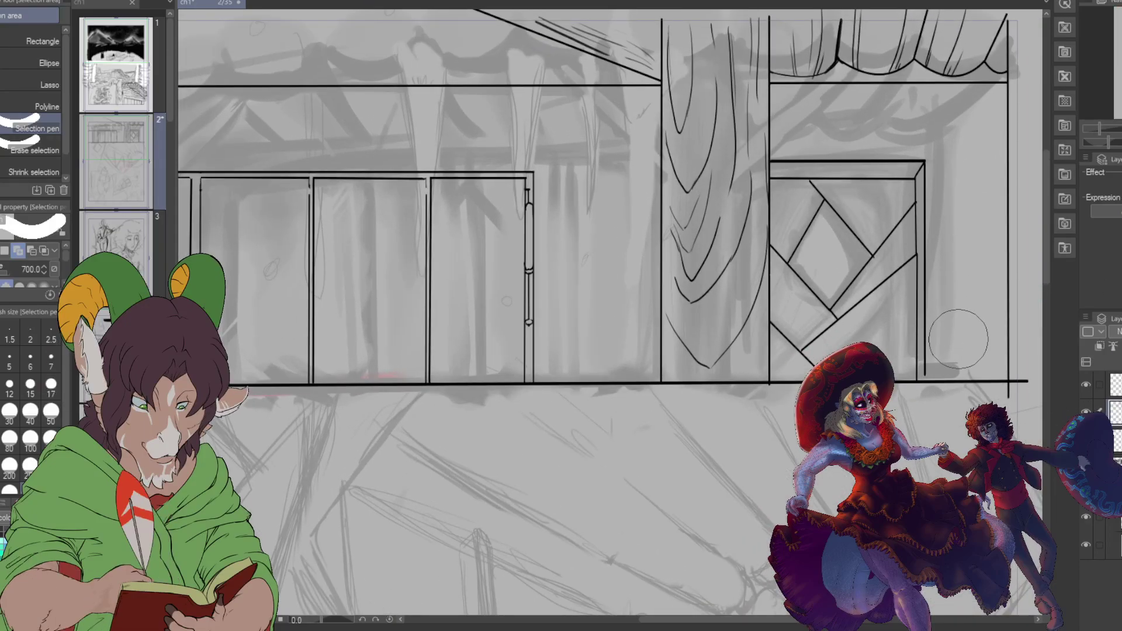
Step: Ink parallel inner lines along the two upper edges of the door's diamond window with the K Hard 2 brush
key("b")
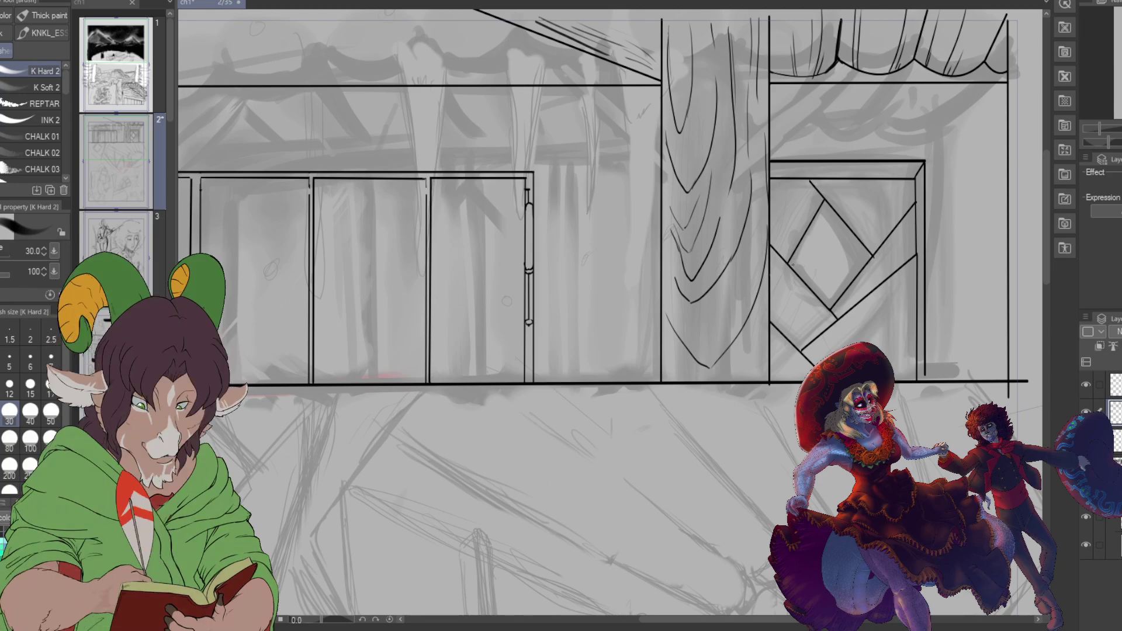
left_click_drag(826, 207, 789, 266)
left_click_drag(824, 208, 871, 260)
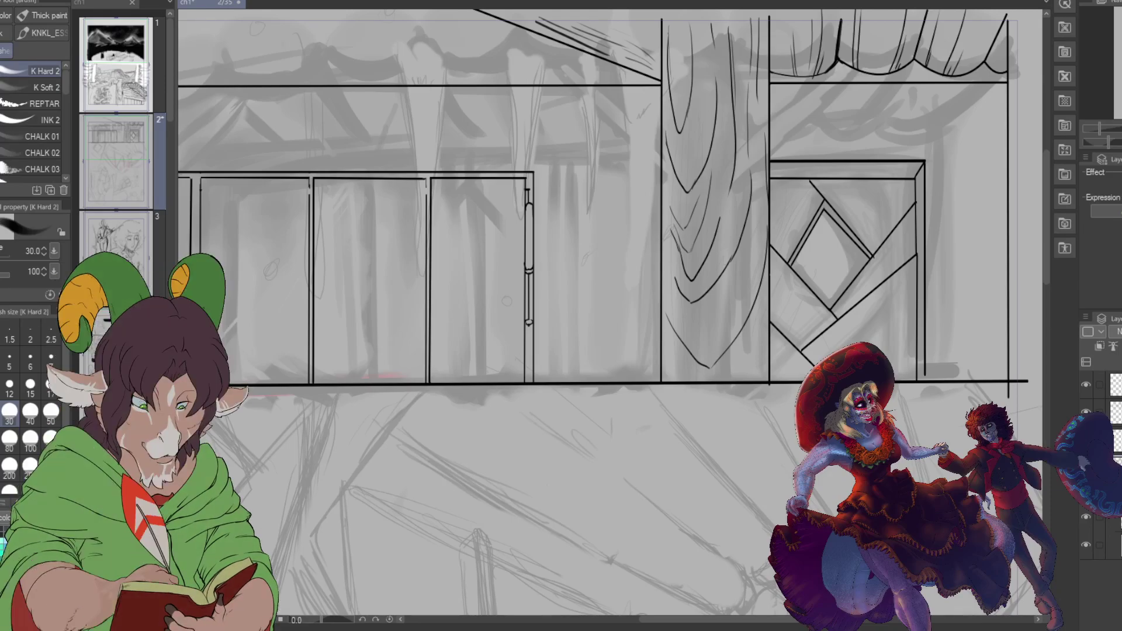
Step: Ink narrow inner lines down the second window divider and short hinge-like details at the tops of the other dividers
scroll(783, 400, "up", 1)
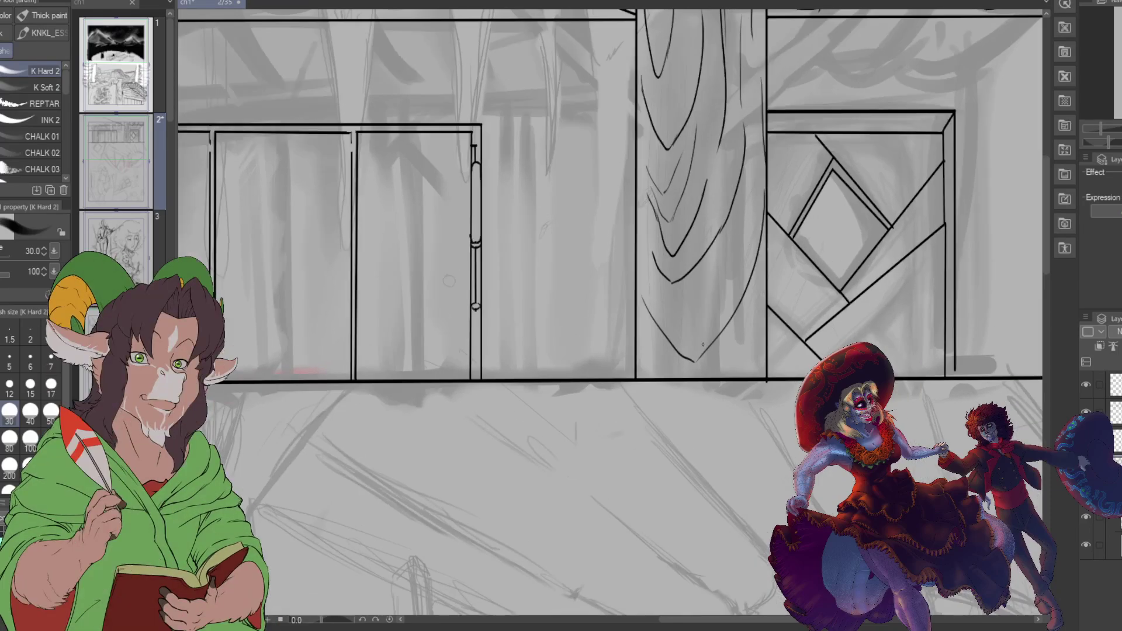
scroll(449, 282, "down", 2)
scroll(553, 290, "up", 1)
scroll(552, 290, "down", 1)
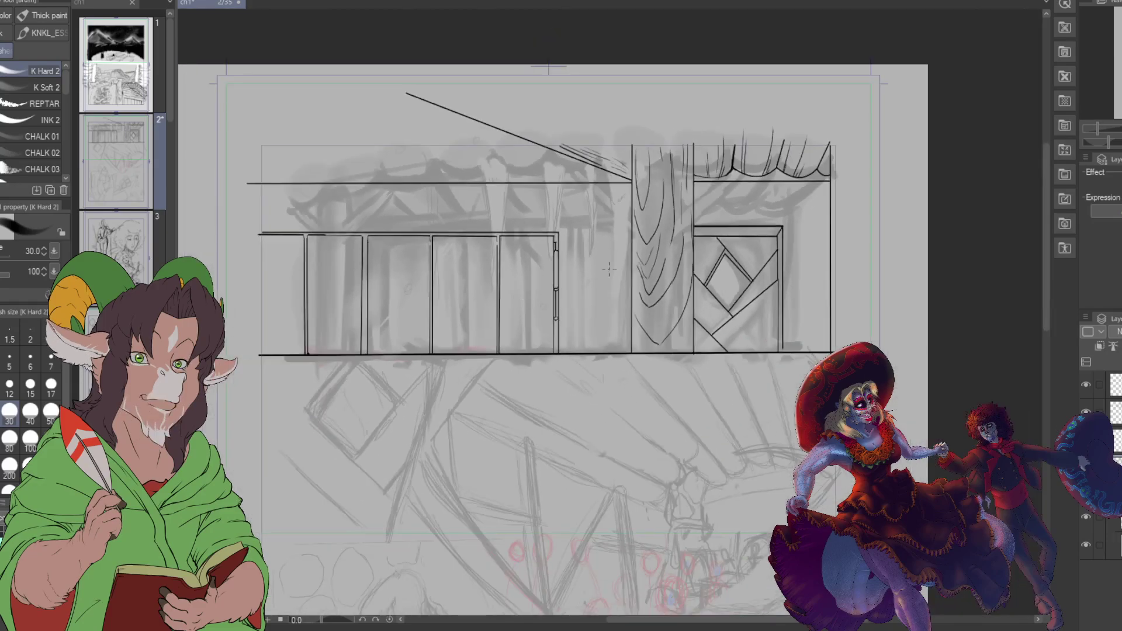
left_click_drag(552, 289, 761, 290)
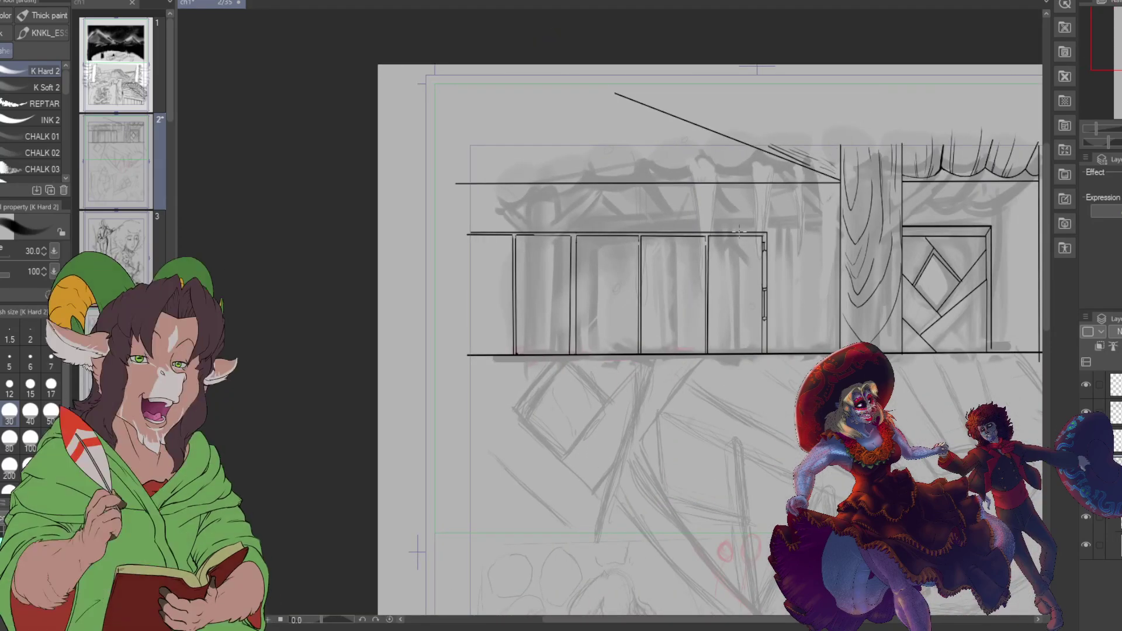
scroll(743, 228, "up", 4)
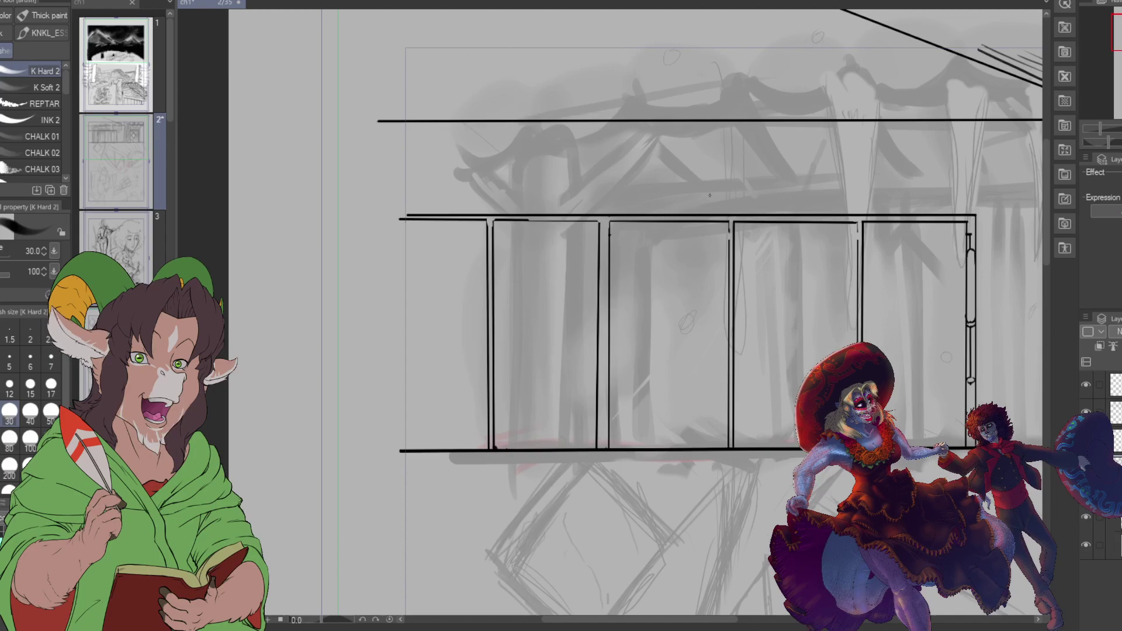
scroll(623, 240, "up", 2)
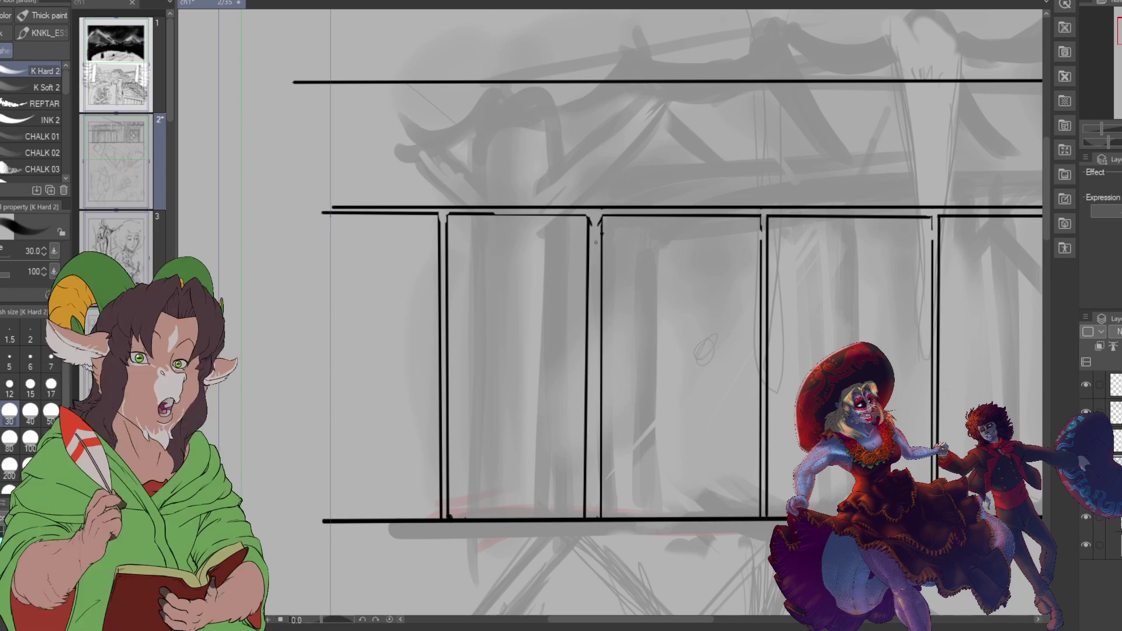
left_click_drag(598, 225, 595, 517)
key("ctrl+z")
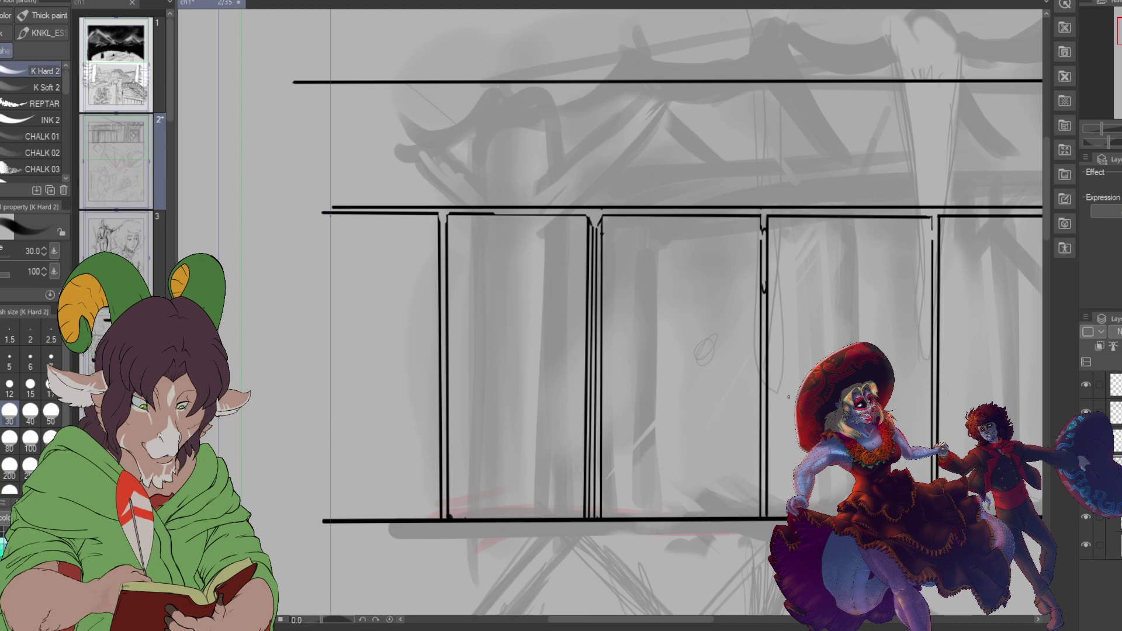
left_click_drag(932, 223, 937, 241)
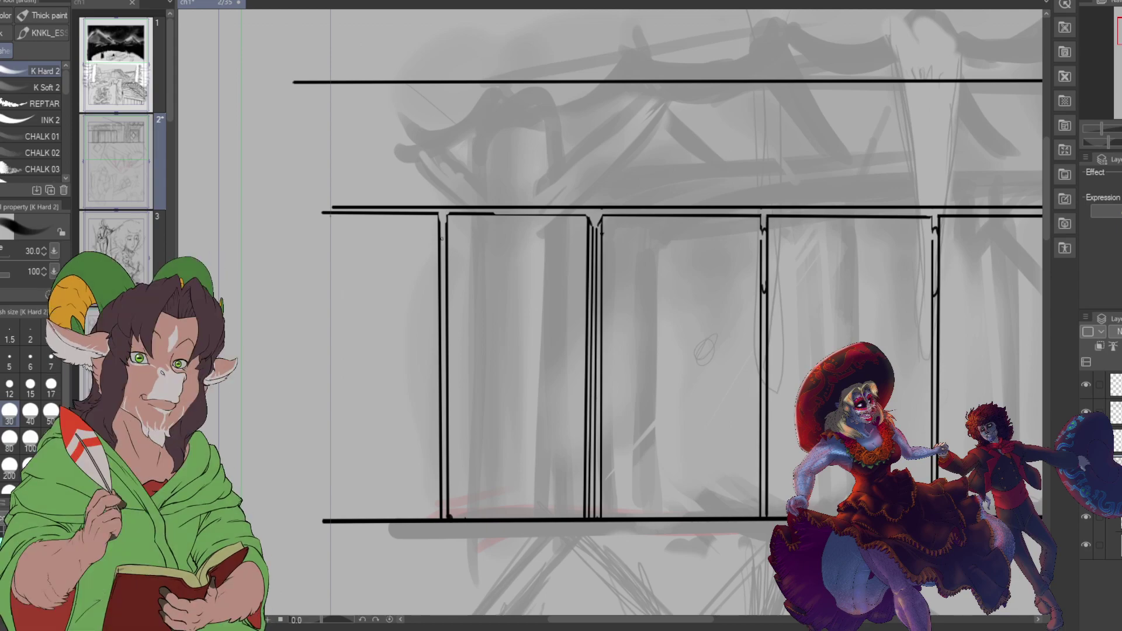
left_click_drag(440, 225, 445, 237)
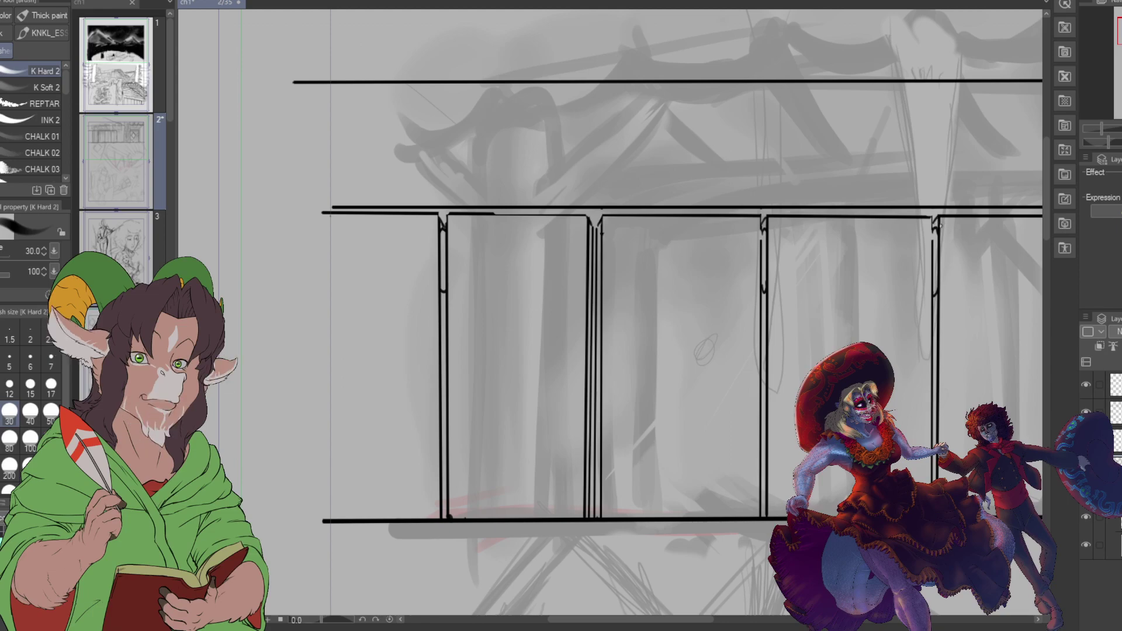
Step: Ink the door handle, complete the diamond window's inner frame, and add small reflection strokes inside its pane
scroll(942, 242, "down", 3)
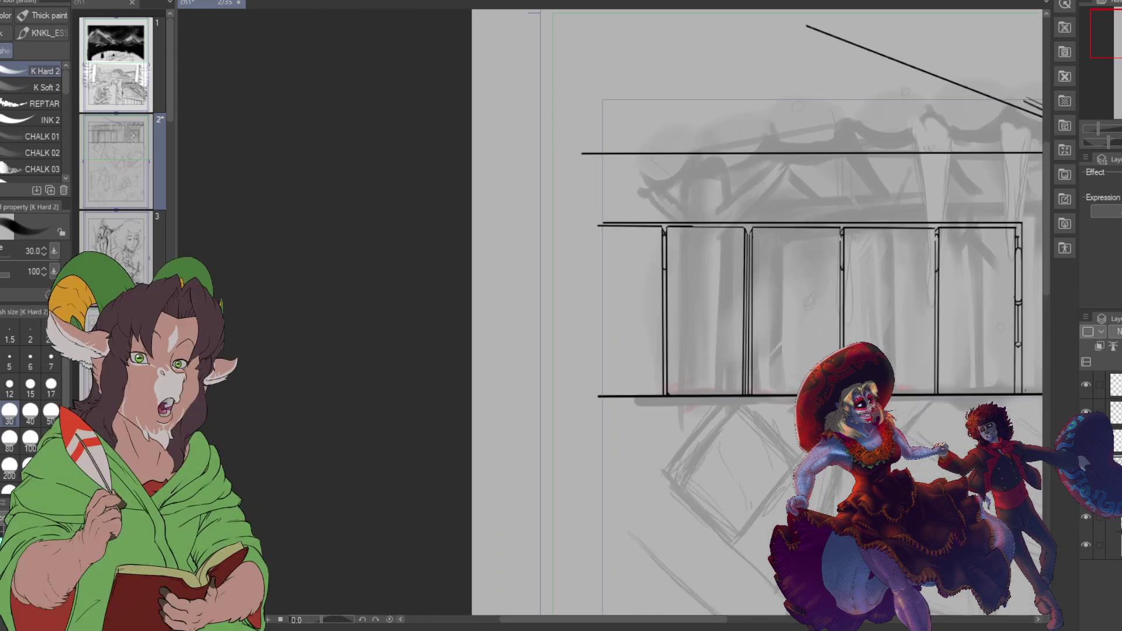
left_click_drag(760, 292, 490, 342)
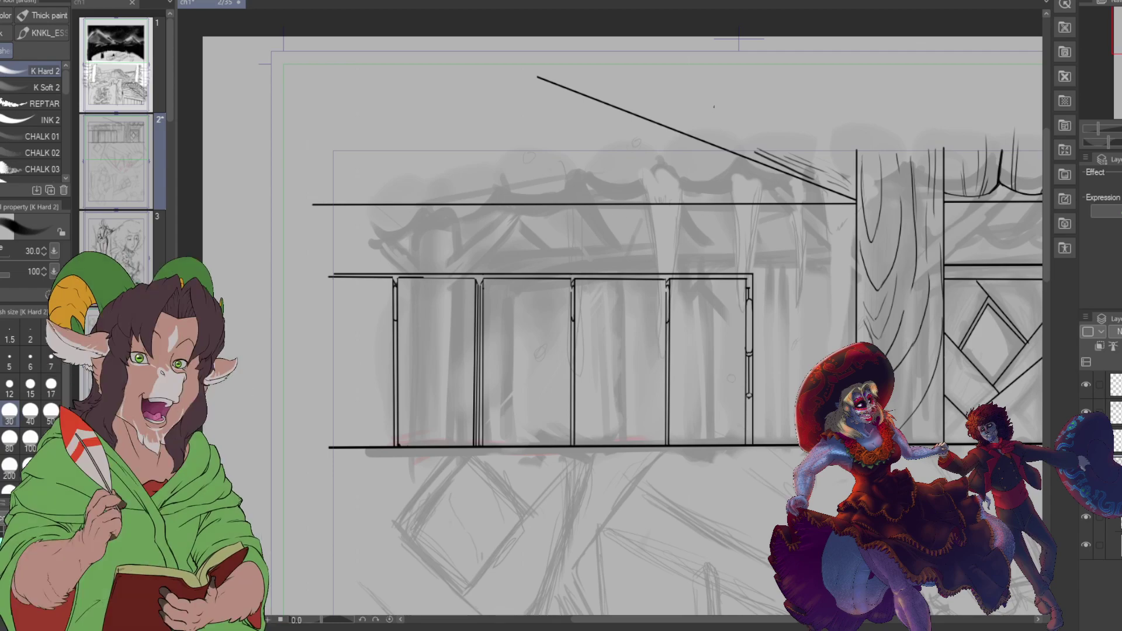
left_click_drag(935, 441, 633, 435)
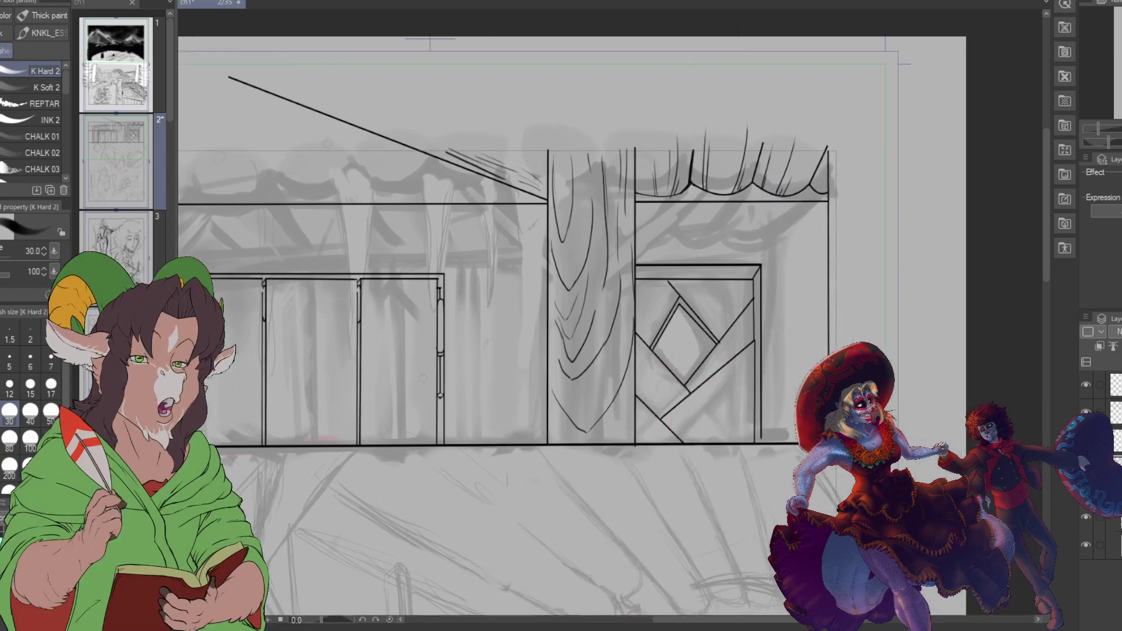
scroll(633, 435, "up", 3)
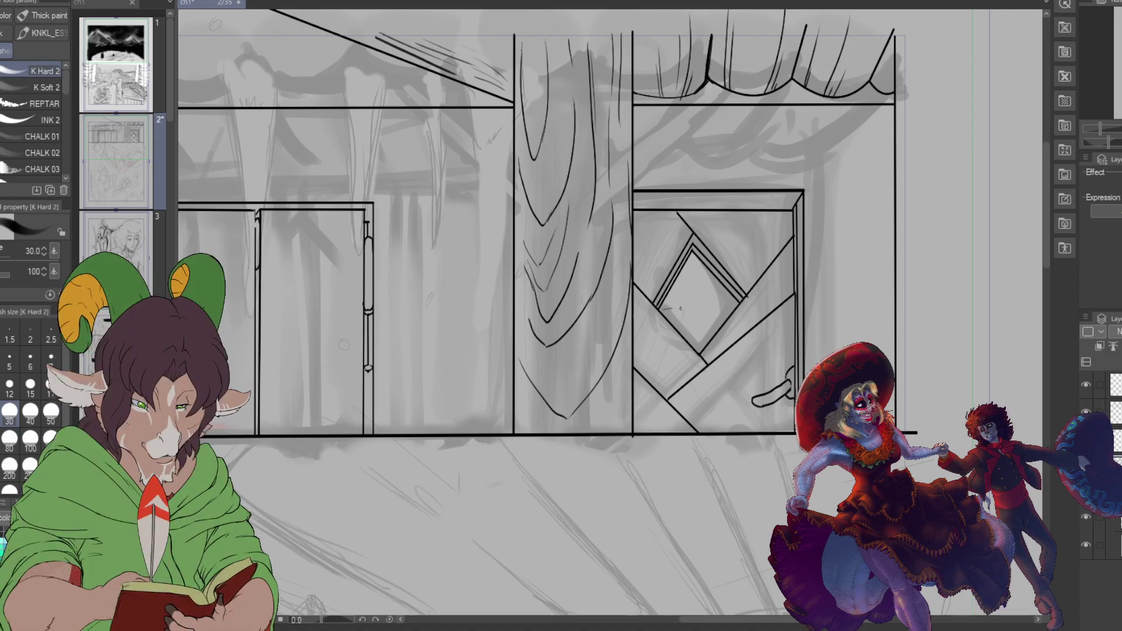
left_click_drag(681, 307, 716, 307)
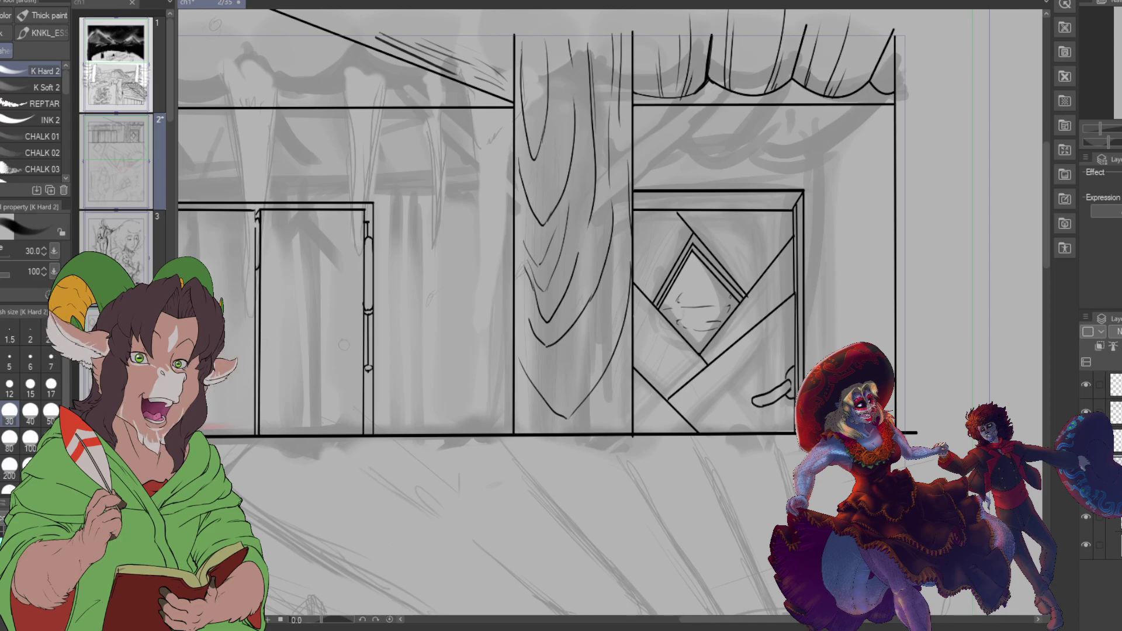
Step: Select the whole fan-shaped second-panel sketch below the building with the Selection pen
scroll(722, 296, "down", 5)
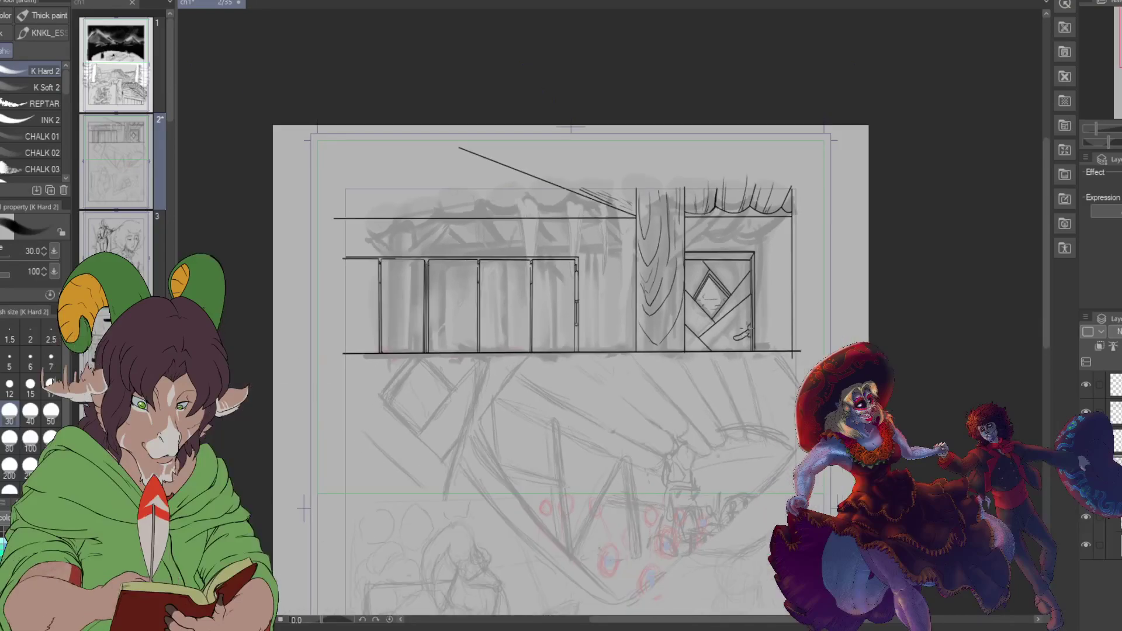
scroll(739, 504, "up", 2)
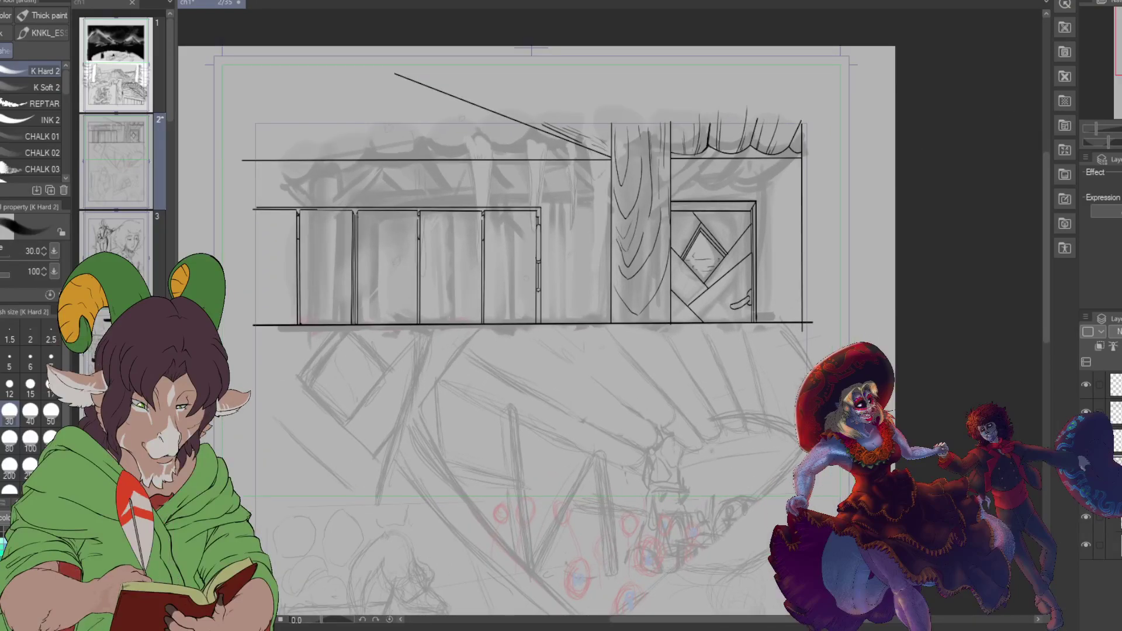
left_click_drag(907, 429, 1033, 275)
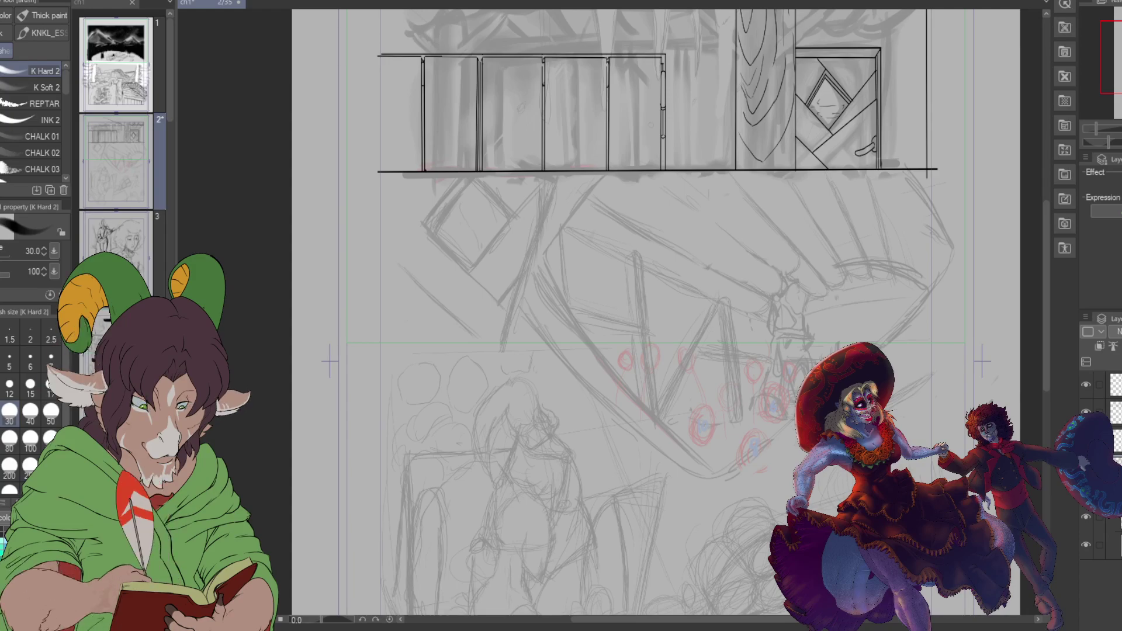
key("m")
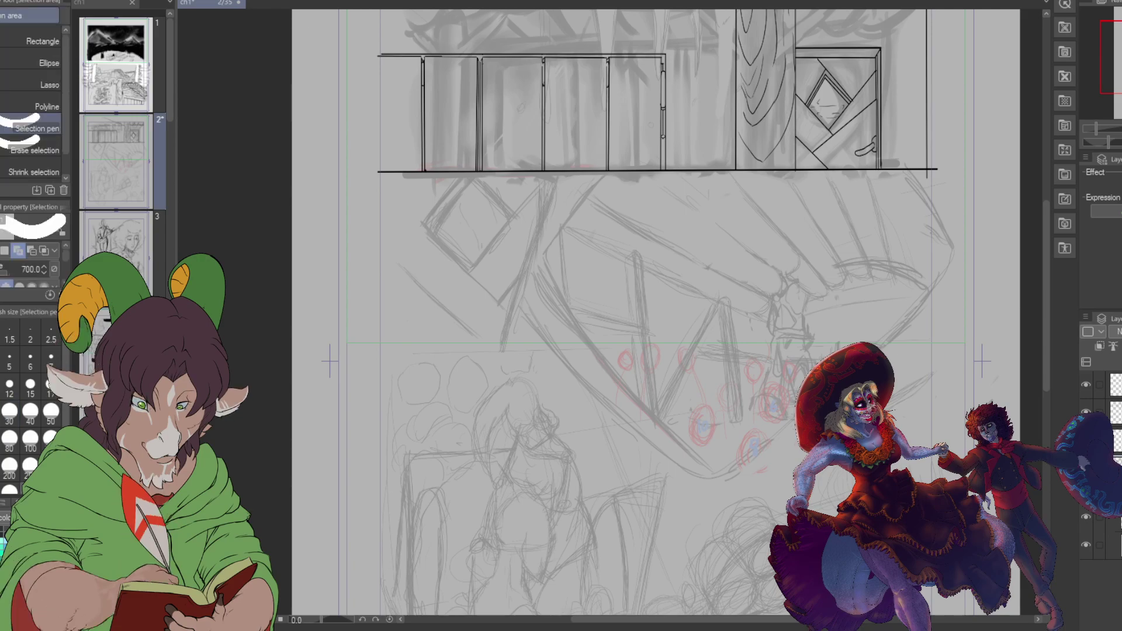
mouse_move(583, 209)
left_mouse_down()
mouse_move(541, 313)
mouse_move(556, 347)
mouse_move(577, 368)
mouse_move(567, 324)
mouse_move(654, 434)
mouse_move(585, 345)
mouse_move(698, 462)
mouse_move(785, 415)
mouse_move(779, 405)
mouse_move(920, 314)
mouse_move(897, 312)
mouse_move(894, 295)
mouse_move(731, 418)
mouse_move(764, 357)
mouse_move(836, 322)
mouse_move(818, 350)
mouse_move(661, 418)
mouse_move(737, 300)
mouse_move(699, 257)
mouse_move(605, 211)
left_mouse_up()
mouse_move(559, 289)
left_mouse_down()
mouse_move(570, 206)
mouse_move(603, 190)
mouse_move(589, 196)
mouse_move(768, 199)
left_mouse_up()
mouse_move(638, 286)
left_mouse_down()
mouse_move(628, 233)
mouse_move(729, 205)
mouse_move(786, 231)
mouse_move(835, 231)
mouse_move(835, 253)
mouse_move(800, 289)
mouse_move(813, 311)
mouse_move(860, 276)
mouse_move(860, 251)
mouse_move(933, 207)
mouse_move(739, 224)
mouse_move(909, 190)
mouse_move(698, 185)
mouse_move(988, 187)
left_mouse_up()
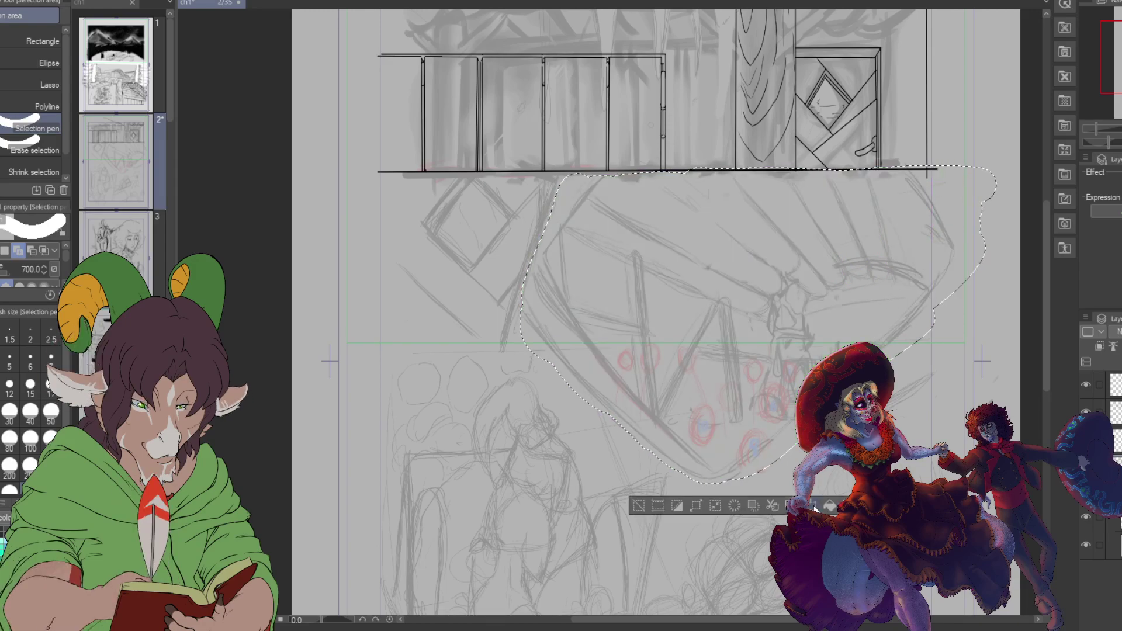
Step: Enlarge the selected fan-shaped sketch slightly, shift it toward the page's right edge, apply the transformation, and deselect it
key("ctrl+t")
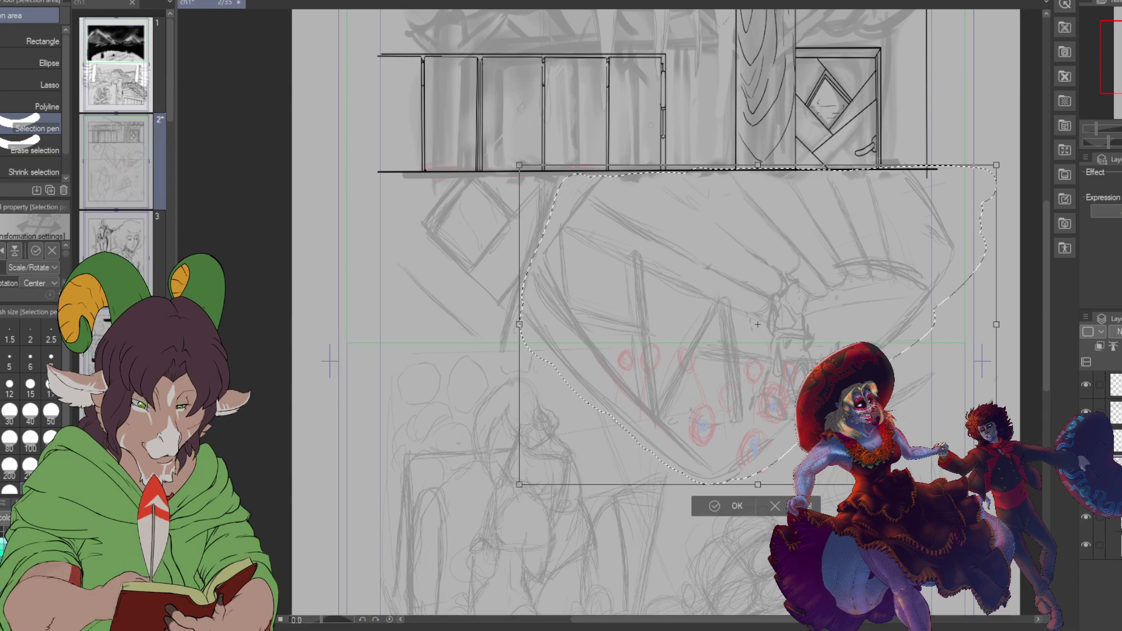
left_click_drag(1015, 498, 1039, 514)
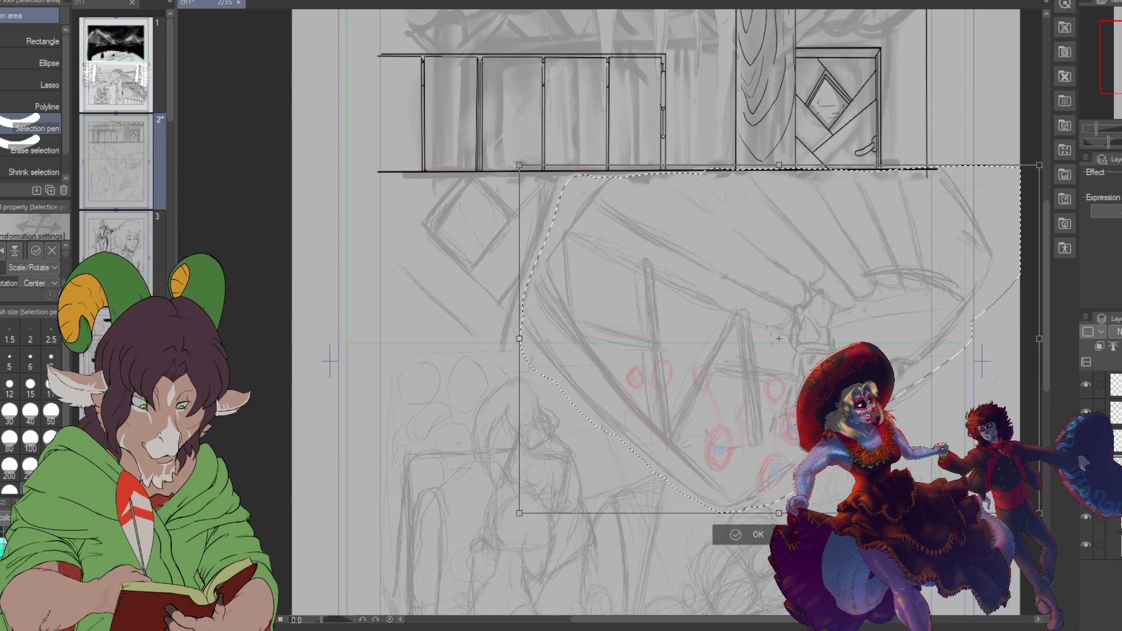
left_click_drag(731, 328, 757, 333)
left_click_drag(833, 509, 826, 505)
left_click_drag(539, 514, 547, 500)
left_click_drag(701, 409, 708, 406)
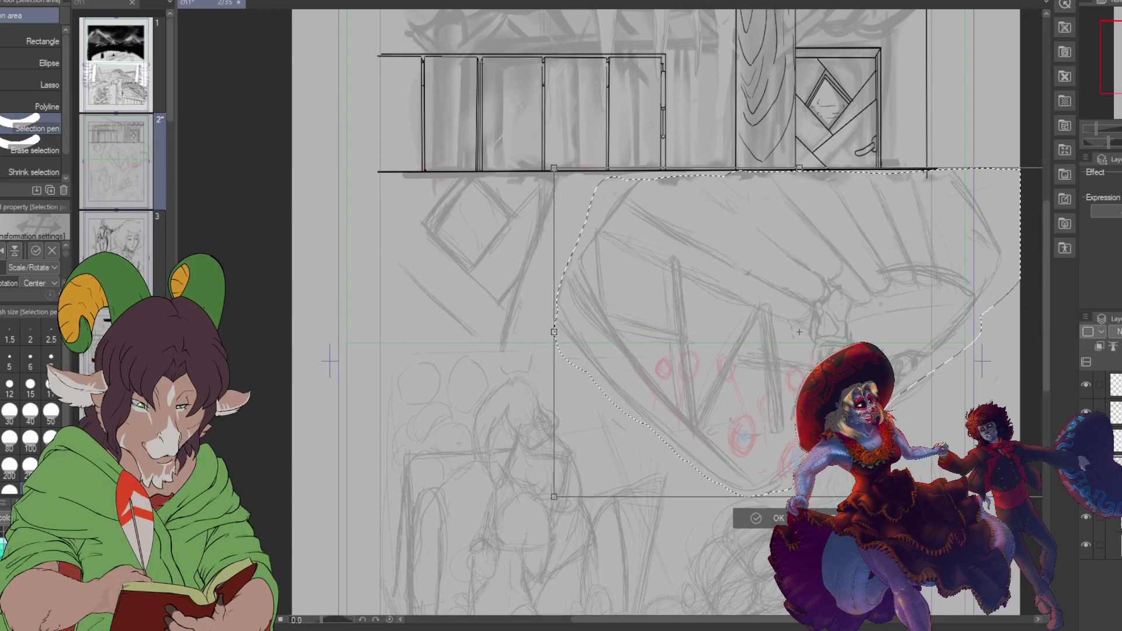
left_click(776, 517)
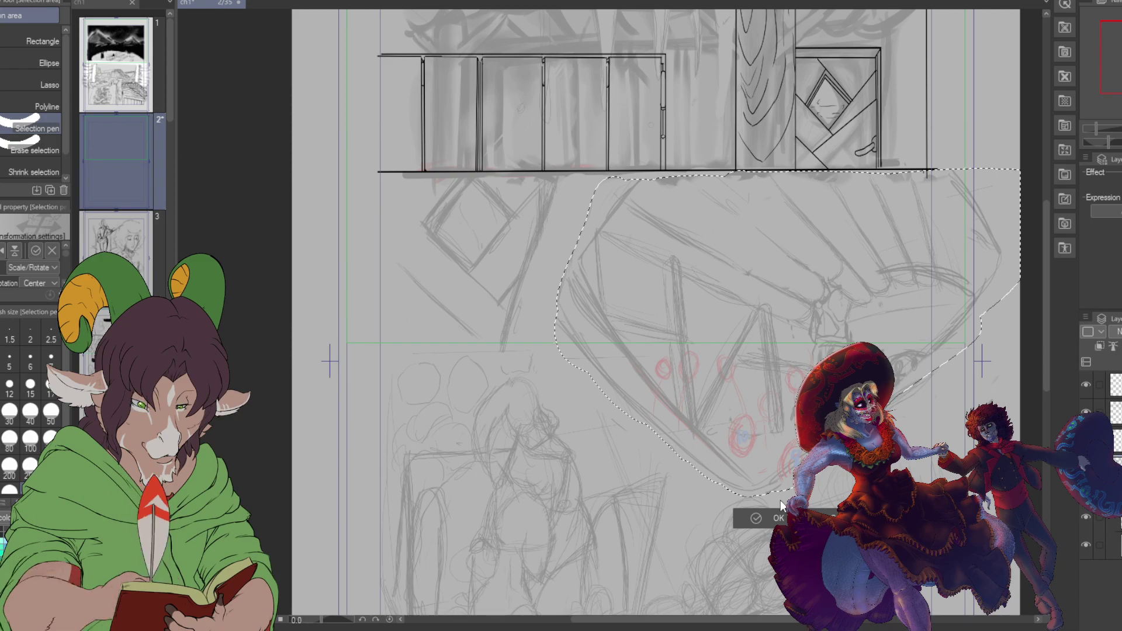
left_click(778, 518)
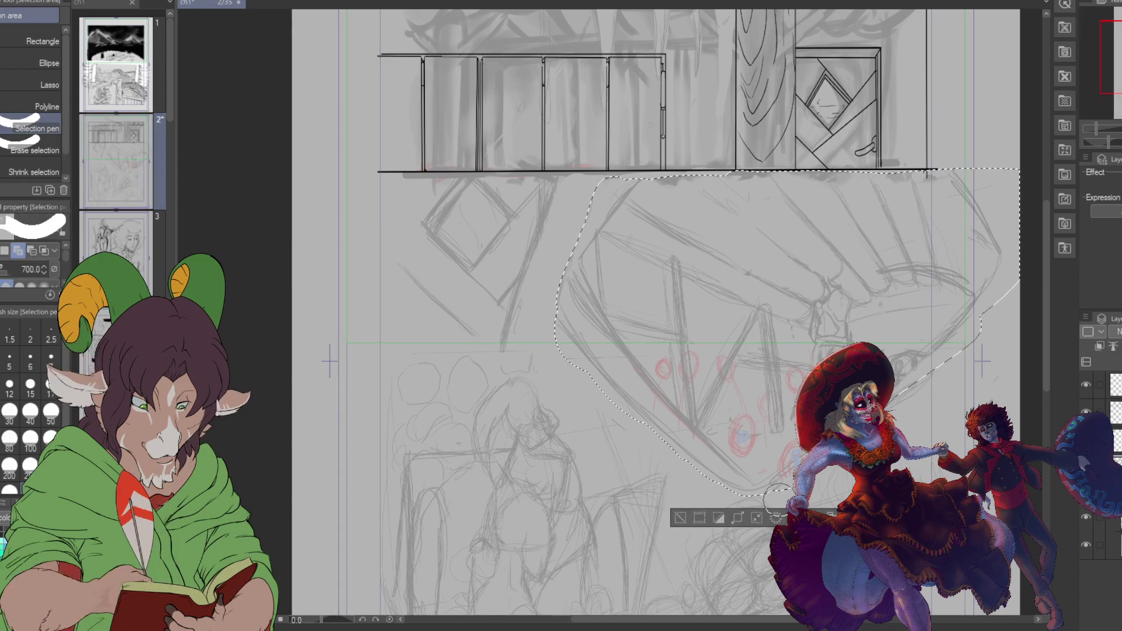
key("ctrl+d")
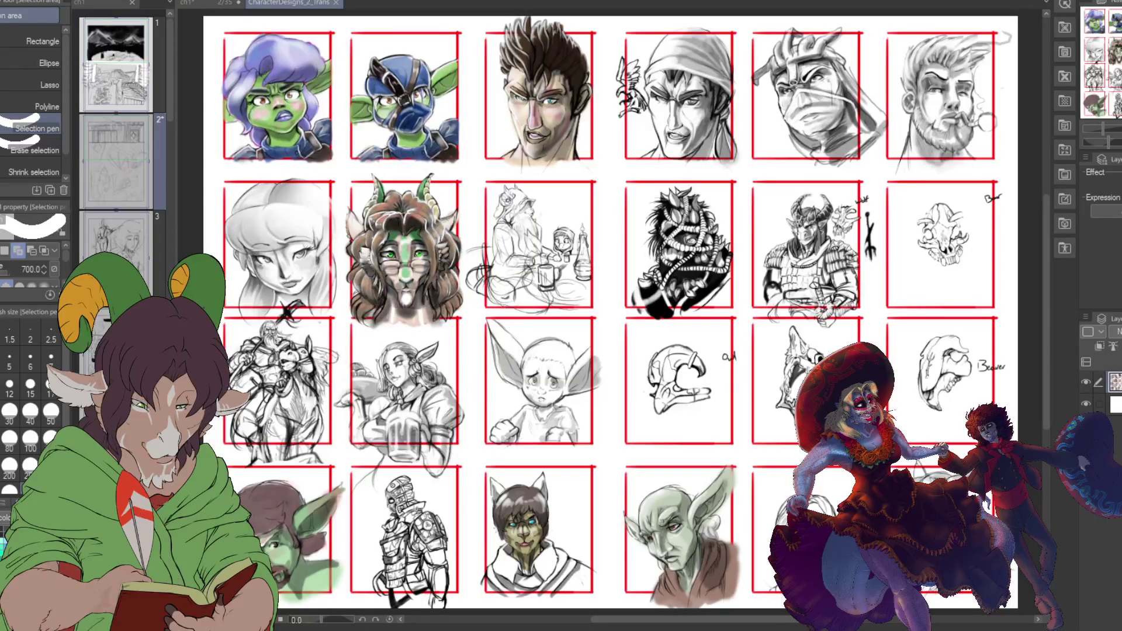
Step: Close the character design sheet and ink two long straight diagonals meeting in a V around the second-panel sketch
key("ctrl+w")
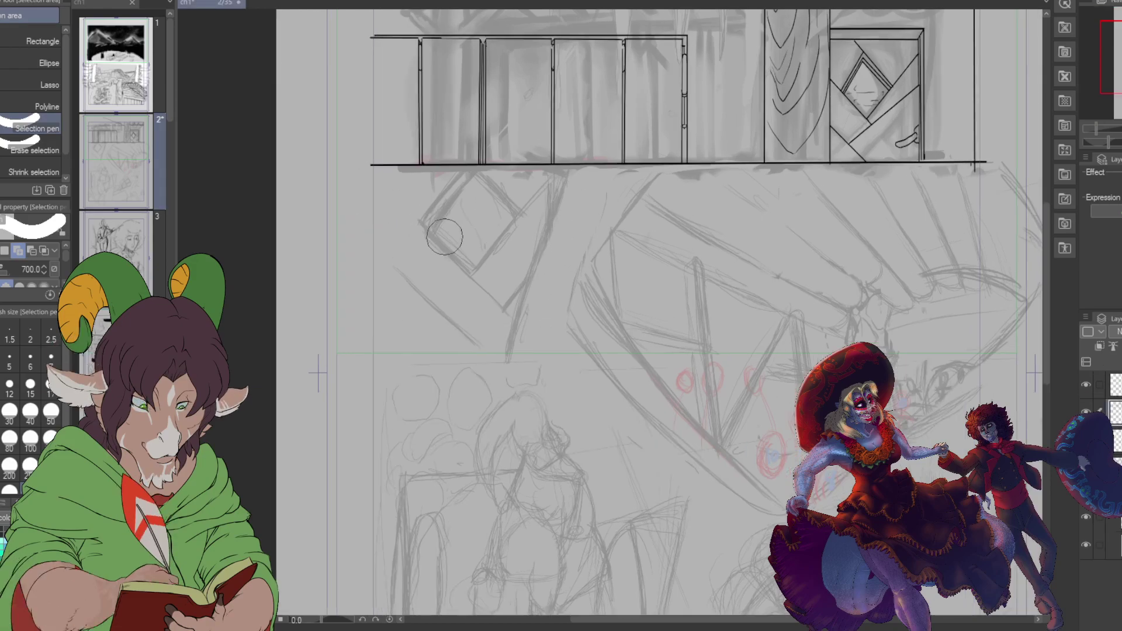
scroll(526, 252, "down", 1)
scroll(620, 274, "up", 2)
scroll(619, 266, "up", 1)
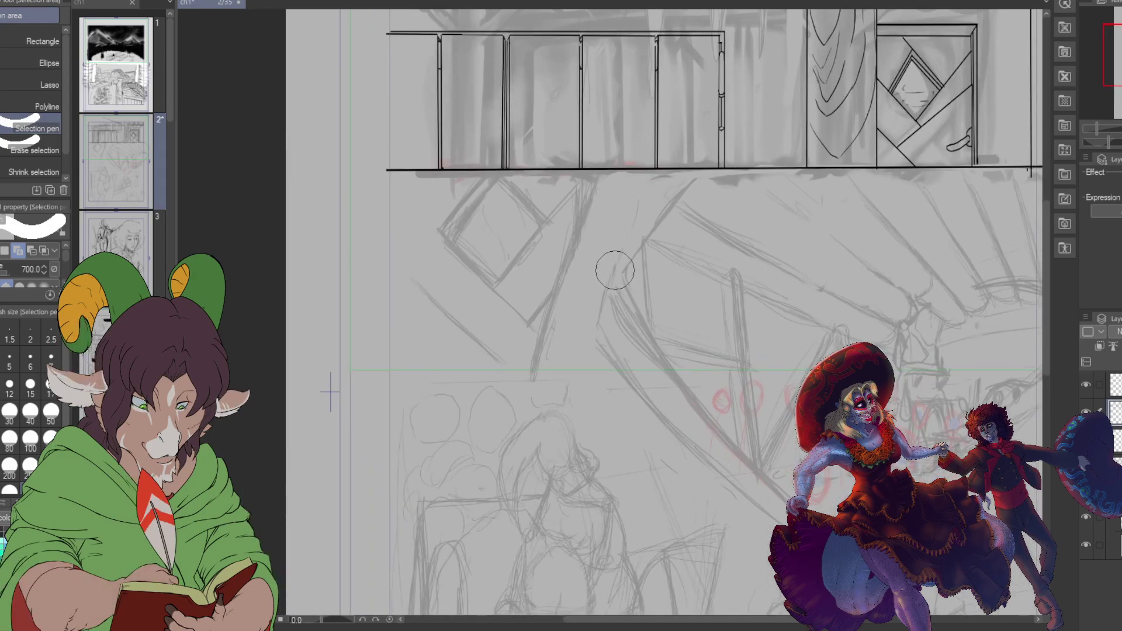
key("b")
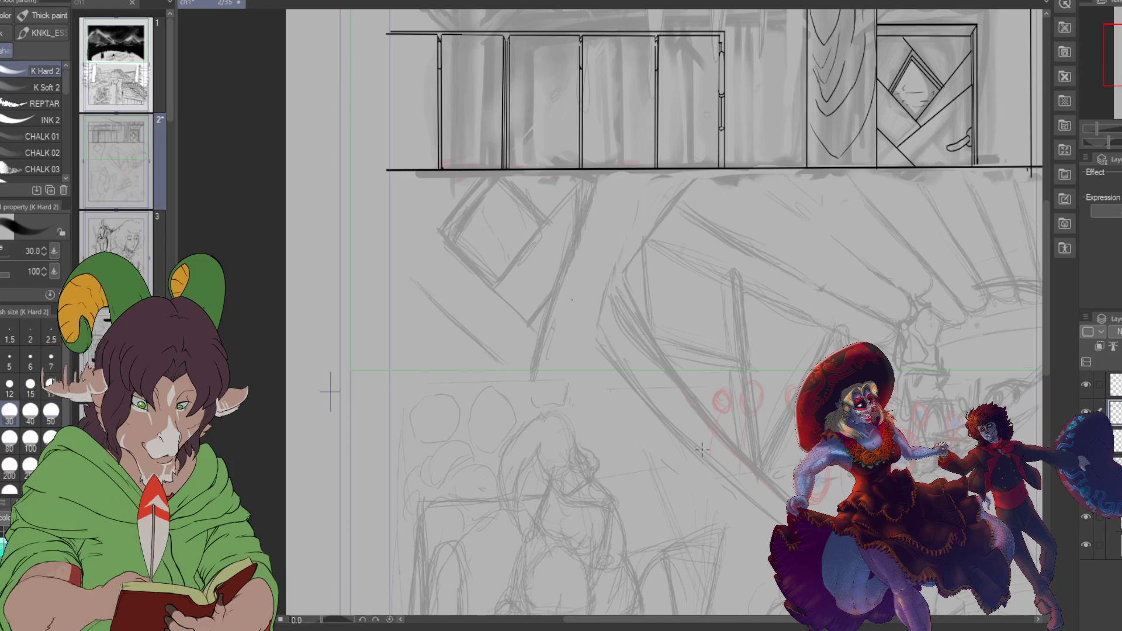
left_click_drag(572, 301, 788, 512)
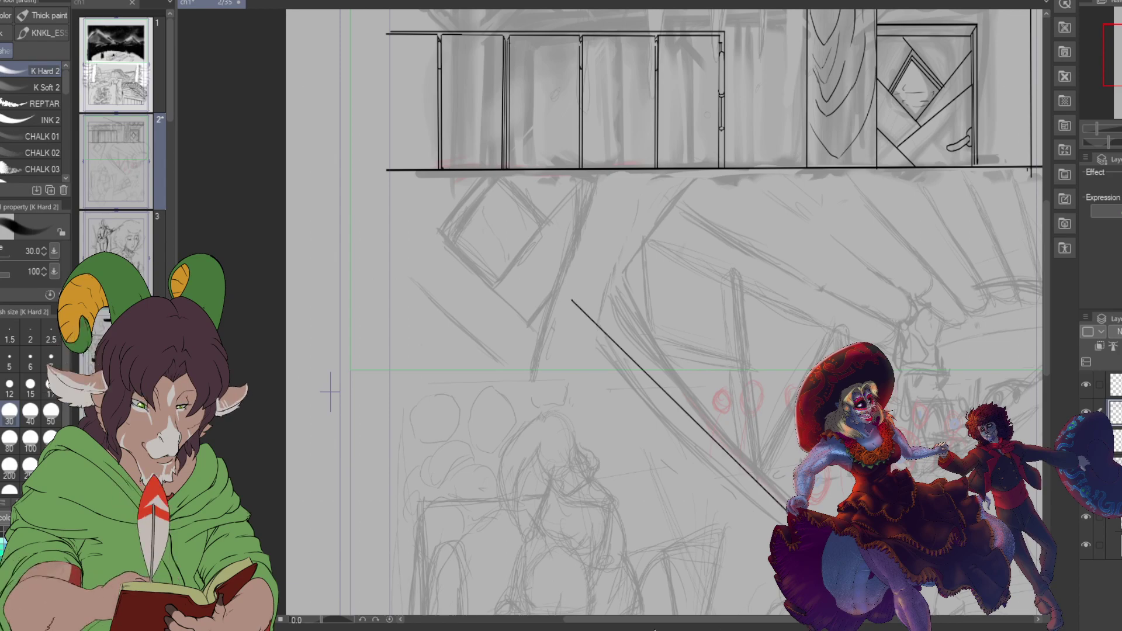
left_click_drag(672, 623, 730, 617)
left_click_drag(627, 545, 924, 270)
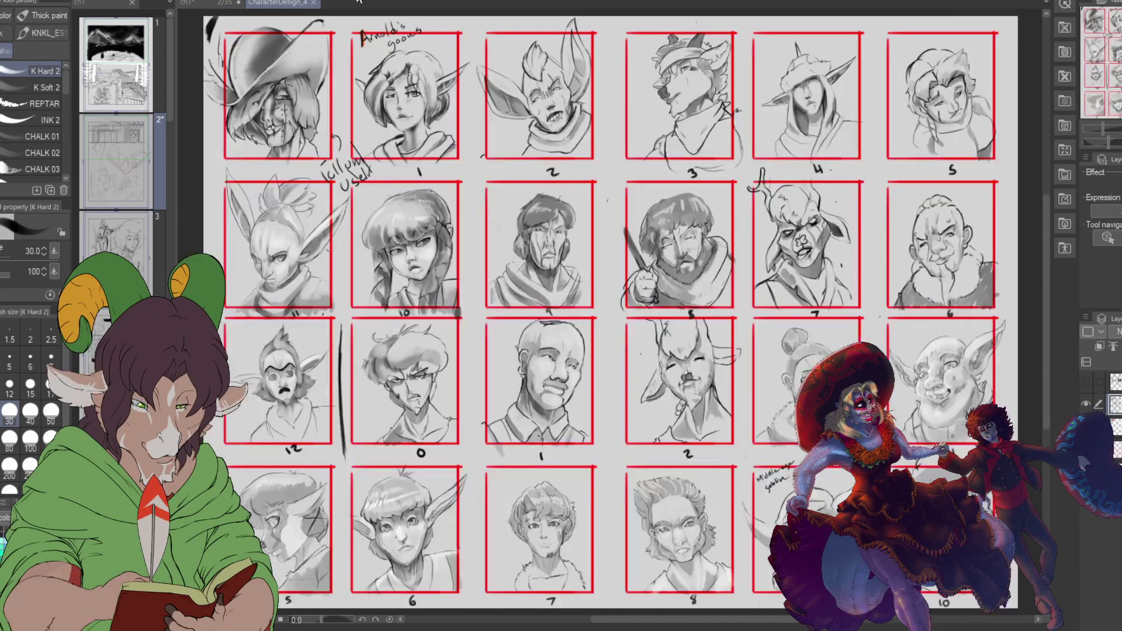
Step: Close the other character sheet and ink the frame's slanted upper-left pair of lines and the inner parallel of its left diagonal
key("ctrl+w")
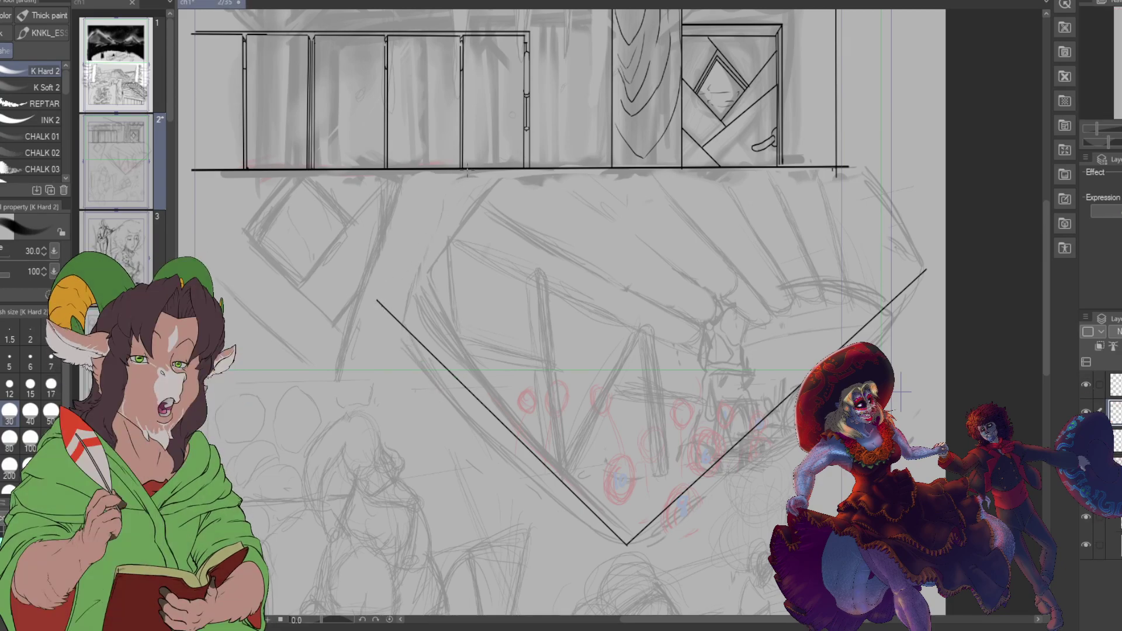
left_click_drag(458, 170, 379, 302)
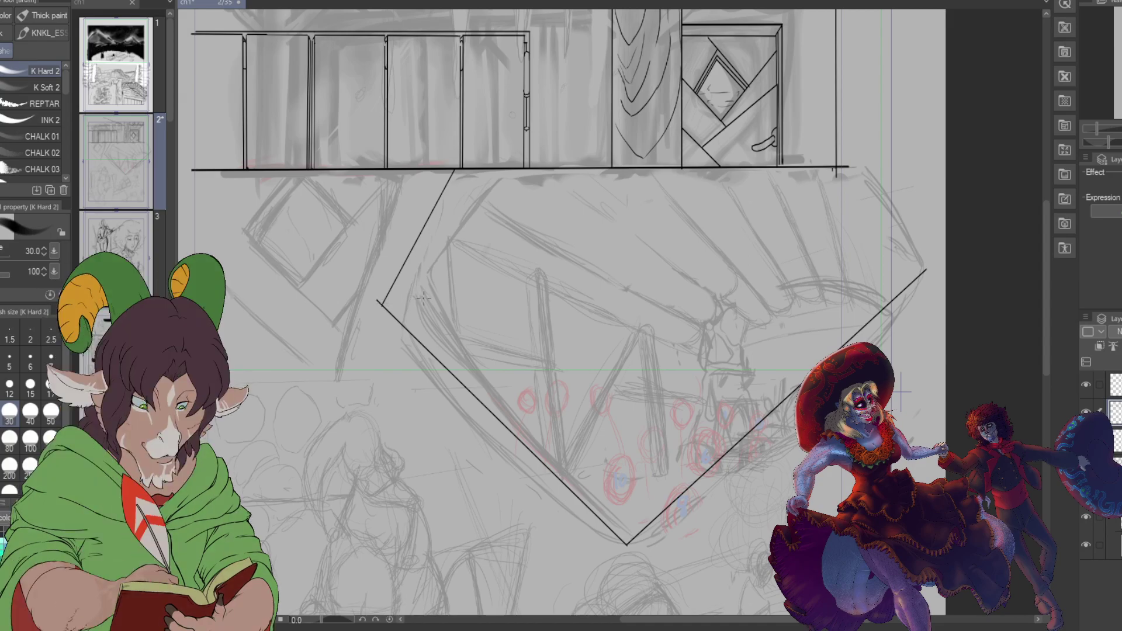
left_click_drag(421, 301, 502, 169)
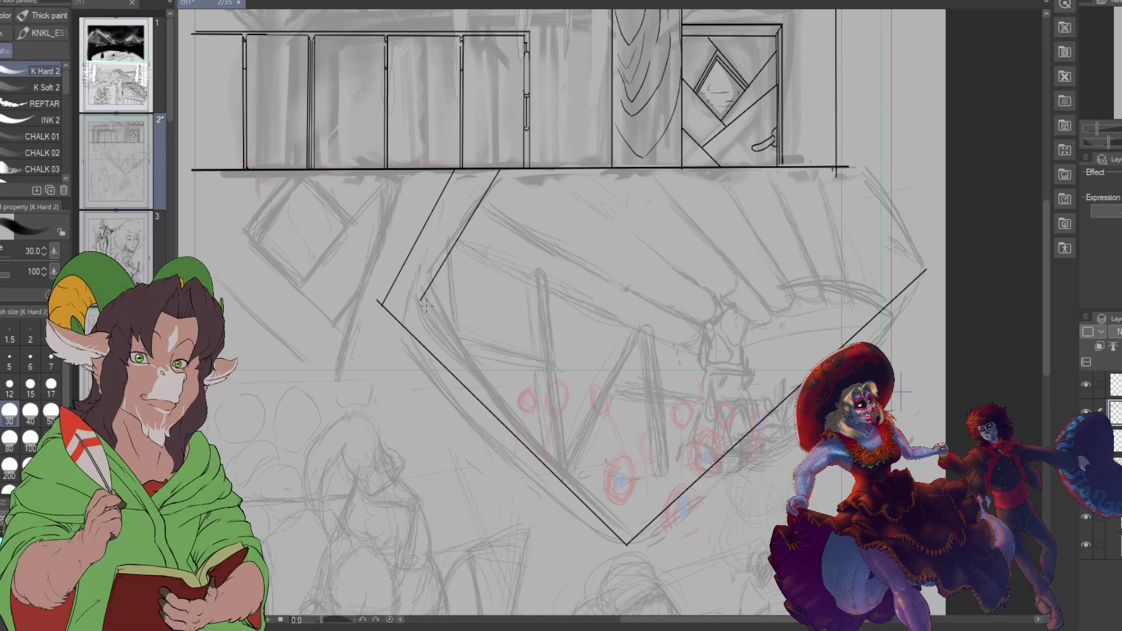
left_click_drag(421, 301, 648, 525)
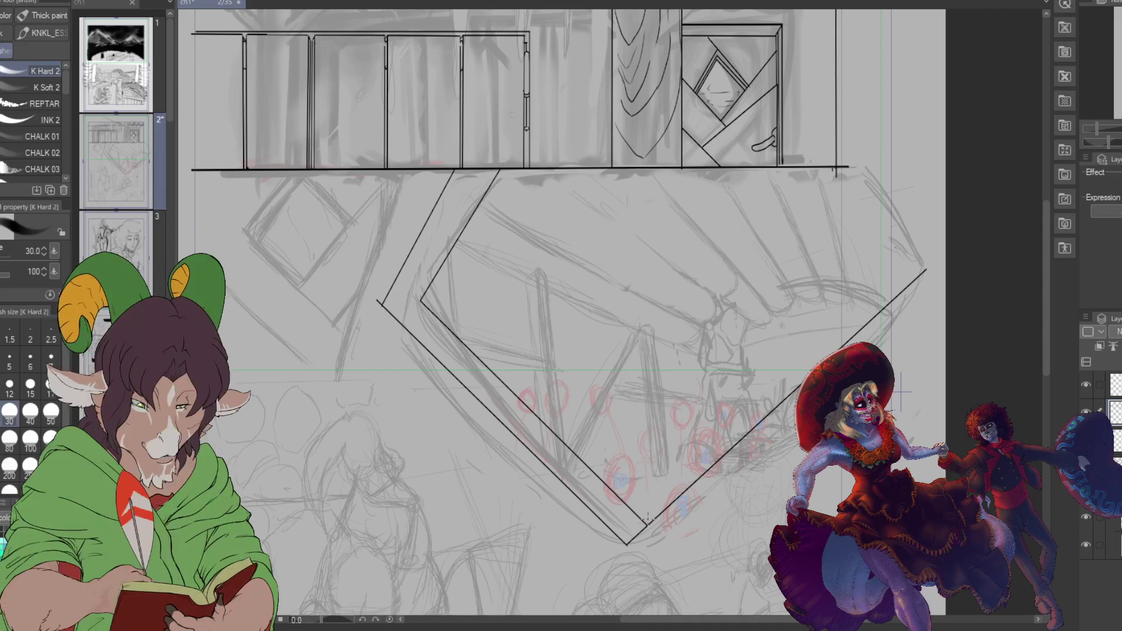
Step: Erase the part of the second panel's long right diagonal that extends past the frame's right corner
key("e")
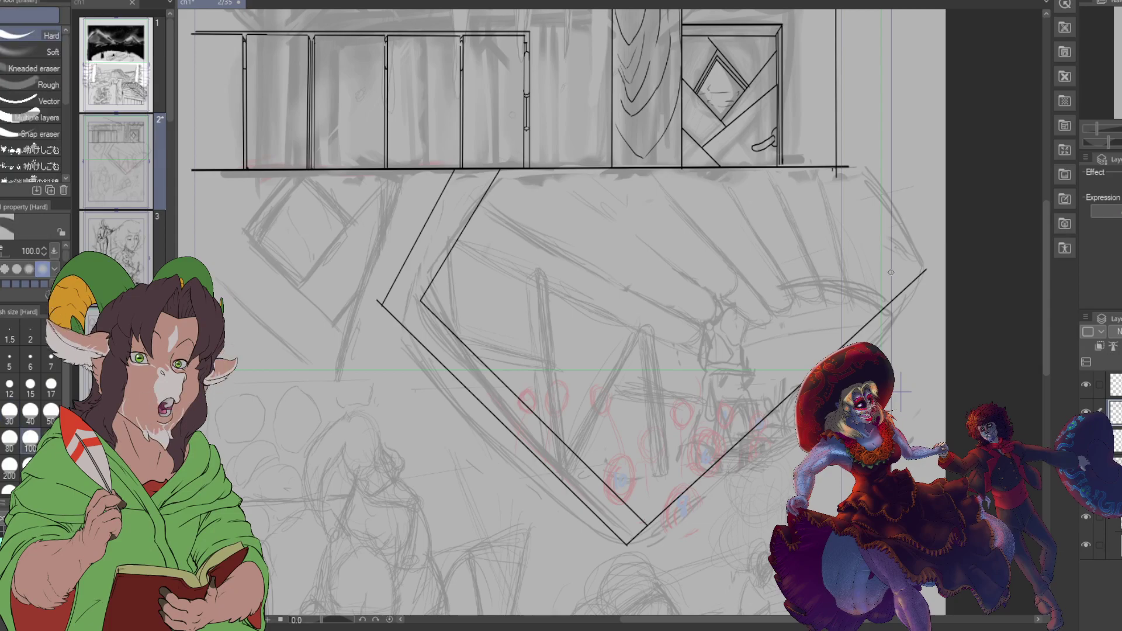
mouse_move(900, 292)
left_mouse_down()
mouse_move(923, 272)
mouse_move(901, 295)
left_mouse_up()
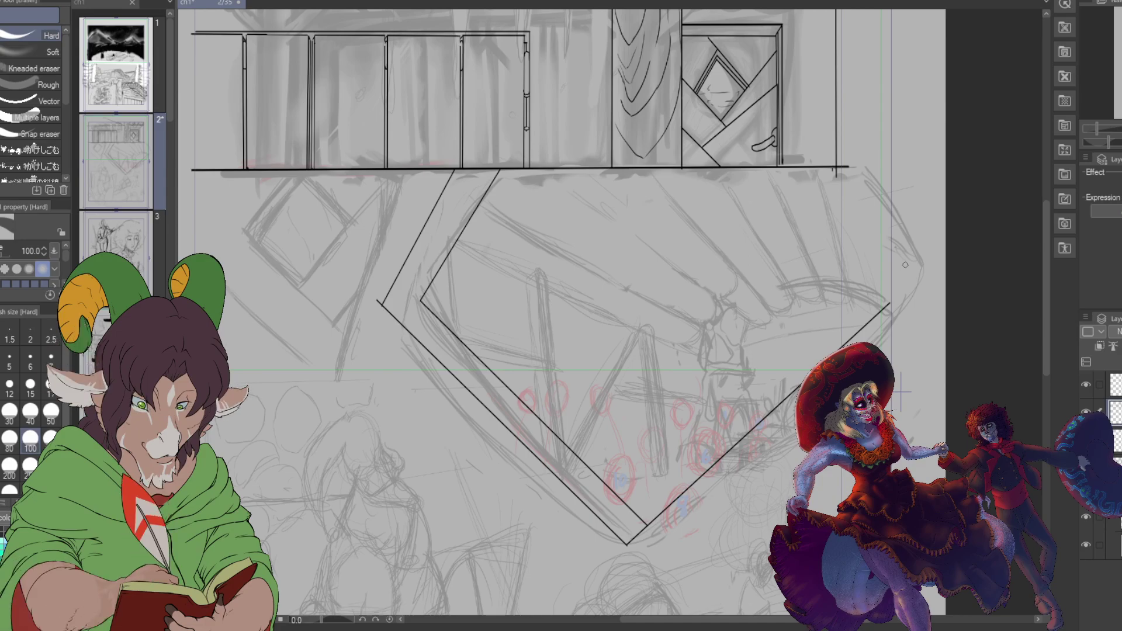
Step: Try an extra double line inside the frame's left band, along the long diagonal and up the slanted edge to the building's base
key("b")
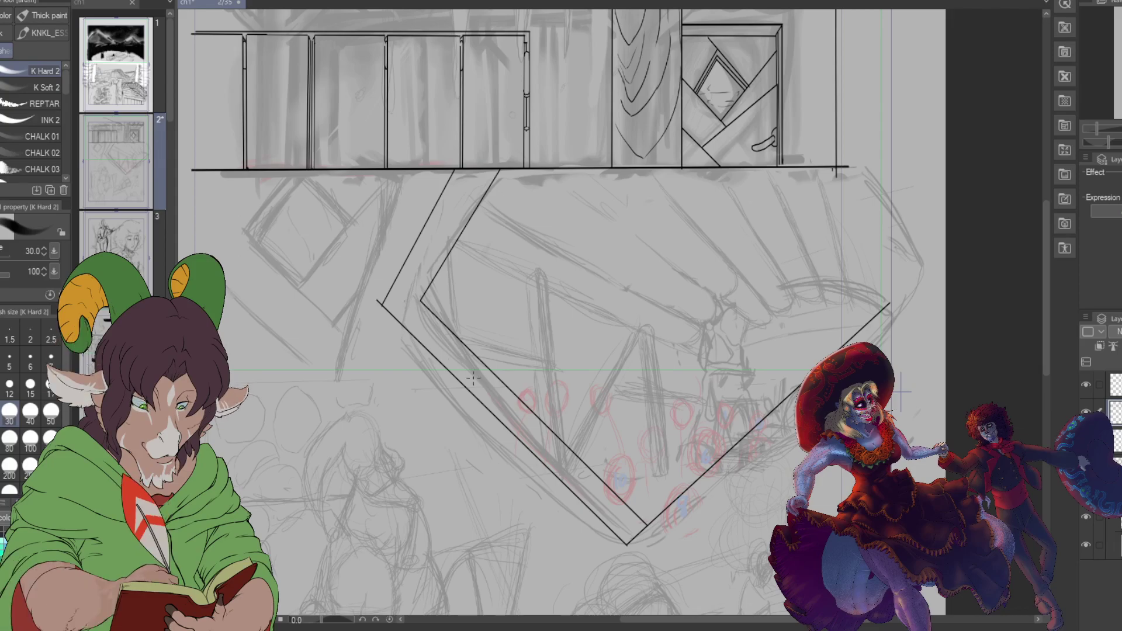
left_click_drag(404, 301, 636, 533)
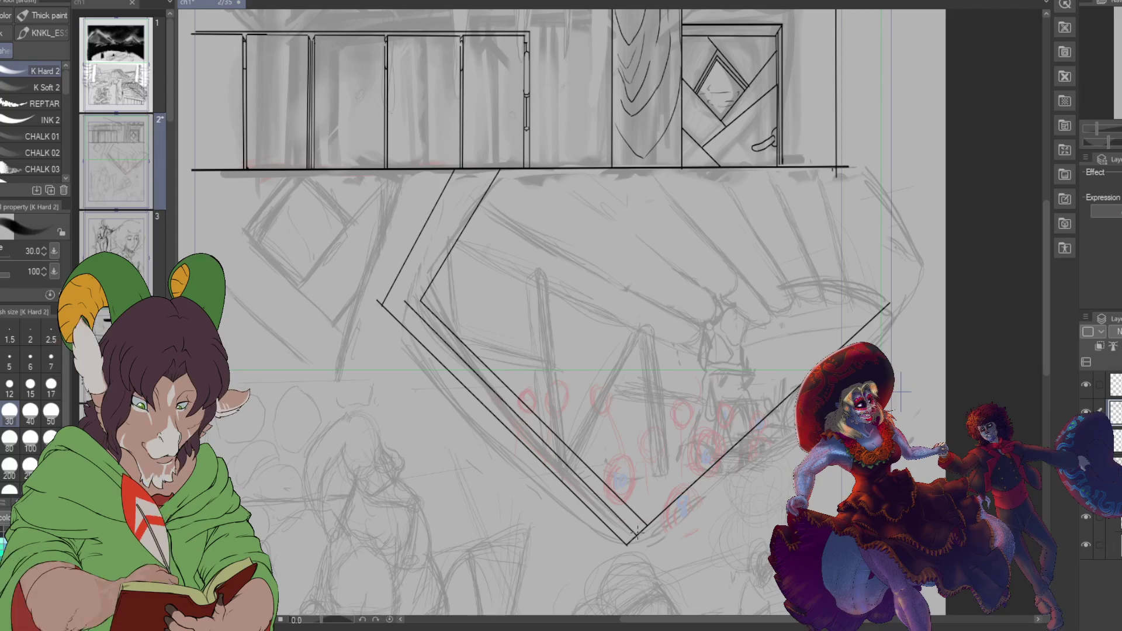
mouse_move(415, 300)
left_mouse_down()
mouse_move(638, 535)
mouse_move(407, 302)
mouse_move(475, 170)
left_mouse_up()
key("ctrl+z")
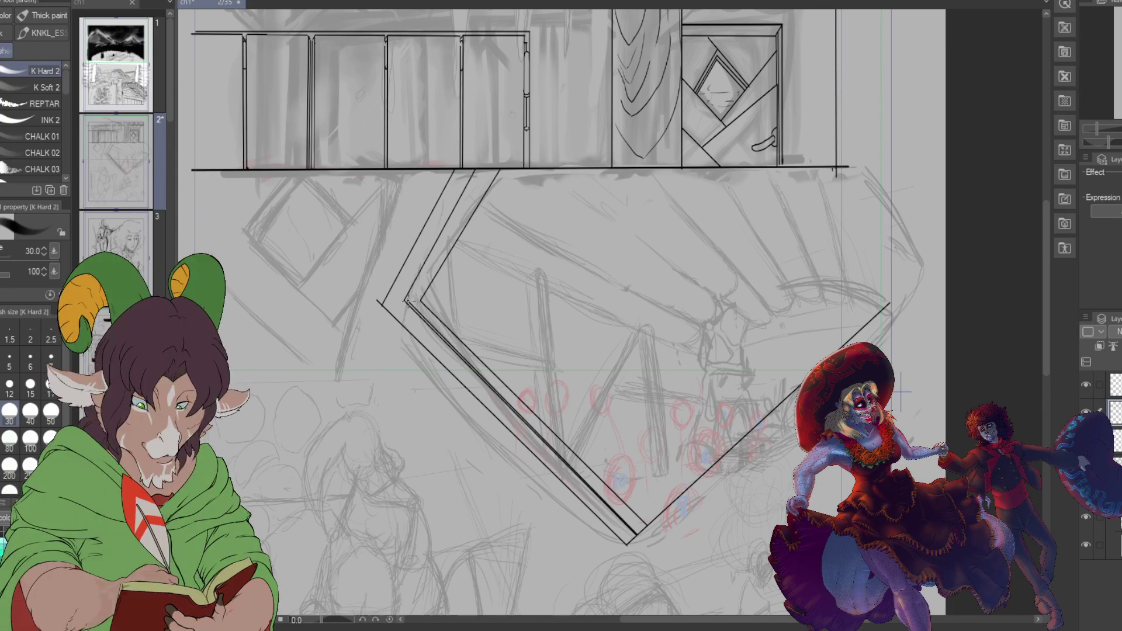
left_click_drag(407, 302, 475, 169)
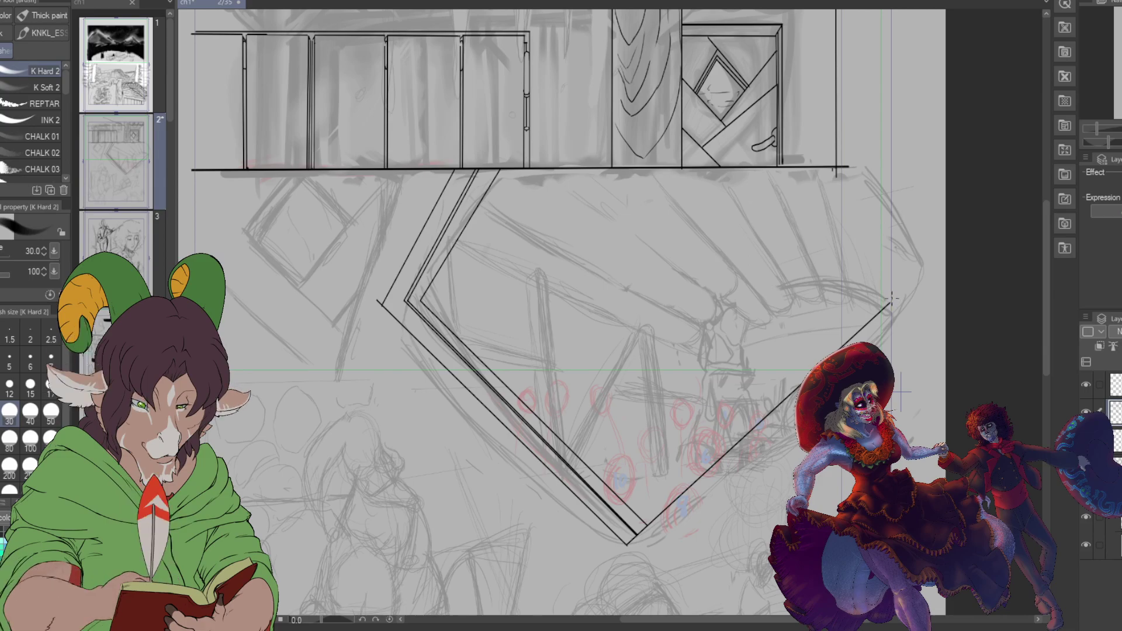
Step: Ink the frame's slanted upper-right edge up to the building's base line and trim the overshoot at the left corner
left_click_drag(890, 302, 801, 168)
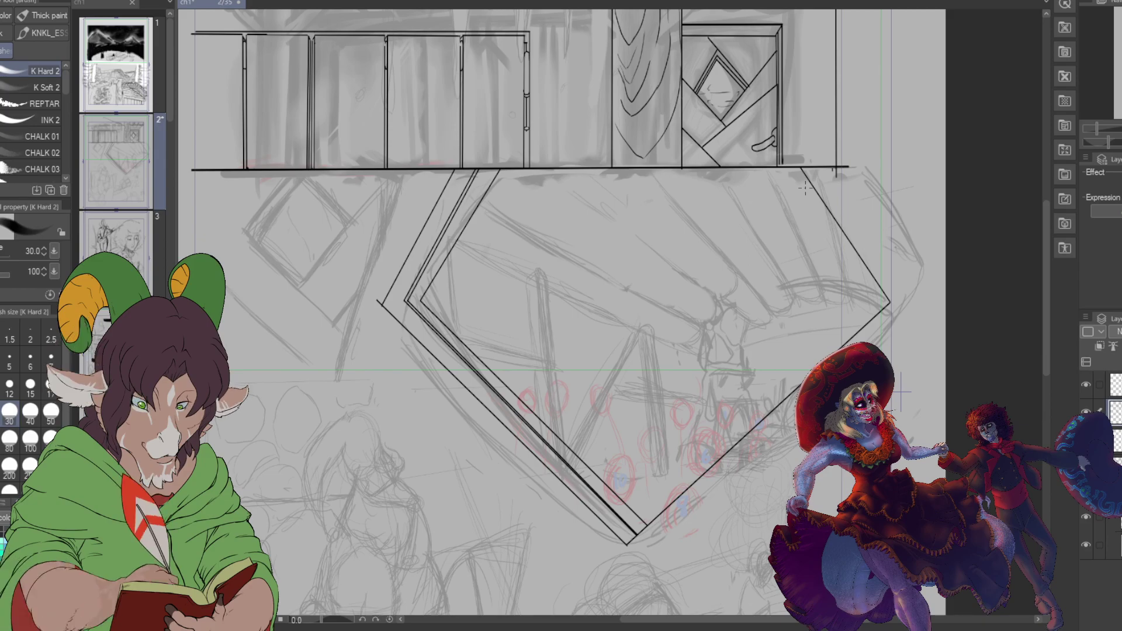
key("e")
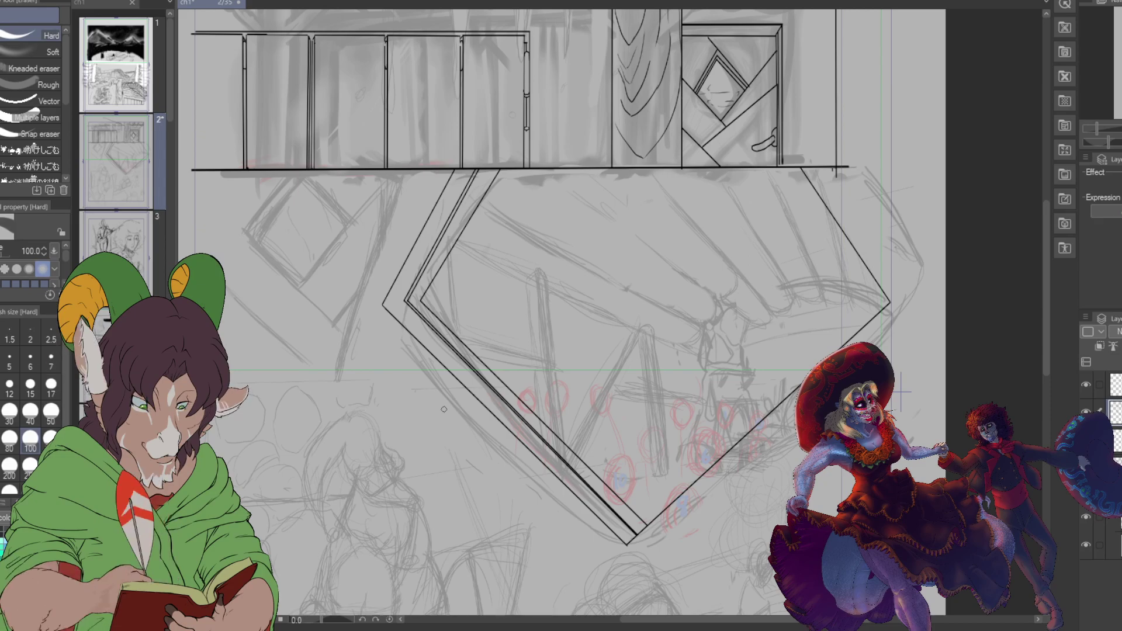
Step: Ink the crossed beams beside the frame as a large outer V and a smaller V around the sketched diamond
key("b")
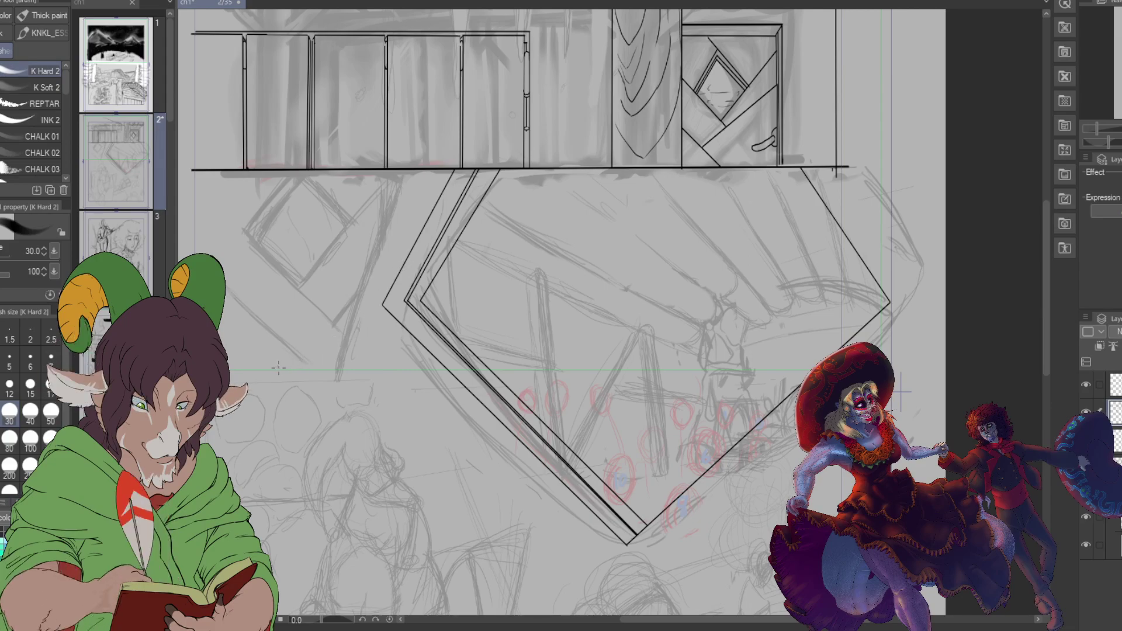
left_click_drag(279, 368, 429, 216)
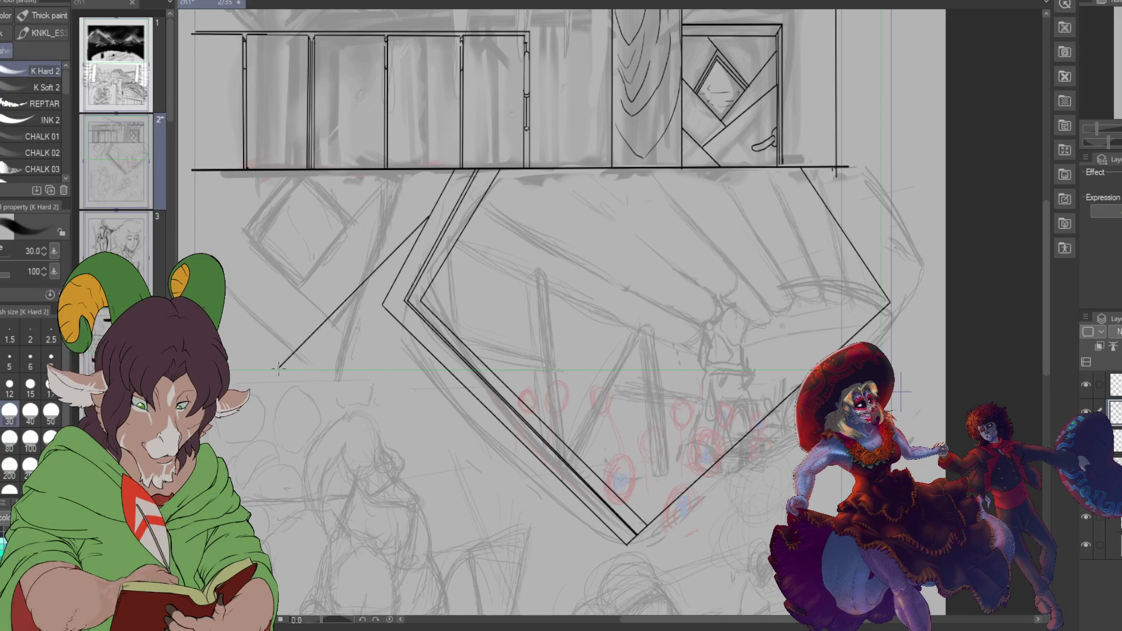
left_click_drag(279, 368, 224, 313)
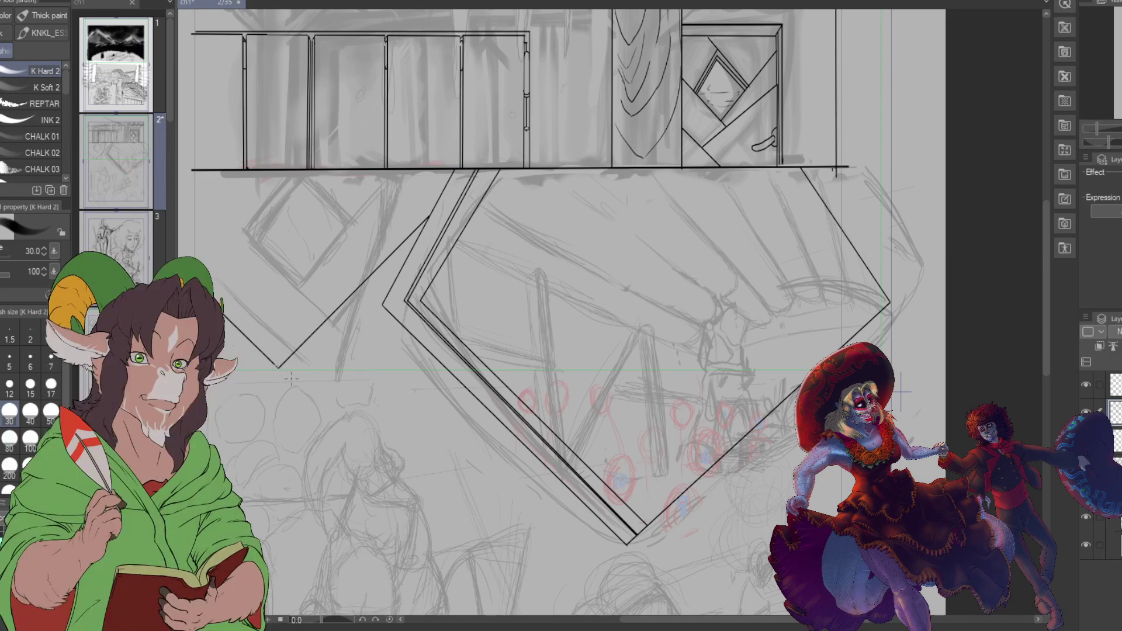
left_click(327, 319, "shift")
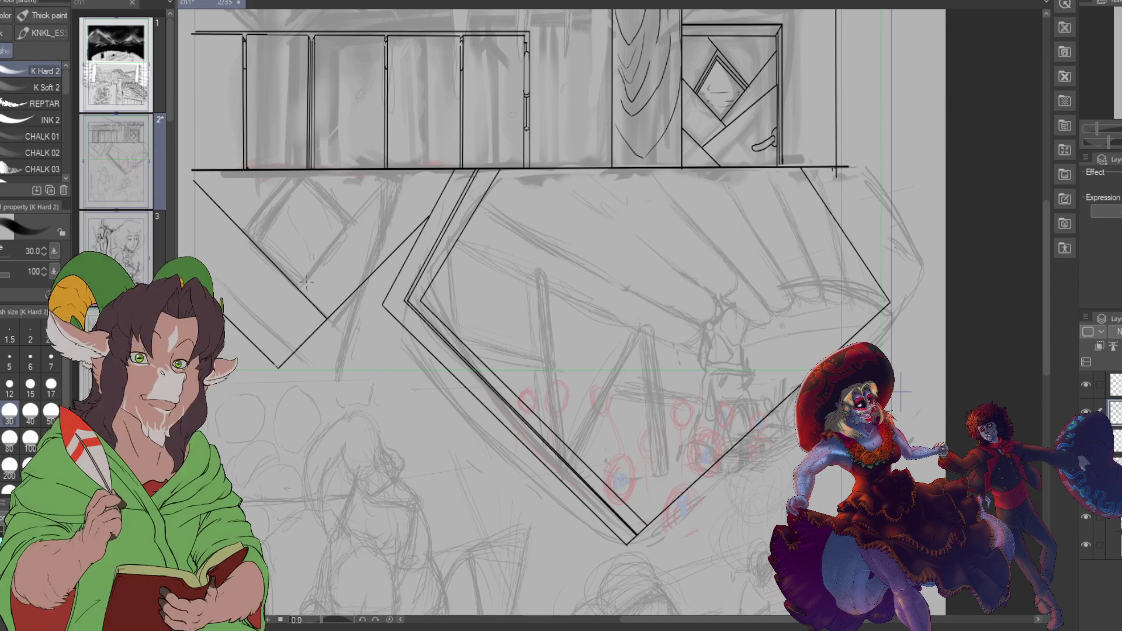
left_click_drag(302, 288, 404, 170)
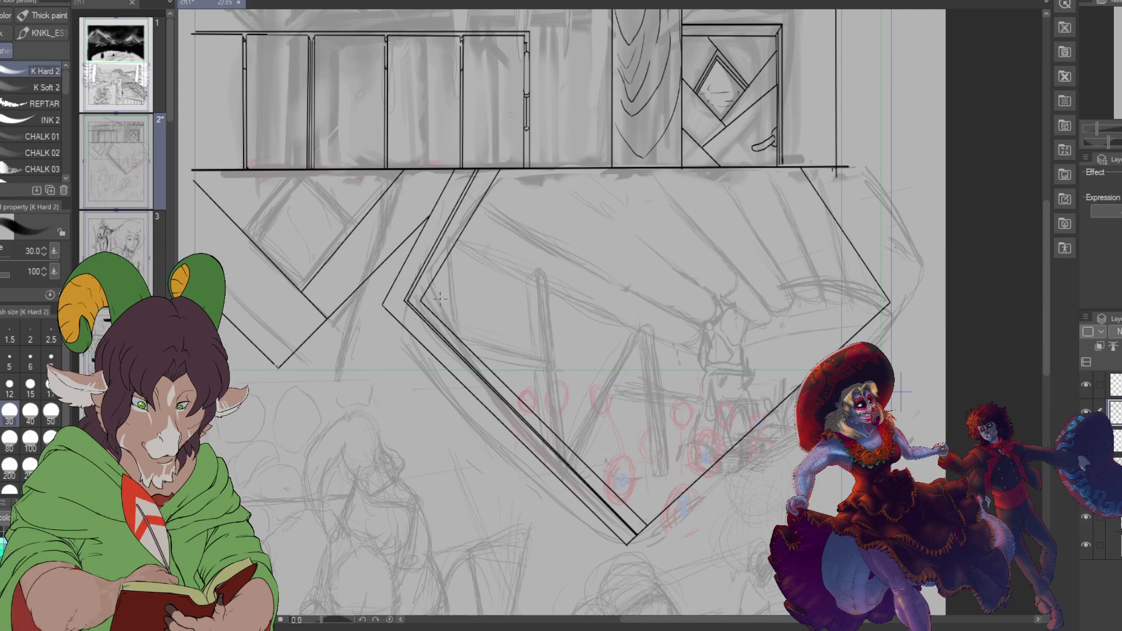
Step: Ink a wider-set inner contour for the frame's left band, from the bottom point around the corner to the building's base
left_click_drag(453, 306, 645, 523)
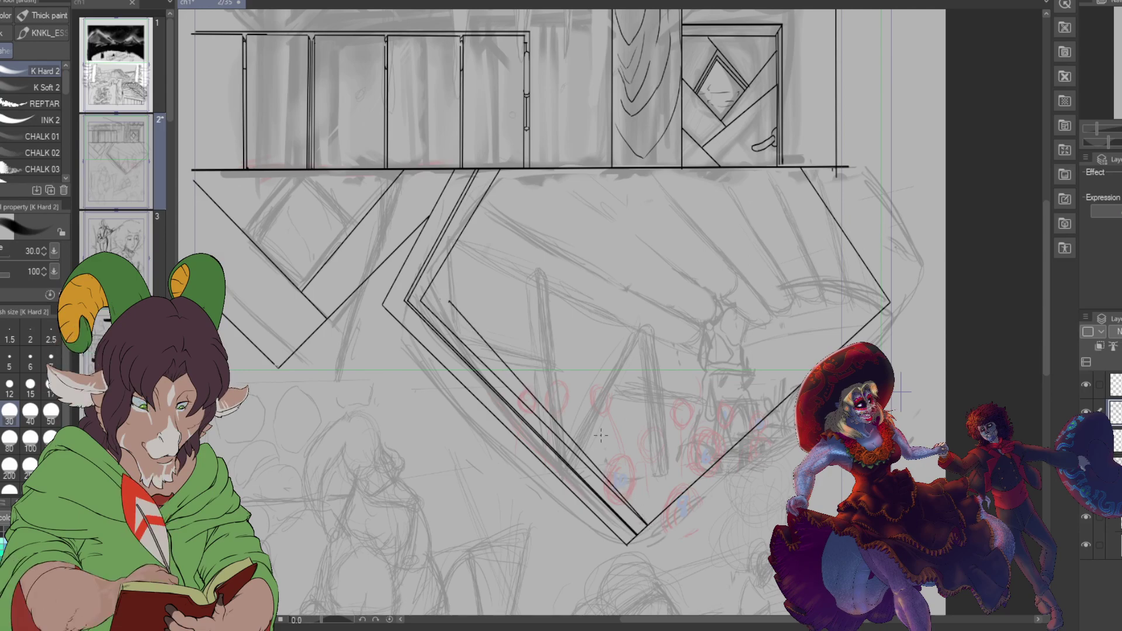
left_click_drag(449, 302, 529, 170)
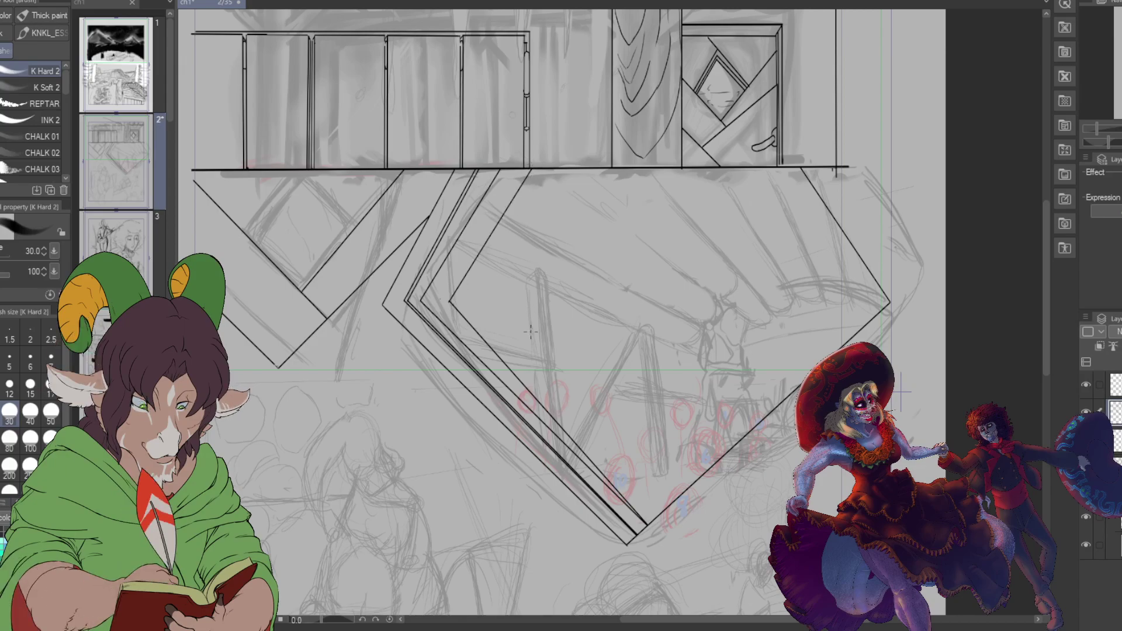
Step: Erase the old lines between the outer edge and new inner contour of the frame's left band, enlarging the Hard eraser to 250
key("e")
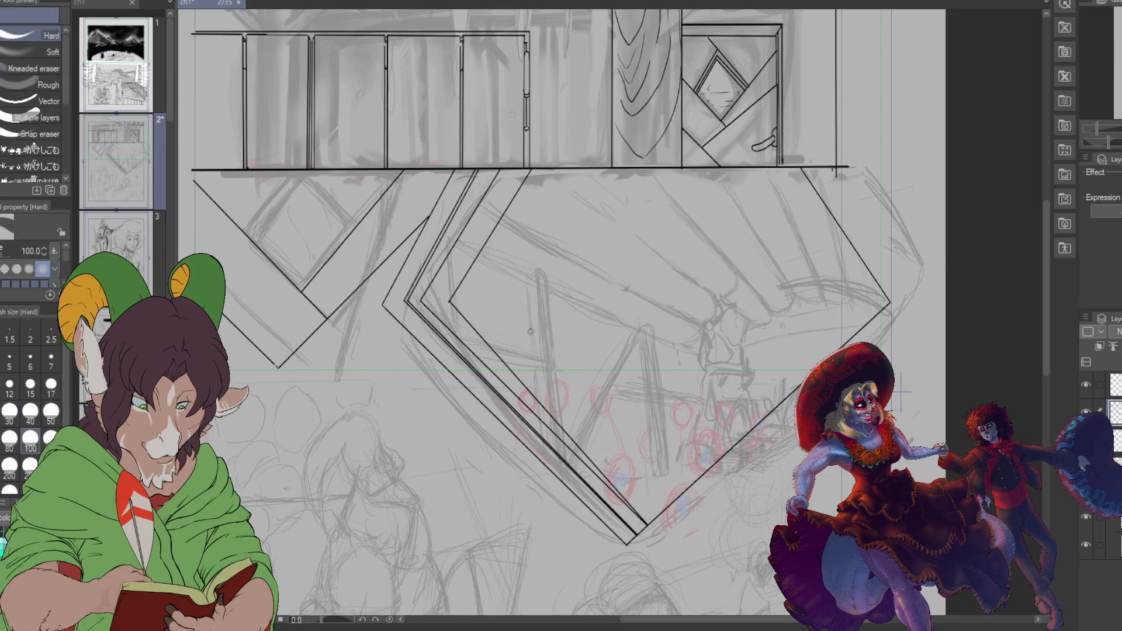
left_click_drag(405, 298, 476, 374)
key("bracketright")
key("bracketright")
key("bracketright")
key("bracketright")
key("bracketright")
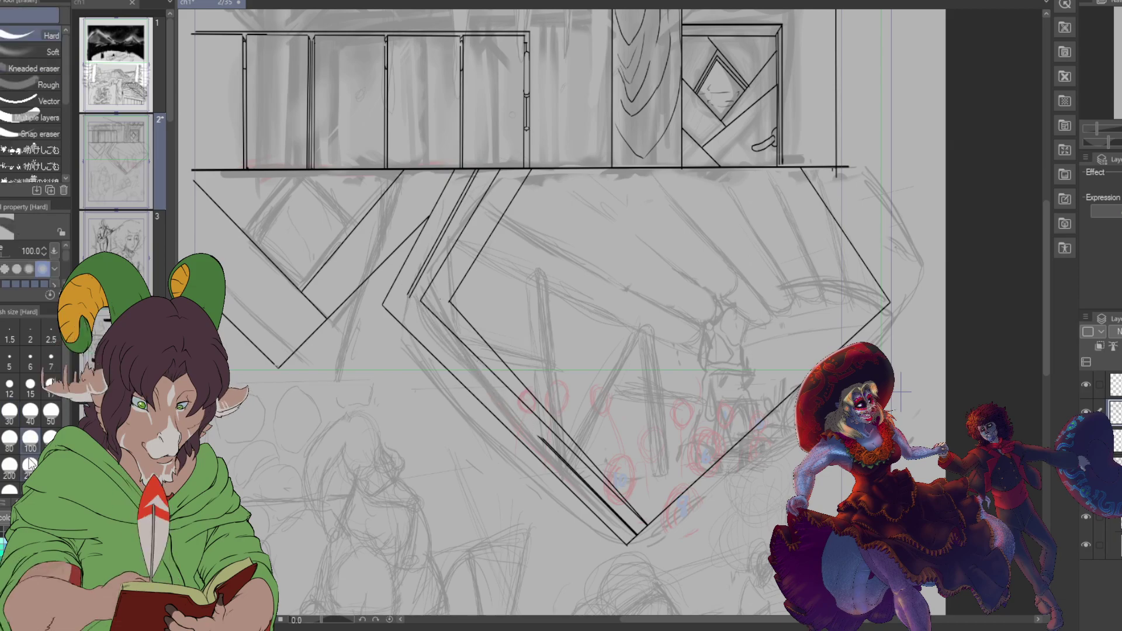
left_click_drag(416, 302, 626, 522)
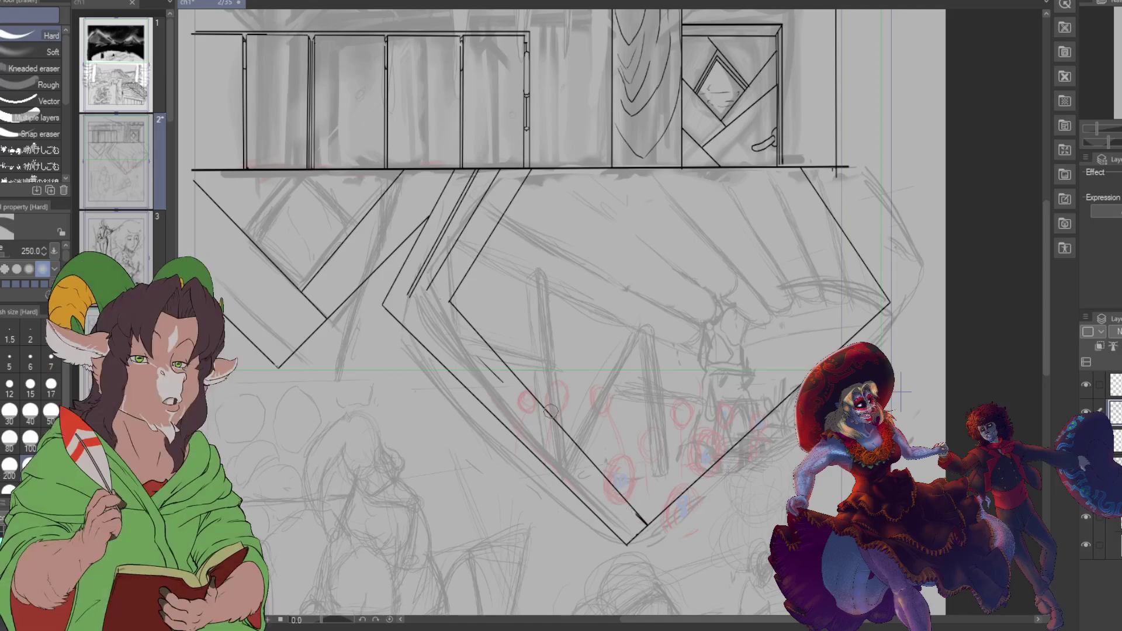
mouse_move(426, 273)
left_mouse_down()
mouse_move(470, 228)
mouse_move(412, 283)
mouse_move(466, 208)
mouse_move(416, 284)
mouse_move(454, 230)
left_mouse_up()
left_click_drag(477, 194, 496, 178)
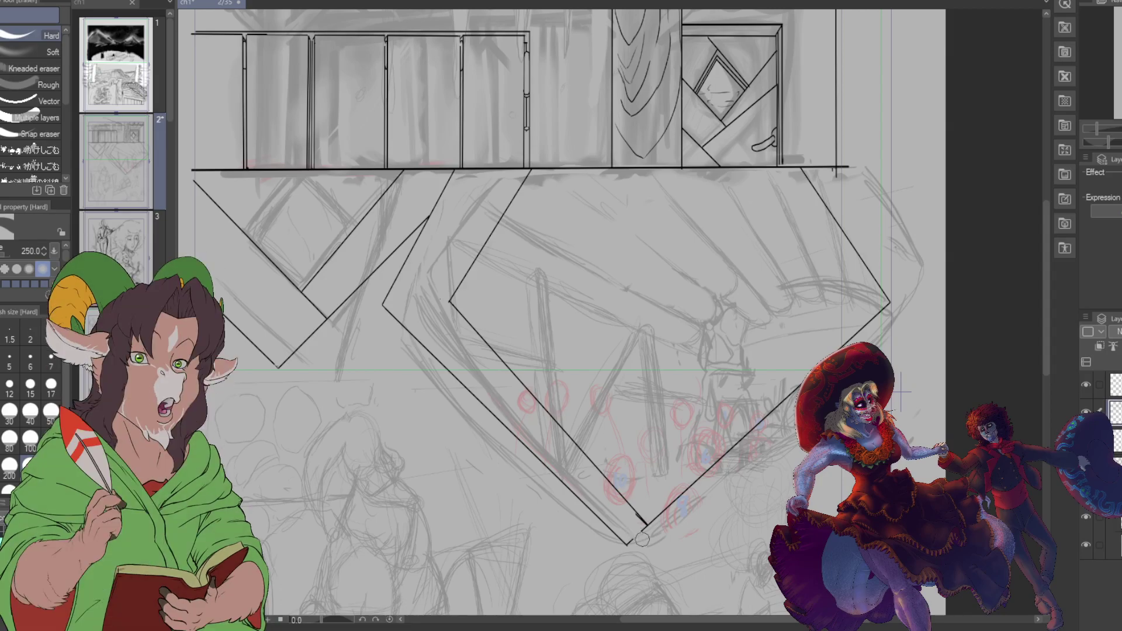
Step: Ink a narrow double line through the frame's left band, along the long diagonal and up the slanted edge to the building
key("b")
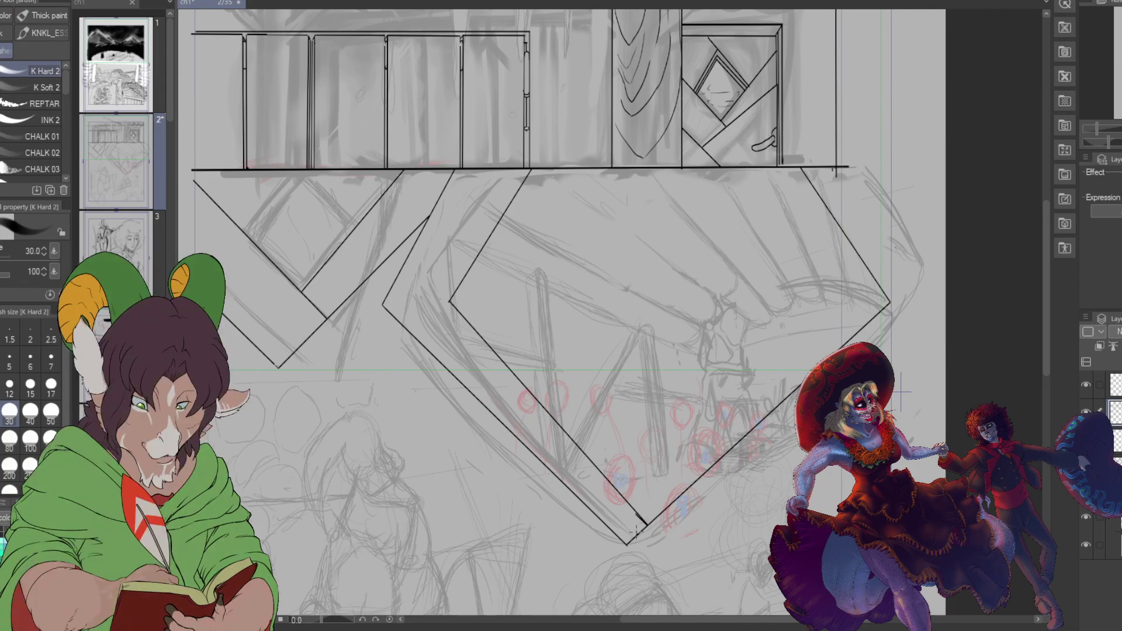
left_click(425, 305, "shift")
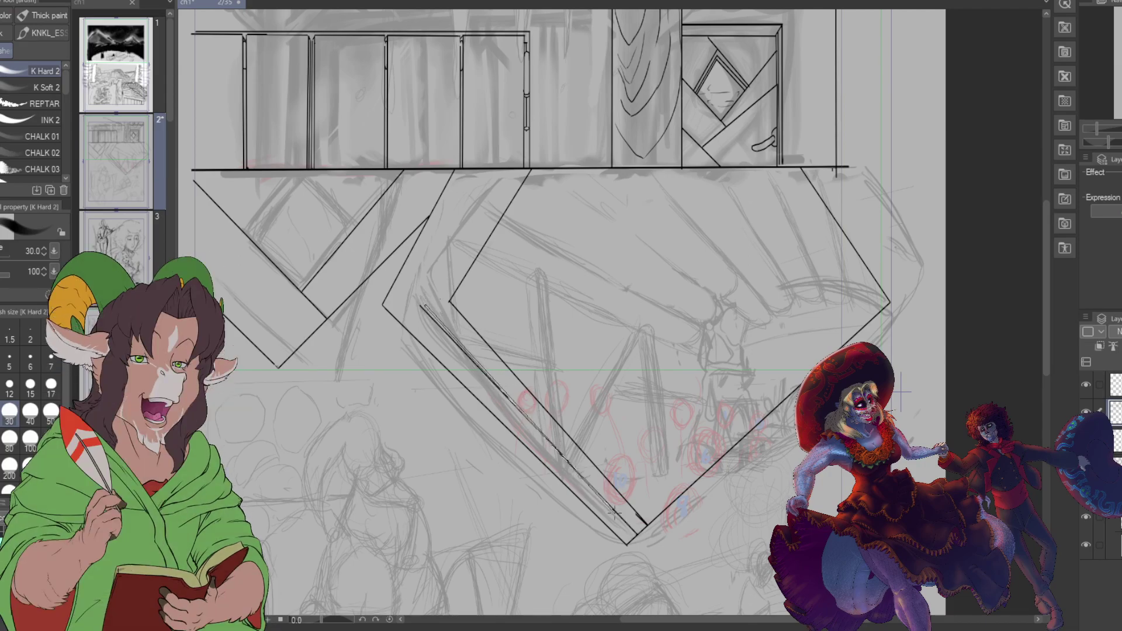
left_click(640, 531, "shift")
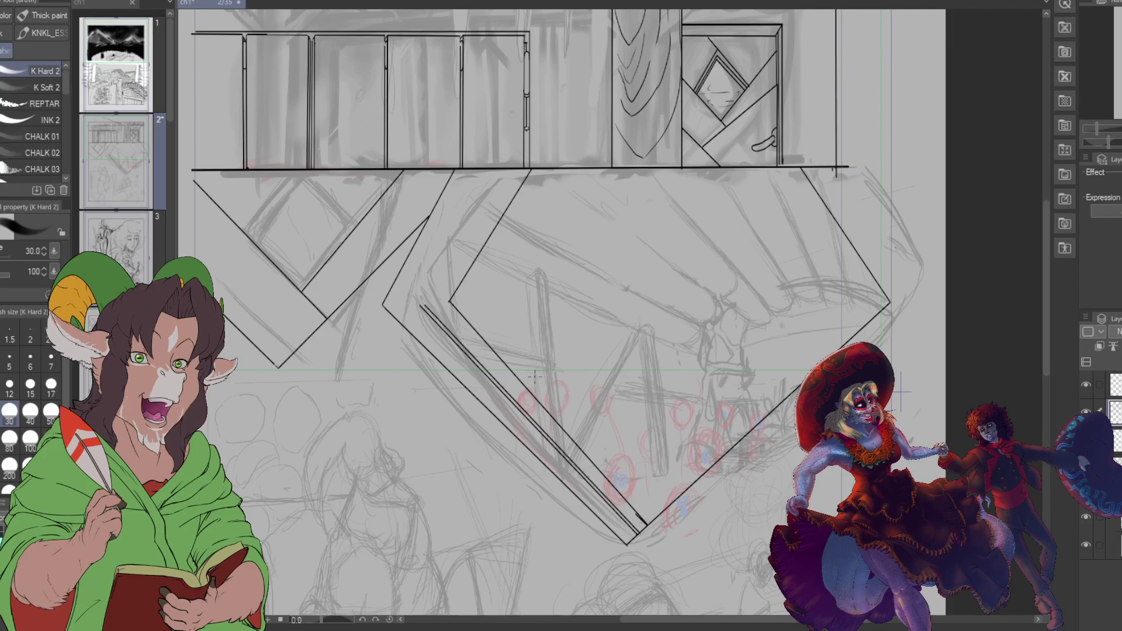
left_click(502, 170, "shift")
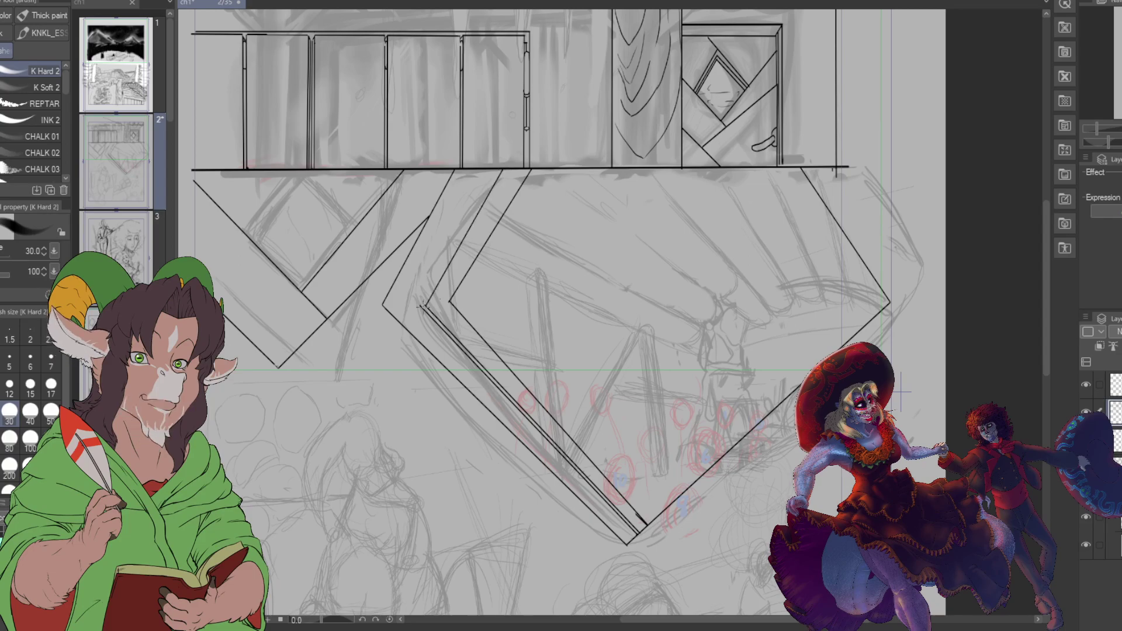
left_click(497, 170, "shift")
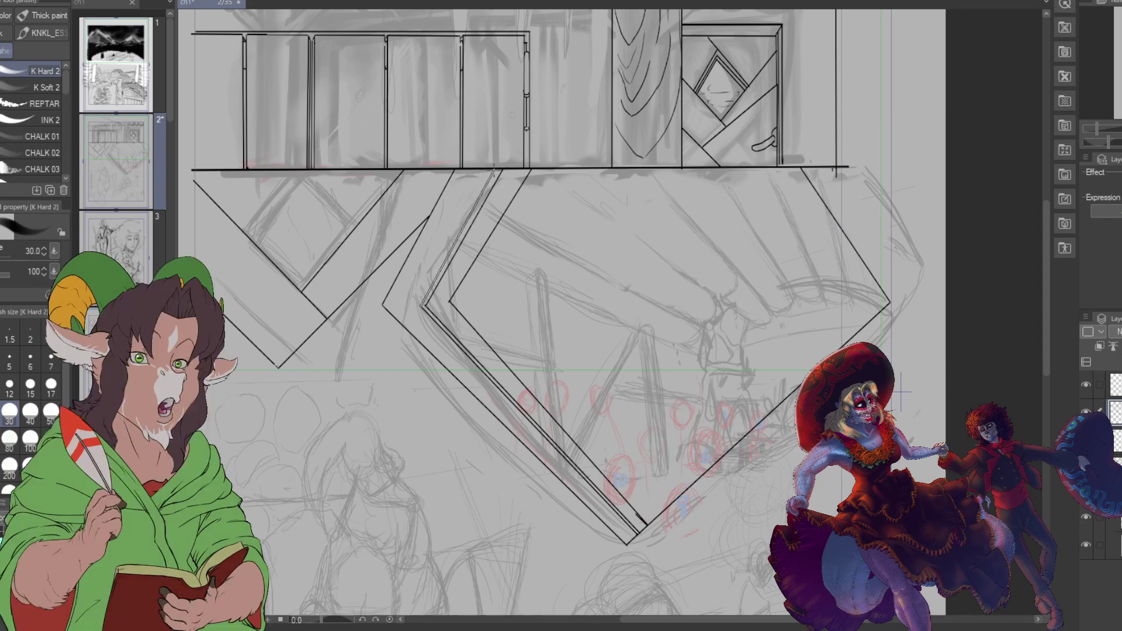
left_click(497, 170, "shift")
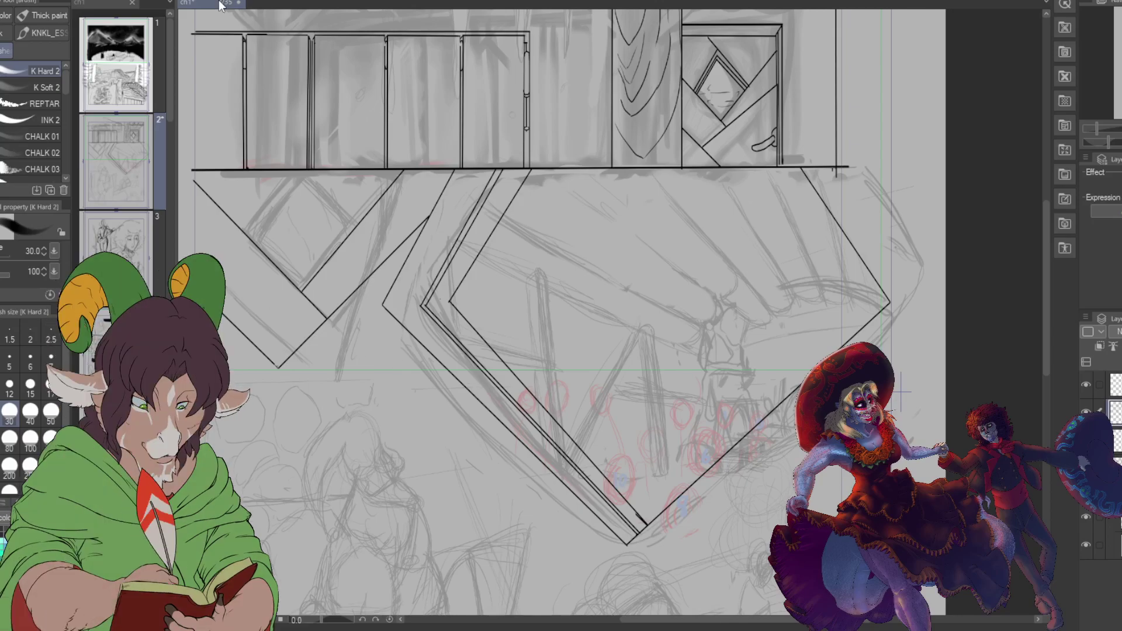
Step: Open page 1 to examine its inked buildings and panel layout, and return to page 2
double_click(130, 75)
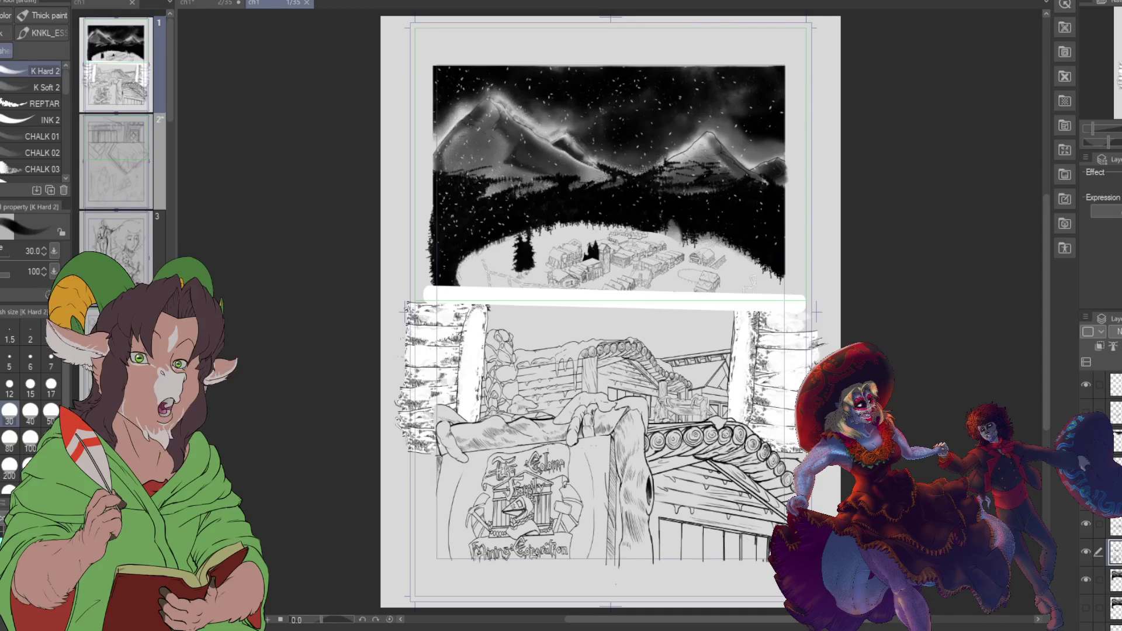
key("ctrl+plus")
key("ctrl+plus")
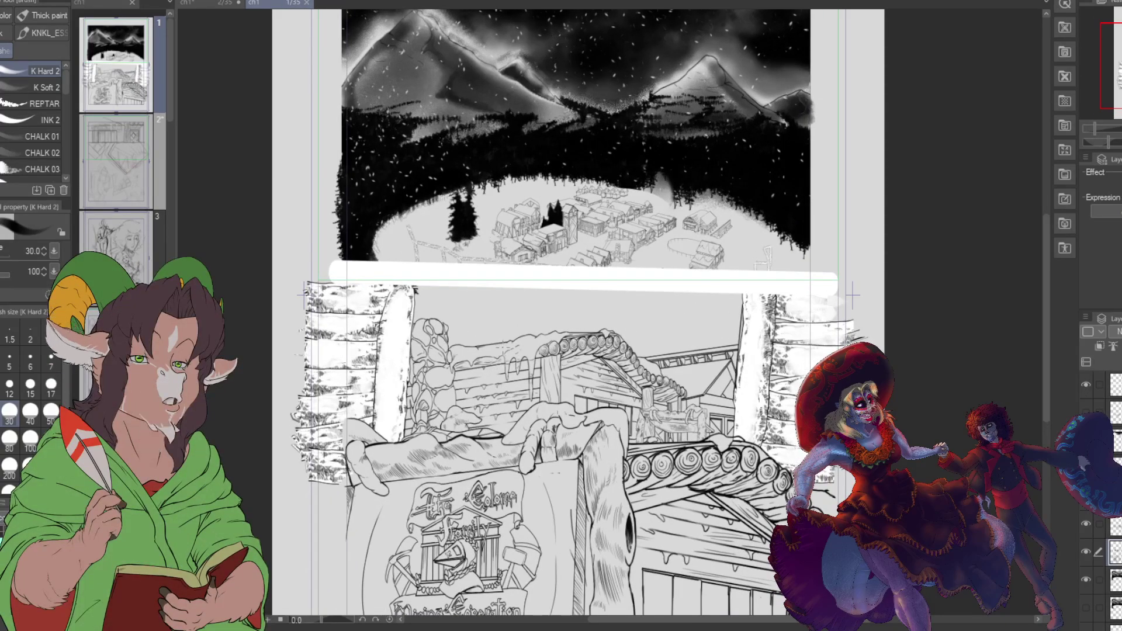
key("ctrl+minus")
key("ctrl+minus")
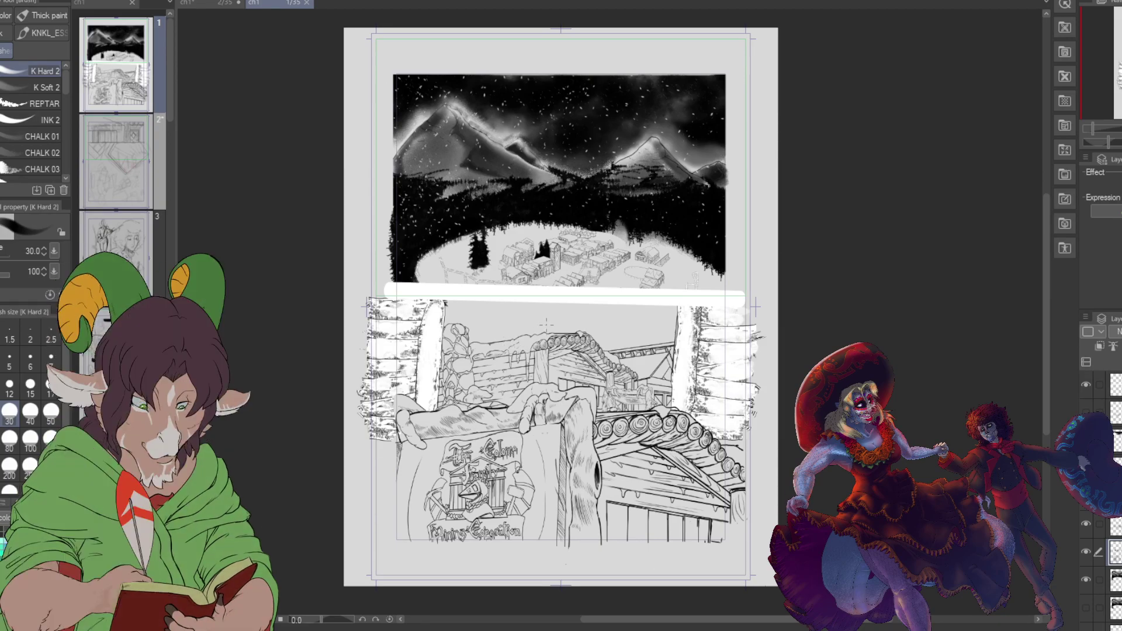
left_click(205, 3)
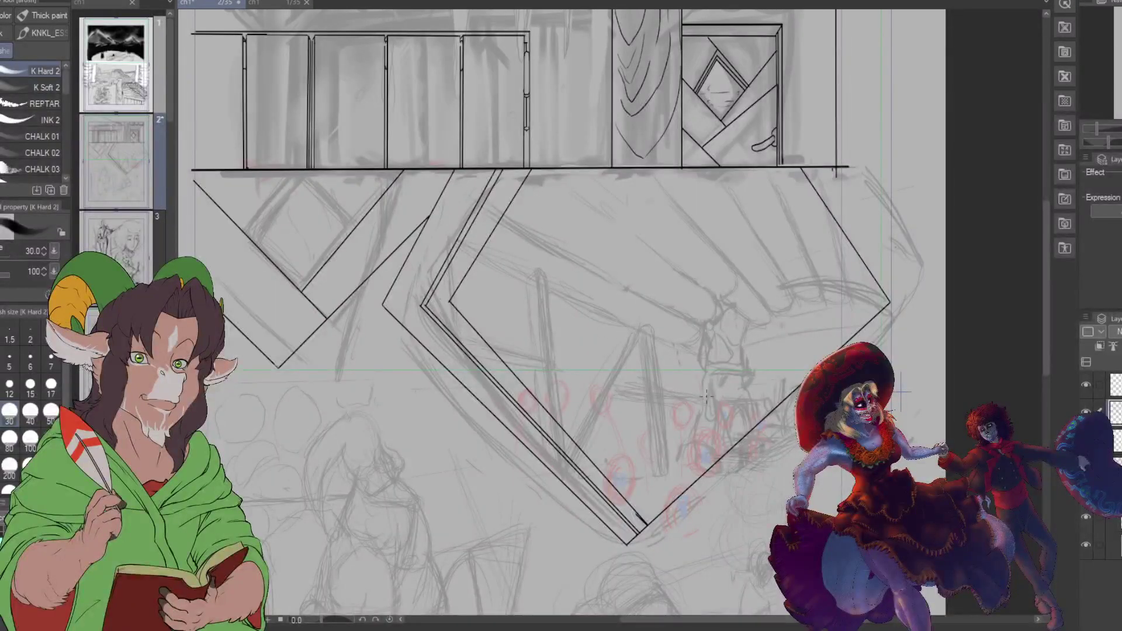
Step: Ink the upper sides of the diamond between the crossed beams below the building, with a triple line along its left side
scroll(703, 400, "up", 1)
scroll(703, 399, "down", 2)
scroll(703, 399, "down", 2)
scroll(654, 393, "up", 2)
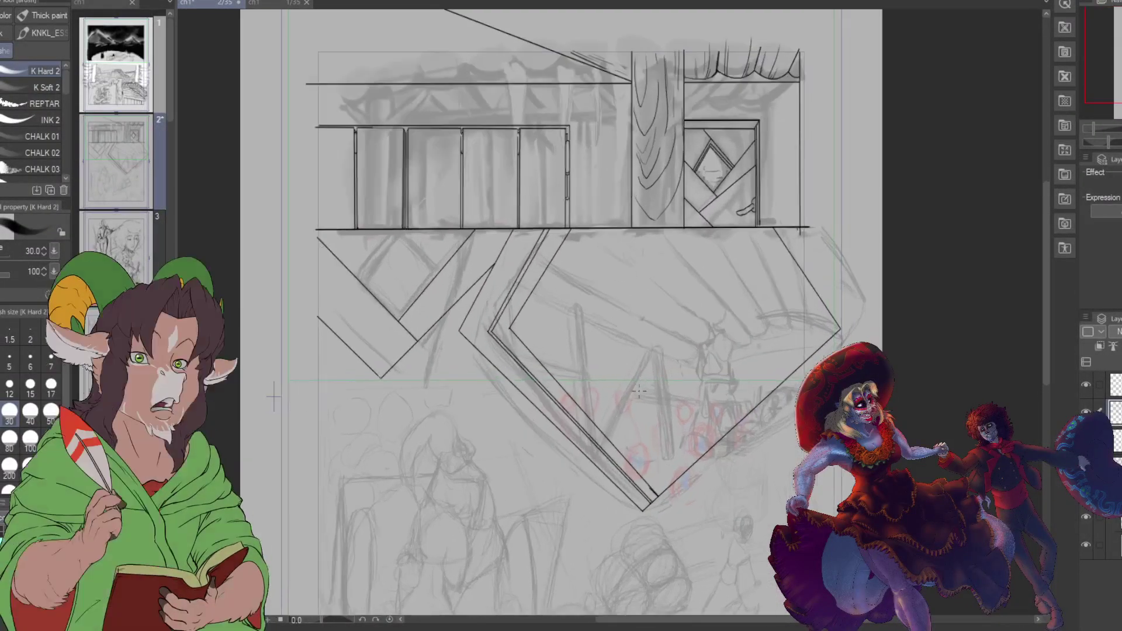
scroll(354, 228, "up", 1)
scroll(354, 228, "down", 1)
scroll(354, 227, "up", 2)
scroll(359, 237, "up", 1)
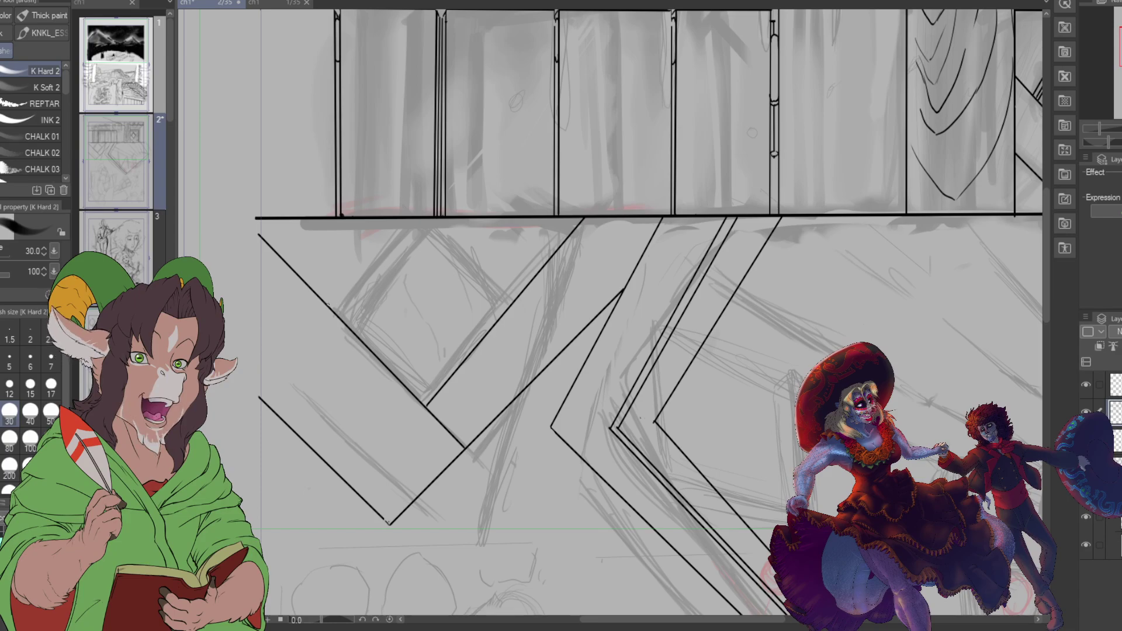
left_click_drag(324, 299, 389, 218)
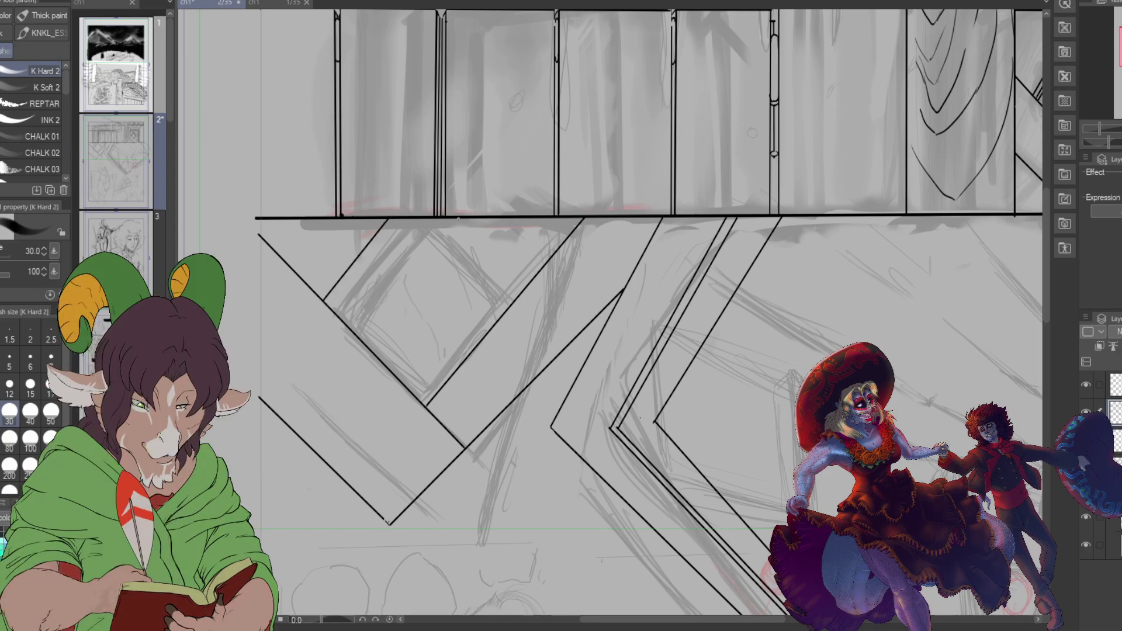
left_click_drag(459, 218, 522, 290)
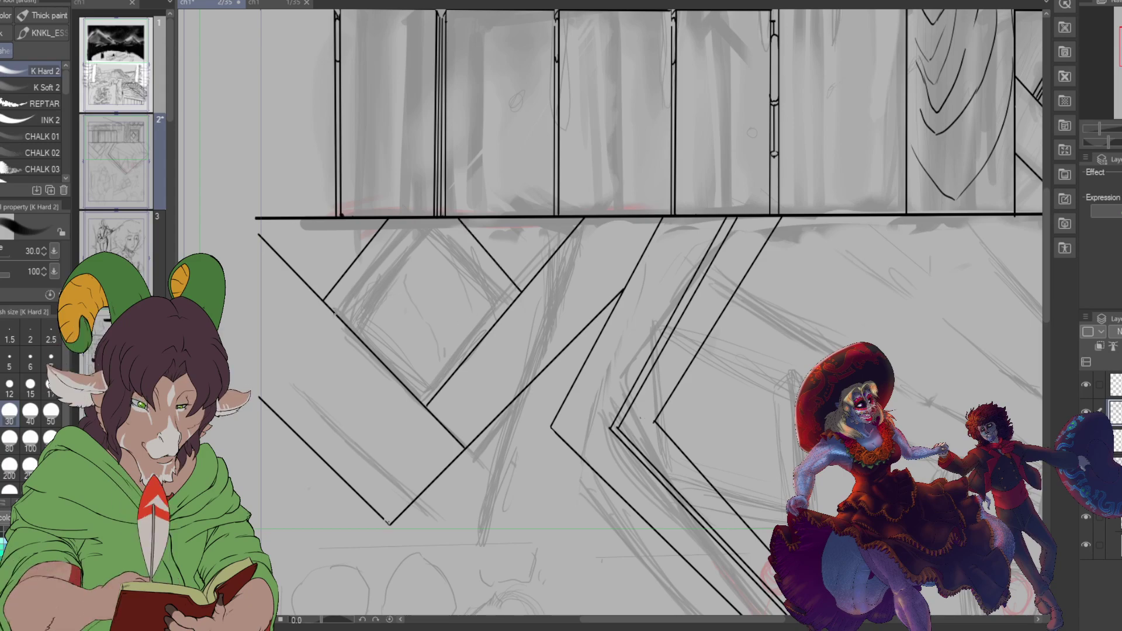
left_click_drag(409, 219, 336, 314)
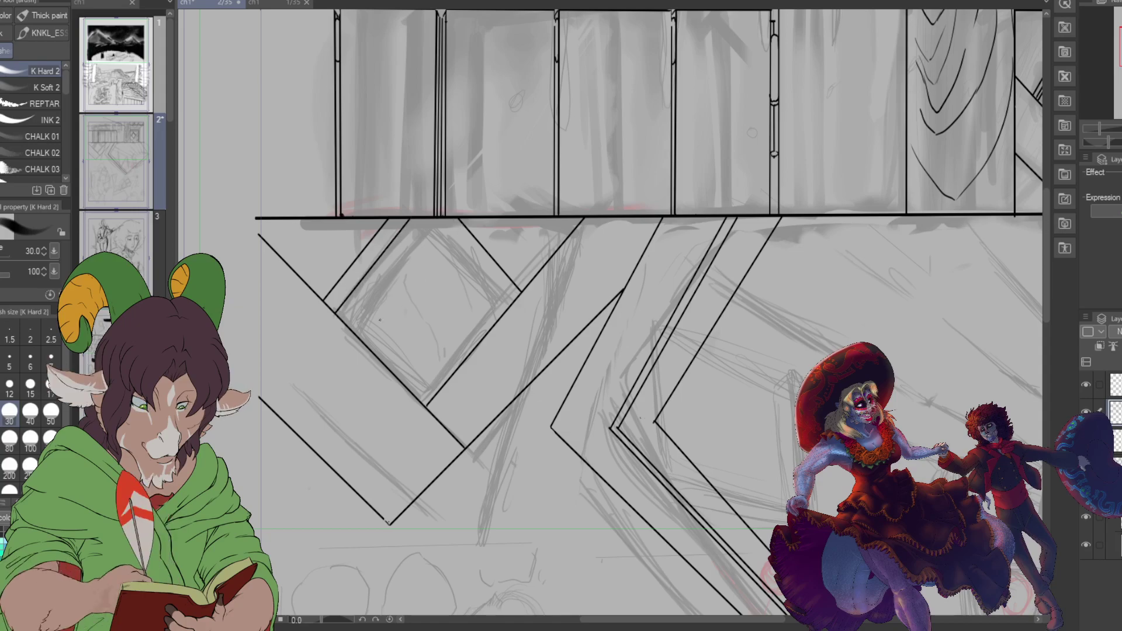
left_click_drag(331, 303, 399, 218)
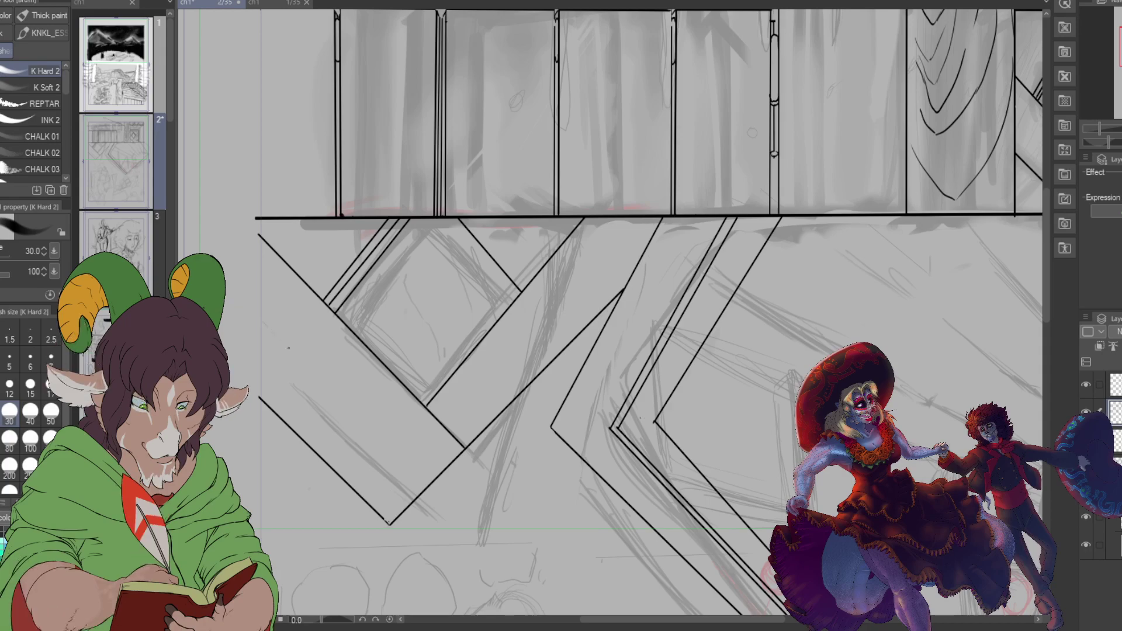
Step: Ink long, thin wood-grain strokes along the crossed beams below the building
left_click_drag(297, 359, 360, 418)
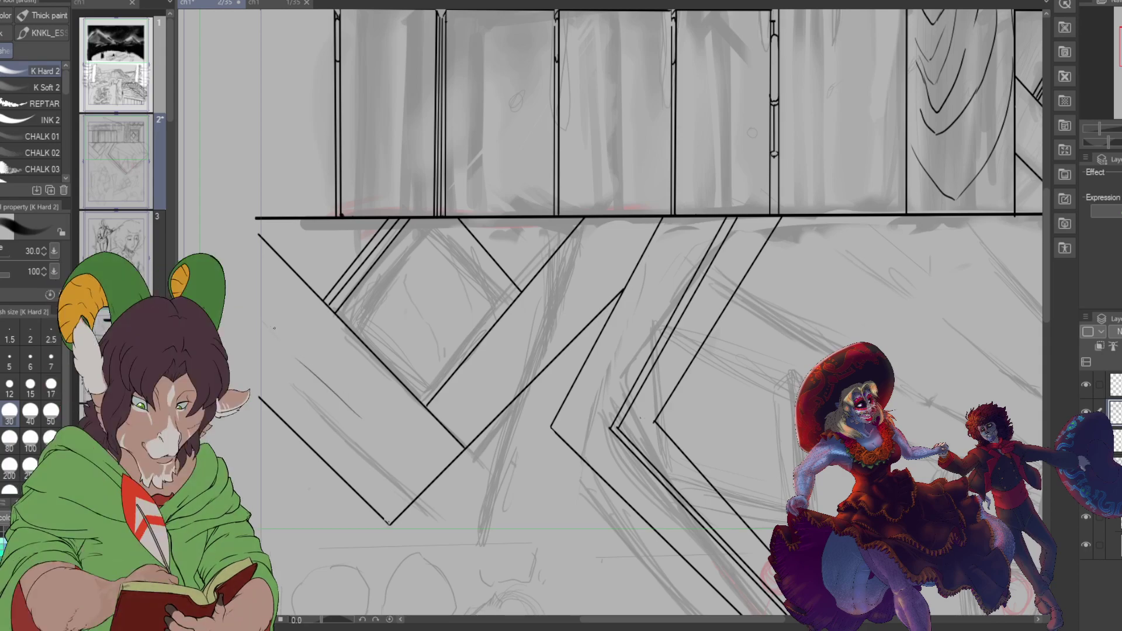
left_click_drag(260, 278, 422, 464)
left_click_drag(301, 392, 374, 445)
left_click_drag(286, 397, 406, 470)
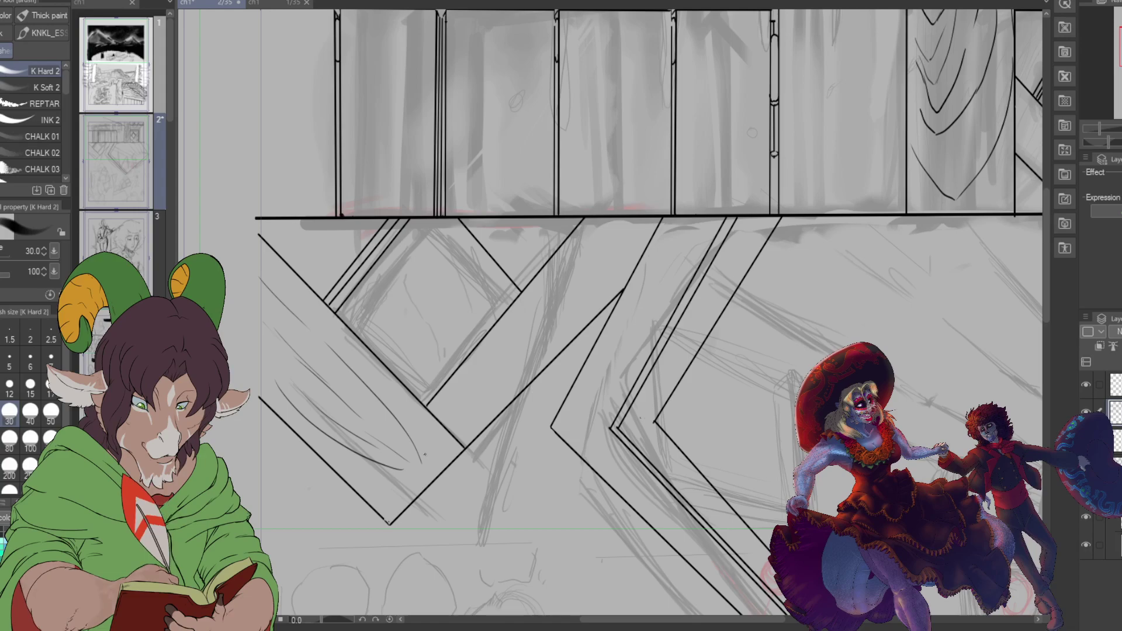
left_click_drag(372, 373, 426, 456)
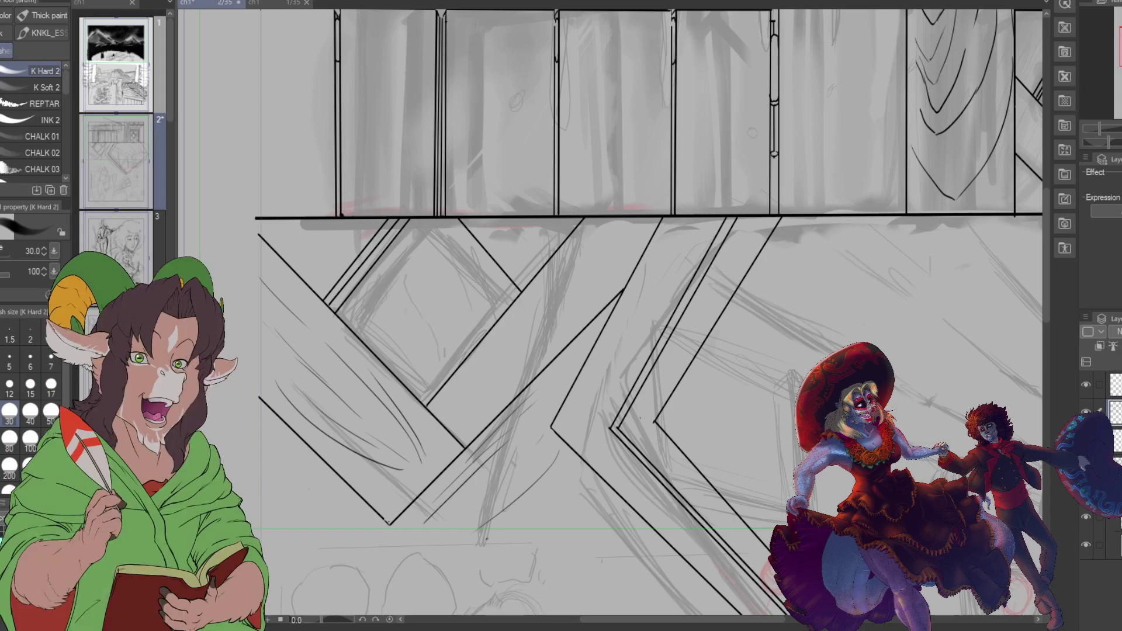
Step: Hide the rough sketch so that only the inked line art of page 2 is displayed
scroll(431, 502, "down", 1)
scroll(572, 515, "down", 3)
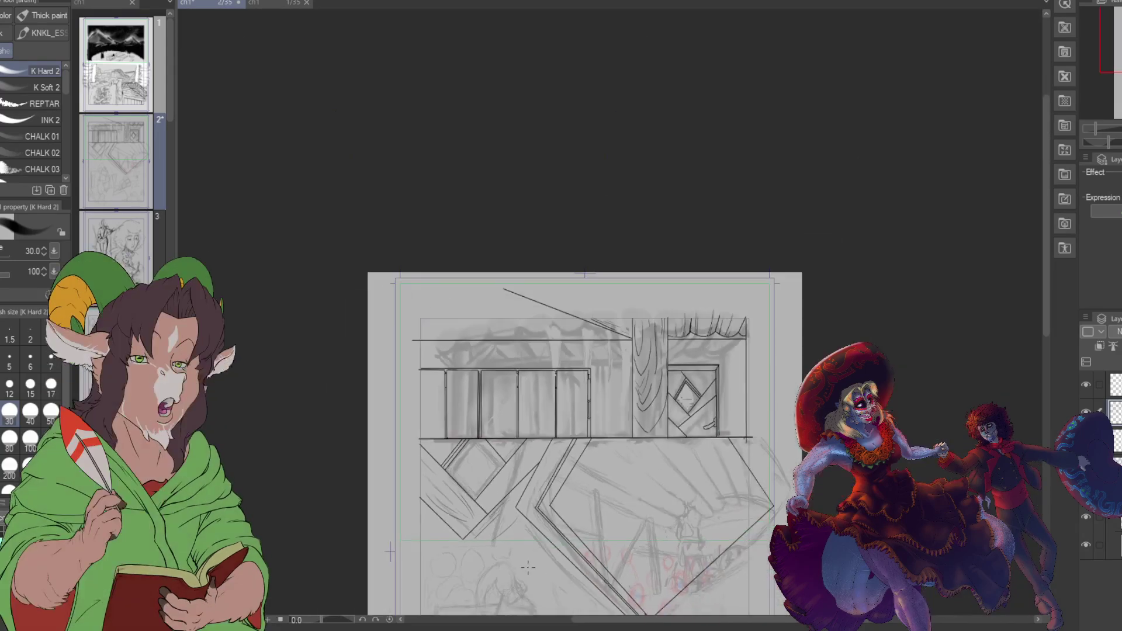
scroll(572, 514, "up", 1)
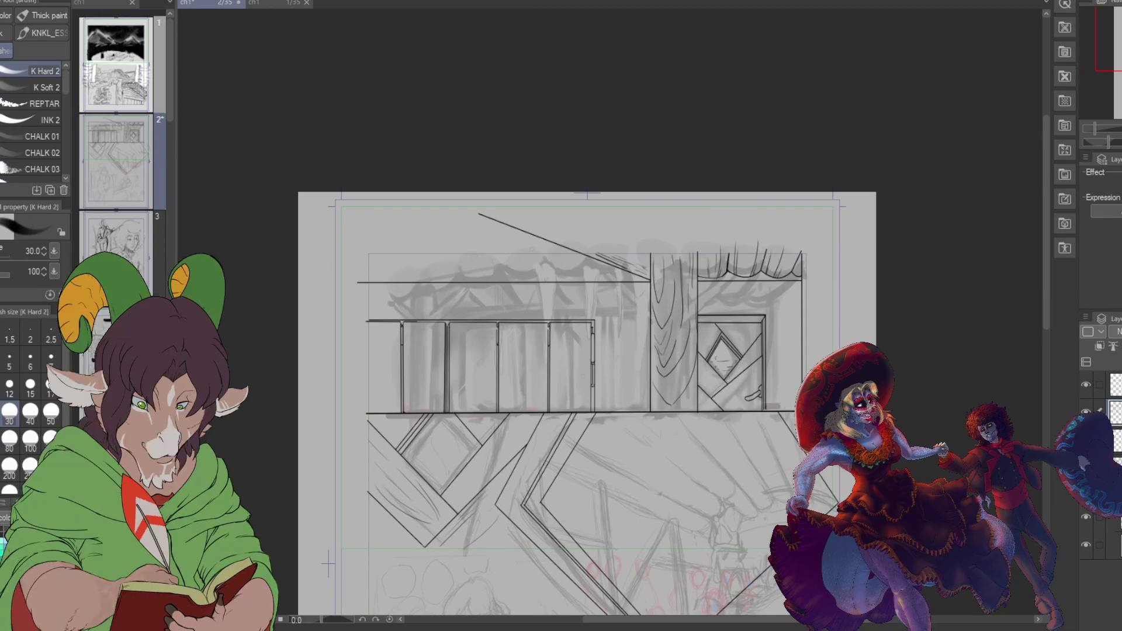
left_click(1086, 462)
left_click_drag(1093, 61, 1120, 71)
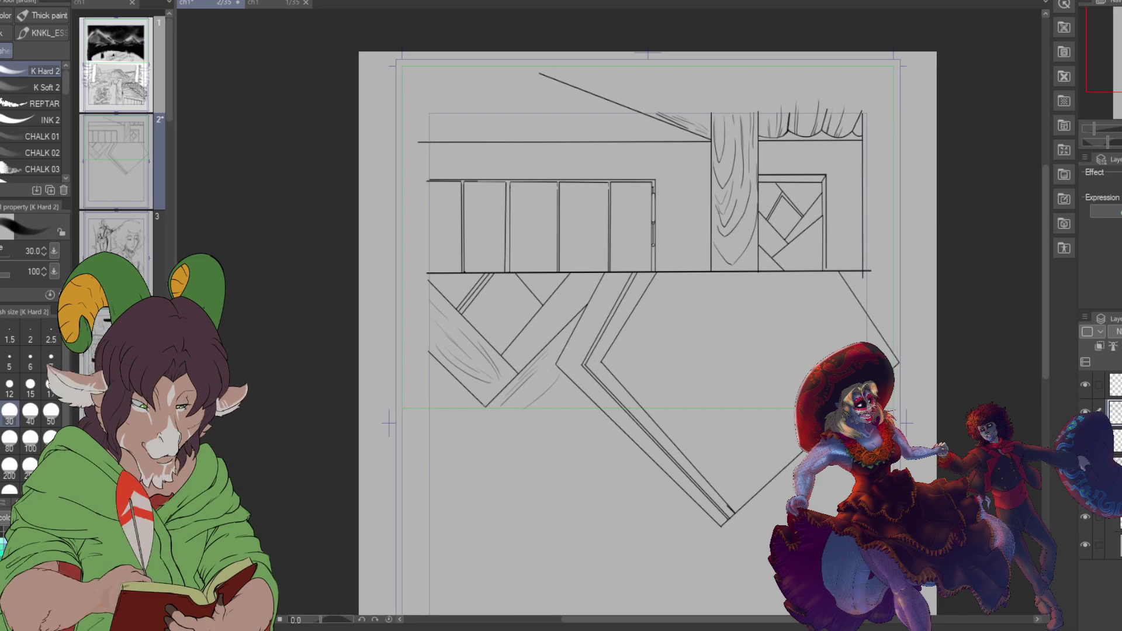
key("ctrl+z")
scroll(903, 358, "up", 2)
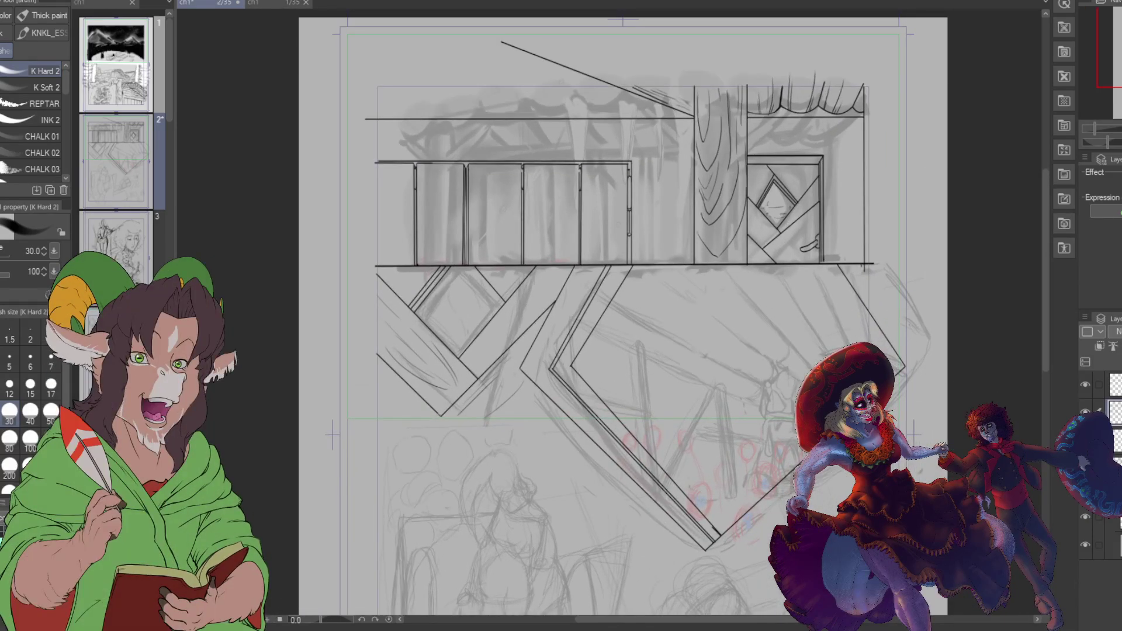
key("ctrl+z")
scroll(886, 345, "down", 2)
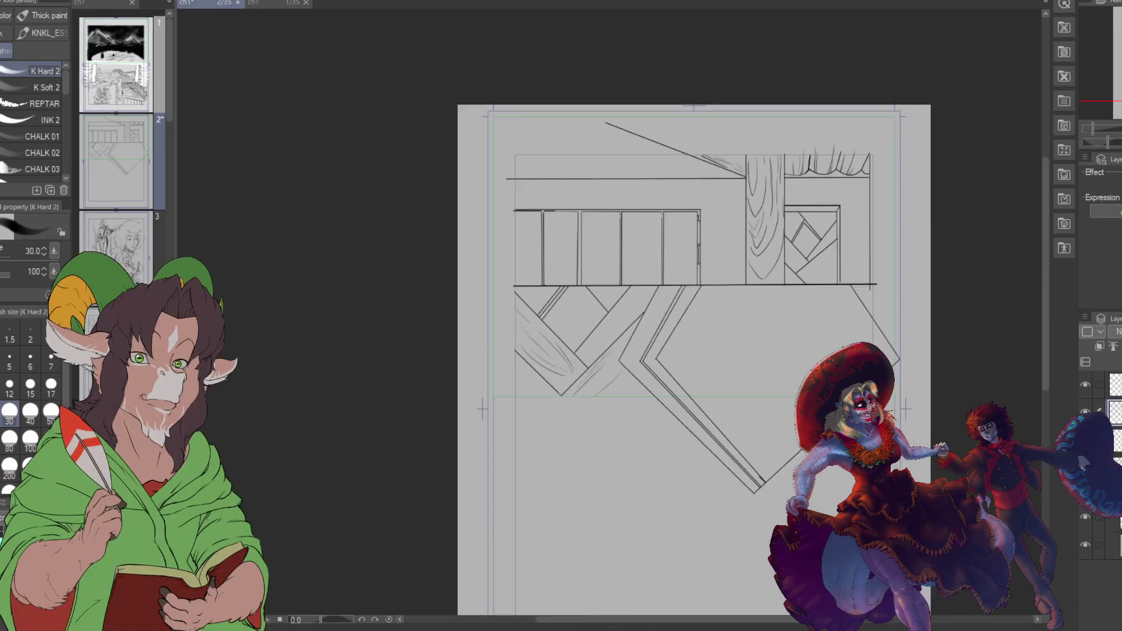
Step: Check the inked line art without the sketch and save the comic file
scroll(932, 388, "up", 2)
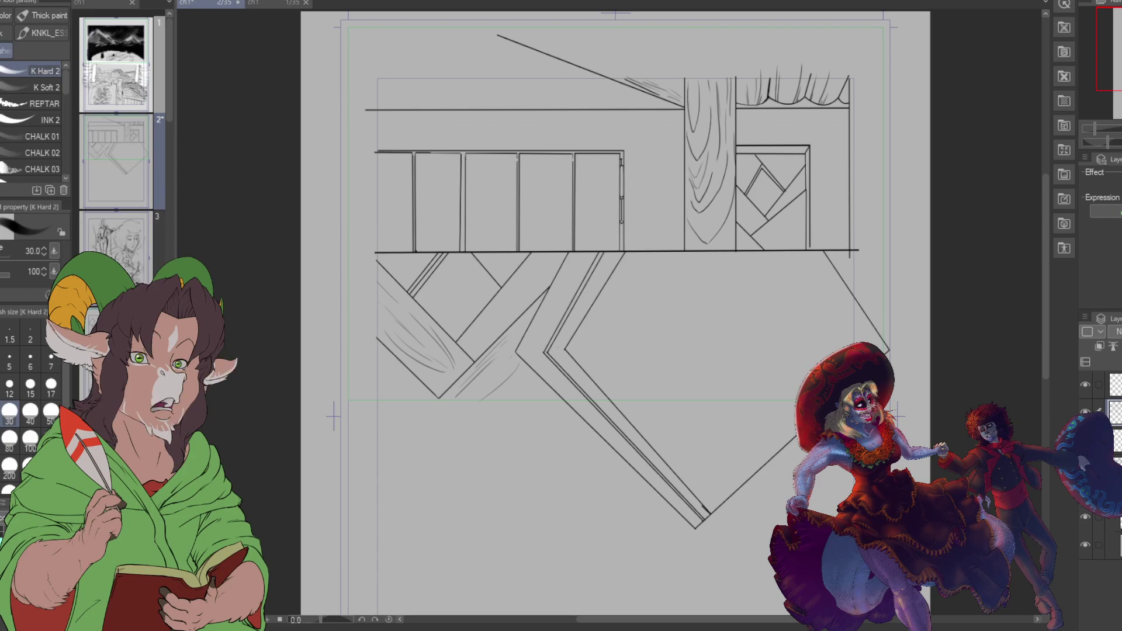
scroll(614, 316, "up", 3)
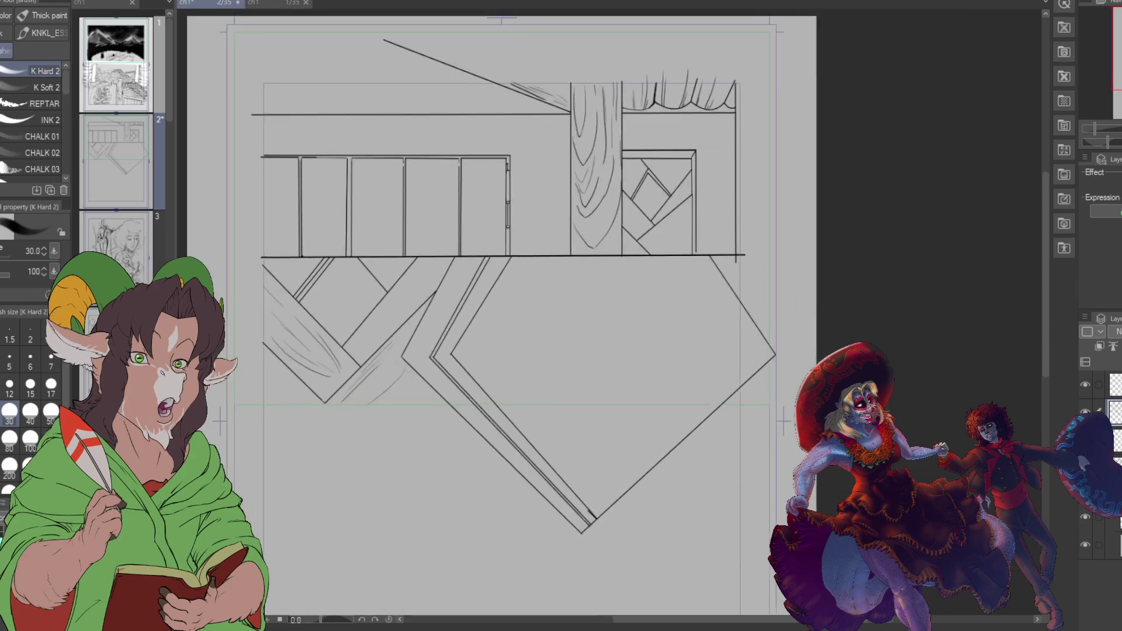
scroll(608, 342, "left", 3)
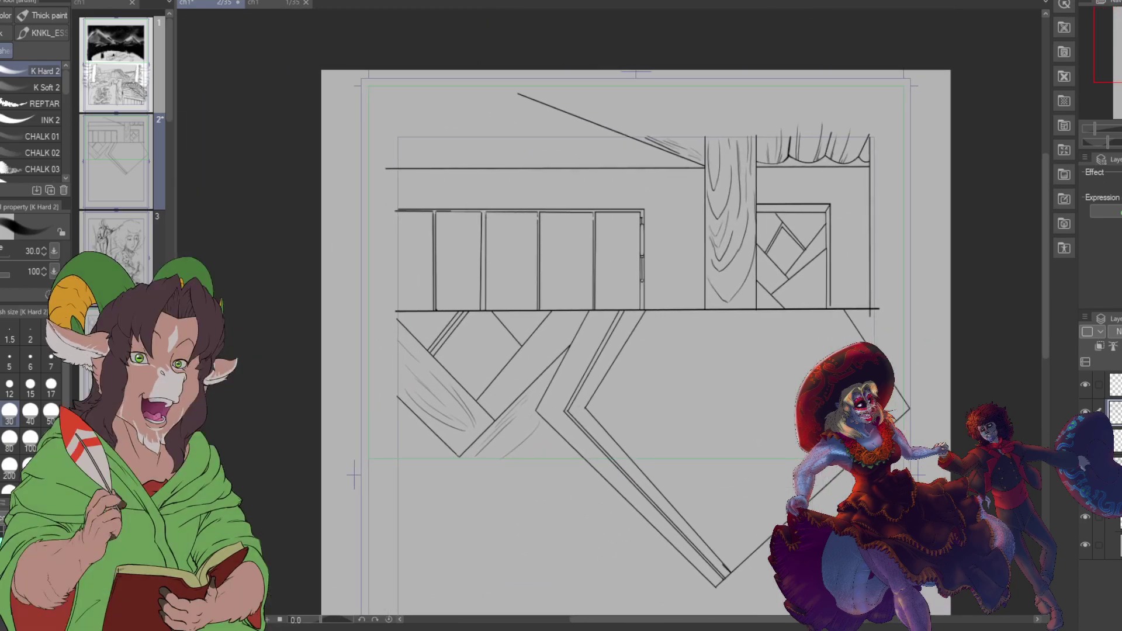
scroll(641, 218, "up", 2)
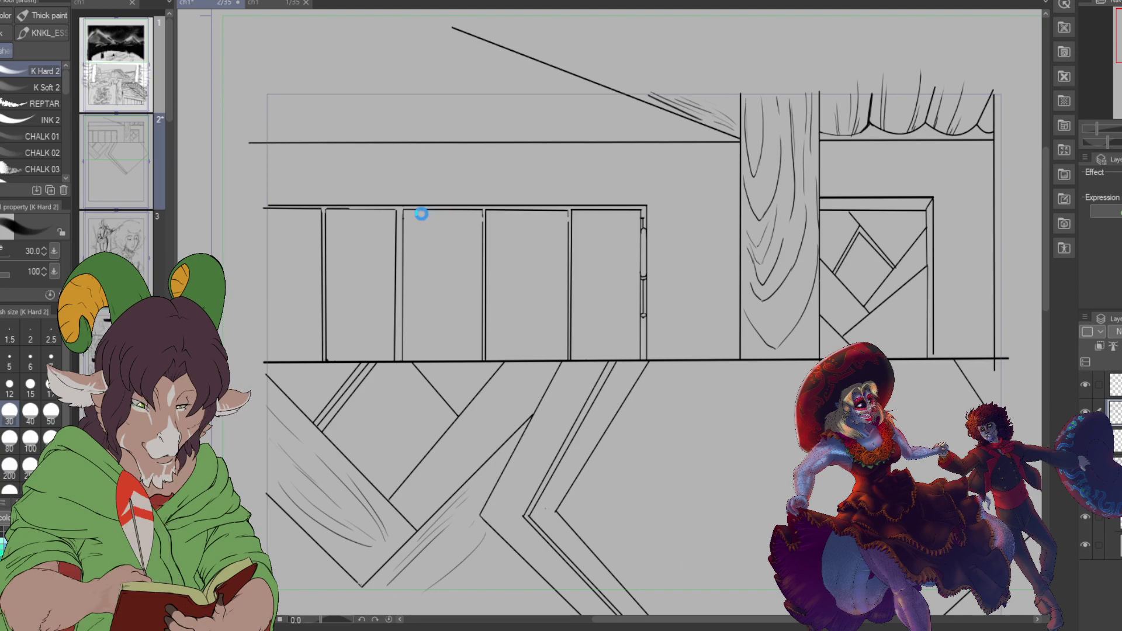
key("ctrl+s")
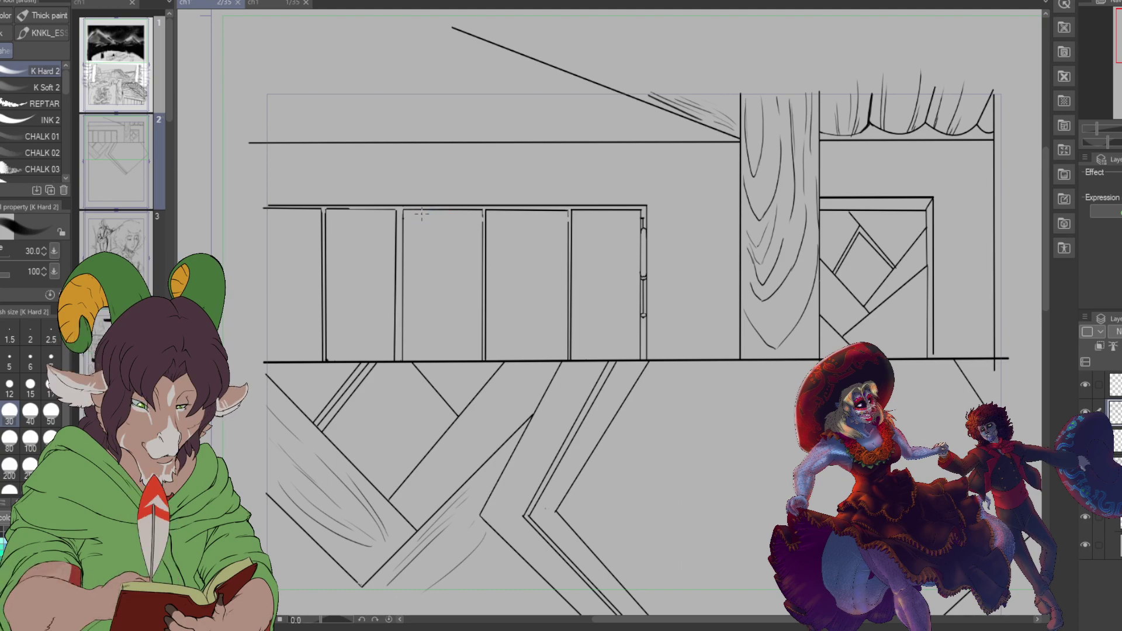
Step: Ink the curved handle at the door's edge and an inner contour along the upper sides of its diamond window
scroll(972, 316, "up", 3)
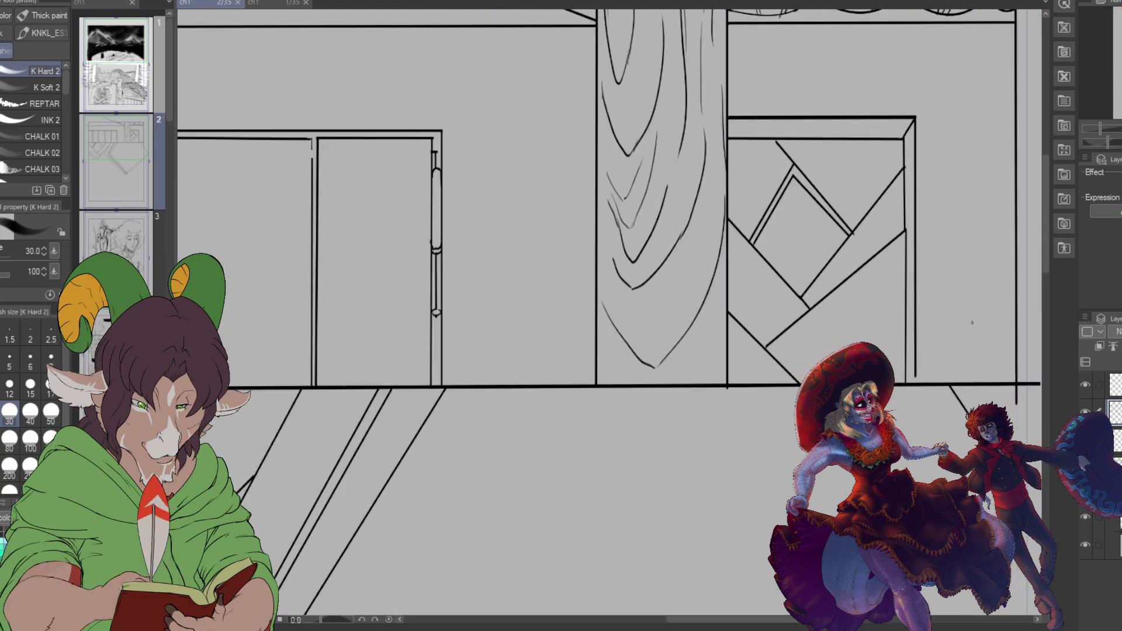
scroll(972, 315, "up", 2)
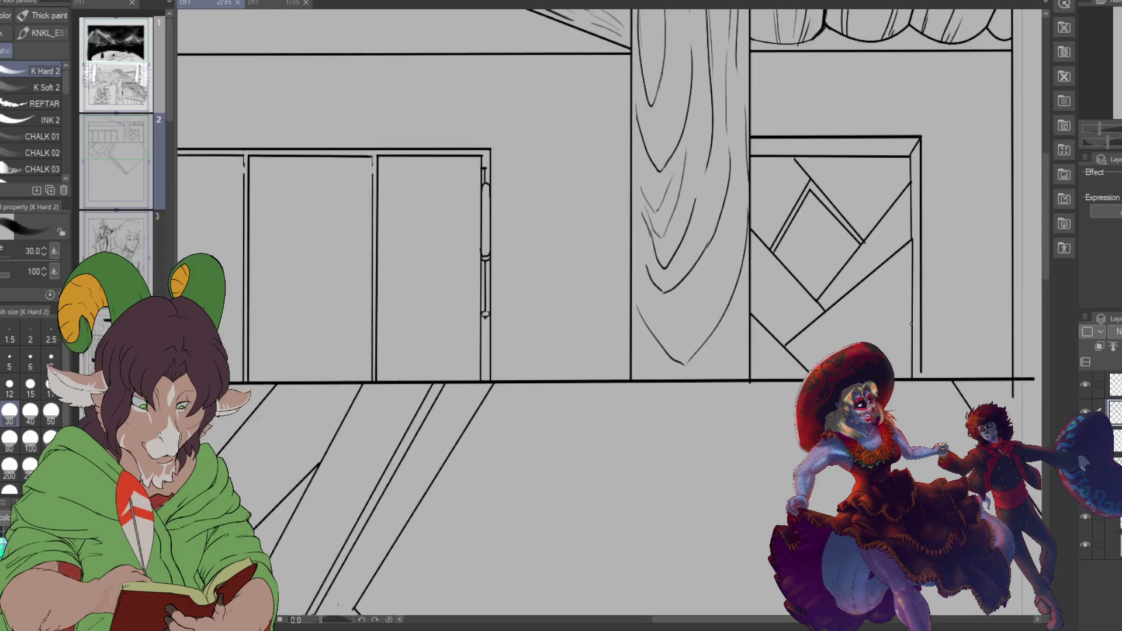
left_click_drag(911, 322, 898, 340)
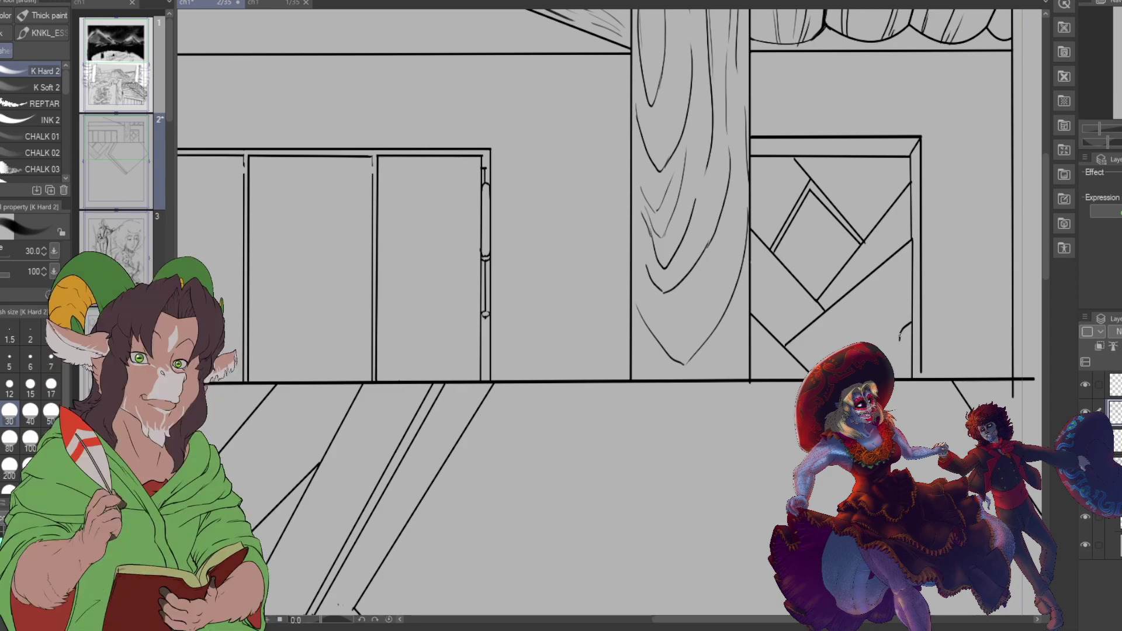
left_click_drag(901, 362, 910, 371)
left_click_drag(910, 323, 881, 350)
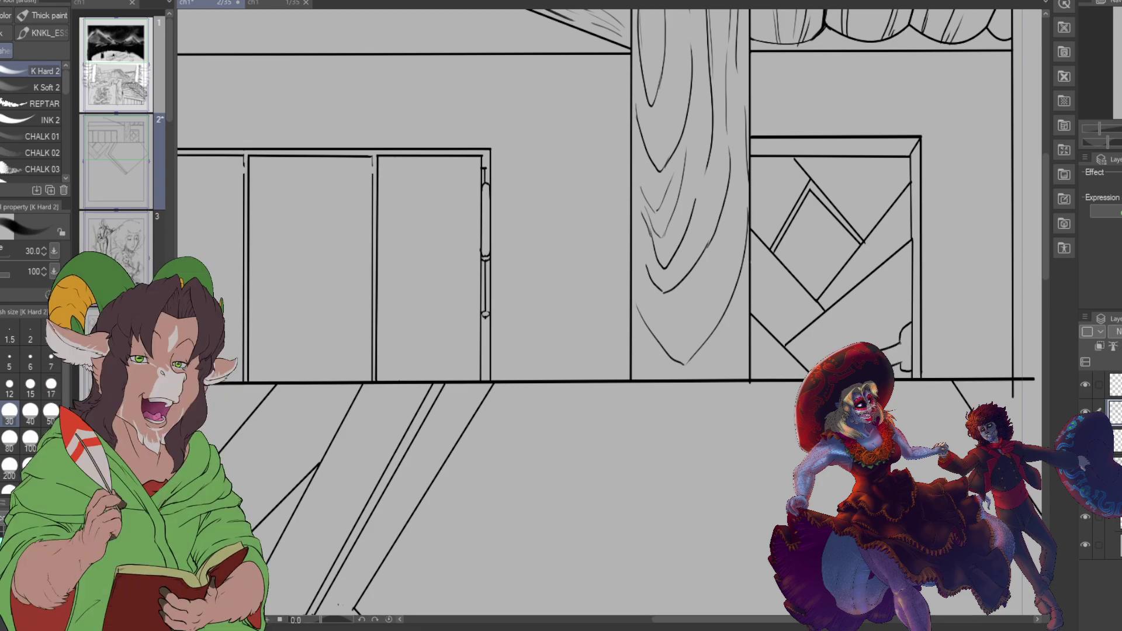
left_click_drag(910, 362, 905, 342)
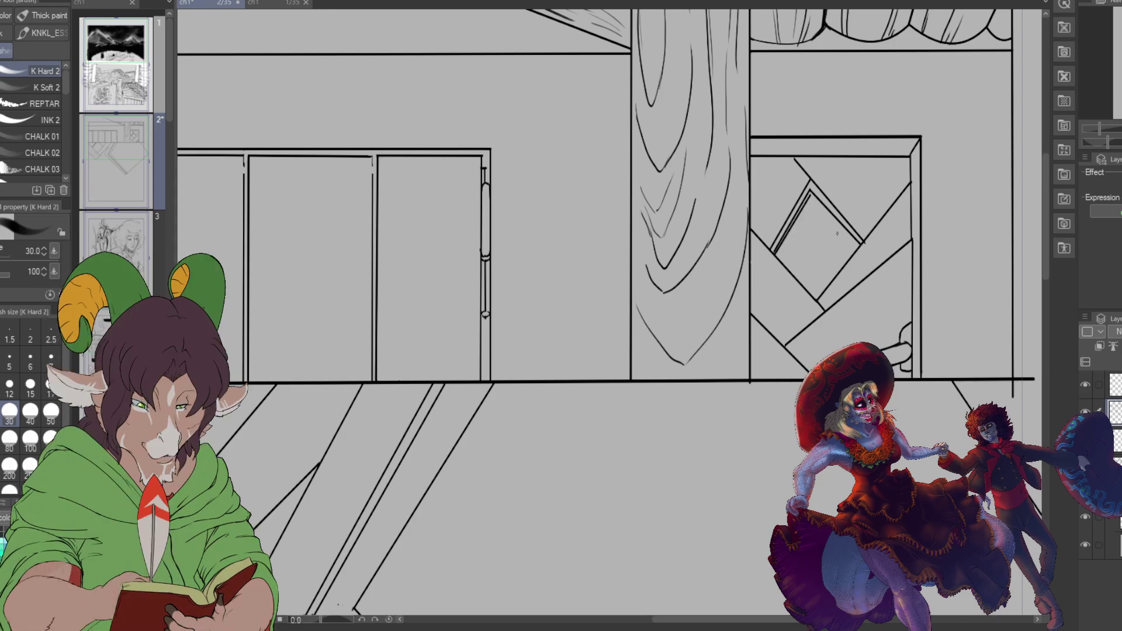
left_click_drag(810, 195, 859, 247)
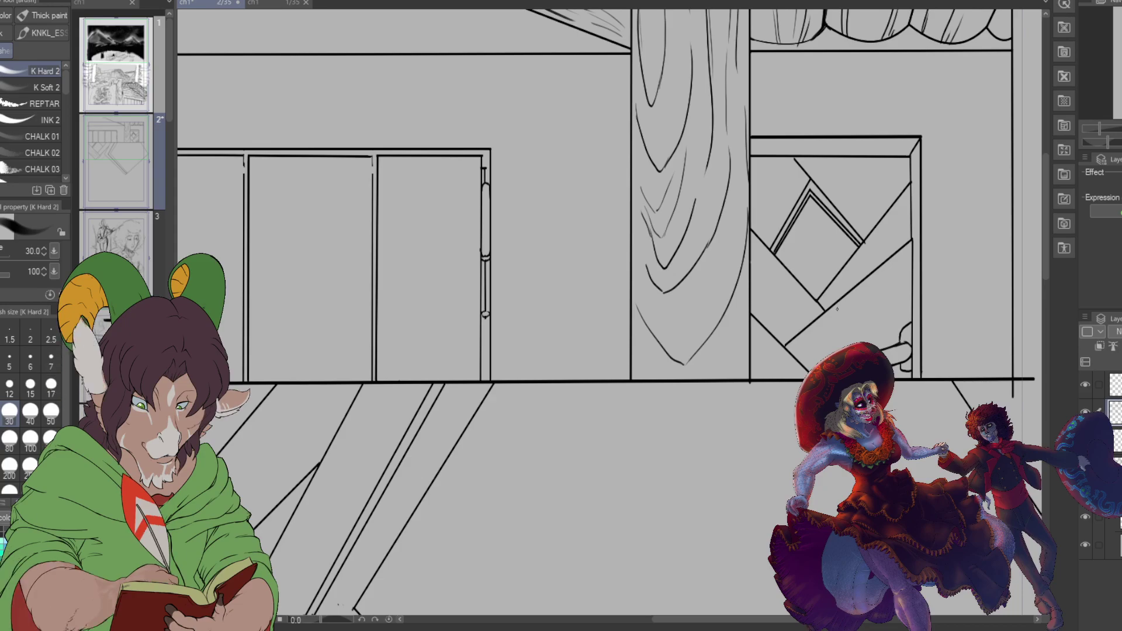
Step: Ink slanted corners atop the gaps between the building's wall panels, vertical lines in the widest gap, and small joint marks in the narrower ones
scroll(837, 309, "down", 2)
scroll(477, 253, "up", 5)
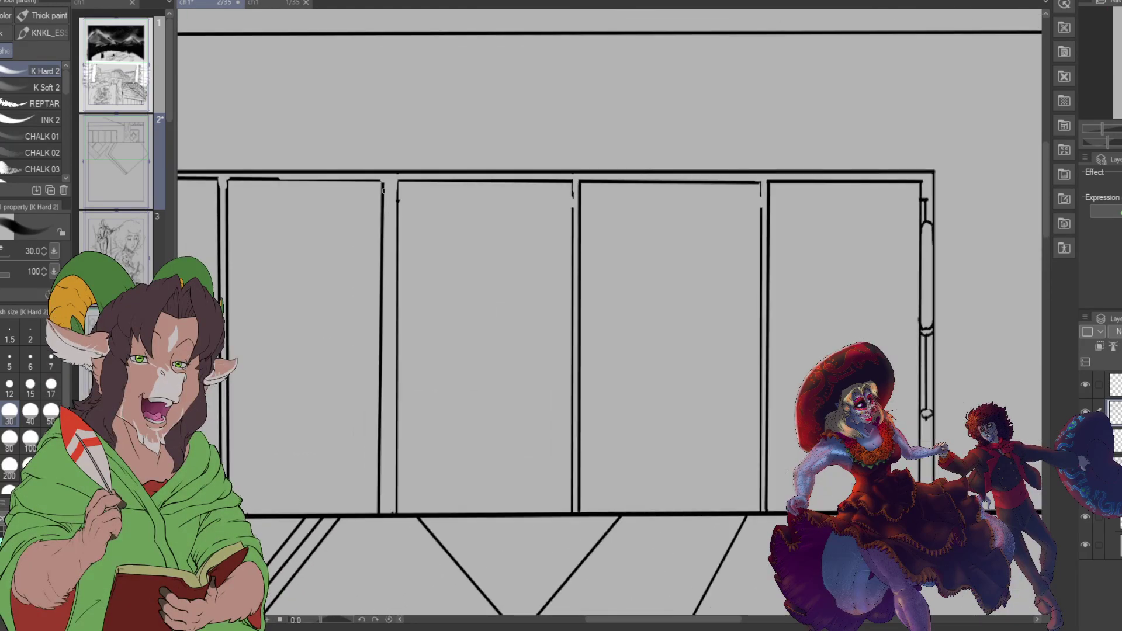
left_click_drag(382, 182, 388, 193)
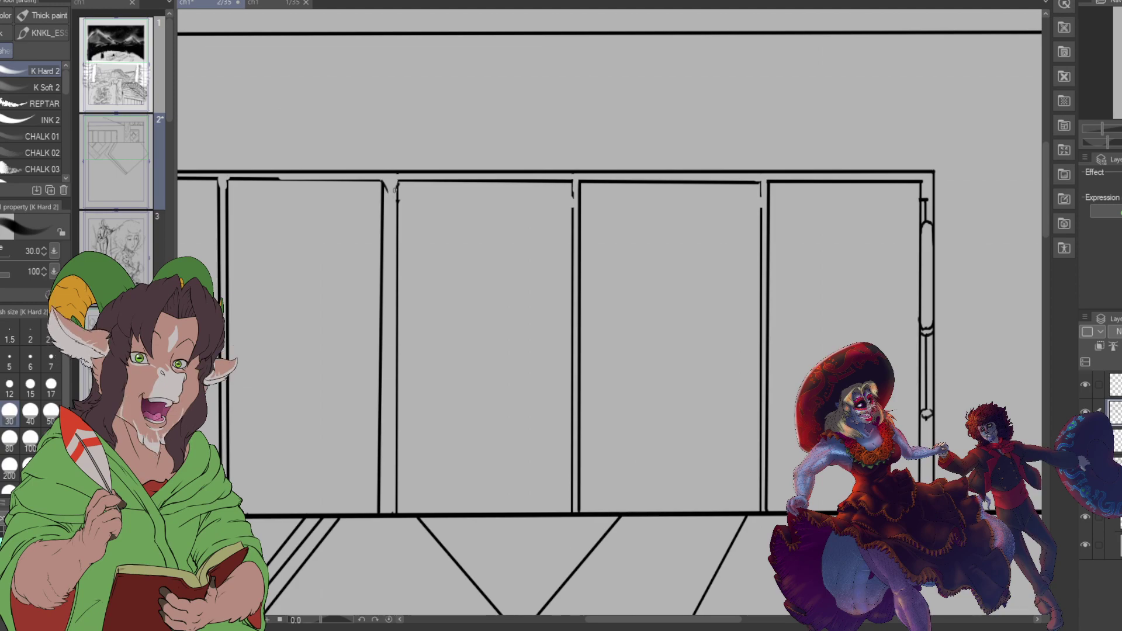
left_click(386, 517, "shift")
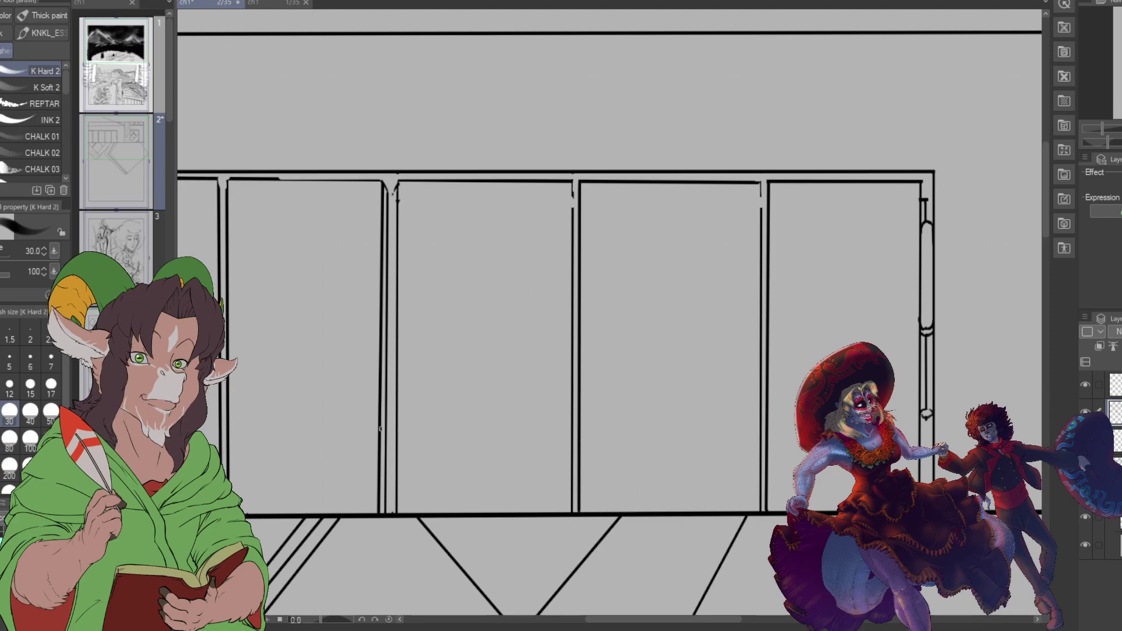
left_click_drag(391, 193, 390, 517)
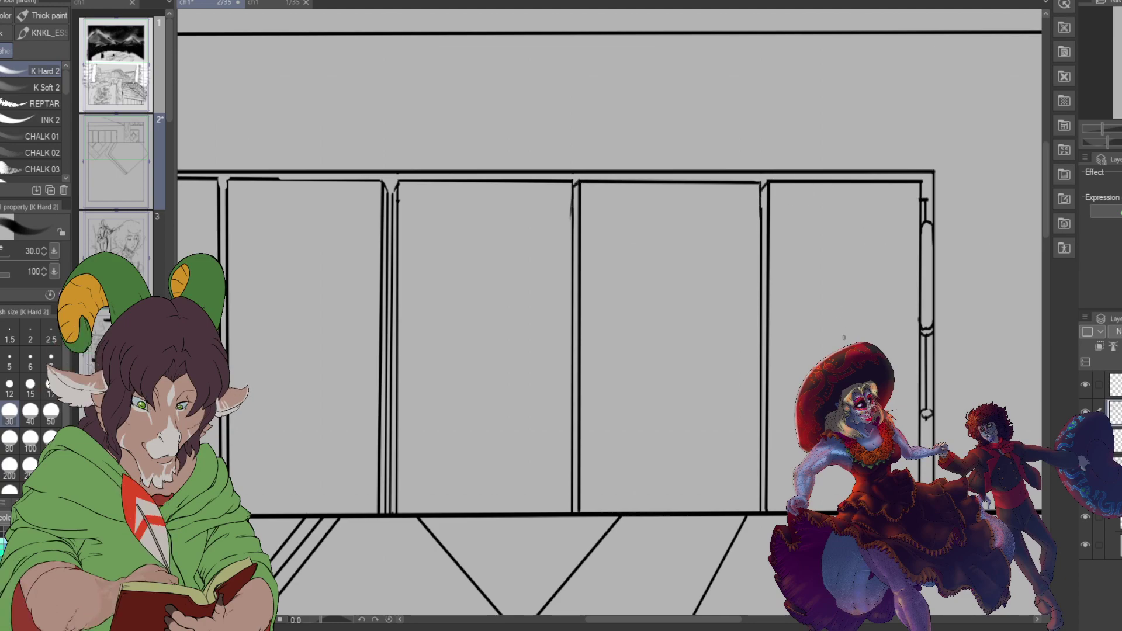
left_click_drag(219, 177, 228, 194)
scroll(498, 400, "down", 3)
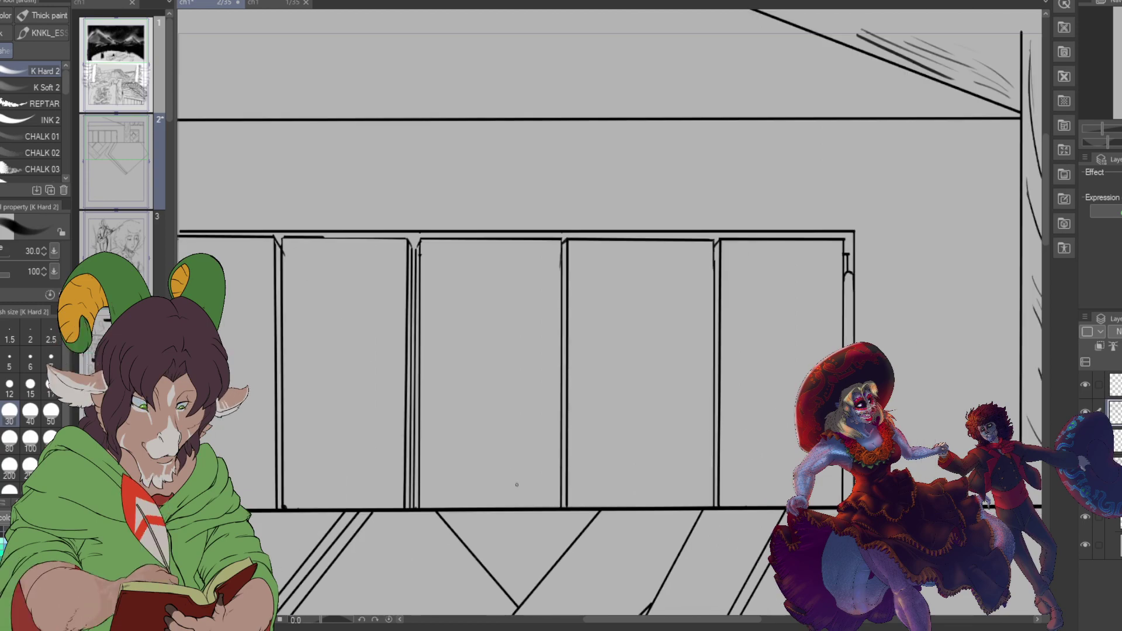
scroll(437, 374, "up", 3)
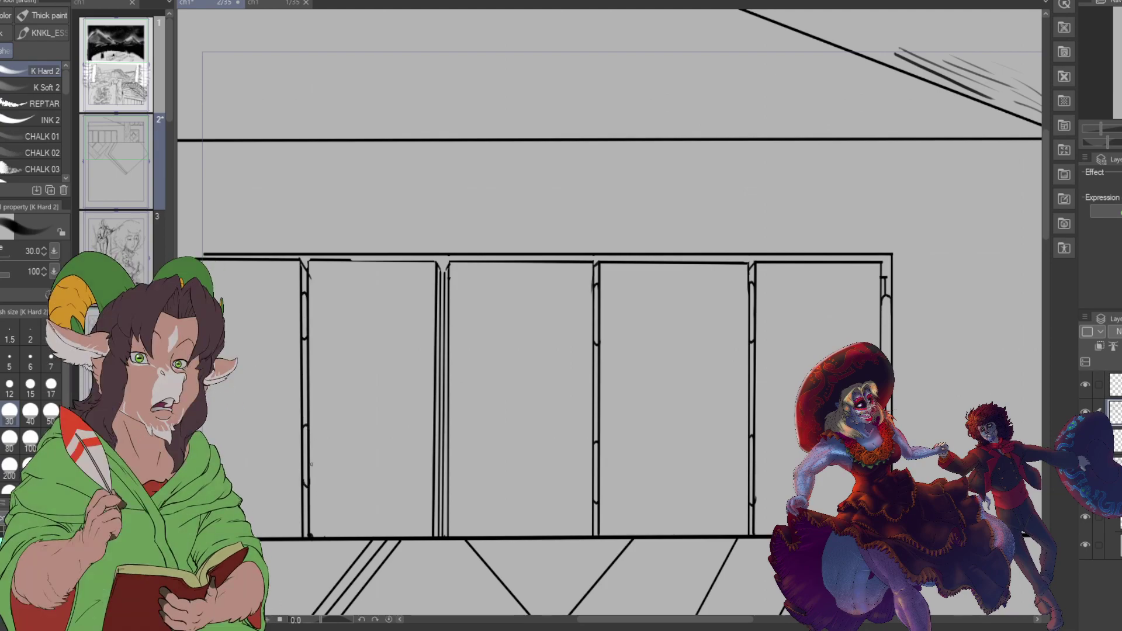
scroll(311, 388, "down", 3)
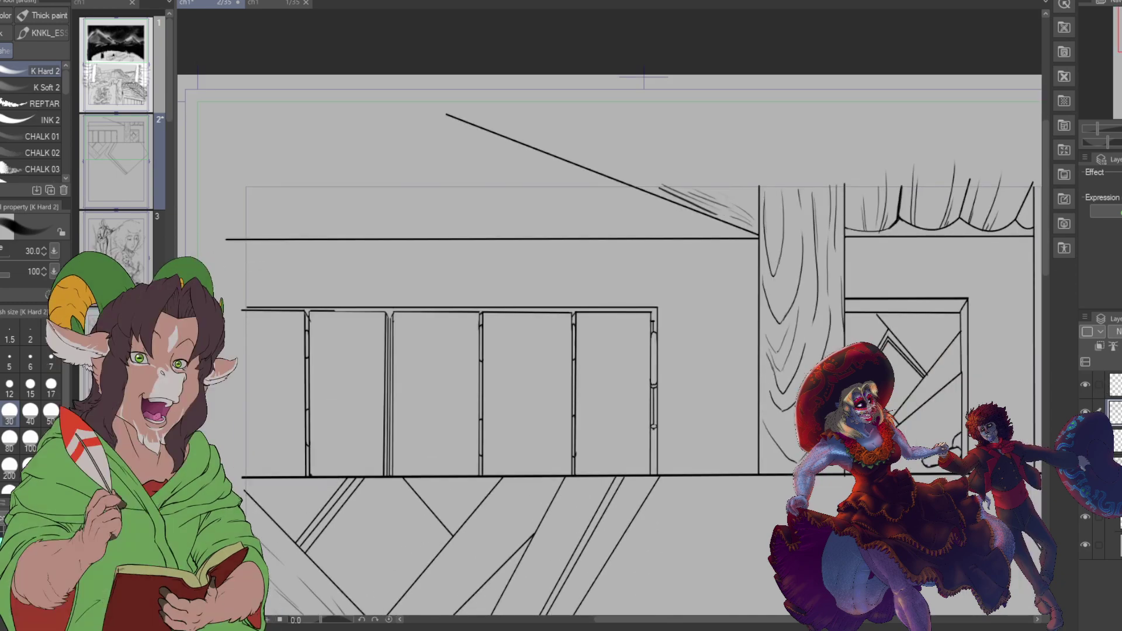
Step: Ink two long drips and a short hooked one hanging from the horizontal beam just before the wooden post
key("ctrl+z")
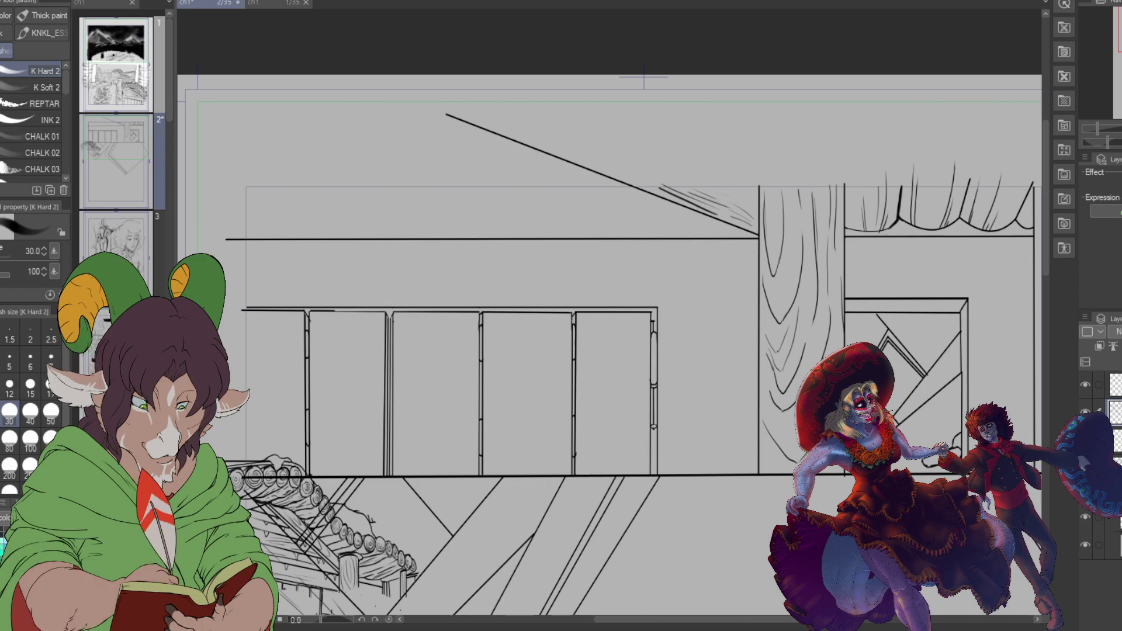
key("ctrl+y")
scroll(663, 164, "up", 2)
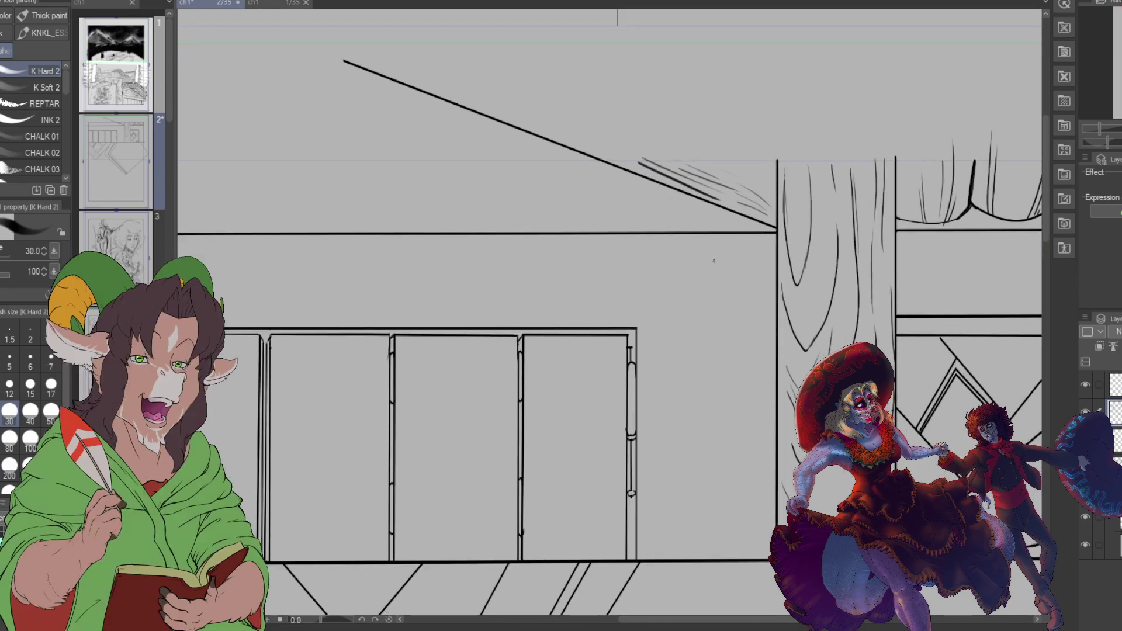
mouse_move(624, 234)
left_mouse_down()
mouse_move(640, 284)
mouse_move(691, 237)
left_mouse_up()
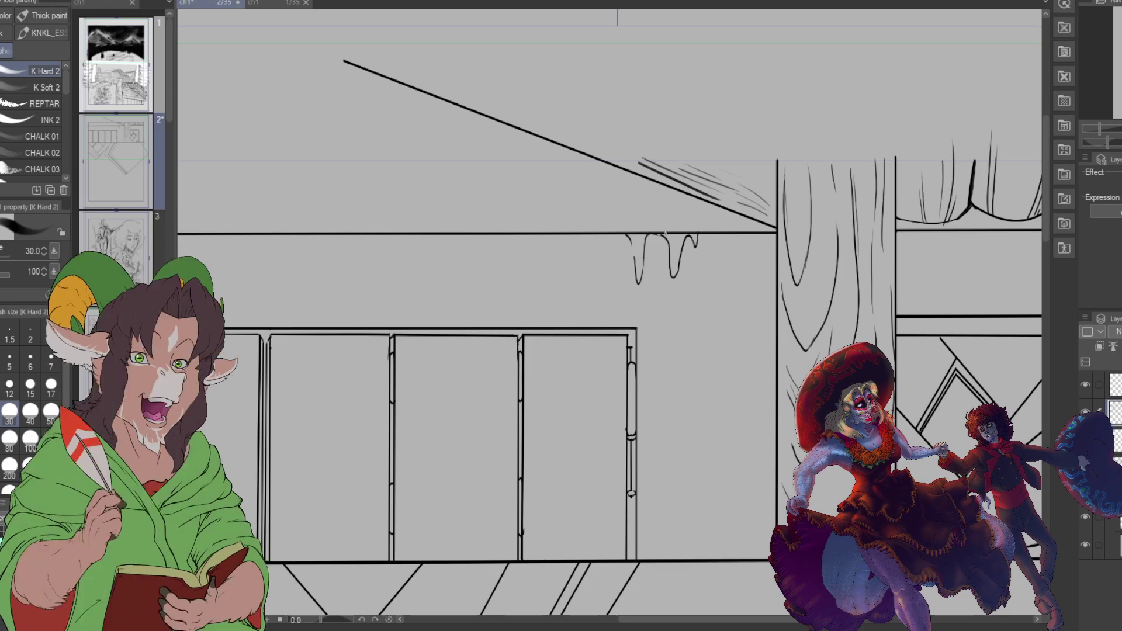
left_click_drag(665, 233, 691, 228)
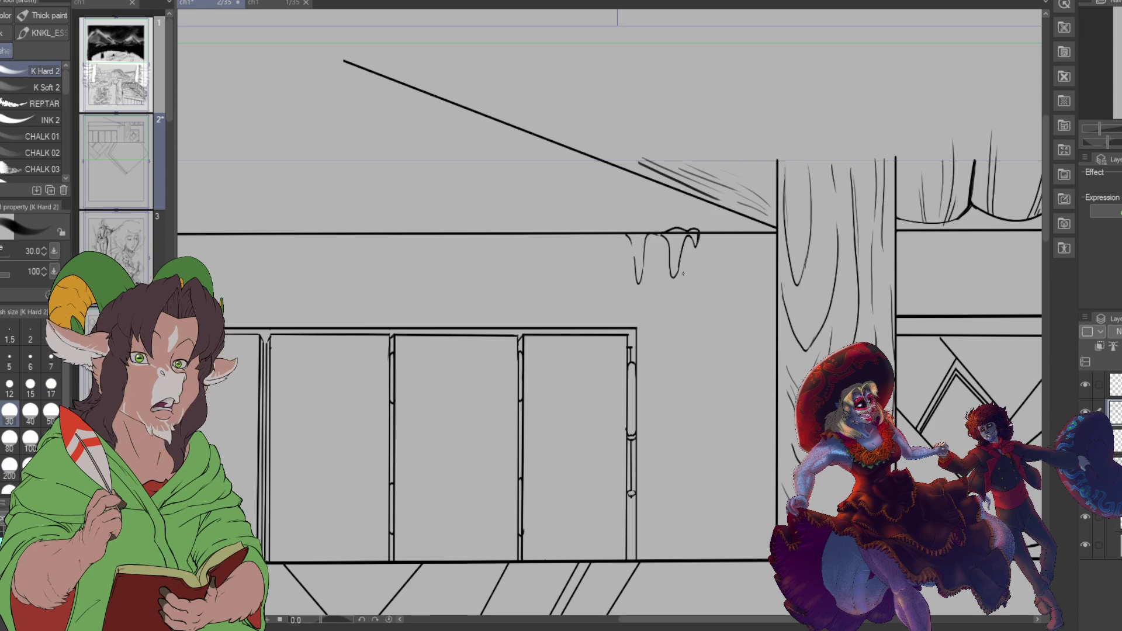
scroll(683, 273, "down", 2)
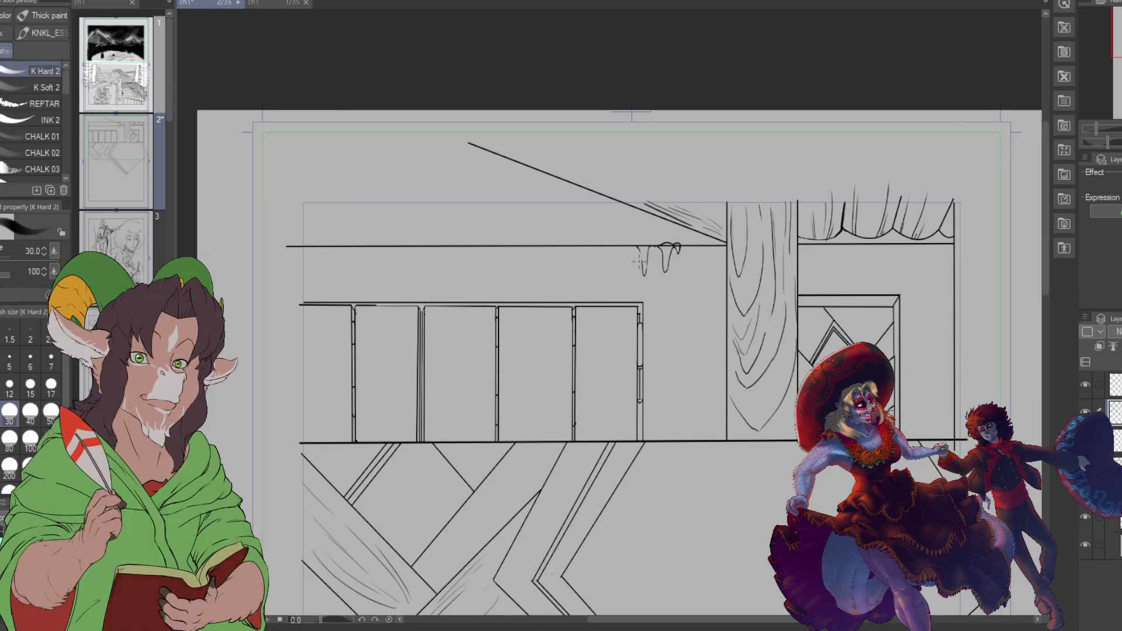
Step: Erase the stretch of beam line crossing the rounded top of the drips with the Hard eraser at size 30
scroll(654, 251, "up", 5)
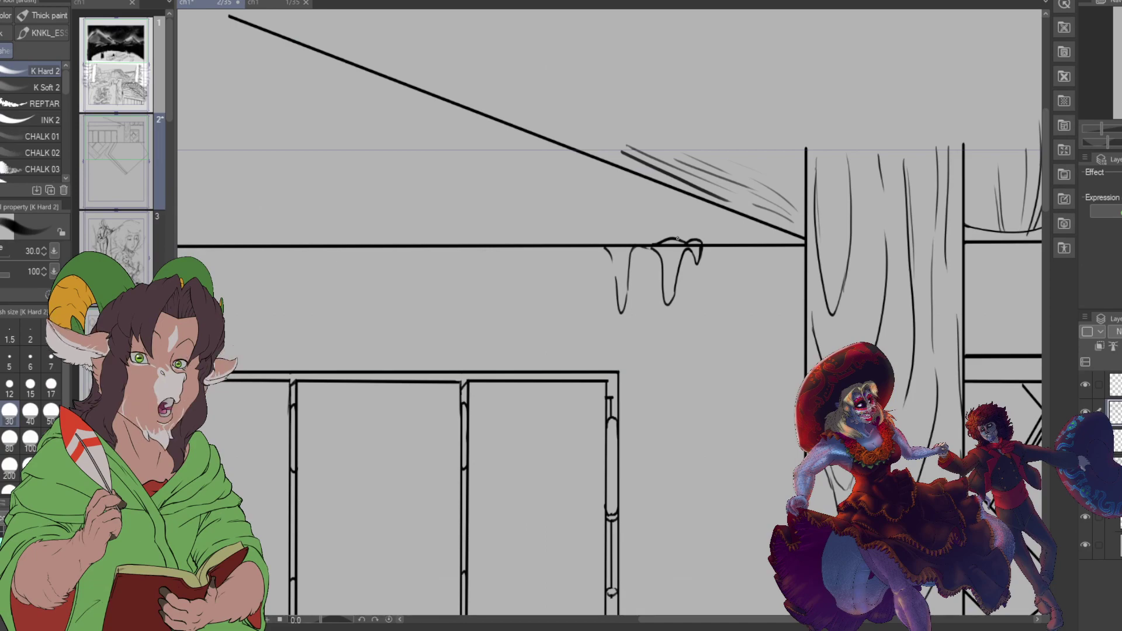
key("e")
left_click(30, 385)
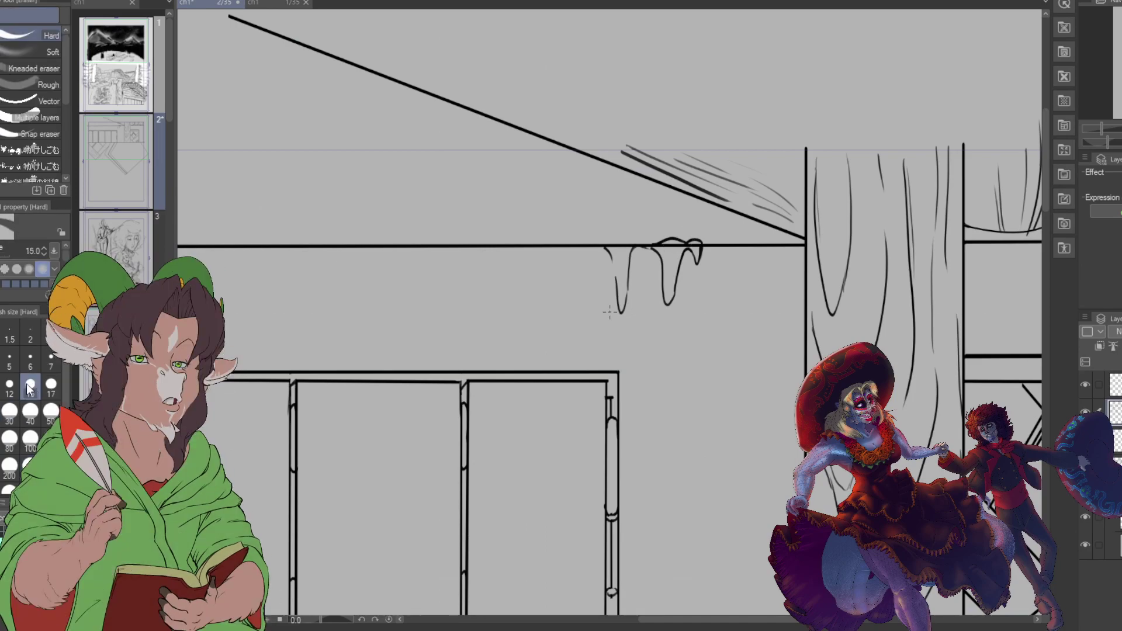
left_click(11, 414)
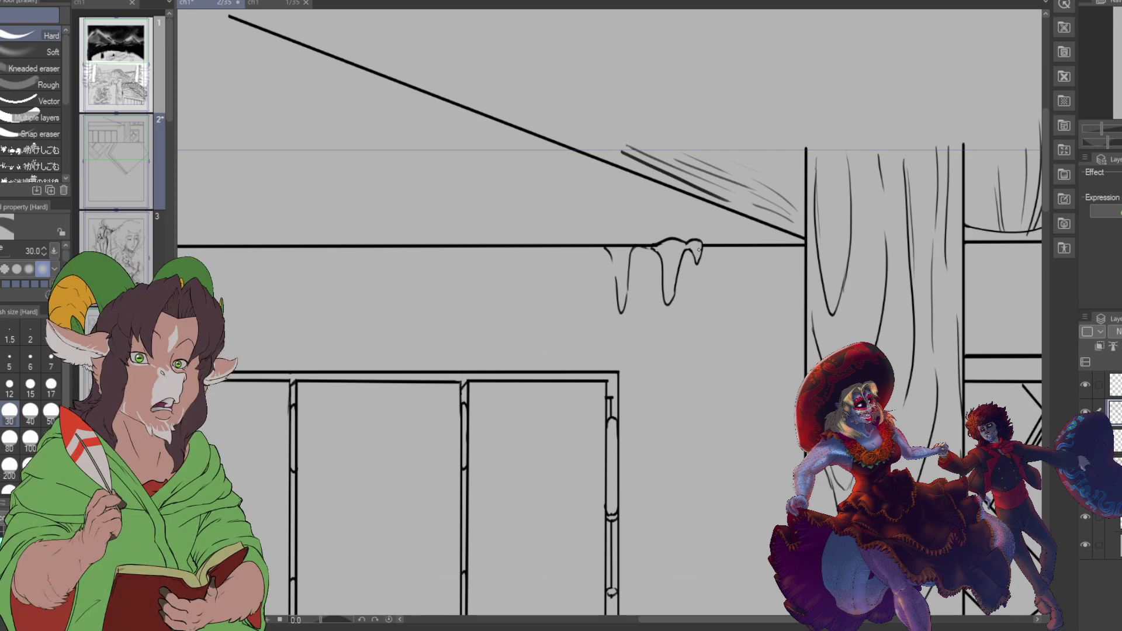
scroll(705, 261, "down", 3)
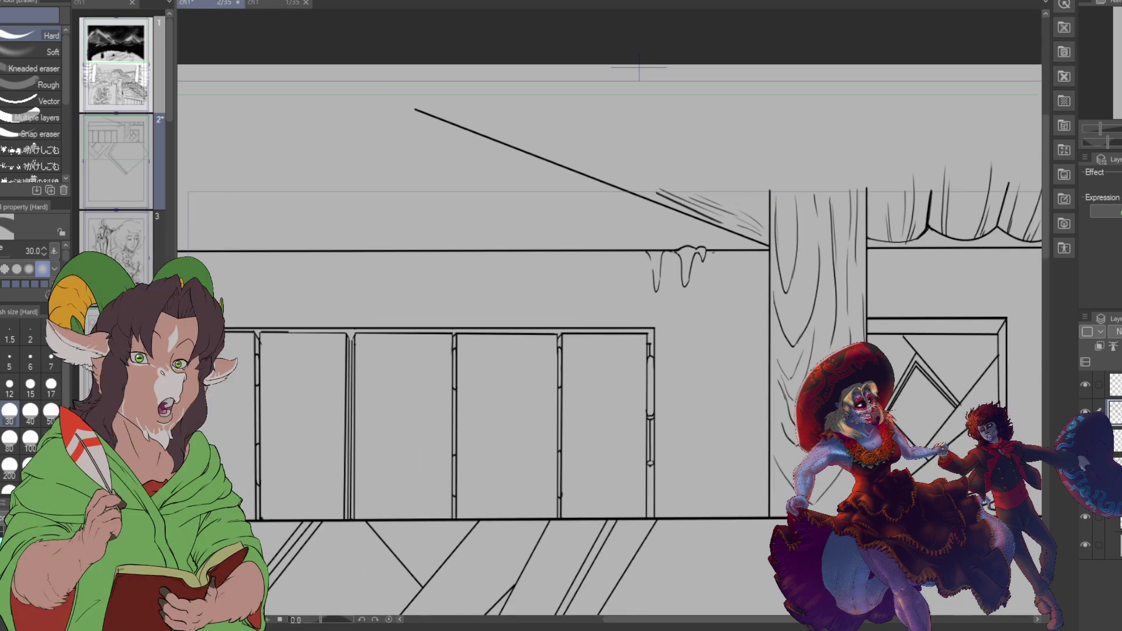
scroll(710, 275, "up", 1)
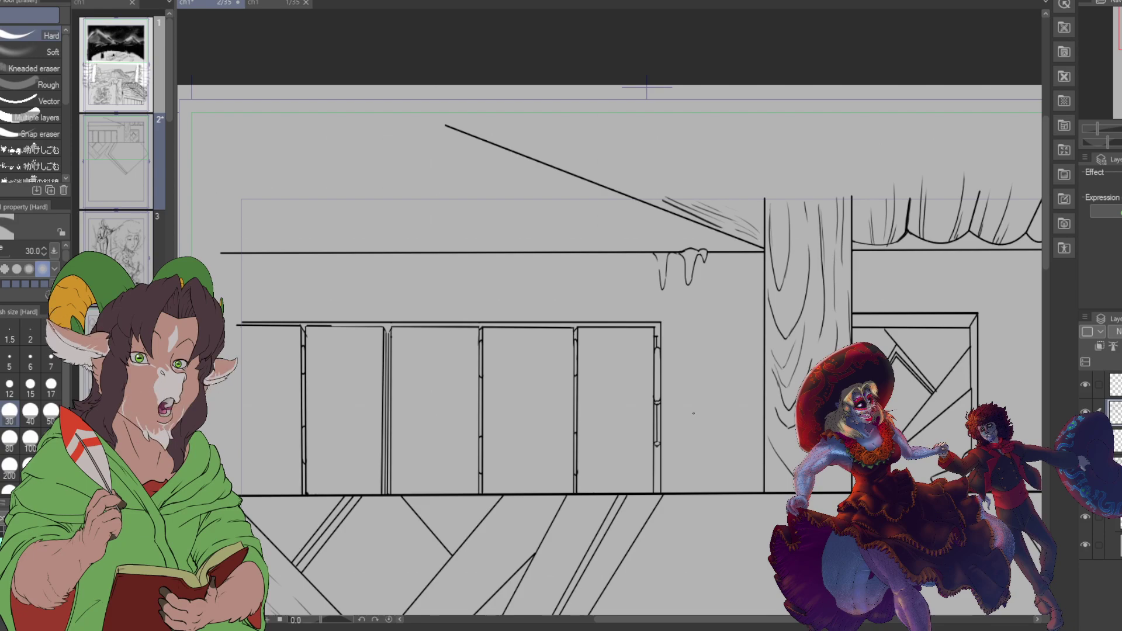
Step: Ink inner border lines along the top and outer side of the door frame with the K Hard 2 brush
key("b")
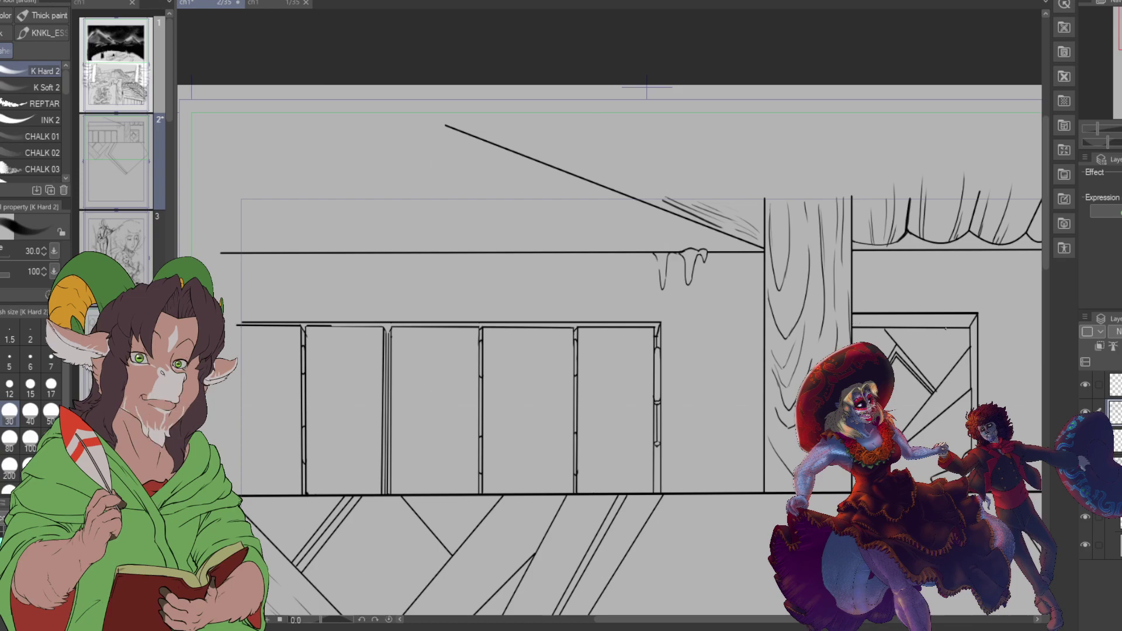
left_click_drag(853, 323, 972, 323)
left_click_drag(974, 321, 974, 410)
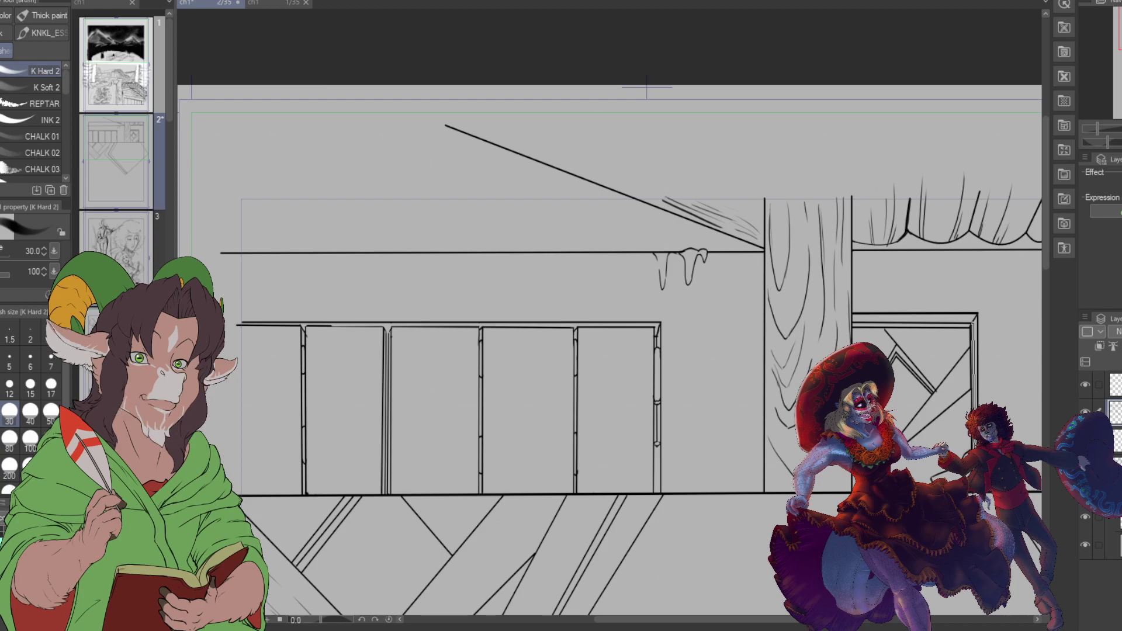
left_click_drag(973, 321, 973, 412)
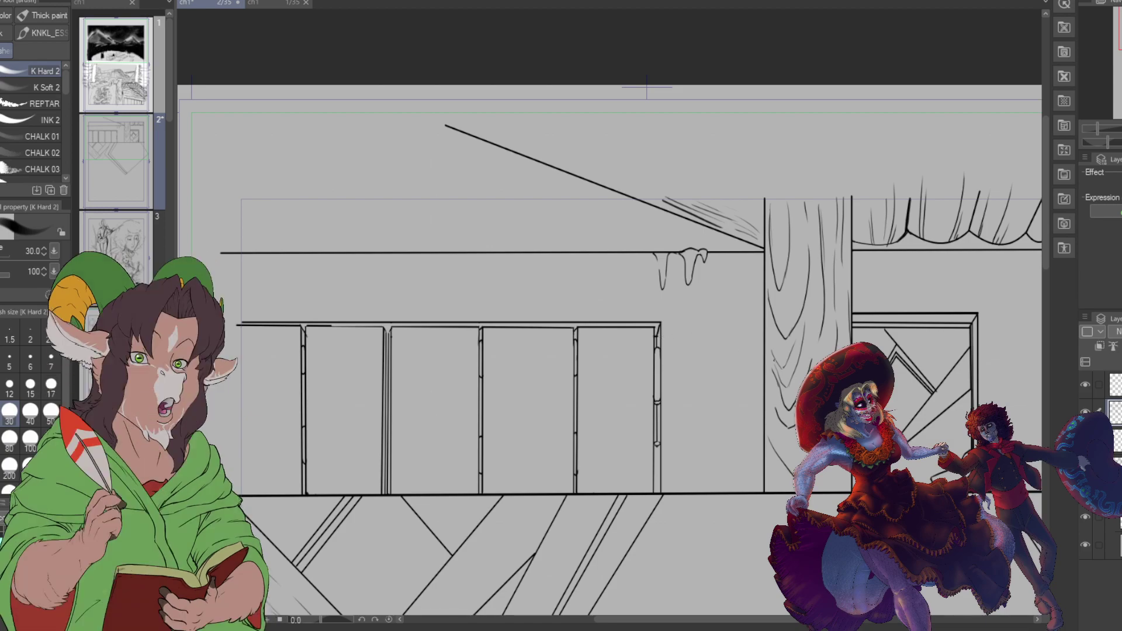
Step: Ink straight horizontal plank seams between the last wall panel and the post, and between the door frame and the building's outer edge
left_click(766, 340, "shift")
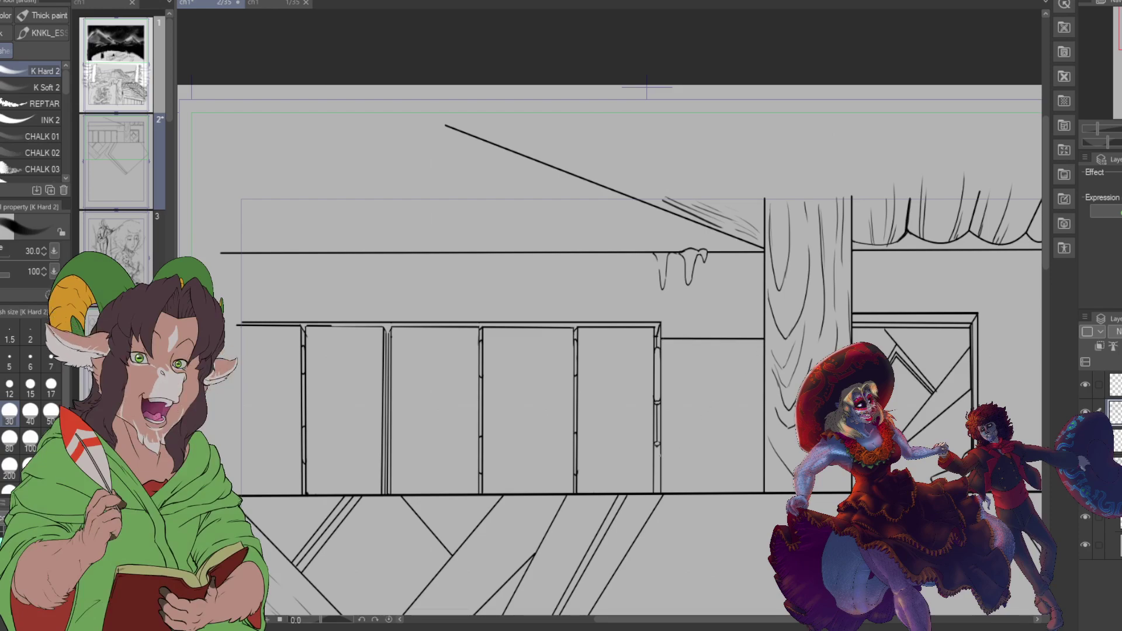
left_click(766, 447, "shift")
key("ctrl+z")
left_click(765, 456, "shift")
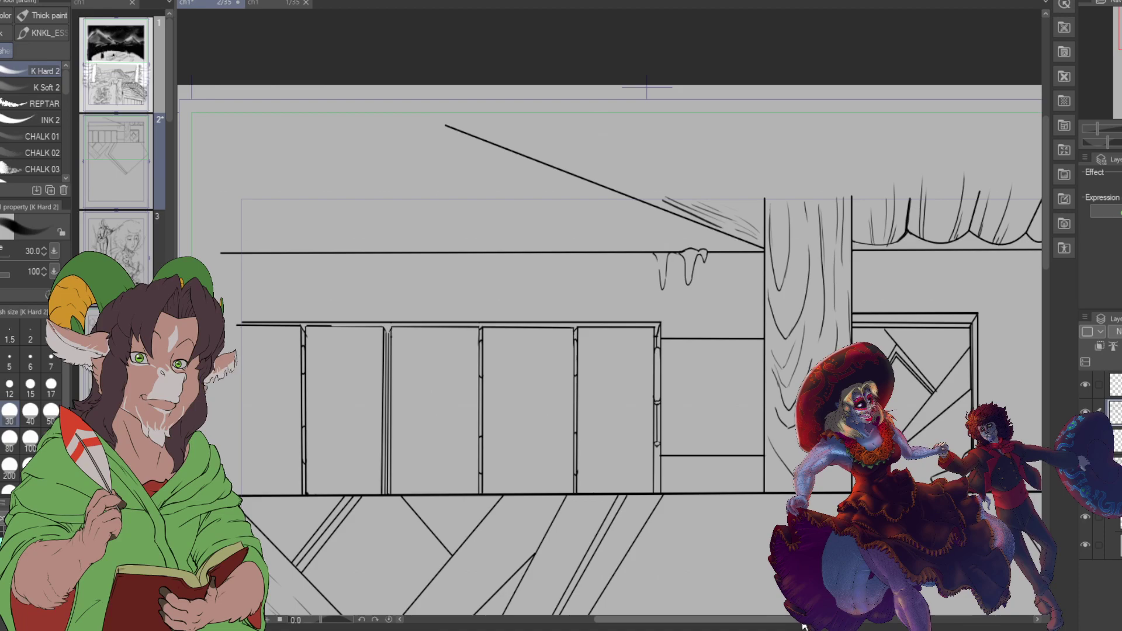
scroll(1009, 332, "right", 5)
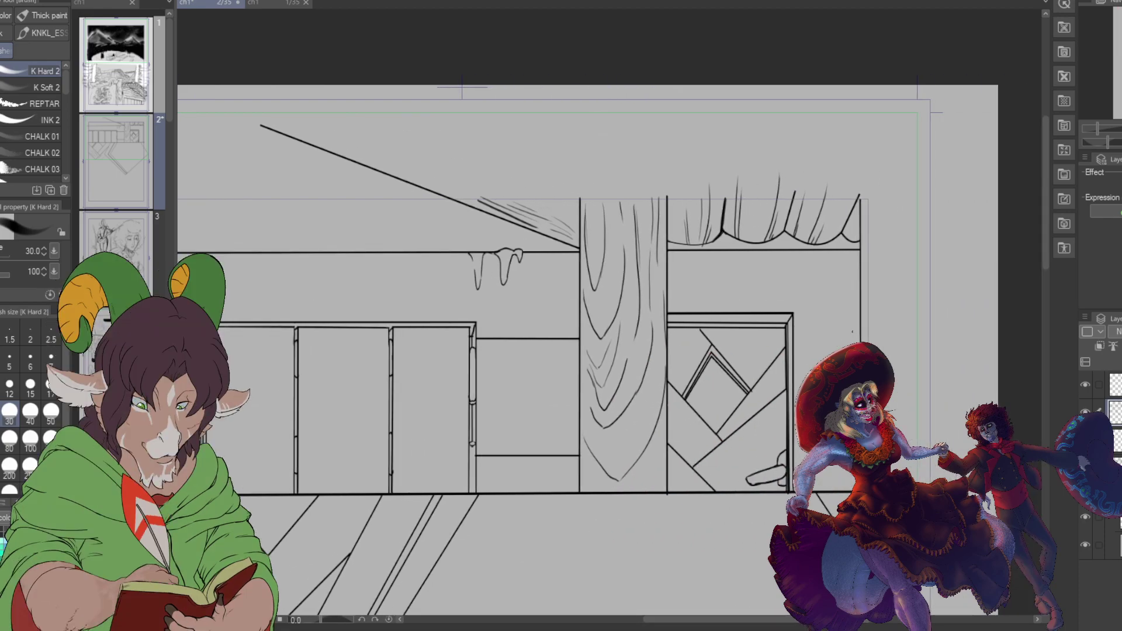
left_click_drag(794, 337, 861, 333)
left_click_drag(793, 337, 861, 334)
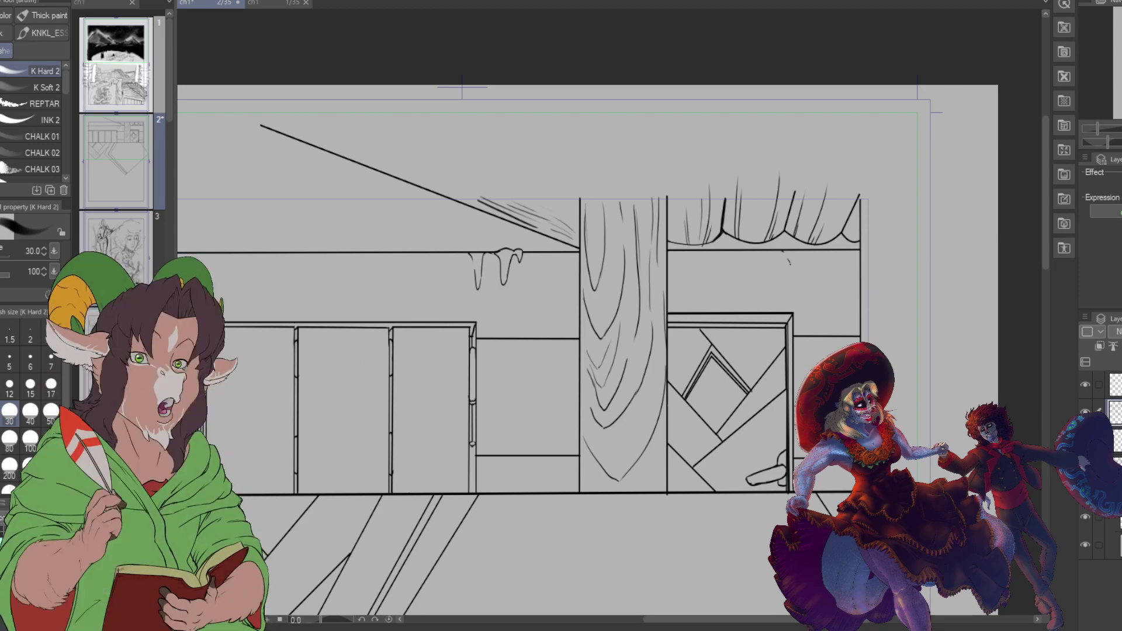
Step: Ink small drips under the beam above the door and the upper plank seams, plus short crack and grain marks around the frame corners
left_click_drag(789, 261, 798, 261)
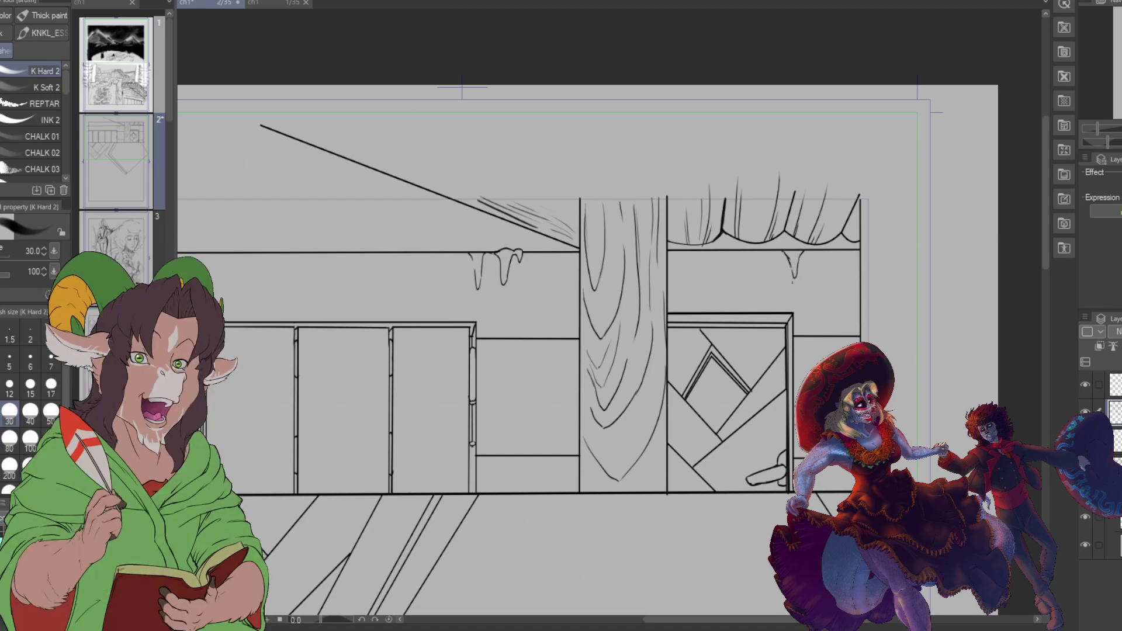
left_click_drag(806, 256, 810, 264)
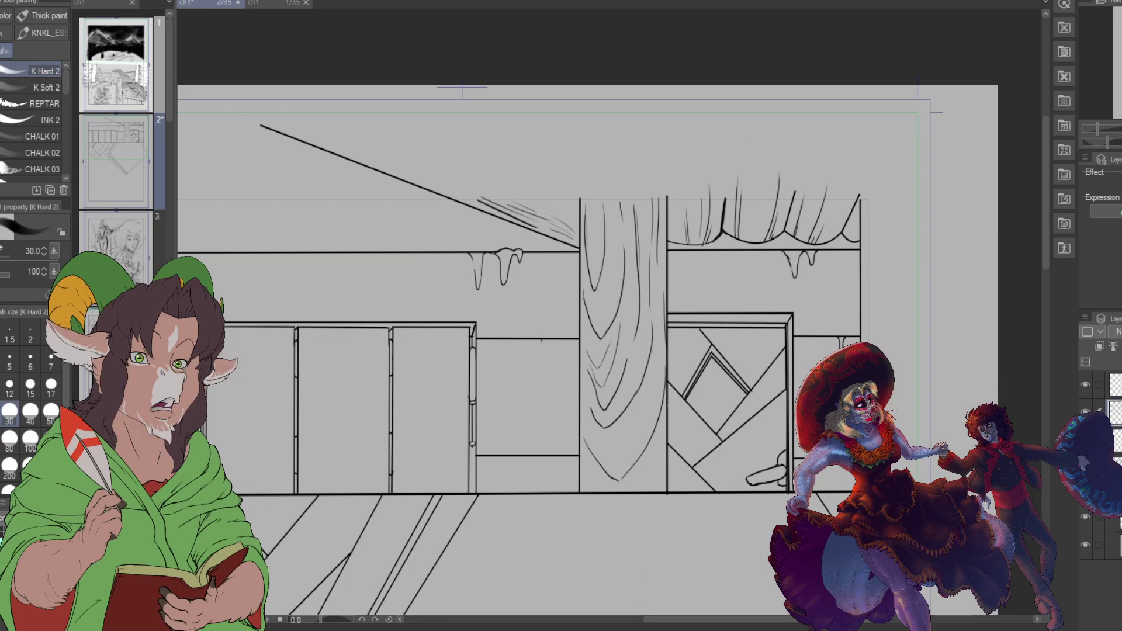
left_click_drag(542, 340, 547, 341)
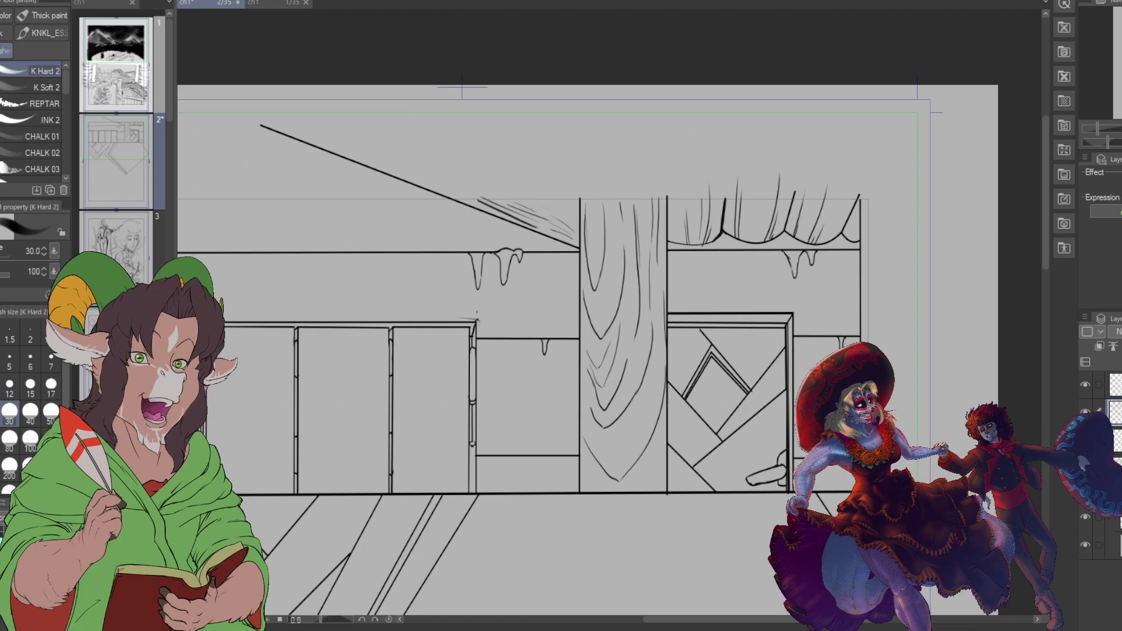
left_click_drag(477, 321, 498, 302)
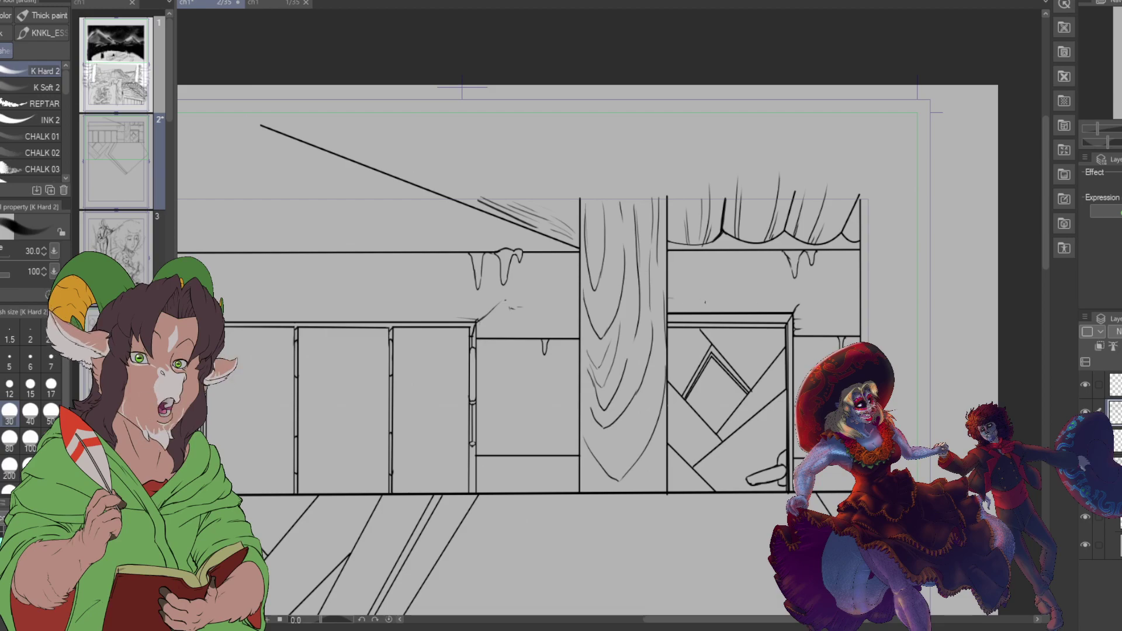
left_click_drag(669, 298, 719, 290)
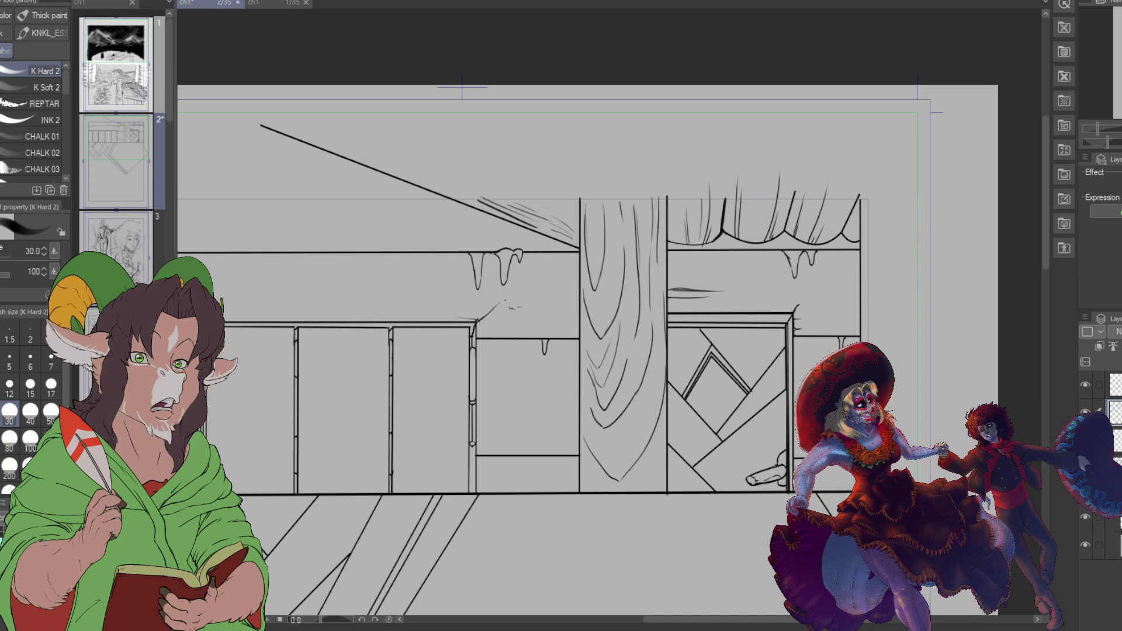
Step: Ink wood grain along the door's diagonal planks and short wavy strokes inside its diamond window
mouse_move(781, 448)
left_mouse_down()
mouse_move(778, 466)
mouse_move(710, 479)
left_mouse_up()
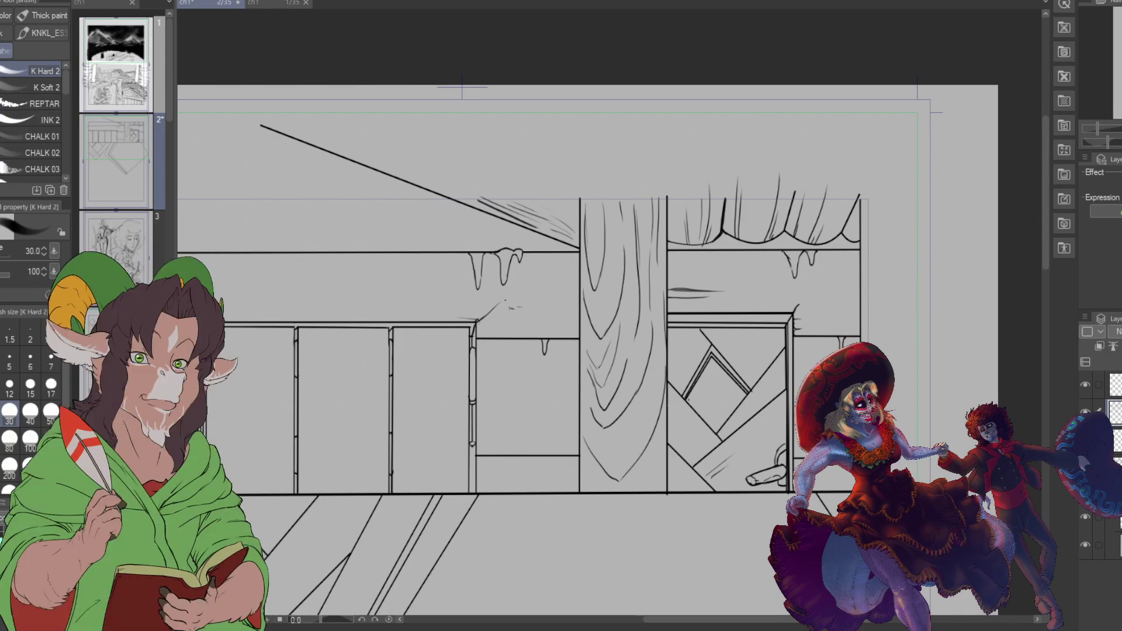
mouse_move(701, 401)
left_mouse_down()
mouse_move(731, 400)
mouse_move(710, 391)
mouse_move(746, 389)
mouse_move(722, 412)
left_mouse_up()
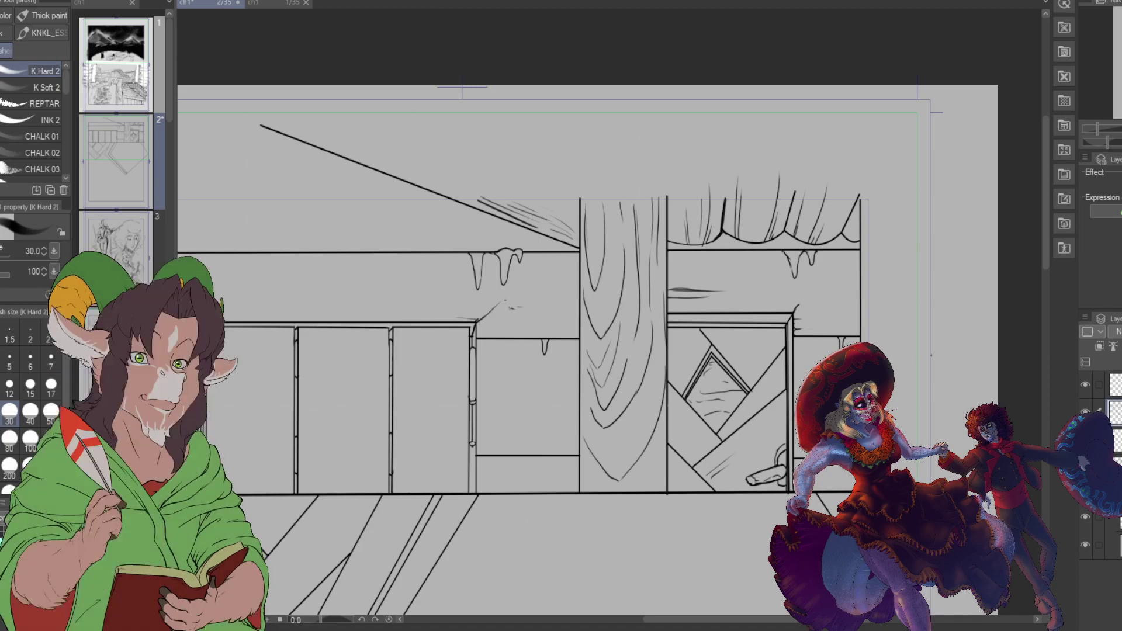
scroll(756, 412, "down", 3)
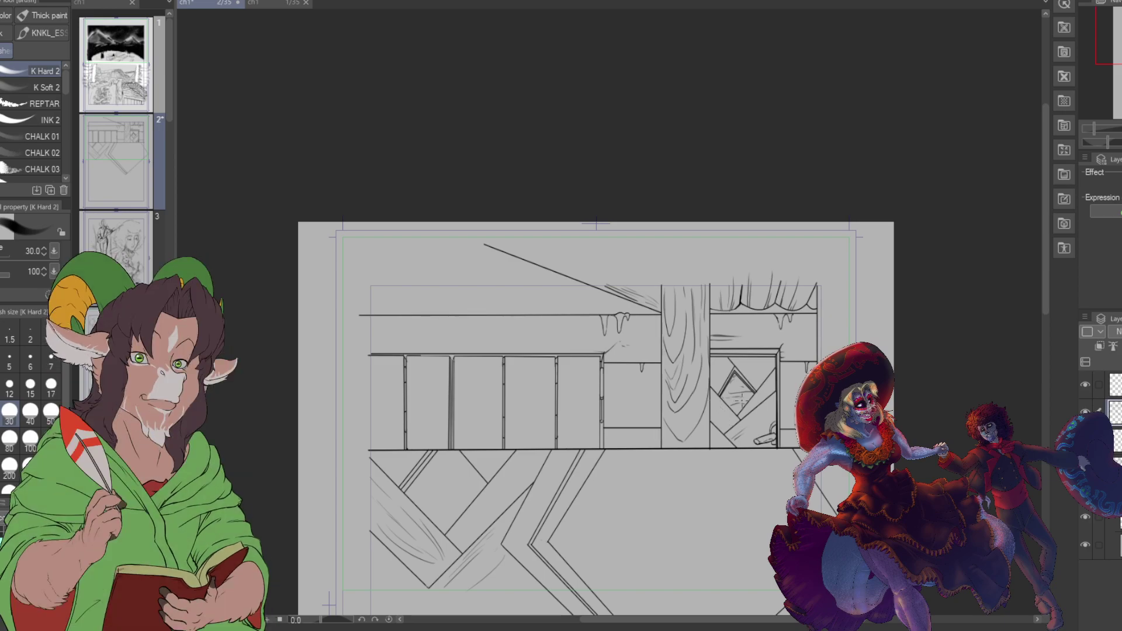
scroll(733, 407, "up", 3)
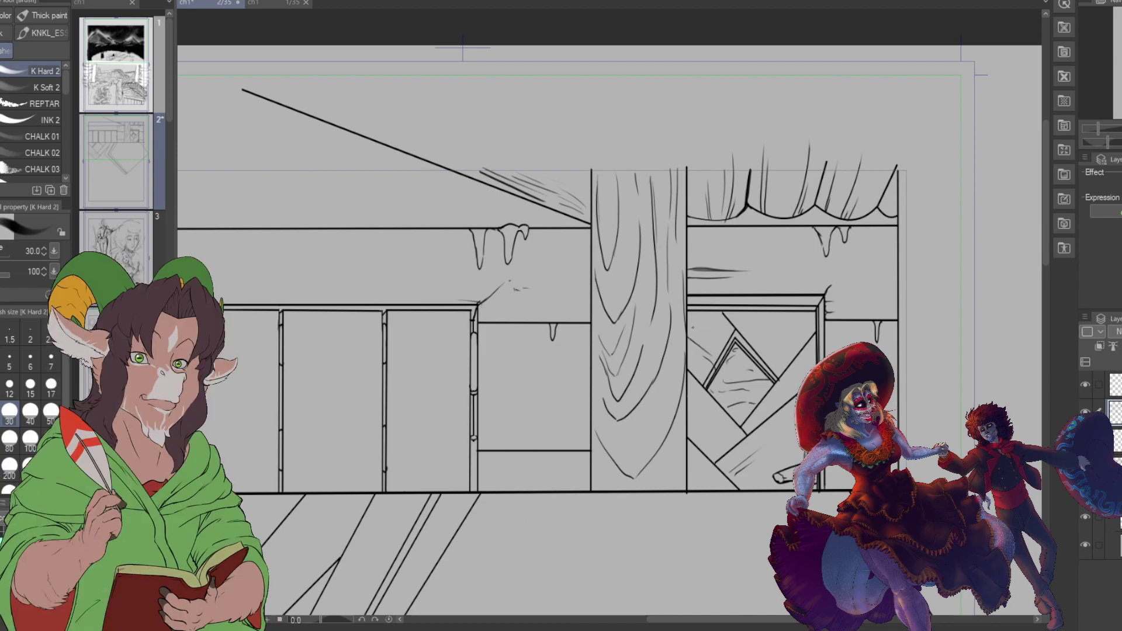
left_click_drag(687, 312, 711, 331)
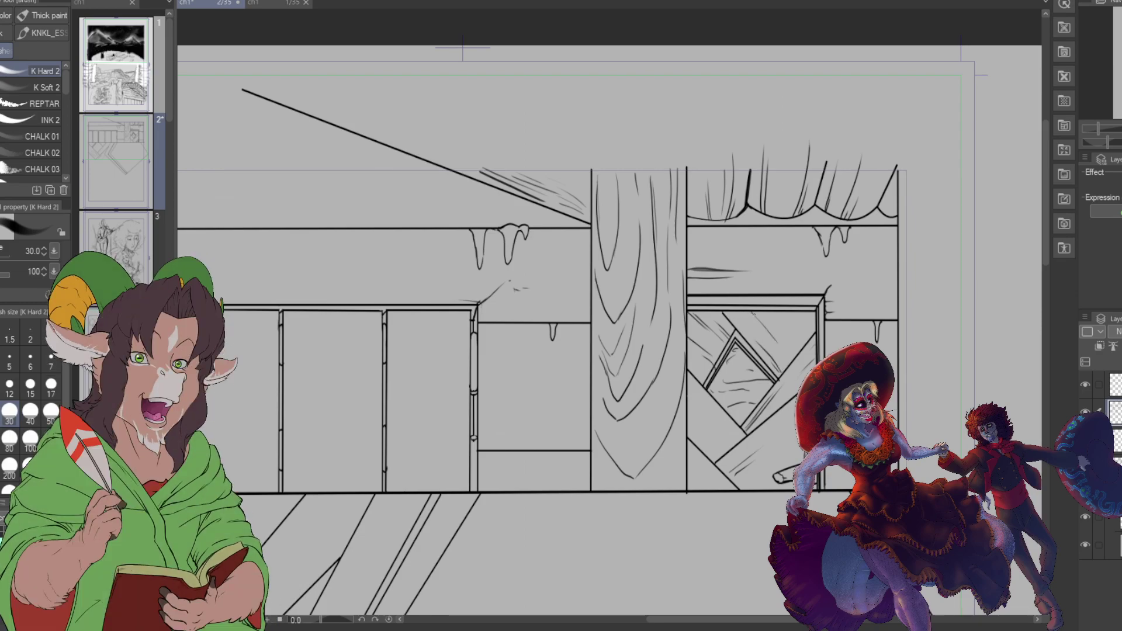
left_click_drag(760, 314, 793, 341)
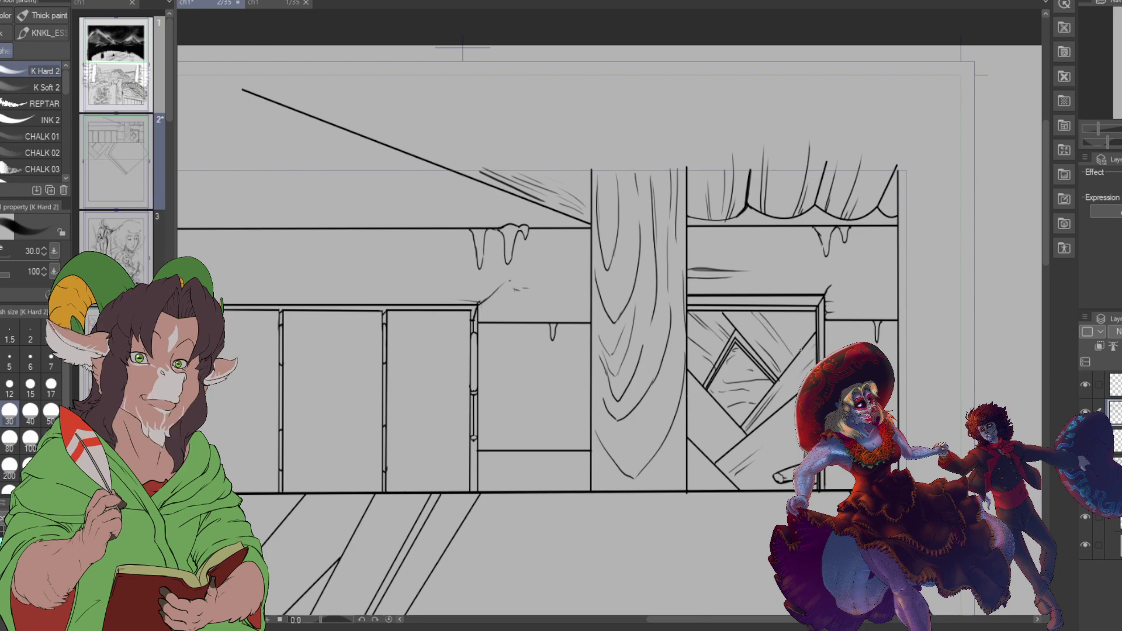
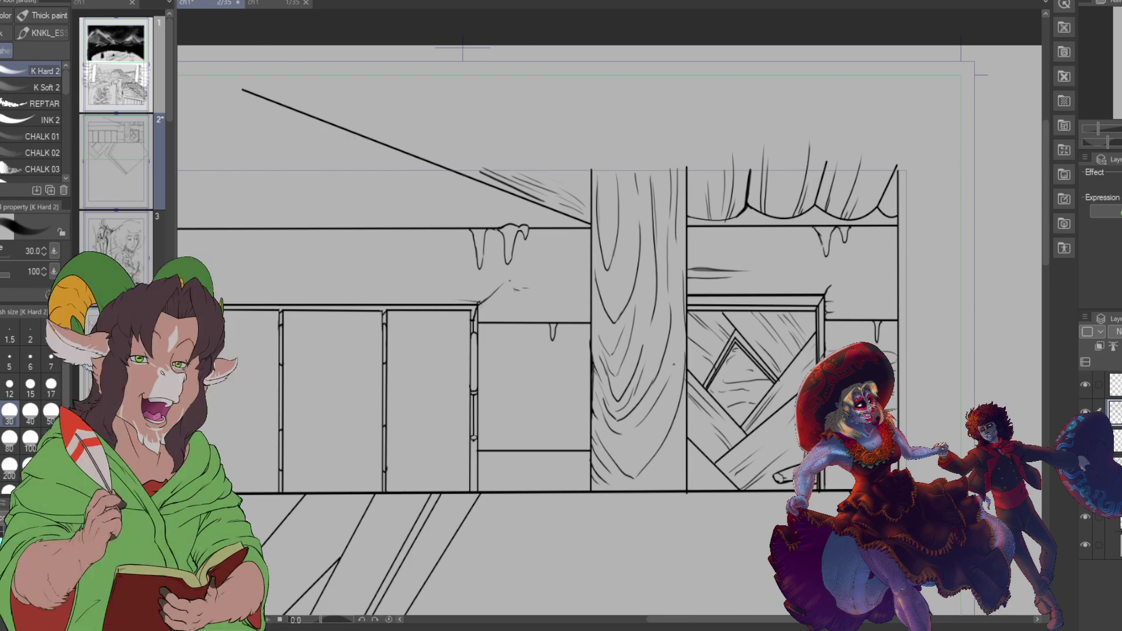
Step: Examine the inked building as a whole, and the rough sketch of the figure and archways in the lower part of the page
key("ctrl+minus")
key("ctrl+minus")
key("ctrl+minus")
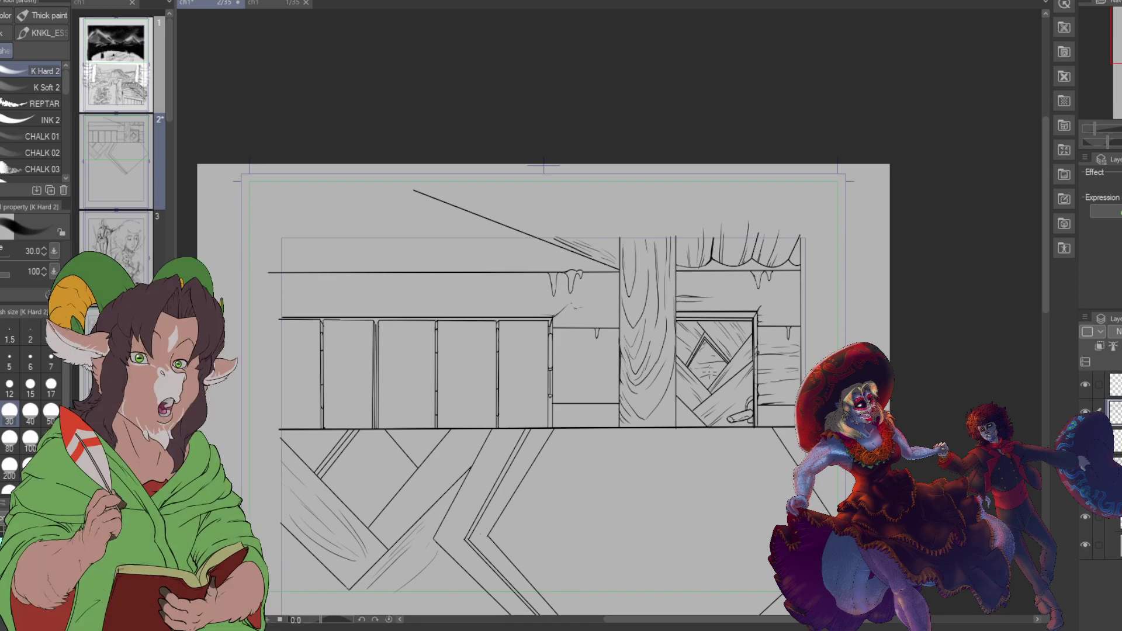
left_click_drag(541, 385, 511, 166)
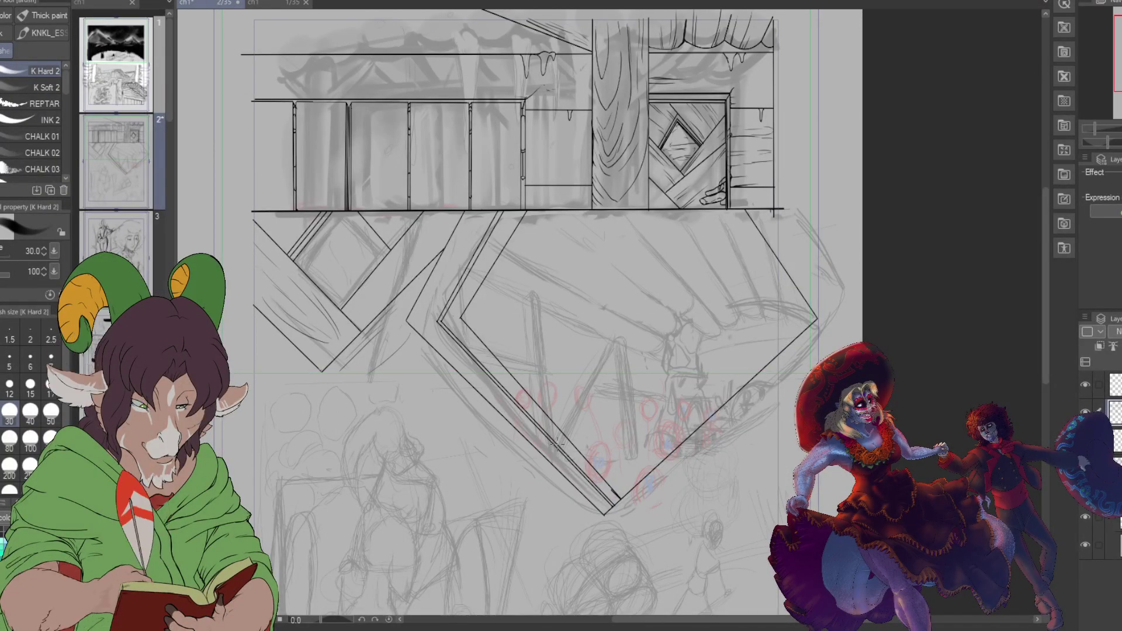
scroll(310, 418, "up", 4)
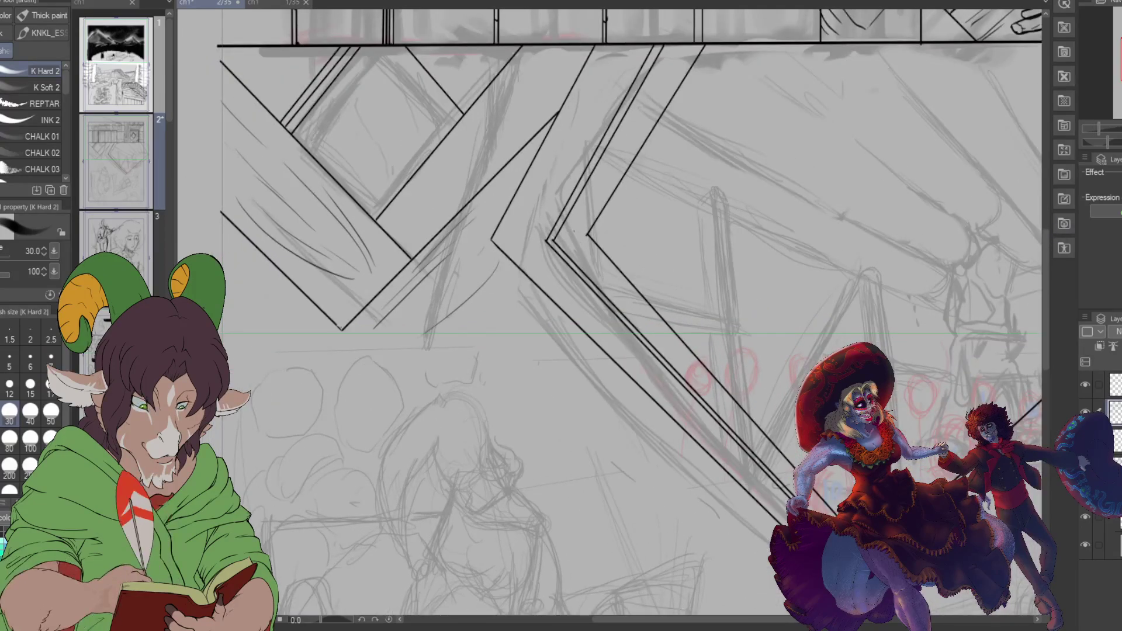
scroll(629, 312, "down", 5)
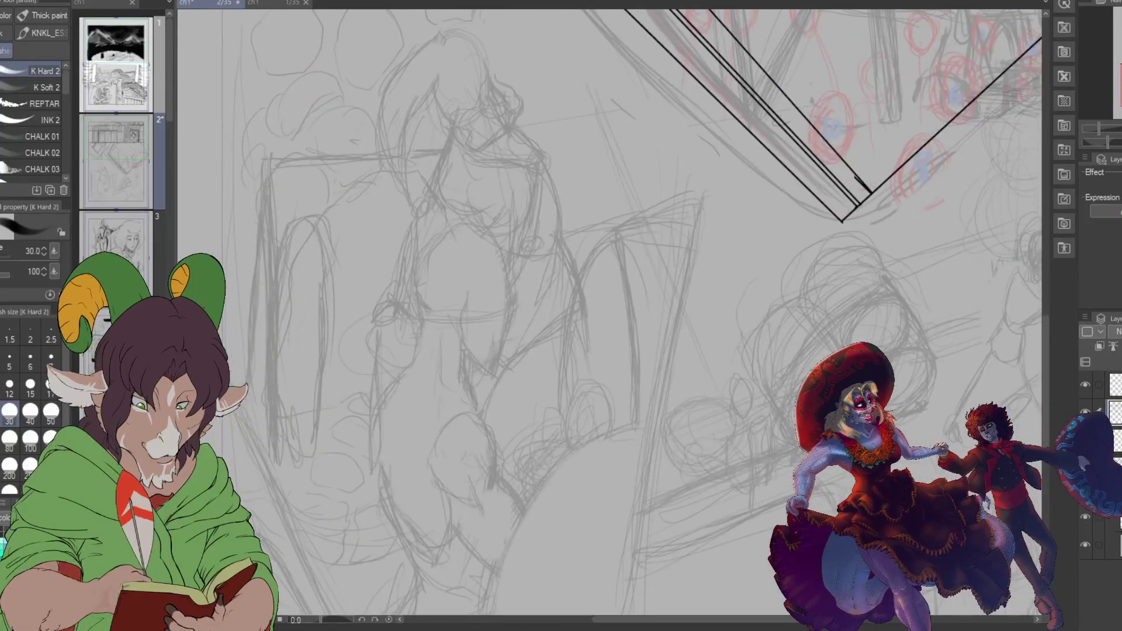
scroll(609, 313, "up", 1)
scroll(665, 166, "left", 3)
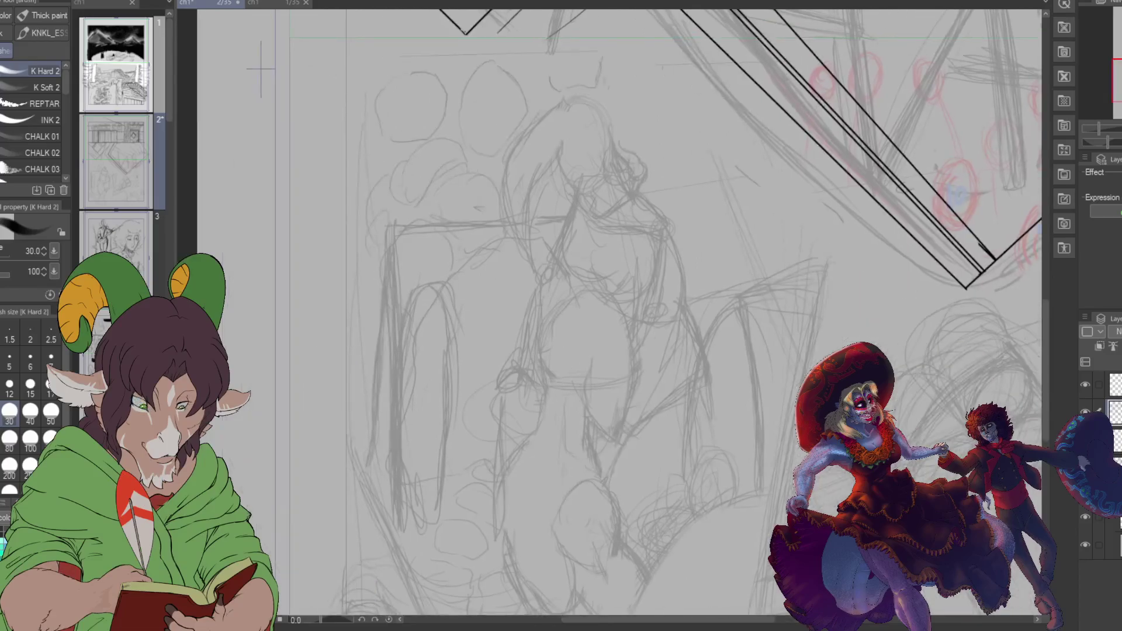
scroll(665, 166, "up", 1)
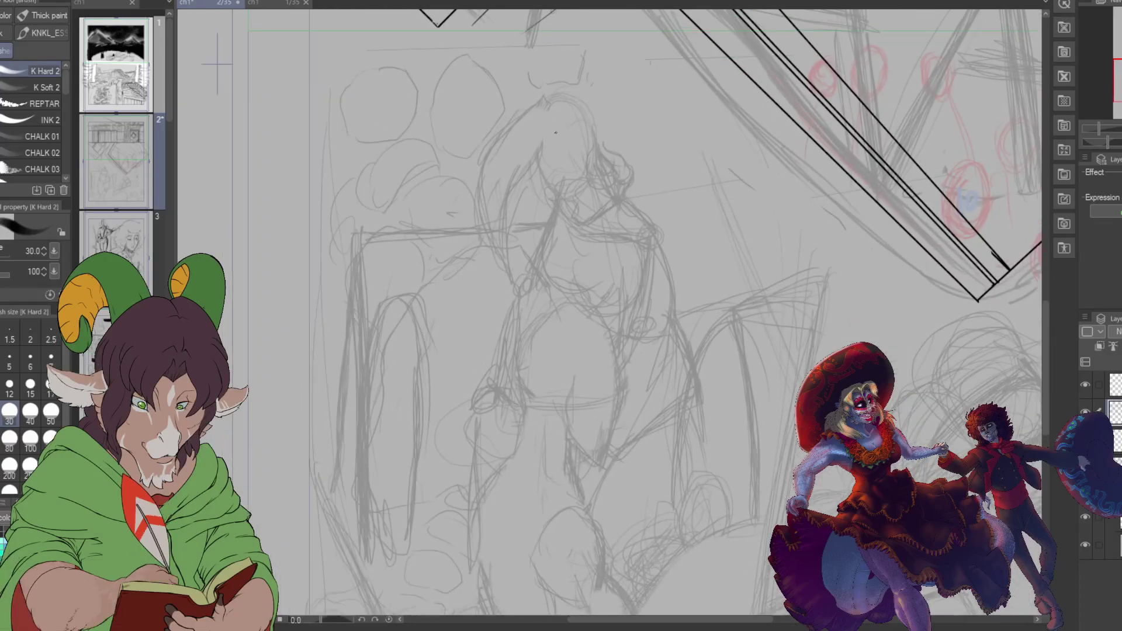
Step: Ink the long lock of hair falling beside the figure's face, with short strand lines at its top and tip
scroll(548, 128, "up", 2)
scroll(548, 127, "down", 1)
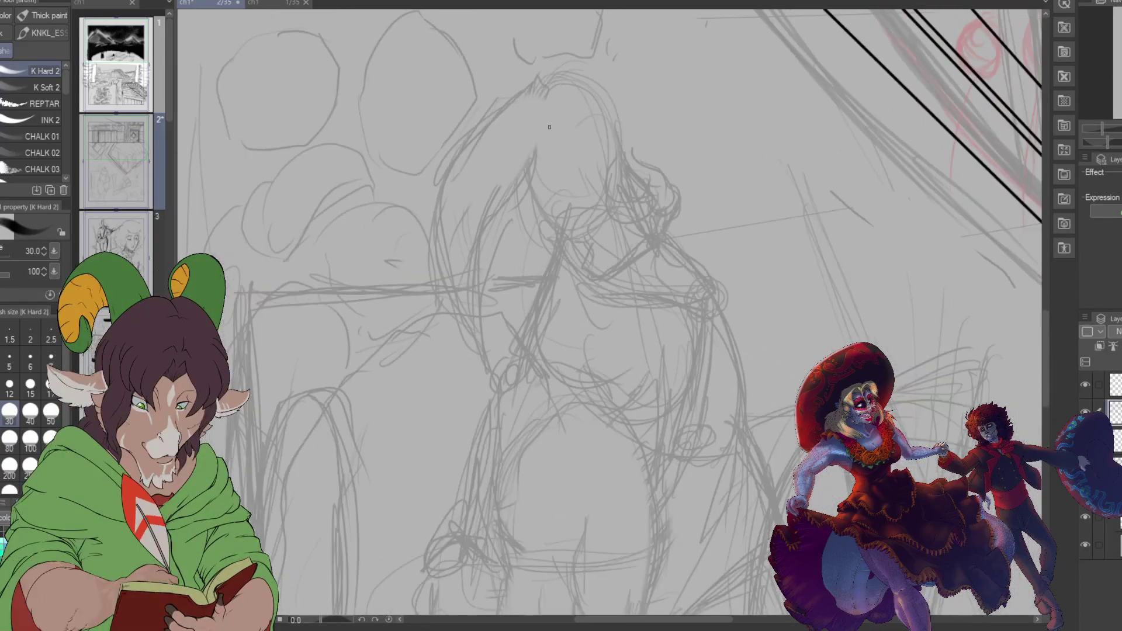
scroll(556, 125, "up", 1)
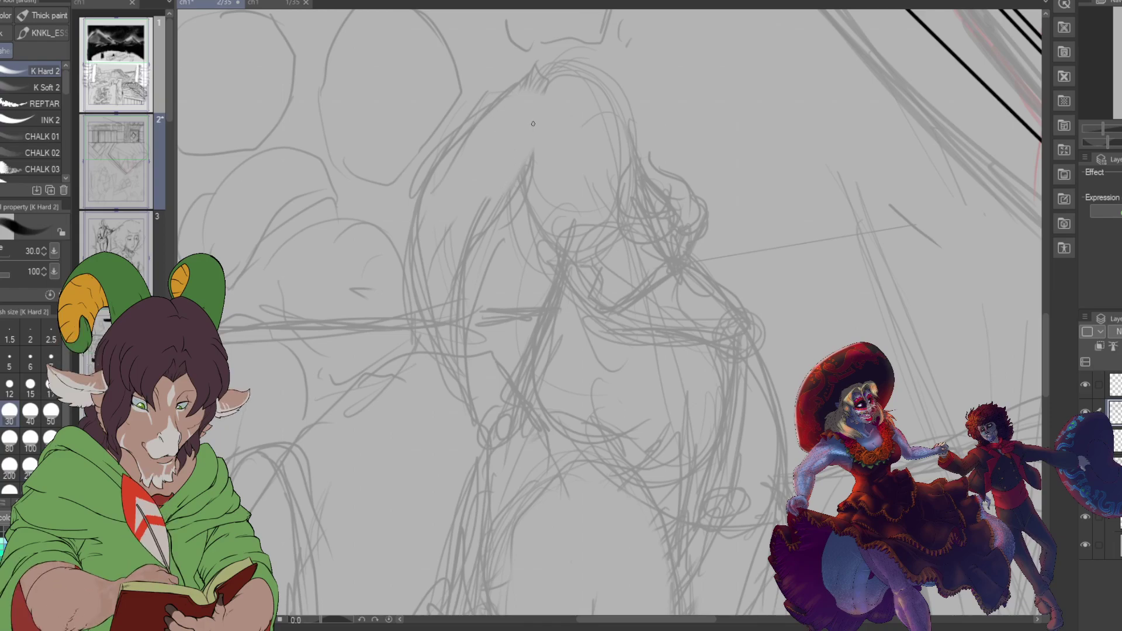
left_click_drag(531, 133, 482, 251)
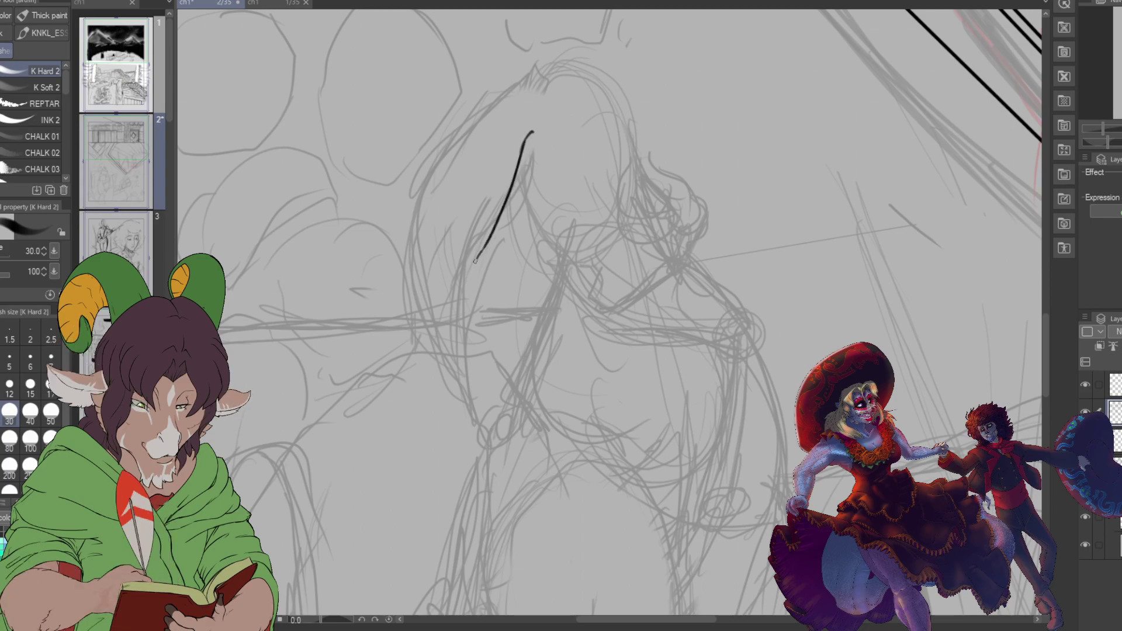
mouse_move(478, 256)
left_mouse_down()
mouse_move(470, 289)
mouse_move(460, 263)
mouse_move(477, 220)
left_mouse_up()
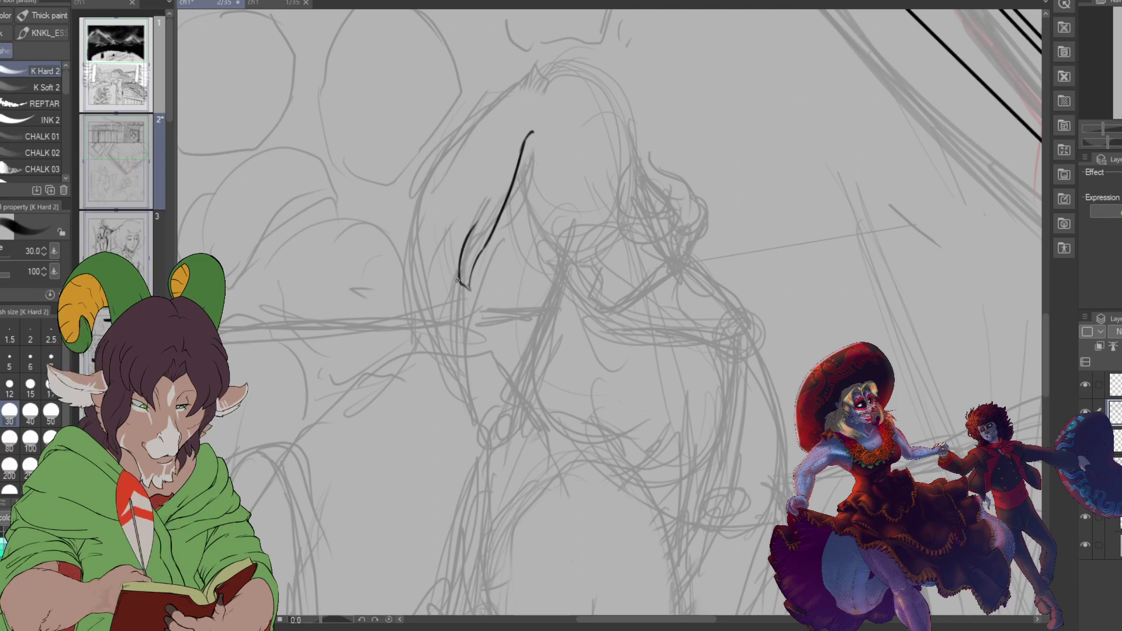
left_click_drag(451, 280, 433, 237)
mouse_move(434, 238)
left_mouse_down()
mouse_move(469, 138)
mouse_move(494, 104)
mouse_move(528, 95)
mouse_move(508, 125)
mouse_move(537, 101)
mouse_move(548, 124)
mouse_move(529, 136)
left_mouse_up()
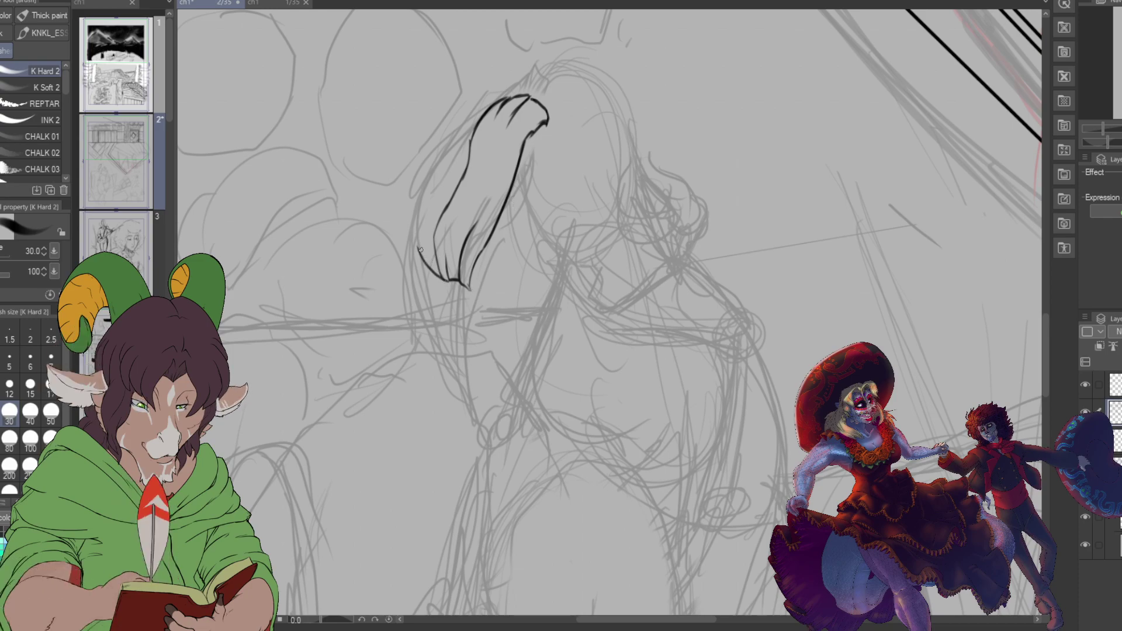
left_click_drag(420, 250, 451, 197)
mouse_move(441, 276)
left_mouse_down()
mouse_move(424, 252)
mouse_move(450, 209)
left_mouse_up()
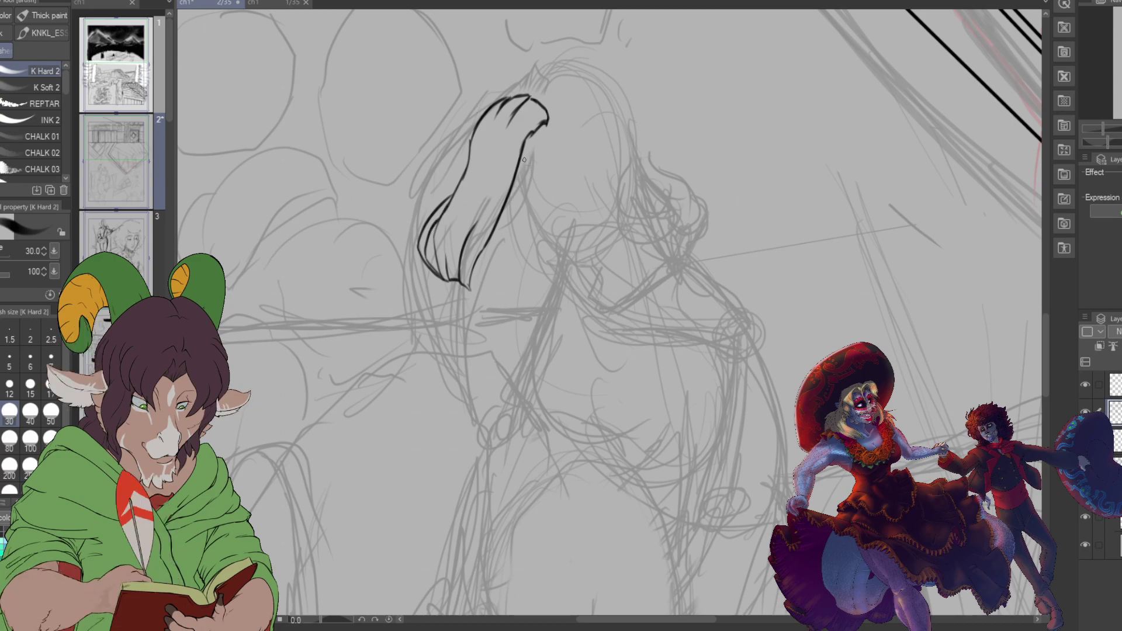
Step: Ink the figure's nose bridge and lowered eye, and add the eyebrow, lower lid and cheek line at brush size 15
left_click_drag(524, 159, 536, 193)
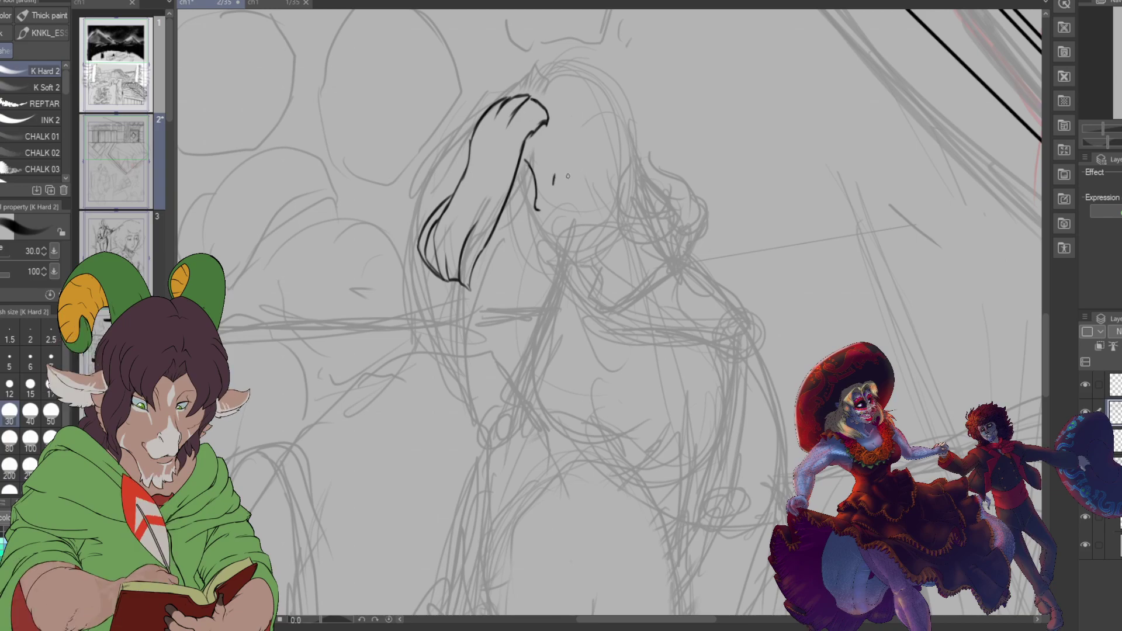
mouse_move(578, 173)
left_mouse_down()
mouse_move(564, 175)
mouse_move(581, 172)
left_mouse_up()
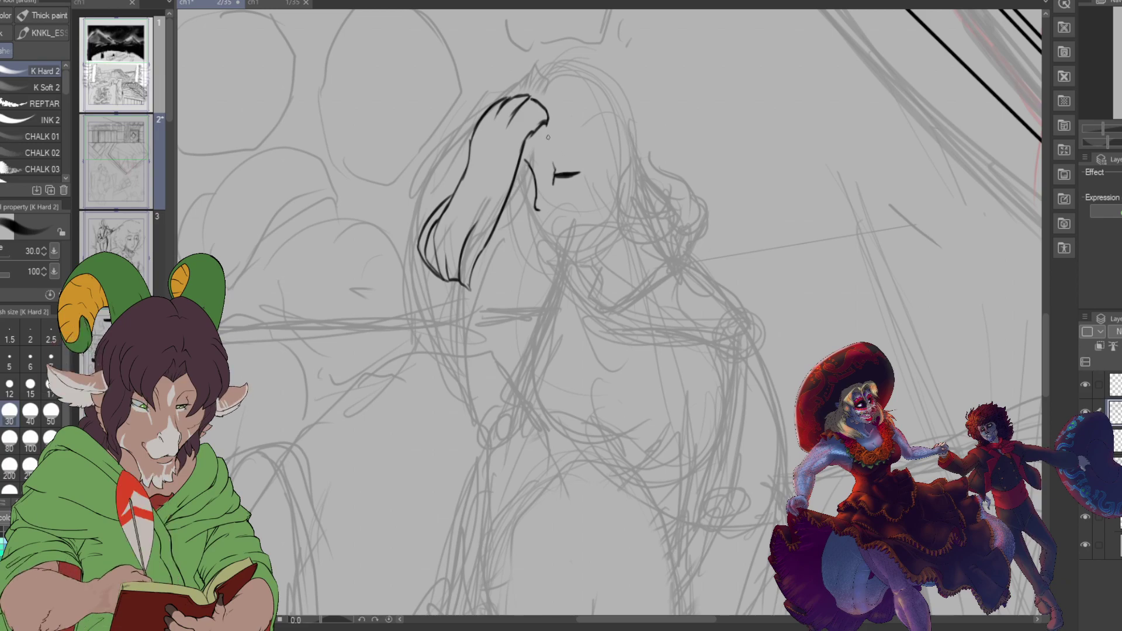
left_click(28, 386)
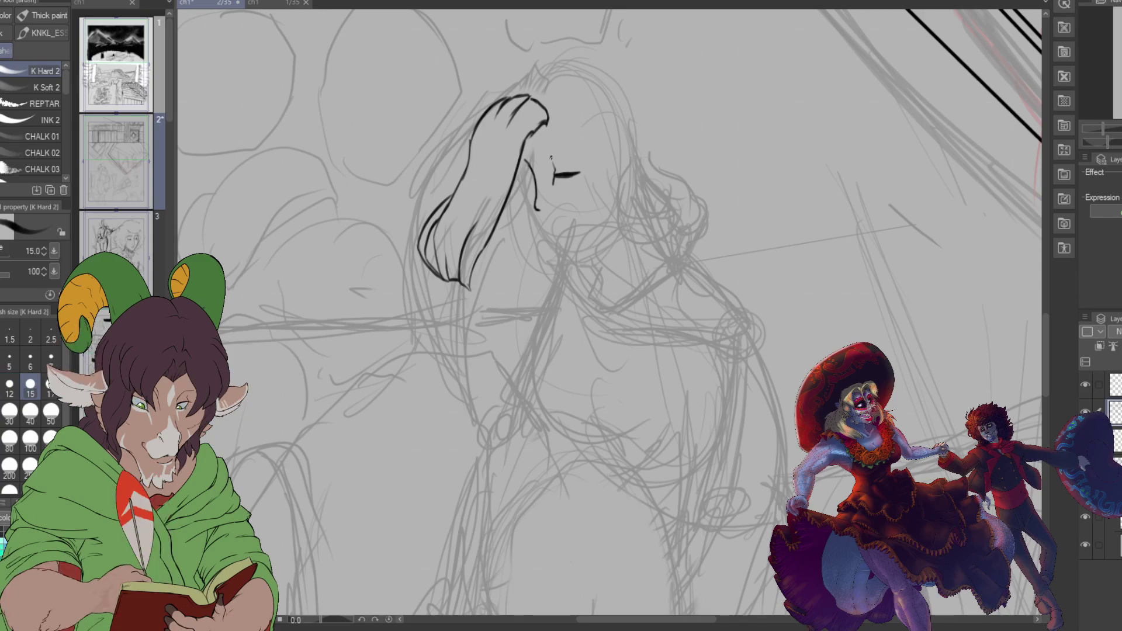
left_click_drag(551, 158, 578, 151)
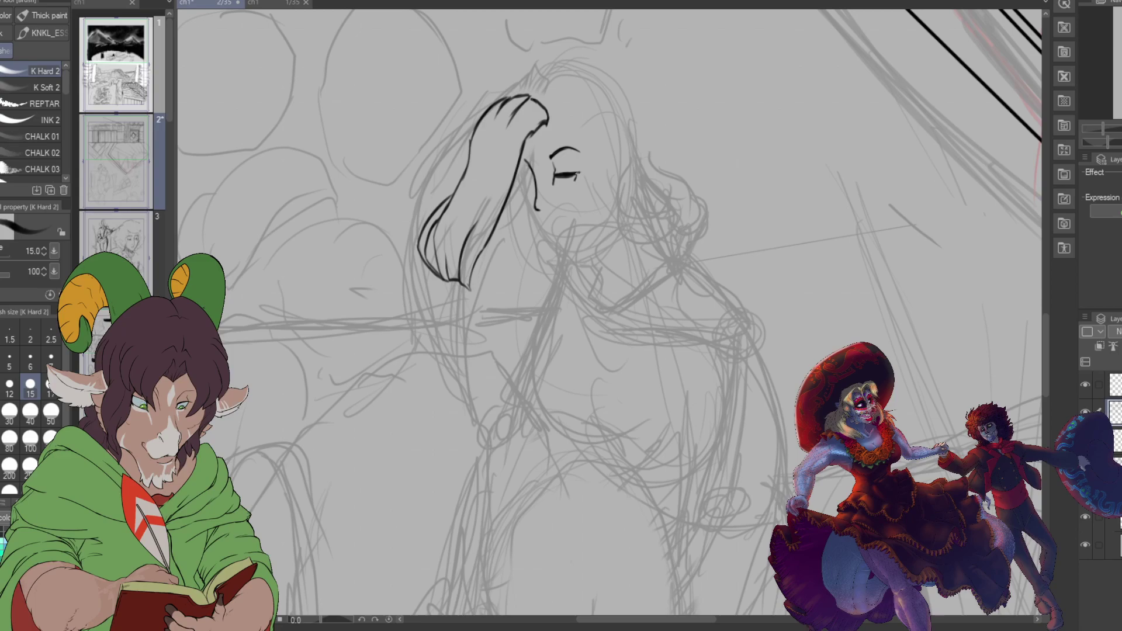
left_click_drag(553, 183, 580, 182)
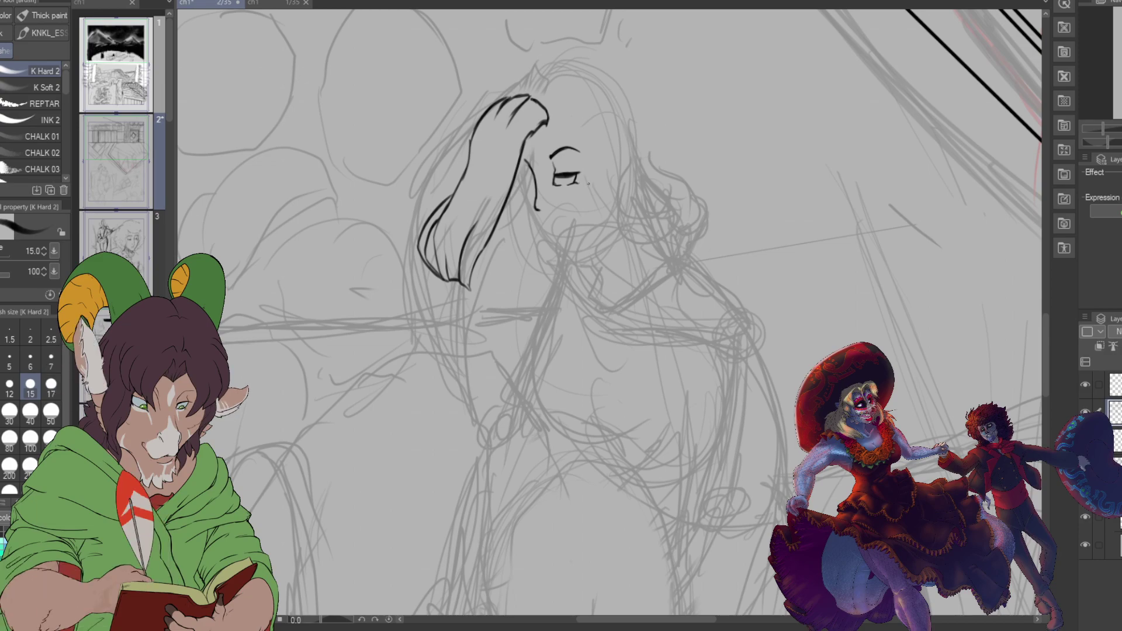
left_click_drag(589, 188, 595, 228)
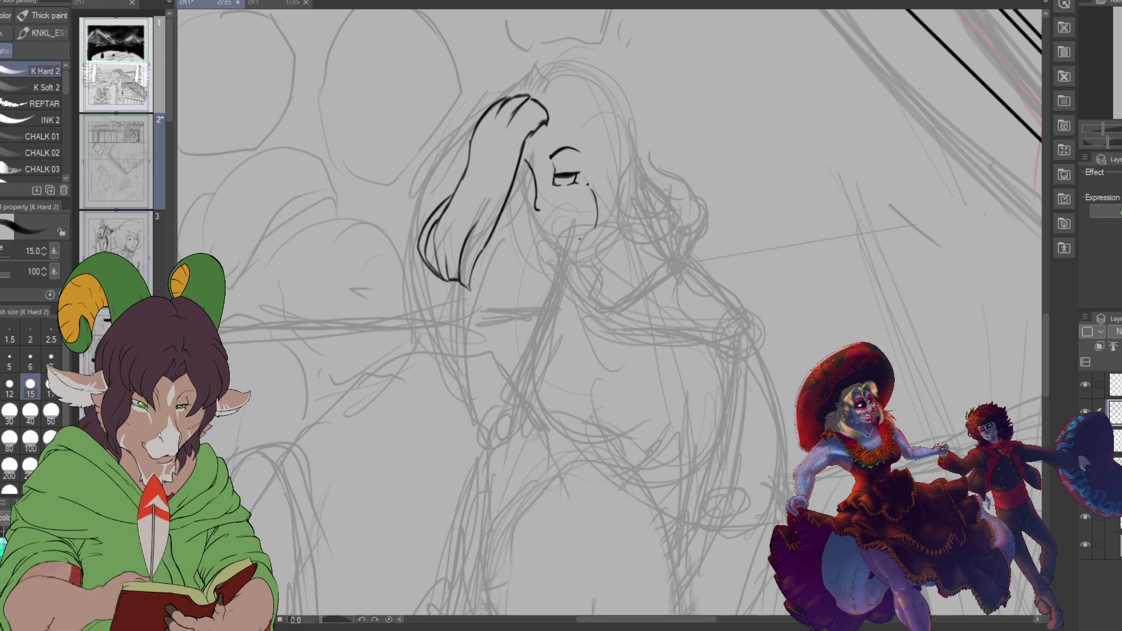
Step: Ink the nose tip, lips, chin and jawline of the face, and erase the excess line between lower lip and chin
scroll(531, 190, "up", 5)
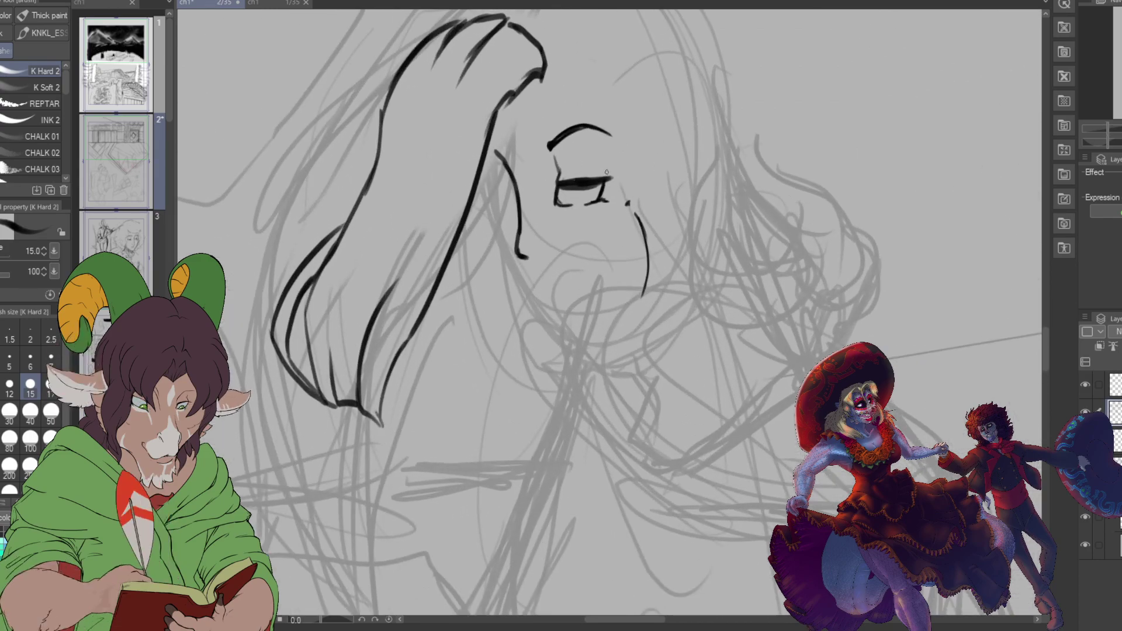
left_click_drag(604, 176, 600, 163)
mouse_move(525, 262)
left_mouse_down()
mouse_move(536, 286)
mouse_move(567, 293)
mouse_move(550, 302)
mouse_move(562, 304)
left_mouse_up()
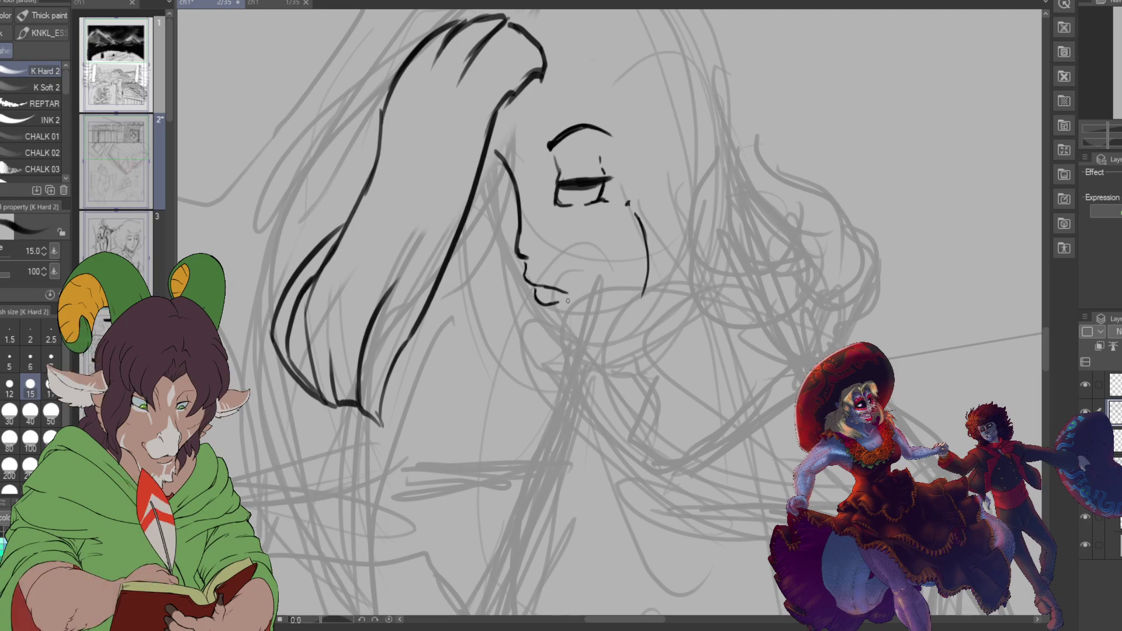
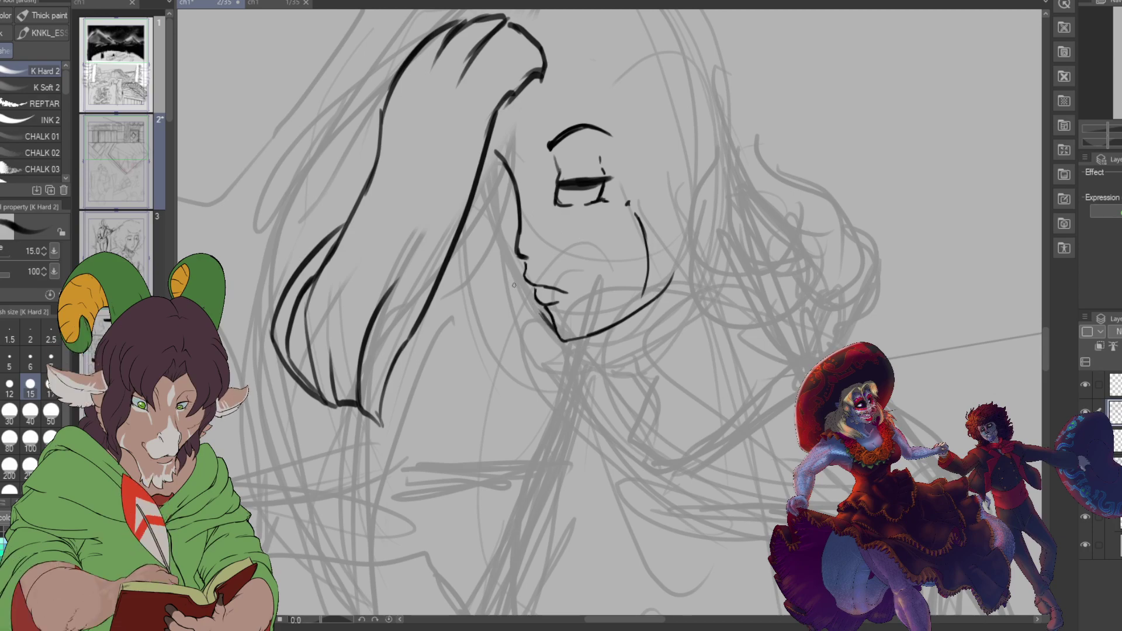
key("e")
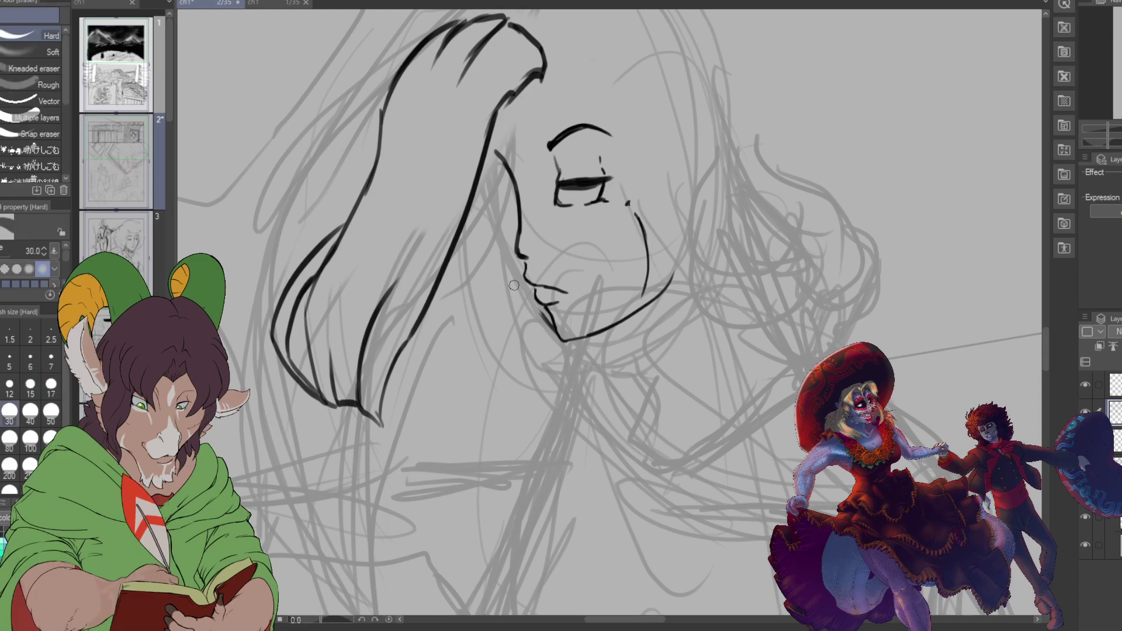
mouse_move(549, 307)
left_mouse_down()
mouse_move(562, 287)
mouse_move(554, 293)
left_mouse_up()
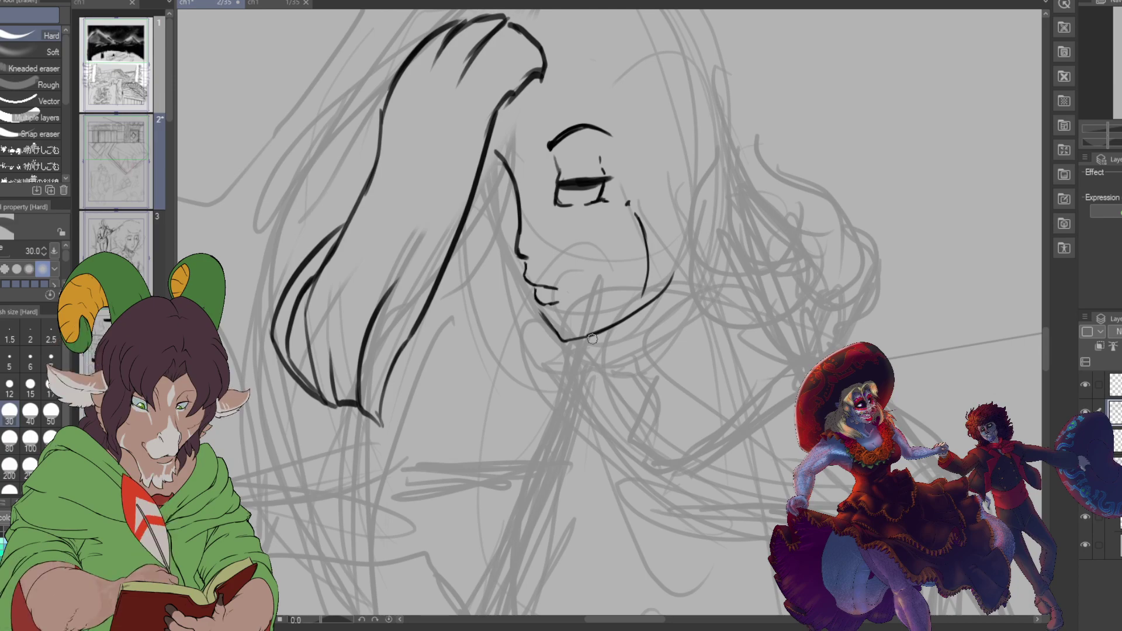
Step: Extend the upper lash line past the eye's inner corner with the K Hard 2 brush
key("b")
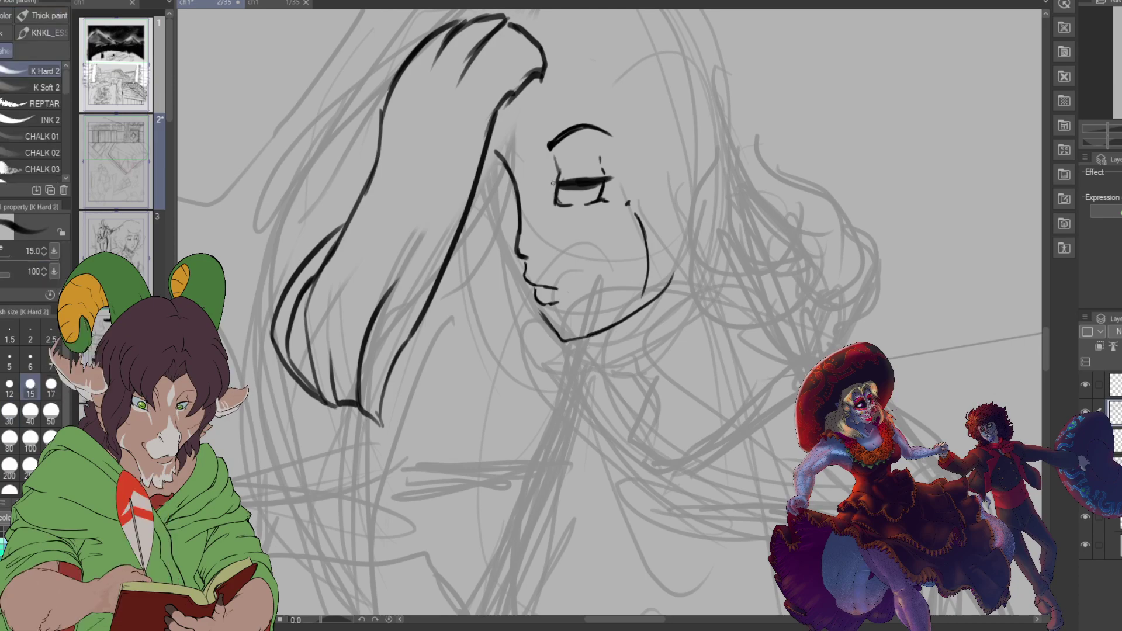
left_click_drag(545, 188, 554, 181)
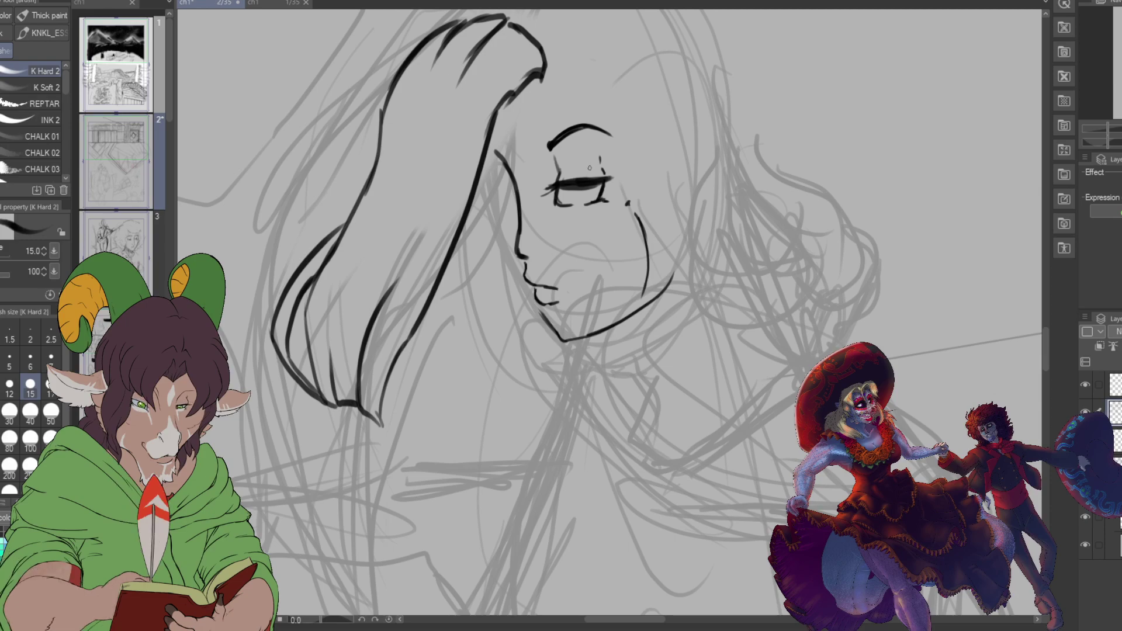
scroll(590, 169, "up", 2)
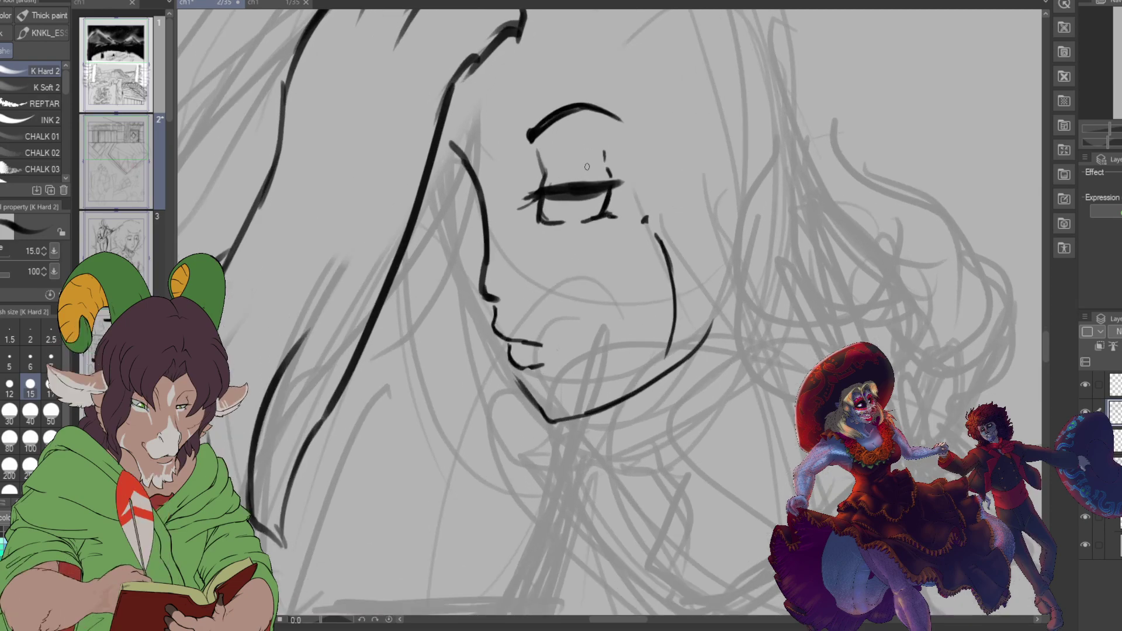
Step: Thin the eye's upper lid line with the hard eraser, erase the lower lid strokes and fade the rough sketch
key("e")
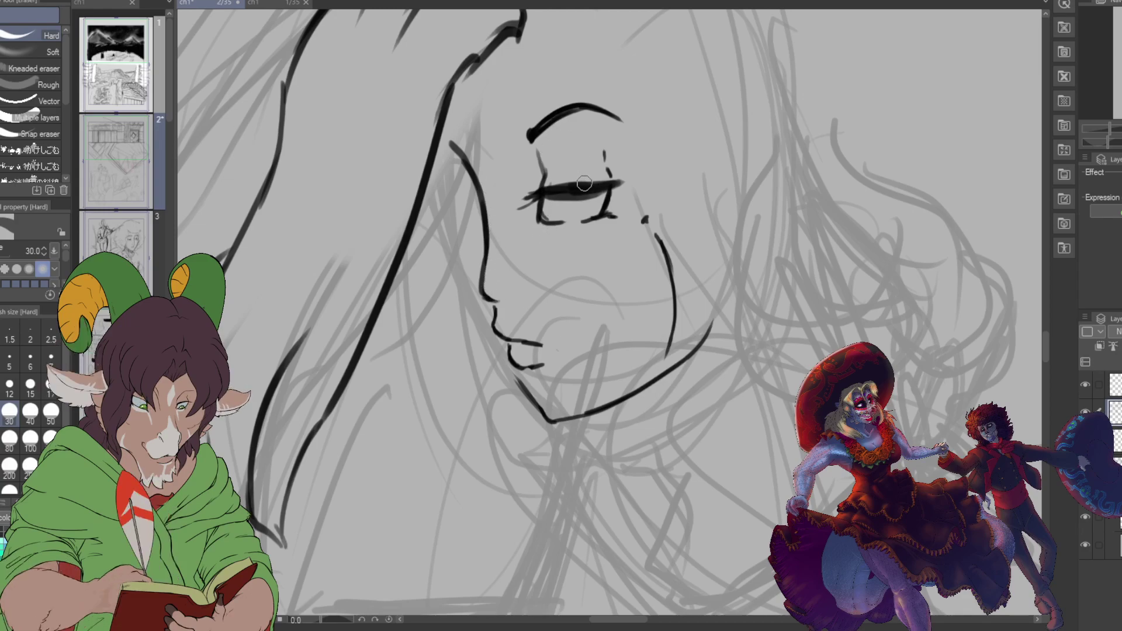
mouse_move(556, 181)
left_mouse_down()
mouse_move(651, 166)
mouse_move(573, 189)
mouse_move(533, 183)
mouse_move(642, 173)
mouse_move(613, 173)
left_mouse_up()
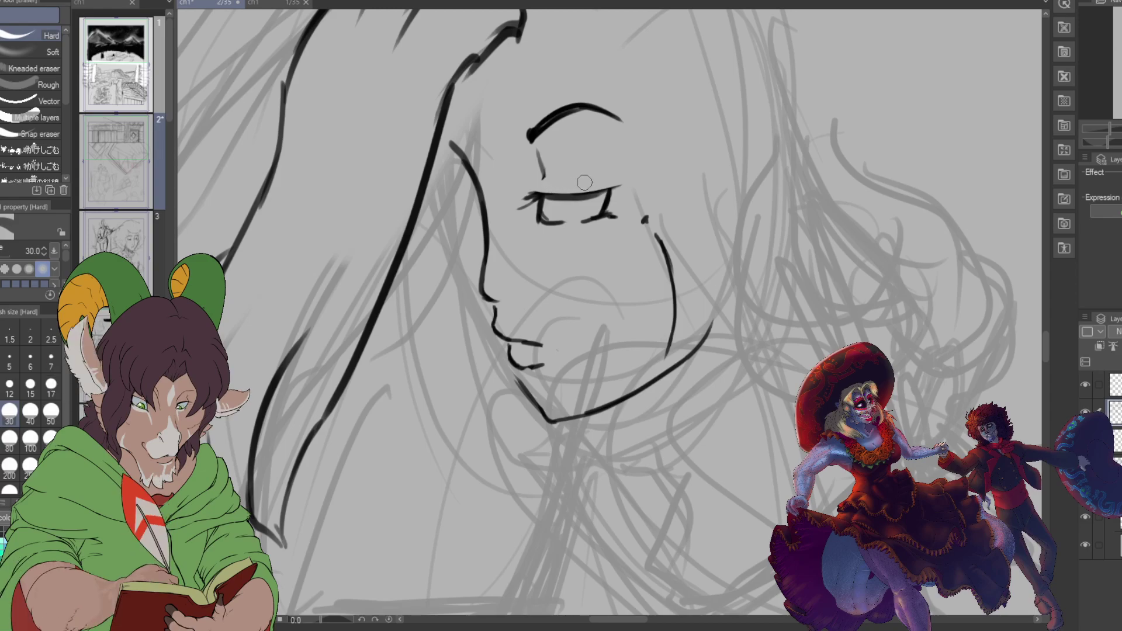
scroll(680, 194, "up", 1)
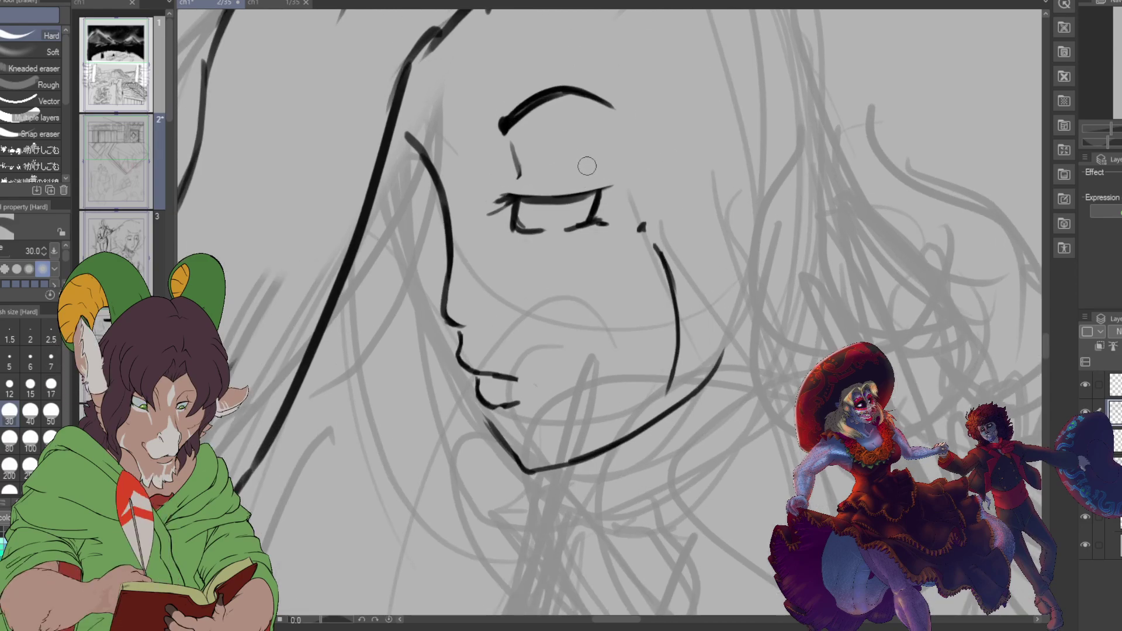
mouse_move(512, 222)
left_mouse_down()
mouse_move(581, 227)
mouse_move(610, 212)
left_mouse_up()
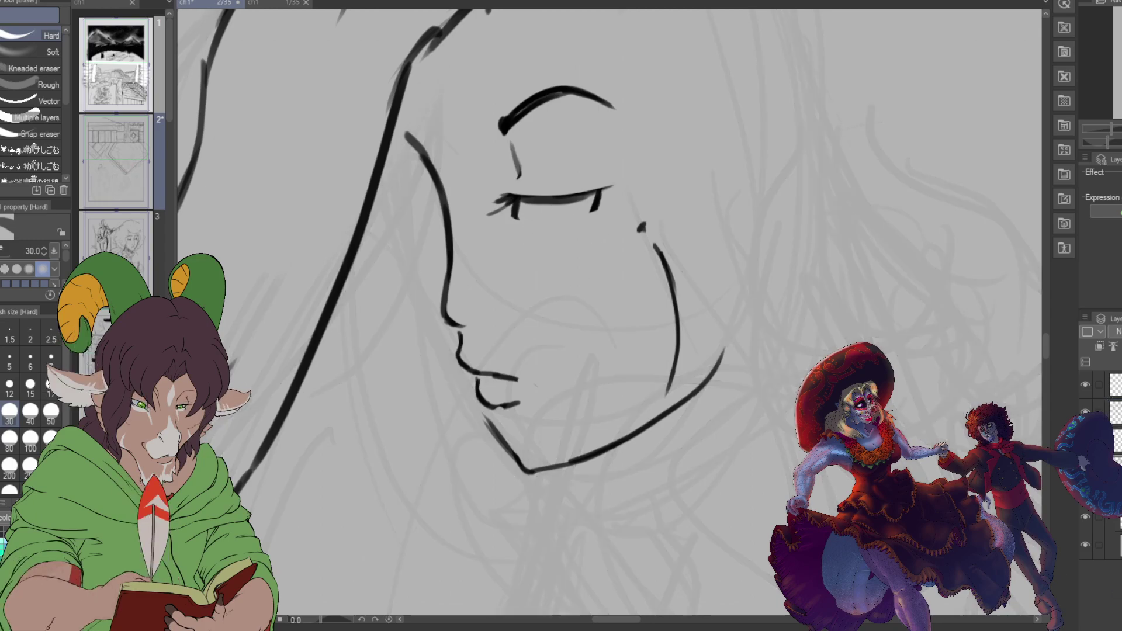
scroll(584, 196, "up", 1)
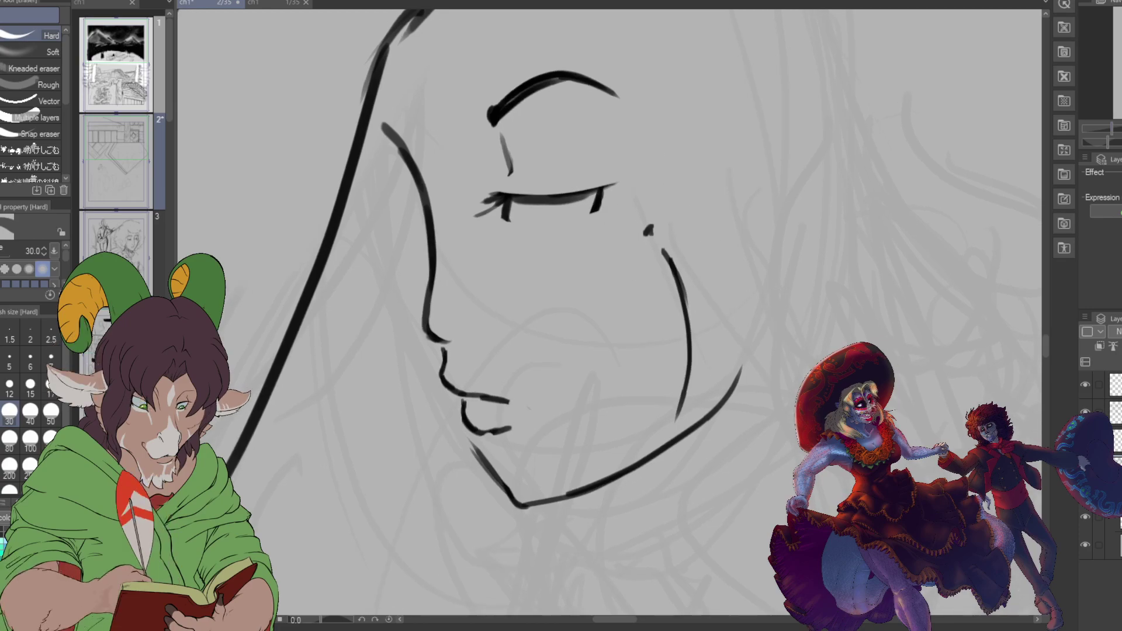
Step: Rotate the canvas, darken the upper lid line at brush size 10 and add fine lashes at the eye's outer corner
mouse_move(1107, 141)
left_mouse_down()
mouse_move(1121, 149)
mouse_move(1113, 134)
left_mouse_up()
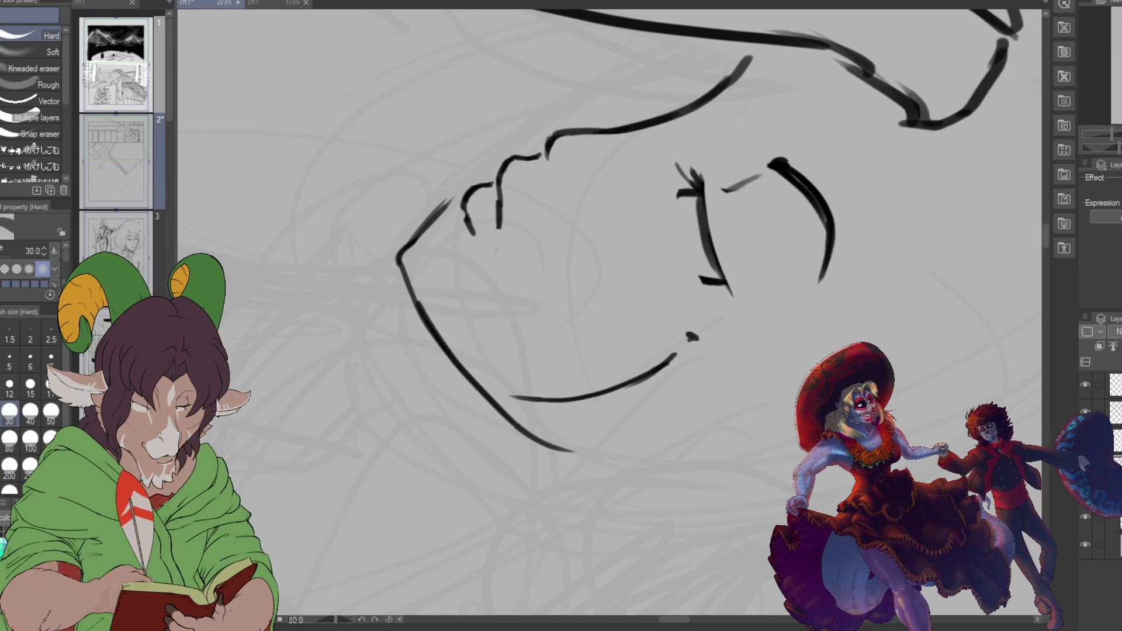
key("b")
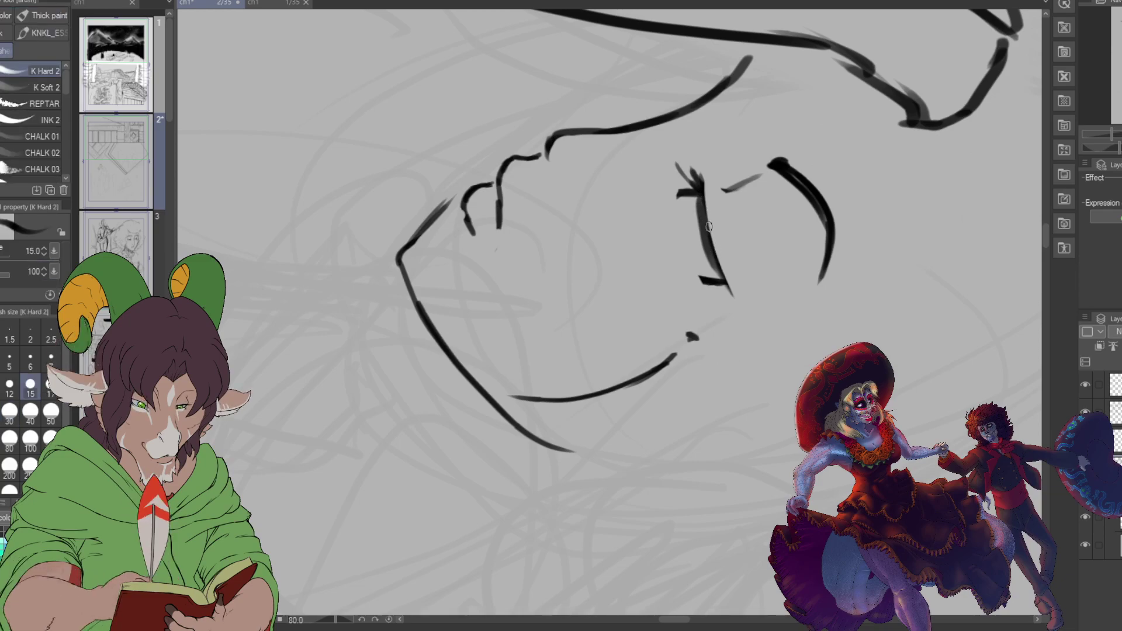
key("bracketleft")
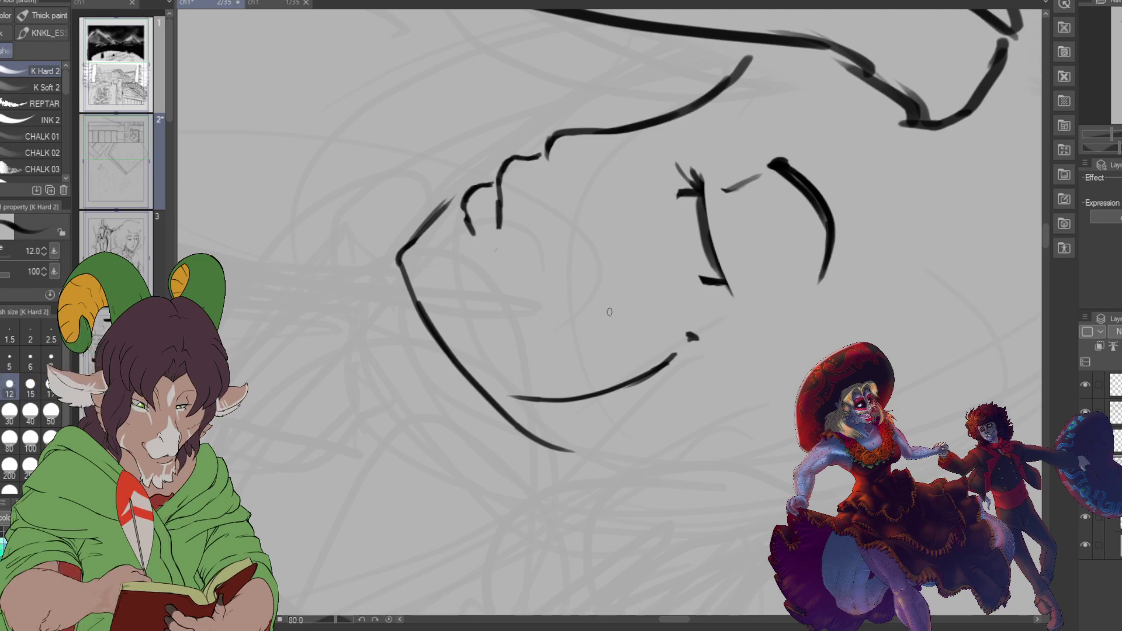
key("bracketleft")
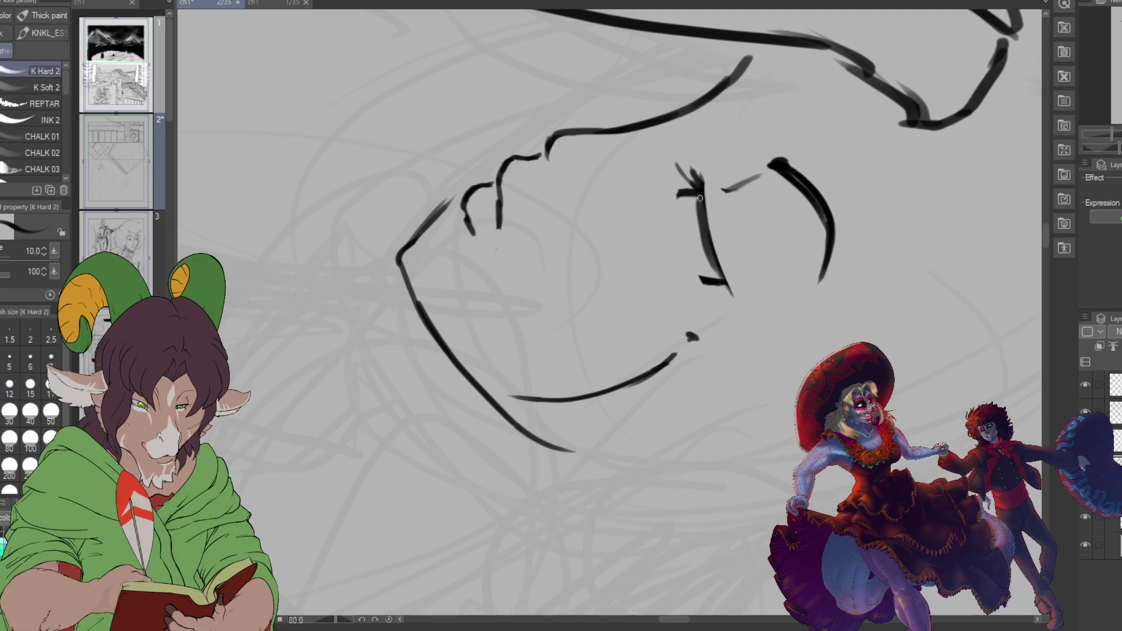
left_click_drag(705, 222, 732, 302)
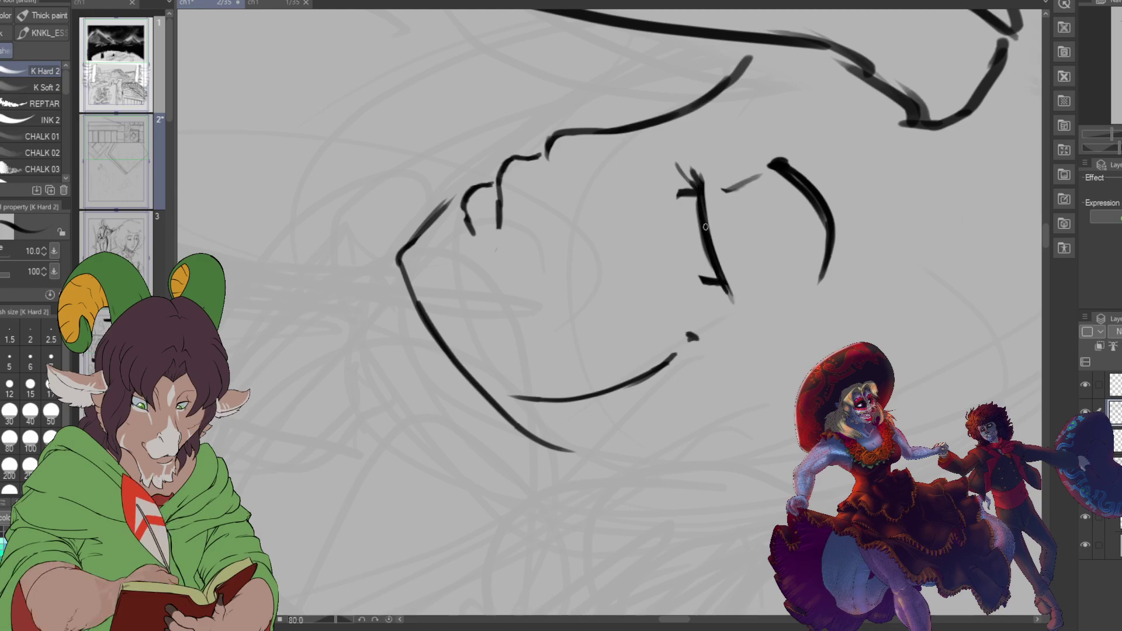
left_click_drag(719, 264, 734, 300)
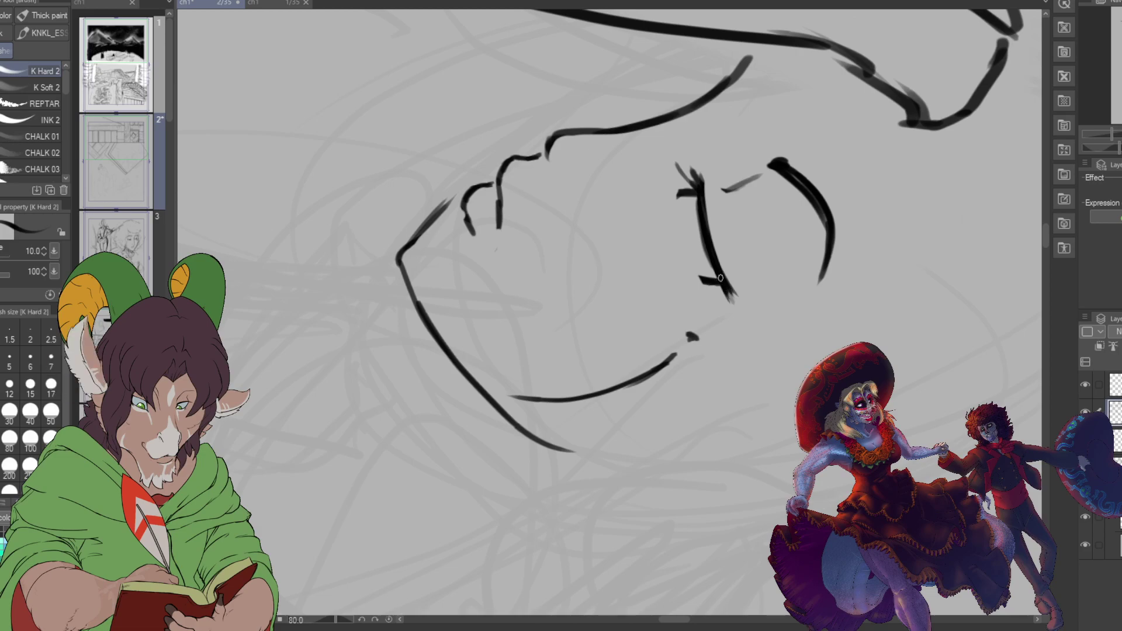
left_click_drag(733, 316, 731, 289)
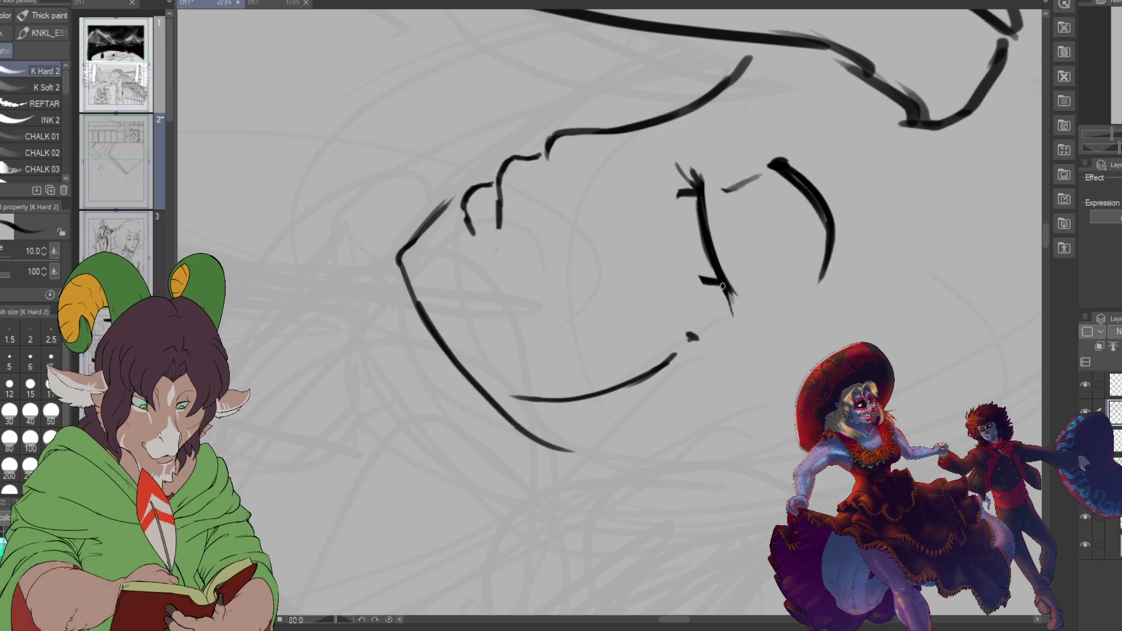
left_click_drag(722, 280, 719, 312)
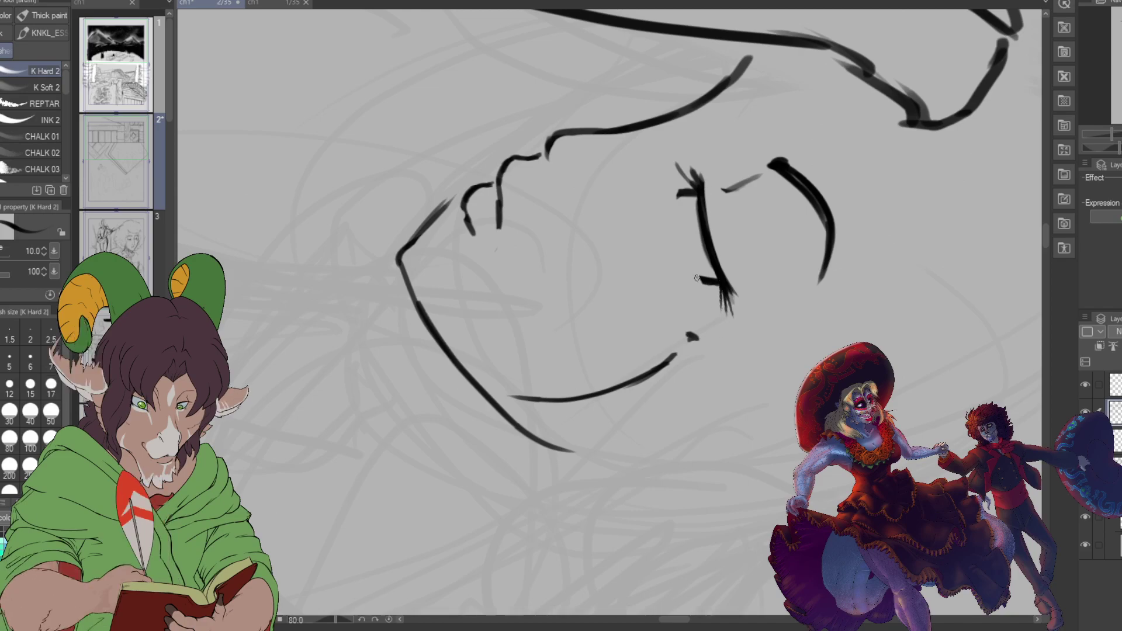
Step: Ink the lower lid line with its nose-side corner and the eyelid crease strokes between the eye and the eyebrow
mouse_move(697, 281)
left_mouse_down()
mouse_move(696, 302)
mouse_move(682, 243)
mouse_move(698, 273)
left_mouse_up()
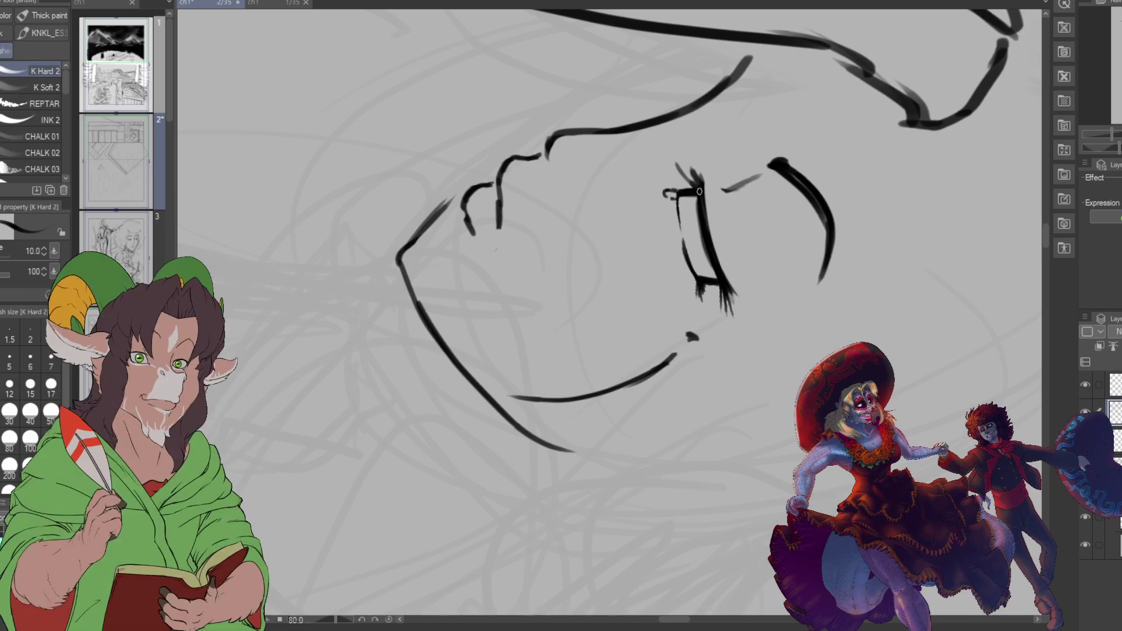
left_click_drag(735, 291, 758, 274)
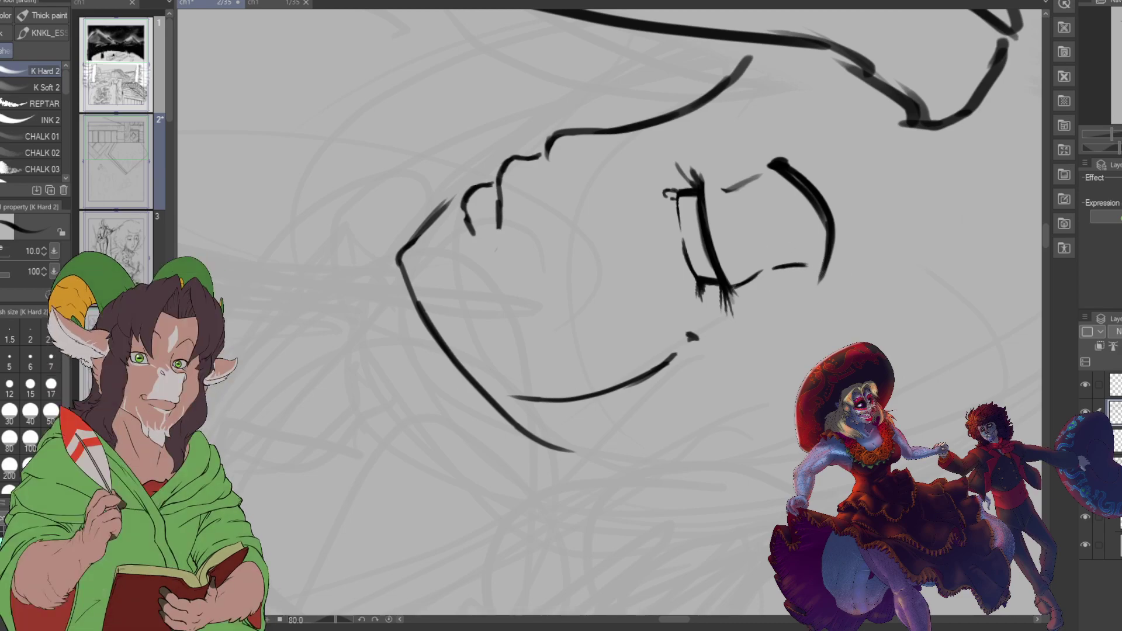
left_click_drag(1047, 234, 1044, 228)
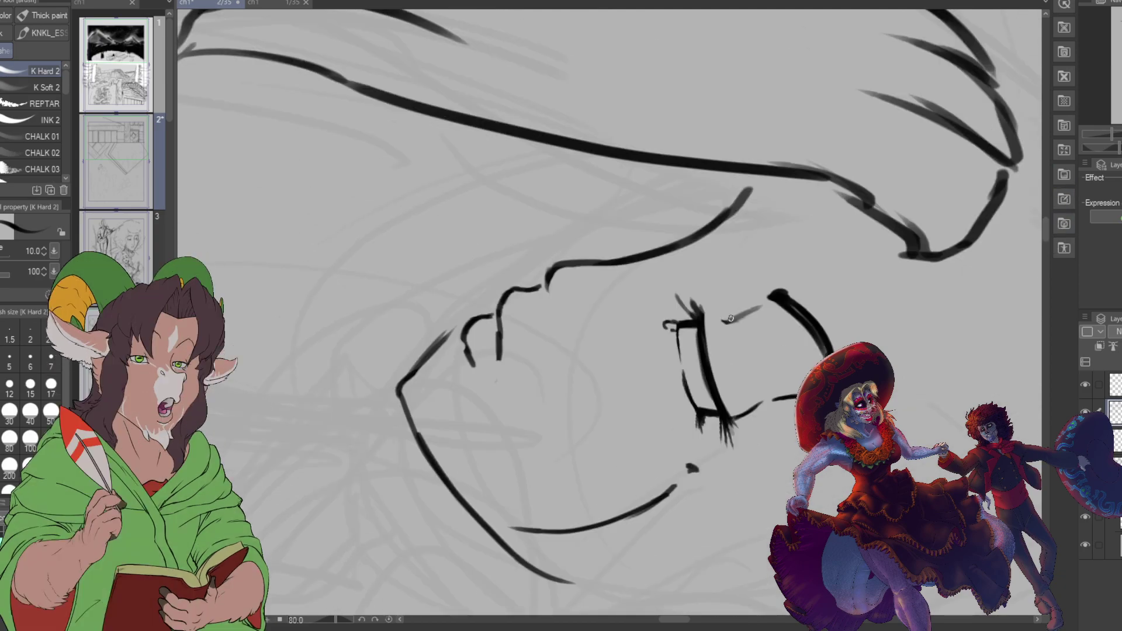
left_click_drag(725, 322, 763, 309)
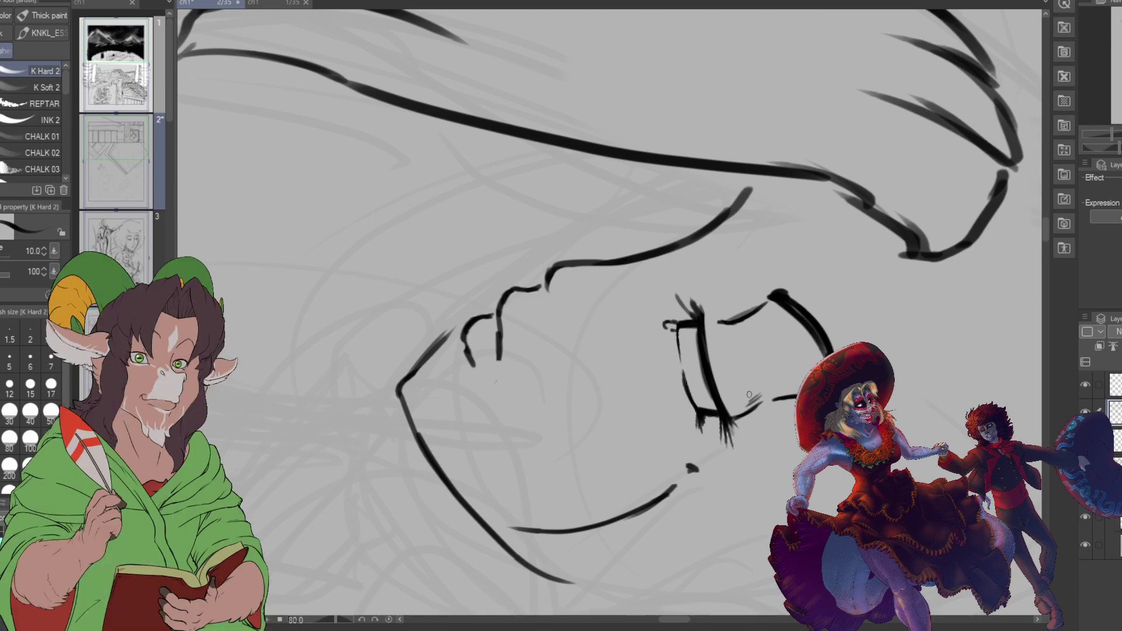
Step: Thicken the upper lid line, add longer lashes at its nose-side end and erase the crease stroke where it meets the eyebrow
key("e")
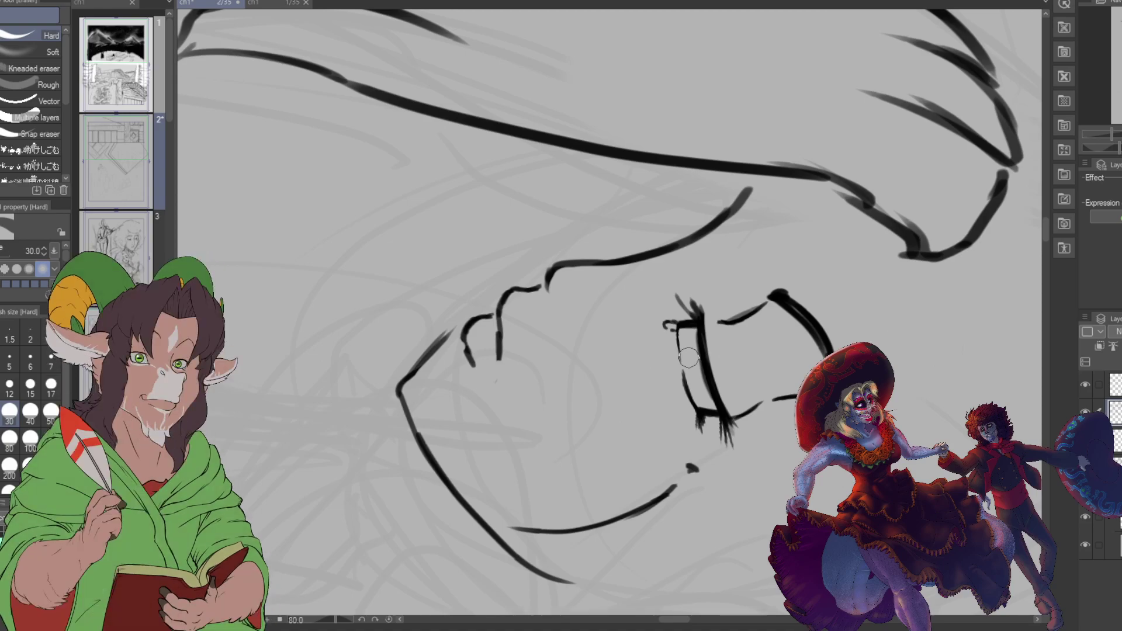
key("b")
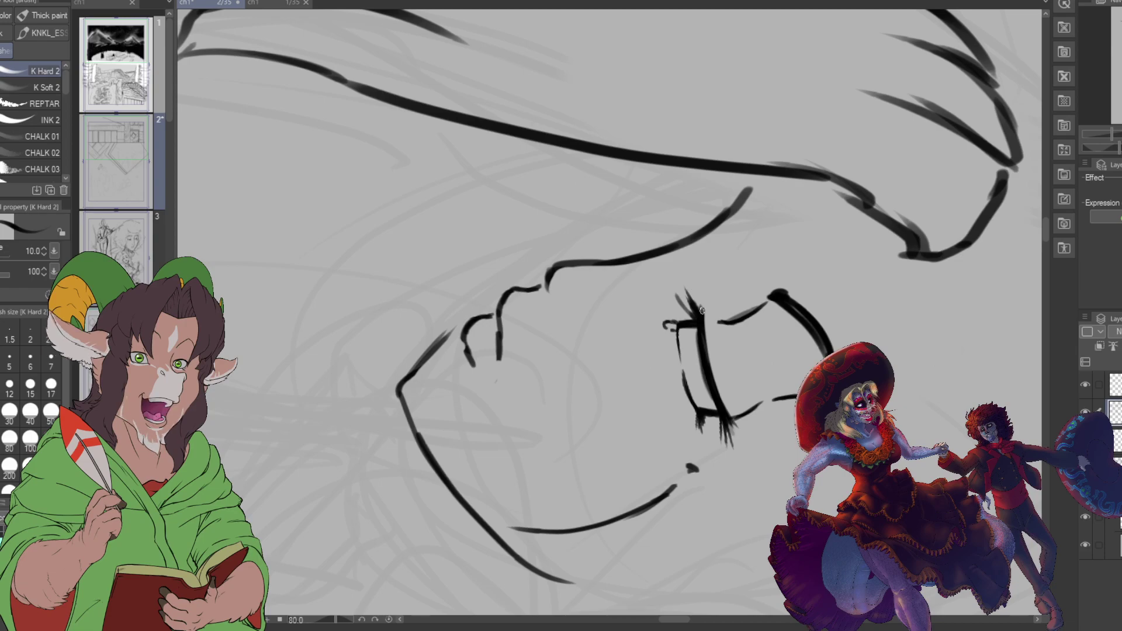
left_click_drag(702, 316, 688, 276)
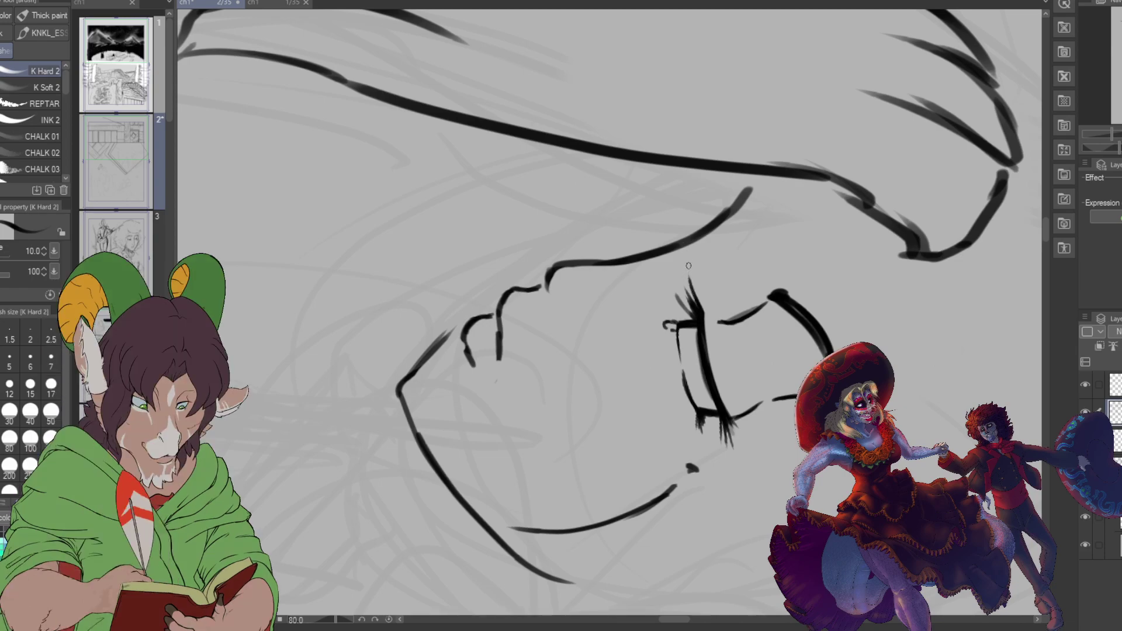
left_click_drag(703, 318, 706, 290)
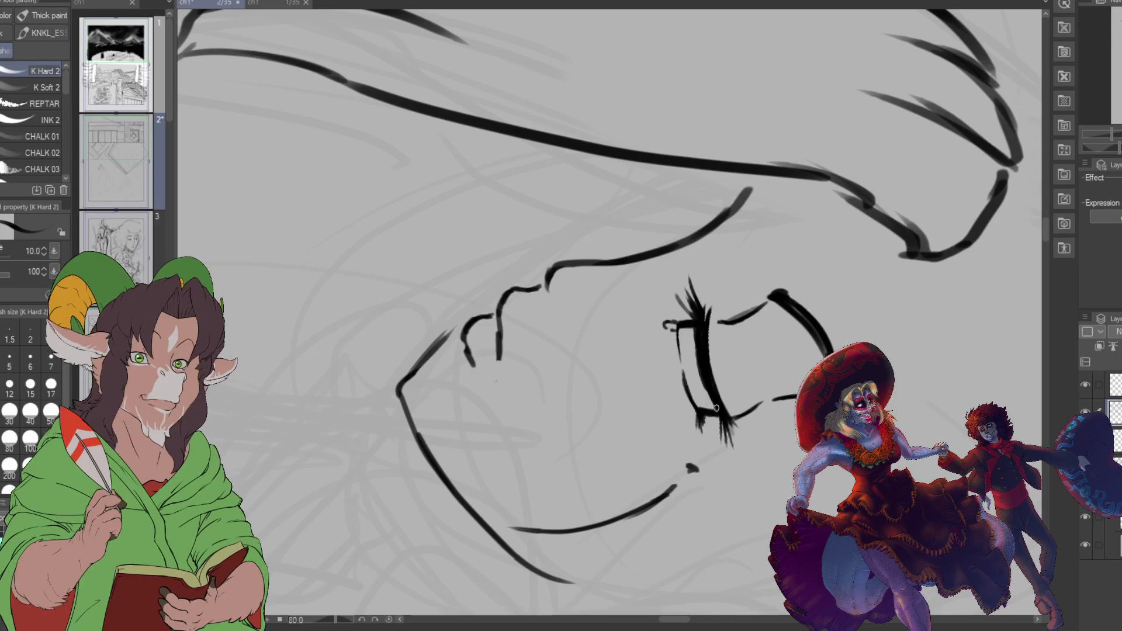
key("e")
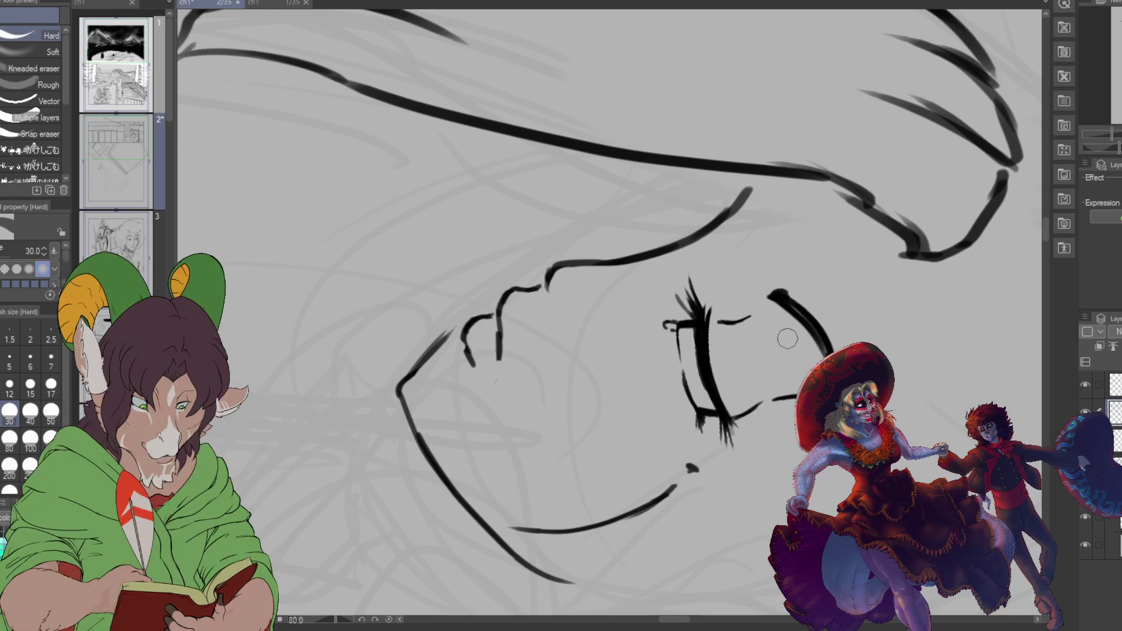
Step: Erase the line between the lips, redraw it thinner with the K Hard 2 brush, and refine both lips and the nose base
left_click_drag(497, 326, 500, 364)
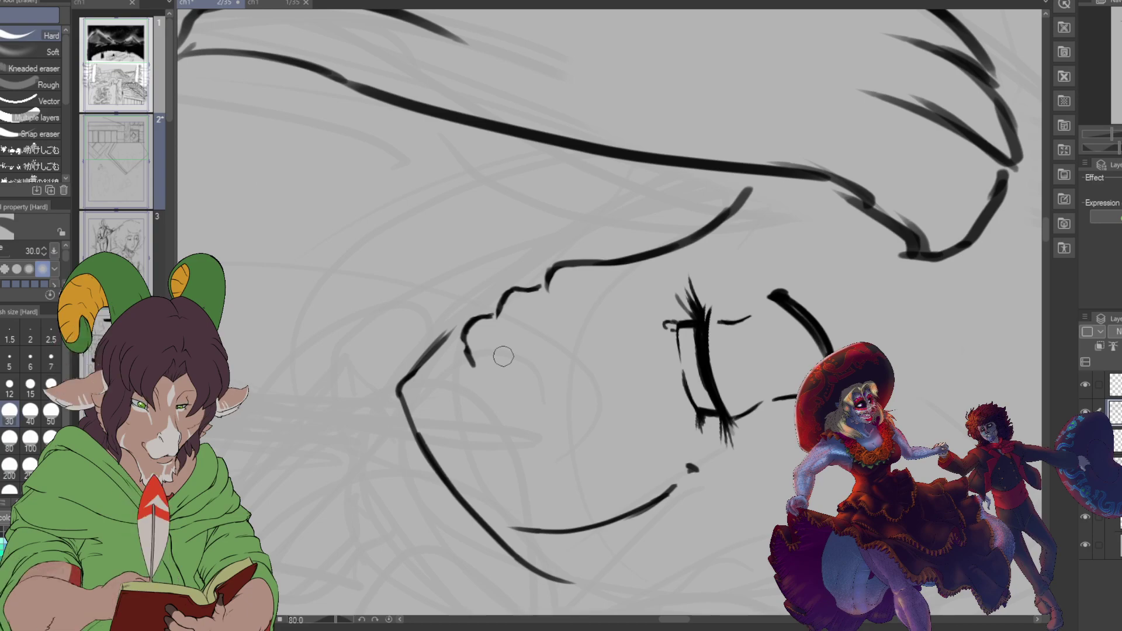
key("b")
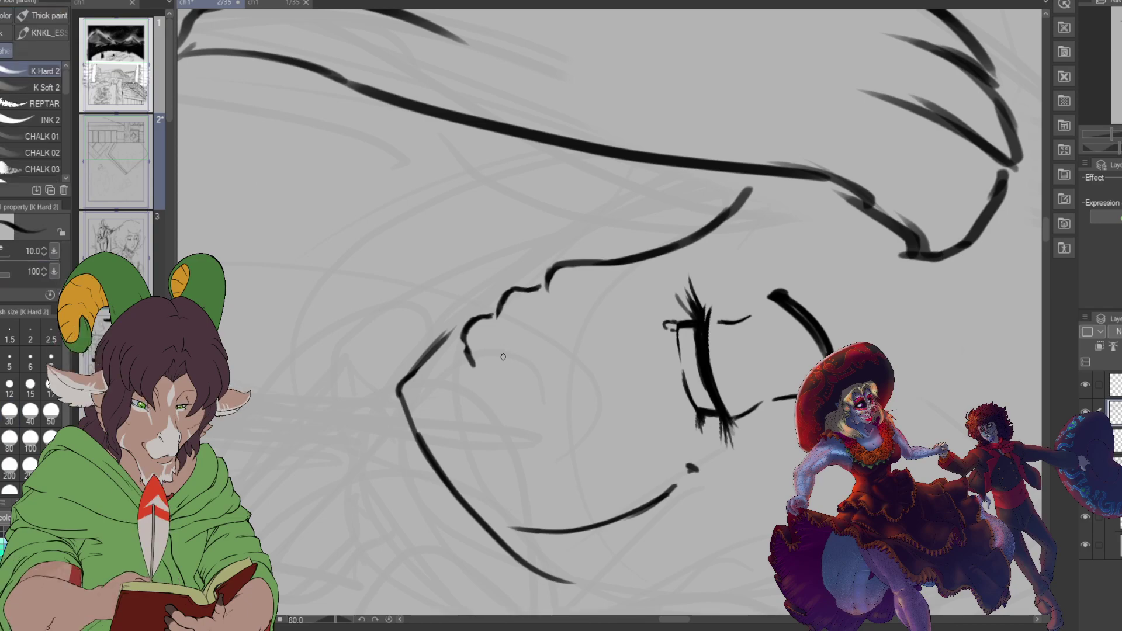
left_click_drag(495, 347, 498, 315)
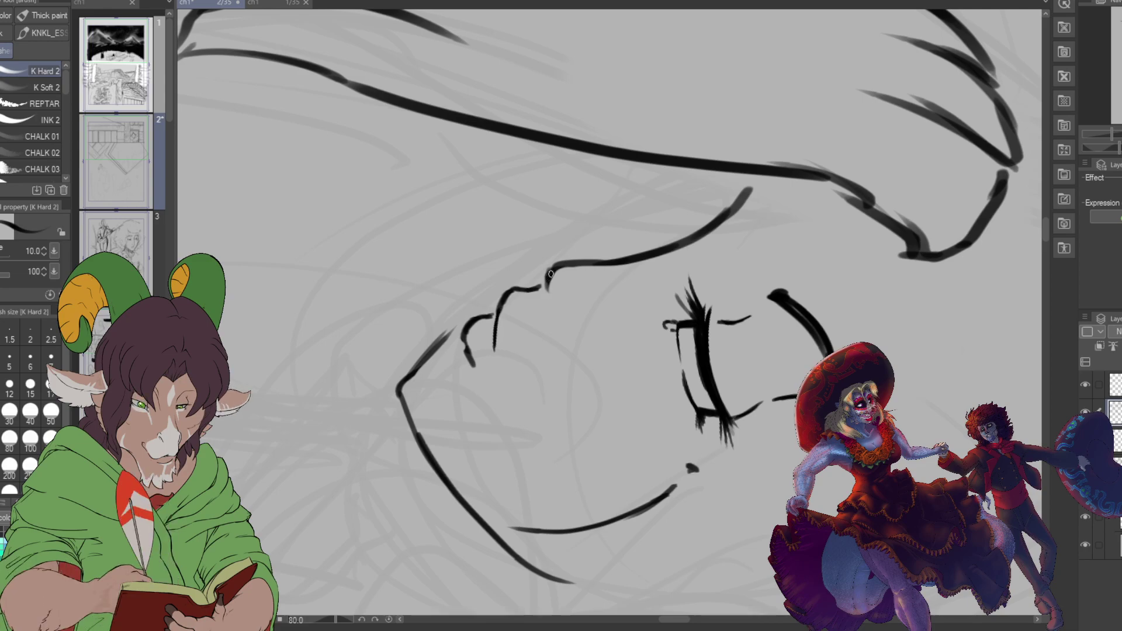
left_click_drag(548, 269, 553, 300)
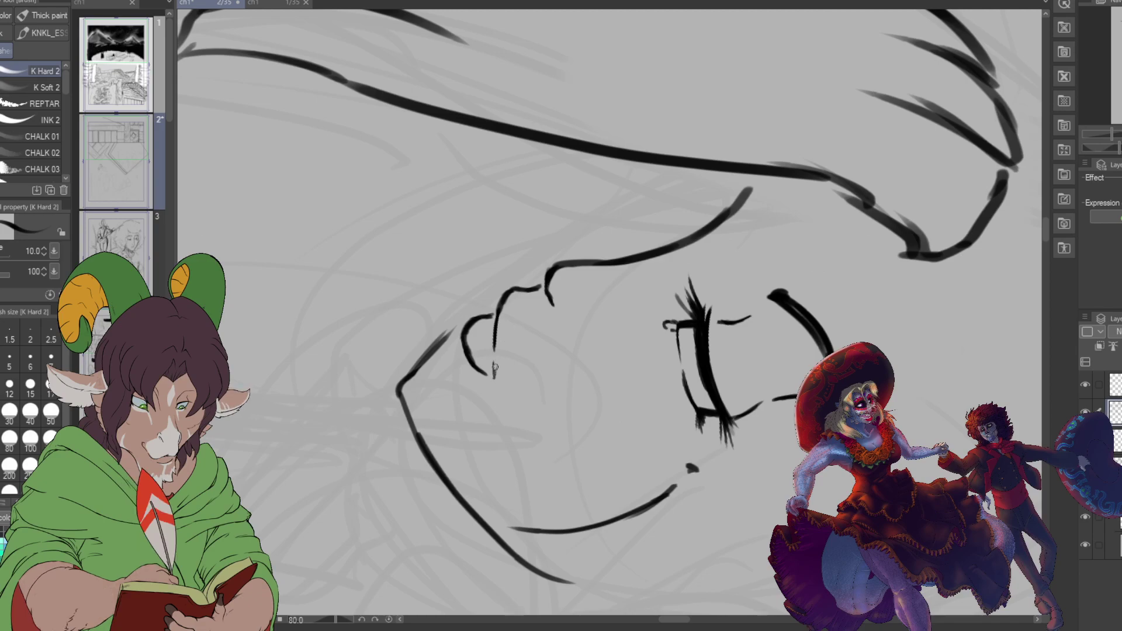
left_click_drag(508, 294, 498, 352)
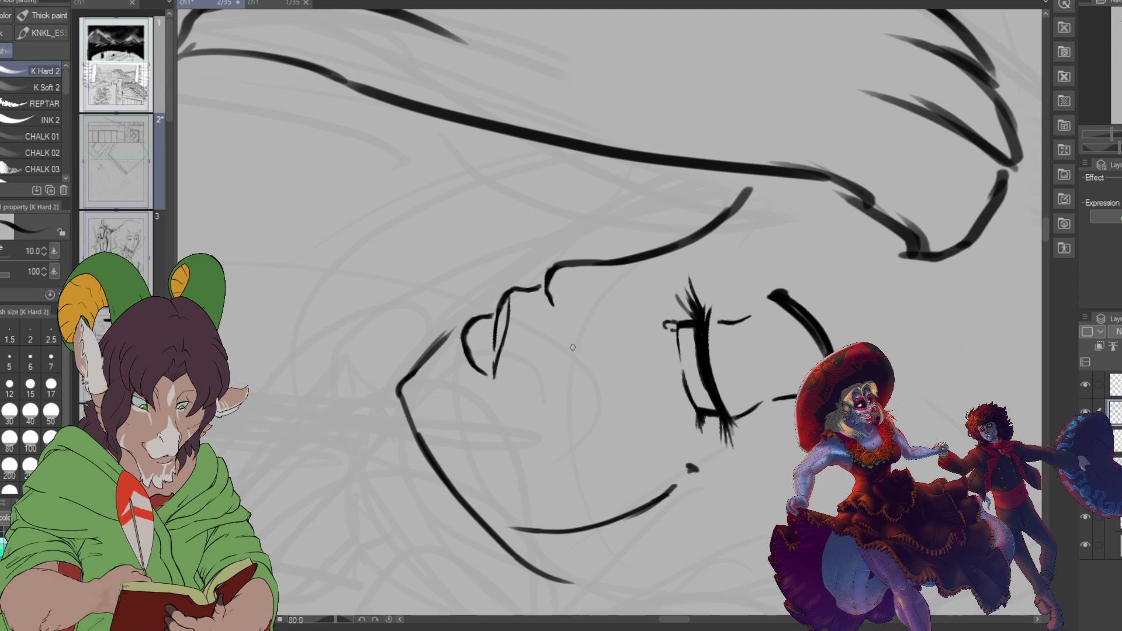
Step: Turn the canvas back toward upright and examine the inked face and hair at different zoom levels against the surrounding page
scroll(592, 336, "down", 2)
scroll(592, 336, "down", 1)
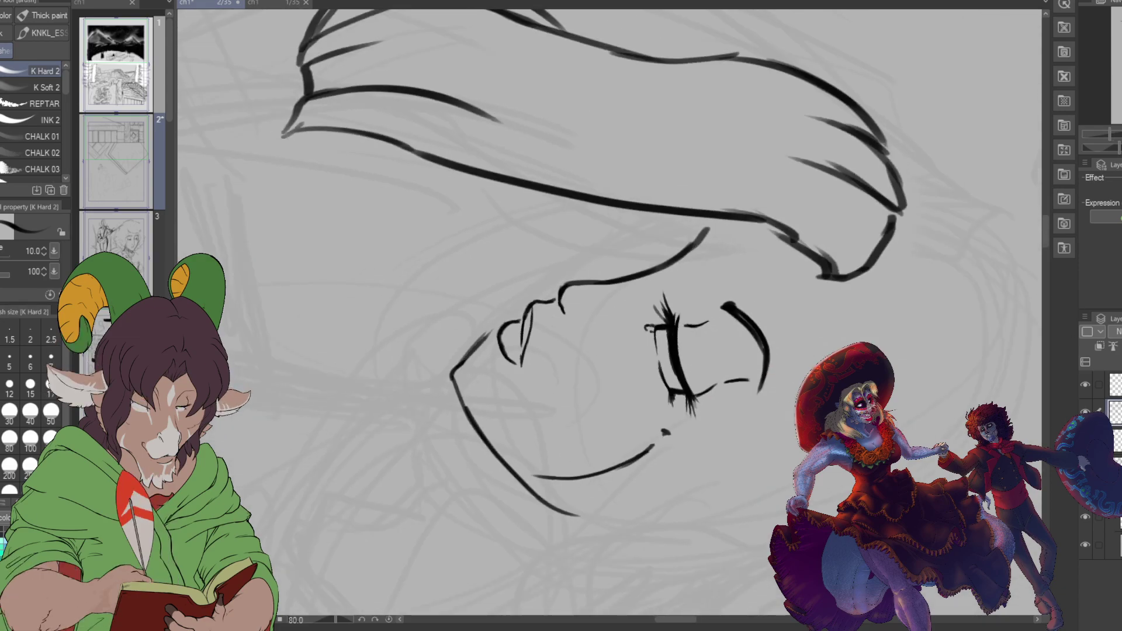
key("minus")
key("minus")
key("minus")
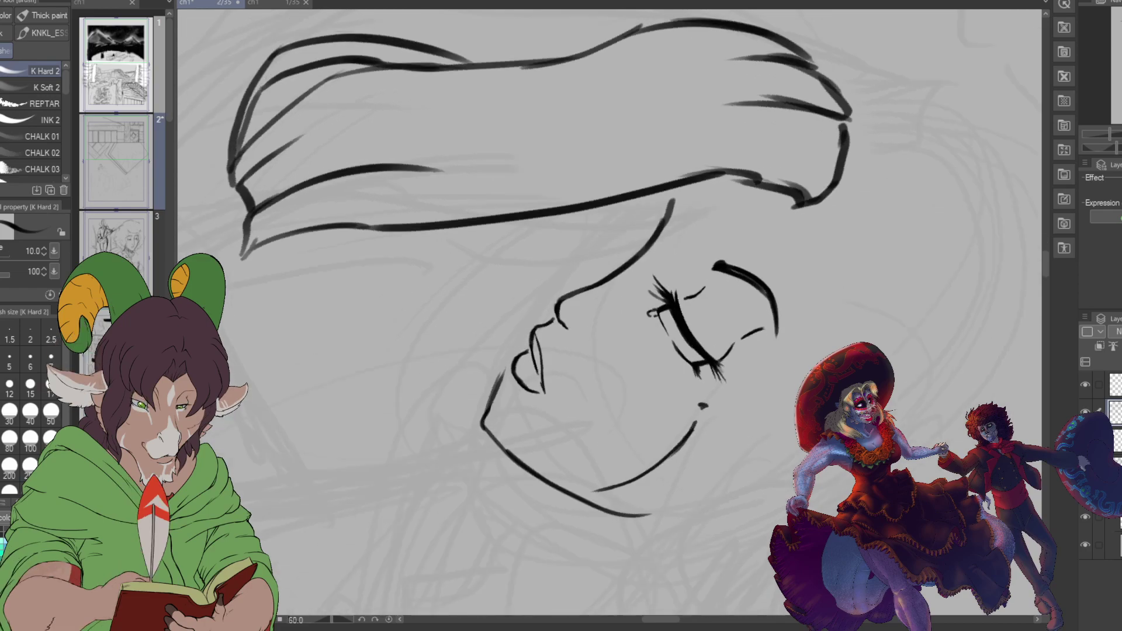
key("minus")
key("minus")
key("minus")
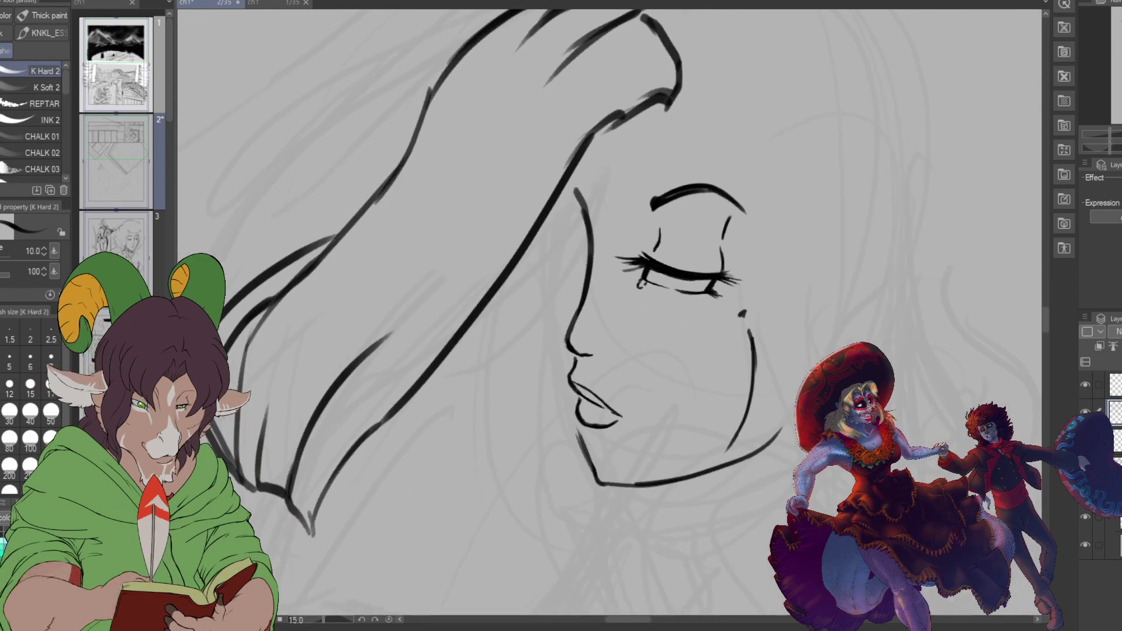
key("minus")
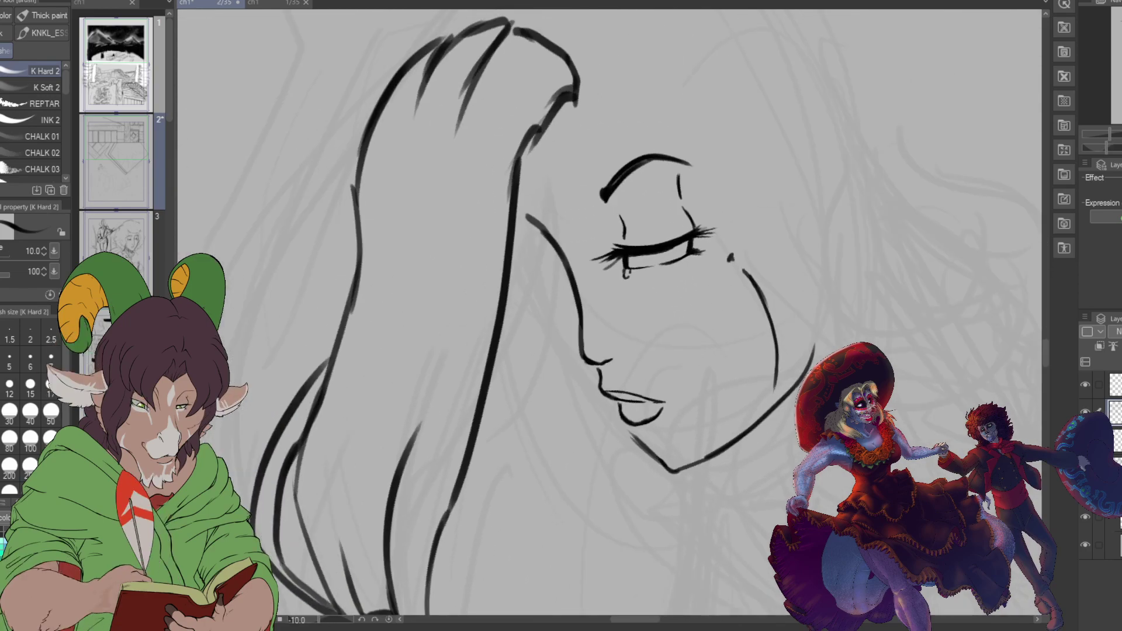
key("ctrl+minus")
key("ctrl+minus")
key("ctrl+minus")
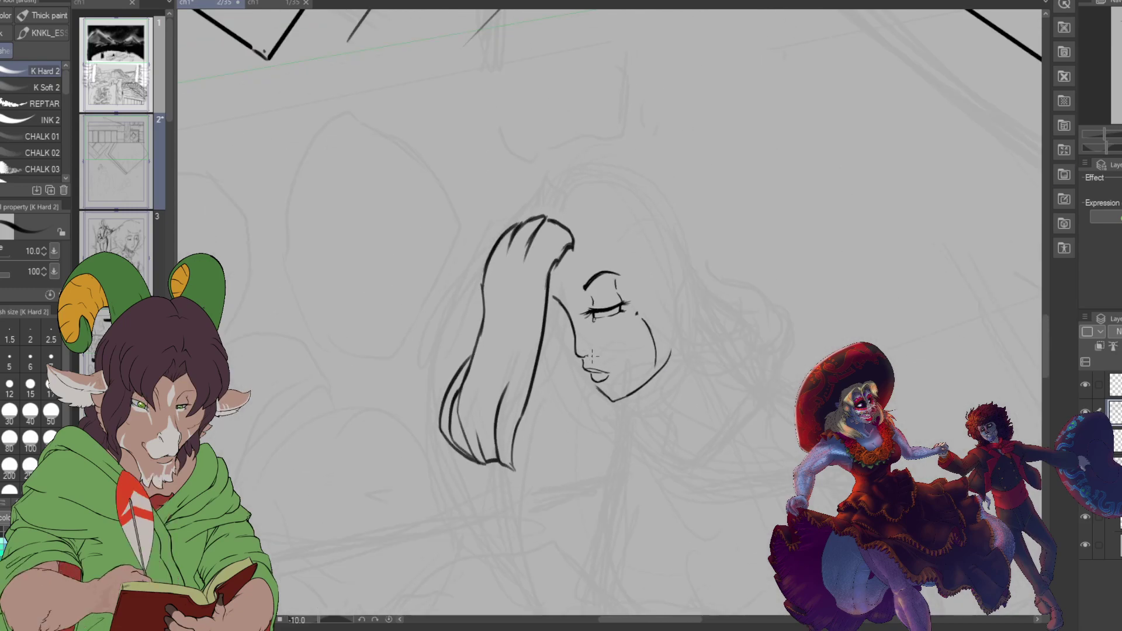
key("ctrl+minus")
key("ctrl+minus")
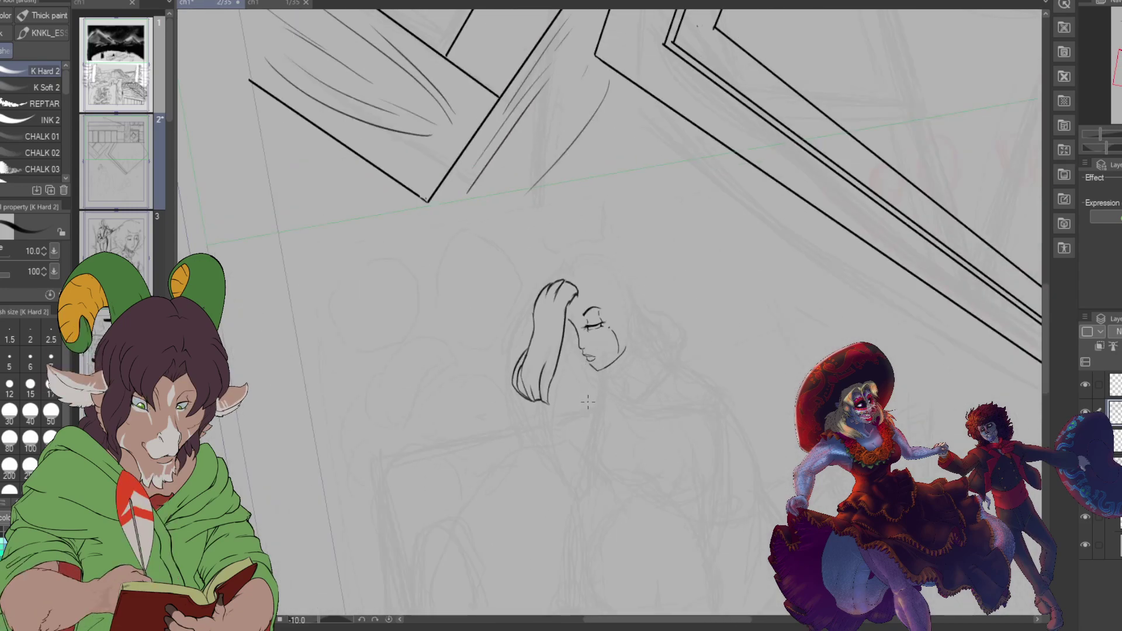
key("ctrl+plus")
key("ctrl+plus")
key("ctrl+plus")
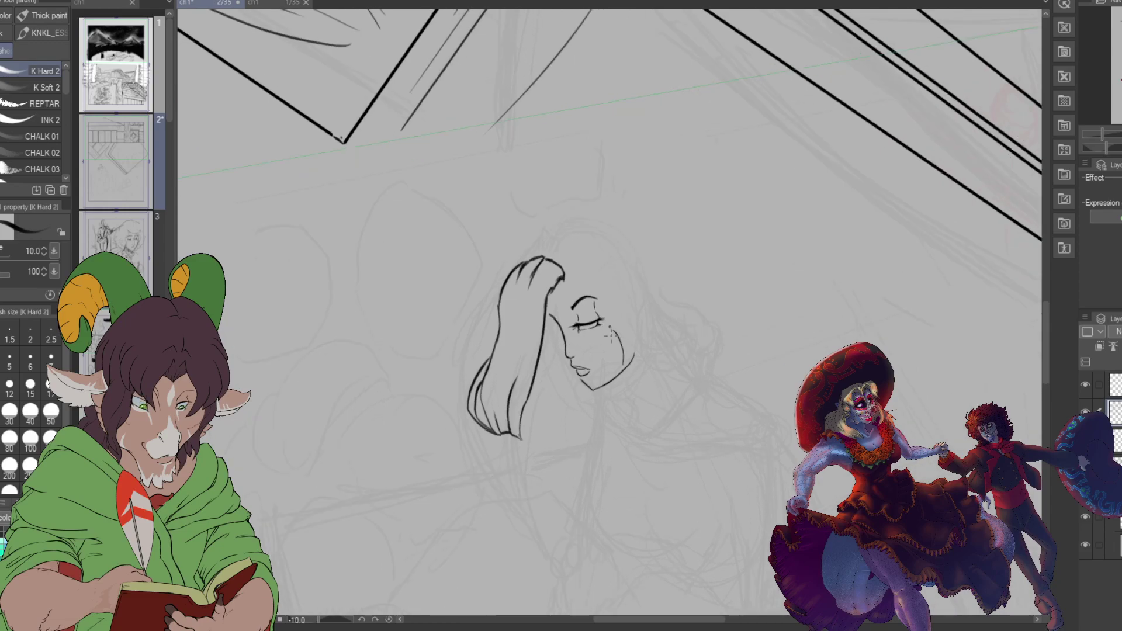
key("ctrl+plus")
key("ctrl+plus")
key("ctrl+plus")
key("ctrl+plus")
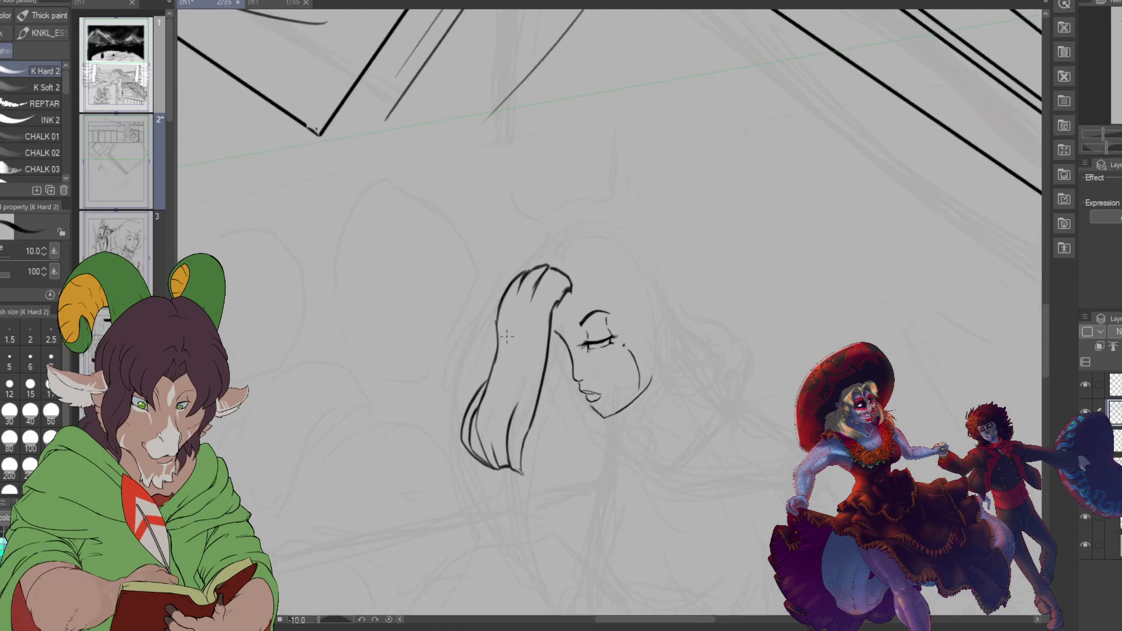
key("ctrl+plus")
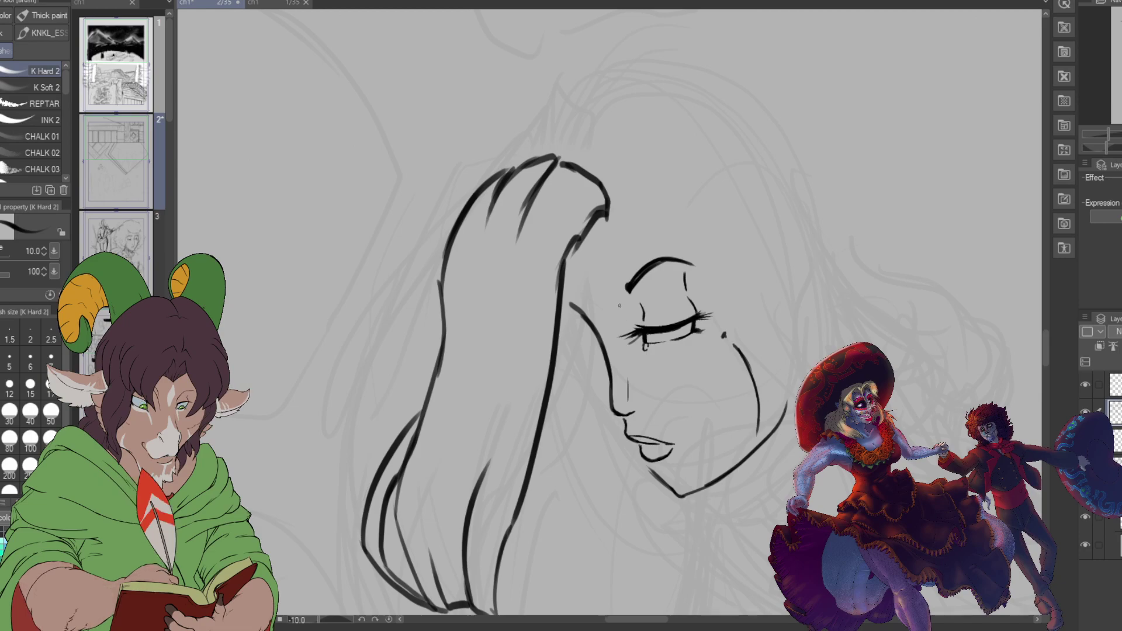
Step: Erase the chin, jaw and most of the cheek line, and add thin lines for the nose's side and nostril
left_click_drag(620, 316, 628, 378)
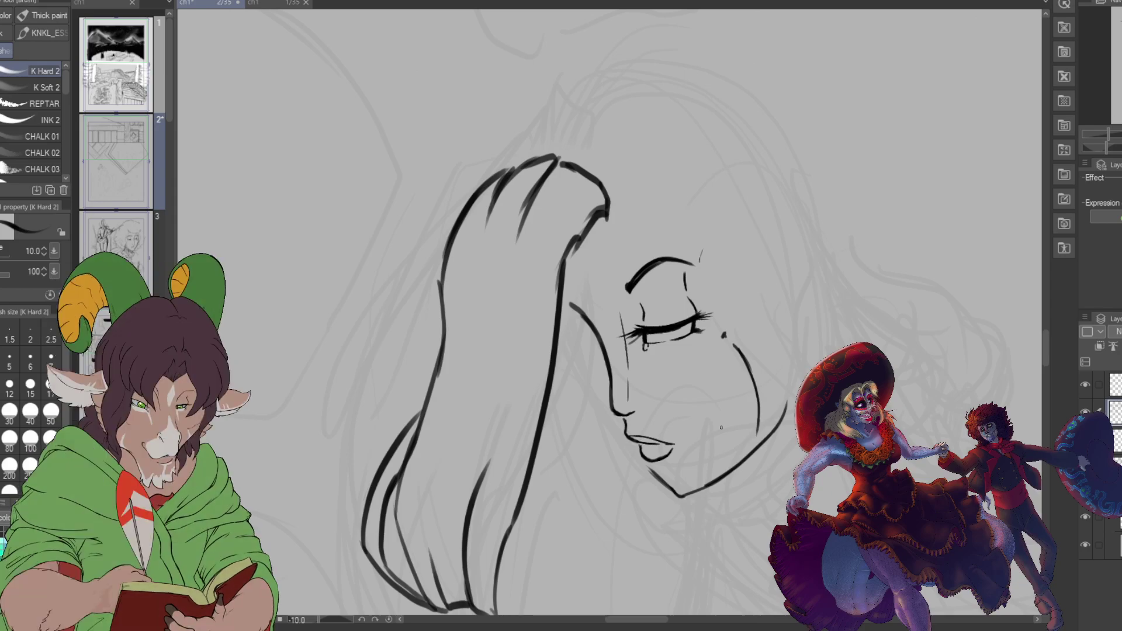
key("e")
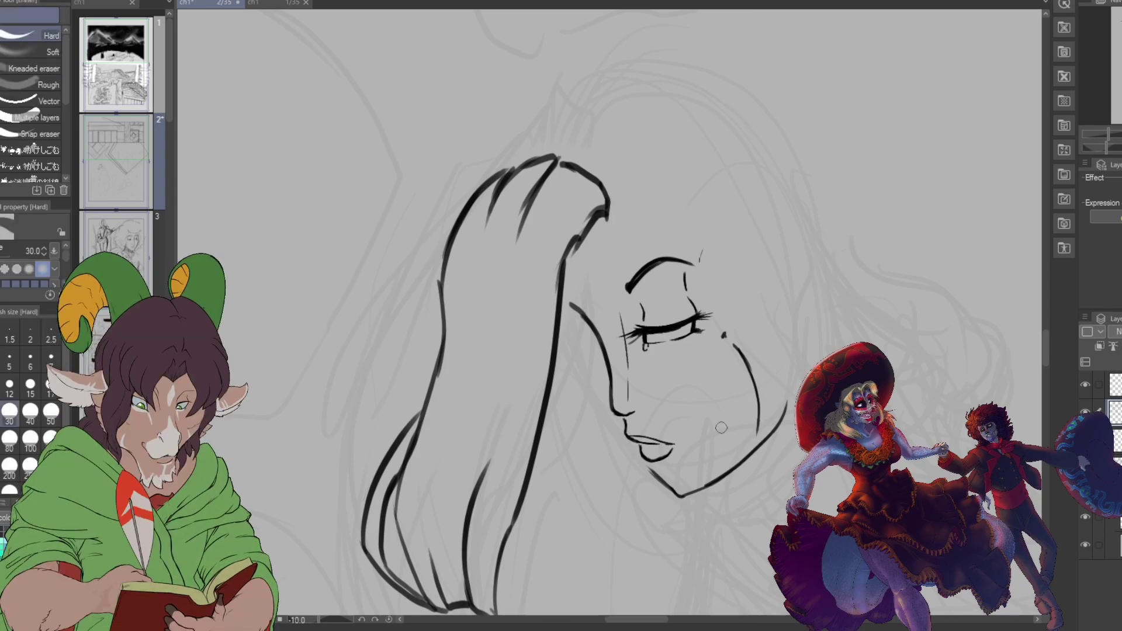
mouse_move(685, 494)
left_mouse_down()
mouse_move(771, 435)
mouse_move(712, 477)
mouse_move(788, 397)
mouse_move(751, 461)
mouse_move(779, 424)
mouse_move(729, 474)
mouse_move(771, 420)
left_mouse_up()
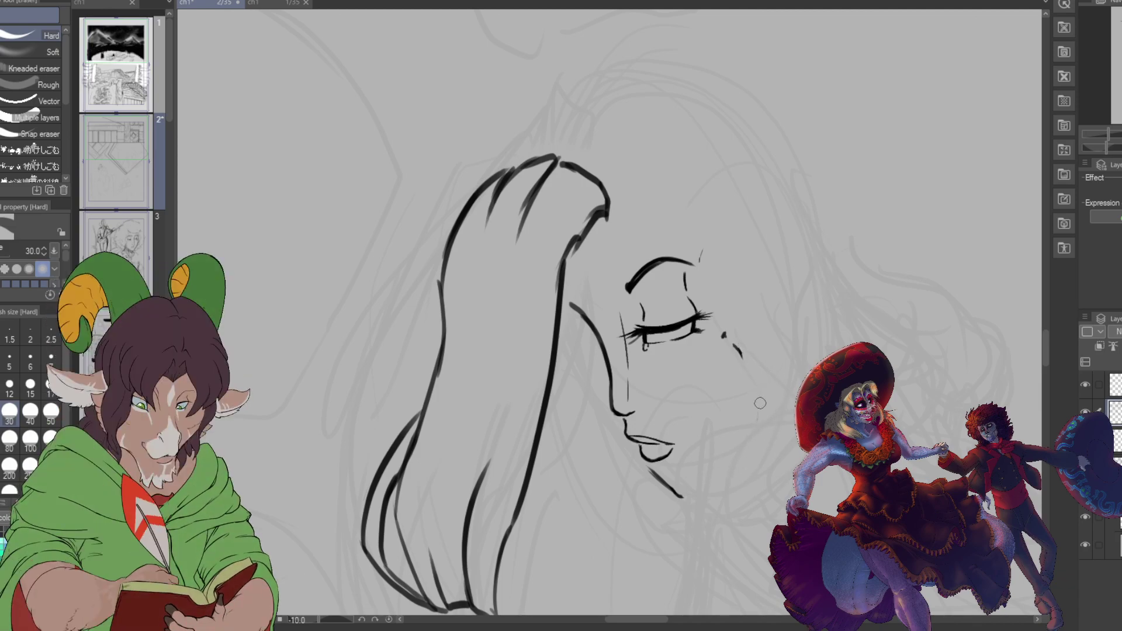
left_click_drag(682, 496, 653, 471)
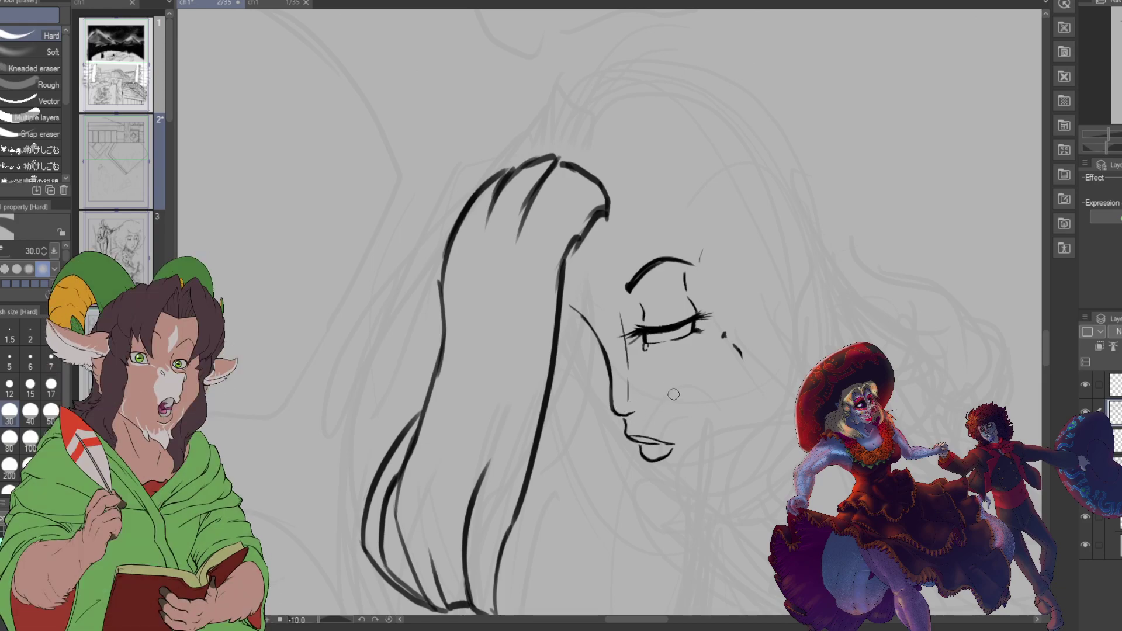
key("b")
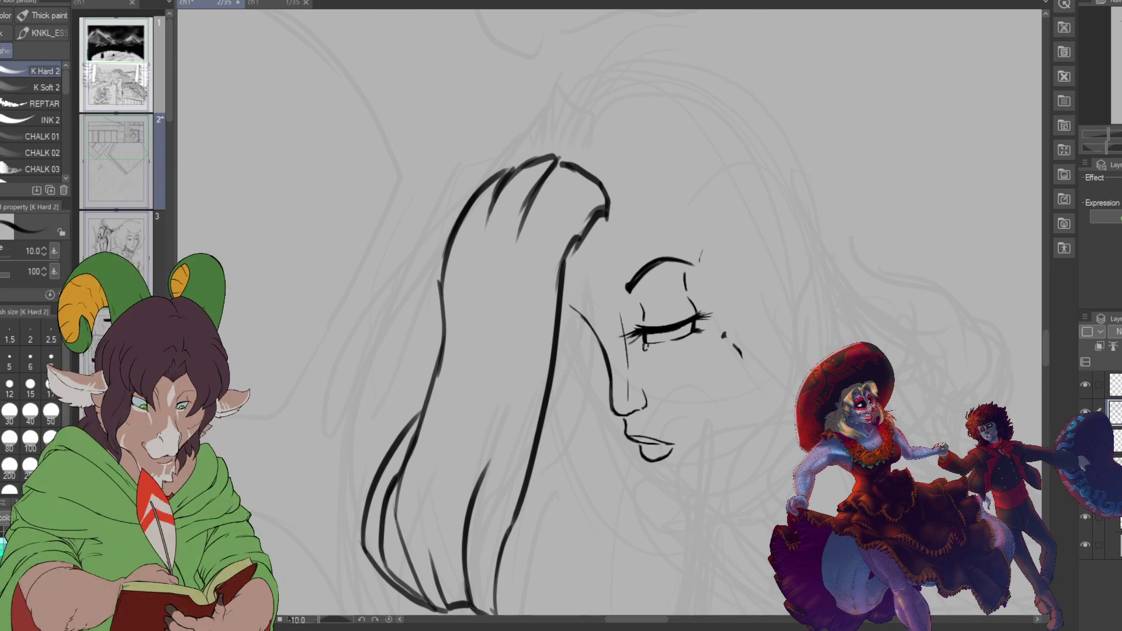
Step: Select the eye and its crease lines with the Selection pen, scale them down slightly away from the nose, and deselect
key("m")
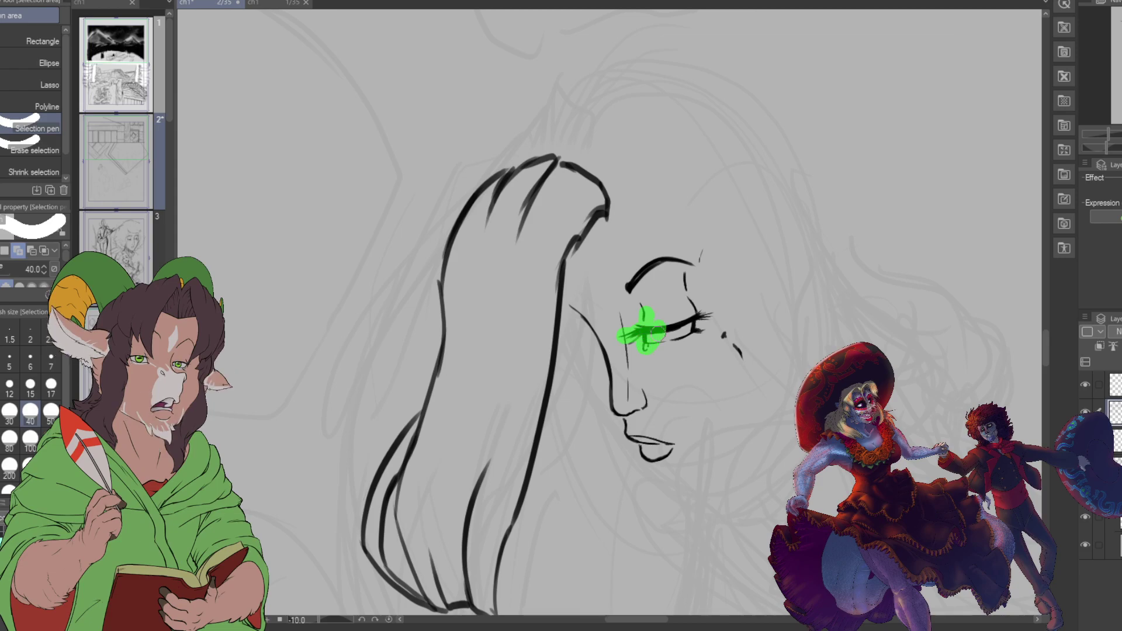
left_click_drag(649, 338, 705, 321)
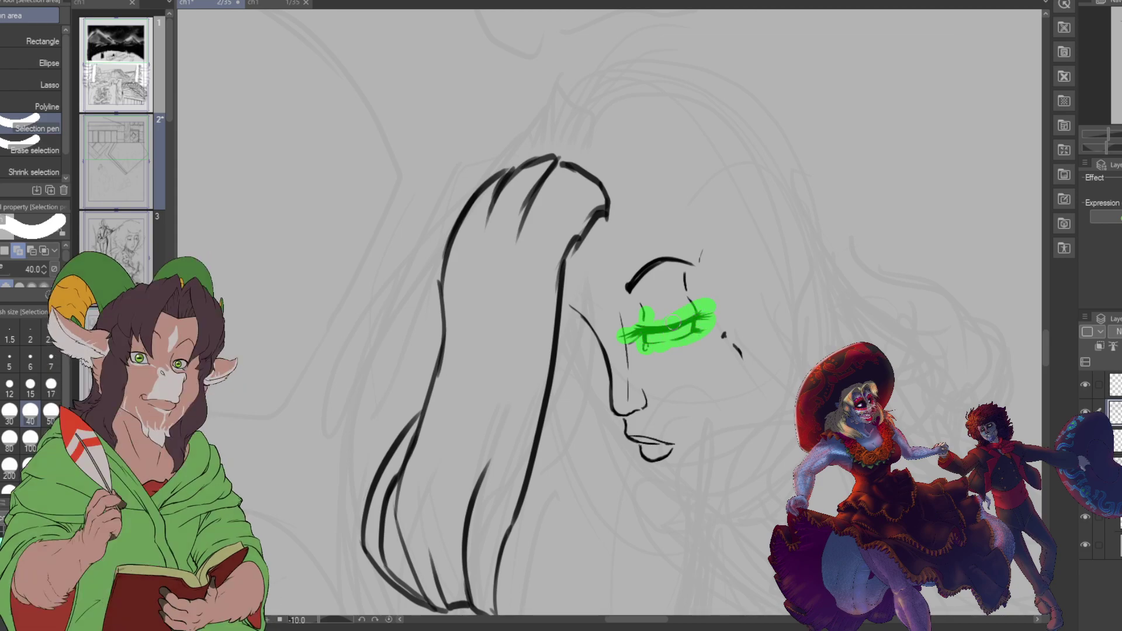
left_click_drag(681, 307, 696, 326)
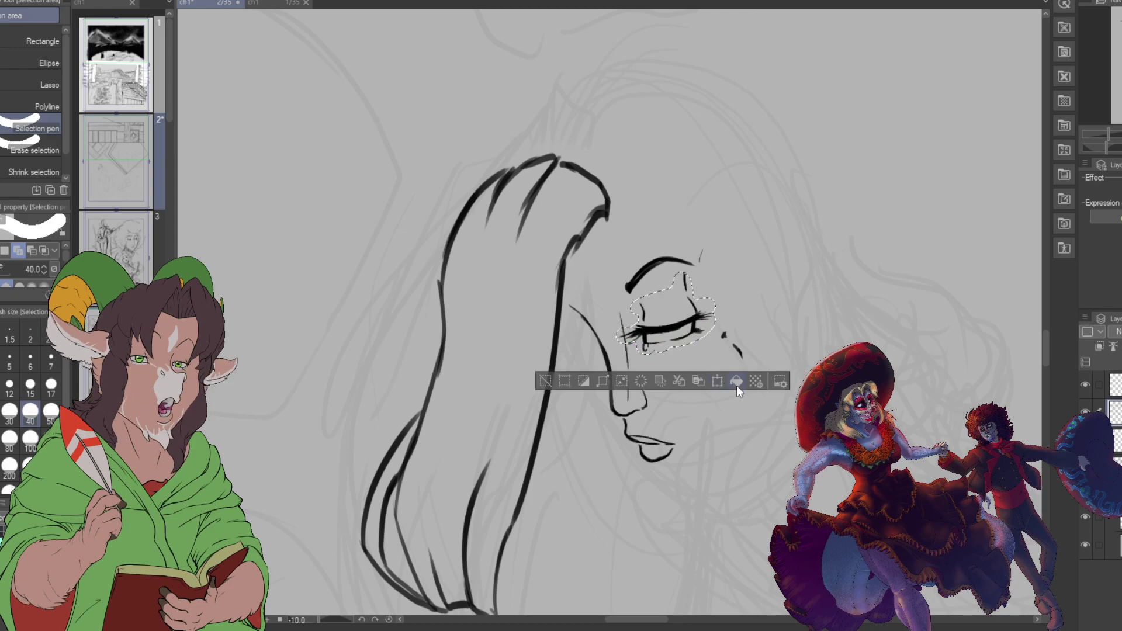
left_click(719, 383)
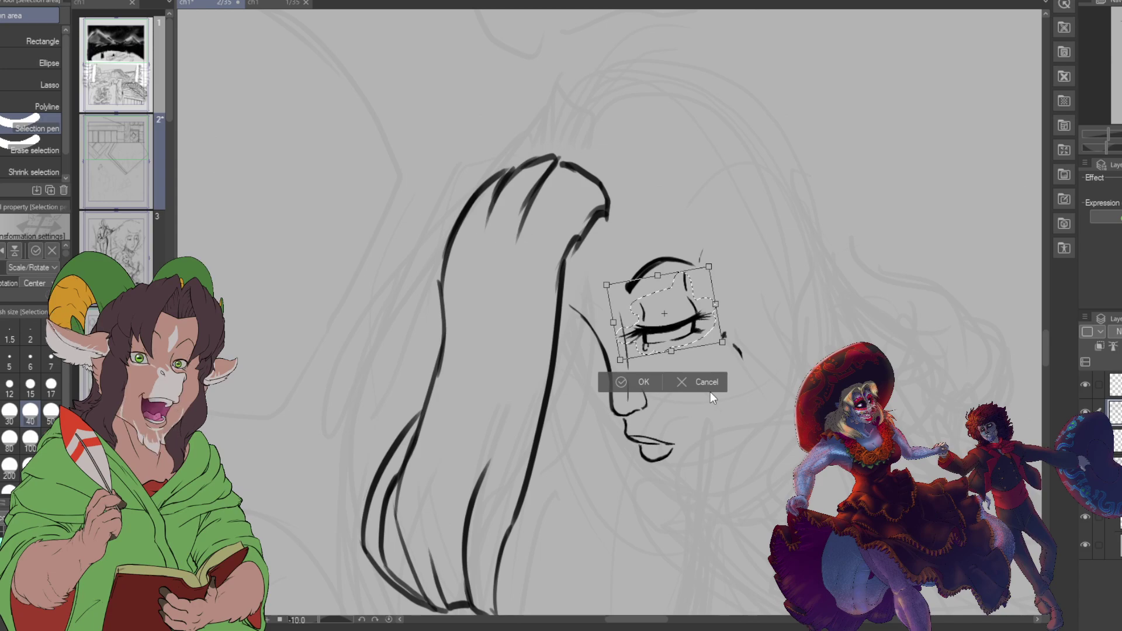
left_click_drag(723, 342, 712, 335)
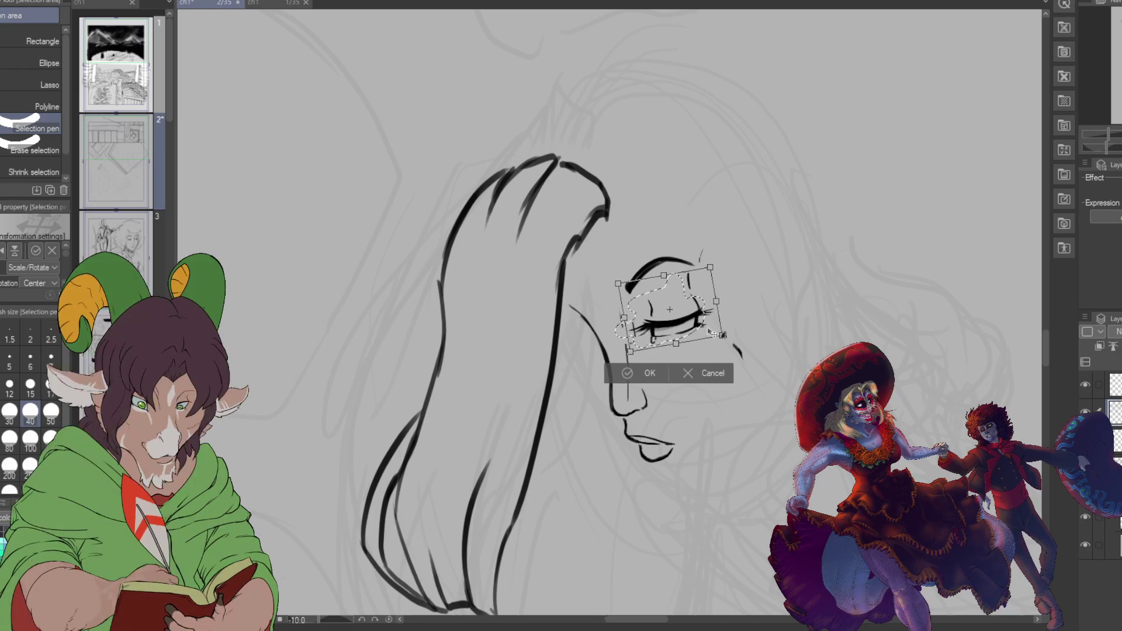
left_click(651, 373)
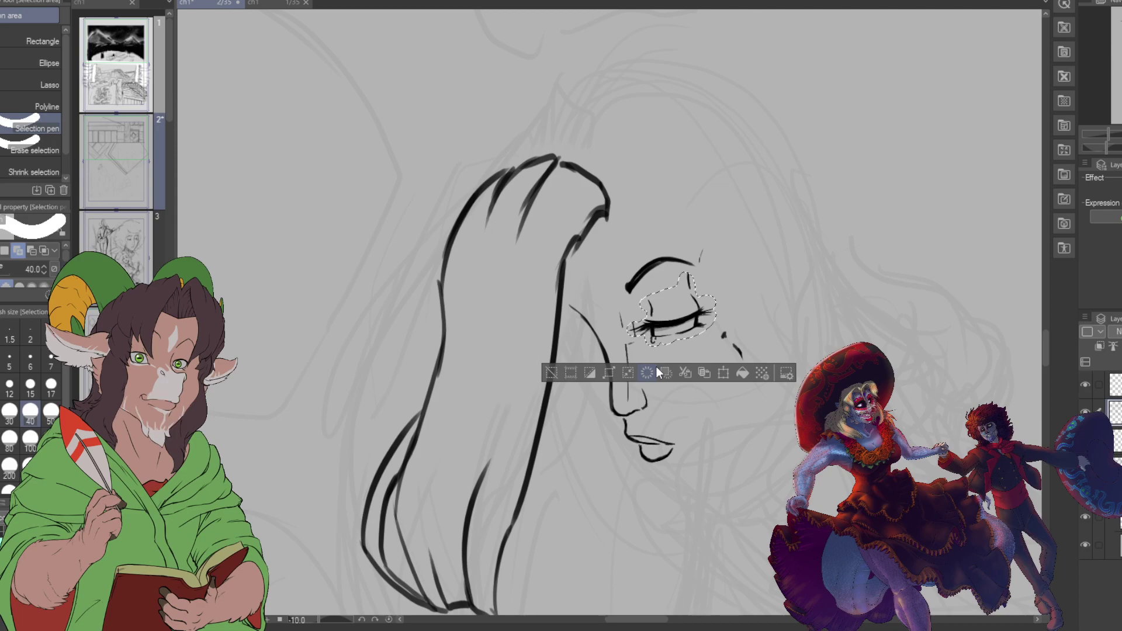
key("ctrl+d")
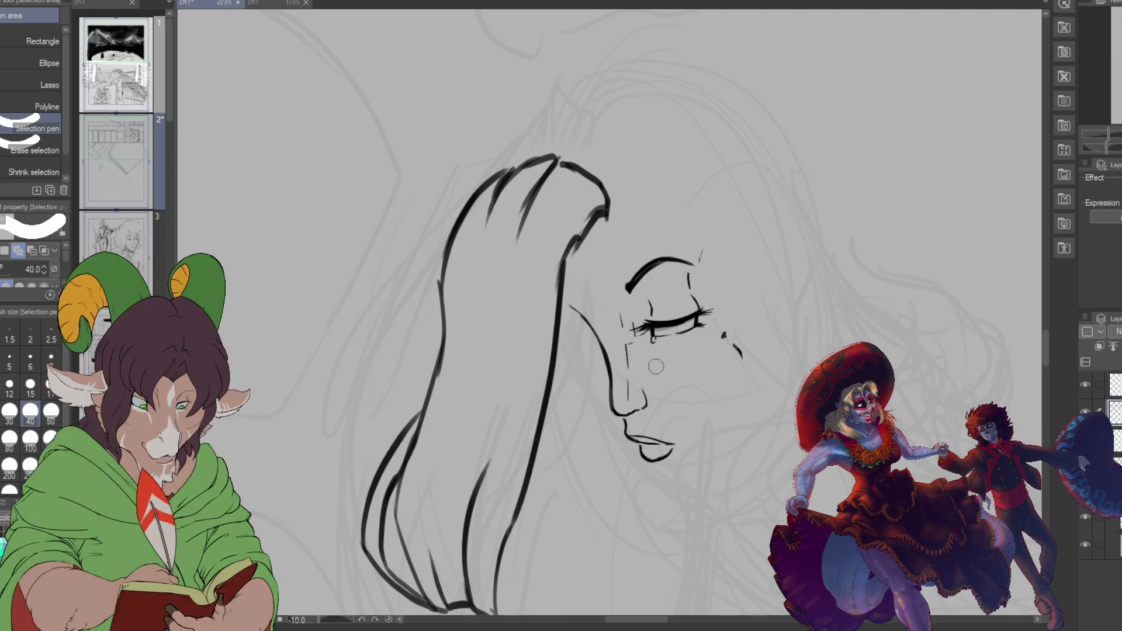
Step: Erase the long inked hair lock beside the face completely, using the Hard eraser at size 100
key("e")
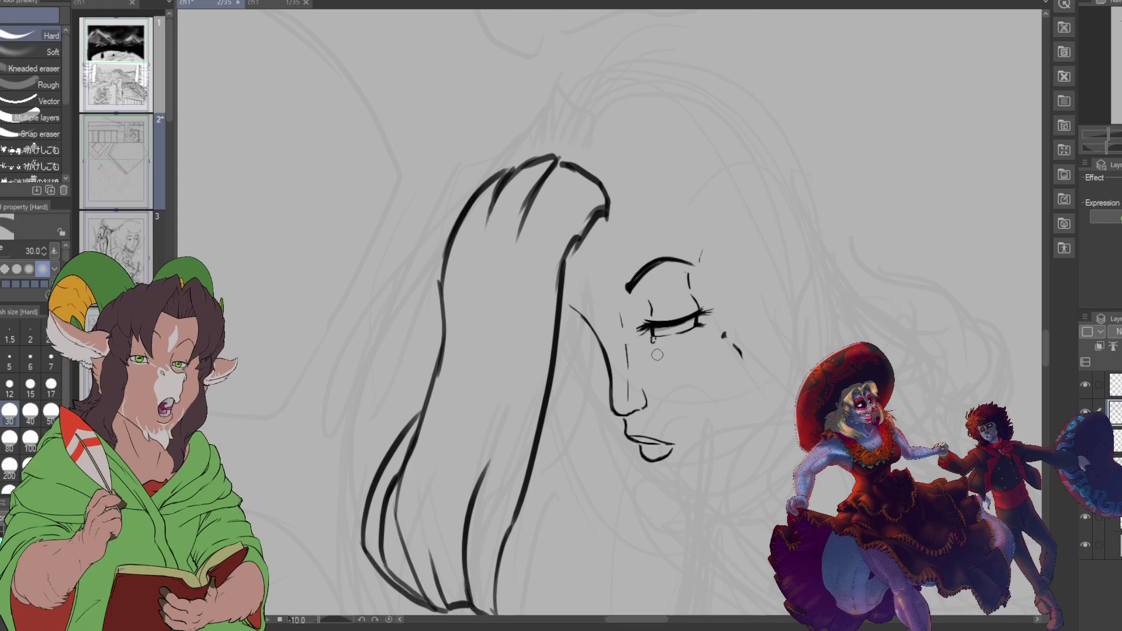
scroll(657, 355, "down", 3)
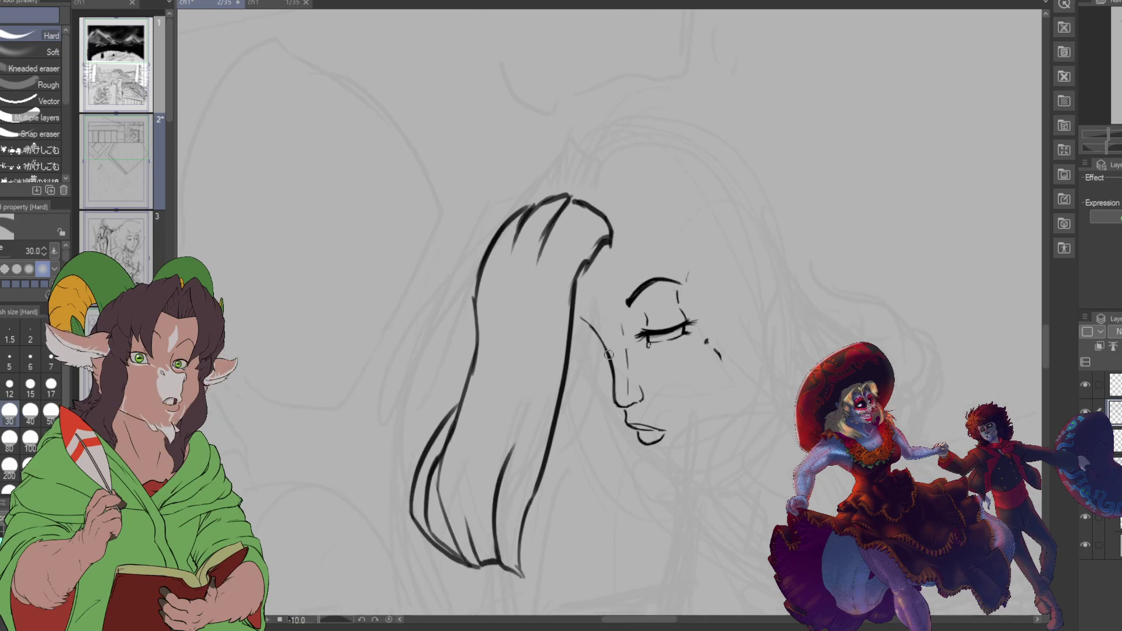
scroll(542, 477, "up", 2)
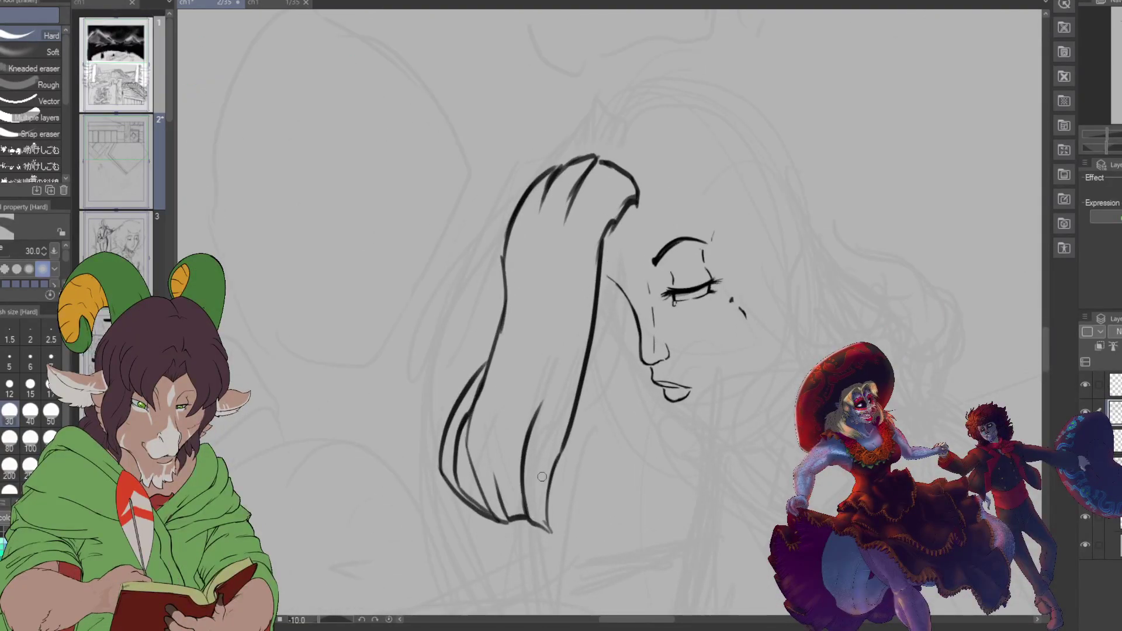
left_click(30, 444)
mouse_move(529, 446)
left_mouse_down()
mouse_move(544, 543)
mouse_move(497, 482)
mouse_move(476, 511)
mouse_move(450, 491)
mouse_move(483, 395)
mouse_move(497, 396)
mouse_move(529, 181)
mouse_move(588, 156)
mouse_move(639, 180)
mouse_move(608, 215)
mouse_move(562, 439)
left_mouse_up()
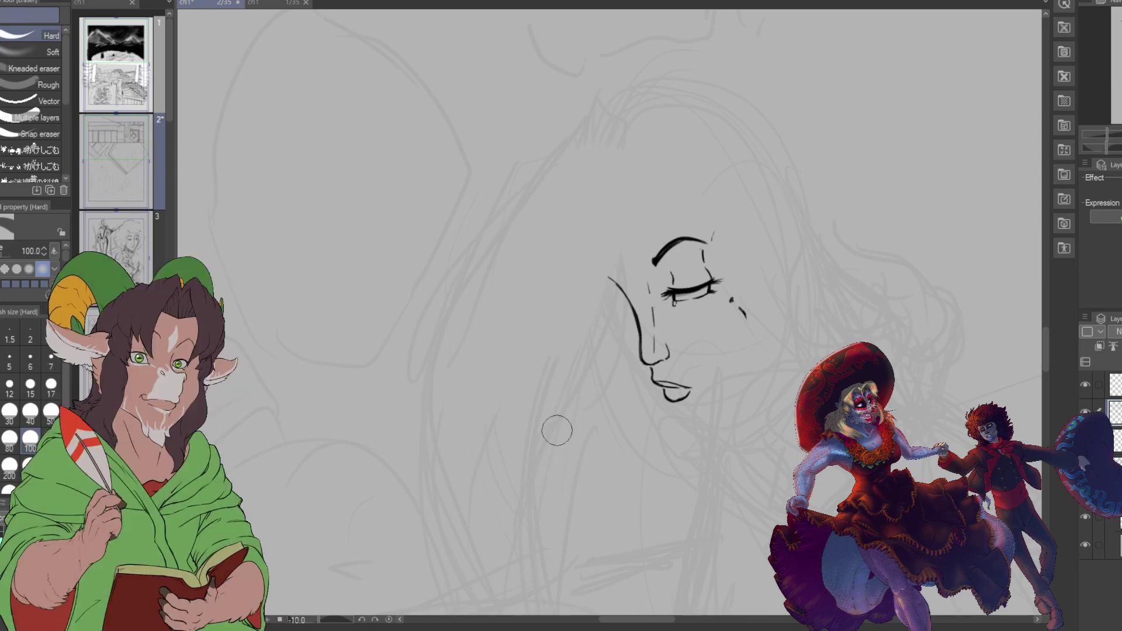
key("u")
key("b")
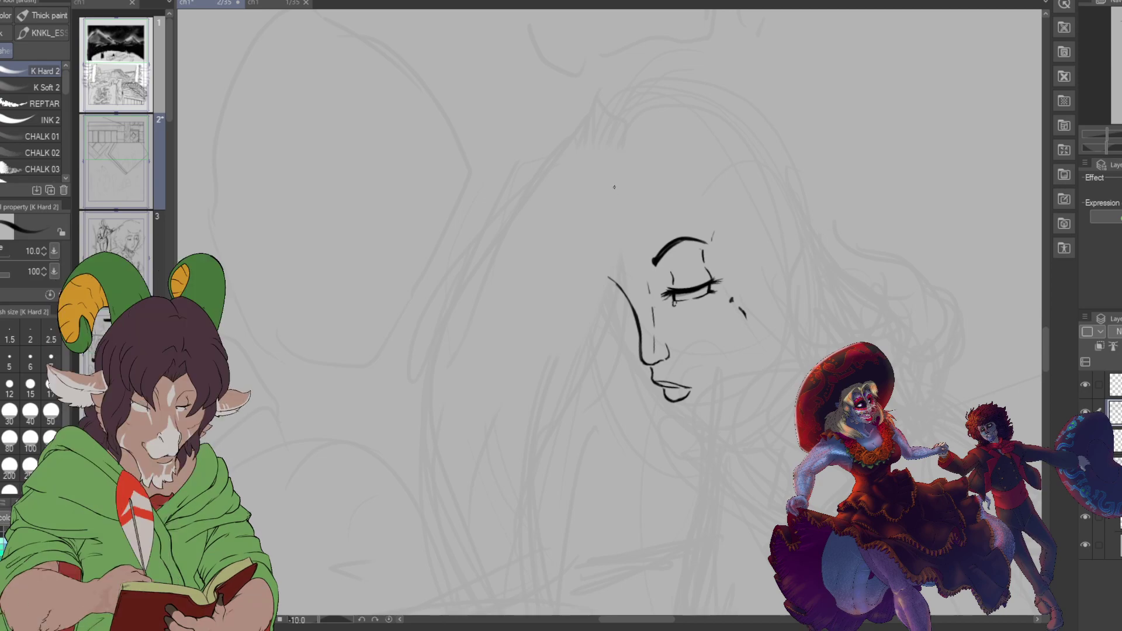
key("u")
left_click_drag(619, 186, 778, 236)
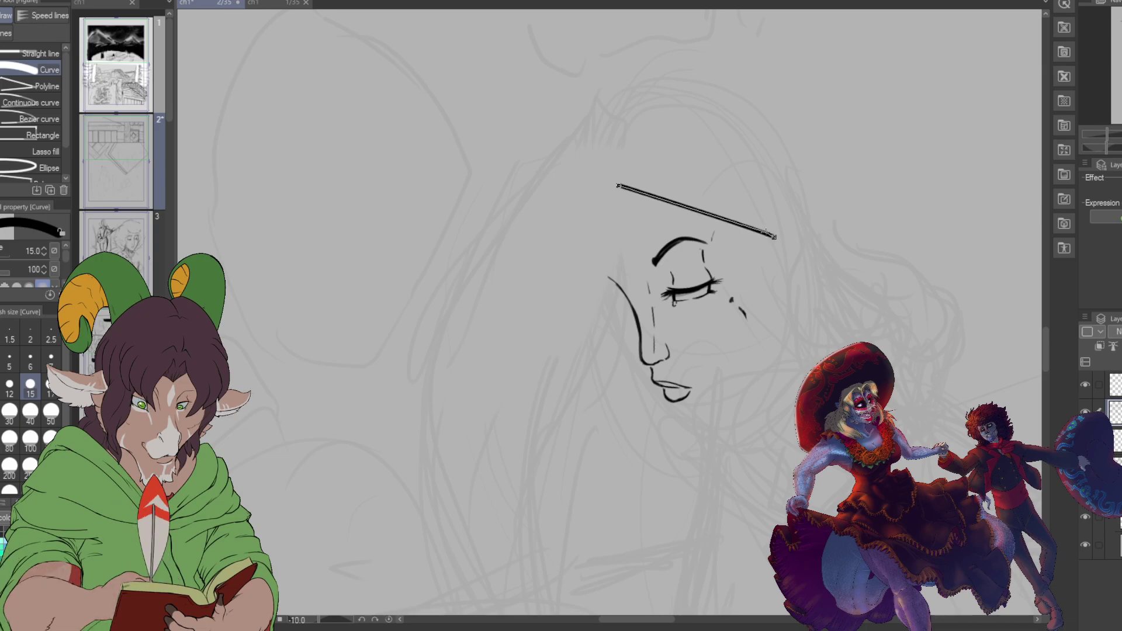
left_click(745, 213)
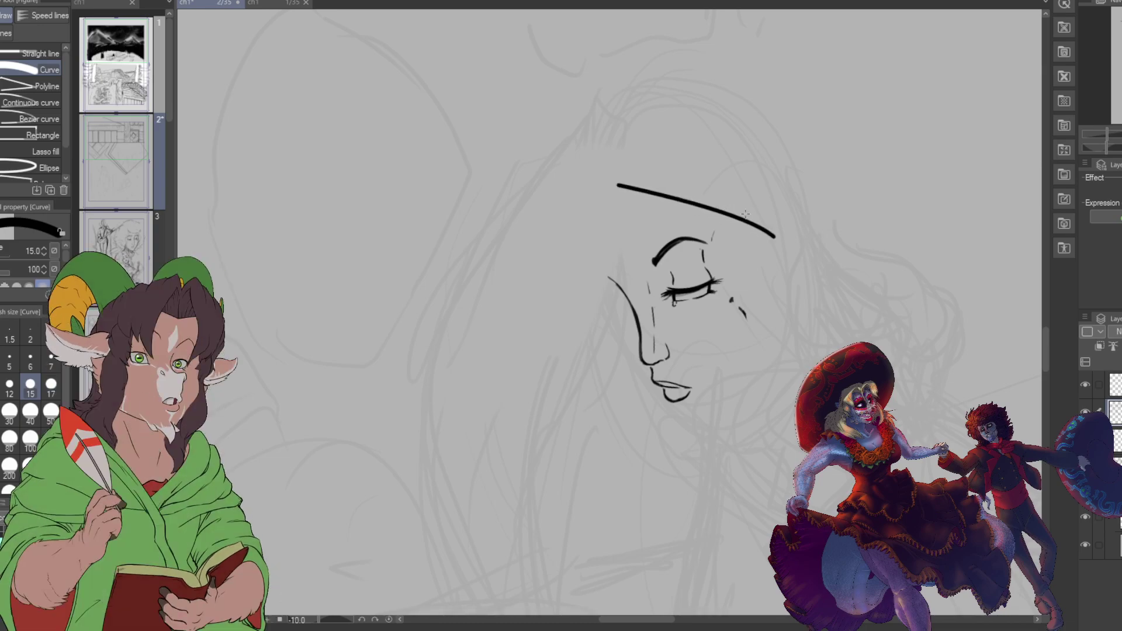
key("ctrl+z")
Step: Draw the hairline over the forehead as one arched line with the Curve tool at brush size 8
key("bracketleft")
key("bracketleft")
key("bracketleft")
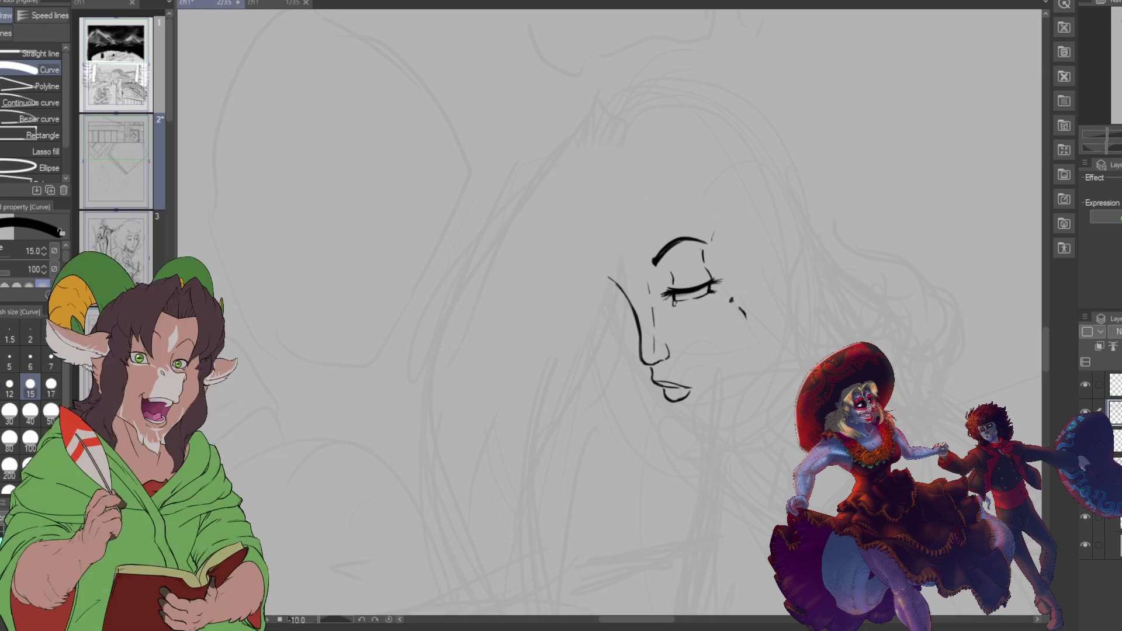
left_click_drag(621, 189, 763, 244)
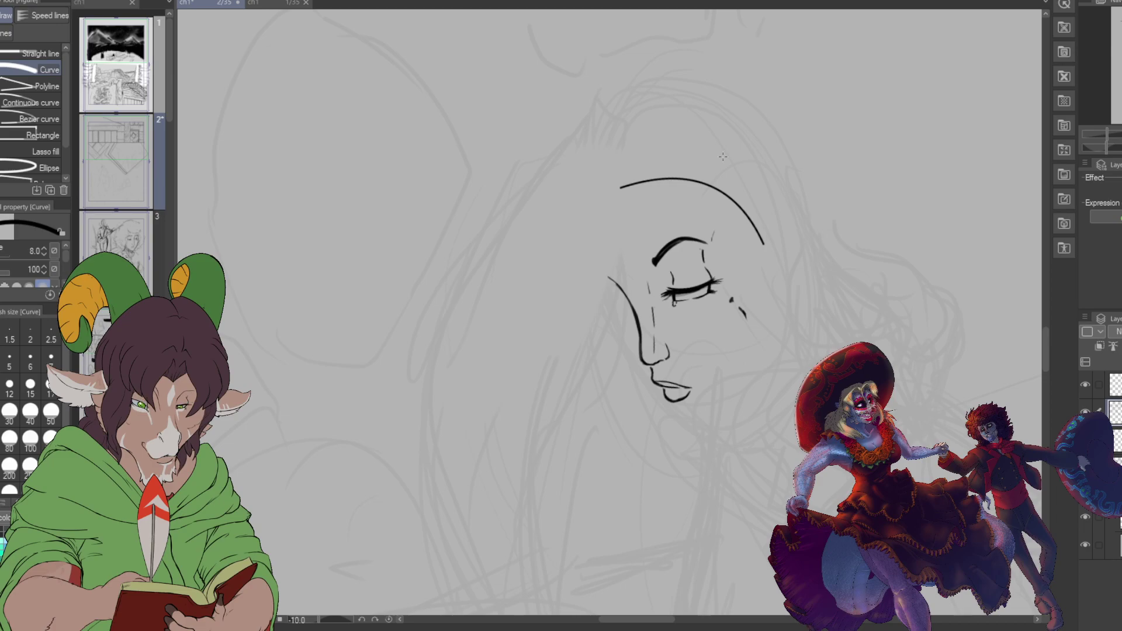
Step: Add a curve for the crown of the head above the hairline and a short curve behind the head
key("b")
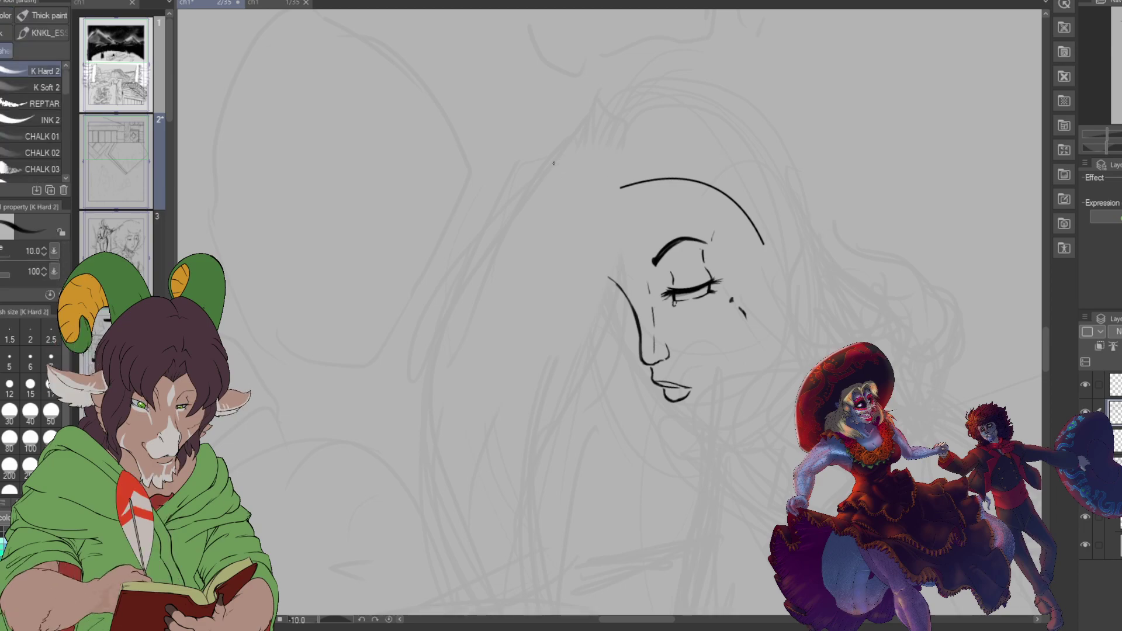
key("u")
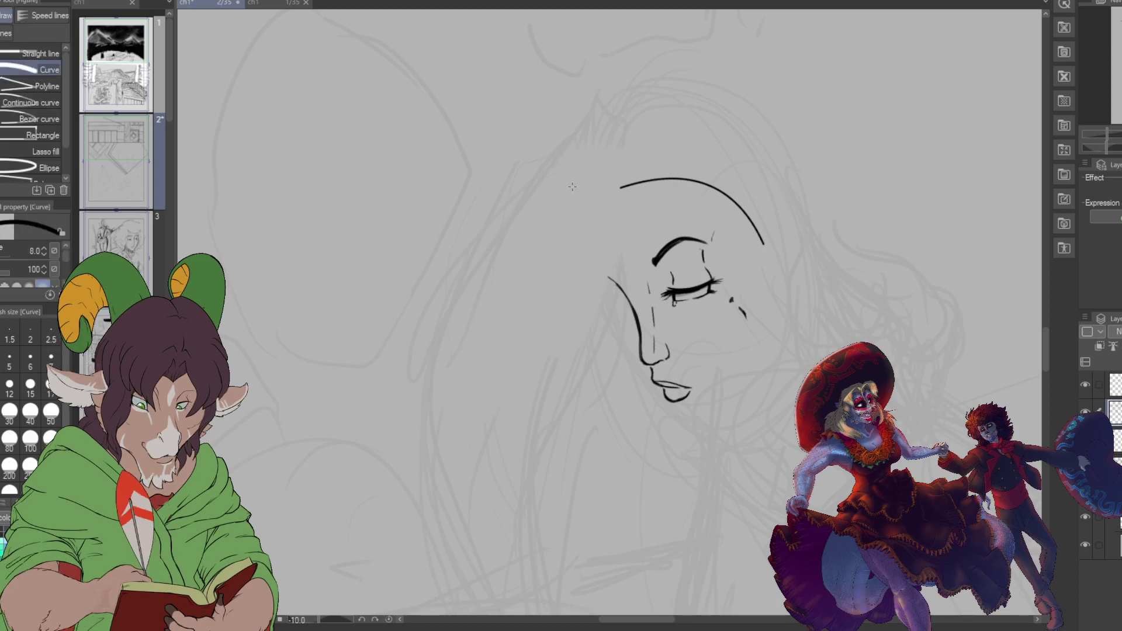
left_click_drag(563, 200, 690, 76)
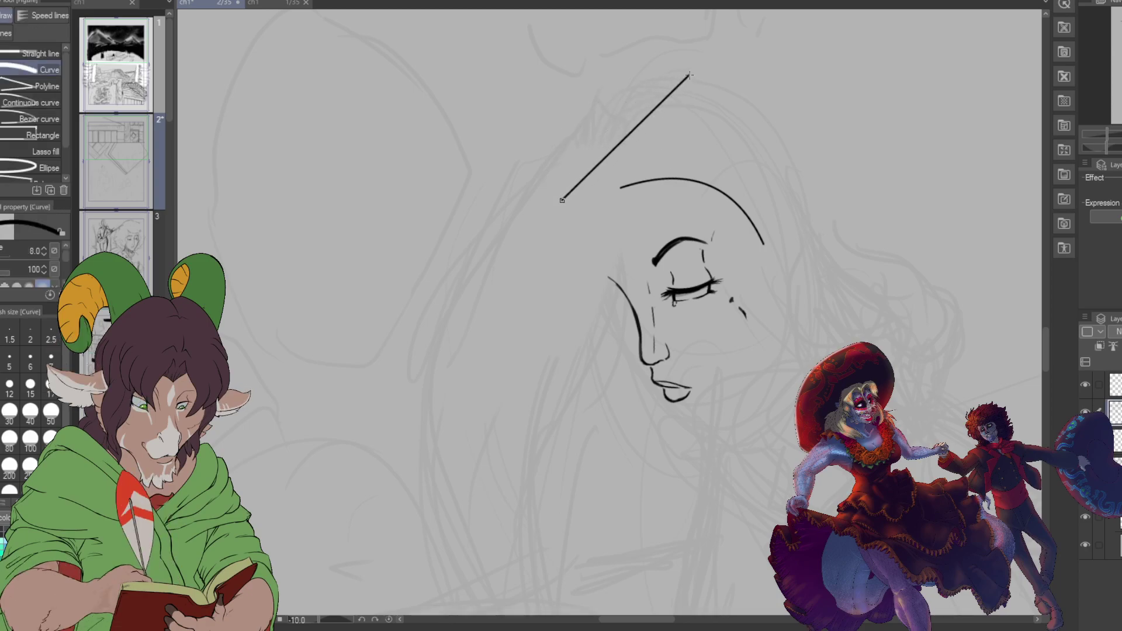
left_click(547, 91)
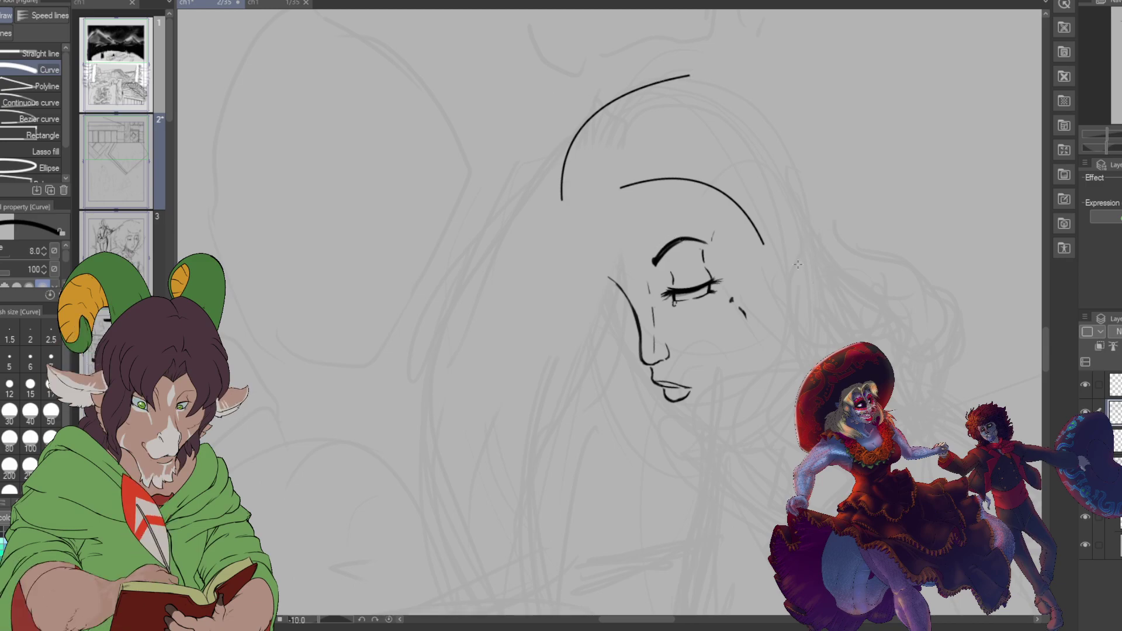
left_click_drag(807, 234, 833, 209)
left_click(817, 218)
Step: Ink the first fingers of the hand resting at the forehead's edge with the K Hard 2 brush at size 10
key("b")
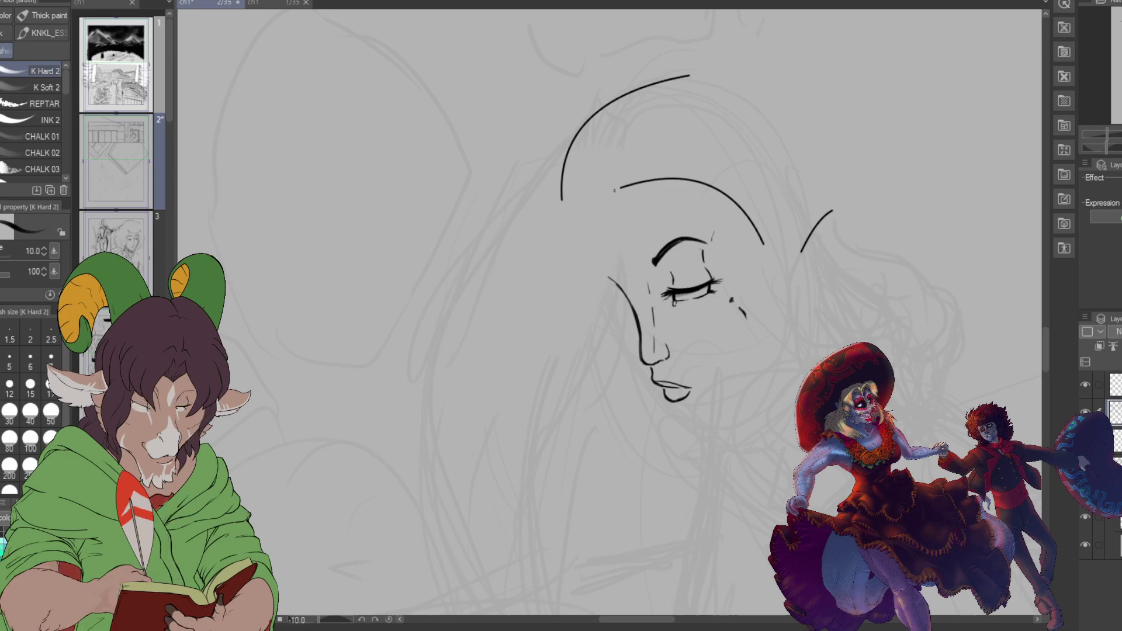
left_click_drag(610, 186, 591, 297)
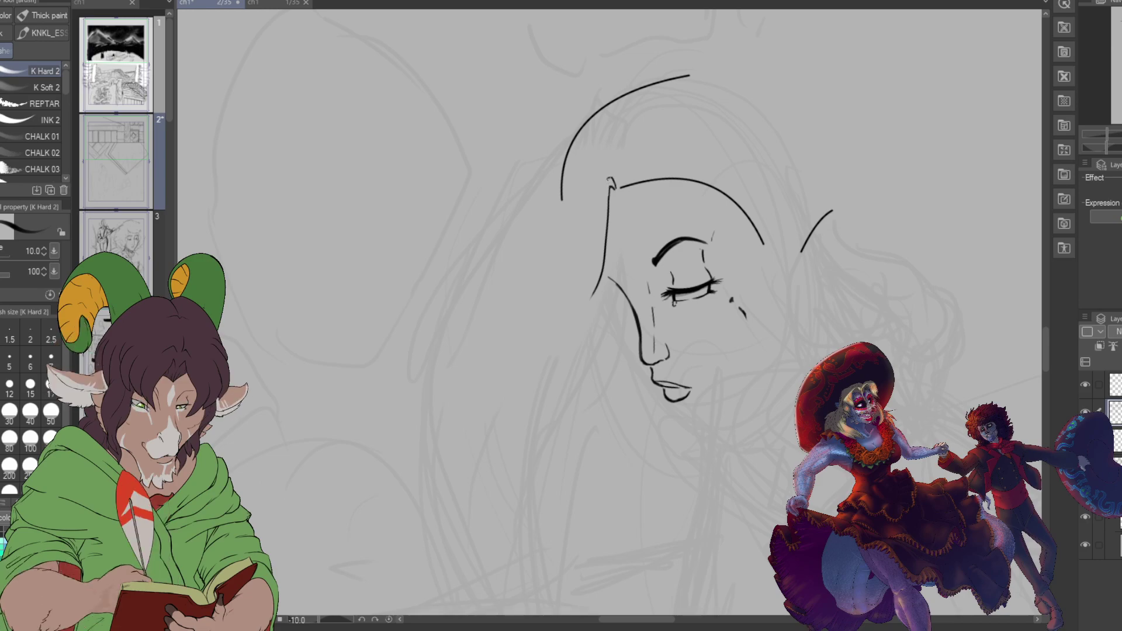
left_click_drag(615, 188, 583, 231)
left_click_drag(589, 188, 560, 246)
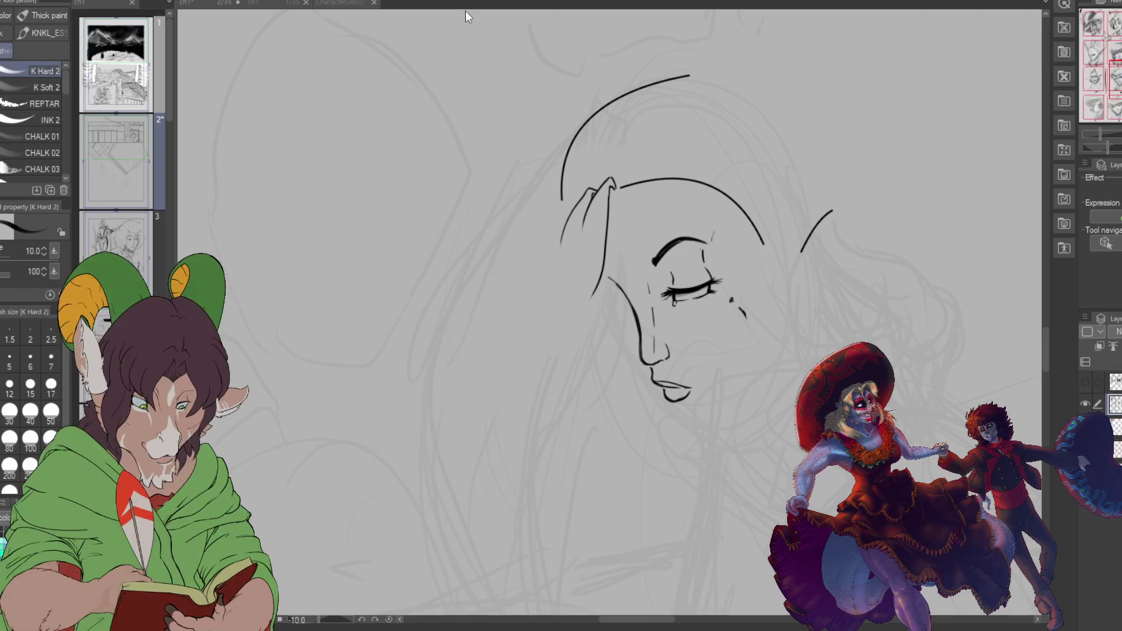
Step: Examine the long-eared barmaid's head and hair in the character design sheet, close the sheet, and return to page 2
scroll(653, 426, "up", 5)
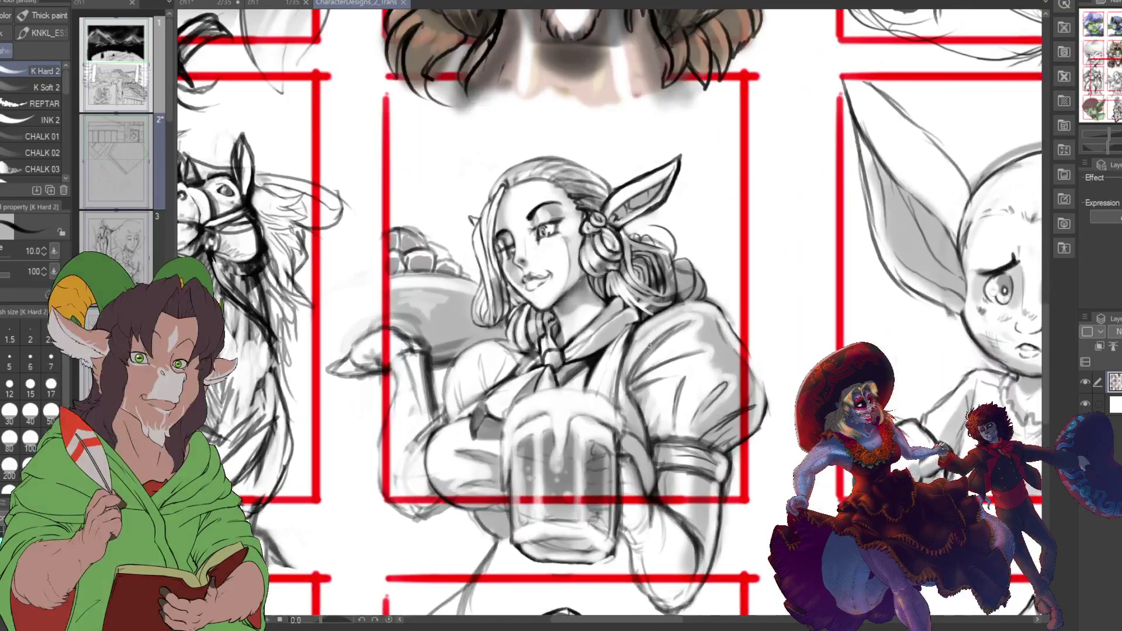
scroll(646, 345, "up", 1)
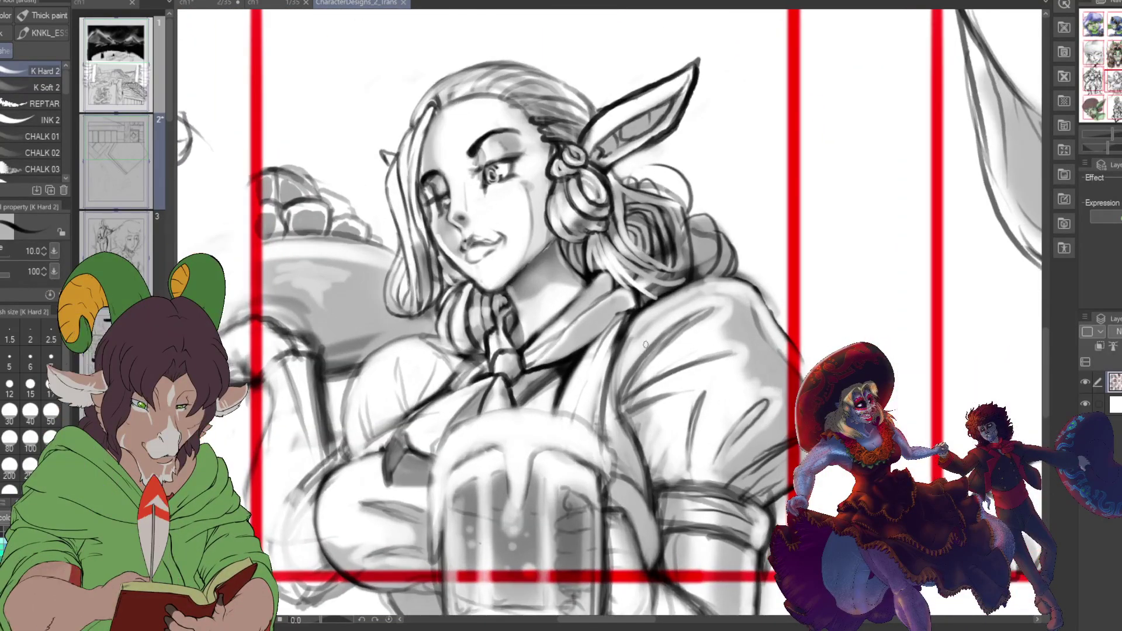
scroll(646, 342, "up", 1)
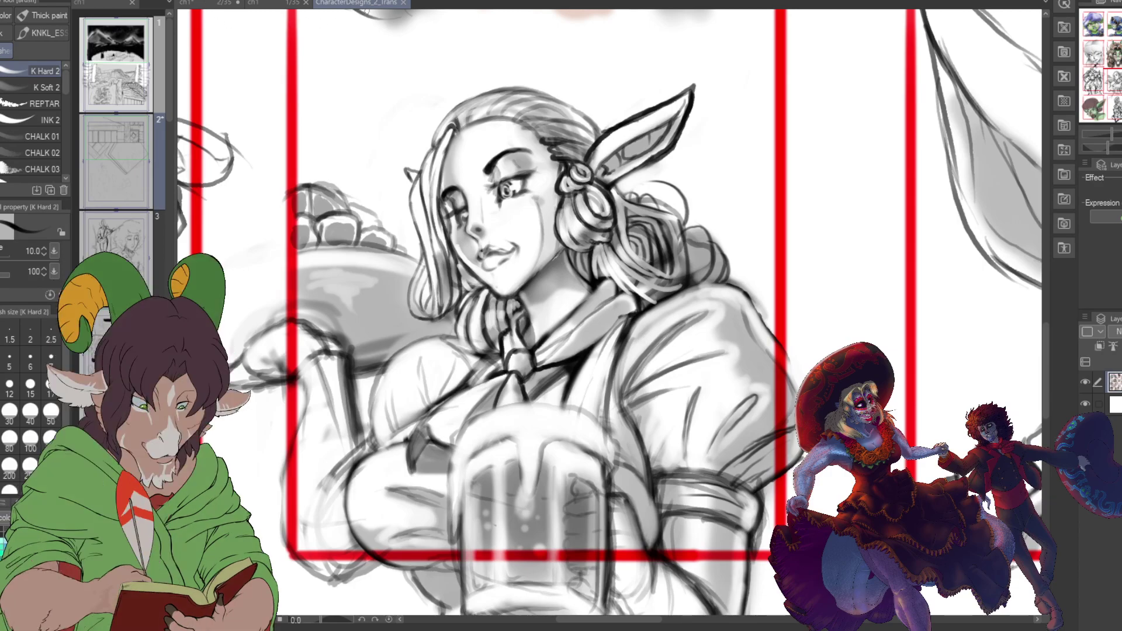
key("ctrl+w")
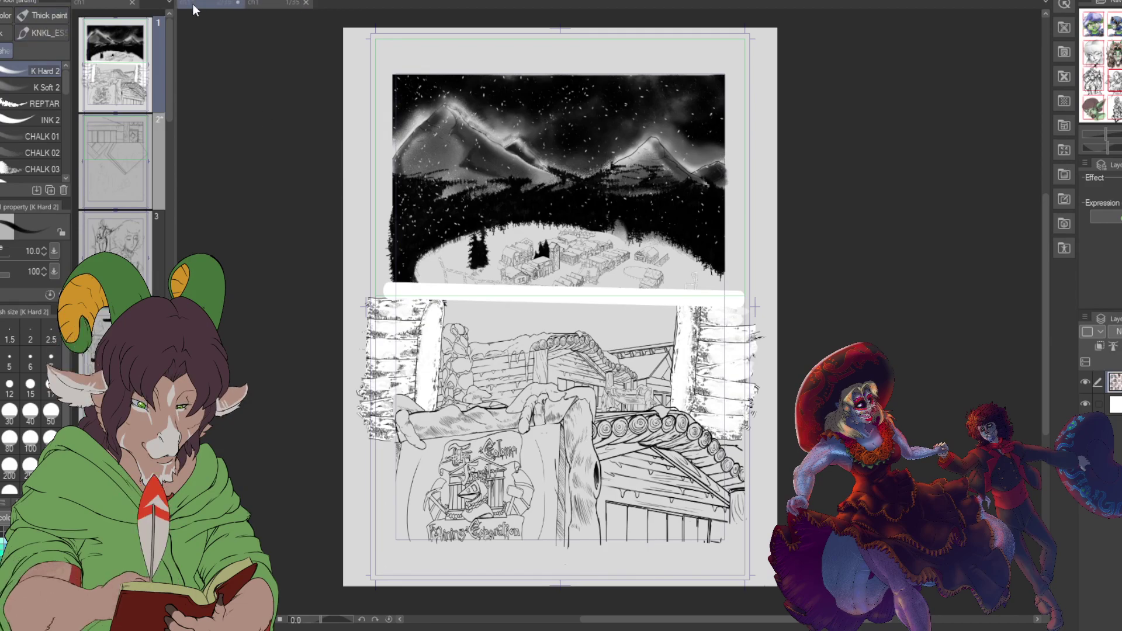
left_click(211, 3)
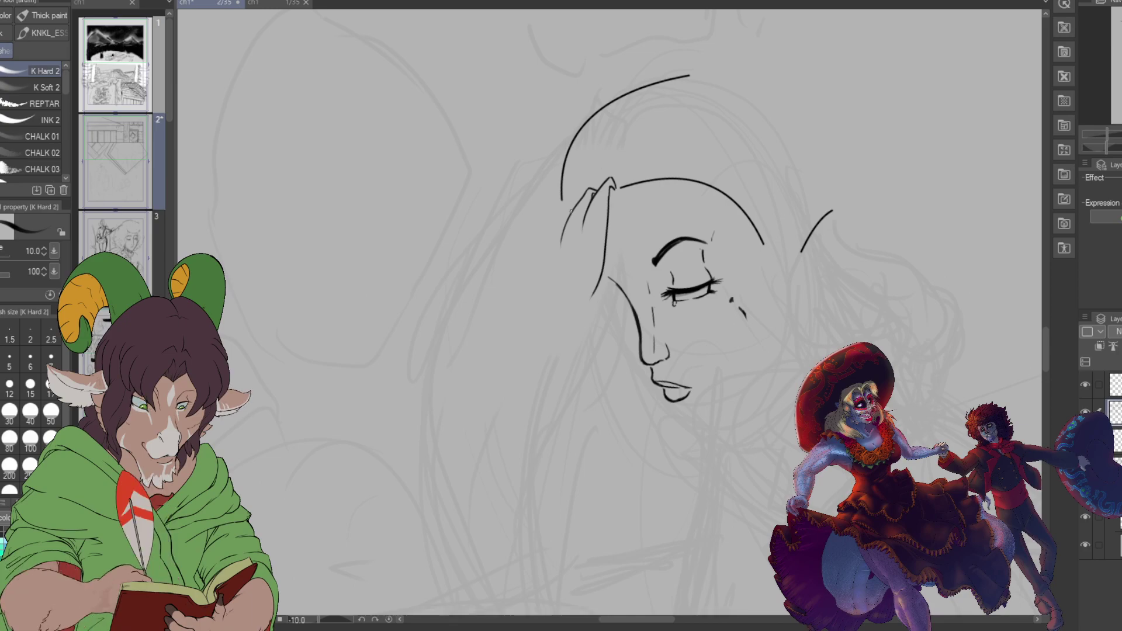
Step: Ink the remaining fingers and the outer edge of the hand resting against the forehead
left_click_drag(577, 190, 585, 196)
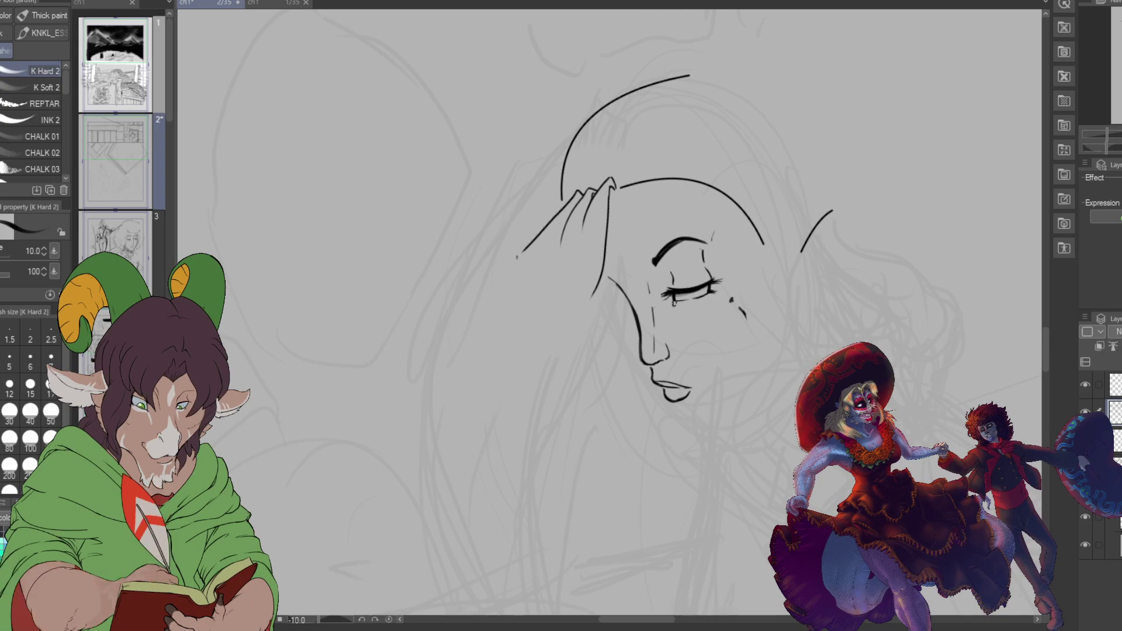
left_click_drag(523, 250, 518, 300)
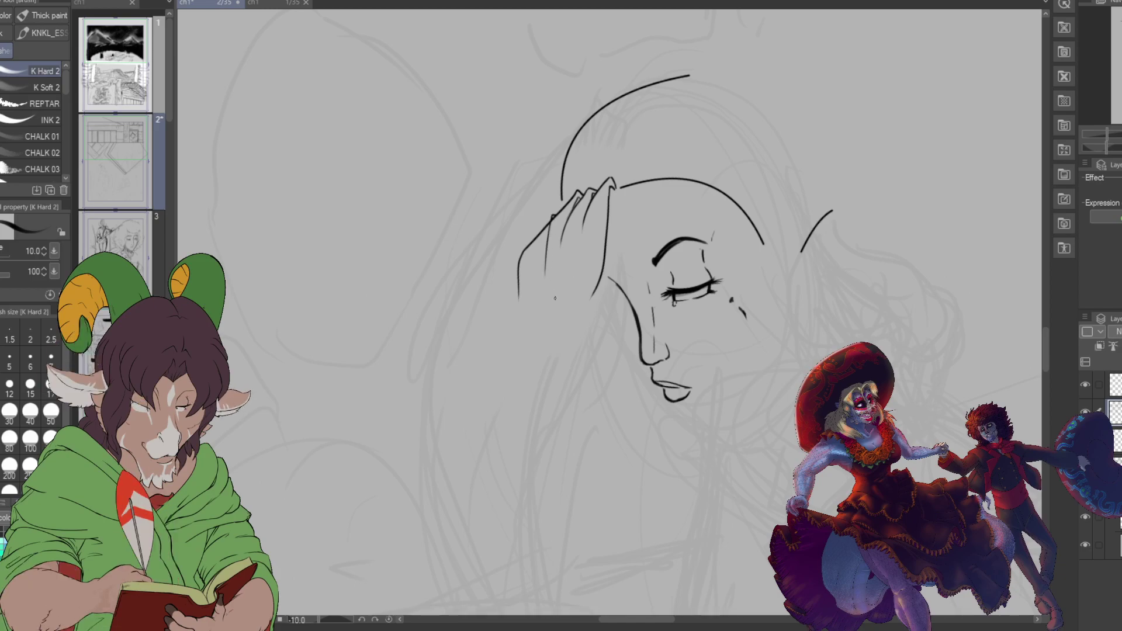
key("e")
left_click(10, 384)
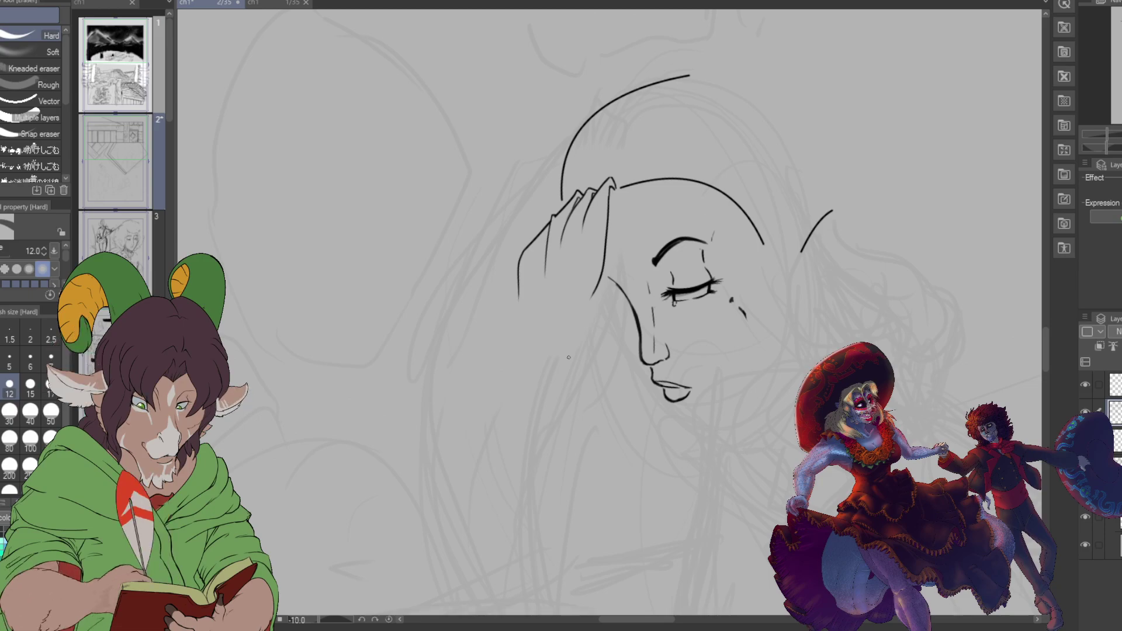
key("b")
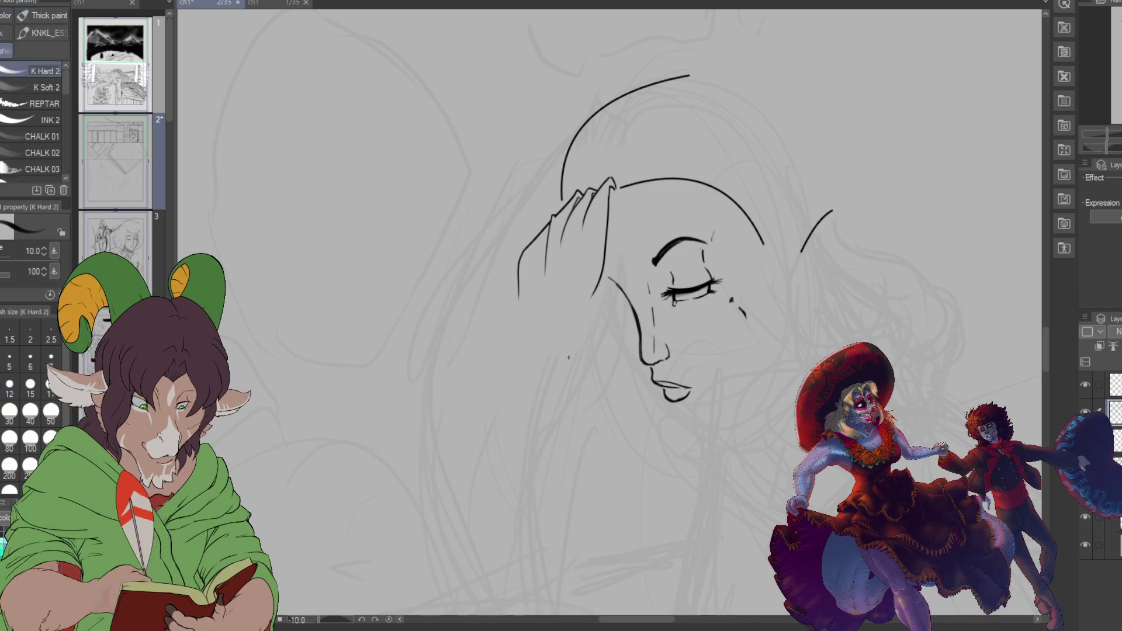
Step: Ink the wrist line below the hand, then outline the face along the cheek, chin and jaw
left_click_drag(600, 282, 576, 409)
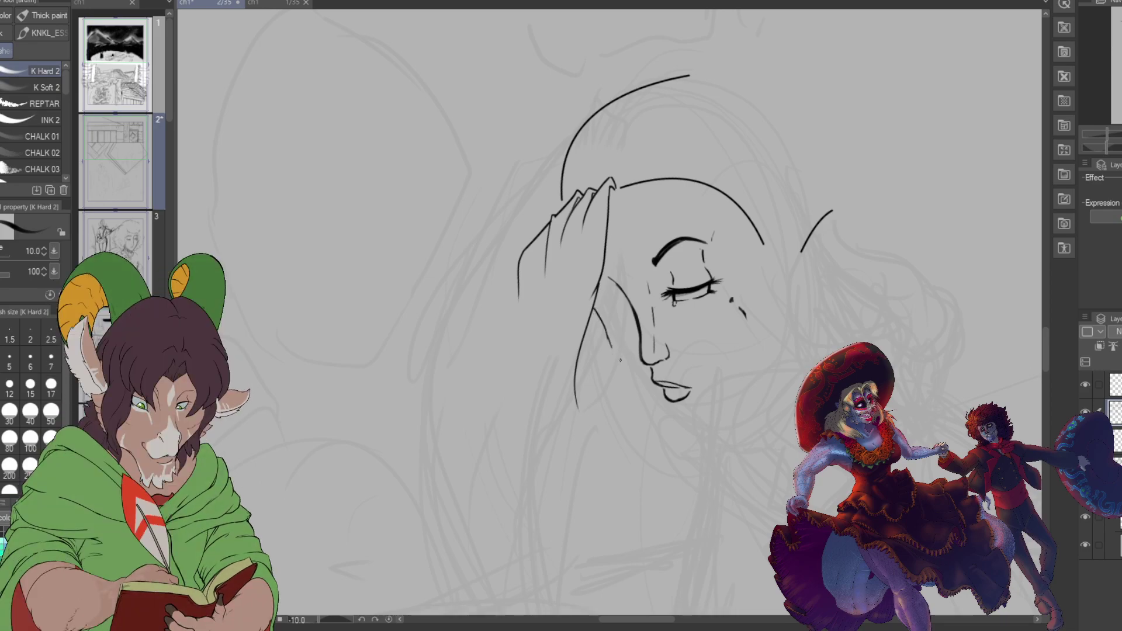
left_click_drag(614, 347, 687, 426)
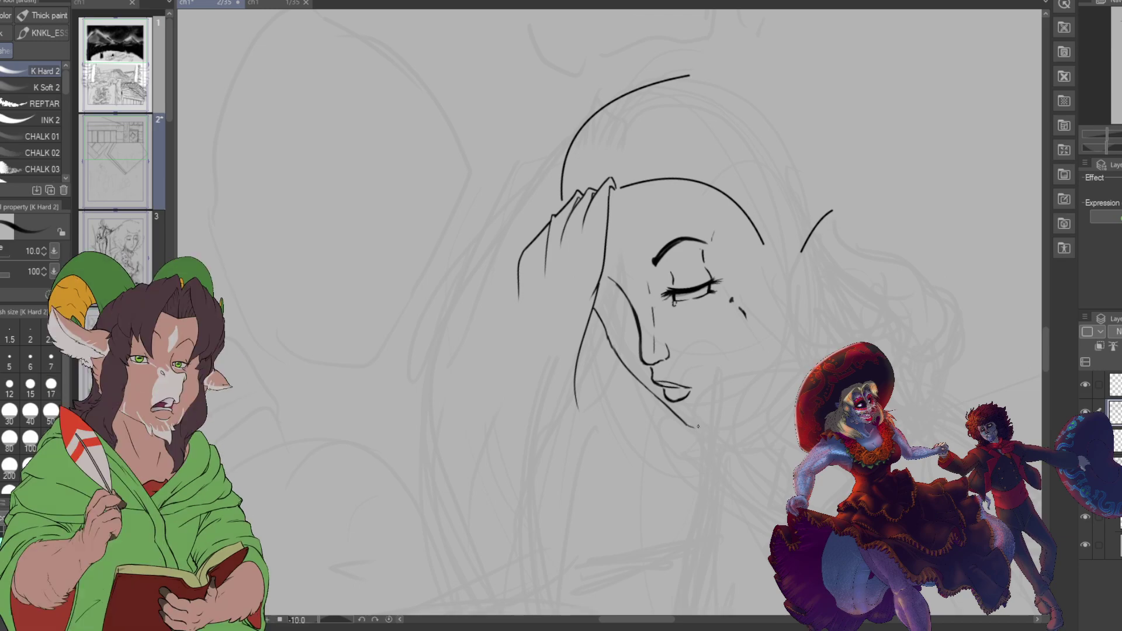
mouse_move(699, 427)
left_mouse_down()
mouse_move(725, 416)
mouse_move(755, 371)
left_mouse_up()
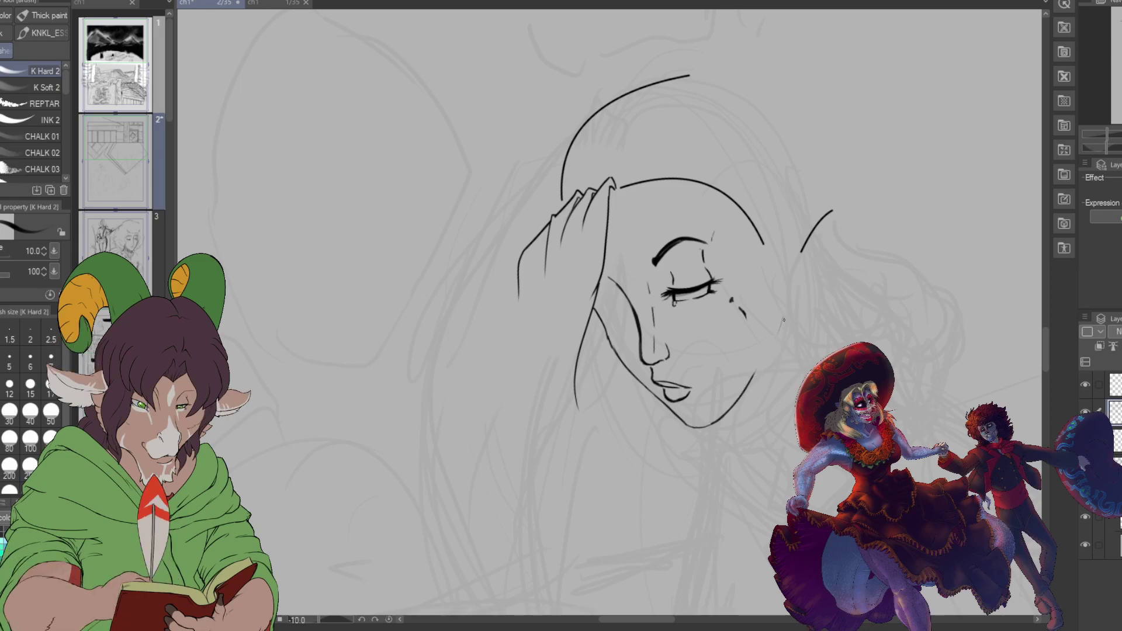
left_click_drag(783, 302, 756, 377)
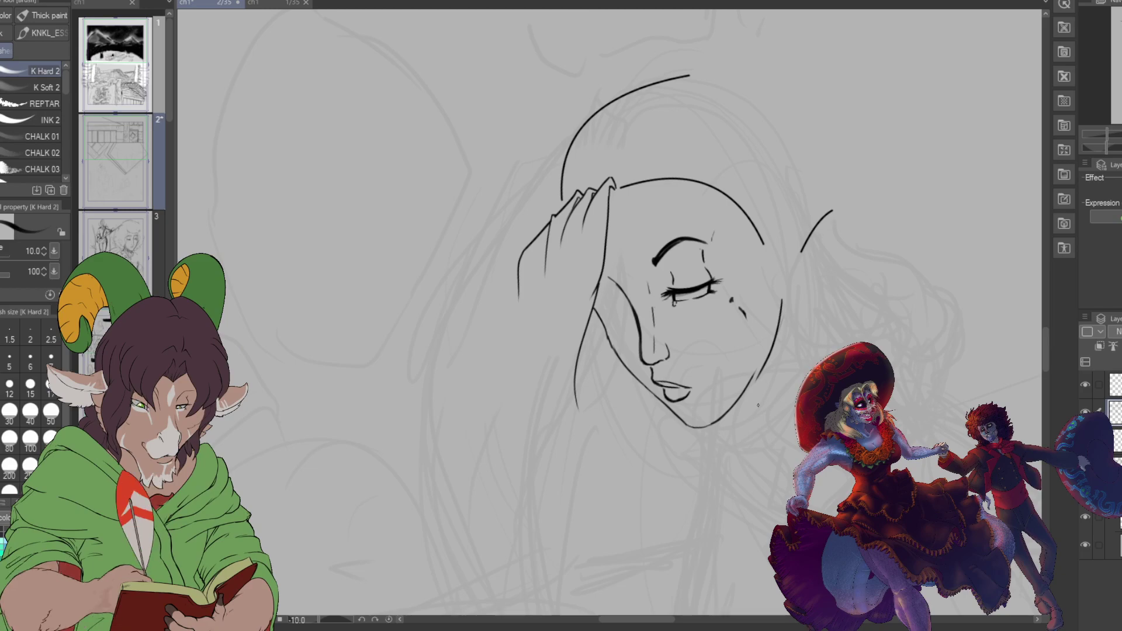
Step: Ink a small coil of overlapping loops at the side of the head, between the forehead line and the jaw
scroll(863, 376, "down", 4)
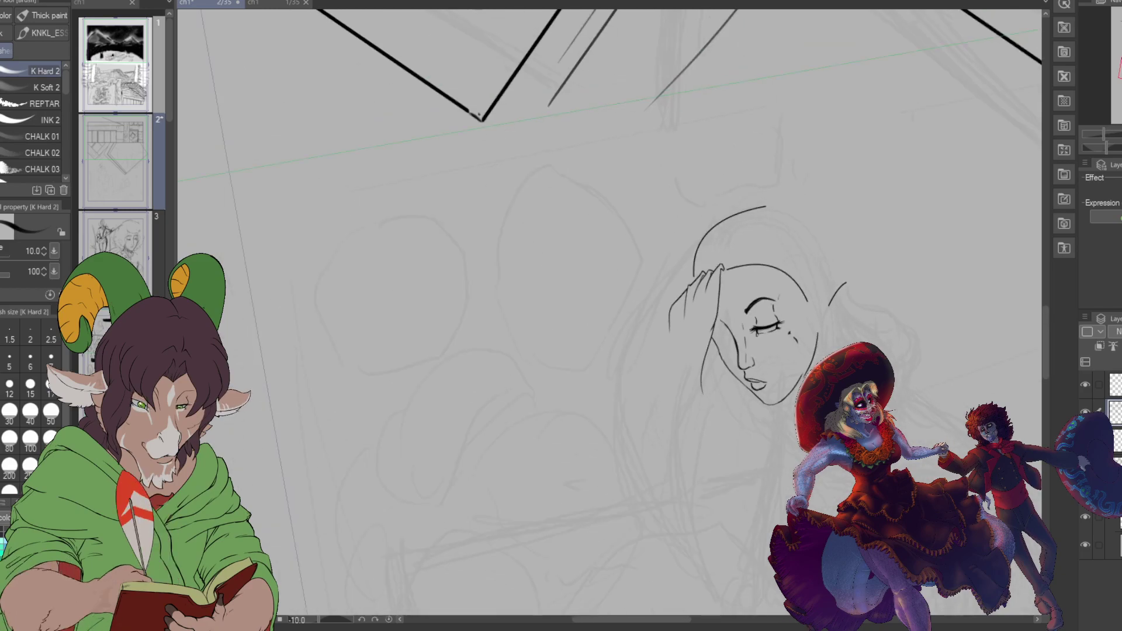
mouse_move(818, 410)
left_mouse_down()
mouse_move(630, 374)
mouse_move(508, 104)
left_mouse_up()
scroll(550, 281, "up", 2)
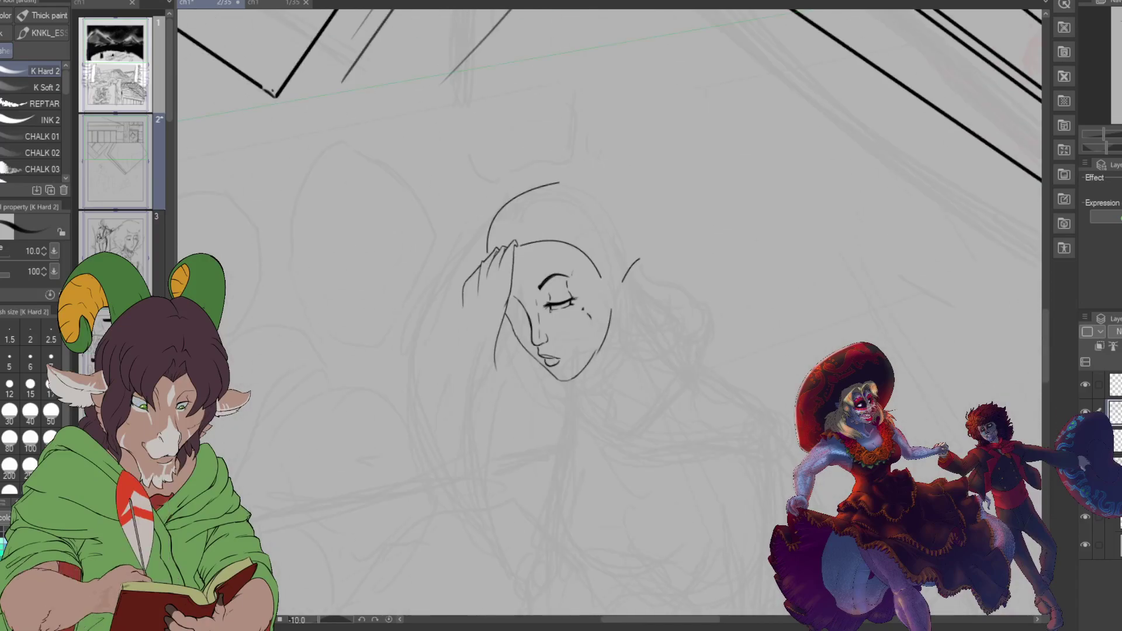
scroll(549, 304, "down", 1)
scroll(549, 304, "up", 1)
scroll(550, 304, "down", 3)
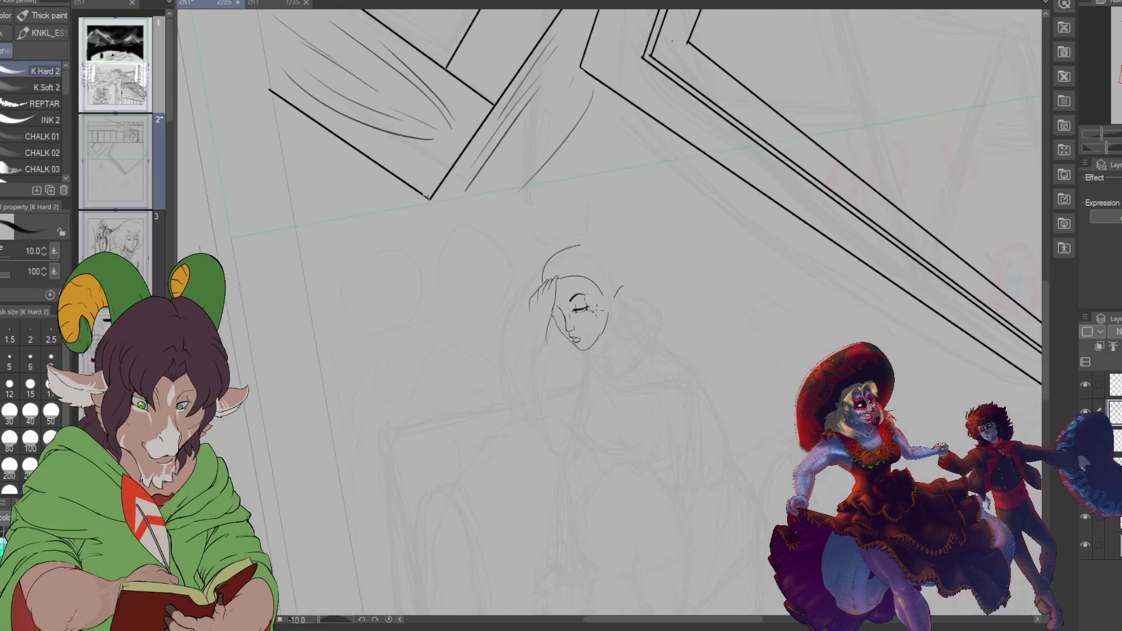
scroll(575, 330, "up", 5)
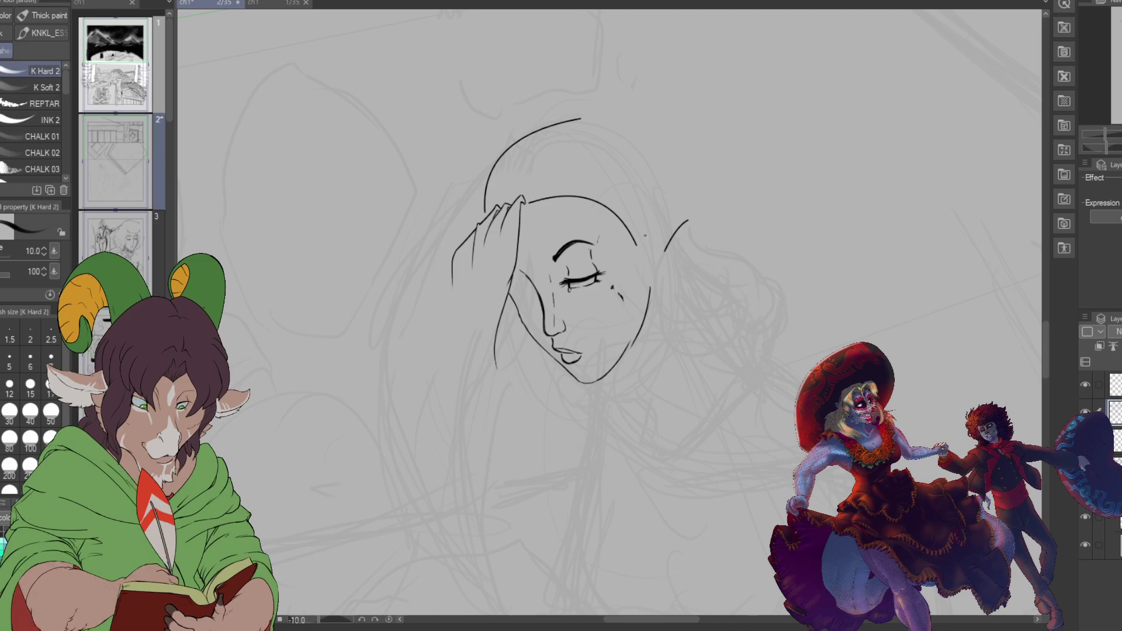
scroll(640, 235, "up", 1)
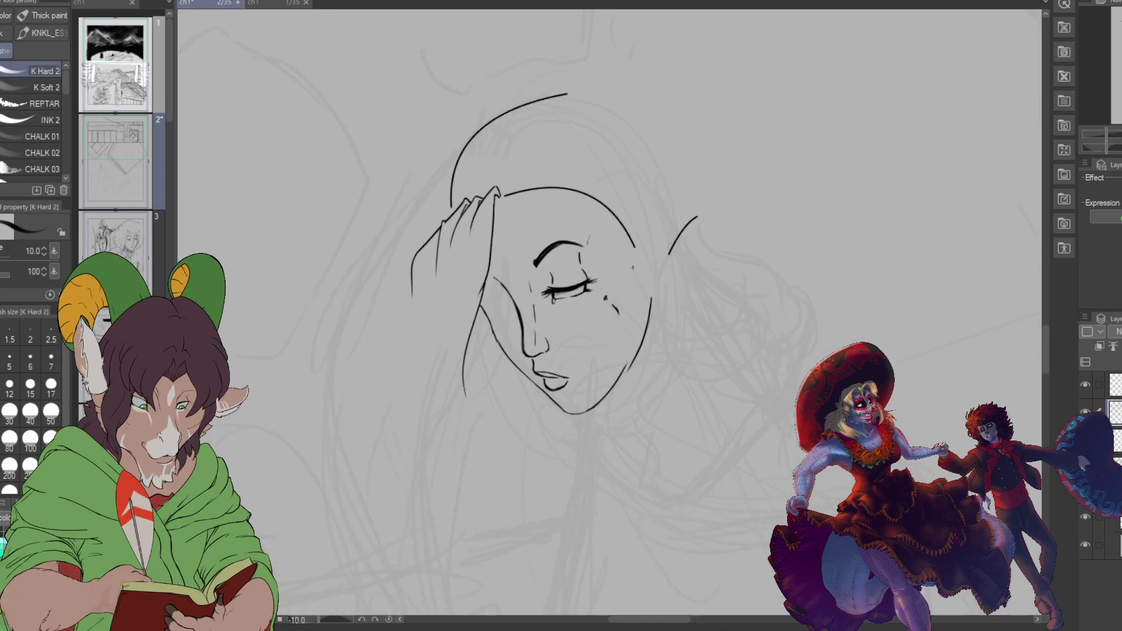
left_click_drag(633, 254, 633, 278)
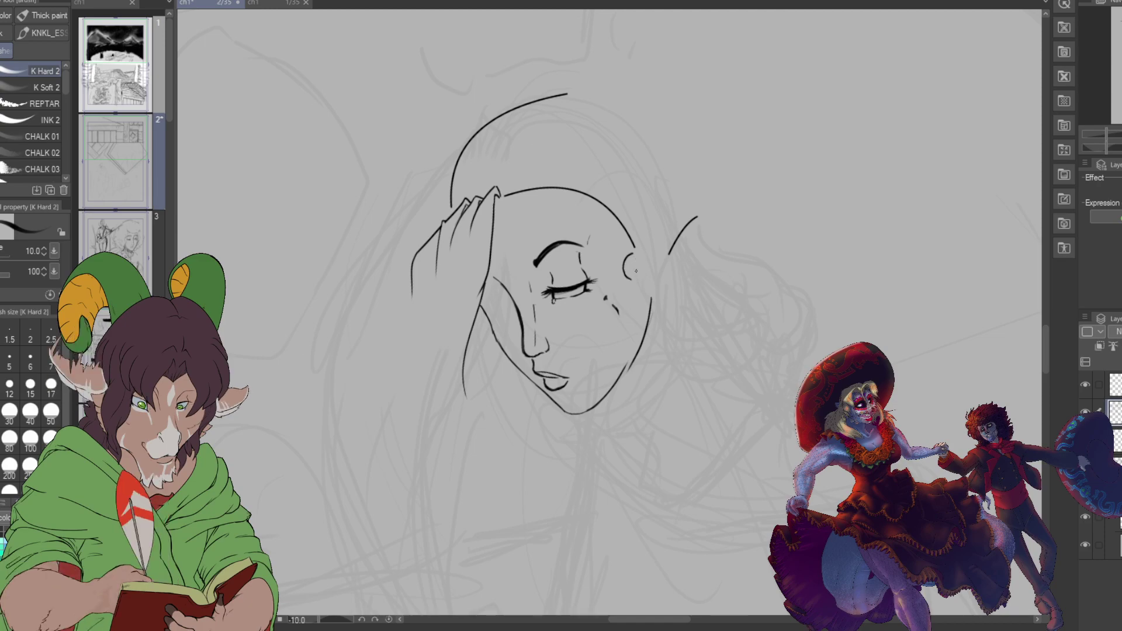
left_click_drag(637, 251, 640, 281)
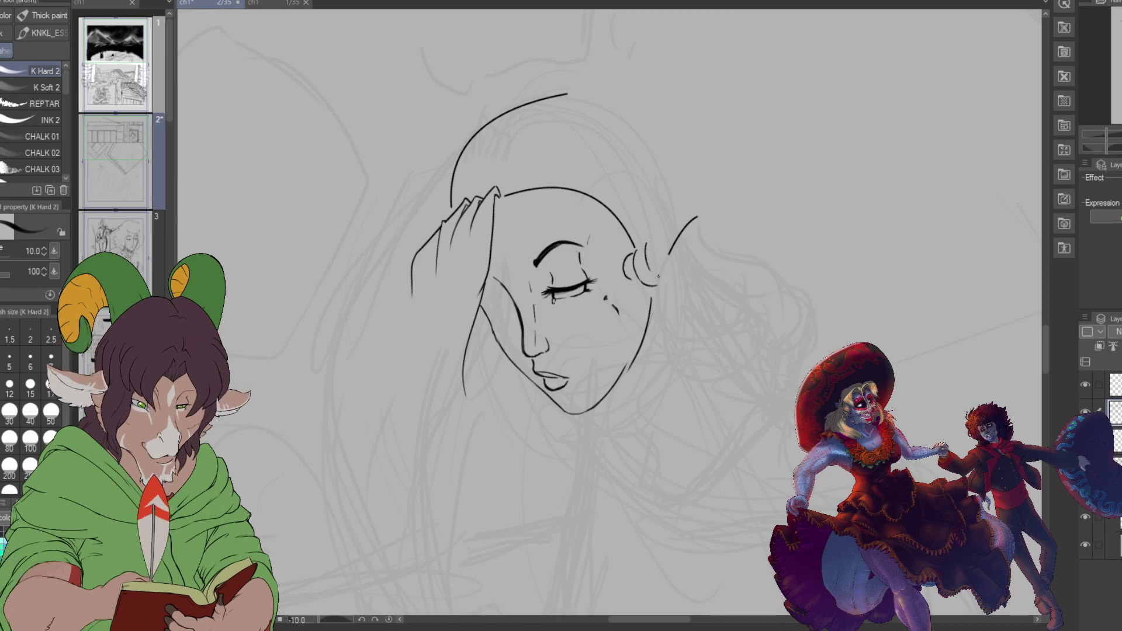
left_click_drag(650, 285, 653, 249)
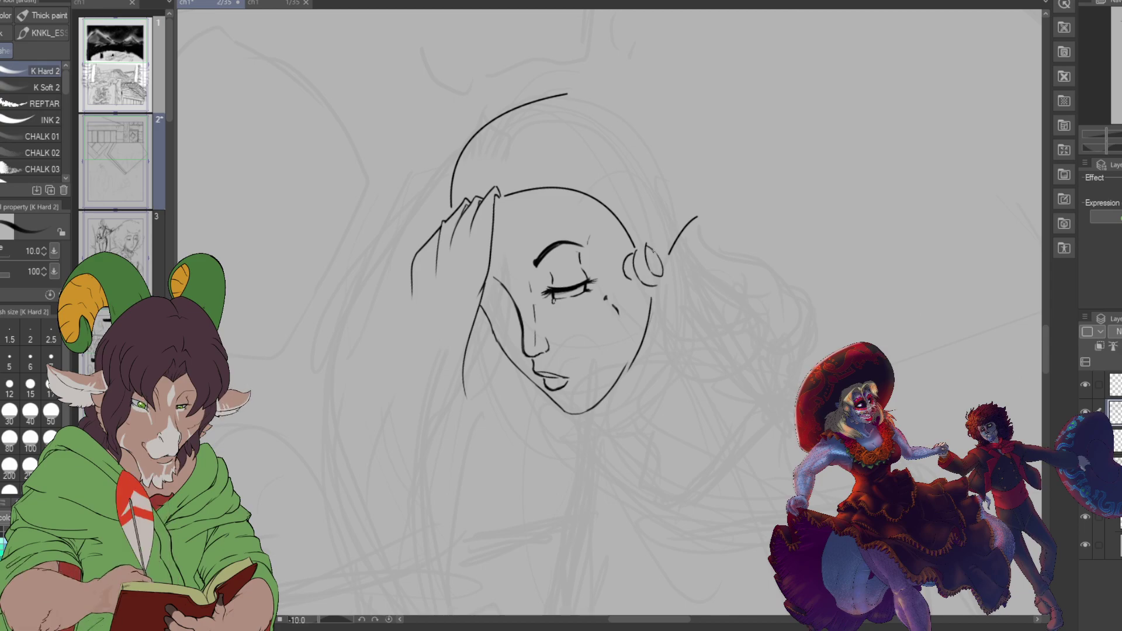
mouse_move(659, 285)
left_mouse_down()
mouse_move(670, 278)
mouse_move(653, 241)
left_mouse_up()
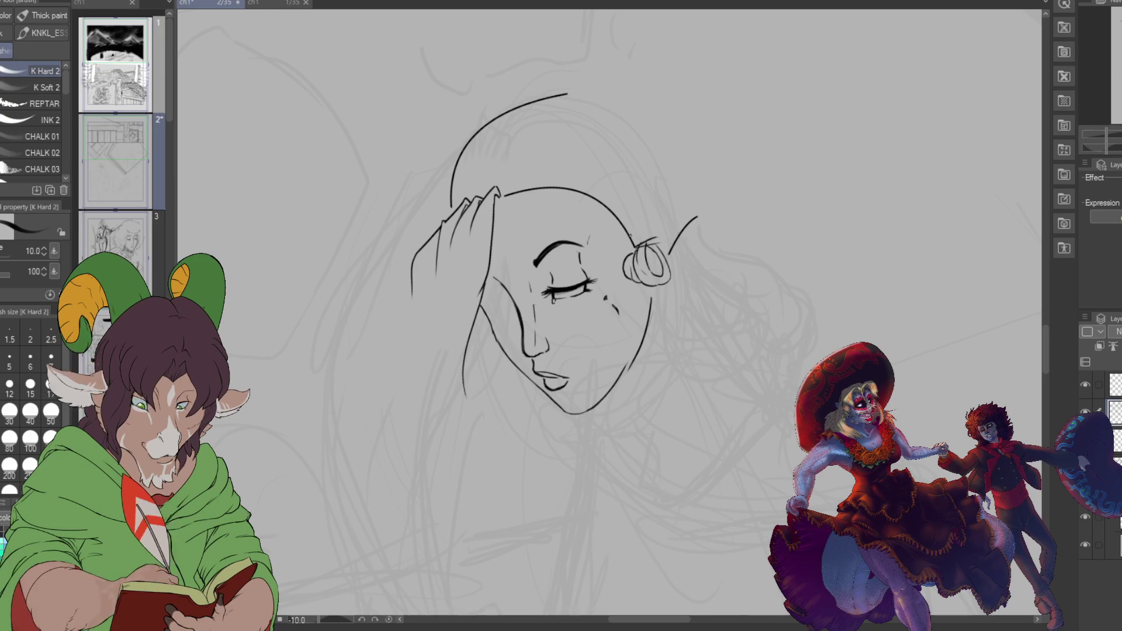
Step: Ink short hair strands rising from the hairline and a longer strand sweeping up from the fingertips
left_click_drag(619, 221, 642, 202)
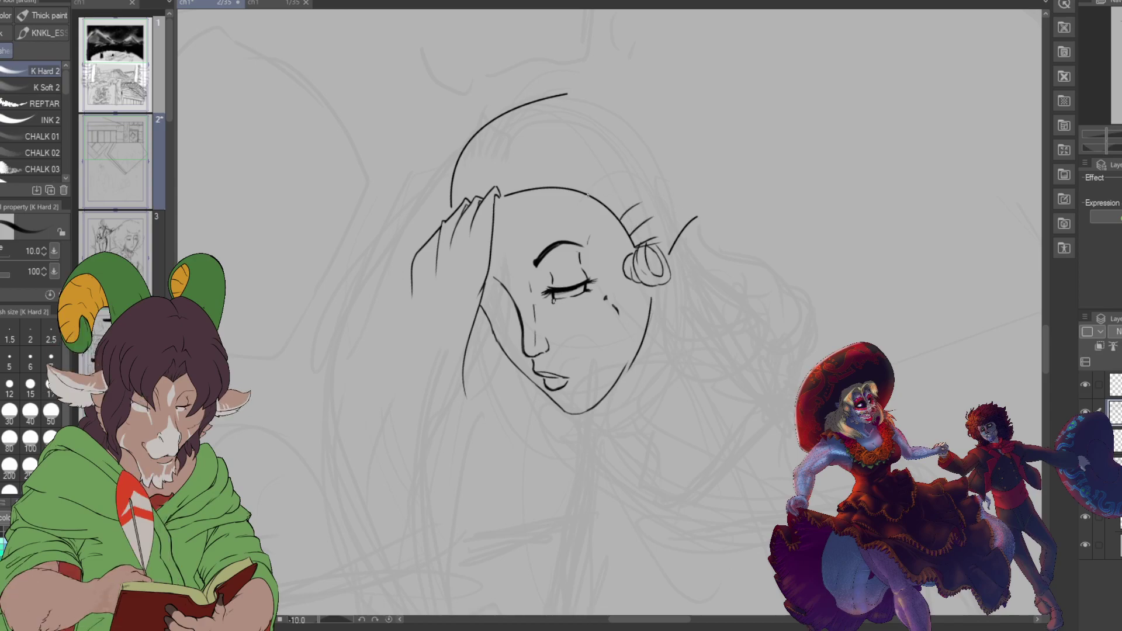
left_click_drag(509, 173, 501, 198)
left_click_drag(525, 155, 503, 193)
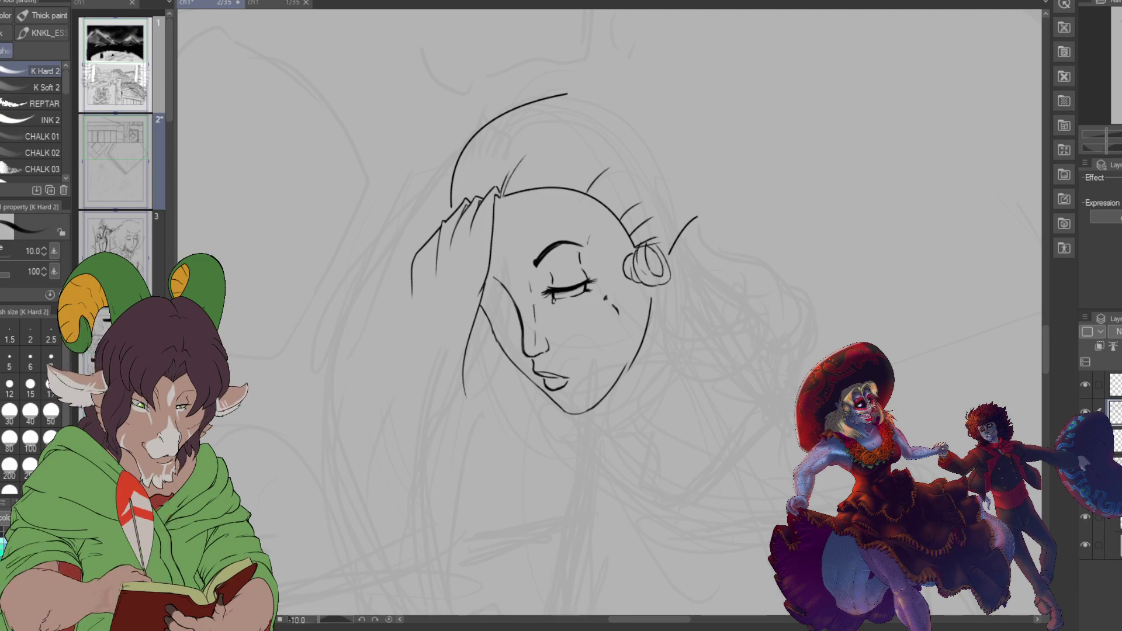
left_click_drag(497, 185, 523, 128)
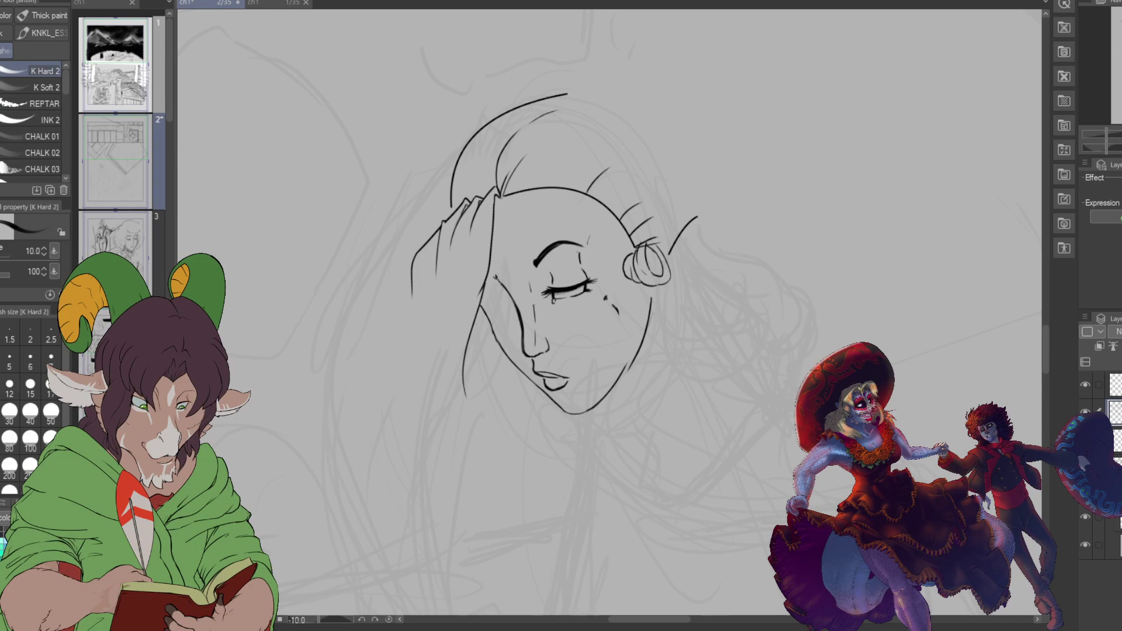
Step: Ink the far eyebrow as a short, thick black mark between the hand and the nose bridge
mouse_move(501, 284)
left_mouse_down()
mouse_move(487, 280)
mouse_move(498, 283)
left_mouse_up()
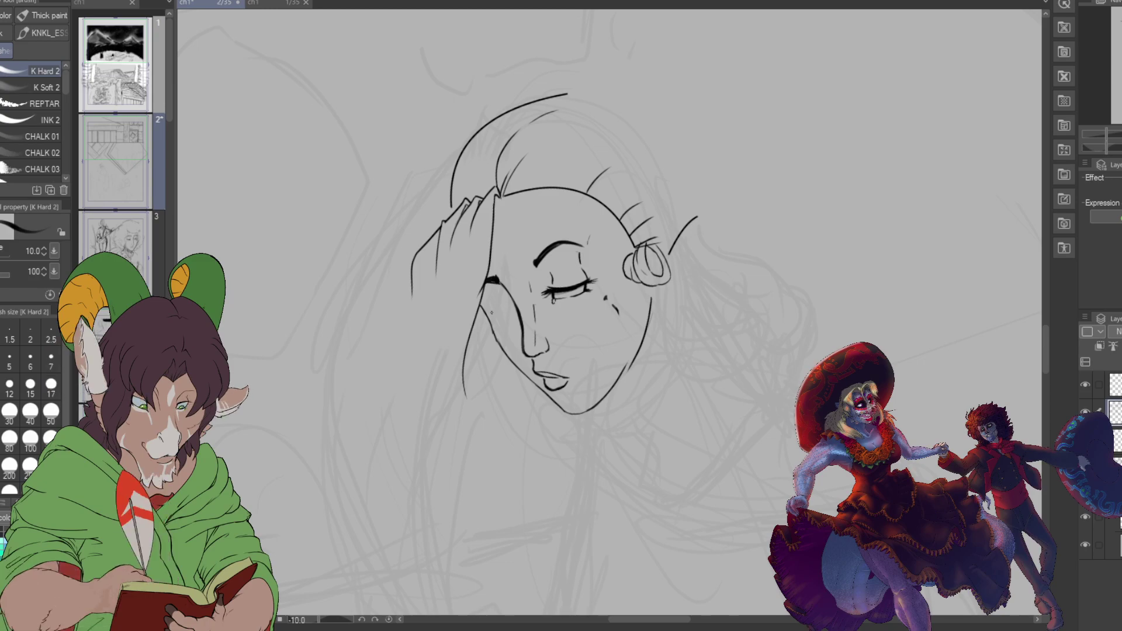
scroll(491, 312, "up", 4)
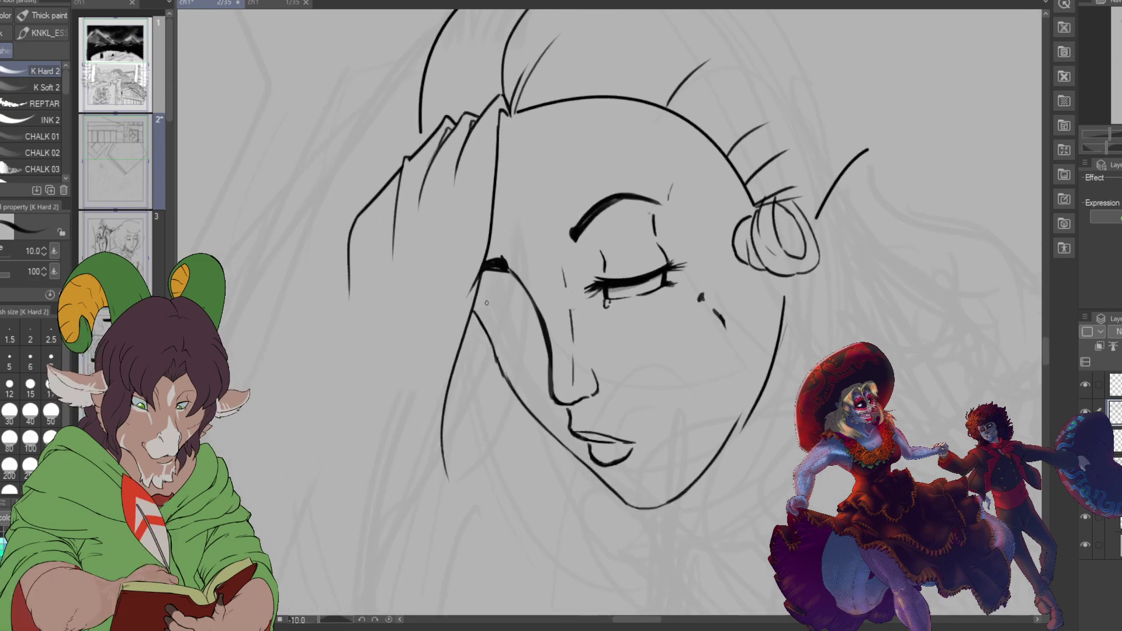
left_click_drag(491, 266, 500, 257)
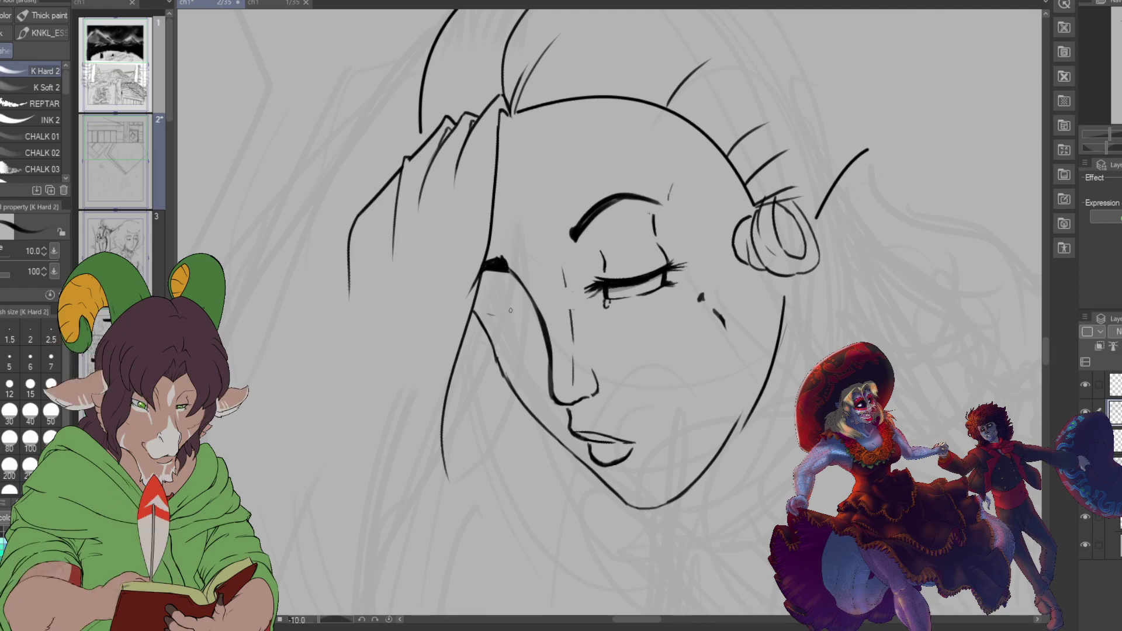
Step: Ink the far closed eye beneath its brow, with lid curve, crease, lower line and lashes
left_click_drag(481, 312, 521, 310)
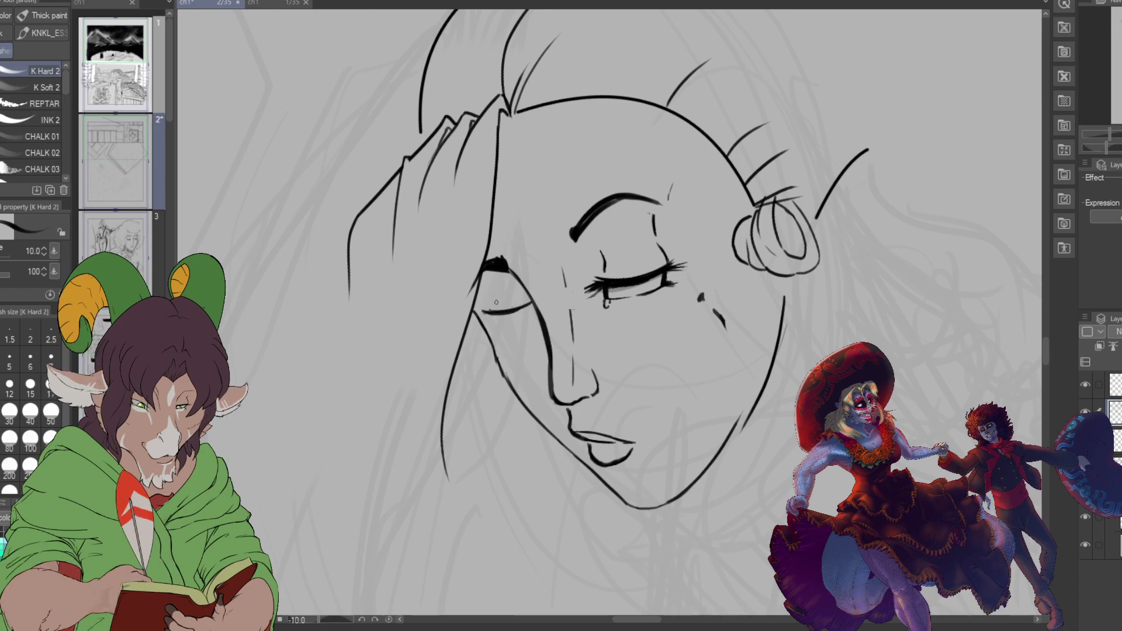
left_click_drag(494, 308, 491, 295)
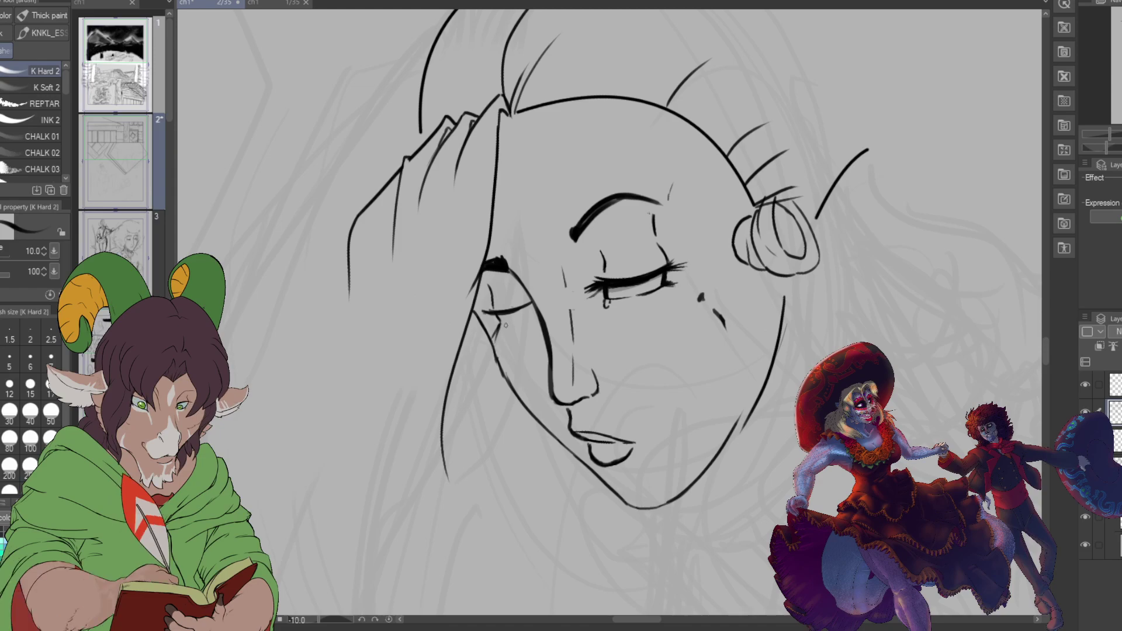
left_click_drag(497, 324, 521, 321)
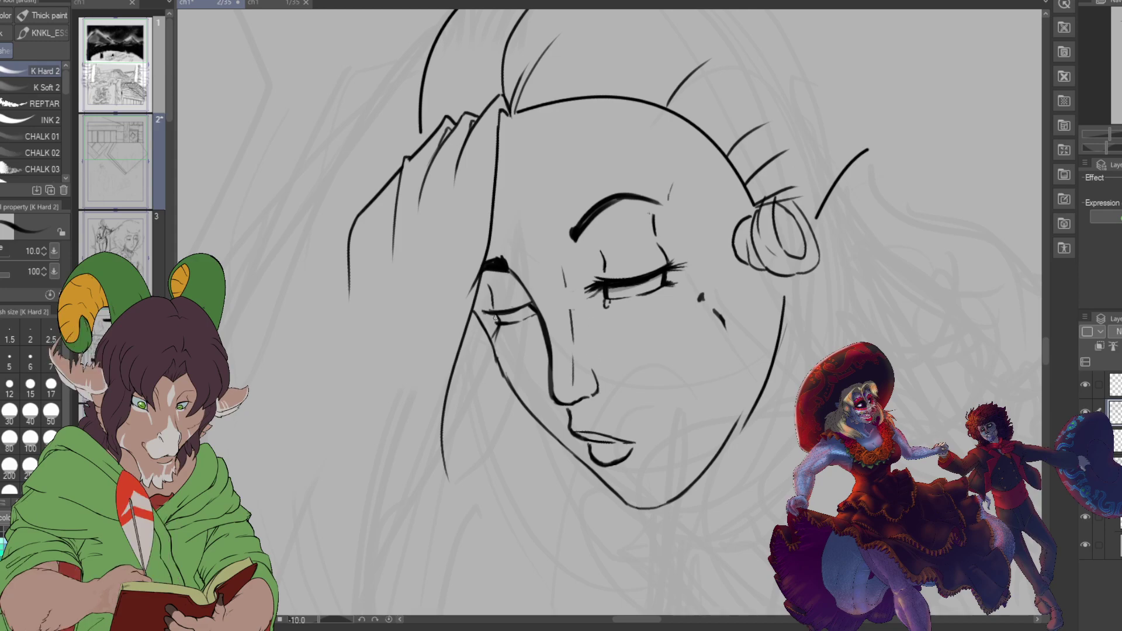
left_click_drag(493, 312, 475, 315)
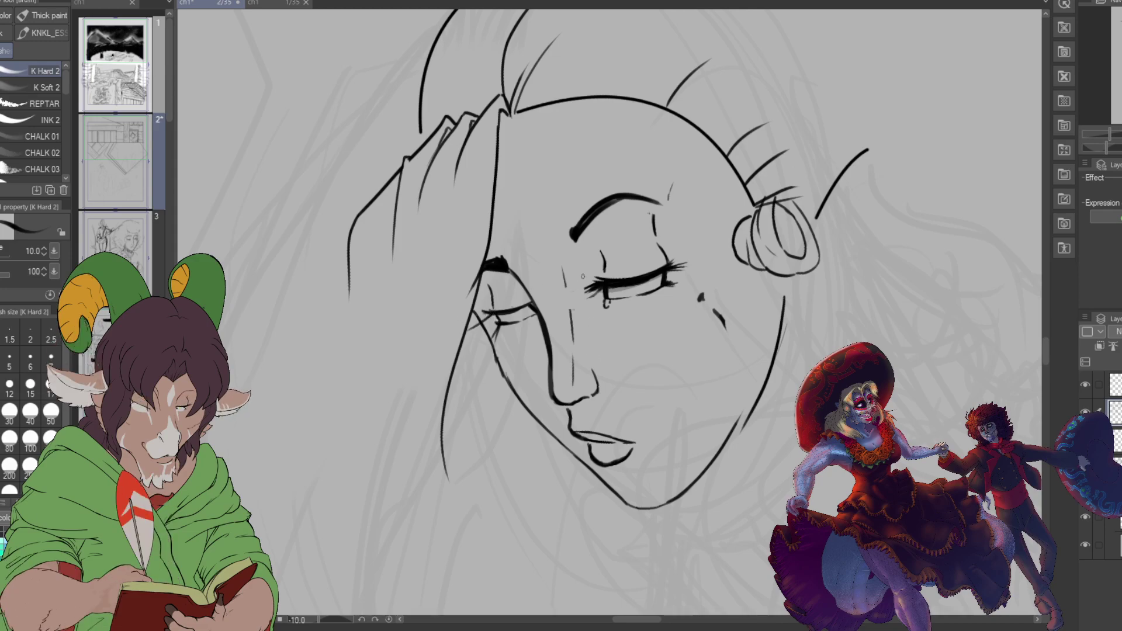
left_click_drag(494, 313, 481, 326)
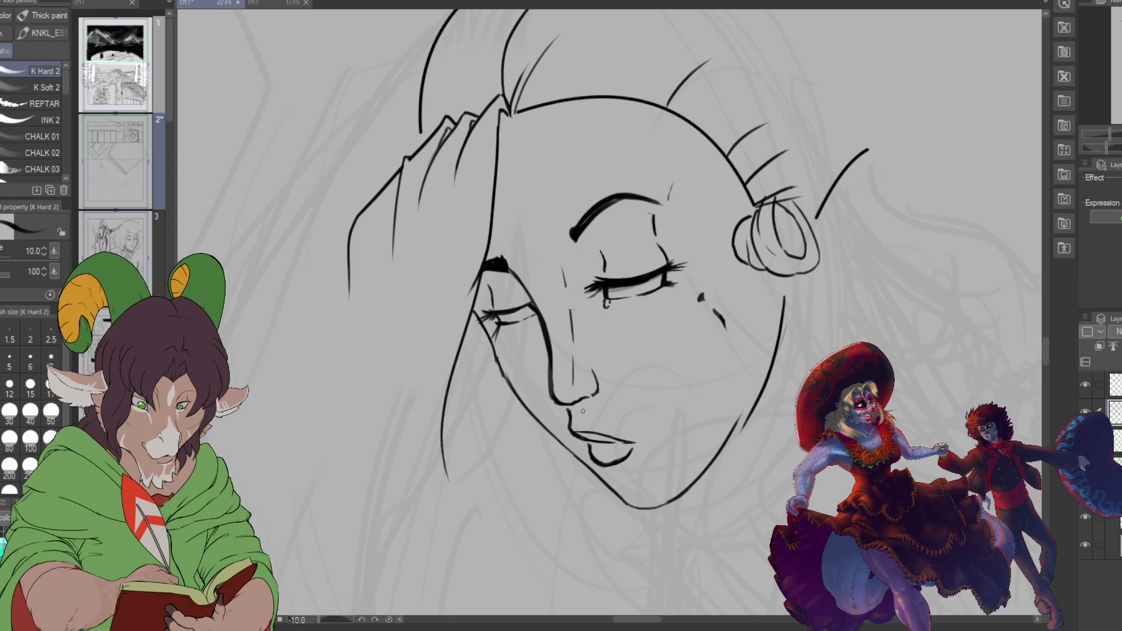
Step: Erase the lower lip and re-ink it as a rounder curve with a short accent stroke beside it
key("e")
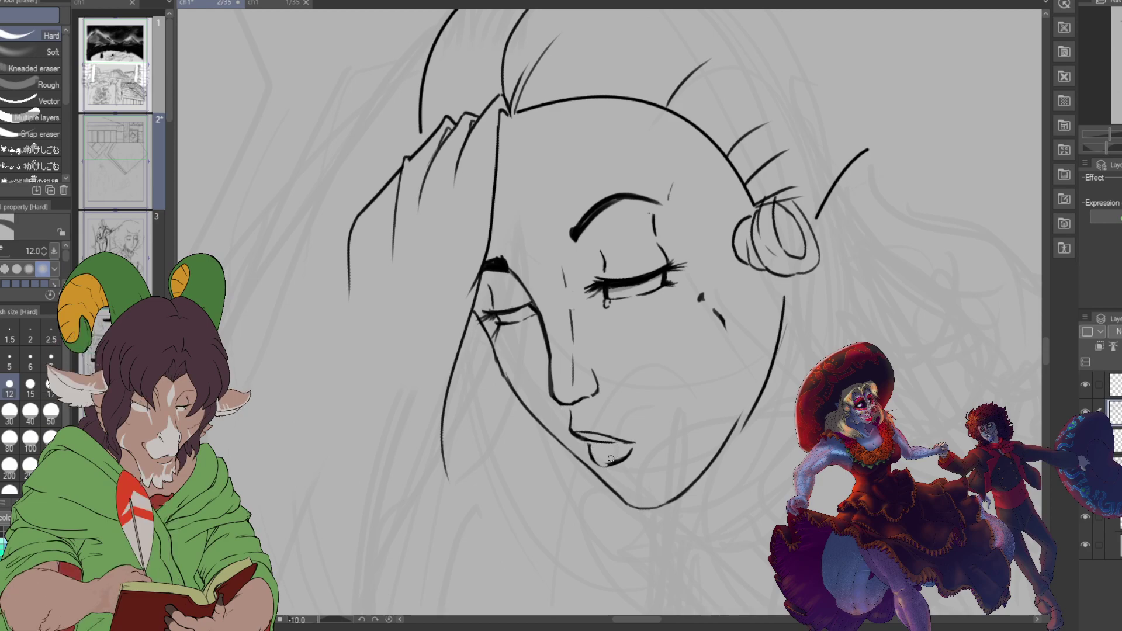
left_click_drag(606, 462, 633, 461)
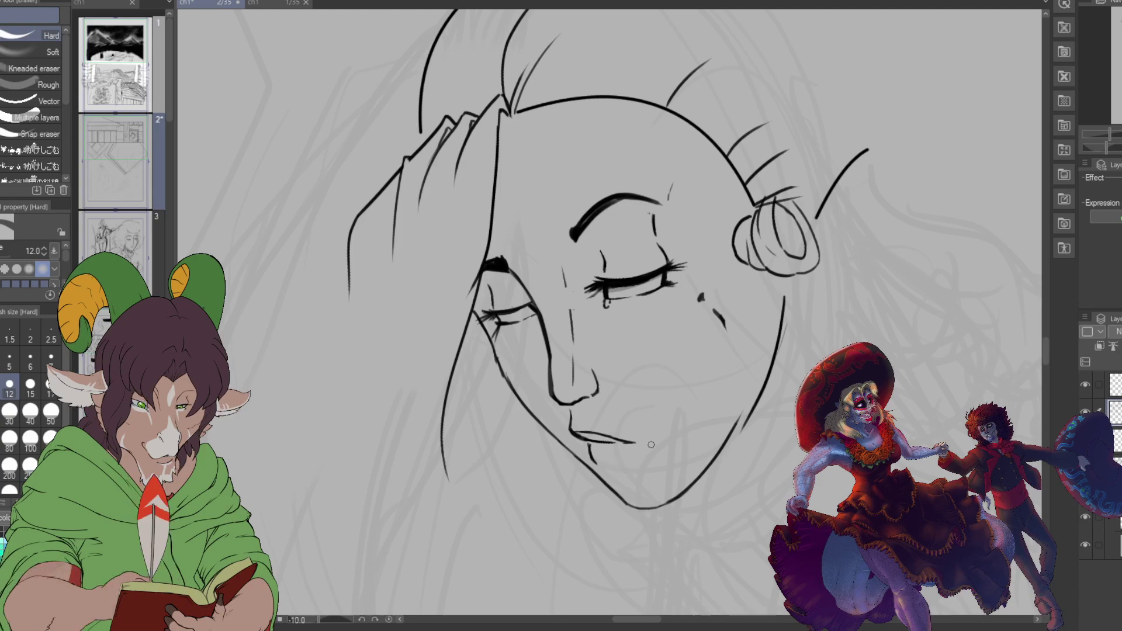
key("b")
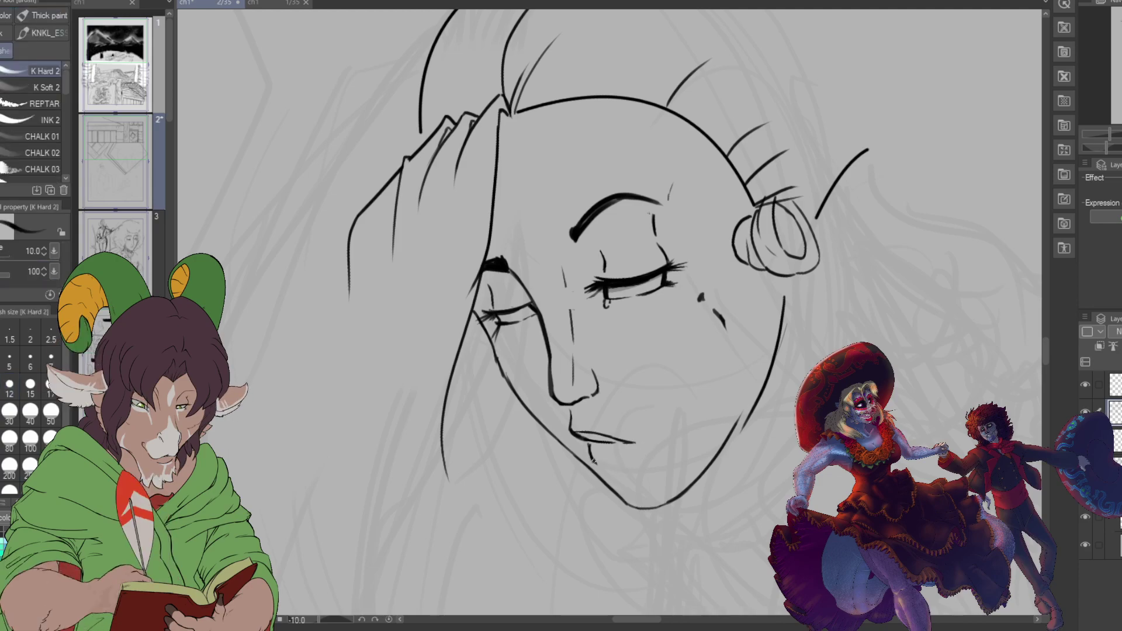
left_click_drag(593, 463, 630, 461)
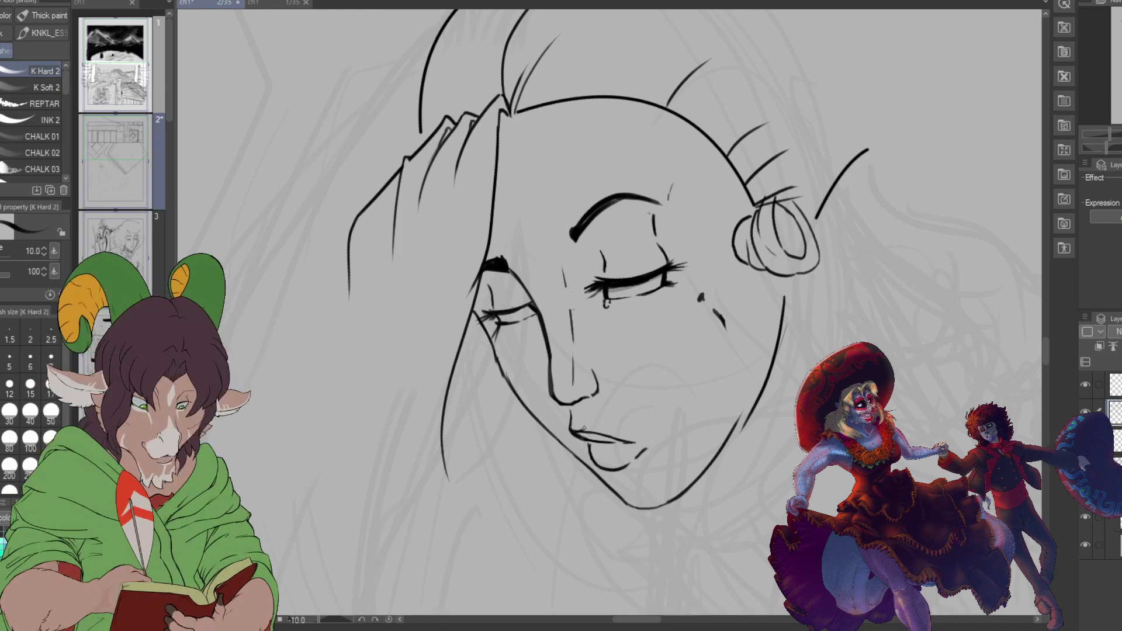
left_click_drag(590, 428, 619, 438)
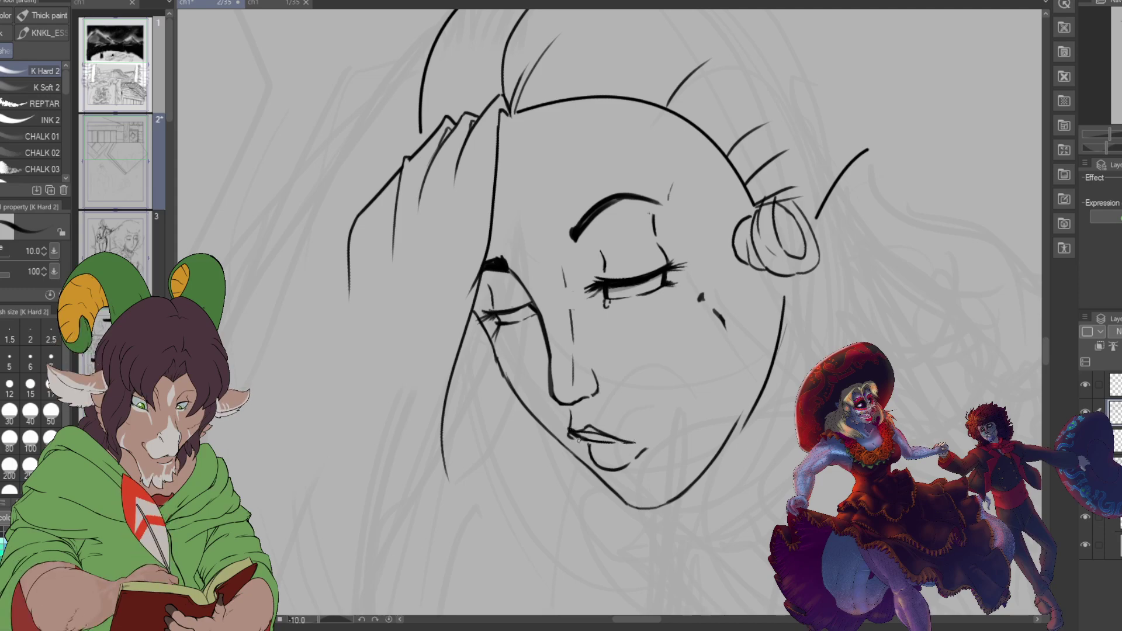
left_click_drag(571, 436, 594, 445)
key("ctrl+z")
key("ctrl+z")
key("ctrl+z")
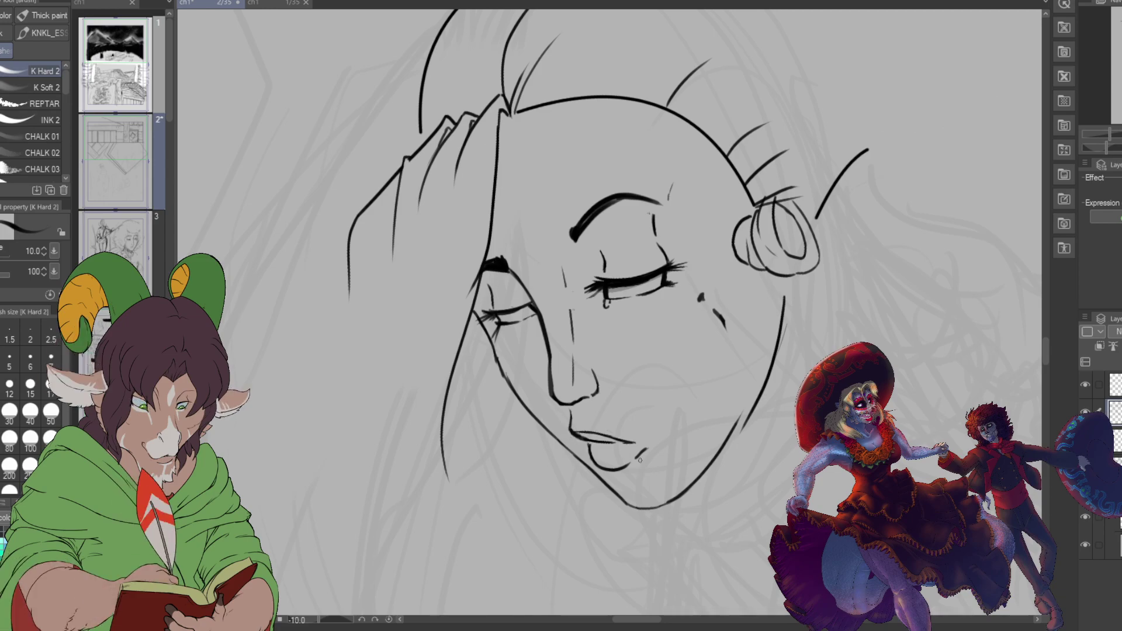
Step: Erase the upper lip's top line and re-ink it with a more defined peak
key("e")
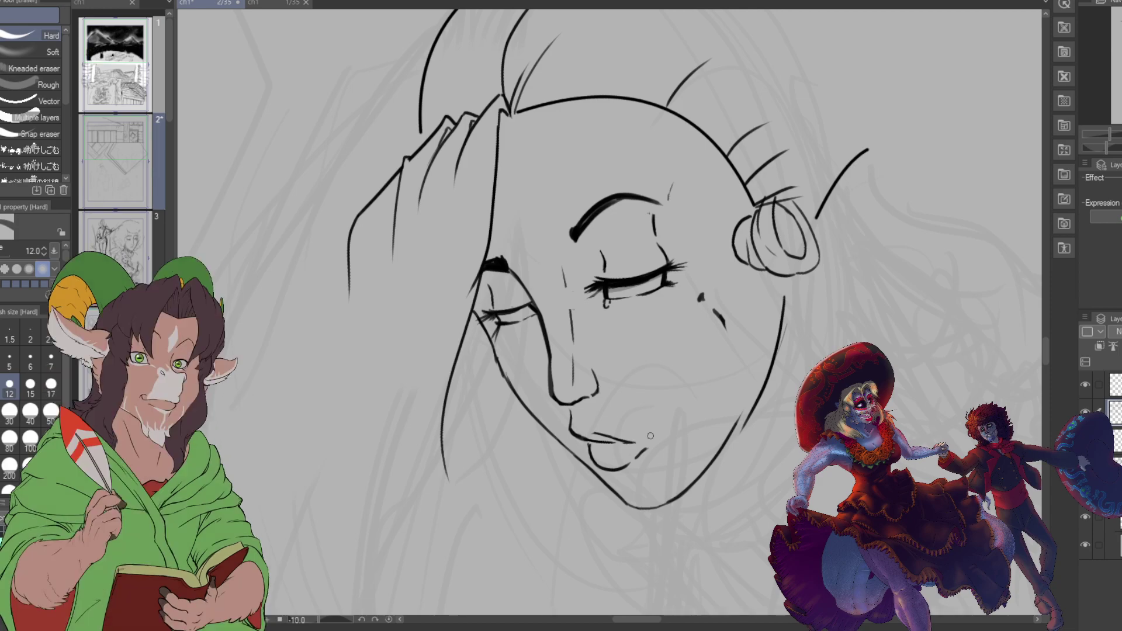
key("b")
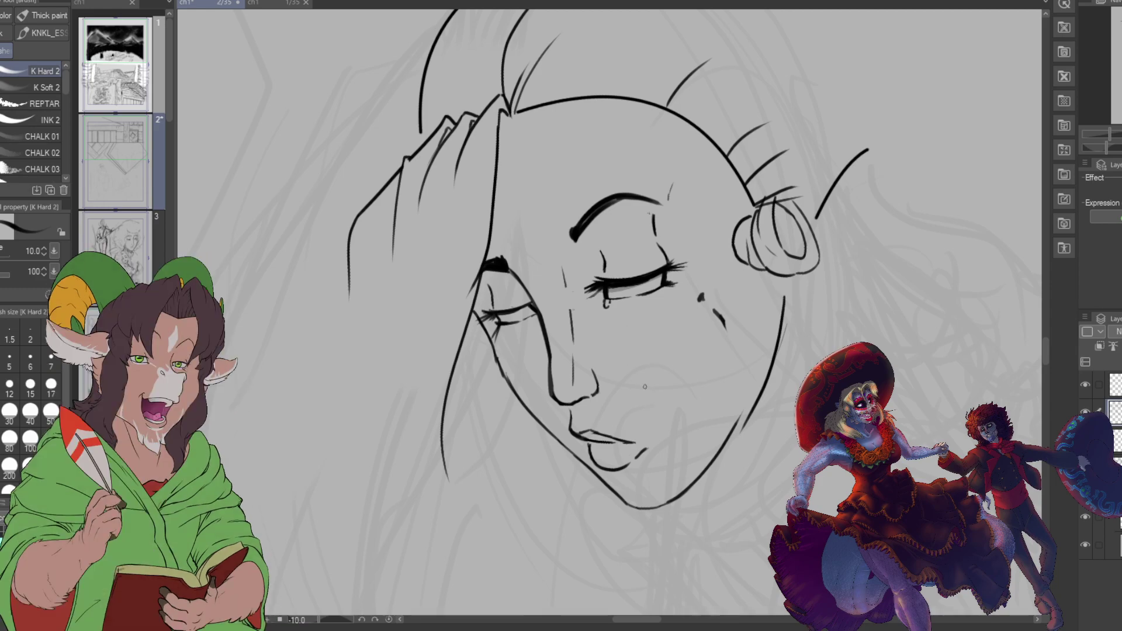
Step: Refine the coil's inner loops, extend the jaw line up to meet it, and add a short strand behind the jaw
scroll(664, 383, "down", 3)
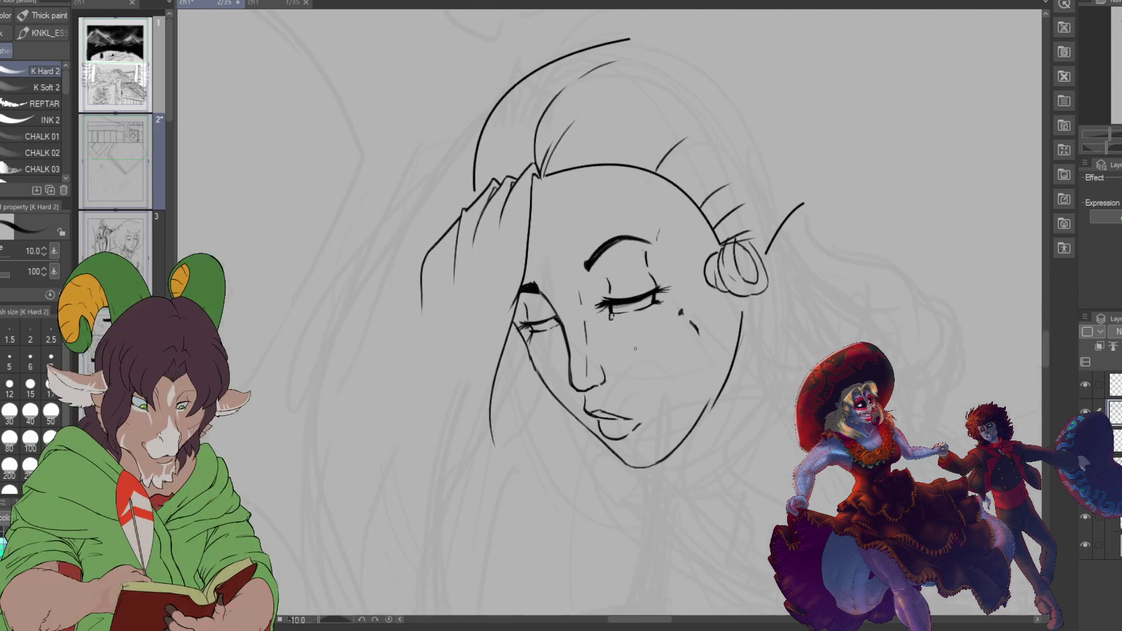
scroll(640, 336, "down", 1)
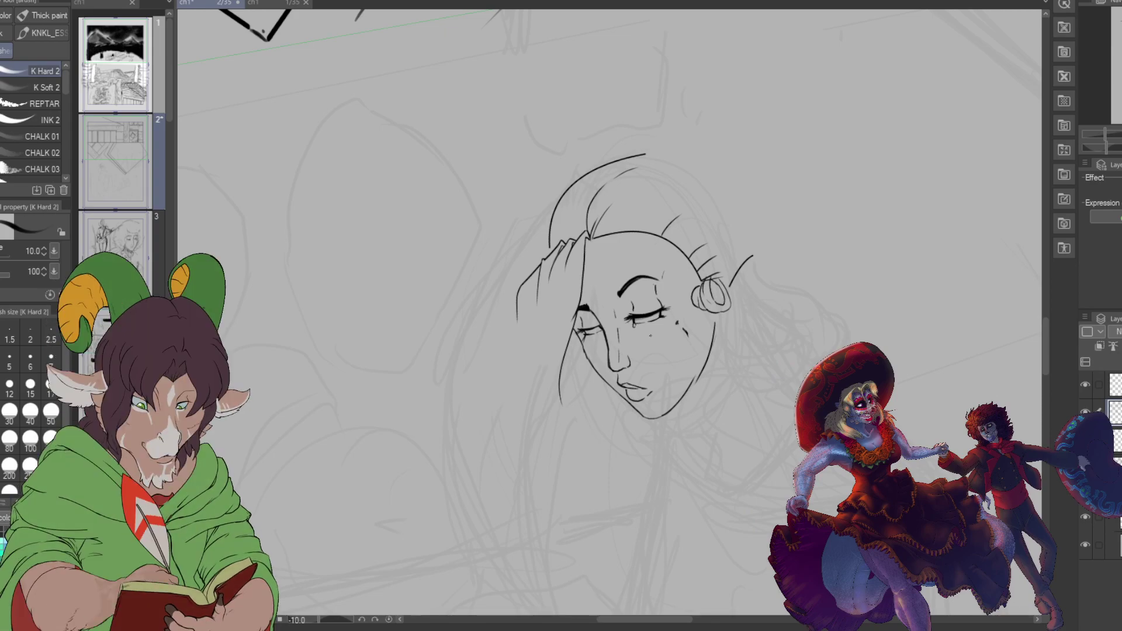
scroll(714, 401, "down", 1)
scroll(715, 401, "up", 3)
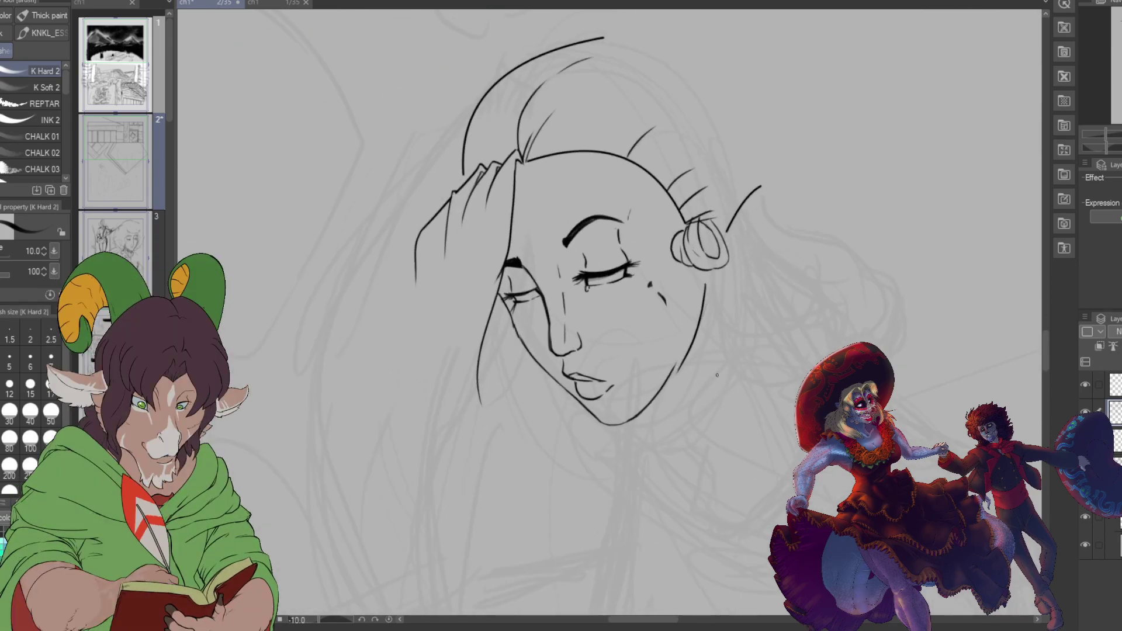
scroll(738, 367, "down", 2)
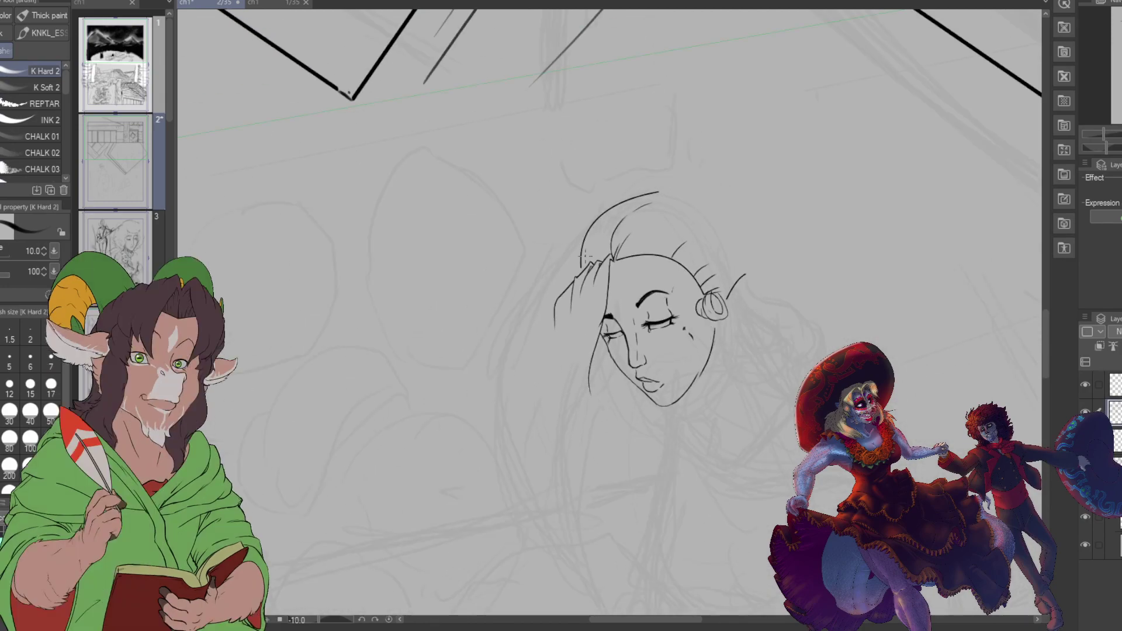
scroll(751, 225, "up", 3)
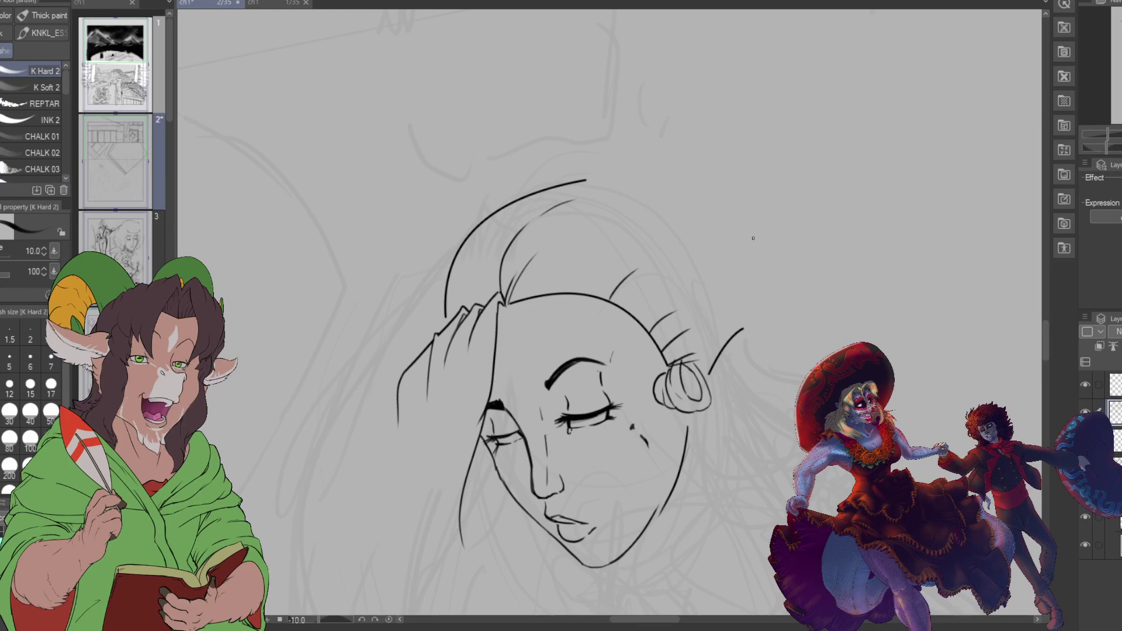
key("e")
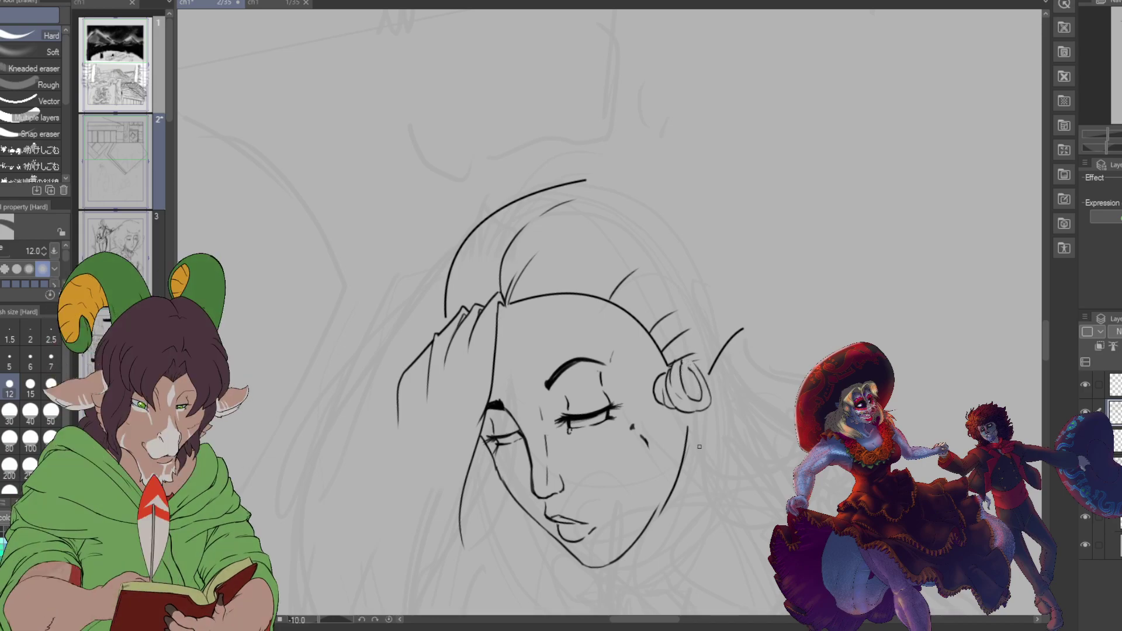
key("b")
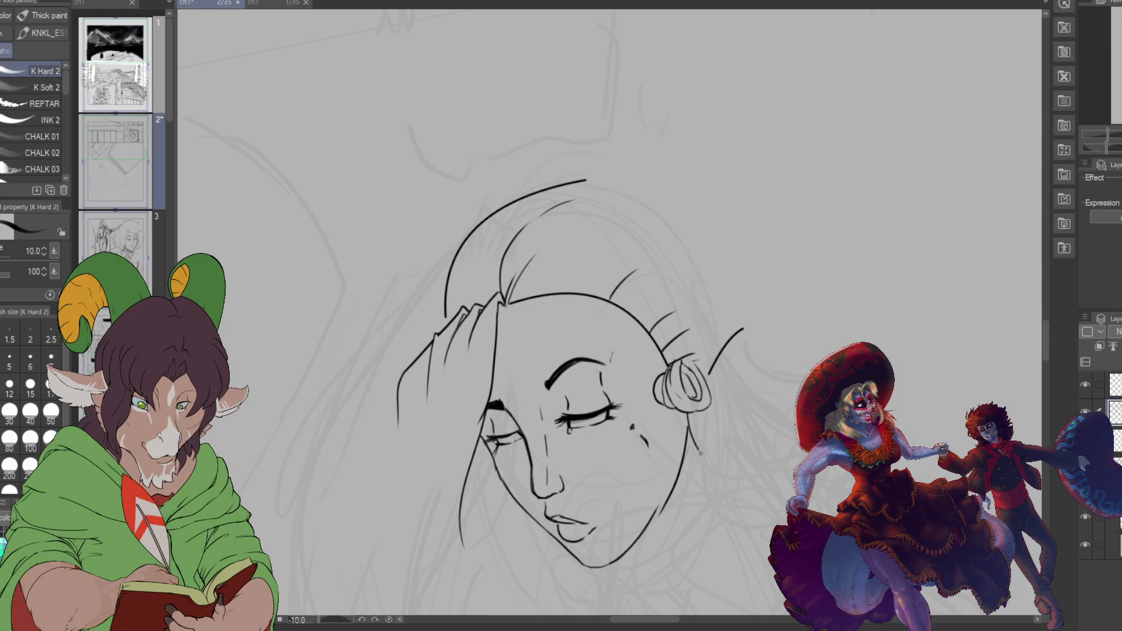
Step: Ink two looped hair coils hanging below the round coil beside the jaw, clean up their overlaps, and fill them with strand lines
left_click_drag(709, 461, 744, 471)
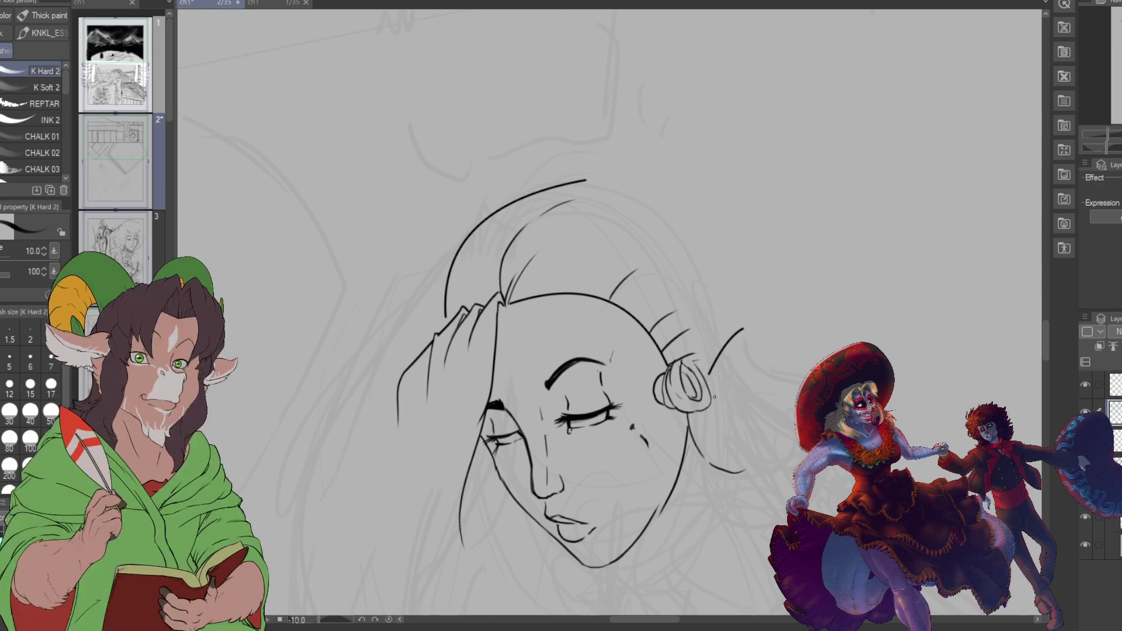
left_click_drag(712, 396, 746, 469)
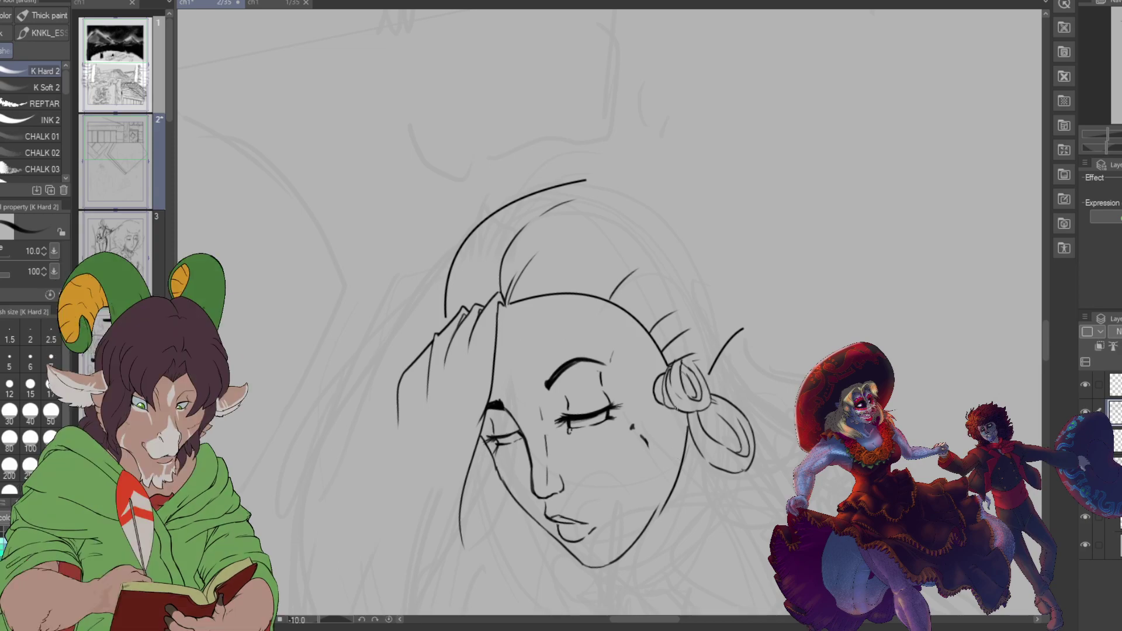
mouse_move(673, 412)
left_mouse_down()
mouse_move(685, 504)
mouse_move(717, 511)
left_mouse_up()
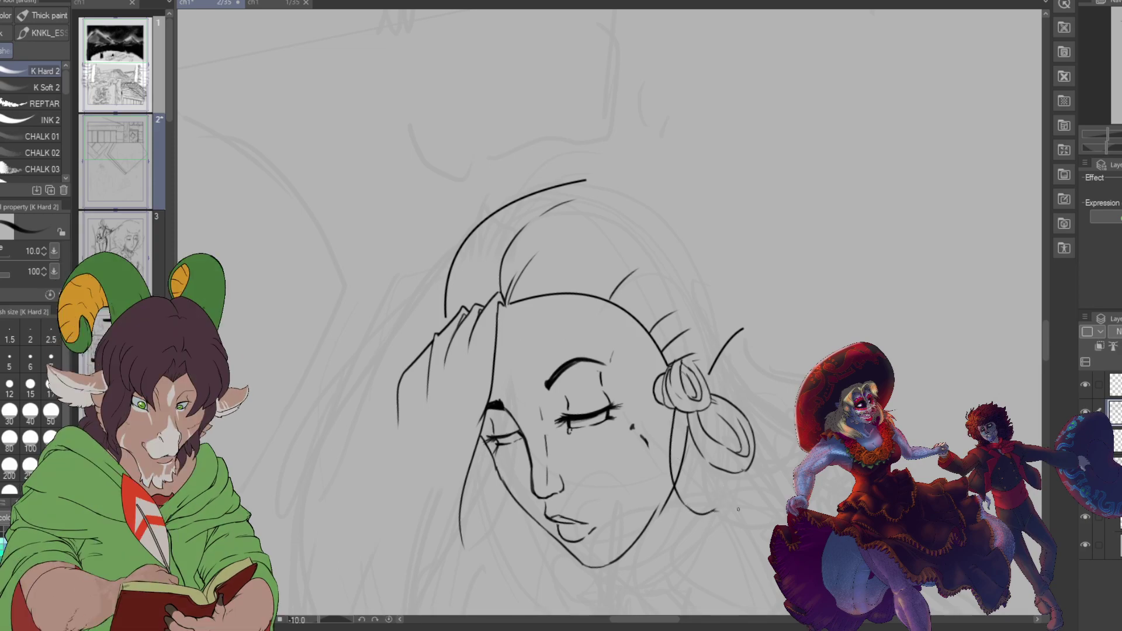
left_click_drag(718, 512, 745, 474)
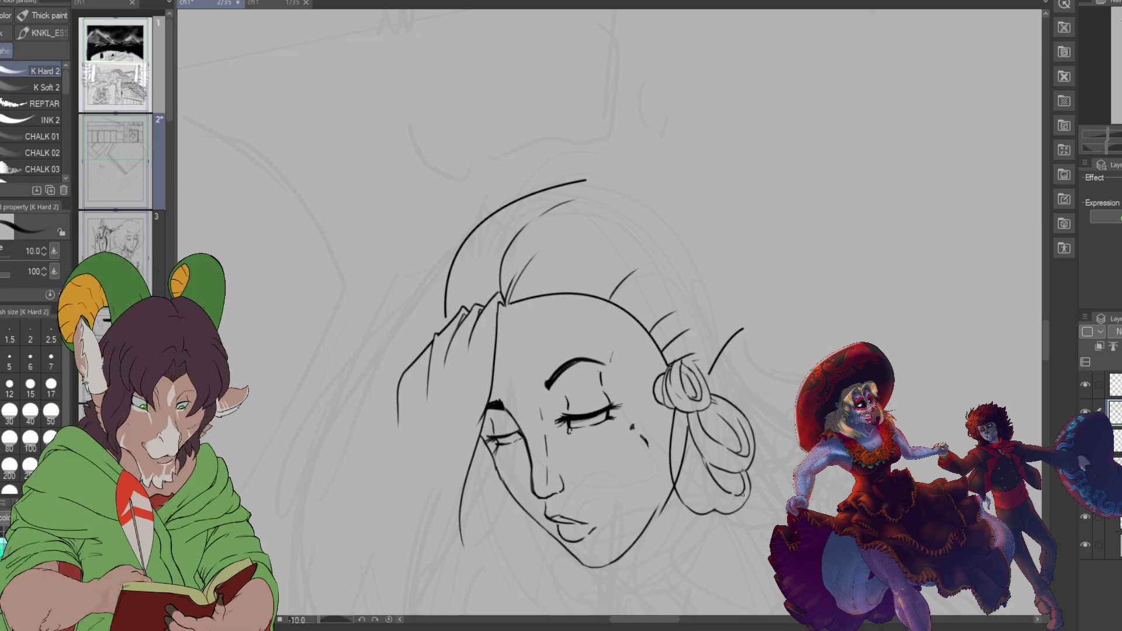
key("e")
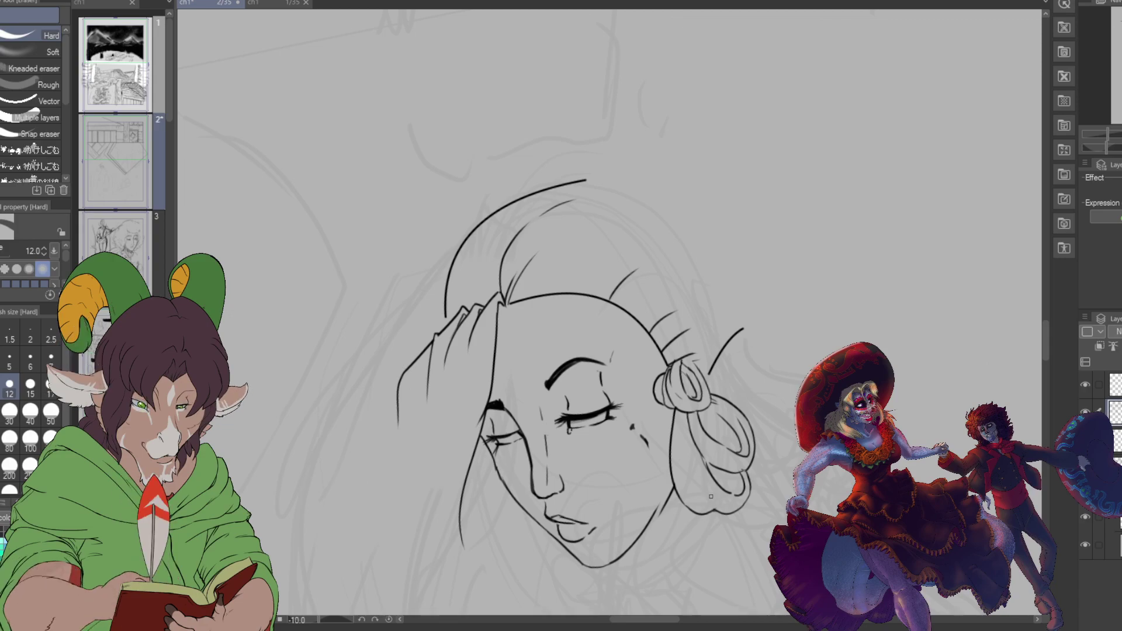
key("b")
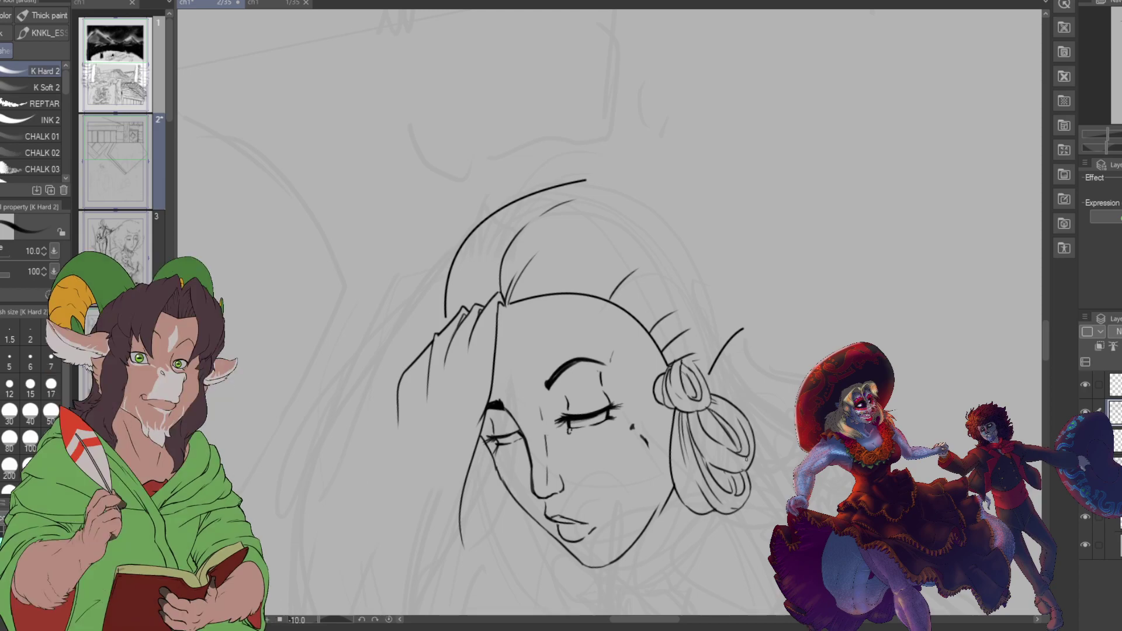
Step: Add short strands above the coil and ink the ear's base behind it, with inner folds and the start of its upper edge
scroll(746, 456, "down", 3)
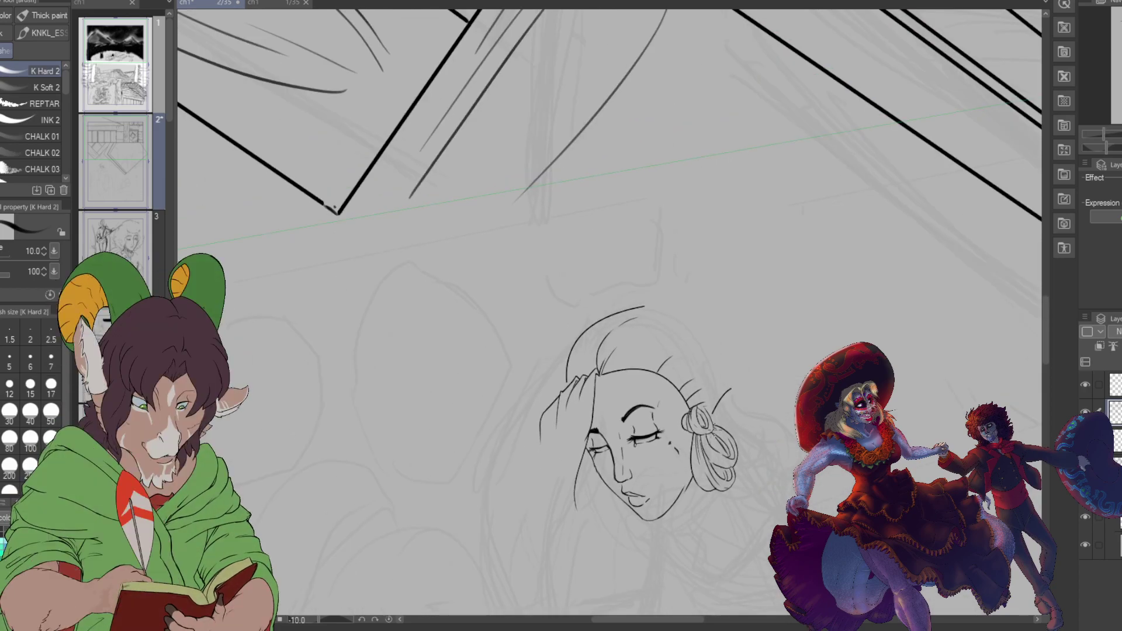
scroll(726, 441, "up", 4)
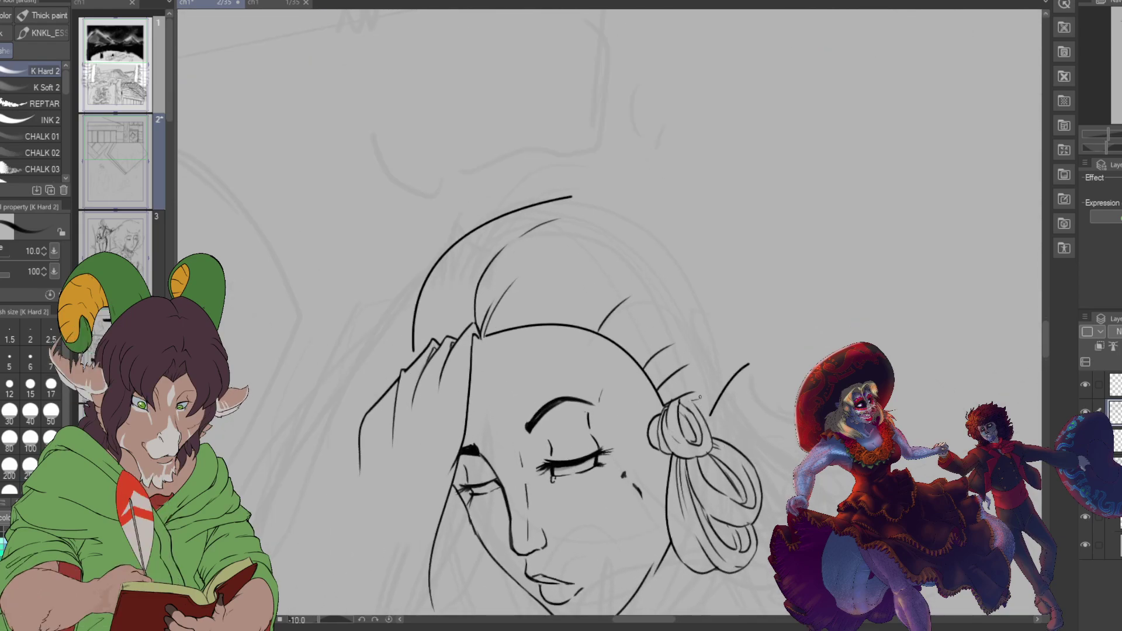
left_click_drag(678, 400, 700, 392)
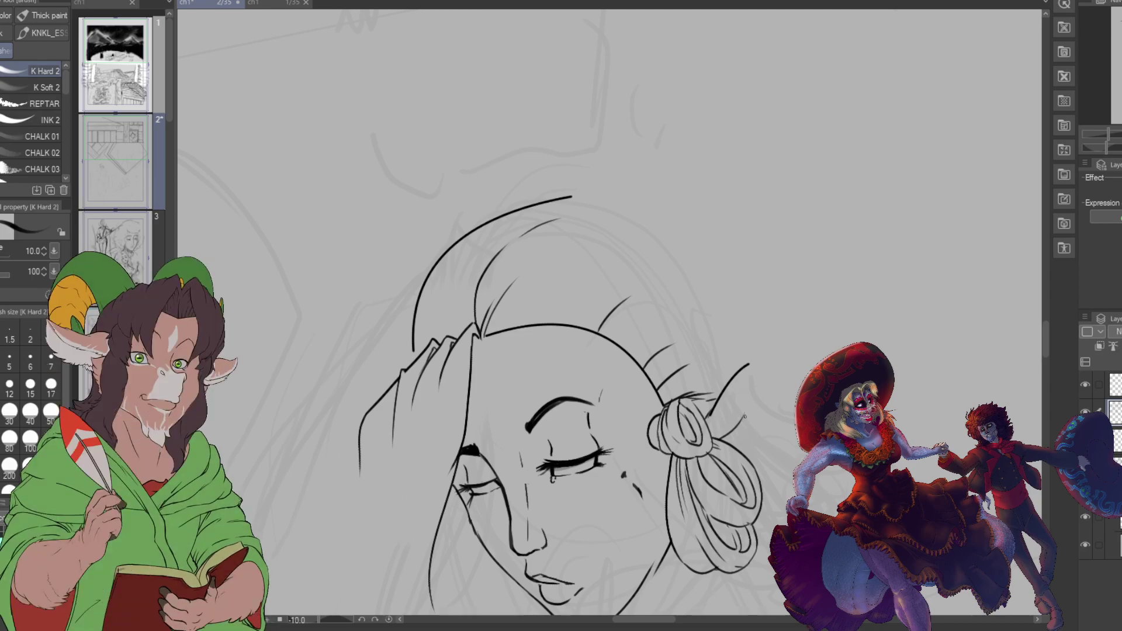
left_click_drag(738, 418, 763, 434)
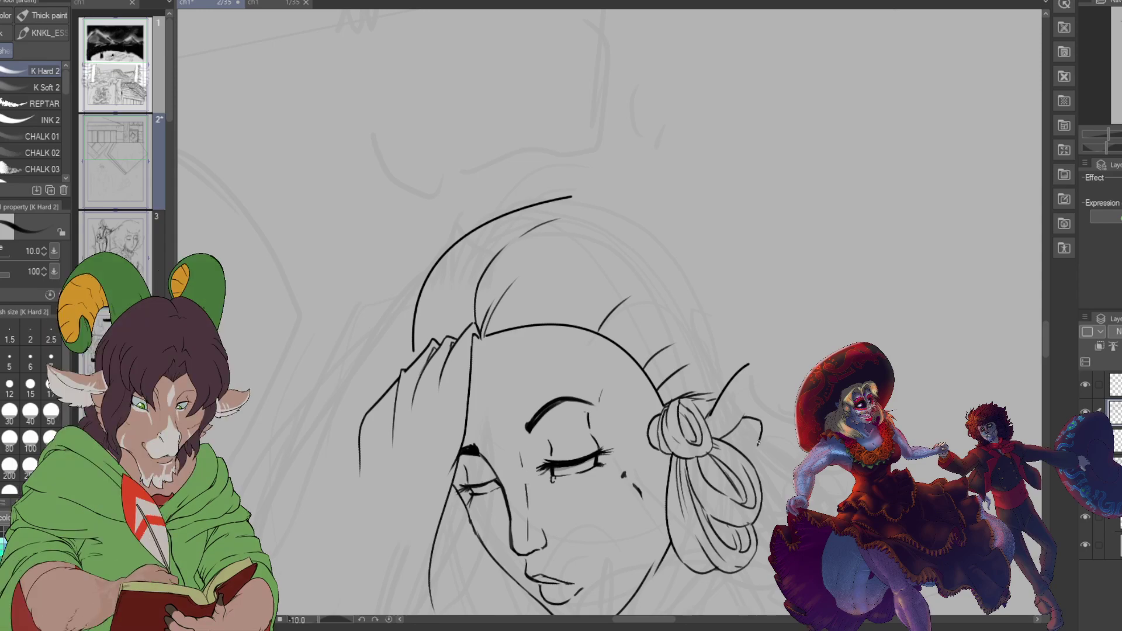
left_click_drag(759, 443, 769, 444)
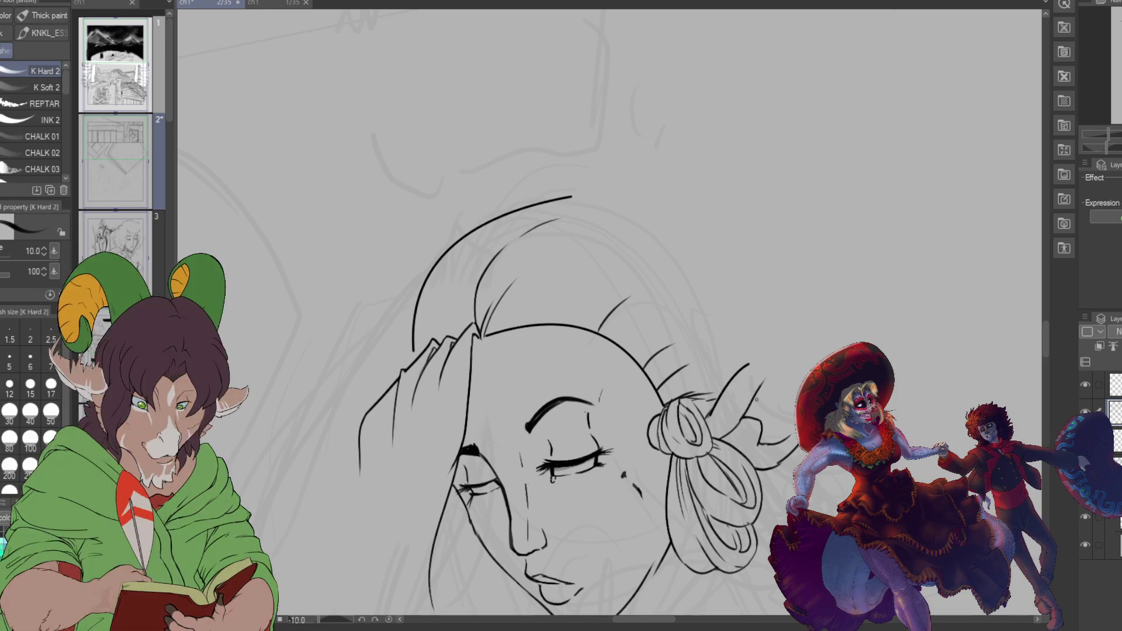
mouse_move(768, 384)
left_mouse_down()
mouse_move(747, 413)
mouse_move(832, 344)
left_mouse_up()
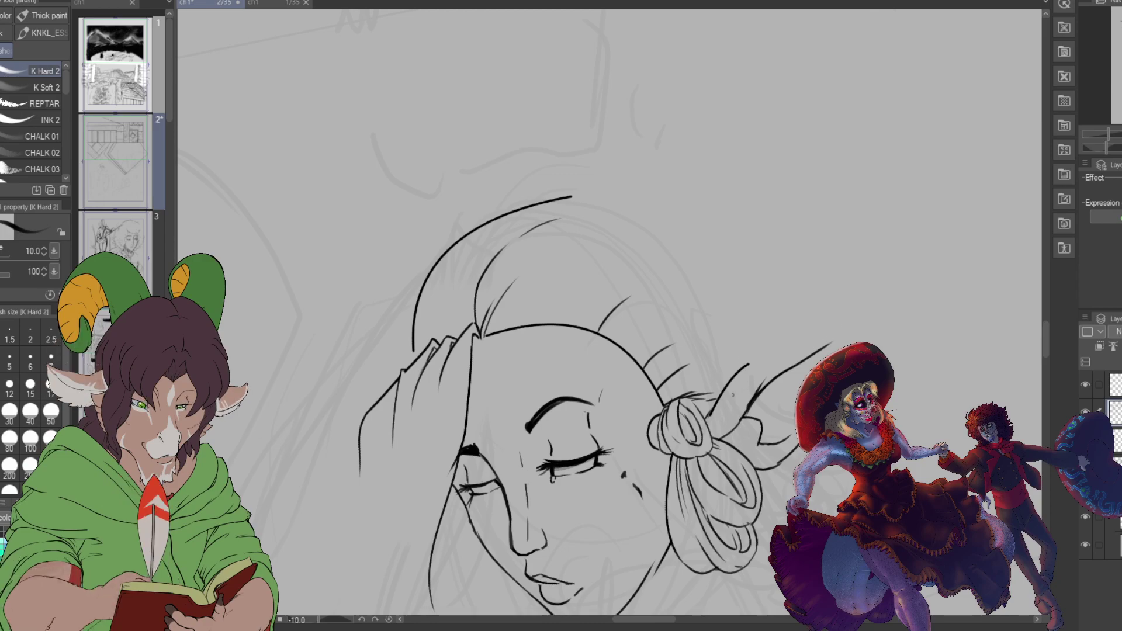
Step: Examine the inked head and ear against the rough body sketch and the surrounding panel
scroll(651, 398, "down", 3)
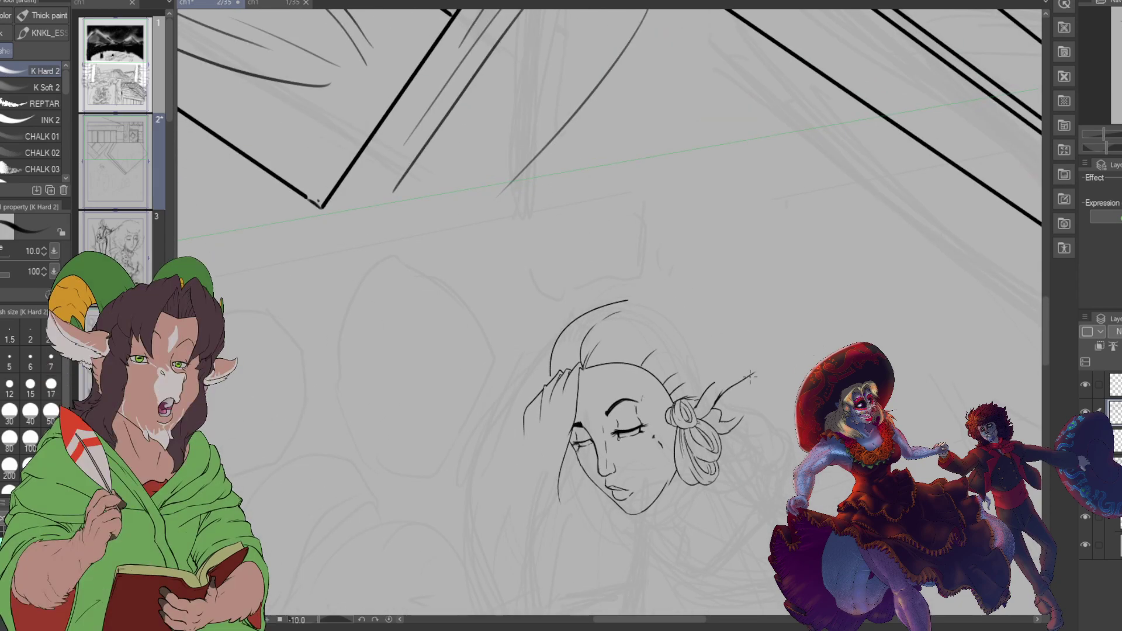
scroll(753, 374, "up", 1)
scroll(754, 375, "down", 1)
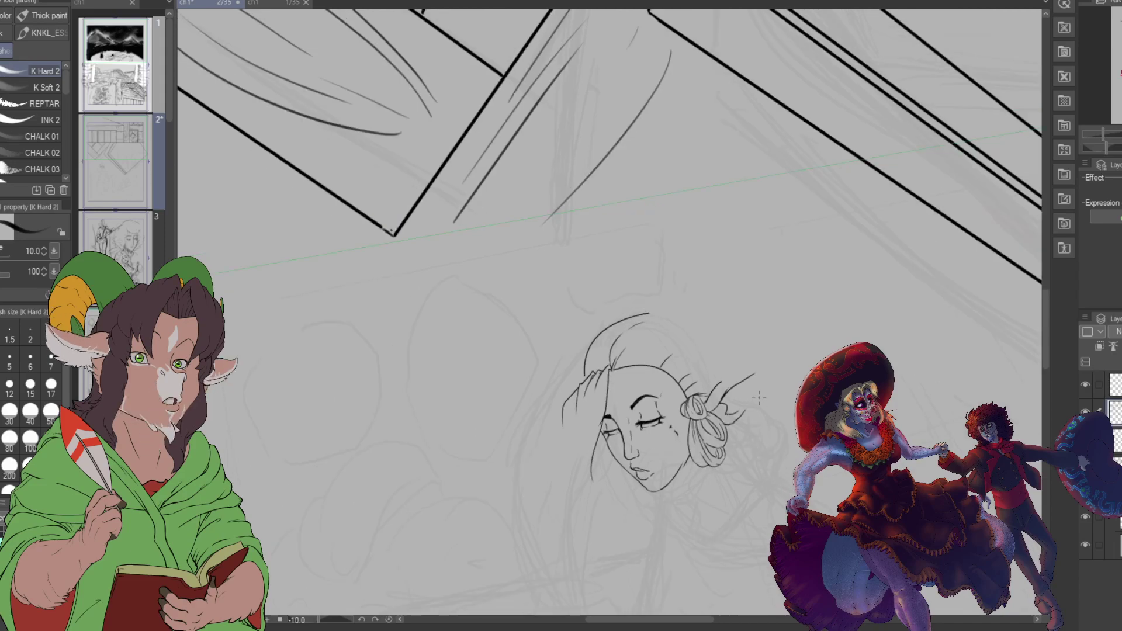
scroll(739, 436, "up", 2)
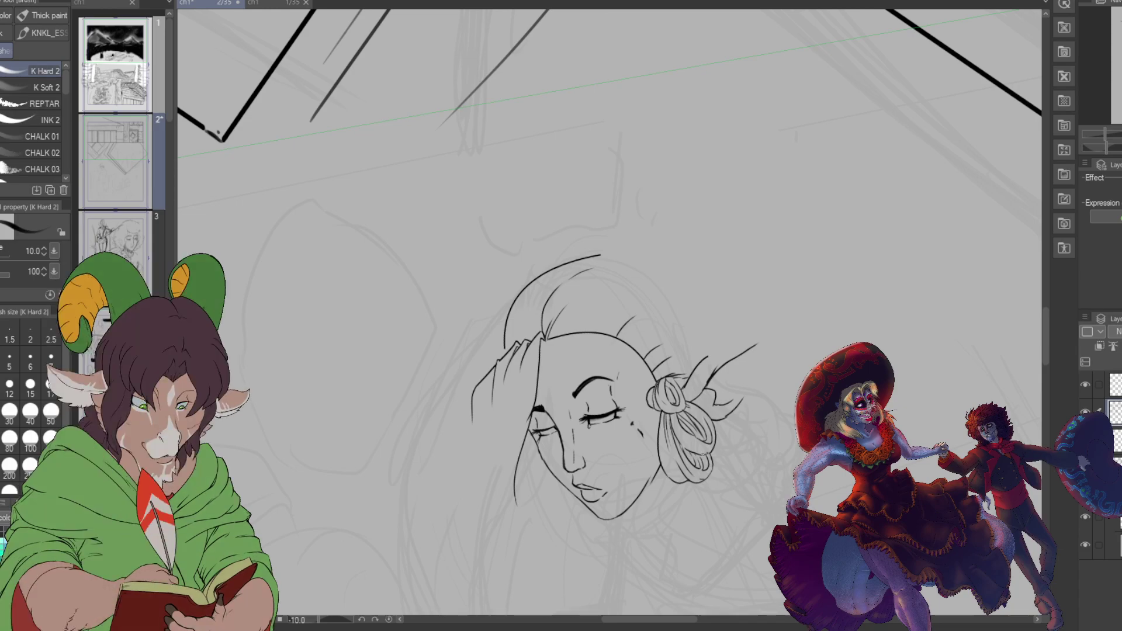
scroll(655, 502, "down", 3)
scroll(615, 494, "up", 1)
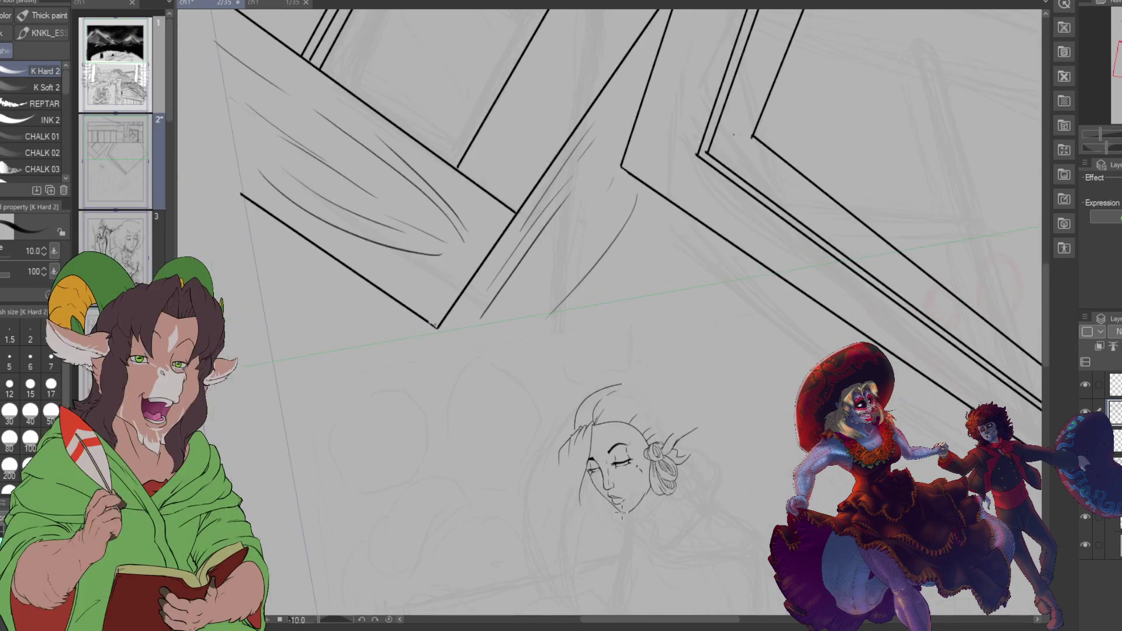
mouse_move(620, 456)
left_mouse_down()
mouse_move(538, 376)
mouse_move(514, 246)
left_mouse_up()
scroll(579, 275, "up", 2)
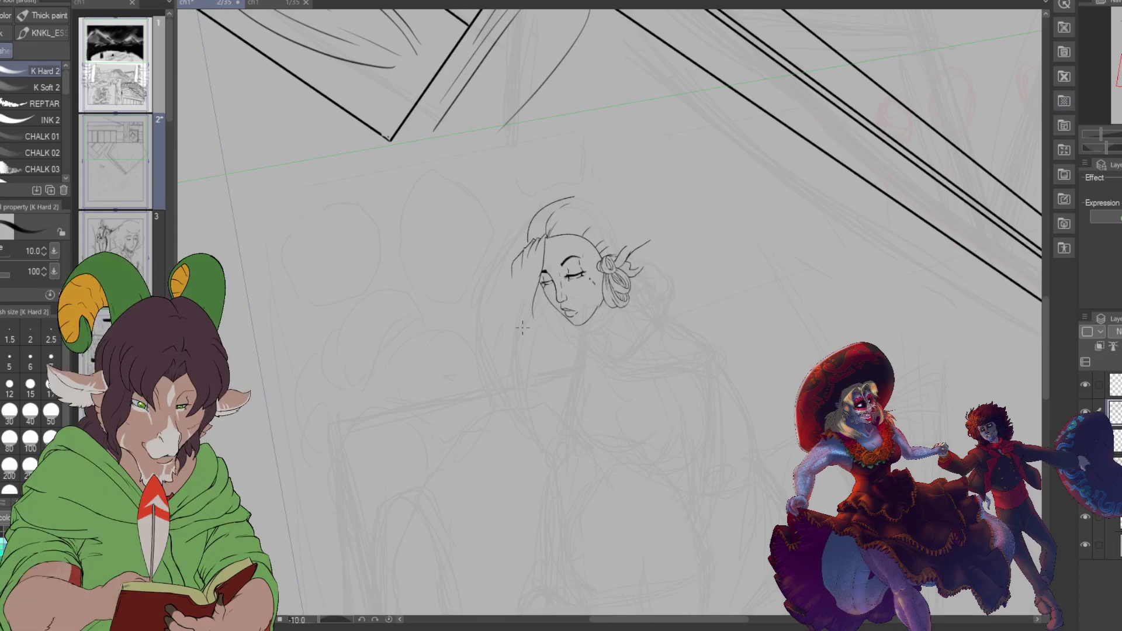
scroll(671, 284, "up", 2)
scroll(672, 285, "down", 2)
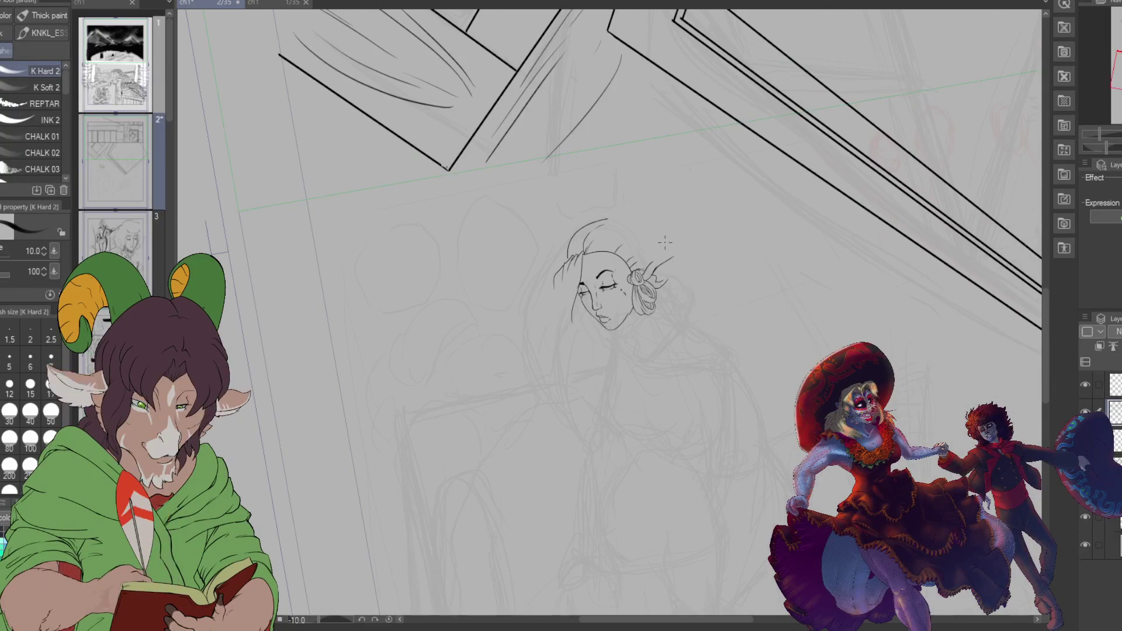
Step: Complete the long pointed ear with its tip, lower edge and inner rim lines
scroll(665, 242, "up", 4)
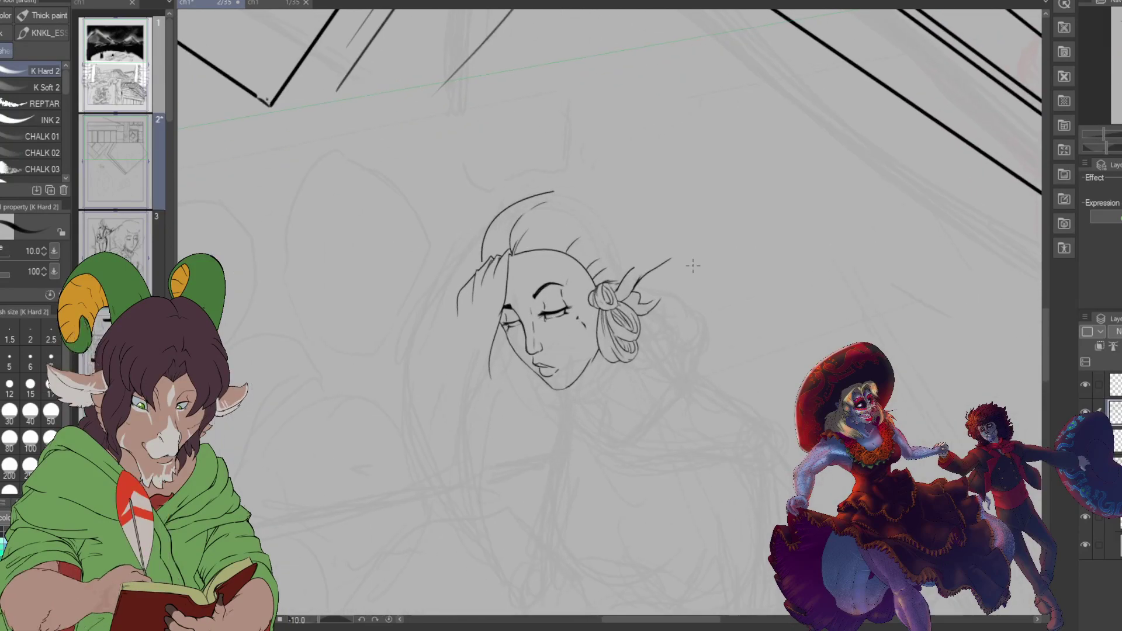
scroll(684, 264, "up", 1)
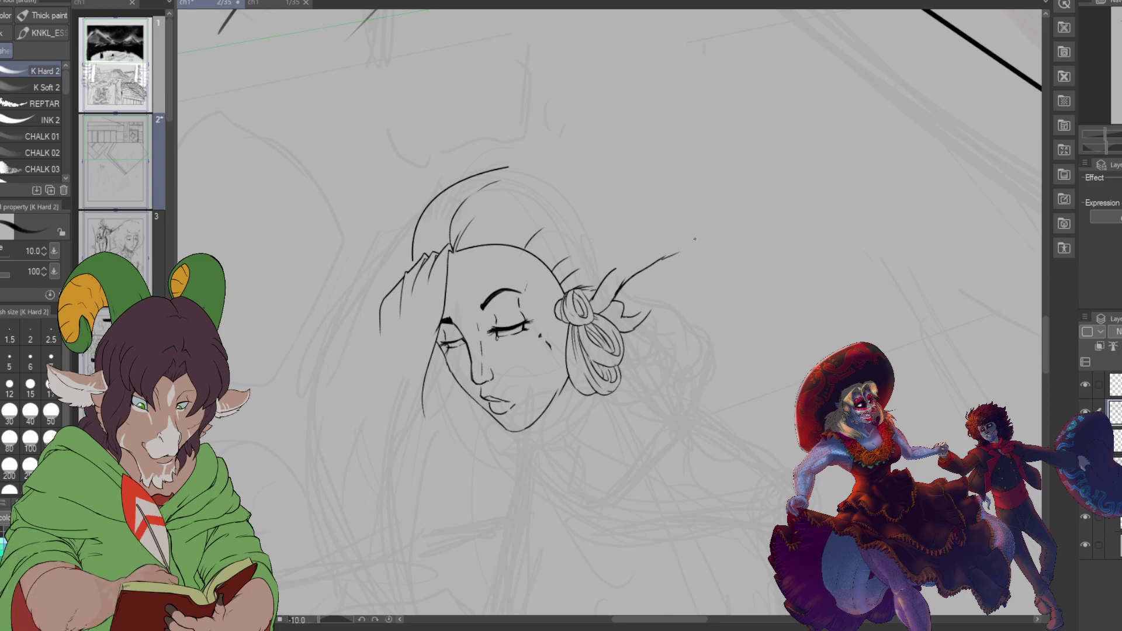
left_click_drag(661, 257, 696, 237)
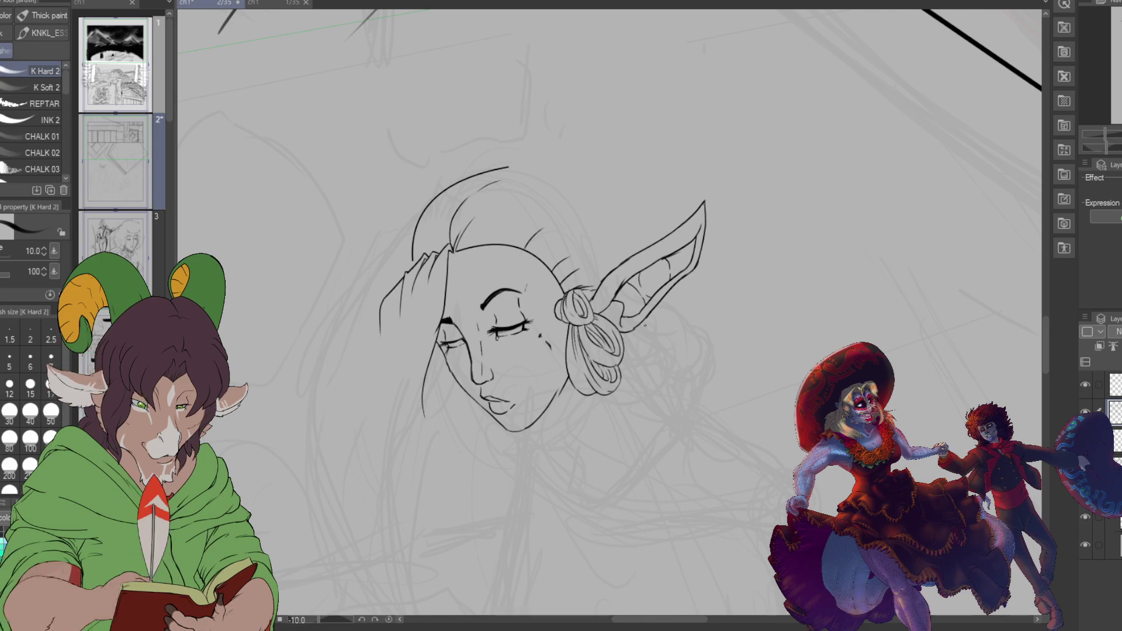
Step: Ink the rounded hair bun behind the ear, with wrapped outer loops, strands below the ear and inner strand lines
mouse_move(646, 320)
left_mouse_down()
mouse_move(694, 389)
mouse_move(724, 363)
left_mouse_up()
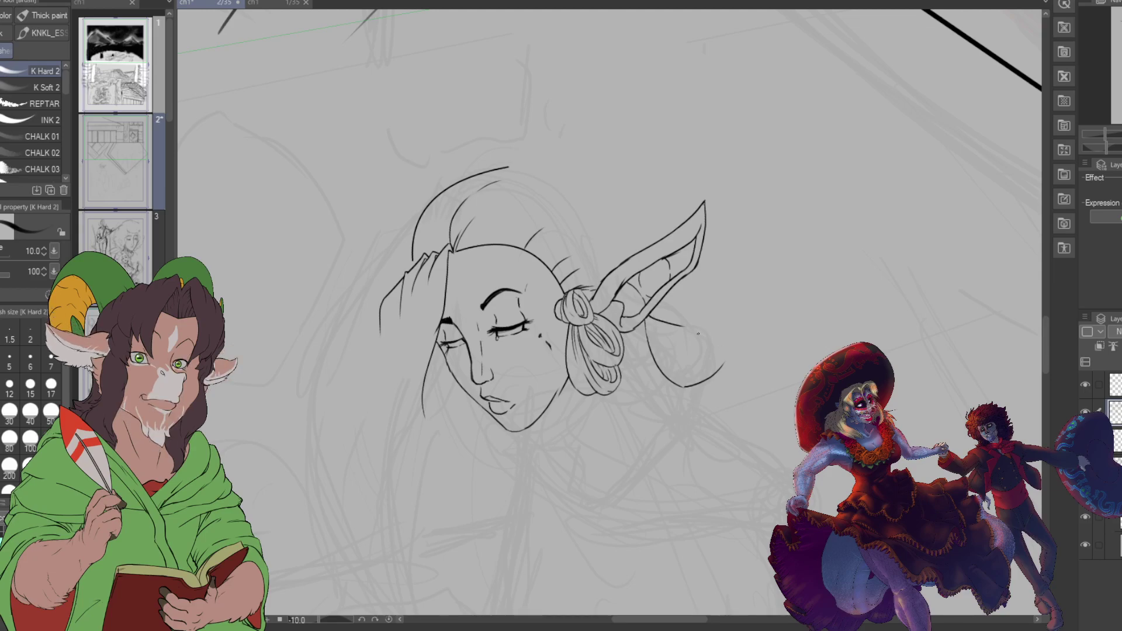
left_click_drag(696, 332, 720, 345)
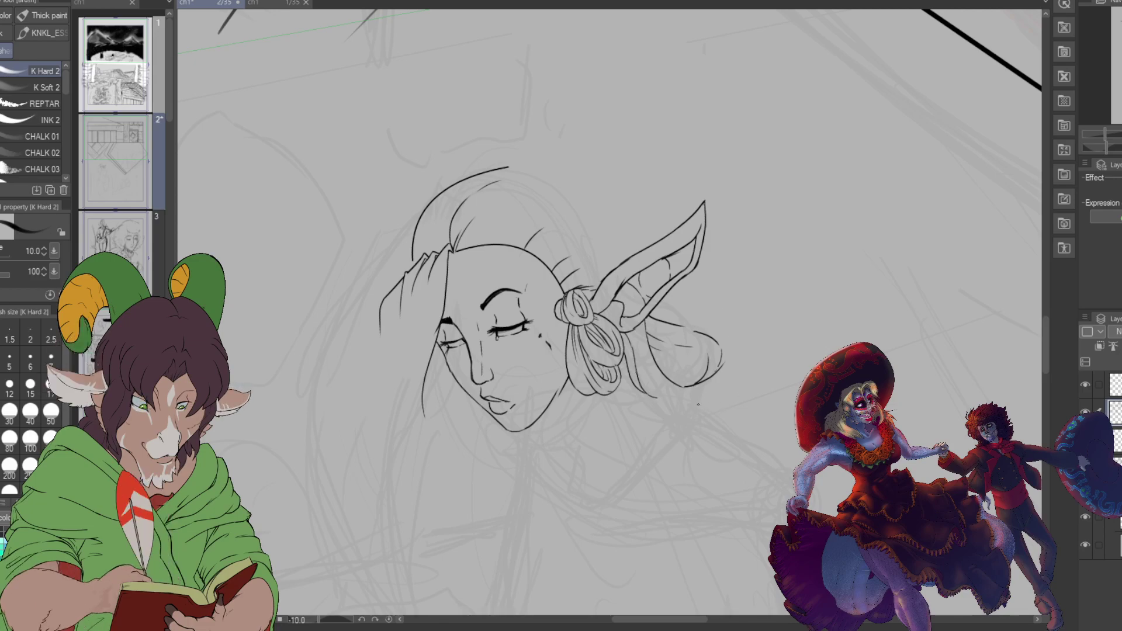
mouse_move(692, 407)
left_mouse_down()
mouse_move(724, 398)
mouse_move(730, 343)
left_mouse_up()
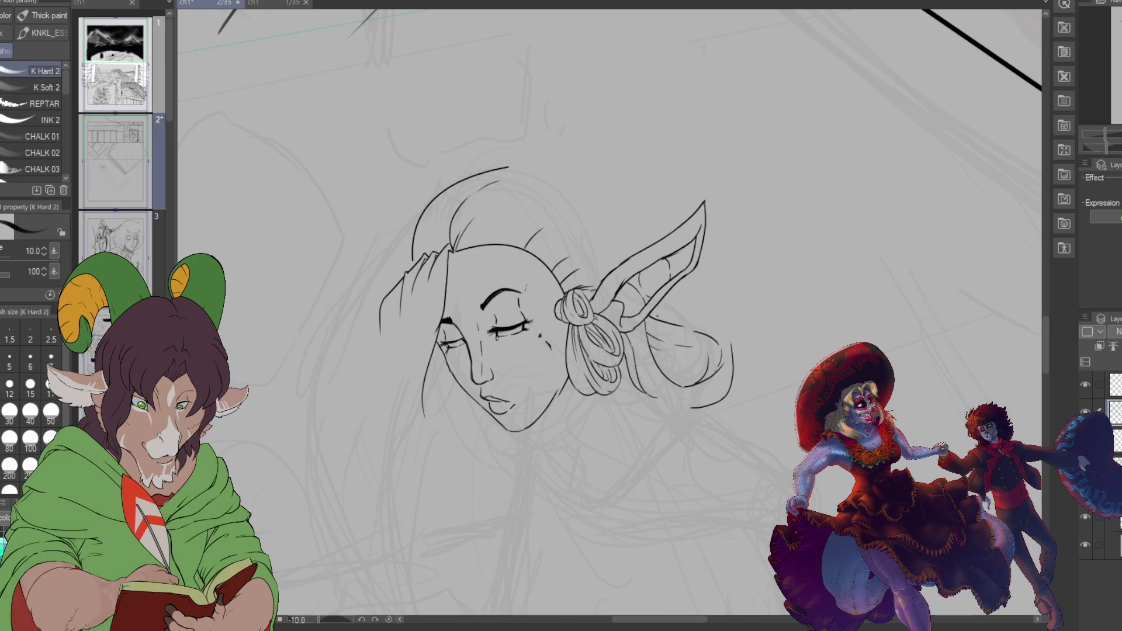
mouse_move(666, 315)
left_mouse_down()
mouse_move(720, 327)
mouse_move(730, 342)
left_mouse_up()
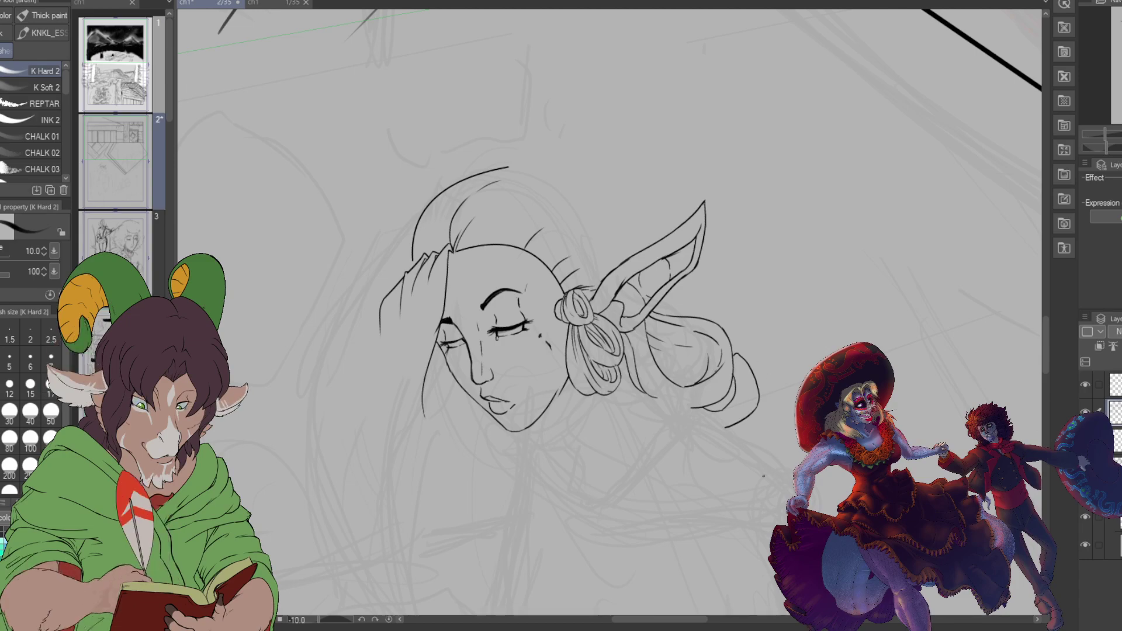
mouse_move(674, 621)
left_mouse_down()
mouse_move(696, 623)
mouse_move(684, 623)
left_mouse_up()
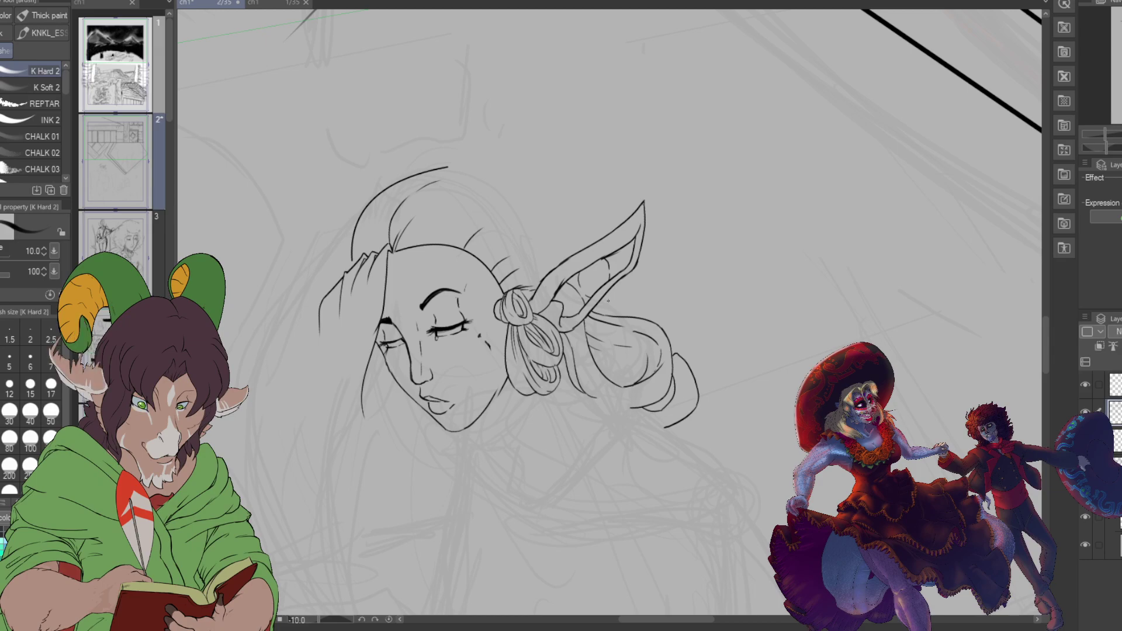
left_click_drag(591, 304, 638, 312)
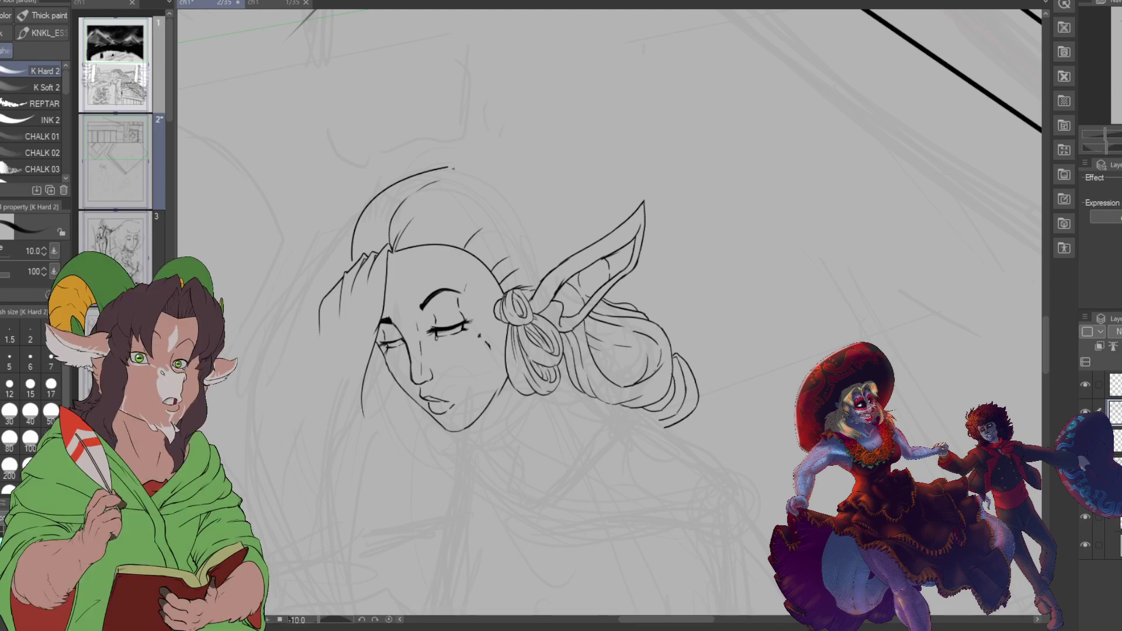
Step: Ink the hair's outer contour from the crown to the ear, erasing the back curve at size 80 and re-inking it farther out
left_click_drag(449, 168, 464, 169)
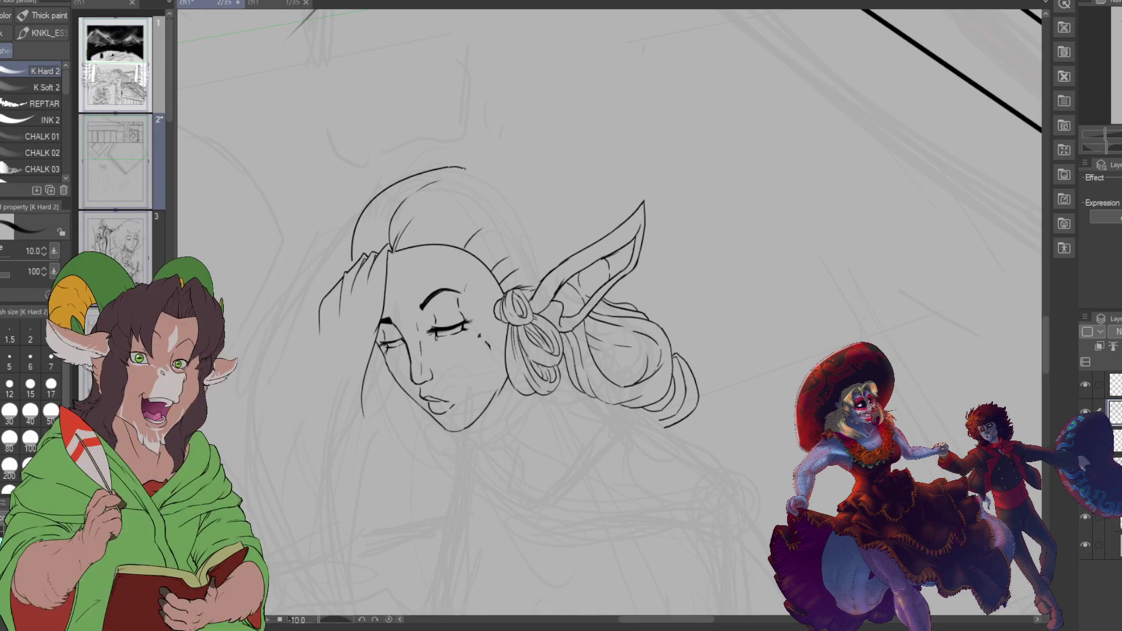
mouse_move(486, 168)
left_mouse_down()
mouse_move(513, 188)
mouse_move(541, 260)
left_mouse_up()
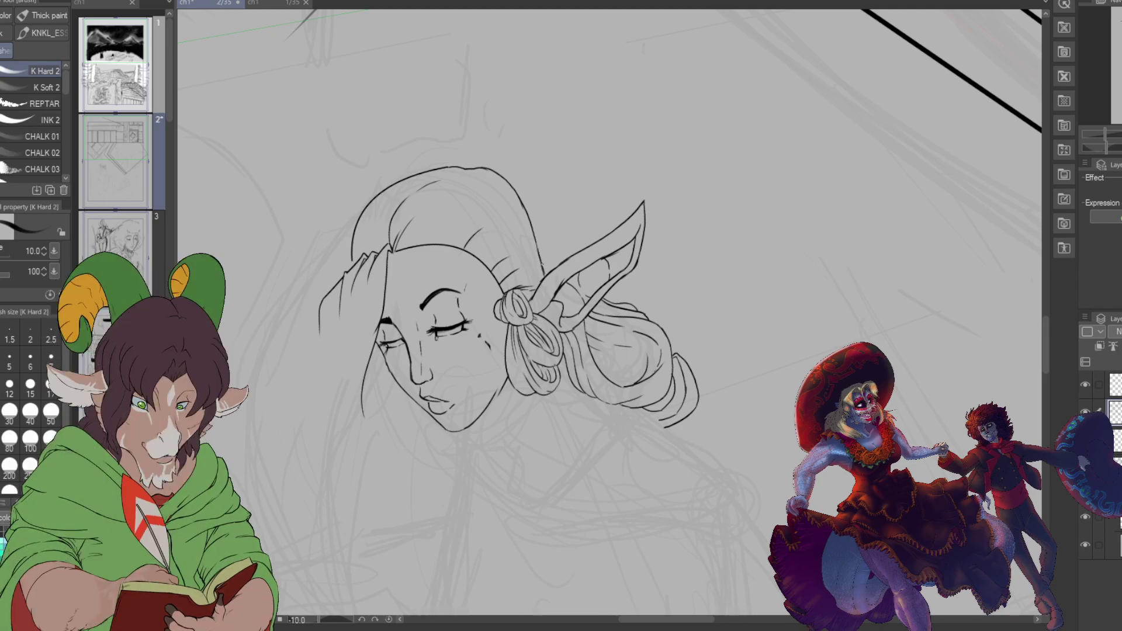
key("e")
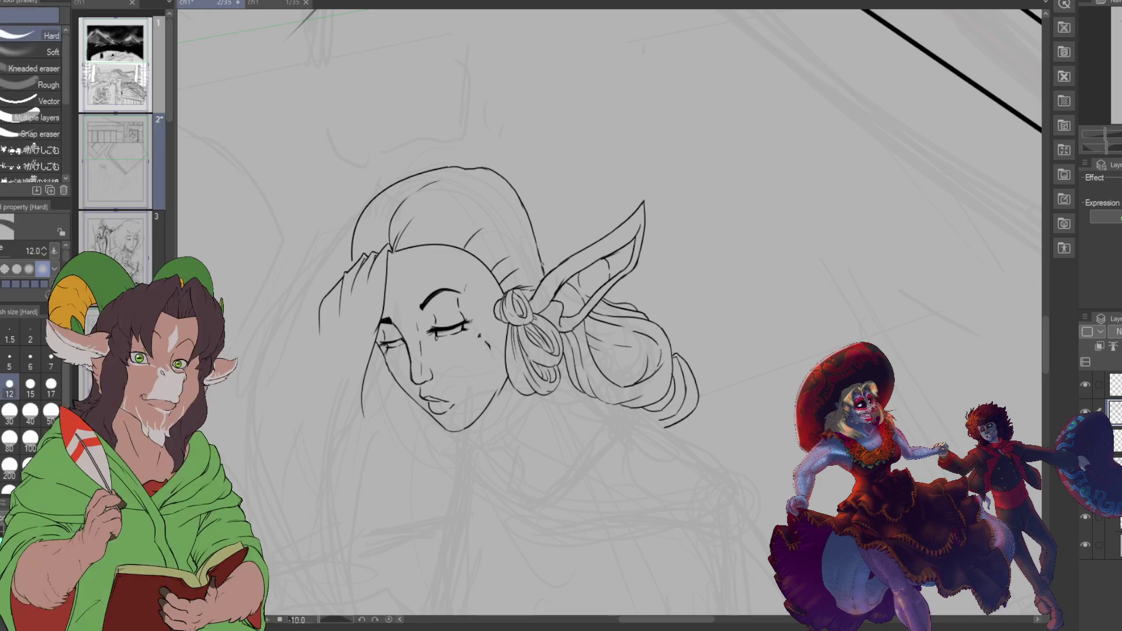
left_click(9, 438)
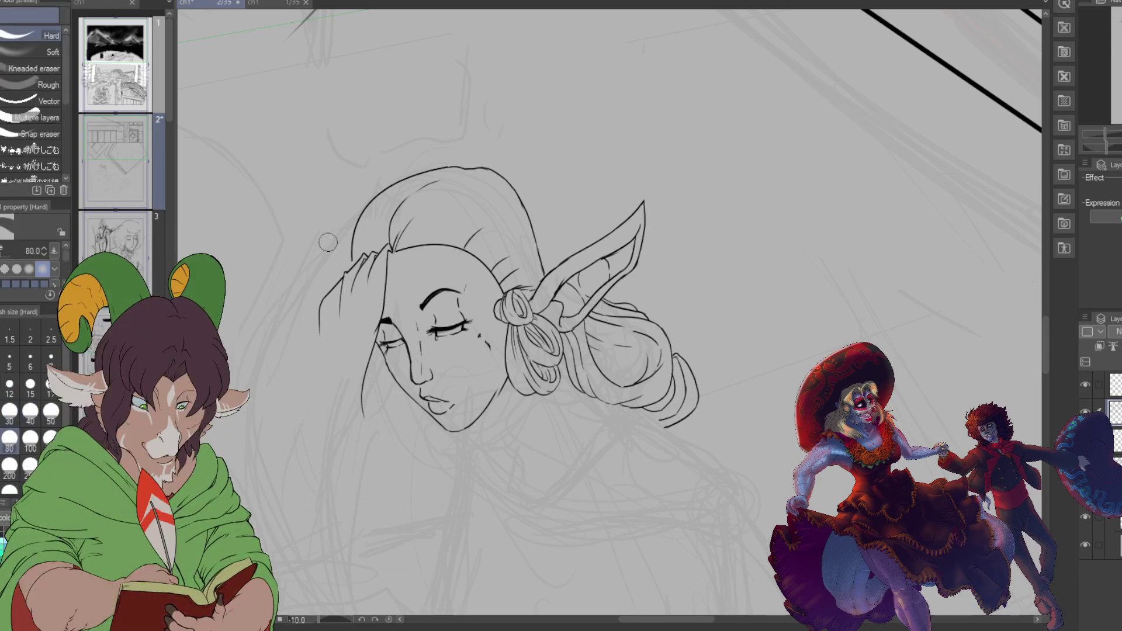
mouse_move(498, 170)
left_mouse_down()
mouse_move(518, 184)
mouse_move(541, 252)
left_mouse_up()
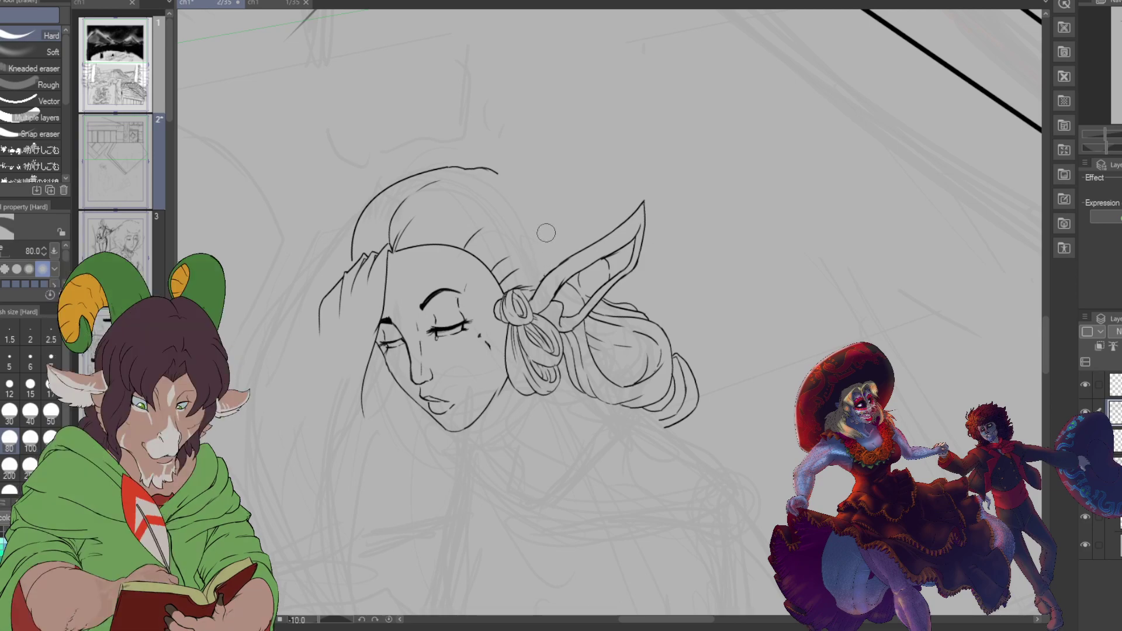
key("b")
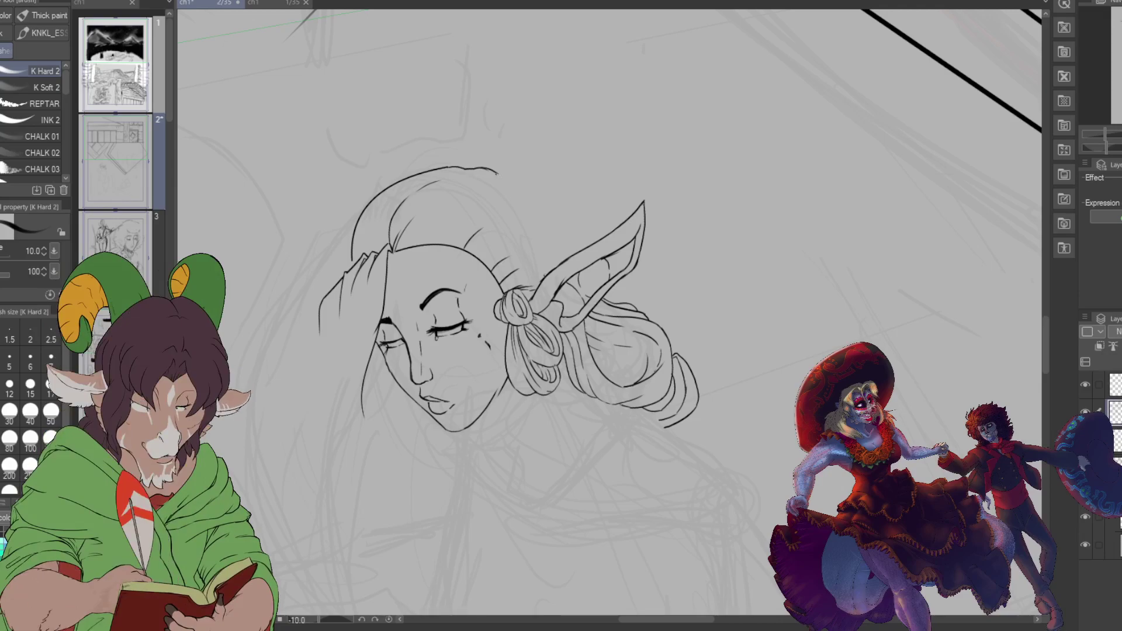
mouse_move(497, 174)
left_mouse_down()
mouse_move(539, 217)
mouse_move(559, 265)
left_mouse_up()
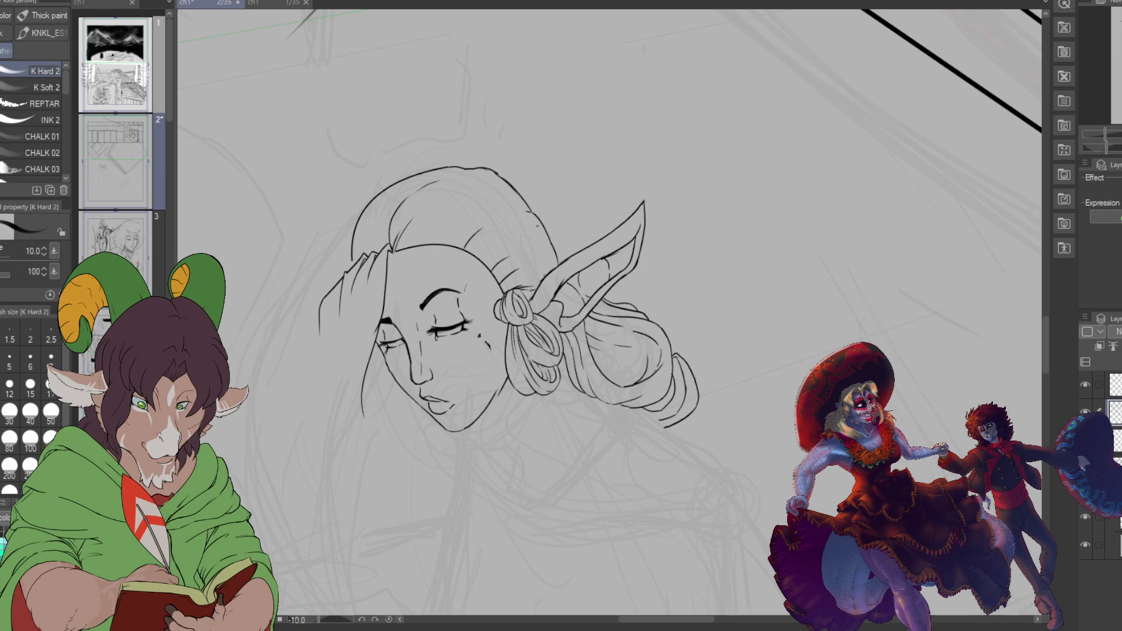
scroll(456, 298, "up", 5)
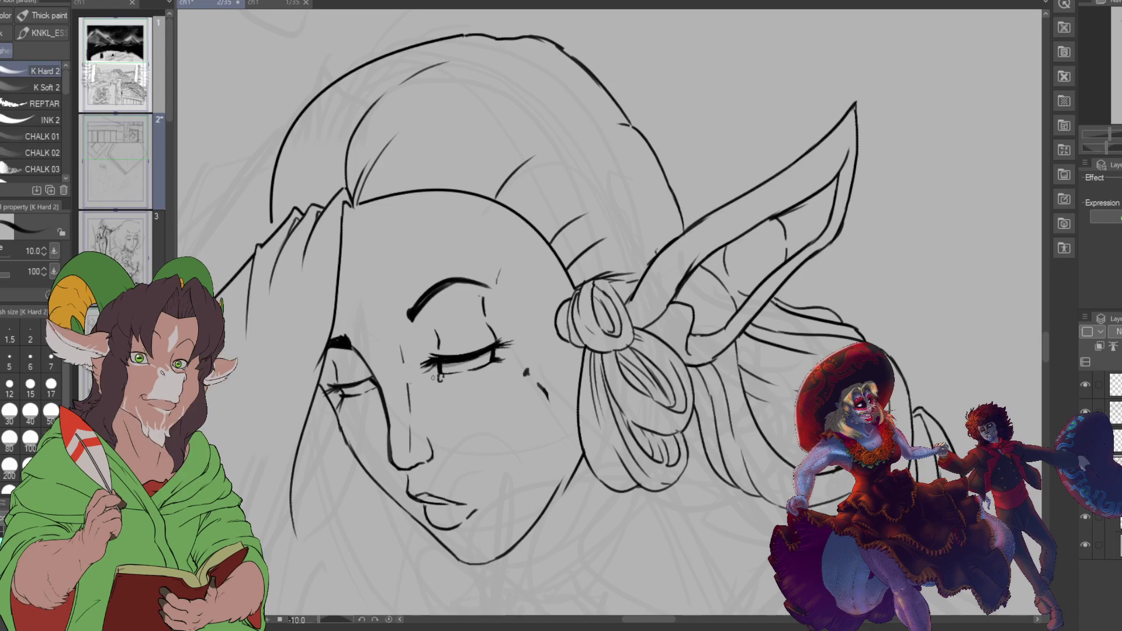
Step: Shade the area beneath both closed eyes with grey strokes using the K Hard 2 brush at size 80
key("b")
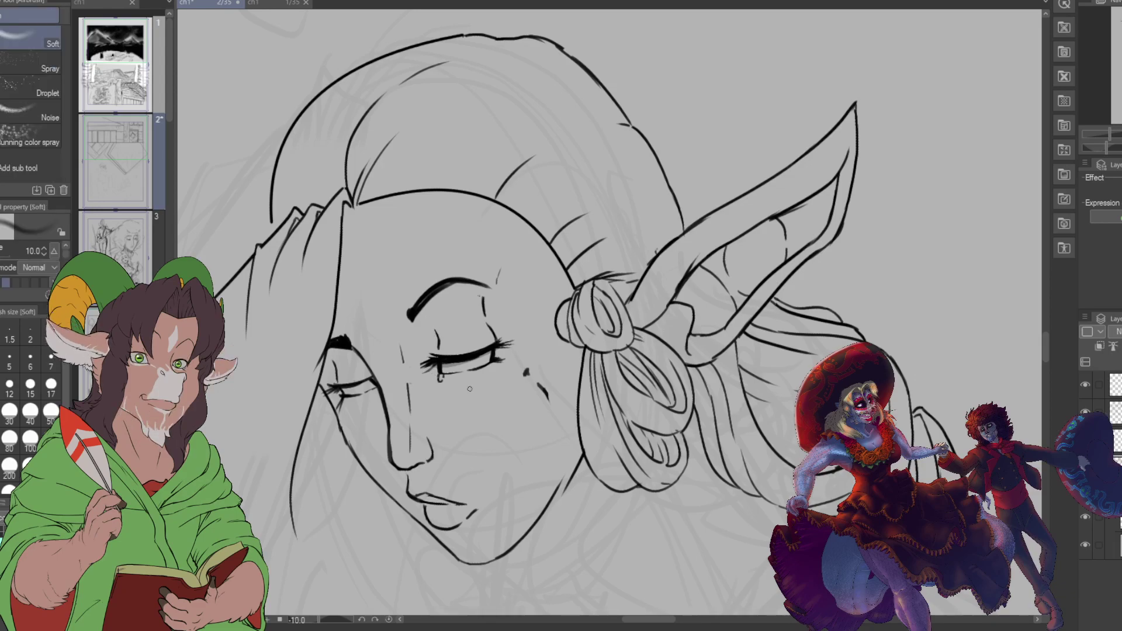
key("b")
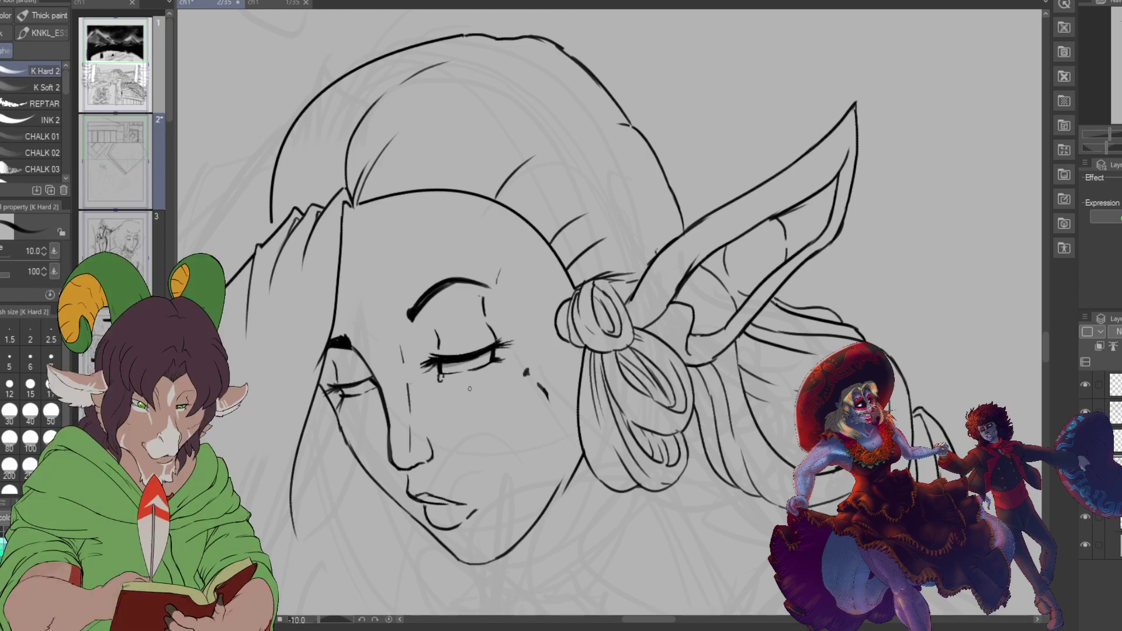
left_click(13, 444)
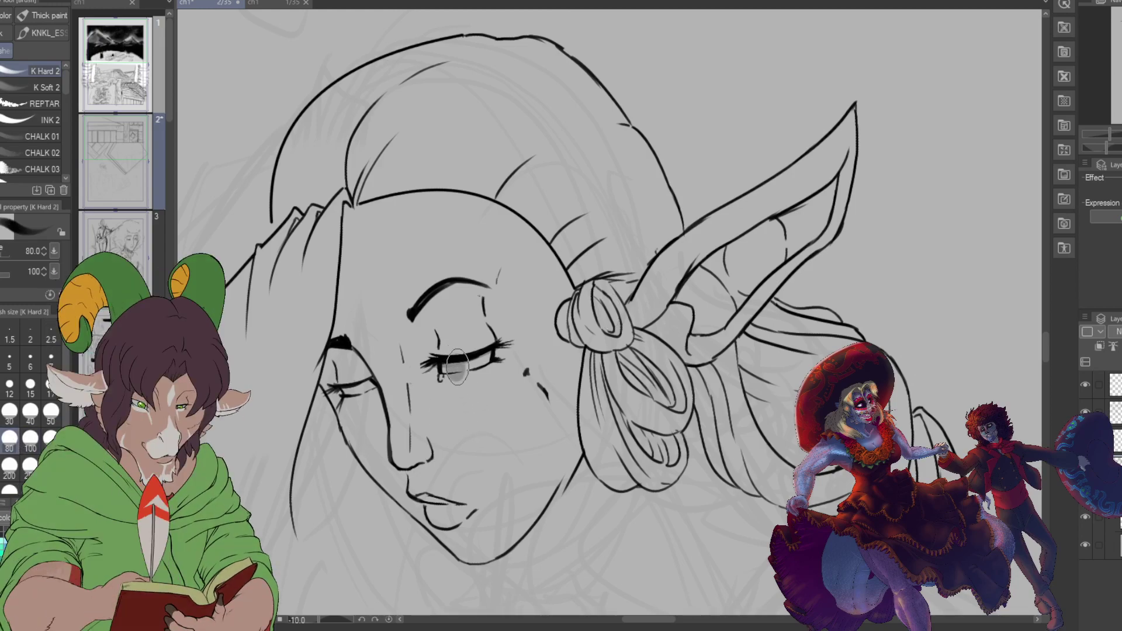
left_click_drag(459, 367, 485, 373)
left_click_drag(351, 390, 368, 400)
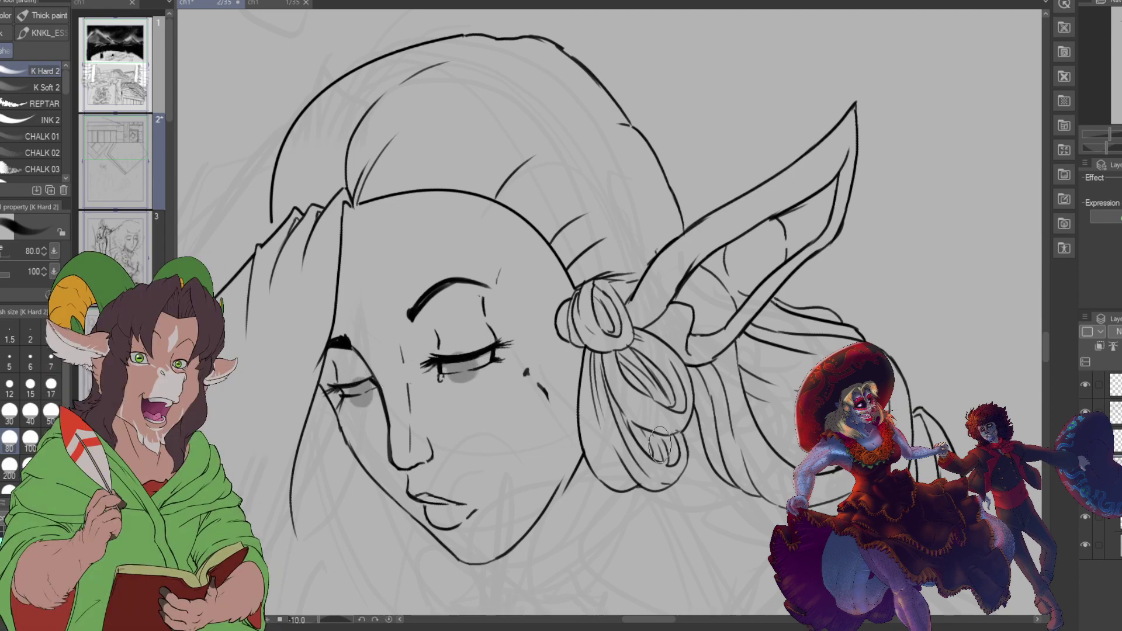
Step: Examine the inked head against the rough body sketch, the neighbouring background shapes and the panel above
scroll(391, 374, "down", 3)
scroll(635, 483, "up", 4)
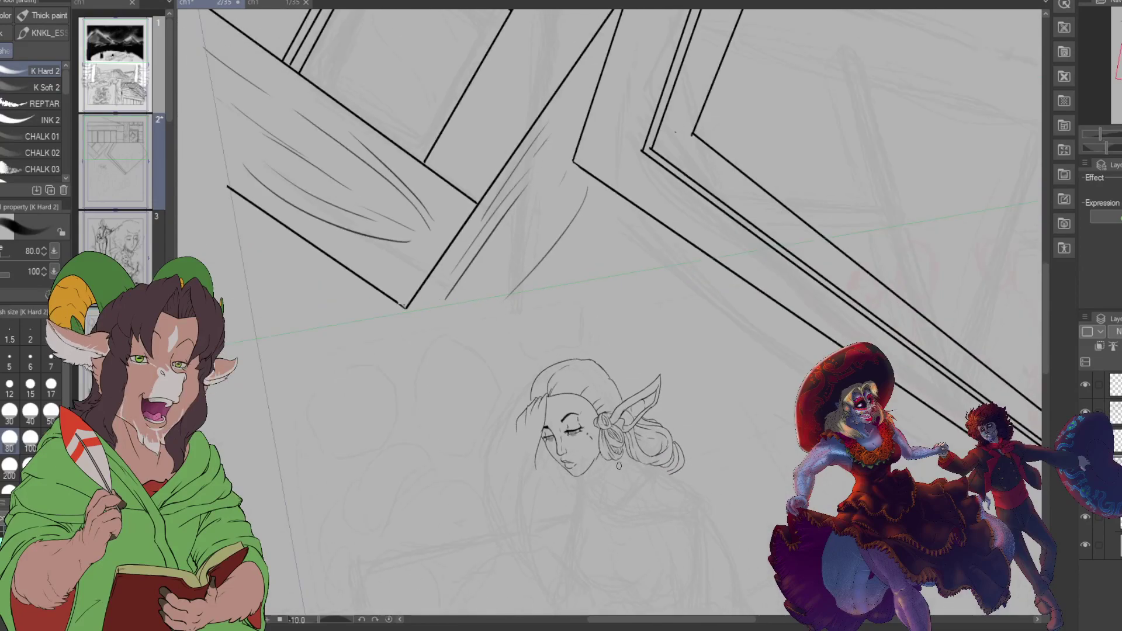
scroll(636, 482, "down", 2)
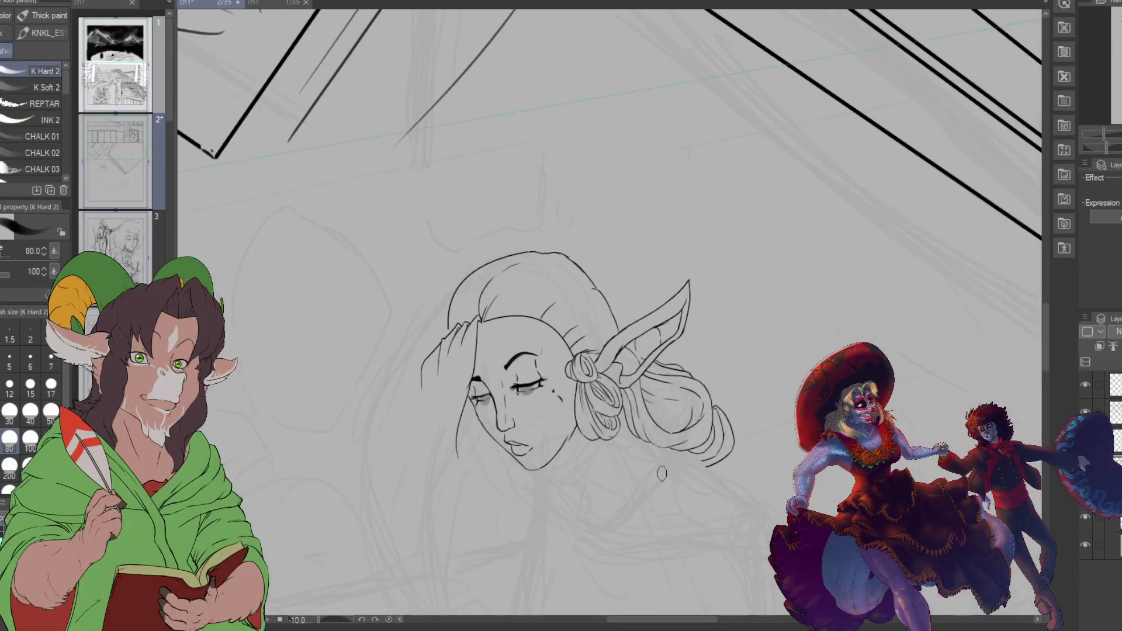
scroll(643, 490, "up", 2)
scroll(641, 492, "up", 2)
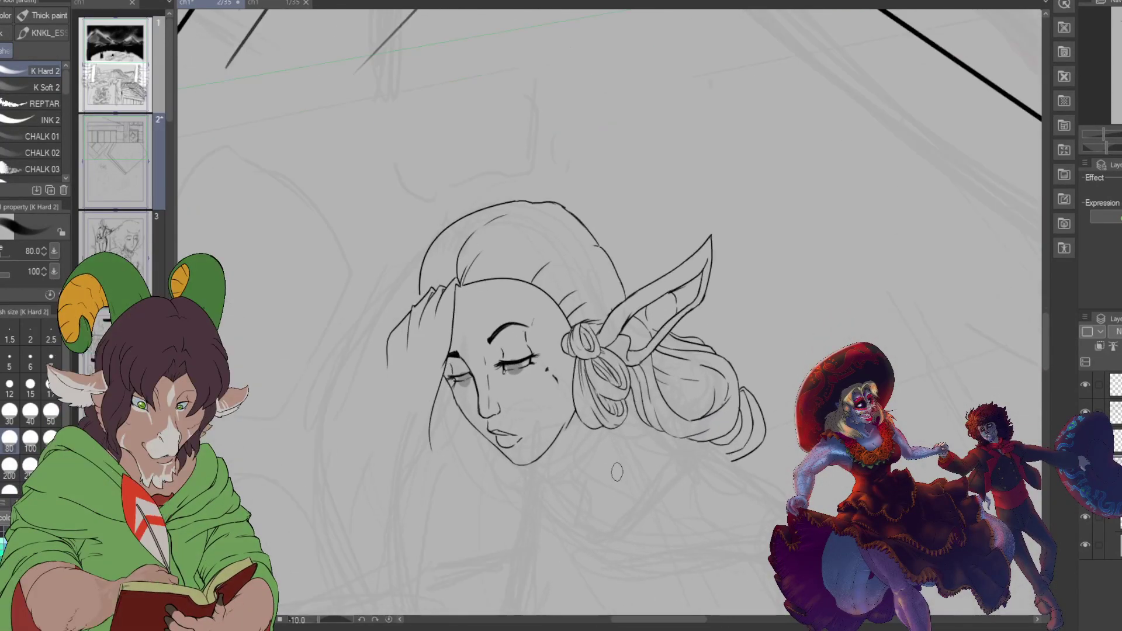
scroll(635, 481, "down", 3)
scroll(635, 481, "down", 2)
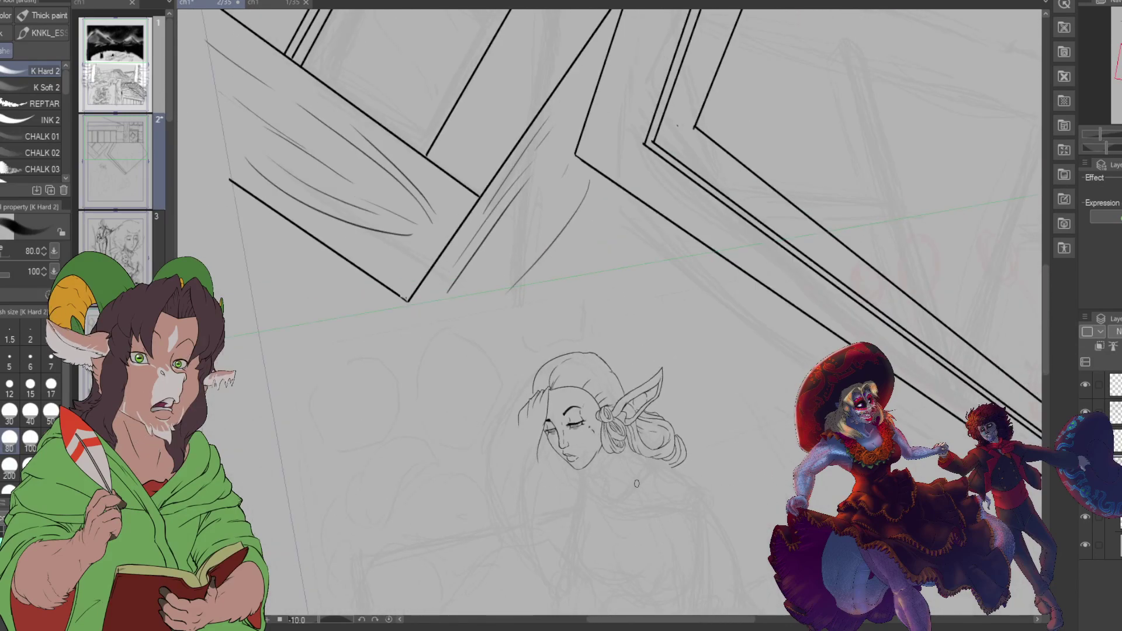
scroll(511, 434, "up", 2)
scroll(510, 435, "up", 1)
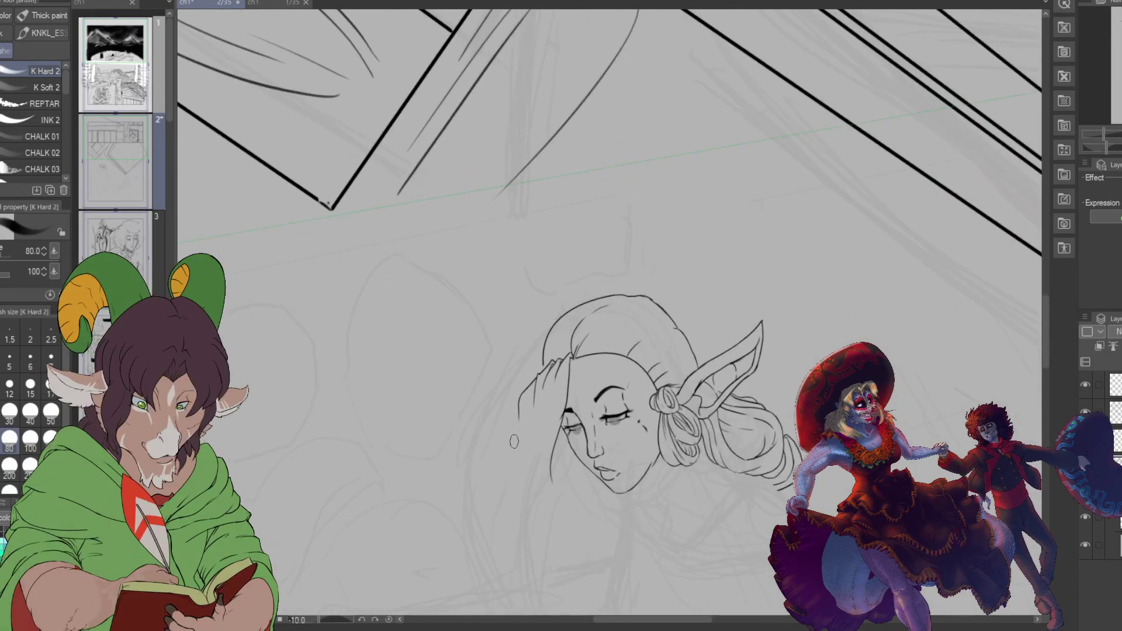
scroll(514, 442, "down", 1)
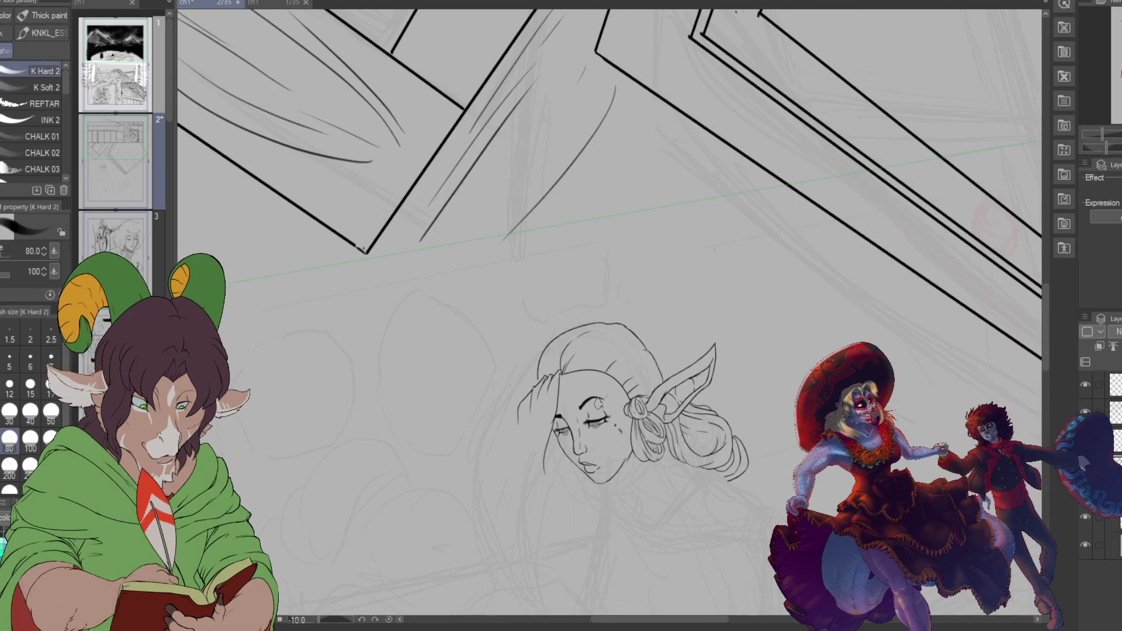
scroll(599, 409, "down", 2)
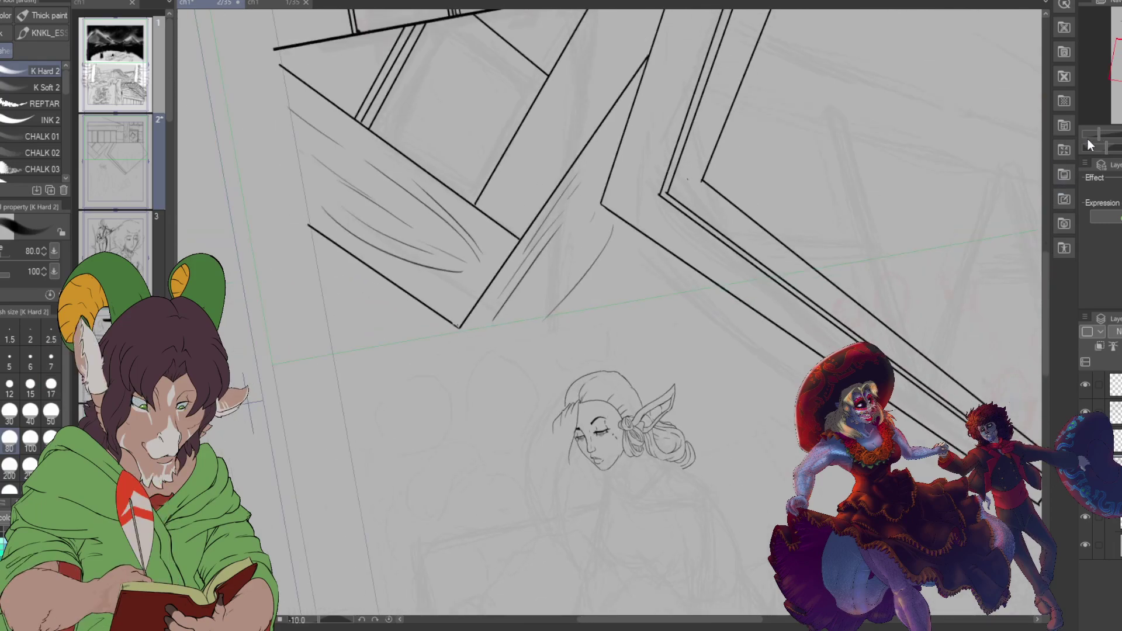
left_click_drag(1117, 58, 1108, 81)
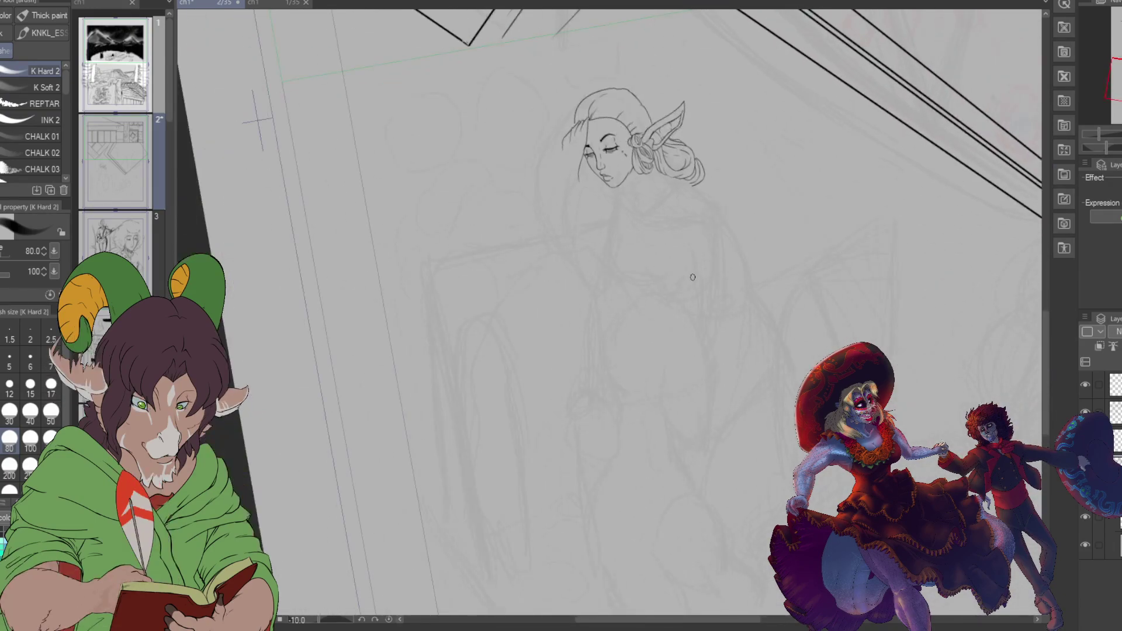
scroll(680, 334, "up", 3)
scroll(725, 333, "down", 4)
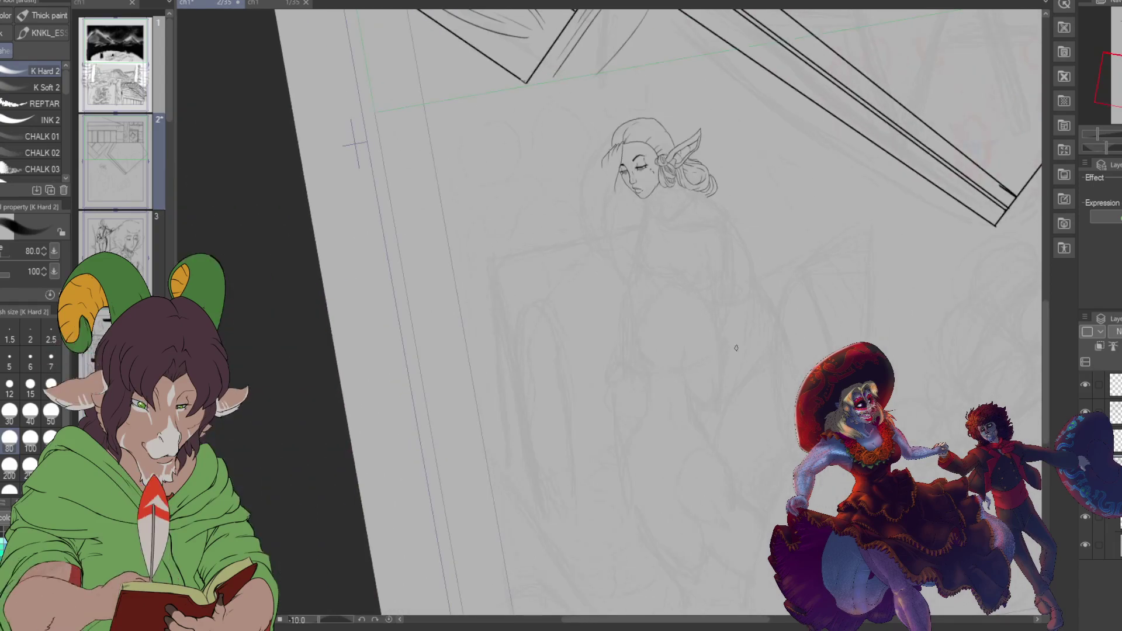
scroll(730, 357, "up", 1)
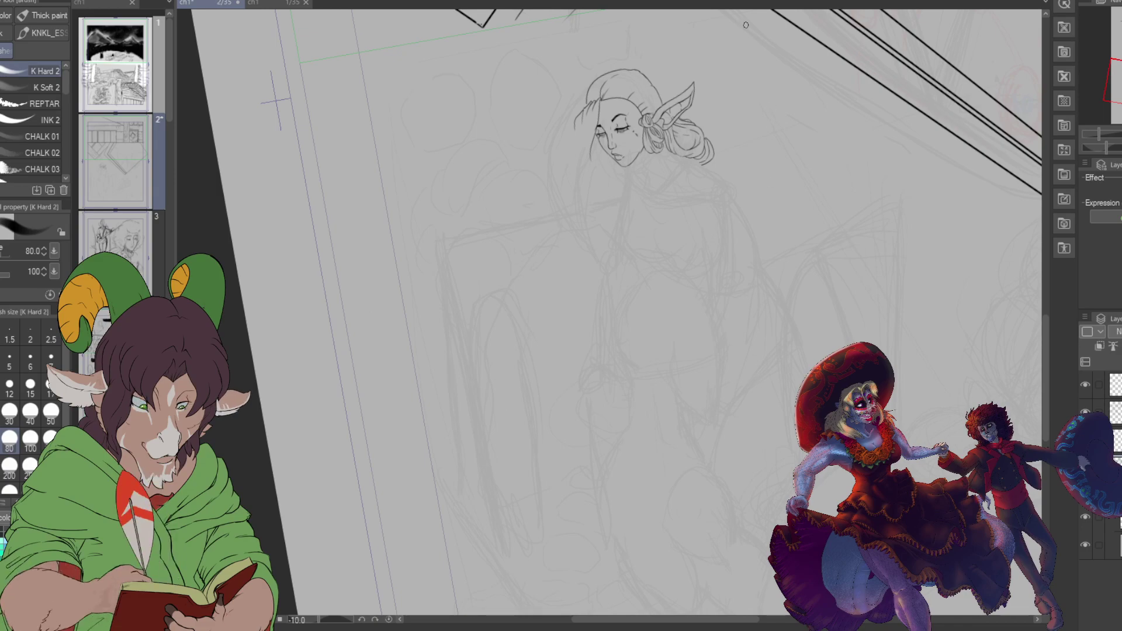
scroll(625, 148, "up", 6)
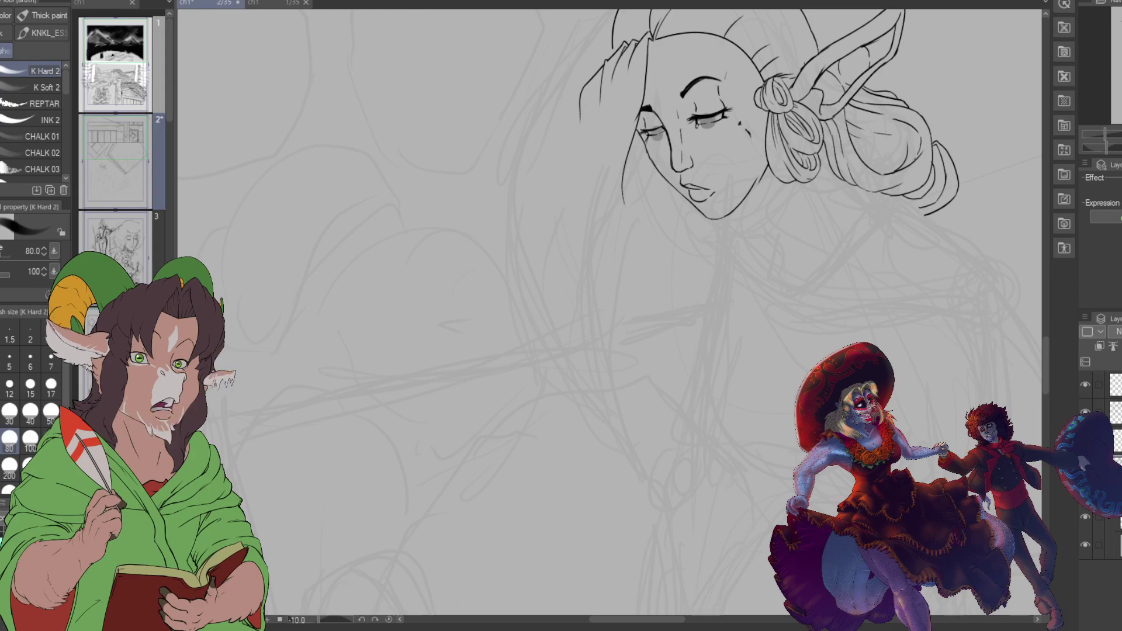
scroll(607, 316, "up", 5)
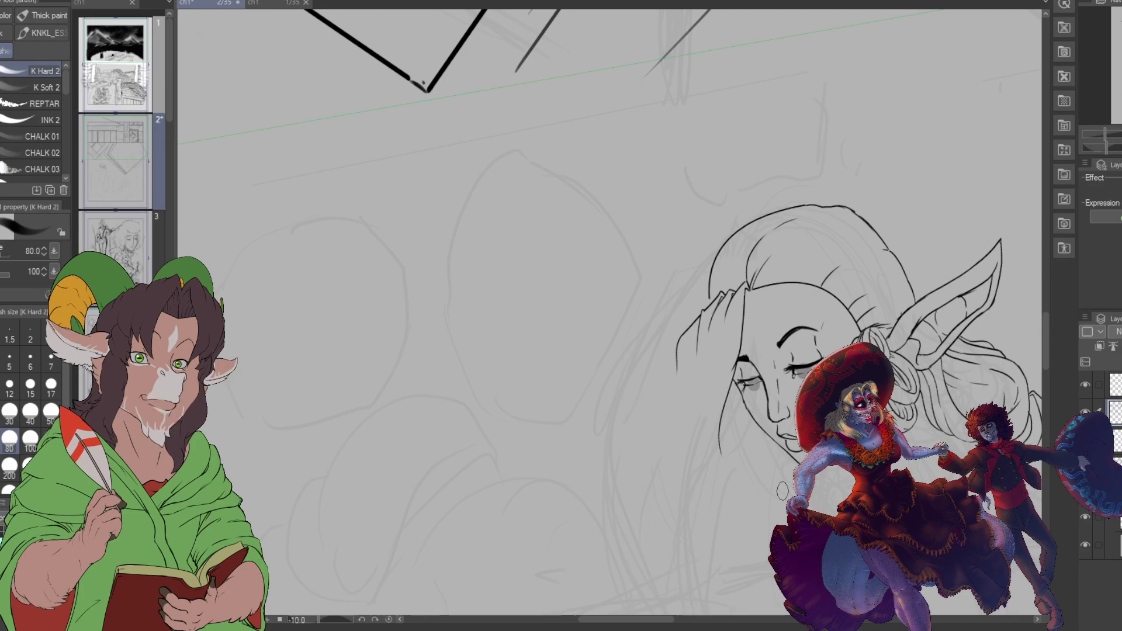
scroll(696, 467, "up", 2)
scroll(701, 467, "down", 2)
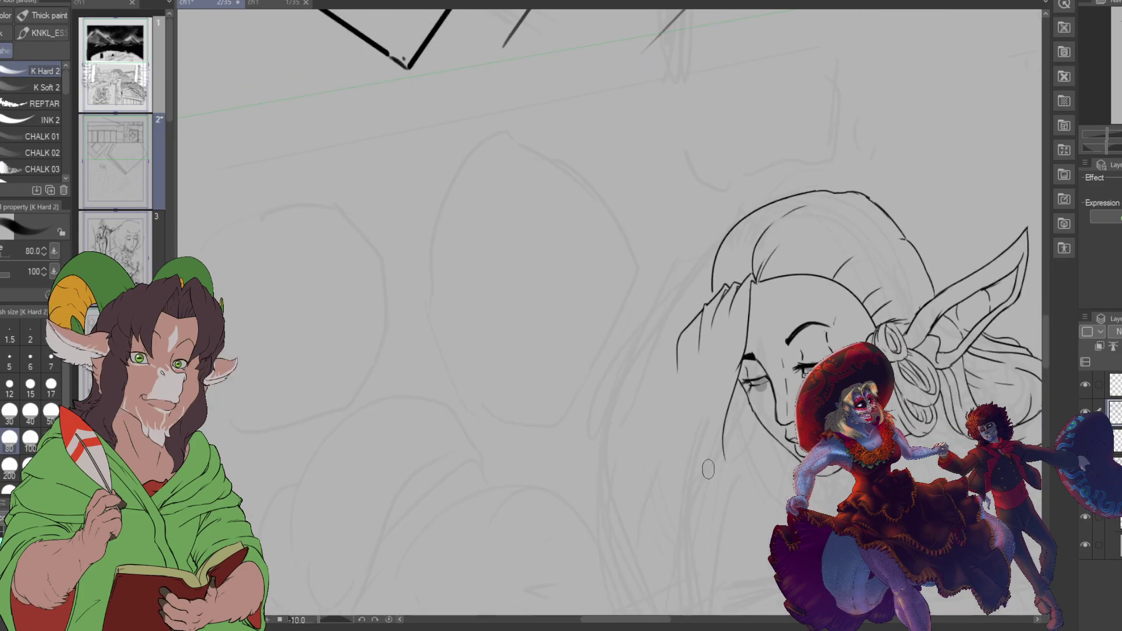
scroll(707, 469, "up", 1)
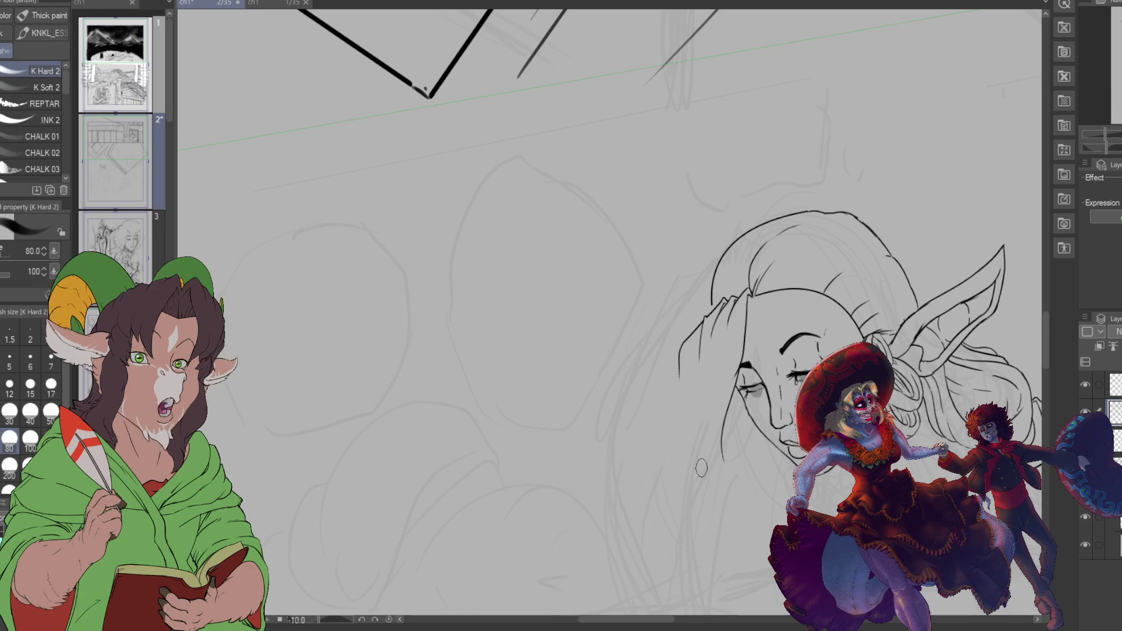
scroll(744, 530, "up", 2)
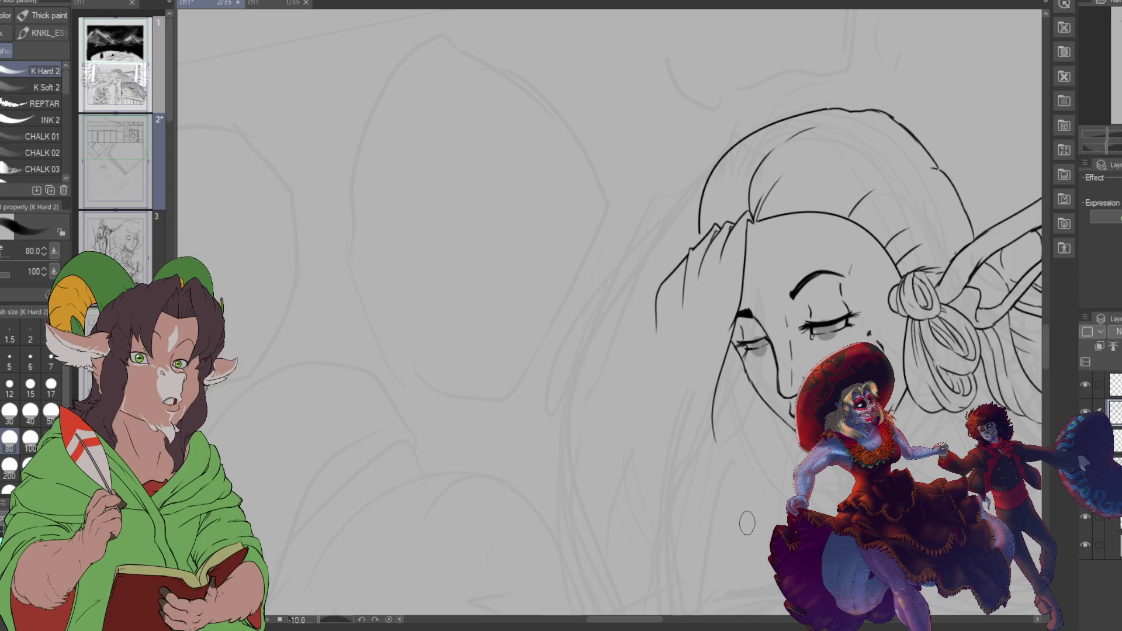
Step: Set the K Hard 2 brush to size 10 and ink the face-side edge of the front hair lock down to its curled tip
key("b")
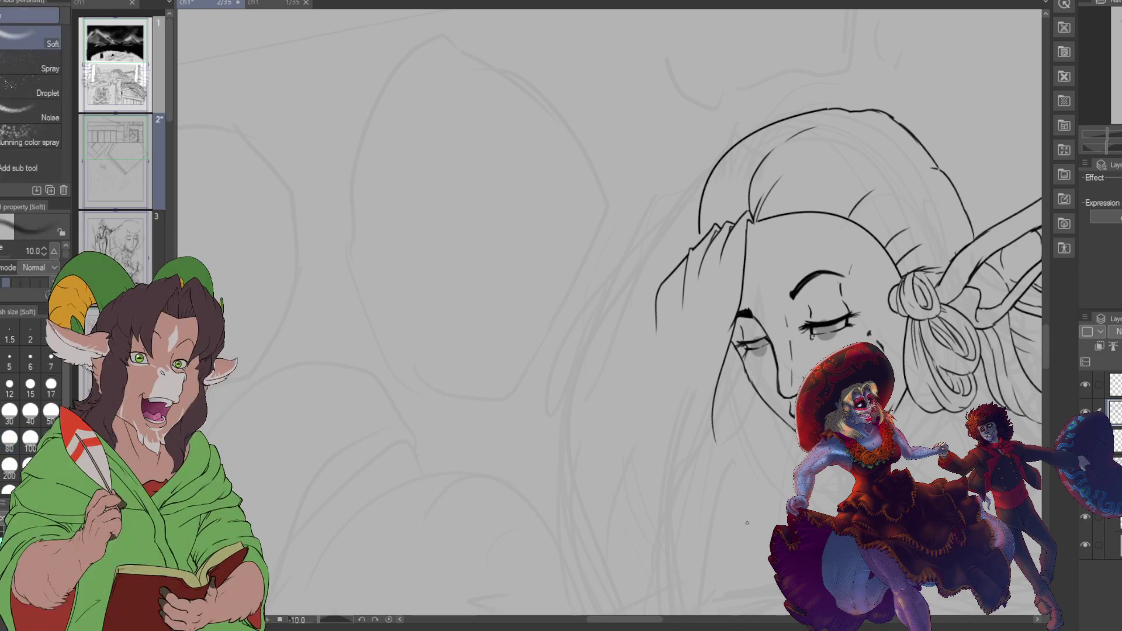
key("b")
key("bracketleft")
key("bracketleft")
key("bracketleft")
key("bracketleft")
key("bracketleft")
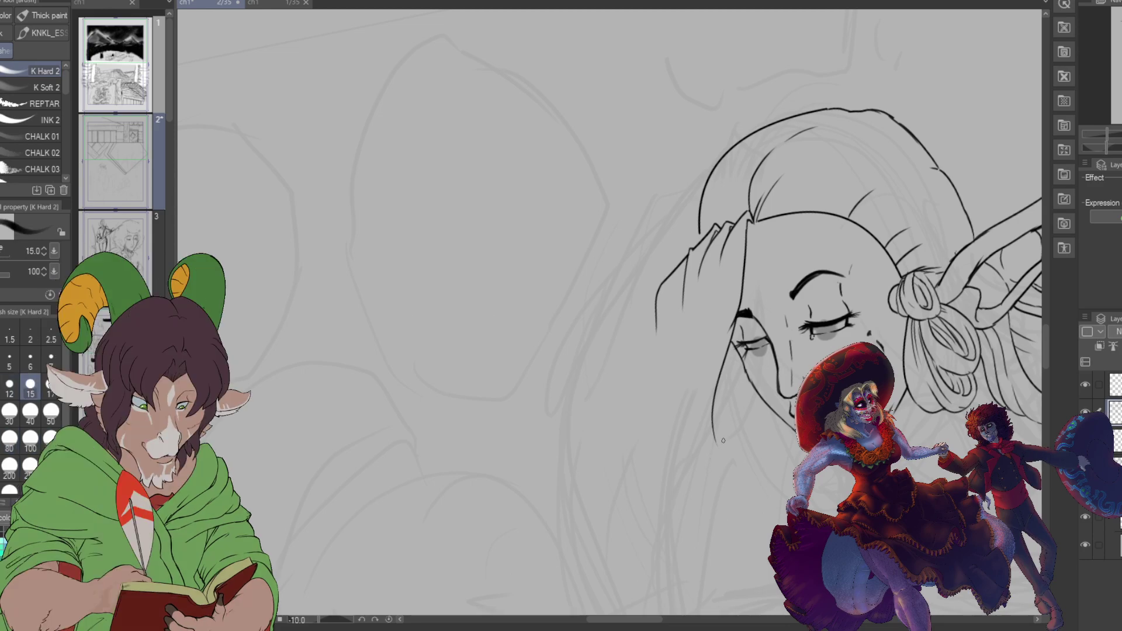
left_click(9, 386)
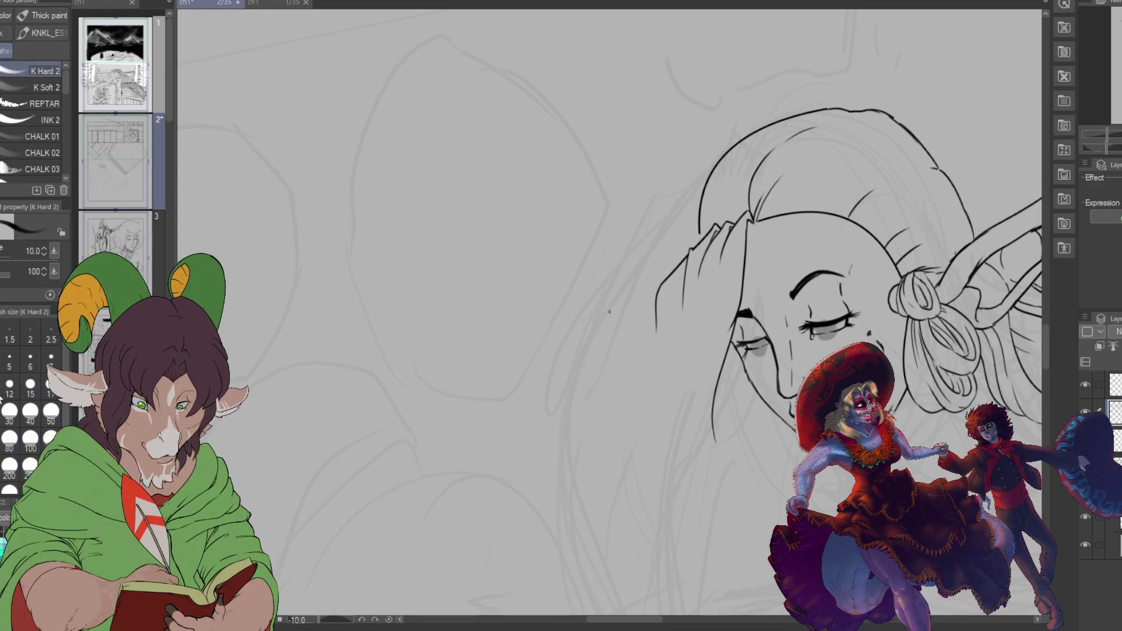
left_click_drag(726, 478, 713, 530)
left_click_drag(716, 478, 713, 521)
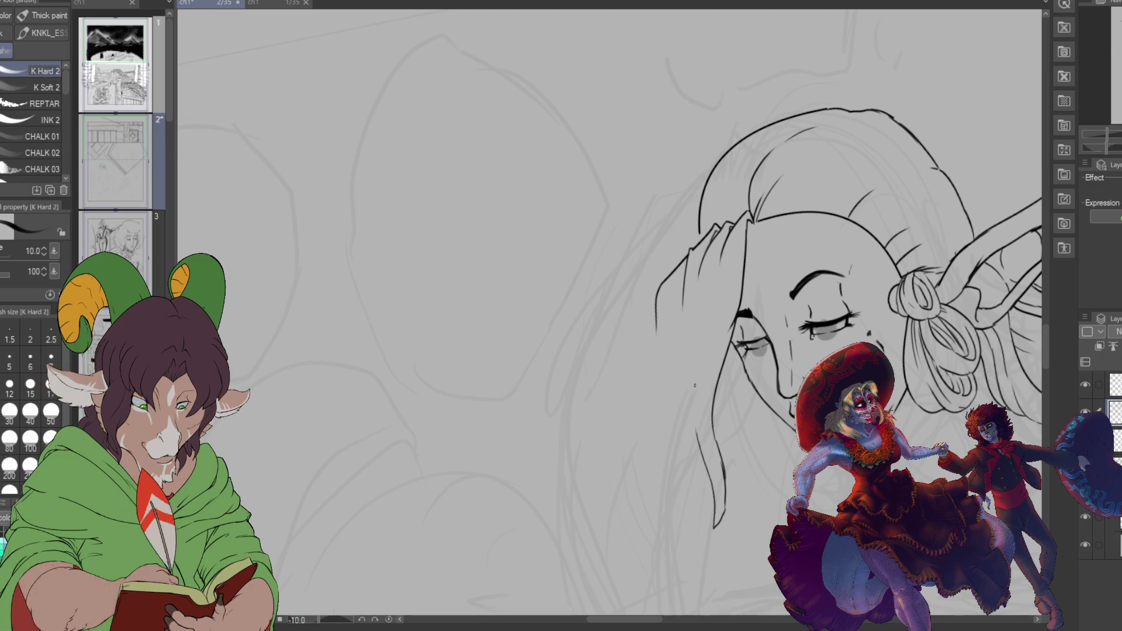
left_click_drag(716, 514, 702, 558)
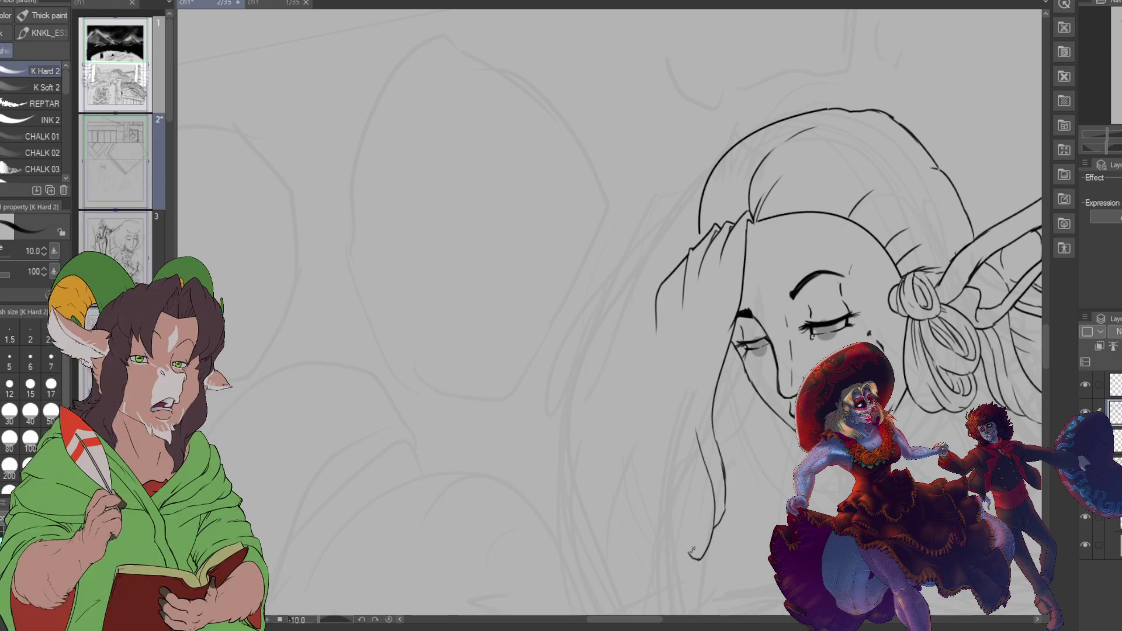
Step: Ink the rounded, scalloped ends across the bottom of the front hair lock and its flared outer side up to the narrow part
left_click_drag(690, 550, 687, 493)
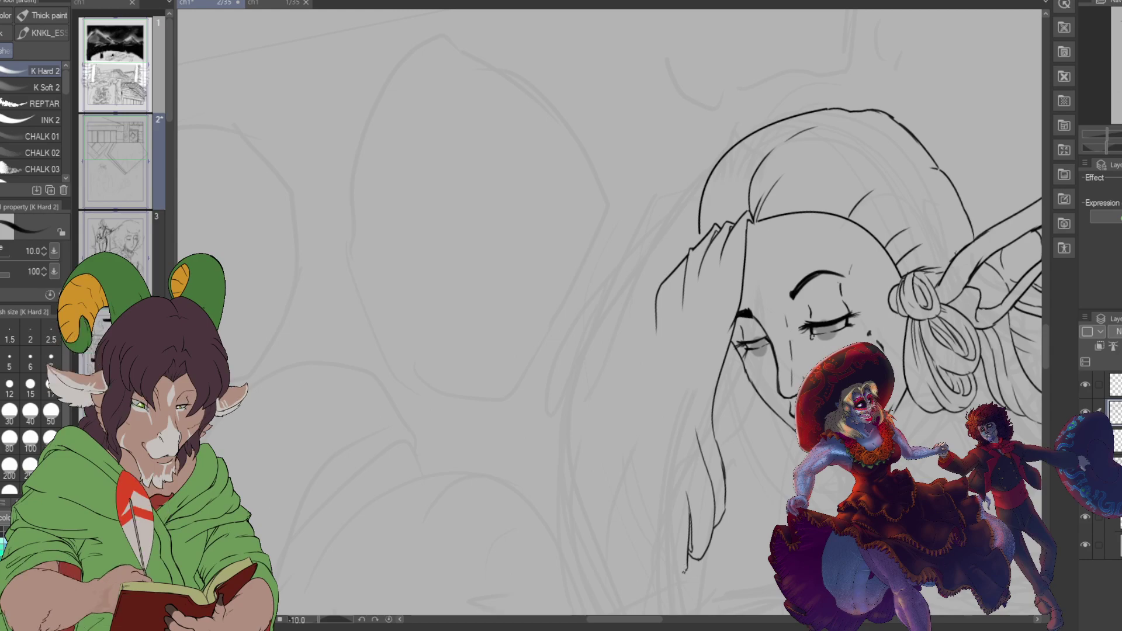
mouse_move(687, 556)
left_mouse_down()
mouse_move(659, 565)
mouse_move(667, 509)
left_mouse_up()
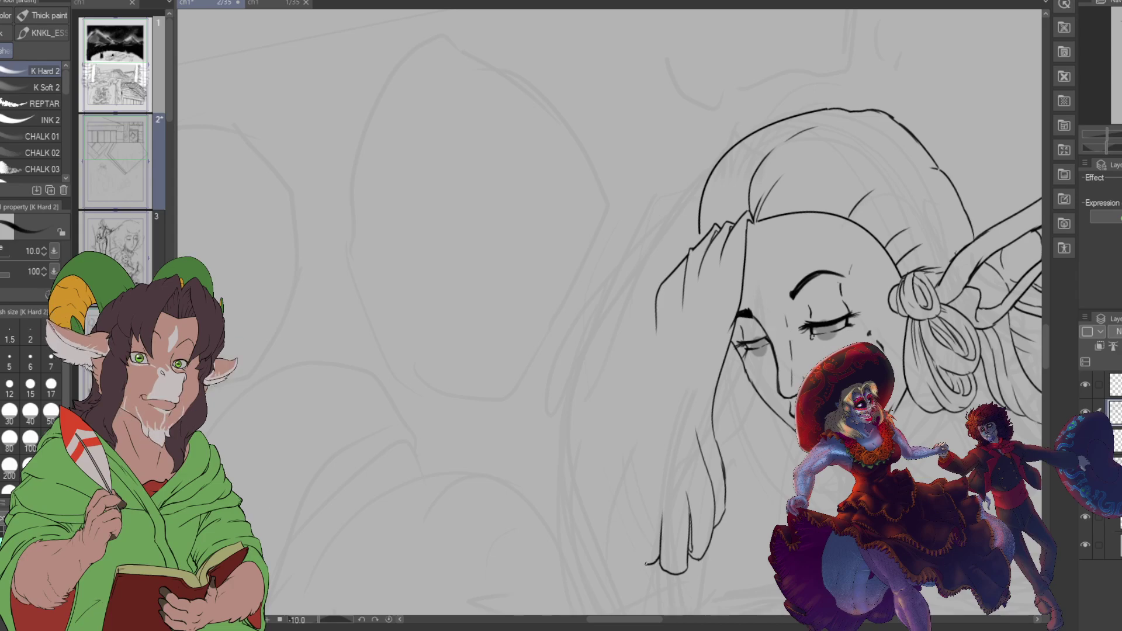
left_click_drag(646, 563, 619, 528)
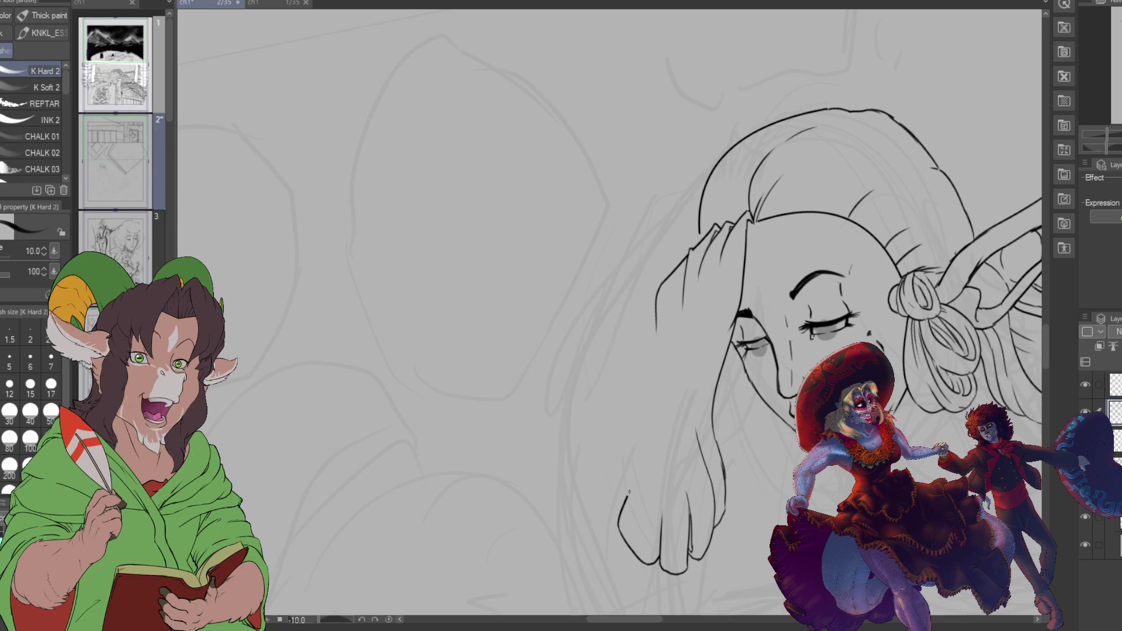
mouse_move(612, 519)
left_mouse_down()
mouse_move(602, 490)
mouse_move(641, 431)
left_mouse_up()
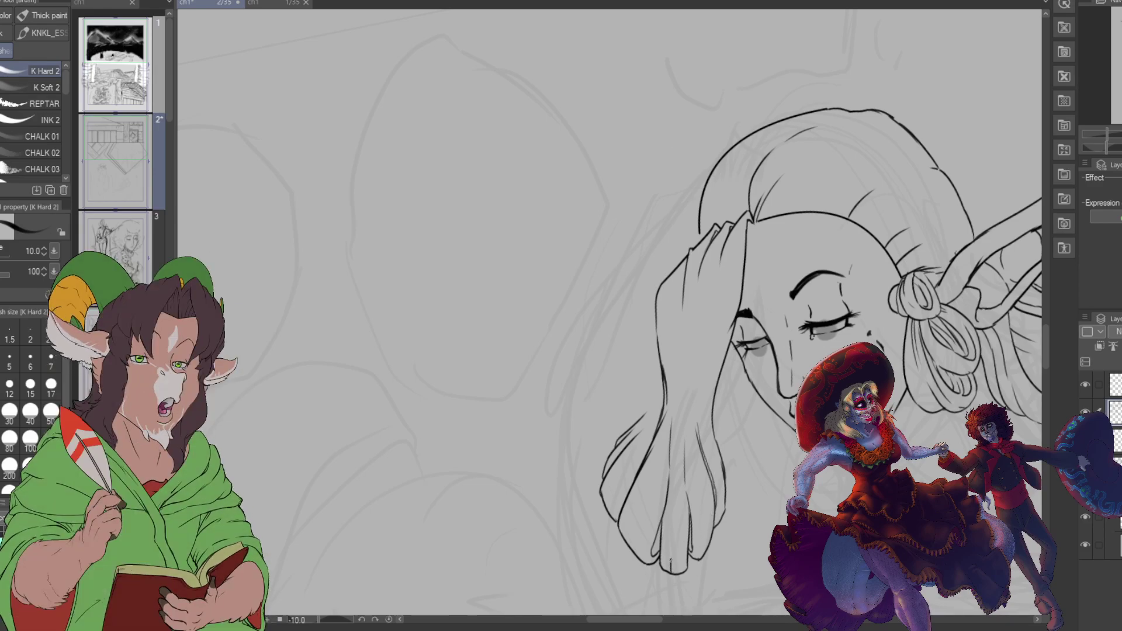
Step: Add inner strand lines to the front lock's flared end, using the Hard eraser at size 15 for clean-up
left_click_drag(674, 555, 672, 576)
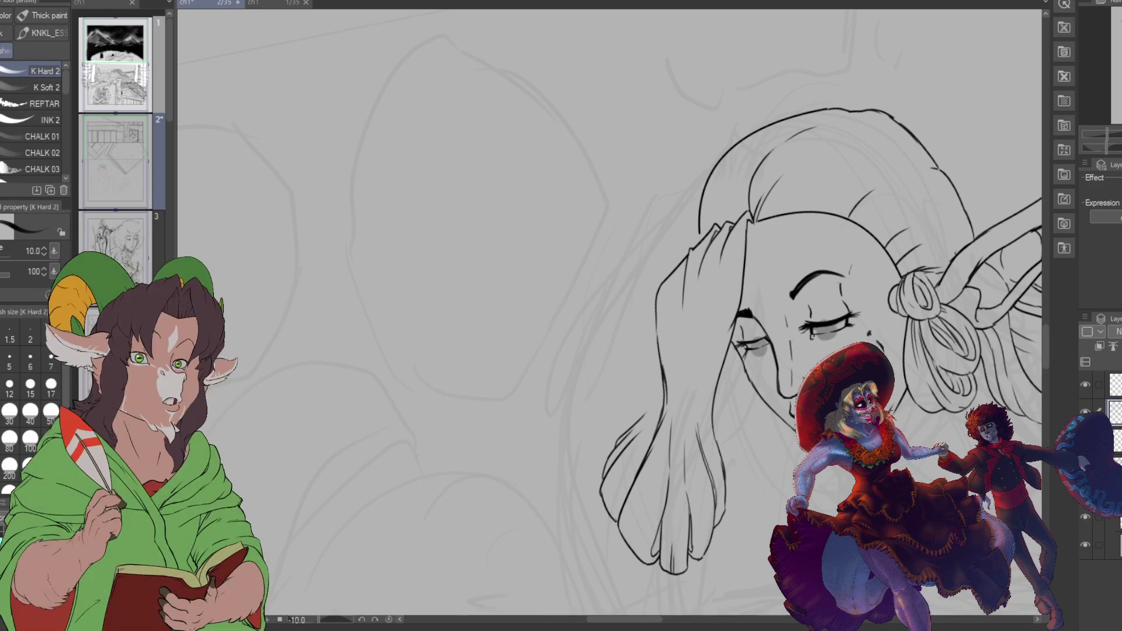
left_click_drag(707, 546, 707, 506)
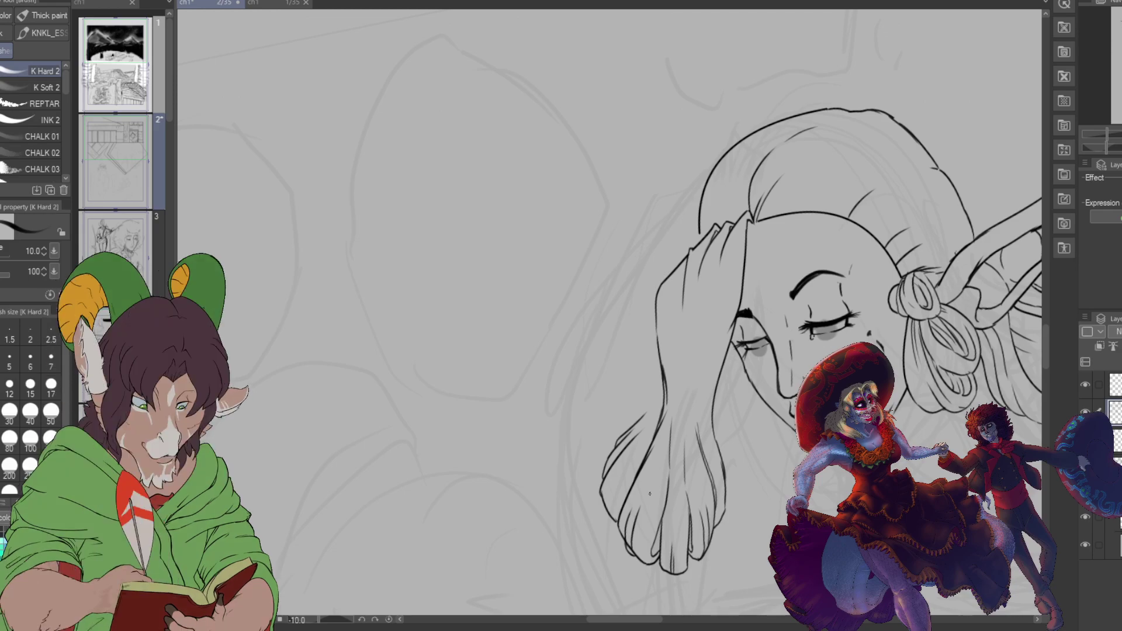
key("e")
key("bracketleft")
key("bracketleft")
key("bracketleft")
key("bracketleft")
key("bracketleft")
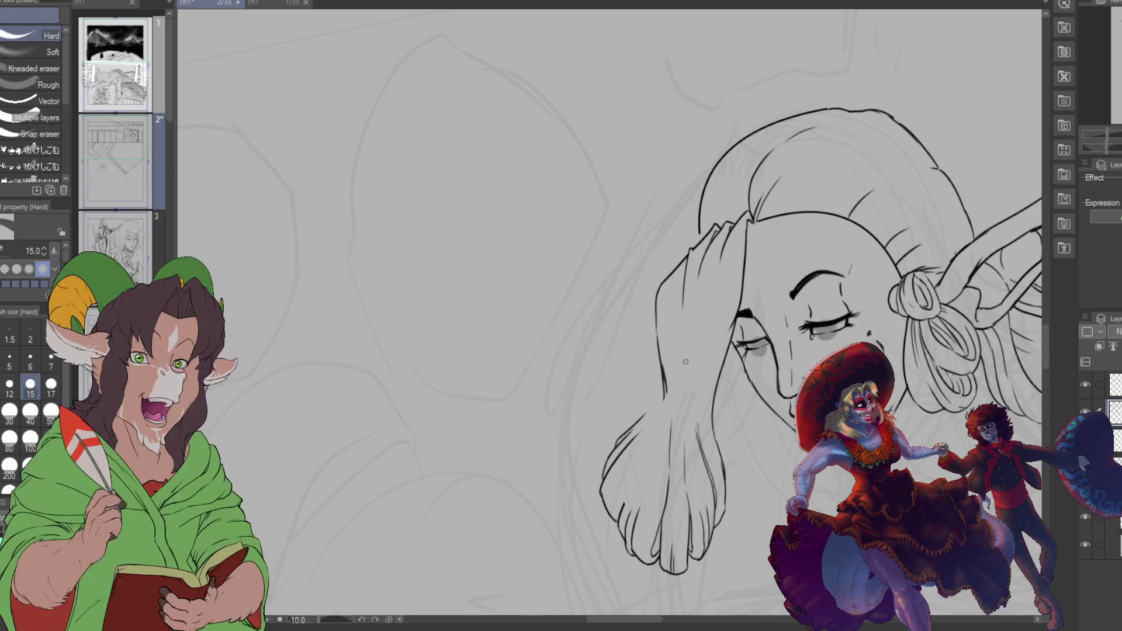
key("b")
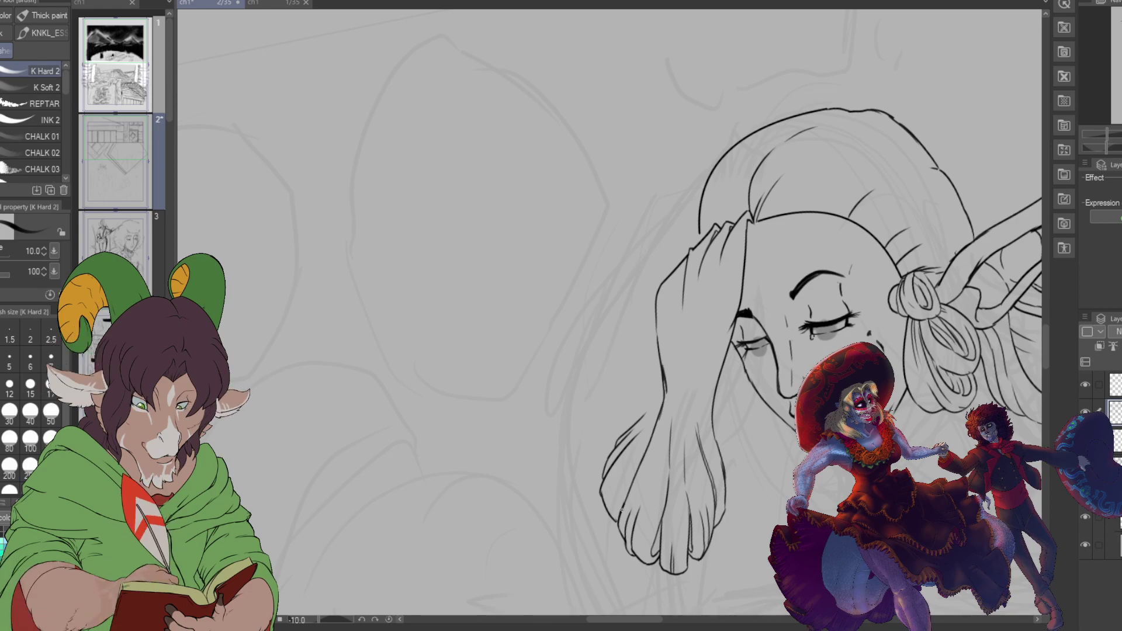
left_click_drag(635, 468, 656, 419)
scroll(656, 418, "down", 3)
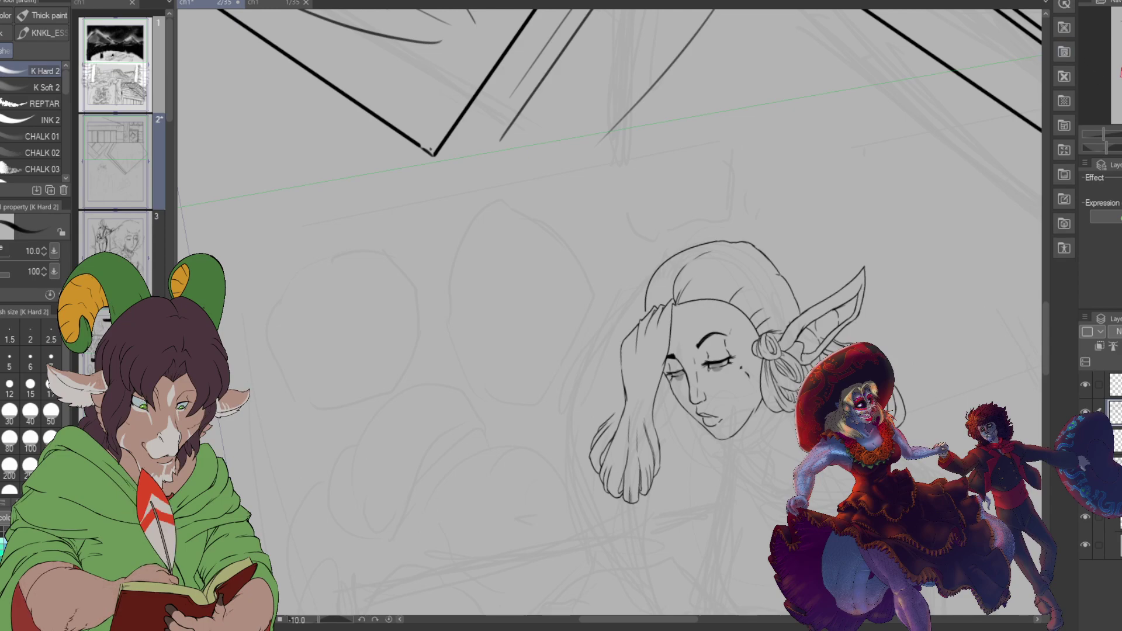
left_click_drag(1116, 71, 1116, 69)
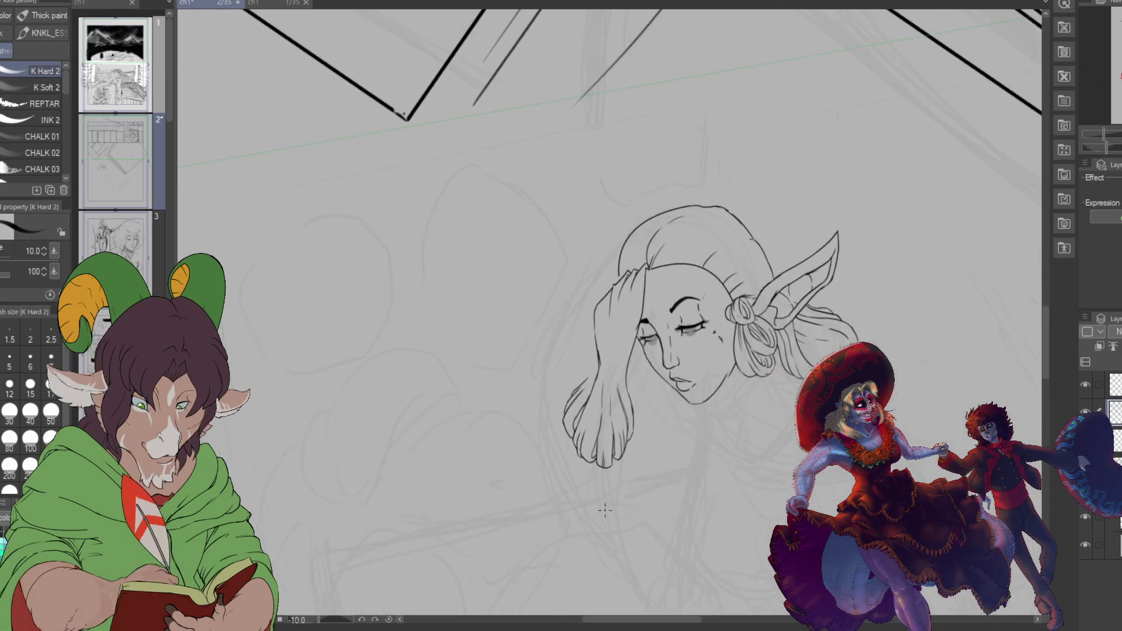
scroll(604, 508, "up", 2)
scroll(754, 410, "up", 3)
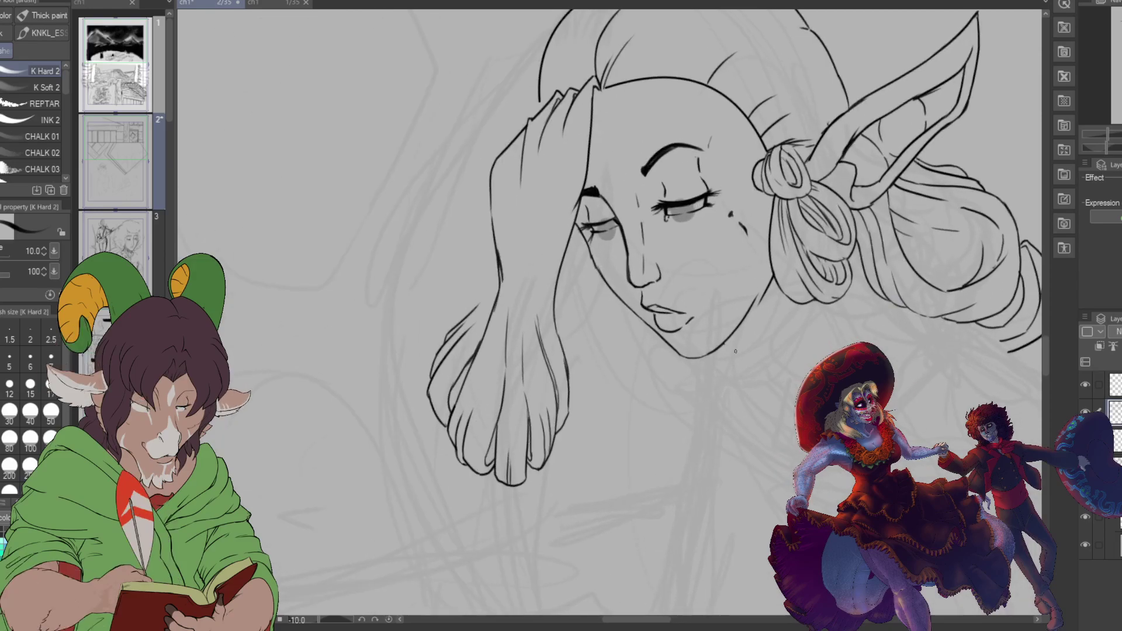
Step: Ink the short curved line under the jaw, and replace the marks on the cheek with a small mole beside the eye
left_click_drag(725, 344, 767, 362)
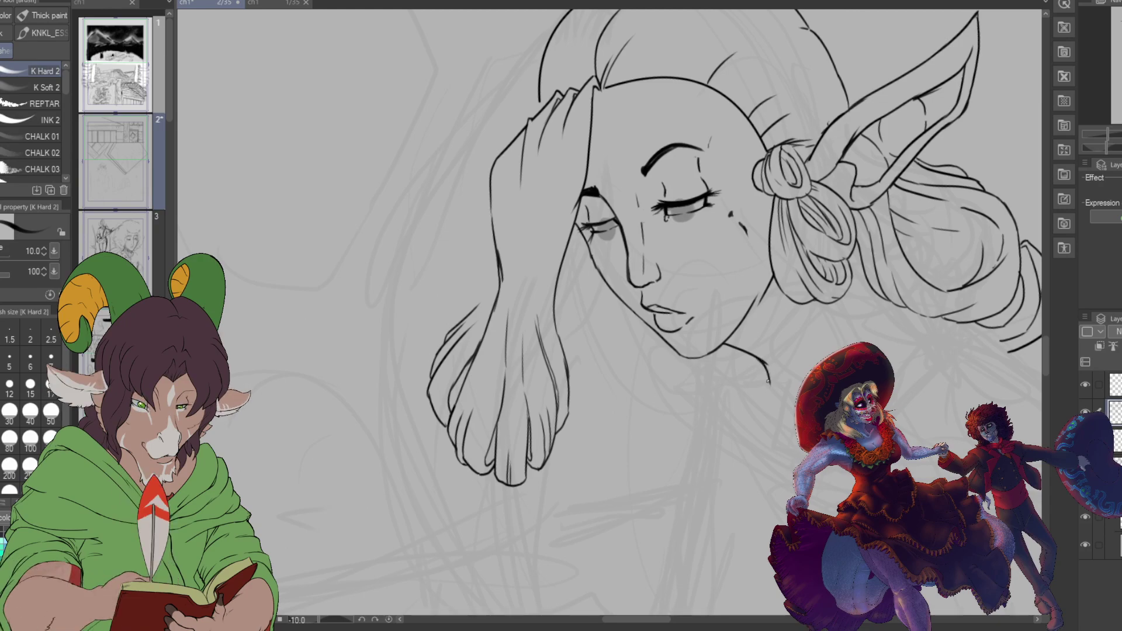
left_click_drag(763, 363, 771, 382)
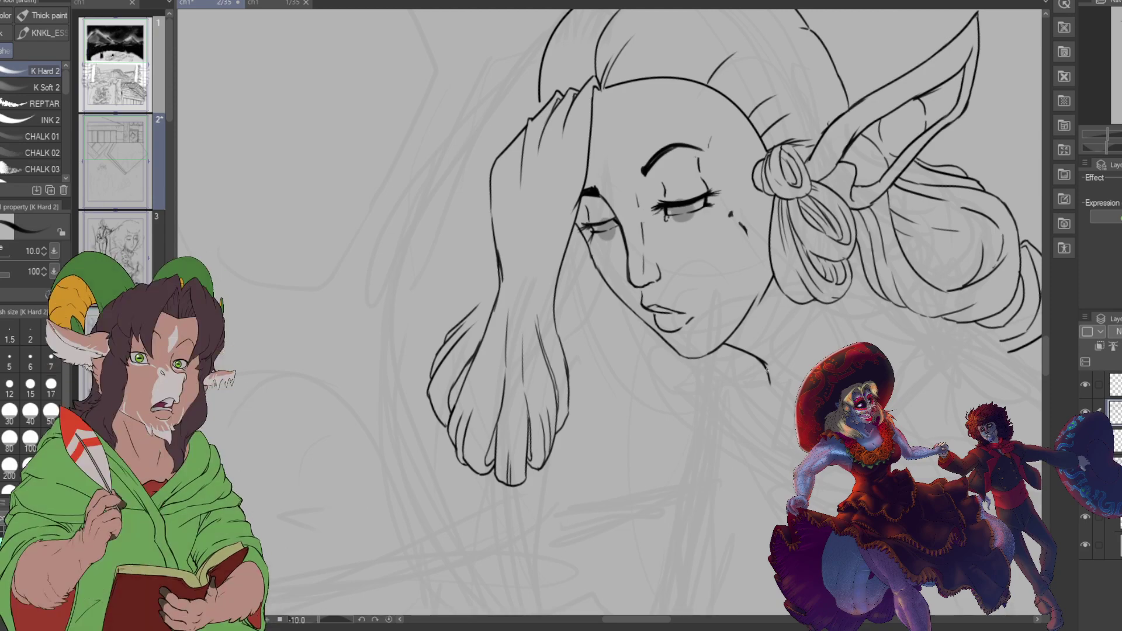
key("e")
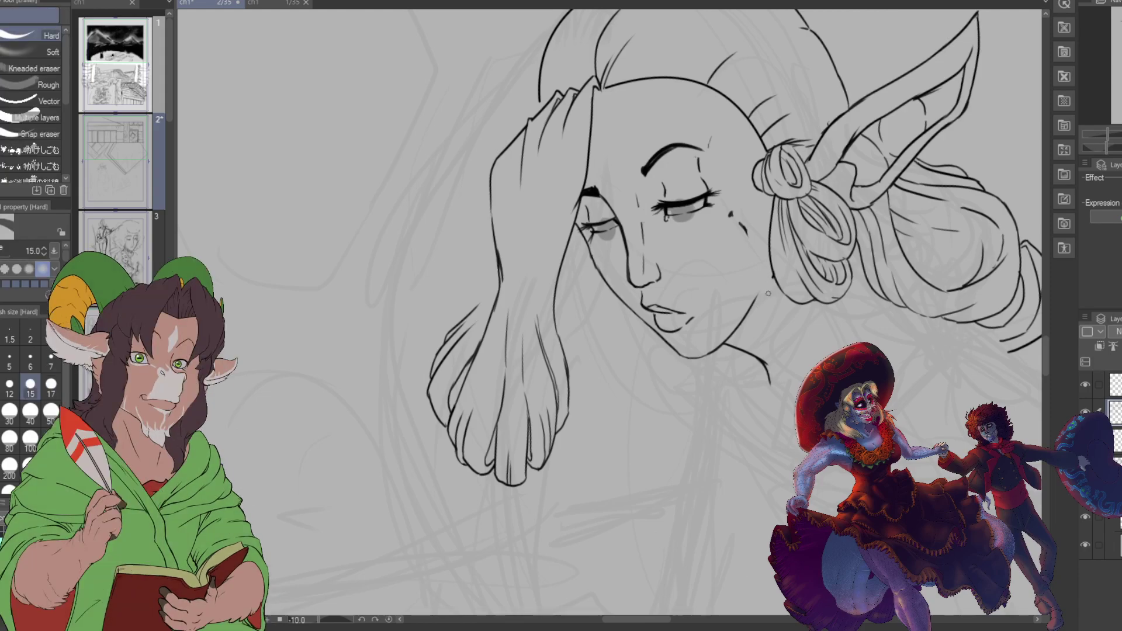
left_click_drag(749, 235, 731, 215)
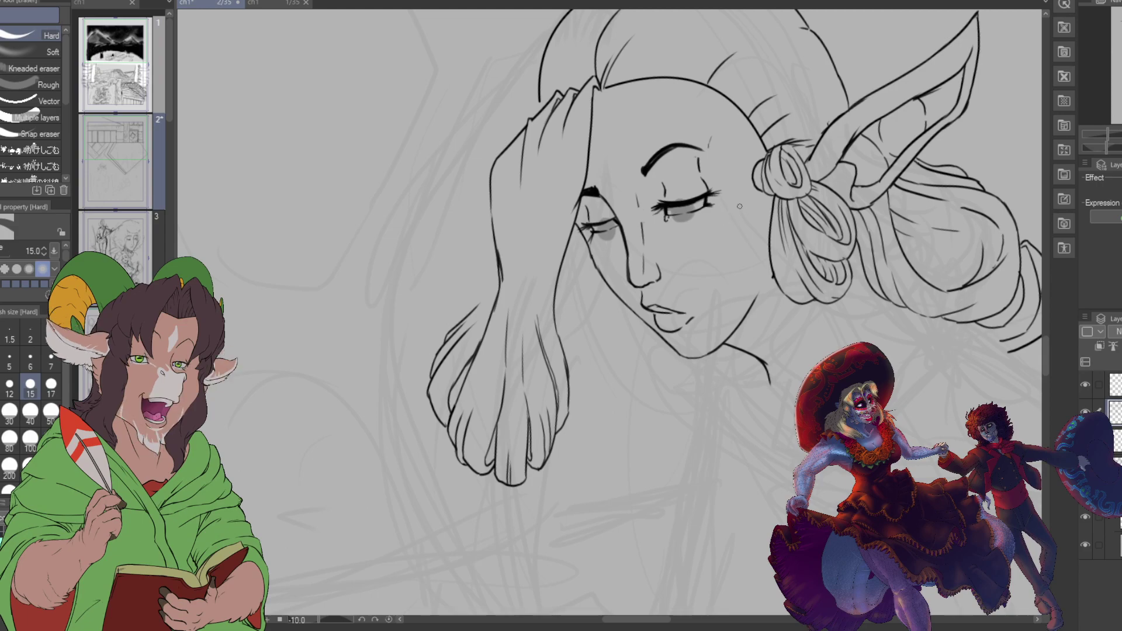
key("b")
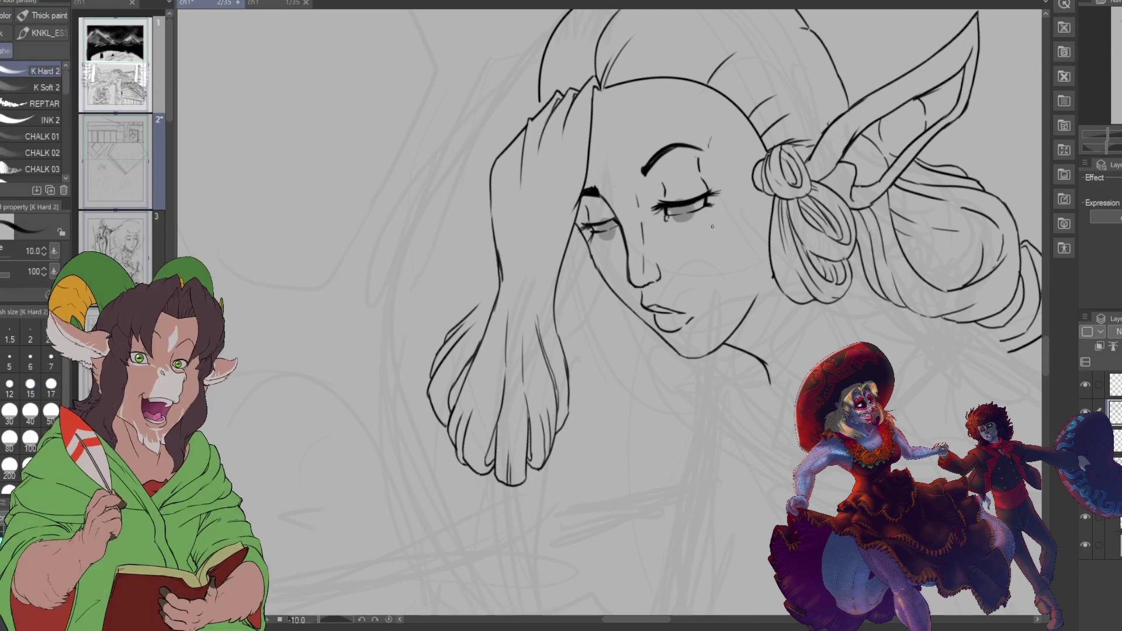
left_click(720, 209)
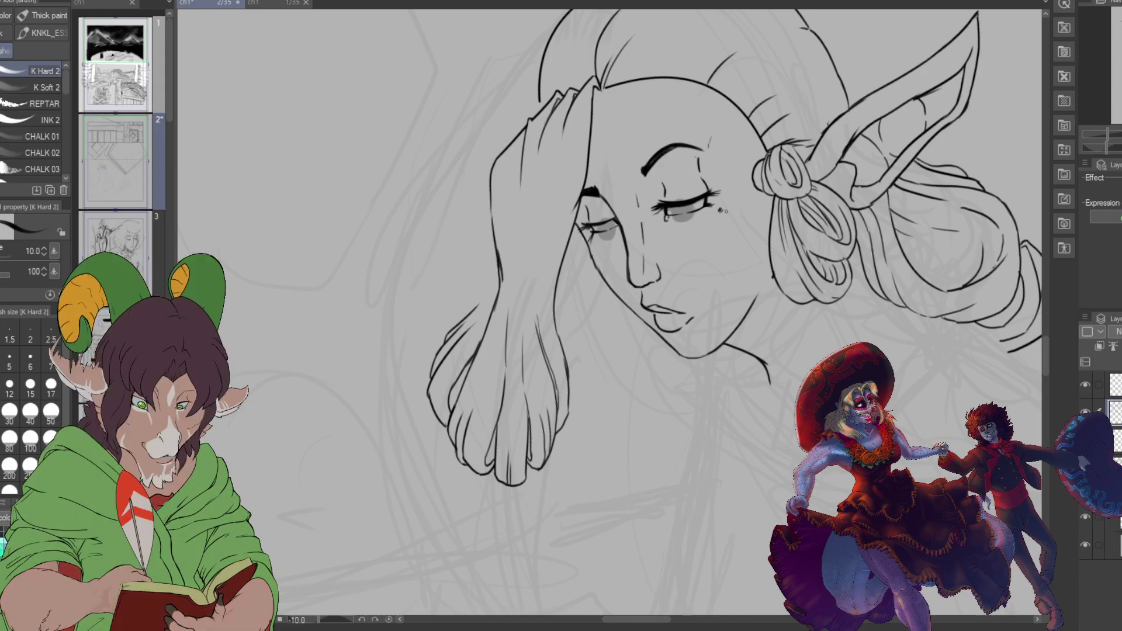
Step: Ink a long contour line down the cheek, and outline the neck scarf with its knot below the chin
left_click_drag(728, 224, 734, 302)
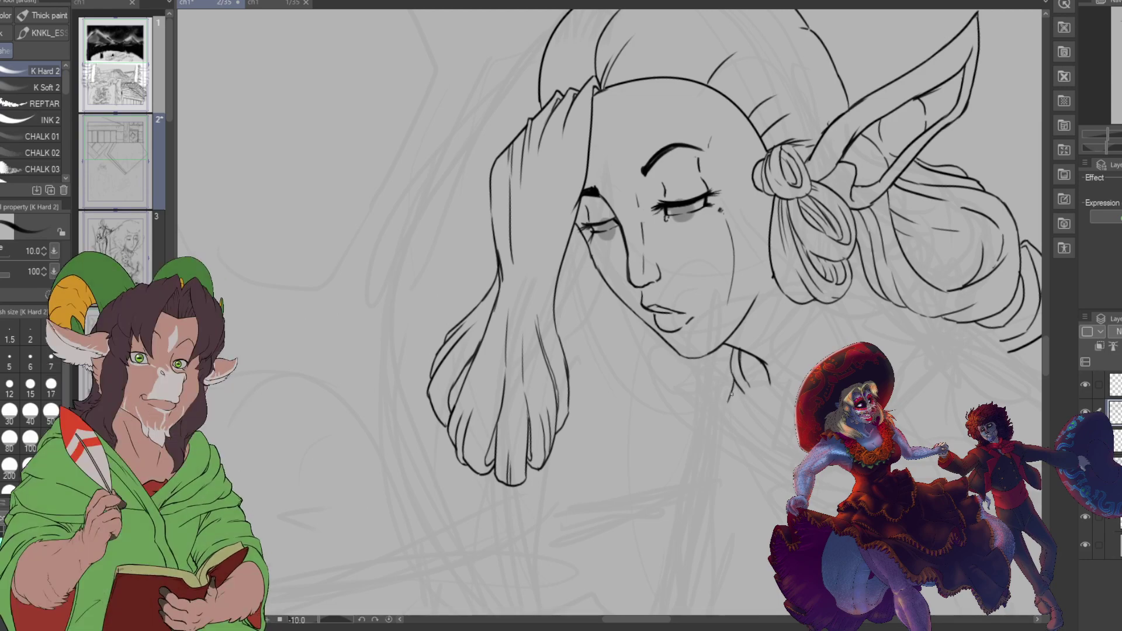
left_click_drag(734, 410, 754, 426)
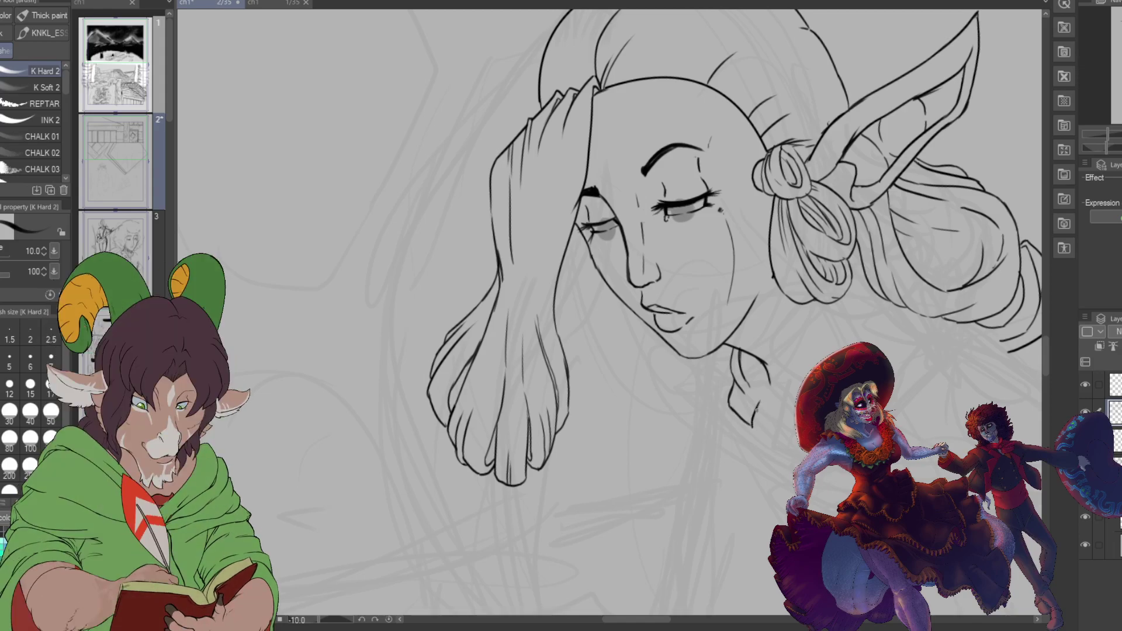
left_click_drag(752, 425, 773, 393)
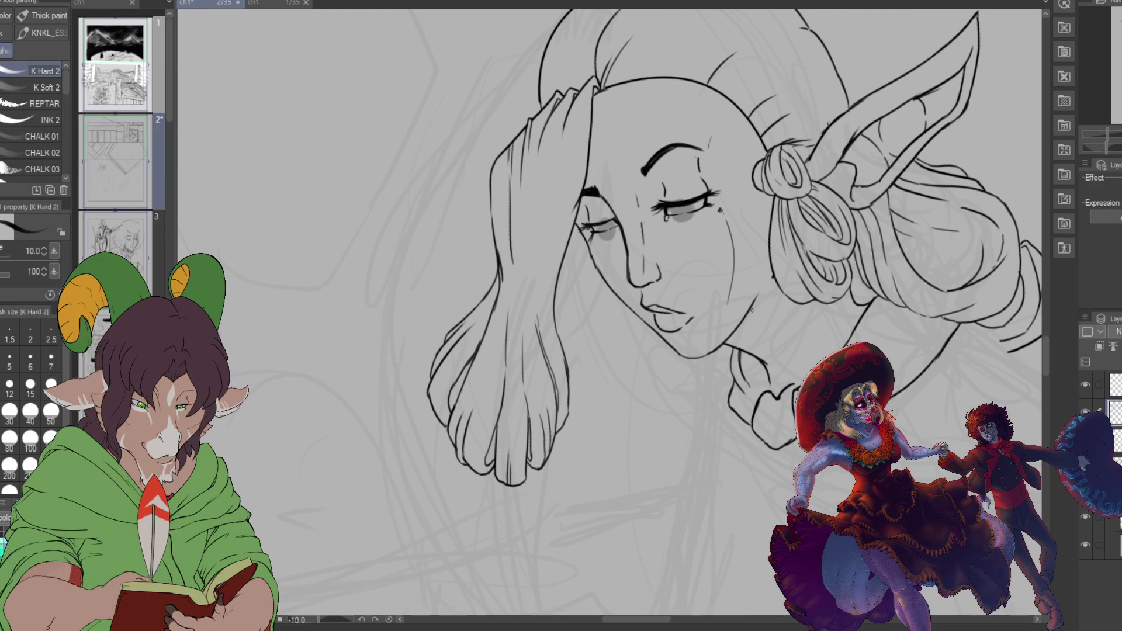
Step: Ink the looped hair curls behind the jaw and beside the front lock, filling them with strand lines
mouse_move(626, 308)
left_mouse_down()
mouse_move(619, 396)
mouse_move(714, 409)
left_mouse_up()
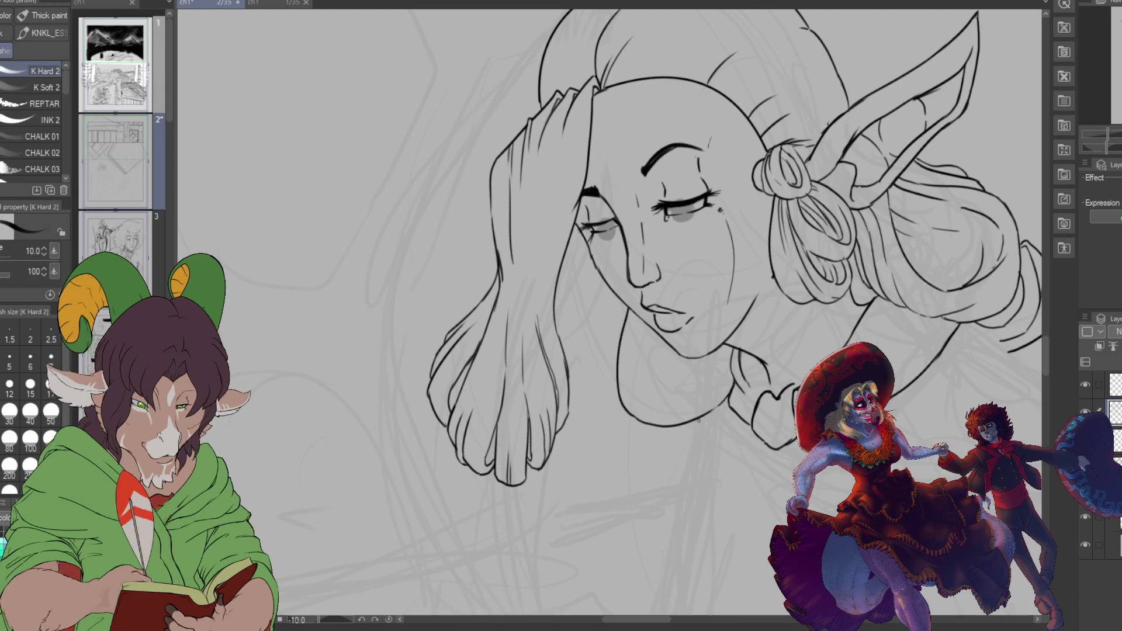
left_click_drag(666, 346, 690, 402)
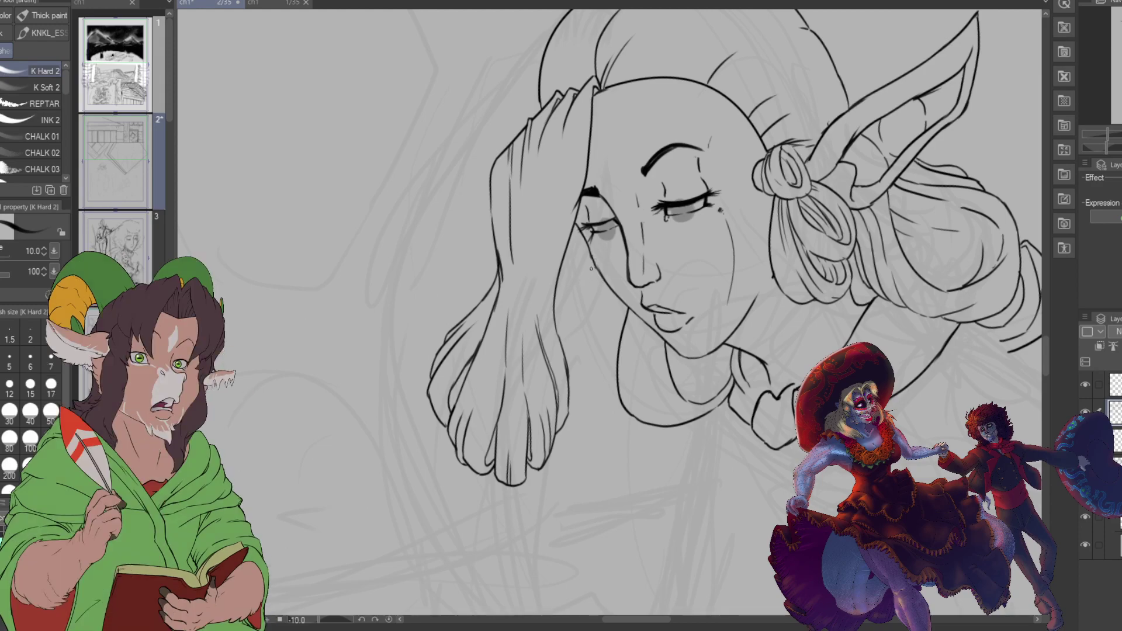
left_click_drag(574, 298, 612, 340)
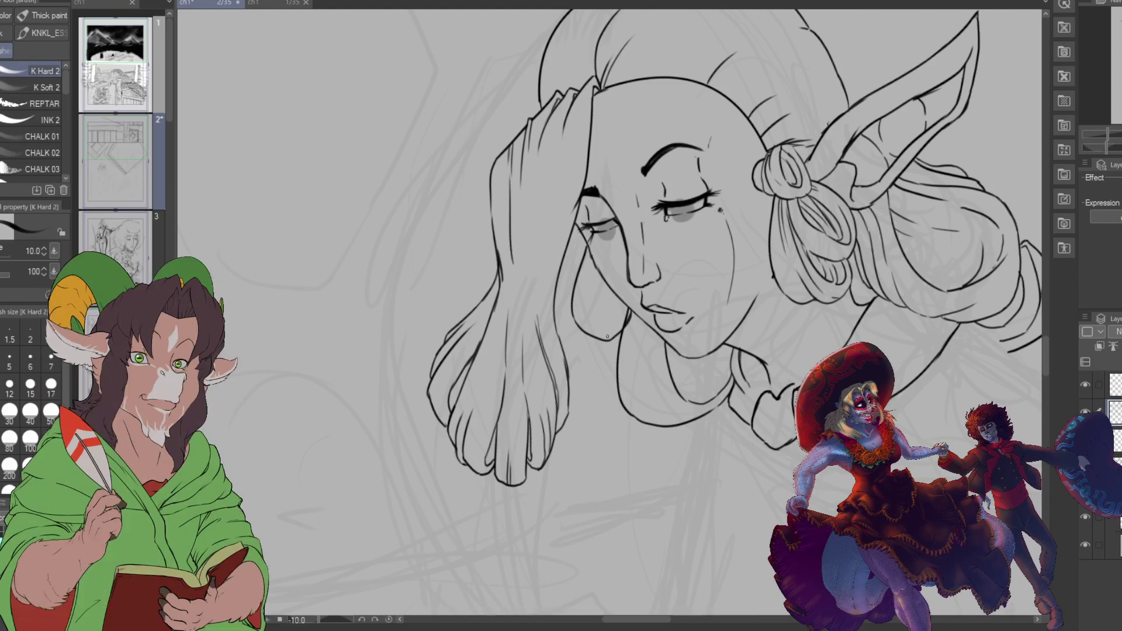
key("e")
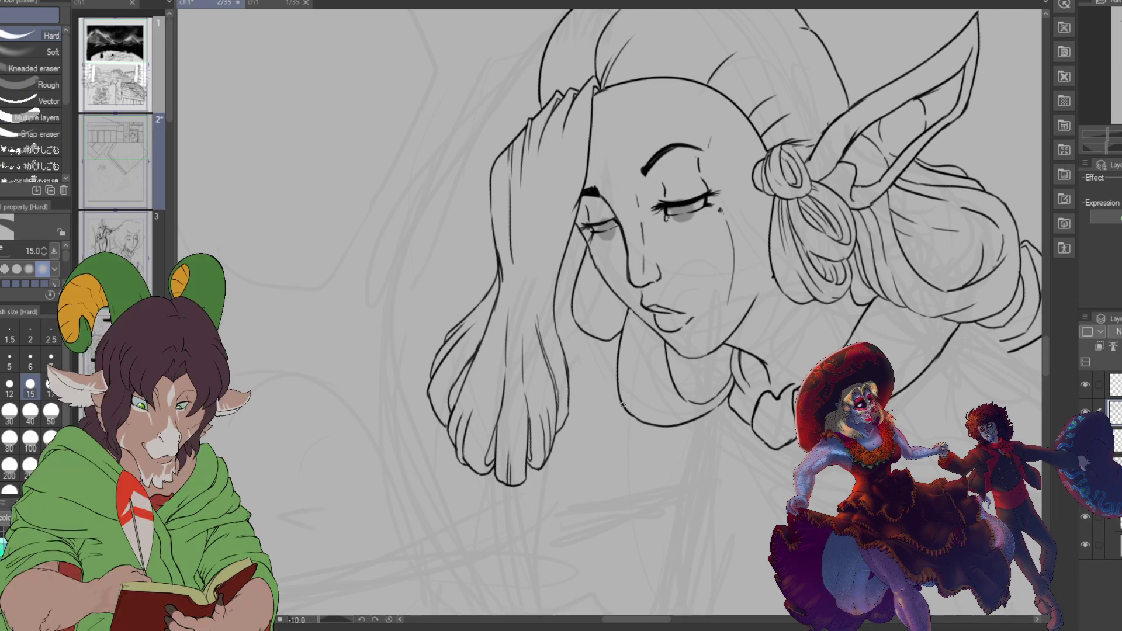
key("b")
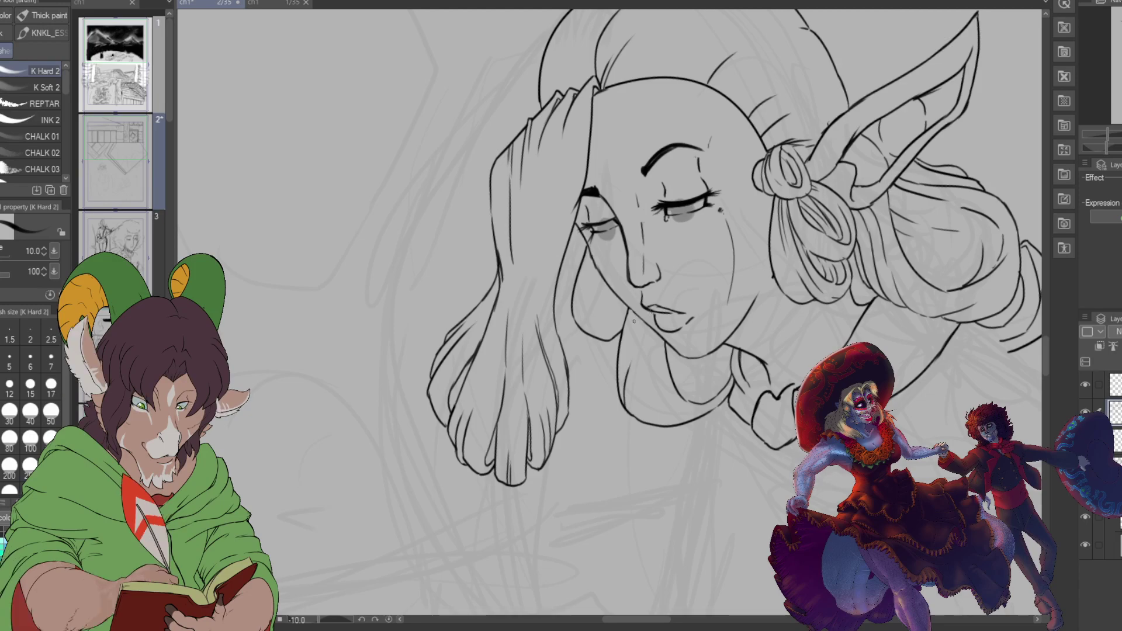
left_click_drag(636, 312, 637, 326)
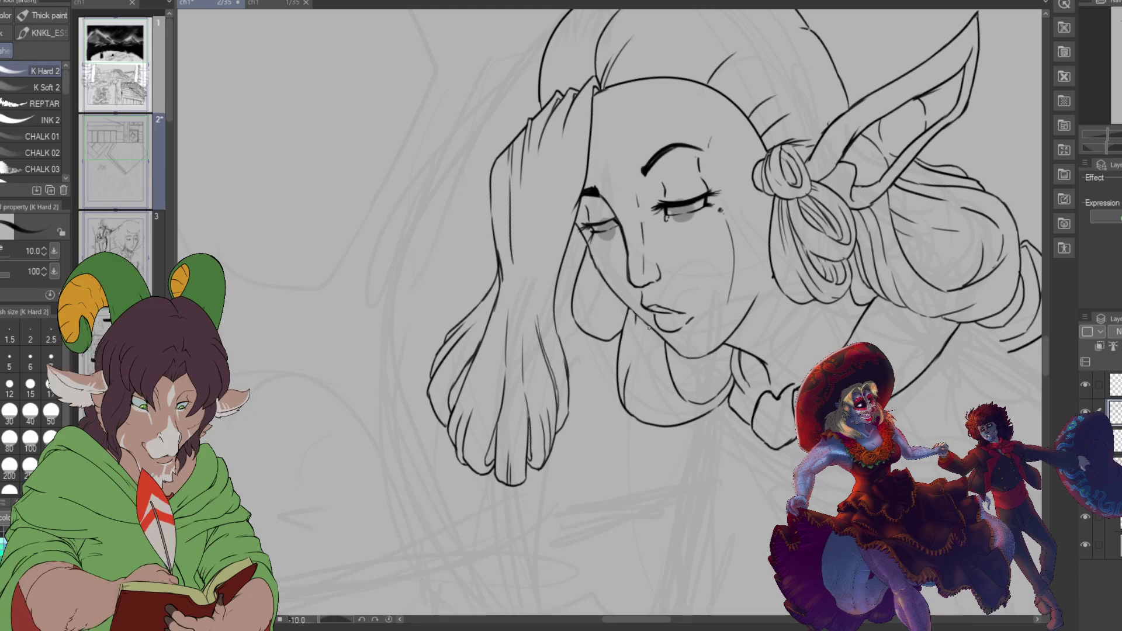
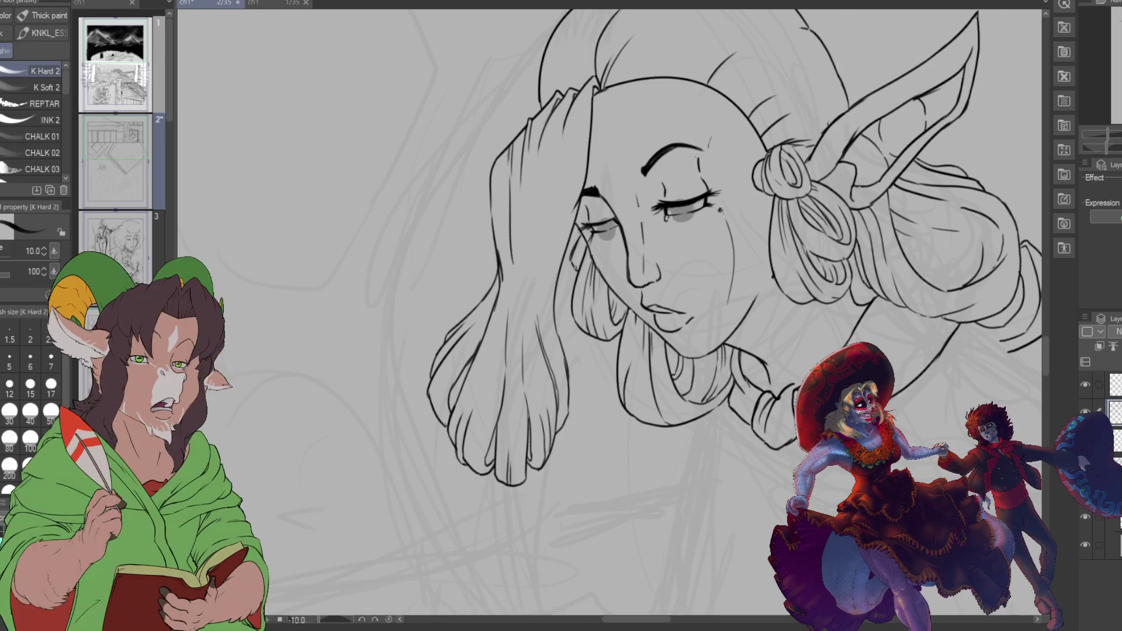
Step: Ink the scarf's hanging tails below the knot as rounded, overlapping lobes with a dividing line between them
scroll(589, 278, "down", 6)
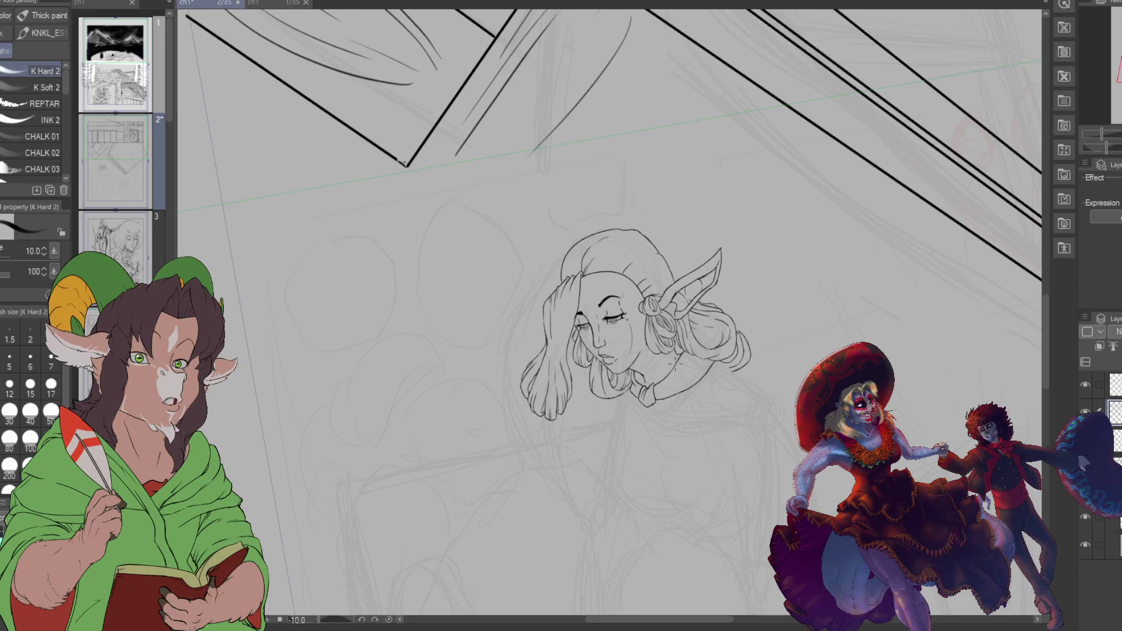
scroll(648, 420, "down", 2)
scroll(647, 421, "up", 4)
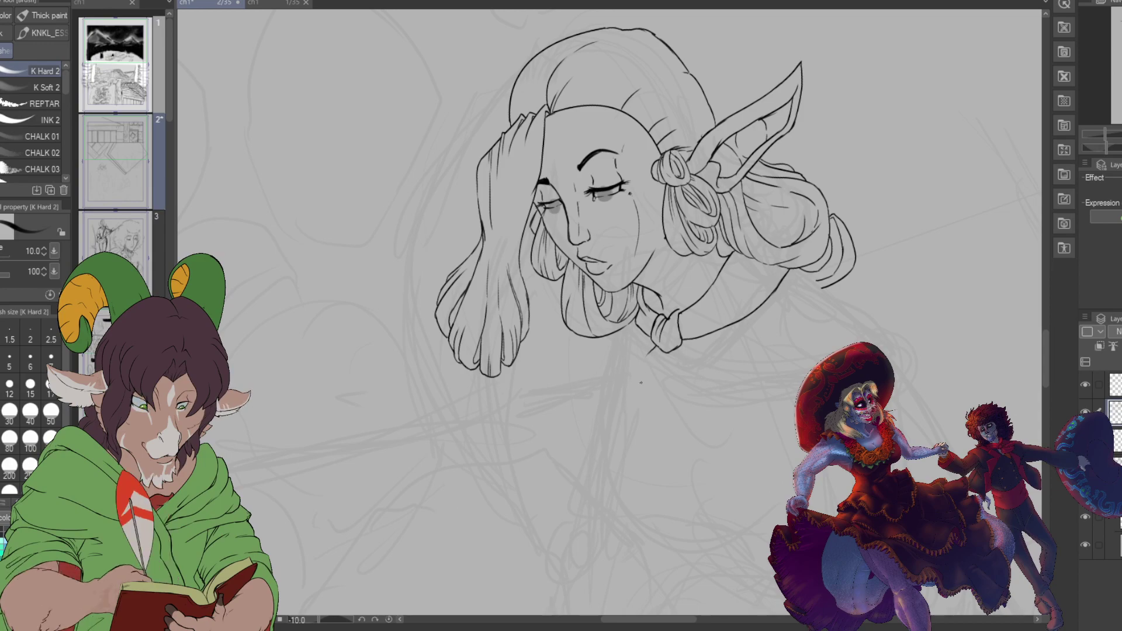
left_click_drag(654, 345, 613, 433)
mouse_move(663, 349)
left_mouse_down()
mouse_move(634, 495)
mouse_move(625, 471)
mouse_move(653, 480)
mouse_move(626, 480)
mouse_move(670, 474)
left_mouse_up()
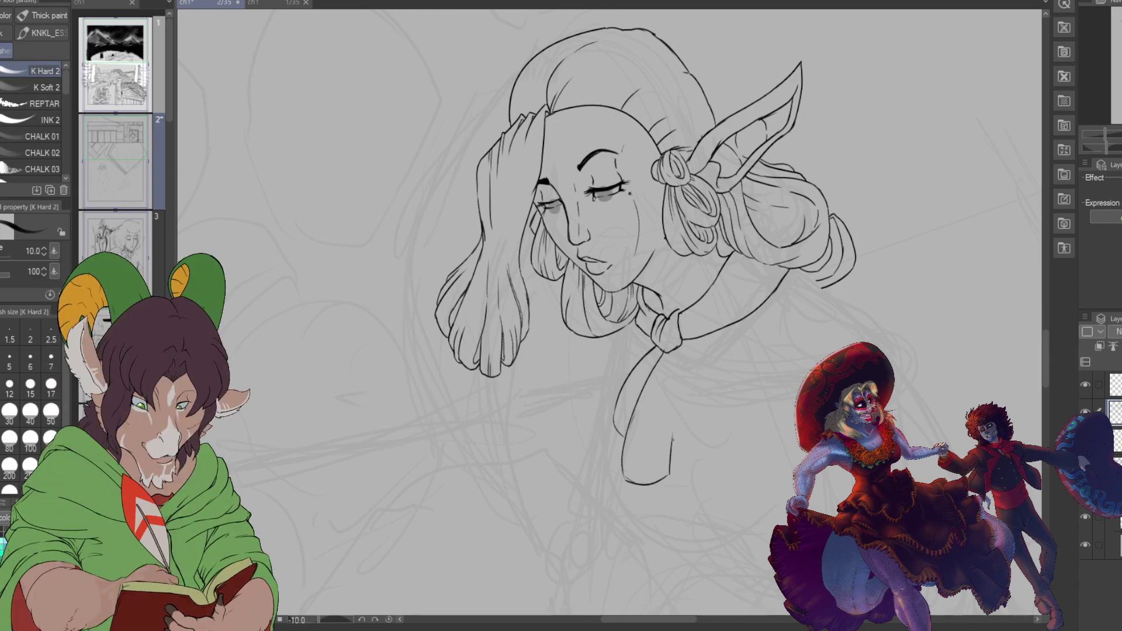
left_click_drag(670, 462, 671, 475)
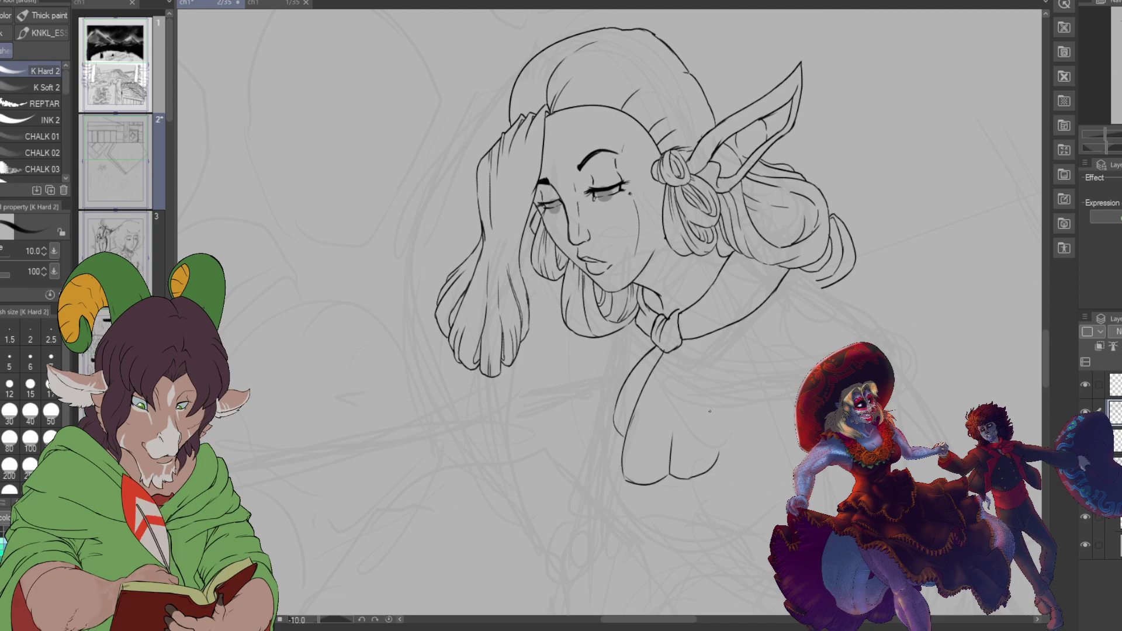
left_click_drag(684, 346, 721, 447)
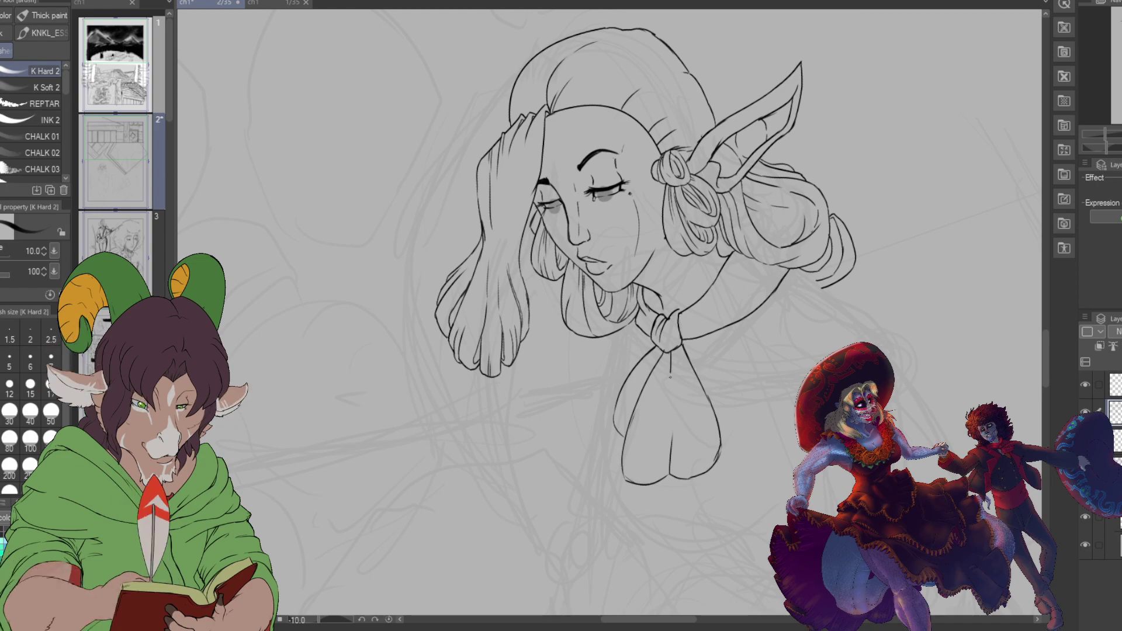
left_click_drag(673, 420, 669, 476)
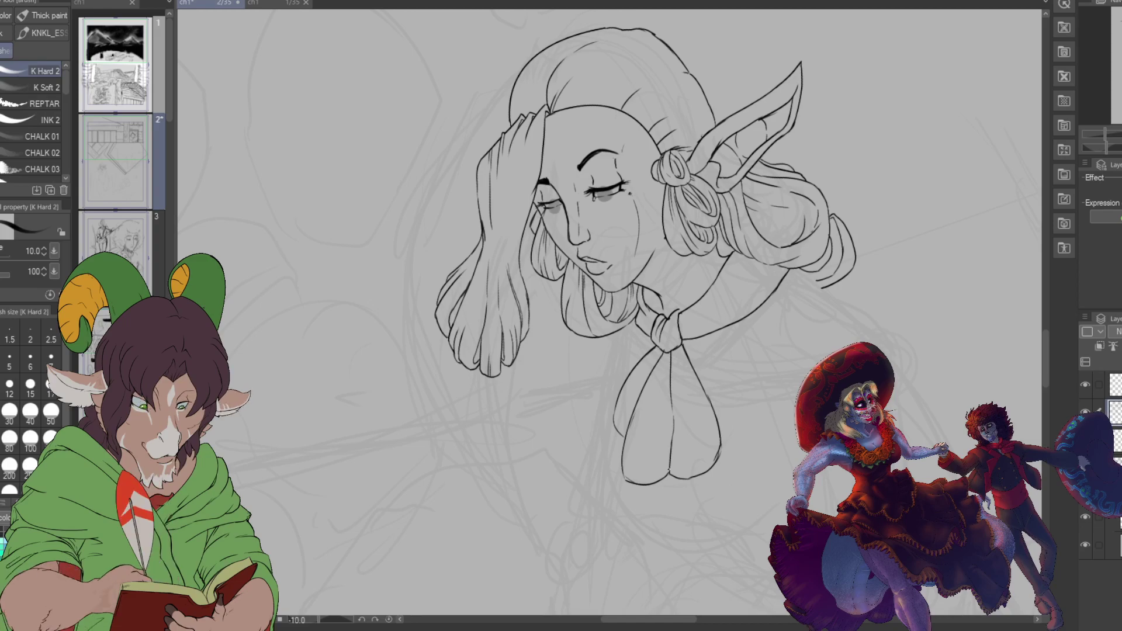
Step: Add fold lines to the scarf and its tails, redraw the rear tail's outer edge, and clean up with the Hard eraser at size 15
scroll(650, 568, "down", 2)
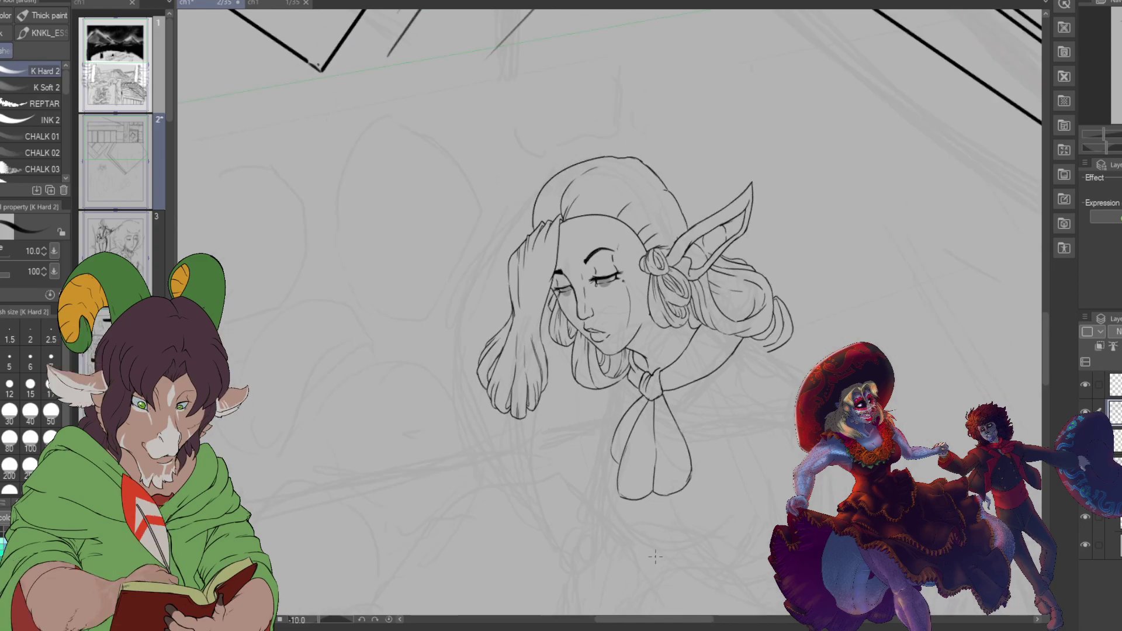
scroll(877, 345, "up", 2)
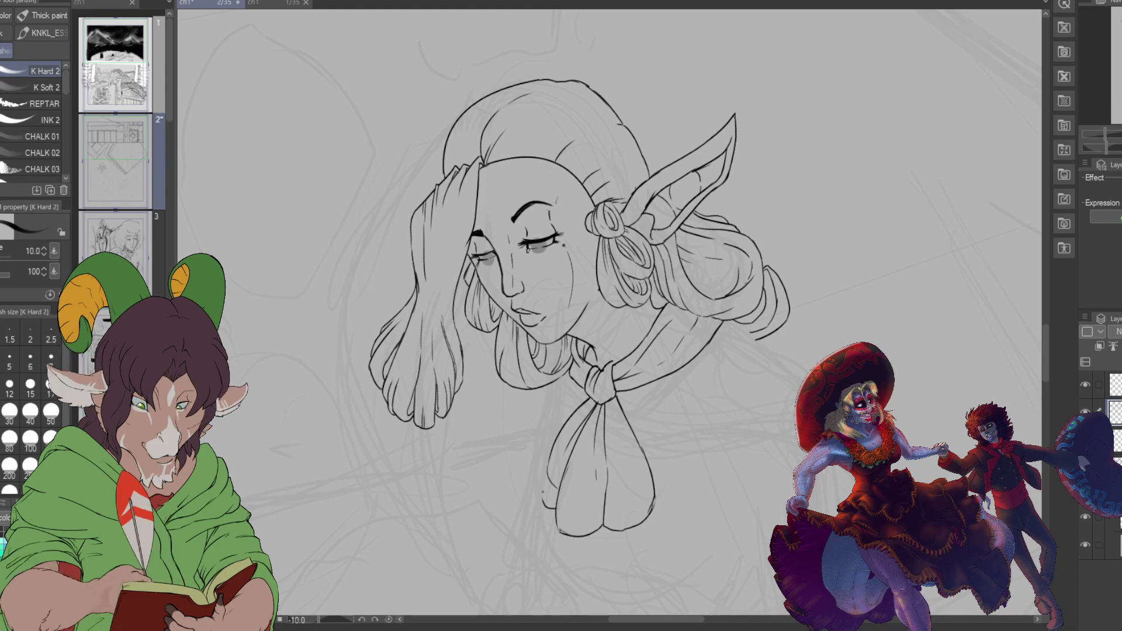
left_click_drag(543, 502, 554, 446)
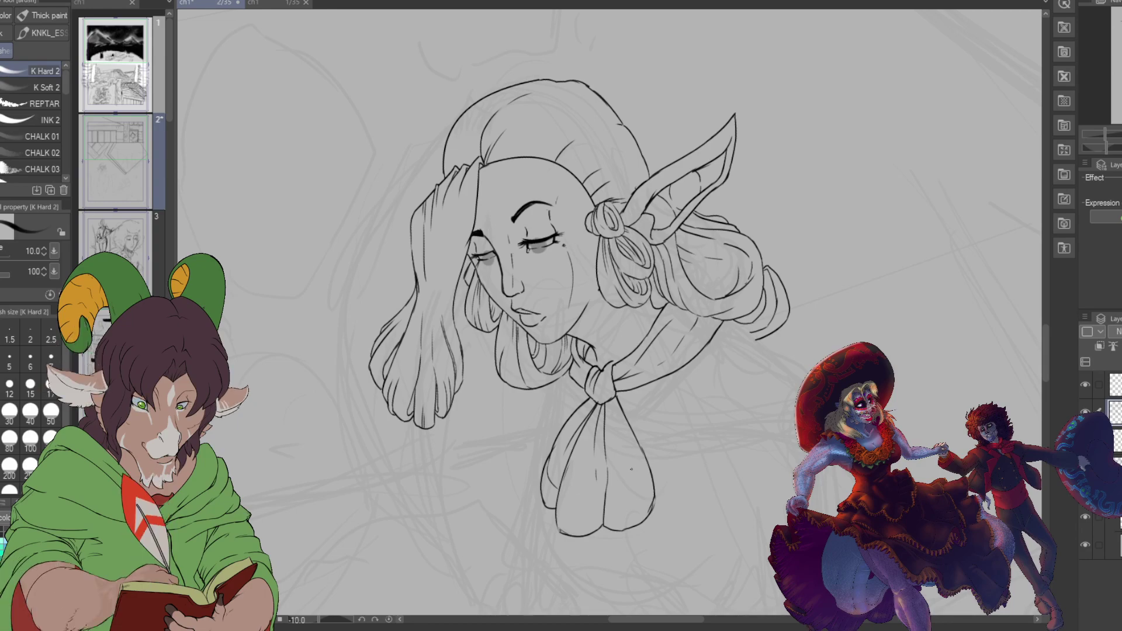
key("e")
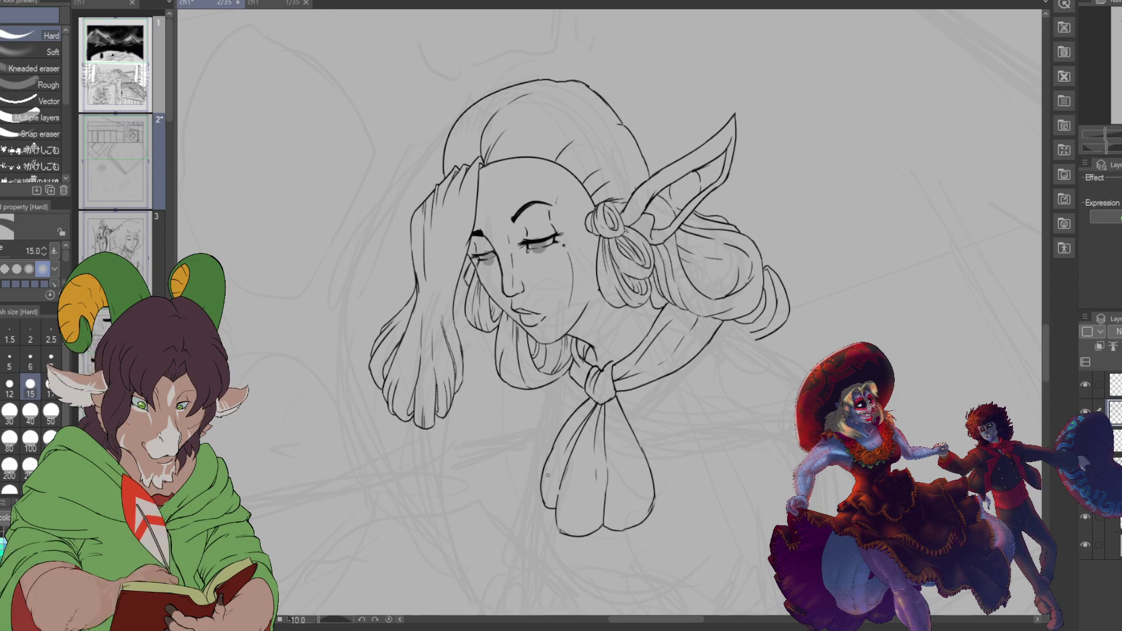
scroll(555, 461, "down", 2)
scroll(612, 380, "up", 4)
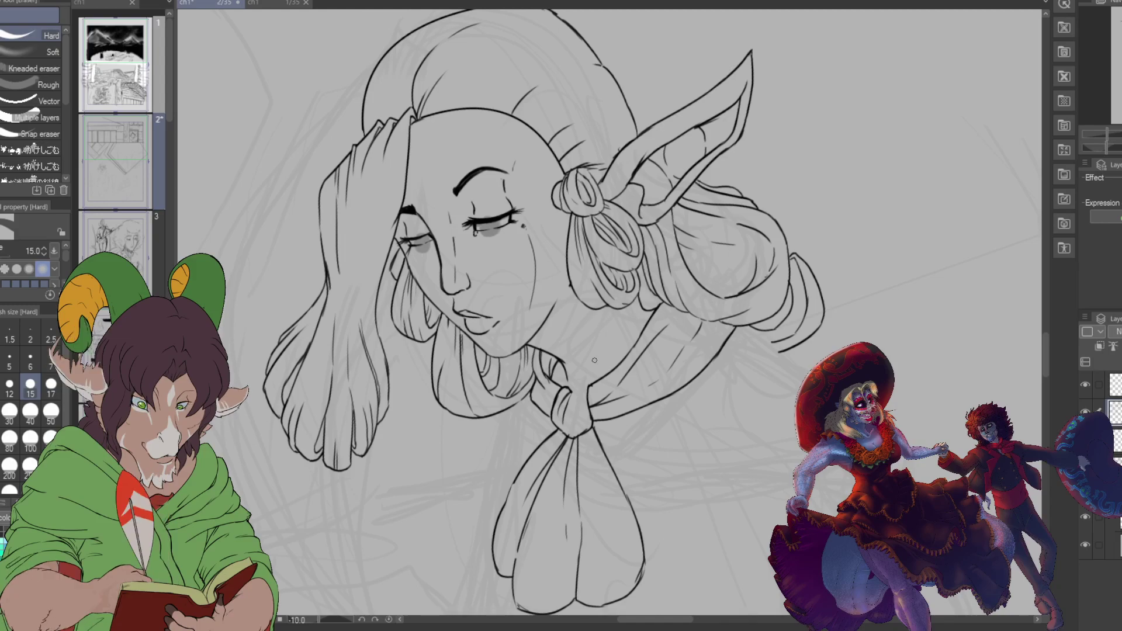
key("b")
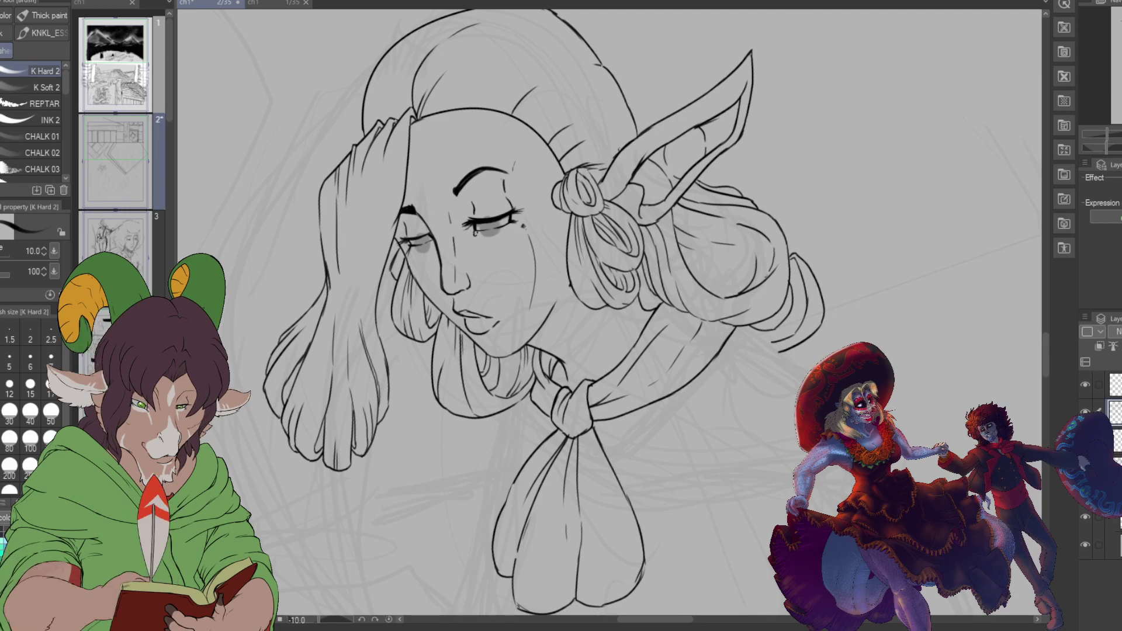
Step: Ink the irises in both half-closed eyes of the elf portrait and hide the rough sketch beneath the line art
scroll(458, 198, "up", 2)
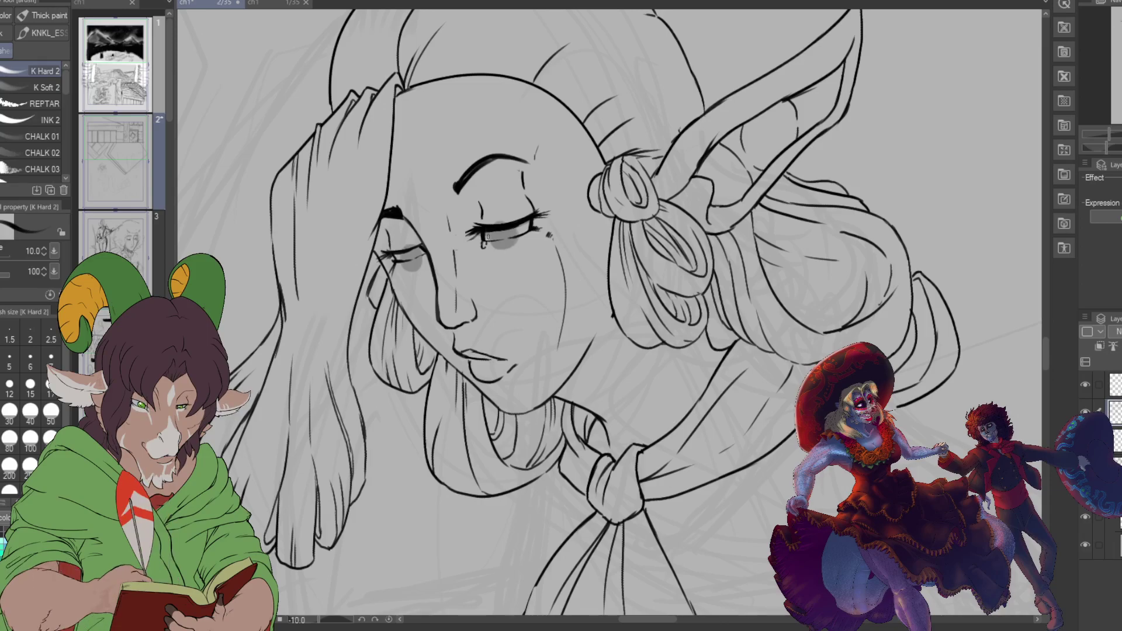
left_click_drag(491, 231, 487, 242)
left_click_drag(500, 233, 507, 236)
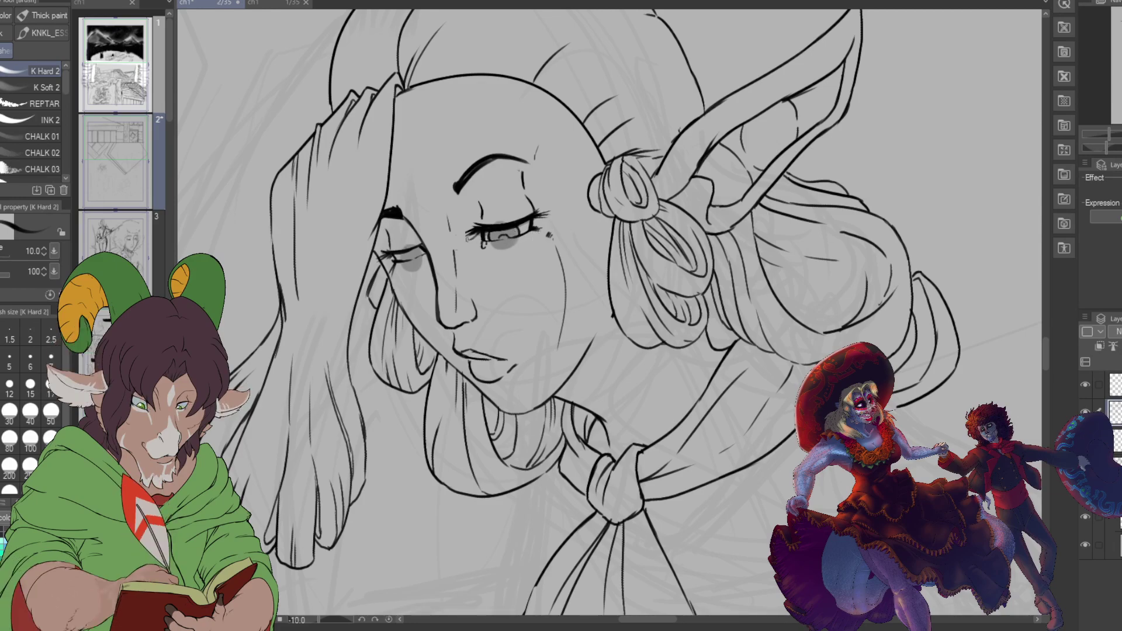
left_click_drag(400, 250, 404, 262)
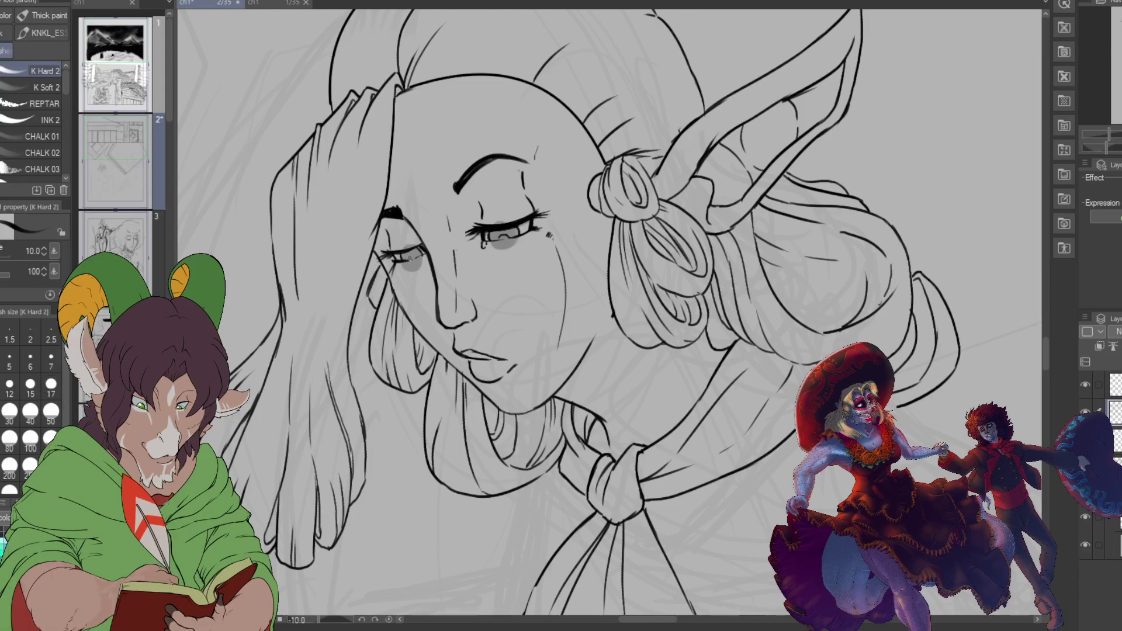
left_click_drag(411, 254, 414, 258)
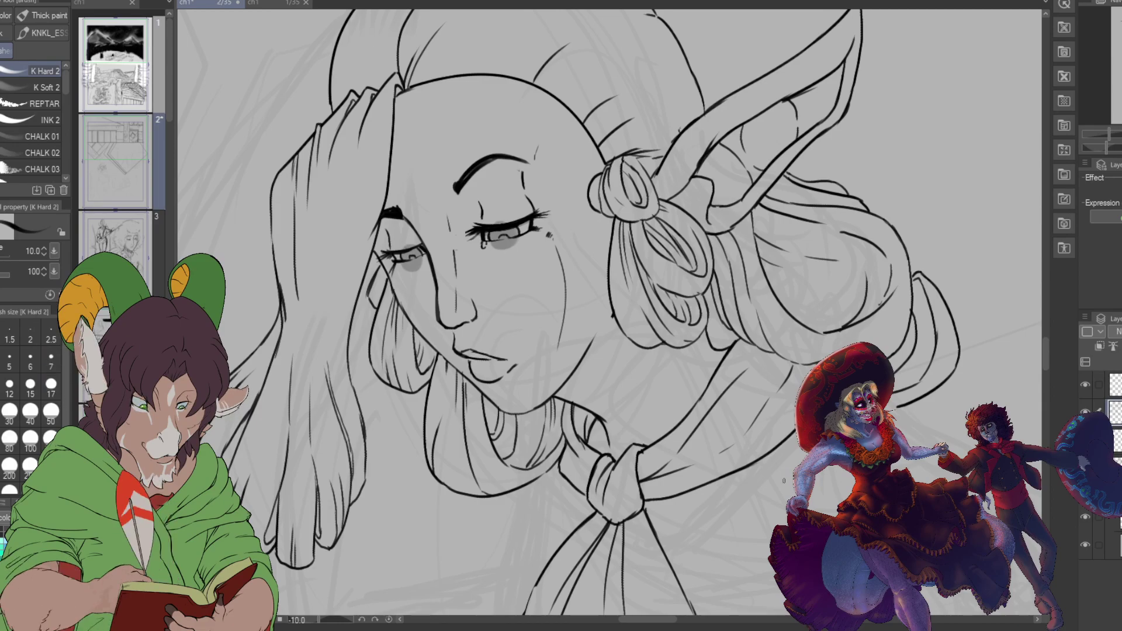
key("ctrl+z")
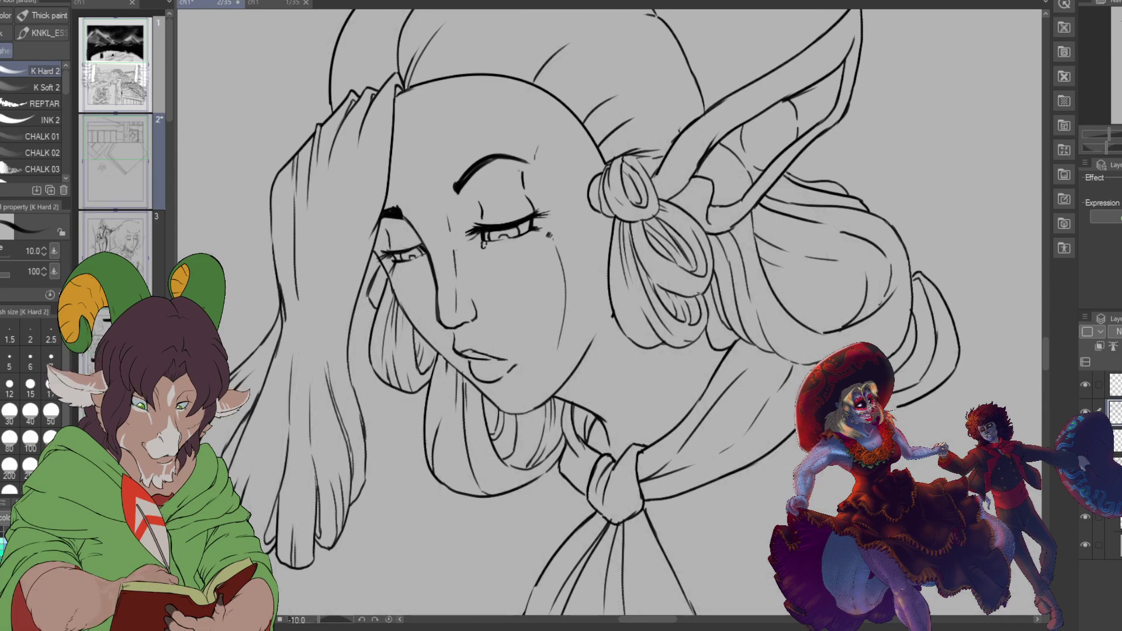
Step: Ink an extra curved outline along the back edge of the elf's hair, beside the raised front lock
scroll(384, 291, "down", 4)
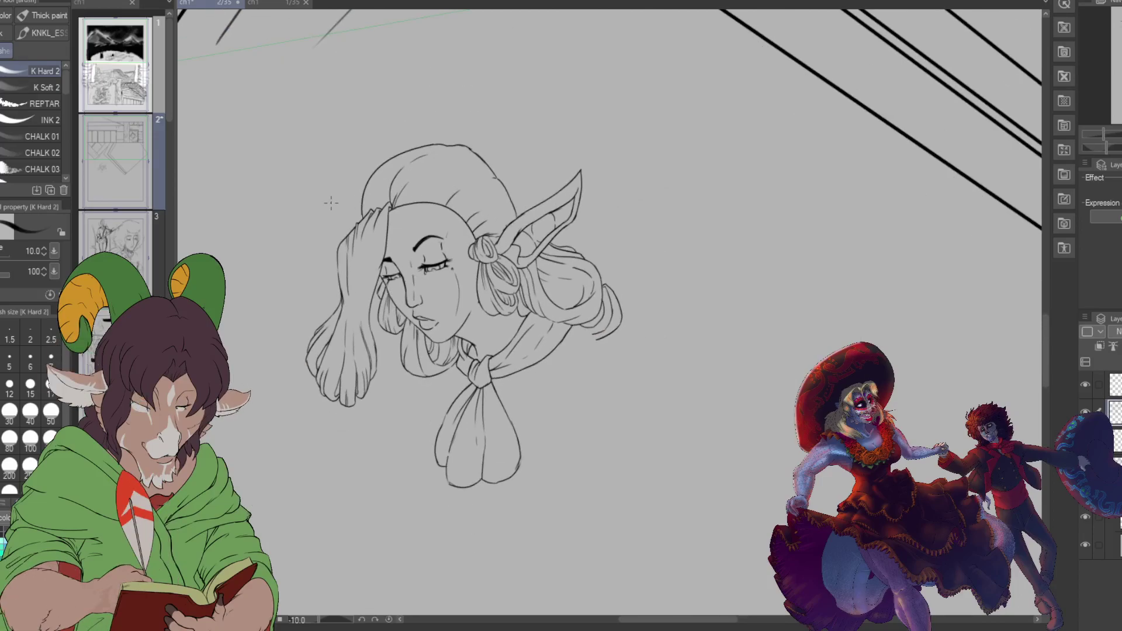
scroll(323, 246, "down", 1)
scroll(323, 246, "up", 2)
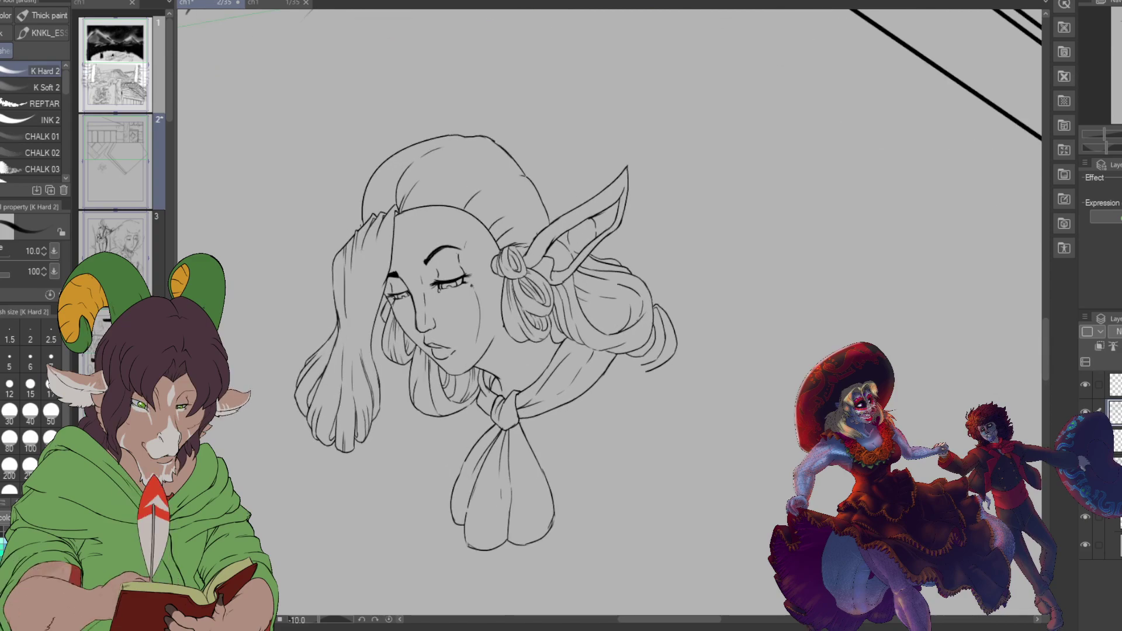
left_click_drag(365, 182, 357, 228)
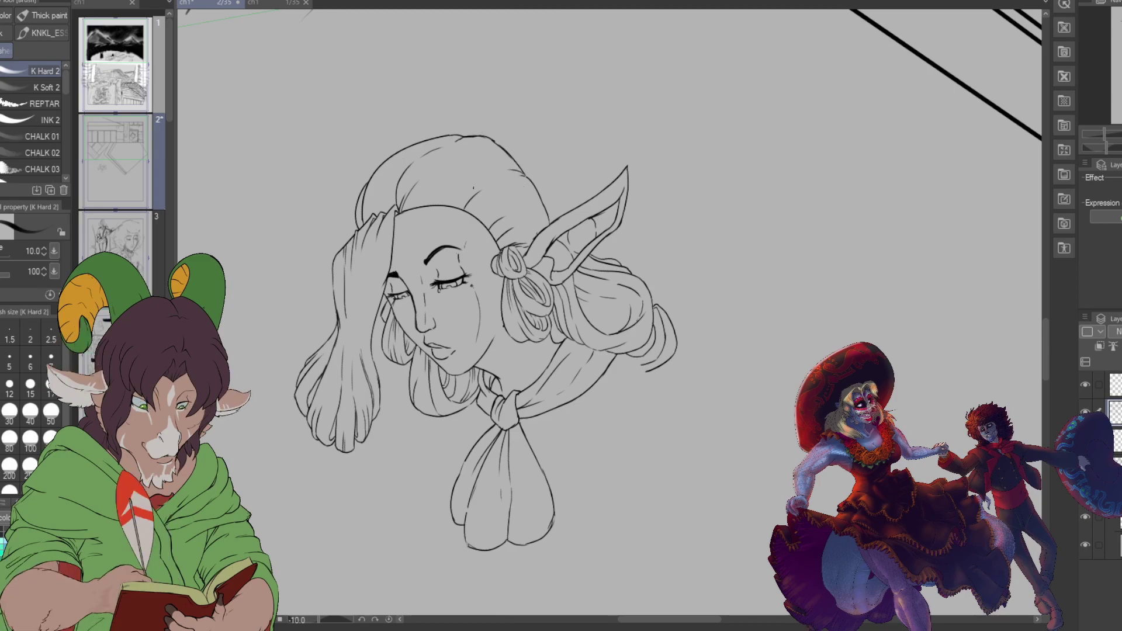
Step: Examine the elf head line art at different scales and compare it with the rough body sketch beneath it
scroll(508, 213, "down", 4)
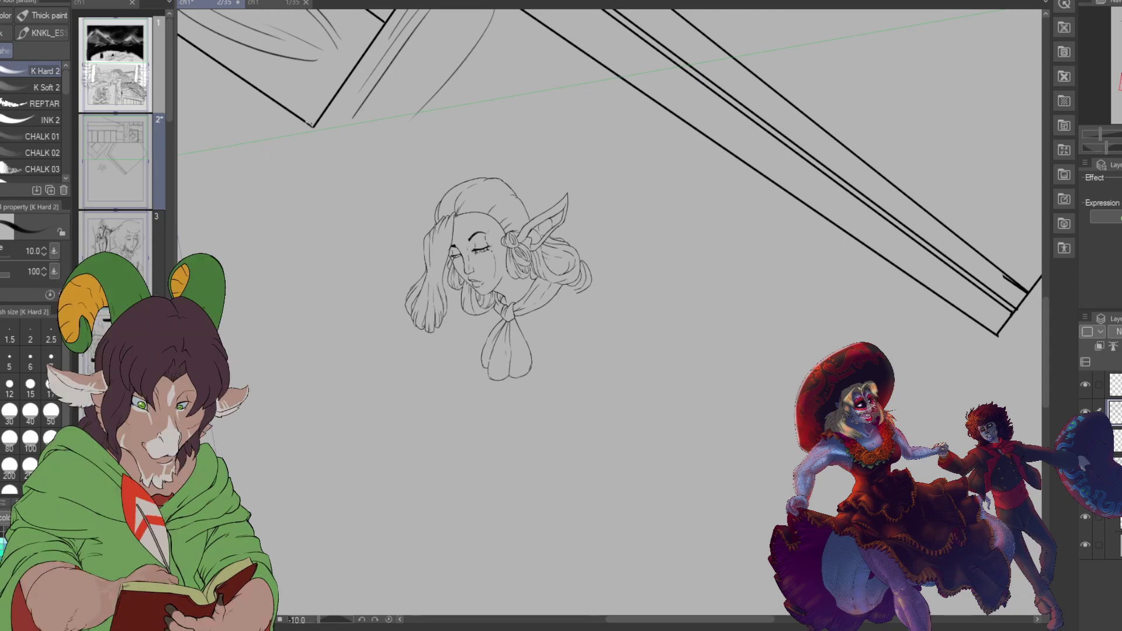
scroll(502, 281, "up", 1)
scroll(503, 280, "up", 2)
scroll(503, 281, "up", 1)
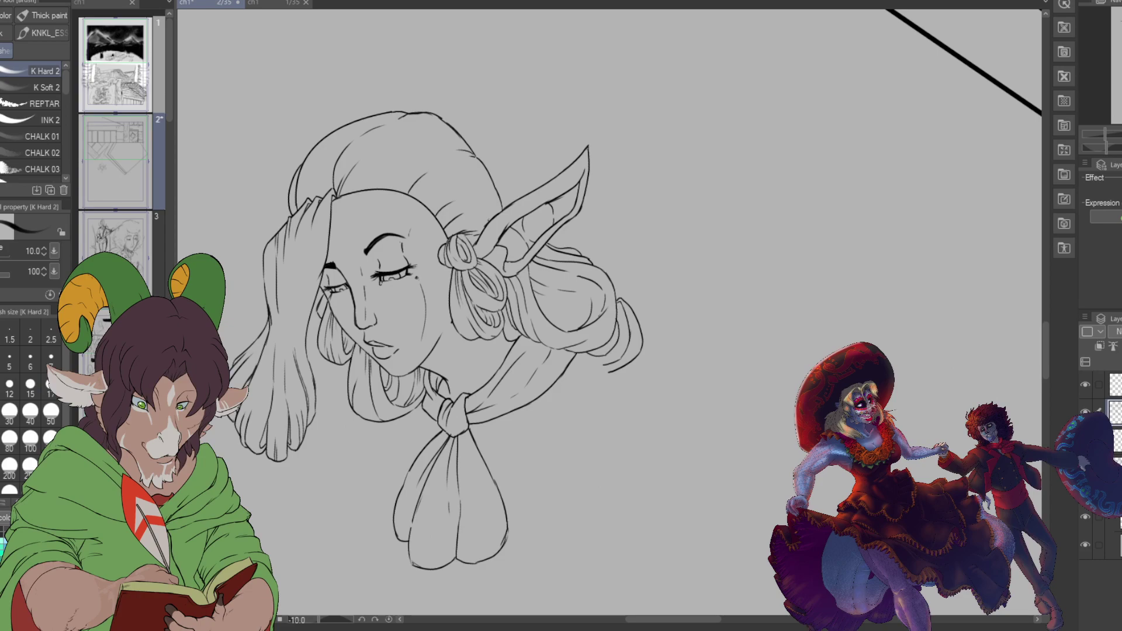
scroll(485, 318, "down", 3)
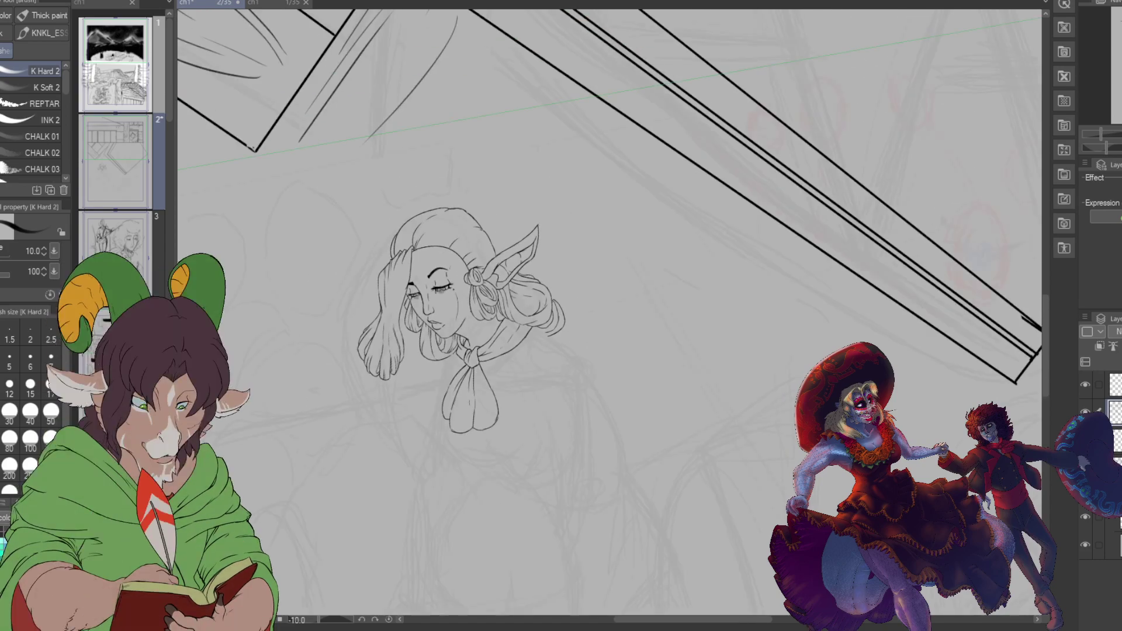
scroll(572, 433, "up", 1)
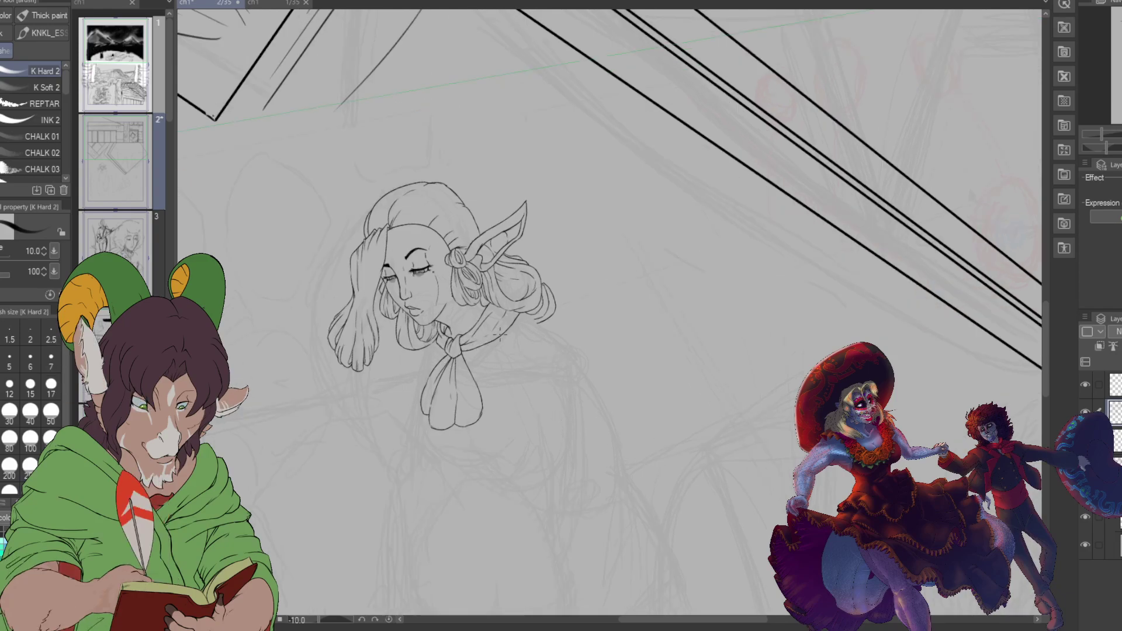
left_click_drag(526, 351, 756, 254)
mouse_move(643, 351)
left_mouse_down()
mouse_move(576, 72)
mouse_move(567, 395)
left_mouse_up()
scroll(647, 413, "up", 2)
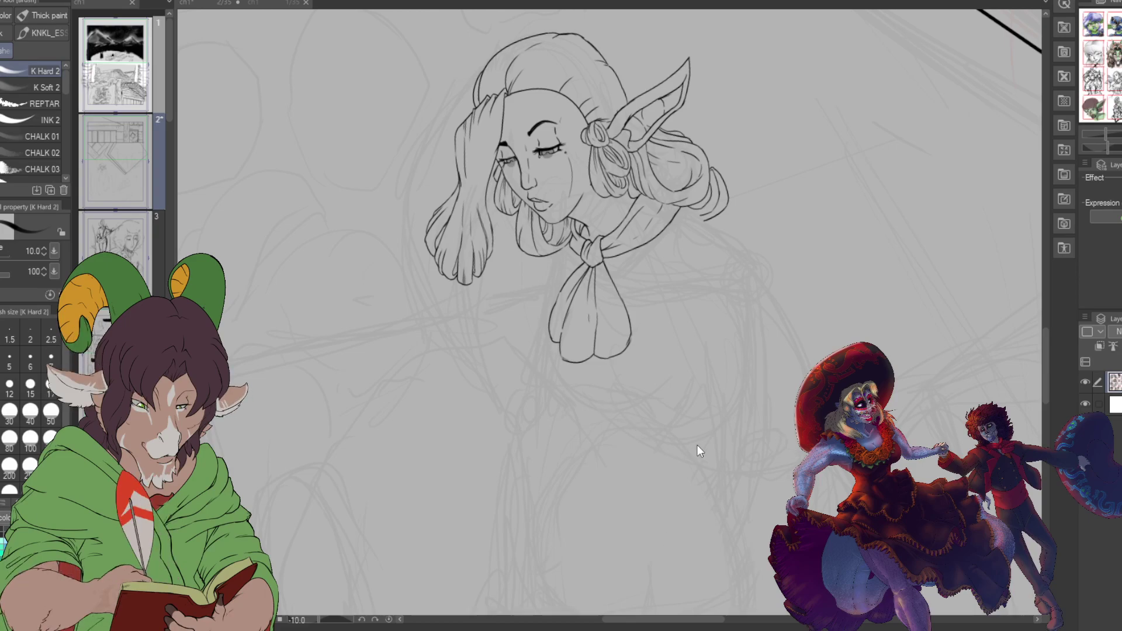
mouse_move(695, 431)
left_mouse_down()
mouse_move(684, 439)
mouse_move(693, 432)
mouse_move(570, 324)
mouse_move(514, 103)
mouse_move(538, 216)
mouse_move(514, 103)
mouse_move(611, 267)
left_mouse_up()
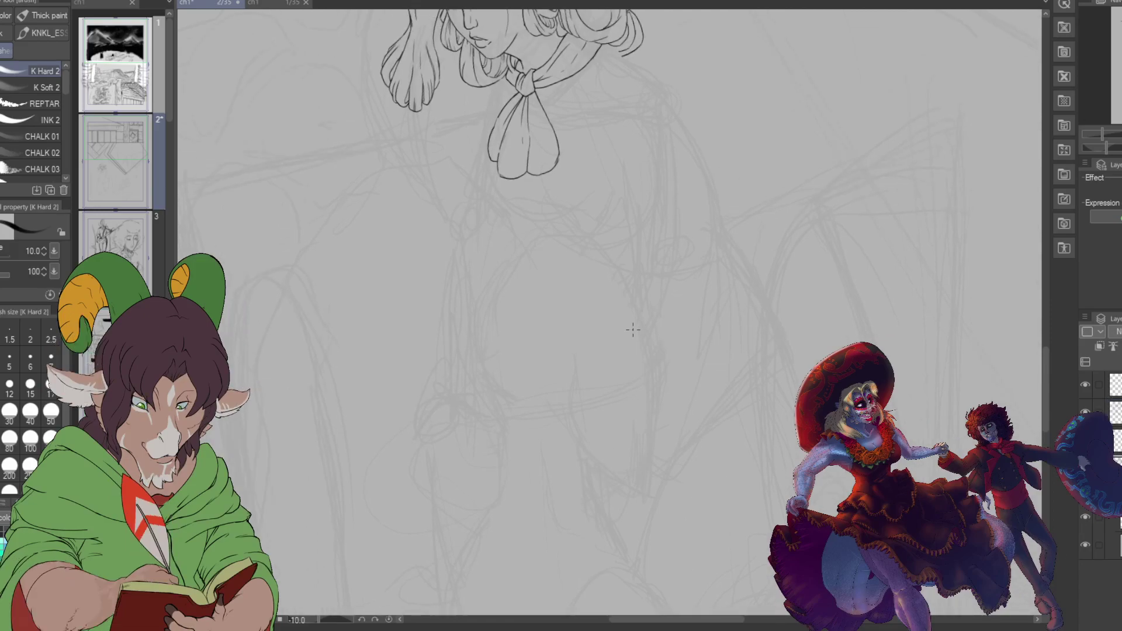
Step: Select the rough head shape below the scarf with the Selection pen, tilt it slightly clockwise, and deselect it
key("e")
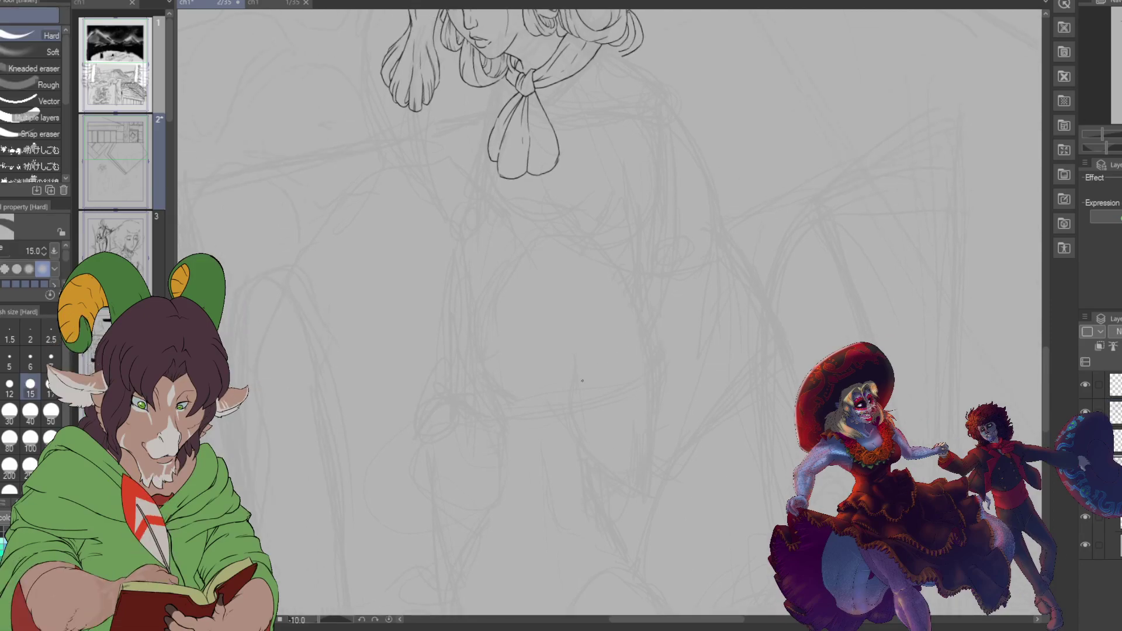
key("m")
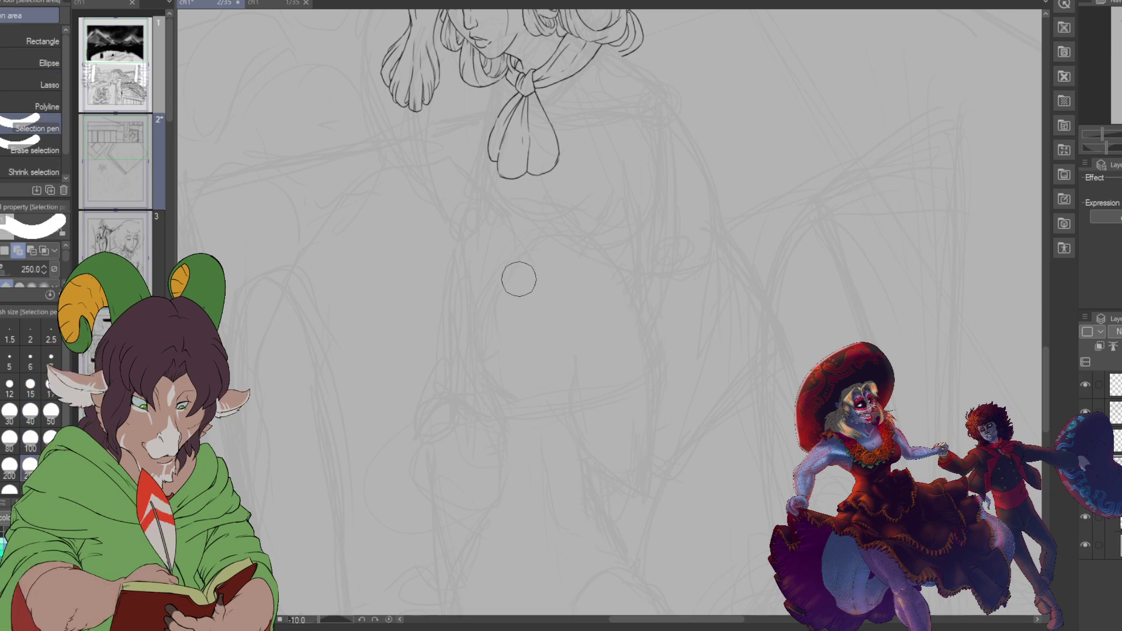
mouse_move(519, 275)
left_mouse_down()
mouse_move(490, 333)
mouse_move(512, 351)
left_mouse_up()
mouse_move(604, 436)
left_mouse_down()
mouse_move(617, 461)
mouse_move(648, 398)
mouse_move(635, 371)
left_mouse_up()
left_click_drag(544, 343, 518, 335)
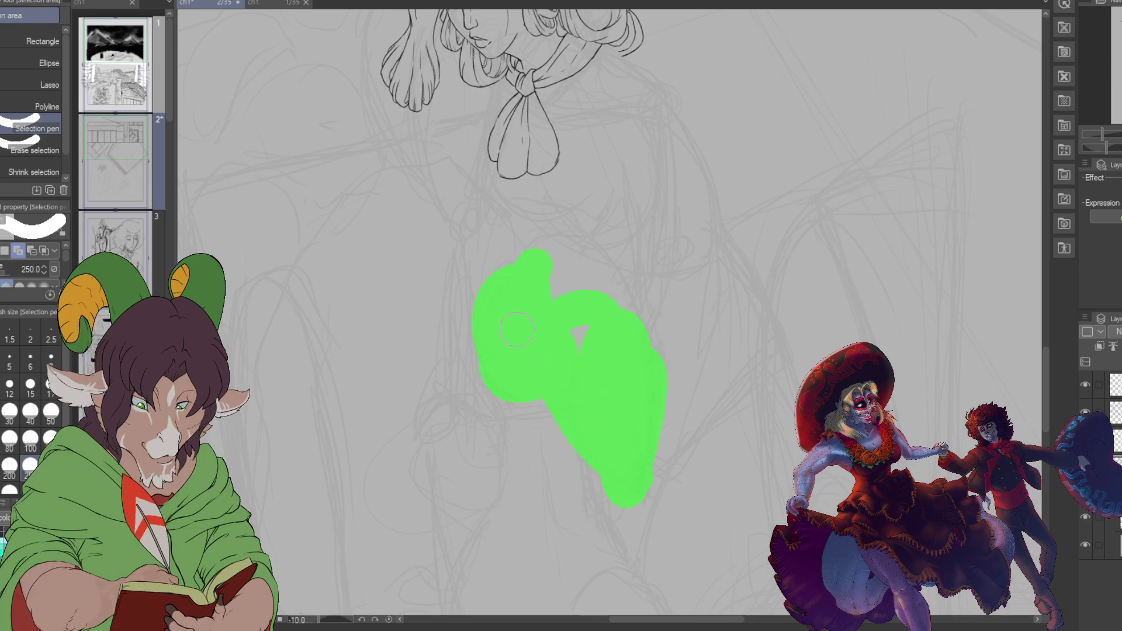
left_click_drag(593, 361, 634, 390)
left_click(627, 551)
left_click_drag(632, 524, 636, 550)
left_click_drag(631, 463, 641, 459)
left_click_drag(660, 537, 692, 535)
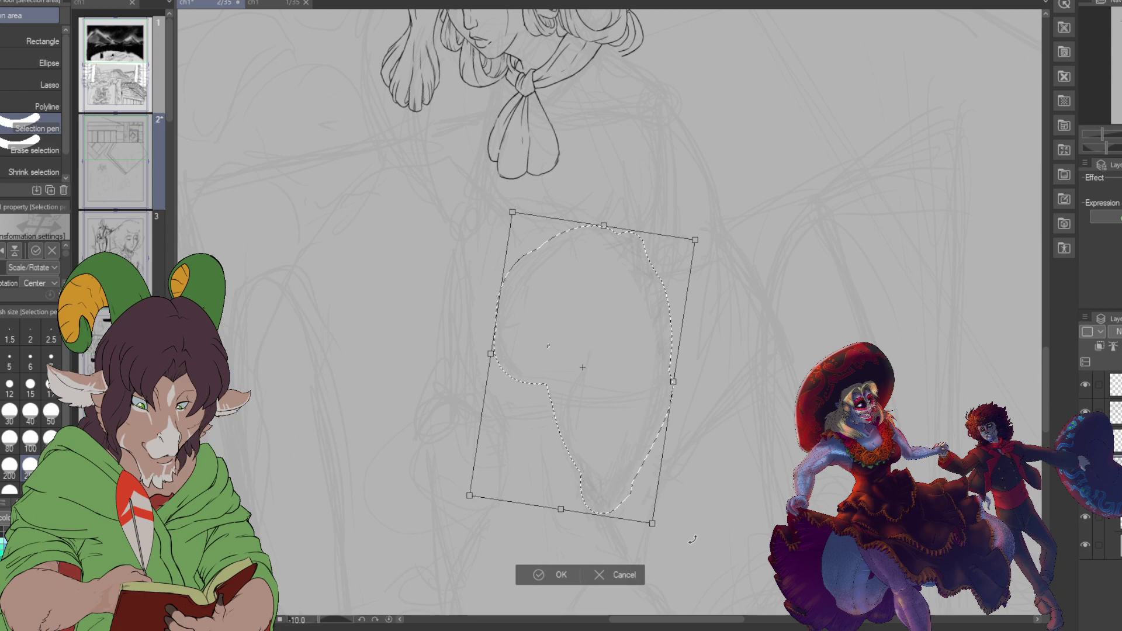
left_click(561, 574)
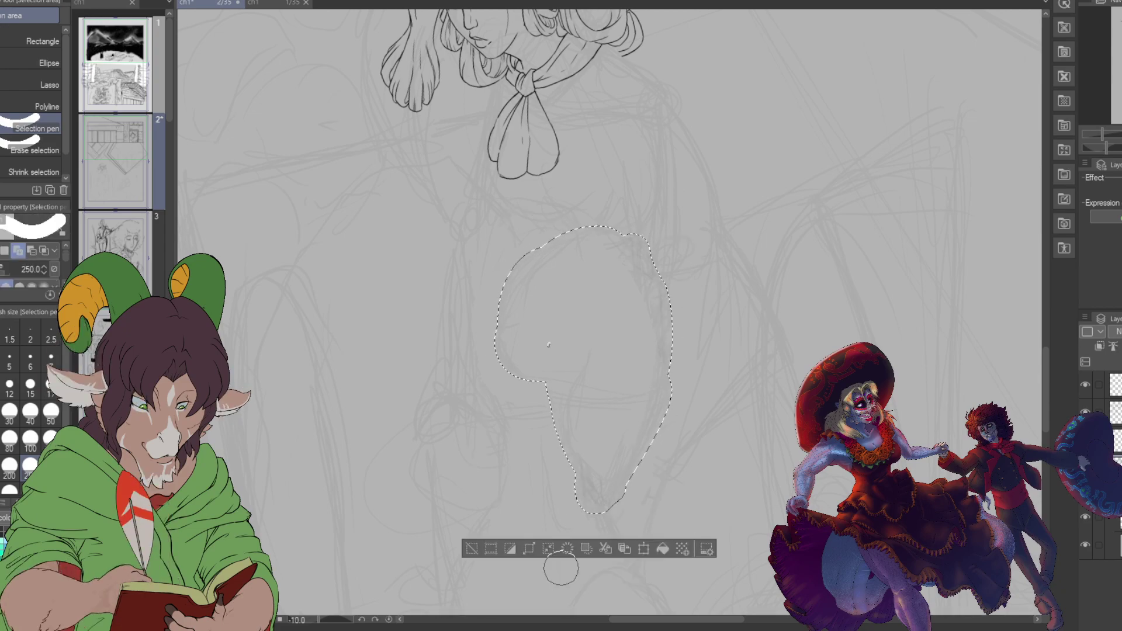
key("ctrl+d")
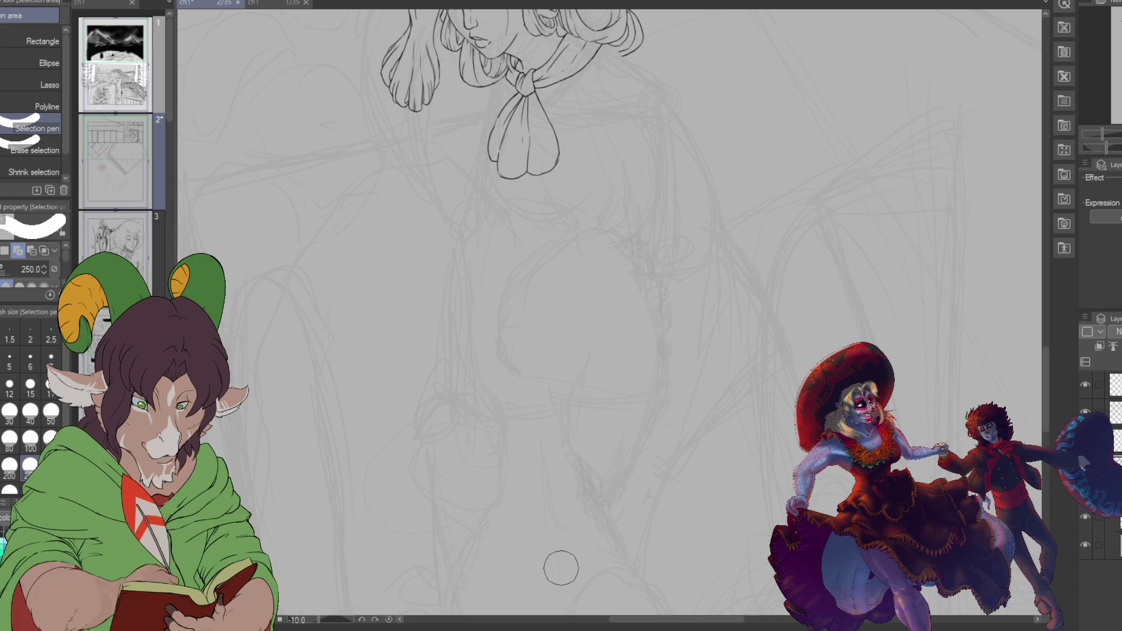
Step: Sketch the second character's rounded skull, pointed jaw and ear below the scarf using the K Hard 2 brush at size 30
key("b")
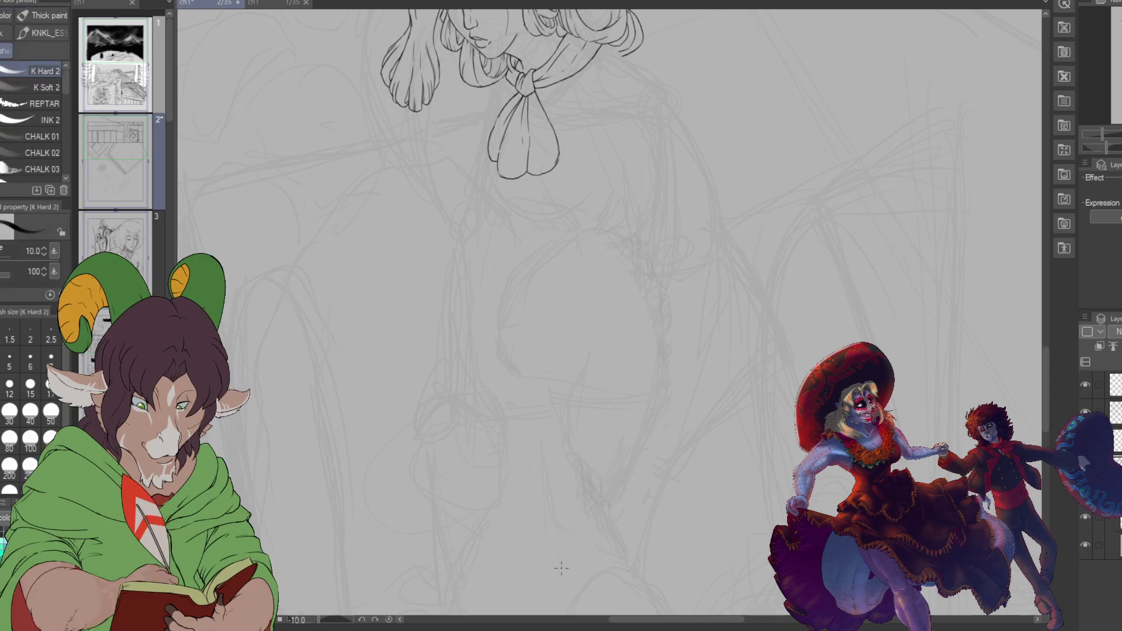
key("bracketright")
key("bracketright")
key("bracketright")
key("bracketright")
key("bracketright")
key("bracketright")
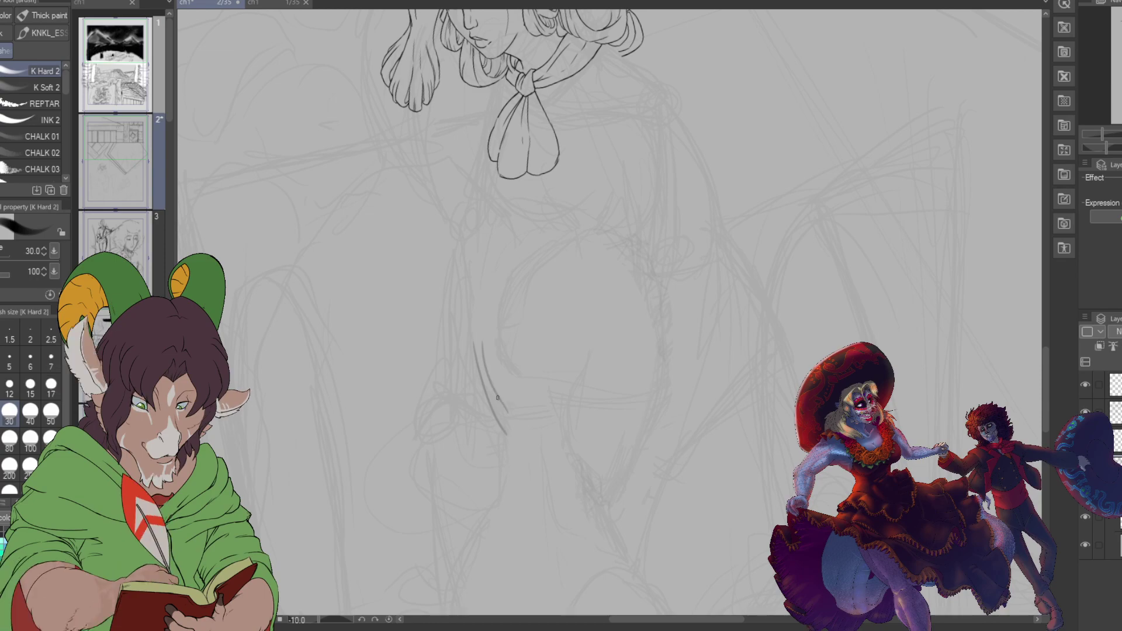
left_click_drag(476, 323, 524, 249)
mouse_move(481, 371)
left_mouse_down()
mouse_move(478, 316)
mouse_move(608, 242)
left_mouse_up()
mouse_move(528, 236)
left_mouse_down()
mouse_move(631, 250)
mouse_move(659, 421)
mouse_move(615, 494)
left_mouse_up()
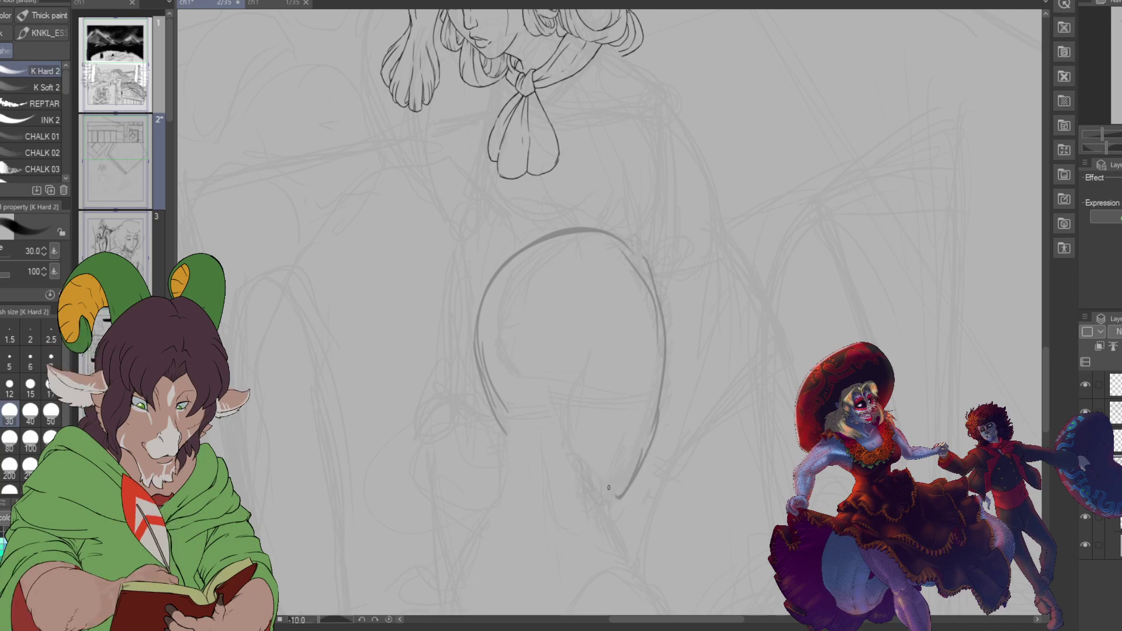
mouse_move(575, 396)
left_mouse_down()
mouse_move(571, 443)
mouse_move(572, 415)
mouse_move(573, 443)
mouse_move(616, 497)
left_mouse_up()
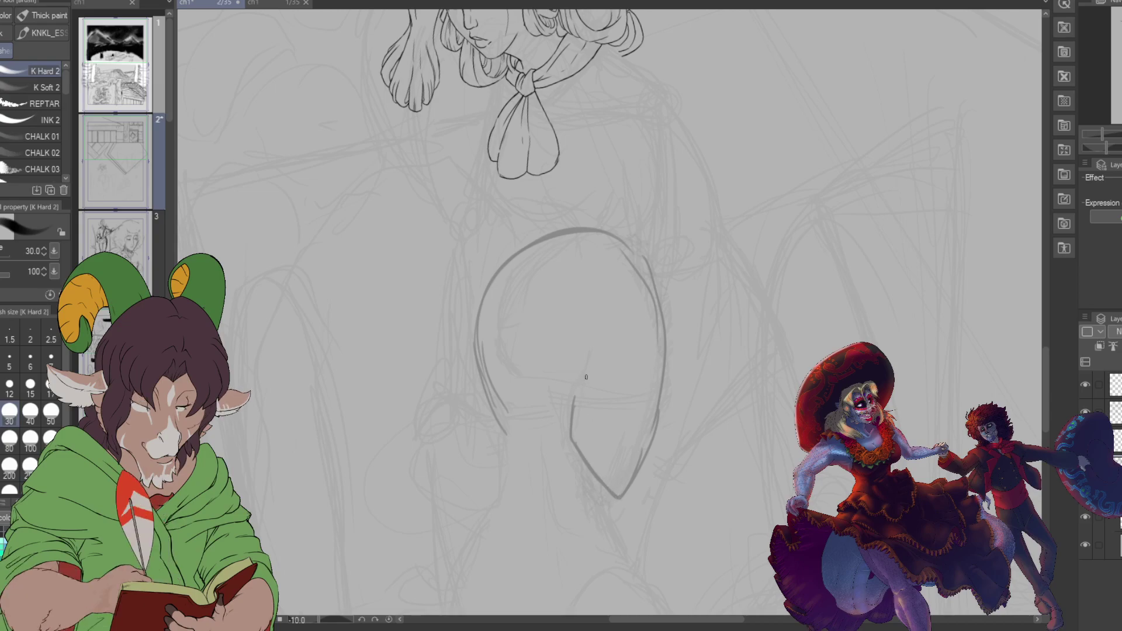
mouse_move(575, 362)
left_mouse_down()
mouse_move(560, 403)
mouse_move(566, 367)
mouse_move(567, 409)
mouse_move(564, 391)
mouse_move(573, 413)
mouse_move(585, 394)
mouse_move(573, 419)
left_mouse_up()
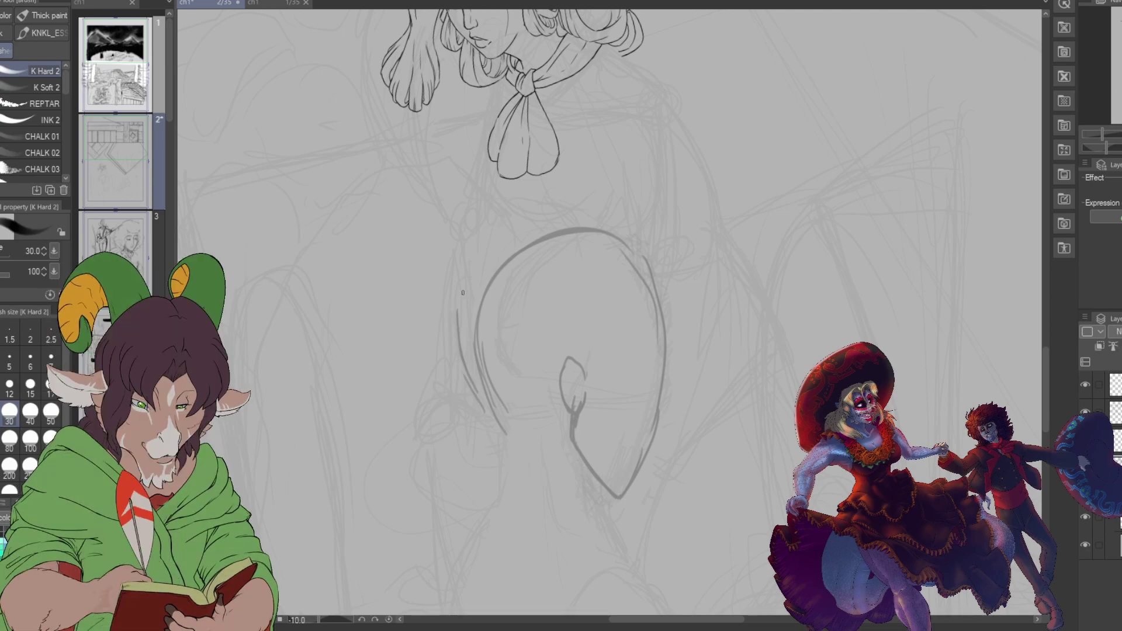
Step: Sketch a spiky hair silhouette around the second character's skull and the neck beneath it
left_click_drag(459, 313, 483, 233)
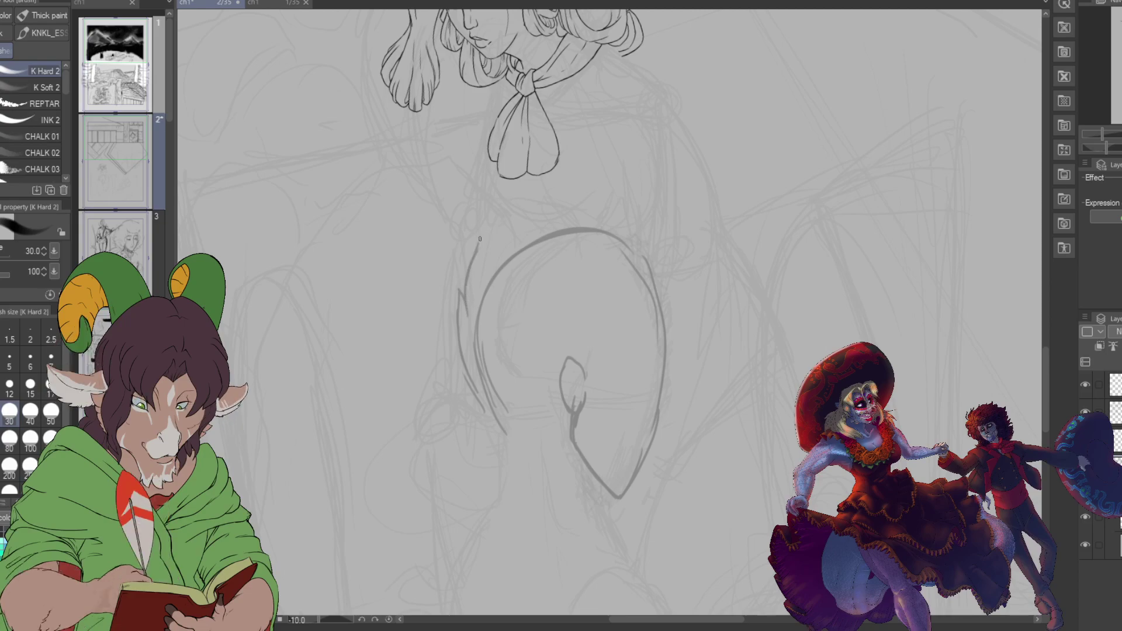
mouse_move(508, 221)
left_mouse_down()
mouse_move(548, 182)
mouse_move(531, 199)
mouse_move(556, 184)
mouse_move(553, 197)
mouse_move(593, 193)
left_mouse_up()
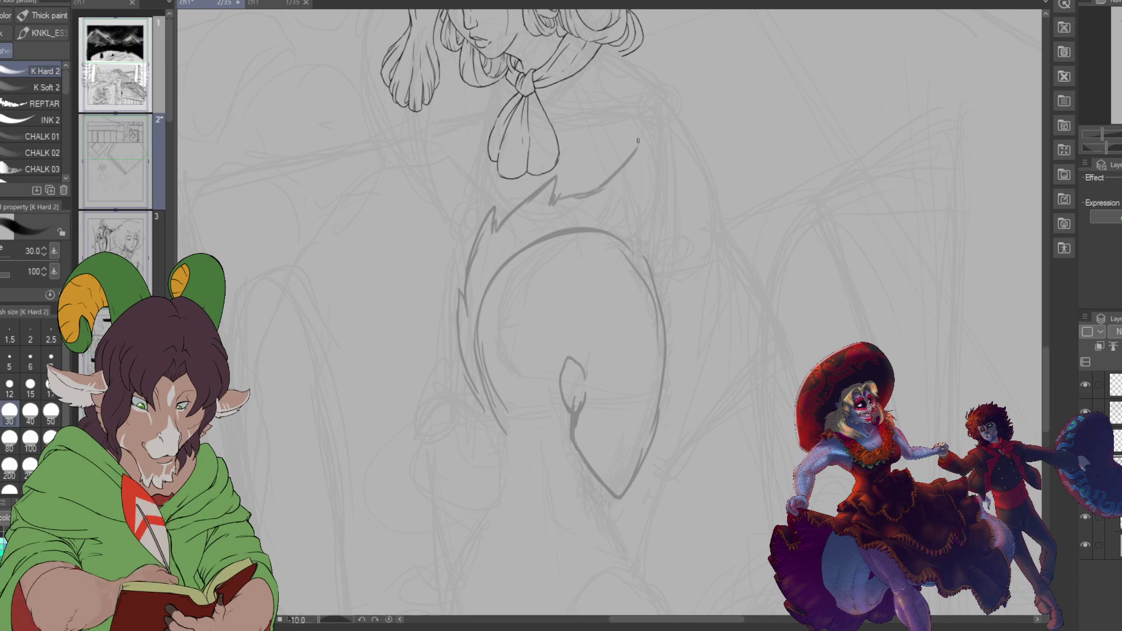
mouse_move(639, 145)
left_mouse_down()
mouse_move(651, 205)
mouse_move(667, 160)
mouse_move(678, 190)
mouse_move(670, 157)
mouse_move(678, 209)
mouse_move(660, 236)
mouse_move(696, 202)
mouse_move(683, 219)
mouse_move(695, 213)
mouse_move(691, 269)
mouse_move(694, 256)
mouse_move(663, 294)
left_mouse_up()
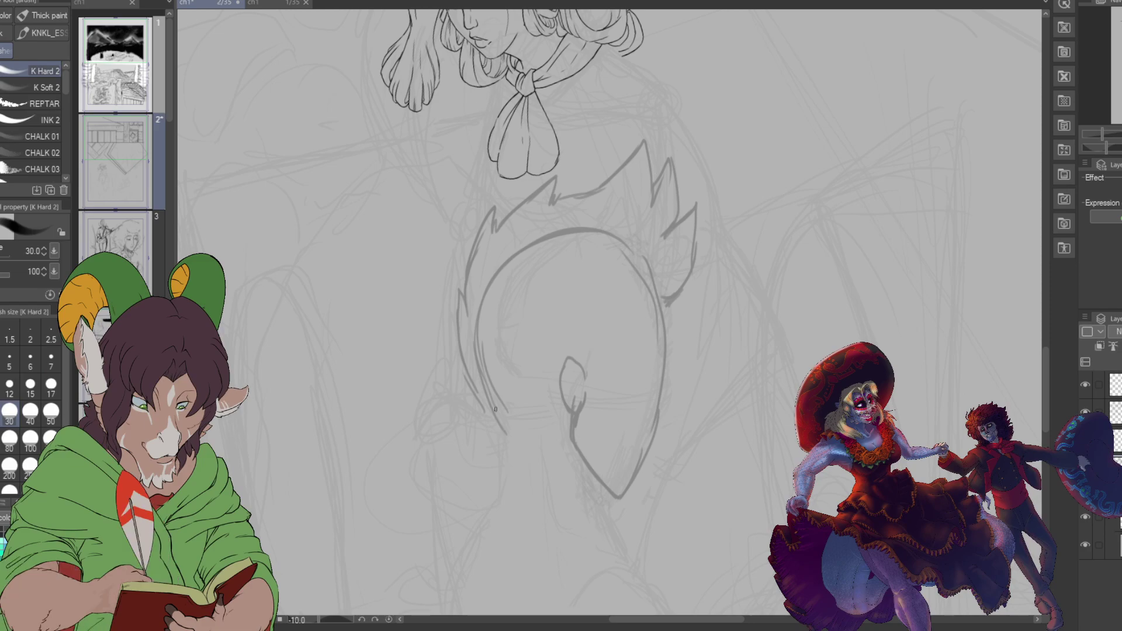
left_click_drag(491, 404, 567, 416)
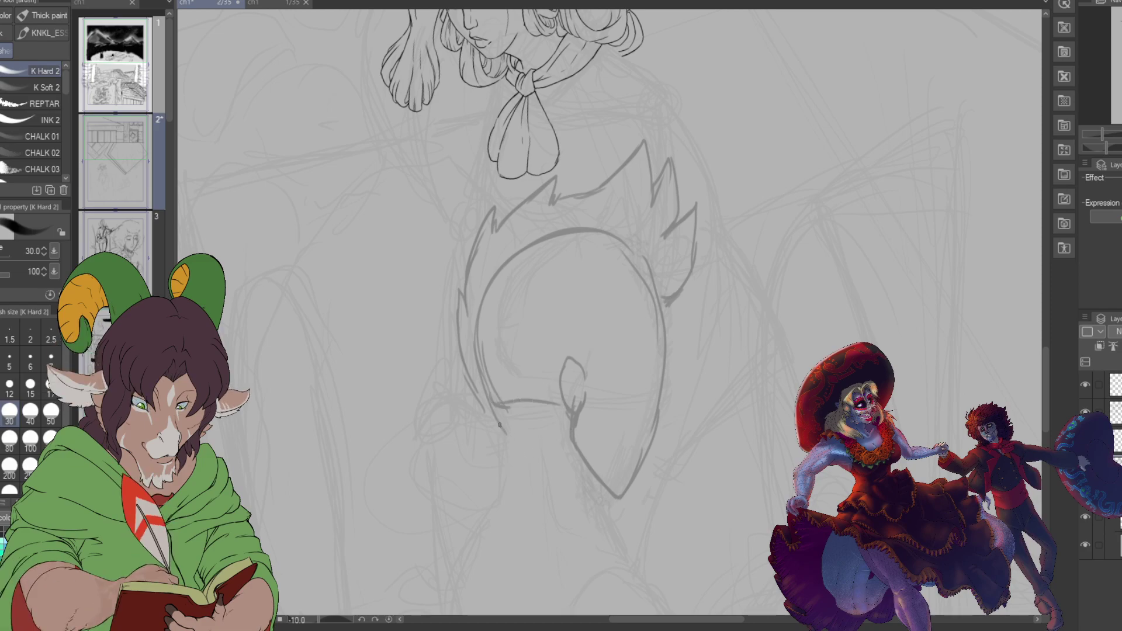
mouse_move(497, 478)
left_mouse_down()
mouse_move(508, 513)
mouse_move(608, 523)
mouse_move(601, 506)
mouse_move(609, 522)
left_mouse_up()
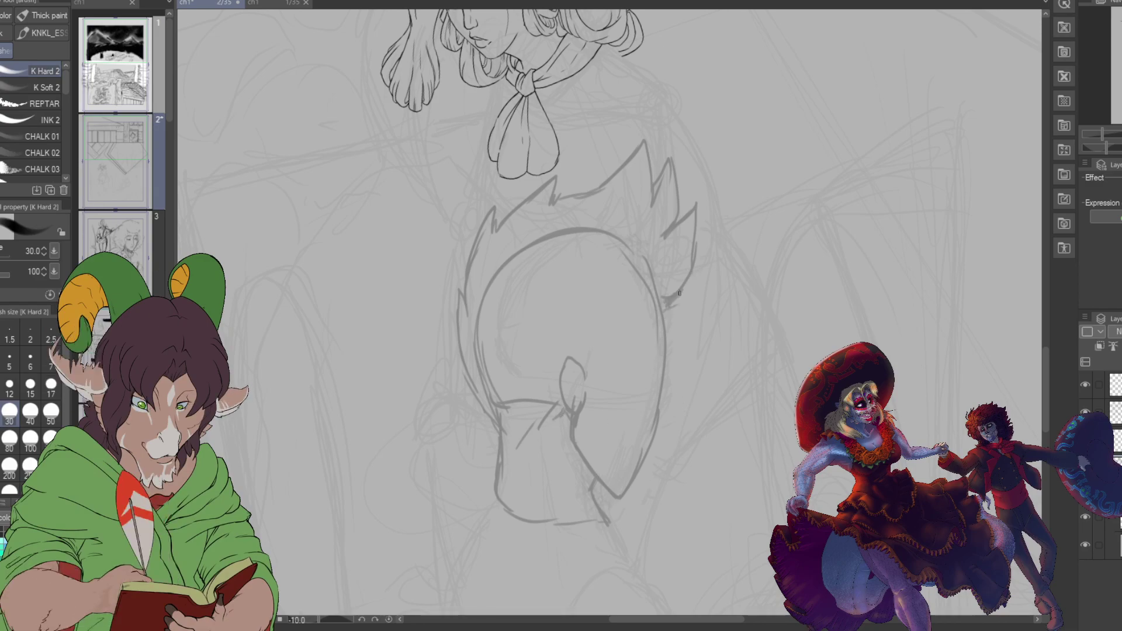
Step: Add the hairline in front of the ear, loose strands over the forehead and small profile marks along the face
mouse_move(672, 310)
left_mouse_down()
mouse_move(685, 348)
mouse_move(667, 363)
left_mouse_up()
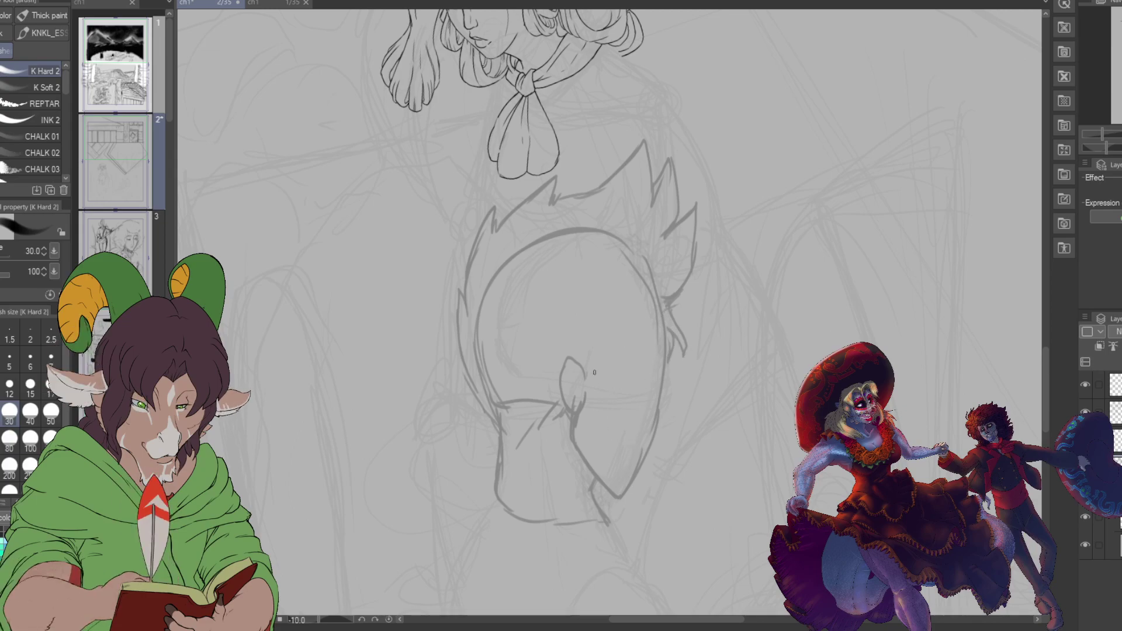
mouse_move(589, 371)
left_mouse_down()
mouse_move(601, 424)
mouse_move(633, 334)
mouse_move(614, 360)
mouse_move(614, 371)
mouse_move(644, 336)
mouse_move(611, 369)
mouse_move(641, 317)
mouse_move(621, 355)
mouse_move(655, 311)
mouse_move(662, 339)
left_mouse_up()
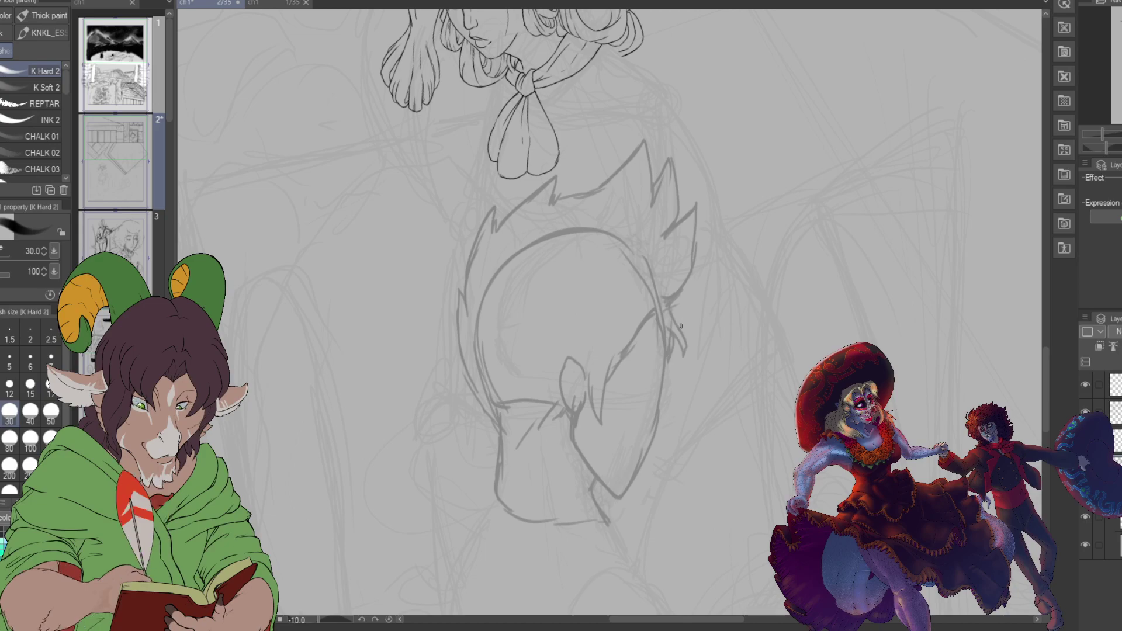
left_click_drag(705, 294, 701, 268)
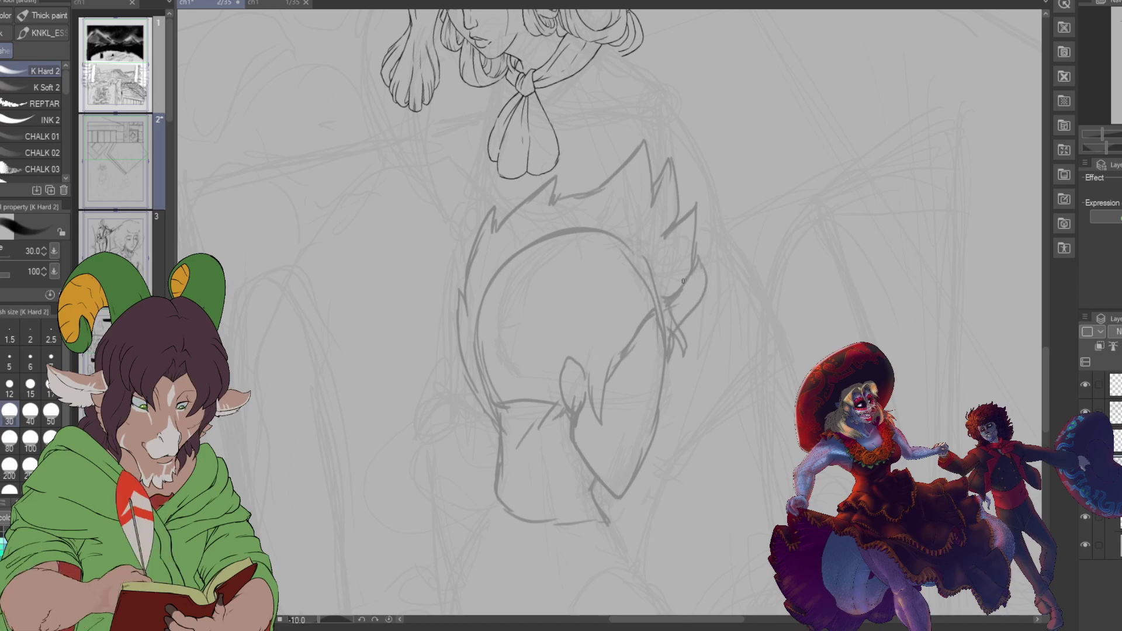
left_click_drag(666, 367, 649, 442)
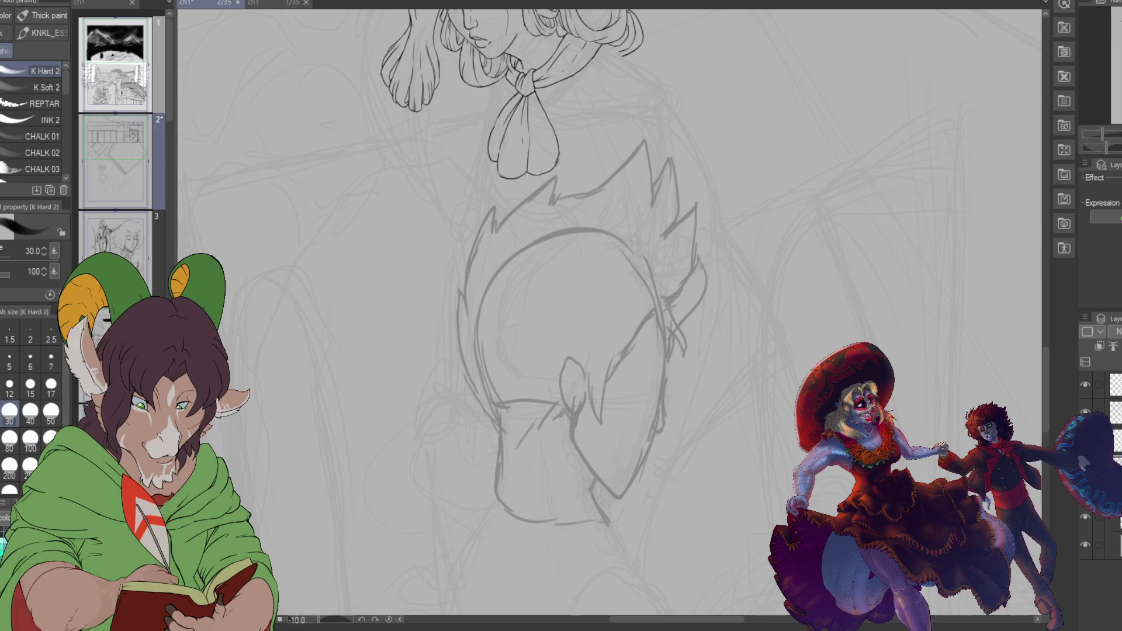
scroll(505, 550, "down", 3)
scroll(506, 550, "down", 1)
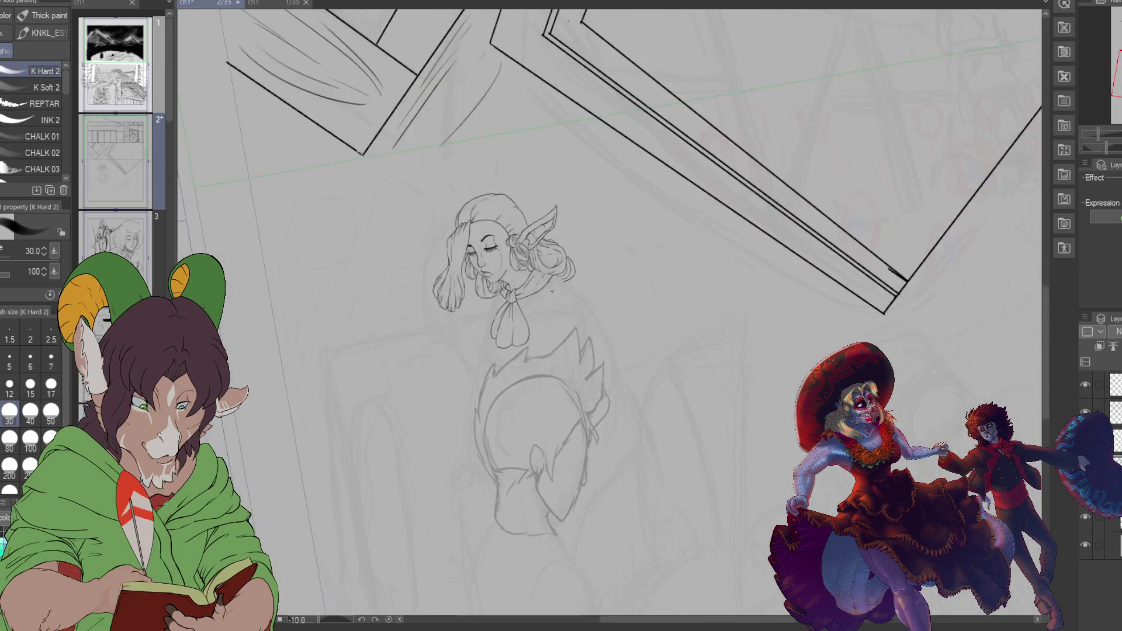
Step: Sketch the elf's rounded shoulders on both sides of the scarf, above the second character's head
mouse_move(575, 269)
left_mouse_down()
mouse_move(606, 280)
mouse_move(560, 340)
left_mouse_up()
left_click_drag(596, 275, 608, 339)
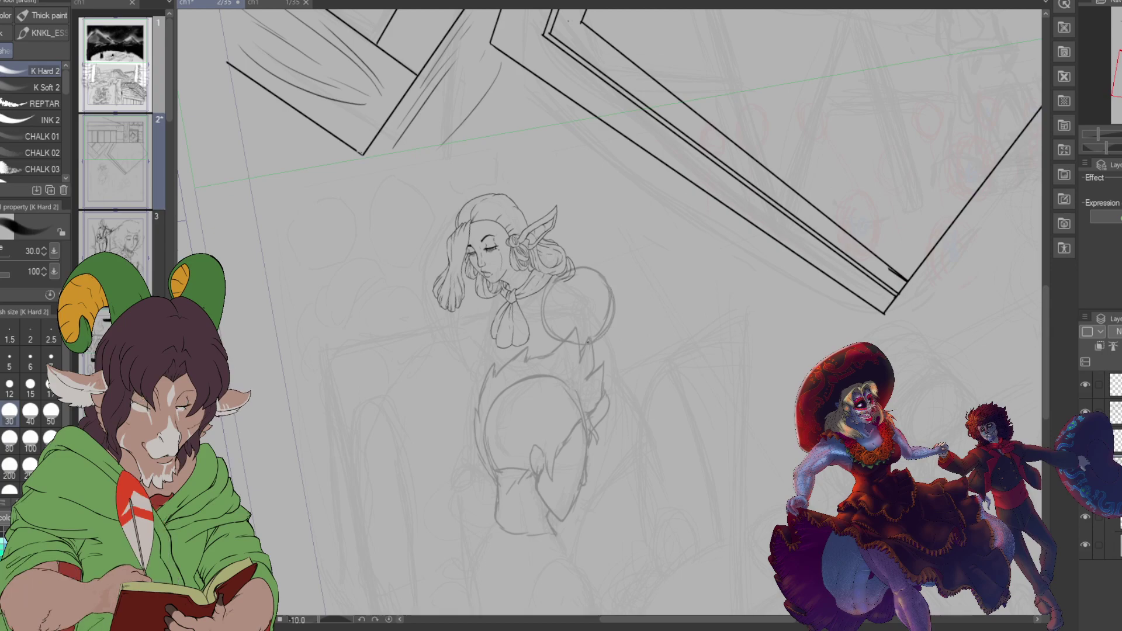
left_click_drag(463, 301, 490, 339)
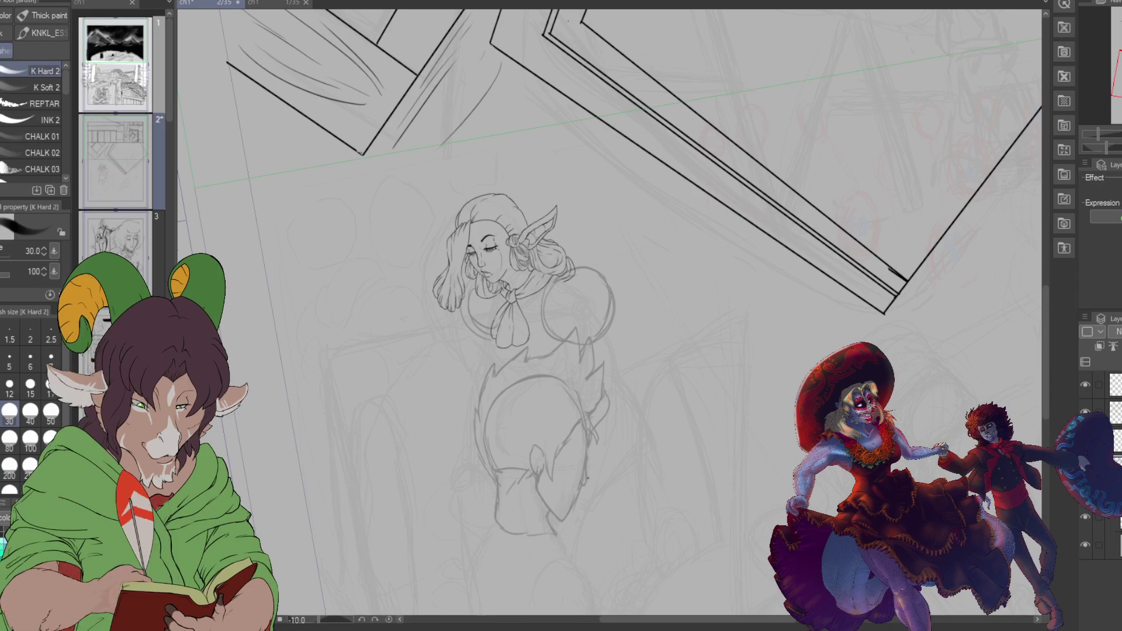
Step: Sketch a pointed, folded collar around the second character's neck and under the jaw
scroll(610, 315, "down", 3)
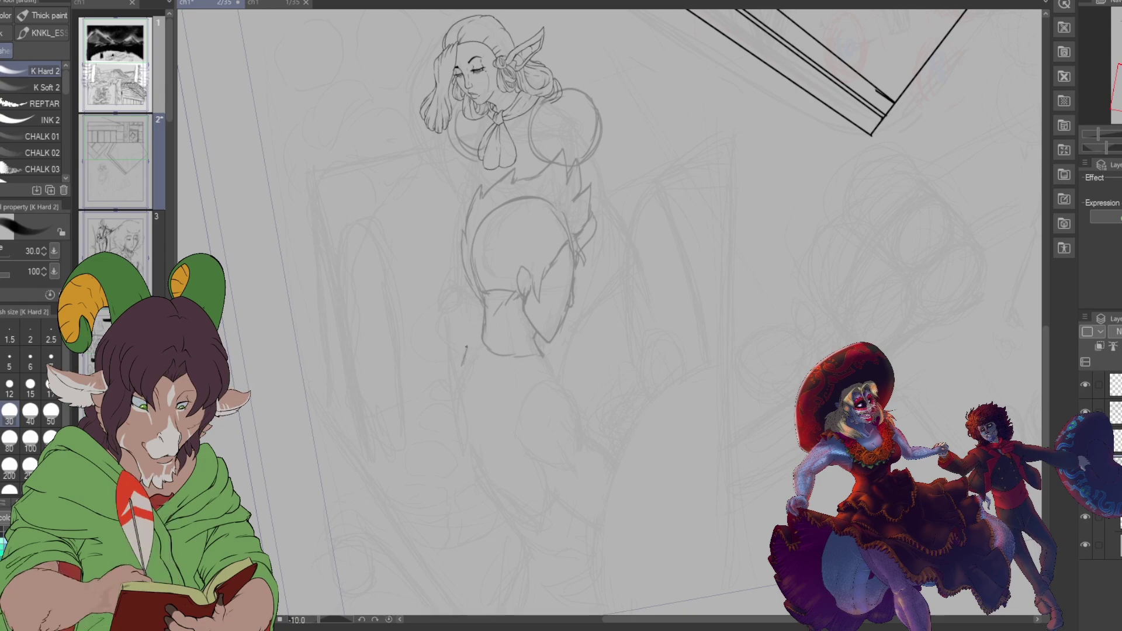
mouse_move(466, 349)
left_mouse_down()
mouse_move(450, 325)
mouse_move(499, 306)
mouse_move(472, 311)
left_mouse_up()
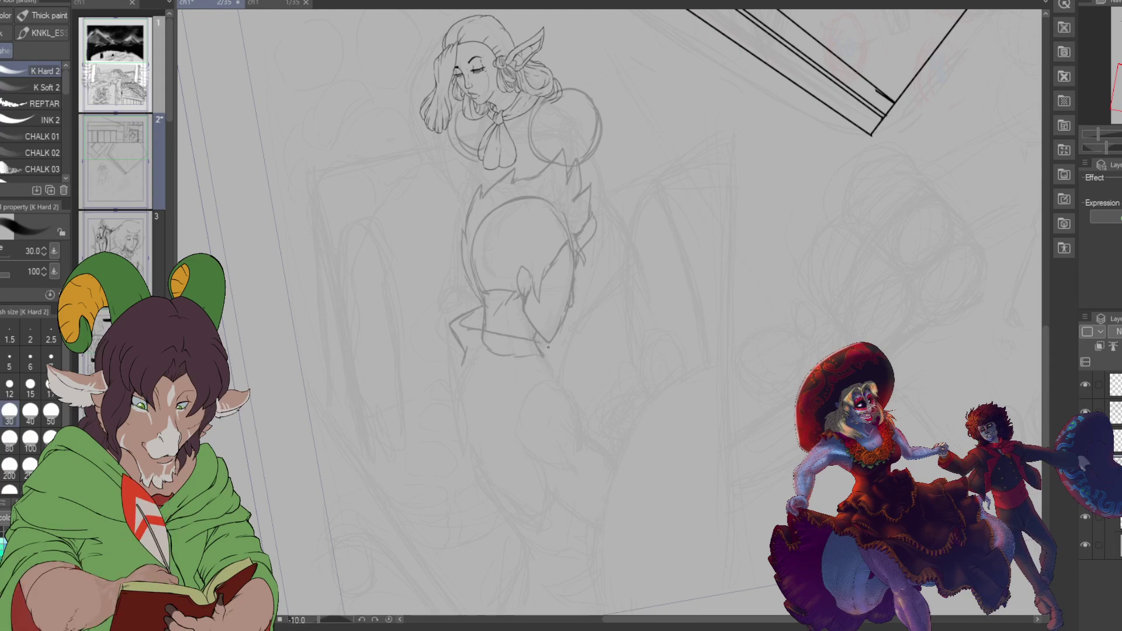
mouse_move(549, 347)
left_mouse_down()
mouse_move(570, 354)
mouse_move(567, 386)
left_mouse_up()
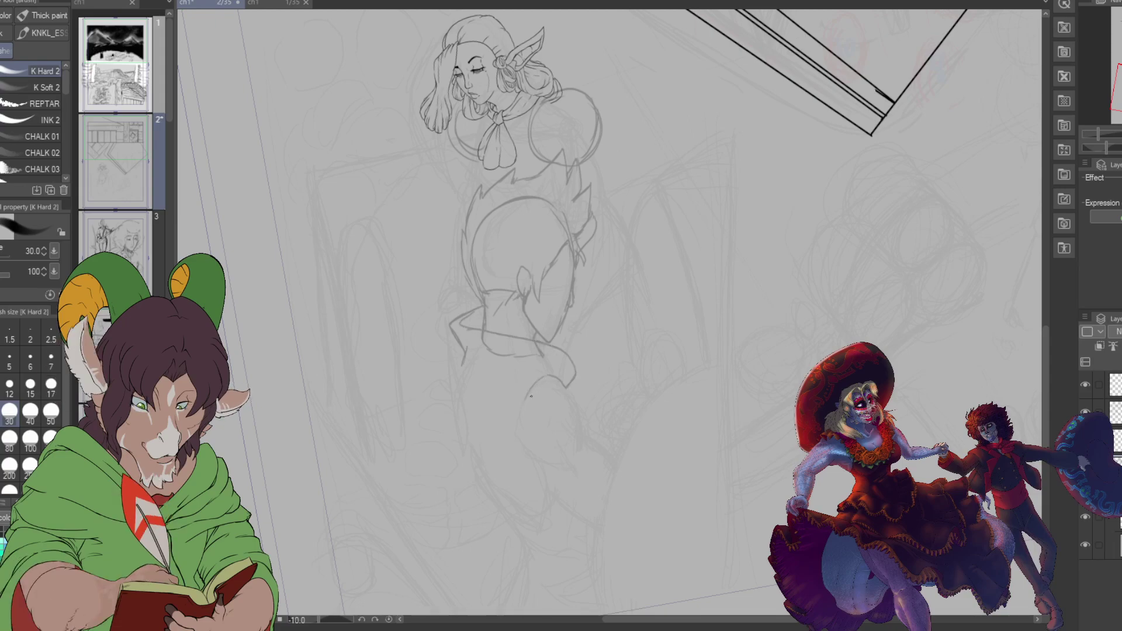
Step: Sketch the second character's shoulder, curved armhole seam, back outline, rounded upper arm and the start of the forearm below the collar
mouse_move(516, 415)
left_mouse_down()
mouse_move(557, 374)
mouse_move(575, 417)
mouse_move(584, 434)
left_mouse_up()
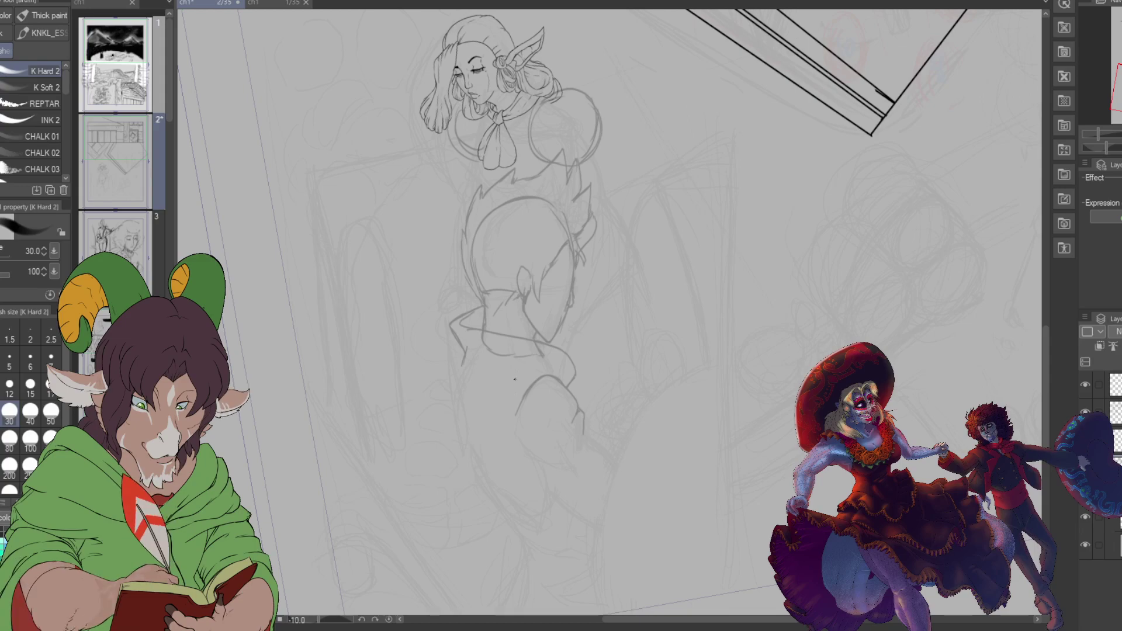
mouse_move(479, 431)
left_mouse_down()
mouse_move(475, 490)
mouse_move(471, 478)
mouse_move(483, 497)
mouse_move(505, 417)
left_mouse_up()
mouse_move(478, 492)
left_mouse_down()
mouse_move(506, 412)
mouse_move(478, 487)
mouse_move(536, 379)
mouse_move(497, 431)
mouse_move(510, 407)
mouse_move(541, 379)
mouse_move(504, 393)
mouse_move(486, 416)
mouse_move(547, 370)
left_mouse_up()
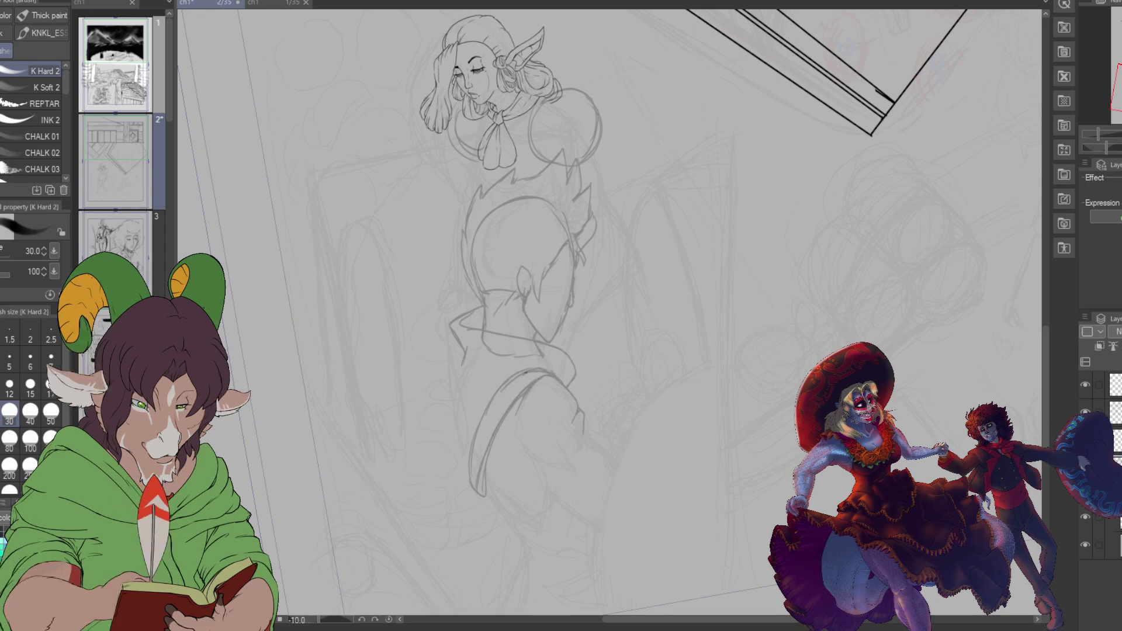
left_click_drag(457, 382, 469, 461)
mouse_move(453, 378)
left_mouse_down()
mouse_move(460, 437)
mouse_move(509, 508)
left_mouse_up()
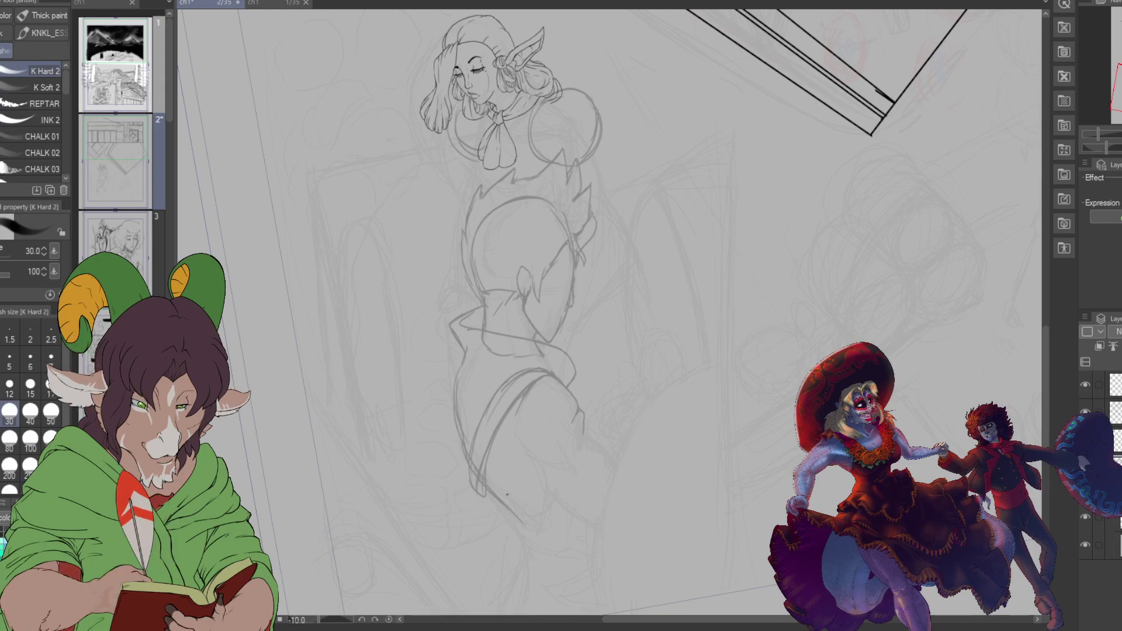
left_click_drag(494, 478, 543, 511)
left_click_drag(489, 418, 480, 462)
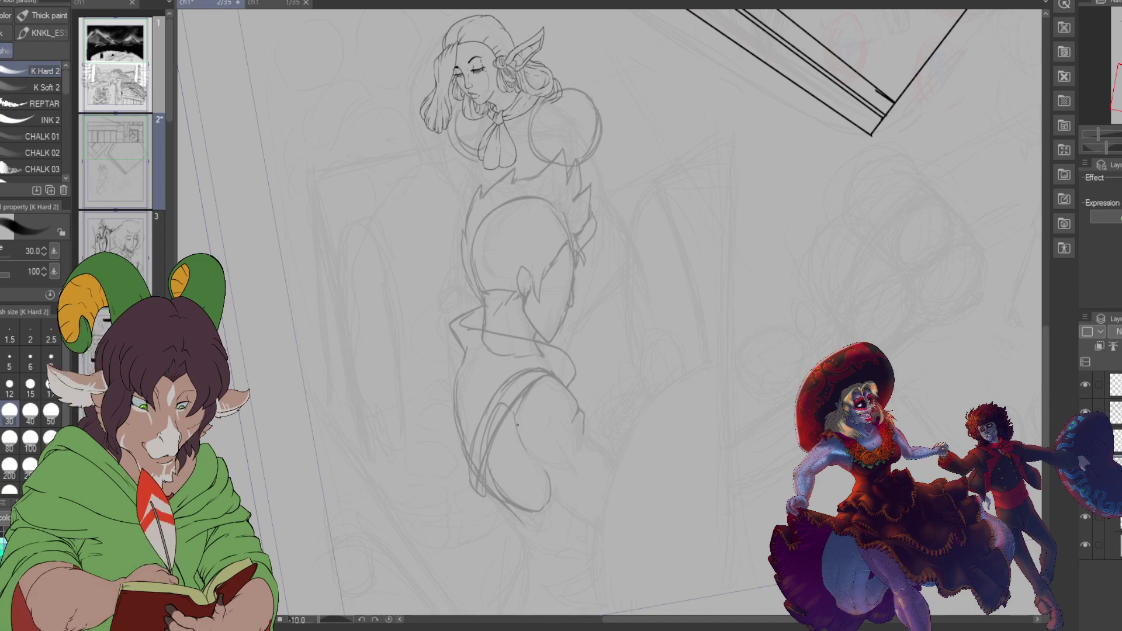
left_click_drag(551, 481, 608, 515)
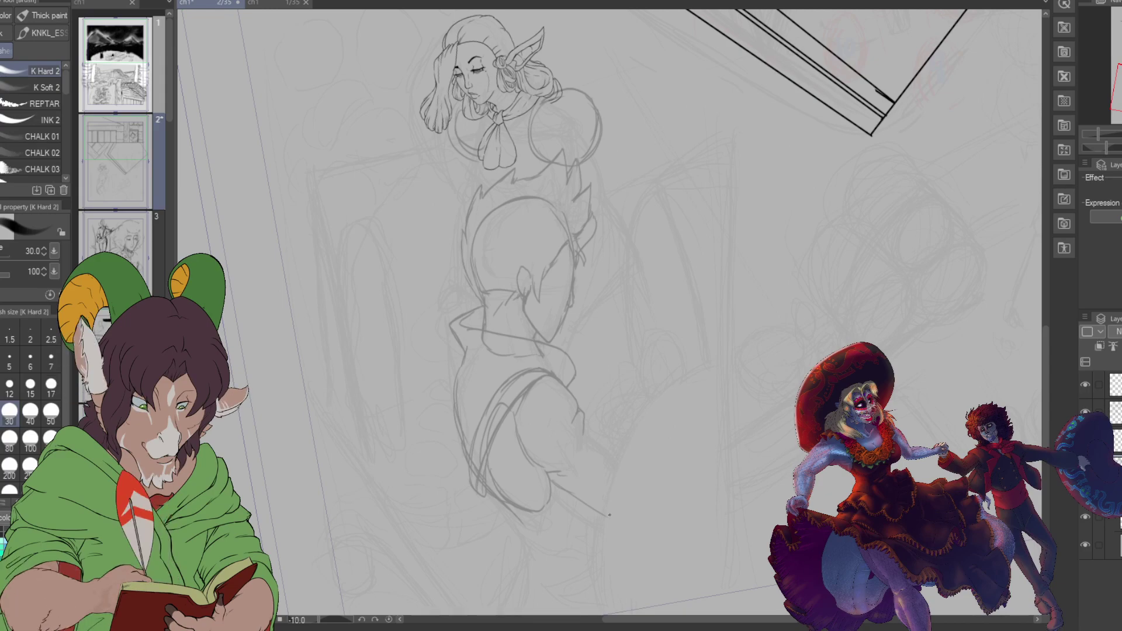
scroll(610, 515, "down", 2)
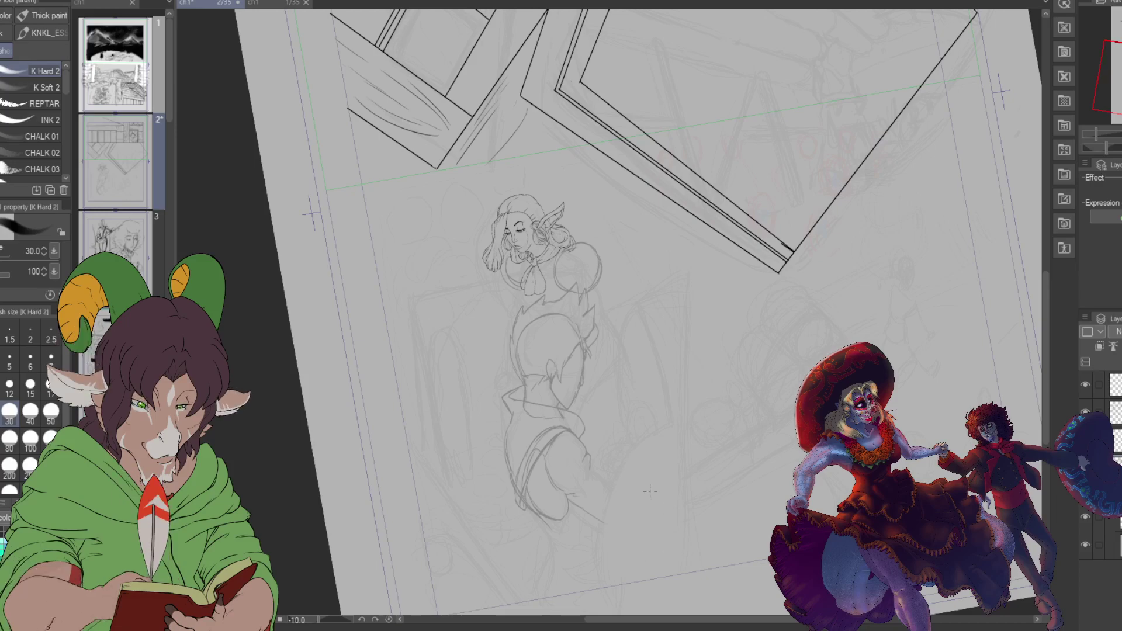
scroll(652, 531, "up", 1)
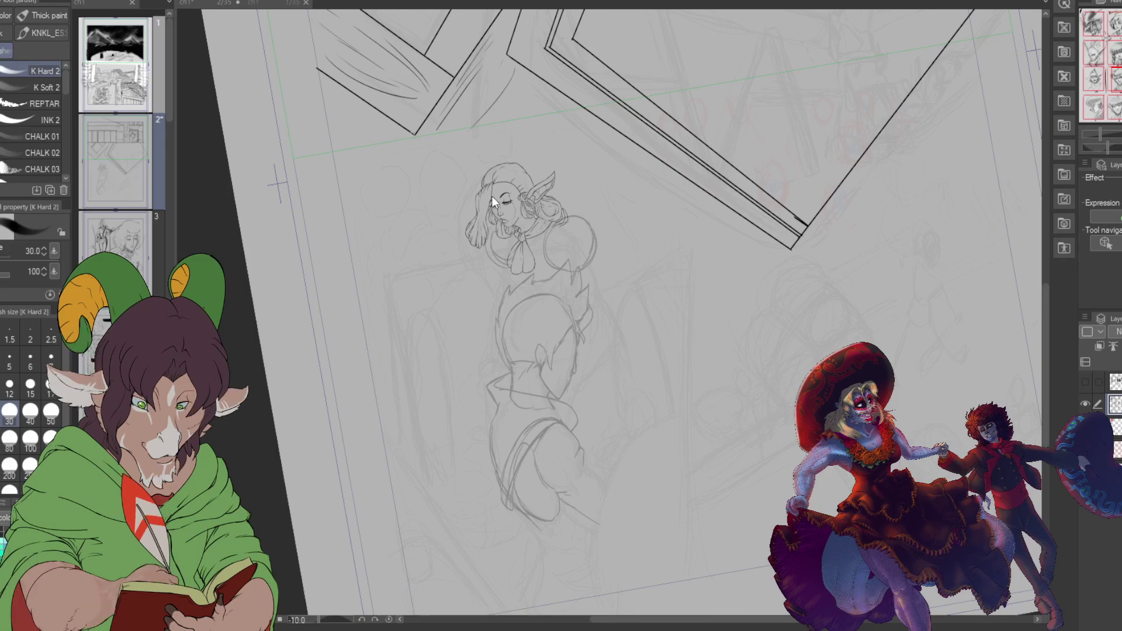
scroll(492, 195, "up", 4)
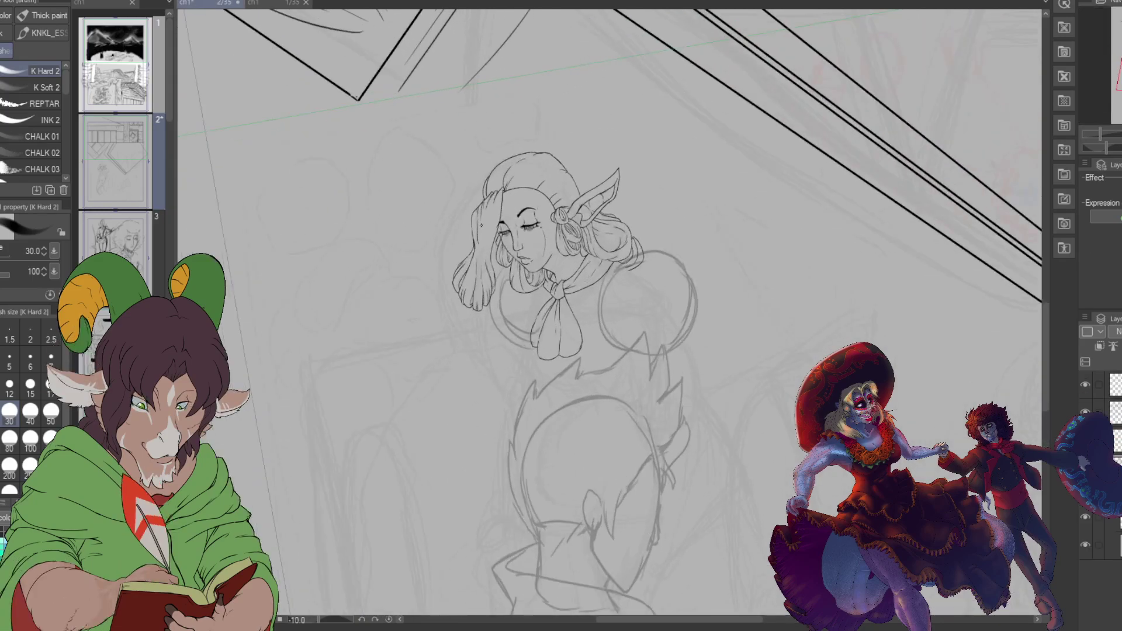
scroll(480, 224, "down", 3)
scroll(487, 159, "up", 2)
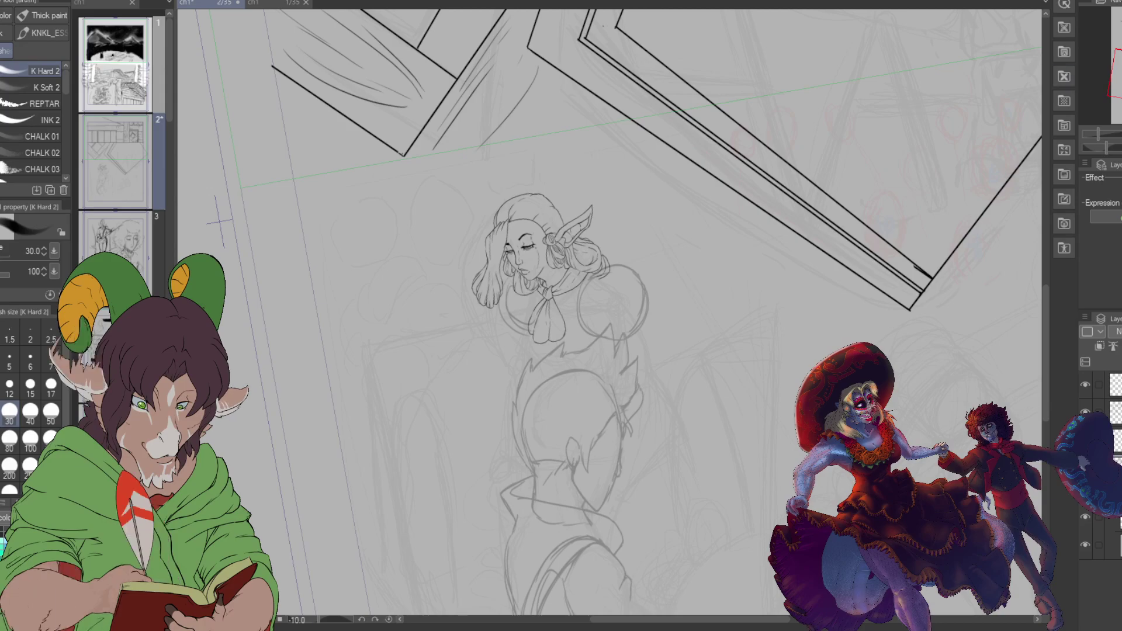
scroll(610, 312, "up", 5)
scroll(435, 344, "down", 8)
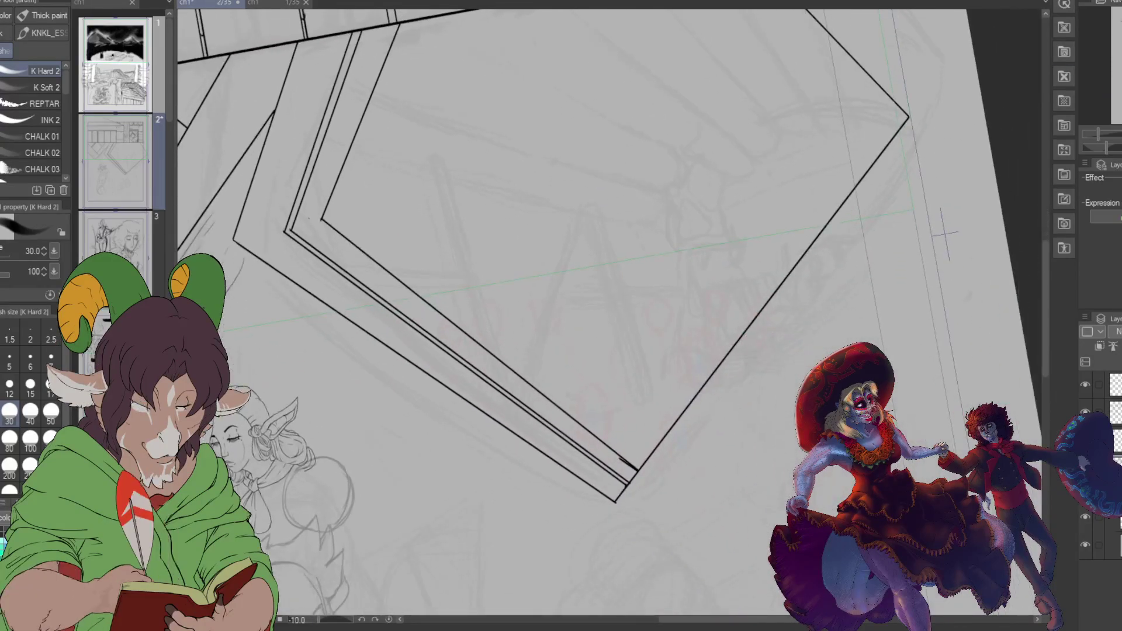
Step: Extend the second character's chest and forearm outline and add a double diagonal hem line below the elbow
scroll(610, 312, "right", 4)
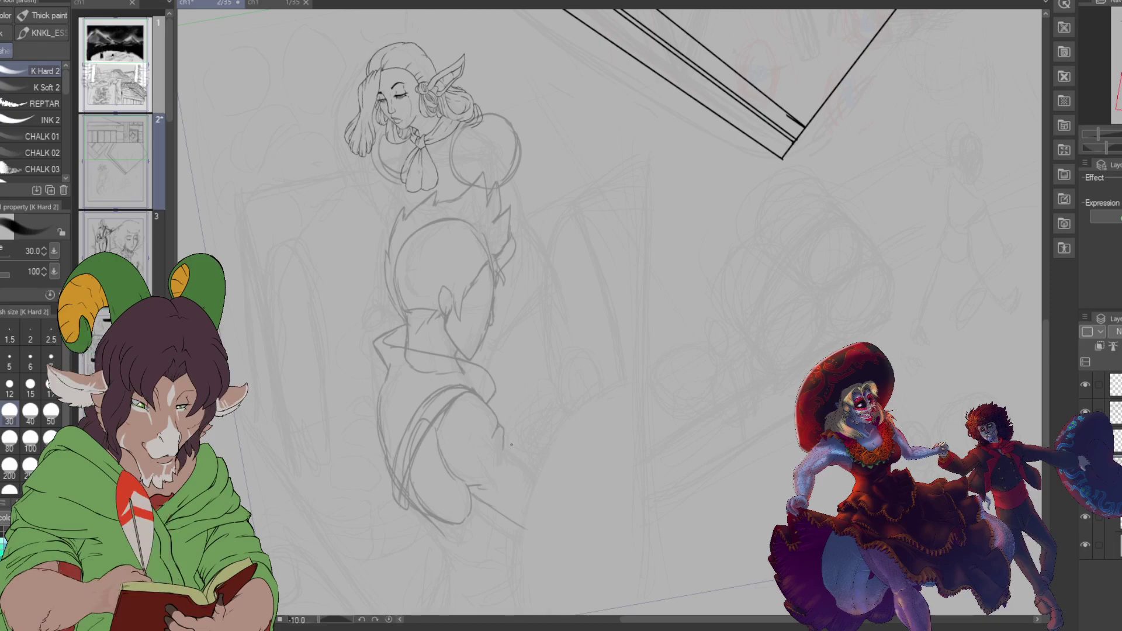
left_click_drag(507, 436, 539, 459)
left_click_drag(383, 385, 381, 418)
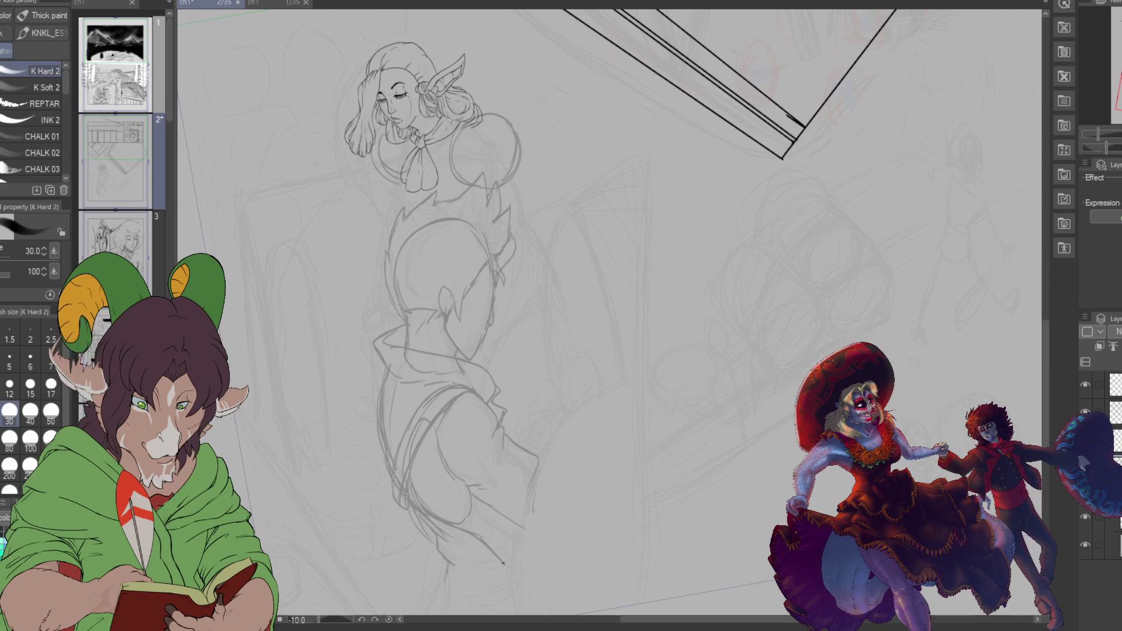
left_click_drag(504, 564, 435, 522)
left_click_drag(481, 554, 454, 540)
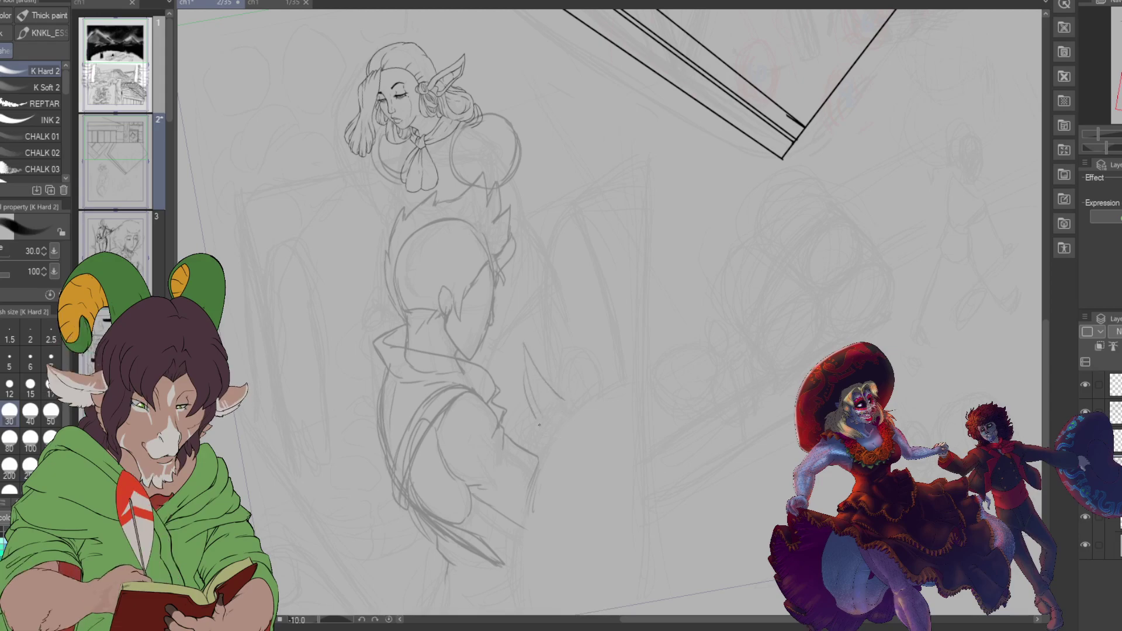
Step: Rough in a horn-like spike, a large egg-shaped form in front of the second character and short curved strokes beside the forearm
left_click_drag(533, 414, 569, 449)
left_click_drag(564, 517, 548, 584)
left_click_drag(547, 542, 562, 614)
mouse_move(605, 420)
left_mouse_down()
mouse_move(552, 556)
mouse_move(599, 436)
mouse_move(701, 546)
left_mouse_up()
mouse_move(656, 437)
left_mouse_down()
mouse_move(702, 481)
mouse_move(718, 581)
left_mouse_up()
left_click_drag(716, 518, 694, 609)
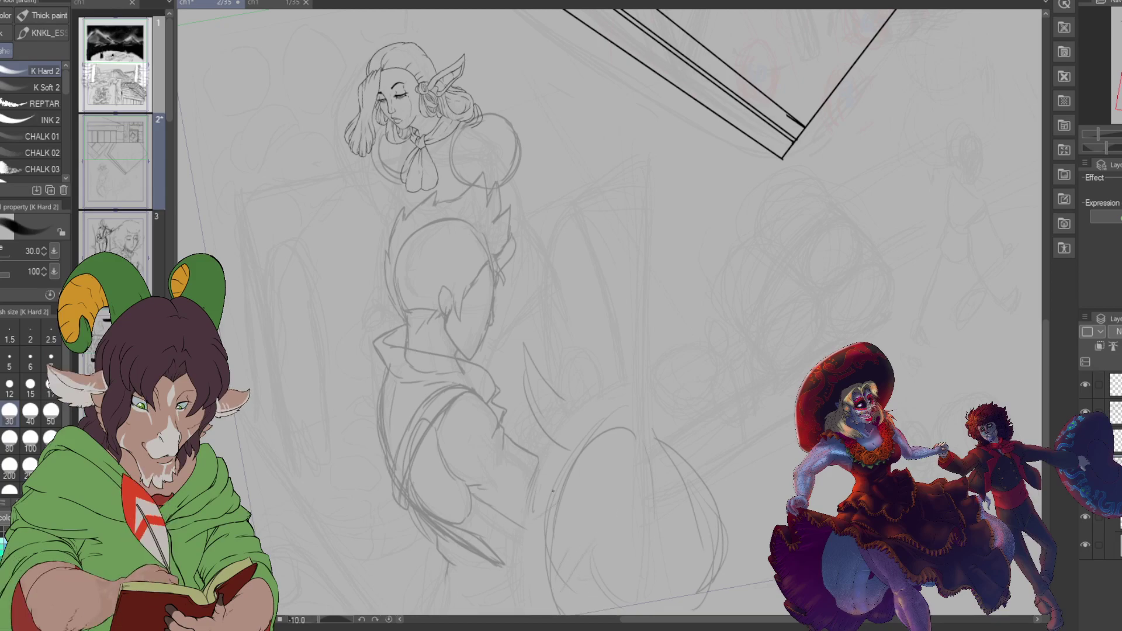
mouse_move(488, 515)
left_mouse_down()
mouse_move(513, 540)
mouse_move(538, 535)
mouse_move(504, 540)
mouse_move(531, 563)
left_mouse_up()
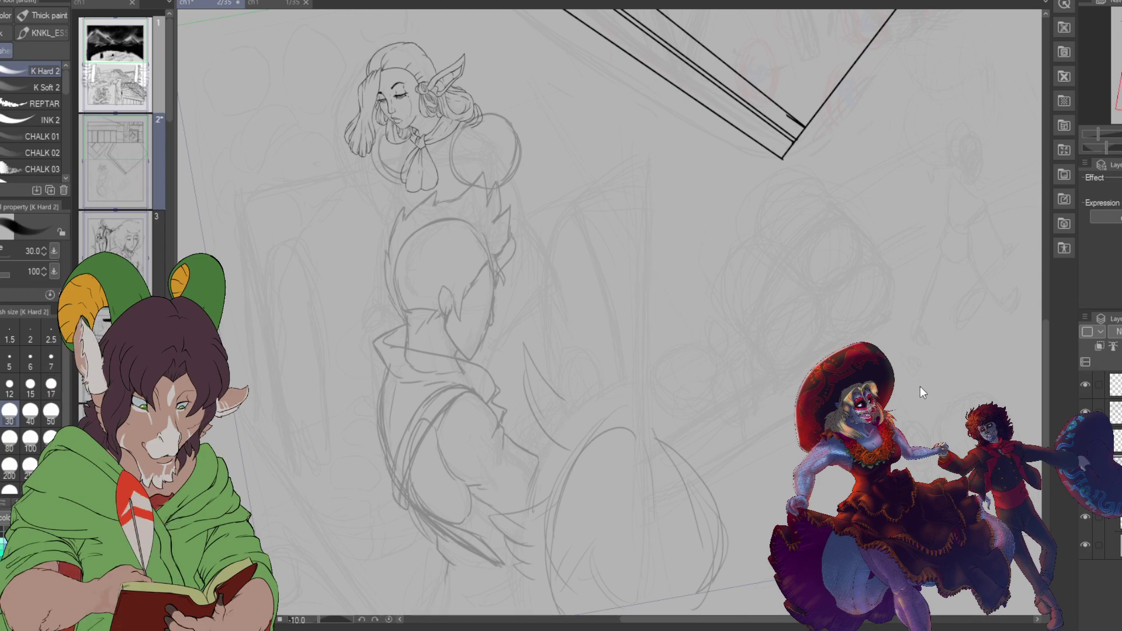
Step: Open the no-background PNG of the two colored characters, study the dark-haired one up close, close it and return to comic page 2
key("ctrl+o")
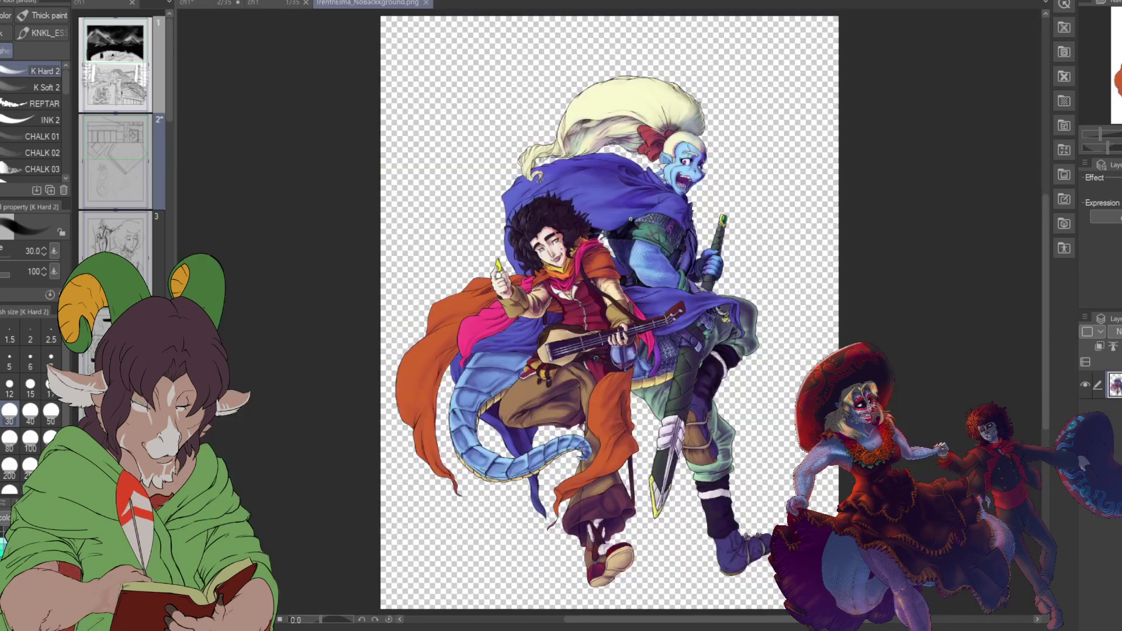
scroll(470, 59, "up", 4)
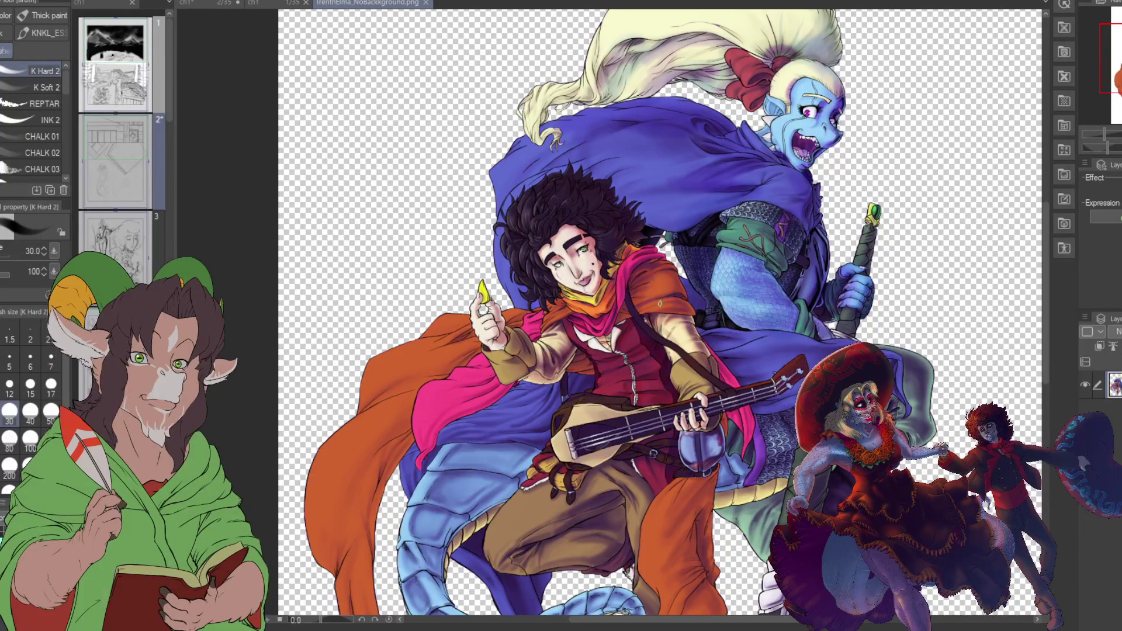
scroll(613, 255, "up", 3)
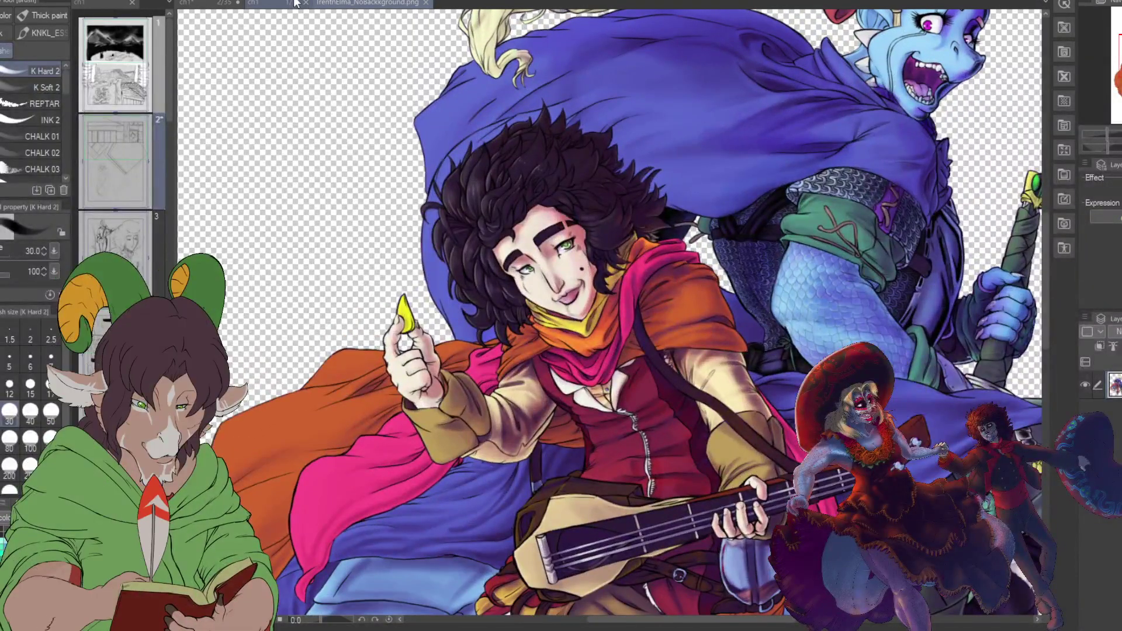
left_click(426, 2)
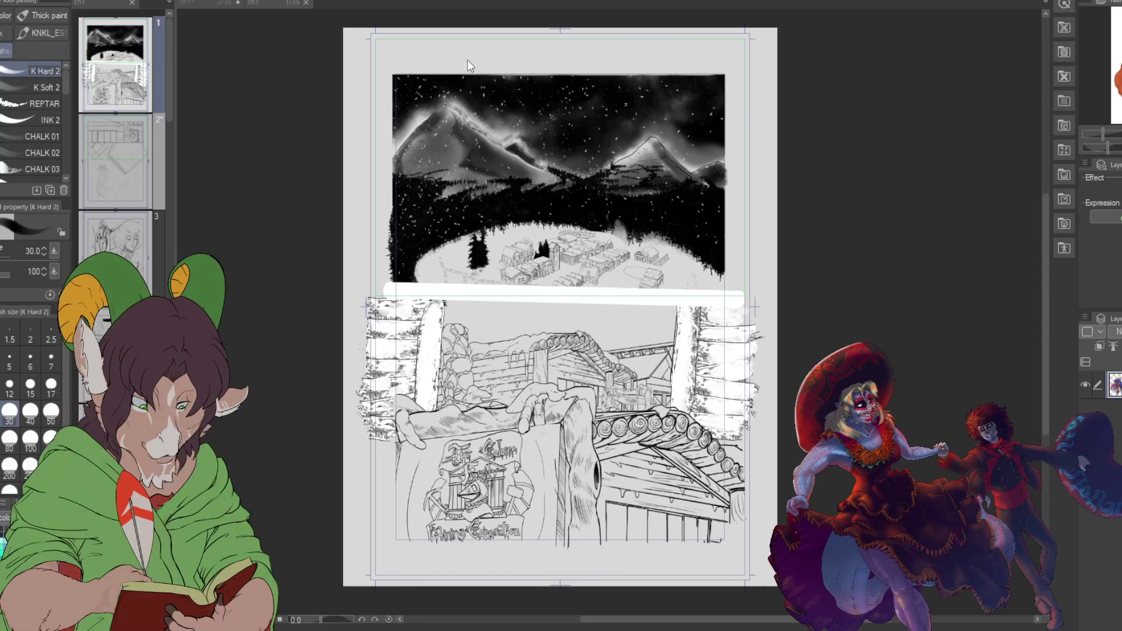
left_click(217, 2)
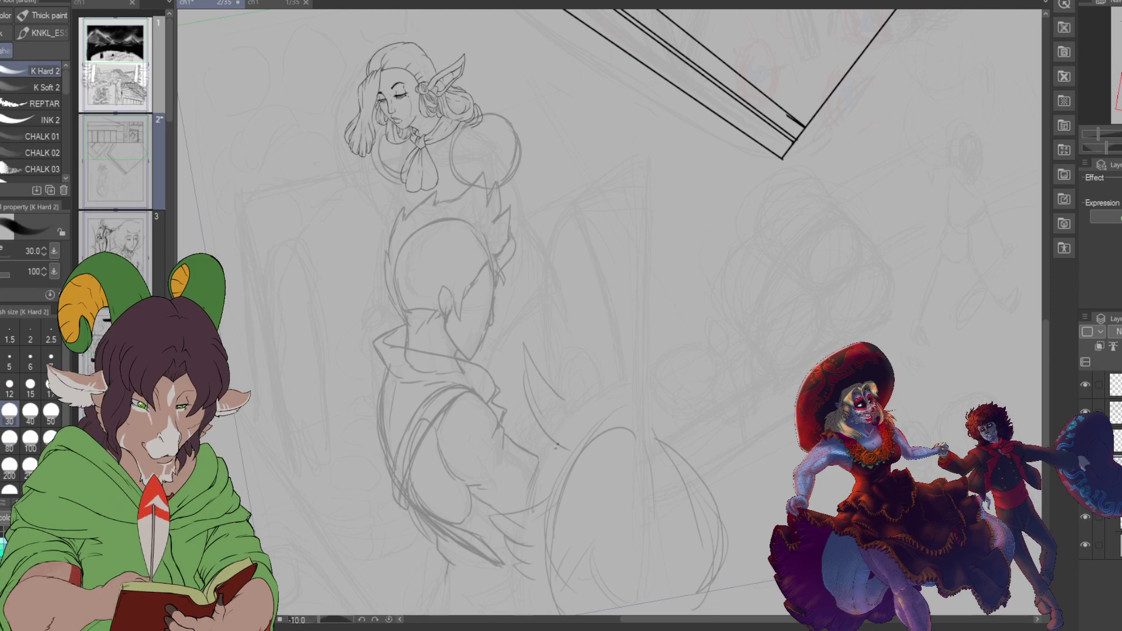
Step: Sketch a small pointed ear, jagged fur strokes, the rounded top of the head and a second horn tip on the horned figure
left_click_drag(531, 455, 516, 500)
left_click_drag(527, 474, 522, 500)
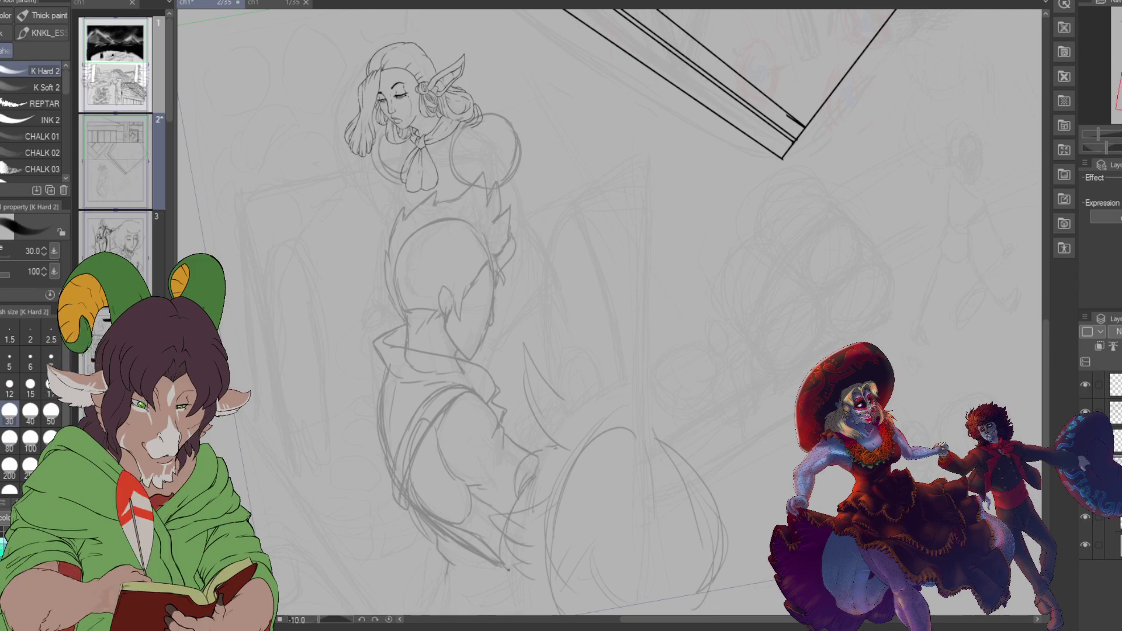
mouse_move(484, 576)
left_mouse_down()
mouse_move(521, 580)
mouse_move(495, 604)
mouse_move(529, 611)
left_mouse_up()
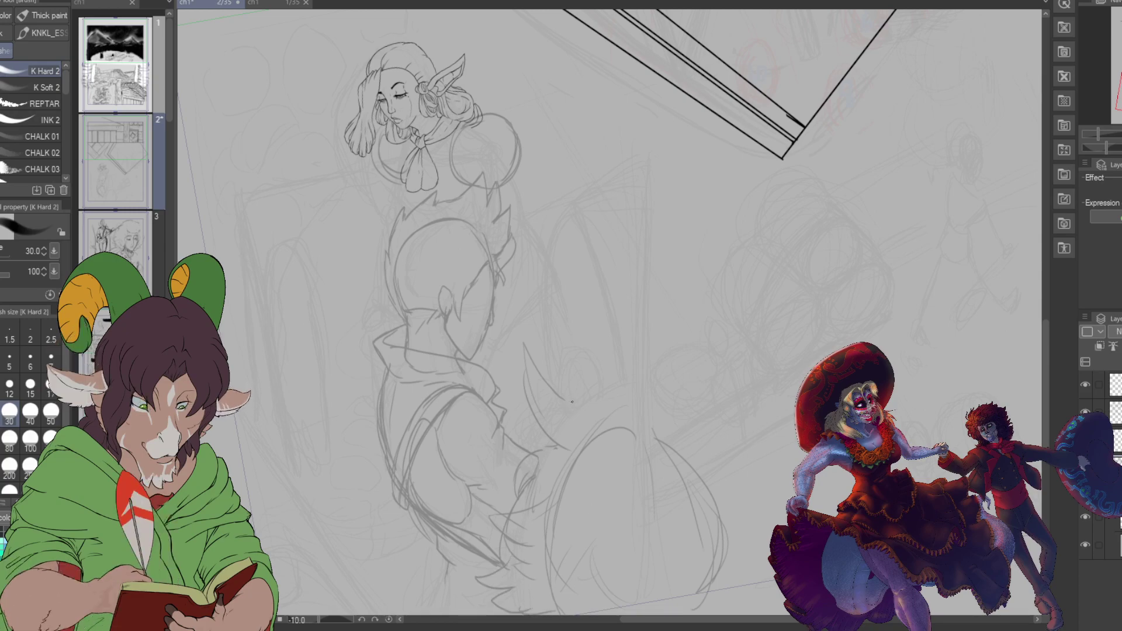
mouse_move(621, 375)
left_mouse_down()
mouse_move(573, 380)
mouse_move(558, 412)
left_mouse_up()
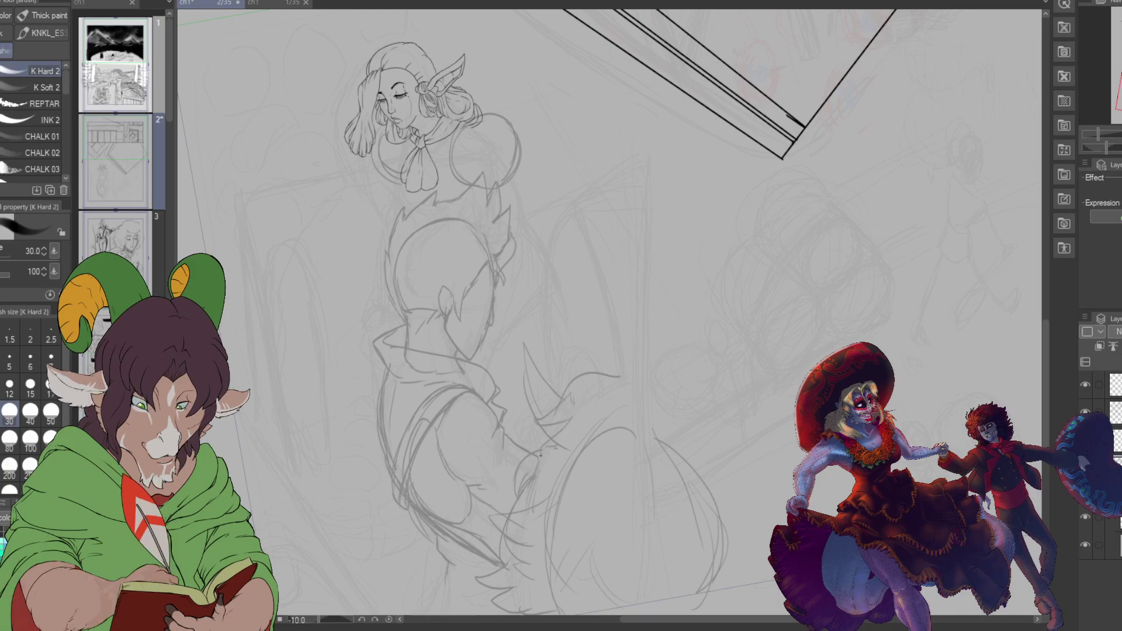
left_click_drag(542, 481, 539, 499)
left_click_drag(608, 449, 574, 466)
mouse_move(616, 373)
left_mouse_down()
mouse_move(641, 386)
mouse_move(617, 375)
left_mouse_up()
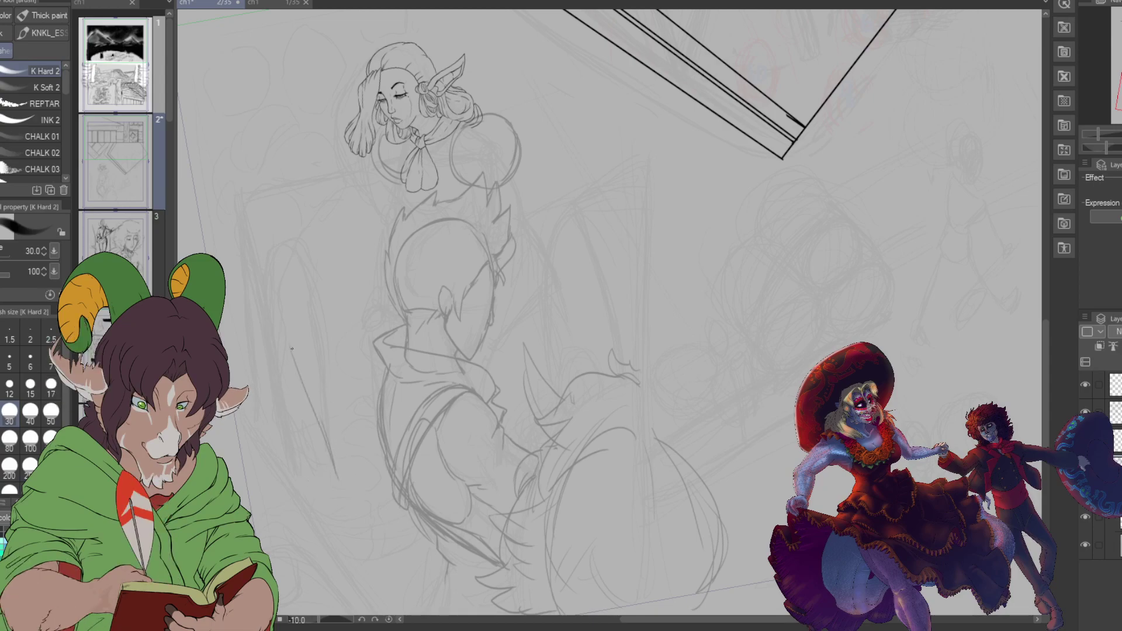
Step: Sketch the straight top and side edges of a tilted rectangular frame around the second character's head
left_click_drag(276, 305, 318, 410)
mouse_move(291, 345)
left_mouse_down()
mouse_move(268, 309)
mouse_move(449, 241)
left_mouse_up()
left_click_drag(291, 292, 512, 222)
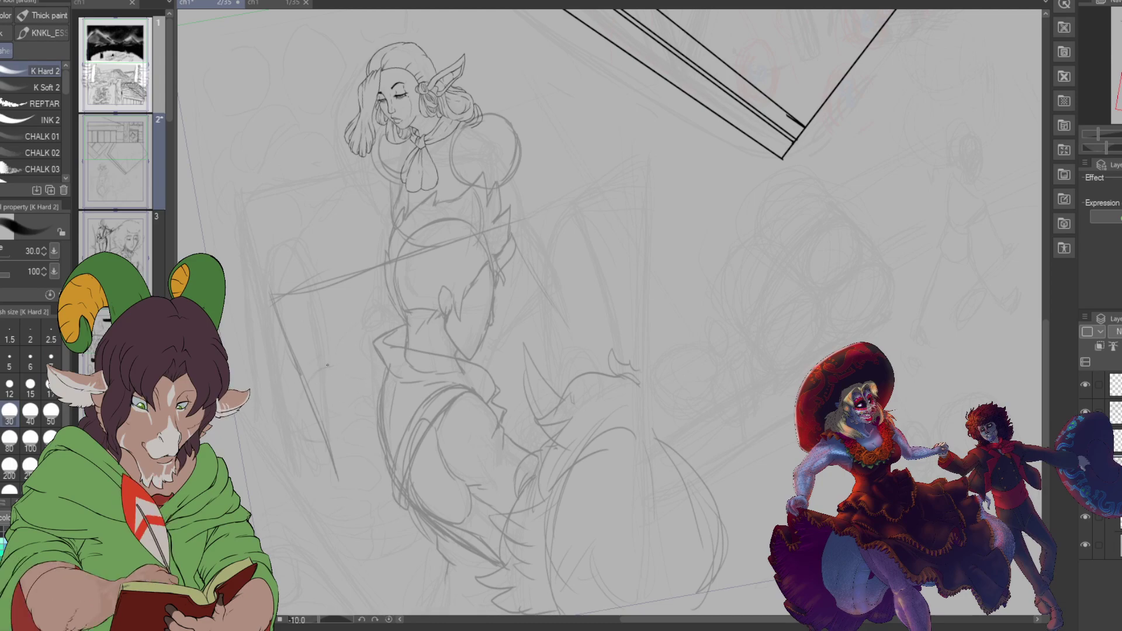
Step: Sketch overlapping ovals beside the back of the second character's collar and a double diagonal line with a curve below the tilted frame
mouse_move(328, 398)
left_mouse_down()
mouse_move(377, 412)
mouse_move(414, 399)
left_mouse_up()
left_click_drag(345, 422, 377, 420)
left_click_drag(393, 380, 414, 360)
mouse_move(377, 421)
left_mouse_down()
mouse_move(352, 424)
mouse_move(379, 391)
left_mouse_up()
left_click_drag(382, 379, 365, 367)
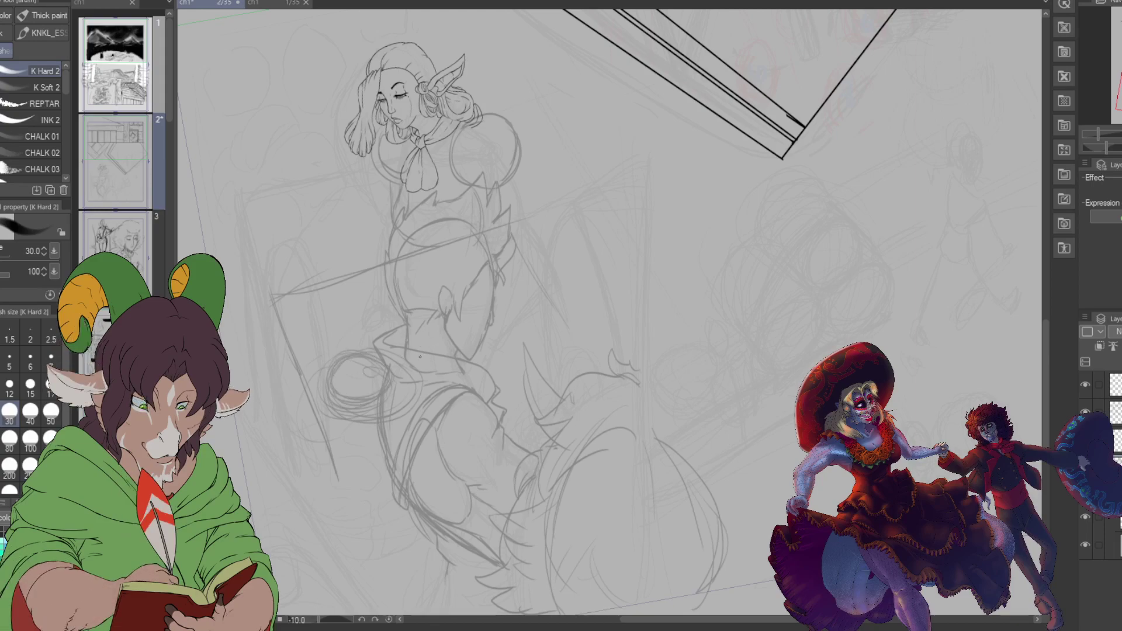
left_click_drag(292, 482, 398, 614)
left_click_drag(328, 529, 398, 612)
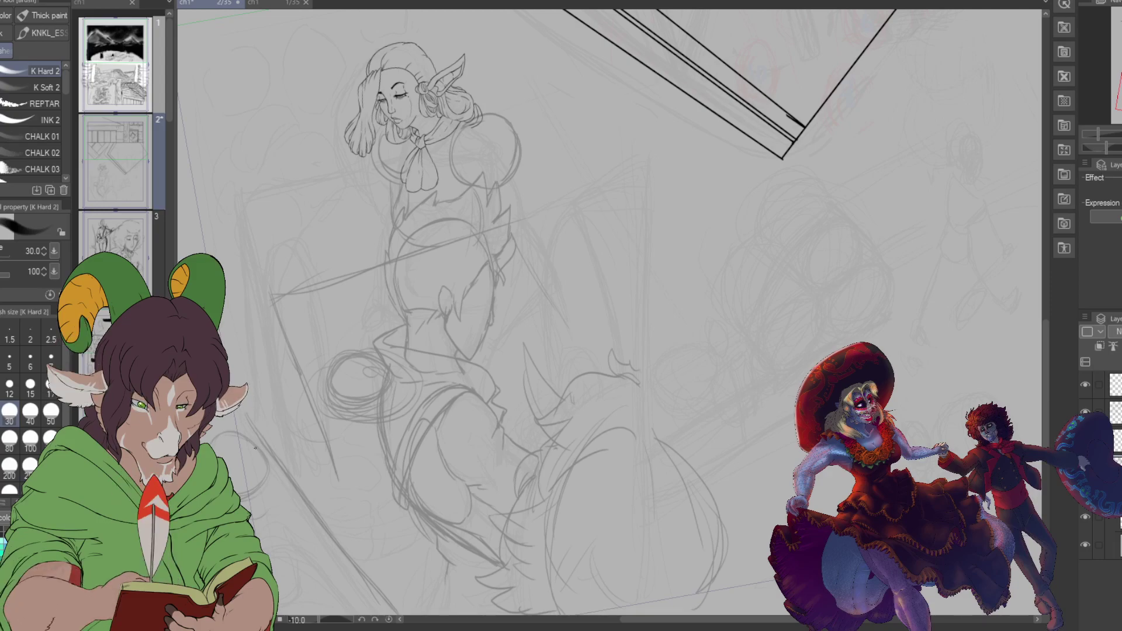
Step: Add stacked rounded loops above the ovals behind the second character's collar
mouse_move(311, 291)
left_mouse_down()
mouse_move(338, 286)
mouse_move(308, 311)
mouse_move(354, 295)
mouse_move(311, 296)
mouse_move(355, 304)
mouse_move(317, 293)
mouse_move(367, 330)
mouse_move(346, 296)
mouse_move(361, 318)
left_mouse_up()
left_click_drag(361, 312, 304, 331)
mouse_move(307, 377)
left_mouse_down()
mouse_move(359, 330)
mouse_move(377, 358)
left_mouse_up()
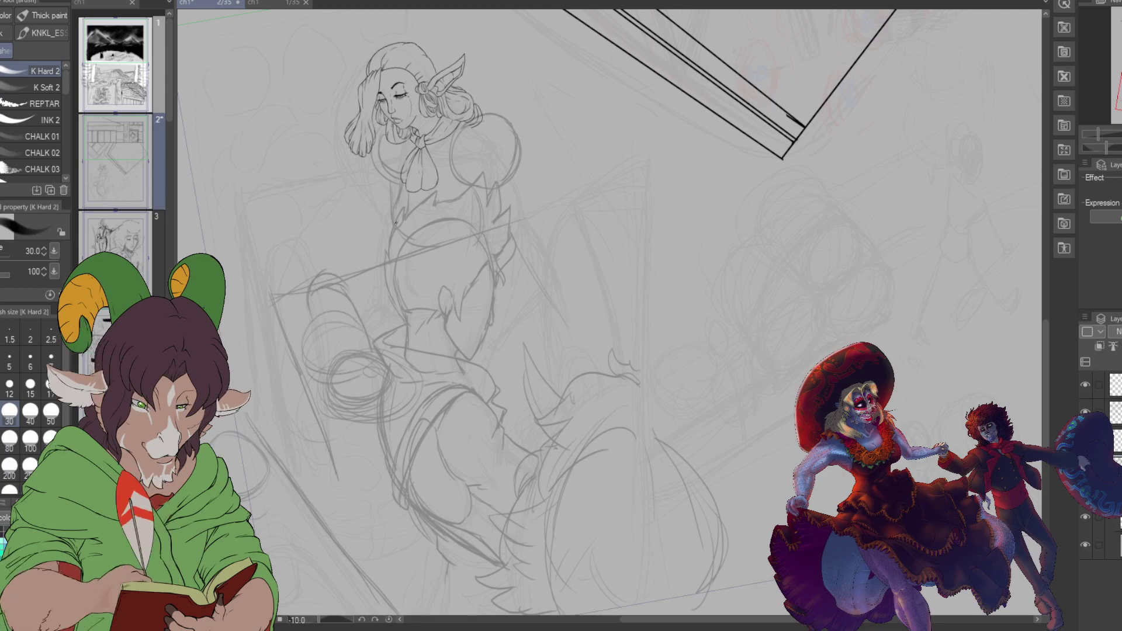
Step: Sketch the elf's arm from the shoulder down behind the second character's head and rough in a circular hand shape over the ovals
left_click_drag(378, 267, 359, 318)
left_click_drag(389, 230, 367, 268)
left_click_drag(362, 314, 404, 288)
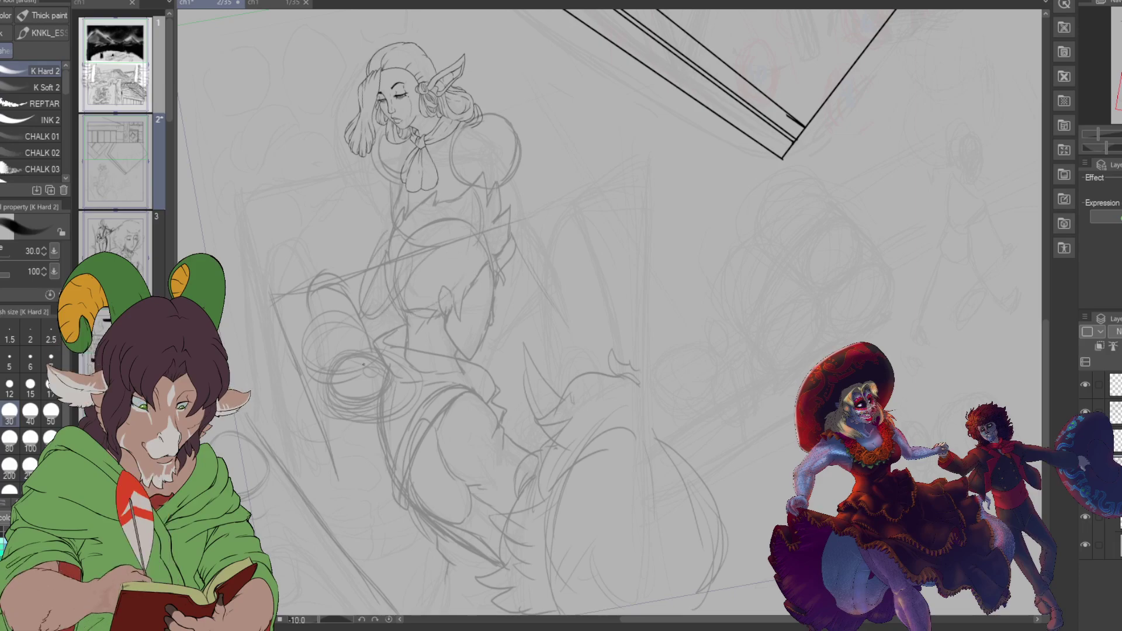
left_click_drag(358, 320, 329, 348)
left_click_drag(327, 350, 363, 362)
mouse_move(345, 317)
left_mouse_down()
mouse_move(379, 335)
mouse_move(359, 351)
left_mouse_up()
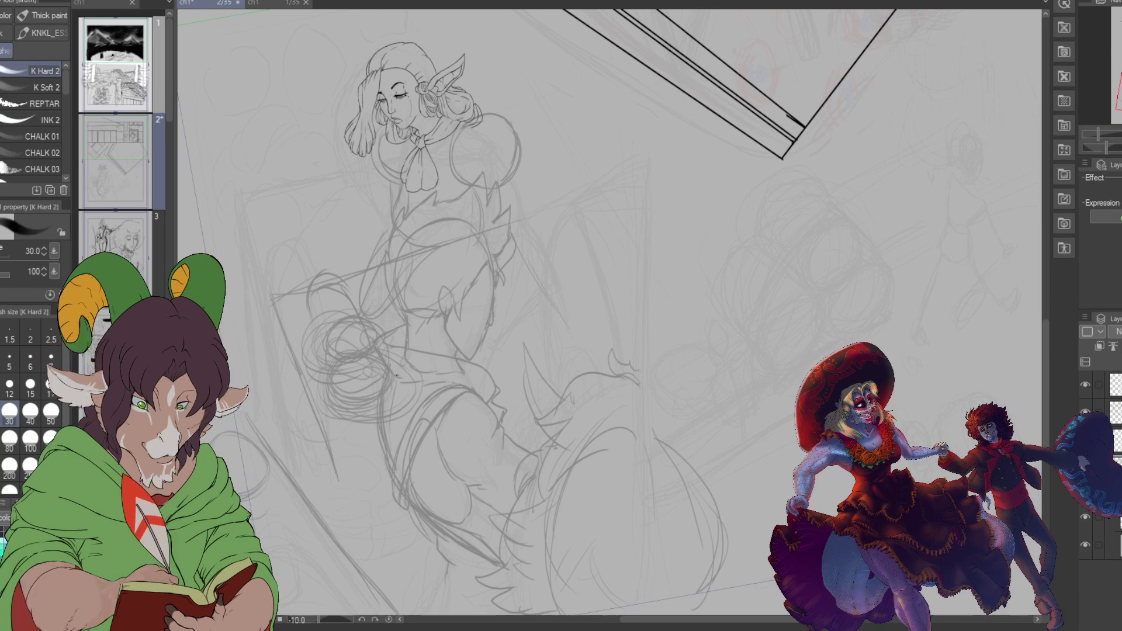
Step: Sketch the elf's back edge from the shoulder downward, with a sleeve and forearm reaching down behind the second character's head
mouse_move(512, 174)
left_mouse_down()
mouse_move(514, 241)
mouse_move(535, 273)
mouse_move(511, 240)
mouse_move(572, 319)
left_mouse_up()
left_click_drag(531, 270, 558, 297)
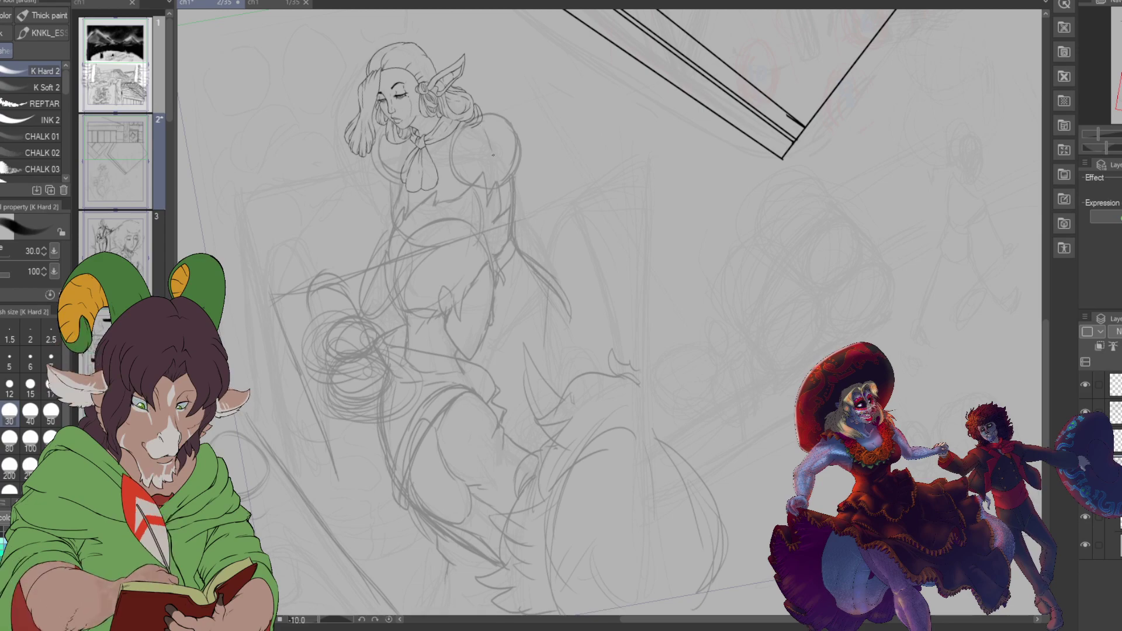
left_click_drag(498, 149, 496, 171)
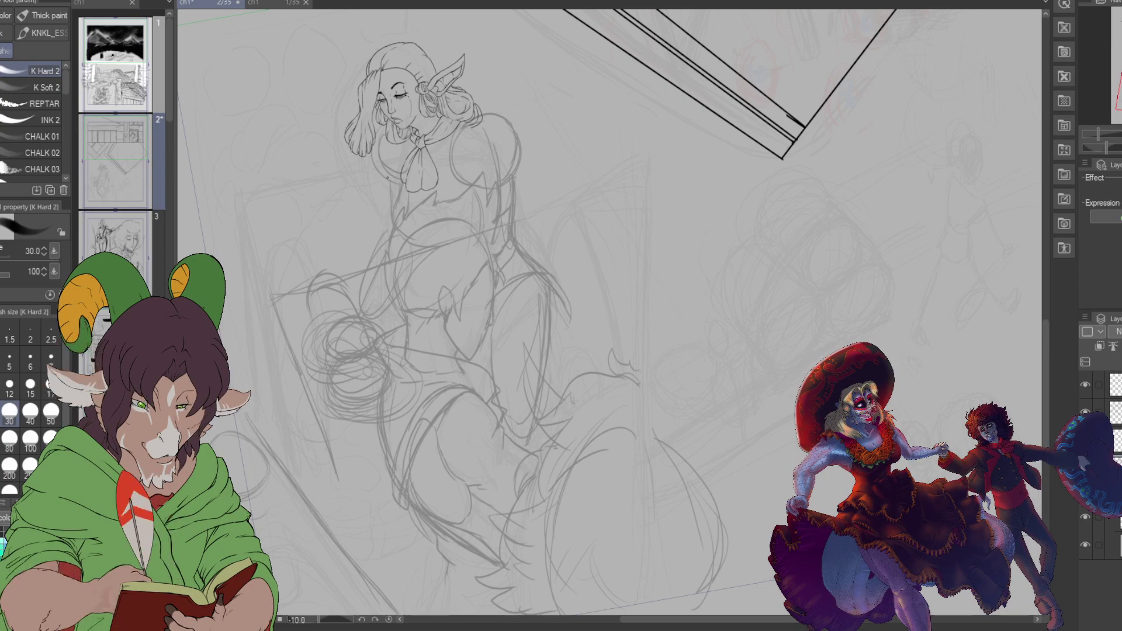
Step: Try roughing in the elf's front arm with ovals reaching toward the tilted frame's corner and a circle over the second character's head
mouse_move(370, 189)
left_mouse_down()
mouse_move(389, 253)
mouse_move(358, 245)
mouse_move(261, 261)
left_mouse_up()
mouse_move(284, 295)
left_mouse_down()
mouse_move(256, 304)
mouse_move(282, 295)
left_mouse_up()
left_click_drag(291, 273, 272, 298)
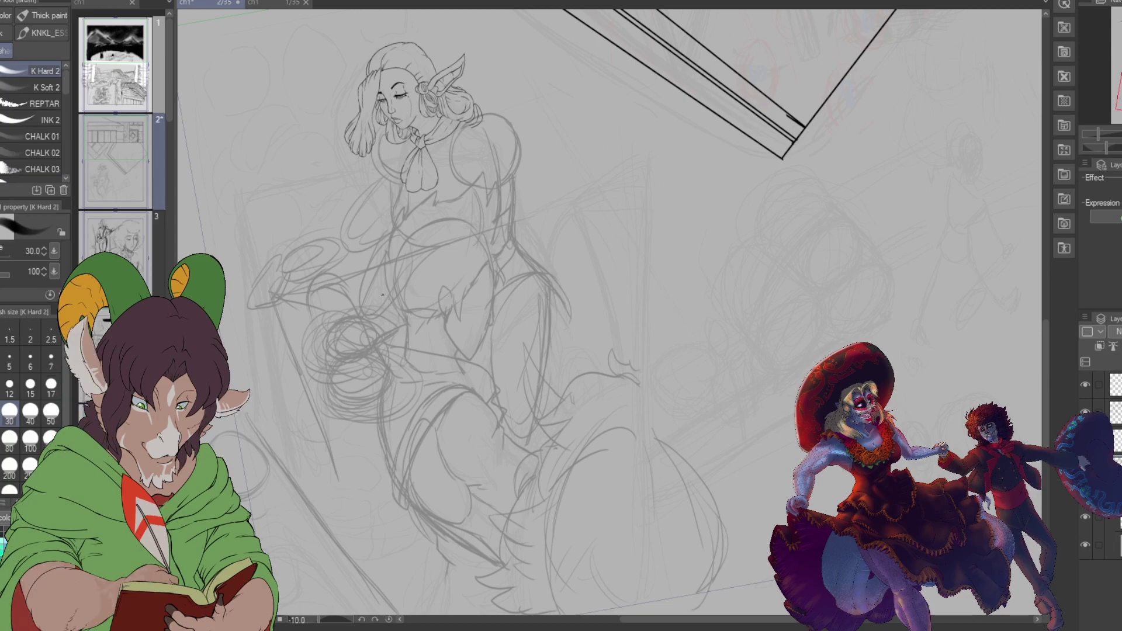
mouse_move(356, 313)
left_mouse_down()
mouse_move(385, 263)
mouse_move(406, 305)
mouse_move(352, 312)
mouse_move(395, 297)
left_mouse_up()
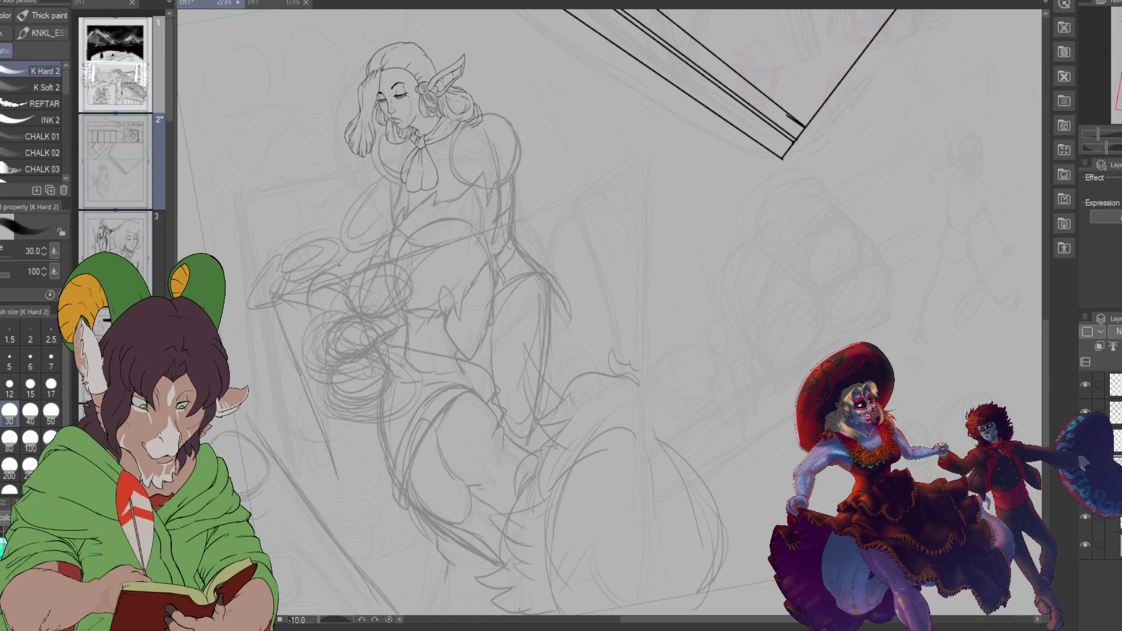
Step: Erase the front arm ovals and the overlapping lines on the second character's head with the hard eraser at size 250
key("e")
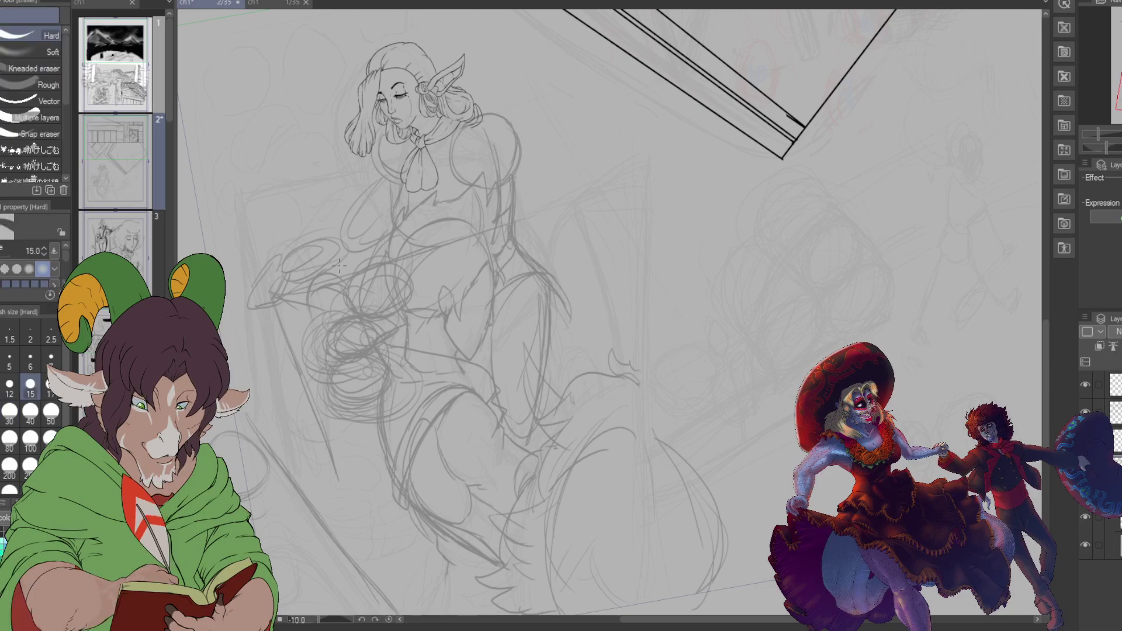
left_click(30, 466)
mouse_move(298, 248)
left_mouse_down()
mouse_move(322, 235)
mouse_move(268, 289)
mouse_move(357, 243)
mouse_move(366, 251)
mouse_move(348, 267)
mouse_move(403, 292)
left_mouse_up()
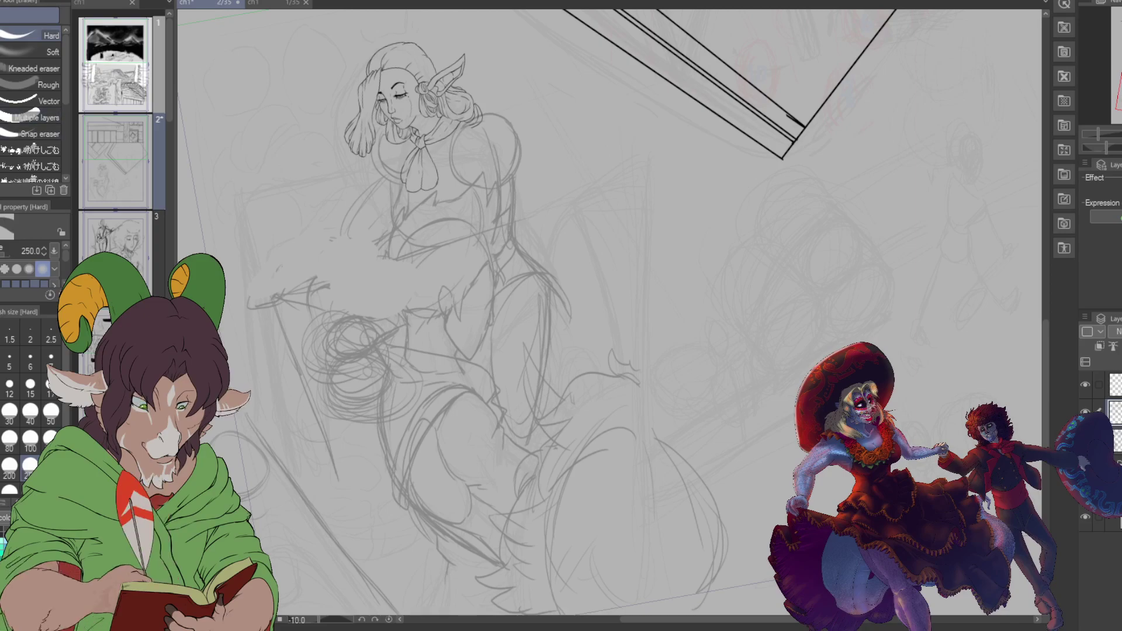
Step: Select the elf's portrait, torso and arms with the selection pen at size 700 and move them down and left toward the tilted frame
key("m")
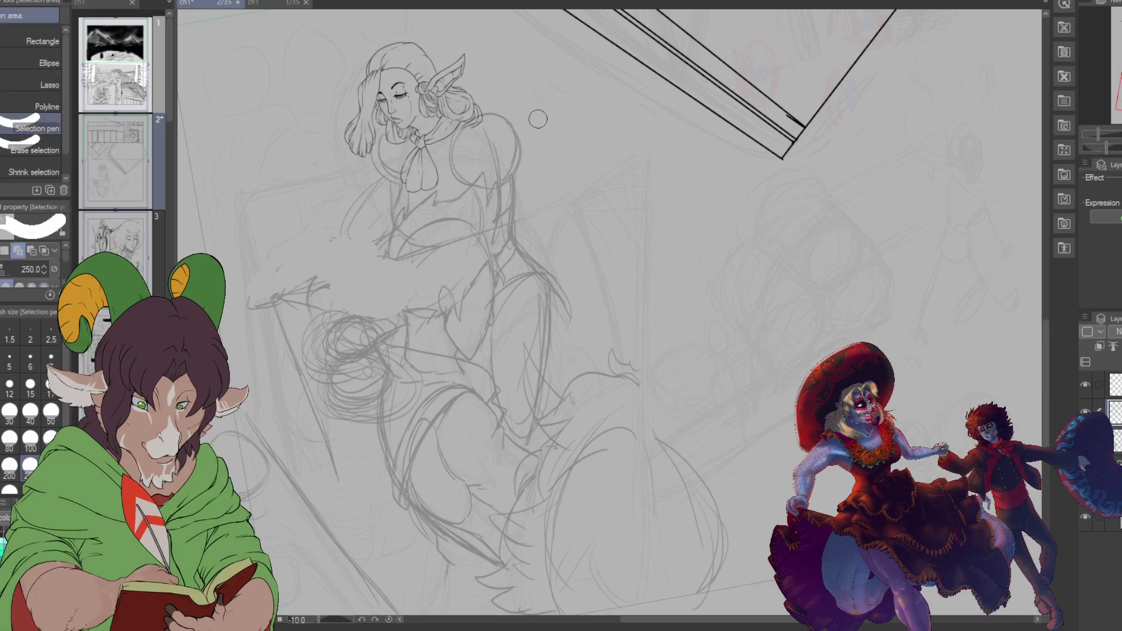
scroll(32, 462, "down", 2)
left_click(30, 462)
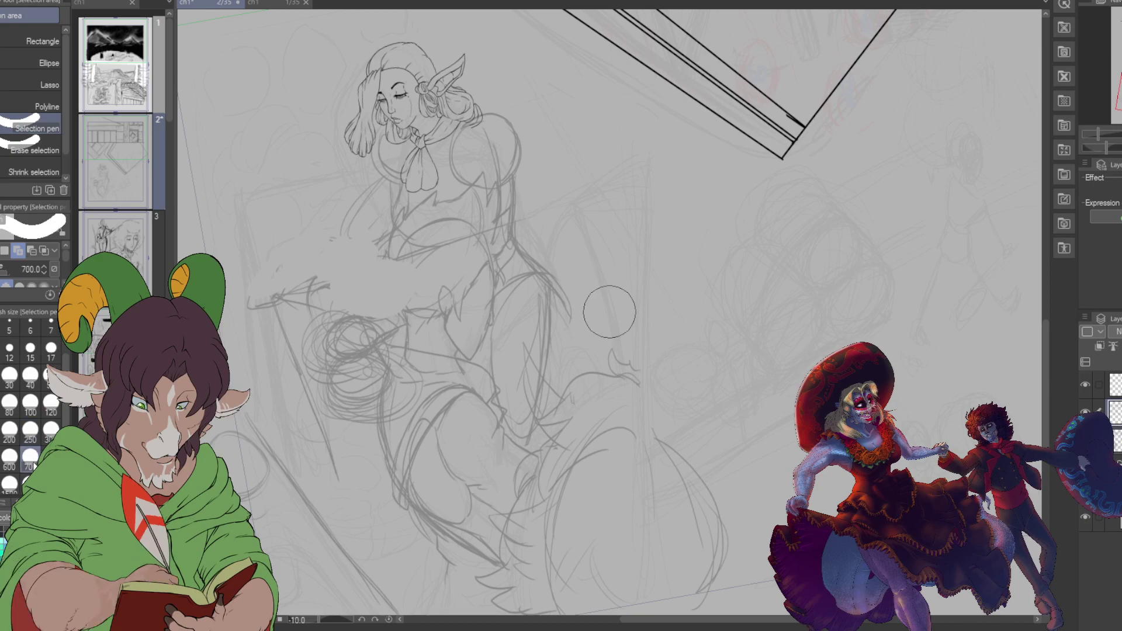
mouse_move(403, 59)
left_mouse_down()
mouse_move(380, 228)
mouse_move(410, 252)
mouse_move(367, 304)
mouse_move(369, 374)
mouse_move(380, 256)
left_mouse_up()
mouse_move(424, 167)
left_mouse_down()
mouse_move(477, 109)
mouse_move(520, 249)
mouse_move(526, 409)
mouse_move(556, 292)
mouse_move(491, 105)
mouse_move(447, 32)
left_mouse_up()
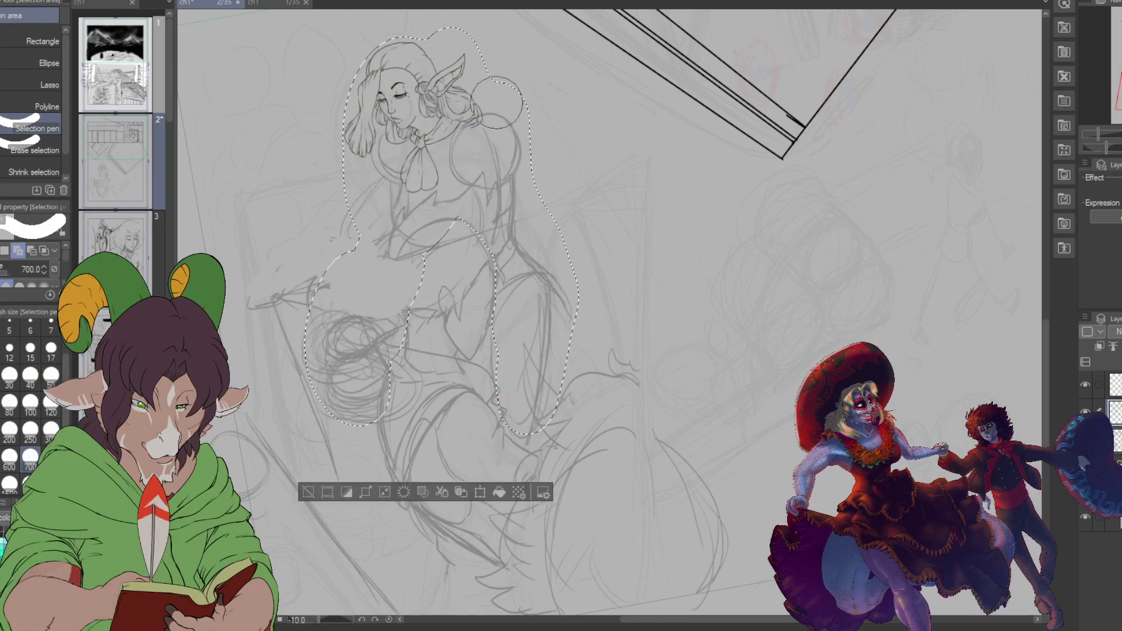
left_click(483, 490)
left_click_drag(552, 422, 488, 434)
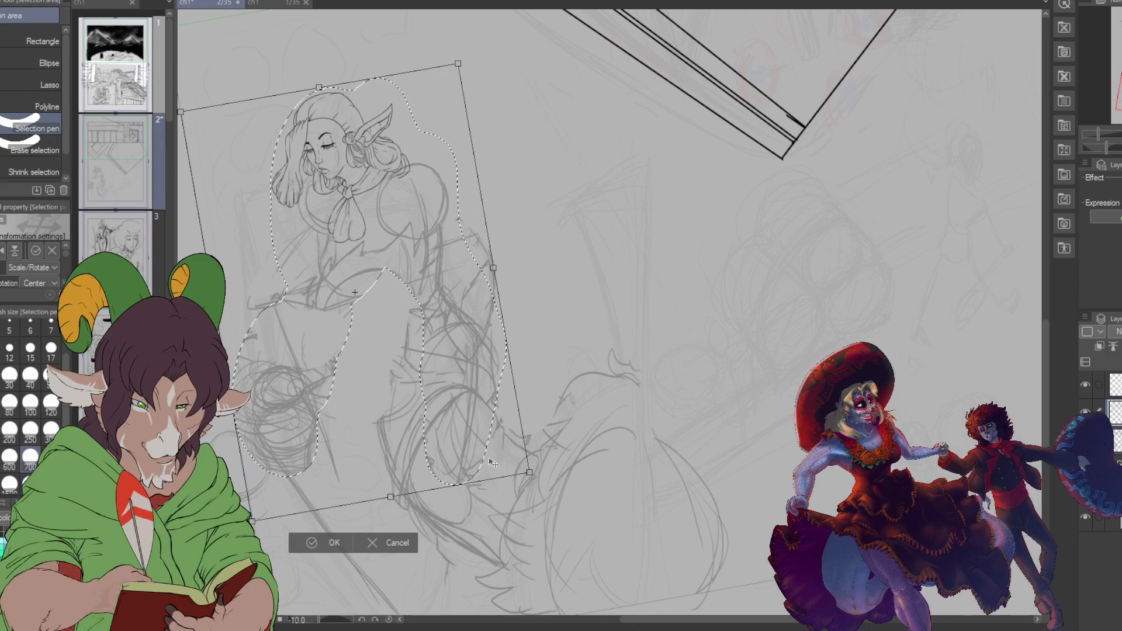
left_click(325, 542)
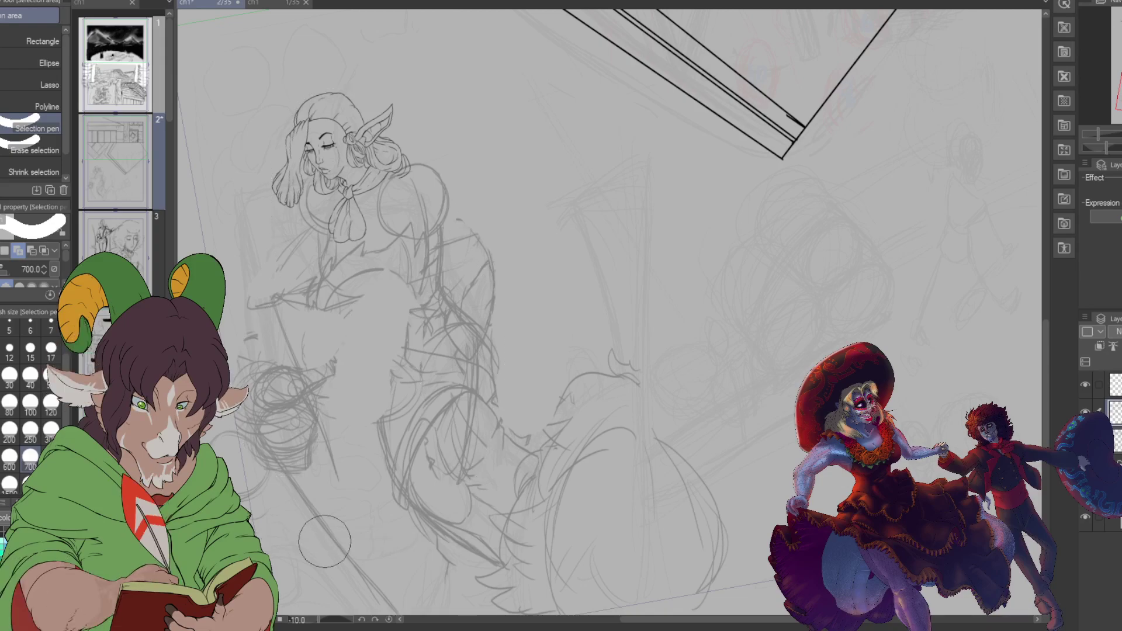
Step: Erase the elf's lower torso and back arm where they overlap the second character's head
key("e")
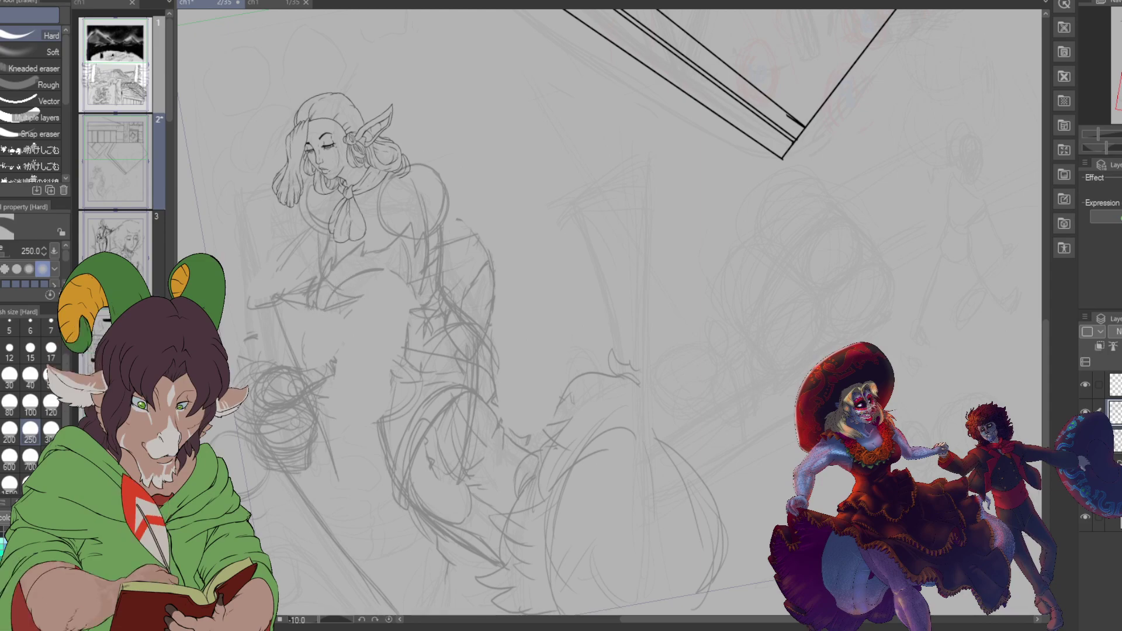
mouse_move(322, 260)
left_mouse_down()
mouse_move(349, 277)
mouse_move(351, 262)
mouse_move(364, 294)
mouse_move(392, 287)
left_mouse_up()
mouse_move(461, 230)
left_mouse_down()
mouse_move(393, 261)
mouse_move(435, 230)
mouse_move(427, 221)
mouse_move(444, 229)
mouse_move(412, 285)
mouse_move(427, 256)
mouse_move(430, 323)
mouse_move(433, 250)
mouse_move(432, 293)
mouse_move(429, 272)
mouse_move(460, 224)
mouse_move(465, 235)
mouse_move(483, 232)
mouse_move(460, 264)
mouse_move(470, 339)
mouse_move(468, 320)
mouse_move(478, 320)
mouse_move(467, 343)
mouse_move(483, 281)
left_mouse_up()
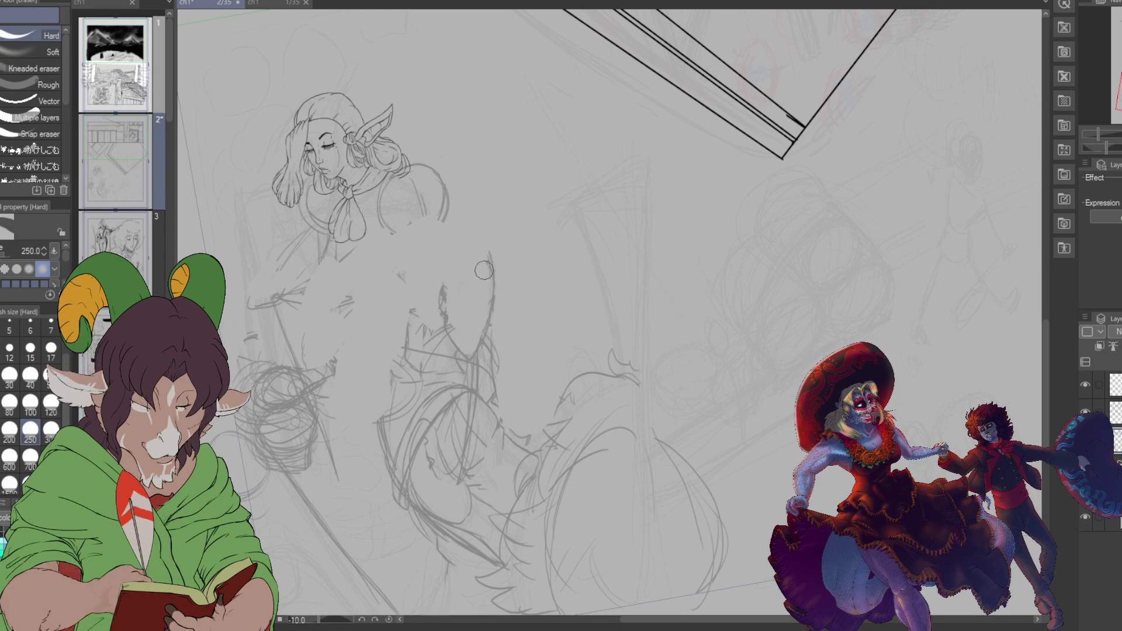
Step: Sketch a domed head shape behind the elf's shoulder, the curved chest under the scarf, and ovals for the upper arm and forearm
key("b")
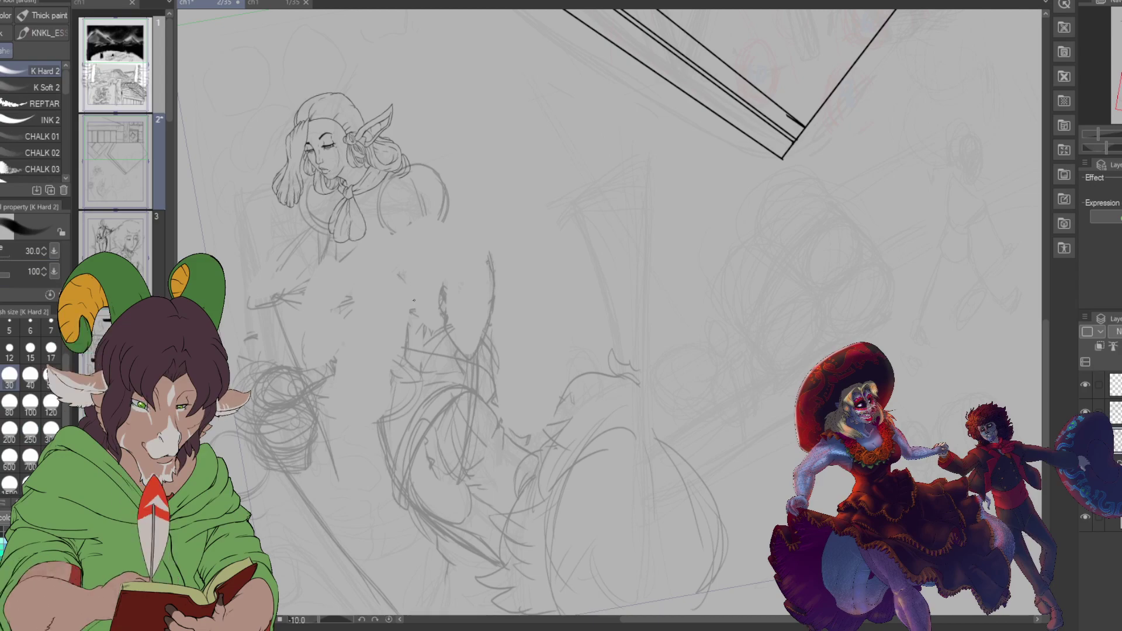
mouse_move(415, 293)
left_mouse_down()
mouse_move(467, 219)
mouse_move(404, 288)
mouse_move(474, 231)
mouse_move(419, 258)
mouse_move(418, 237)
mouse_move(481, 236)
left_mouse_up()
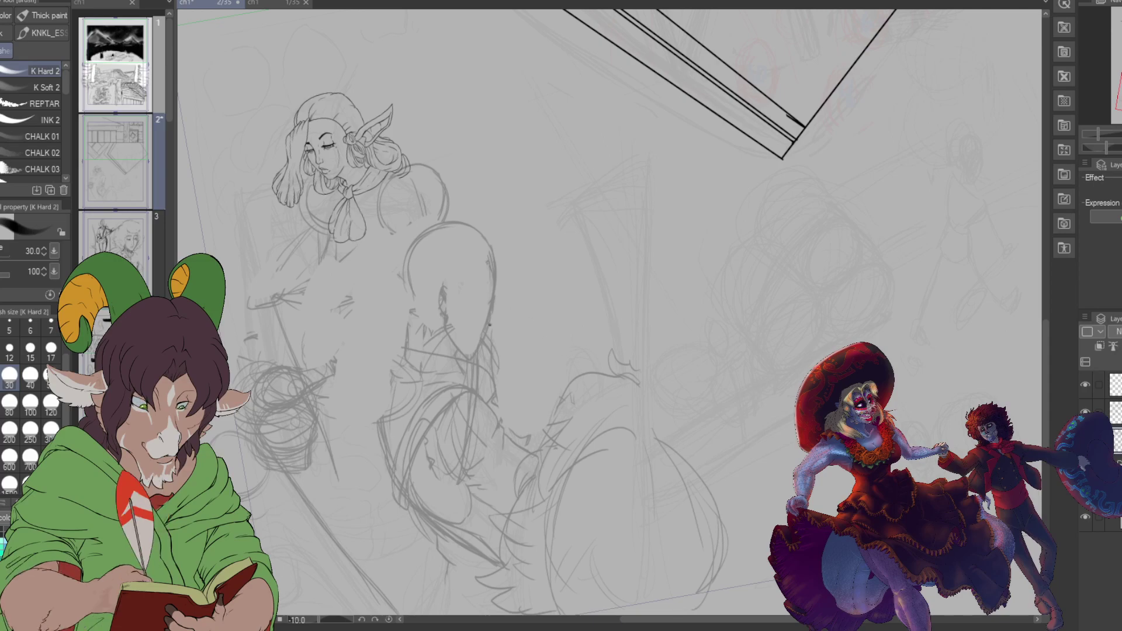
left_click_drag(328, 277, 359, 281)
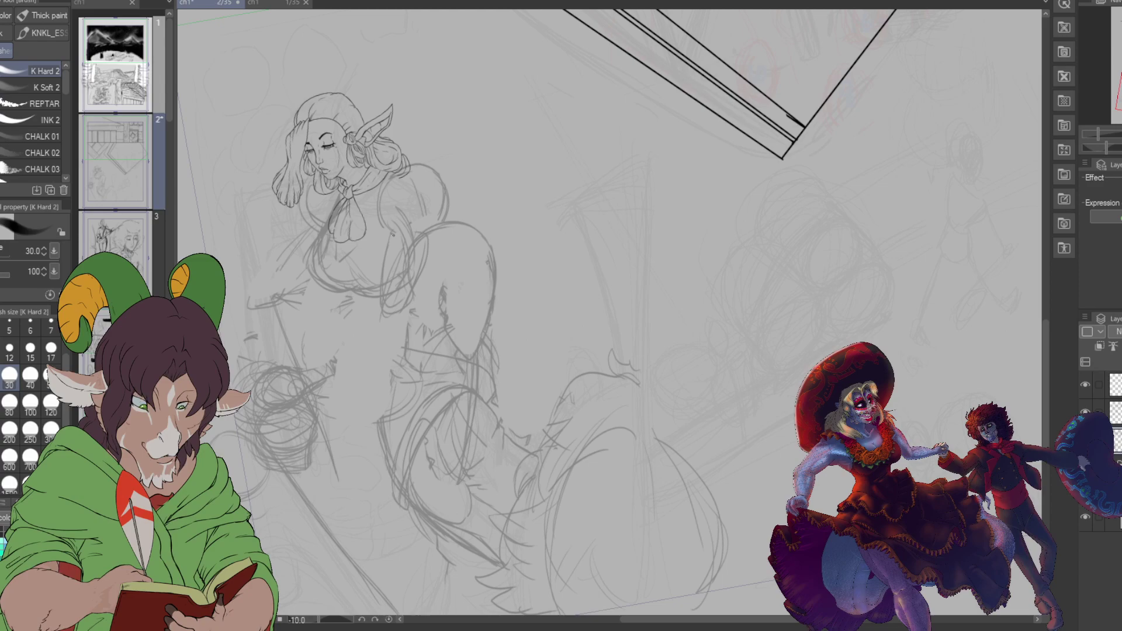
mouse_move(381, 313)
left_mouse_down()
mouse_move(329, 340)
mouse_move(384, 316)
left_mouse_up()
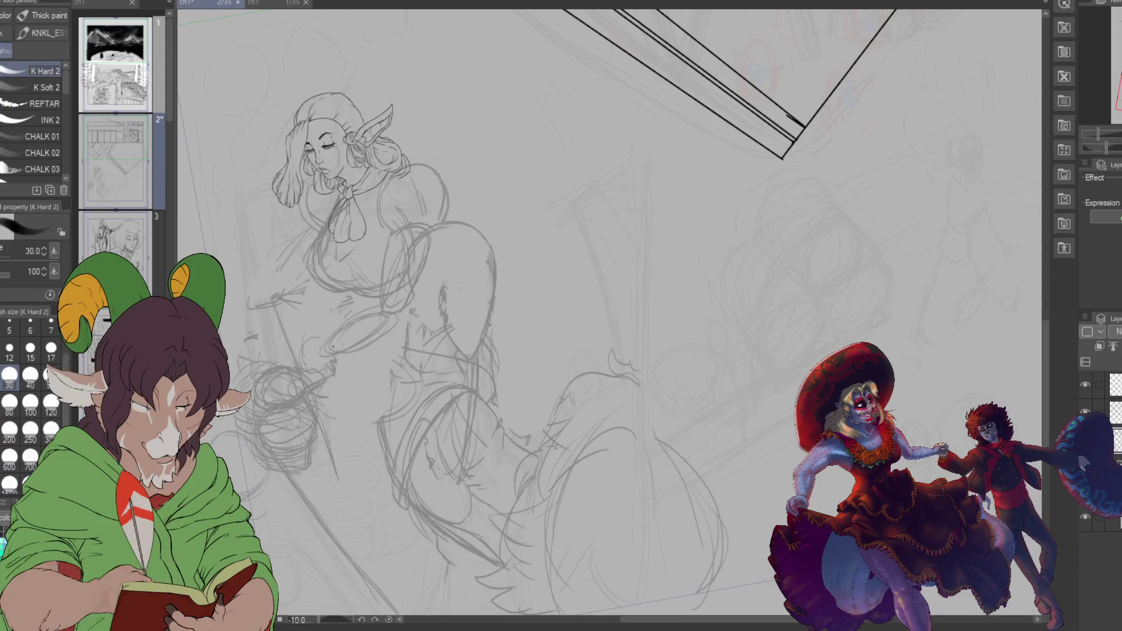
Step: Erase the scribbled hand circles below the elf and sketch a round form with long sweeping curves beneath them
key("e")
mouse_move(306, 374)
left_mouse_down()
mouse_move(287, 420)
mouse_move(249, 357)
mouse_move(293, 451)
mouse_move(281, 453)
mouse_move(269, 403)
mouse_move(315, 474)
mouse_move(278, 361)
mouse_move(315, 401)
left_mouse_up()
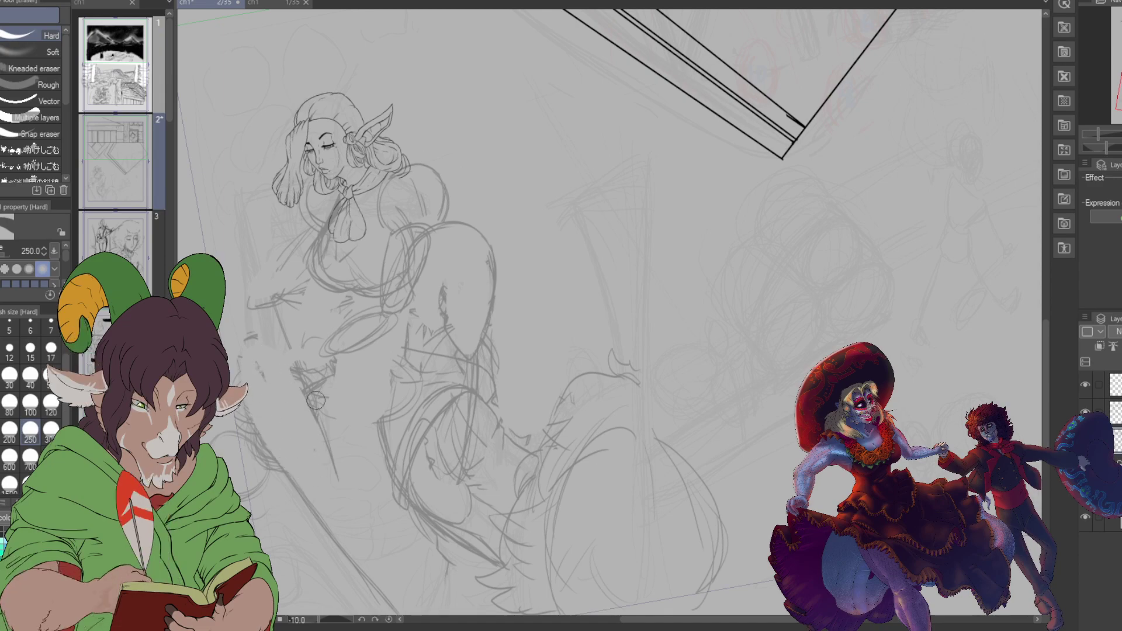
key("b")
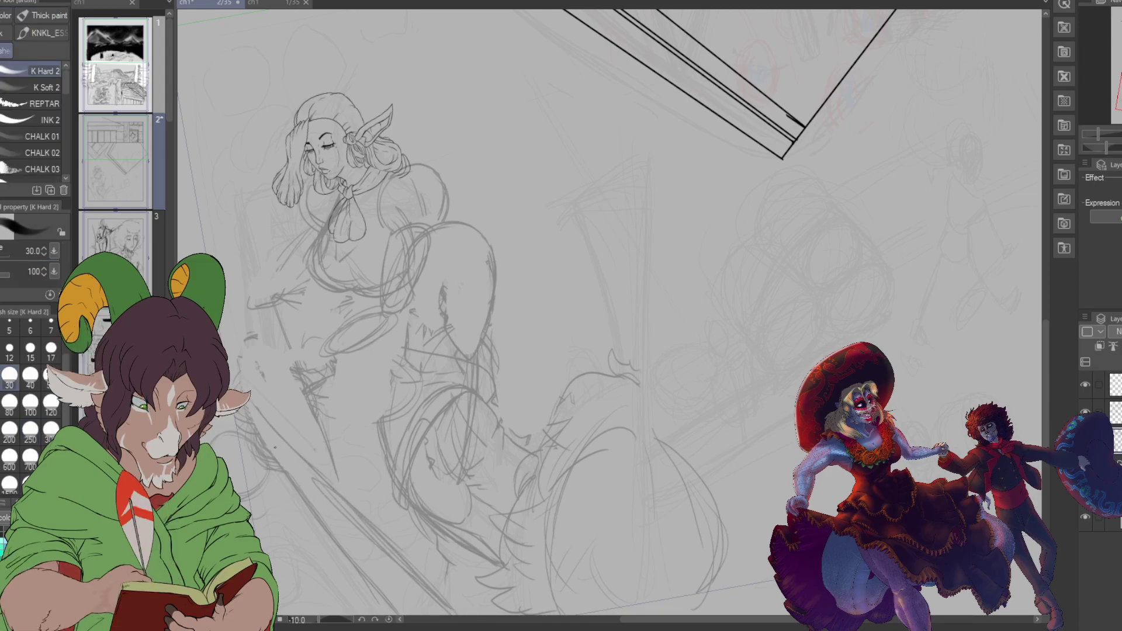
mouse_move(282, 434)
left_mouse_down()
mouse_move(261, 486)
mouse_move(234, 484)
mouse_move(281, 483)
left_mouse_up()
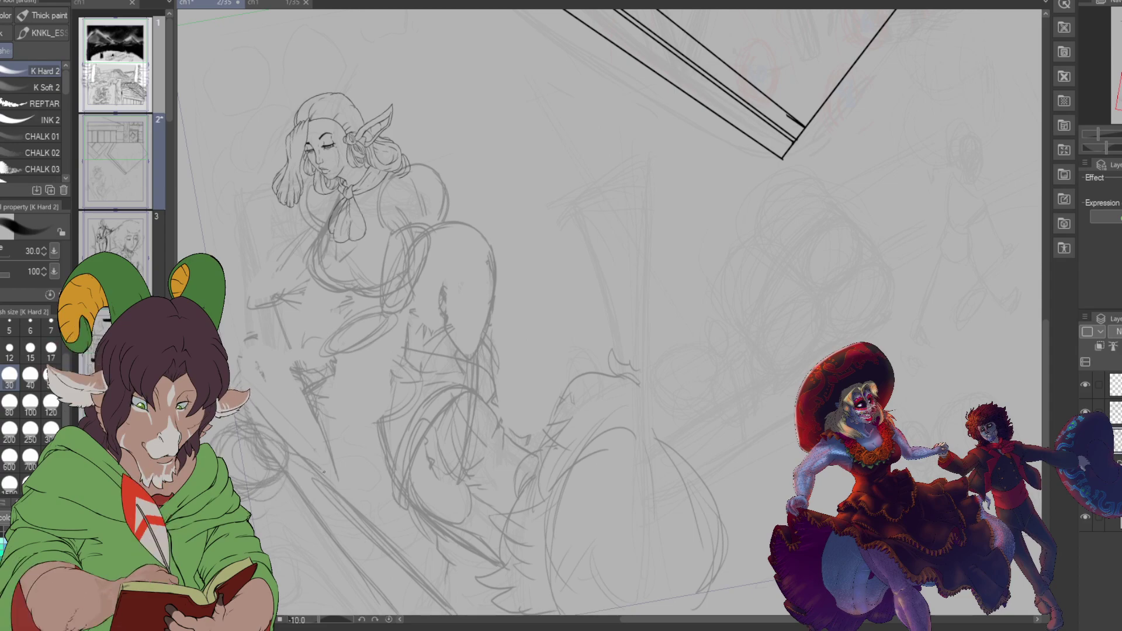
left_click_drag(320, 484, 334, 602)
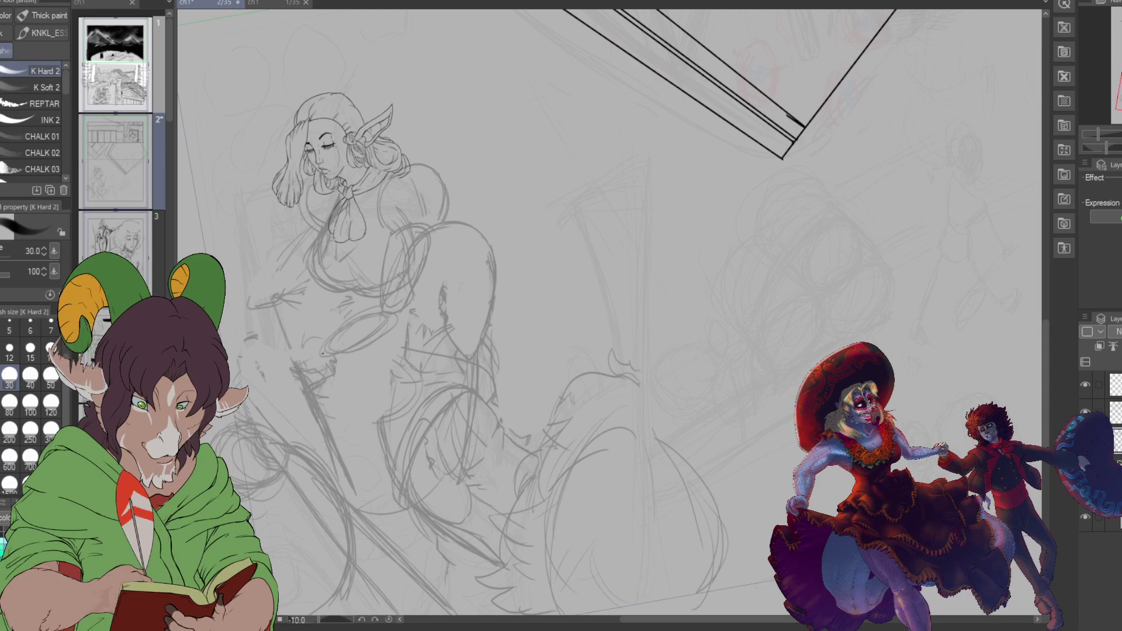
Step: Sketch both of the elf's arms from the shoulders, with forearms and rough hands reaching forward below the chest
left_click_drag(318, 344, 284, 374)
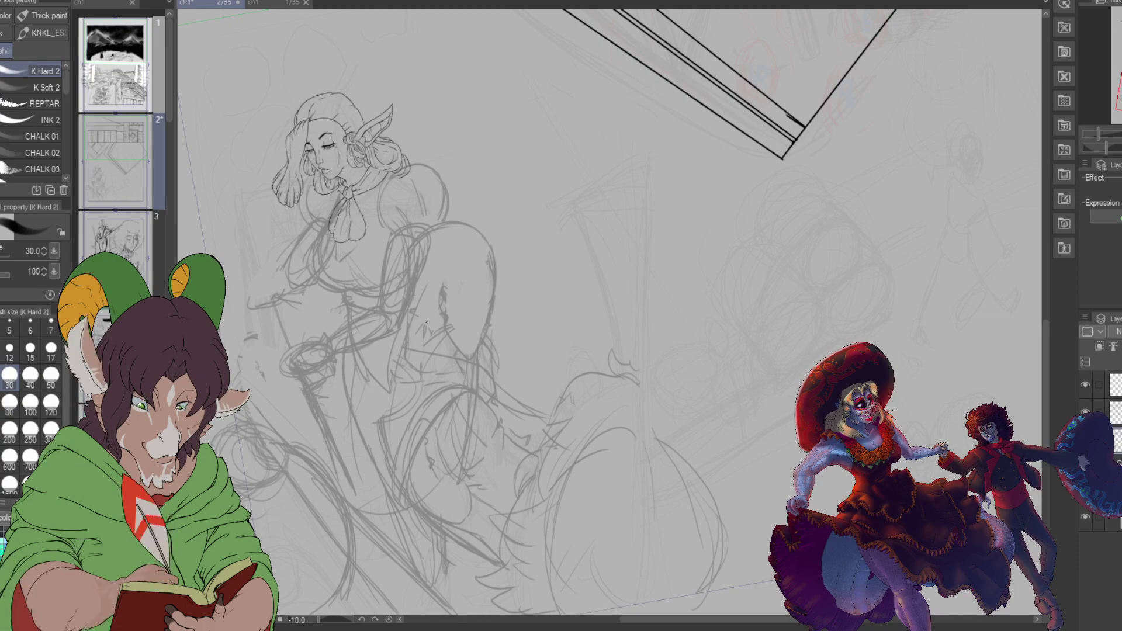
left_click_drag(268, 294, 235, 325)
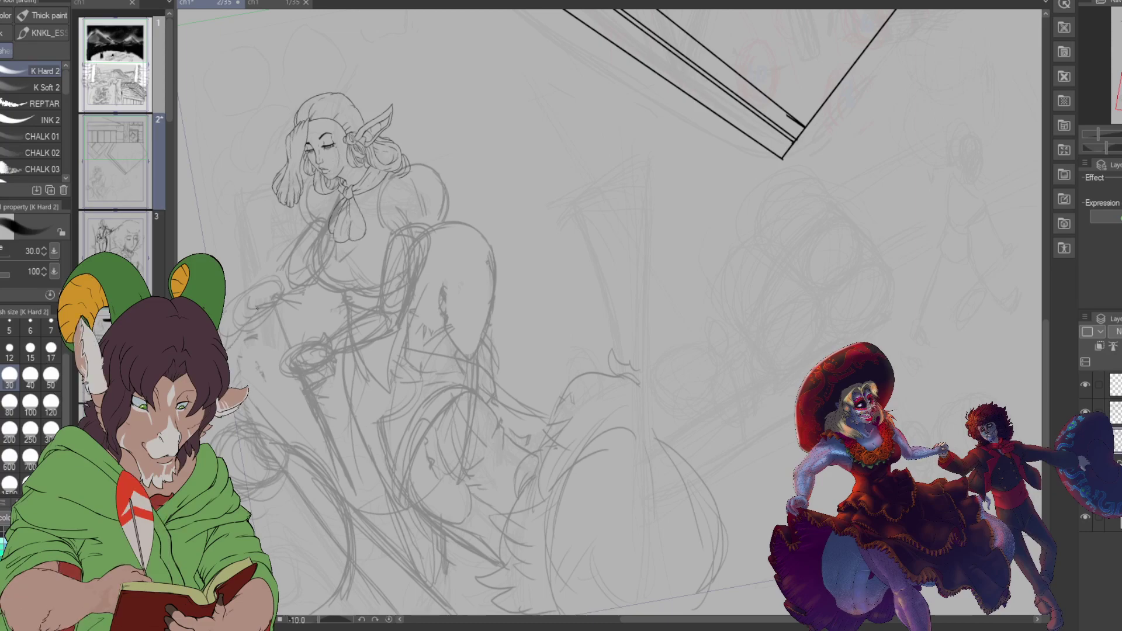
left_click_drag(222, 333, 259, 285)
left_click_drag(296, 241, 271, 270)
mouse_move(321, 216)
left_mouse_down()
mouse_move(284, 248)
mouse_move(286, 281)
mouse_move(258, 284)
mouse_move(243, 317)
left_mouse_up()
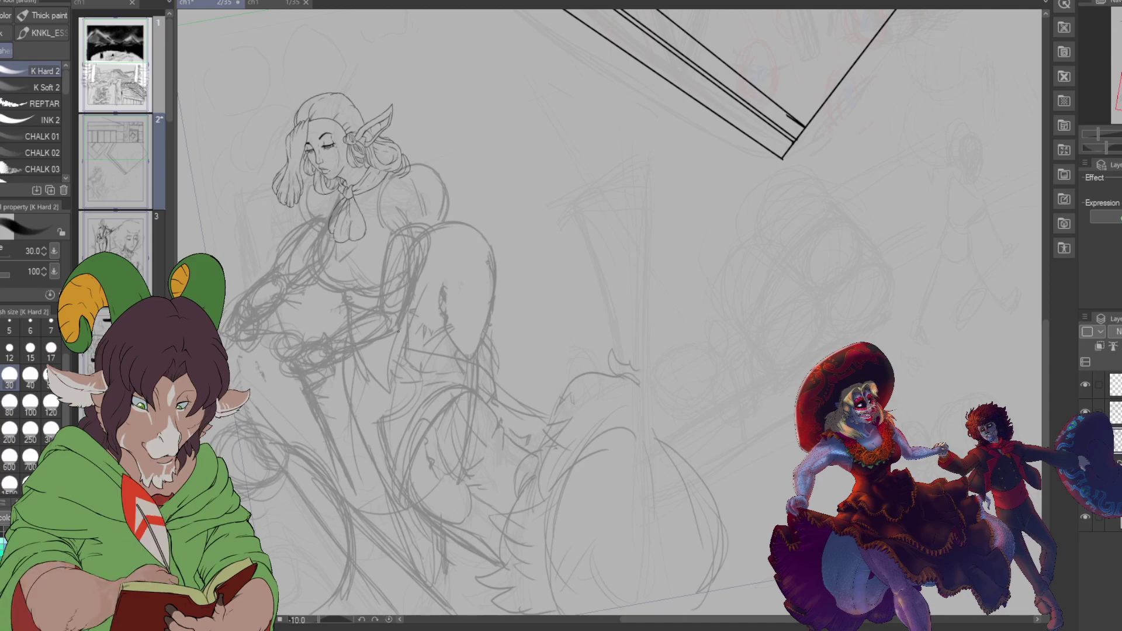
Step: Erase the elf's rough forearms and hands with the hard eraser, keeping the shoulder and outer arm lines
key("e")
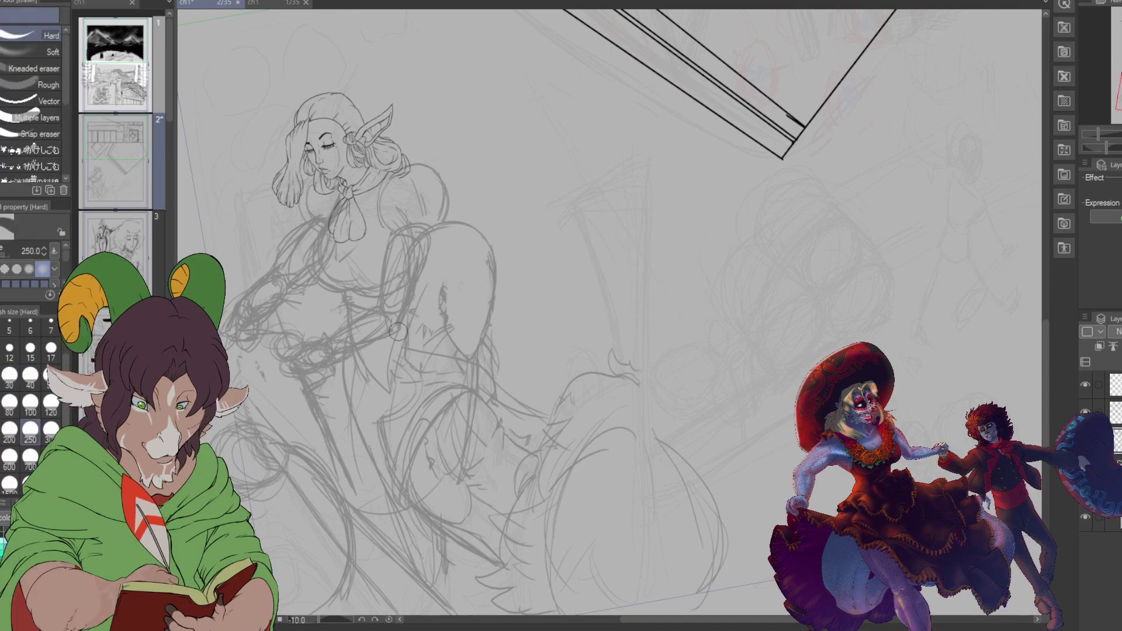
mouse_move(282, 291)
left_mouse_down()
mouse_move(248, 302)
mouse_move(276, 263)
mouse_move(265, 328)
mouse_move(225, 326)
left_mouse_up()
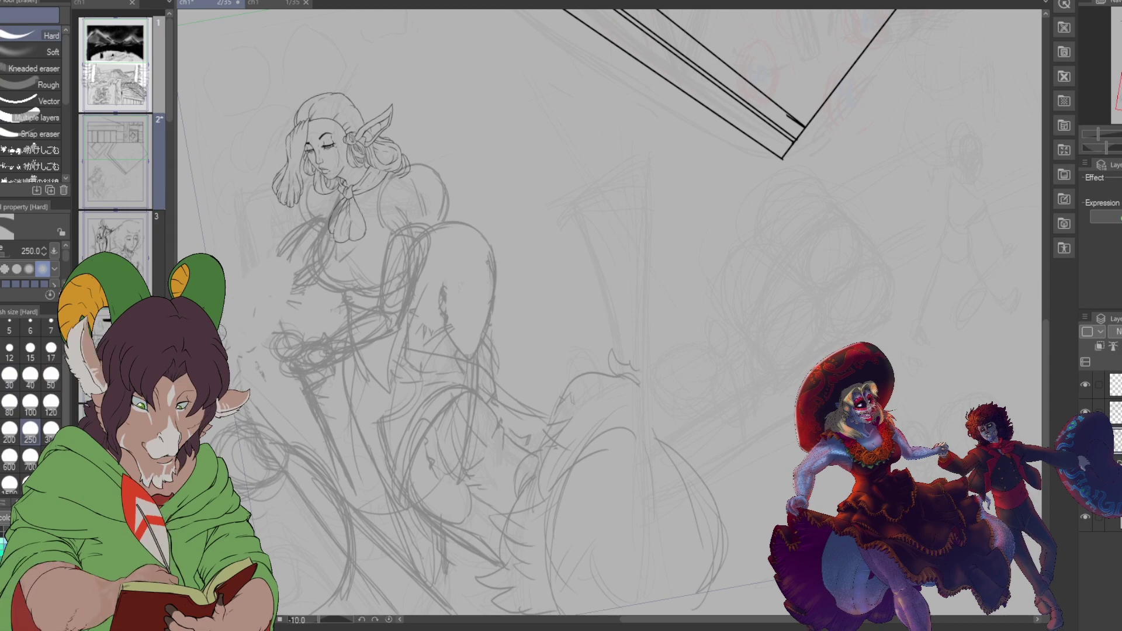
mouse_move(313, 335)
left_mouse_down()
mouse_move(290, 362)
mouse_move(279, 340)
mouse_move(334, 345)
mouse_move(360, 336)
mouse_move(309, 347)
mouse_move(388, 320)
mouse_move(395, 253)
mouse_move(411, 272)
left_mouse_up()
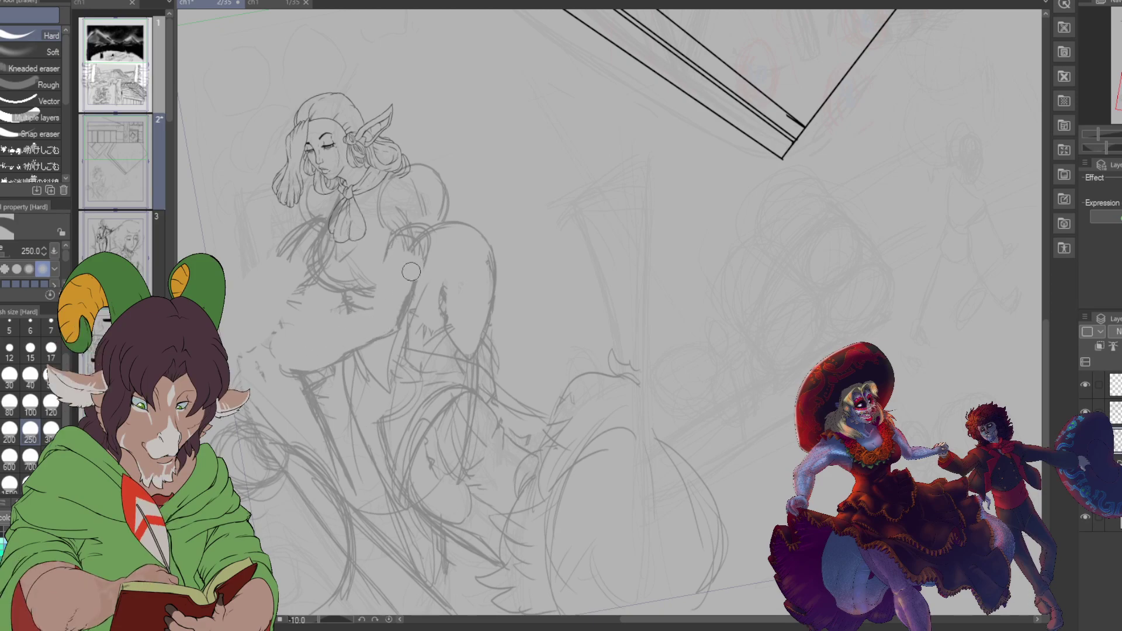
Step: Sketch ovals for the ends of the elf's two forearms and add the front forearm's outline below the chest
key("b")
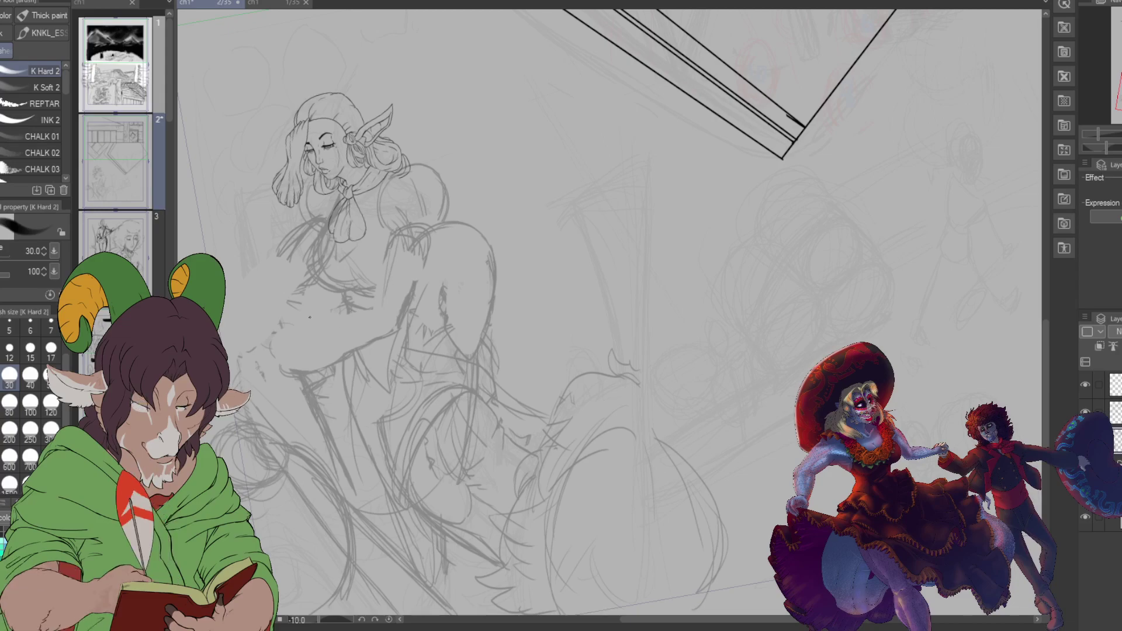
mouse_move(308, 324)
left_mouse_down()
mouse_move(295, 353)
mouse_move(289, 321)
mouse_move(327, 335)
mouse_move(280, 323)
left_mouse_up()
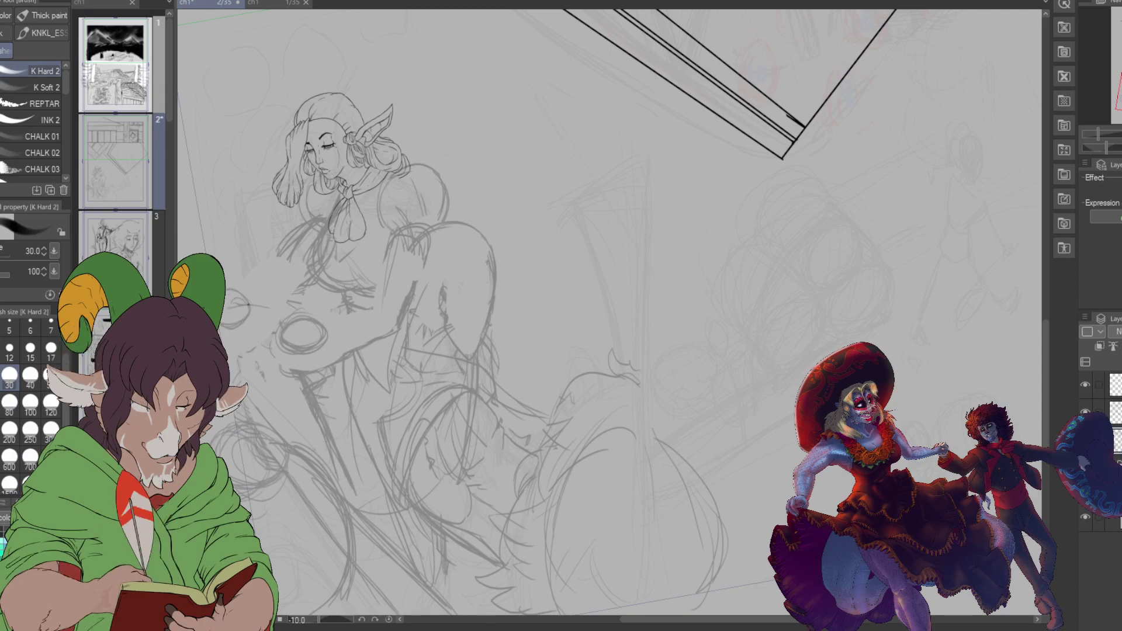
left_click_drag(250, 304, 278, 301)
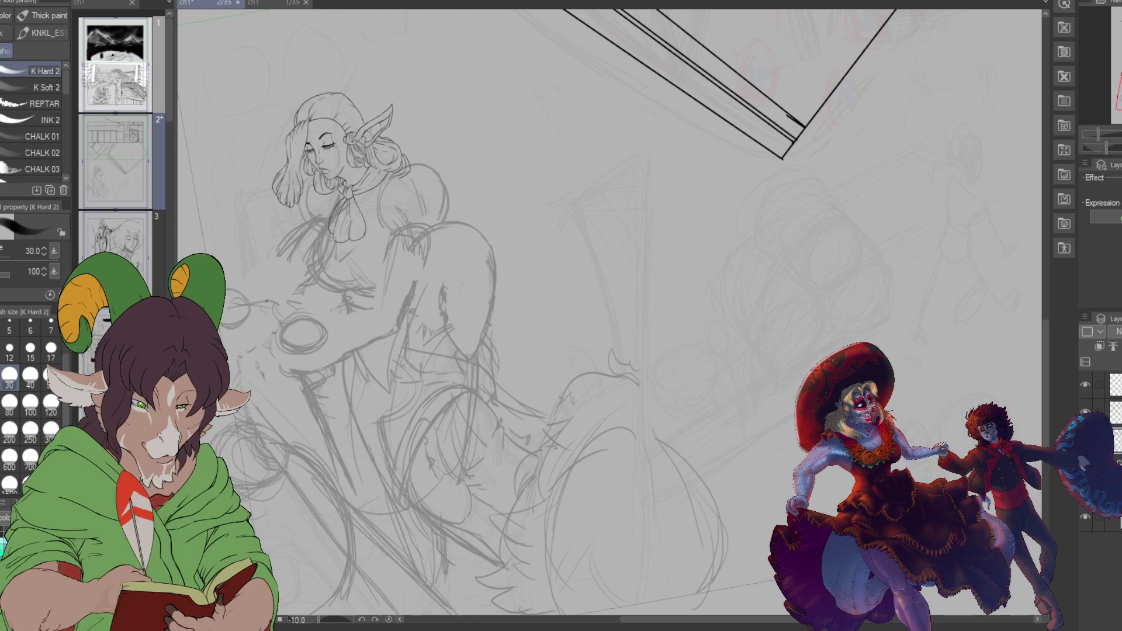
mouse_move(269, 297)
left_mouse_down()
mouse_move(258, 324)
mouse_move(283, 300)
left_mouse_up()
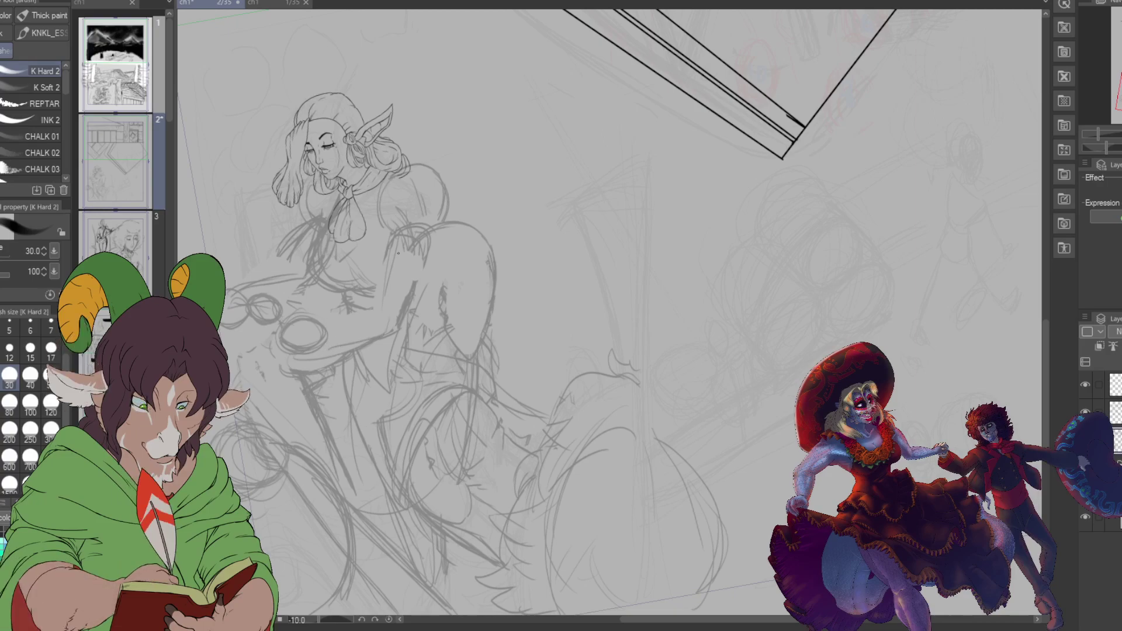
Step: Erase the elf's nearer eyebrow with the hard eraser at size 100 and redraw it with a steeper slant
scroll(301, 131, "up", 6)
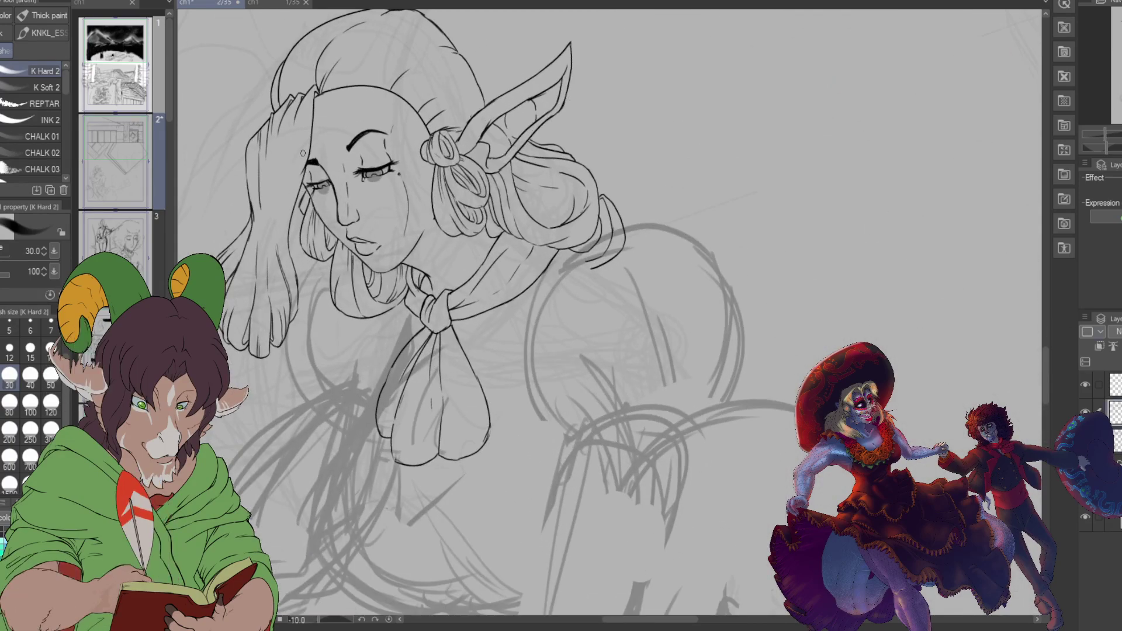
key("e")
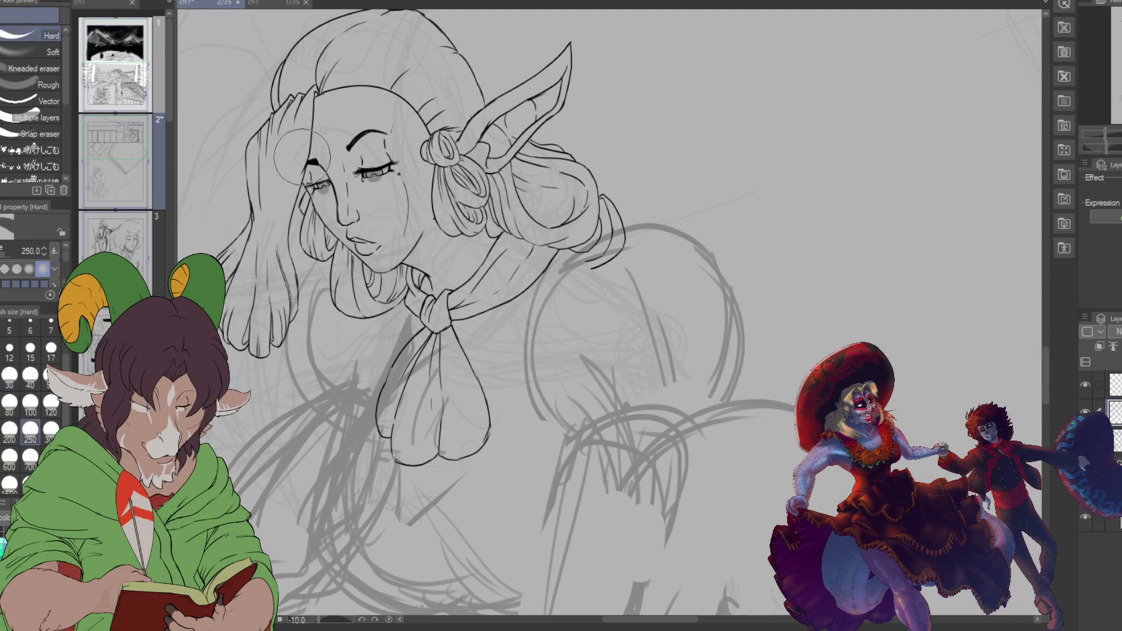
left_click(30, 403)
left_click_drag(349, 138, 380, 113)
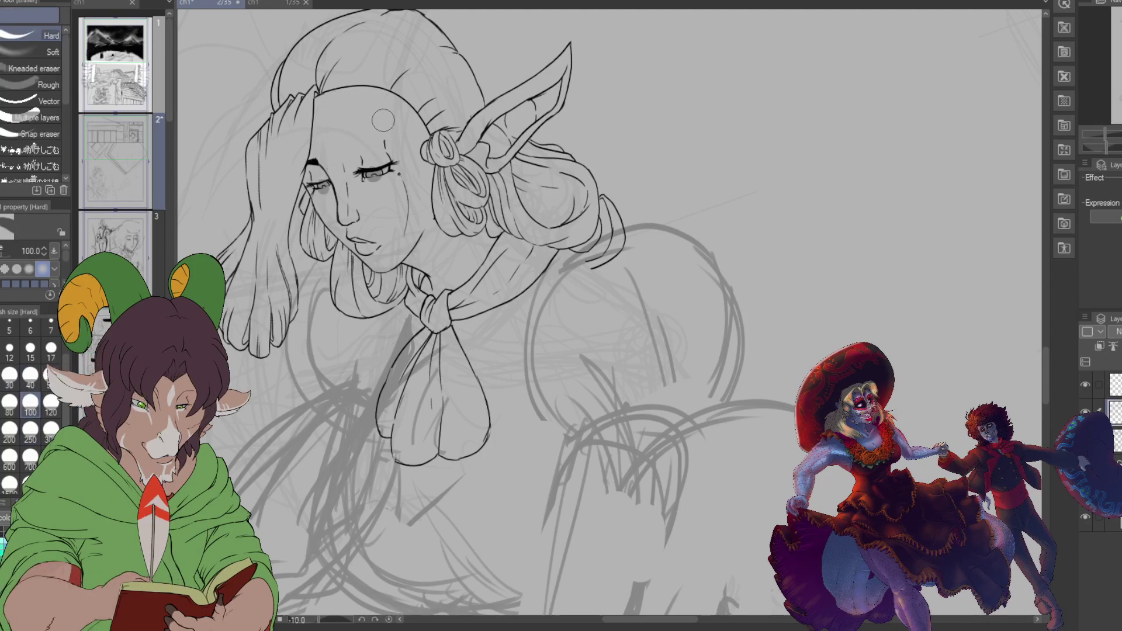
key("b")
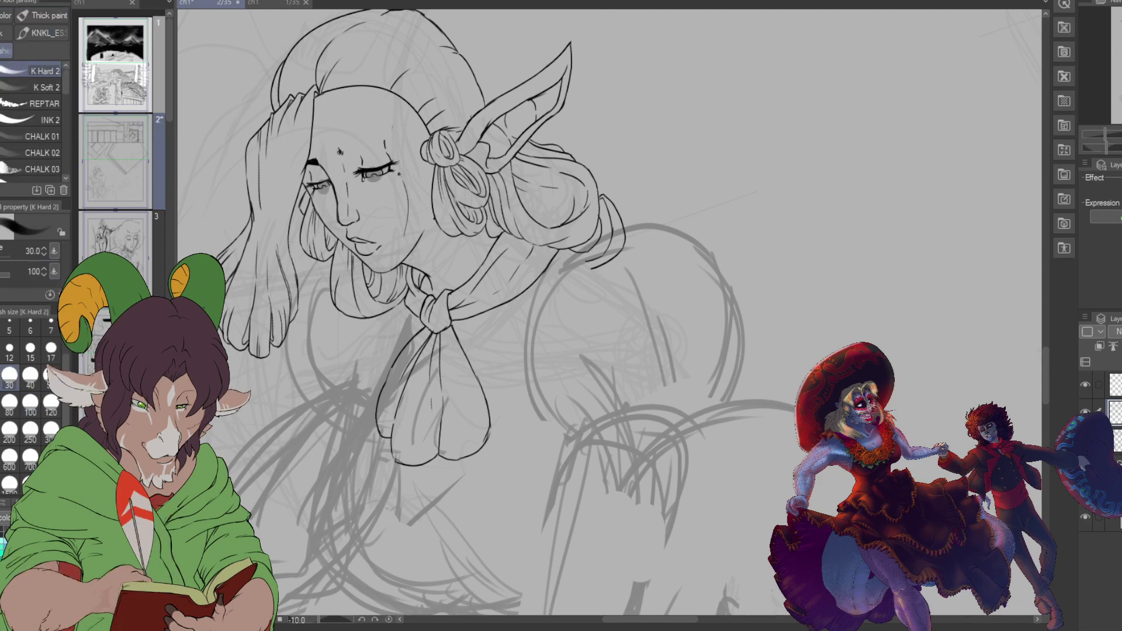
left_click_drag(342, 149, 372, 127)
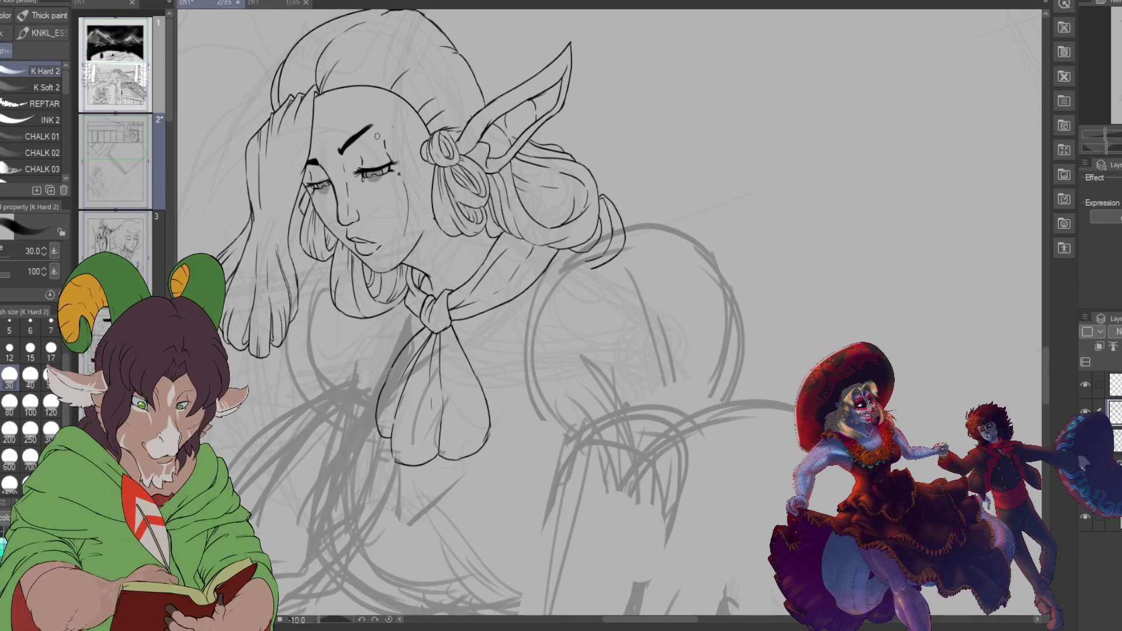
Step: Reduce the hard eraser to size 25 and thin the redrawn eyebrow
key("e")
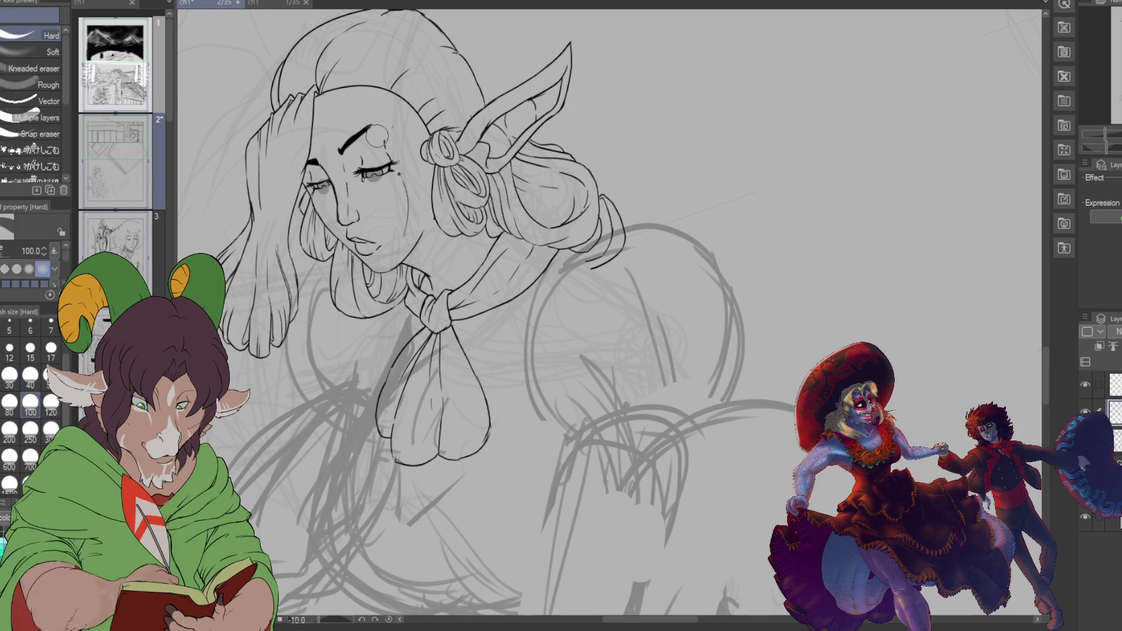
key("bracketleft")
key("bracketleft")
key("bracketleft")
key("bracketleft")
key("bracketleft")
key("bracketleft")
key("bracketleft")
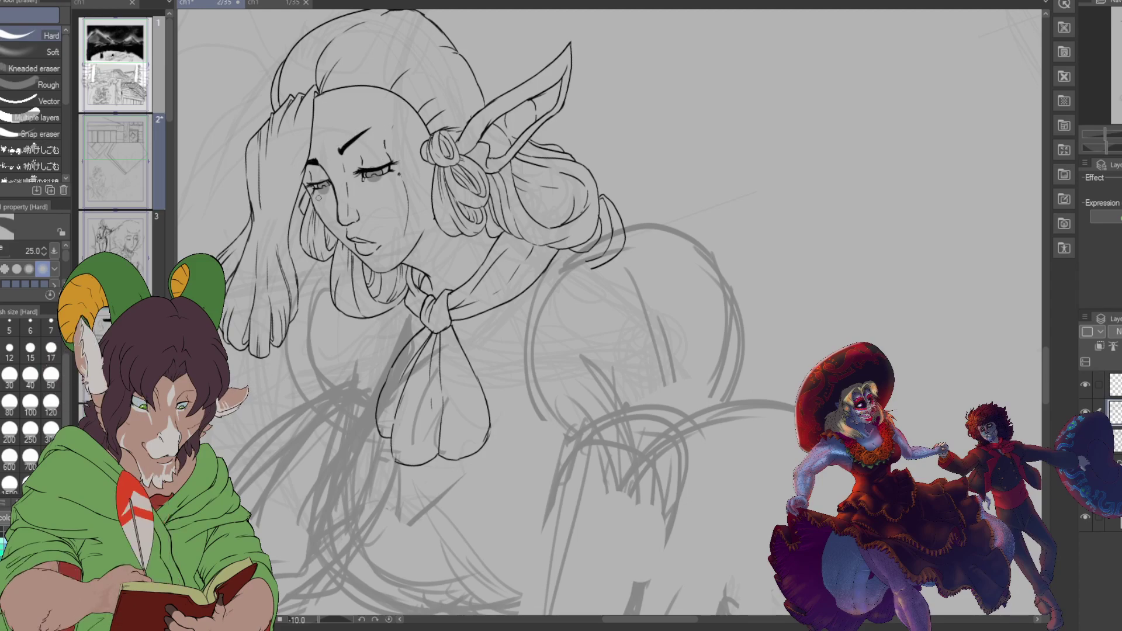
Step: Erase the elf's rough forearms and end ovals below the chest with the hard eraser at size 700
scroll(383, 159, "down", 4)
scroll(282, 329, "up", 1)
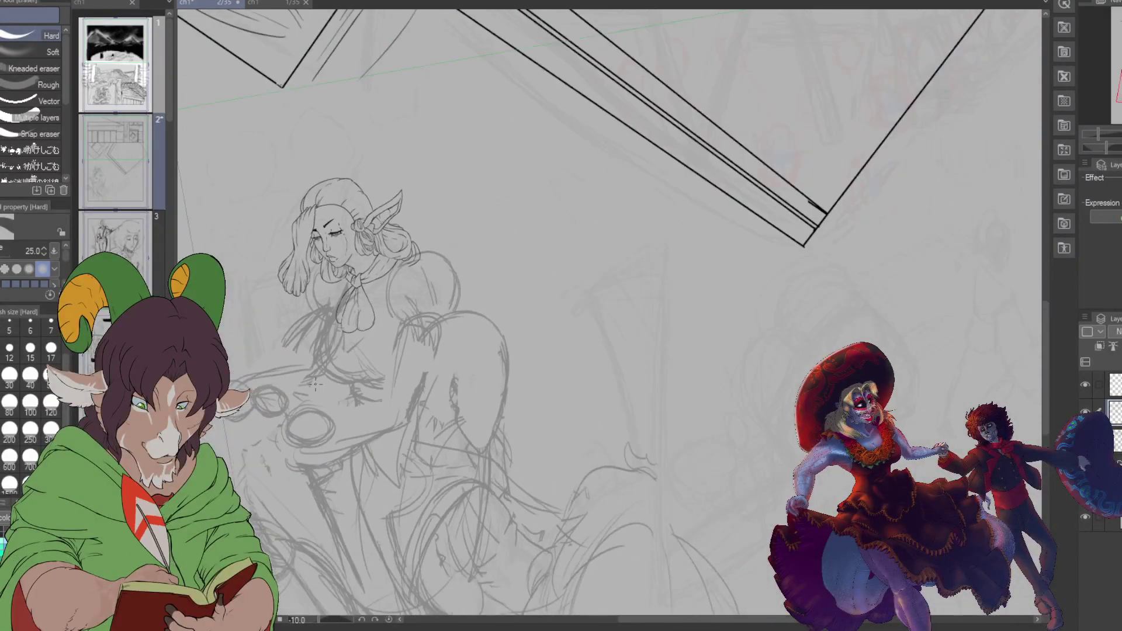
scroll(288, 427, "up", 1)
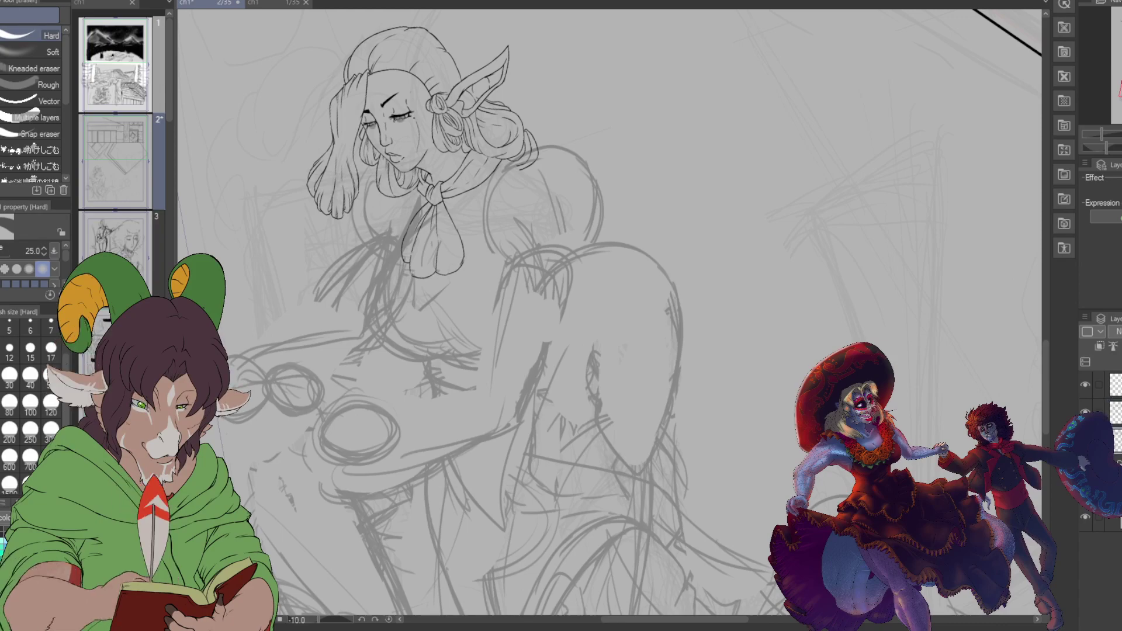
left_click(30, 457)
mouse_move(359, 291)
left_mouse_down()
mouse_move(365, 269)
mouse_move(331, 333)
mouse_move(343, 298)
mouse_move(293, 324)
mouse_move(260, 399)
mouse_move(304, 394)
mouse_move(360, 299)
mouse_move(384, 396)
mouse_move(349, 440)
mouse_move(364, 412)
mouse_move(436, 423)
mouse_move(412, 441)
mouse_move(472, 415)
left_mouse_up()
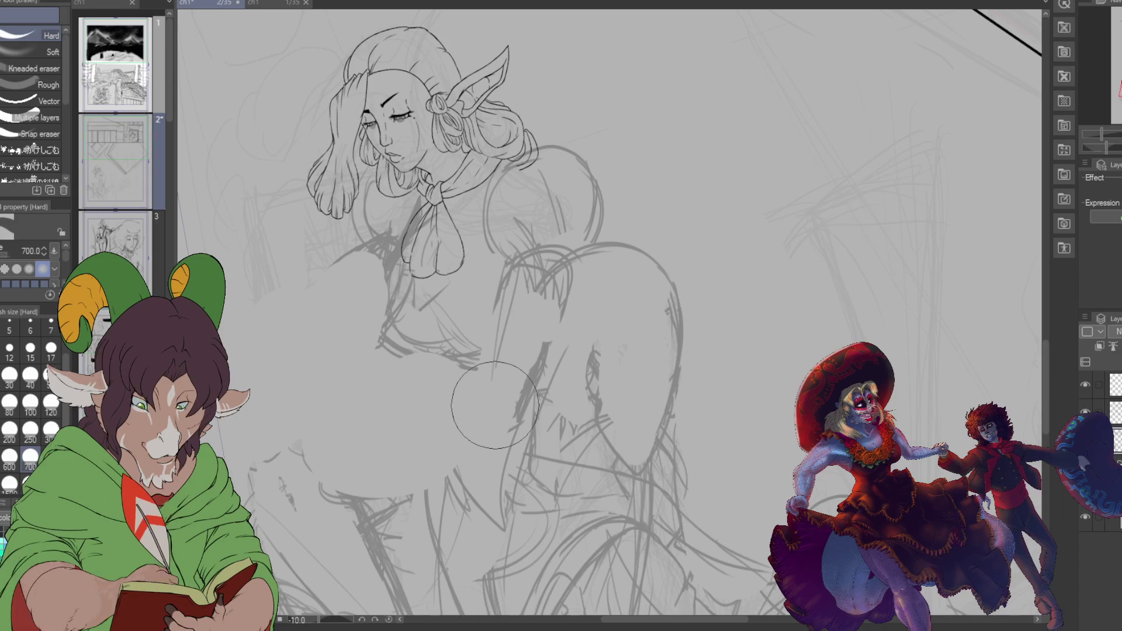
Step: Sketch a new front forearm running from the elbow to an oval in front of the waist
key("b")
mouse_move(368, 362)
left_mouse_down()
mouse_move(395, 372)
mouse_move(338, 414)
mouse_move(389, 354)
mouse_move(391, 414)
mouse_move(359, 356)
mouse_move(408, 379)
mouse_move(347, 408)
mouse_move(418, 362)
mouse_move(409, 387)
mouse_move(540, 383)
mouse_move(508, 398)
left_mouse_up()
left_click_drag(525, 328, 508, 398)
left_click_drag(534, 301, 525, 377)
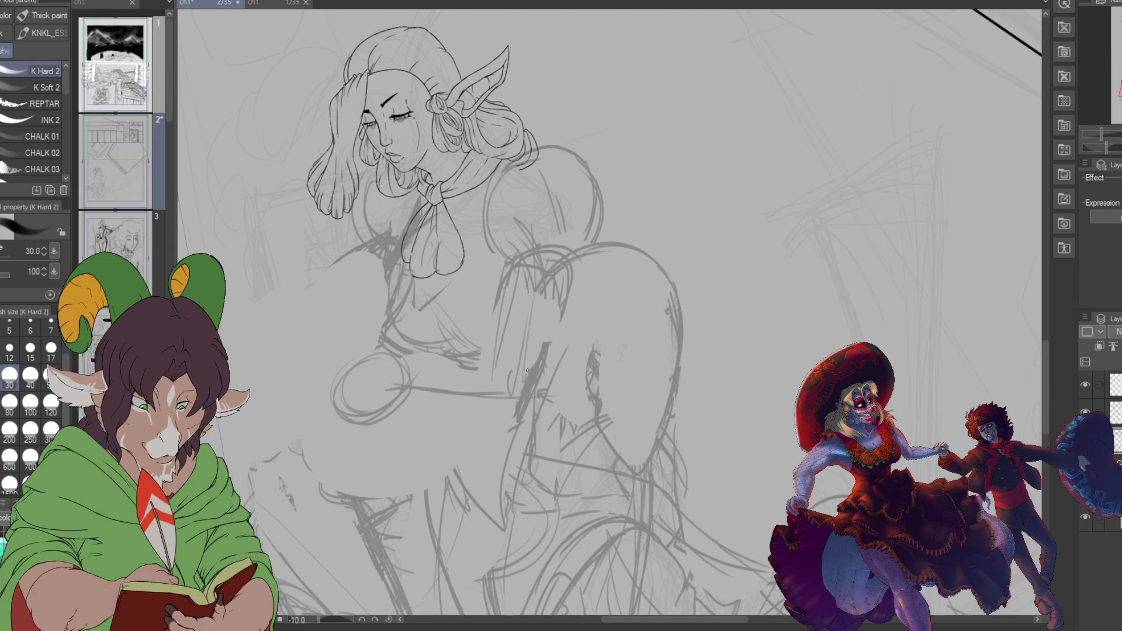
Step: Build up the front hand with overlapping ovals and loops at the forearm's end, keeping the sketch layer's content
mouse_move(409, 349)
left_mouse_down()
mouse_move(403, 412)
mouse_move(348, 409)
mouse_move(380, 403)
left_mouse_up()
left_click_drag(414, 347, 408, 384)
mouse_move(381, 335)
left_mouse_down()
mouse_move(326, 383)
mouse_move(338, 386)
left_mouse_up()
left_click_drag(404, 357, 329, 387)
left_click_drag(380, 329, 315, 382)
left_click_drag(418, 320, 348, 387)
left_click_drag(409, 359, 348, 393)
mouse_move(379, 341)
left_mouse_down()
mouse_move(305, 345)
mouse_move(298, 387)
left_mouse_up()
mouse_move(287, 342)
left_mouse_down()
mouse_move(341, 370)
mouse_move(305, 391)
left_mouse_up()
left_click_drag(318, 360, 294, 384)
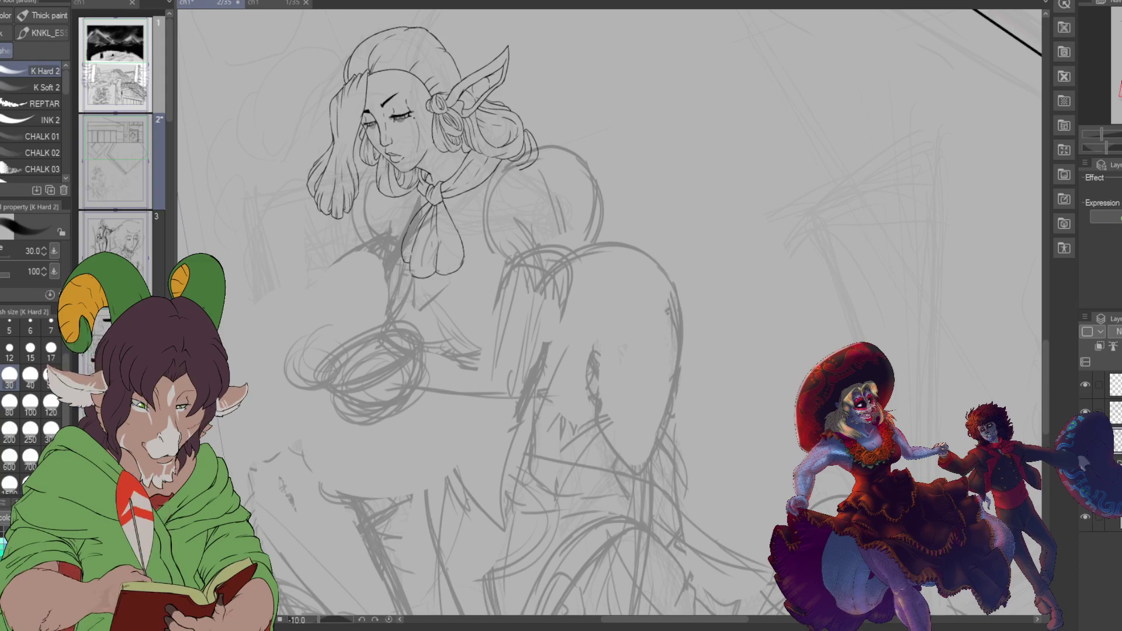
key("Delete")
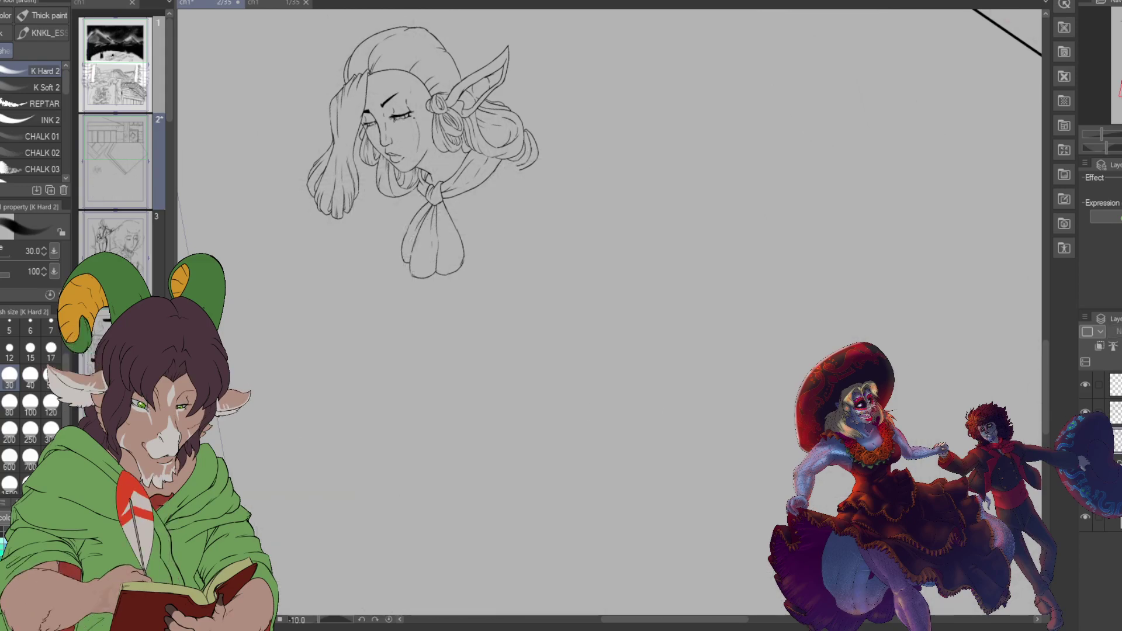
key("ctrl+z")
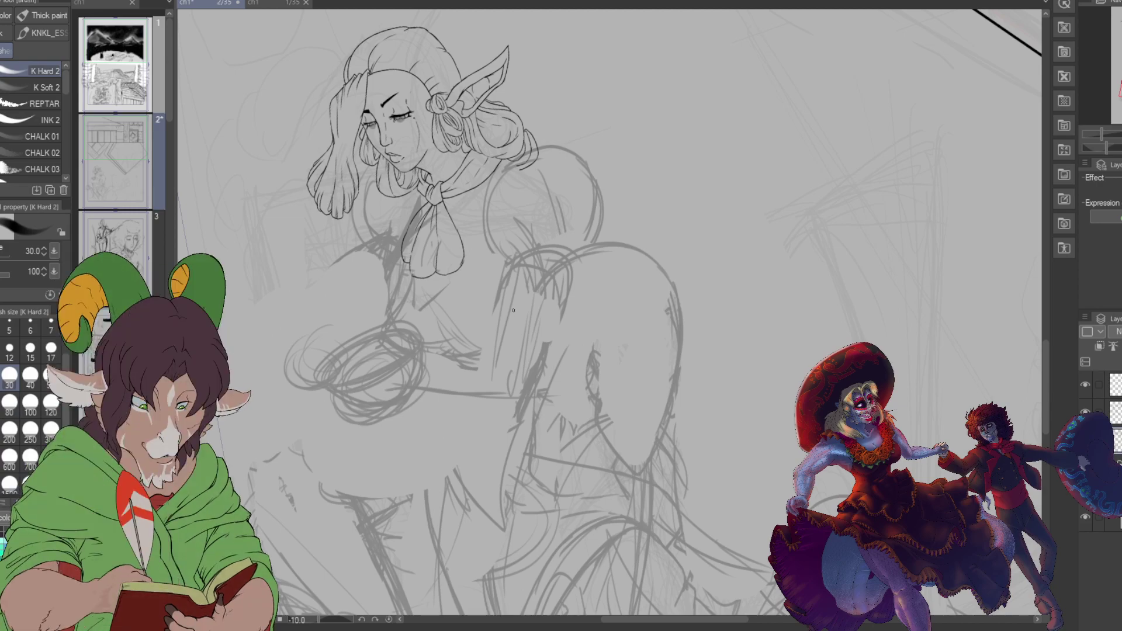
Step: Sketch a row of pointed fur tufts along the outer edge of the large rounded form behind the elf's shoulder
left_click_drag(665, 209, 644, 234)
mouse_move(675, 184)
left_mouse_down()
mouse_move(661, 211)
mouse_move(679, 187)
left_mouse_up()
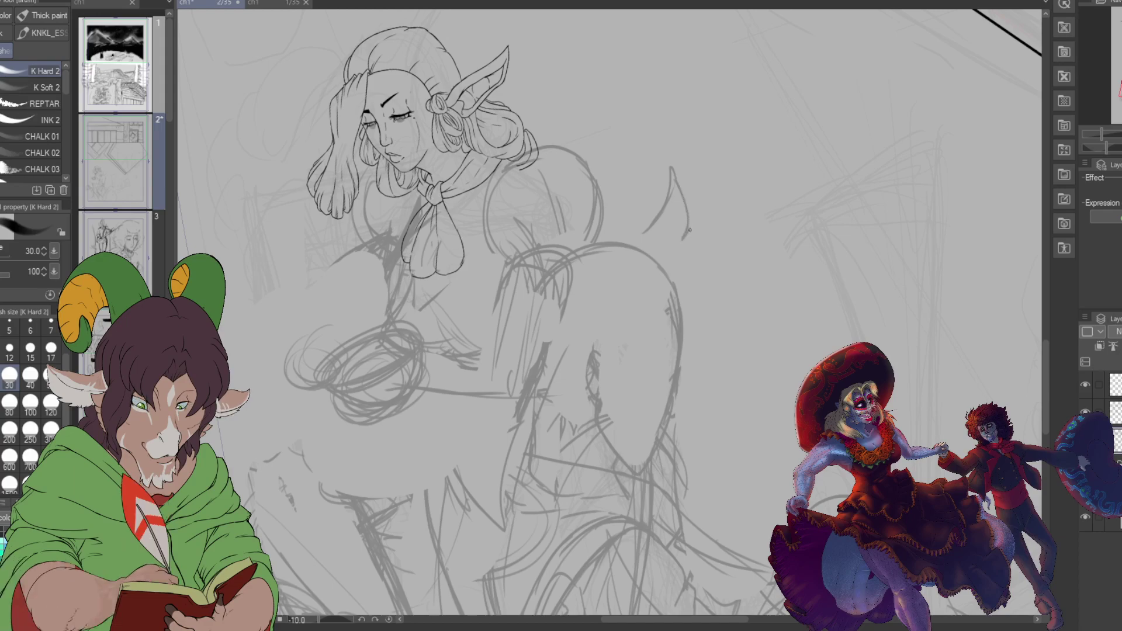
mouse_move(684, 238)
left_mouse_down()
mouse_move(693, 275)
mouse_move(704, 279)
mouse_move(683, 335)
left_mouse_up()
mouse_move(647, 228)
left_mouse_down()
mouse_move(656, 191)
mouse_move(653, 220)
mouse_move(648, 166)
mouse_move(607, 226)
left_mouse_up()
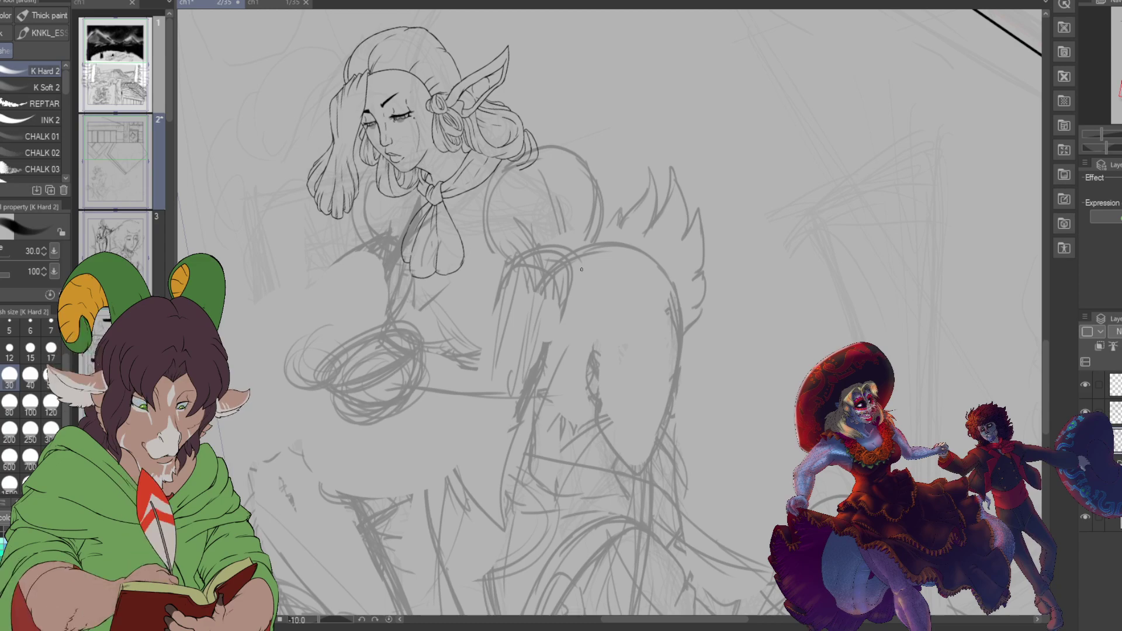
Step: Sketch a small oval and looping outlines beyond the front hand, linked to it by a diagonal line
mouse_move(241, 279)
left_mouse_down()
mouse_move(234, 305)
mouse_move(250, 282)
mouse_move(246, 299)
mouse_move(237, 290)
mouse_move(291, 278)
mouse_move(249, 279)
mouse_move(295, 286)
mouse_move(292, 305)
mouse_move(247, 308)
mouse_move(293, 317)
mouse_move(246, 310)
left_mouse_up()
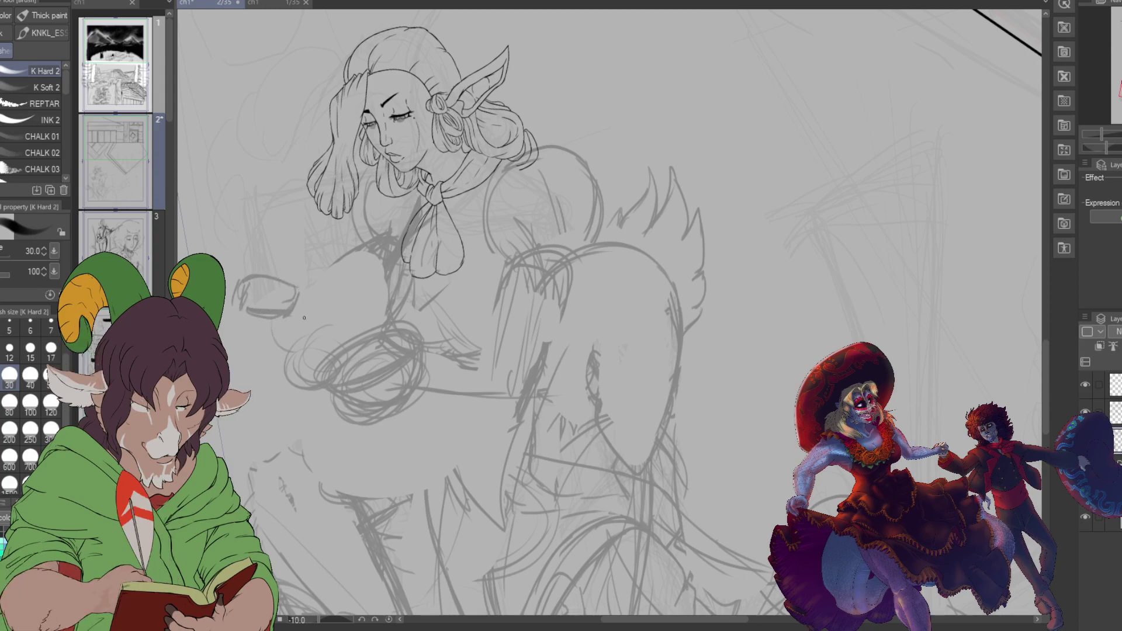
mouse_move(269, 345)
left_mouse_down()
mouse_move(317, 328)
mouse_move(272, 307)
left_mouse_up()
left_click_drag(316, 347, 320, 345)
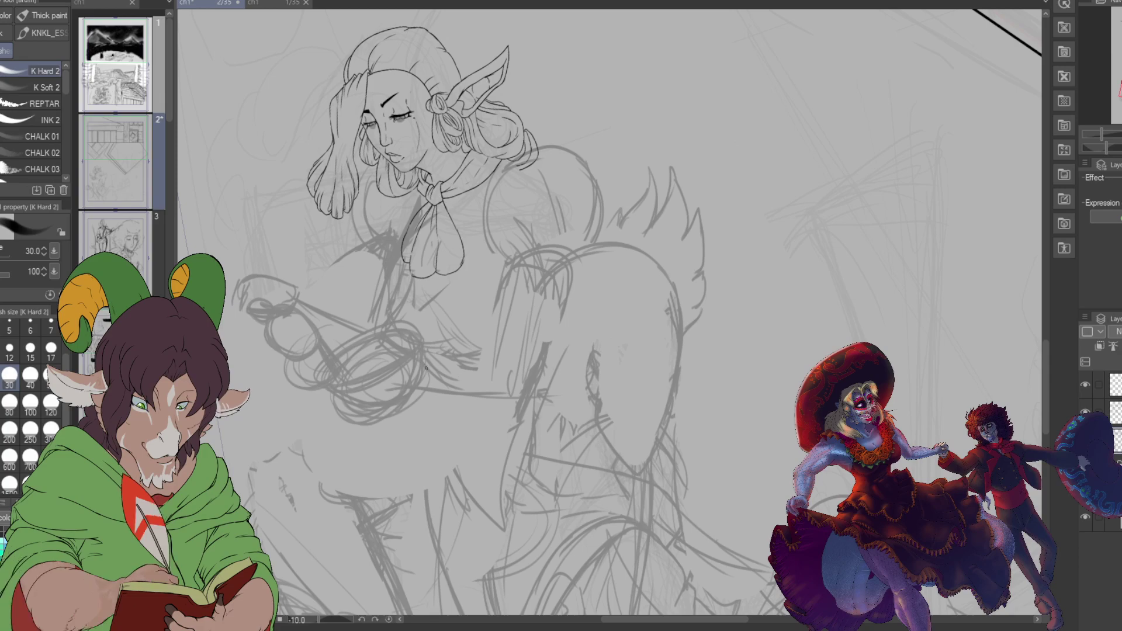
Step: Sketch long hanging fold lines below the front forearm, tapering down beside the elf's lower body
mouse_move(450, 435)
left_mouse_down()
mouse_move(448, 402)
mouse_move(448, 485)
mouse_move(436, 482)
left_mouse_up()
left_click_drag(440, 418, 434, 526)
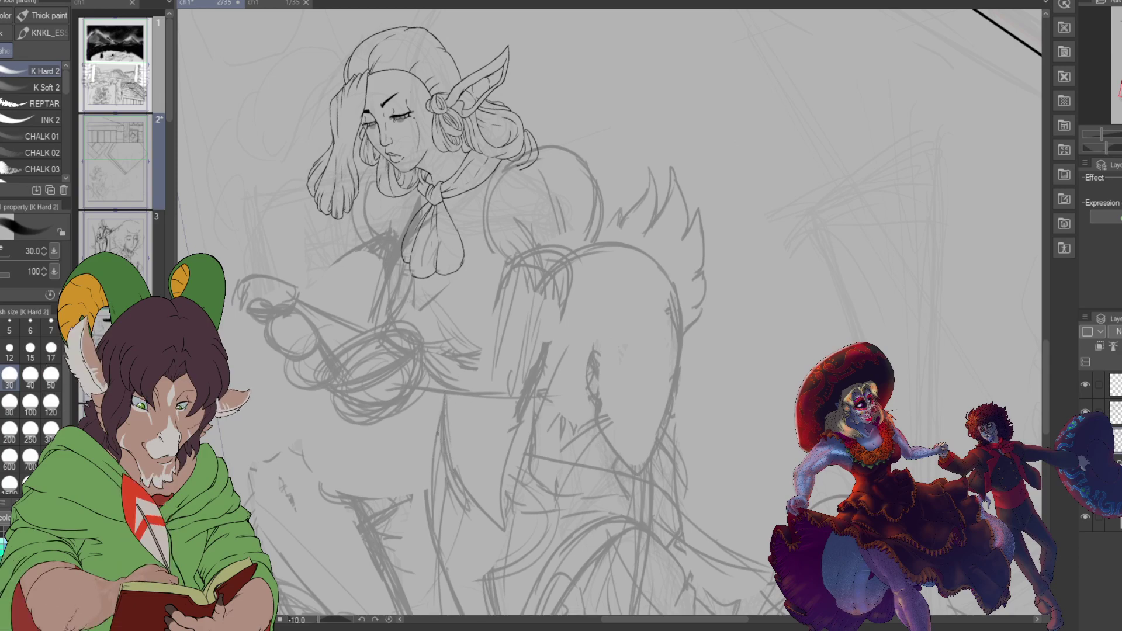
mouse_move(435, 441)
left_mouse_down()
mouse_move(434, 481)
mouse_move(409, 520)
left_mouse_up()
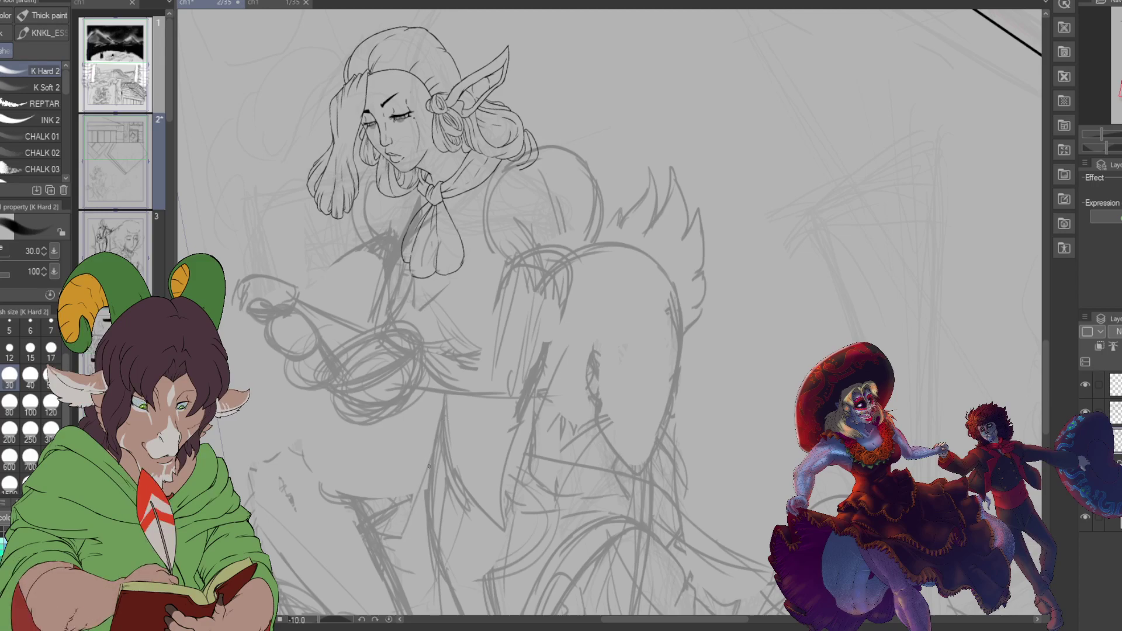
left_click_drag(430, 468, 422, 495)
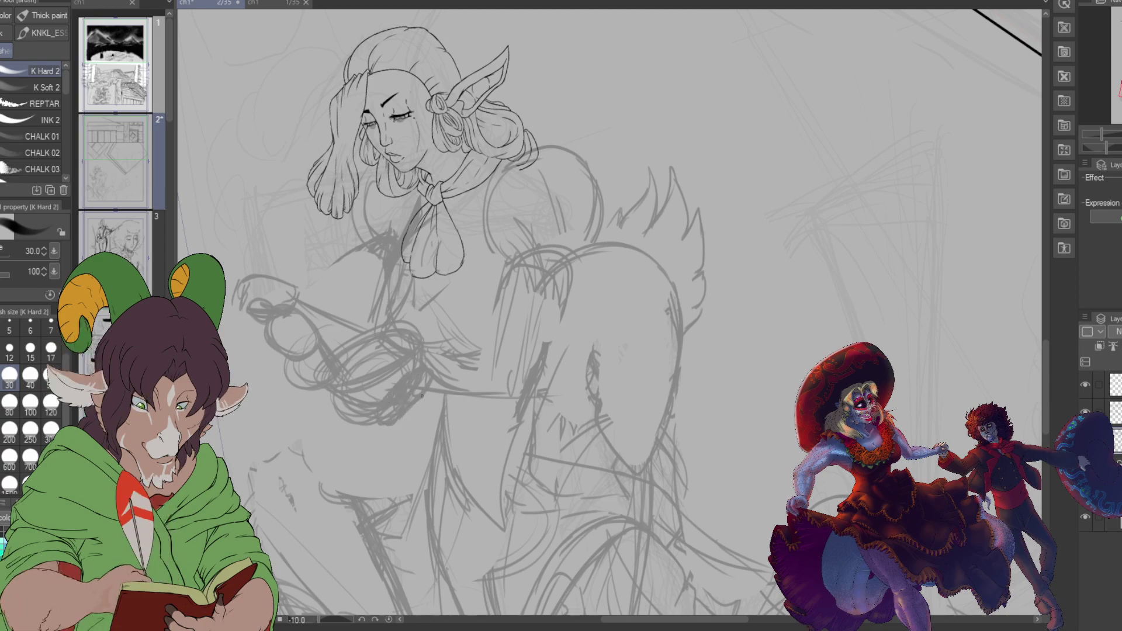
Step: Thicken the front forearm's outlines, add lines for the far arm, and widen the near shoulder's curve
left_click_drag(421, 408, 498, 399)
mouse_move(436, 370)
left_mouse_down()
mouse_move(503, 358)
mouse_move(457, 360)
mouse_move(519, 343)
mouse_move(448, 364)
mouse_move(520, 336)
mouse_move(474, 360)
mouse_move(513, 341)
mouse_move(523, 393)
left_mouse_up()
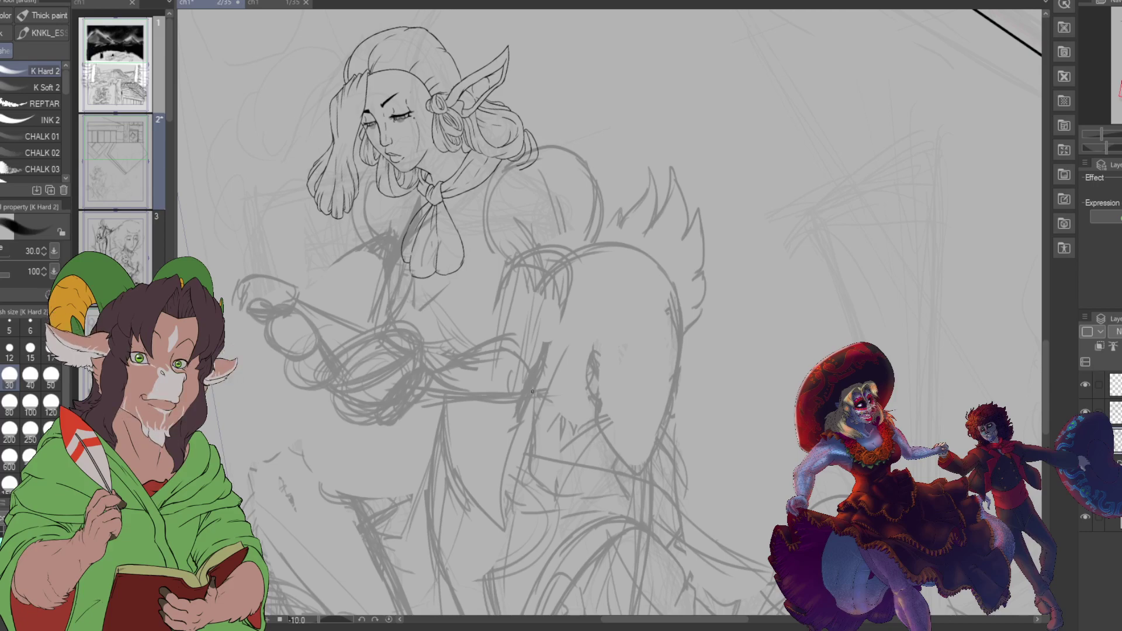
left_click_drag(295, 288, 339, 312)
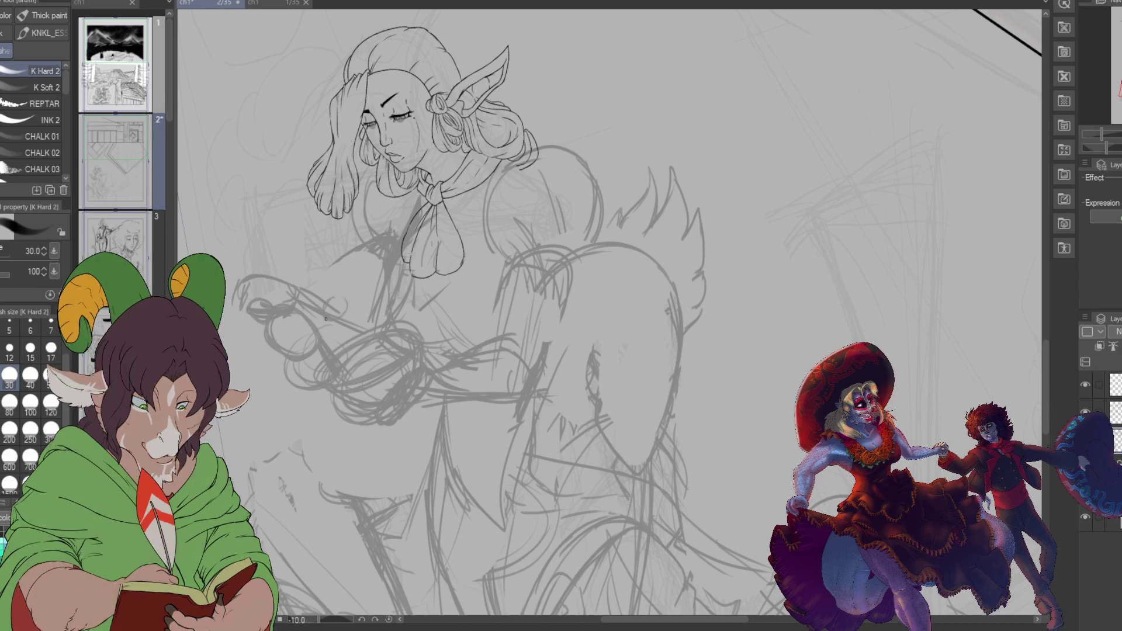
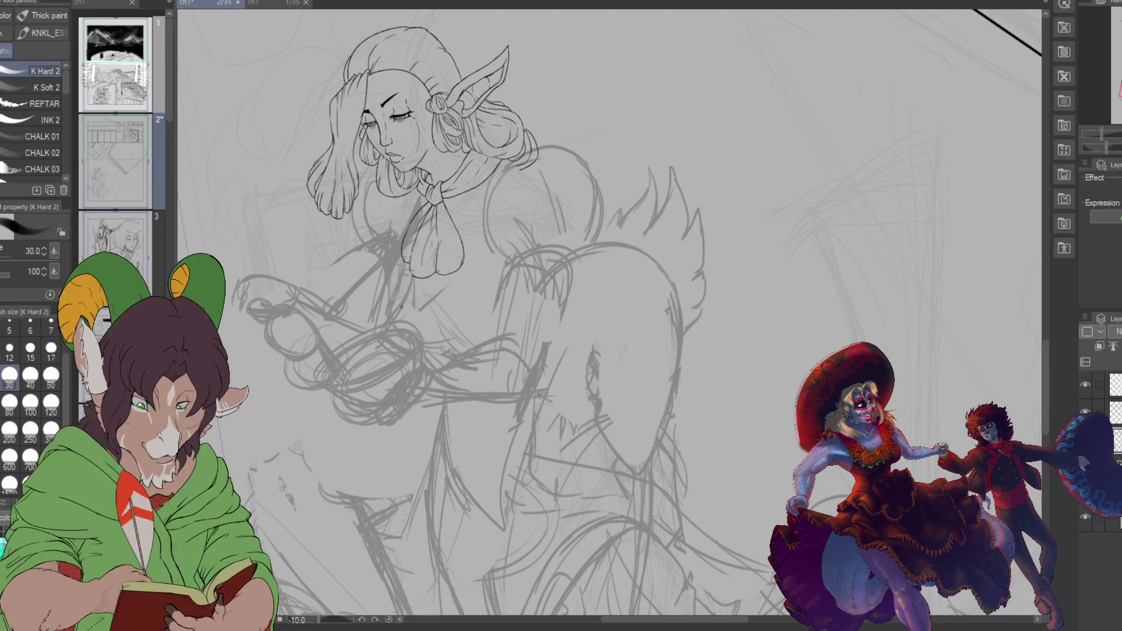
mouse_move(354, 175)
left_mouse_down()
mouse_move(355, 230)
mouse_move(367, 241)
left_mouse_up()
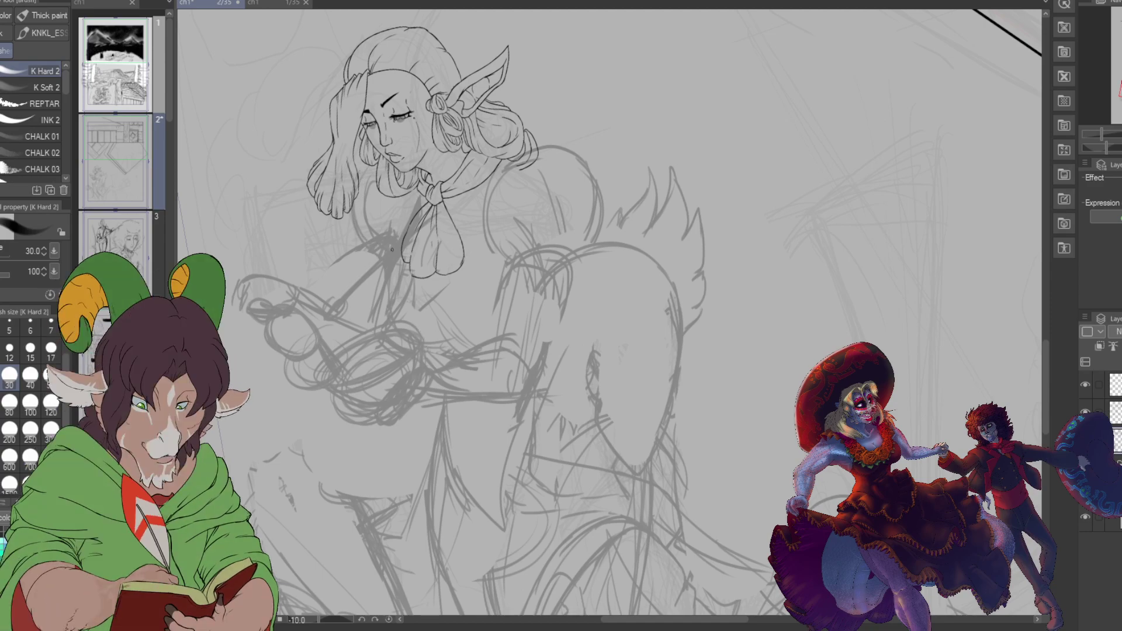
mouse_move(536, 147)
left_mouse_down()
mouse_move(612, 159)
mouse_move(547, 144)
mouse_move(582, 144)
mouse_move(605, 174)
mouse_move(597, 158)
mouse_move(599, 244)
mouse_move(602, 157)
mouse_move(615, 214)
mouse_move(592, 156)
left_mouse_up()
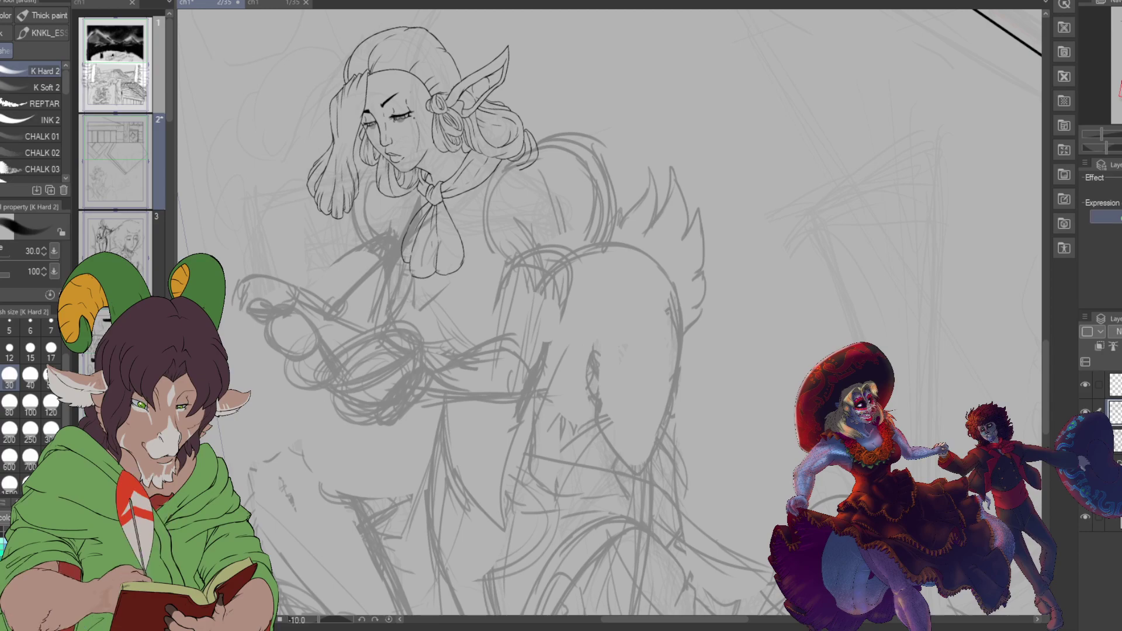
Step: Ink the pointed collar flap beside the scarf knot on the near-shoulder side with K Hard 2 at size 15
scroll(498, 192, "up", 4)
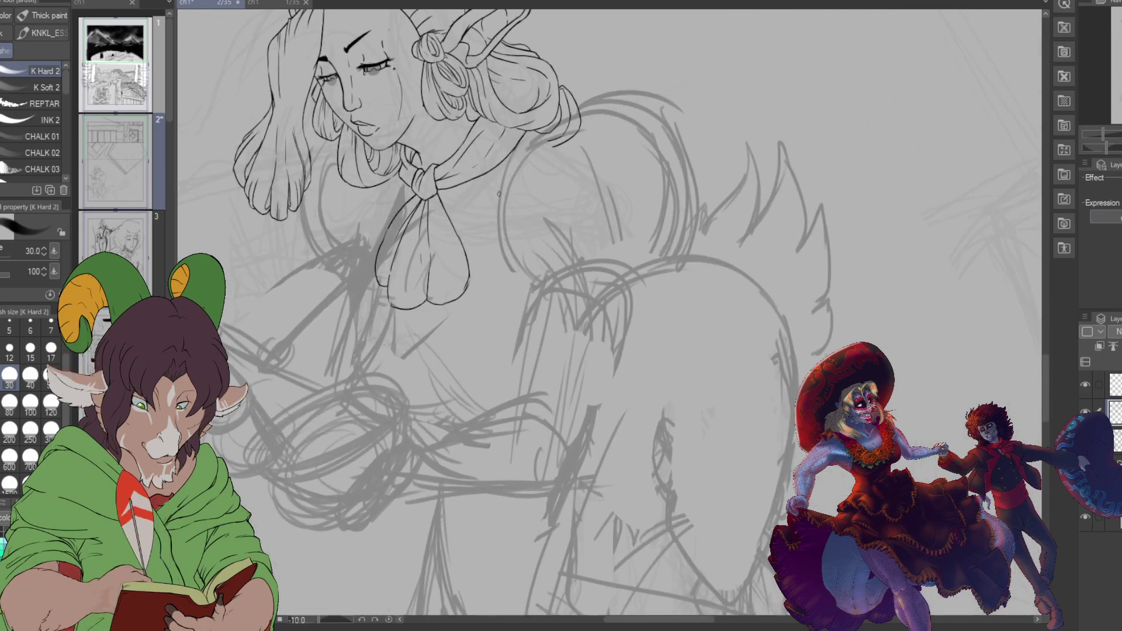
scroll(498, 192, "up", 1)
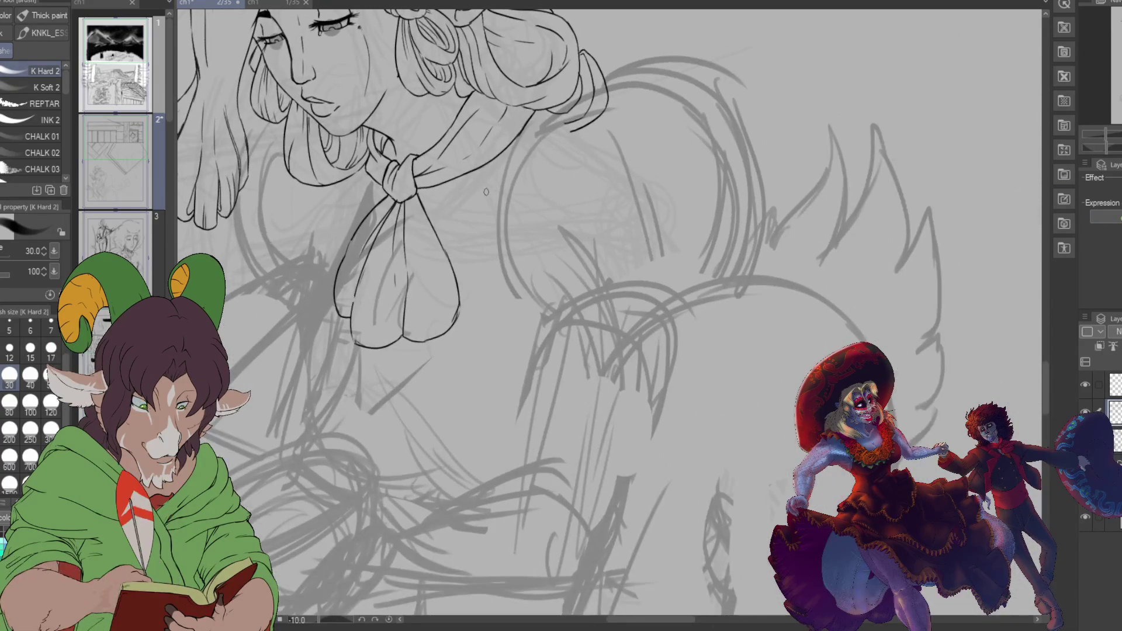
key("b")
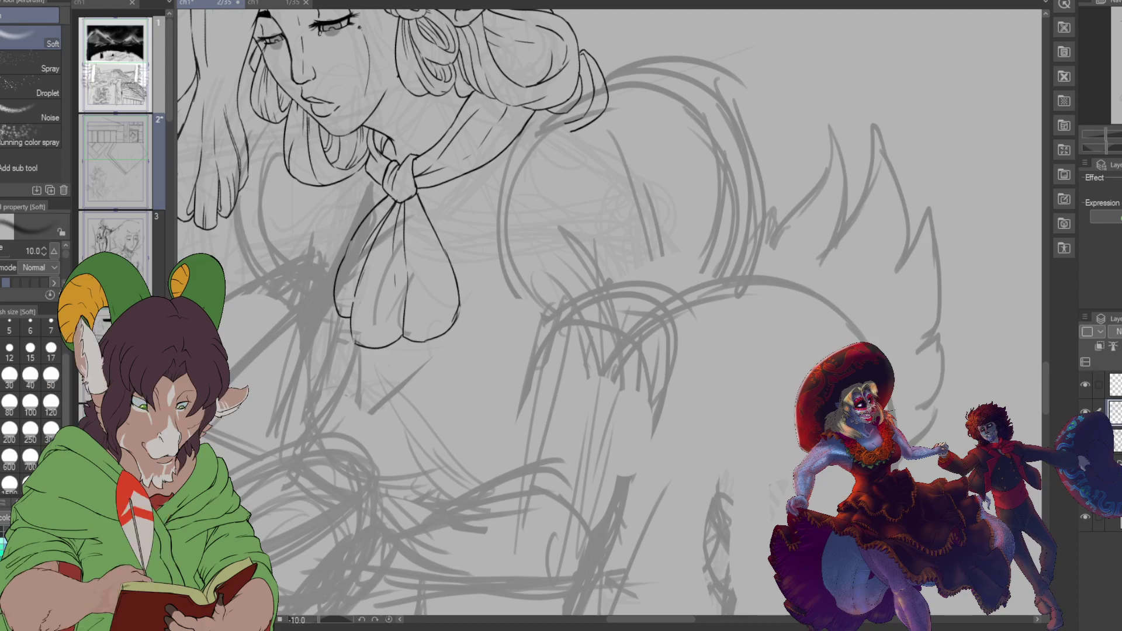
key("b")
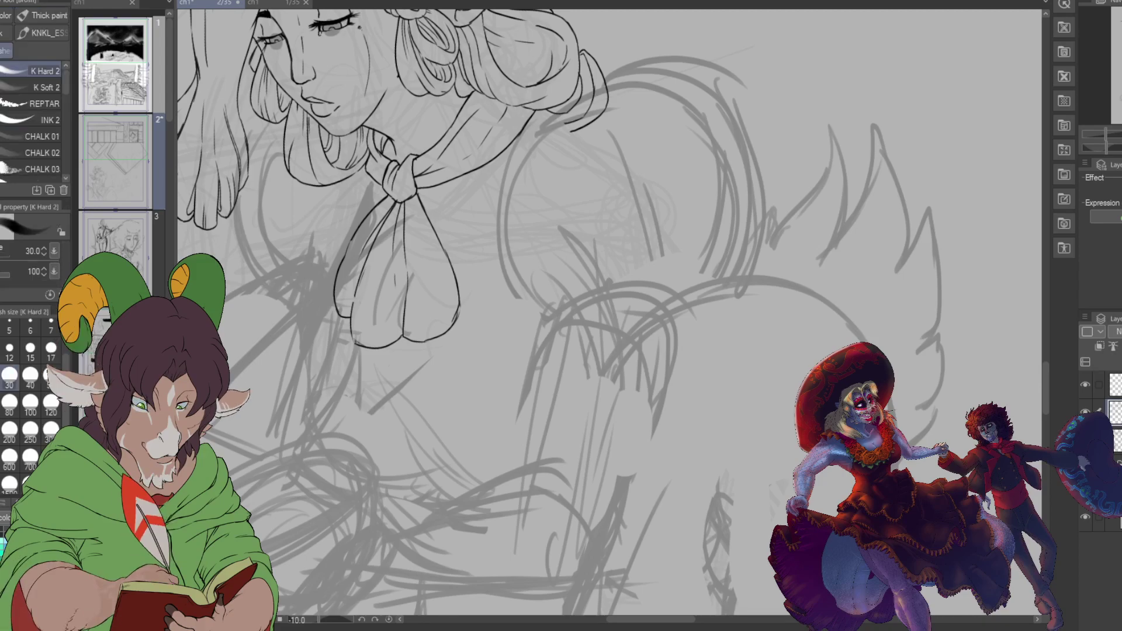
left_click(30, 351)
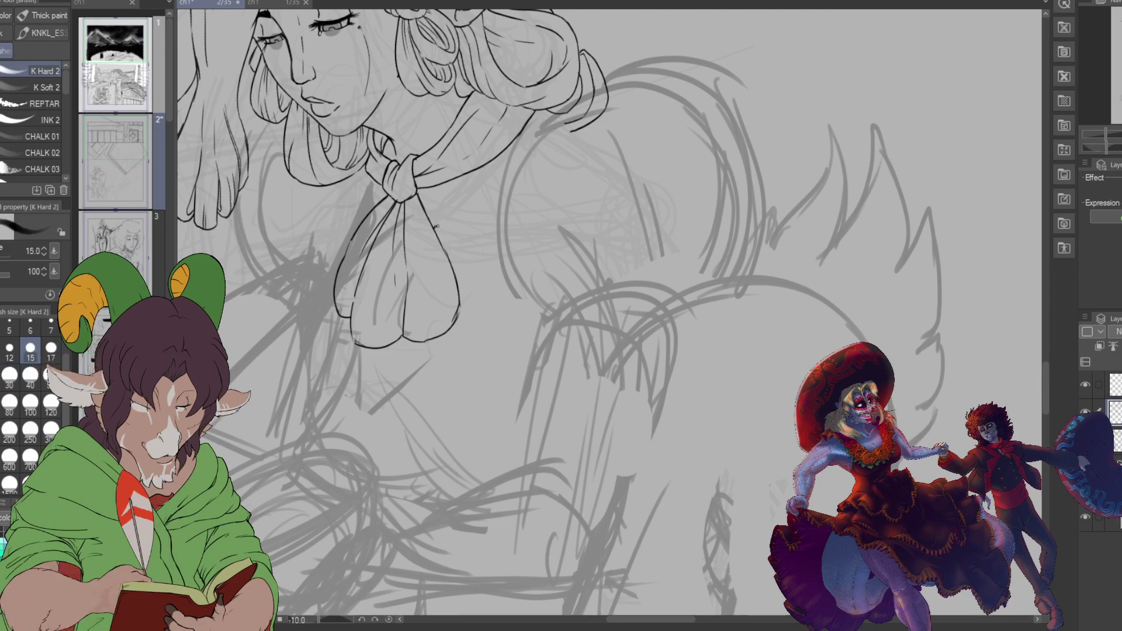
mouse_move(446, 233)
left_mouse_down()
mouse_move(458, 234)
mouse_move(487, 165)
left_mouse_up()
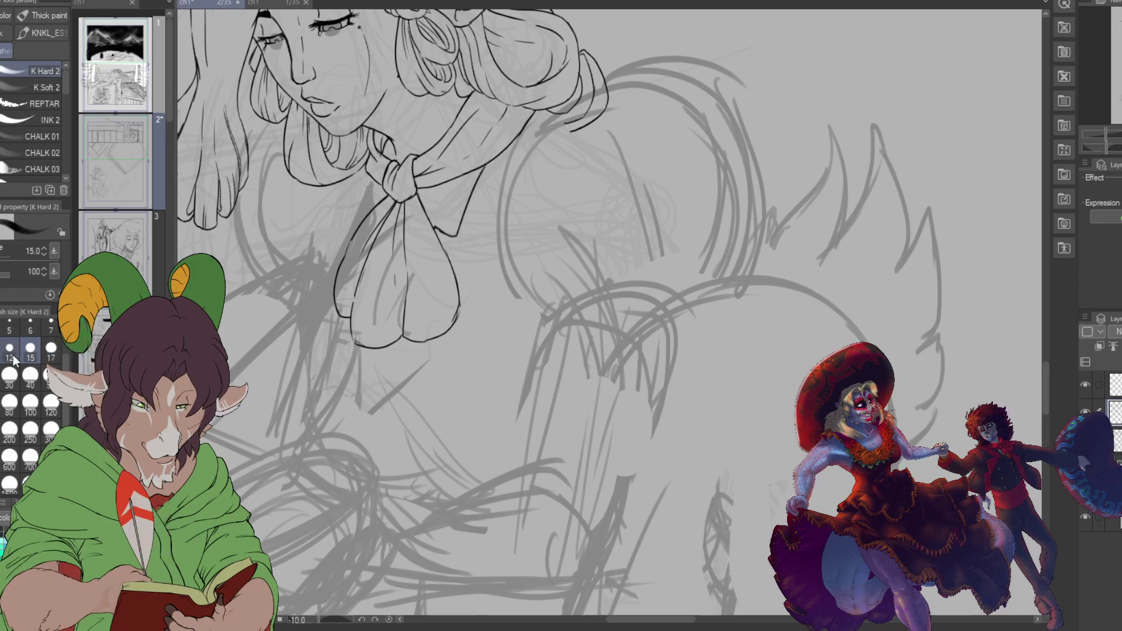
Step: Reduce the brush to size 10 and ink the collar's edge on the far side of the scarf knot
key("bracketleft")
key("bracketleft")
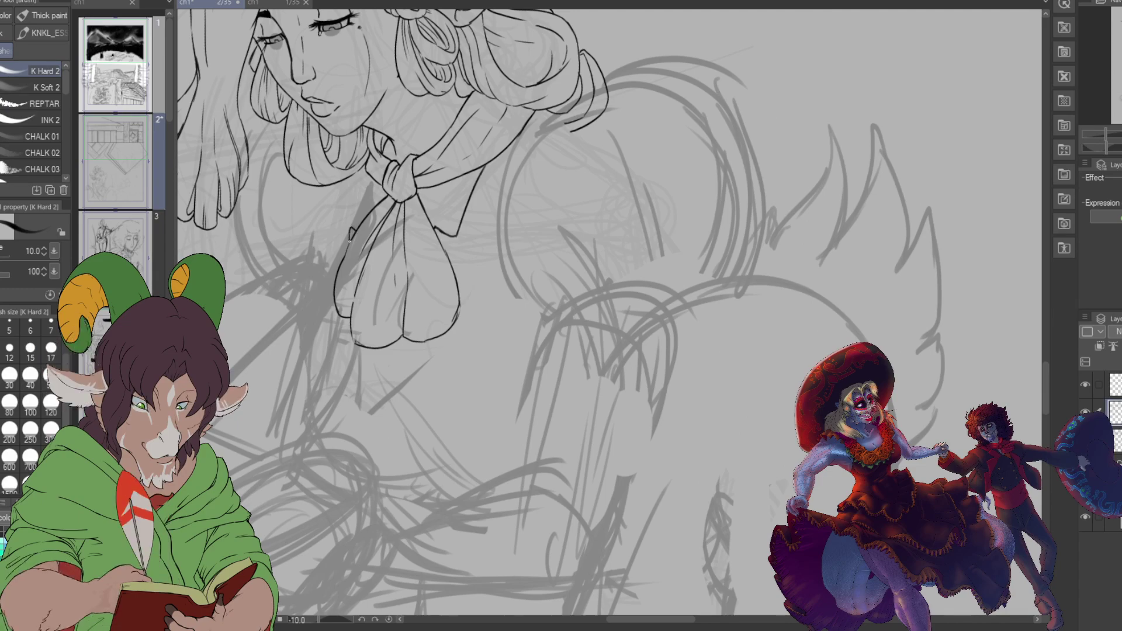
left_click_drag(374, 181, 364, 203)
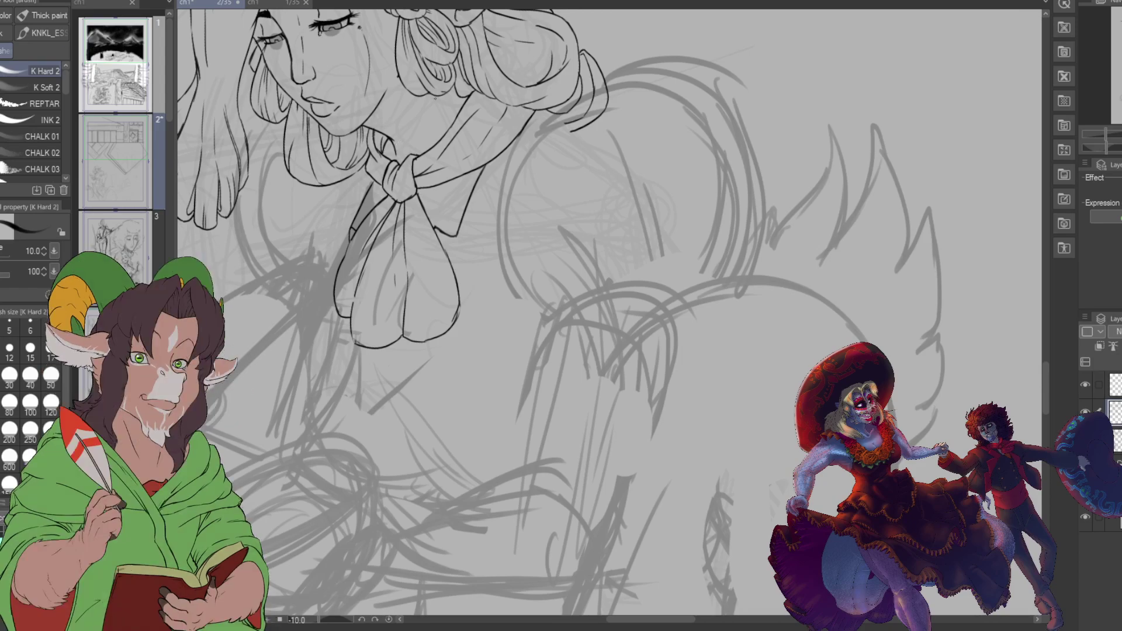
Step: Check the finished artwork on page 1 for reference and return to page 2
left_click(288, 7)
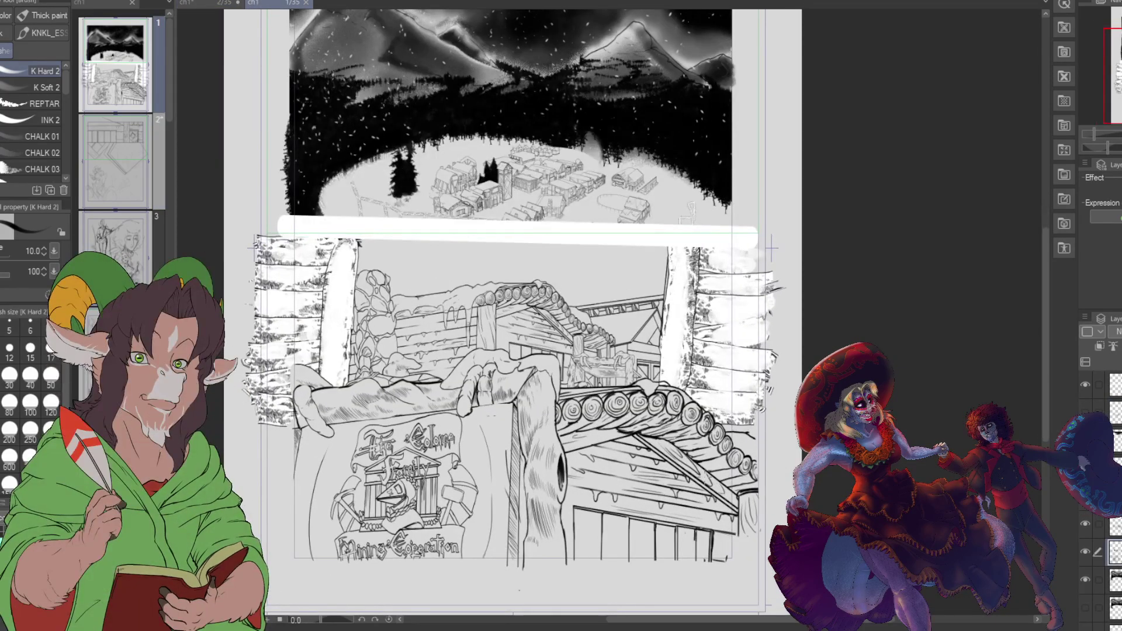
scroll(561, 316, "up", 3)
scroll(590, 315, "down", 1)
scroll(590, 315, "up", 2)
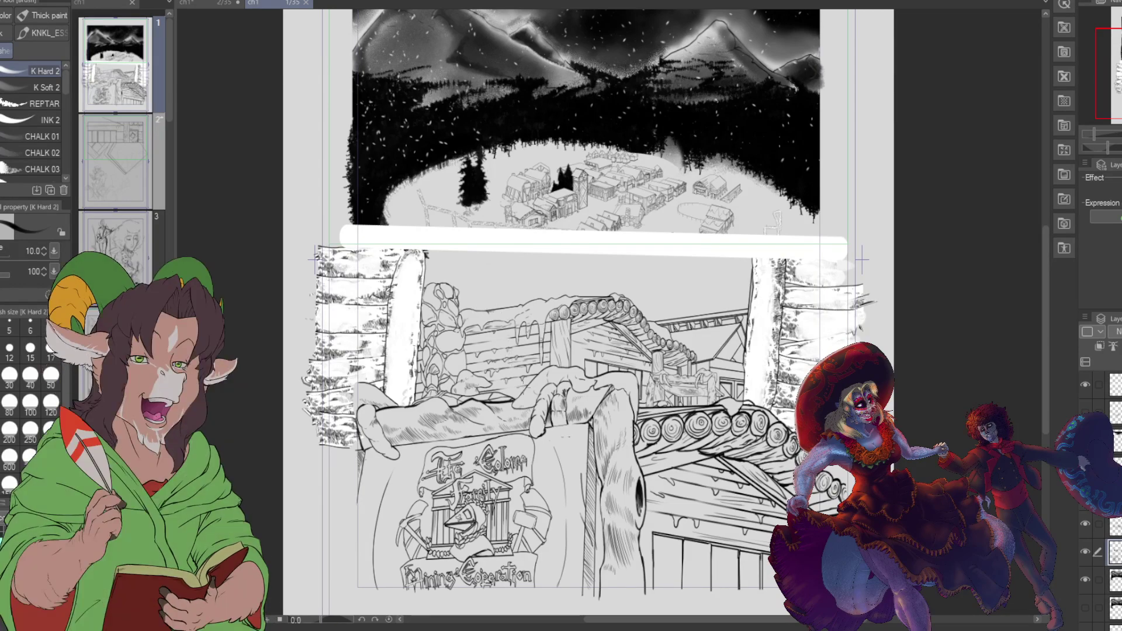
left_click(205, 4)
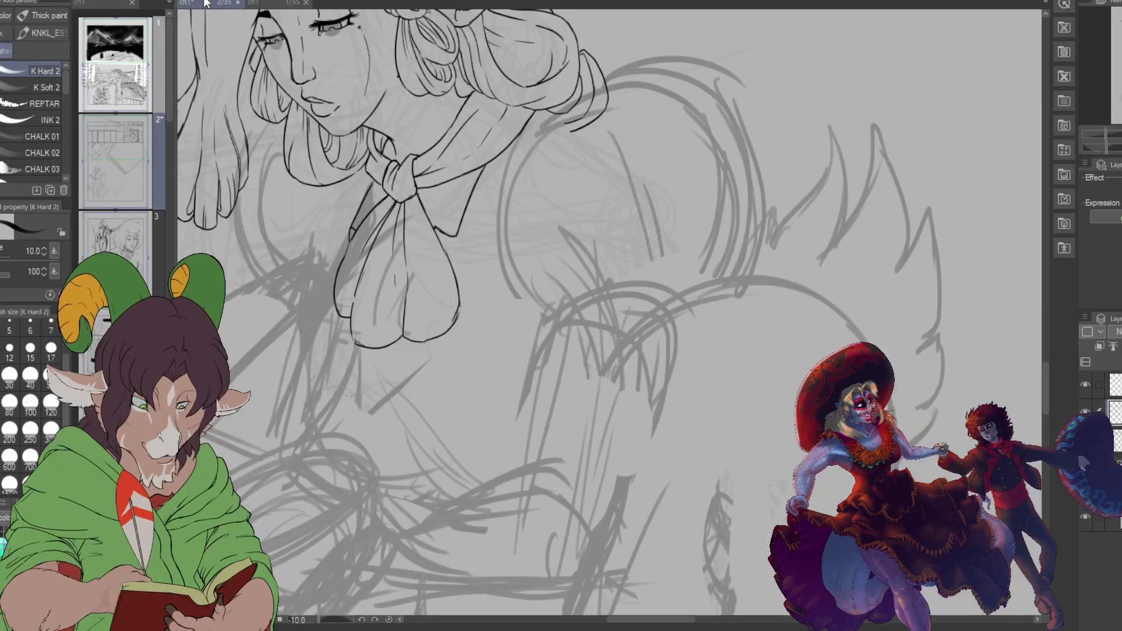
Step: Examine page 2's composition and the elf's inked head with the rough sketch hidden, and show the sketch again
scroll(904, 170, "down", 1)
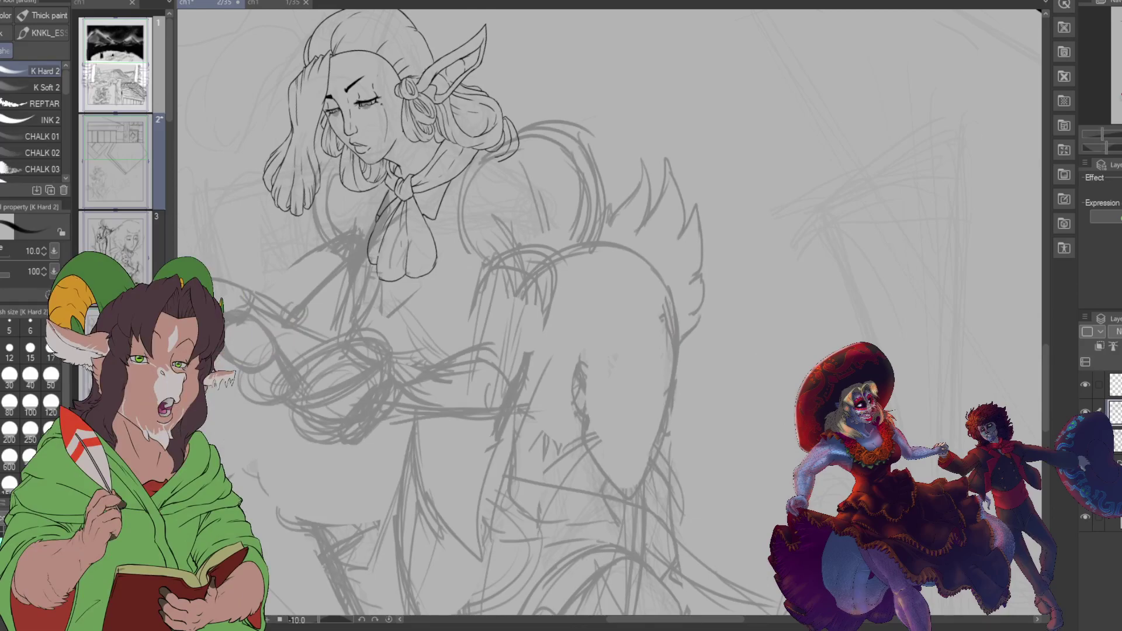
scroll(522, 251, "down", 3)
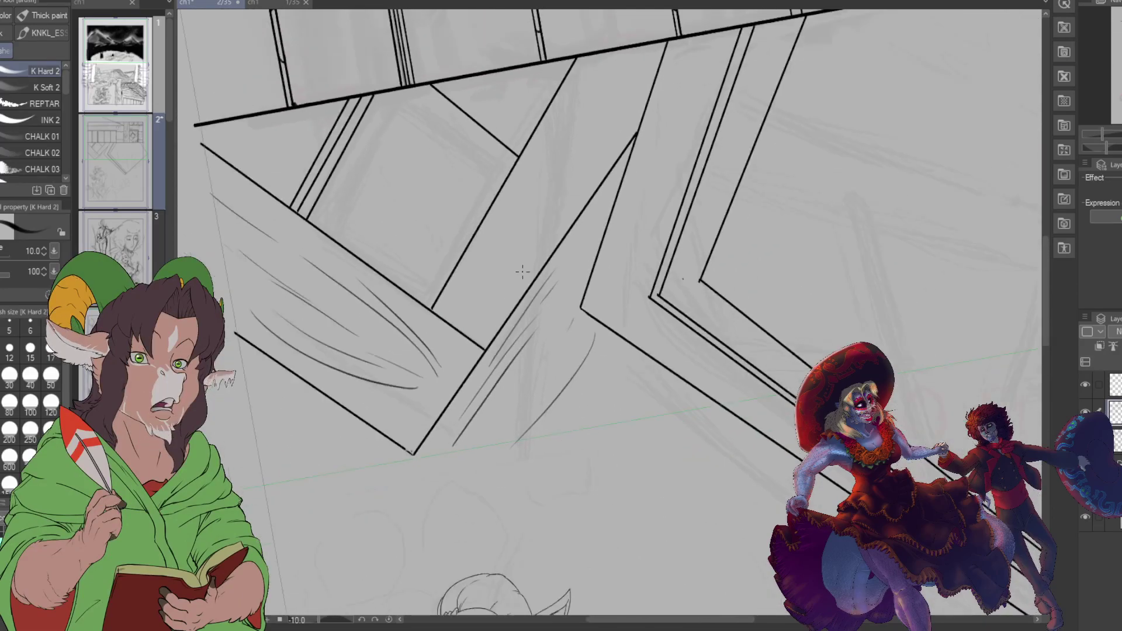
scroll(522, 251, "down", 3)
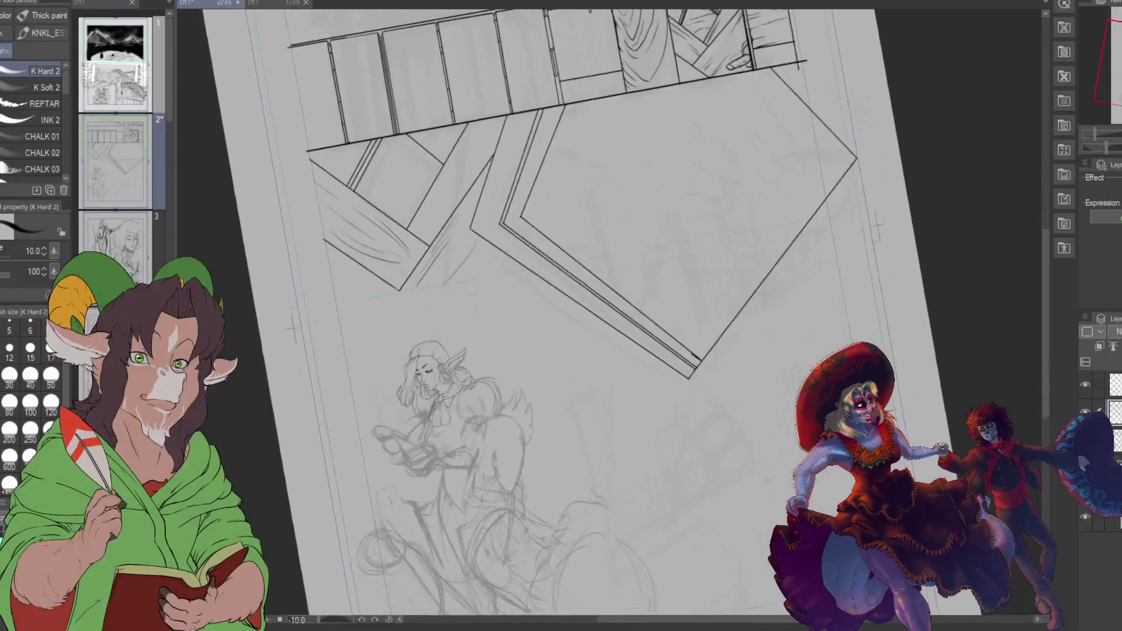
scroll(585, 316, "down", 3)
scroll(415, 326, "up", 4)
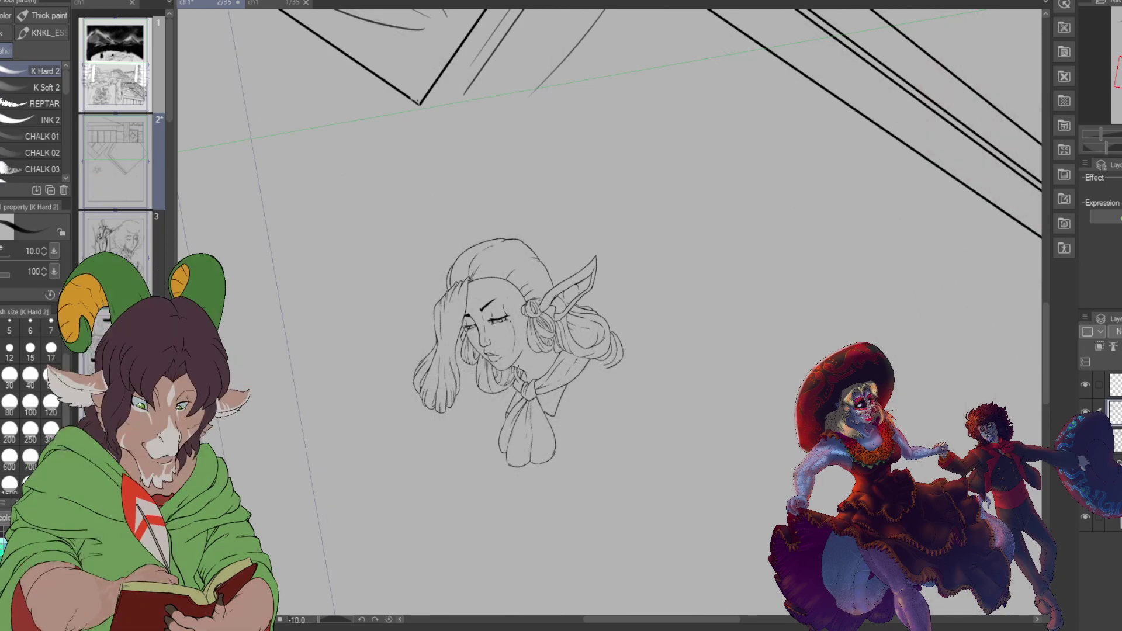
scroll(523, 324, "up", 2)
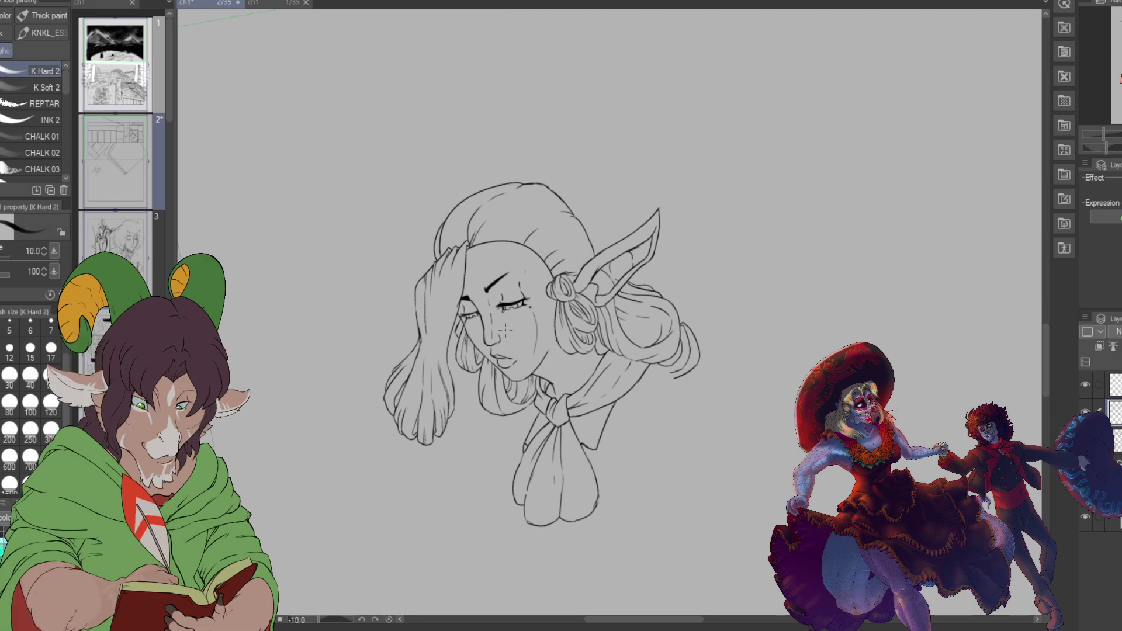
scroll(444, 356, "up", 1)
scroll(459, 328, "down", 1)
scroll(461, 326, "down", 2)
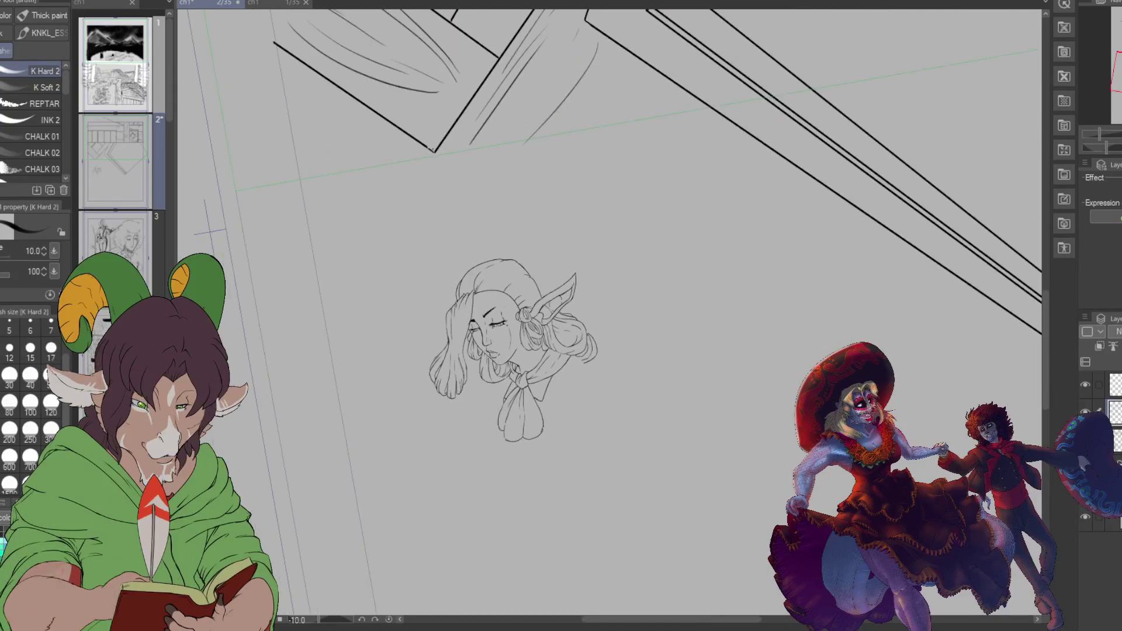
left_click(1085, 412)
Step: Ink the elf's chest contour curving from the collar toward the forearm, and erase its lower end with the Hard eraser at size 100
scroll(447, 430, "up", 3)
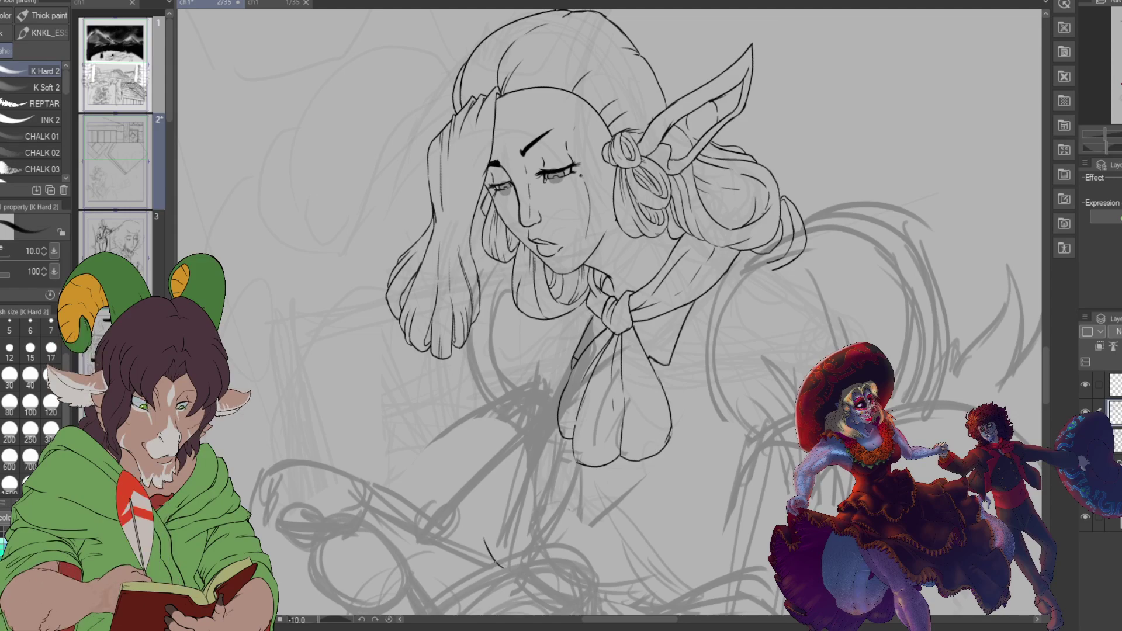
left_click_drag(502, 566, 526, 577)
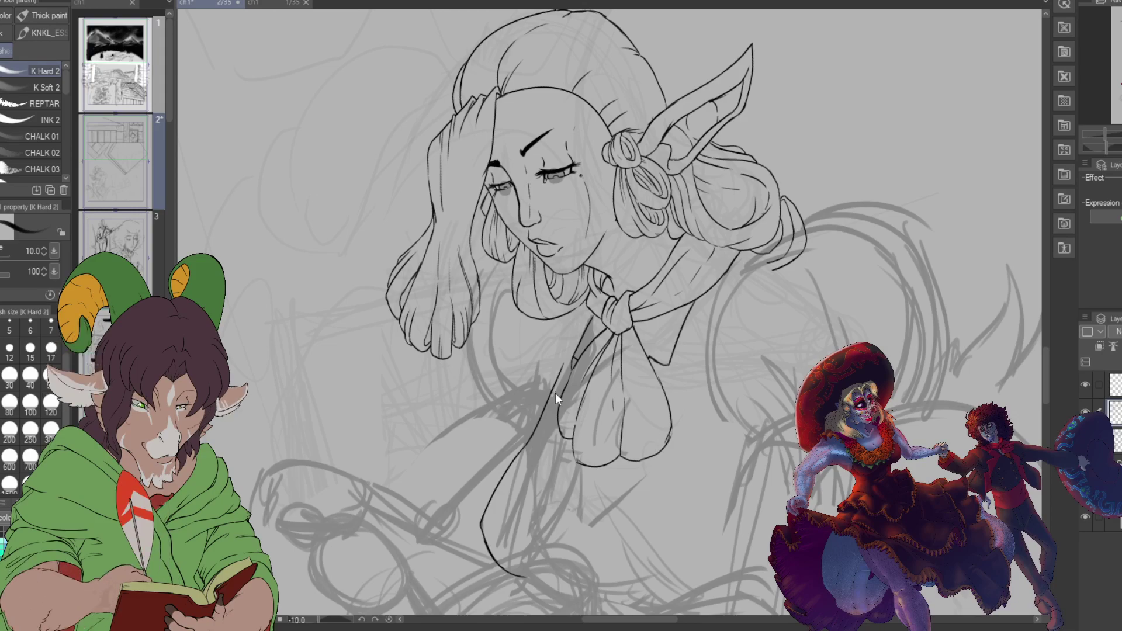
key("ctrl+z")
key("ctrl+z")
key("ctrl+z")
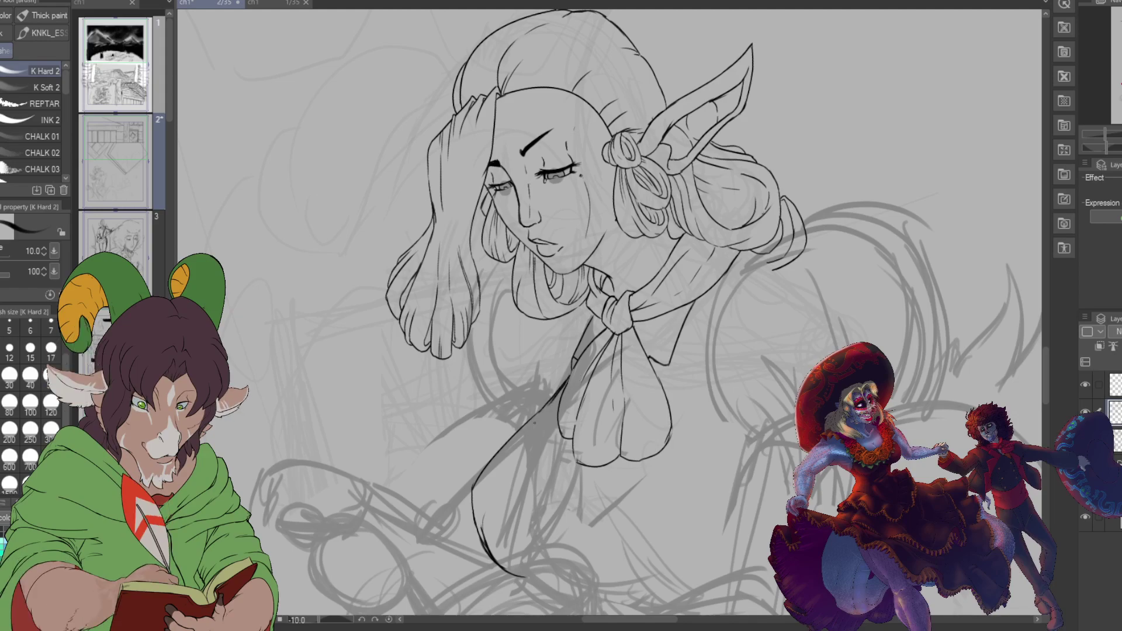
key("e")
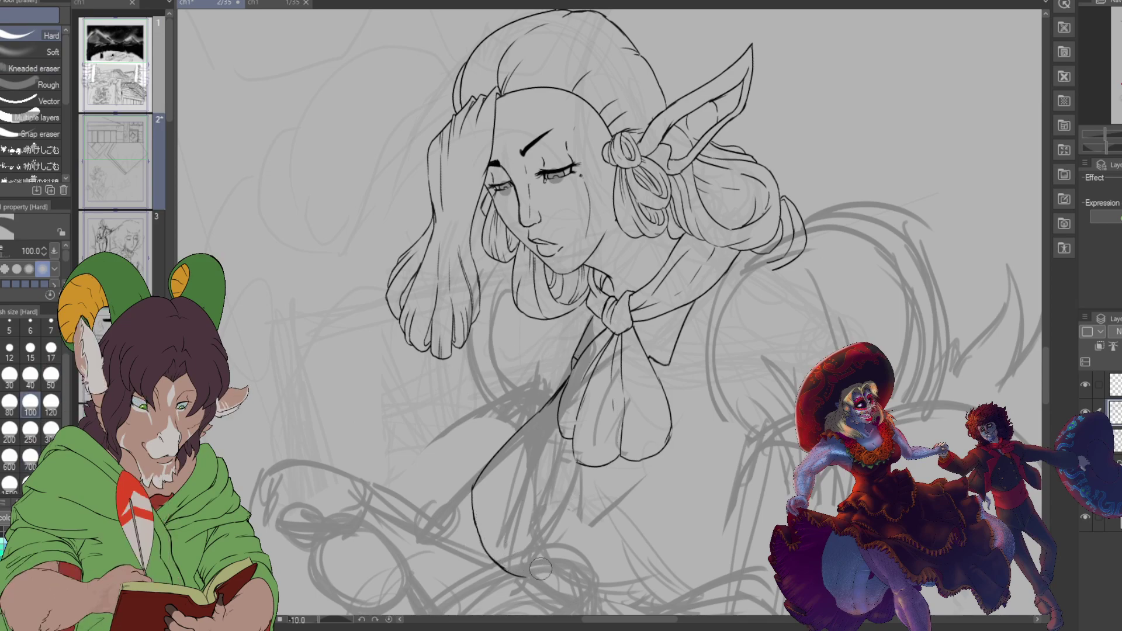
mouse_move(502, 552)
left_mouse_down()
mouse_move(494, 555)
mouse_move(518, 575)
left_mouse_up()
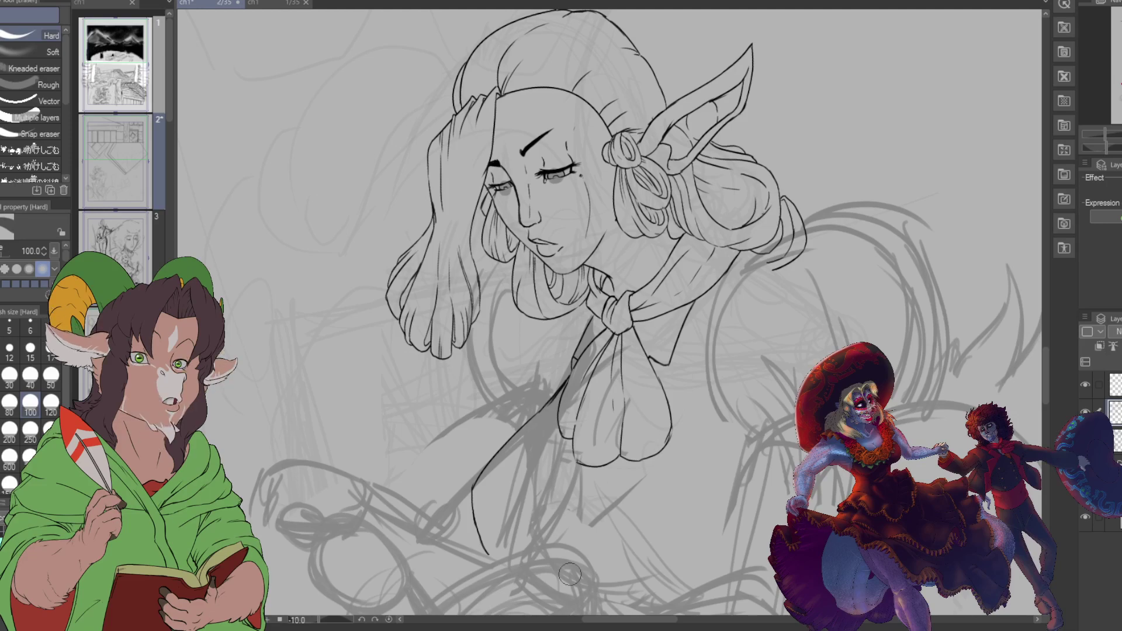
Step: Ink the elf's far puffed sleeve with its gather folds and cuff band using K Hard 2 at size 10
key("b")
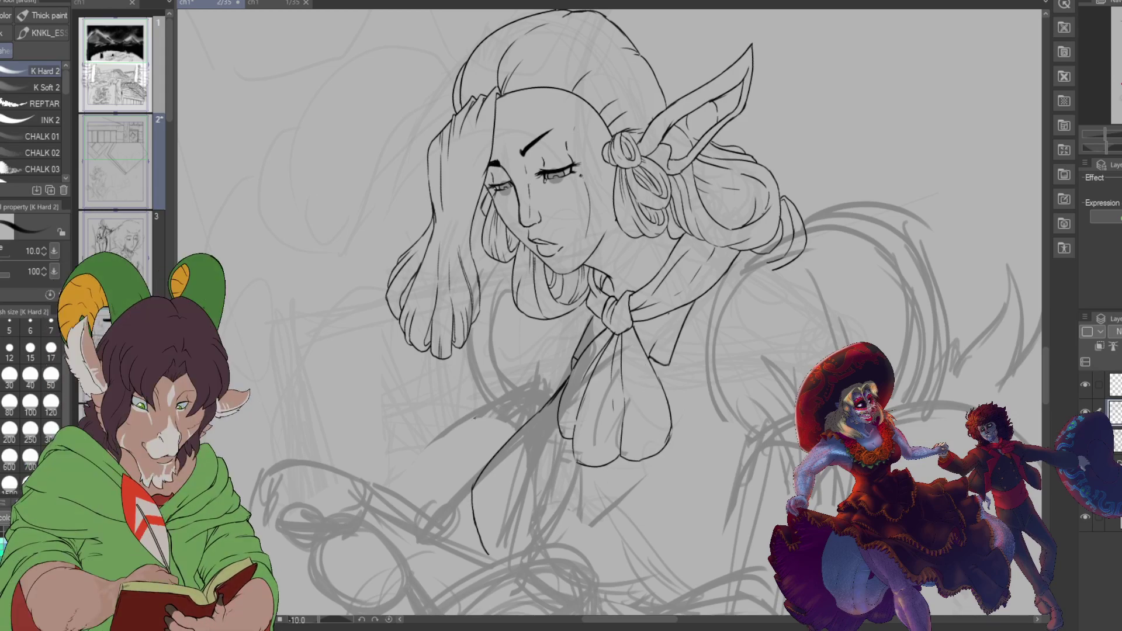
left_click_drag(476, 409, 496, 386)
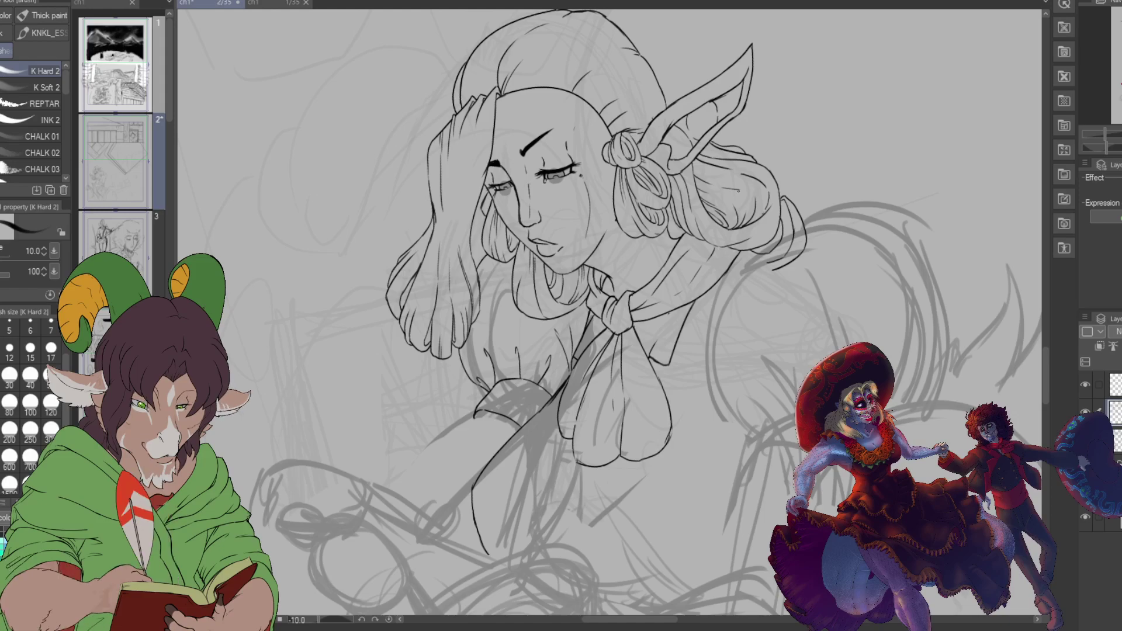
scroll(737, 189, "down", 3)
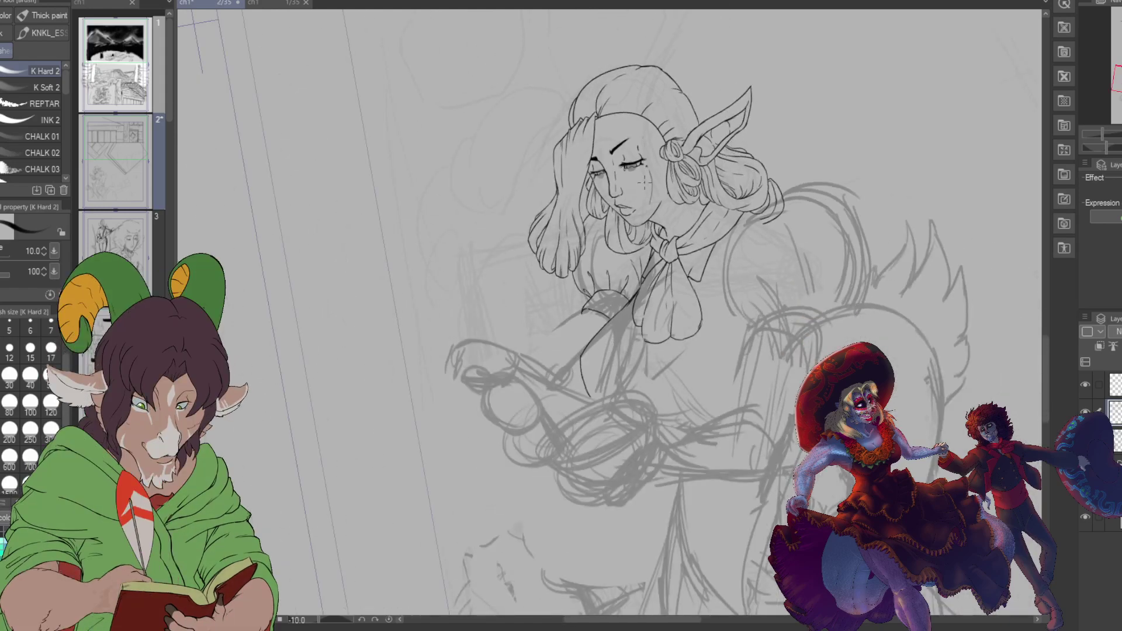
scroll(646, 173, "up", 3)
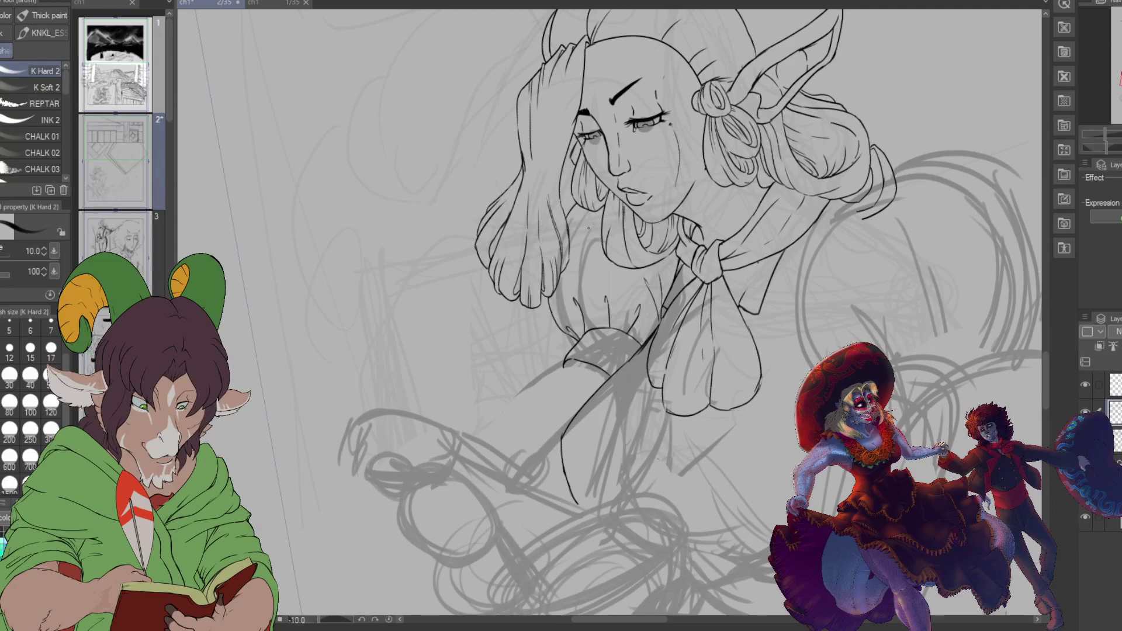
scroll(582, 231, "down", 2)
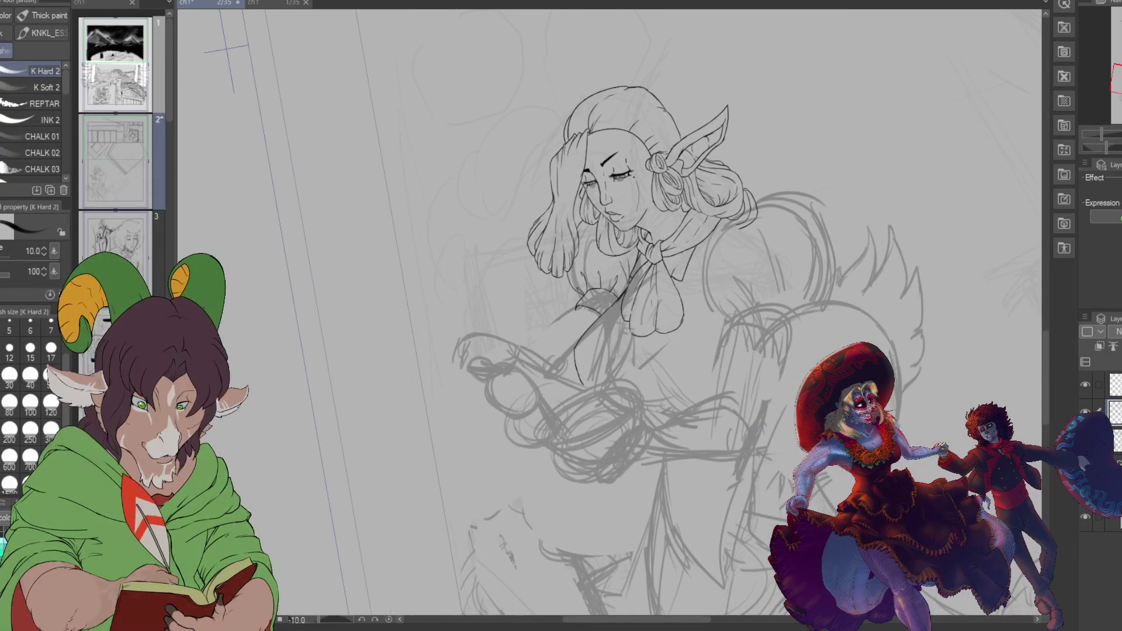
Step: Compare the elf's inked linework on its own with the linework over the rough sketch
key("Delete")
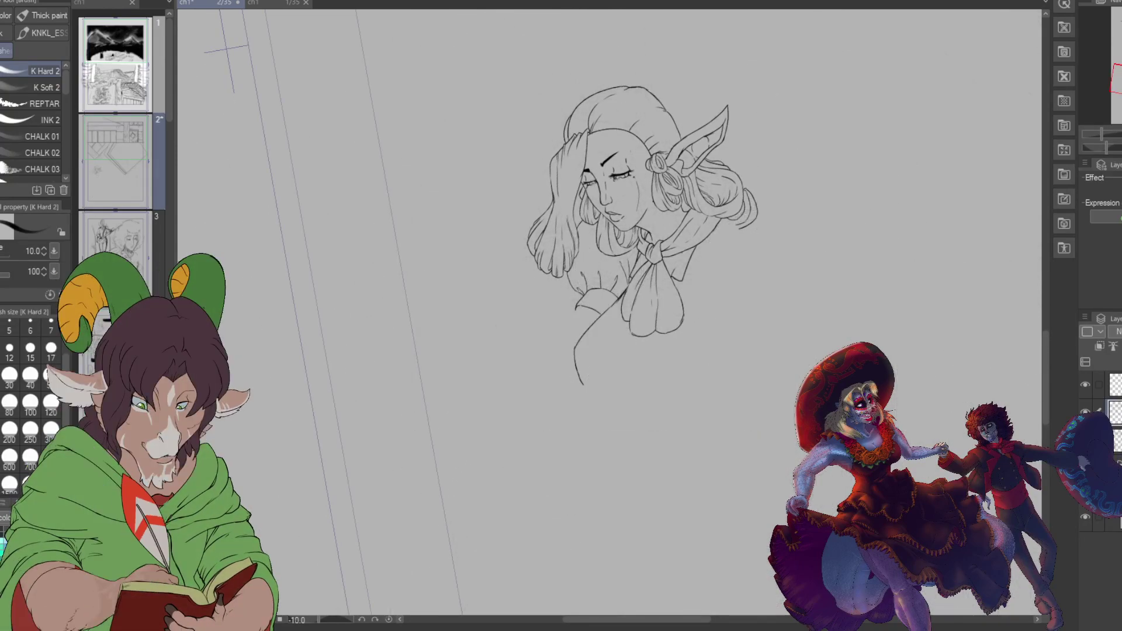
key("ctrl+z")
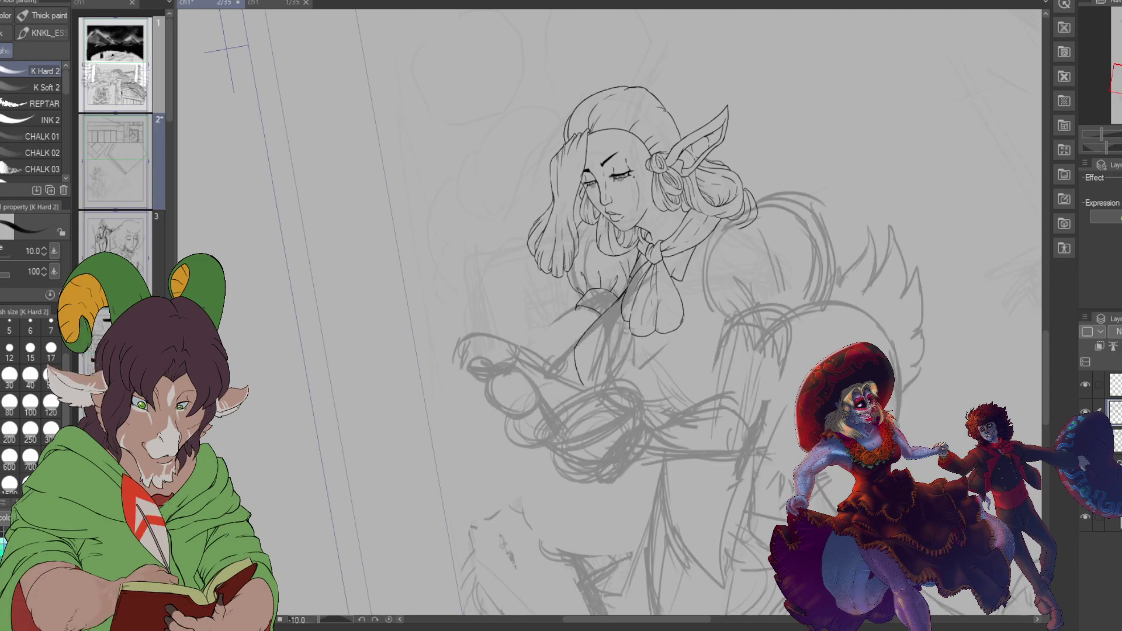
key("Delete")
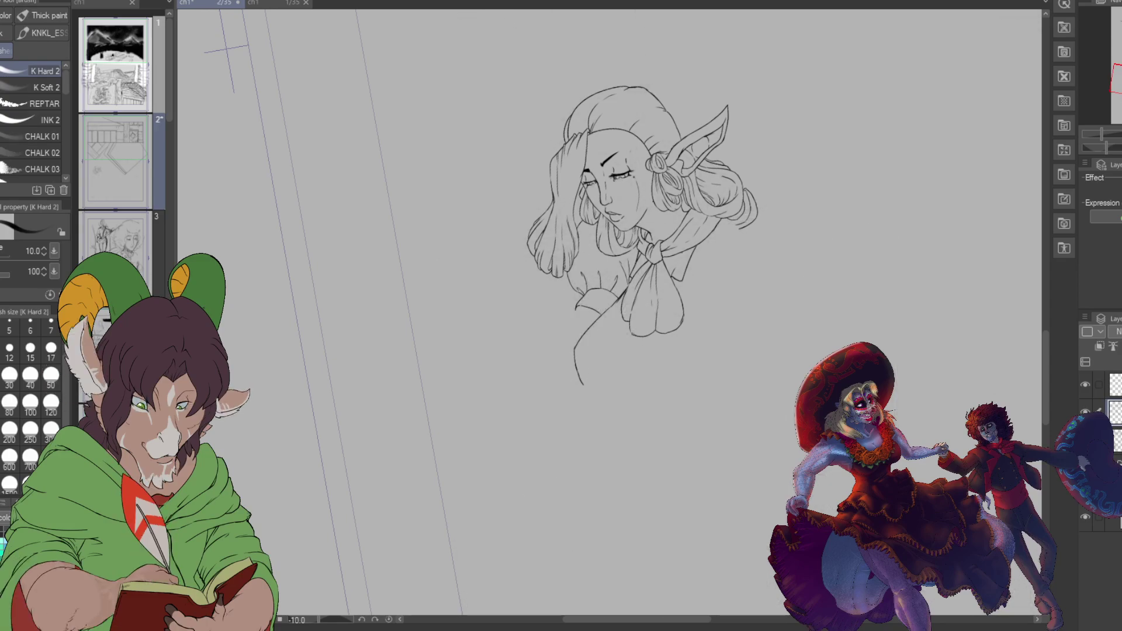
key("ctrl+z")
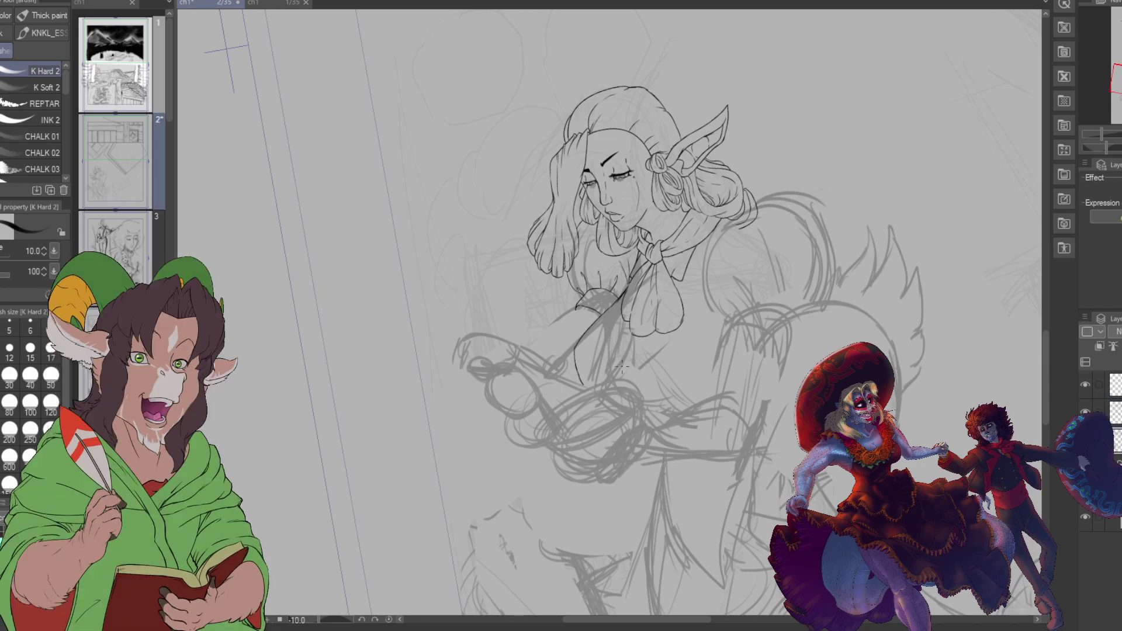
Step: Erase the hanging folds below the front forearm with the Hard eraser at size 250 and sketch waist and hip contours in their place
key("e")
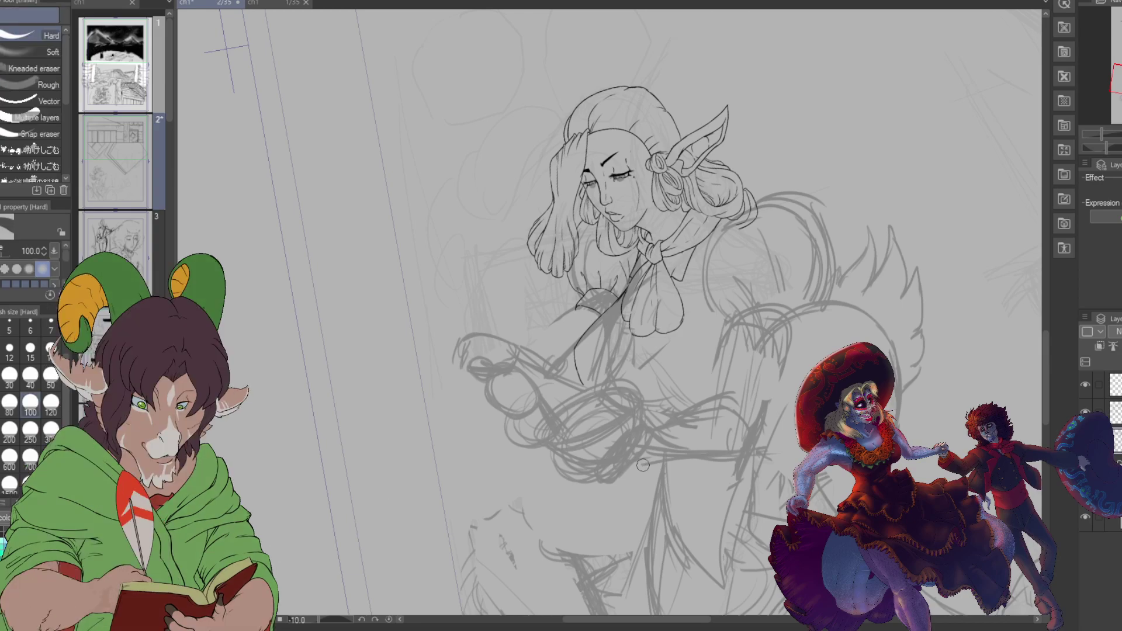
left_click(31, 433)
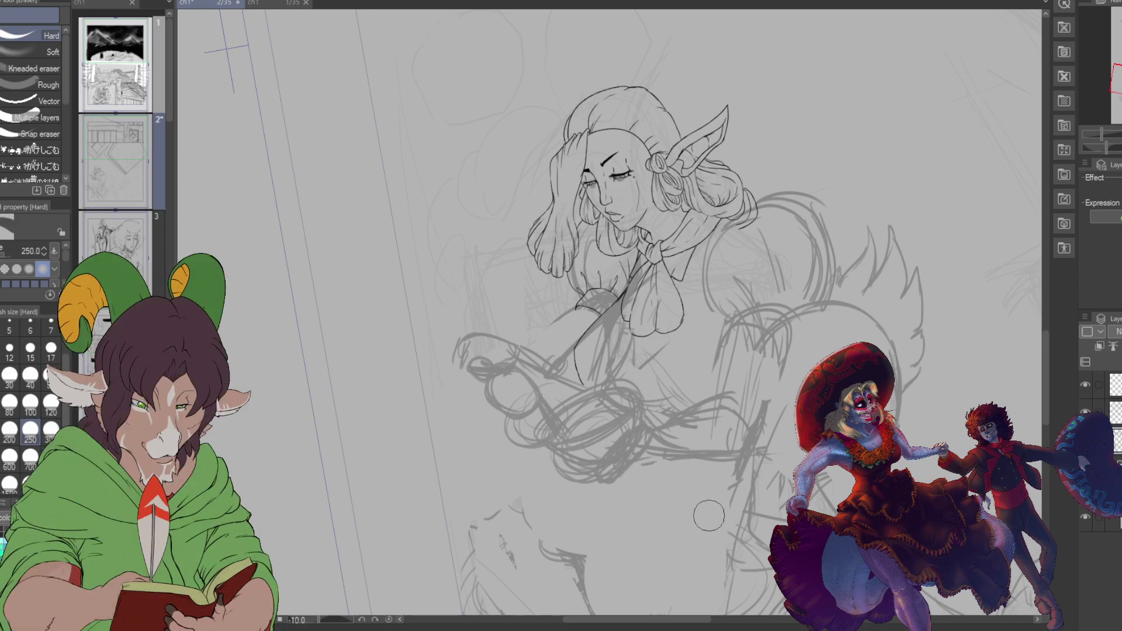
key("b")
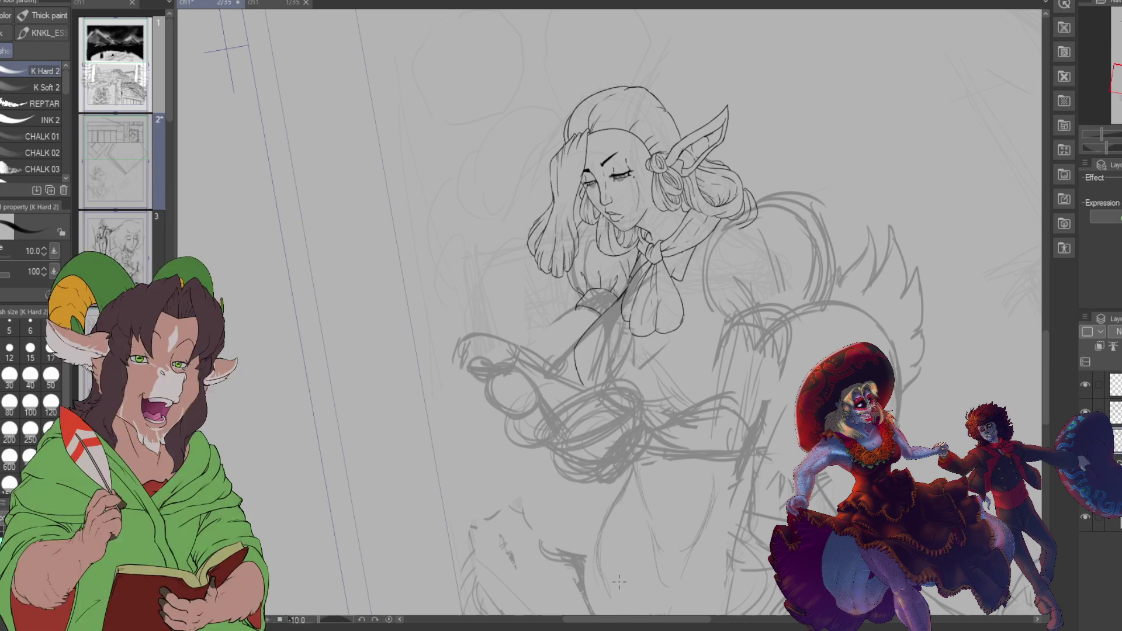
mouse_move(876, 126)
left_mouse_down()
mouse_move(789, 50)
mouse_move(551, 114)
mouse_move(759, 88)
left_mouse_up()
scroll(581, 313, "down", 5)
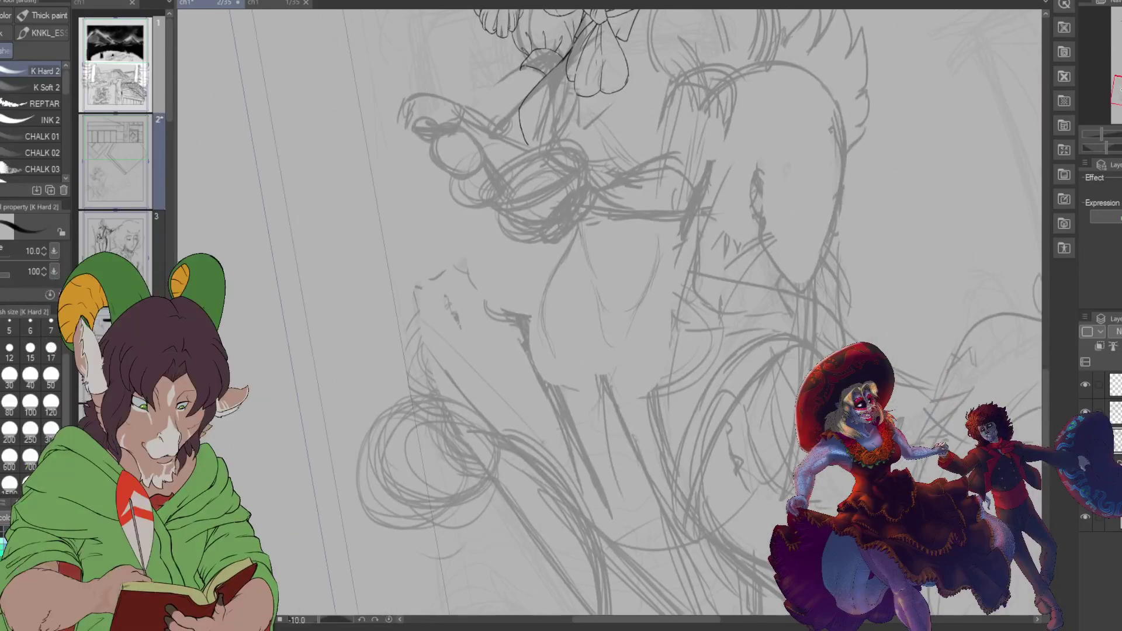
scroll(582, 313, "up", 5)
scroll(582, 313, "down", 1)
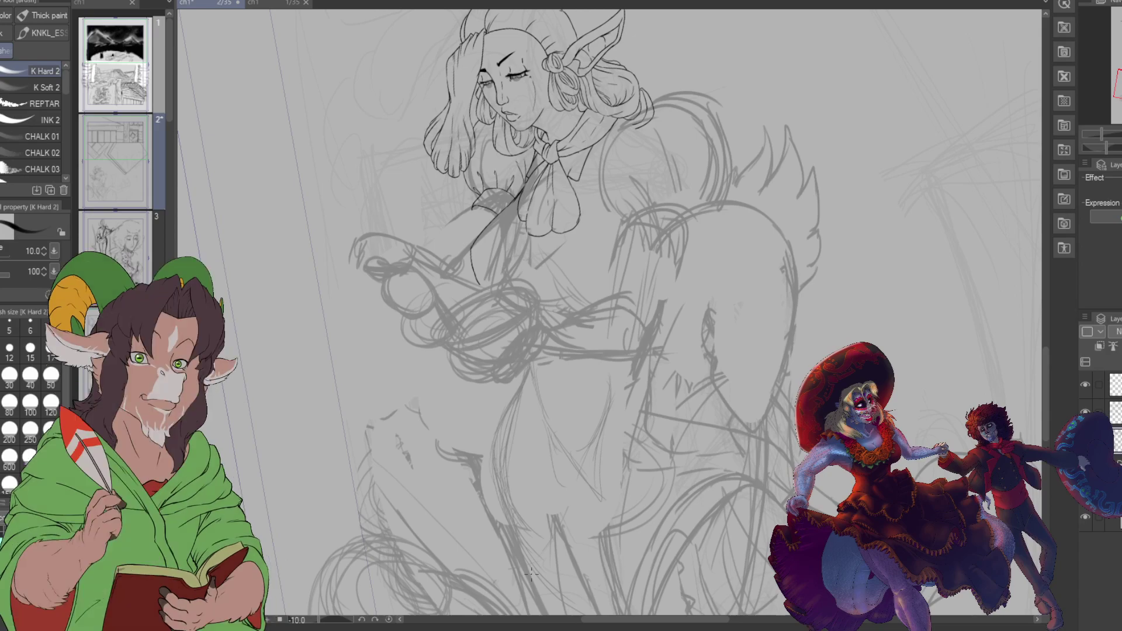
Step: Erase the doubled sketch lines along the outer edge of the elf's front hip contour with the Hard eraser at size 250
key("e")
mouse_move(503, 509)
left_mouse_down()
mouse_move(507, 385)
mouse_move(489, 487)
mouse_move(521, 550)
left_mouse_up()
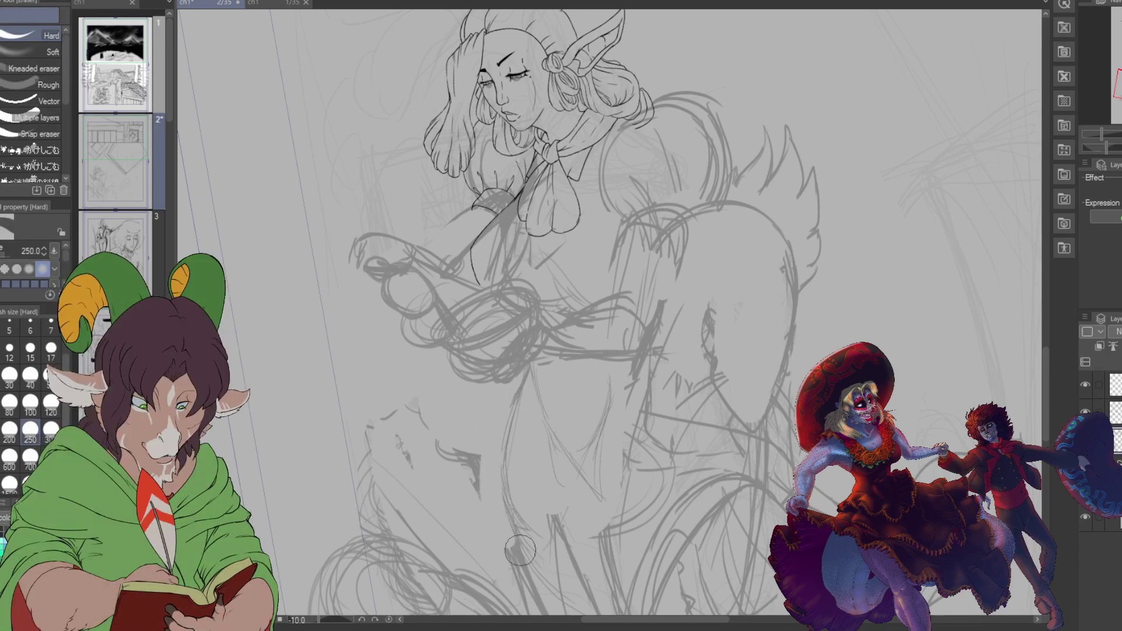
scroll(575, 375, "down", 3)
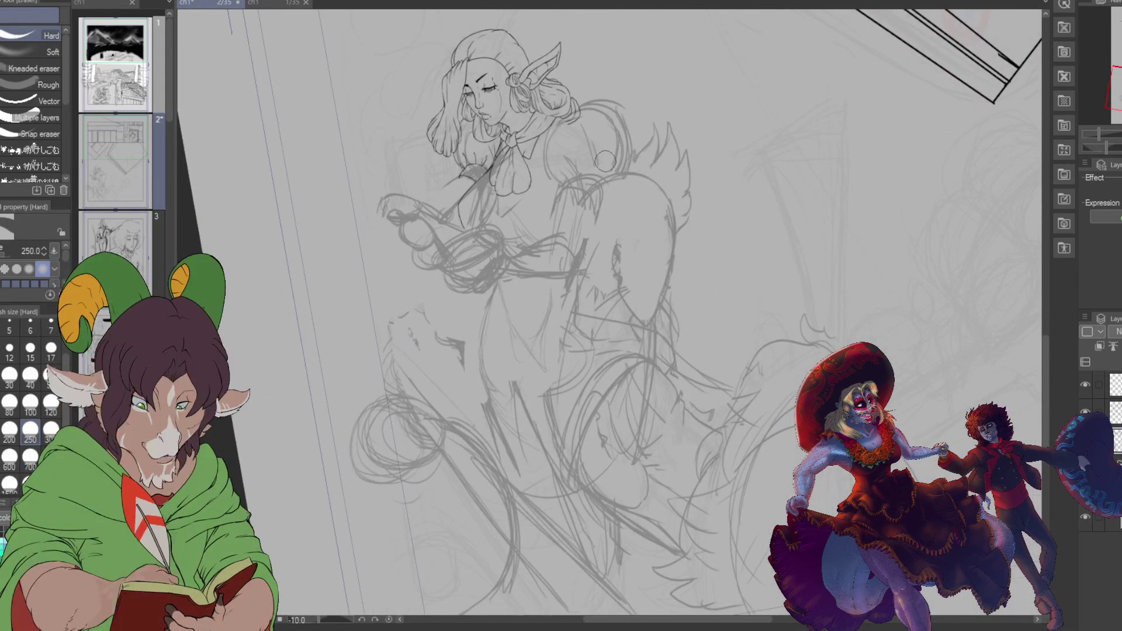
scroll(638, 195, "up", 1)
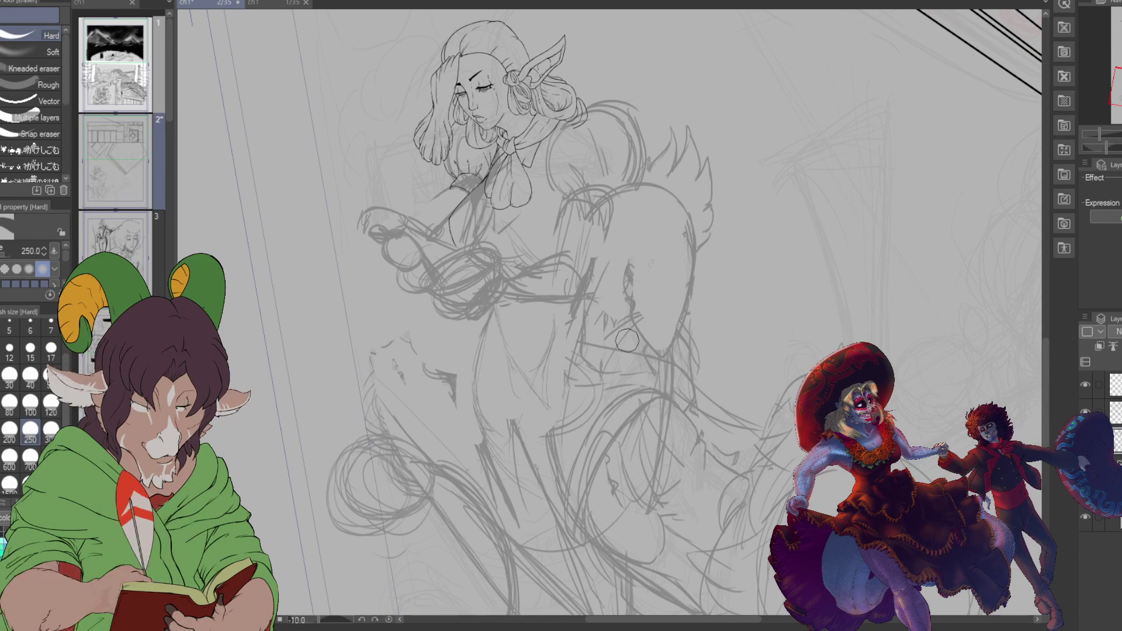
scroll(367, 247, "up", 2)
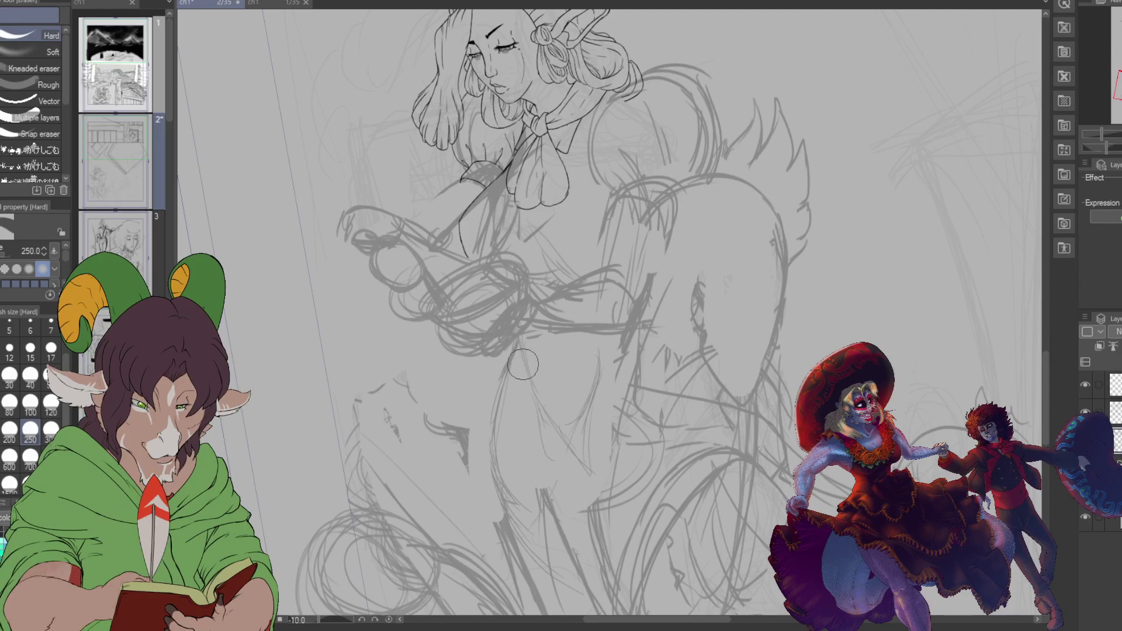
scroll(651, 182, "up", 1)
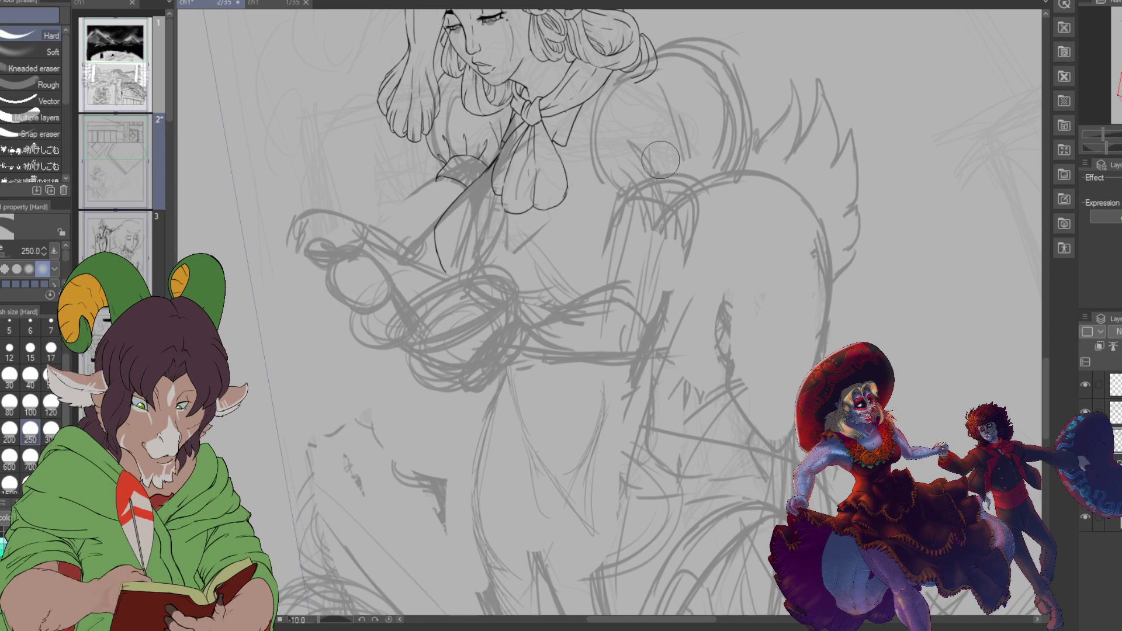
Step: Ink the upper edge of the elf's far forearm and the inner arm line up to the sleeve cuff with K Hard 2 at size 10
key("b")
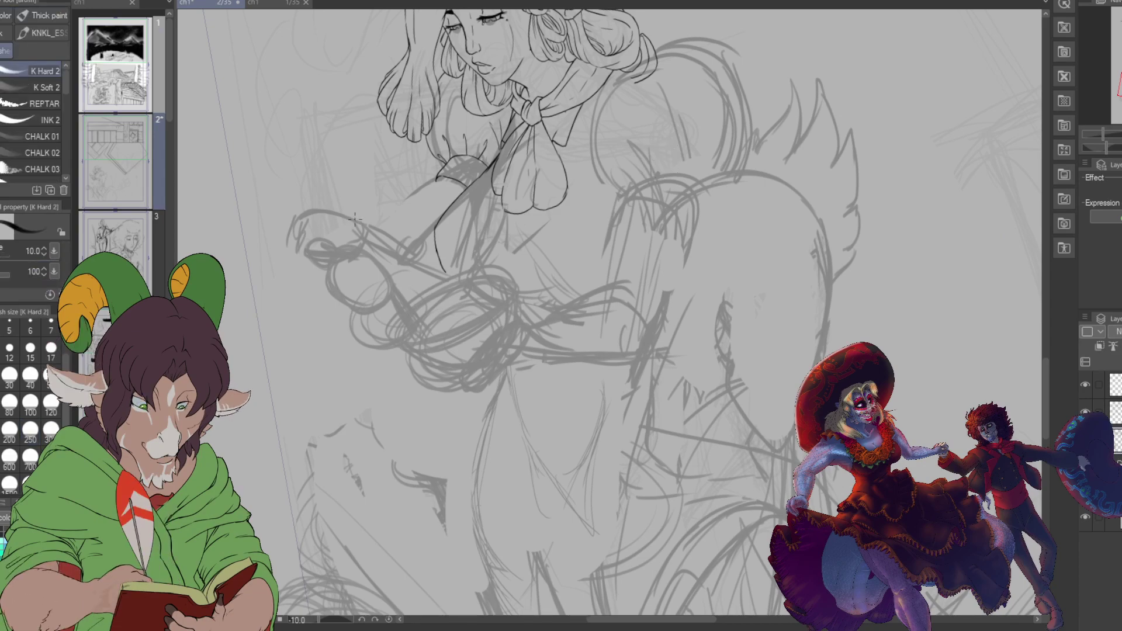
left_click_drag(356, 216, 407, 235)
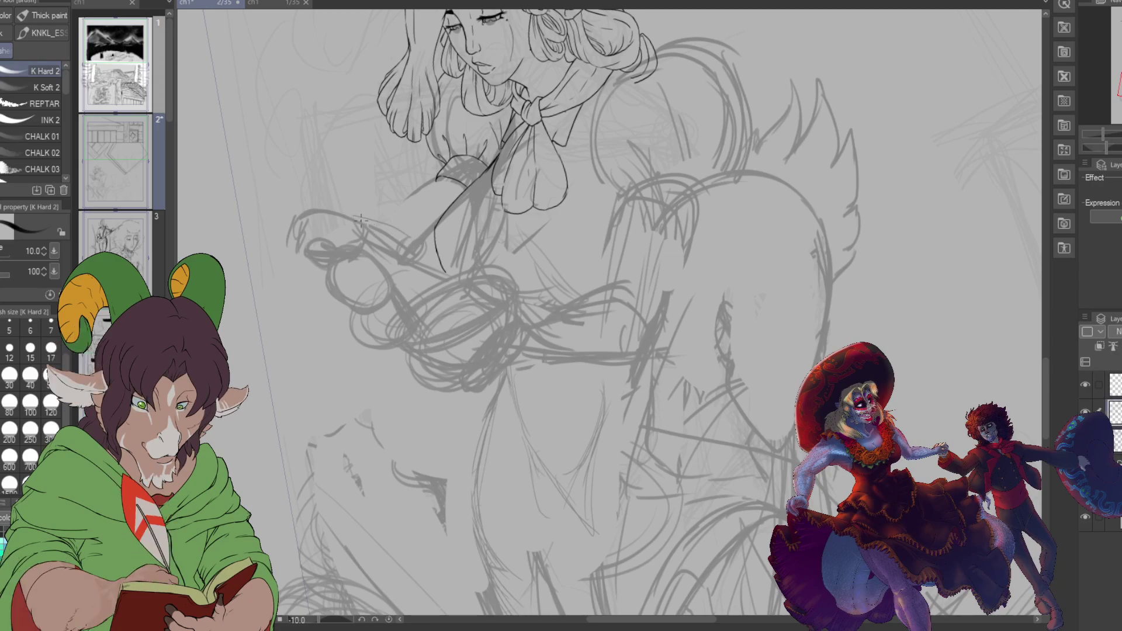
left_click_drag(356, 216, 427, 244)
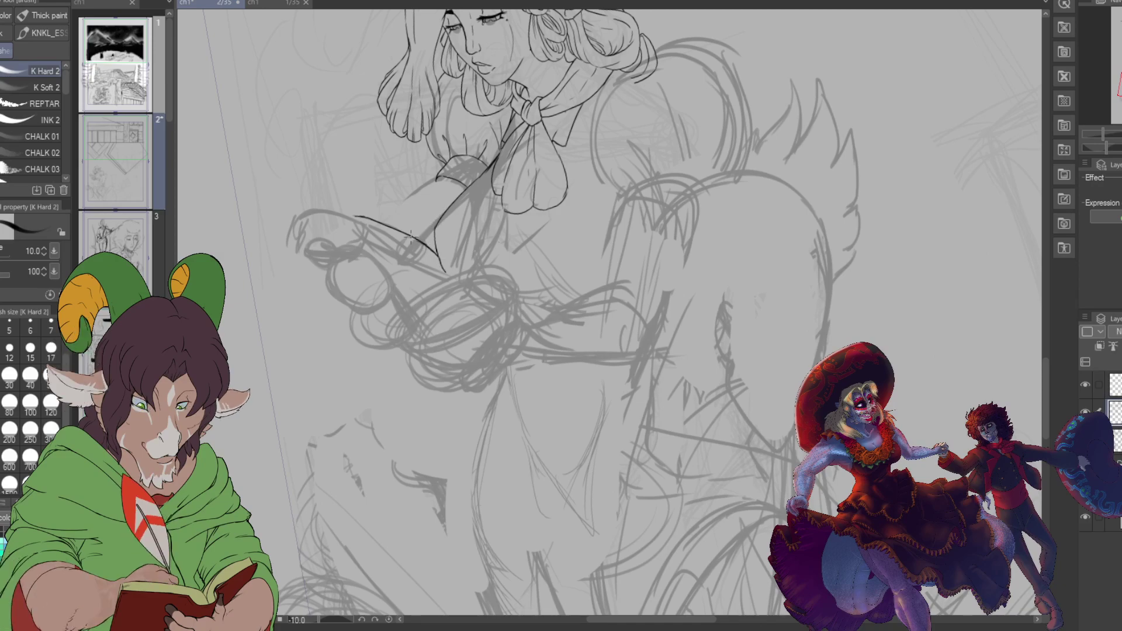
left_click_drag(414, 236, 435, 192)
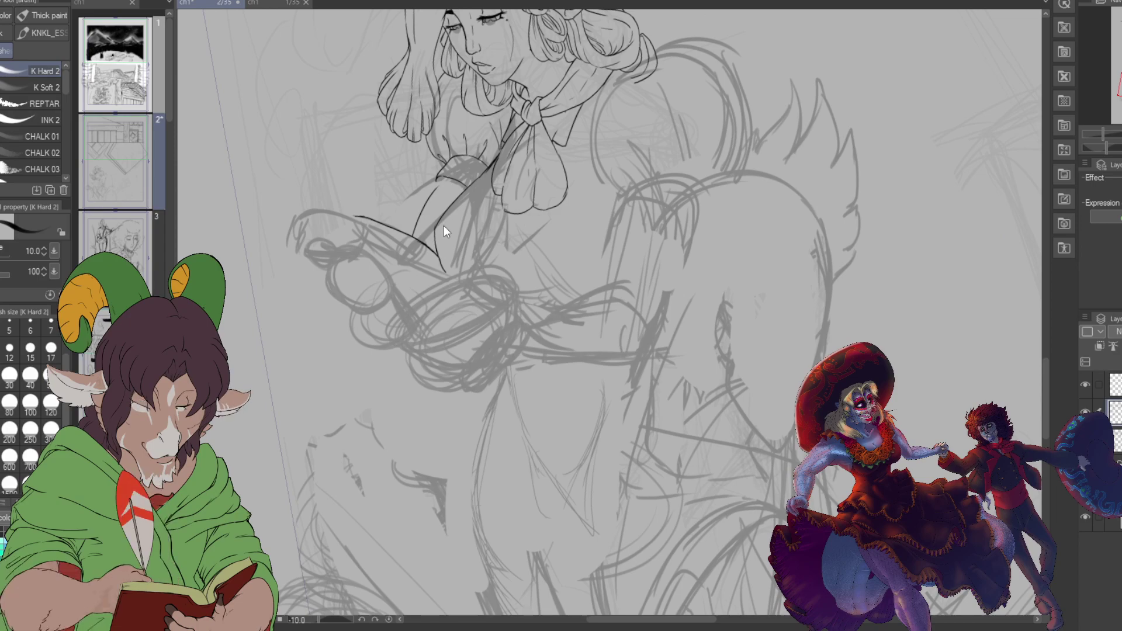
left_click_drag(417, 238, 437, 181)
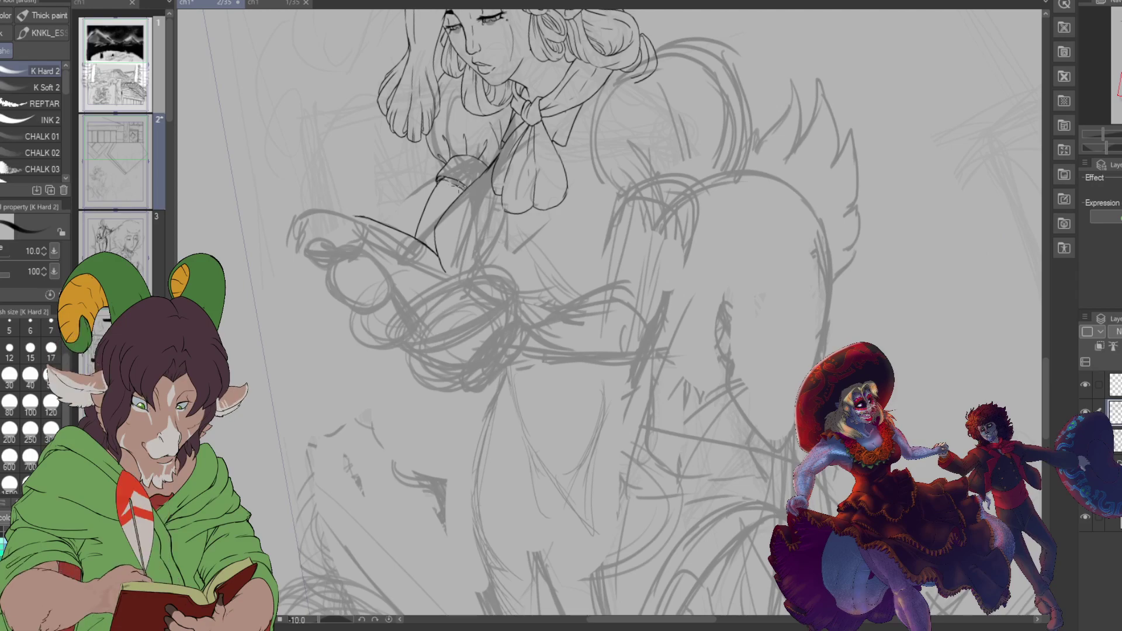
Step: Erase the doubled cuff band lines on the elf's far sleeve with the Hard eraser at size 100 and re-ink the cuff's edge and side
scroll(431, 149, "up", 5)
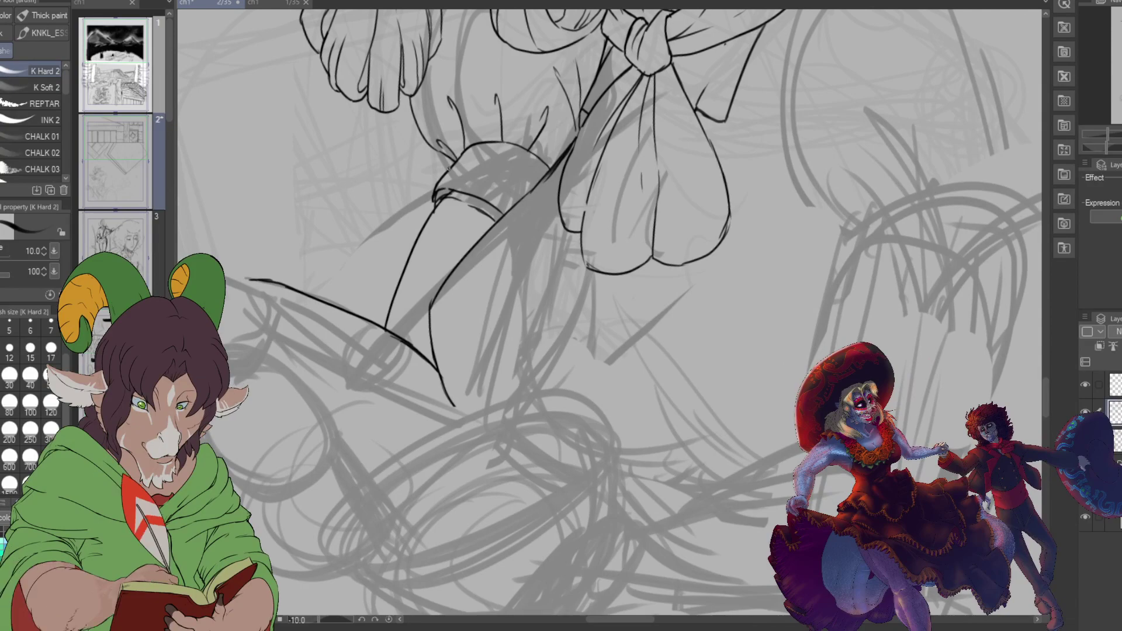
key("e")
key("bracketleft")
key("bracketleft")
key("bracketleft")
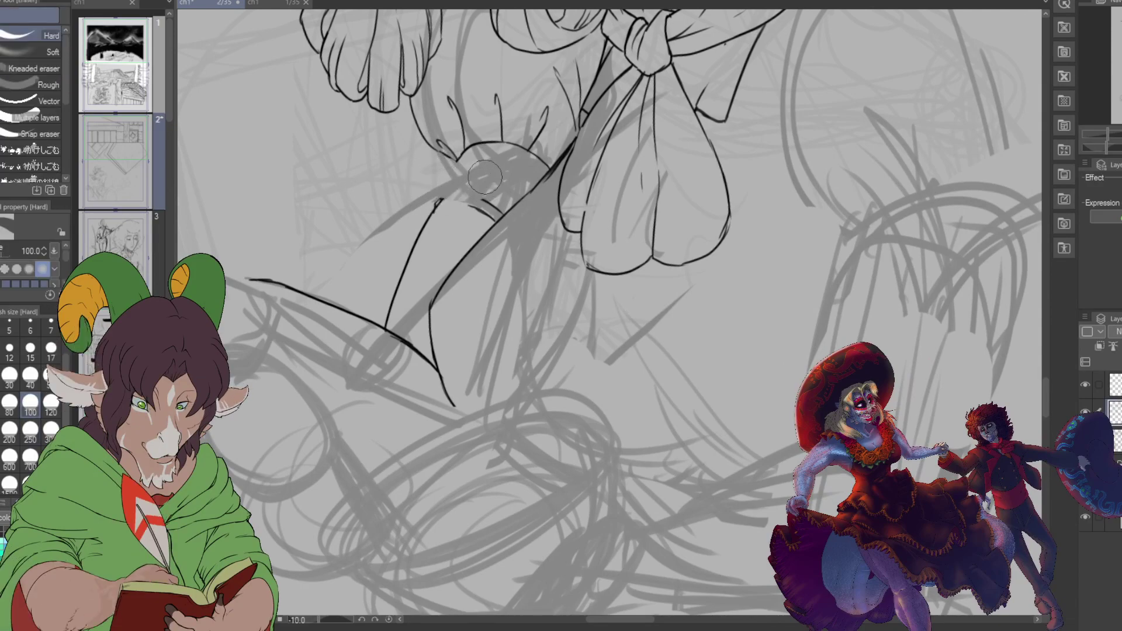
mouse_move(496, 197)
left_mouse_down()
mouse_move(425, 193)
mouse_move(469, 187)
left_mouse_up()
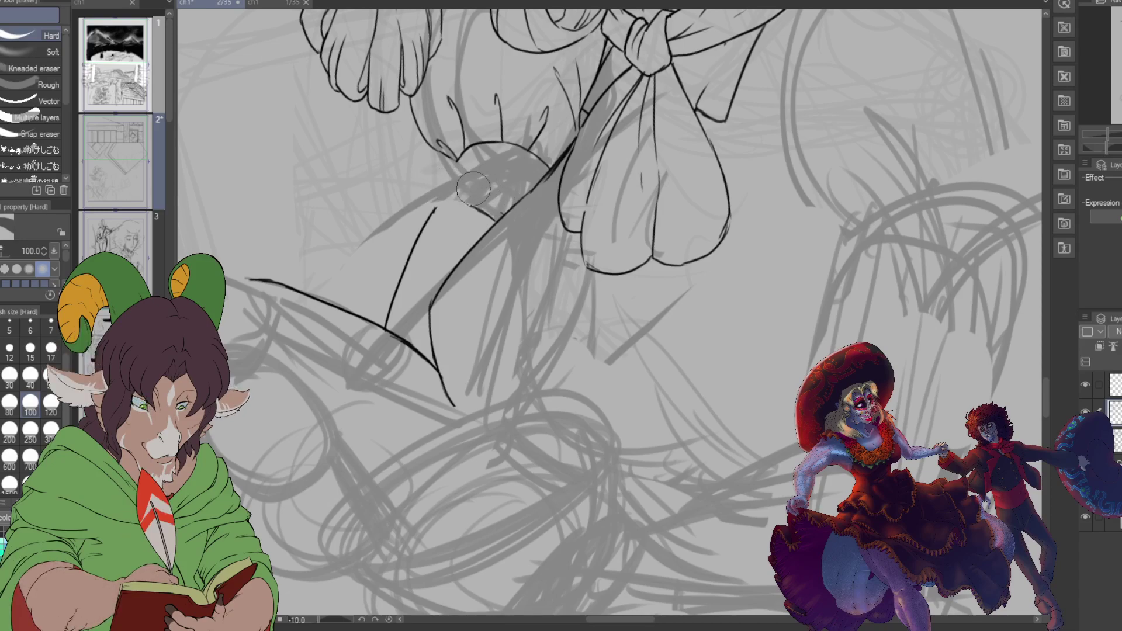
key("b")
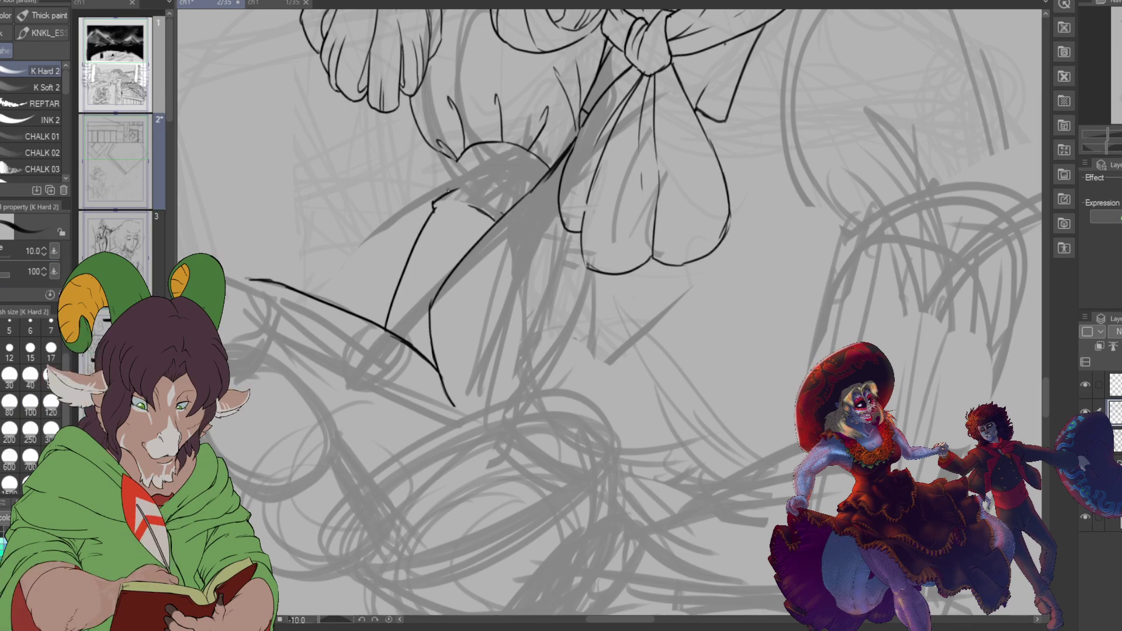
left_click_drag(442, 188, 463, 155)
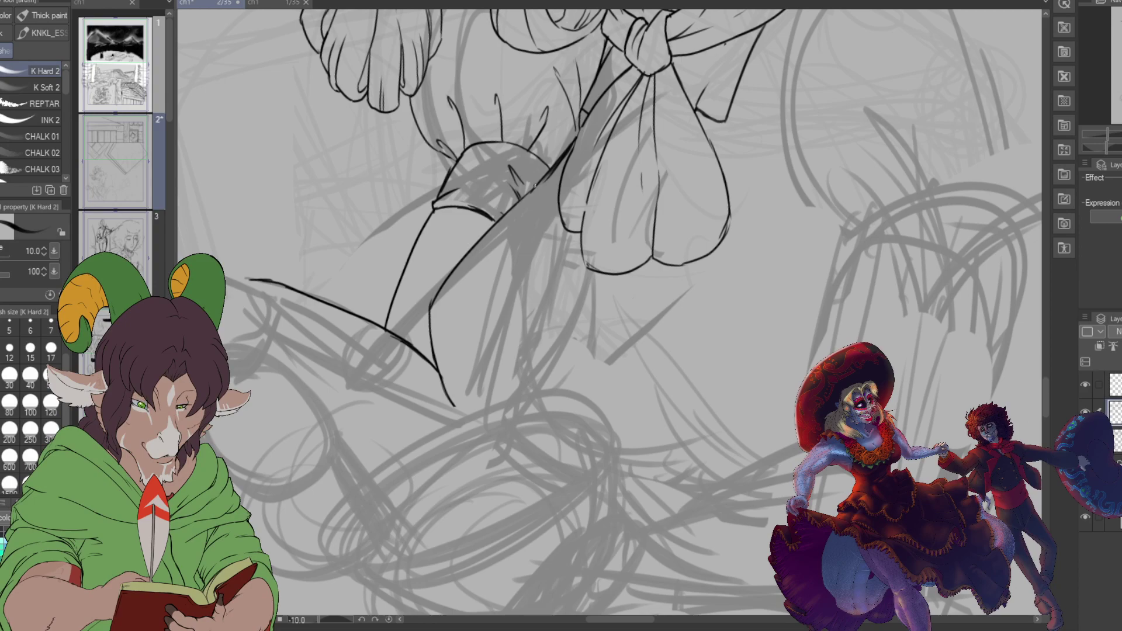
Step: Select the elf's near puffed sleeve and arm sketch with the Selection pen at size 700, move it slightly up, and deselect
scroll(529, 153, "down", 4)
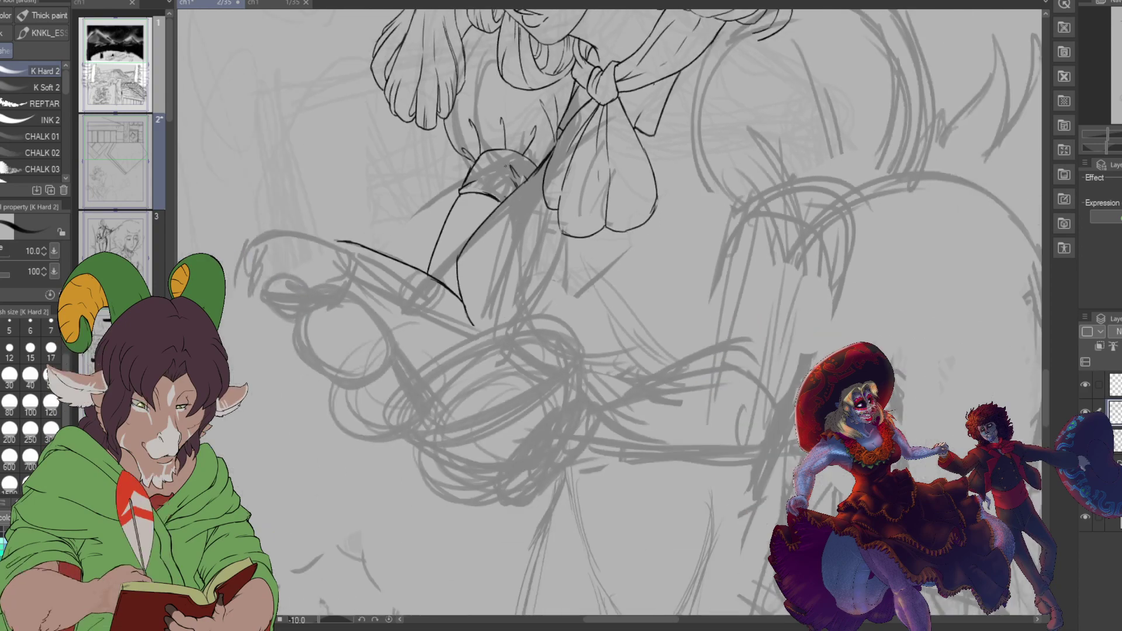
scroll(504, 167, "down", 2)
scroll(590, 154, "up", 5)
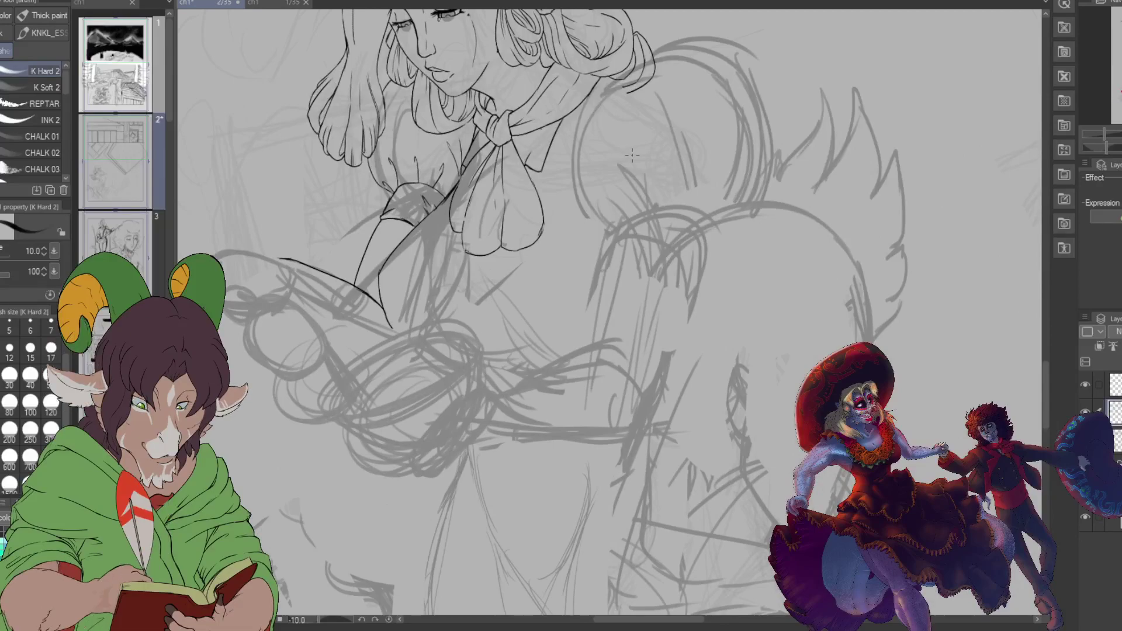
scroll(632, 154, "down", 3)
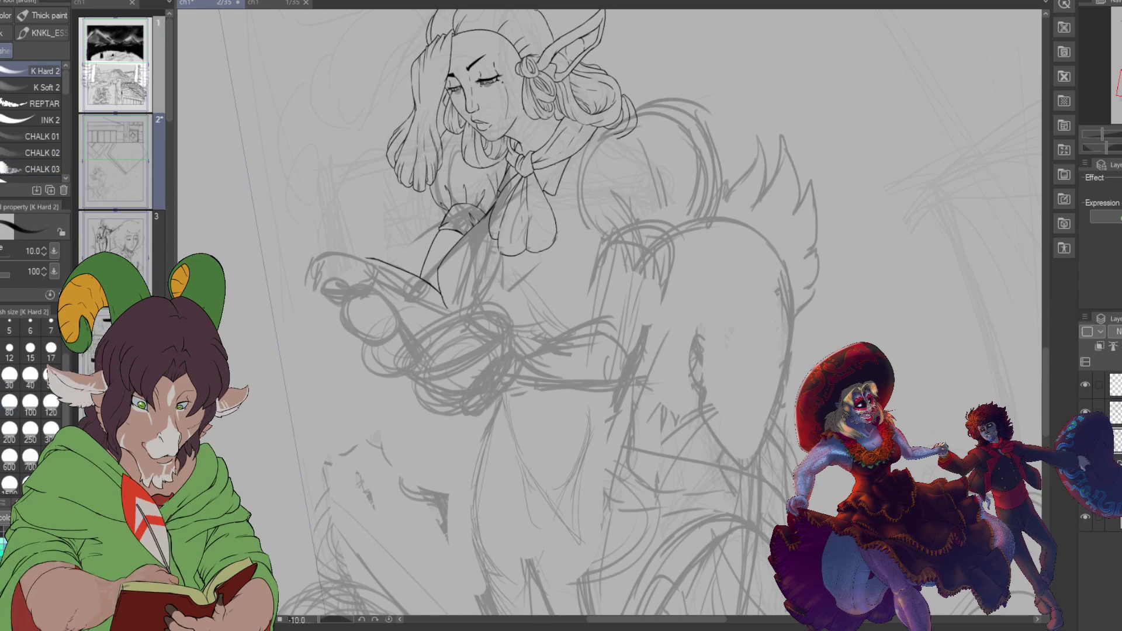
key("m")
mouse_move(614, 129)
left_mouse_down()
mouse_move(695, 211)
mouse_move(634, 222)
mouse_move(602, 309)
mouse_move(585, 316)
mouse_move(573, 345)
left_mouse_up()
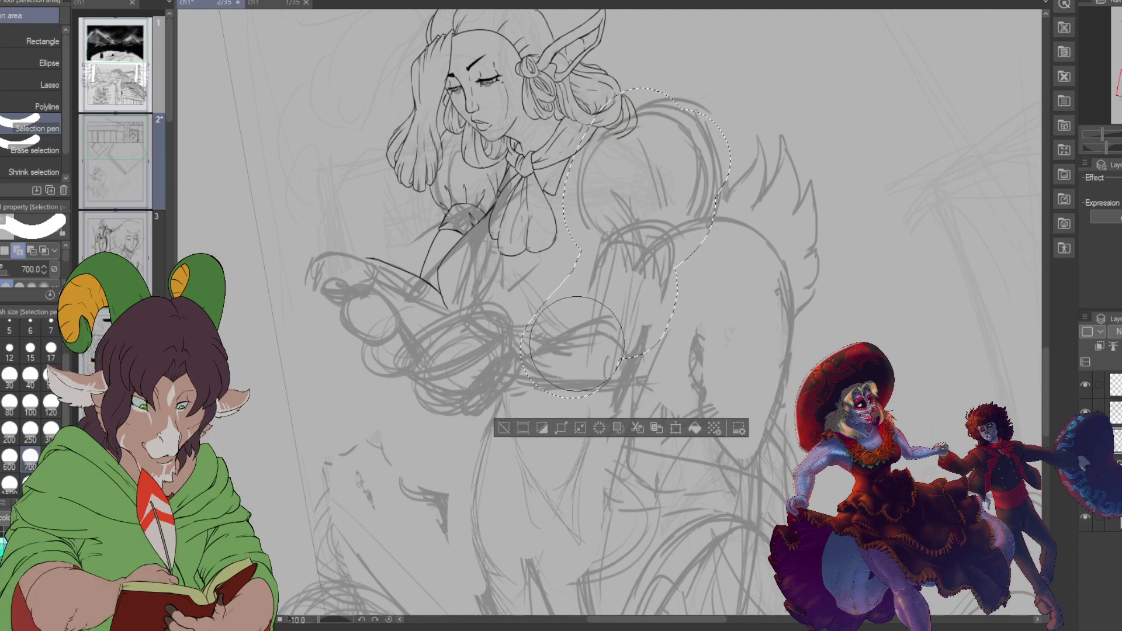
key("ctrl+t")
left_click_drag(663, 286, 667, 258)
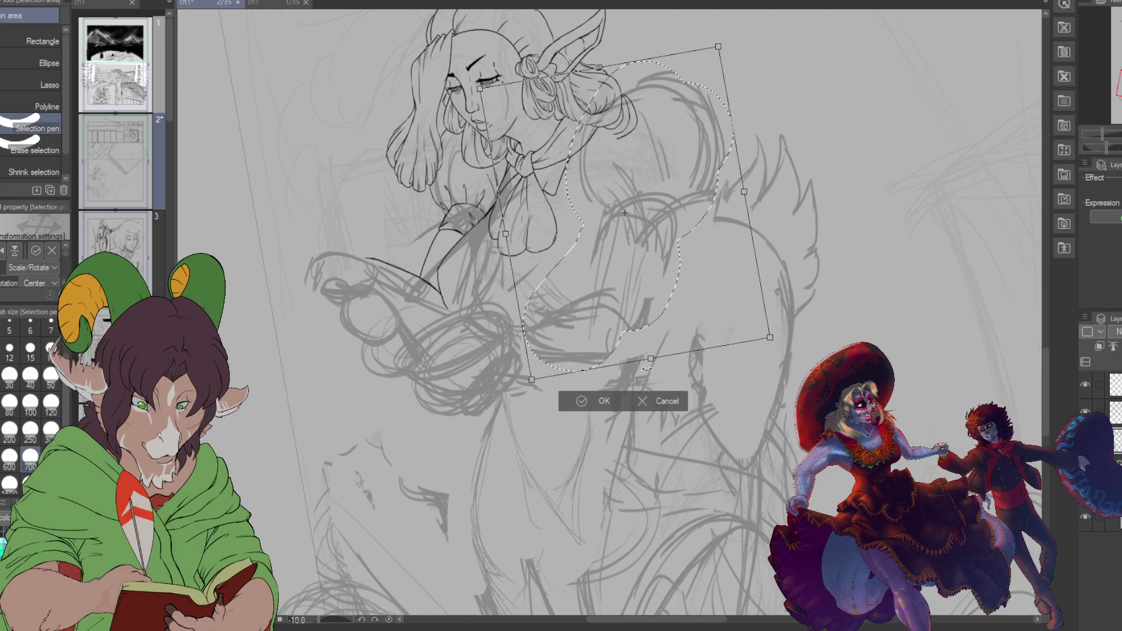
left_click(597, 400)
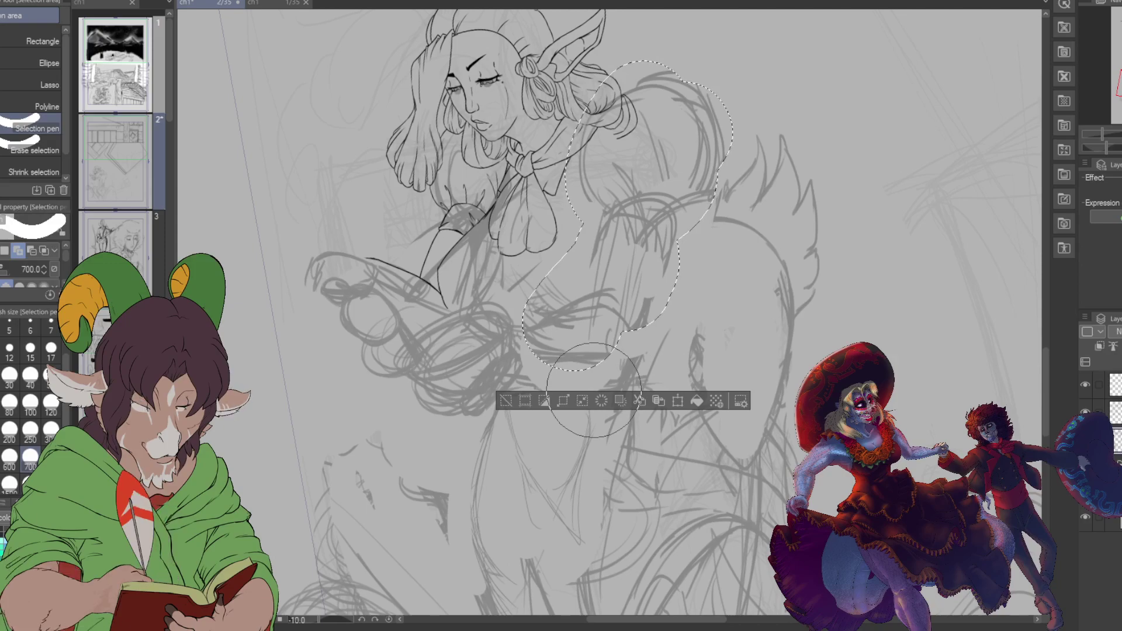
key("ctrl+d")
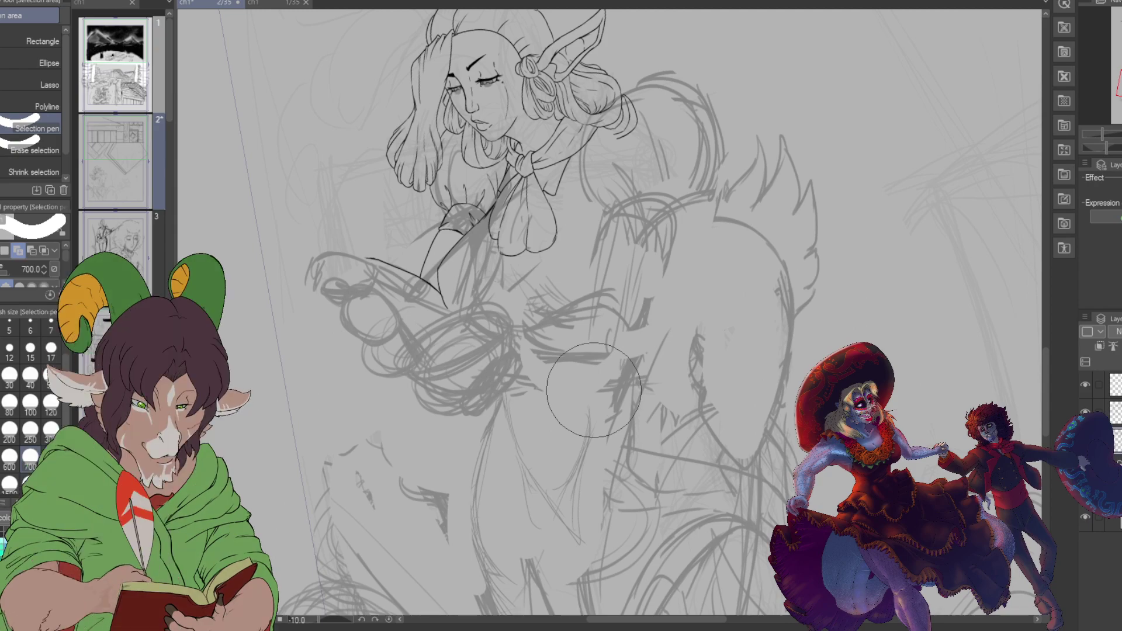
Step: Resketch the elf's near forearm between the elbow and the hand with K Hard 2 at size 80
key("b")
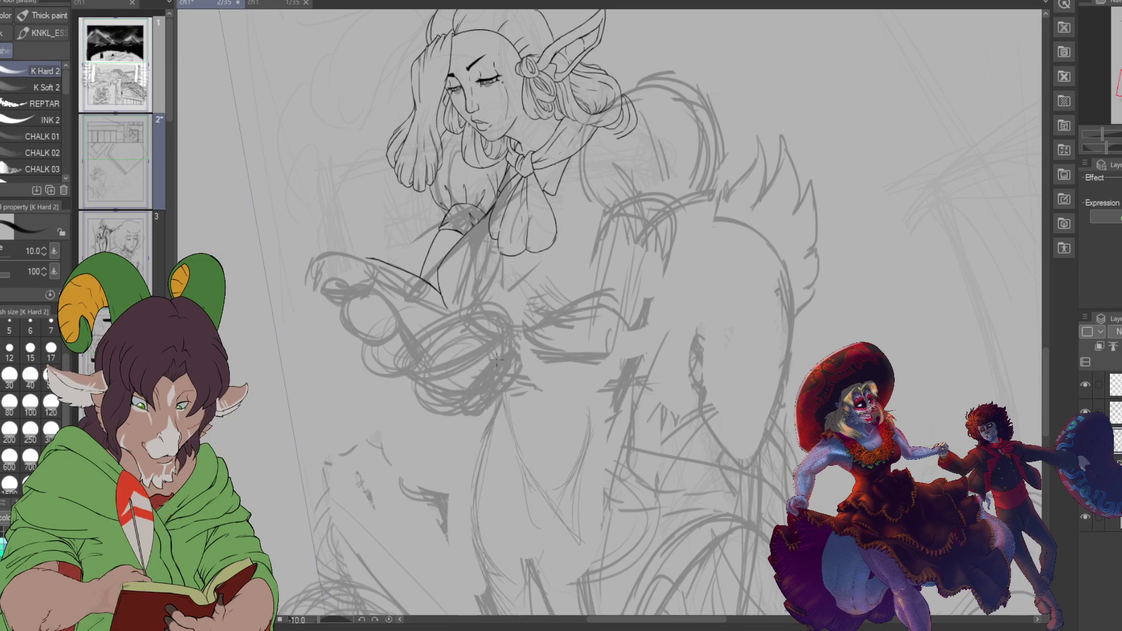
key("bracketright")
key("bracketright")
key("bracketright")
key("bracketright")
key("bracketright")
key("bracketright")
key("bracketright")
key("bracketright")
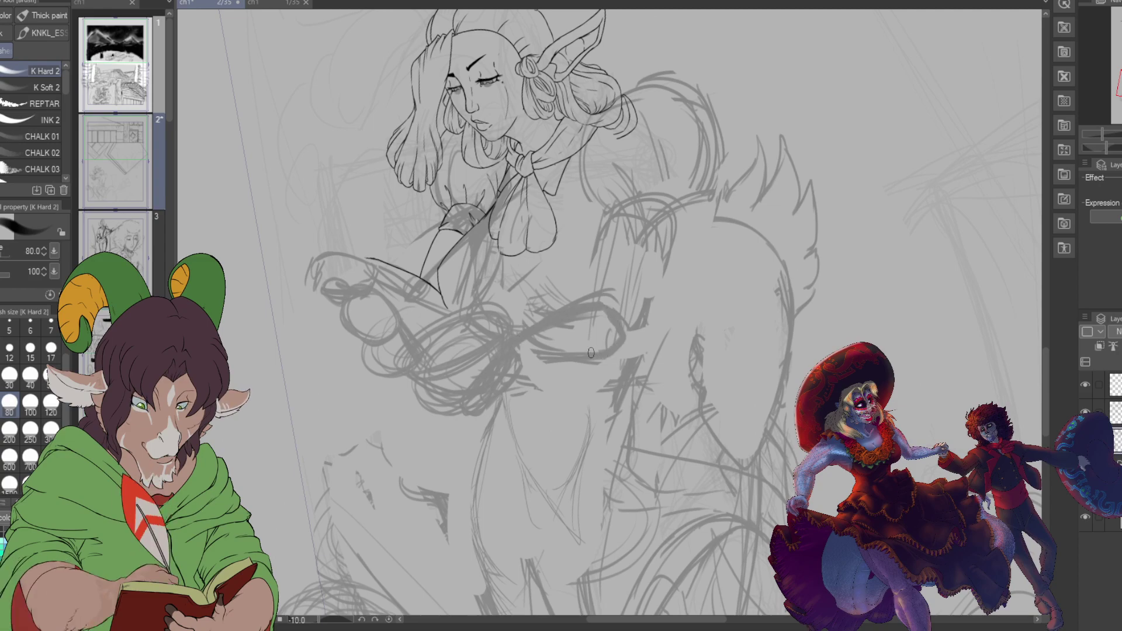
mouse_move(595, 351)
left_mouse_down()
mouse_move(520, 371)
mouse_move(541, 372)
left_mouse_up()
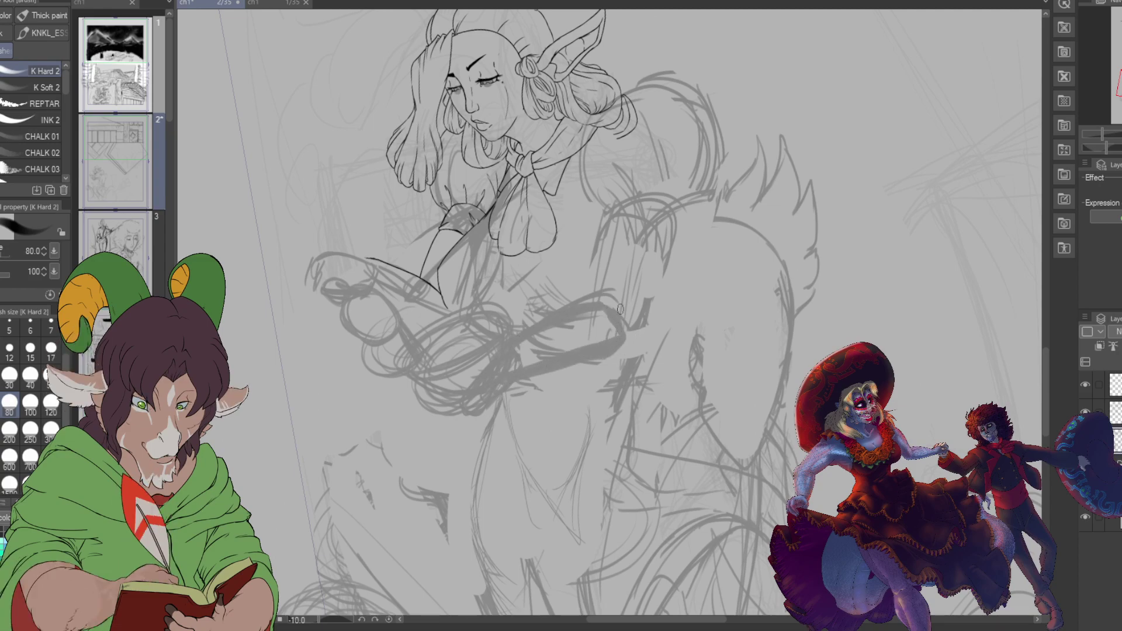
Step: Sketch bolder contours for the elf's near elbow, upper arm, cuff band and round puffed sleeve
mouse_move(595, 303)
left_mouse_down()
mouse_move(622, 203)
mouse_move(593, 292)
mouse_move(608, 215)
mouse_move(601, 241)
mouse_move(656, 199)
mouse_move(615, 211)
mouse_move(661, 197)
left_mouse_up()
left_click_drag(646, 327, 668, 225)
mouse_move(629, 354)
left_mouse_down()
mouse_move(649, 214)
mouse_move(584, 117)
left_mouse_up()
left_click_drag(607, 215, 591, 87)
mouse_move(693, 95)
left_mouse_down()
mouse_move(716, 155)
mouse_move(723, 109)
mouse_move(682, 223)
mouse_move(667, 236)
mouse_move(701, 194)
mouse_move(607, 225)
mouse_move(668, 234)
mouse_move(615, 234)
mouse_move(668, 251)
mouse_move(608, 235)
mouse_move(678, 246)
mouse_move(672, 212)
left_mouse_up()
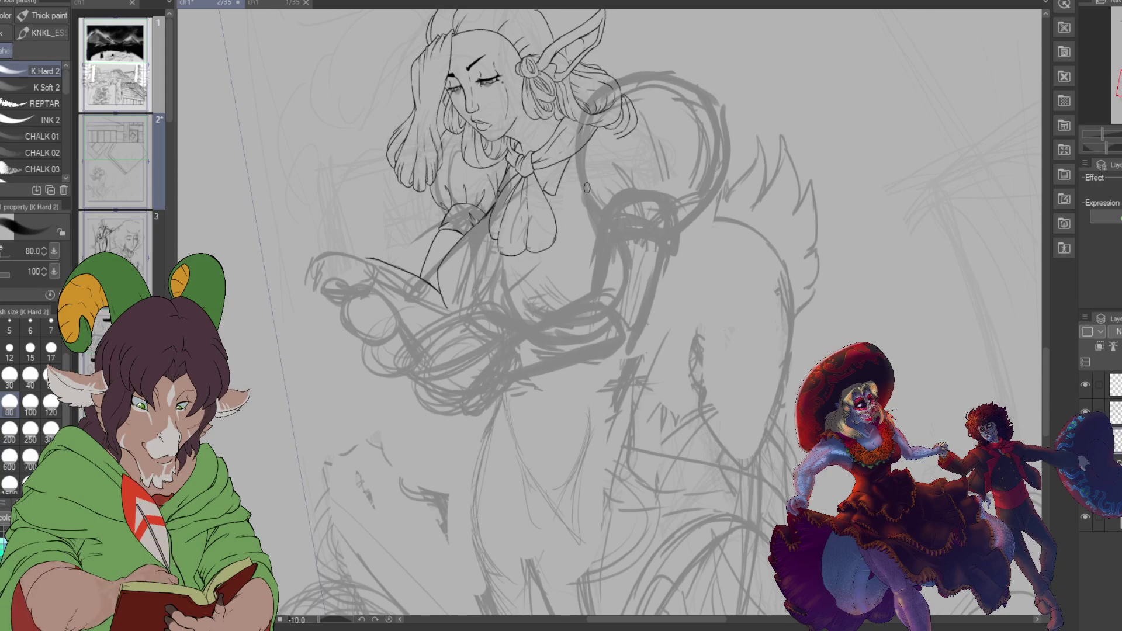
Step: Sketch the front contour of the elf's lower body below the hip and a curved line sweeping beneath her legs
scroll(620, 117, "down", 3)
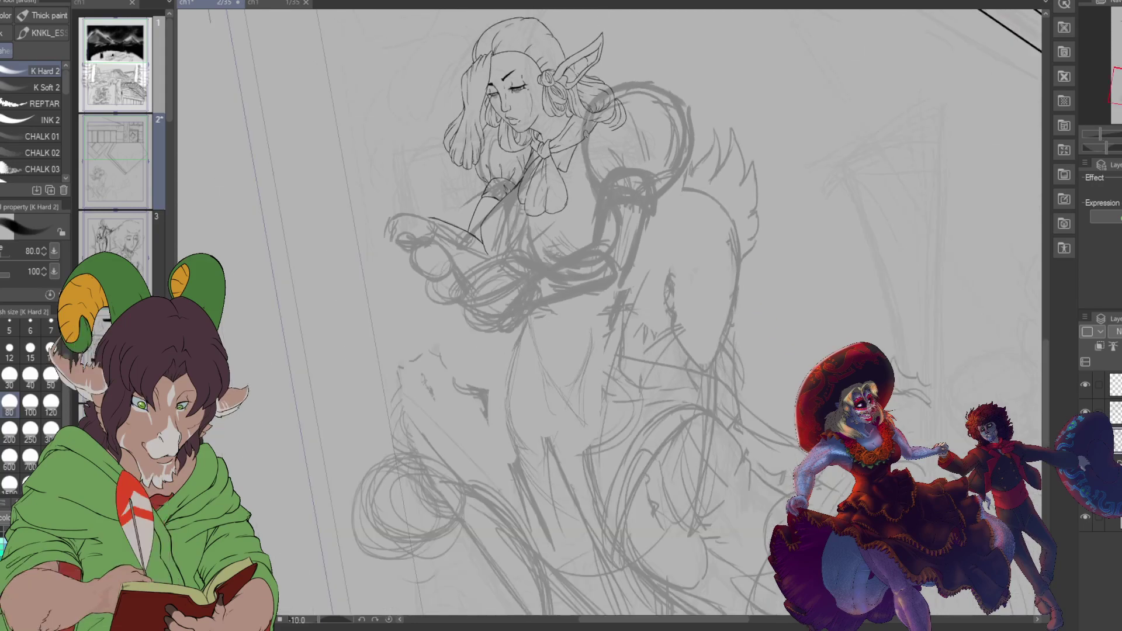
scroll(625, 135, "up", 3)
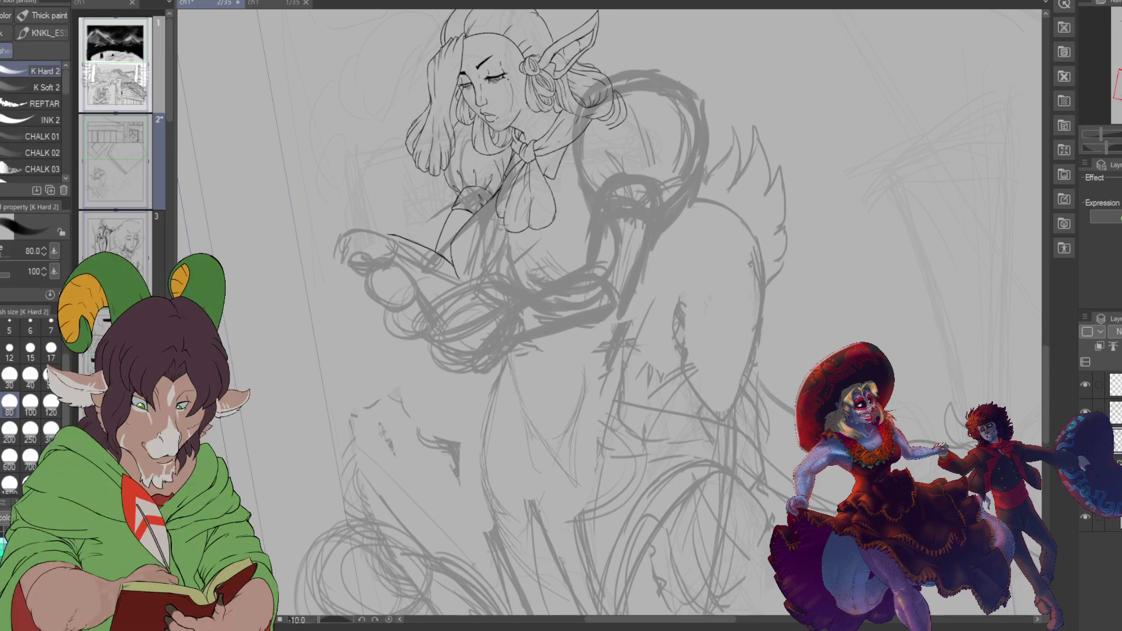
scroll(317, 90, "down", 2)
scroll(629, 286, "up", 1)
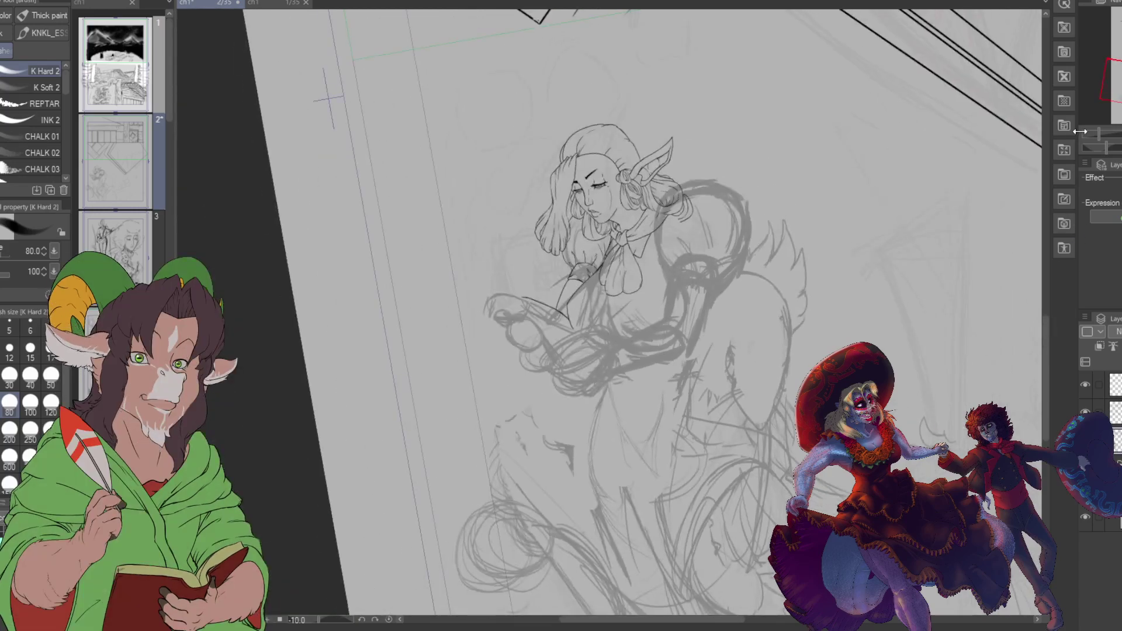
mouse_move(608, 315)
left_mouse_down()
mouse_move(608, 298)
mouse_move(474, 173)
mouse_move(467, 147)
left_mouse_up()
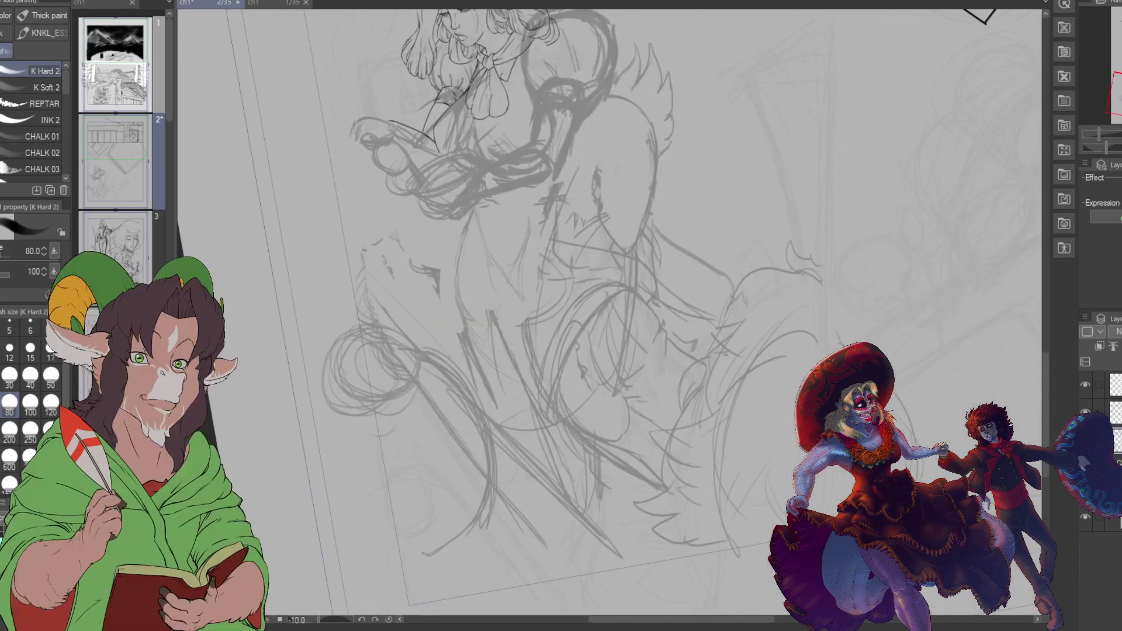
left_click_drag(458, 278, 450, 351)
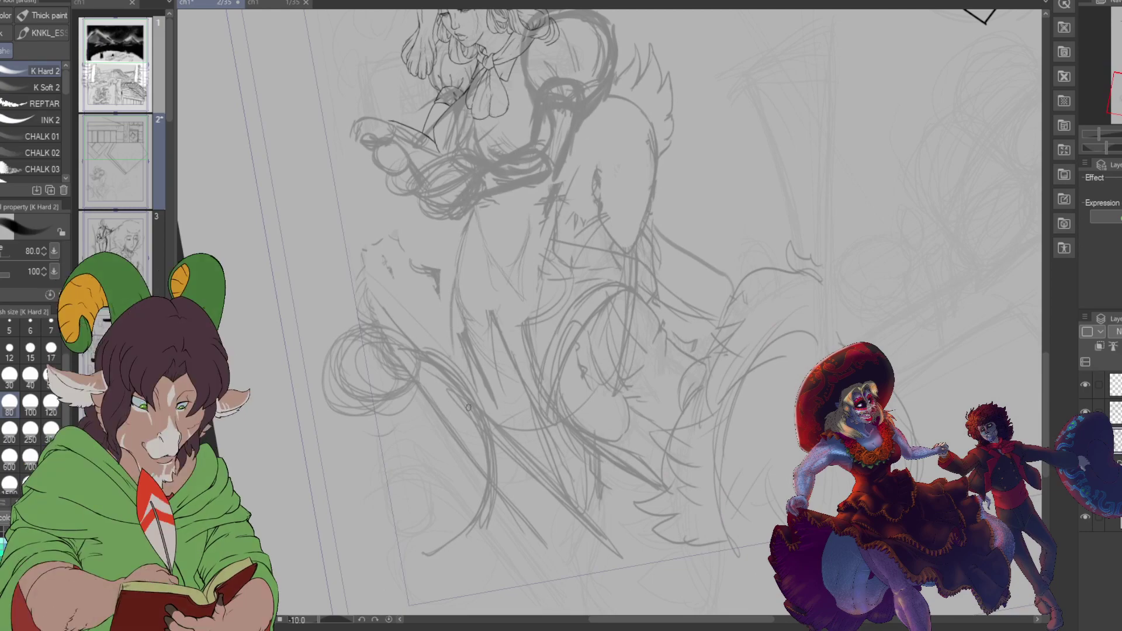
mouse_move(462, 427)
left_mouse_down()
mouse_move(445, 473)
mouse_move(557, 539)
left_mouse_up()
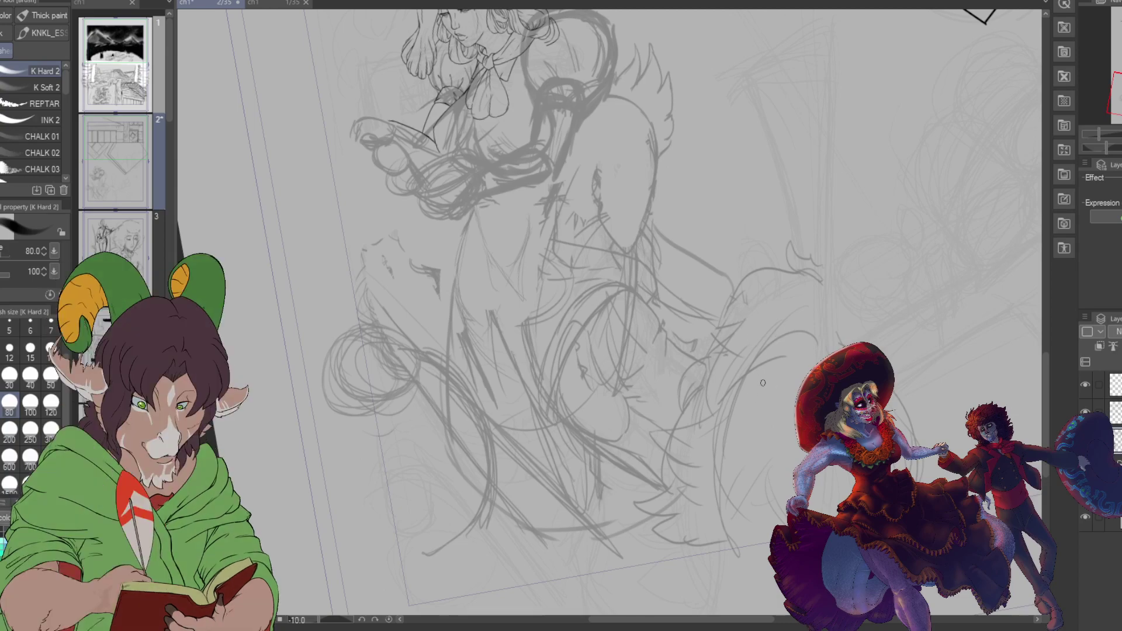
scroll(780, 199, "up", 2)
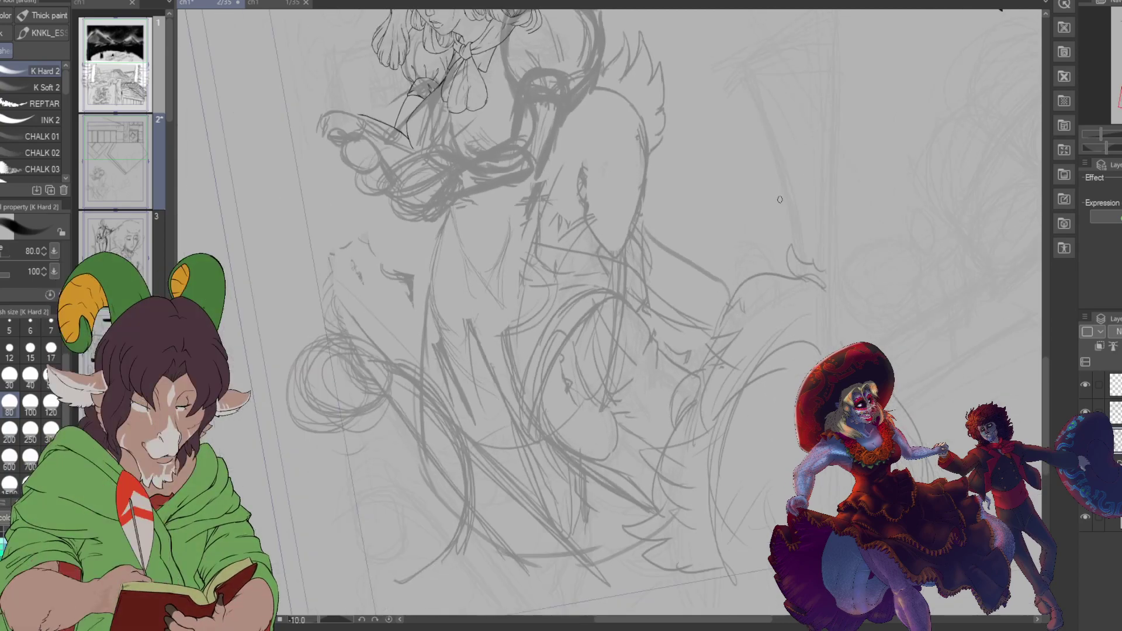
Step: Select the elf's whole near arm sketch from puffed sleeve to hand with the Selection pen, move it down, and deselect
left_click_drag(1113, 87, 1109, 77)
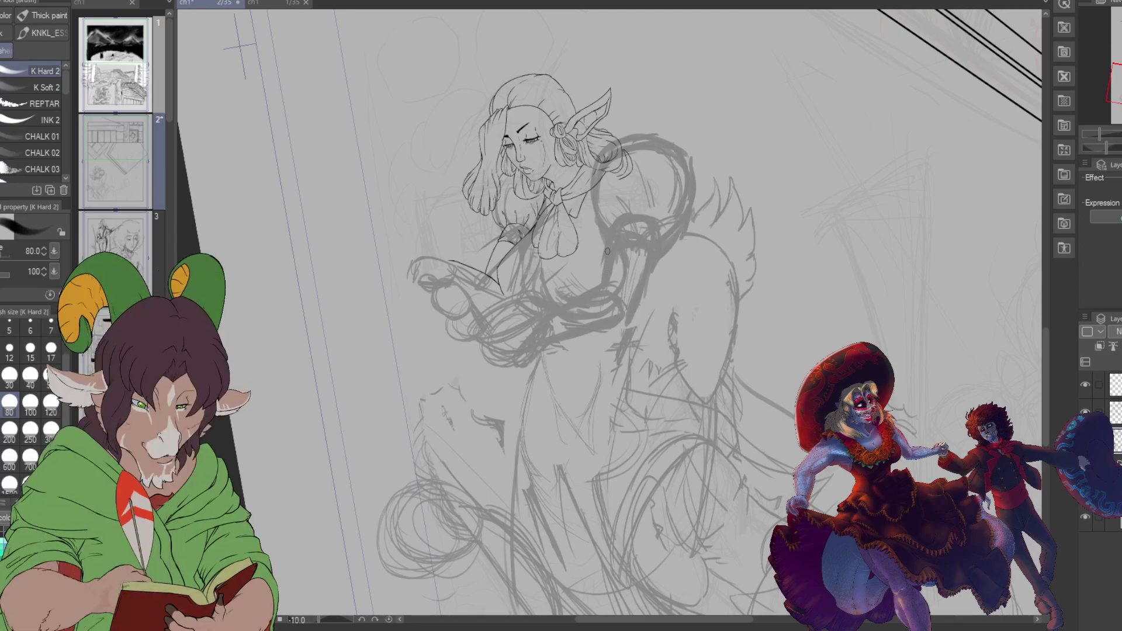
key("m")
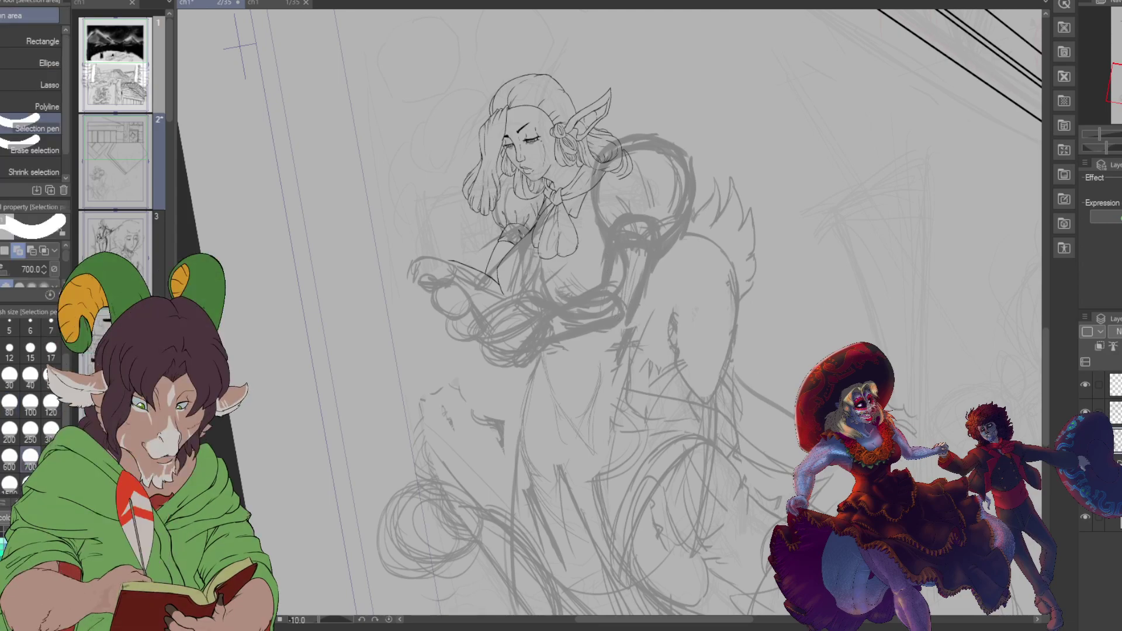
mouse_move(632, 184)
left_mouse_down()
mouse_move(646, 230)
mouse_move(658, 158)
mouse_move(653, 200)
mouse_move(606, 296)
mouse_move(560, 322)
mouse_move(508, 326)
mouse_move(534, 334)
mouse_move(468, 318)
mouse_move(451, 291)
mouse_move(456, 315)
mouse_move(432, 300)
mouse_move(477, 329)
left_mouse_up()
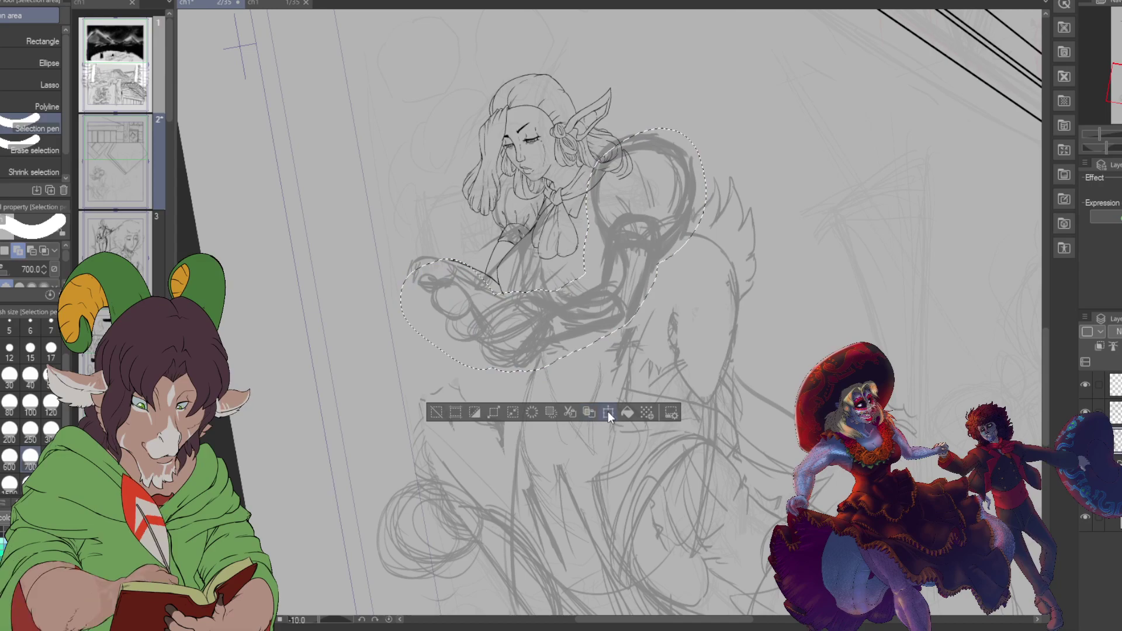
left_click(608, 411)
left_click_drag(608, 411, 608, 357)
left_click_drag(746, 383, 735, 373)
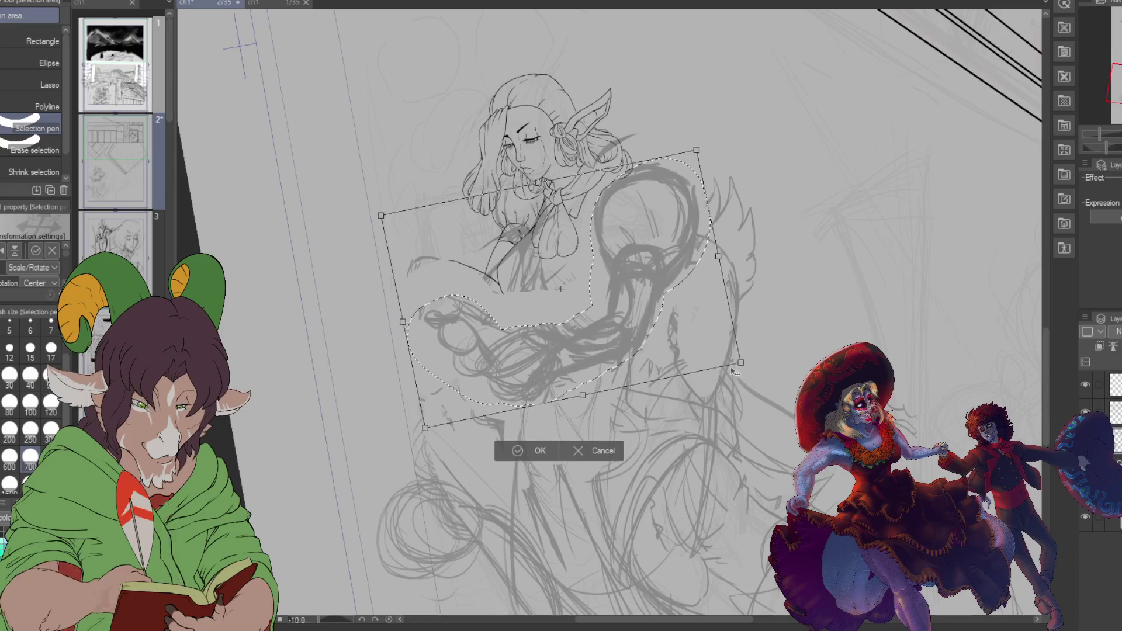
left_click(540, 448)
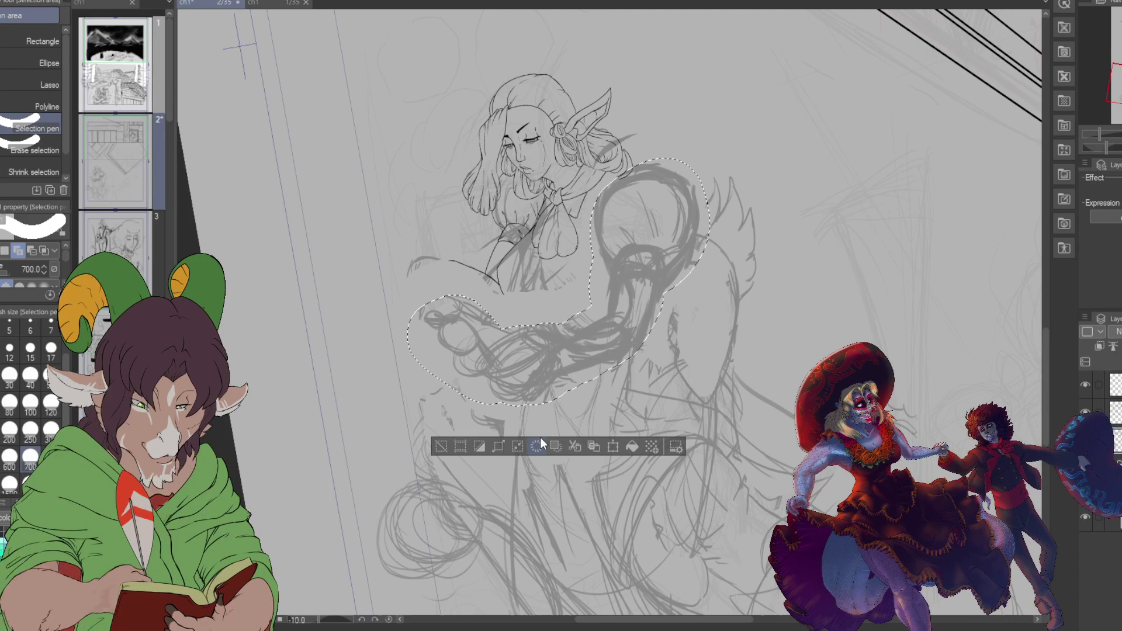
left_click(540, 438)
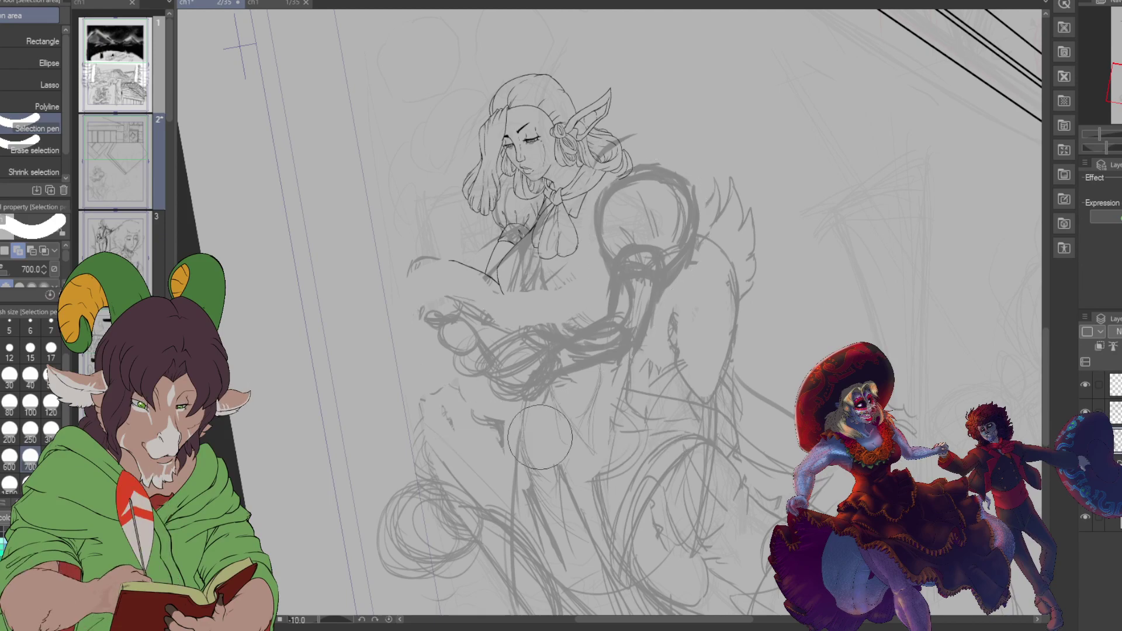
key("e")
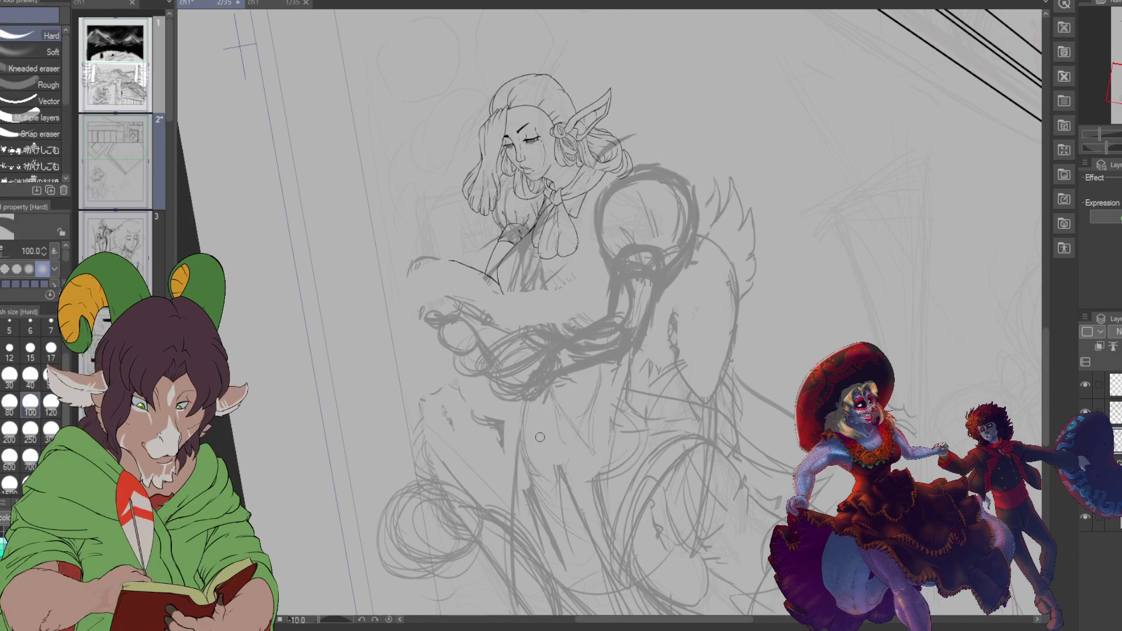
Step: Erase the elf's far forearm line, then ink the side and underside contour of her bust with K Hard 2 at size 15
left_click_drag(454, 263, 494, 297)
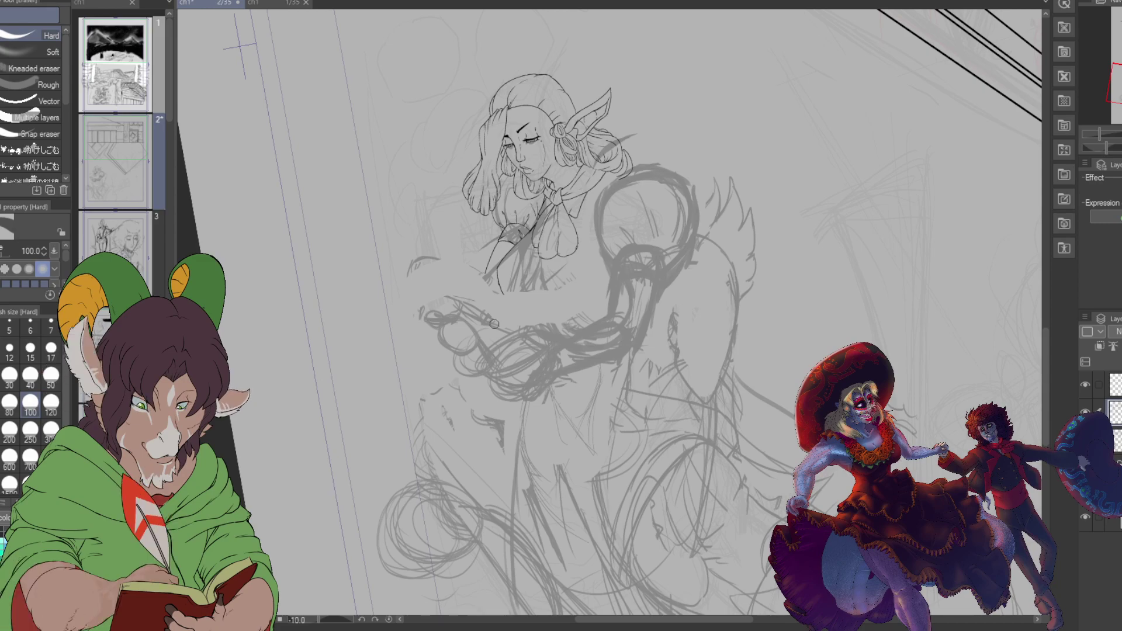
scroll(581, 280, "up", 3)
scroll(581, 280, "down", 4)
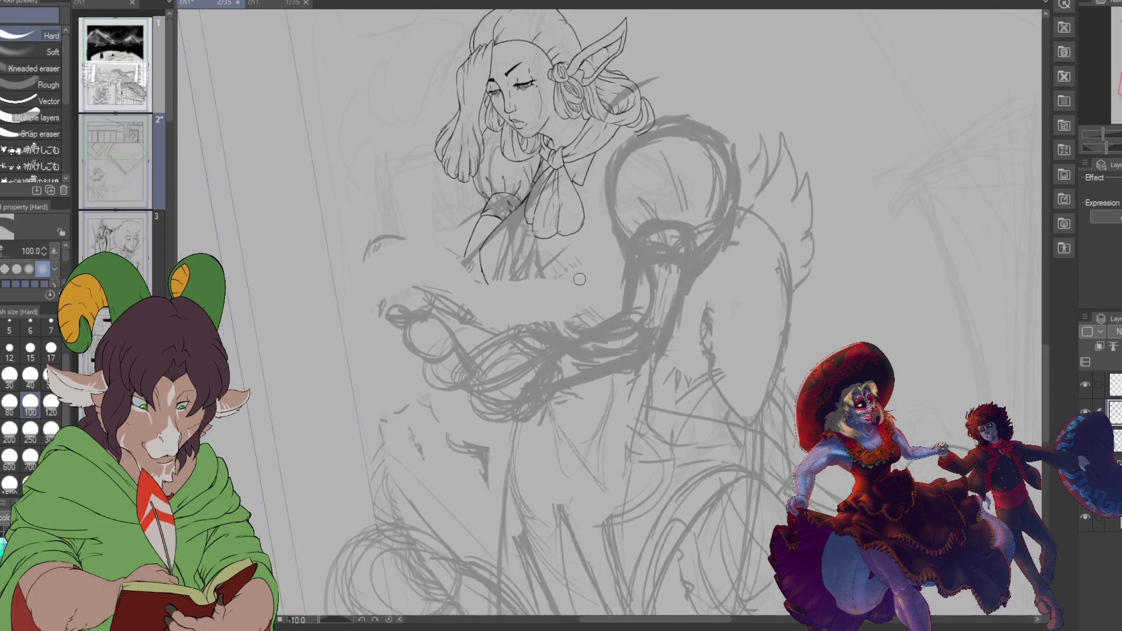
scroll(577, 279, "up", 4)
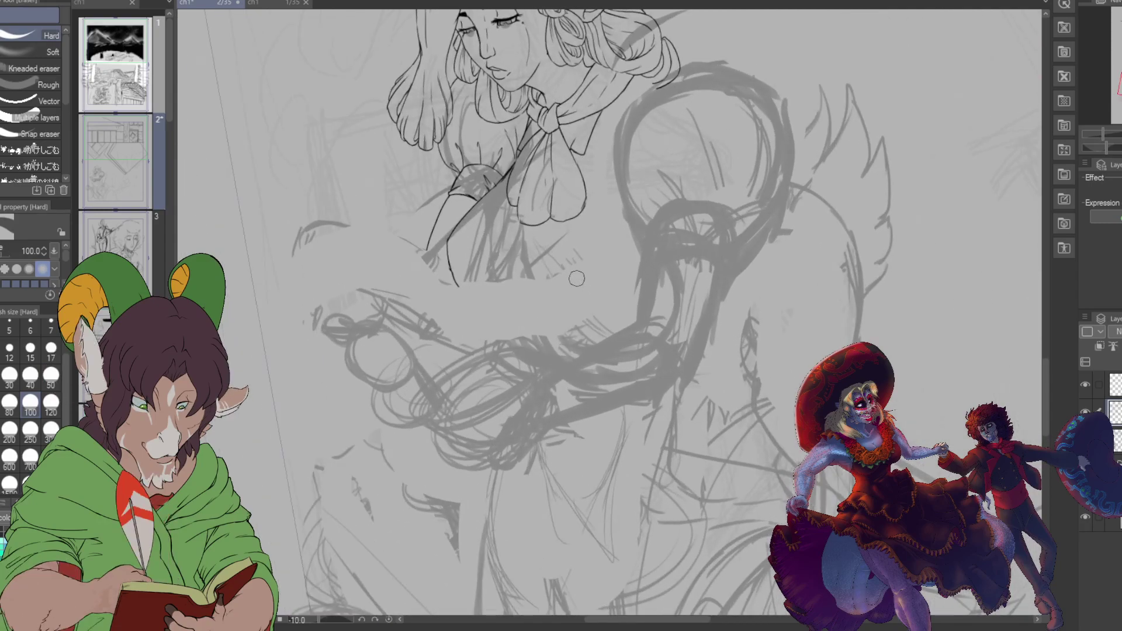
key("b")
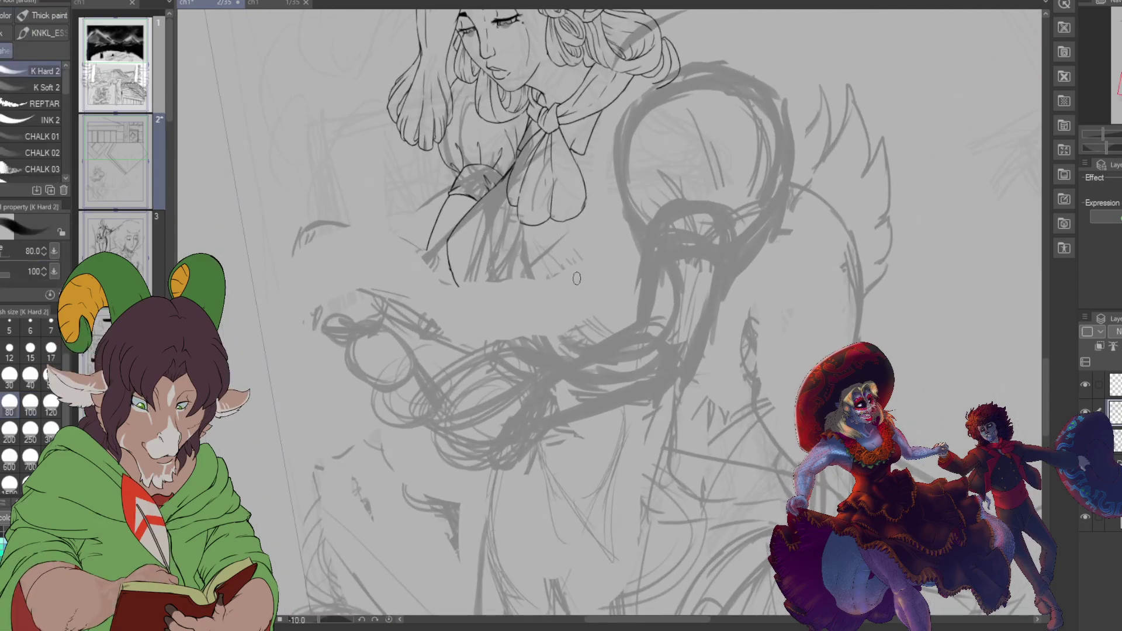
left_click(8, 348)
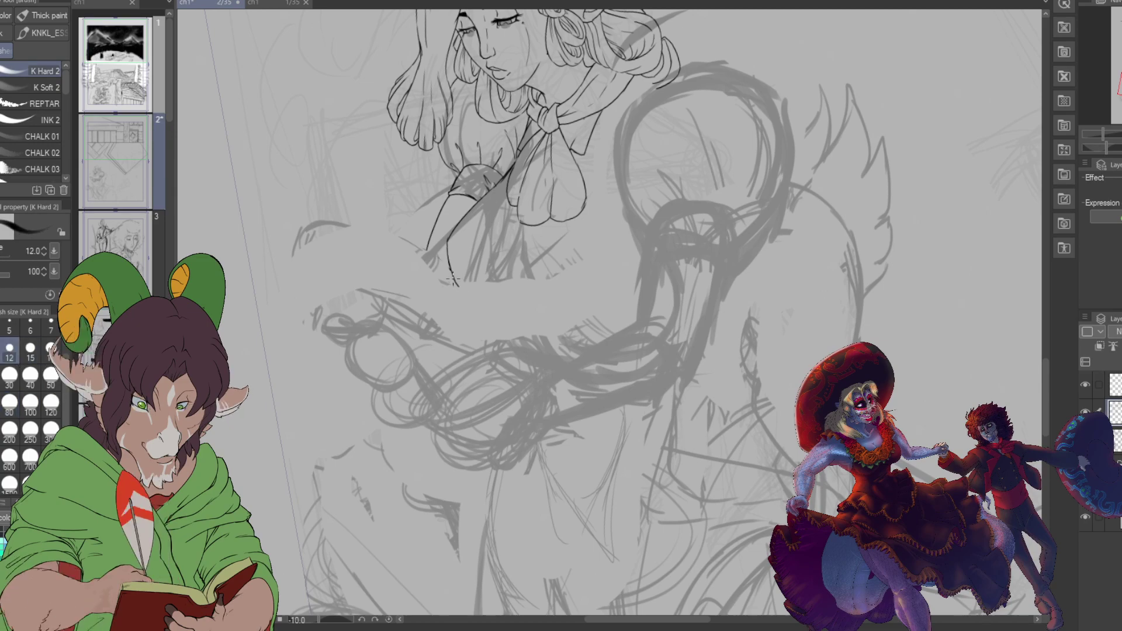
left_click(35, 351)
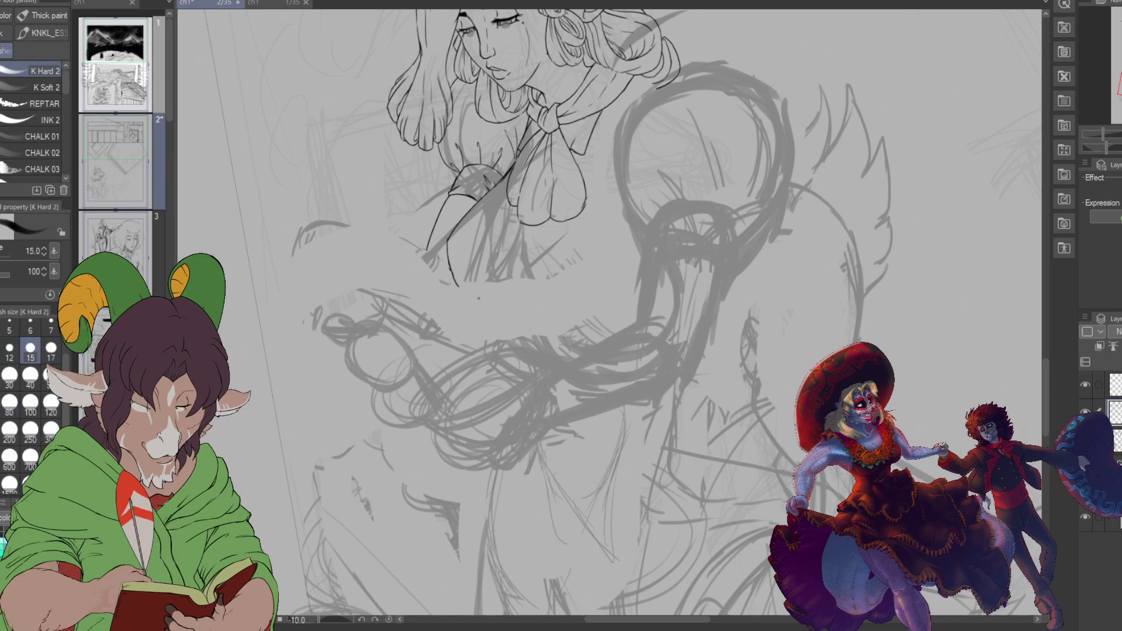
left_click_drag(458, 286, 495, 304)
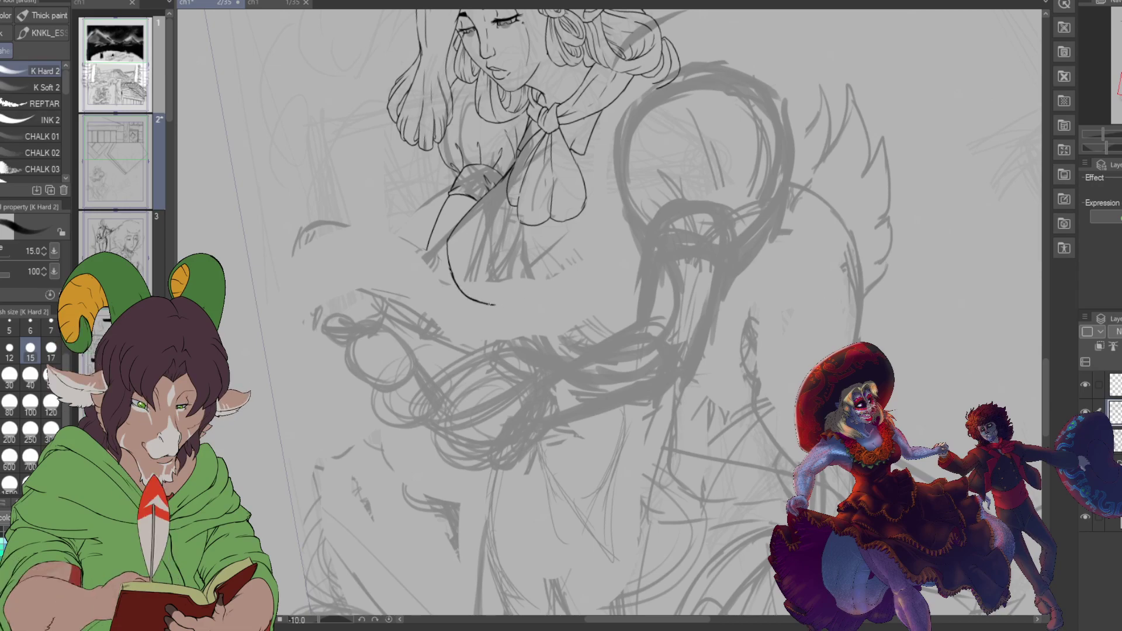
left_click_drag(513, 304, 554, 321)
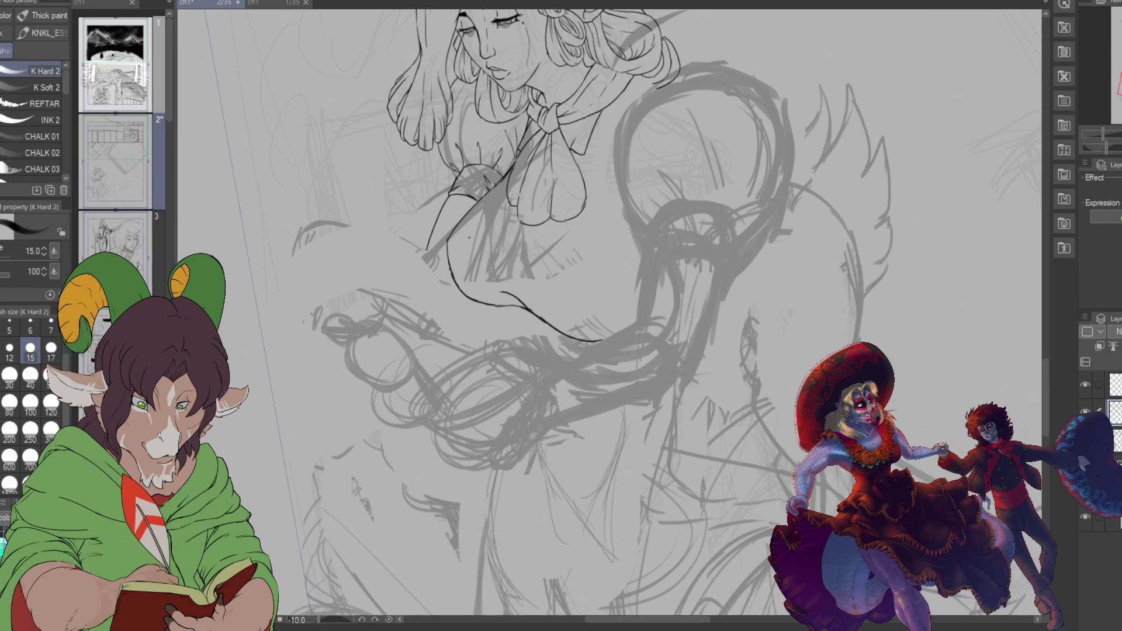
Step: Ink the bodice's top edge across the elf's chest and the two near-vertical shirt lines beside the scarf
mouse_move(472, 240)
left_mouse_down()
mouse_move(633, 264)
mouse_move(586, 255)
mouse_move(634, 264)
left_mouse_up()
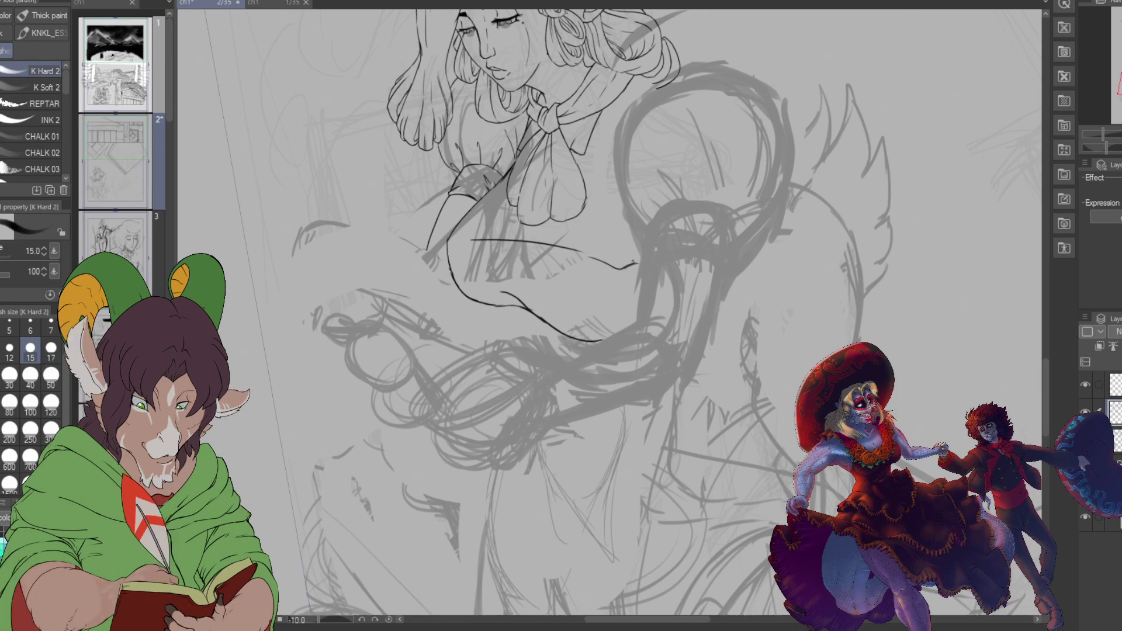
left_click_drag(577, 233, 576, 249)
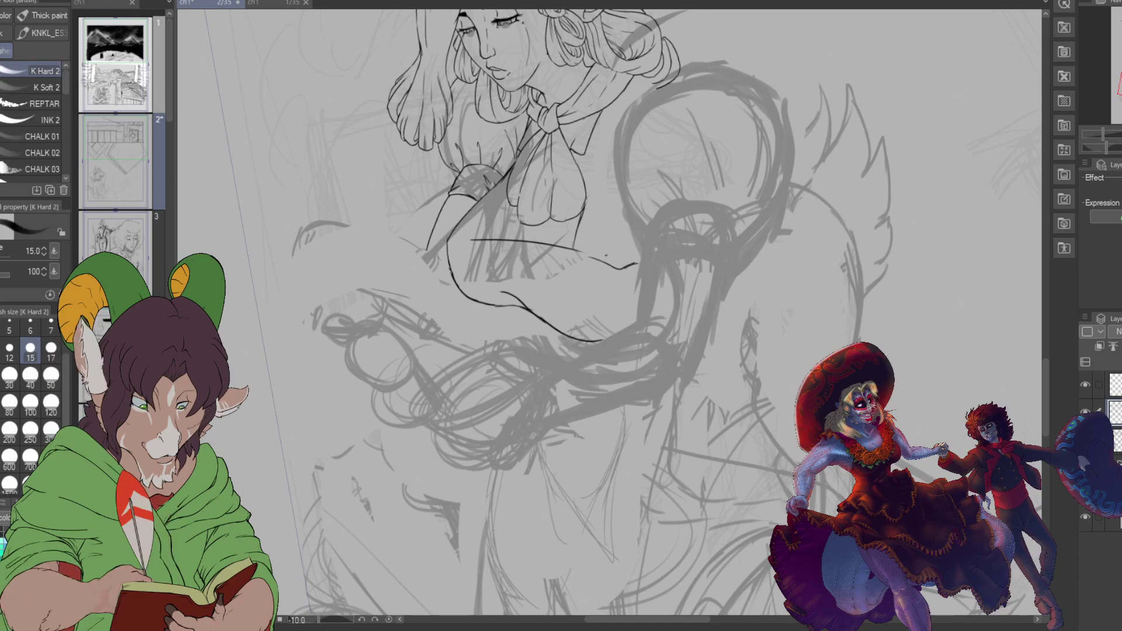
left_click_drag(609, 203, 606, 265)
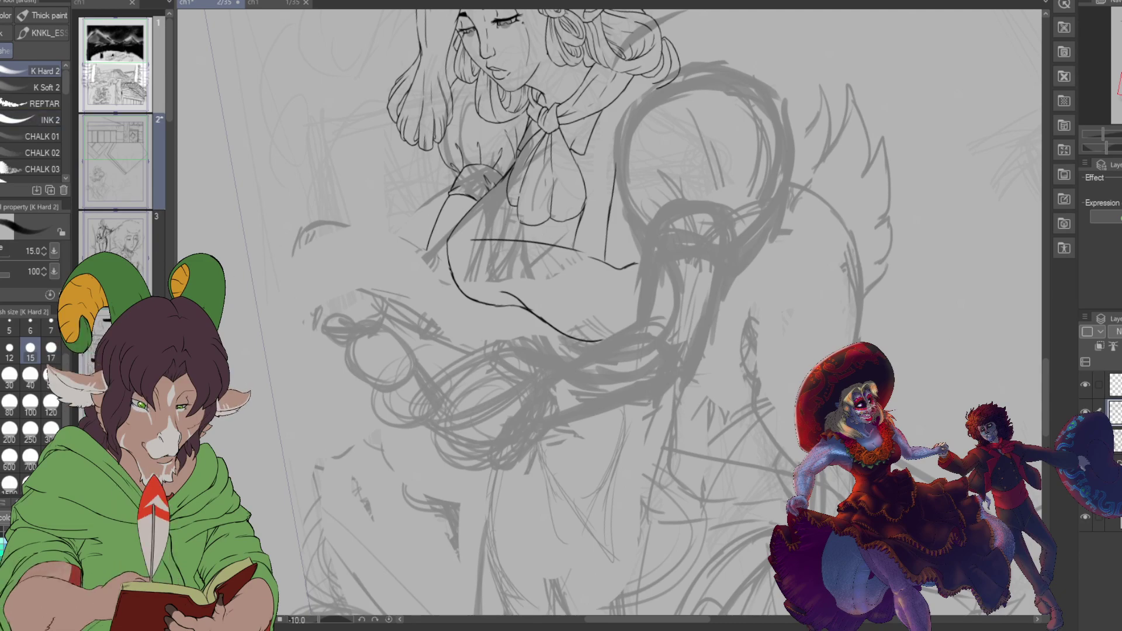
Step: Select the far sleeve cuff and upper arm lines with the Selection pen at size 100, move them down towards the bust, and deselect
key("m")
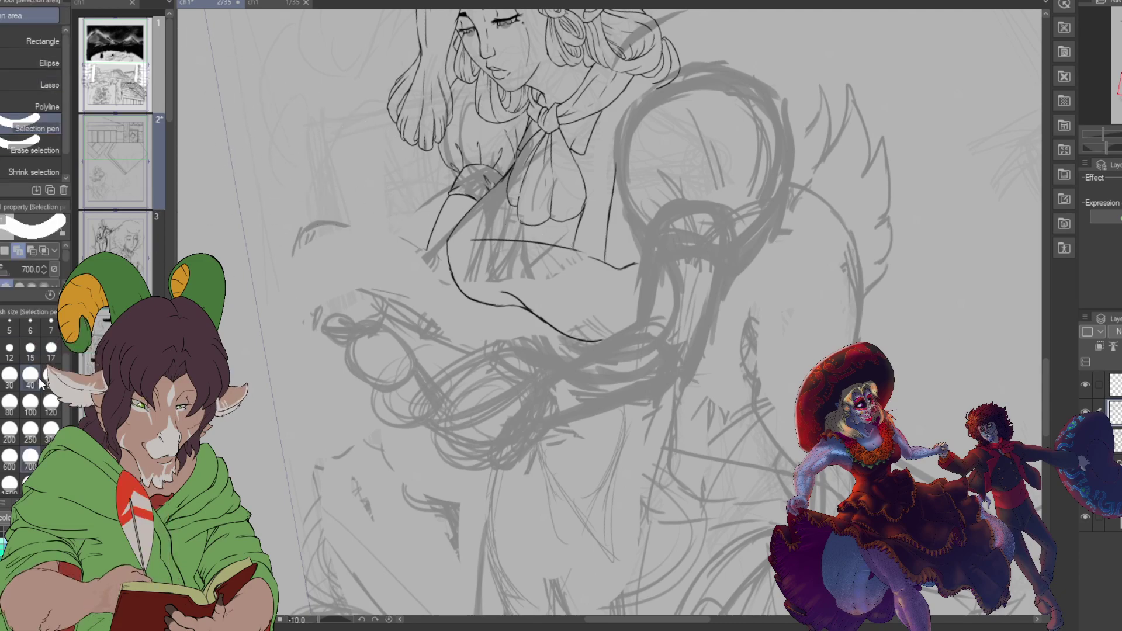
left_click(29, 403)
left_click_drag(461, 176, 429, 248)
mouse_move(462, 190)
left_mouse_down()
mouse_move(491, 172)
mouse_move(459, 193)
mouse_move(454, 153)
mouse_move(437, 153)
left_mouse_up()
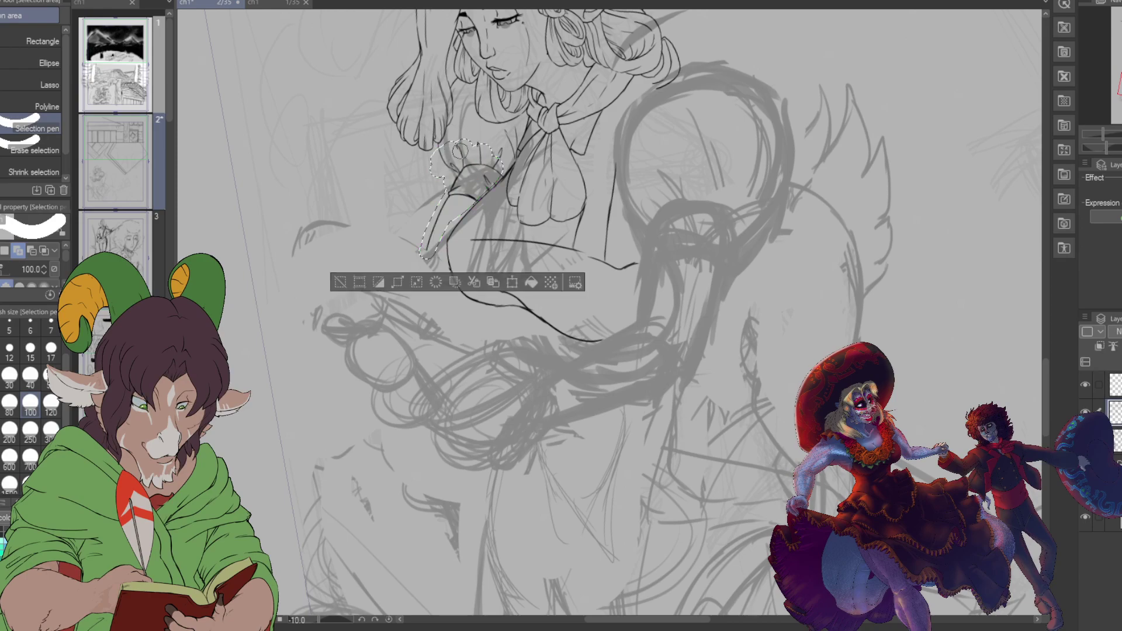
left_click(514, 283)
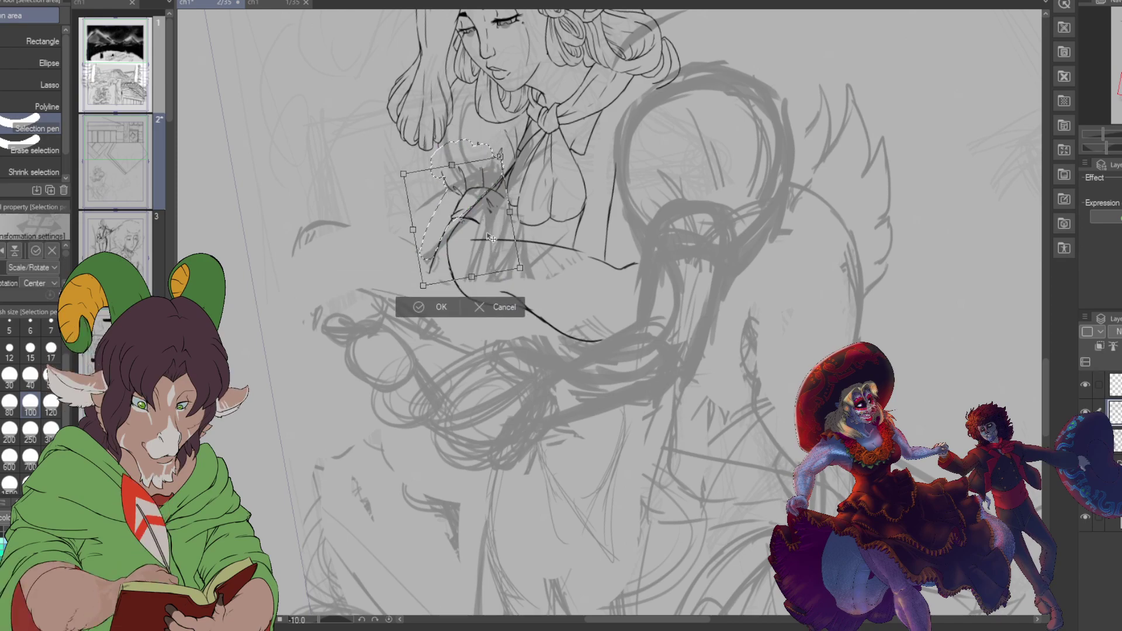
left_click_drag(489, 239, 502, 226)
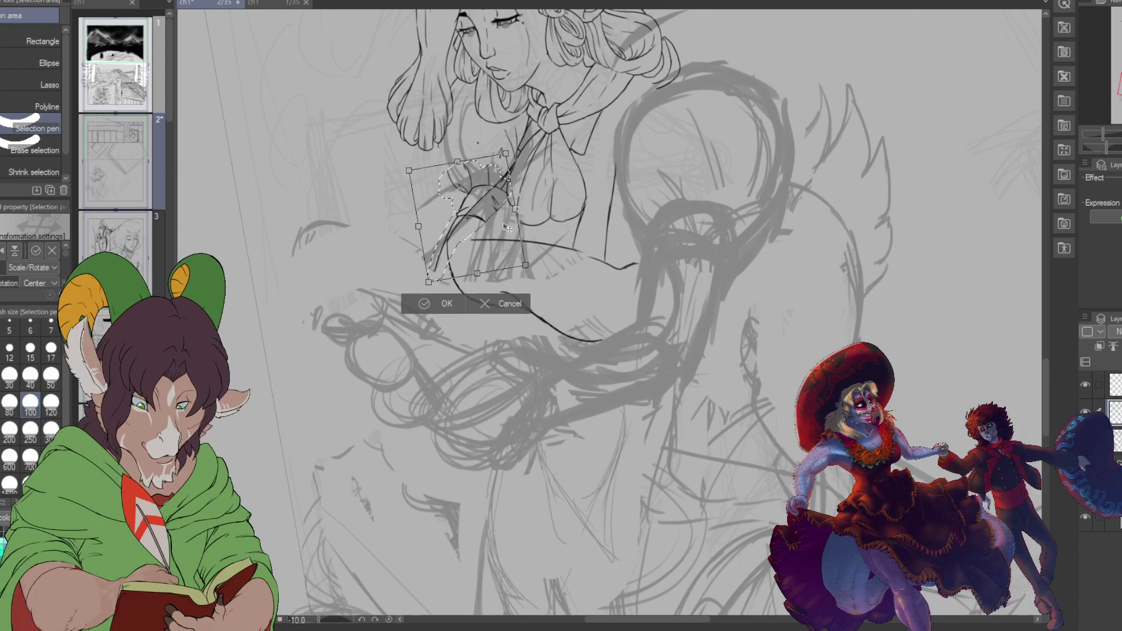
left_click(448, 304)
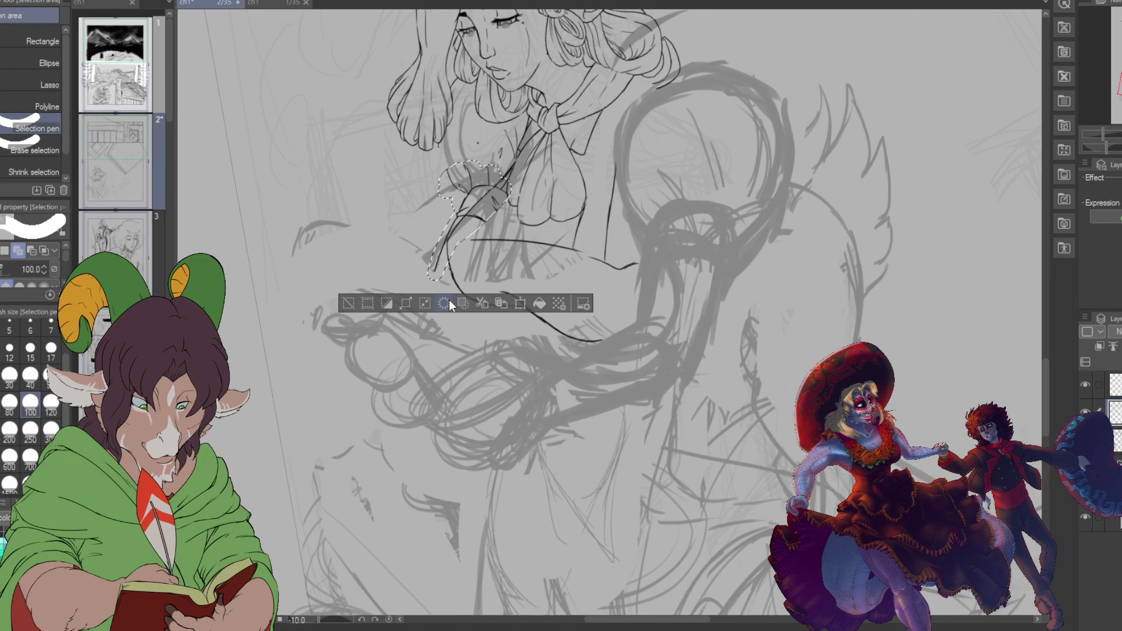
key("ctrl+d")
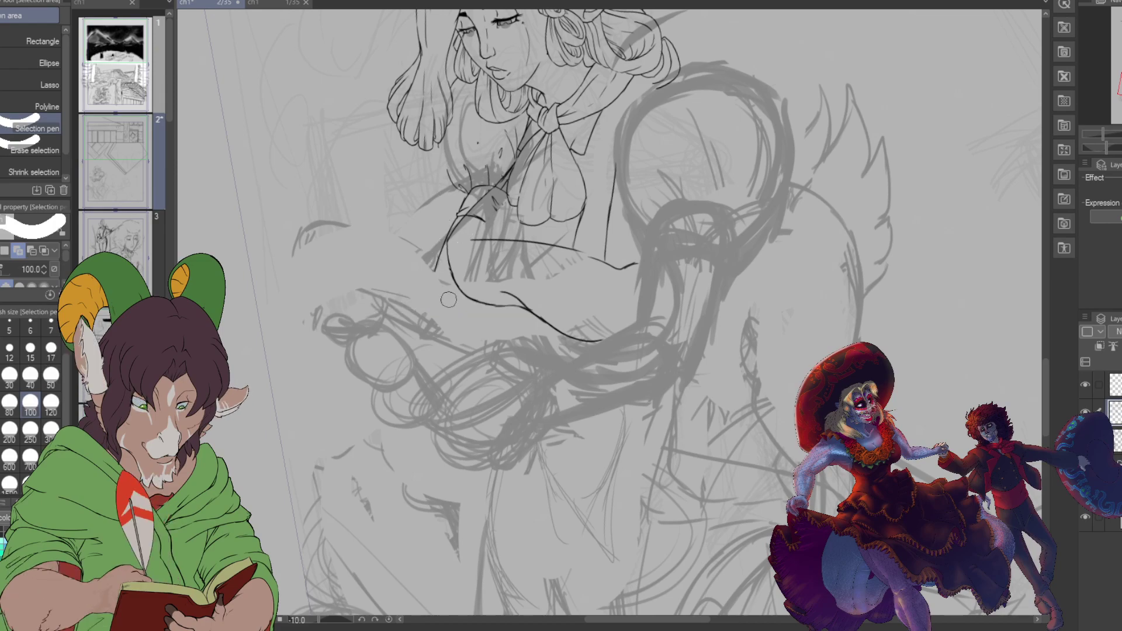
Step: Erase the moved far cuff's lines overlapping the bust and the stray specks on the sleeve with the Hard eraser at sizes 40 and 25
key("e")
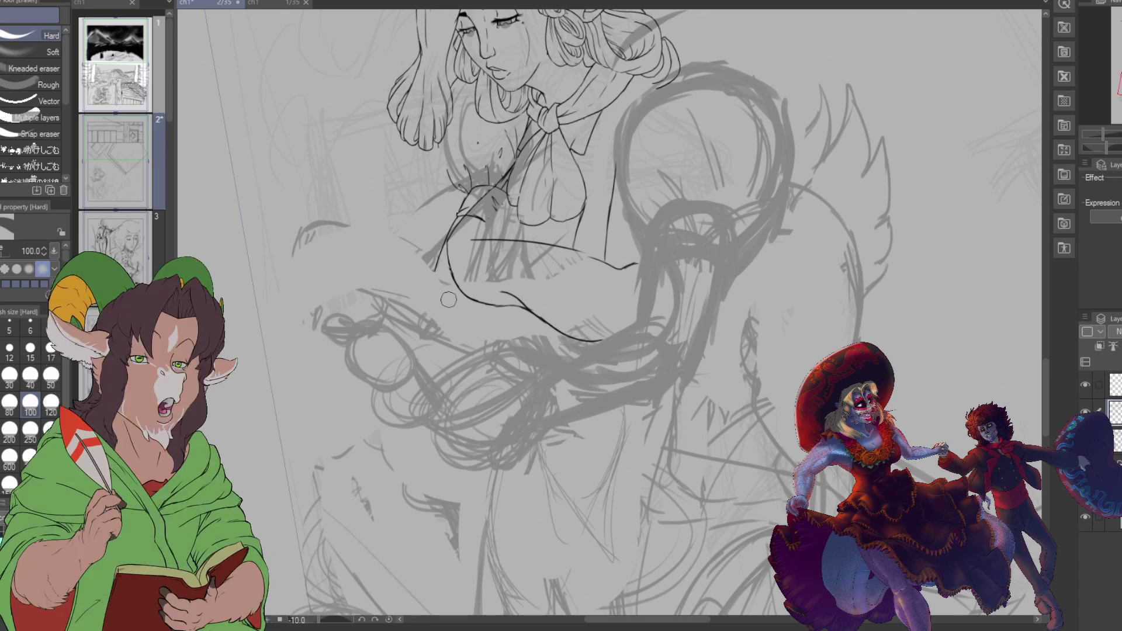
left_click(30, 377)
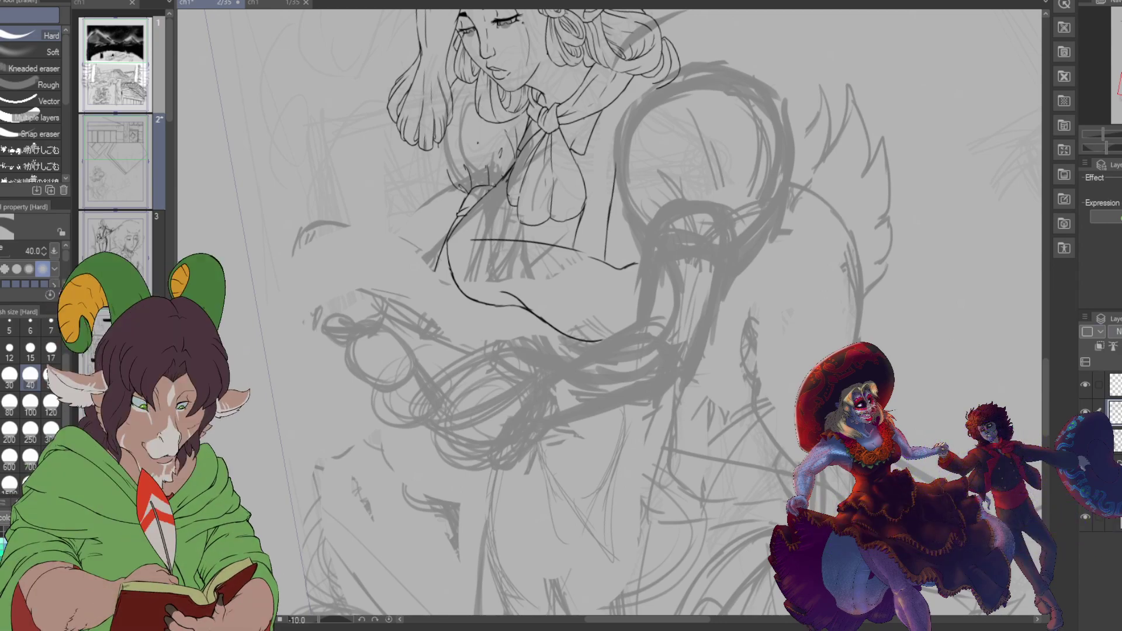
scroll(474, 157, "up", 2)
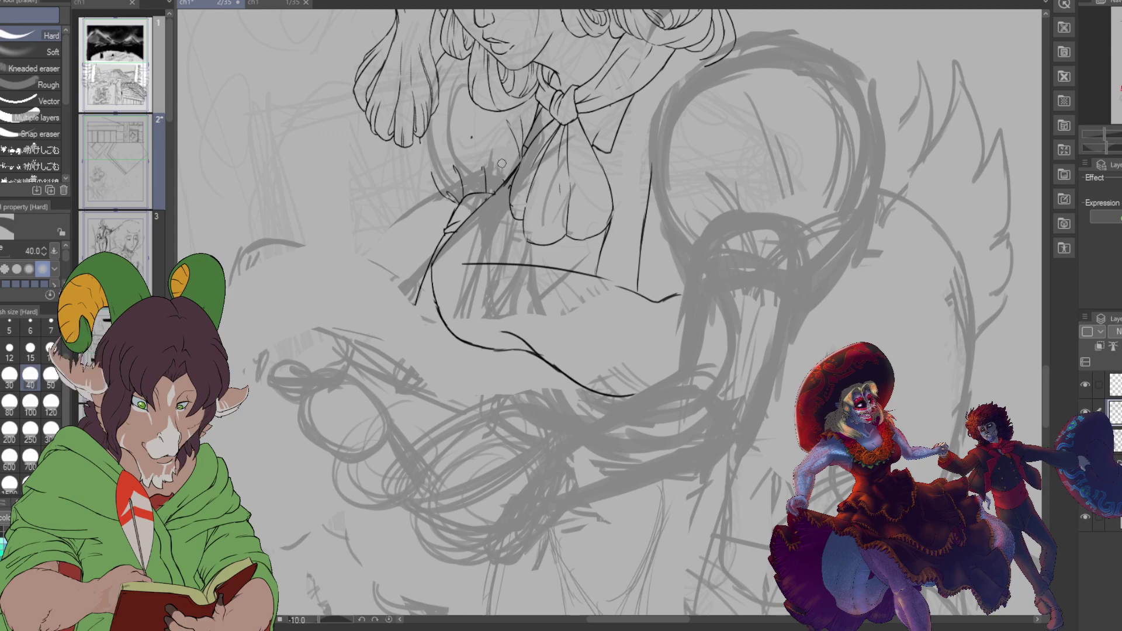
key("bracketleft")
key("bracketleft")
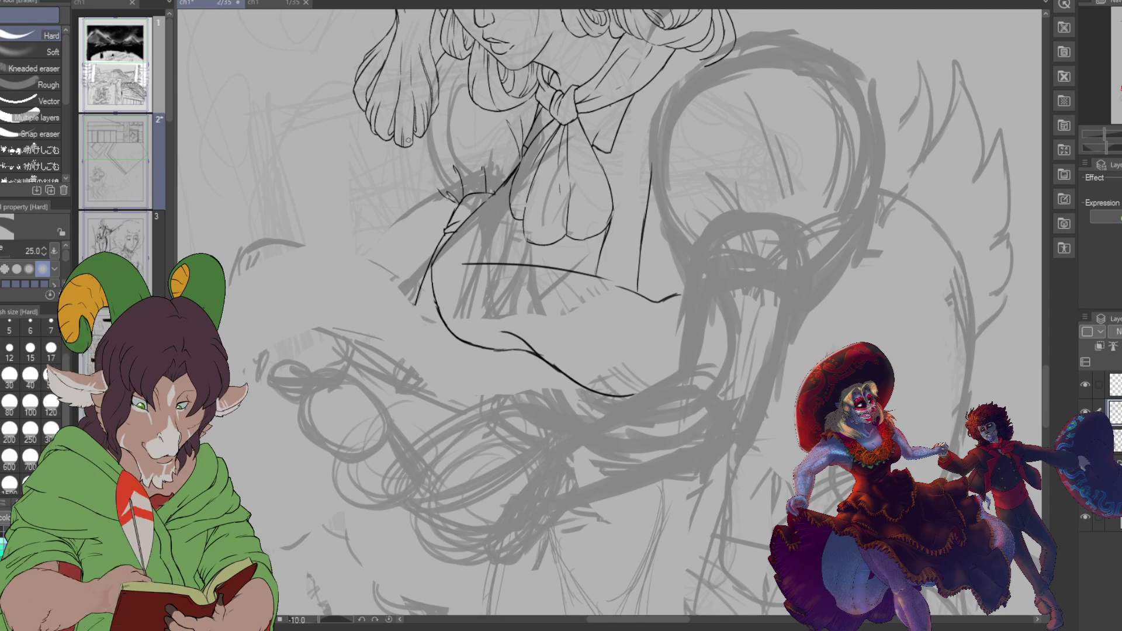
Step: Ink the far sleeve's outer outline and the front half of the near cuff's arch with K Hard 2 at size 15
key("b")
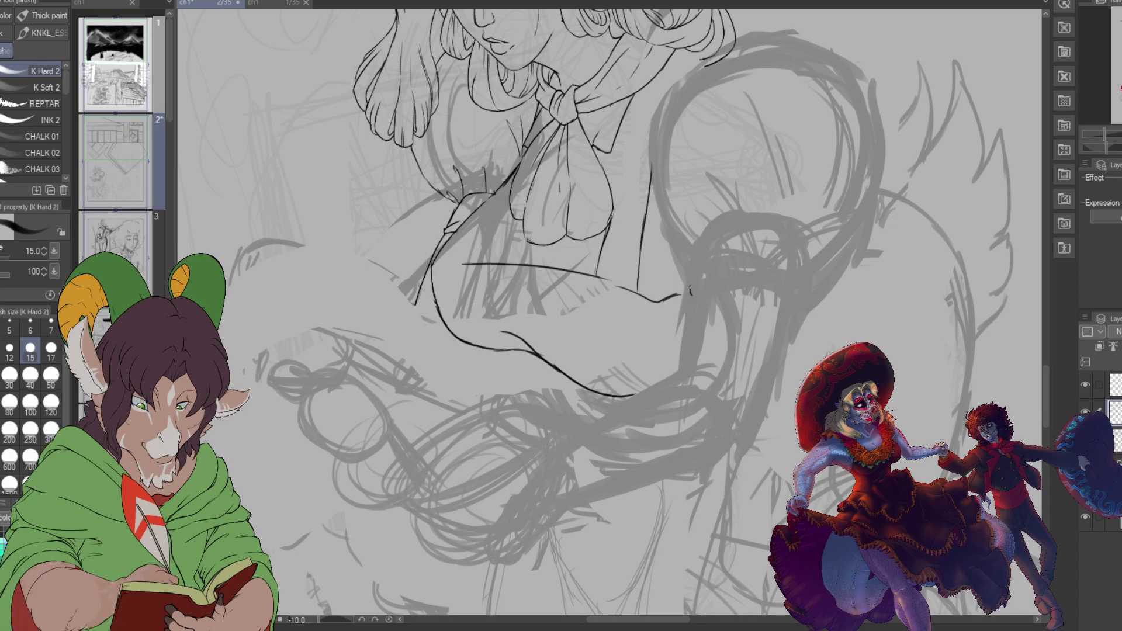
left_click_drag(702, 236, 692, 255)
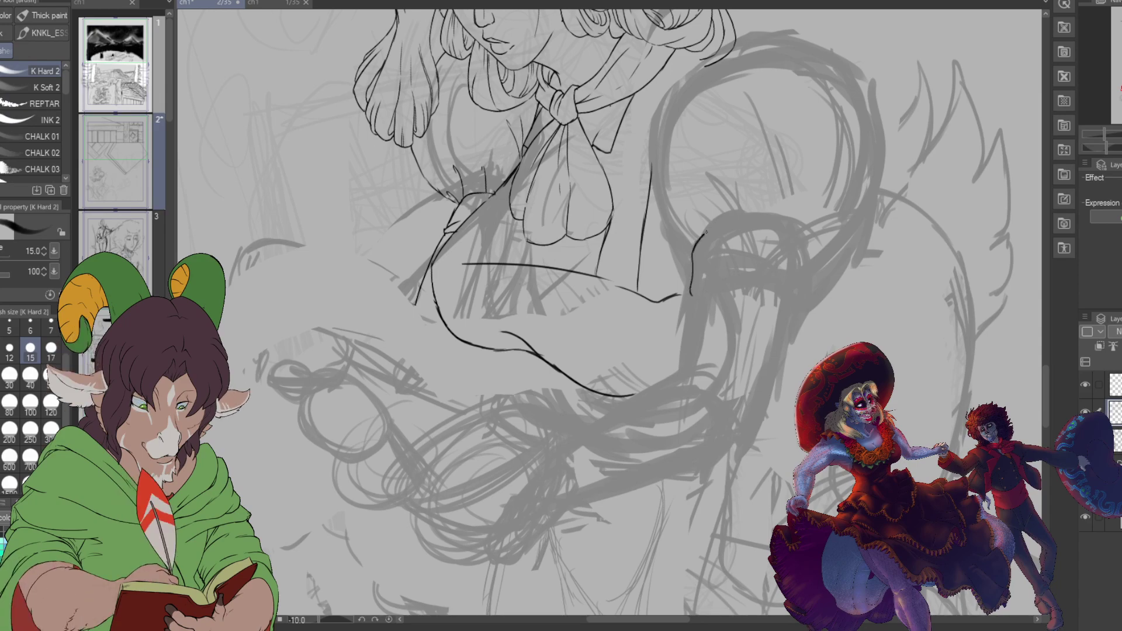
mouse_move(765, 218)
left_mouse_down()
mouse_move(810, 247)
mouse_move(793, 234)
mouse_move(796, 302)
left_mouse_up()
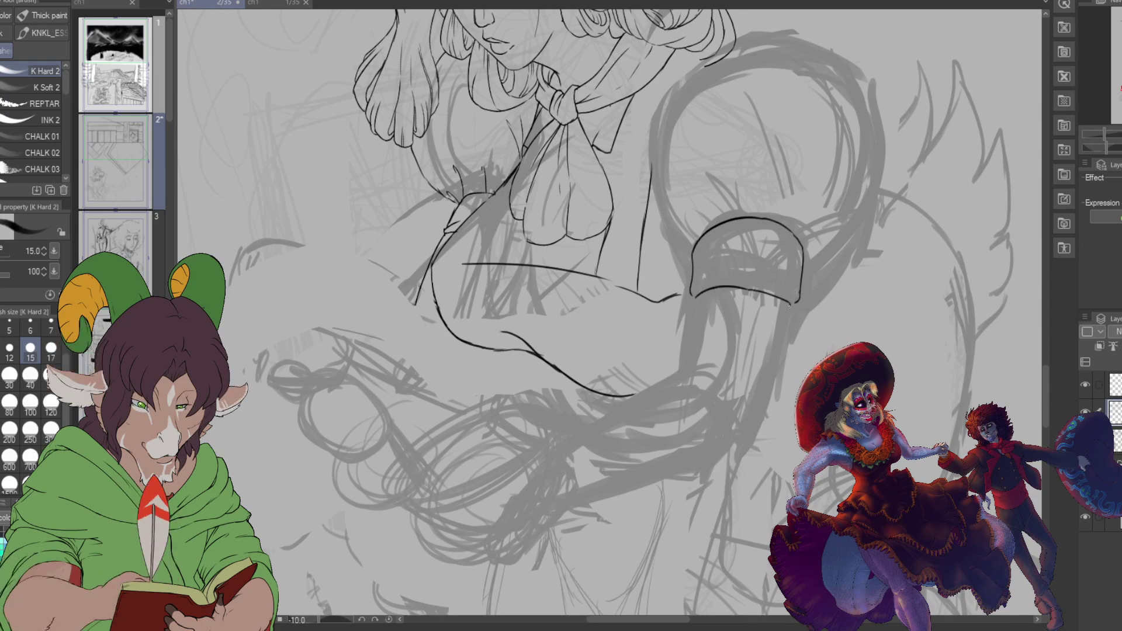
left_click_drag(793, 303, 784, 338)
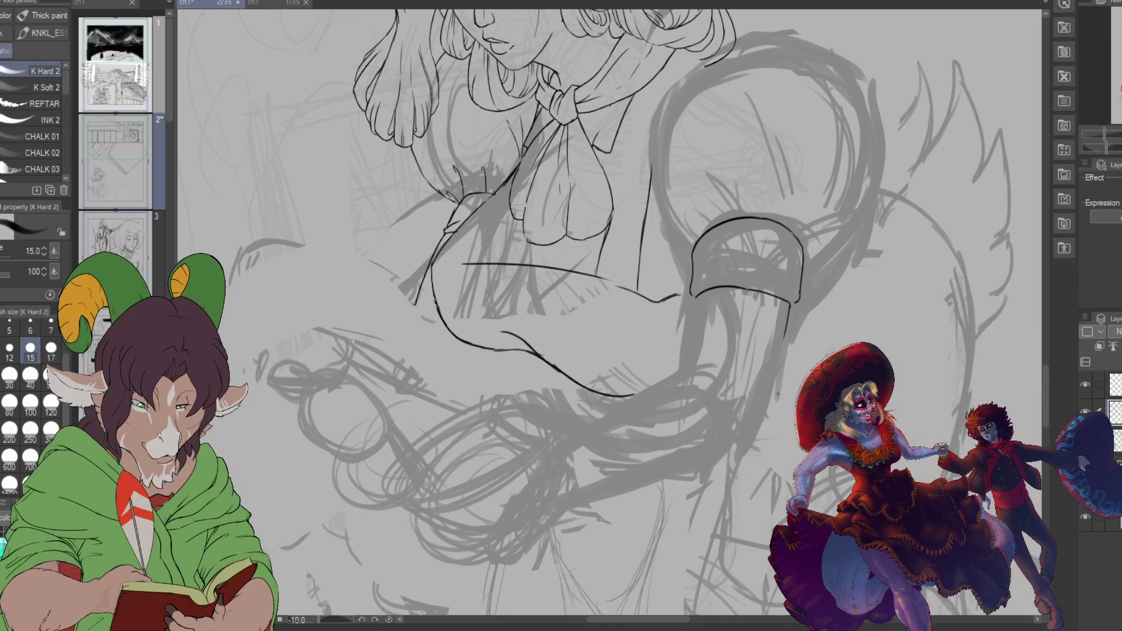
key("ctrl+z")
key("ctrl+z")
key("ctrl+z")
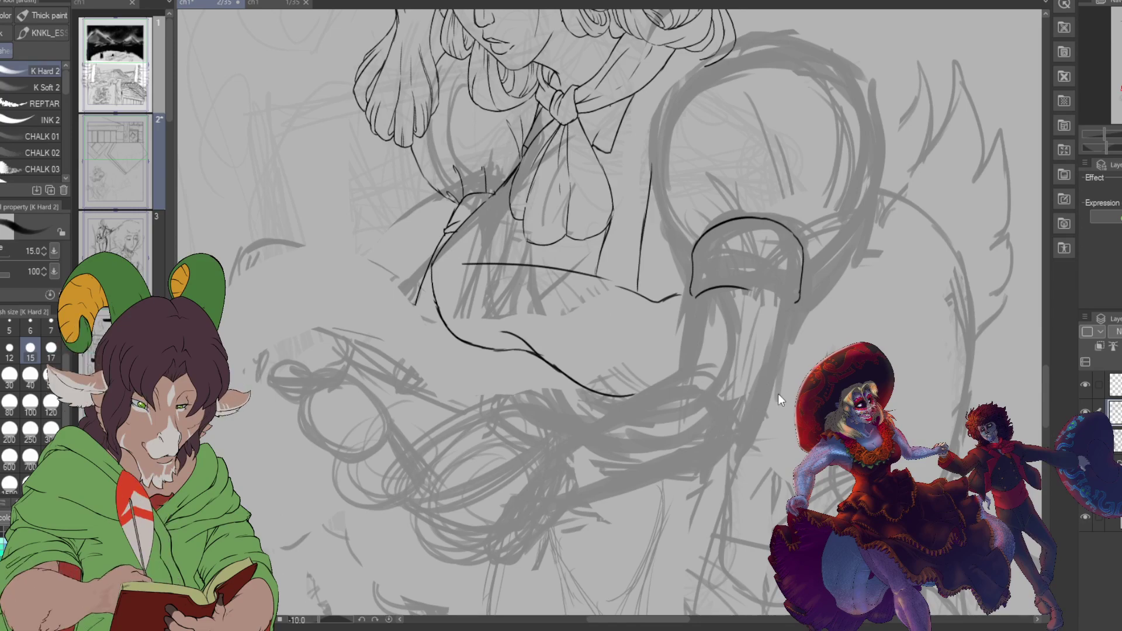
key("ctrl+z")
key("ctrl+z")
key("ctrl+z")
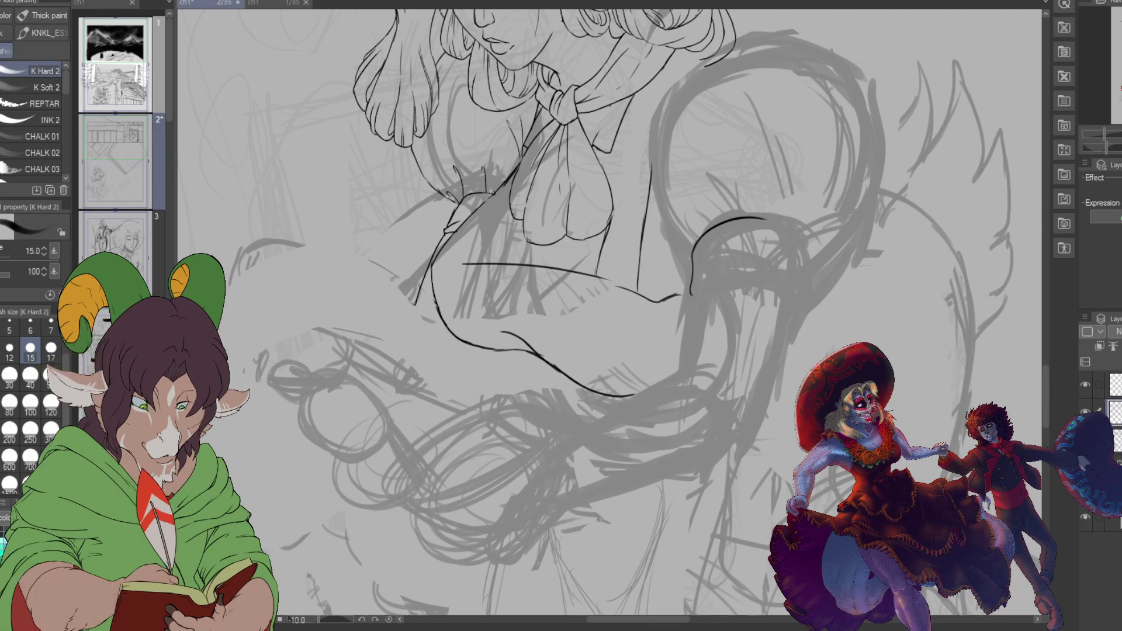
Step: Ink a jagged feathery edge rising from the near cuff across the lower part of the round puffed sleeve
left_click_drag(701, 280, 374, 333)
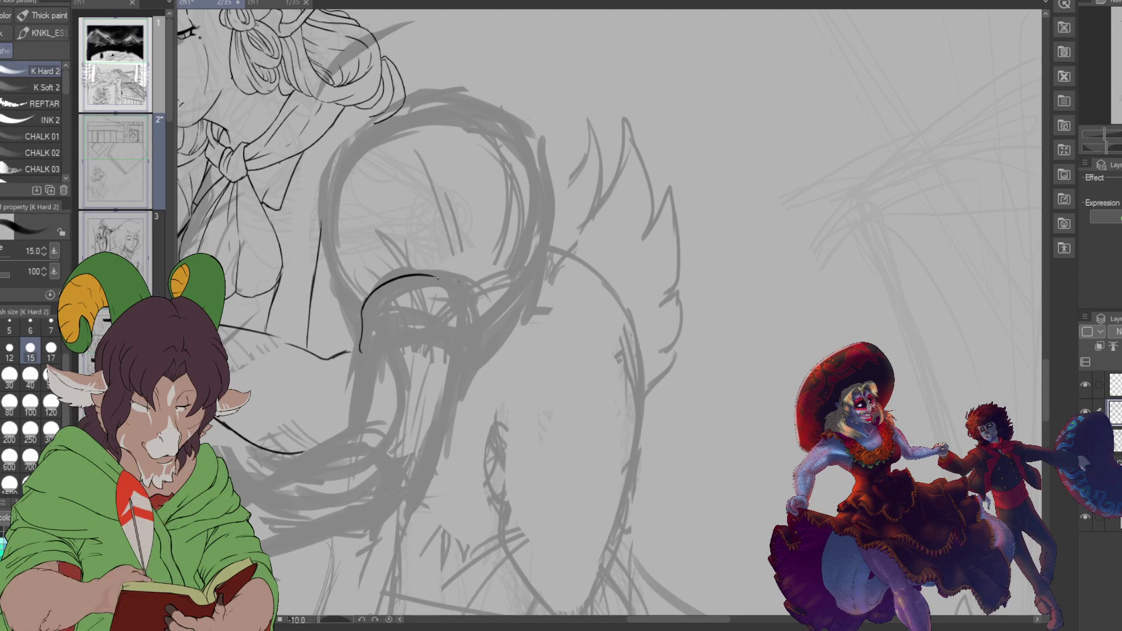
left_click_drag(439, 272, 461, 250)
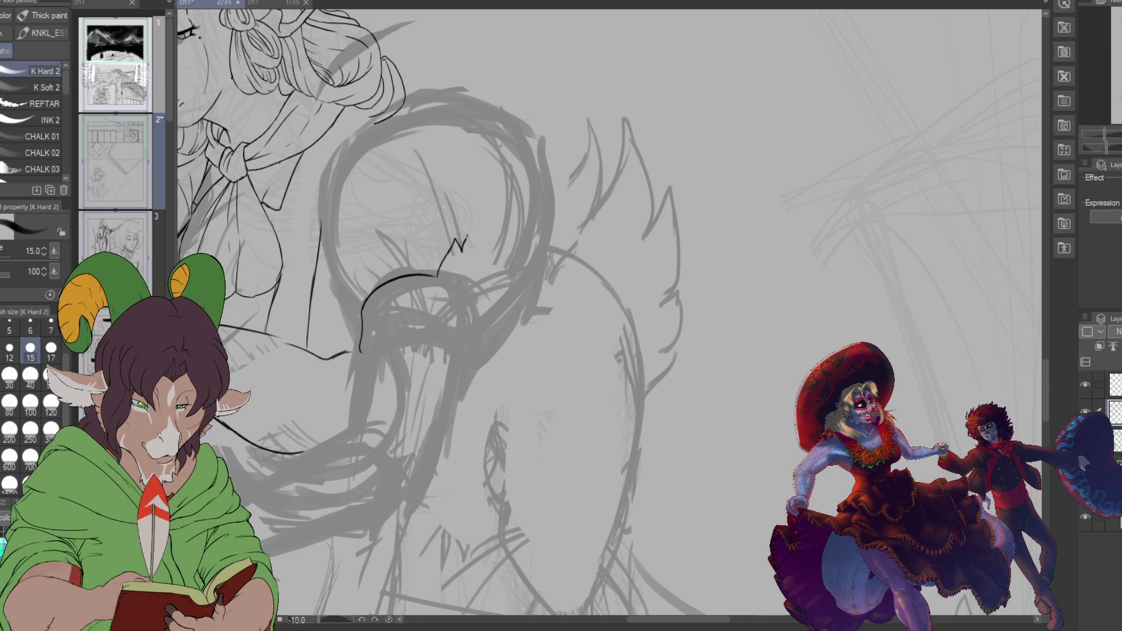
mouse_move(497, 215)
left_mouse_down()
mouse_move(513, 204)
mouse_move(516, 217)
left_mouse_up()
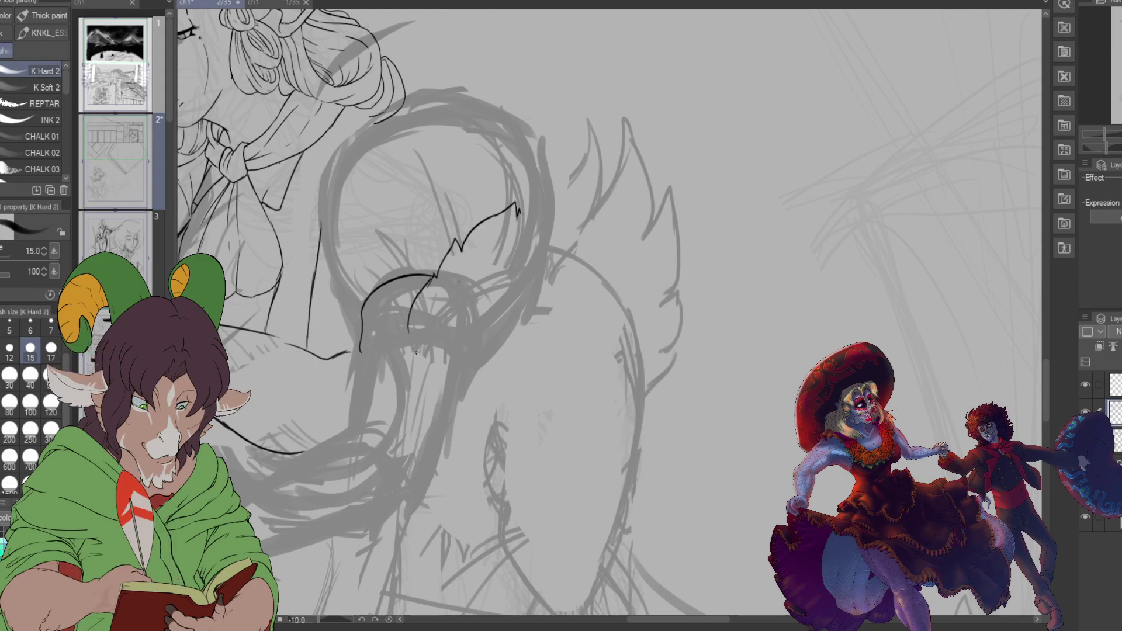
Step: Ink the back edge of the foreground figure's hair with small jagged tufts, from the sleeve cuff down to the nape
mouse_move(391, 321)
left_mouse_down()
mouse_move(402, 316)
mouse_move(402, 396)
left_mouse_up()
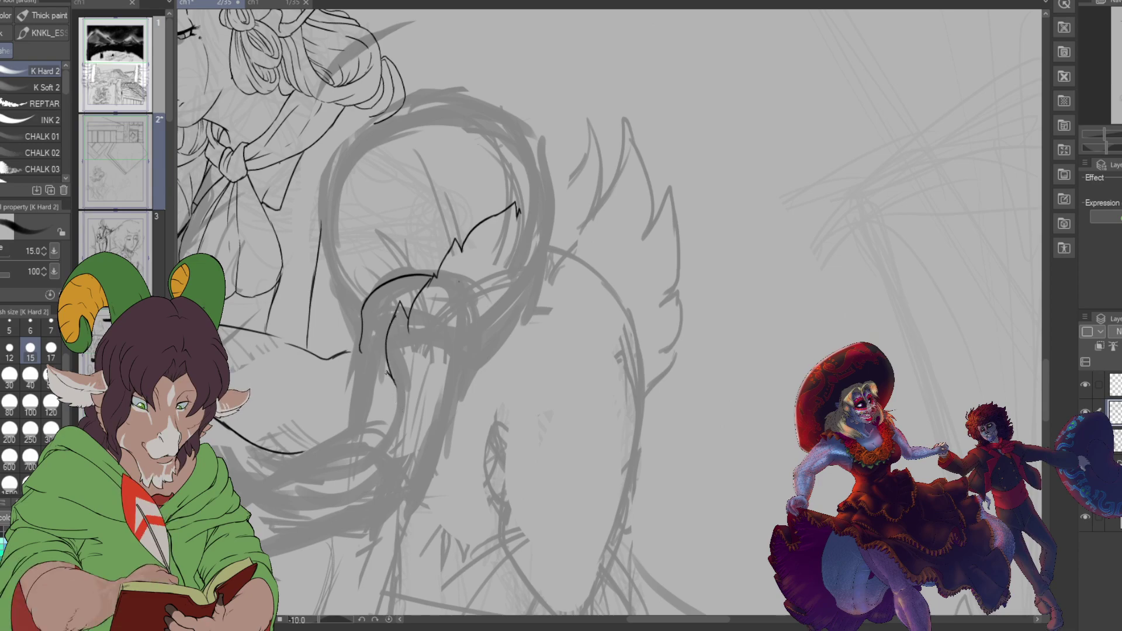
left_click_drag(387, 391, 396, 416)
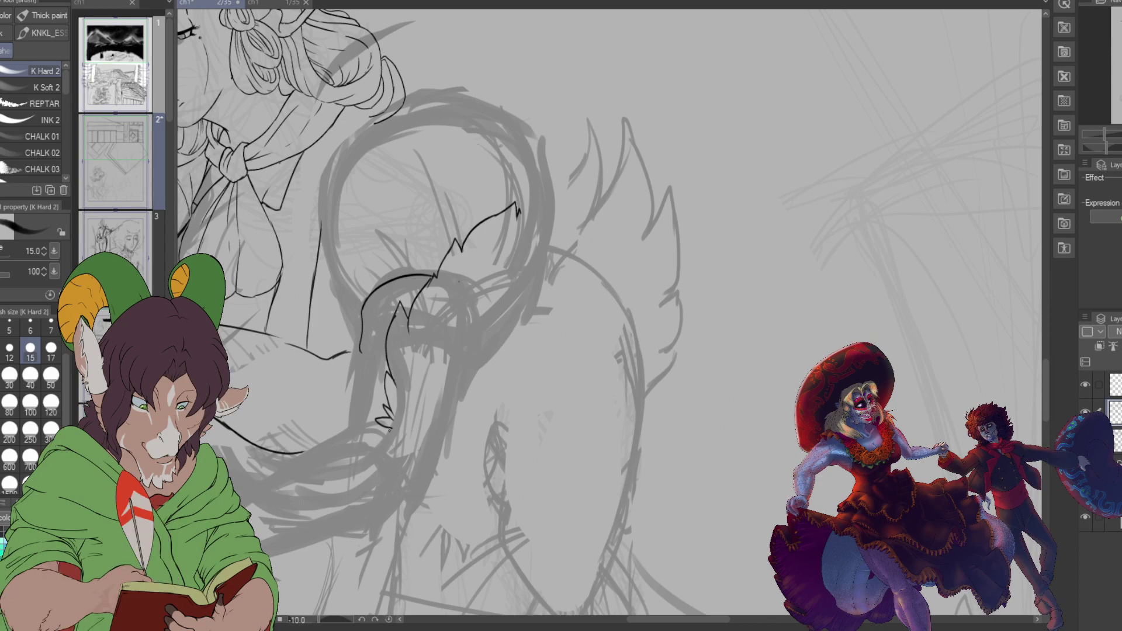
left_click_drag(393, 432, 377, 440)
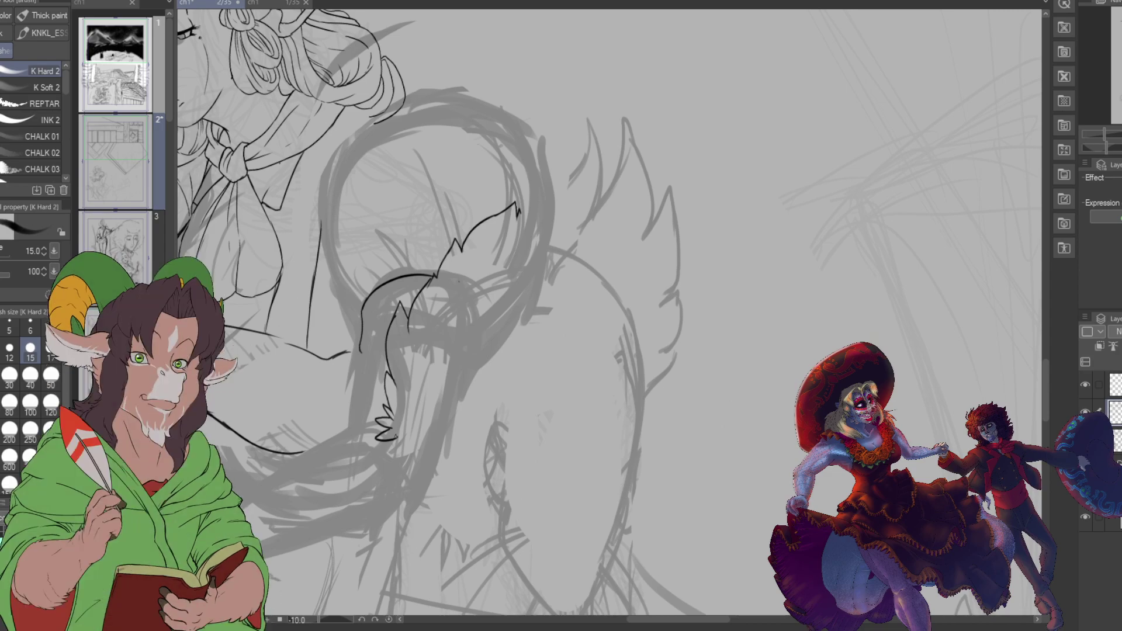
left_click_drag(385, 444, 375, 473)
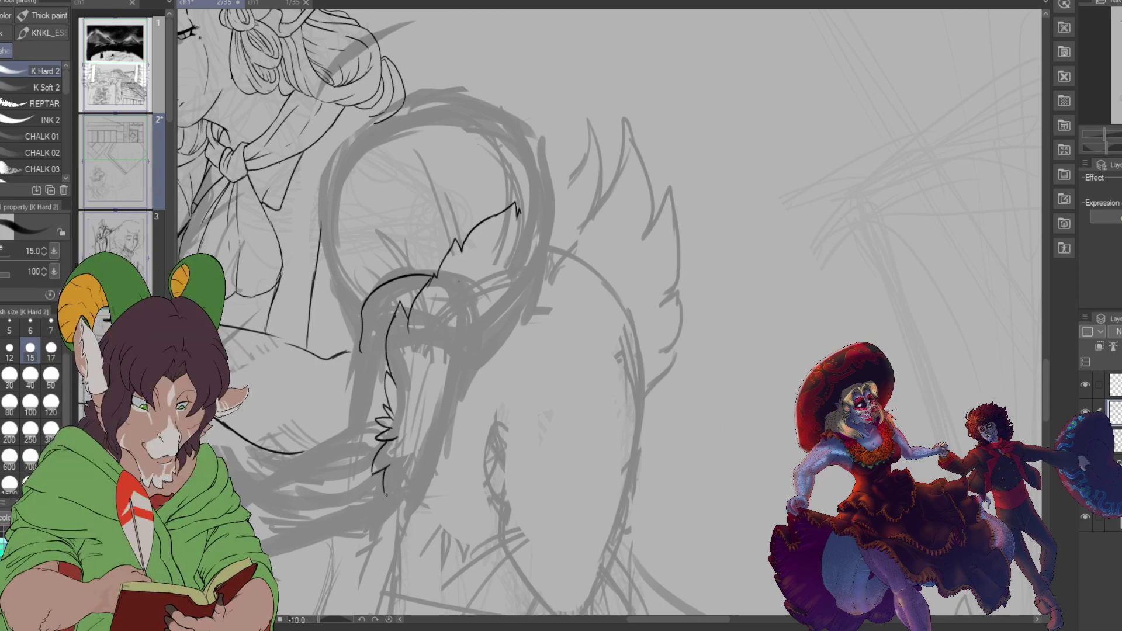
left_click_drag(389, 485, 394, 504)
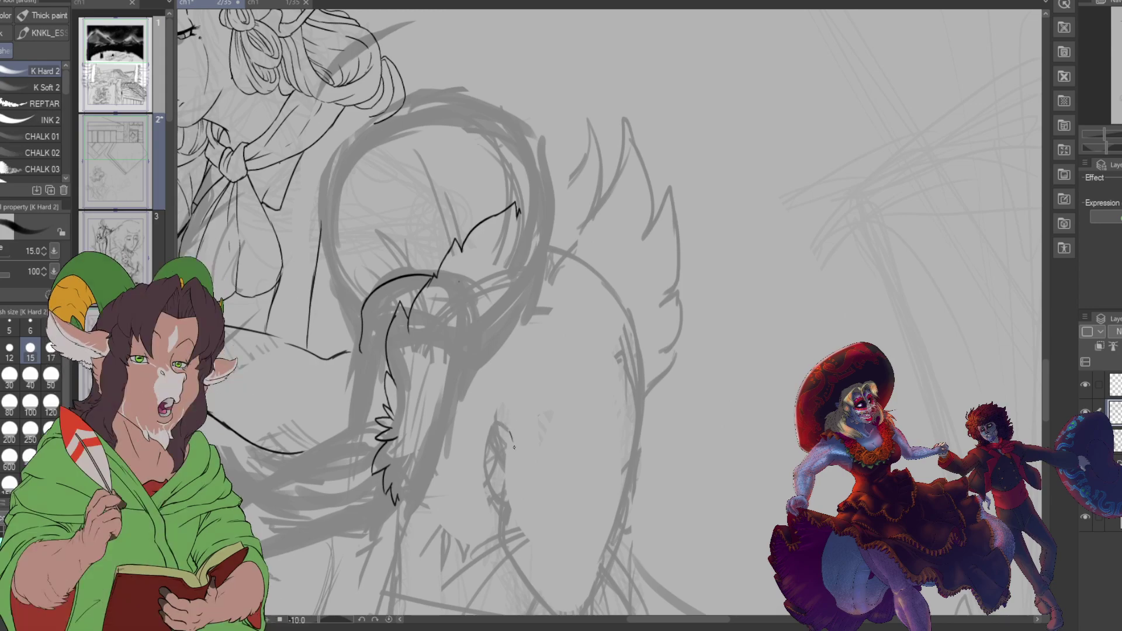
Step: Ink the foreground figure's jagged hairline from beside the ear up to the forehead, with two pointed strands hanging over the brow
mouse_move(511, 431)
left_mouse_down()
mouse_move(518, 487)
mouse_move(548, 412)
left_mouse_up()
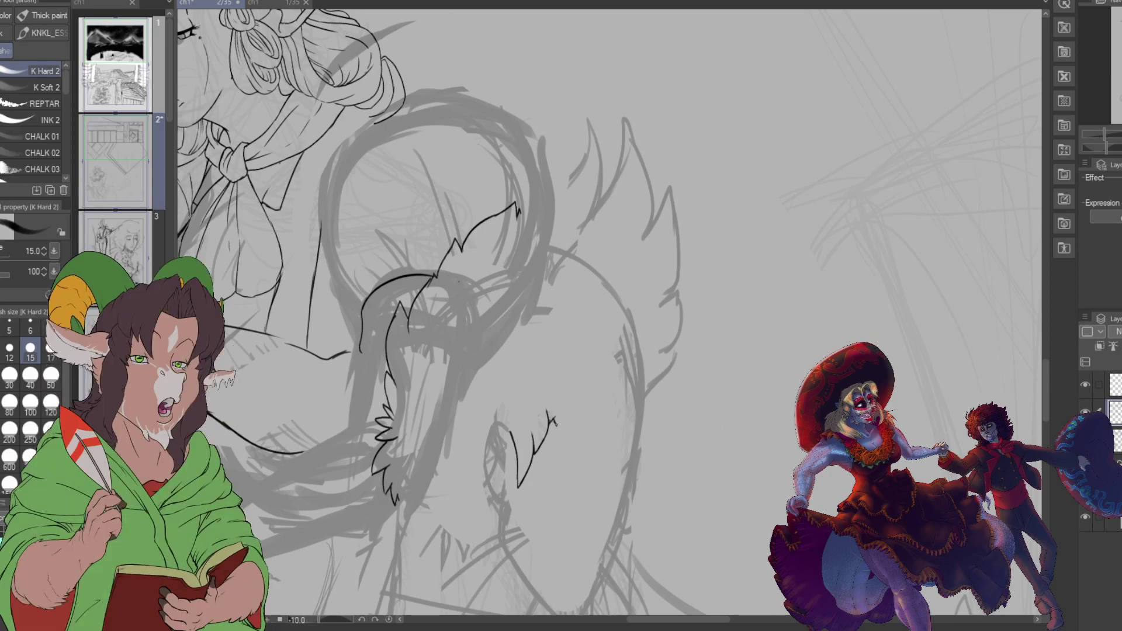
left_click_drag(550, 422, 581, 385)
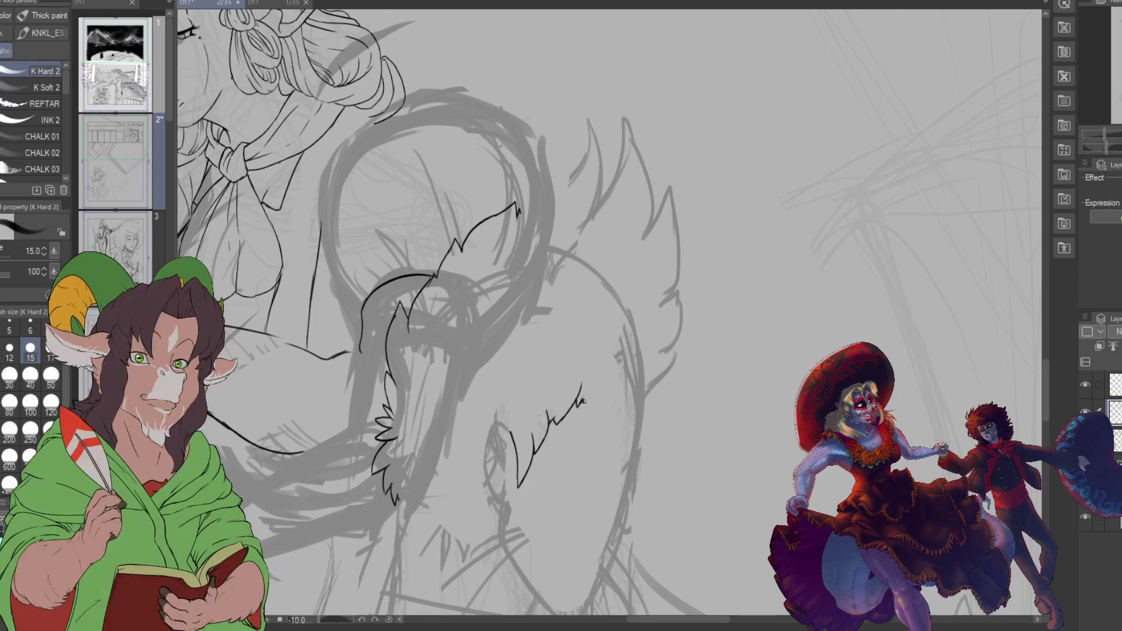
mouse_move(592, 402)
left_mouse_down()
mouse_move(600, 389)
mouse_move(656, 372)
mouse_move(662, 356)
left_mouse_up()
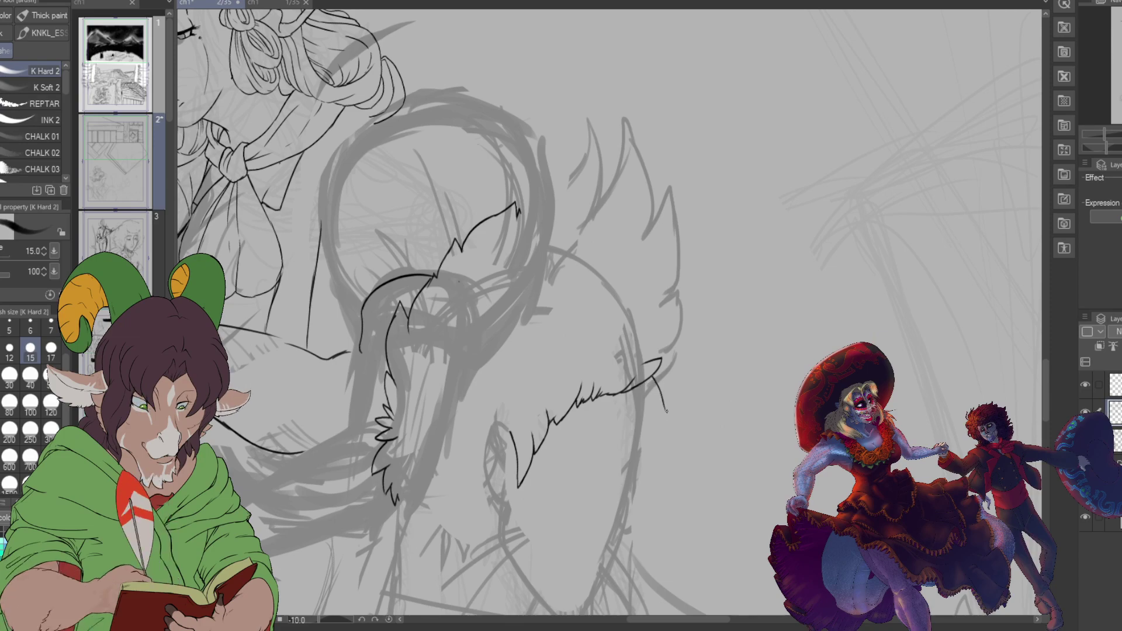
mouse_move(666, 412)
left_mouse_down()
mouse_move(669, 440)
mouse_move(665, 412)
left_mouse_up()
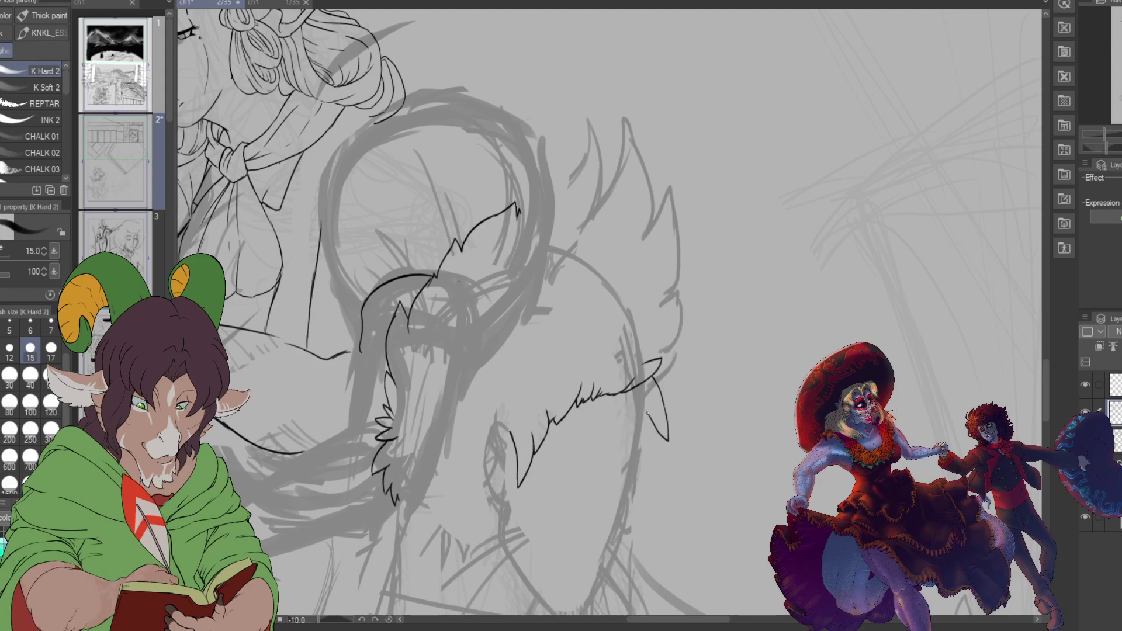
left_click_drag(648, 419, 642, 447)
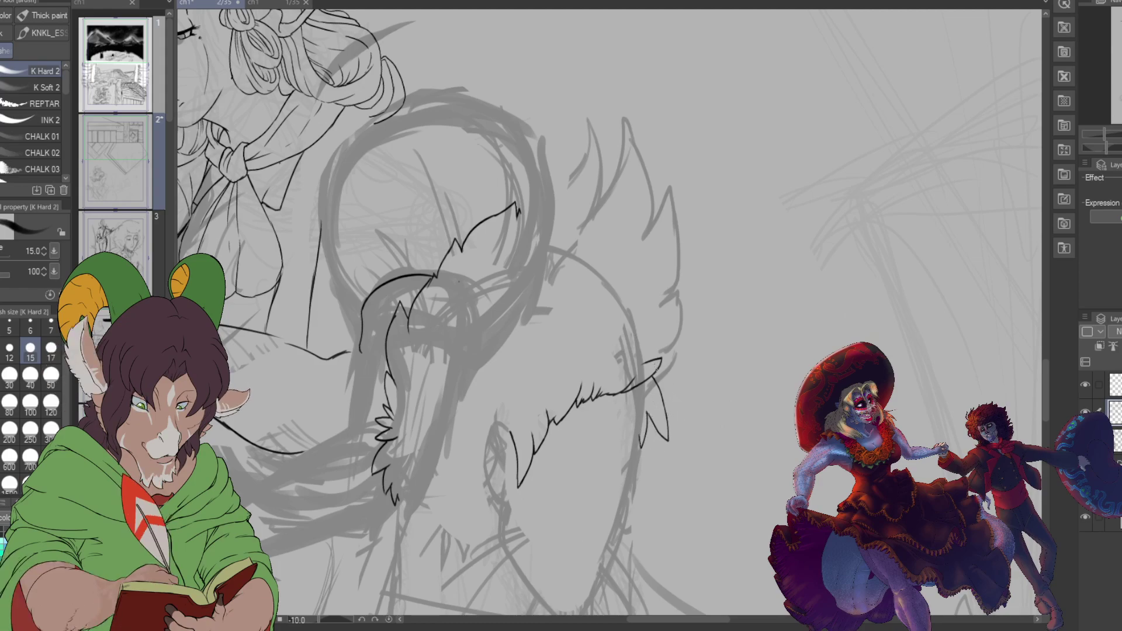
Step: Ink long spikes at the front of the foreground figure's hair and continue its jagged upper edge from the puffed sleeve towards them
mouse_move(661, 363)
left_mouse_down()
mouse_move(737, 233)
mouse_move(682, 275)
left_mouse_up()
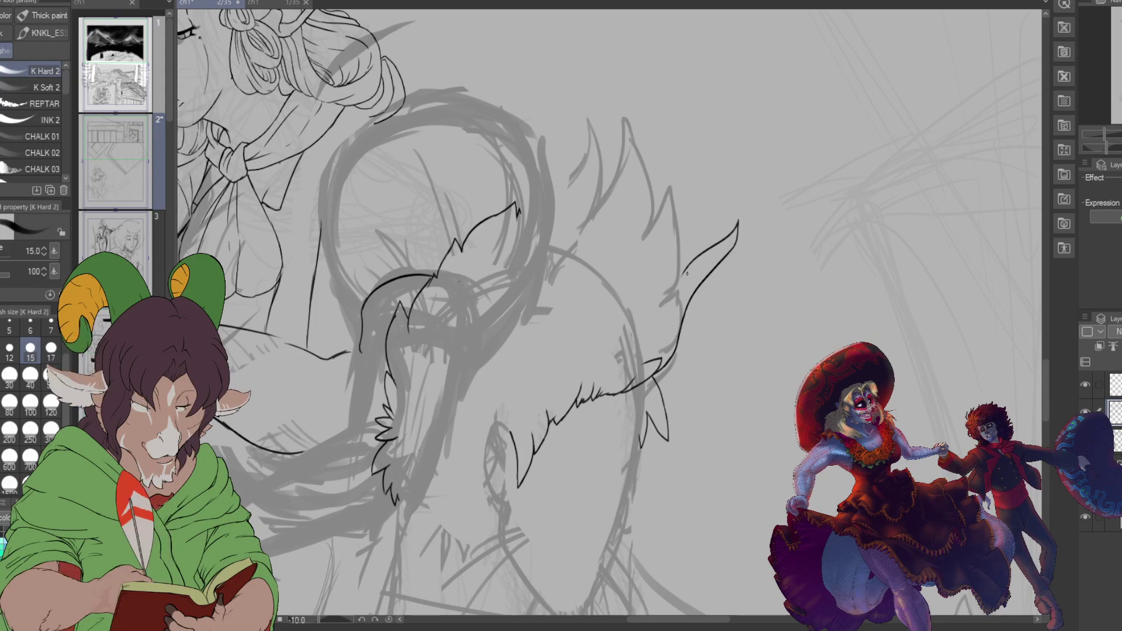
left_click_drag(689, 147, 703, 199)
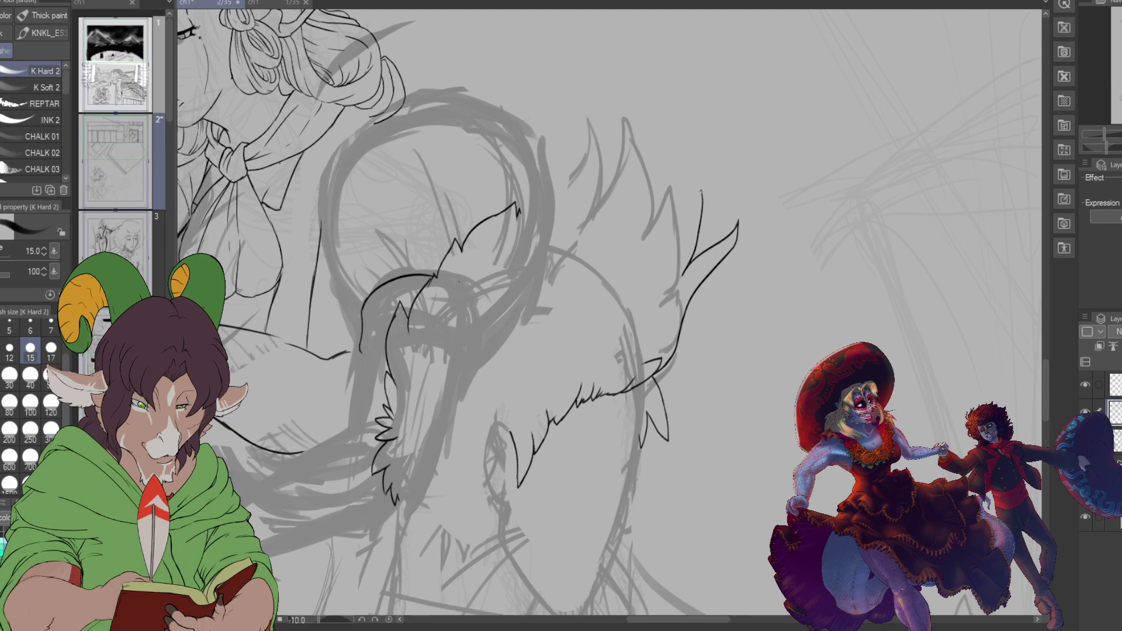
left_click_drag(690, 148, 658, 215)
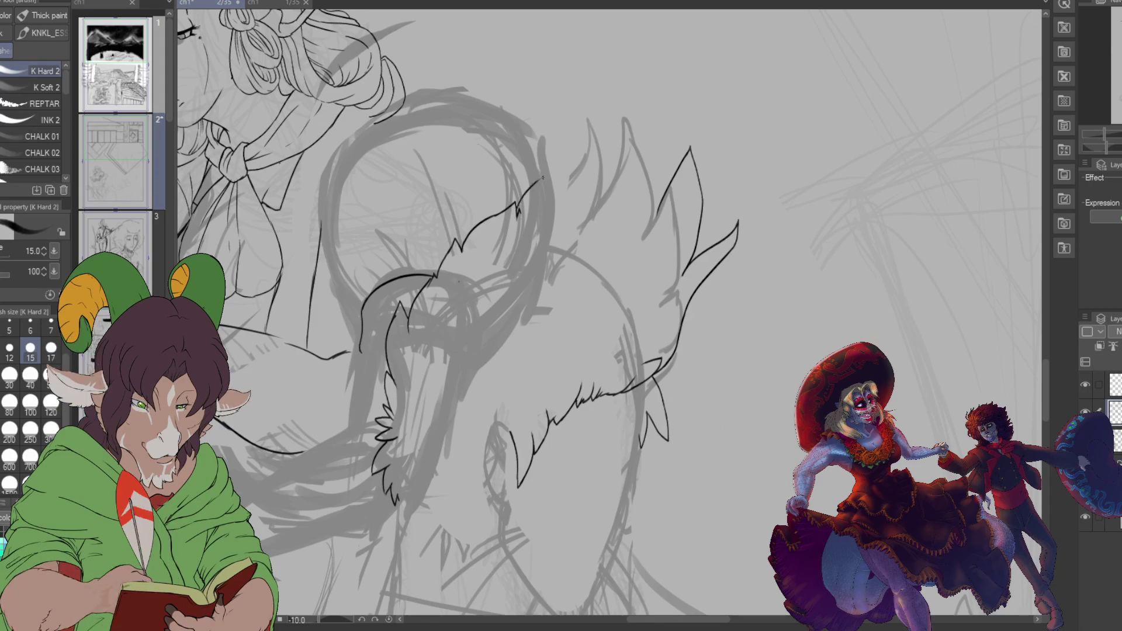
mouse_move(552, 175)
left_mouse_down()
mouse_move(566, 164)
mouse_move(571, 195)
left_mouse_up()
left_click_drag(574, 190, 649, 169)
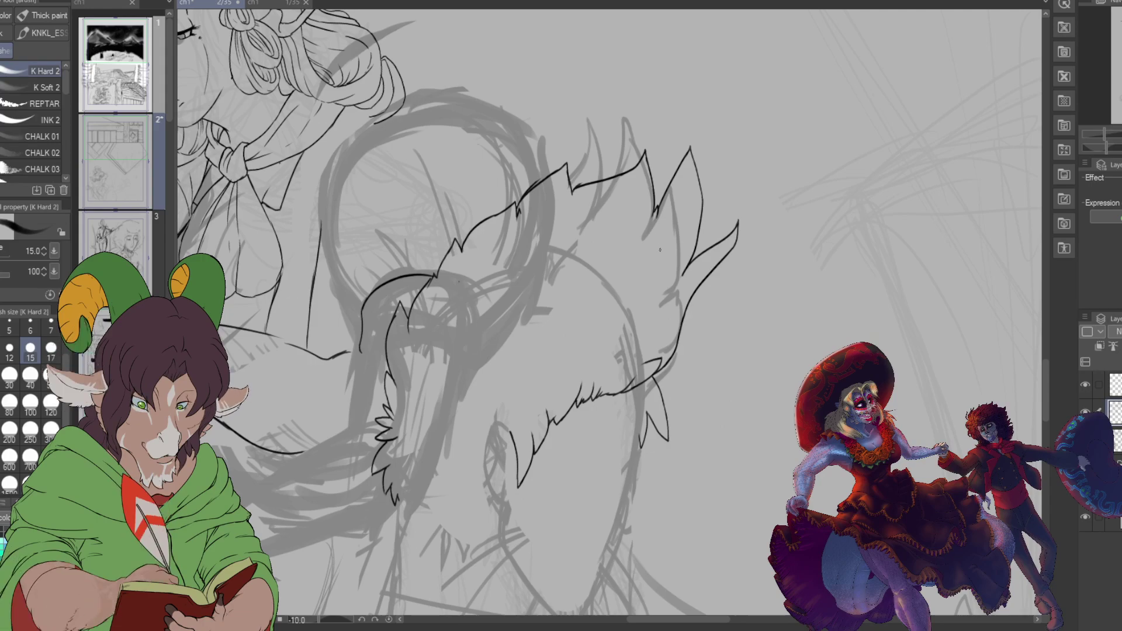
Step: Erase the long front hair spikes with the Hard eraser at size 100 and re-ink them shorter with K Hard 2 at size 15
key("e")
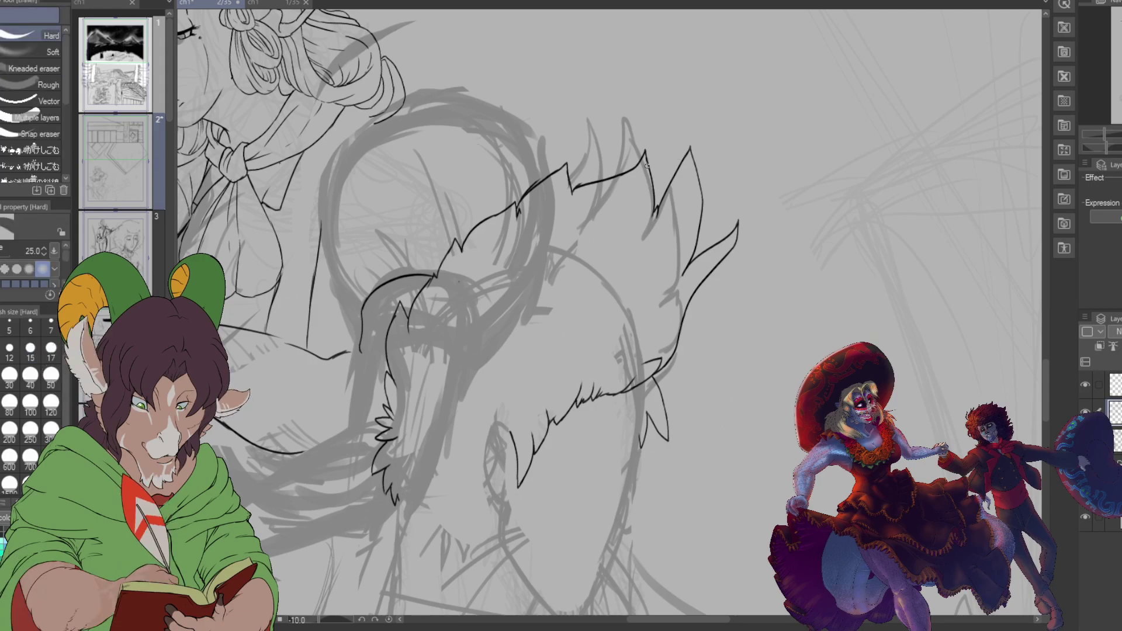
left_click(30, 407)
mouse_move(700, 165)
left_mouse_down()
mouse_move(672, 193)
mouse_move(699, 163)
mouse_move(718, 240)
mouse_move(691, 300)
left_mouse_up()
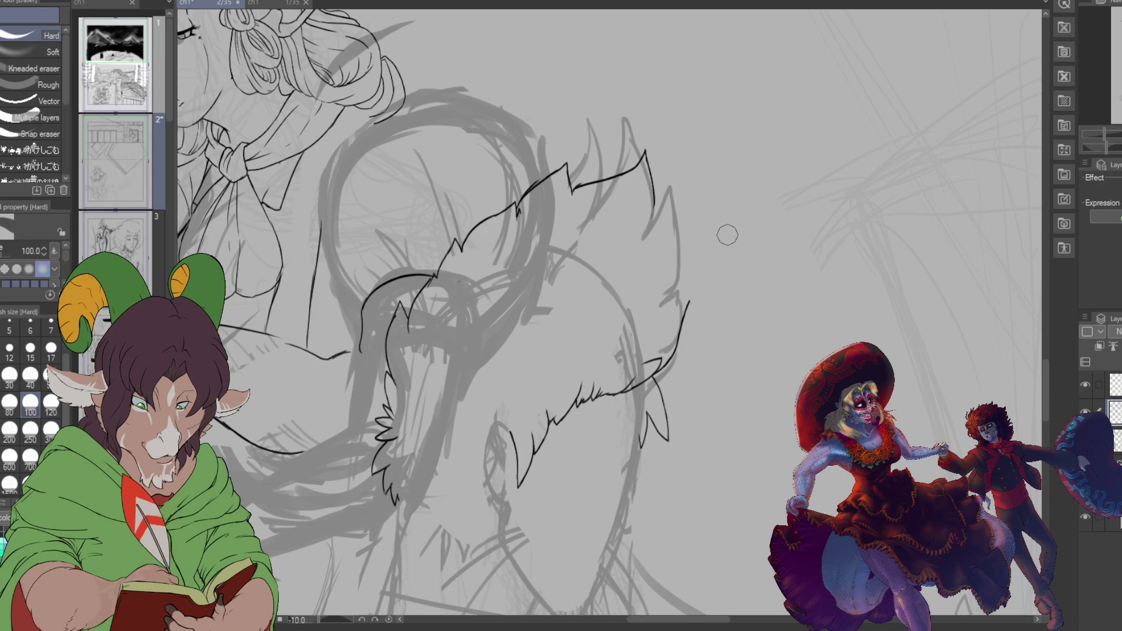
key("b")
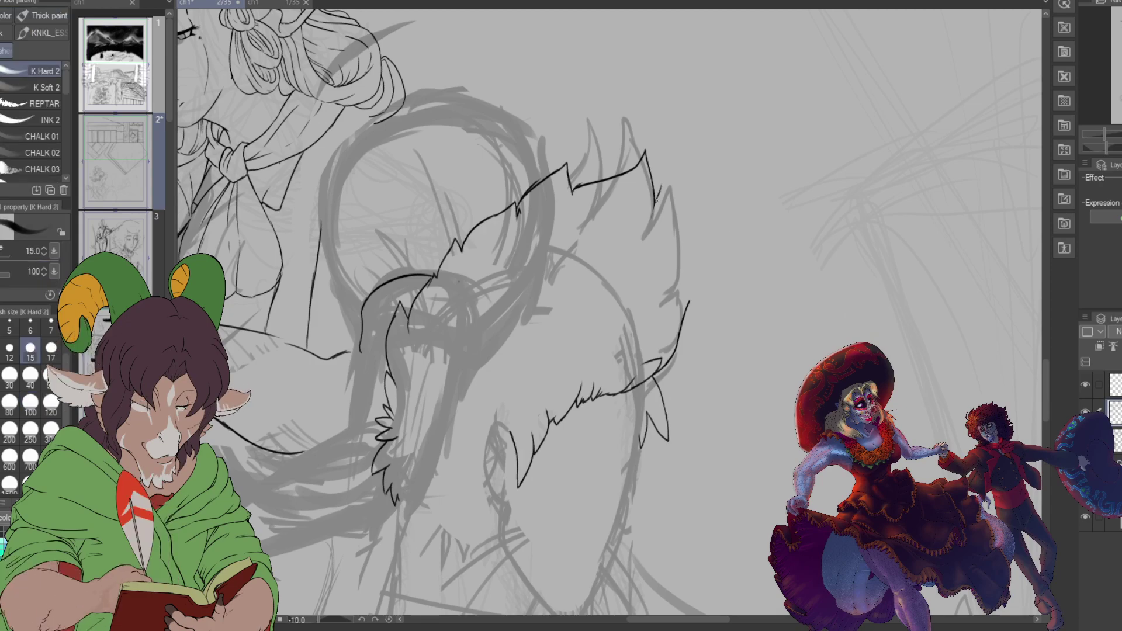
mouse_move(671, 175)
left_mouse_down()
mouse_move(691, 241)
mouse_move(684, 263)
mouse_move(693, 248)
mouse_move(696, 267)
mouse_move(682, 302)
left_mouse_up()
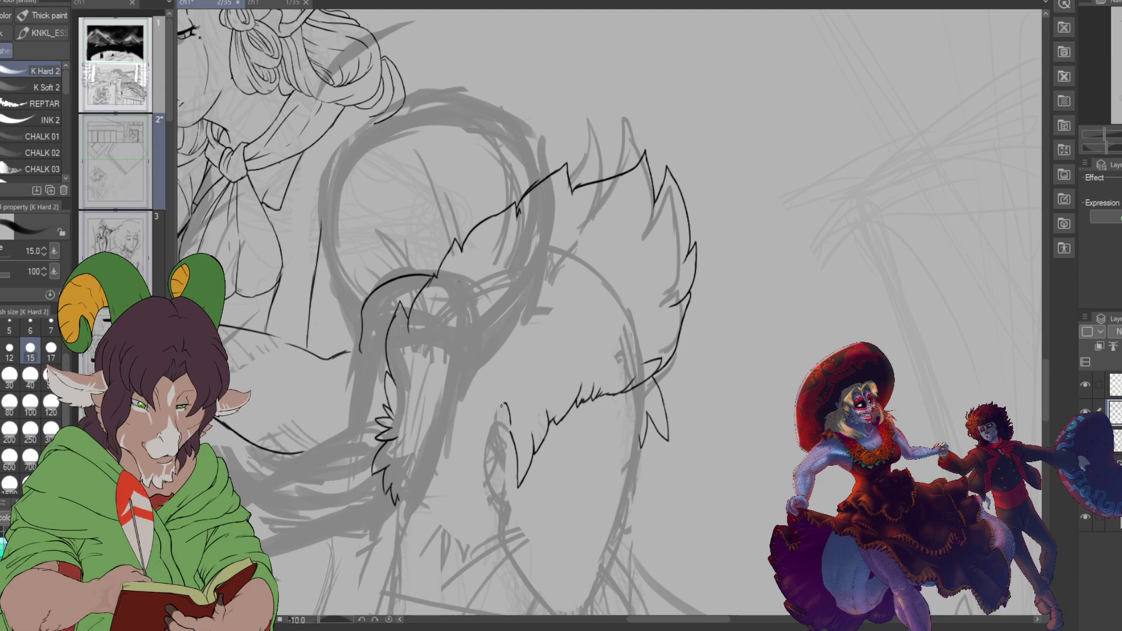
Step: Ink the foreground figure's ear, the jaw line below it, and the face profile from the forehead strands down
mouse_move(506, 404)
left_mouse_down()
mouse_move(497, 509)
mouse_move(513, 416)
left_mouse_up()
left_click_drag(513, 458, 511, 438)
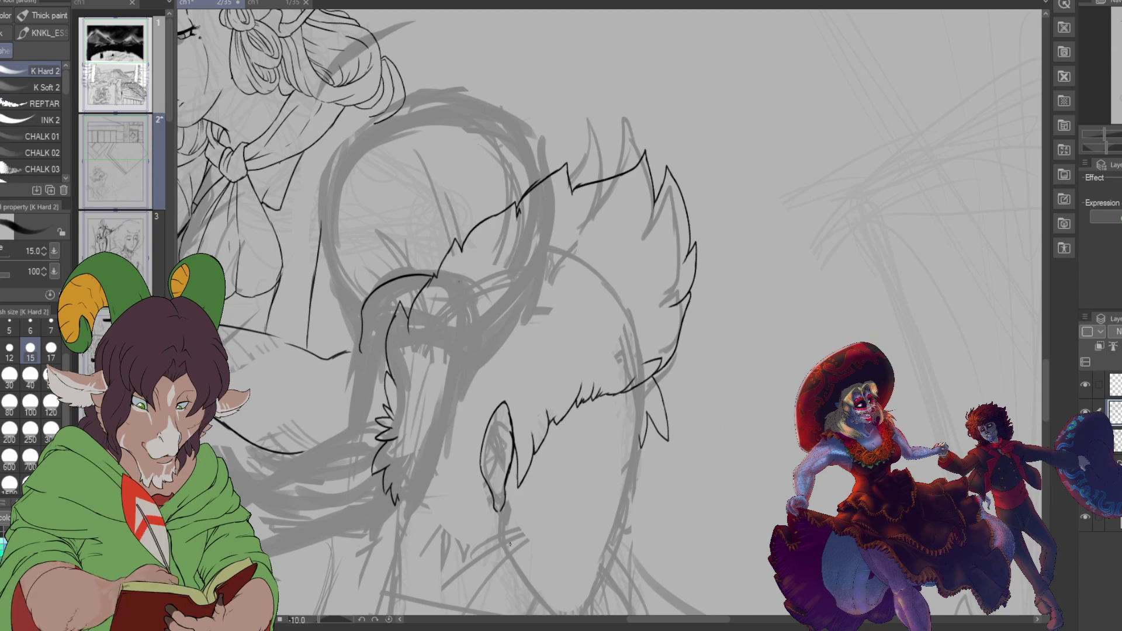
left_click_drag(495, 509, 520, 573)
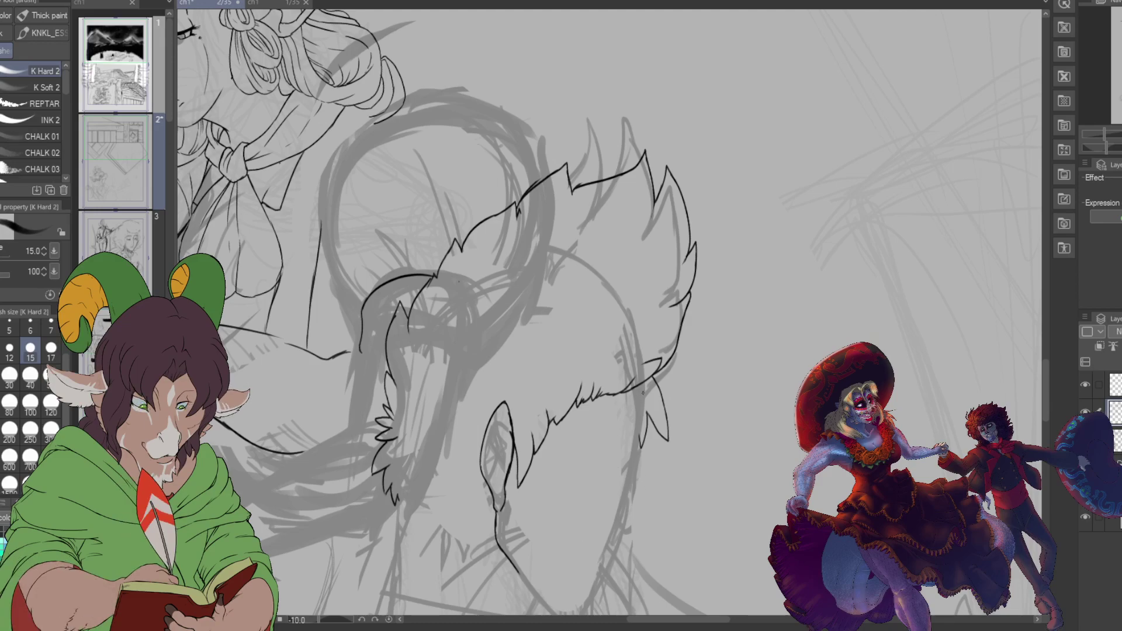
left_click_drag(639, 427, 629, 471)
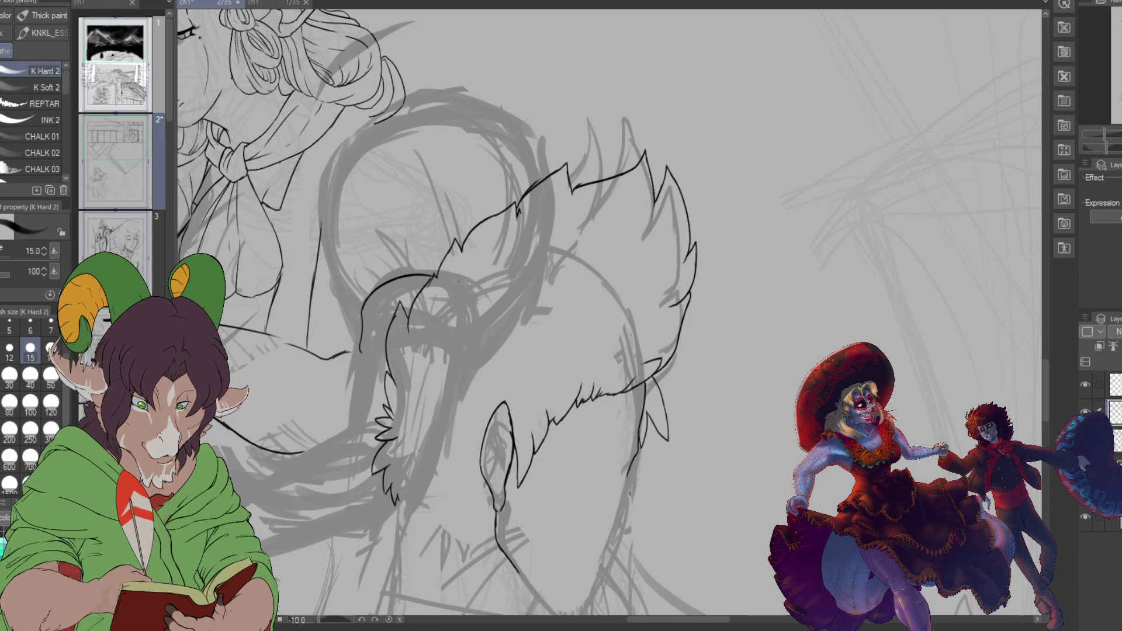
left_click_drag(628, 473, 632, 525)
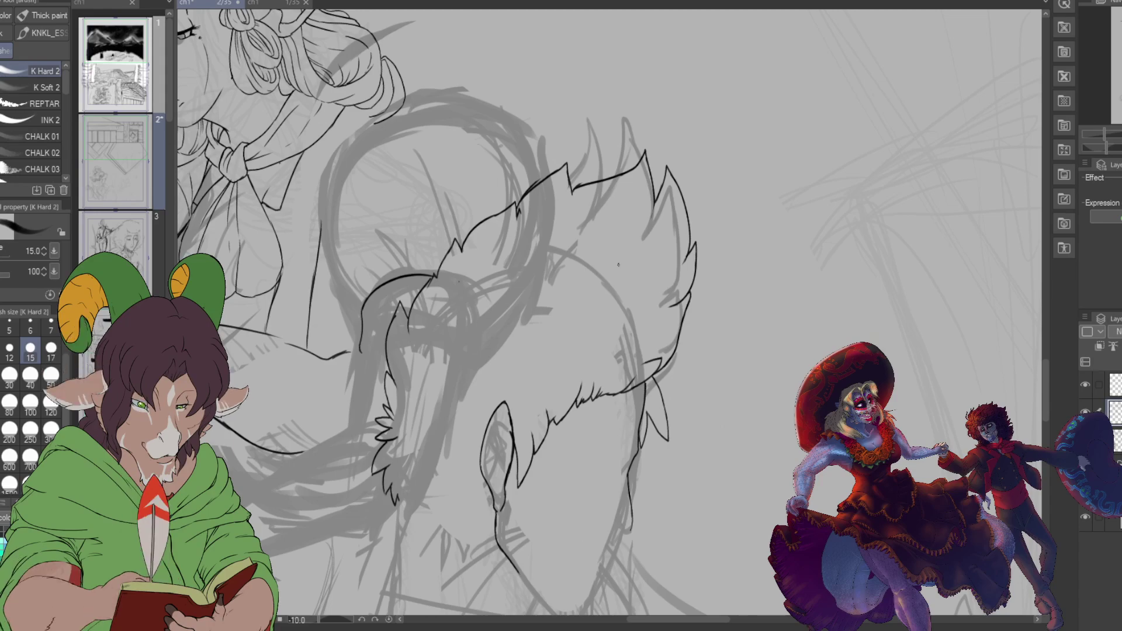
Step: Ink the elf's round puffed near sleeve with short gather folds above the cuff, and add a small button on her bodice
scroll(499, 202, "down", 2)
scroll(546, 201, "down", 2)
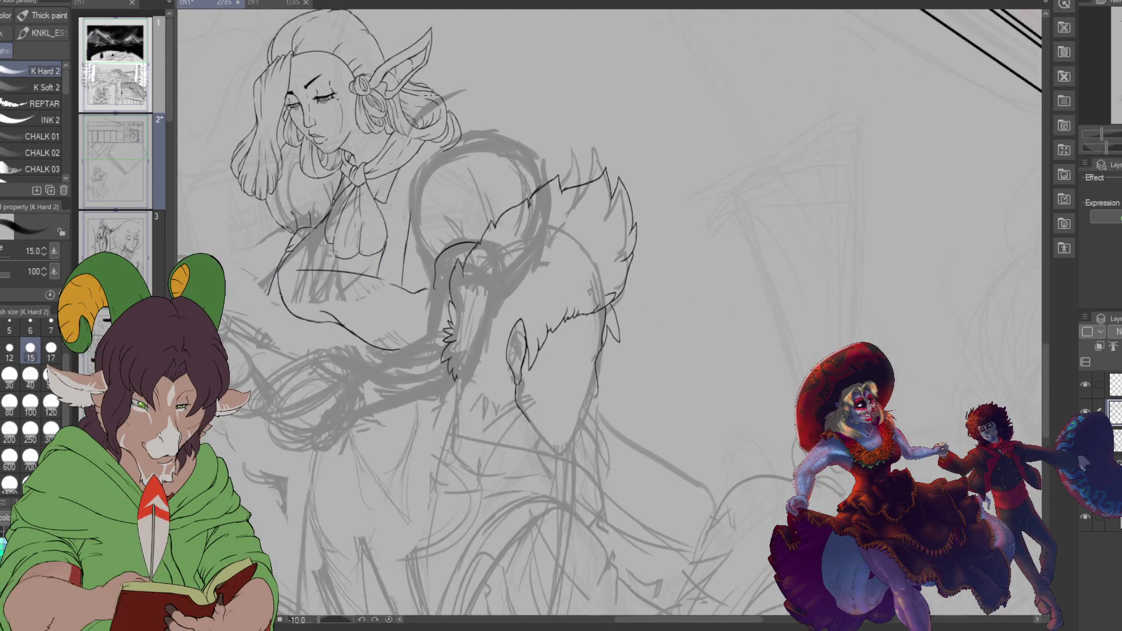
scroll(413, 117, "up", 5)
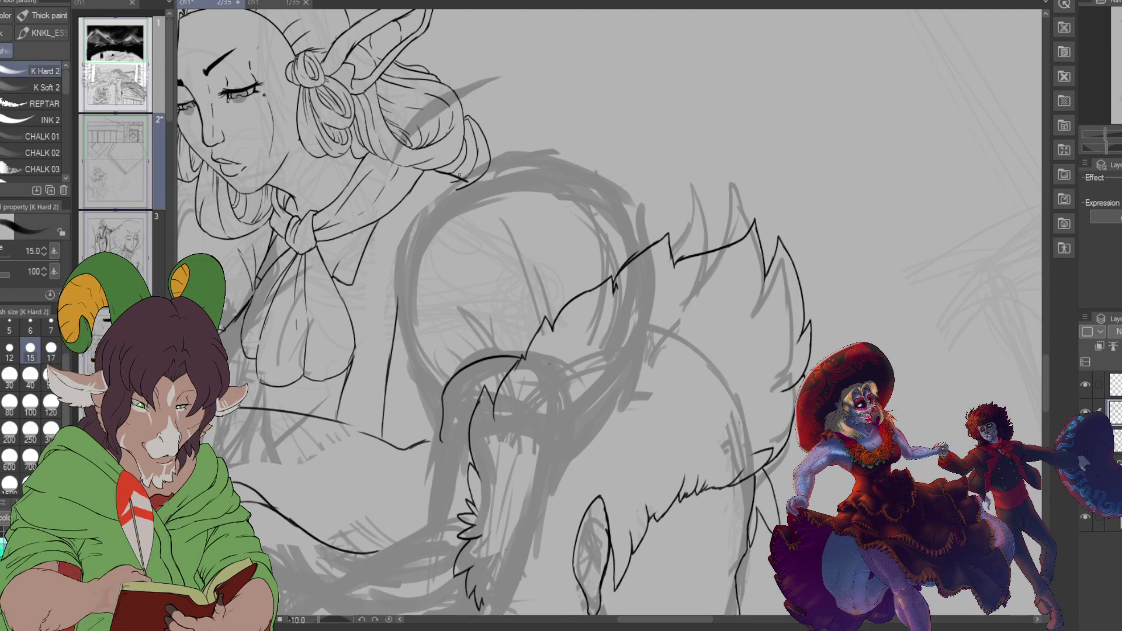
key("e")
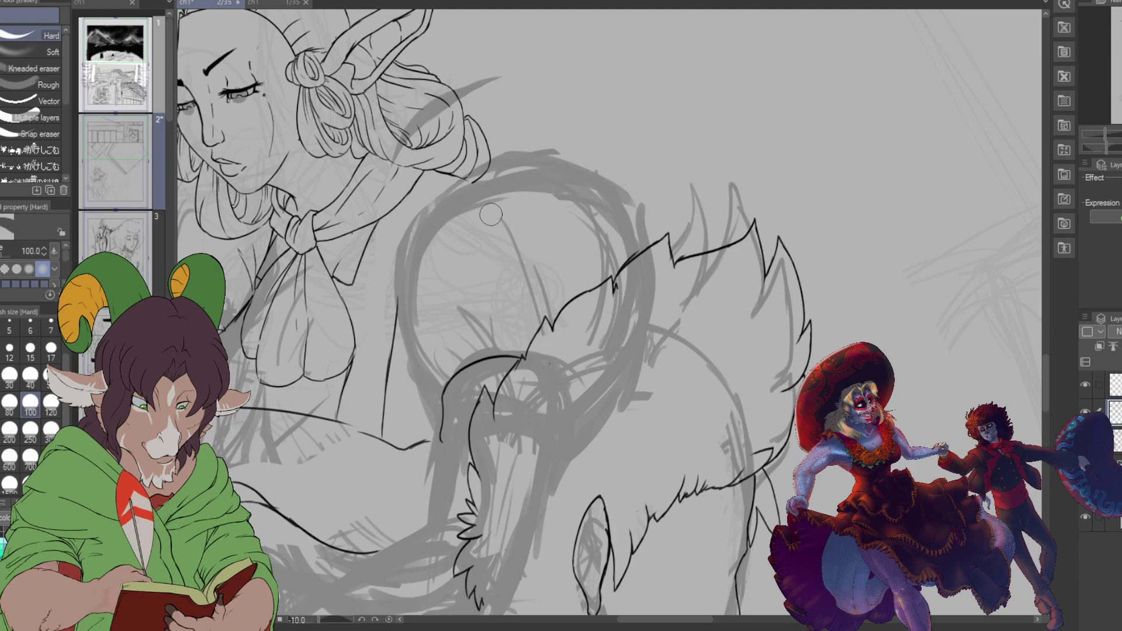
key("b")
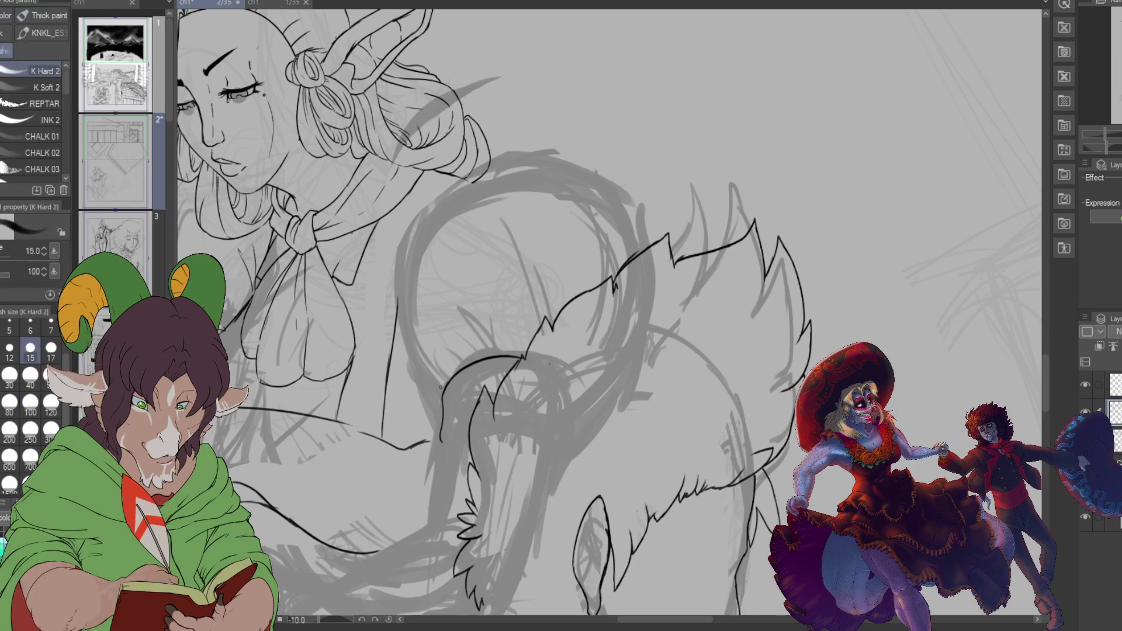
mouse_move(442, 393)
left_mouse_down()
mouse_move(391, 313)
mouse_move(389, 266)
mouse_move(399, 329)
mouse_move(391, 317)
mouse_move(464, 167)
mouse_move(502, 157)
mouse_move(420, 212)
mouse_move(446, 180)
mouse_move(564, 138)
mouse_move(586, 146)
mouse_move(653, 239)
left_mouse_up()
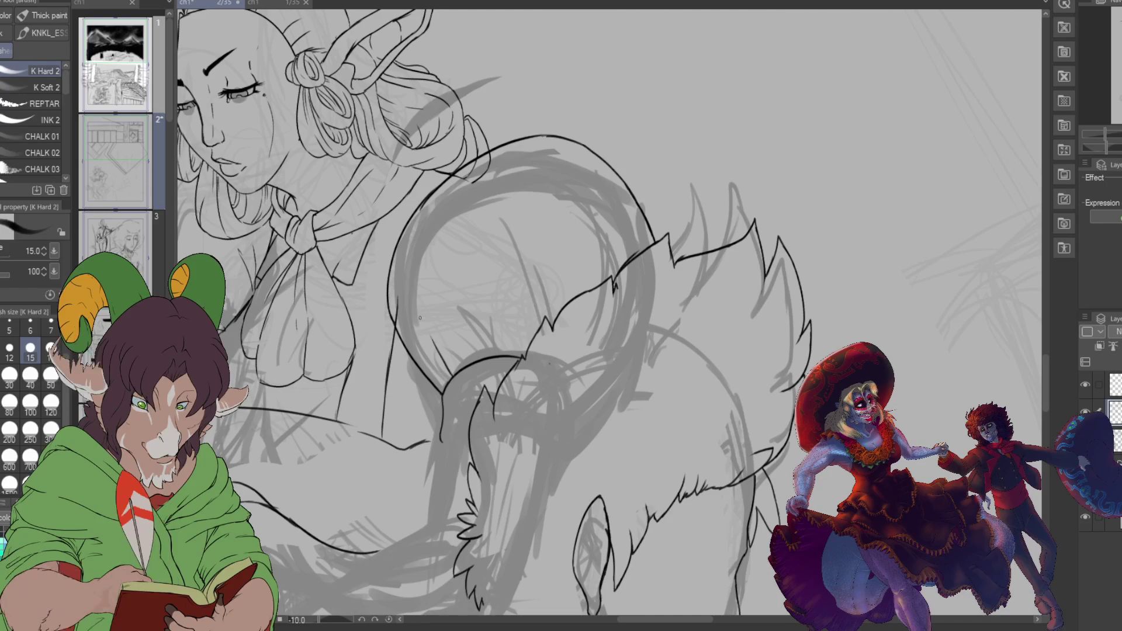
mouse_move(427, 331)
left_mouse_down()
mouse_move(493, 358)
mouse_move(478, 306)
left_mouse_up()
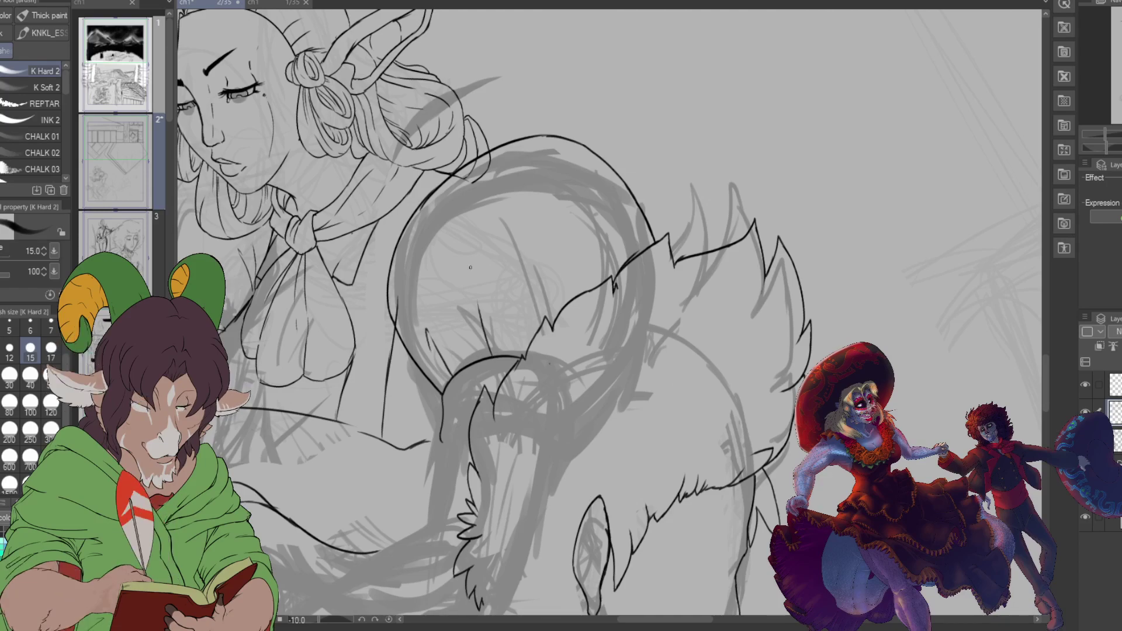
left_click_drag(488, 350, 469, 285)
left_click_drag(517, 351, 532, 298)
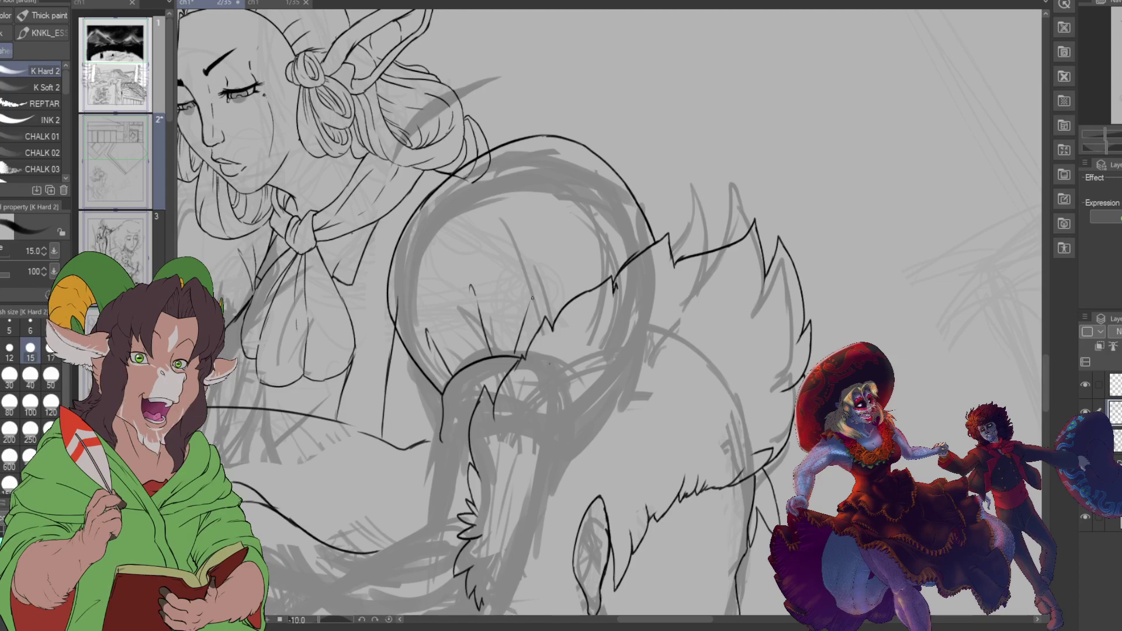
key("e")
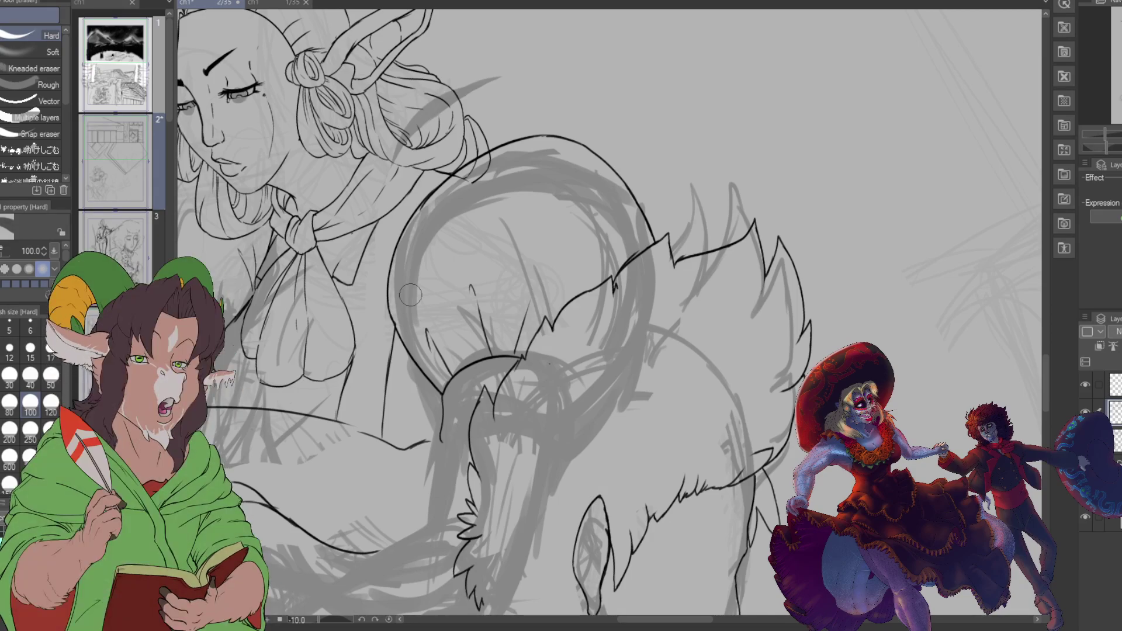
key("b")
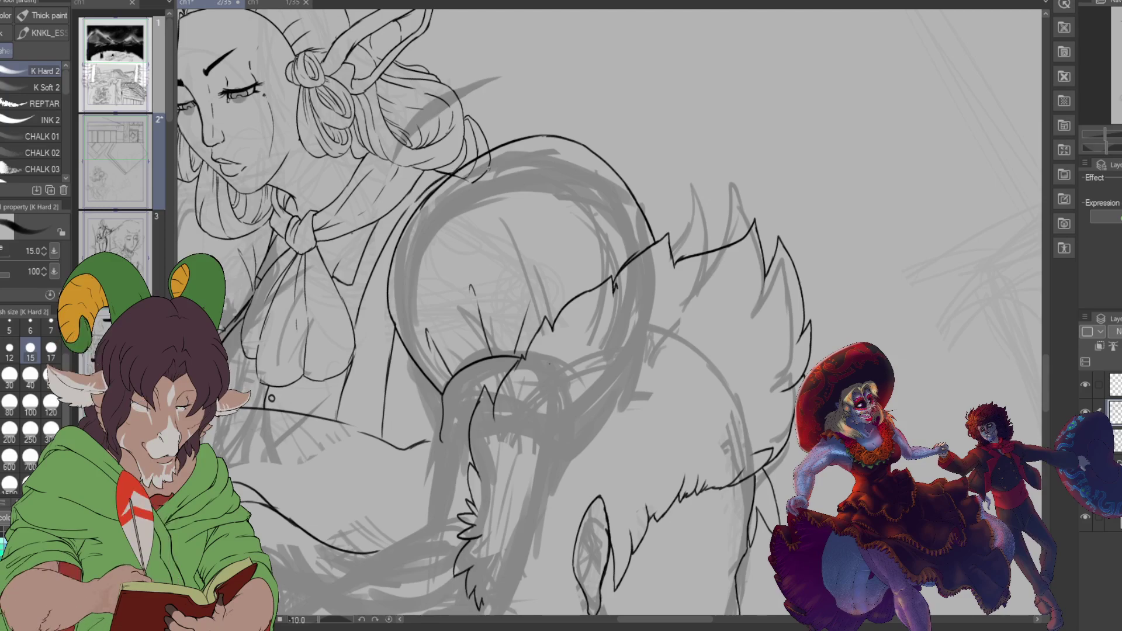
Step: Ink the tufted lower hair edge from the foreground figure's nape to the ear, and the pointed tip of the chin
scroll(488, 170, "down", 4)
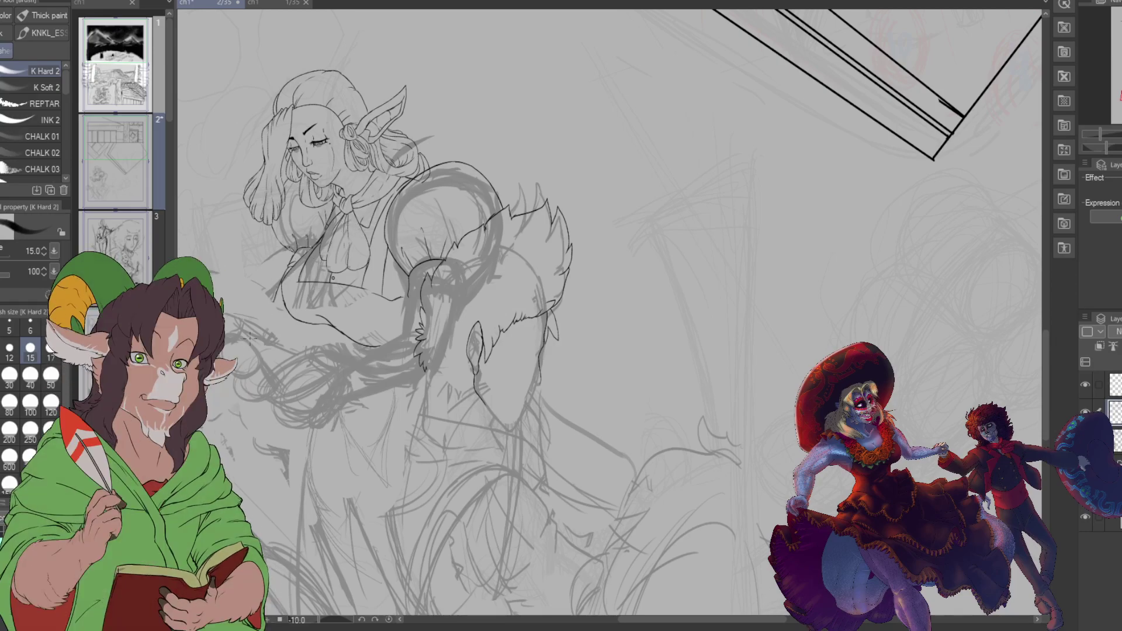
scroll(438, 331, "up", 5)
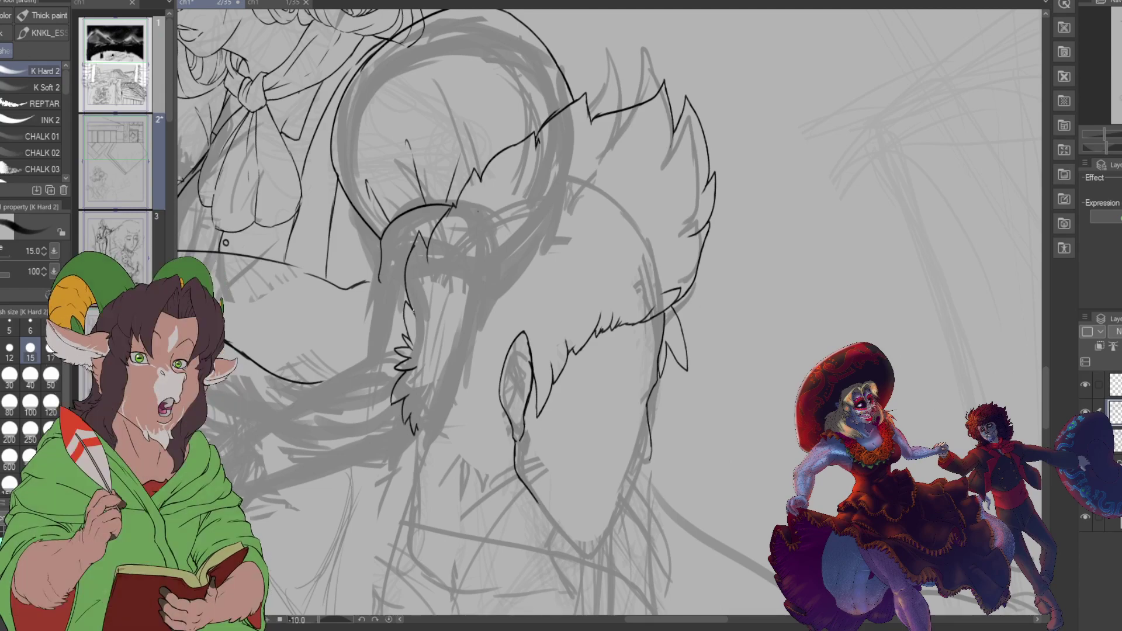
mouse_move(417, 428)
left_mouse_down()
mouse_move(444, 467)
mouse_move(497, 424)
mouse_move(458, 460)
mouse_move(511, 438)
mouse_move(487, 455)
mouse_move(499, 436)
mouse_move(496, 461)
left_mouse_up()
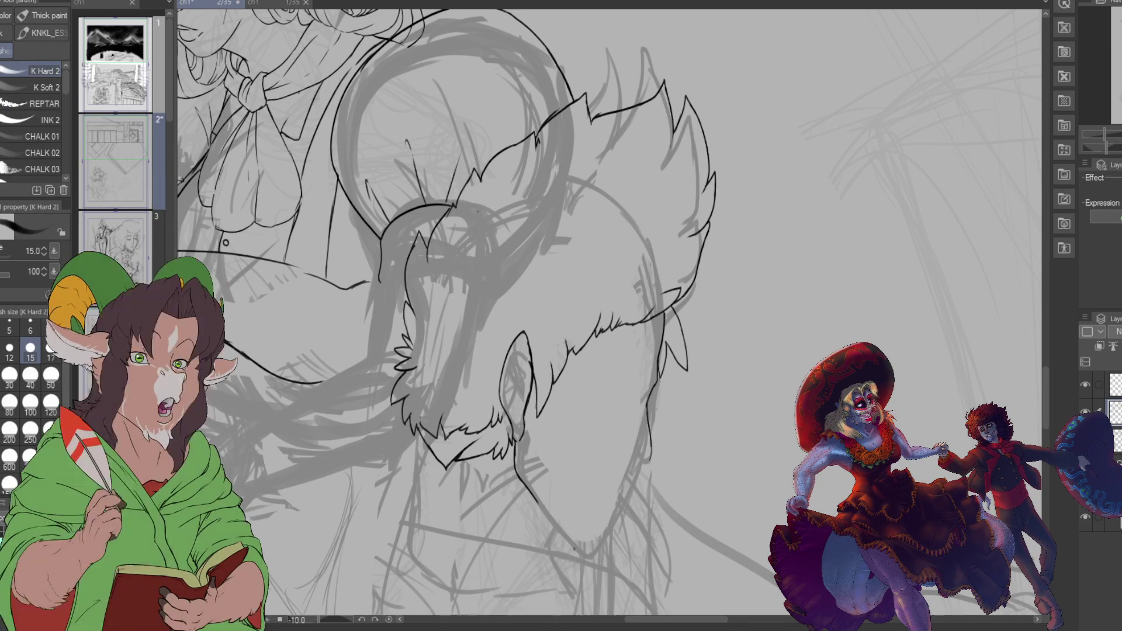
left_click_drag(572, 547, 590, 559)
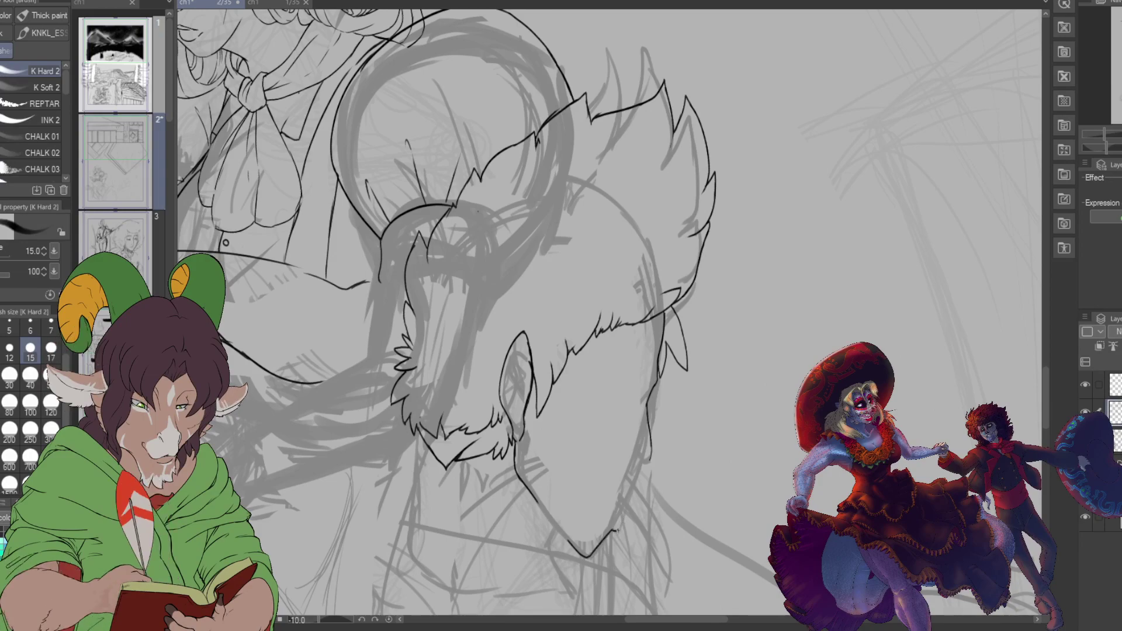
Step: Ink the foreground figure's nose tip and lips above the chin, and clean up the lower lip with the Hard eraser at size 40
left_click_drag(621, 517, 617, 530)
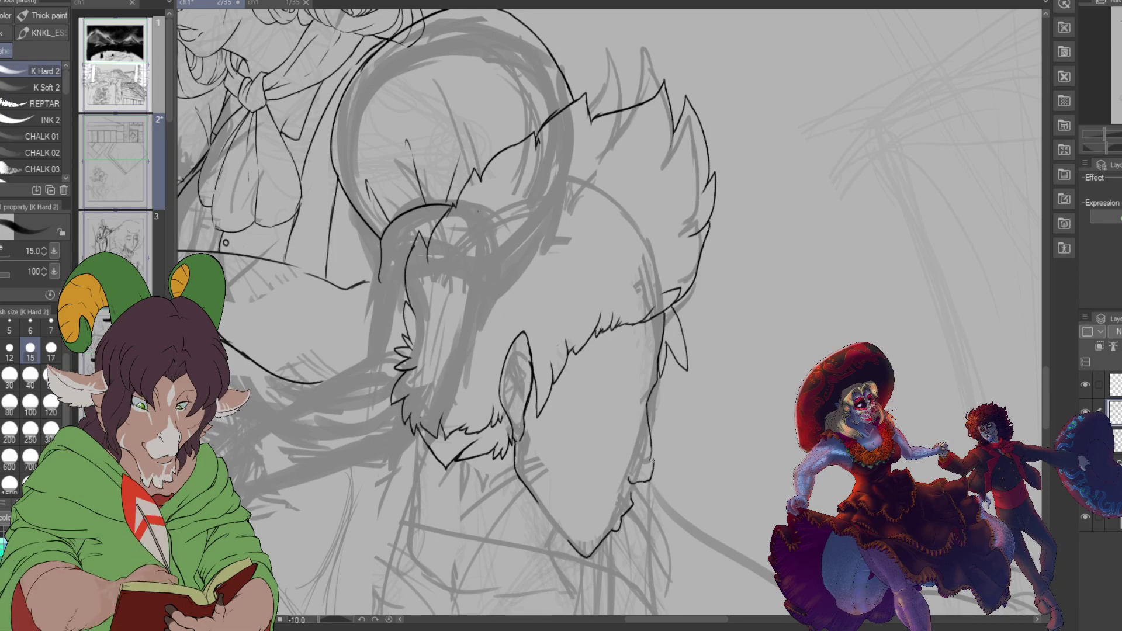
left_click_drag(653, 447, 652, 483)
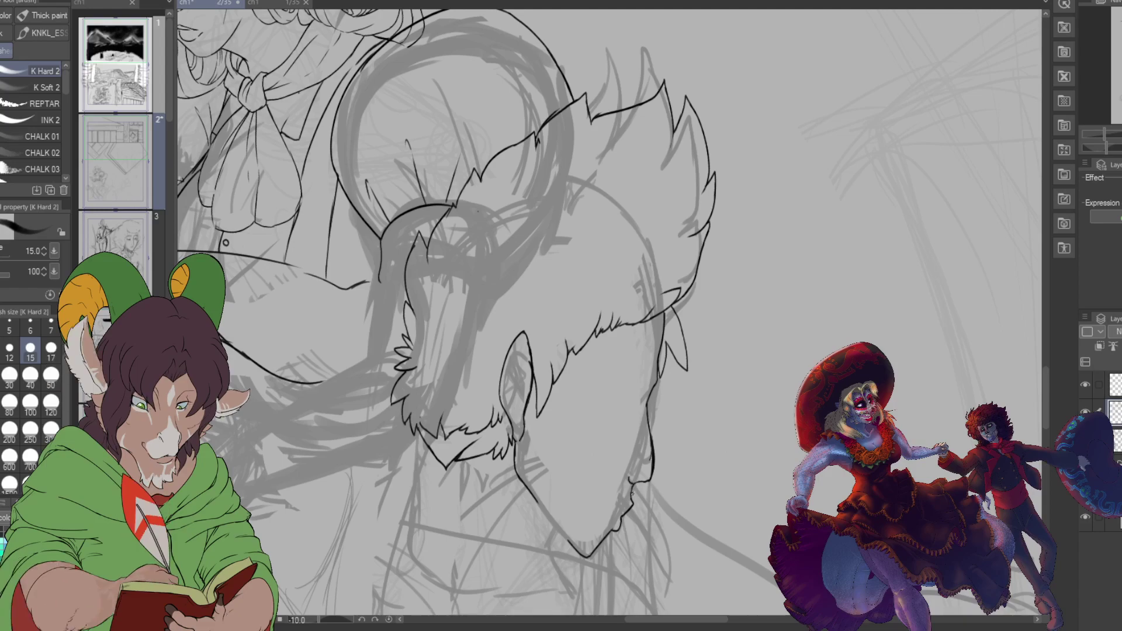
left_click_drag(635, 494, 623, 527)
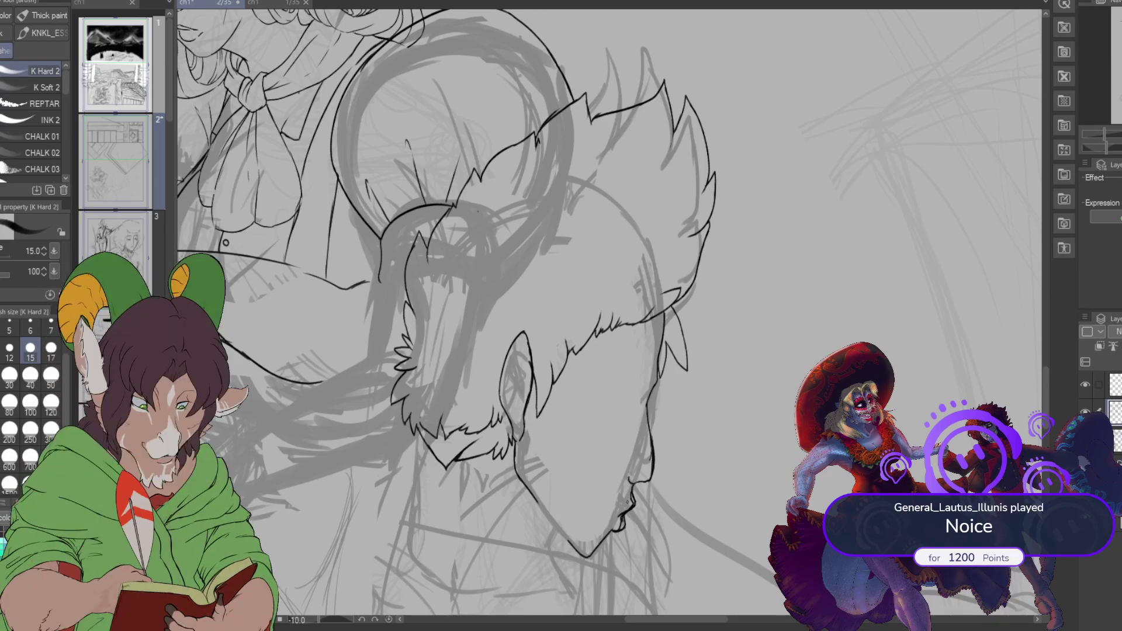
key("e")
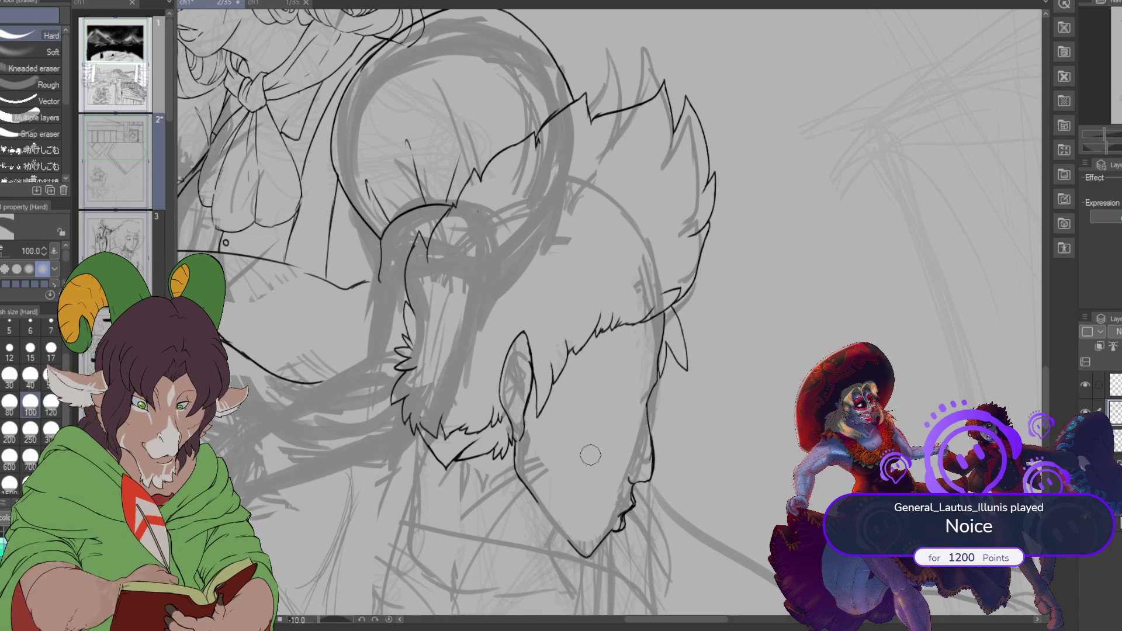
left_click(28, 380)
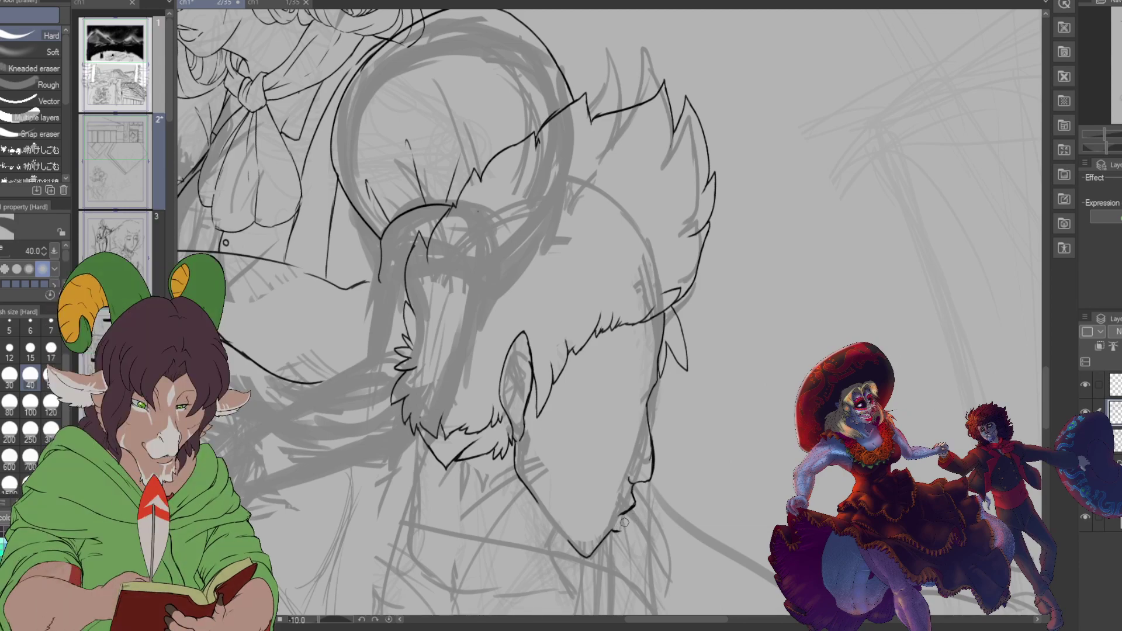
Step: Ink a small pointed tuft hanging from the foreground figure's chin with K Hard 2 at size 15
key("b")
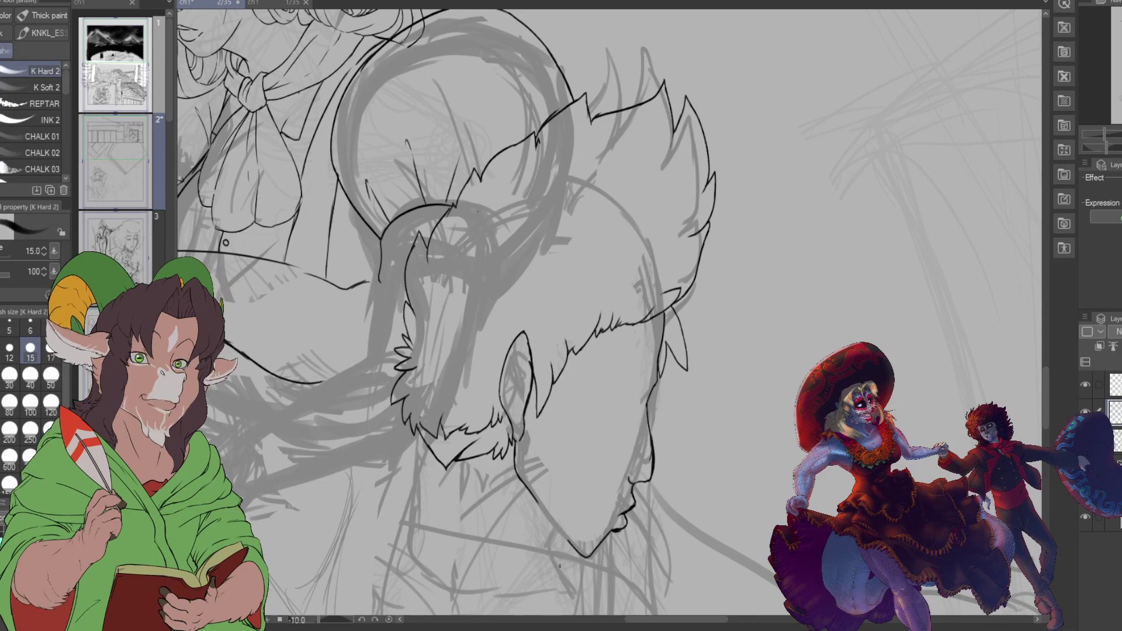
left_click_drag(570, 543, 564, 579)
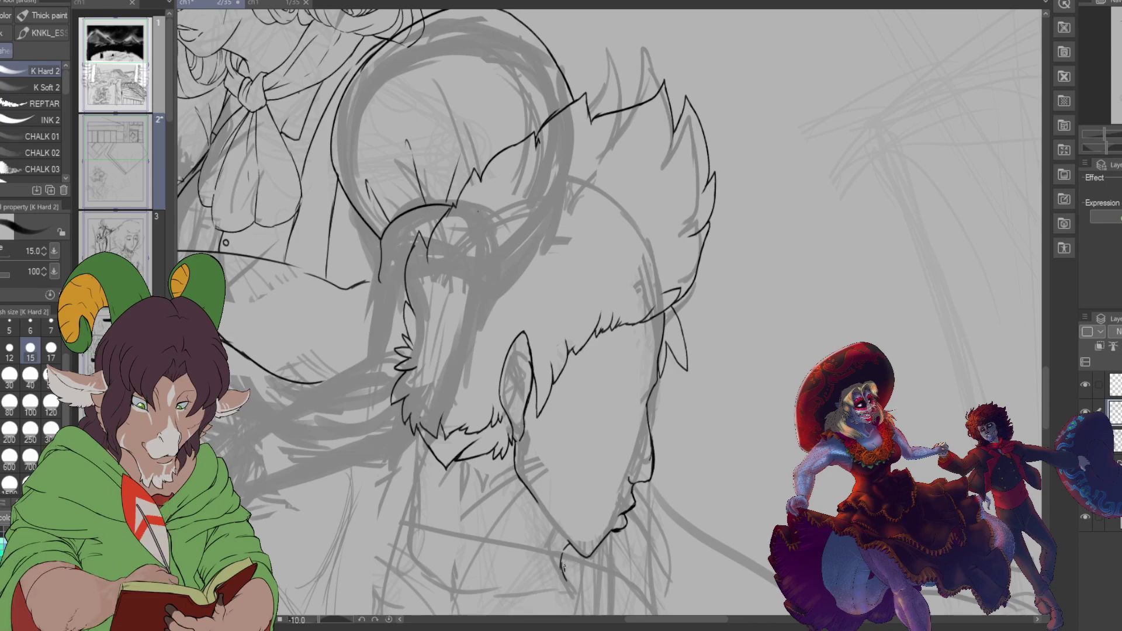
left_click_drag(566, 549, 564, 556)
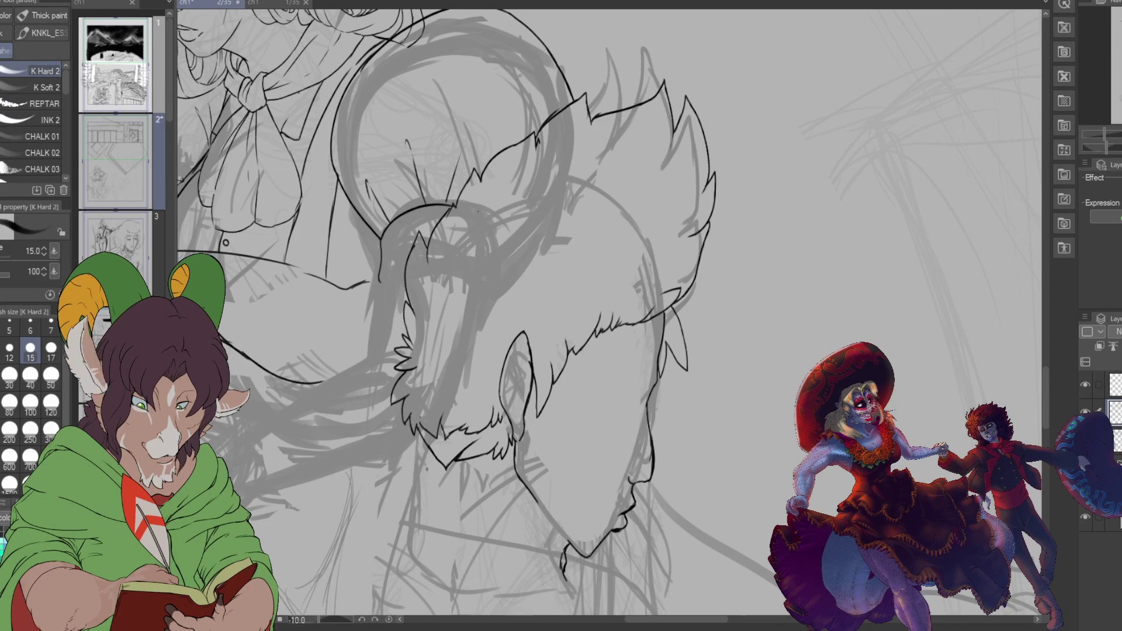
Step: Try to ink the back of the foreground figure's neck below the nape, erasing the strokes with the Hard eraser at size 80
left_click_drag(429, 441, 428, 492)
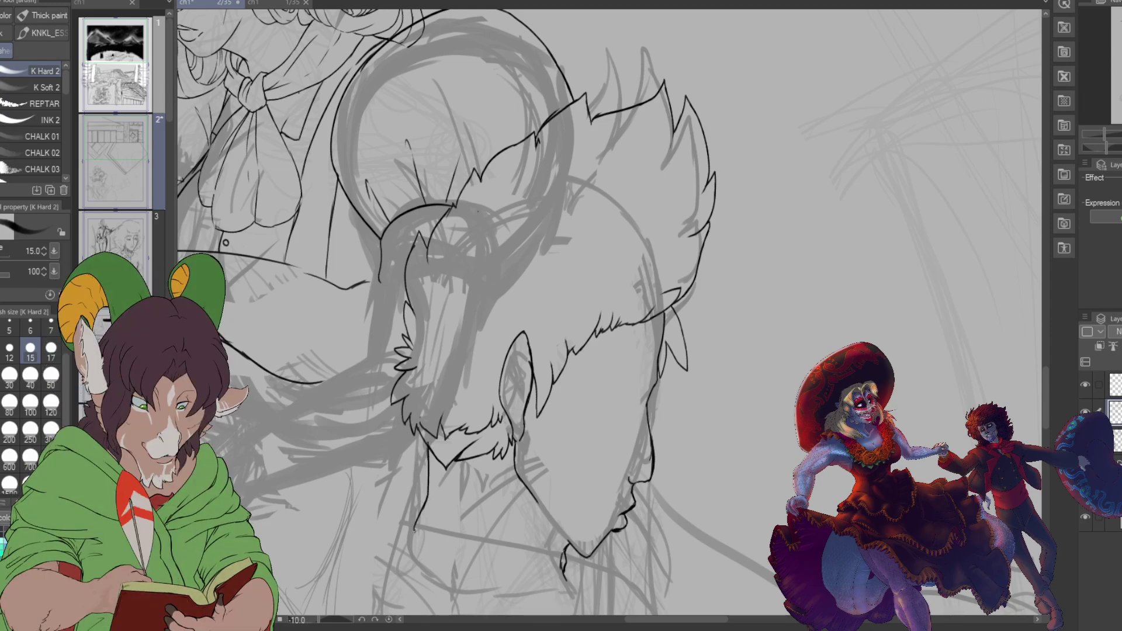
scroll(374, 540, "down", 4)
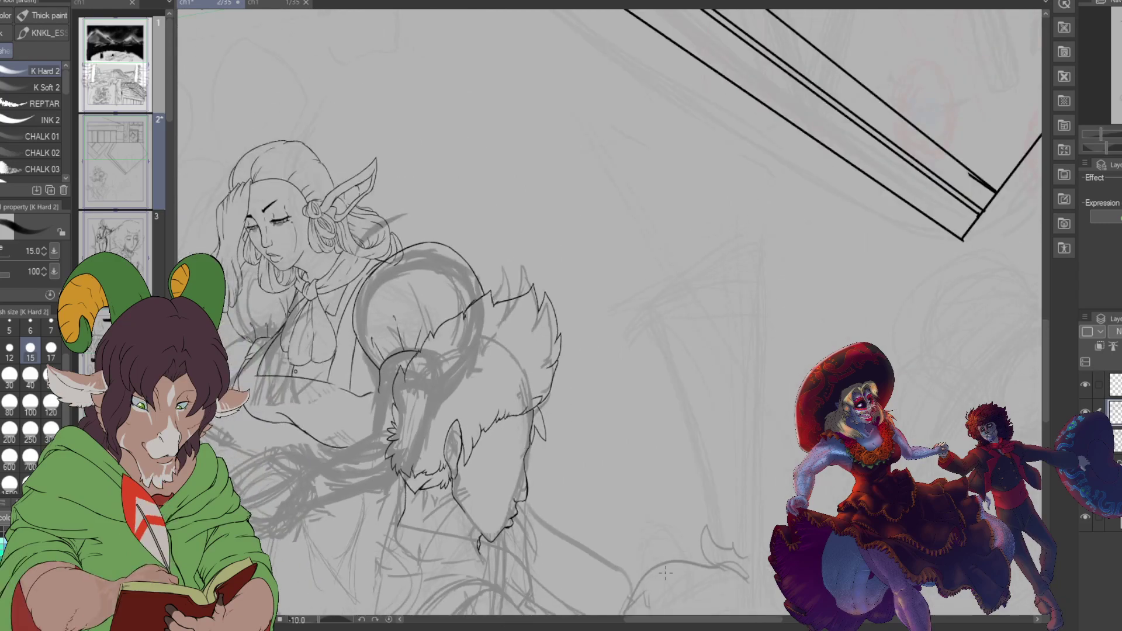
scroll(491, 316, "left", 3)
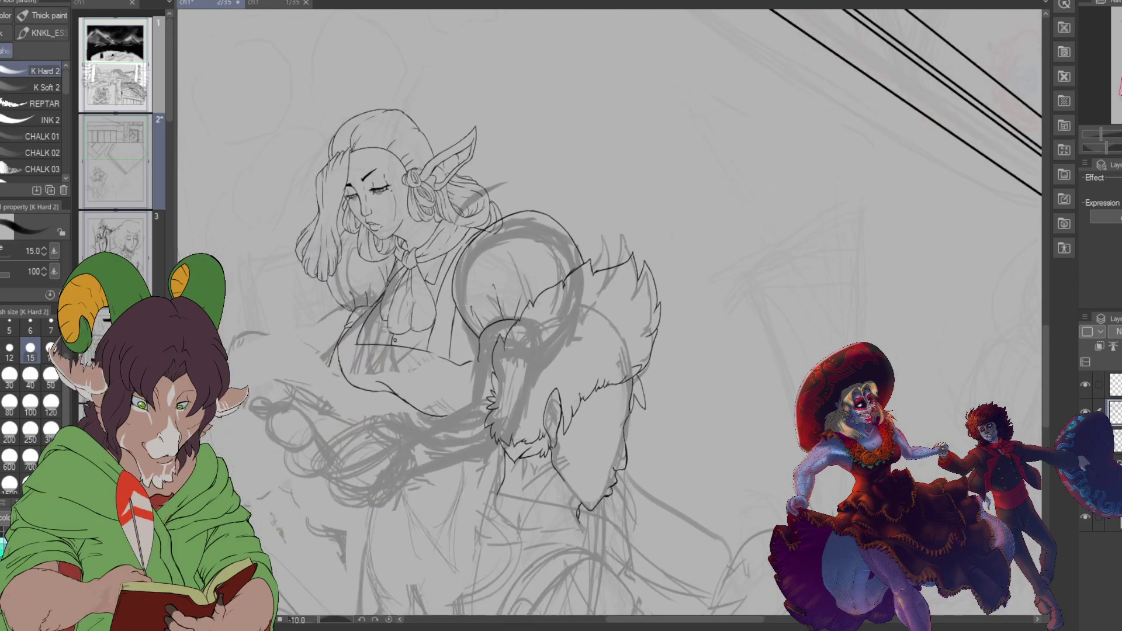
scroll(491, 316, "down", 3)
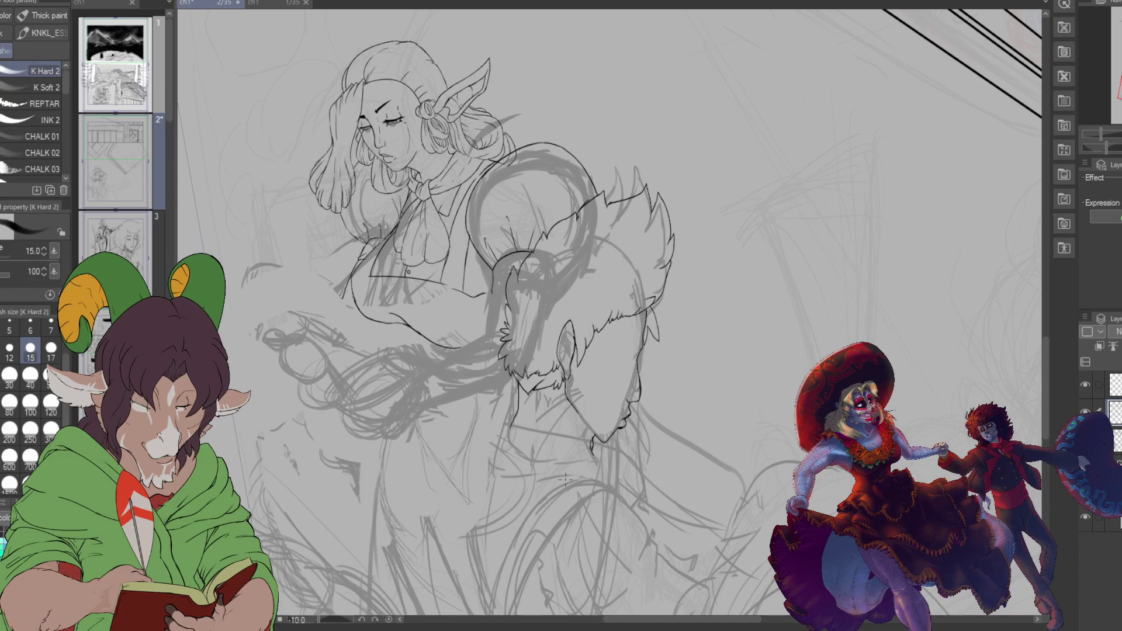
scroll(566, 479, "up", 2)
scroll(564, 369, "down", 2)
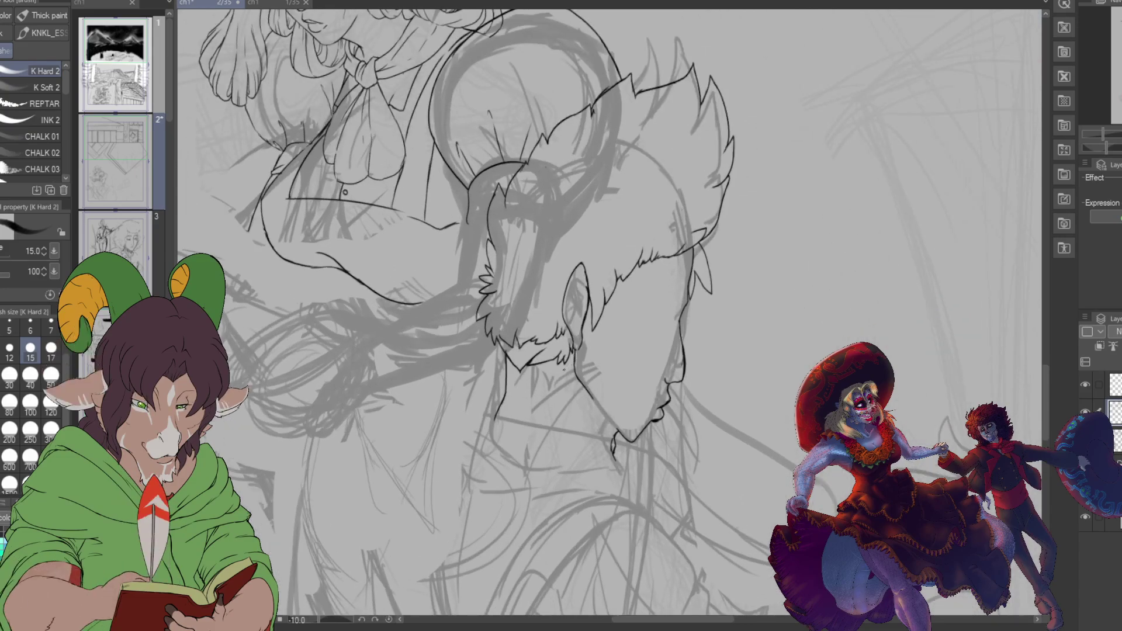
scroll(522, 388, "up", 1)
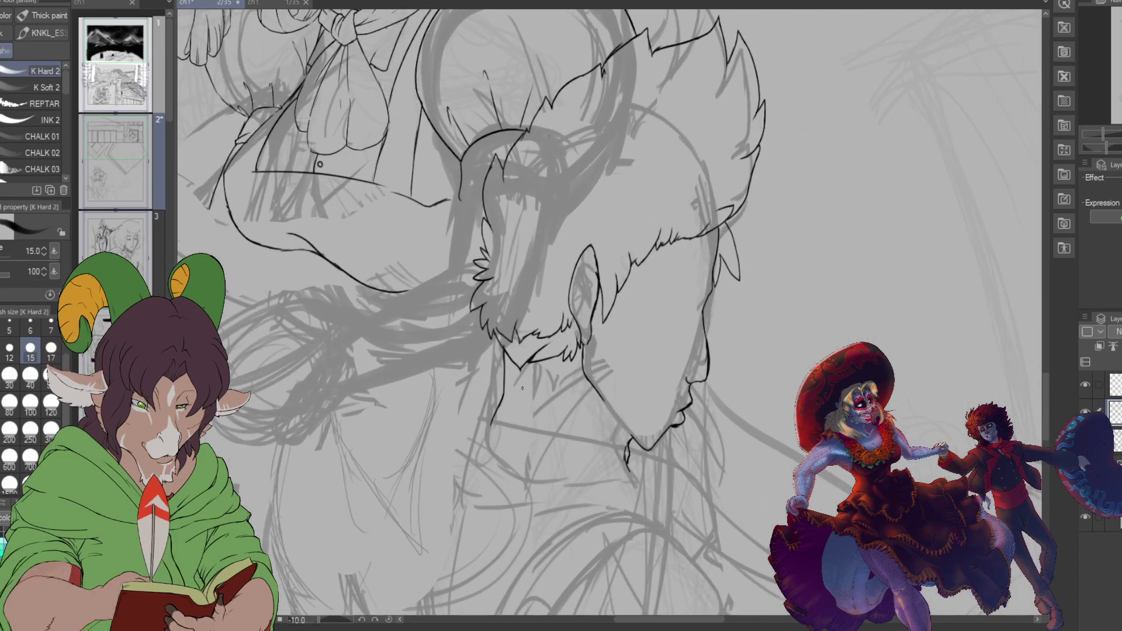
key("e")
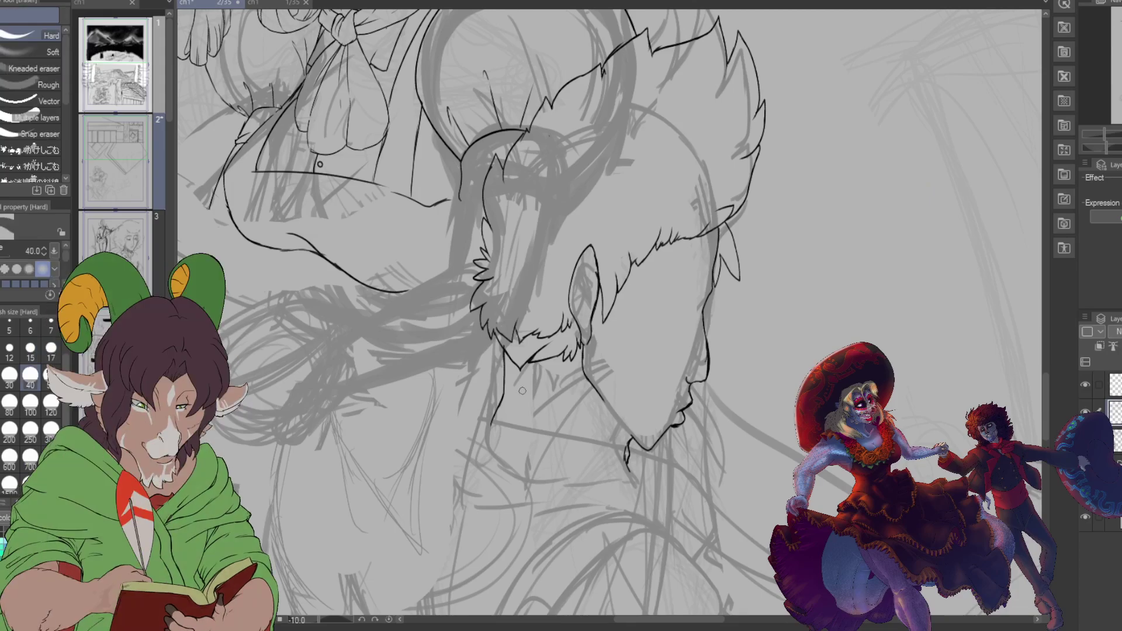
left_click(9, 401)
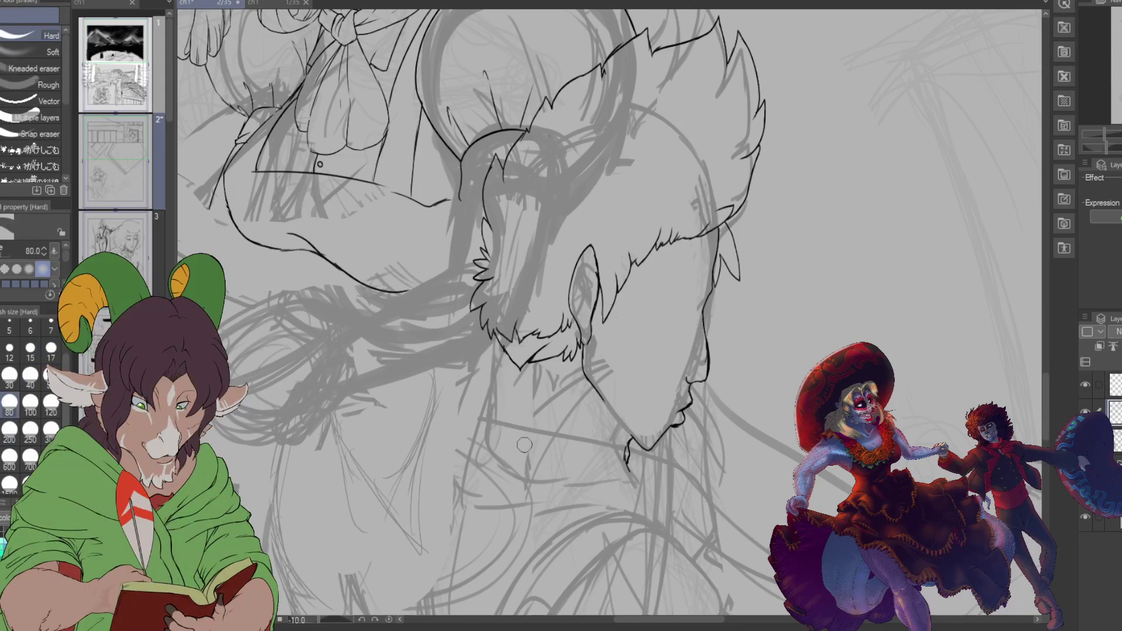
key("b")
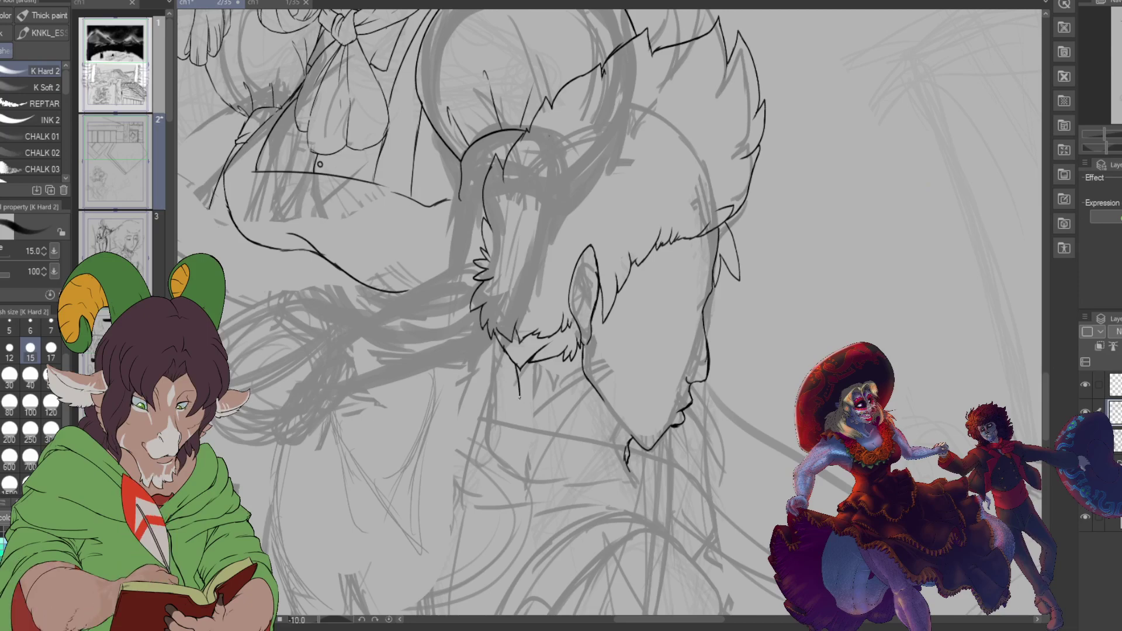
left_click_drag(519, 389, 509, 427)
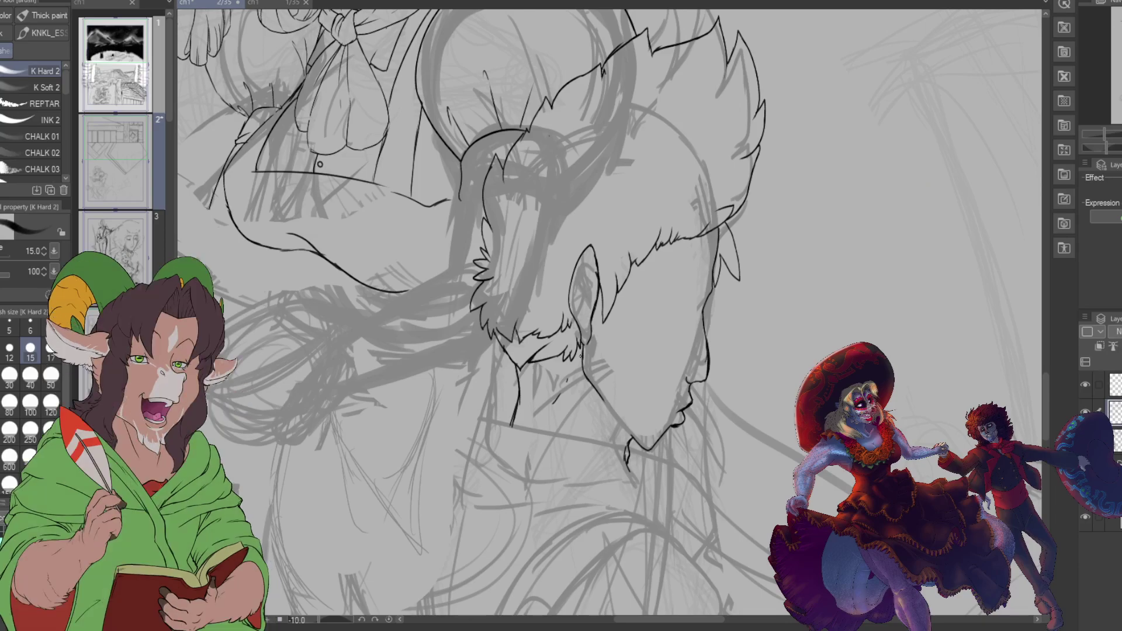
key("e")
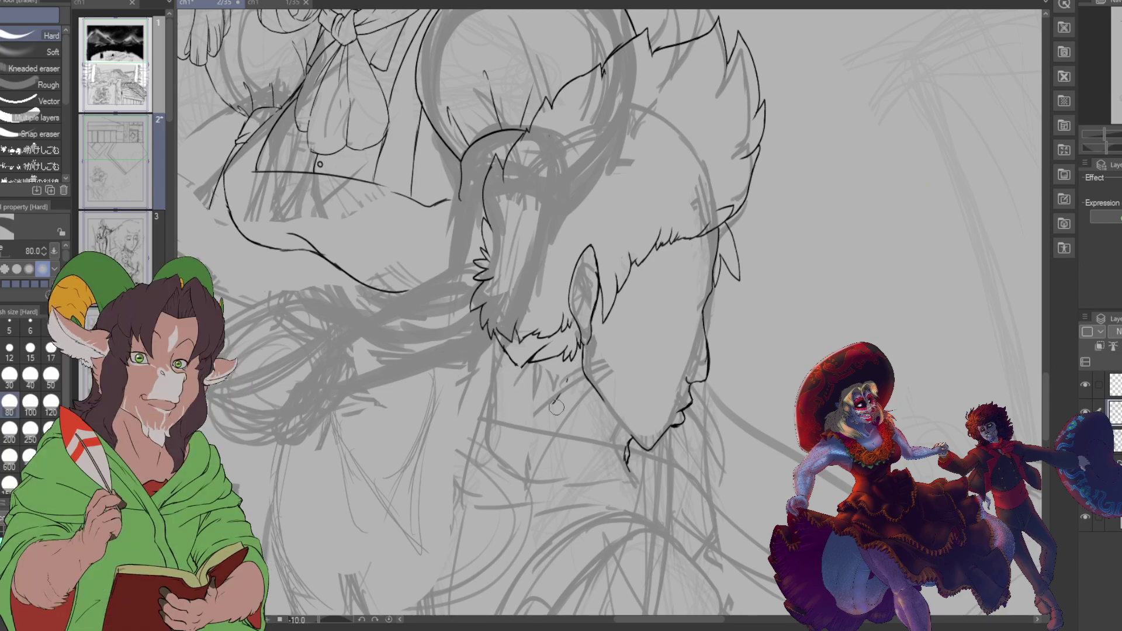
Step: Fill out the tufted hair edge below the nape with K Hard 2 and ink the back of the neck under it
key("b")
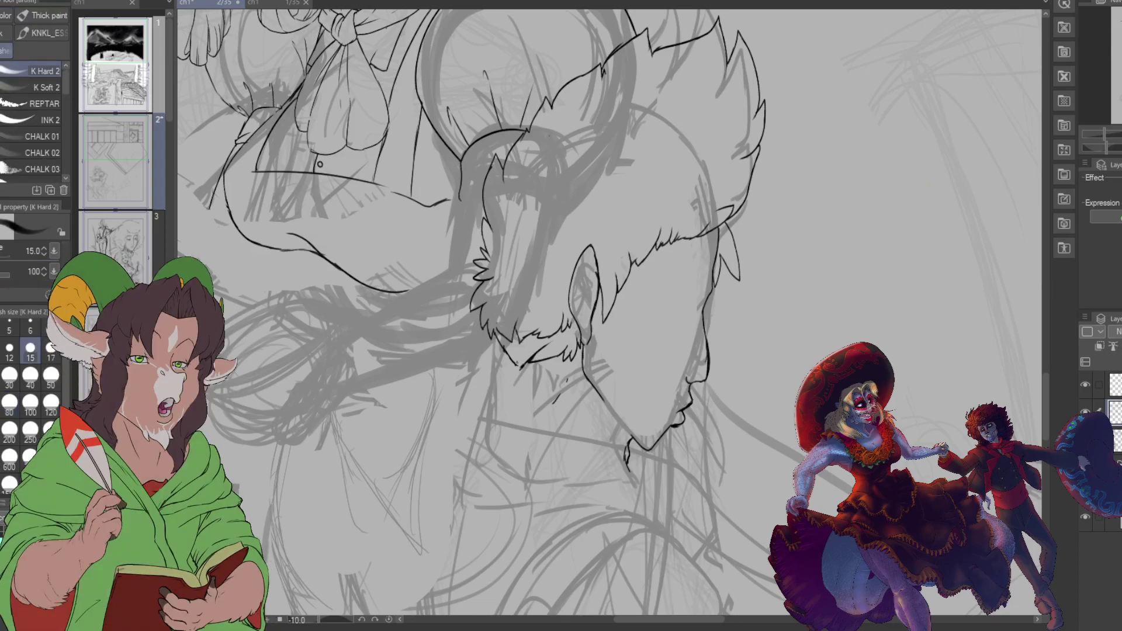
left_click_drag(520, 366, 564, 370)
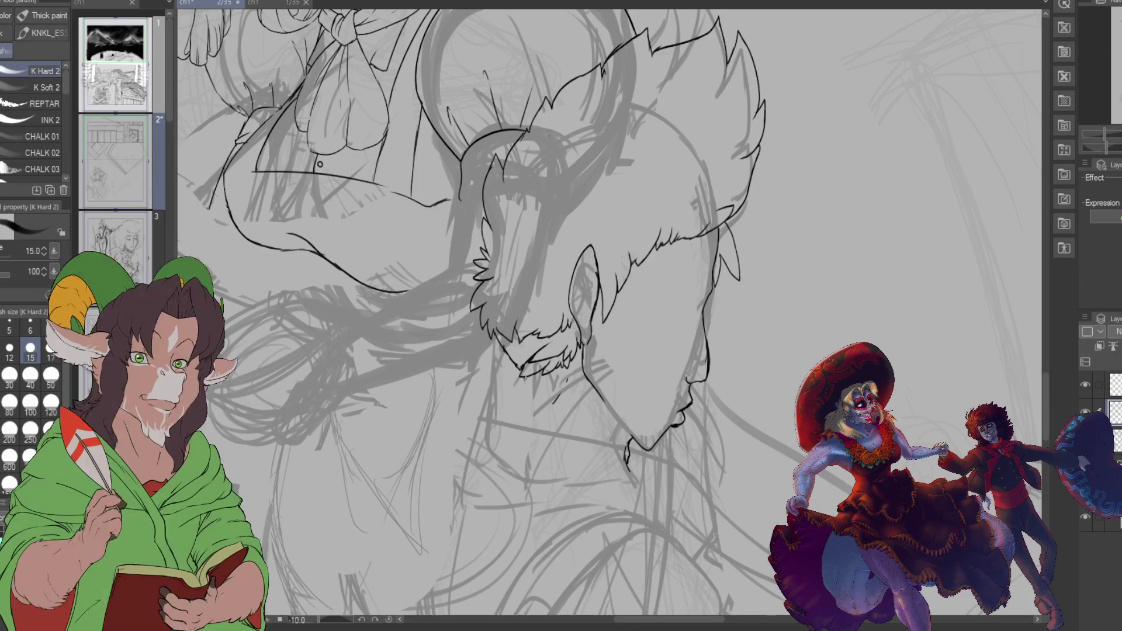
left_click_drag(526, 380, 531, 405)
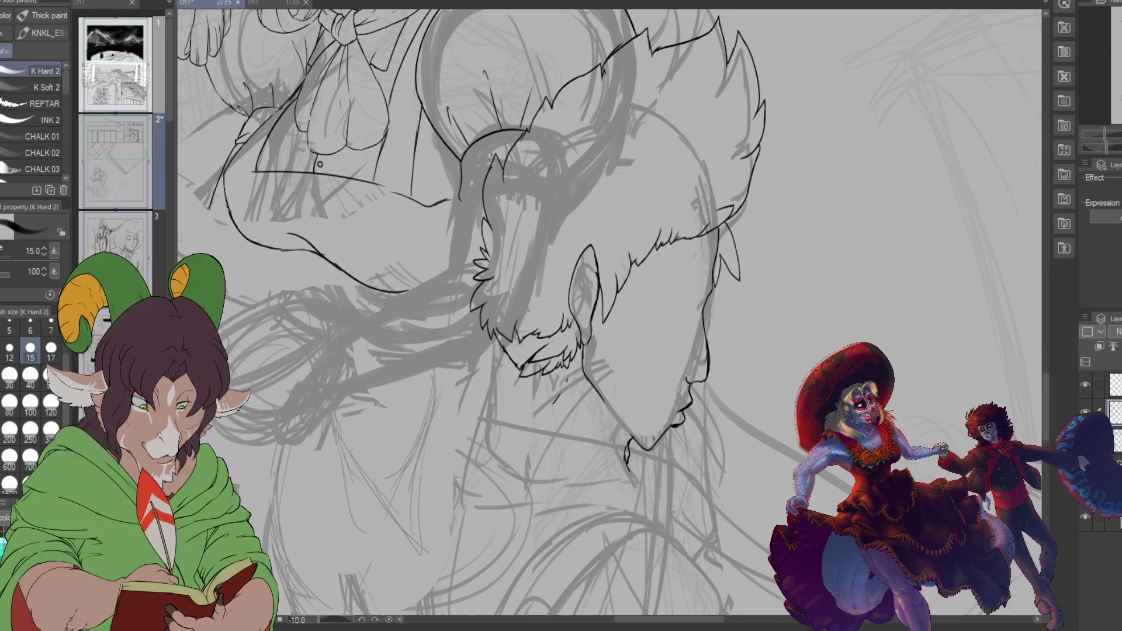
left_click_drag(531, 375, 534, 402)
Step: Ink the collar's outline from its back edge over the neck and under the chin to the pointed front corner
left_click_drag(455, 434, 466, 486)
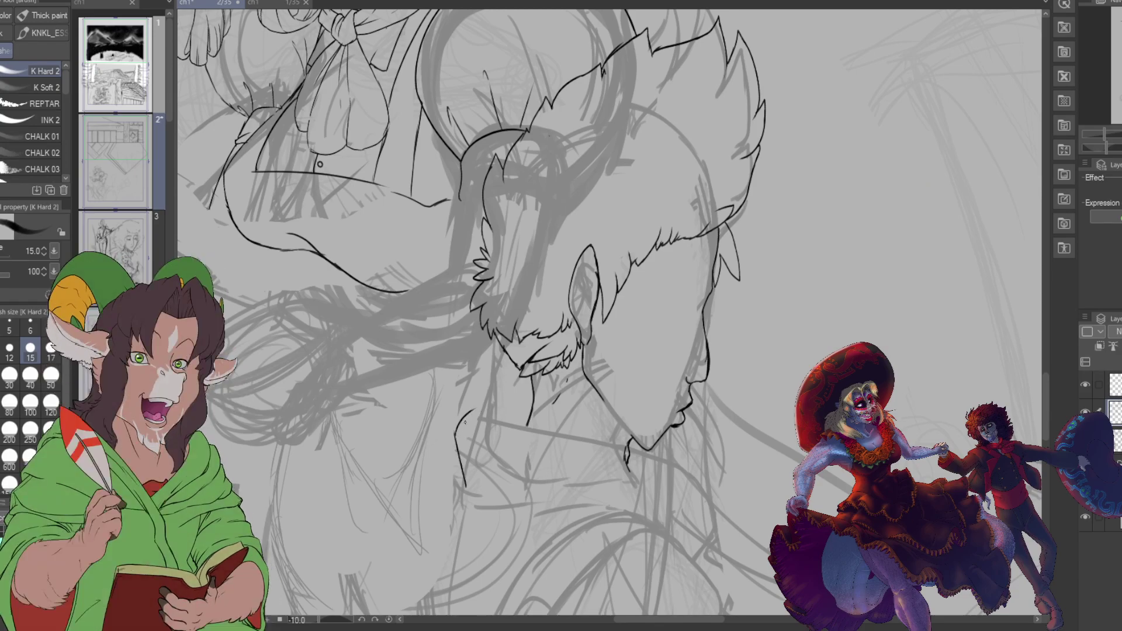
mouse_move(456, 432)
left_mouse_down()
mouse_move(490, 403)
mouse_move(624, 461)
mouse_move(590, 445)
mouse_move(666, 491)
left_mouse_up()
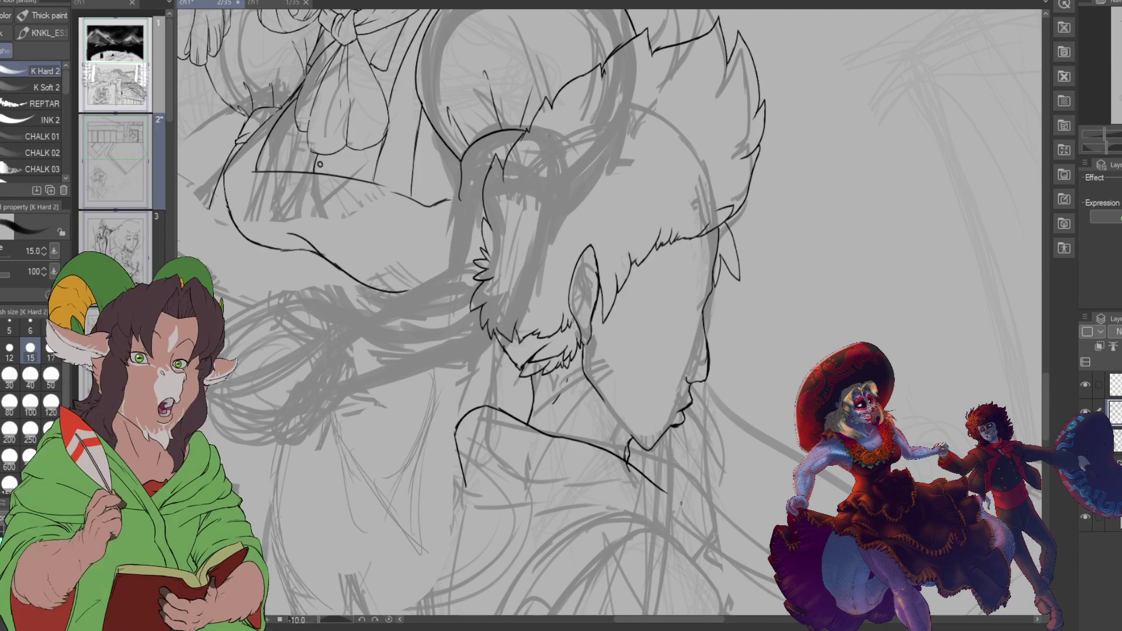
mouse_move(684, 498)
left_mouse_down()
mouse_move(722, 517)
mouse_move(705, 564)
left_mouse_up()
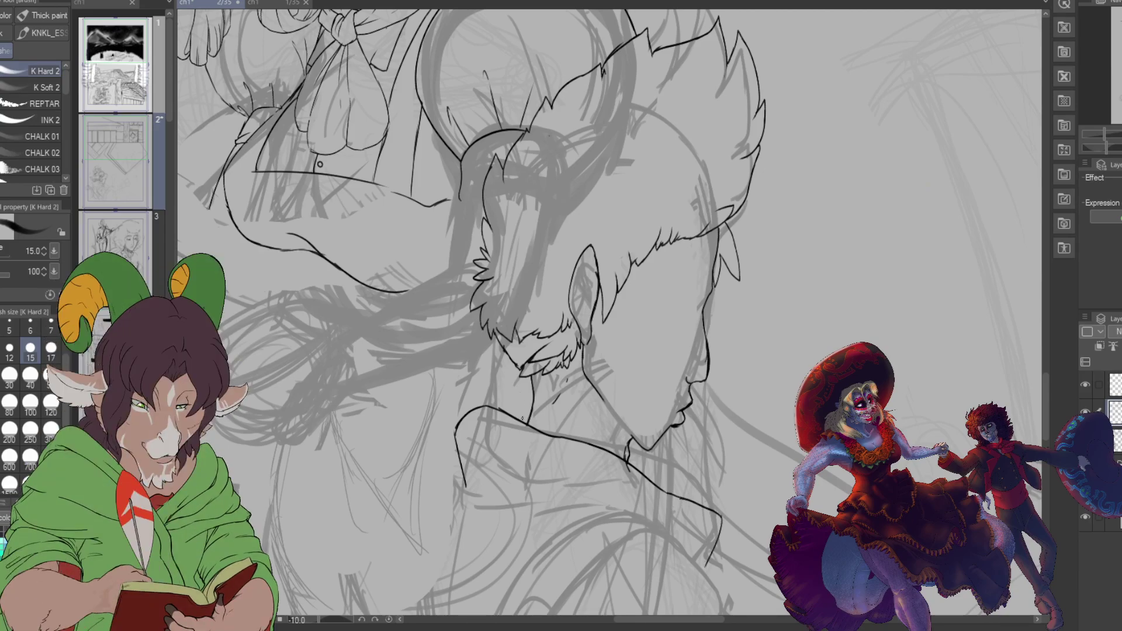
Step: Adjust the neck's back line where it meets the collar, erase the excess at size 80, and ink the throat line below the ear
left_click_drag(531, 393, 524, 412)
key("e")
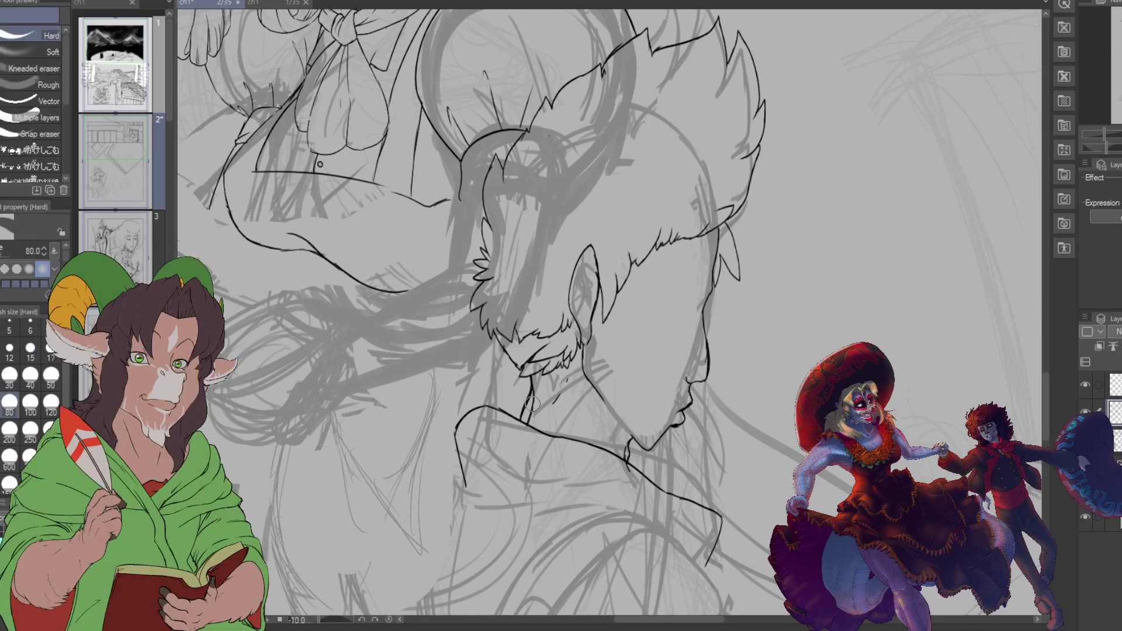
left_click_drag(529, 412, 541, 401)
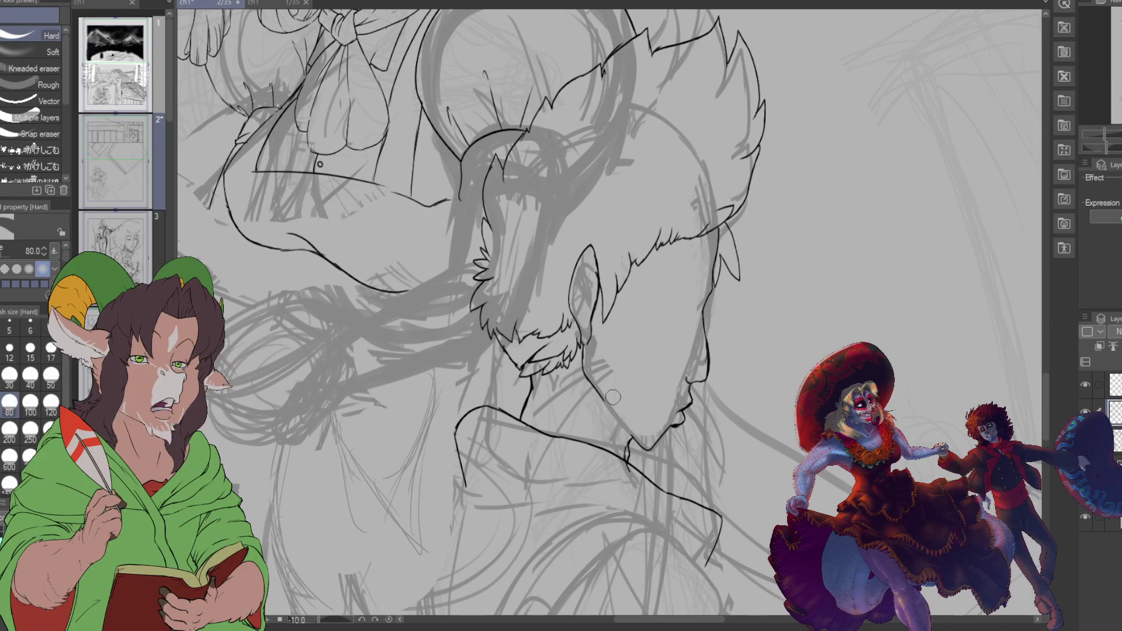
key("b")
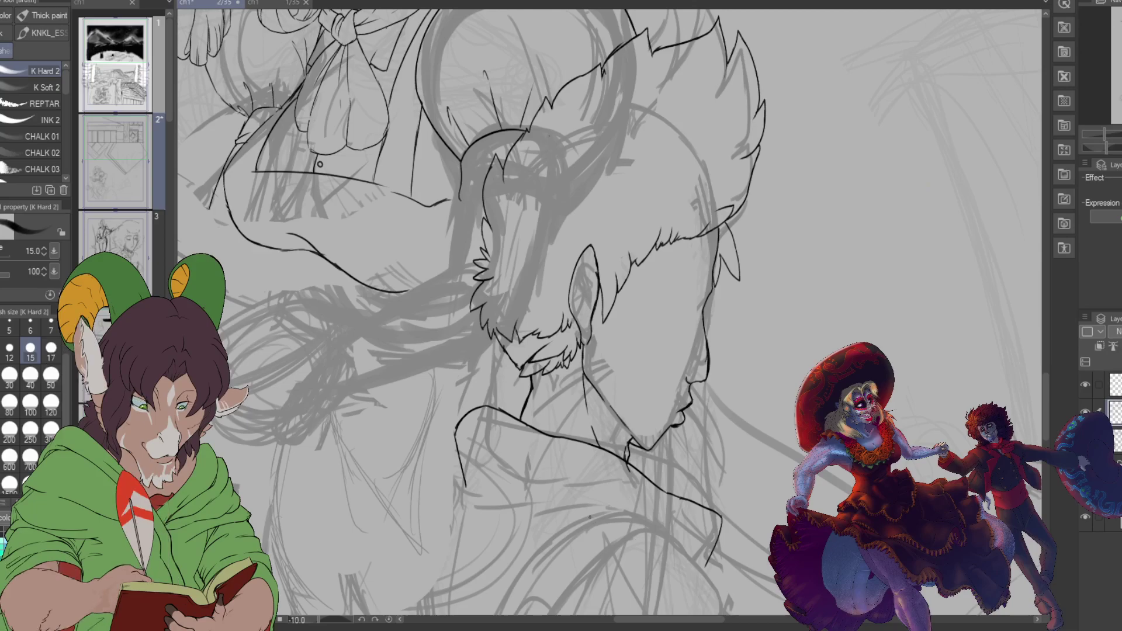
Step: Ink the garment's back edge below the collar, with fold lines and the inner collar edges at the nape and front
left_click_drag(466, 486, 486, 566)
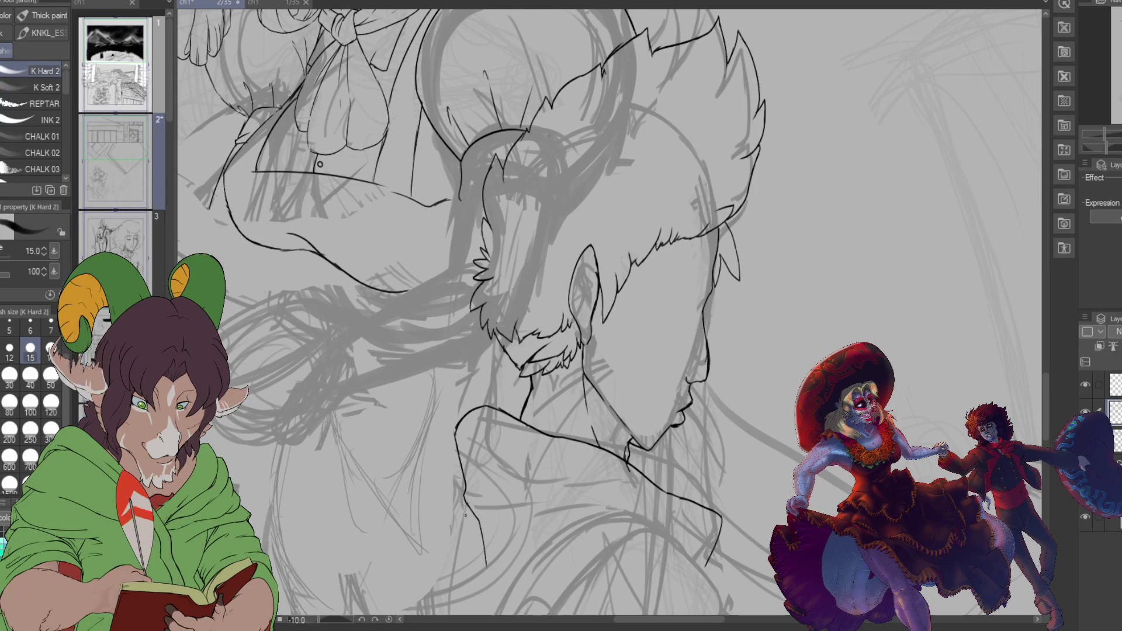
left_click_drag(467, 501, 449, 580)
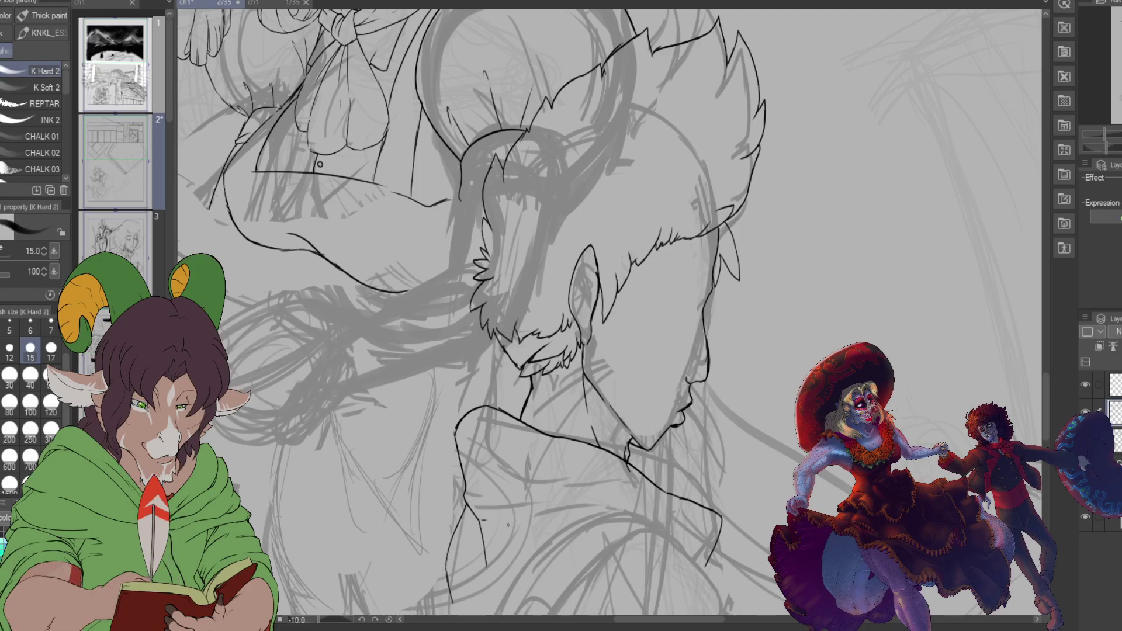
left_click_drag(473, 485, 514, 492)
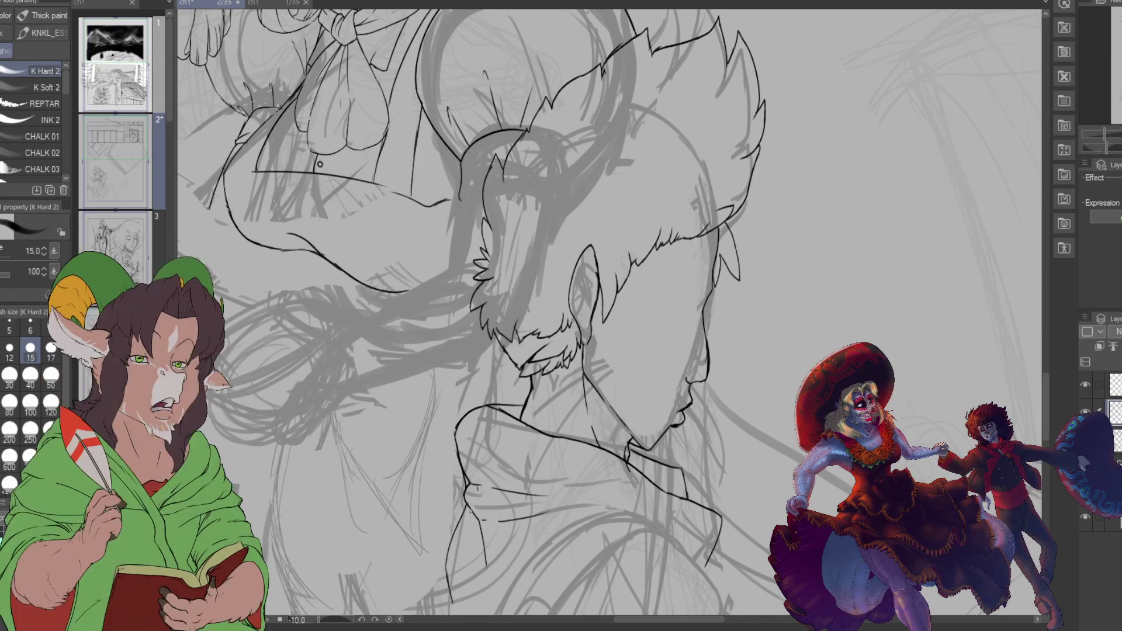
Step: Erase the collar's rounded top edge behind the neck and re-ink it slightly lower to meet the neck line
key("e")
mouse_move(464, 425)
left_mouse_down()
mouse_move(492, 406)
mouse_move(477, 408)
mouse_move(506, 417)
mouse_move(470, 423)
mouse_move(502, 416)
mouse_move(521, 442)
mouse_move(516, 401)
left_mouse_up()
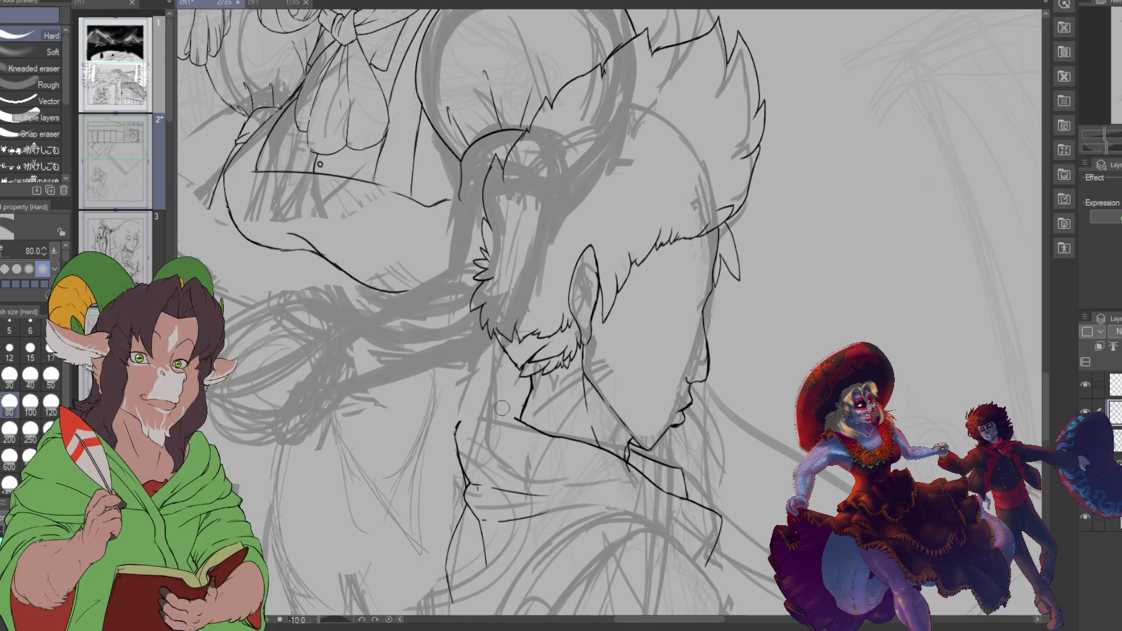
key("b")
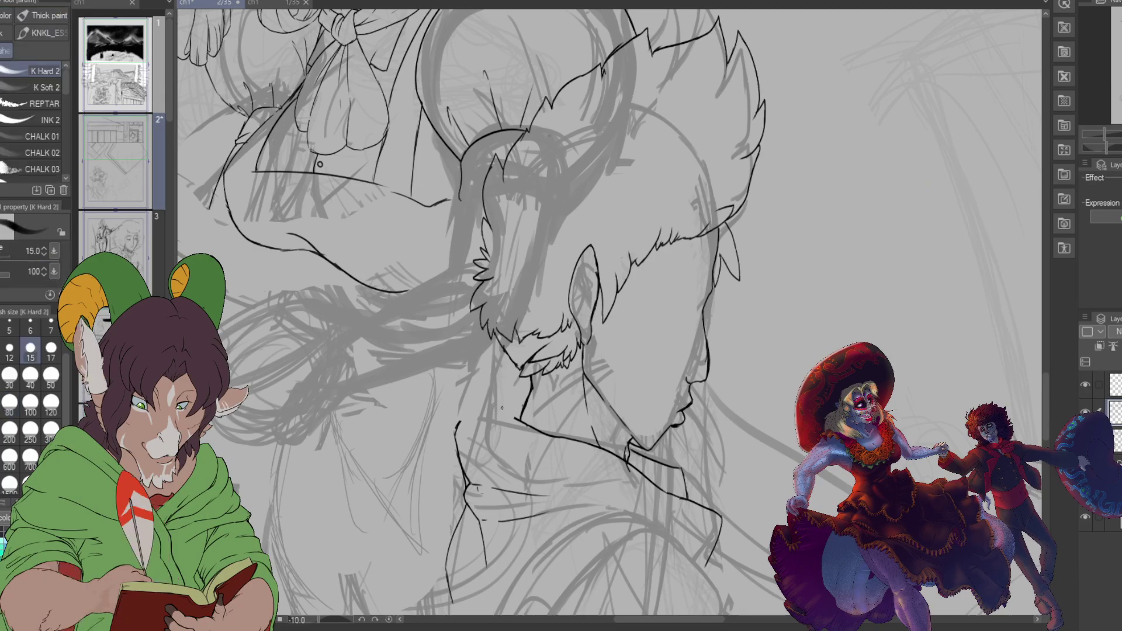
mouse_move(456, 429)
left_mouse_down()
mouse_move(519, 410)
mouse_move(491, 413)
mouse_move(521, 417)
left_mouse_up()
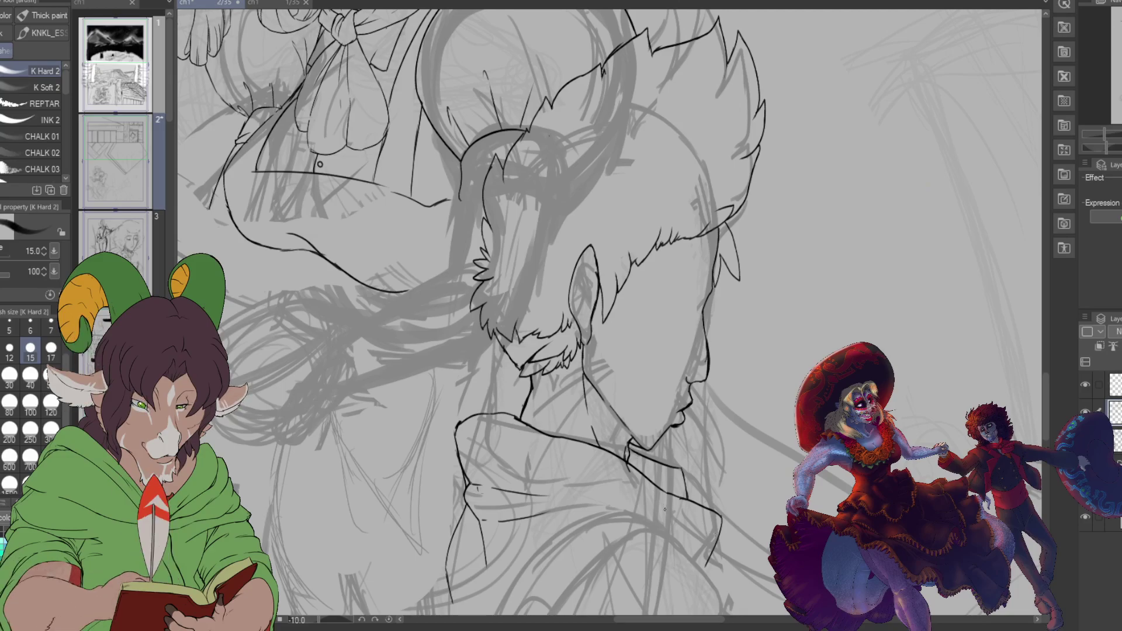
key("e")
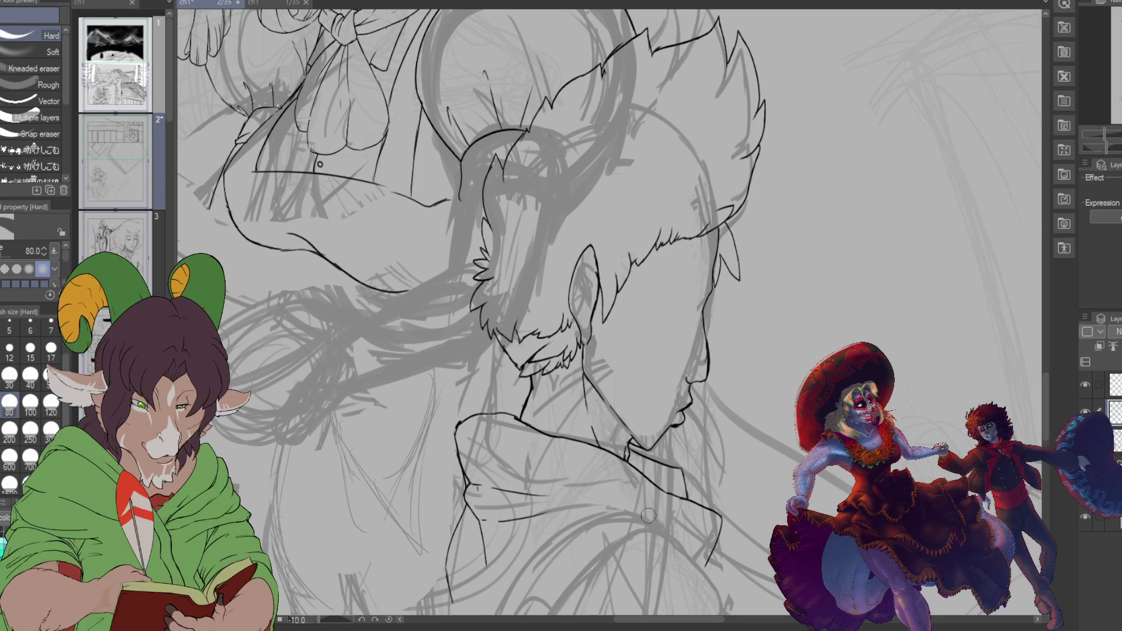
Step: Sketch guide lines for the foreground figure's brow, temple and cheekbone, and for an ear placed slightly further forward
key("b")
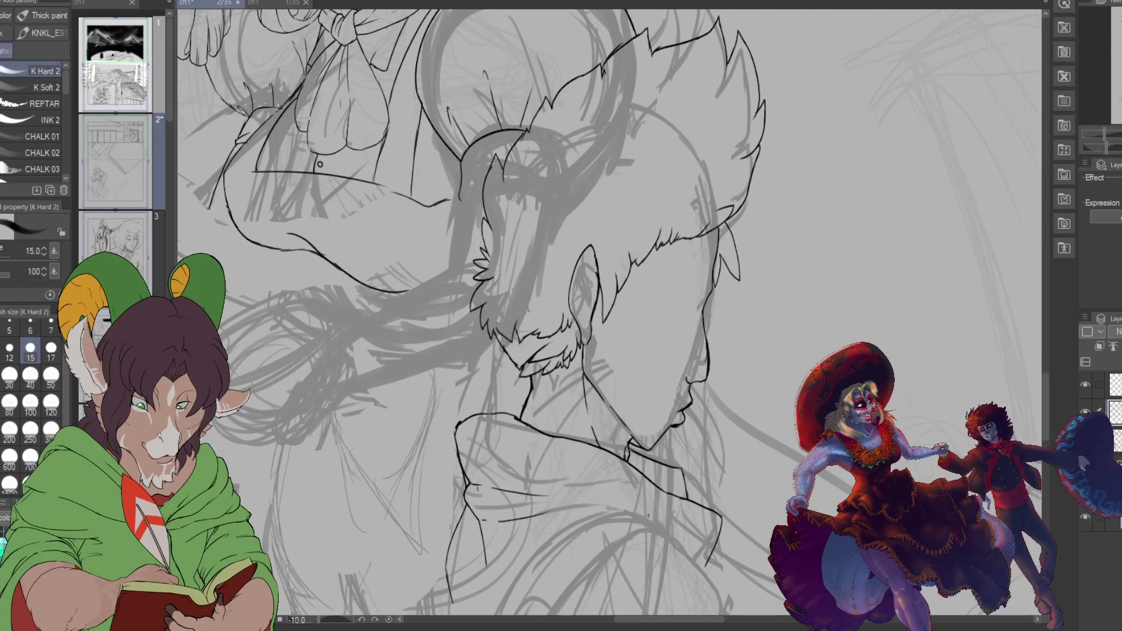
scroll(648, 516, "down", 2)
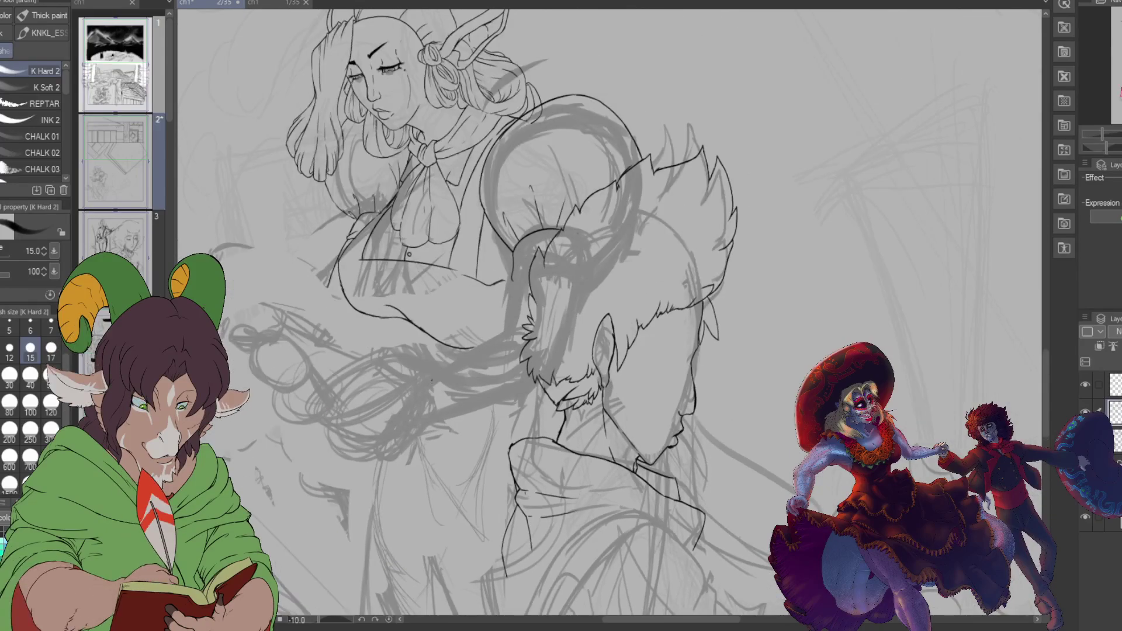
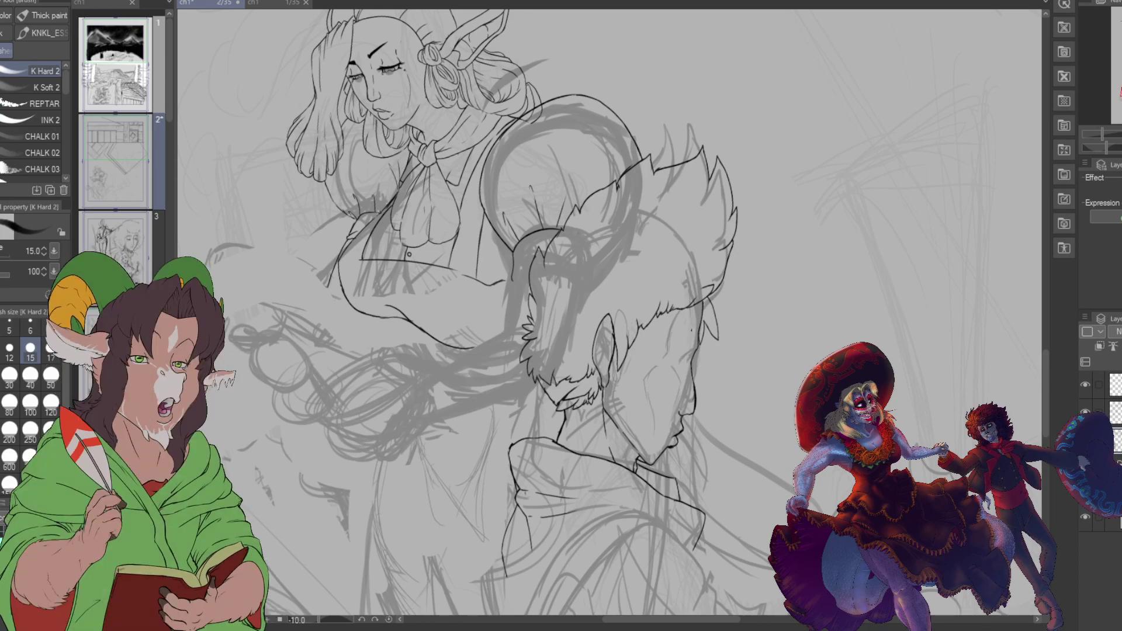
scroll(753, 270, "up", 3)
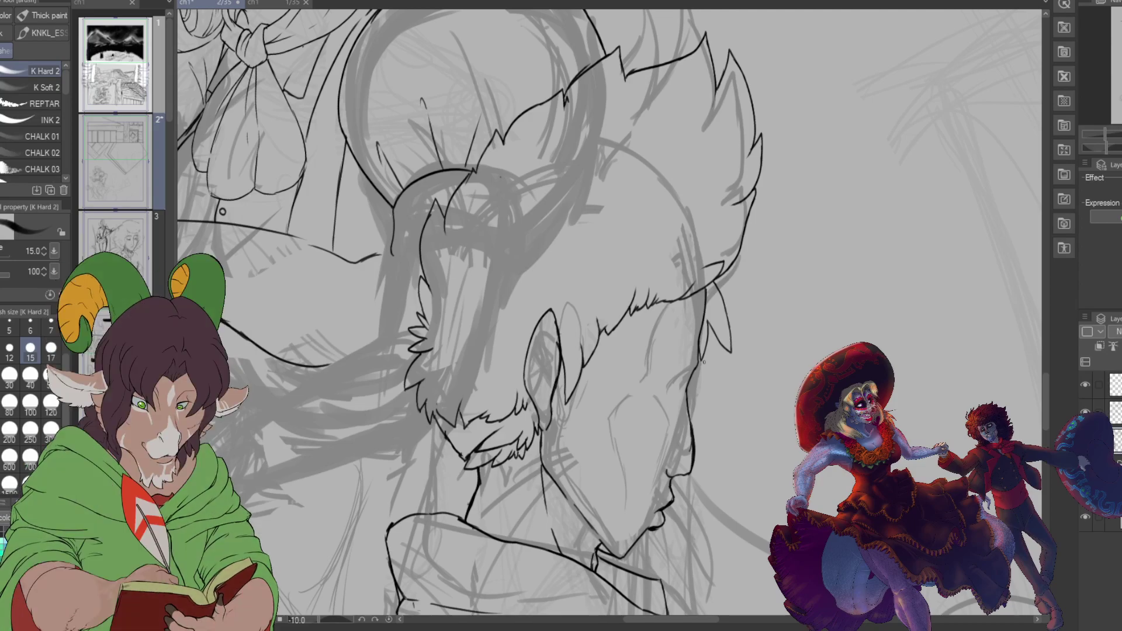
scroll(590, 381, "up", 2)
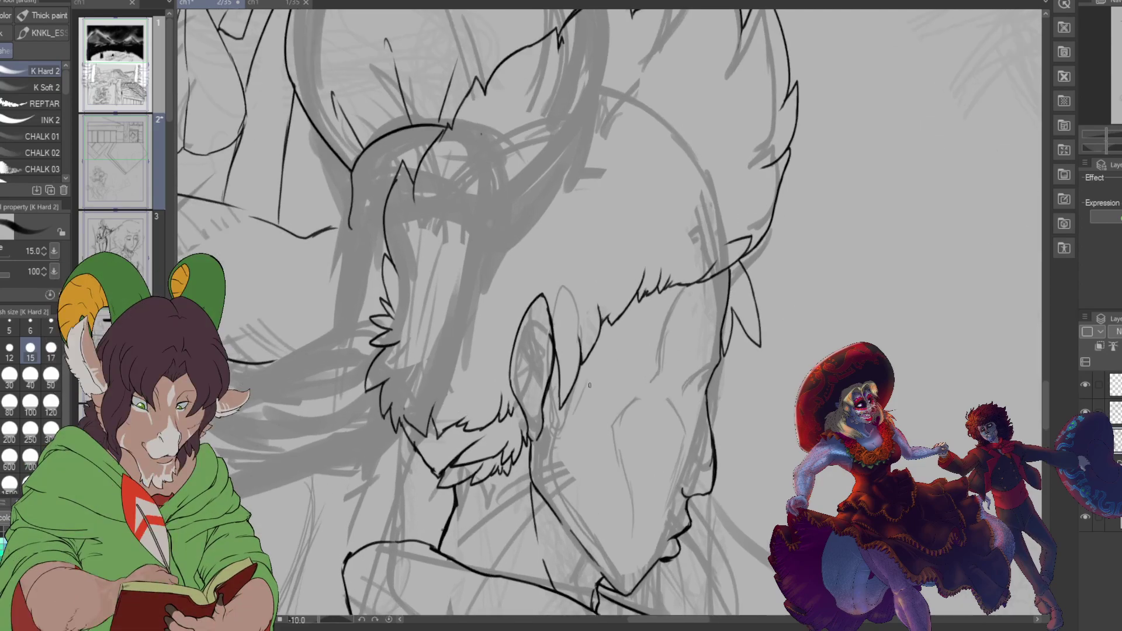
Step: Erase the inked ear, sideburn and jaw line of the foreground figure at size 80
key("e")
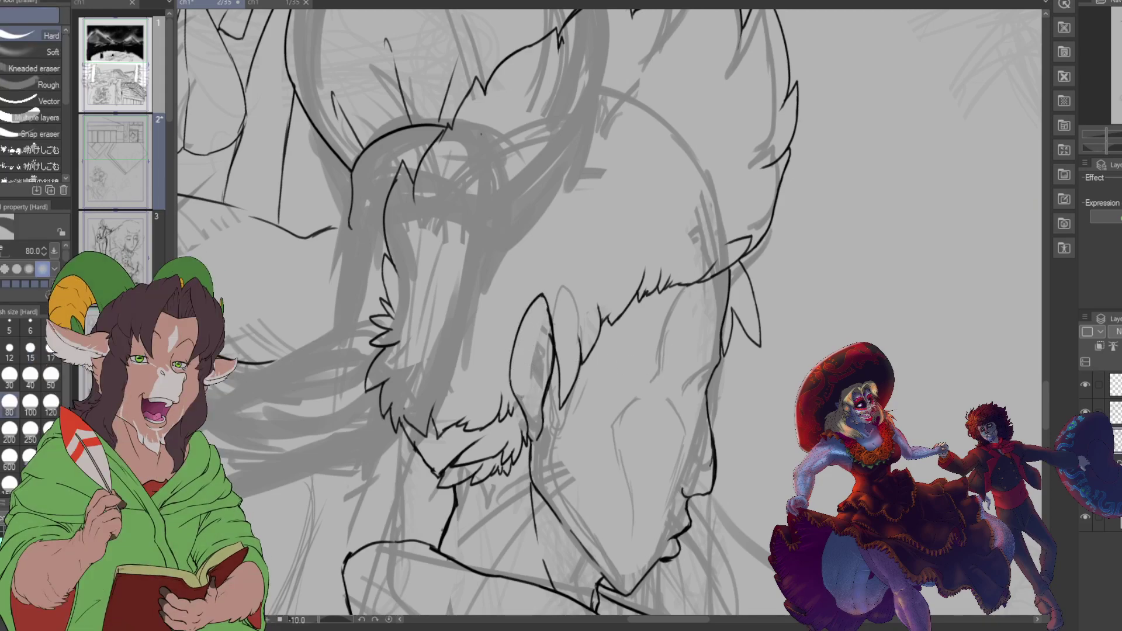
mouse_move(540, 299)
left_mouse_down()
mouse_move(532, 418)
mouse_move(516, 356)
mouse_move(543, 454)
mouse_move(532, 455)
mouse_move(601, 549)
left_mouse_up()
mouse_move(556, 300)
left_mouse_down()
mouse_move(566, 407)
mouse_move(549, 369)
mouse_move(557, 339)
mouse_move(577, 397)
mouse_move(576, 341)
mouse_move(569, 416)
mouse_move(577, 317)
mouse_move(584, 398)
mouse_move(596, 337)
mouse_move(595, 360)
left_mouse_up()
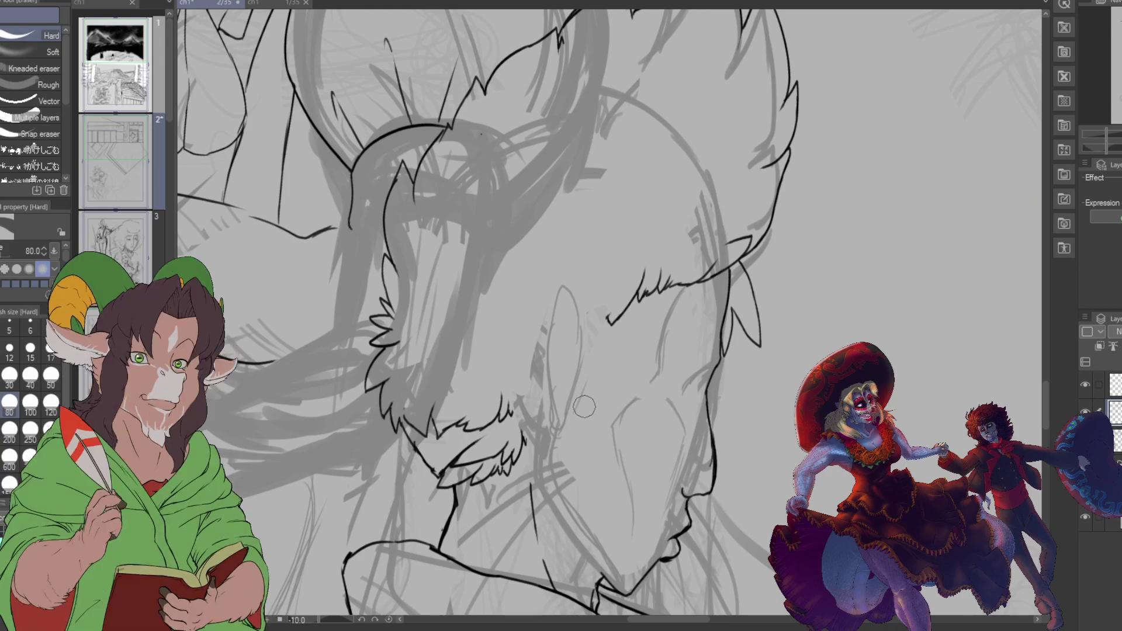
Step: Ink the ear and the pointed sideburn in front of it over the new guide lines, and save the page
key("b")
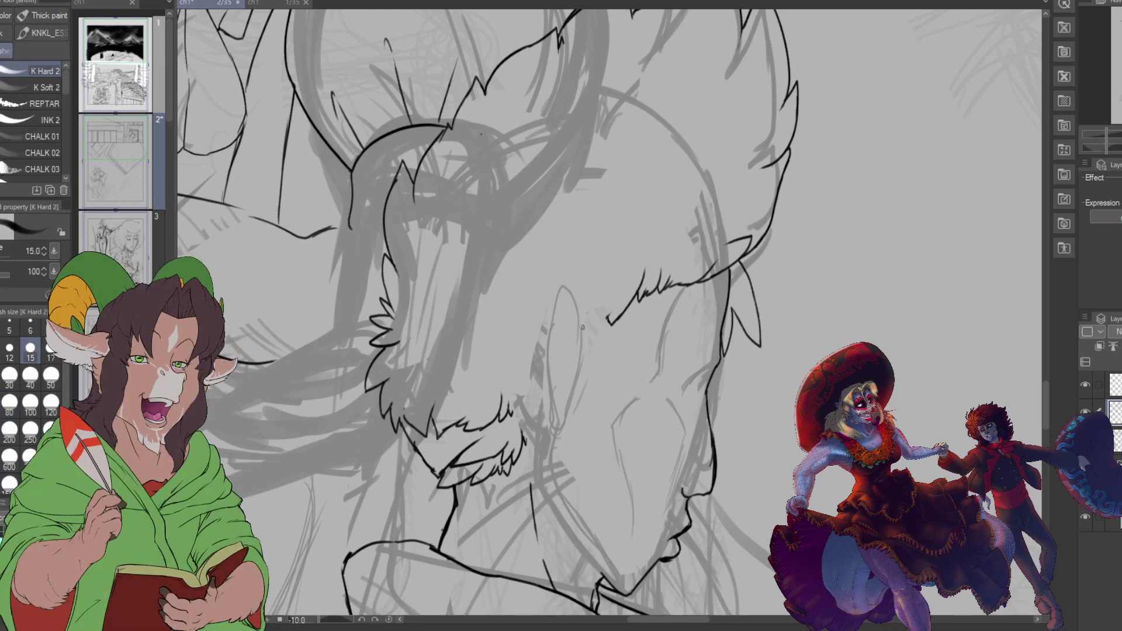
mouse_move(583, 316)
left_mouse_down()
mouse_move(566, 291)
mouse_move(548, 331)
mouse_move(549, 378)
left_mouse_up()
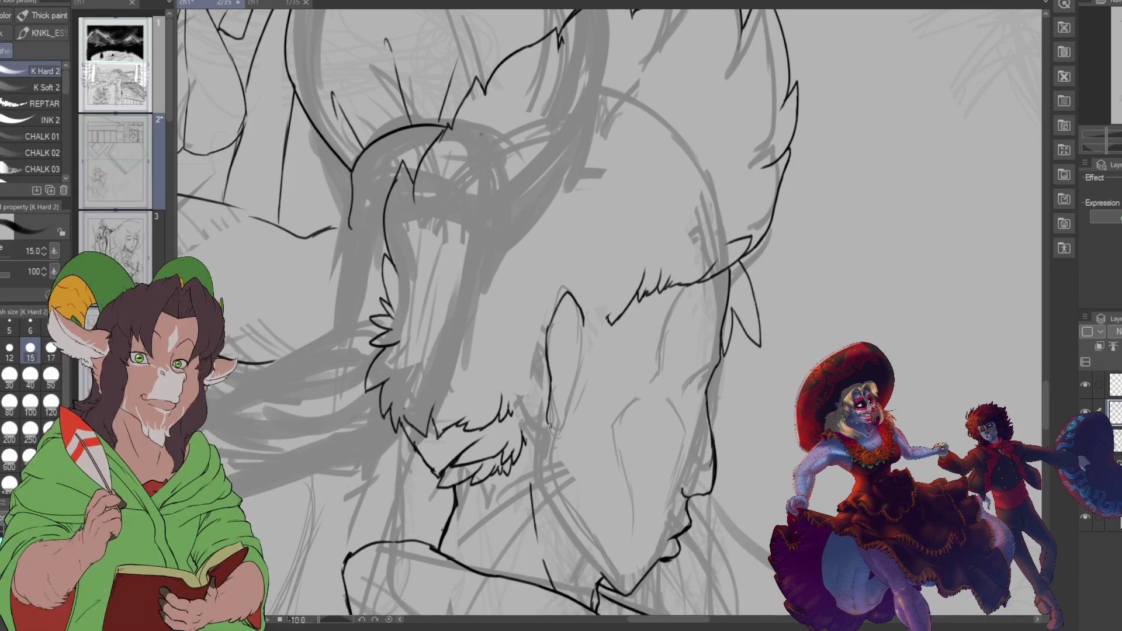
left_click_drag(547, 421, 578, 387)
mouse_move(584, 317)
left_mouse_down()
mouse_move(574, 400)
mouse_move(589, 369)
mouse_move(590, 393)
left_mouse_up()
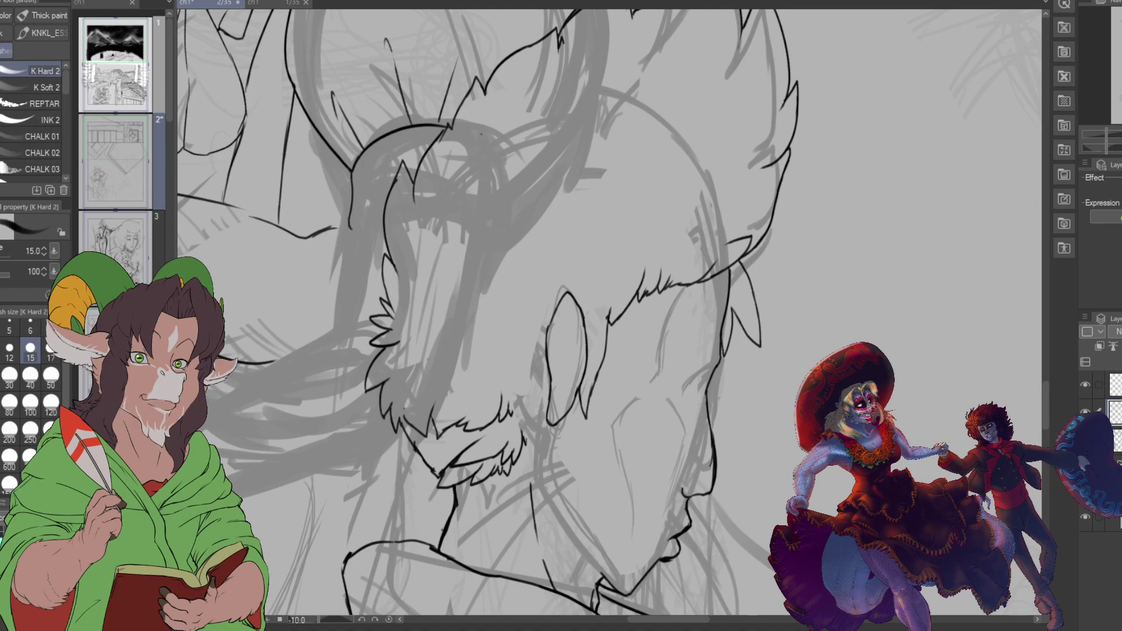
key("ctrl+s")
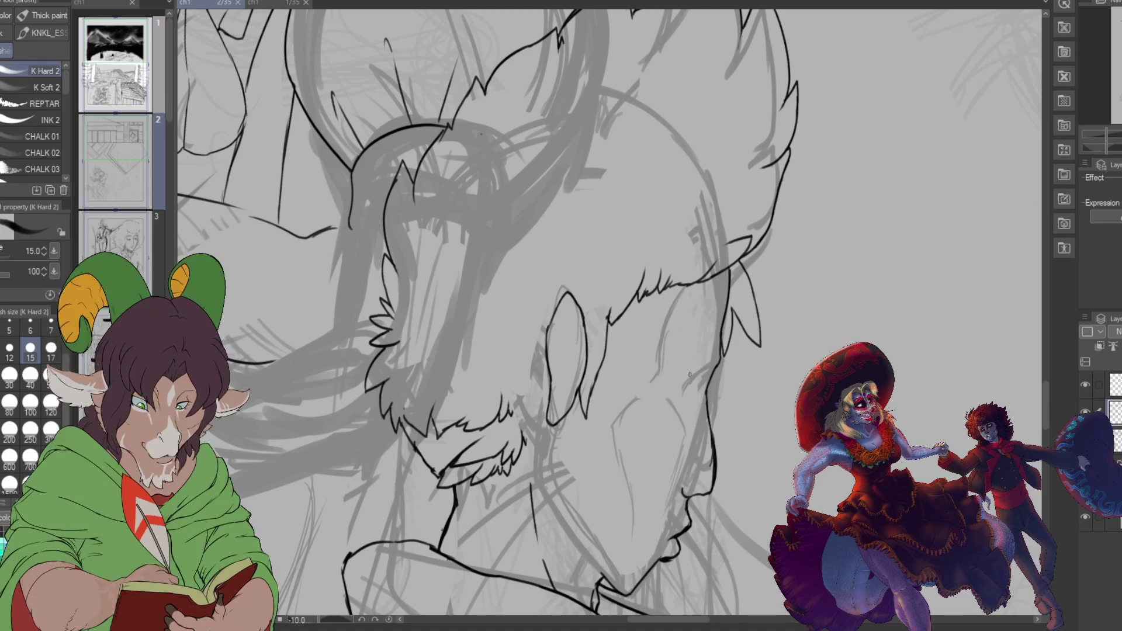
Step: Ink the jaw, brow, temple and cheek lines, touching up with the eraser at size 30 and closing the hair tufts below the ear
left_click_drag(683, 376, 711, 365)
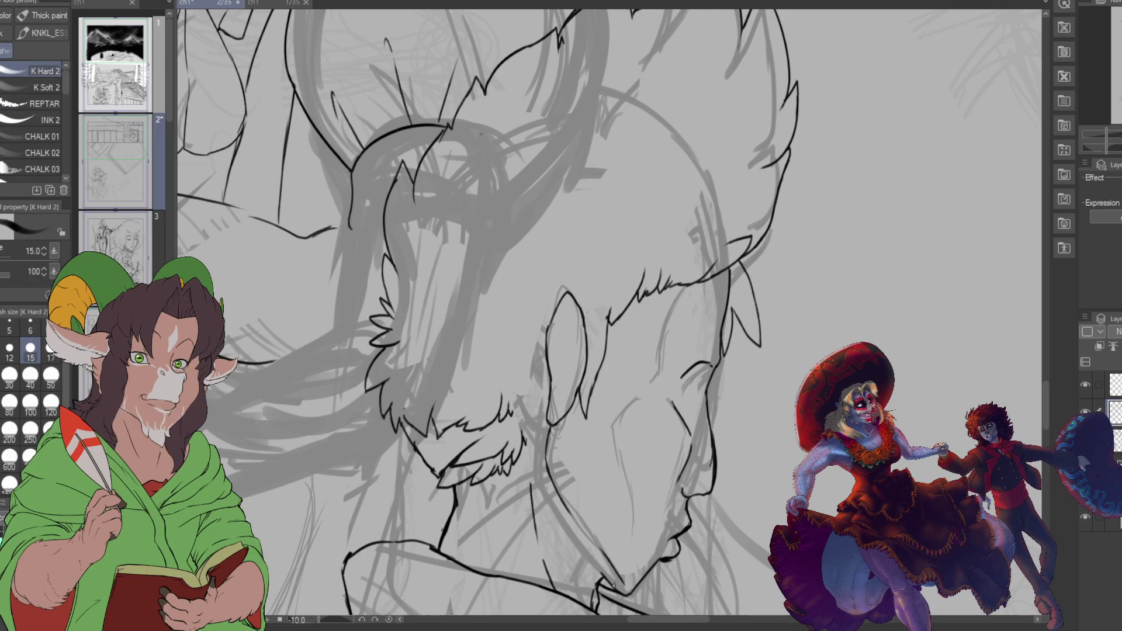
key("e")
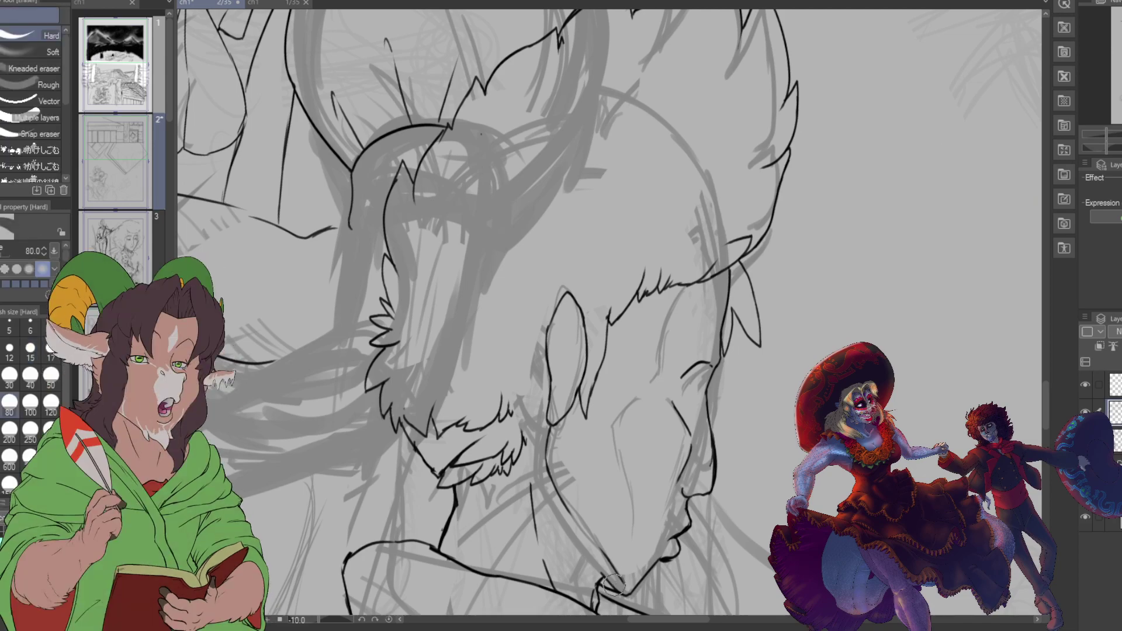
left_click(11, 375)
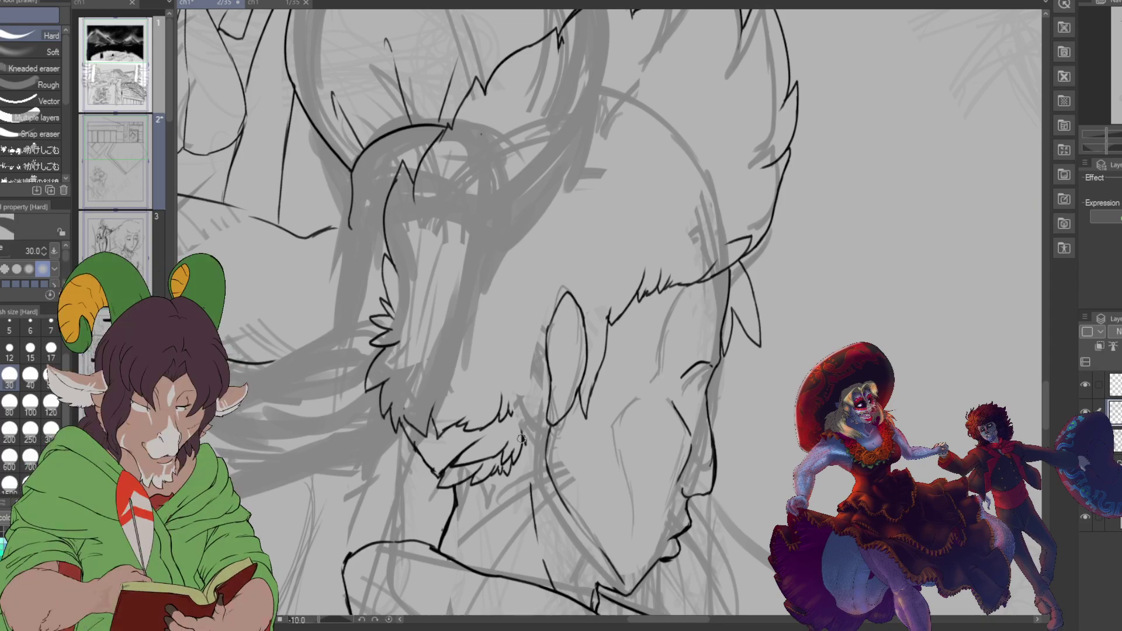
key("b")
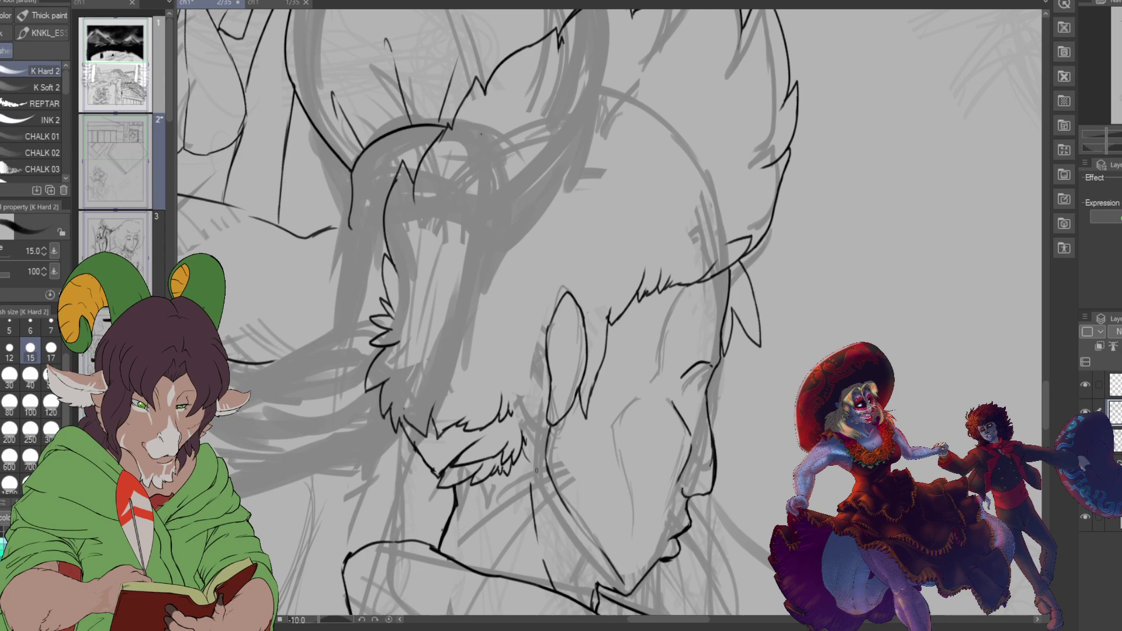
left_click_drag(537, 458, 546, 435)
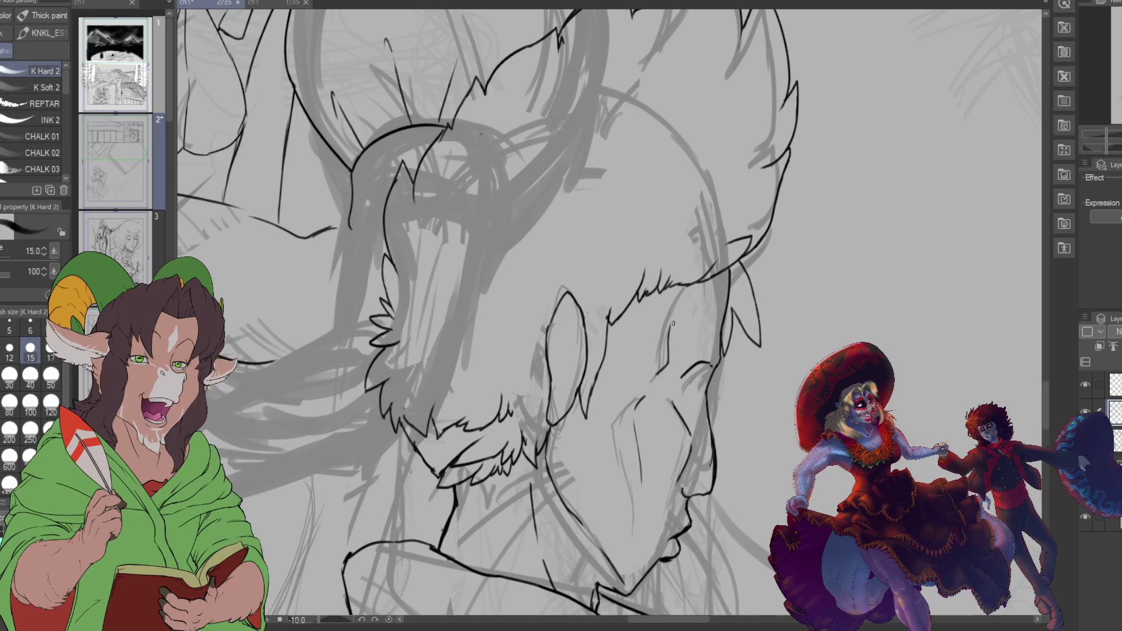
Step: Erase parts of the nose tip and lips in the foreground figure's profile and re-ink them with cleaner contours
scroll(673, 323, "down", 5)
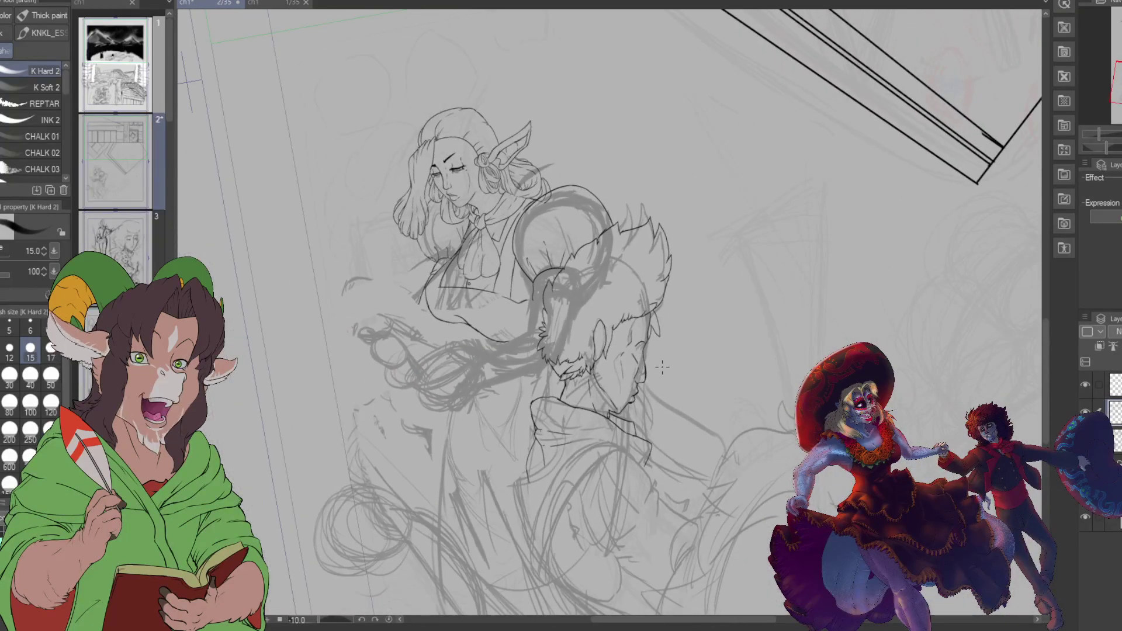
scroll(662, 367, "up", 3)
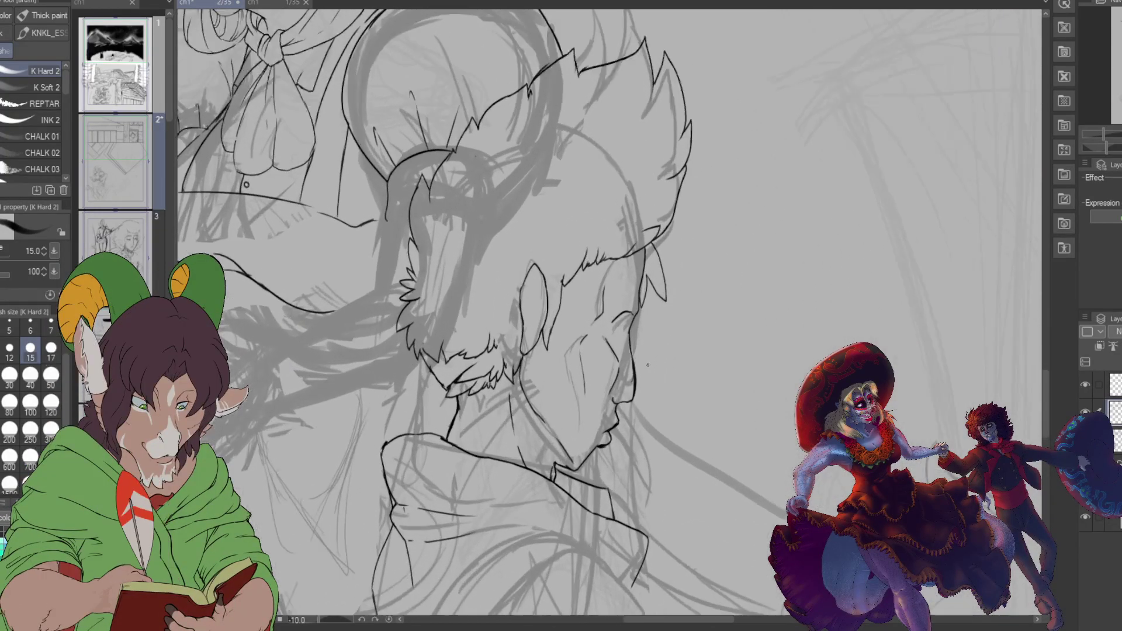
scroll(648, 365, "up", 1)
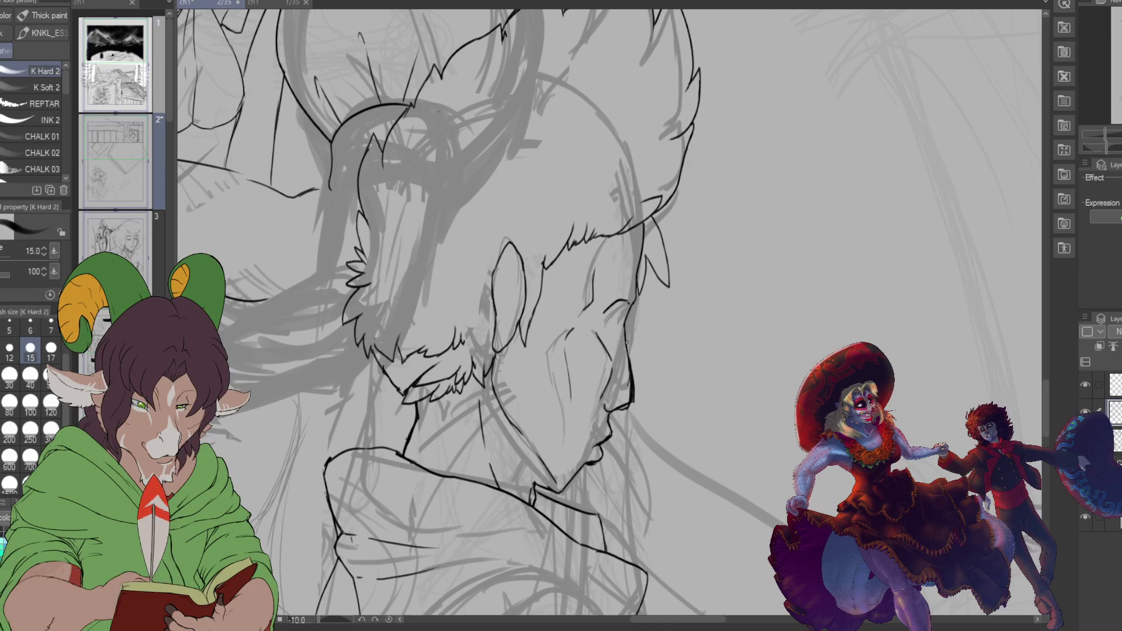
key("e")
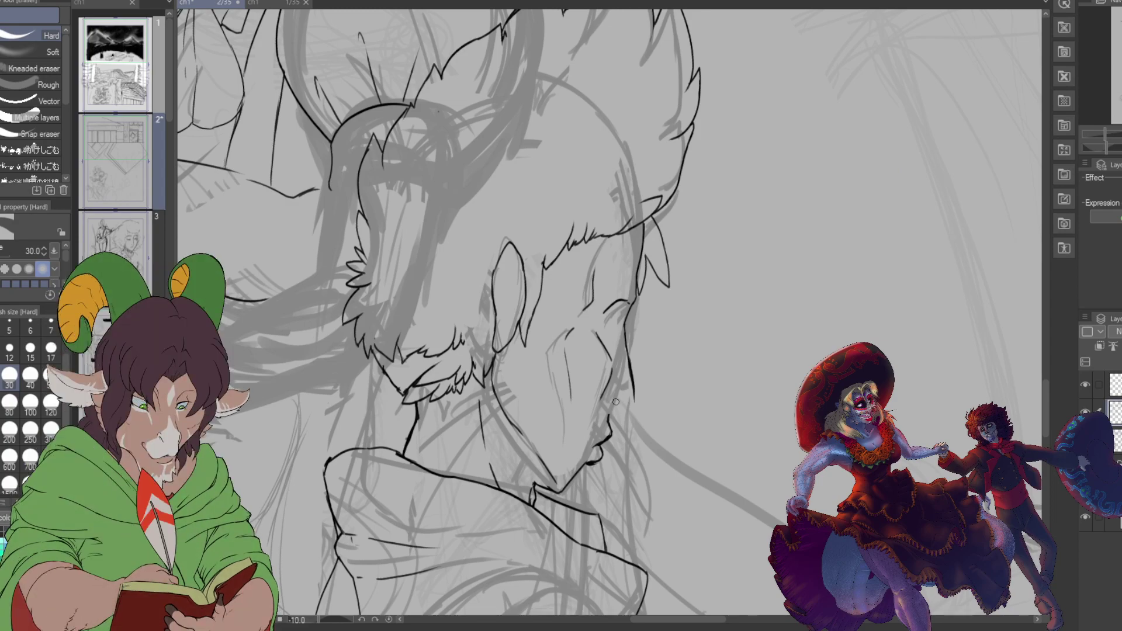
key("b")
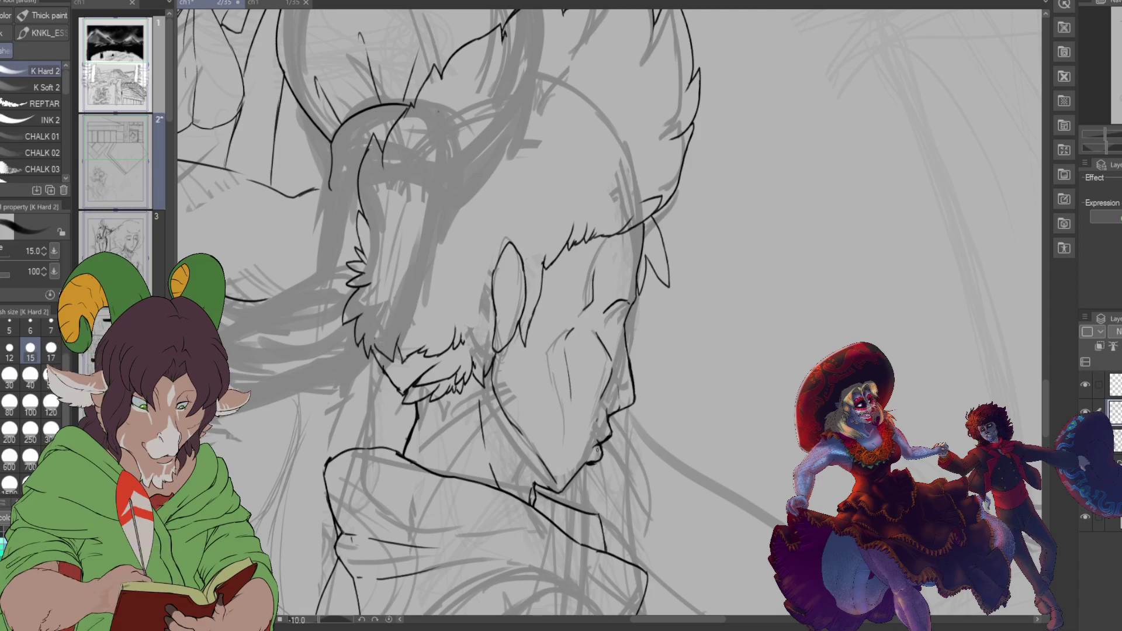
key("e")
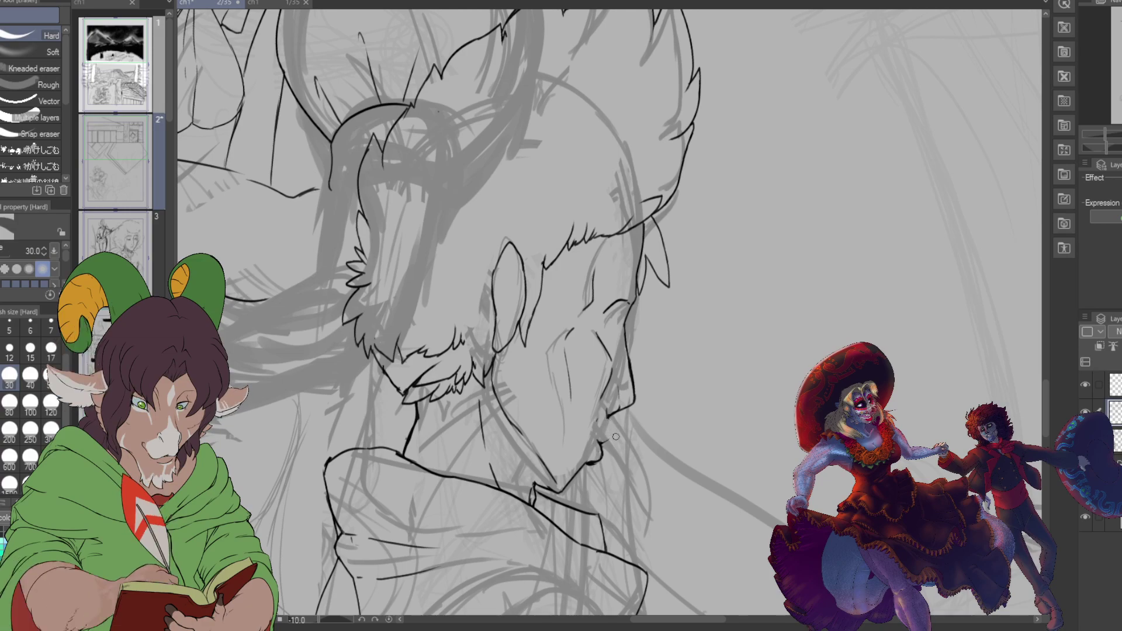
key("b")
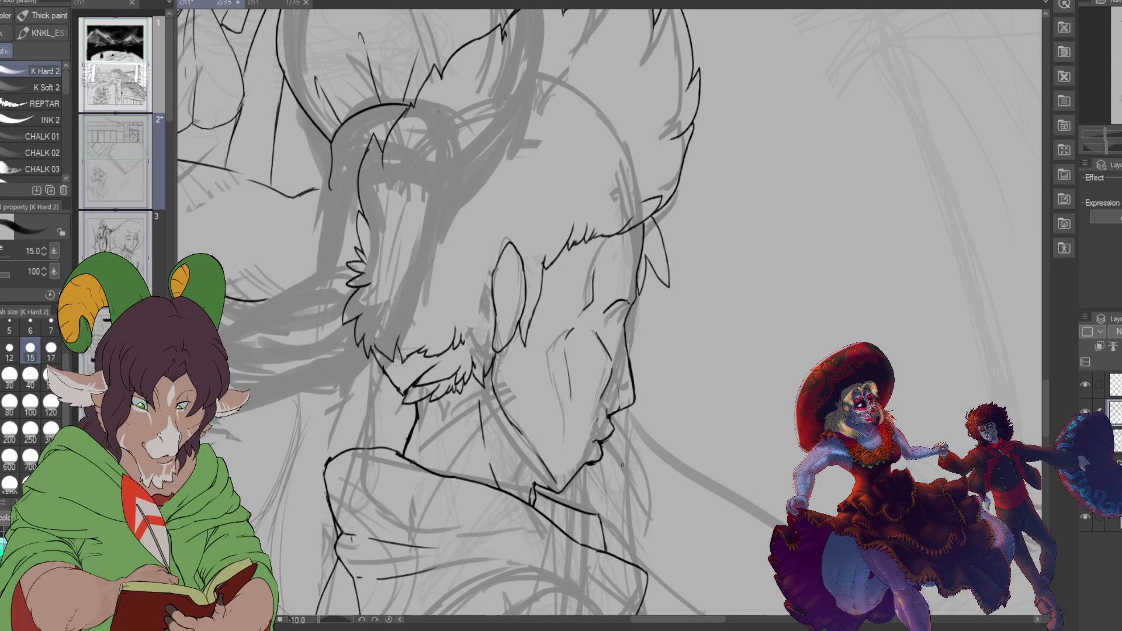
Step: Ink the foreground figure's eye and upper eyelid lines beneath the brow, and clean up the eye's edges
scroll(621, 466, "down", 5)
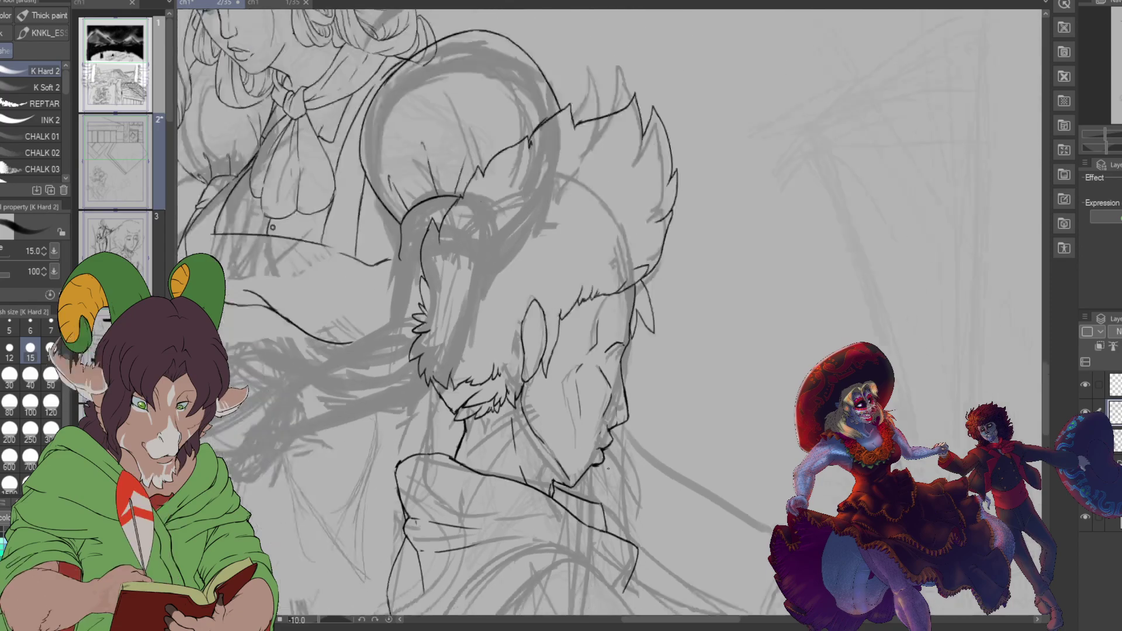
scroll(616, 402, "up", 5)
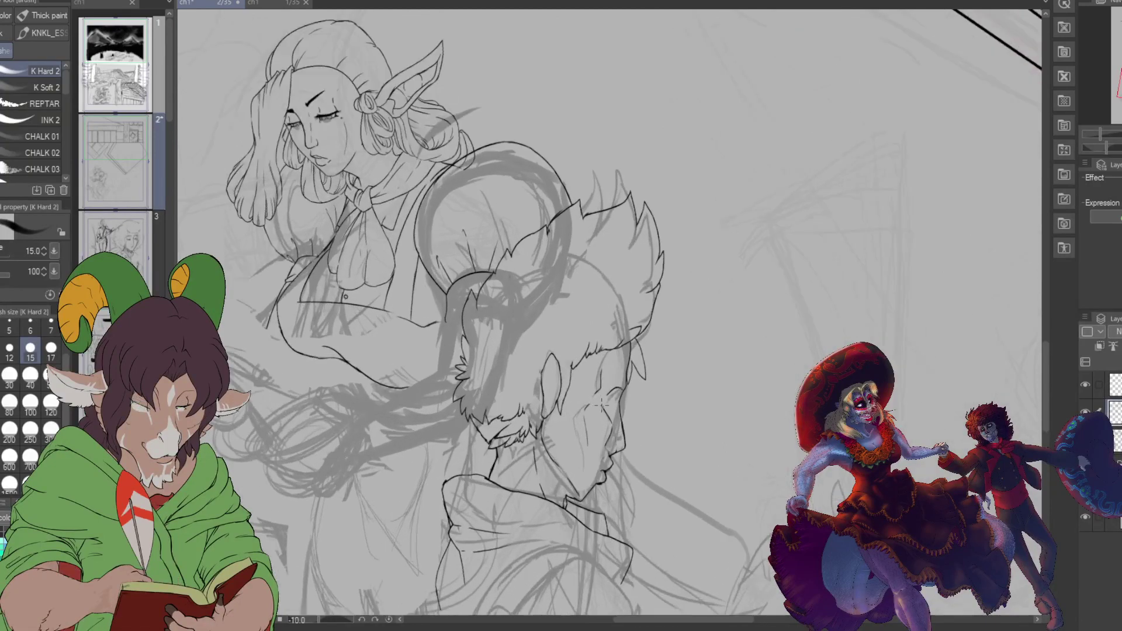
scroll(615, 402, "up", 1)
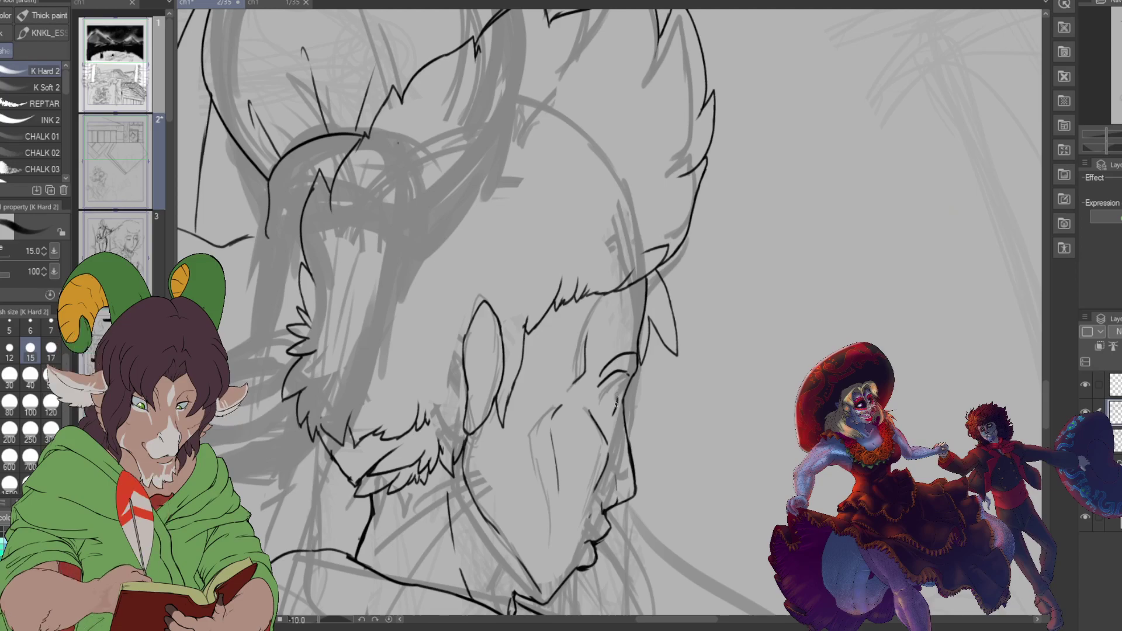
mouse_move(617, 395)
left_mouse_down()
mouse_move(597, 403)
mouse_move(614, 412)
left_mouse_up()
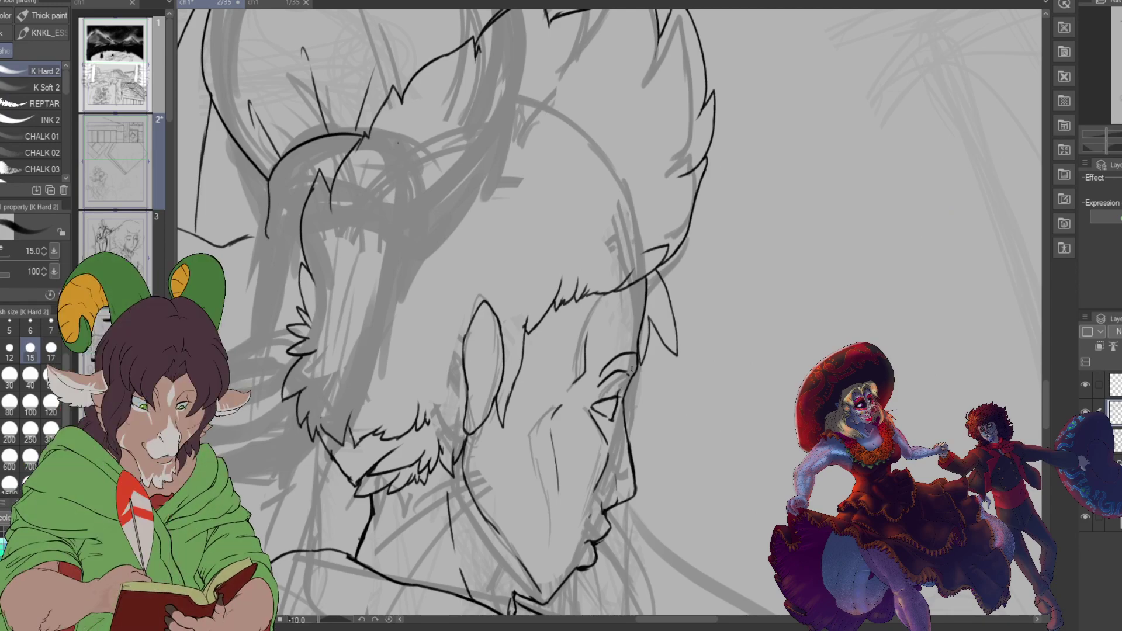
key("e")
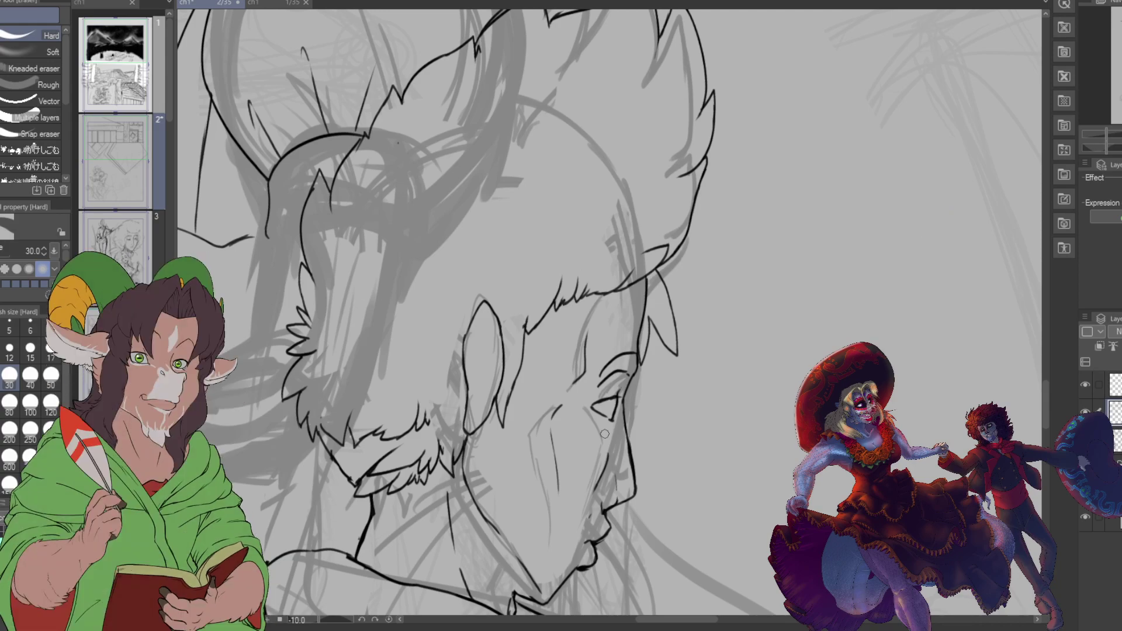
key("b")
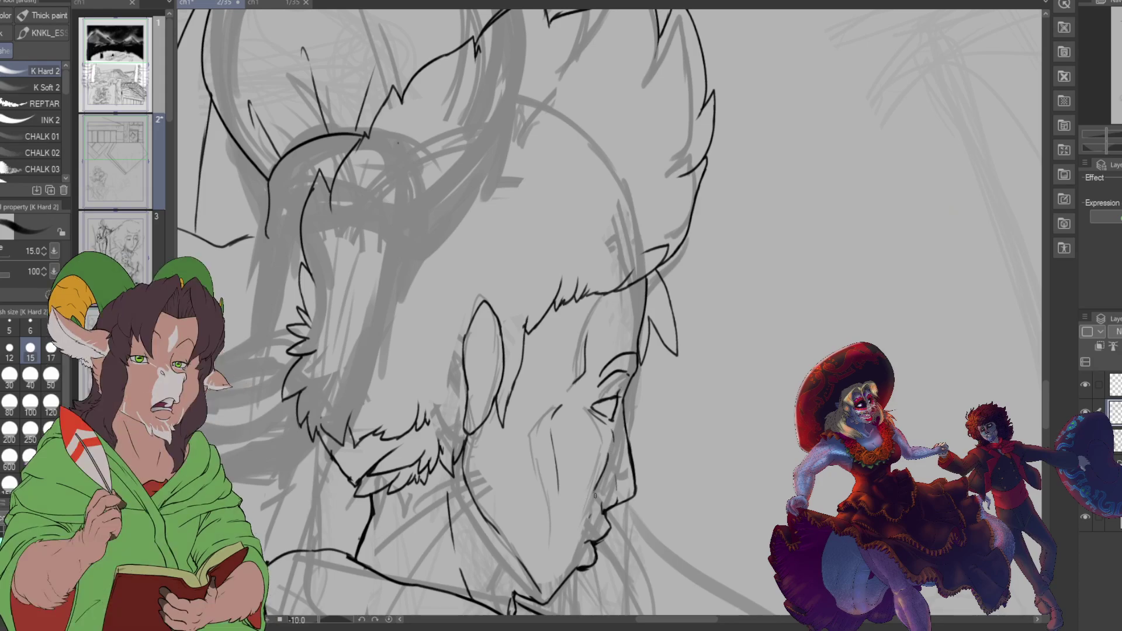
Step: Select the spiky hair outline above the forehead with the Selection pen and transform it to sit closer to the head
scroll(536, 511, "down", 1)
scroll(536, 512, "down", 3)
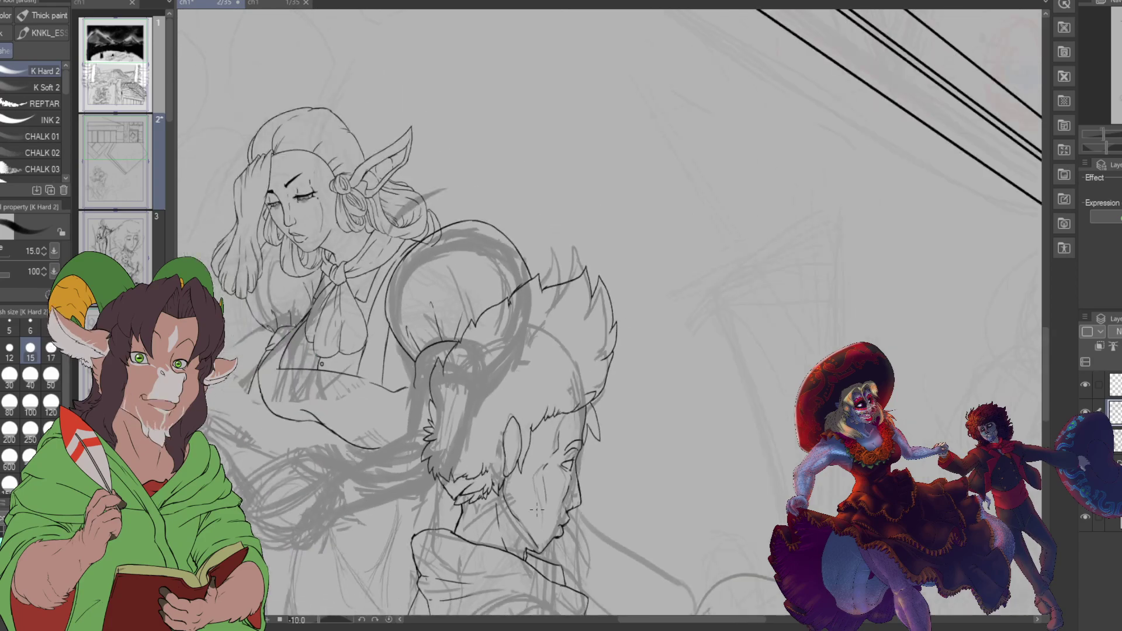
scroll(511, 404, "up", 2)
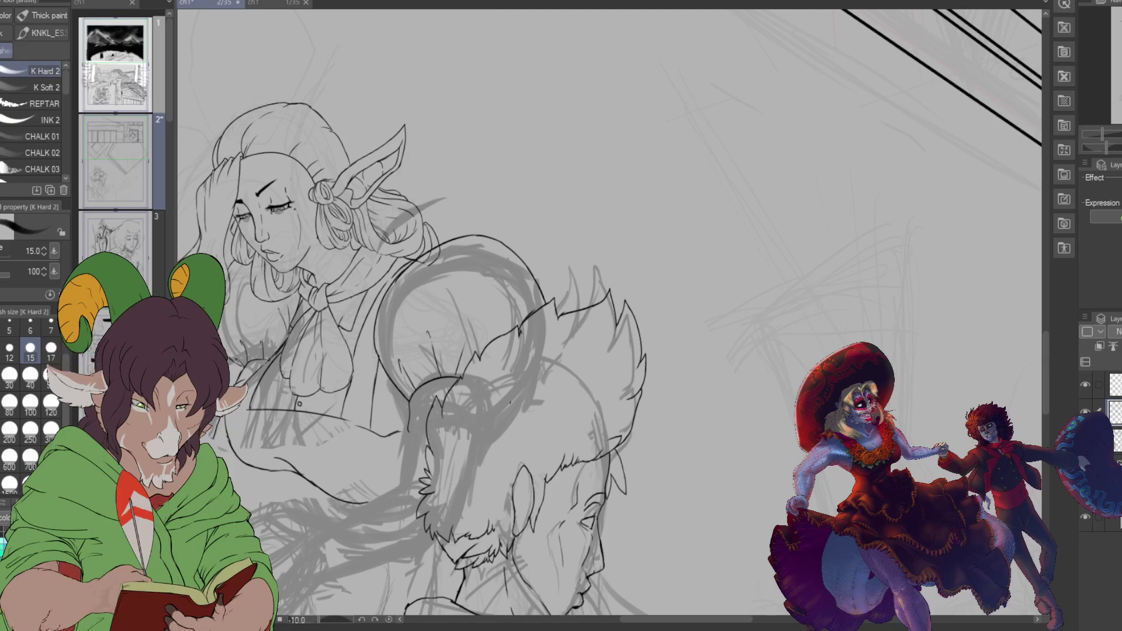
key("m")
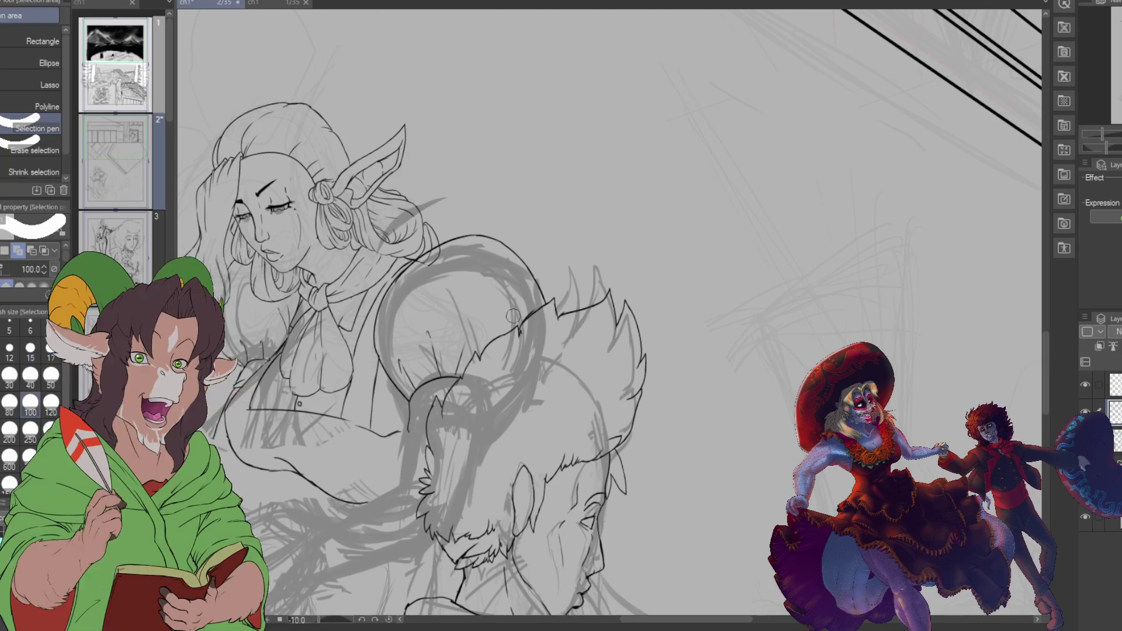
mouse_move(562, 297)
left_mouse_down()
mouse_move(561, 333)
mouse_move(618, 280)
mouse_move(618, 349)
mouse_move(642, 330)
mouse_move(630, 428)
left_mouse_up()
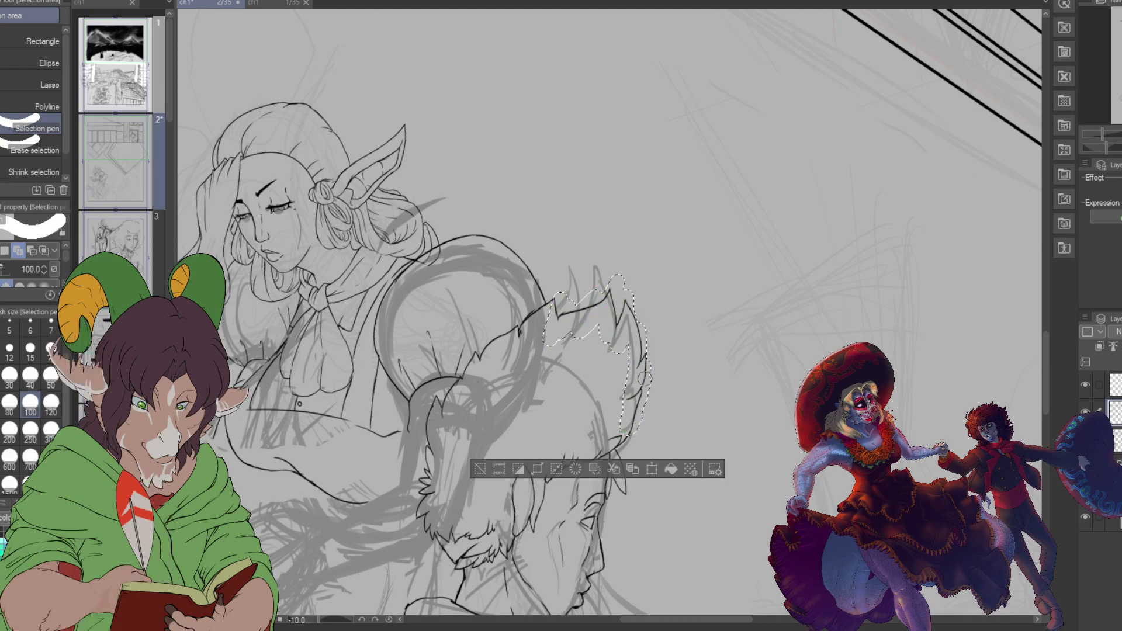
left_click(653, 468)
left_click_drag(630, 429, 633, 425)
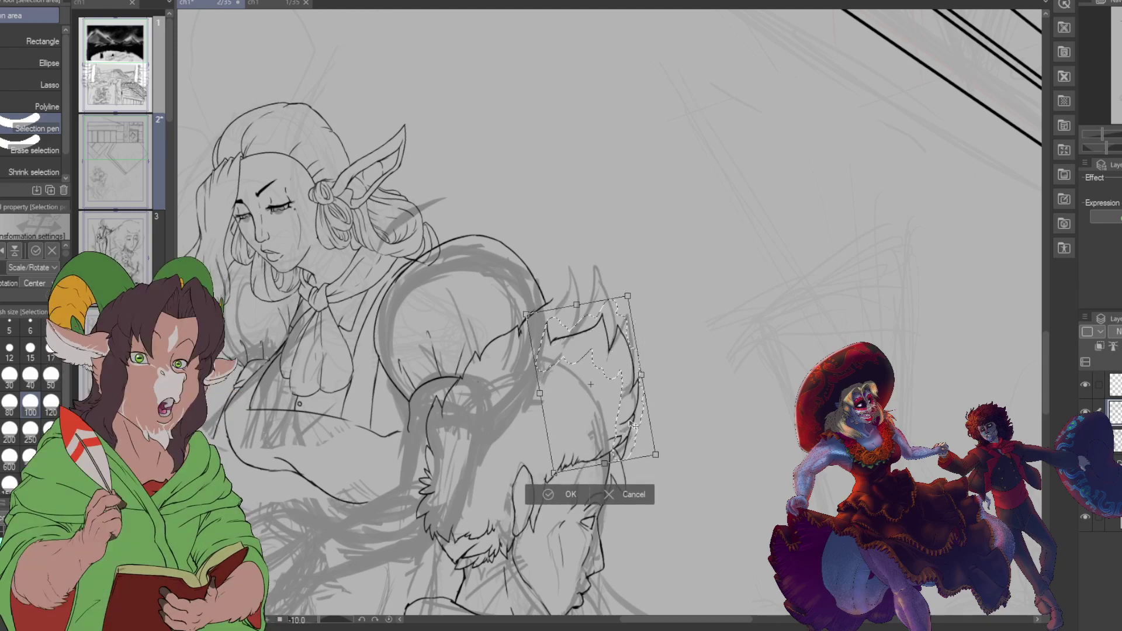
left_click(571, 494)
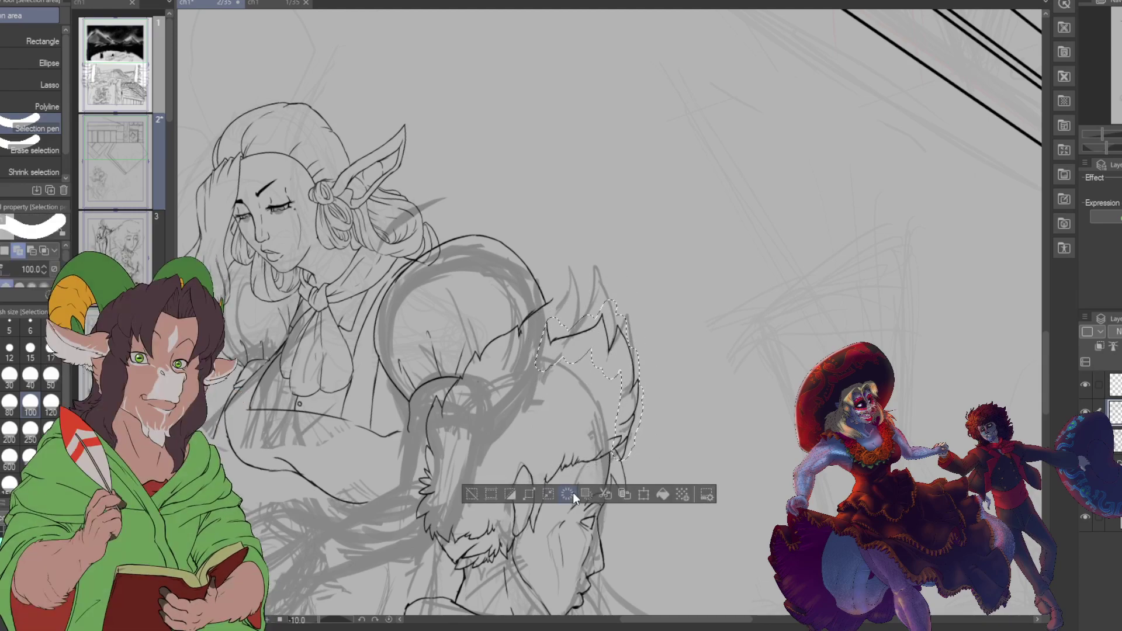
Step: Deselect the transformed hair, erase the overlap beside the shoulder, and ink spiky tufts joining the back and front of the hair outline
key("ctrl+d")
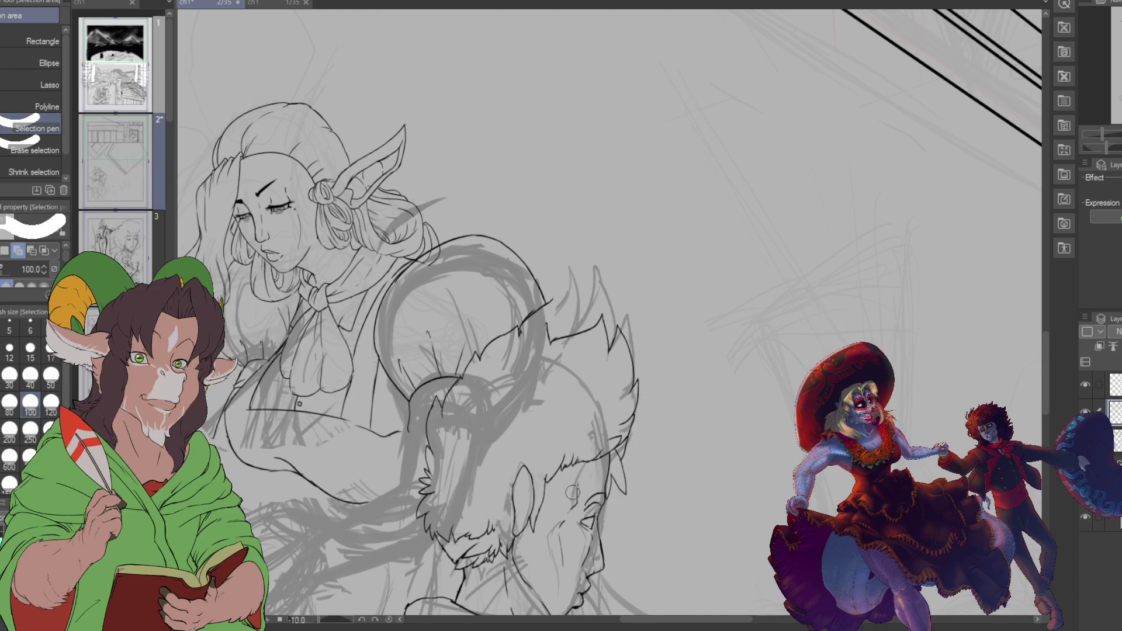
scroll(520, 302, "up", 3)
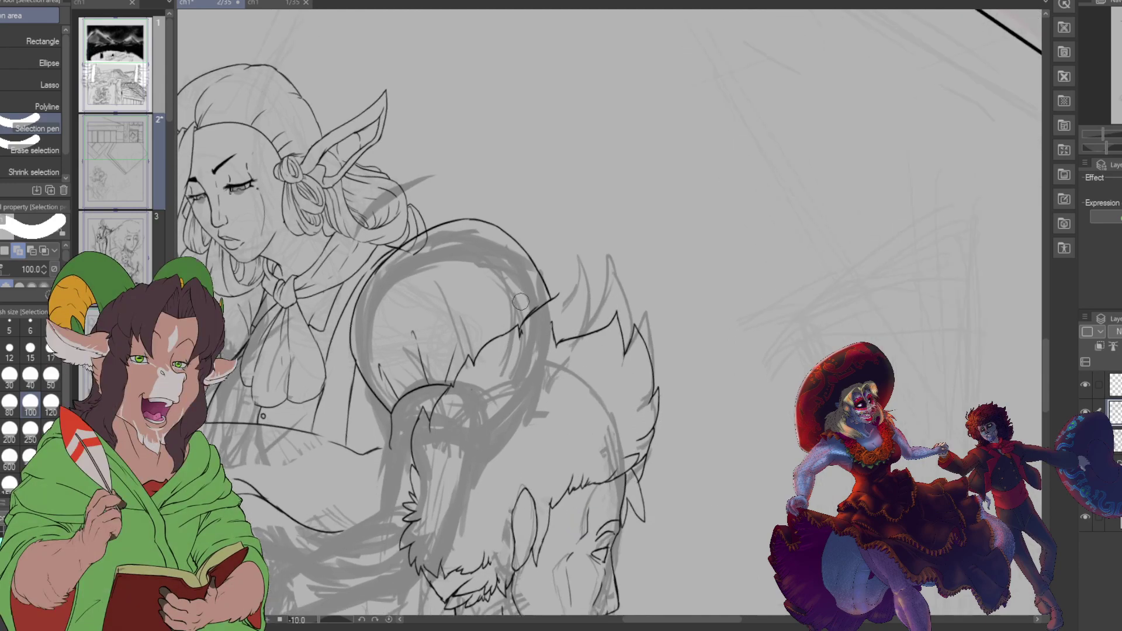
key("e")
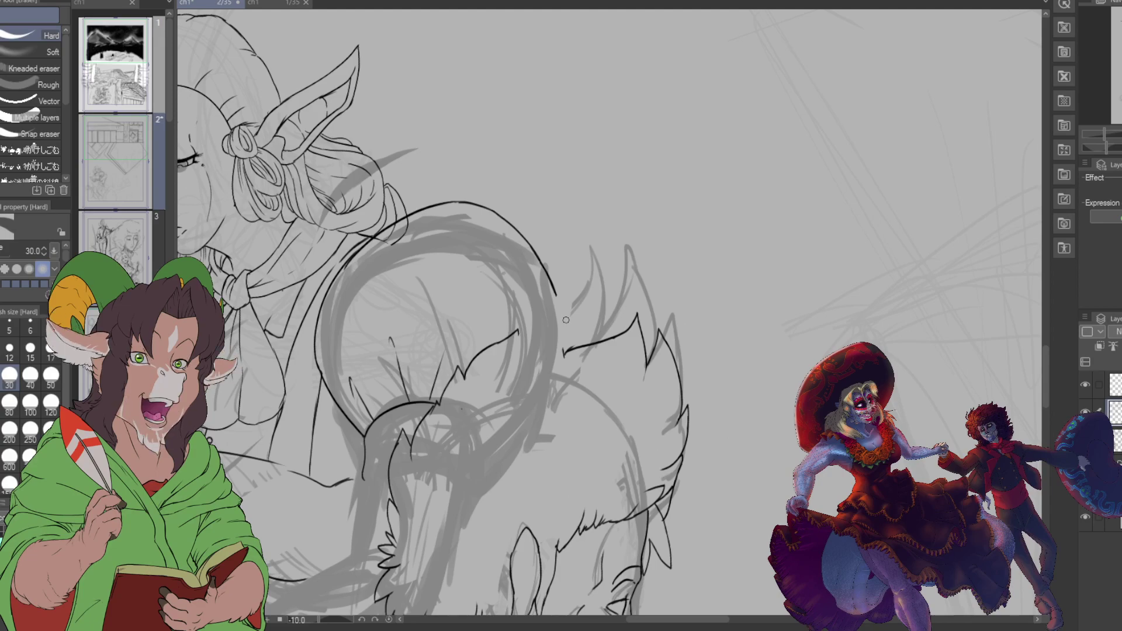
key("b")
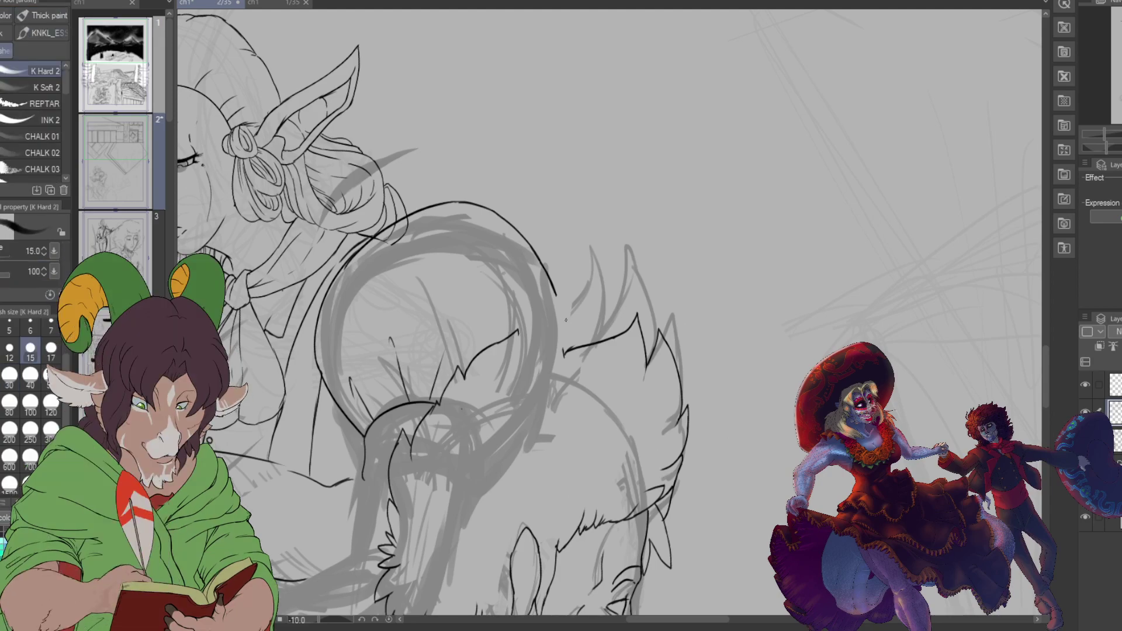
left_click_drag(519, 333, 576, 302)
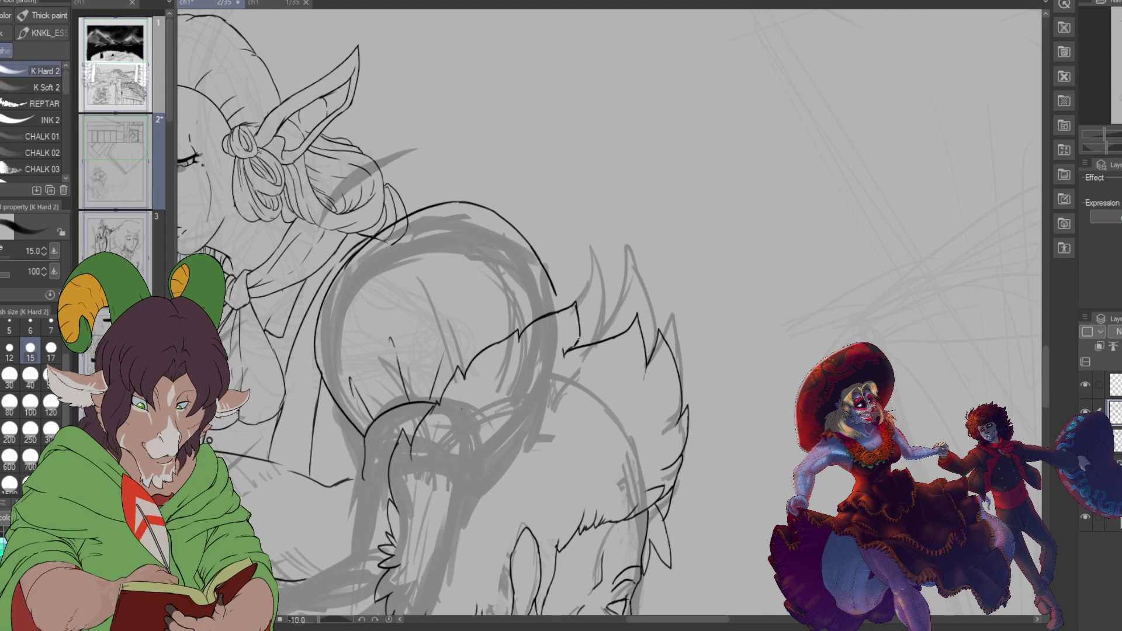
left_click_drag(586, 333, 581, 308)
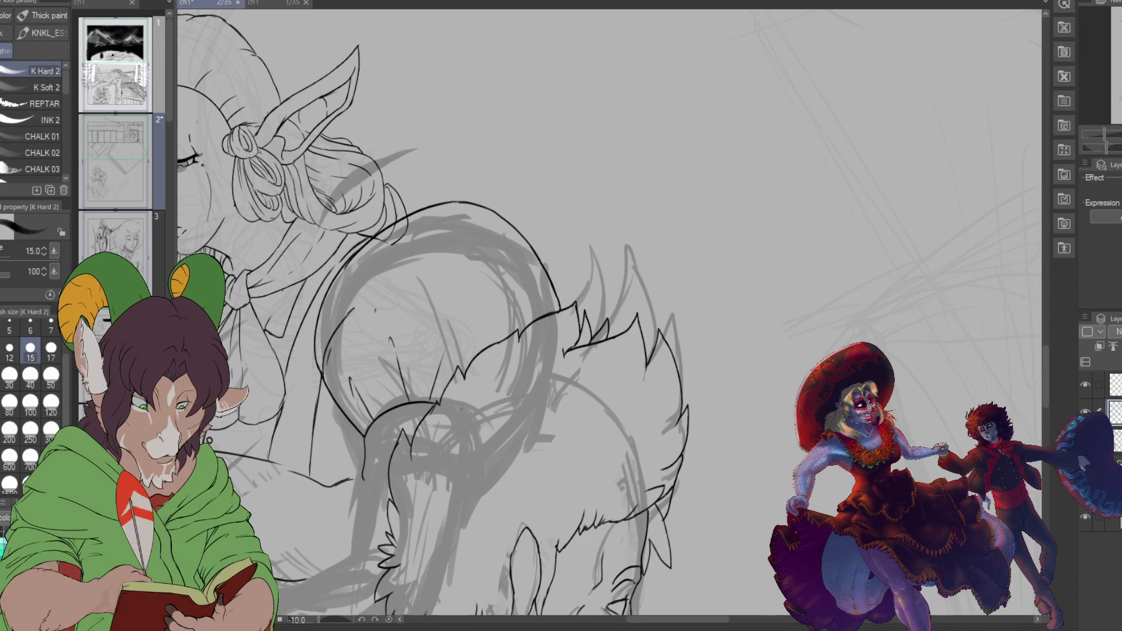
Step: Erase the foreground figure's forehead contour and re-ink it from the hairline down through the brow to the bridge of the nose
scroll(327, 365, "down", 3)
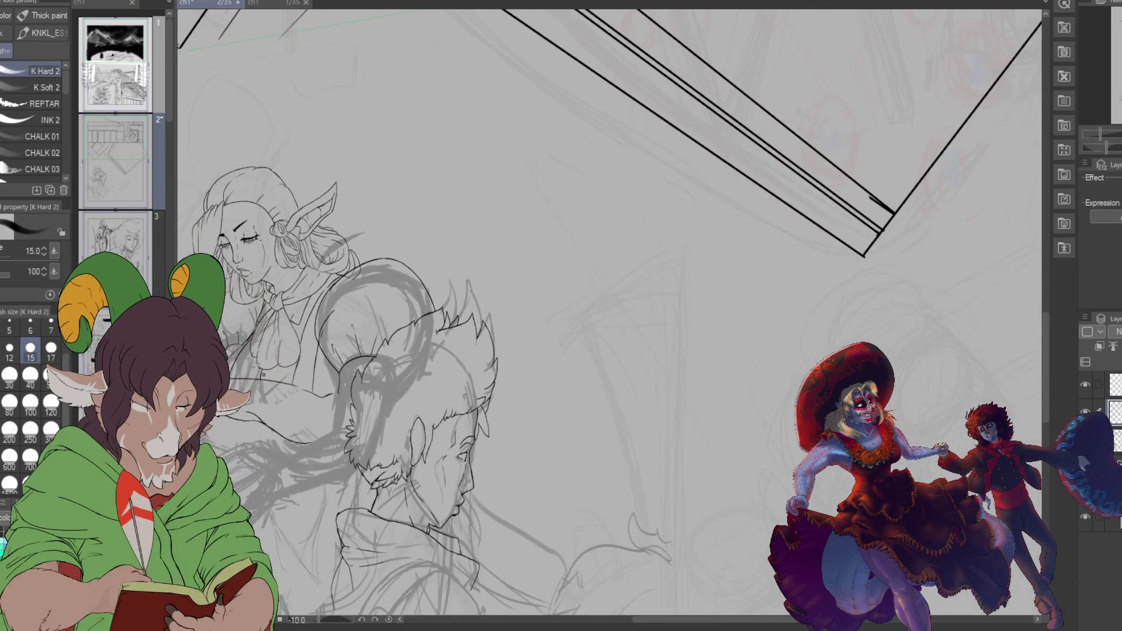
scroll(365, 333, "down", 5)
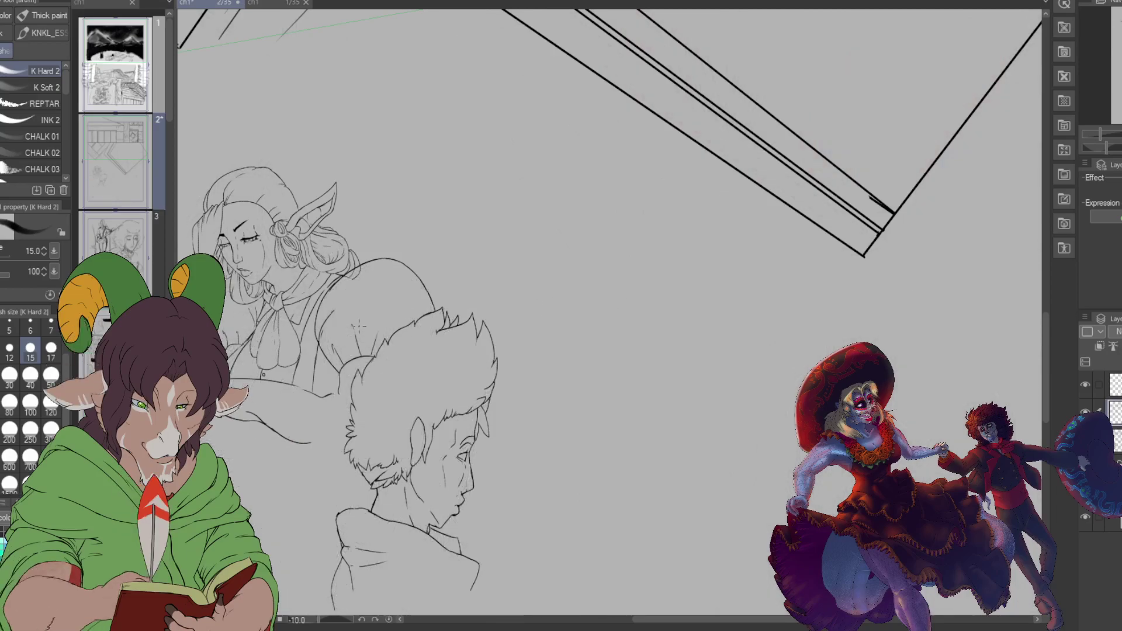
scroll(366, 332, "up", 2)
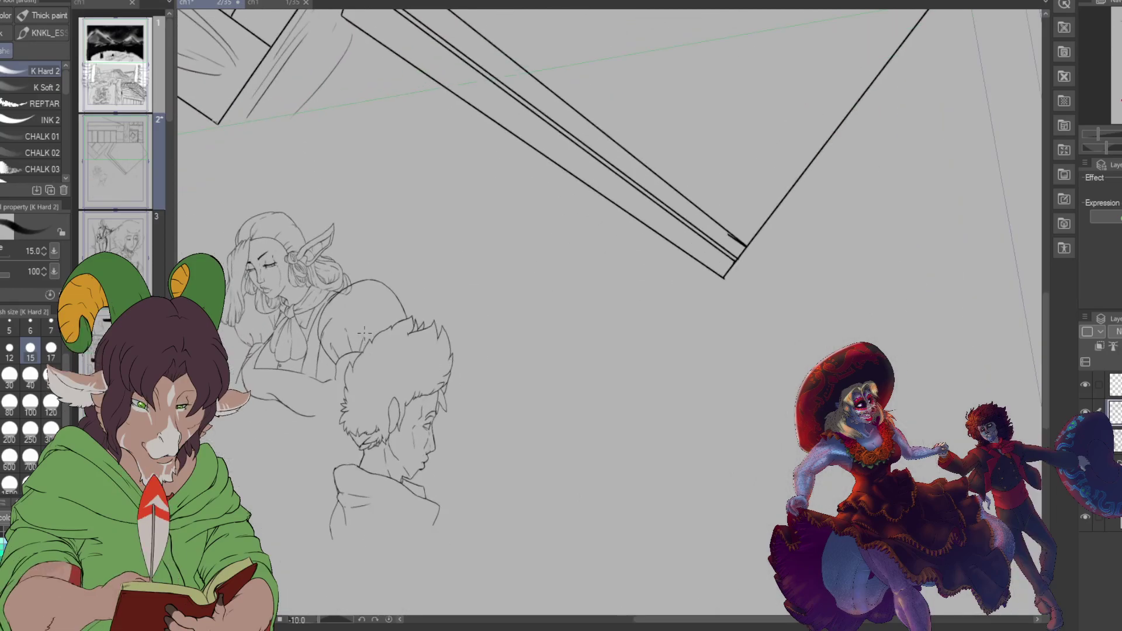
left_click_drag(734, 388, 907, 274)
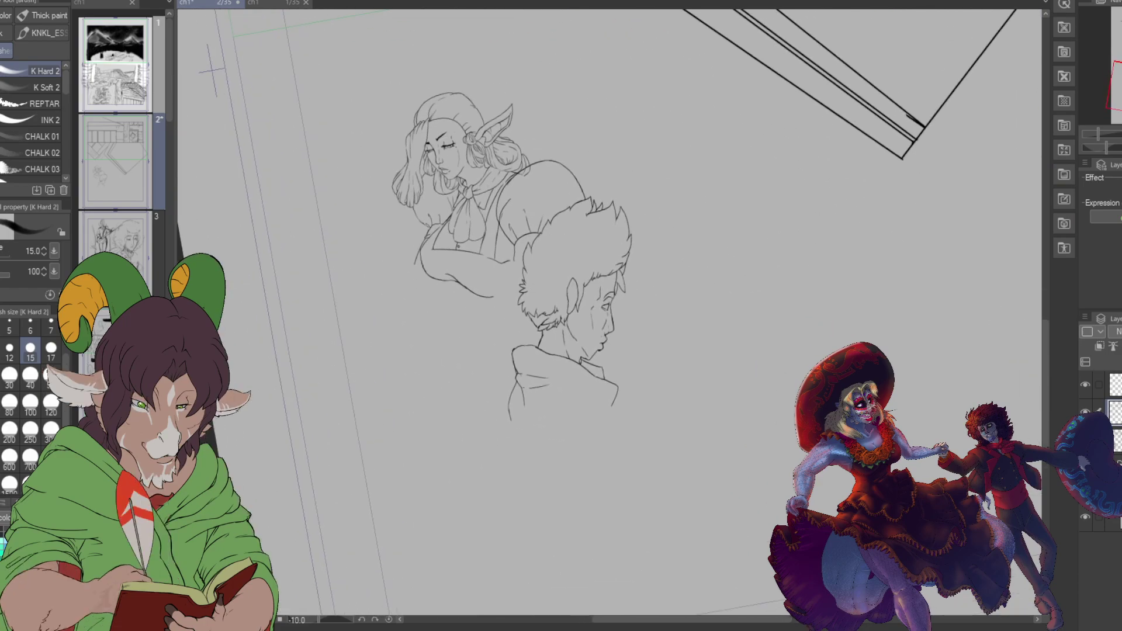
scroll(631, 293, "up", 1)
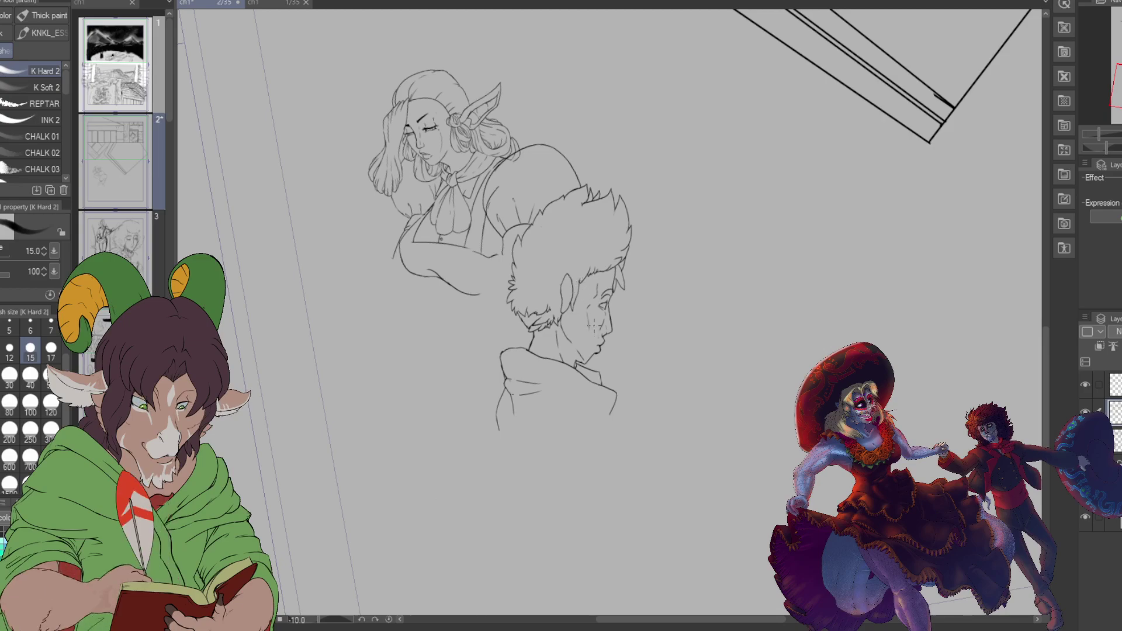
scroll(597, 322, "up", 4)
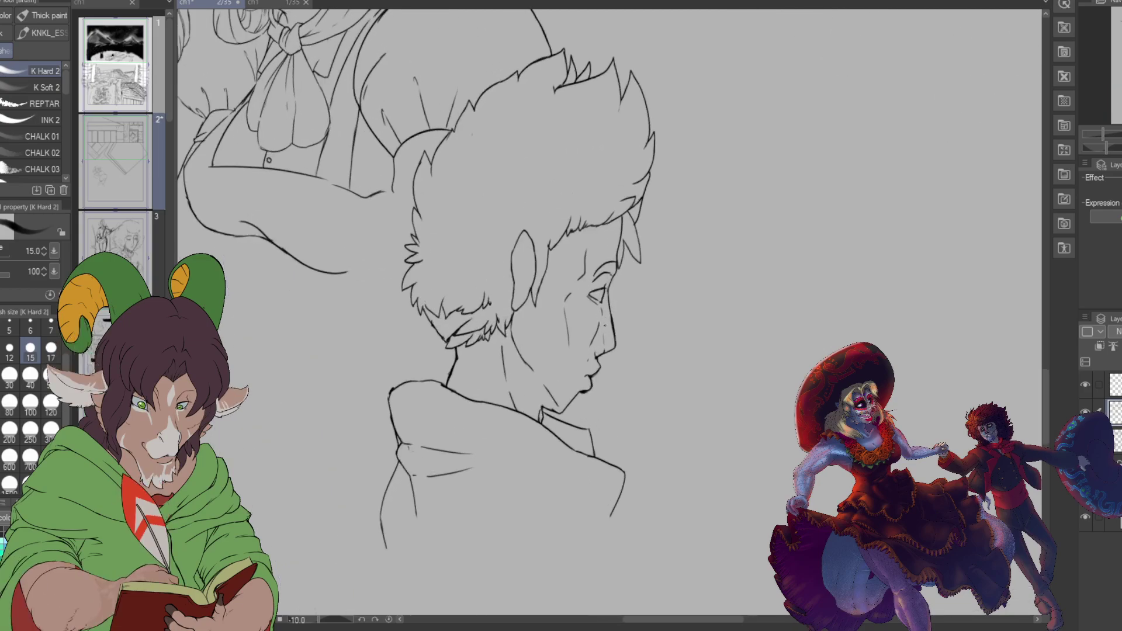
scroll(596, 326, "up", 1)
key("e")
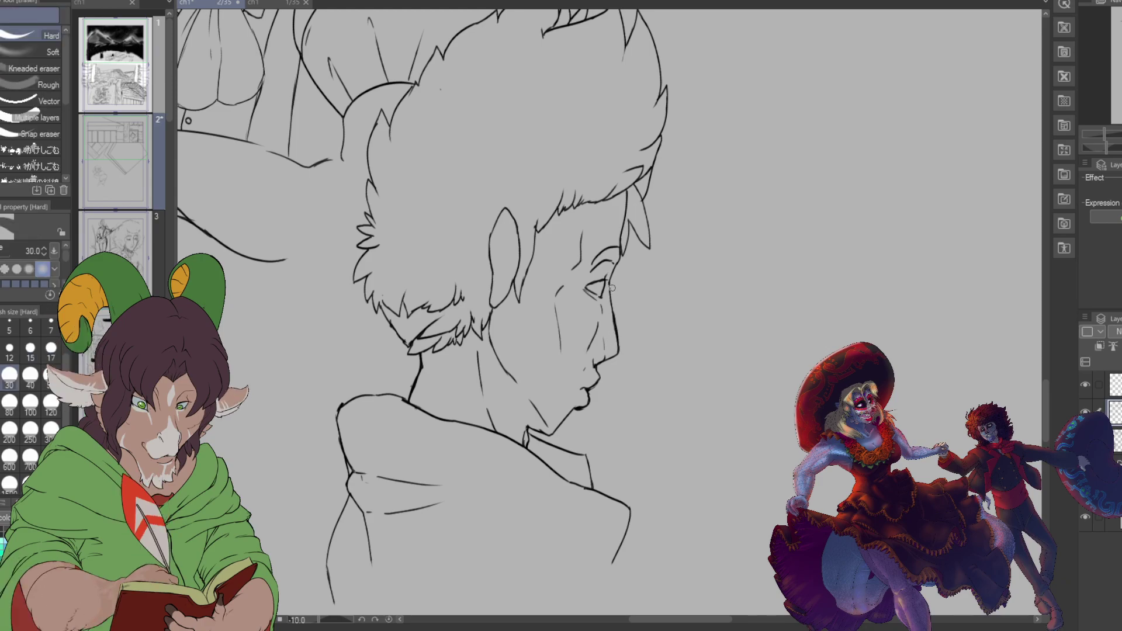
mouse_move(628, 198)
left_mouse_down()
mouse_move(619, 256)
mouse_move(628, 220)
left_mouse_up()
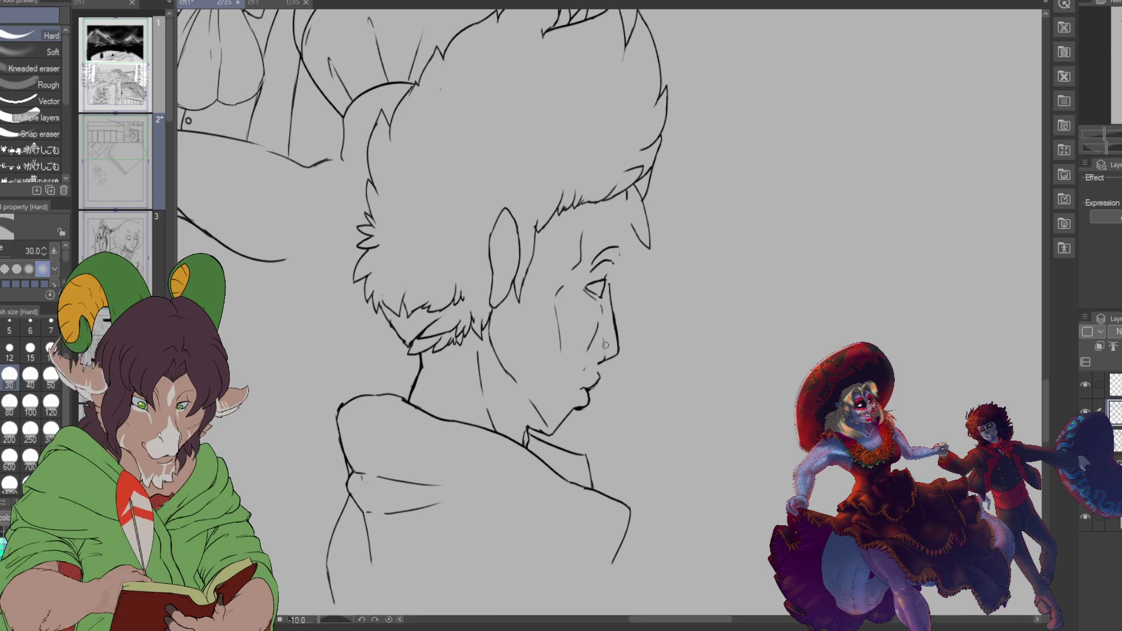
key("b")
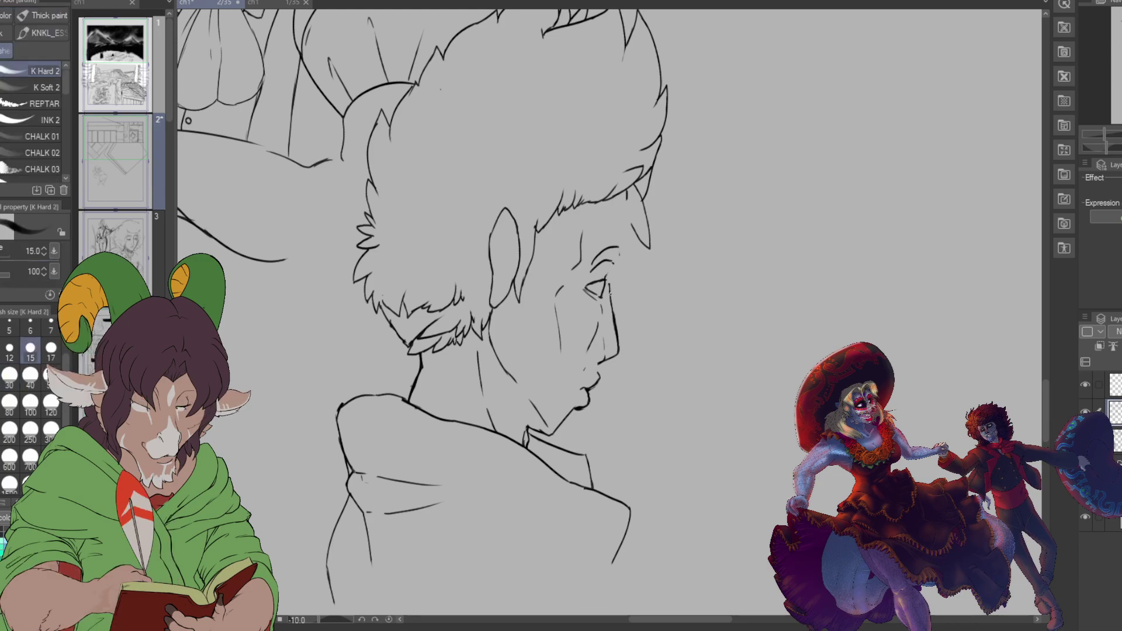
left_click_drag(621, 273, 612, 283)
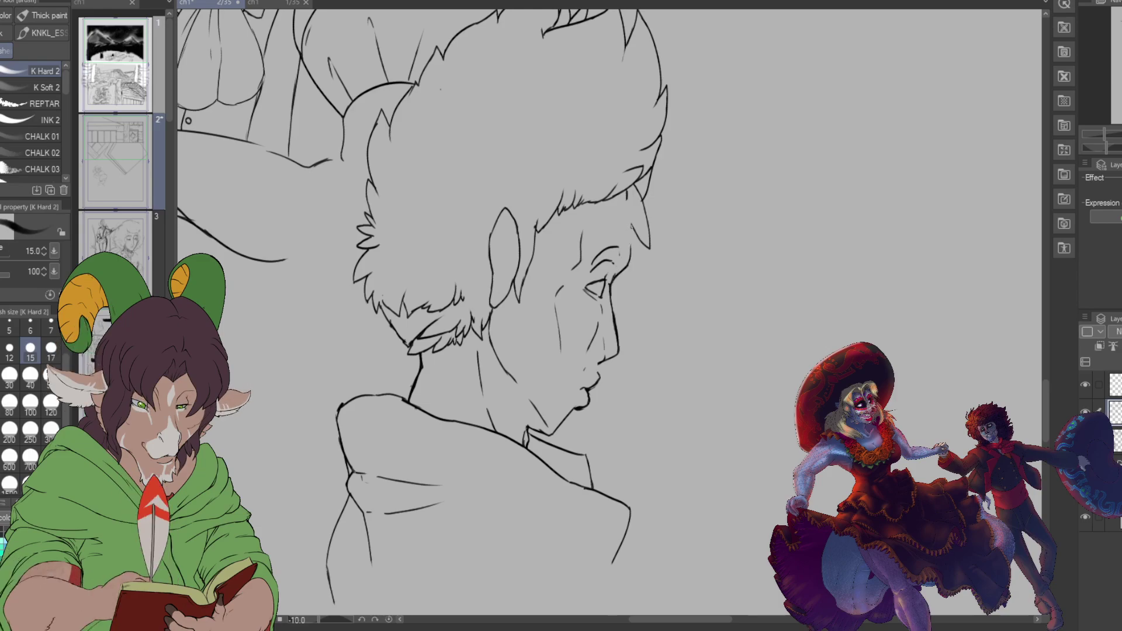
left_click_drag(629, 190, 629, 264)
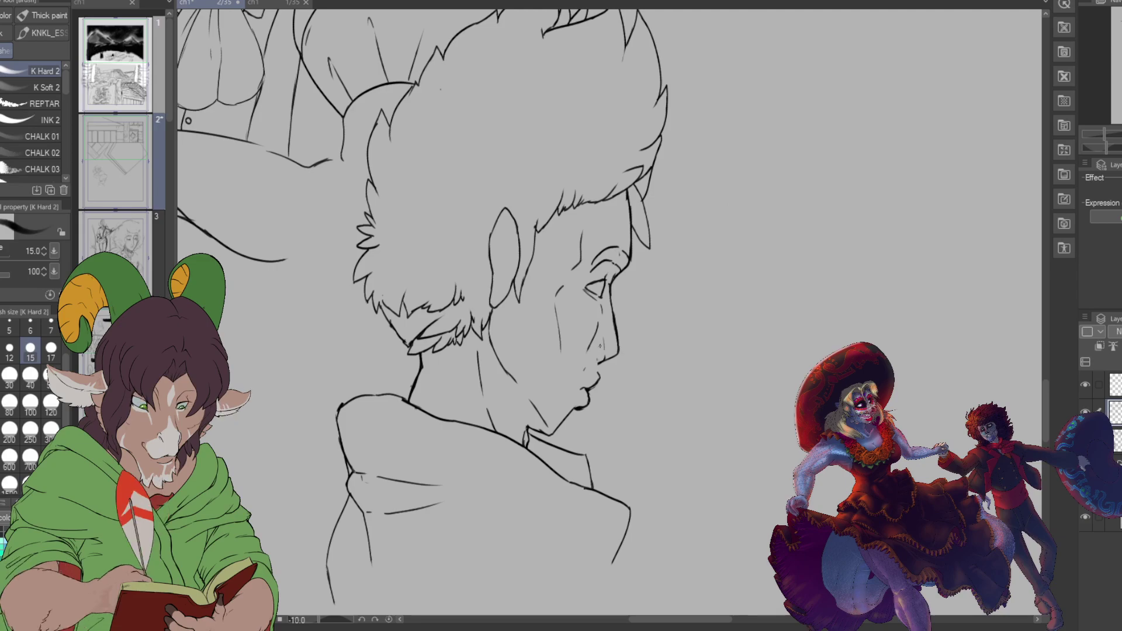
Step: Rework the lip contour below the nose, and erase the cheek and temple lines along with the lips and upper chin
left_click_drag(598, 361, 600, 374)
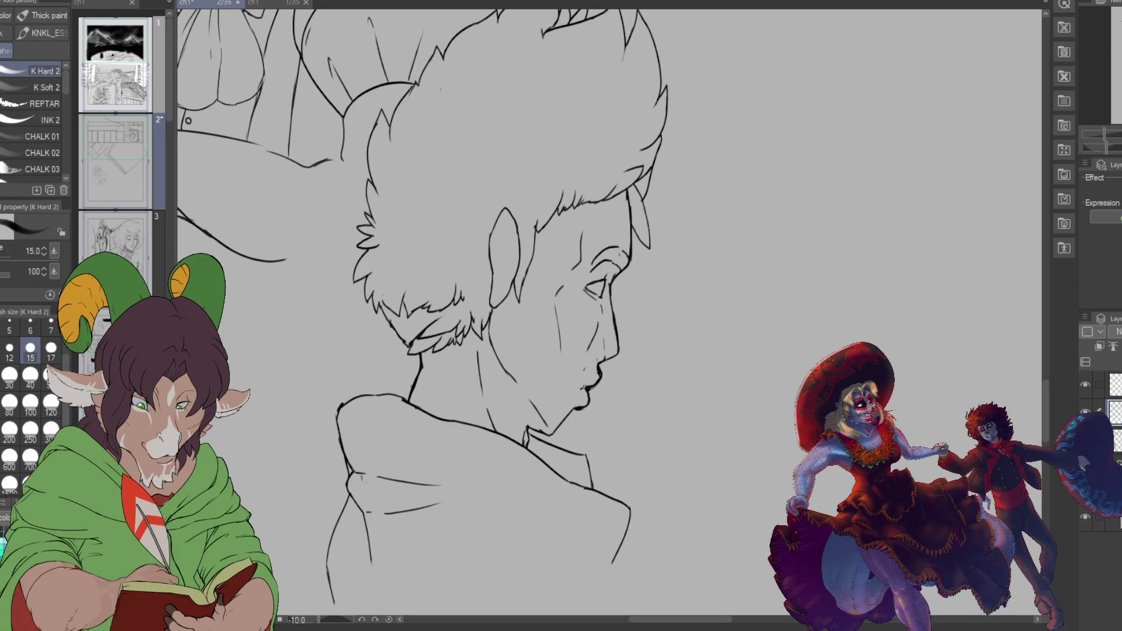
left_click_drag(591, 384, 592, 405)
key("e")
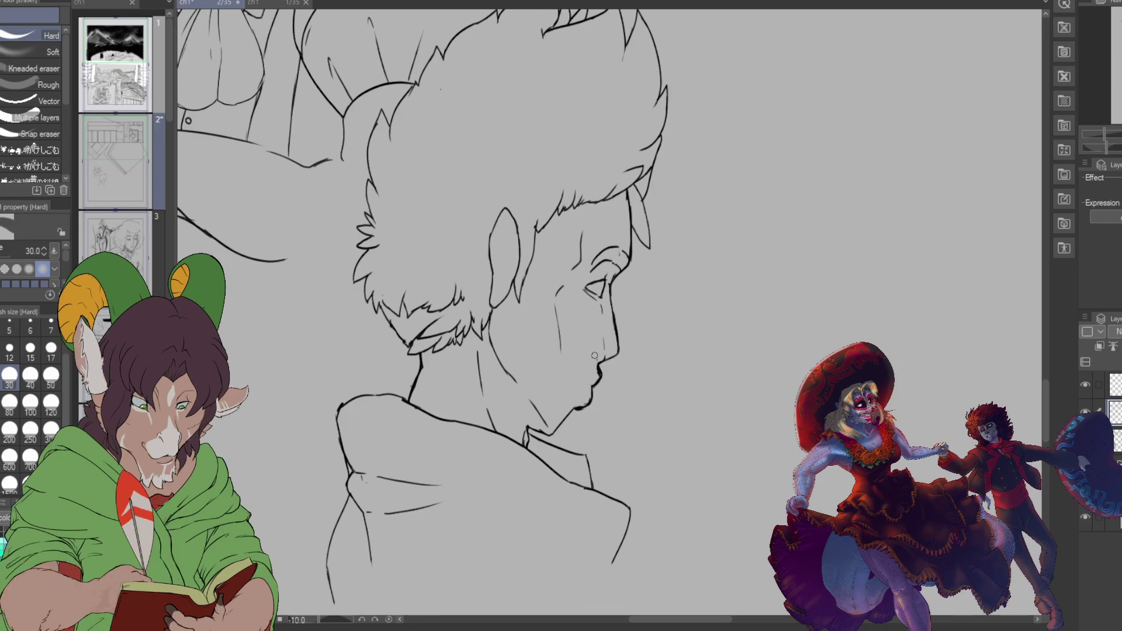
left_click_drag(556, 296, 569, 362)
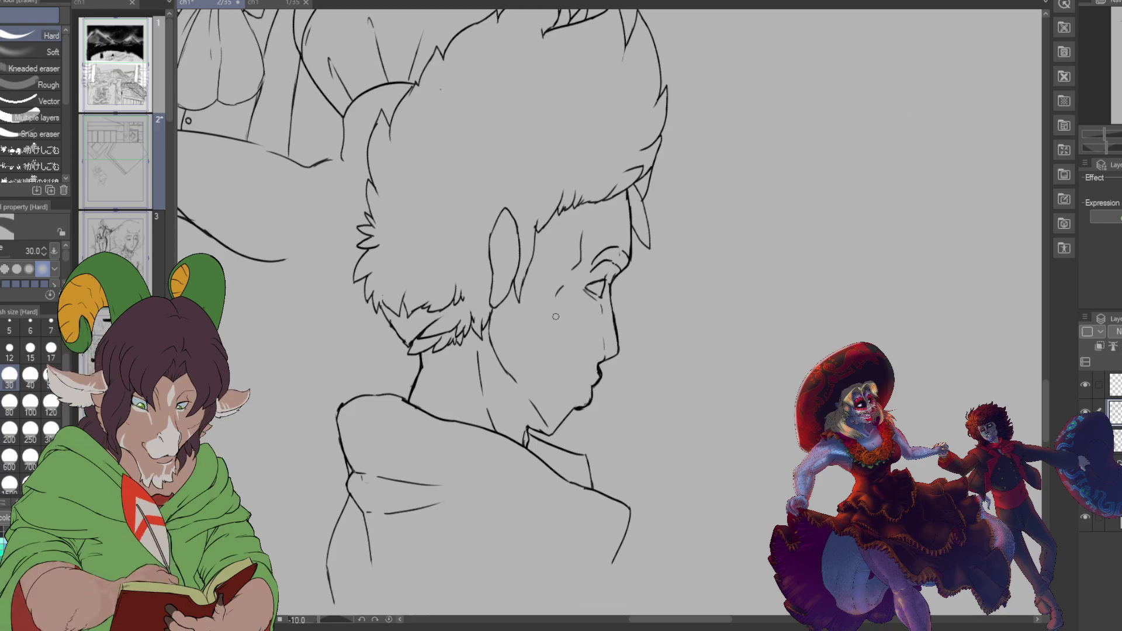
left_click_drag(575, 266, 573, 267)
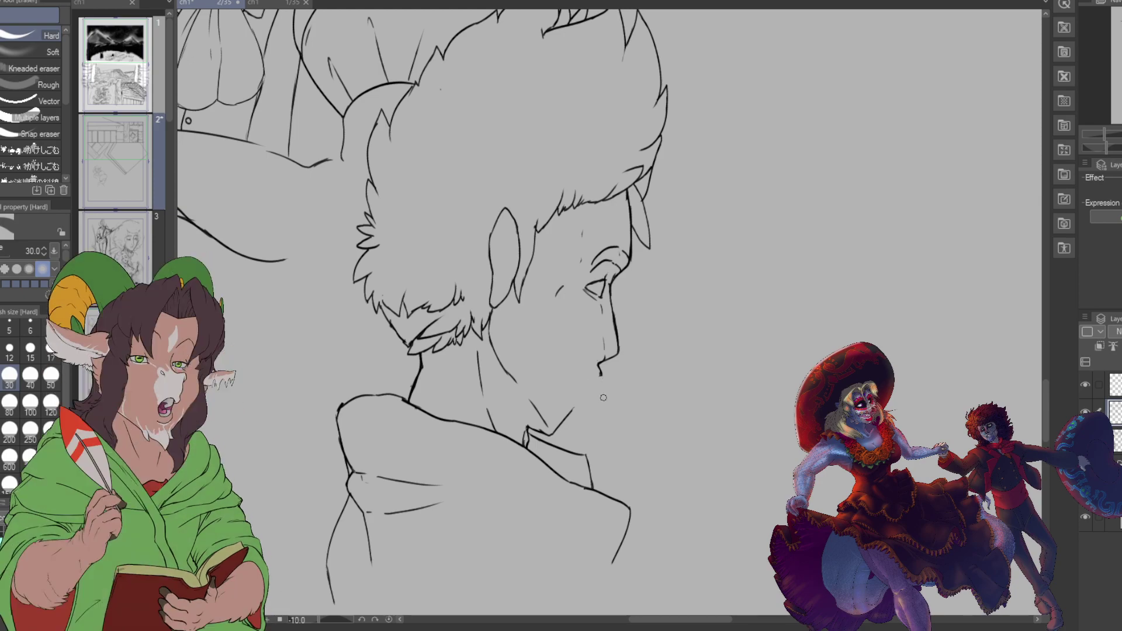
Step: Ink new lips beneath the nose and continue the contour down to the chin and under the jaw
key("b")
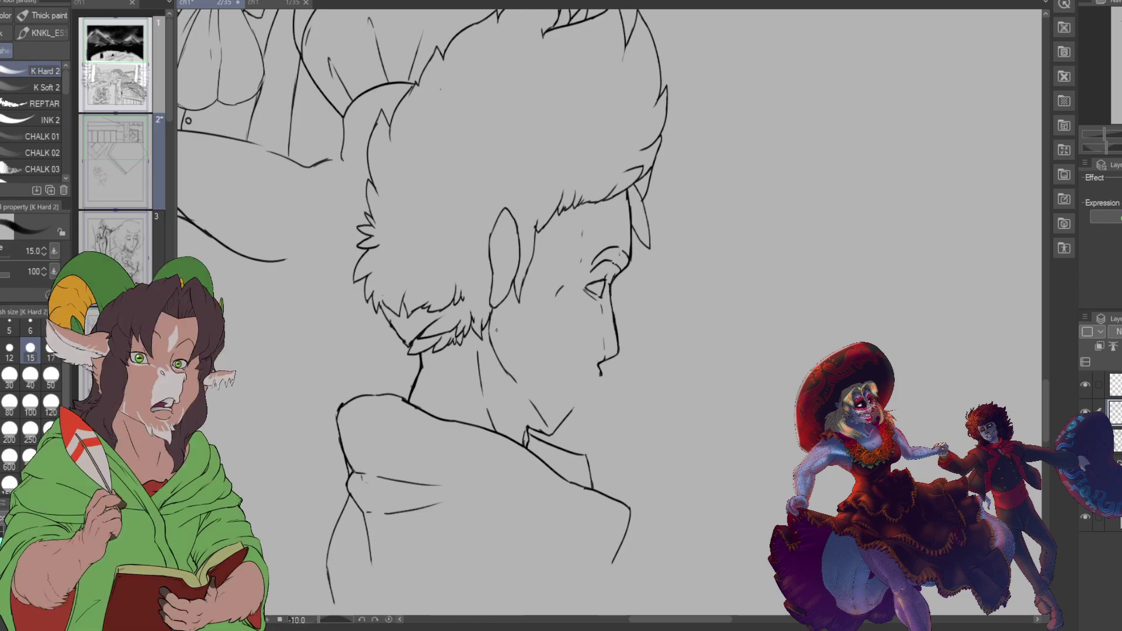
scroll(564, 352, "up", 2)
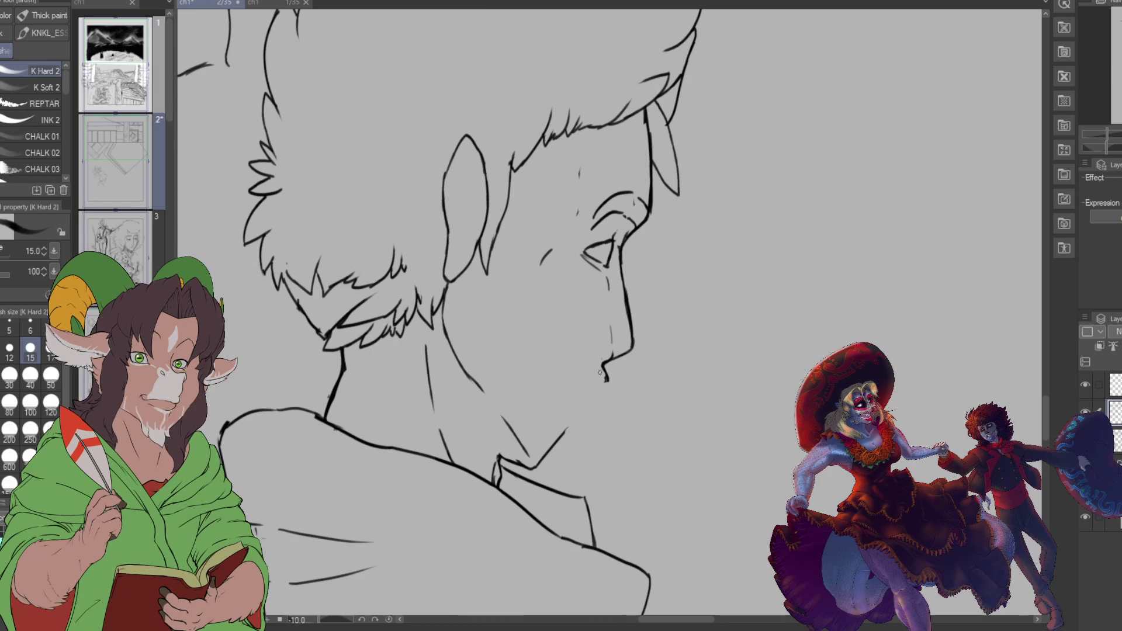
left_click_drag(607, 379, 593, 388)
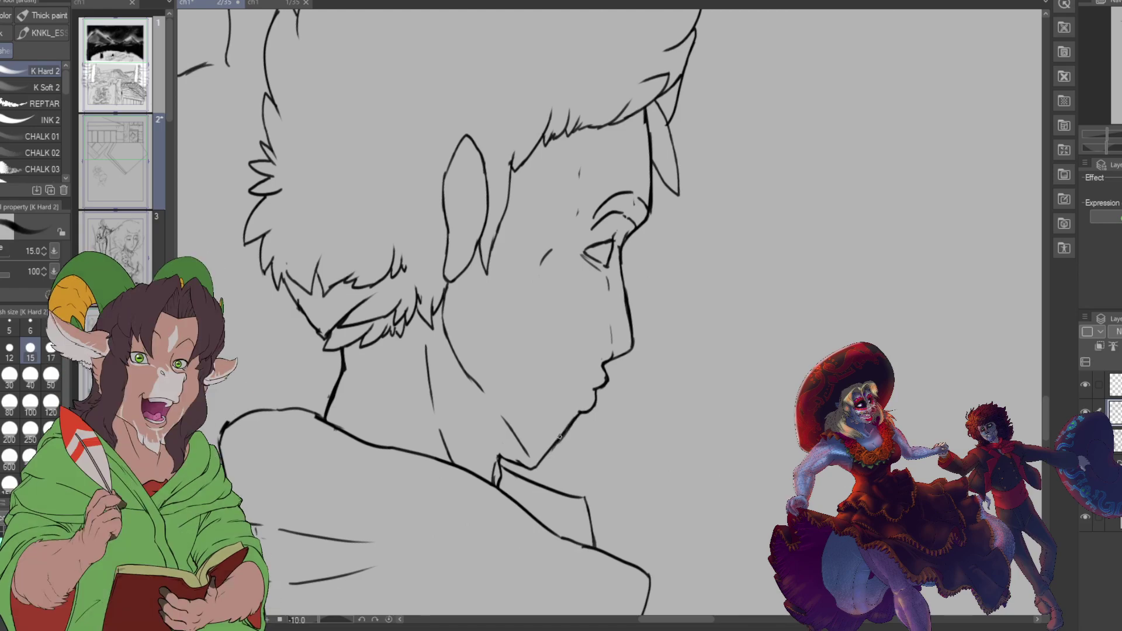
mouse_move(558, 441)
left_mouse_down()
mouse_move(547, 462)
mouse_move(533, 461)
left_mouse_up()
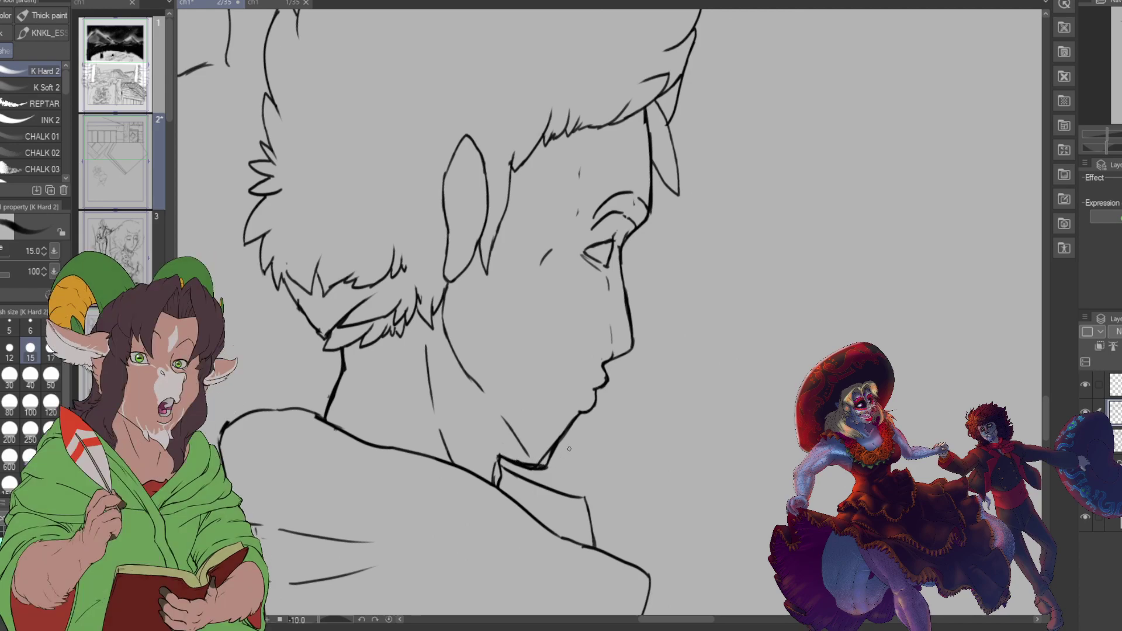
Step: Erase the pointed chin and jaw underside, and re-ink them as a shorter chin with a flatter line back to the collar
key("e")
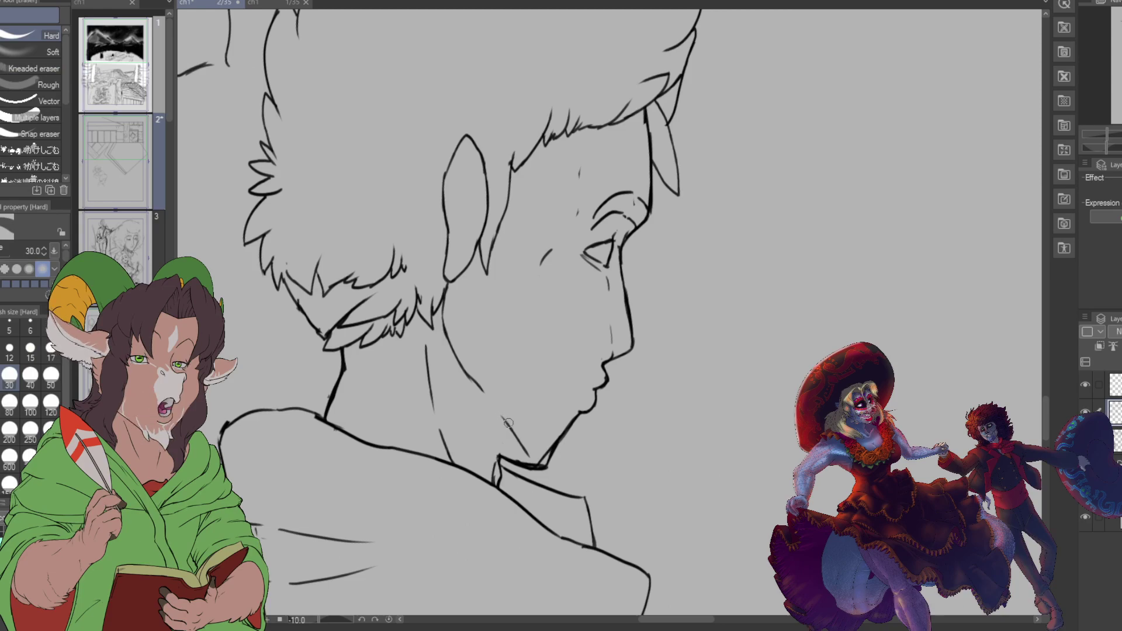
mouse_move(507, 423)
left_mouse_down()
mouse_move(539, 454)
mouse_move(498, 451)
mouse_move(541, 460)
mouse_move(544, 432)
mouse_move(541, 463)
mouse_move(583, 375)
mouse_move(507, 460)
mouse_move(548, 463)
left_mouse_up()
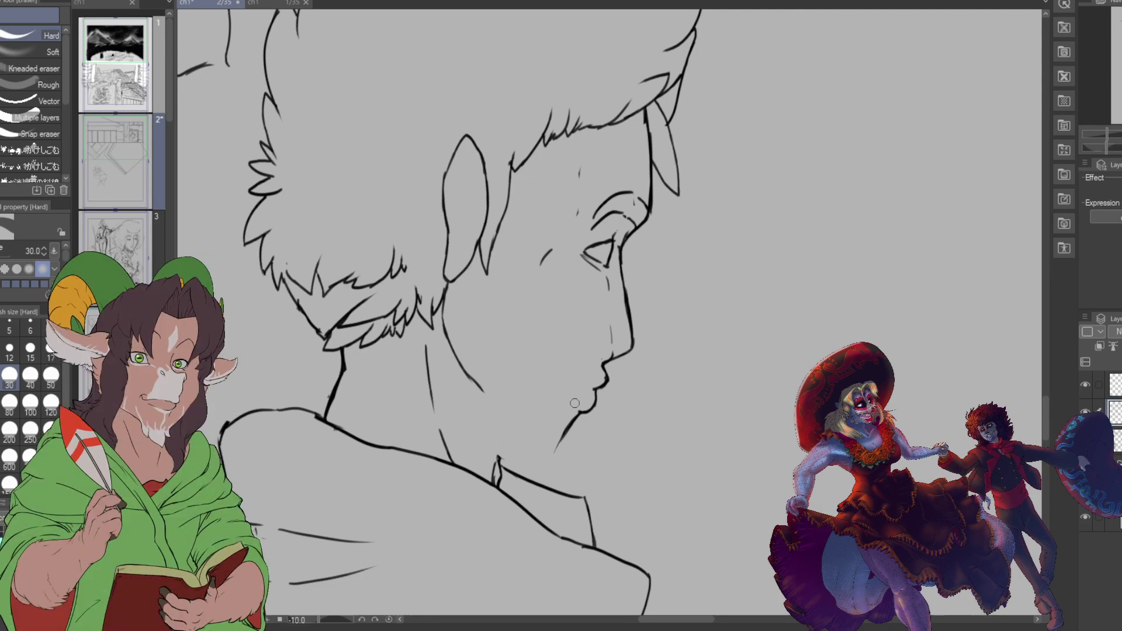
key("b")
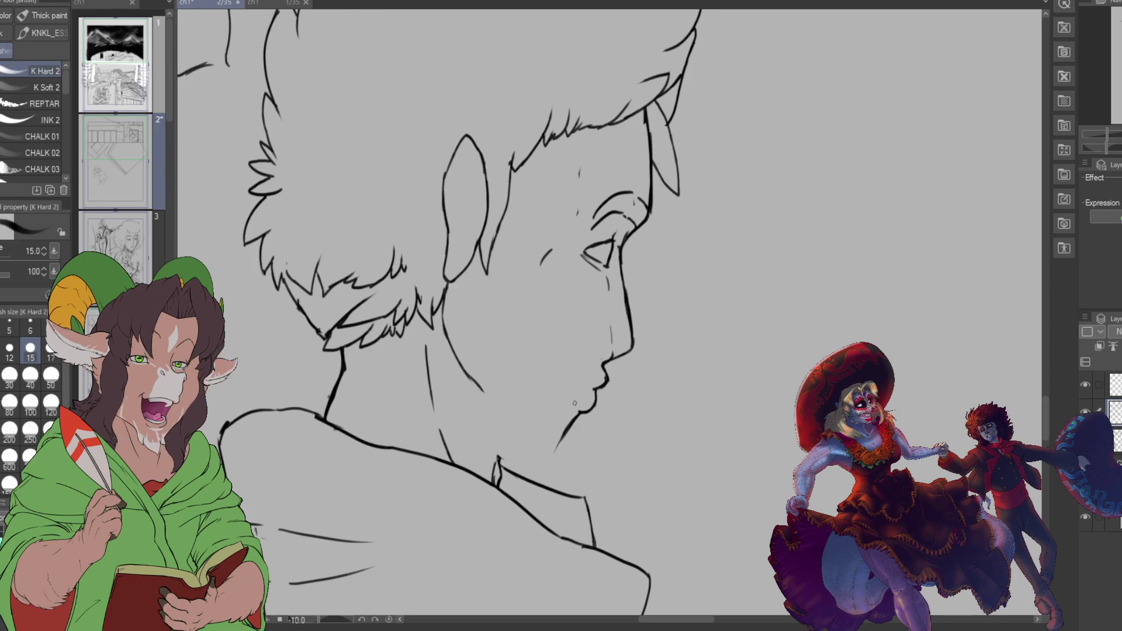
left_click_drag(500, 457, 557, 455)
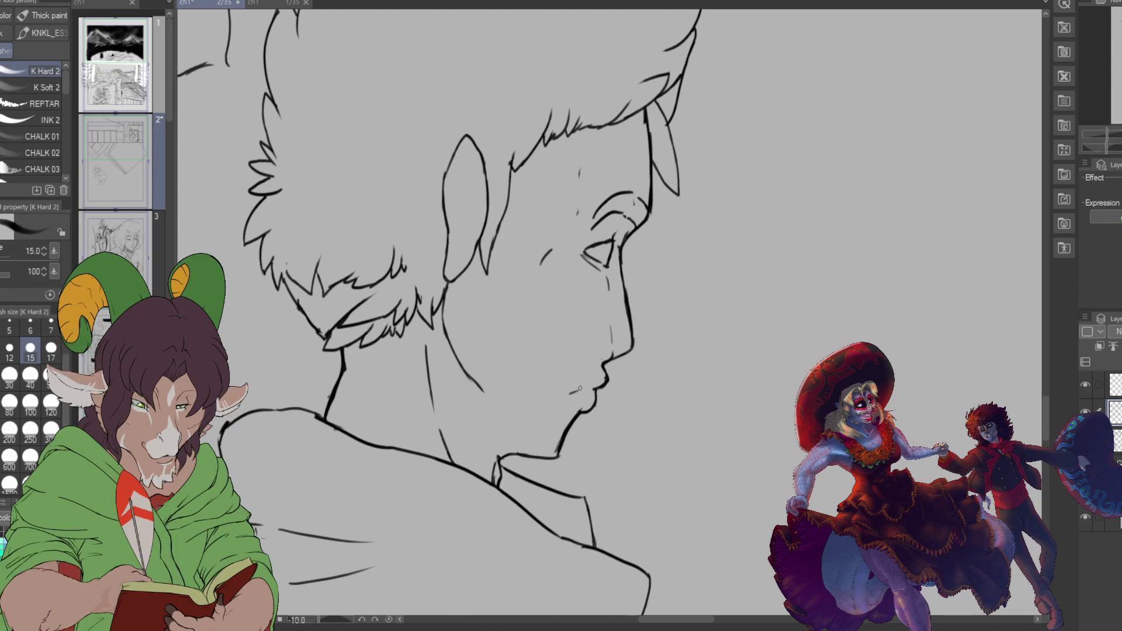
Step: Ink inner strands and spiky tufts inside the foreground figure's hair, following its back, crown and front outline
scroll(461, 432, "down", 3)
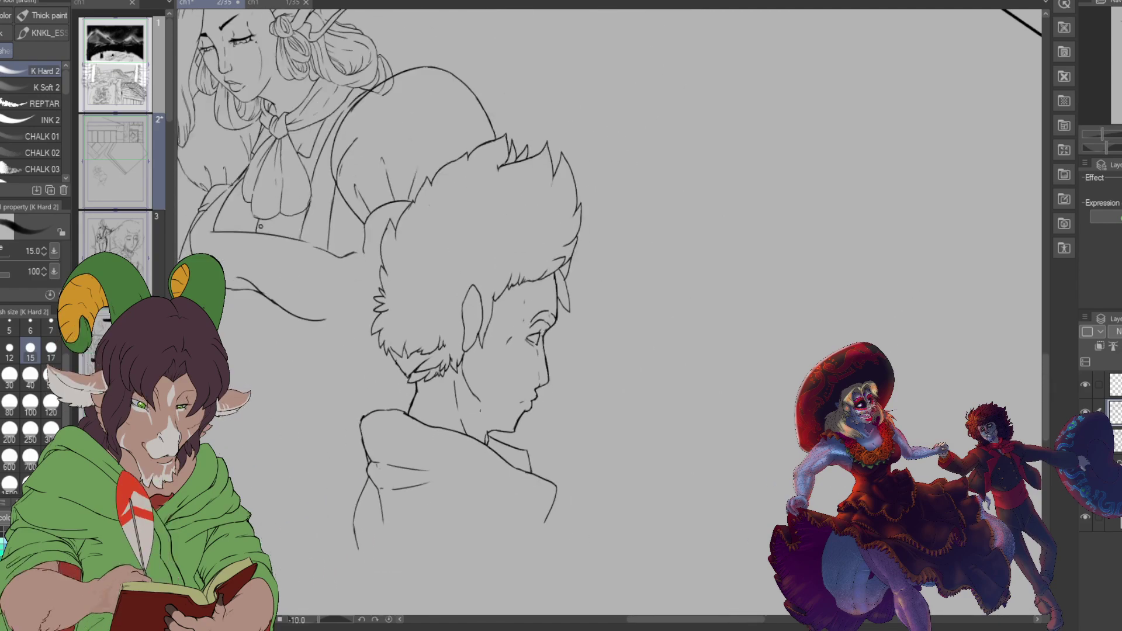
scroll(470, 217, "down", 4)
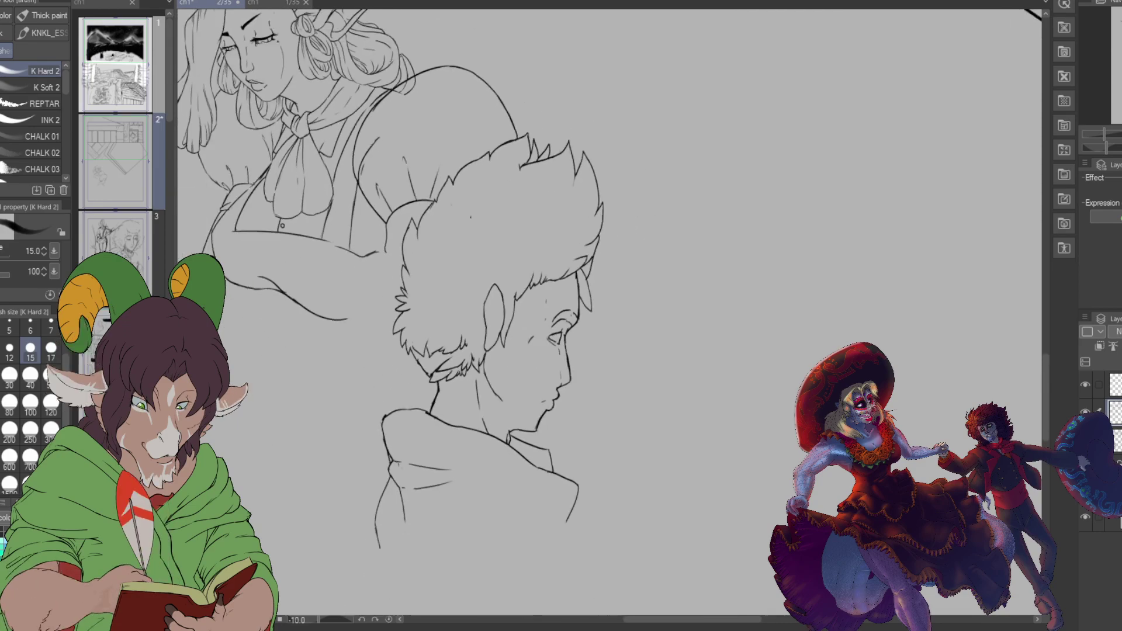
scroll(471, 218, "up", 3)
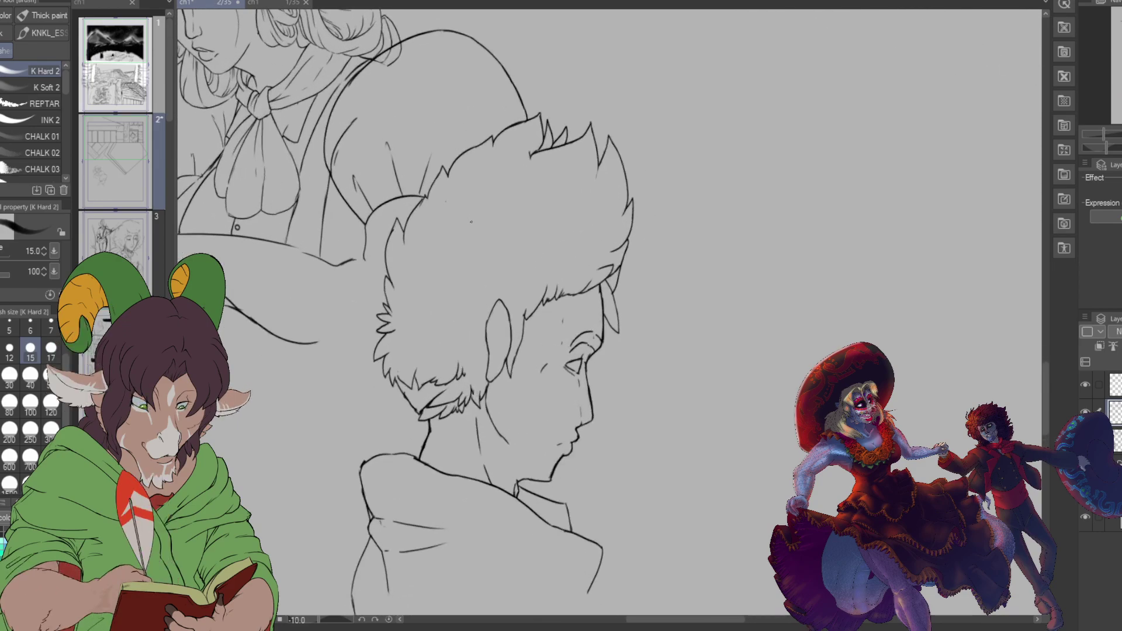
left_click_drag(414, 249, 406, 300)
mouse_move(421, 228)
left_mouse_down()
mouse_move(407, 259)
mouse_move(431, 253)
left_mouse_up()
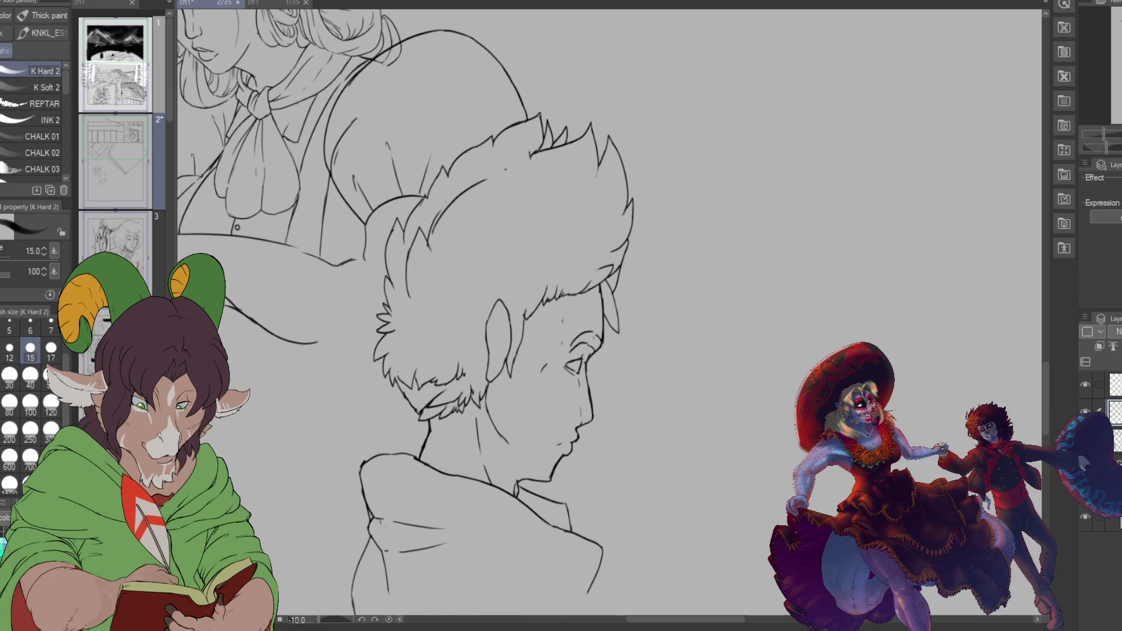
mouse_move(481, 205)
left_mouse_down()
mouse_move(495, 180)
mouse_move(556, 165)
left_mouse_up()
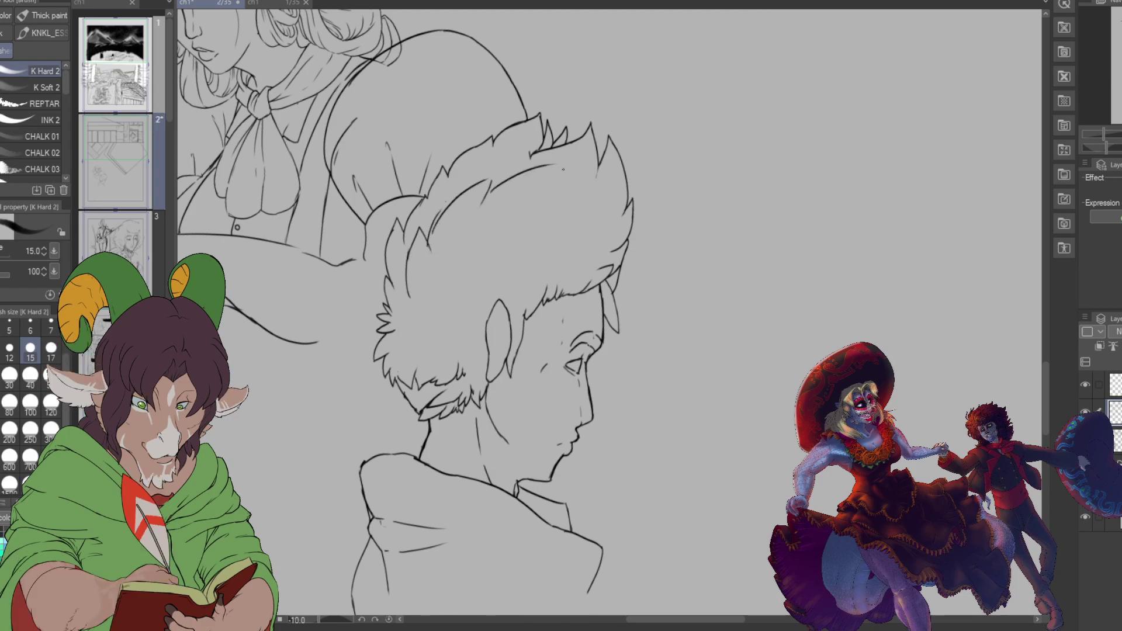
mouse_move(541, 212)
left_mouse_down()
mouse_move(572, 171)
mouse_move(582, 215)
left_mouse_up()
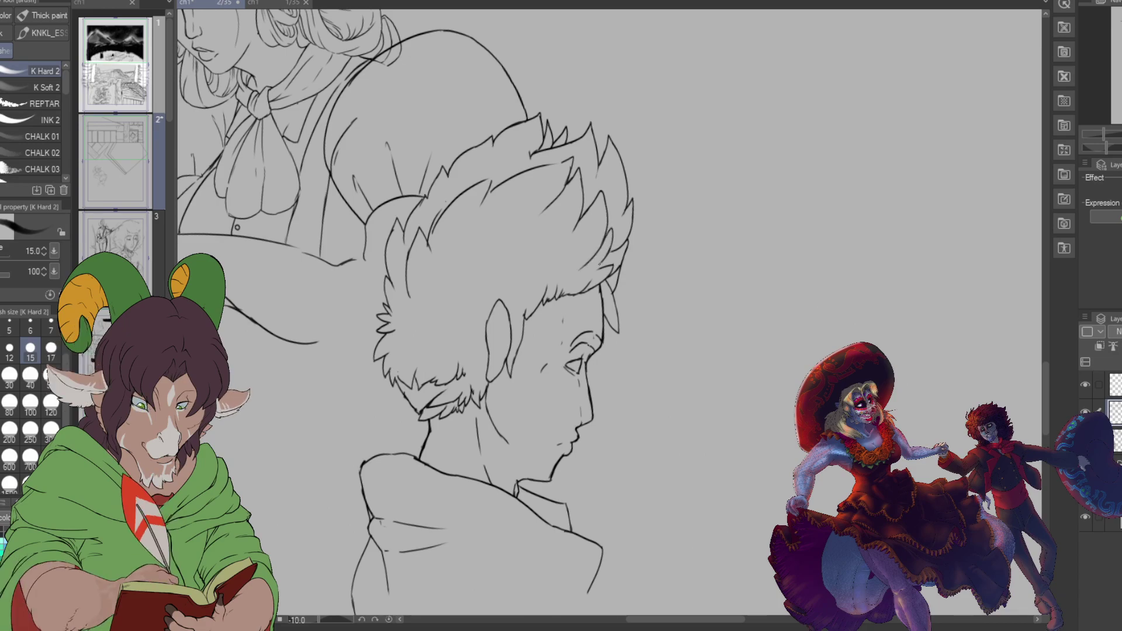
Step: Ink two short strands in the front of the foreground figure's hair, above the forehead
left_click_drag(603, 259, 592, 272)
left_click_drag(621, 222, 613, 239)
scroll(743, 220, "down", 1)
scroll(743, 220, "down", 3)
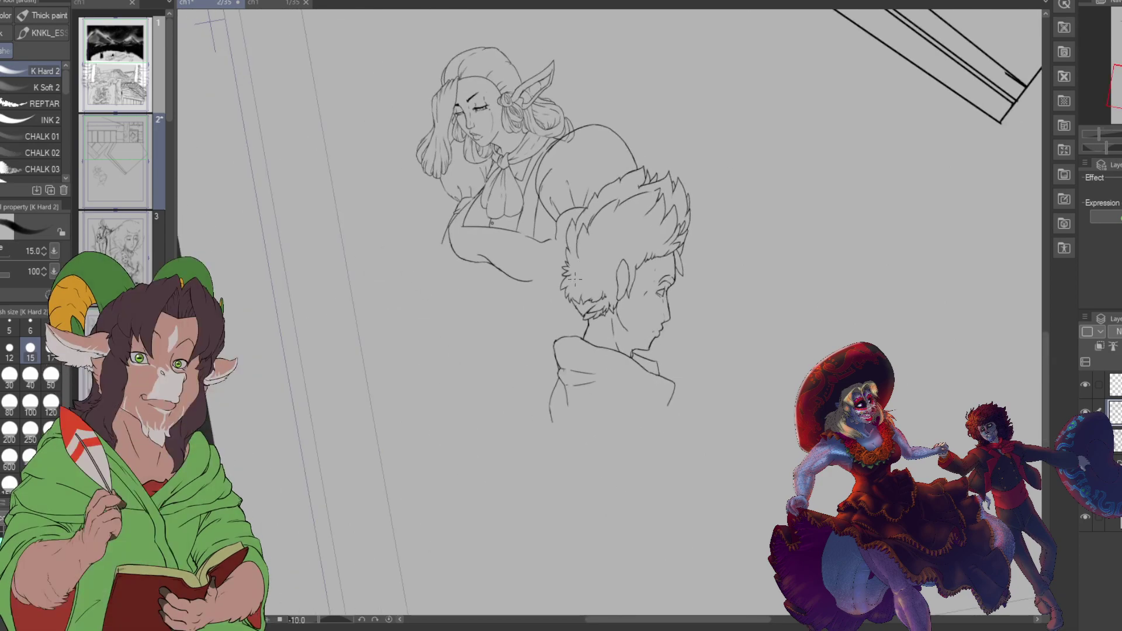
scroll(497, 281, "up", 1)
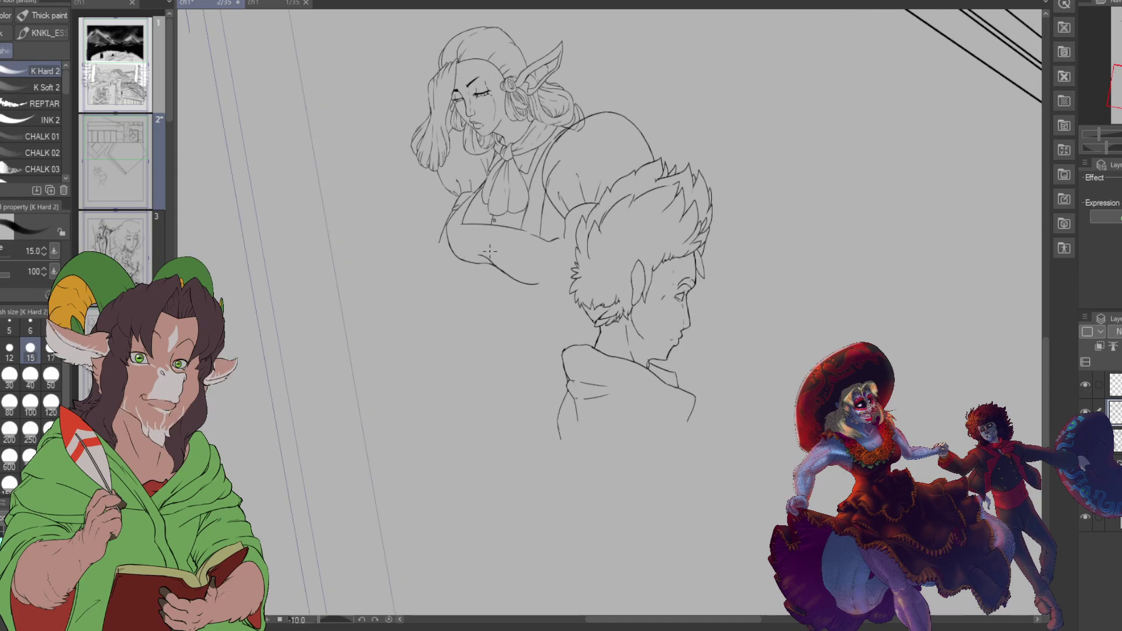
scroll(541, 260, "up", 1)
scroll(547, 252, "down", 2)
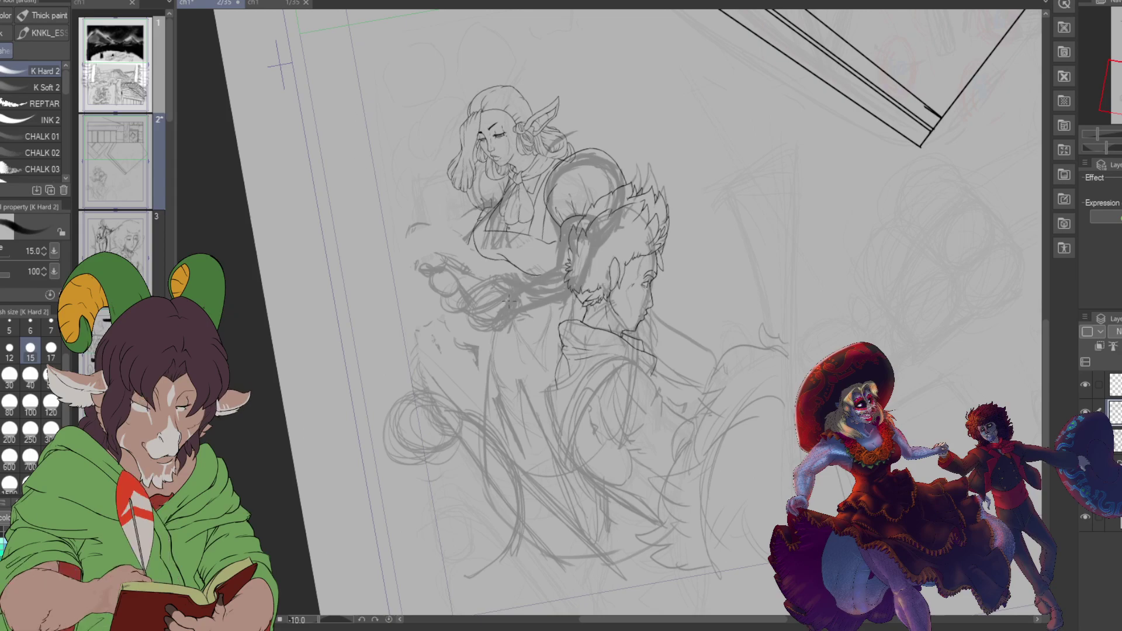
Step: Ink the pointed tab on the foreground figure's back, the double curved line up to the hood, and the front curve toward the shoulder
scroll(637, 421, "up", 3)
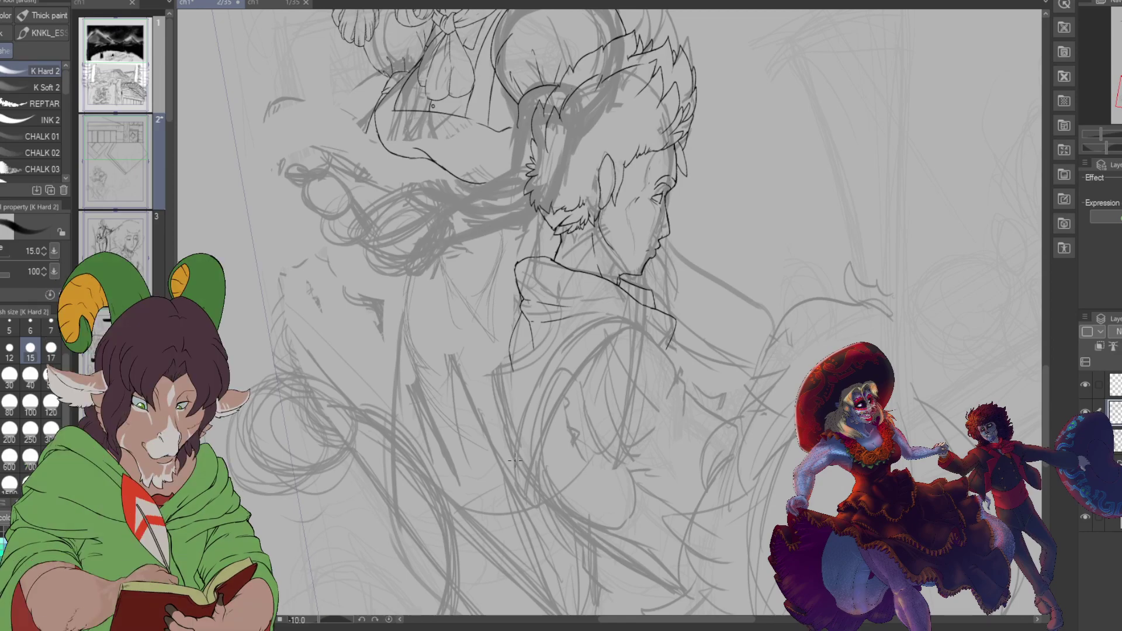
scroll(512, 462, "up", 2)
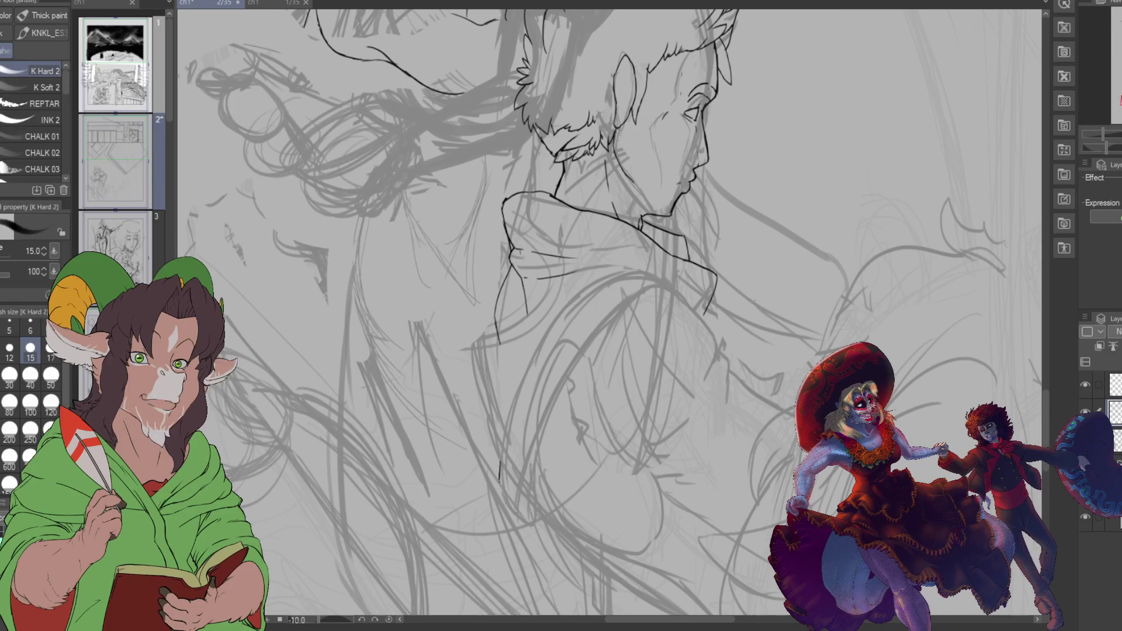
left_click_drag(501, 485, 538, 520)
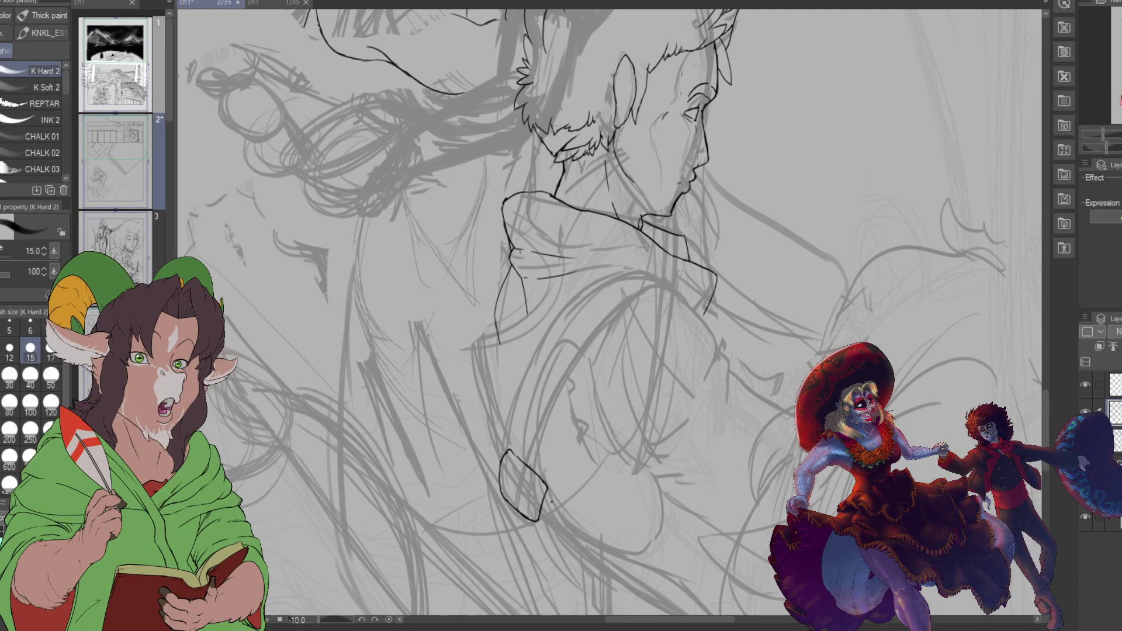
left_click_drag(490, 386, 500, 449)
left_click_drag(488, 397, 496, 298)
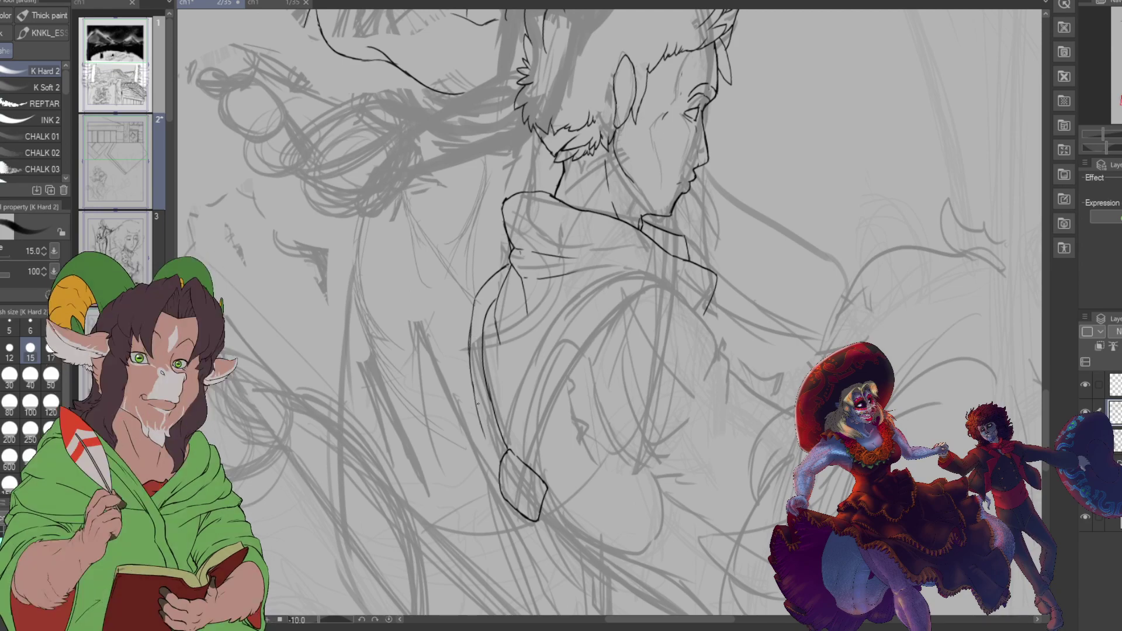
left_click_drag(494, 439, 502, 463)
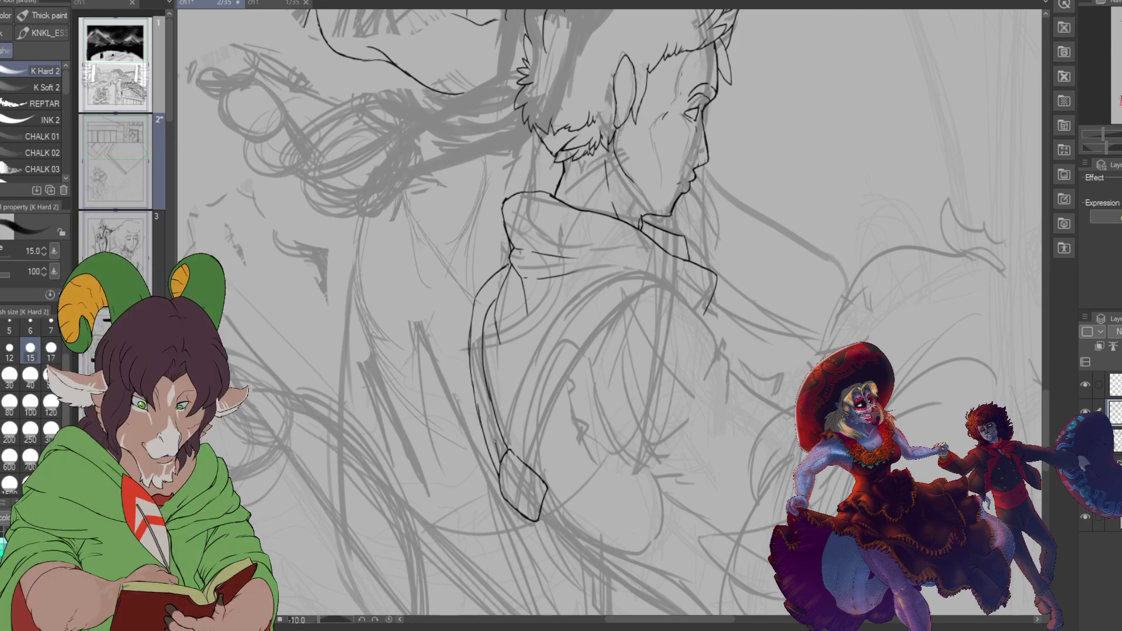
left_click_drag(486, 405, 500, 458)
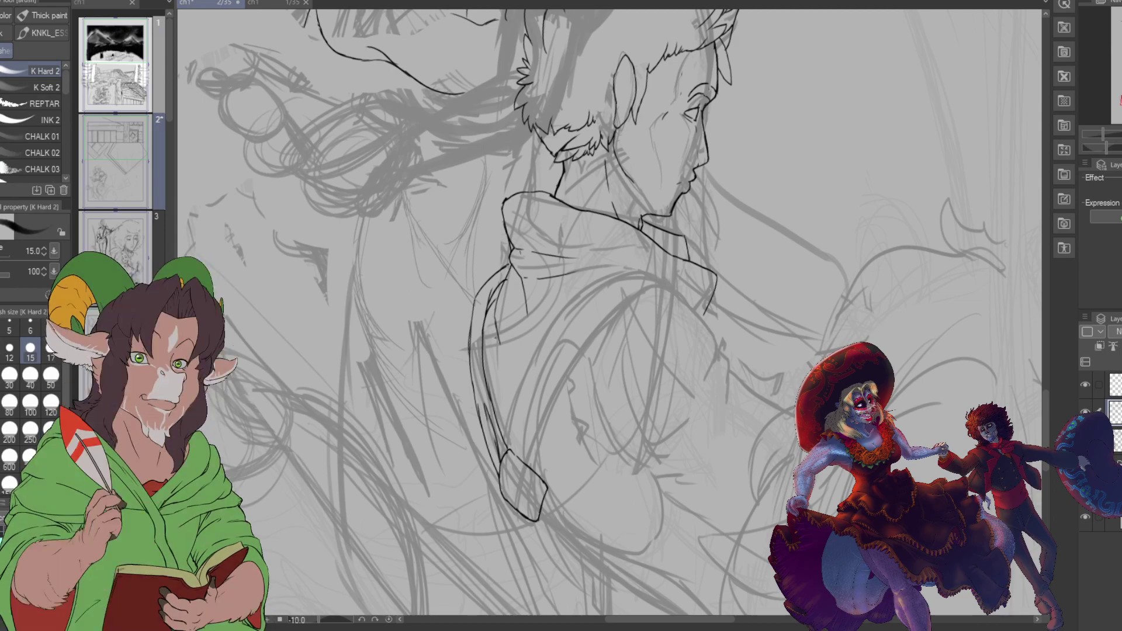
key("e")
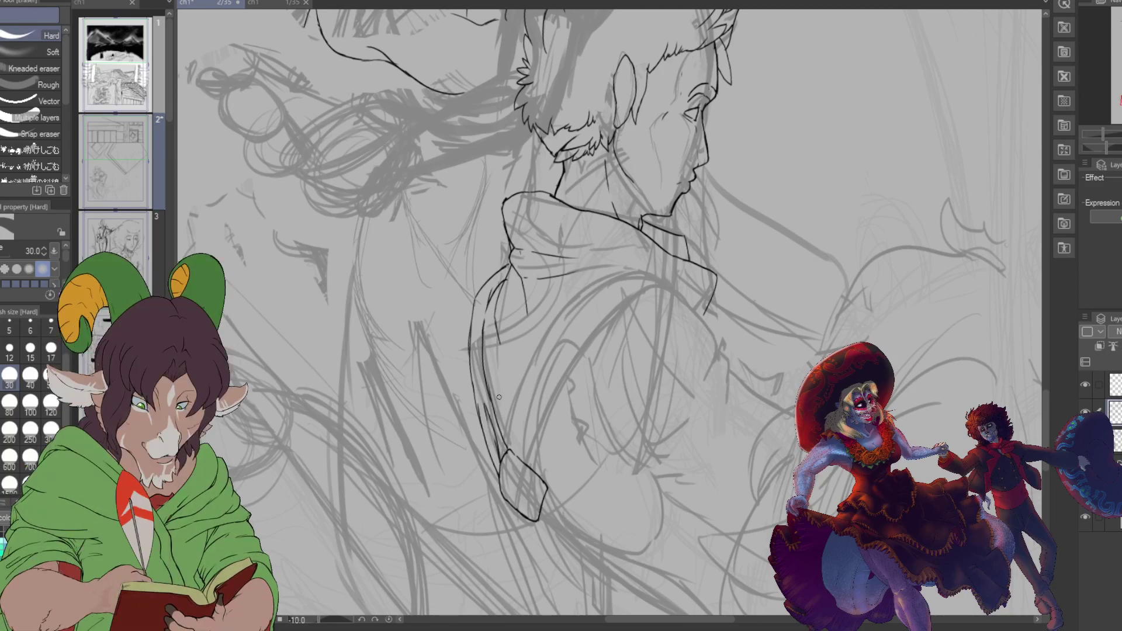
key("b")
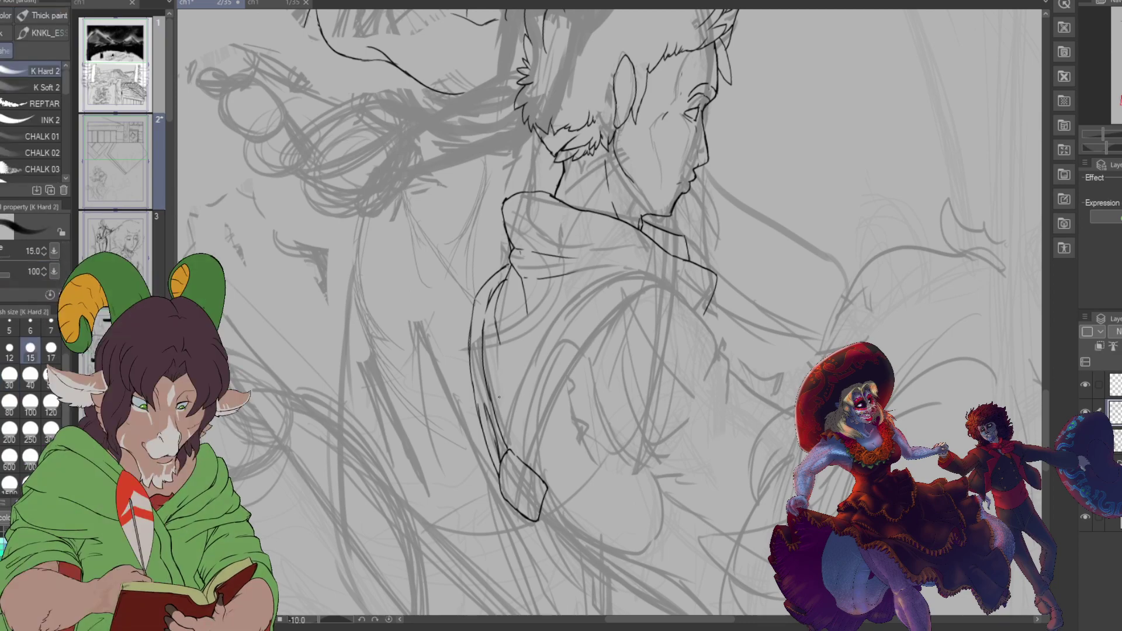
mouse_move(510, 452)
left_mouse_down()
mouse_move(521, 409)
mouse_move(591, 295)
left_mouse_up()
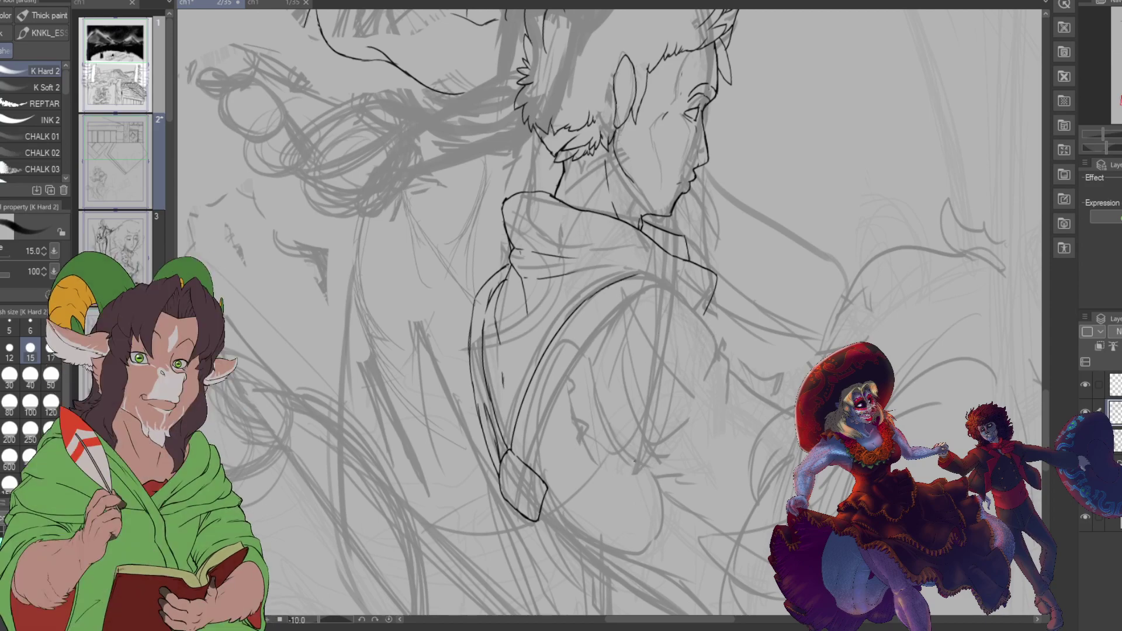
Step: Ink the shoulder and the outstretched arm's upper contour, with fold lines gathered around the sleeve's inner bend
left_click_drag(626, 452, 642, 396)
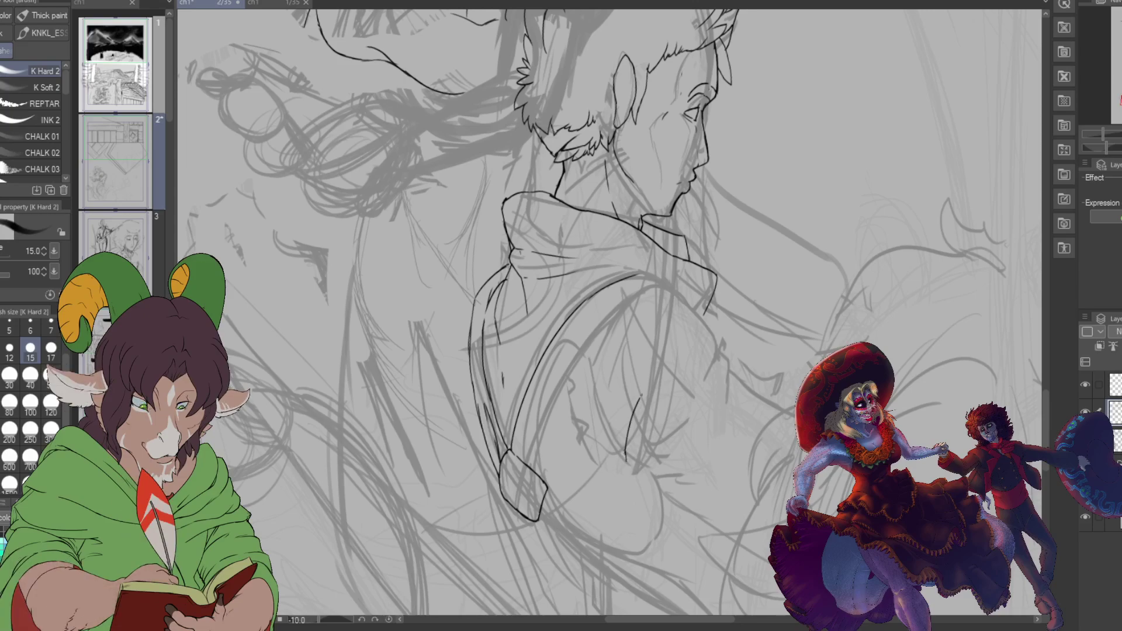
mouse_move(633, 462)
left_mouse_down()
mouse_move(635, 476)
mouse_move(683, 434)
left_mouse_up()
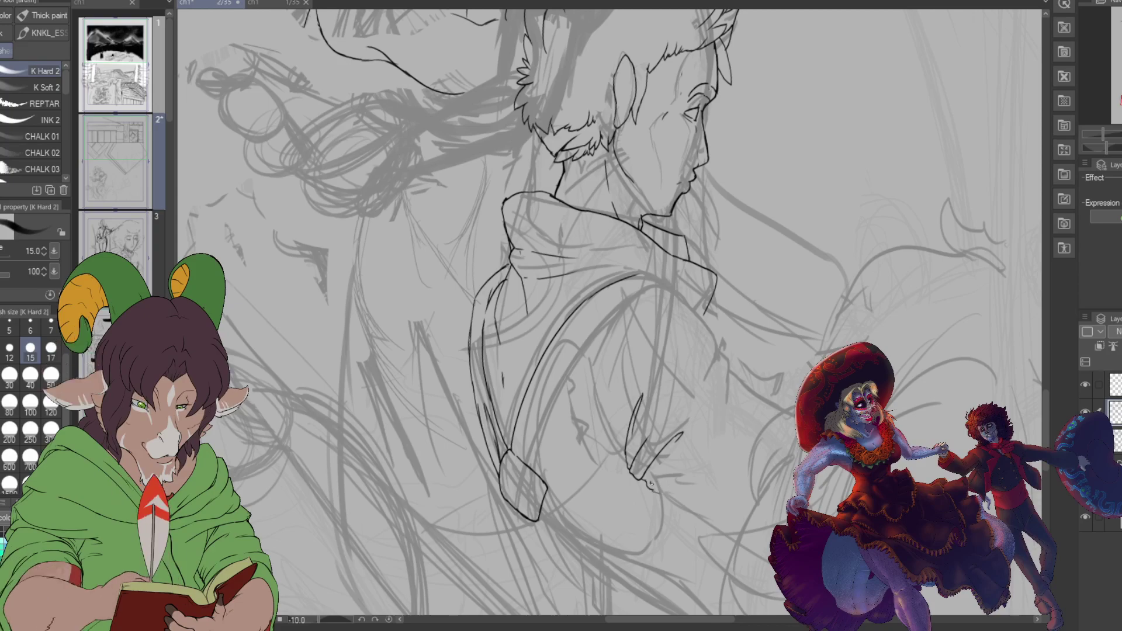
left_click_drag(649, 484, 685, 449)
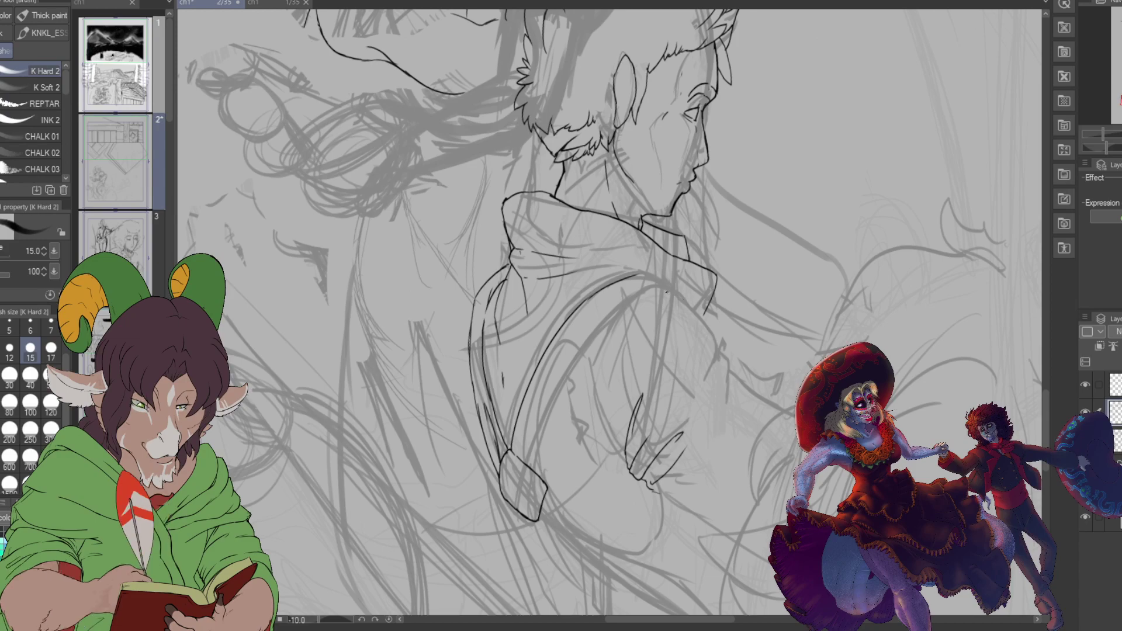
mouse_move(667, 289)
left_mouse_down()
mouse_move(722, 338)
mouse_move(706, 320)
mouse_move(718, 346)
mouse_move(722, 334)
mouse_move(737, 368)
mouse_move(697, 460)
mouse_move(706, 435)
left_mouse_up()
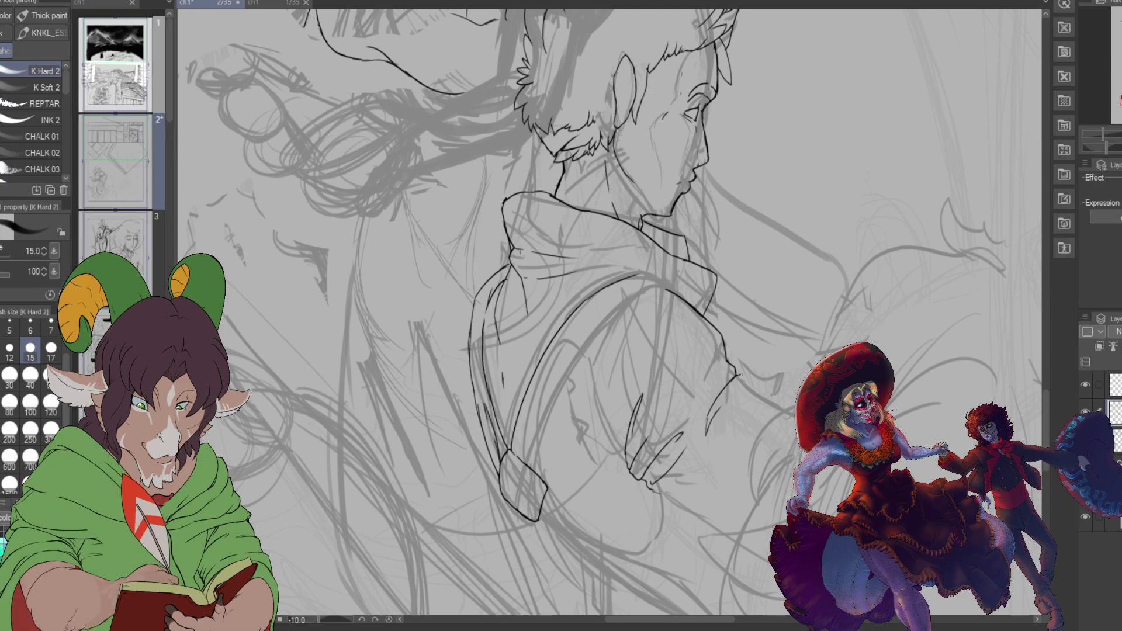
left_click_drag(741, 379, 787, 403)
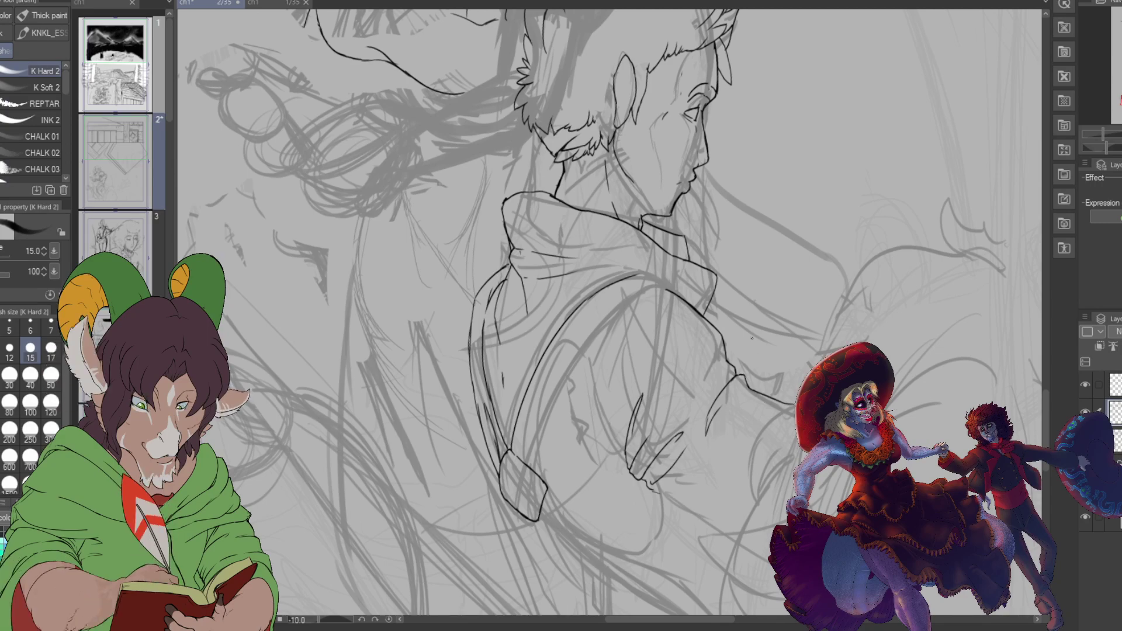
left_click_drag(626, 419, 603, 459)
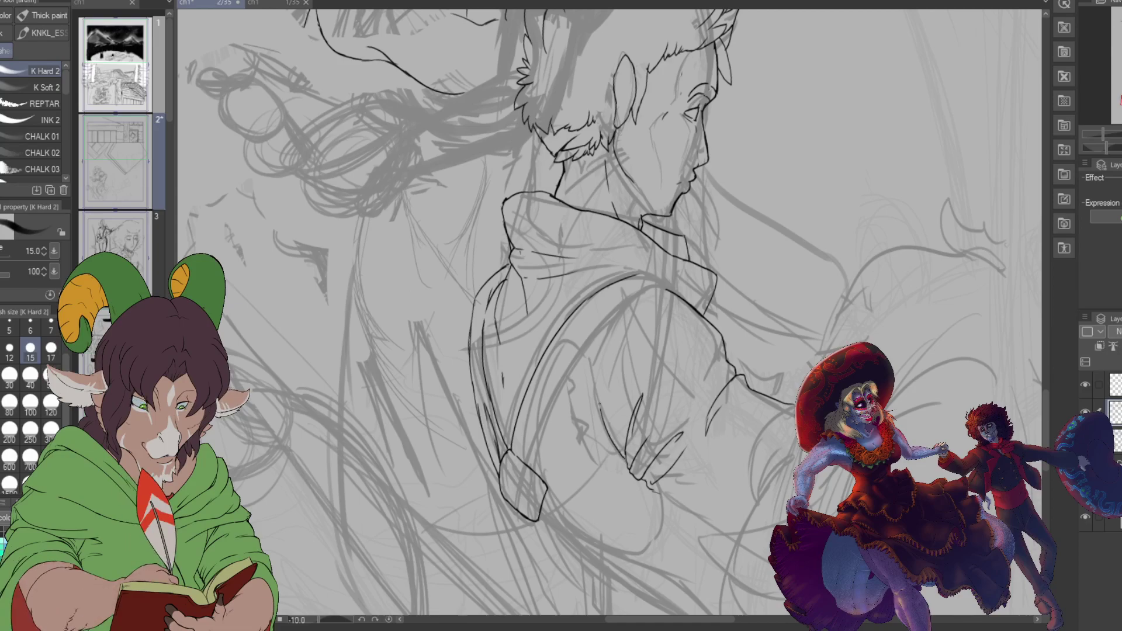
left_click_drag(592, 378, 596, 418)
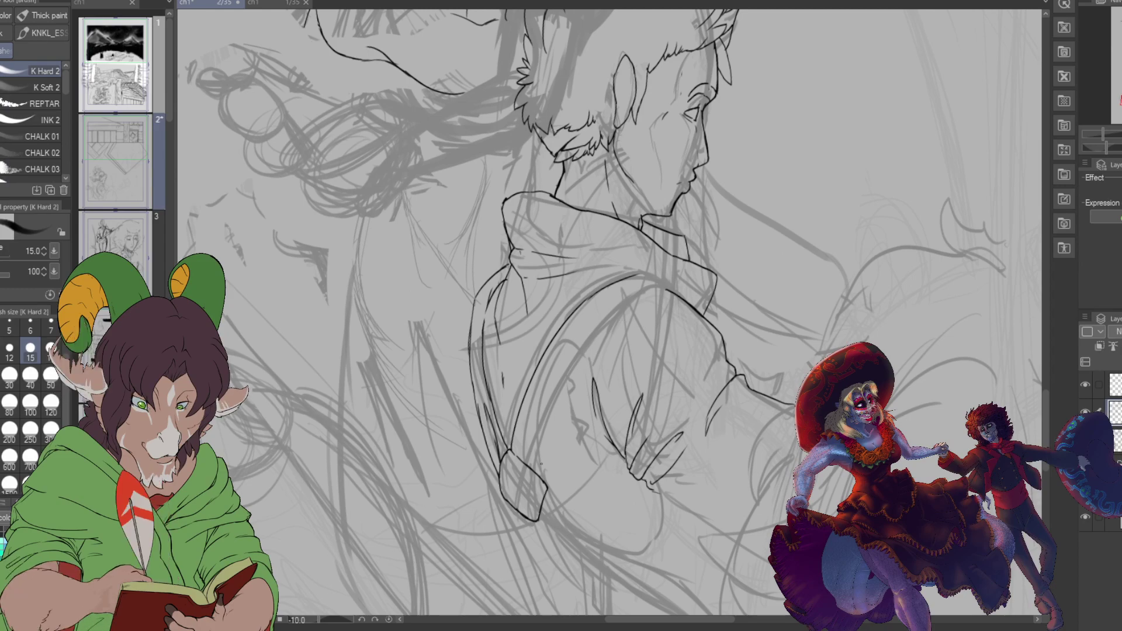
Step: Undo the freehand second edge from the tab to the shoulder and redraw it with the Curve tool as a smooth arc
mouse_move(545, 484)
left_mouse_down()
mouse_move(612, 347)
mouse_move(687, 286)
left_mouse_up()
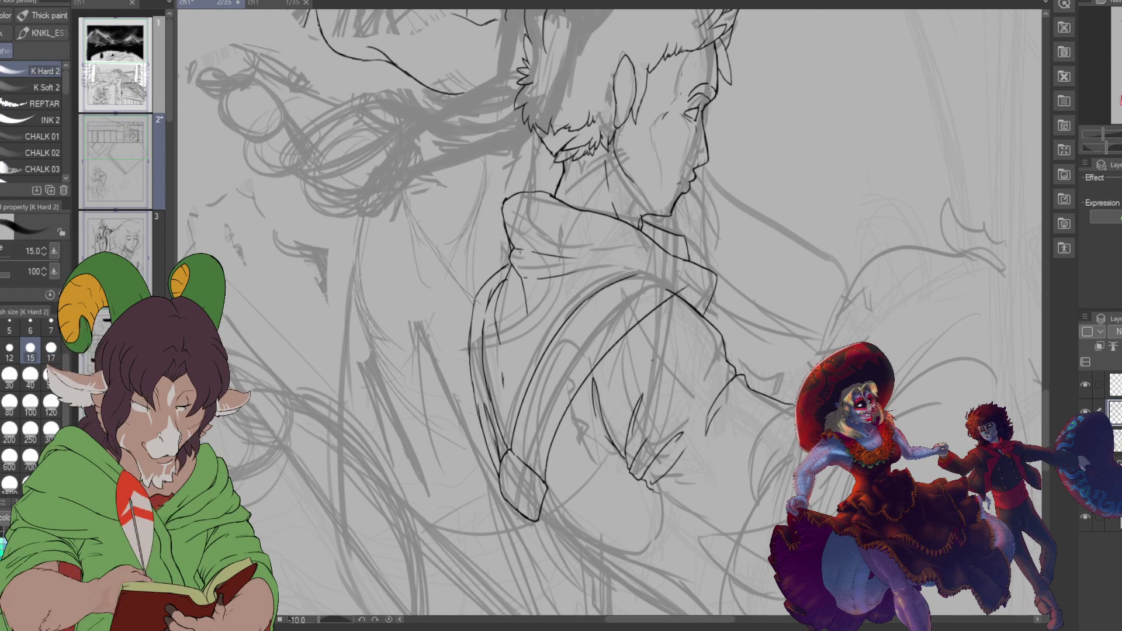
key("ctrl+z")
key("u")
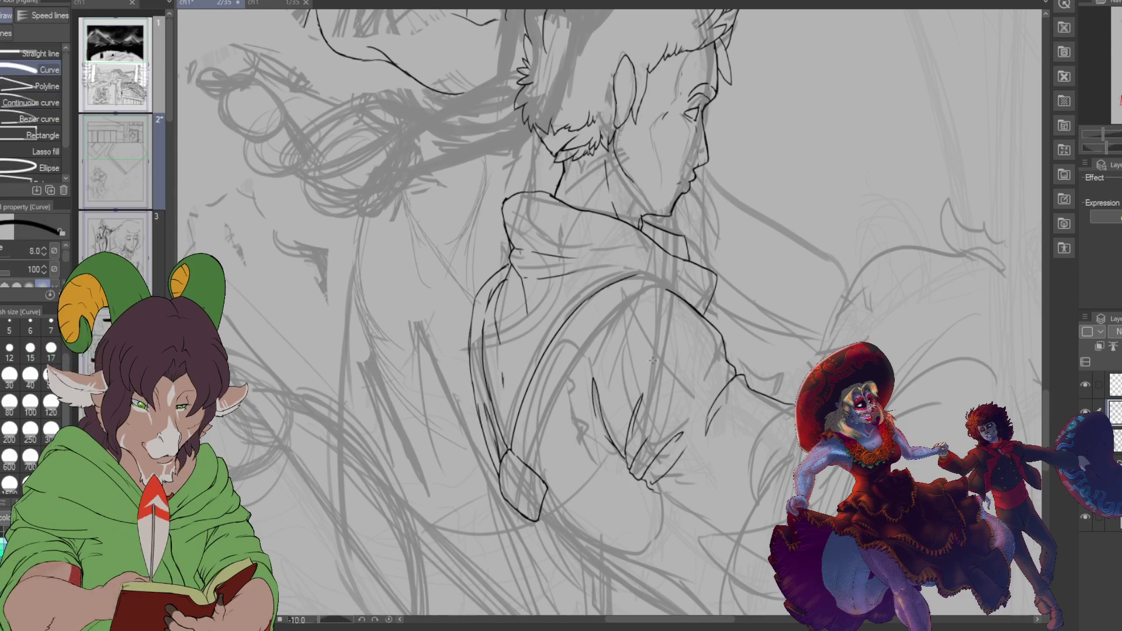
left_click_drag(543, 484, 666, 288)
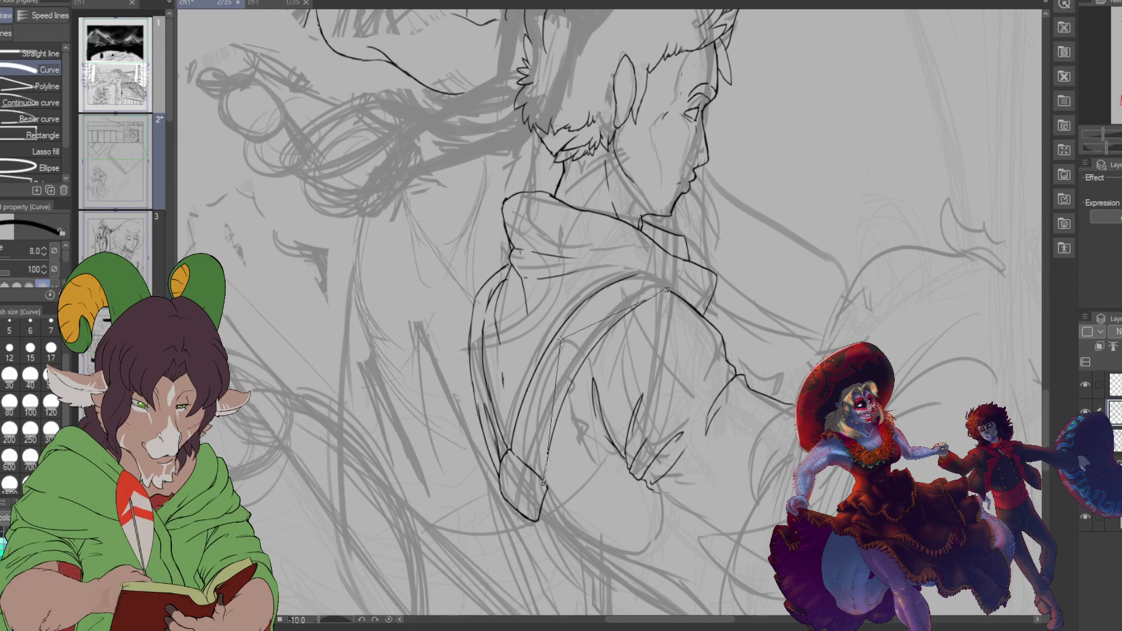
left_click(553, 335)
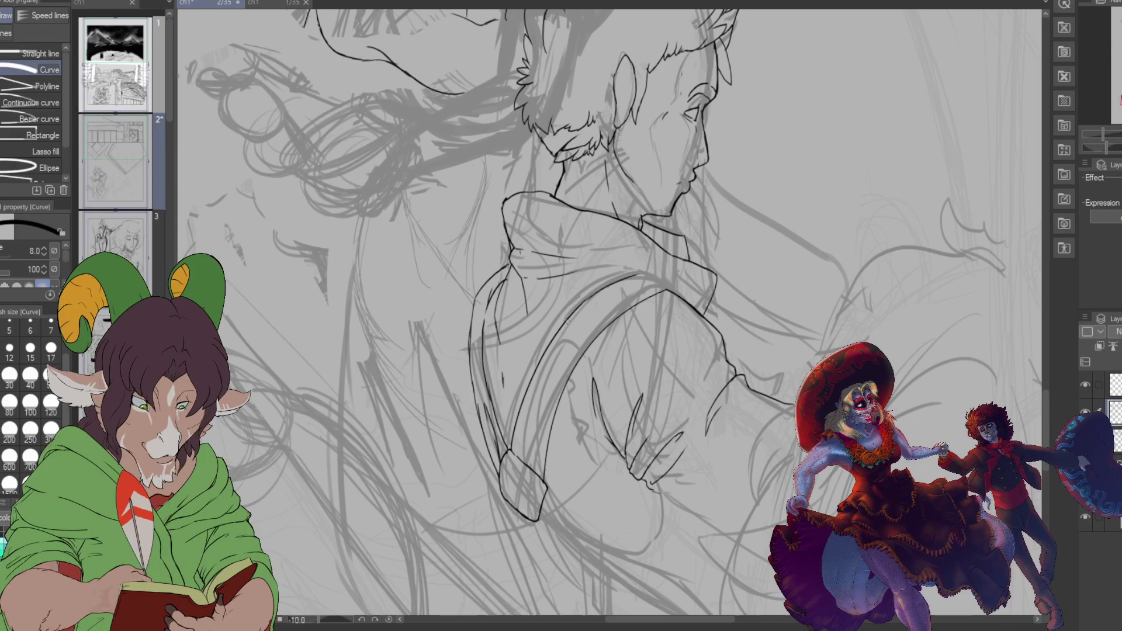
Step: Ink the two long curved edges of the lower strap from the buckle across the spiky-haired figure's side with the Curve tool
left_click_drag(547, 493, 721, 532)
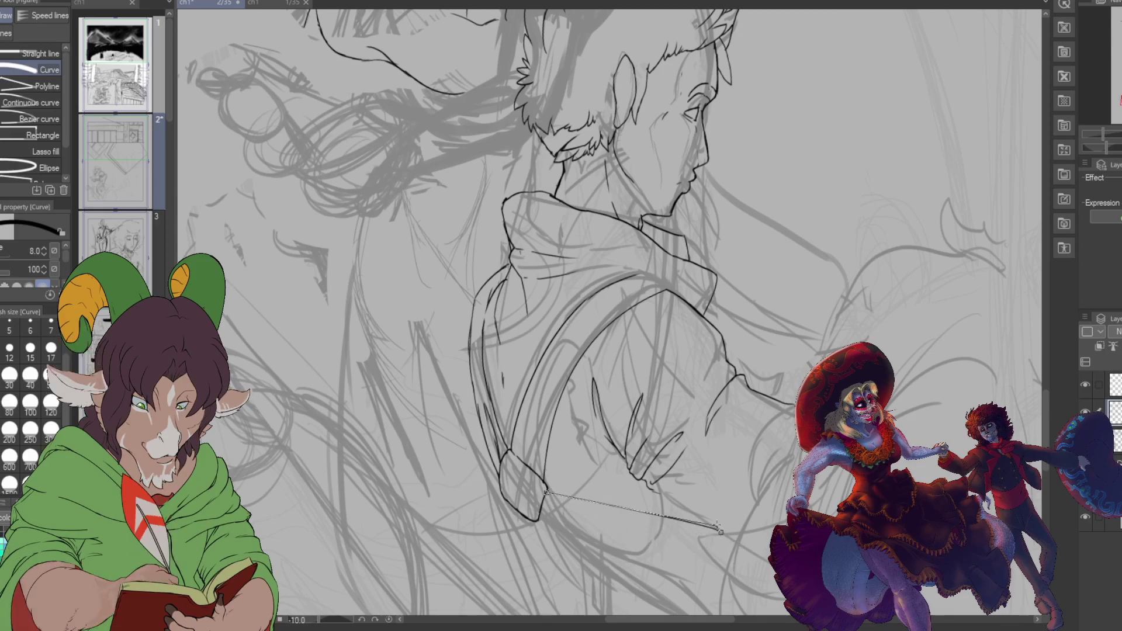
left_click(541, 523)
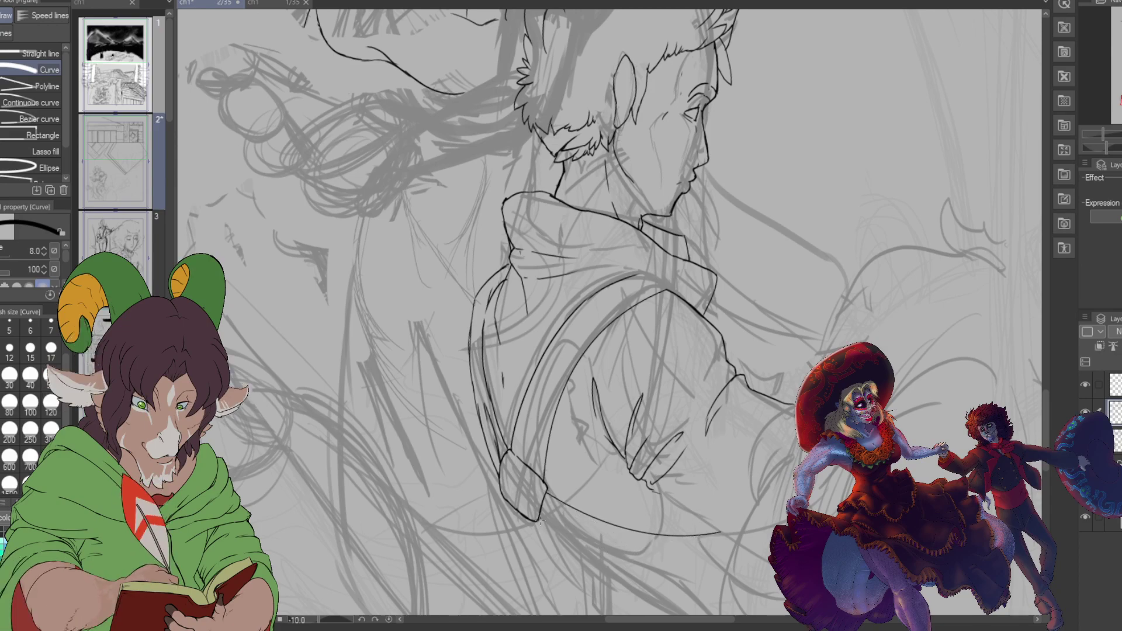
left_click_drag(538, 520, 723, 572)
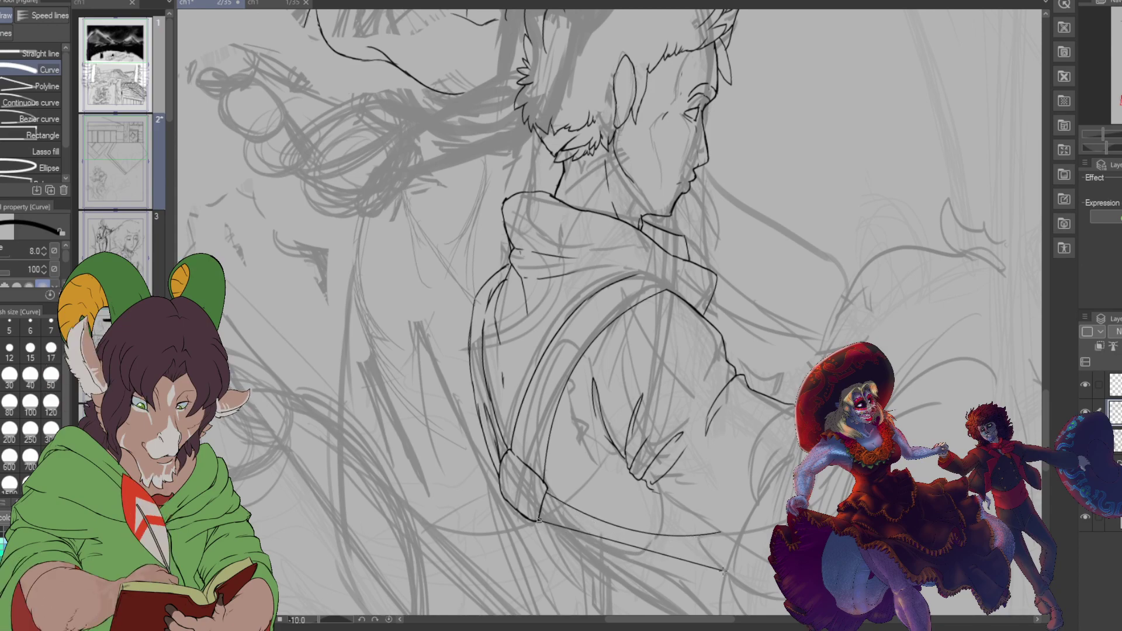
left_click(677, 583)
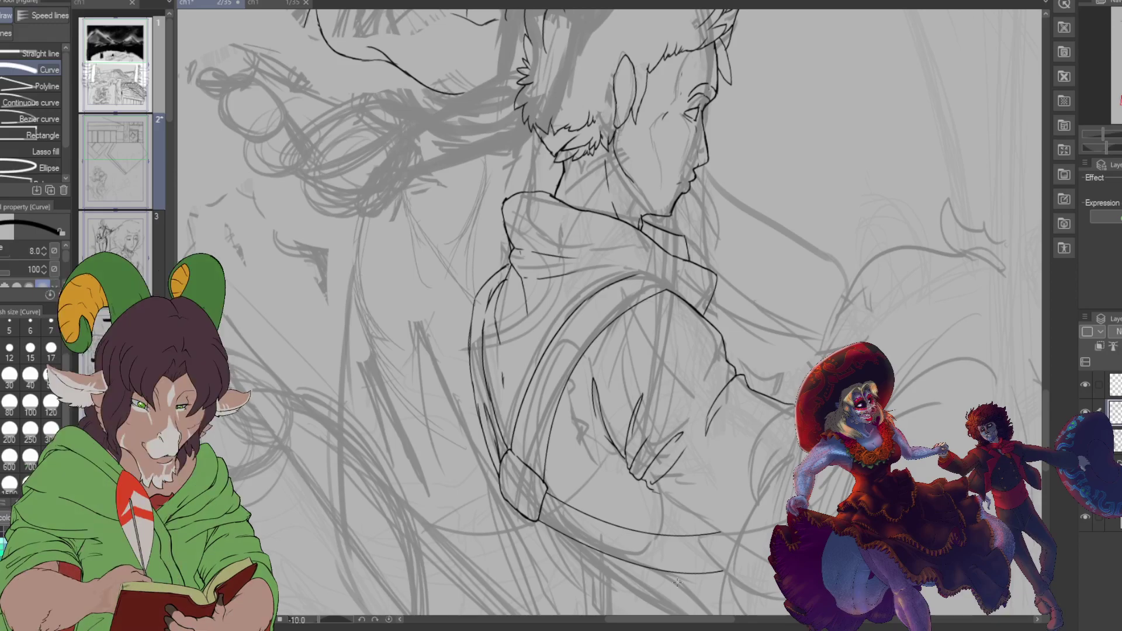
Step: Hide the rough sketch and examine the clean line art of both figures
key("ctrl+minus")
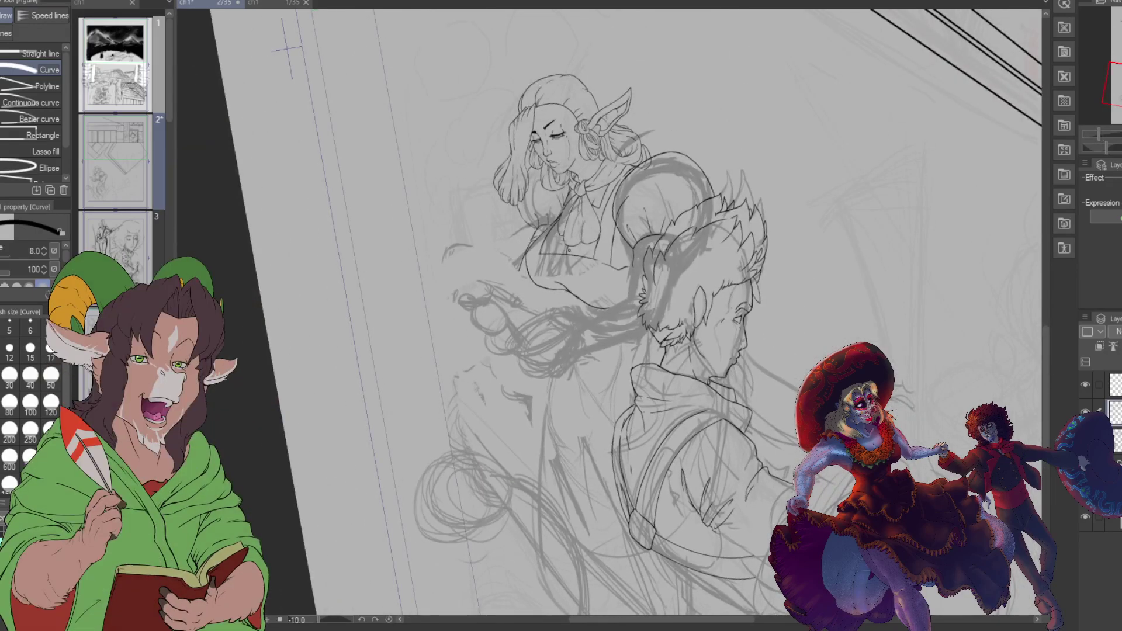
key("ctrl+h")
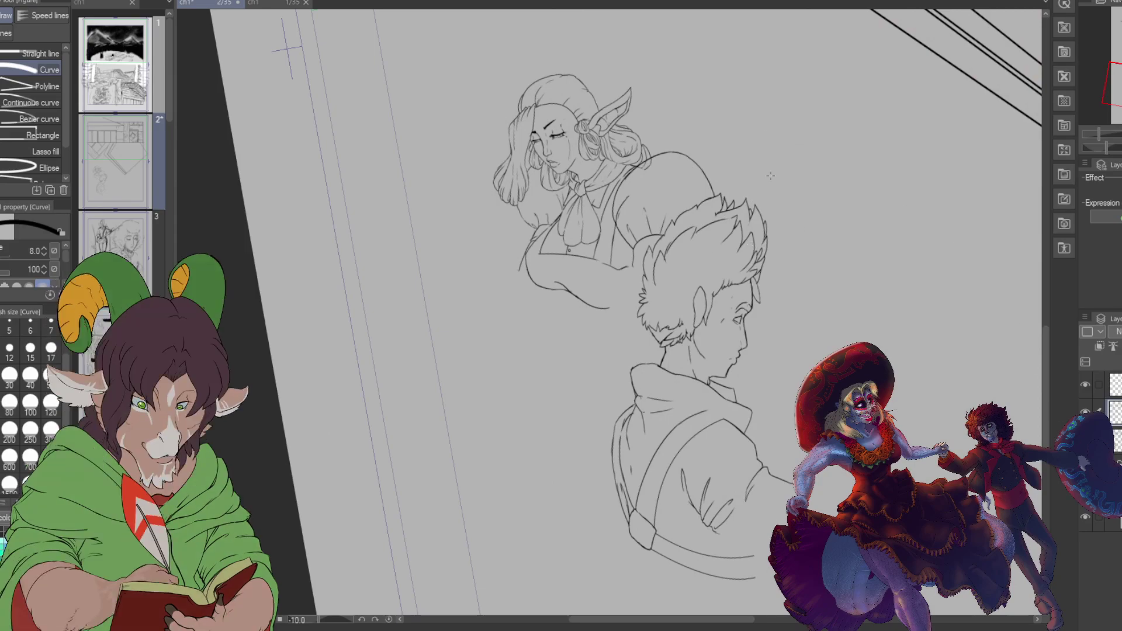
left_click_drag(1108, 85, 1117, 91)
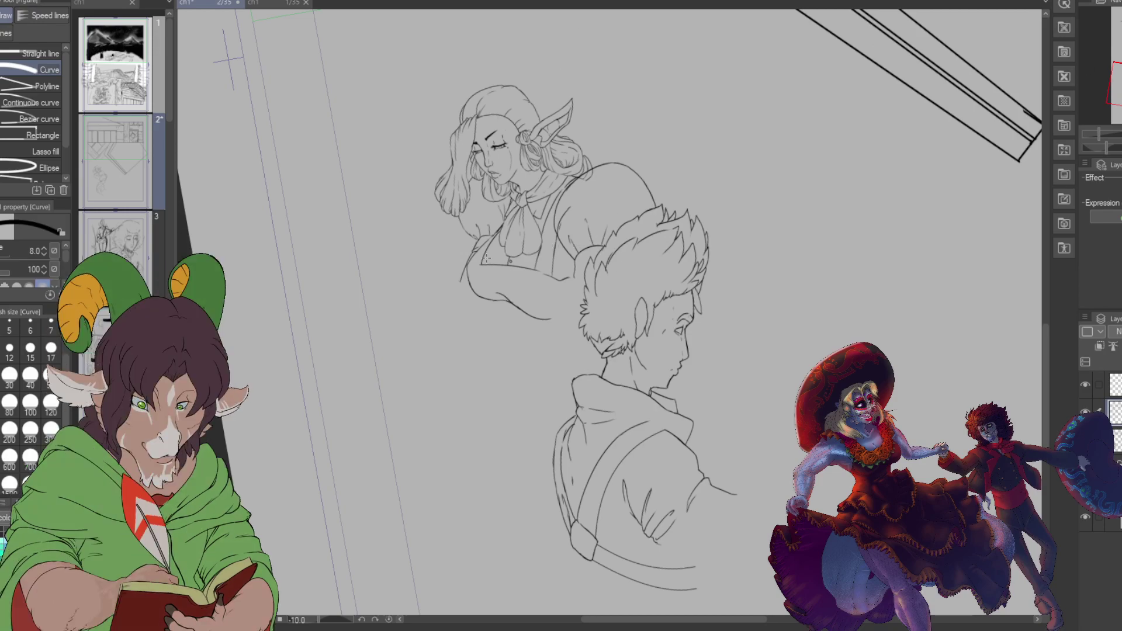
scroll(510, 317, "up", 1)
scroll(555, 371, "down", 1)
scroll(555, 371, "up", 3)
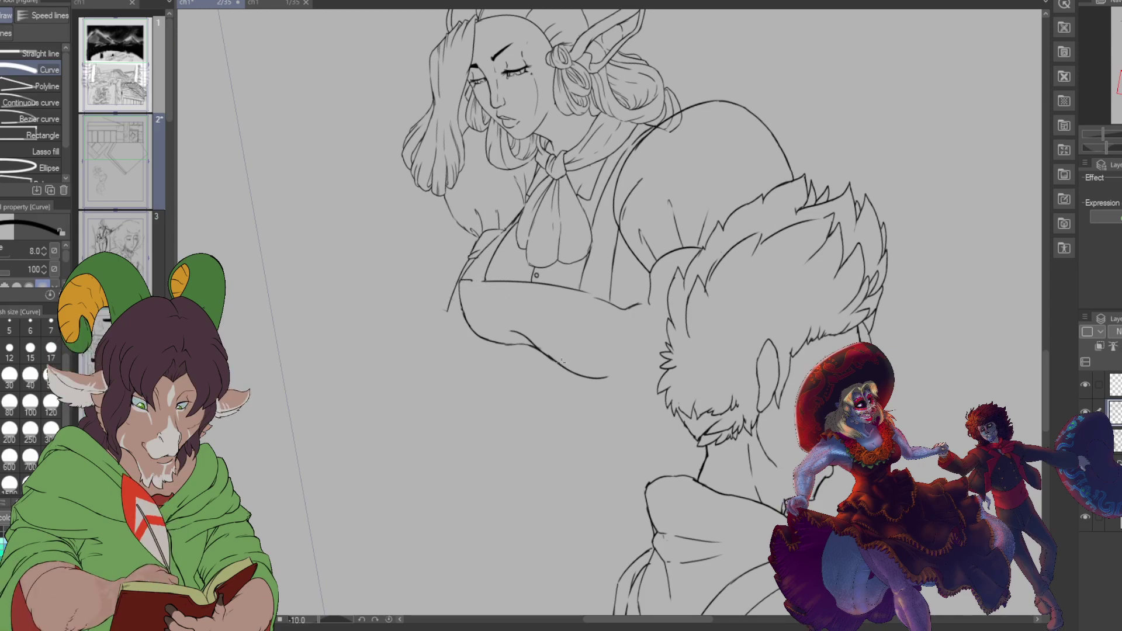
scroll(588, 365, "down", 1)
scroll(588, 364, "down", 1)
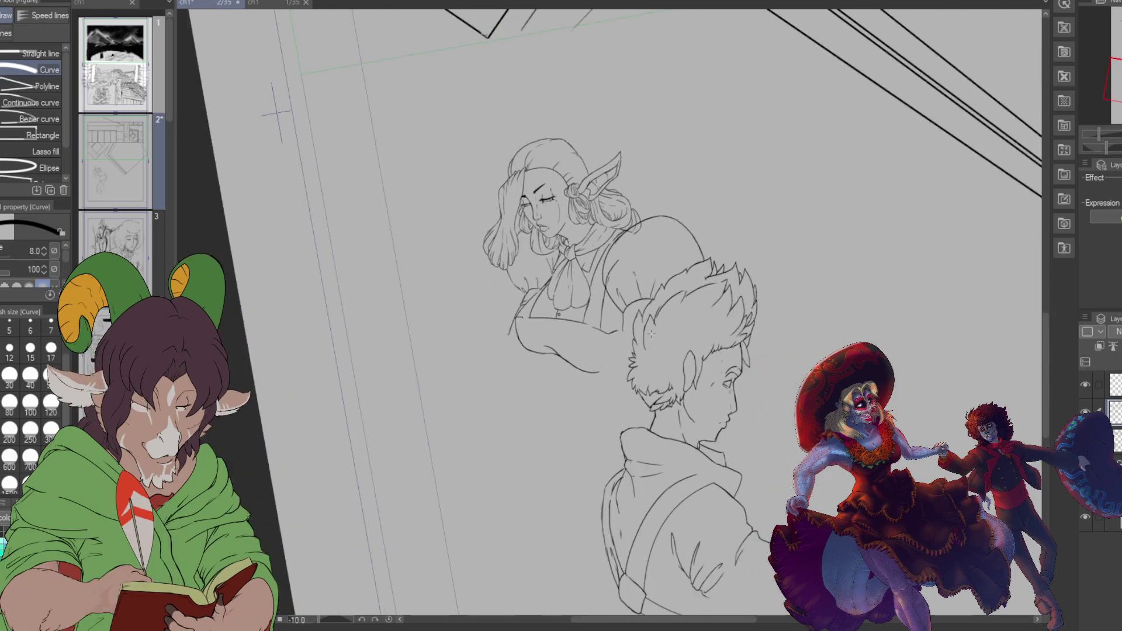
scroll(514, 360, "up", 2)
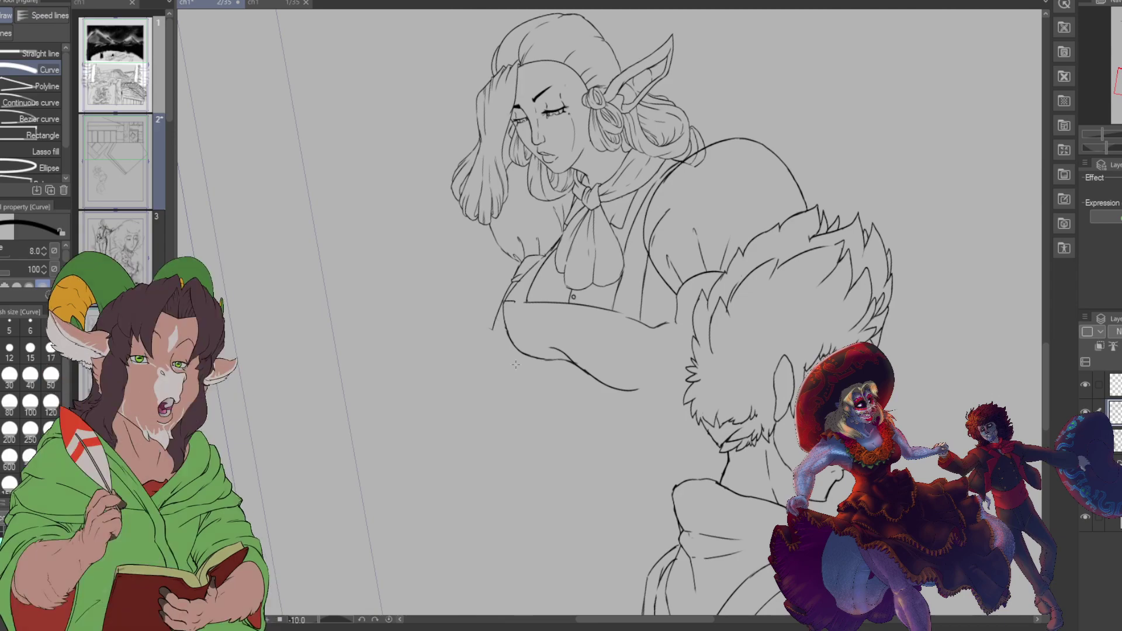
Step: Ink small fold lines under the woman's apron front and on her puffed sleeve with the K Hard 2 brush at size 15
key("b")
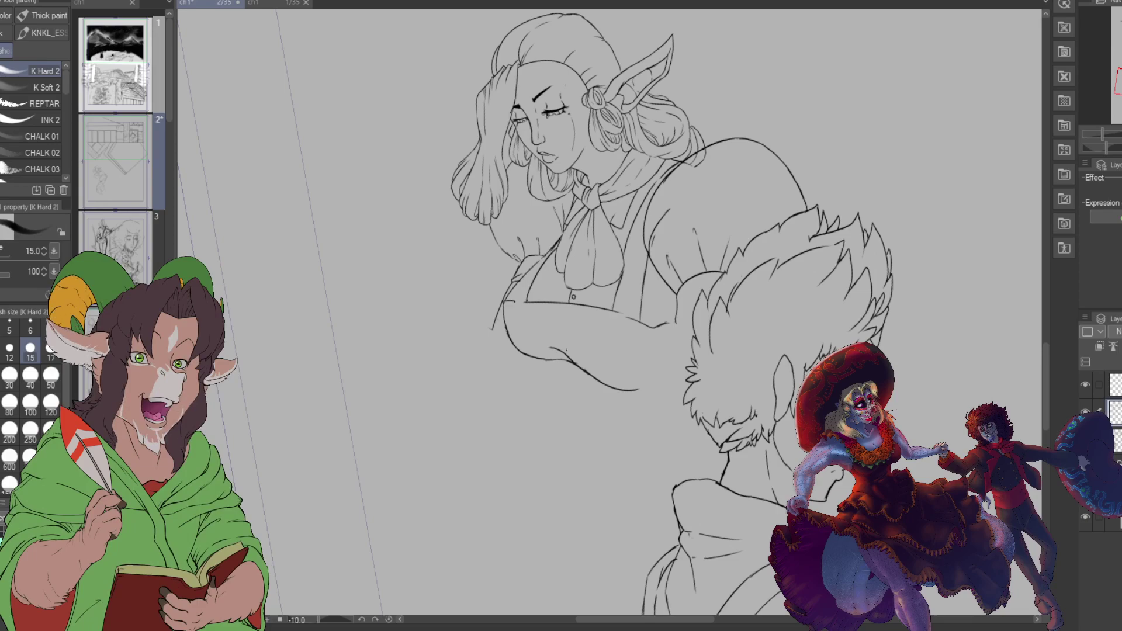
left_click_drag(544, 338, 576, 349)
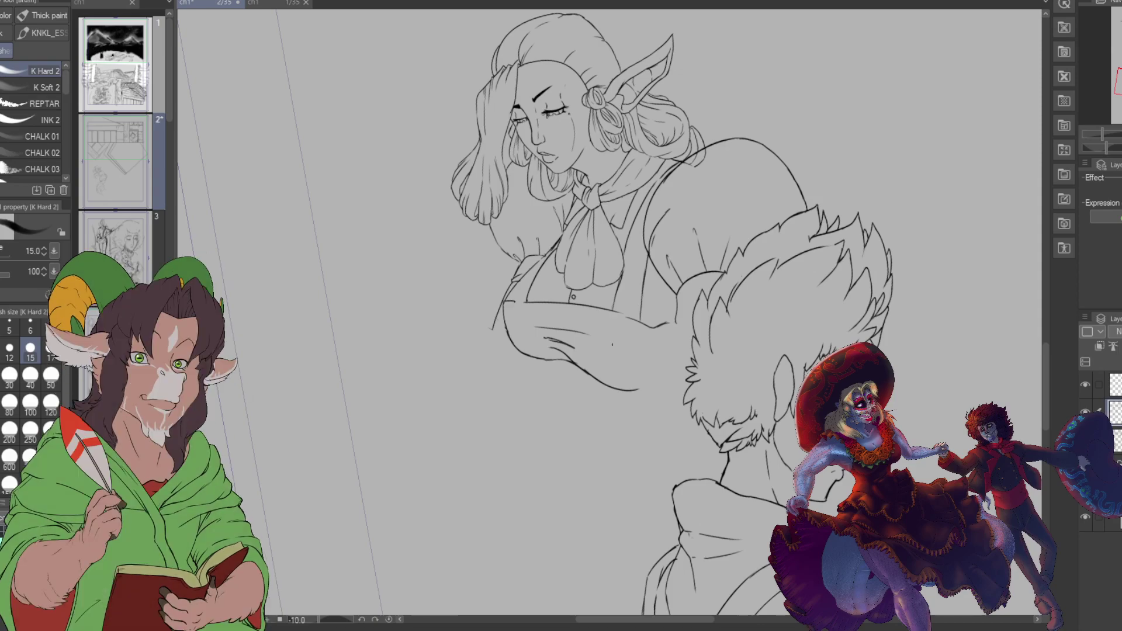
key("e")
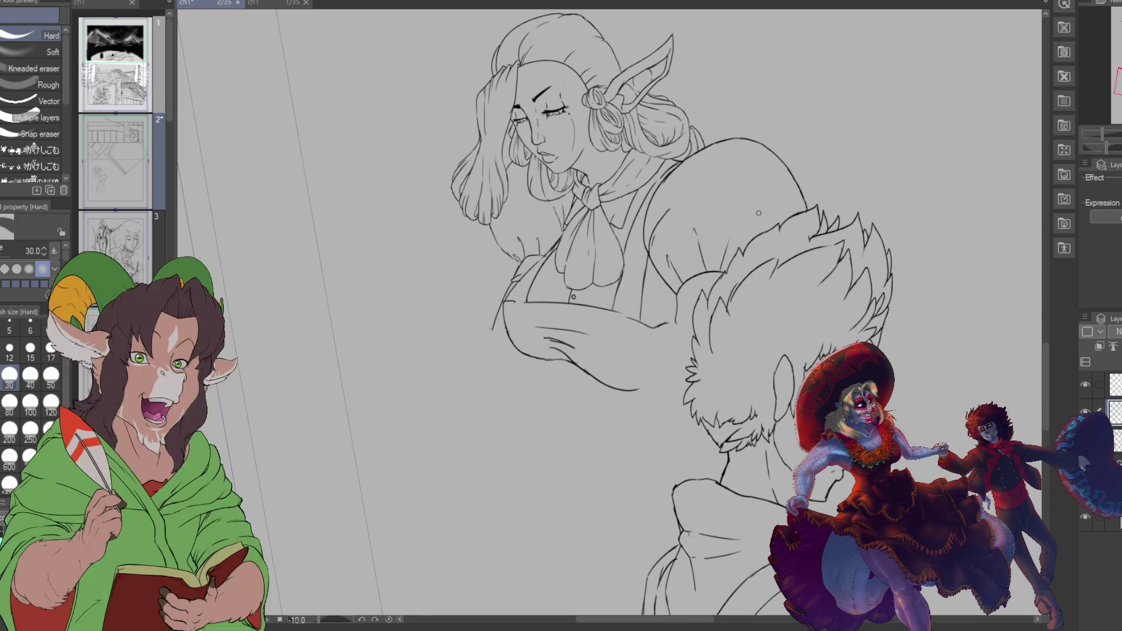
key("b")
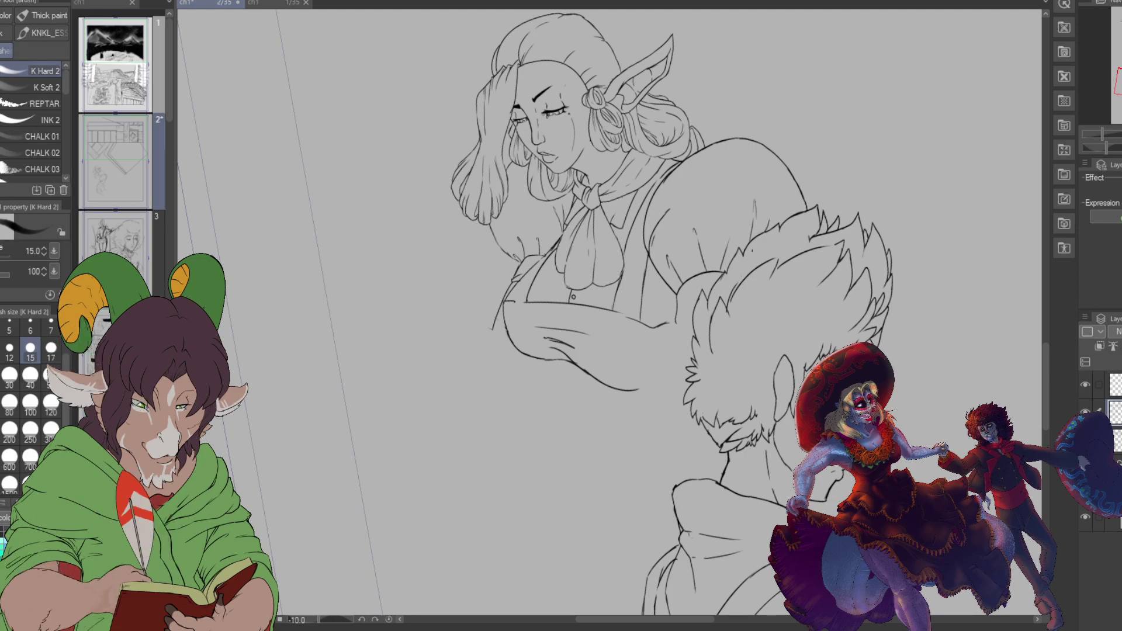
Step: Examine the line art of both figures up close and within the whole panel
scroll(739, 324, "down", 4)
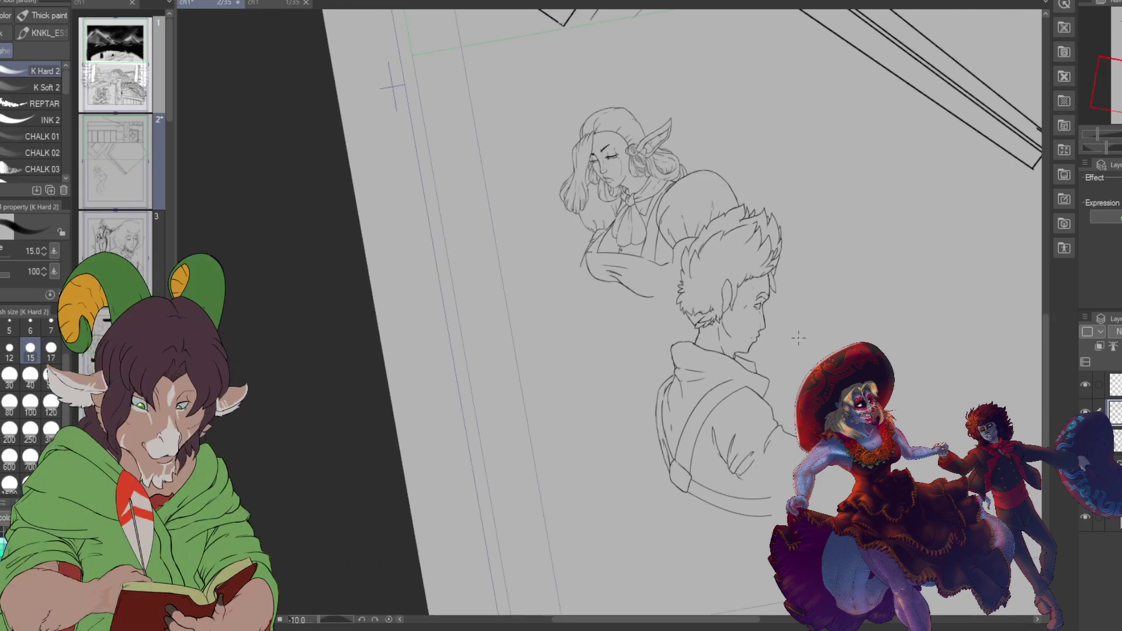
scroll(800, 337, "up", 6)
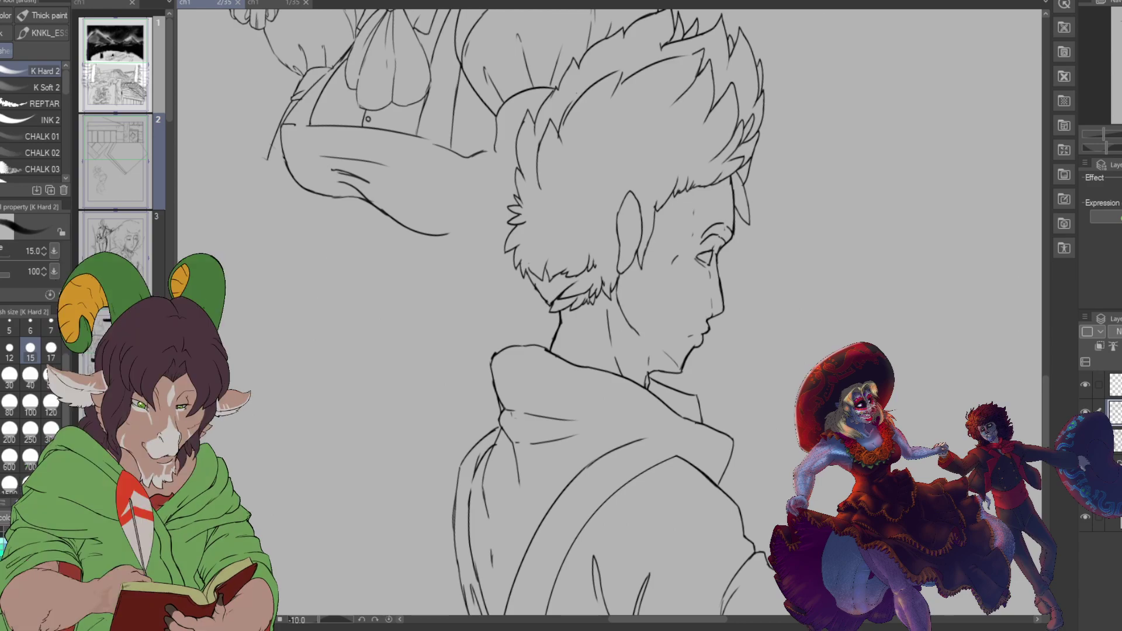
scroll(869, 274, "down", 5)
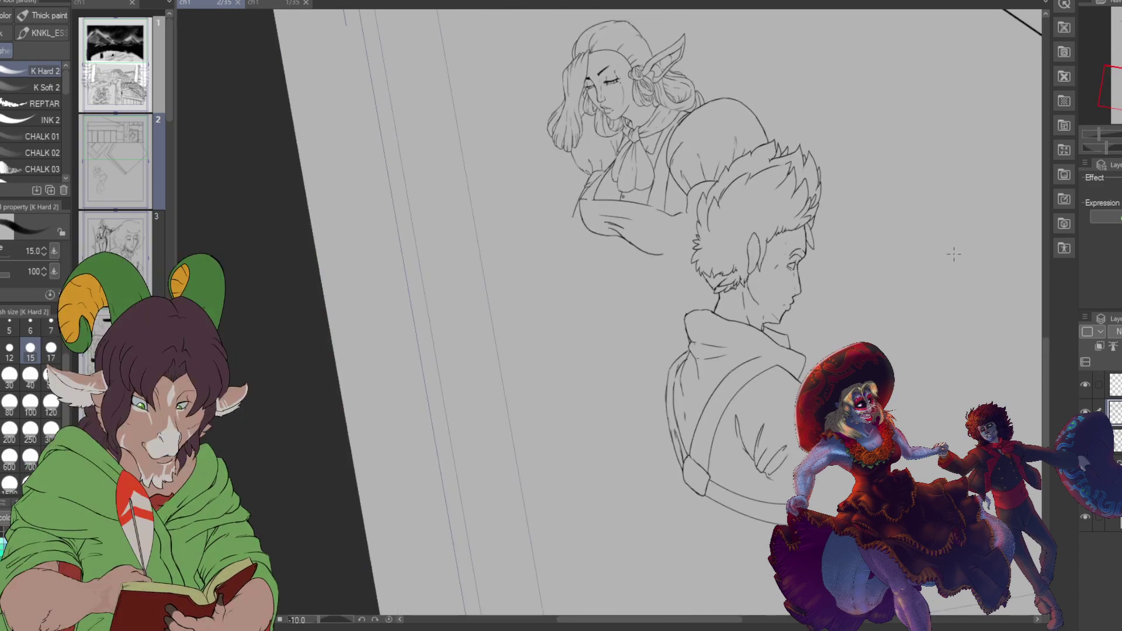
scroll(869, 274, "up", 2)
scroll(608, 316, "down", 5)
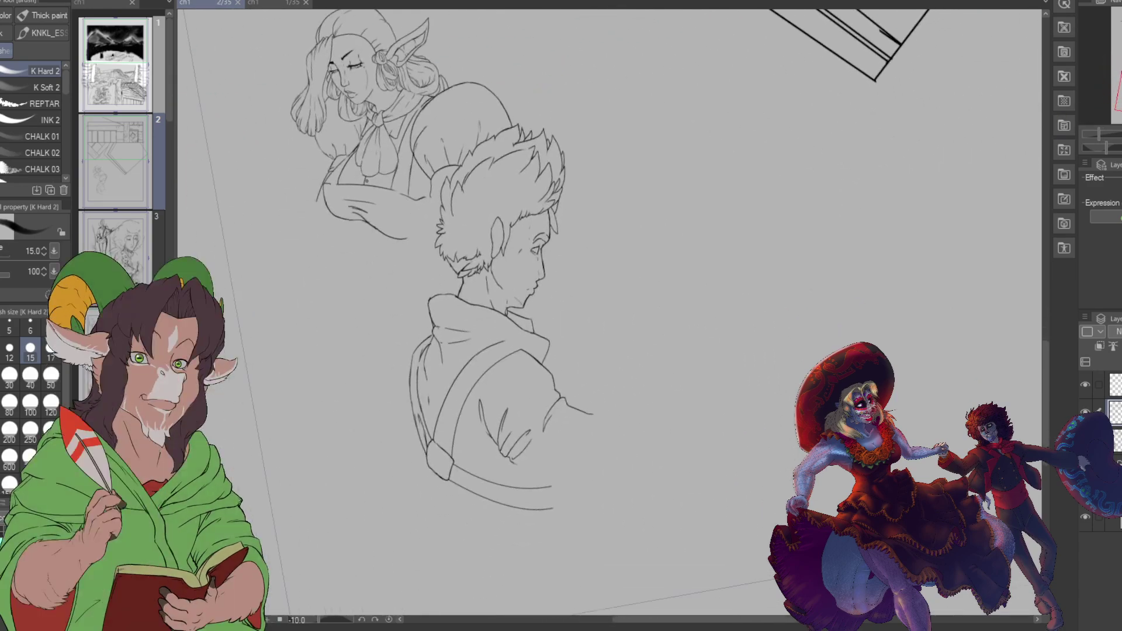
scroll(608, 316, "right", 3)
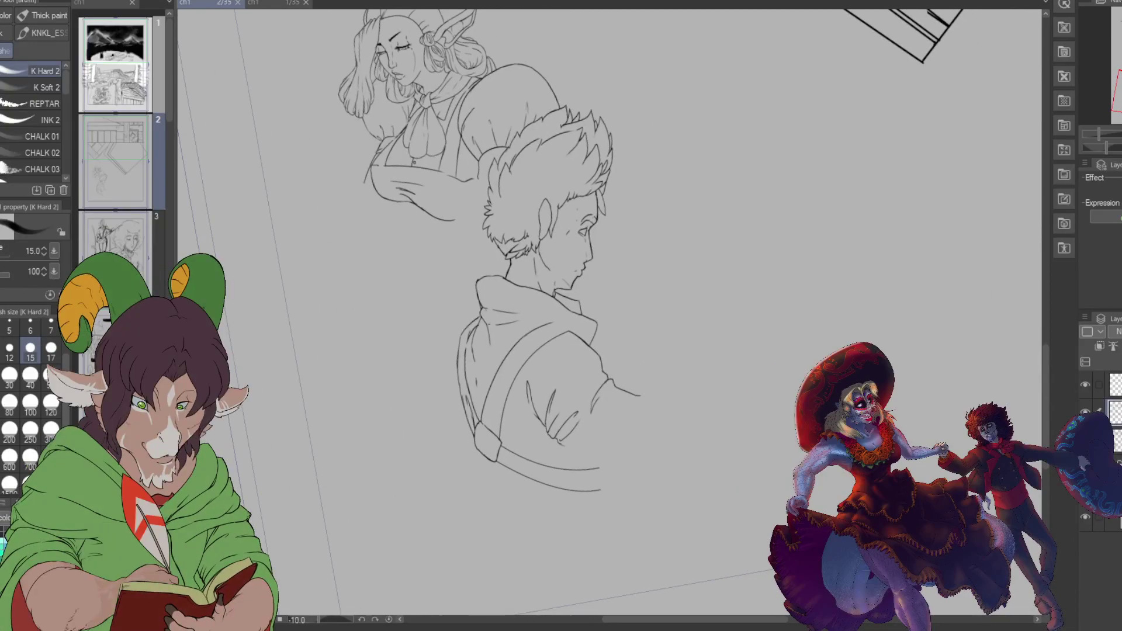
scroll(608, 316, "down", 2)
scroll(608, 316, "up", 3)
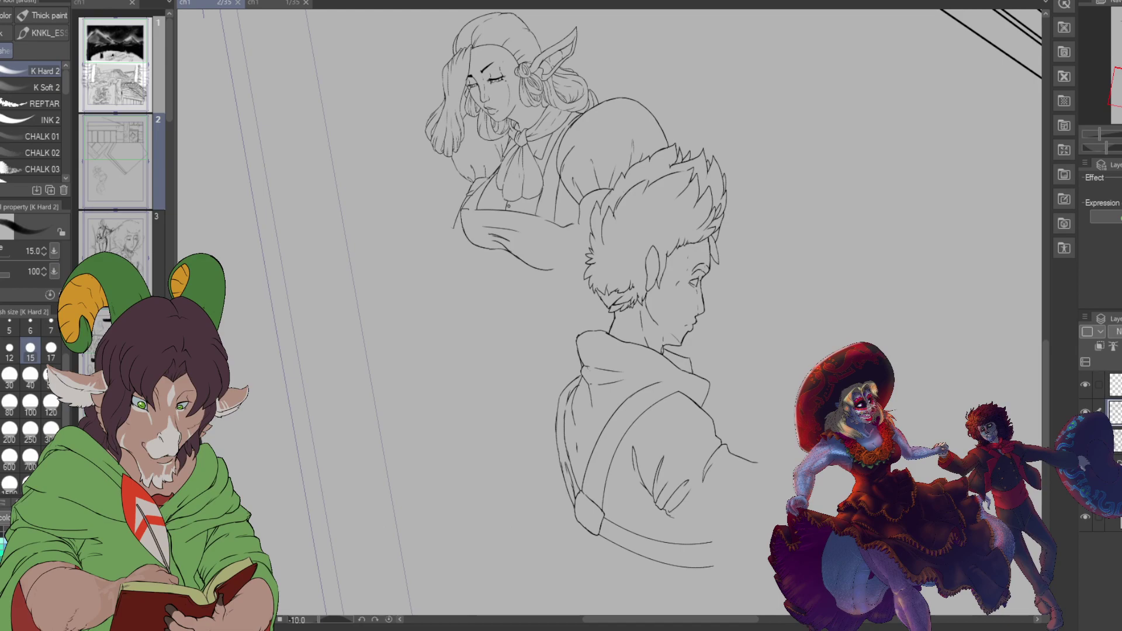
Step: Show the rough sketch and ink the woman's arm below the puffed sleeve, including both forearm edges, with the Curve tool
key("ctrl+z")
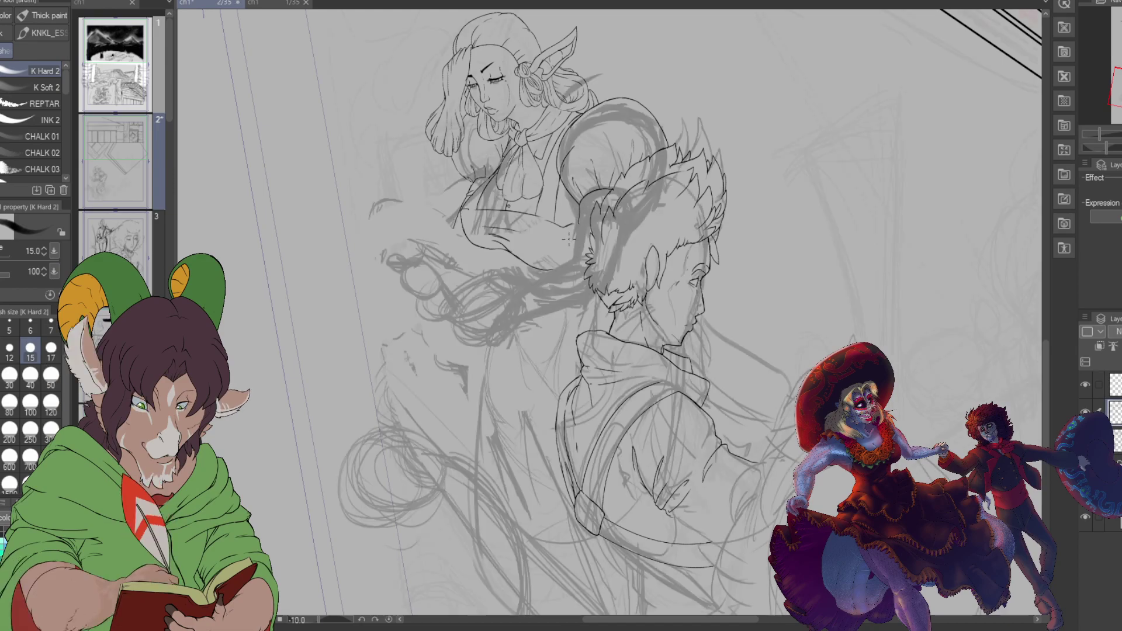
scroll(564, 234, "up", 2)
scroll(564, 235, "up", 4)
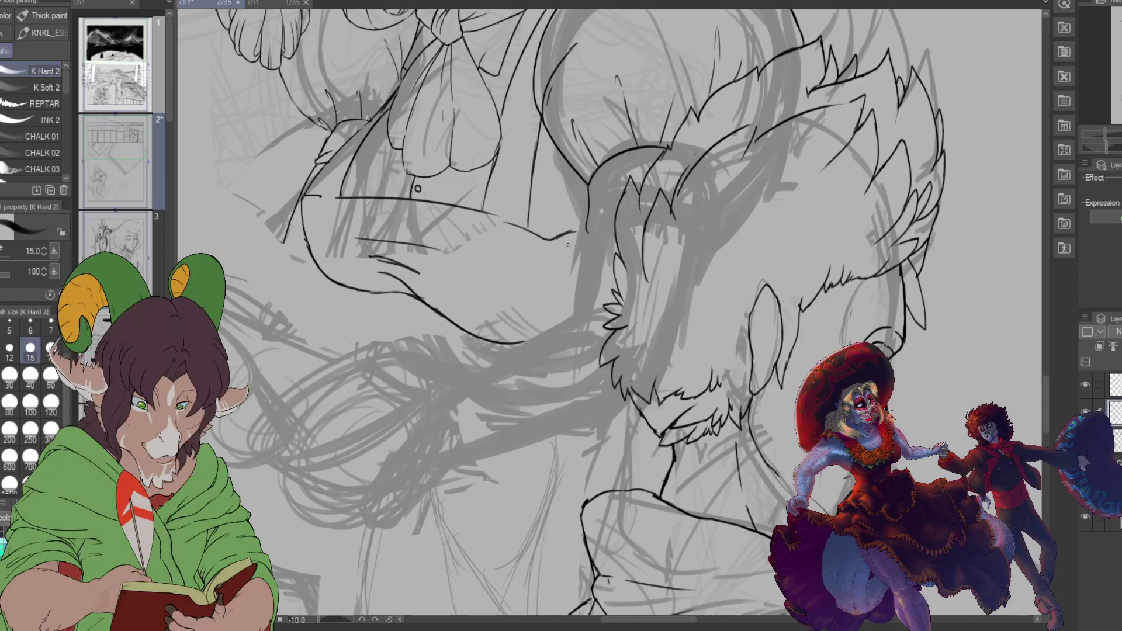
key("u")
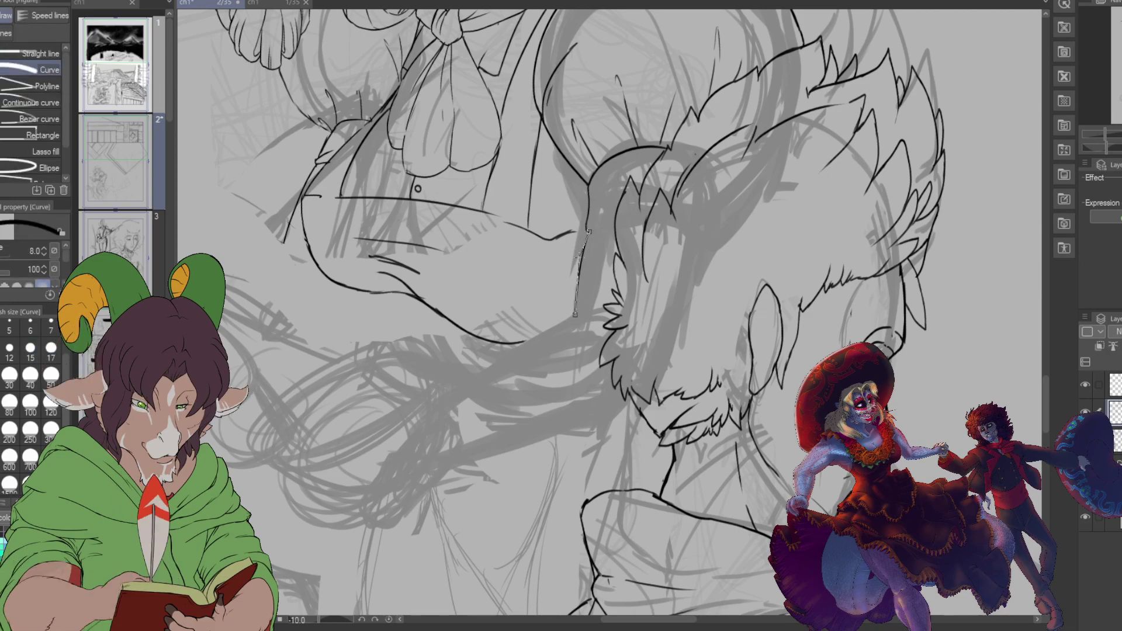
left_click_drag(431, 413, 590, 312)
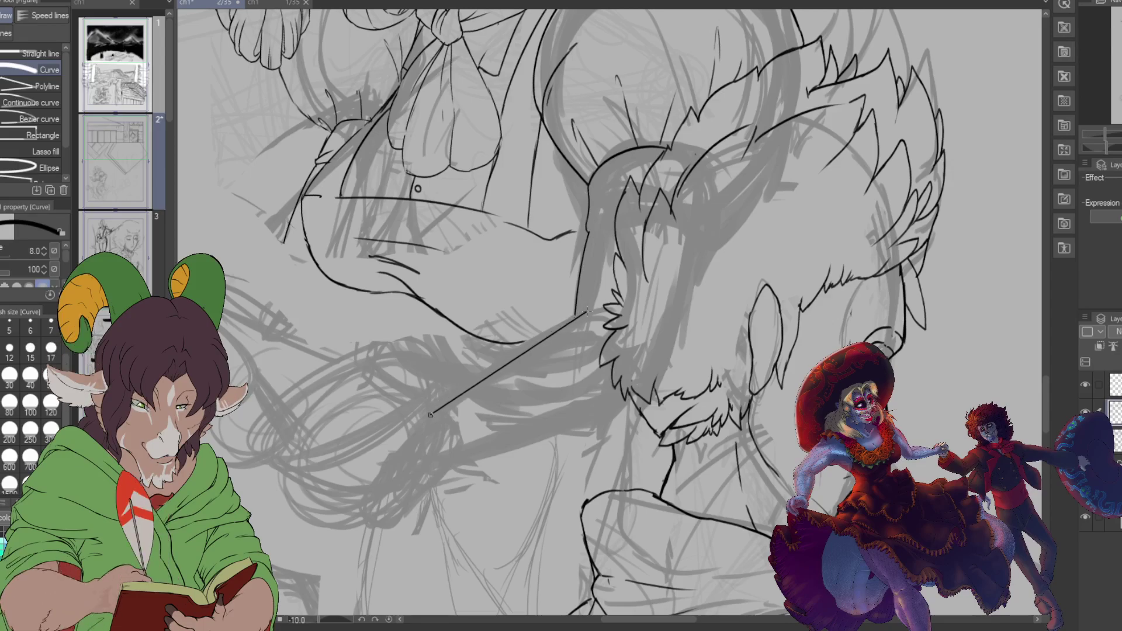
left_click(557, 315)
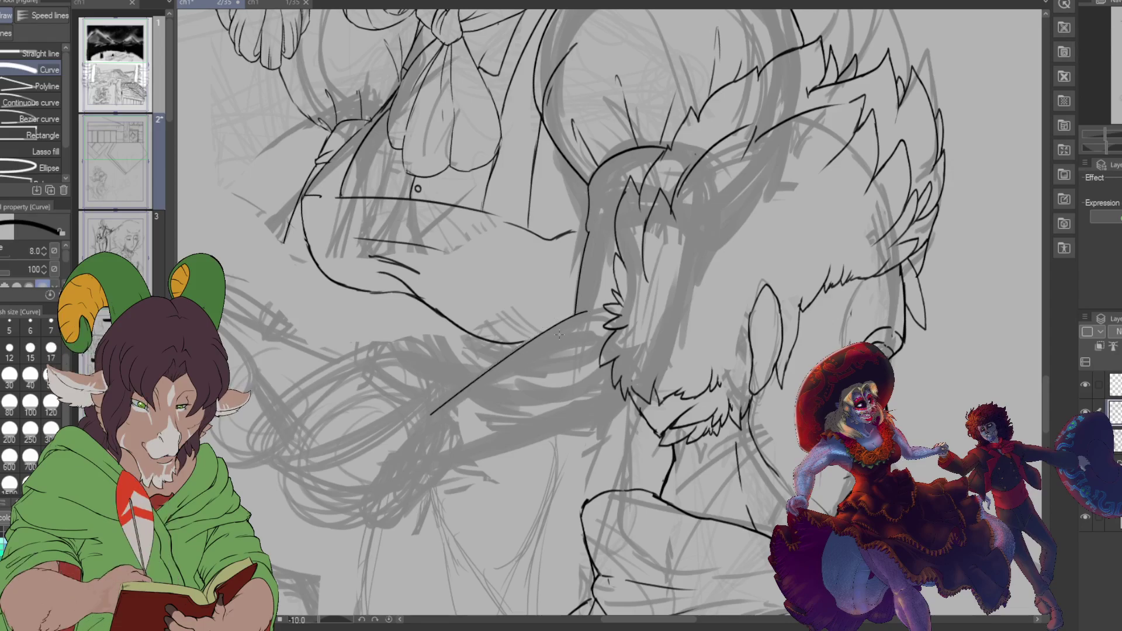
left_click_drag(449, 460, 624, 399)
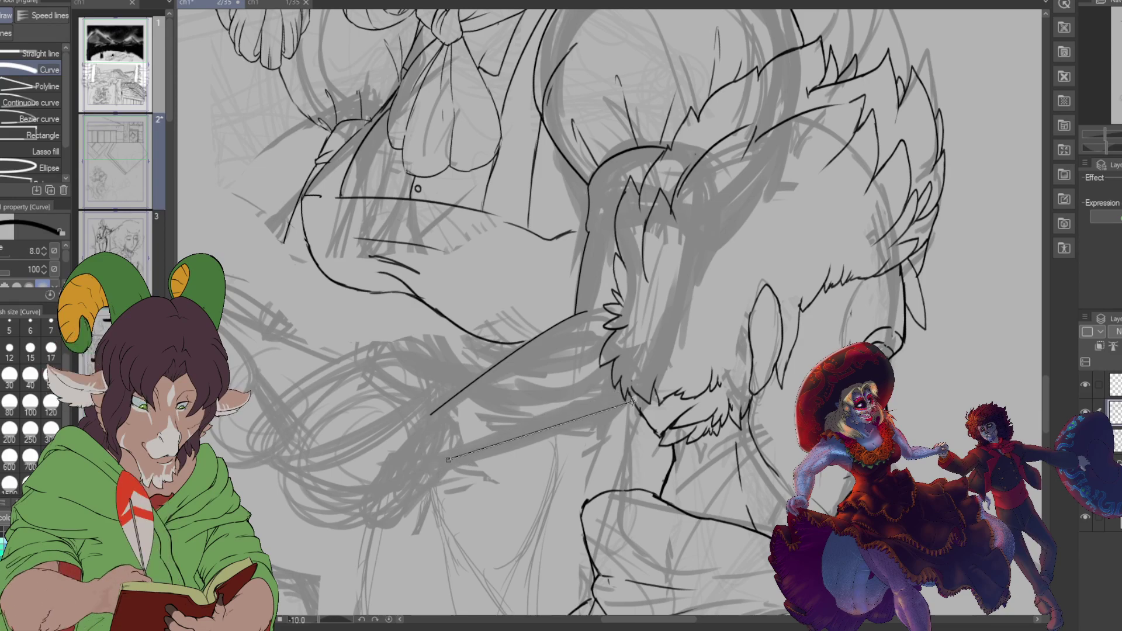
left_click(595, 428)
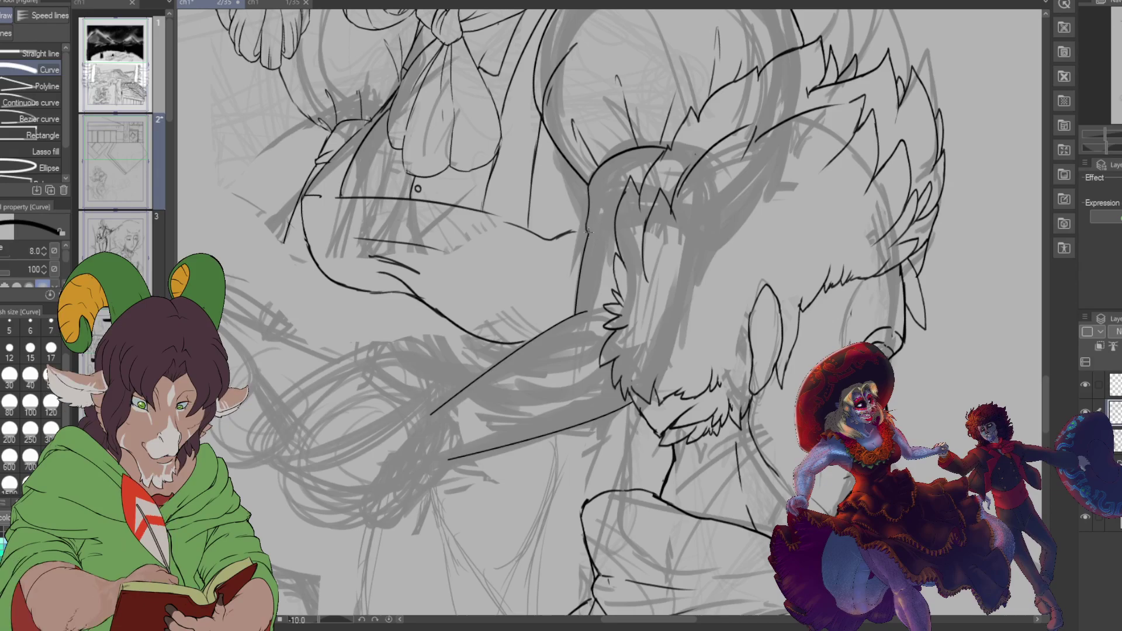
left_click_drag(589, 232, 614, 221)
Step: Thicken the lower contour of the woman's apron front and add fold lines there with the K Hard 2 brush at size 15
key("e")
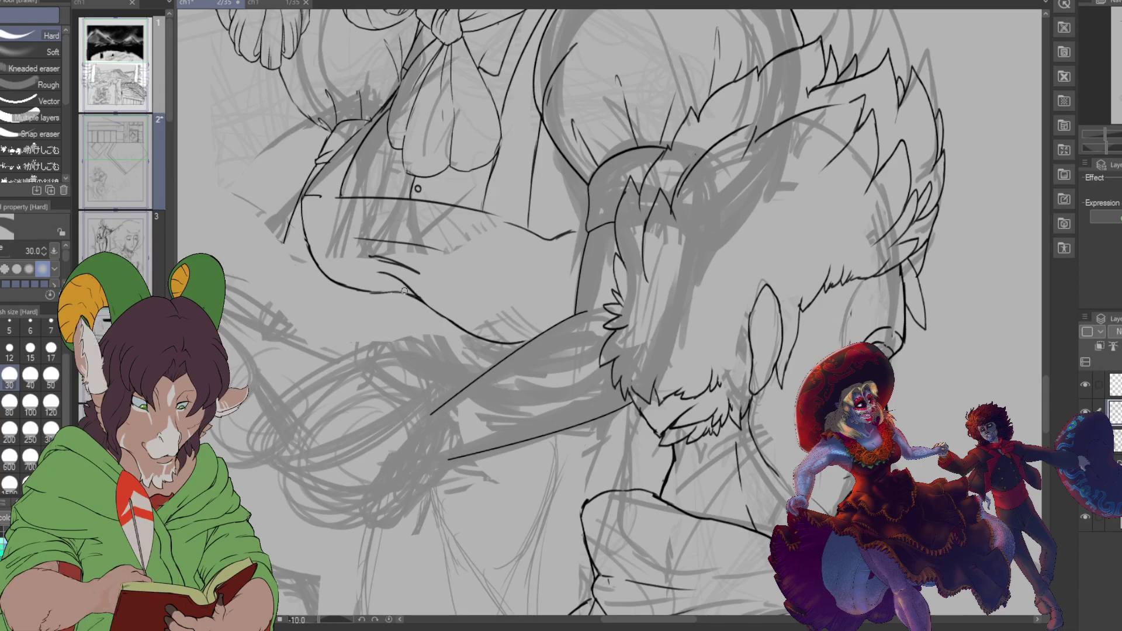
key("b")
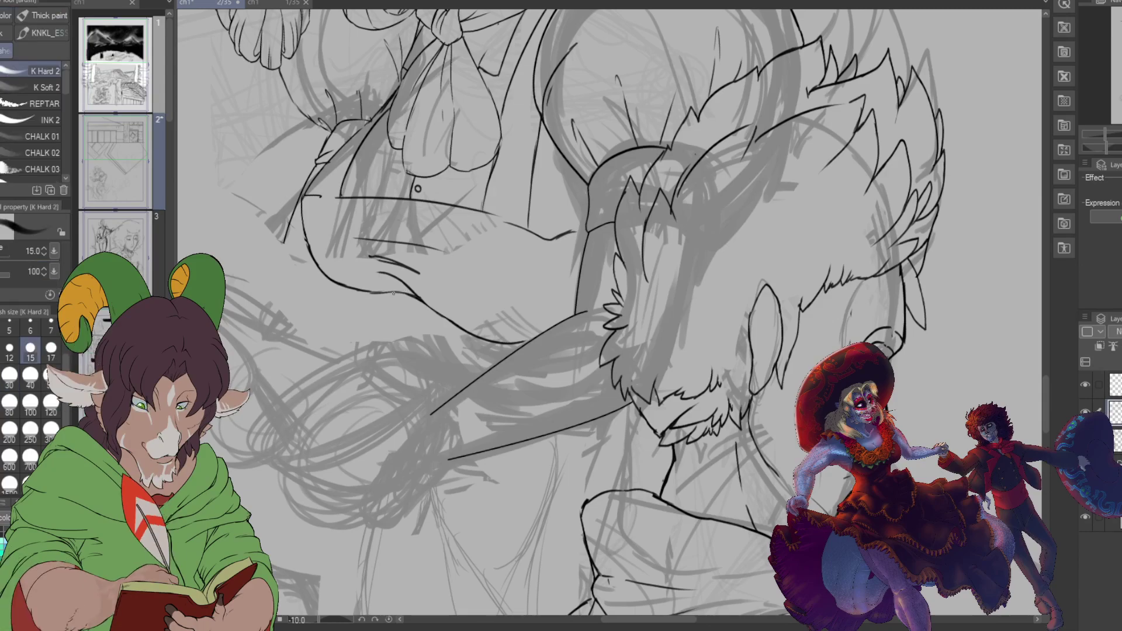
left_click_drag(409, 295, 366, 290)
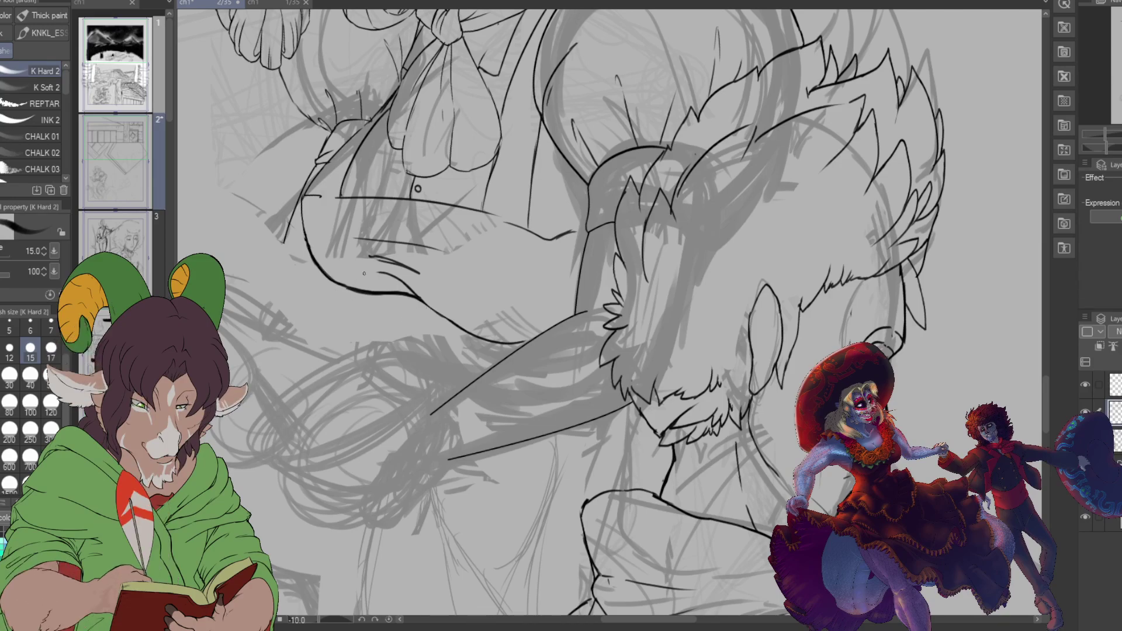
left_click_drag(341, 273, 363, 280)
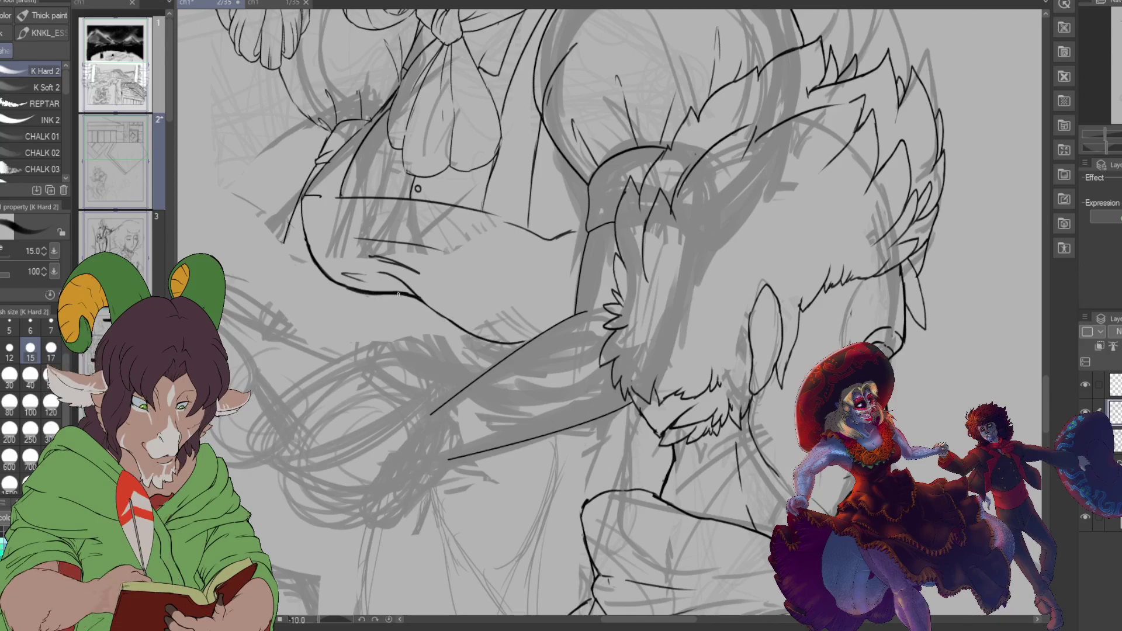
mouse_move(400, 294)
left_mouse_down()
mouse_move(429, 318)
mouse_move(407, 301)
left_mouse_up()
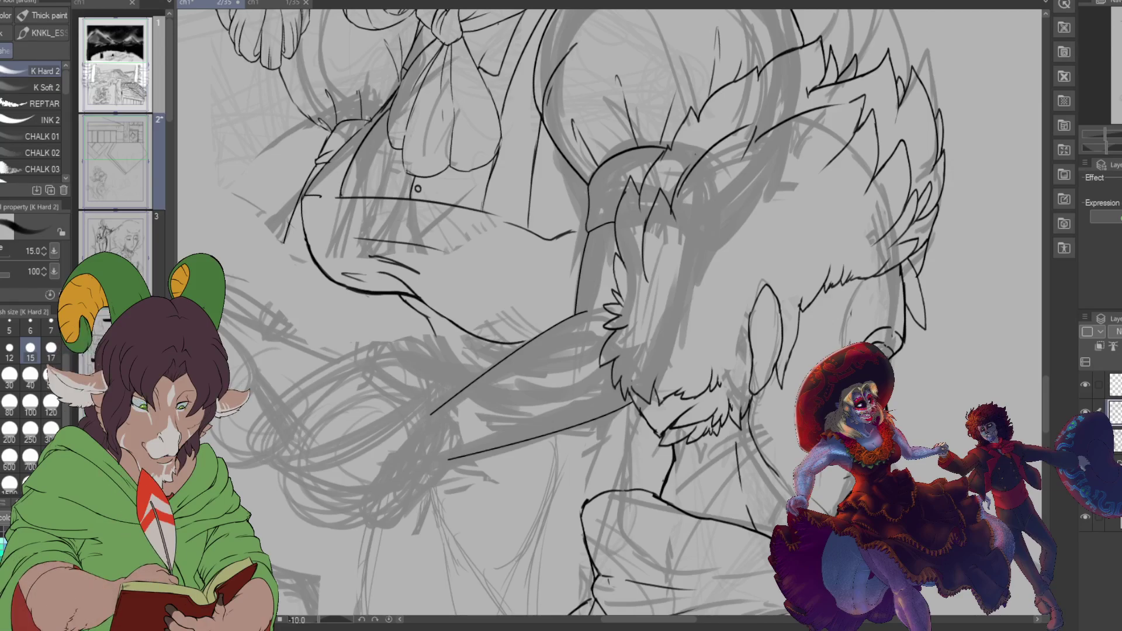
key("u")
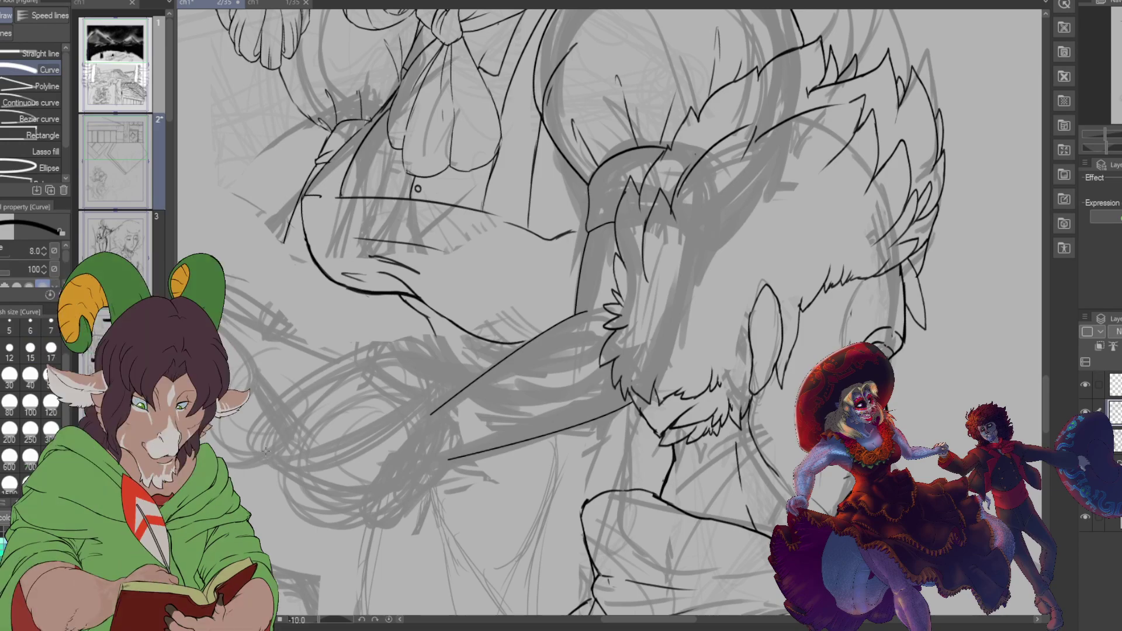
left_click_drag(267, 459, 428, 349)
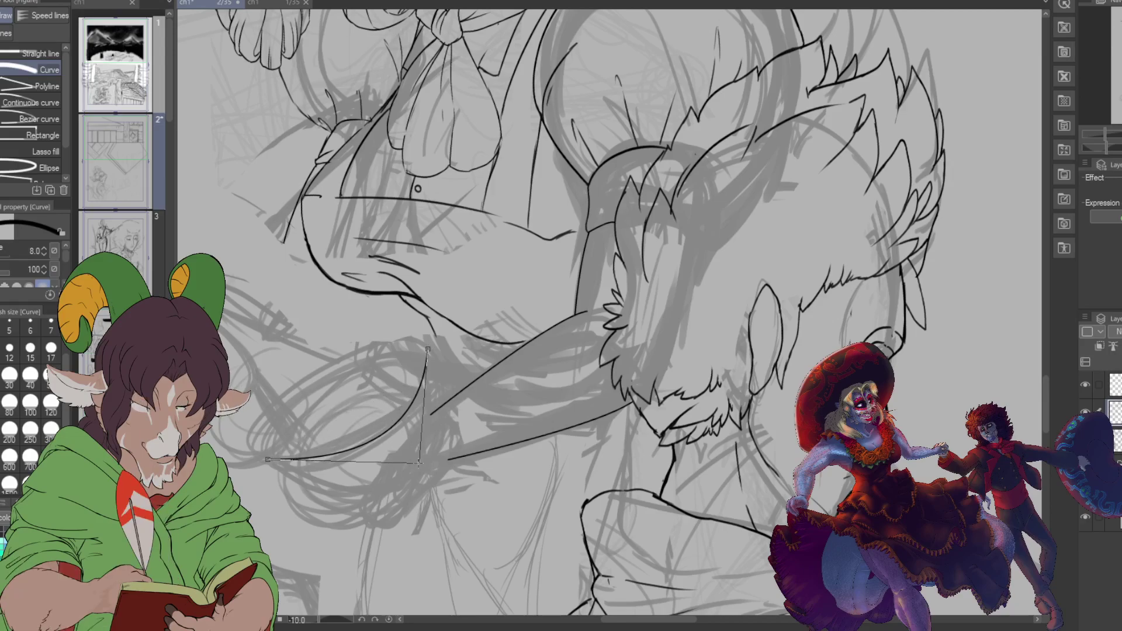
left_click(387, 450)
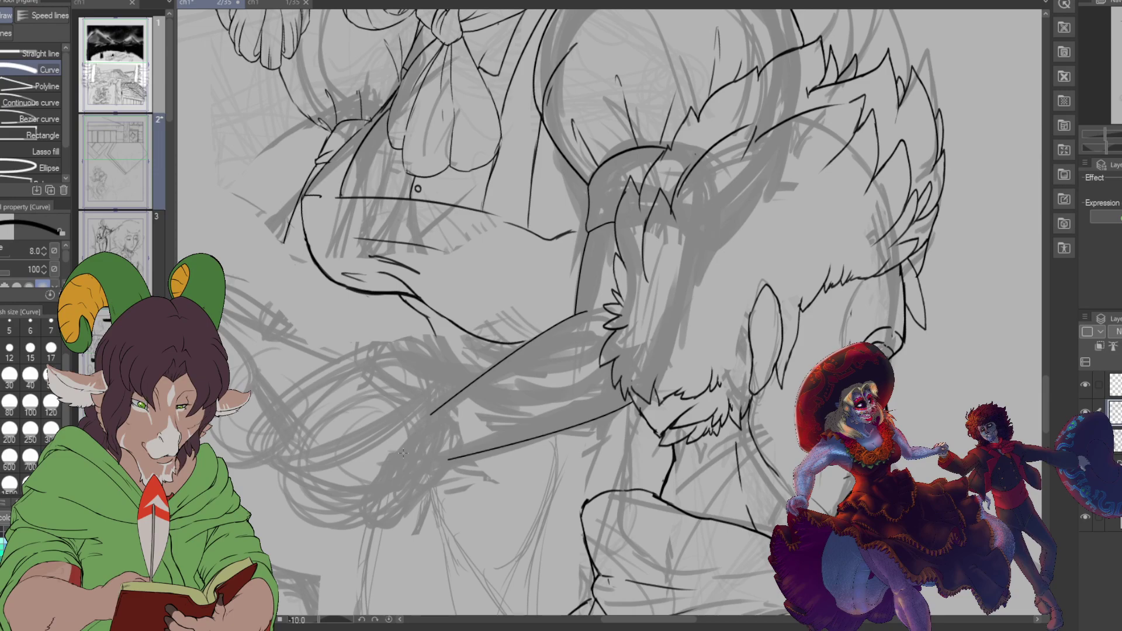
Step: Draw a narrow slanted ellipse for the tray's opening beside the woman's forearm with the Ellipse tool
key("u")
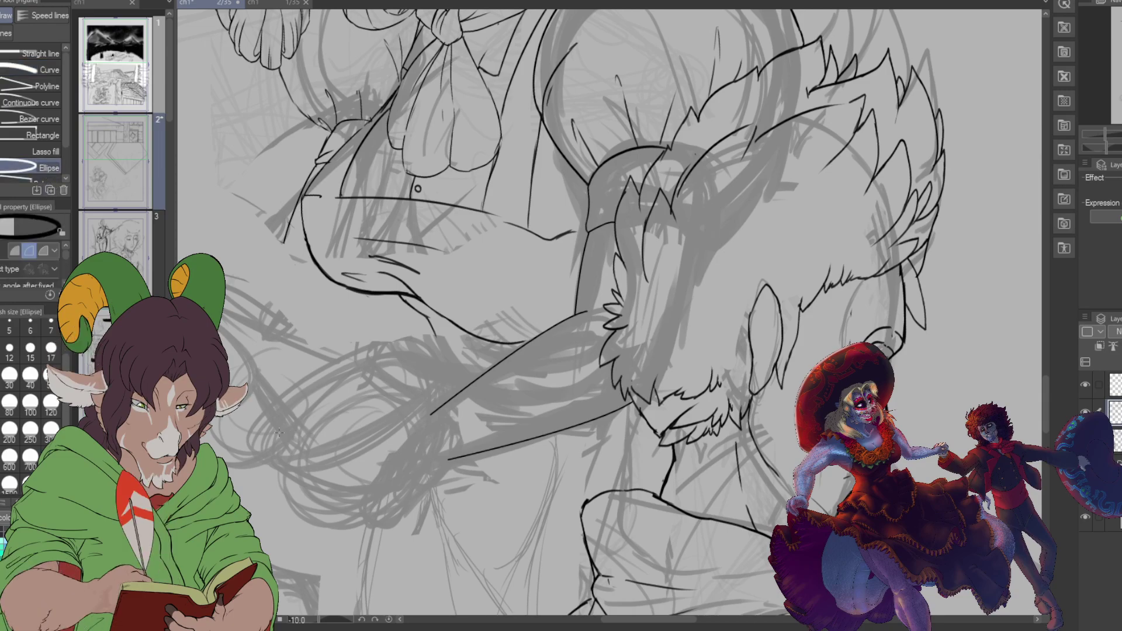
left_click_drag(263, 447, 465, 315)
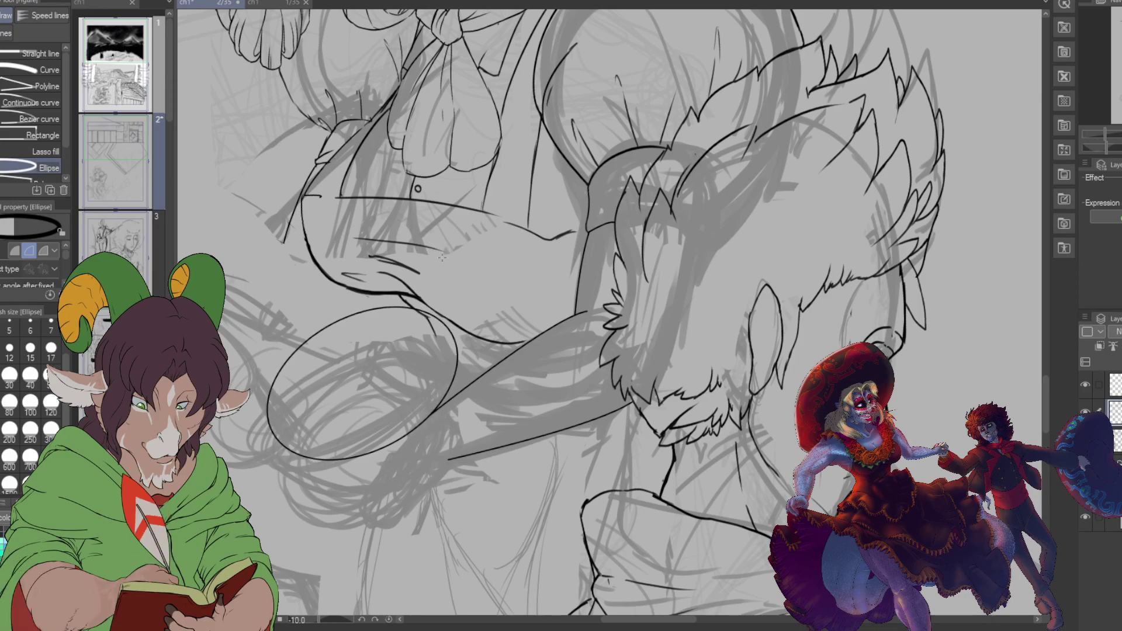
key("Escape")
left_click_drag(246, 443, 462, 376)
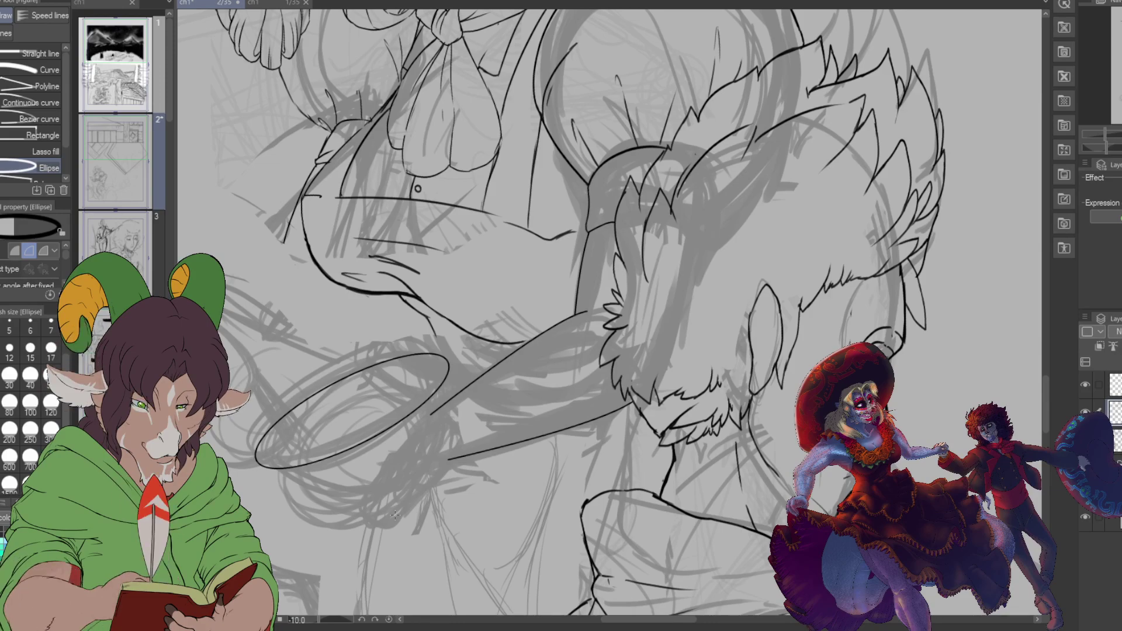
scroll(425, 356, "up", 3)
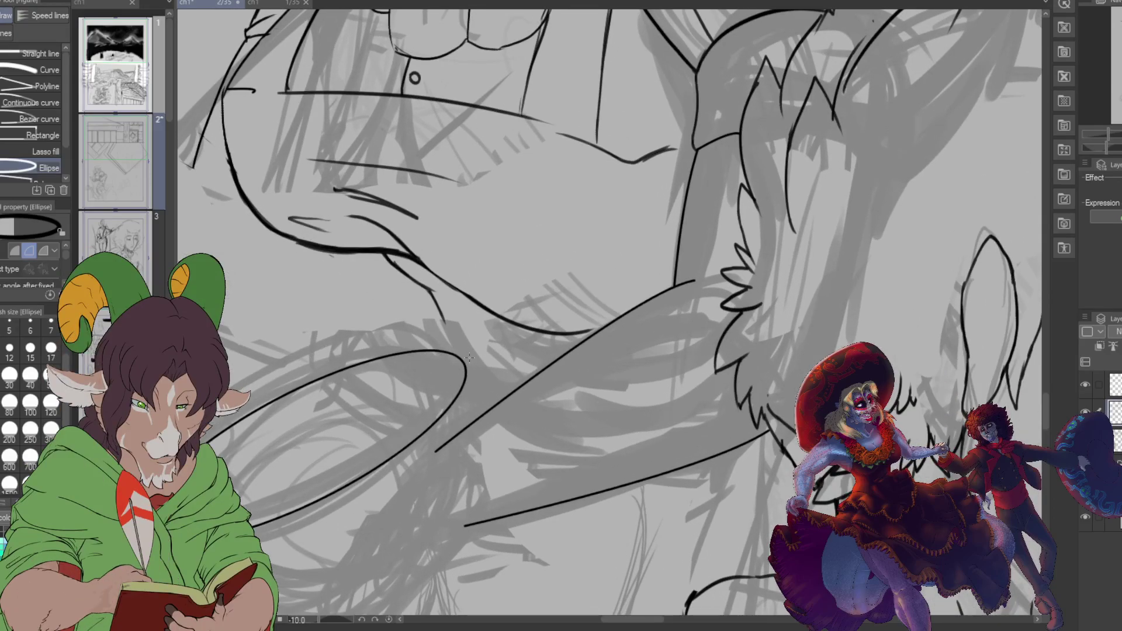
mouse_move(468, 351)
left_mouse_down()
mouse_move(484, 427)
mouse_move(481, 413)
left_mouse_up()
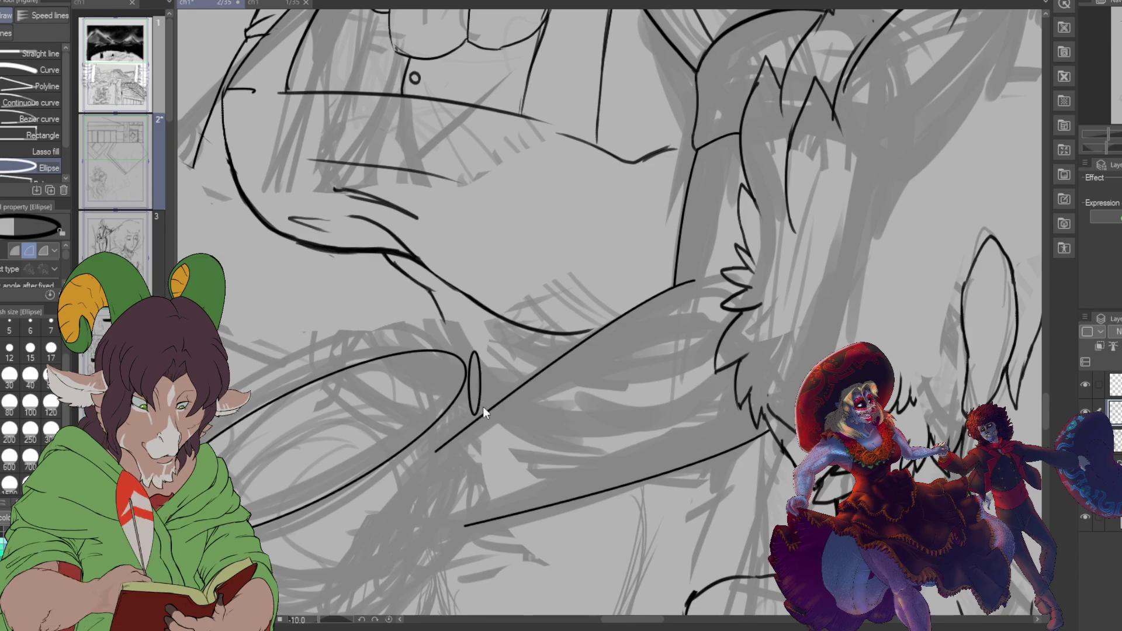
key("ctrl+z")
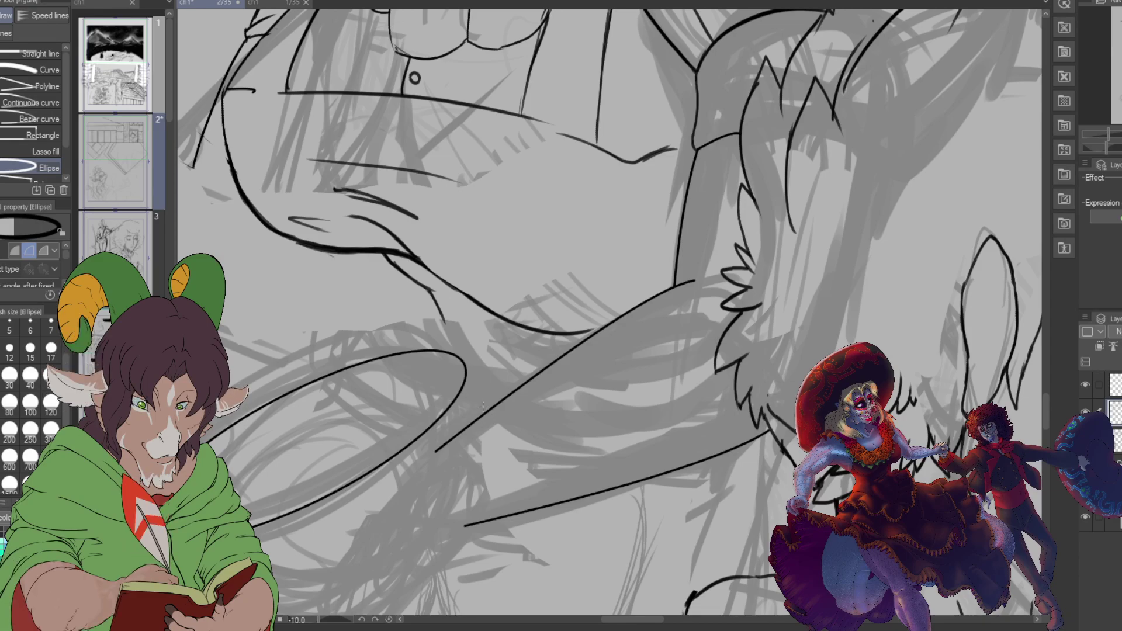
Step: Ink the tray's outer rim near the forearm and along the ellipse's upper edge with the Curve tool
key("u")
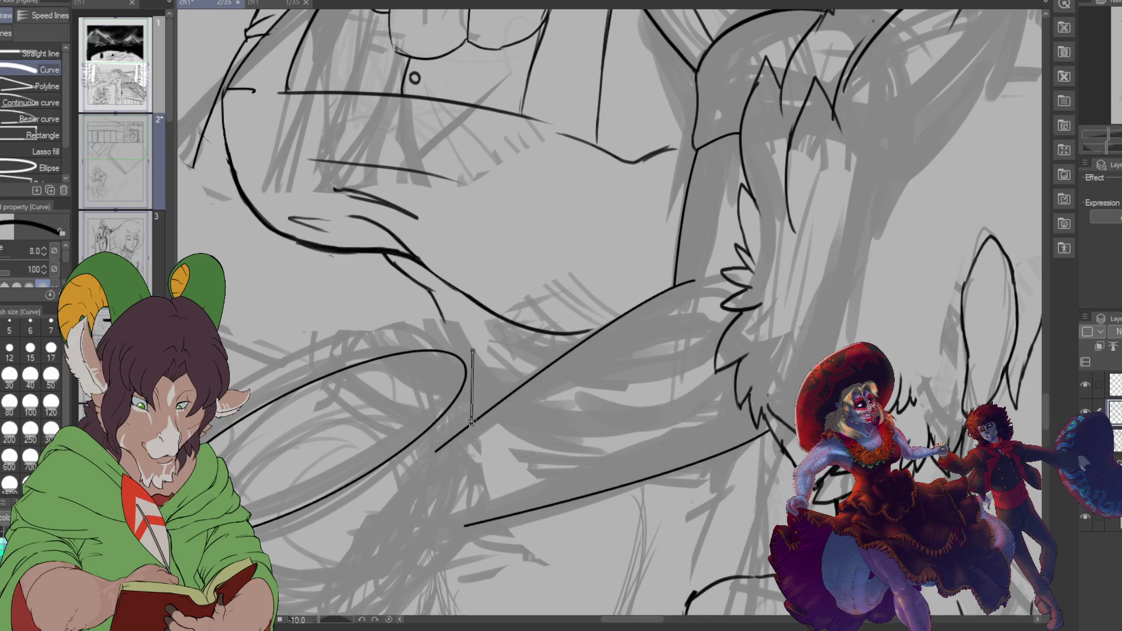
left_click(485, 380)
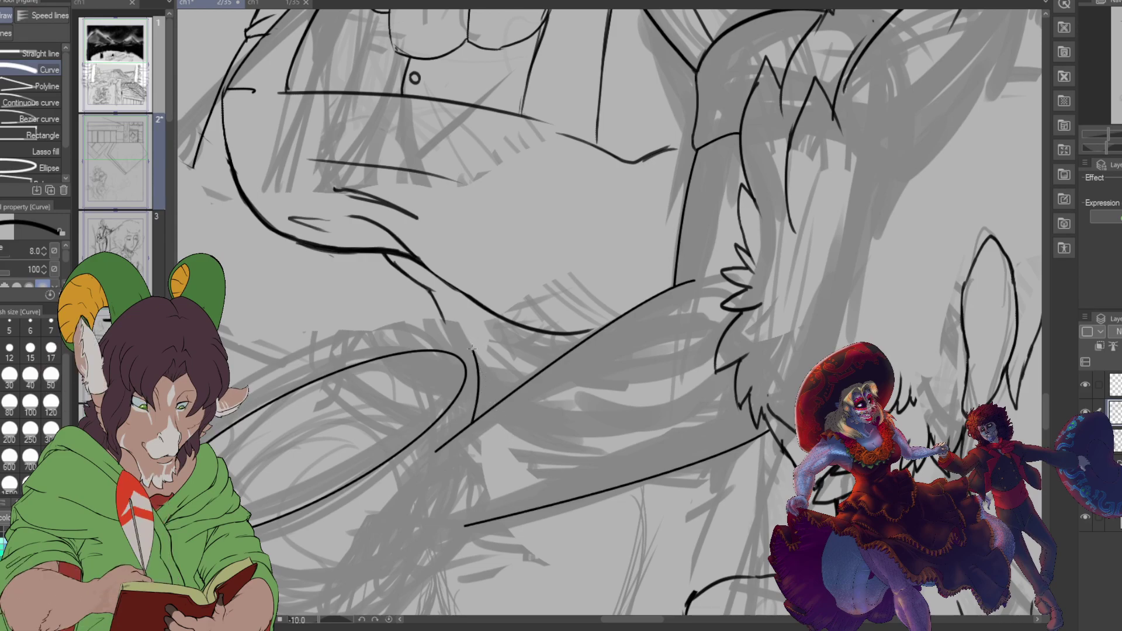
mouse_move(472, 349)
left_mouse_down()
mouse_move(262, 372)
mouse_move(234, 409)
left_mouse_up()
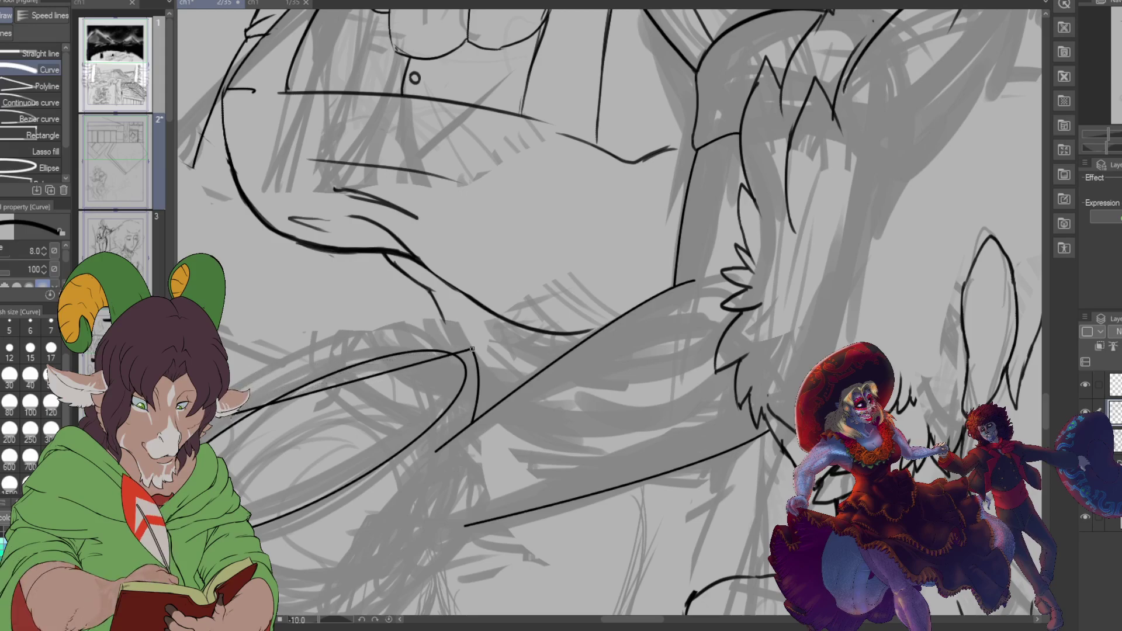
left_click(393, 321)
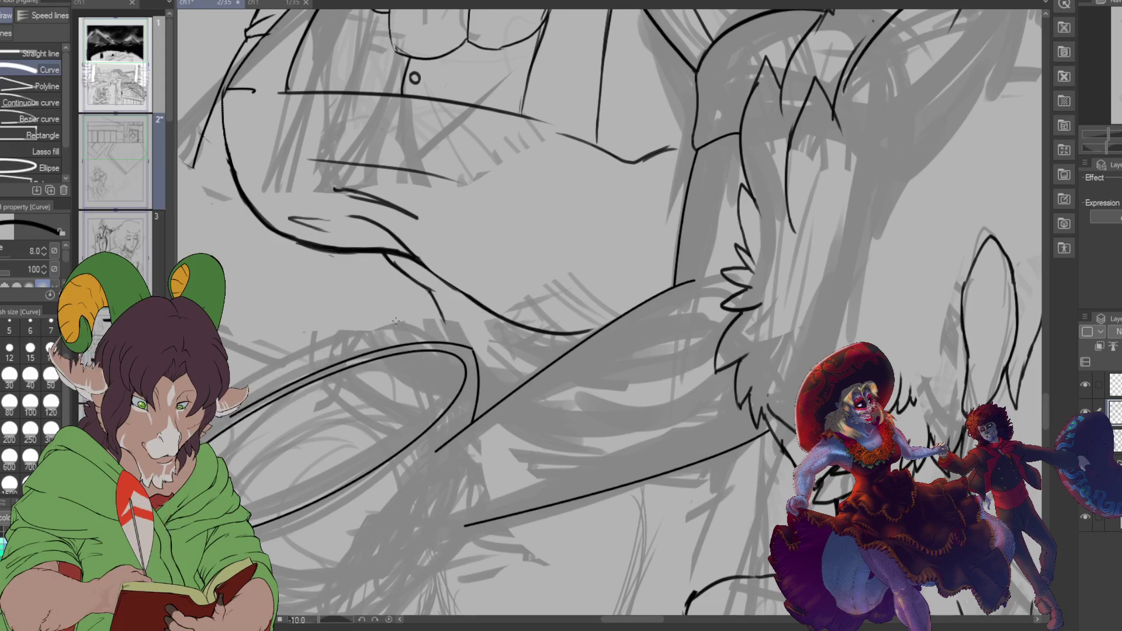
Step: Ink the woman's hand from the wrist down to the first finger with the K Hard 2 brush at size 15
left_click_drag(565, 452, 316, 513)
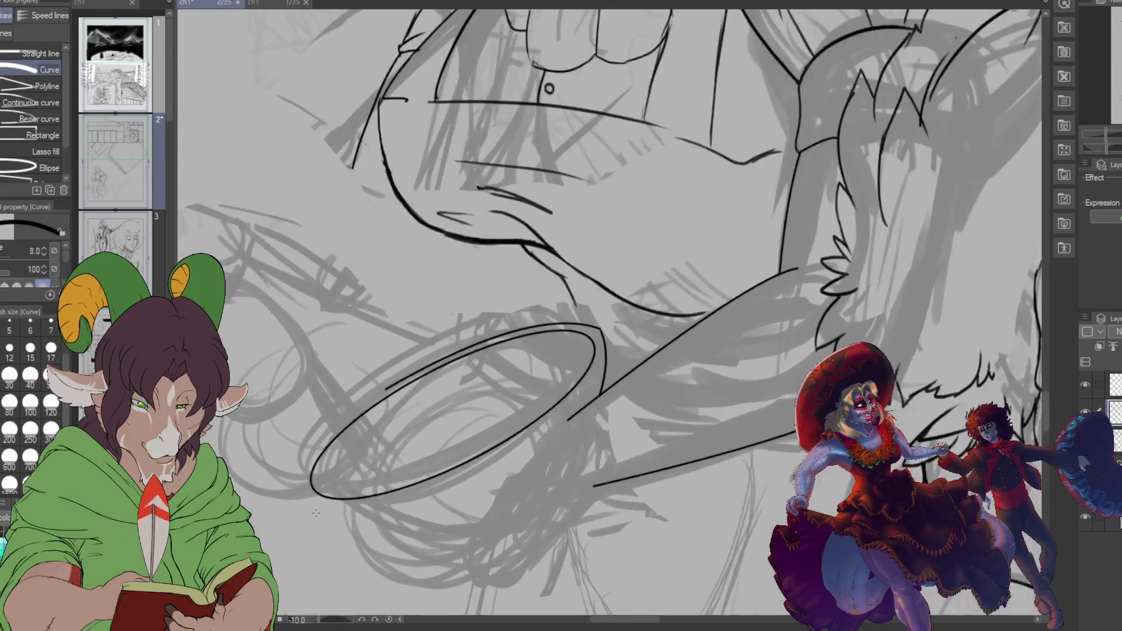
scroll(316, 513, "up", 3)
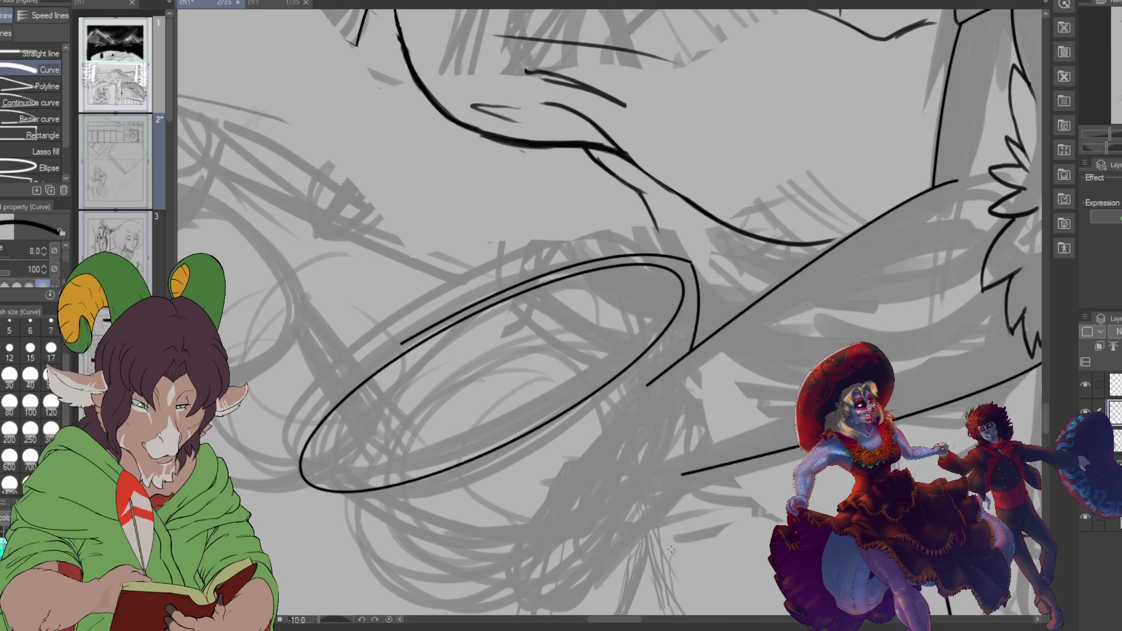
key("b")
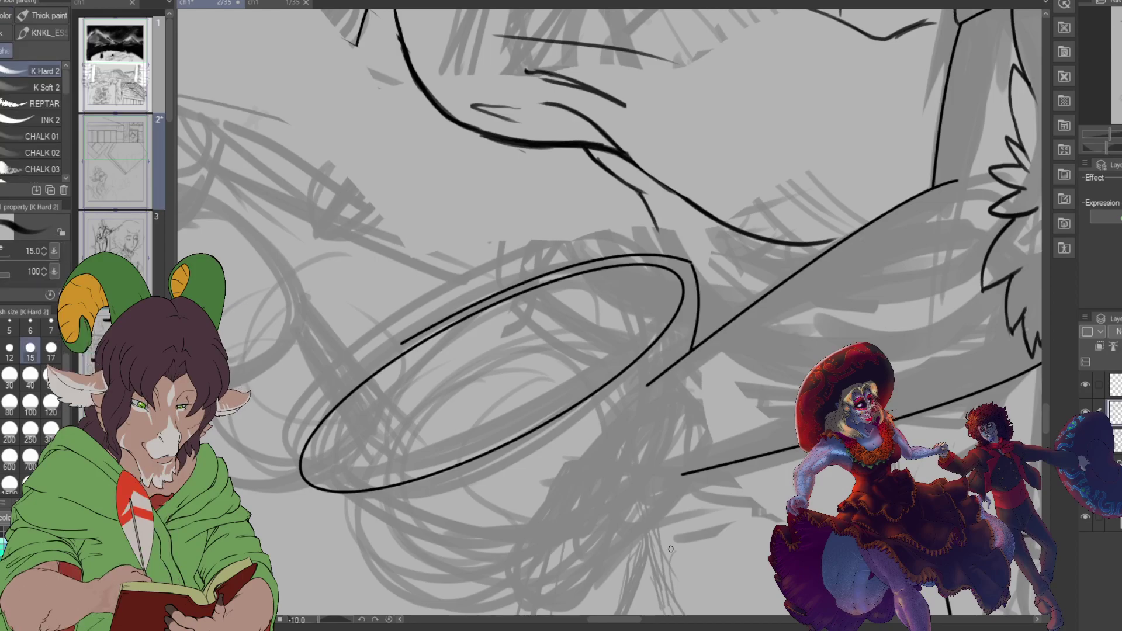
mouse_move(551, 518)
left_mouse_down()
mouse_move(606, 419)
mouse_move(649, 382)
mouse_move(647, 386)
left_mouse_up()
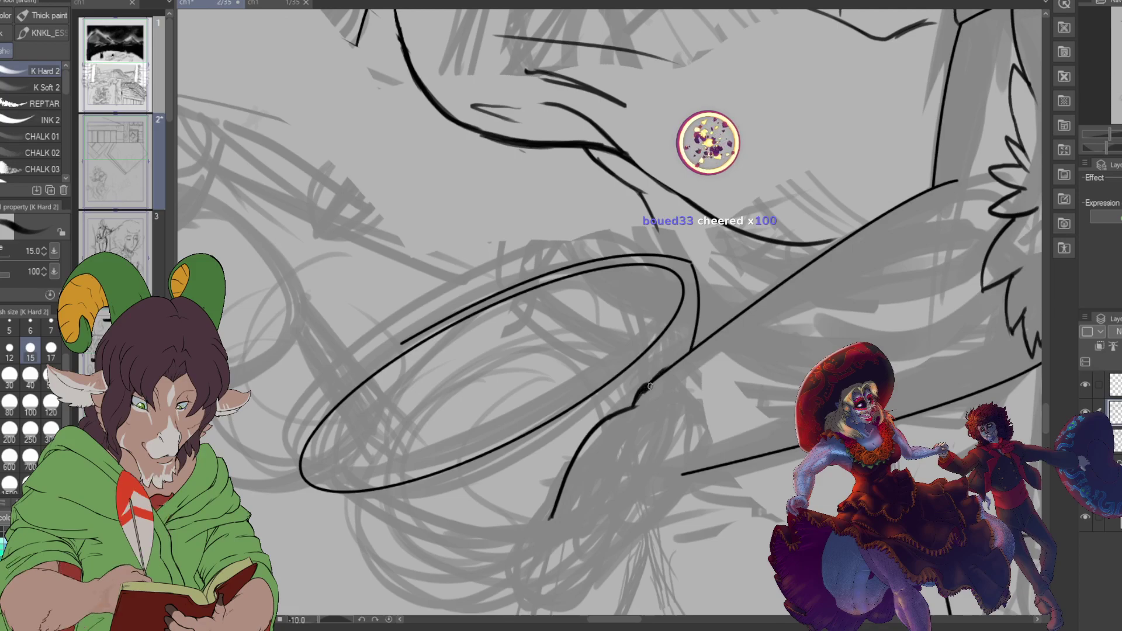
left_click_drag(637, 402, 691, 363)
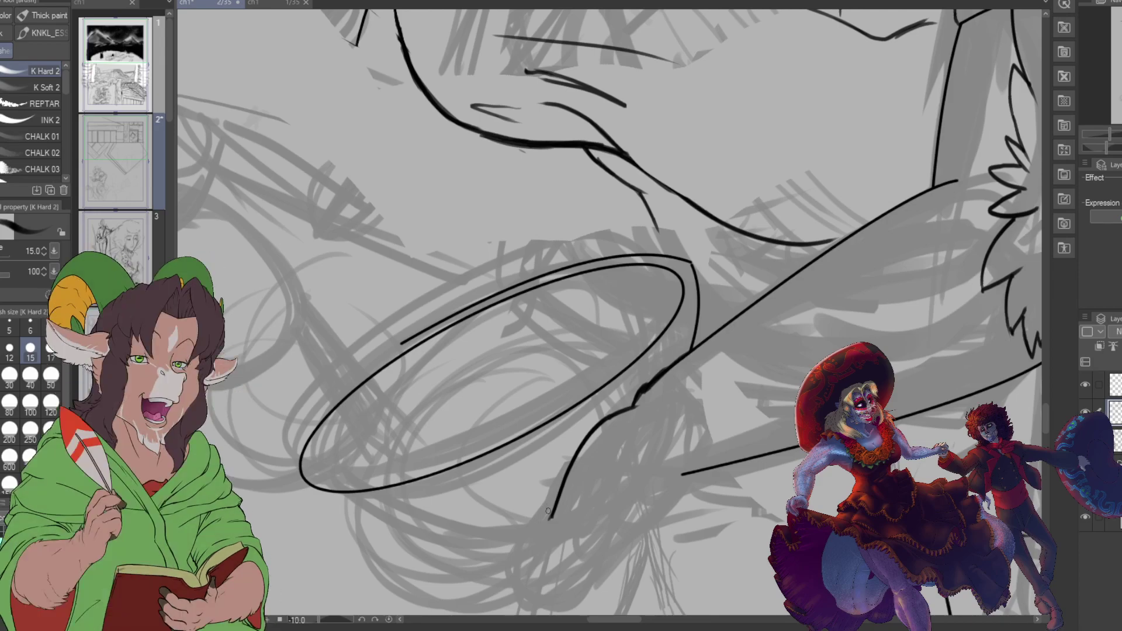
mouse_move(561, 483)
left_mouse_down()
mouse_move(529, 516)
mouse_move(504, 574)
mouse_move(525, 575)
mouse_move(595, 516)
left_mouse_up()
Step: Ink the underside of the hand from the fingertip back to the lower forearm edge with the K Hard 2 brush
key("e")
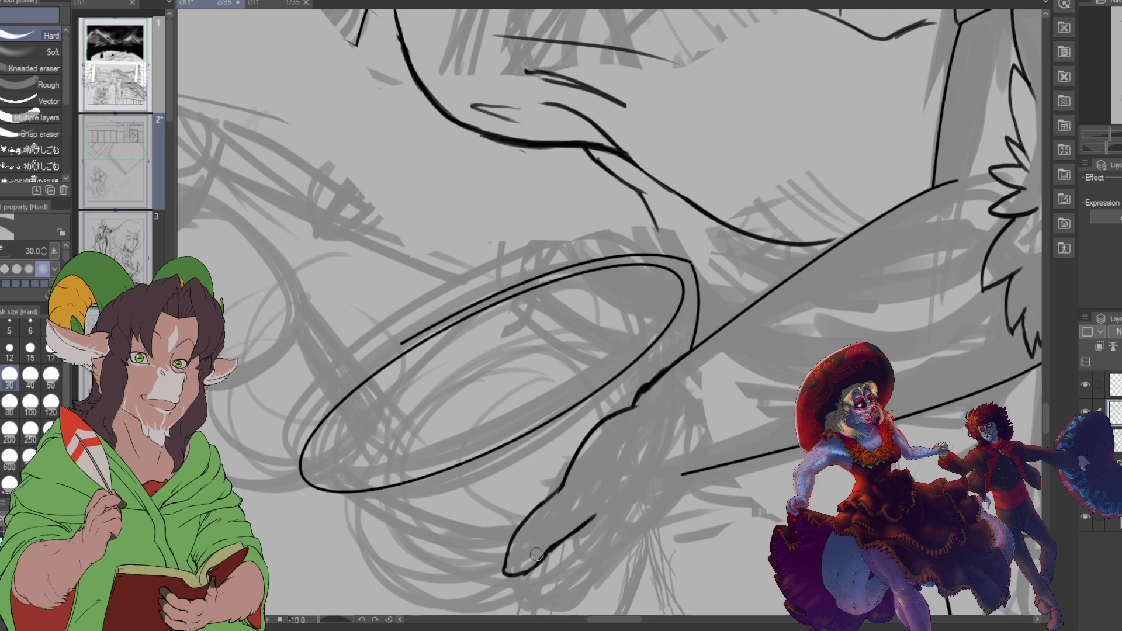
key("b")
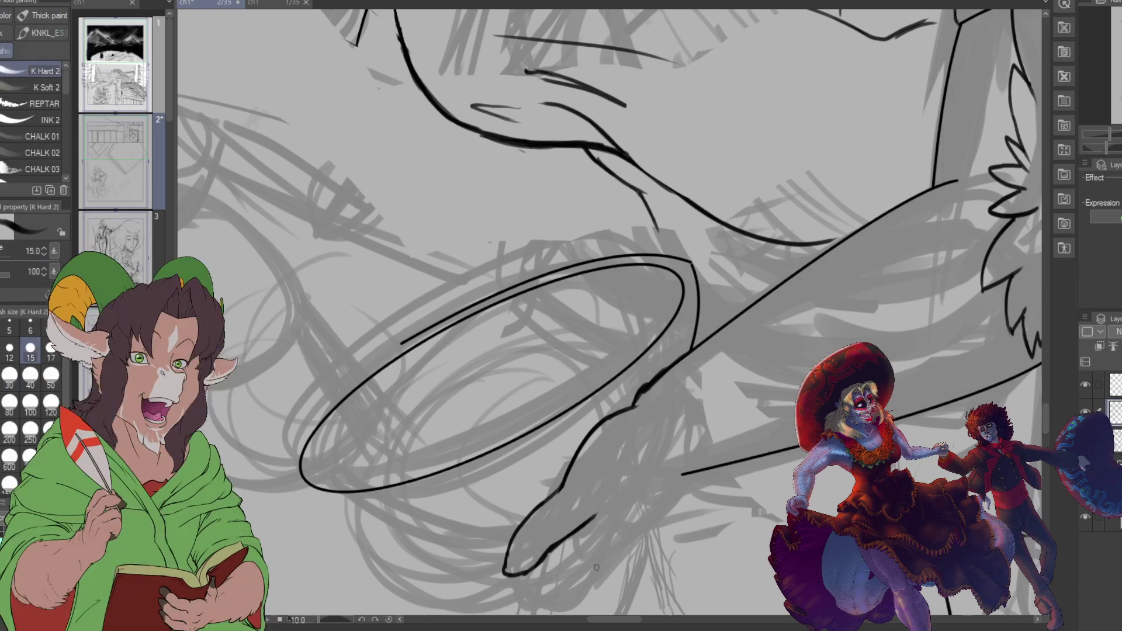
left_click_drag(533, 570, 602, 566)
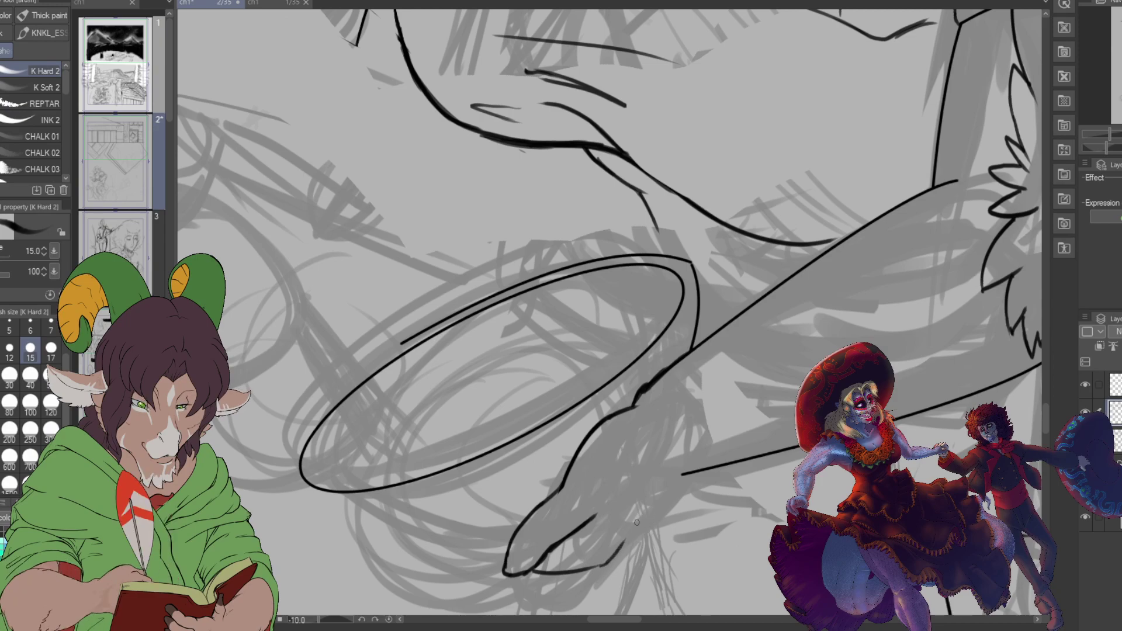
left_click_drag(627, 545, 691, 473)
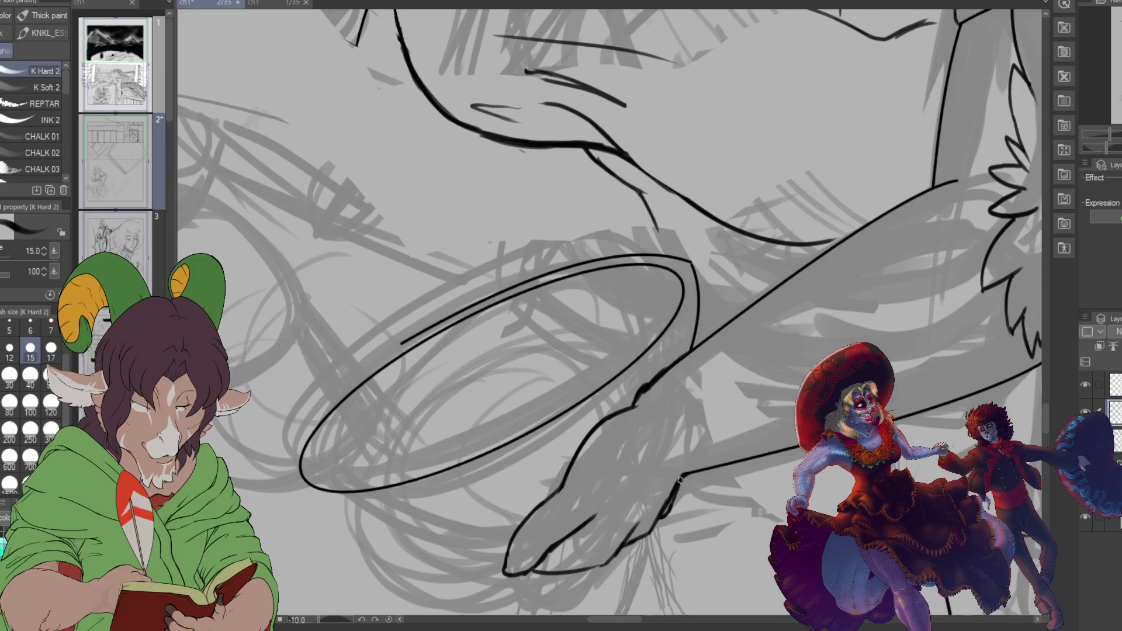
Step: Erase the upper wrist line, redraw and thicken it into the forearm, and extend the tray's rim down to meet it
key("e")
mouse_move(650, 391)
left_mouse_down()
mouse_move(750, 308)
mouse_move(702, 341)
mouse_move(735, 321)
left_mouse_up()
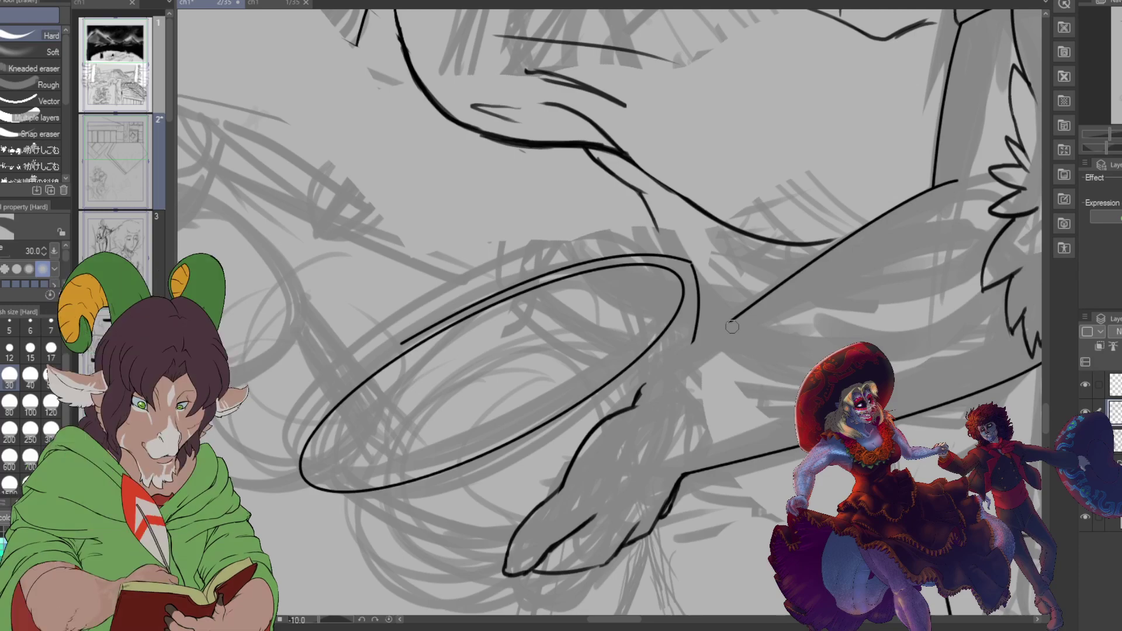
key("b")
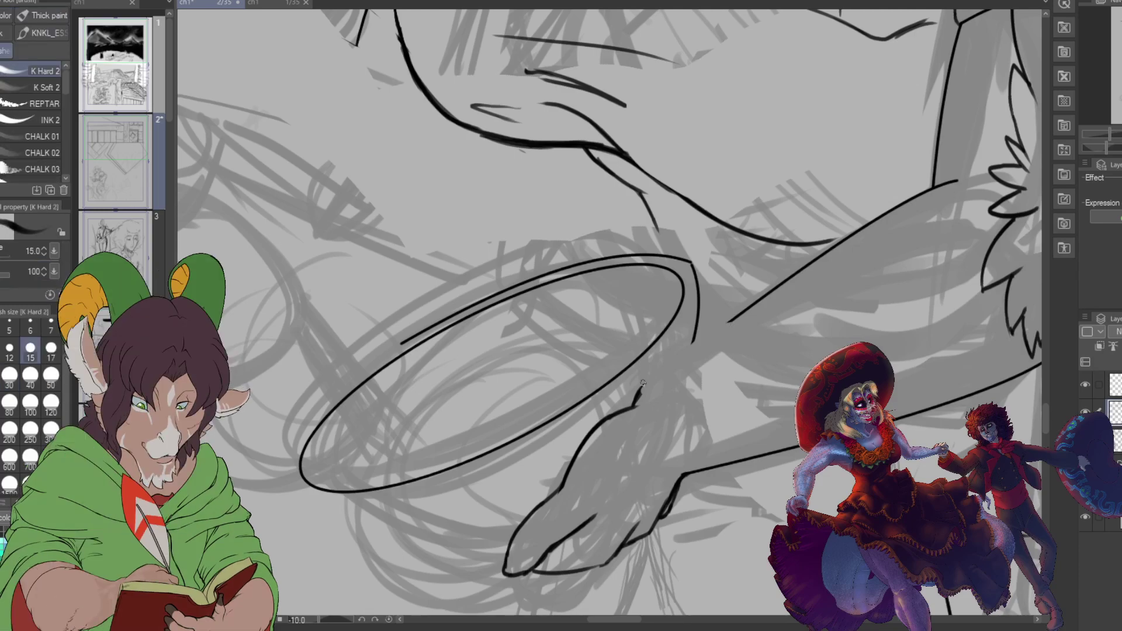
left_click_drag(635, 403, 733, 322)
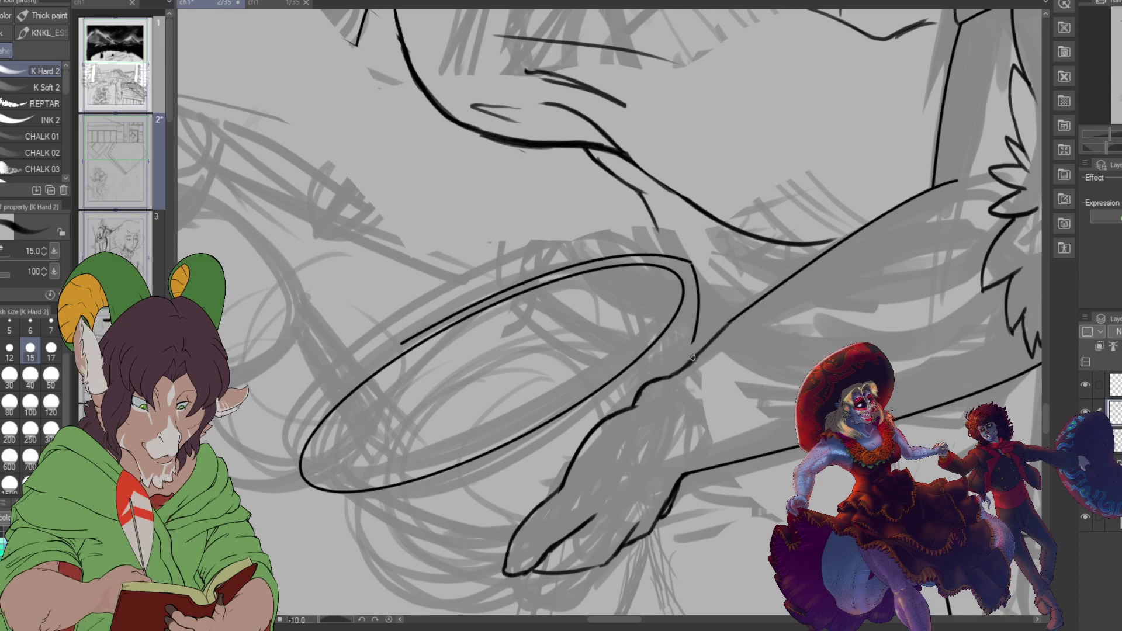
left_click_drag(688, 367, 754, 303)
left_click_drag(705, 351, 791, 273)
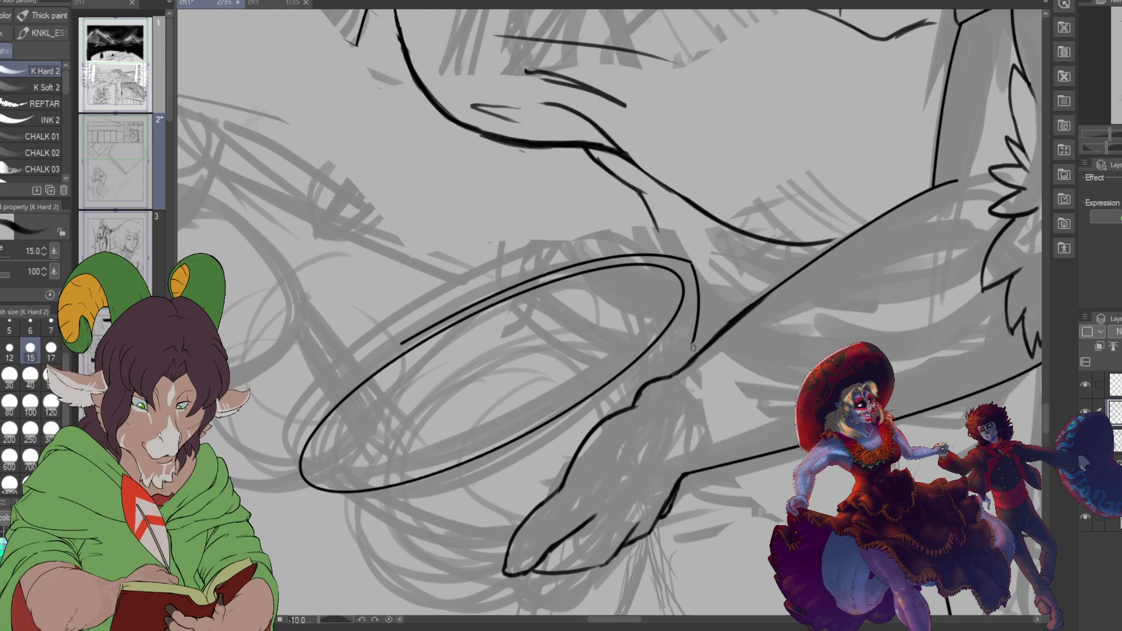
mouse_move(689, 356)
left_mouse_down()
mouse_move(698, 334)
mouse_move(687, 362)
left_mouse_up()
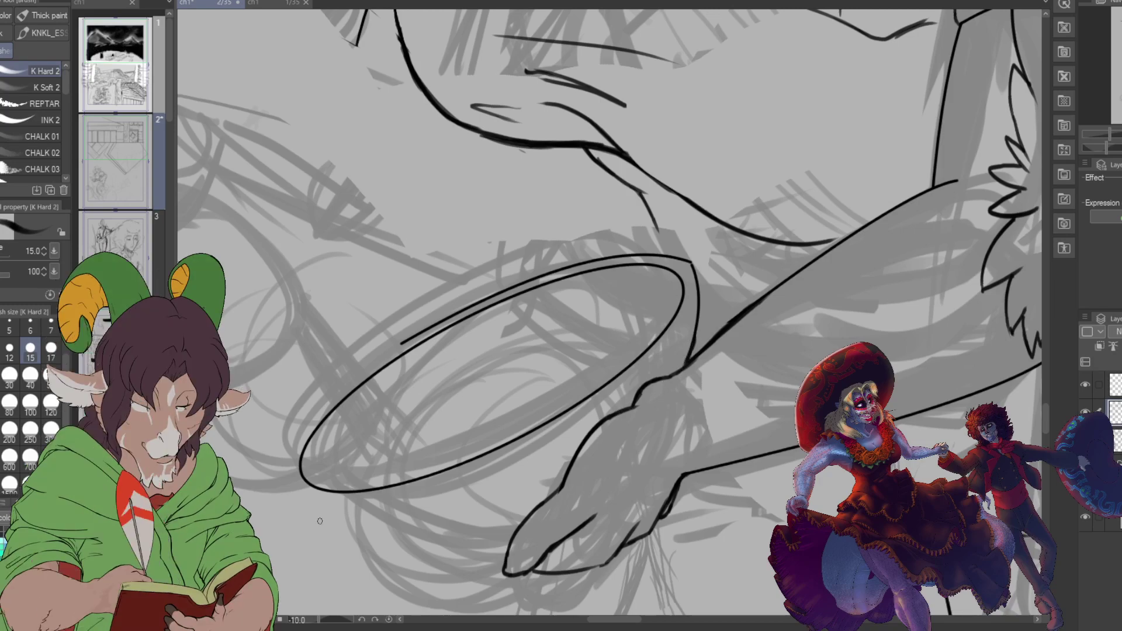
Step: Ink the tray's curved underside and a small fingertip beside the hand with the Curve tool
key("u")
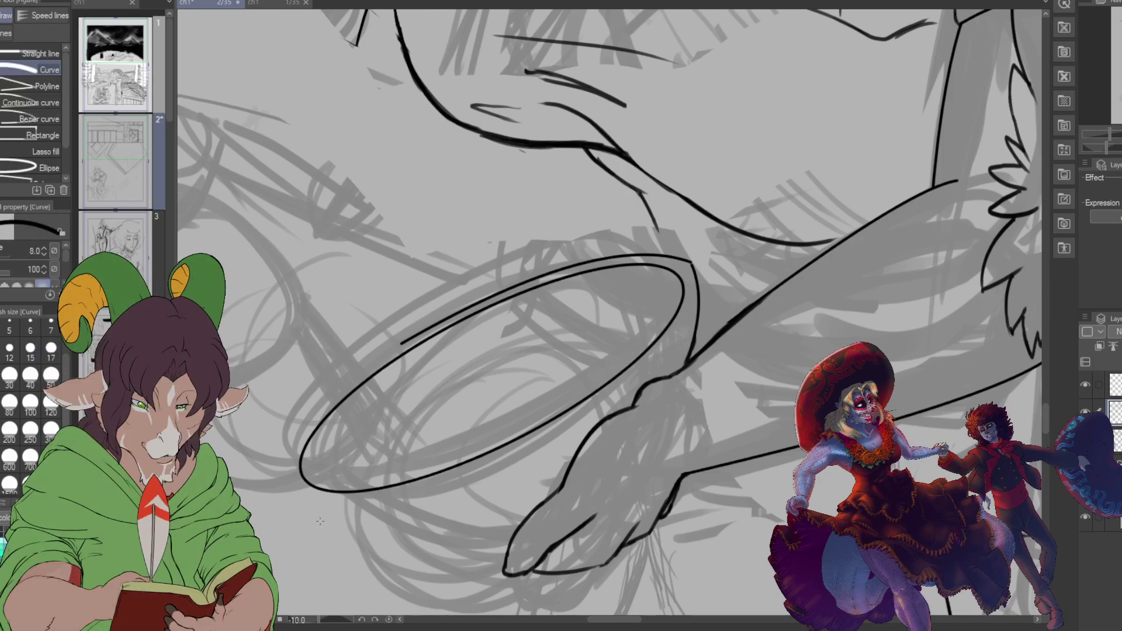
left_click_drag(278, 494, 475, 554)
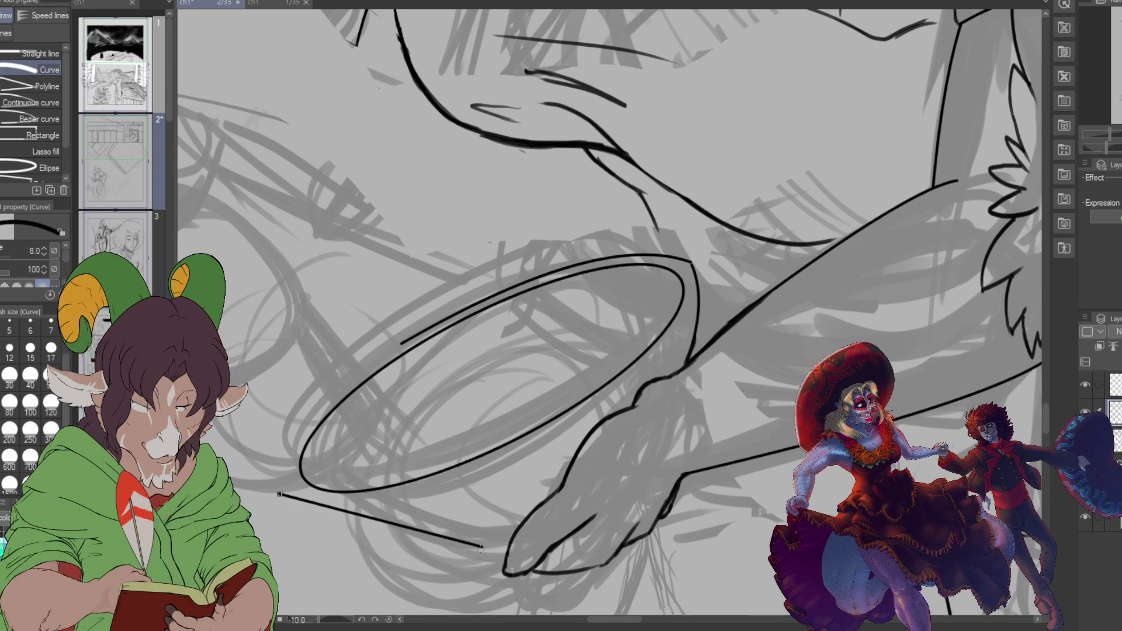
left_click(347, 559)
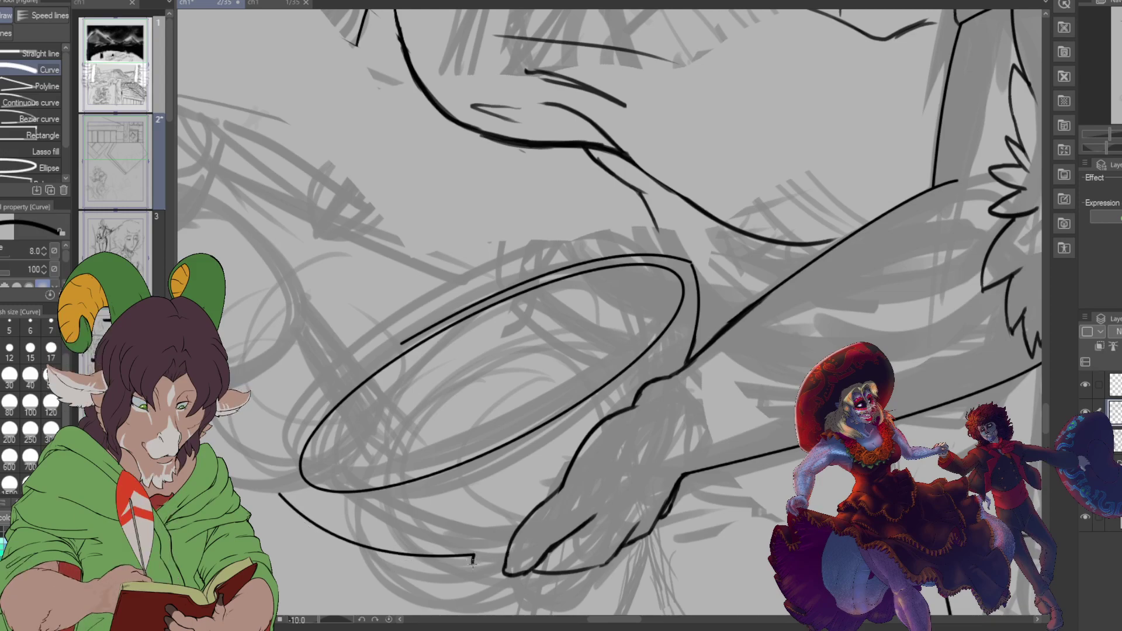
left_click_drag(473, 561, 503, 570)
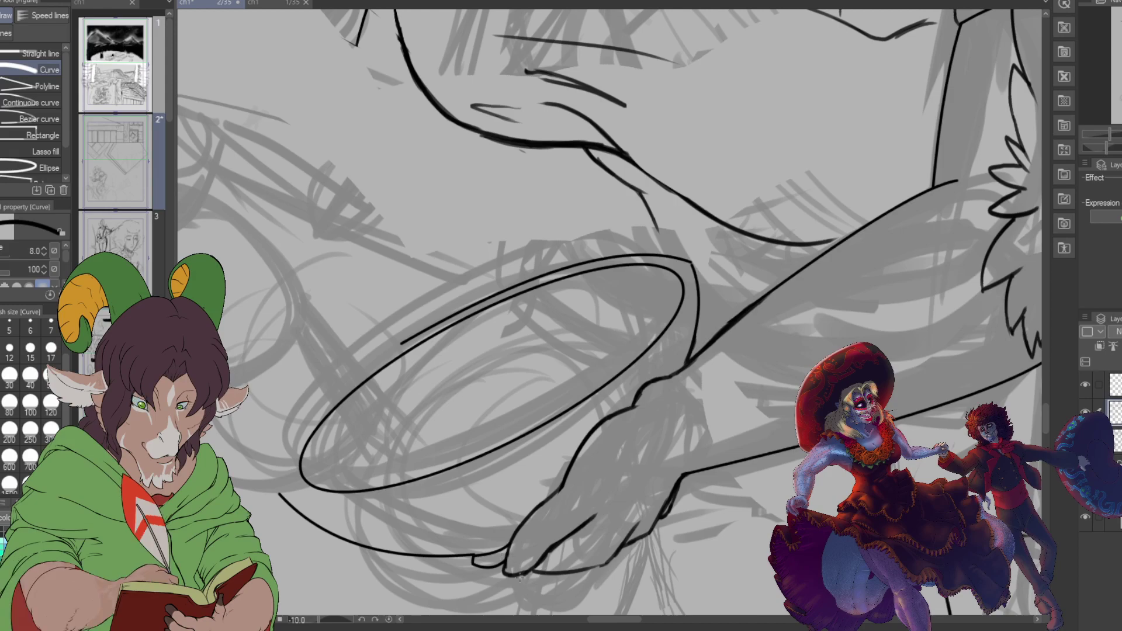
Step: Clean up and redraw the first finger's tip, and thicken the hand's upper contour with the K Hard 2 brush at size 15
key("e")
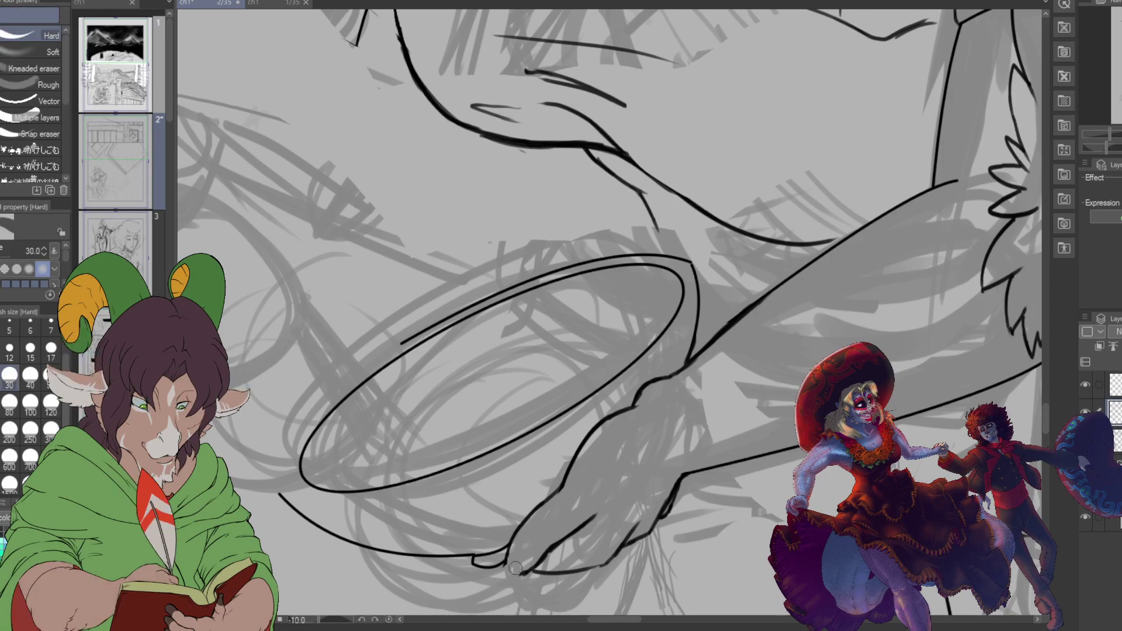
key("b")
mouse_move(510, 560)
left_mouse_down()
mouse_move(504, 582)
mouse_move(520, 575)
left_mouse_up()
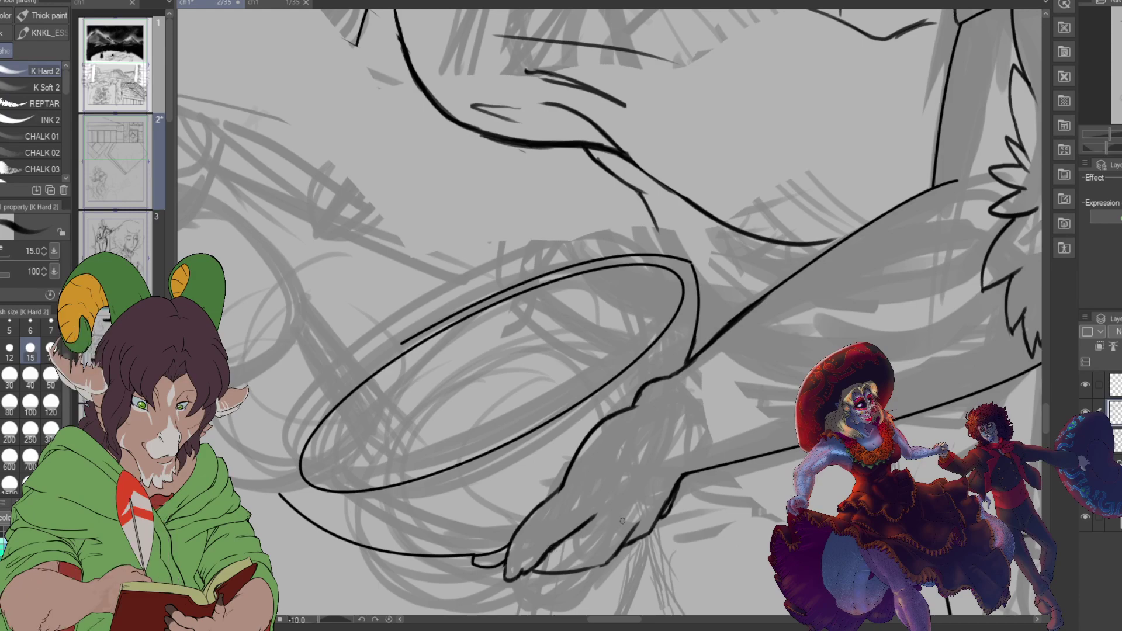
left_click_drag(531, 520, 559, 489)
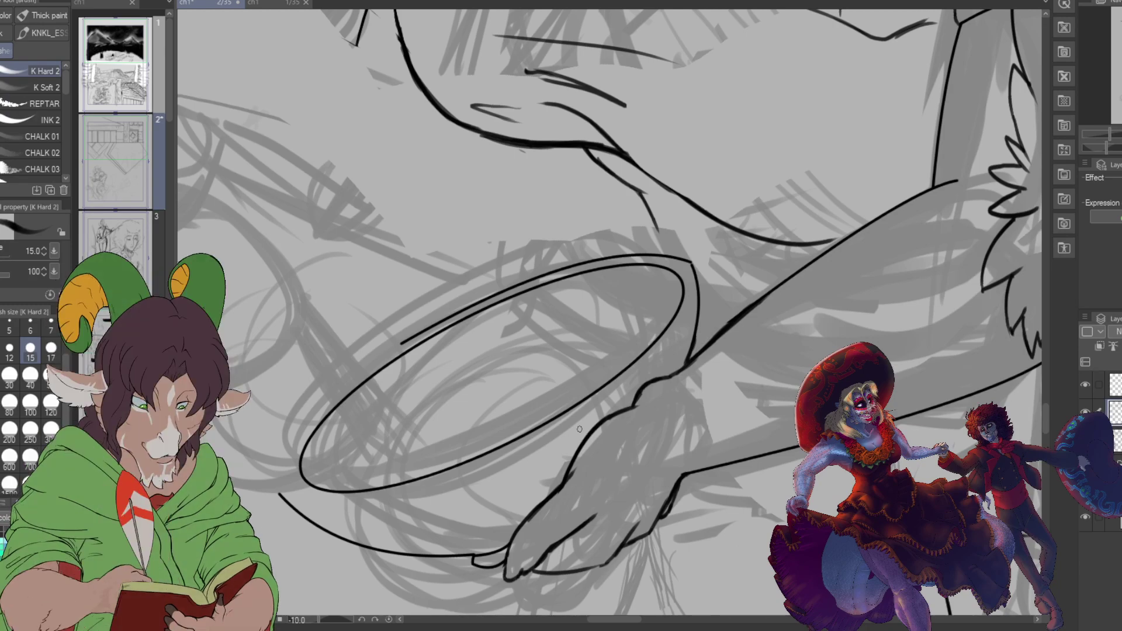
Step: Ink the outline and small inner lines of the sketched round shape beyond the tray with the K Hard 2 brush at size 15
scroll(579, 430, "down", 3)
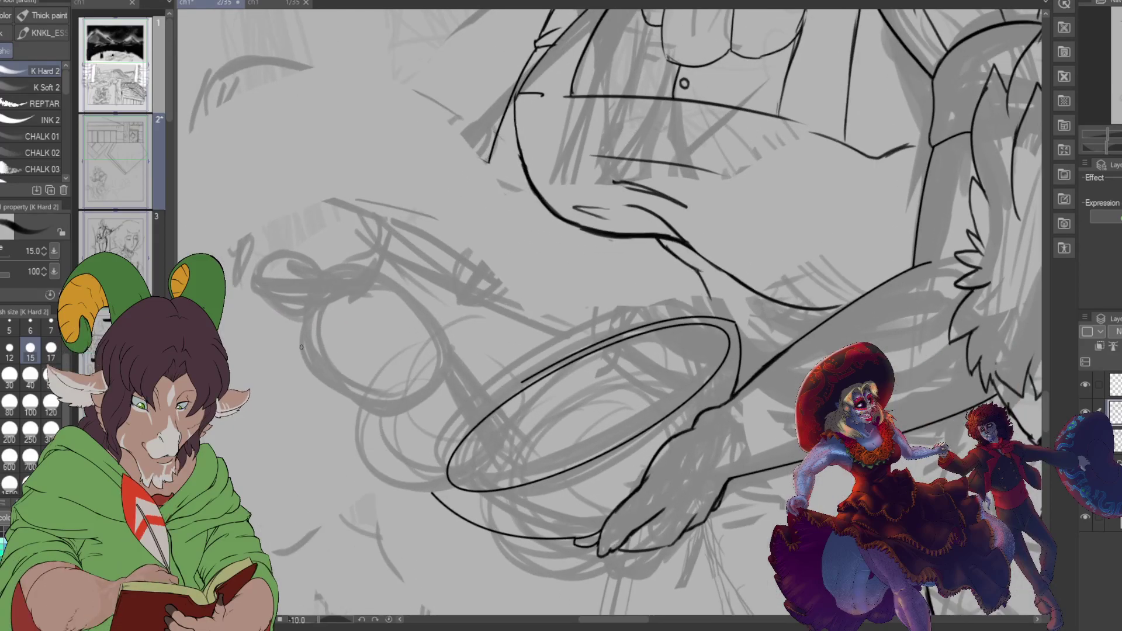
left_click_drag(299, 345, 337, 266)
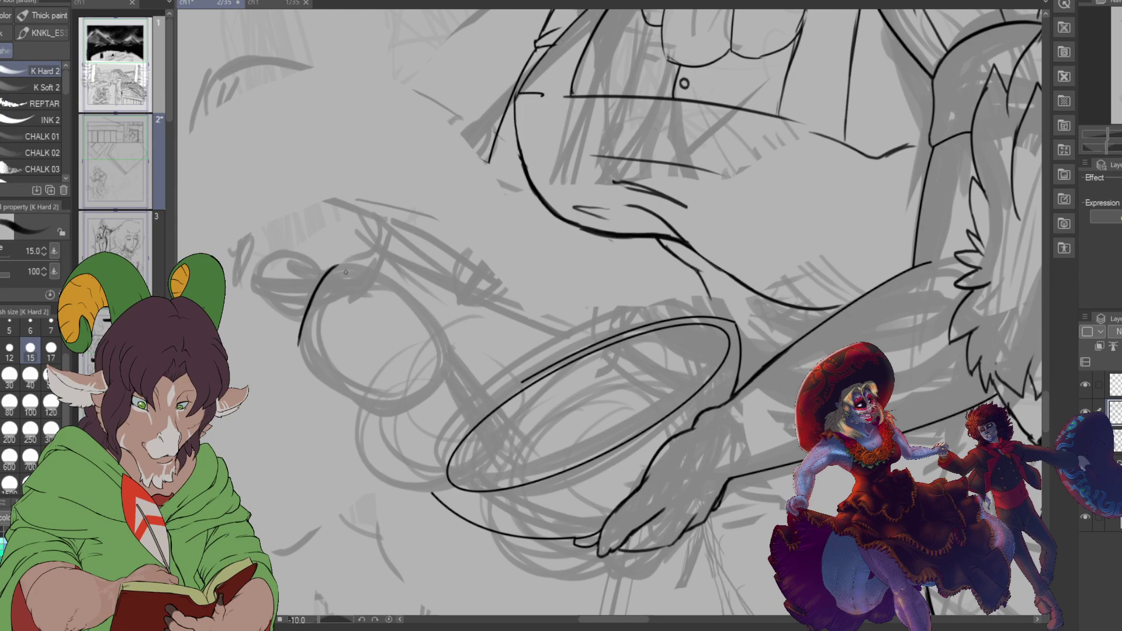
mouse_move(376, 276)
left_mouse_down()
mouse_move(432, 319)
mouse_move(444, 353)
mouse_move(364, 410)
mouse_move(376, 406)
left_mouse_up()
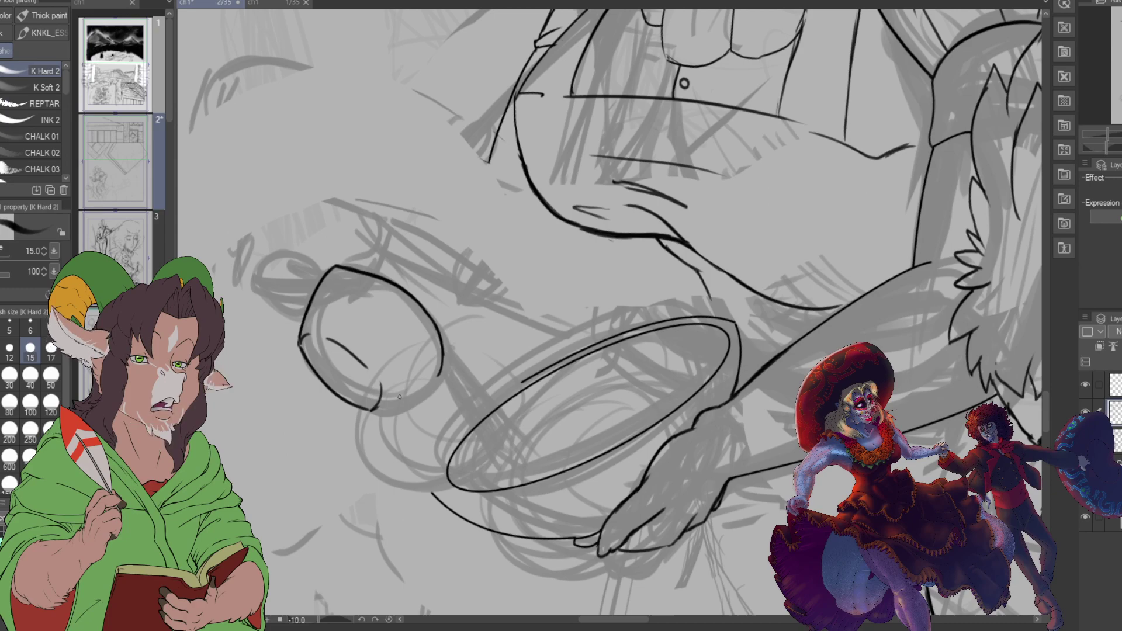
left_click_drag(381, 407, 435, 374)
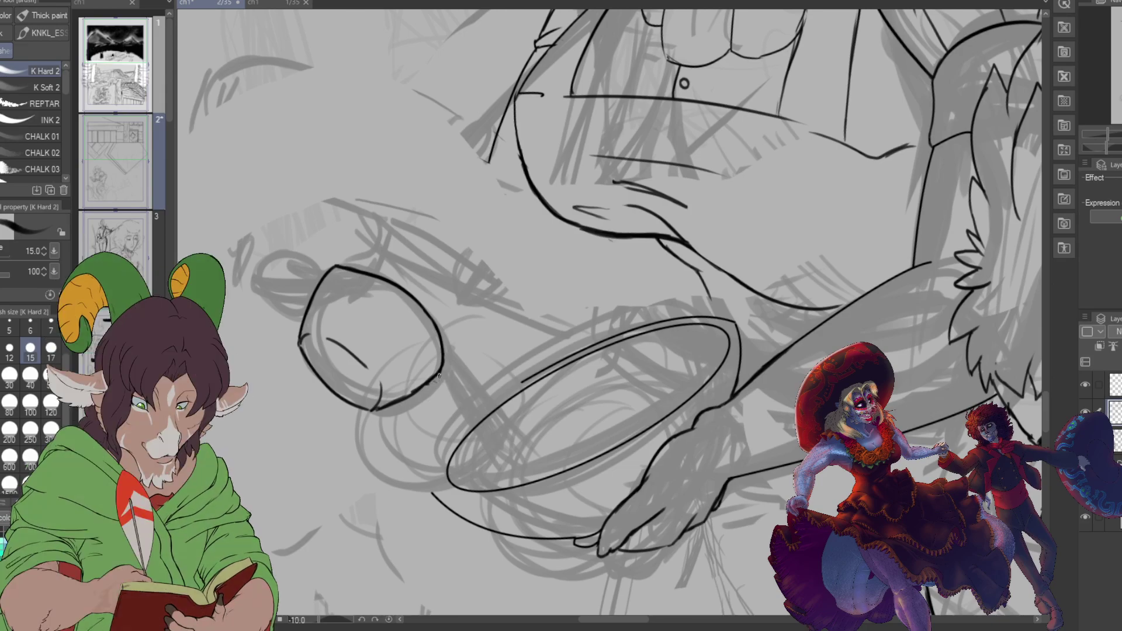
Step: Ink both sides of the handle running from the round shape into the tray, and erase stray lines where it crosses the rim
left_click_drag(476, 443, 491, 487)
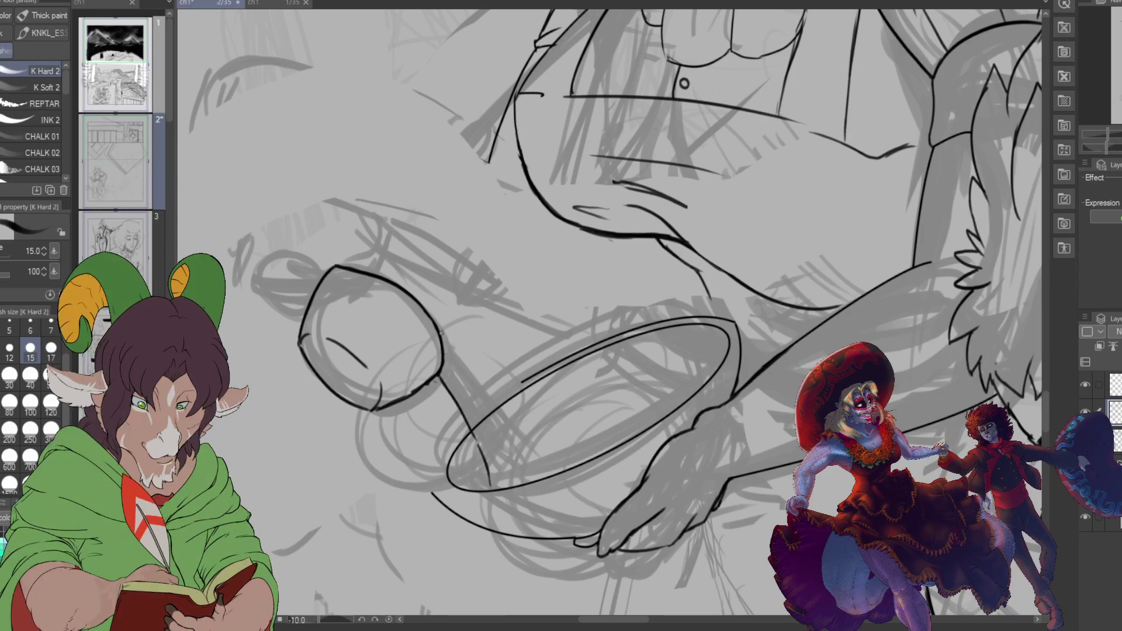
left_click_drag(469, 364, 544, 456)
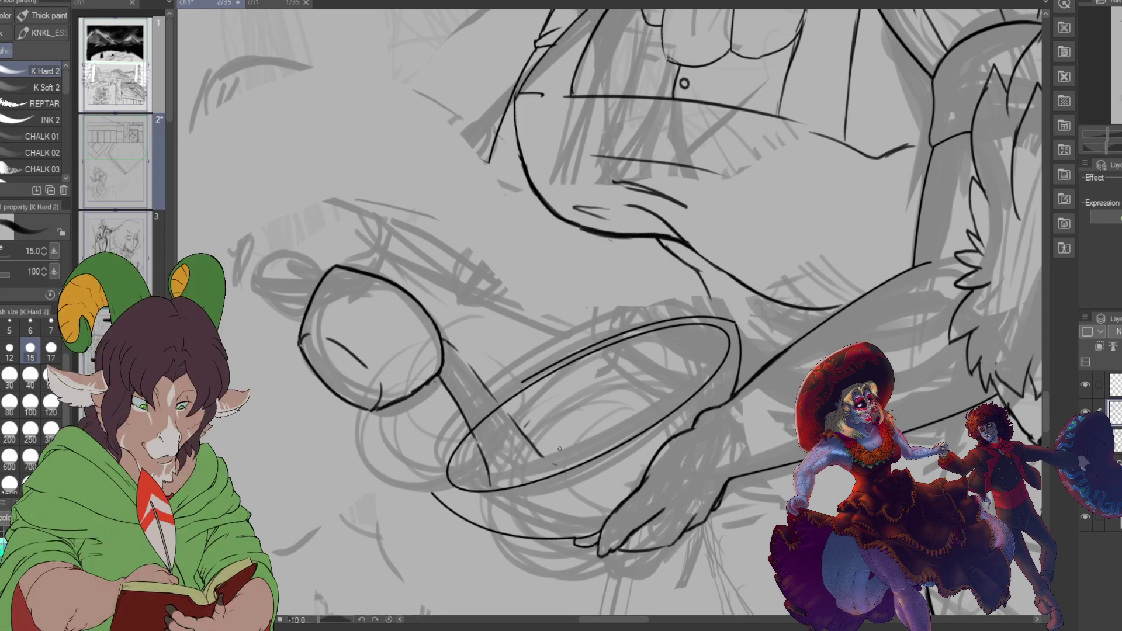
mouse_move(439, 372)
left_mouse_down()
mouse_move(513, 481)
mouse_move(490, 452)
mouse_move(499, 481)
left_mouse_up()
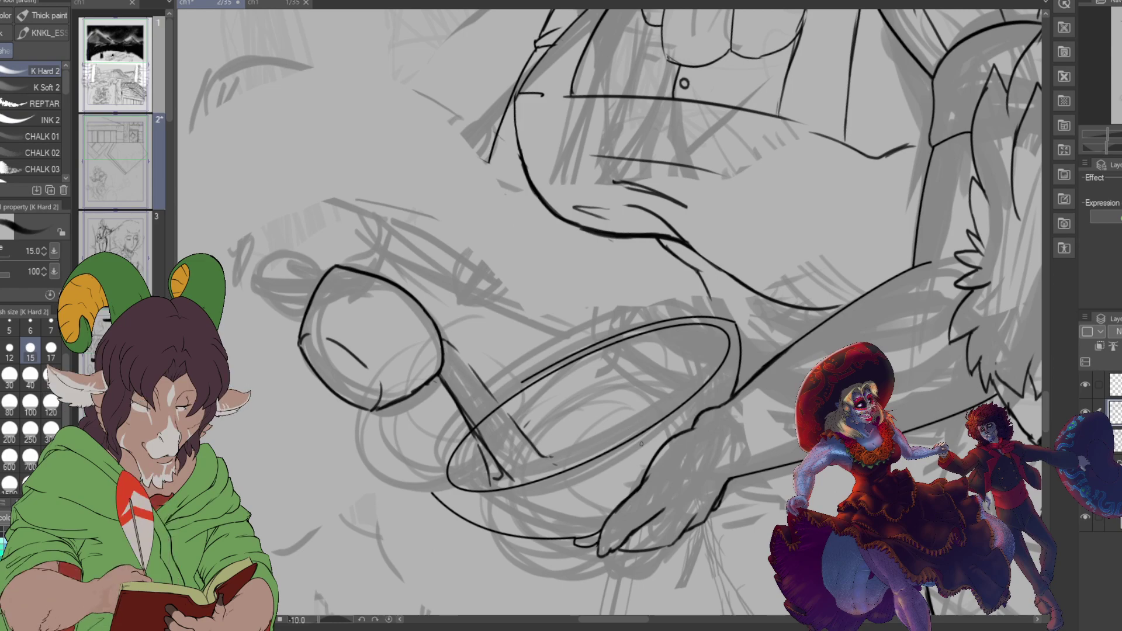
key("e")
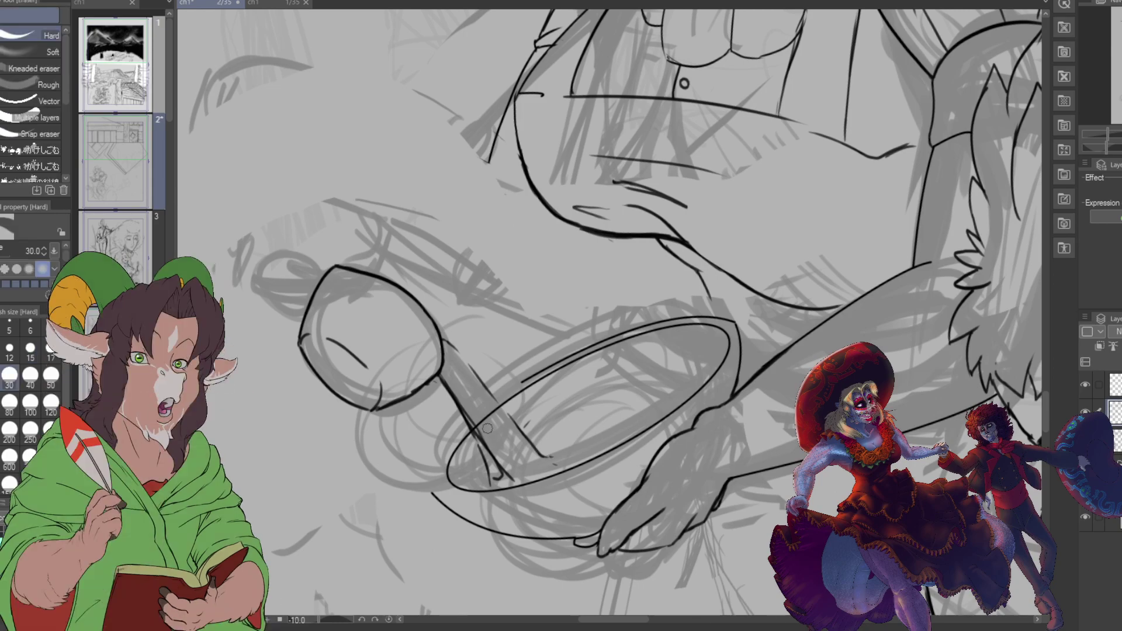
left_click_drag(487, 482, 480, 449)
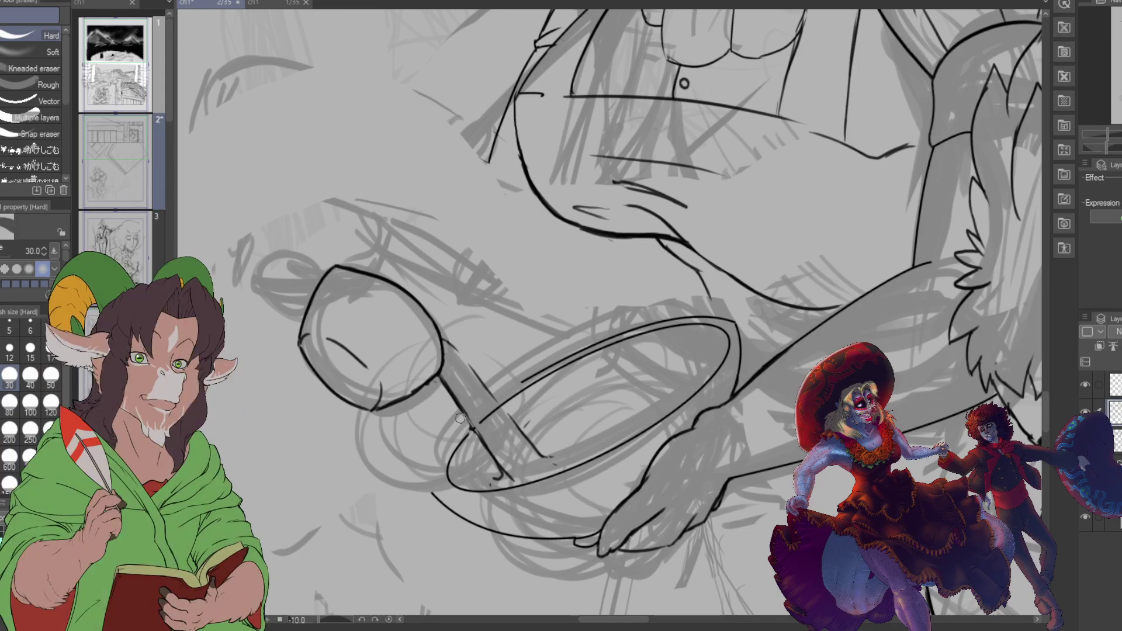
Step: Ink the tray's outer rim around its far-left end, and add curved rim edges below and beside the wrist with the Curve tool at size 8
key("b")
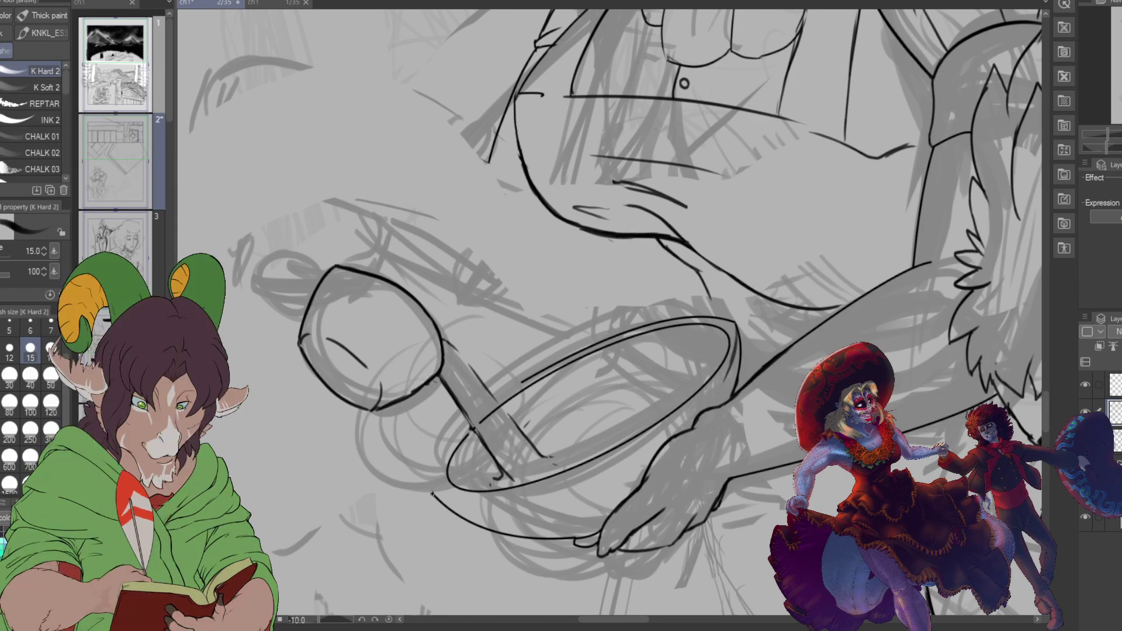
left_click_drag(451, 439, 467, 429)
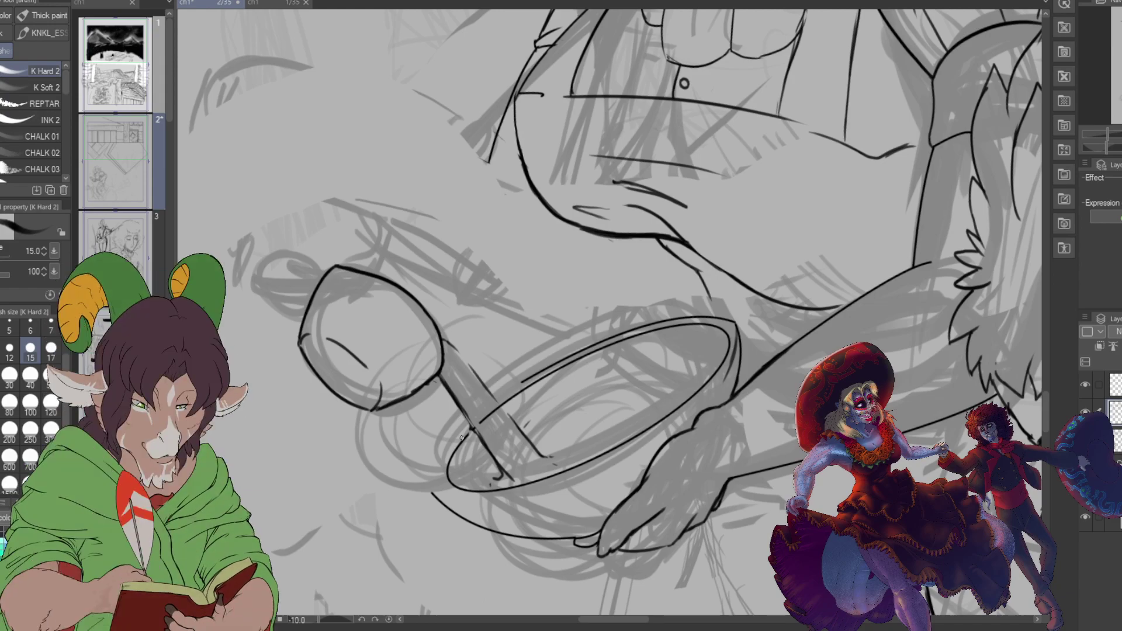
key("u")
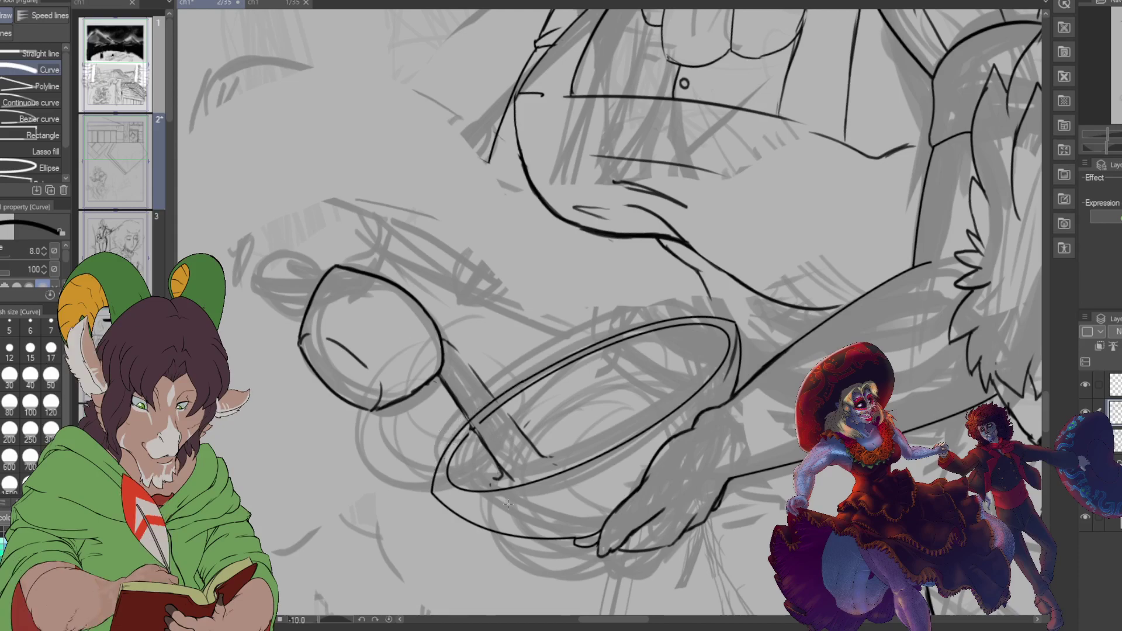
left_click_drag(432, 494, 625, 459)
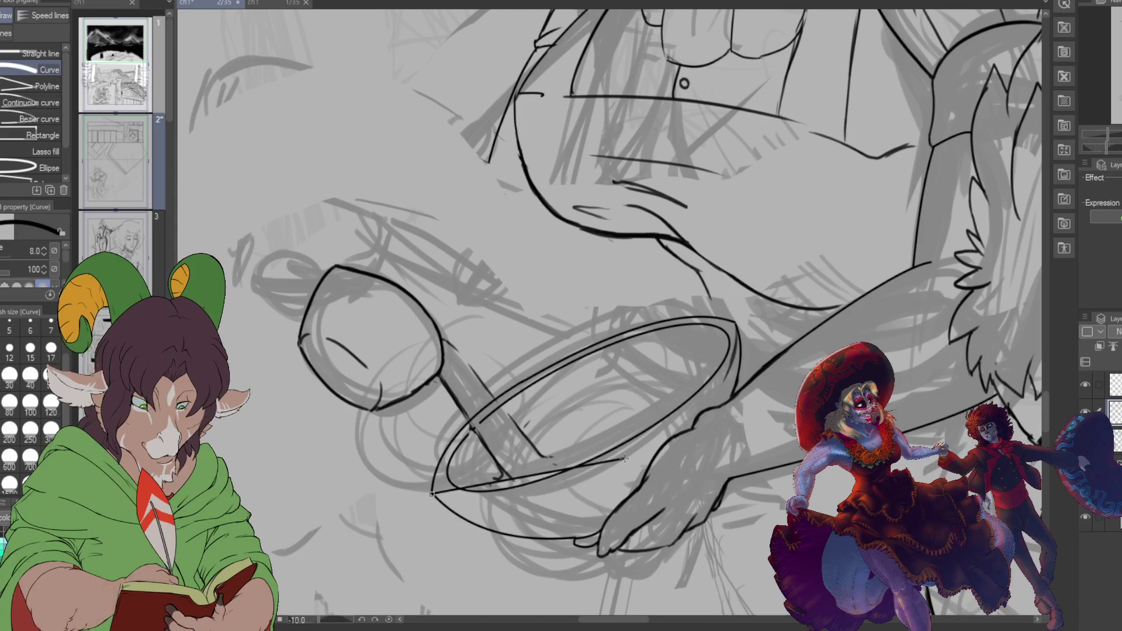
left_click(502, 523)
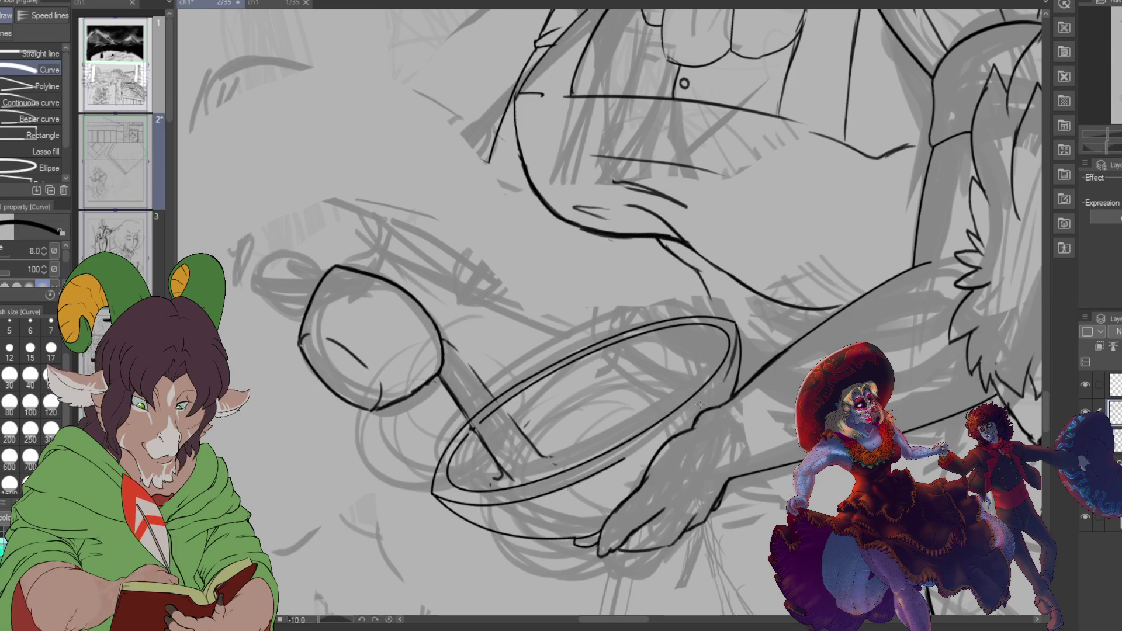
left_click_drag(733, 362, 737, 323)
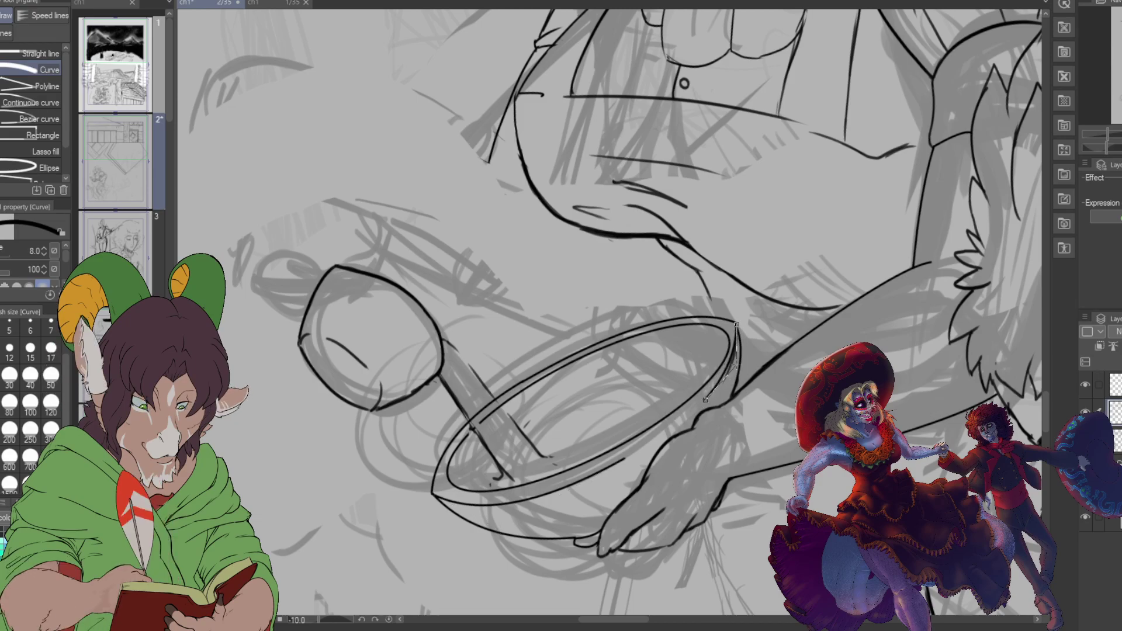
left_click(740, 363)
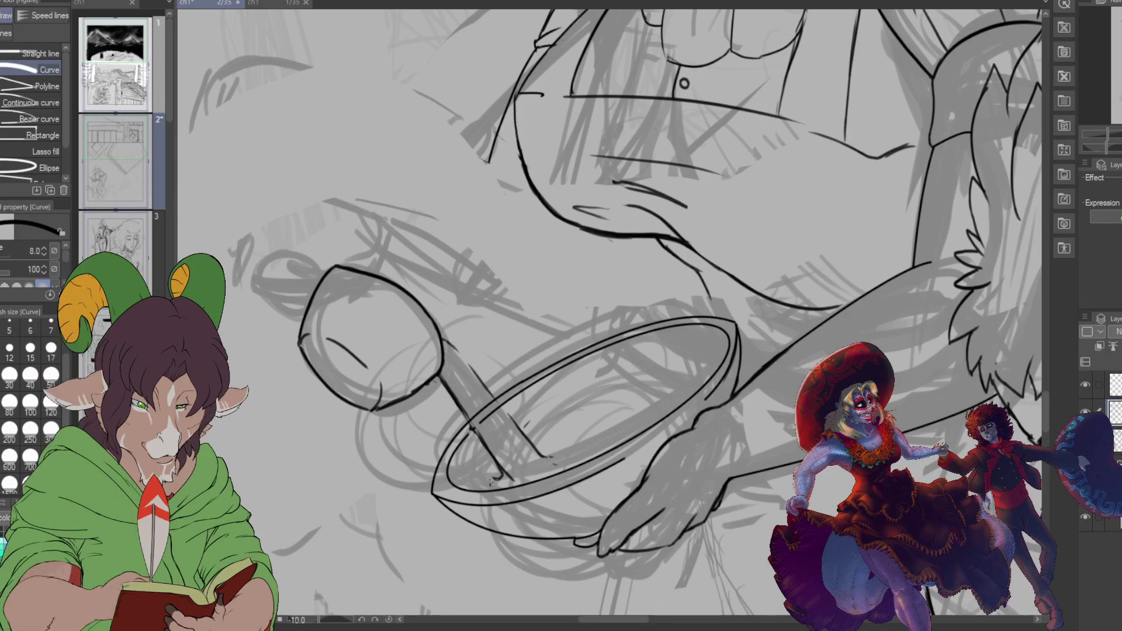
Step: Ink the contour line inside the tray with the K Hard 2 brush at size 15, redoing the first attempt
key("b")
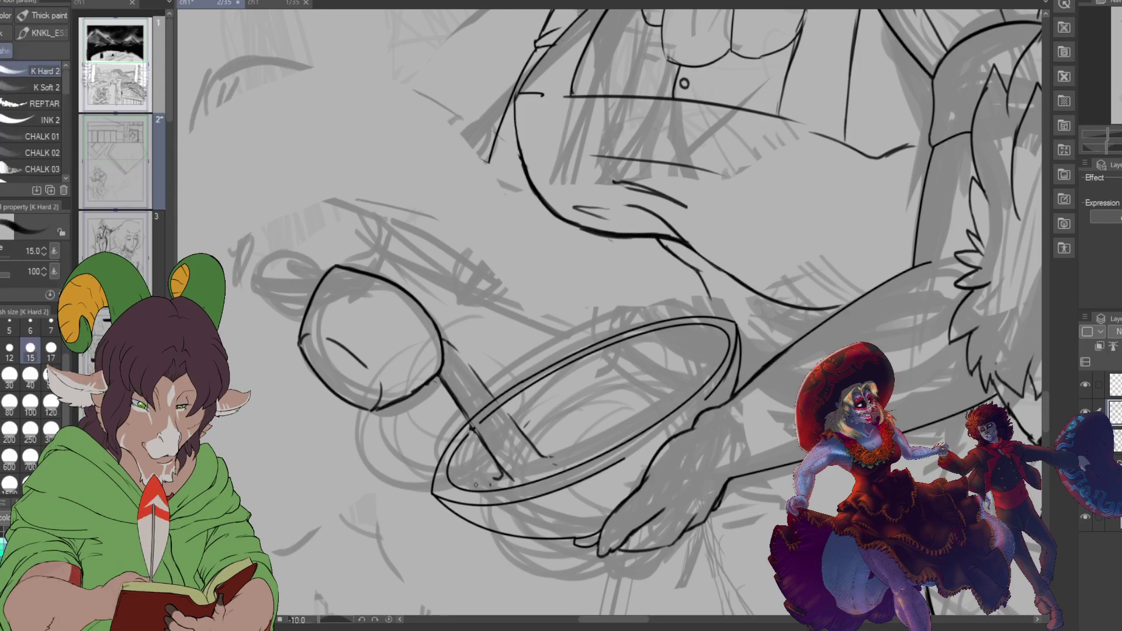
left_click_drag(470, 487, 724, 325)
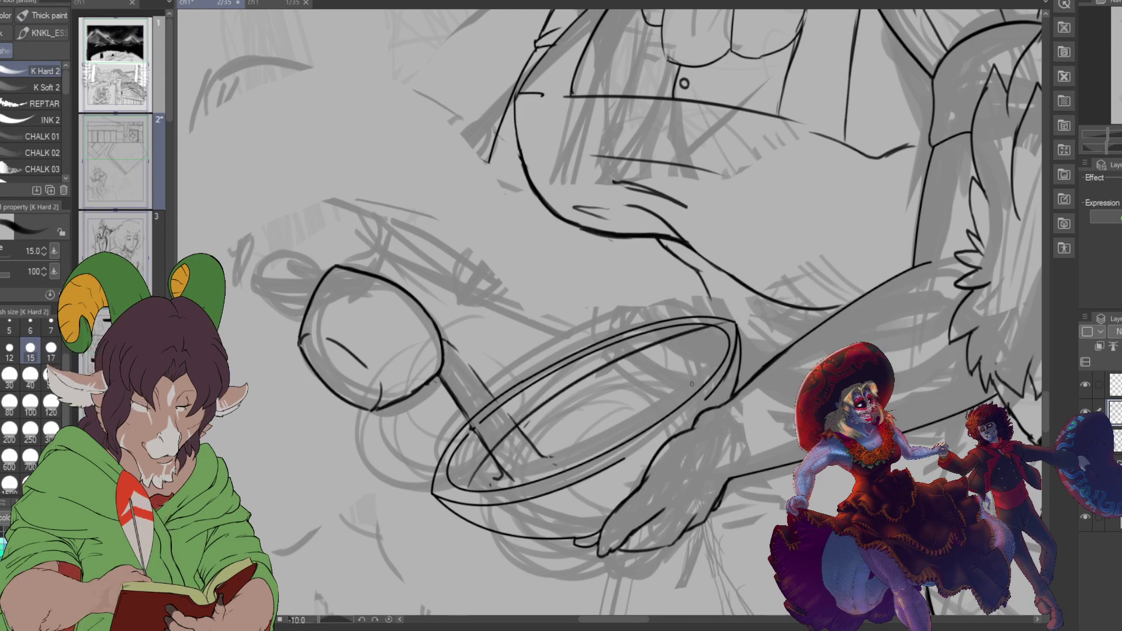
key("ctrl+z")
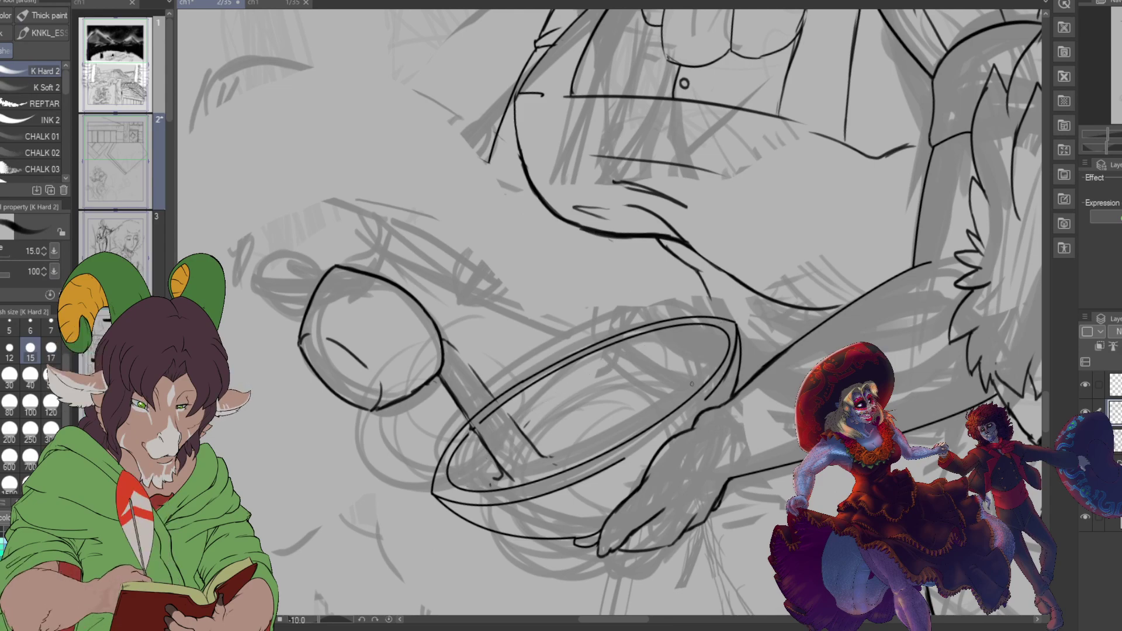
mouse_move(478, 485)
left_mouse_down()
mouse_move(661, 351)
mouse_move(690, 345)
left_mouse_up()
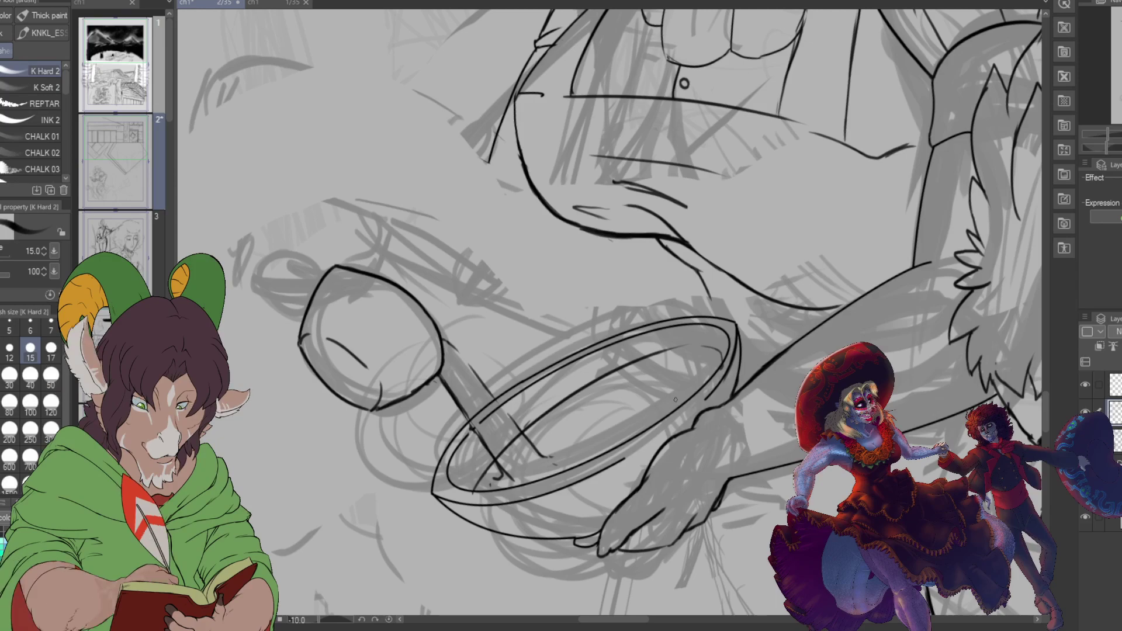
Step: Erase the inked round shape and its handle with the Hard eraser at size 250
key("e")
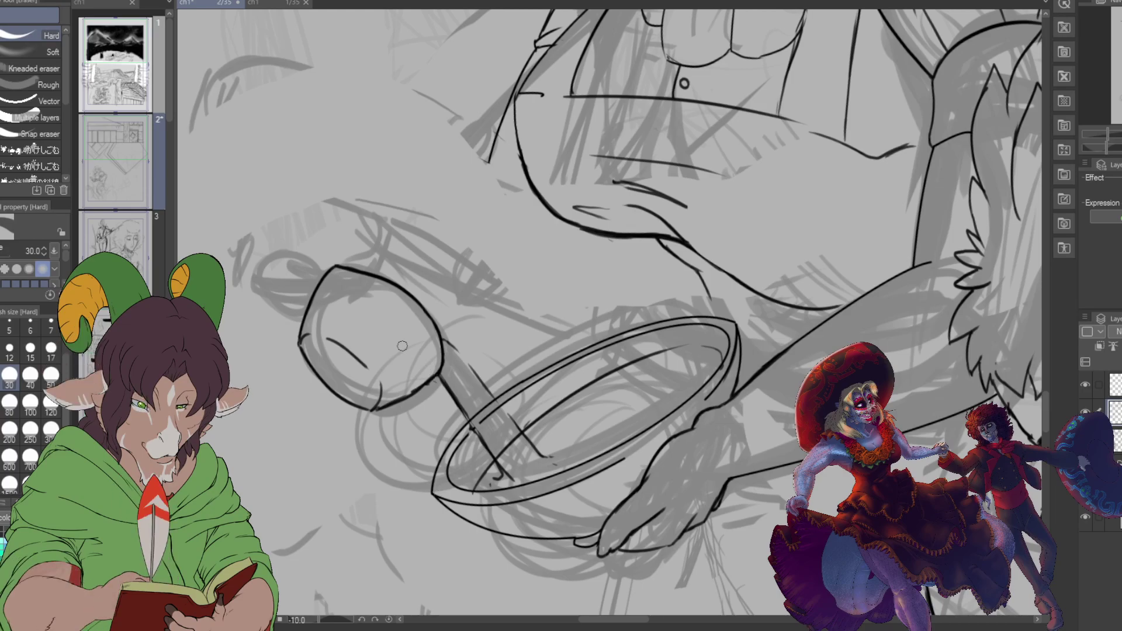
left_click(30, 433)
mouse_move(421, 322)
left_mouse_down()
mouse_move(393, 411)
mouse_move(350, 311)
mouse_move(373, 316)
mouse_move(340, 379)
mouse_move(338, 368)
mouse_move(409, 383)
mouse_move(431, 403)
mouse_move(459, 377)
mouse_move(508, 383)
mouse_move(500, 421)
mouse_move(491, 405)
mouse_move(474, 423)
mouse_move(474, 408)
mouse_move(462, 431)
mouse_move(477, 415)
mouse_move(510, 420)
mouse_move(501, 439)
mouse_move(511, 446)
mouse_move(574, 422)
left_mouse_up()
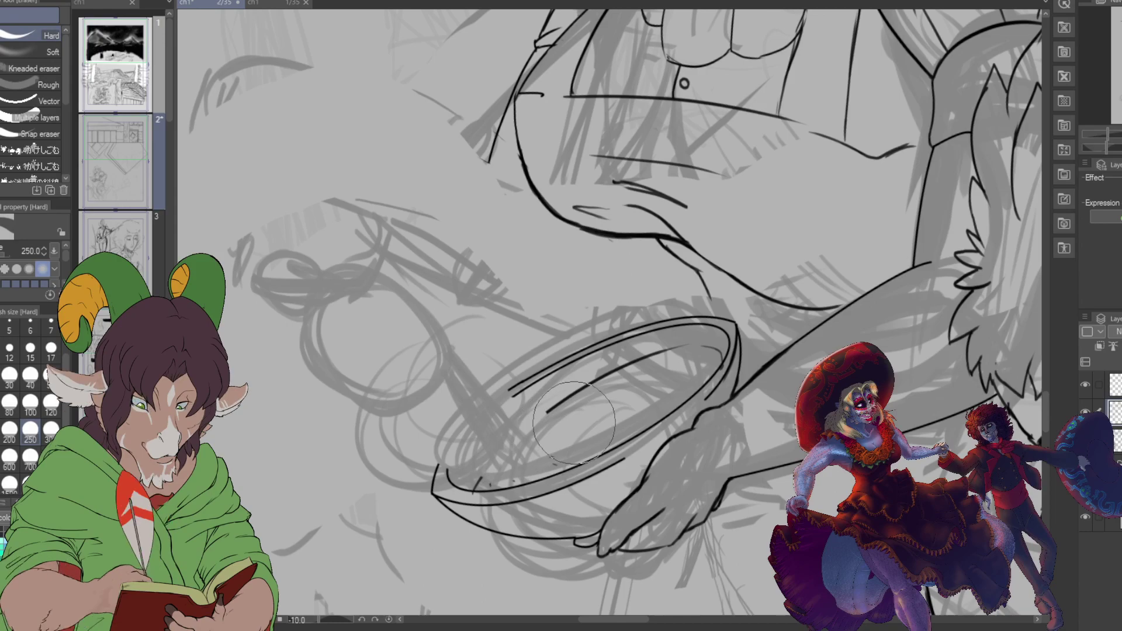
Step: Ink a bumpy edge for the contents along the tray's upper inner side with the K Hard 2 brush at size 15
key("b")
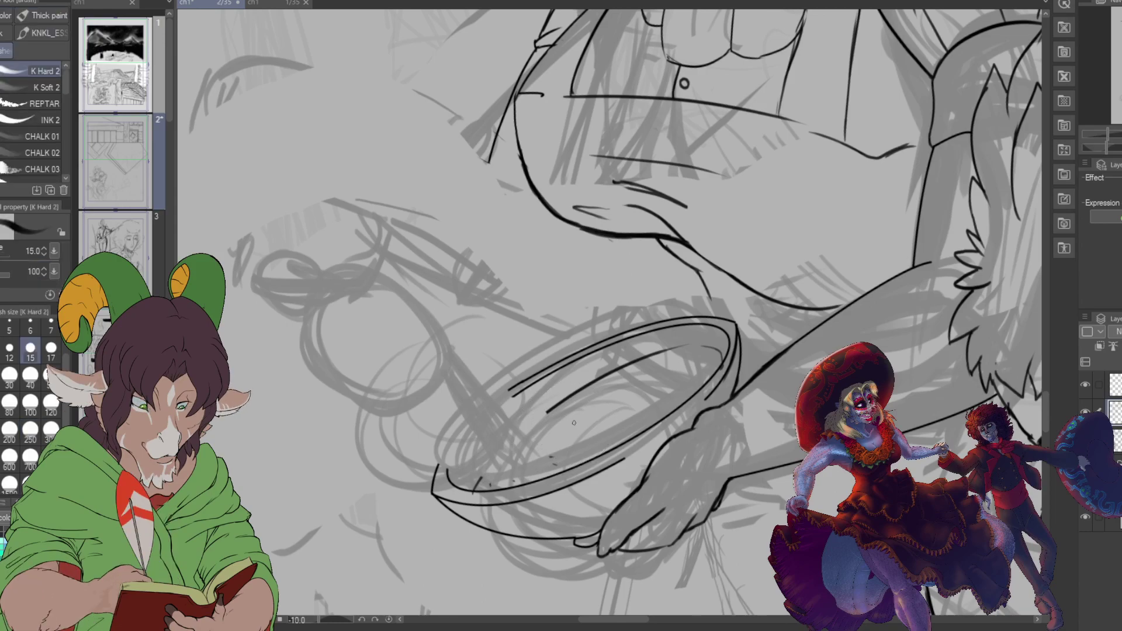
left_click_drag(516, 402, 555, 397)
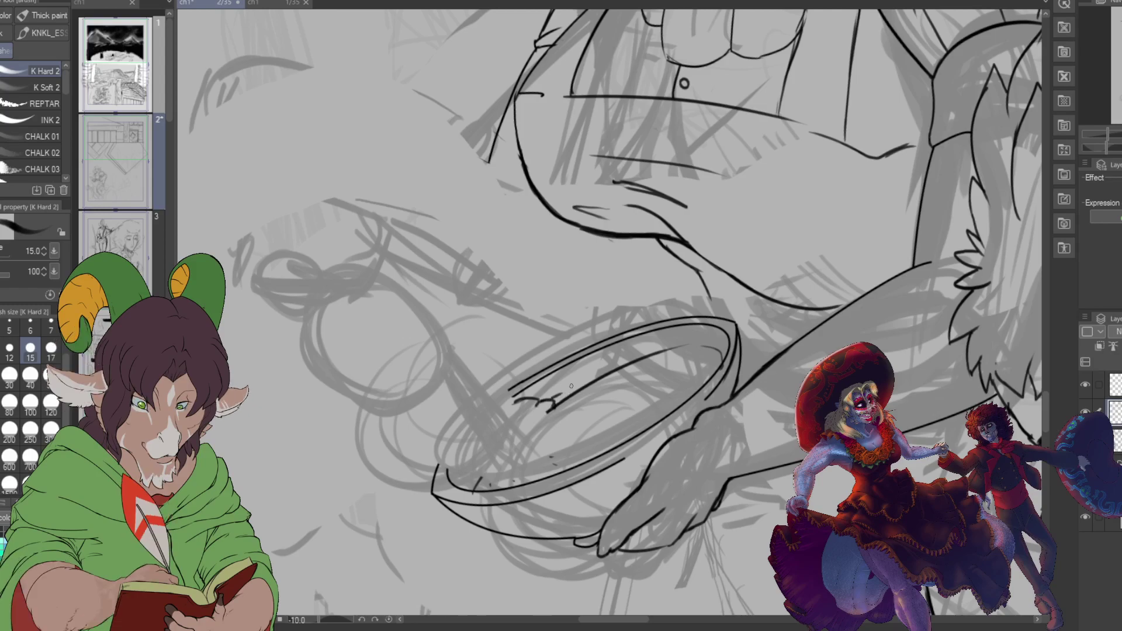
left_click_drag(593, 399, 612, 402)
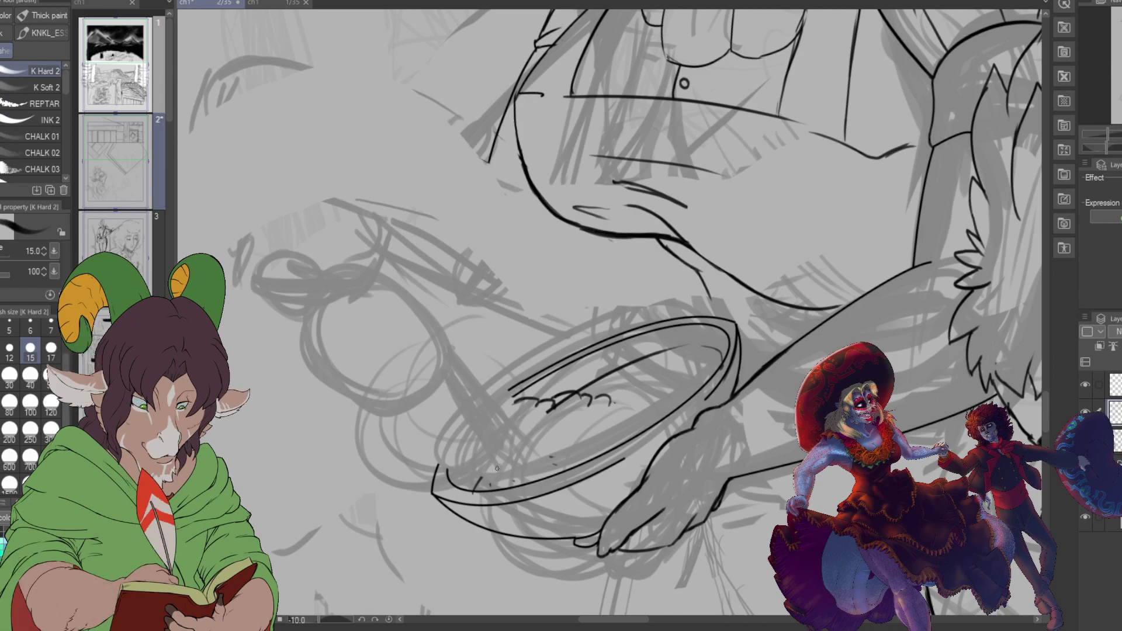
Step: Ink the outline of a new round shape resting in the tray's left end
left_click_drag(407, 439, 450, 488)
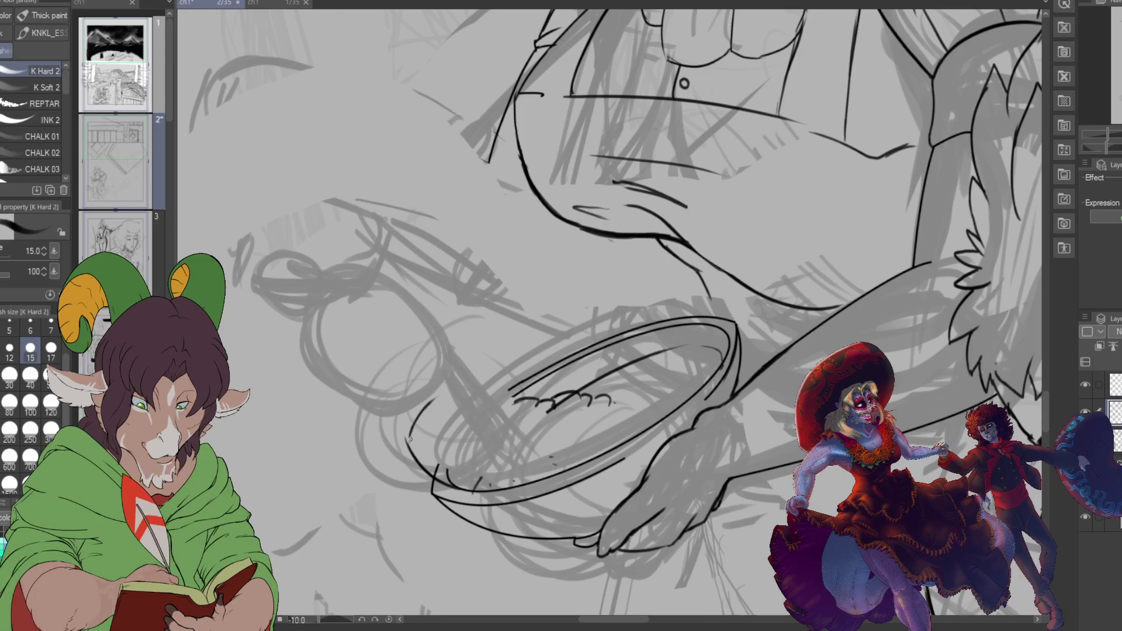
mouse_move(407, 433)
left_mouse_down()
mouse_move(439, 385)
mouse_move(463, 385)
mouse_move(434, 391)
mouse_move(459, 375)
left_mouse_up()
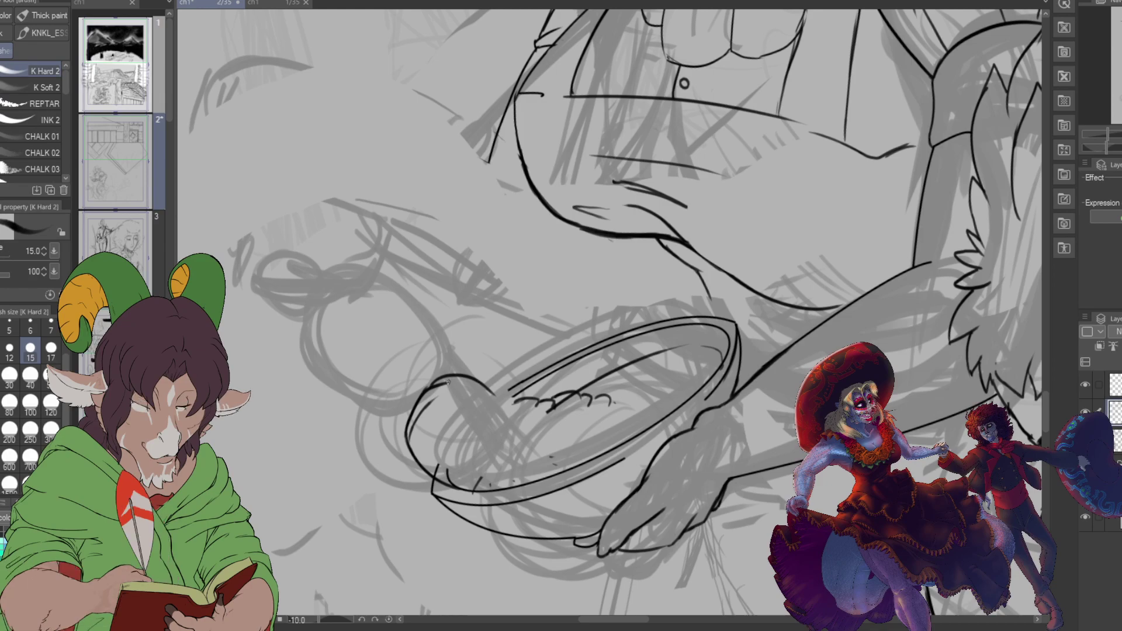
mouse_move(469, 376)
left_mouse_down()
mouse_move(527, 441)
mouse_move(518, 484)
mouse_move(480, 493)
mouse_move(525, 447)
mouse_move(503, 483)
mouse_move(518, 463)
mouse_move(494, 398)
left_mouse_up()
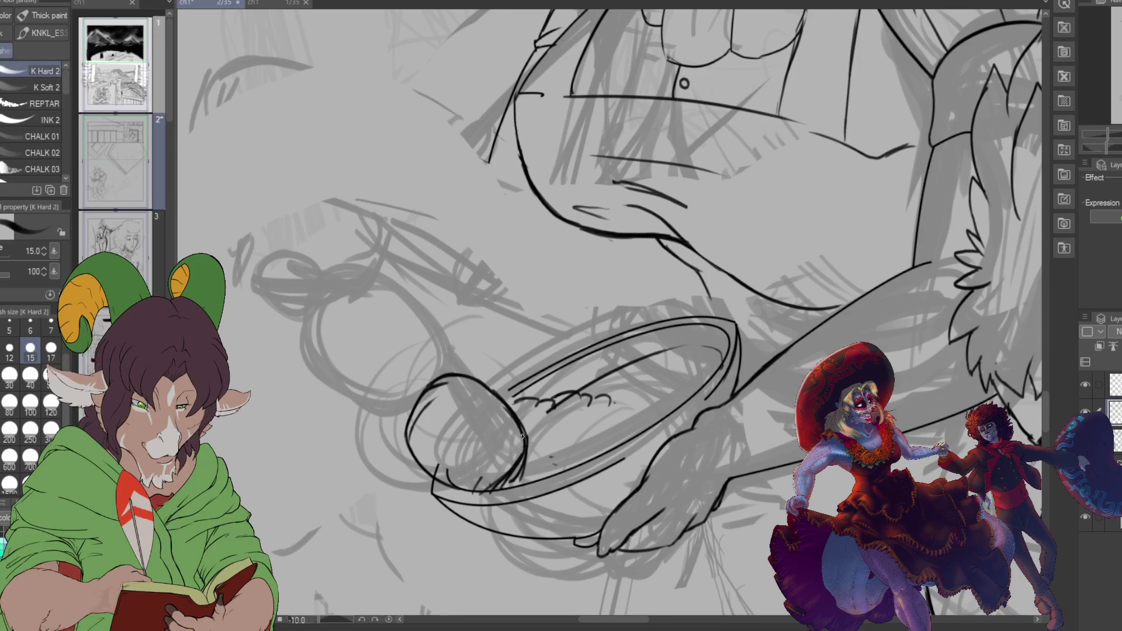
Step: Clean up the new round shape's outline and overlapping rim lines with the Hard eraser reduced to size 40, and redraw its lower edge
key("e")
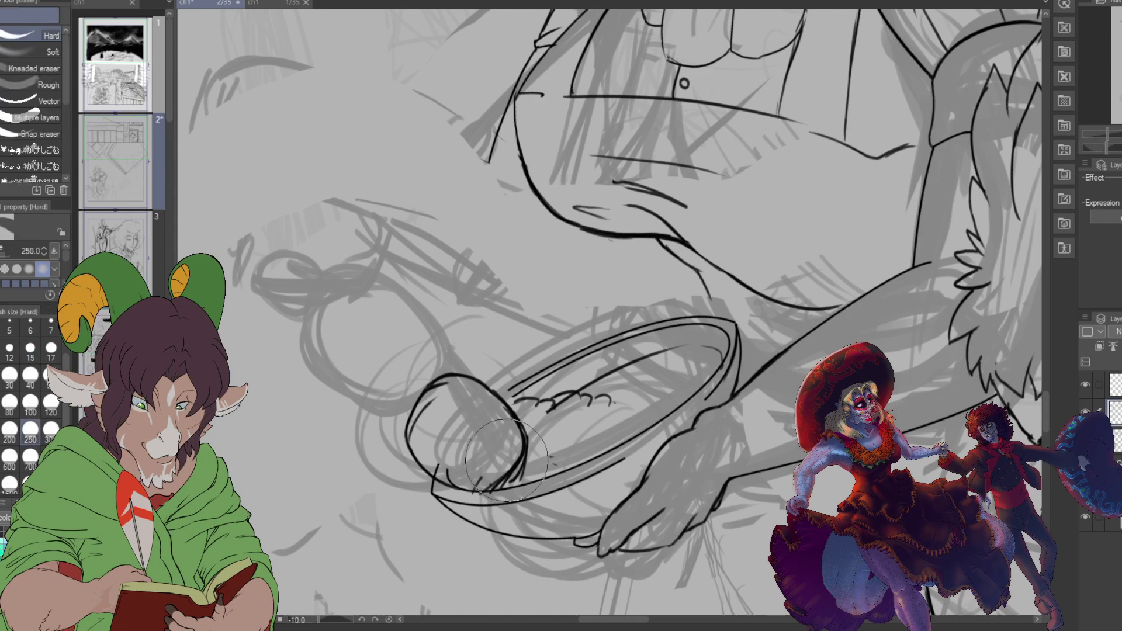
key("bracketleft")
key("bracketleft")
key("bracketleft")
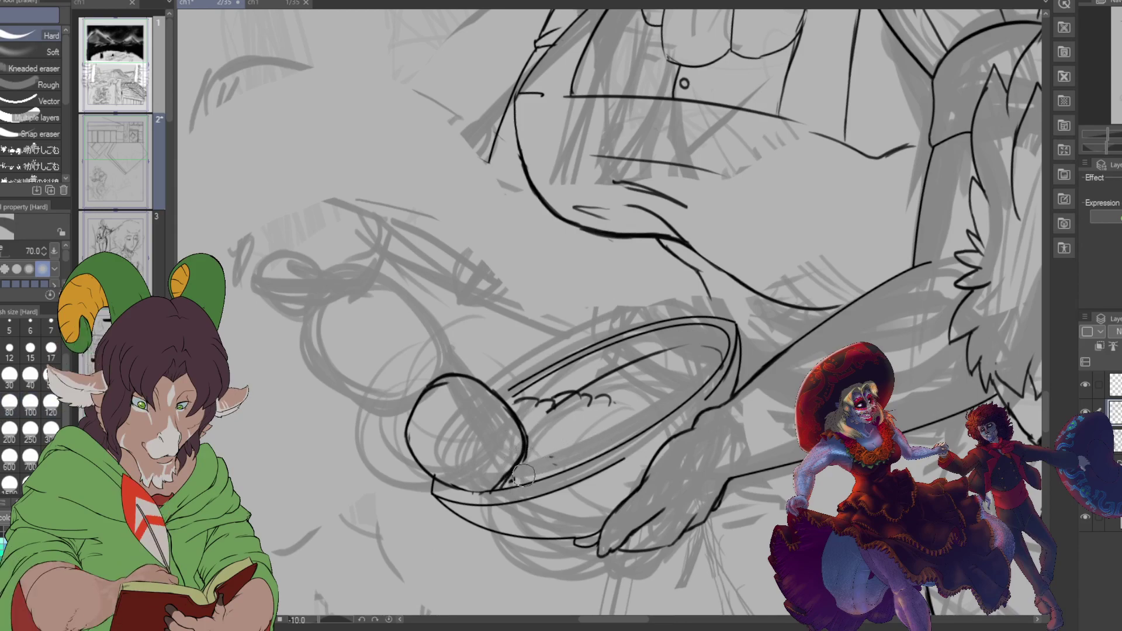
left_click(31, 380)
left_click(31, 380)
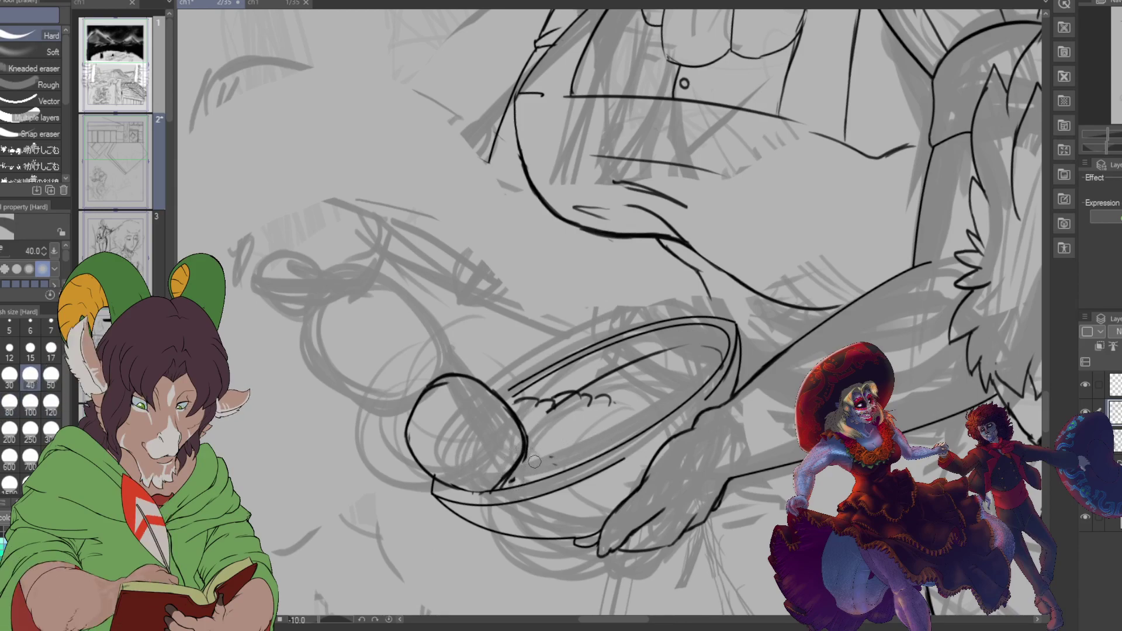
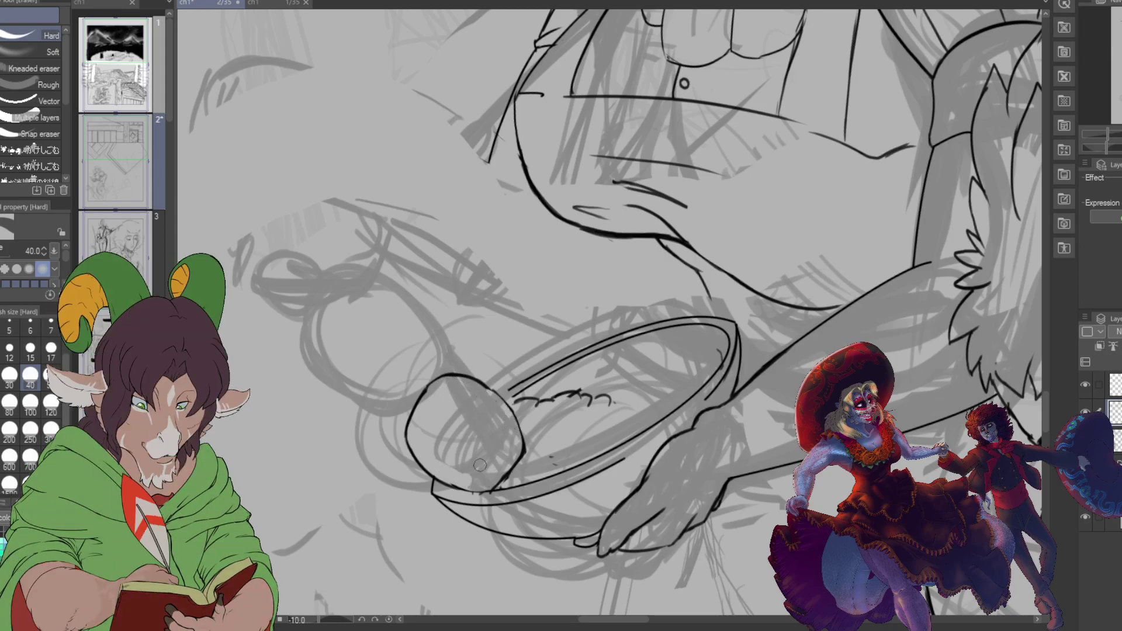
left_click_drag(474, 491, 492, 478)
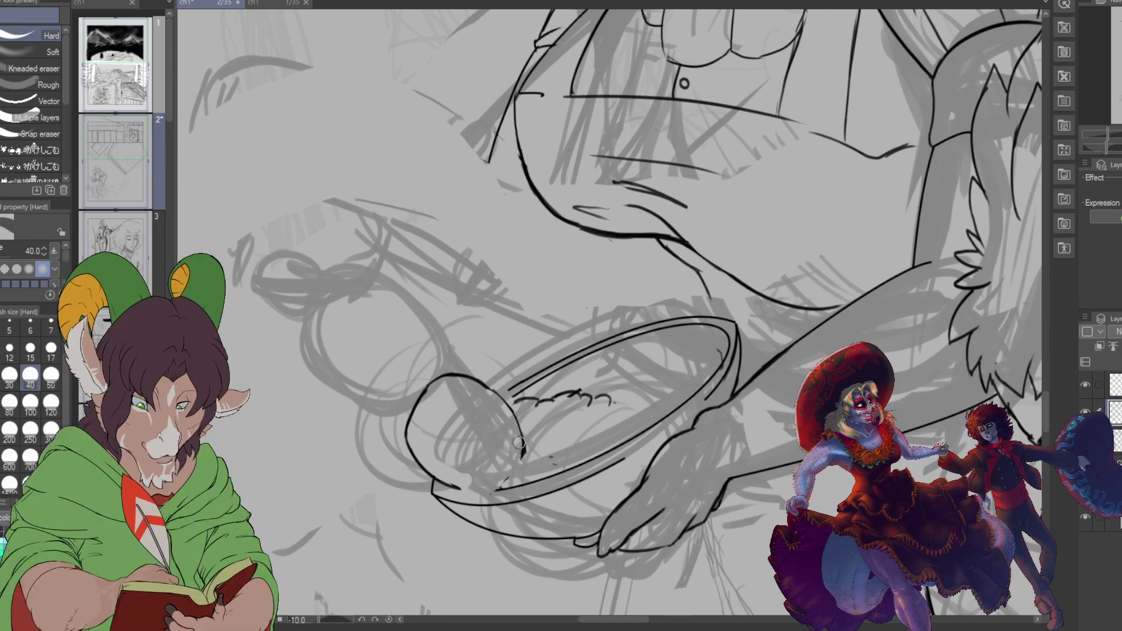
key("b")
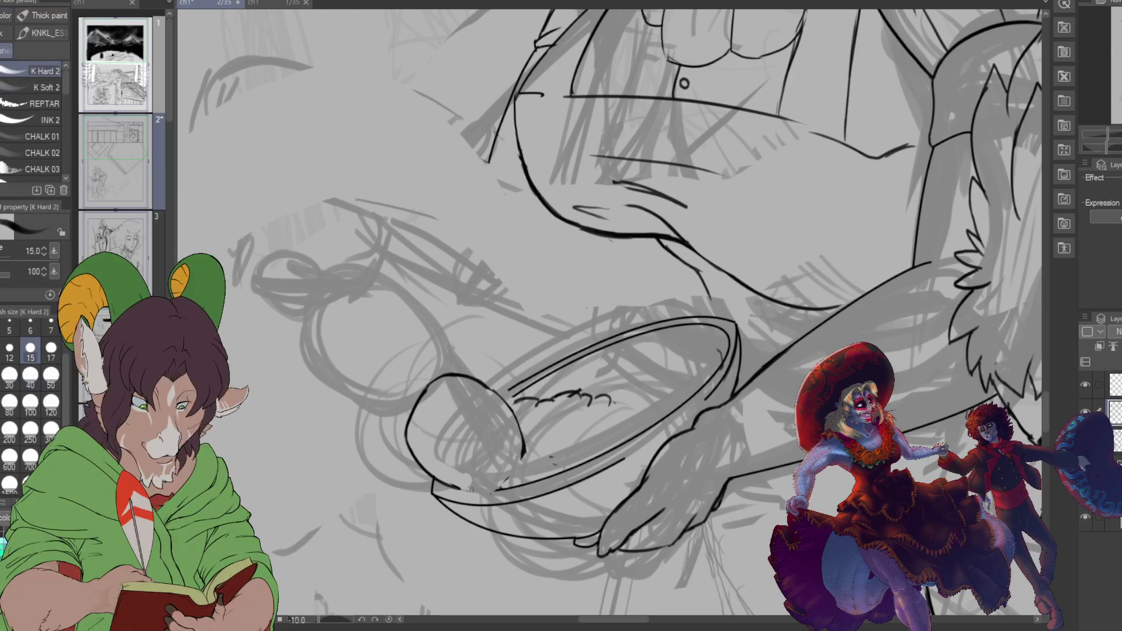
left_click_drag(494, 490, 524, 456)
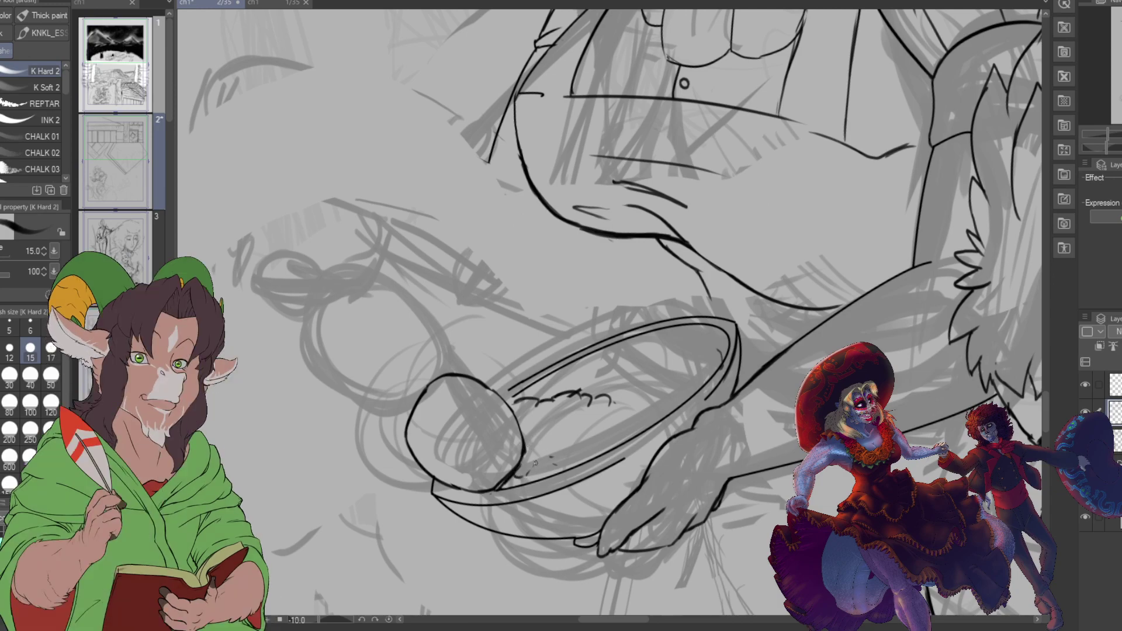
Step: Ink small bumps for the contents near the tray's lower rim, and a curved inner line across the round shape
left_click_drag(550, 465, 573, 446)
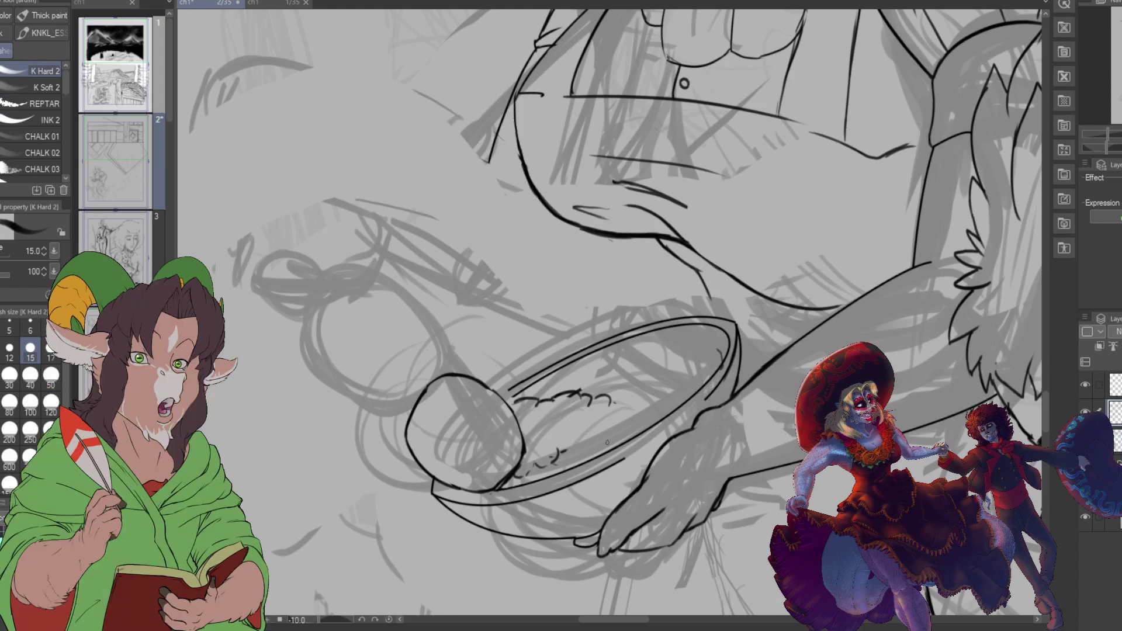
key("e")
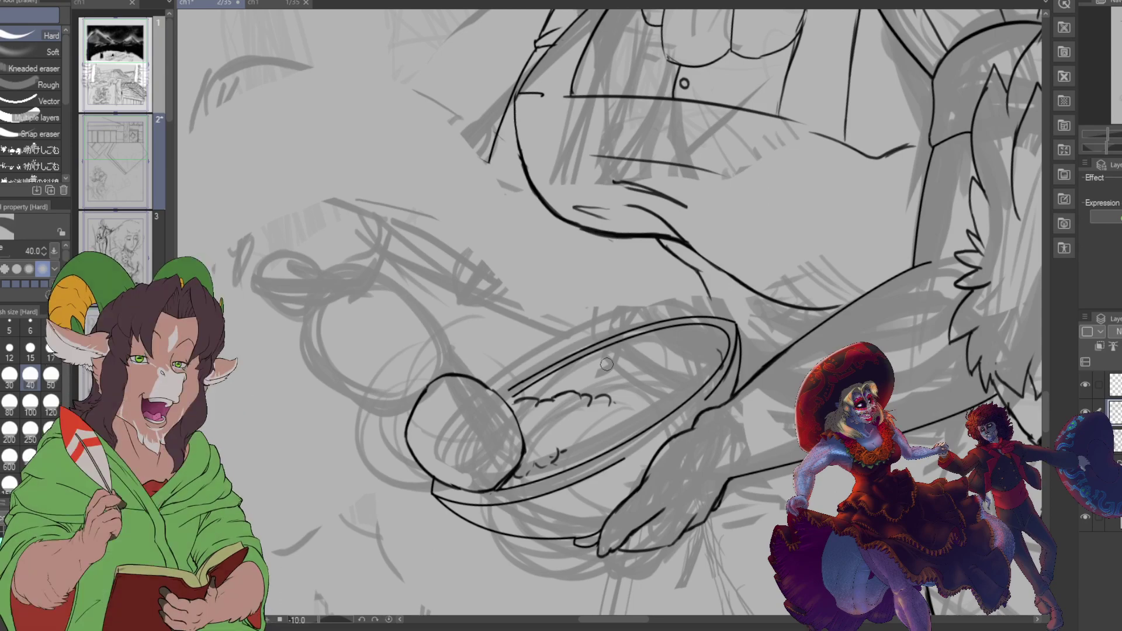
key("b")
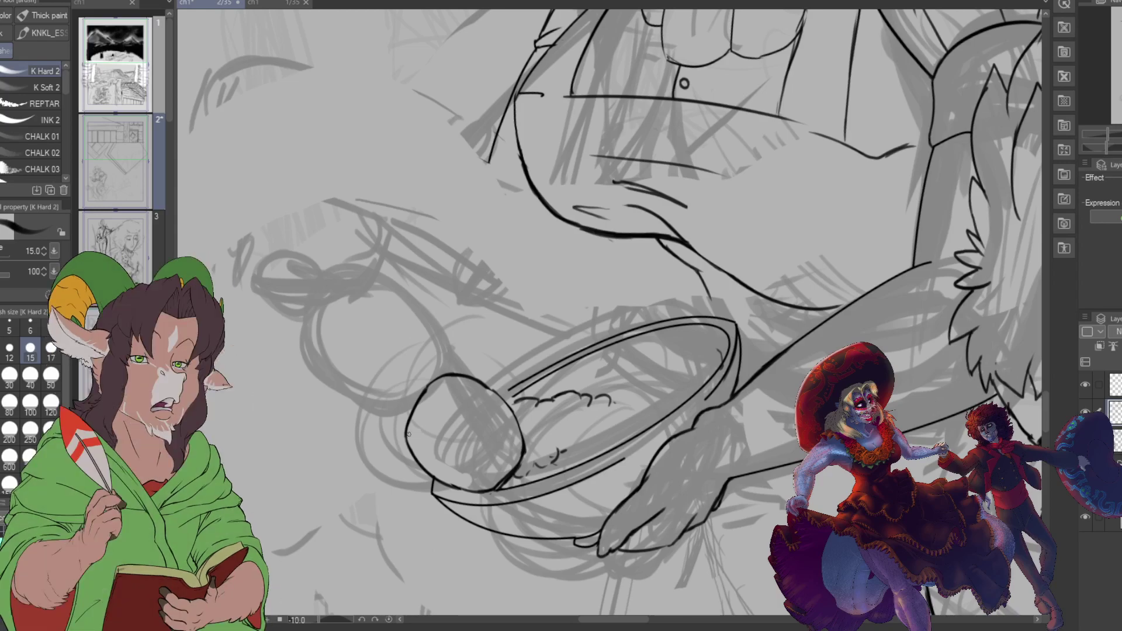
left_click_drag(462, 450, 492, 488)
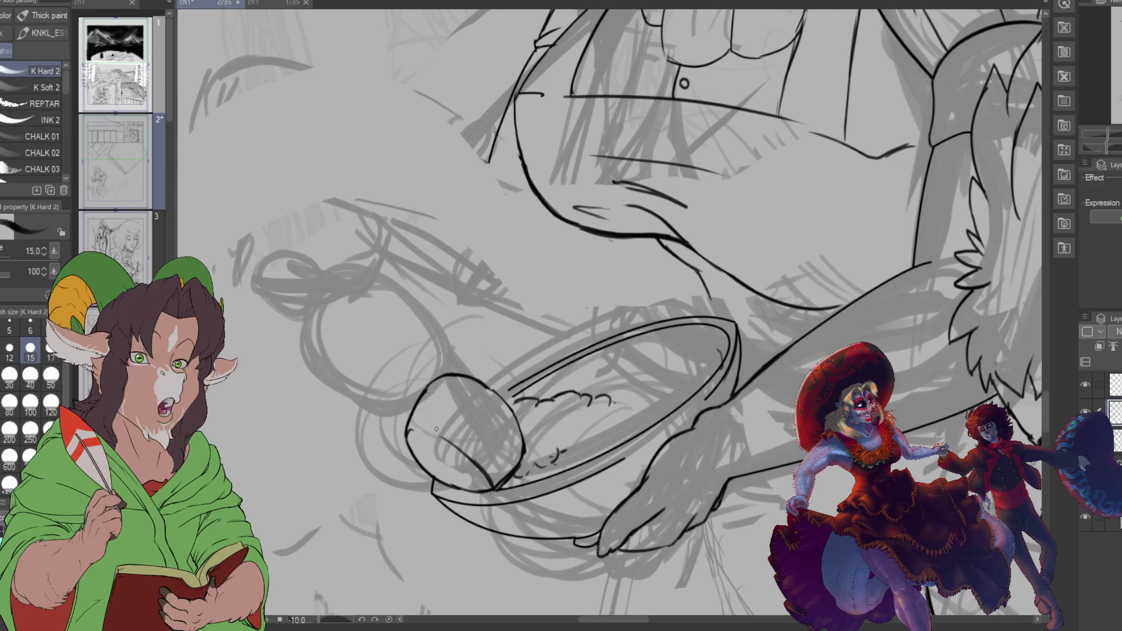
Step: Erase the rough sketch of the far hand and utensil beside the tray with the Hard eraser at size 250
scroll(459, 240, "down", 3)
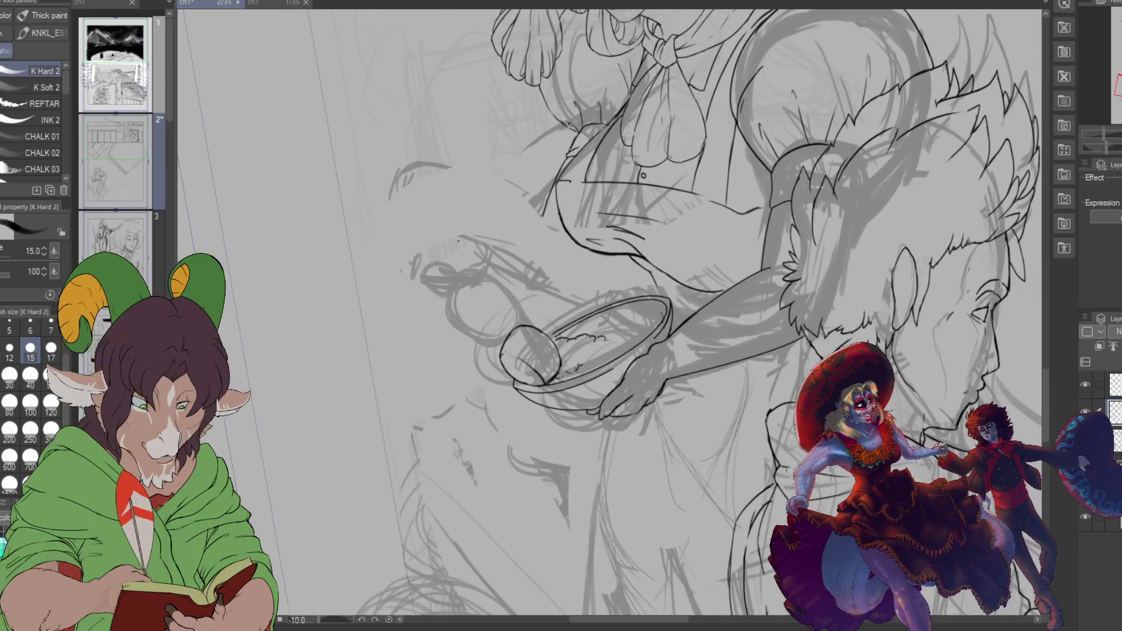
scroll(458, 240, "down", 4)
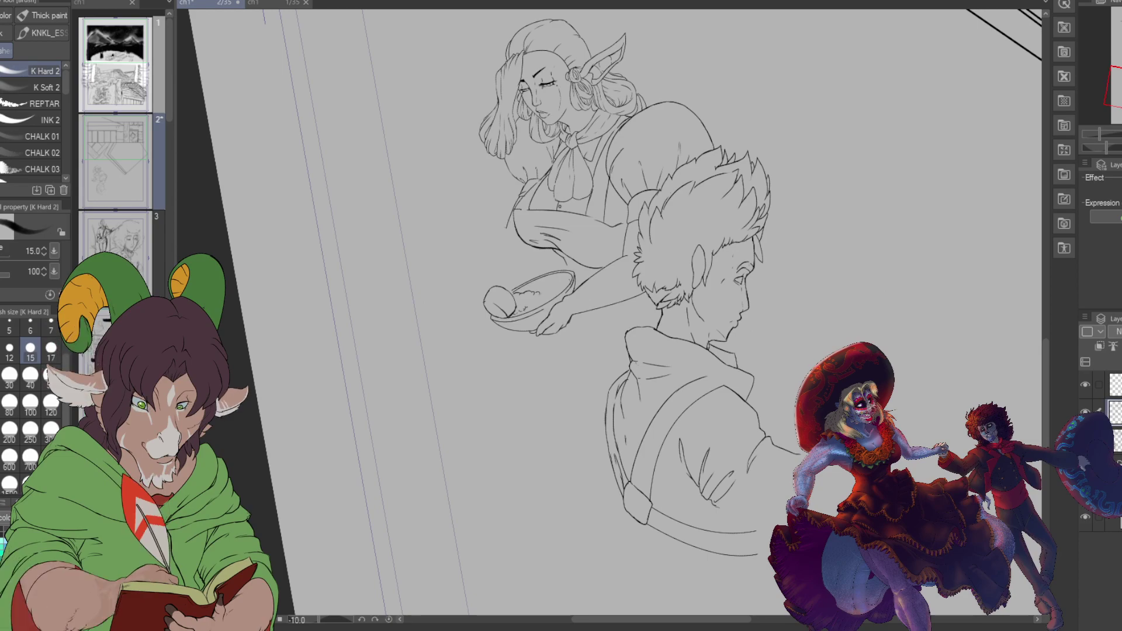
scroll(987, 251, "up", 3)
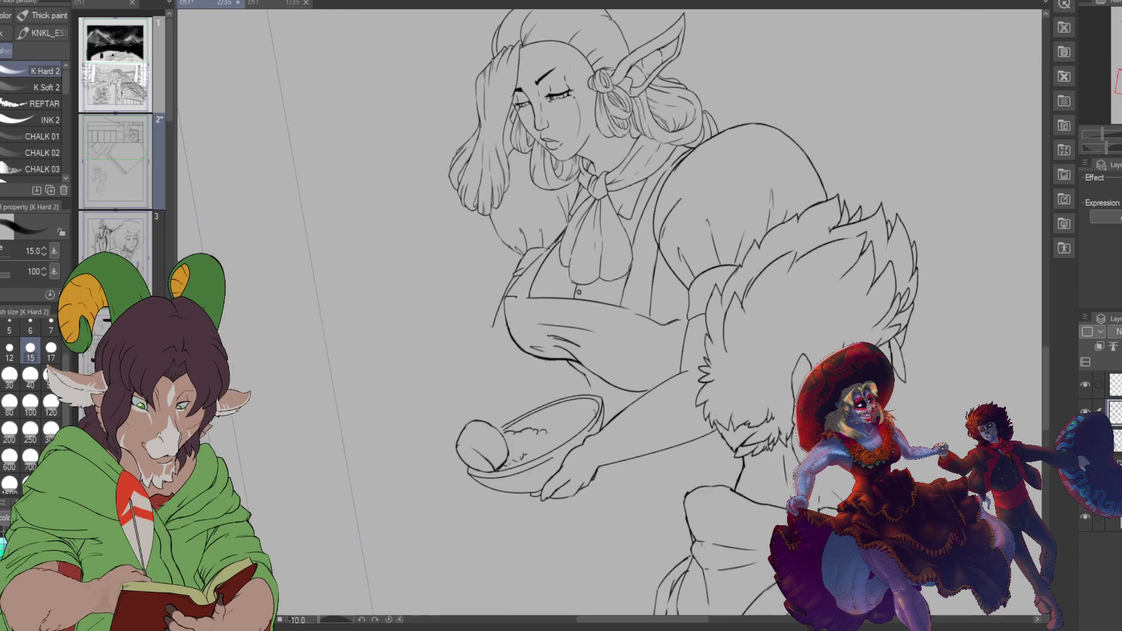
scroll(737, 426, "down", 2)
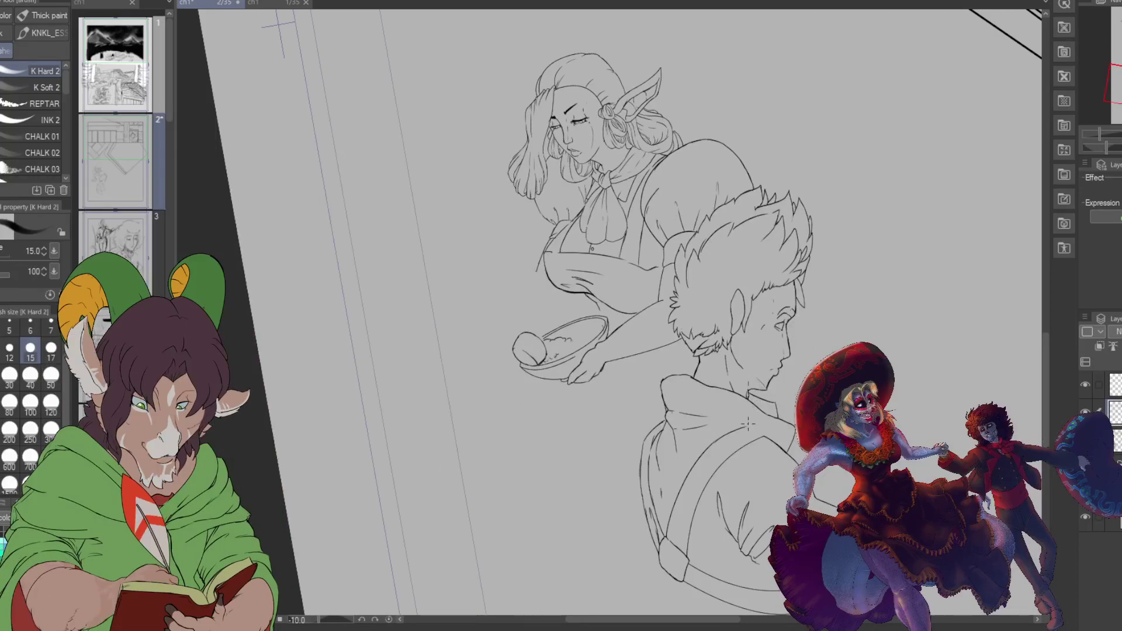
scroll(494, 279, "up", 2)
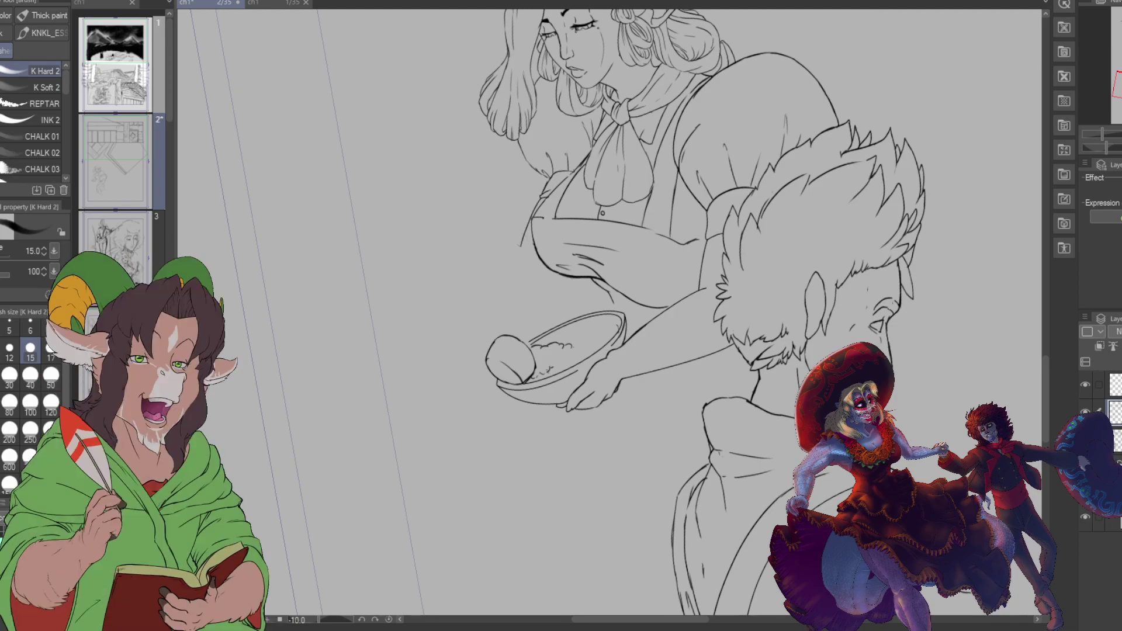
left_click(1115, 458)
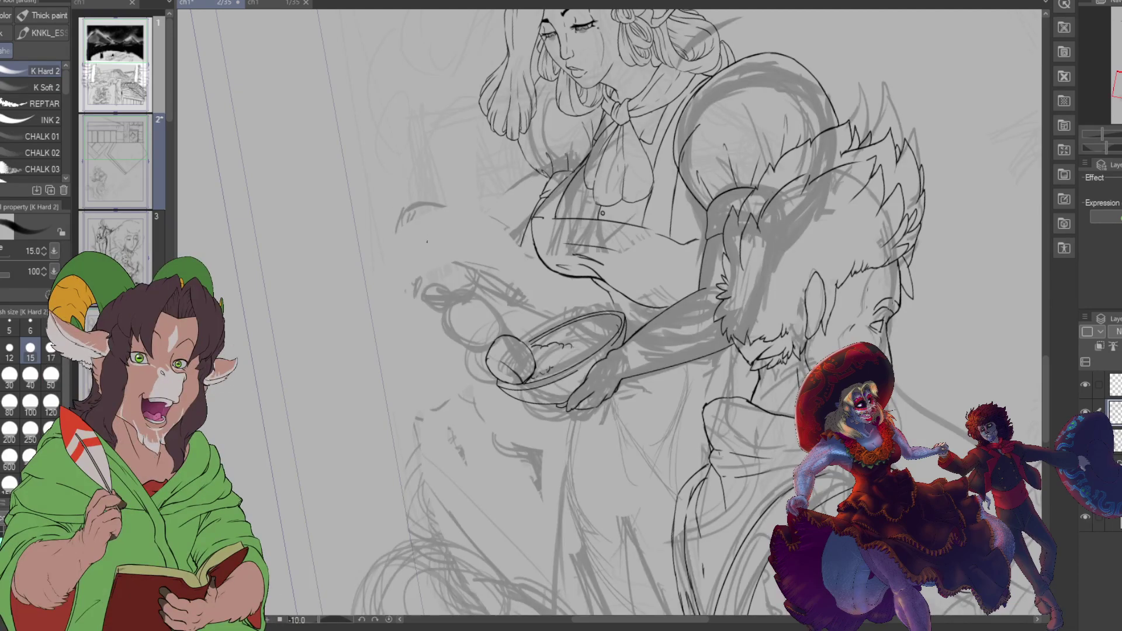
key("e")
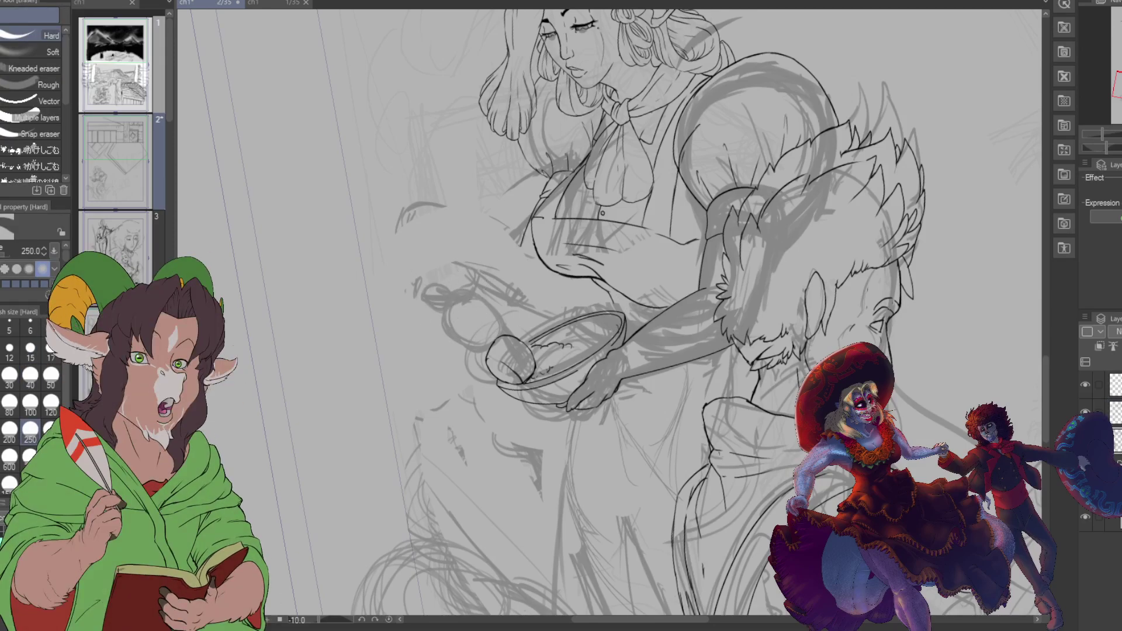
mouse_move(488, 281)
left_mouse_down()
mouse_move(454, 273)
mouse_move(474, 296)
mouse_move(467, 339)
mouse_move(469, 291)
mouse_move(523, 293)
mouse_move(531, 280)
mouse_move(493, 258)
mouse_move(420, 274)
mouse_move(401, 234)
mouse_move(521, 231)
mouse_move(522, 256)
mouse_move(531, 234)
mouse_move(648, 336)
left_mouse_up()
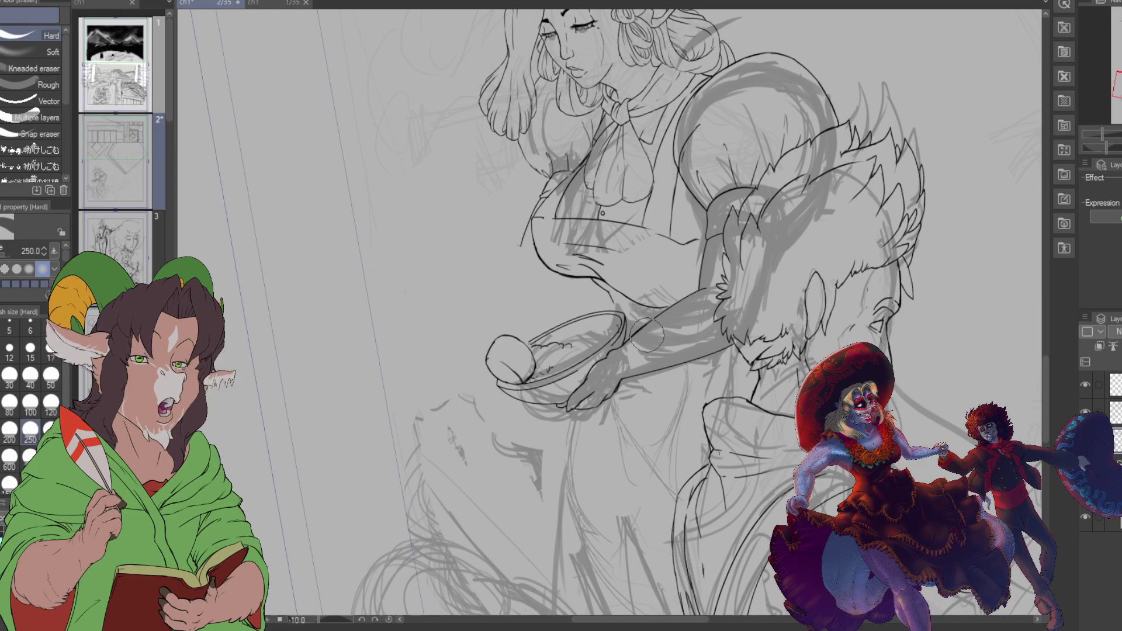
Step: Rough in a new handle for the round shape, plus the gripping fist and forearm, with the K Hard 2 brush at size 80
key("b")
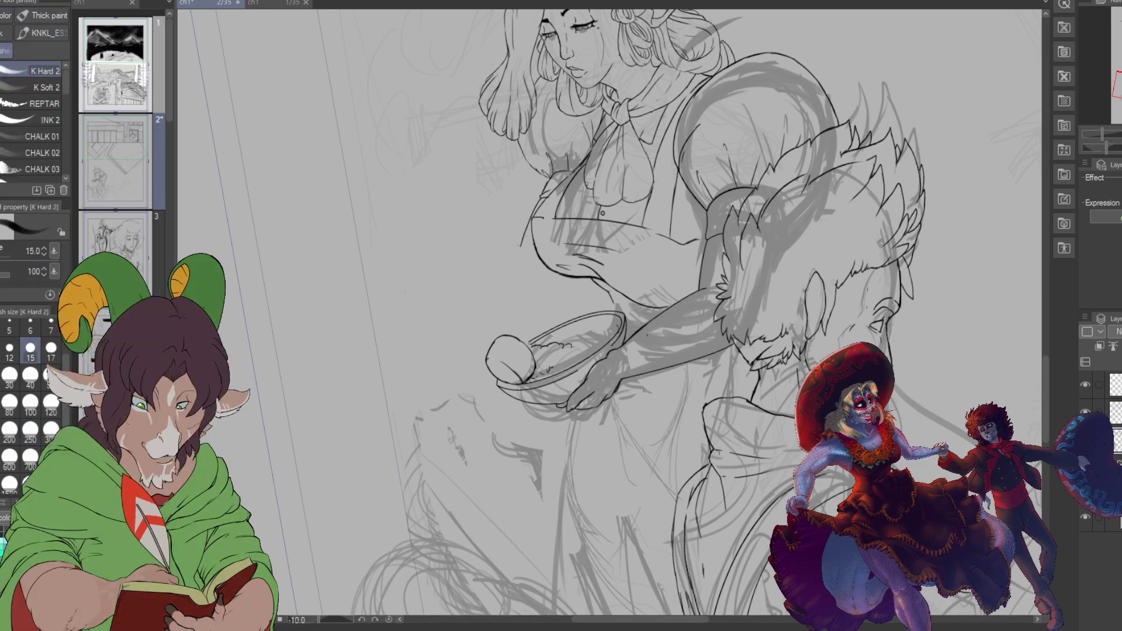
left_click(9, 403)
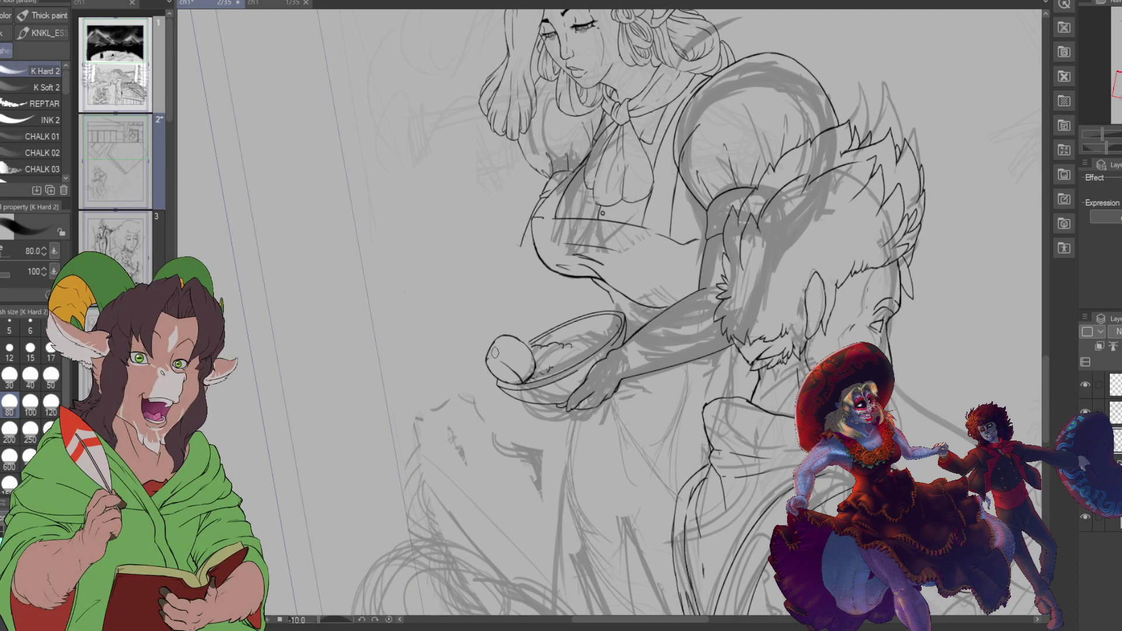
mouse_move(455, 347)
left_mouse_down()
mouse_move(507, 357)
mouse_move(442, 338)
mouse_move(455, 348)
left_mouse_up()
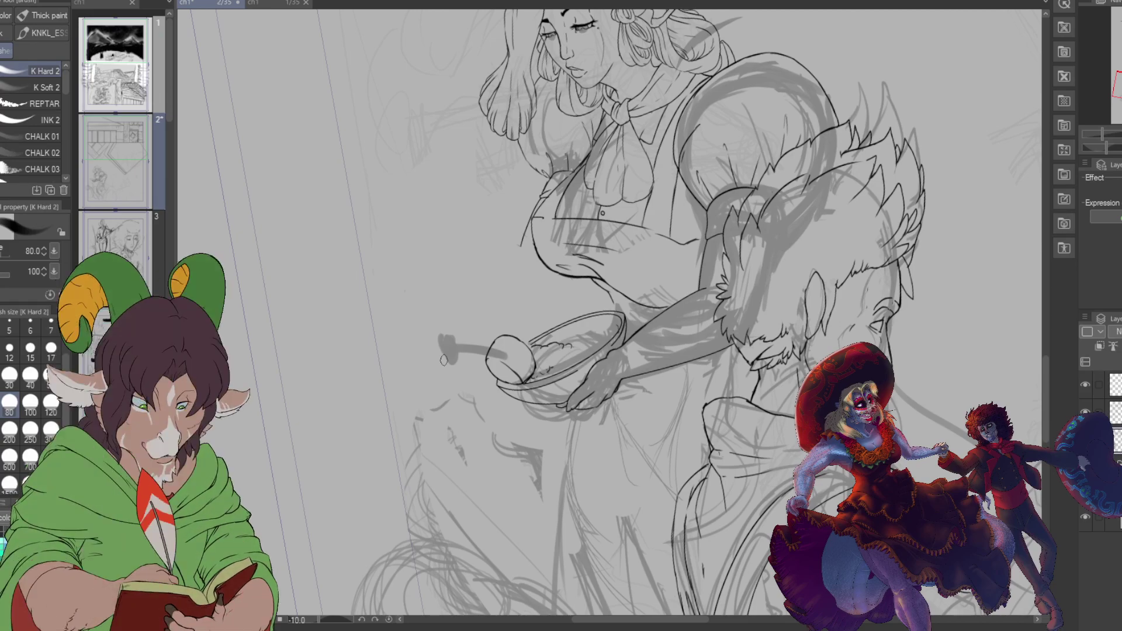
mouse_move(419, 336)
left_mouse_down()
mouse_move(472, 323)
mouse_move(468, 347)
mouse_move(480, 340)
mouse_move(423, 335)
mouse_move(439, 359)
mouse_move(425, 328)
mouse_move(441, 364)
mouse_move(419, 333)
mouse_move(441, 364)
mouse_move(454, 353)
mouse_move(415, 354)
mouse_move(415, 333)
mouse_move(431, 363)
mouse_move(413, 340)
left_mouse_up()
mouse_move(481, 326)
left_mouse_down()
mouse_move(445, 334)
mouse_move(541, 309)
mouse_move(554, 202)
mouse_move(540, 310)
left_mouse_up()
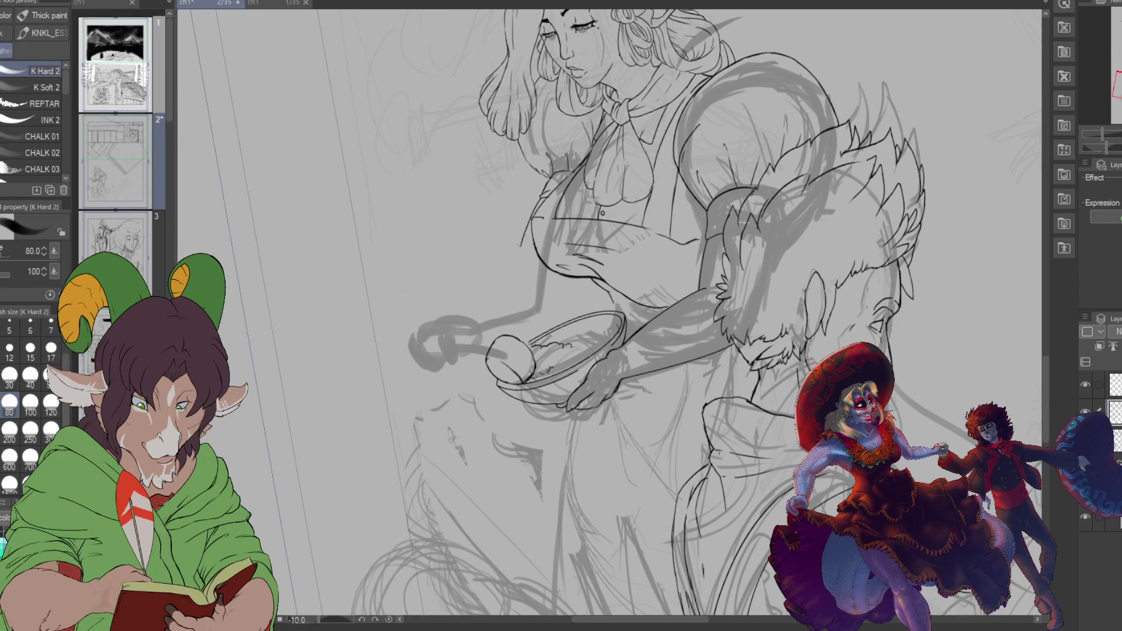
key("e")
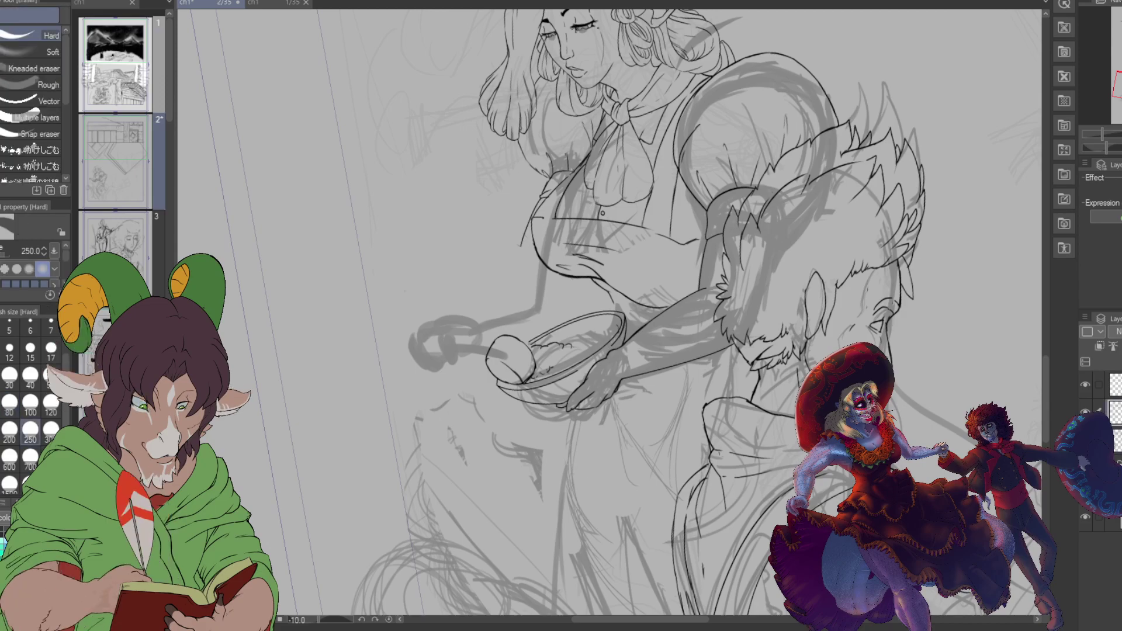
left_click(30, 376)
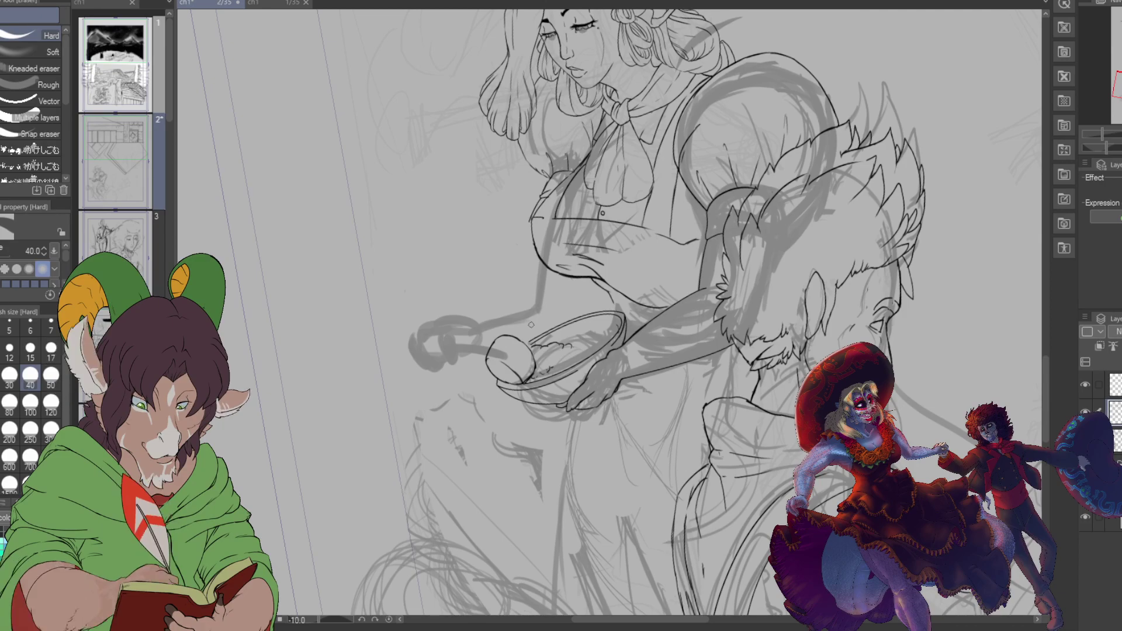
key("b")
left_click_drag(463, 334, 548, 304)
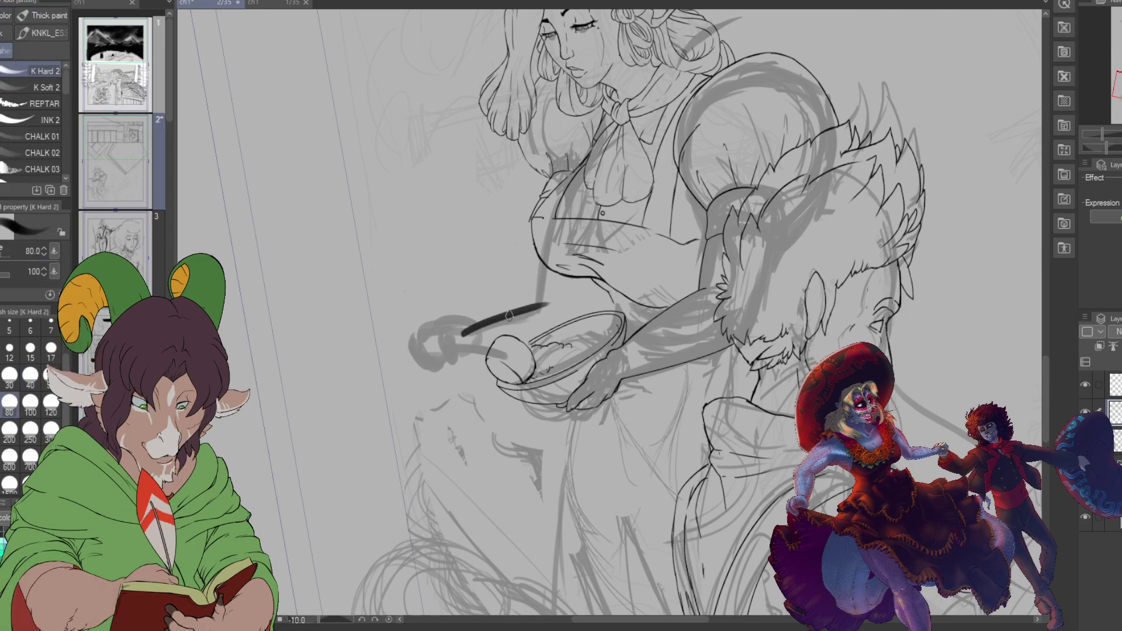
key("ctrl+z")
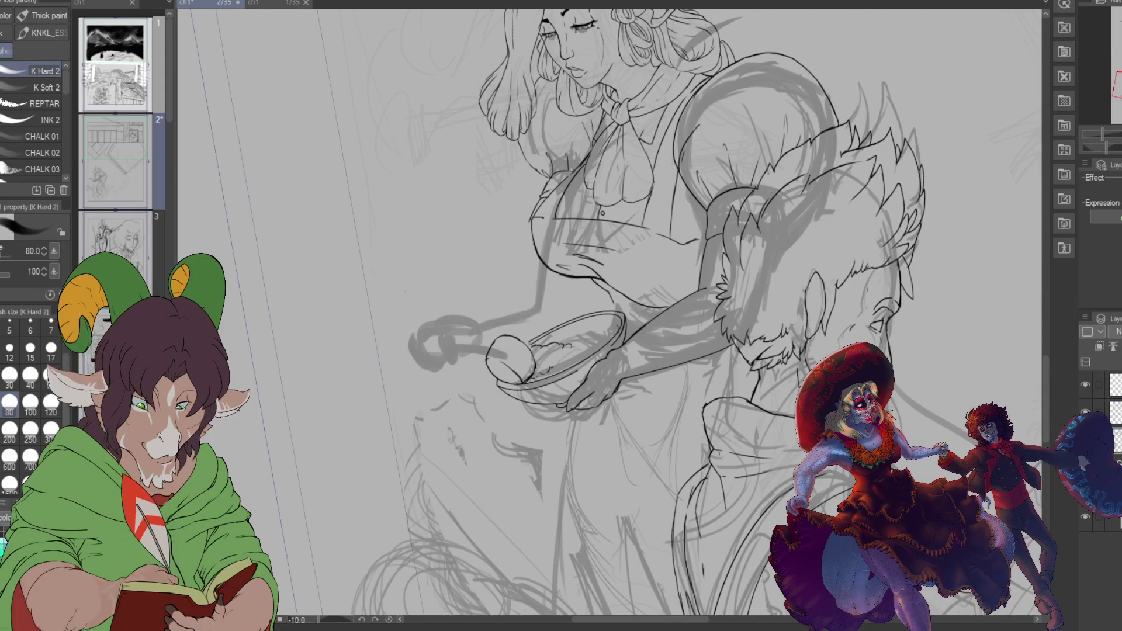
Step: Thicken the rough forearm from the elbow to the wrist and fill in the back of the fist
left_click_drag(485, 323, 560, 299)
left_click_drag(476, 324, 562, 297)
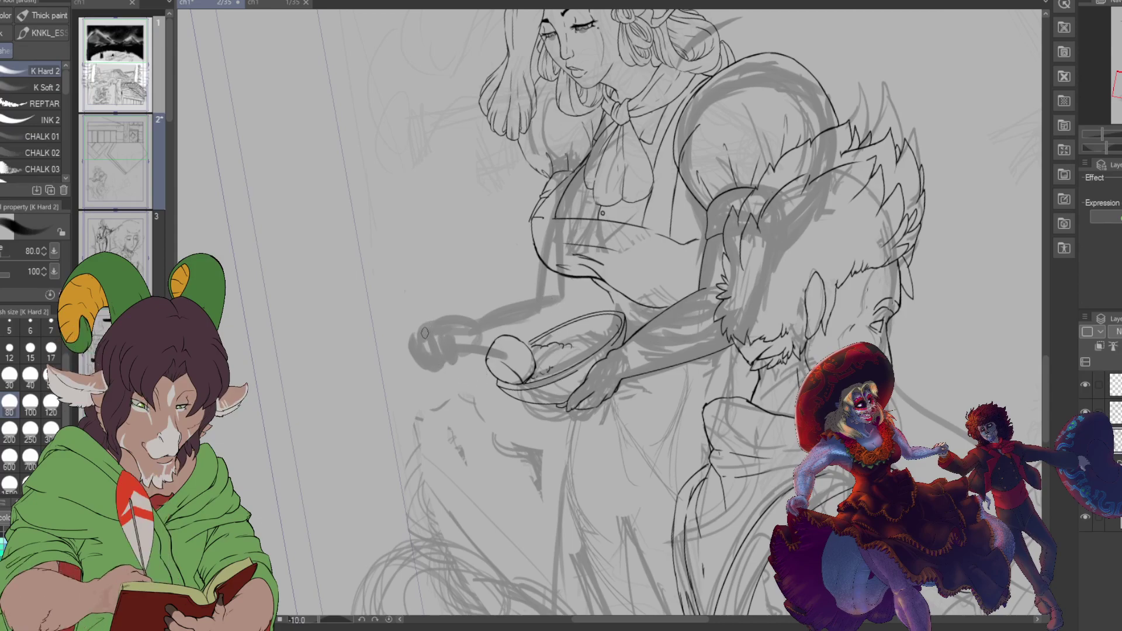
left_click_drag(418, 333, 468, 316)
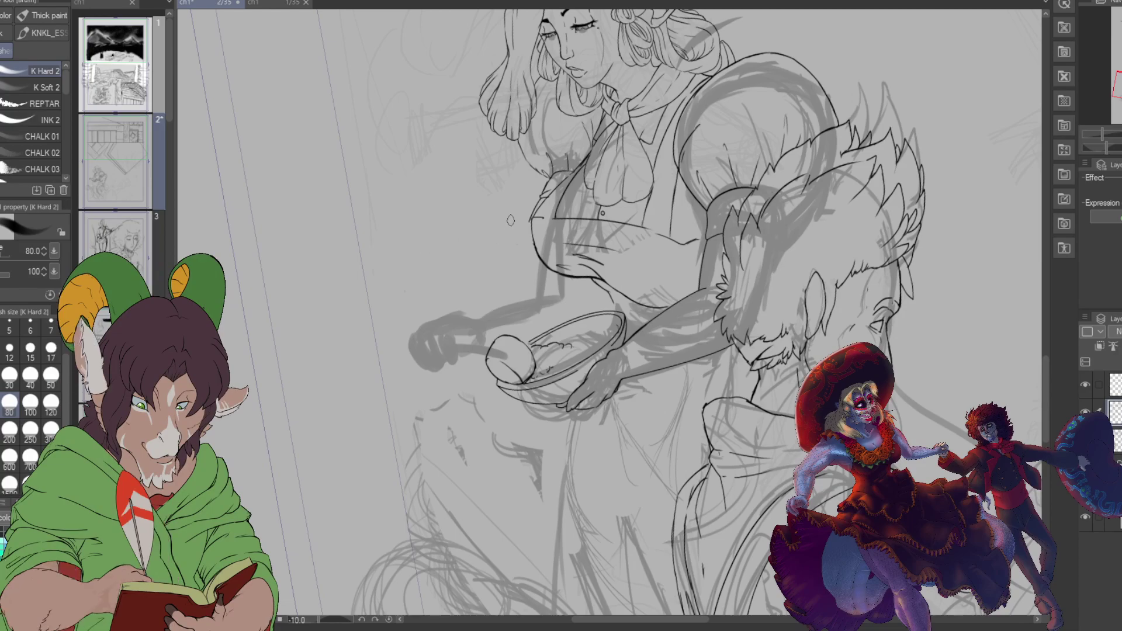
Step: Ink the far arm's outer edge below the bust, the forearm's upper contour and the waist line with K Hard 2 at size 10
scroll(519, 215, "up", 1)
key("e")
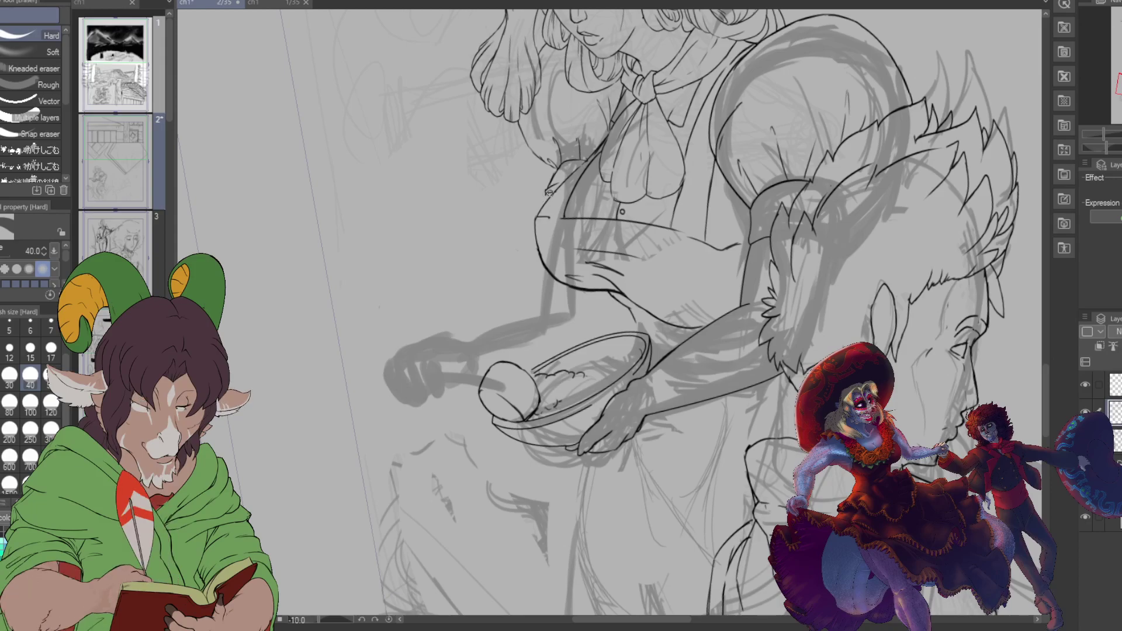
key("b")
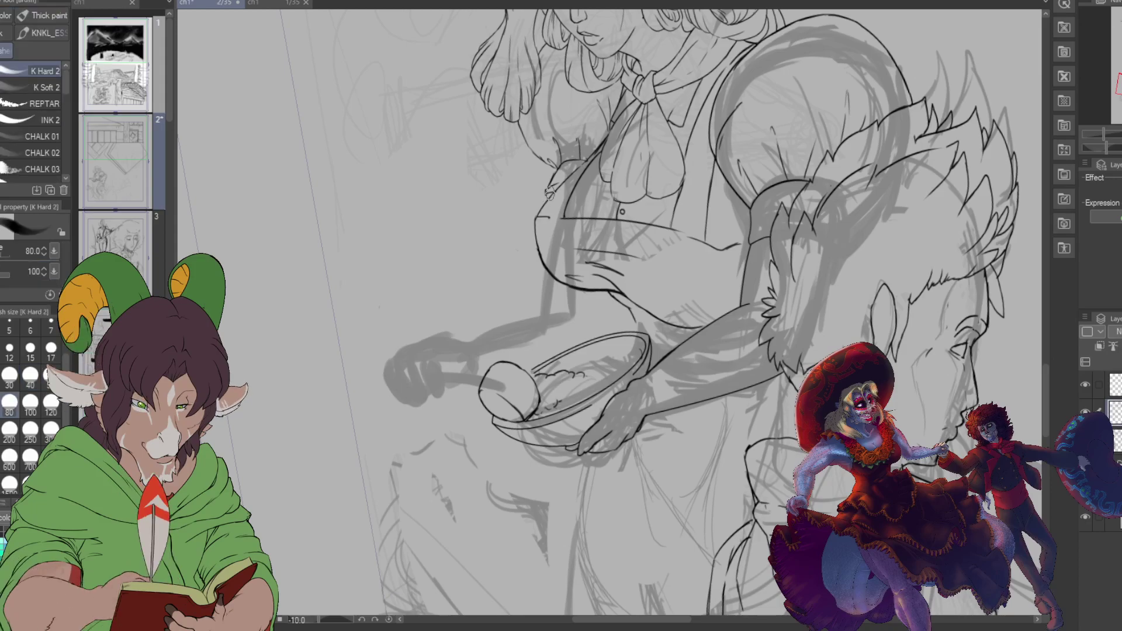
left_click(13, 353)
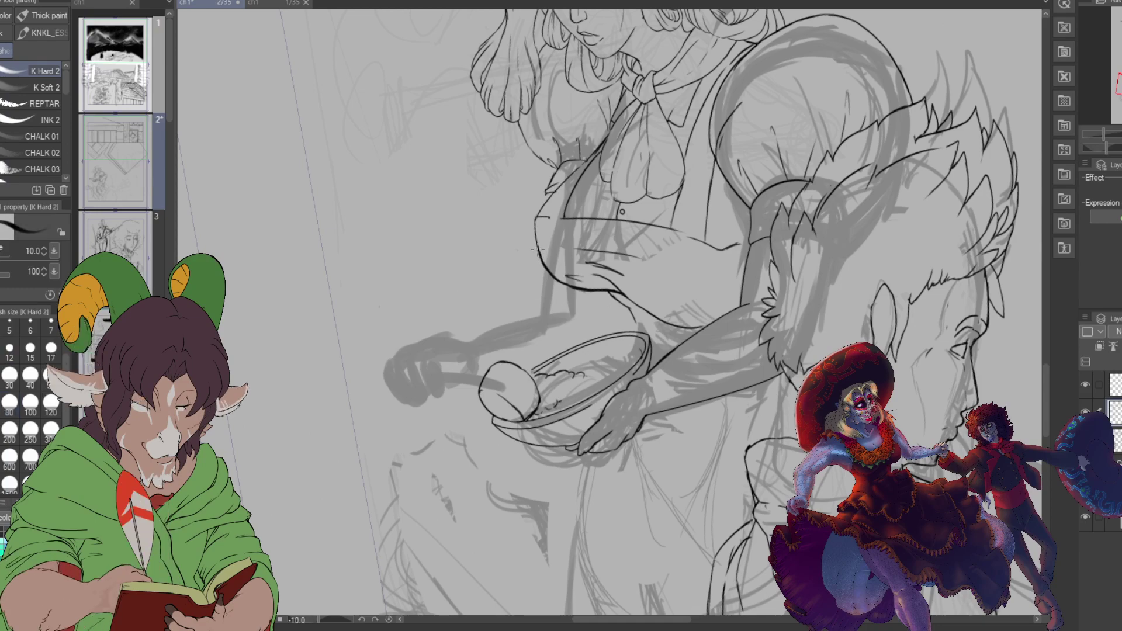
left_click_drag(533, 243, 545, 314)
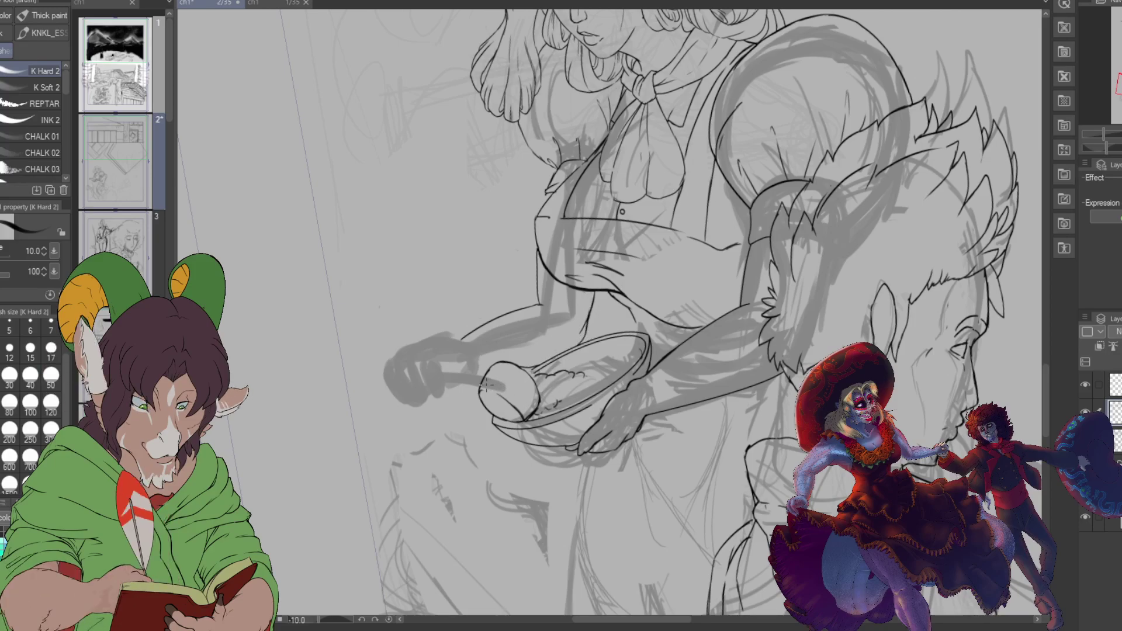
Step: Ink the utensil's handle with its closed end, and add short contour lines on the round head
scroll(443, 379, "up", 3)
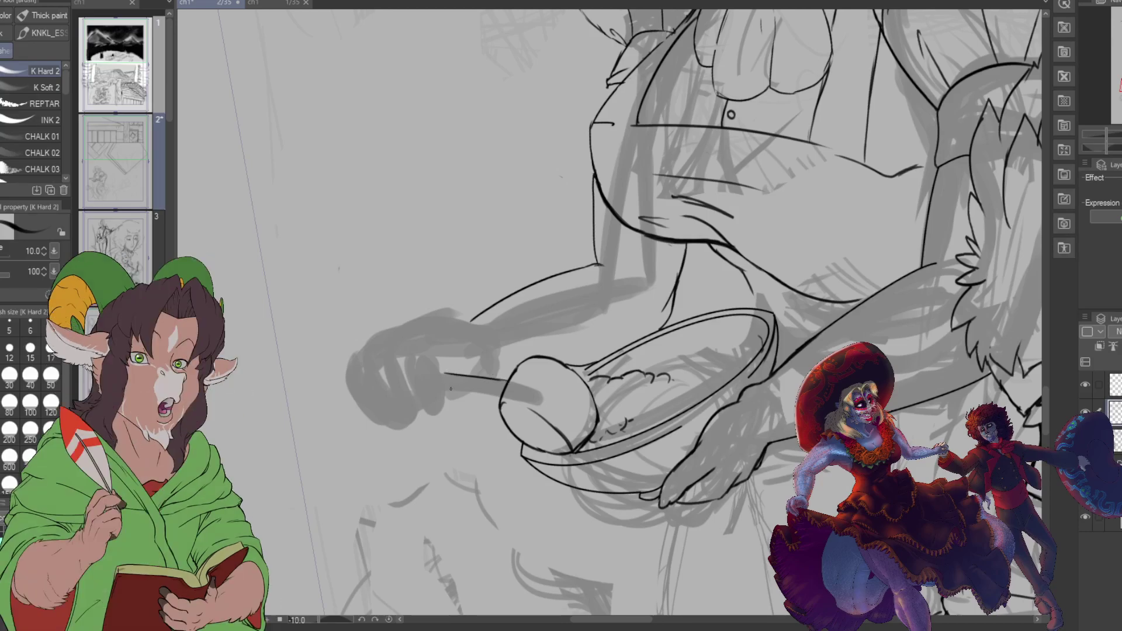
left_click_drag(441, 376, 445, 387)
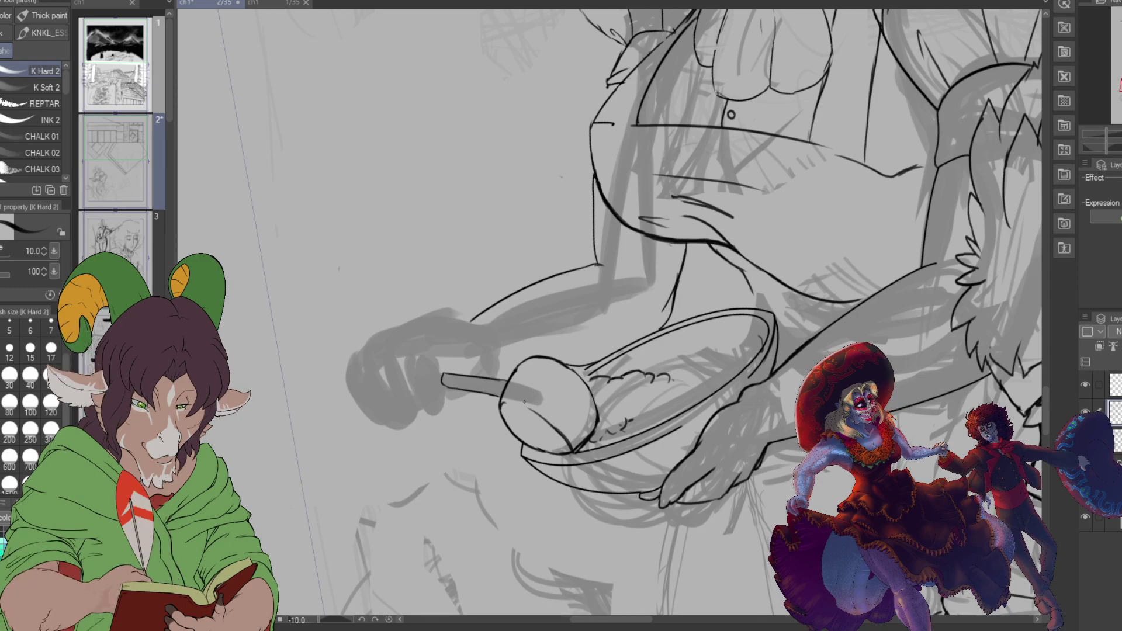
left_click_drag(541, 370, 527, 393)
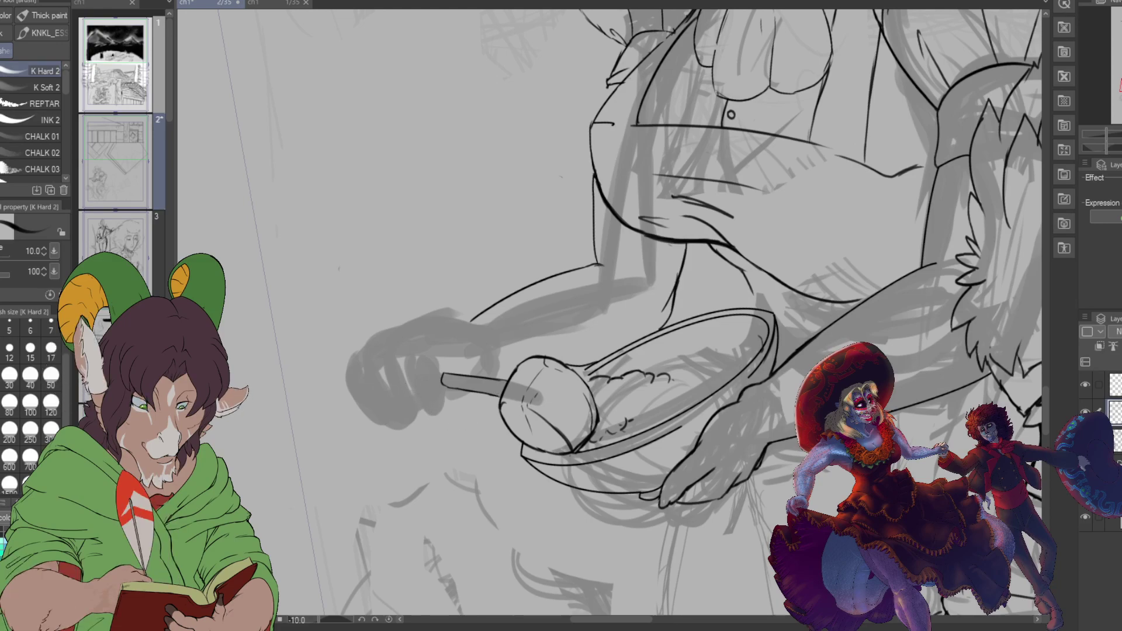
Step: Erase the solid inner area of the rough fist around the handle, enlarging the Hard eraser to size 200
scroll(430, 367, "up", 1)
scroll(430, 367, "up", 1)
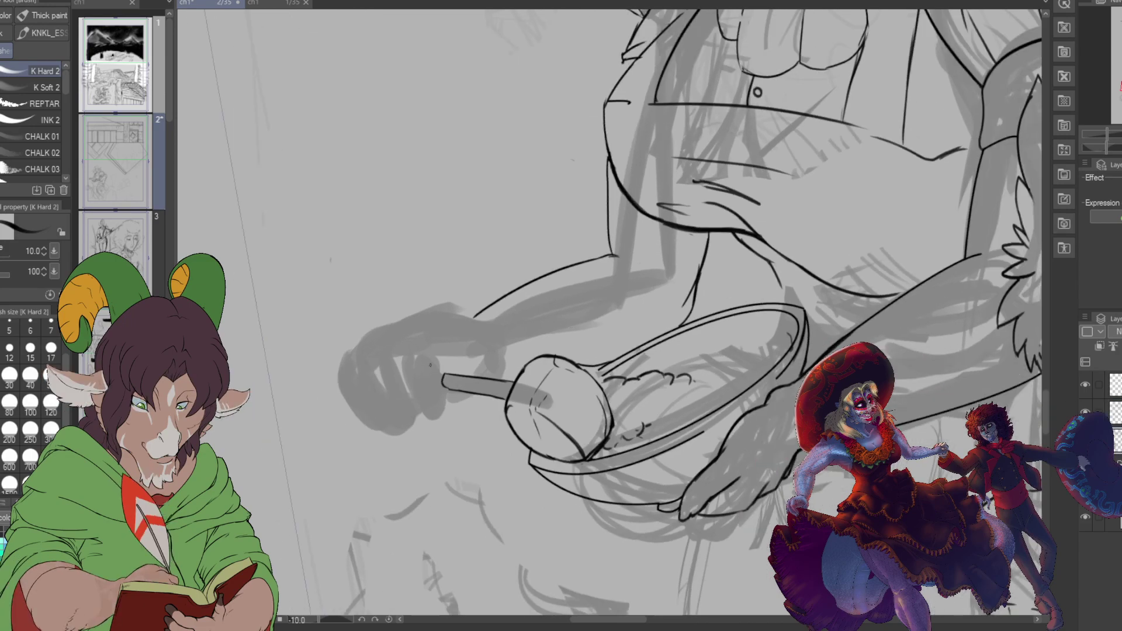
key("e")
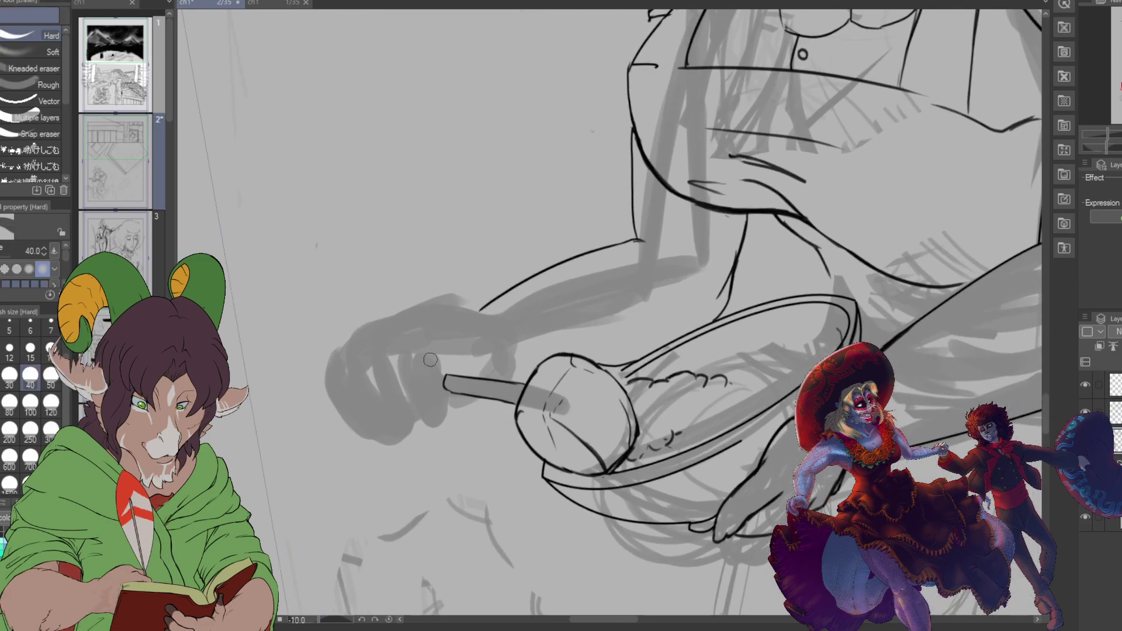
mouse_move(404, 363)
left_mouse_down()
mouse_move(434, 416)
mouse_move(412, 352)
mouse_move(421, 413)
mouse_move(363, 376)
mouse_move(381, 413)
mouse_move(418, 387)
mouse_move(430, 351)
mouse_move(465, 376)
mouse_move(381, 371)
mouse_move(414, 417)
left_mouse_up()
left_click(11, 431)
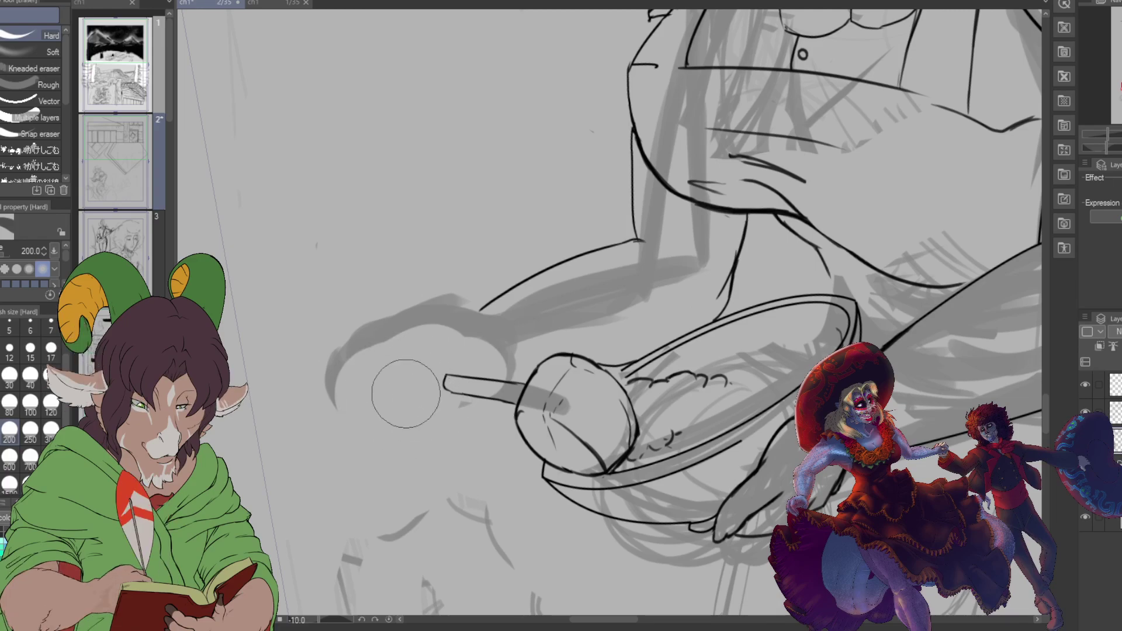
Step: Sketch the curled fingers of the fist as overlapping ovals behind the handle with the K Hard 2 brush at size 10
key("b")
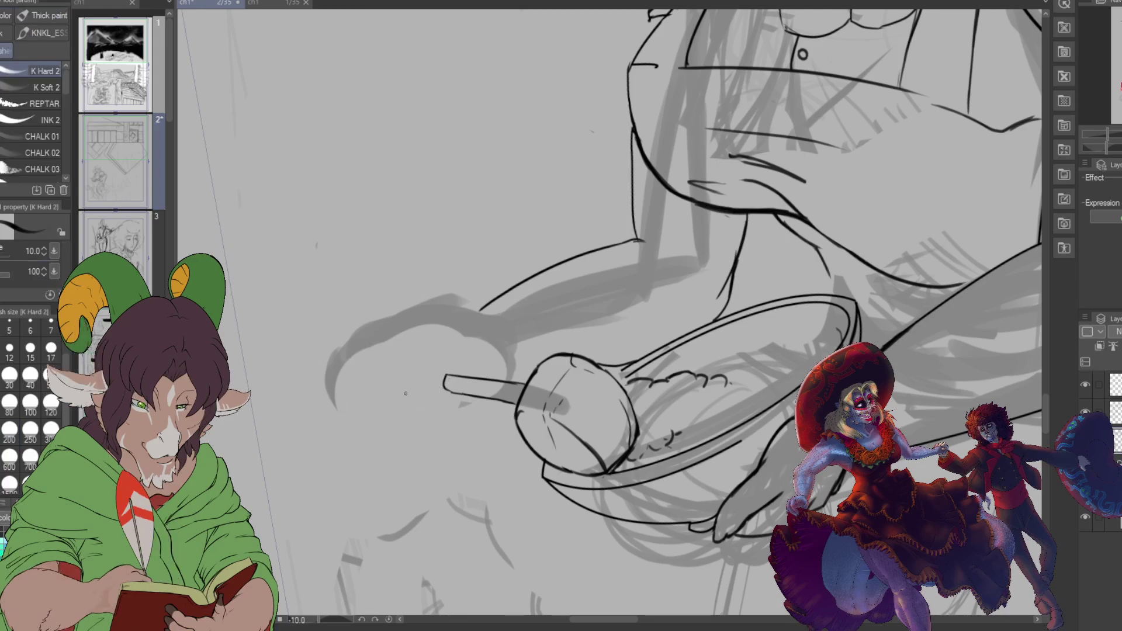
mouse_move(391, 352)
left_mouse_down()
mouse_move(420, 413)
mouse_move(412, 399)
mouse_move(437, 409)
left_mouse_up()
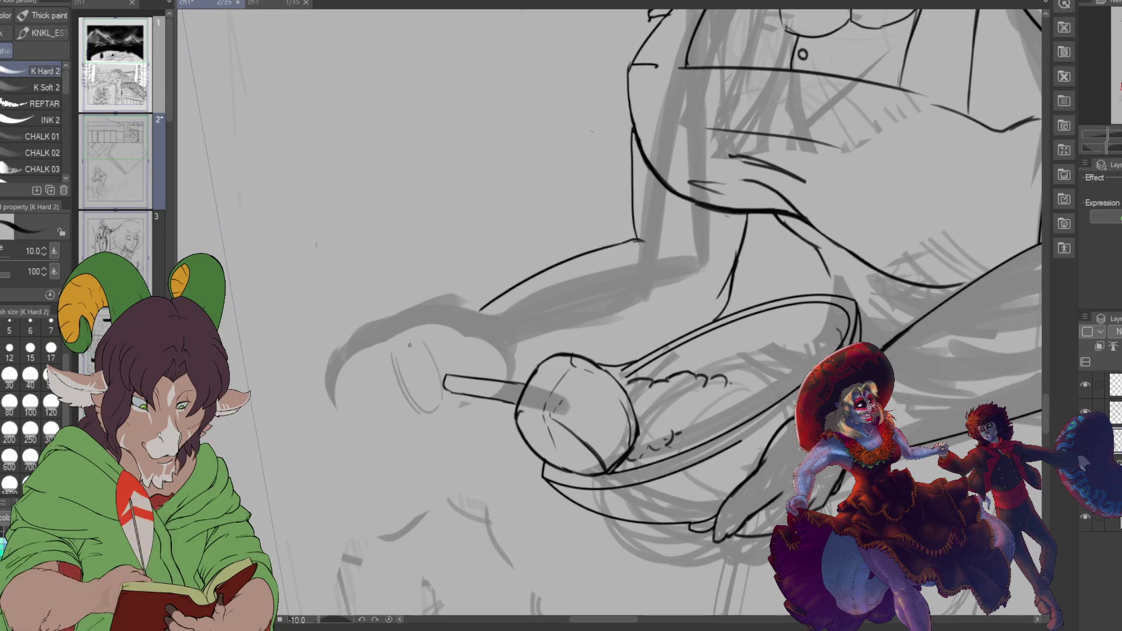
mouse_move(393, 368)
left_mouse_down()
mouse_move(434, 350)
mouse_move(436, 382)
mouse_move(429, 344)
mouse_move(441, 409)
left_mouse_up()
mouse_move(366, 359)
left_mouse_down()
mouse_move(400, 422)
mouse_move(385, 359)
mouse_move(383, 404)
mouse_move(412, 404)
mouse_move(386, 353)
mouse_move(383, 401)
mouse_move(390, 361)
mouse_move(409, 423)
left_mouse_up()
left_click_drag(383, 353, 418, 423)
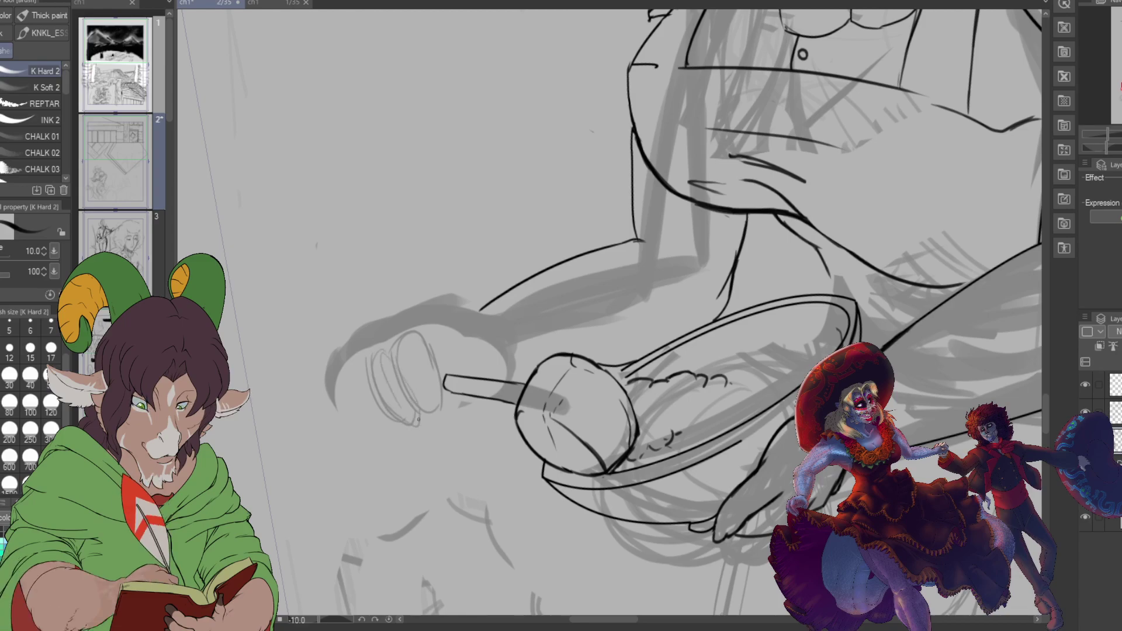
left_click_drag(358, 372, 395, 428)
mouse_move(383, 385)
left_mouse_down()
mouse_move(402, 417)
mouse_move(383, 422)
mouse_move(399, 435)
left_mouse_up()
mouse_move(359, 405)
left_mouse_down()
mouse_move(412, 447)
mouse_move(419, 440)
left_mouse_up()
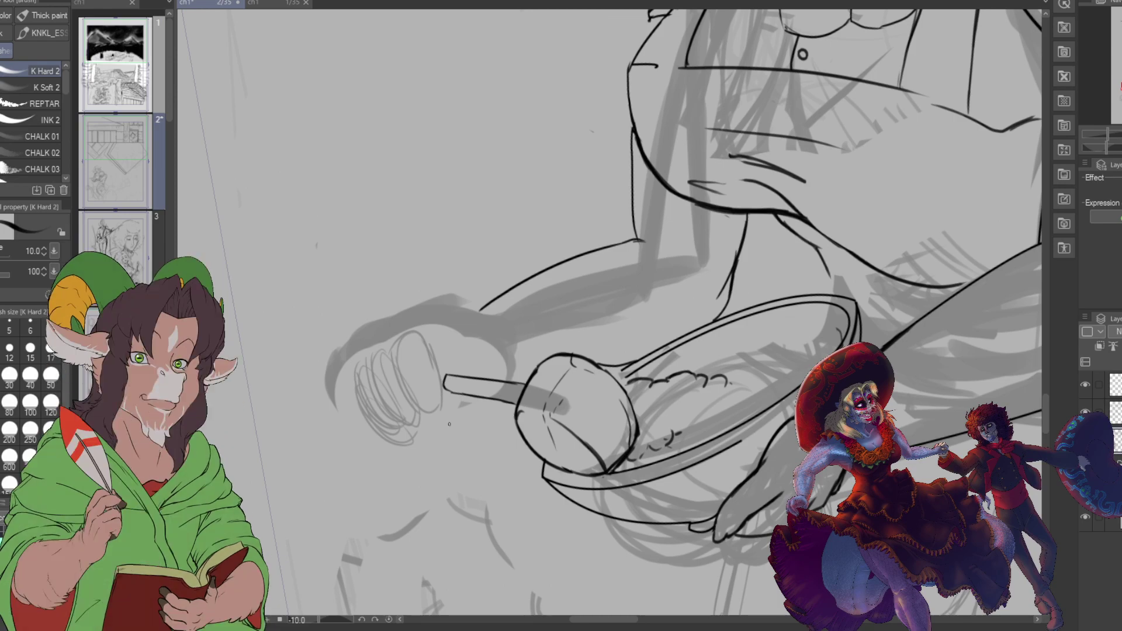
Step: Sketch the thumb over the handle, the palm, and the outer contour of the fist up to the wrist
mouse_move(448, 391)
left_mouse_down()
mouse_move(435, 432)
mouse_move(444, 398)
mouse_move(429, 422)
mouse_move(459, 420)
mouse_move(441, 409)
mouse_move(460, 422)
mouse_move(436, 416)
mouse_move(477, 413)
mouse_move(456, 425)
mouse_move(488, 386)
mouse_move(470, 355)
mouse_move(466, 369)
mouse_move(480, 349)
mouse_move(463, 376)
mouse_move(491, 342)
left_mouse_up()
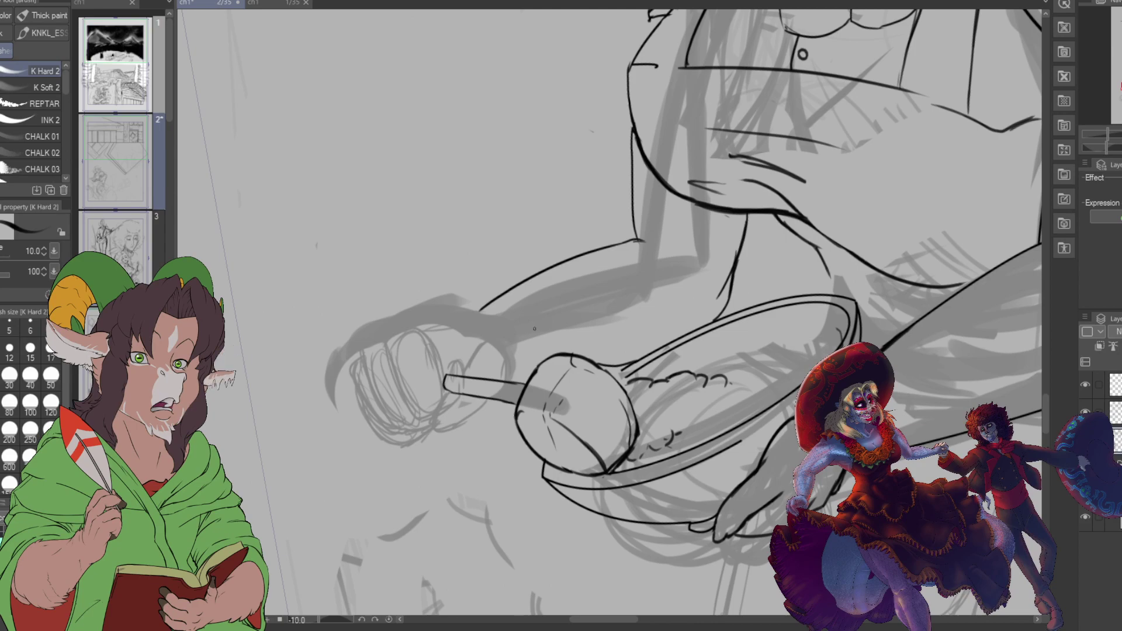
mouse_move(338, 385)
left_mouse_down()
mouse_move(377, 433)
mouse_move(344, 364)
left_mouse_up()
mouse_move(454, 295)
left_mouse_down()
mouse_move(474, 297)
mouse_move(464, 309)
mouse_move(487, 303)
left_mouse_up()
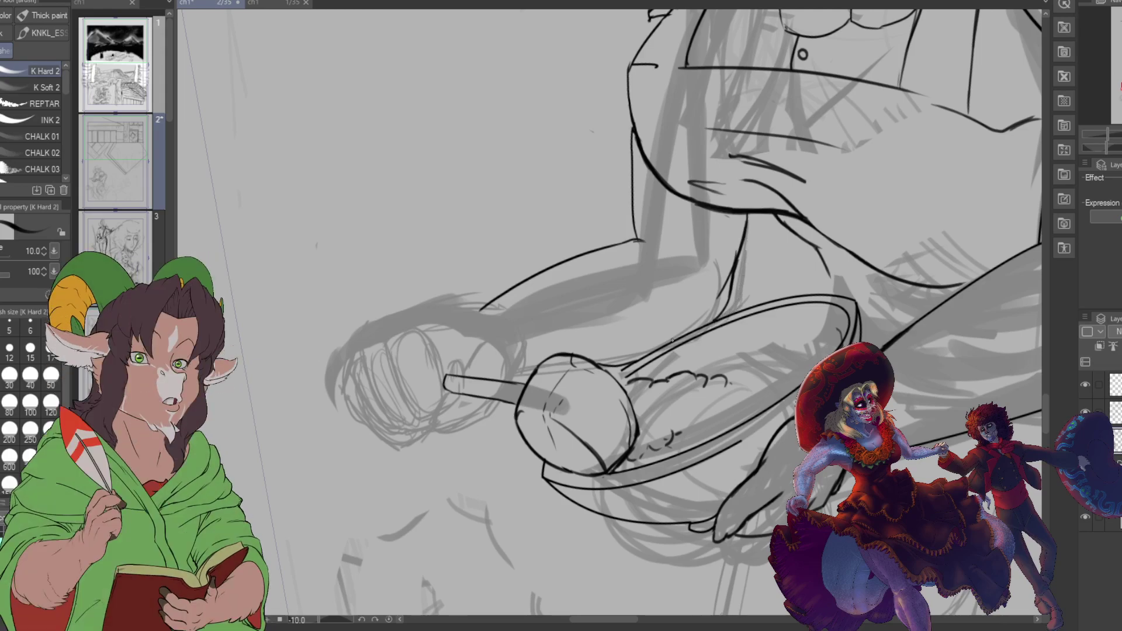
left_click_drag(672, 340, 672, 452)
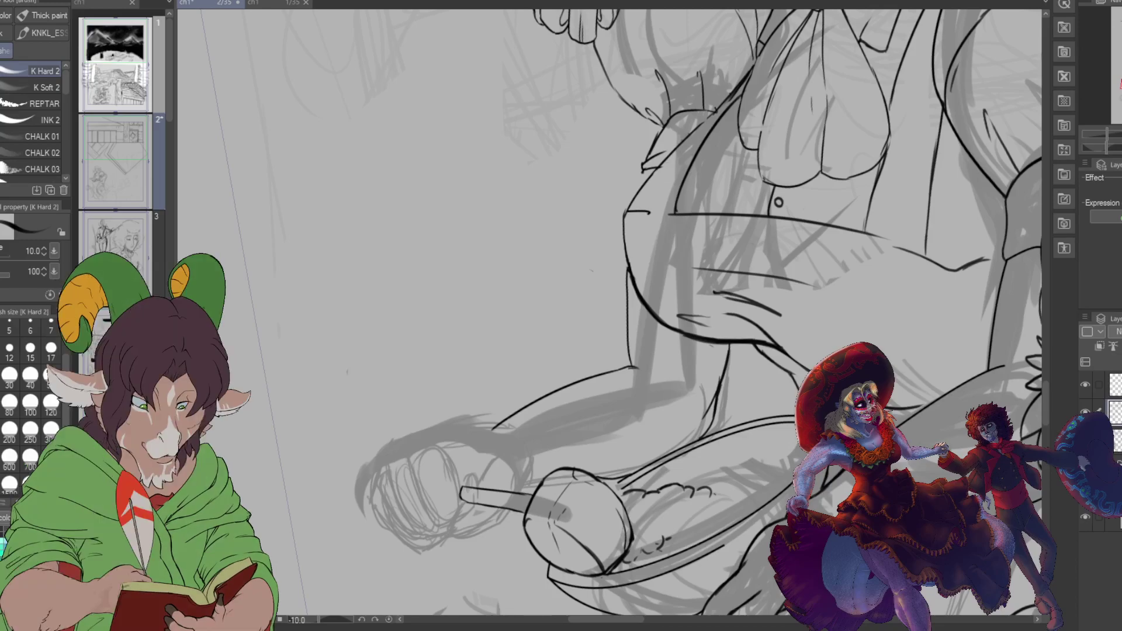
Step: Ink the back of the hand, the knuckle and the fist's outer finger edge over the sketch with the K Hard 2 brush at size 10
key("b")
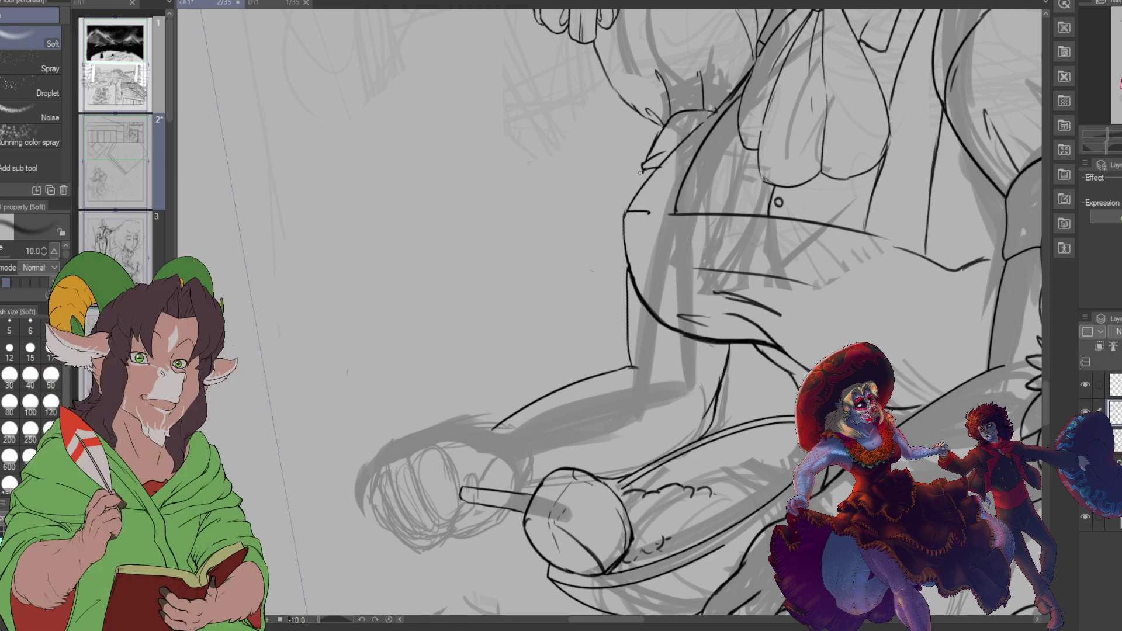
key("b")
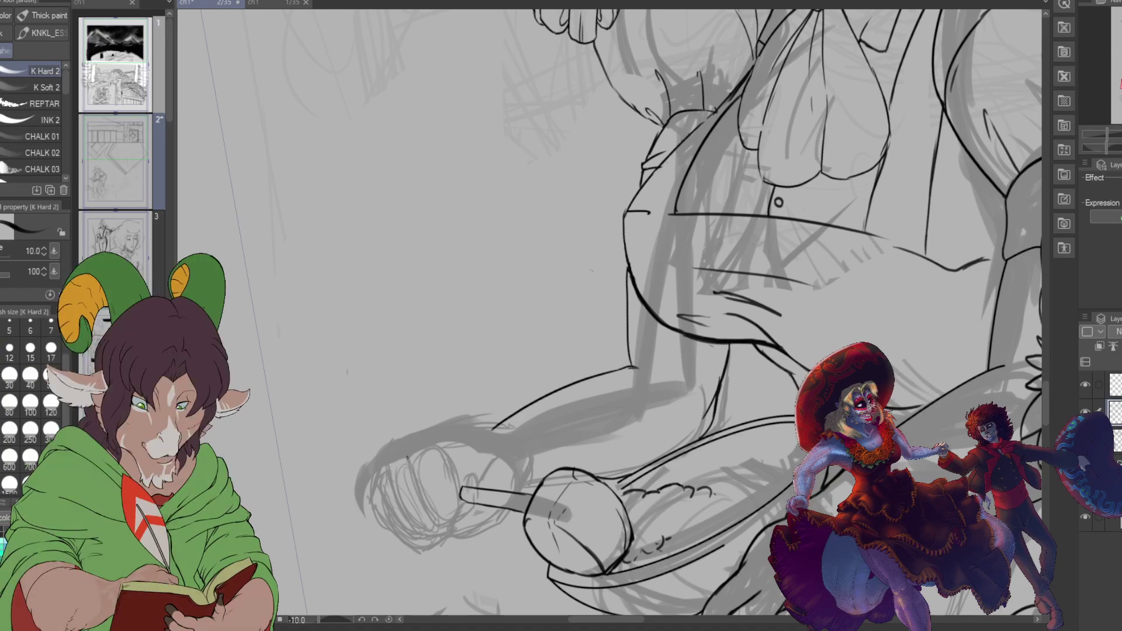
left_click_drag(407, 455, 453, 431)
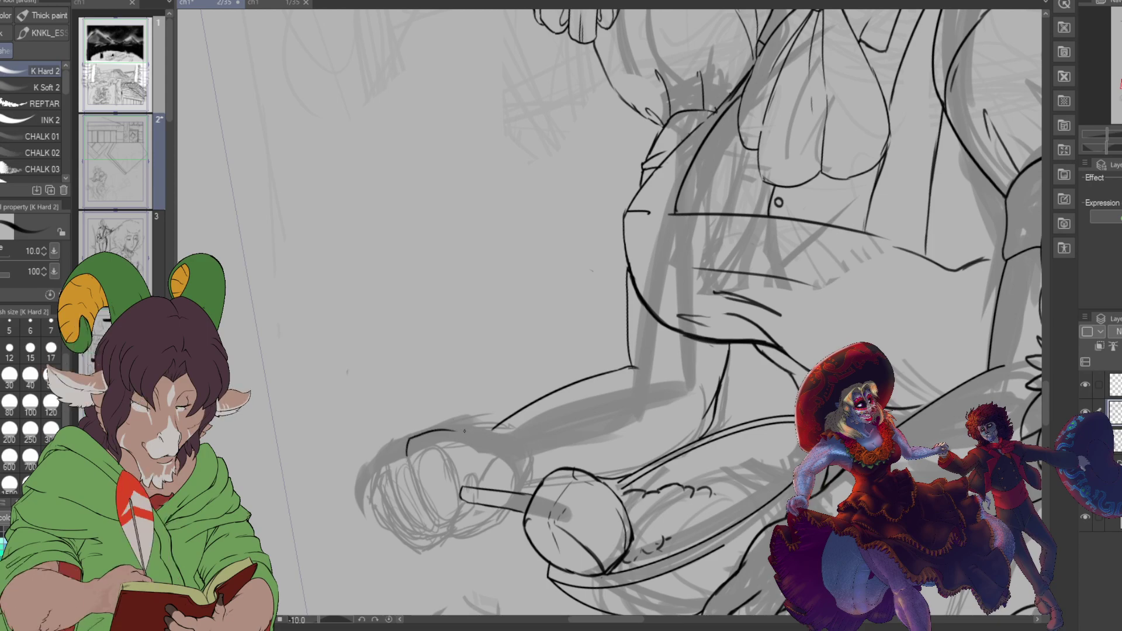
left_click_drag(485, 431, 494, 430)
left_click_drag(385, 463, 374, 526)
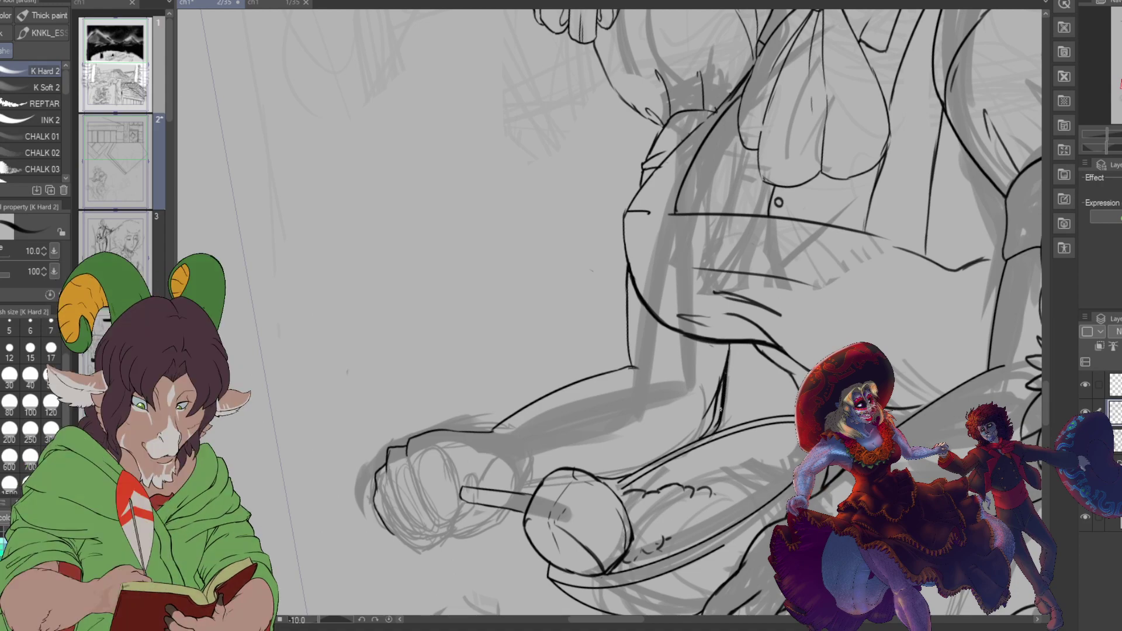
Step: Erase the extra curved line beside the inner upper-arm contour with the Hard eraser at size 40
key("e")
left_click(30, 375)
mouse_move(714, 385)
left_mouse_down()
mouse_move(699, 432)
mouse_move(716, 373)
mouse_move(699, 434)
mouse_move(714, 416)
left_mouse_up()
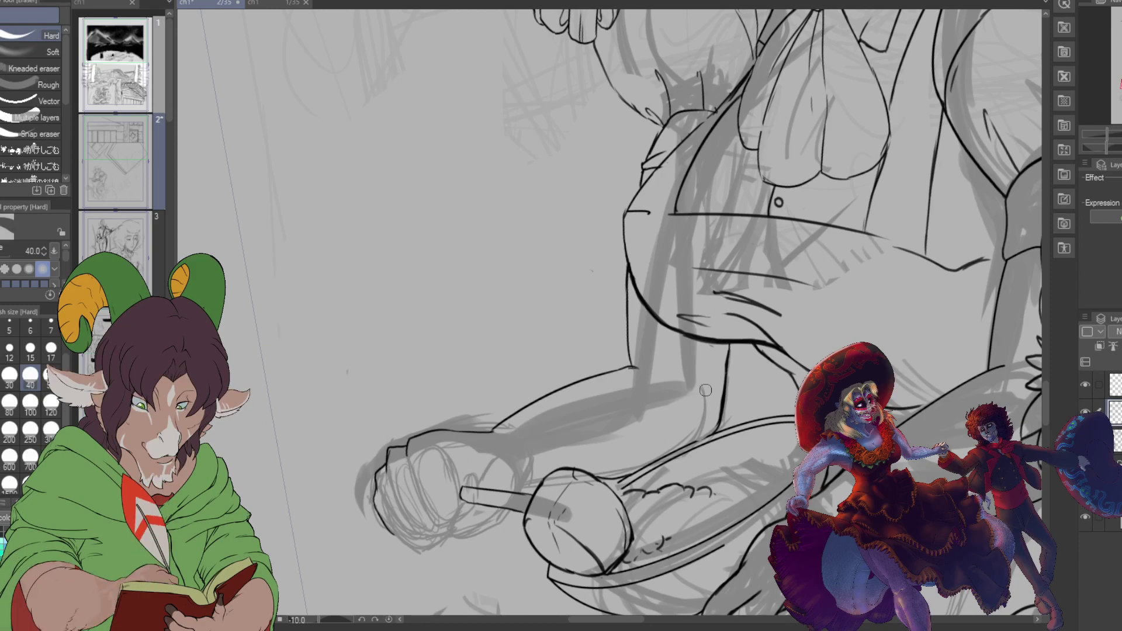
Step: Ink the curled fingers of the fist around the utensil handle and the lower edge of the palm with the K Hard 2 brush
scroll(473, 513, "up", 2)
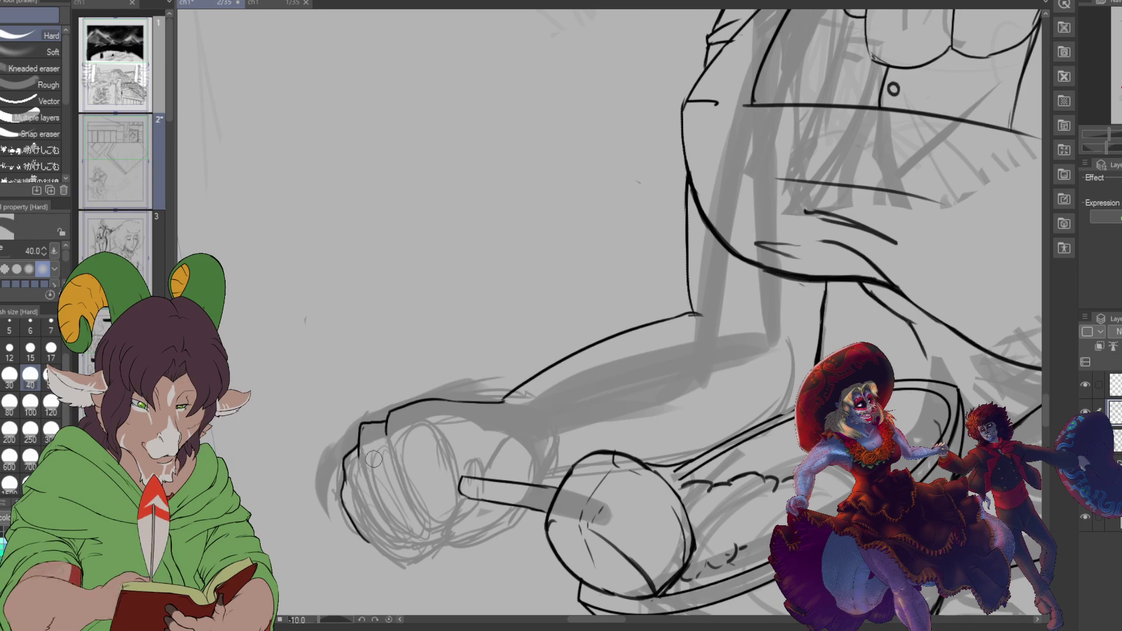
key("b")
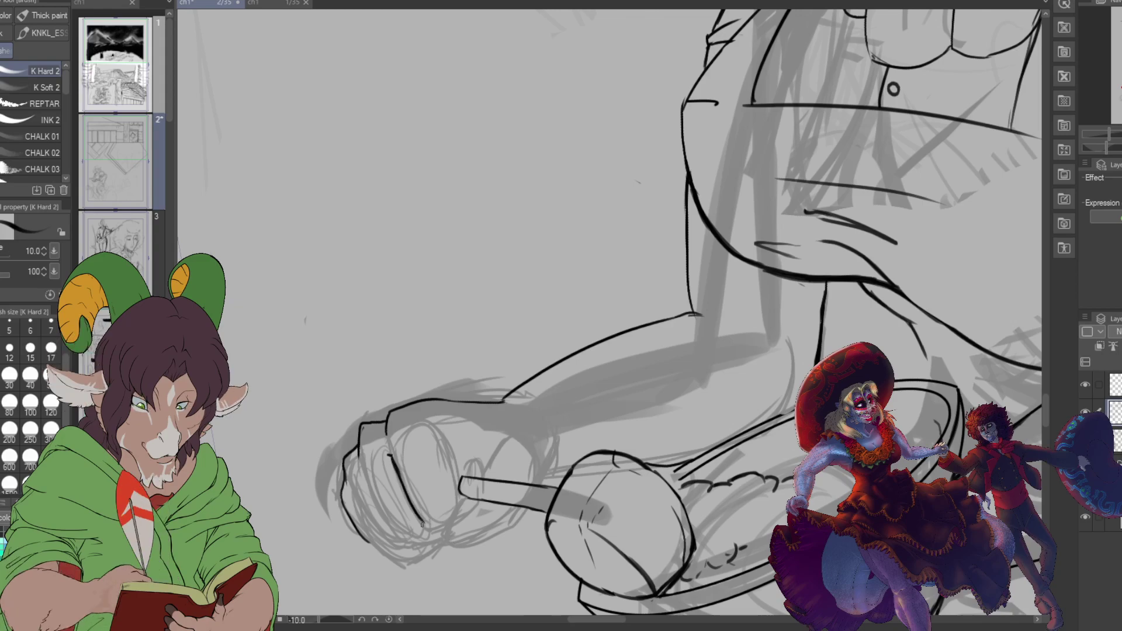
left_click_drag(388, 455, 451, 525)
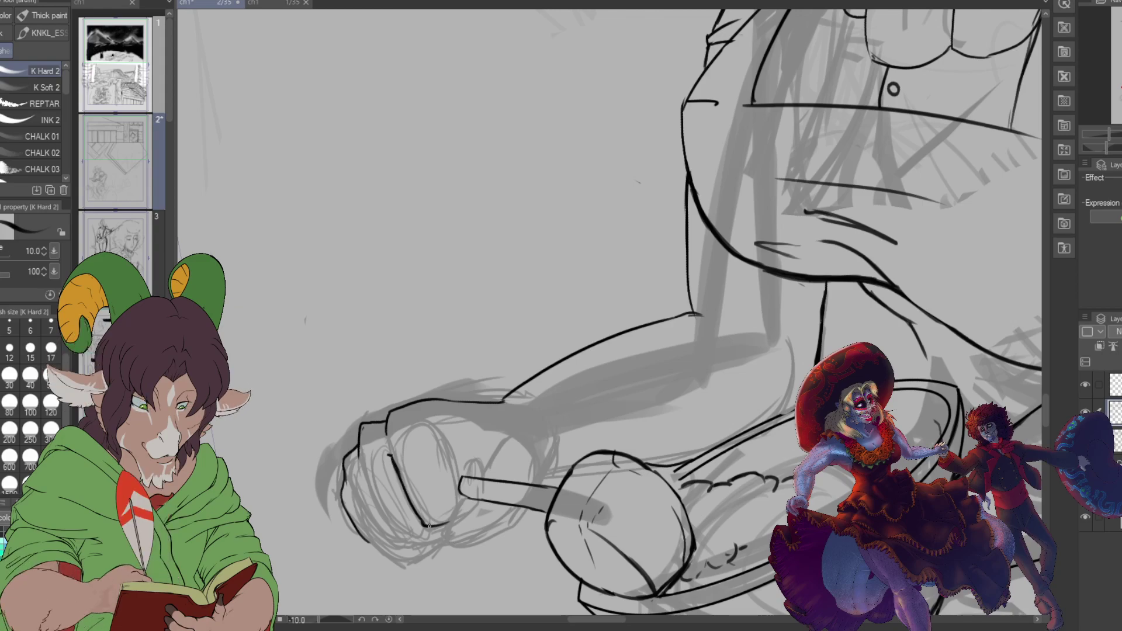
left_click_drag(430, 525, 485, 507)
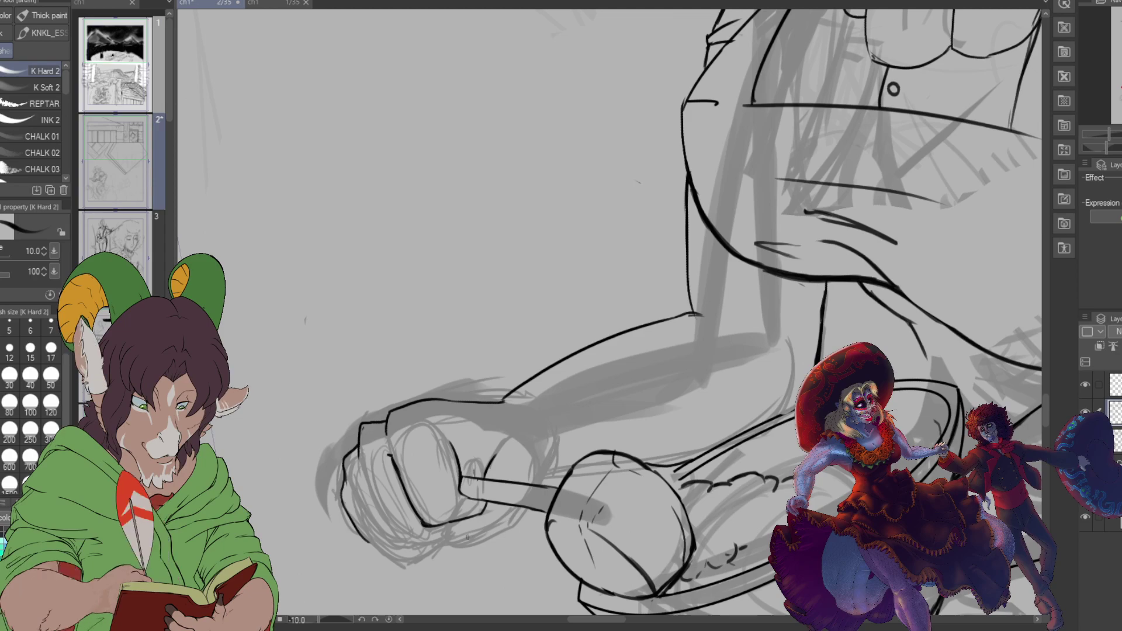
mouse_move(447, 529)
left_mouse_down()
mouse_move(462, 549)
mouse_move(446, 527)
mouse_move(485, 542)
mouse_move(462, 550)
mouse_move(536, 512)
mouse_move(516, 528)
mouse_move(534, 503)
left_mouse_up()
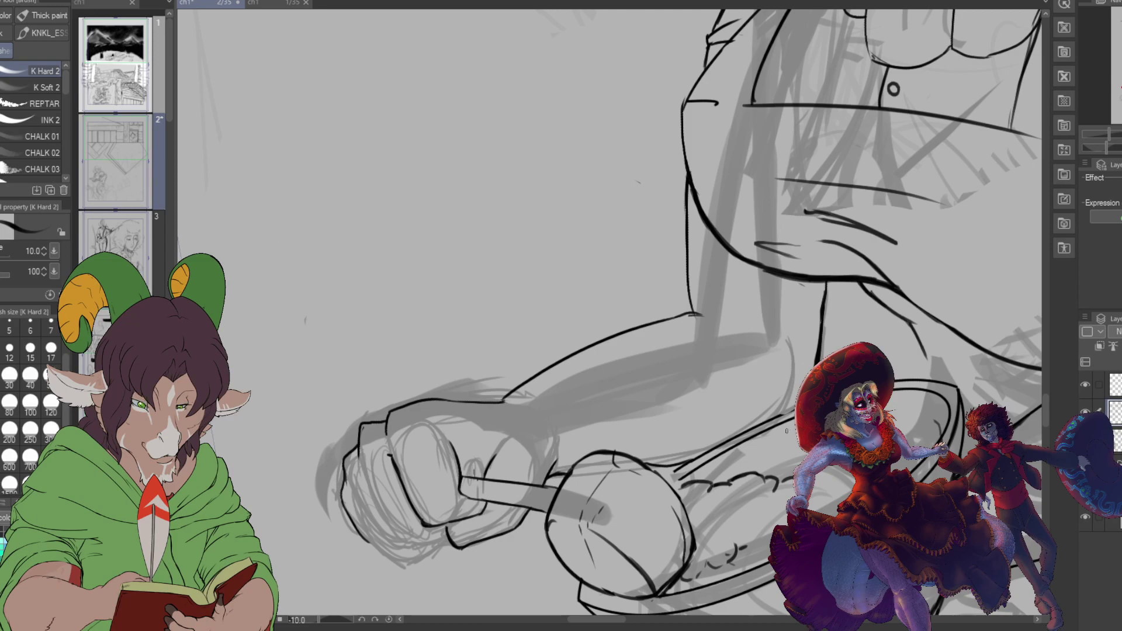
left_click_drag(663, 484, 689, 471)
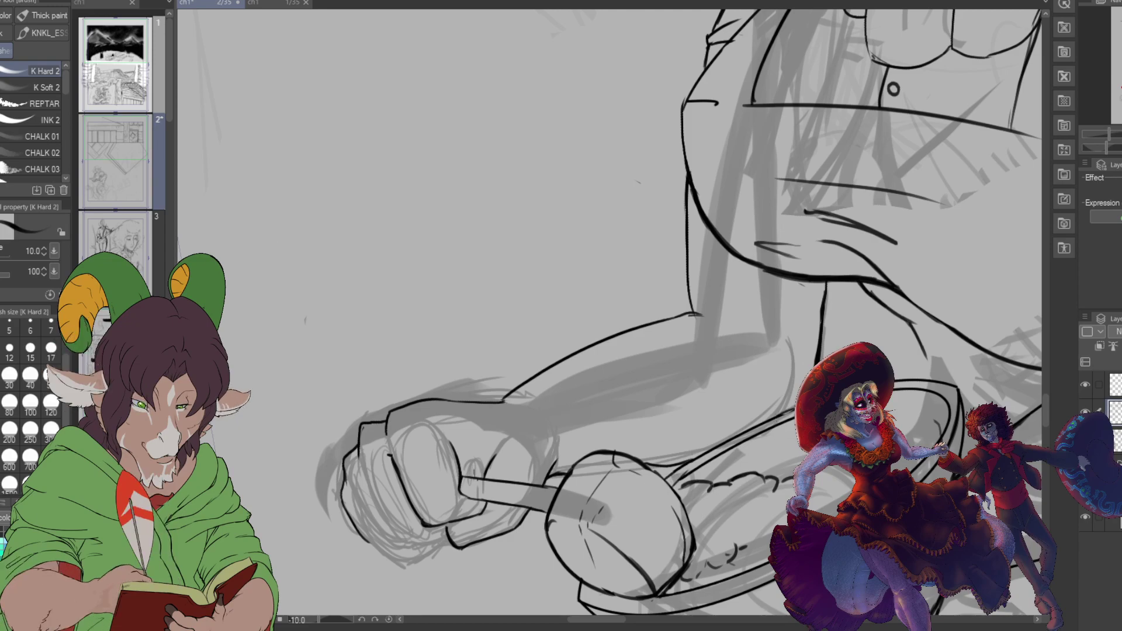
mouse_move(361, 477)
left_mouse_down()
mouse_move(408, 542)
mouse_move(445, 543)
mouse_move(449, 523)
left_mouse_up()
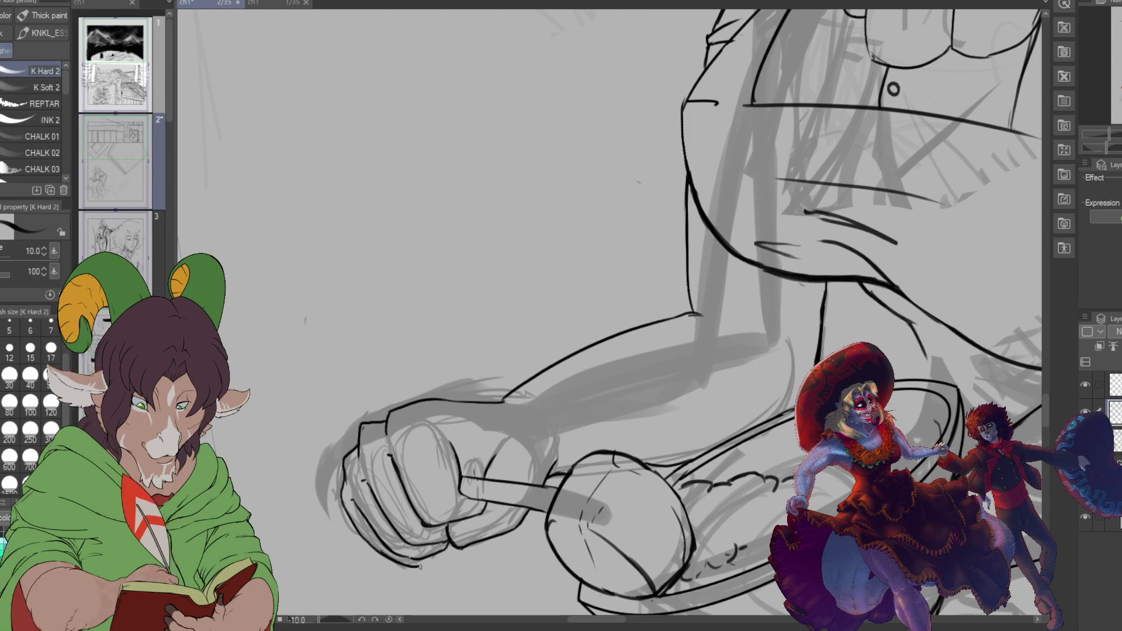
left_click_drag(419, 567, 449, 551)
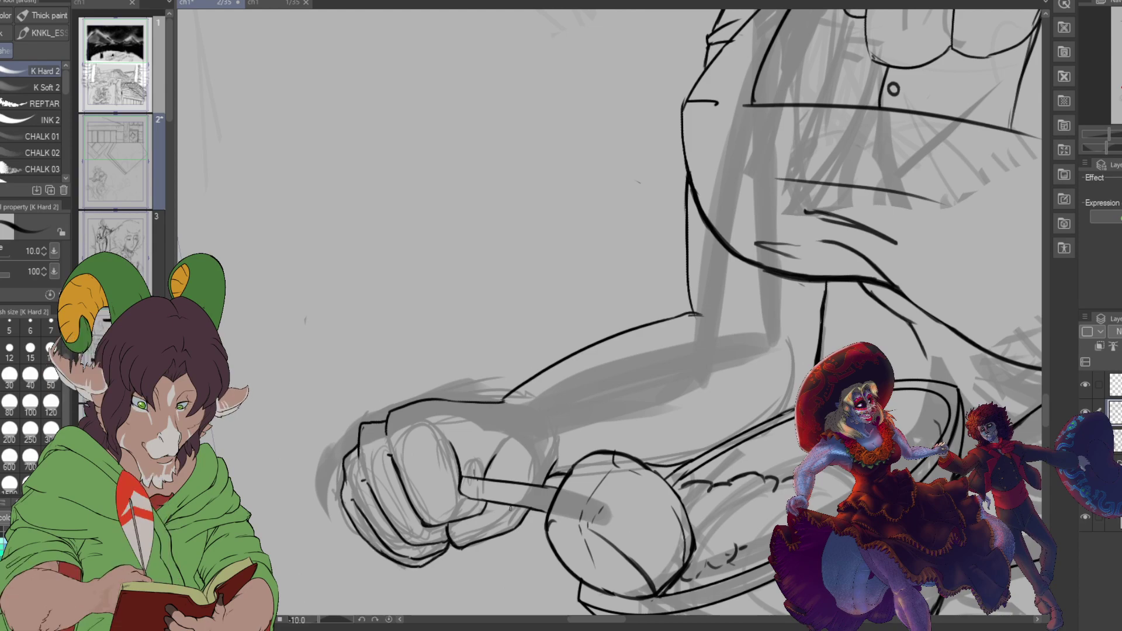
Step: Hide the rough sketch to check the inked line art of both figures on its own
scroll(646, 282, "down", 3)
scroll(712, 260, "down", 2)
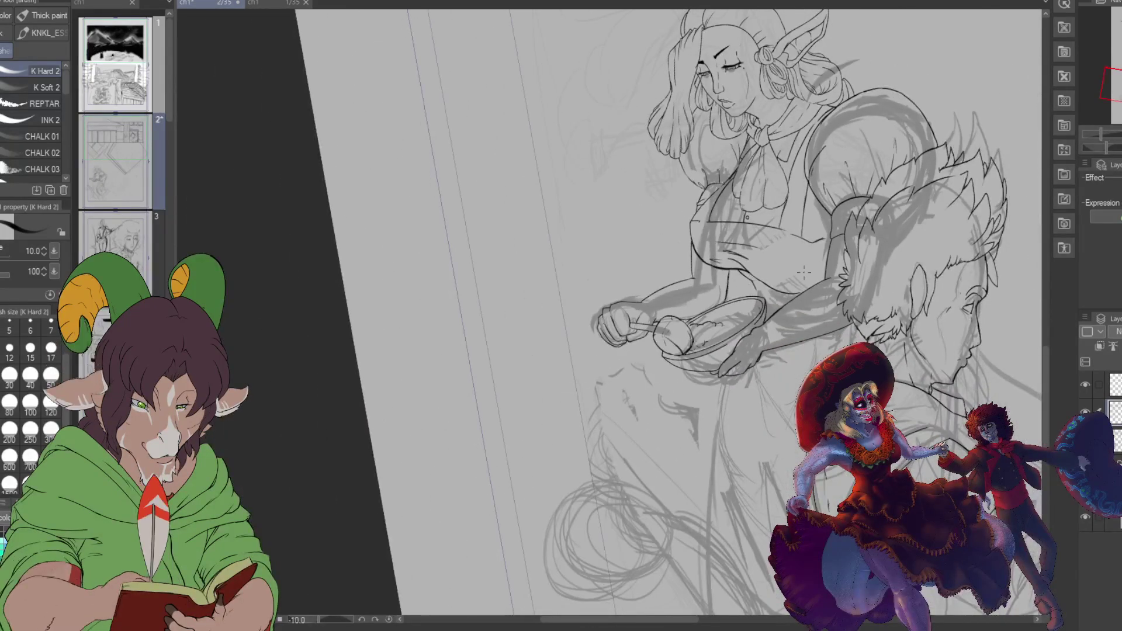
scroll(619, 316, "down", 2)
scroll(620, 316, "up", 2)
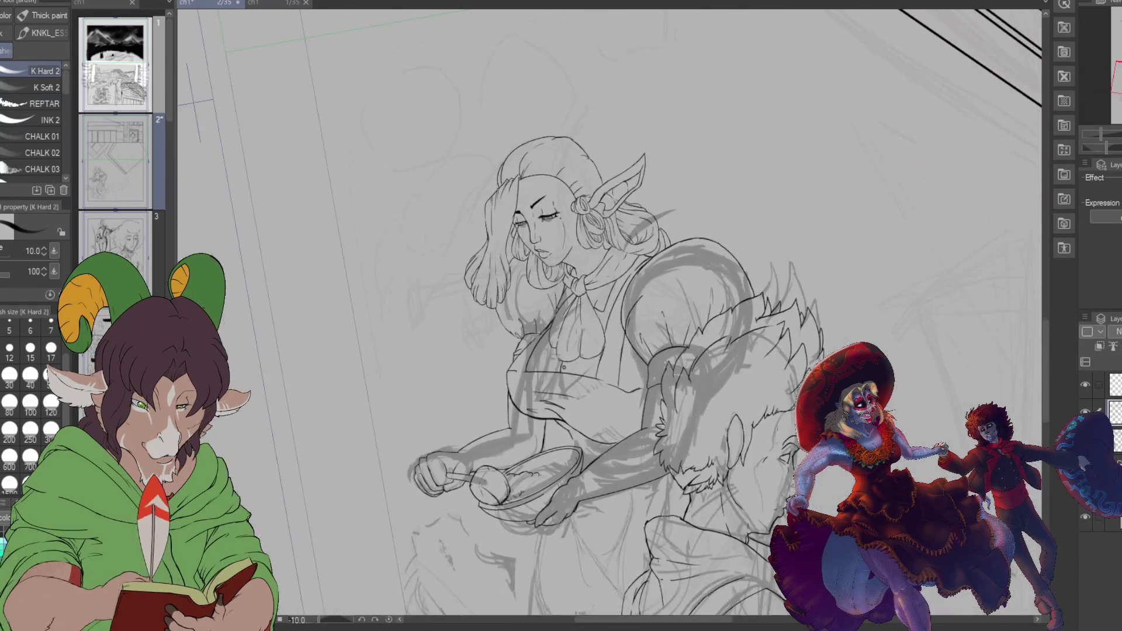
key("ctrl+comma")
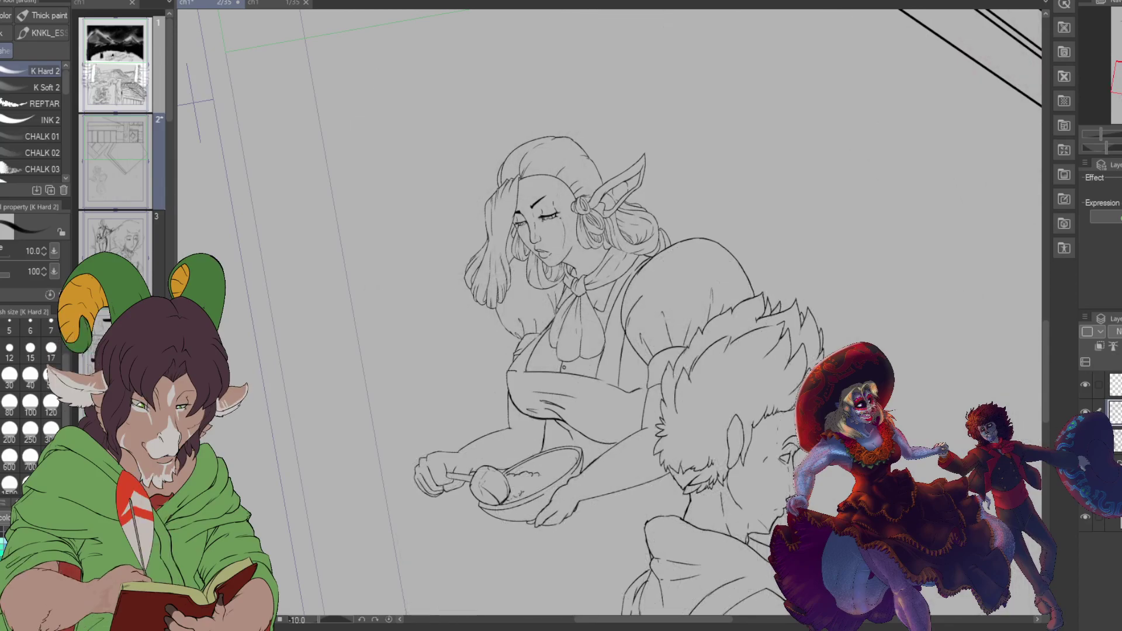
left_click_drag(778, 398, 699, 417)
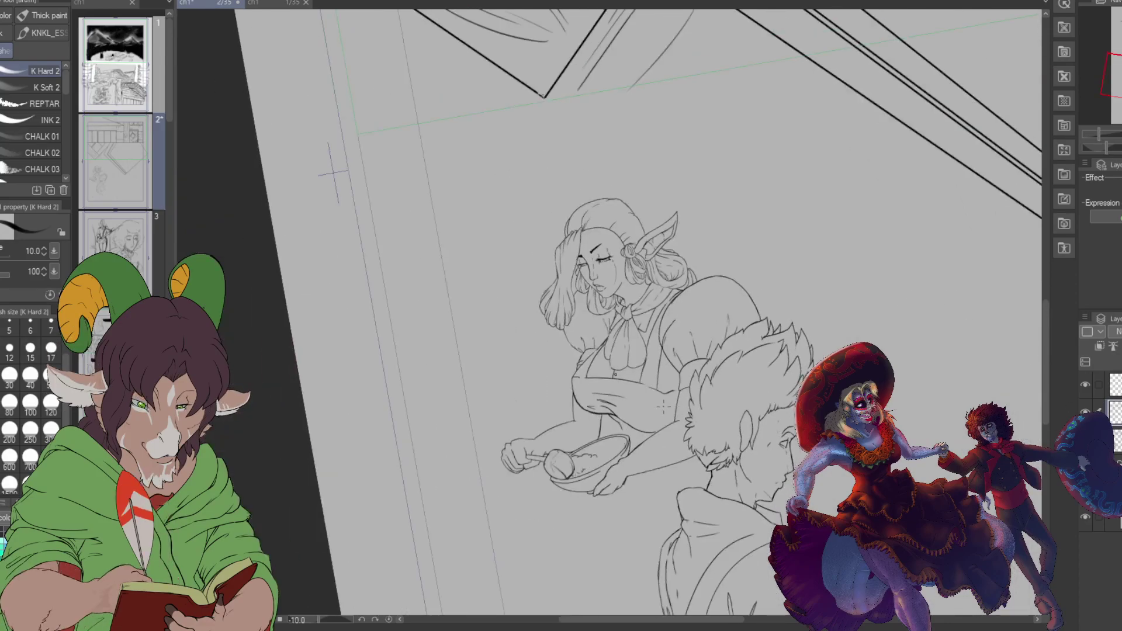
Step: Erase the forearm's upper contour between the wrist and elbow, along with the tip of the adjoining upper-arm line
scroll(665, 406, "up", 3)
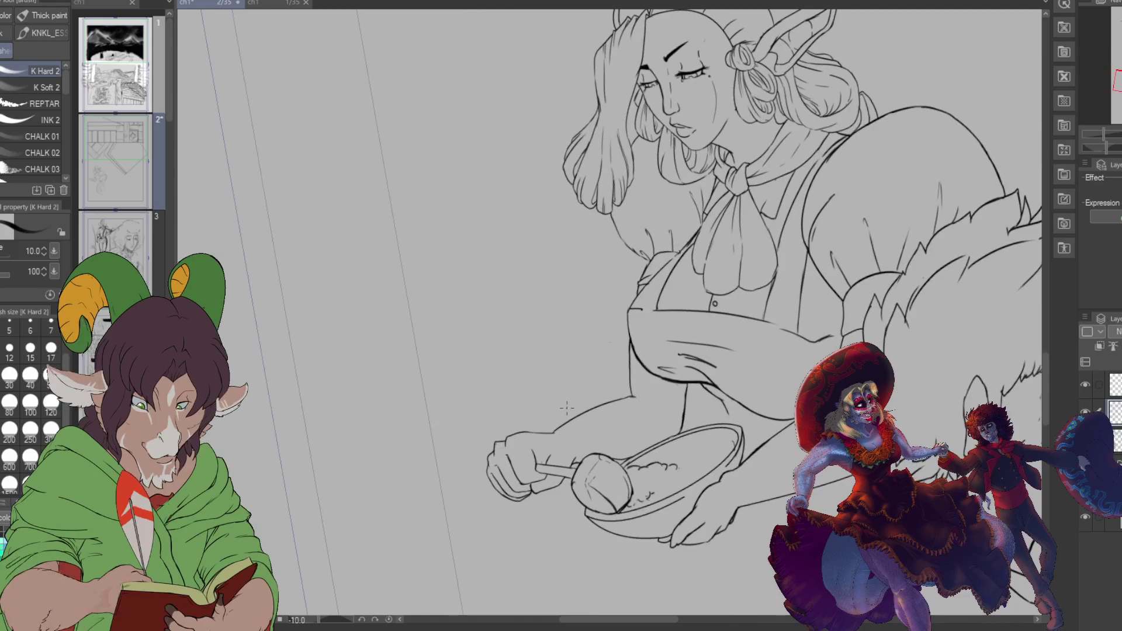
key("e")
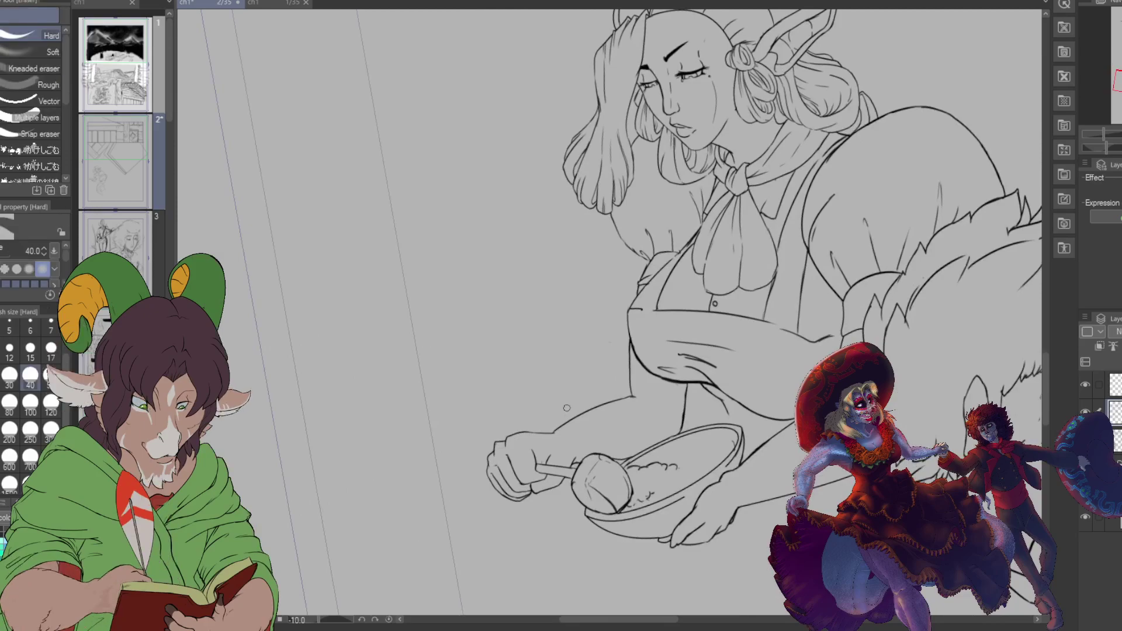
mouse_move(565, 427)
left_mouse_down()
mouse_move(623, 400)
mouse_move(598, 418)
mouse_move(618, 409)
left_mouse_up()
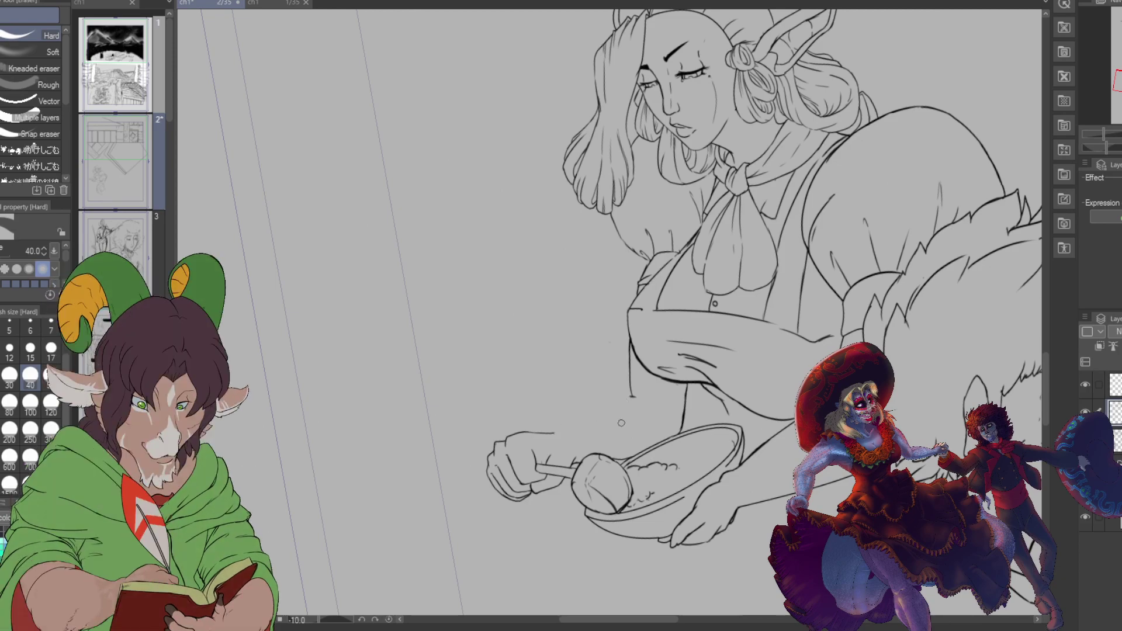
key("b")
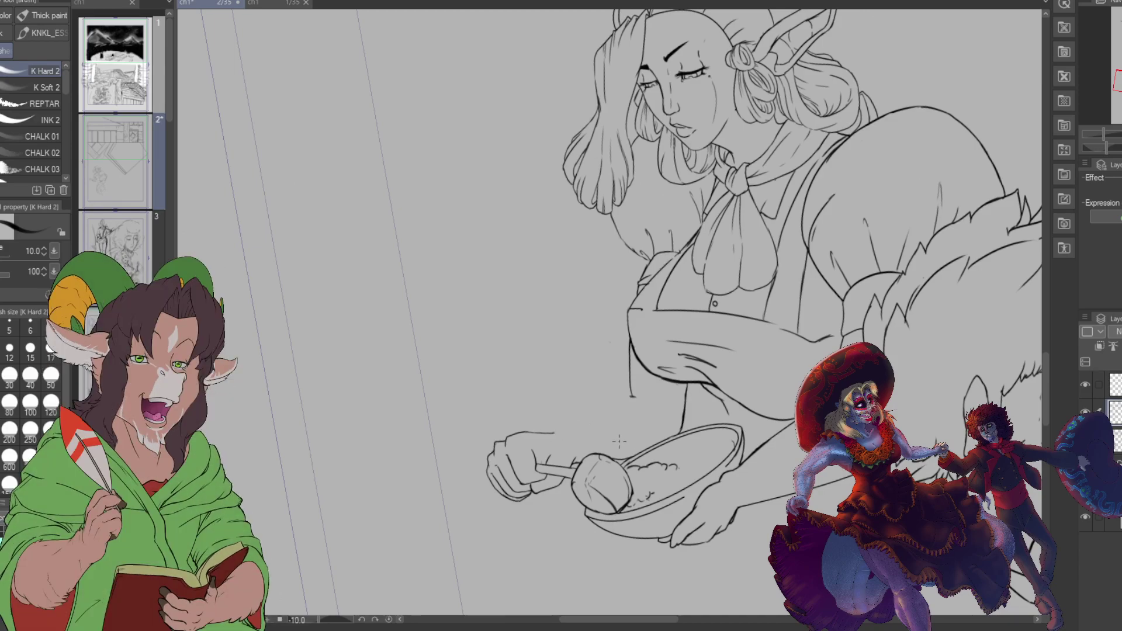
key("e")
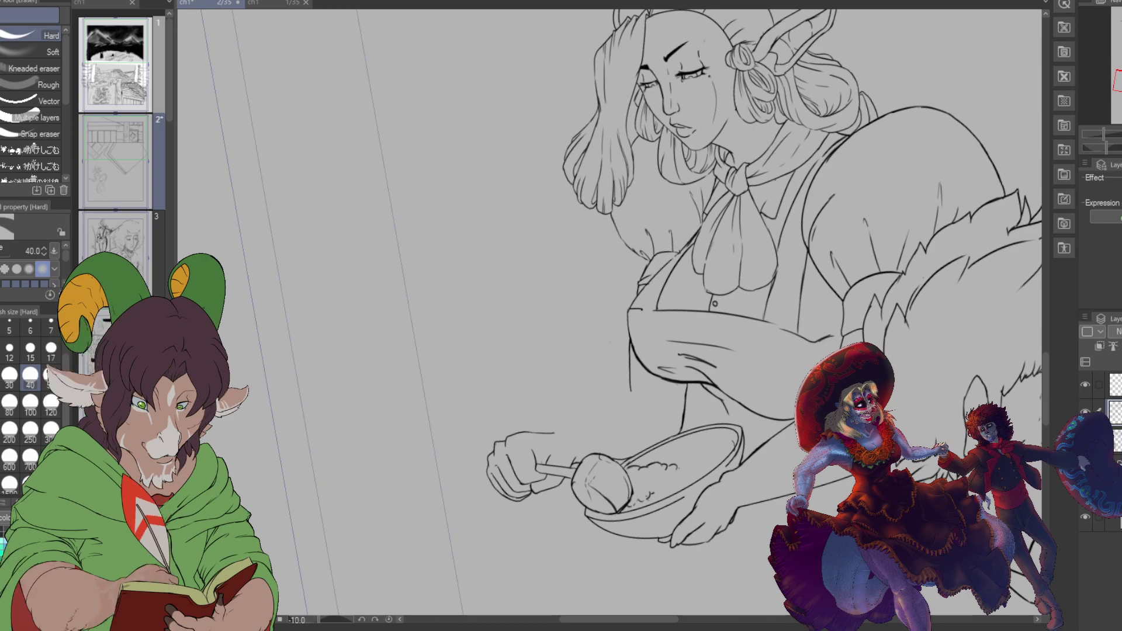
Step: Redraw the forearm's upper contour from the wrist to the elbow with the Curve tool at size 8
scroll(649, 337, "down", 5)
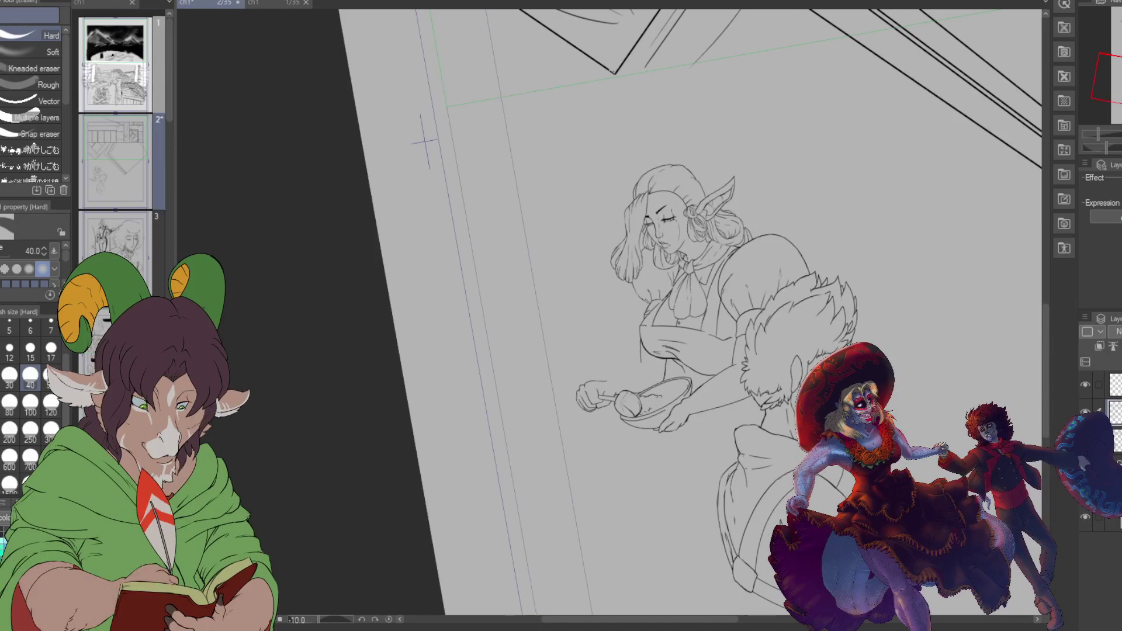
scroll(614, 315, "down", 3)
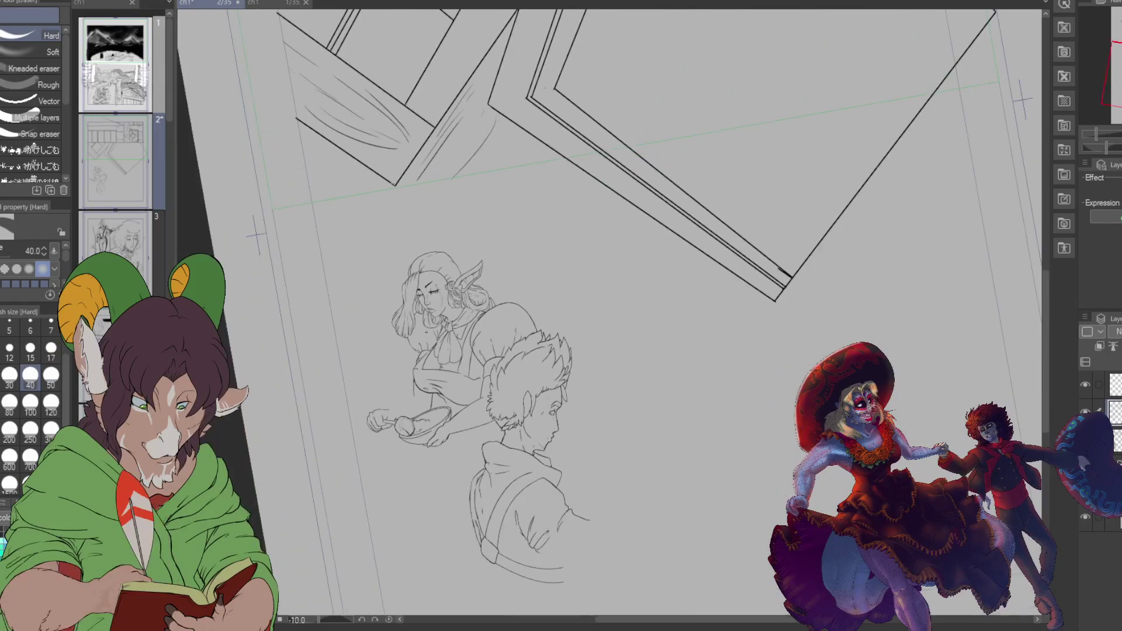
scroll(614, 316, "down", 4)
scroll(419, 263, "up", 2)
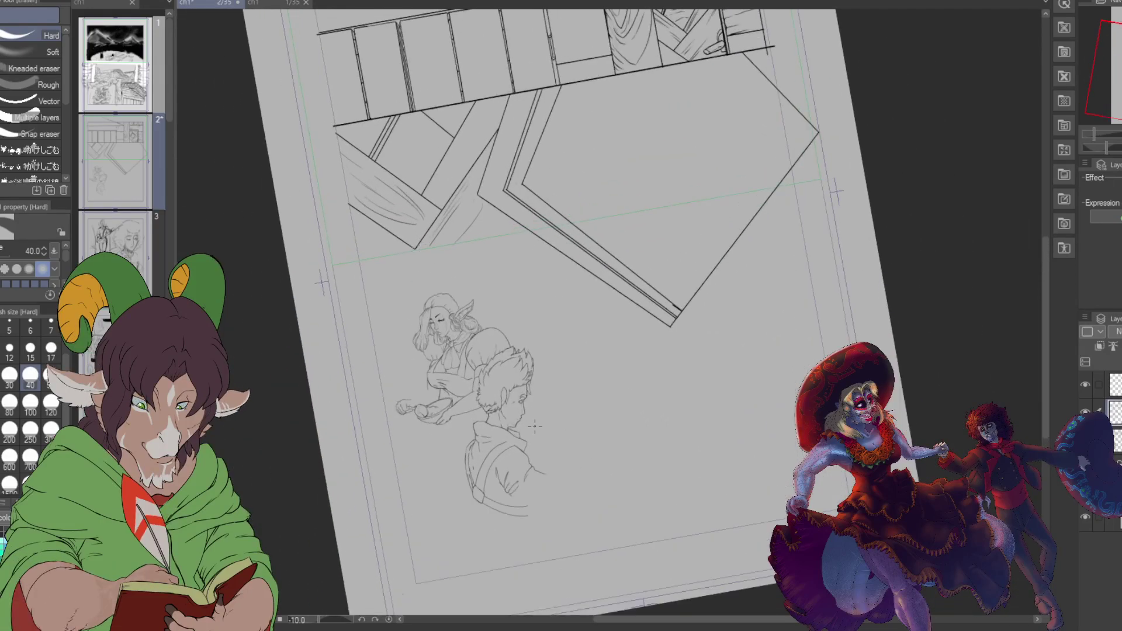
scroll(535, 427, "up", 1)
scroll(413, 403, "up", 3)
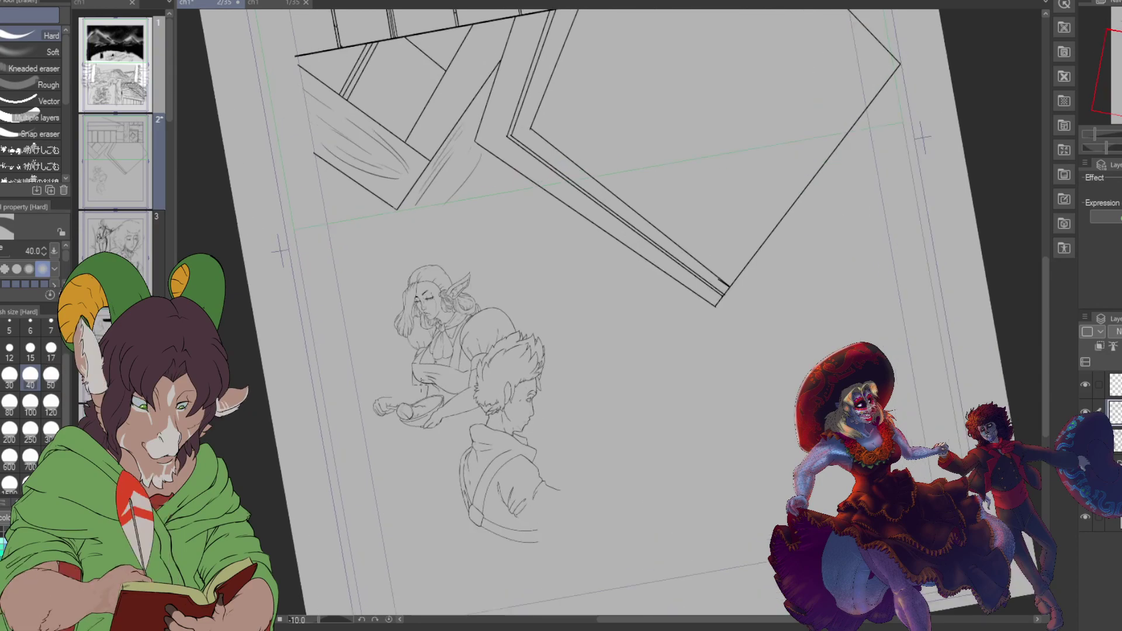
scroll(447, 411, "up", 2)
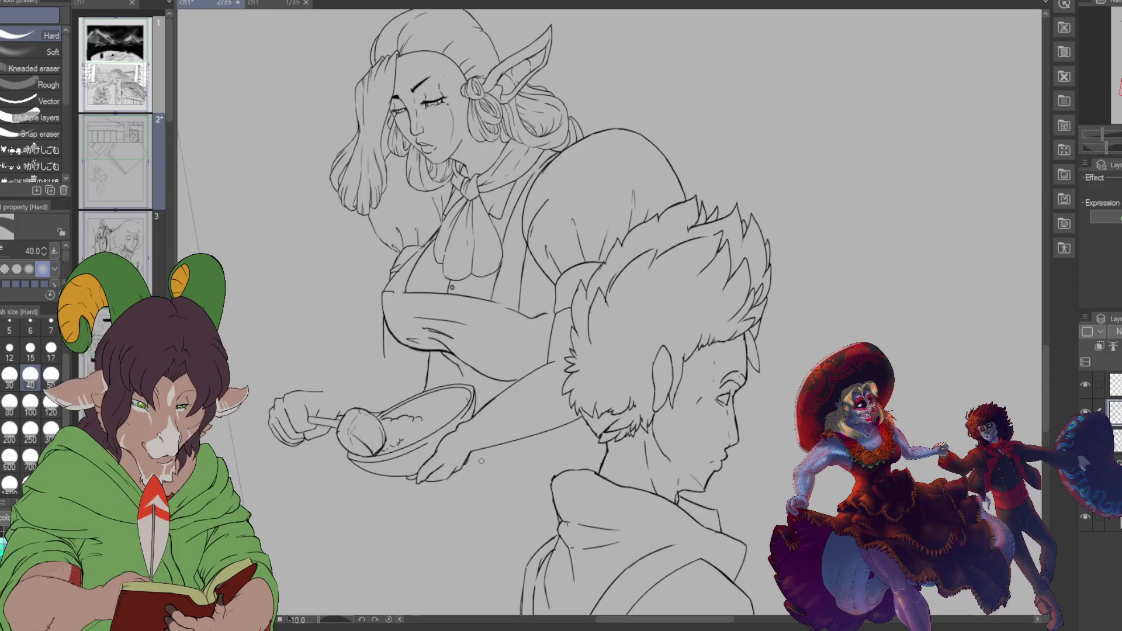
key("b")
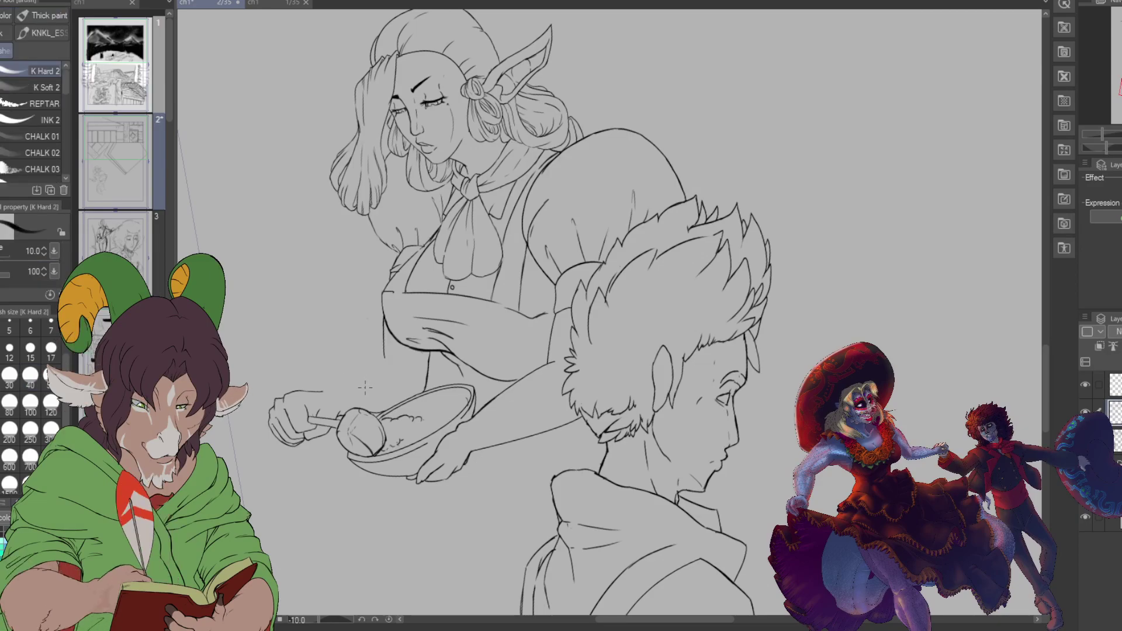
key("u")
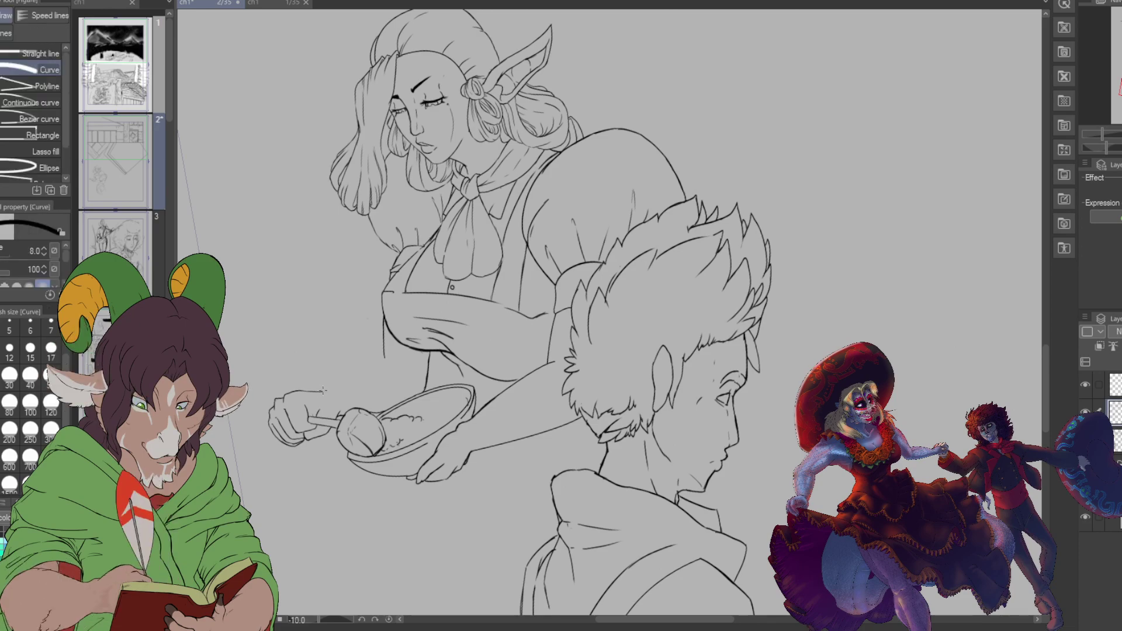
left_click_drag(321, 391, 388, 360)
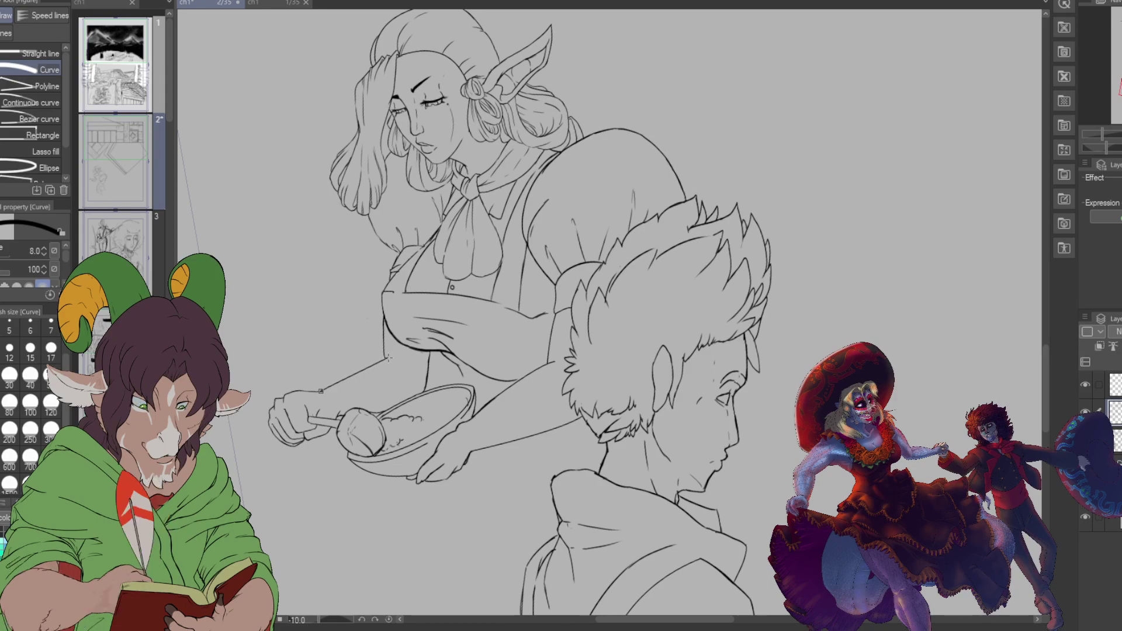
left_click(421, 375)
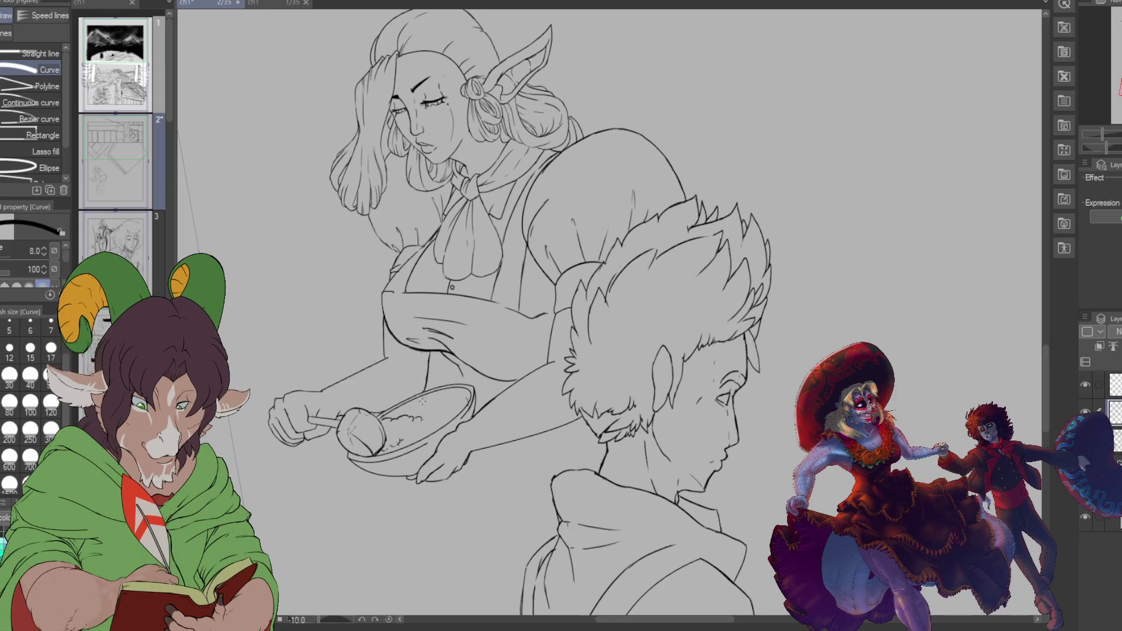
Step: Clean up the elbow corner, then erase and redraw the waist line between the woman's bust and the bowl with K Hard 2
scroll(423, 401, "up", 5)
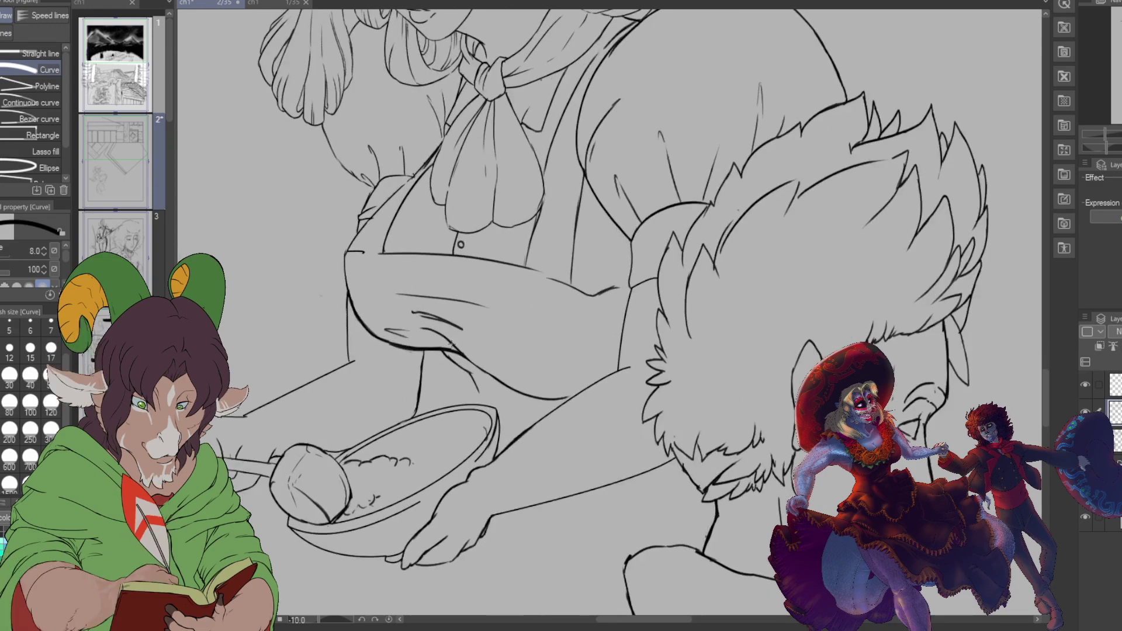
key("e")
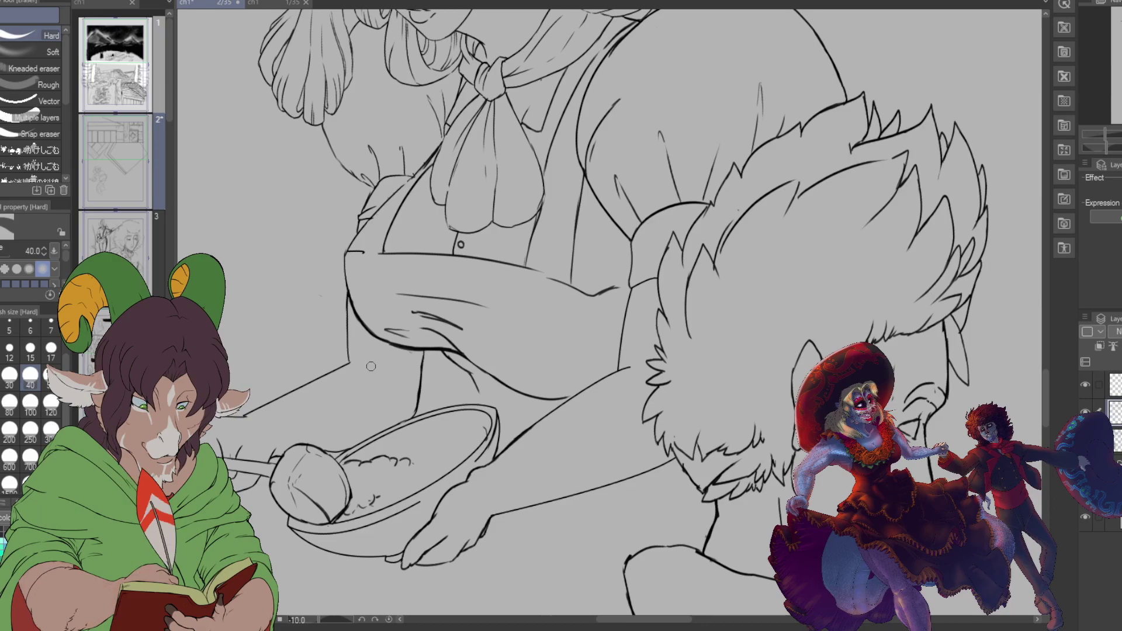
key("b")
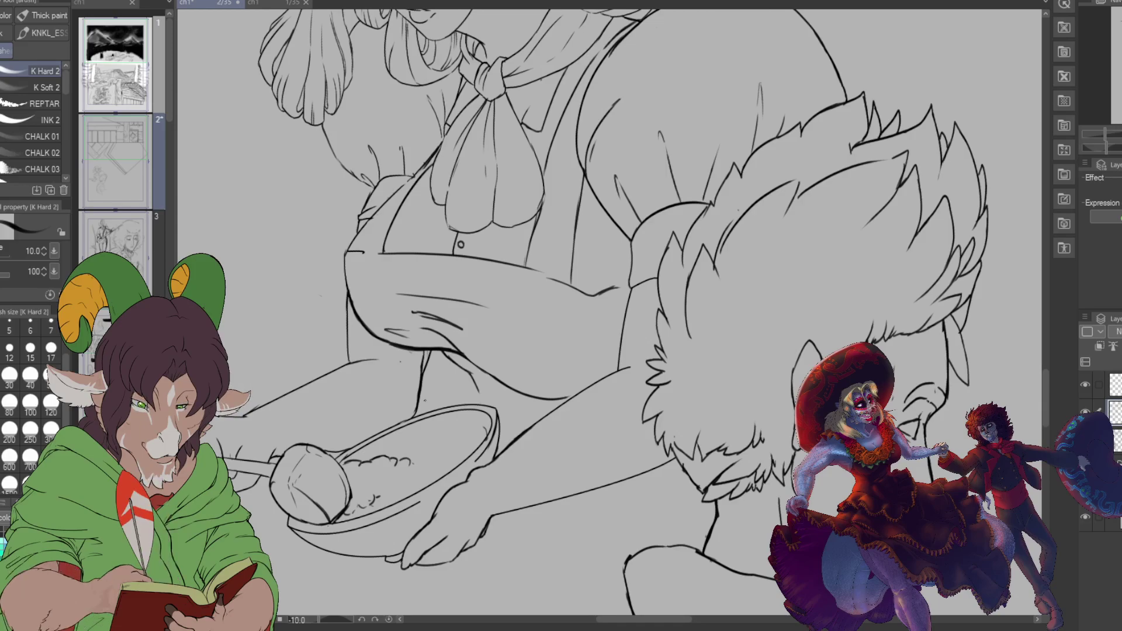
key("e")
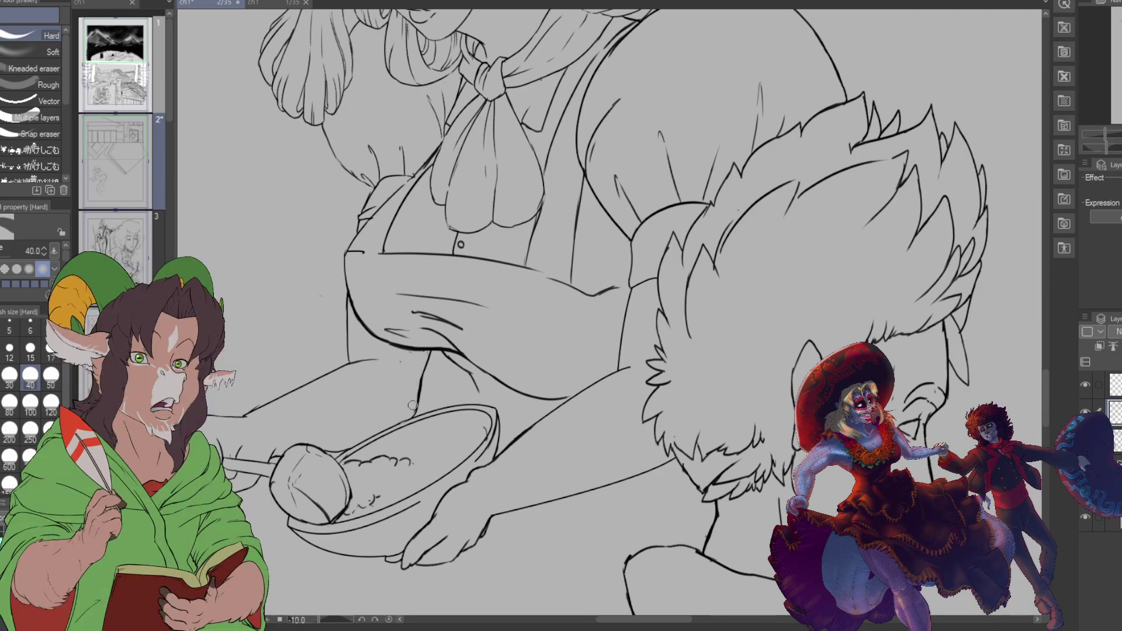
left_click_drag(415, 408, 424, 372)
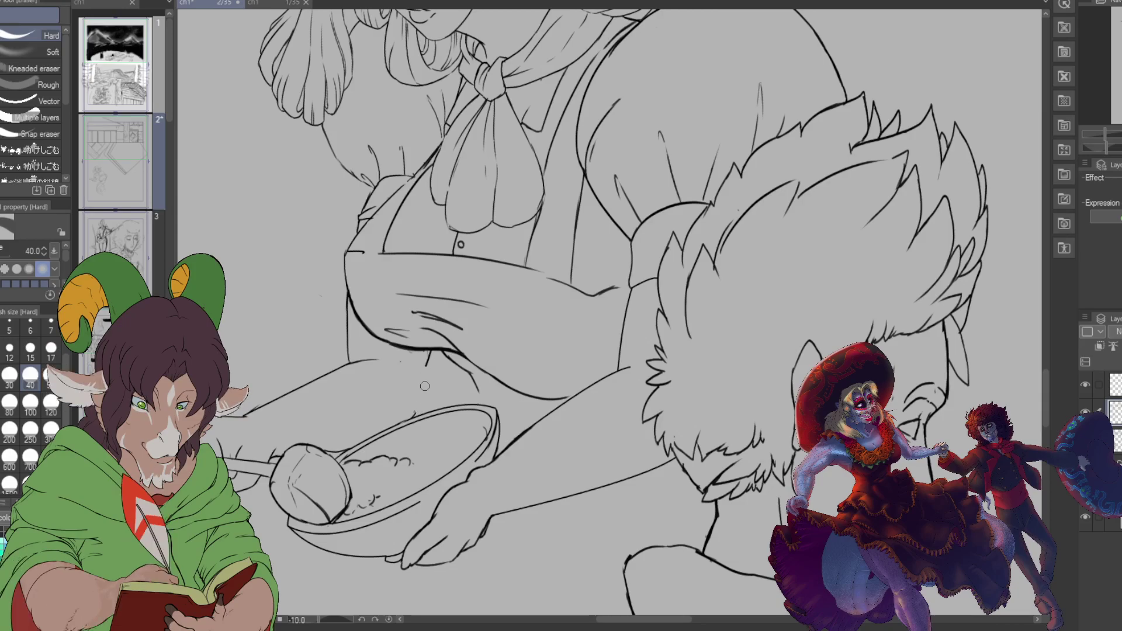
key("b")
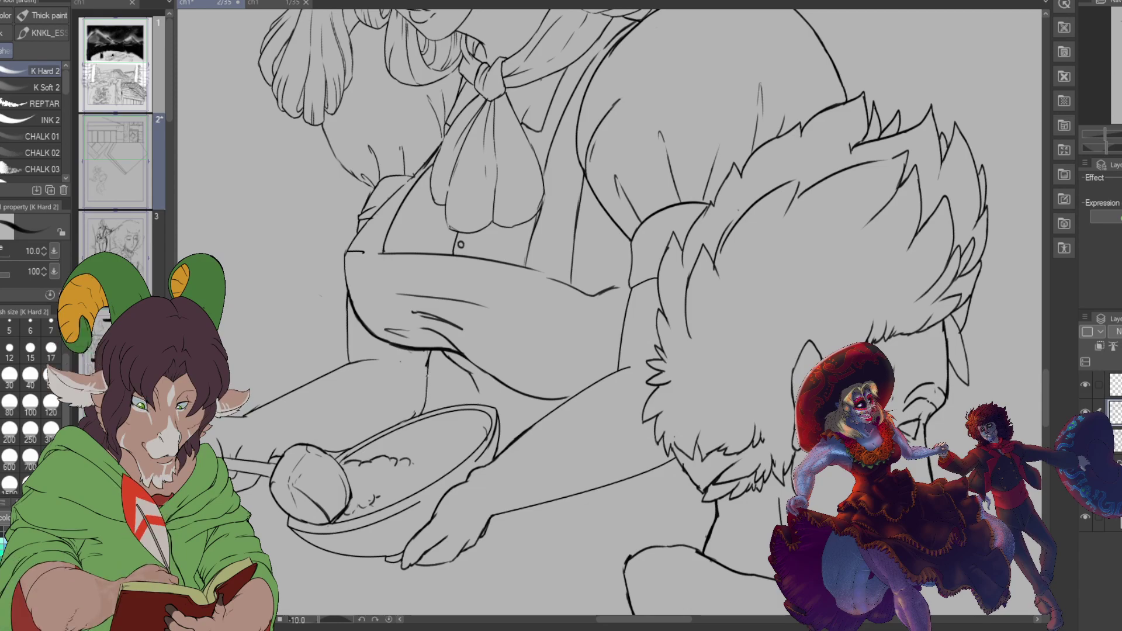
Step: Show the rough sketch again as a guide for the empty area below the diagonal beams
scroll(346, 430, "down", 5)
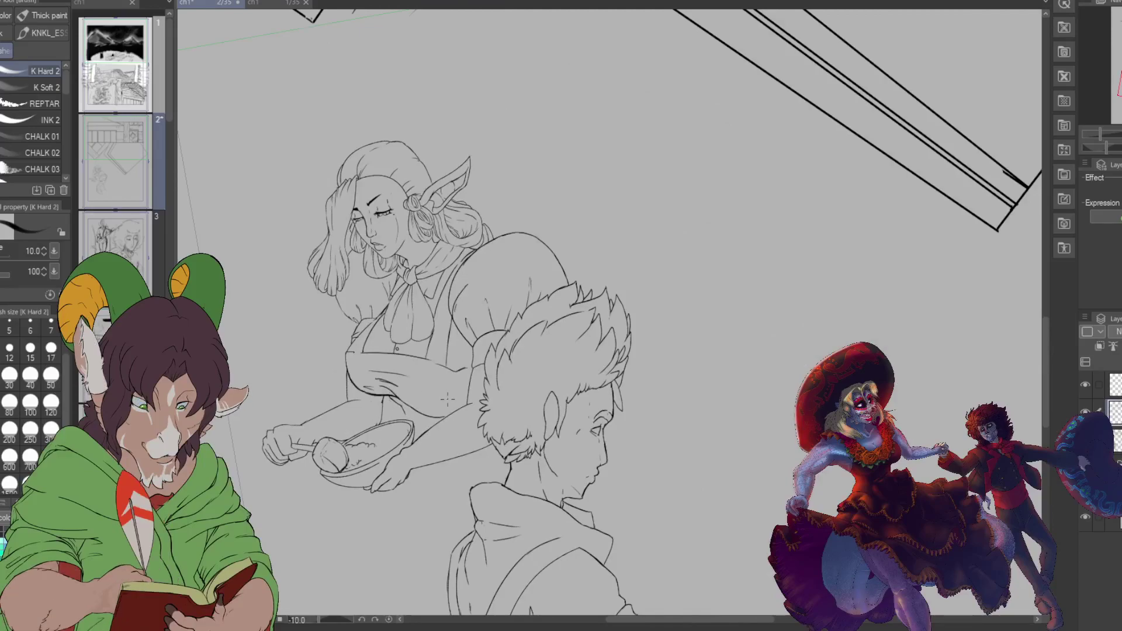
key("ctrl+z")
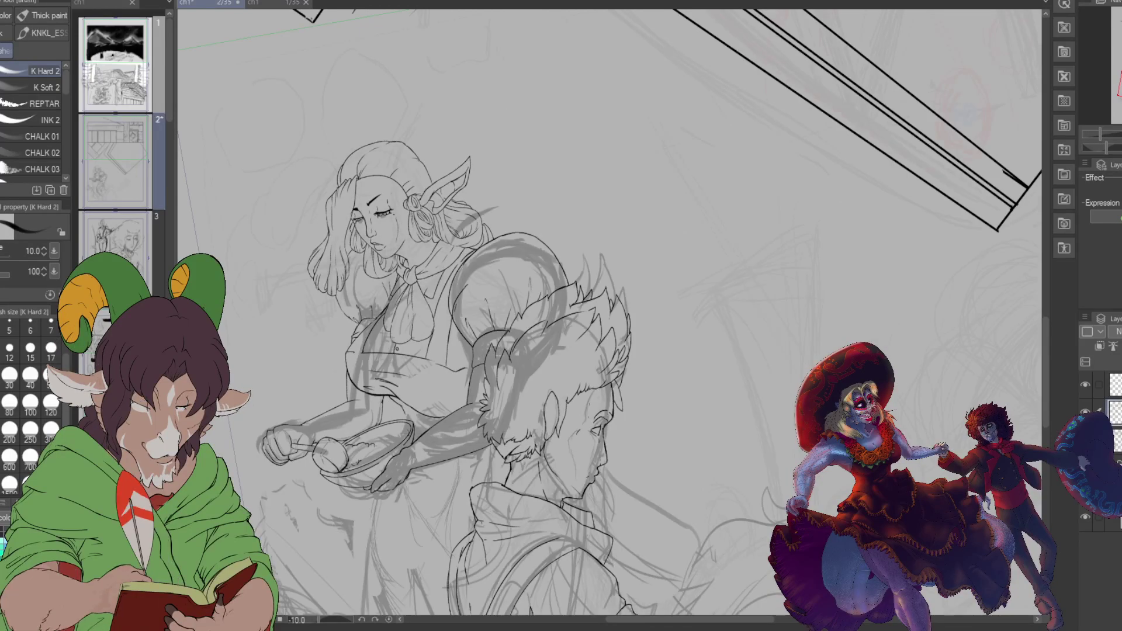
left_click_drag(1118, 85, 1114, 59)
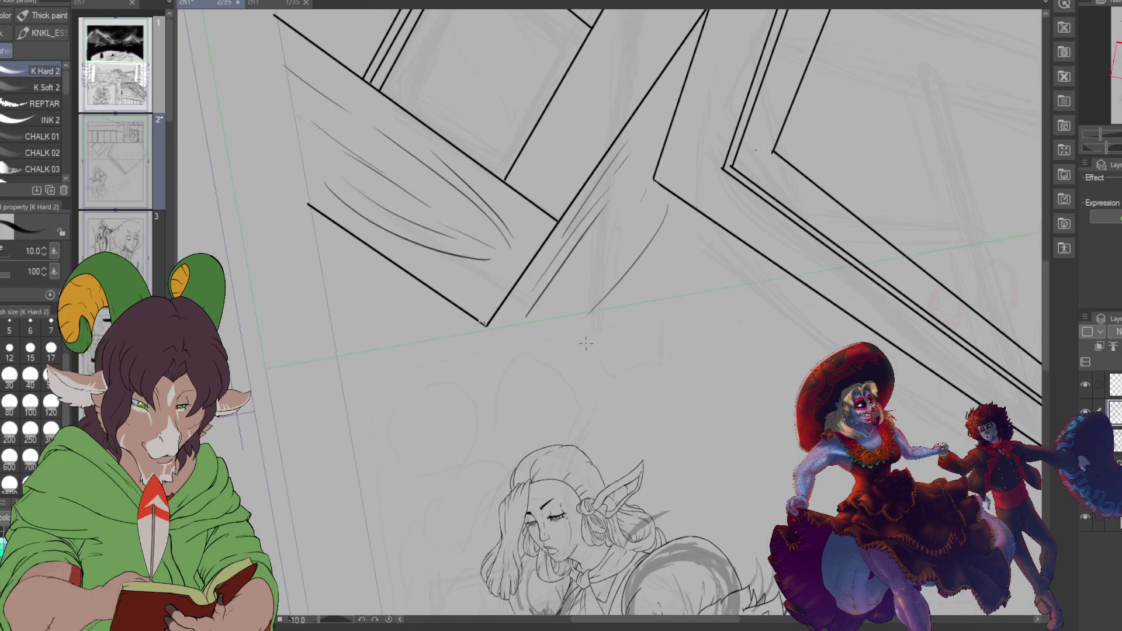
mouse_move(585, 329)
left_mouse_down()
mouse_move(594, 374)
mouse_move(617, 390)
left_mouse_up()
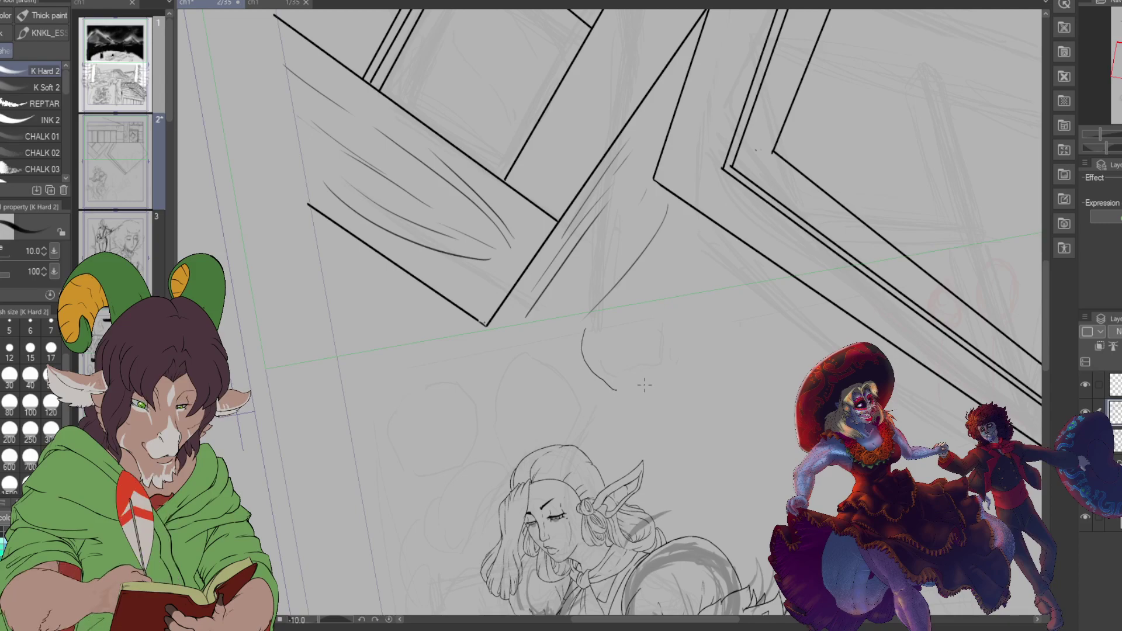
key("ctrl+z")
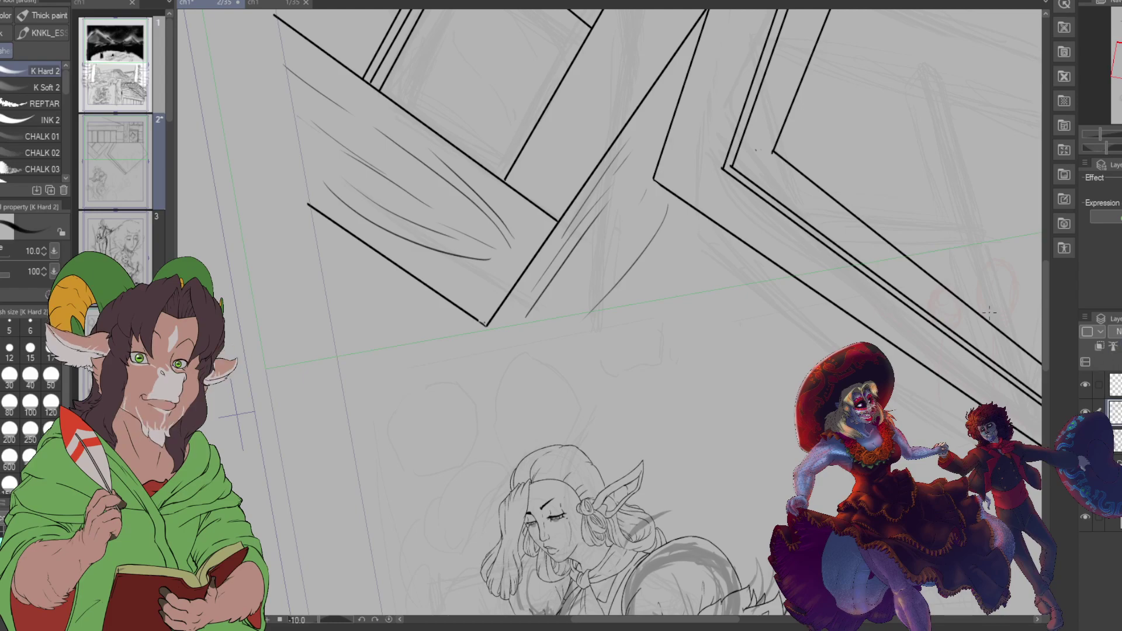
scroll(564, 382, "up", 3)
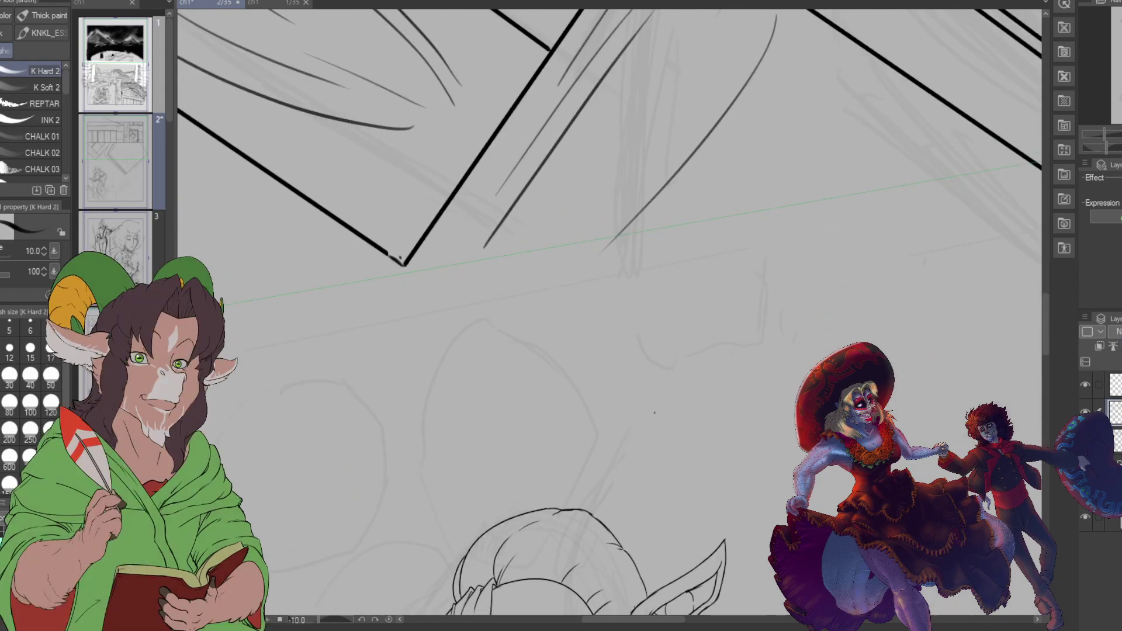
mouse_move(611, 263)
left_mouse_down()
mouse_move(652, 361)
mouse_move(685, 372)
mouse_move(775, 345)
mouse_move(807, 302)
mouse_move(785, 183)
mouse_move(748, 155)
mouse_move(617, 249)
left_mouse_up()
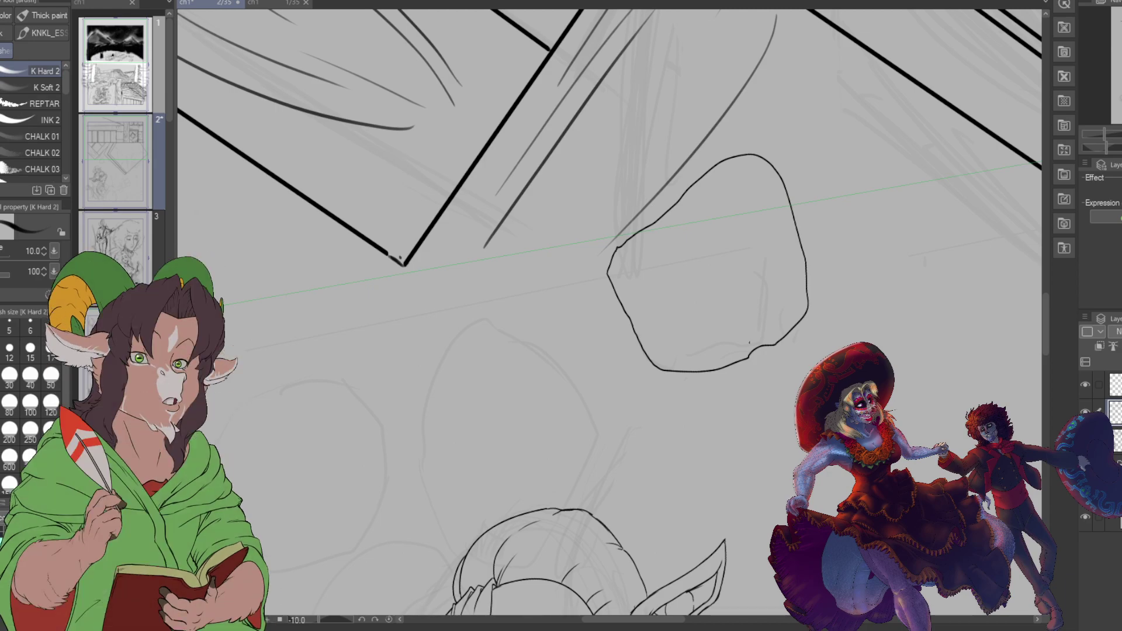
key("ctrl+z")
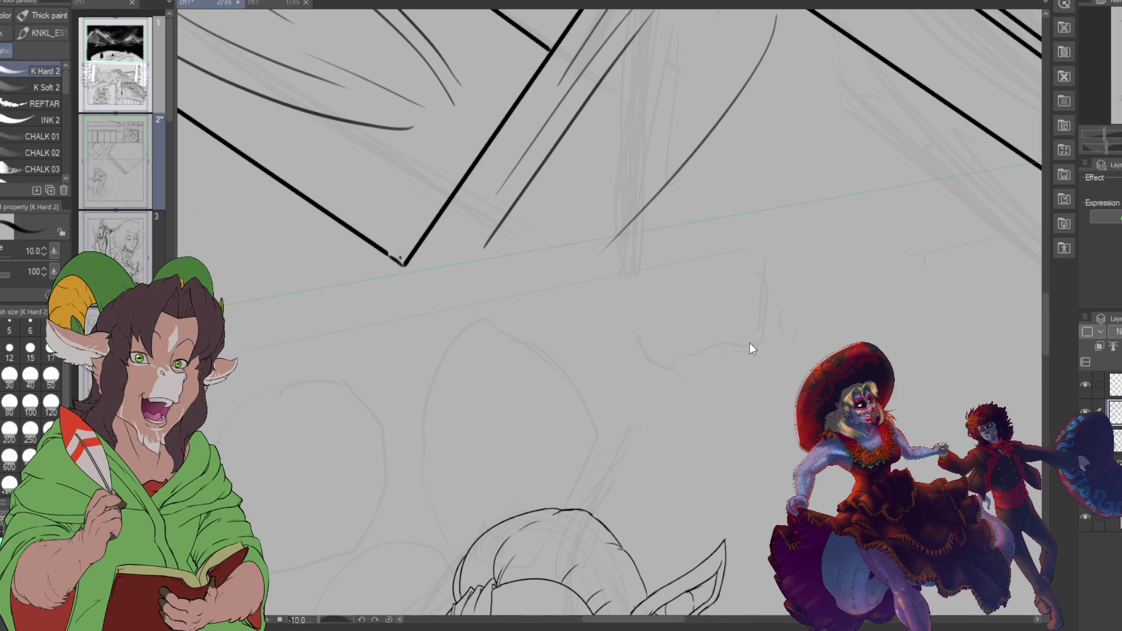
Step: Outline a large rounded stone shape below the beams' curved edge with the K Hard 2 brush at size 12
left_click(32, 355)
left_click(10, 349)
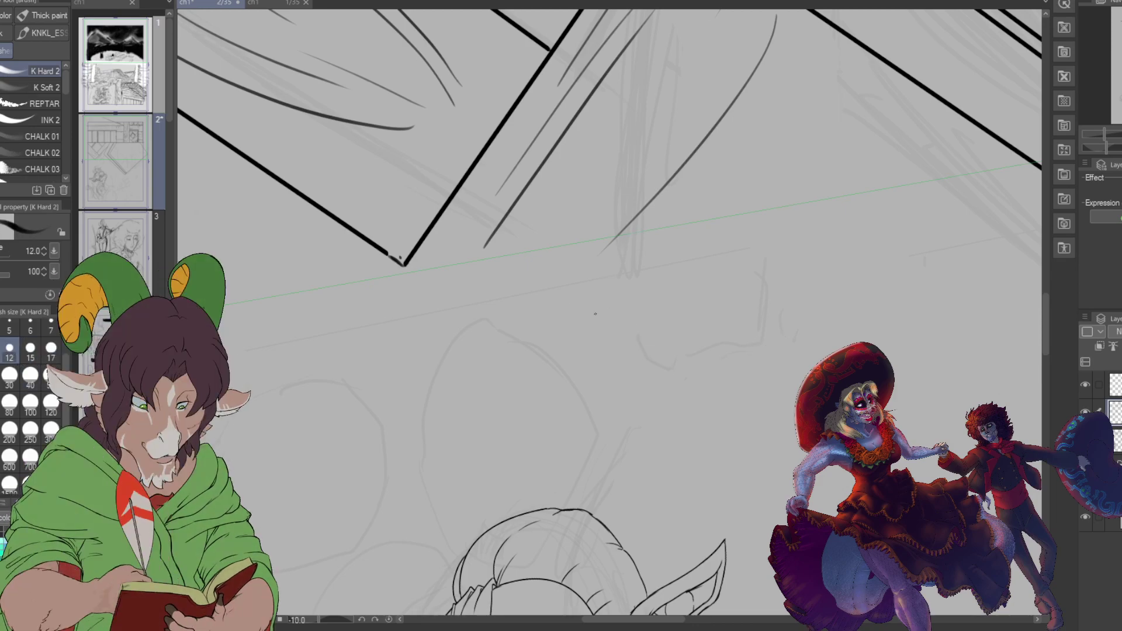
mouse_move(590, 268)
left_mouse_down()
mouse_move(588, 300)
mouse_move(685, 393)
mouse_move(759, 355)
left_mouse_up()
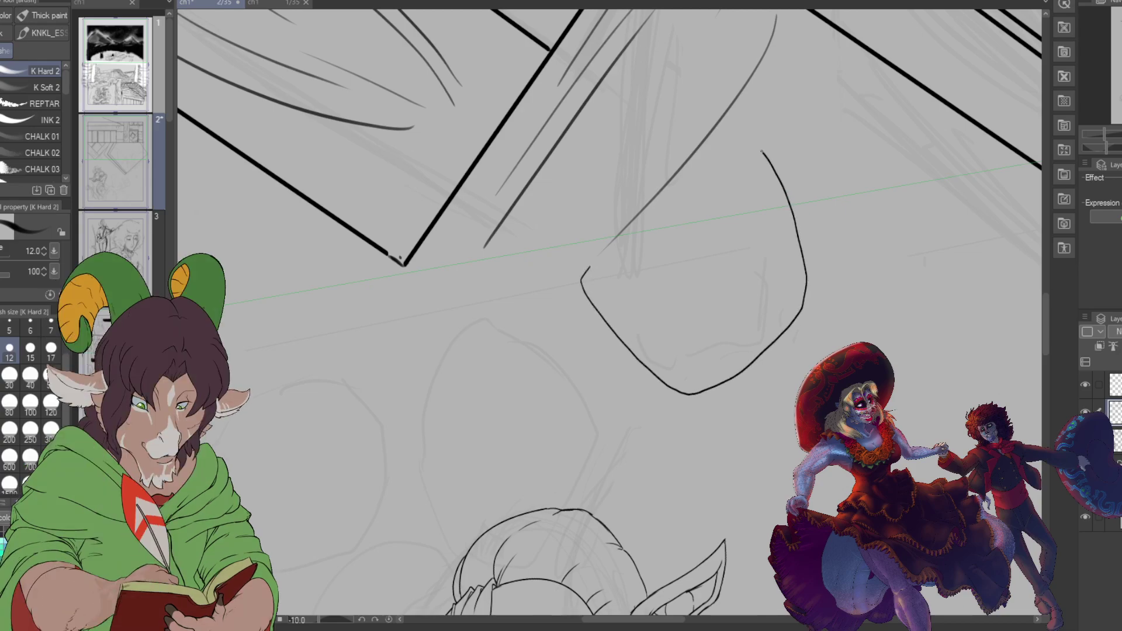
left_click_drag(730, 126, 591, 263)
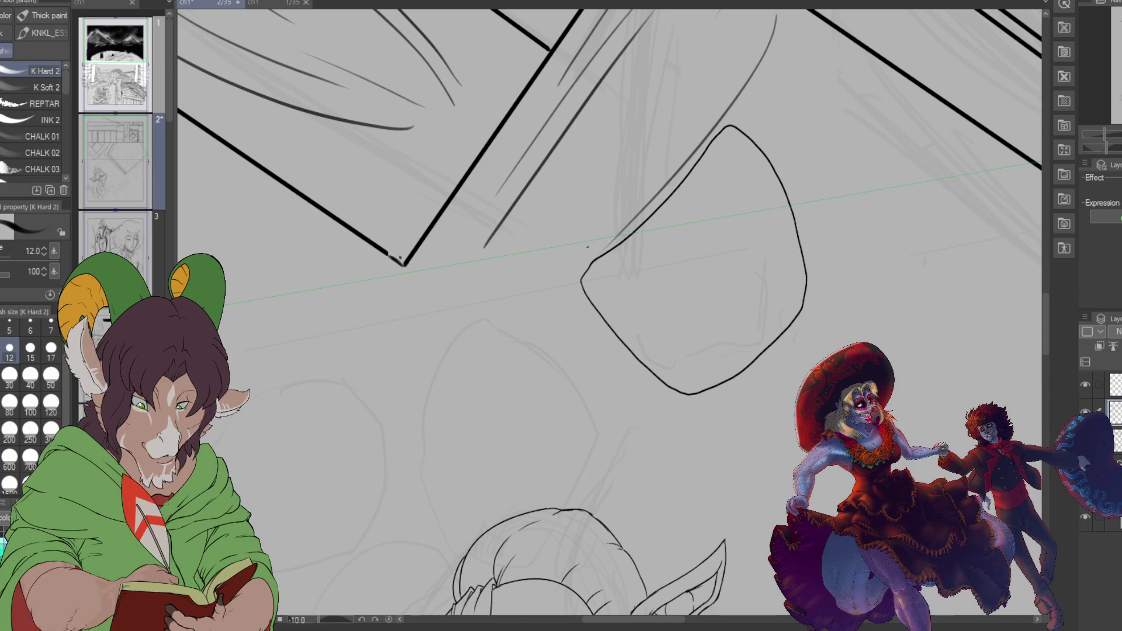
Step: Outline smaller round, oval and wedge-shaped stones around the large one, from the beam's lower corner down towards the woman's head
mouse_move(579, 271)
left_mouse_down()
mouse_move(586, 234)
mouse_move(577, 207)
mouse_move(558, 194)
mouse_move(530, 206)
left_mouse_up()
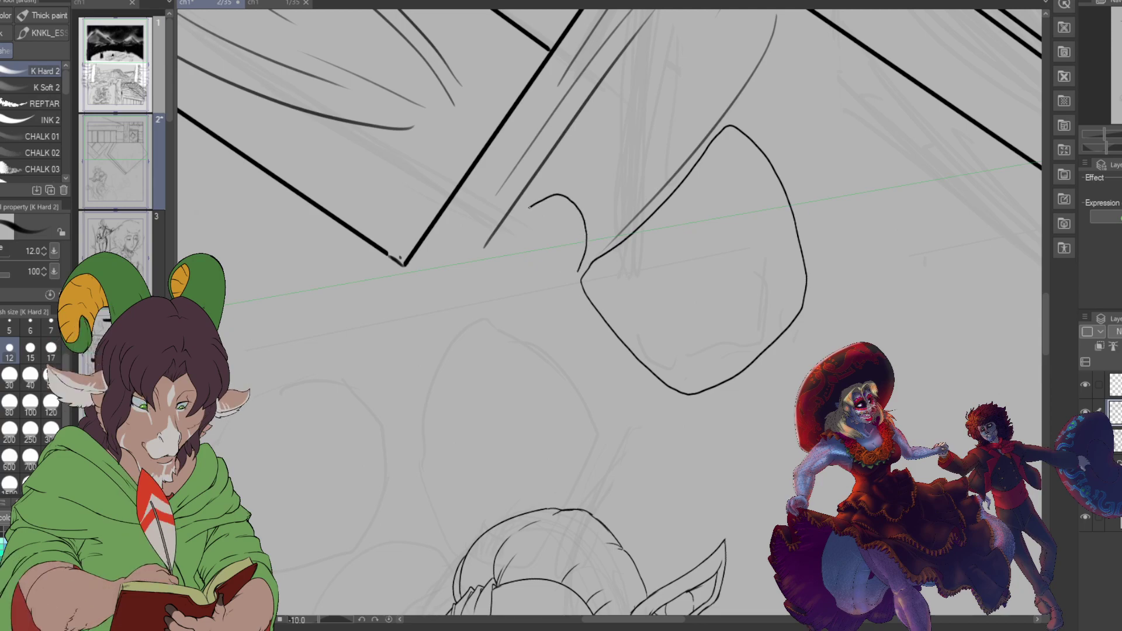
left_click_drag(524, 333, 579, 274)
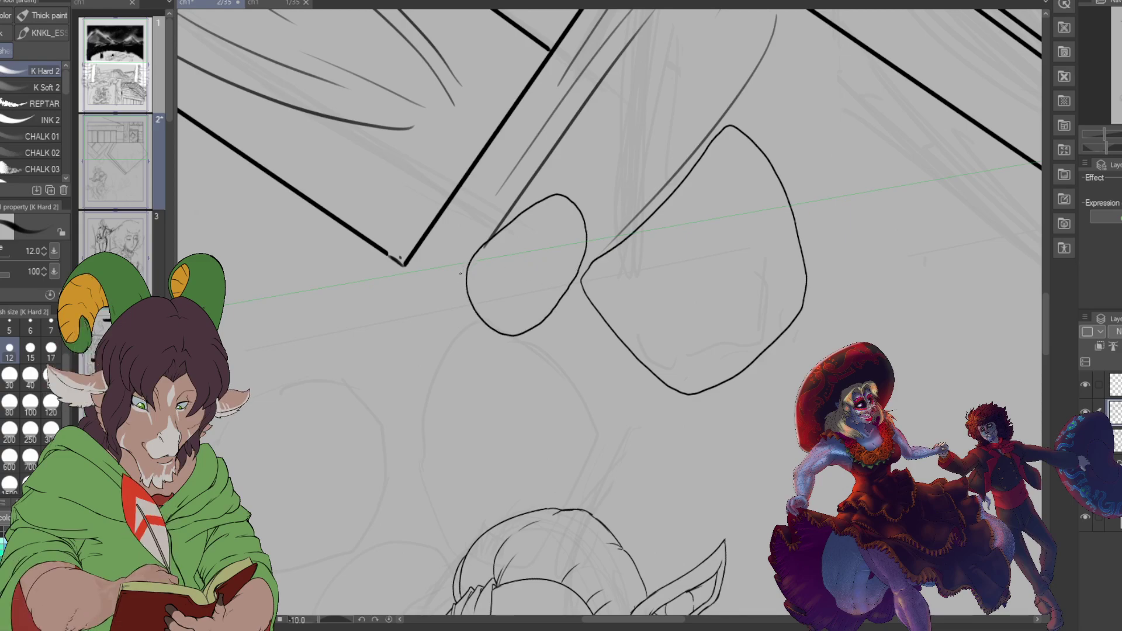
mouse_move(469, 219)
left_mouse_down()
mouse_move(407, 266)
mouse_move(419, 301)
mouse_move(453, 285)
left_mouse_up()
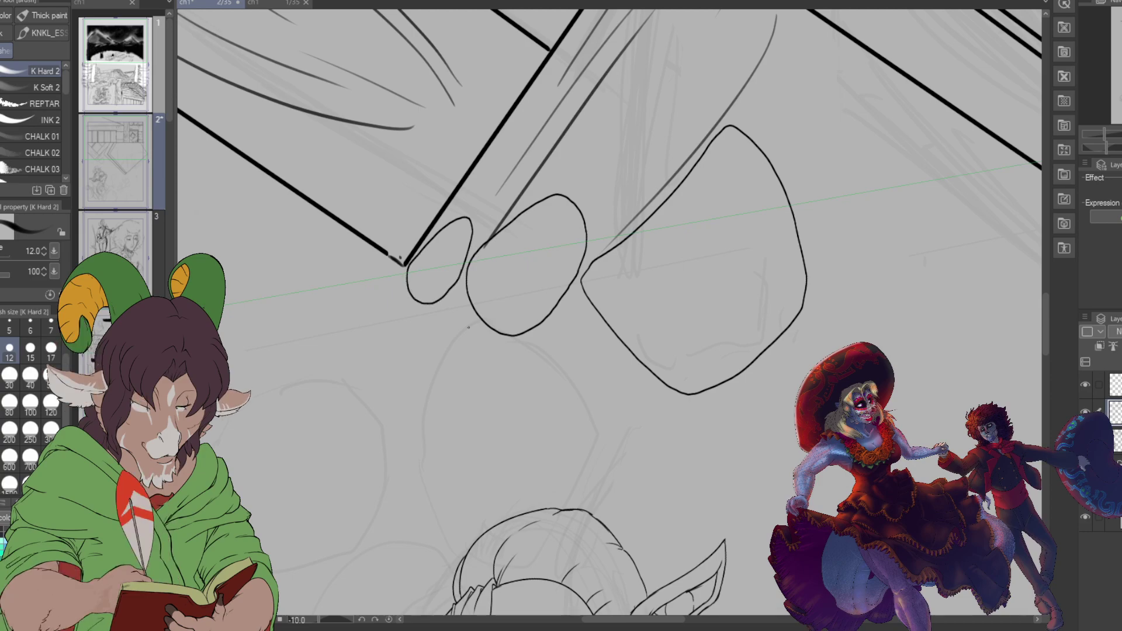
mouse_move(591, 250)
left_mouse_down()
mouse_move(602, 226)
mouse_move(610, 241)
mouse_move(595, 254)
mouse_move(592, 238)
left_mouse_up()
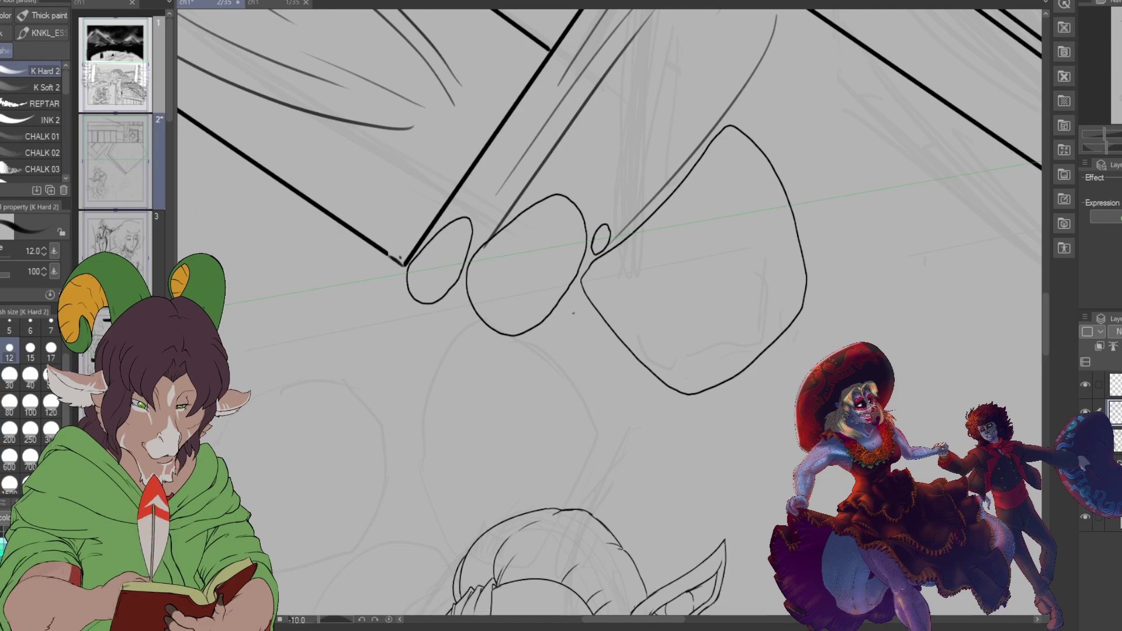
mouse_move(539, 337)
left_mouse_down()
mouse_move(576, 298)
mouse_move(625, 360)
mouse_move(642, 397)
mouse_move(634, 417)
mouse_move(603, 415)
mouse_move(535, 362)
left_mouse_up()
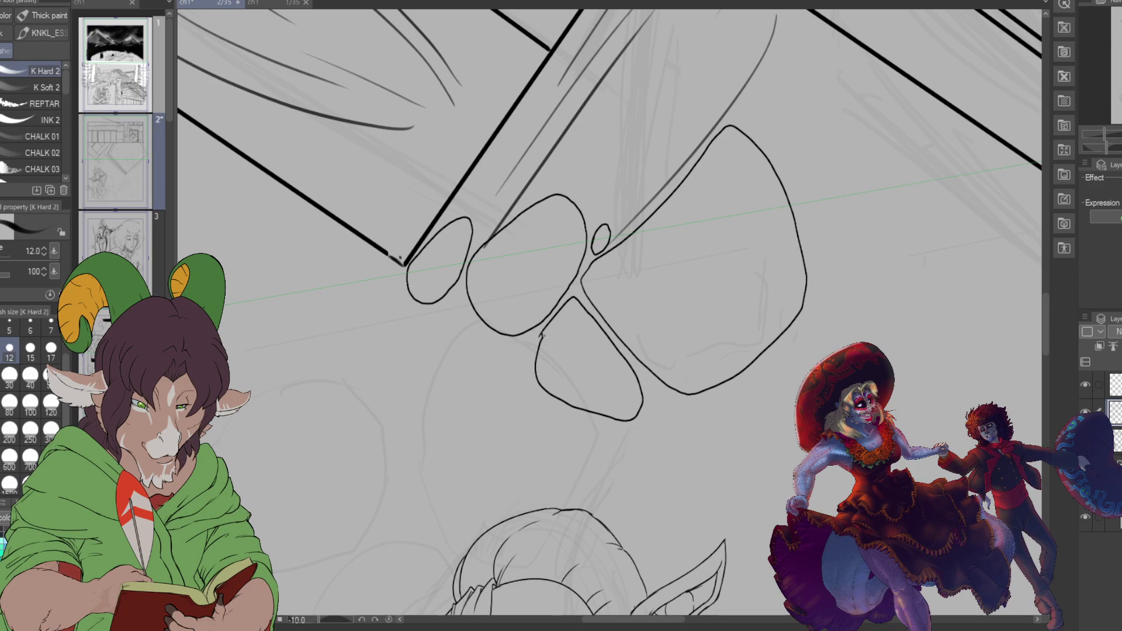
mouse_move(653, 408)
left_mouse_down()
mouse_move(638, 456)
mouse_move(655, 495)
mouse_move(693, 502)
mouse_move(721, 466)
mouse_move(700, 412)
mouse_move(652, 412)
mouse_move(746, 383)
mouse_move(765, 404)
mouse_move(772, 441)
mouse_move(764, 470)
mouse_move(737, 482)
left_mouse_up()
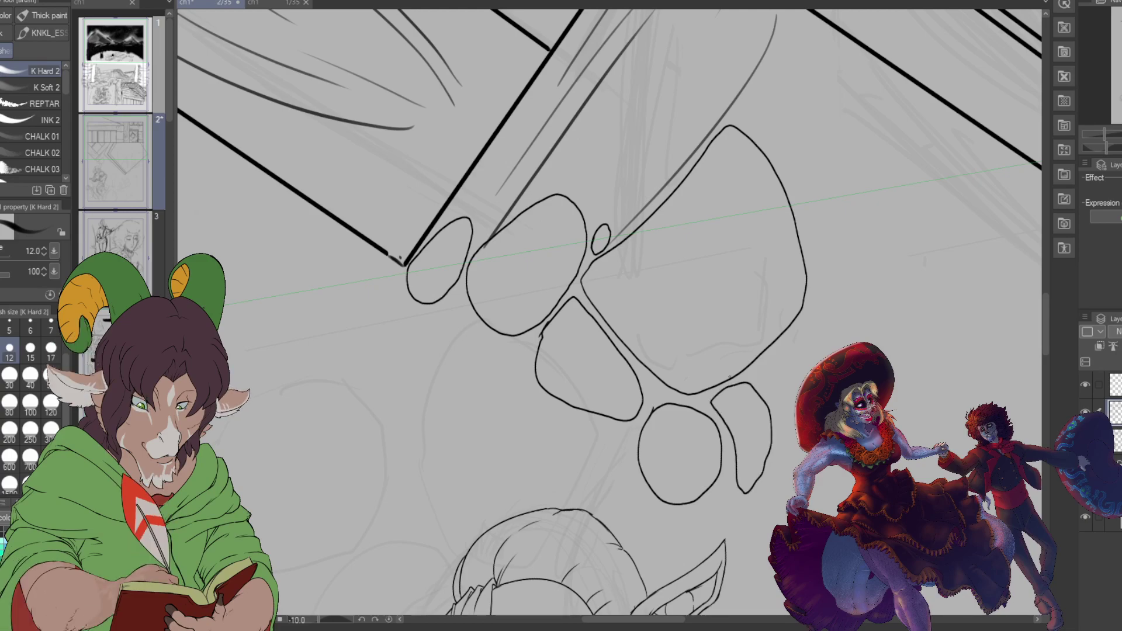
Step: Hide the rough sketch and examine the inked stones together with the beams and both figures
scroll(610, 312, "down", 5)
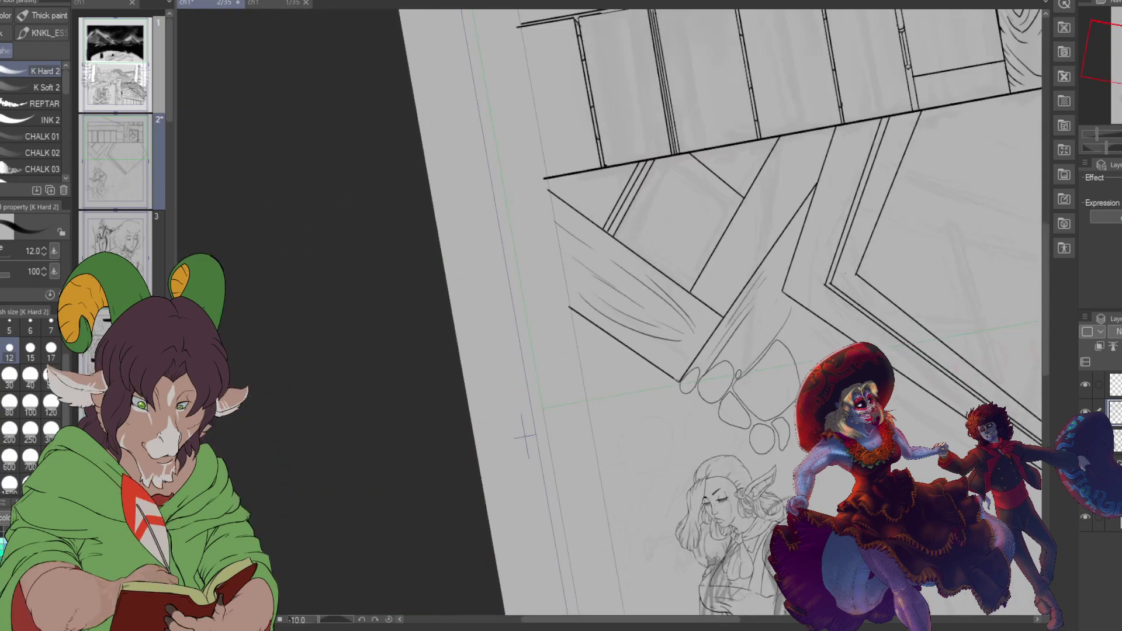
scroll(923, 515, "up", 2)
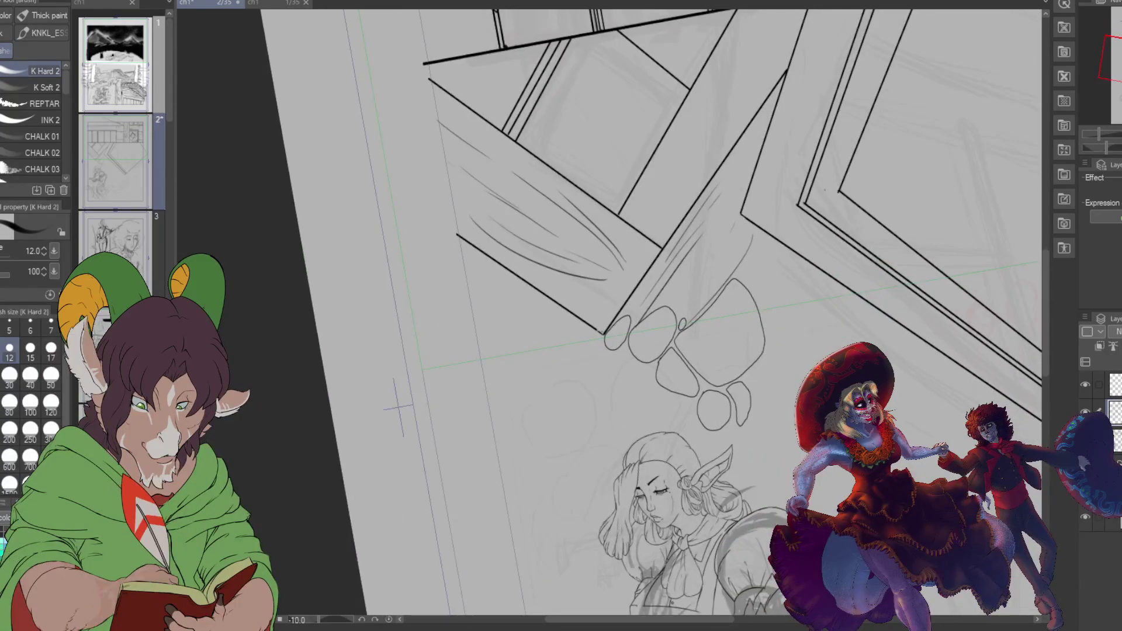
left_click_drag(1110, 87, 1120, 89)
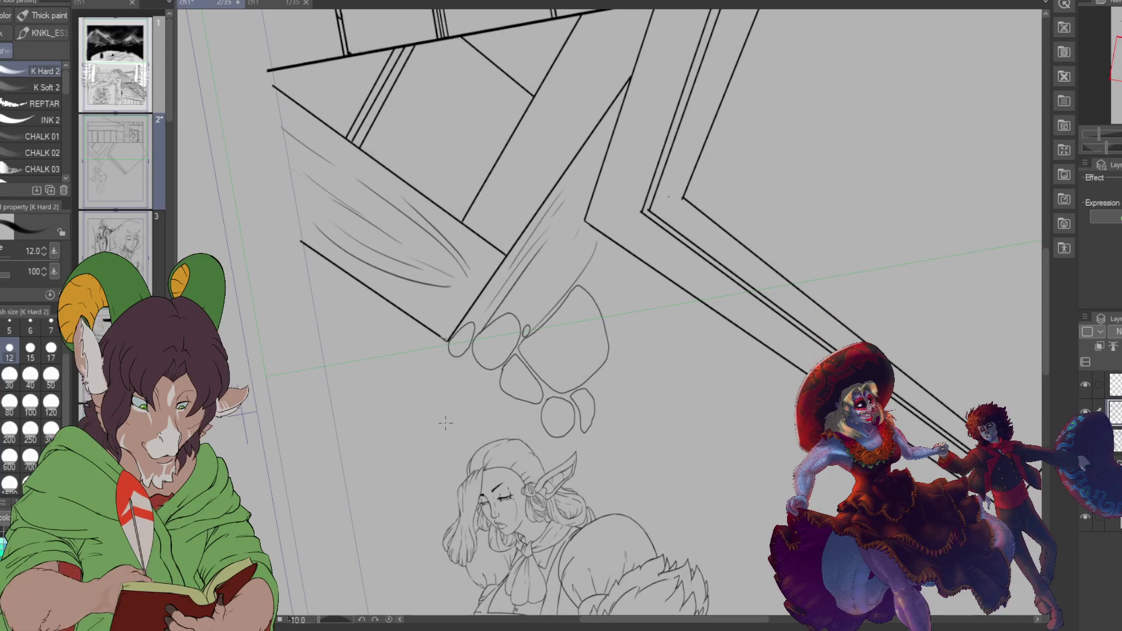
scroll(599, 463, "down", 3)
scroll(599, 463, "up", 2)
left_click_drag(599, 463, 579, 450)
mouse_move(286, 386)
left_mouse_down()
mouse_move(583, 355)
mouse_move(554, 375)
mouse_move(557, 320)
left_mouse_up()
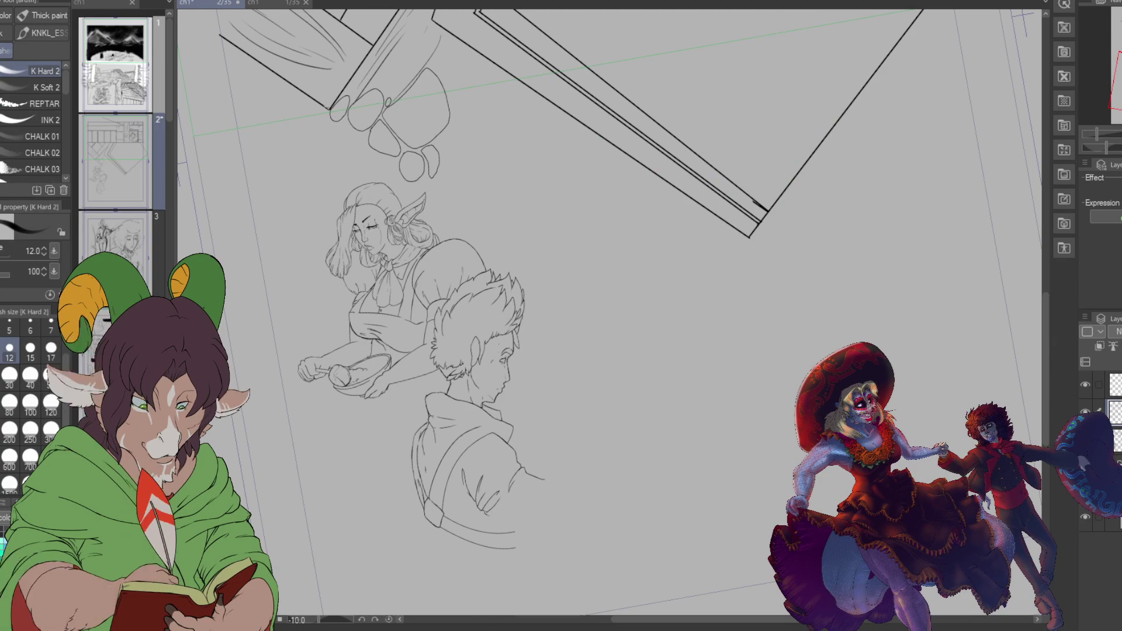
Step: Draw a large upright ellipse with the Ellipse tool, its edge running just in front of the spiky-haired figure's face and shoulder
key("u")
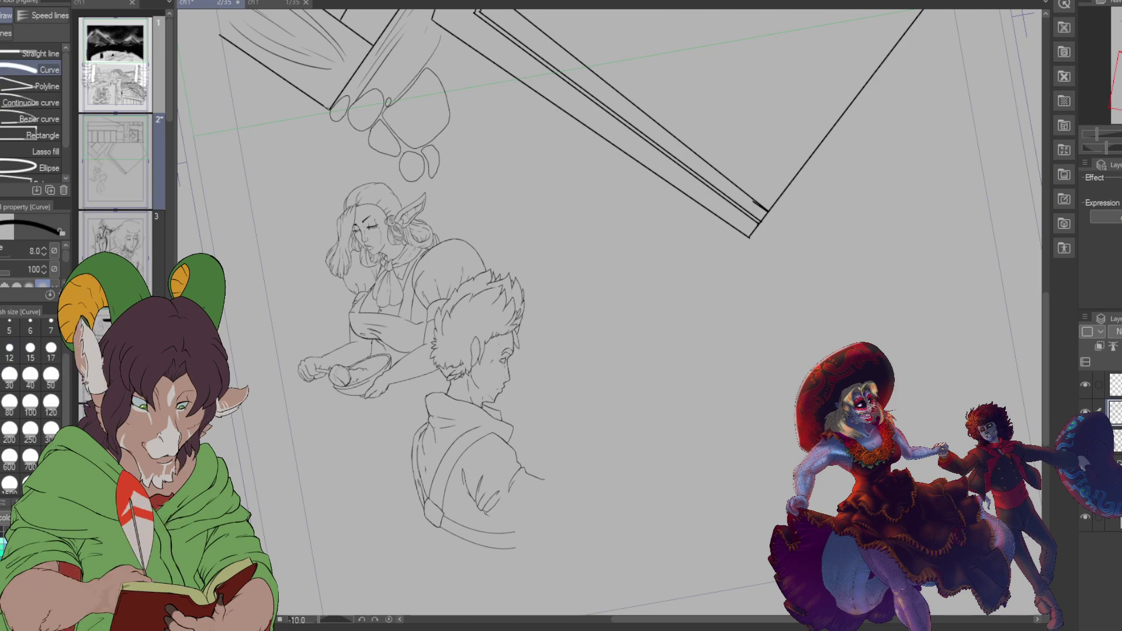
left_click(33, 160)
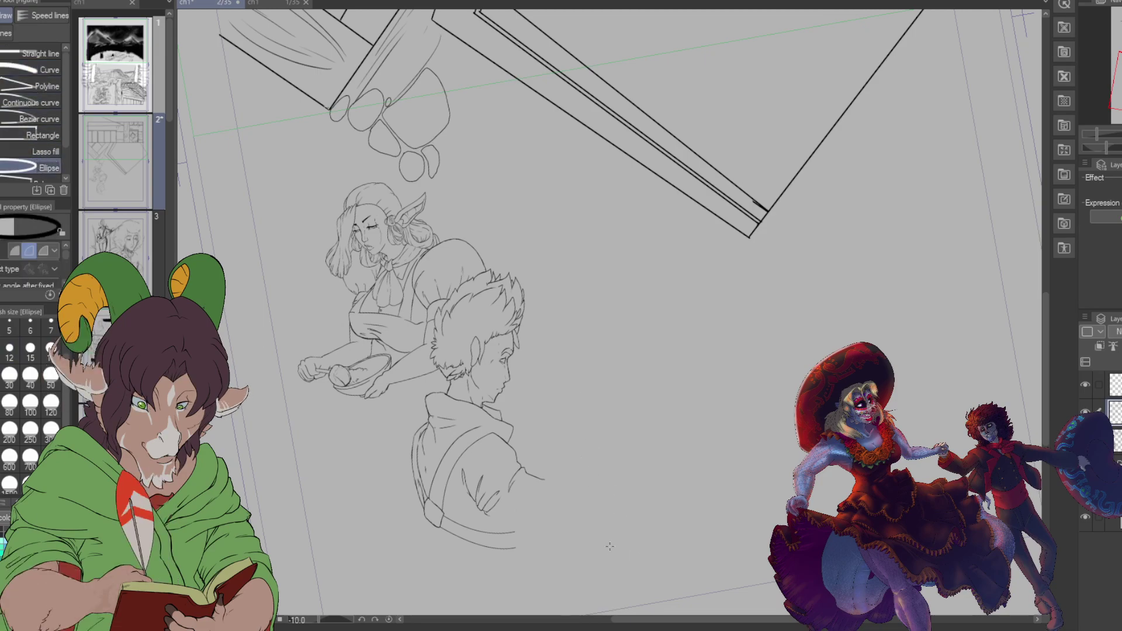
left_click_drag(601, 496, 515, 206)
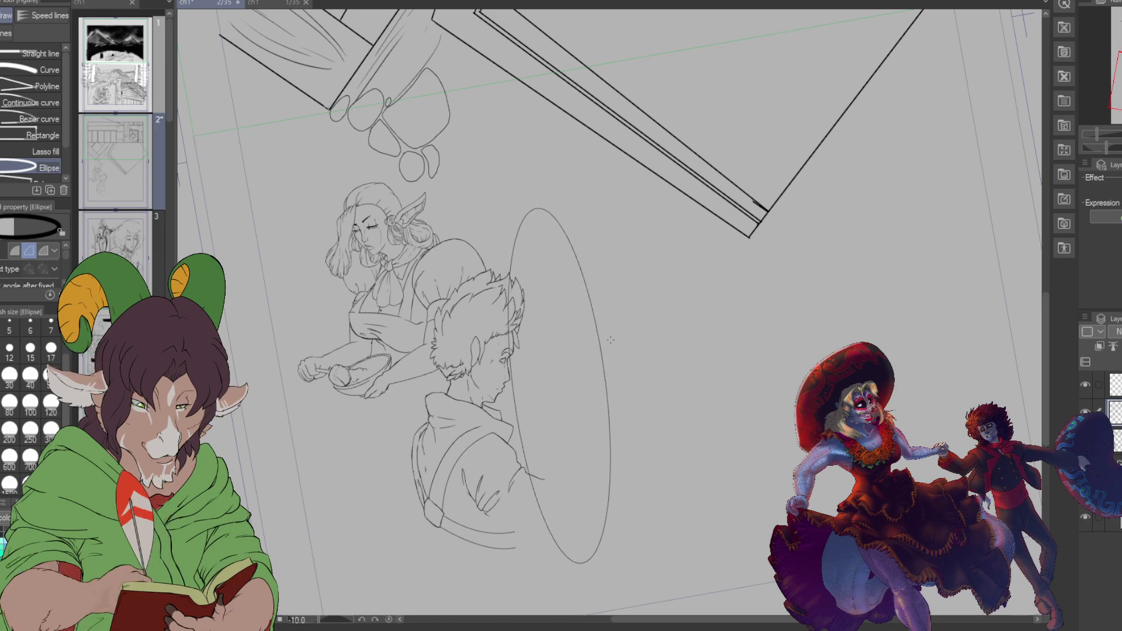
key("Escape")
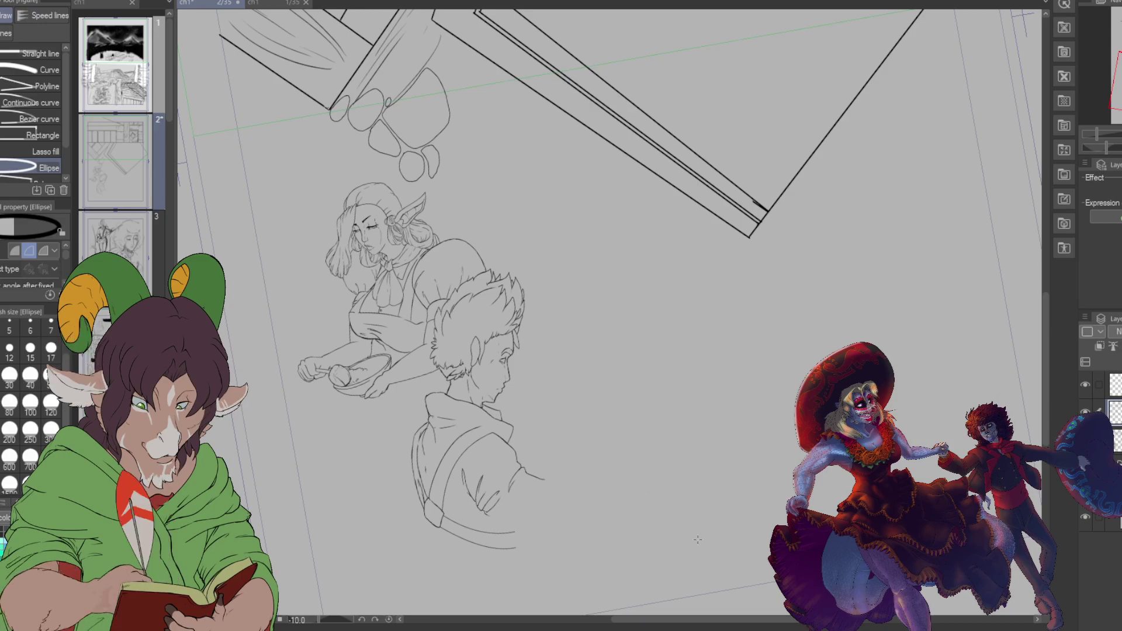
left_click_drag(692, 536, 477, 153)
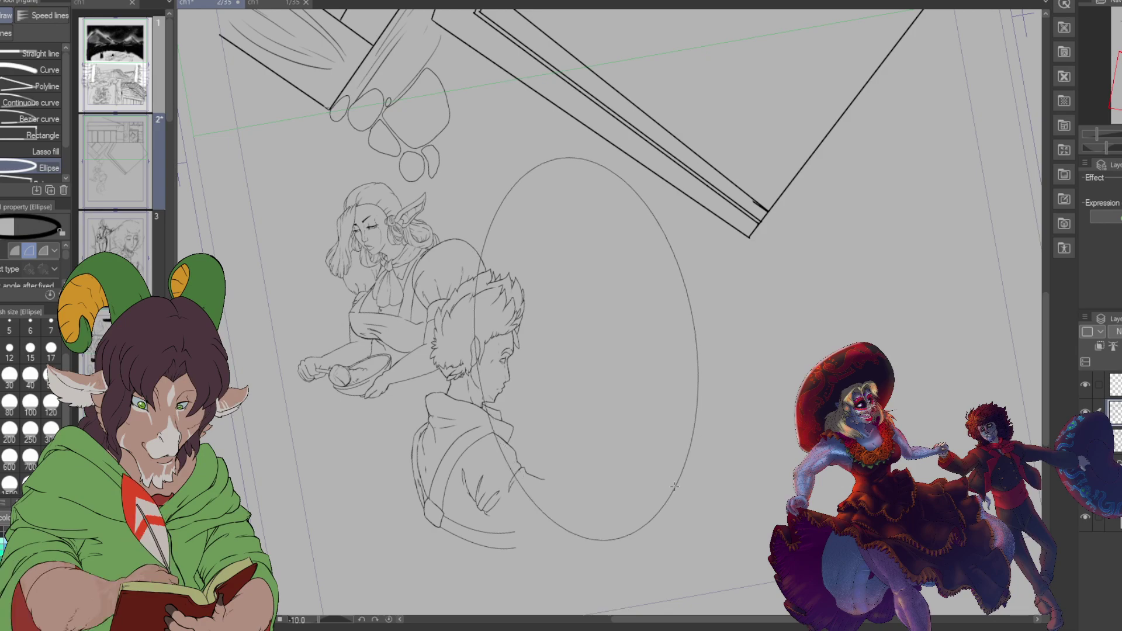
left_click(705, 502)
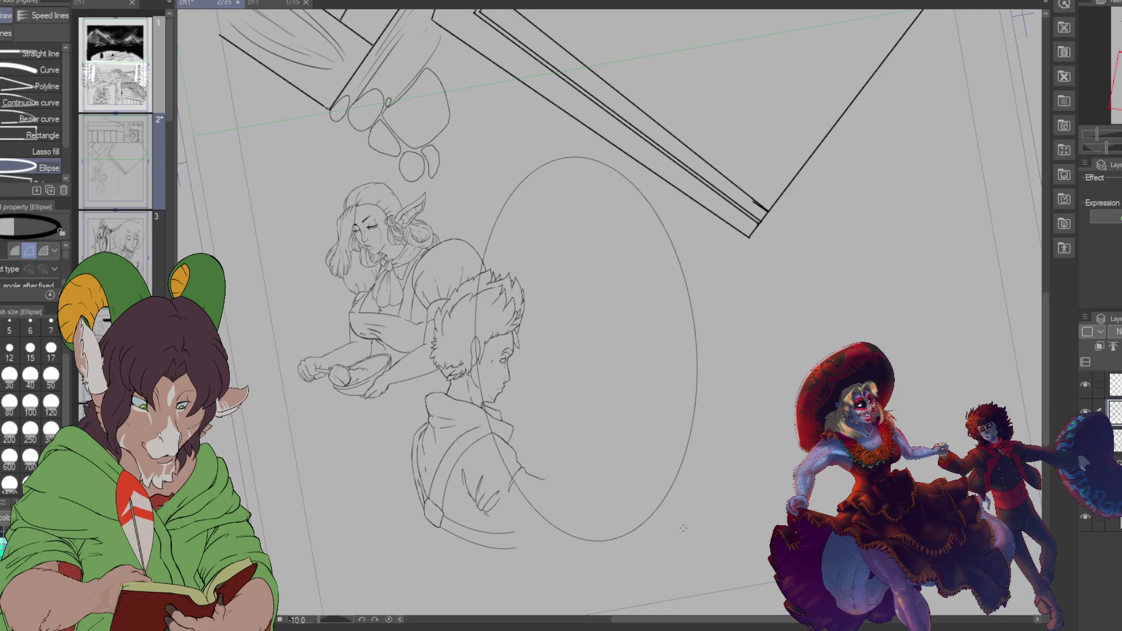
key("Escape")
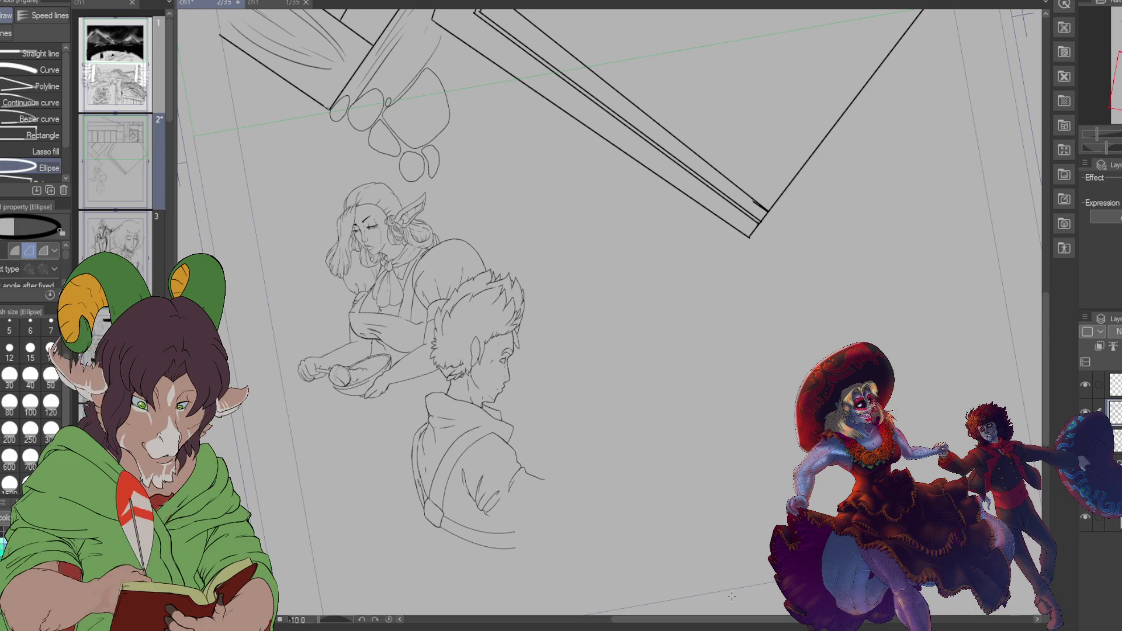
left_click_drag(751, 594, 488, 209)
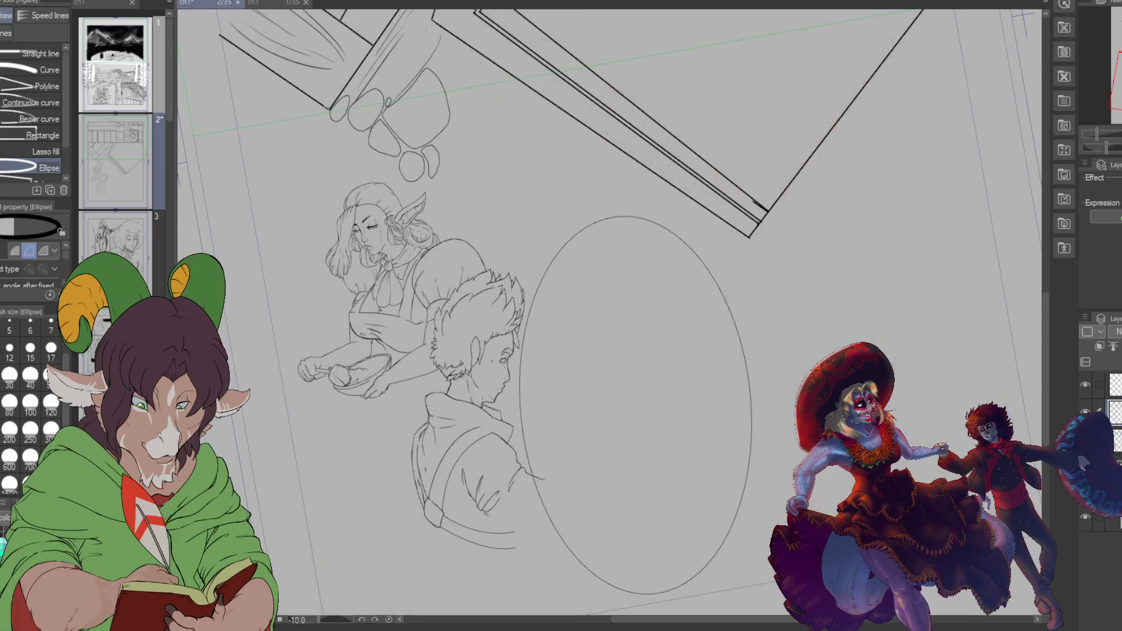
Step: Erase the ellipse's far side and lower part with the Hard eraser at size 250, keeping only an arch rising from the figure's shoulder
key("e")
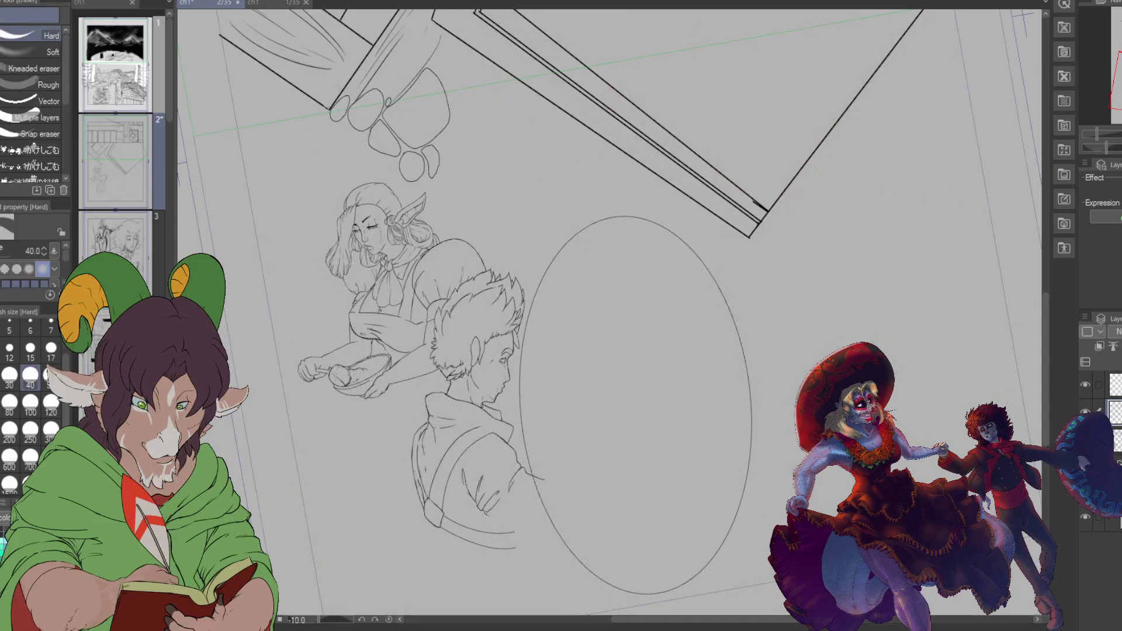
key("bracketright")
key("bracketright")
key("bracketright")
key("bracketright")
key("bracketright")
key("bracketright")
key("bracketright")
key("bracketright")
key("bracketright")
key("bracketright")
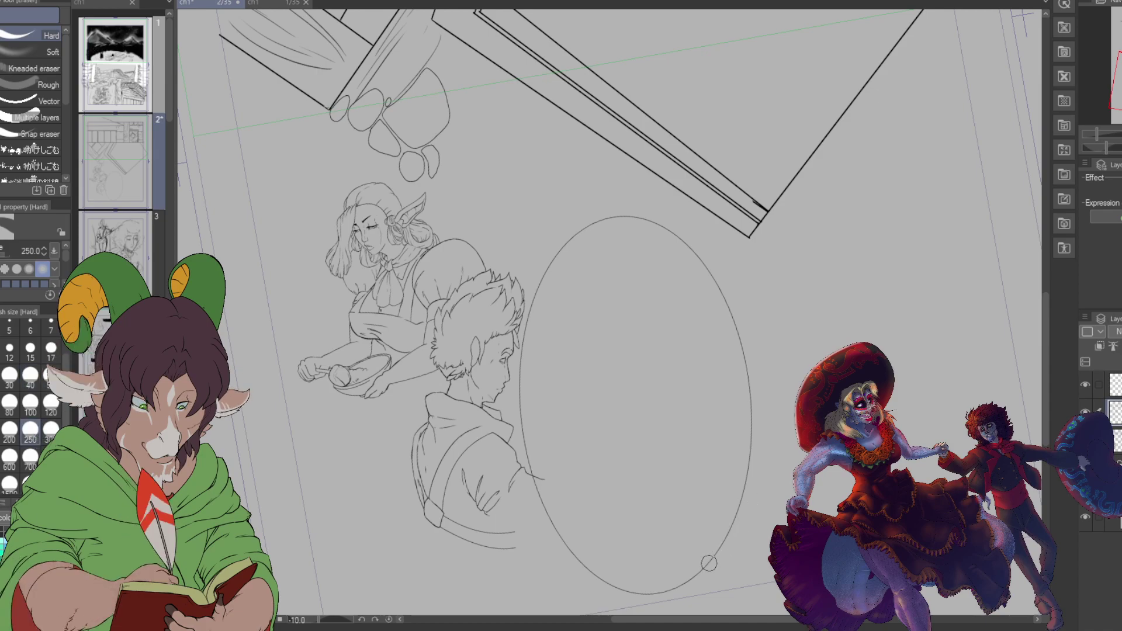
mouse_move(753, 444)
left_mouse_down()
mouse_move(747, 345)
mouse_move(692, 248)
left_mouse_up()
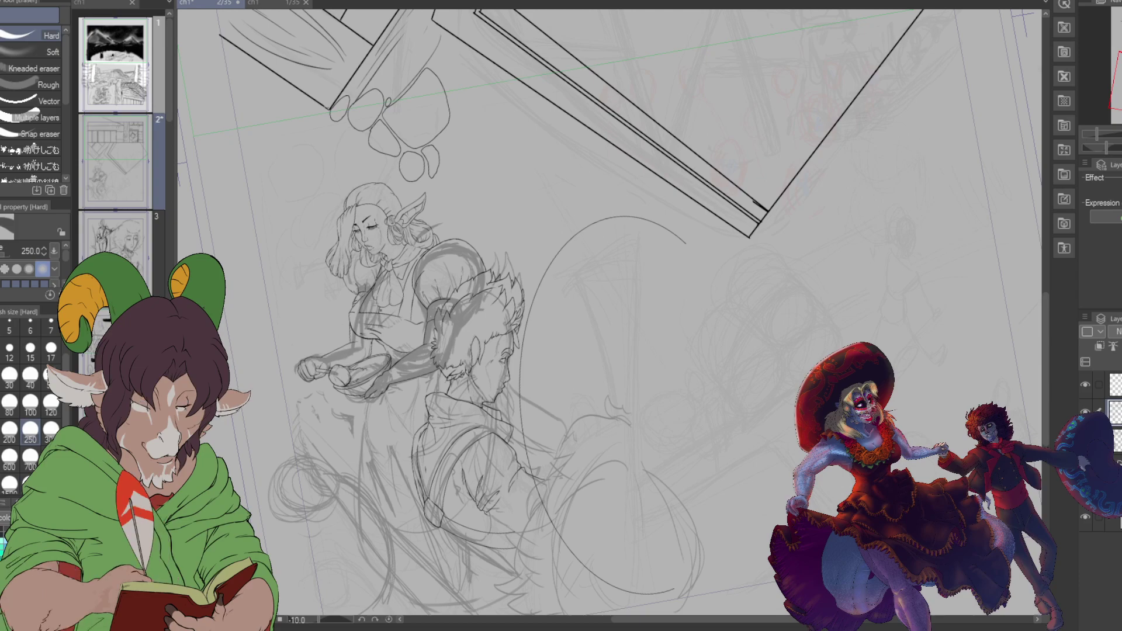
left_click_drag(555, 509, 535, 488)
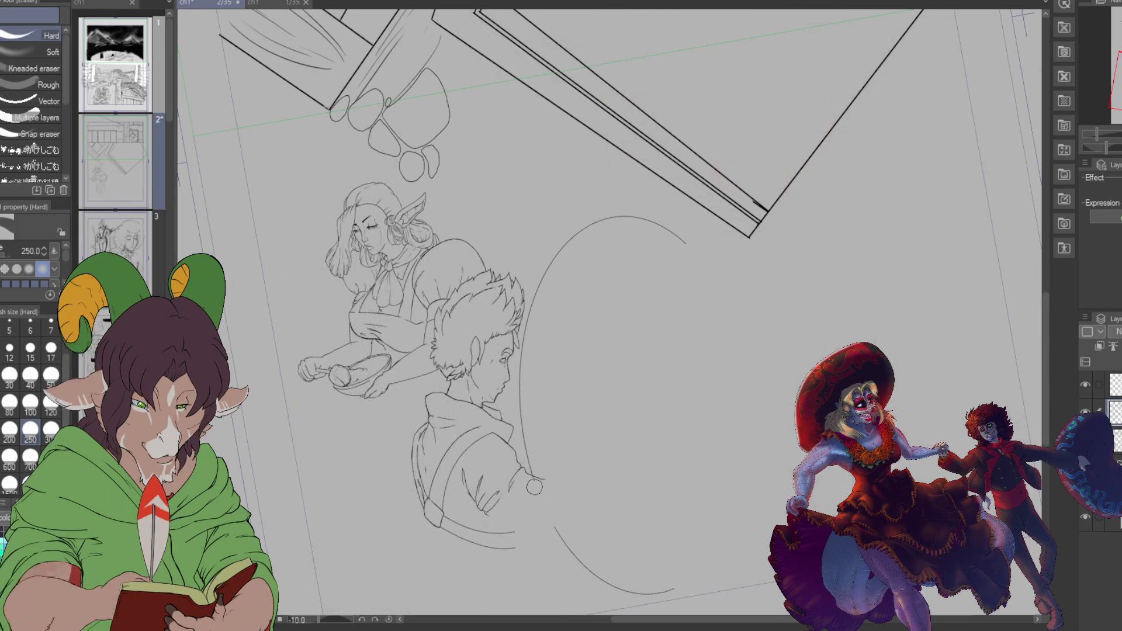
left_click_drag(570, 551, 640, 590)
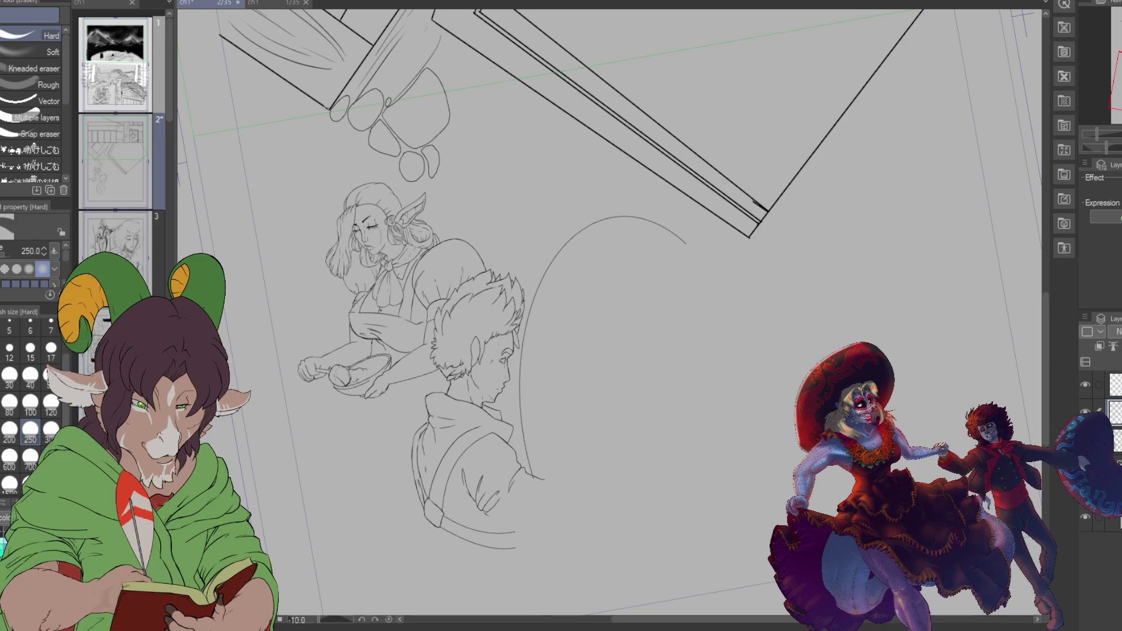
Step: Show the rough sketch and outline more stones above the woman's head and ear with the K Hard 2 brush at size 12
key("ctrl+z")
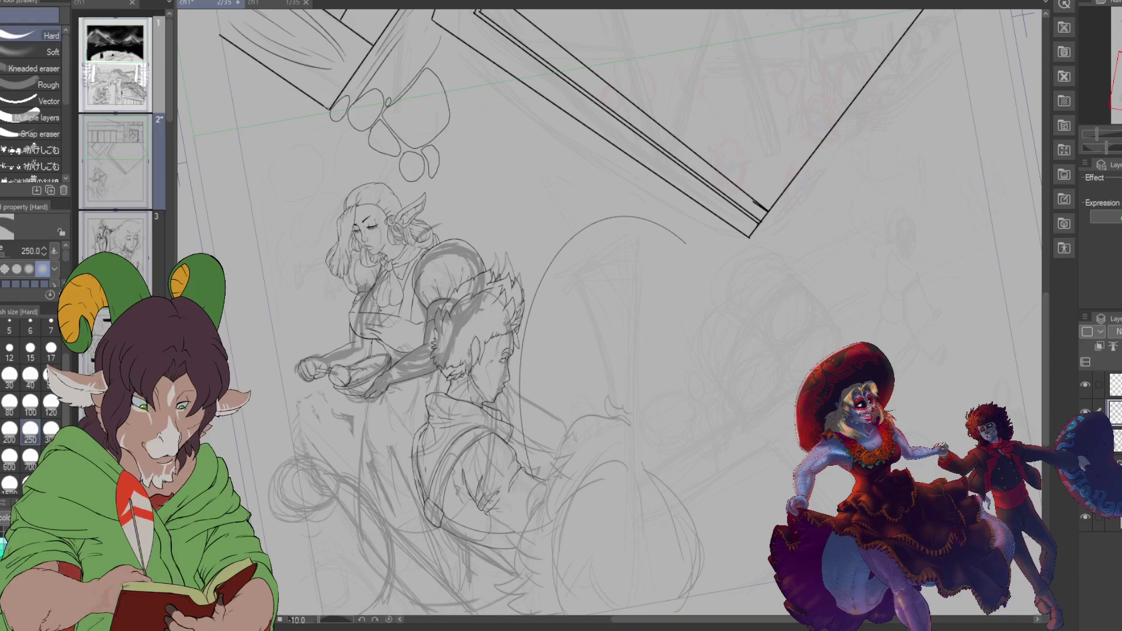
scroll(449, 351, "up", 2)
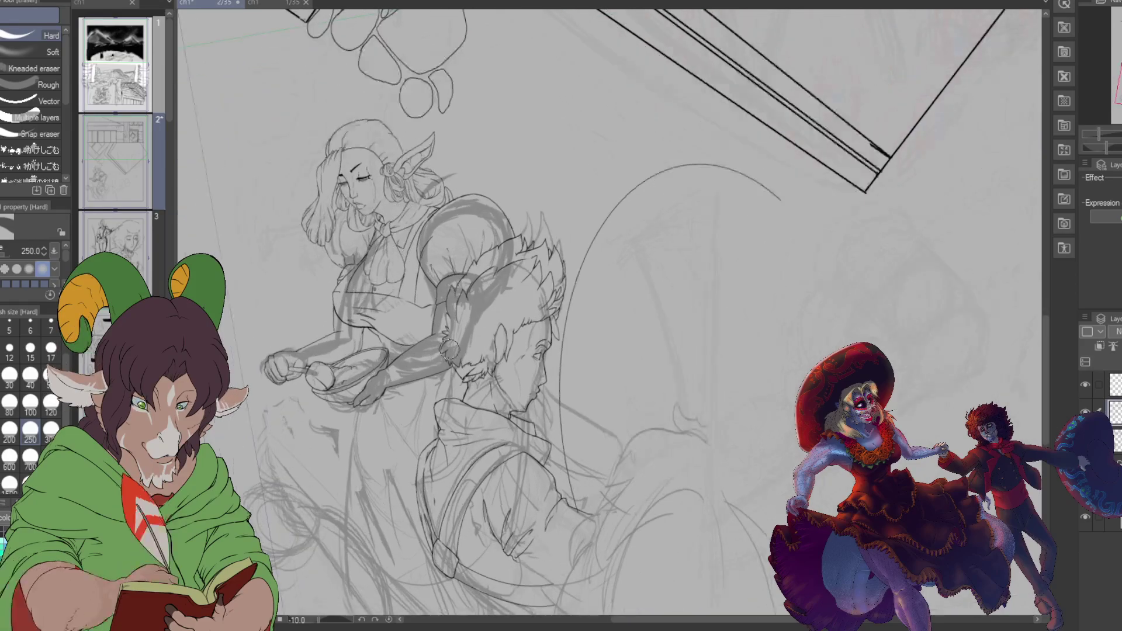
scroll(449, 351, "down", 1)
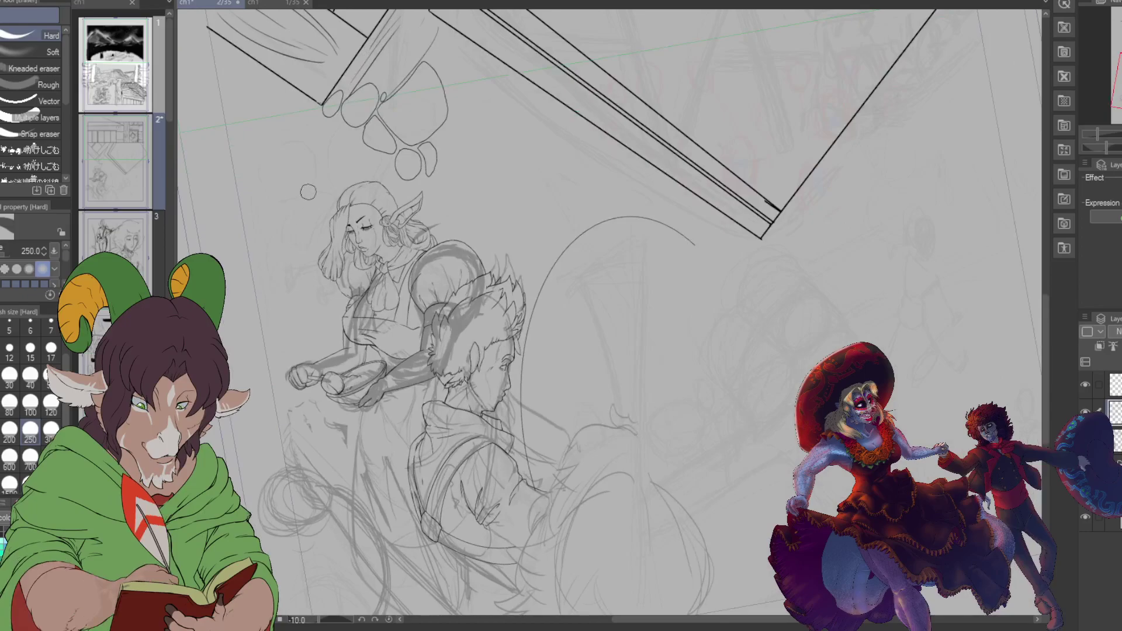
scroll(449, 351, "up", 2)
scroll(608, 316, "up", 1)
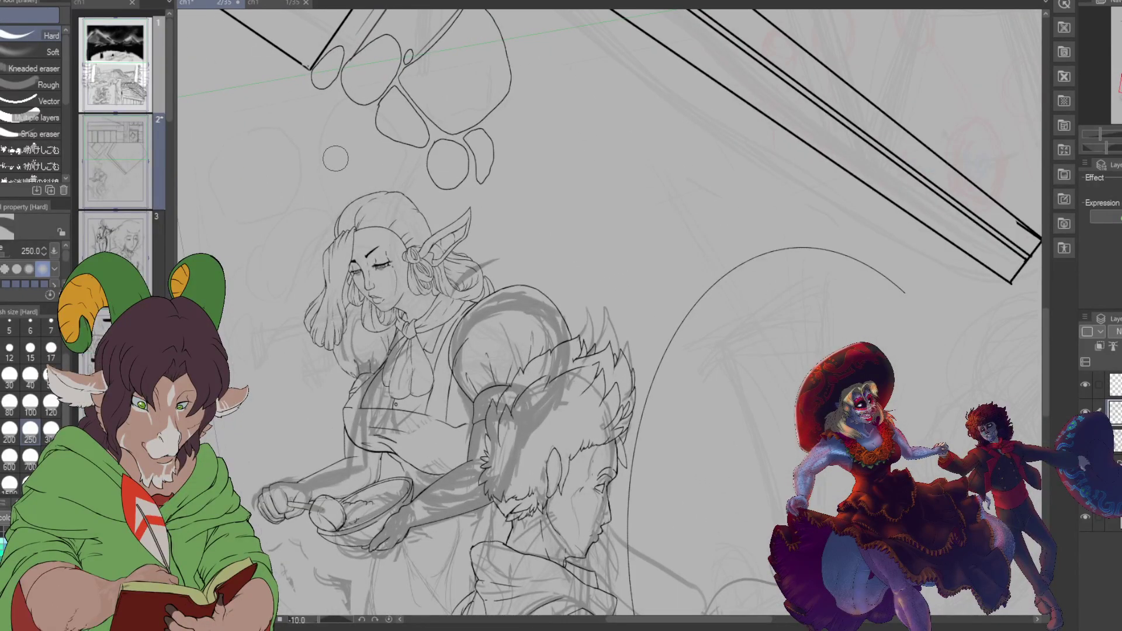
key("b")
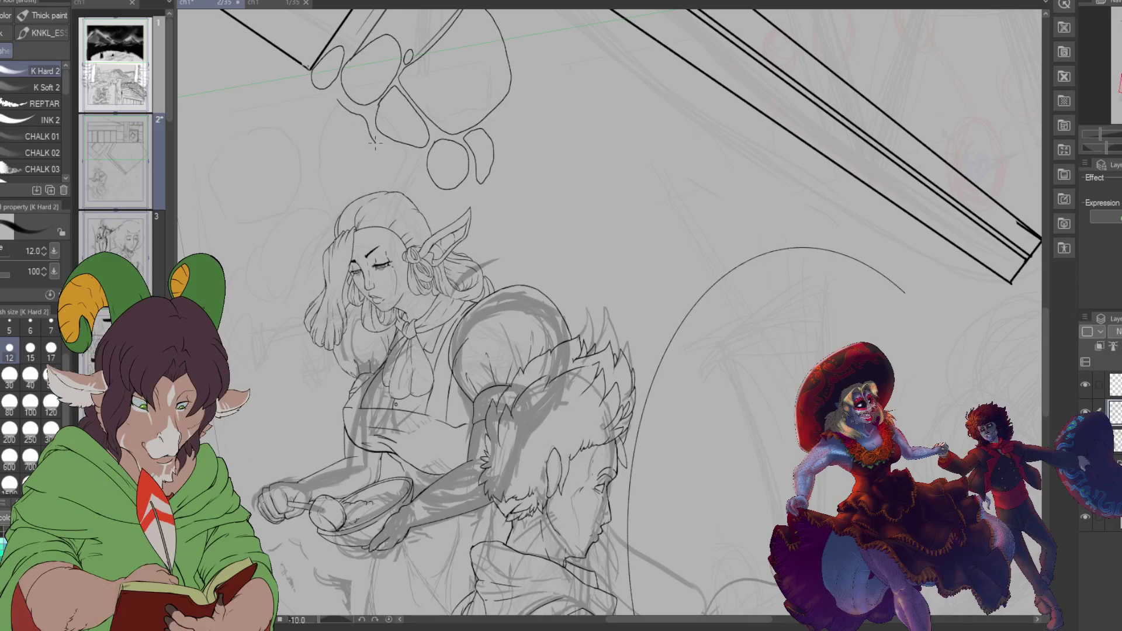
left_click_drag(320, 186, 328, 98)
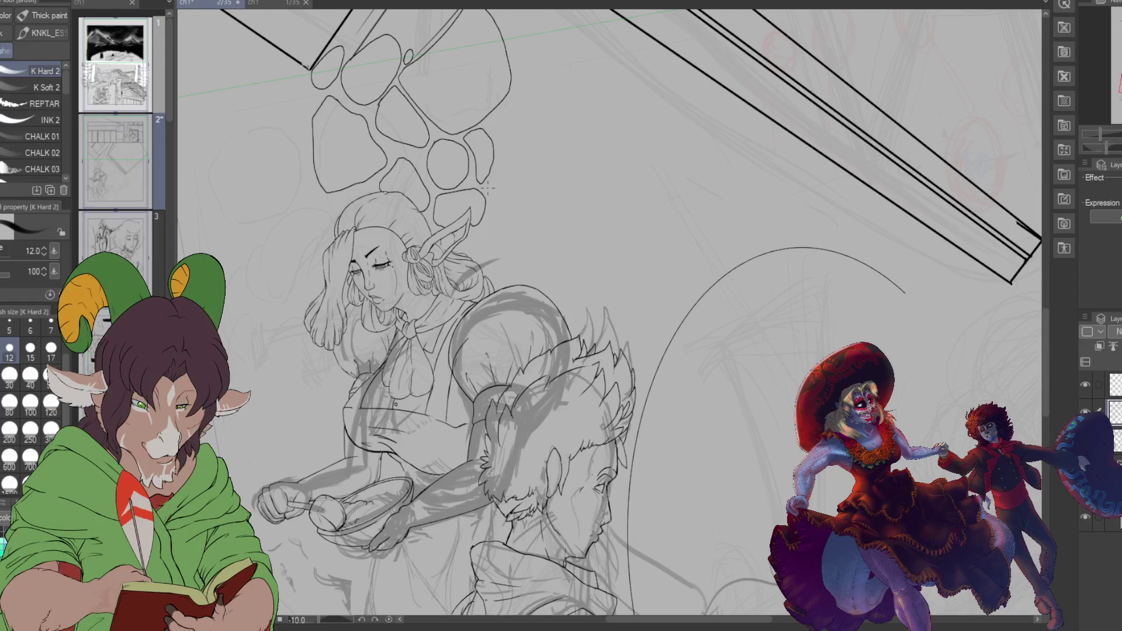
mouse_move(488, 212)
left_mouse_down()
mouse_move(495, 235)
mouse_move(516, 202)
mouse_move(498, 176)
left_mouse_up()
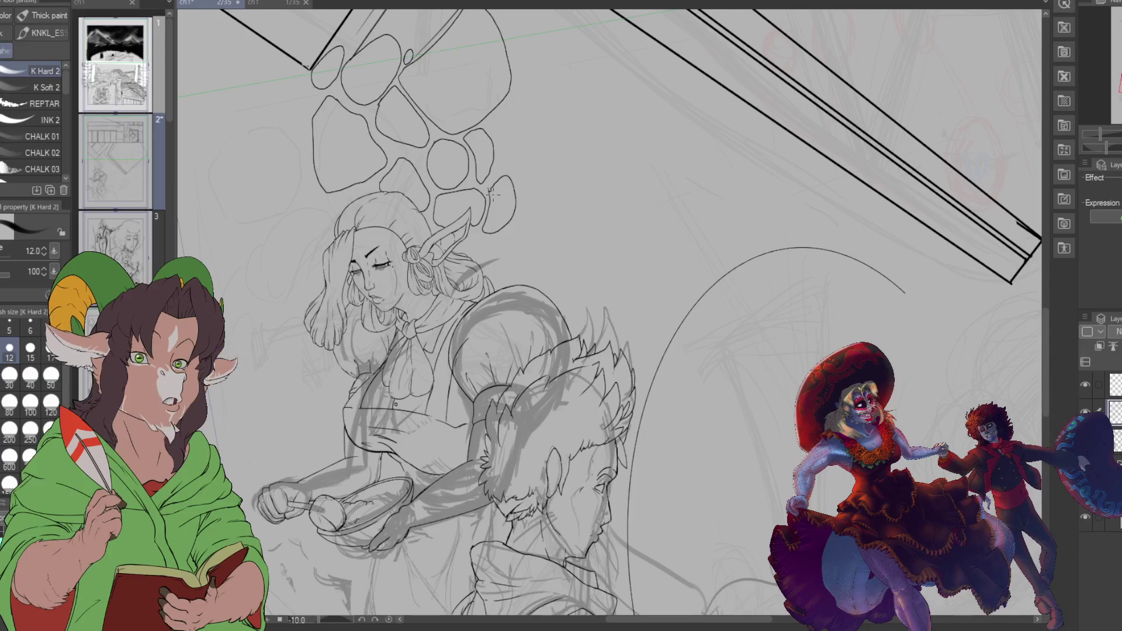
Step: Ink a pear-shaped stone beside the woman's hair, stone edges behind her head and shoulder, and a small oval past her ear
key("ctrl+space")
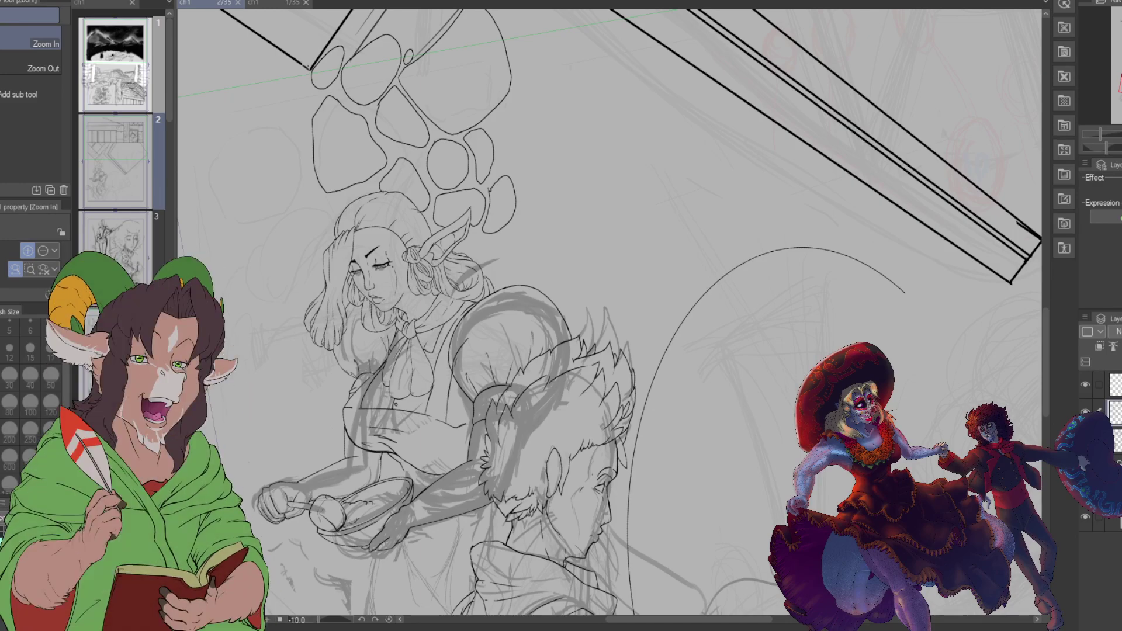
left_click(327, 186)
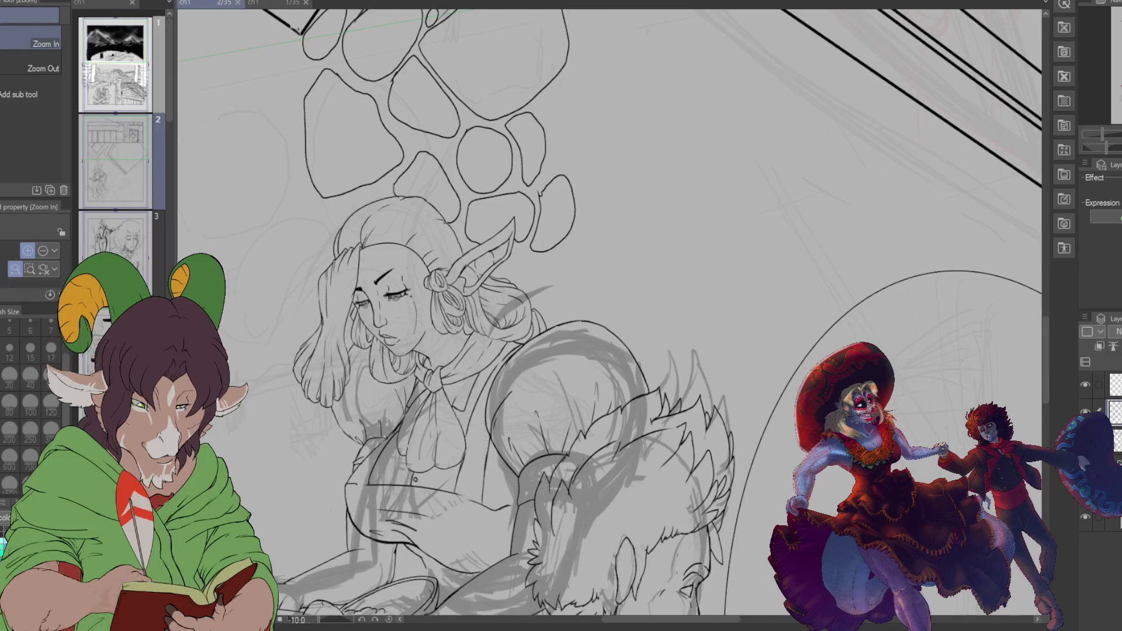
key("b")
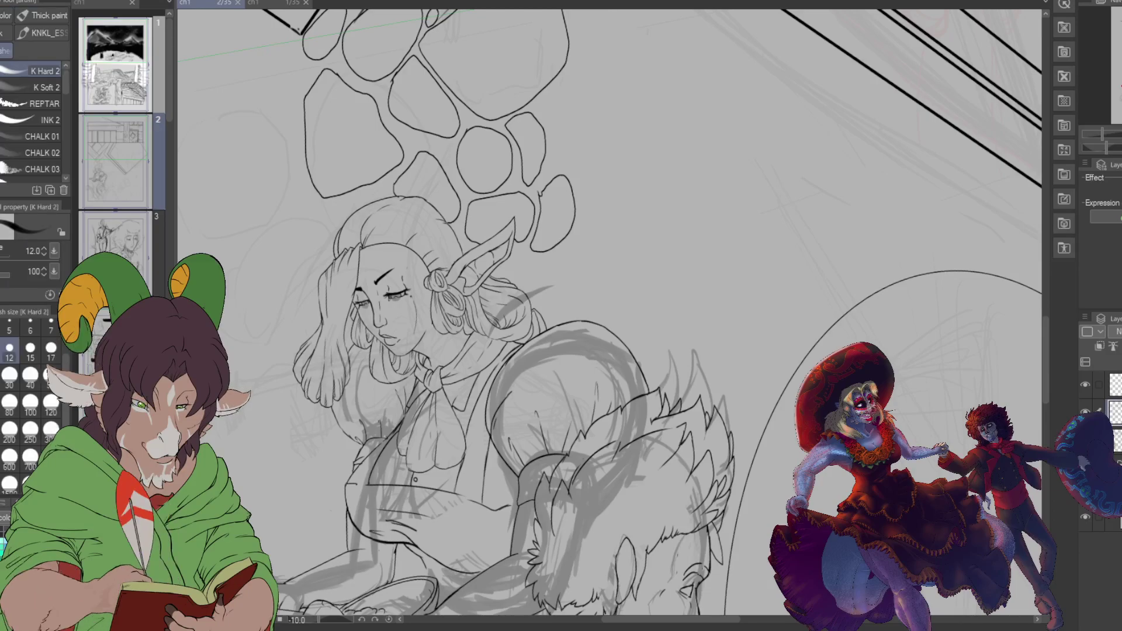
mouse_move(335, 226)
left_mouse_down()
mouse_move(302, 204)
mouse_move(292, 176)
left_mouse_up()
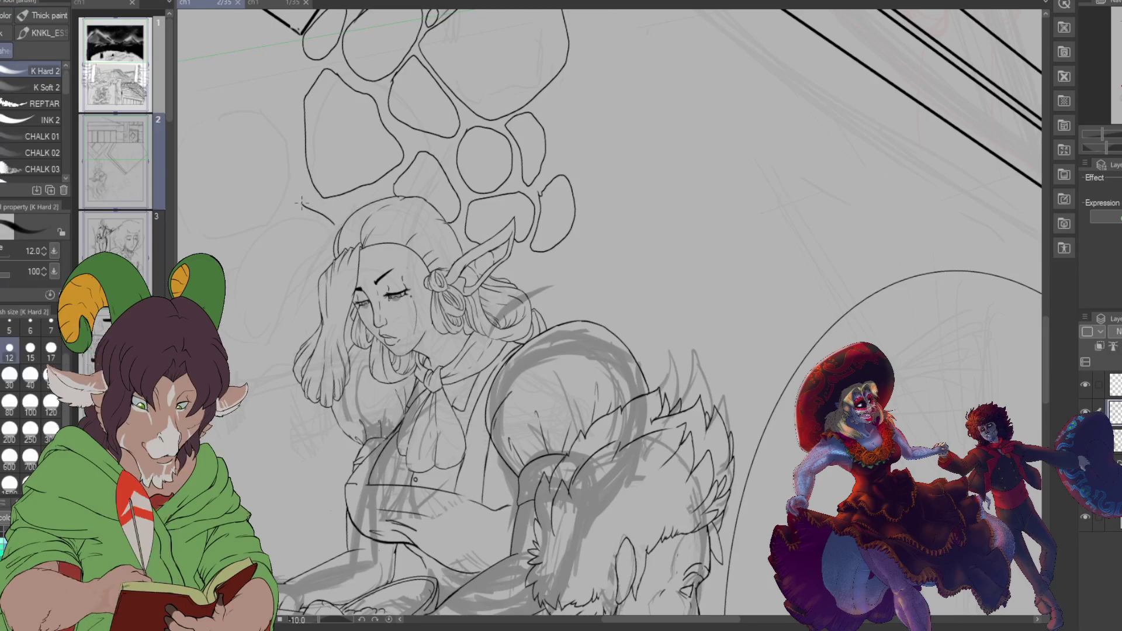
mouse_move(238, 238)
left_mouse_down()
mouse_move(257, 276)
mouse_move(311, 268)
mouse_move(331, 251)
mouse_move(316, 266)
mouse_move(334, 227)
left_mouse_up()
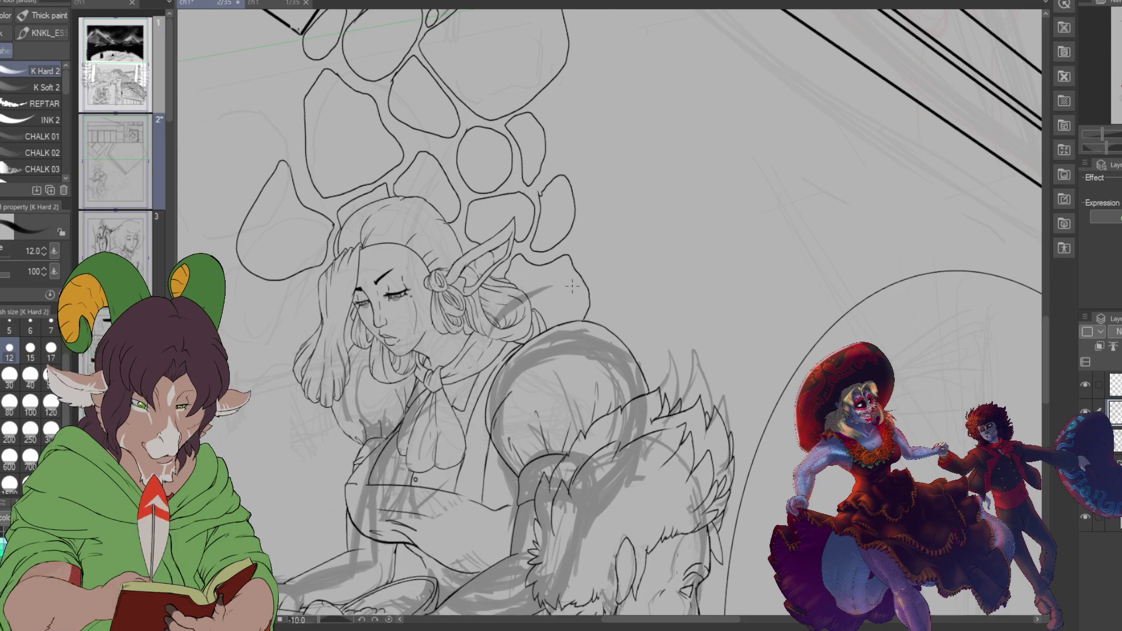
mouse_move(576, 254)
left_mouse_down()
mouse_move(593, 276)
mouse_move(606, 260)
mouse_move(598, 215)
mouse_move(576, 235)
left_mouse_up()
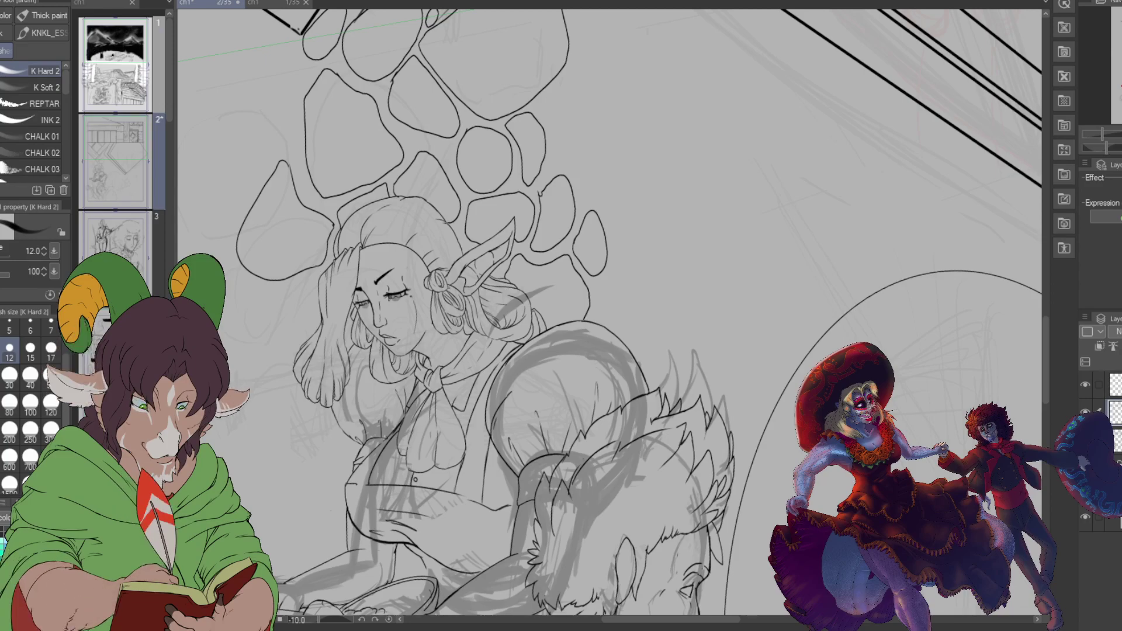
Step: Extend the stone cluster below the beam's corner with a large curved stone, a narrower one inside its curve, and small oval and round stones
scroll(610, 313, "down", 3)
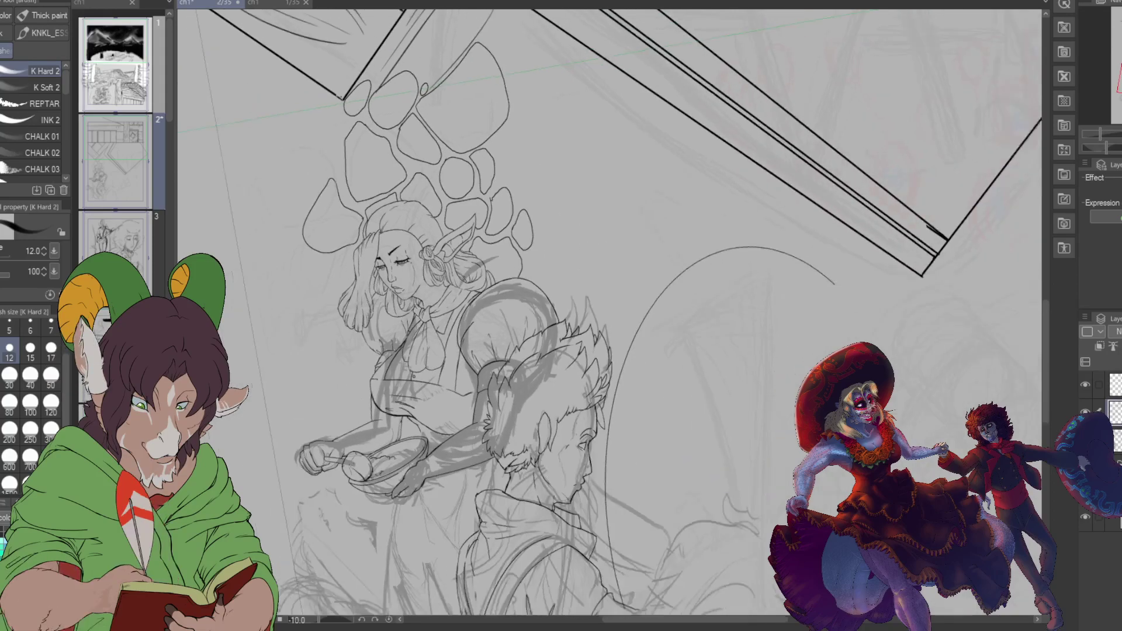
scroll(609, 313, "up", 5)
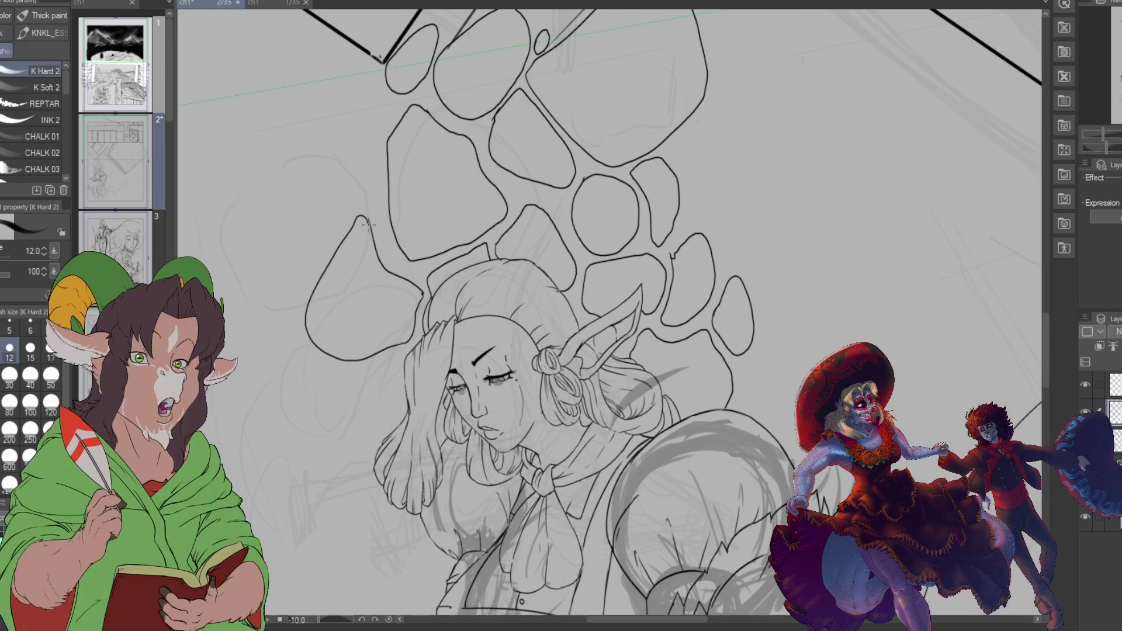
mouse_move(367, 217)
left_mouse_down()
mouse_move(373, 146)
mouse_move(358, 135)
mouse_move(332, 163)
mouse_move(330, 187)
mouse_move(340, 113)
mouse_move(359, 106)
mouse_move(322, 68)
mouse_move(268, 94)
mouse_move(272, 161)
mouse_move(311, 190)
left_mouse_up()
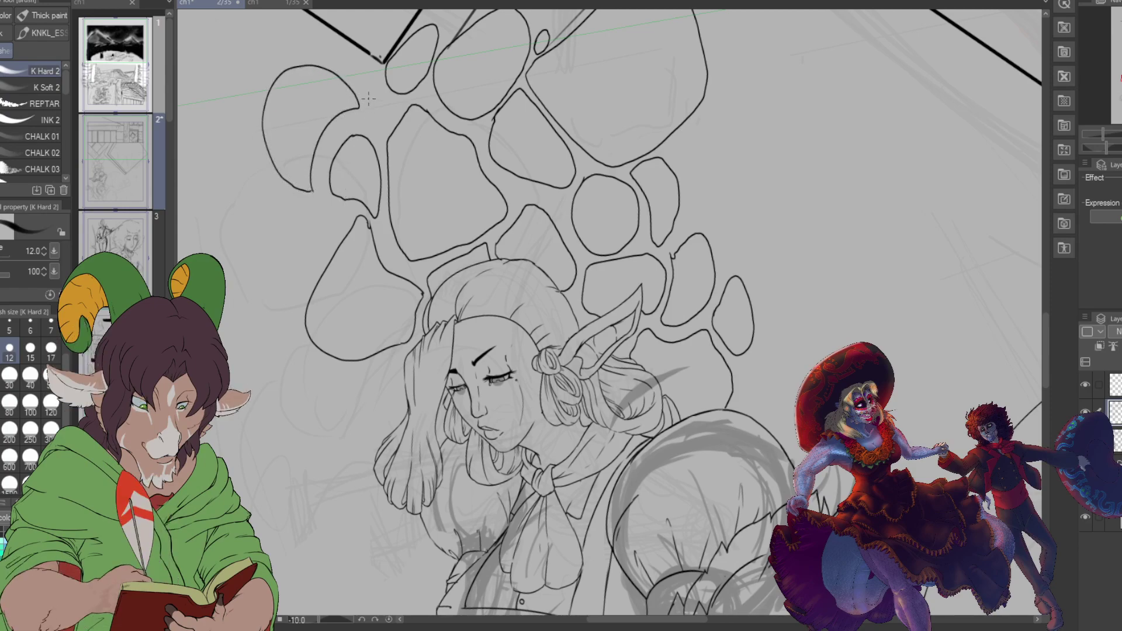
mouse_move(361, 90)
left_mouse_down()
mouse_move(384, 106)
mouse_move(368, 70)
left_mouse_up()
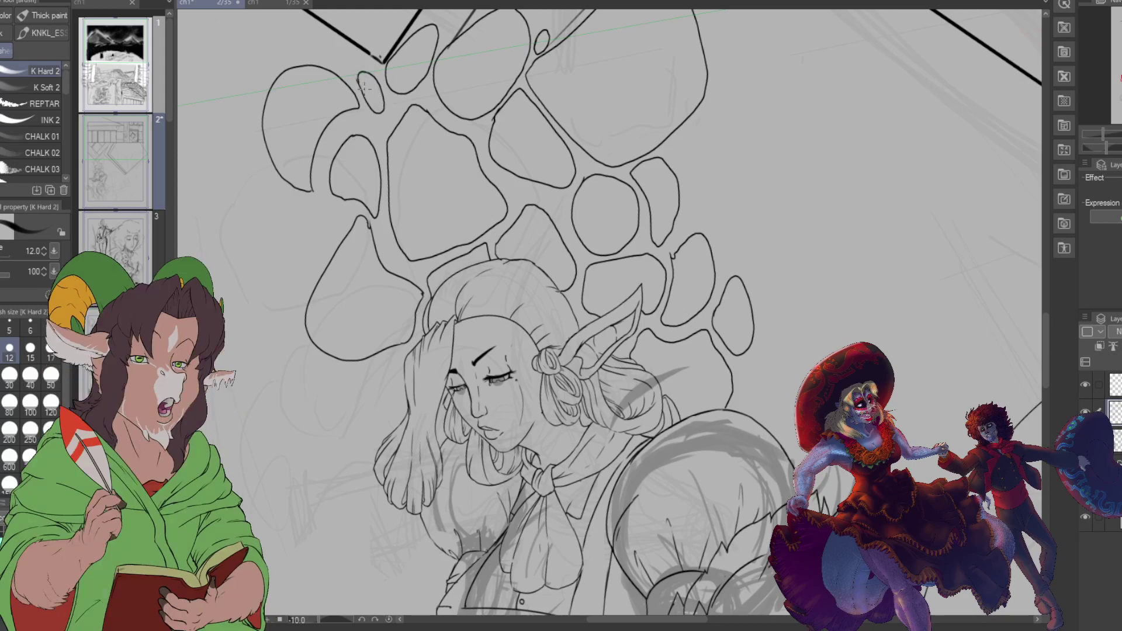
mouse_move(280, 200)
left_mouse_down()
mouse_move(318, 242)
mouse_move(326, 215)
mouse_move(297, 199)
left_mouse_up()
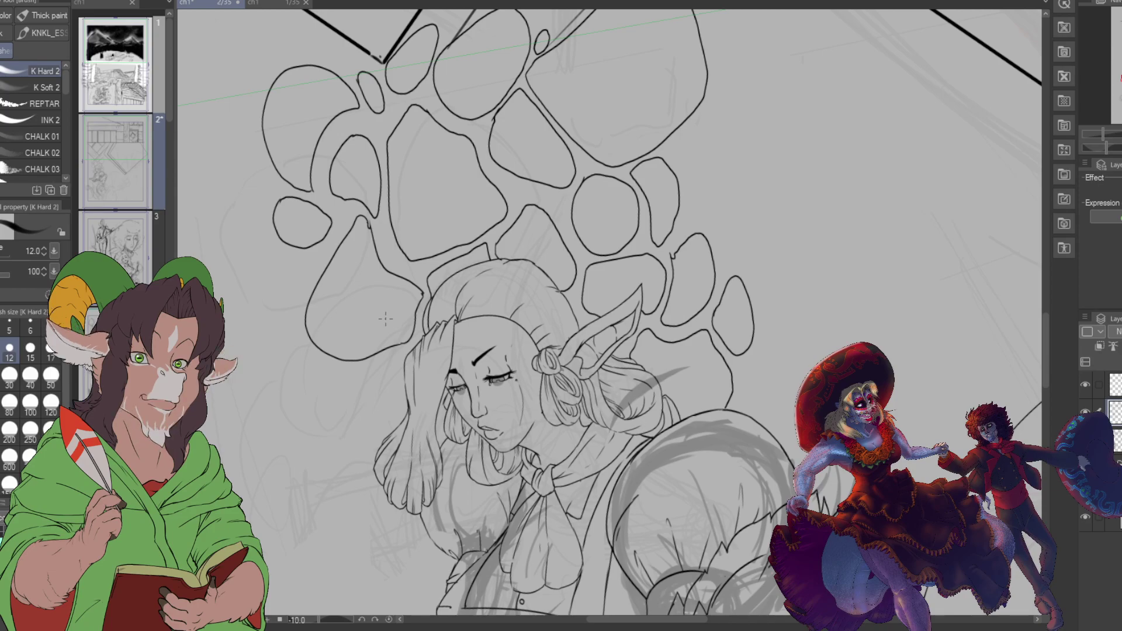
scroll(738, 289, "down", 3)
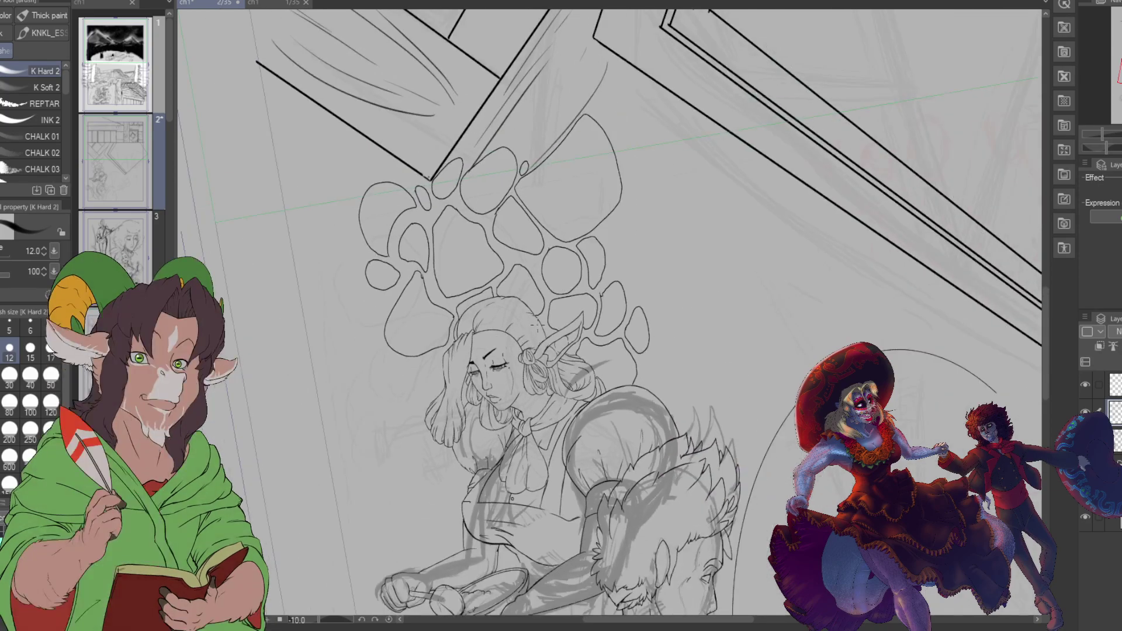
scroll(738, 289, "up", 1)
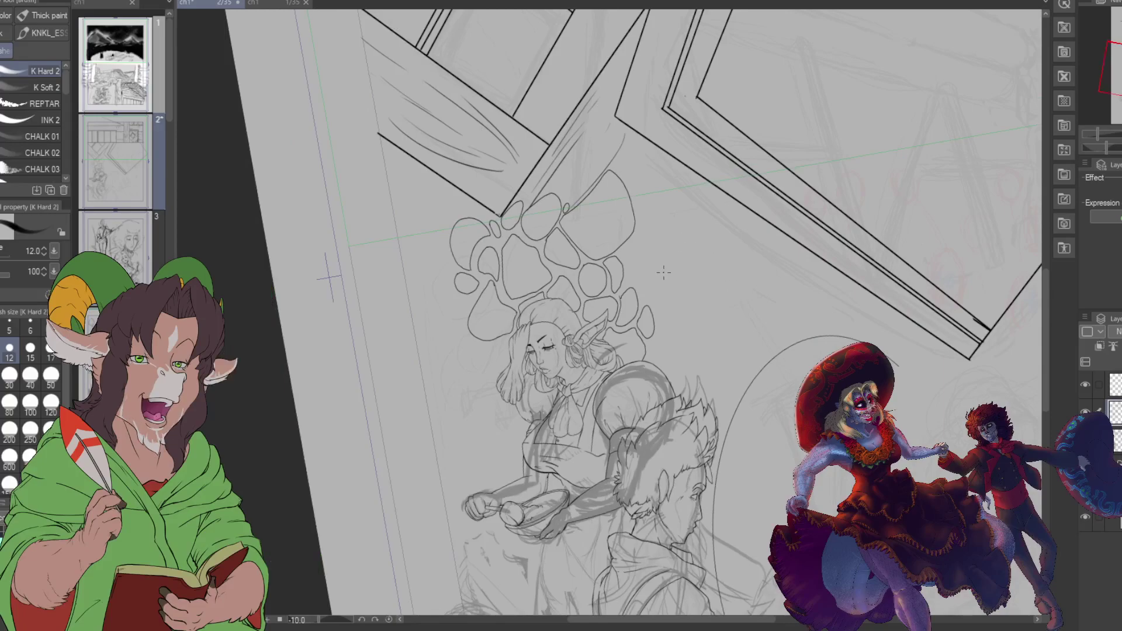
scroll(664, 272, "up", 1)
scroll(655, 289, "up", 1)
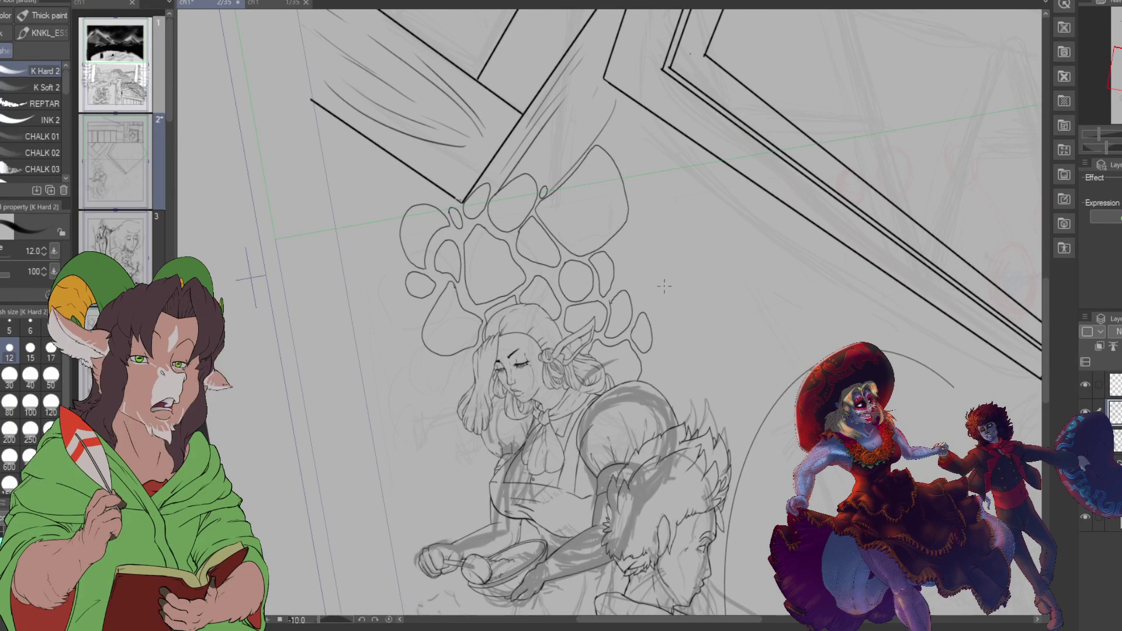
scroll(654, 268, "up", 2)
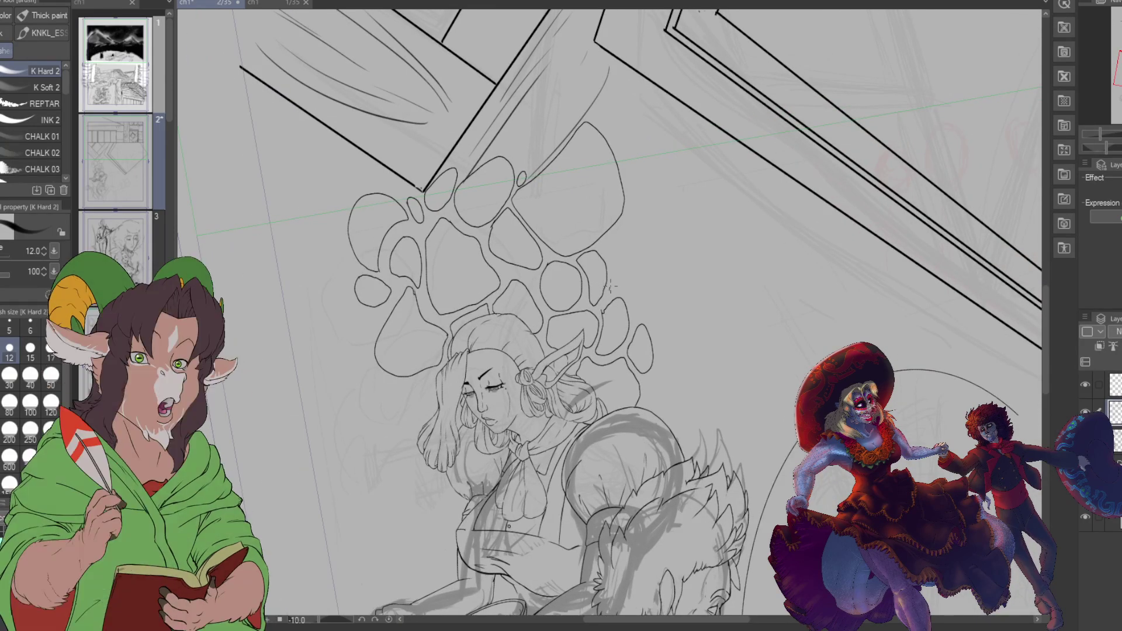
Step: Ink small round and narrow oval stones along the outer edge of the stone cluster, away from the woman's head
left_click_drag(607, 250, 624, 240)
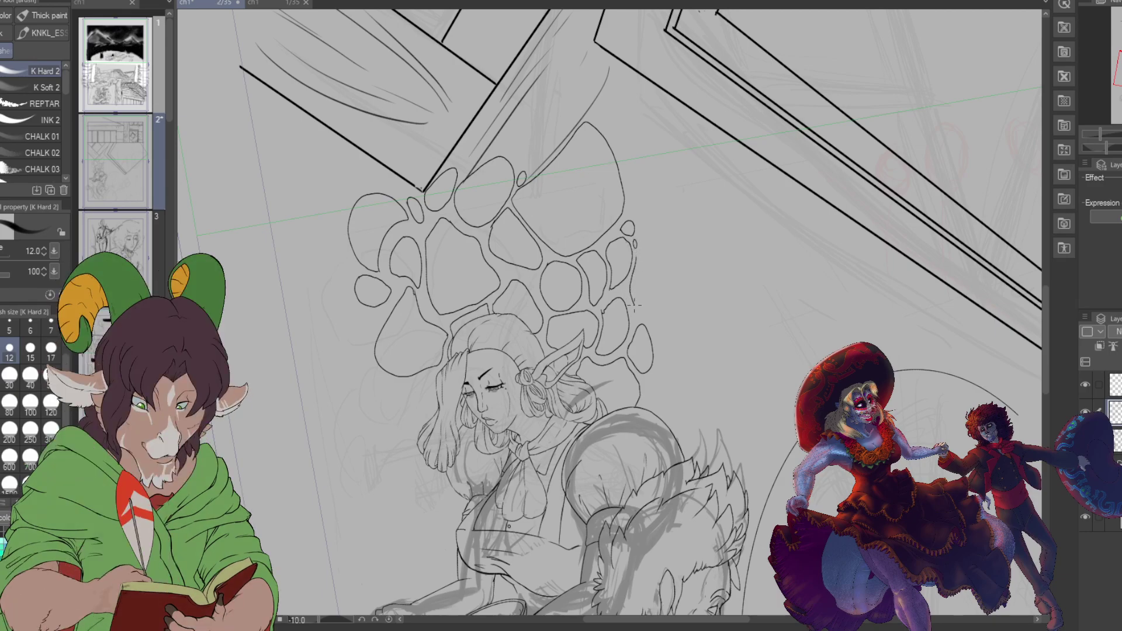
left_click_drag(637, 253, 643, 315)
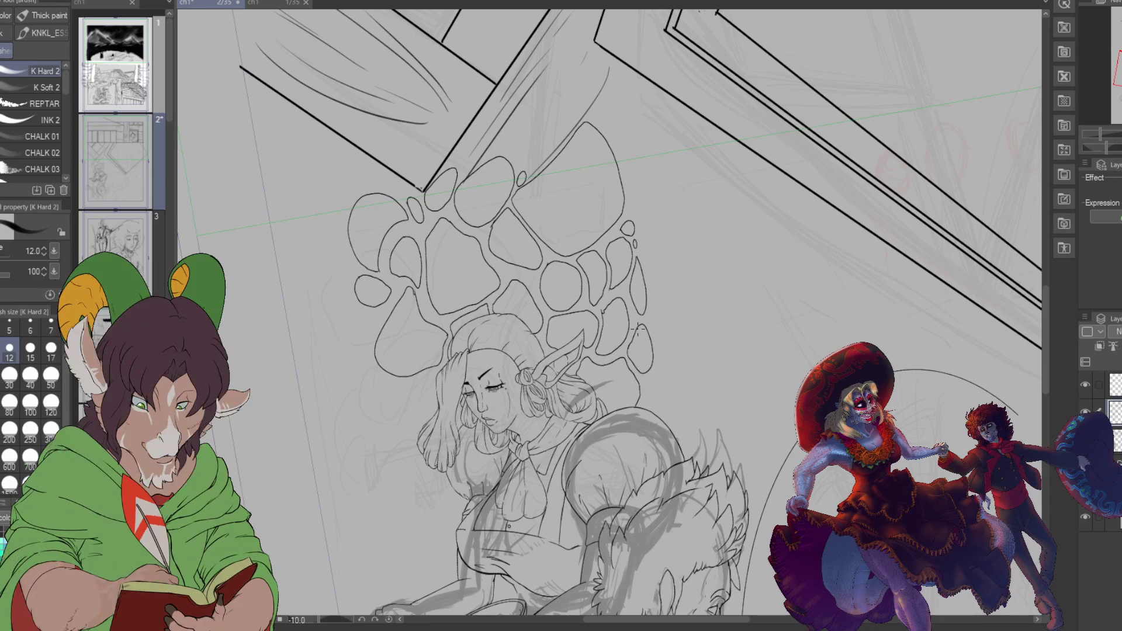
scroll(638, 329, "down", 3)
scroll(664, 284, "down", 2)
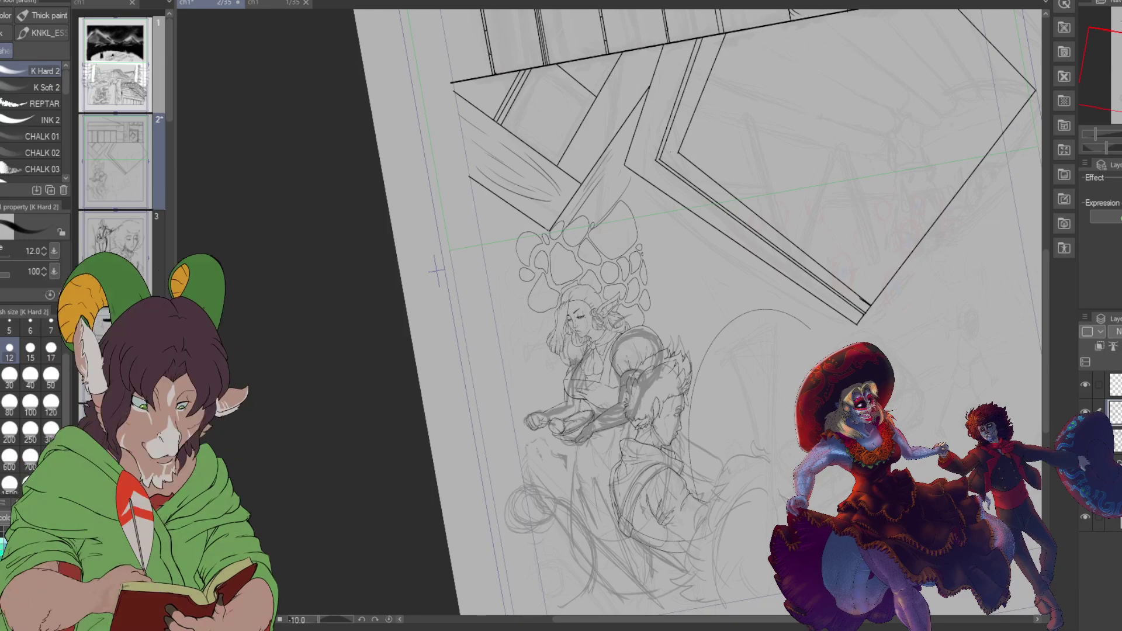
Step: Toggle the rough sketch off and on to check the inked line art across the page against the sketched scene inside the diamond-shaped frame
left_click(1088, 383)
left_click_drag(1105, 64, 1116, 58)
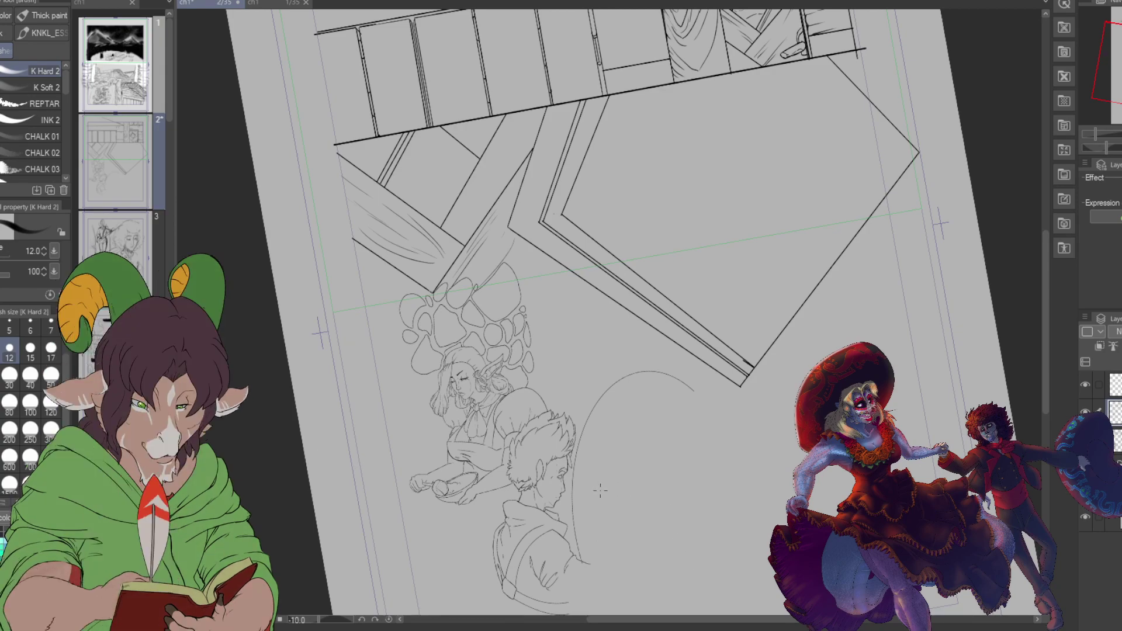
scroll(566, 493, "up", 1)
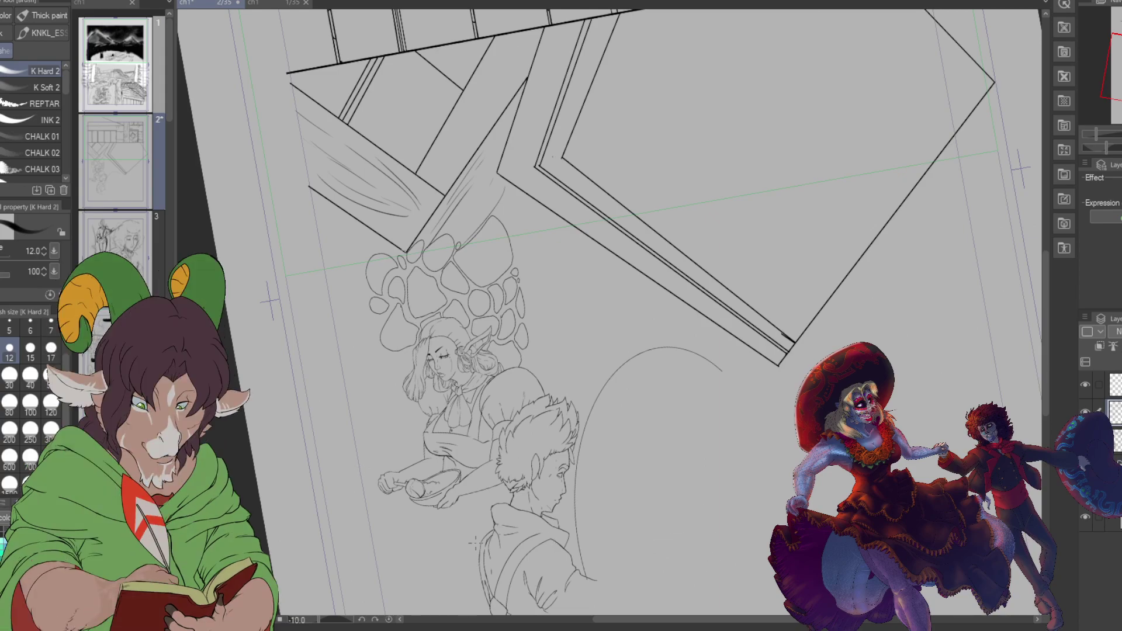
scroll(785, 198, "up", 1)
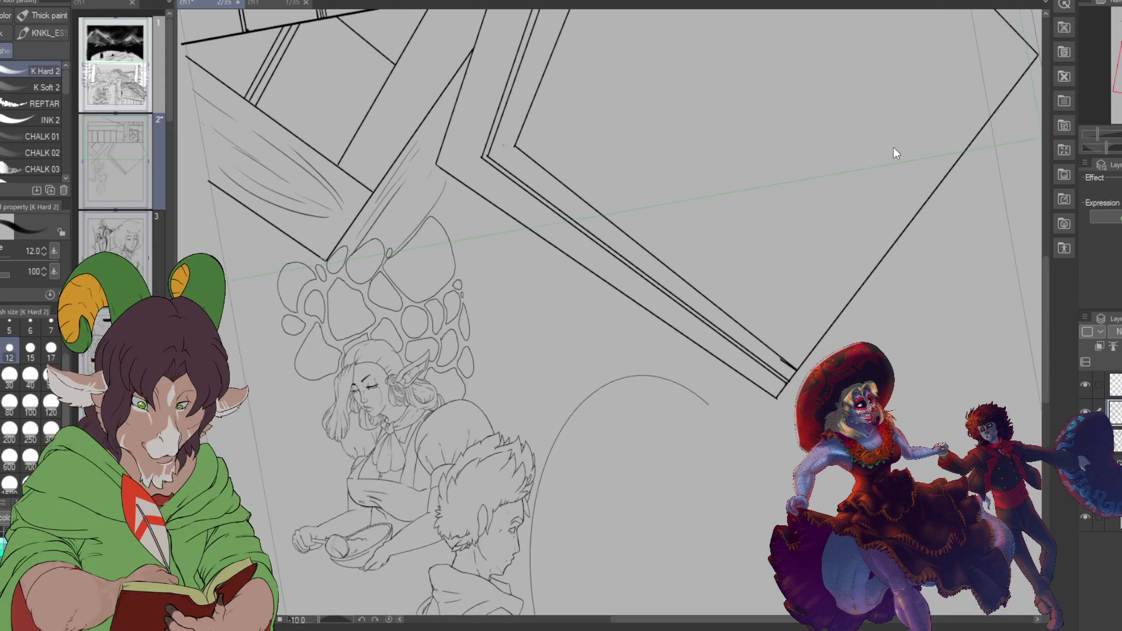
scroll(334, 365, "up", 1)
scroll(333, 365, "down", 3)
scroll(333, 366, "up", 2)
scroll(332, 367, "down", 2)
scroll(889, 270, "up", 2)
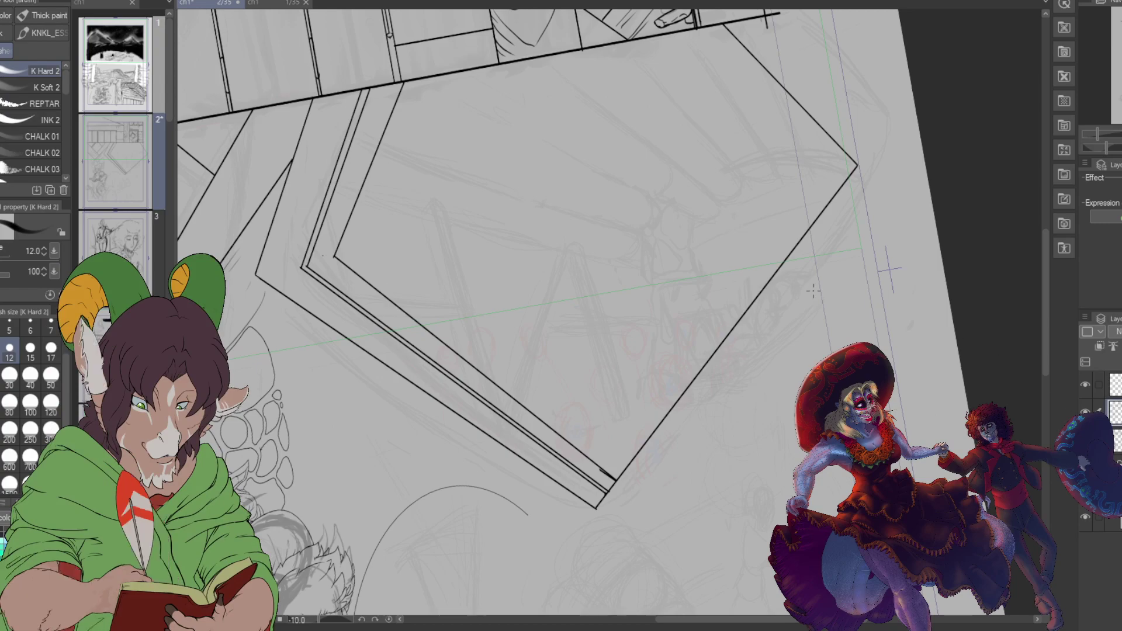
scroll(716, 354, "up", 2)
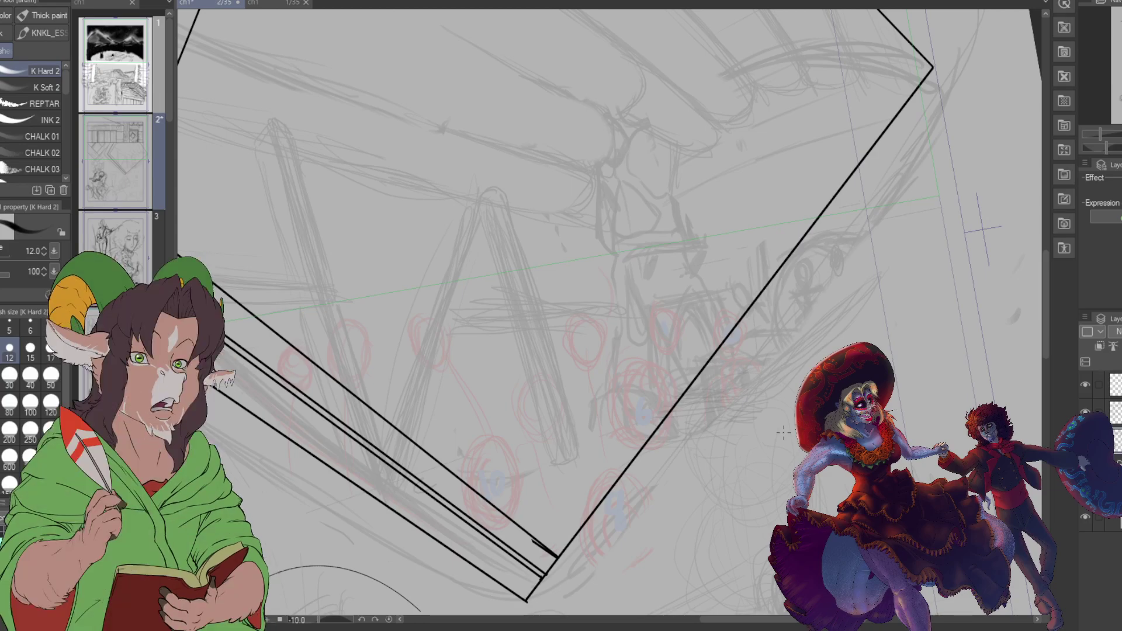
scroll(784, 433, "down", 5)
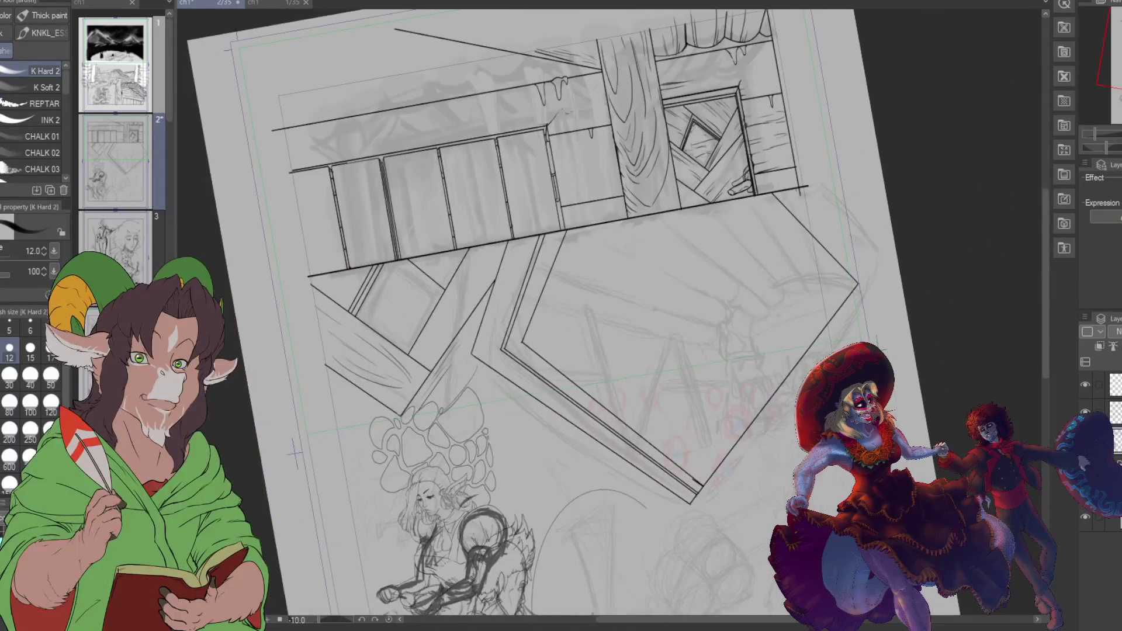
scroll(701, 496, "up", 3)
scroll(701, 497, "down", 3)
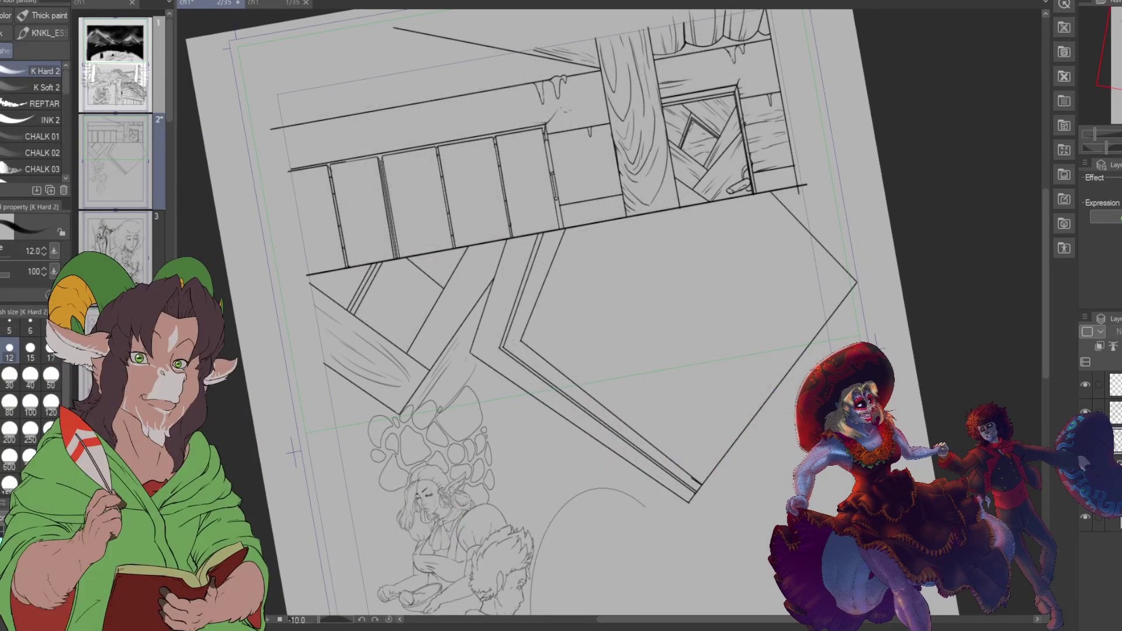
mouse_move(1095, 66)
left_mouse_down()
mouse_move(1097, 90)
mouse_move(1106, 79)
left_mouse_up()
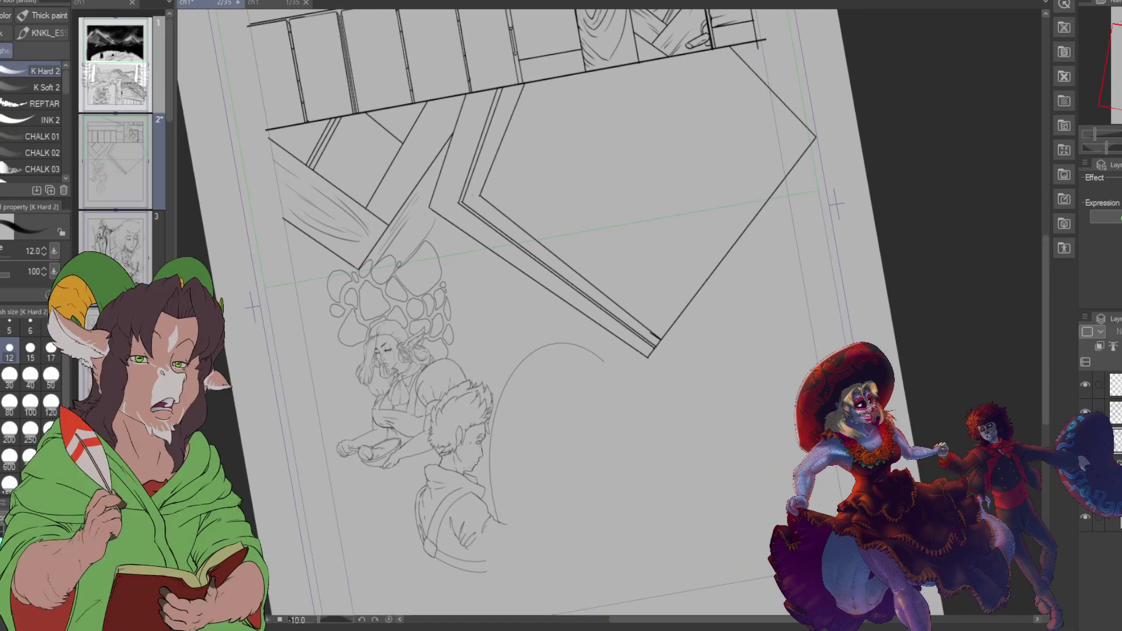
scroll(377, 256, "up", 1)
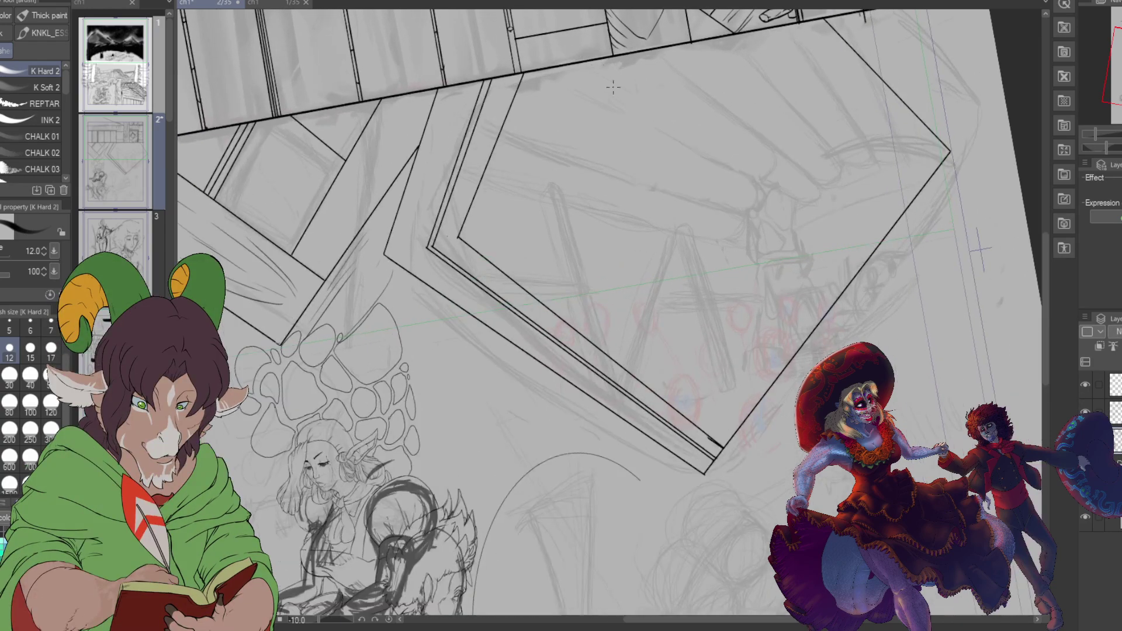
scroll(754, 239, "up", 2)
scroll(816, 338, "up", 2)
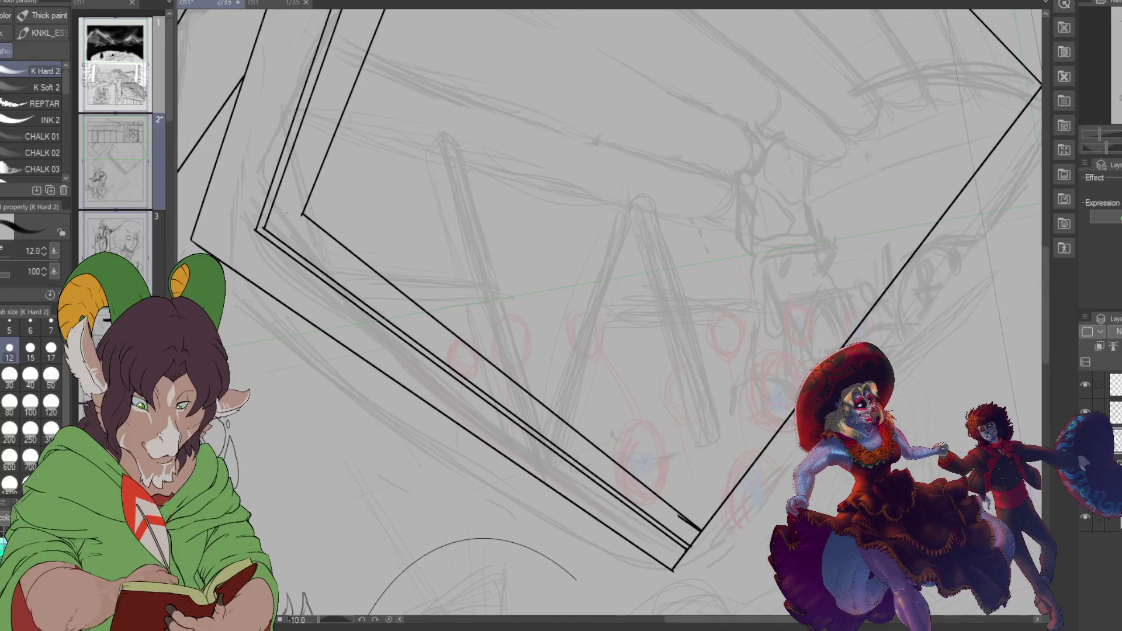
left_click_drag(1046, 216, 833, 251)
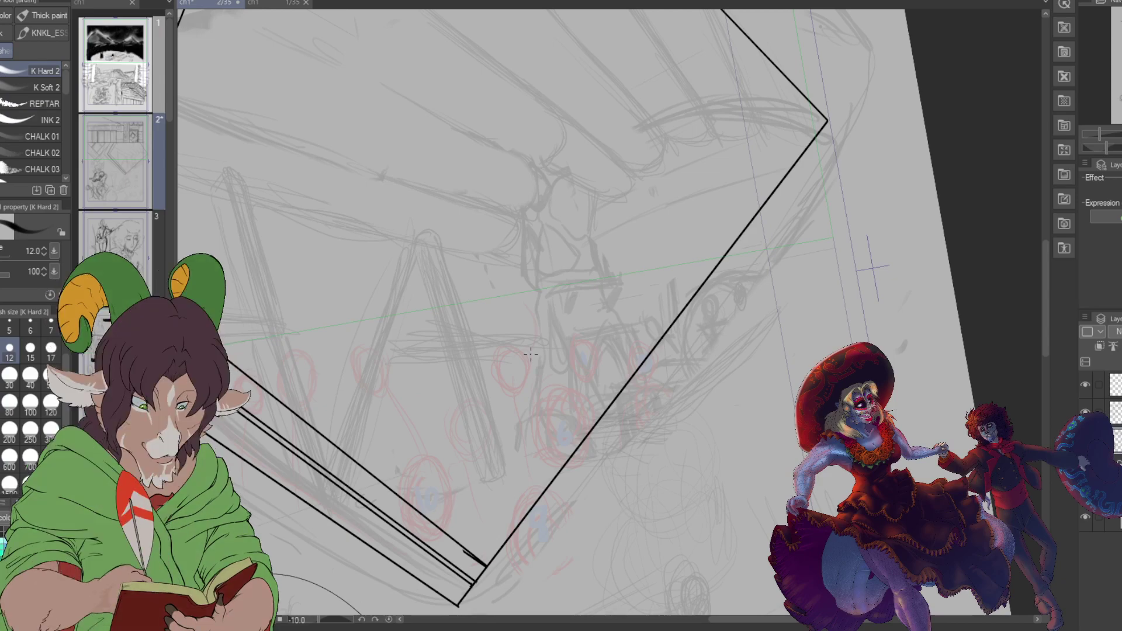
scroll(530, 355, "down", 2)
scroll(522, 358, "down", 3)
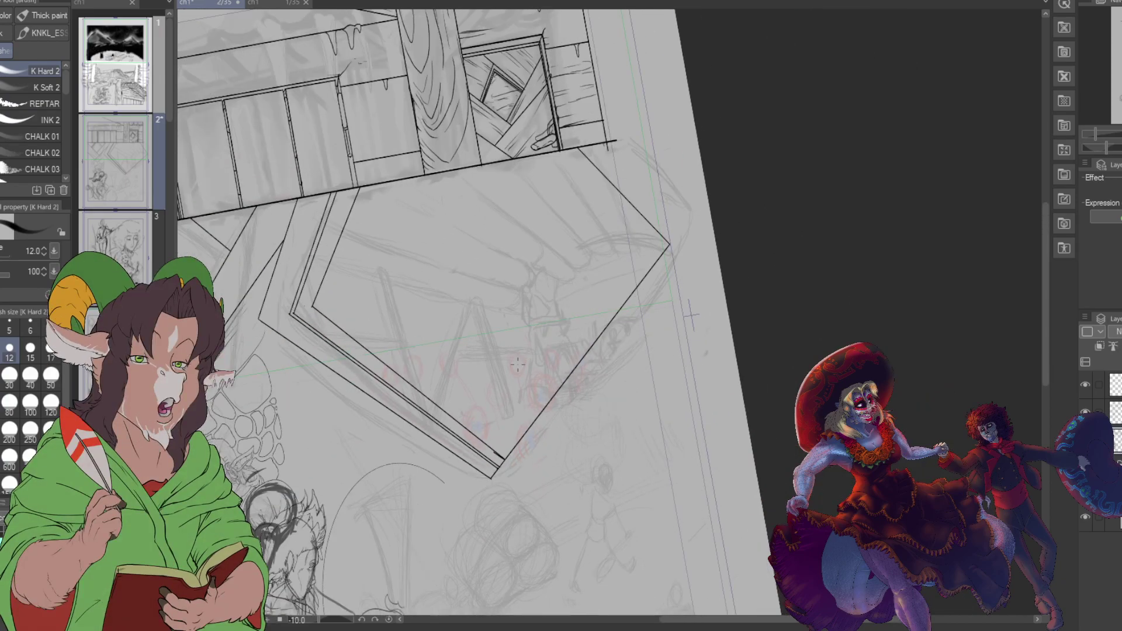
scroll(522, 358, "up", 2)
scroll(263, 403, "up", 1)
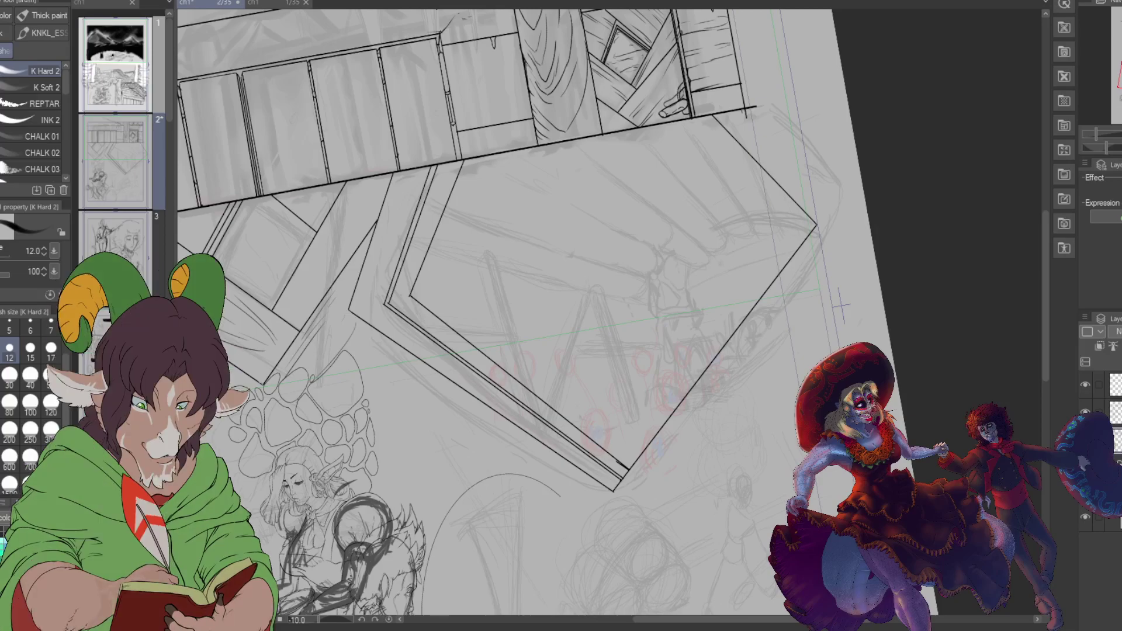
Step: Ink a tilted post inside the diamond frame with straight lines: two long parallel sides and an angled, peaked top
scroll(665, 316, "up", 3)
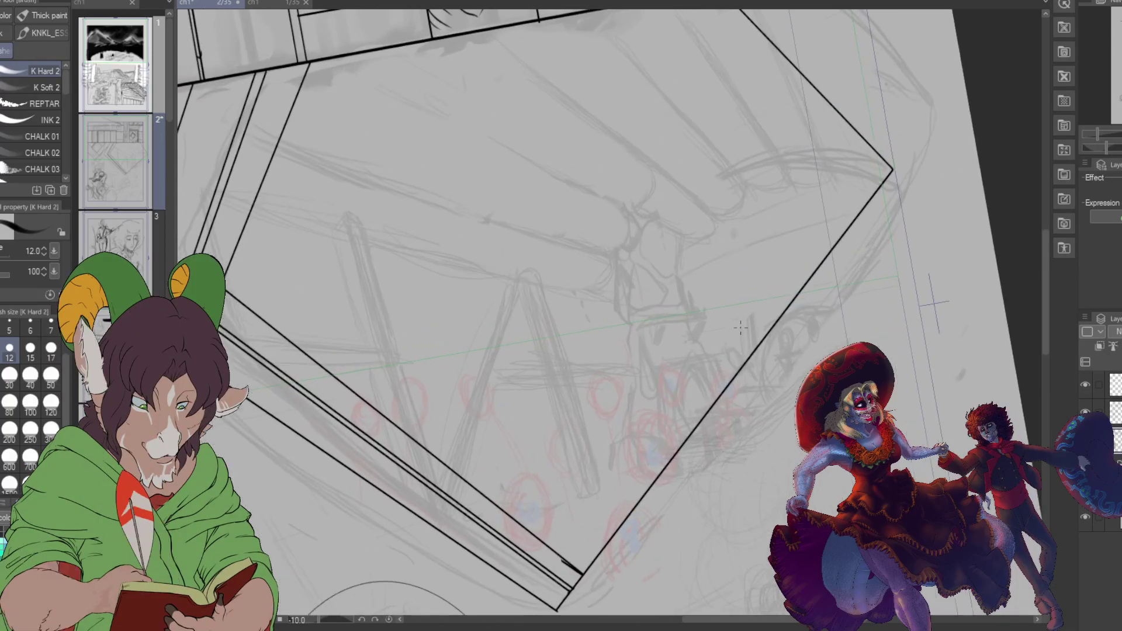
scroll(729, 331, "up", 1)
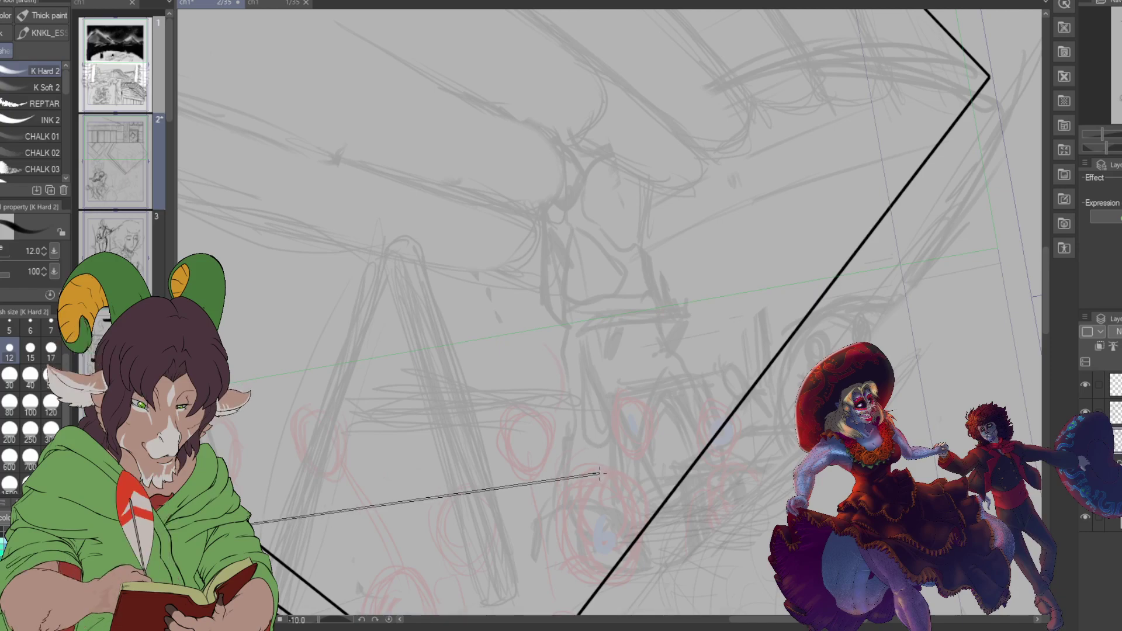
left_click_drag(531, 285, 597, 472)
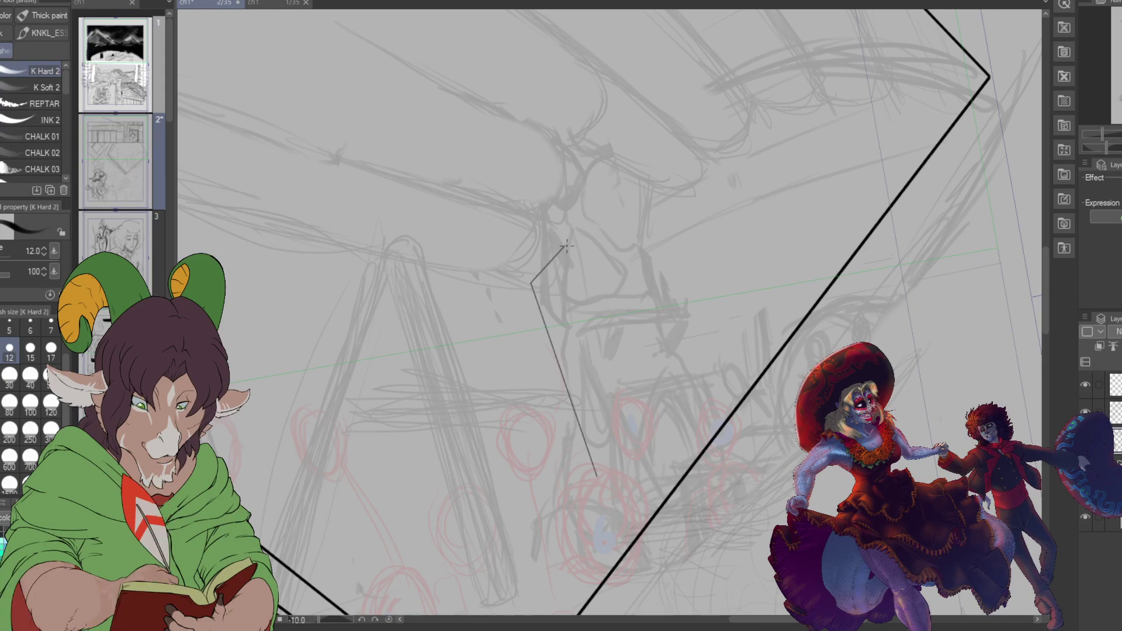
mouse_move(566, 247)
left_mouse_down()
mouse_move(637, 254)
mouse_move(634, 264)
left_mouse_up()
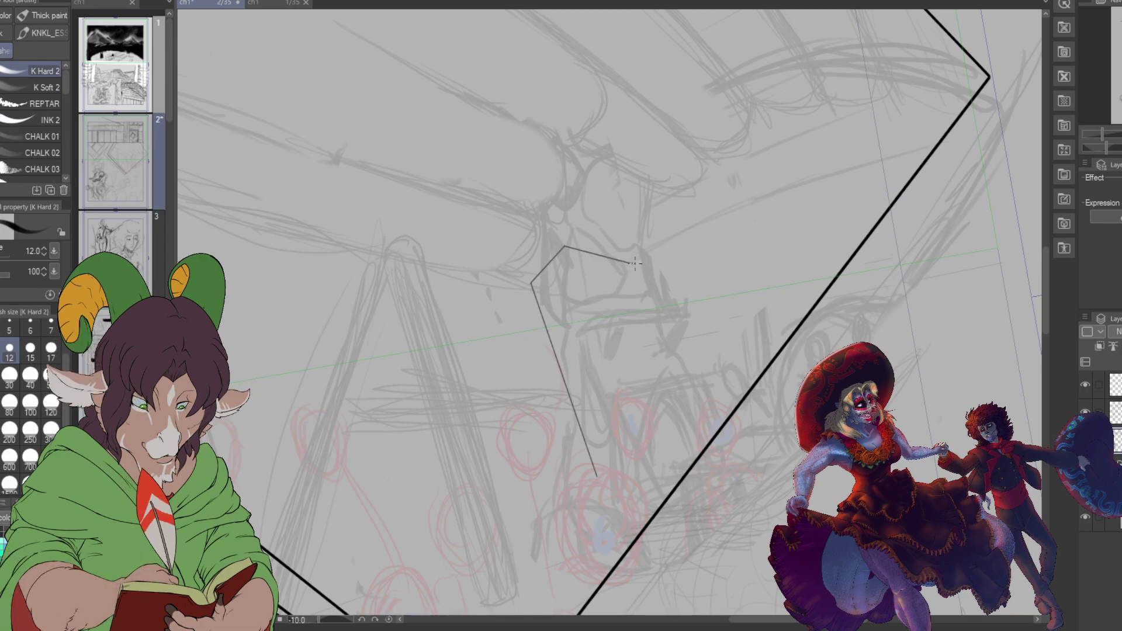
left_click_drag(698, 417, 708, 448)
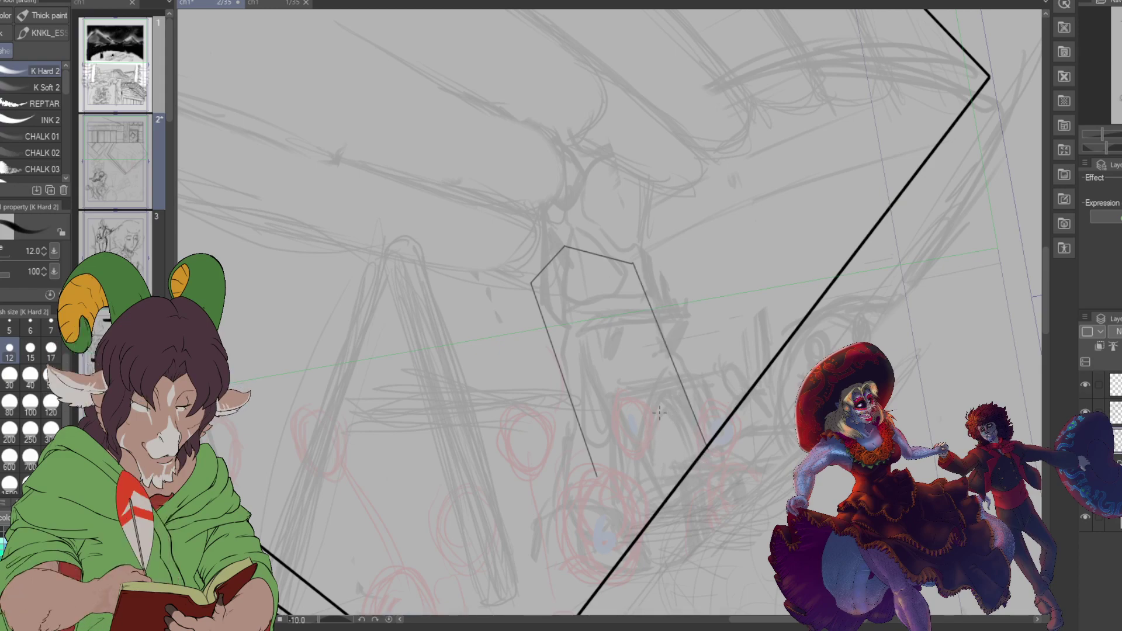
Step: Look at the finished log-roofed building on page 1 for reference and return to page 2
scroll(524, 359, "down", 5)
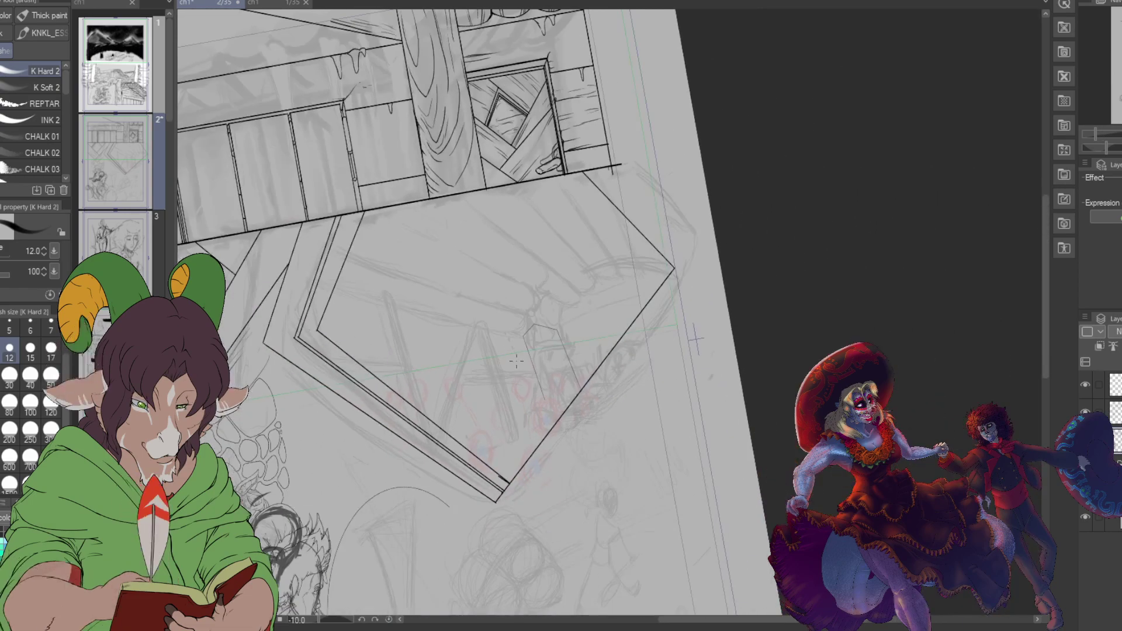
left_click(260, 3)
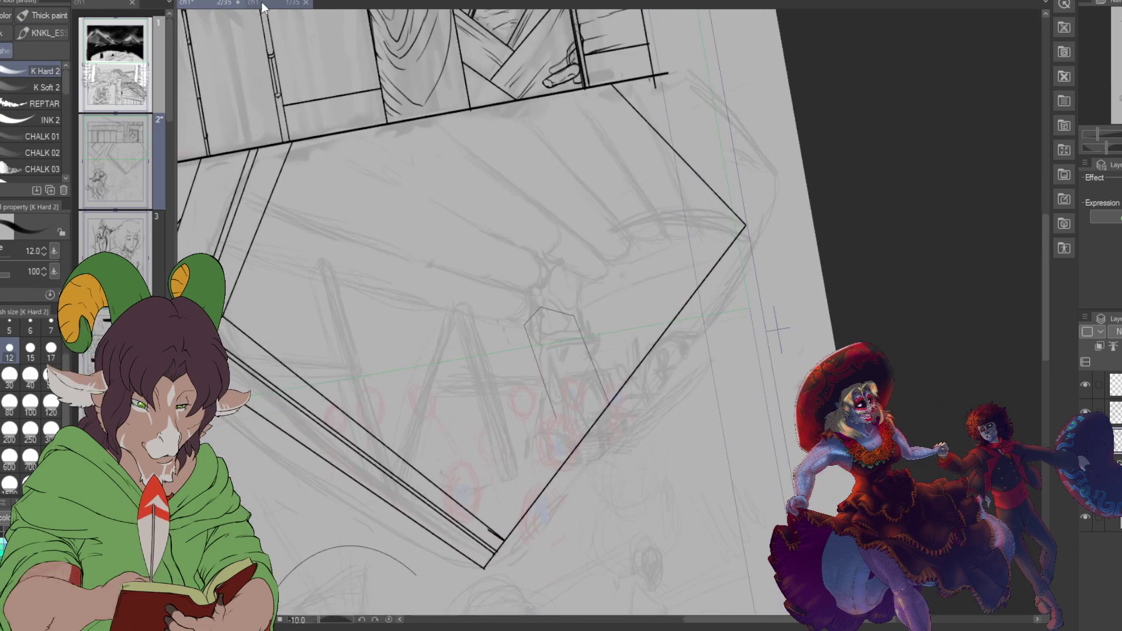
scroll(447, 347, "up", 2)
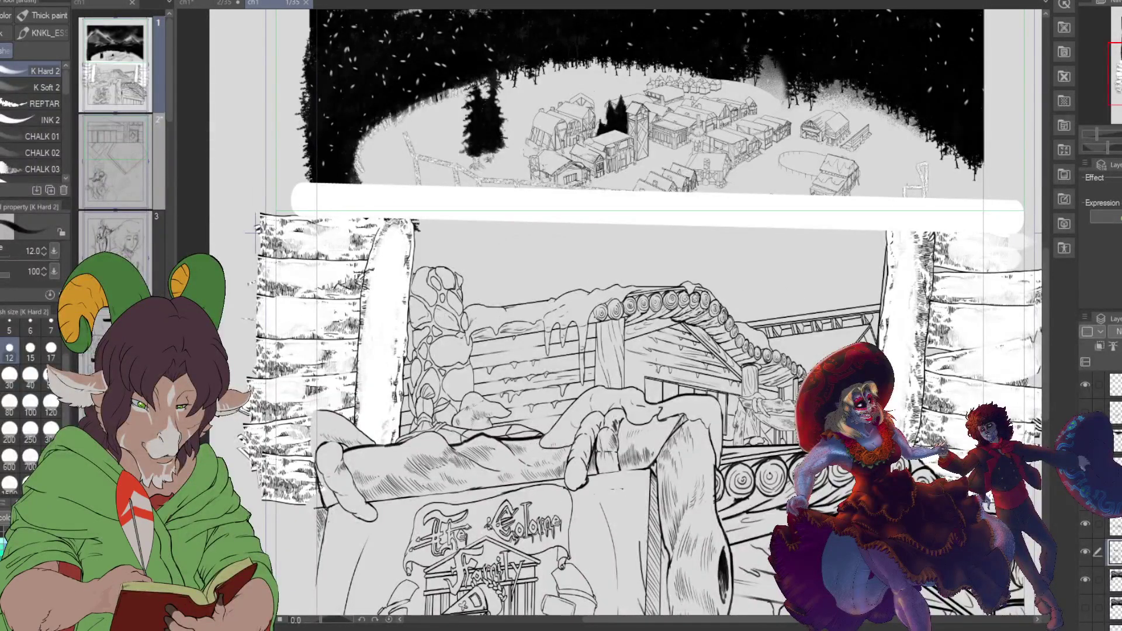
left_click(198, 3)
Step: Ink a short straight roof edge extending from the post, continued by a scalloped edge up to the diamond frame's border
scroll(632, 357, "up", 2)
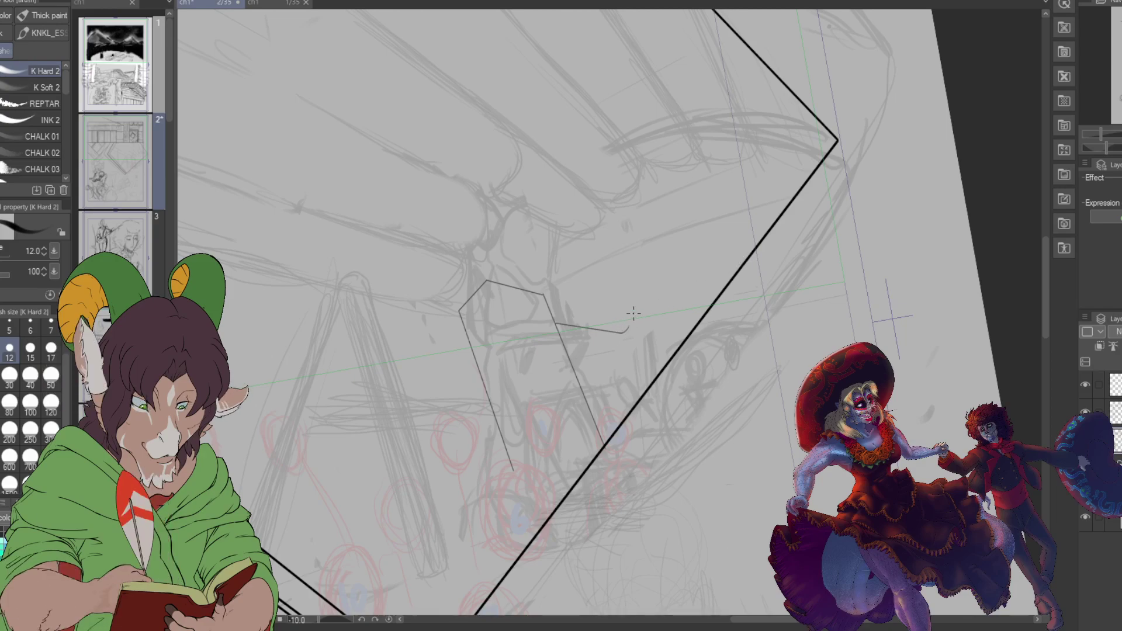
left_click_drag(623, 332, 630, 320)
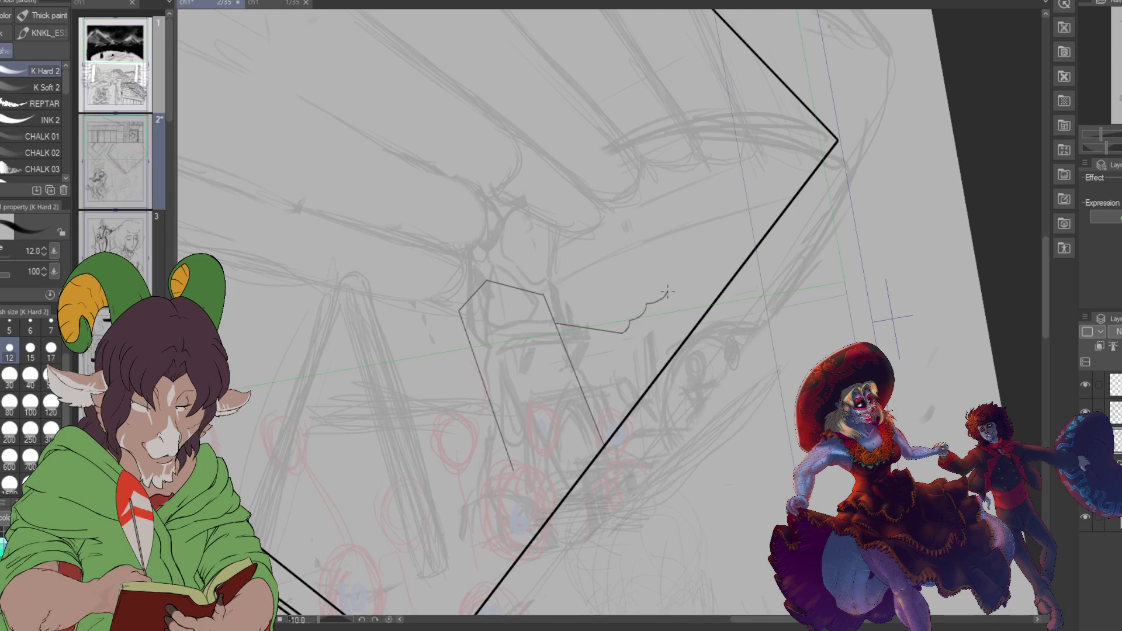
left_click_drag(666, 293, 689, 279)
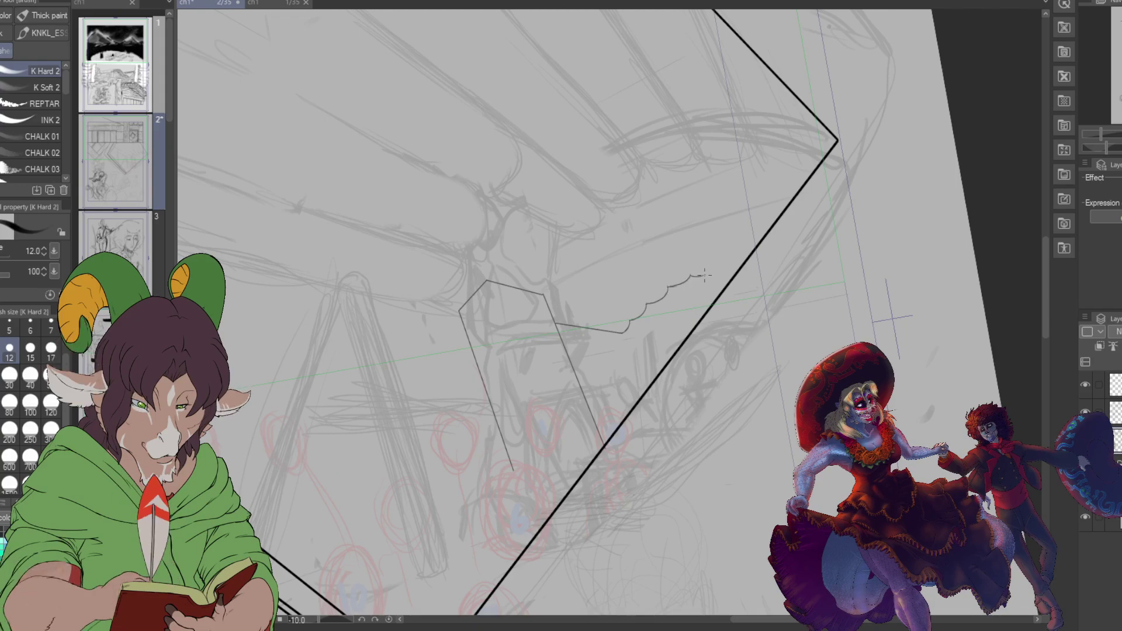
left_click_drag(715, 267, 747, 256)
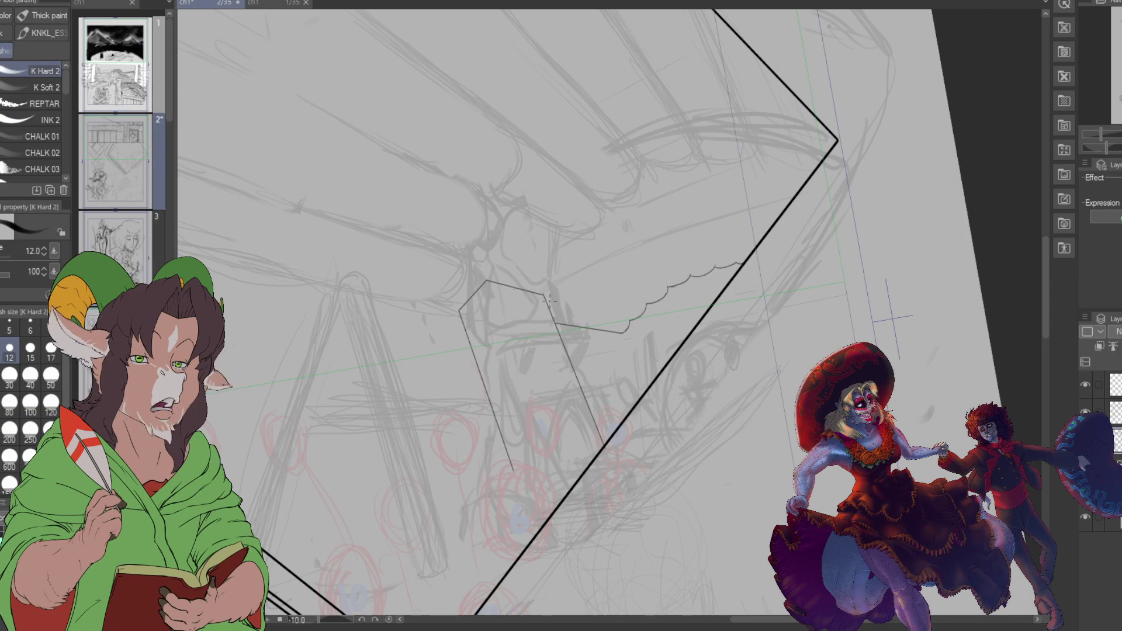
Step: Ink three long straight roof lines from the post and the start of the scalloped edge to the frame's opposite inner border
scroll(521, 327, "down", 3)
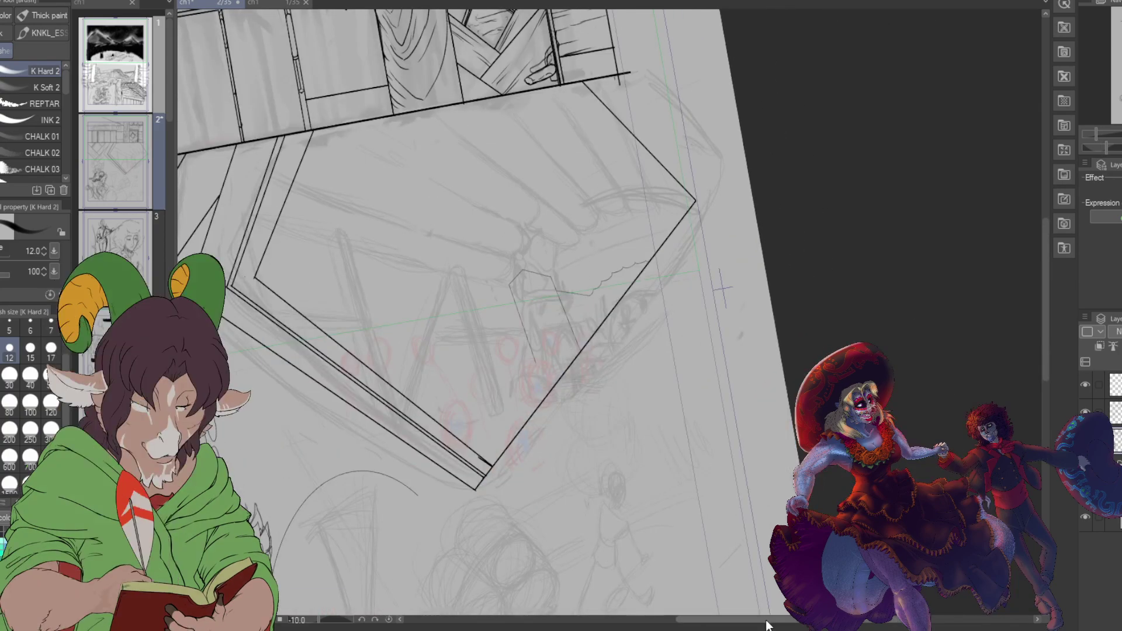
scroll(678, 257, "up", 3)
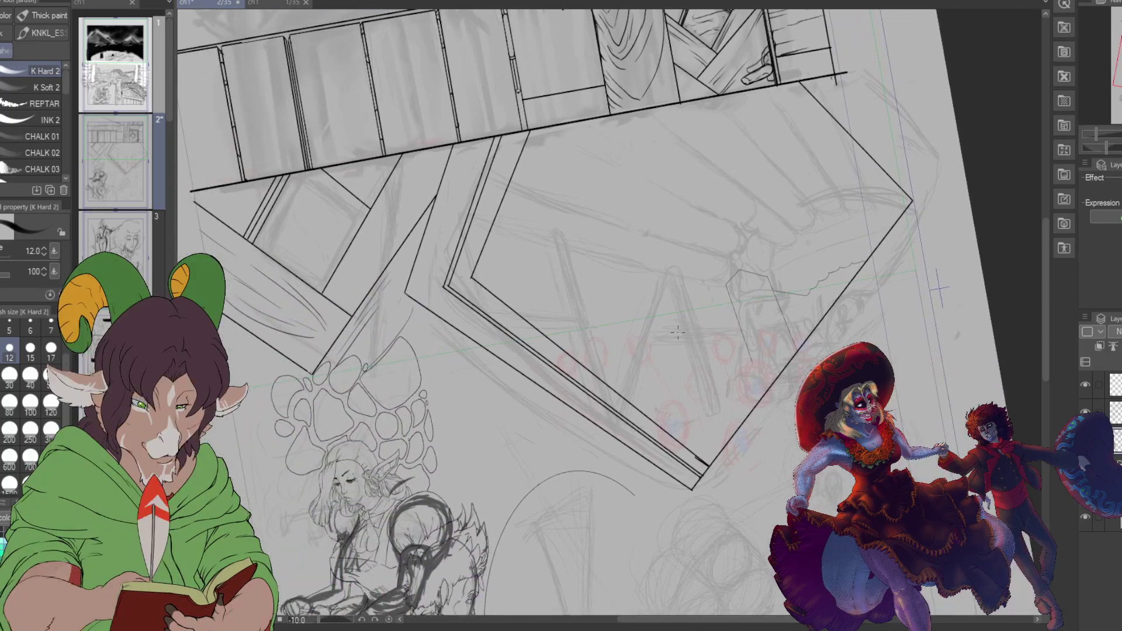
scroll(678, 257, "up", 1)
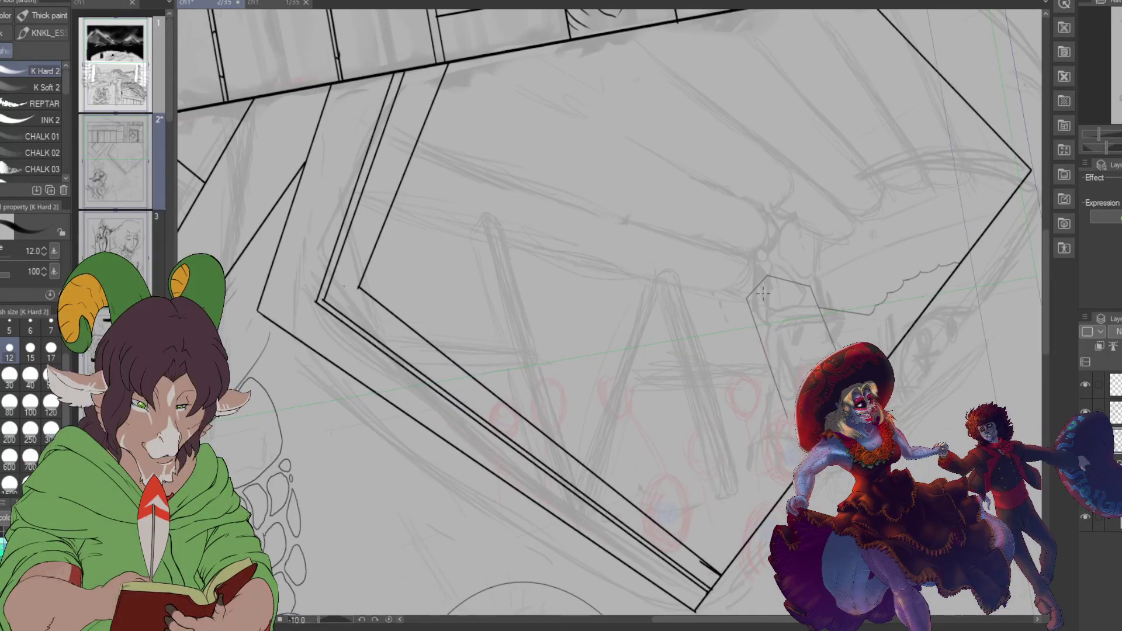
left_click_drag(746, 296, 393, 204)
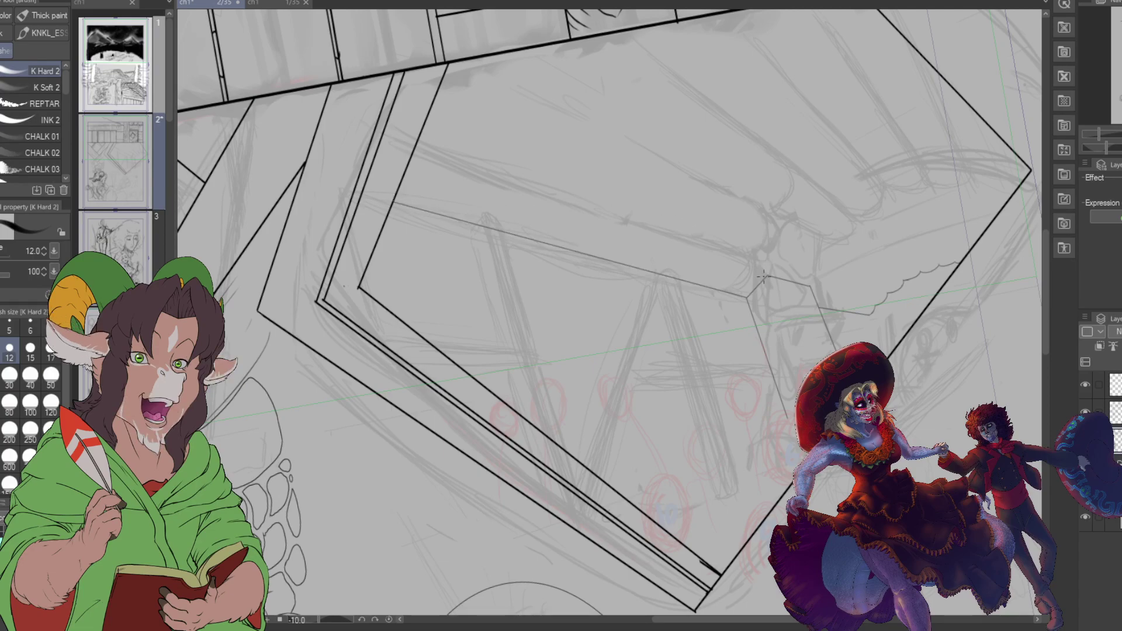
left_click_drag(409, 164, 766, 279)
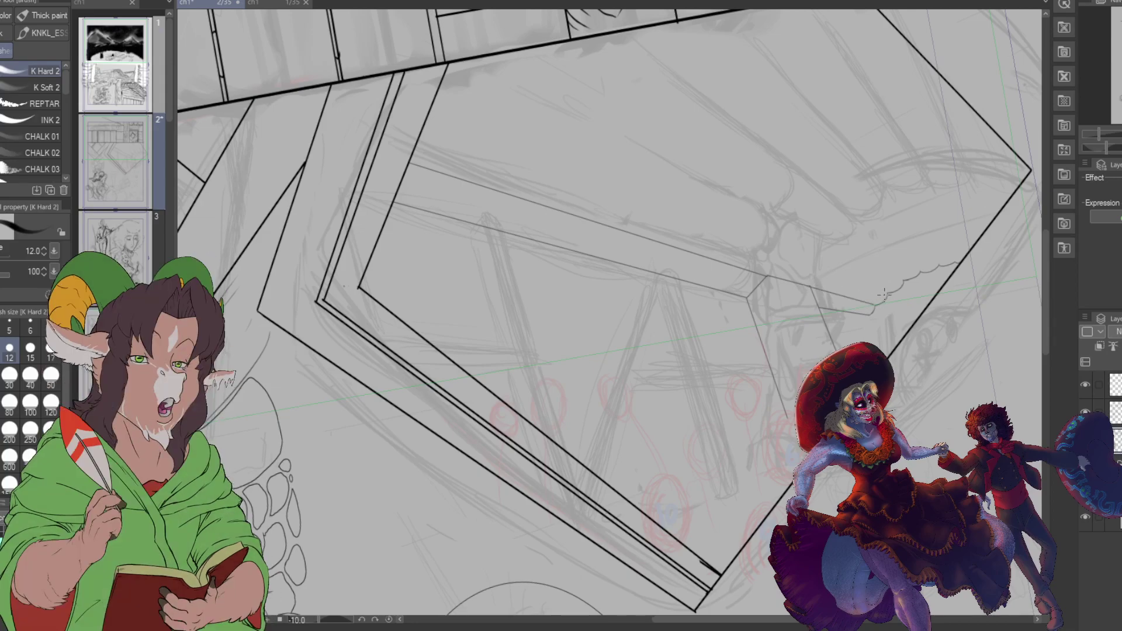
left_click_drag(888, 293, 430, 109)
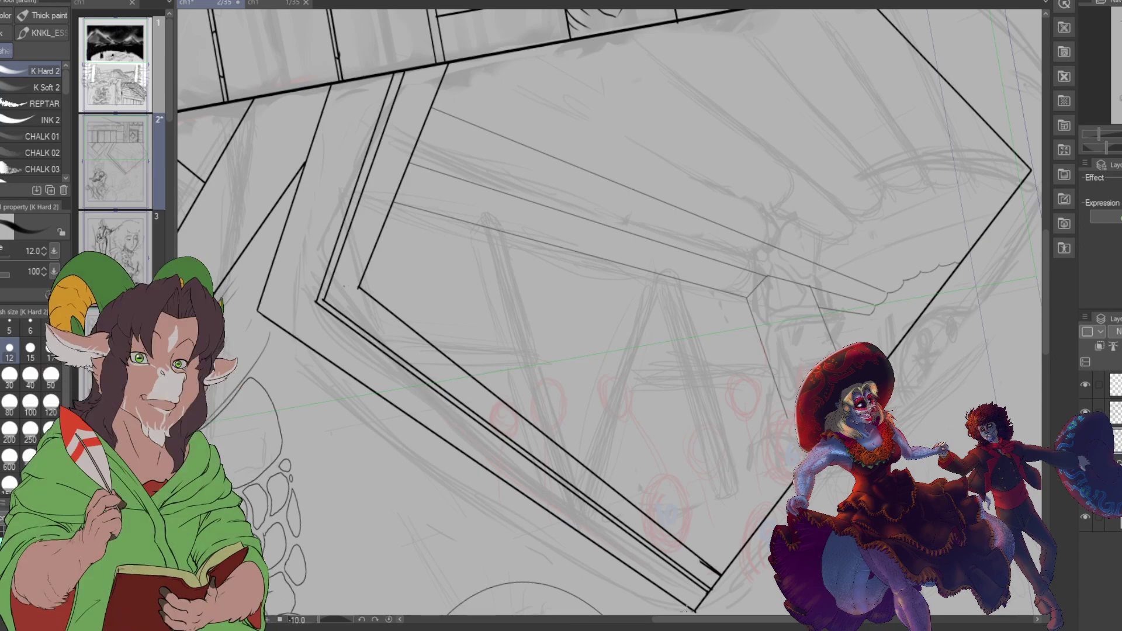
left_click_drag(682, 618, 714, 617)
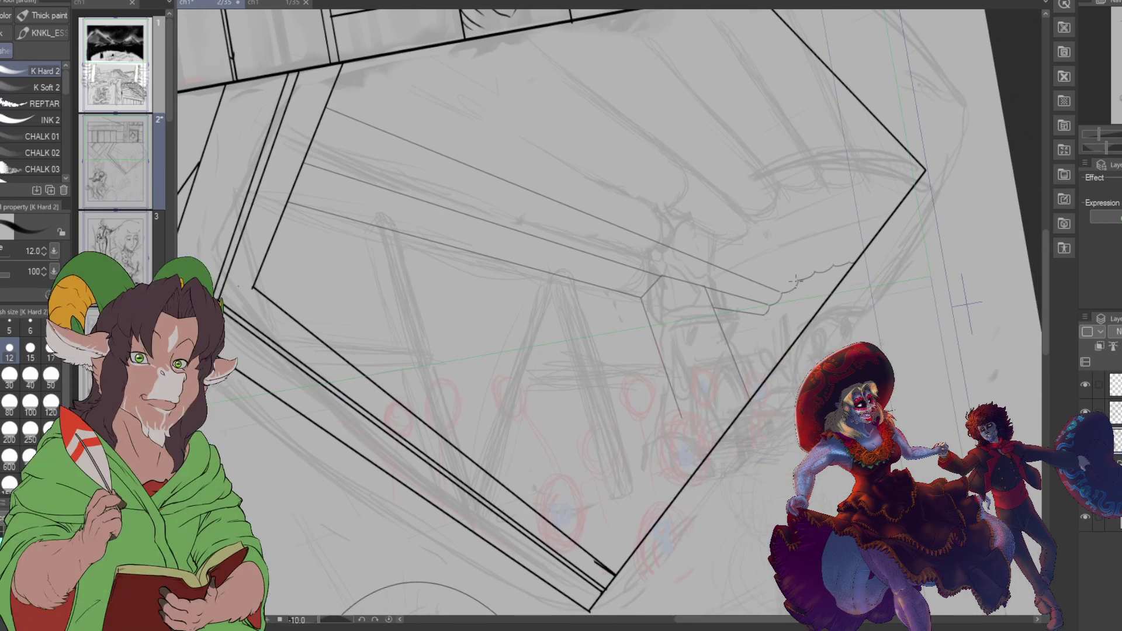
Step: Ink four more straight roof lines fanning from the scalloped edge's junctions up to the diamond frame's upper borders
left_click_drag(798, 281, 430, 45)
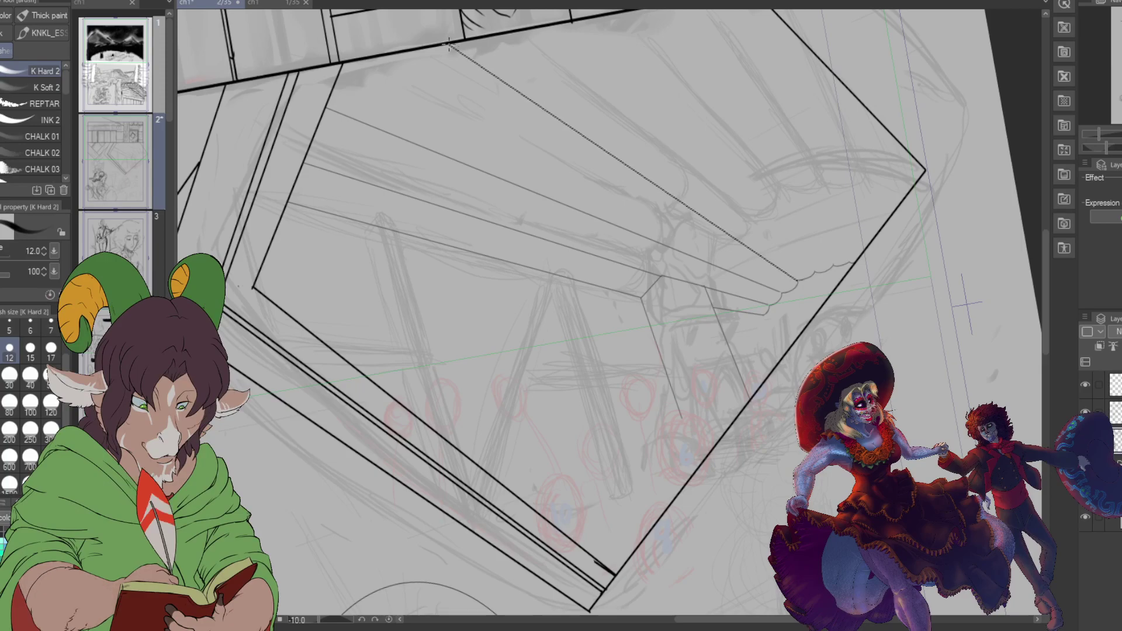
key("ctrl+z")
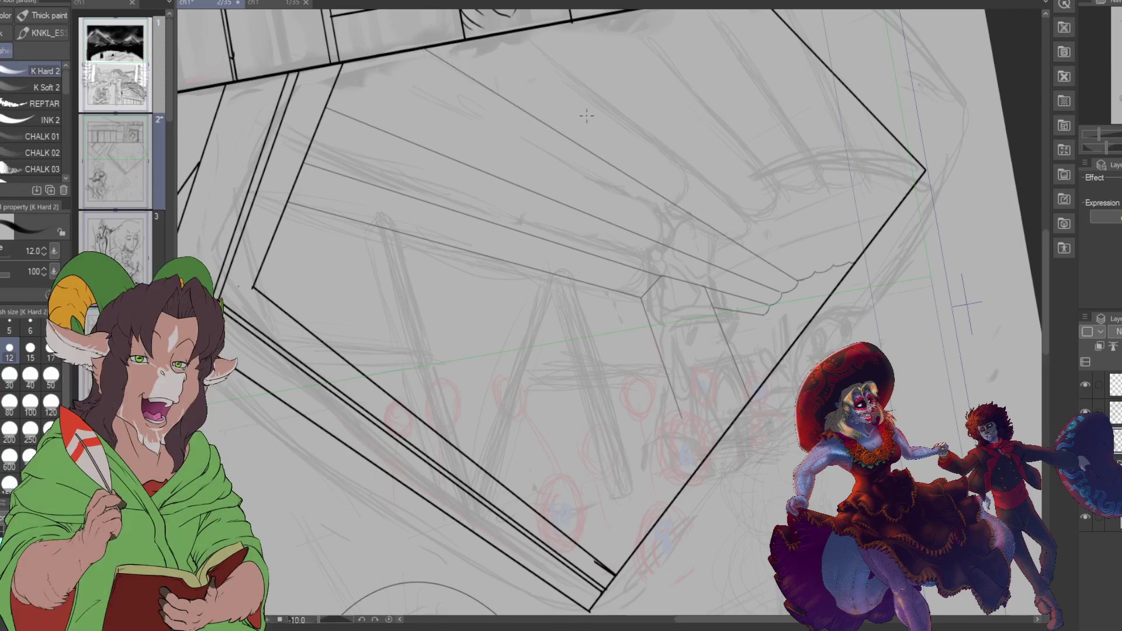
left_click_drag(813, 270, 579, 19)
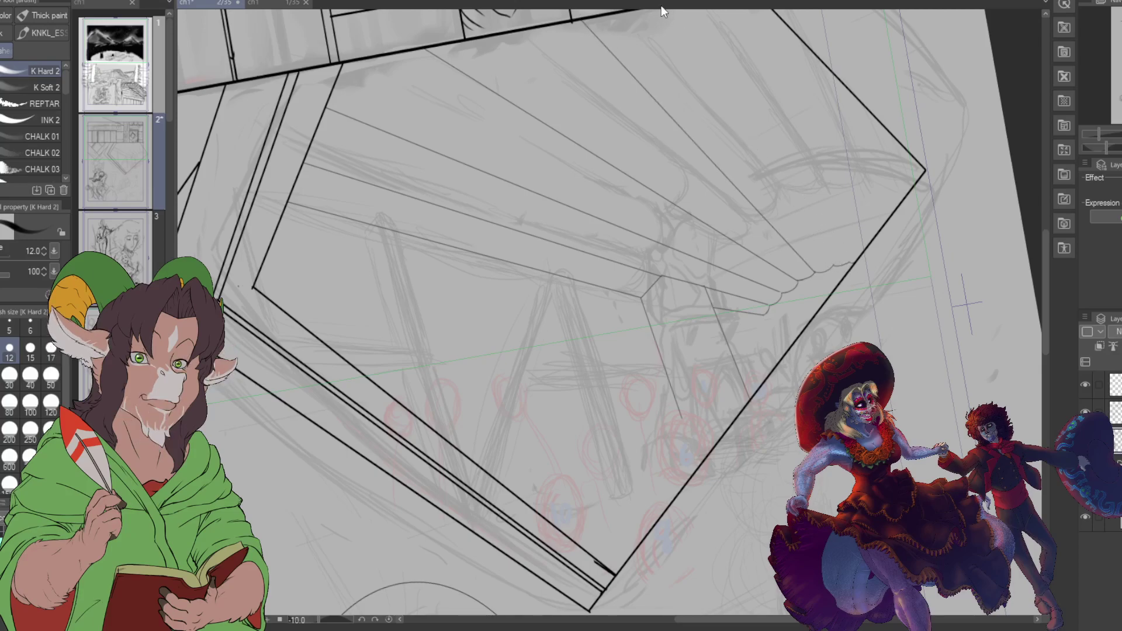
scroll(666, 23, "up", 3)
scroll(611, 316, "right", 1)
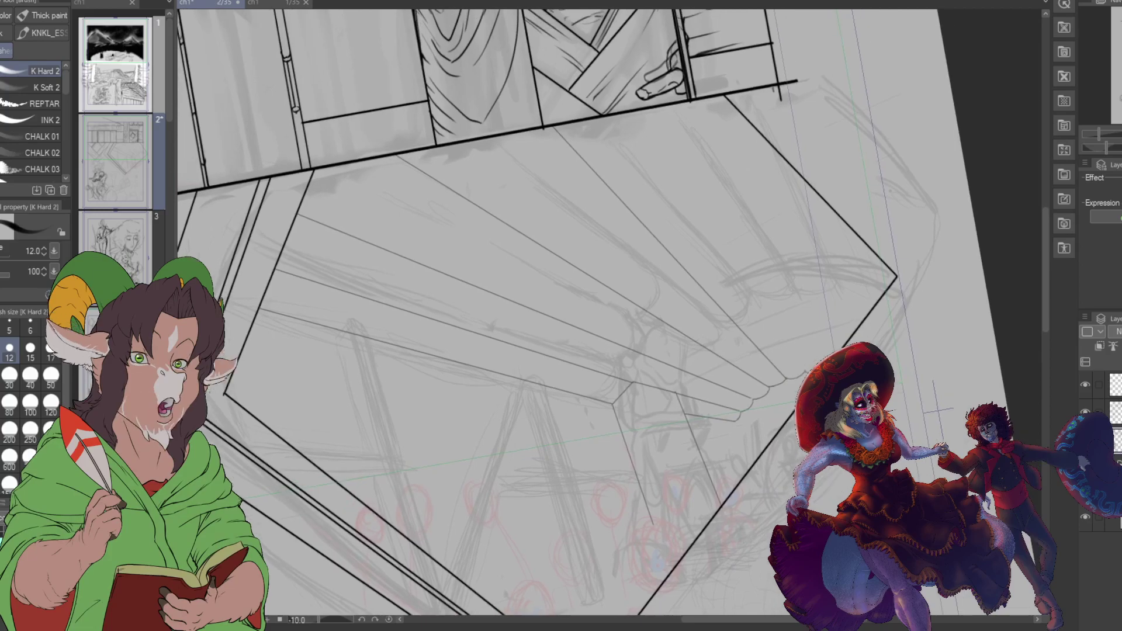
left_click_drag(658, 108, 806, 374)
key("ctrl+z")
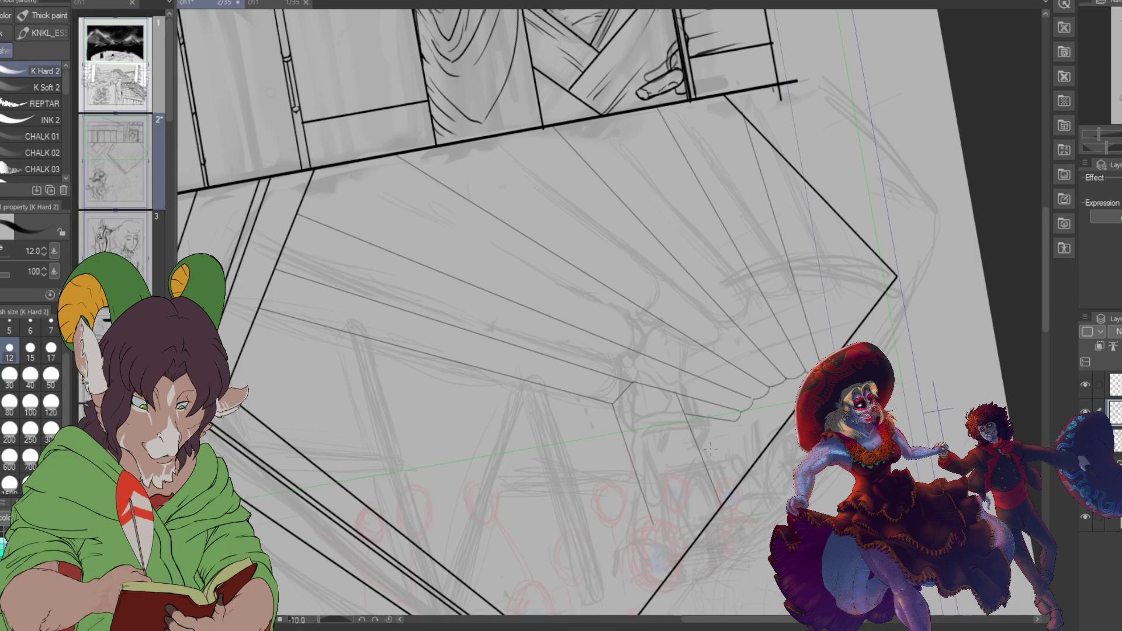
Step: Ink a cluster of rounded, irregular stones of varied sizes on the post, just below the roof edge
scroll(718, 529, "up", 3)
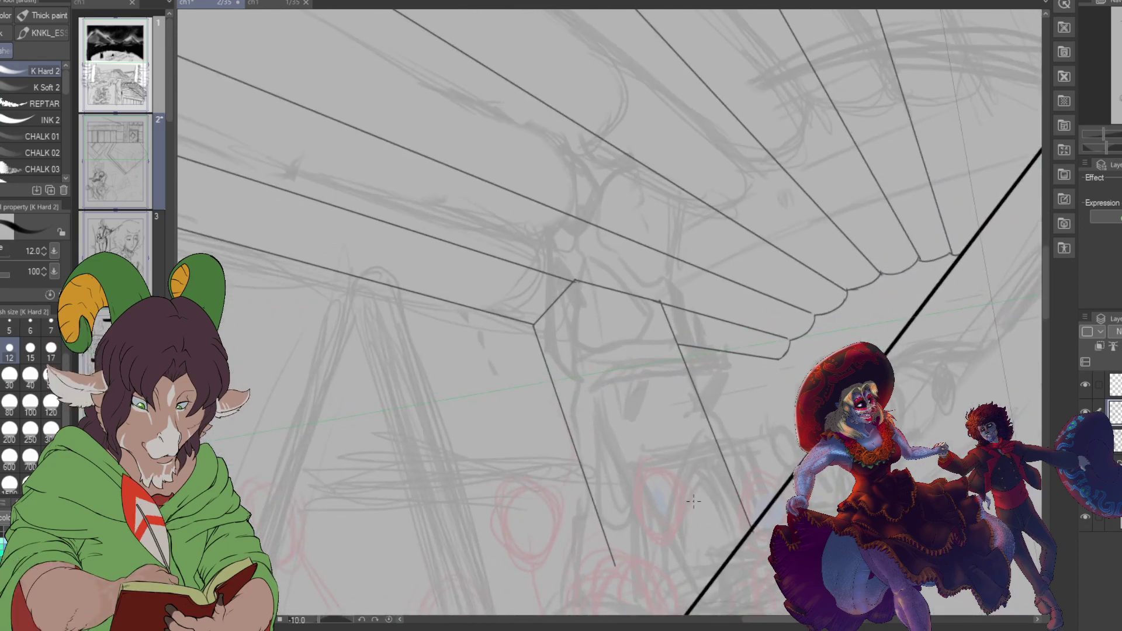
mouse_move(653, 384)
left_mouse_down()
mouse_move(660, 414)
mouse_move(676, 409)
mouse_move(669, 374)
mouse_move(654, 380)
mouse_move(662, 359)
mouse_move(677, 371)
mouse_move(682, 363)
mouse_move(662, 340)
mouse_move(660, 356)
mouse_move(683, 358)
mouse_move(692, 388)
mouse_move(685, 360)
left_mouse_up()
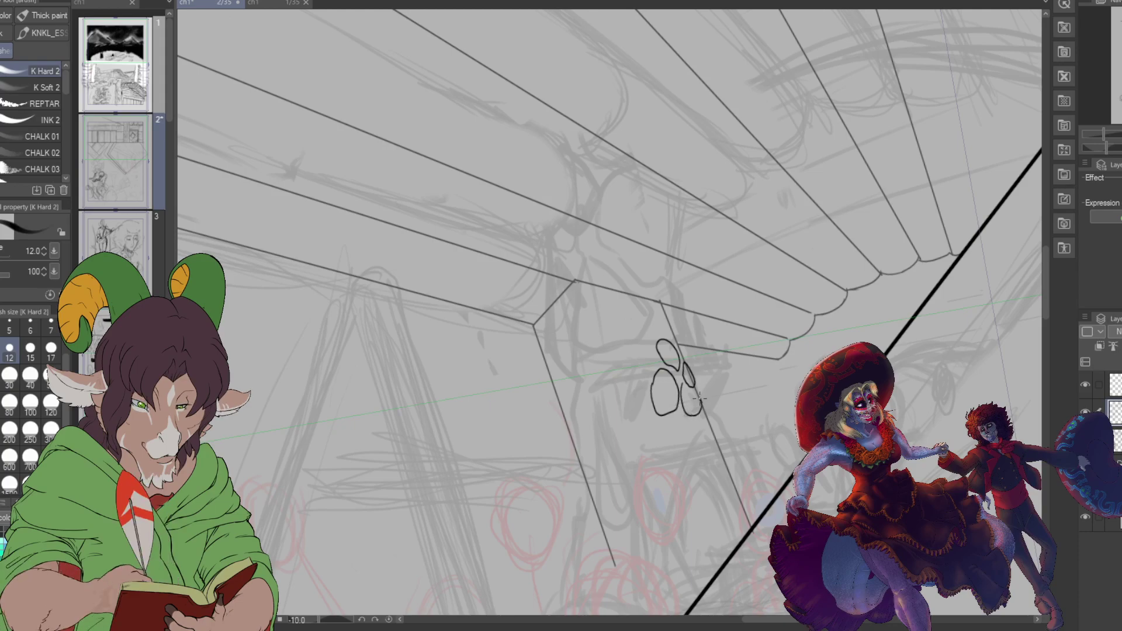
mouse_move(690, 418)
left_mouse_down()
mouse_move(682, 434)
mouse_move(706, 415)
left_mouse_up()
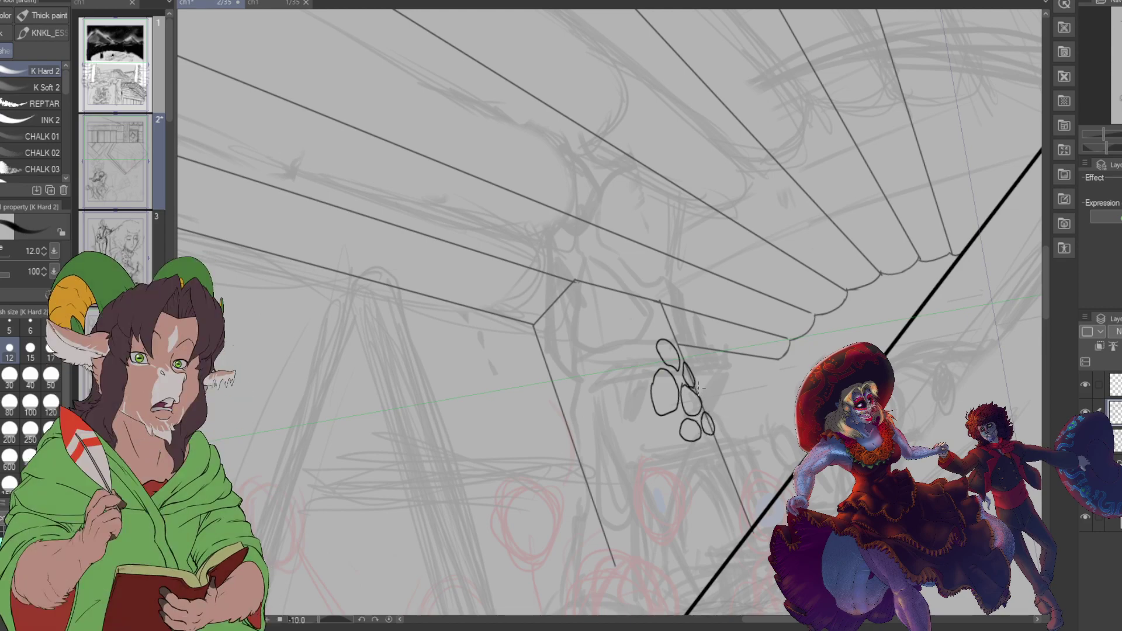
mouse_move(641, 321)
left_mouse_down()
mouse_move(644, 376)
mouse_move(624, 386)
mouse_move(601, 339)
mouse_move(631, 312)
mouse_move(674, 335)
mouse_move(649, 313)
left_mouse_up()
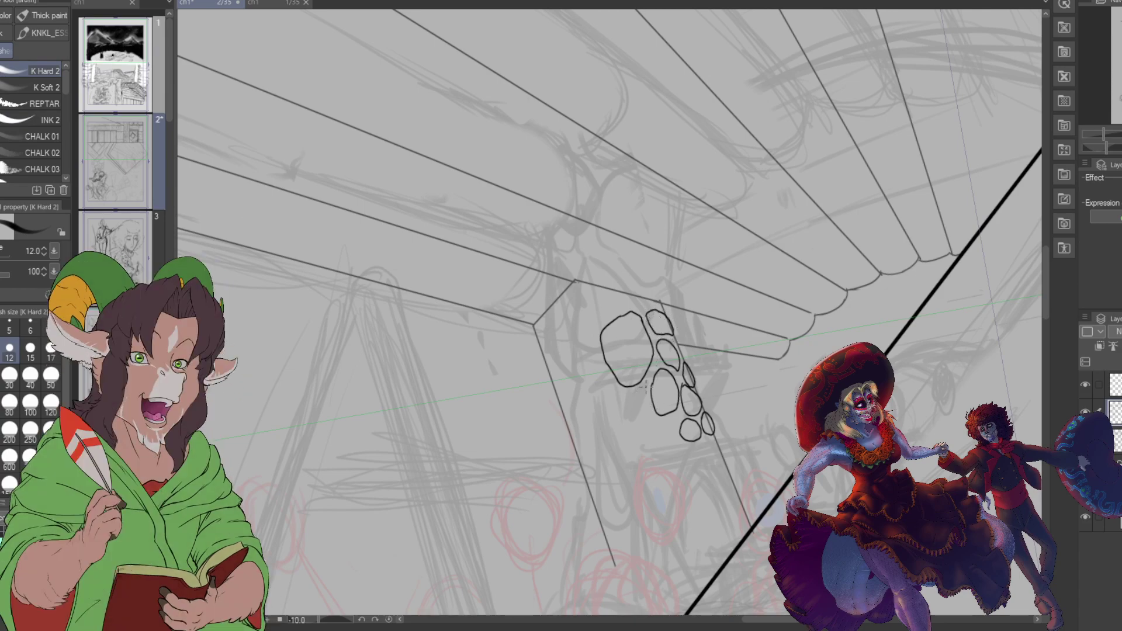
left_click_drag(633, 433, 650, 383)
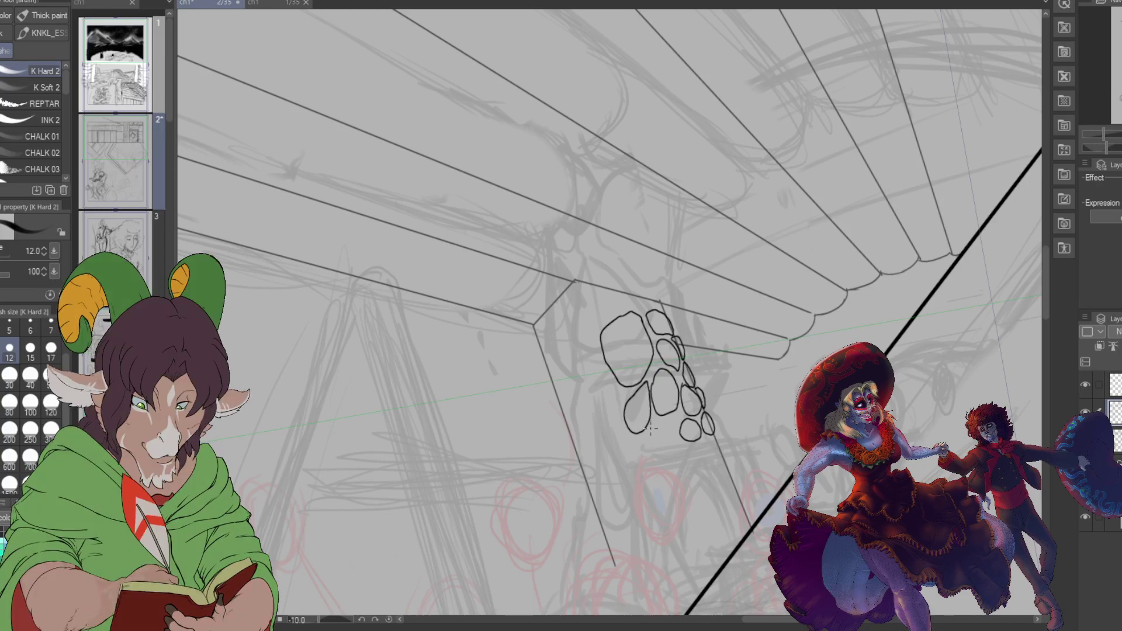
mouse_move(648, 428)
left_mouse_down()
mouse_move(653, 459)
mouse_move(667, 450)
mouse_move(671, 422)
mouse_move(622, 403)
mouse_move(603, 377)
mouse_move(606, 413)
mouse_move(622, 404)
mouse_move(608, 419)
mouse_move(621, 417)
mouse_move(616, 447)
left_mouse_up()
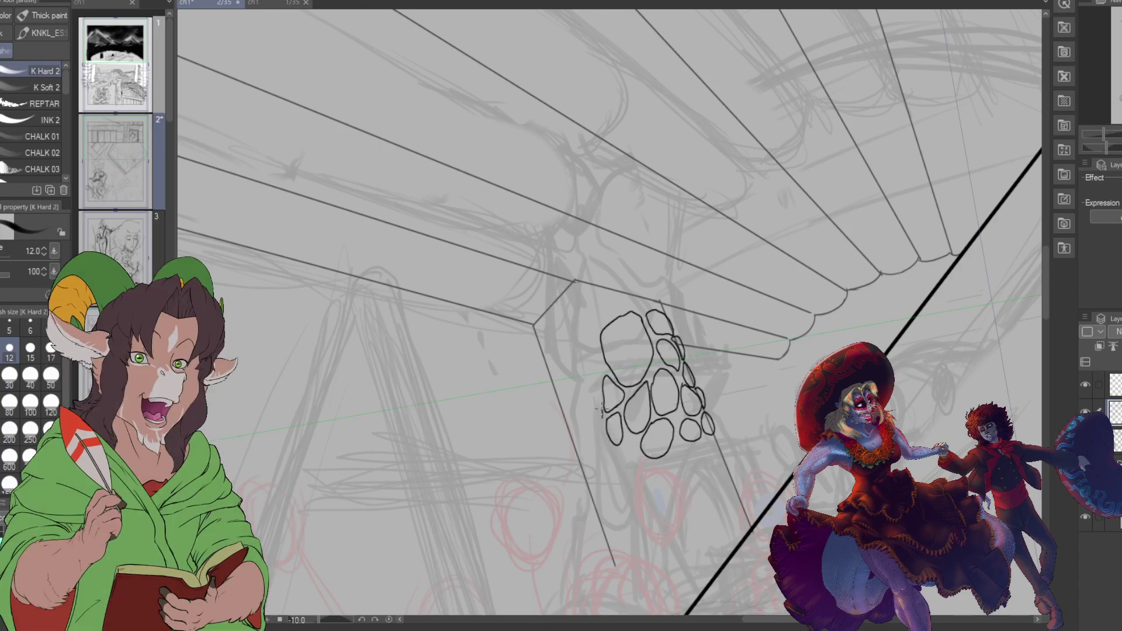
mouse_move(589, 403)
left_mouse_down()
mouse_move(596, 426)
mouse_move(599, 374)
left_mouse_up()
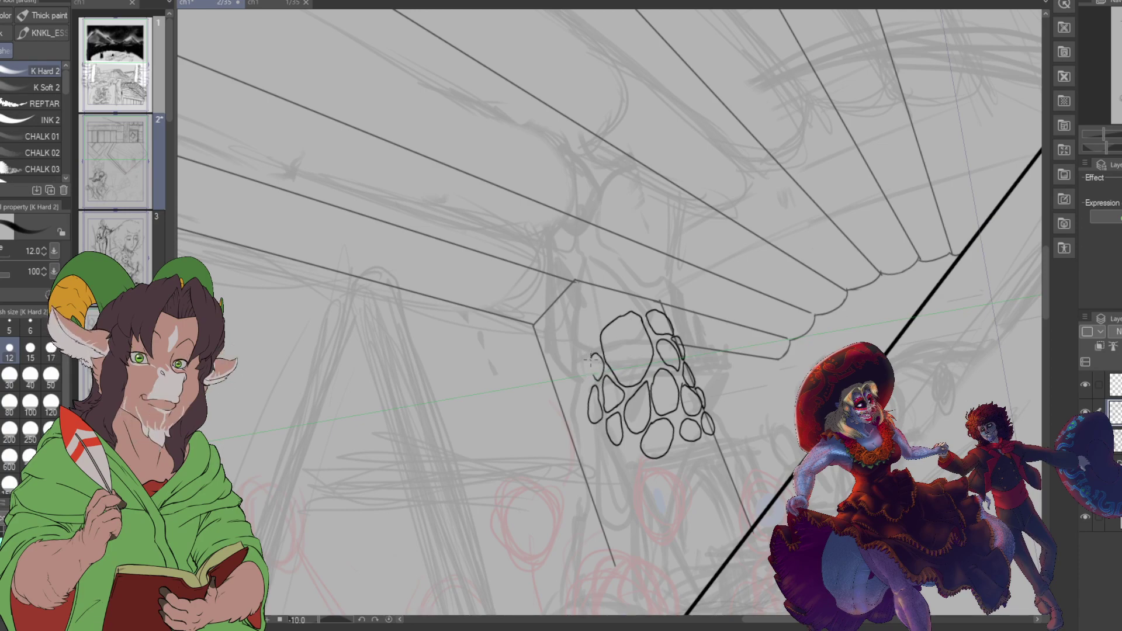
mouse_move(586, 365)
left_mouse_down()
mouse_move(588, 385)
mouse_move(571, 361)
mouse_move(596, 357)
mouse_move(586, 327)
left_mouse_up()
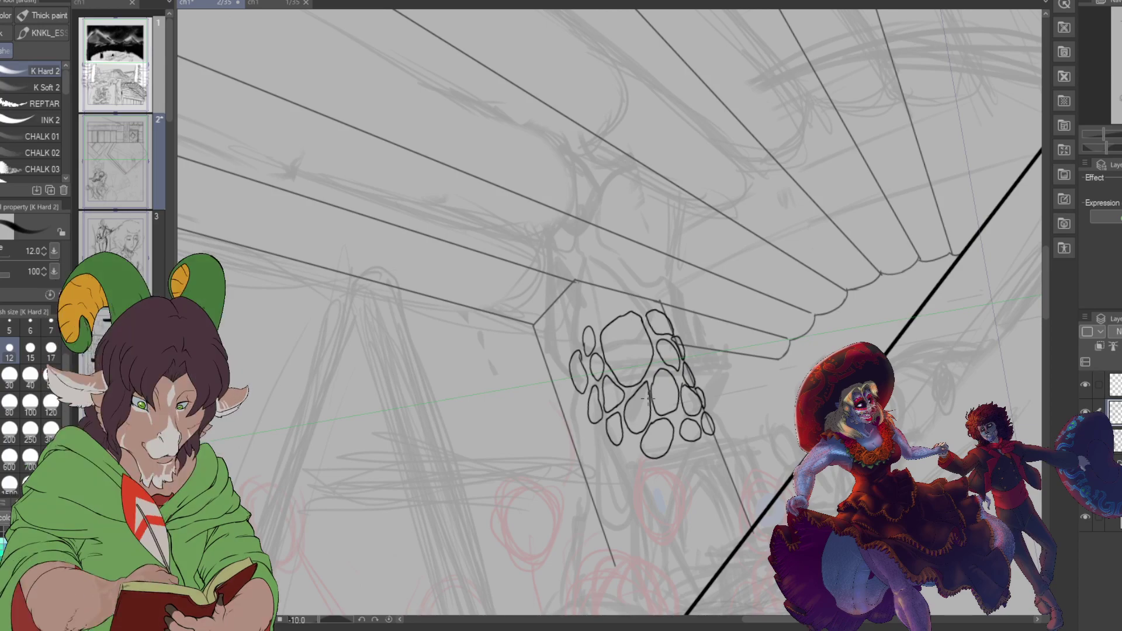
Step: Check the inked stones against the rest of page 2 with the sketch hidden, and show the sketch again
scroll(701, 433, "down", 2)
scroll(703, 437, "down", 2)
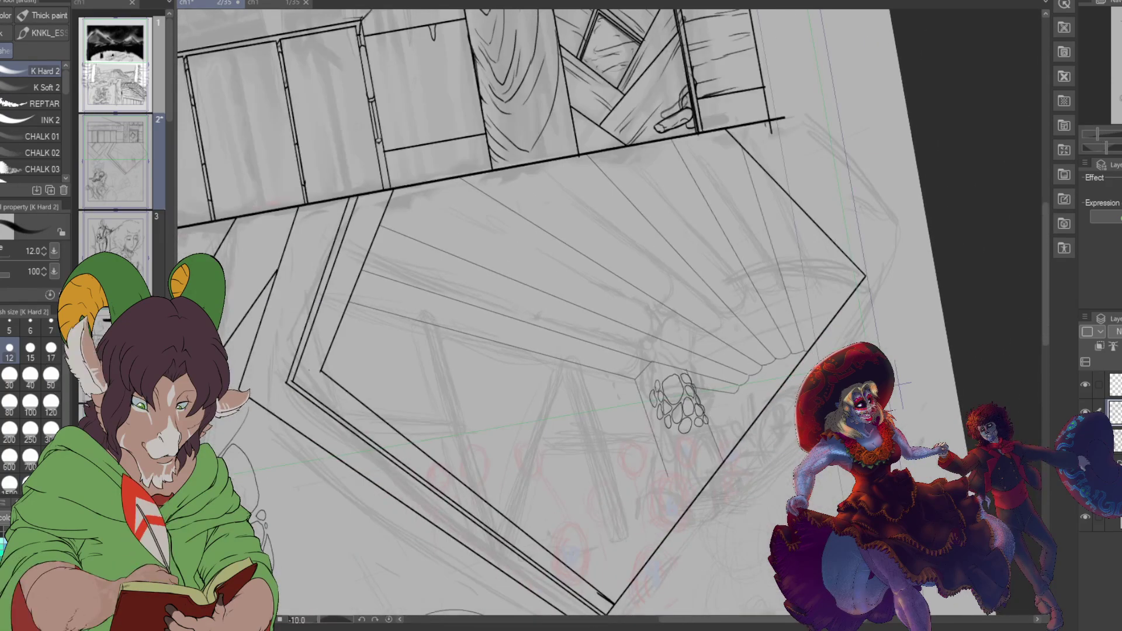
key("ctrl+h")
key("ctrl+h")
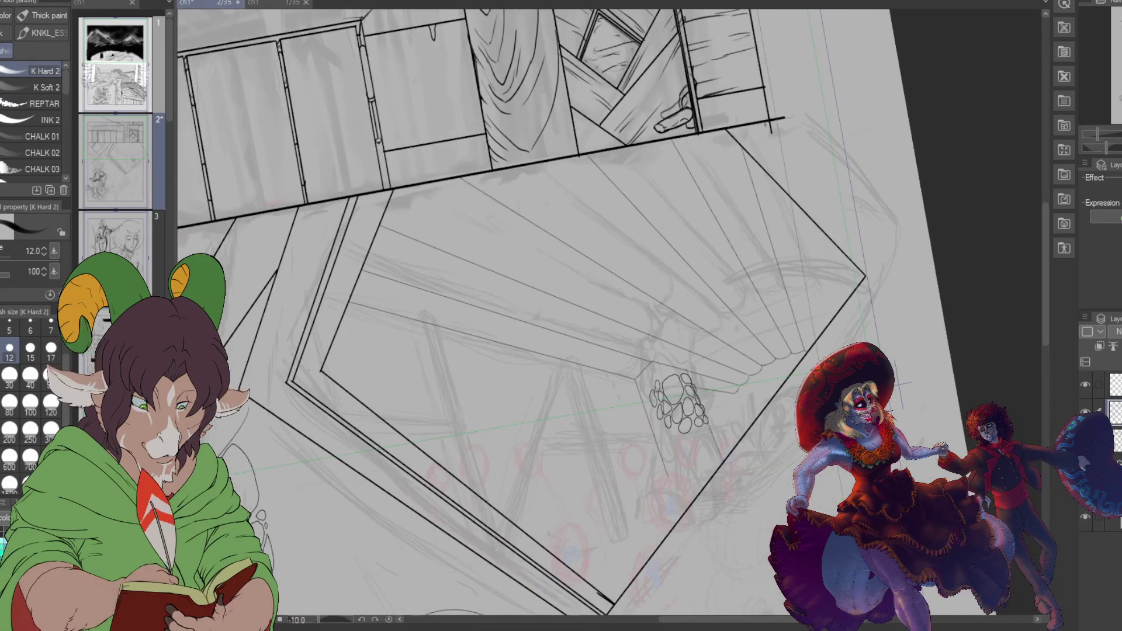
key("ctrl+h")
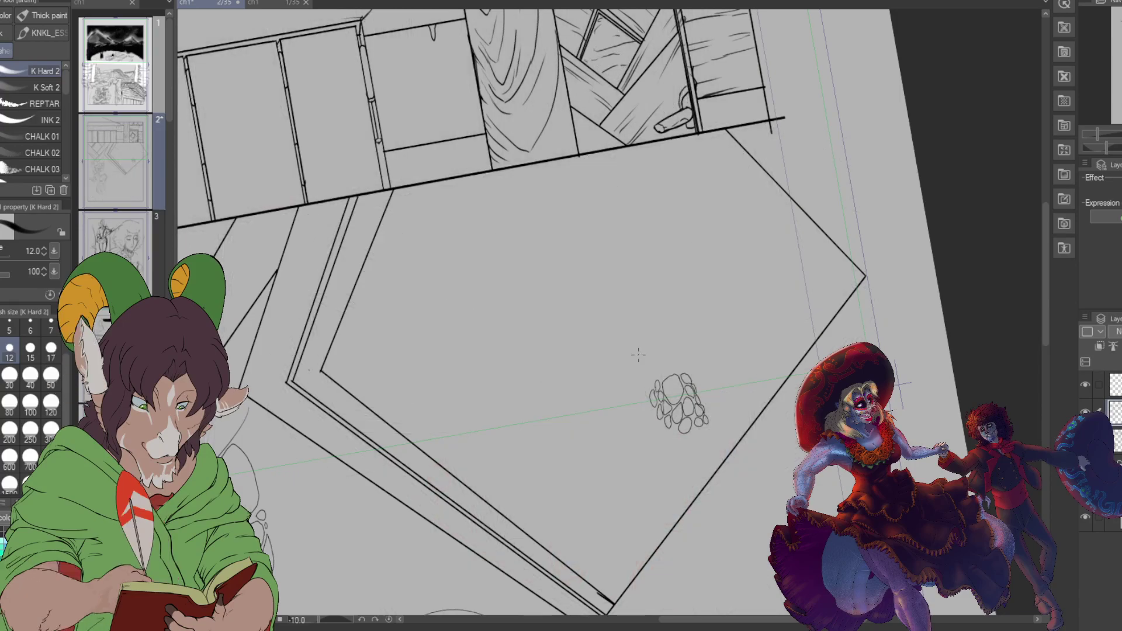
scroll(657, 357, "down", 2)
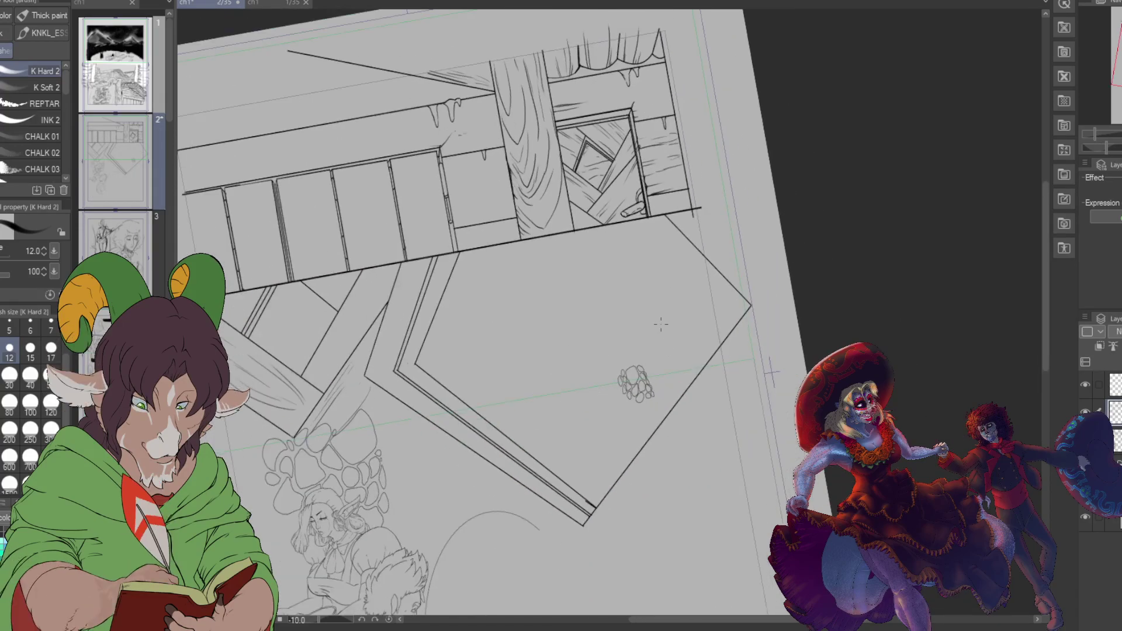
scroll(622, 365, "up", 3)
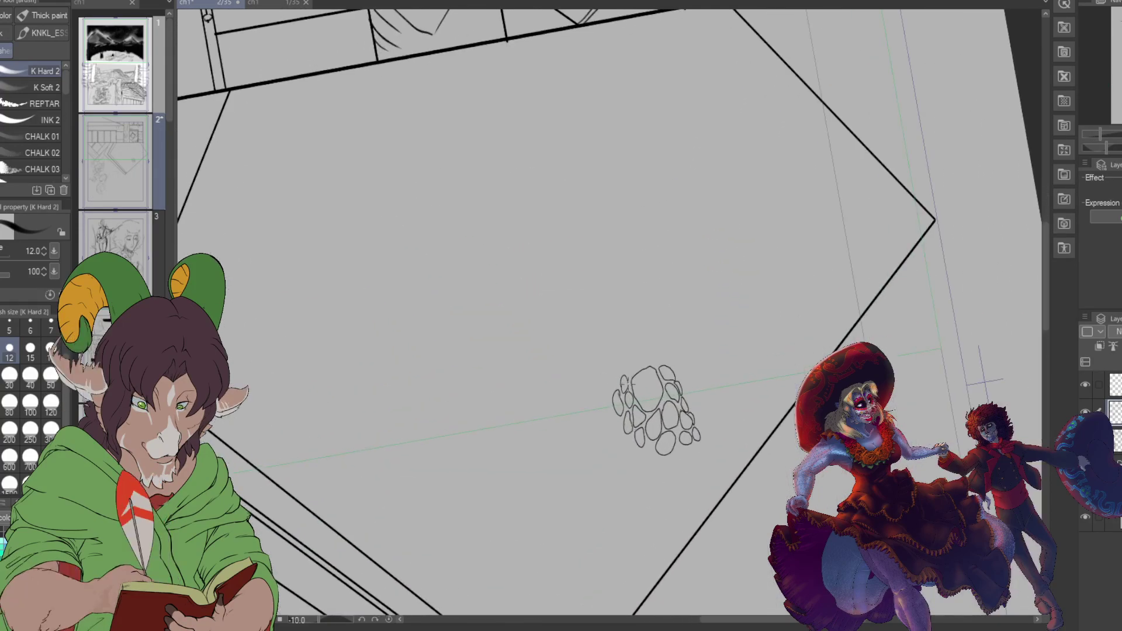
scroll(655, 409, "down", 4)
scroll(774, 383, "up", 4)
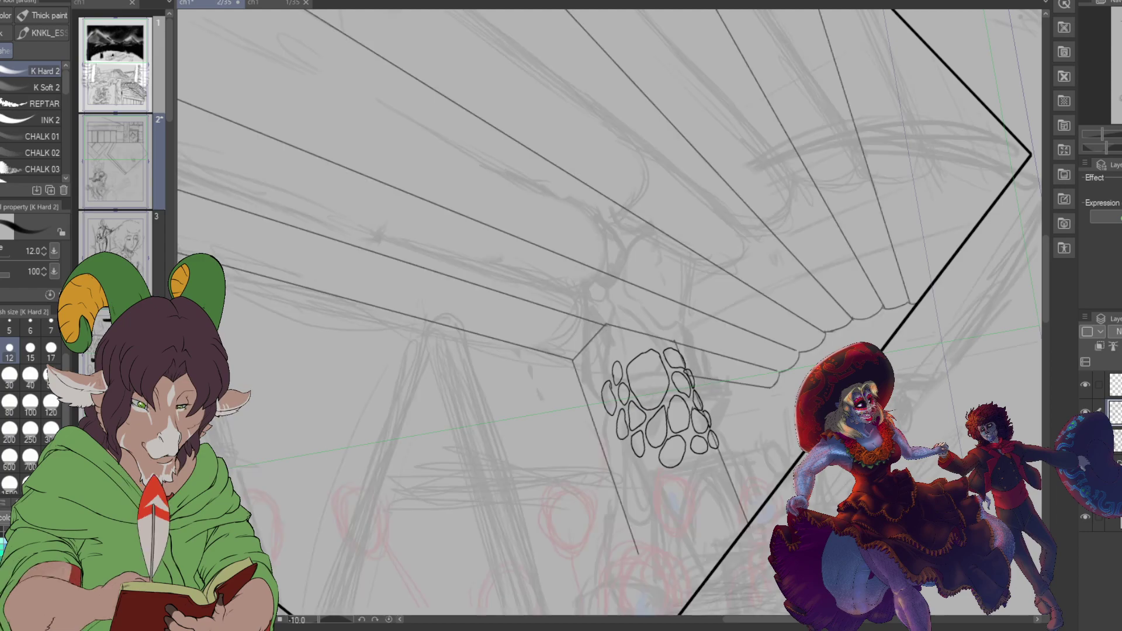
scroll(572, 494, "down", 3)
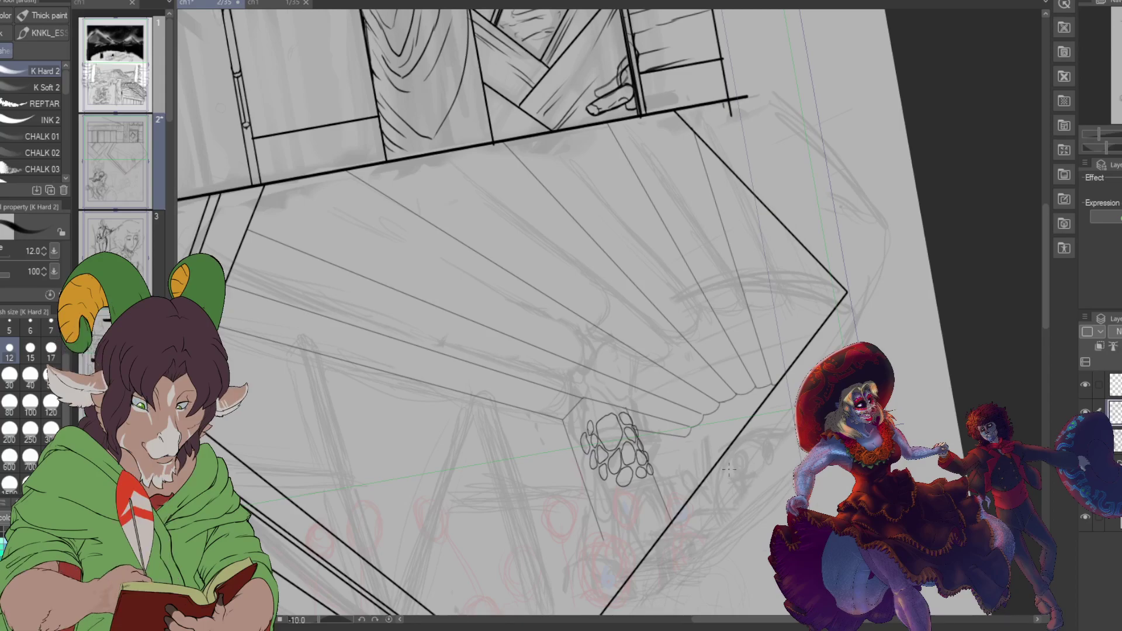
scroll(713, 411, "up", 3)
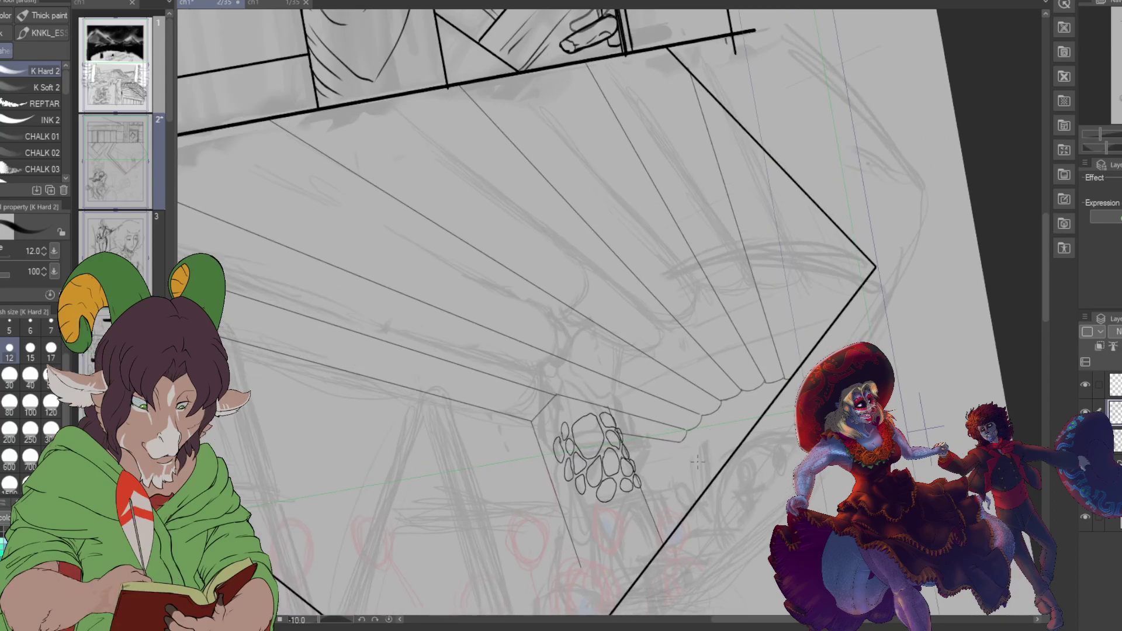
scroll(587, 578, "up", 2)
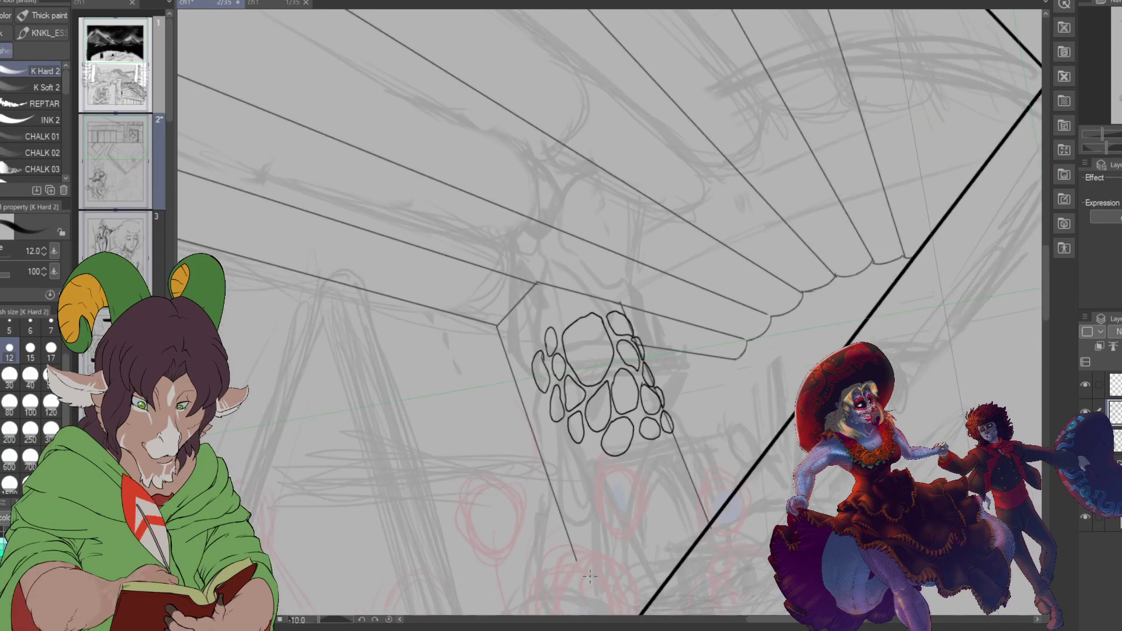
Step: Ink a small head beside the frame's border below the scalloped roof: hanging front hair locks, face profile, jaw and long pointed ear
mouse_move(602, 382)
left_mouse_down()
mouse_move(301, 427)
mouse_move(543, 395)
left_mouse_up()
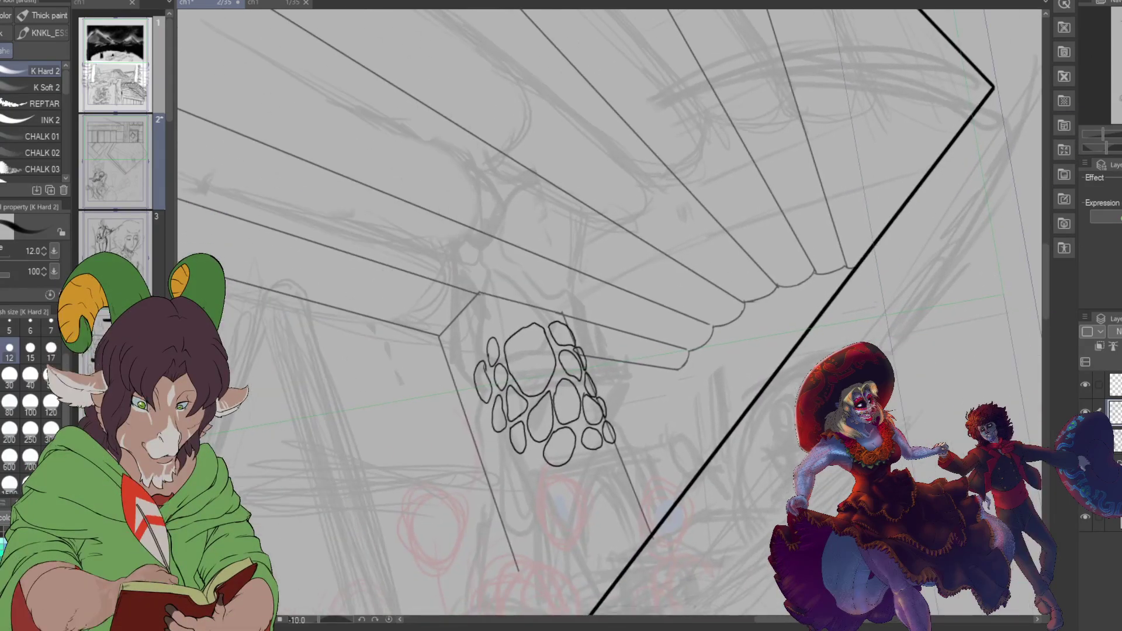
scroll(683, 461, "up", 4)
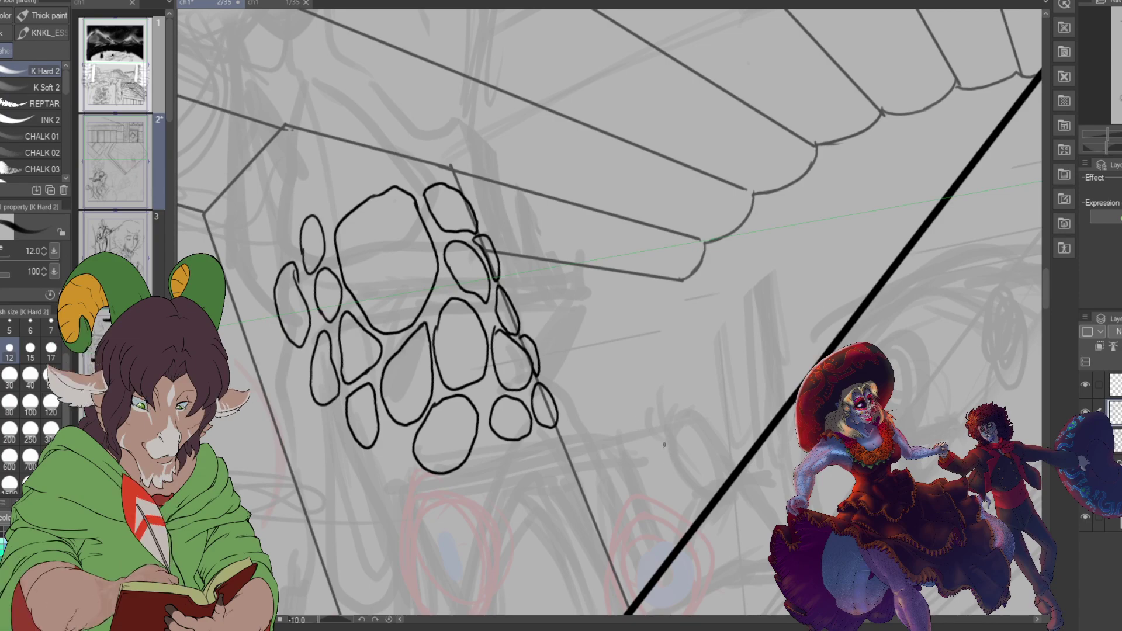
mouse_move(658, 470)
left_mouse_down()
mouse_move(653, 486)
mouse_move(671, 449)
left_mouse_up()
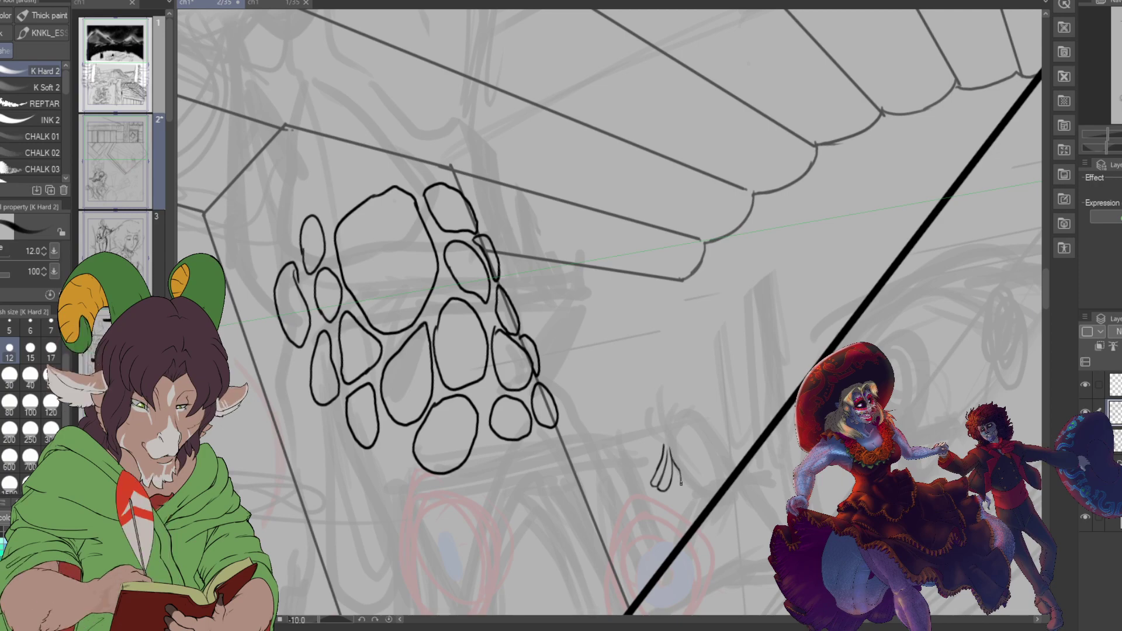
left_click_drag(673, 461, 682, 484)
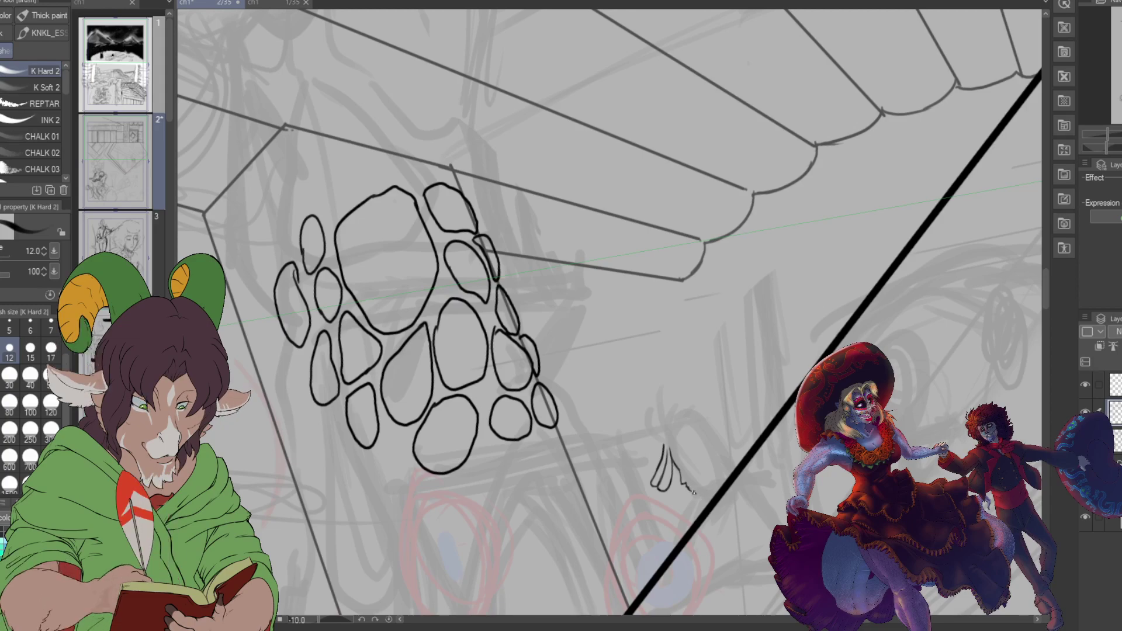
left_click_drag(694, 493, 720, 460)
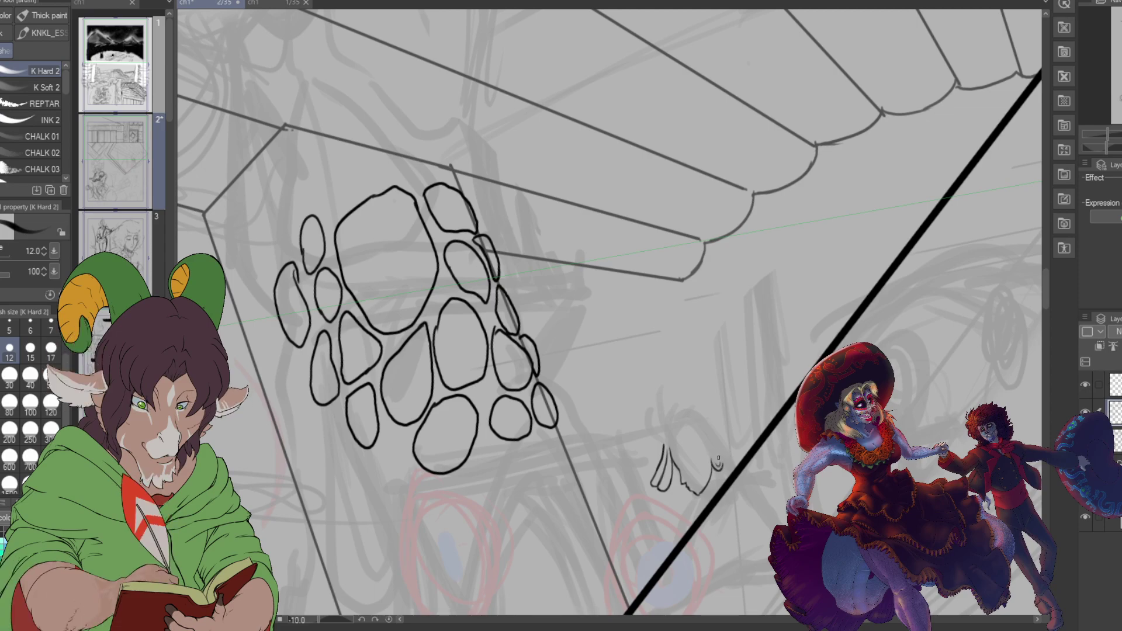
left_click_drag(725, 460, 723, 451)
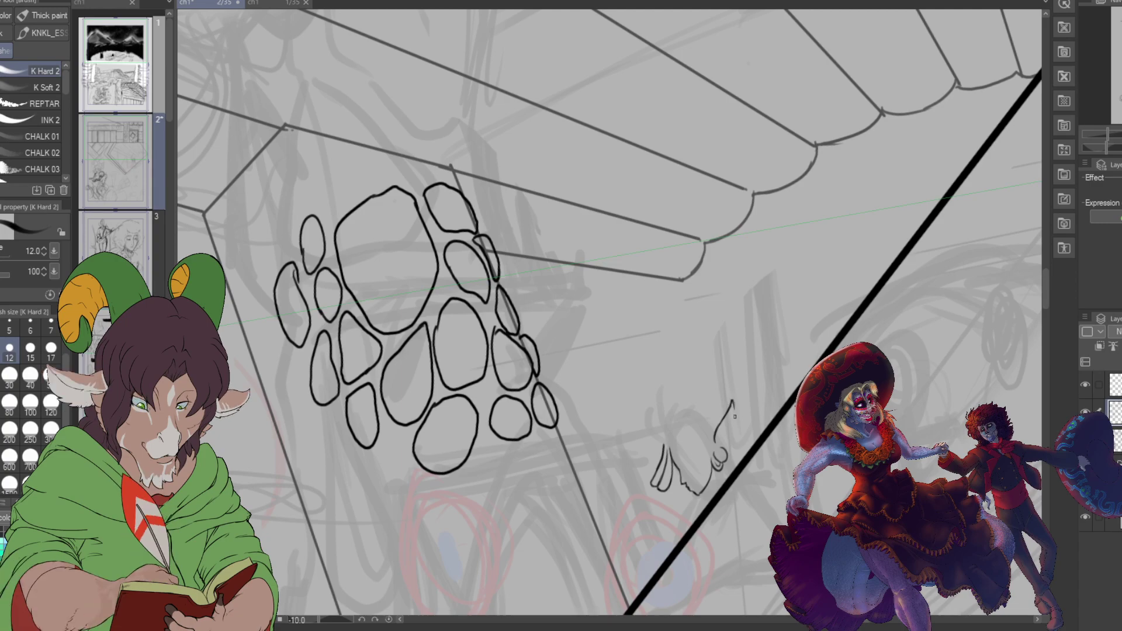
left_click_drag(735, 421, 724, 445)
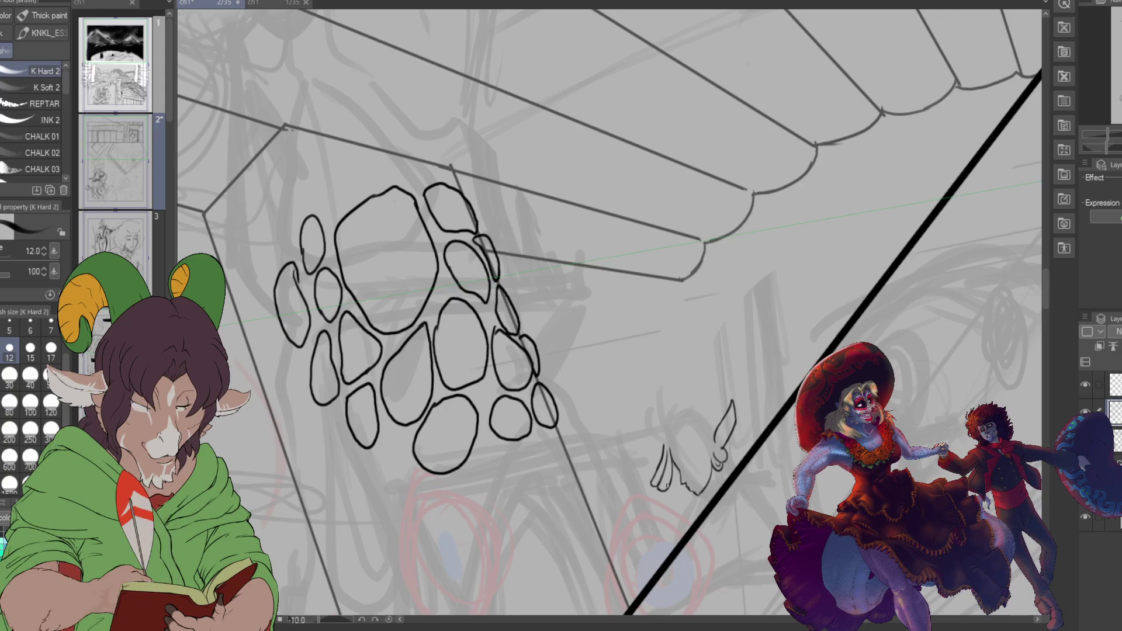
Step: Ink the small head's hairline, rounded crown, facial features and the hair gathered behind the ear
left_click_drag(652, 472, 663, 446)
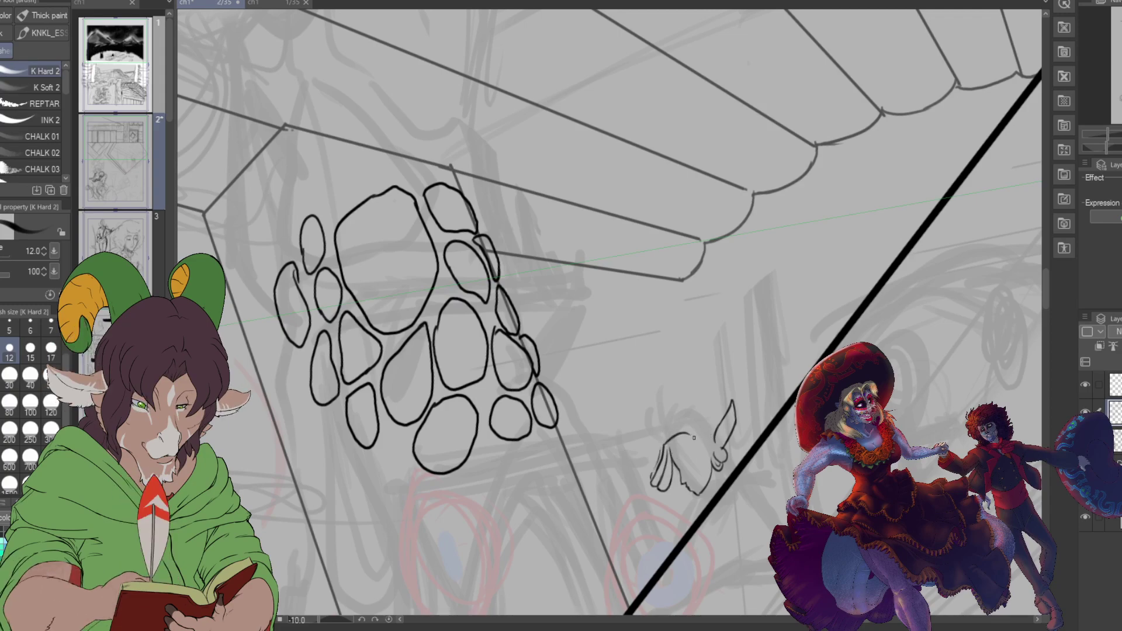
left_click_drag(709, 450, 712, 442)
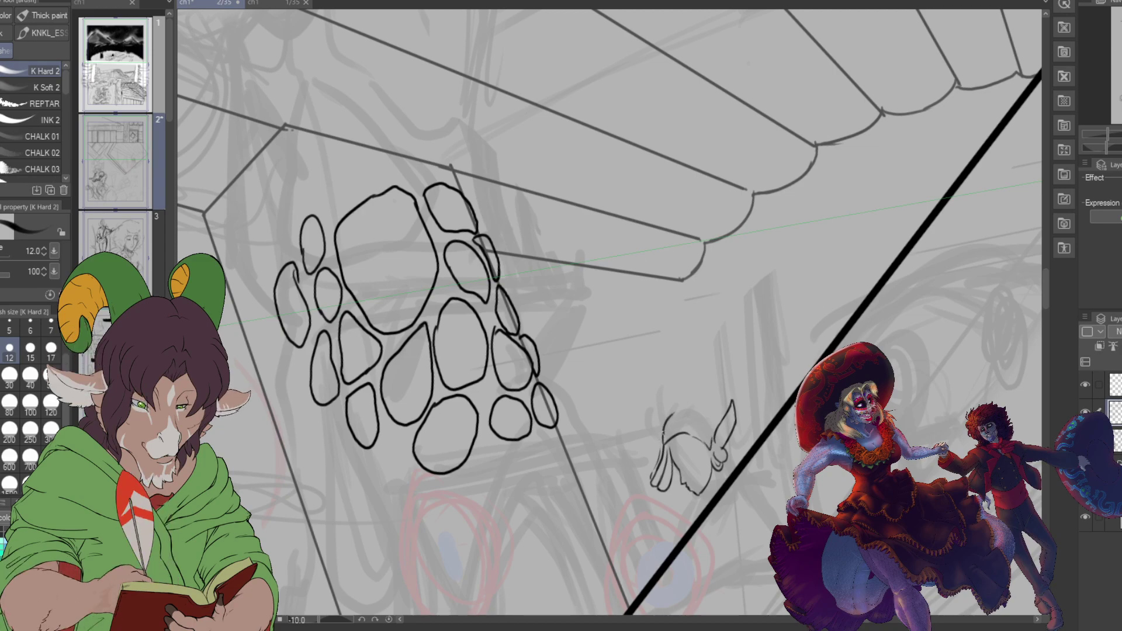
mouse_move(663, 435)
left_mouse_down()
mouse_move(709, 410)
mouse_move(715, 419)
left_mouse_up()
left_click_drag(725, 443, 746, 455)
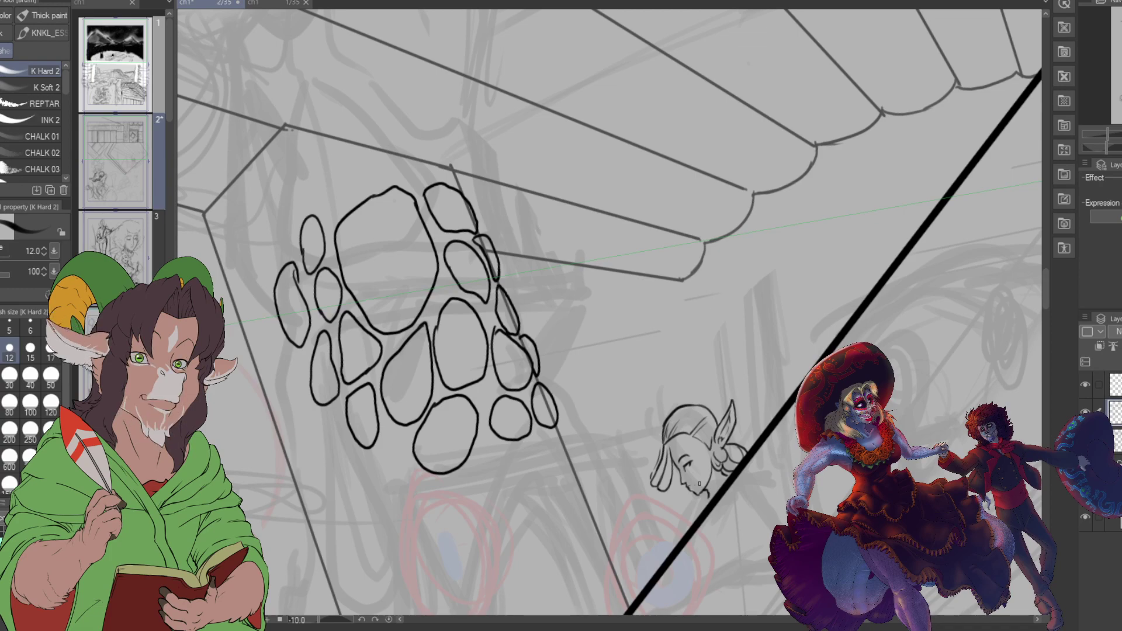
Step: Erase the stray mark on the small head's lower face with the Hard eraser at size 15, and return to the K Hard 2 brush
key("e")
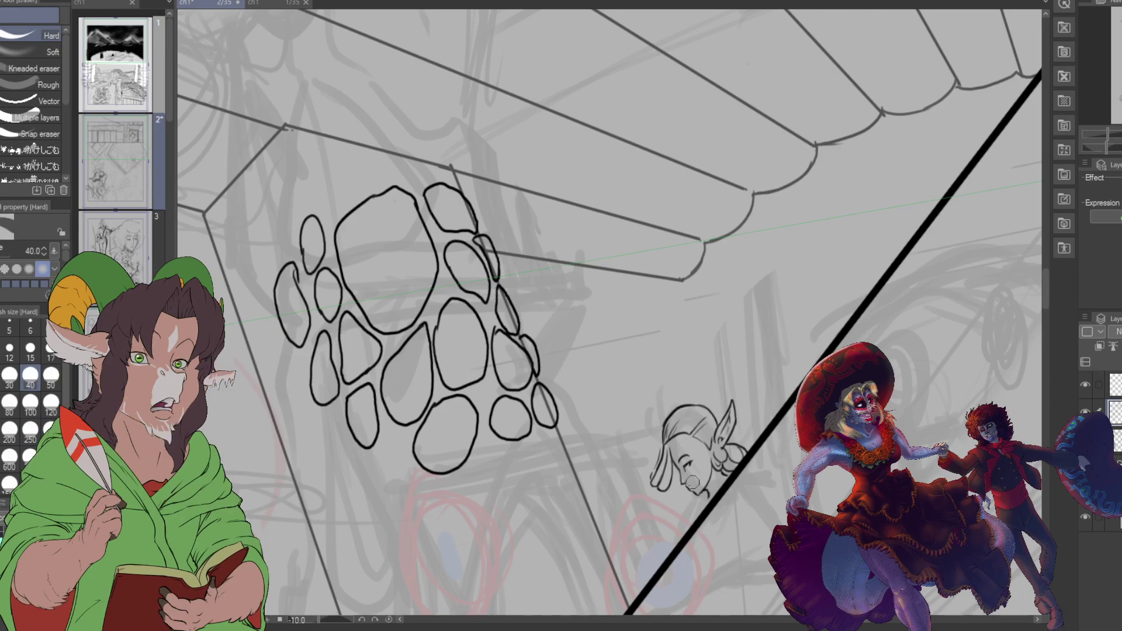
left_click(31, 350)
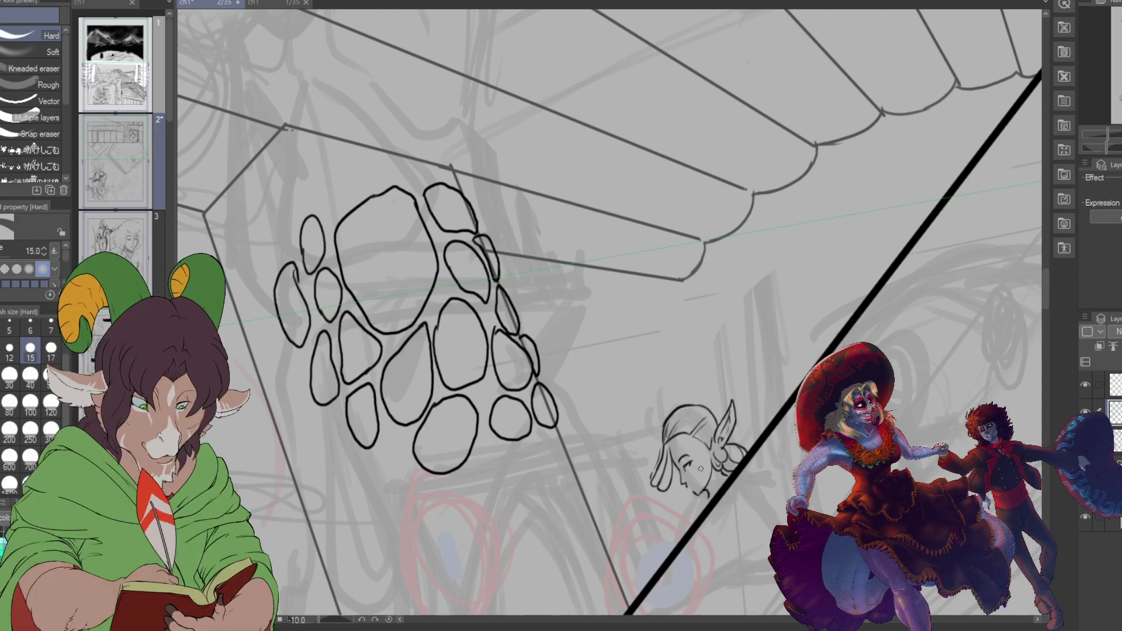
key("b")
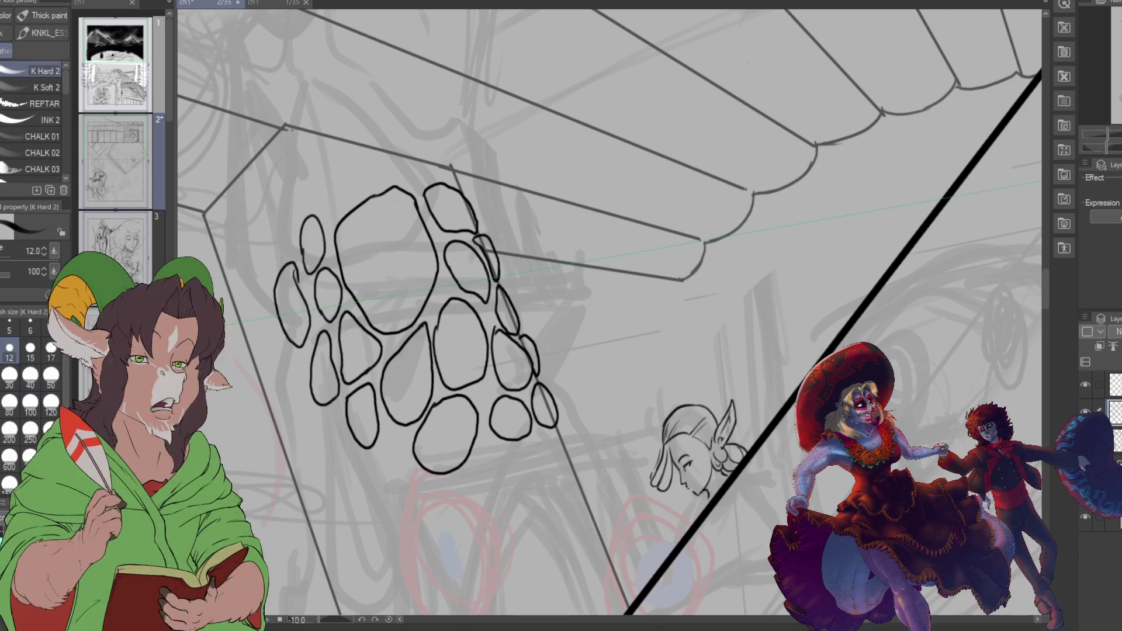
Step: Ink the small head's eyebrow and eye with the K Hard 2 brush at size 8, and check the line art with the sketch hidden
key("bracketleft")
key("bracketleft")
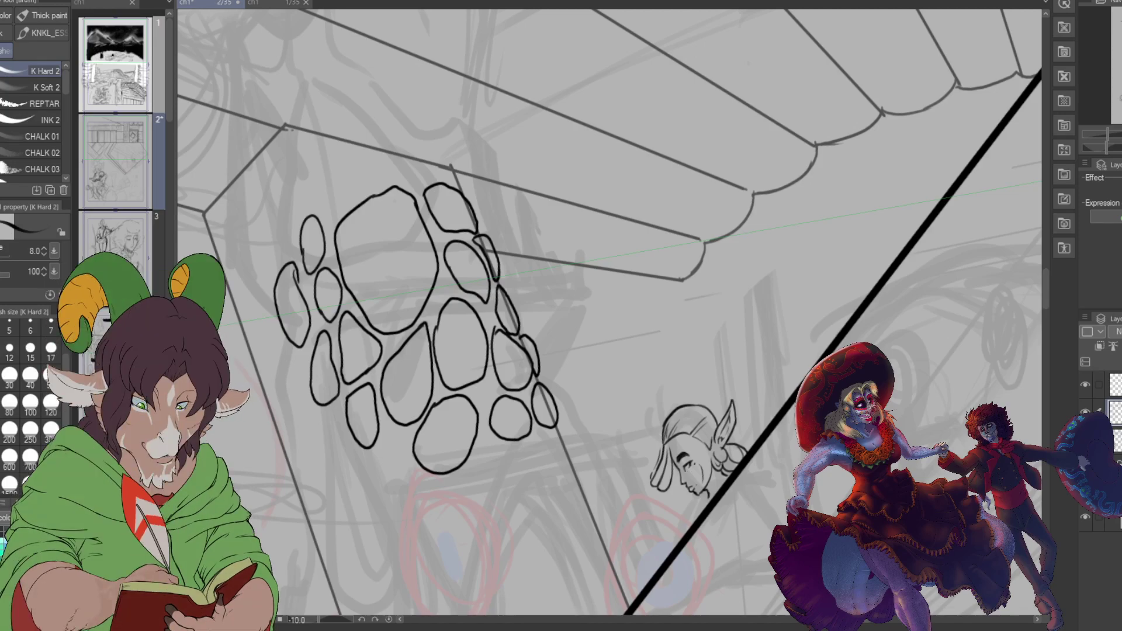
key("ctrl+h")
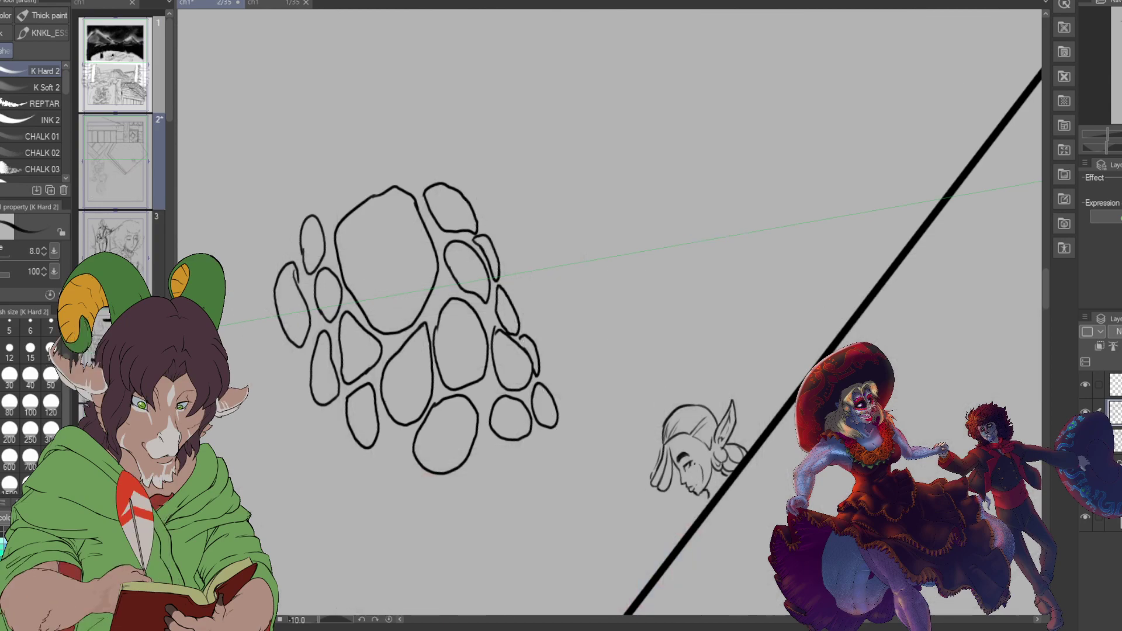
key("ctrl+h")
key("ctrl+h")
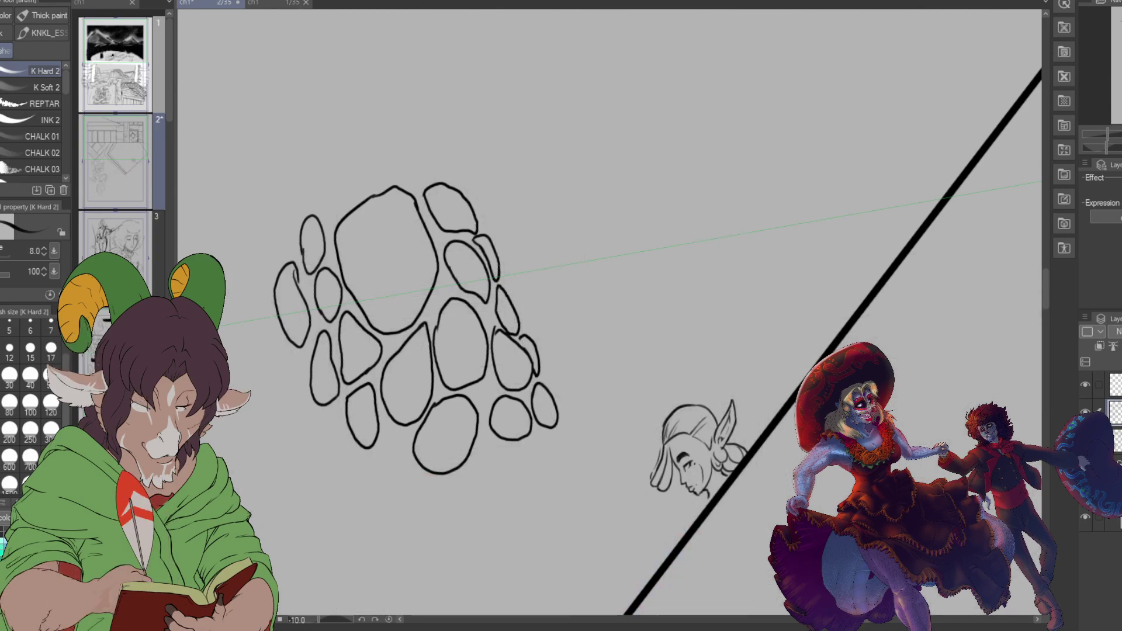
key("ctrl+h")
Step: Erase the small head's nose, mouth and chin with the Hard eraser at size 15, and redraw the lower profile with K Hard 2
scroll(731, 473, "up", 3)
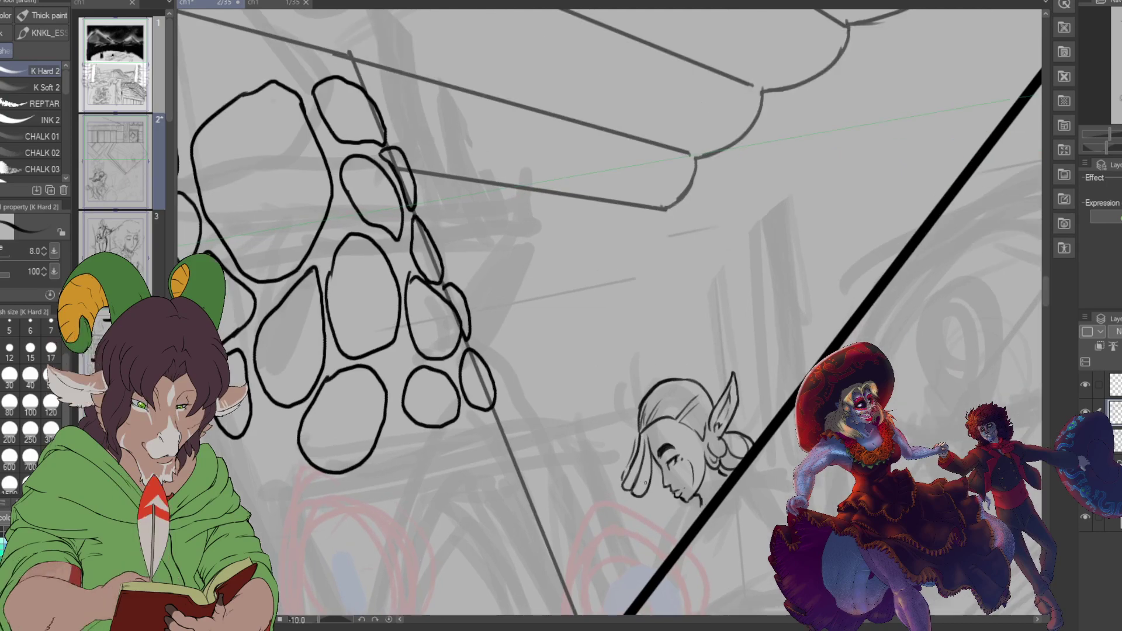
key("e")
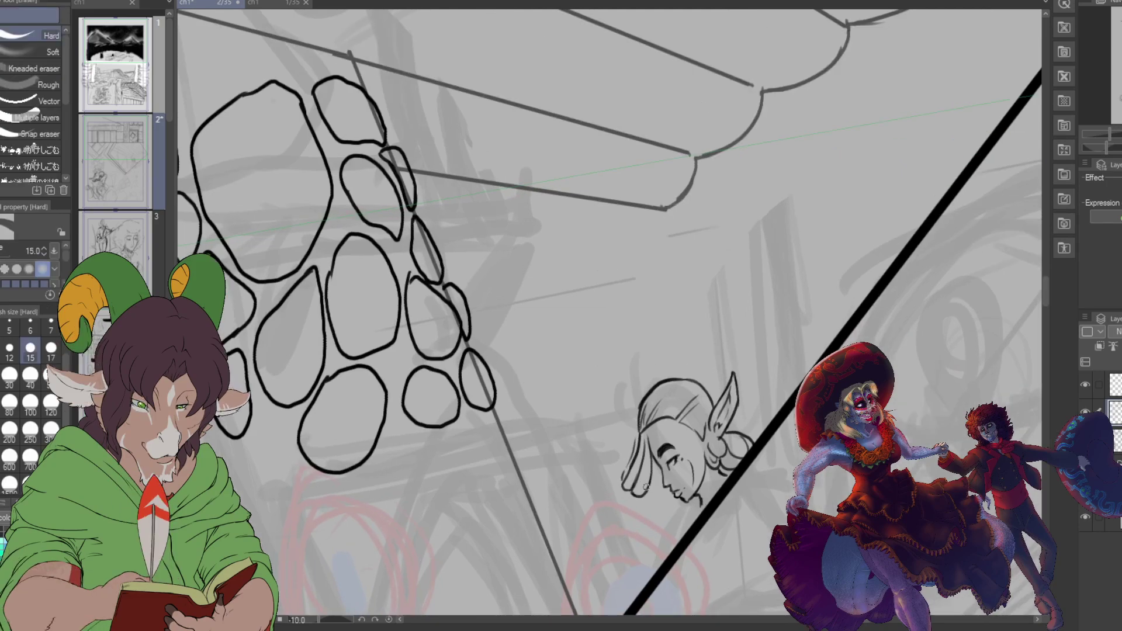
mouse_move(675, 488)
left_mouse_down()
mouse_move(693, 491)
mouse_move(701, 471)
left_mouse_up()
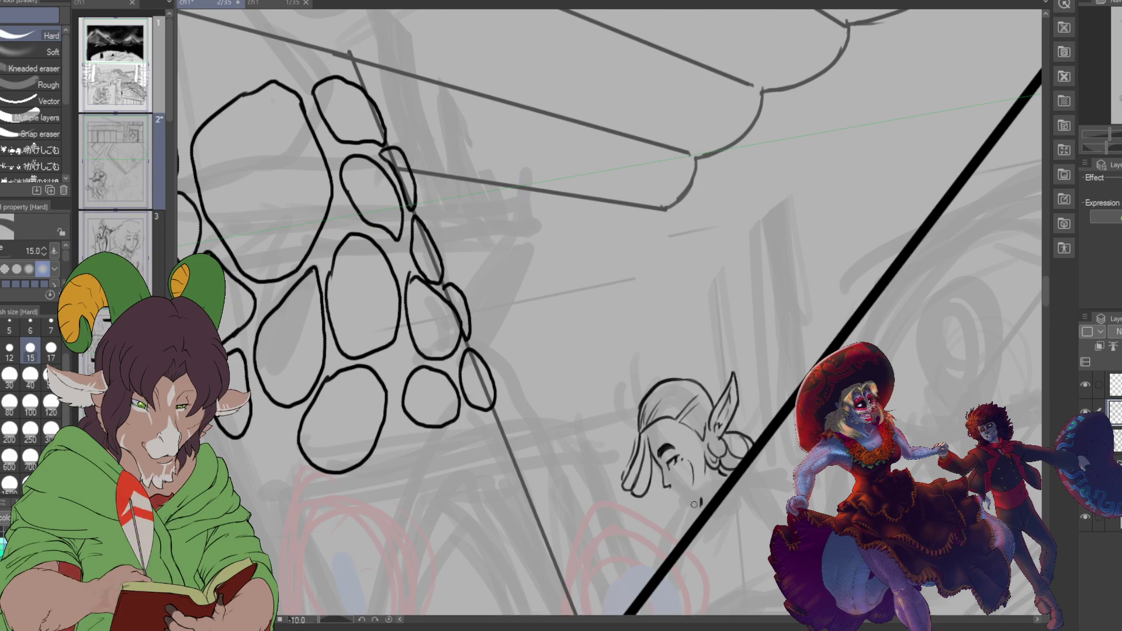
key("b")
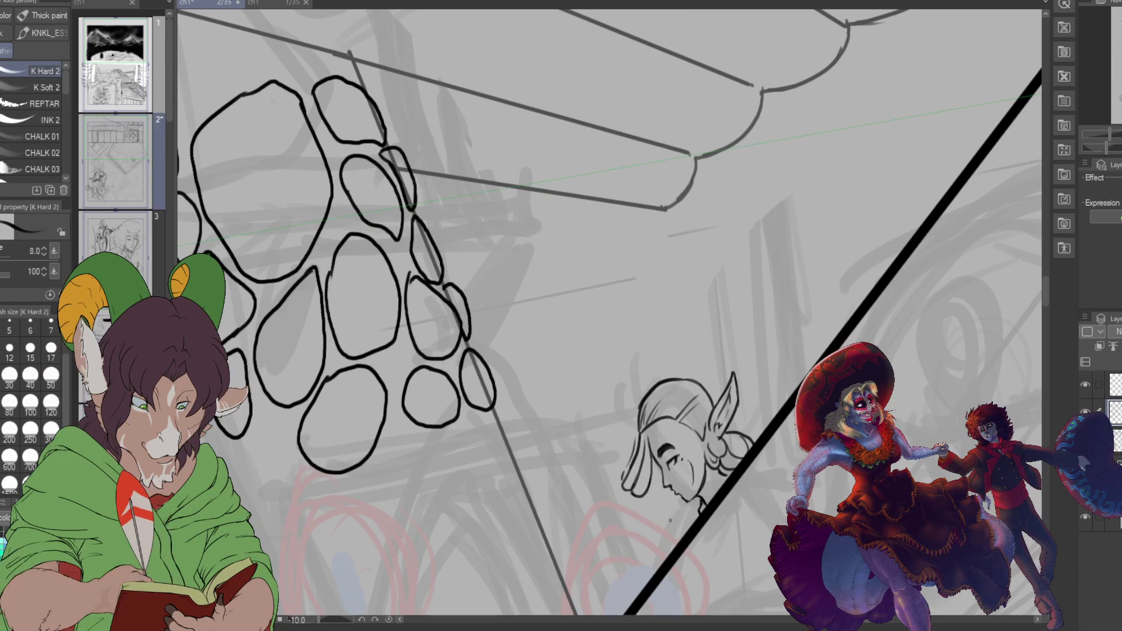
scroll(657, 497, "down", 3)
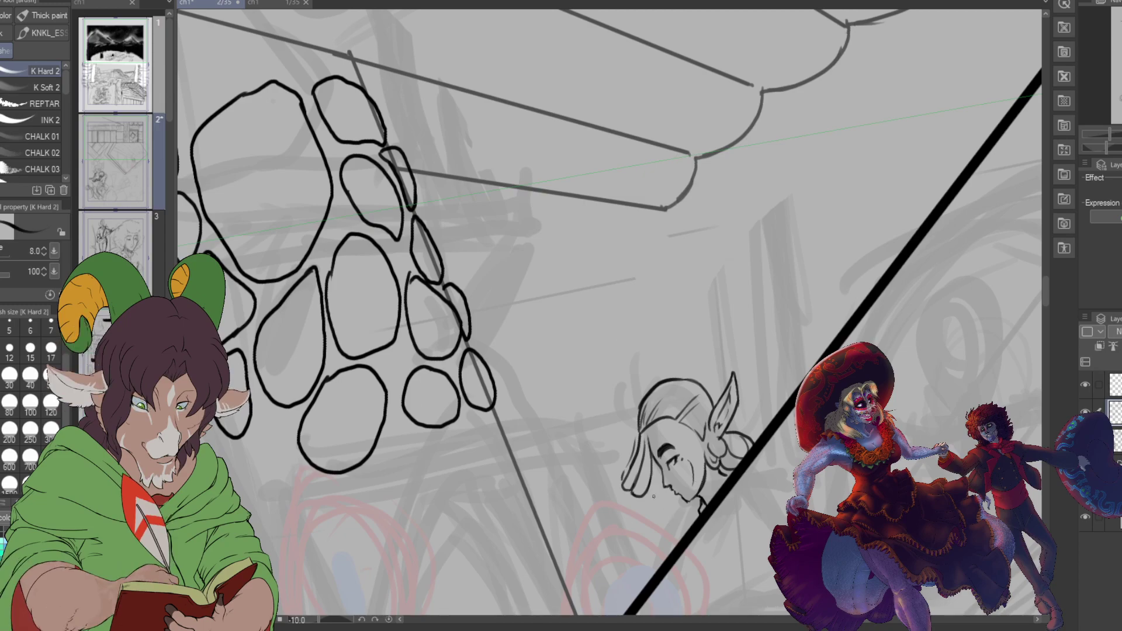
Step: Examine the unfinished area under the scalloped roof and around the stones and small head within the diamond frame
scroll(681, 497, "down", 3)
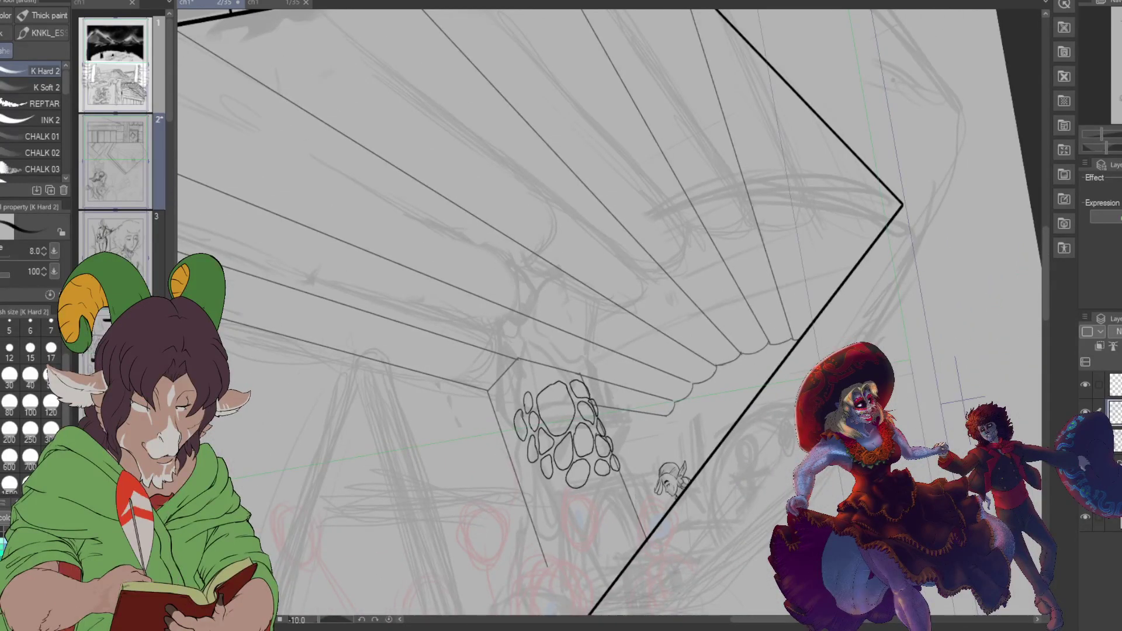
mouse_move(681, 497)
left_mouse_down()
mouse_move(790, 453)
mouse_move(891, 390)
mouse_move(833, 266)
mouse_move(833, 352)
mouse_move(751, 383)
mouse_move(716, 277)
mouse_move(795, 385)
mouse_move(815, 356)
left_mouse_up()
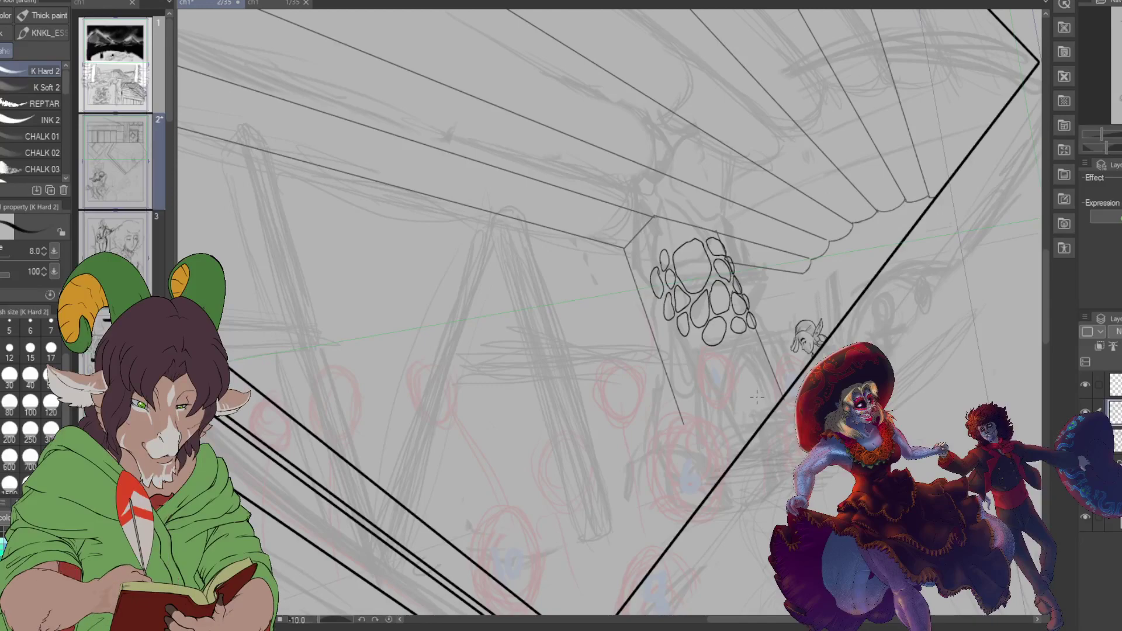
left_click_drag(756, 397, 742, 414)
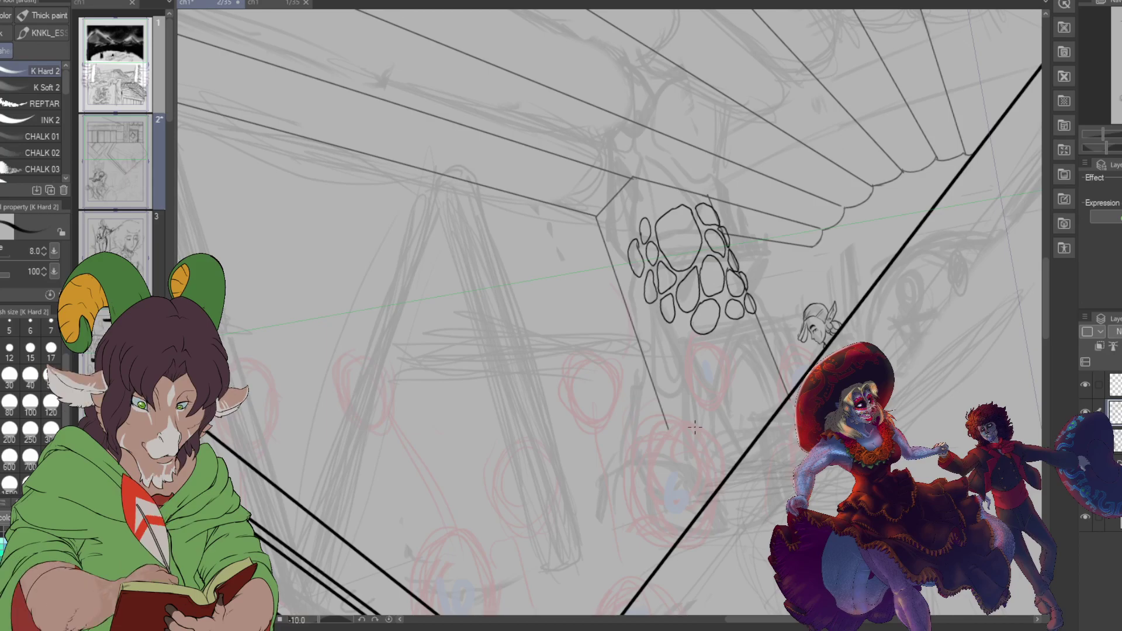
scroll(694, 429, "down", 5)
left_click_drag(695, 428, 1001, 348)
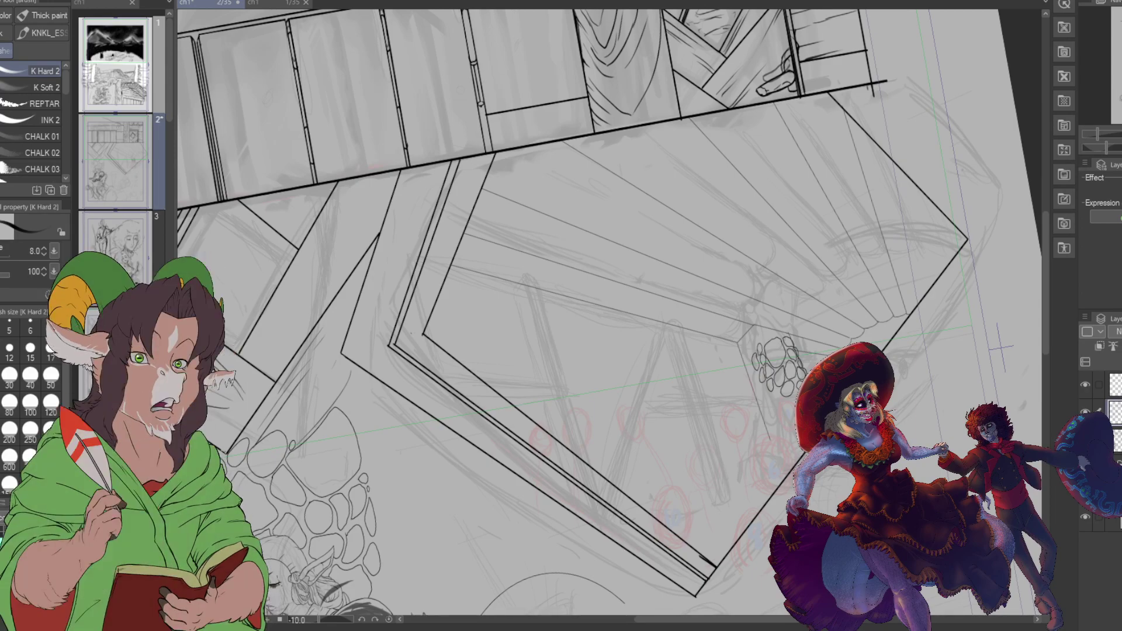
scroll(826, 394, "up", 5)
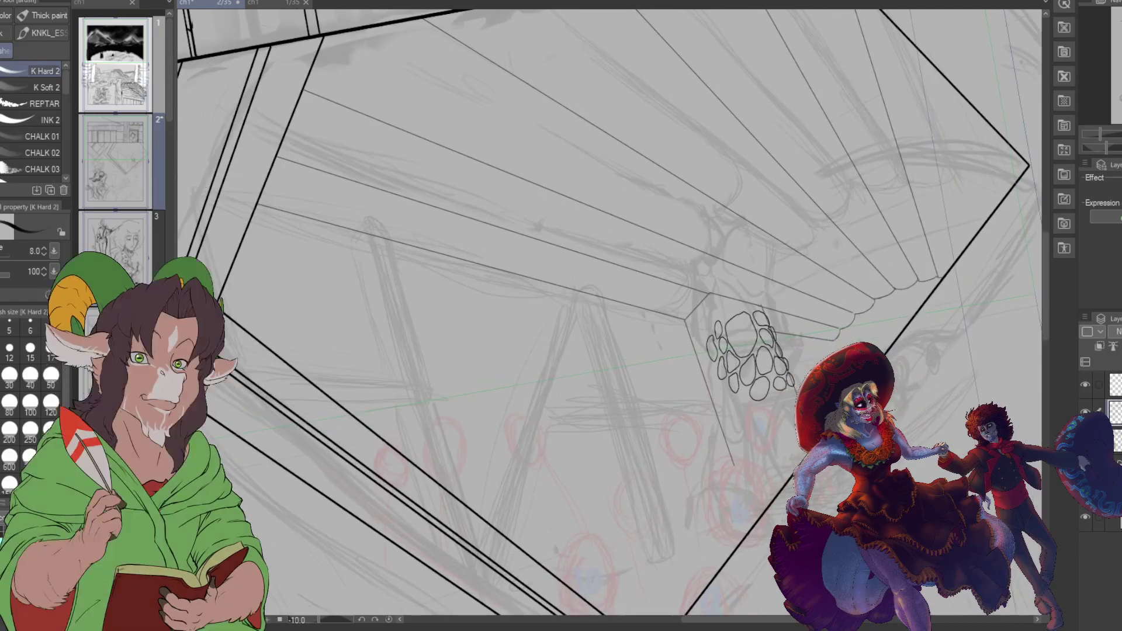
scroll(730, 339, "down", 4)
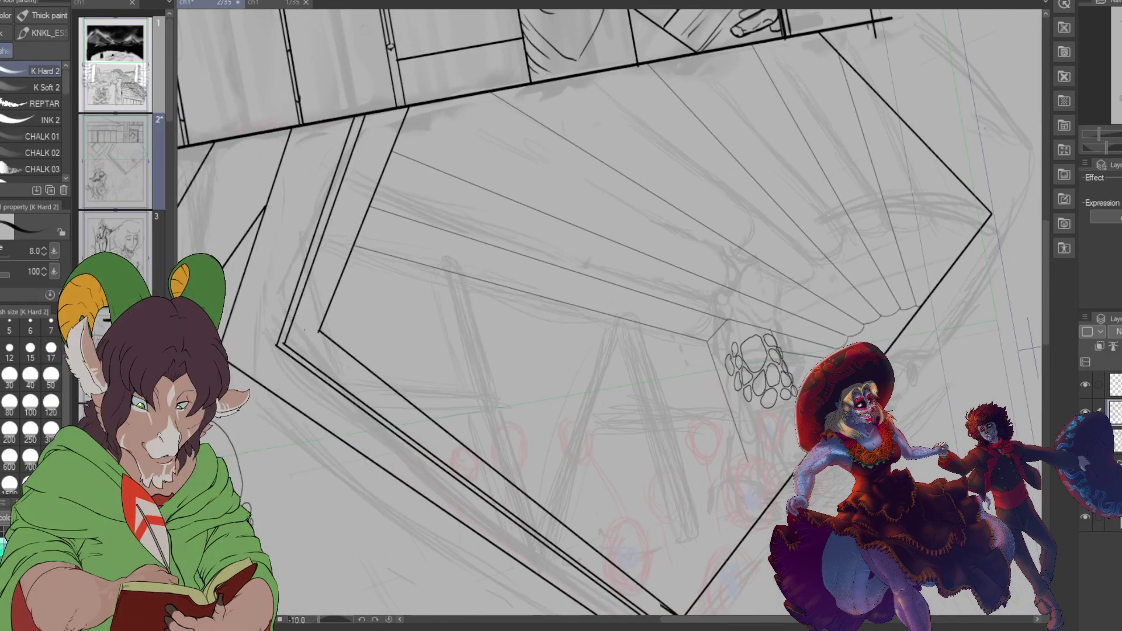
scroll(731, 339, "up", 4)
scroll(789, 433, "up", 2)
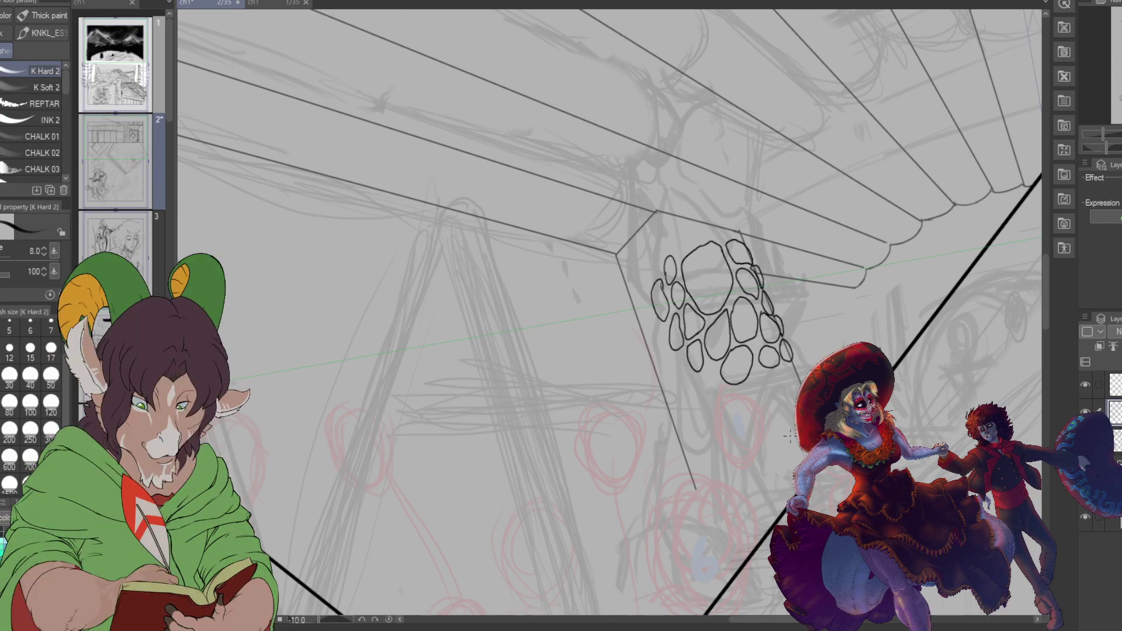
scroll(742, 529, "up", 2)
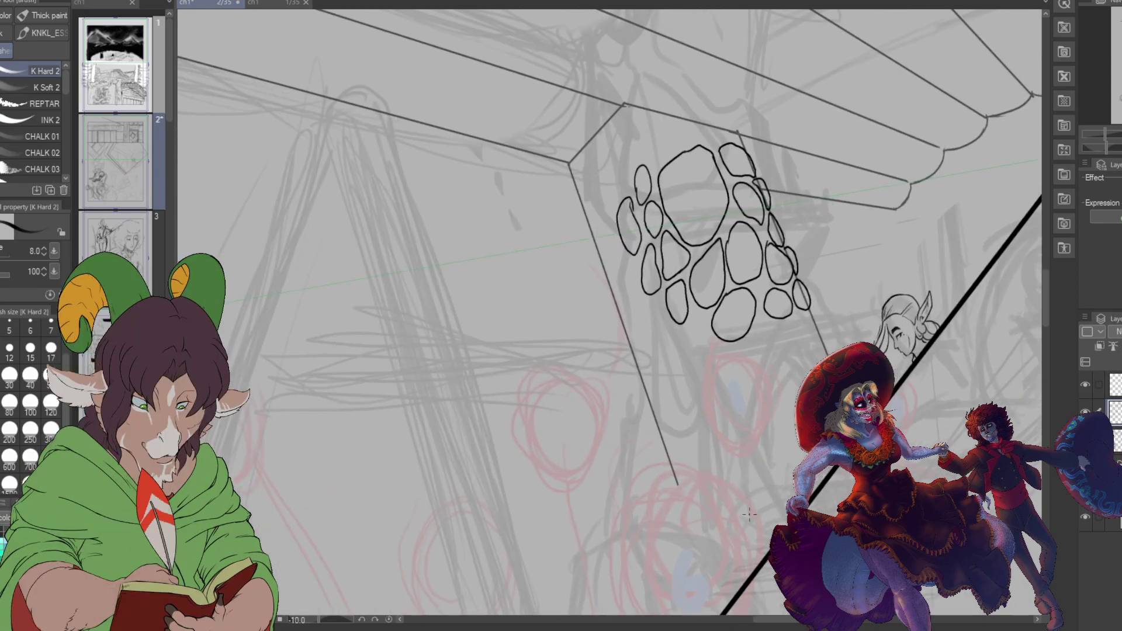
scroll(750, 515, "down", 1)
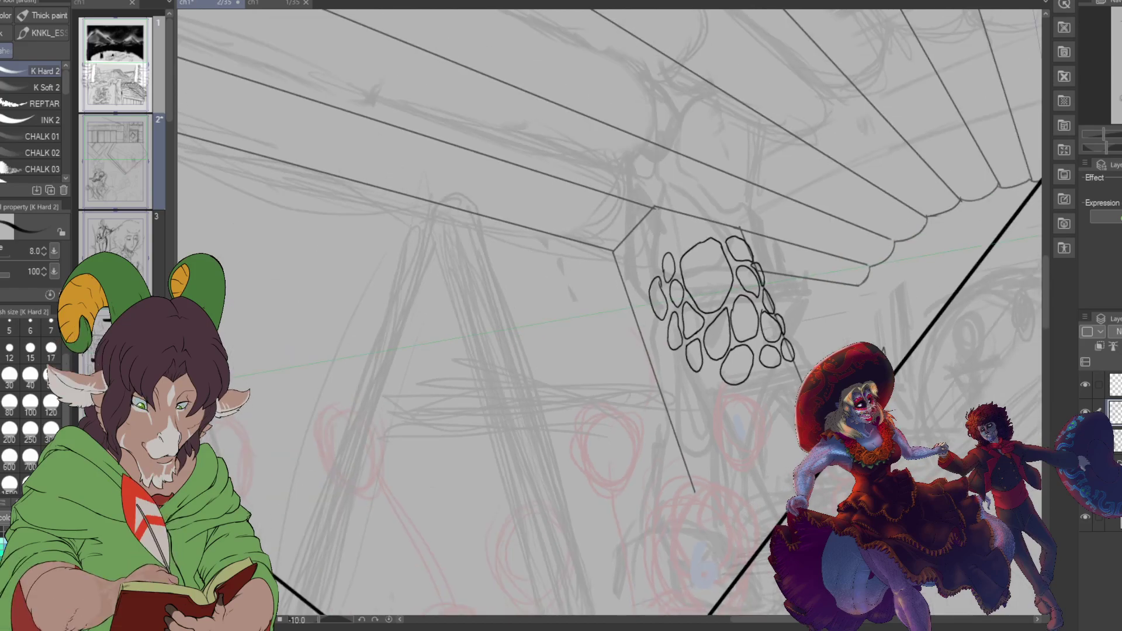
scroll(757, 482, "up", 2)
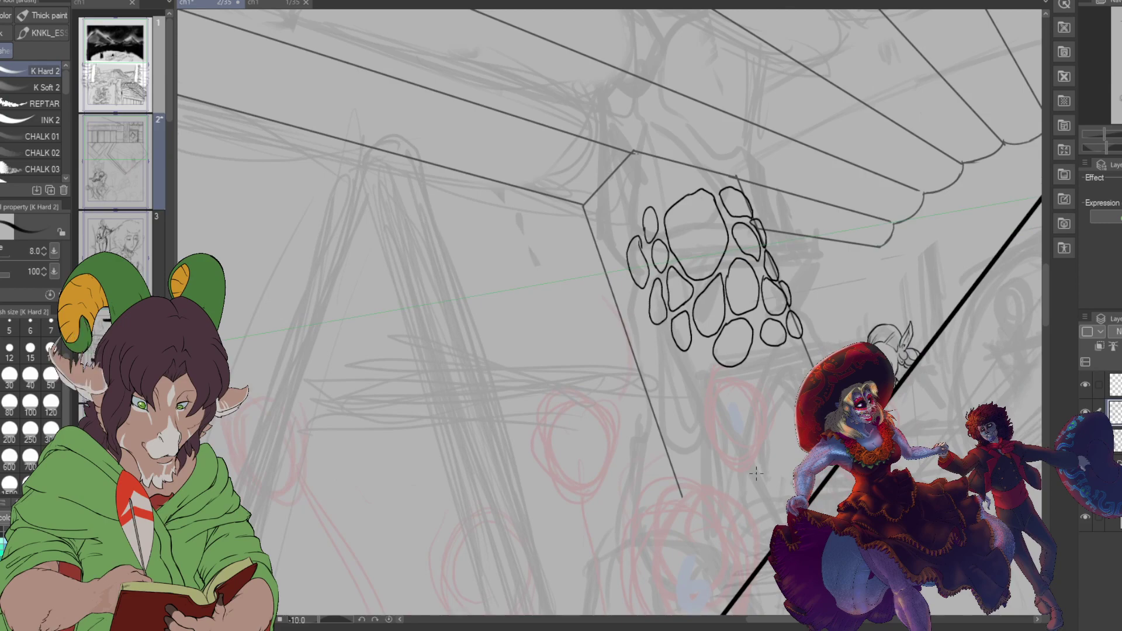
scroll(759, 498, "down", 1)
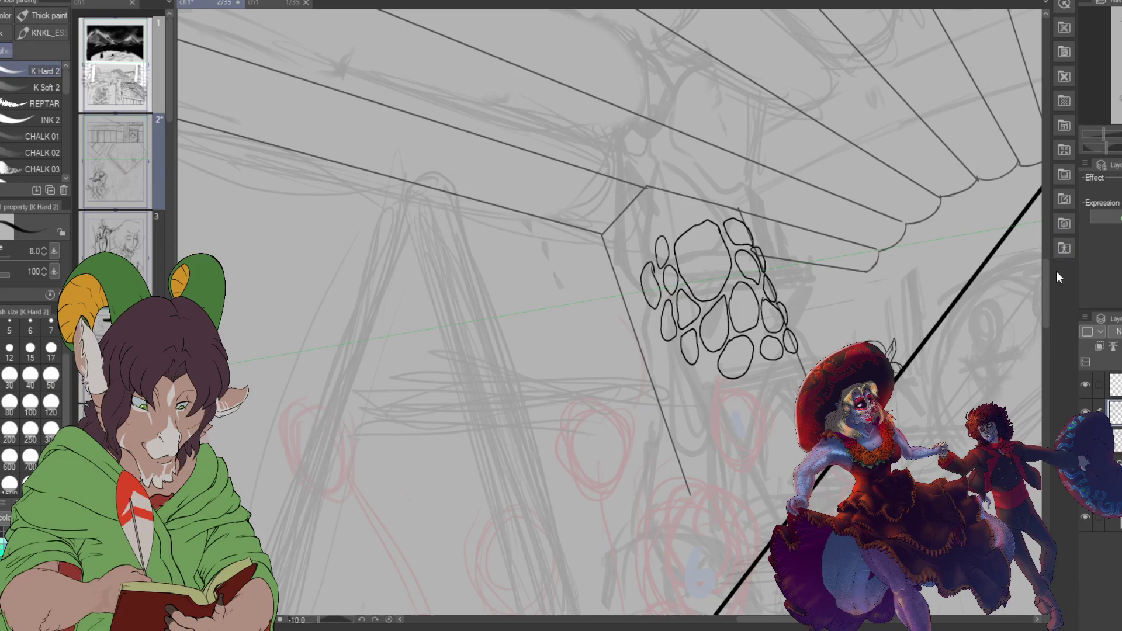
left_click_drag(1047, 277, 1050, 299)
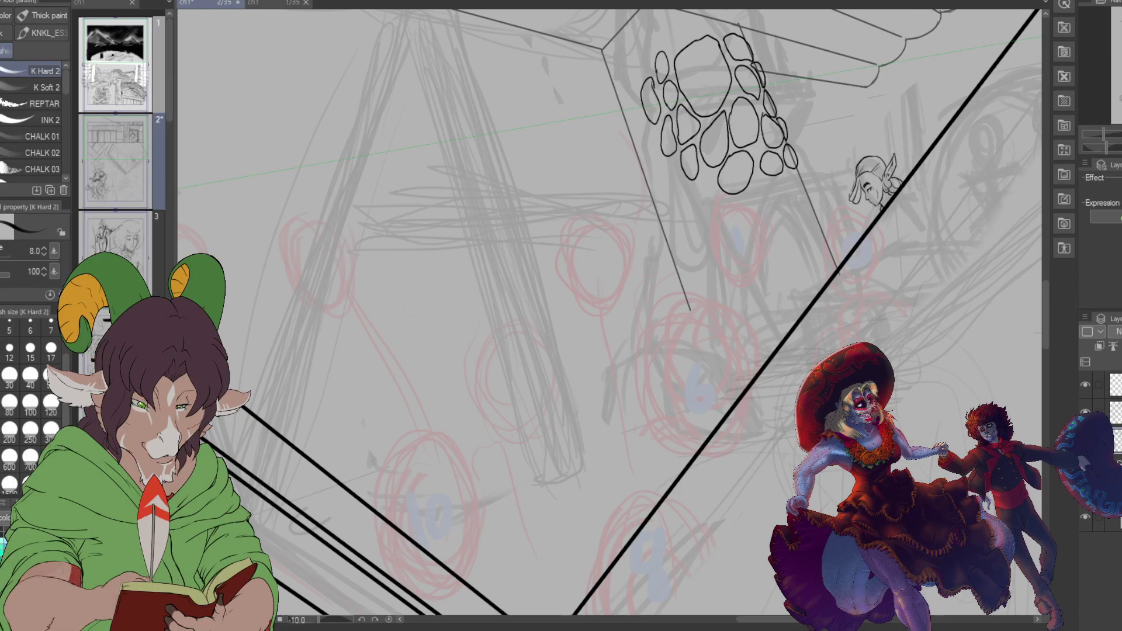
Step: Erase the rough red circles and old sketch lines in the diamond frame's lower part with the Hard eraser at size 250, and return to K Hard 2
scroll(603, 377, "down", 3)
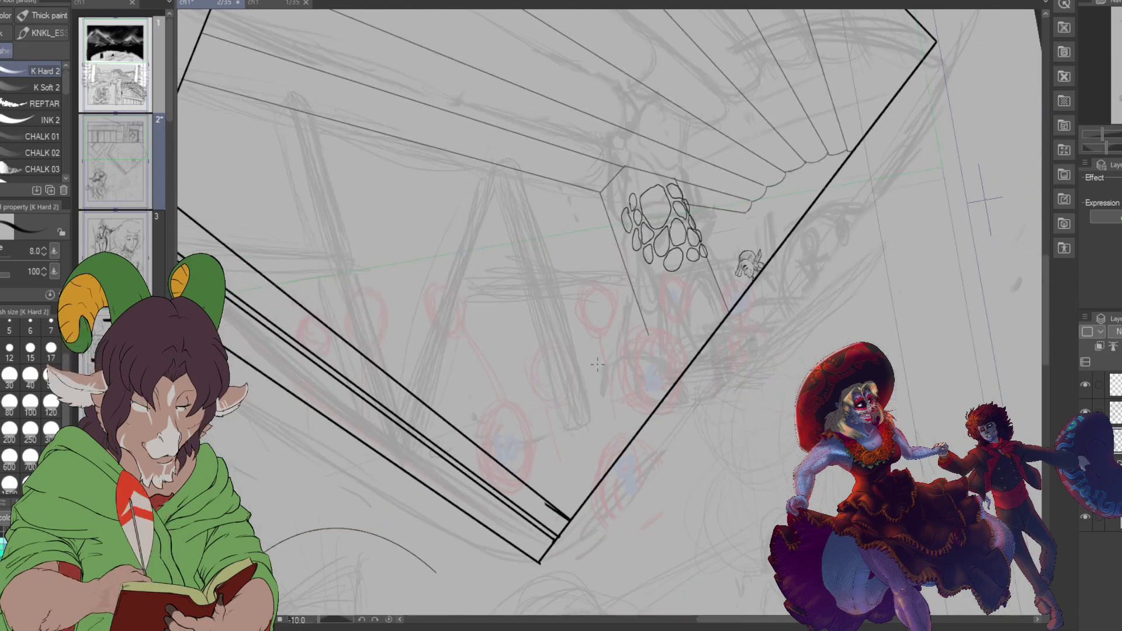
key("e")
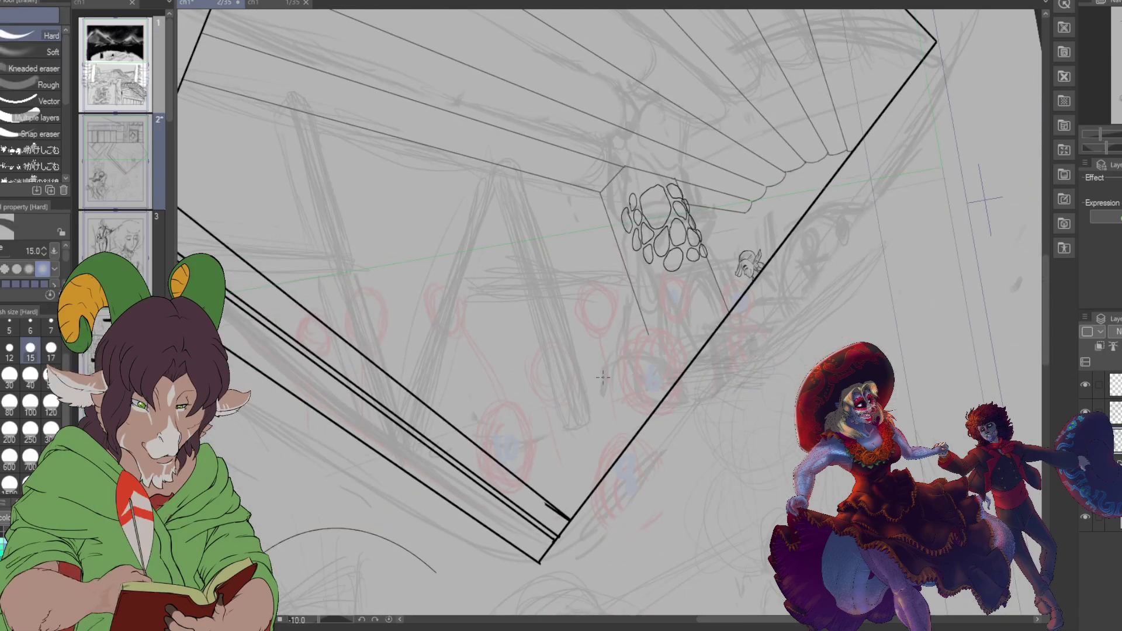
left_click(30, 433)
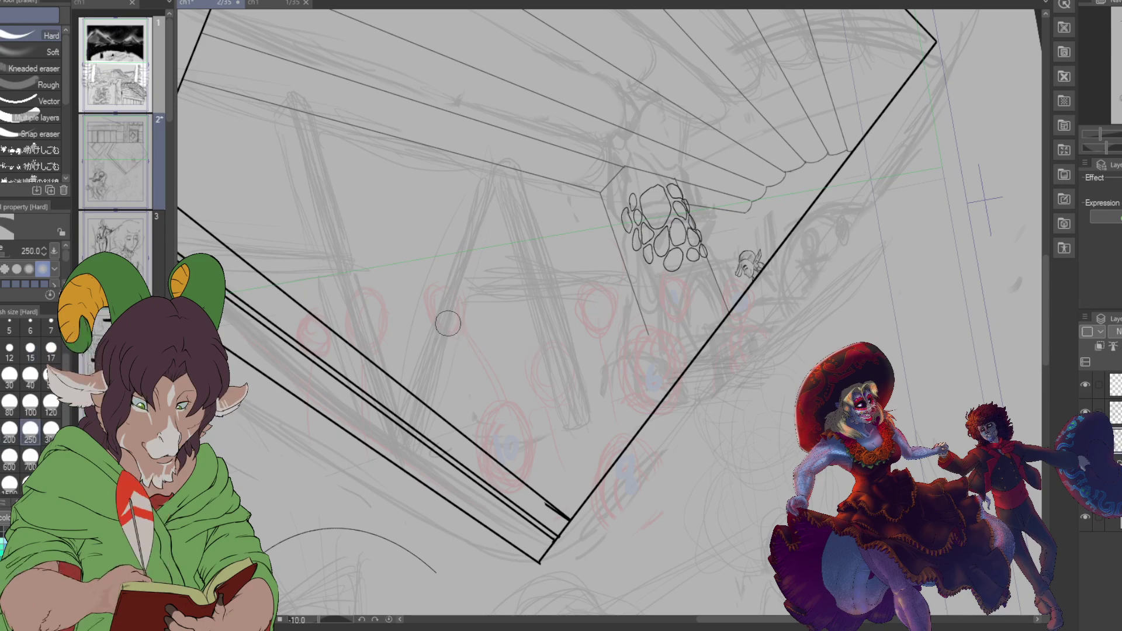
mouse_move(455, 318)
left_mouse_down()
mouse_move(435, 306)
mouse_move(454, 313)
mouse_move(491, 390)
mouse_move(513, 441)
mouse_move(504, 449)
mouse_move(488, 405)
mouse_move(540, 460)
mouse_move(526, 447)
mouse_move(532, 359)
mouse_move(615, 314)
mouse_move(592, 290)
mouse_move(618, 394)
mouse_move(610, 364)
mouse_move(654, 362)
mouse_move(634, 408)
mouse_move(692, 291)
mouse_move(685, 337)
mouse_move(585, 502)
mouse_move(620, 462)
mouse_move(656, 465)
mouse_move(662, 488)
mouse_move(709, 443)
left_mouse_up()
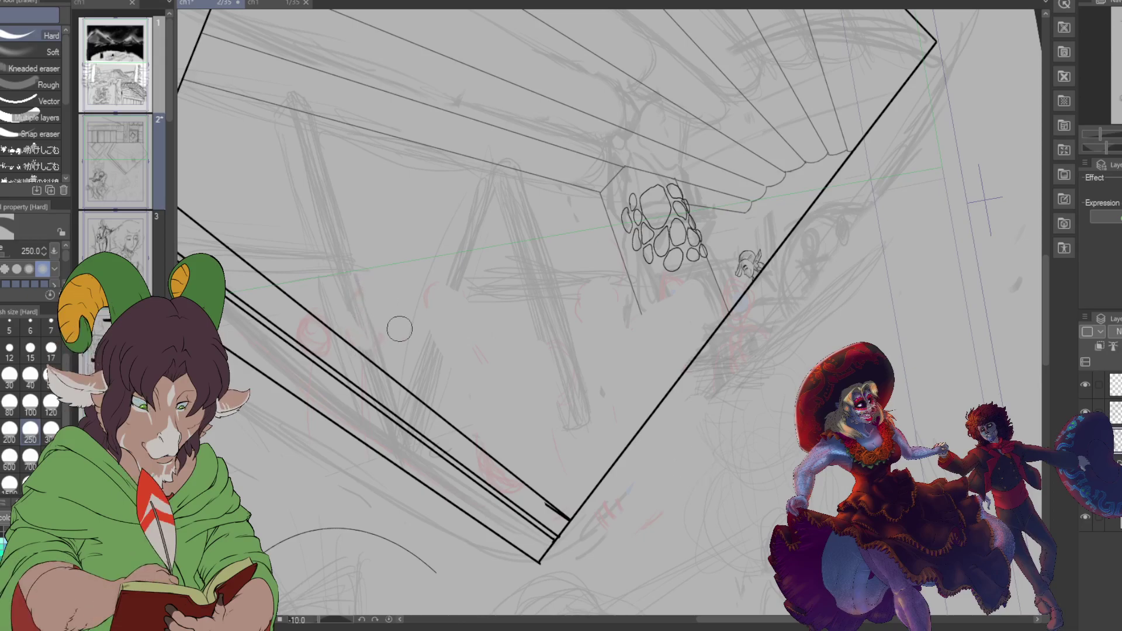
key("b")
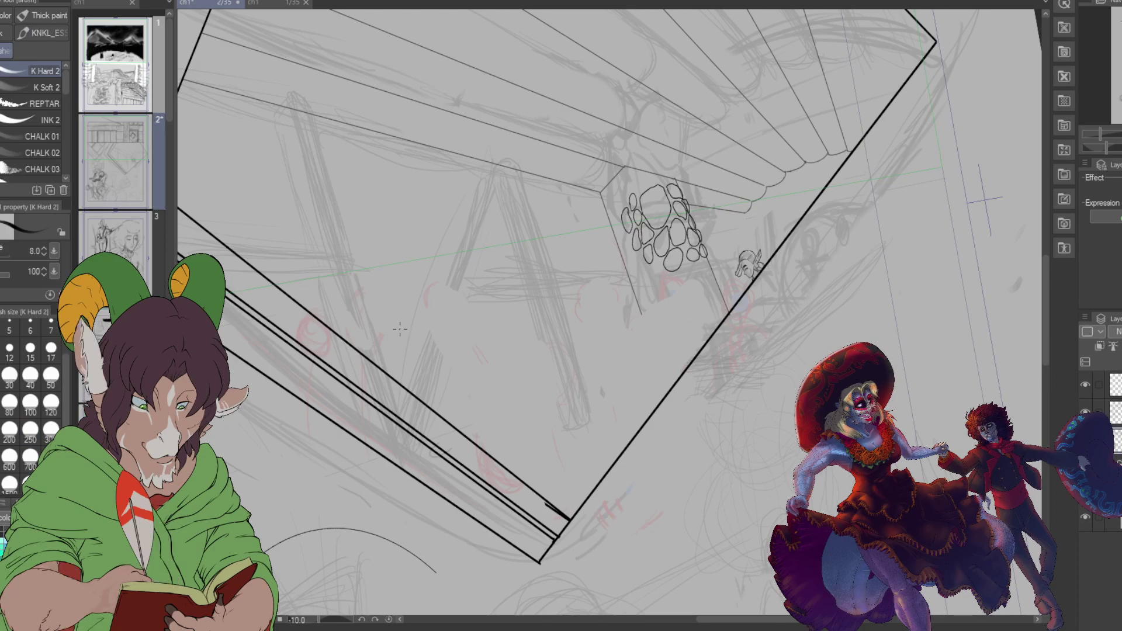
Step: Sketch long sloping guide lines from the diamond frame's lower corner up across its lower-right border
left_click_drag(557, 449, 715, 373)
left_click_drag(563, 441, 526, 463)
left_click_drag(689, 387, 935, 304)
left_click_drag(859, 306, 938, 278)
left_click_drag(812, 328, 889, 302)
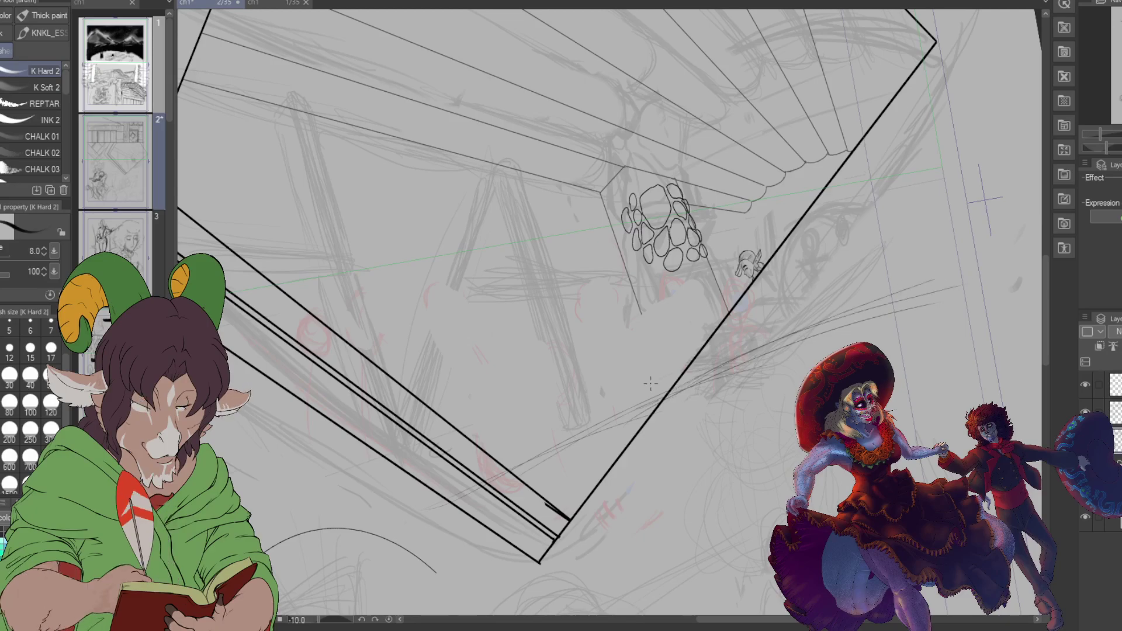
left_click_drag(526, 464, 646, 410)
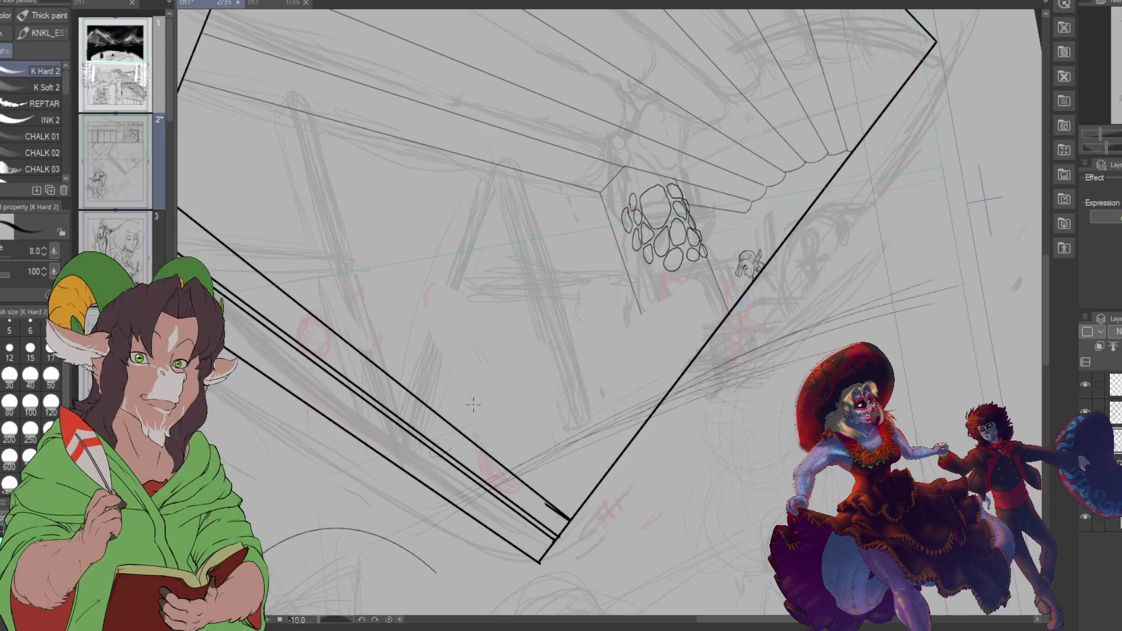
Step: Sketch a slanted tabletop with curved supports beneath it near the diamond frame's lower corner
left_click_drag(522, 386, 461, 410)
mouse_move(549, 372)
left_mouse_down()
mouse_move(407, 432)
mouse_move(533, 407)
left_mouse_up()
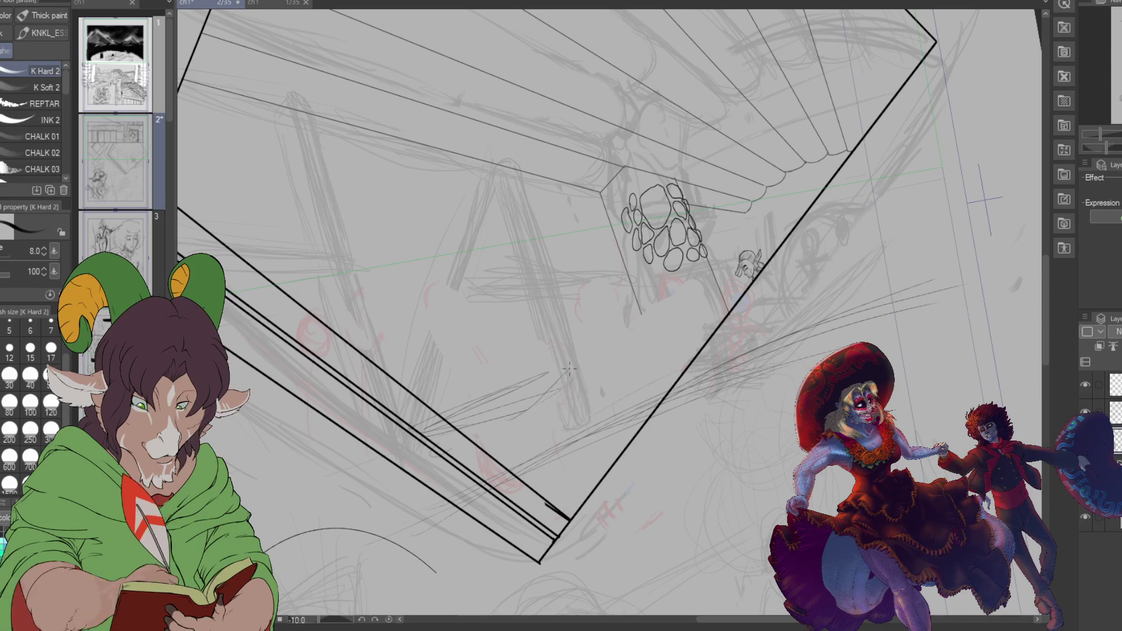
left_click_drag(583, 363, 495, 391)
left_click_drag(574, 365, 552, 374)
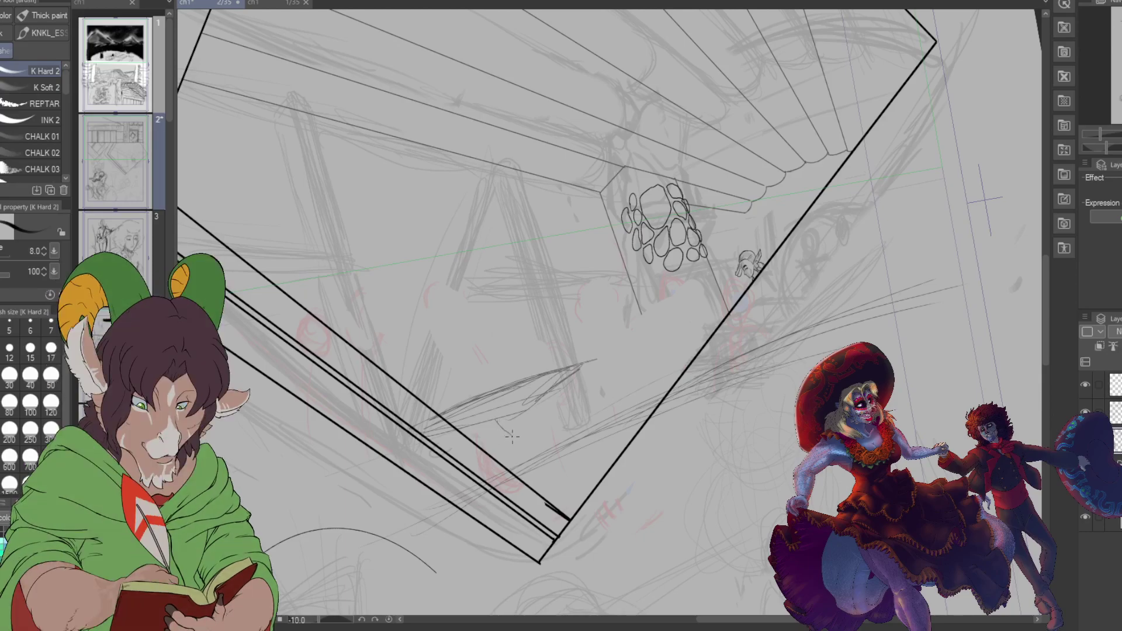
left_click_drag(513, 471, 509, 449)
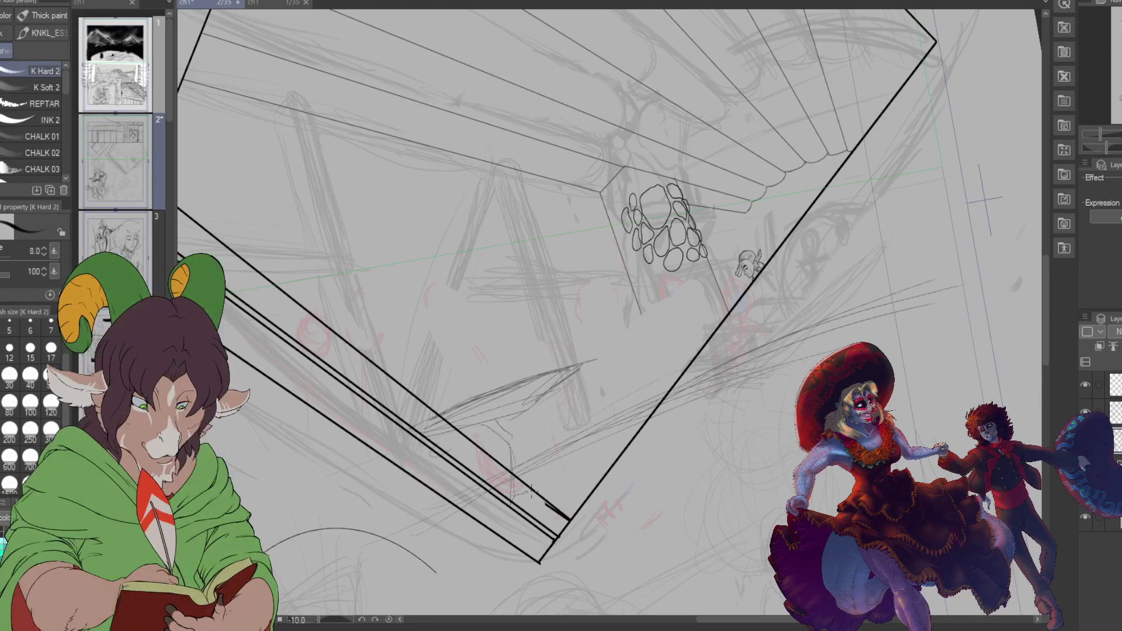
left_click_drag(538, 445, 567, 483)
left_click_drag(547, 455, 571, 476)
Step: Sketch a hatched seat and a tall upright back at the tabletop's far end
mouse_move(569, 423)
left_mouse_down()
mouse_move(632, 386)
mouse_move(572, 413)
mouse_move(600, 397)
left_mouse_up()
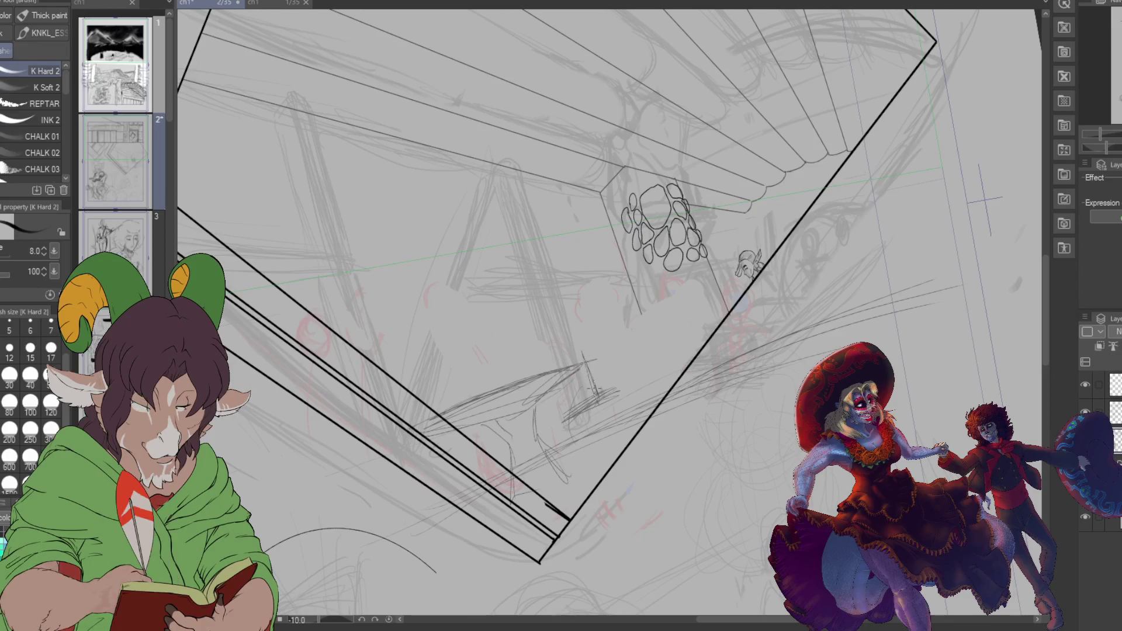
mouse_move(577, 352)
left_mouse_down()
mouse_move(623, 341)
mouse_move(631, 356)
mouse_move(640, 386)
mouse_move(614, 447)
mouse_move(624, 472)
left_mouse_up()
mouse_move(650, 422)
left_mouse_down()
mouse_move(660, 450)
mouse_move(643, 389)
left_mouse_up()
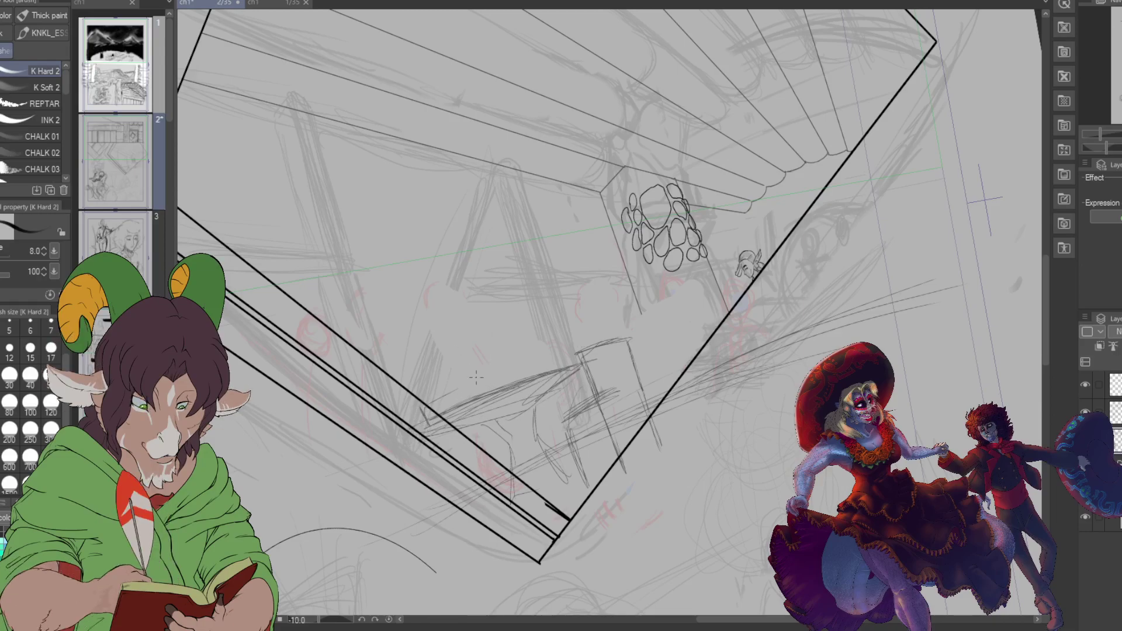
Step: Sketch a smaller upright back and seat at the tabletop's near end, overlapping the diamond frame's lower-left border
mouse_move(473, 388)
left_mouse_down()
mouse_move(496, 444)
mouse_move(470, 391)
mouse_move(482, 427)
mouse_move(426, 417)
mouse_move(441, 450)
mouse_move(428, 422)
mouse_move(457, 459)
mouse_move(509, 430)
mouse_move(443, 466)
mouse_move(498, 436)
mouse_move(440, 470)
mouse_move(501, 440)
mouse_move(444, 482)
left_mouse_up()
mouse_move(516, 444)
left_mouse_down()
mouse_move(467, 468)
mouse_move(500, 481)
mouse_move(498, 465)
left_mouse_up()
left_click_drag(513, 472, 505, 491)
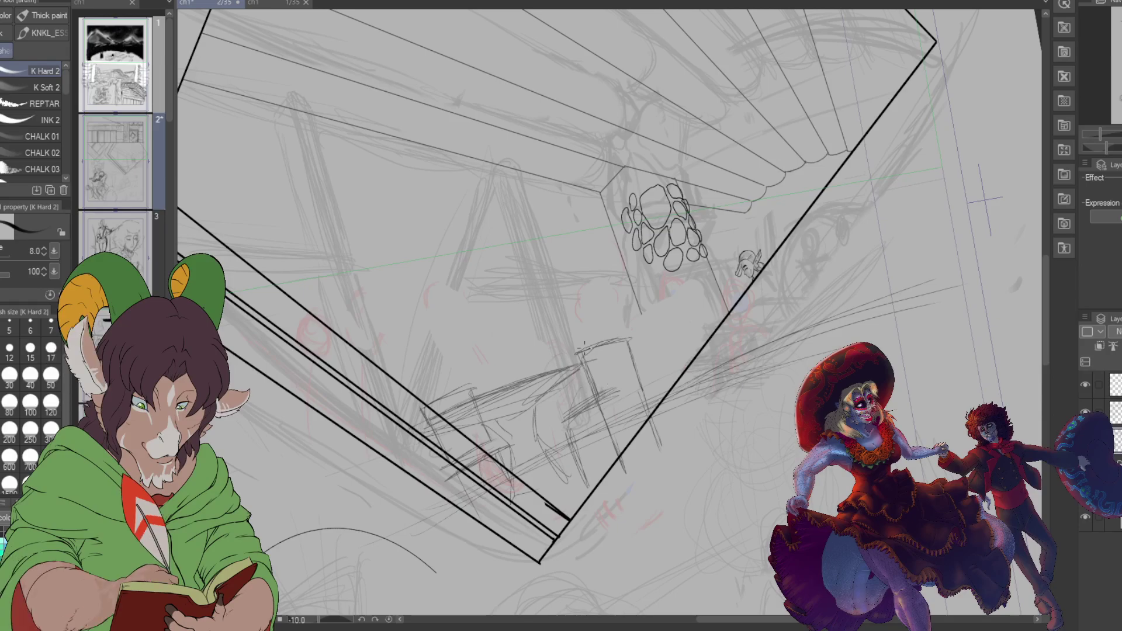
Step: Add strokes to the tall seat's side, and sketch a second slanted tabletop across the frame's lower-right border below the small head
mouse_move(584, 337)
left_mouse_down()
mouse_move(530, 371)
mouse_move(592, 345)
mouse_move(540, 370)
mouse_move(585, 352)
mouse_move(602, 402)
mouse_move(550, 403)
mouse_move(537, 435)
left_mouse_up()
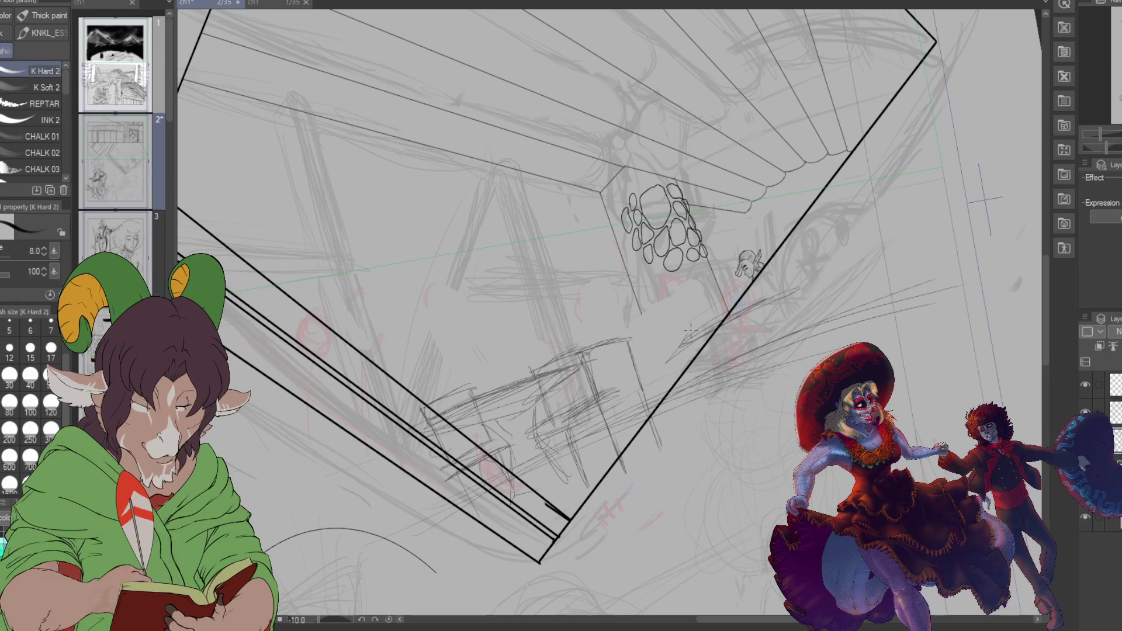
mouse_move(666, 346)
left_mouse_down()
mouse_move(860, 257)
mouse_move(835, 284)
mouse_move(735, 327)
mouse_move(795, 361)
left_mouse_up()
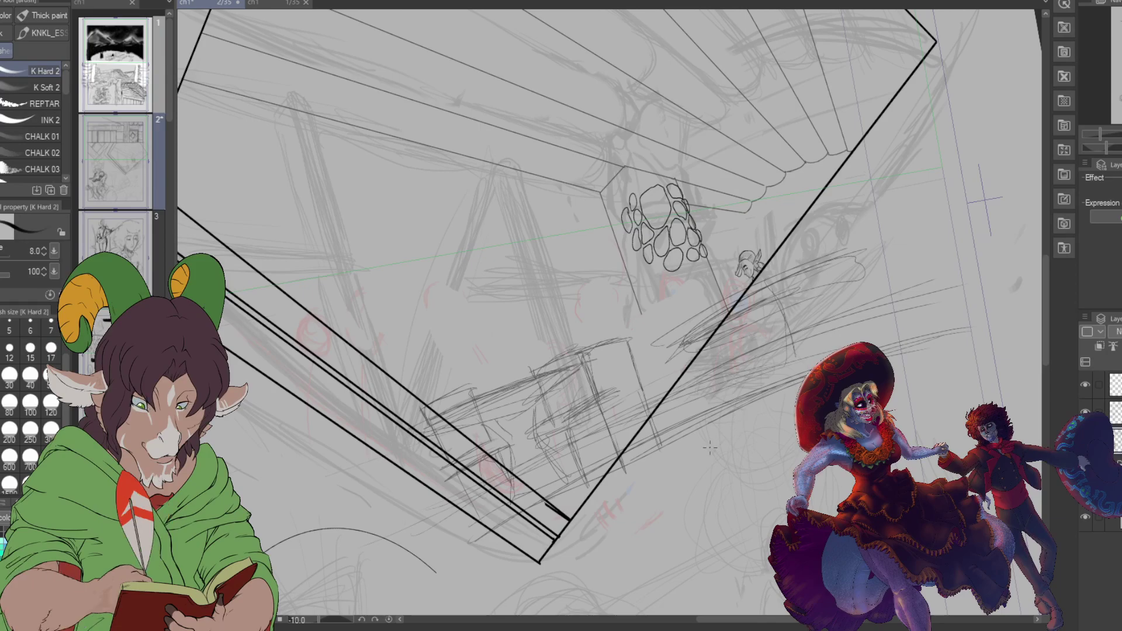
Step: Sketch two oval heads above the tall seat on the first table, and a seated figure's head and hatched seat at the second table
left_click_drag(445, 574, 518, 525)
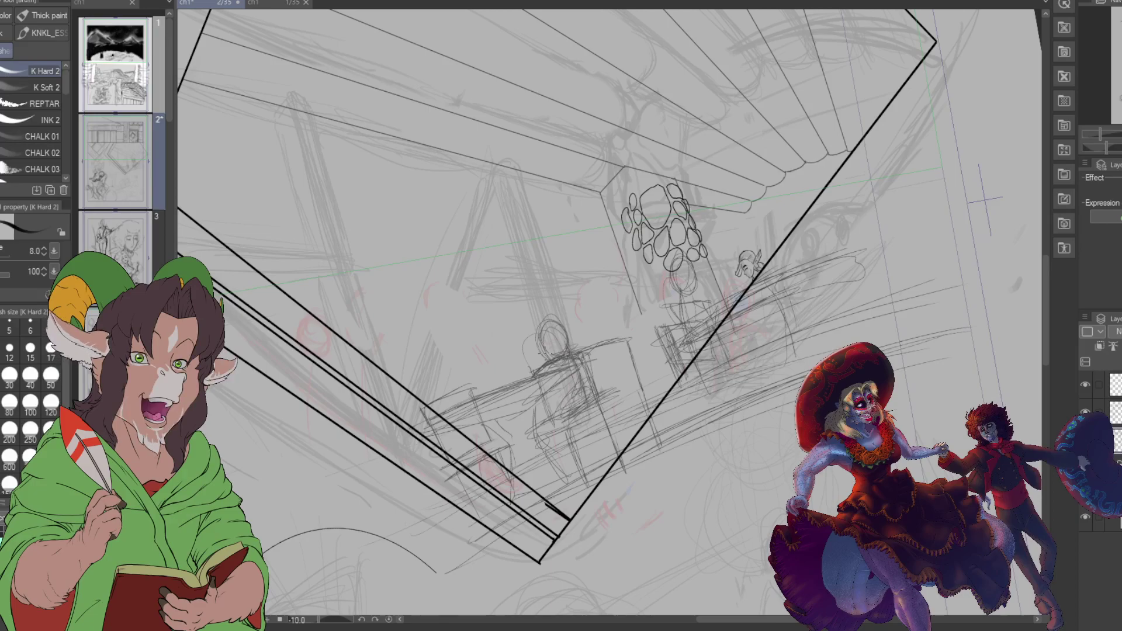
mouse_move(500, 348)
left_mouse_down()
mouse_move(523, 354)
mouse_move(500, 343)
mouse_move(516, 331)
mouse_move(539, 372)
left_mouse_up()
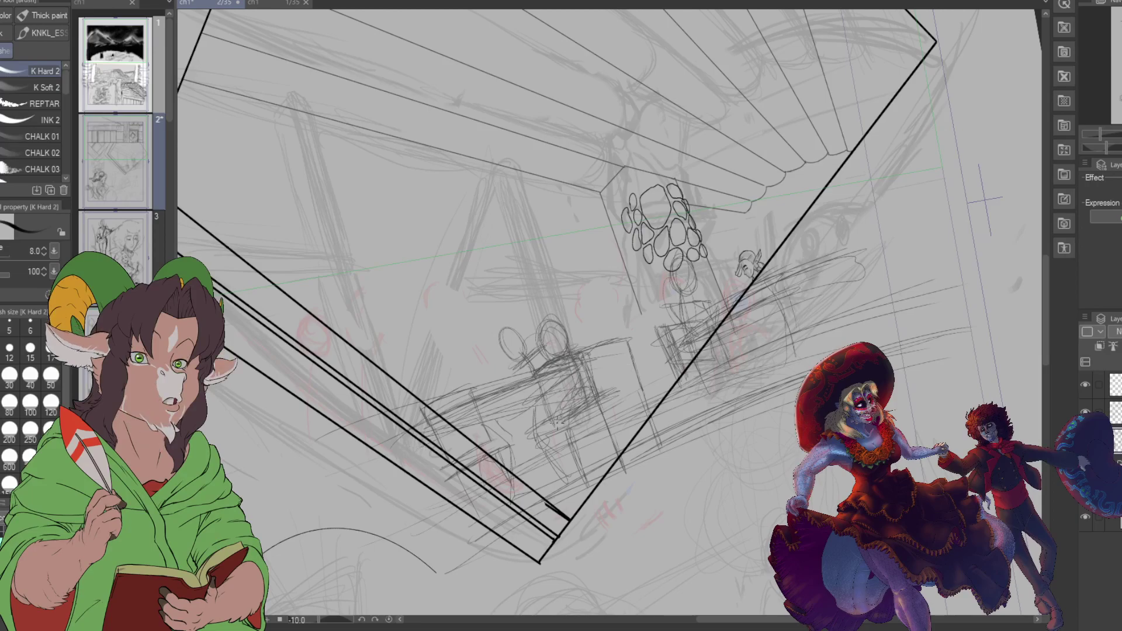
Step: Check page 2's composition at different magnifications, comparing the inked line art with the rough sketch hidden and shown
scroll(698, 413, "down", 5)
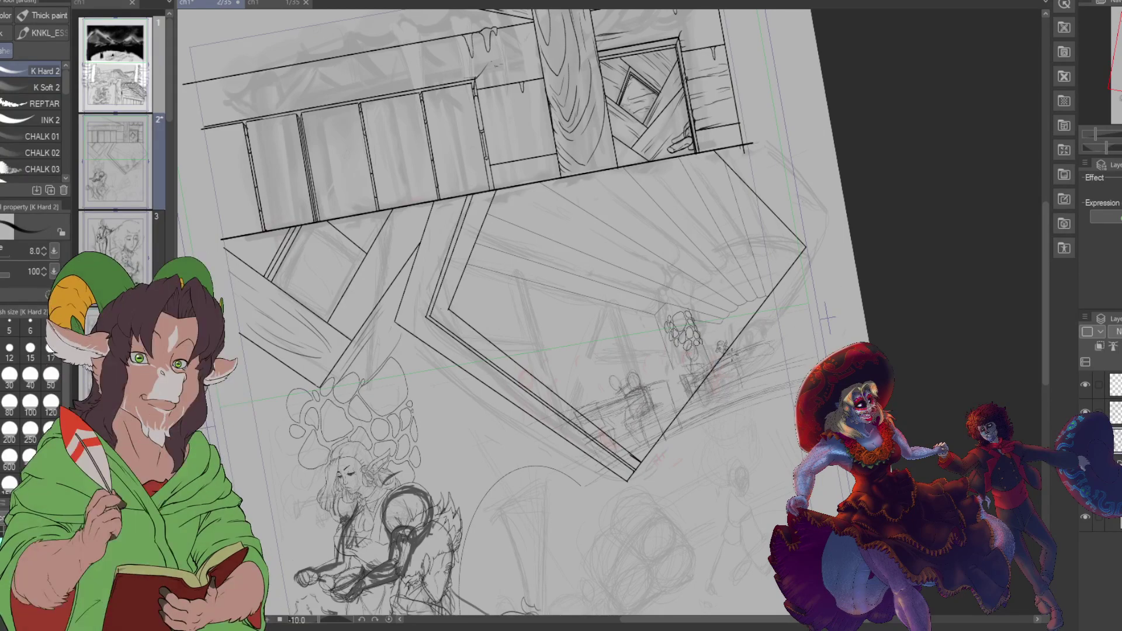
scroll(736, 531, "down", 3)
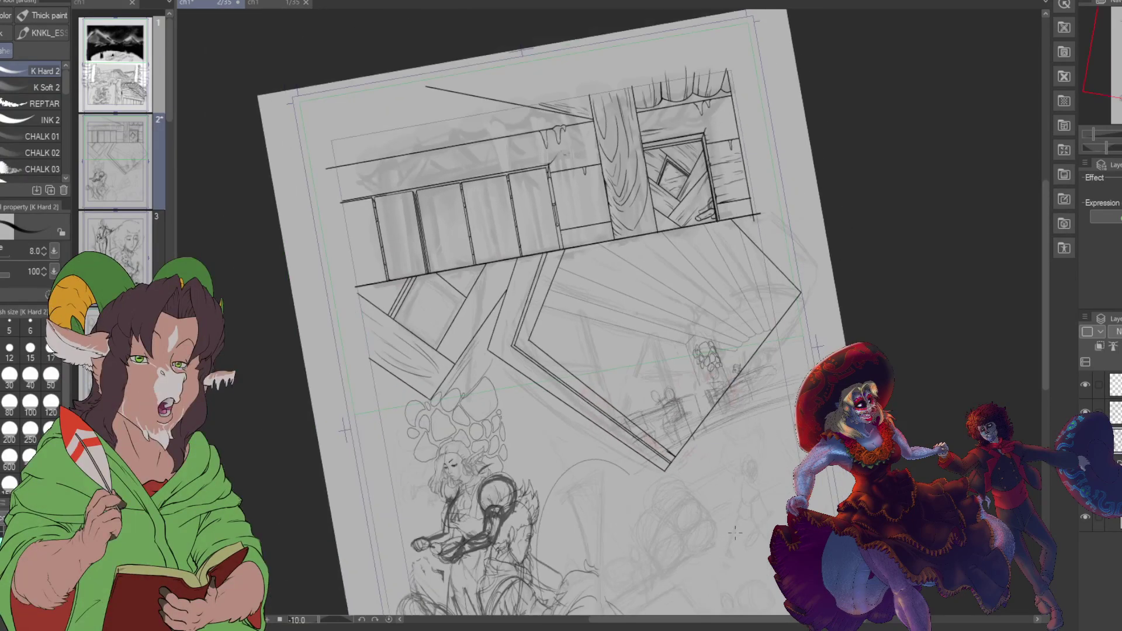
scroll(737, 531, "up", 3)
scroll(776, 331, "up", 2)
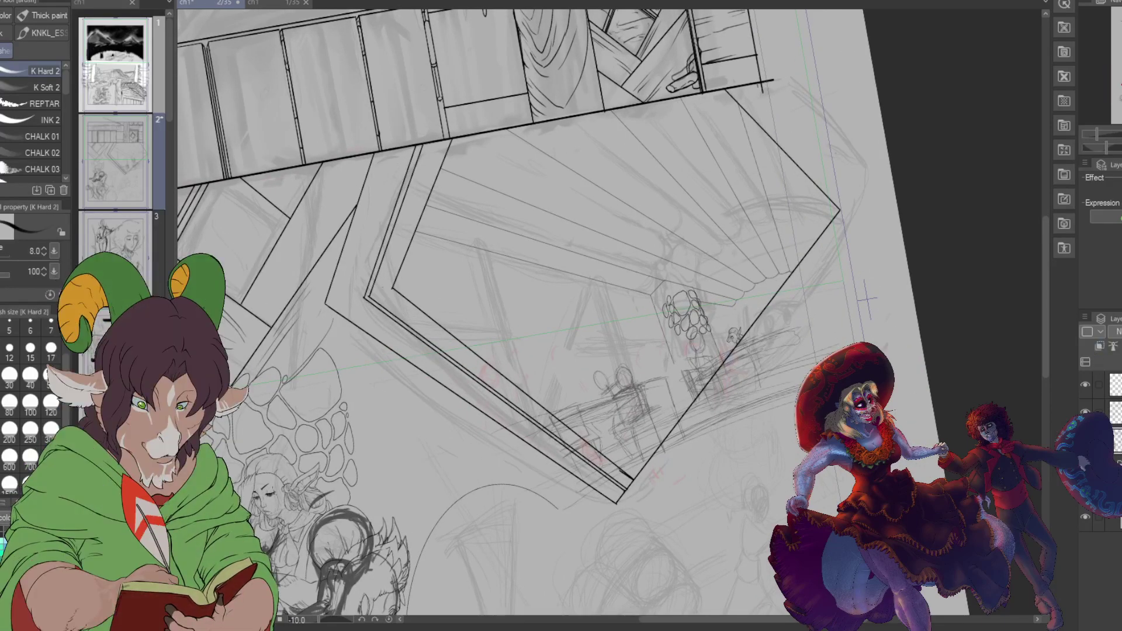
scroll(684, 316, "down", 2)
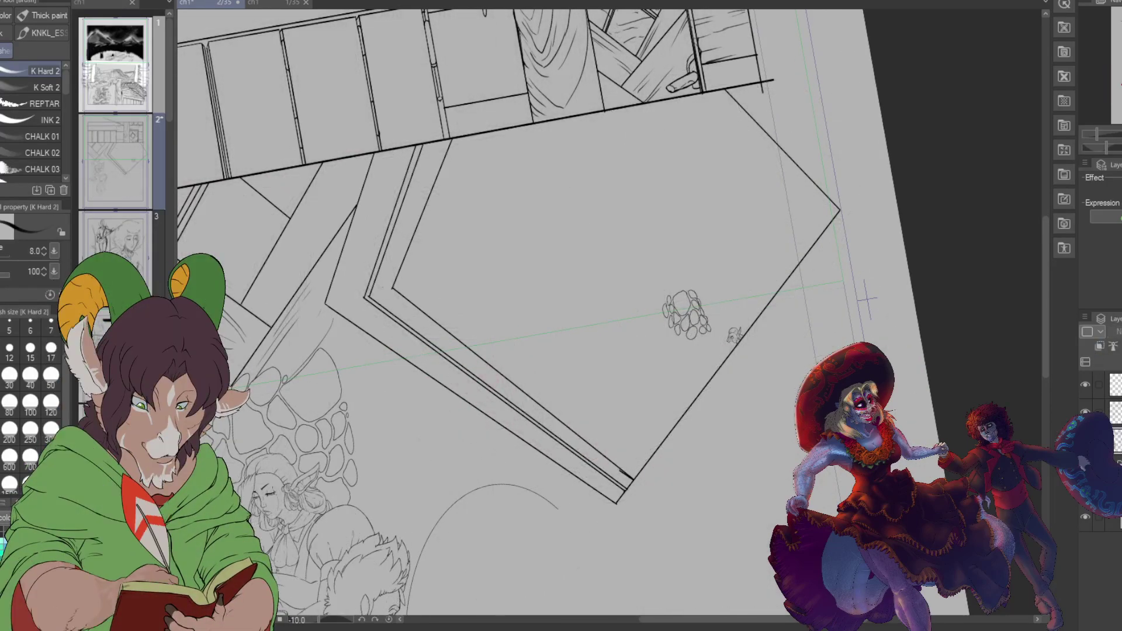
scroll(684, 316, "up", 2)
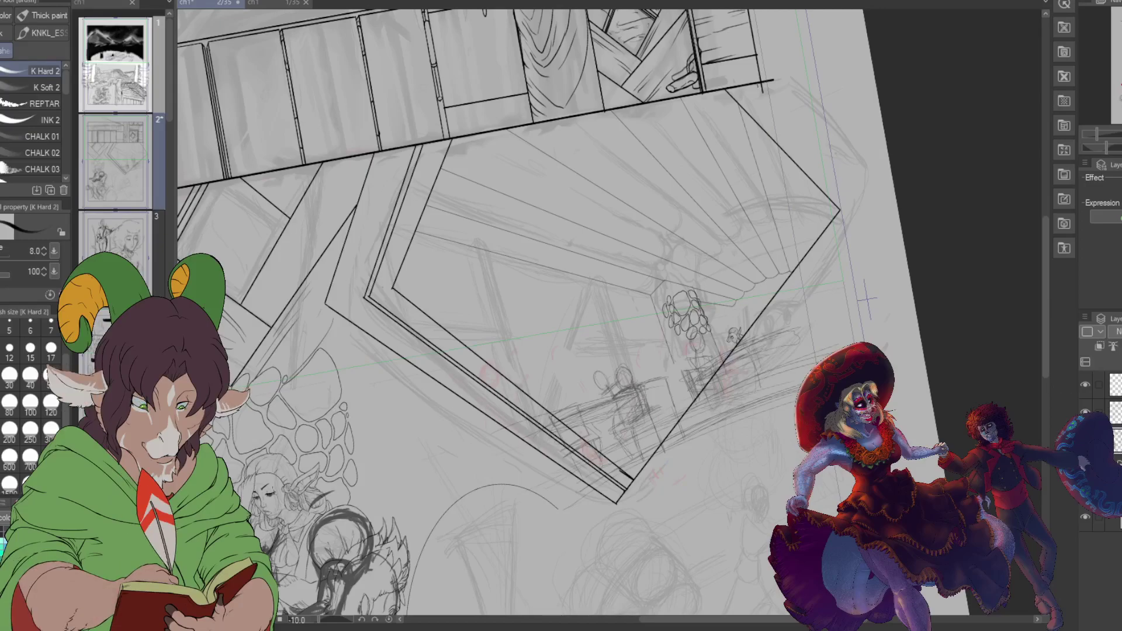
left_click(1086, 438)
scroll(683, 413, "down", 3)
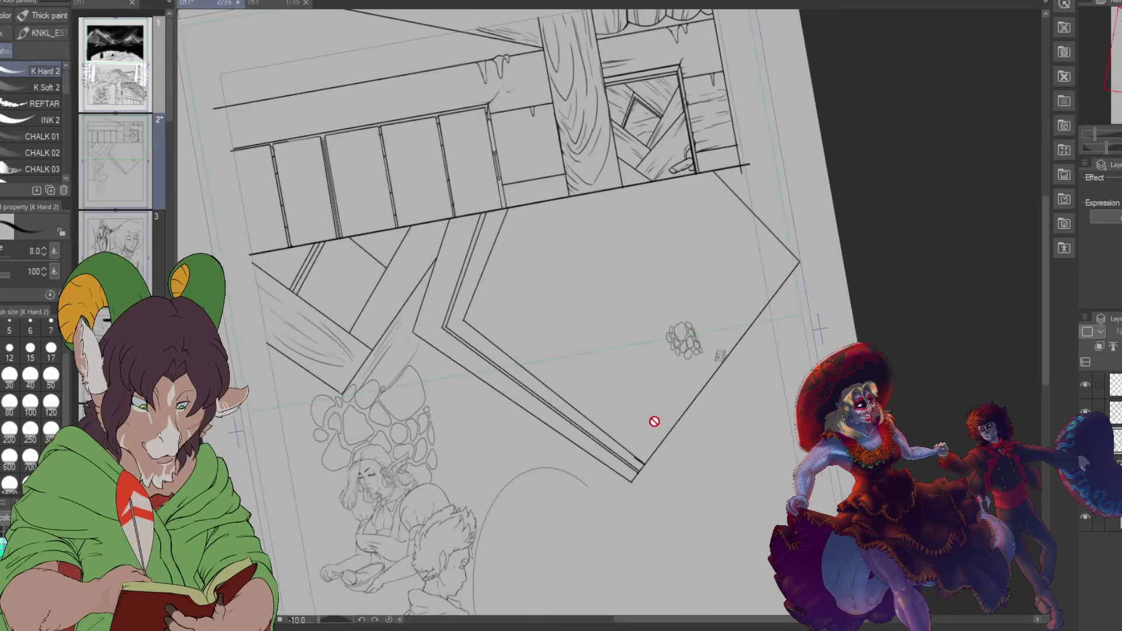
scroll(730, 376, "up", 2)
scroll(720, 376, "up", 1)
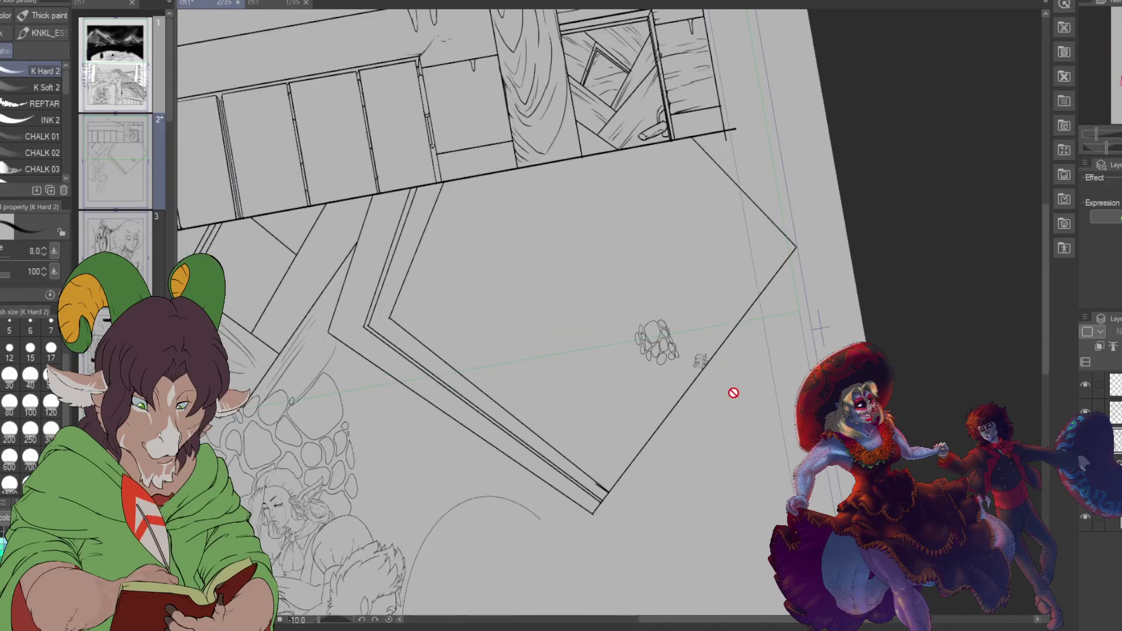
mouse_move(657, 342)
left_mouse_down()
mouse_move(714, 200)
mouse_move(834, 87)
mouse_move(777, 193)
left_mouse_up()
scroll(584, 316, "down", 3)
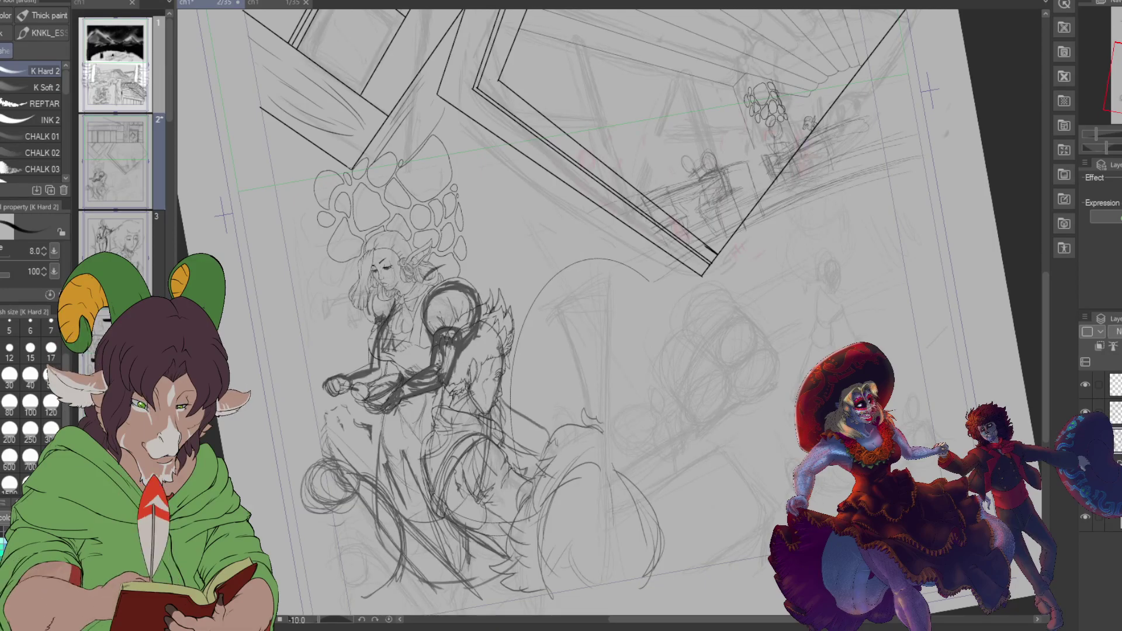
key("ctrl+z")
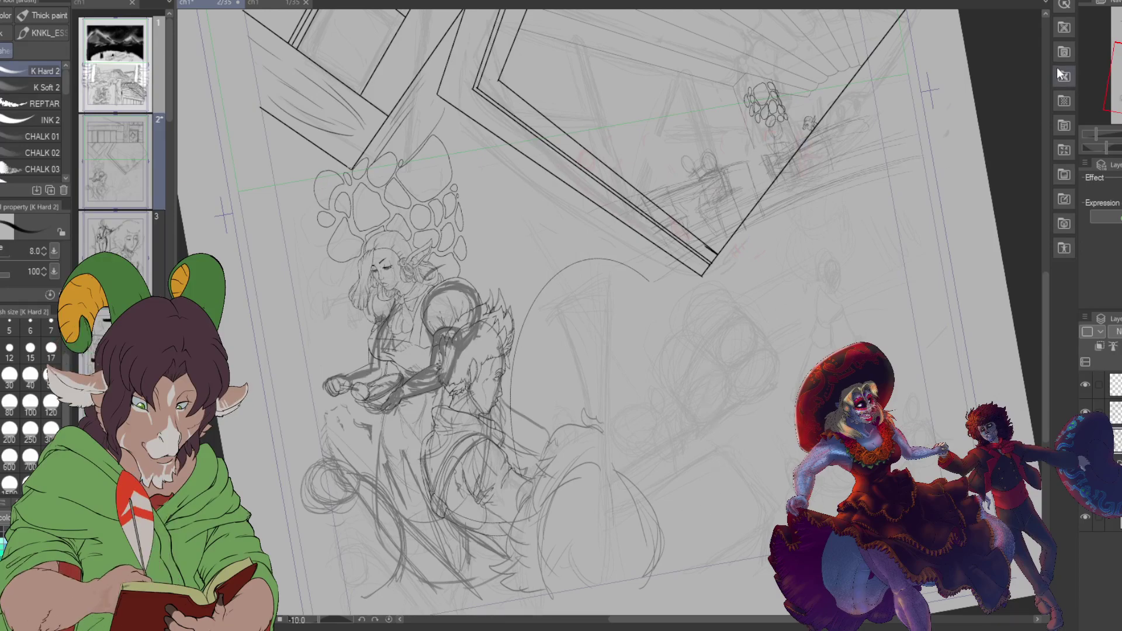
scroll(608, 316, "up", 5)
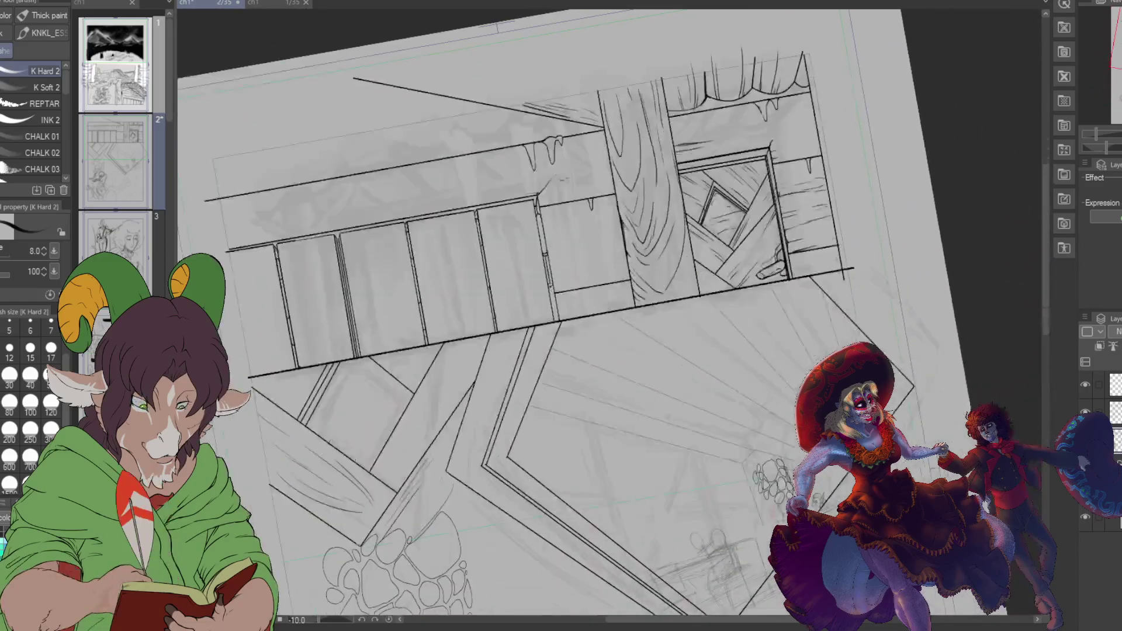
scroll(608, 316, "down", 4)
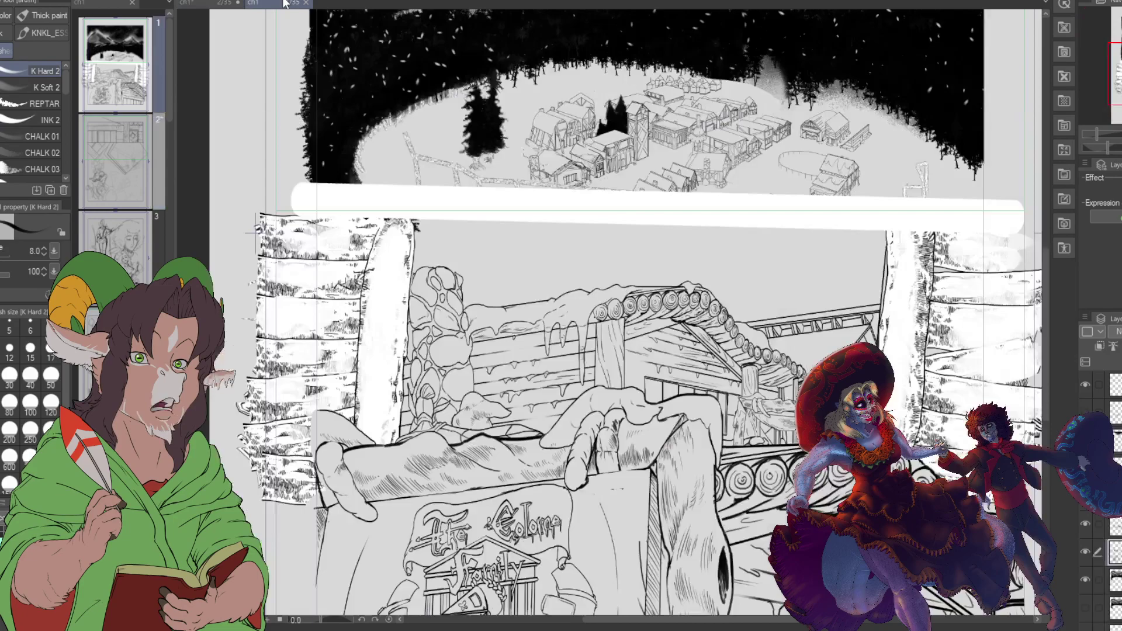
Step: Review page 1's mountain village and log building artwork as a reference, and return to page 2
left_click(274, 3)
scroll(729, 362, "down", 3)
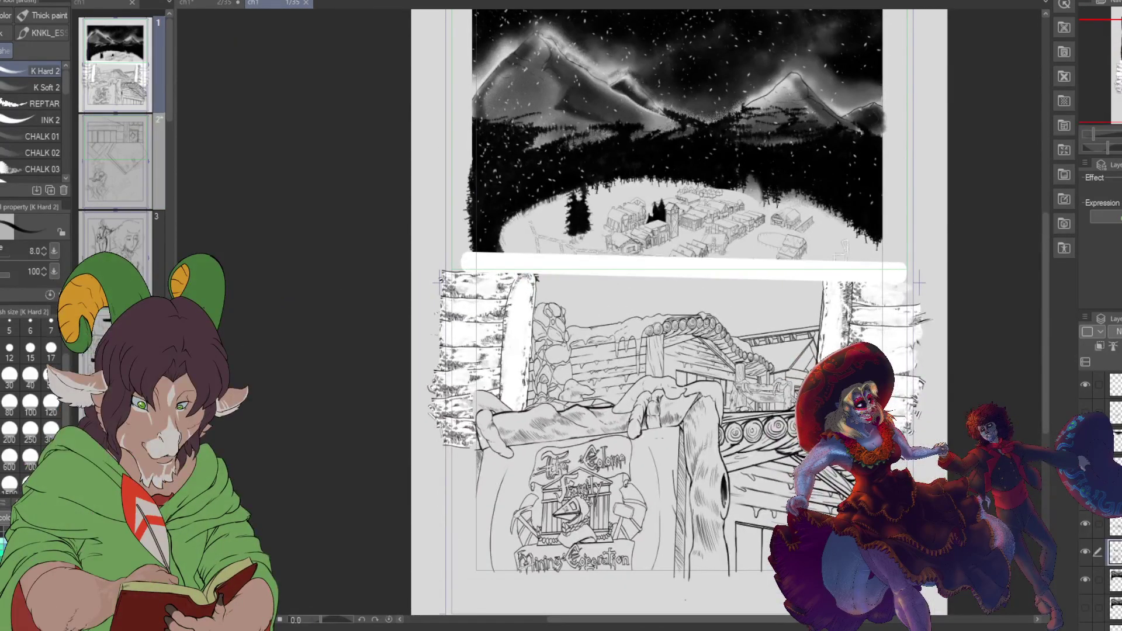
scroll(608, 315, "right", 3)
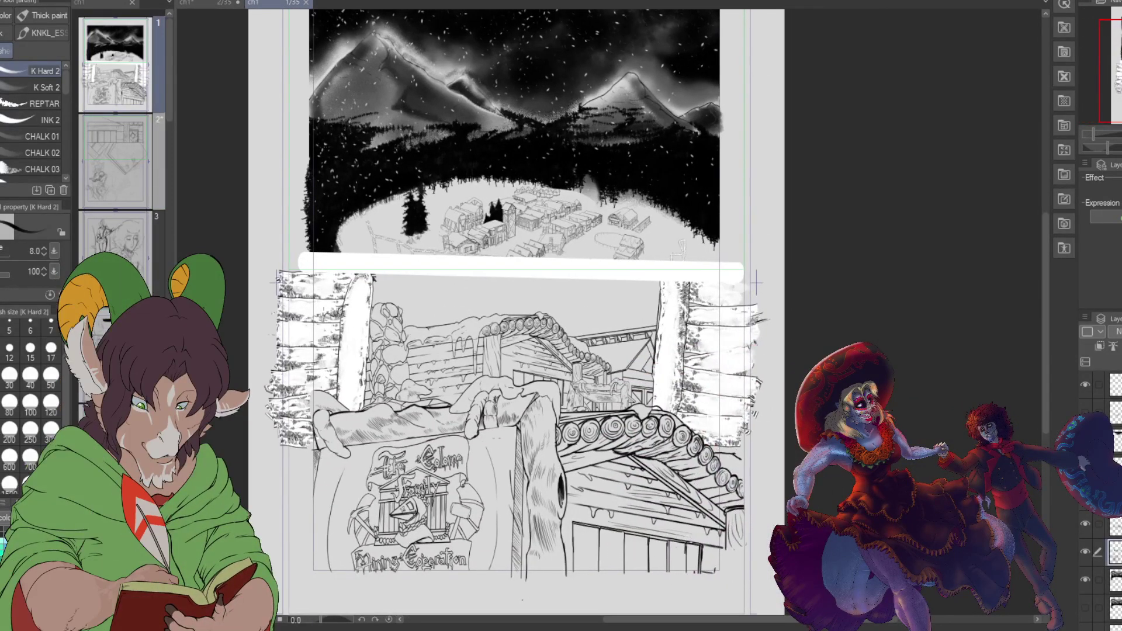
left_click(192, 2)
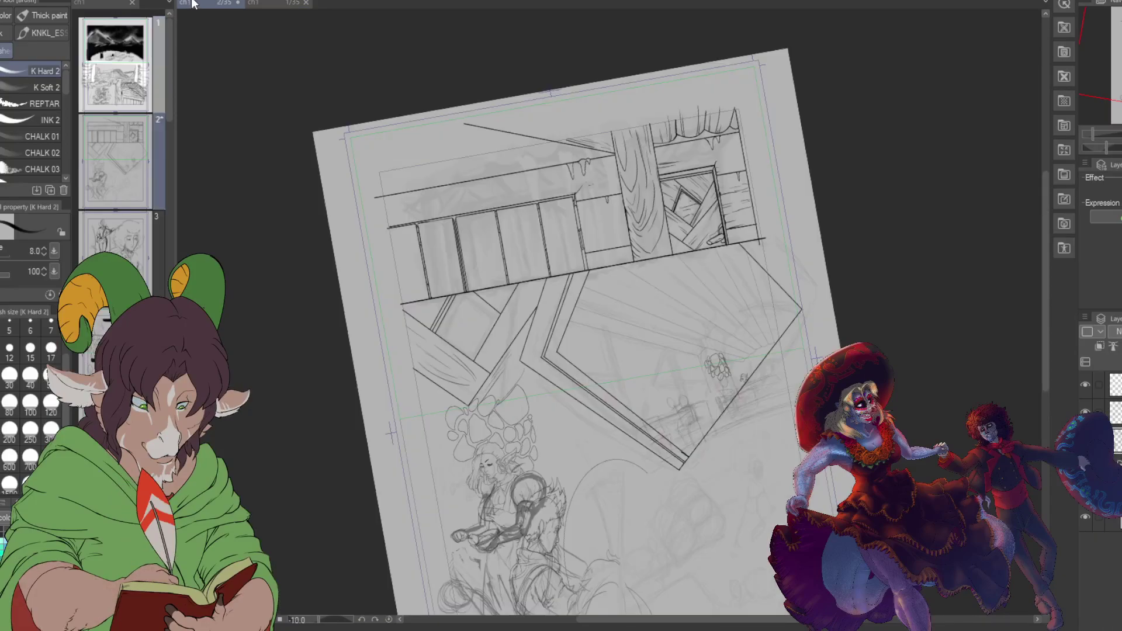
Step: Sketch a third figure's oval head and body at the first table's near end, and refine the seated figures at both tables
scroll(724, 466, "up", 4)
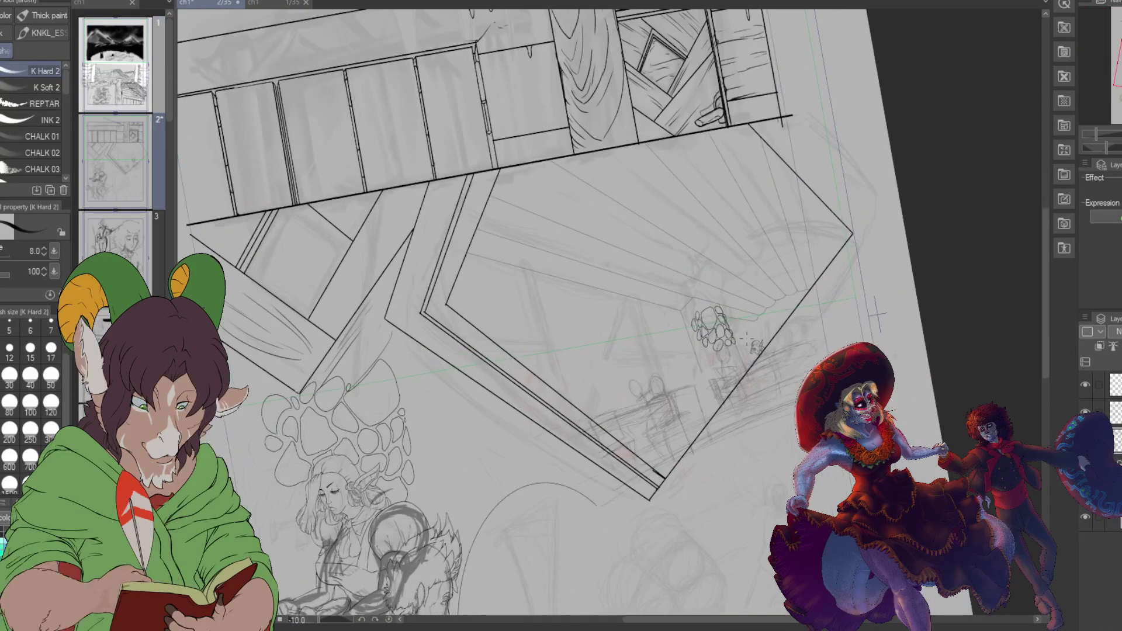
scroll(716, 370, "up", 3)
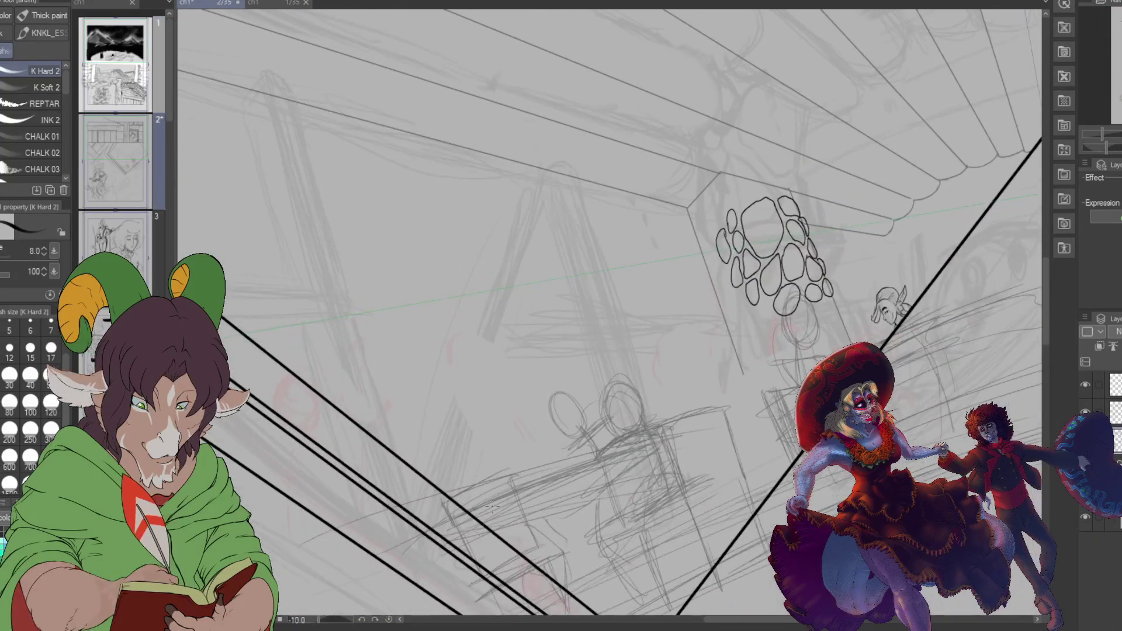
mouse_move(471, 459)
left_mouse_down()
mouse_move(454, 443)
mouse_move(470, 428)
mouse_move(475, 466)
mouse_move(452, 427)
mouse_move(477, 430)
left_mouse_up()
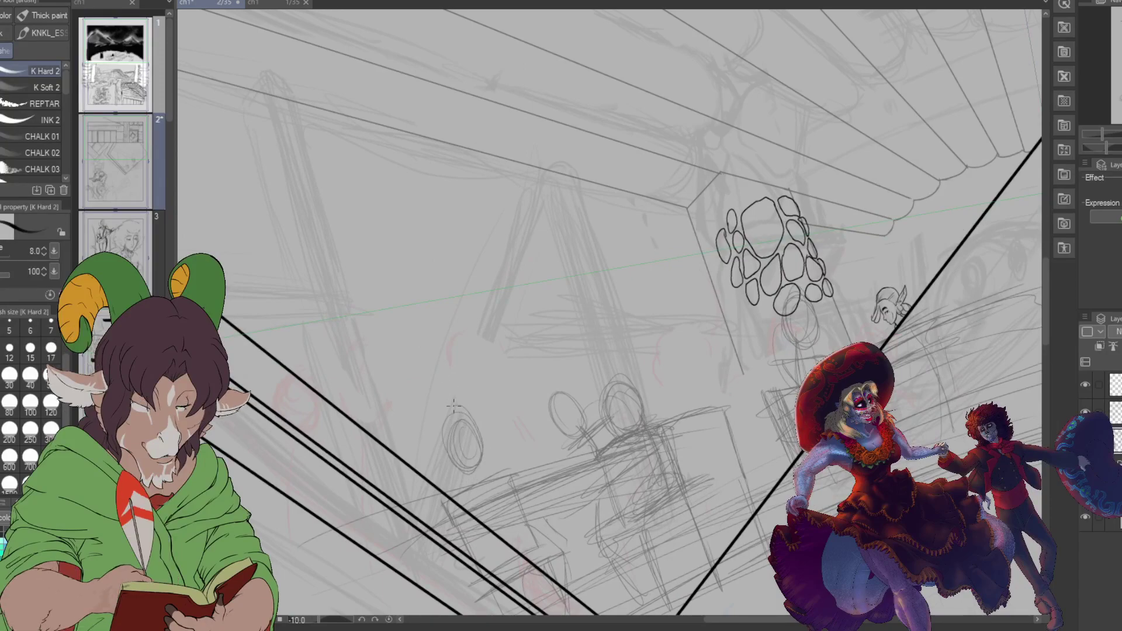
left_click_drag(478, 526, 489, 550)
left_click_drag(463, 472, 440, 482)
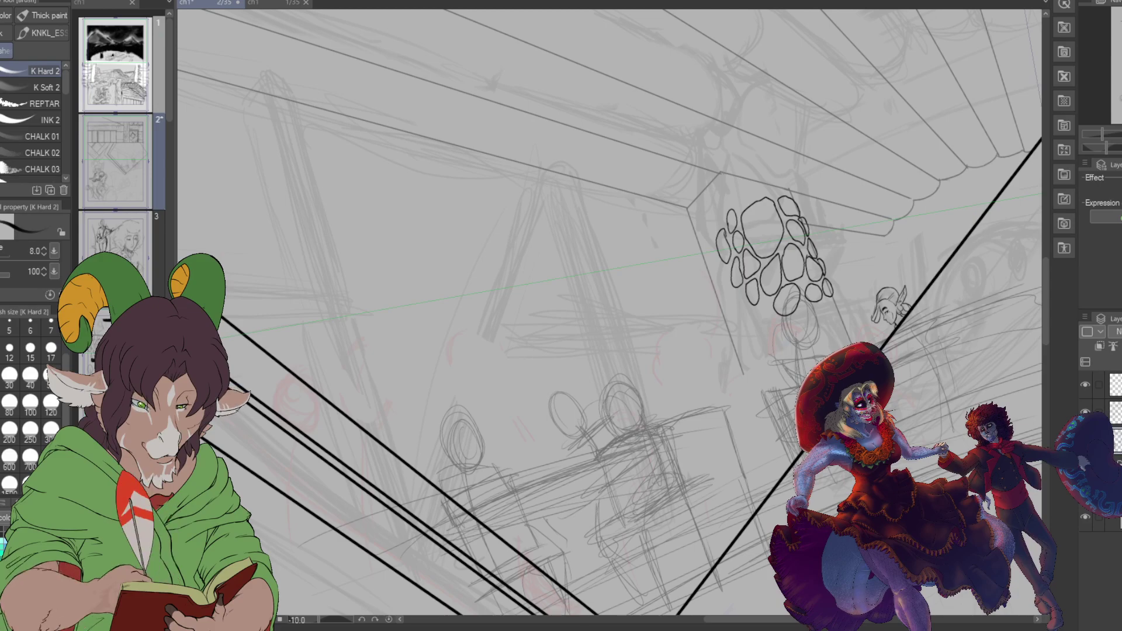
left_click_drag(779, 361, 773, 391)
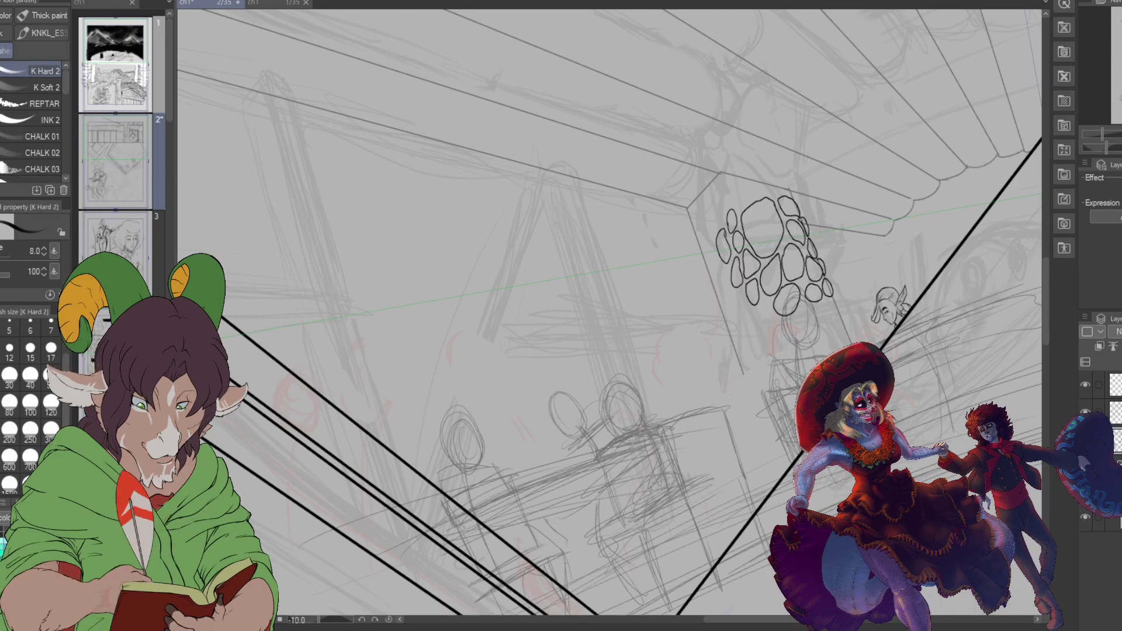
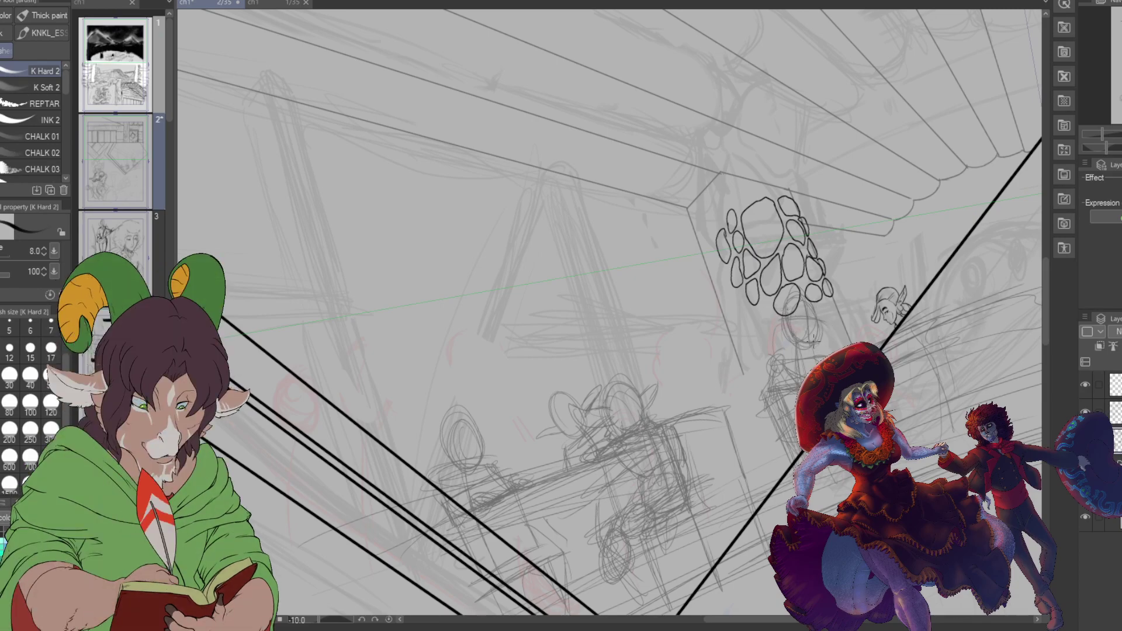
Step: Select the tables and seated figures with the Selection pen at size 1500, enlarge the sketch slightly and move it lower
mouse_move(702, 328)
left_mouse_down()
mouse_move(736, 350)
mouse_move(795, 364)
left_mouse_up()
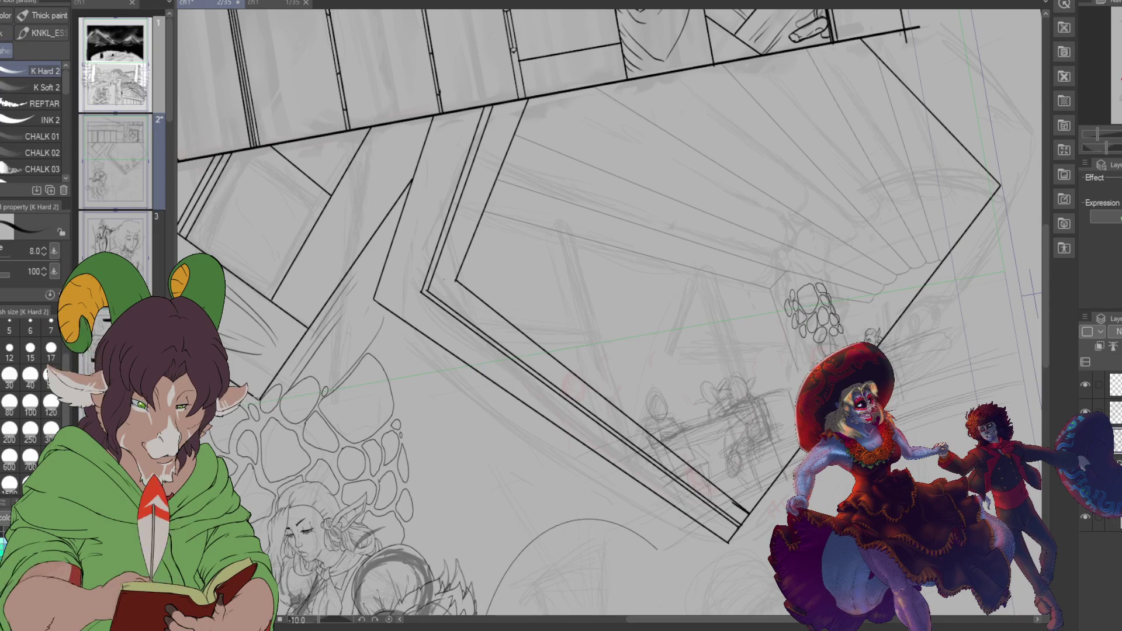
key("m")
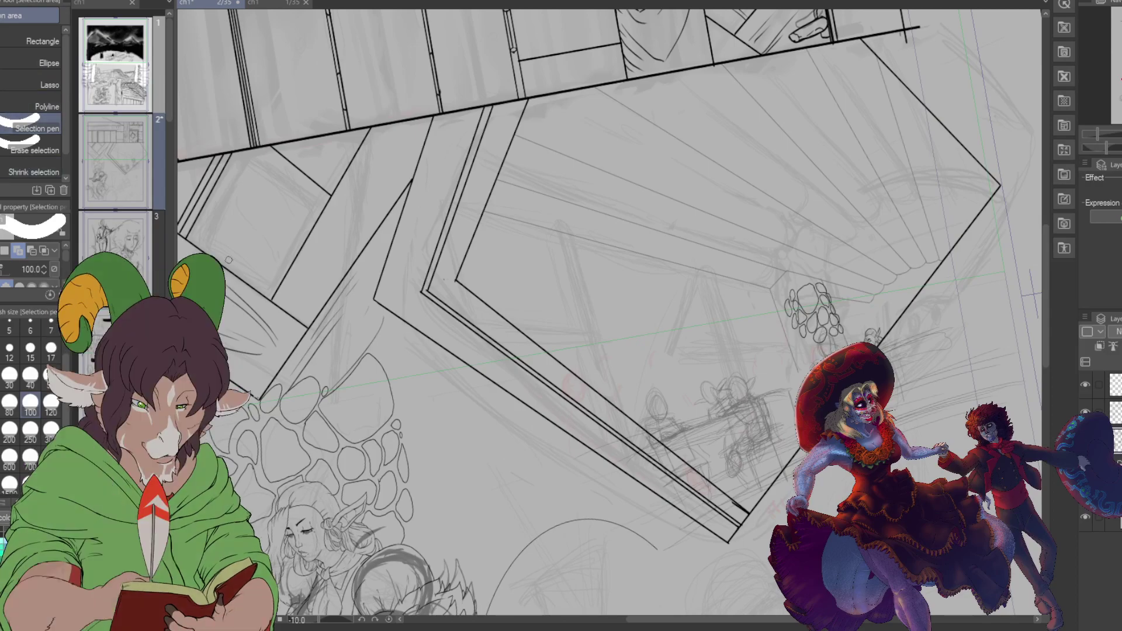
key("bracketright")
key("bracketright")
key("bracketright")
key("bracketright")
key("bracketright")
key("bracketright")
key("bracketright")
key("bracketright")
key("bracketright")
key("bracketright")
key("bracketright")
key("bracketright")
key("bracketright")
key("bracketright")
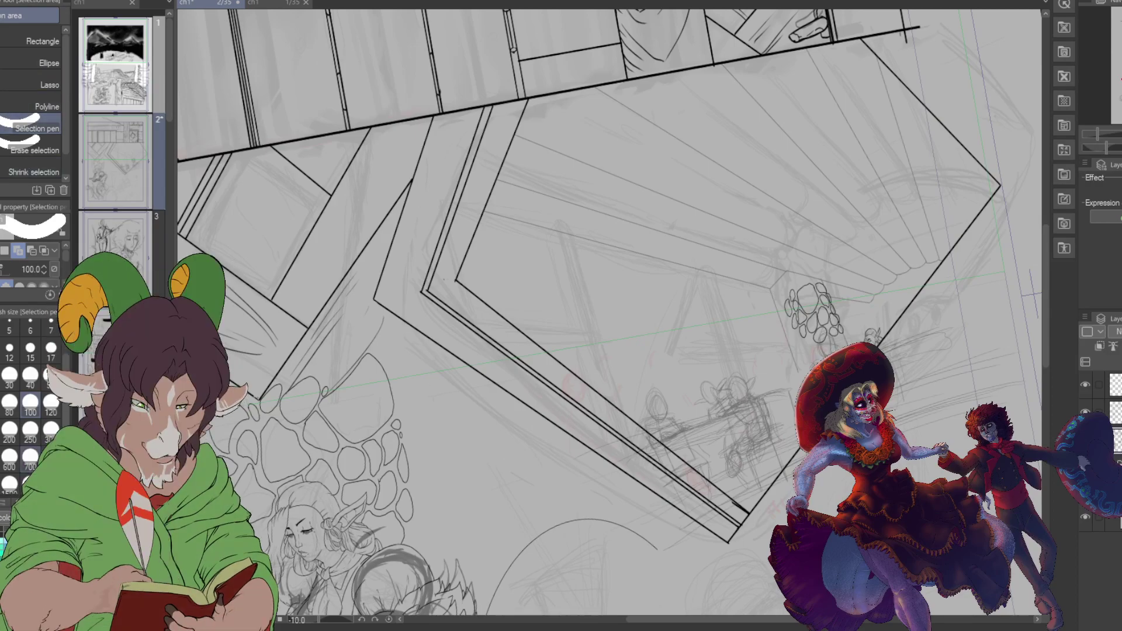
mouse_move(723, 453)
left_mouse_down()
mouse_move(746, 419)
mouse_move(669, 431)
mouse_move(777, 435)
mouse_move(840, 403)
mouse_move(826, 390)
mouse_move(832, 405)
mouse_move(959, 377)
left_mouse_up()
left_click_drag(757, 467, 754, 473)
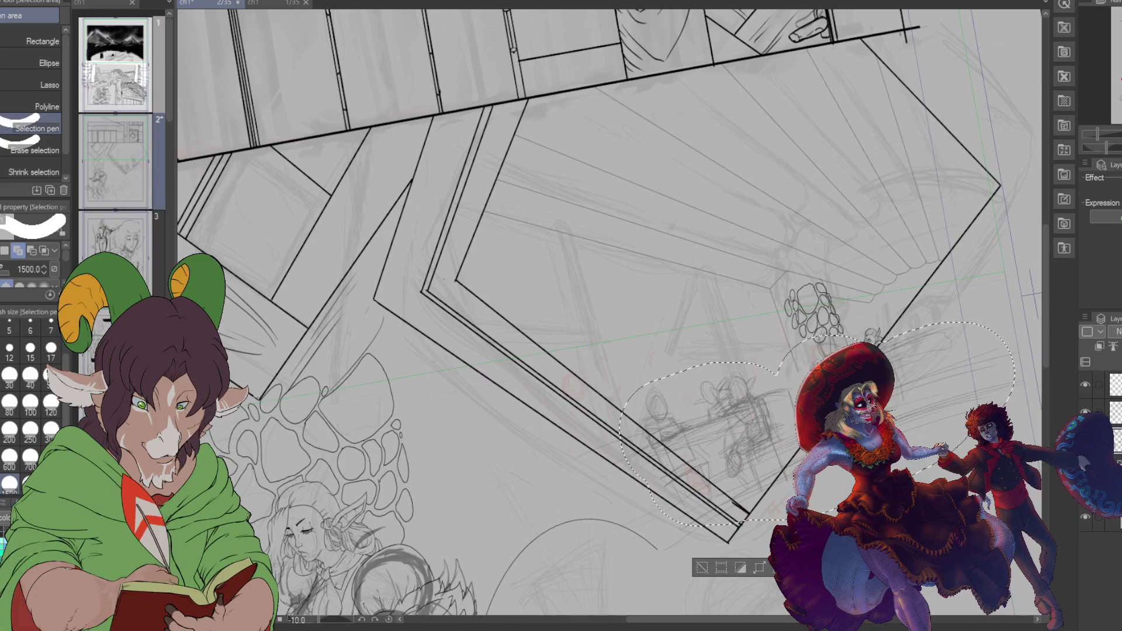
key("ctrl+t")
mouse_move(813, 520)
left_mouse_down()
mouse_move(829, 511)
mouse_move(821, 521)
left_mouse_up()
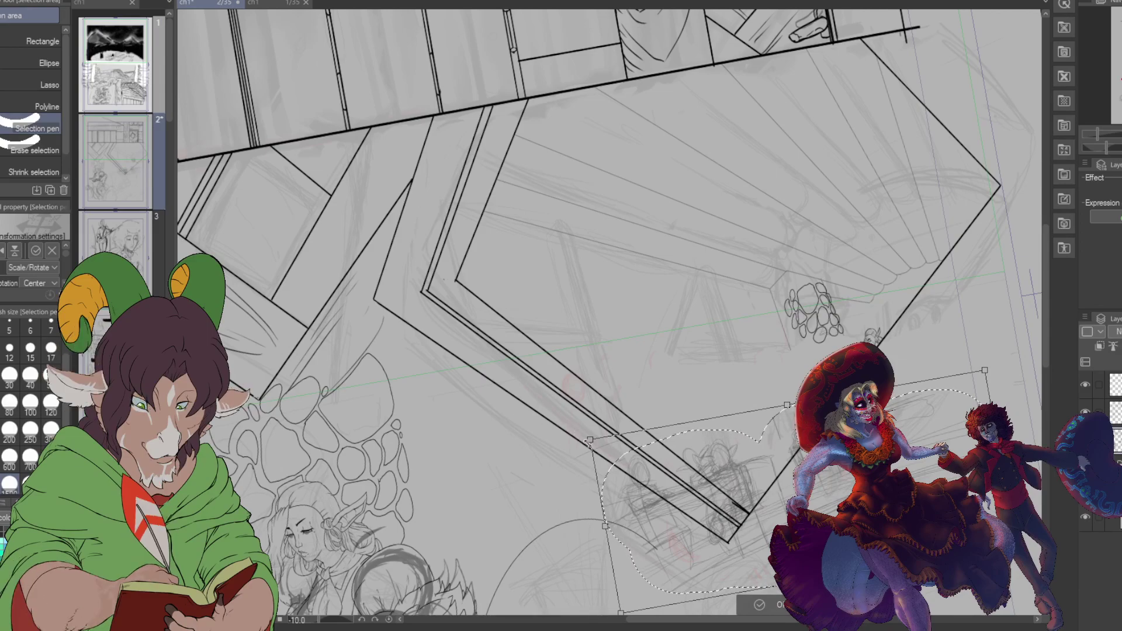
mouse_move(590, 439)
left_mouse_down()
mouse_move(509, 419)
mouse_move(536, 427)
left_mouse_up()
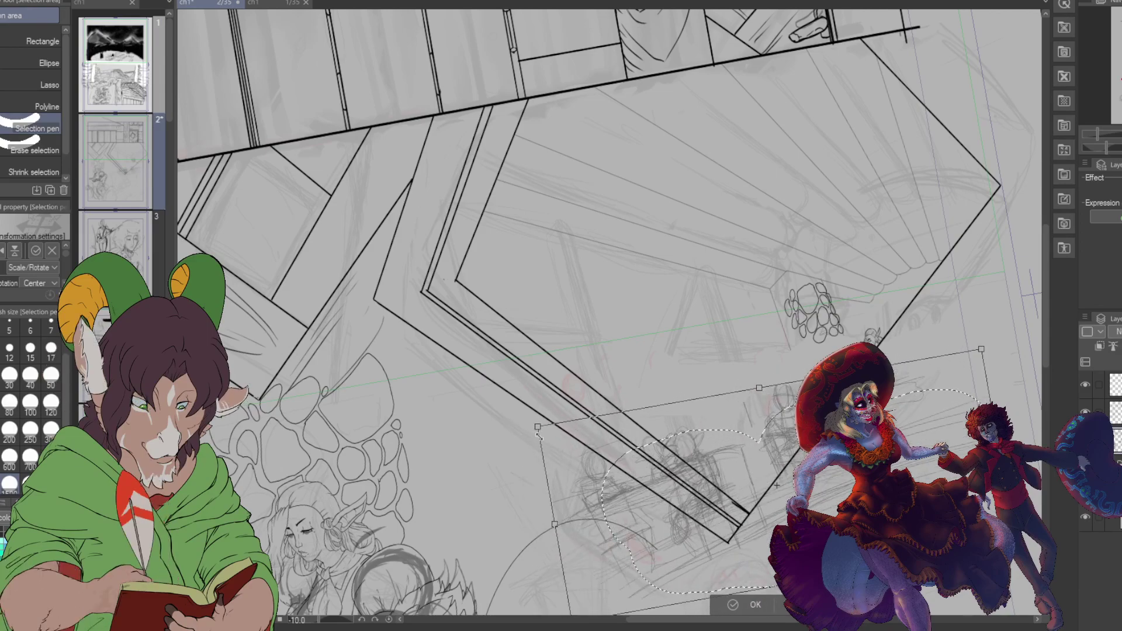
left_click_drag(760, 481, 781, 508)
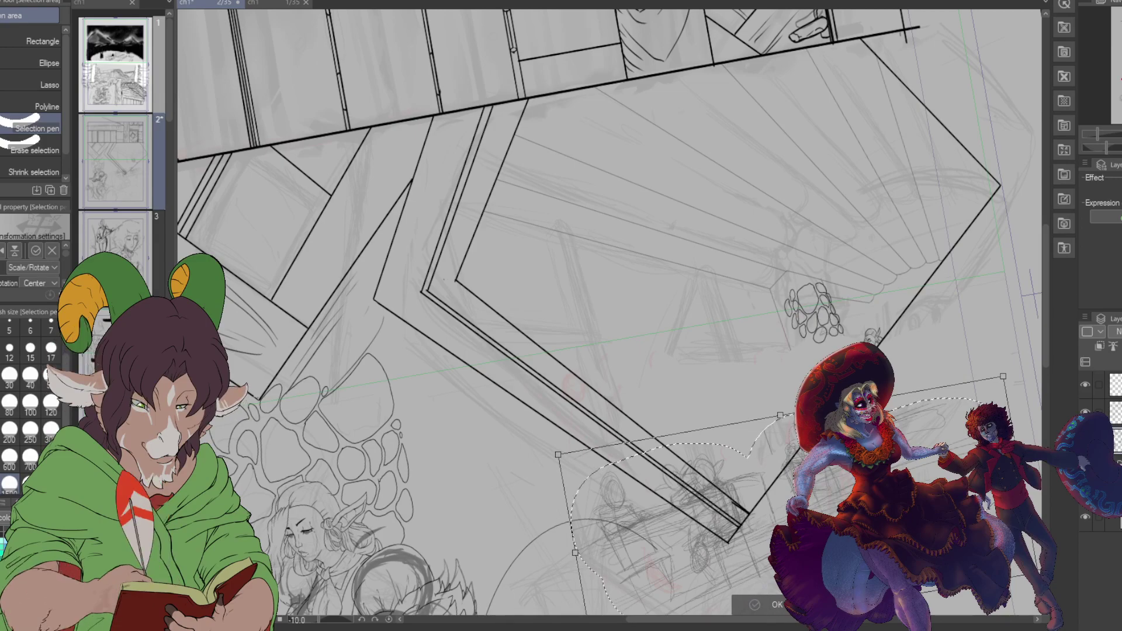
key("Return")
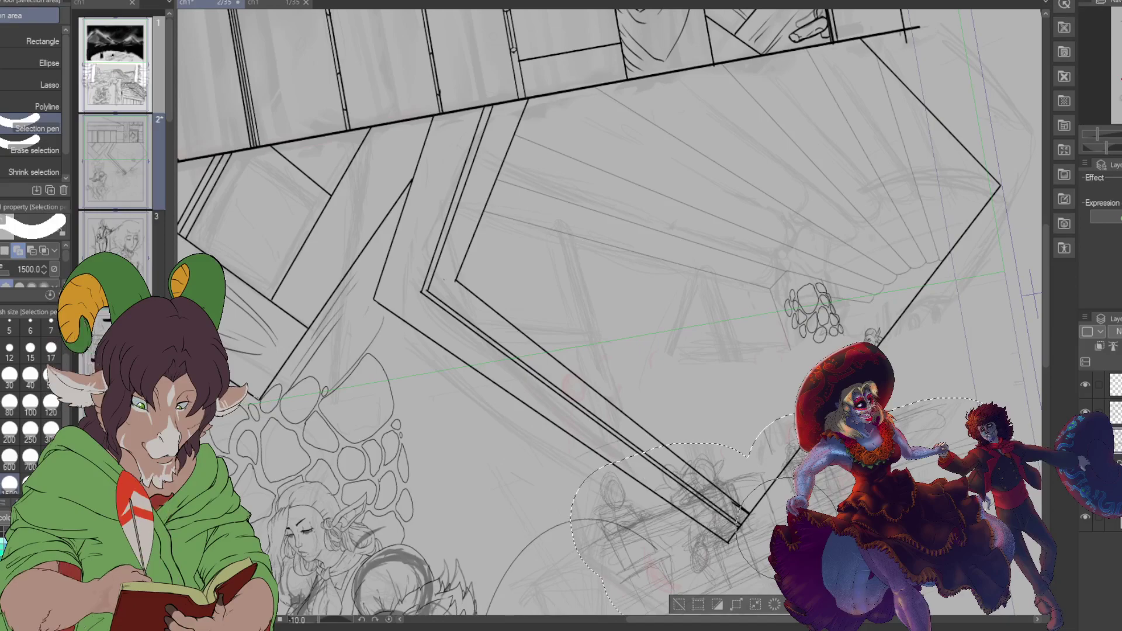
key("ctrl+d")
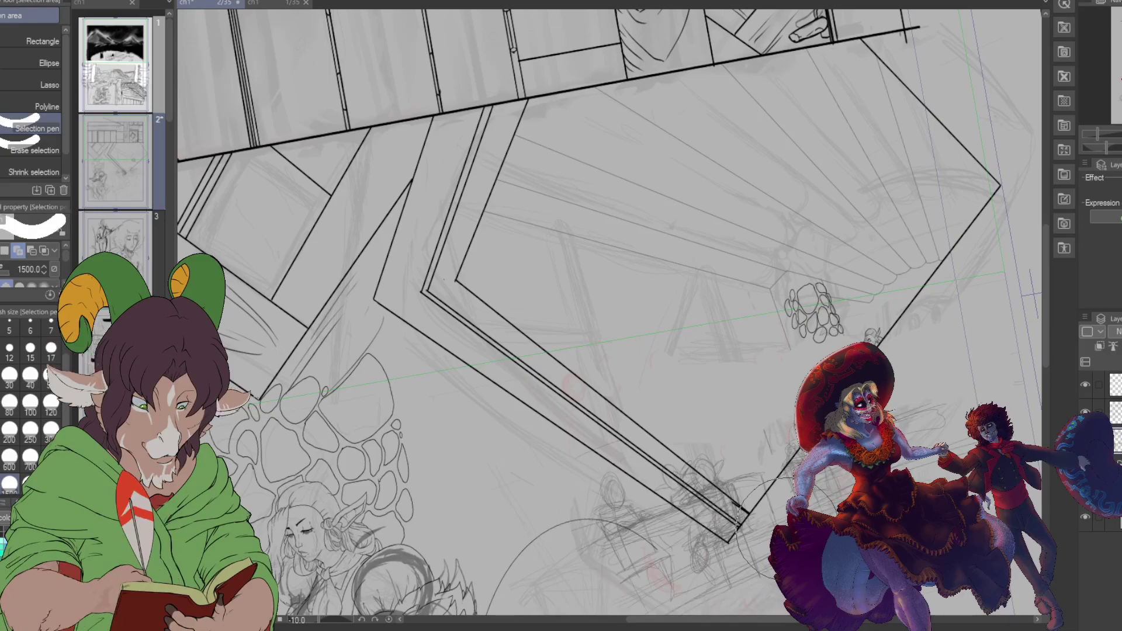
Step: Sketch a rectangular frame and adjoining heart-shaped form on the building's back wall, with a small handled round object below them
key("b")
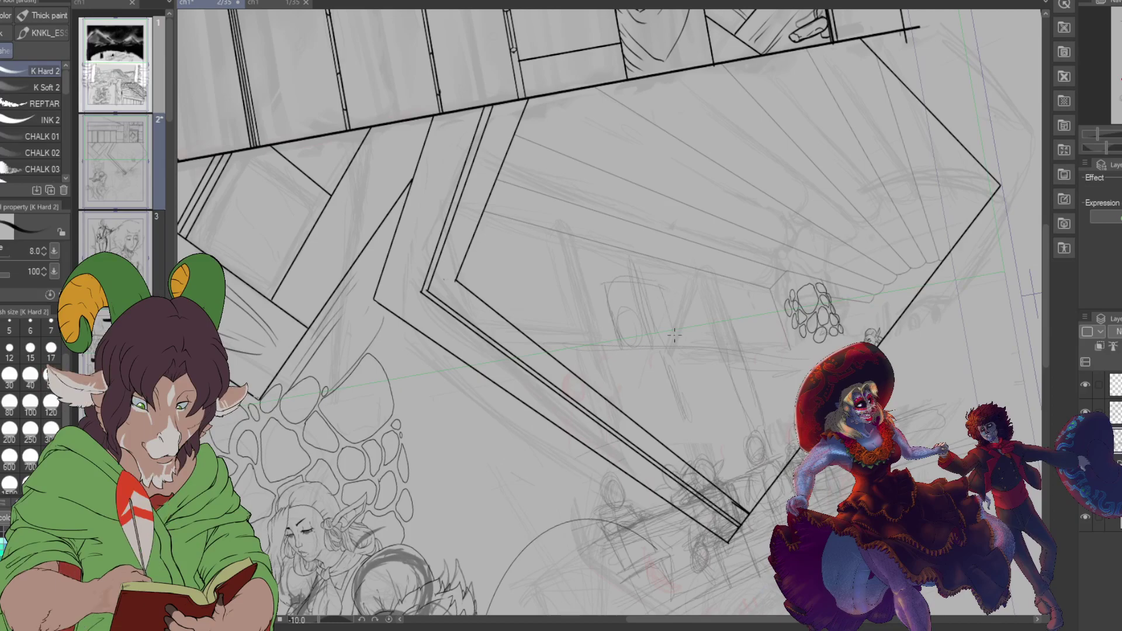
left_click_drag(664, 282, 666, 298)
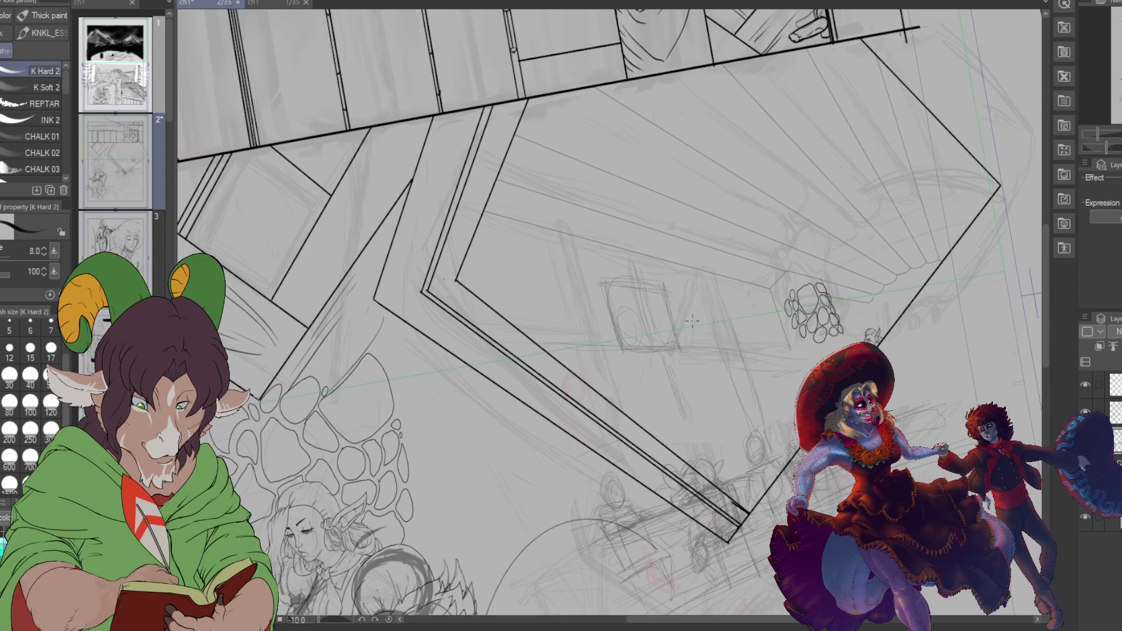
left_click_drag(700, 305, 693, 351)
left_click_drag(706, 322, 698, 338)
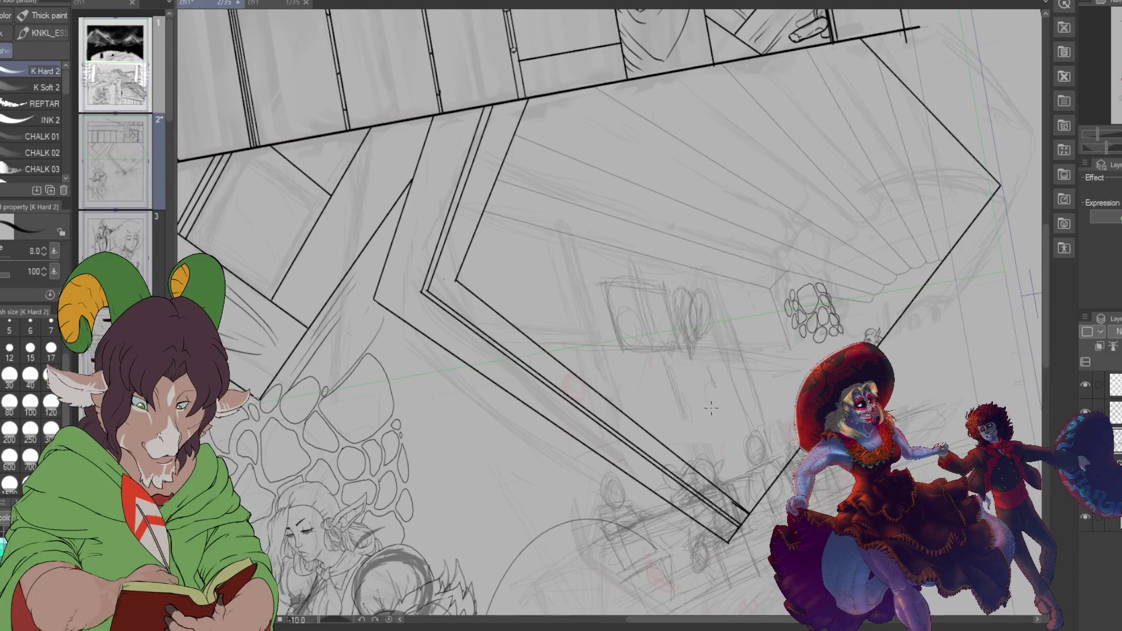
left_click_drag(709, 405, 723, 420)
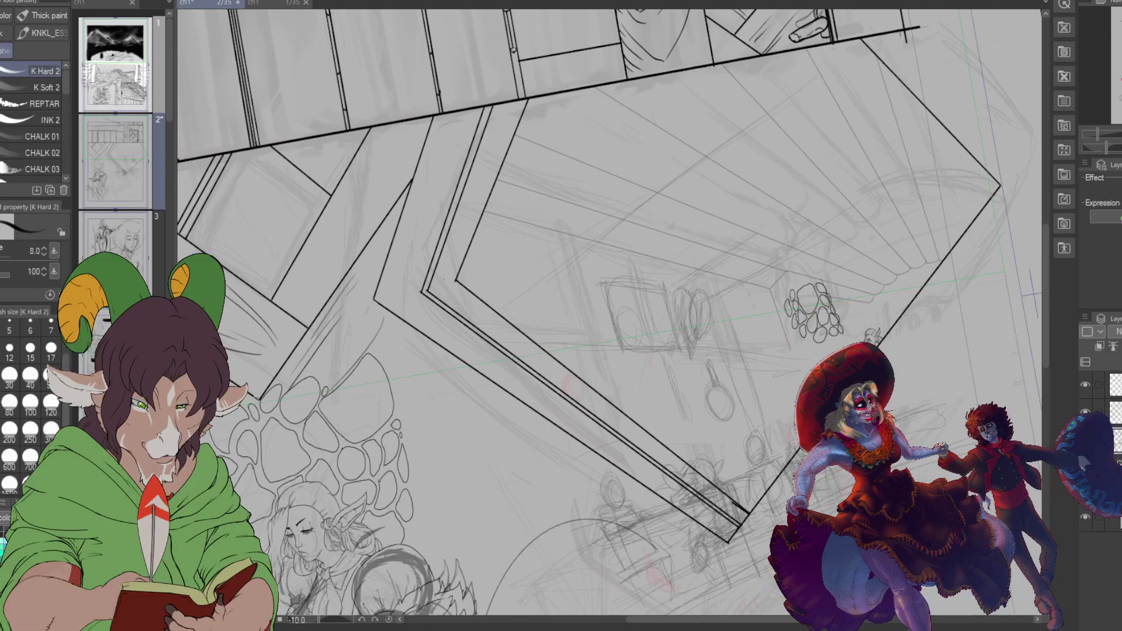
Step: Sketch long crossbeam guidelines over the converging roof logs in the diamond-frame scene, undoing stray strokes
left_click_drag(835, 74, 700, 141)
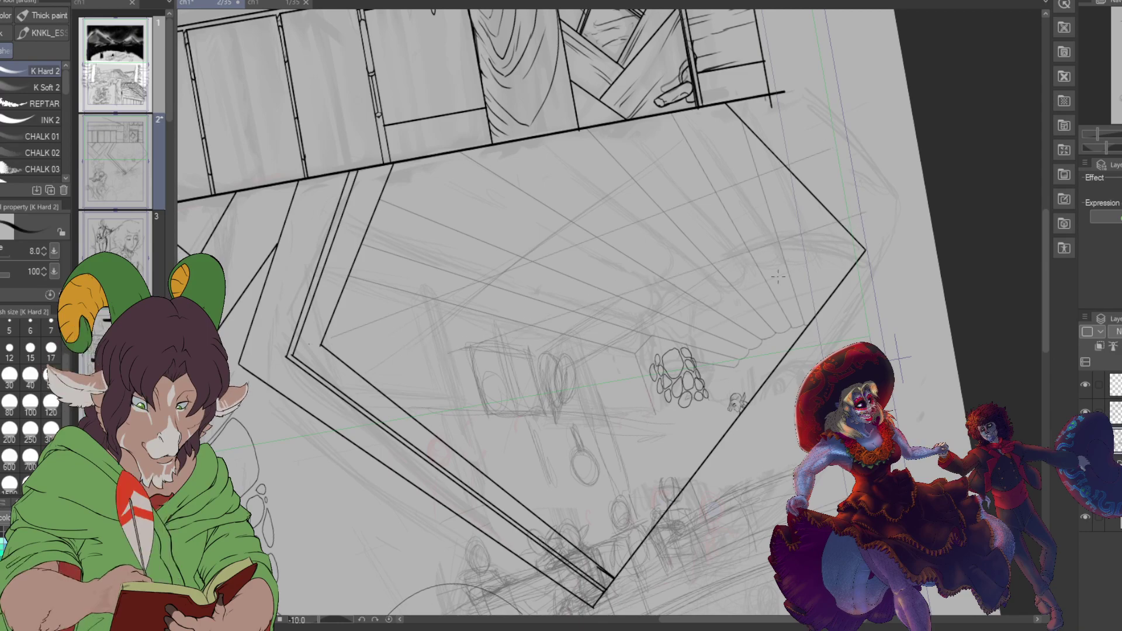
left_click_drag(592, 363, 873, 252)
key("ctrl+z")
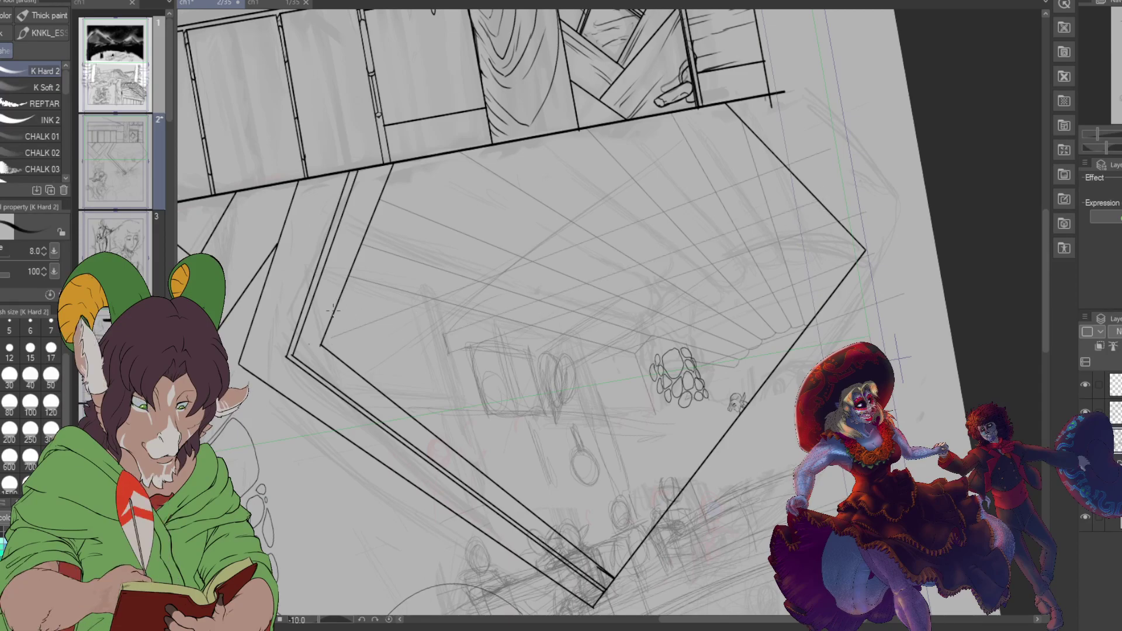
left_click_drag(336, 309, 773, 150)
key("ctrl+z")
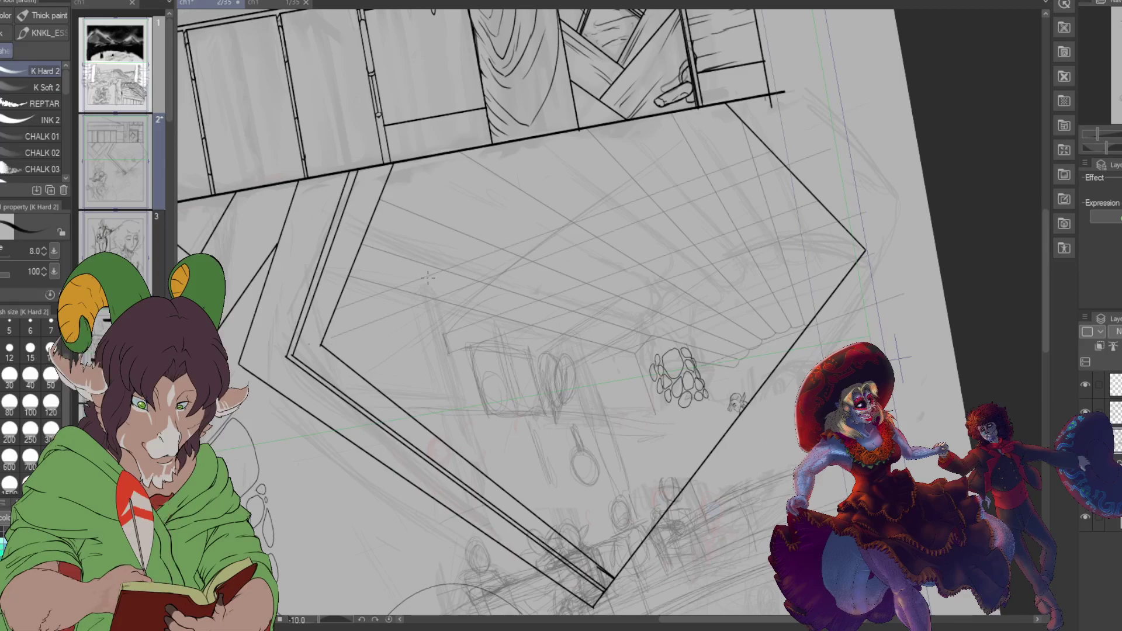
Step: Sketch three small upright beam ends of diminishing size, receding along the roof above the back wall details
mouse_move(419, 246)
left_mouse_down()
mouse_move(438, 223)
mouse_move(419, 248)
mouse_move(434, 226)
mouse_move(442, 263)
left_mouse_up()
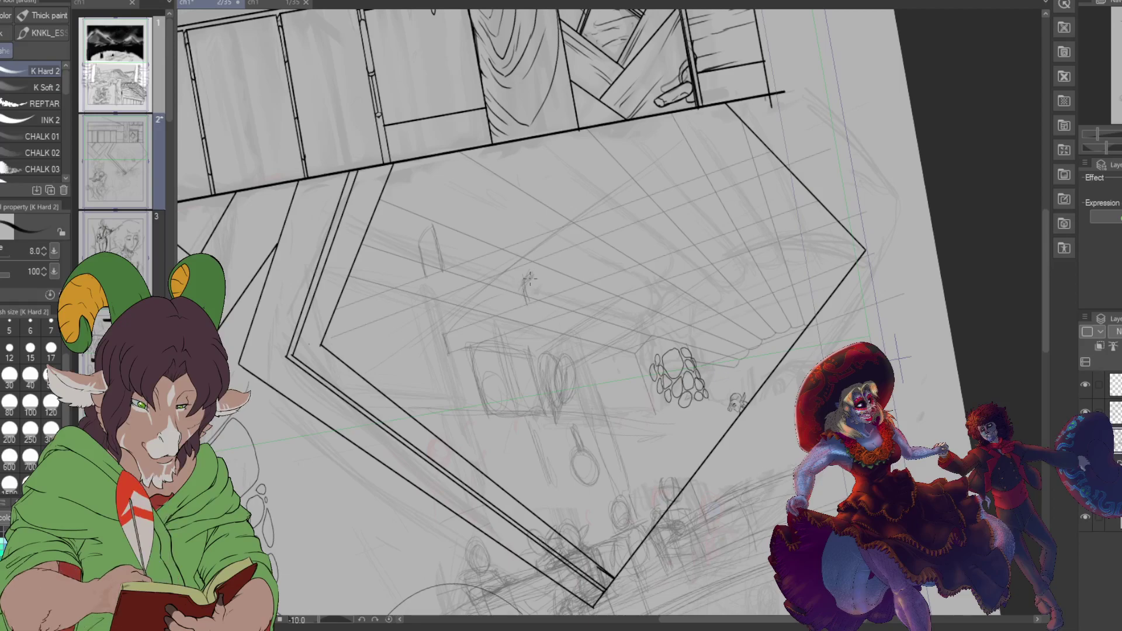
left_click_drag(529, 279, 540, 287)
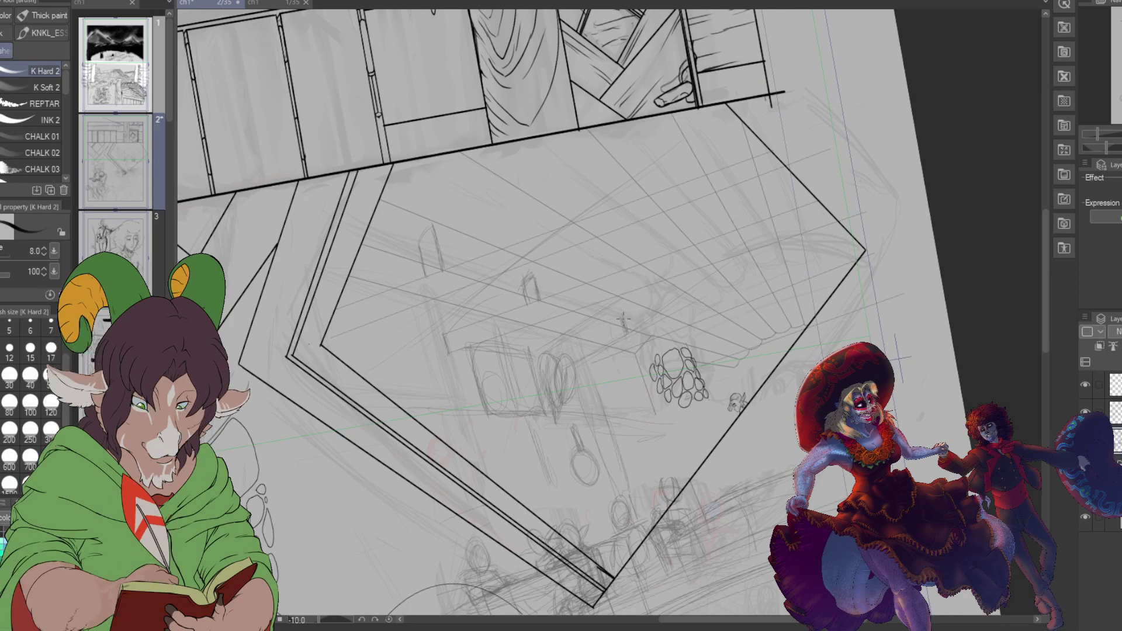
left_click_drag(632, 310, 632, 328)
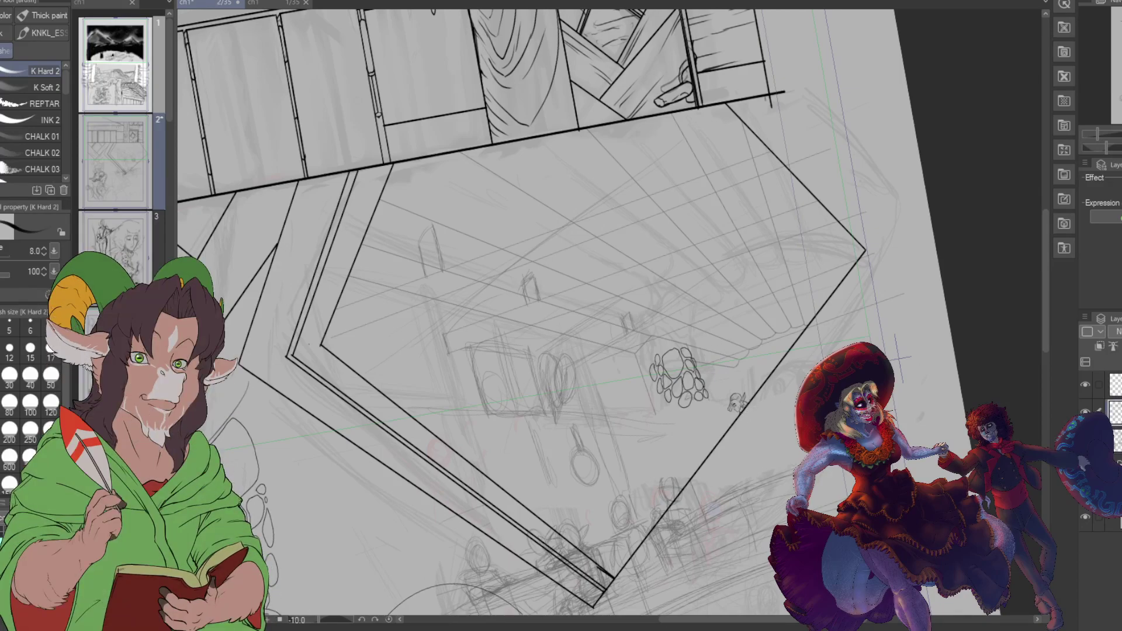
Step: Erase the small round scribble beside the stone cluster with the Hard eraser, and sketch a tall narrow upright on the wall below the cluster
key("e")
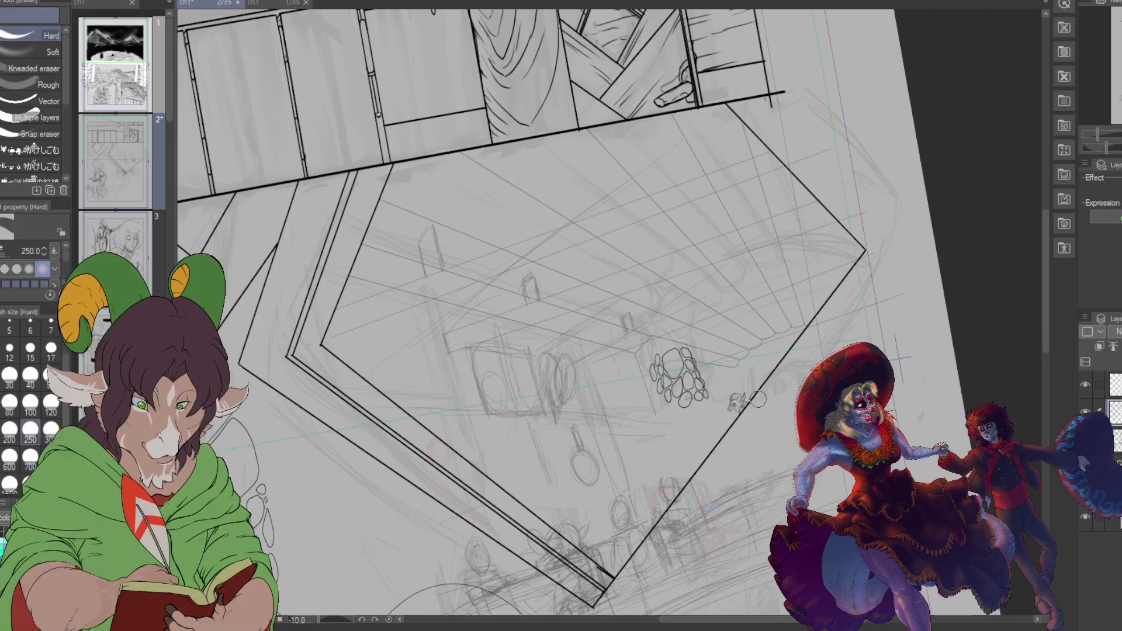
left_click_drag(733, 396, 729, 393)
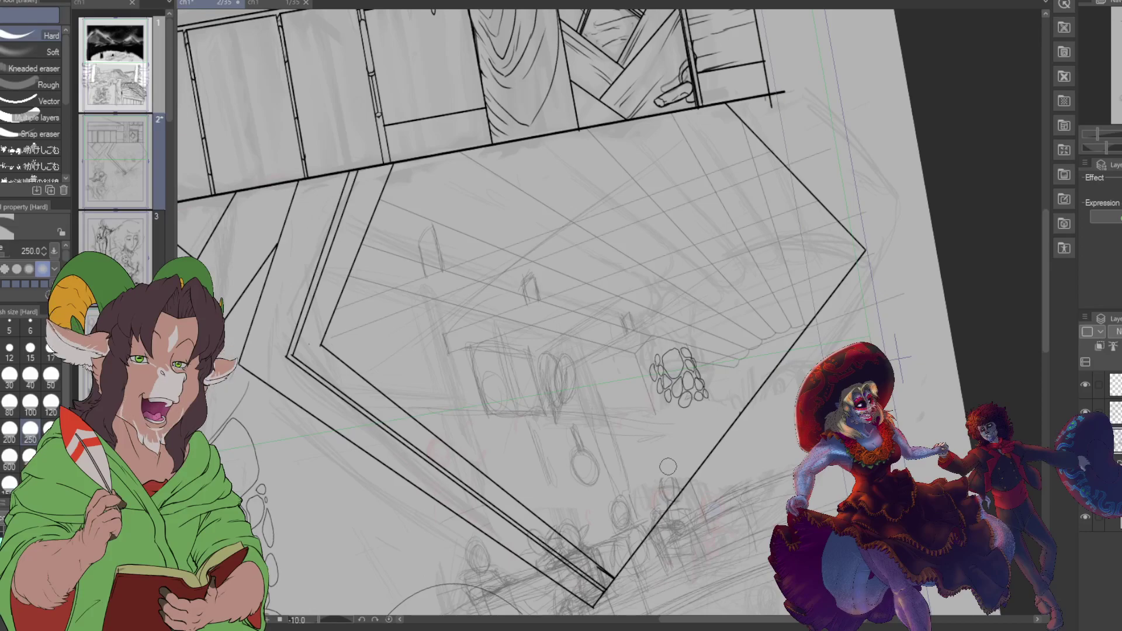
key("b")
left_click_drag(651, 374, 684, 490)
key("ctrl+z")
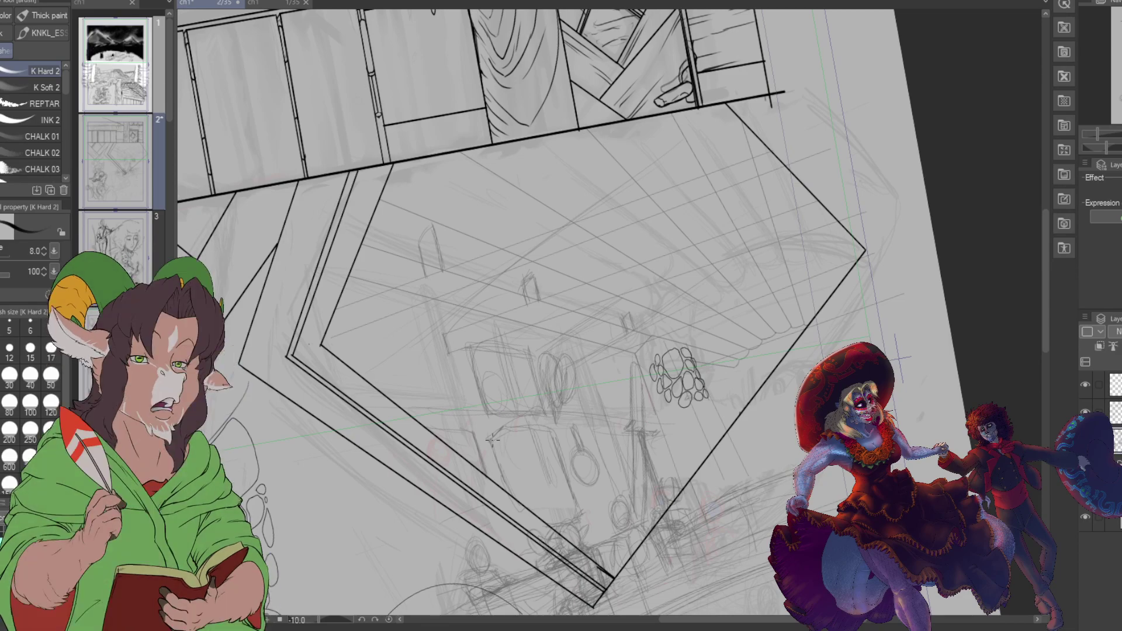
Step: Examine page 2's overall composition, comparing the diamond-frame scene's sketch with the clean line art of the surrounding panels and figures
scroll(235, 387, "down", 1)
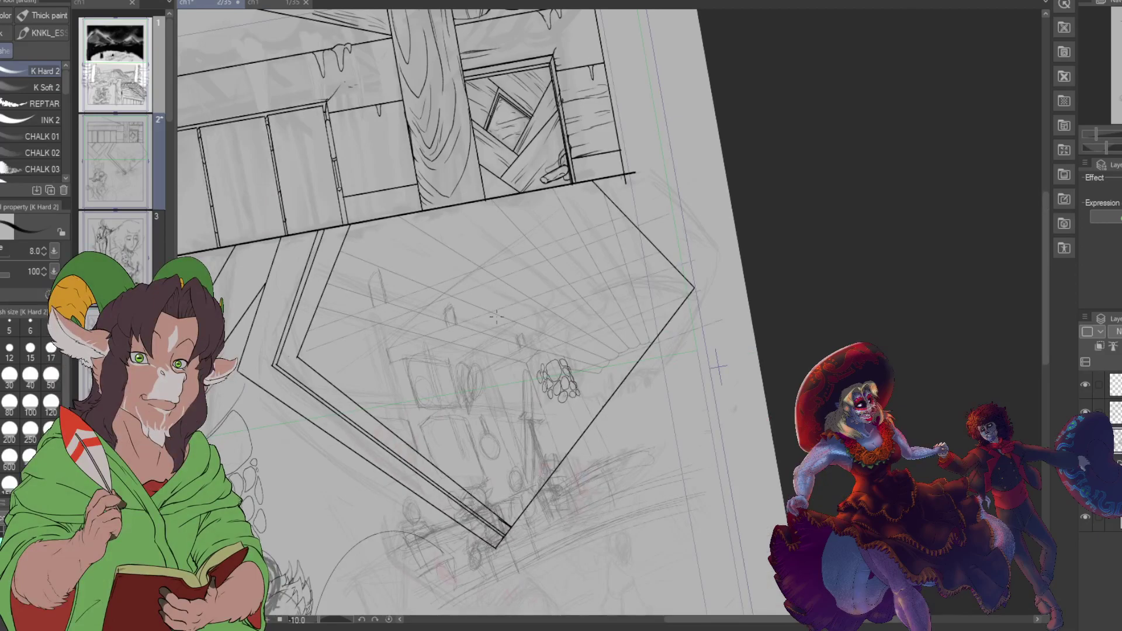
scroll(718, 367, "down", 2)
scroll(643, 345, "up", 2)
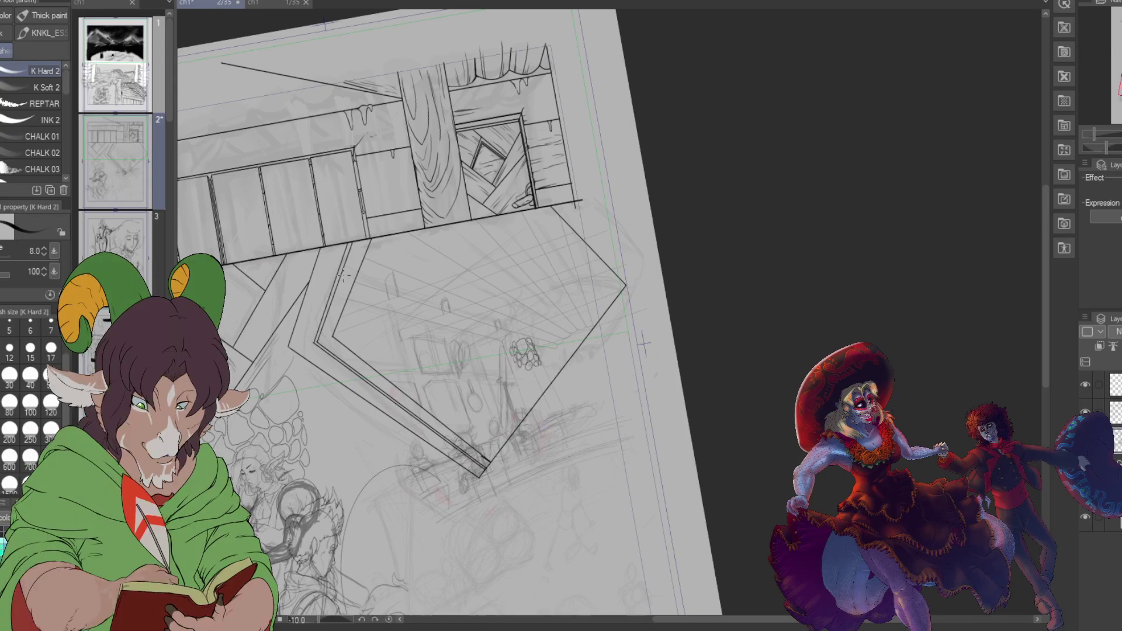
scroll(345, 273, "up", 3)
scroll(392, 362, "up", 1)
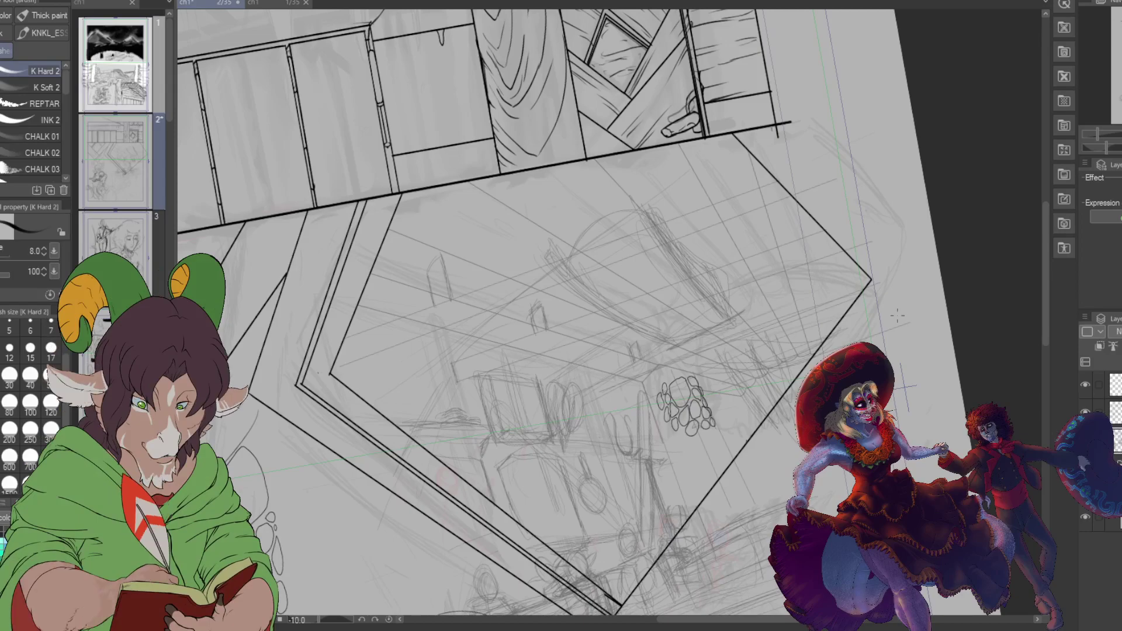
key("ctrl+0")
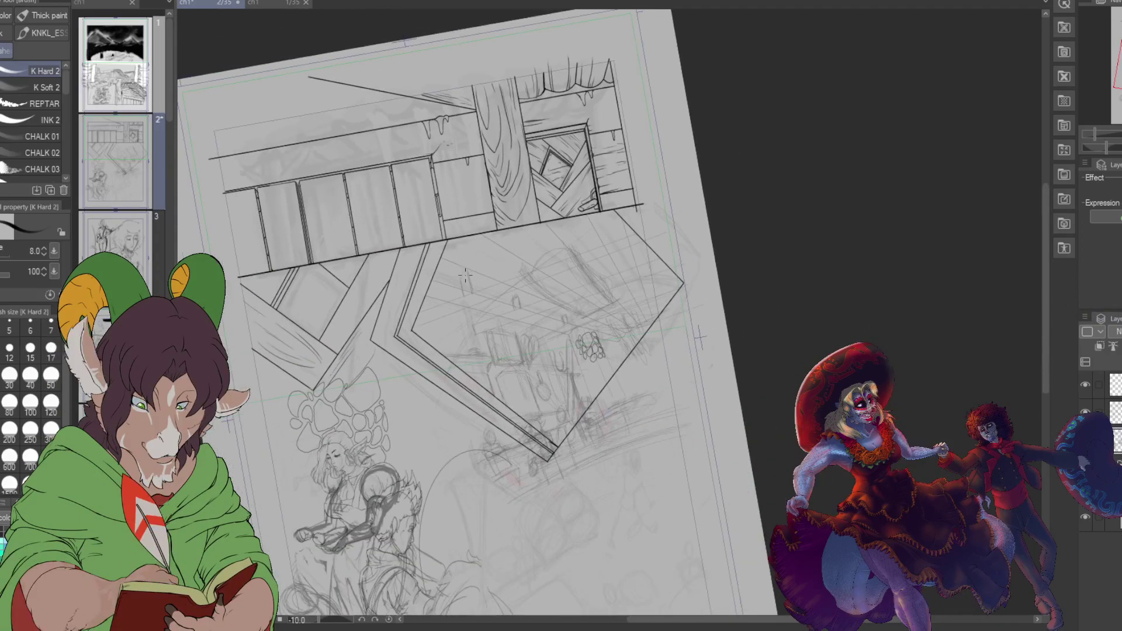
scroll(389, 294, "up", 1)
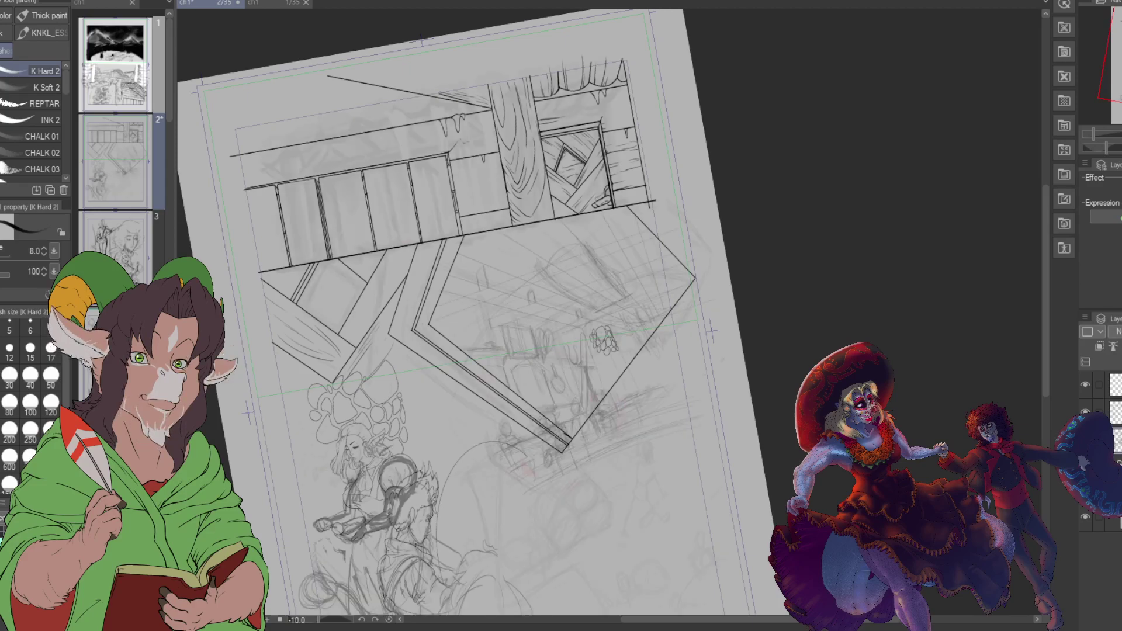
scroll(662, 525, "up", 1)
scroll(661, 525, "down", 2)
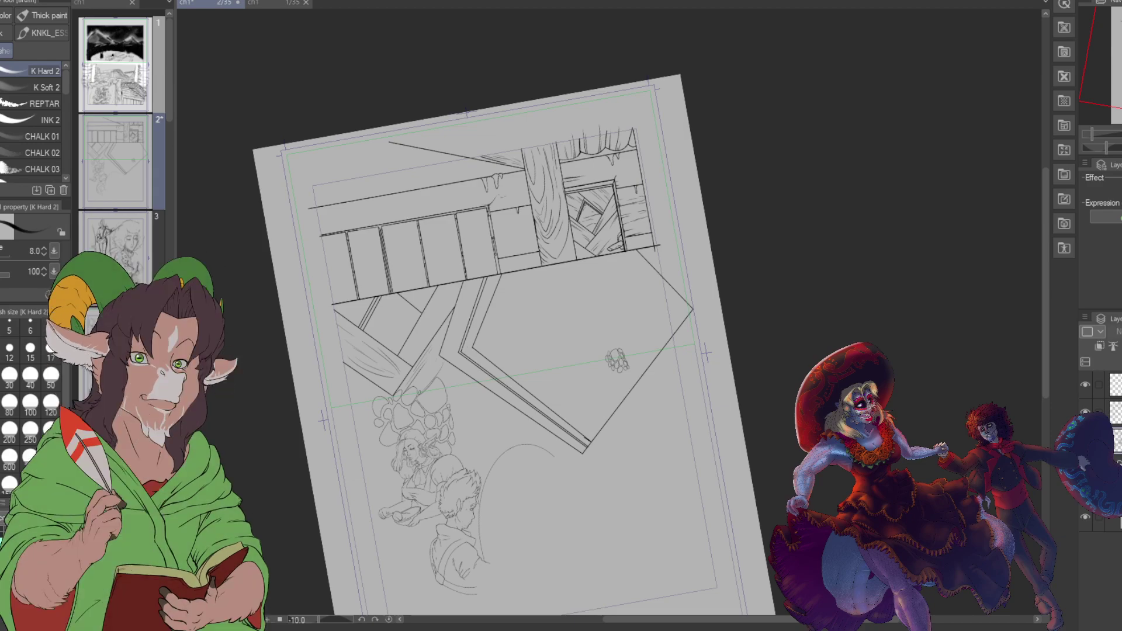
scroll(576, 358, "up", 2)
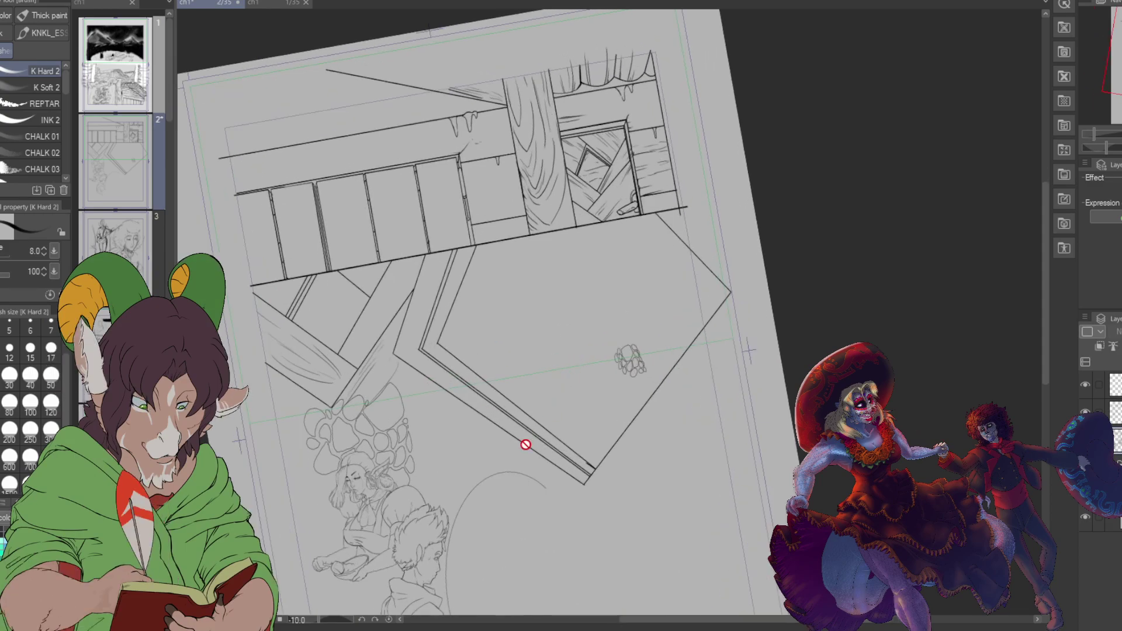
left_click_drag(585, 351, 673, 224)
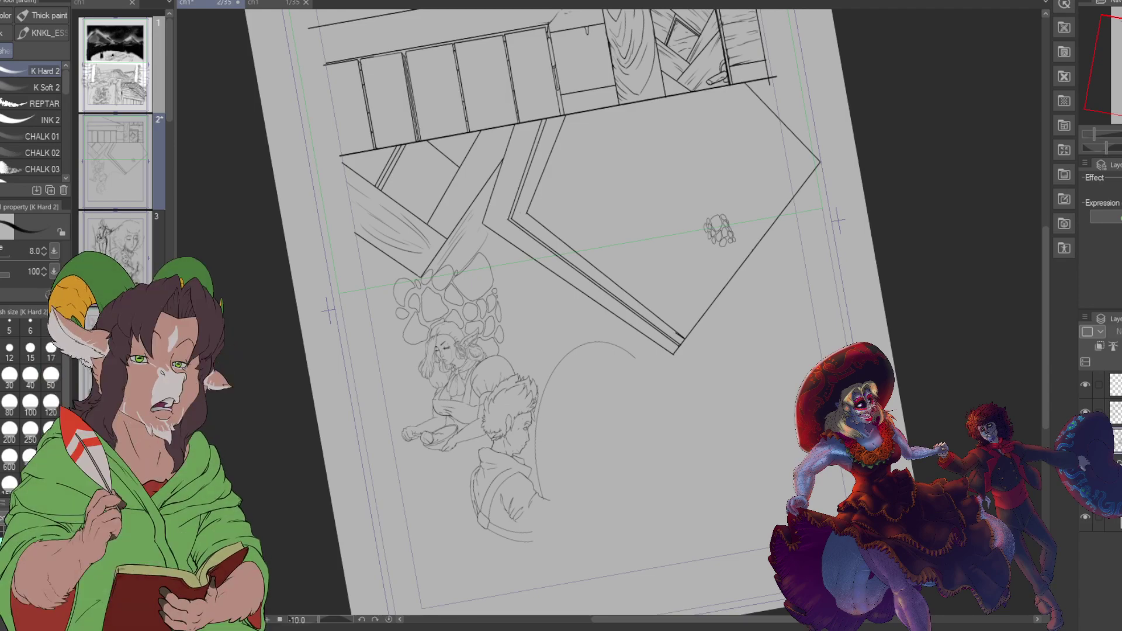
scroll(629, 234, "up", 1)
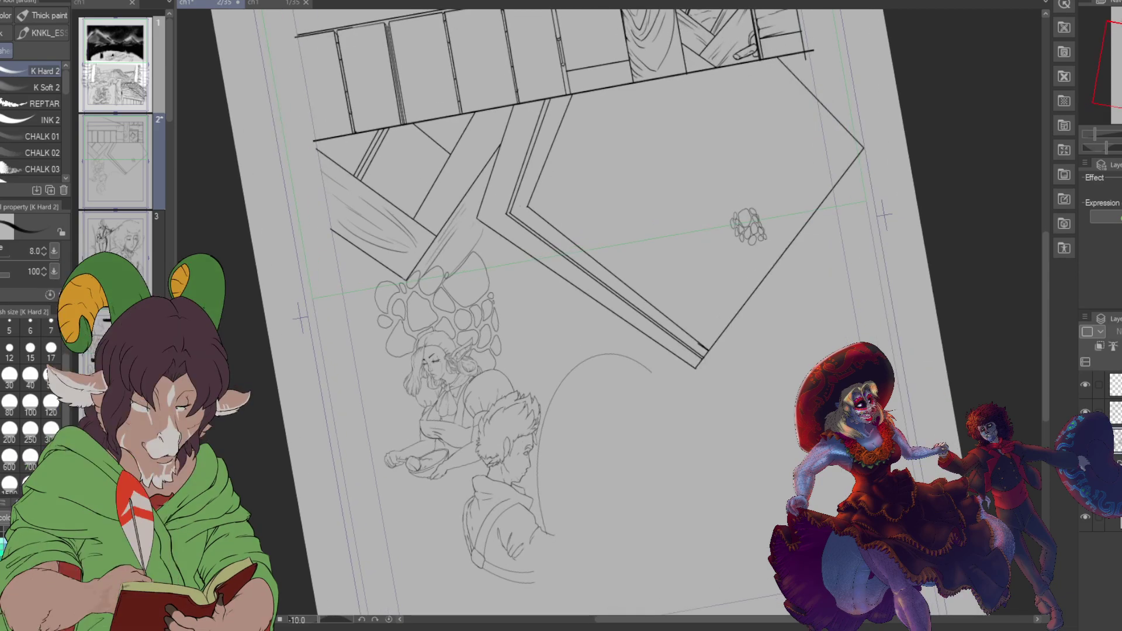
scroll(629, 233, "up", 1)
Step: Check page 1's mountain village and log building artwork as a reference, return to page 2 and save it
left_click(275, 4)
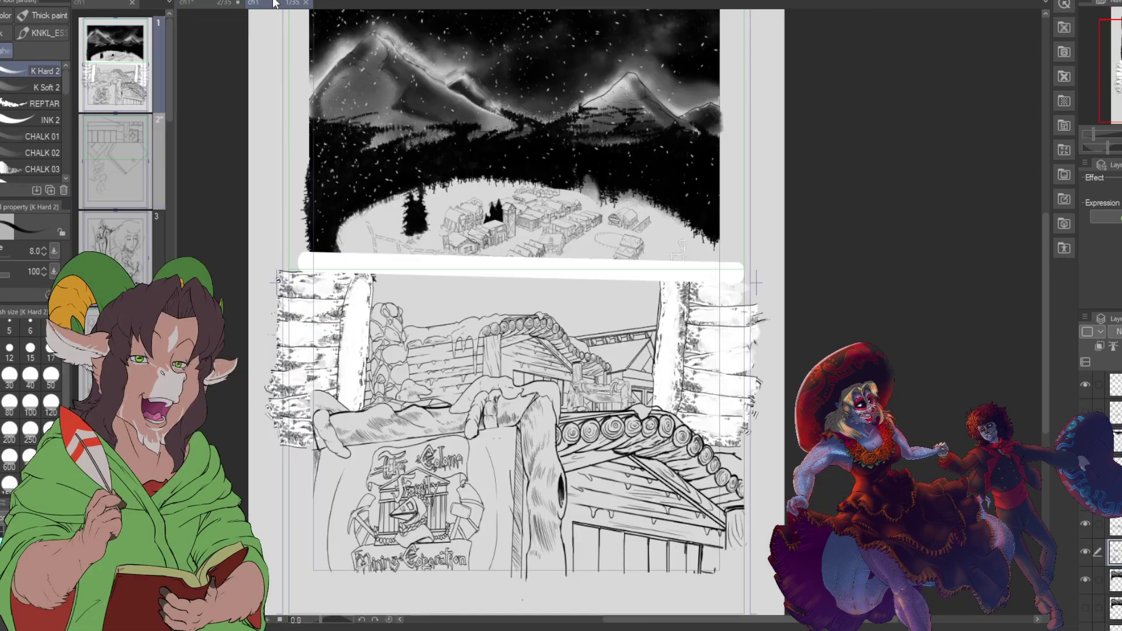
left_click(201, 8)
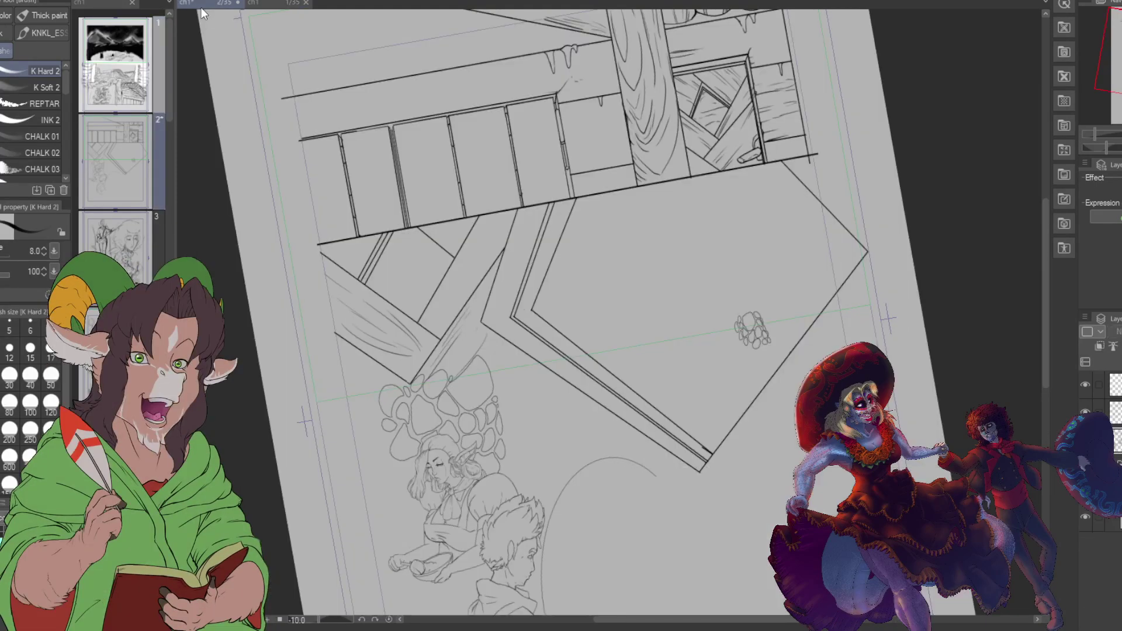
left_click_drag(559, 421, 555, 523)
left_click_drag(902, 43, 948, 37)
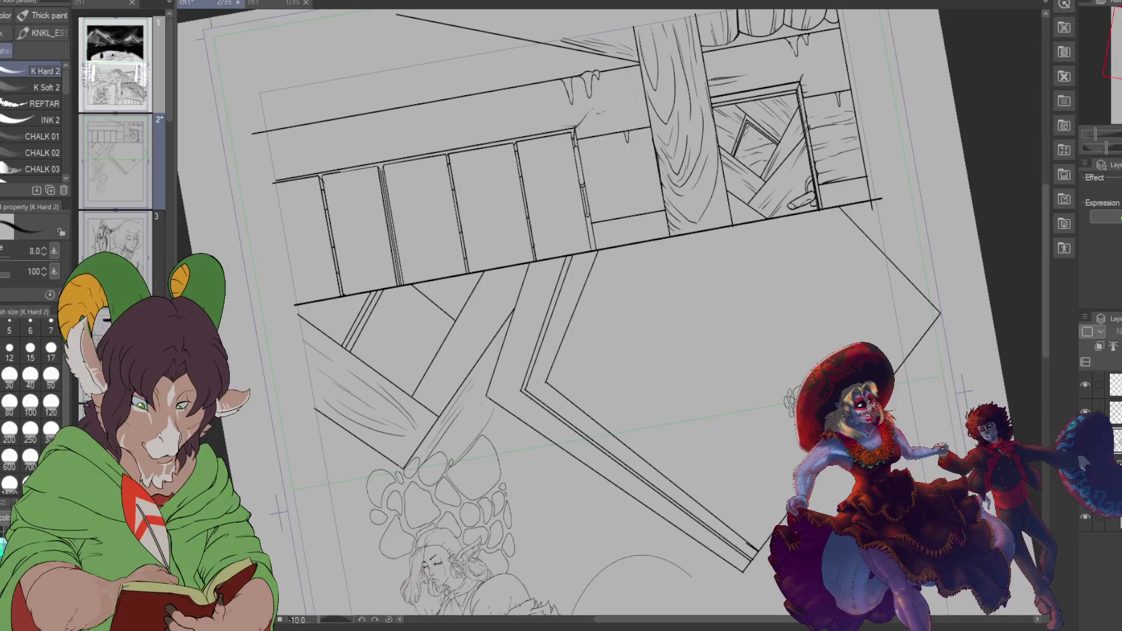
scroll(585, 316, "down", 5)
scroll(304, 153, "right", 3)
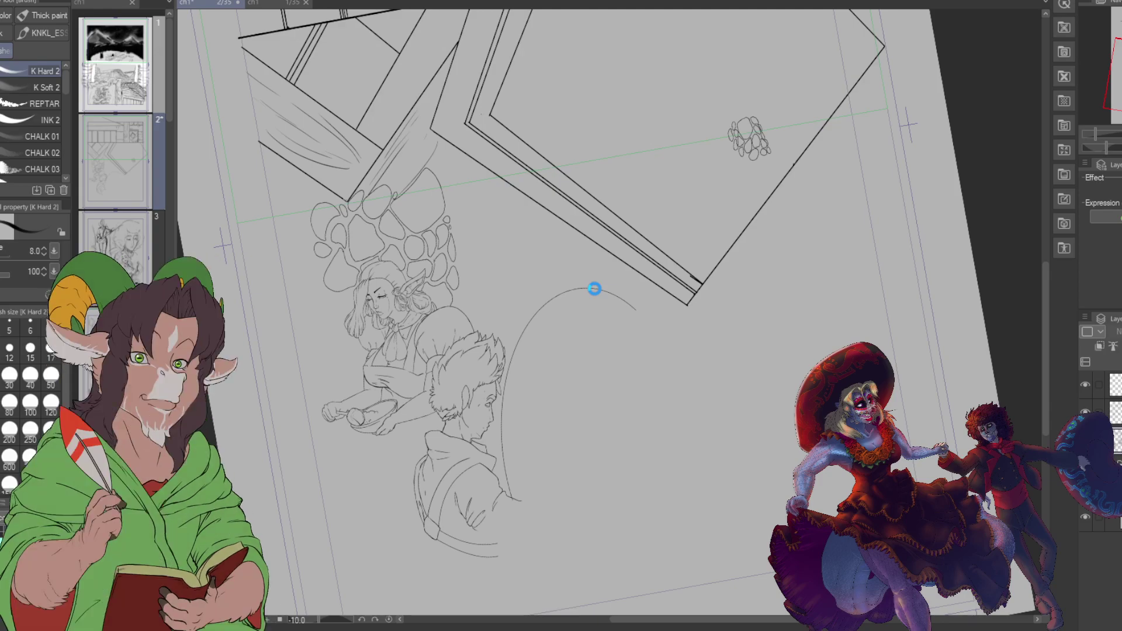
key("ctrl+s")
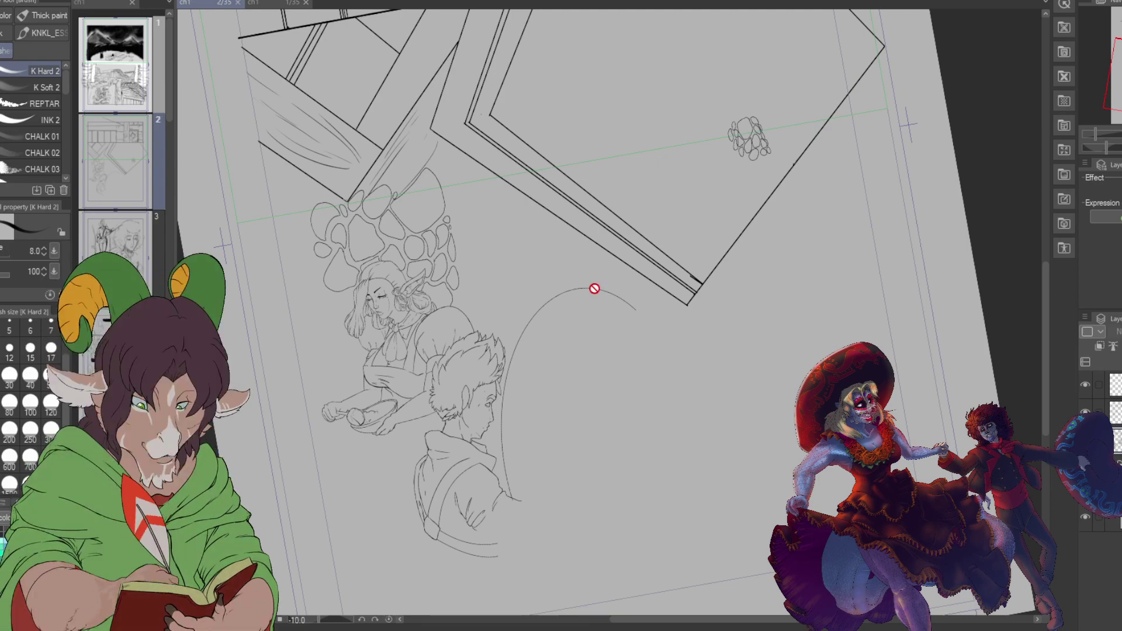